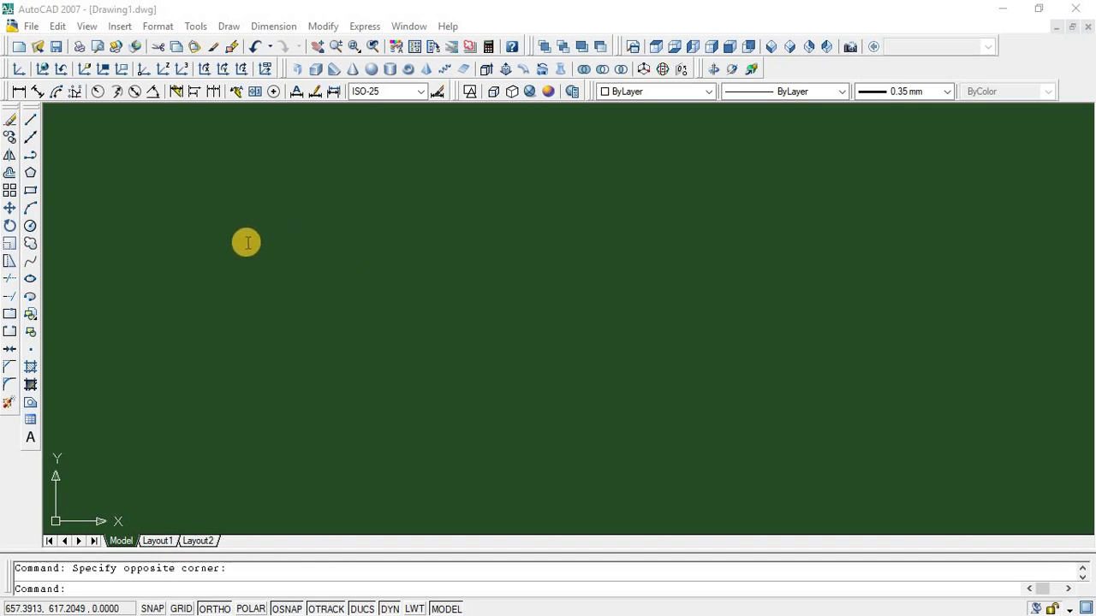
Set the drawing's length units to Decimal with 0.00 precision and the insertion scale to Meters
{"action": "left_click", "coordinate": [154, 27]}
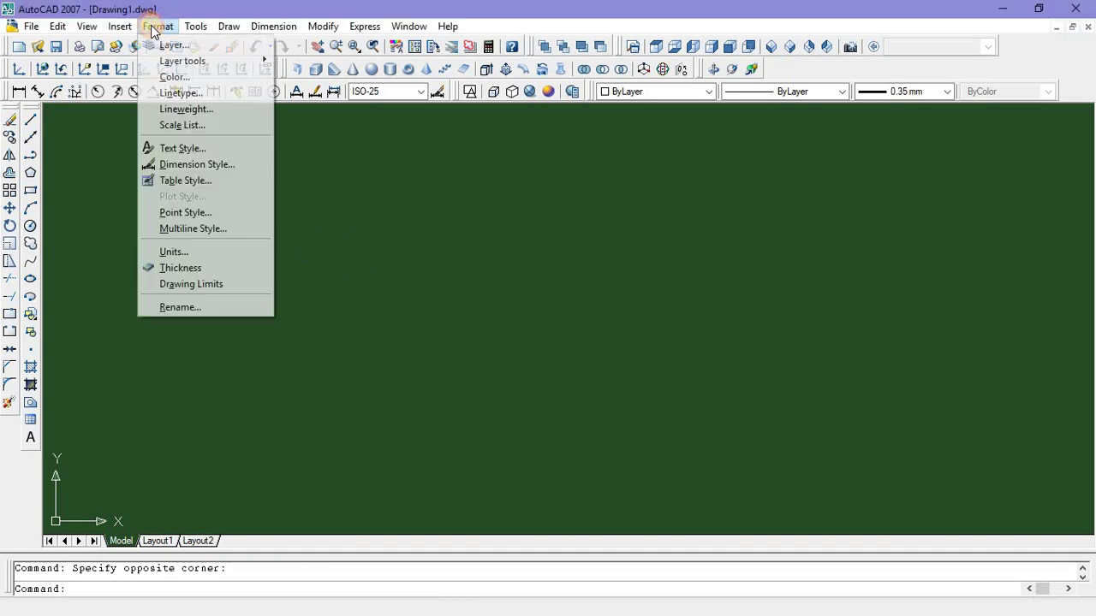
{"action": "left_click", "coordinate": [179, 246]}
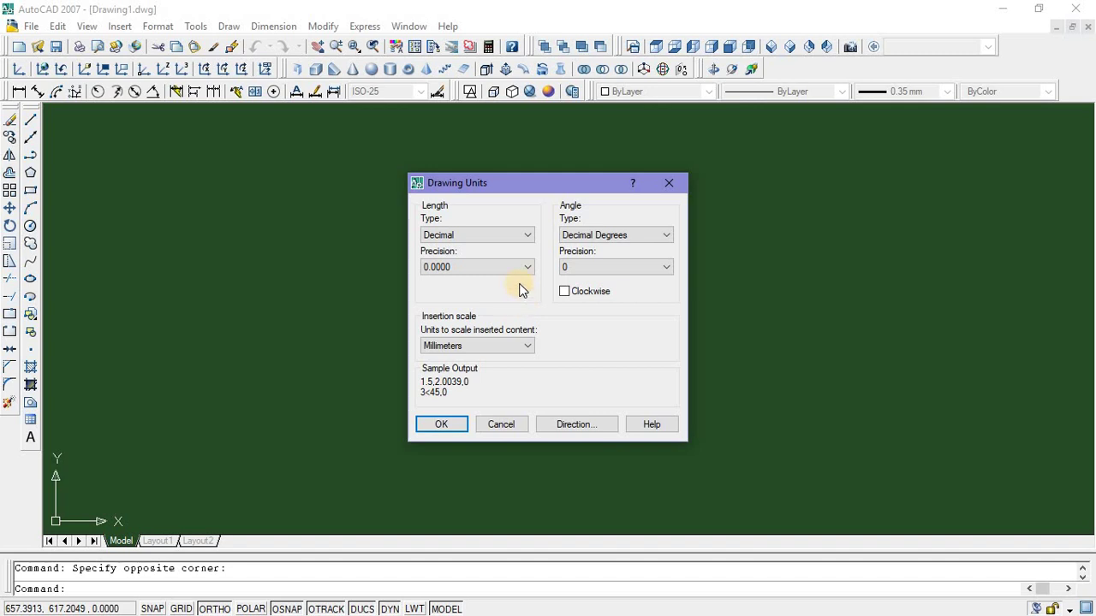
{"action": "left_click", "coordinate": [527, 236]}
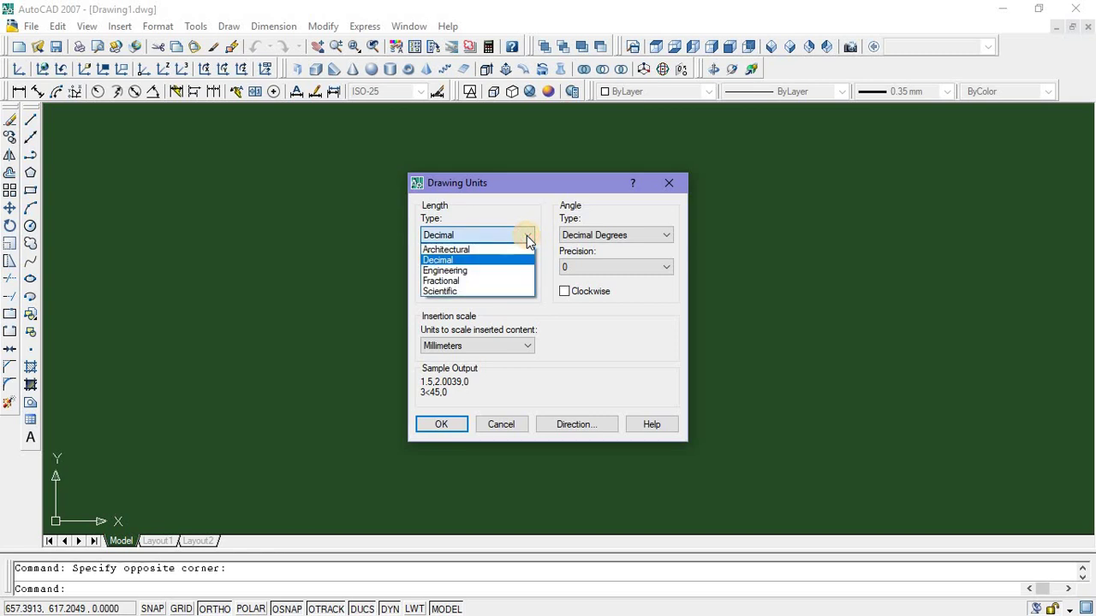
{"action": "left_click", "coordinate": [497, 258]}
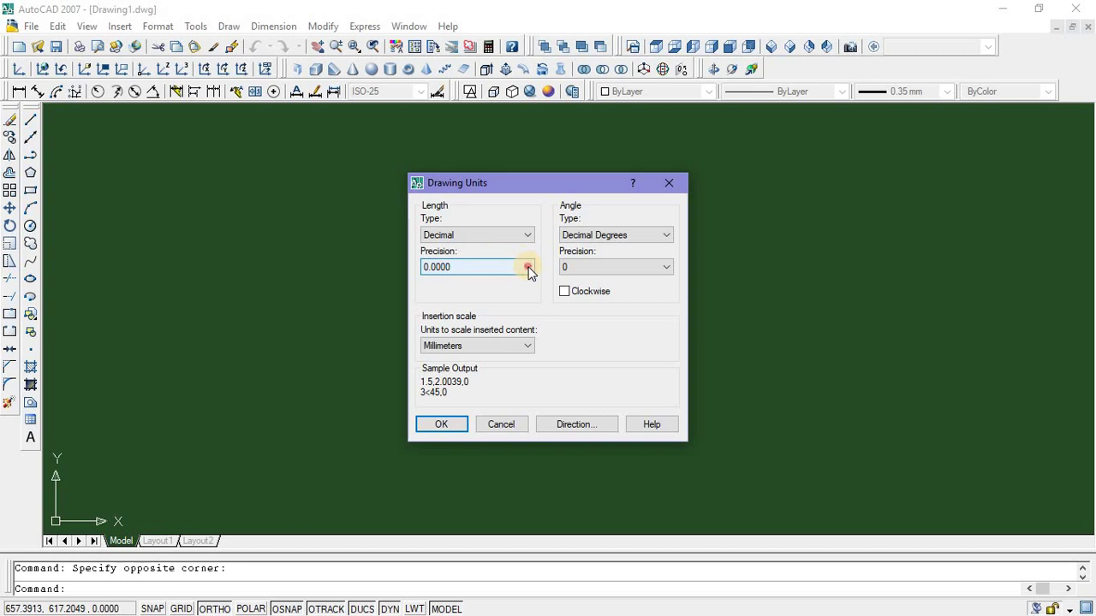
{"action": "left_click", "coordinate": [527, 268]}
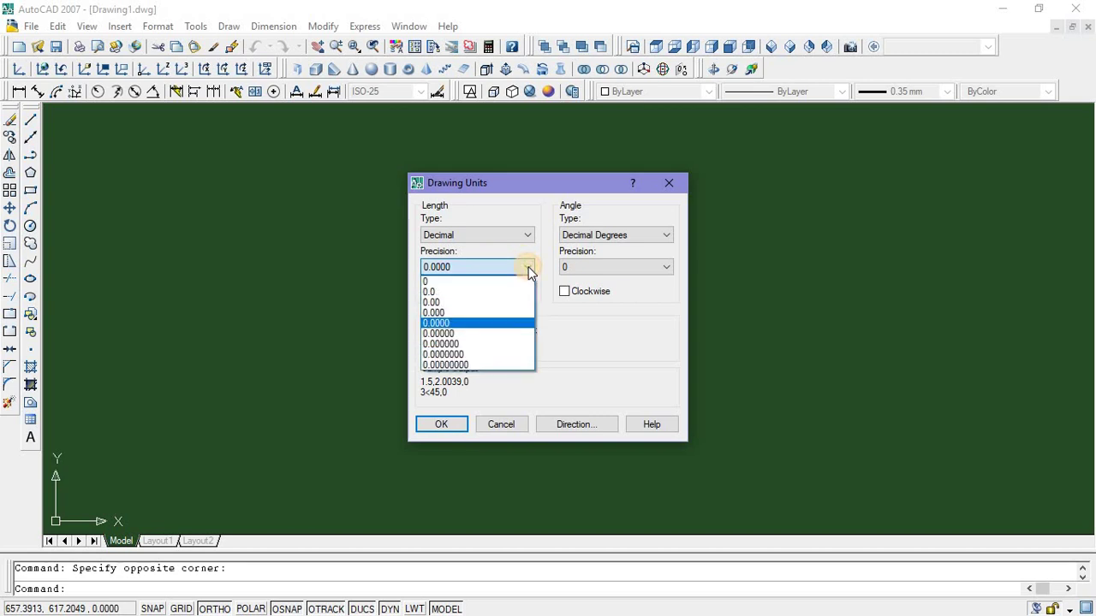
{"action": "left_click", "coordinate": [488, 304]}
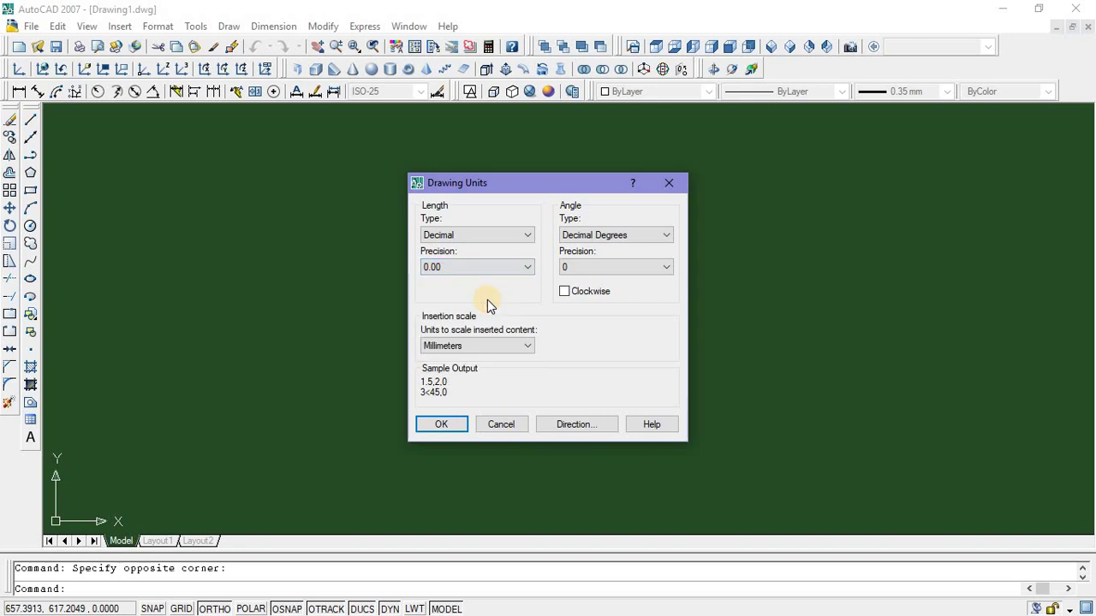
{"action": "left_click", "coordinate": [527, 346]}
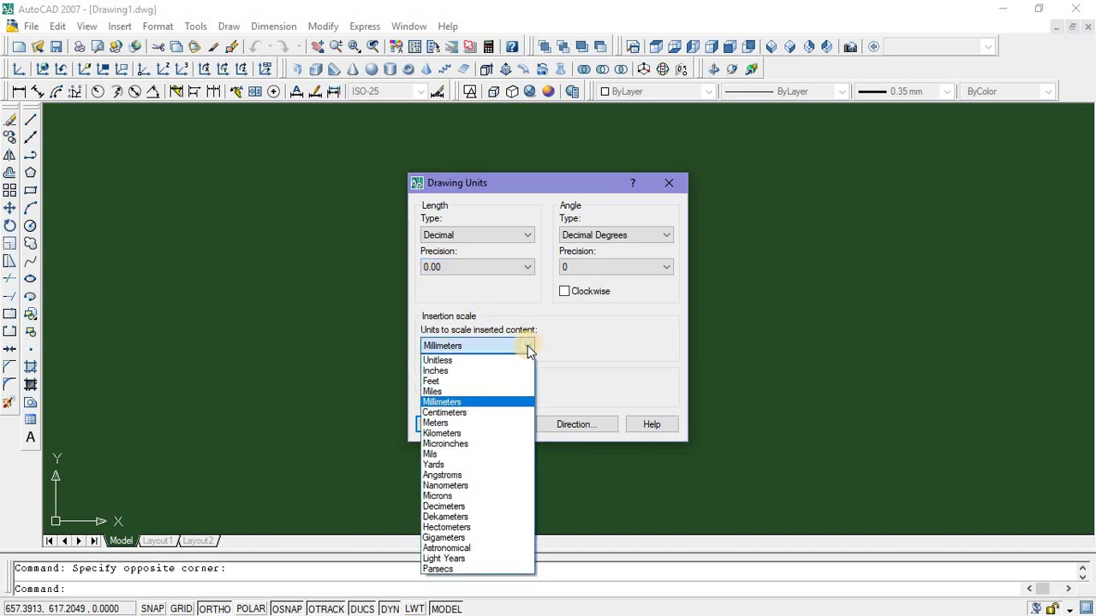
{"action": "left_click", "coordinate": [446, 423]}
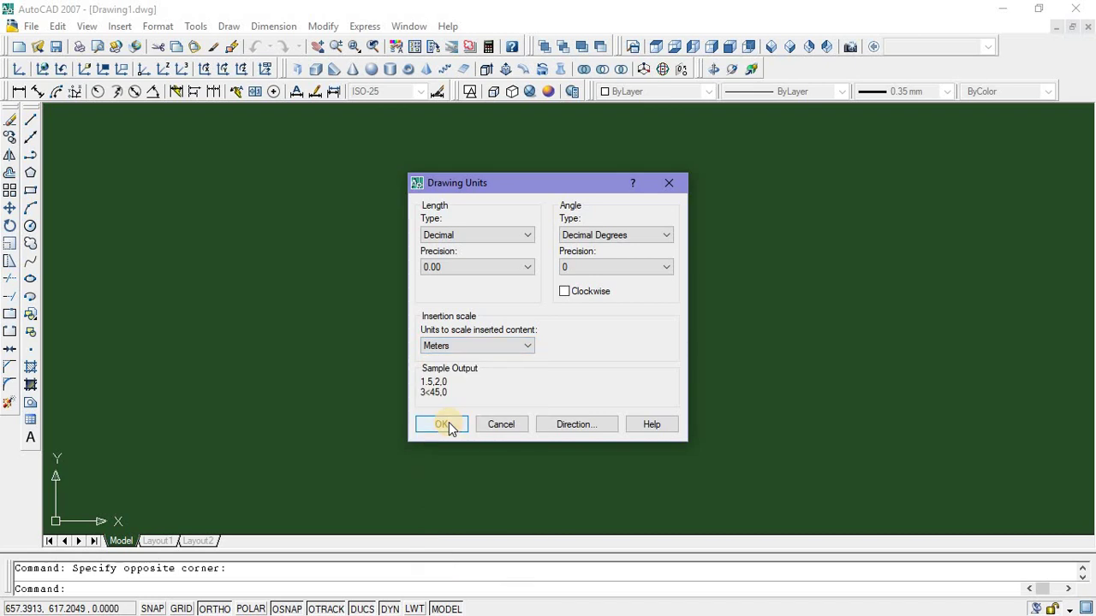
Set the angle units to Decimal Degrees with 0.00 precision and apply the drawing units
{"action": "left_click", "coordinate": [666, 236]}
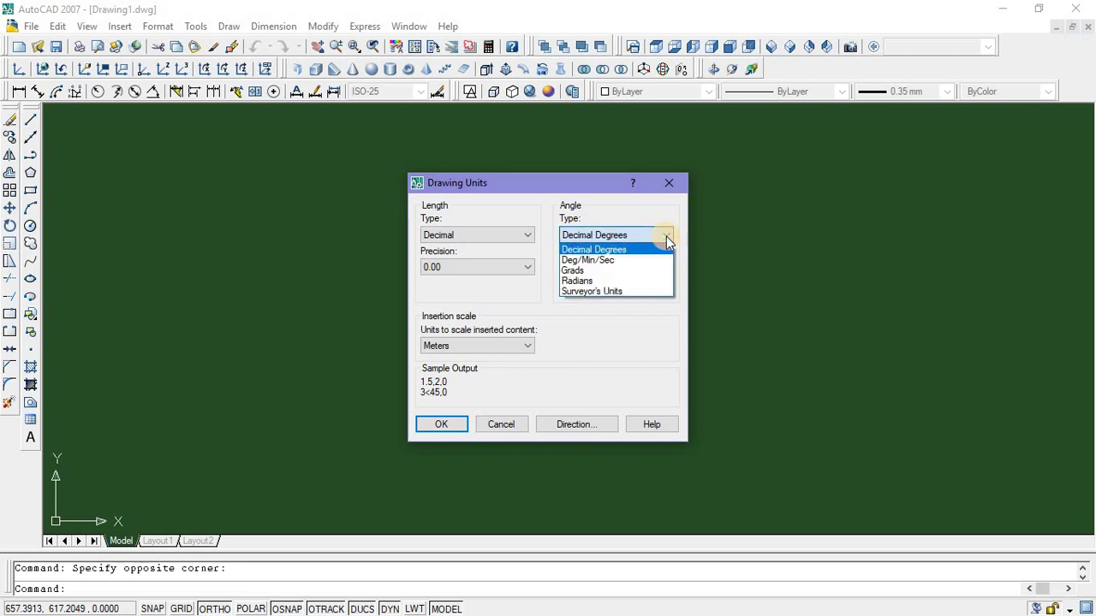
{"action": "left_click", "coordinate": [666, 239]}
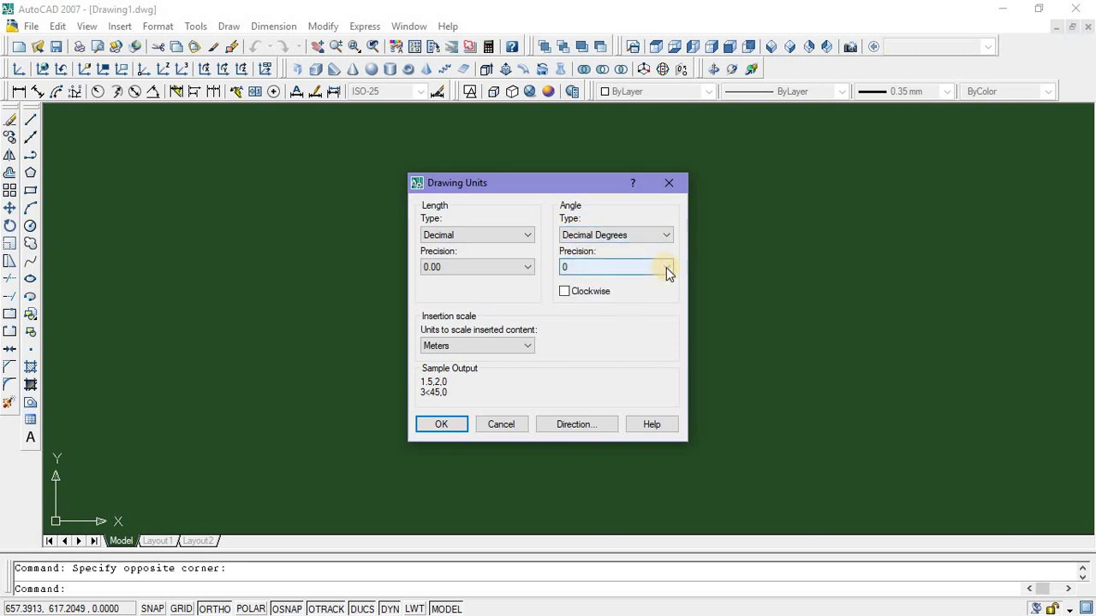
{"action": "left_click", "coordinate": [667, 269]}
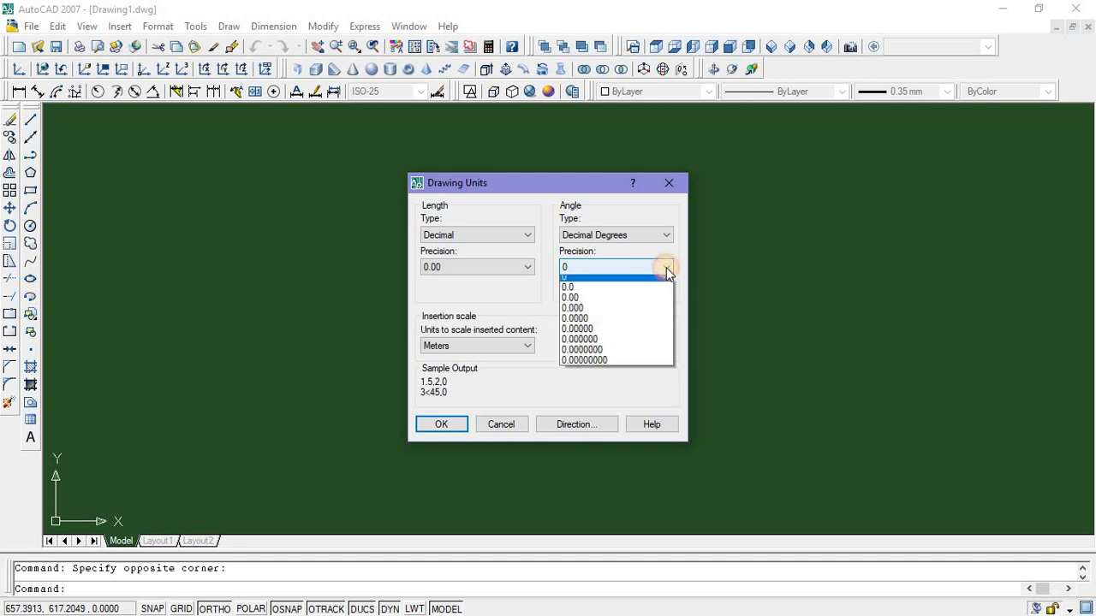
{"action": "left_click", "coordinate": [639, 302]}
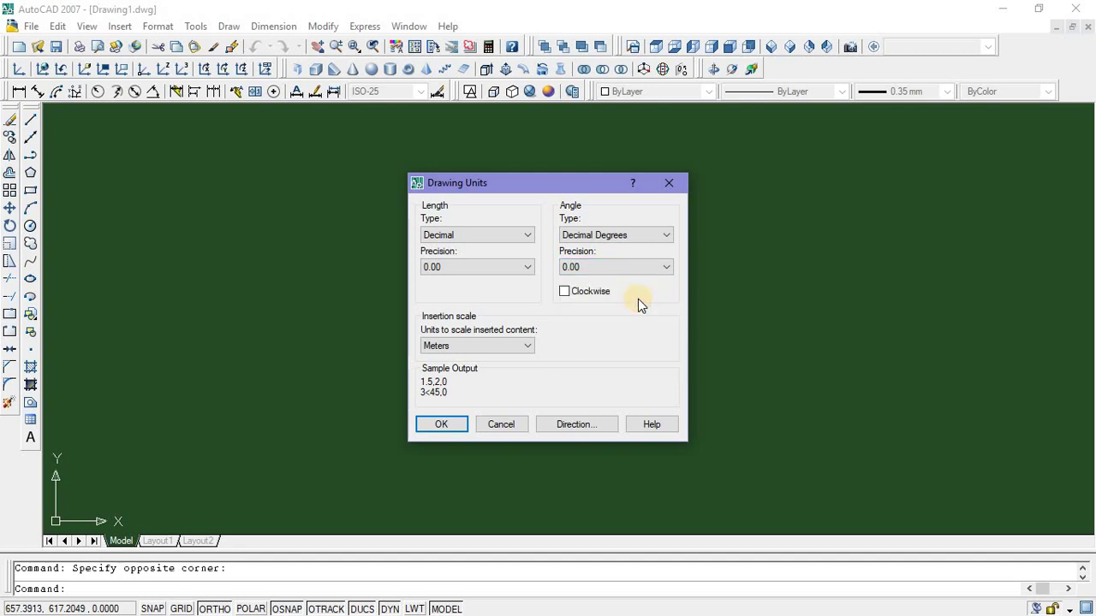
{"action": "left_click", "coordinate": [441, 424]}
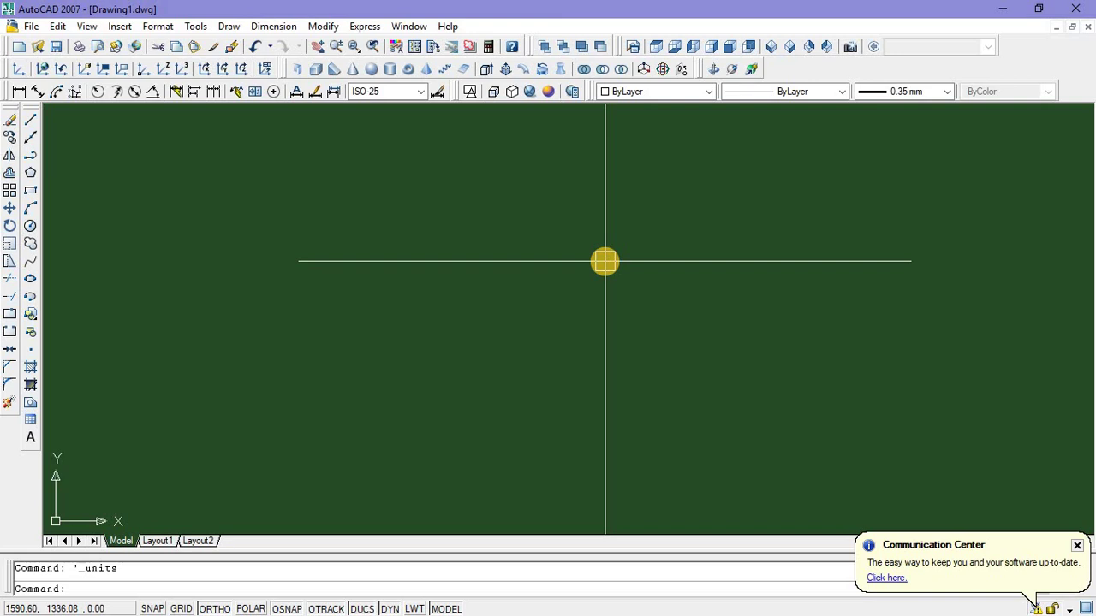
{"action": "left_click", "coordinate": [949, 92]}
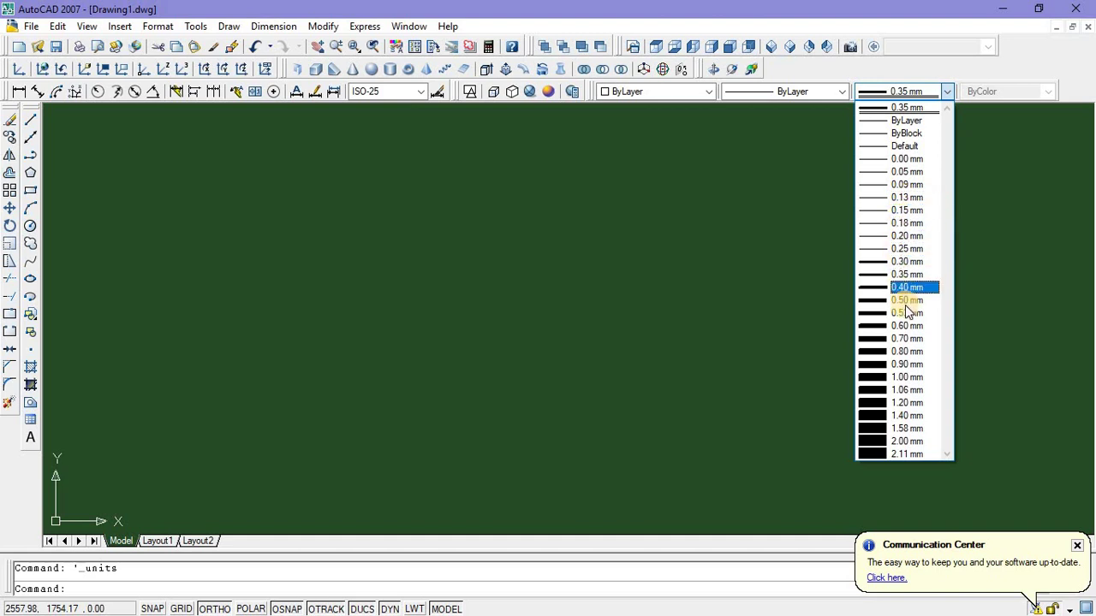
{"action": "left_click", "coordinate": [914, 138]}
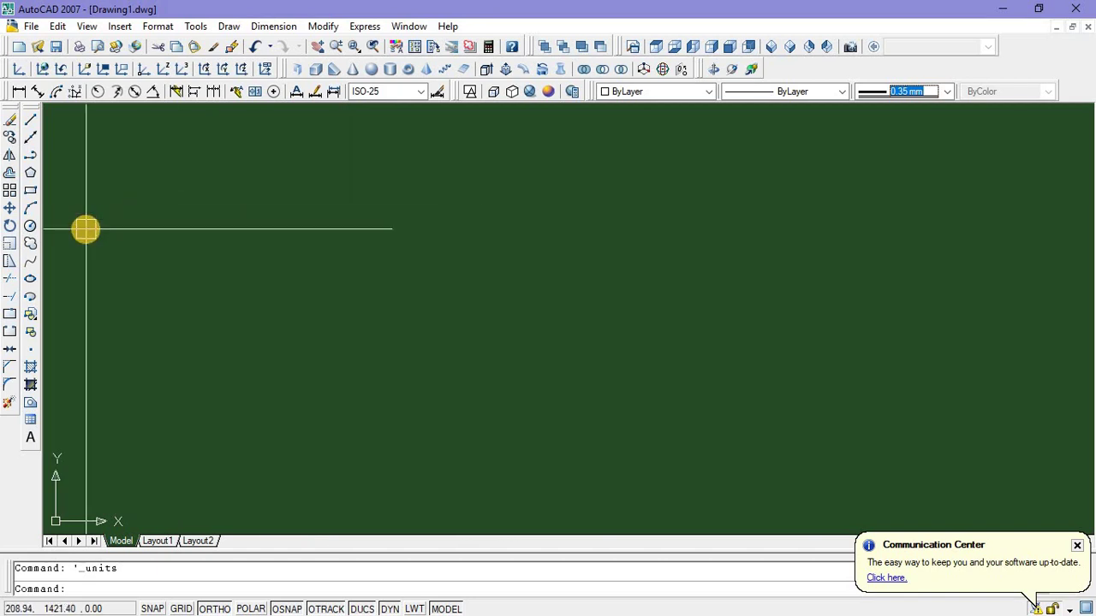
Draw a 4 by 4 square with the Rectangle command, using relative coordinates for the opposite corner
{"action": "left_click", "coordinate": [31, 192]}
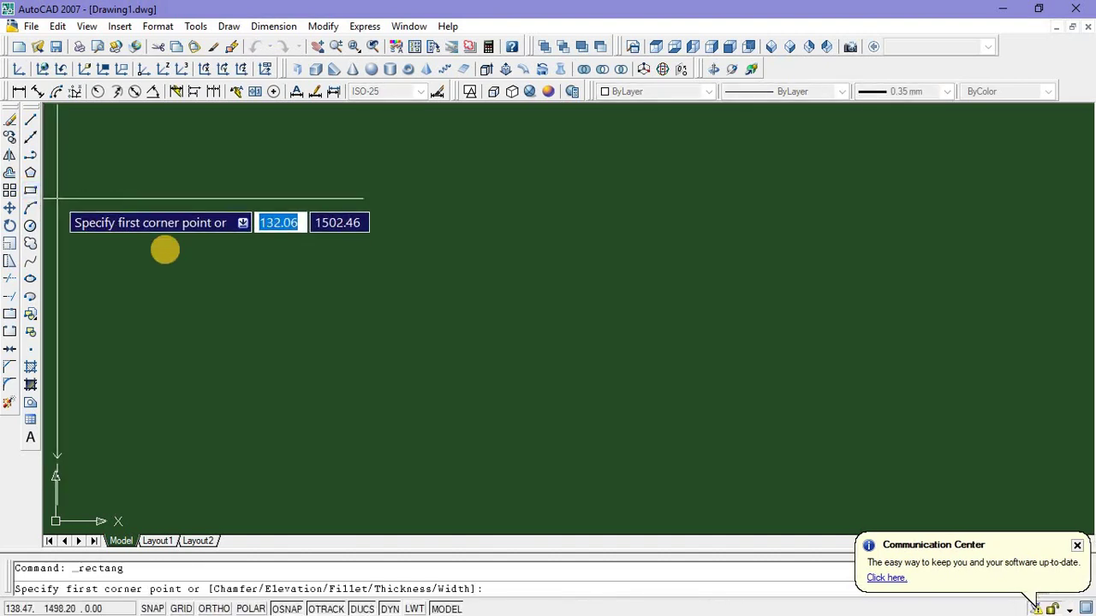
{"action": "left_click", "coordinate": [208, 259]}
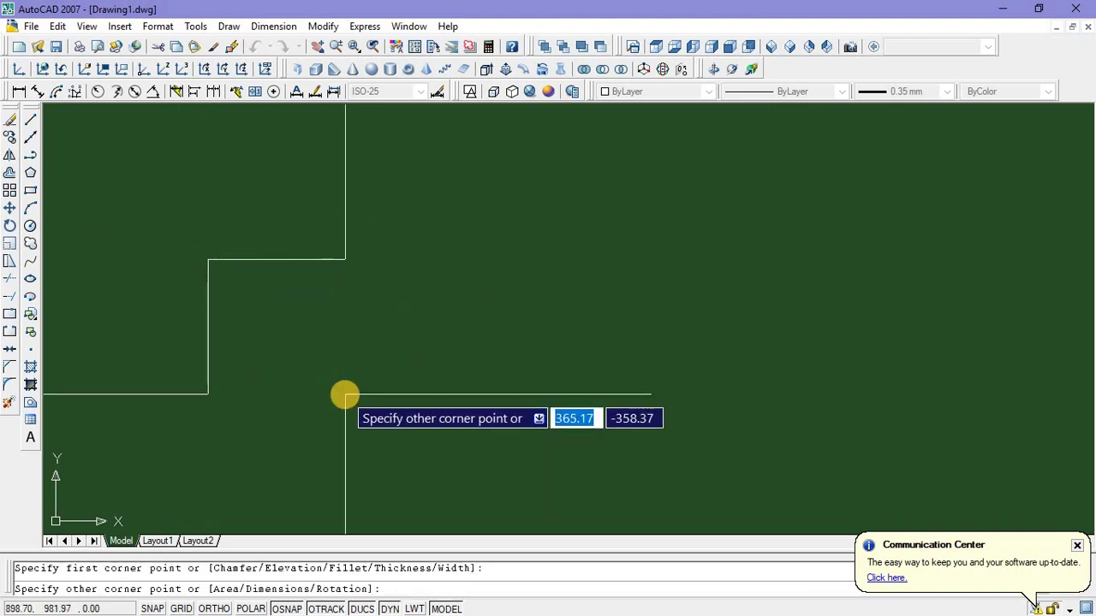
{"action": "type", "text": "@"}
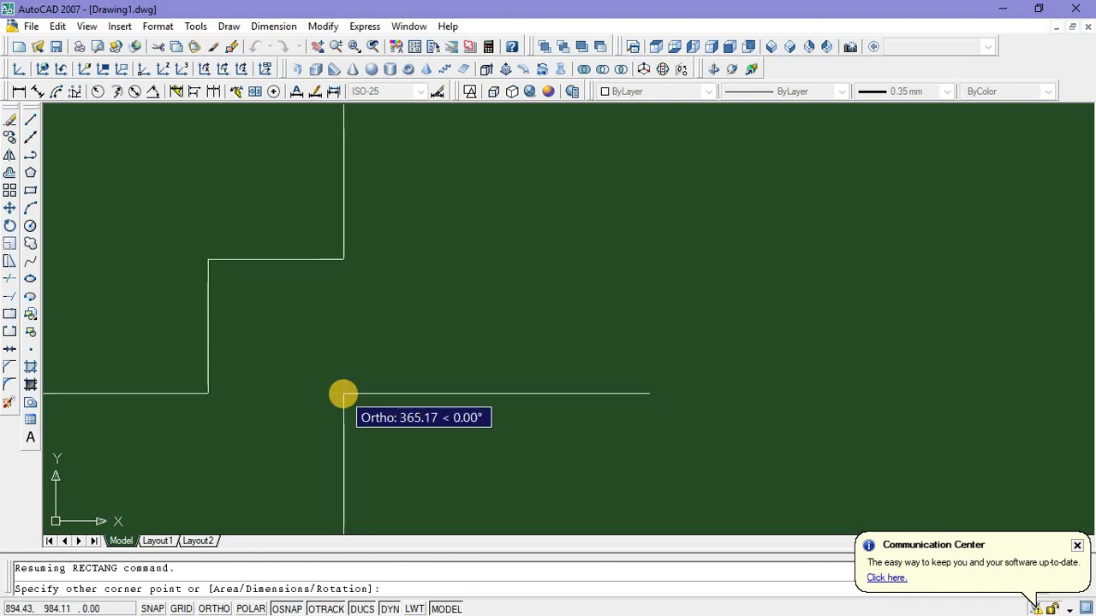
{"action": "type", "text": "@"}
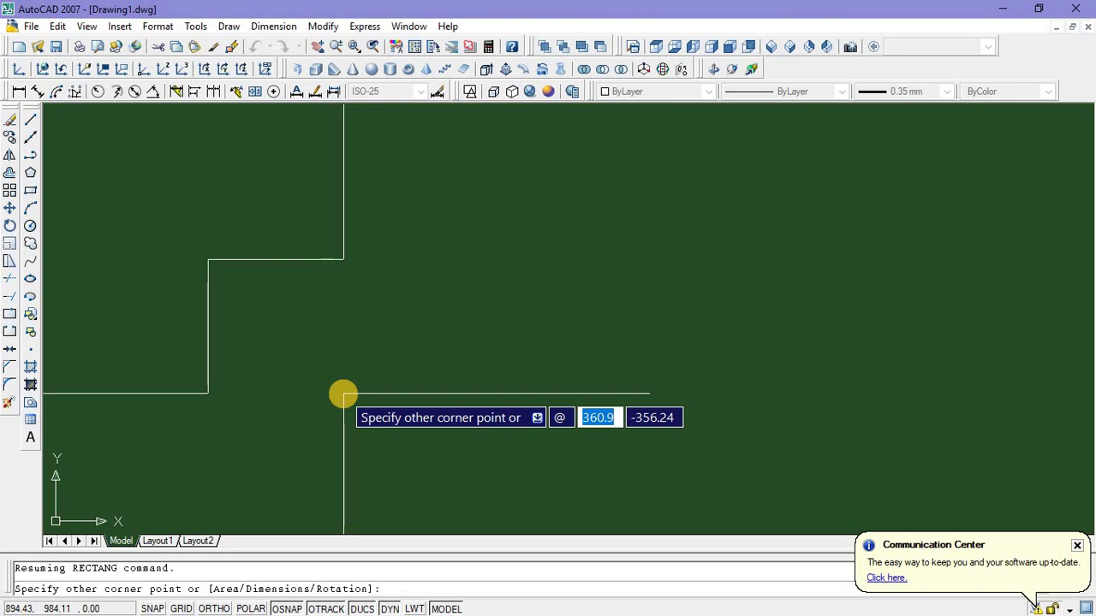
{"action": "type", "text": "4"}
{"action": "key", "text": "Tab"}
{"action": "type", "text": "4"}
{"action": "key", "text": "Return"}
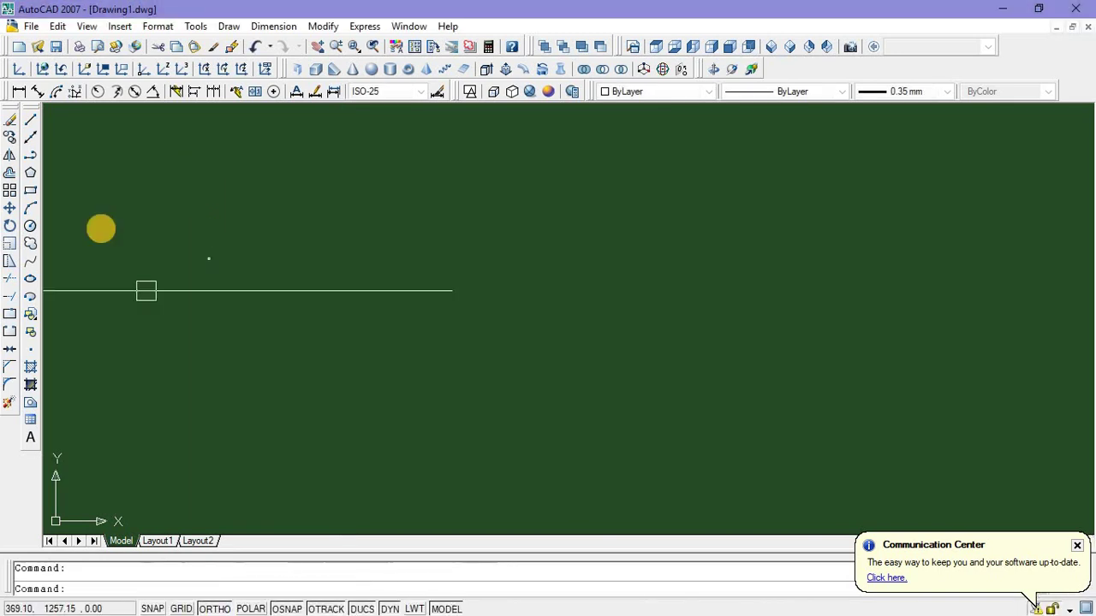
Copy the square straight up twice, at 4 and 8 units, to form a vertical stack of three touching squares
{"action": "scroll", "coordinate": [230, 295], "scroll_direction": "up", "scroll_amount": 8}
{"action": "middle_click_drag", "start_coordinate": [243, 194], "coordinate": [284, 374]}
{"action": "scroll", "coordinate": [283, 323], "scroll_direction": "up", "scroll_amount": 4}
{"action": "scroll", "coordinate": [288, 301], "scroll_direction": "up", "scroll_amount": 3}
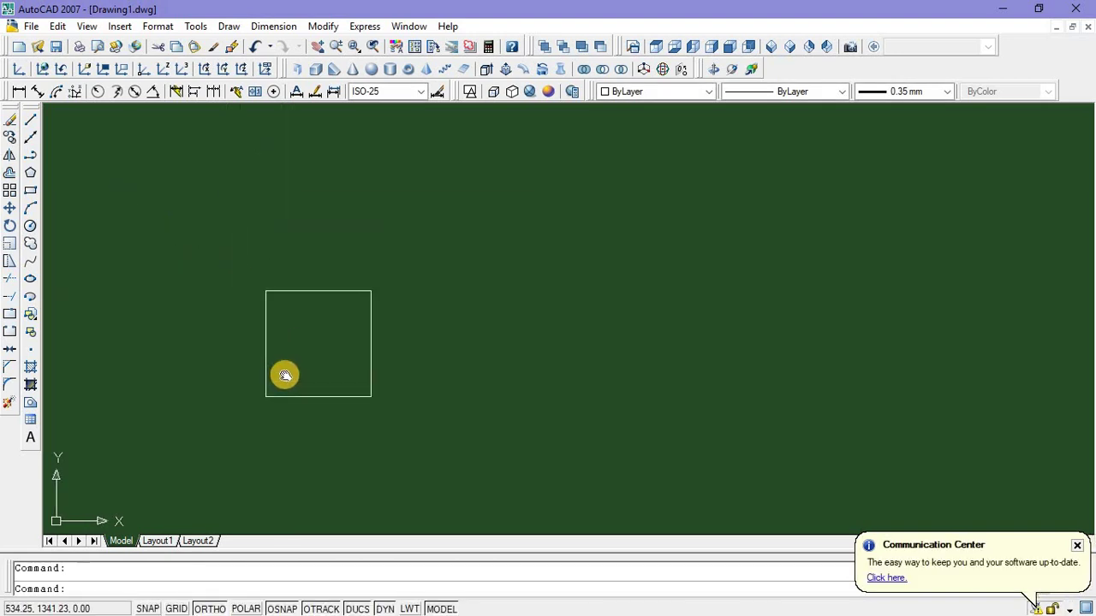
{"action": "scroll", "coordinate": [283, 334], "scroll_direction": "up", "scroll_amount": 2}
{"action": "left_click", "coordinate": [239, 236]}
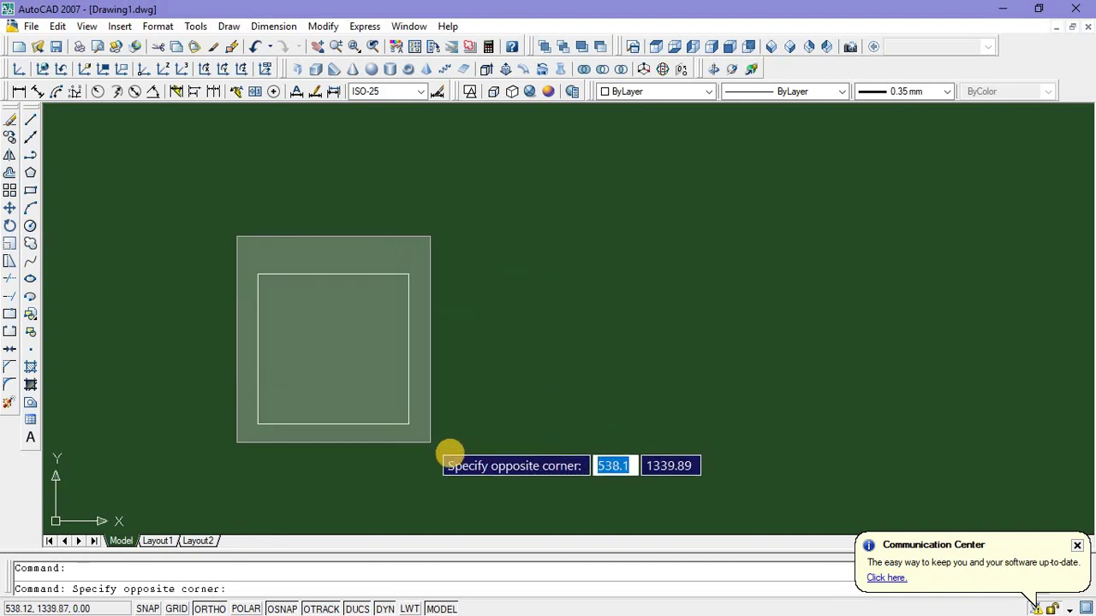
{"action": "left_click", "coordinate": [449, 450]}
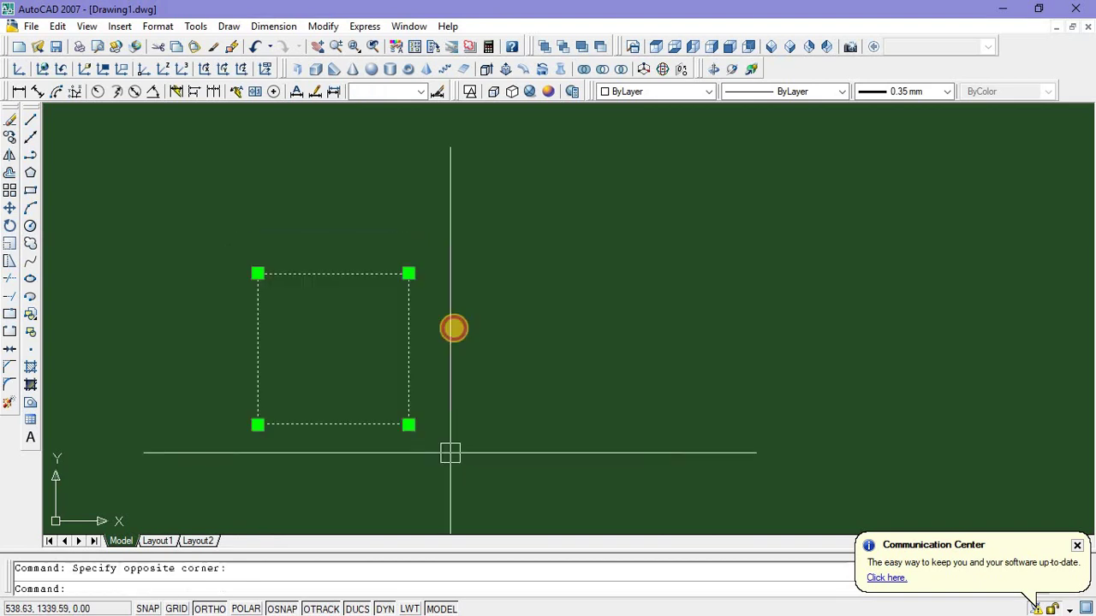
{"action": "right_click", "coordinate": [484, 262]}
{"action": "left_click", "coordinate": [516, 451]}
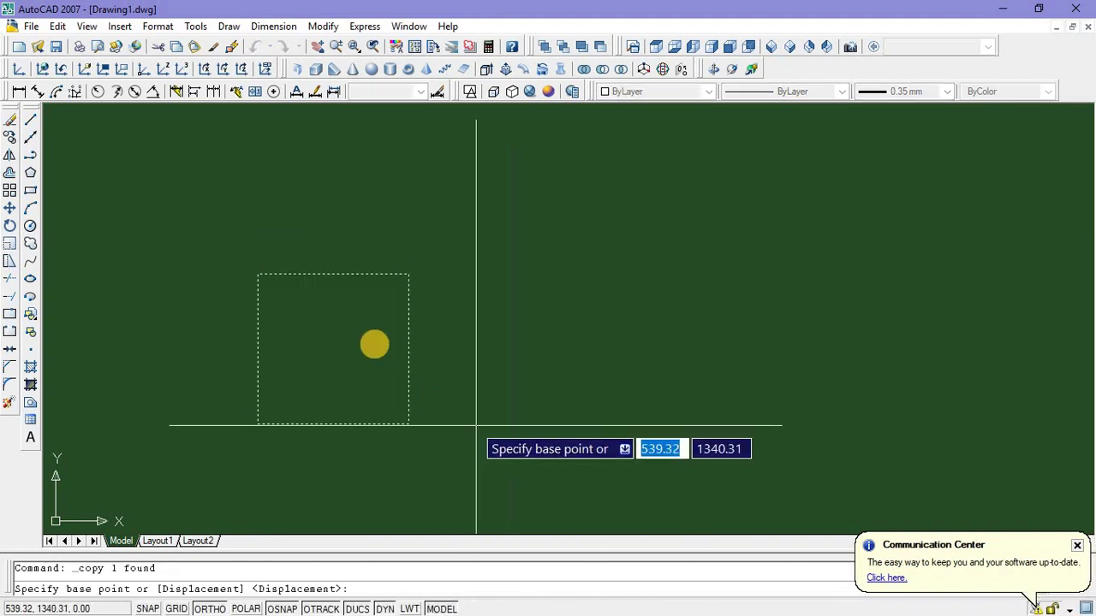
{"action": "left_click", "coordinate": [409, 423]}
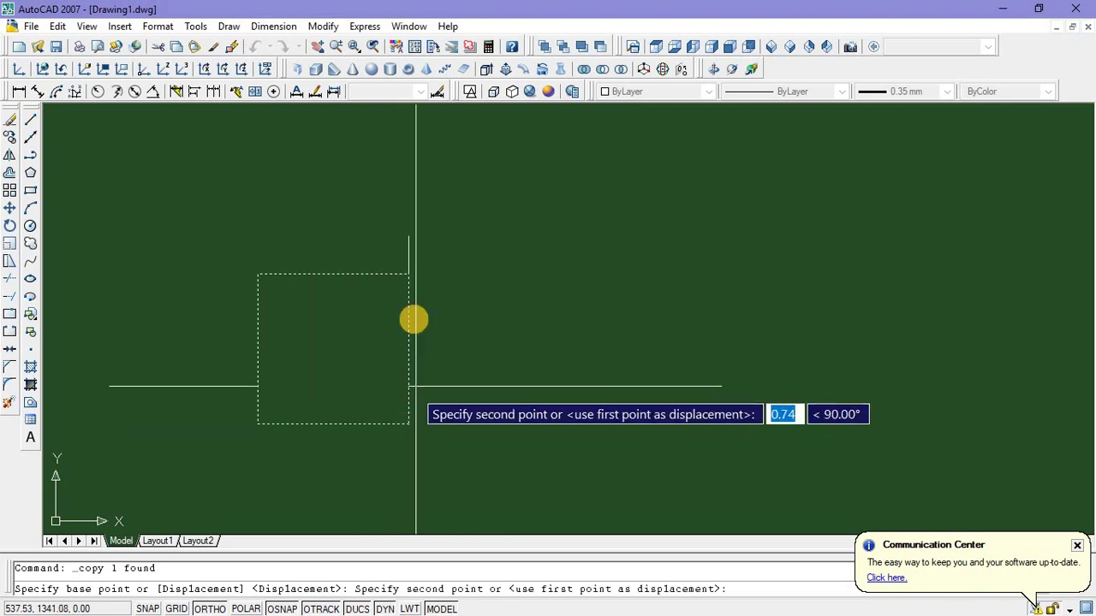
{"action": "left_click", "coordinate": [408, 274]}
{"action": "middle_click_drag", "start_coordinate": [408, 273], "coordinate": [399, 344]}
{"action": "scroll", "coordinate": [399, 315], "scroll_direction": "down", "scroll_amount": 1}
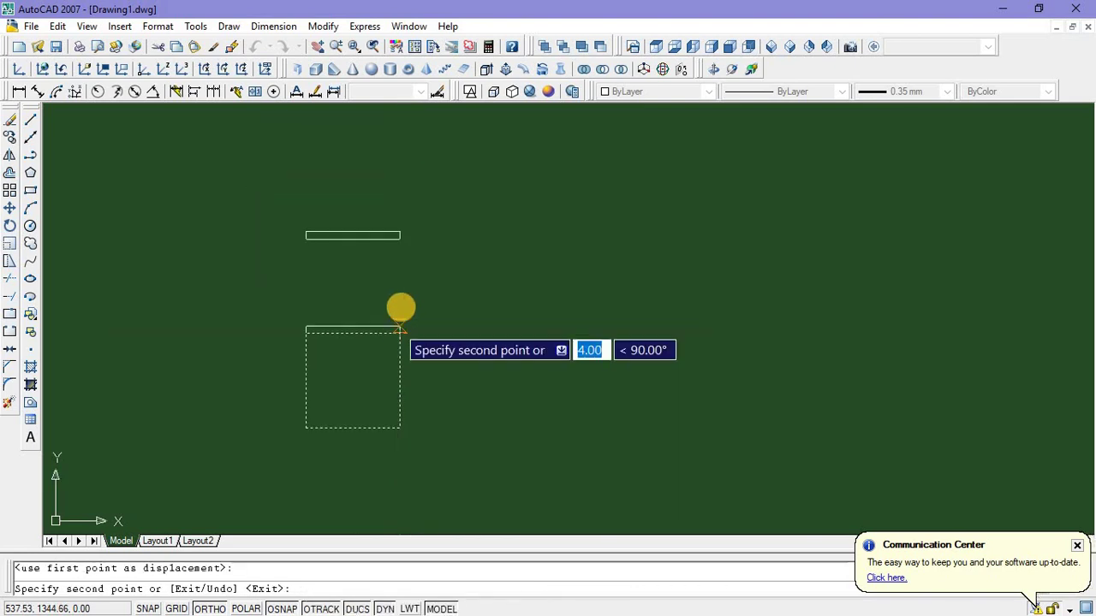
{"action": "left_click", "coordinate": [400, 240]}
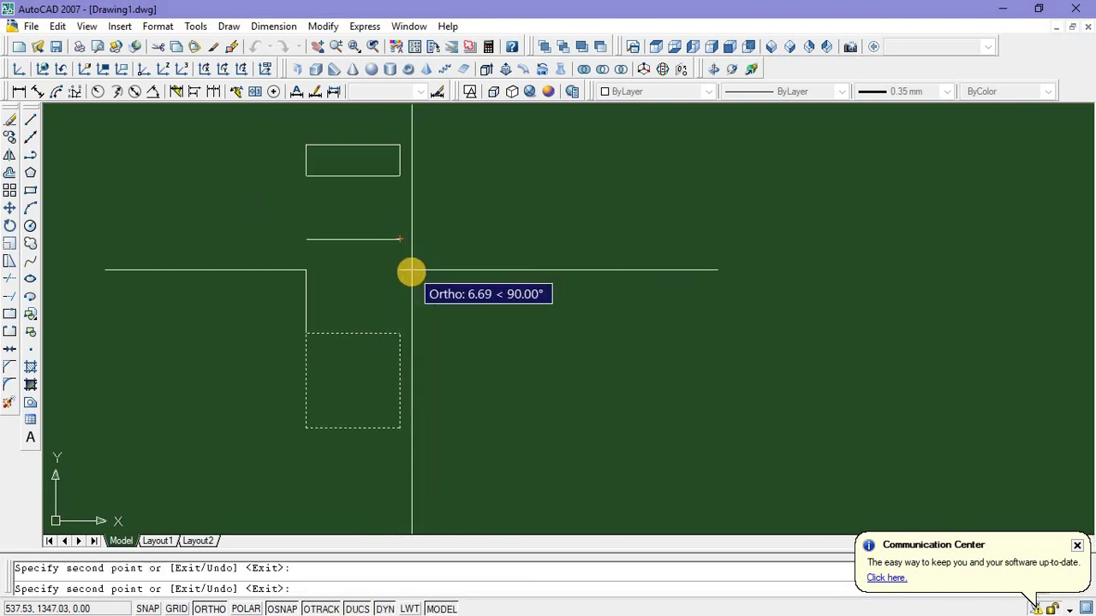
{"action": "middle_click_drag", "start_coordinate": [394, 272], "coordinate": [369, 310]}
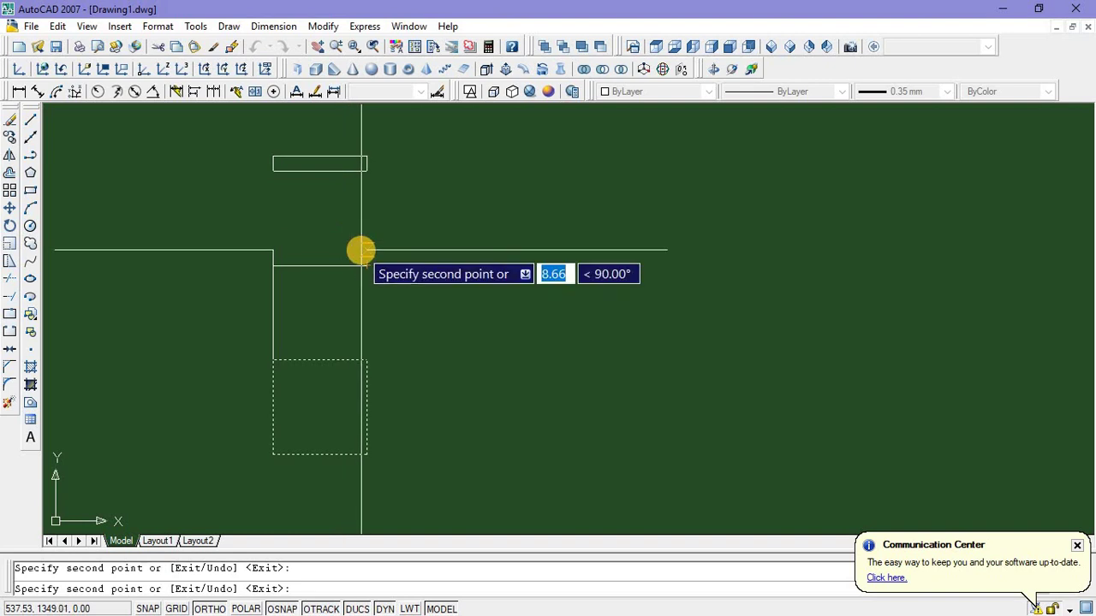
{"action": "key", "text": "Escape"}
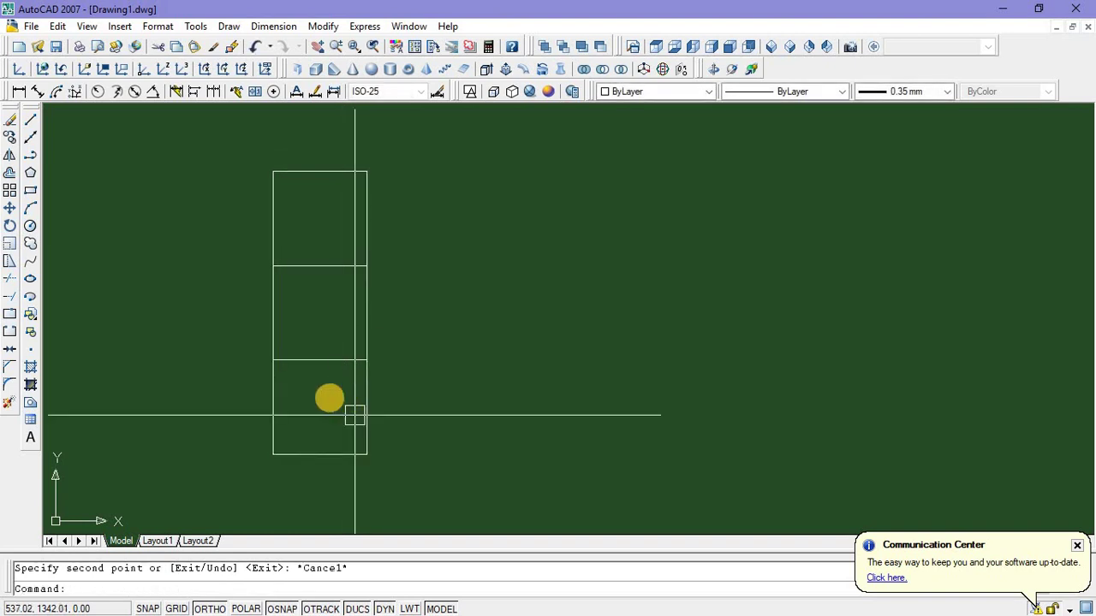
Copy the top square from its lower-left corner to 4 and 8 units on its right, extending the top row to three squares
{"action": "left_click", "coordinate": [254, 147]}
{"action": "left_click", "coordinate": [426, 294]}
{"action": "right_click", "coordinate": [433, 175]}
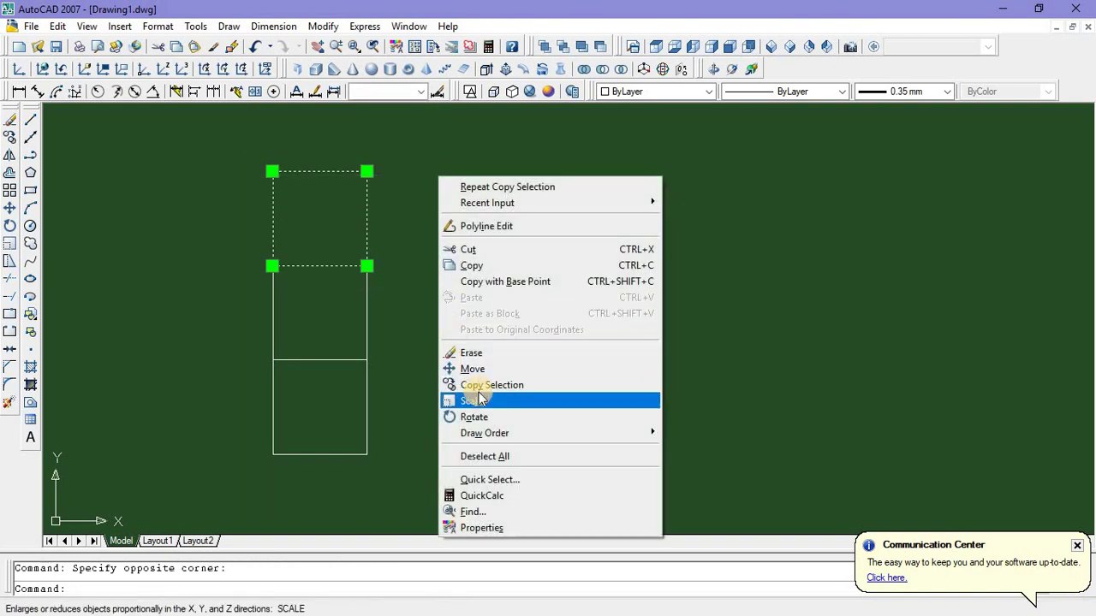
{"action": "left_click", "coordinate": [477, 386]}
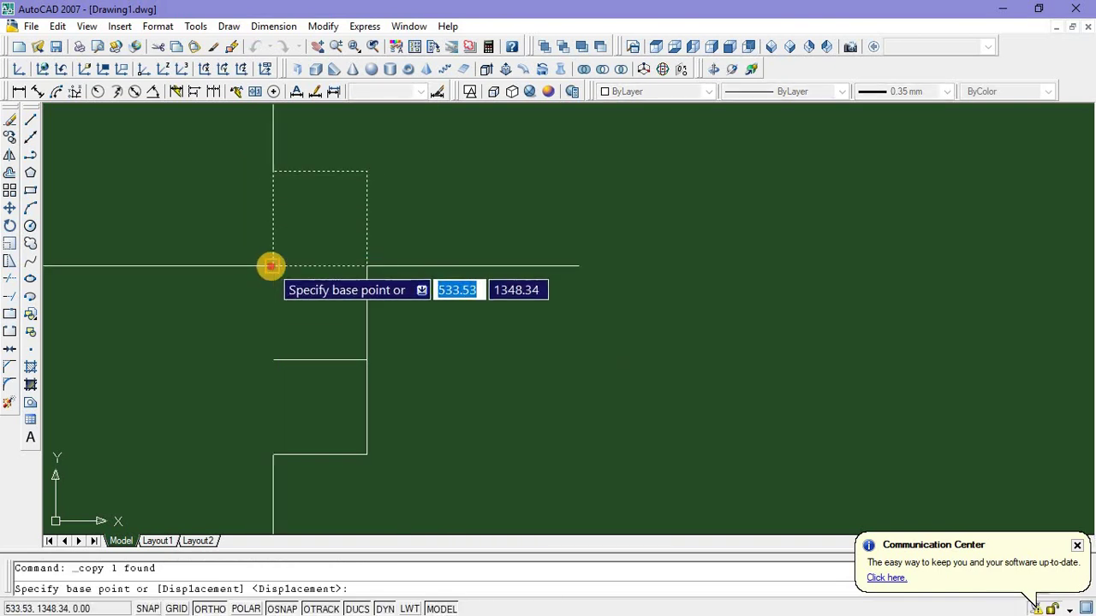
{"action": "left_click", "coordinate": [272, 266]}
{"action": "left_click", "coordinate": [365, 266]}
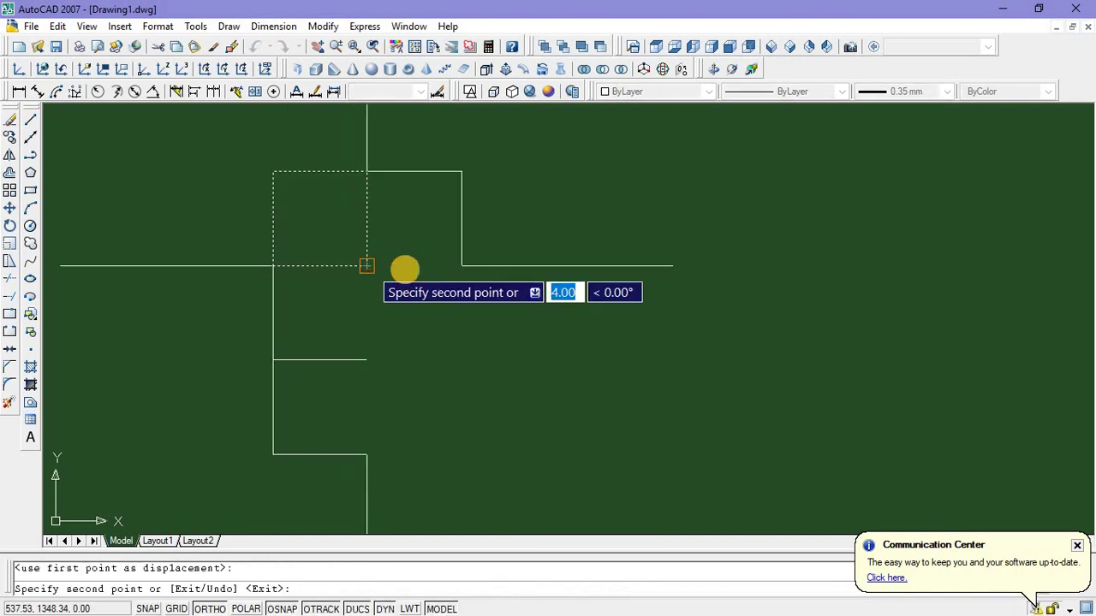
{"action": "left_click", "coordinate": [460, 269]}
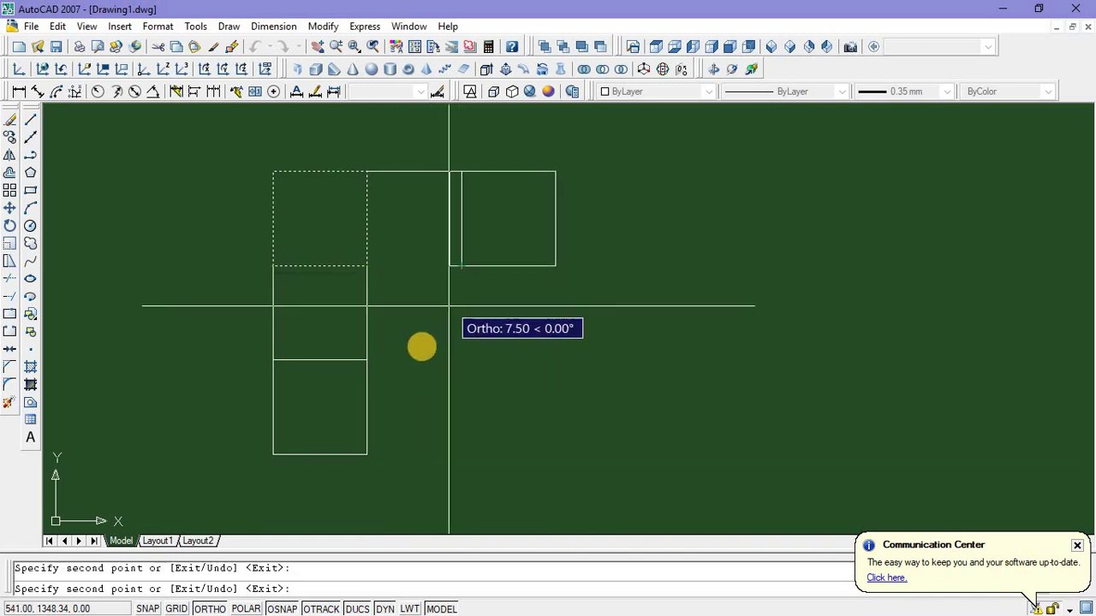
Copy the square to five more grid positions, extending the top and middle rows to four squares and the bottom row to two
{"action": "left_click", "coordinate": [370, 359]}
{"action": "left_click", "coordinate": [370, 453]}
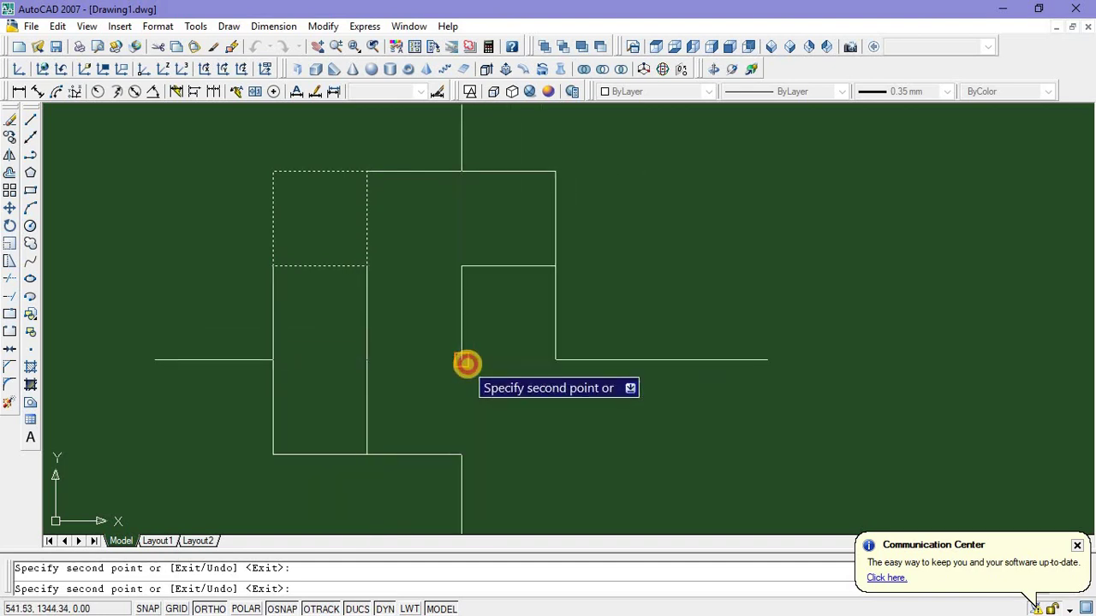
{"action": "left_click", "coordinate": [462, 360]}
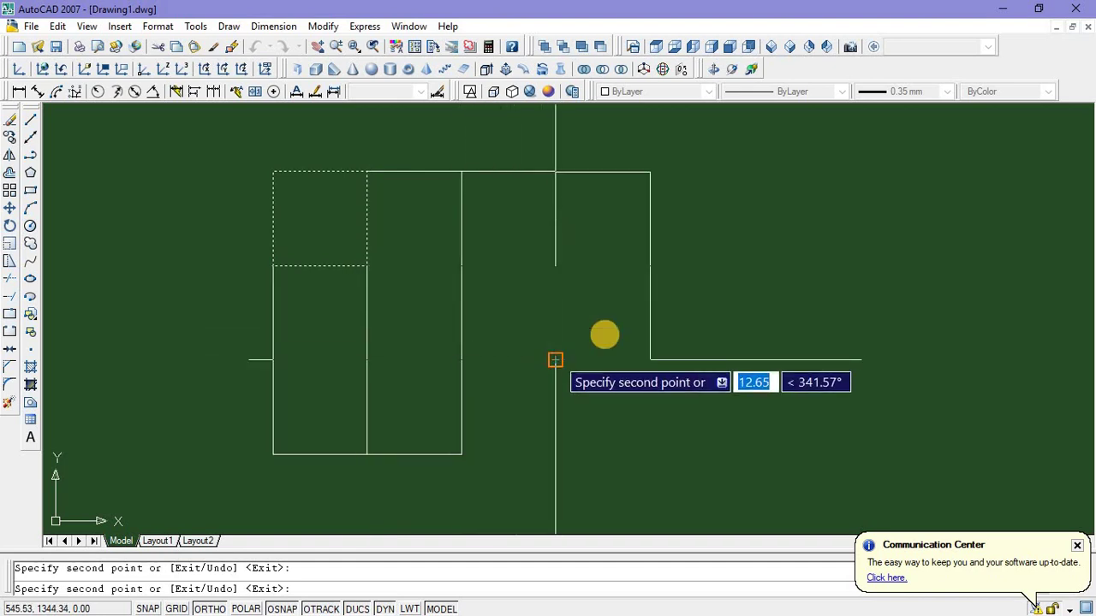
{"action": "left_click", "coordinate": [557, 359]}
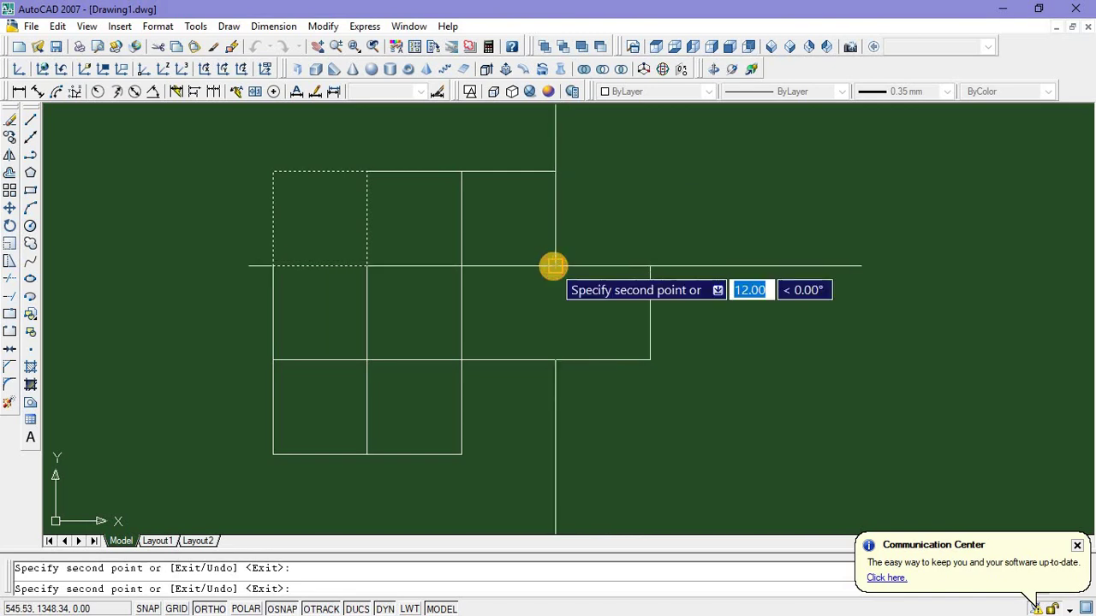
{"action": "left_click", "coordinate": [555, 265]}
{"action": "key", "text": "Escape"}
Draw a line from the lower-left corner of the second bottom-row square: 1 unit down, 4 units across, and back up to its lower-right corner
{"action": "middle_click_drag", "start_coordinate": [517, 407], "coordinate": [561, 391]}
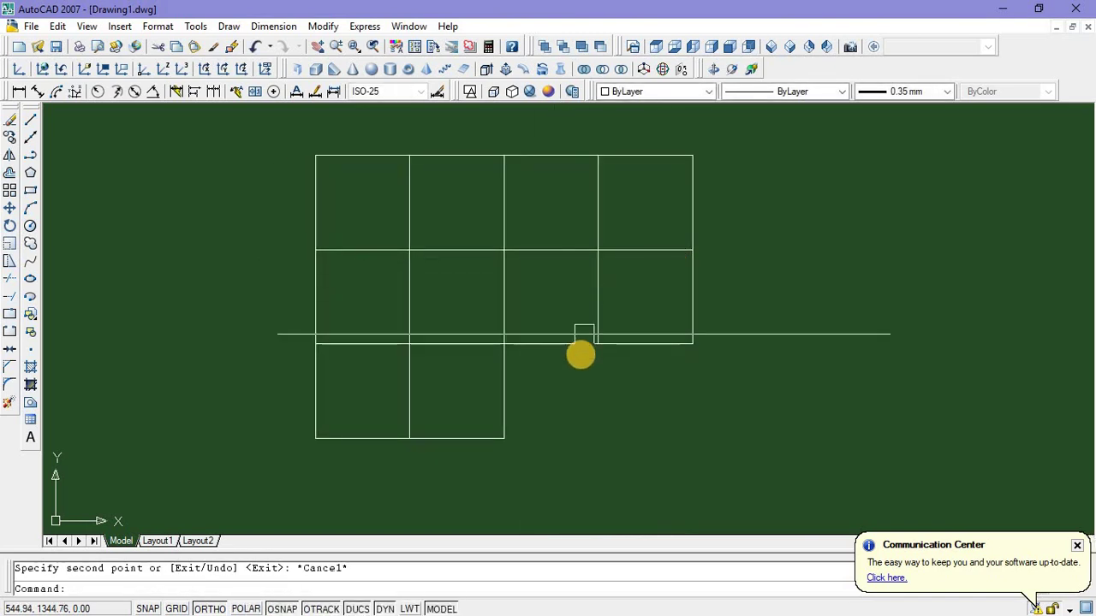
{"action": "middle_click_drag", "start_coordinate": [581, 357], "coordinate": [589, 360]}
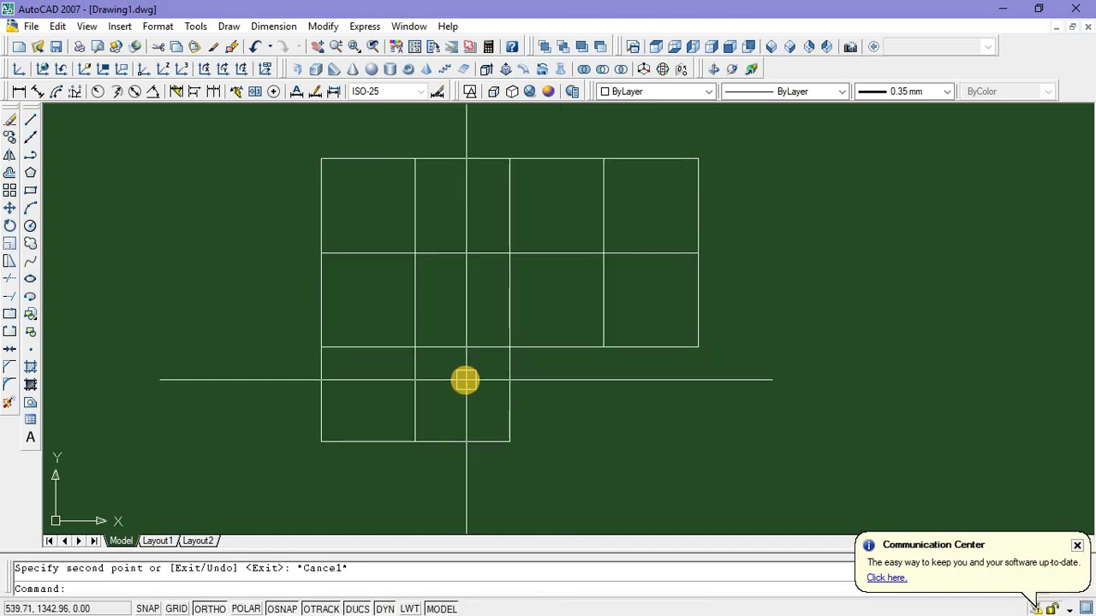
{"action": "middle_click_drag", "start_coordinate": [463, 382], "coordinate": [469, 365]}
{"action": "middle_click_drag", "start_coordinate": [447, 418], "coordinate": [460, 409]}
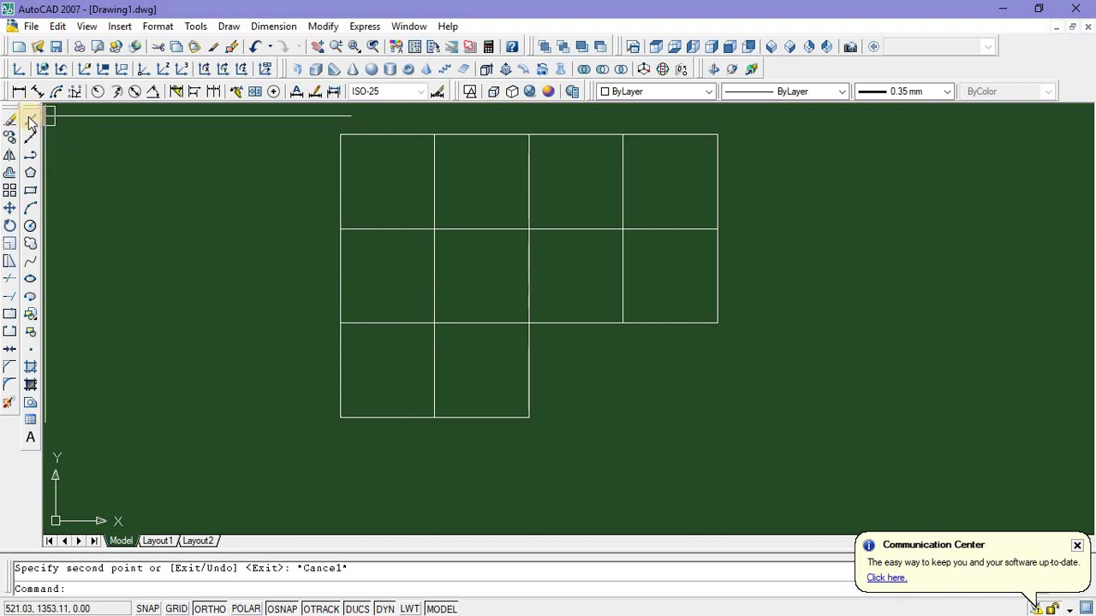
{"action": "left_click", "coordinate": [434, 417]}
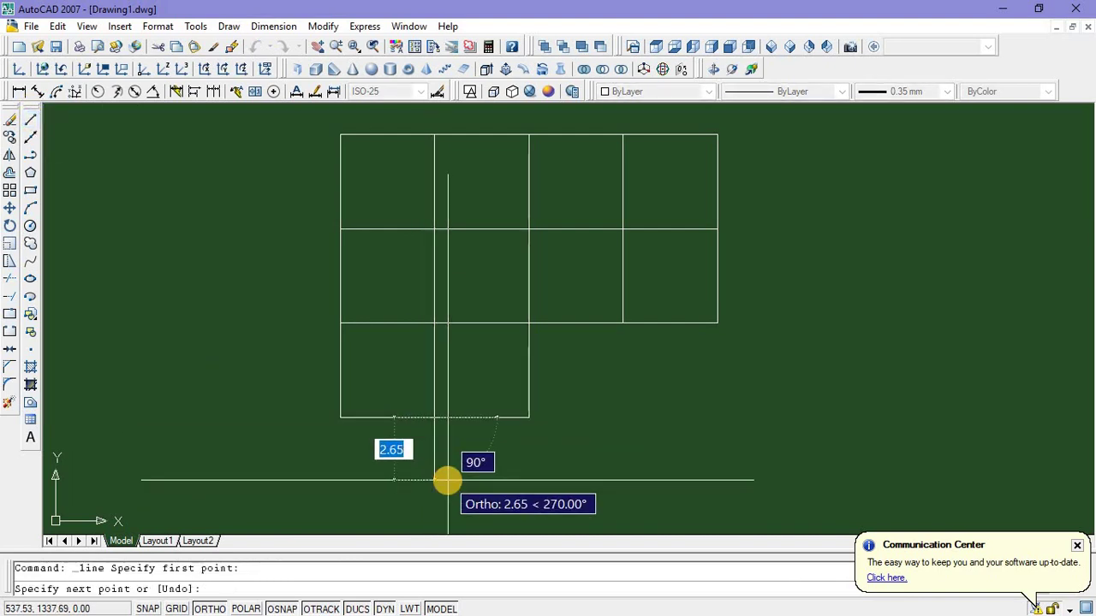
{"action": "type", "text": "1"}
{"action": "key", "text": "Return"}
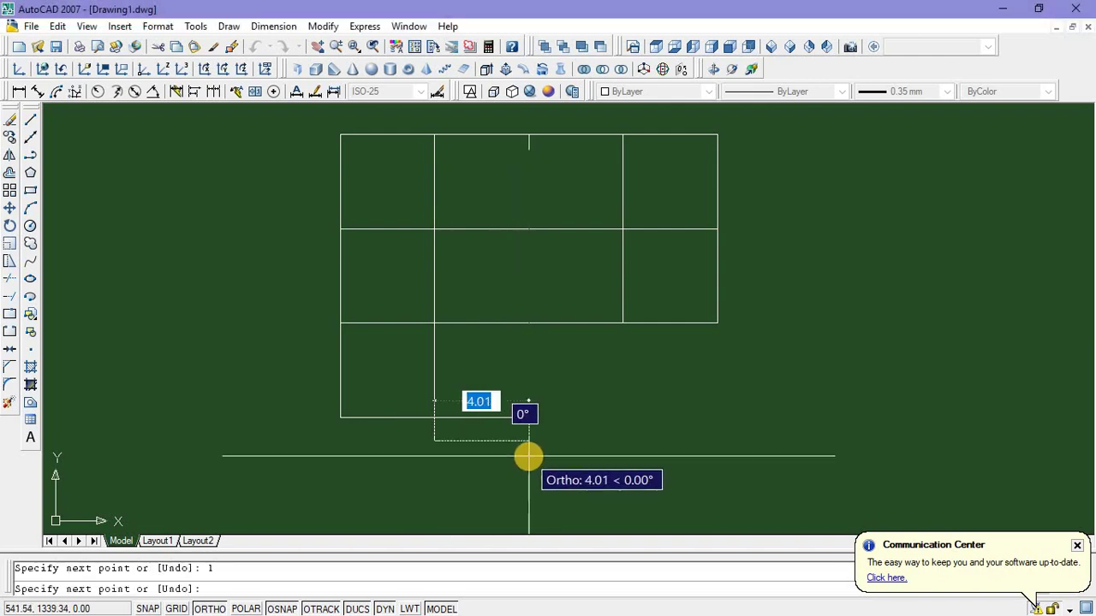
{"action": "type", "text": "4"}
{"action": "key", "text": "Return"}
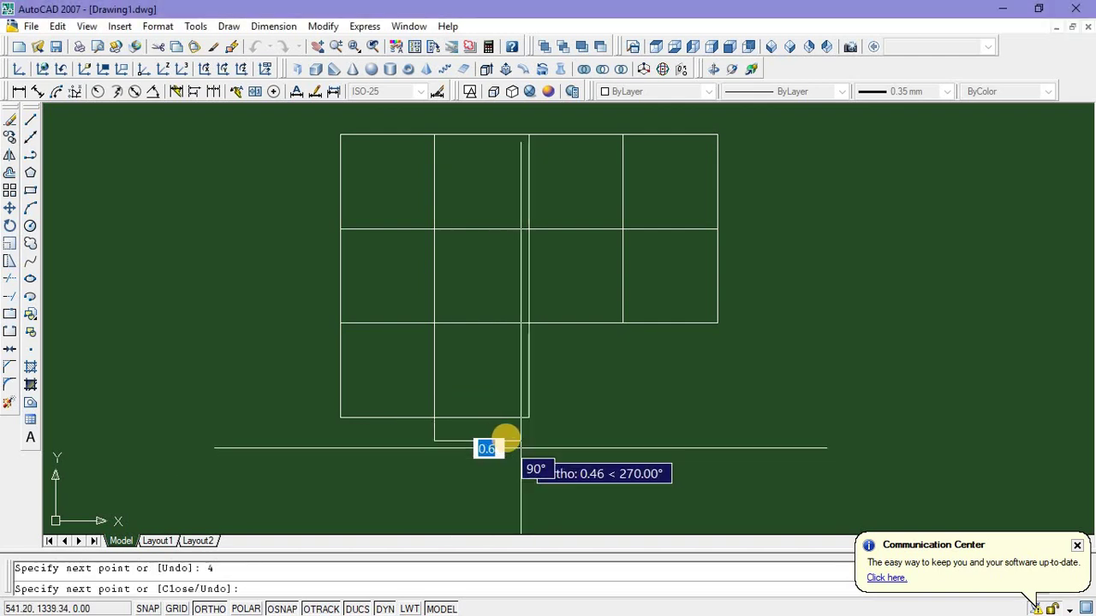
{"action": "left_click", "coordinate": [526, 418]}
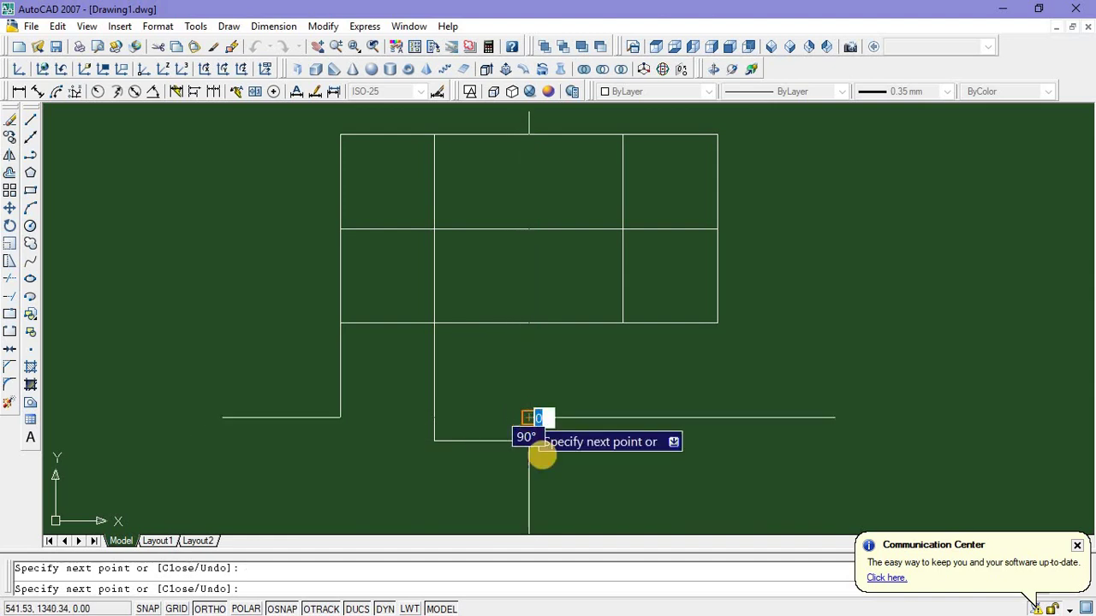
{"action": "key", "text": "Escape"}
Trim away the original bottom edge of the second bottom-row square above the 1-unit extension
{"action": "scroll", "coordinate": [553, 465], "scroll_direction": "down", "scroll_amount": 2}
{"action": "scroll", "coordinate": [553, 464], "scroll_direction": "up", "scroll_amount": 2}
{"action": "middle_click_drag", "start_coordinate": [553, 465], "coordinate": [623, 462]}
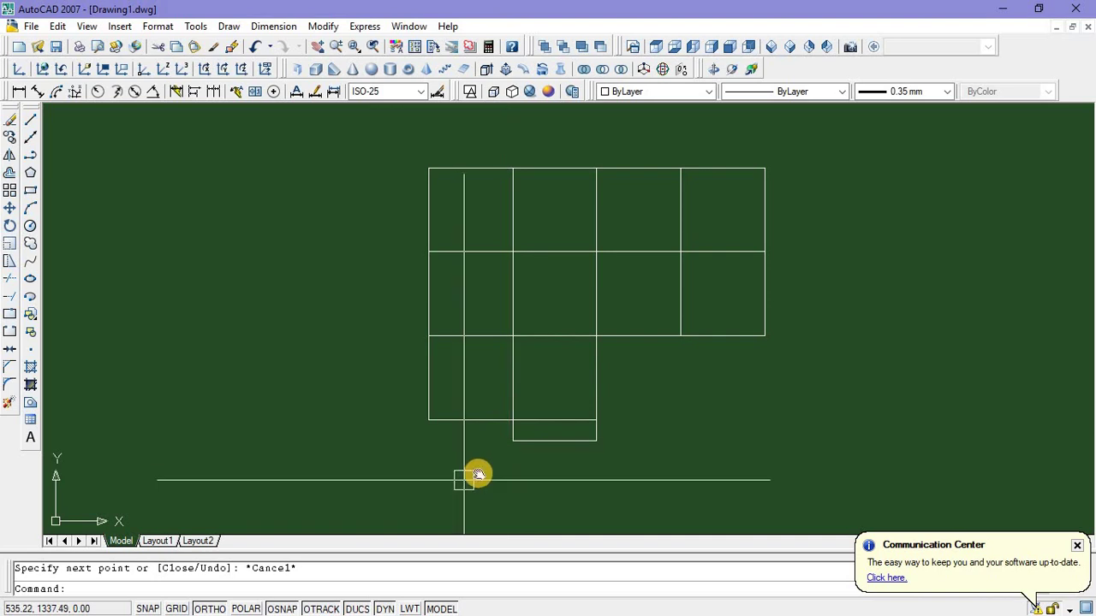
{"action": "middle_click_drag", "start_coordinate": [477, 471], "coordinate": [476, 462]}
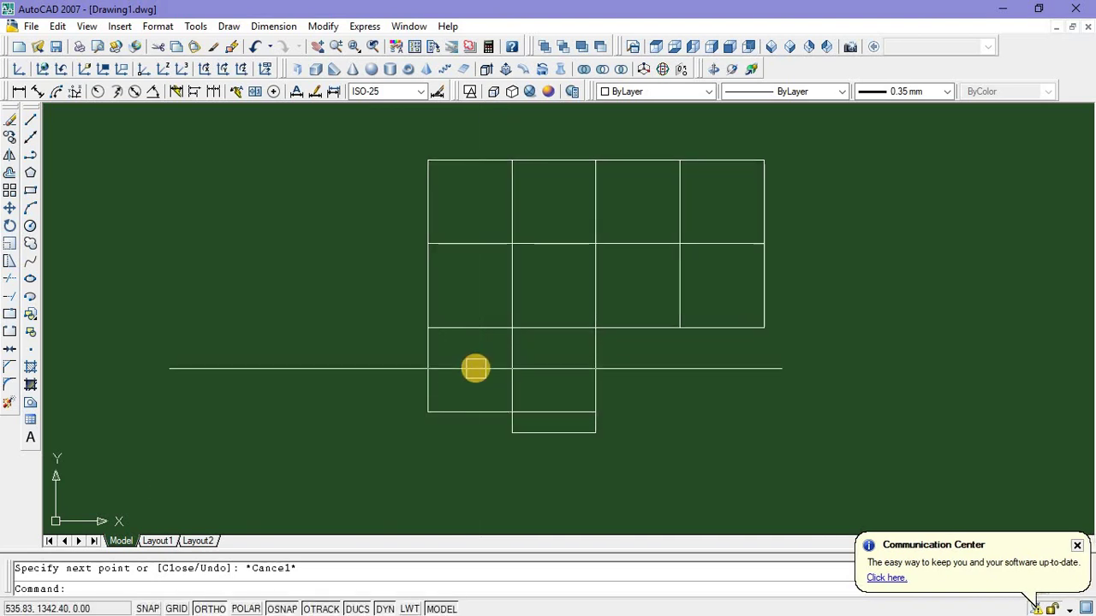
{"action": "mouse_move", "coordinate": [474, 367]}
{"action": "middle_mouse_down"}
{"action": "mouse_move", "coordinate": [453, 403]}
{"action": "mouse_move", "coordinate": [440, 393]}
{"action": "middle_mouse_up"}
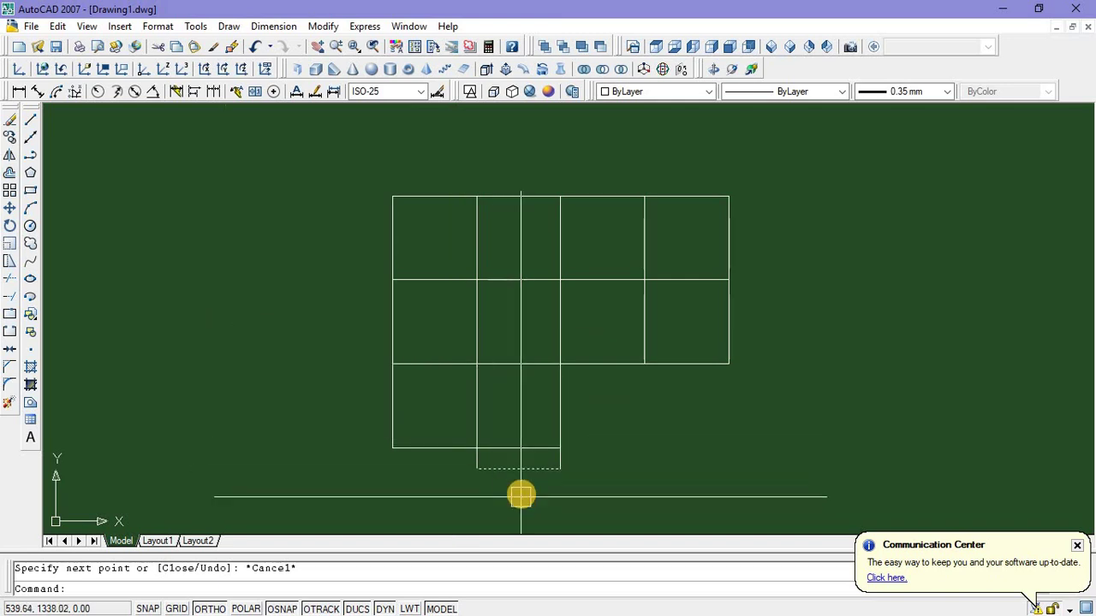
{"action": "type", "text": "tr"}
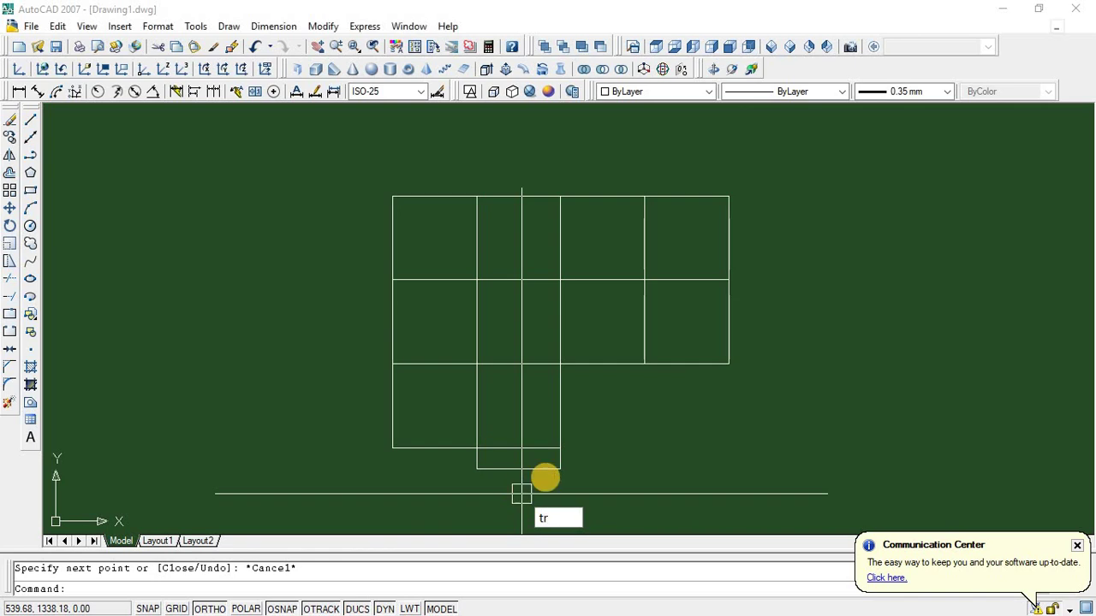
{"action": "key", "text": "Return"}
{"action": "key", "text": "Return"}
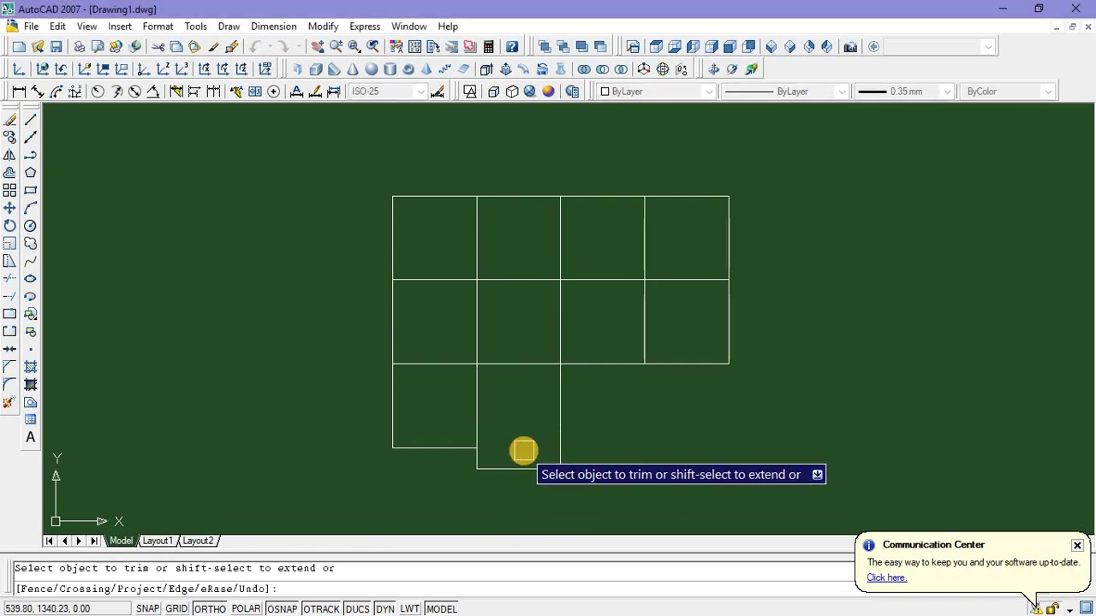
{"action": "key", "text": "Escape"}
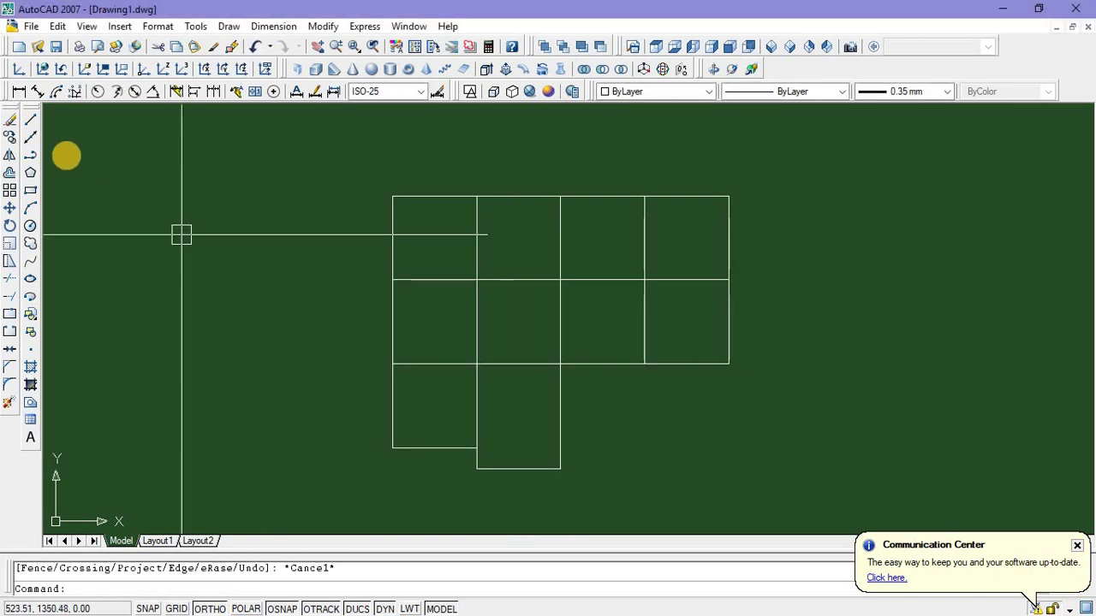
Draw a line from the upper-left corner of the second bottom-row square, 1 unit down and across to its right edge
{"action": "left_click", "coordinate": [32, 121]}
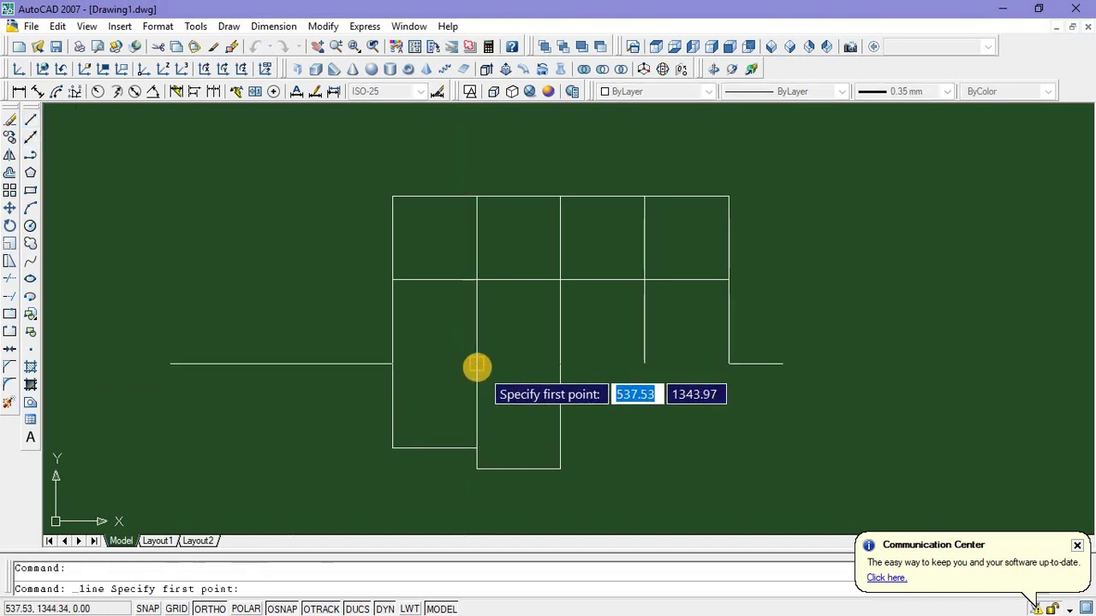
{"action": "left_click", "coordinate": [473, 375]}
{"action": "type", "text": "1"}
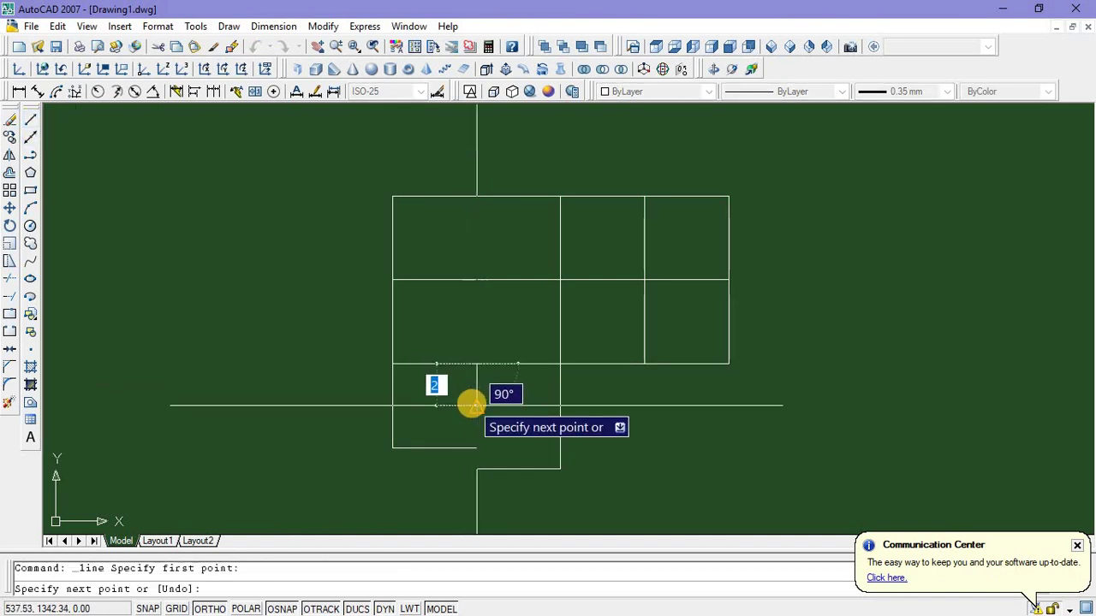
{"action": "key", "text": "Return"}
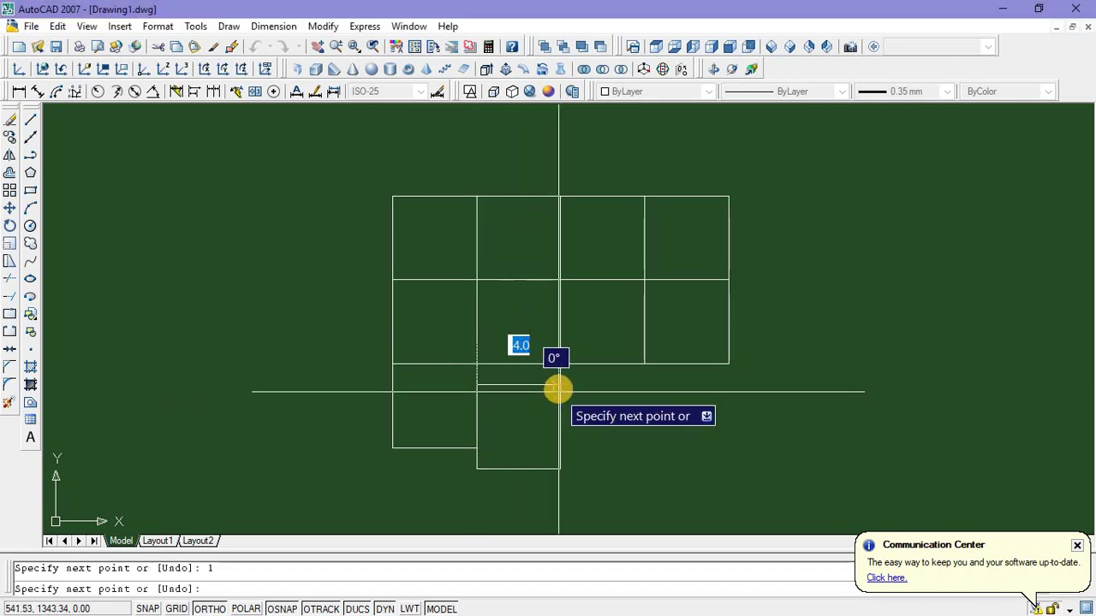
{"action": "left_click", "coordinate": [557, 388]}
{"action": "key", "text": "Escape"}
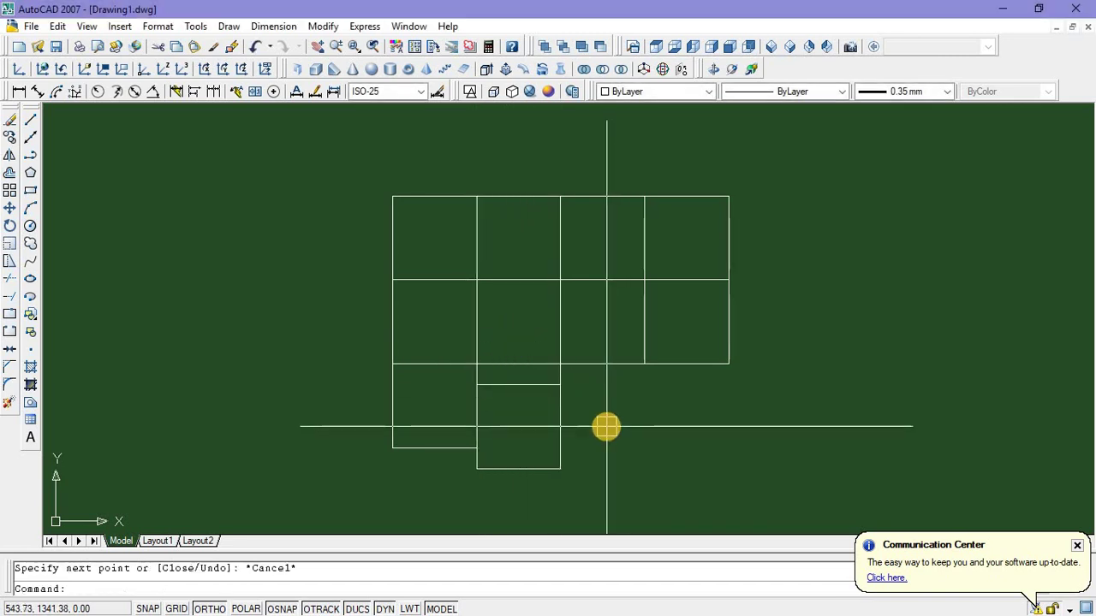
Trim away the shared horizontal edge between the second column's middle and bottom squares, just above the new 1-unit offset line
{"action": "type", "text": "tr"}
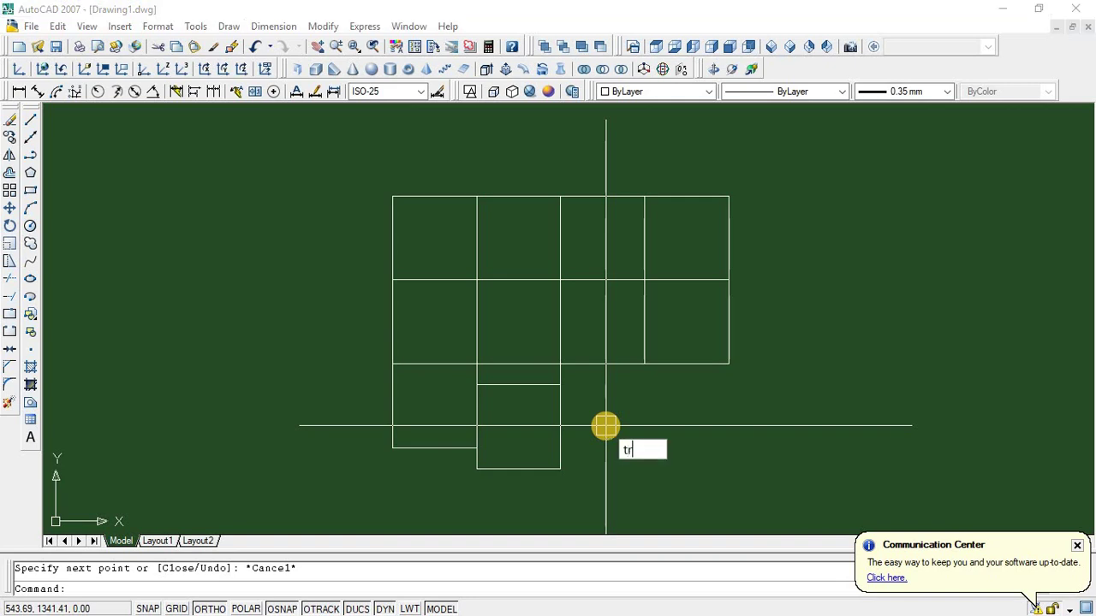
{"action": "key", "text": "Return"}
{"action": "key", "text": "Return"}
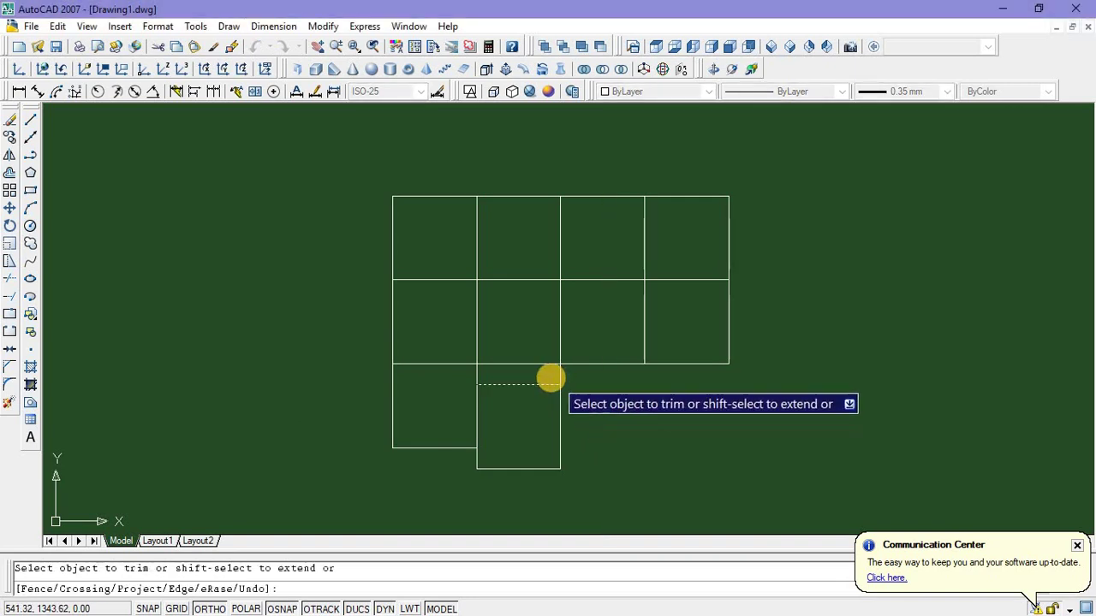
{"action": "scroll", "coordinate": [552, 376], "scroll_direction": "up", "scroll_amount": 3}
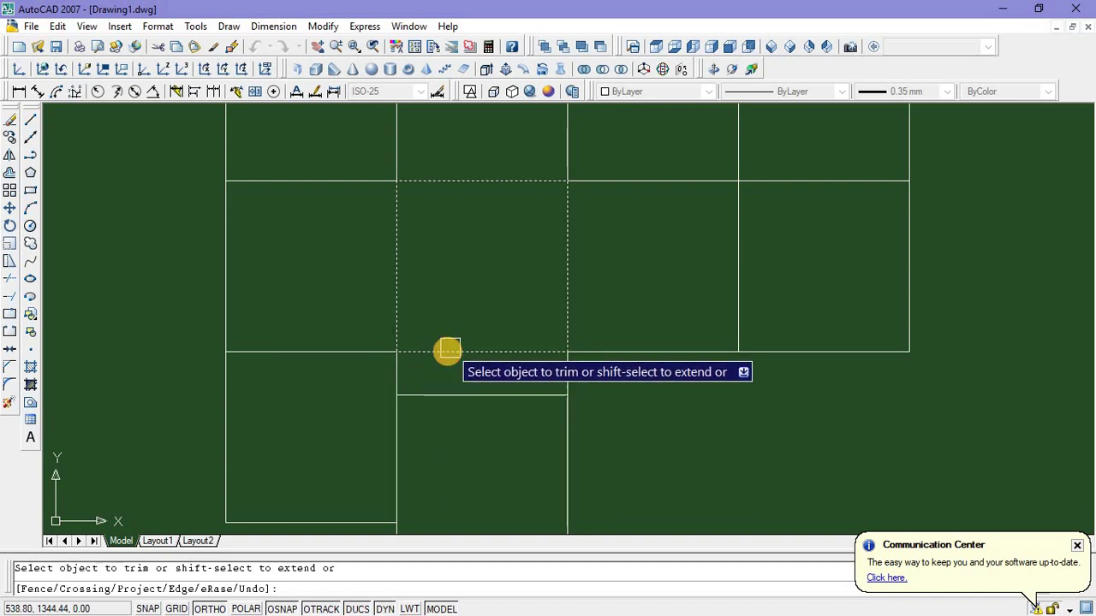
{"action": "key", "text": "Escape"}
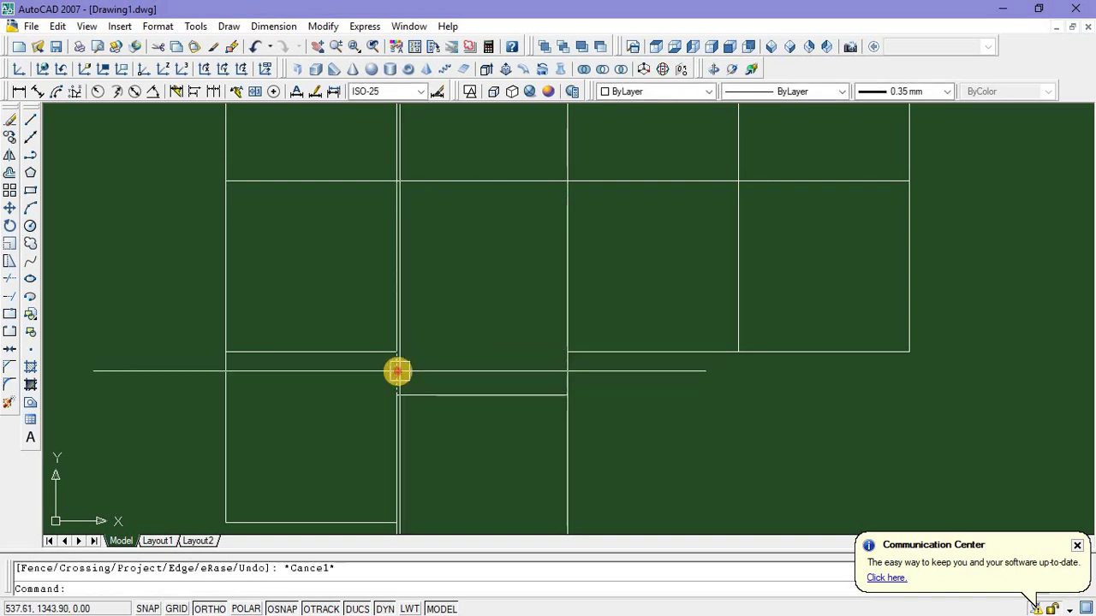
Erase the 1-unit vertical construction line and shorten the bottom square's left edge so its upper end meets the offset line
{"action": "left_click", "coordinate": [396, 372]}
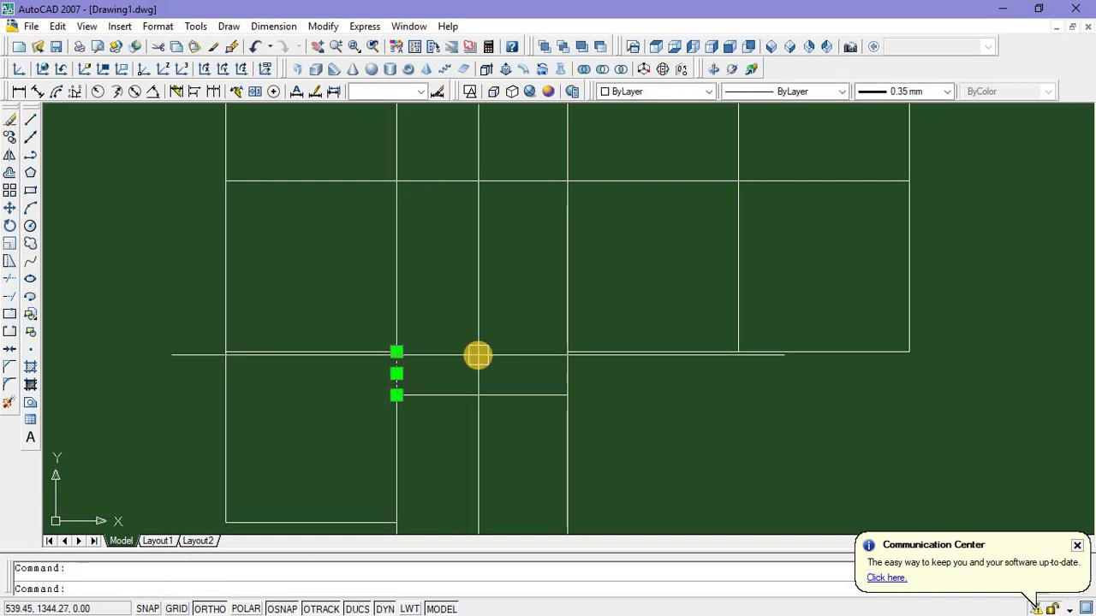
{"action": "key", "text": "Delete"}
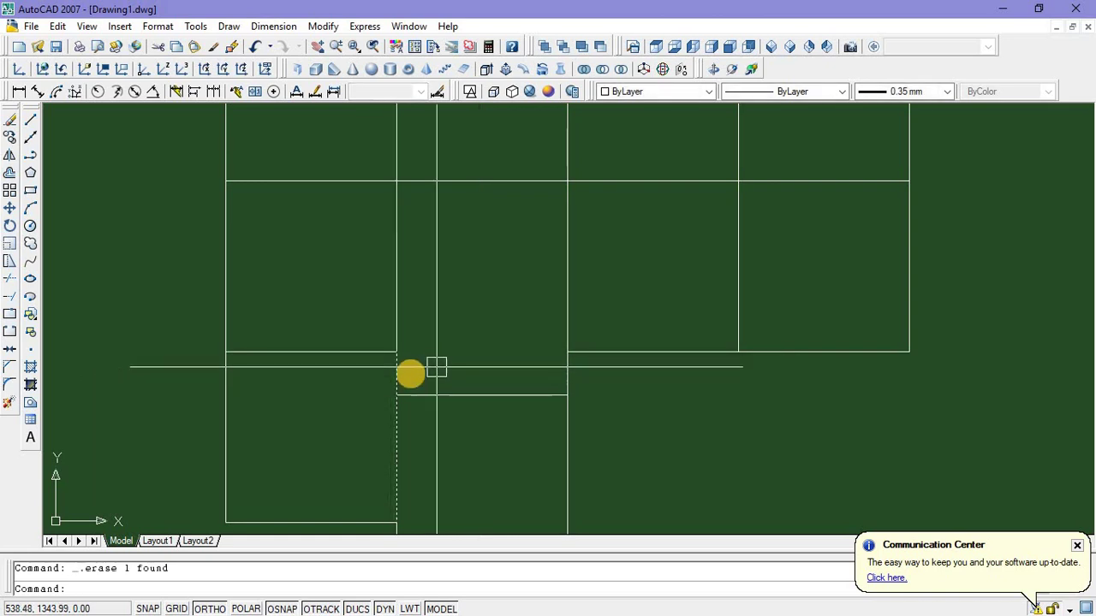
{"action": "left_click", "coordinate": [398, 368]}
{"action": "left_click", "coordinate": [396, 351]}
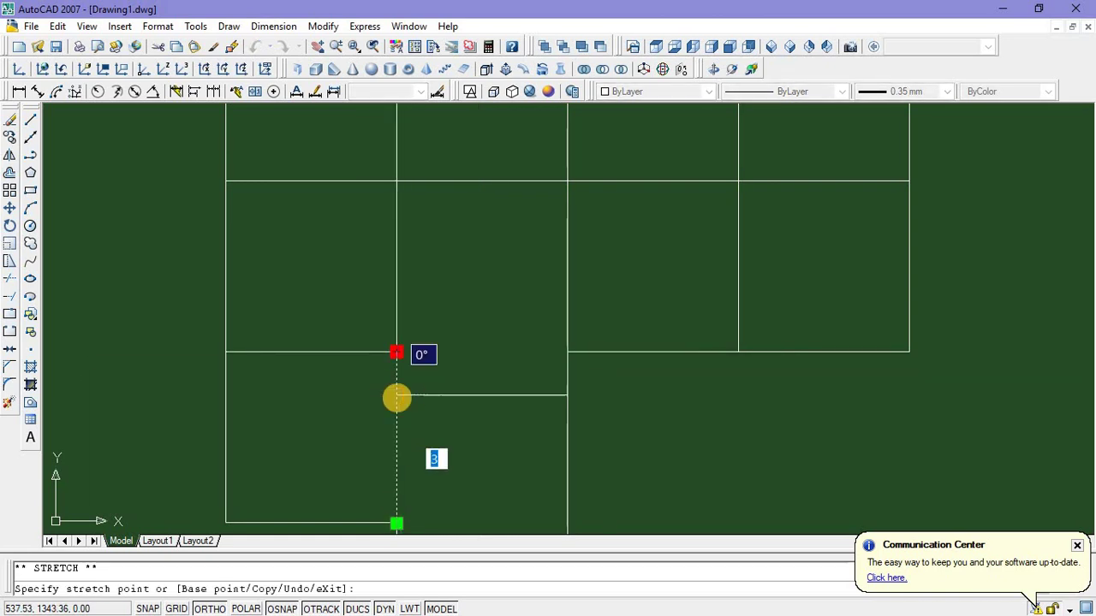
{"action": "left_click", "coordinate": [398, 396]}
{"action": "key", "text": "Escape"}
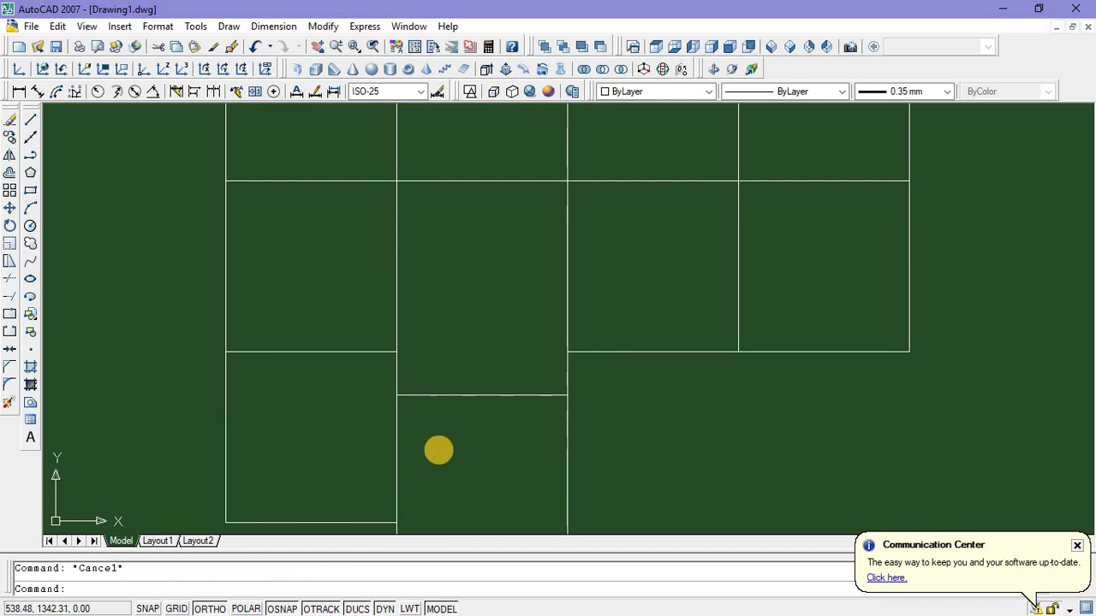
Trim the vertical piece left of the 1-unit gap and the horizontal edge between the second column's top and middle squares
{"action": "type", "text": "tr"}
{"action": "key", "text": "Return"}
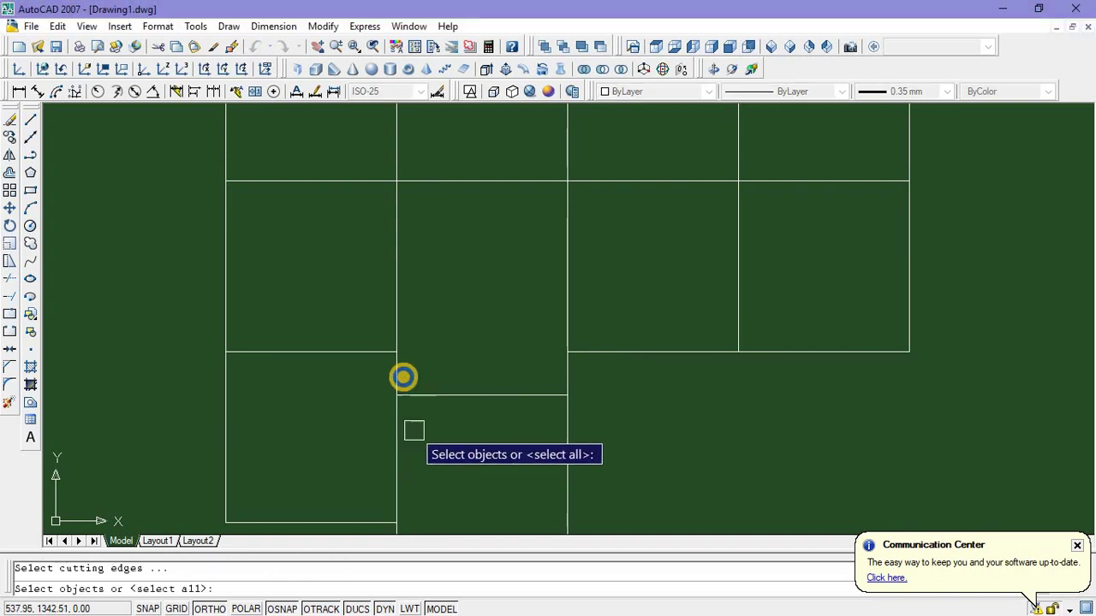
{"action": "key", "text": "Return"}
{"action": "left_click", "coordinate": [398, 368]}
{"action": "scroll", "coordinate": [443, 408], "scroll_direction": "down", "scroll_amount": 4}
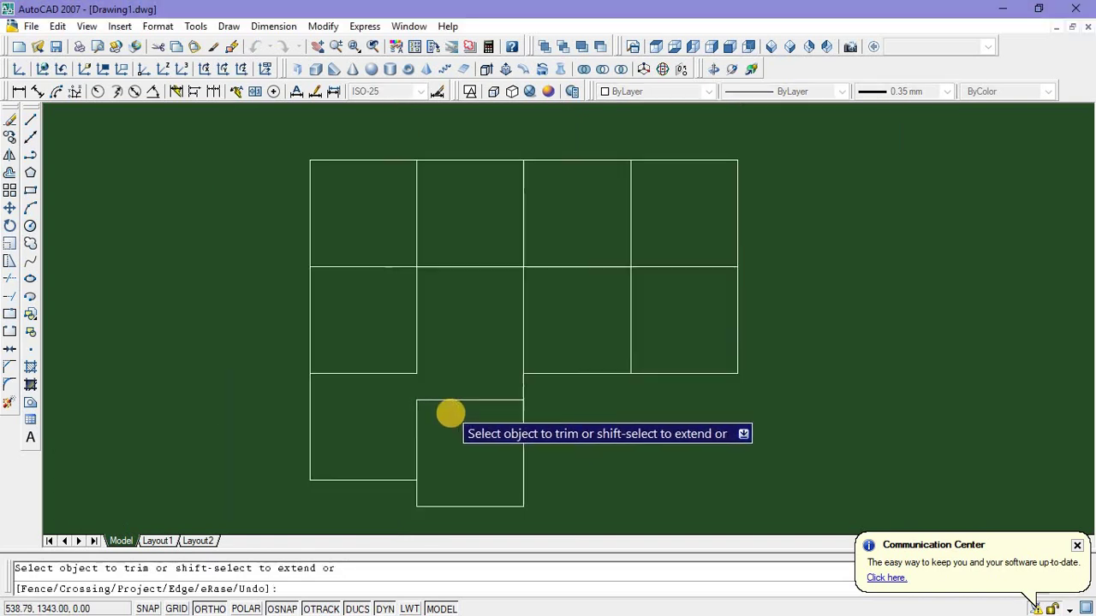
{"action": "scroll", "coordinate": [450, 411], "scroll_direction": "up", "scroll_amount": 2}
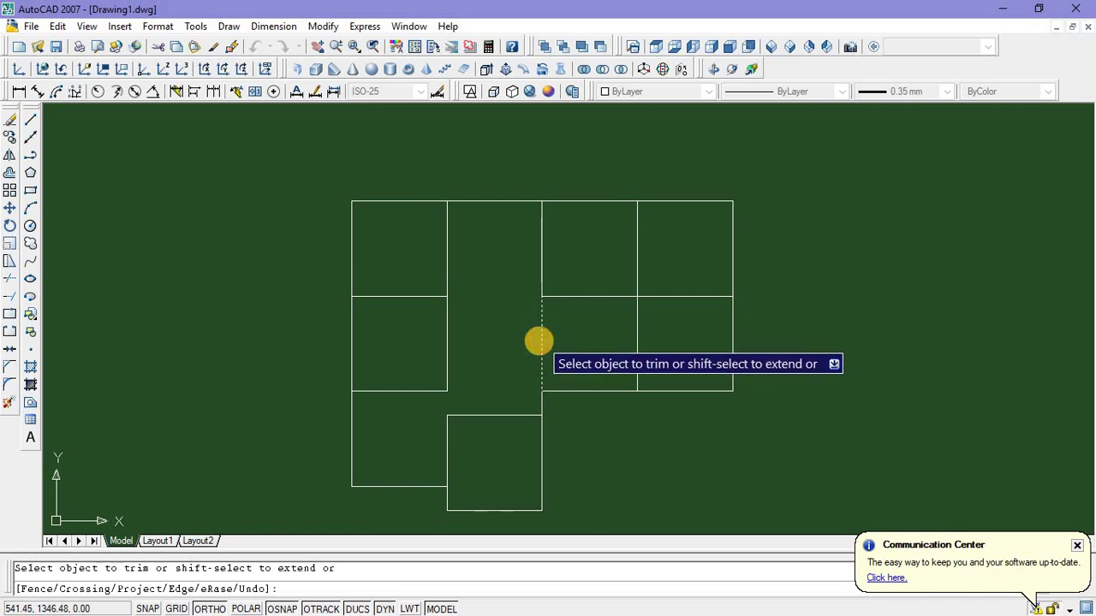
{"action": "key", "text": "Escape"}
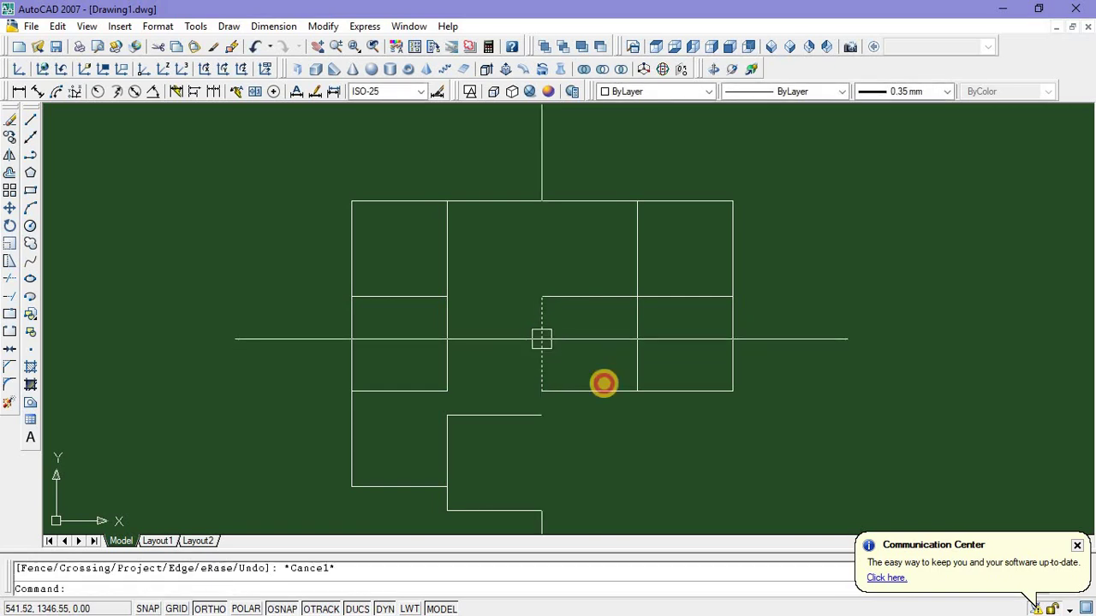
Erase and trim the vertical edges between the second and third columns and the horizontal edge between the third column's two squares
{"action": "left_click", "coordinate": [541, 340]}
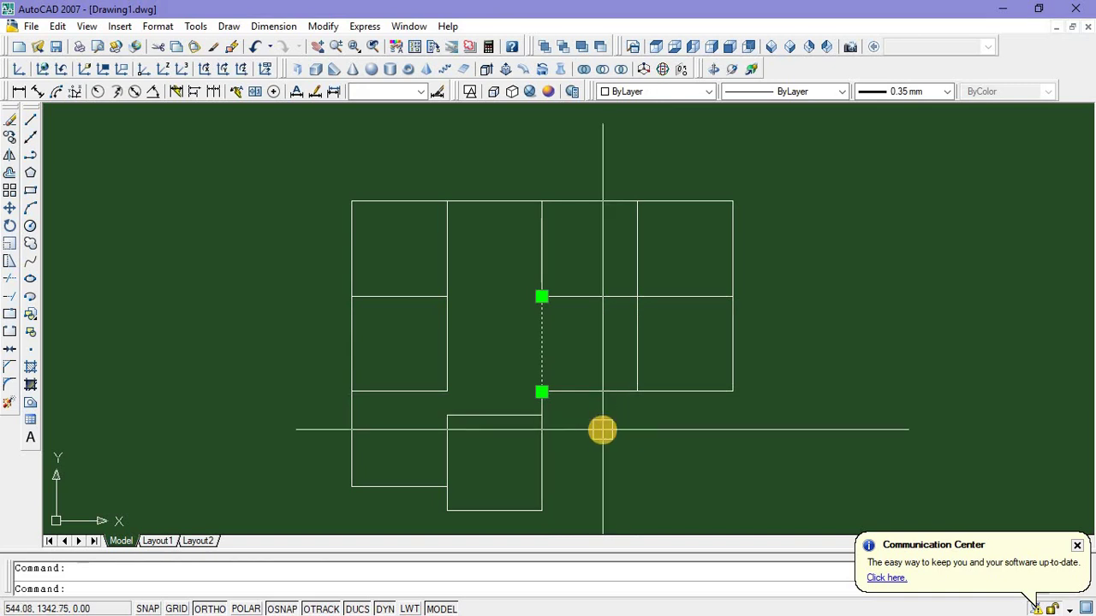
{"action": "key", "text": "Delete"}
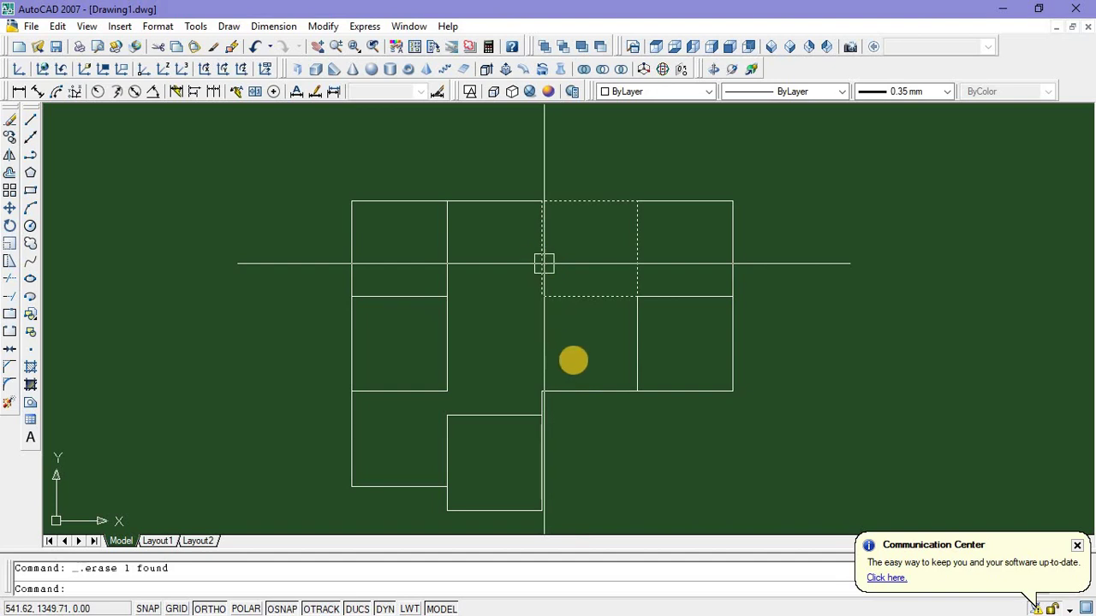
{"action": "type", "text": "tr"}
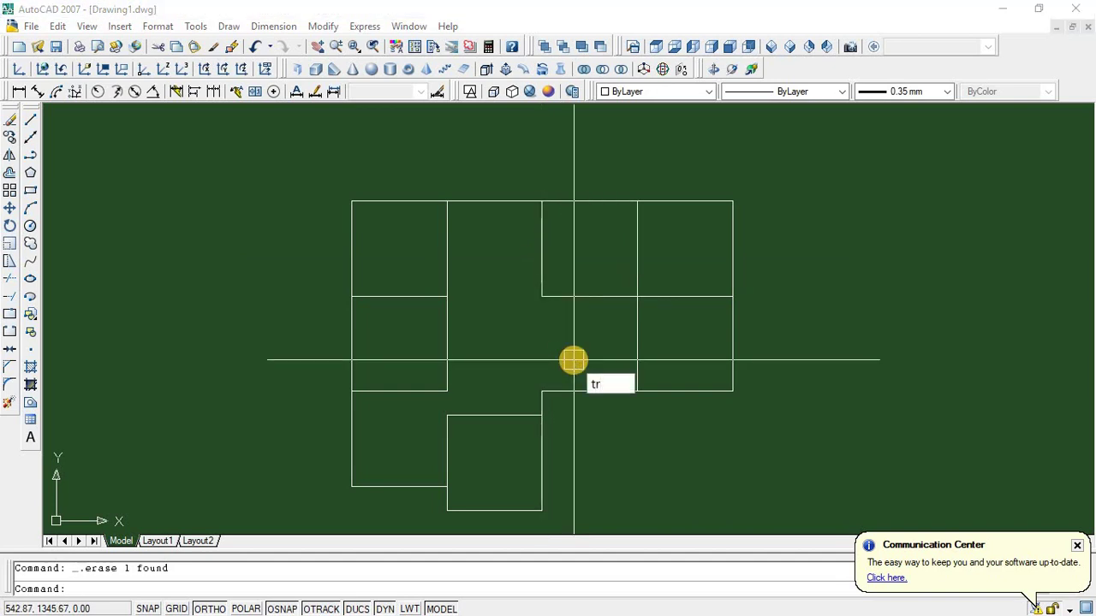
{"action": "key", "text": "Return"}
{"action": "key", "text": "Return"}
{"action": "left_click", "coordinate": [543, 267]}
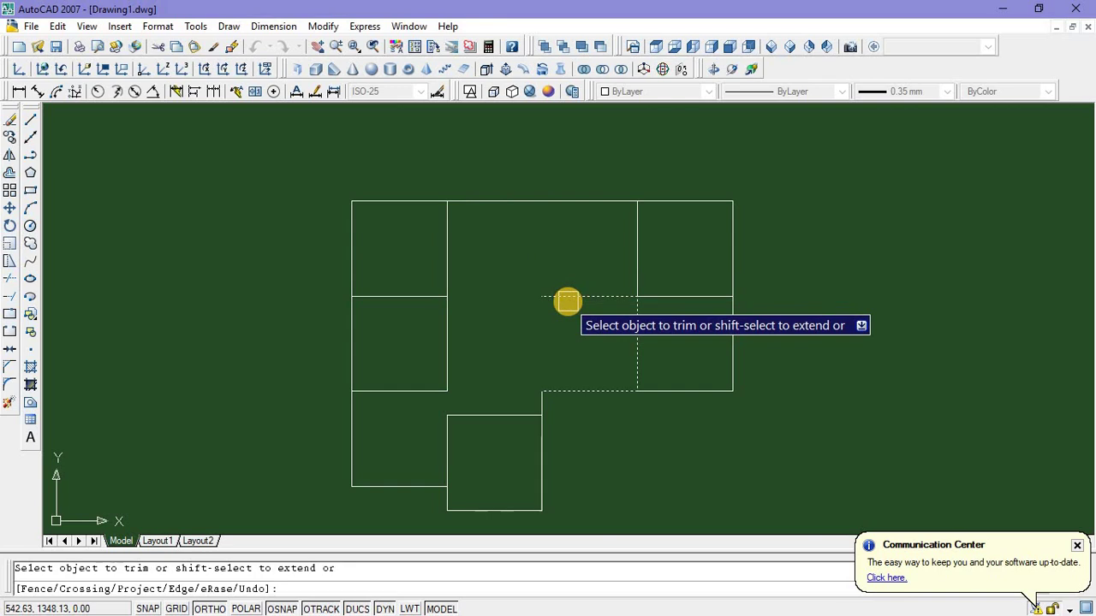
{"action": "left_click", "coordinate": [568, 298]}
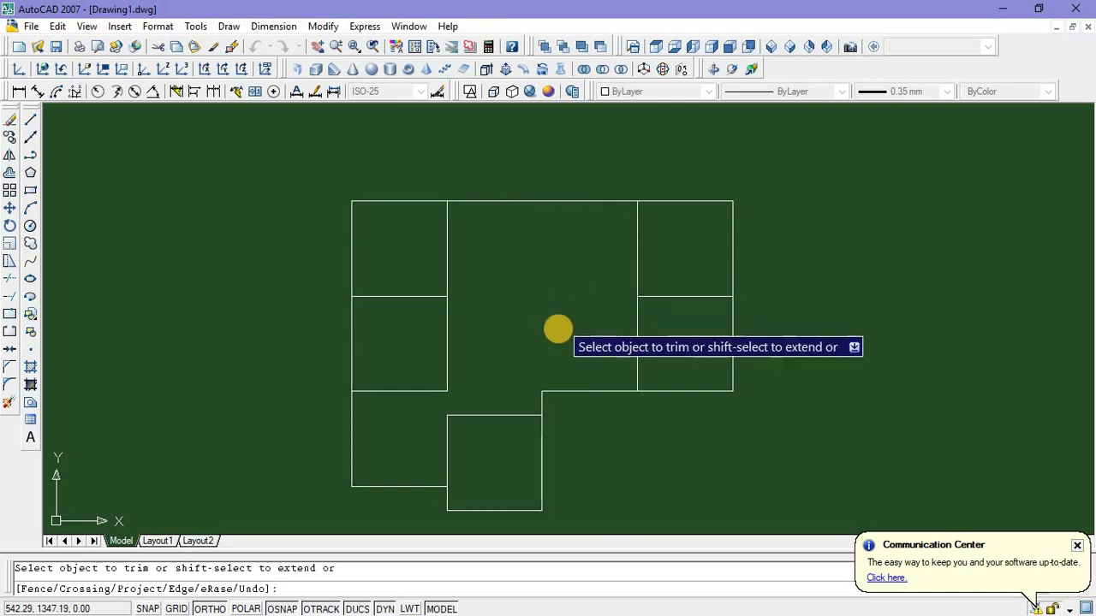
{"action": "key", "text": "Escape"}
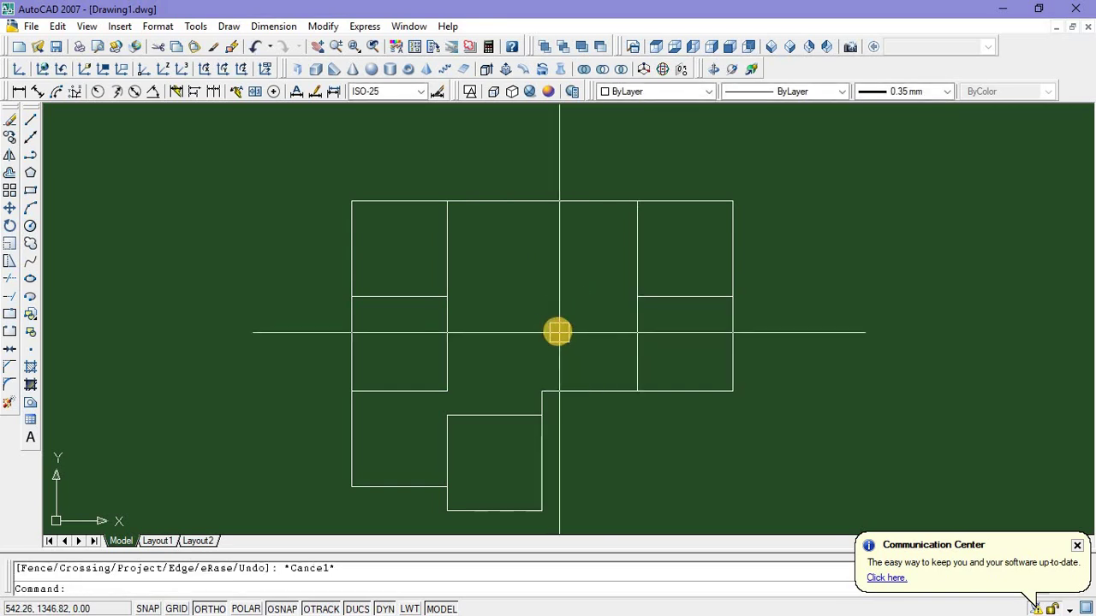
{"action": "type", "text": "tr"}
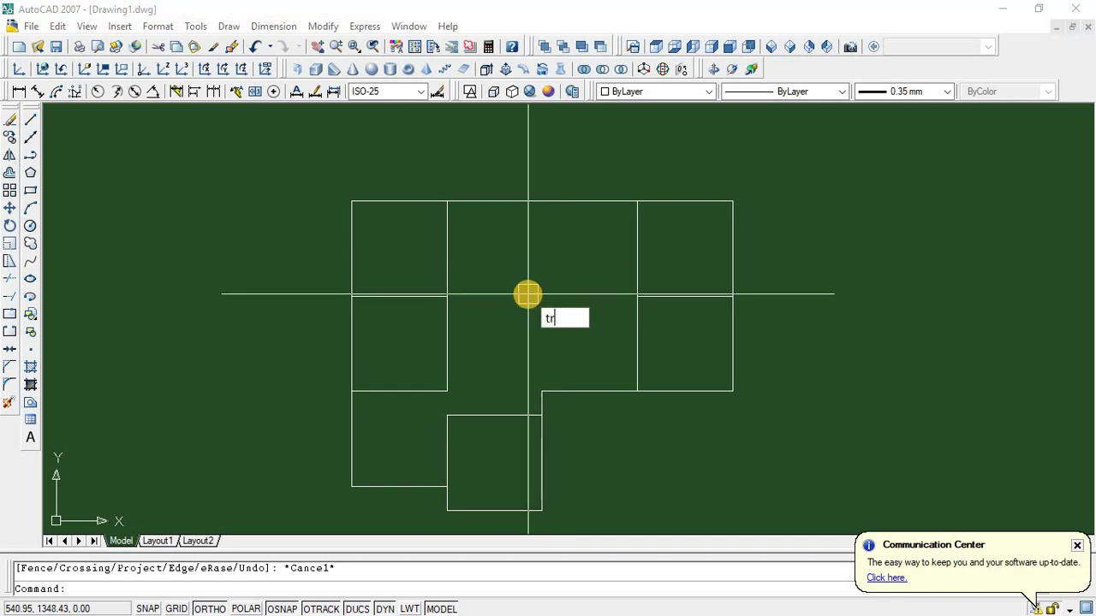
{"action": "key", "text": "Return"}
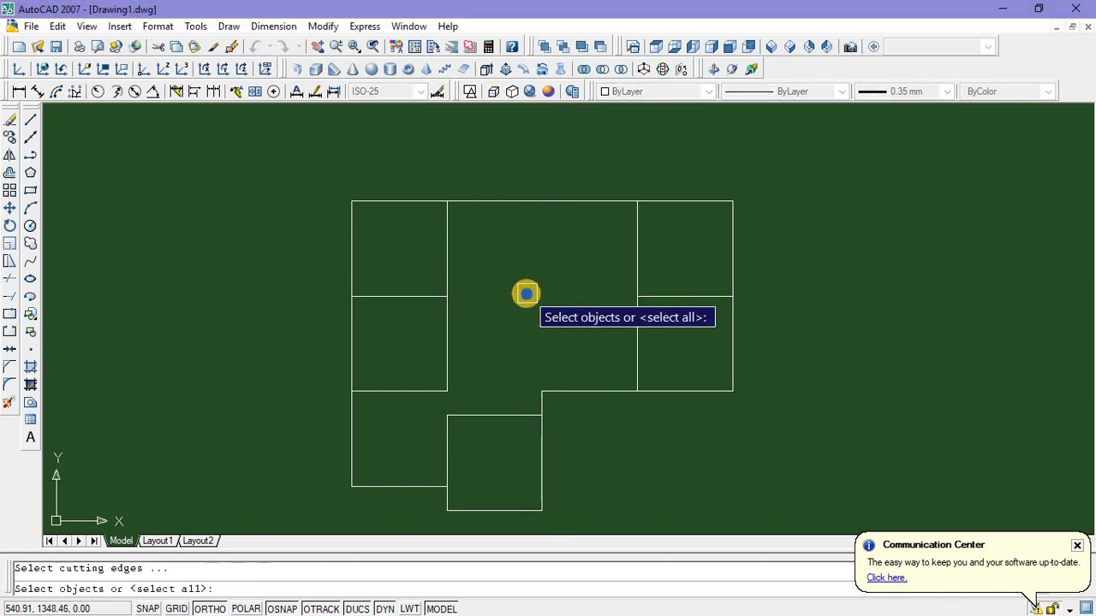
{"action": "right_click", "coordinate": [526, 294]}
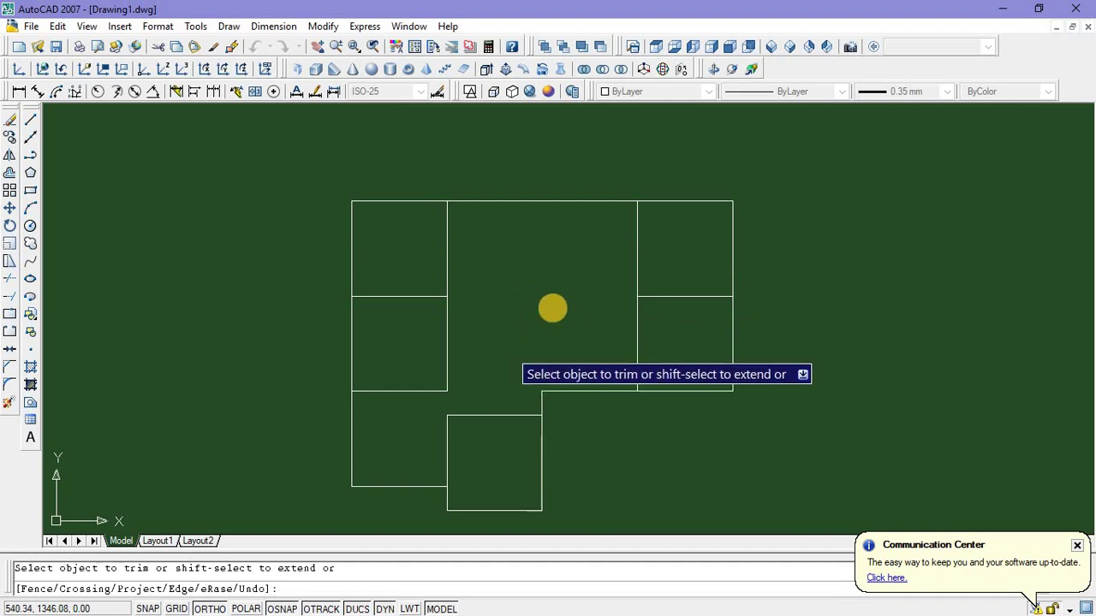
{"action": "key", "text": "Escape"}
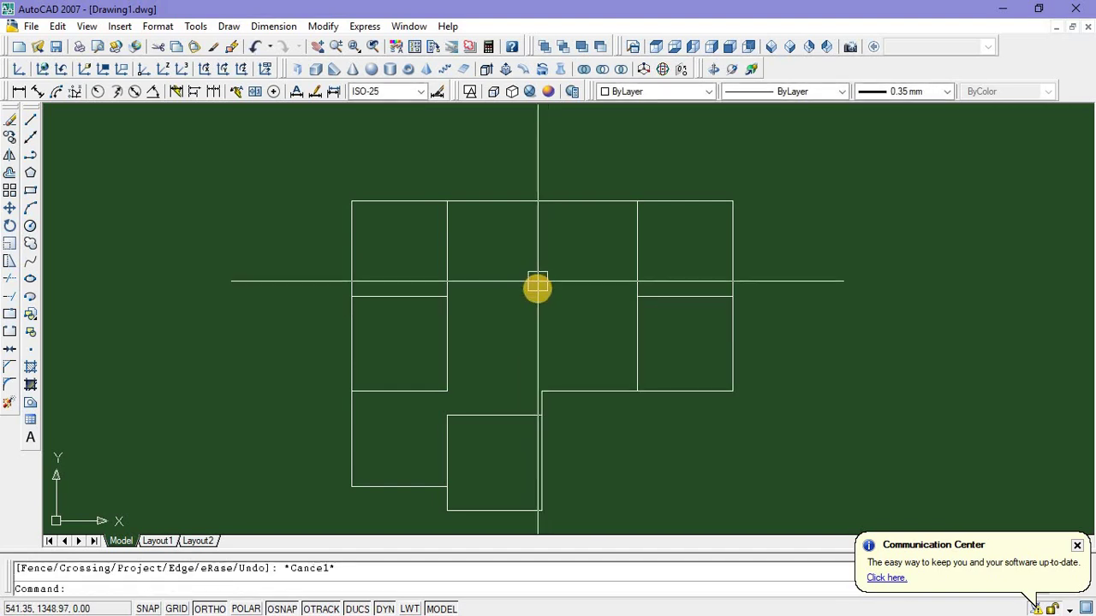
Copy the entire plan outline 0.15 units to the right, using its upper-right corner as the base point
{"action": "scroll", "coordinate": [536, 291], "scroll_direction": "down", "scroll_amount": 2}
{"action": "left_click", "coordinate": [362, 189]}
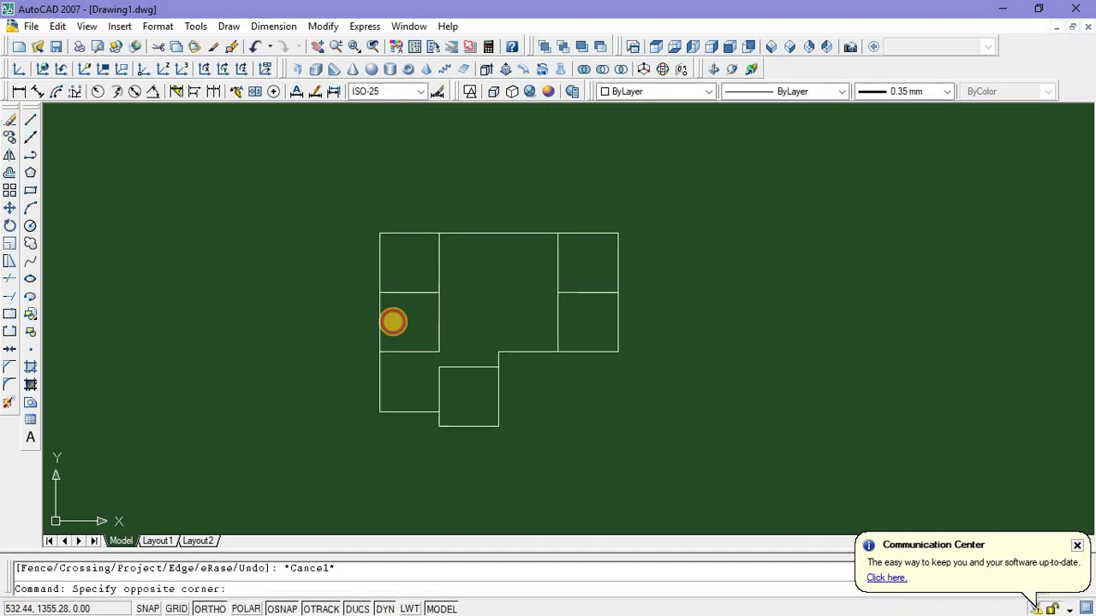
{"action": "left_click", "coordinate": [683, 451]}
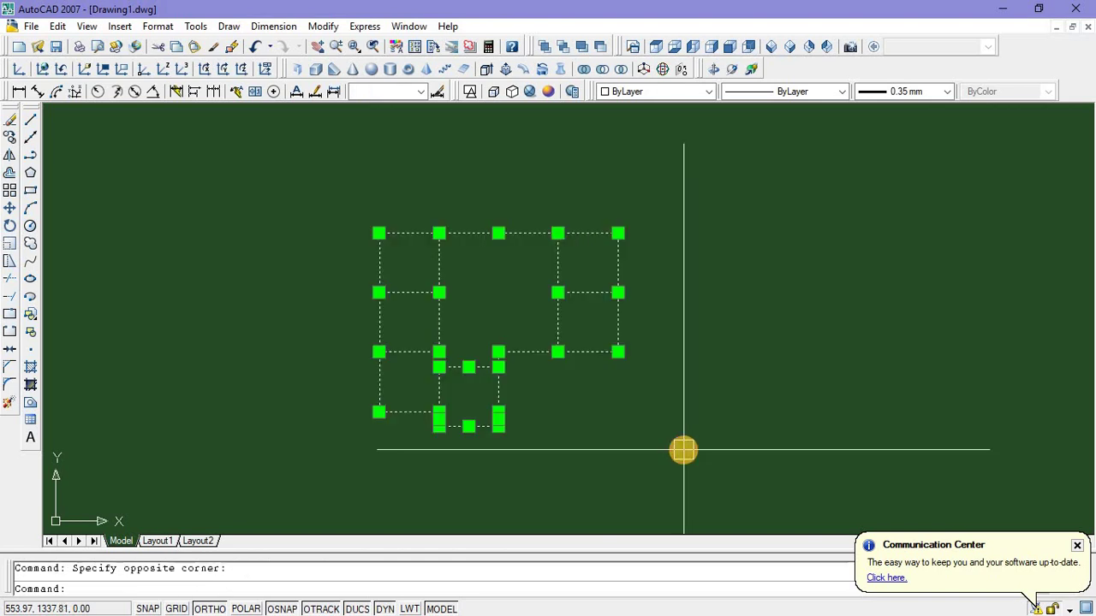
{"action": "right_click", "coordinate": [654, 264]}
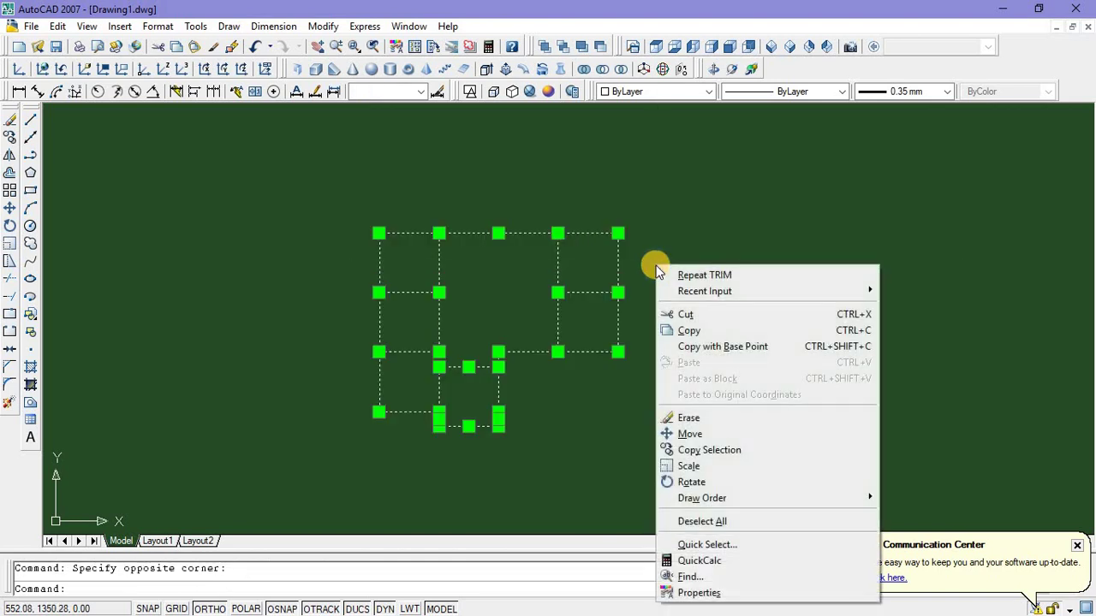
{"action": "left_click", "coordinate": [701, 451]}
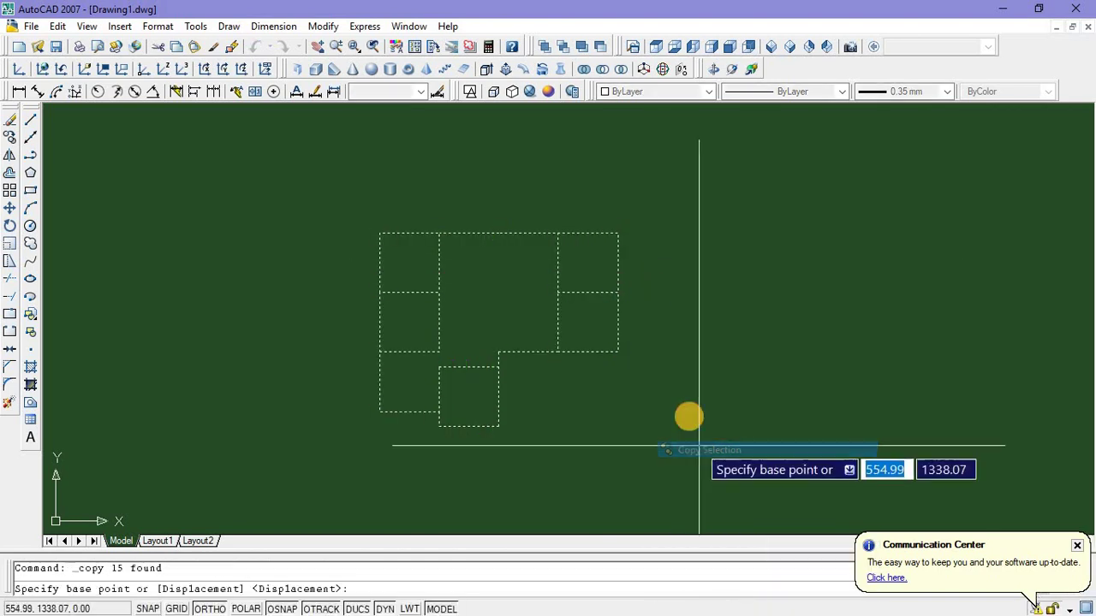
{"action": "left_click", "coordinate": [618, 233]}
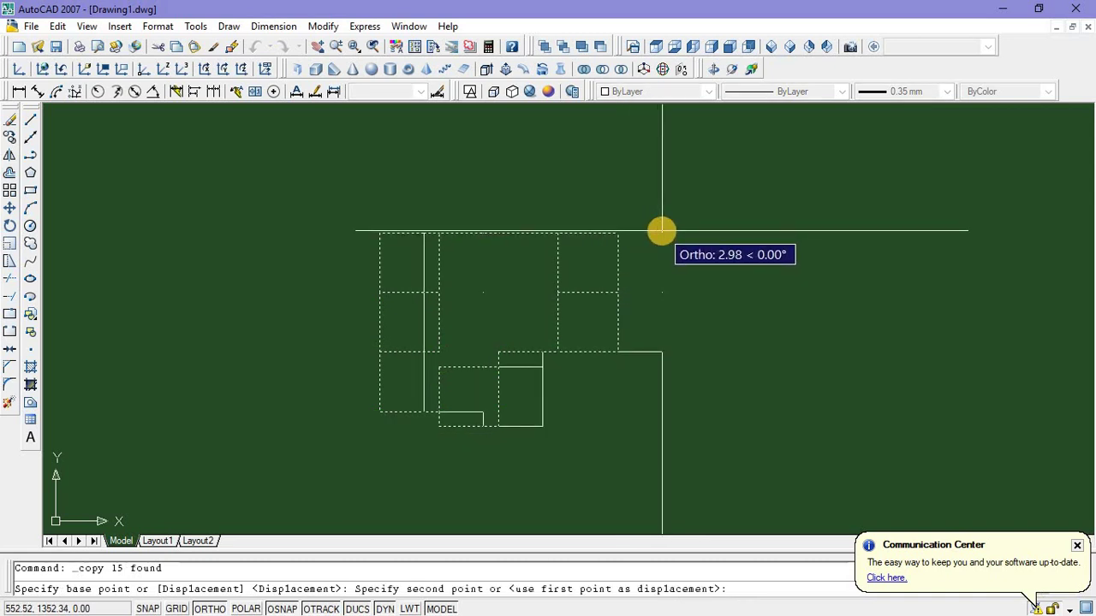
{"action": "type", "text": "0.15"}
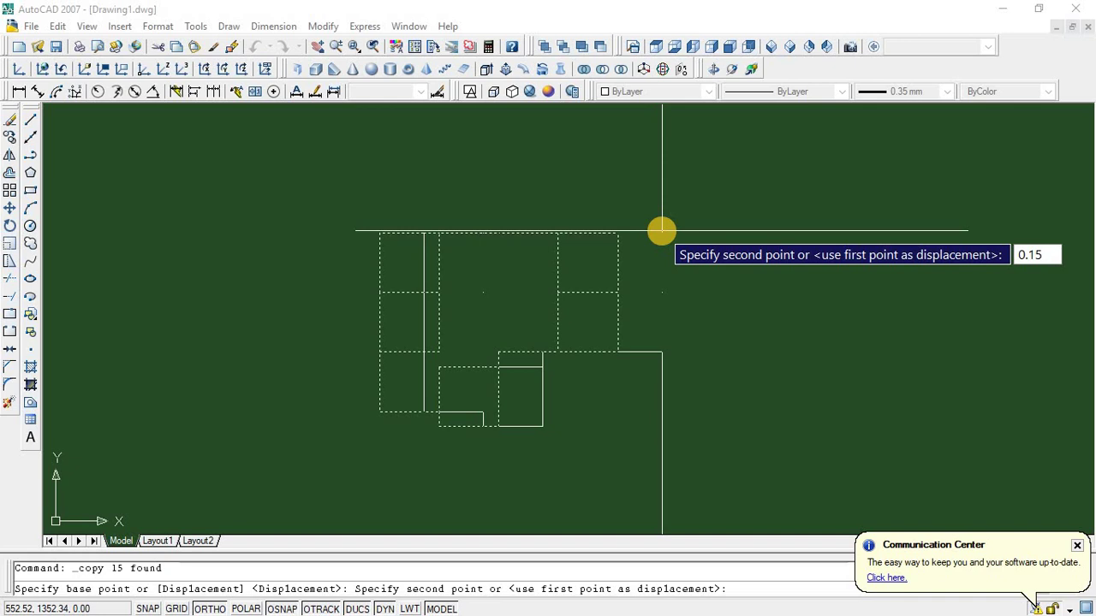
{"action": "key", "text": "Return"}
{"action": "key", "text": "Return"}
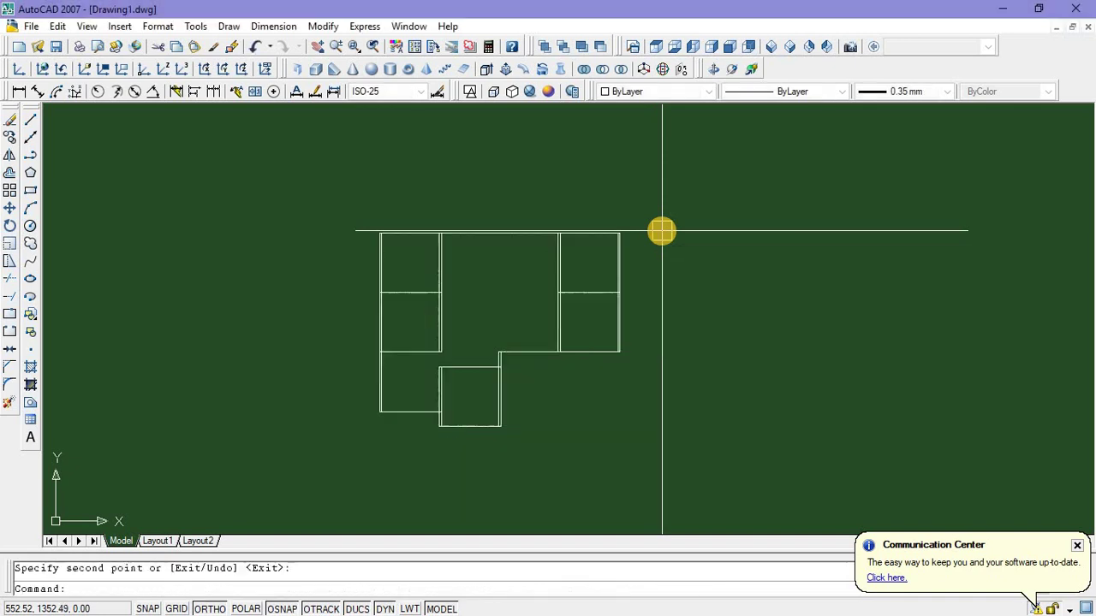
Copy all of the doubled outline 0.15 units straight up from its upper-right corner to give the horizontal walls thickness
{"action": "scroll", "coordinate": [401, 228], "scroll_direction": "up", "scroll_amount": 2}
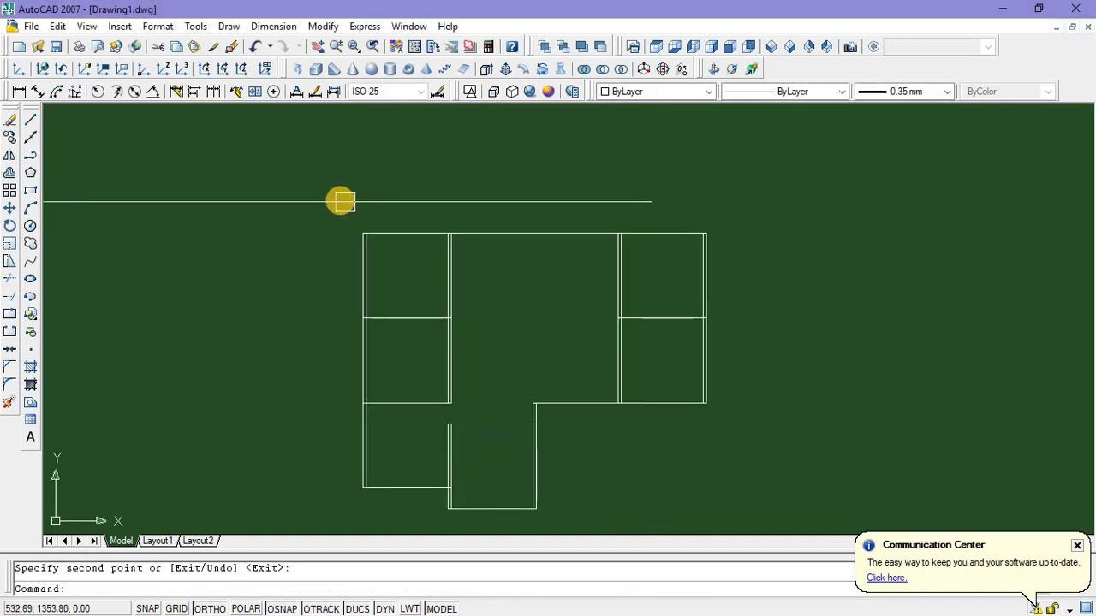
{"action": "left_click", "coordinate": [340, 201]}
{"action": "left_click", "coordinate": [769, 520]}
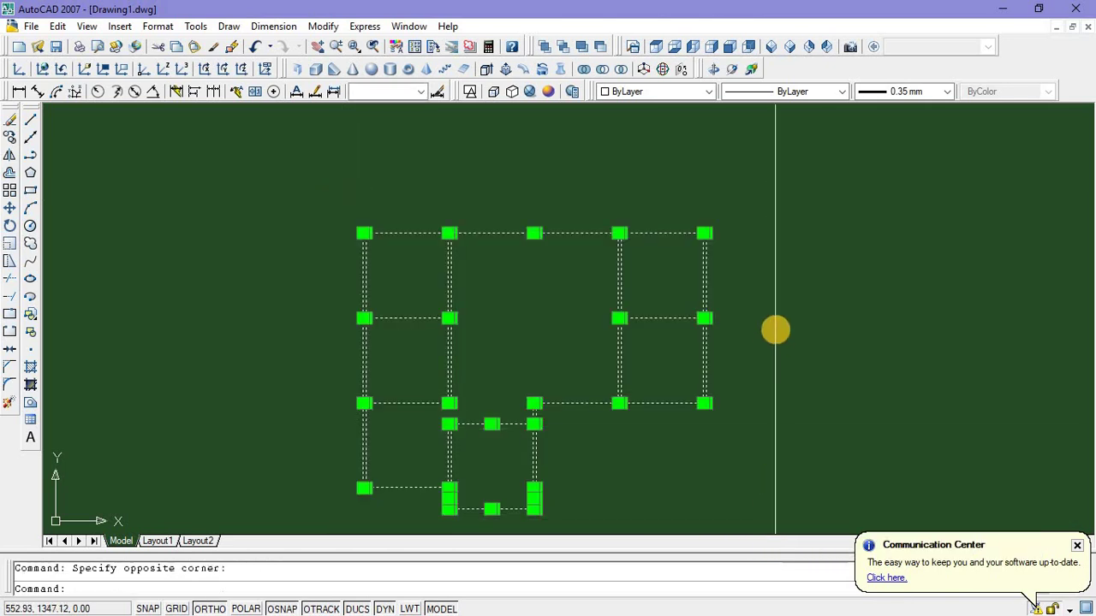
{"action": "right_click", "coordinate": [775, 331]}
{"action": "left_click", "coordinate": [805, 463]}
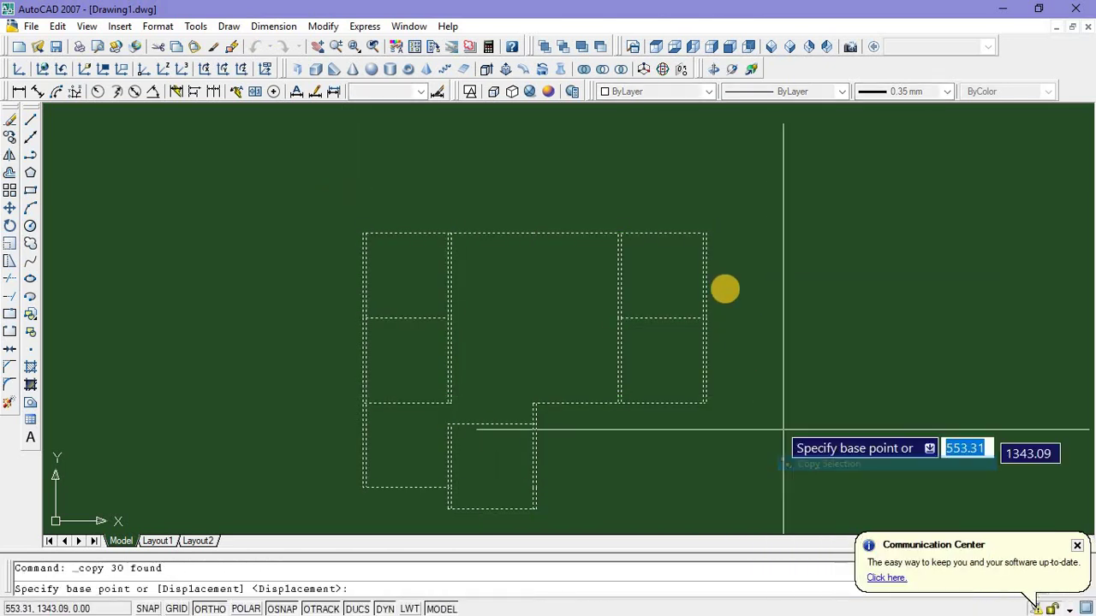
{"action": "scroll", "coordinate": [701, 236], "scroll_direction": "up", "scroll_amount": 3}
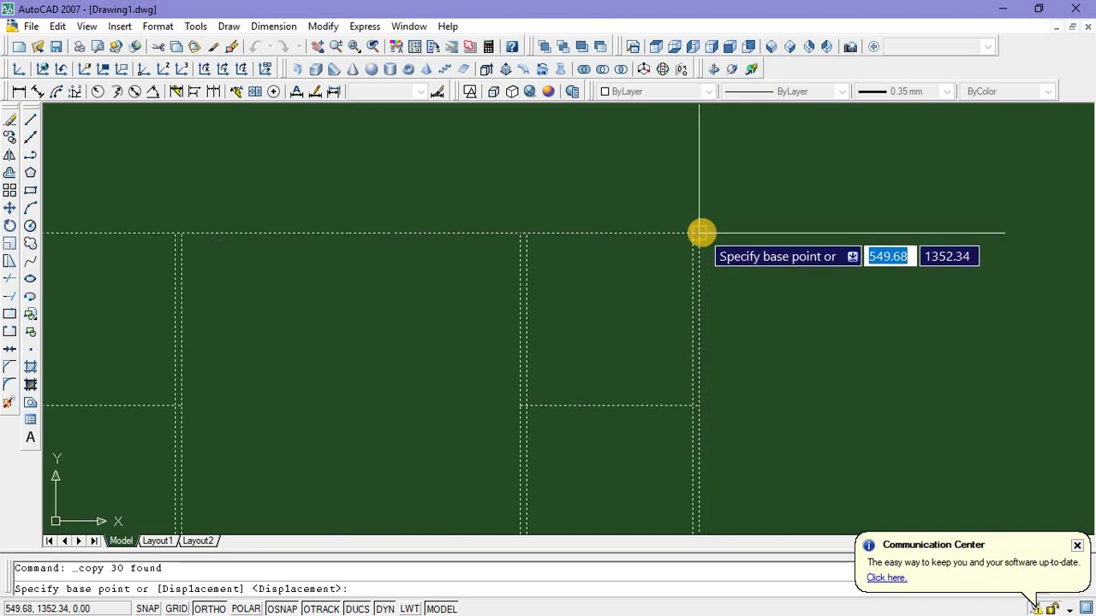
{"action": "left_click", "coordinate": [700, 232]}
{"action": "scroll", "coordinate": [699, 232], "scroll_direction": "down", "scroll_amount": 3}
{"action": "left_click", "coordinate": [700, 232]}
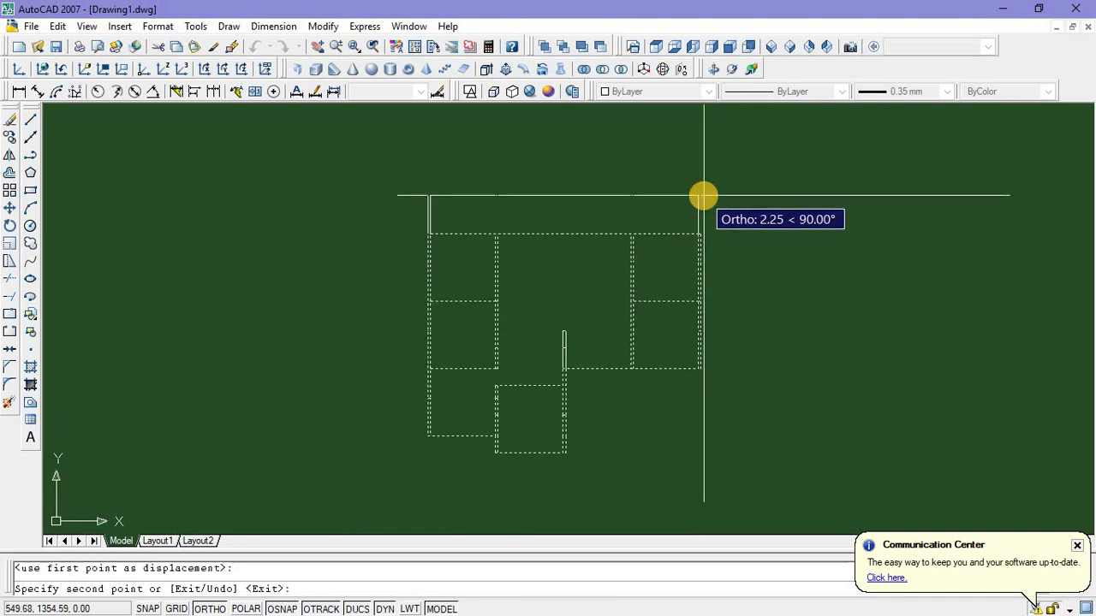
{"action": "type", "text": "0."}
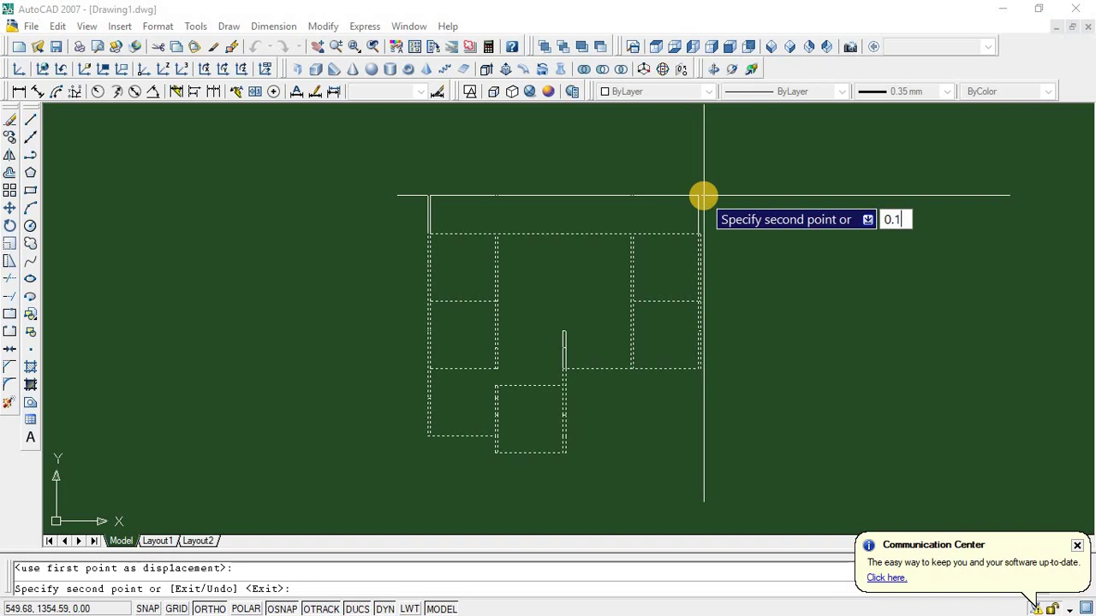
{"action": "type", "text": "15"}
{"action": "key", "text": "Return"}
{"action": "key", "text": "Return"}
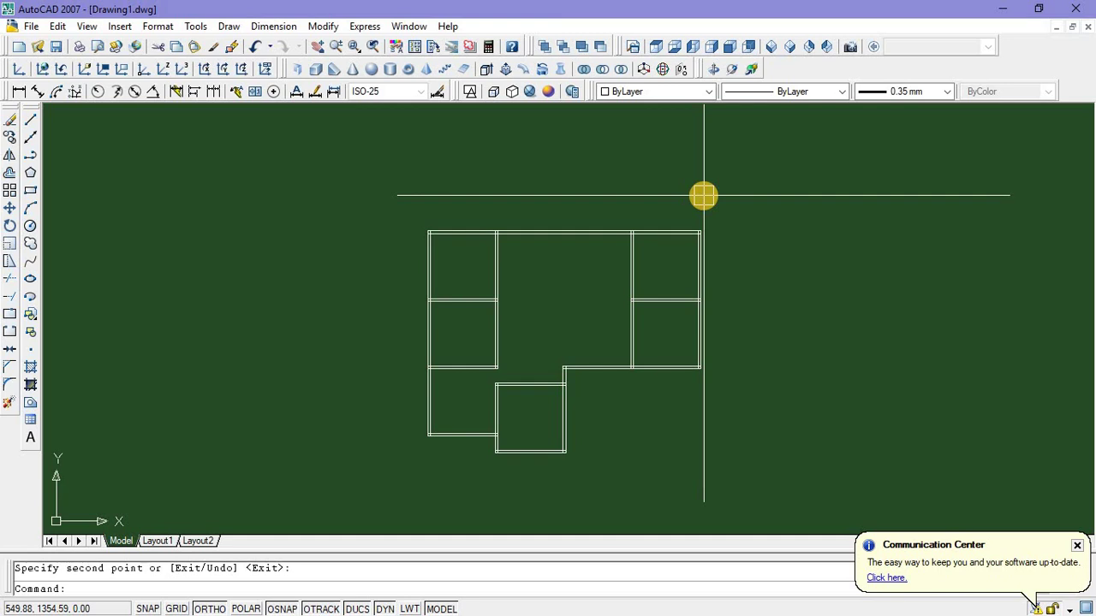
Draw lines from the first column's lower-left corner 3 units down, across to align with its right wall face, and up to the shifted square's bottom edge
{"action": "scroll", "coordinate": [548, 303], "scroll_direction": "up", "scroll_amount": 2}
{"action": "middle_click_drag", "start_coordinate": [548, 303], "coordinate": [507, 270]}
{"action": "middle_click_drag", "start_coordinate": [485, 338], "coordinate": [480, 311]}
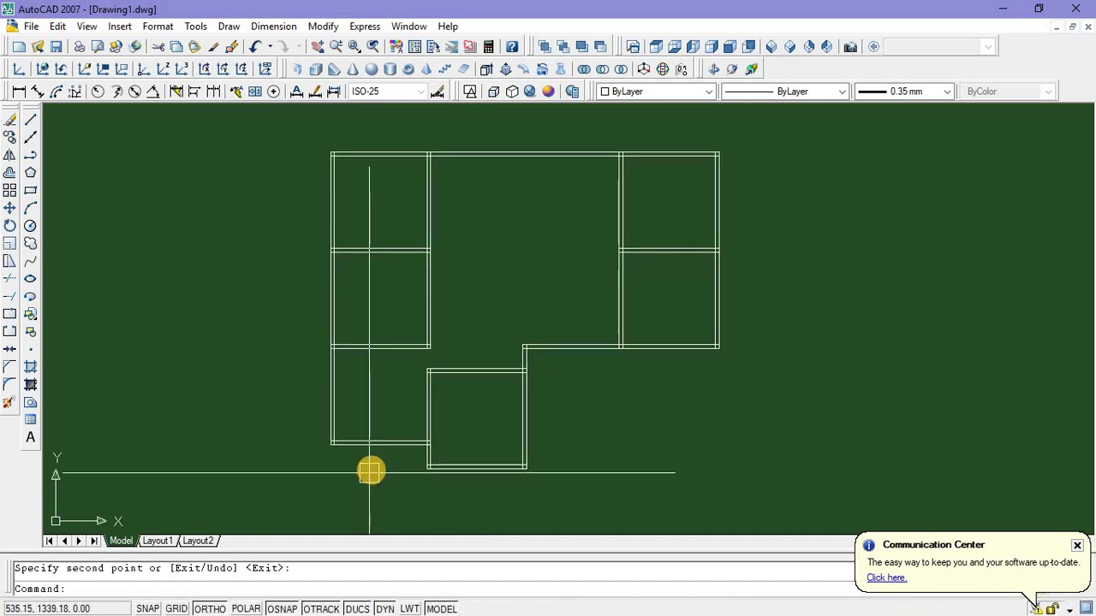
{"action": "middle_click_drag", "start_coordinate": [369, 469], "coordinate": [356, 447]}
{"action": "left_click", "coordinate": [31, 124]}
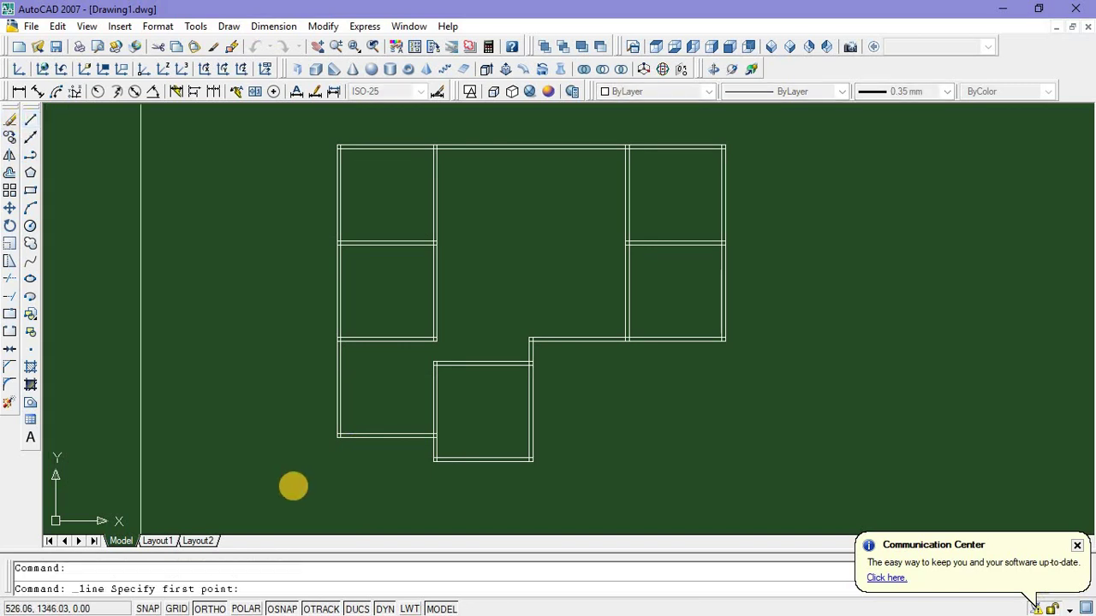
{"action": "left_click", "coordinate": [337, 438]}
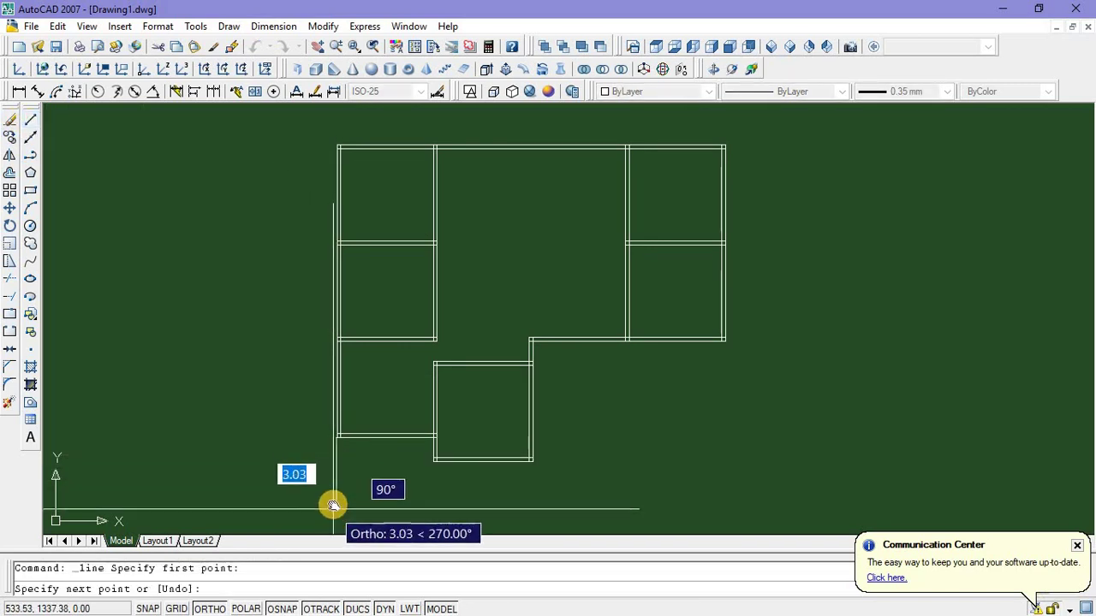
{"action": "middle_click_drag", "start_coordinate": [333, 506], "coordinate": [333, 460]}
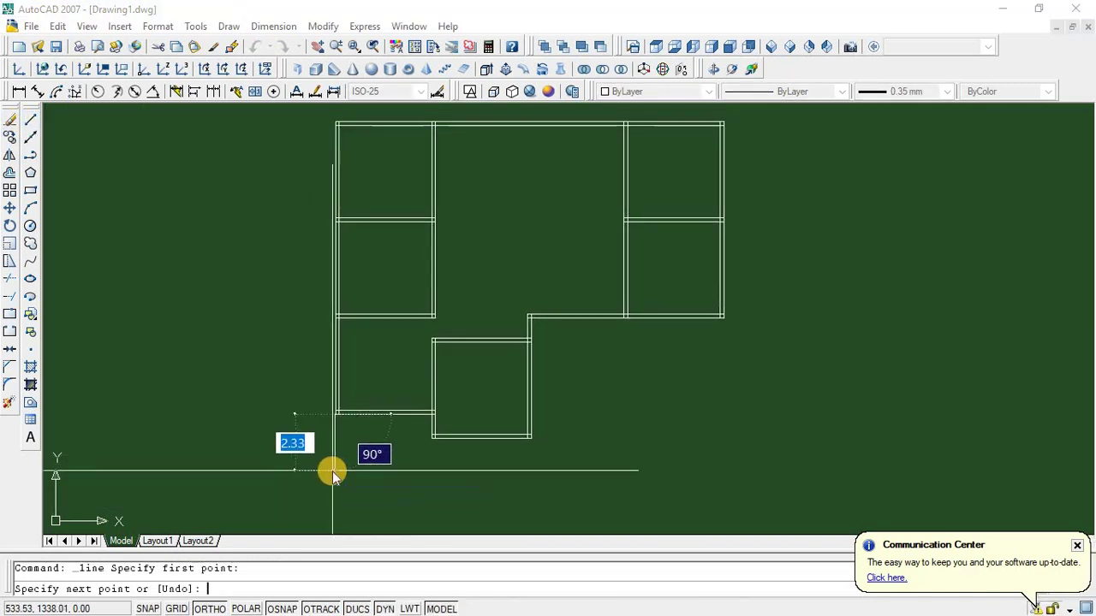
{"action": "key", "text": "Return"}
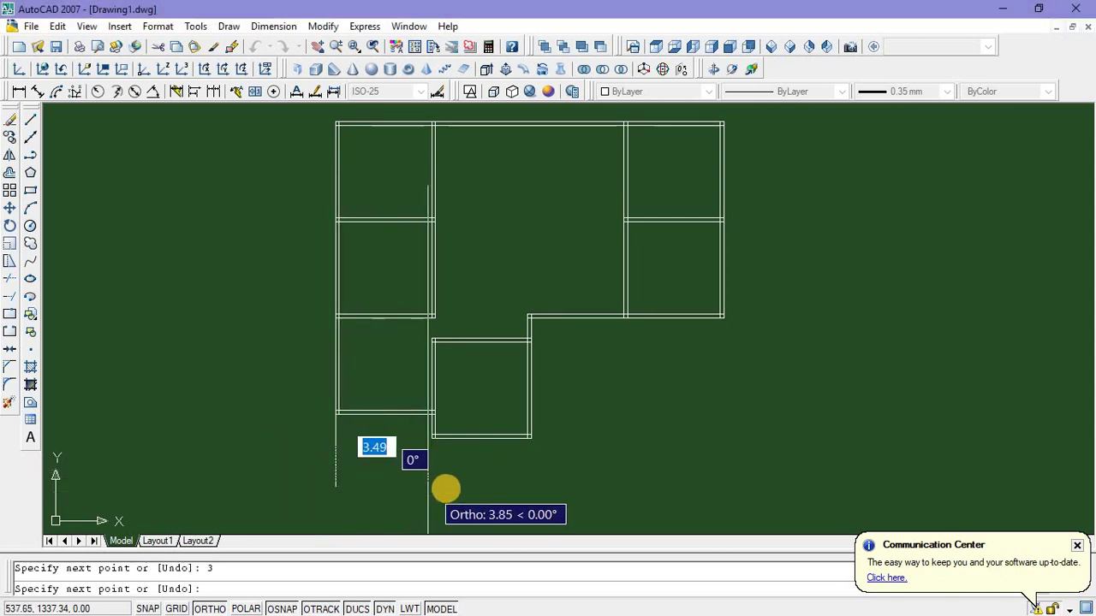
{"action": "scroll", "coordinate": [444, 487], "scroll_direction": "up", "scroll_amount": 2}
{"action": "scroll", "coordinate": [433, 486], "scroll_direction": "up", "scroll_amount": 2}
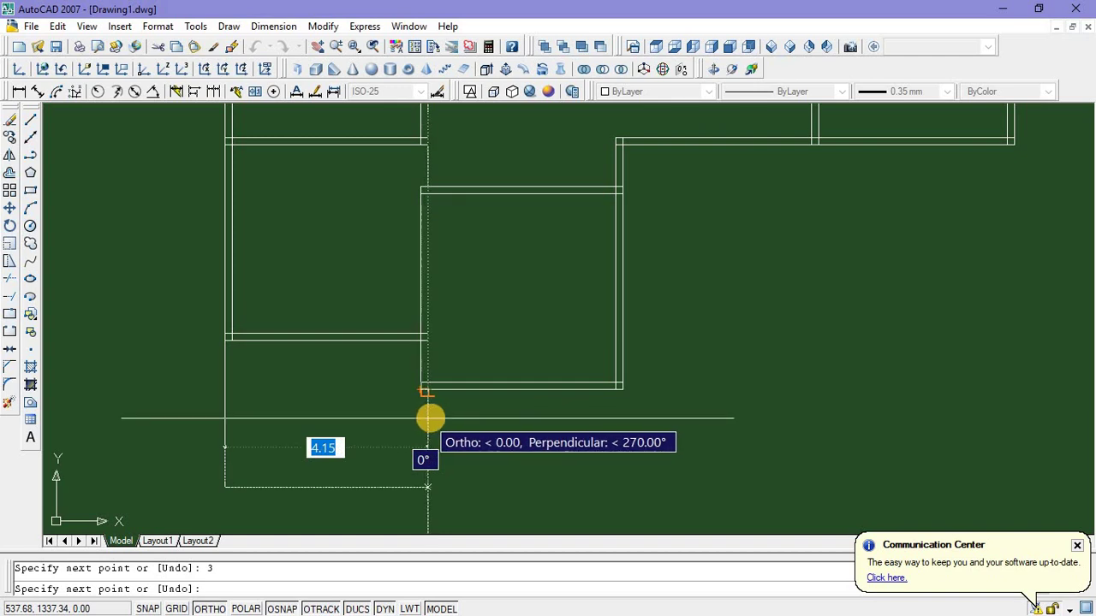
{"action": "left_click", "coordinate": [428, 391]}
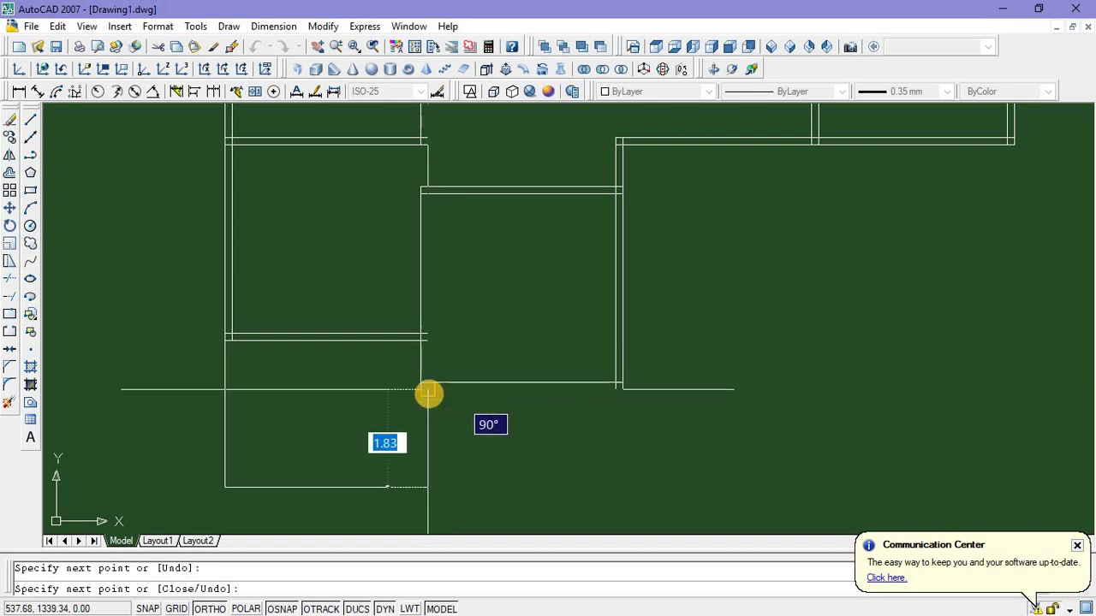
{"action": "left_click", "coordinate": [429, 393]}
{"action": "key", "text": "Return"}
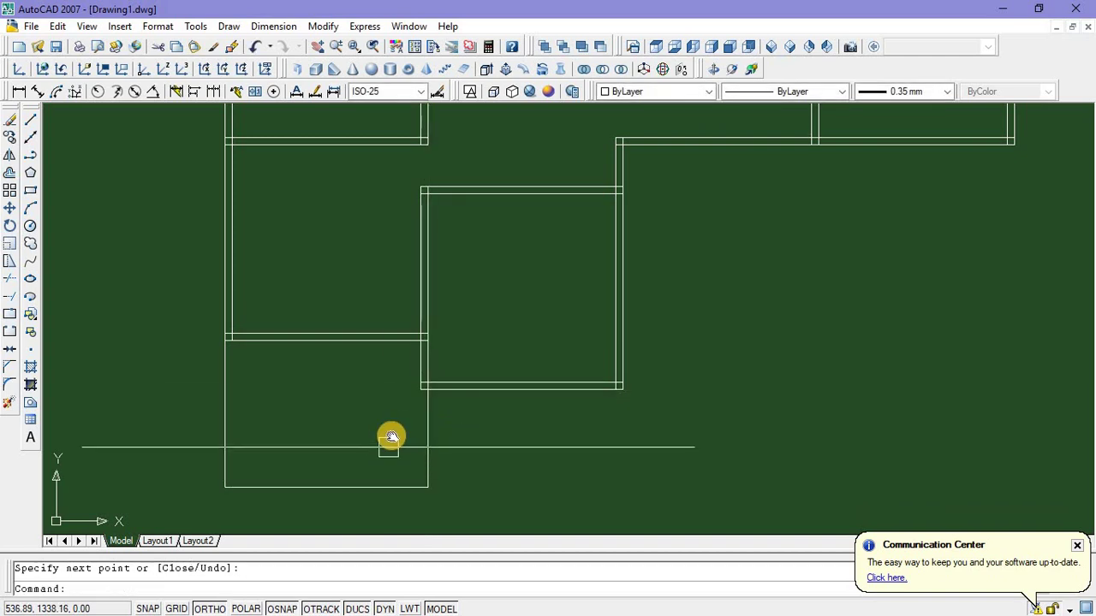
{"action": "middle_click_drag", "start_coordinate": [386, 446], "coordinate": [374, 446]}
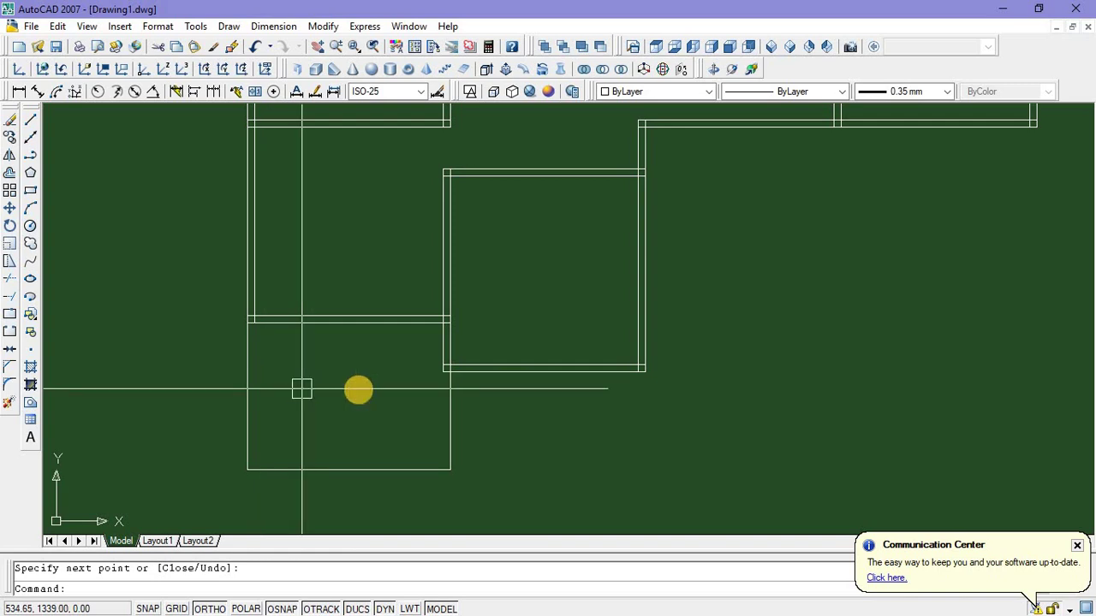
{"action": "mouse_move", "coordinate": [367, 391]}
{"action": "middle_mouse_down"}
{"action": "mouse_move", "coordinate": [379, 390]}
{"action": "mouse_move", "coordinate": [320, 406]}
{"action": "middle_mouse_up"}
{"action": "scroll", "coordinate": [327, 391], "scroll_direction": "down", "scroll_amount": 2}
{"action": "scroll", "coordinate": [333, 395], "scroll_direction": "down", "scroll_amount": 2}
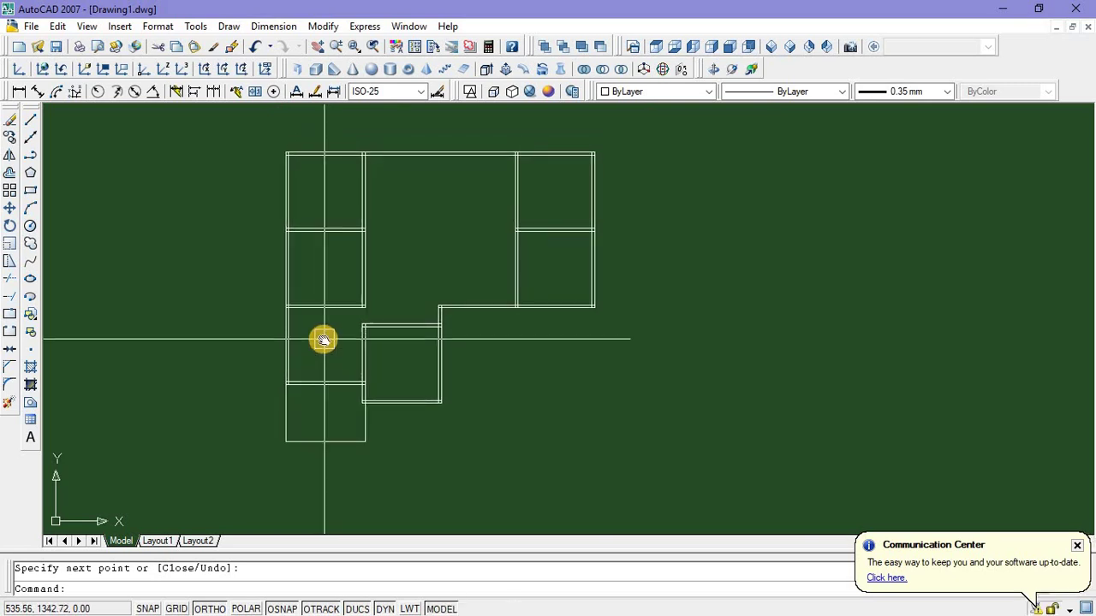
{"action": "middle_click_drag", "start_coordinate": [323, 340], "coordinate": [319, 348]}
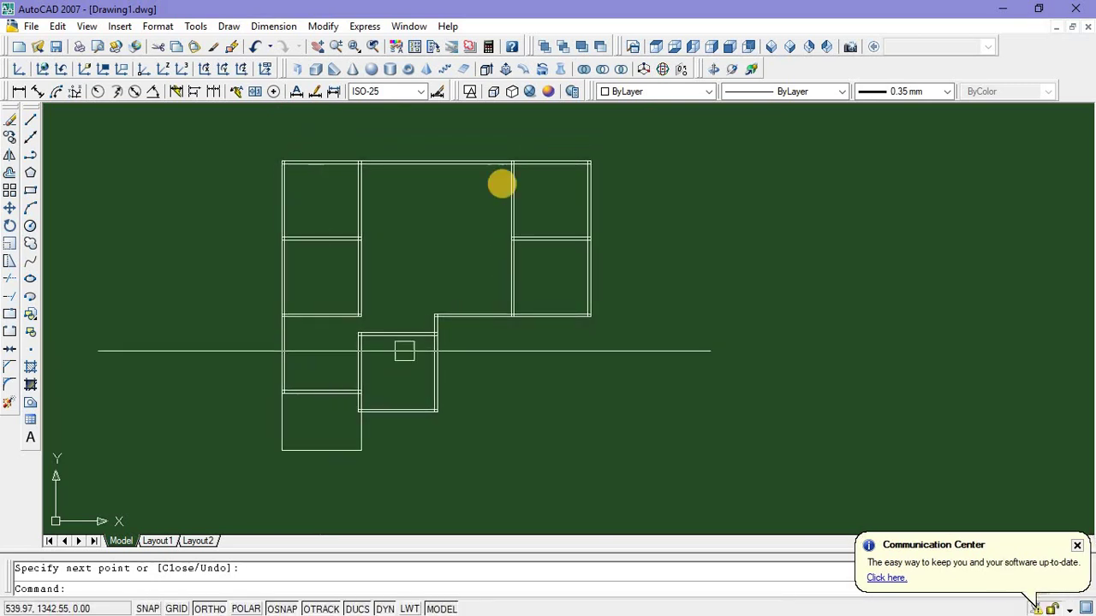
Draw a vertical polyline 0.15 units downward in the empty area below and to the right of the shifted square
{"action": "middle_click_drag", "start_coordinate": [448, 242], "coordinate": [420, 244]}
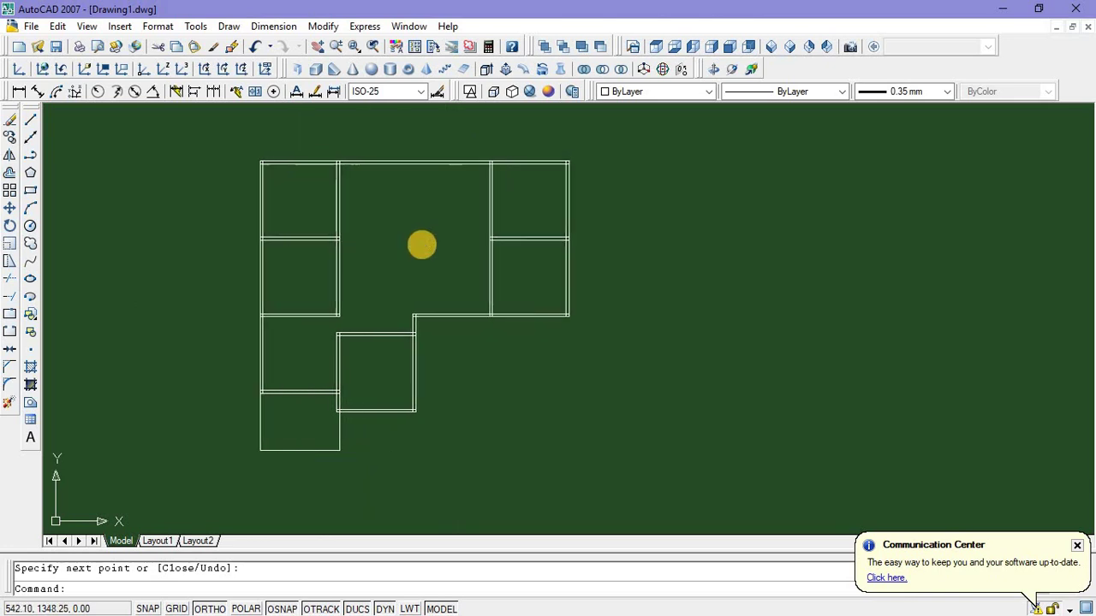
{"action": "scroll", "coordinate": [376, 374], "scroll_direction": "up", "scroll_amount": 2}
{"action": "middle_click_drag", "start_coordinate": [376, 387], "coordinate": [406, 345]}
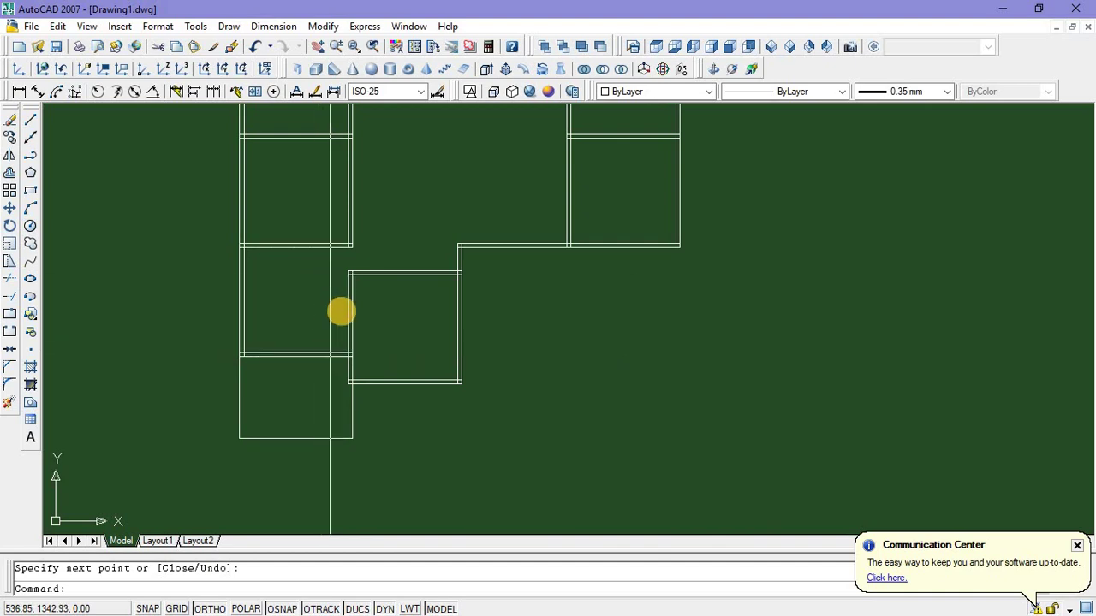
{"action": "scroll", "coordinate": [391, 363], "scroll_direction": "down", "scroll_amount": 2}
{"action": "middle_click_drag", "start_coordinate": [379, 363], "coordinate": [374, 382]}
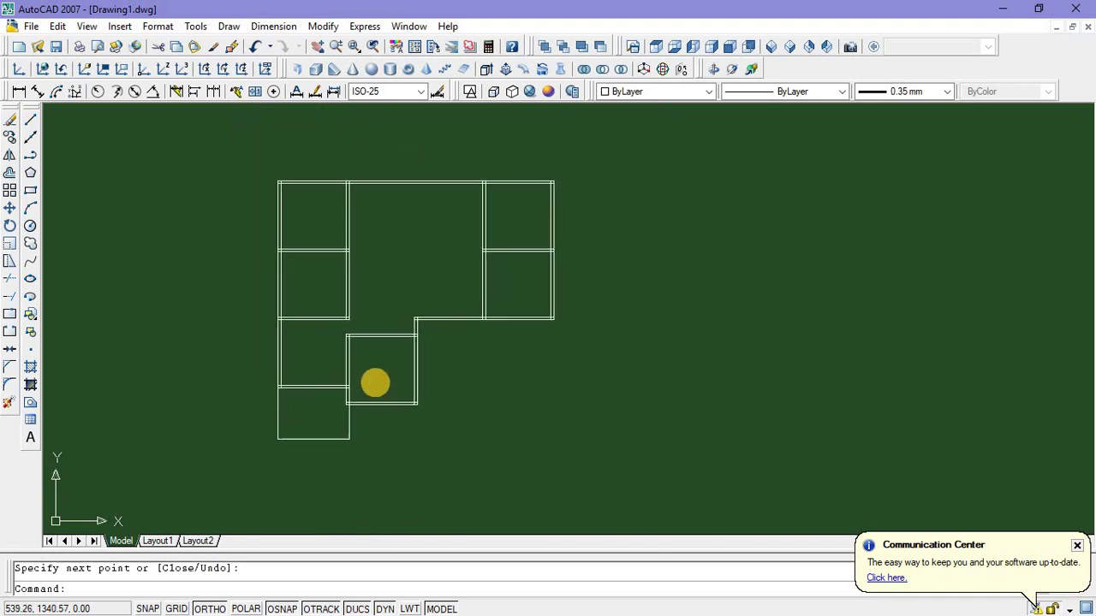
{"action": "left_click", "coordinate": [32, 161]}
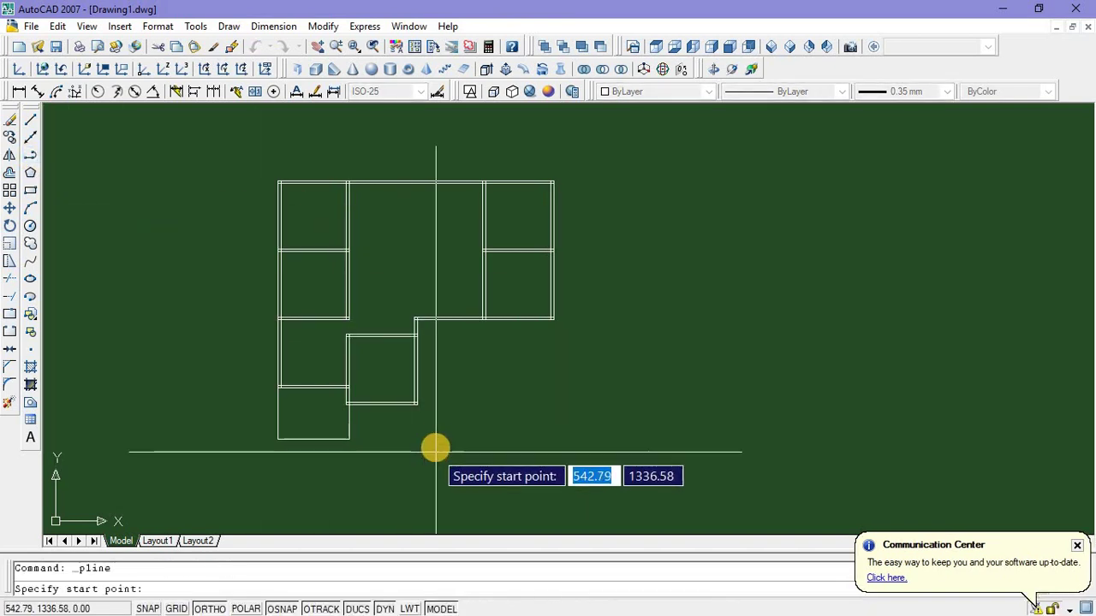
{"action": "scroll", "coordinate": [438, 441], "scroll_direction": "up", "scroll_amount": 2}
{"action": "middle_click_drag", "start_coordinate": [440, 435], "coordinate": [484, 408]}
{"action": "left_click", "coordinate": [523, 374]}
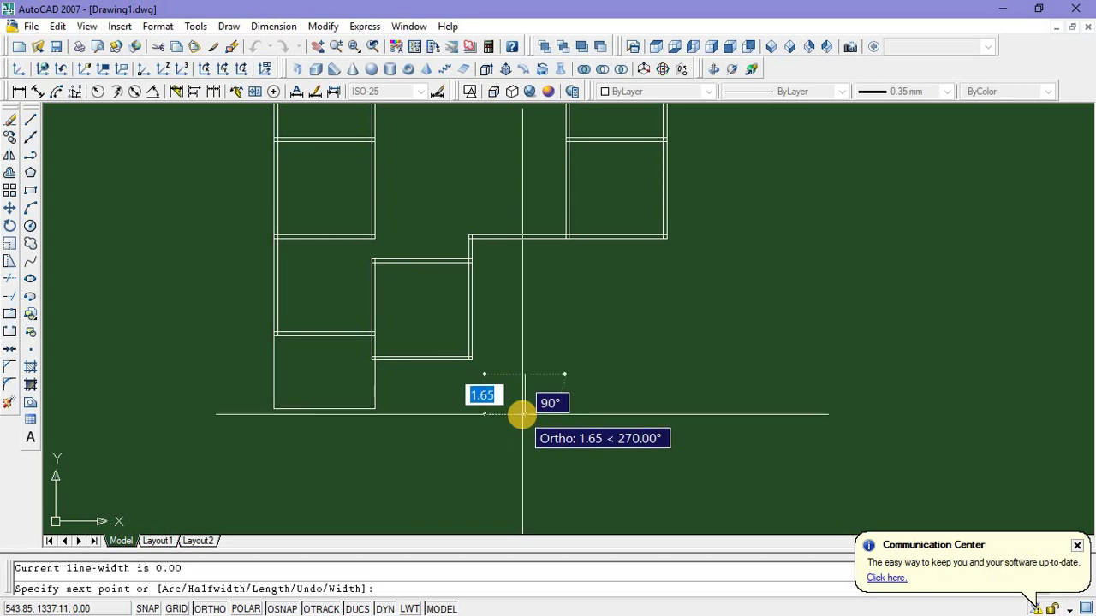
{"action": "type", "text": "0.15"}
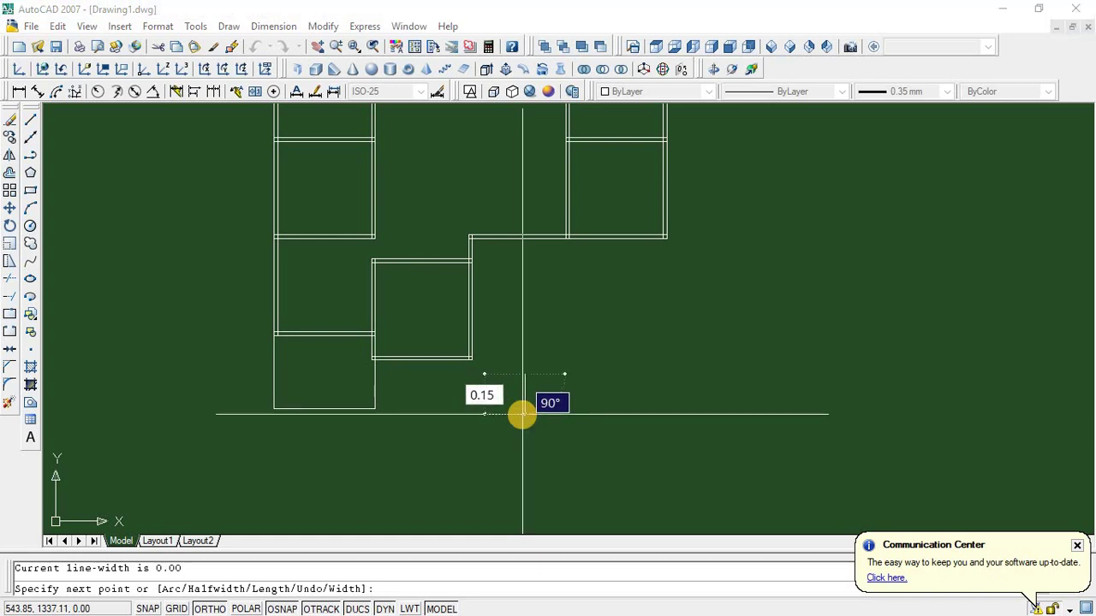
{"action": "key", "text": "Return"}
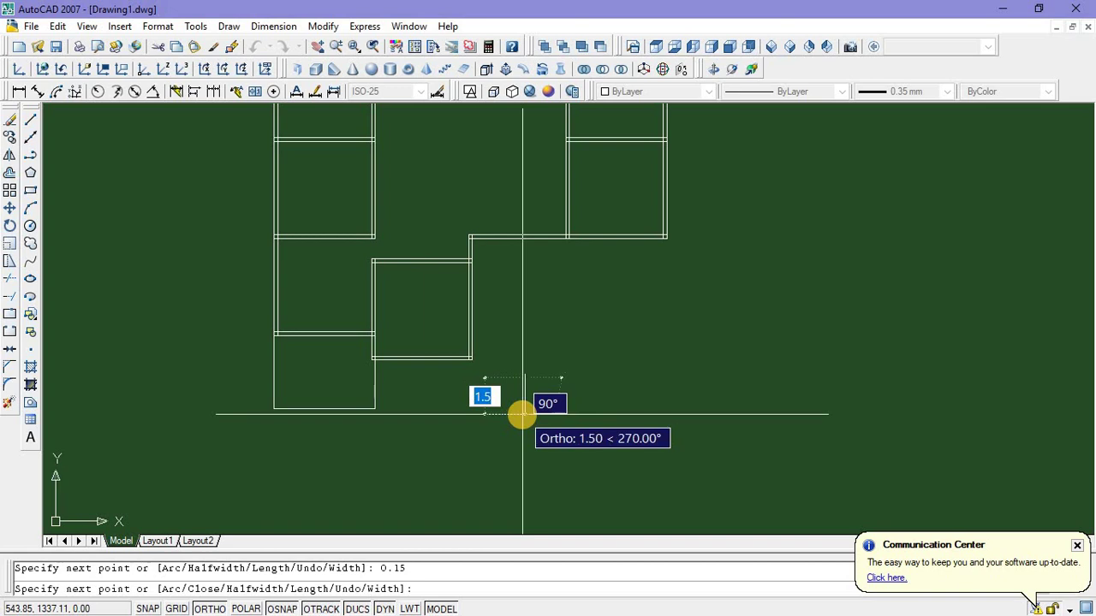
{"action": "key", "text": "Return"}
Start a second polyline at the 0.15 line's lower end, running 0.07 units right and 0.11 units up
{"action": "scroll", "coordinate": [533, 377], "scroll_direction": "up", "scroll_amount": 4}
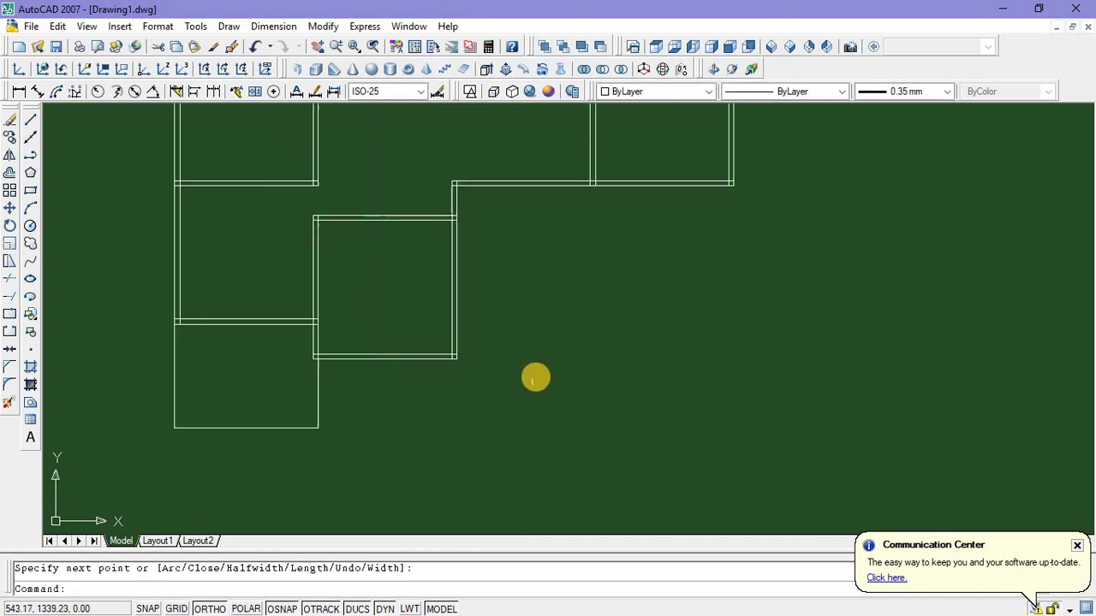
{"action": "scroll", "coordinate": [572, 411], "scroll_direction": "up", "scroll_amount": 4}
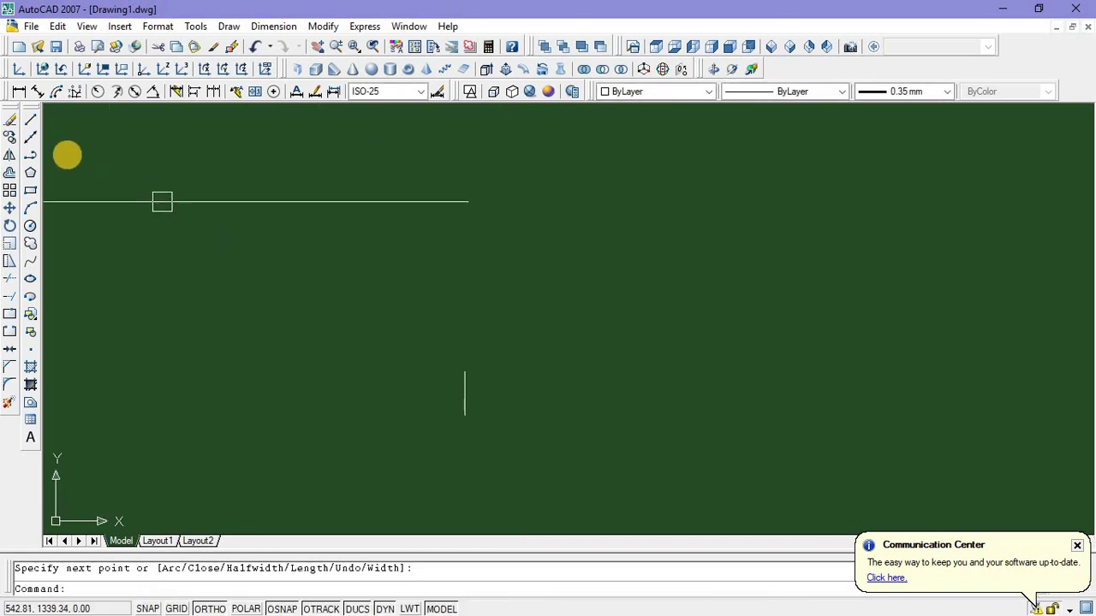
{"action": "left_click", "coordinate": [31, 157]}
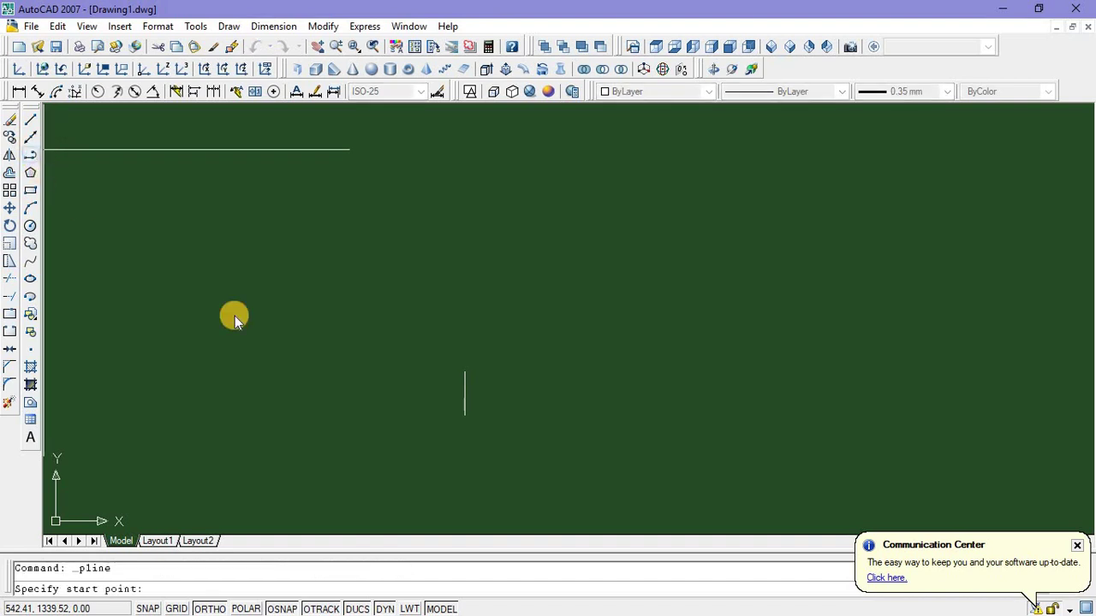
{"action": "left_click", "coordinate": [464, 415]}
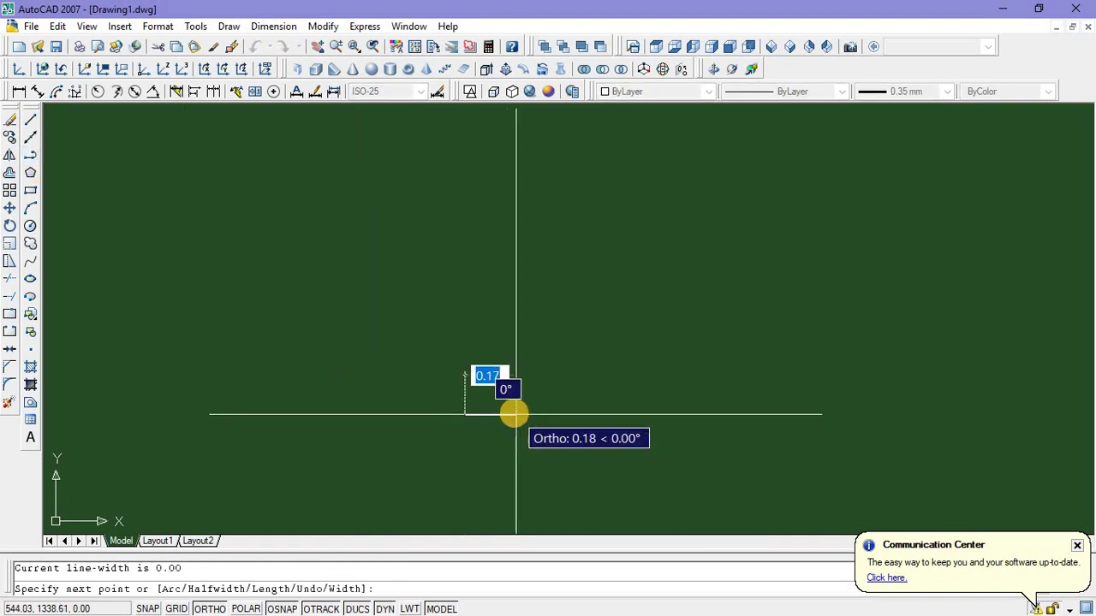
{"action": "type", "text": "0"}
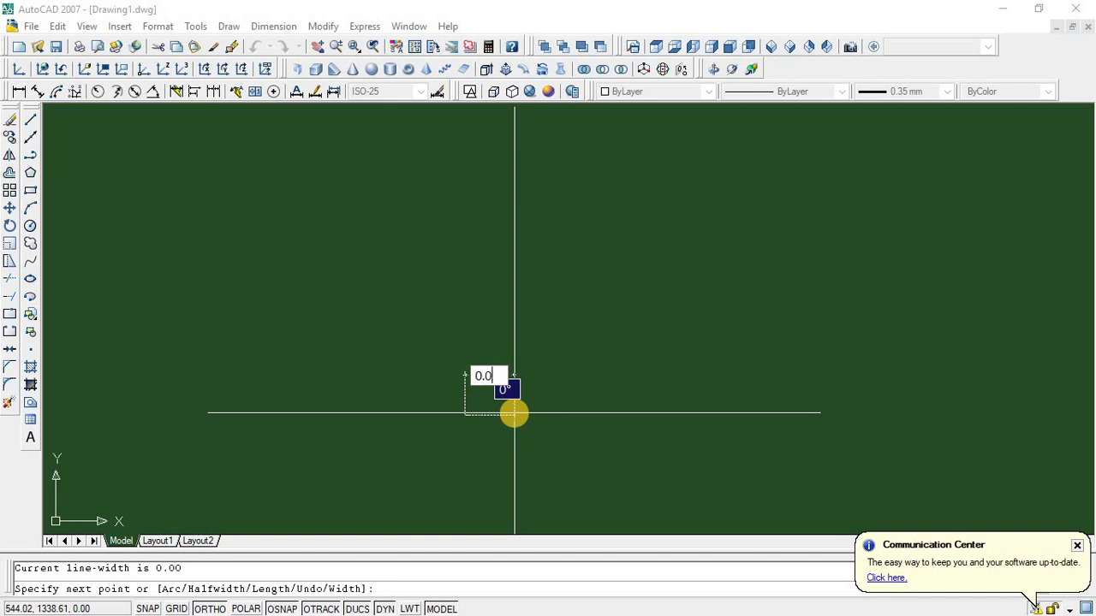
{"action": "type", "text": ".07"}
{"action": "key", "text": "Return"}
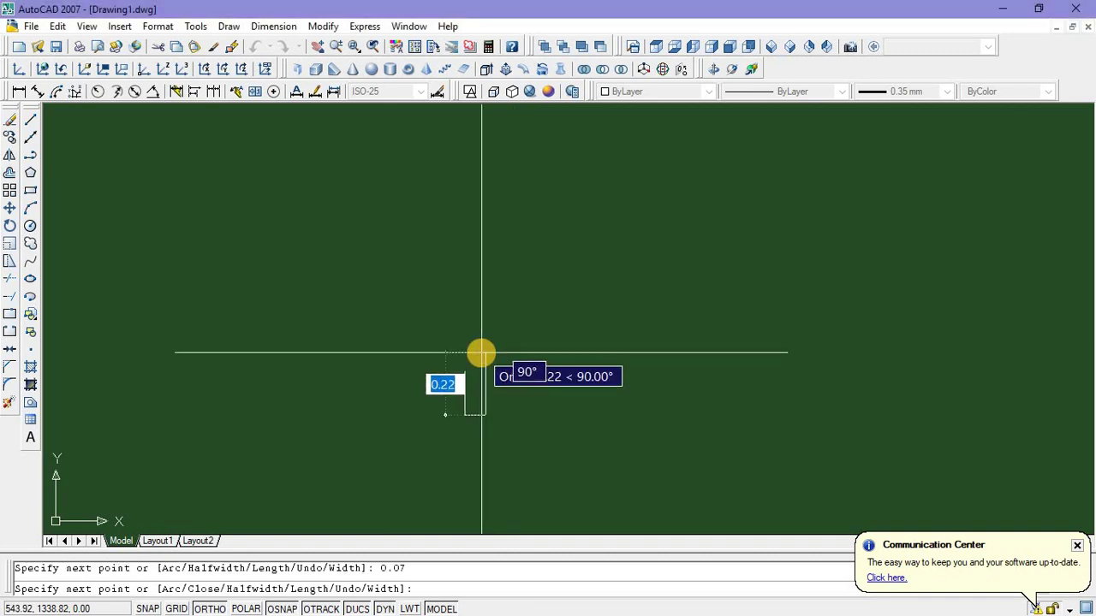
{"action": "type", "text": "0"}
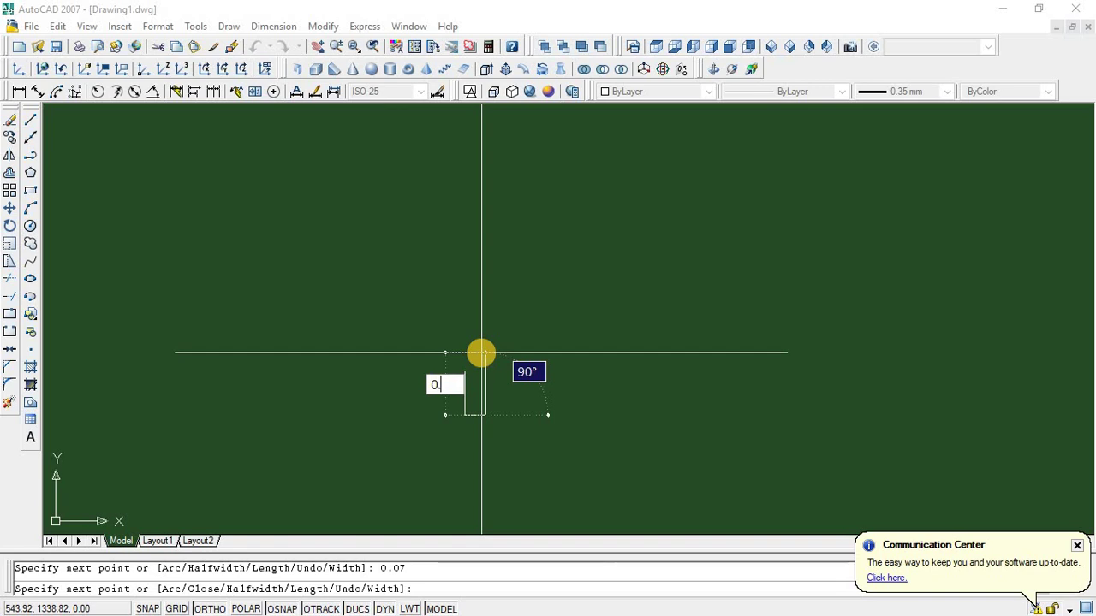
{"action": "key", "text": "Return"}
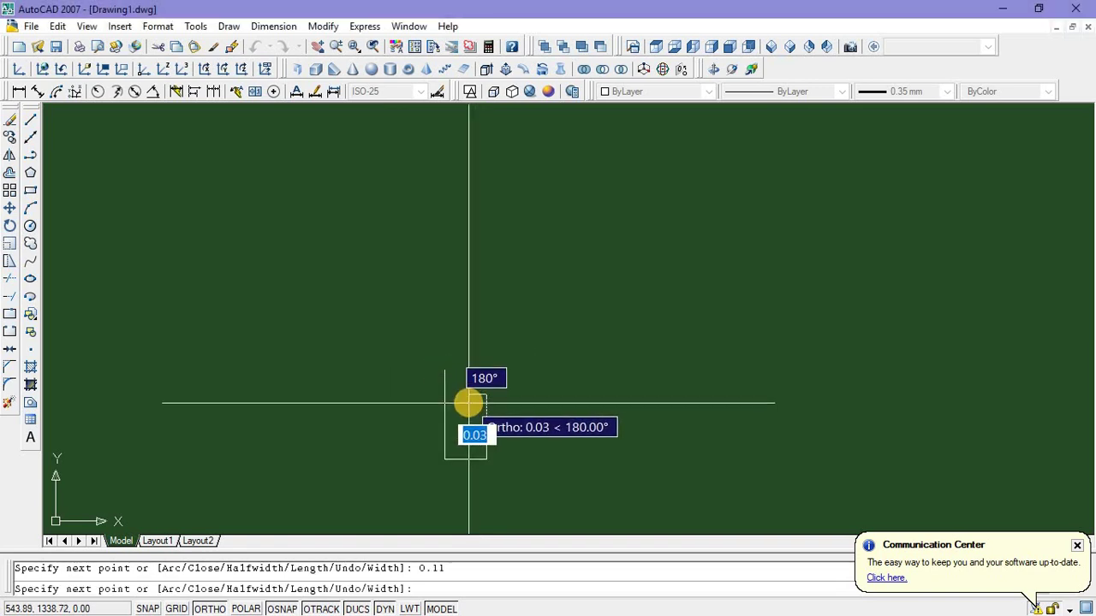
Continue the polyline 0.02 units left, 0.04 up and left to the first line's upper end, closing the notched jamb profile
{"action": "type", "text": "0"}
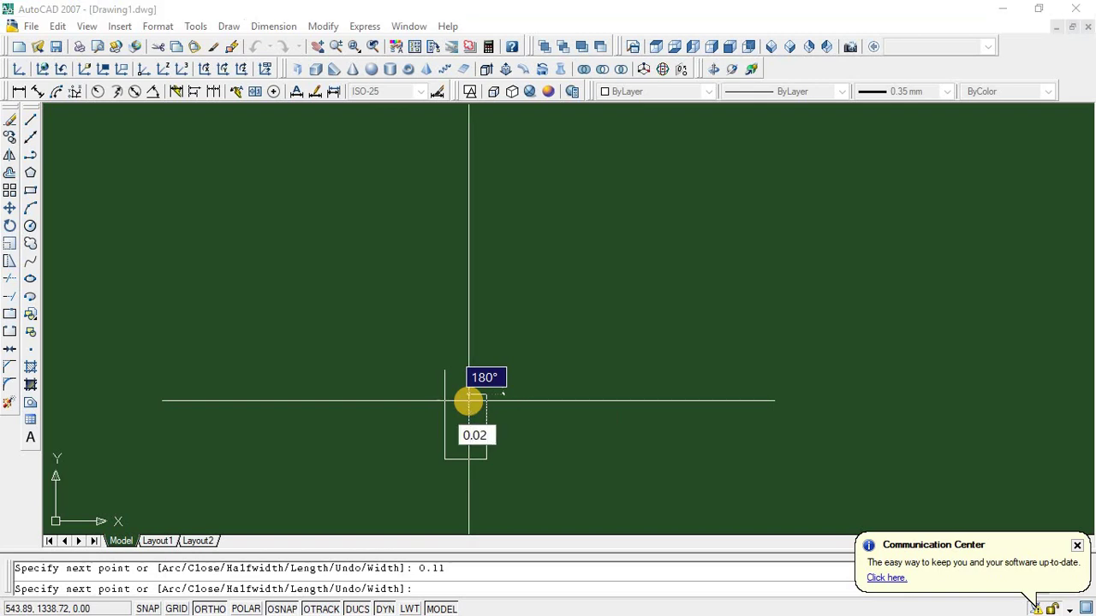
{"action": "type", "text": ".02"}
{"action": "key", "text": "Return"}
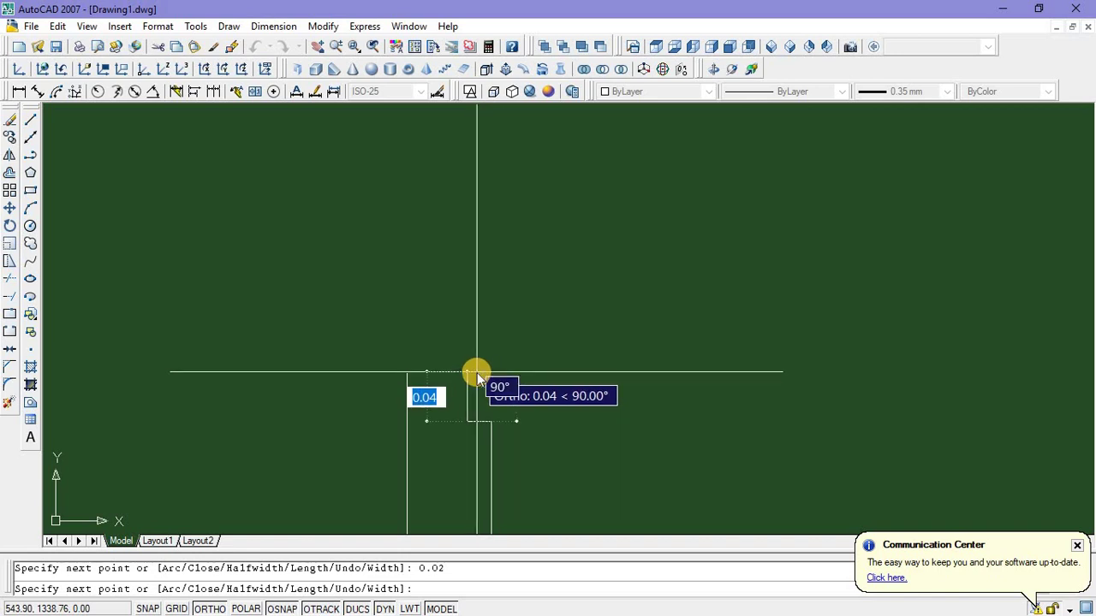
{"action": "type", "text": "0.0"}
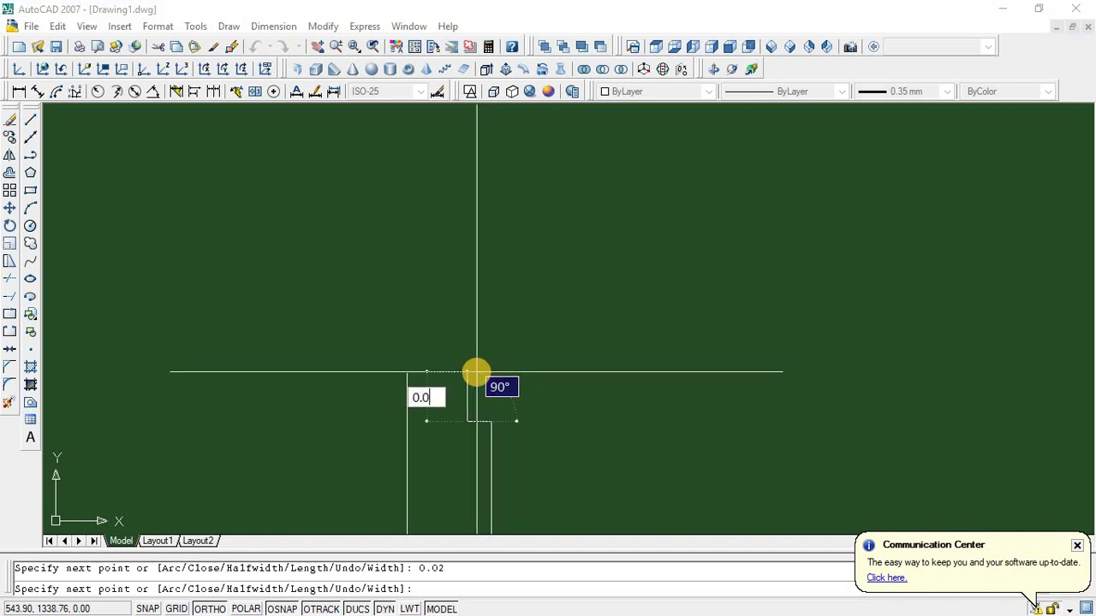
{"action": "type", "text": "4"}
{"action": "key", "text": "Return"}
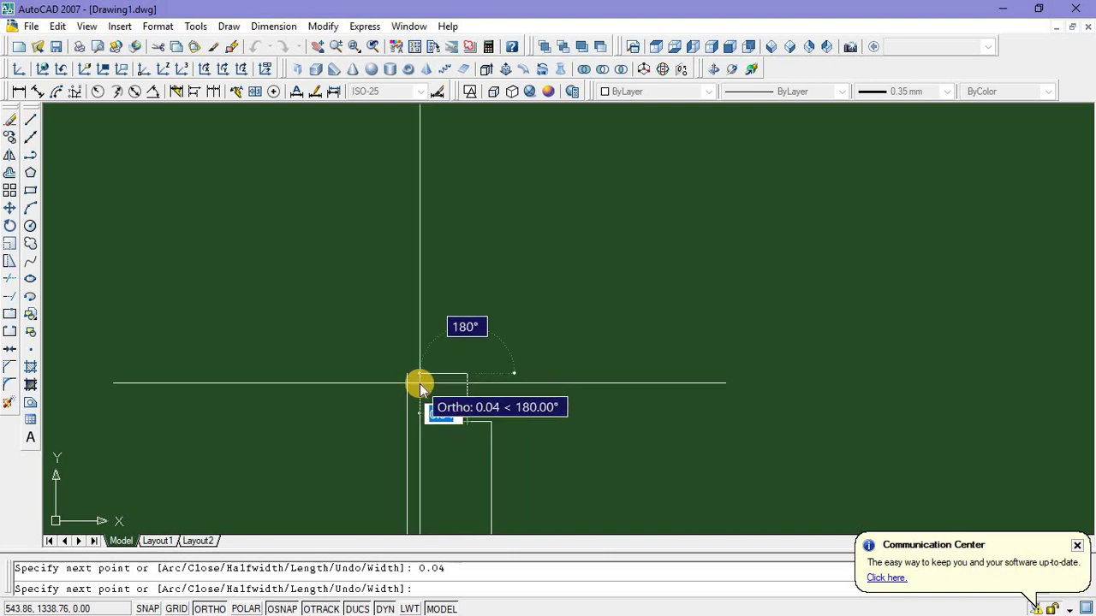
{"action": "type", "text": "0"}
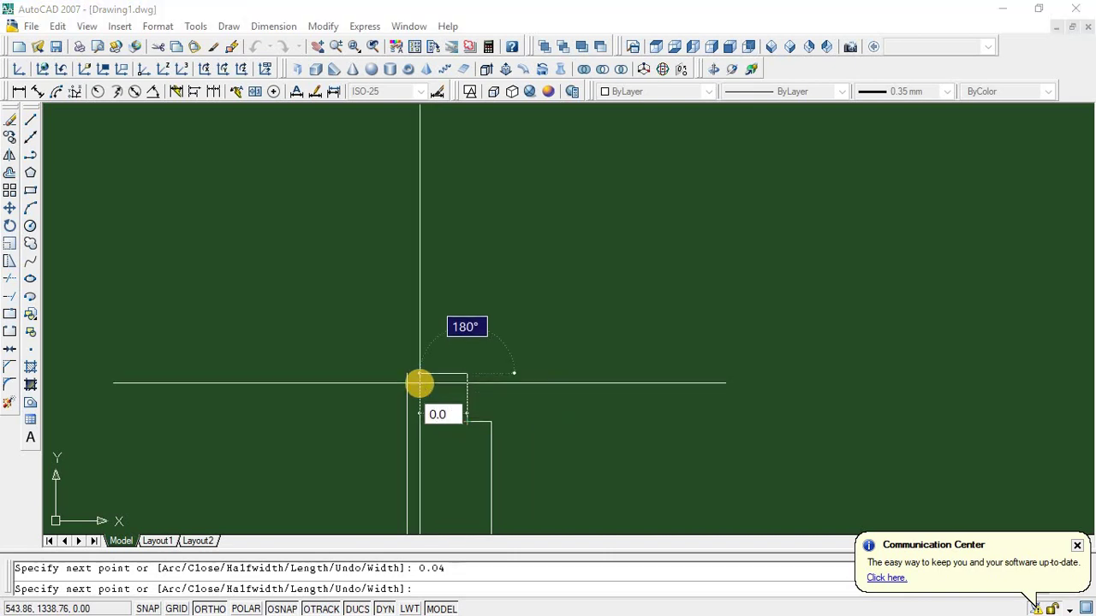
{"action": "key", "text": "Return"}
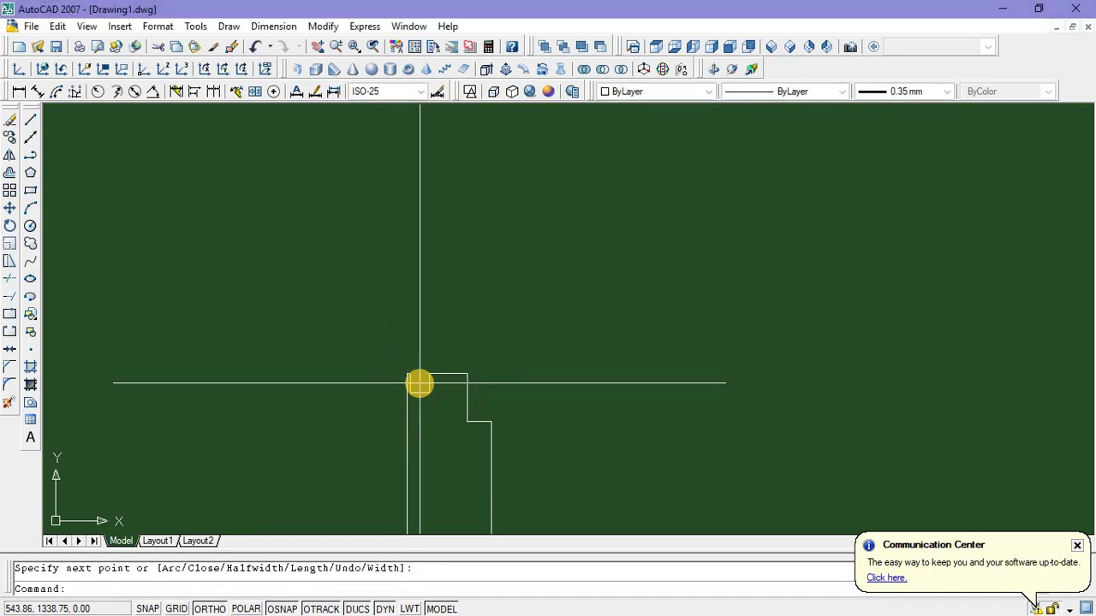
Examine the size and position of the notched jamb profile relative to the plan's walls
{"action": "scroll", "coordinate": [552, 334], "scroll_direction": "down", "scroll_amount": 2}
{"action": "middle_click_drag", "start_coordinate": [516, 386], "coordinate": [504, 383]}
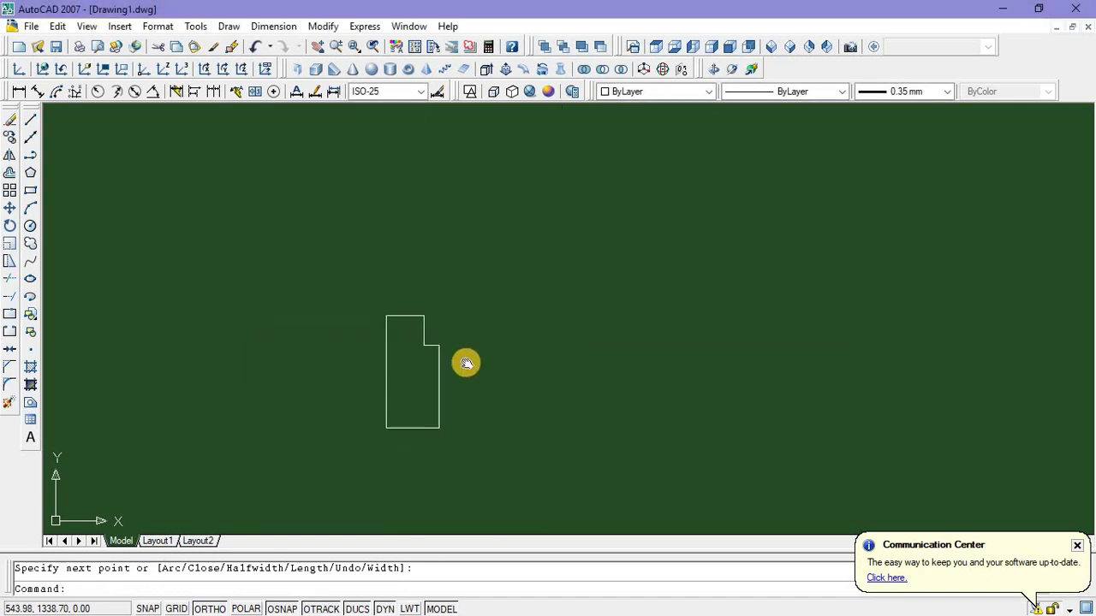
{"action": "scroll", "coordinate": [459, 369], "scroll_direction": "down", "scroll_amount": 4}
{"action": "mouse_move", "coordinate": [438, 389]}
{"action": "middle_mouse_down"}
{"action": "mouse_move", "coordinate": [428, 394]}
{"action": "mouse_move", "coordinate": [579, 394]}
{"action": "middle_mouse_up"}
{"action": "scroll", "coordinate": [443, 391], "scroll_direction": "up", "scroll_amount": 5}
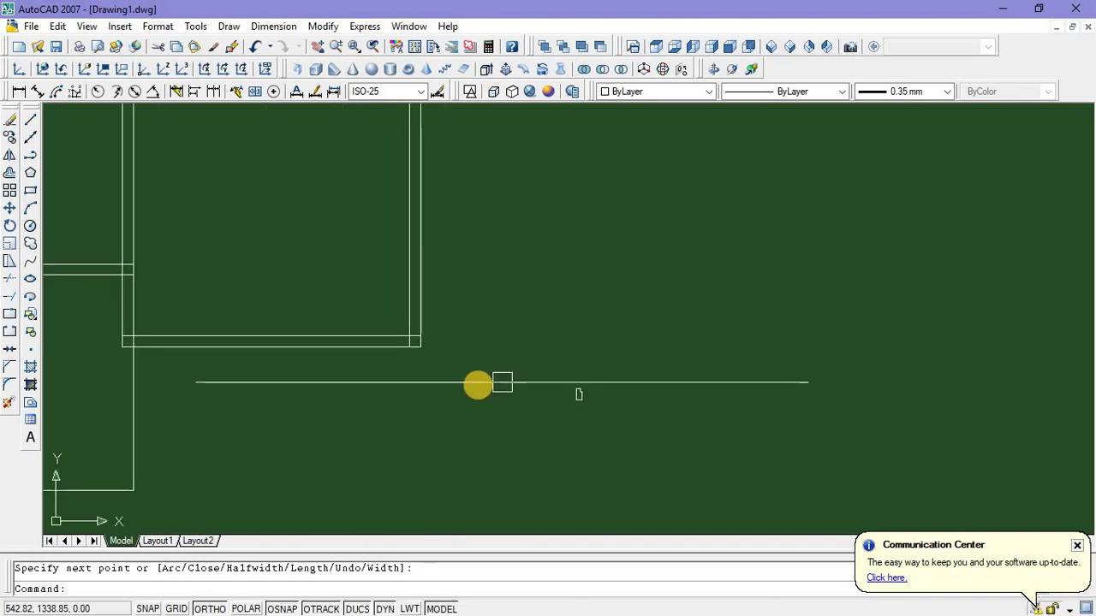
{"action": "scroll", "coordinate": [503, 383], "scroll_direction": "down", "scroll_amount": 8}
{"action": "scroll", "coordinate": [332, 349], "scroll_direction": "up", "scroll_amount": 9}
{"action": "middle_click_drag", "start_coordinate": [327, 383], "coordinate": [192, 356]}
Draw a rectangle 0.6 units wide and 0.04 units high just above and to the right of the jamb profile
{"action": "mouse_move", "coordinate": [796, 462]}
{"action": "middle_mouse_down"}
{"action": "mouse_move", "coordinate": [658, 462]}
{"action": "mouse_move", "coordinate": [523, 434]}
{"action": "middle_mouse_up"}
{"action": "scroll", "coordinate": [657, 455], "scroll_direction": "up", "scroll_amount": 2}
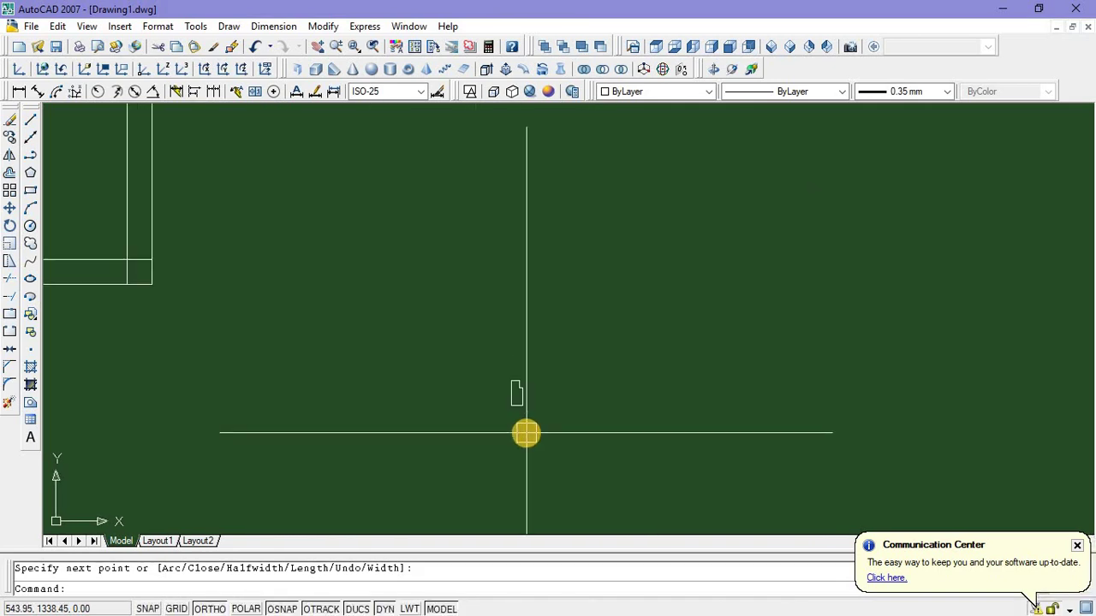
{"action": "scroll", "coordinate": [527, 433], "scroll_direction": "up", "scroll_amount": 2}
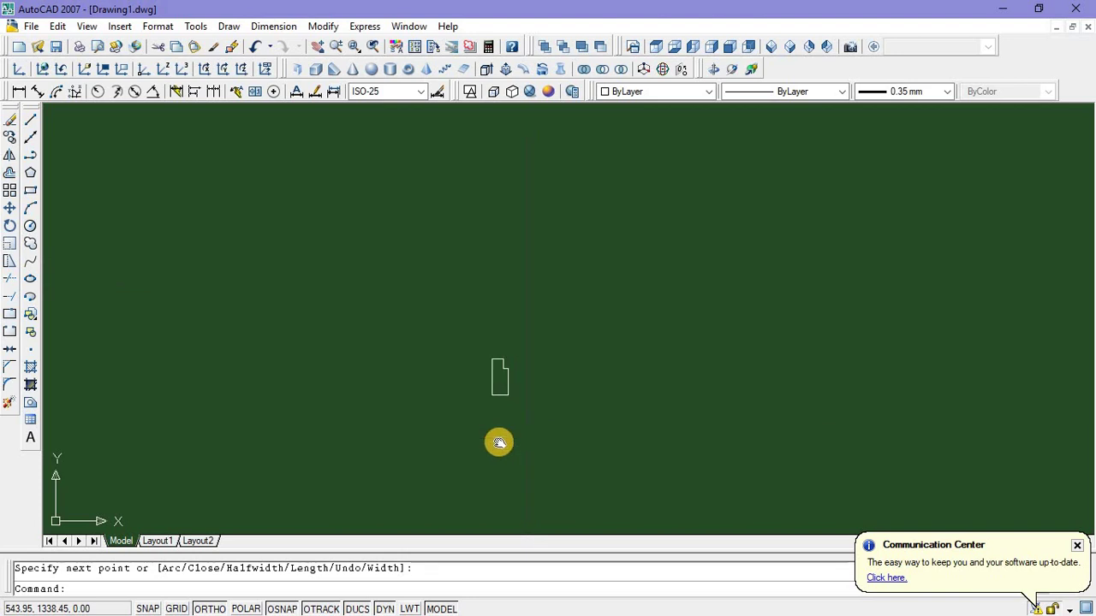
{"action": "left_click", "coordinate": [30, 190]}
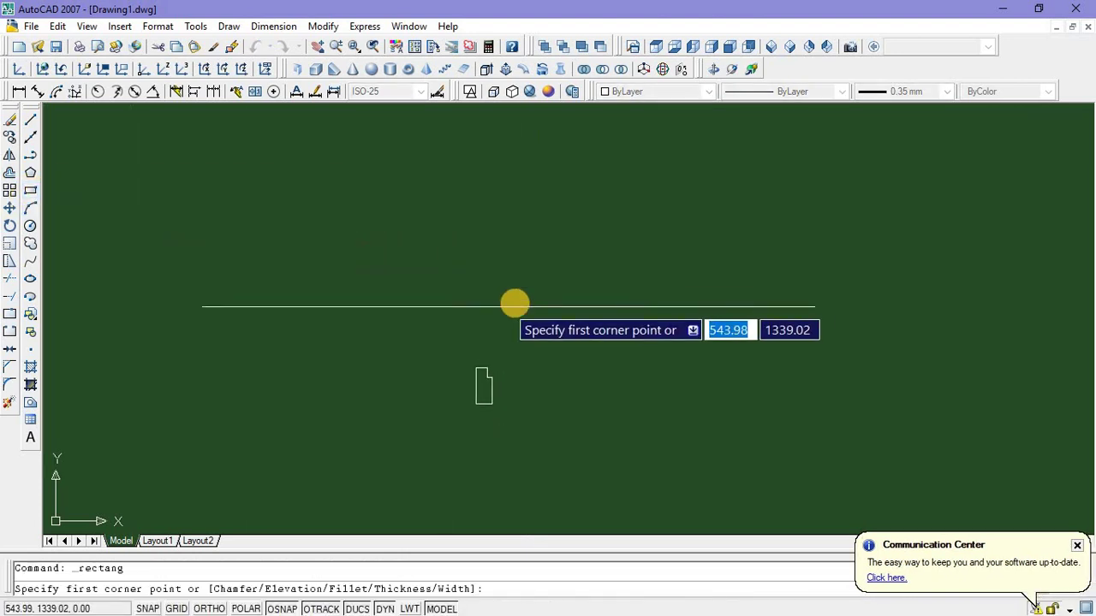
{"action": "left_click", "coordinate": [509, 298]}
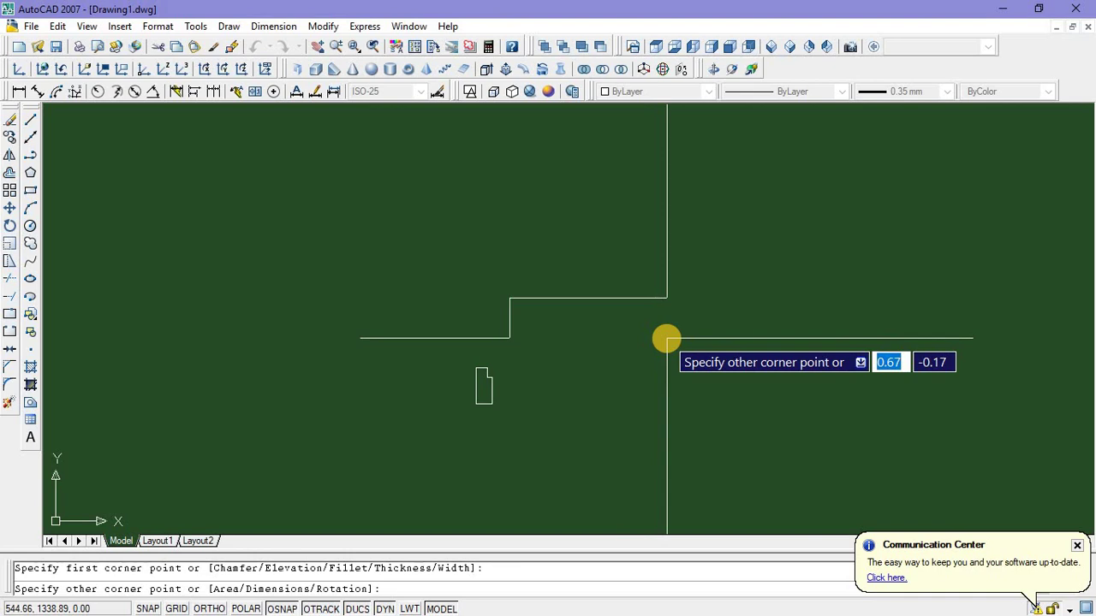
{"action": "type", "text": "0"}
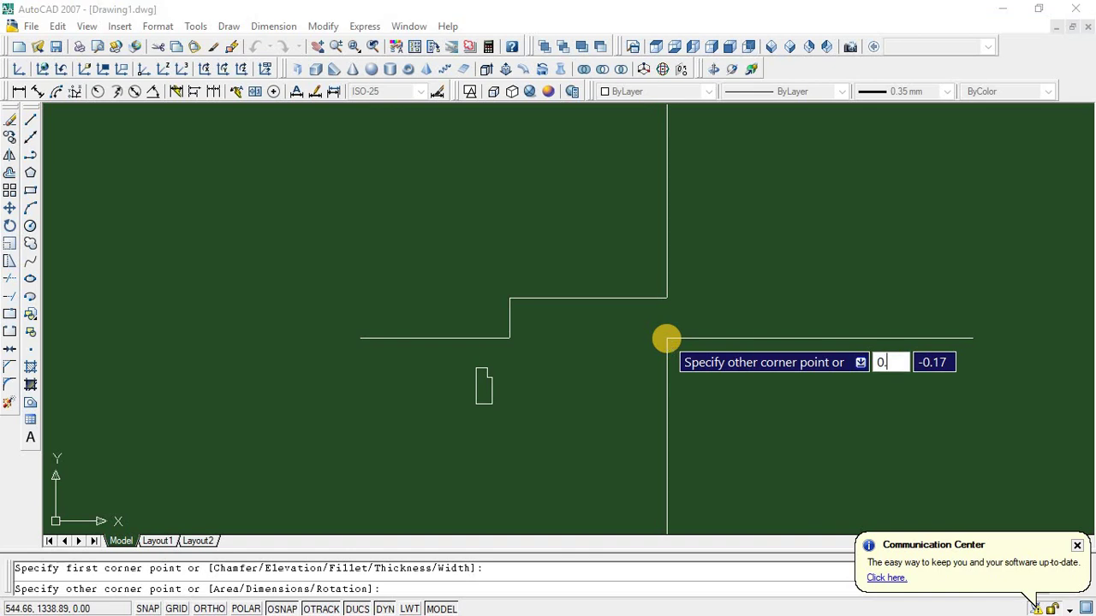
{"action": "key", "text": "Tab"}
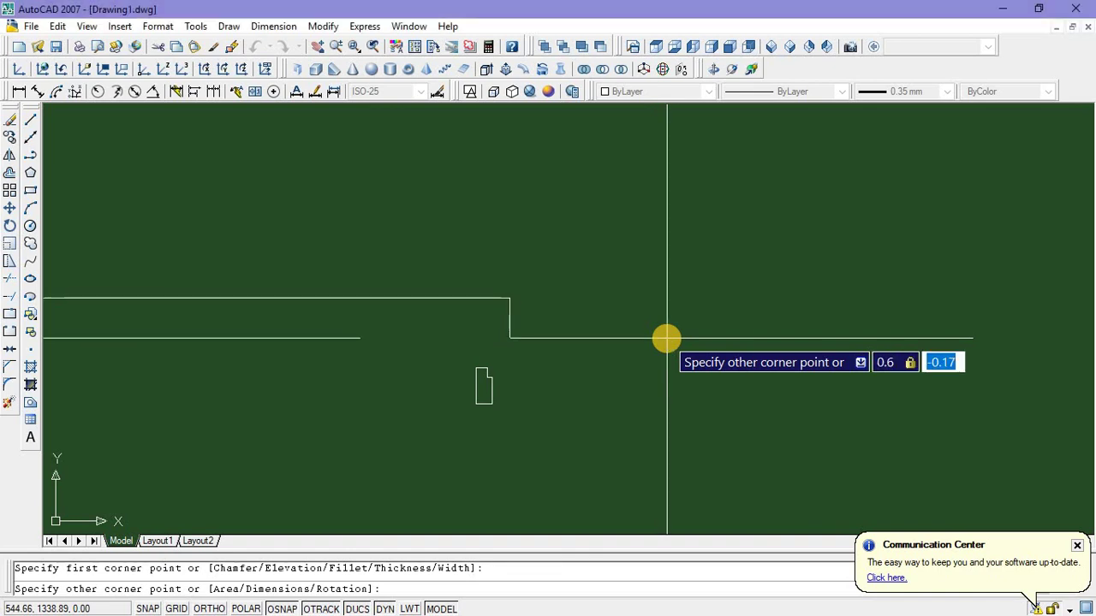
{"action": "type", "text": "0.0"}
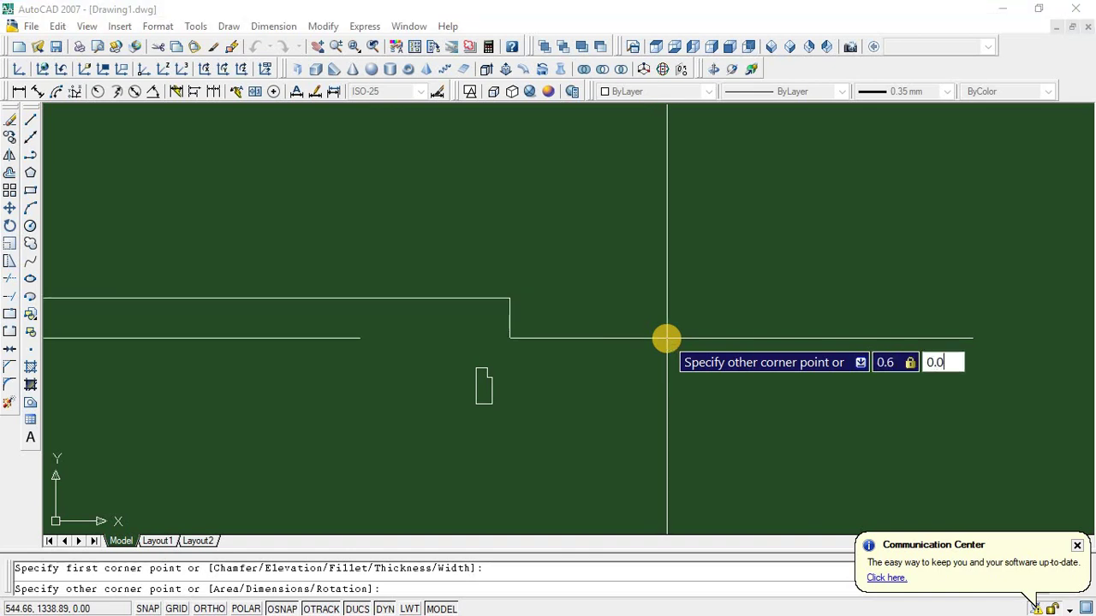
{"action": "type", "text": "4"}
{"action": "key", "text": "Return"}
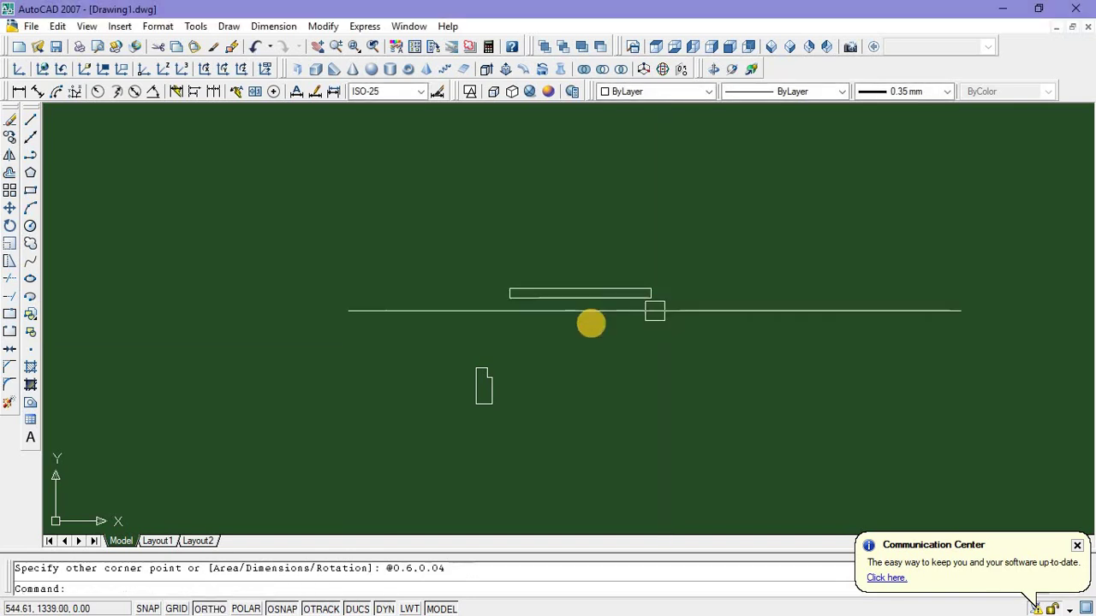
Move the thin rectangle from its lower-left corner to the inner corner of the jamb profile's notch
{"action": "left_click", "coordinate": [653, 308]}
{"action": "left_click", "coordinate": [545, 264]}
{"action": "right_click", "coordinate": [560, 225]}
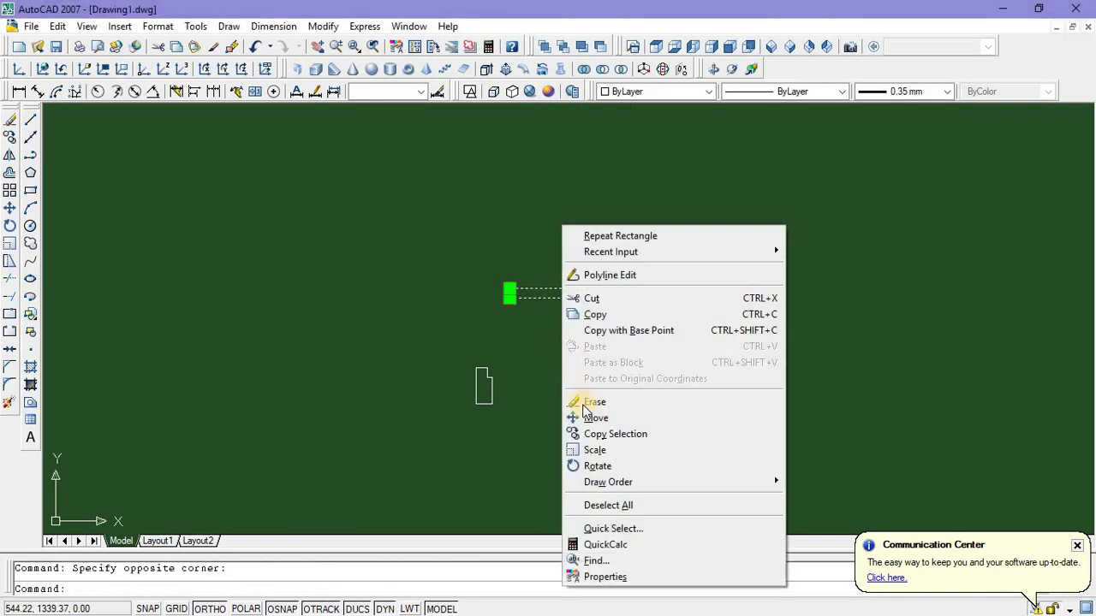
{"action": "left_click", "coordinate": [582, 416]}
{"action": "left_click", "coordinate": [510, 297]}
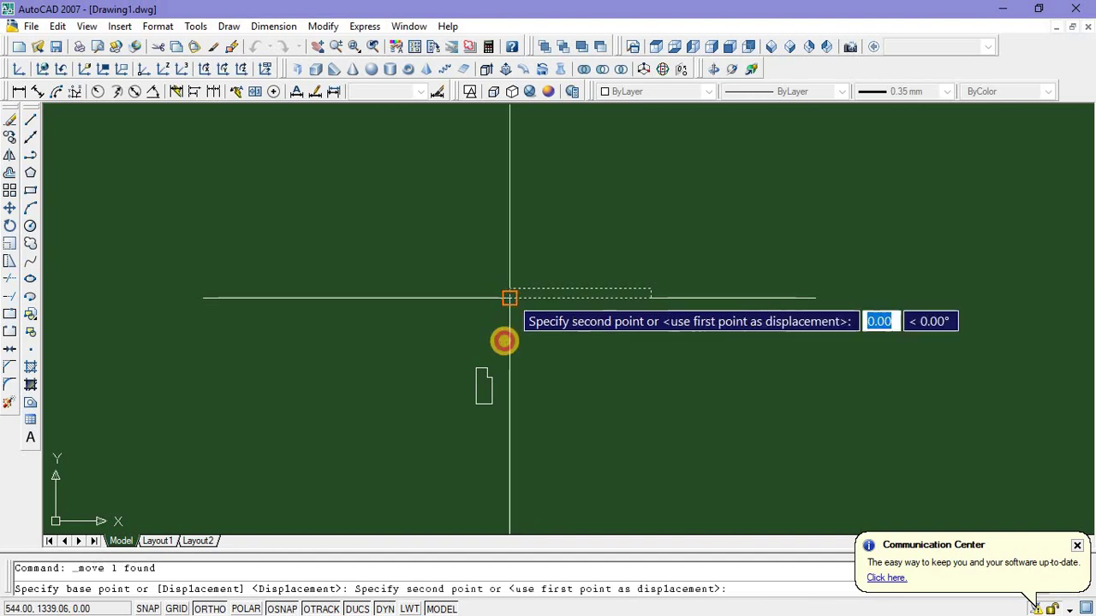
{"action": "left_click", "coordinate": [487, 386]}
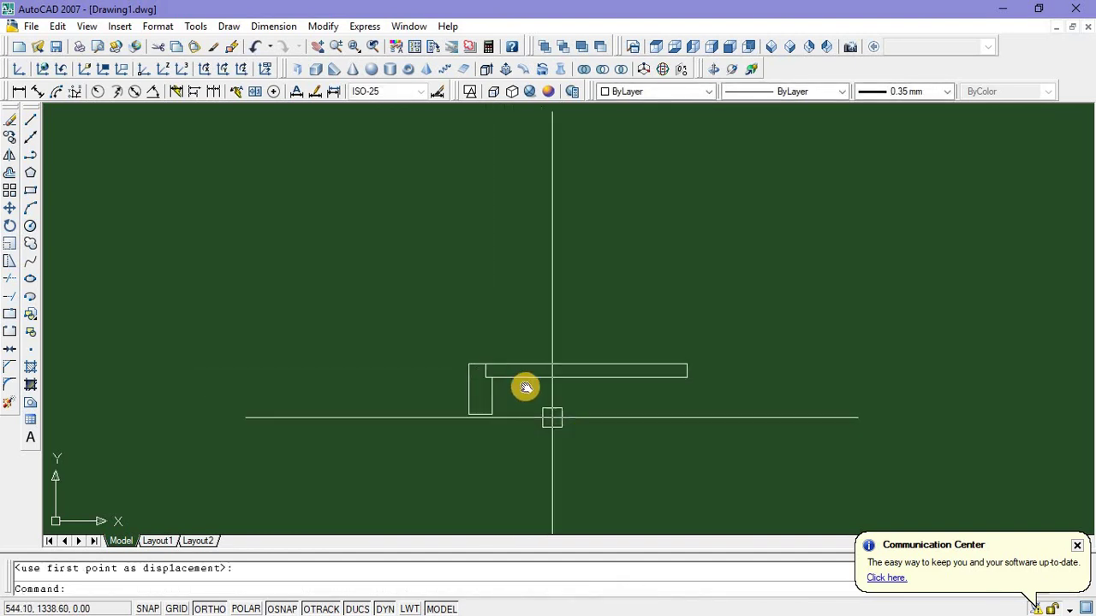
{"action": "middle_click_drag", "start_coordinate": [545, 413], "coordinate": [490, 357]}
{"action": "scroll", "coordinate": [500, 368], "scroll_direction": "down", "scroll_amount": 2}
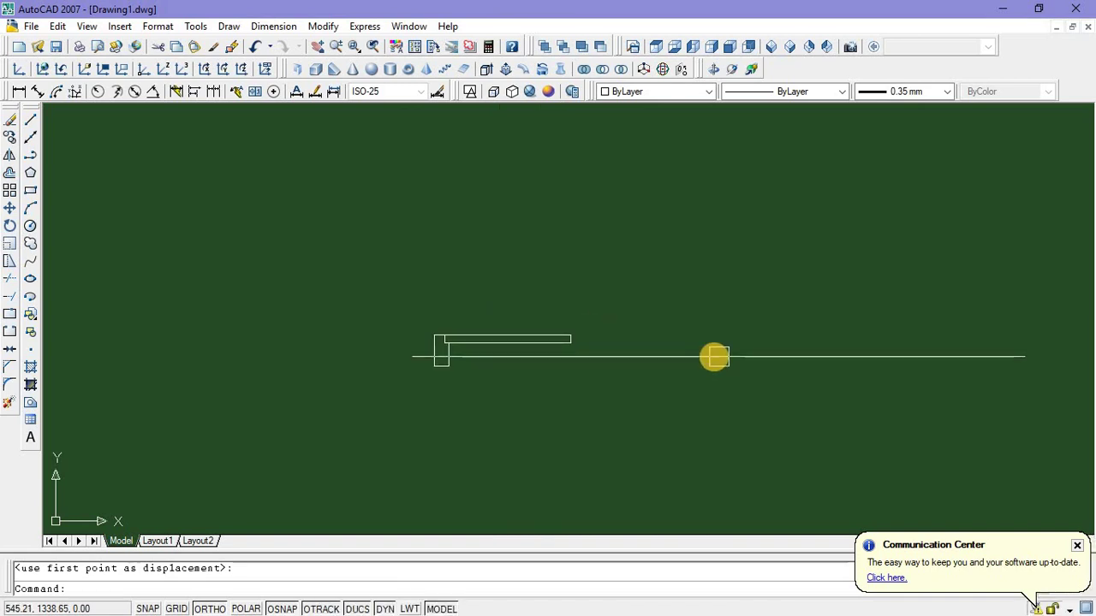
Mirror the jamb profile and thin door leaf about a vertical line through the leaf's free end, keeping the originals
{"action": "left_click", "coordinate": [492, 399]}
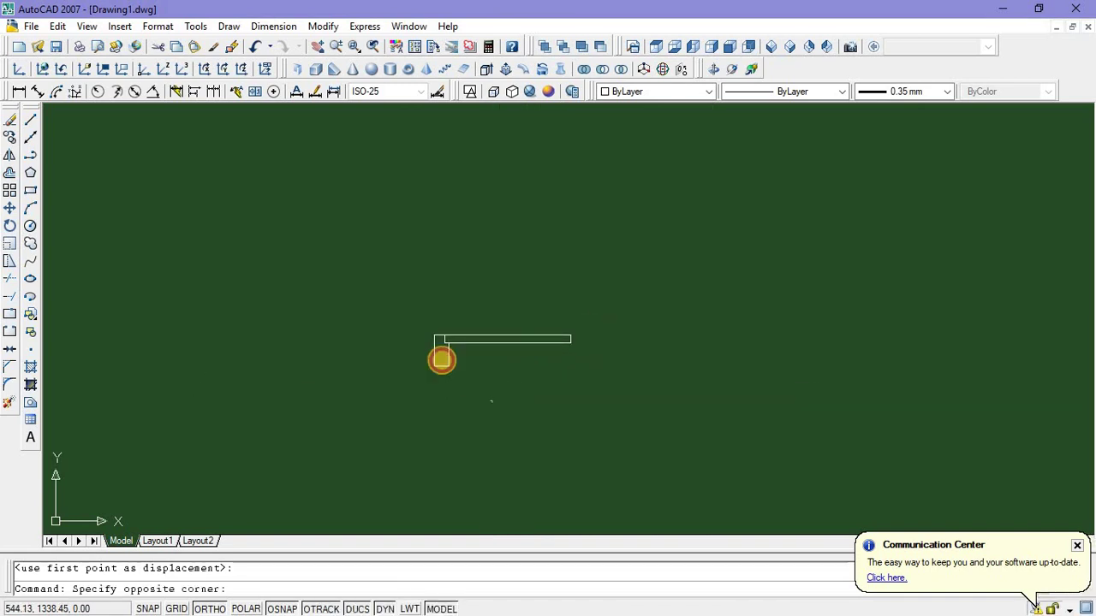
{"action": "left_click", "coordinate": [404, 313]}
{"action": "type", "text": "mi"}
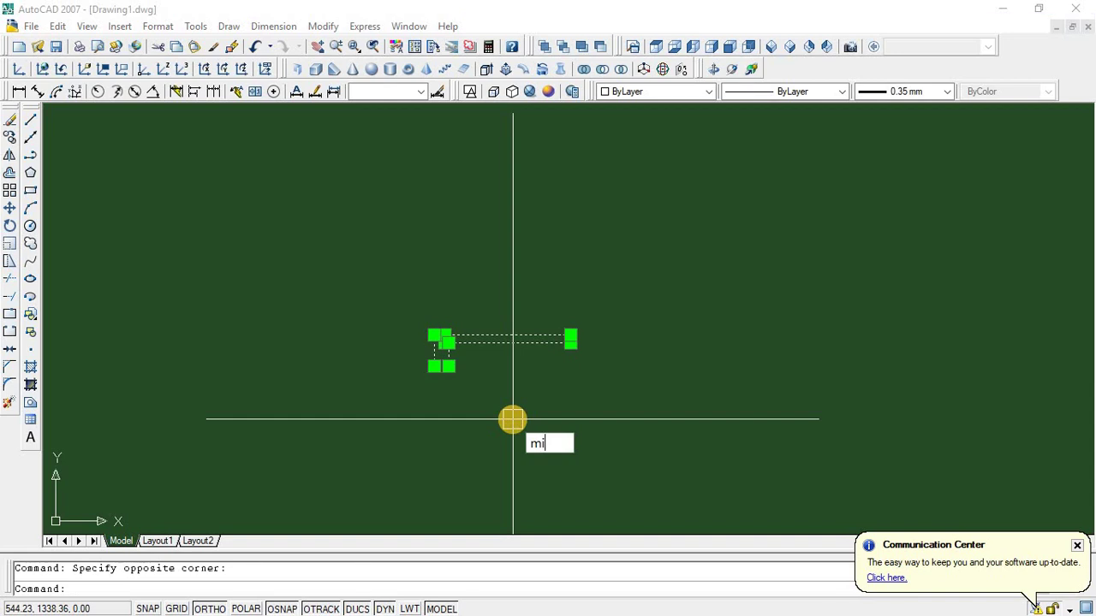
{"action": "key", "text": "Return"}
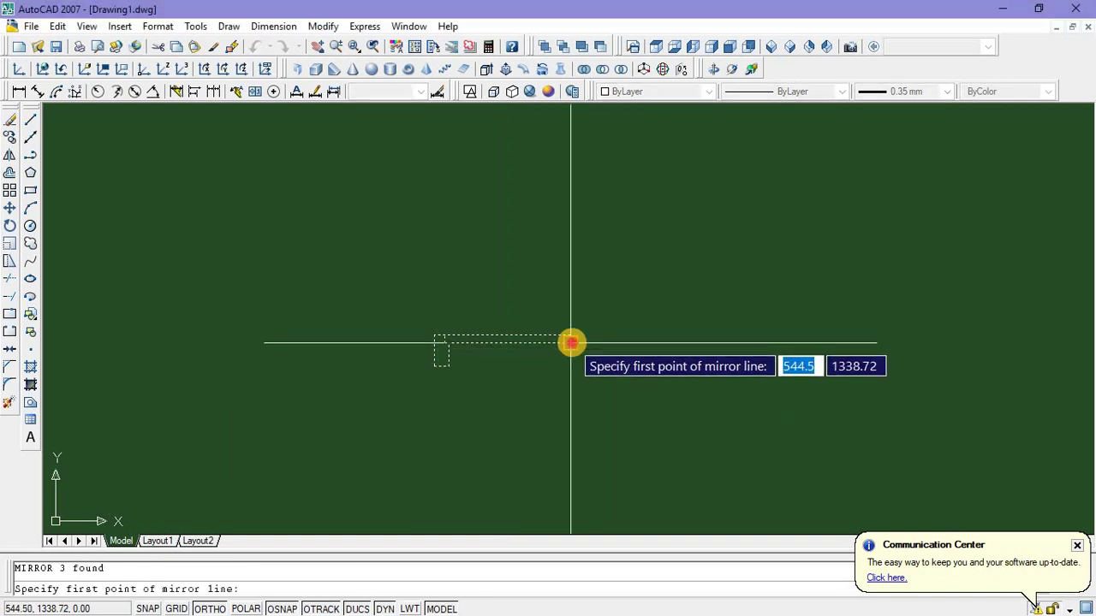
{"action": "left_click", "coordinate": [571, 340]}
{"action": "left_click", "coordinate": [563, 408]}
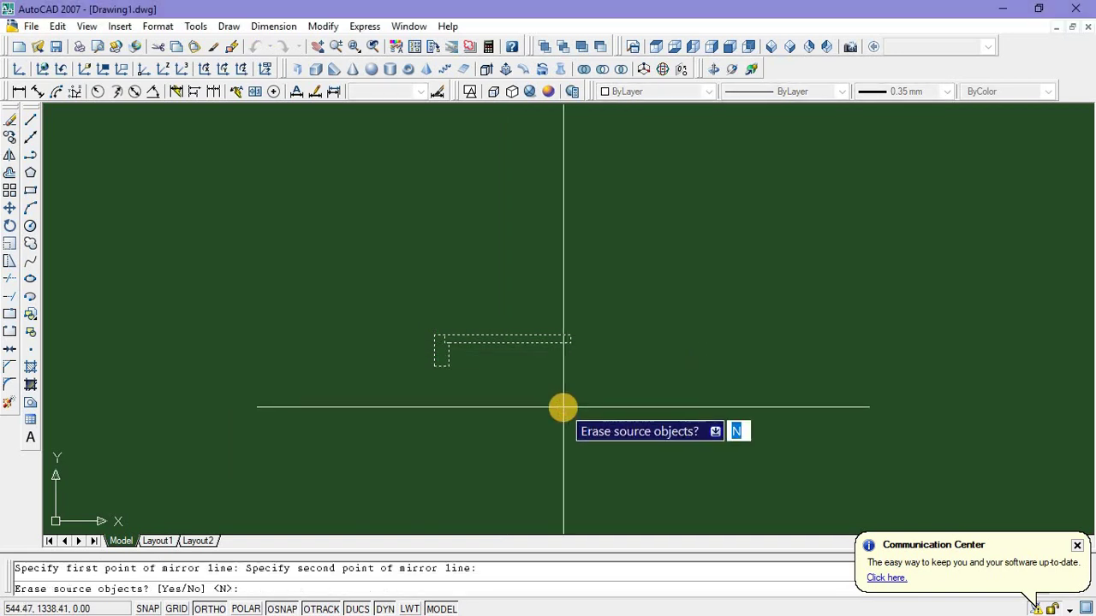
{"action": "key", "text": "Return"}
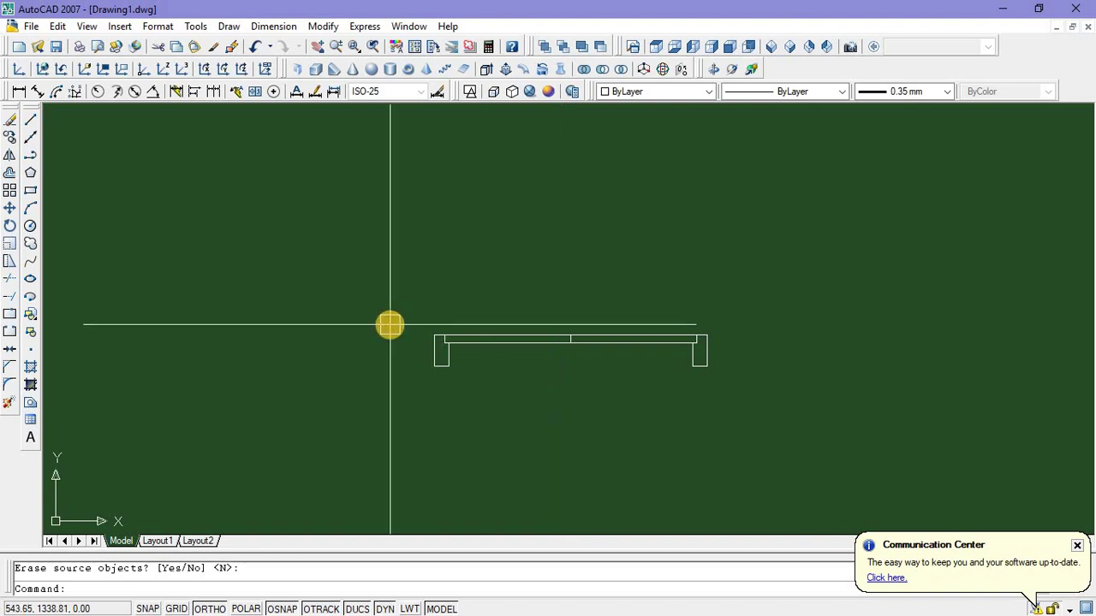
Draw a vertical line about 0.11 units long from where the two leaves meet down to the jambs' lower edge level
{"action": "left_click", "coordinate": [31, 122]}
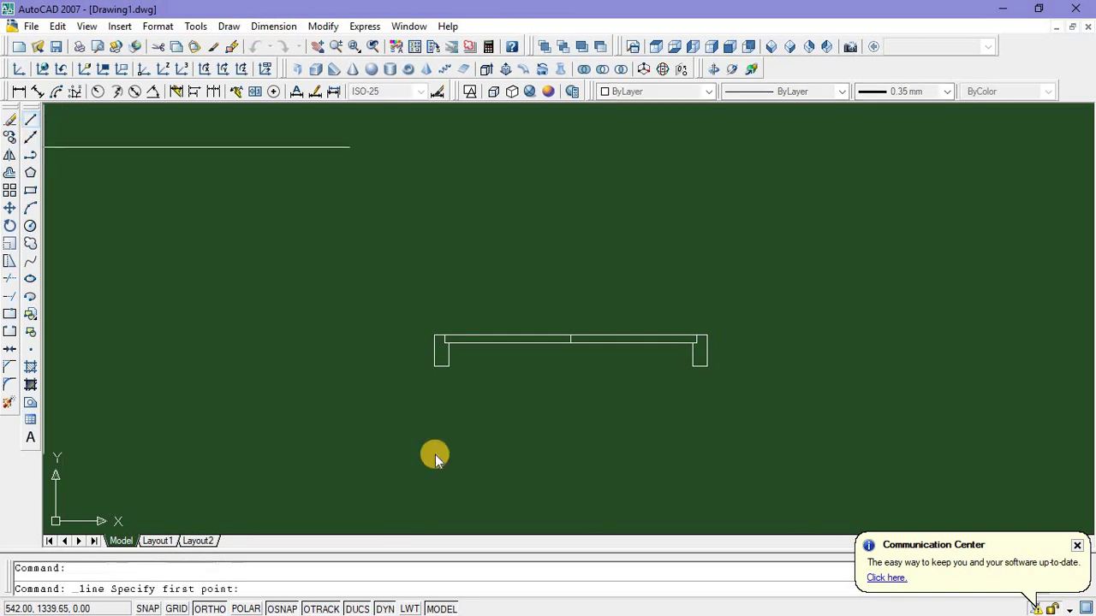
{"action": "left_click", "coordinate": [570, 343]}
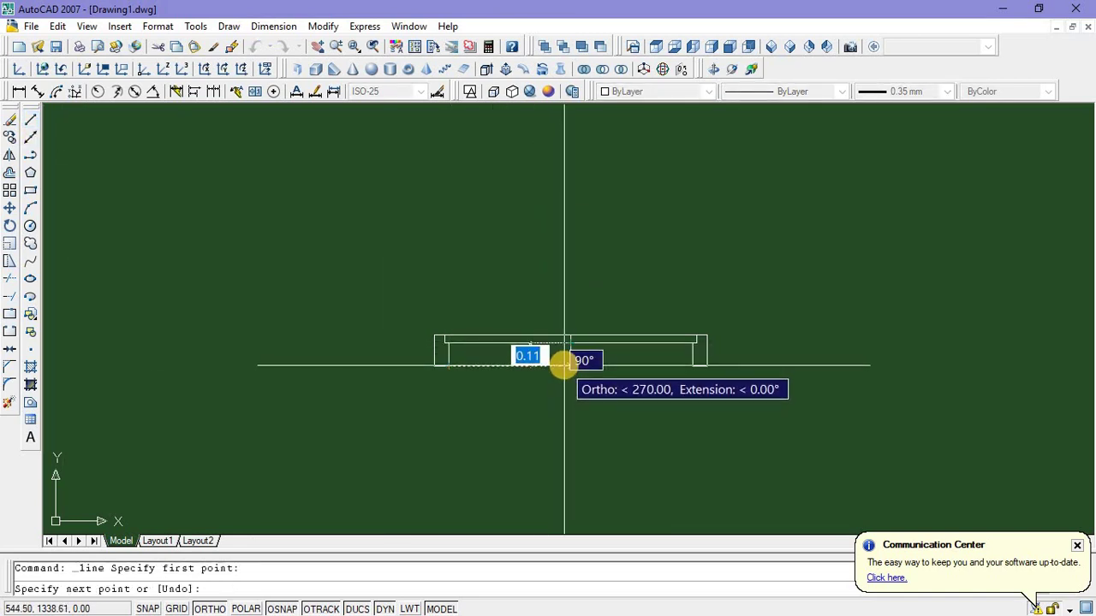
{"action": "left_click", "coordinate": [563, 367]}
{"action": "key", "text": "Return"}
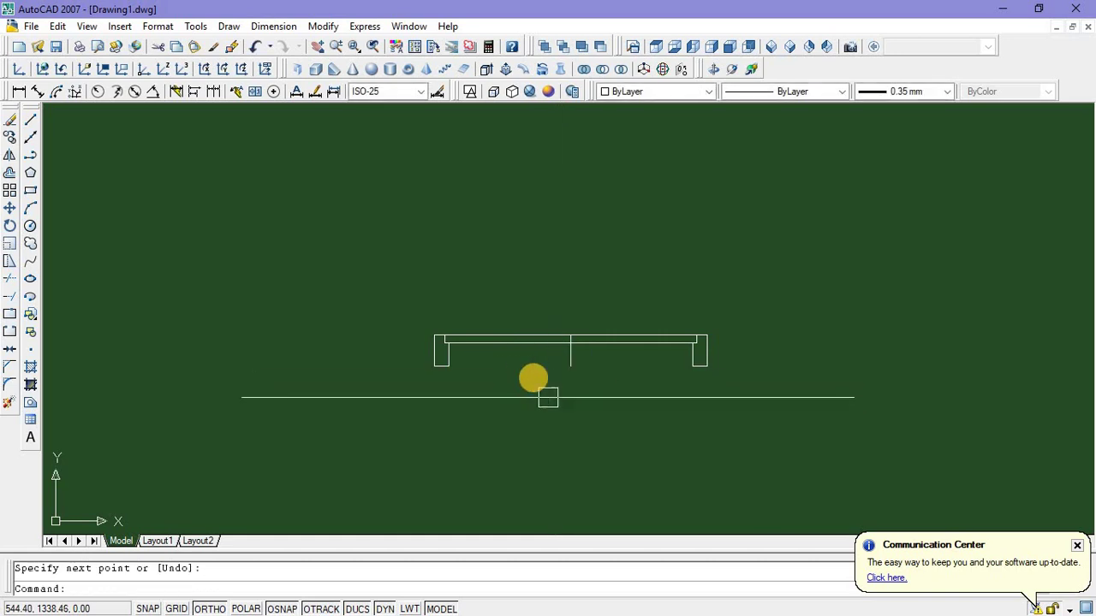
Rotate the left door leaf 90° upward about its upper corner at the left jamb
{"action": "right_click", "coordinate": [509, 254]}
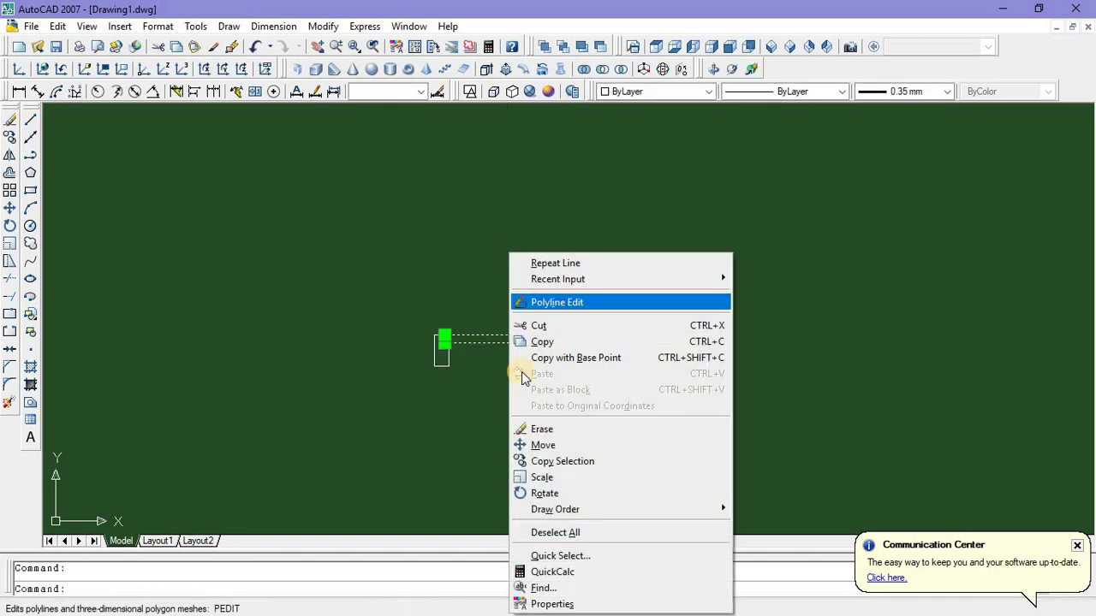
{"action": "left_click", "coordinate": [539, 494]}
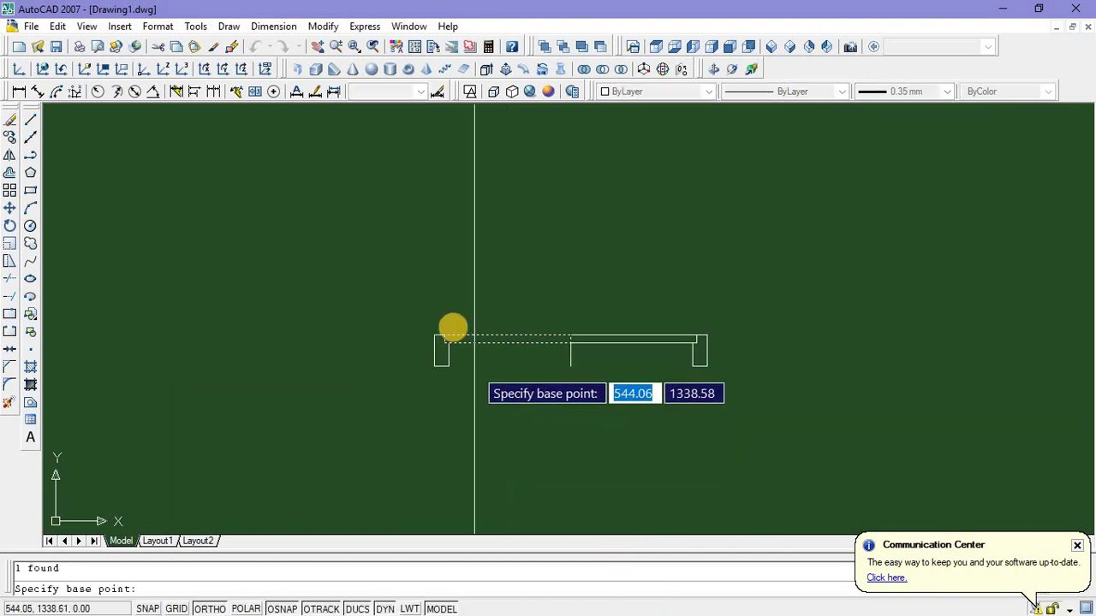
{"action": "left_click", "coordinate": [445, 336]}
{"action": "left_click", "coordinate": [451, 300]}
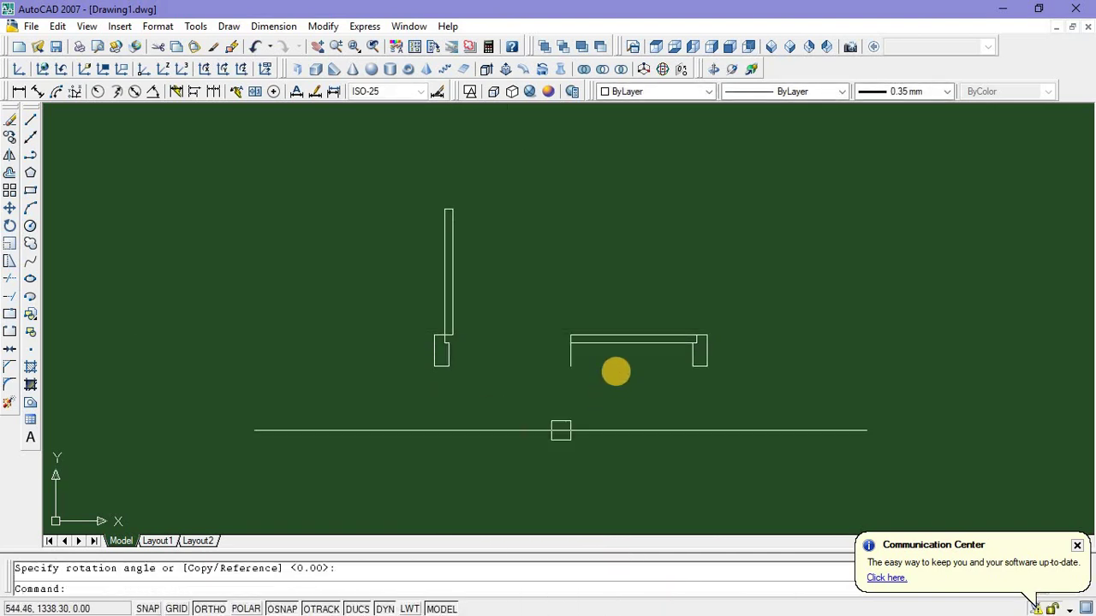
Rotate the right door leaf upright about its upper corner at the right jamb, mirroring the open left leaf
{"action": "left_click", "coordinate": [621, 348]}
{"action": "right_click", "coordinate": [643, 241]}
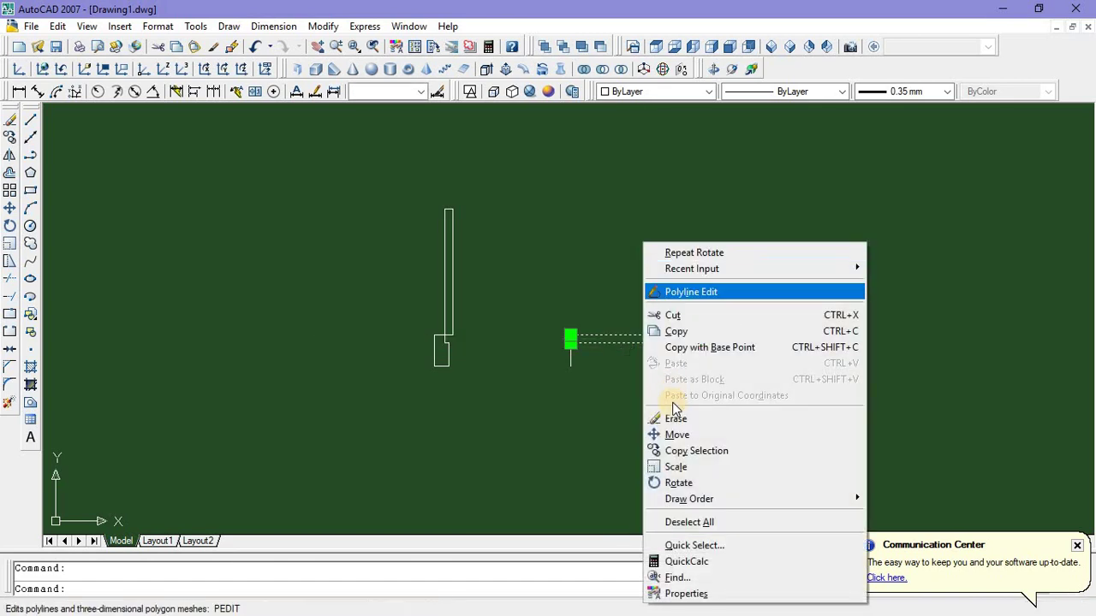
{"action": "left_click", "coordinate": [677, 483]}
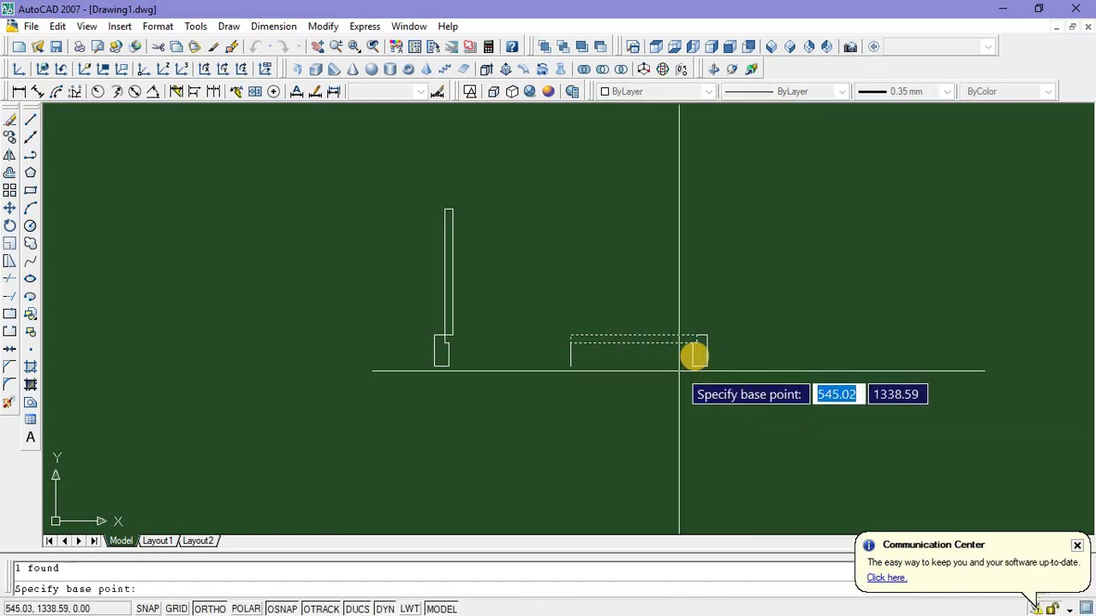
{"action": "scroll", "coordinate": [695, 335], "scroll_direction": "up", "scroll_amount": 4}
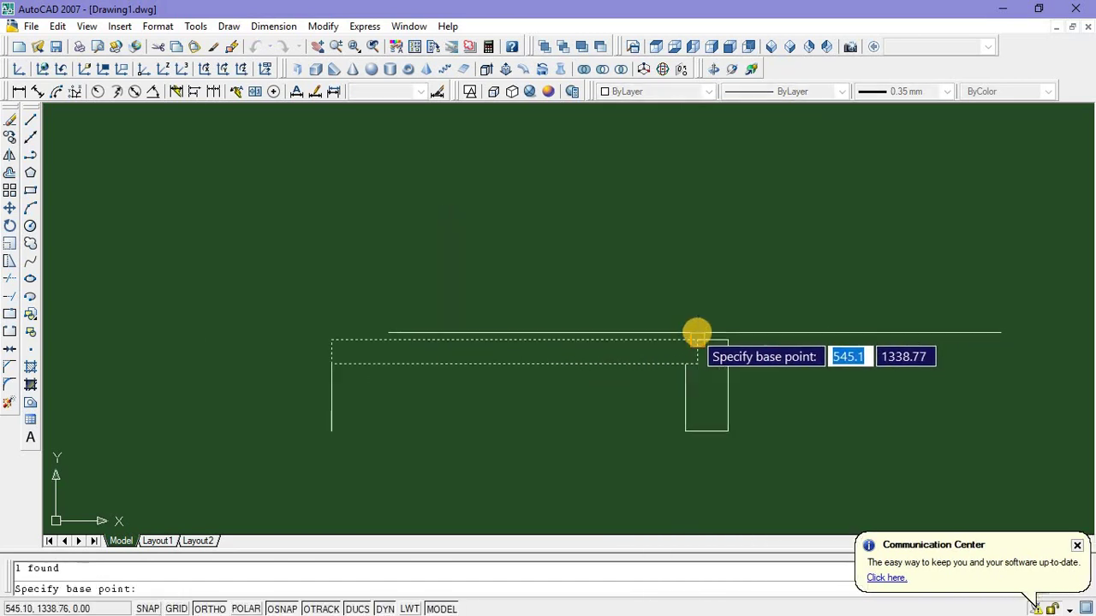
{"action": "left_click", "coordinate": [694, 337]}
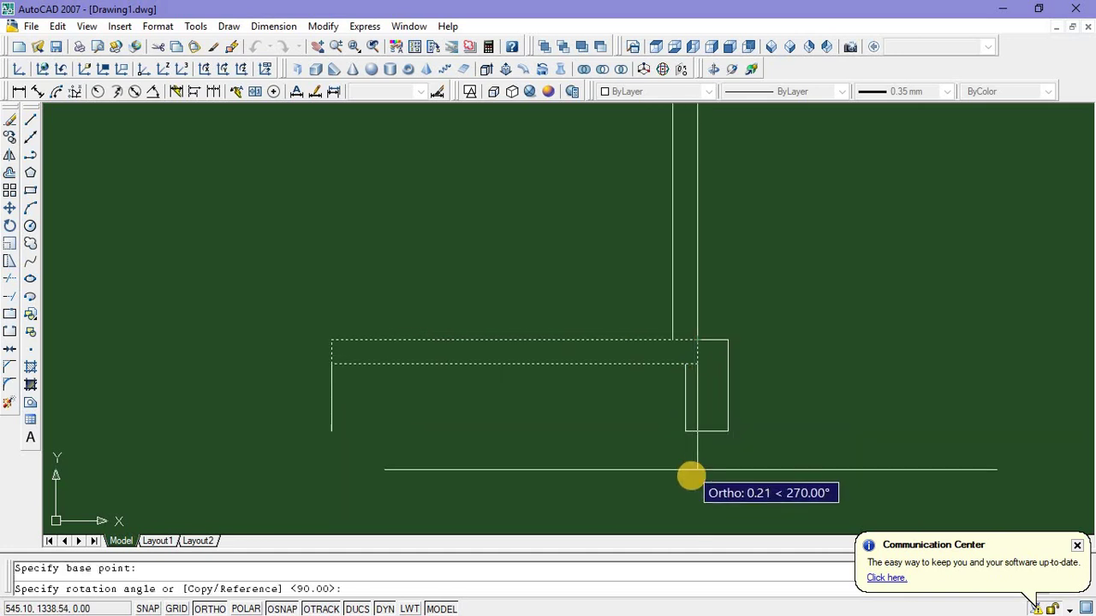
{"action": "left_click", "coordinate": [693, 477]}
{"action": "scroll", "coordinate": [693, 477], "scroll_direction": "down", "scroll_amount": 3}
{"action": "middle_click_drag", "start_coordinate": [617, 482], "coordinate": [562, 468]}
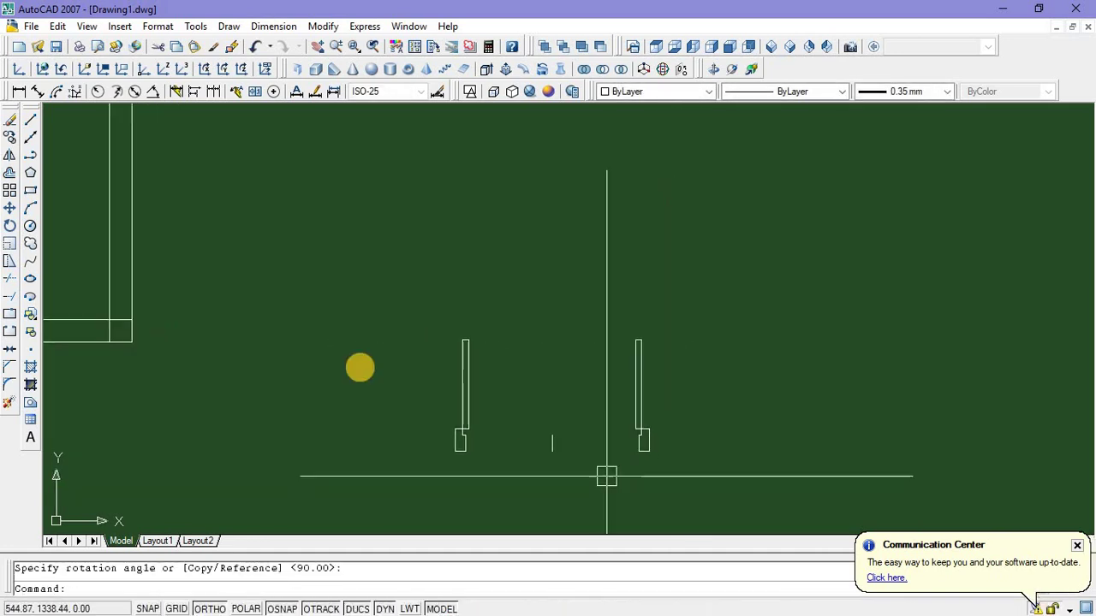
Draw the left leaf's swing arc from its top end down to the short centre line between the jambs
{"action": "left_click", "coordinate": [30, 208]}
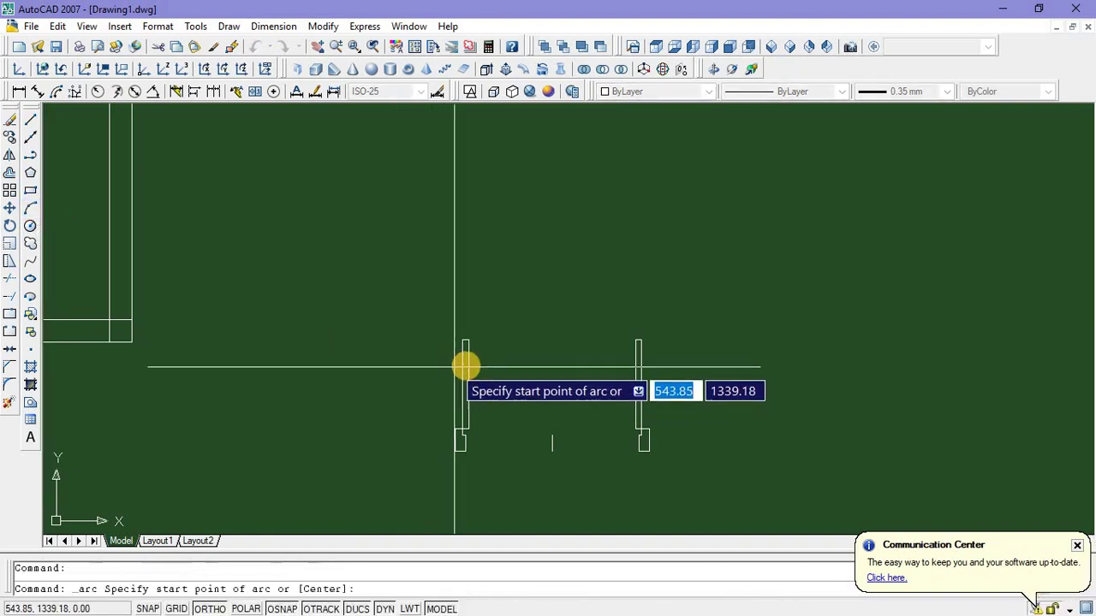
{"action": "scroll", "coordinate": [465, 366], "scroll_direction": "up", "scroll_amount": 1}
{"action": "left_click", "coordinate": [465, 331]}
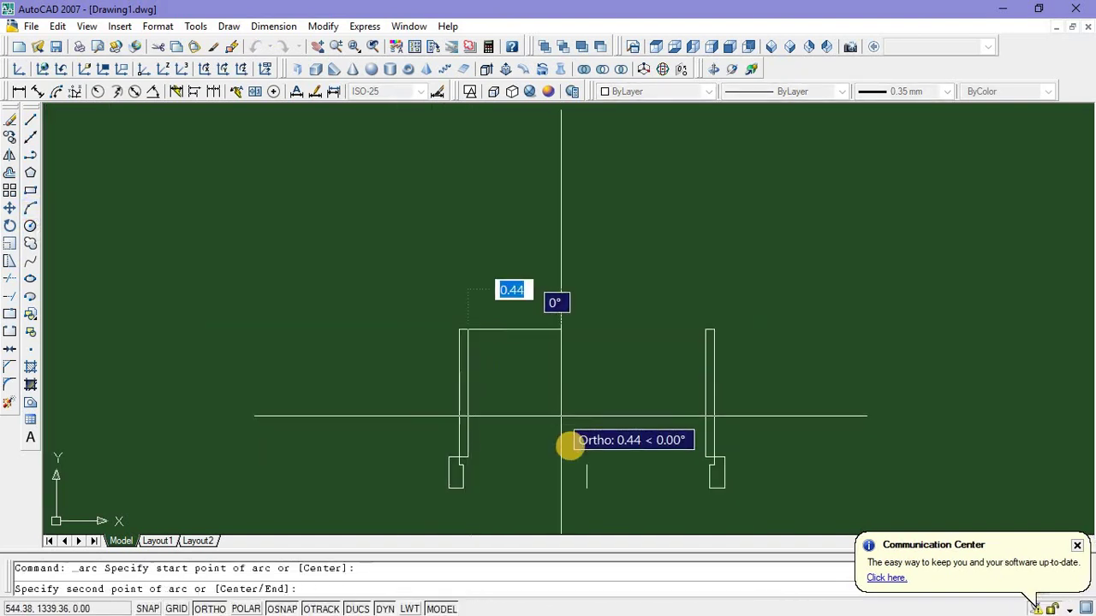
{"action": "left_click", "coordinate": [582, 459]}
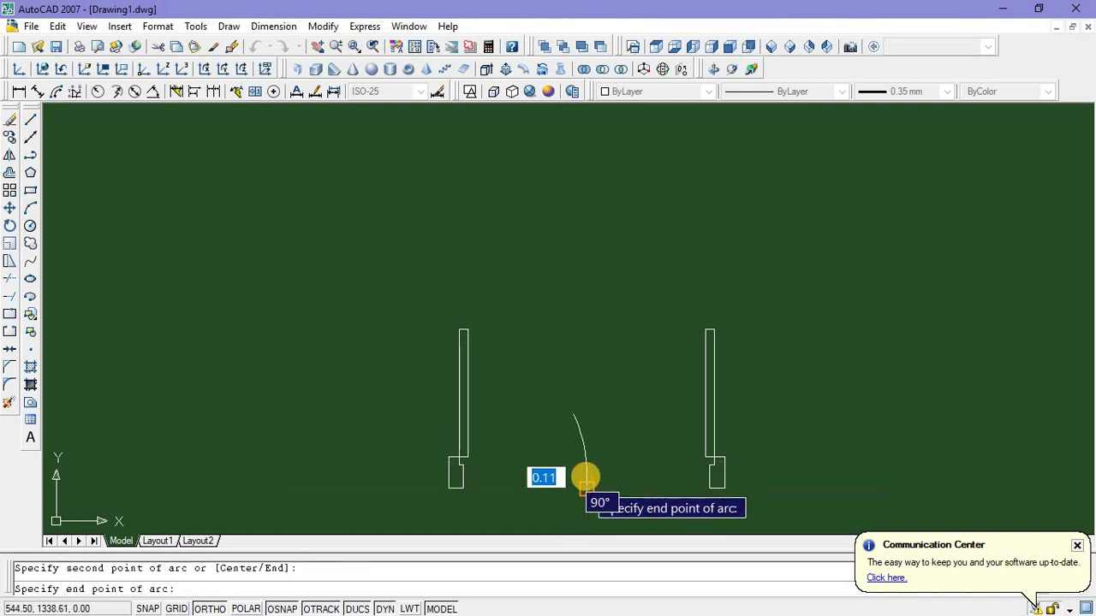
{"action": "left_click", "coordinate": [586, 485]}
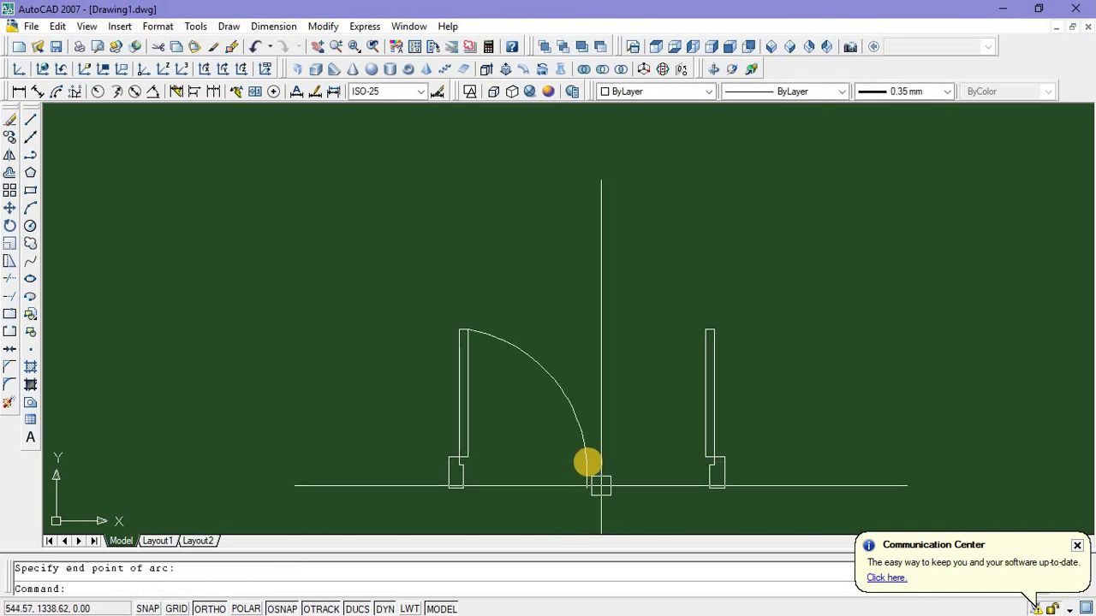
{"action": "key", "text": "Escape"}
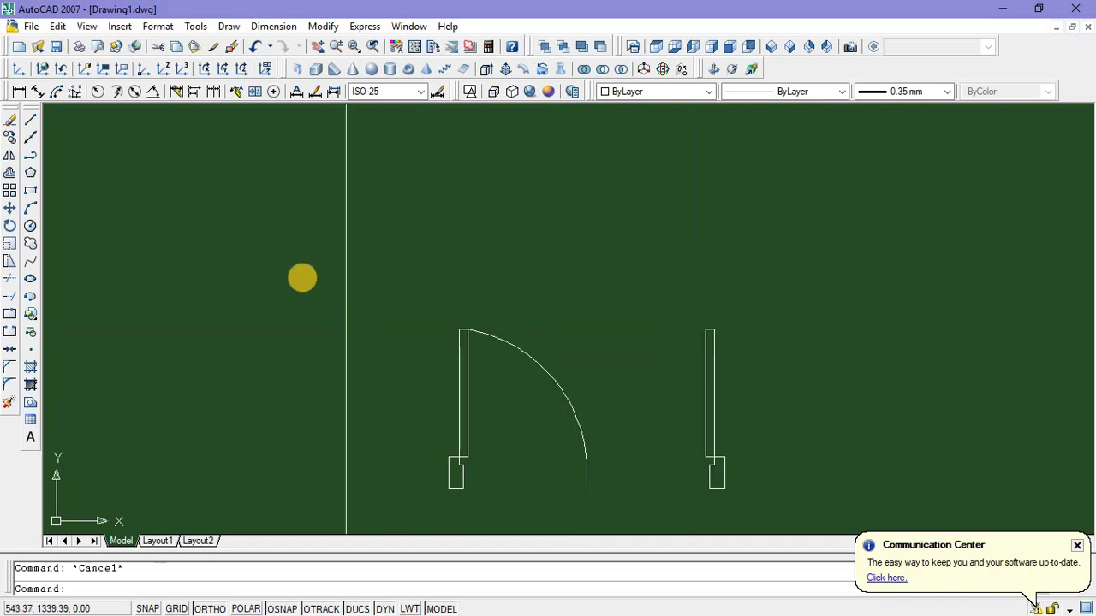
Draw the right leaf's swing arc from its top end down to meet the left arc at the centre line
{"action": "left_click", "coordinate": [30, 209]}
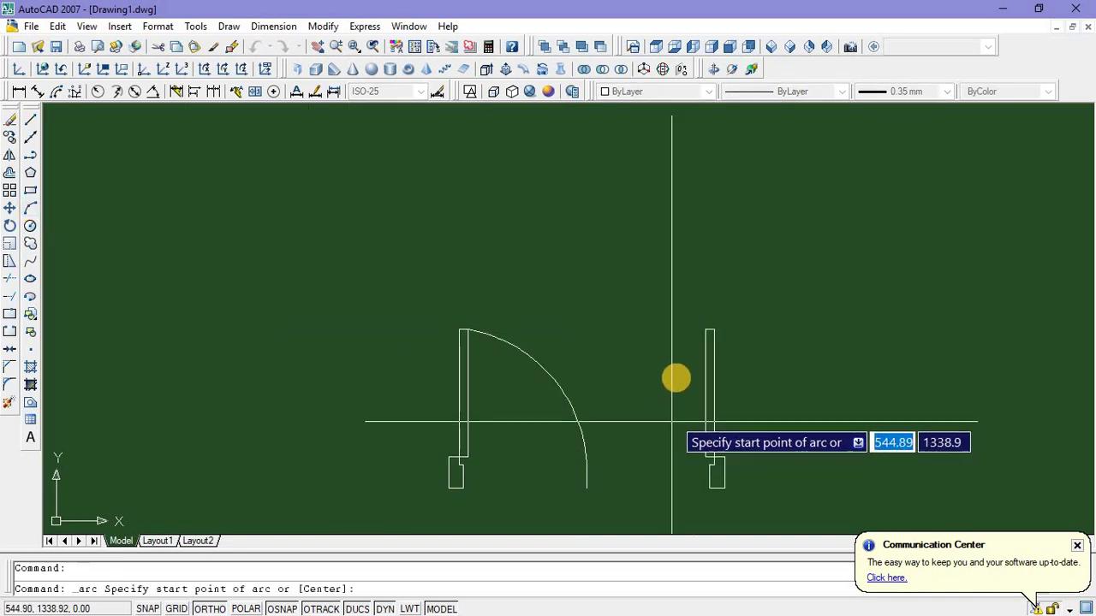
{"action": "left_click", "coordinate": [702, 328]}
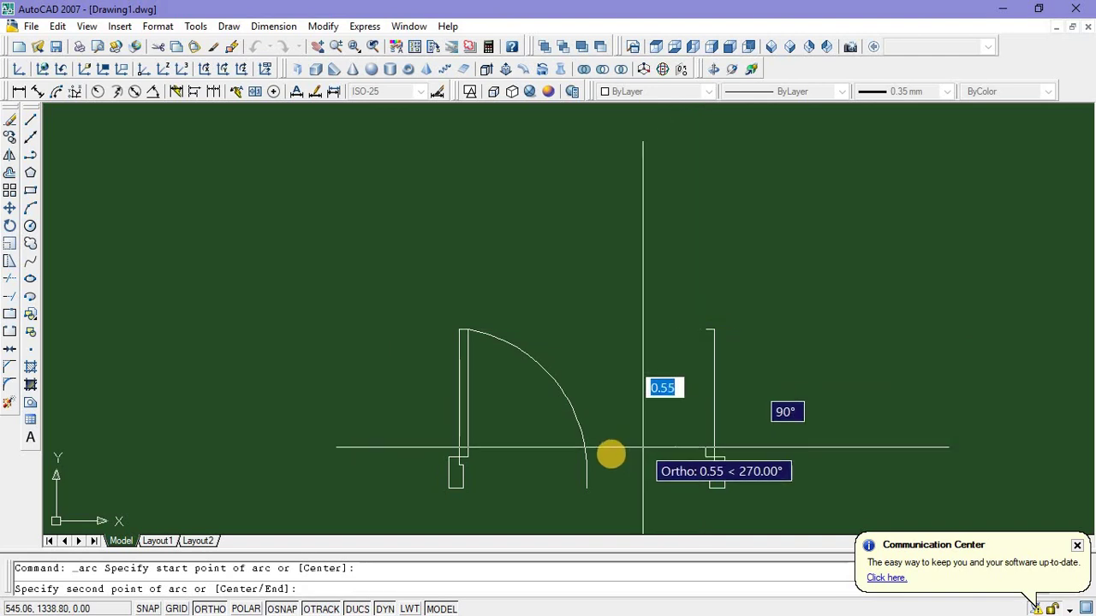
{"action": "left_click", "coordinate": [585, 460]}
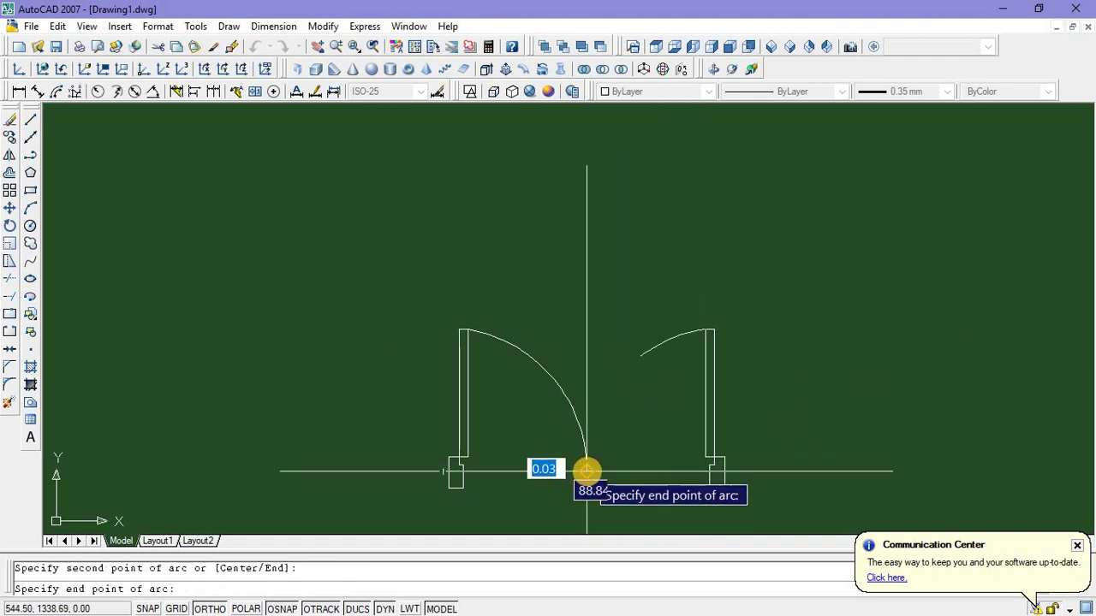
{"action": "left_click", "coordinate": [589, 470]}
{"action": "key", "text": "Return"}
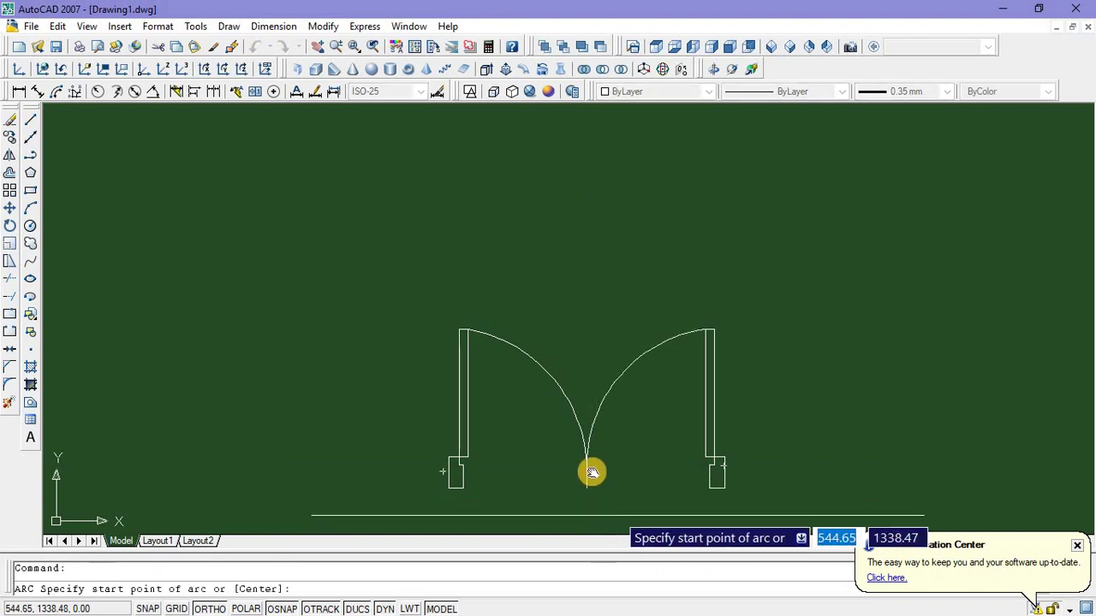
{"action": "middle_click_drag", "start_coordinate": [590, 472], "coordinate": [540, 396]}
{"action": "mouse_move", "coordinate": [549, 396]}
{"action": "middle_mouse_down"}
{"action": "mouse_move", "coordinate": [559, 390]}
{"action": "mouse_move", "coordinate": [482, 435]}
{"action": "mouse_move", "coordinate": [551, 388]}
{"action": "middle_mouse_up"}
{"action": "scroll", "coordinate": [544, 381], "scroll_direction": "up", "scroll_amount": 8}
{"action": "scroll", "coordinate": [481, 436], "scroll_direction": "down", "scroll_amount": 7}
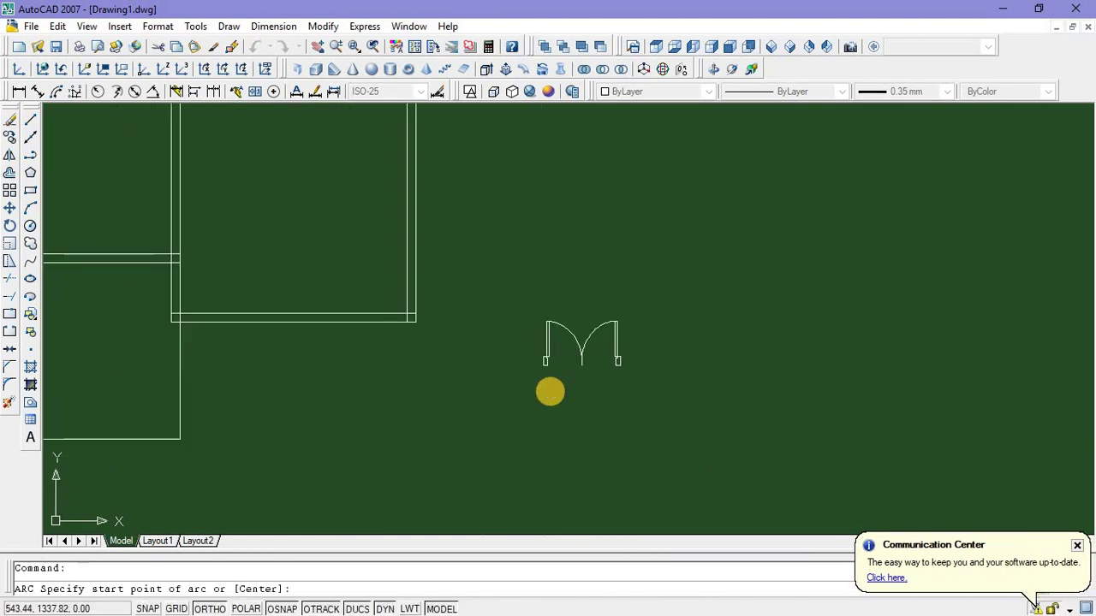
{"action": "left_click", "coordinate": [521, 297]}
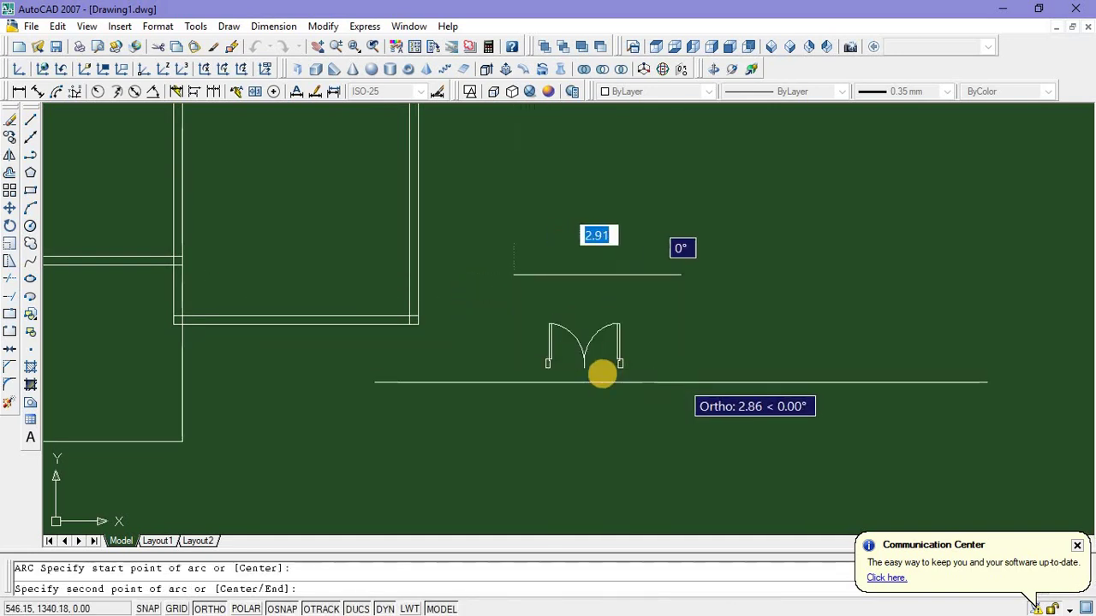
{"action": "key", "text": "Escape"}
Mirror the complete double door about a horizontal line just below it, keeping the original
{"action": "left_click", "coordinate": [517, 285]}
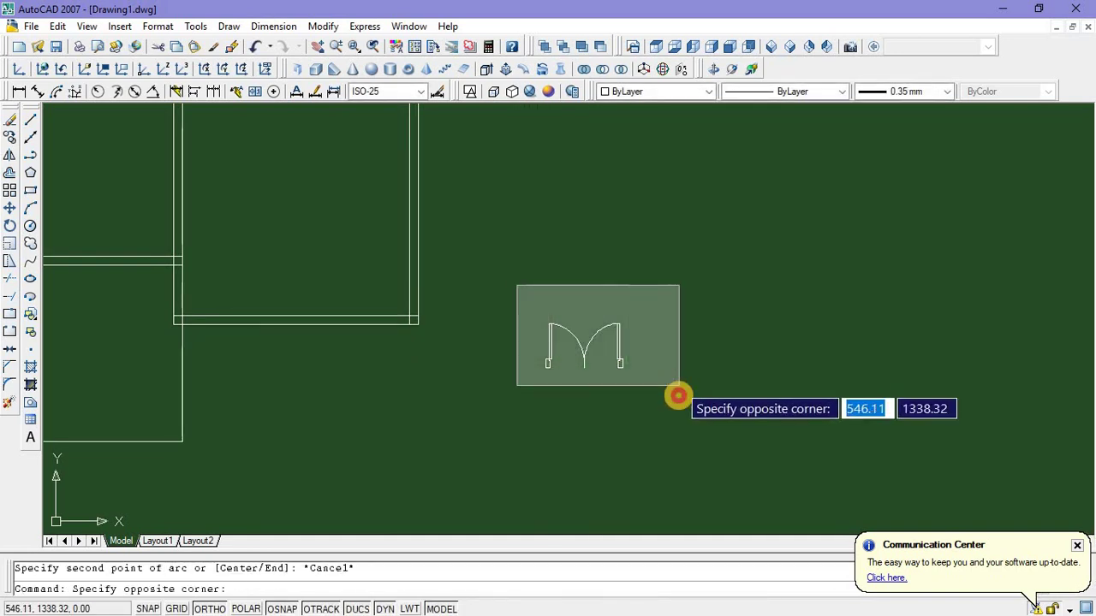
{"action": "left_click", "coordinate": [675, 425]}
{"action": "type", "text": "m"}
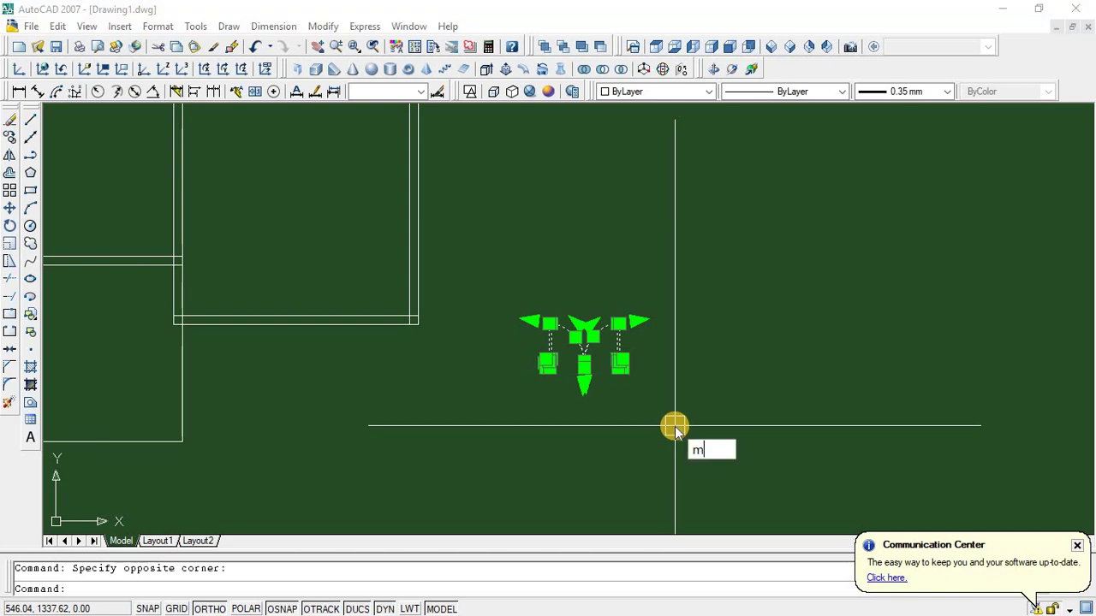
{"action": "type", "text": "i"}
{"action": "key", "text": "Return"}
{"action": "left_click", "coordinate": [655, 388]}
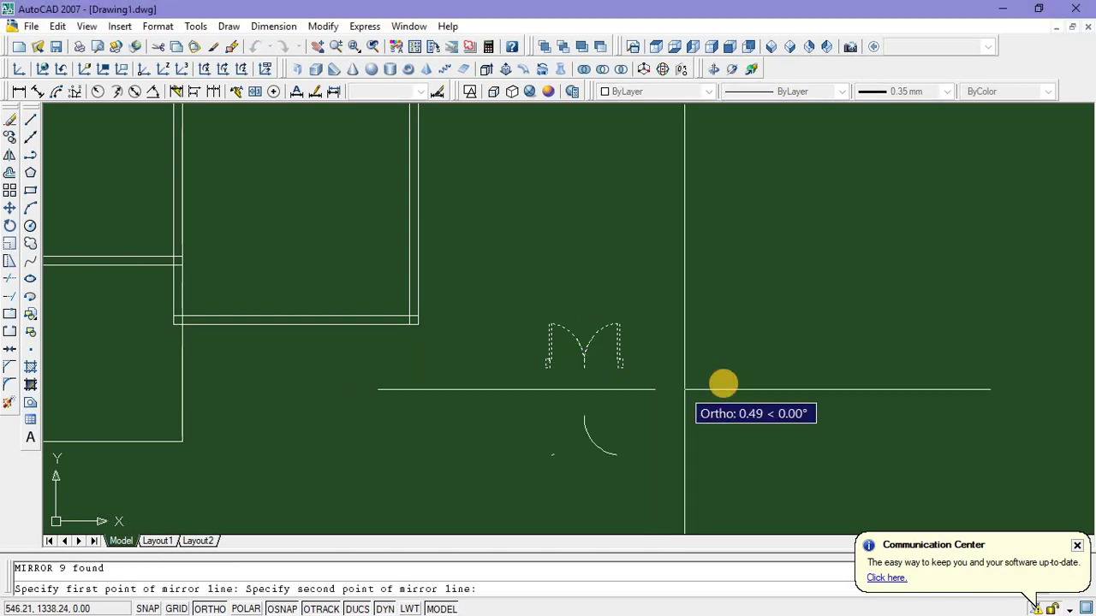
{"action": "left_click", "coordinate": [723, 382]}
{"action": "key", "text": "Return"}
Draw a line along the upper face of the horizontal wall above the unwalled lower-left square, between the inner faces of its side walls
{"action": "scroll", "coordinate": [445, 338], "scroll_direction": "down", "scroll_amount": 3}
{"action": "scroll", "coordinate": [482, 381], "scroll_direction": "up", "scroll_amount": 3}
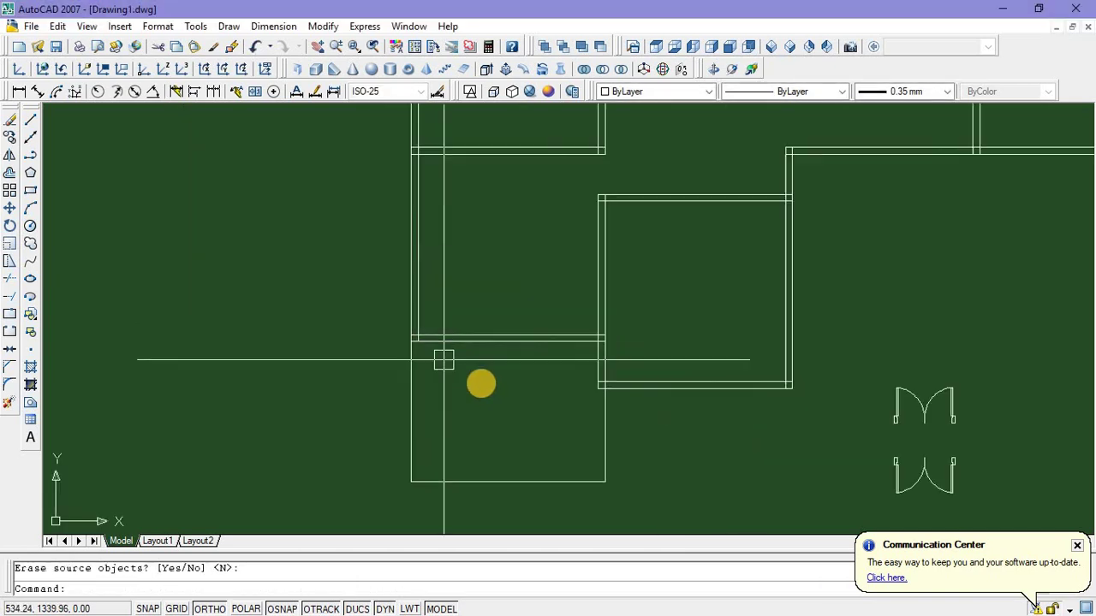
{"action": "mouse_move", "coordinate": [482, 382]}
{"action": "middle_mouse_down"}
{"action": "mouse_move", "coordinate": [424, 390]}
{"action": "mouse_move", "coordinate": [425, 377]}
{"action": "middle_mouse_up"}
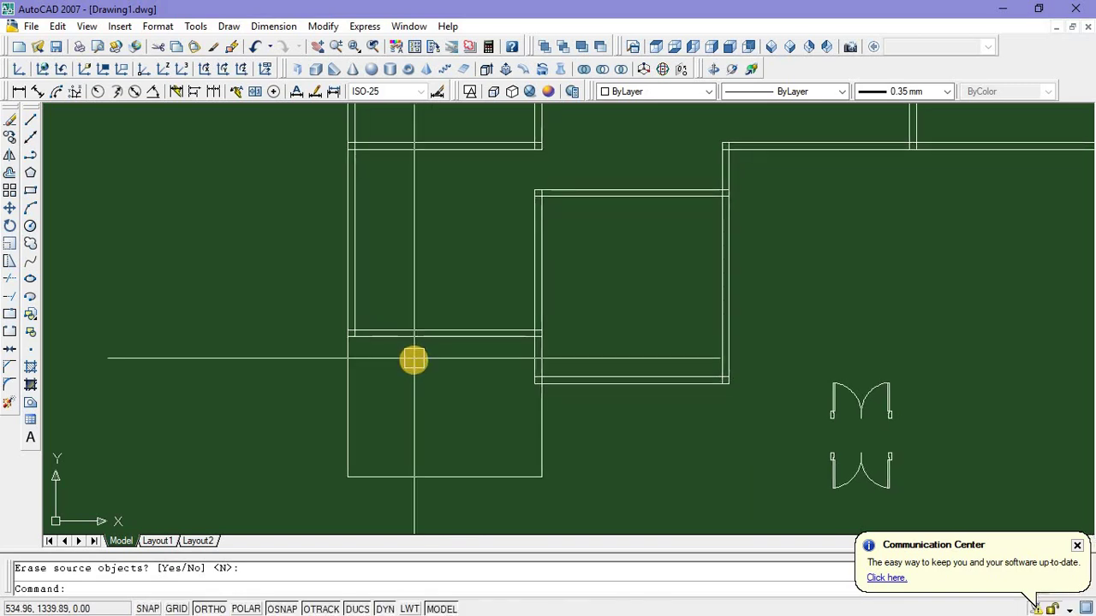
{"action": "scroll", "coordinate": [414, 360], "scroll_direction": "up", "scroll_amount": 2}
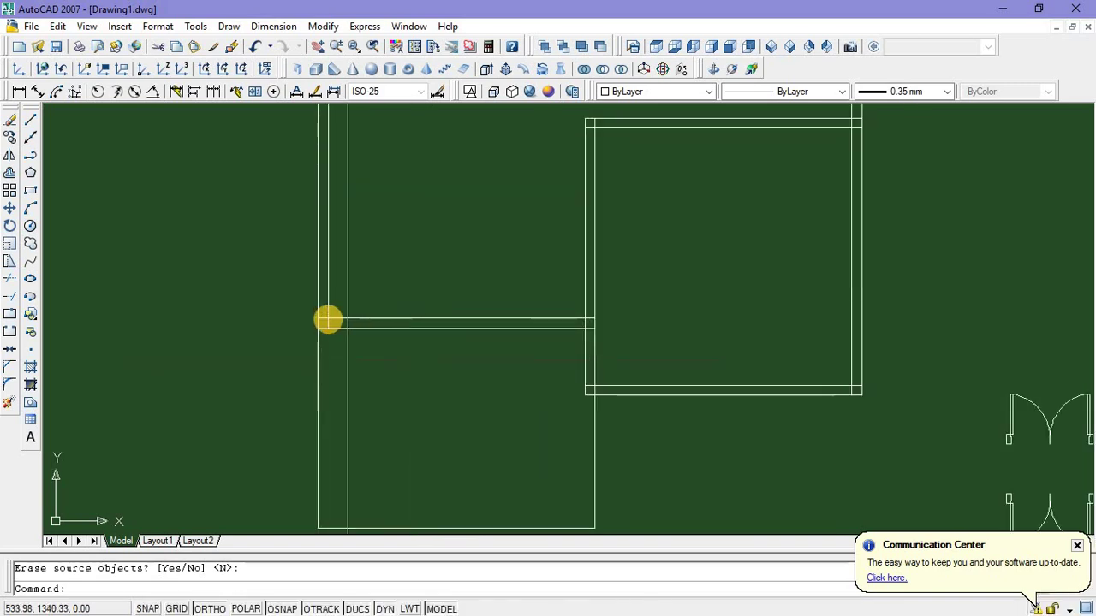
{"action": "left_click", "coordinate": [30, 121]}
{"action": "left_click", "coordinate": [329, 318]}
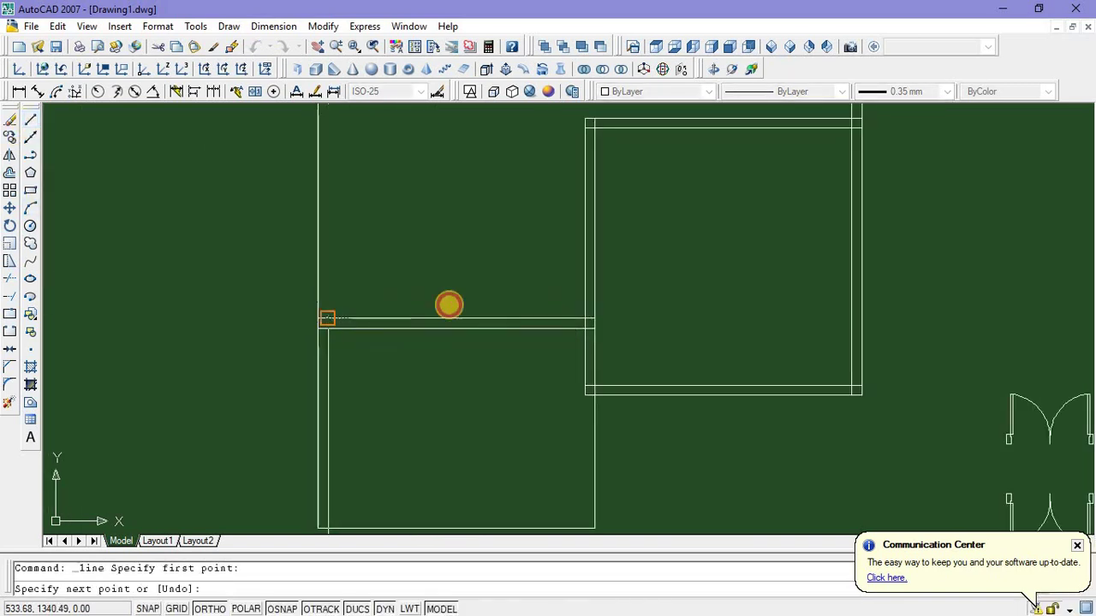
{"action": "left_click", "coordinate": [582, 318]}
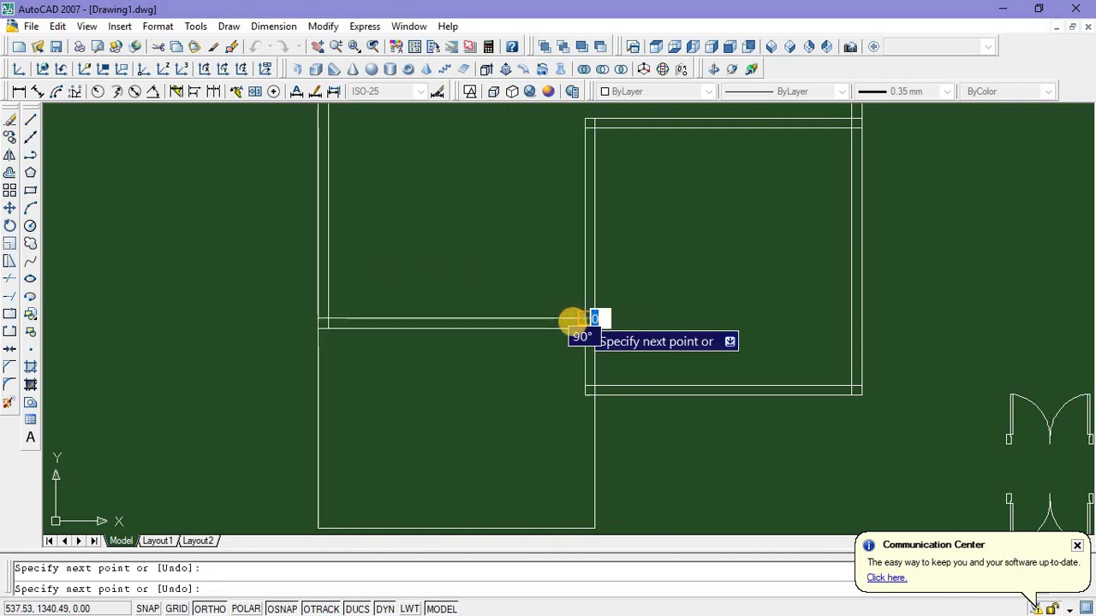
{"action": "key", "text": "Escape"}
Move the mirrored lower double door from its centre line's upper end to the midpoint of the line on that wall's upper face
{"action": "scroll", "coordinate": [397, 347], "scroll_direction": "down", "scroll_amount": 2}
{"action": "middle_click_drag", "start_coordinate": [475, 359], "coordinate": [470, 357]}
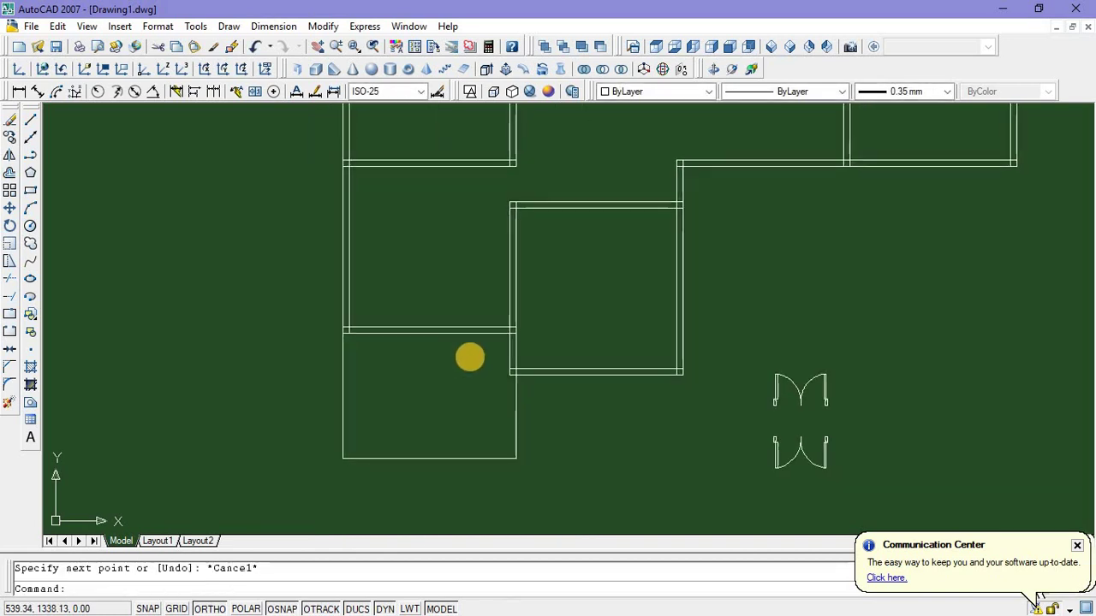
{"action": "left_click", "coordinate": [453, 327]}
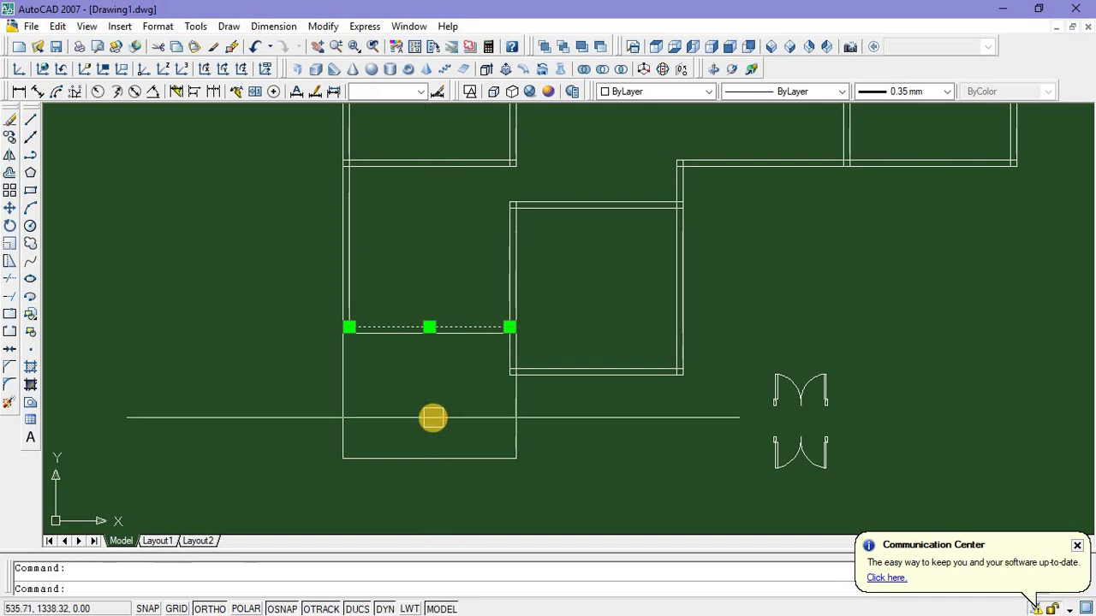
{"action": "scroll", "coordinate": [754, 419], "scroll_direction": "up", "scroll_amount": 2}
{"action": "middle_click_drag", "start_coordinate": [687, 411], "coordinate": [613, 379]}
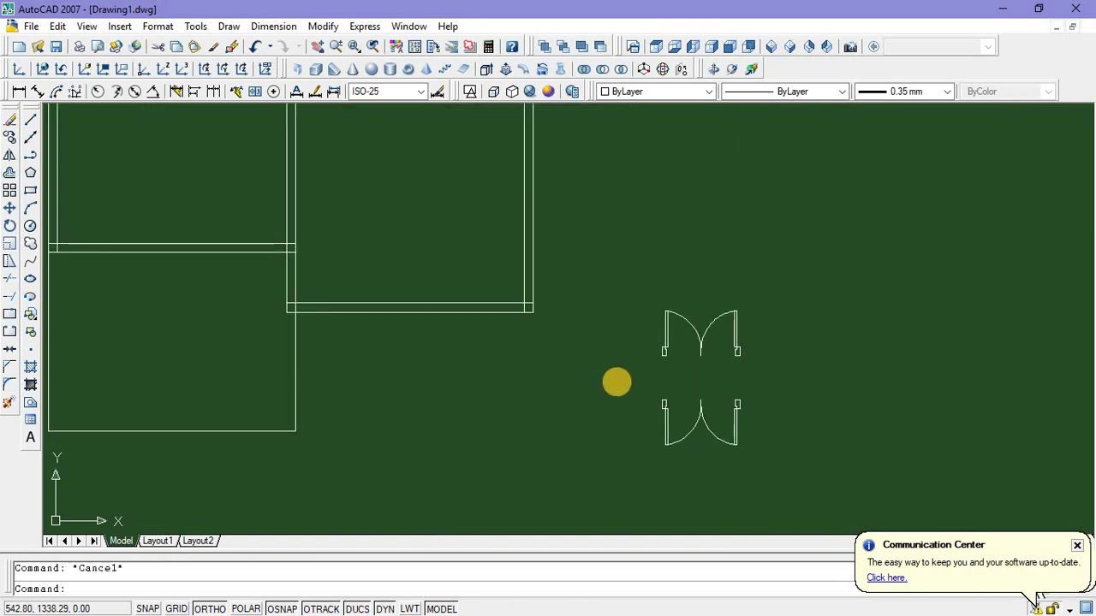
{"action": "left_click", "coordinate": [616, 380]}
{"action": "left_click", "coordinate": [800, 465]}
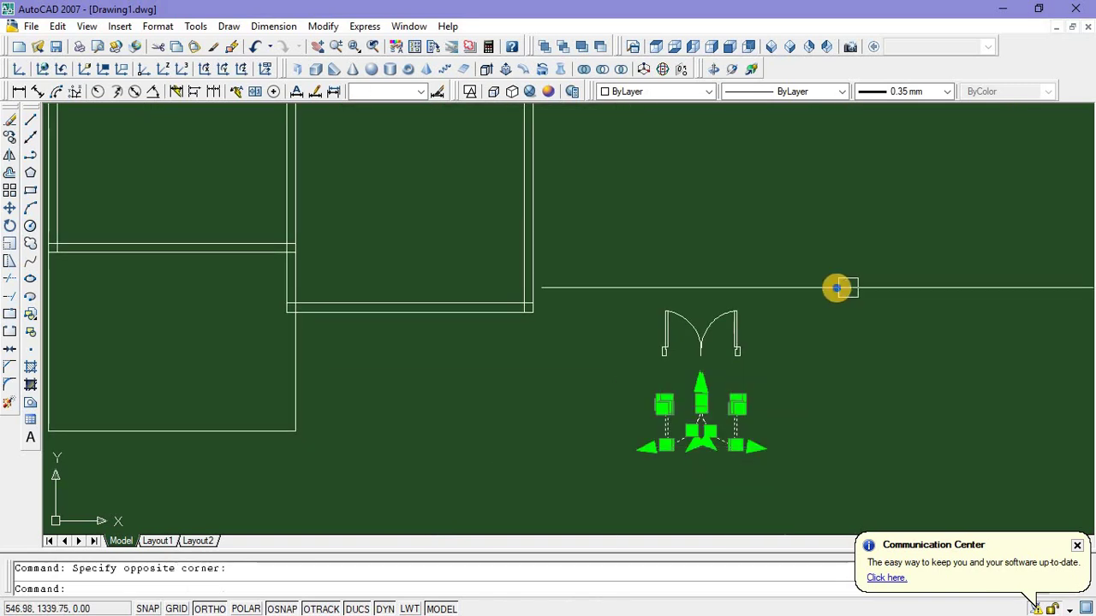
{"action": "right_click", "coordinate": [836, 288]}
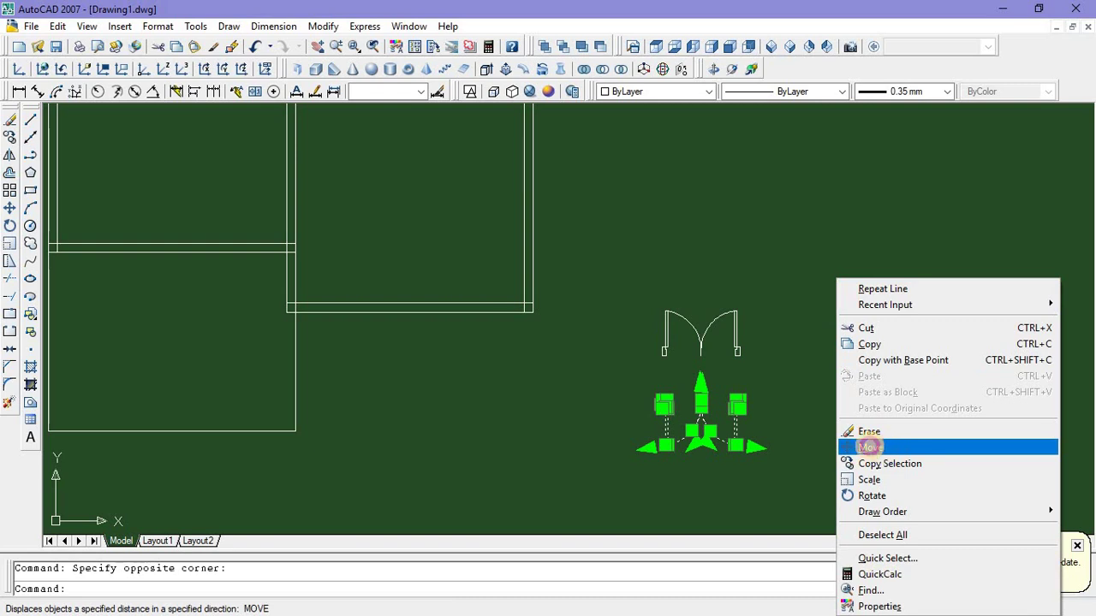
{"action": "left_click", "coordinate": [870, 447]}
{"action": "left_click", "coordinate": [700, 399]}
{"action": "scroll", "coordinate": [700, 400], "scroll_direction": "down", "scroll_amount": 2}
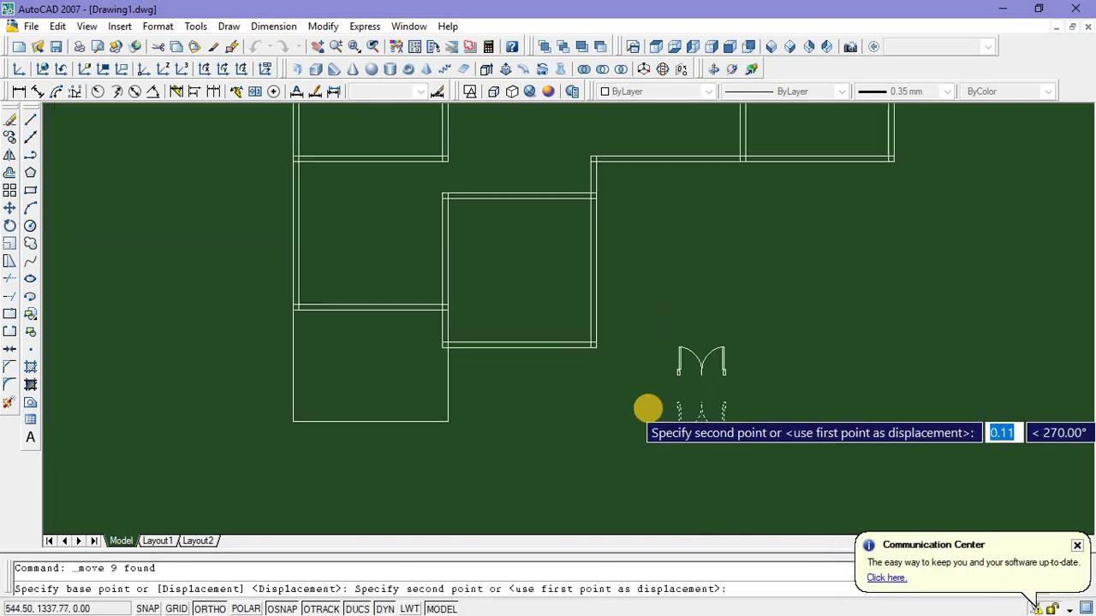
{"action": "scroll", "coordinate": [697, 406], "scroll_direction": "down", "scroll_amount": 8}
{"action": "scroll", "coordinate": [551, 381], "scroll_direction": "up", "scroll_amount": 9}
{"action": "left_click", "coordinate": [616, 354]}
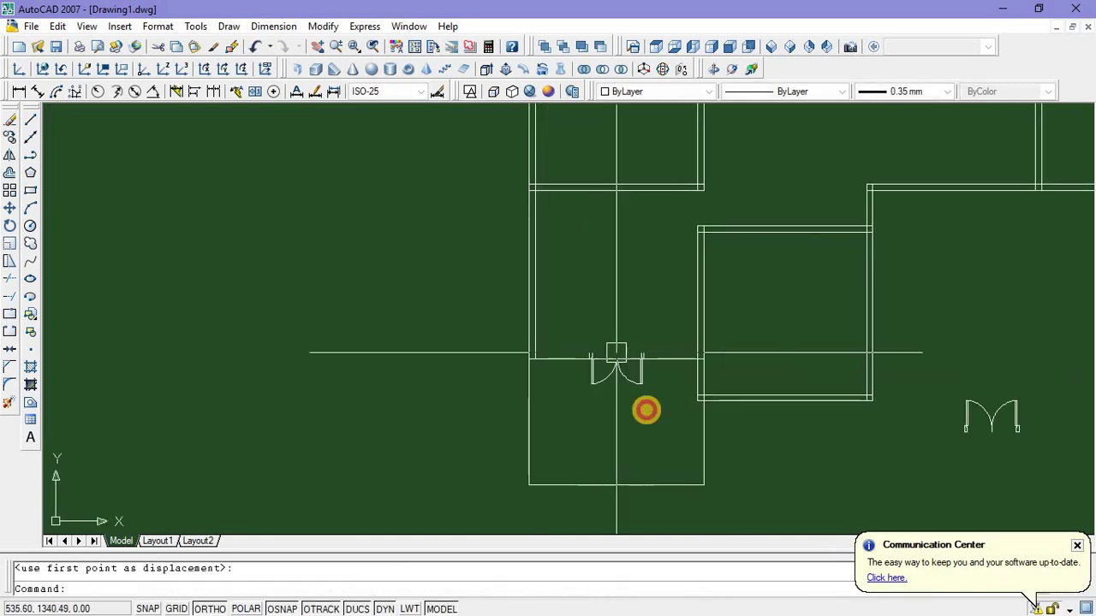
Trim the wall's upper line between the door jambs, on both sides of the door's centre line
{"action": "scroll", "coordinate": [643, 411], "scroll_direction": "up", "scroll_amount": 5}
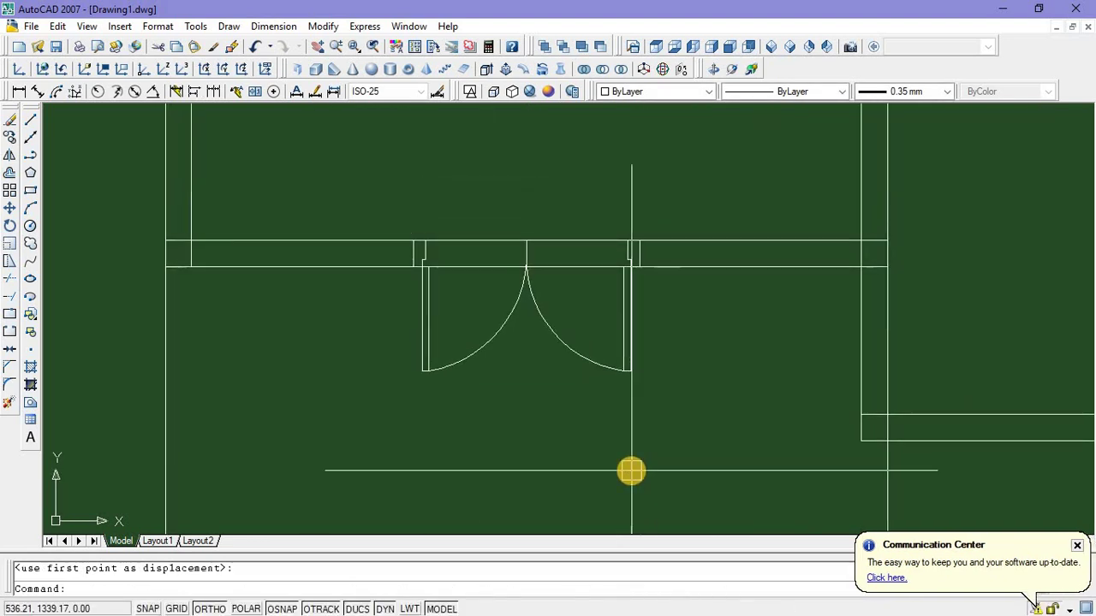
{"action": "type", "text": "t"}
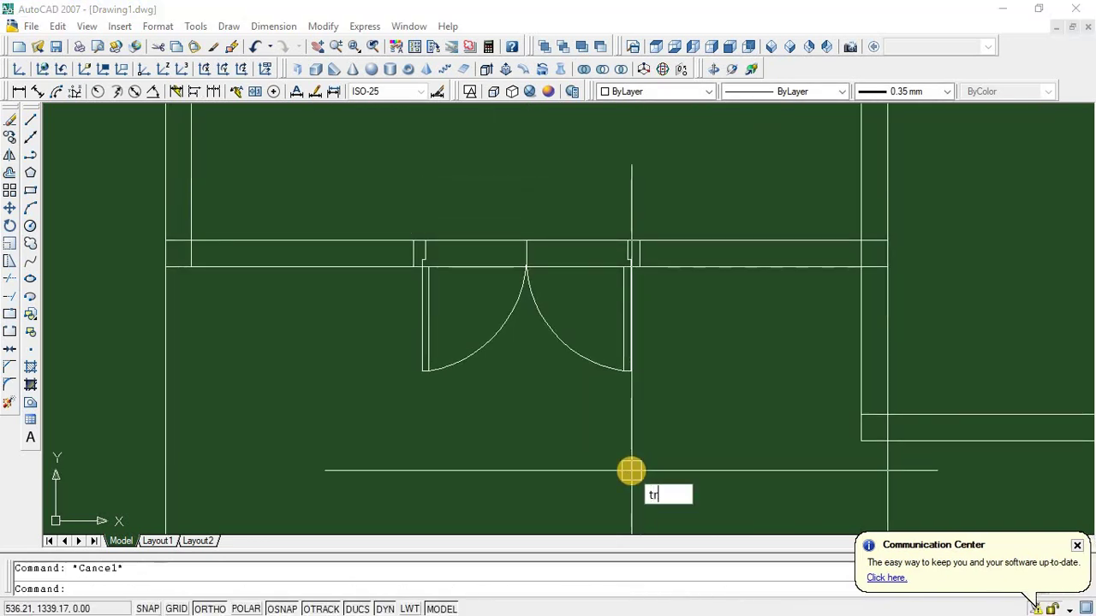
{"action": "type", "text": "r"}
{"action": "key", "text": "Return"}
{"action": "key", "text": "Return"}
{"action": "middle_click_drag", "start_coordinate": [593, 345], "coordinate": [589, 350]}
{"action": "left_click", "coordinate": [578, 298]}
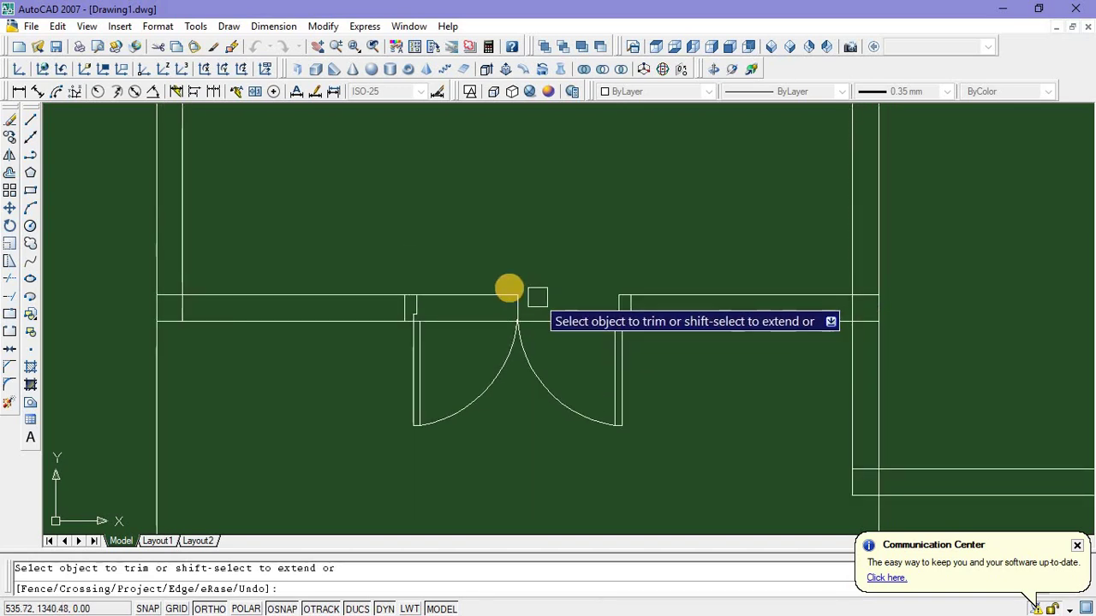
{"action": "left_click", "coordinate": [496, 297]}
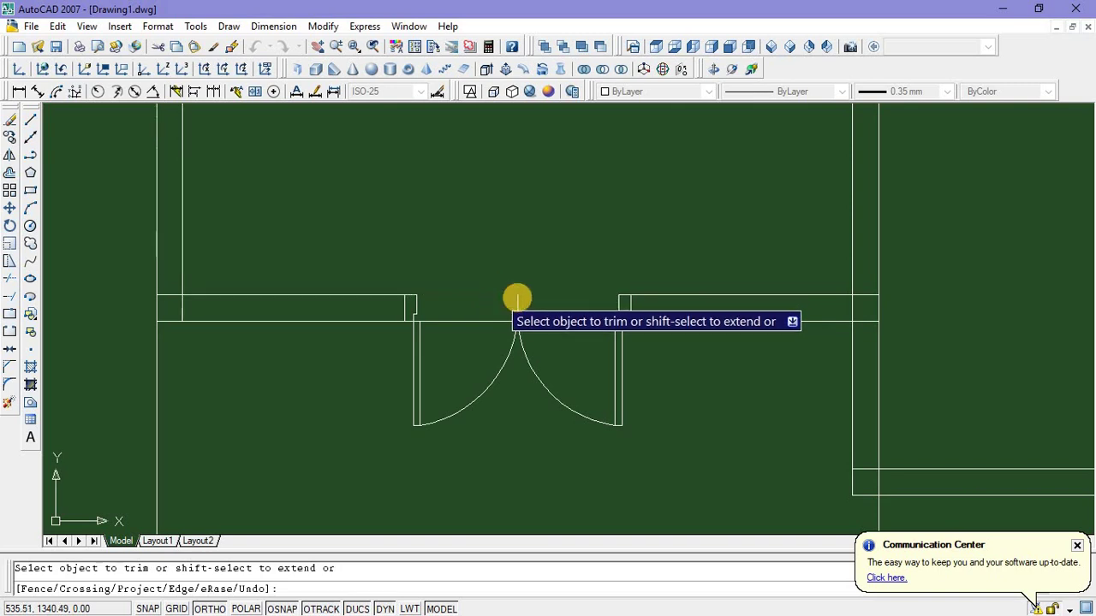
Trim the upper part of the short centre line between the door jambs
{"action": "scroll", "coordinate": [569, 350], "scroll_direction": "down", "scroll_amount": 3}
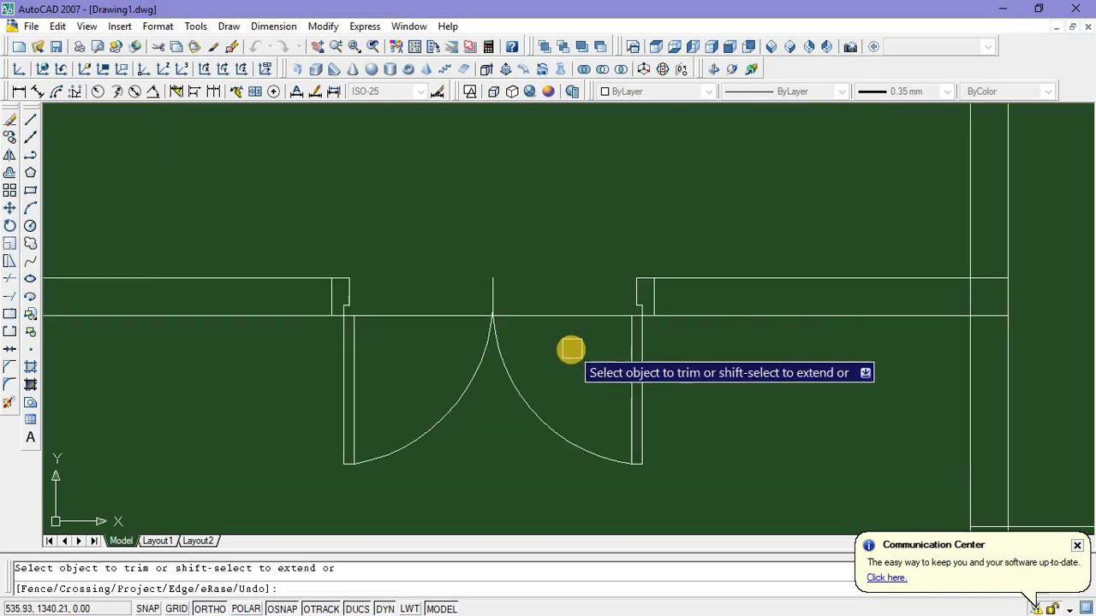
{"action": "scroll", "coordinate": [541, 418], "scroll_direction": "down", "scroll_amount": 3}
{"action": "scroll", "coordinate": [552, 398], "scroll_direction": "up", "scroll_amount": 1}
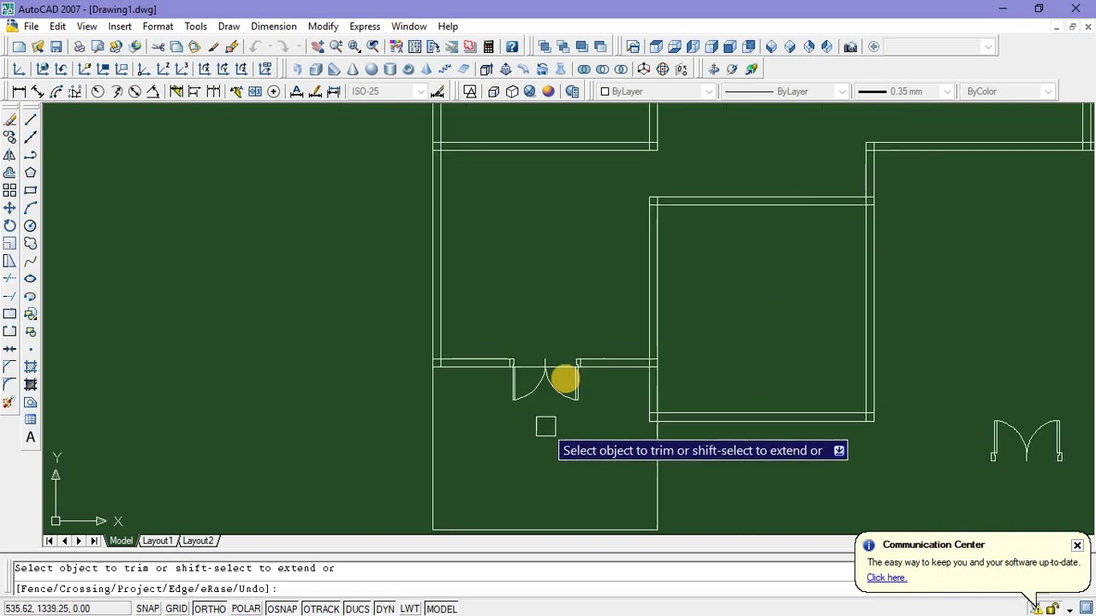
{"action": "scroll", "coordinate": [536, 363], "scroll_direction": "up", "scroll_amount": 5}
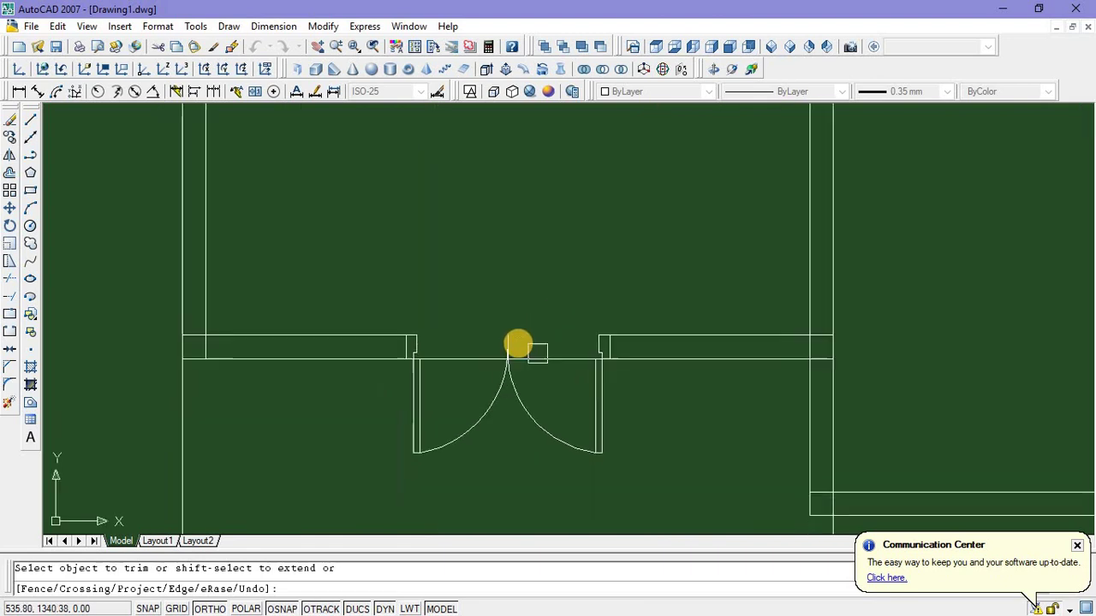
{"action": "scroll", "coordinate": [514, 351], "scroll_direction": "up", "scroll_amount": 2}
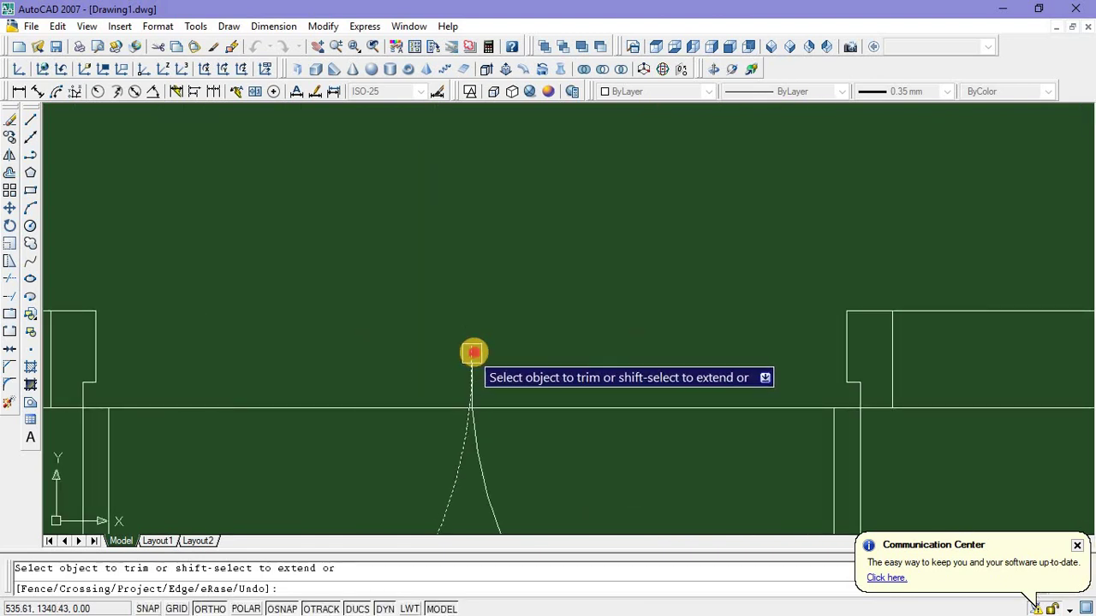
{"action": "scroll", "coordinate": [516, 322], "scroll_direction": "down", "scroll_amount": 2}
{"action": "key", "text": "Escape"}
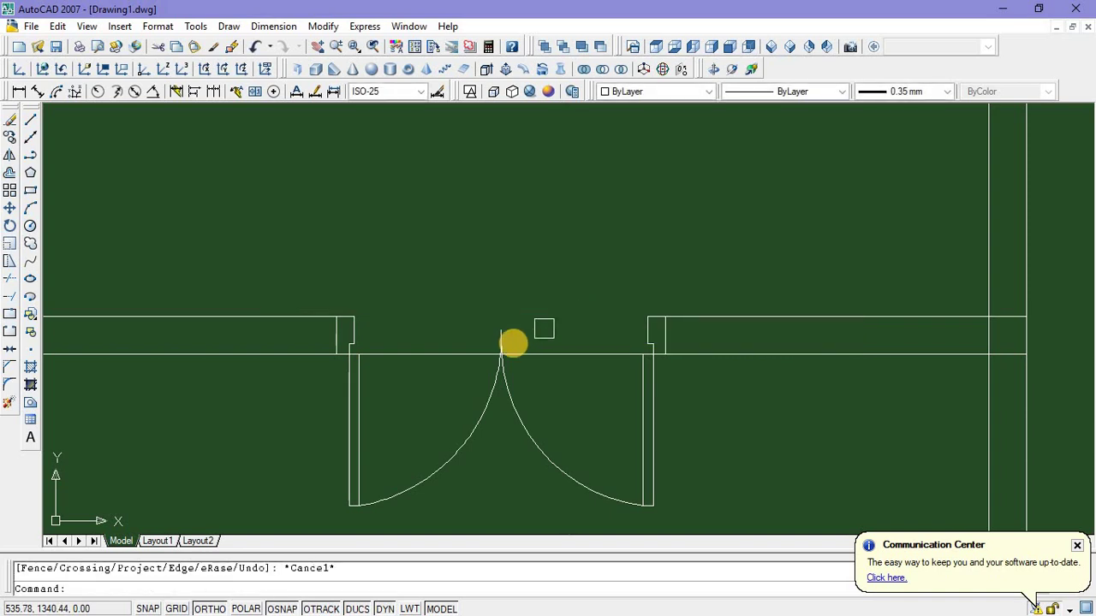
Stretch the lower end of the door's centre line down to the wall's lower line
{"action": "scroll", "coordinate": [513, 343], "scroll_direction": "up", "scroll_amount": 3}
{"action": "middle_click_drag", "start_coordinate": [470, 400], "coordinate": [495, 326]}
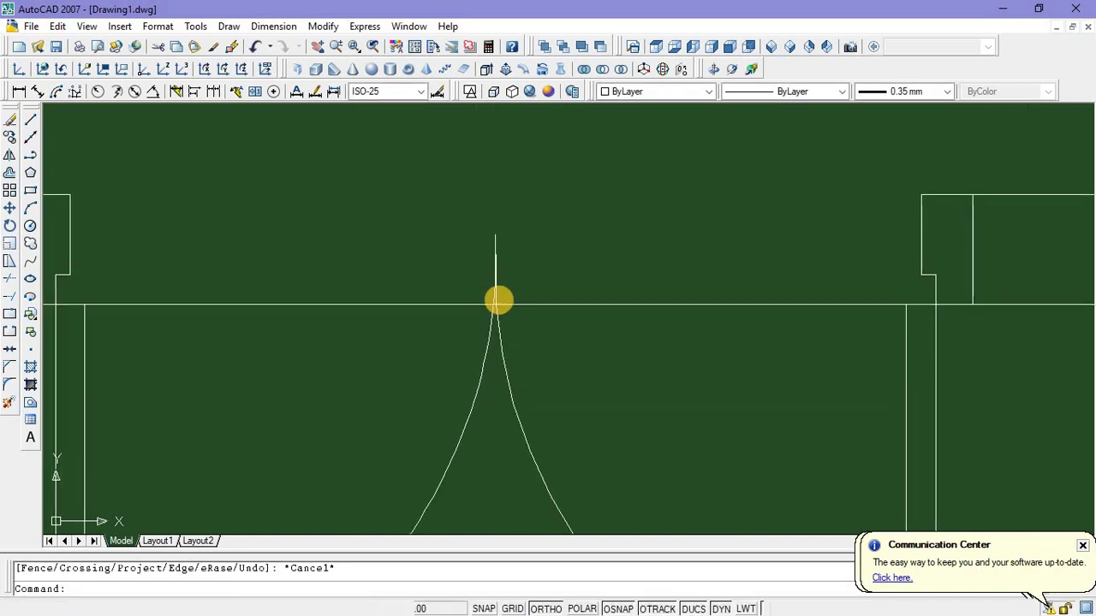
{"action": "scroll", "coordinate": [498, 301], "scroll_direction": "up", "scroll_amount": 3}
{"action": "scroll", "coordinate": [508, 257], "scroll_direction": "up", "scroll_amount": 3}
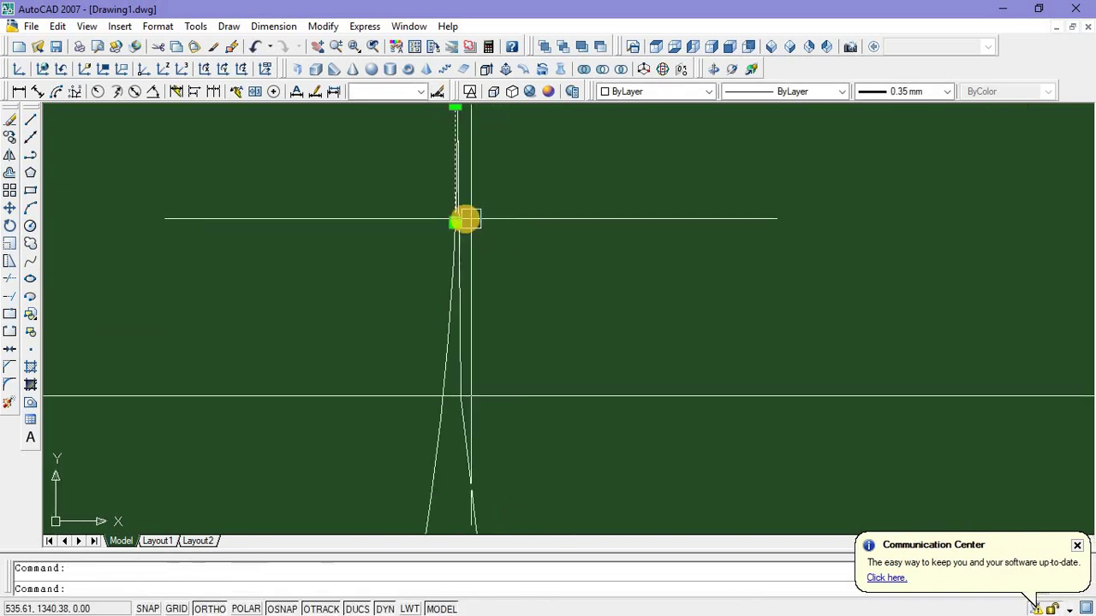
{"action": "left_click", "coordinate": [458, 224]}
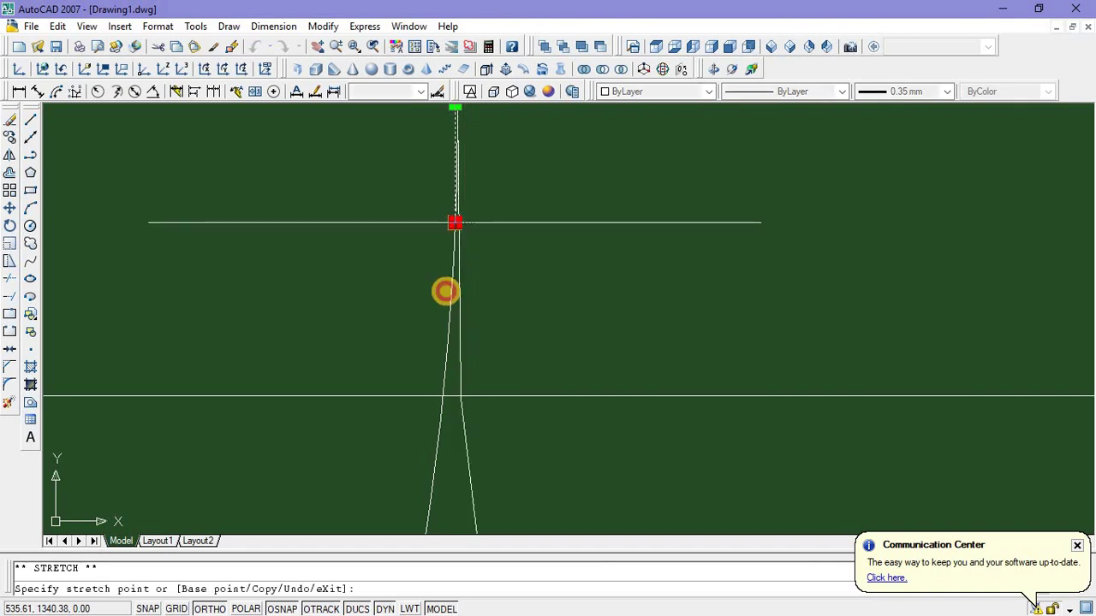
{"action": "left_click", "coordinate": [453, 394]}
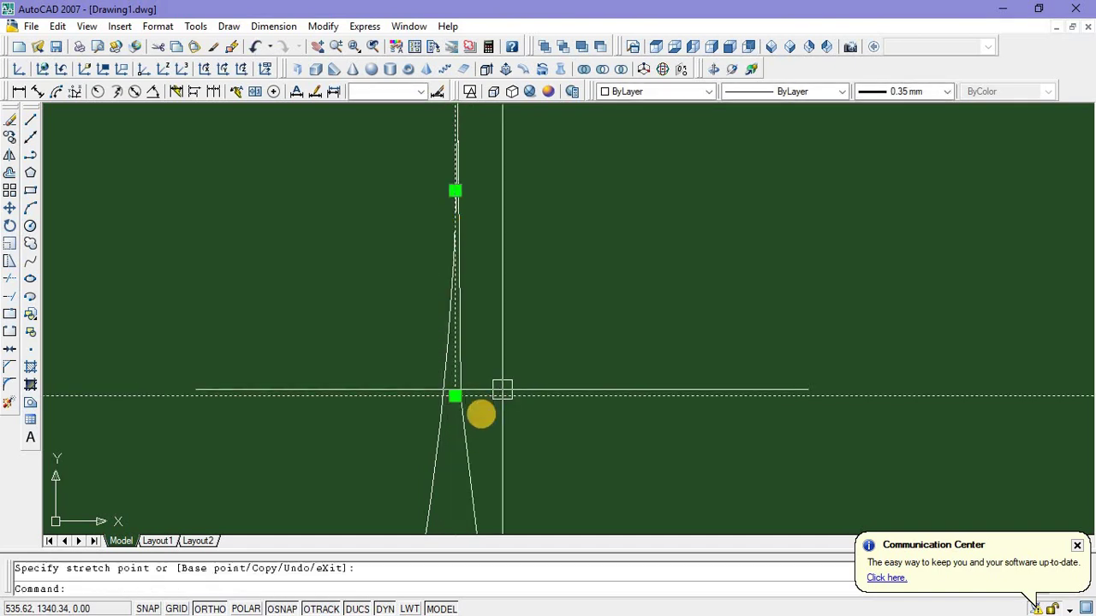
Stretch both swing arcs' upper ends to where the centre line meets the wall's lower line, and erase the centre line
{"action": "scroll", "coordinate": [473, 220], "scroll_direction": "down", "scroll_amount": 2}
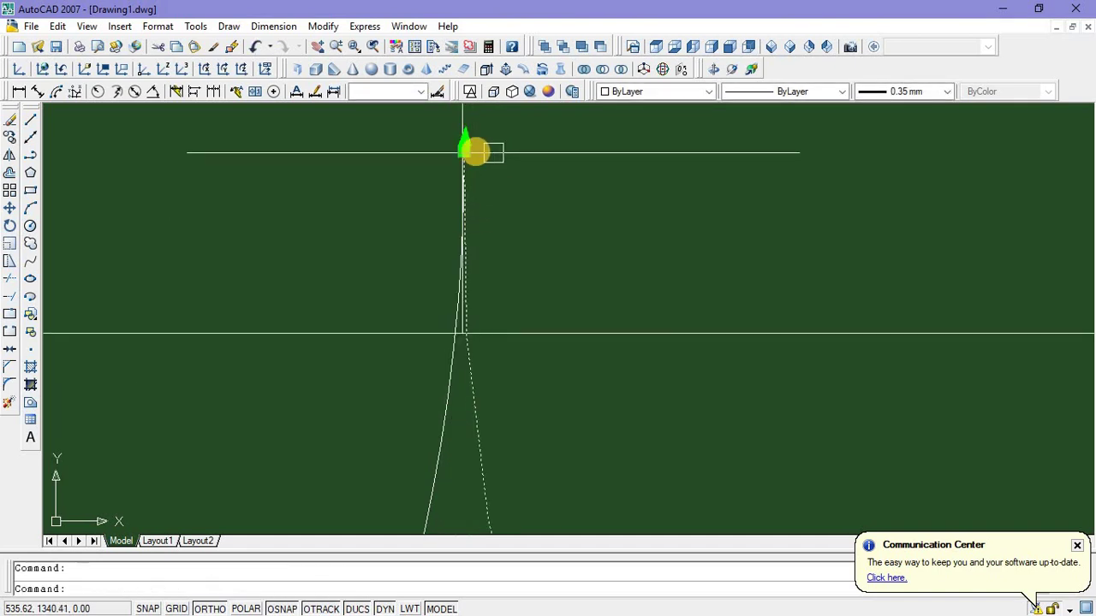
{"action": "left_click", "coordinate": [465, 150]}
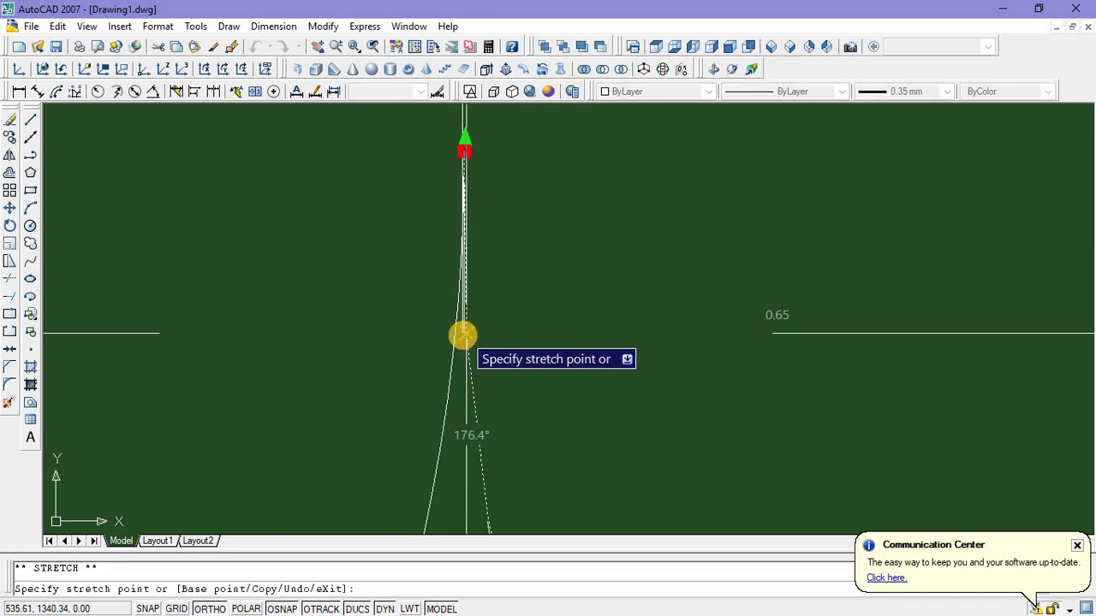
{"action": "left_click", "coordinate": [460, 335]}
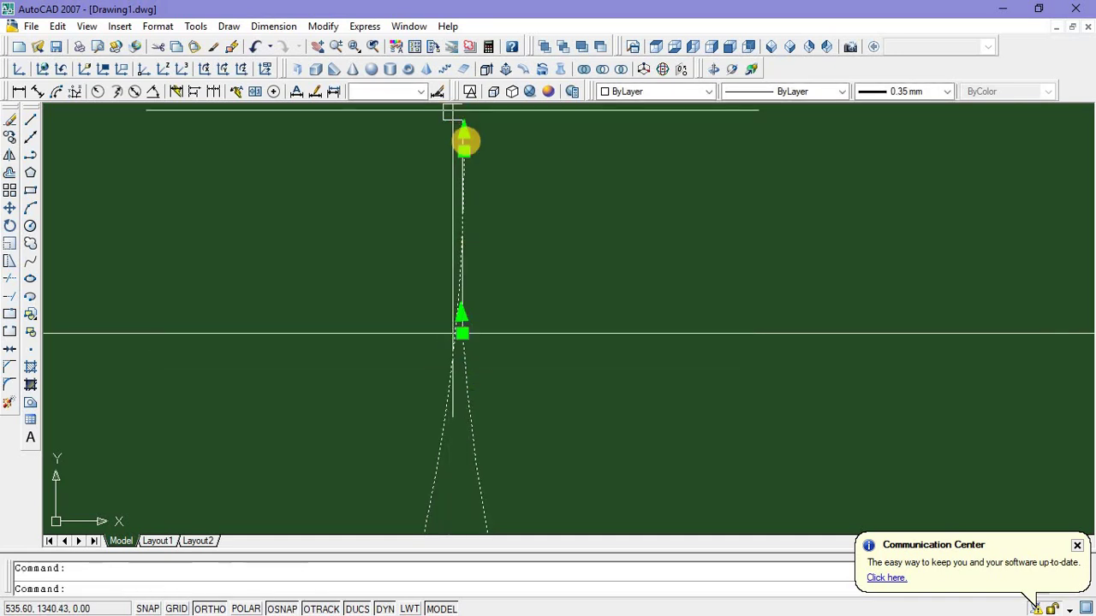
{"action": "left_click", "coordinate": [465, 151]}
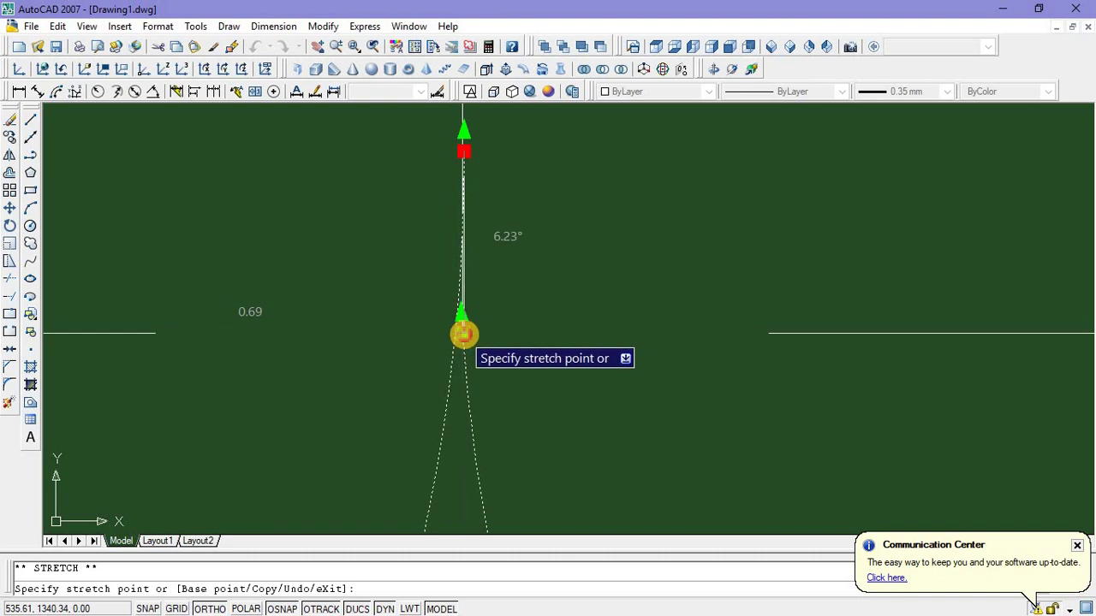
{"action": "key", "text": "Escape"}
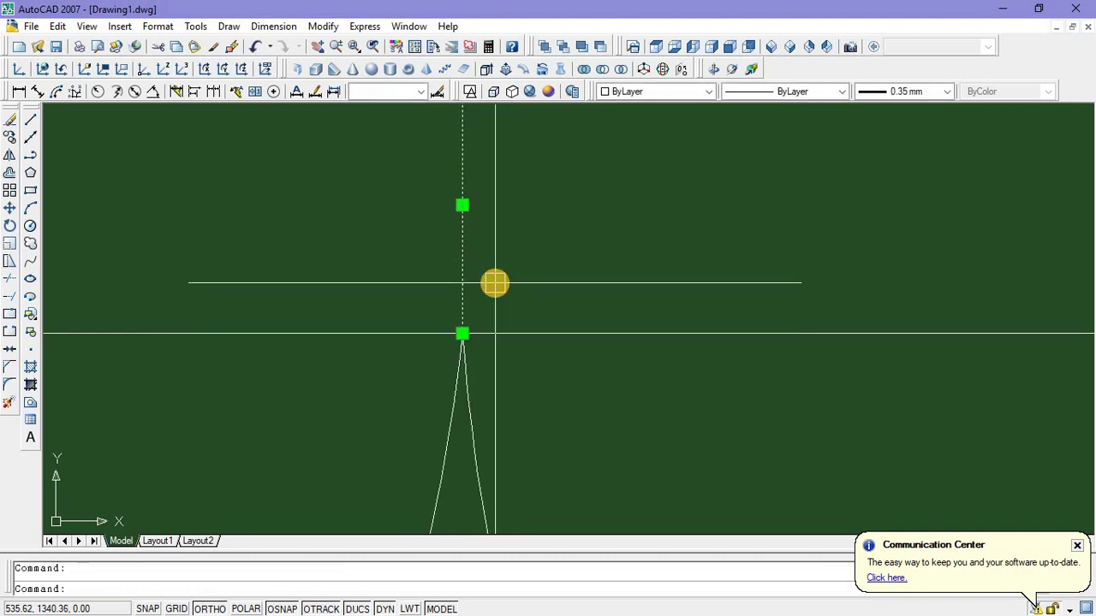
{"action": "scroll", "coordinate": [495, 296], "scroll_direction": "down", "scroll_amount": 10}
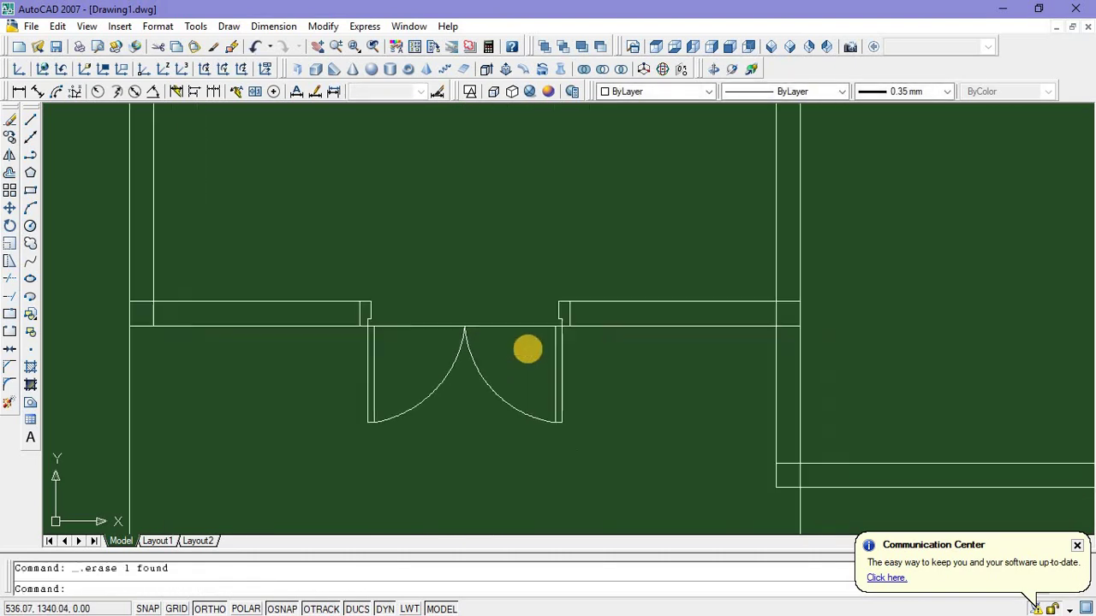
Erase the swing arcs, centre line and both leaves of the spare double door outside the plan, keeping only its two jambs
{"action": "scroll", "coordinate": [594, 386], "scroll_direction": "up", "scroll_amount": 3}
{"action": "middle_click_drag", "start_coordinate": [587, 379], "coordinate": [379, 365]}
{"action": "scroll", "coordinate": [382, 365], "scroll_direction": "down", "scroll_amount": 4}
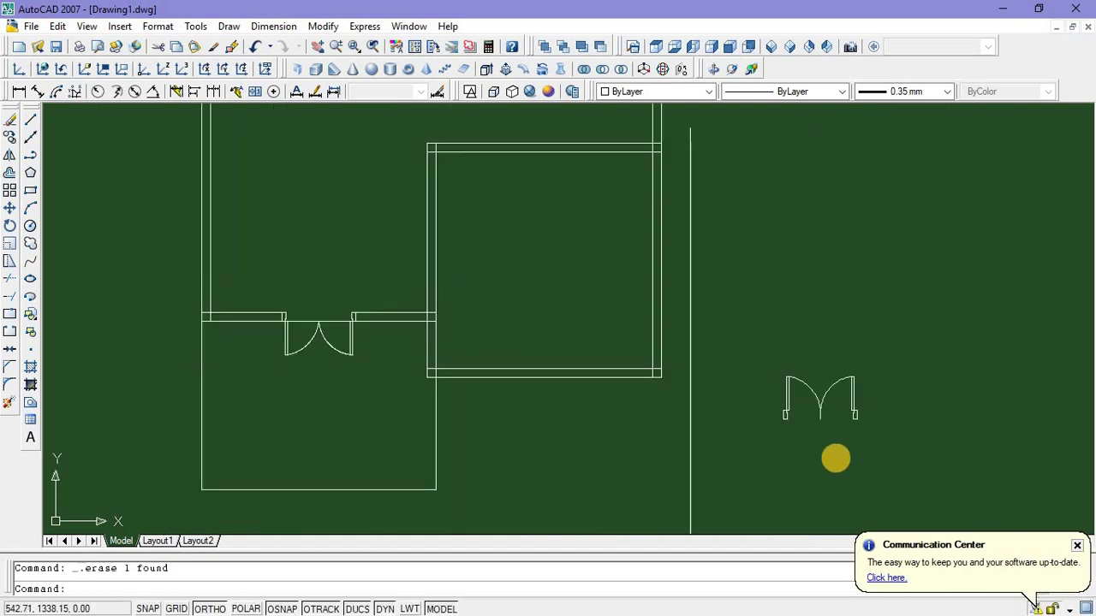
{"action": "scroll", "coordinate": [840, 449], "scroll_direction": "up", "scroll_amount": 6}
{"action": "middle_click_drag", "start_coordinate": [840, 448], "coordinate": [708, 449]}
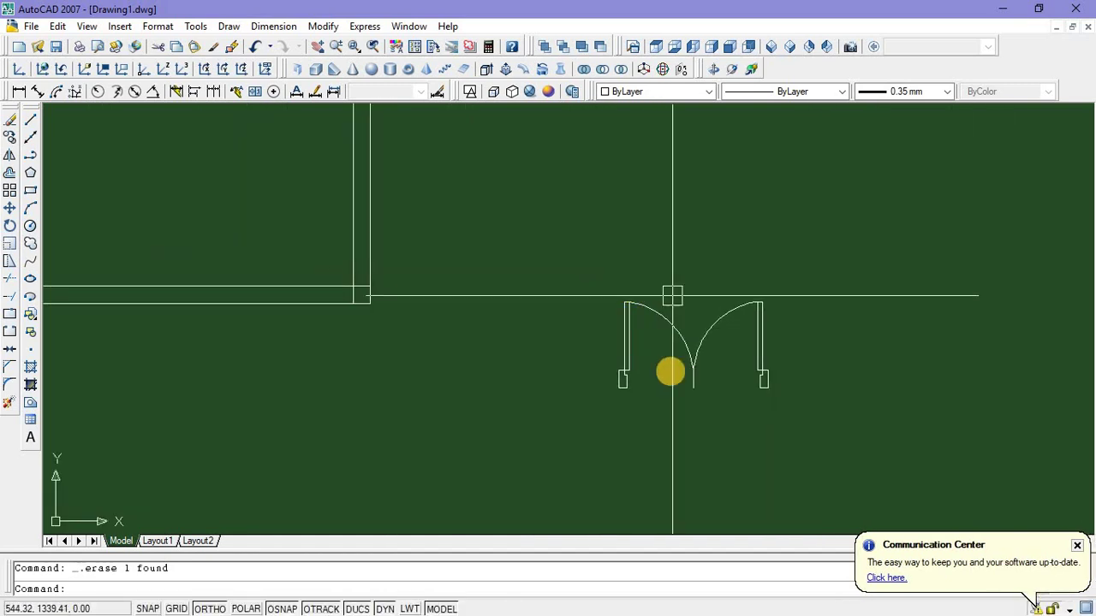
{"action": "left_click", "coordinate": [722, 433]}
{"action": "left_click", "coordinate": [673, 305]}
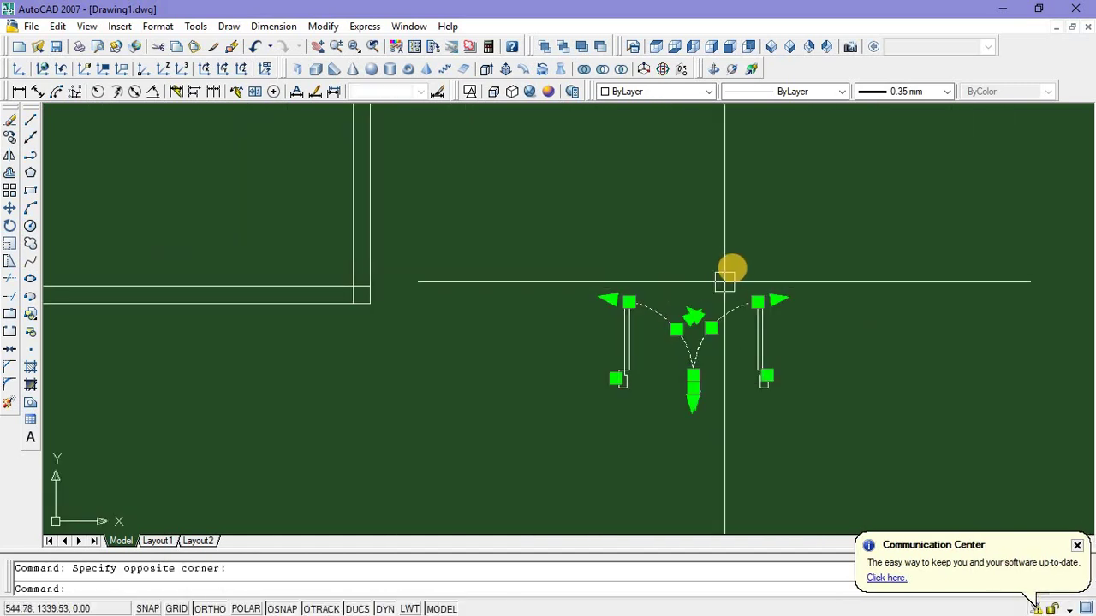
{"action": "left_click", "coordinate": [746, 276]}
{"action": "left_click", "coordinate": [777, 346]}
{"action": "left_click", "coordinate": [797, 344]}
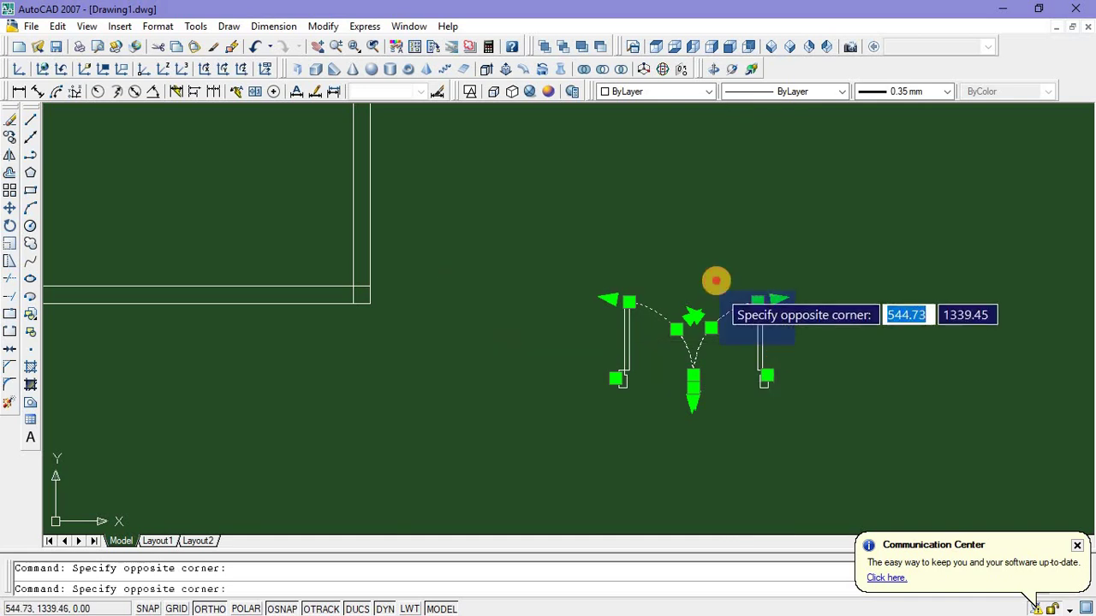
{"action": "left_click", "coordinate": [717, 278]}
{"action": "key", "text": "Delete"}
{"action": "left_click", "coordinate": [656, 350]}
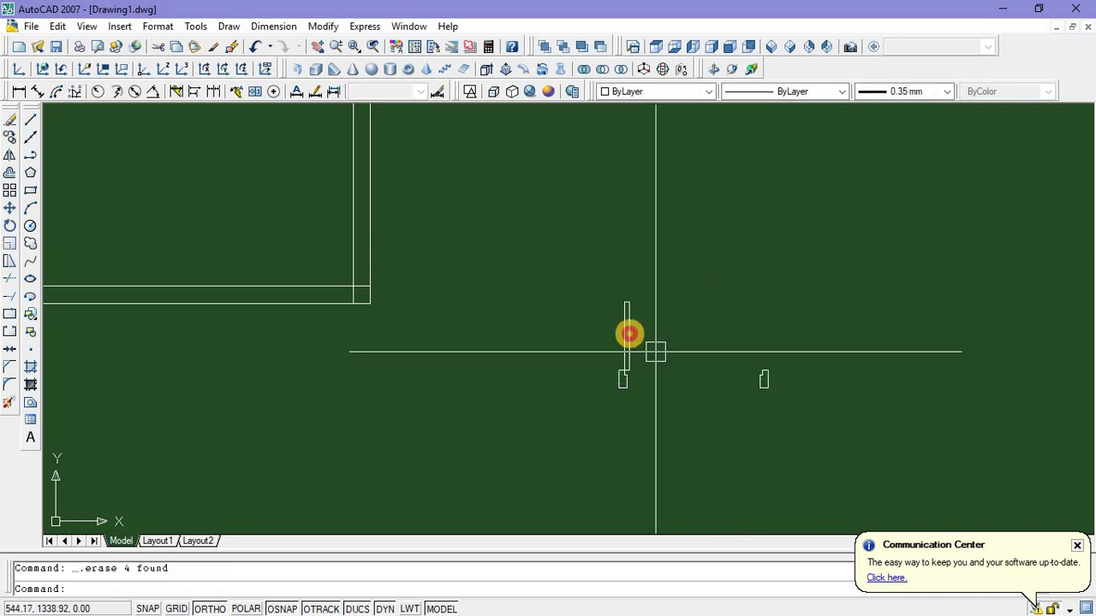
{"action": "left_click", "coordinate": [615, 323]}
{"action": "key", "text": "Delete"}
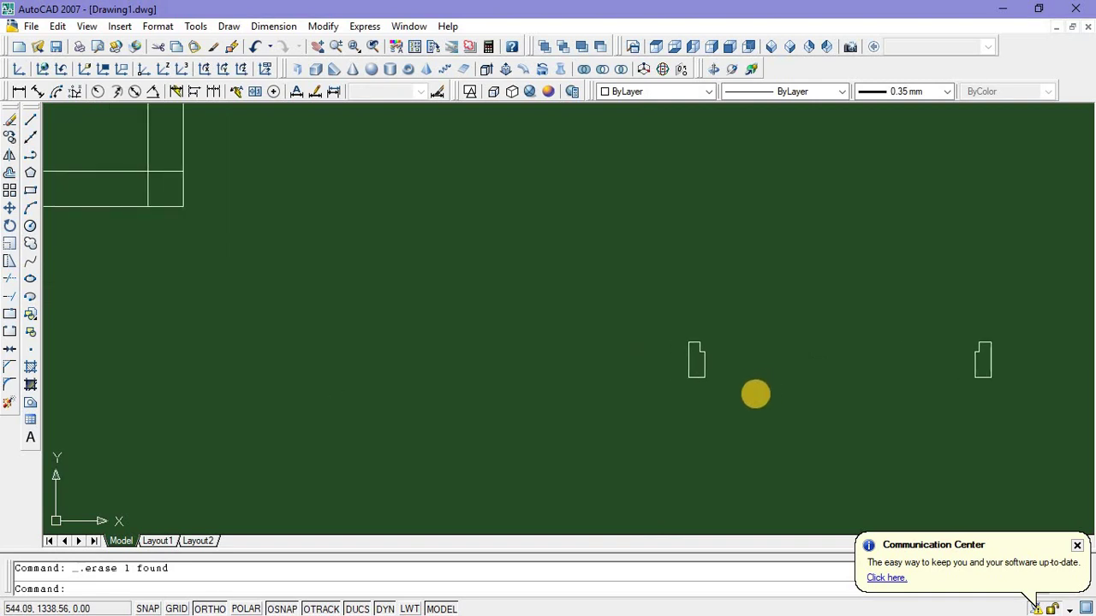
Mirror the spare door's left jamb downward across a horizontal line just below it, keeping the original
{"action": "scroll", "coordinate": [755, 394], "scroll_direction": "down", "scroll_amount": 4}
{"action": "scroll", "coordinate": [753, 379], "scroll_direction": "up", "scroll_amount": 5}
{"action": "middle_click_drag", "start_coordinate": [702, 362], "coordinate": [626, 332]}
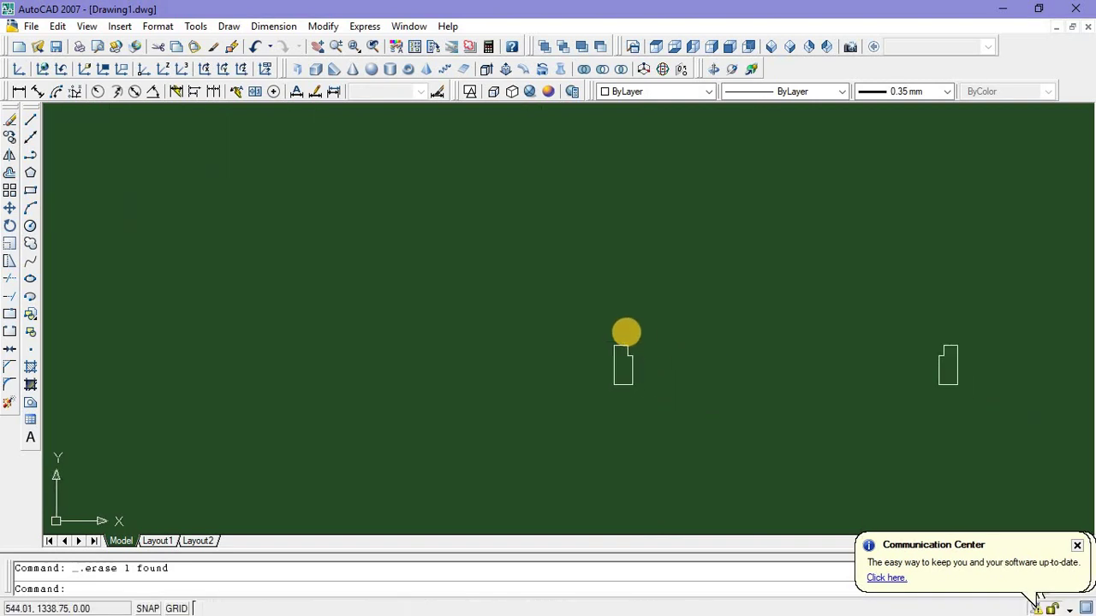
{"action": "scroll", "coordinate": [590, 321], "scroll_direction": "down", "scroll_amount": 2}
{"action": "left_click", "coordinate": [593, 323]}
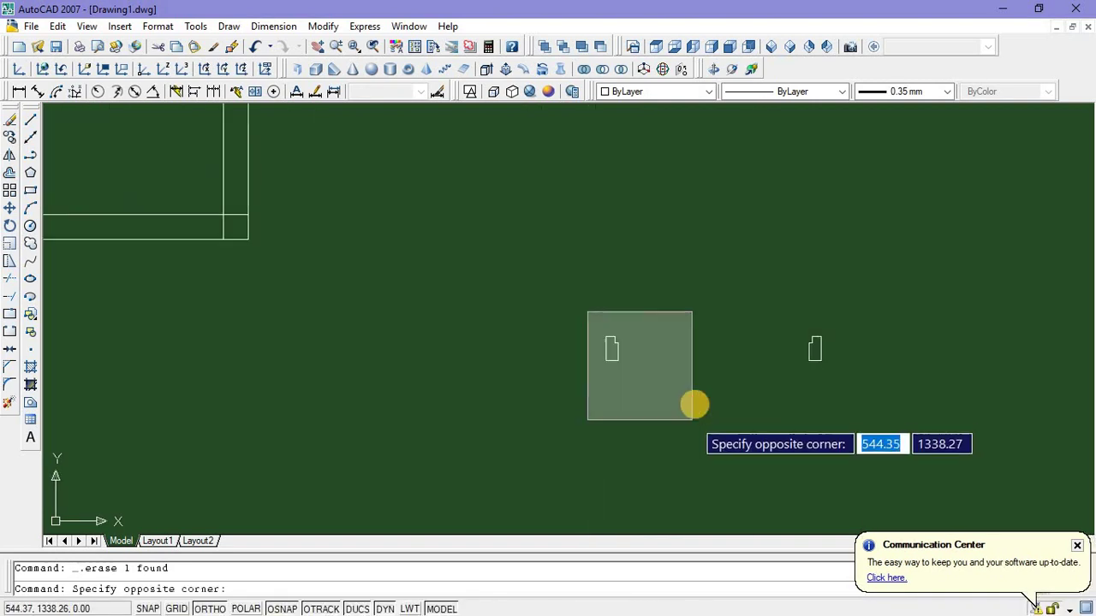
{"action": "left_click", "coordinate": [685, 404]}
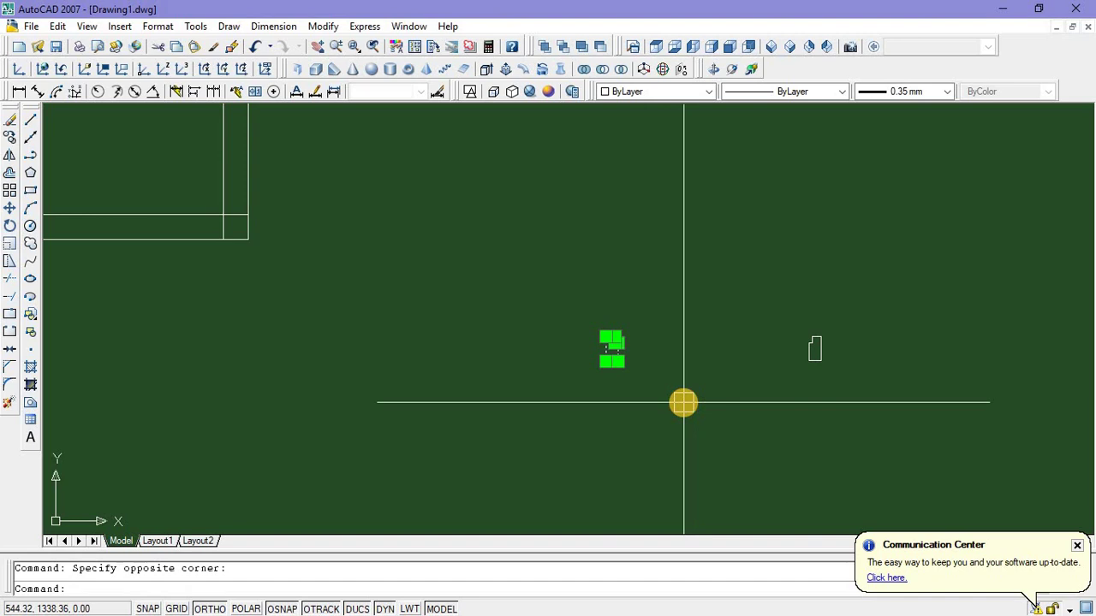
{"action": "type", "text": "mi"}
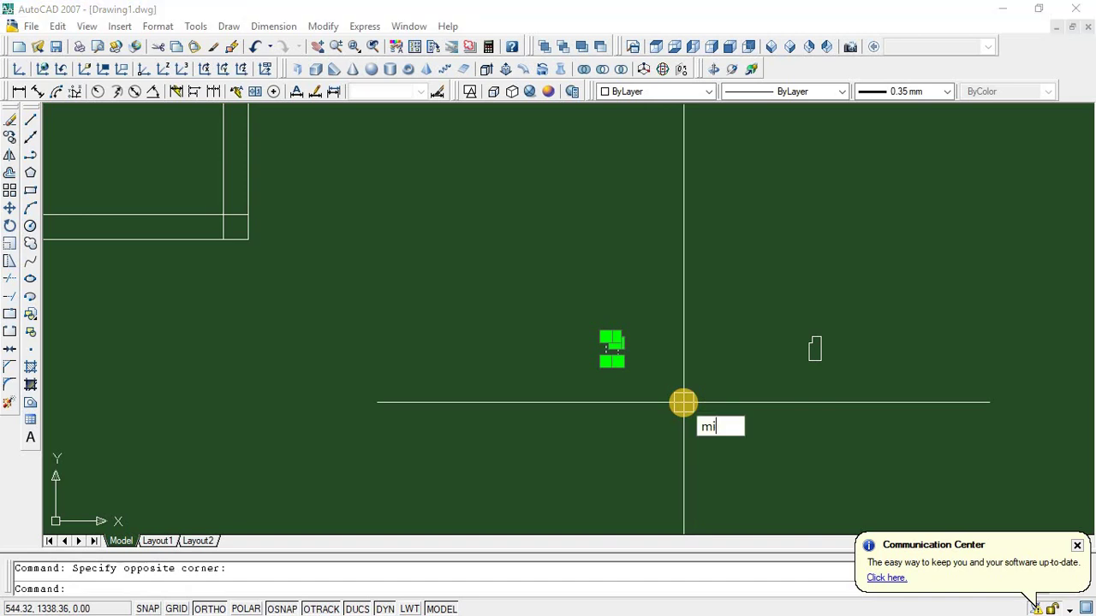
{"action": "key", "text": "Return"}
{"action": "left_click", "coordinate": [655, 374]}
{"action": "left_click", "coordinate": [685, 361]}
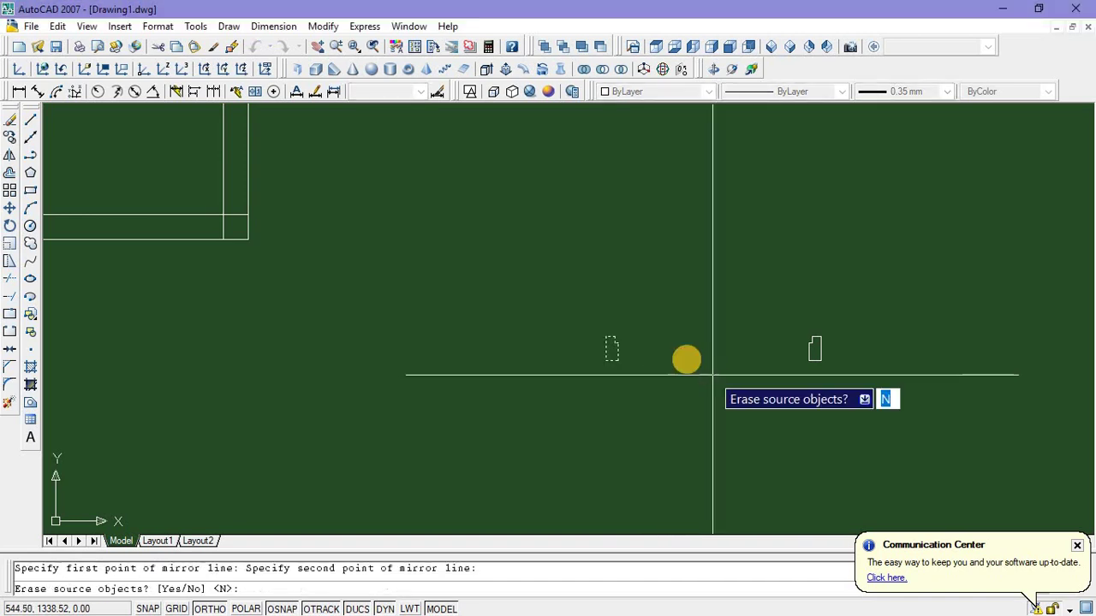
{"action": "key", "text": "Return"}
{"action": "scroll", "coordinate": [622, 402], "scroll_direction": "up", "scroll_amount": 3}
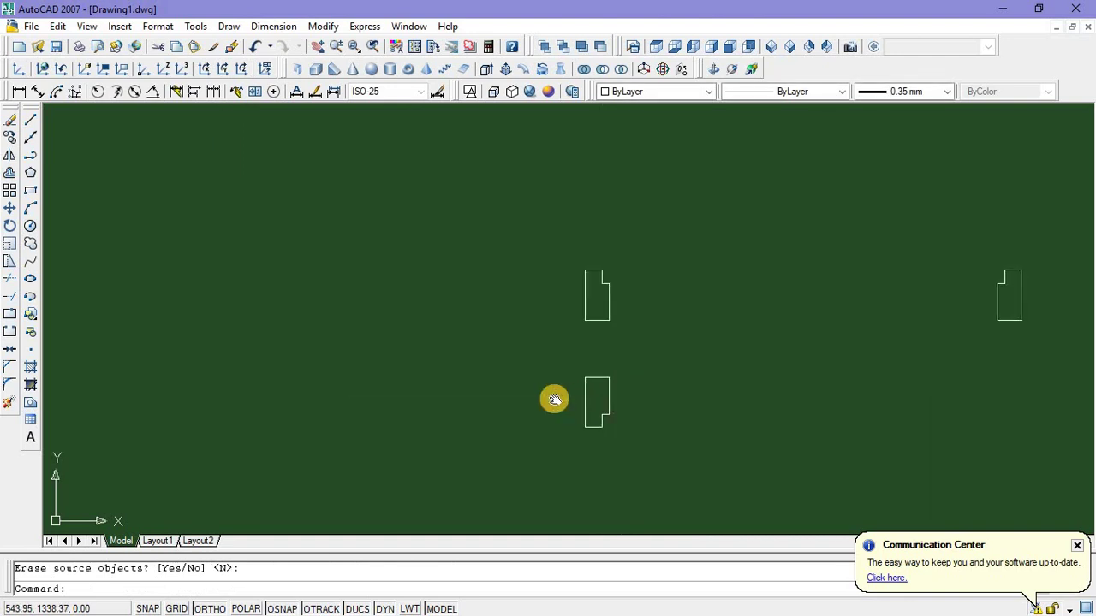
Draw a 0.7 by 0.04 rectangle just below and to the right of the mirrored jamb
{"action": "scroll", "coordinate": [558, 397], "scroll_direction": "down", "scroll_amount": 2}
{"action": "scroll", "coordinate": [601, 411], "scroll_direction": "down", "scroll_amount": 2}
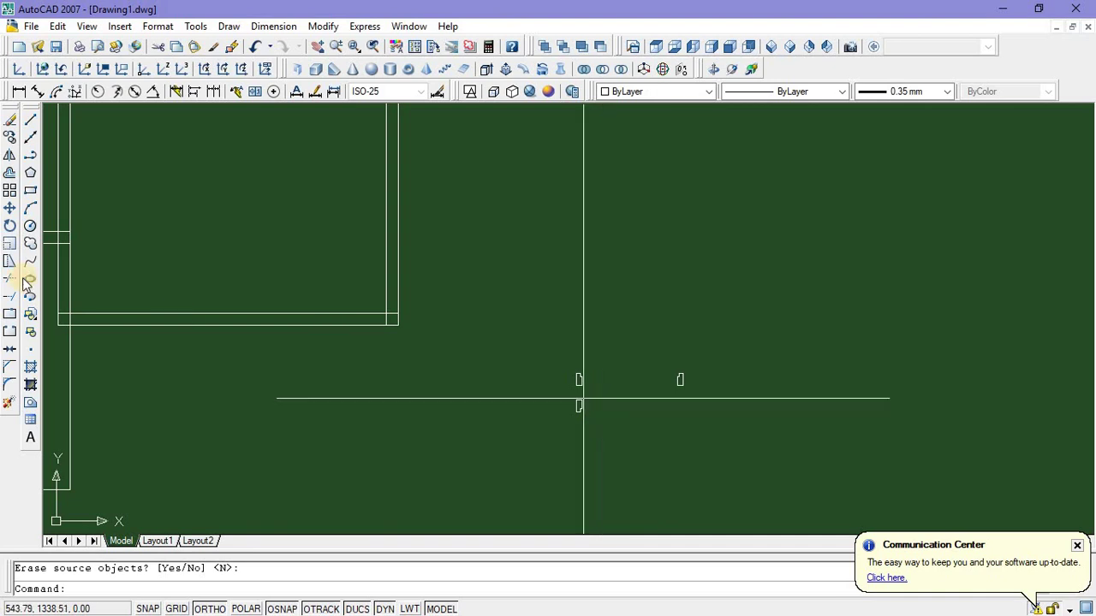
{"action": "left_click", "coordinate": [31, 192]}
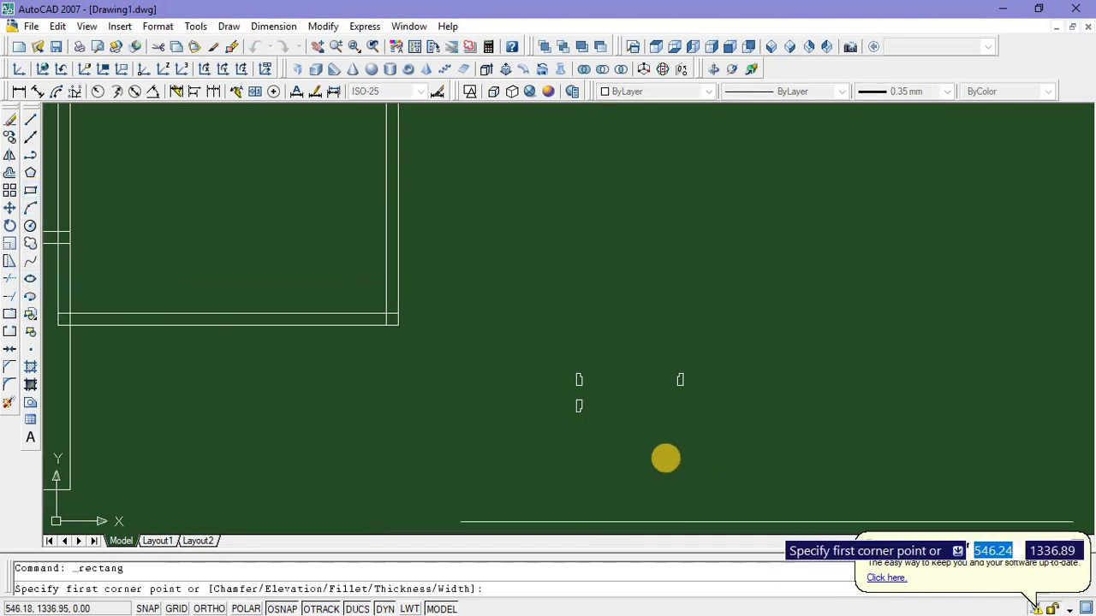
{"action": "scroll", "coordinate": [665, 457], "scroll_direction": "up", "scroll_amount": 1}
{"action": "left_click", "coordinate": [595, 433]}
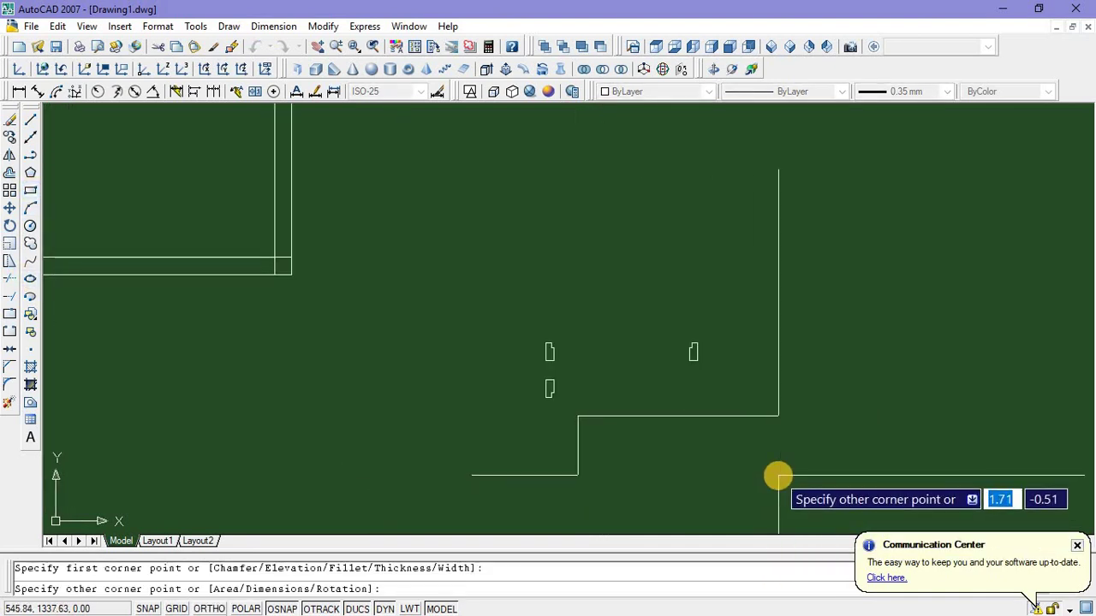
{"action": "type", "text": "@"}
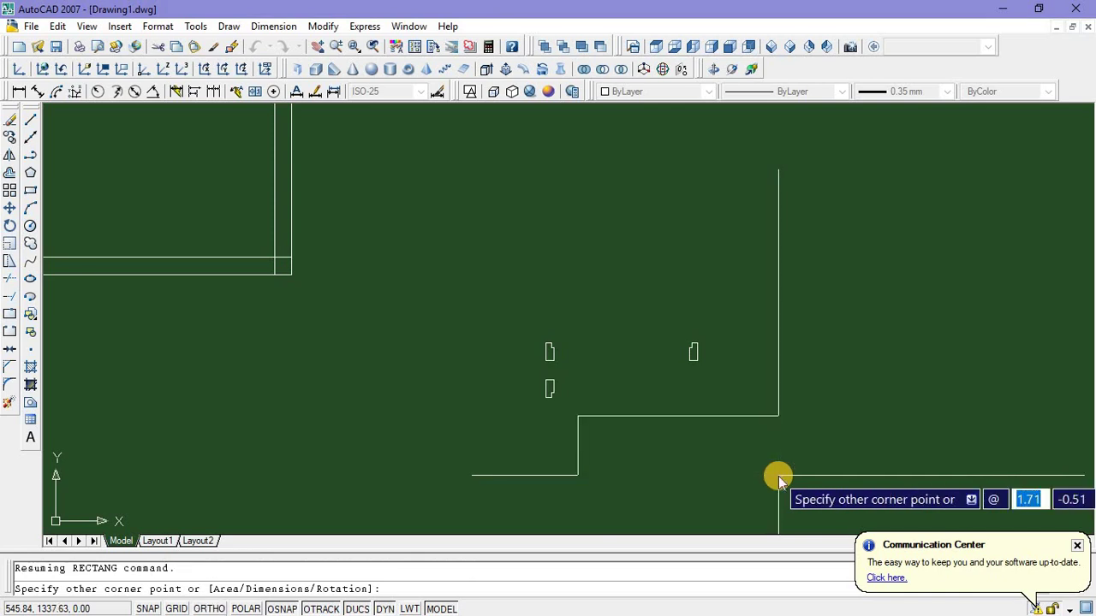
{"action": "type", "text": "0"}
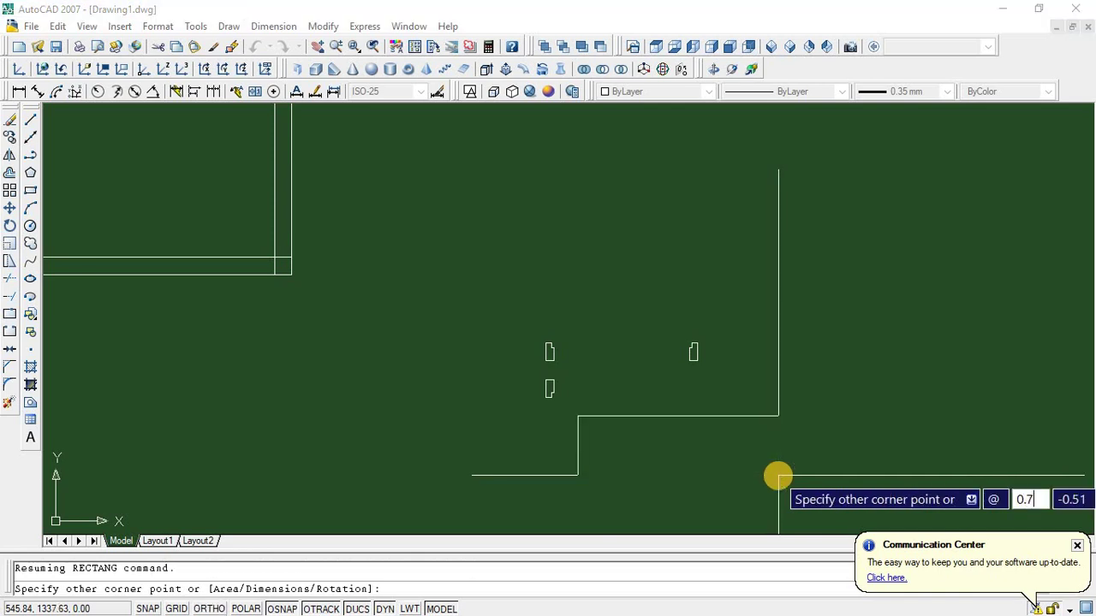
{"action": "key", "text": "Tab"}
{"action": "type", "text": "0"}
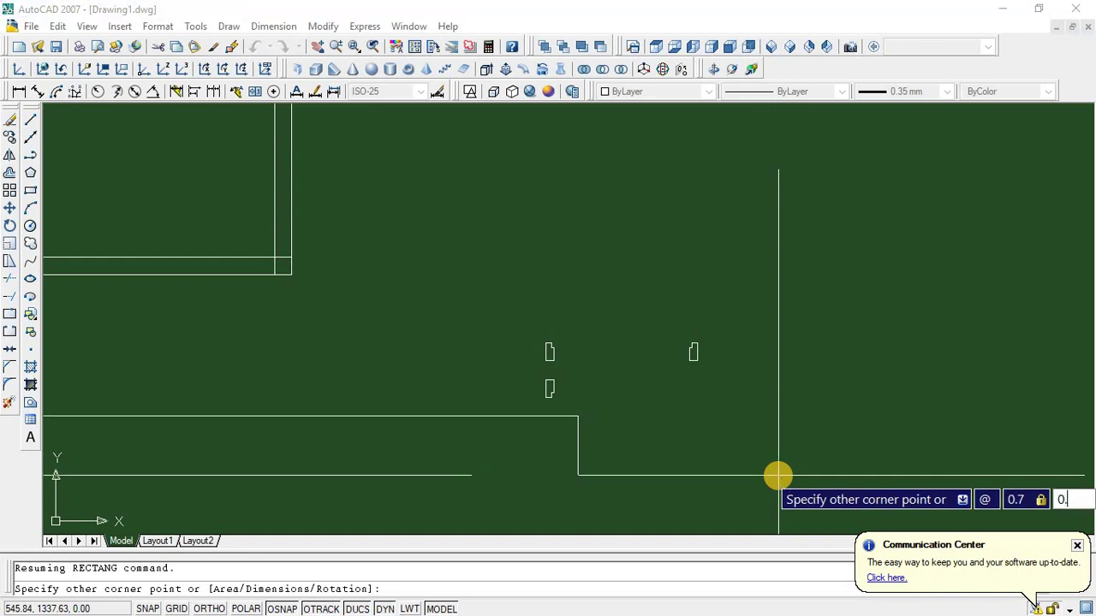
{"action": "key", "text": "Return"}
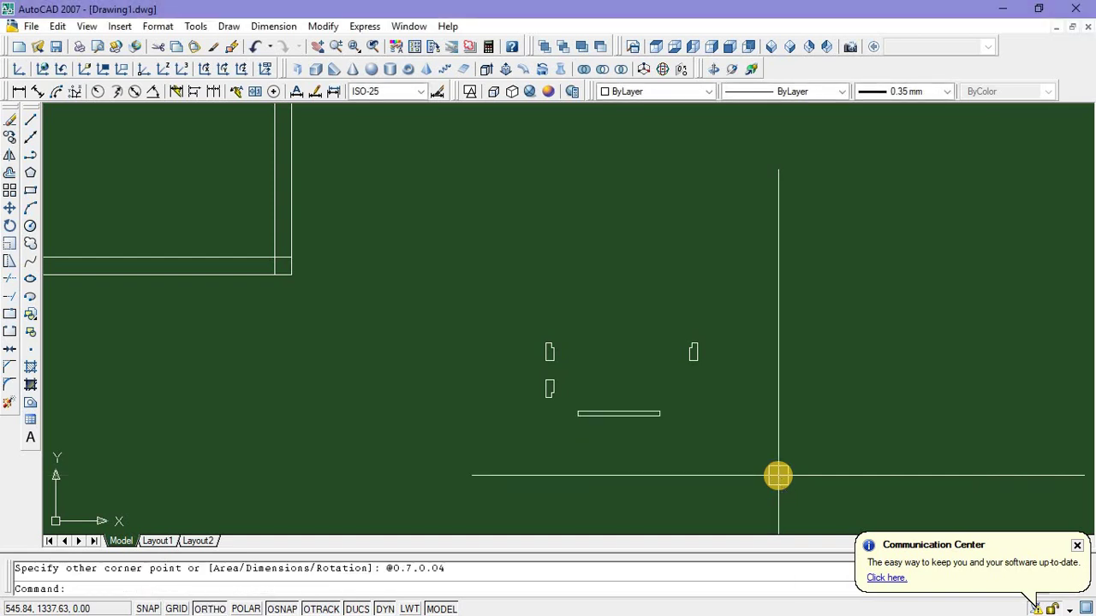
Move the 0.7 by 0.04 rectangle by its upper-left corner to the inner corner of the mirrored jamb's notch
{"action": "scroll", "coordinate": [676, 403], "scroll_direction": "up", "scroll_amount": 4}
{"action": "left_click", "coordinate": [588, 466]}
{"action": "left_click", "coordinate": [542, 396]}
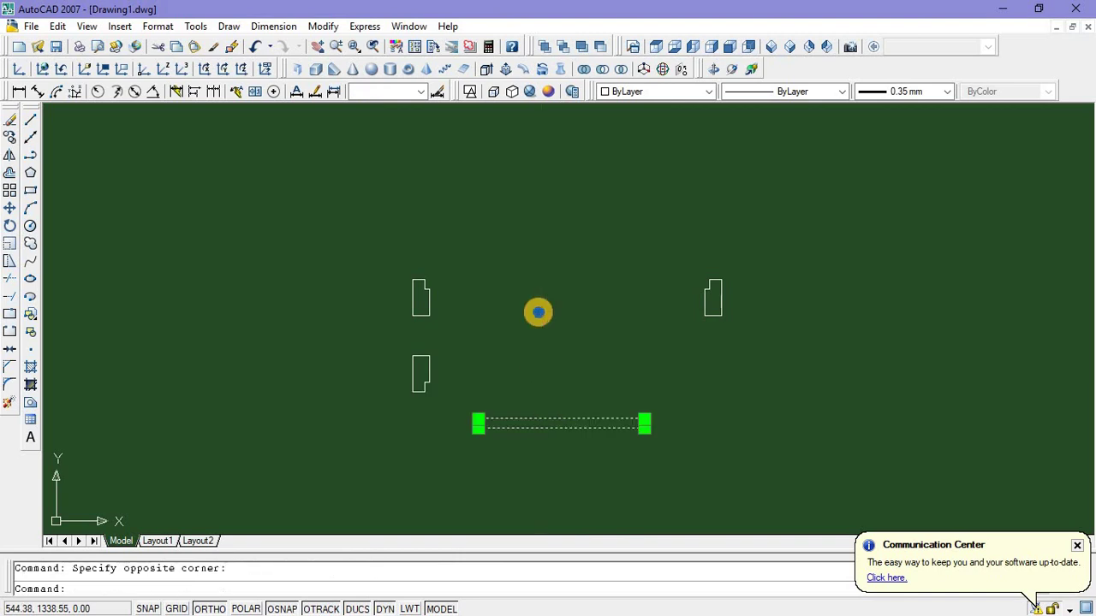
{"action": "right_click", "coordinate": [538, 311]}
{"action": "left_click", "coordinate": [548, 447]}
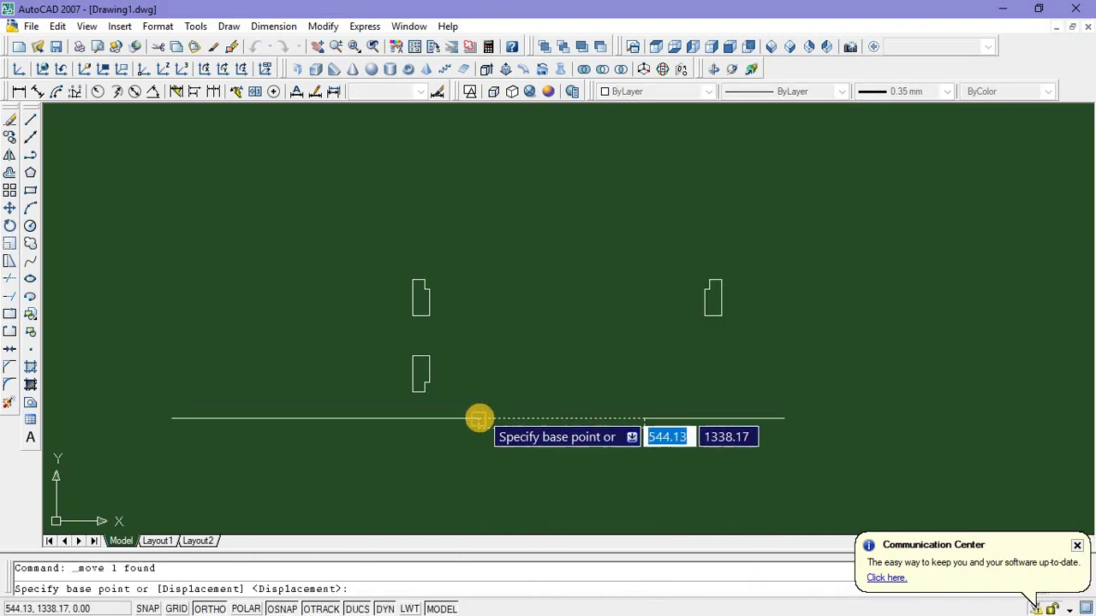
{"action": "left_click", "coordinate": [477, 419]}
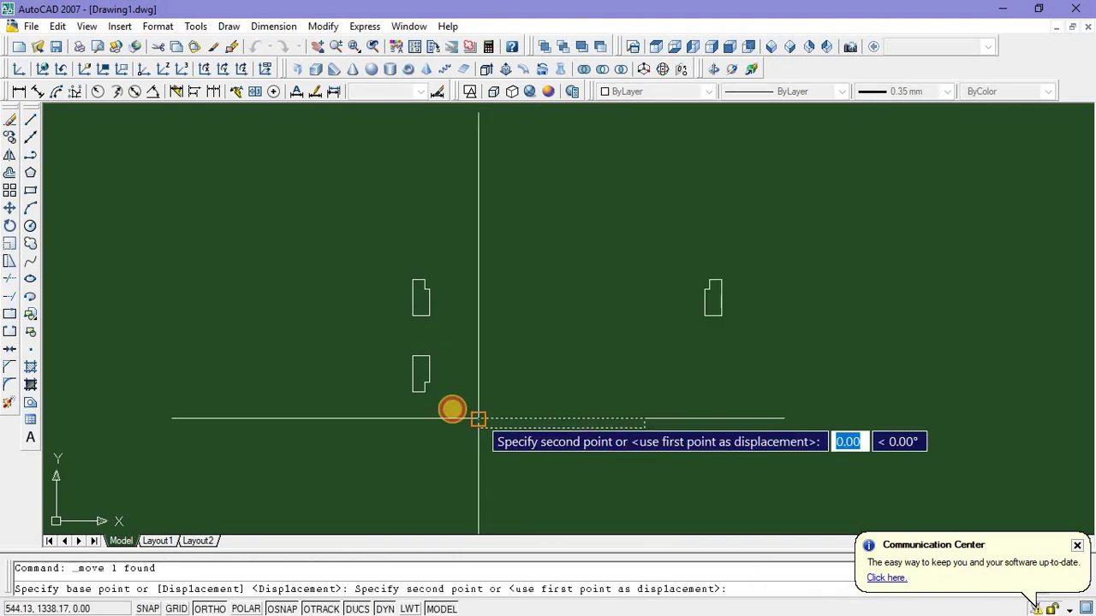
{"action": "scroll", "coordinate": [423, 387], "scroll_direction": "up", "scroll_amount": 4}
{"action": "left_click", "coordinate": [423, 389]}
{"action": "scroll", "coordinate": [407, 415], "scroll_direction": "down", "scroll_amount": 5}
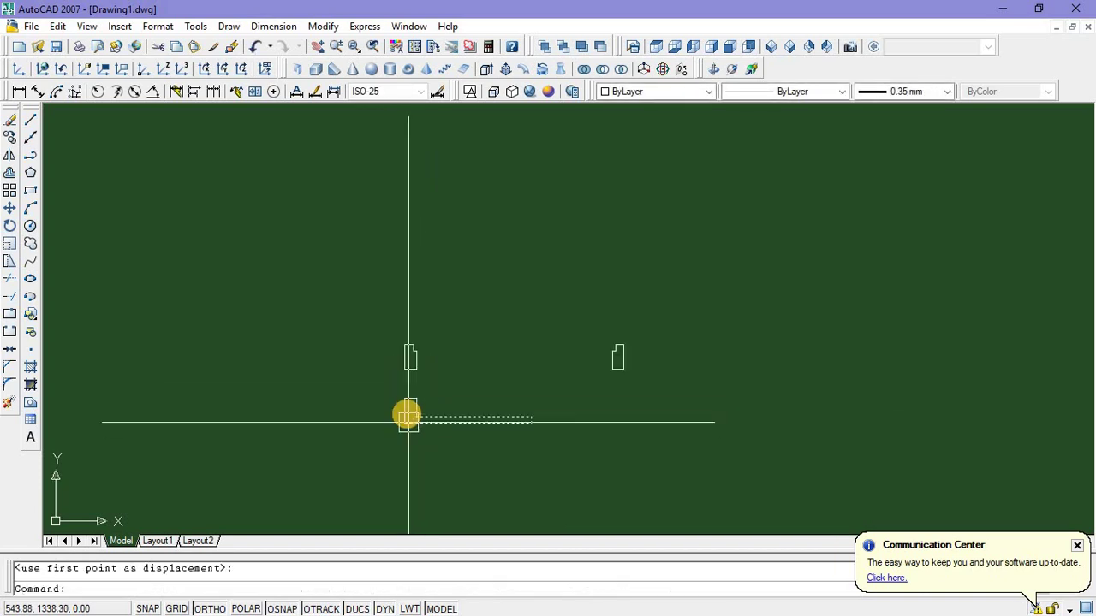
Mirror the lower notched jamb across the vertical line through the rectangle's midpoint, keeping the original
{"action": "left_click", "coordinate": [377, 373]}
{"action": "left_click", "coordinate": [426, 437]}
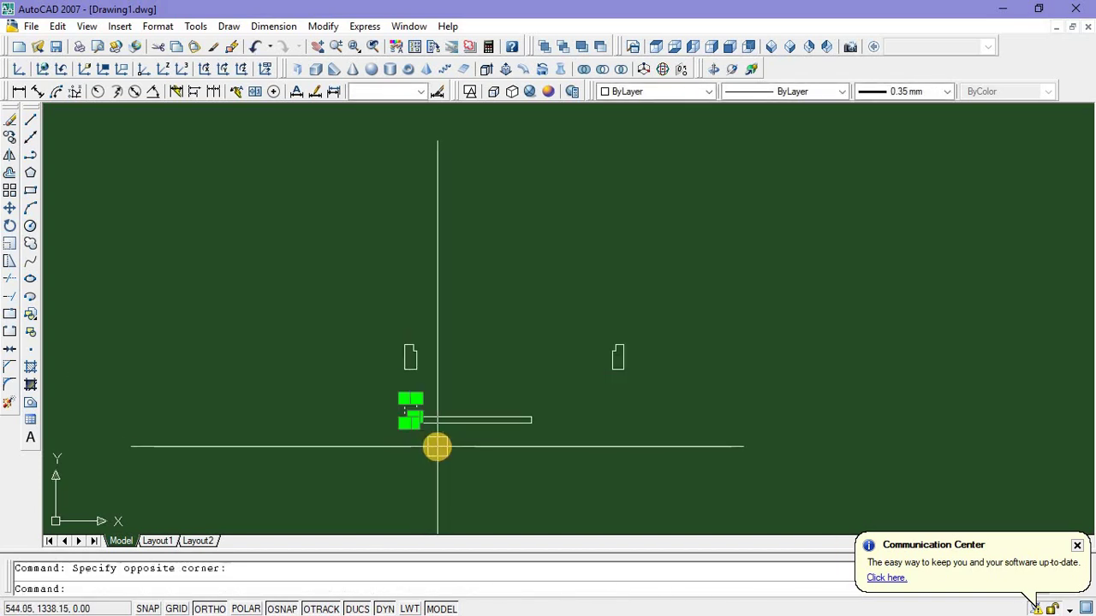
{"action": "type", "text": "mi"}
{"action": "key", "text": "Return"}
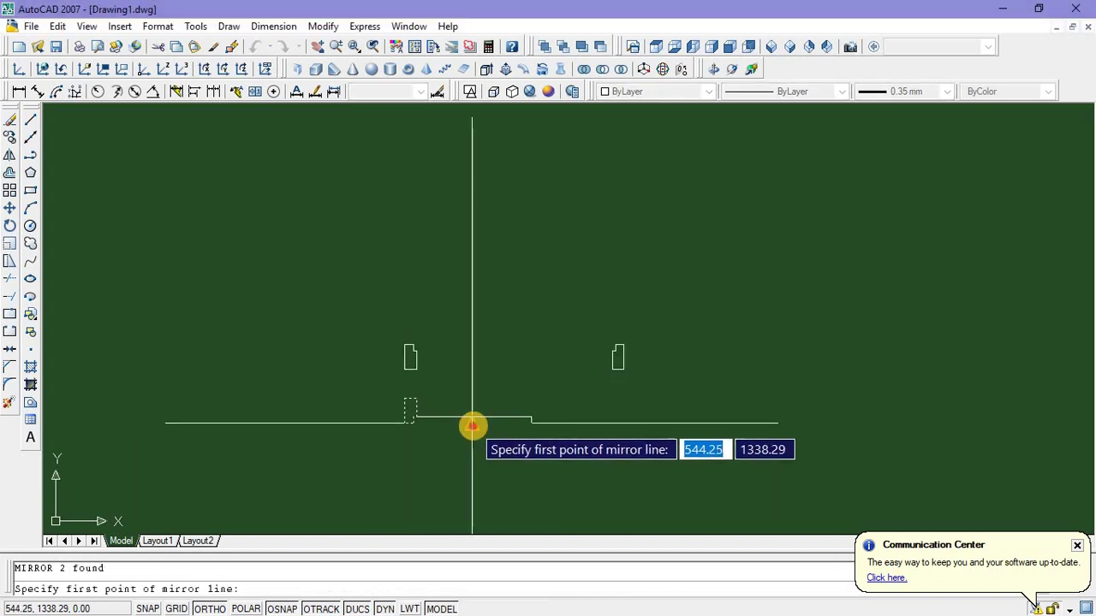
{"action": "left_click", "coordinate": [471, 428]}
{"action": "left_click", "coordinate": [471, 465]}
{"action": "key", "text": "Return"}
Erase the two leftover jambs above the new jamb-and-rectangle assembly
{"action": "left_click", "coordinate": [367, 299]}
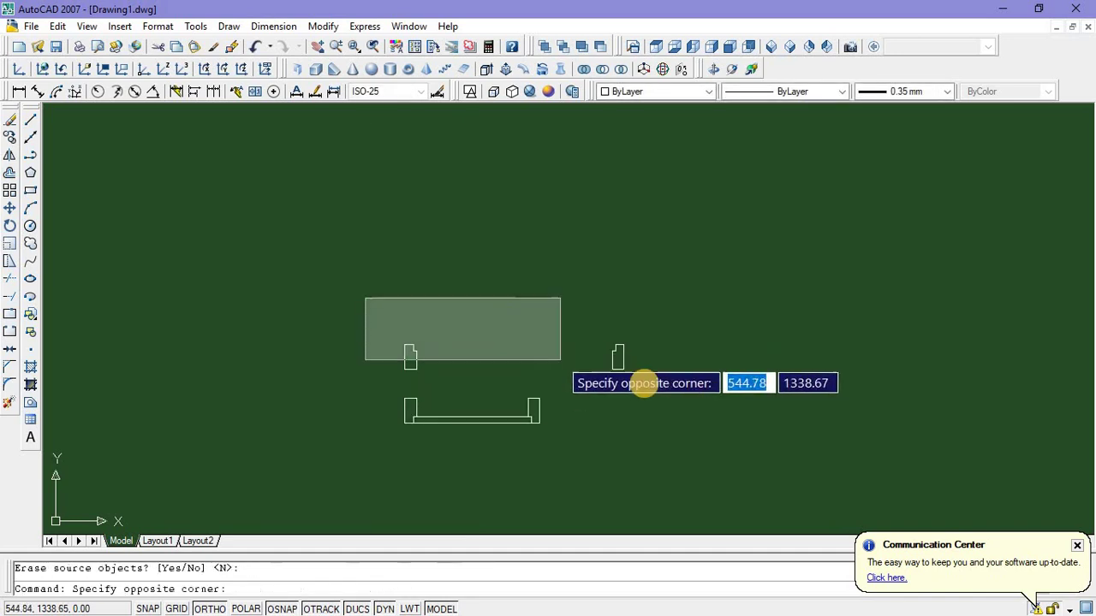
{"action": "left_click", "coordinate": [667, 382]}
{"action": "key", "text": "Delete"}
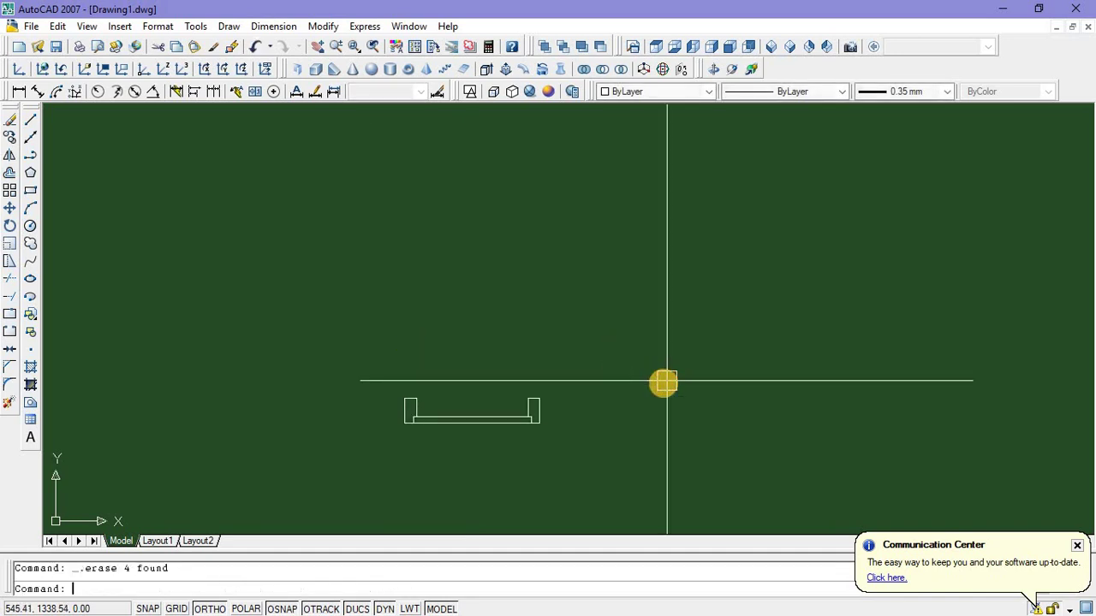
Draw a line along the wall's lower edge from the double door's right jamb to the adjoining vertical wall
{"action": "scroll", "coordinate": [667, 382], "scroll_direction": "down", "scroll_amount": 4}
{"action": "middle_click_drag", "start_coordinate": [570, 428], "coordinate": [632, 442]}
{"action": "scroll", "coordinate": [634, 436], "scroll_direction": "up", "scroll_amount": 3}
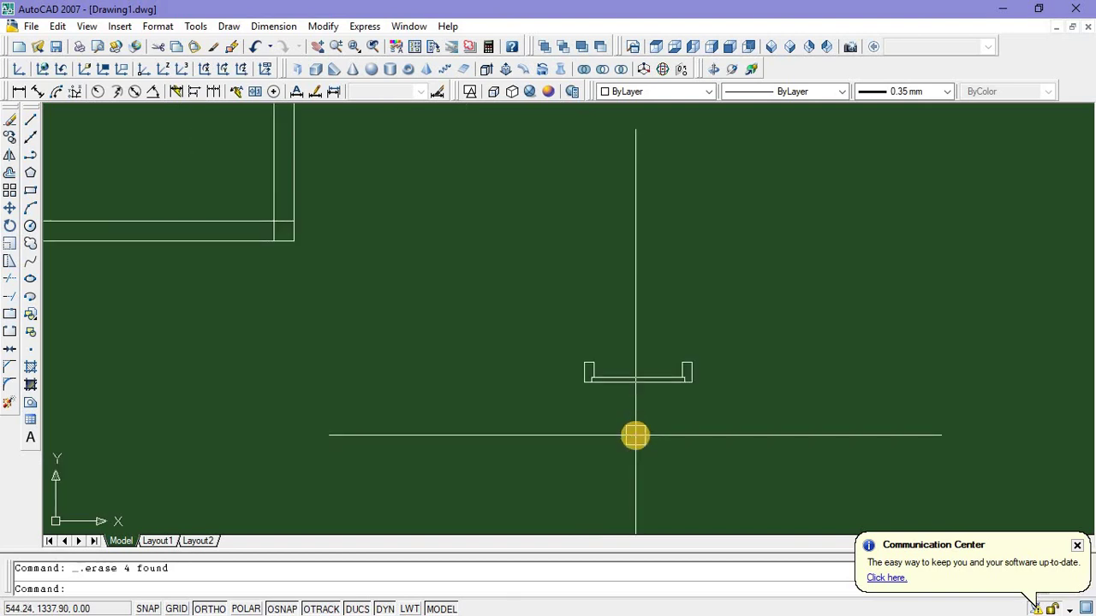
{"action": "scroll", "coordinate": [635, 436], "scroll_direction": "down", "scroll_amount": 6}
{"action": "scroll", "coordinate": [384, 409], "scroll_direction": "up", "scroll_amount": 3}
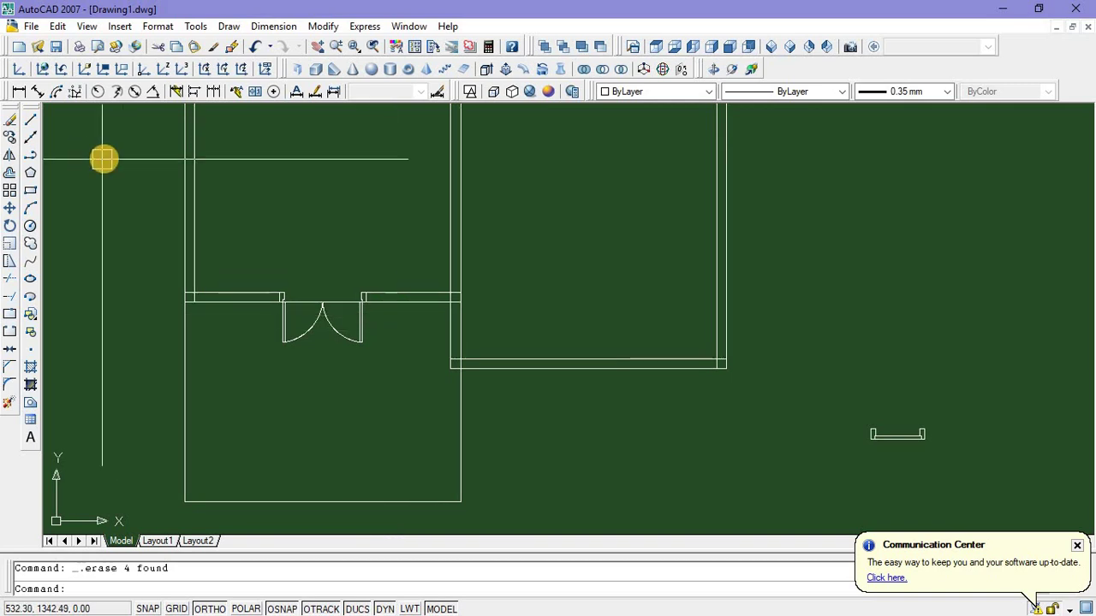
{"action": "left_click", "coordinate": [32, 122]}
{"action": "scroll", "coordinate": [371, 296], "scroll_direction": "up", "scroll_amount": 4}
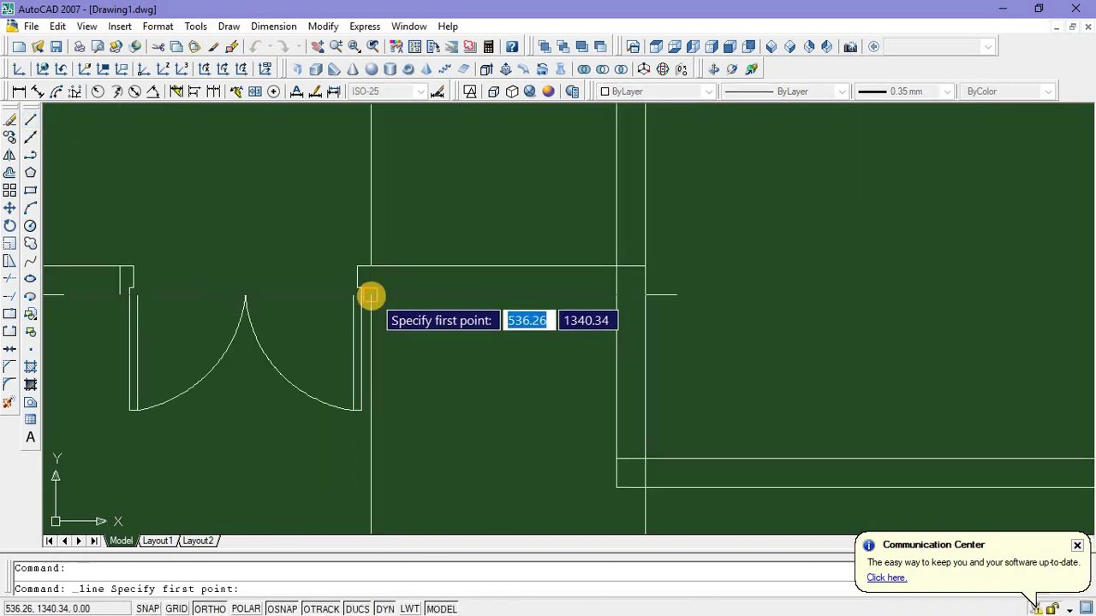
{"action": "left_click", "coordinate": [371, 296]}
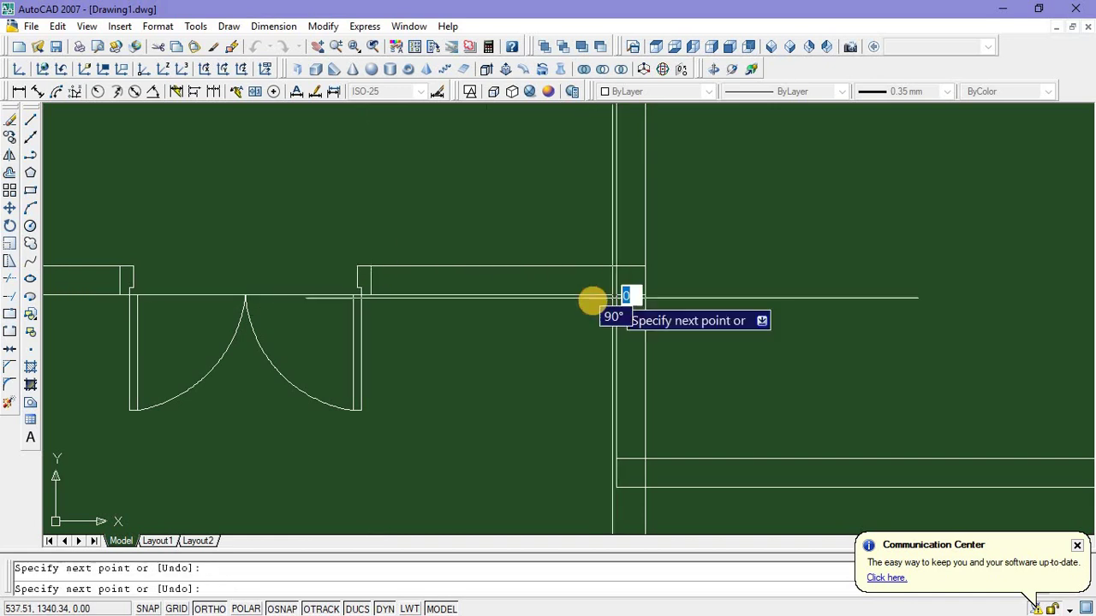
{"action": "key", "text": "Escape"}
Move the loose two-jamb unit by its bottom midpoint to the middle of the wall segment right of the double door
{"action": "scroll", "coordinate": [773, 419], "scroll_direction": "down", "scroll_amount": 4}
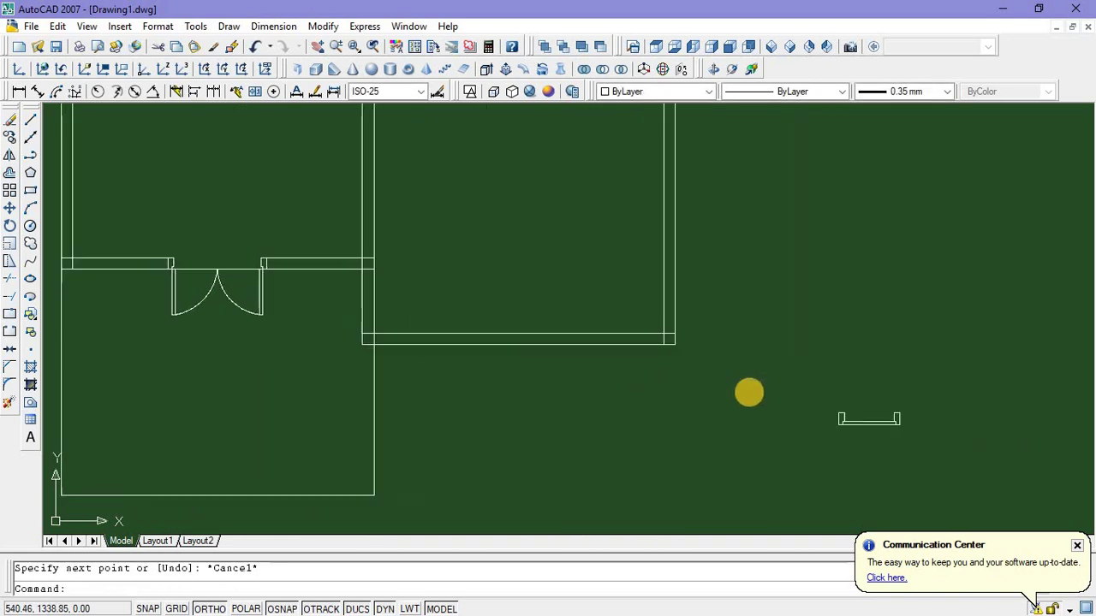
{"action": "left_click", "coordinate": [797, 372]}
{"action": "left_click", "coordinate": [925, 444]}
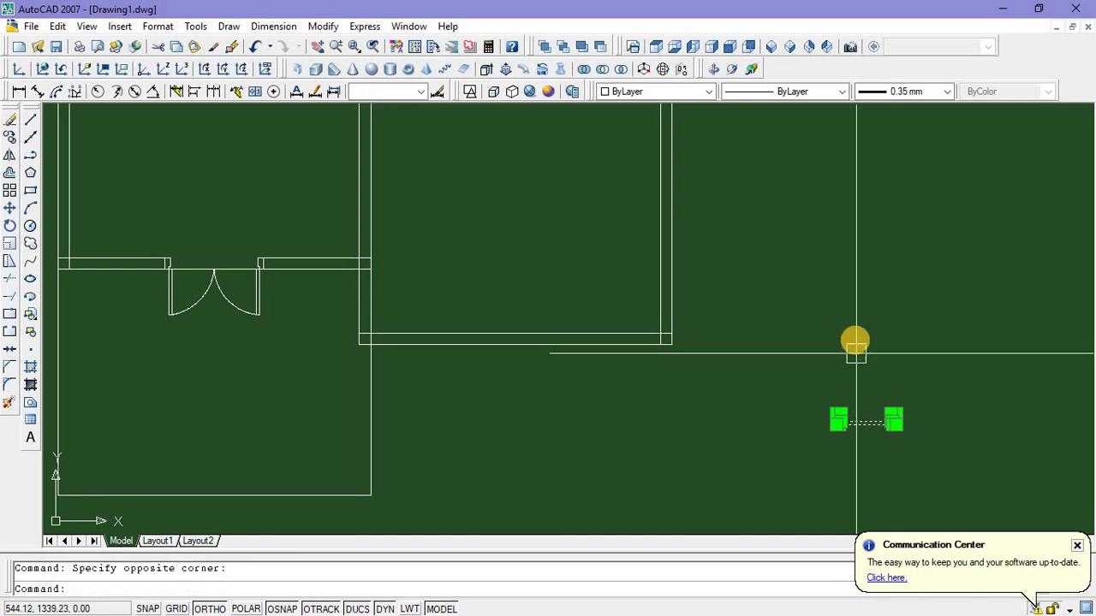
{"action": "right_click", "coordinate": [859, 360]}
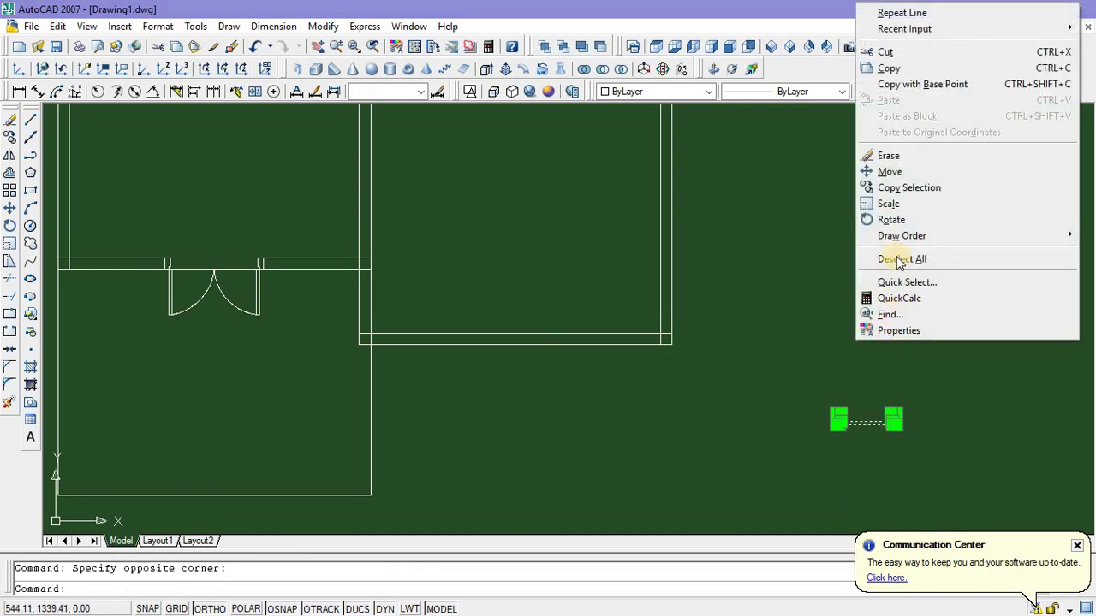
{"action": "left_click", "coordinate": [890, 172]}
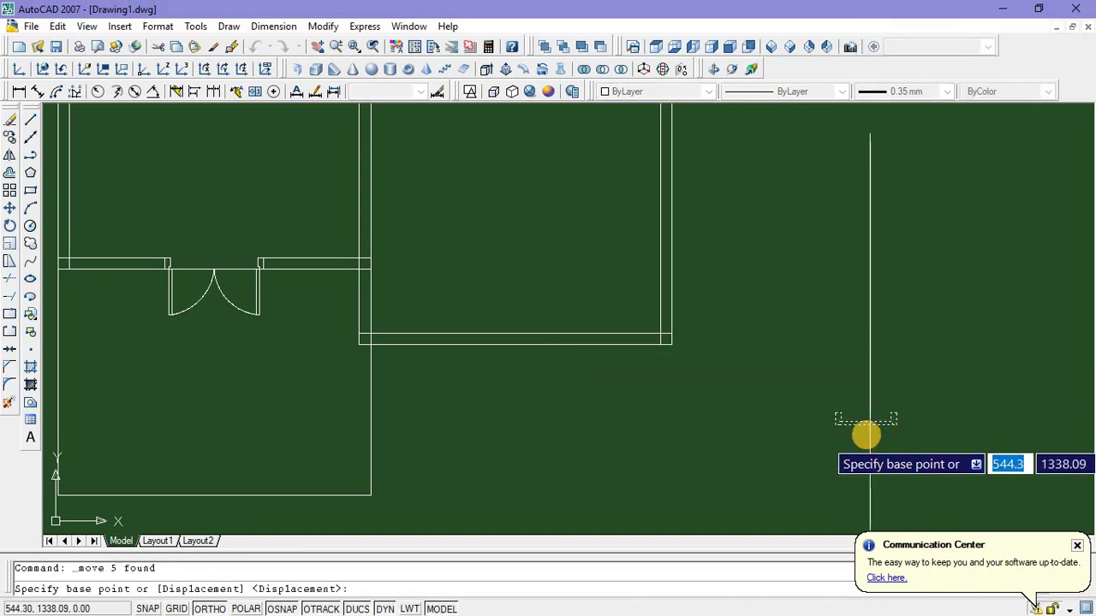
{"action": "left_click", "coordinate": [866, 431]}
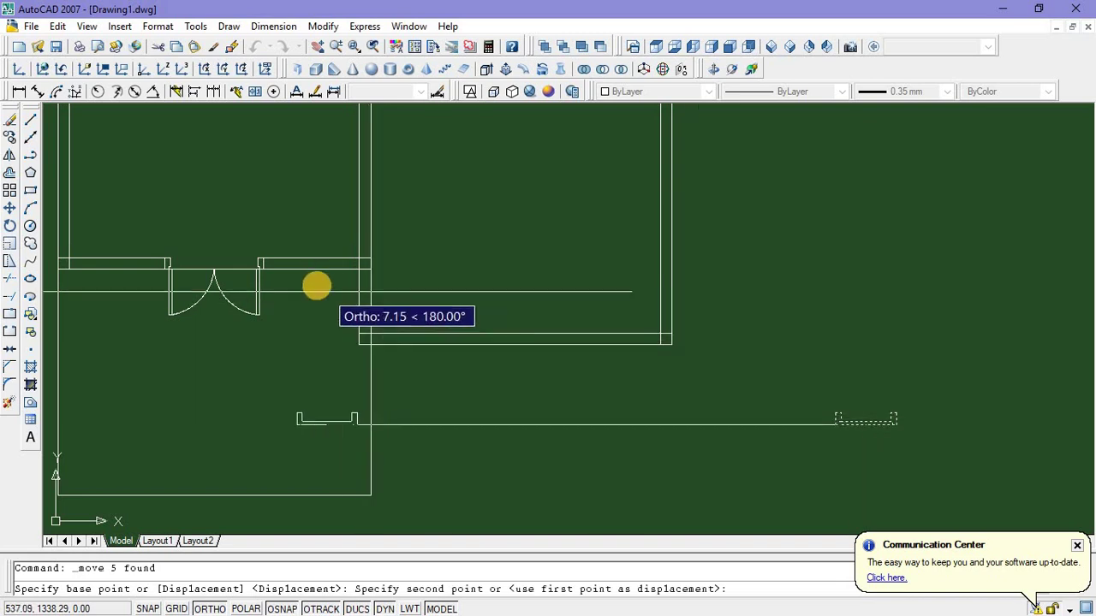
{"action": "left_click", "coordinate": [306, 275]}
{"action": "scroll", "coordinate": [338, 311], "scroll_direction": "up", "scroll_amount": 3}
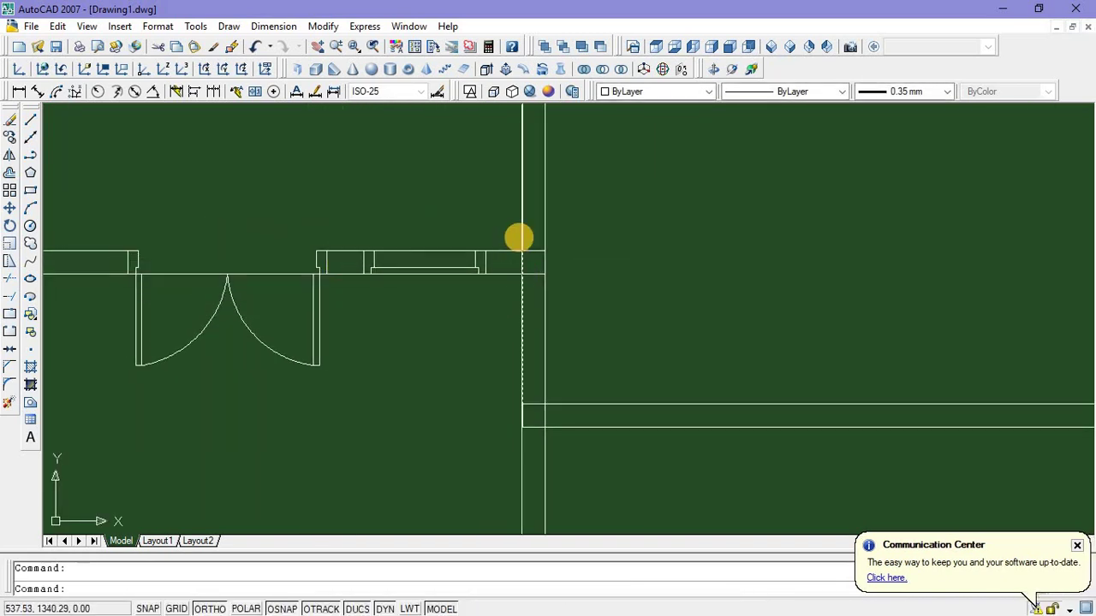
Copy the unit into the wall left of the double door, using the inner wall corner as base and the door's left jamb as target
{"action": "scroll", "coordinate": [380, 283], "scroll_direction": "down", "scroll_amount": 2}
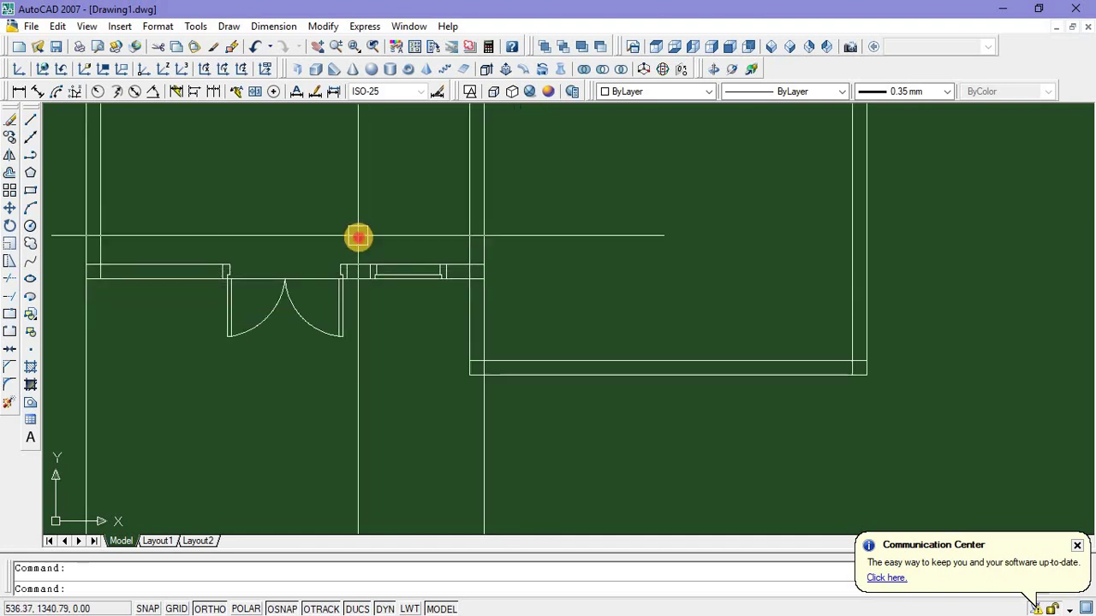
{"action": "left_click", "coordinate": [357, 238]}
{"action": "left_click", "coordinate": [454, 309]}
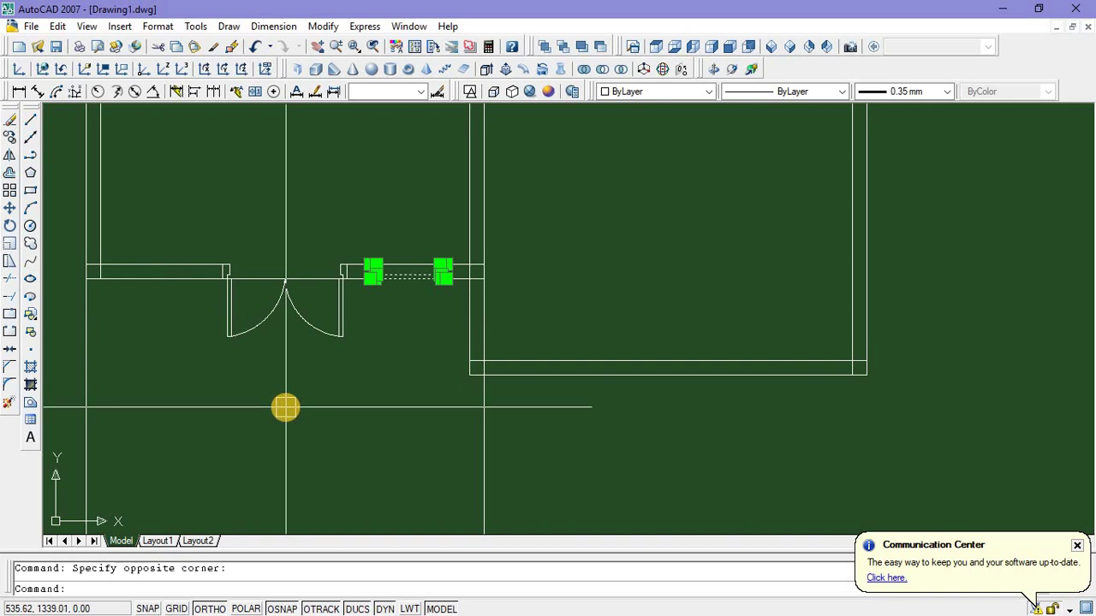
{"action": "right_click", "coordinate": [388, 363]}
{"action": "left_click", "coordinate": [460, 218]}
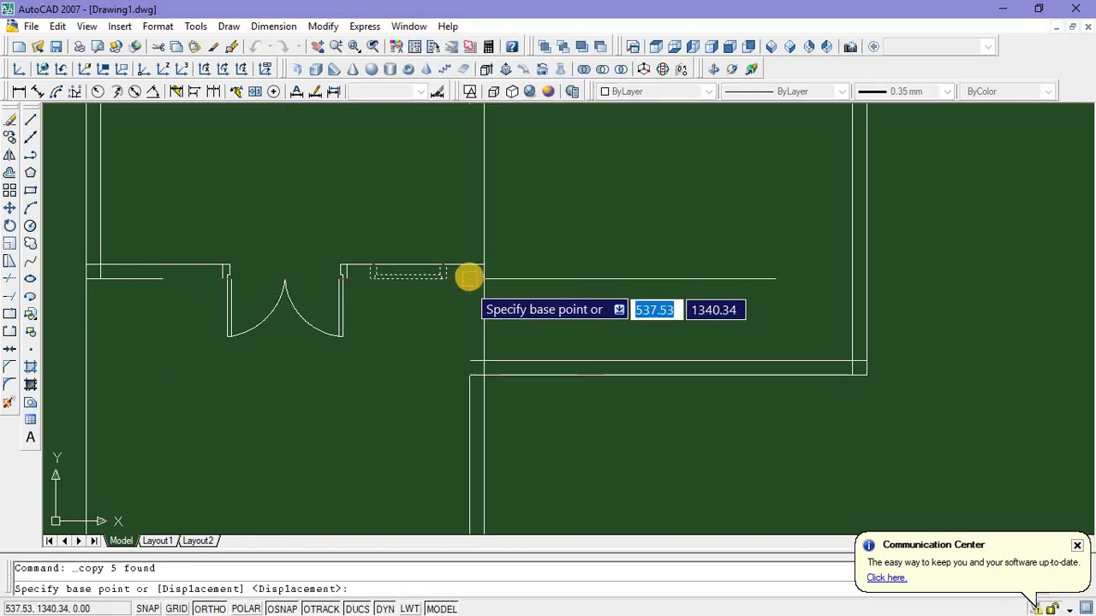
{"action": "left_click", "coordinate": [468, 278]}
{"action": "scroll", "coordinate": [240, 296], "scroll_direction": "up", "scroll_amount": 5}
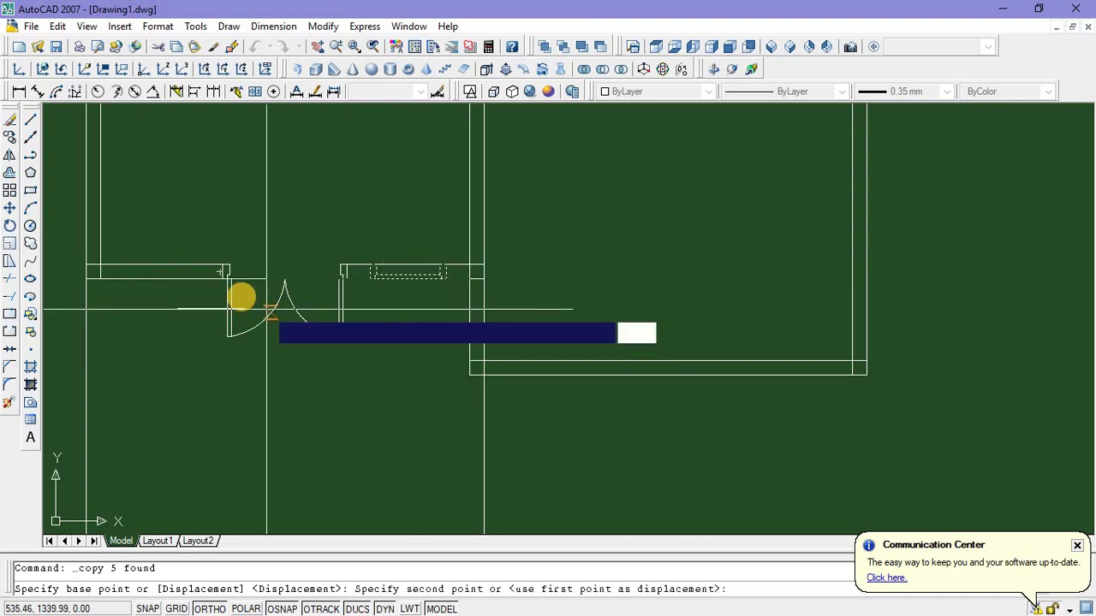
{"action": "left_click", "coordinate": [229, 269]}
{"action": "scroll", "coordinate": [225, 304], "scroll_direction": "down", "scroll_amount": 4}
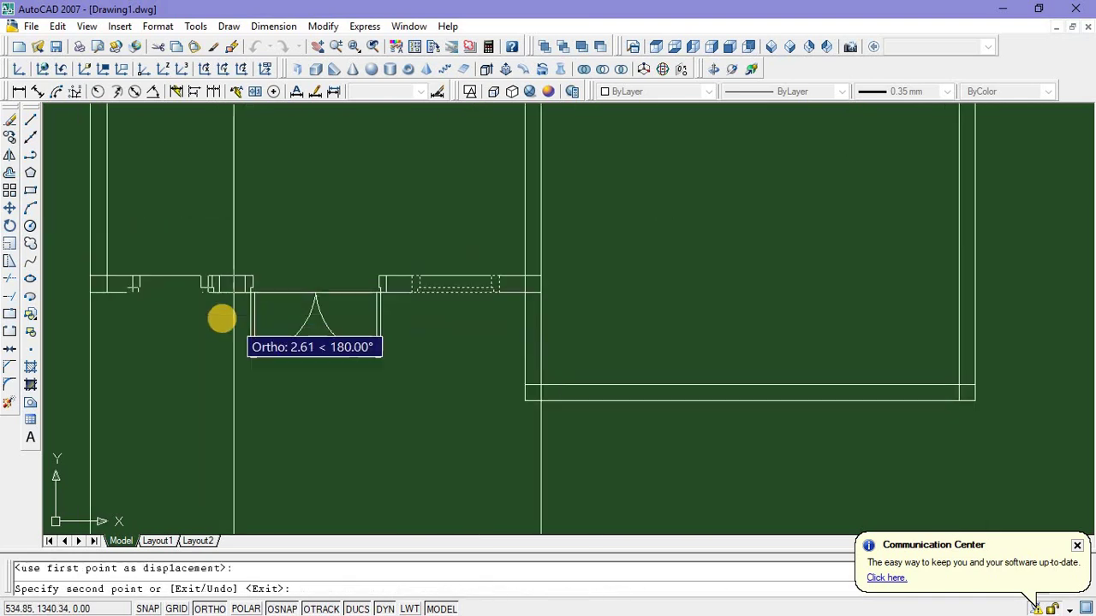
{"action": "key", "text": "Escape"}
Copy the two-jamb unit right of the double door horizontally into the empty space outside the lower room's right wall
{"action": "scroll", "coordinate": [206, 308], "scroll_direction": "down", "scroll_amount": 5}
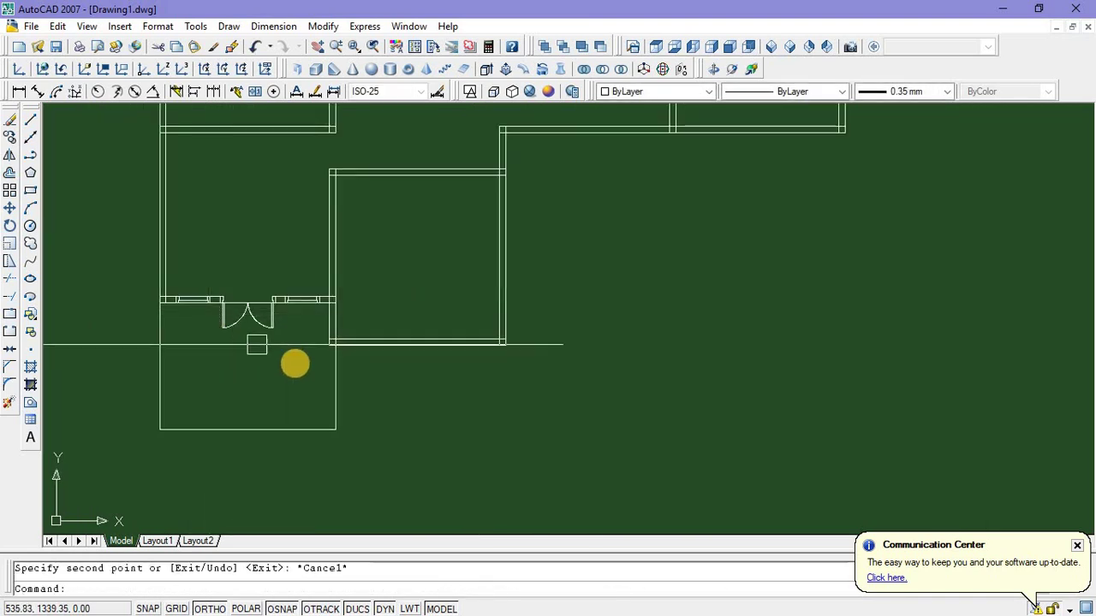
{"action": "scroll", "coordinate": [426, 411], "scroll_direction": "up", "scroll_amount": 2}
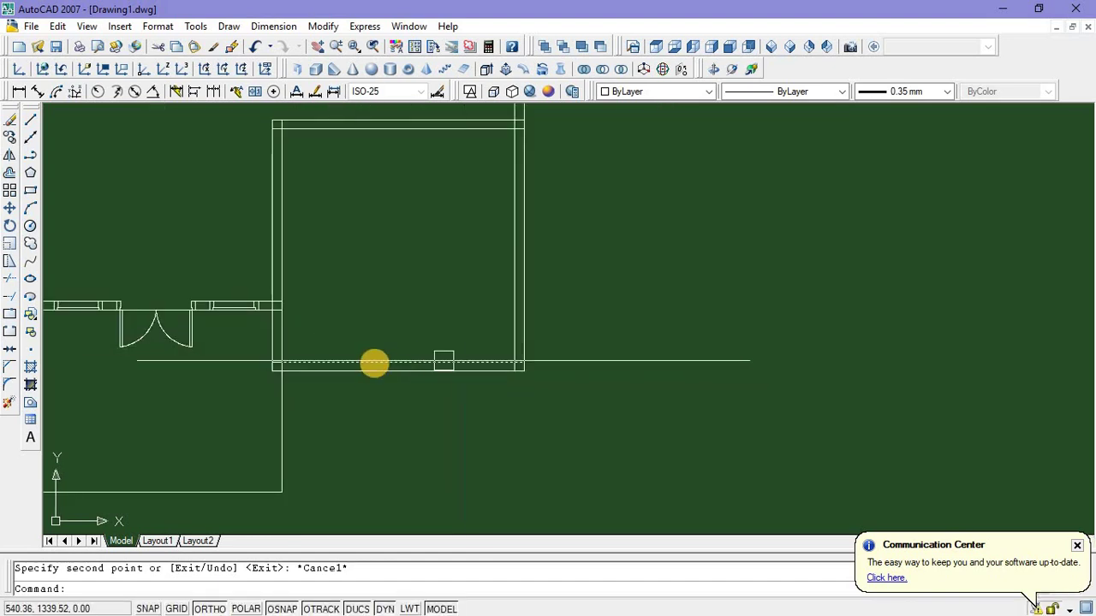
{"action": "scroll", "coordinate": [231, 333], "scroll_direction": "up", "scroll_amount": 3}
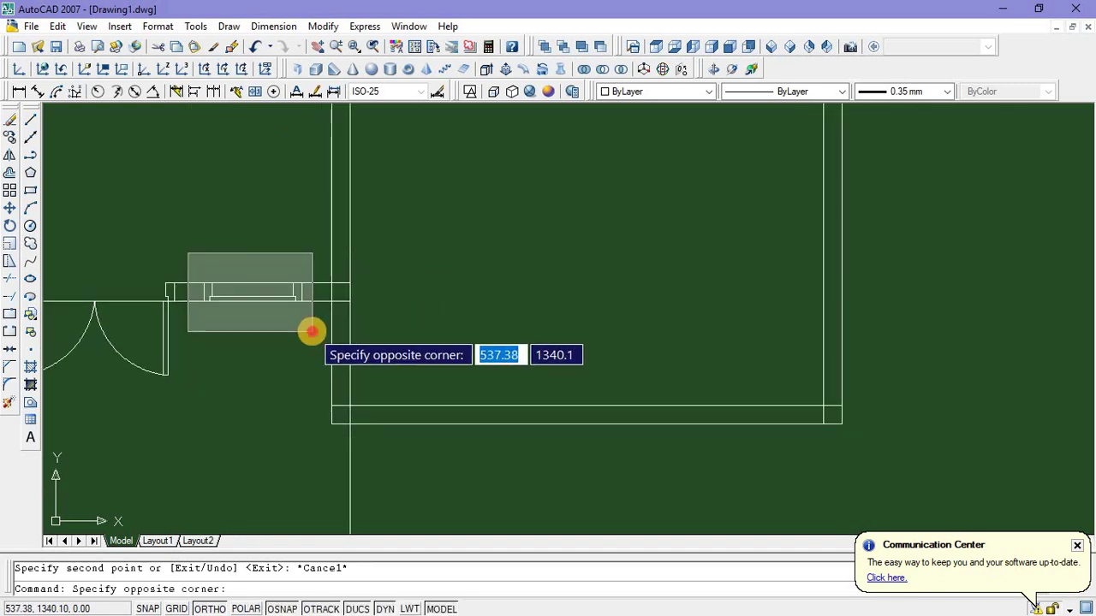
{"action": "left_click", "coordinate": [310, 331]}
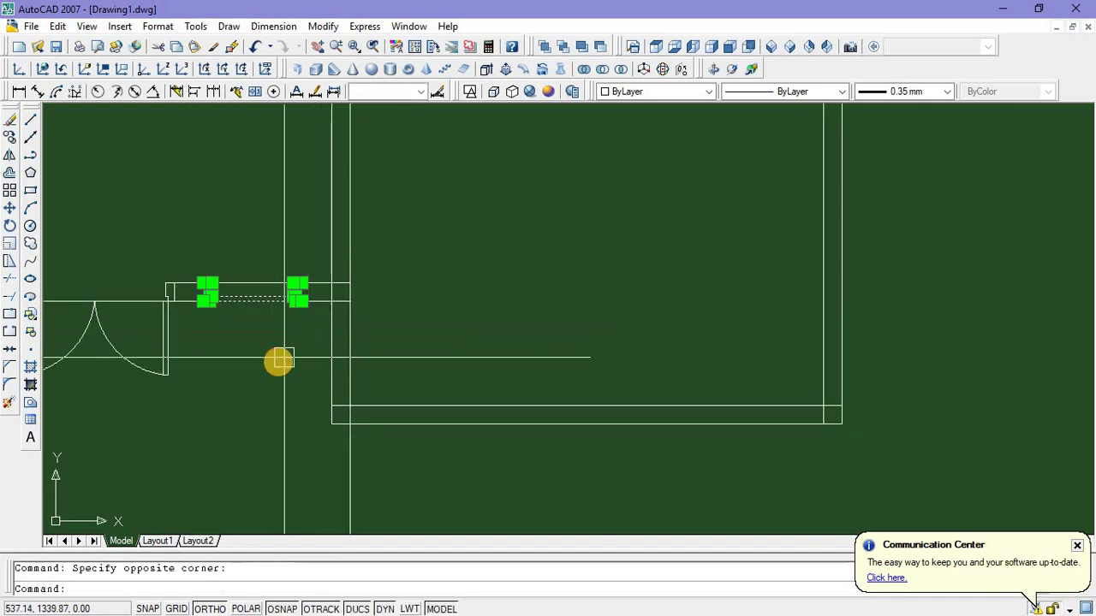
{"action": "right_click", "coordinate": [279, 358]}
{"action": "left_click", "coordinate": [318, 203]}
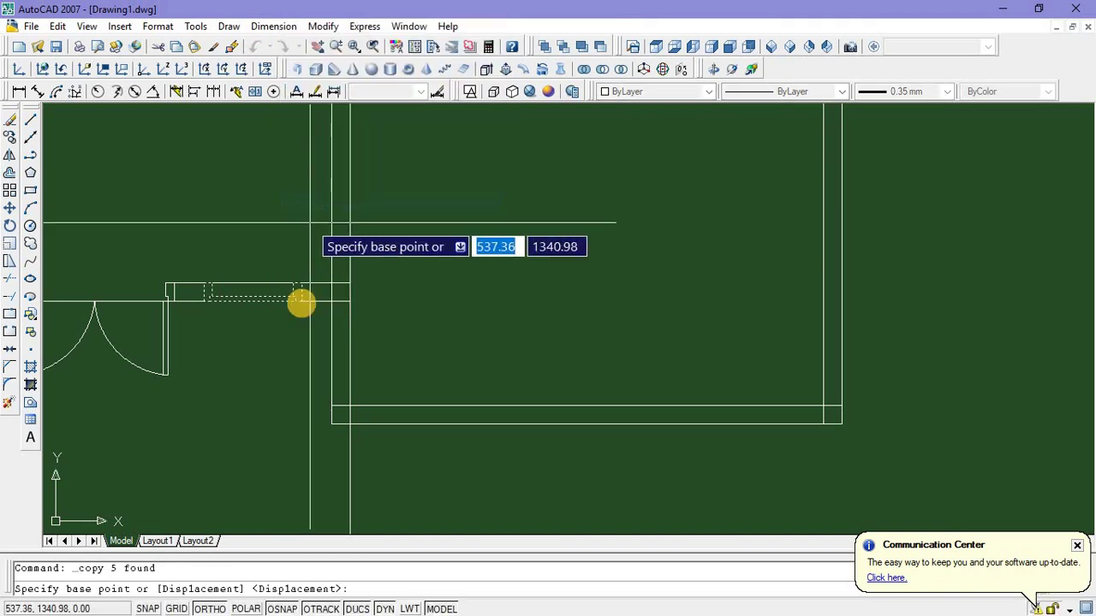
{"action": "scroll", "coordinate": [251, 248], "scroll_direction": "down", "scroll_amount": 3}
{"action": "left_click", "coordinate": [377, 377]}
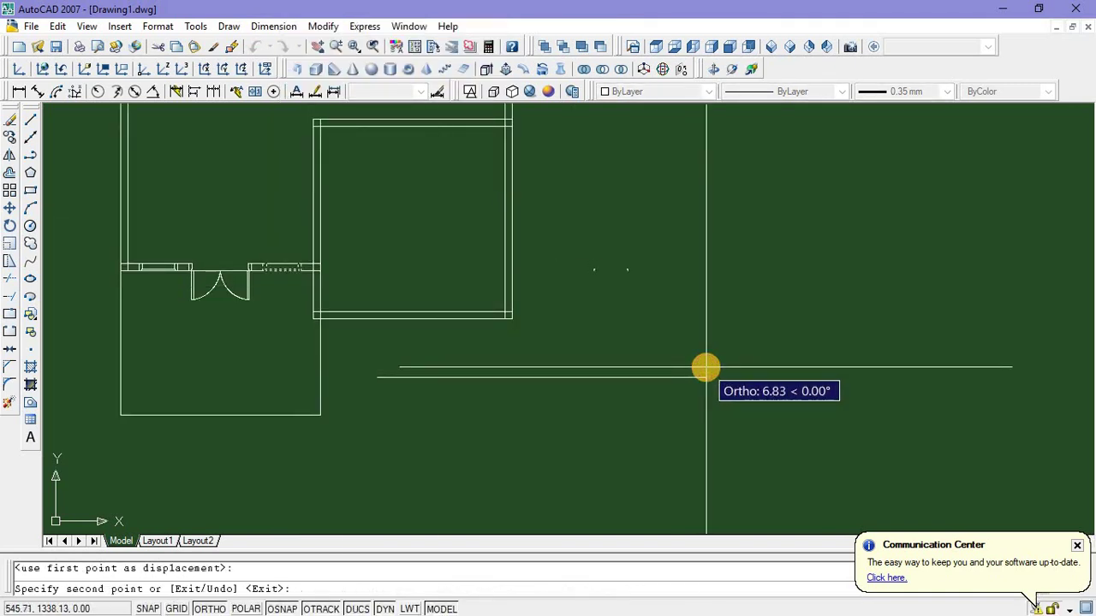
{"action": "key", "text": "Escape"}
Copy the loose unit by its upper-left corner onto the upper-left corner of its right jamb, forming a double-width unit
{"action": "scroll", "coordinate": [594, 288], "scroll_direction": "up", "scroll_amount": 5}
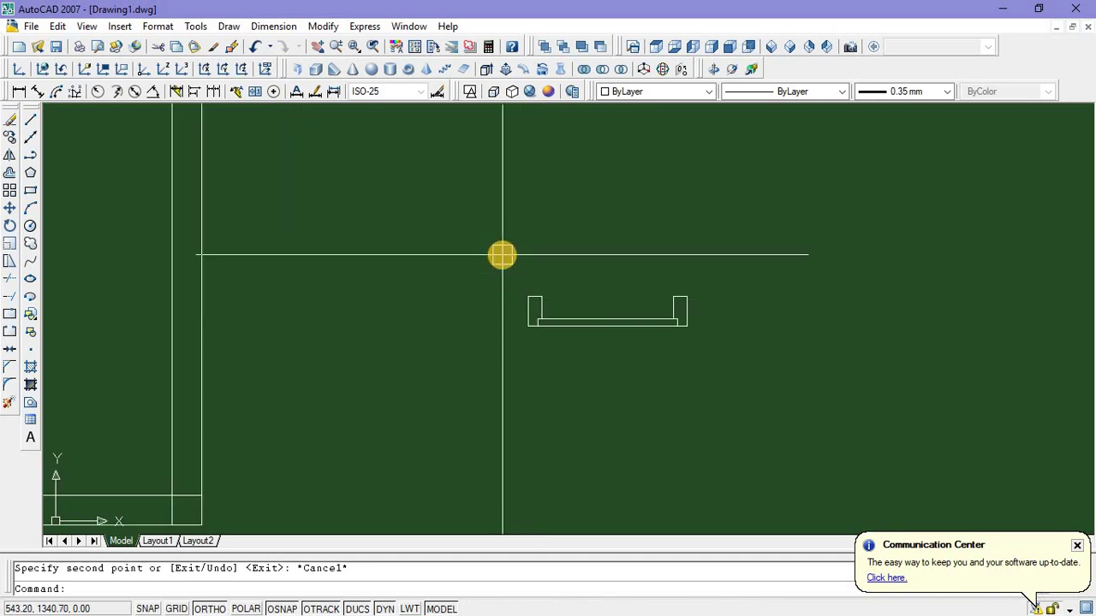
{"action": "left_click", "coordinate": [502, 255]}
{"action": "left_click", "coordinate": [754, 371]}
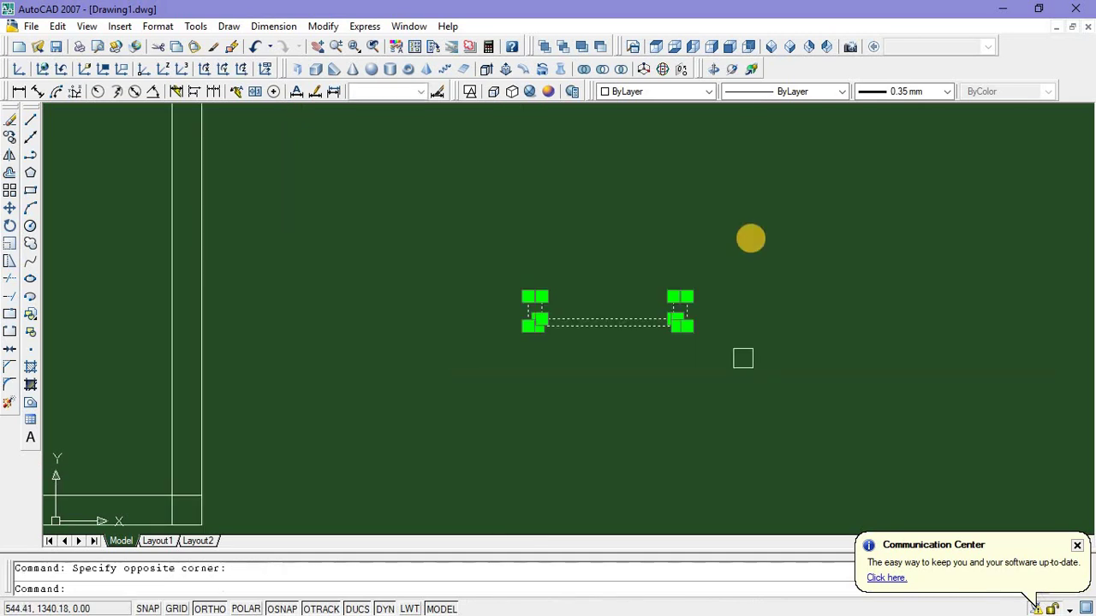
{"action": "right_click", "coordinate": [750, 250]}
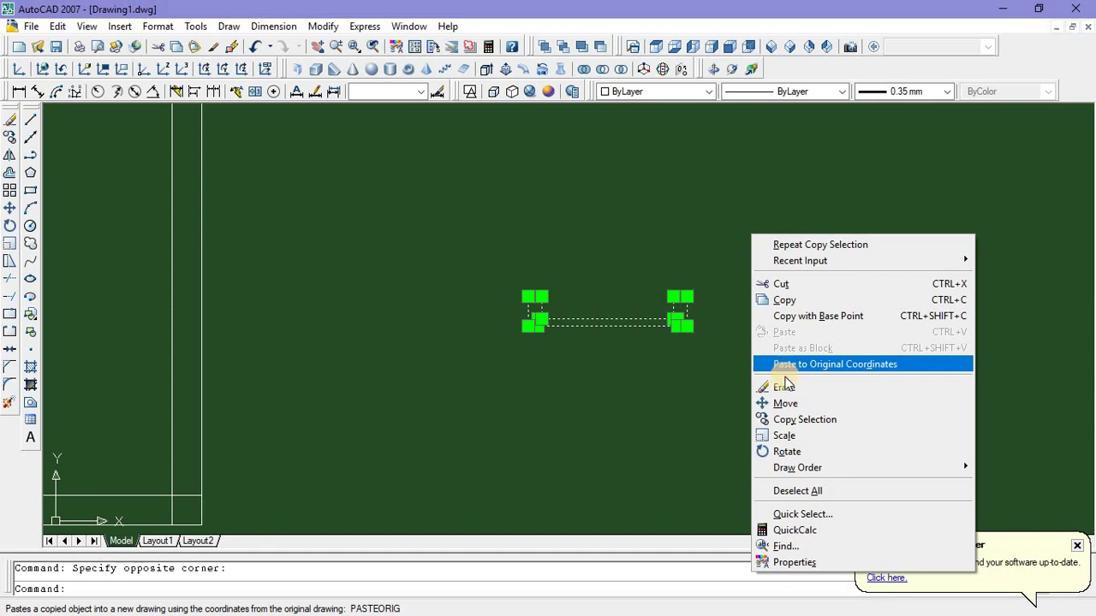
{"action": "left_click", "coordinate": [783, 419]}
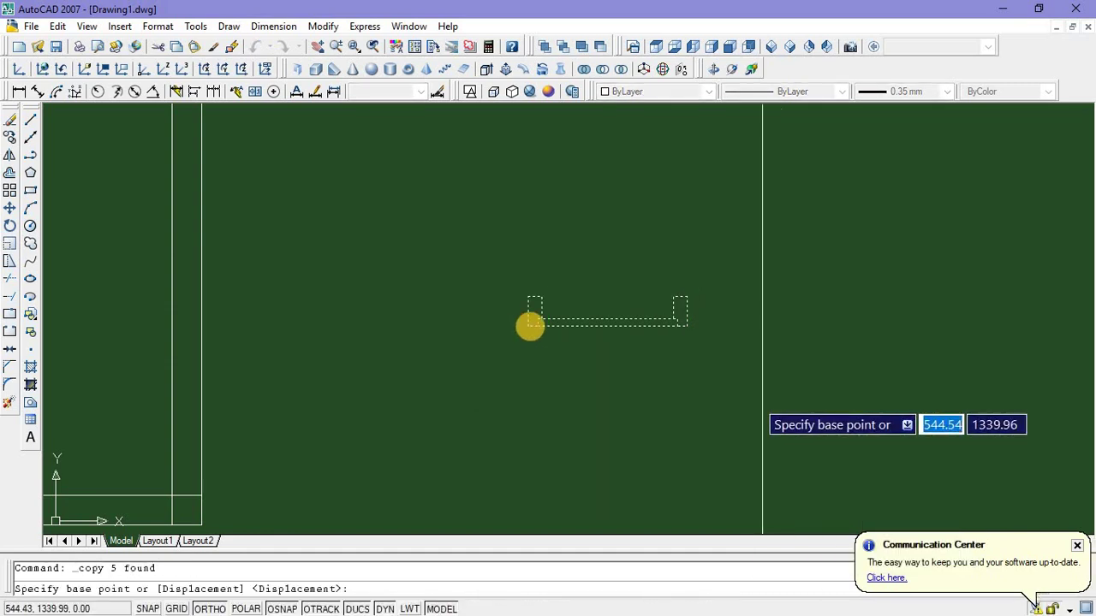
{"action": "left_click", "coordinate": [528, 296]}
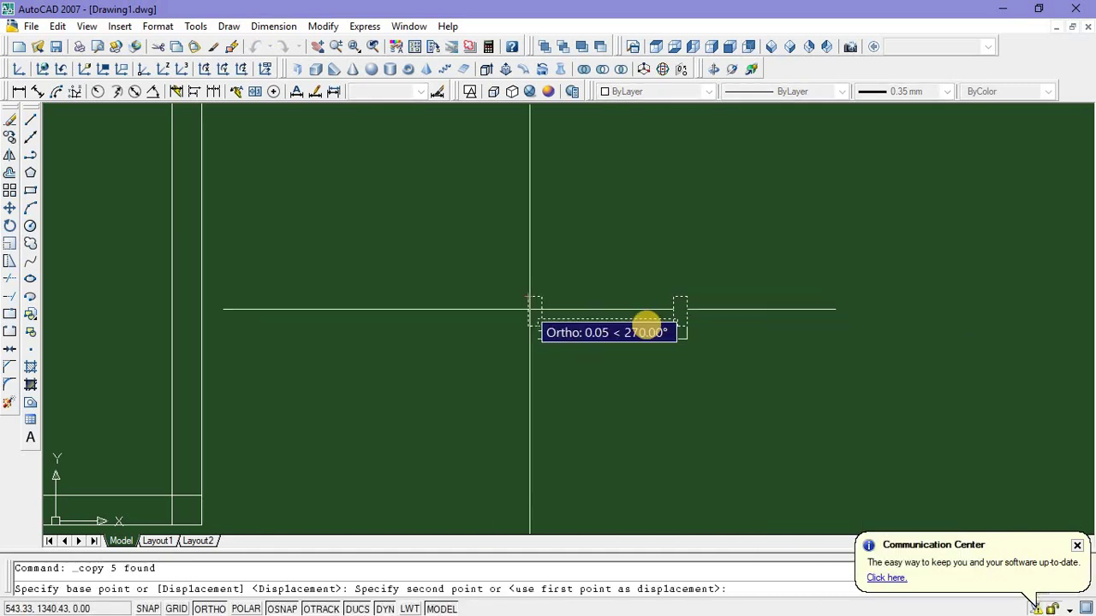
{"action": "left_click", "coordinate": [673, 296]}
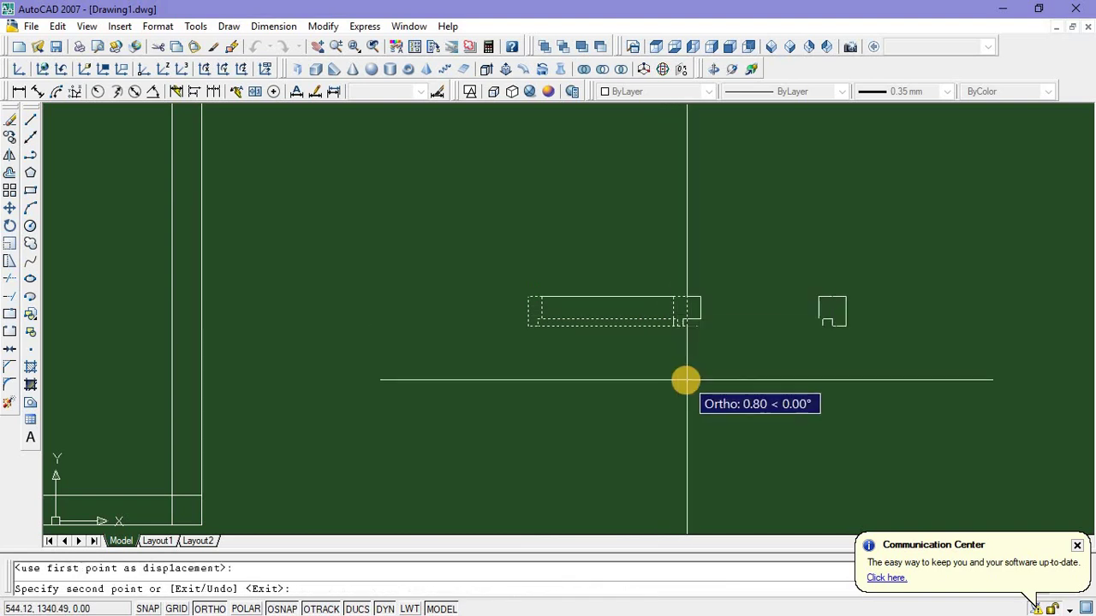
{"action": "key", "text": "Escape"}
Trim the overlapping jamb lines at the shared middle jamb so both panel ends sit in clean notches
{"action": "scroll", "coordinate": [681, 359], "scroll_direction": "up", "scroll_amount": 5}
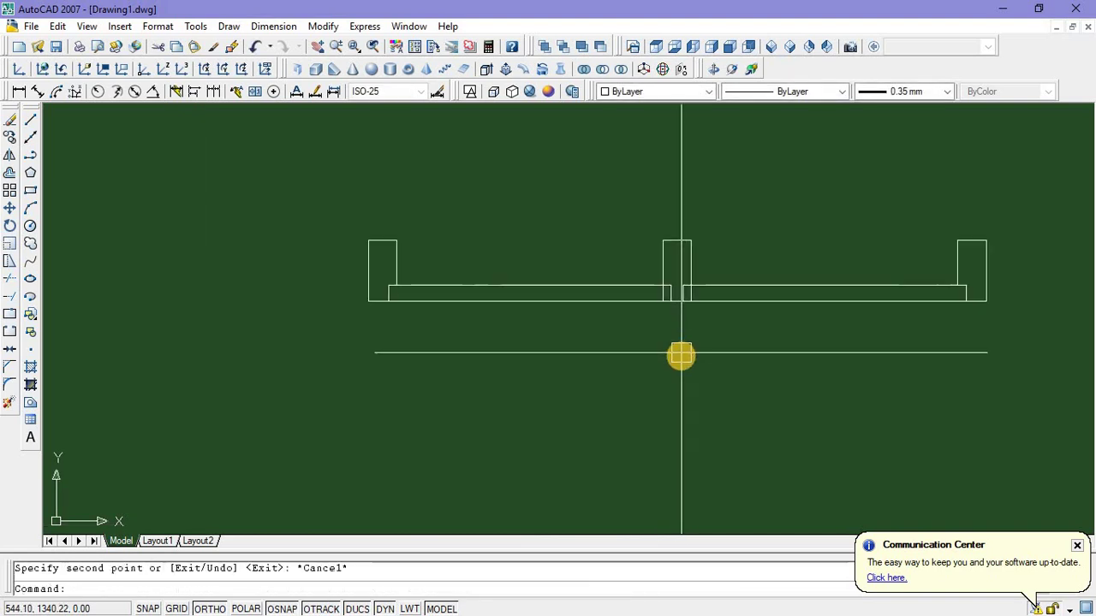
{"action": "middle_click_drag", "start_coordinate": [670, 359], "coordinate": [664, 330]}
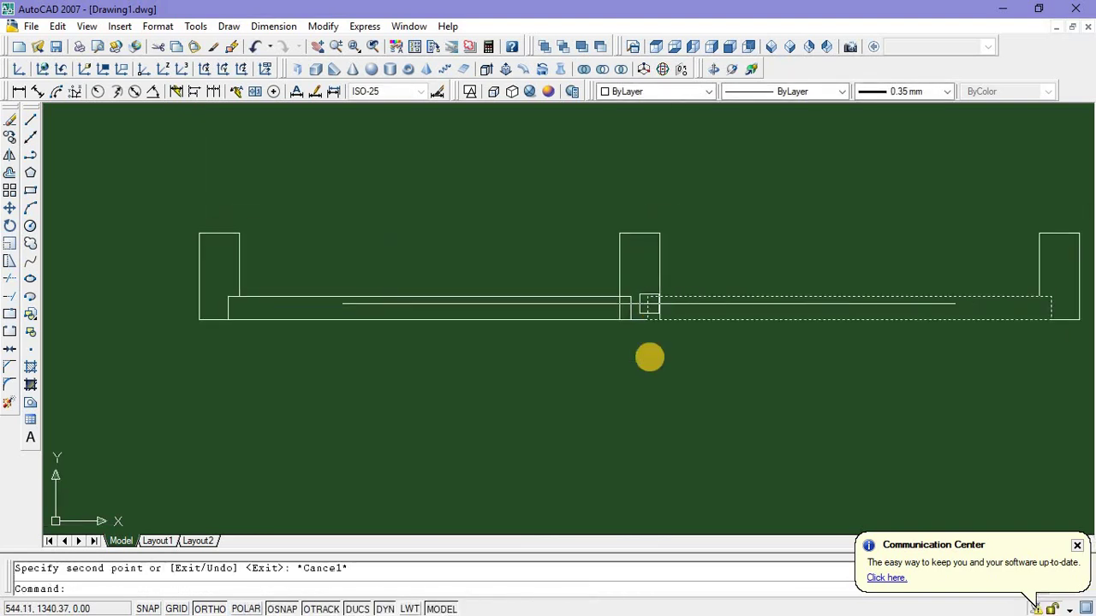
{"action": "type", "text": "tr"}
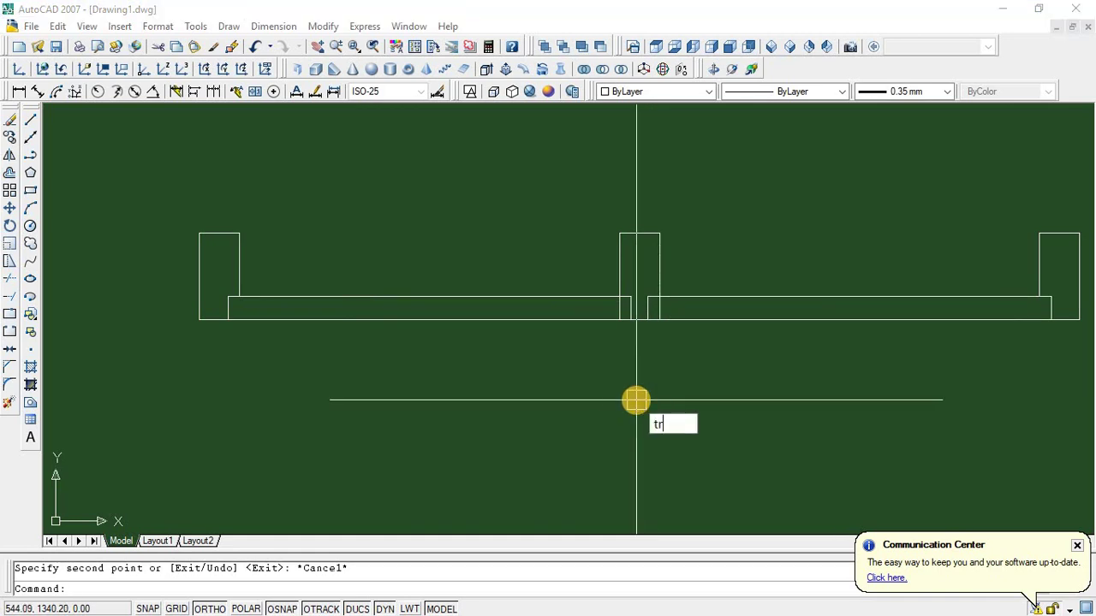
{"action": "key", "text": "Return"}
{"action": "key", "text": "Return"}
{"action": "scroll", "coordinate": [658, 306], "scroll_direction": "up", "scroll_amount": 4}
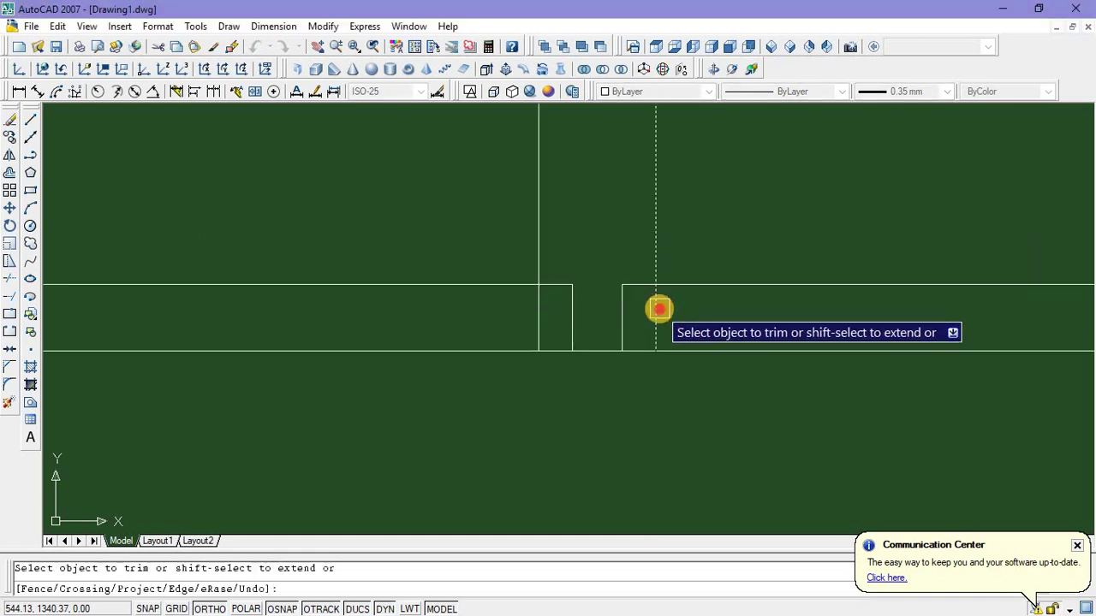
{"action": "scroll", "coordinate": [565, 394], "scroll_direction": "down", "scroll_amount": 6}
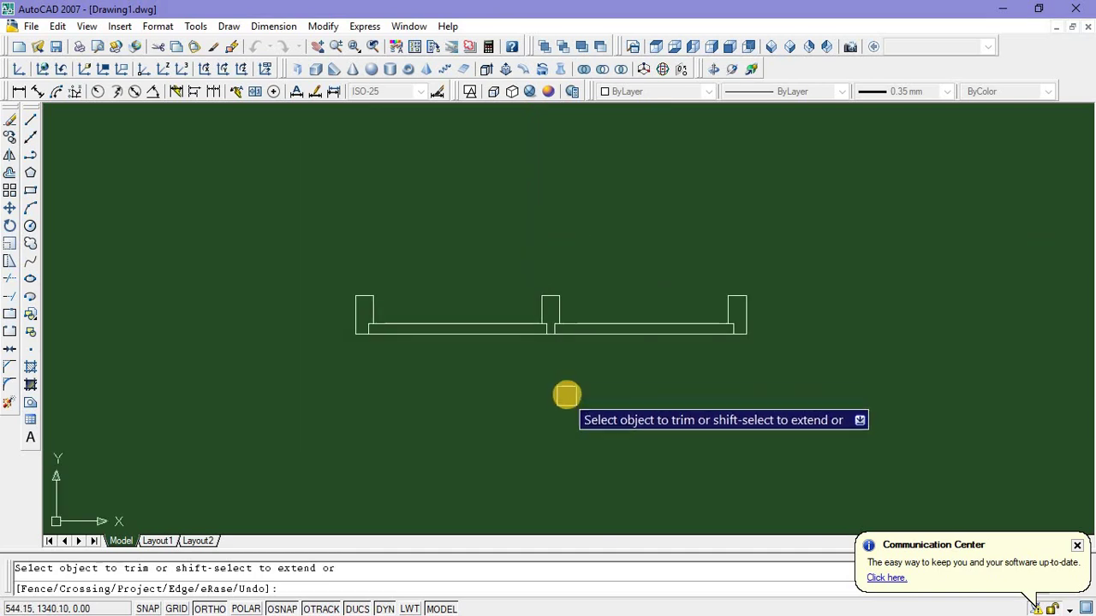
{"action": "key", "text": "Escape"}
Draw a line along the inner edge of the lower room's bottom wall, from its inner left corner to its inner right corner
{"action": "scroll", "coordinate": [557, 325], "scroll_direction": "down", "scroll_amount": 4}
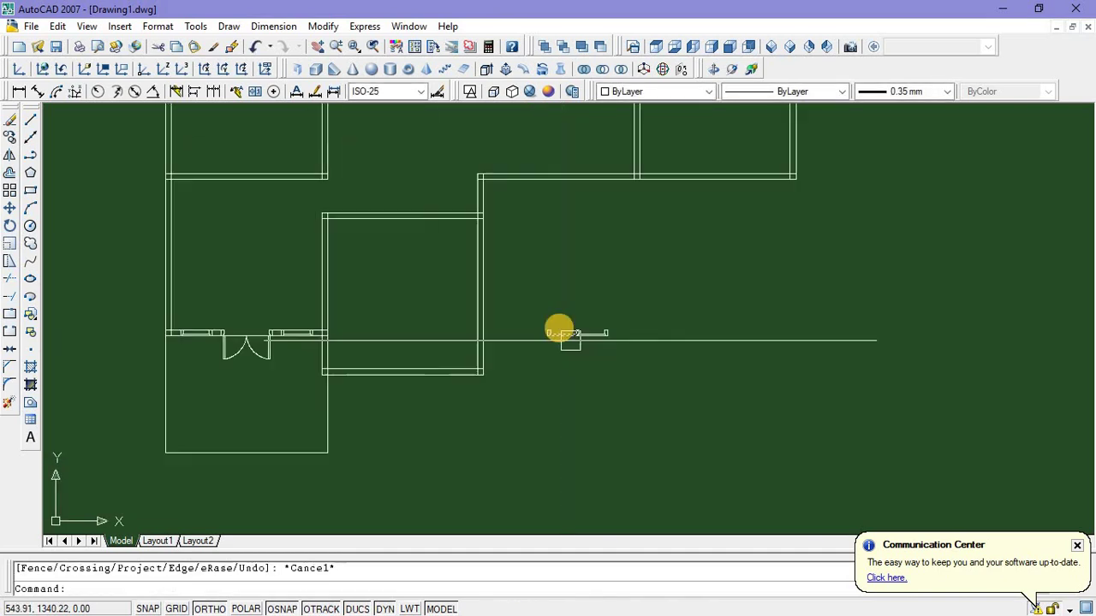
{"action": "scroll", "coordinate": [528, 306], "scroll_direction": "up", "scroll_amount": 2}
{"action": "scroll", "coordinate": [413, 409], "scroll_direction": "up", "scroll_amount": 2}
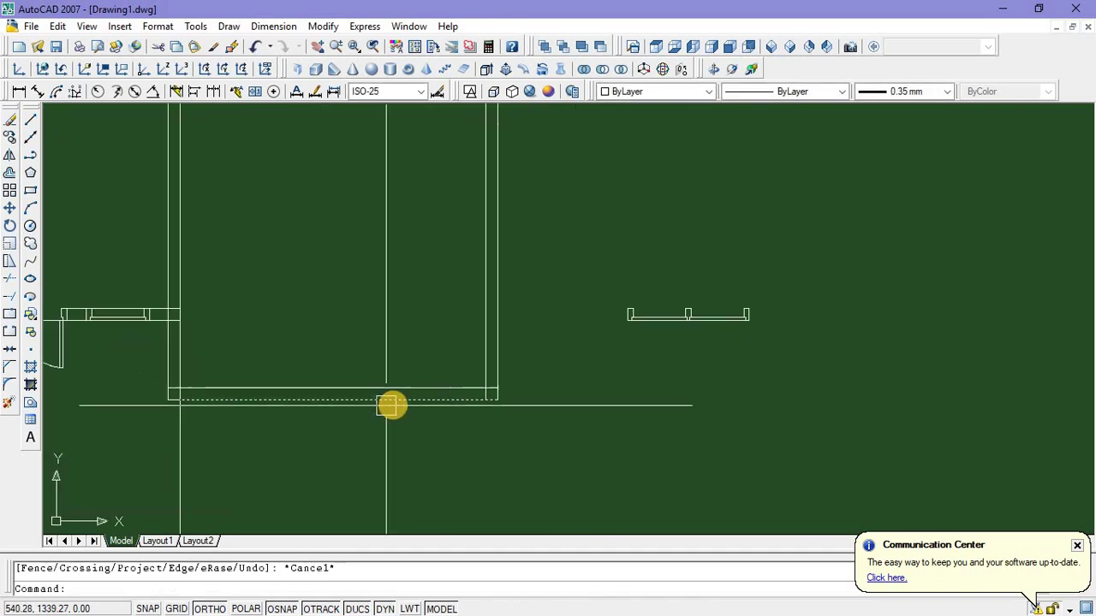
{"action": "middle_click_drag", "start_coordinate": [413, 406], "coordinate": [457, 396]}
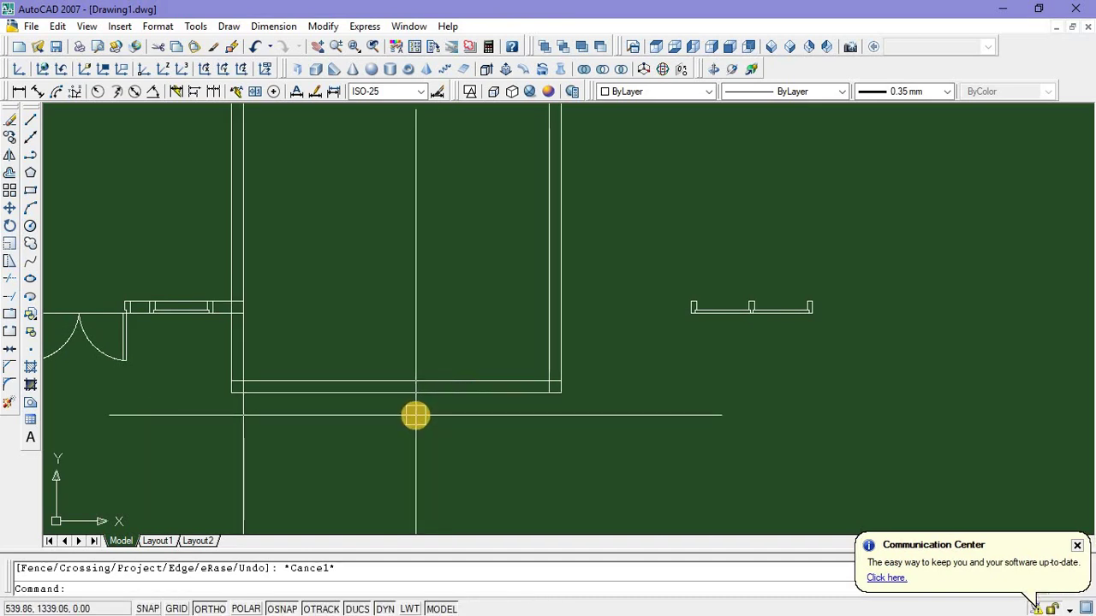
{"action": "type", "text": "l"}
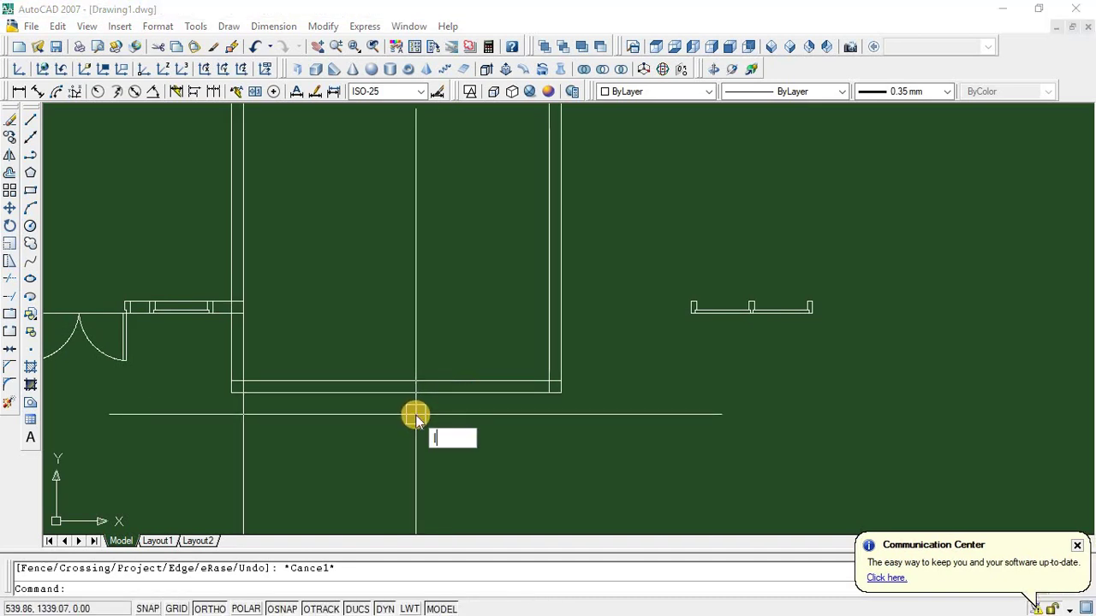
{"action": "key", "text": "Return"}
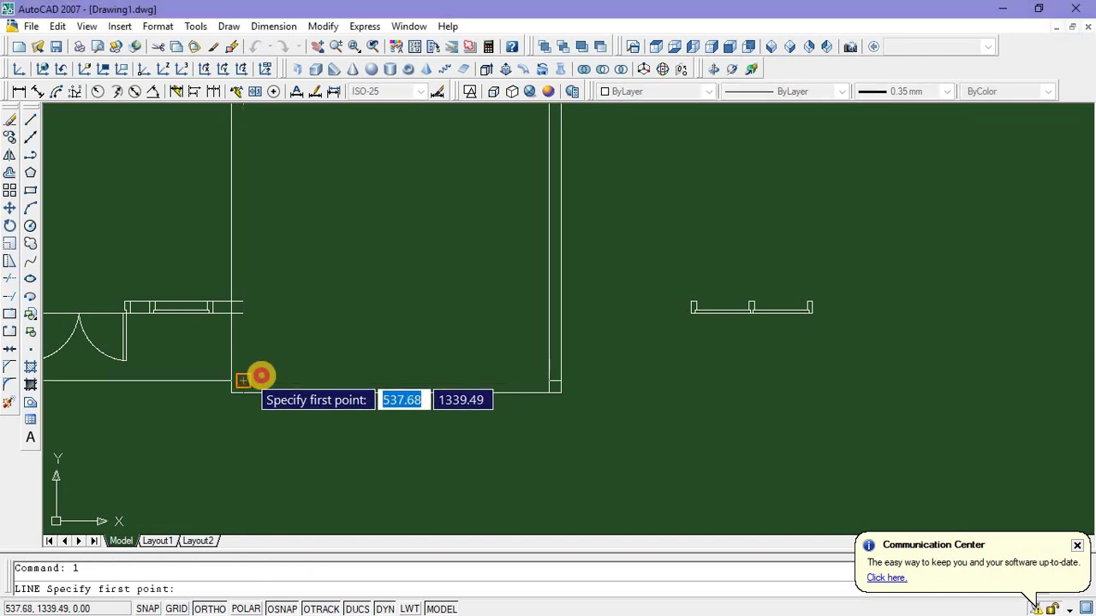
{"action": "left_click", "coordinate": [261, 374]}
{"action": "left_click", "coordinate": [555, 382]}
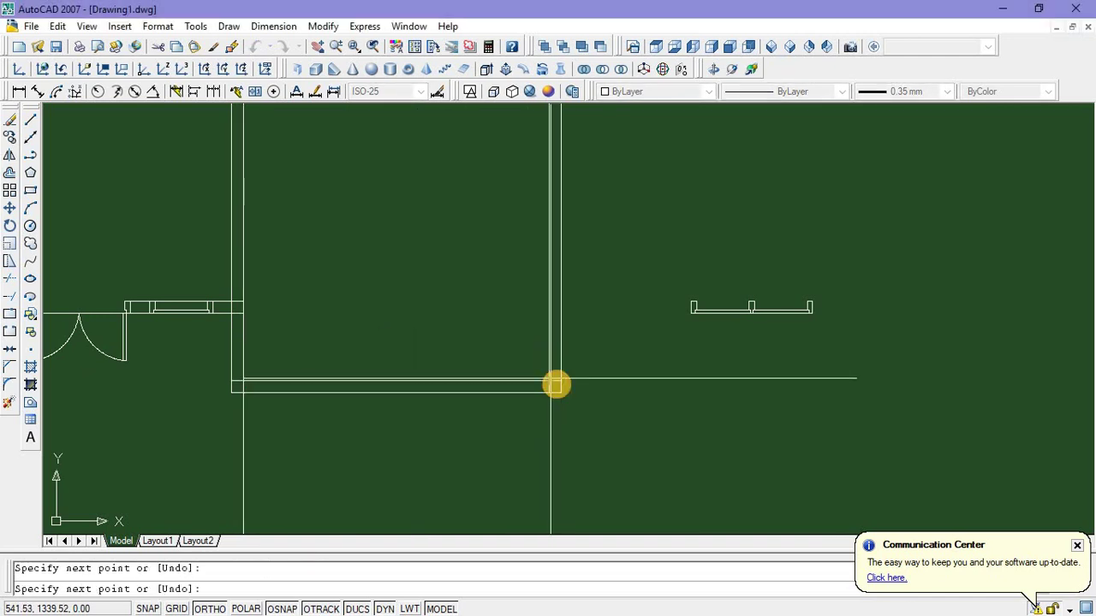
{"action": "key", "text": "Escape"}
Copy the loose double-width unit by its middle jamb's top midpoint onto the midpoint of the lower room's bottom wall inner edge
{"action": "left_click", "coordinate": [658, 237]}
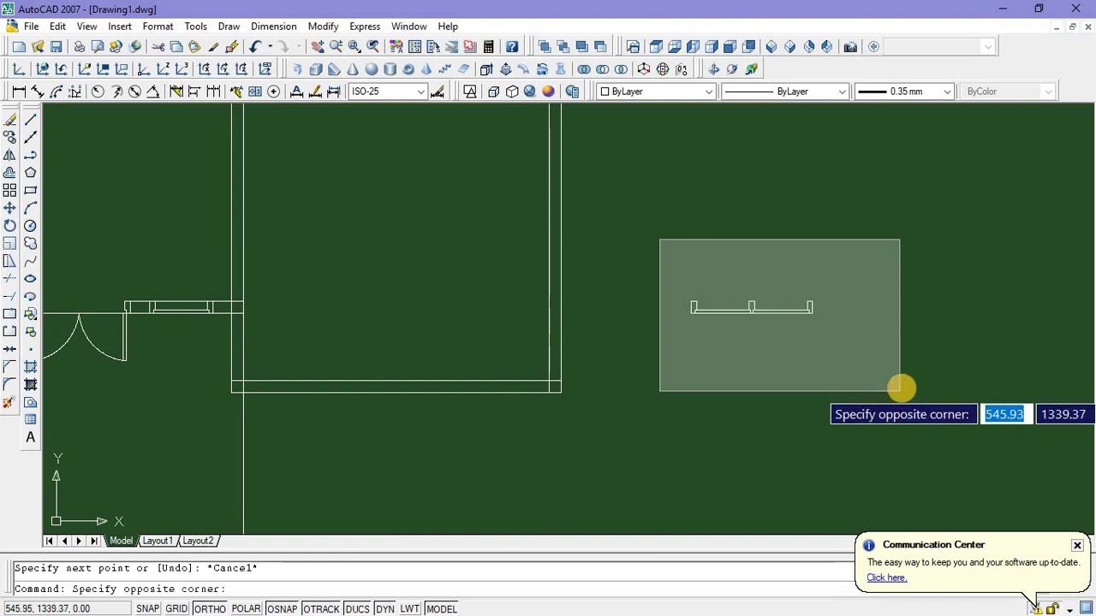
{"action": "left_click", "coordinate": [896, 385]}
{"action": "right_click", "coordinate": [843, 225]}
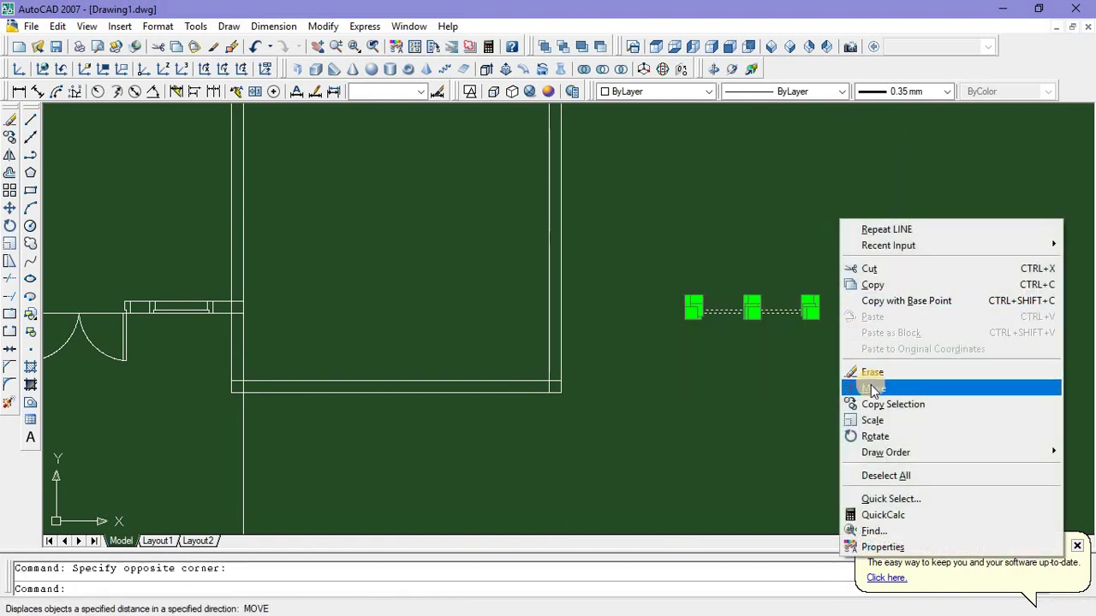
{"action": "left_click", "coordinate": [867, 404]}
{"action": "scroll", "coordinate": [760, 299], "scroll_direction": "up", "scroll_amount": 4}
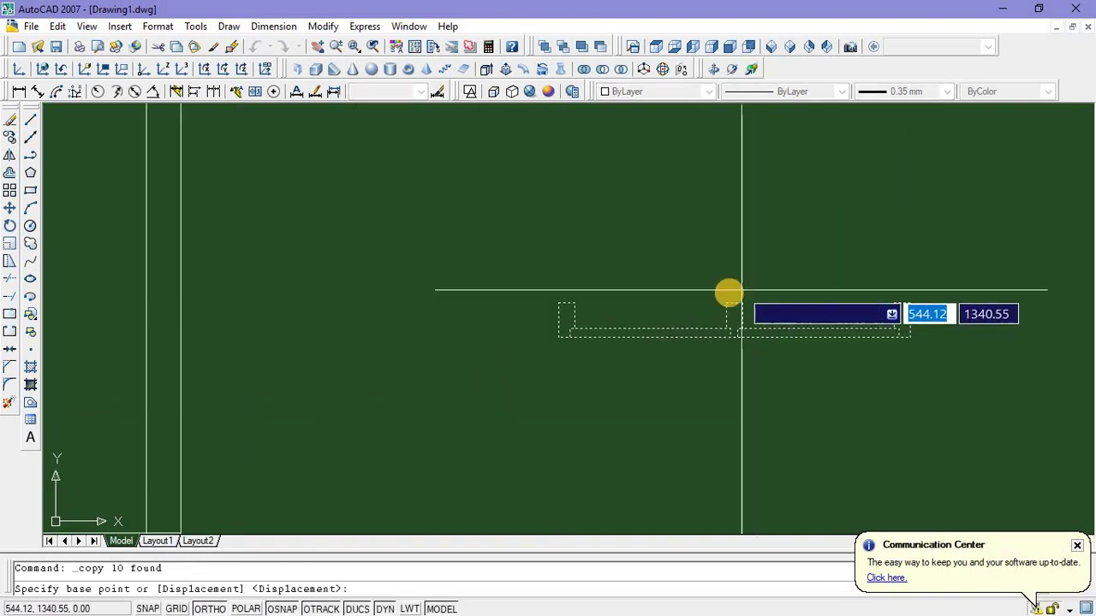
{"action": "left_click", "coordinate": [733, 299]}
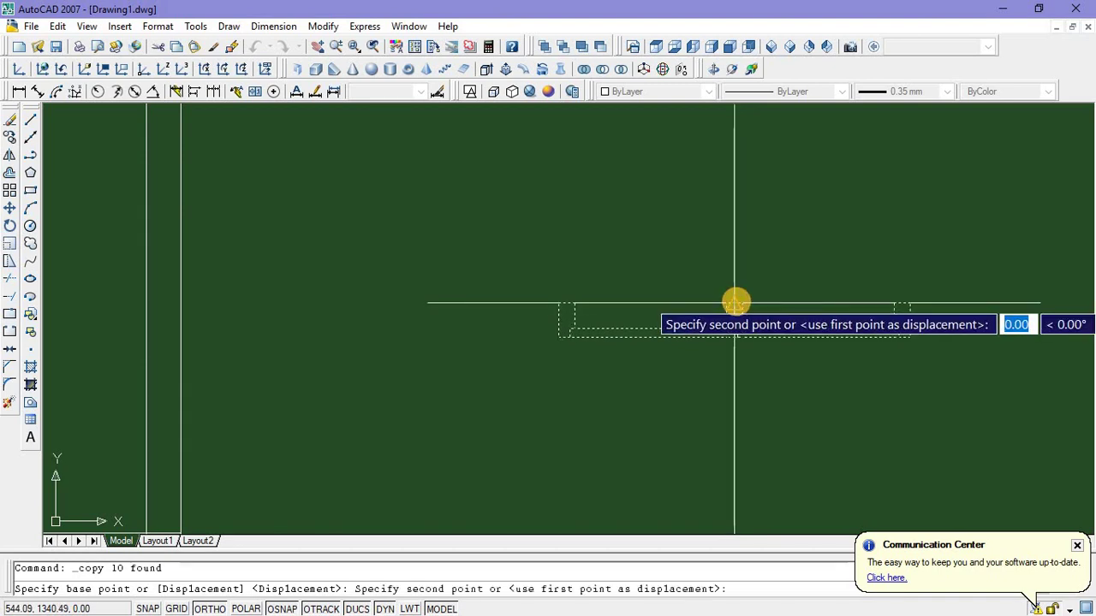
{"action": "scroll", "coordinate": [734, 301], "scroll_direction": "down", "scroll_amount": 4}
{"action": "scroll", "coordinate": [570, 325], "scroll_direction": "up", "scroll_amount": 5}
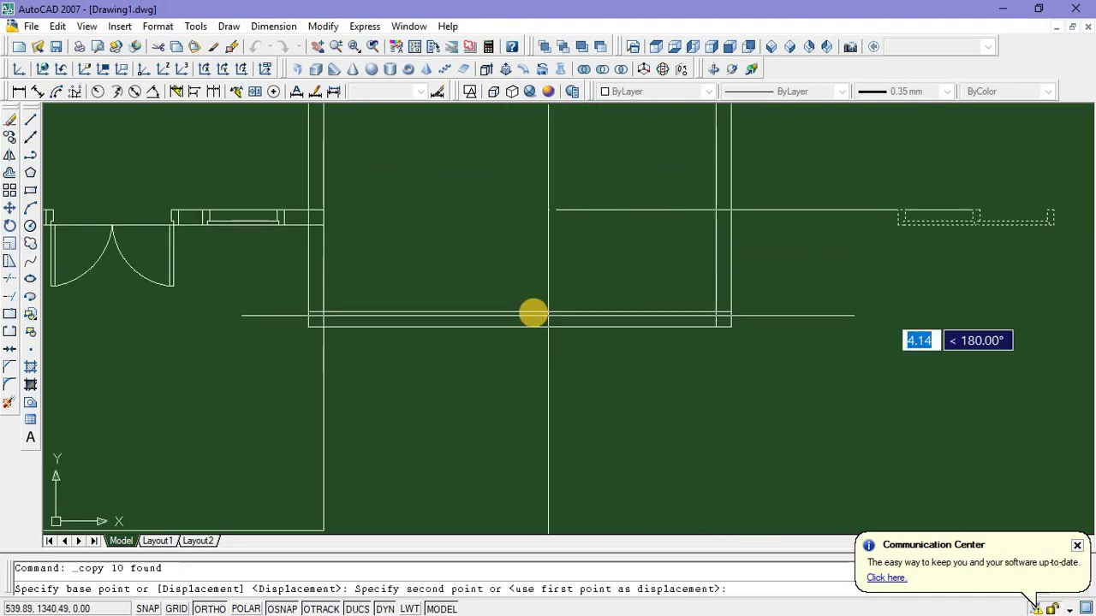
{"action": "left_click", "coordinate": [530, 313]}
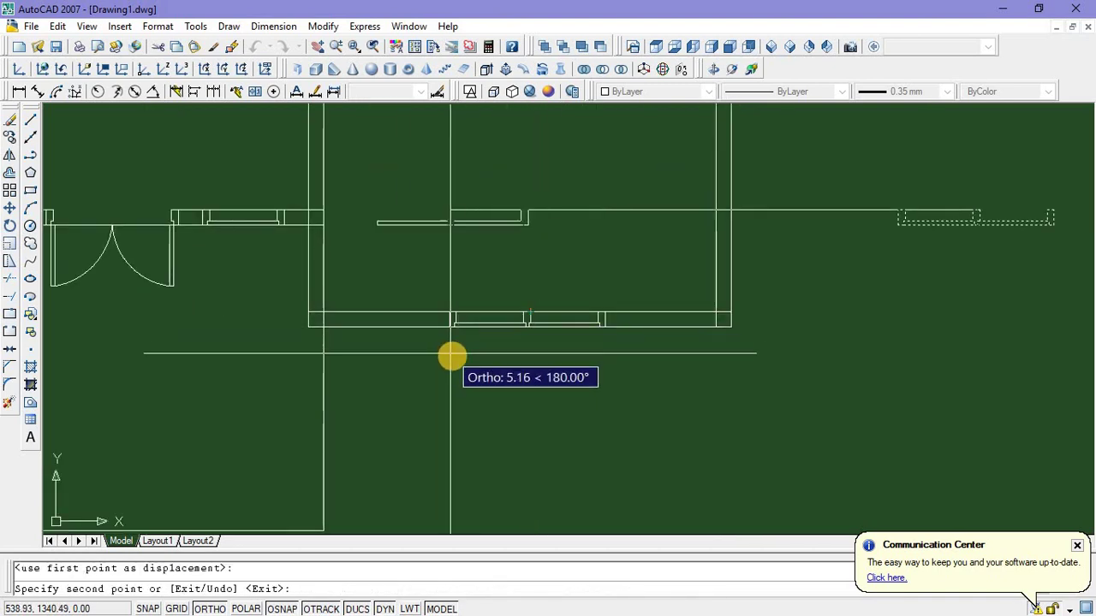
{"action": "key", "text": "Escape"}
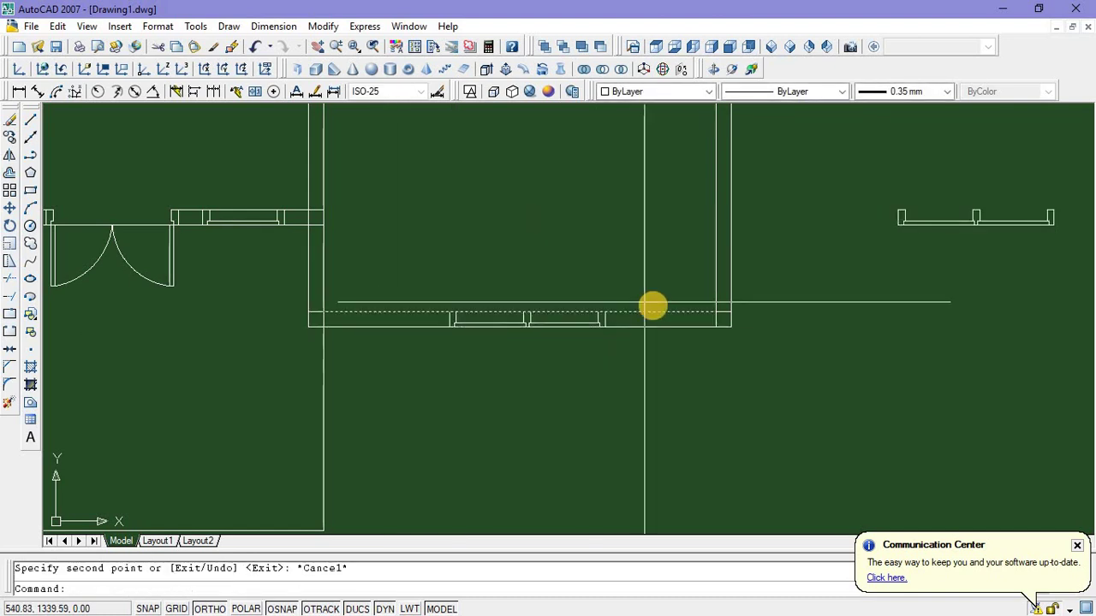
Examine the lower room's right wall and the loose double-width unit beside it within the overall floor plan
{"action": "scroll", "coordinate": [685, 368], "scroll_direction": "down", "scroll_amount": 4}
{"action": "scroll", "coordinate": [667, 377], "scroll_direction": "up", "scroll_amount": 3}
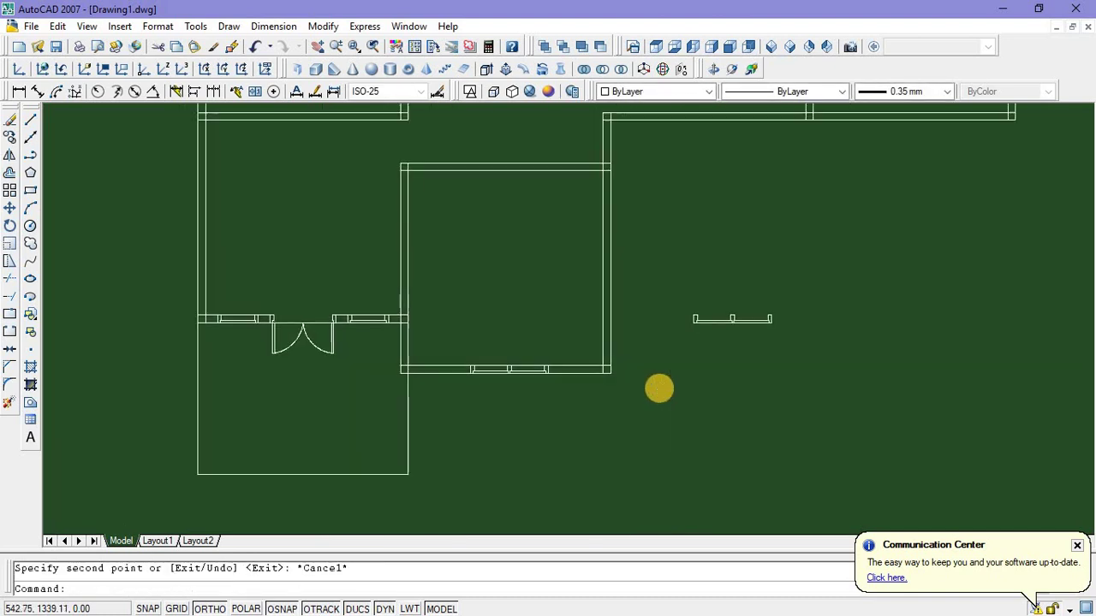
{"action": "middle_click_drag", "start_coordinate": [657, 380], "coordinate": [632, 413]}
{"action": "scroll", "coordinate": [633, 414], "scroll_direction": "down", "scroll_amount": 2}
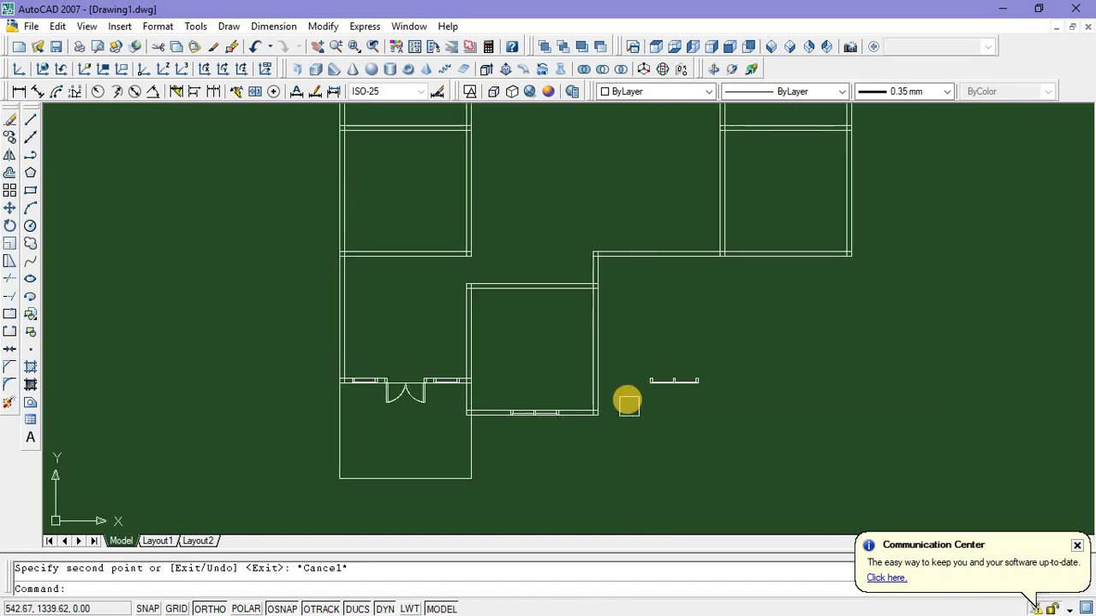
{"action": "scroll", "coordinate": [626, 399], "scroll_direction": "up", "scroll_amount": 1}
{"action": "middle_click_drag", "start_coordinate": [589, 352], "coordinate": [577, 368]}
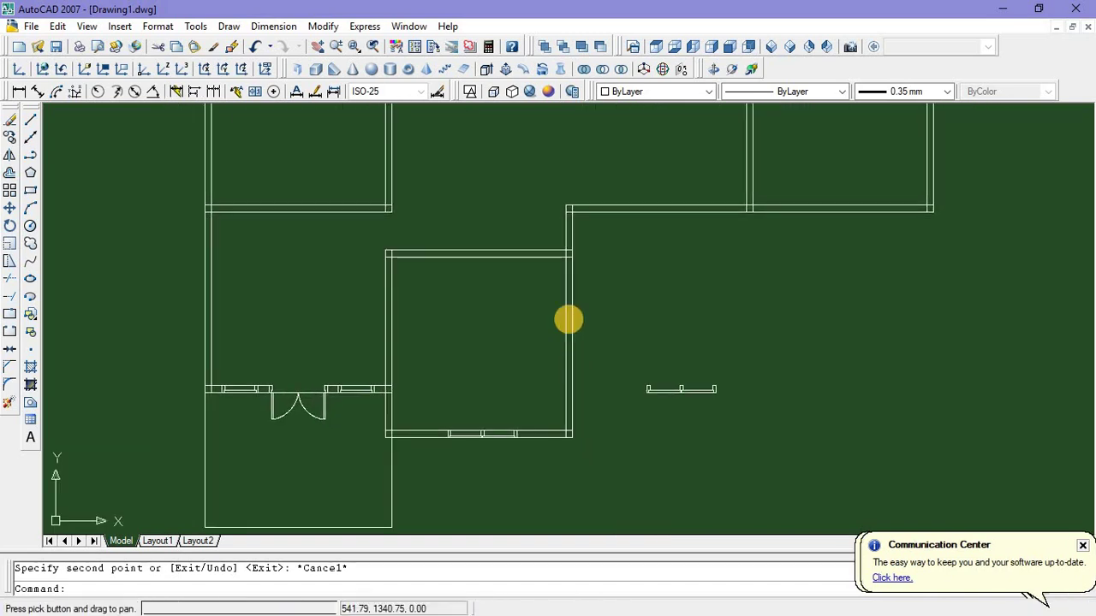
{"action": "scroll", "coordinate": [606, 369], "scroll_direction": "down", "scroll_amount": 2}
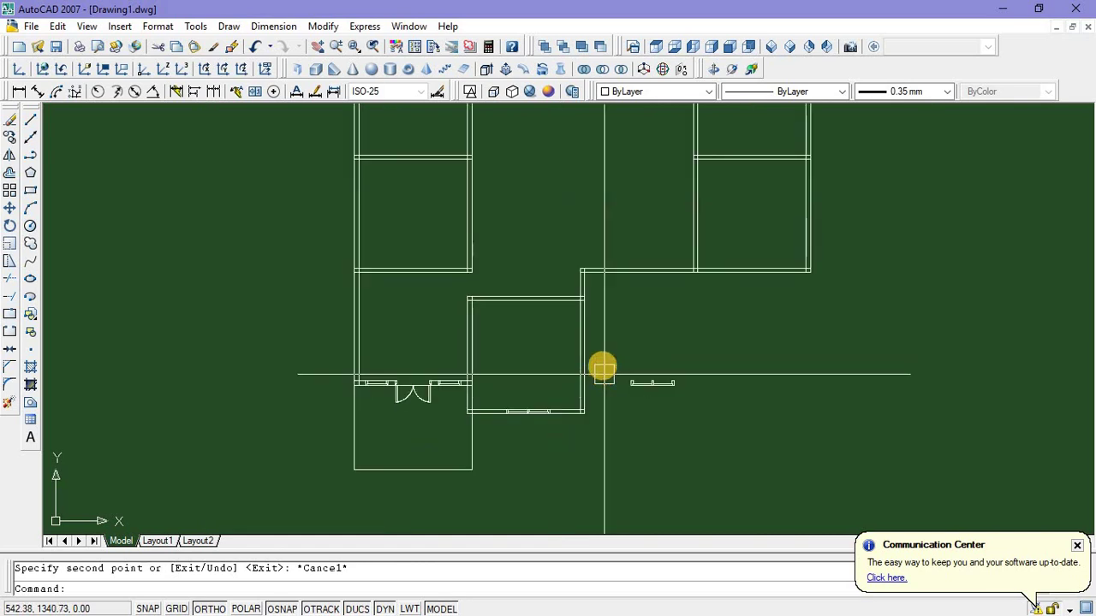
{"action": "scroll", "coordinate": [602, 363], "scroll_direction": "up", "scroll_amount": 2}
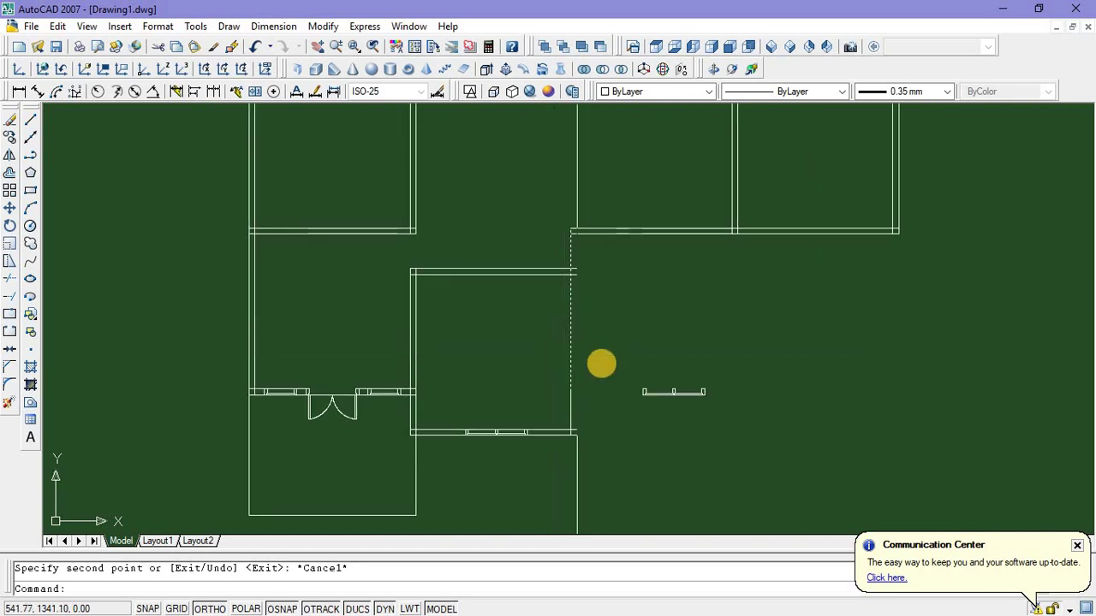
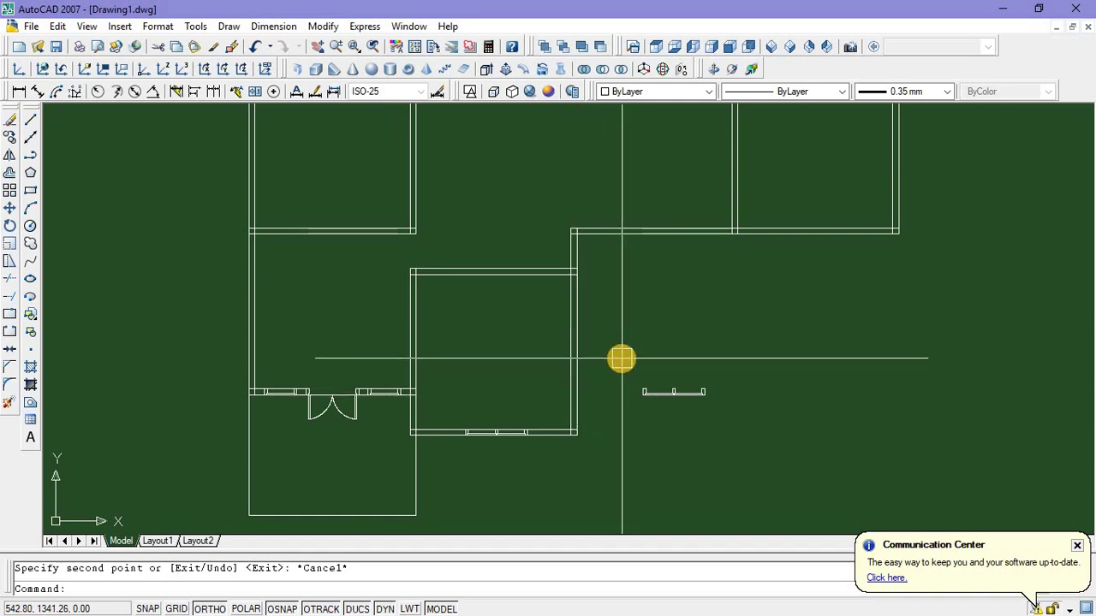
Copy the right half of the loose double-width unit by its upper-left corner onto its right jamb, forming a triple-width unit
{"action": "scroll", "coordinate": [680, 383], "scroll_direction": "up", "scroll_amount": 3}
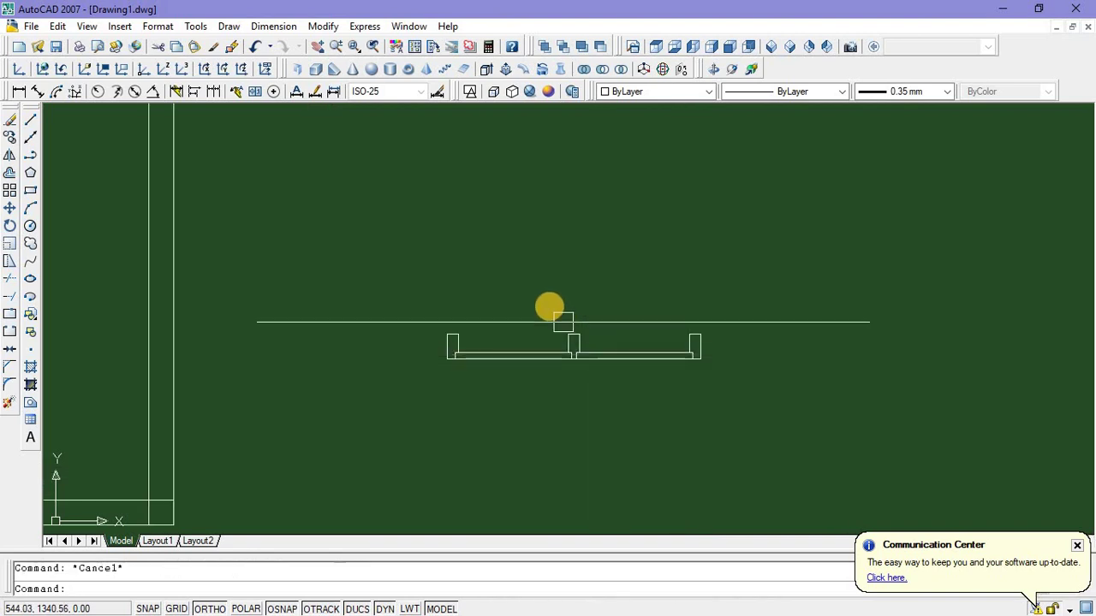
{"action": "left_click", "coordinate": [761, 392]}
{"action": "right_click", "coordinate": [714, 261]}
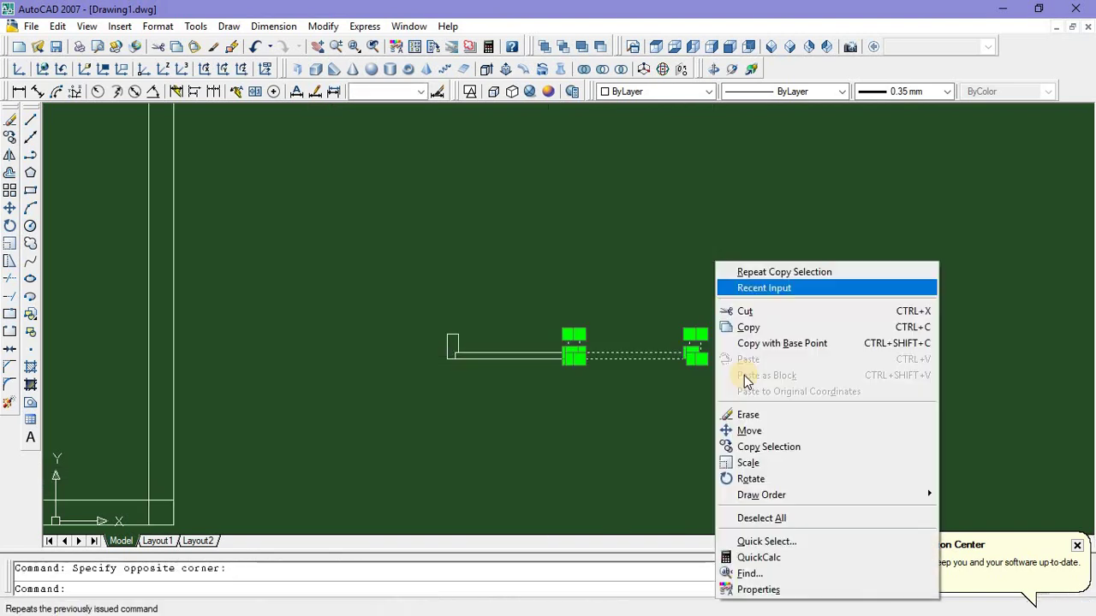
{"action": "left_click", "coordinate": [745, 448]}
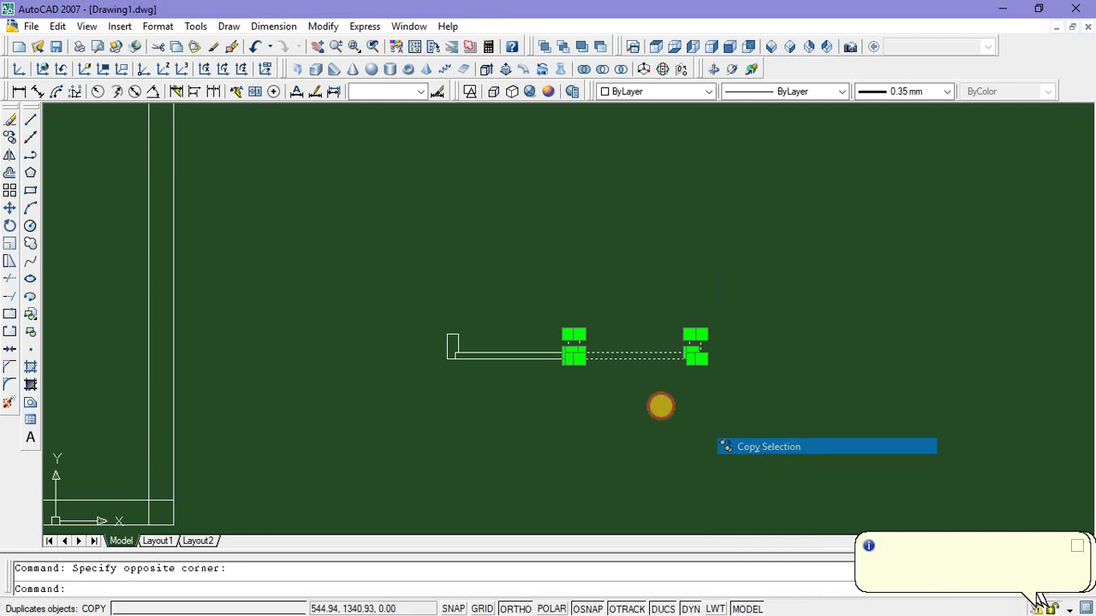
{"action": "left_click", "coordinate": [566, 331]}
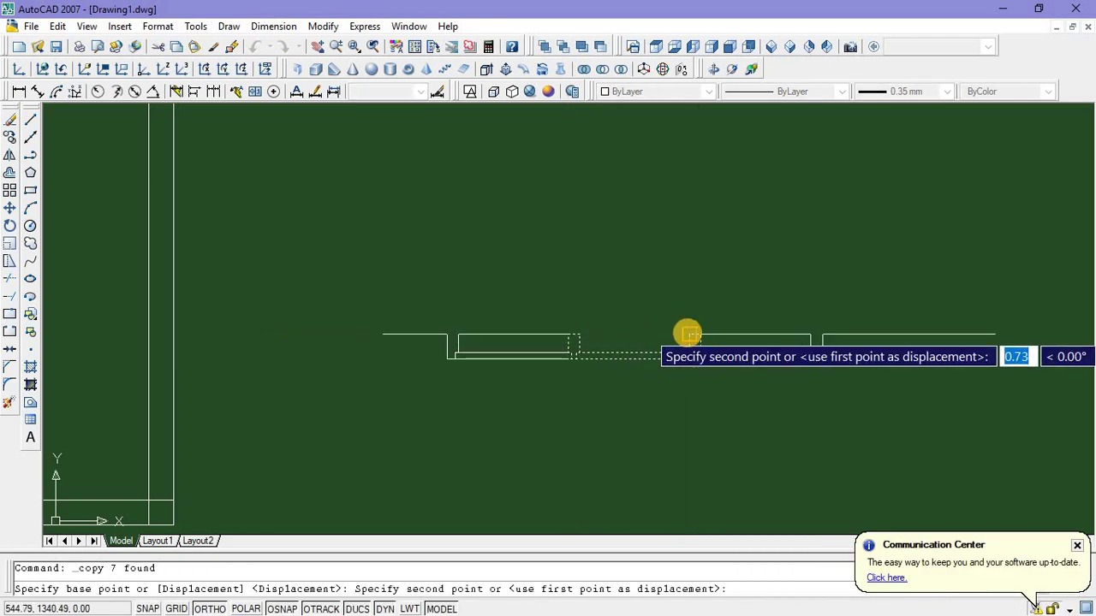
{"action": "left_click", "coordinate": [687, 333]}
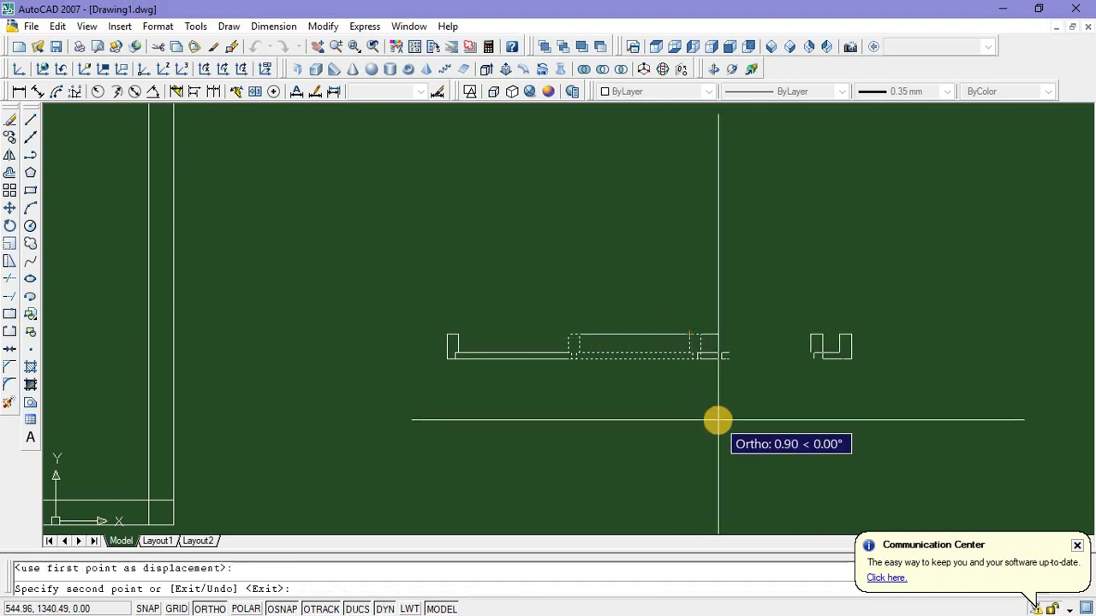
{"action": "key", "text": "Return"}
Trim the overlapping jamb line at the triple unit's third jamb so the panel end sits in a clean notch
{"action": "scroll", "coordinate": [716, 409], "scroll_direction": "up", "scroll_amount": 3}
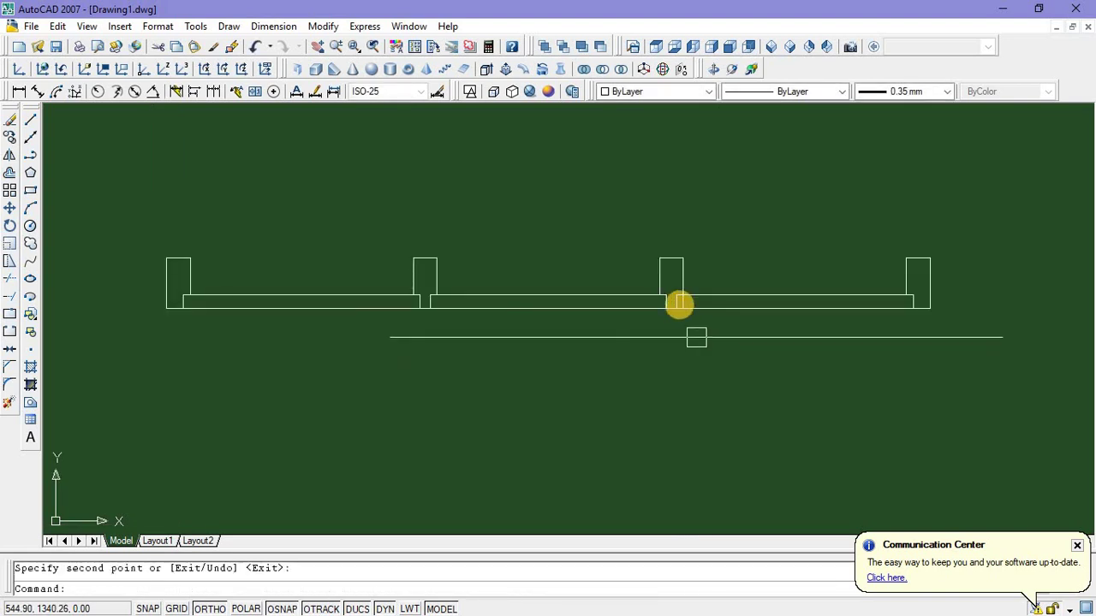
{"action": "scroll", "coordinate": [681, 303], "scroll_direction": "up", "scroll_amount": 2}
{"action": "scroll", "coordinate": [686, 390], "scroll_direction": "up", "scroll_amount": 2}
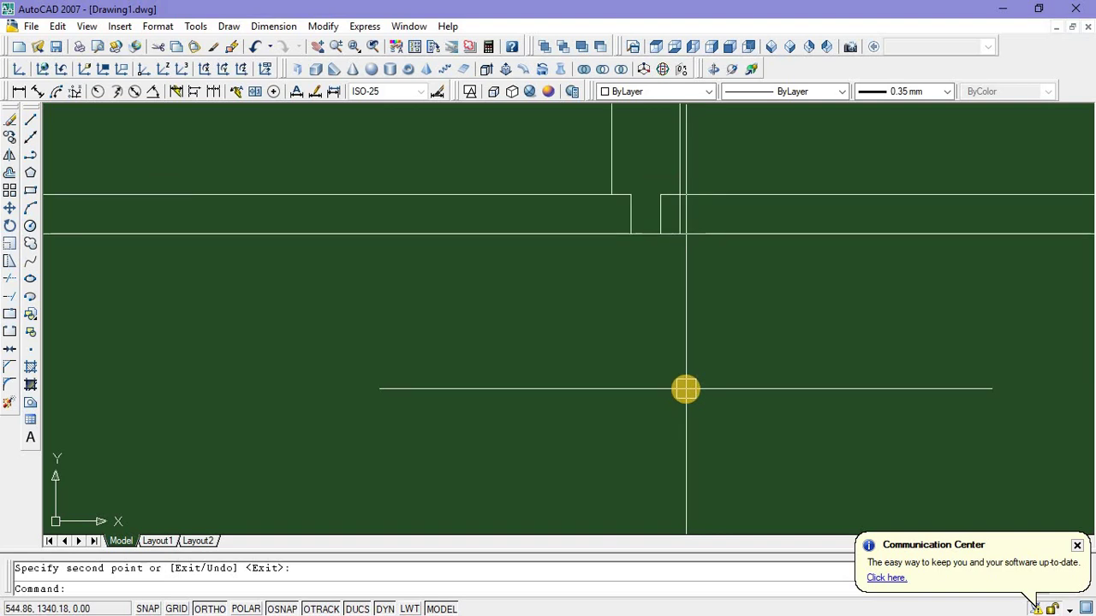
{"action": "type", "text": "tr"}
{"action": "key", "text": "Return"}
{"action": "key", "text": "Return"}
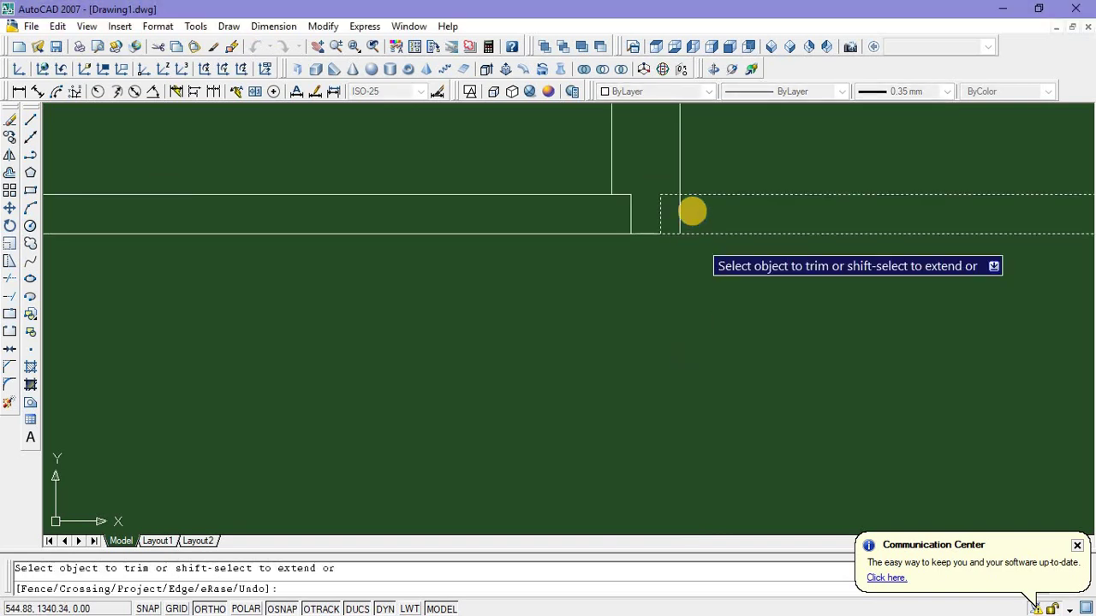
{"action": "scroll", "coordinate": [689, 212], "scroll_direction": "up", "scroll_amount": 2}
{"action": "scroll", "coordinate": [683, 337], "scroll_direction": "down", "scroll_amount": 4}
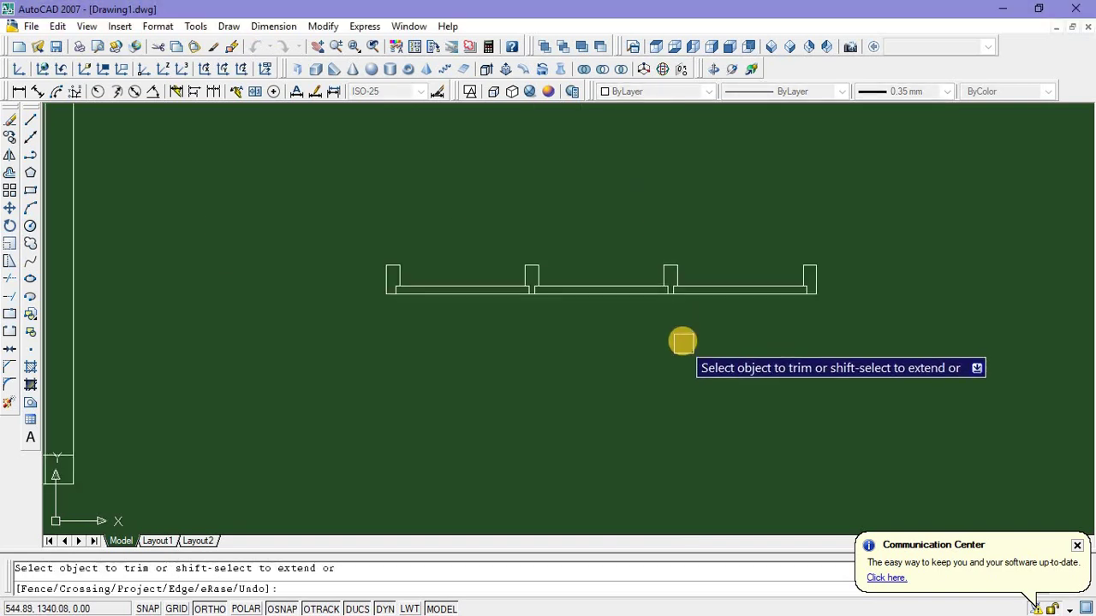
{"action": "key", "text": "Escape"}
{"action": "scroll", "coordinate": [685, 335], "scroll_direction": "down", "scroll_amount": 4}
{"action": "scroll", "coordinate": [528, 284], "scroll_direction": "down", "scroll_amount": 4}
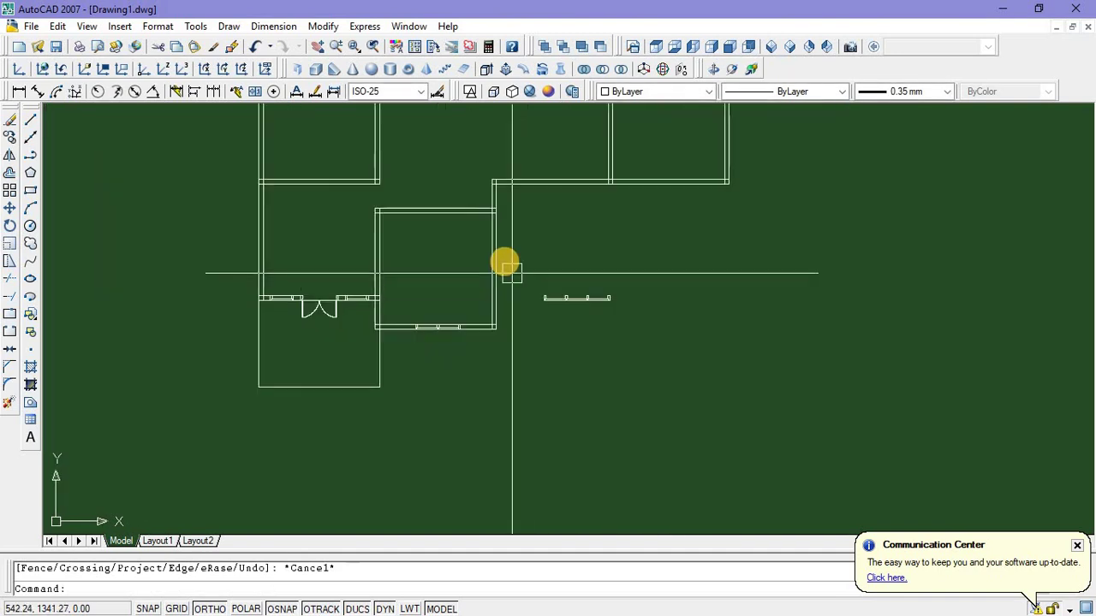
Rotate the loose triple-width unit 90° counterclockwise about its lower-left corner so it stands vertically
{"action": "middle_click_drag", "start_coordinate": [504, 260], "coordinate": [452, 289]}
{"action": "scroll", "coordinate": [452, 288], "scroll_direction": "up", "scroll_amount": 3}
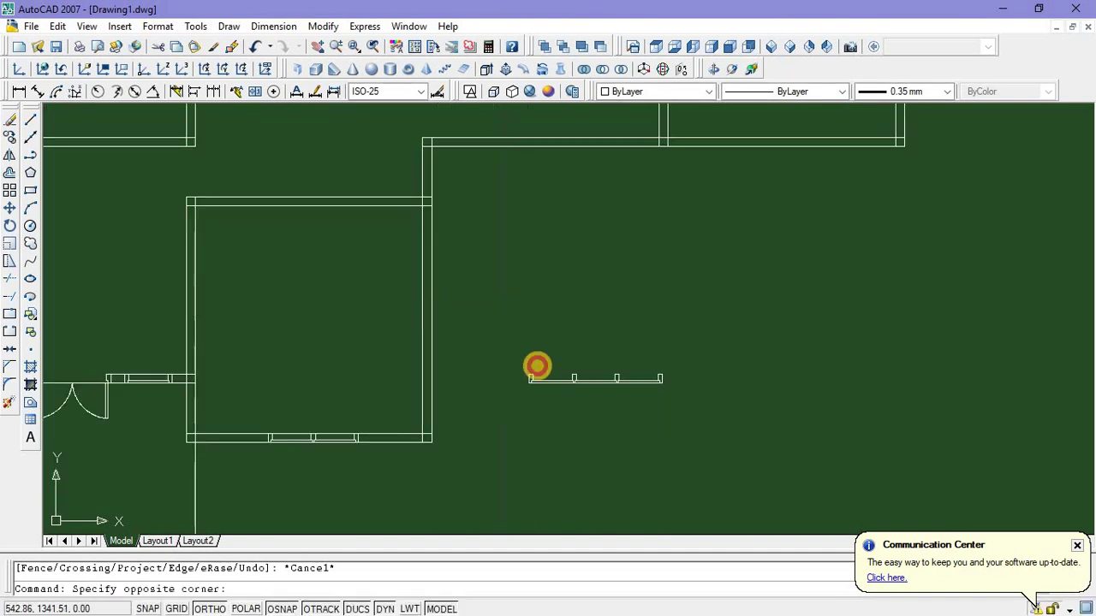
{"action": "left_click", "coordinate": [719, 438]}
{"action": "right_click", "coordinate": [677, 262]}
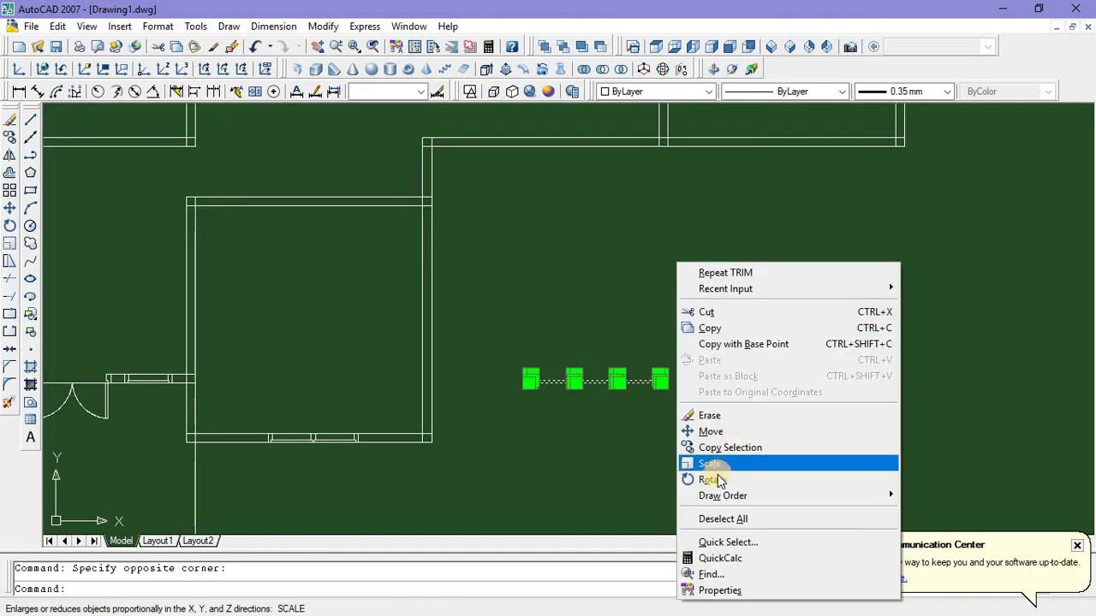
{"action": "left_click", "coordinate": [715, 479]}
{"action": "left_click", "coordinate": [528, 382]}
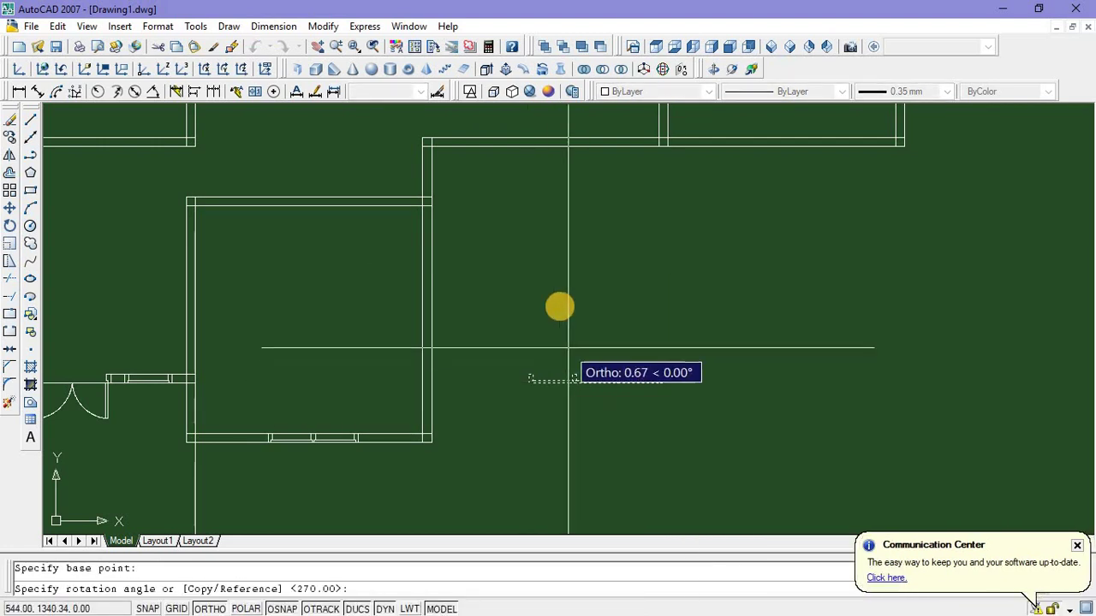
{"action": "left_click", "coordinate": [520, 346]}
{"action": "scroll", "coordinate": [520, 328], "scroll_direction": "up", "scroll_amount": 2}
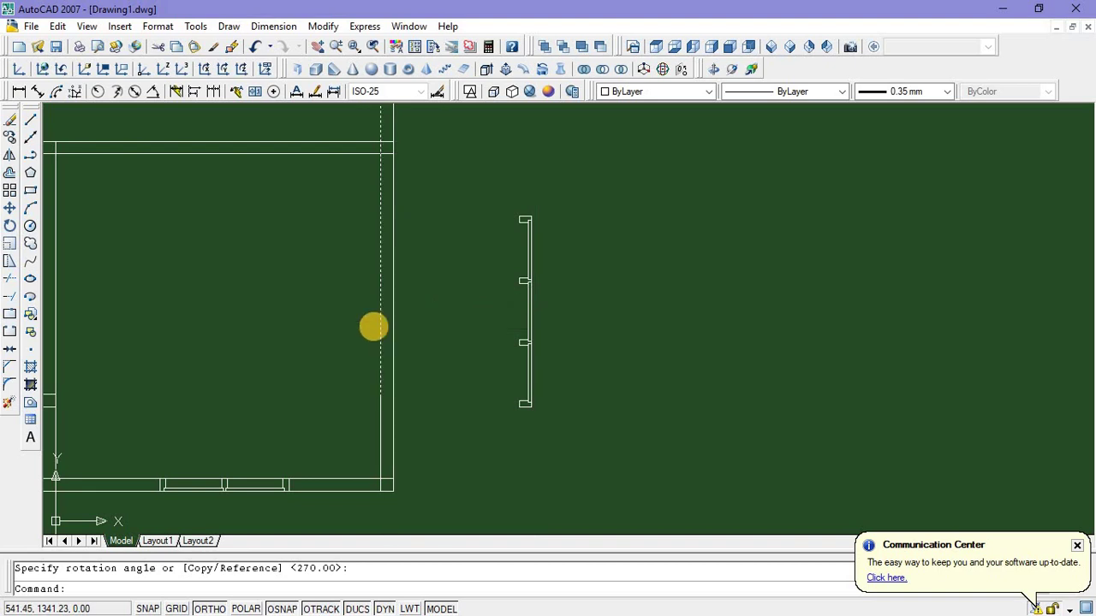
Draw a vertical line along the outer edge of the lower room's right wall, between the inner edges of its top and bottom walls
{"action": "scroll", "coordinate": [404, 325], "scroll_direction": "down", "scroll_amount": 2}
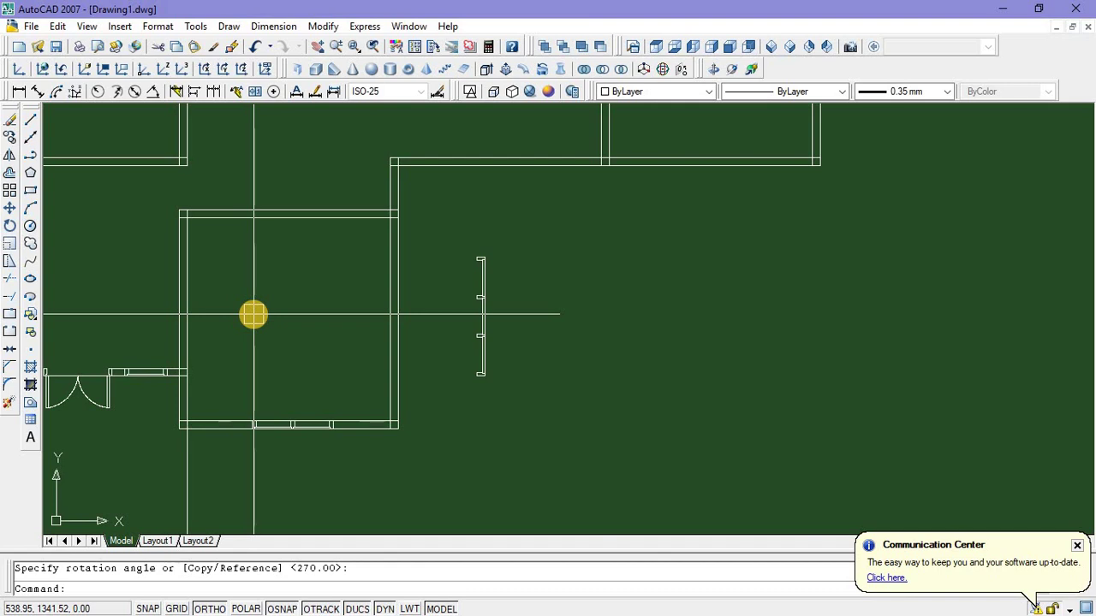
{"action": "type", "text": "l"}
{"action": "key", "text": "Return"}
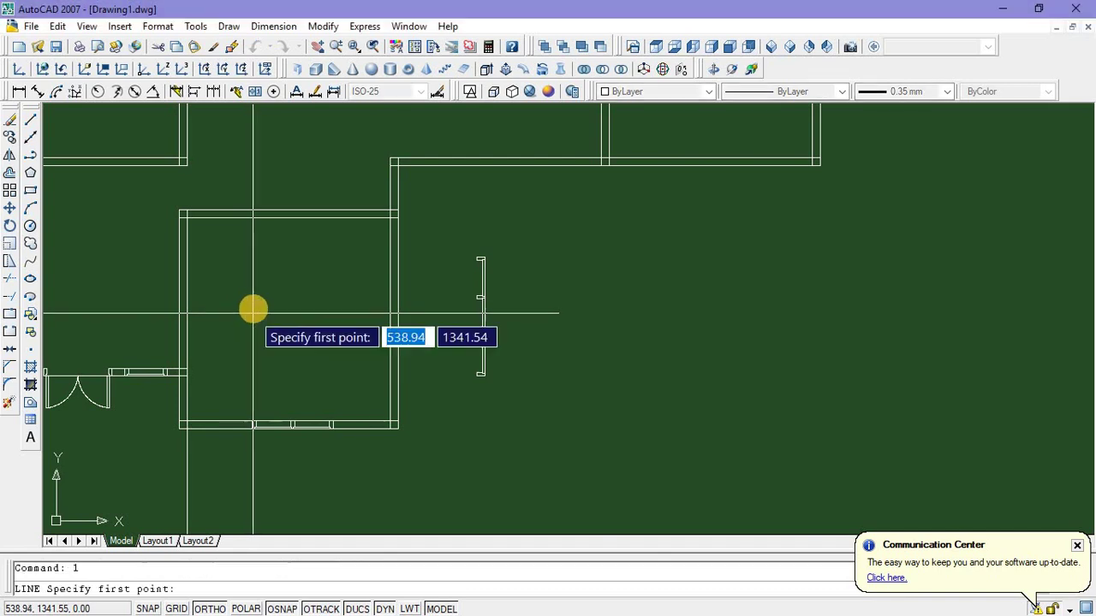
{"action": "scroll", "coordinate": [410, 222], "scroll_direction": "up", "scroll_amount": 3}
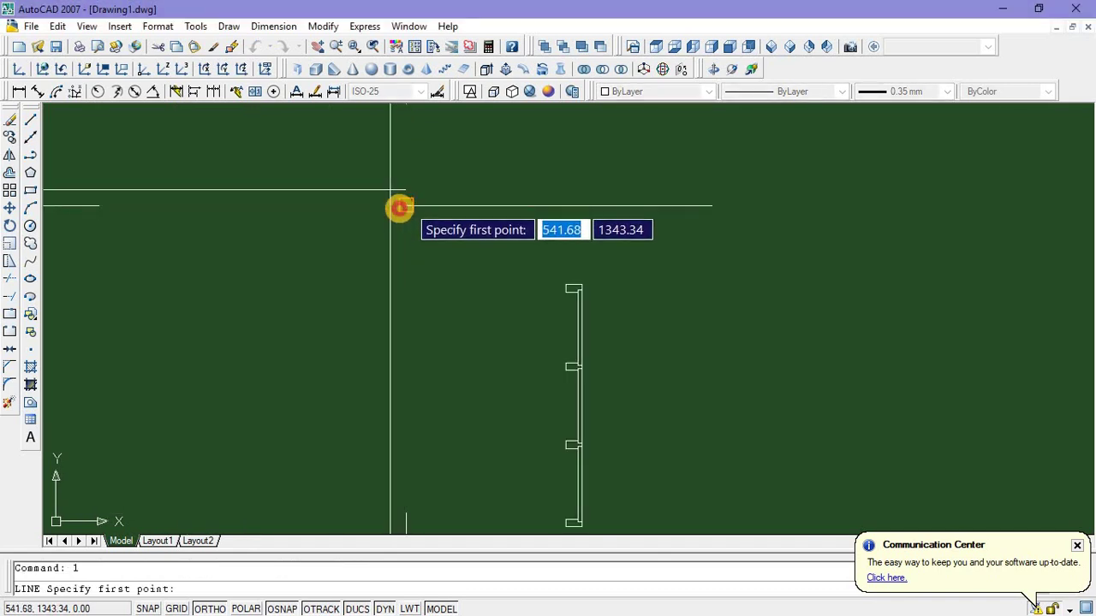
{"action": "left_click", "coordinate": [398, 206]}
{"action": "scroll", "coordinate": [399, 207], "scroll_direction": "down", "scroll_amount": 2}
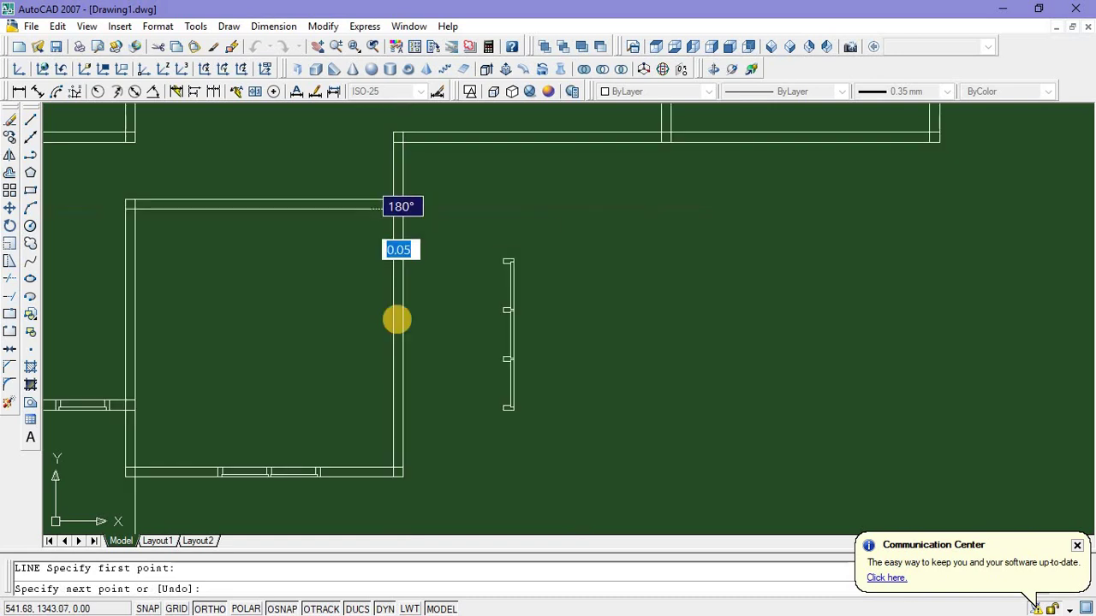
{"action": "left_click", "coordinate": [402, 469]}
{"action": "key", "text": "Escape"}
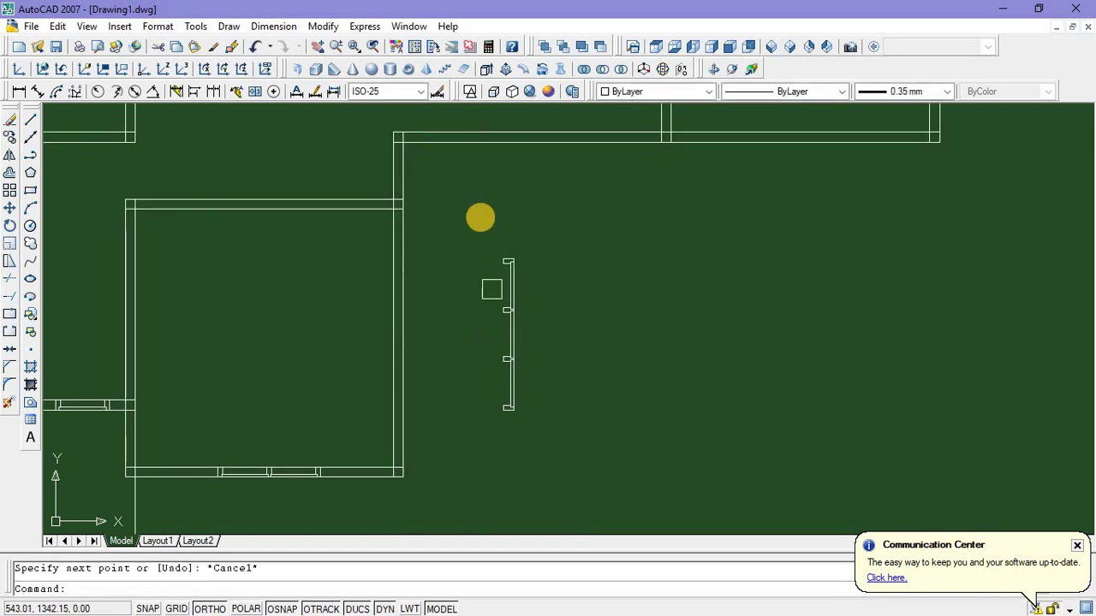
Move the loose triple-width unit by the midpoint of its outer edge onto the midpoint of the lower room's right wall
{"action": "left_click", "coordinate": [536, 437]}
{"action": "right_click", "coordinate": [559, 274]}
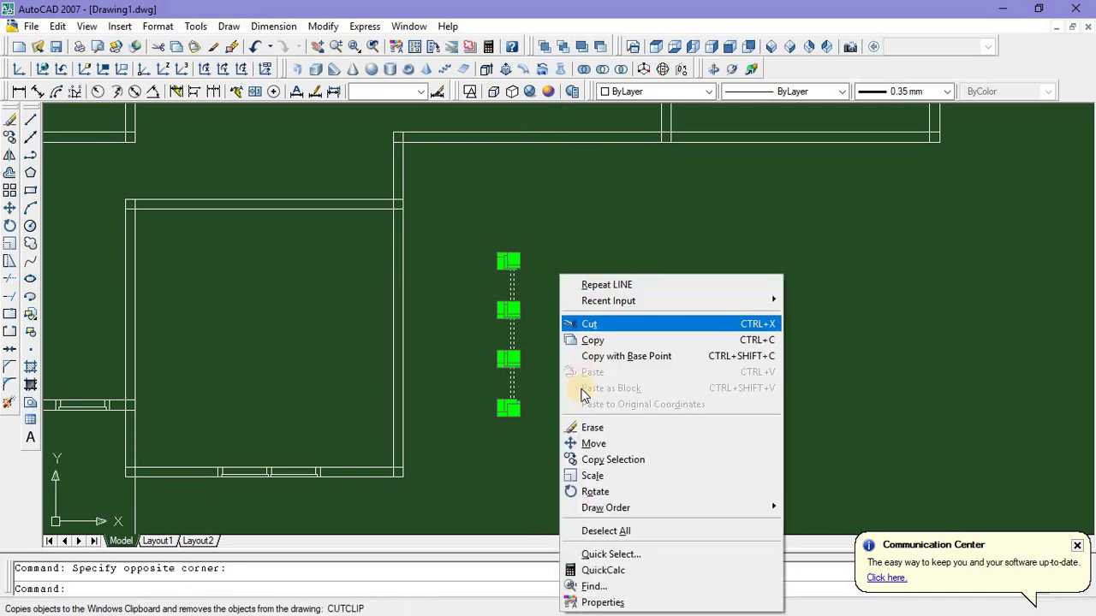
{"action": "left_click", "coordinate": [593, 444]}
{"action": "scroll", "coordinate": [537, 357], "scroll_direction": "up", "scroll_amount": 4}
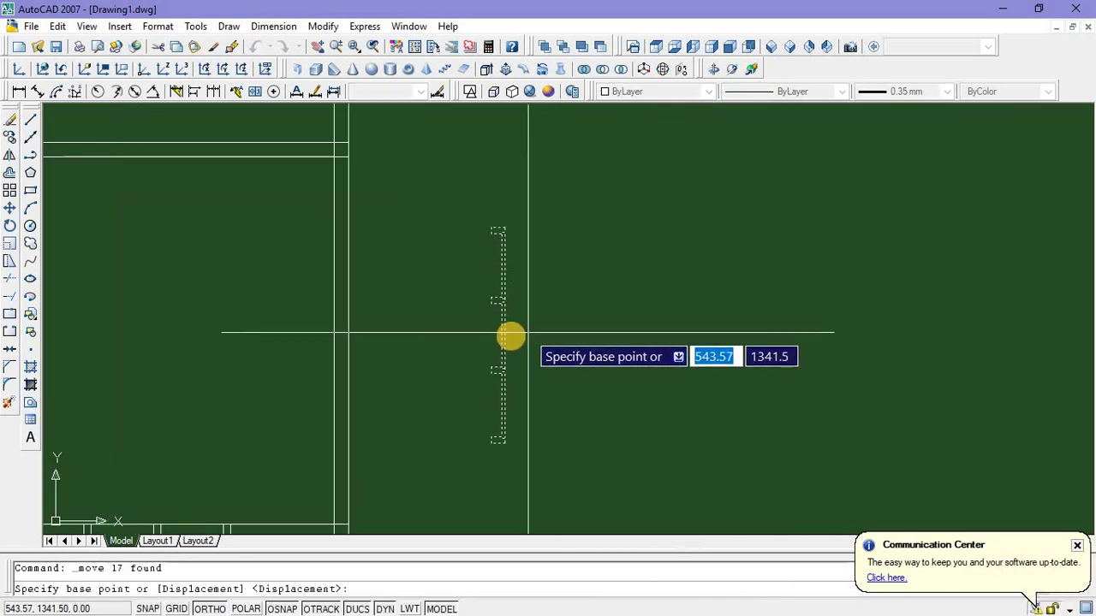
{"action": "left_click", "coordinate": [507, 335]}
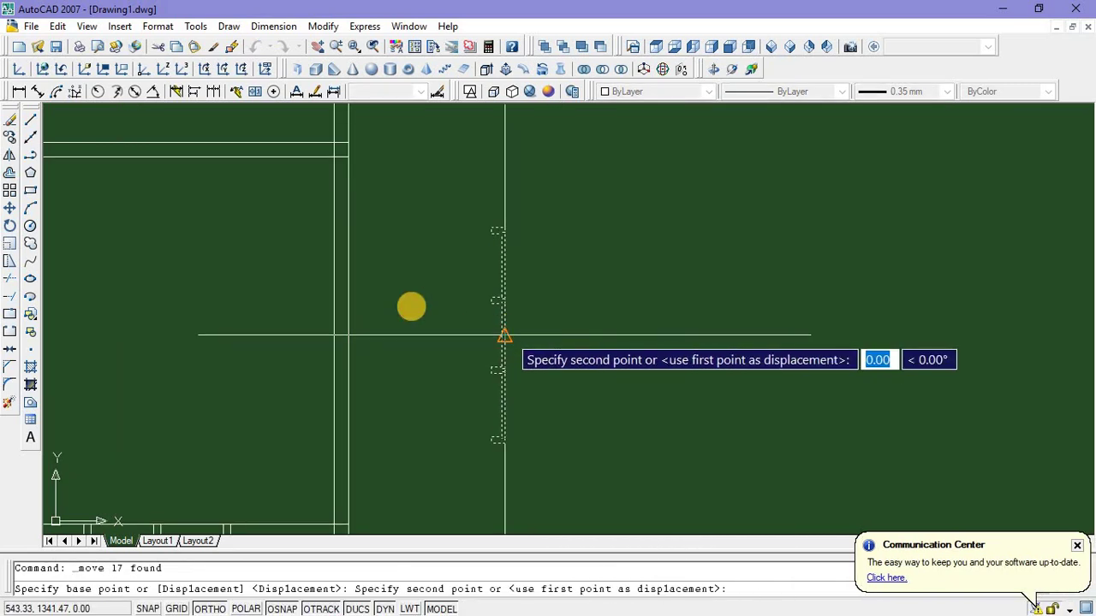
{"action": "left_click", "coordinate": [350, 347]}
{"action": "scroll", "coordinate": [420, 382], "scroll_direction": "down", "scroll_amount": 4}
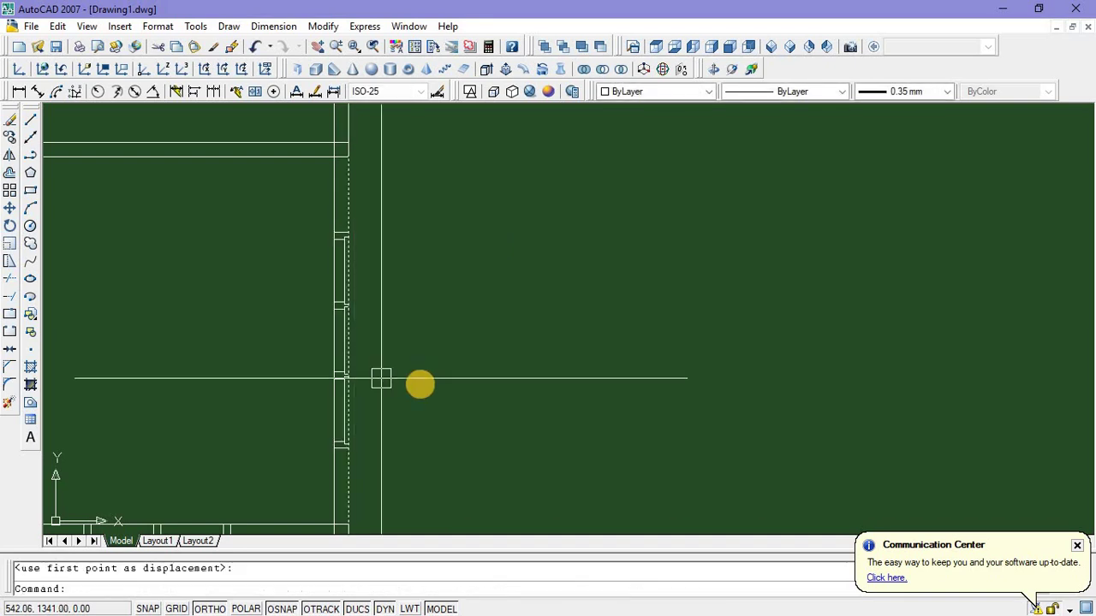
Examine the triple unit in the lower room's right wall and the short wall section connecting it to the right wing
{"action": "middle_click_drag", "start_coordinate": [597, 356], "coordinate": [630, 349]}
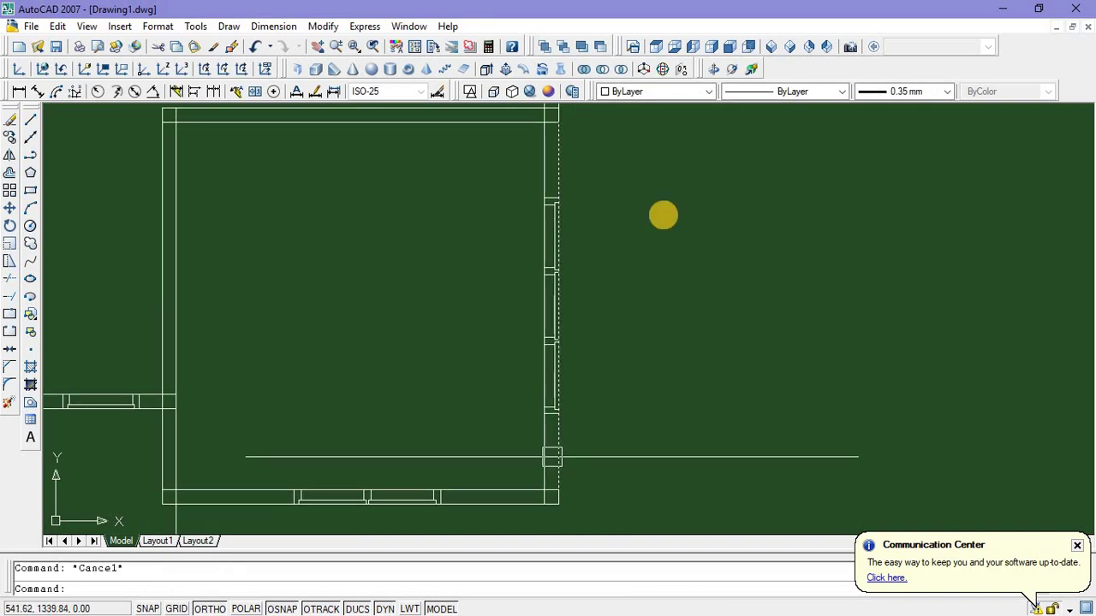
{"action": "middle_click_drag", "start_coordinate": [557, 220], "coordinate": [444, 292]}
{"action": "scroll", "coordinate": [474, 297], "scroll_direction": "down", "scroll_amount": 4}
{"action": "scroll", "coordinate": [465, 344], "scroll_direction": "up", "scroll_amount": 3}
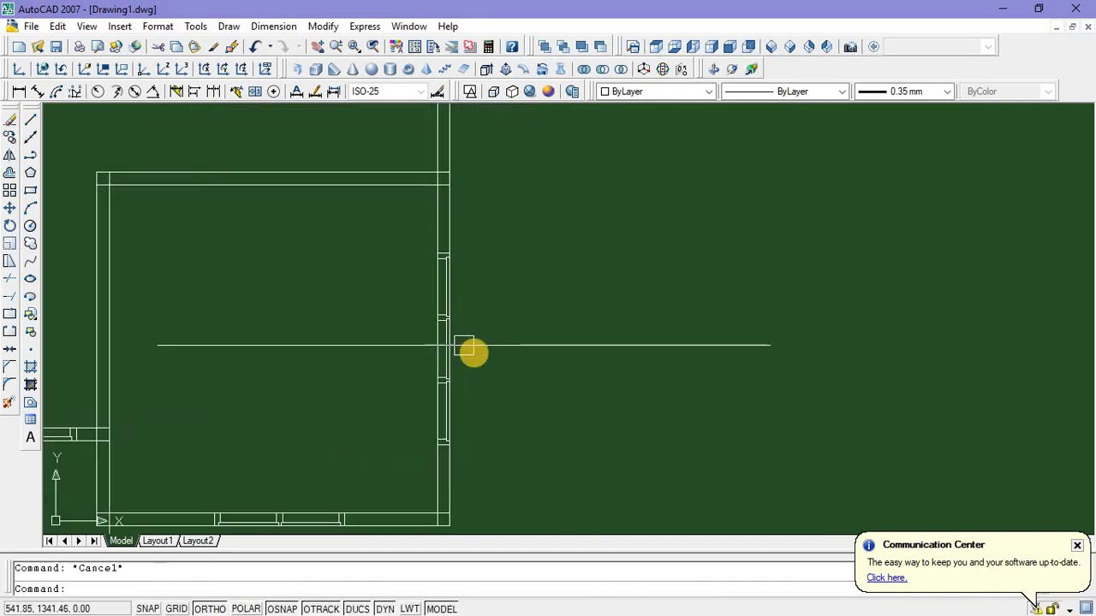
{"action": "scroll", "coordinate": [495, 349], "scroll_direction": "down", "scroll_amount": 3}
{"action": "scroll", "coordinate": [455, 367], "scroll_direction": "down", "scroll_amount": 2}
{"action": "scroll", "coordinate": [460, 360], "scroll_direction": "up", "scroll_amount": 2}
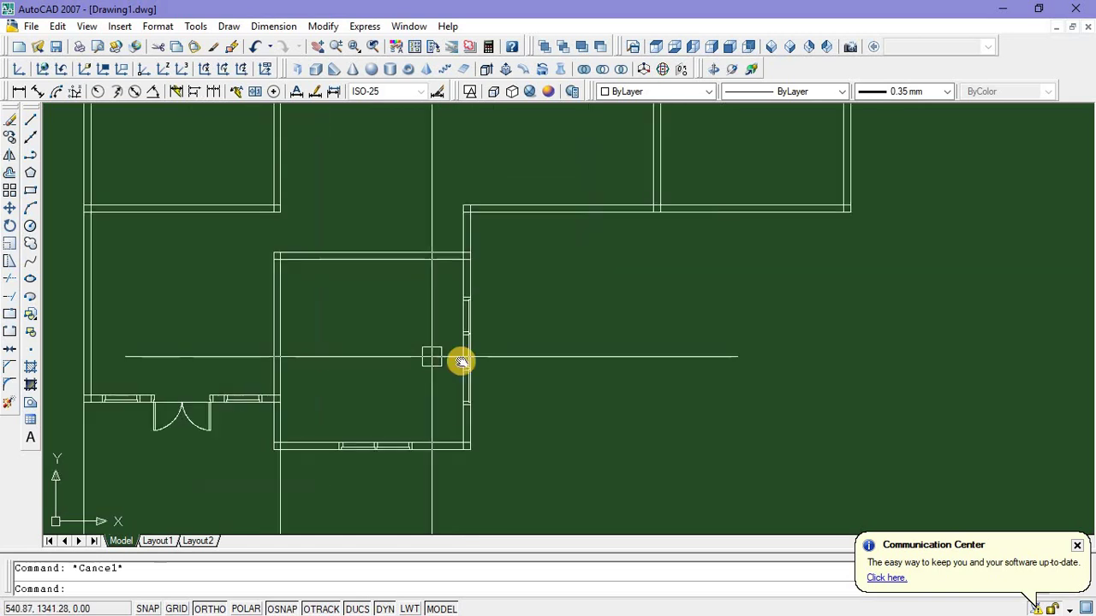
{"action": "middle_click_drag", "start_coordinate": [460, 360], "coordinate": [529, 378]}
{"action": "scroll", "coordinate": [527, 377], "scroll_direction": "down", "scroll_amount": 2}
{"action": "mouse_move", "coordinate": [618, 331]}
{"action": "middle_mouse_down"}
{"action": "mouse_move", "coordinate": [587, 347]}
{"action": "mouse_move", "coordinate": [597, 357]}
{"action": "middle_mouse_up"}
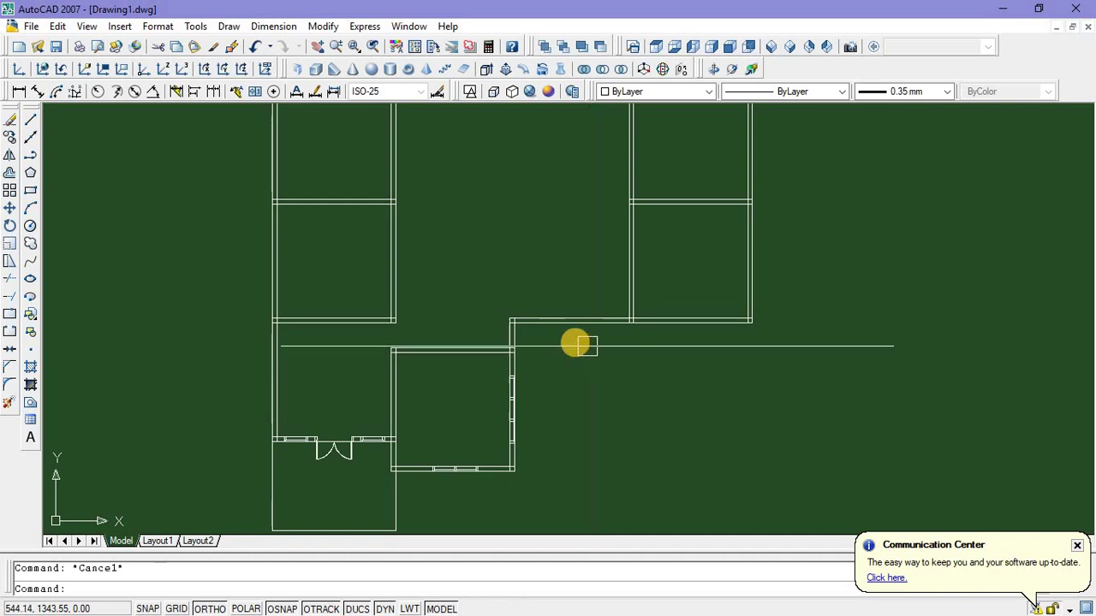
{"action": "scroll", "coordinate": [524, 342], "scroll_direction": "up", "scroll_amount": 3}
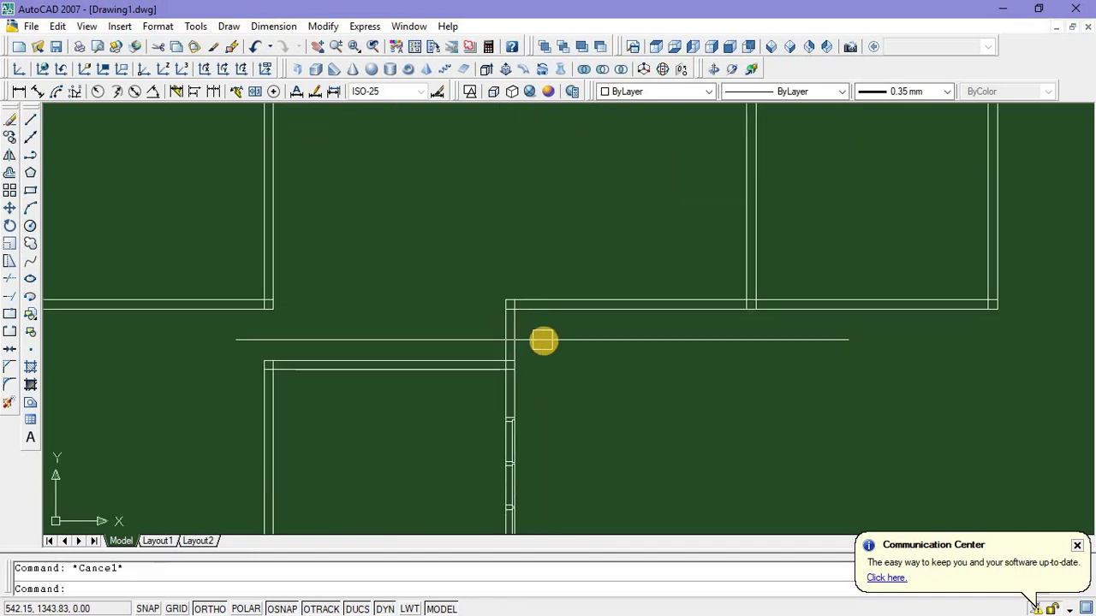
{"action": "scroll", "coordinate": [543, 341], "scroll_direction": "down", "scroll_amount": 2}
{"action": "scroll", "coordinate": [544, 341], "scroll_direction": "up", "scroll_amount": 1}
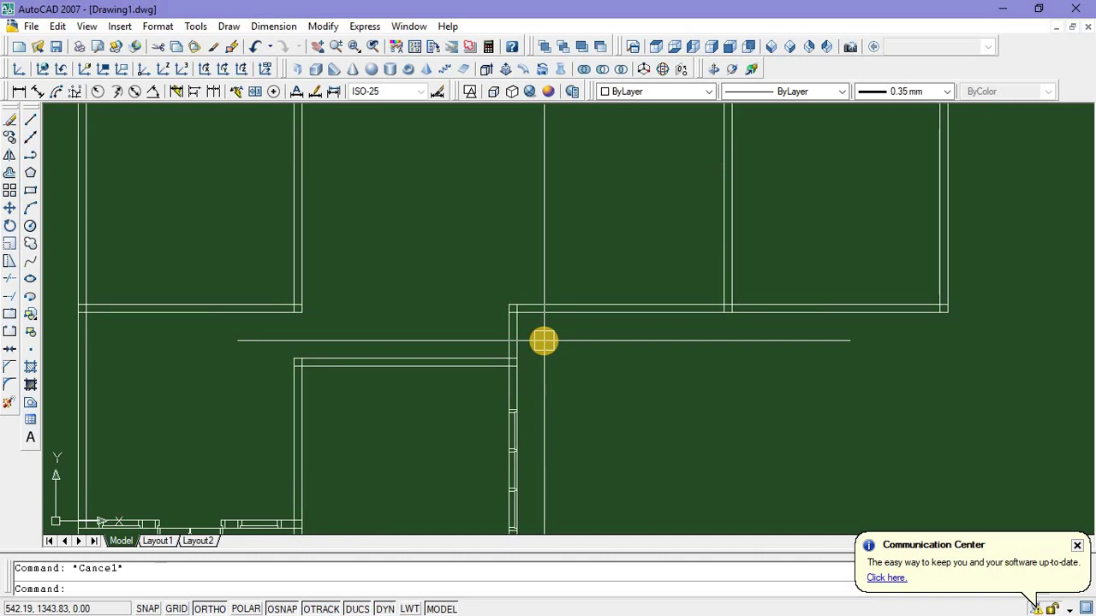
Copy the triple unit's uppermost jamb by its upper-right corner to the top of the short connecting wall, against the right wing's lower wall
{"action": "middle_click_drag", "start_coordinate": [551, 337], "coordinate": [559, 329]}
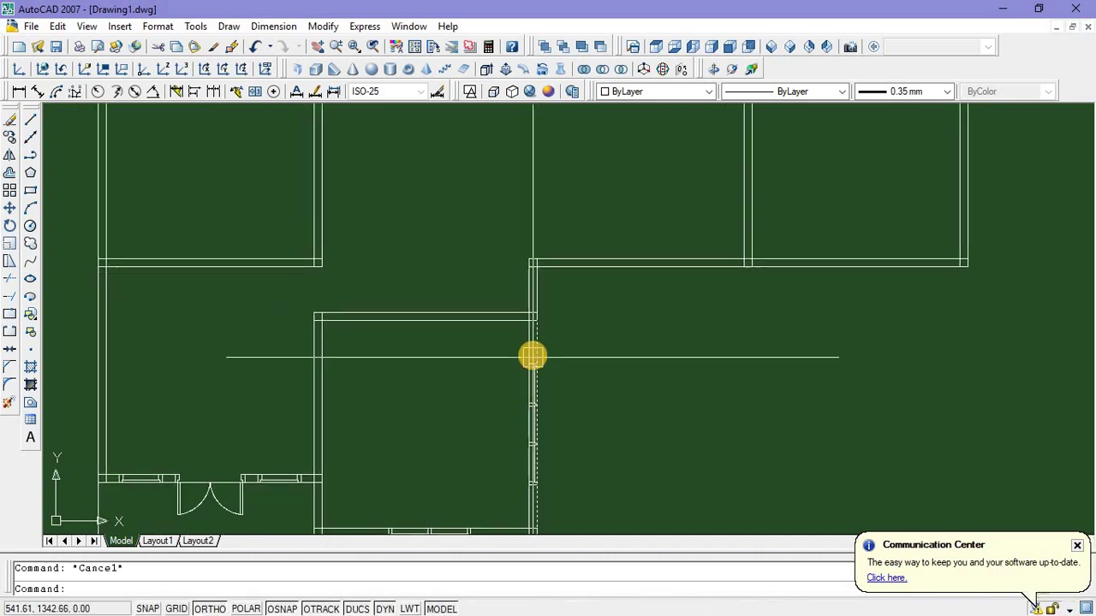
{"action": "scroll", "coordinate": [531, 357], "scroll_direction": "up", "scroll_amount": 3}
{"action": "left_click", "coordinate": [501, 354]}
{"action": "left_click", "coordinate": [572, 390]}
{"action": "right_click", "coordinate": [601, 378]}
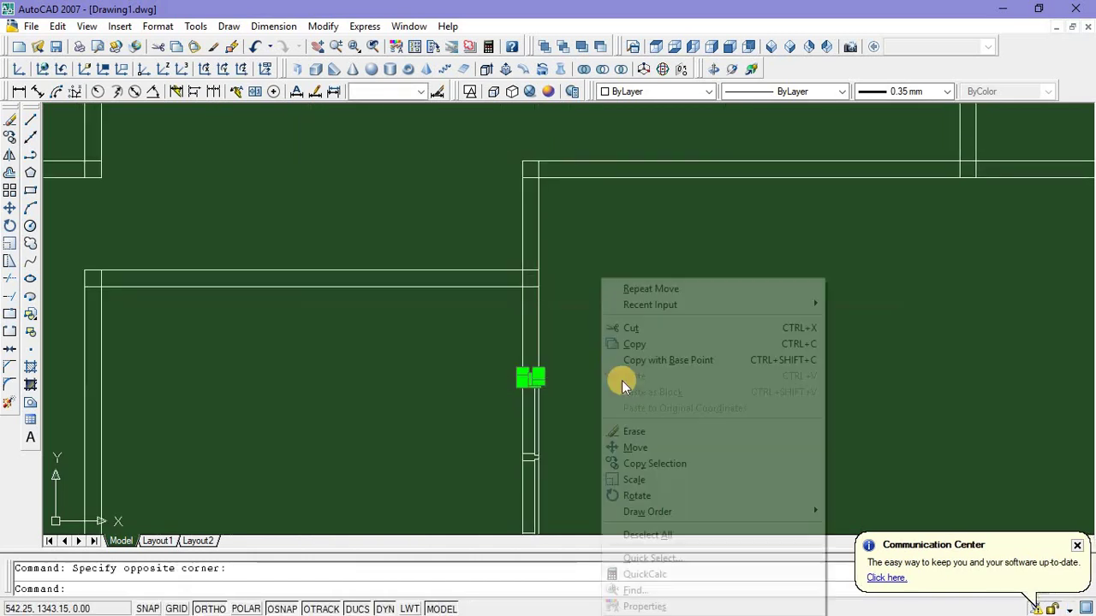
{"action": "left_click", "coordinate": [640, 463]}
{"action": "scroll", "coordinate": [489, 345], "scroll_direction": "up", "scroll_amount": 4}
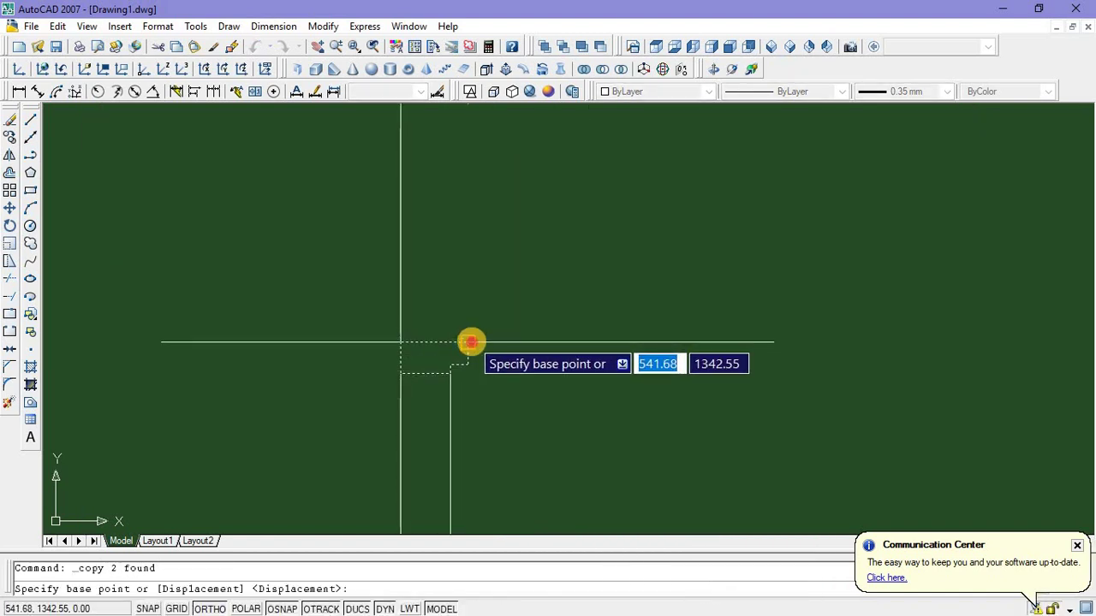
{"action": "left_click", "coordinate": [473, 339]}
{"action": "scroll", "coordinate": [476, 348], "scroll_direction": "down", "scroll_amount": 4}
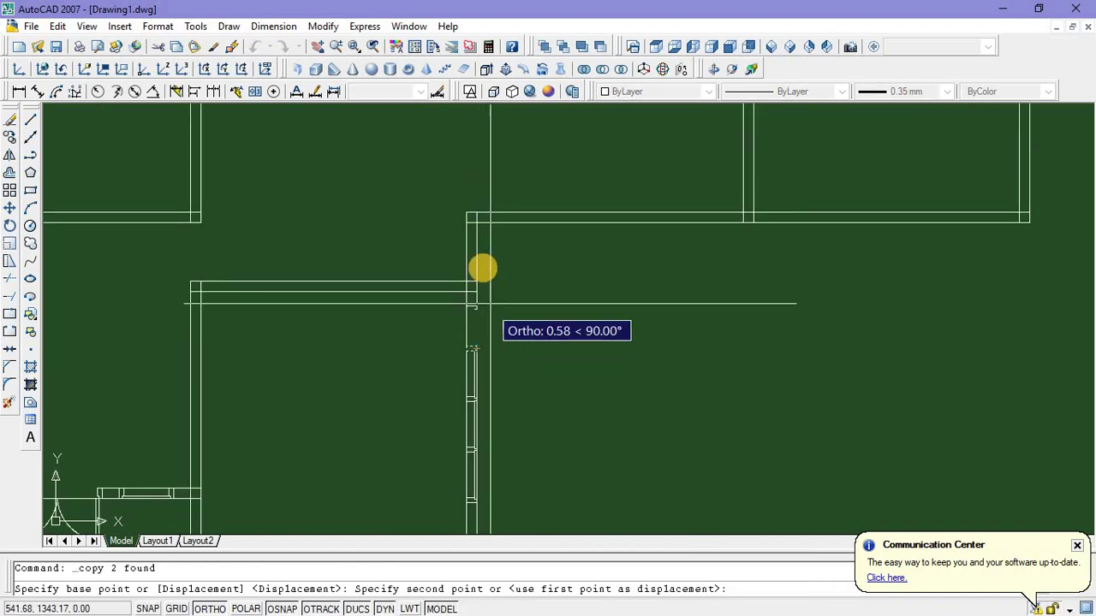
{"action": "left_click", "coordinate": [480, 224]}
{"action": "scroll", "coordinate": [522, 260], "scroll_direction": "up", "scroll_amount": 2}
{"action": "key", "text": "Escape"}
Copy the triple unit's lowest jamb by its lower-left corner to the base of the short connecting wall, on the lower room's top wall
{"action": "middle_click_drag", "start_coordinate": [504, 295], "coordinate": [521, 285]}
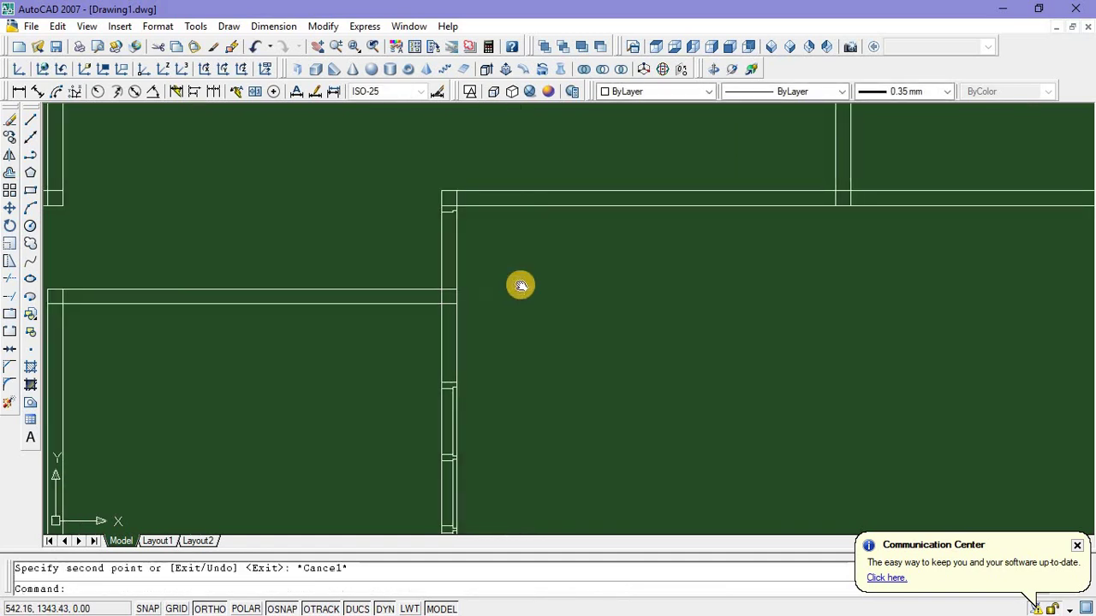
{"action": "middle_click_drag", "start_coordinate": [471, 389], "coordinate": [485, 350]}
{"action": "middle_click_drag", "start_coordinate": [468, 532], "coordinate": [481, 383]}
{"action": "left_click", "coordinate": [475, 387]}
{"action": "left_click", "coordinate": [527, 415]}
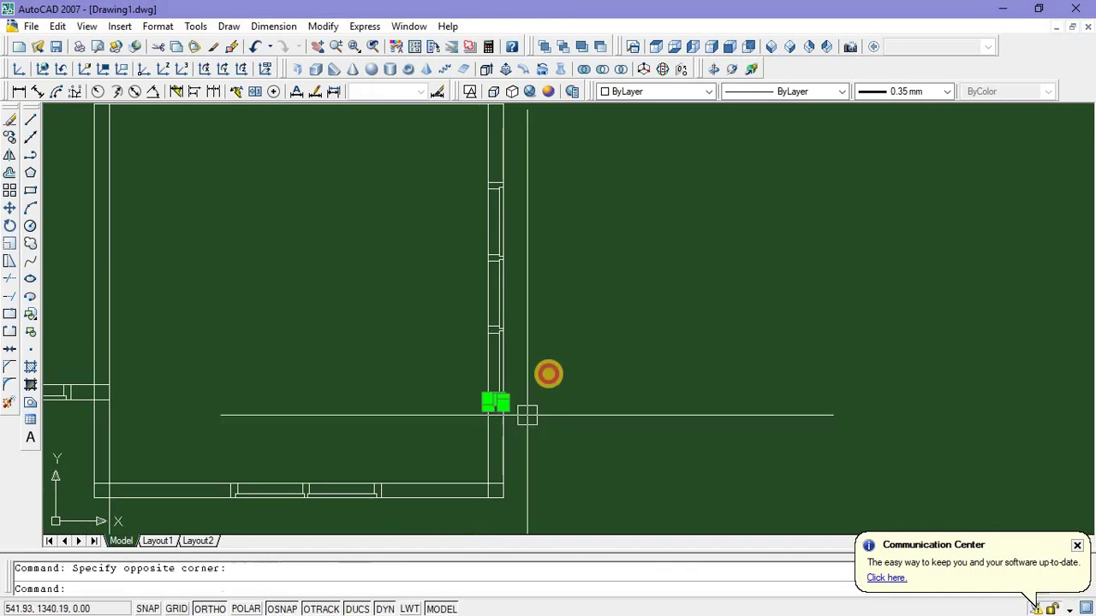
{"action": "right_click", "coordinate": [585, 293]}
{"action": "left_click", "coordinate": [616, 462]}
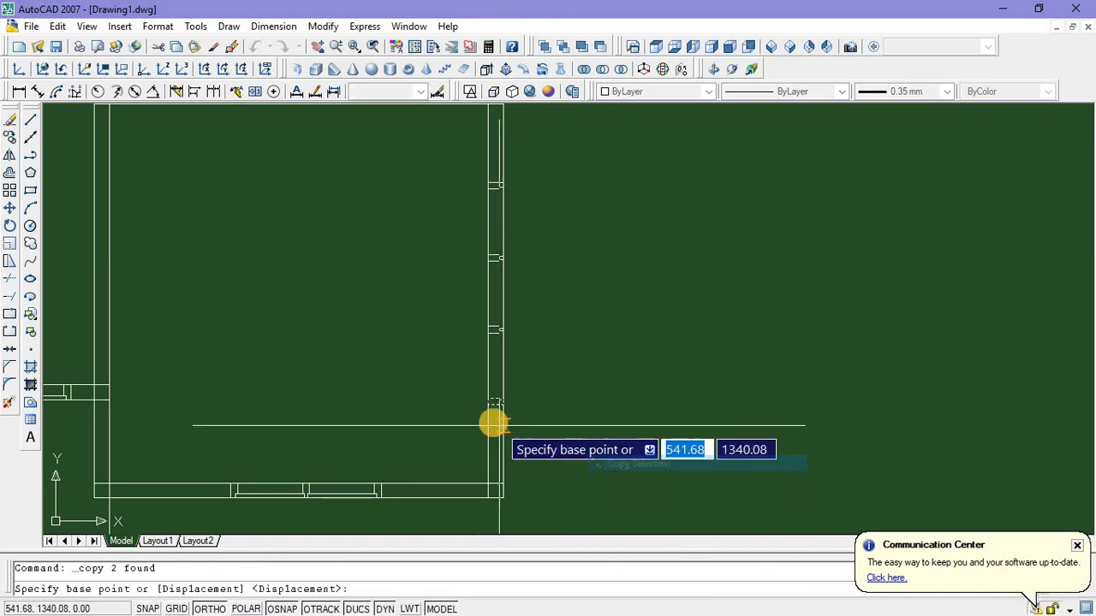
{"action": "left_click", "coordinate": [488, 414]}
{"action": "scroll", "coordinate": [479, 352], "scroll_direction": "down", "scroll_amount": 3}
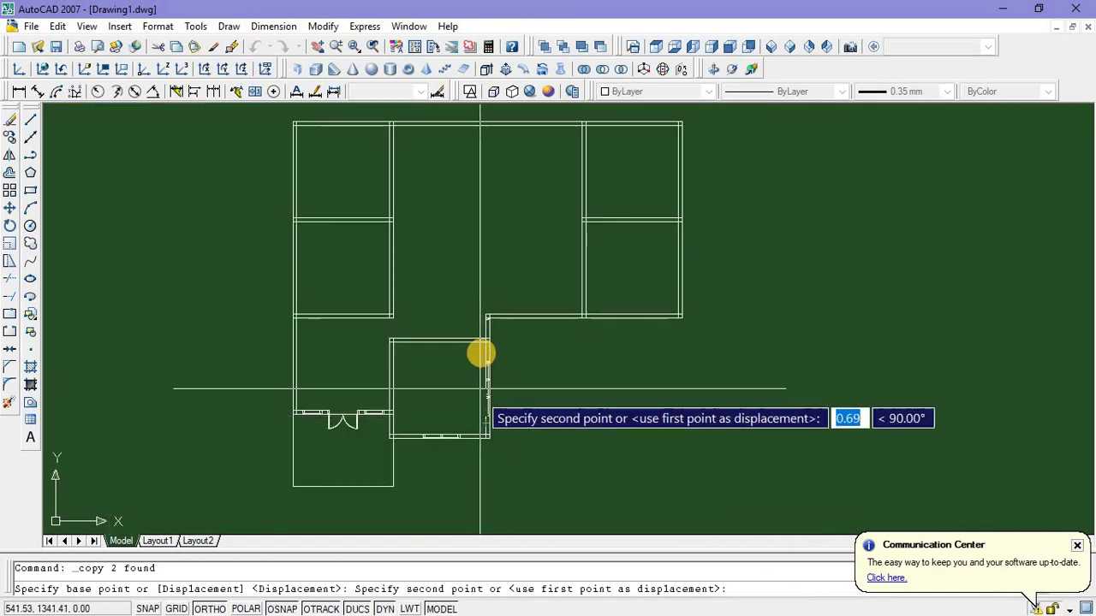
{"action": "scroll", "coordinate": [489, 345], "scroll_direction": "up", "scroll_amount": 3}
{"action": "scroll", "coordinate": [488, 345], "scroll_direction": "up", "scroll_amount": 2}
{"action": "left_click", "coordinate": [491, 305]}
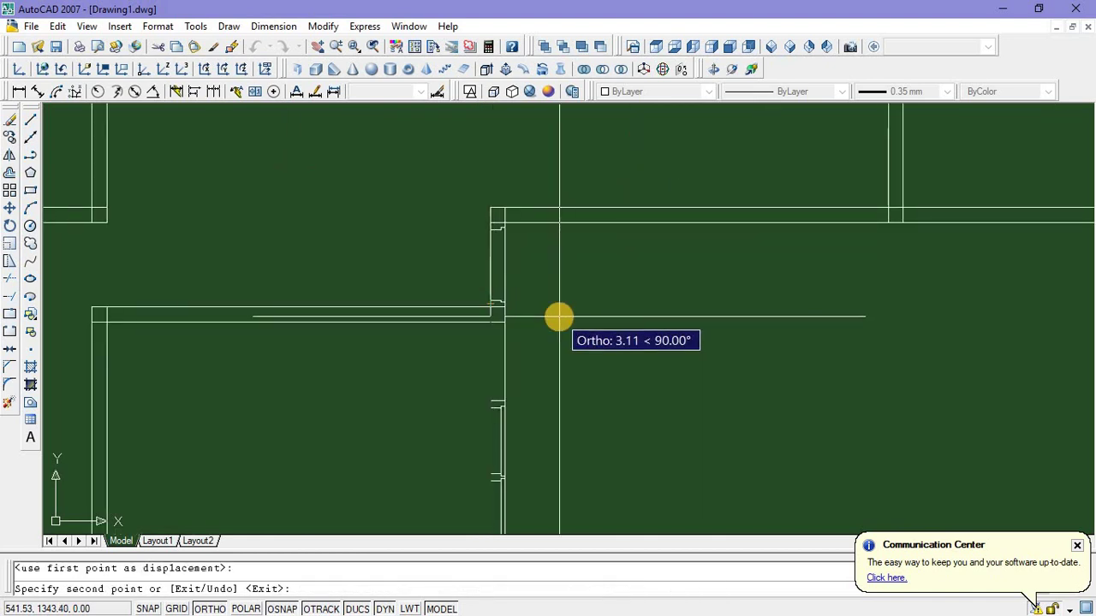
{"action": "key", "text": "Escape"}
Draw a rectangular door leaf in the short connecting wall, spanning from the upper jamb's notch to the lower jamb's notch
{"action": "scroll", "coordinate": [532, 244], "scroll_direction": "up", "scroll_amount": 3}
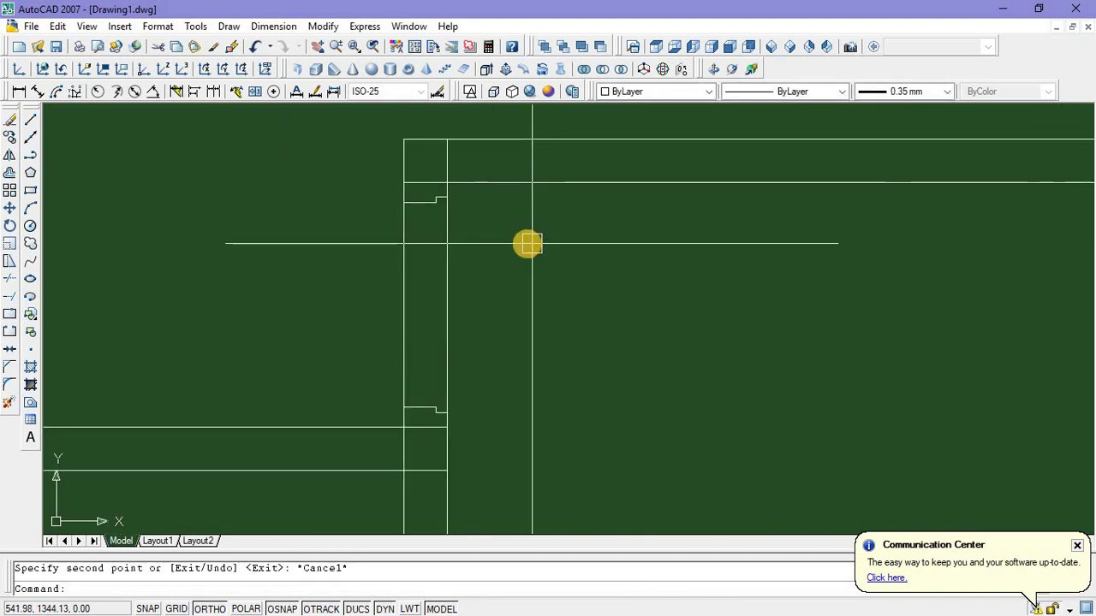
{"action": "scroll", "coordinate": [528, 244], "scroll_direction": "down", "scroll_amount": 2}
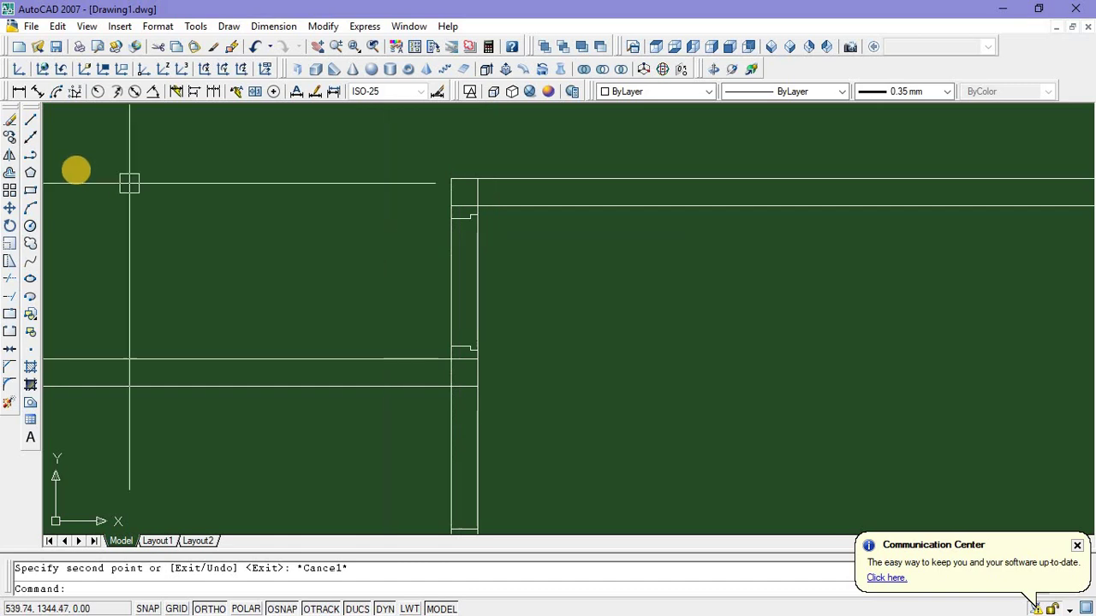
{"action": "left_click", "coordinate": [30, 190]}
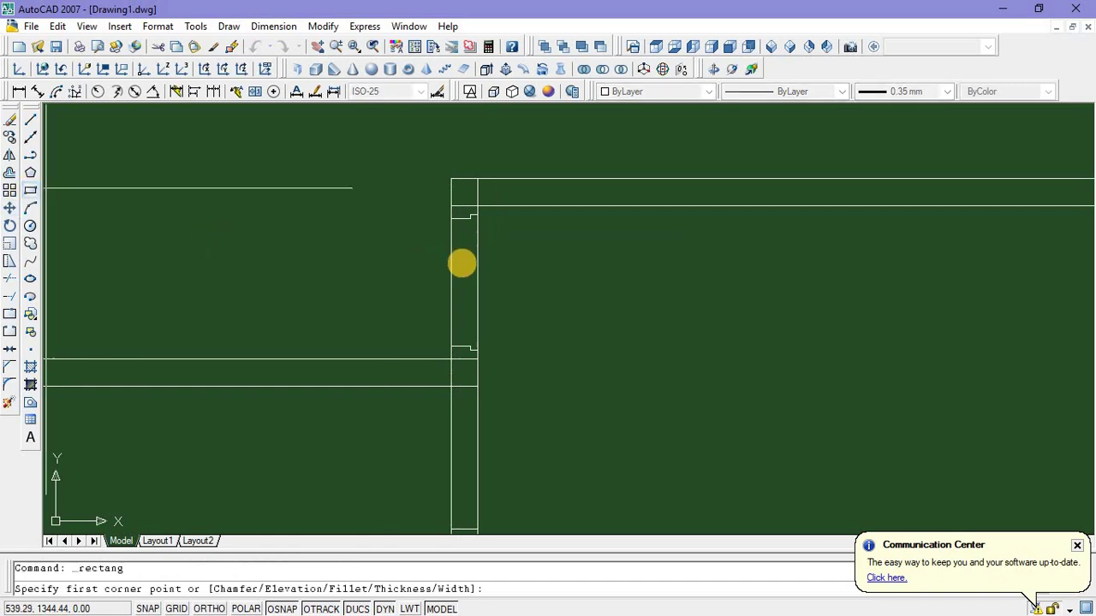
{"action": "scroll", "coordinate": [470, 222], "scroll_direction": "up", "scroll_amount": 4}
{"action": "left_click", "coordinate": [467, 203]}
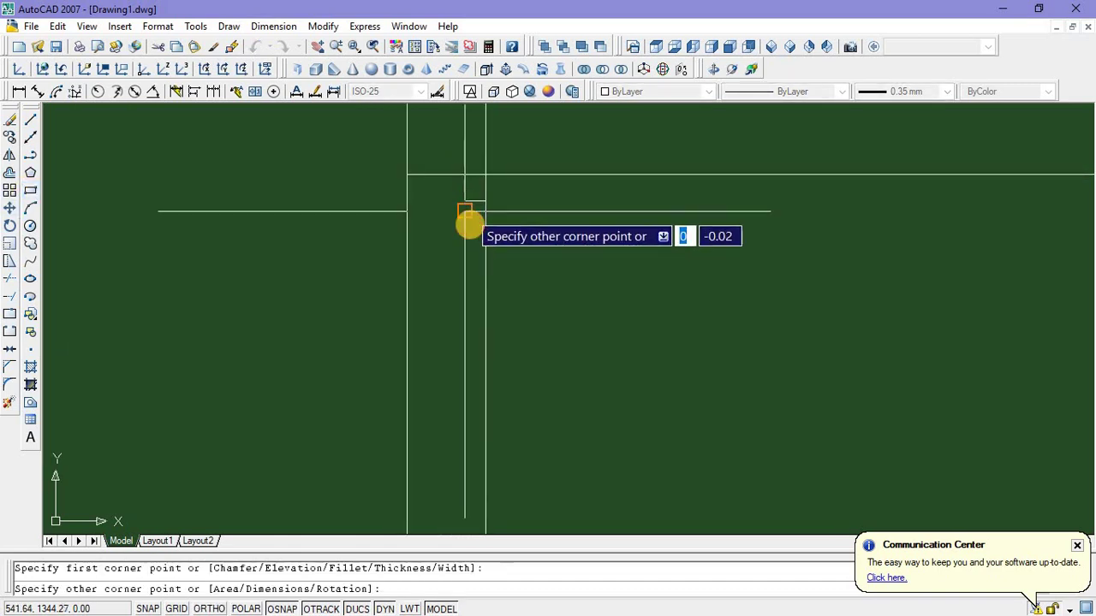
{"action": "scroll", "coordinate": [470, 224], "scroll_direction": "down", "scroll_amount": 2}
{"action": "left_click", "coordinate": [481, 450]}
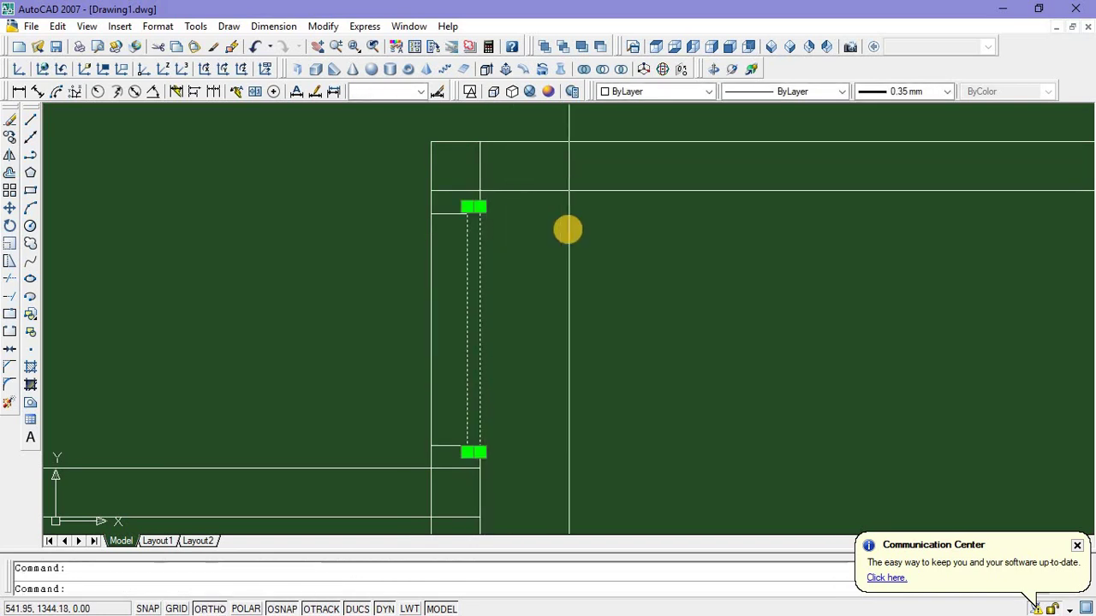
Rotate the door leaf 90° counterclockwise about its upper-right corner so it stands open to the right of the wall
{"action": "right_click", "coordinate": [569, 229]}
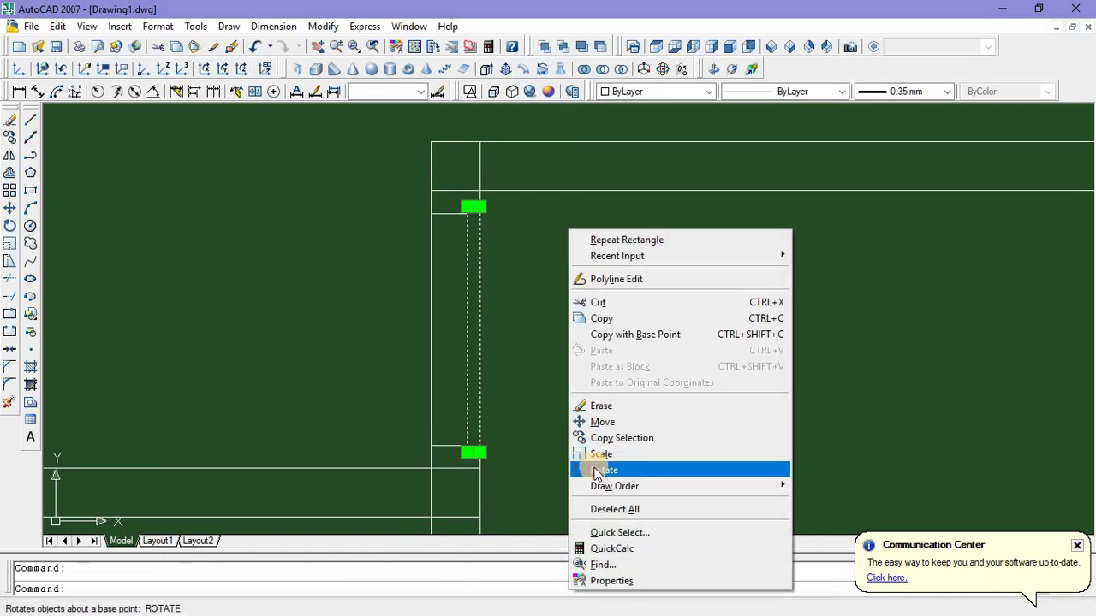
{"action": "left_click", "coordinate": [597, 470]}
{"action": "left_click", "coordinate": [479, 207]}
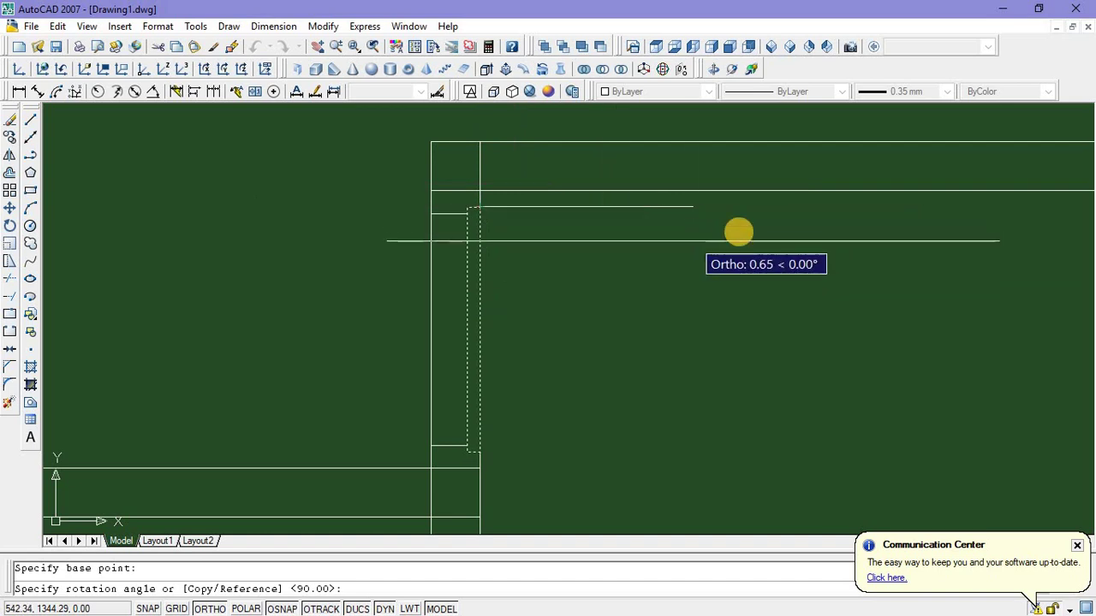
{"action": "middle_click_drag", "start_coordinate": [736, 235], "coordinate": [666, 366]}
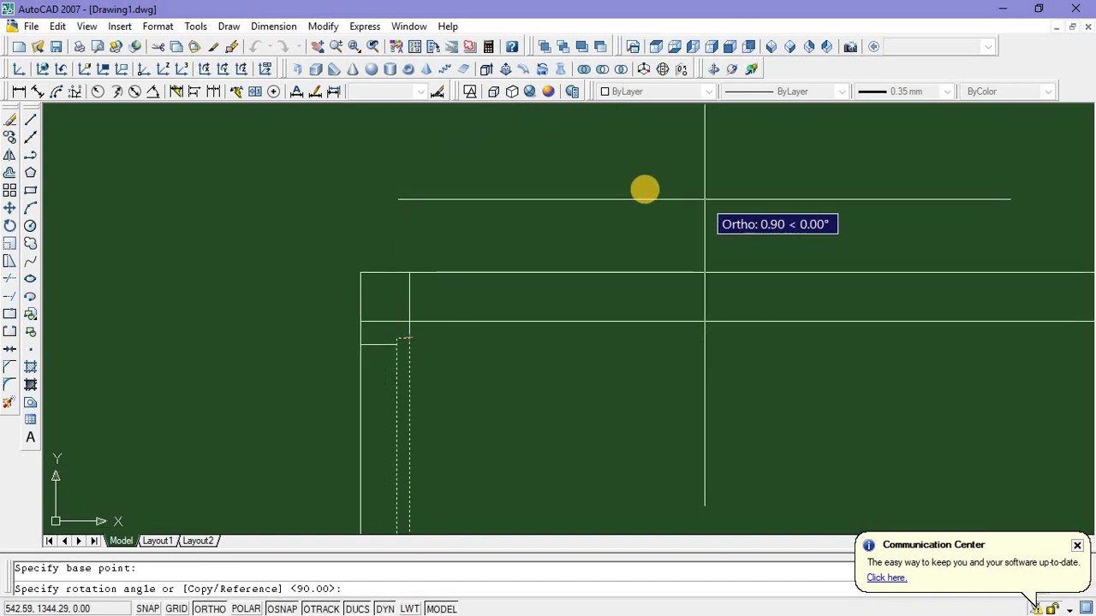
{"action": "left_click", "coordinate": [465, 174]}
{"action": "scroll", "coordinate": [565, 443], "scroll_direction": "down", "scroll_amount": 3}
{"action": "scroll", "coordinate": [567, 322], "scroll_direction": "up", "scroll_amount": 2}
{"action": "middle_click_drag", "start_coordinate": [572, 312], "coordinate": [560, 345]}
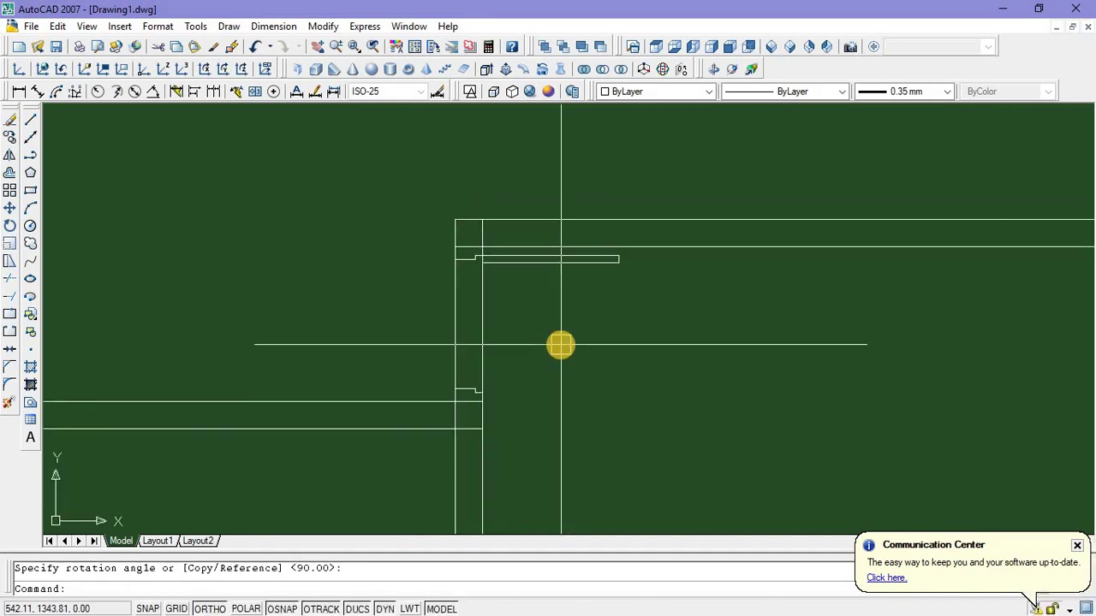
Draw the door swing as a three-point arc from the lower jamb's outer corner through the open leaf's lower-right to its upper-right corner
{"action": "left_click", "coordinate": [31, 210]}
{"action": "scroll", "coordinate": [536, 411], "scroll_direction": "up", "scroll_amount": 5}
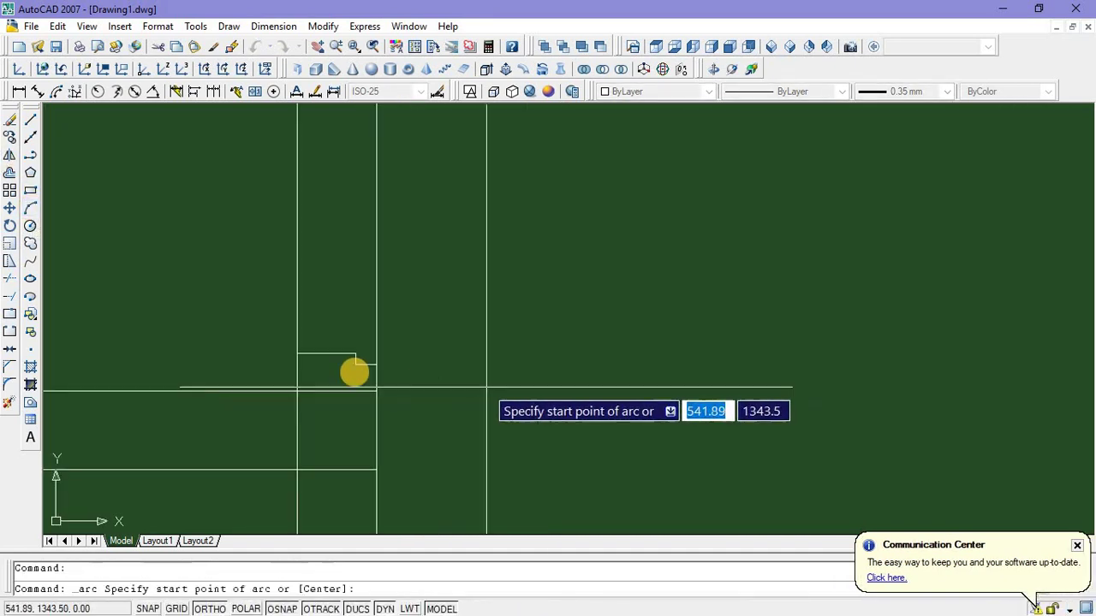
{"action": "left_click", "coordinate": [374, 368]}
{"action": "scroll", "coordinate": [465, 351], "scroll_direction": "up", "scroll_amount": 4}
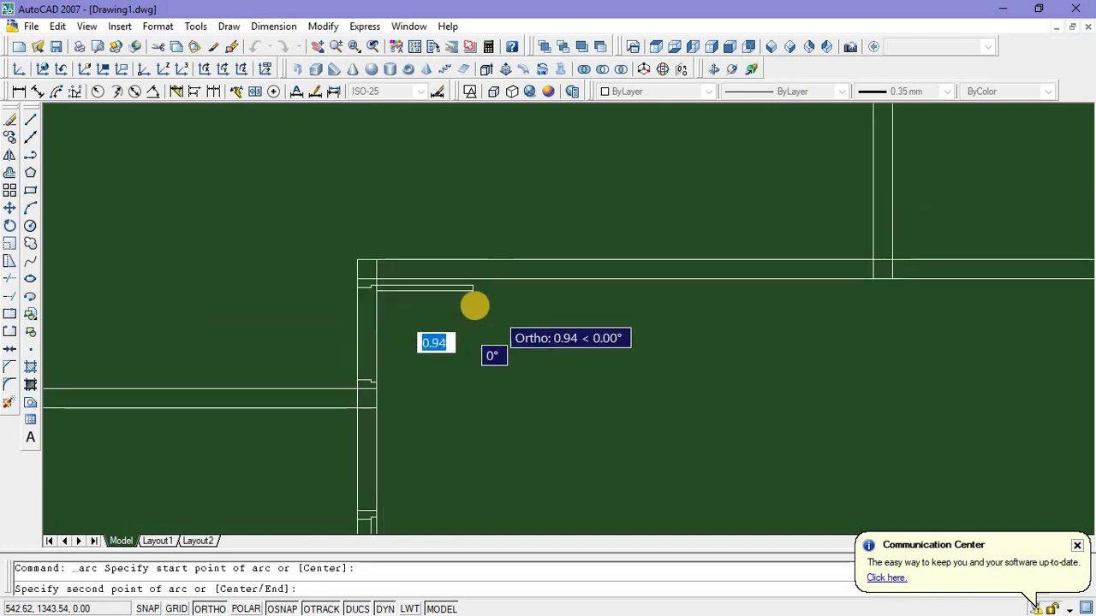
{"action": "left_click", "coordinate": [423, 245]}
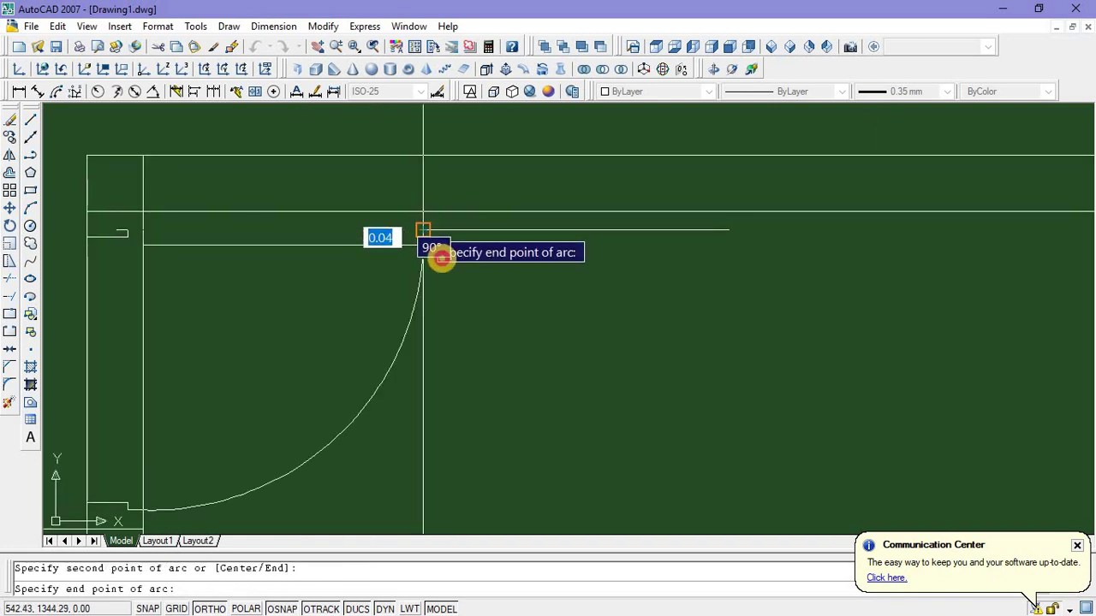
{"action": "left_click", "coordinate": [423, 229]}
{"action": "scroll", "coordinate": [528, 321], "scroll_direction": "down", "scroll_amount": 2}
{"action": "scroll", "coordinate": [533, 333], "scroll_direction": "down", "scroll_amount": 2}
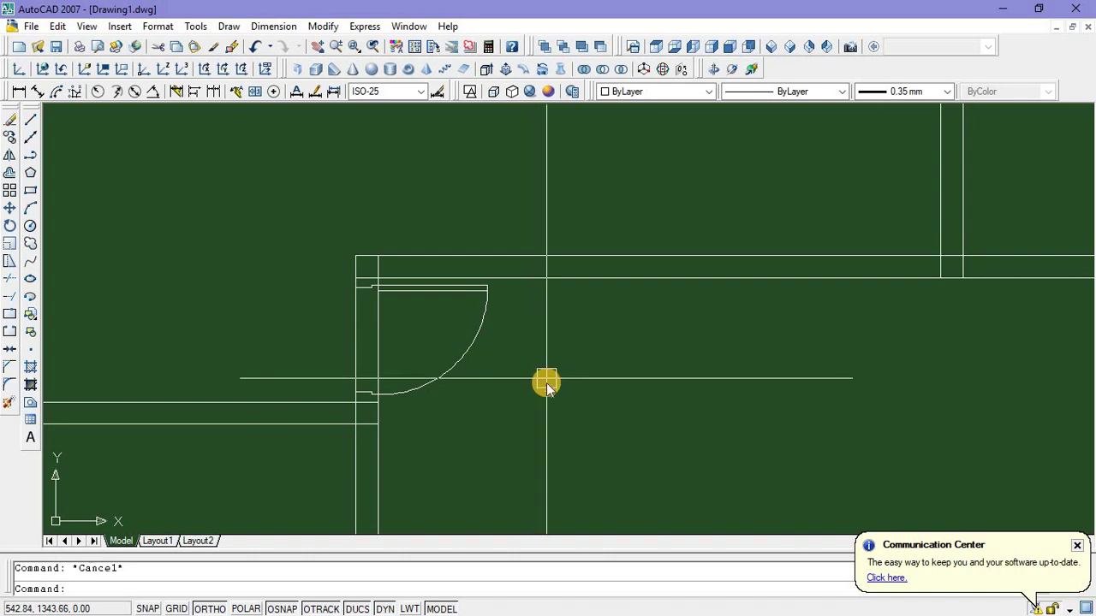
Trim the short connecting wall's outer-left line across the door opening, between the upper and lower jambs
{"action": "type", "text": "tr"}
{"action": "key", "text": "Return"}
{"action": "key", "text": "Return"}
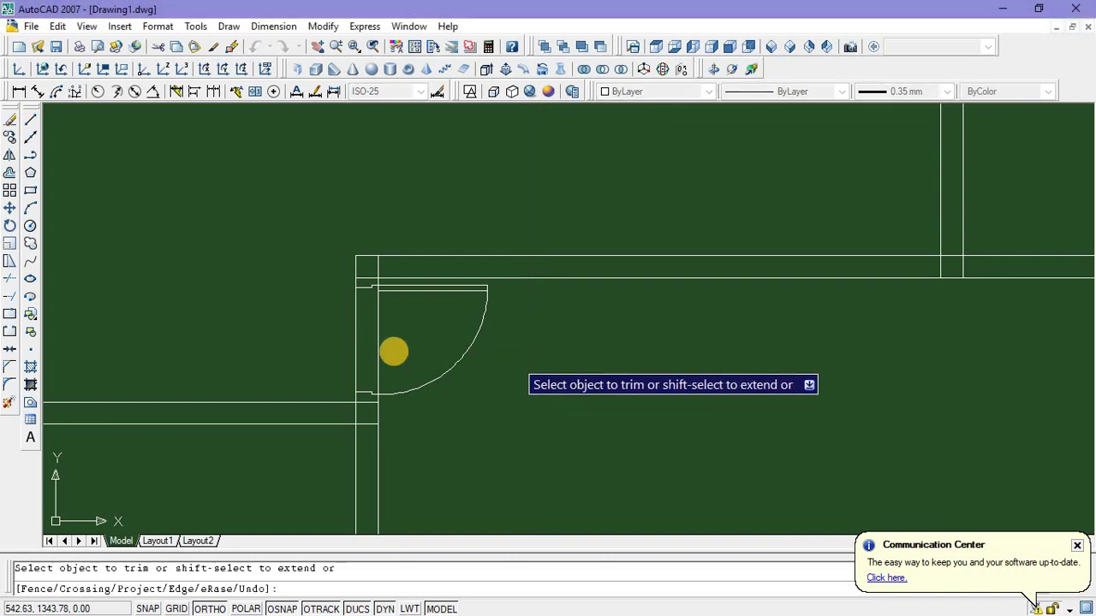
{"action": "middle_click_drag", "start_coordinate": [465, 344], "coordinate": [546, 342]}
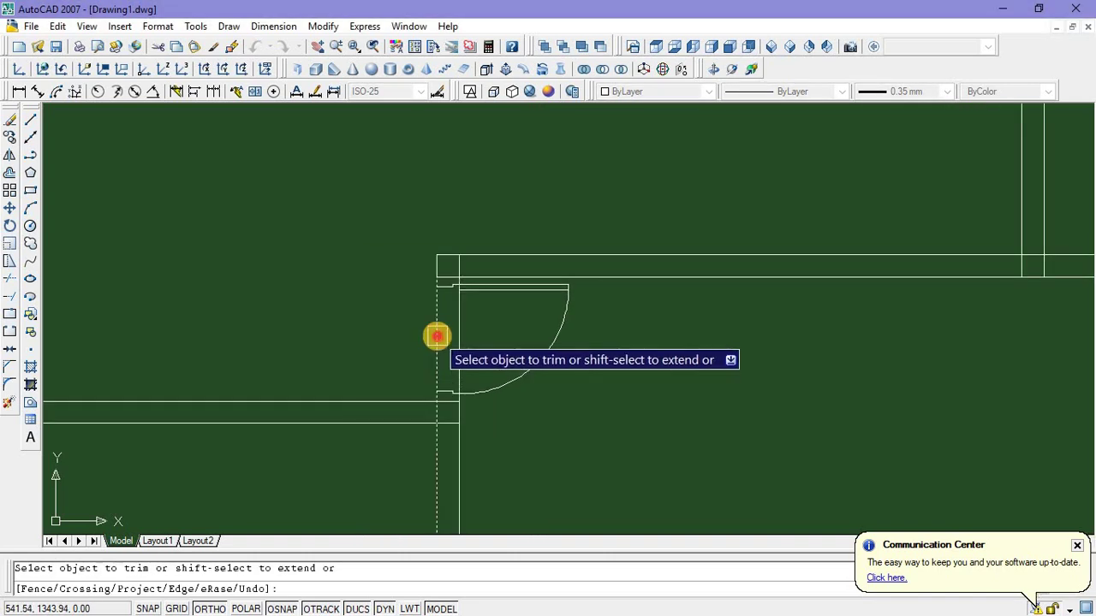
{"action": "scroll", "coordinate": [469, 355], "scroll_direction": "down", "scroll_amount": 3}
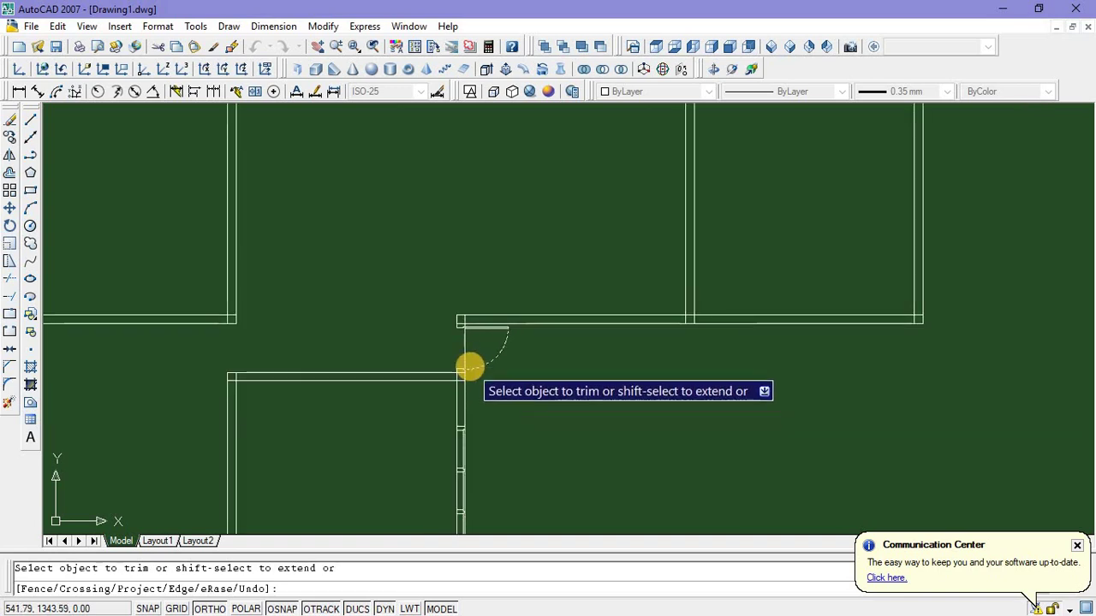
{"action": "scroll", "coordinate": [470, 366], "scroll_direction": "up", "scroll_amount": 3}
{"action": "scroll", "coordinate": [396, 323], "scroll_direction": "down", "scroll_amount": 2}
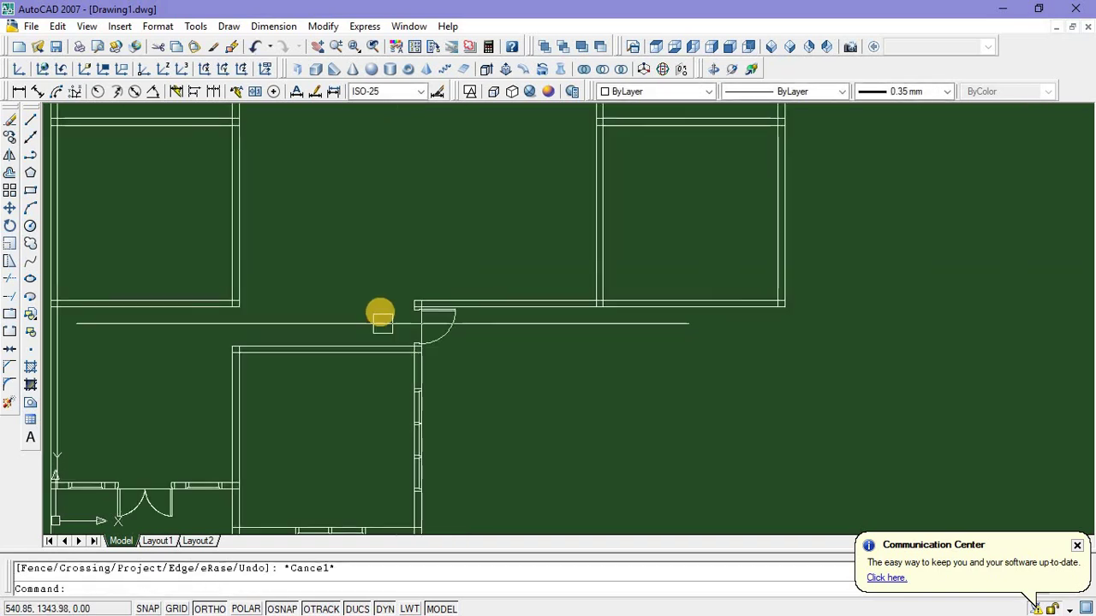
Examine the whole floor plan, checking the new door in the connecting wall against the surrounding rooms and openings
{"action": "scroll", "coordinate": [481, 364], "scroll_direction": "up", "scroll_amount": 3}
{"action": "middle_click_drag", "start_coordinate": [485, 365], "coordinate": [512, 351]}
{"action": "scroll", "coordinate": [513, 352], "scroll_direction": "down", "scroll_amount": 4}
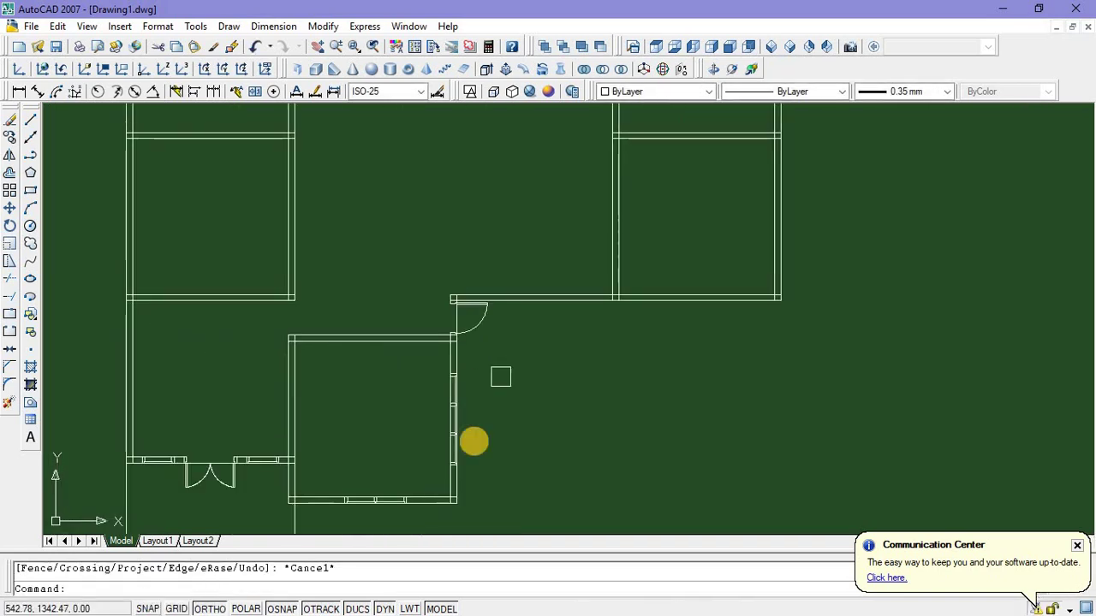
{"action": "scroll", "coordinate": [660, 335], "scroll_direction": "down", "scroll_amount": 2}
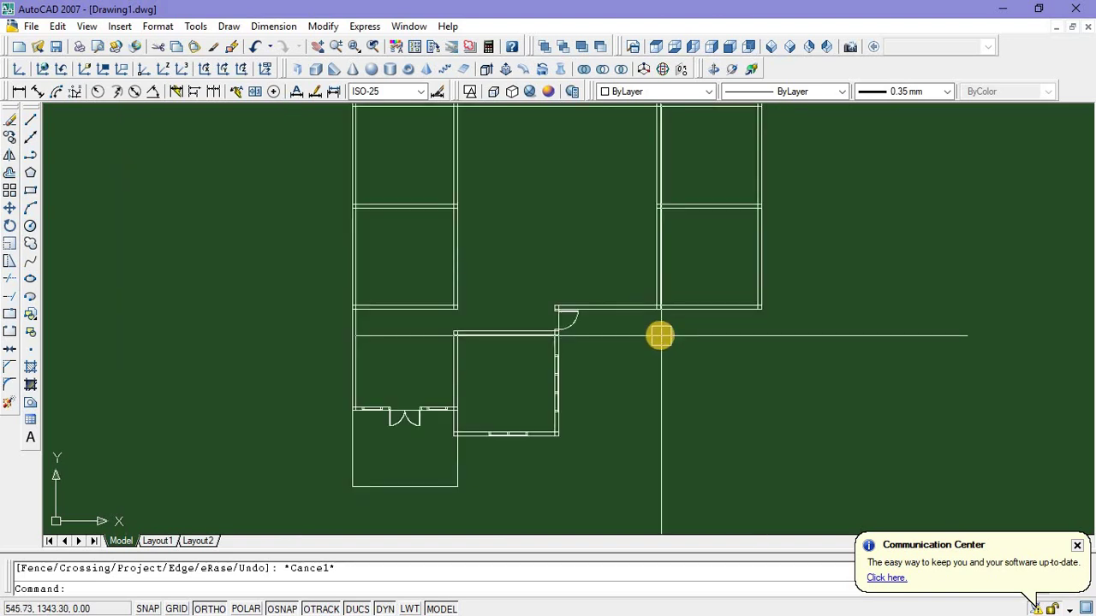
{"action": "scroll", "coordinate": [561, 324], "scroll_direction": "up", "scroll_amount": 2}
{"action": "scroll", "coordinate": [561, 325], "scroll_direction": "up", "scroll_amount": 1}
{"action": "middle_click_drag", "start_coordinate": [553, 323], "coordinate": [477, 350]}
{"action": "scroll", "coordinate": [477, 350], "scroll_direction": "down", "scroll_amount": 2}
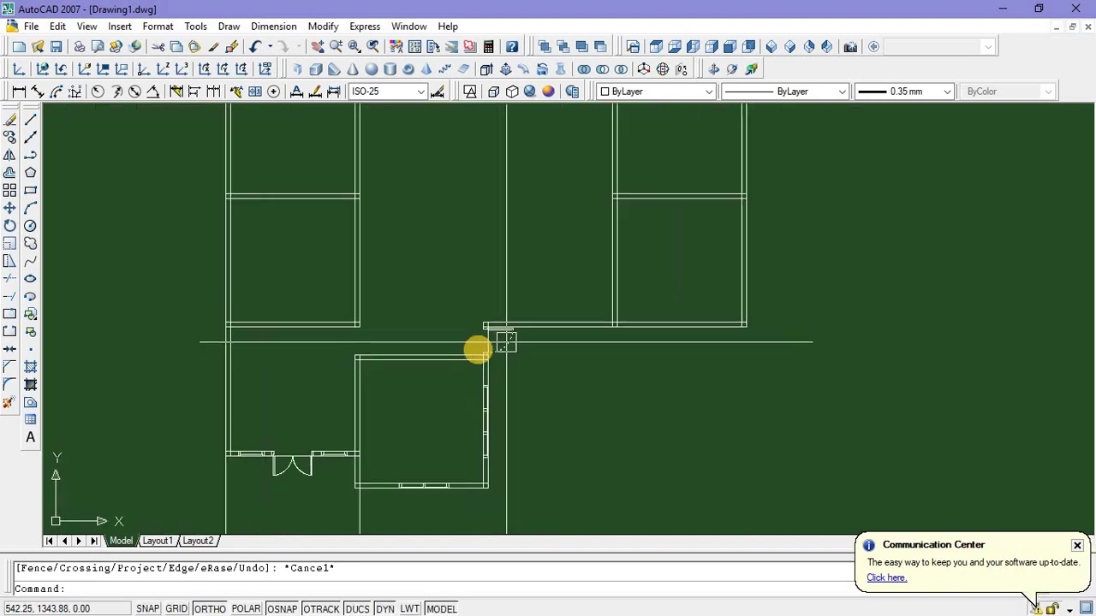
{"action": "middle_click_drag", "start_coordinate": [422, 379], "coordinate": [484, 311]}
{"action": "middle_click_drag", "start_coordinate": [501, 361], "coordinate": [501, 366]}
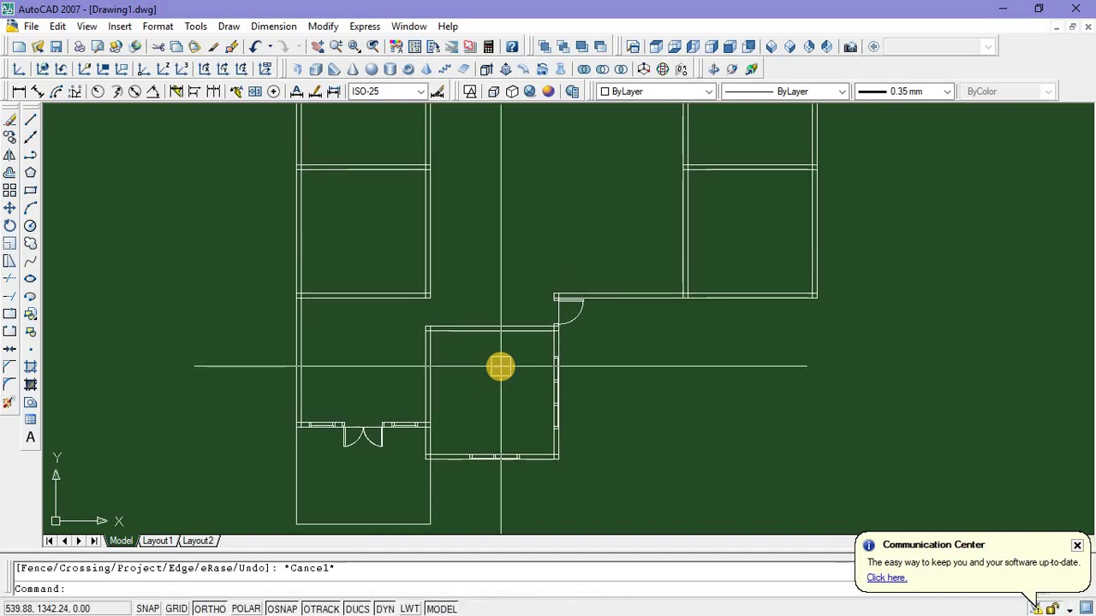
{"action": "scroll", "coordinate": [492, 316], "scroll_direction": "up", "scroll_amount": 3}
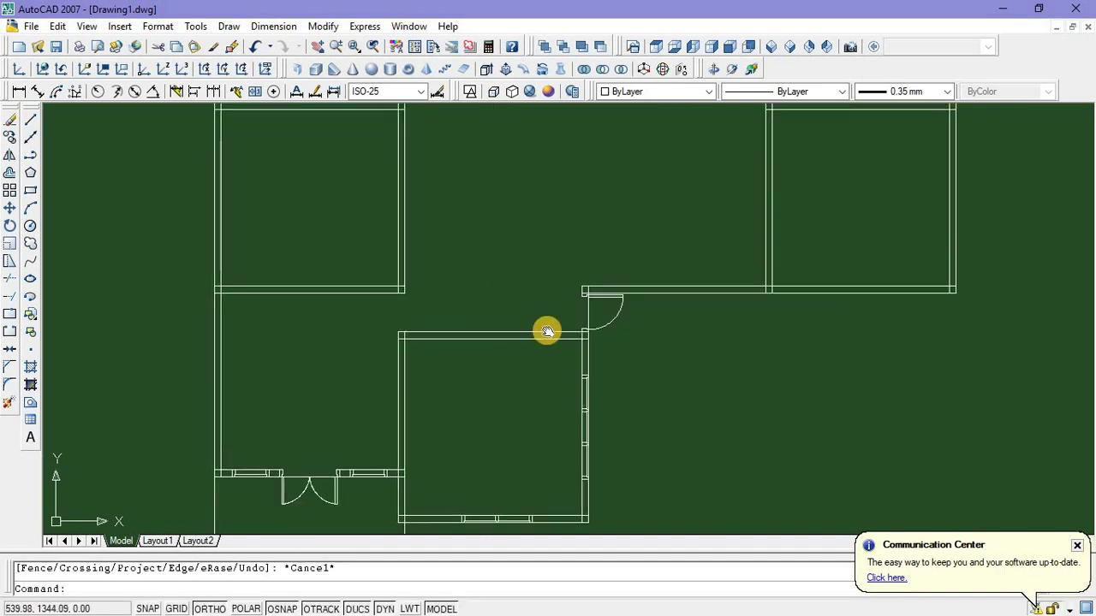
{"action": "middle_click_drag", "start_coordinate": [501, 300], "coordinate": [548, 332]}
{"action": "scroll", "coordinate": [499, 305], "scroll_direction": "down", "scroll_amount": 4}
{"action": "mouse_move", "coordinate": [492, 224]}
{"action": "middle_mouse_down"}
{"action": "mouse_move", "coordinate": [480, 258]}
{"action": "mouse_move", "coordinate": [483, 223]}
{"action": "middle_mouse_up"}
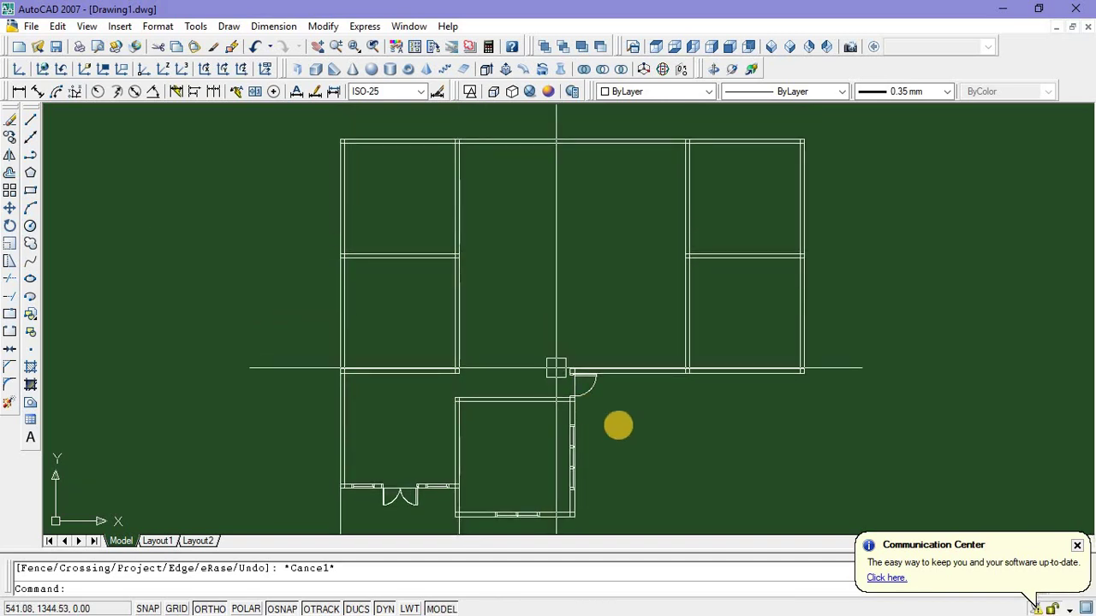
Copy the connecting-wall door's lower jamb horizontally into the empty space to the right of the door swing
{"action": "scroll", "coordinate": [587, 411], "scroll_direction": "up", "scroll_amount": 5}
{"action": "middle_click_drag", "start_coordinate": [587, 411], "coordinate": [502, 300]}
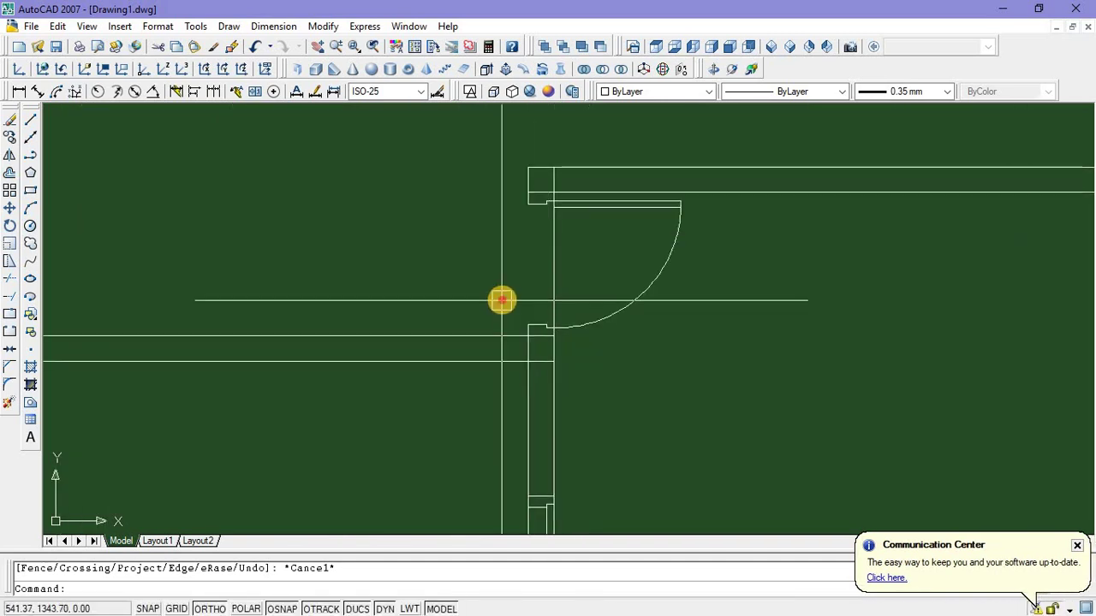
{"action": "left_click", "coordinate": [502, 301]}
{"action": "left_click", "coordinate": [566, 351]}
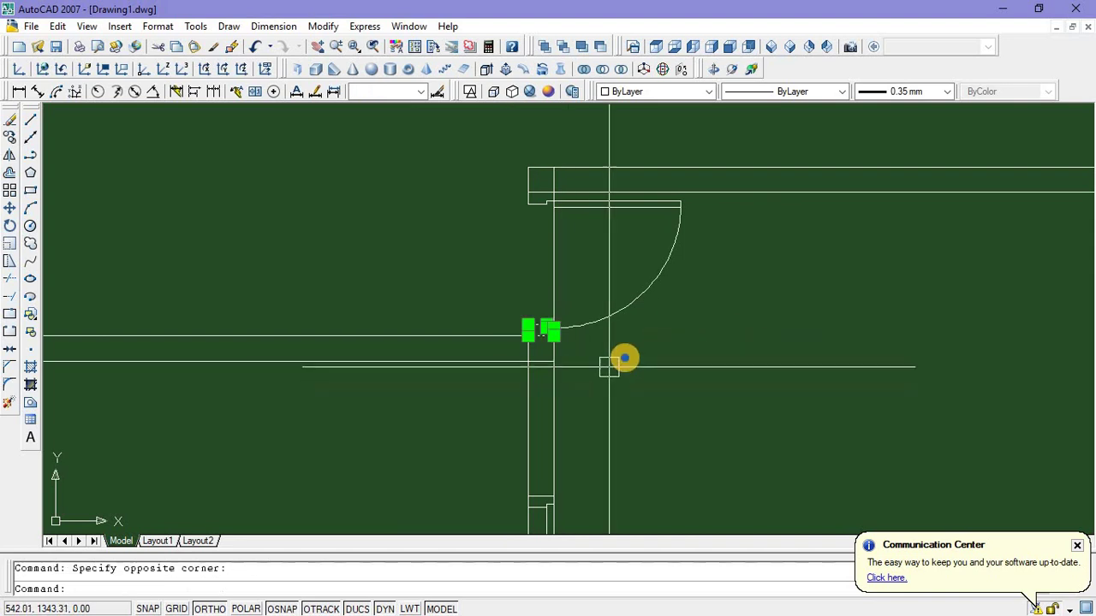
{"action": "right_click", "coordinate": [619, 360]}
{"action": "left_click", "coordinate": [676, 205]}
{"action": "left_click", "coordinate": [631, 377]}
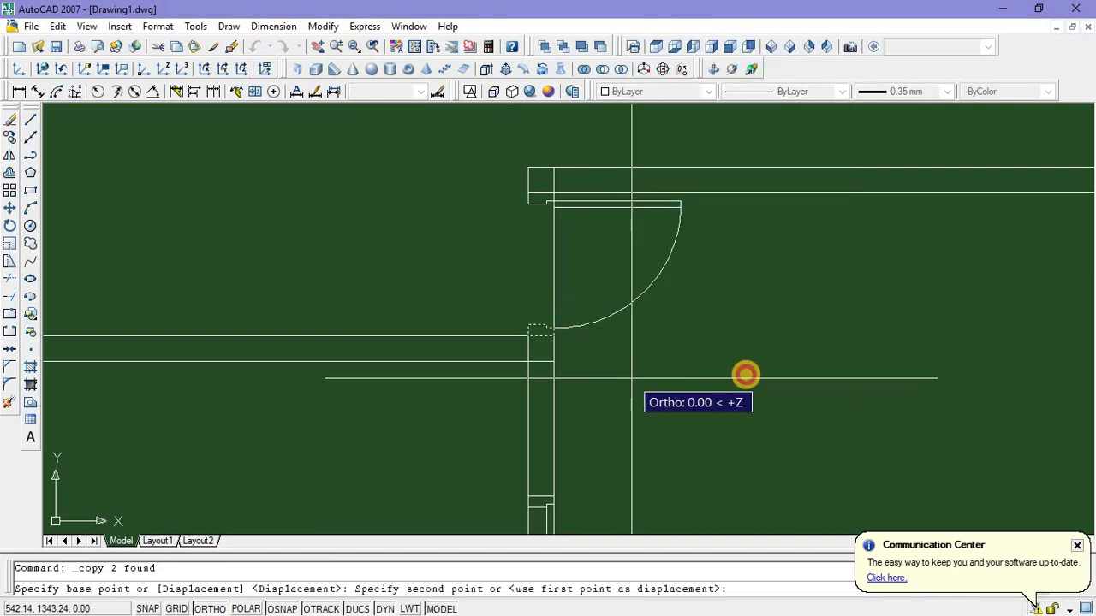
{"action": "left_click", "coordinate": [877, 369]}
{"action": "middle_click_drag", "start_coordinate": [819, 442], "coordinate": [784, 498]}
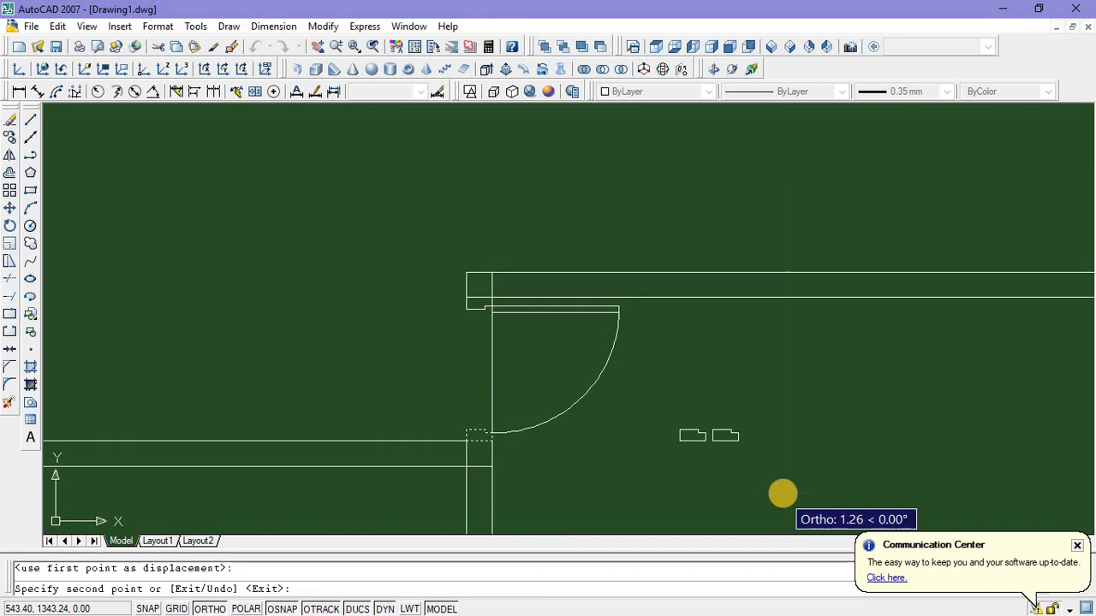
{"action": "key", "text": "Escape"}
Draw a 0.8 by 0.04 rectangular door leaf in the empty space beside the copied jamb
{"action": "scroll", "coordinate": [783, 431], "scroll_direction": "up", "scroll_amount": 2}
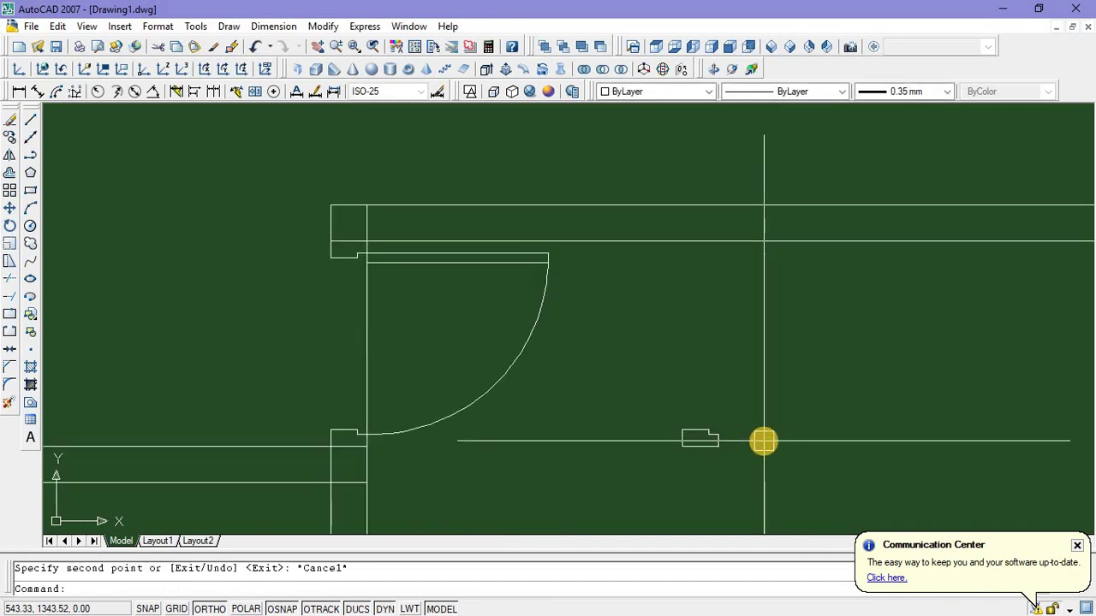
{"action": "scroll", "coordinate": [764, 441], "scroll_direction": "down", "scroll_amount": 2}
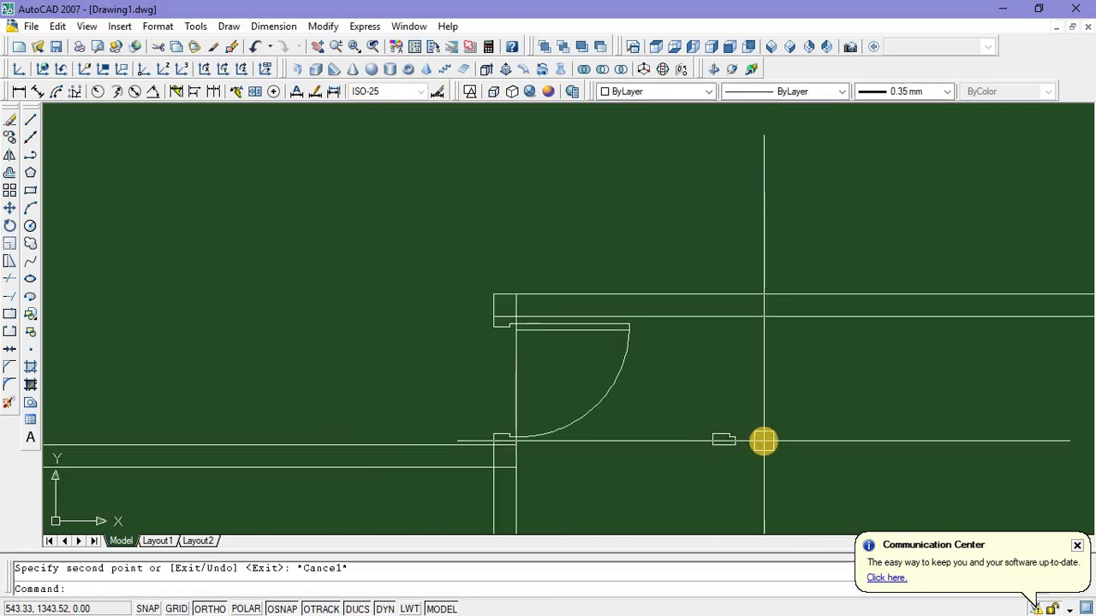
{"action": "left_click", "coordinate": [32, 194]}
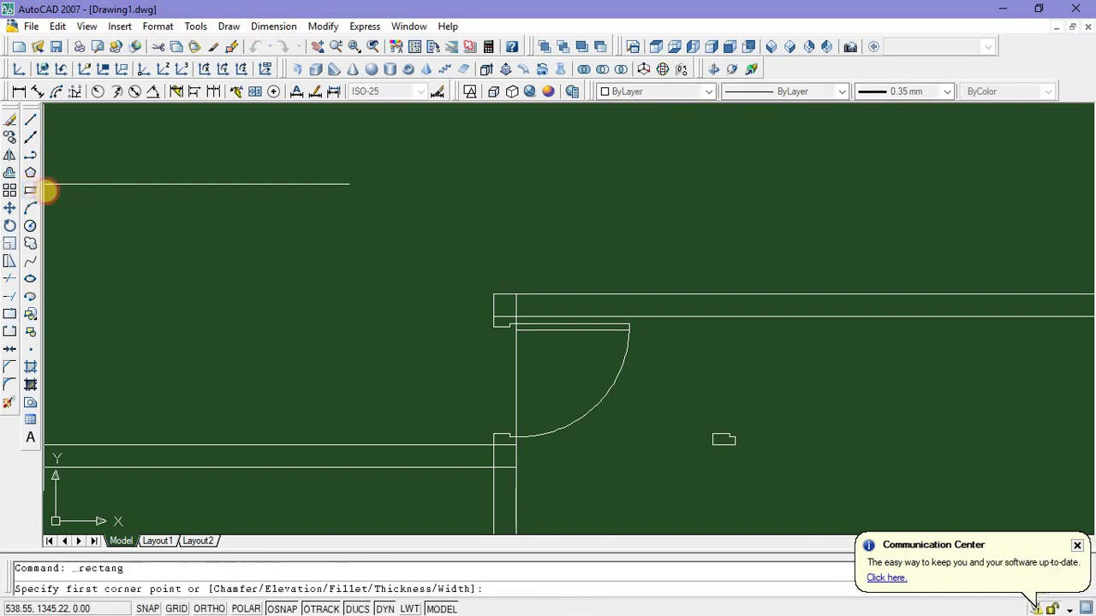
{"action": "middle_click_drag", "start_coordinate": [721, 416], "coordinate": [641, 426]}
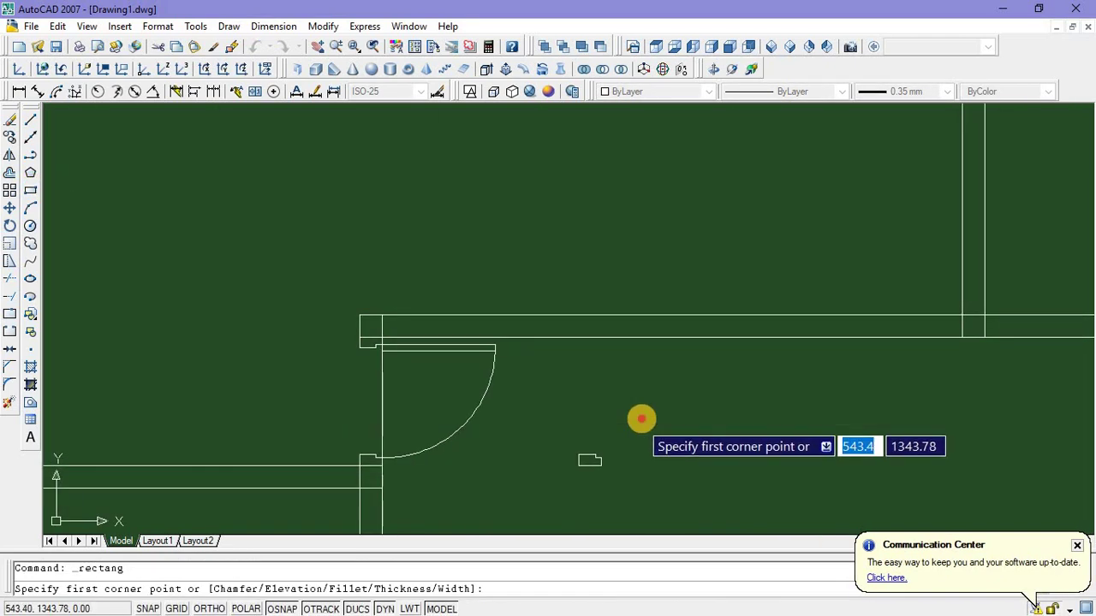
{"action": "left_click", "coordinate": [641, 418]}
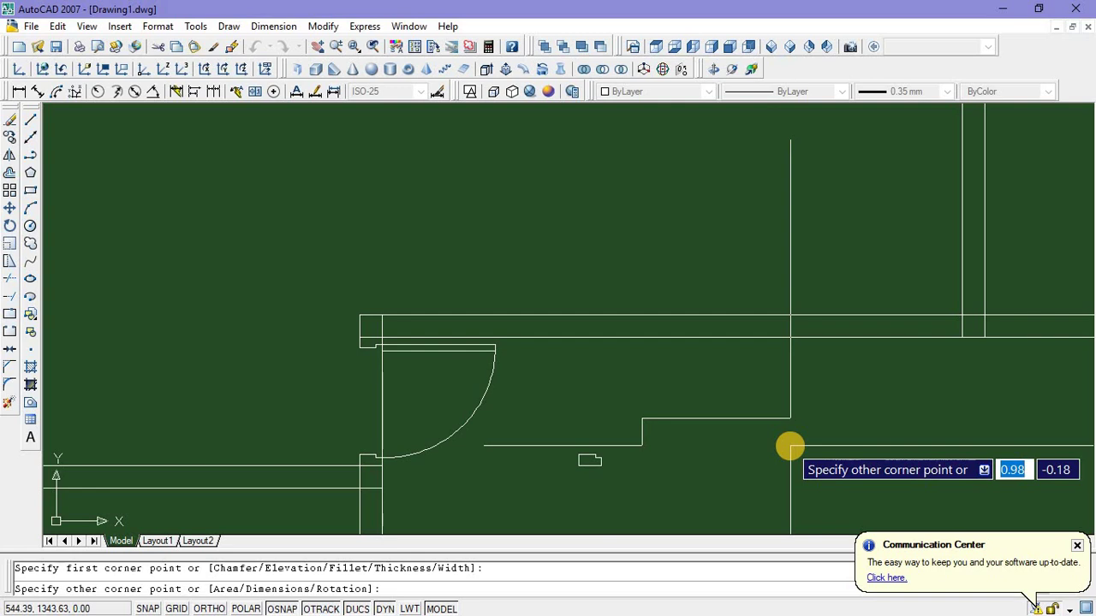
{"action": "type", "text": "@"}
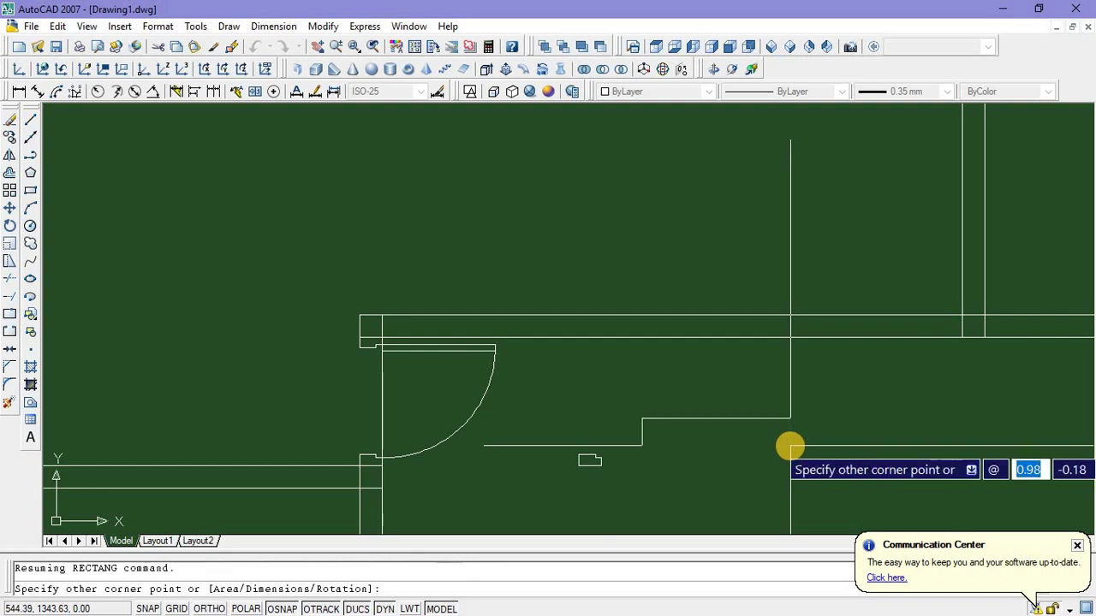
{"action": "type", "text": "0."}
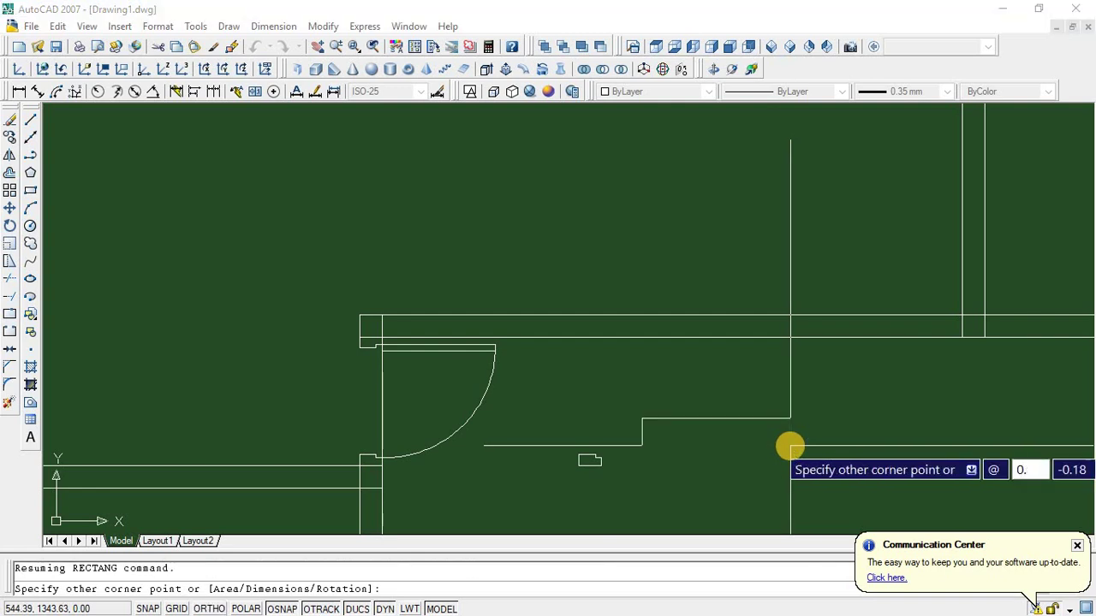
{"action": "type", "text": "8"}
{"action": "key", "text": "Tab"}
{"action": "type", "text": "0"}
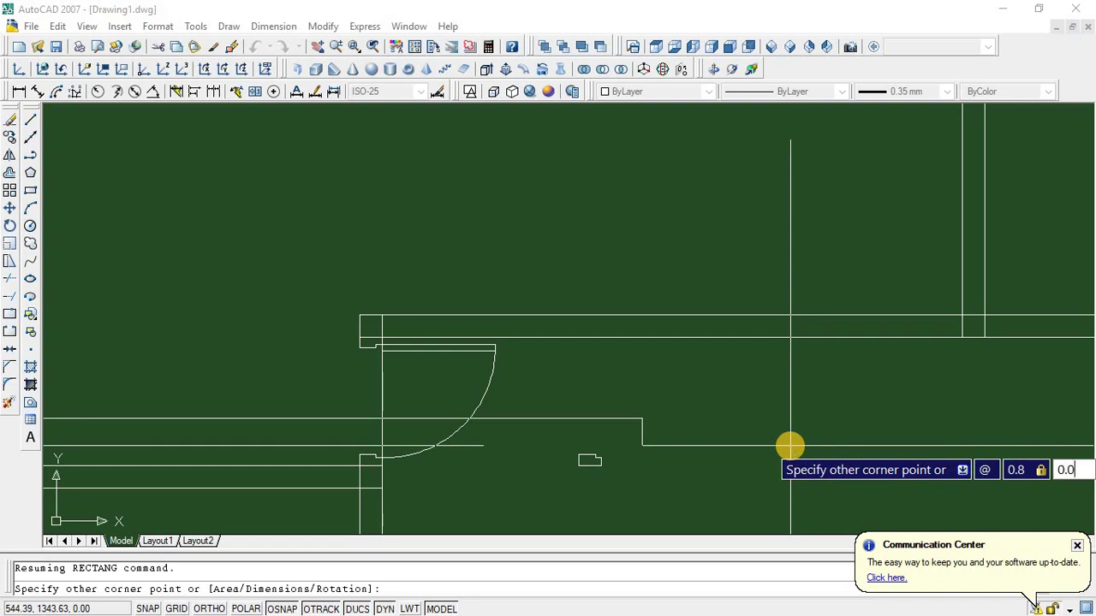
{"action": "type", "text": ".04"}
{"action": "key", "text": "Return"}
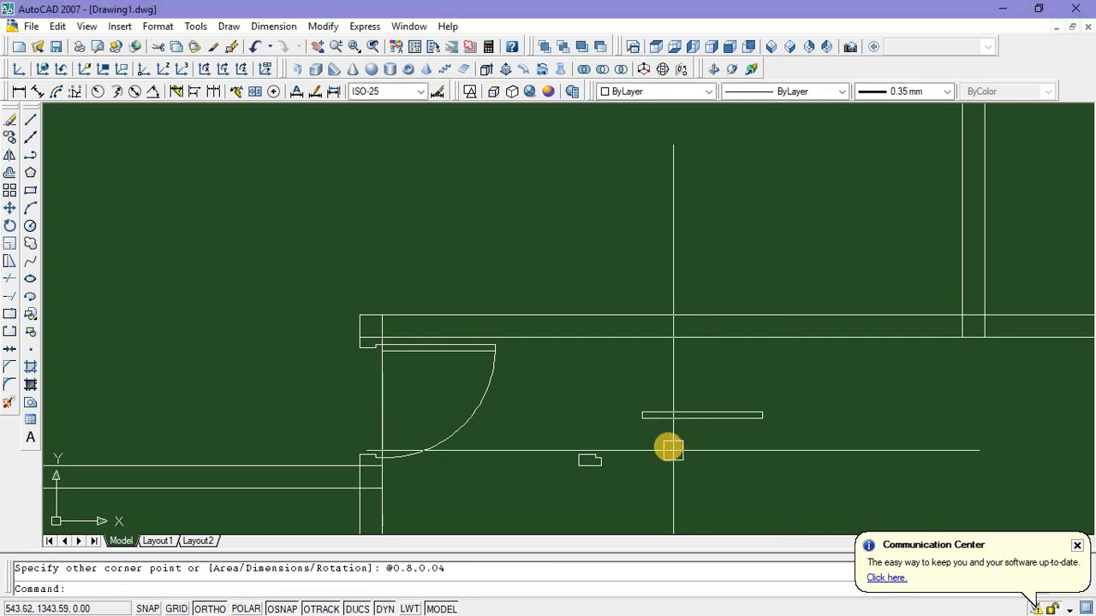
Rotate the new door leaf 90° counterclockwise about its lower-left corner so it stands upright
{"action": "scroll", "coordinate": [668, 444], "scroll_direction": "up", "scroll_amount": 2}
{"action": "left_click", "coordinate": [667, 402]}
{"action": "right_click", "coordinate": [682, 364]}
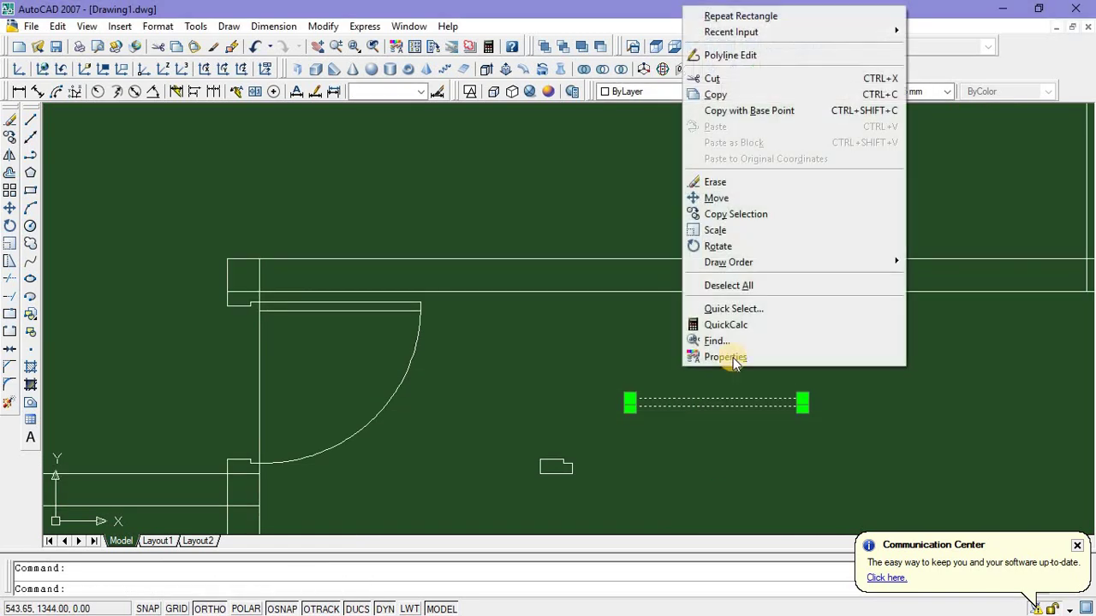
{"action": "left_click", "coordinate": [727, 245]}
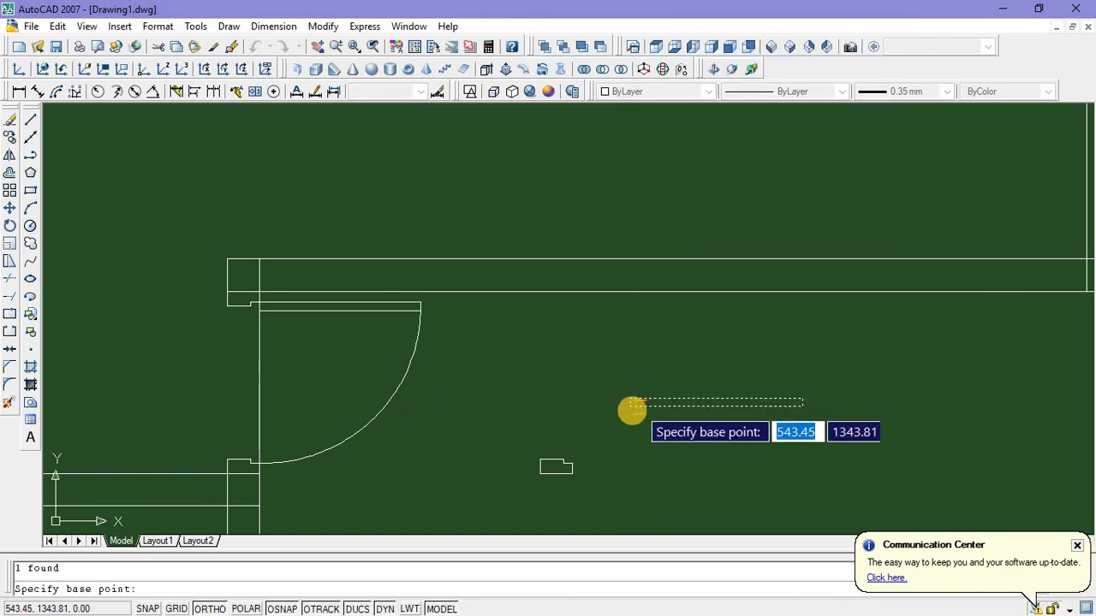
{"action": "left_click", "coordinate": [632, 409]}
{"action": "left_click", "coordinate": [648, 350]}
Move the upright door leaf by its base corner so it seats in the notch of the copied jamb
{"action": "left_click", "coordinate": [663, 349]}
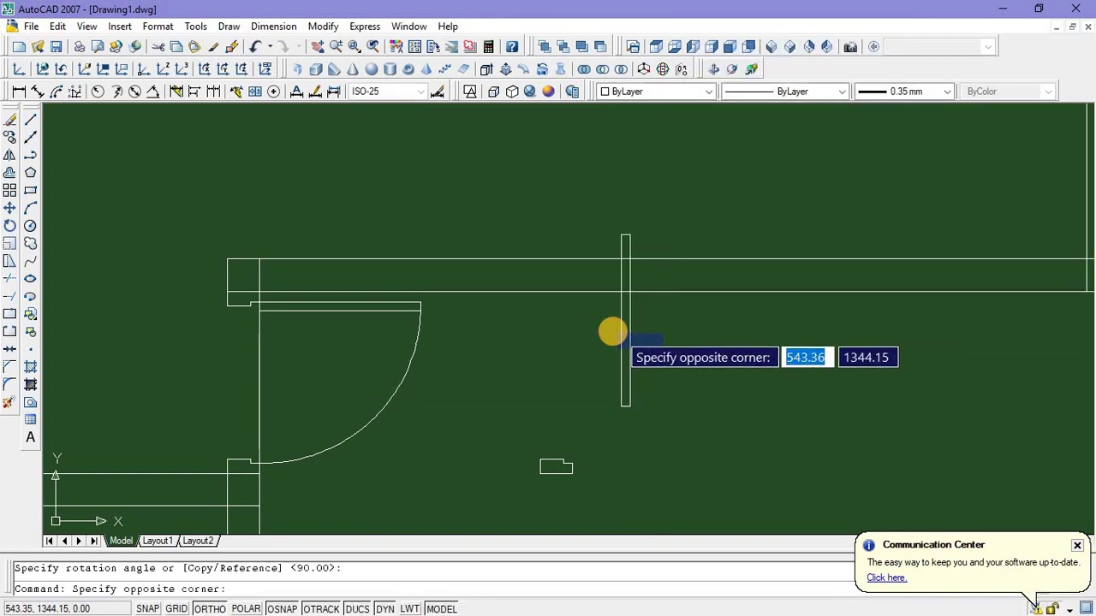
{"action": "left_click", "coordinate": [613, 333]}
{"action": "right_click", "coordinate": [688, 325]}
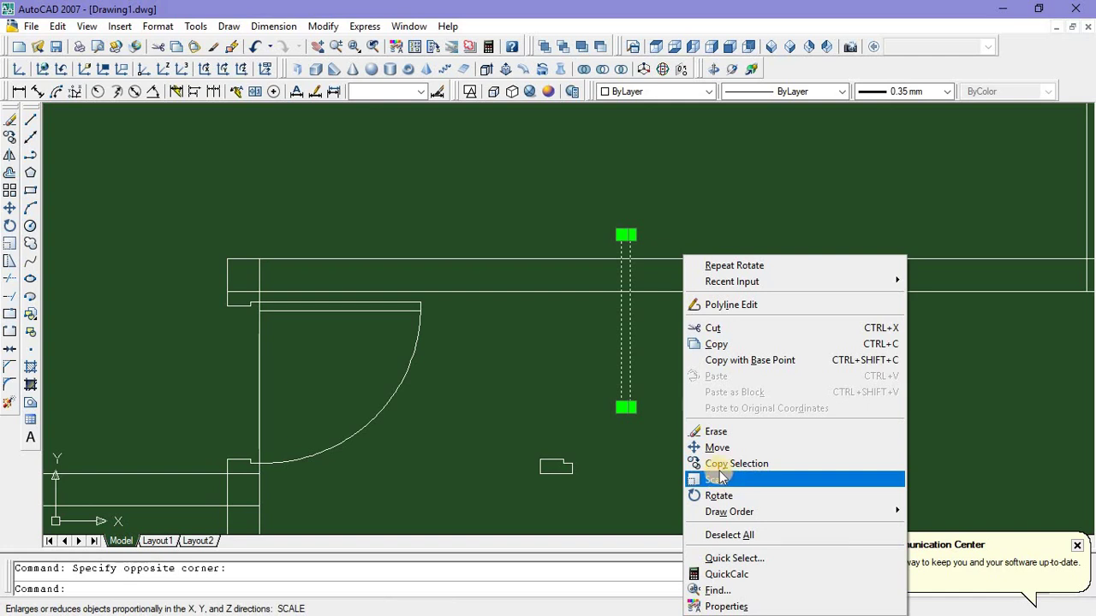
{"action": "left_click", "coordinate": [716, 447]}
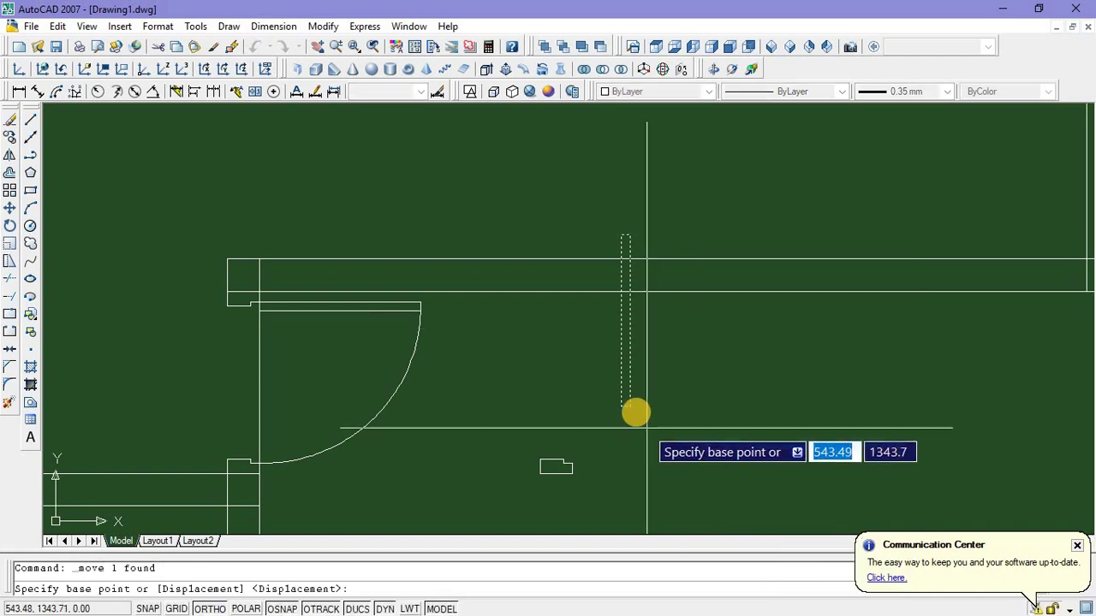
{"action": "left_click", "coordinate": [626, 408]}
{"action": "left_click", "coordinate": [571, 462]}
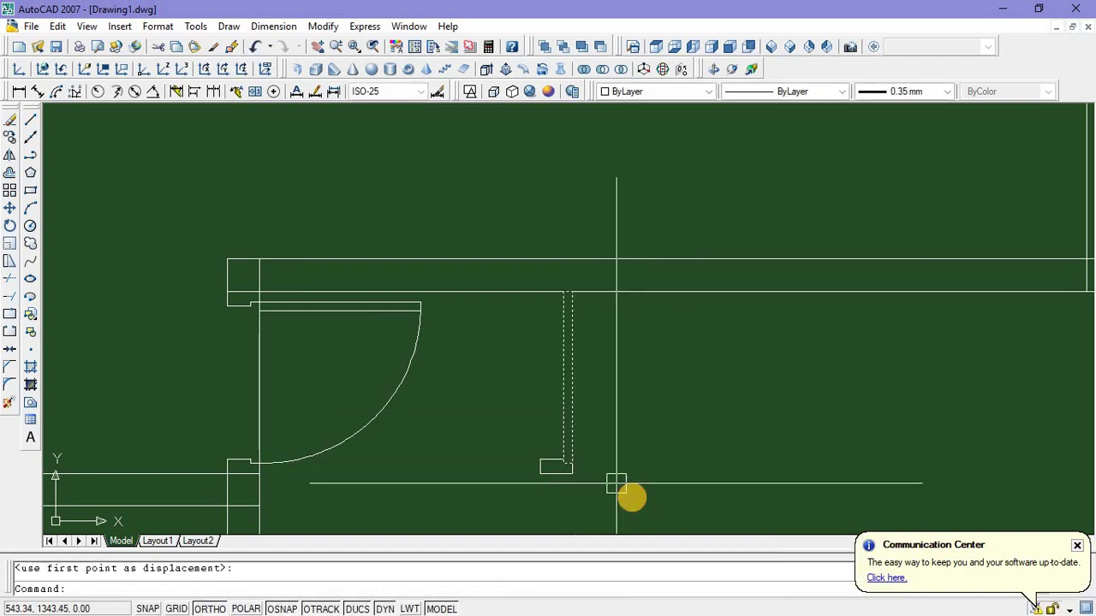
Move the upright leaf and its jamb together straight down, clear of the horizontal wall
{"action": "mouse_move", "coordinate": [633, 401]}
{"action": "middle_mouse_down"}
{"action": "mouse_move", "coordinate": [626, 444]}
{"action": "mouse_move", "coordinate": [635, 346]}
{"action": "middle_mouse_up"}
{"action": "scroll", "coordinate": [626, 444], "scroll_direction": "down", "scroll_amount": 2}
{"action": "left_click", "coordinate": [637, 344]}
{"action": "left_click", "coordinate": [580, 320]}
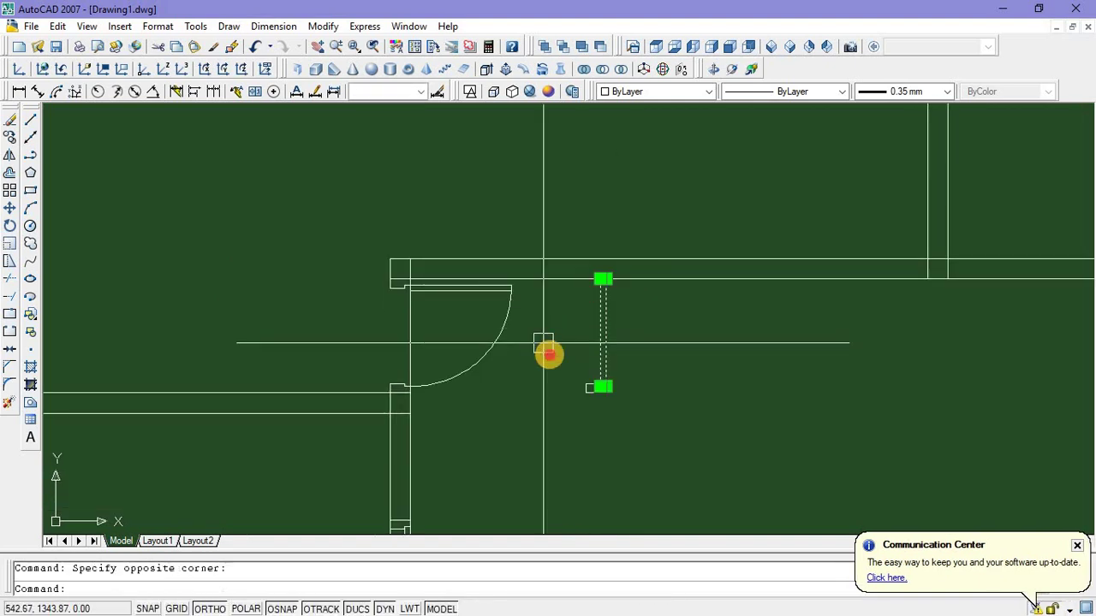
{"action": "left_click", "coordinate": [542, 346]}
{"action": "left_click", "coordinate": [647, 435]}
{"action": "right_click", "coordinate": [716, 387]}
{"action": "left_click", "coordinate": [707, 448]}
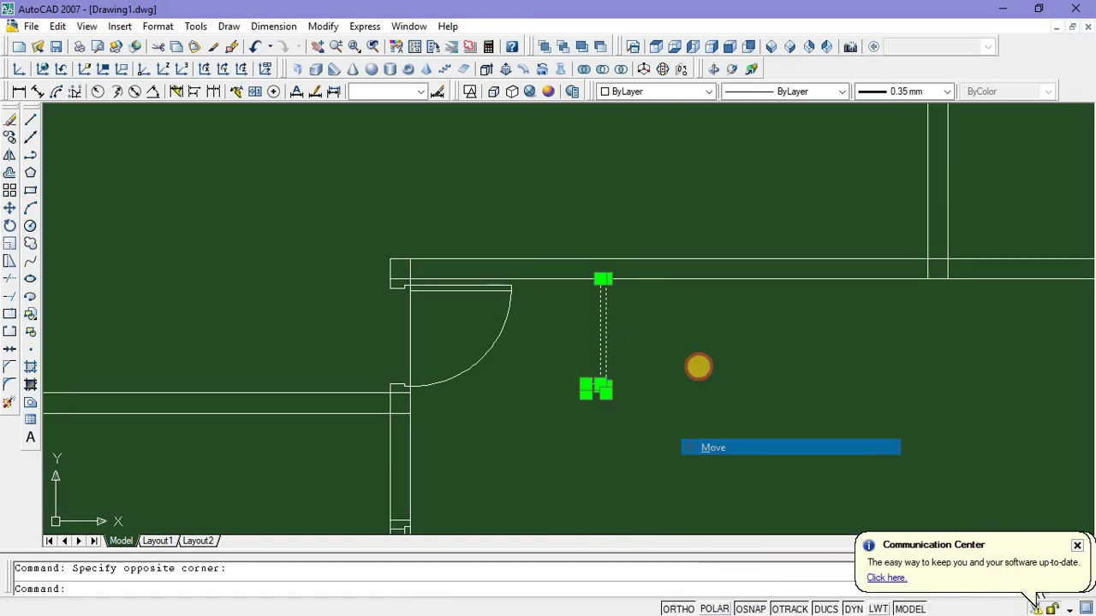
{"action": "left_click", "coordinate": [698, 365]}
{"action": "left_click", "coordinate": [698, 442]}
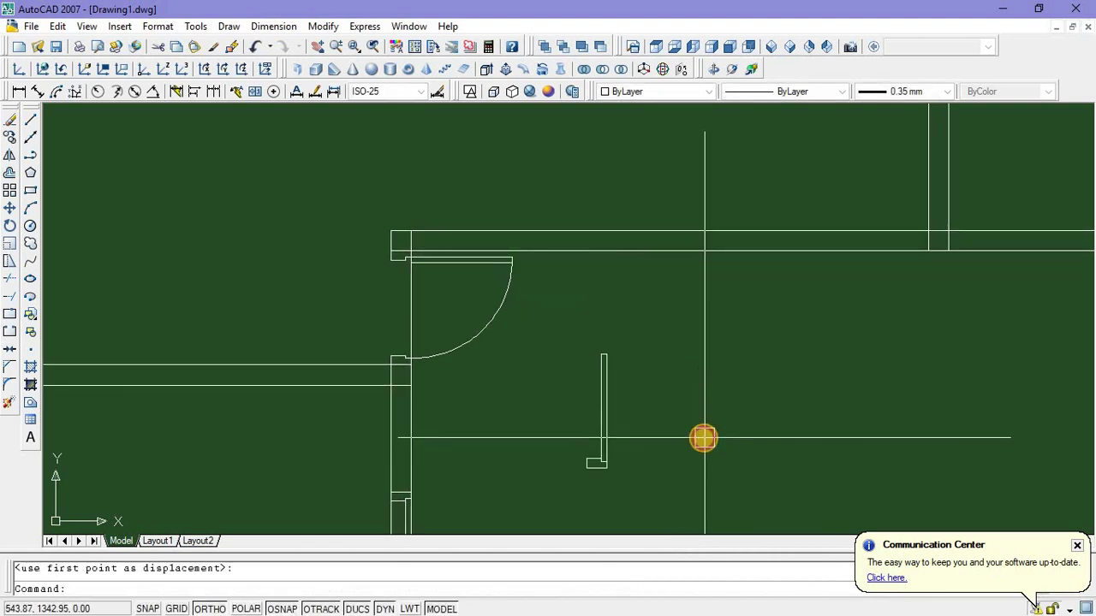
Select the upright door leaf together with its jamb
{"action": "scroll", "coordinate": [649, 369], "scroll_direction": "up", "scroll_amount": 2}
{"action": "middle_click_drag", "start_coordinate": [562, 452], "coordinate": [616, 391]}
{"action": "left_click", "coordinate": [604, 406]}
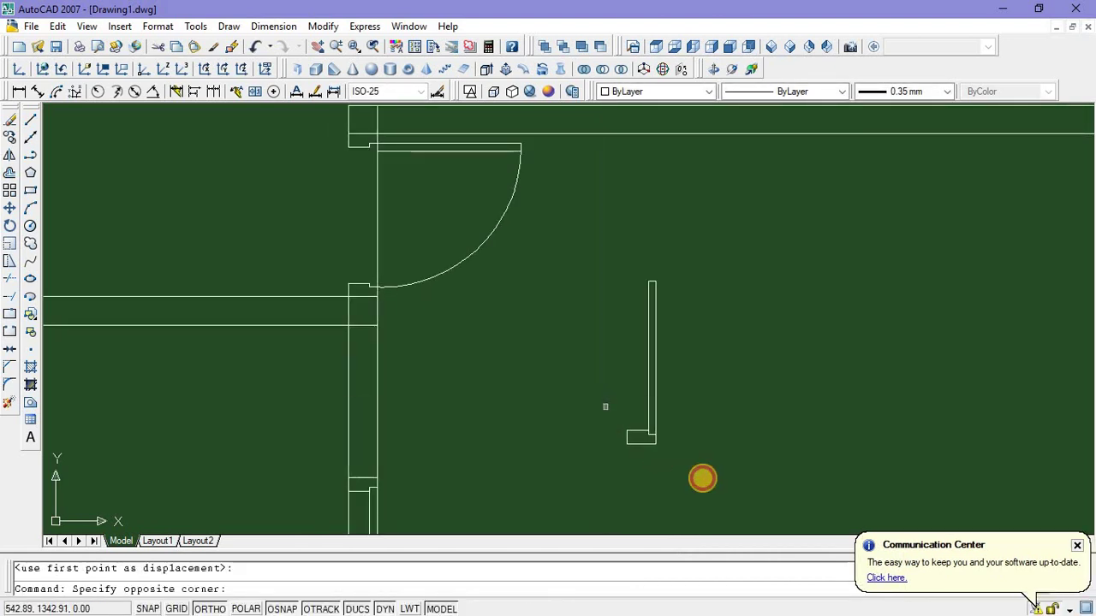
Mirror the door's lower jamb across a horizontal line through the leaf's midpoint, keeping the original
{"action": "left_click", "coordinate": [706, 477]}
{"action": "type", "text": "m"}
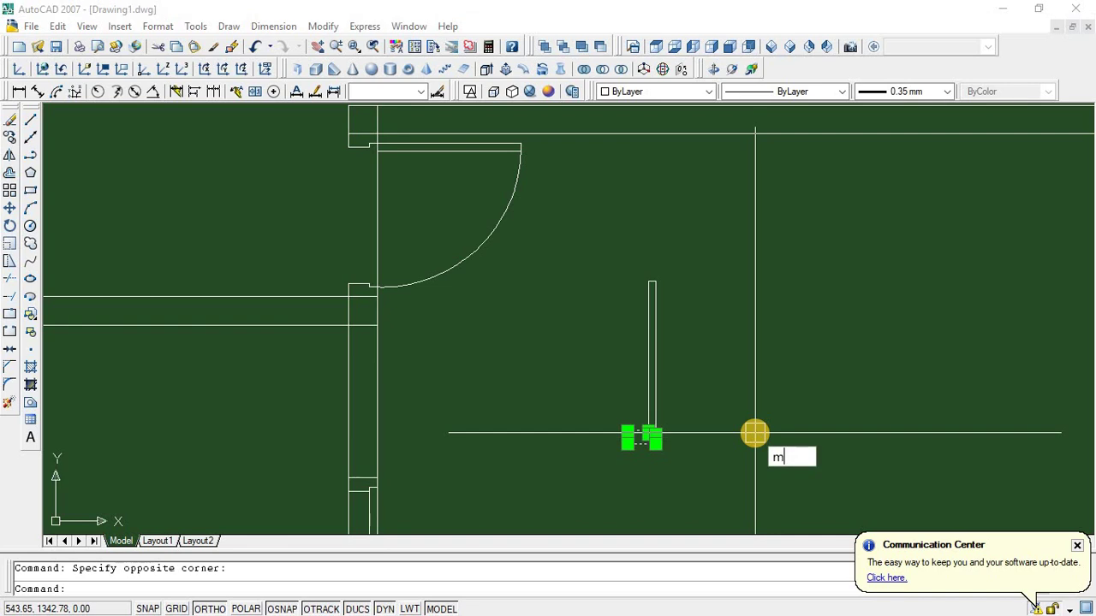
{"action": "type", "text": "i"}
{"action": "key", "text": "Return"}
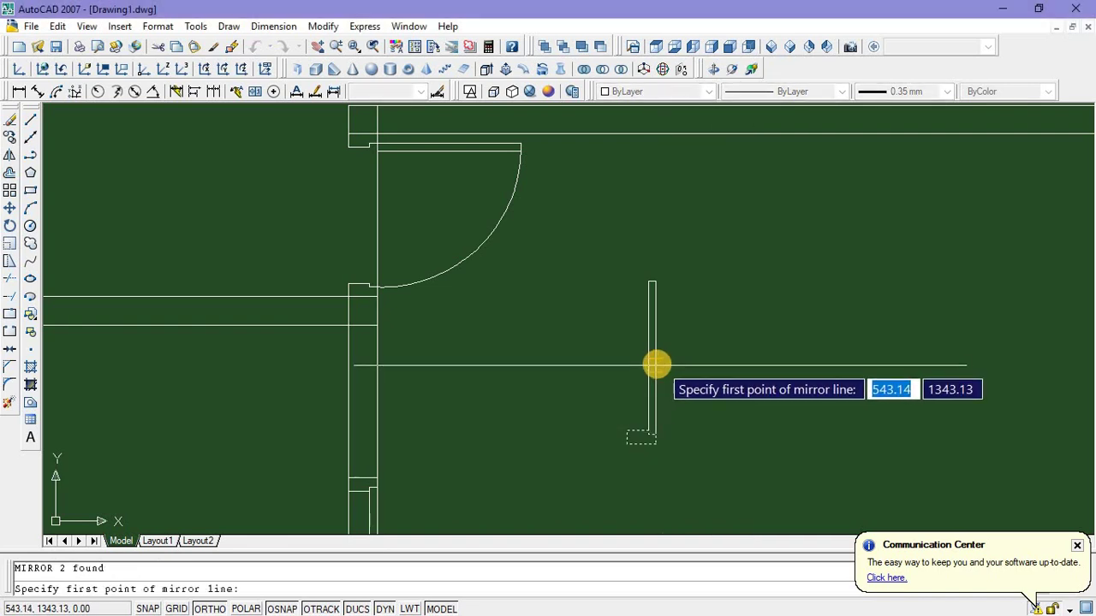
{"action": "left_click", "coordinate": [655, 359]}
{"action": "left_click", "coordinate": [777, 363]}
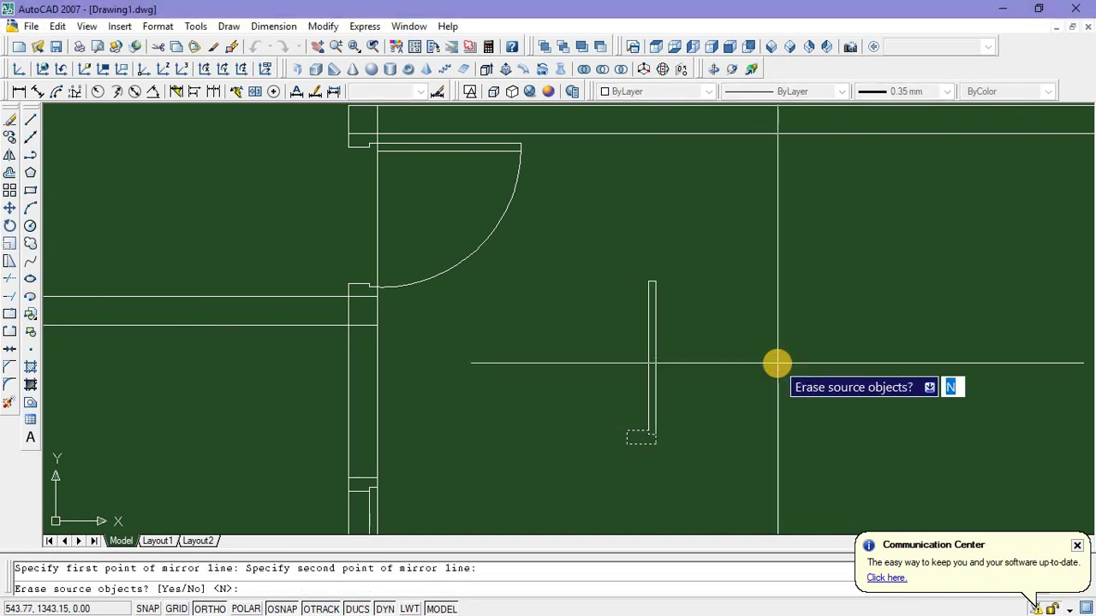
{"action": "key", "text": "Return"}
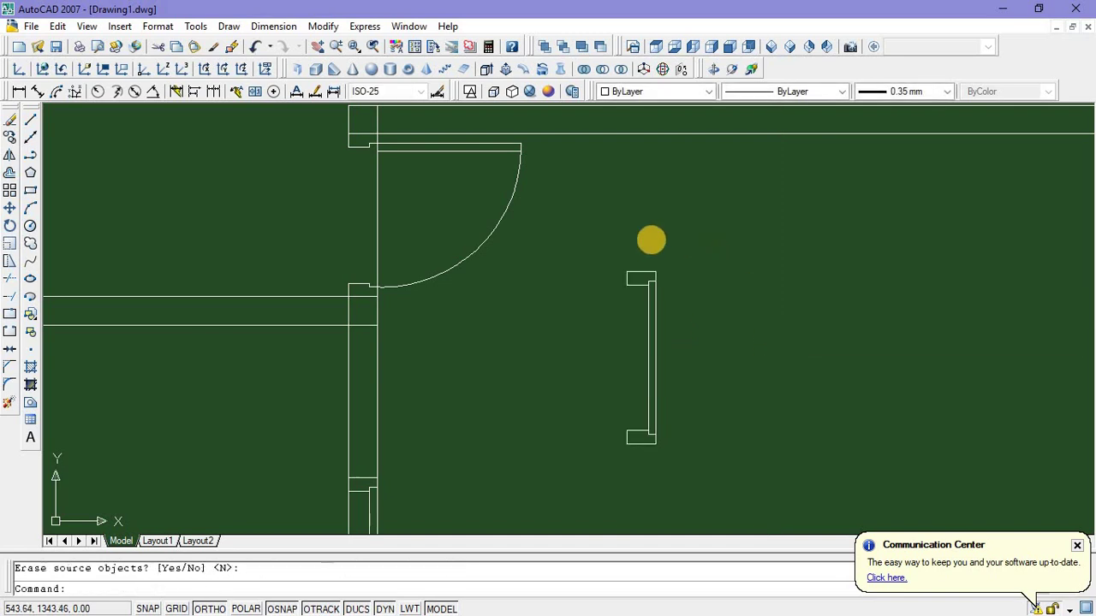
Rotate the door leaf 90° clockwise about its lower outer corner at the lower jamb
{"action": "scroll", "coordinate": [663, 369], "scroll_direction": "down", "scroll_amount": 5}
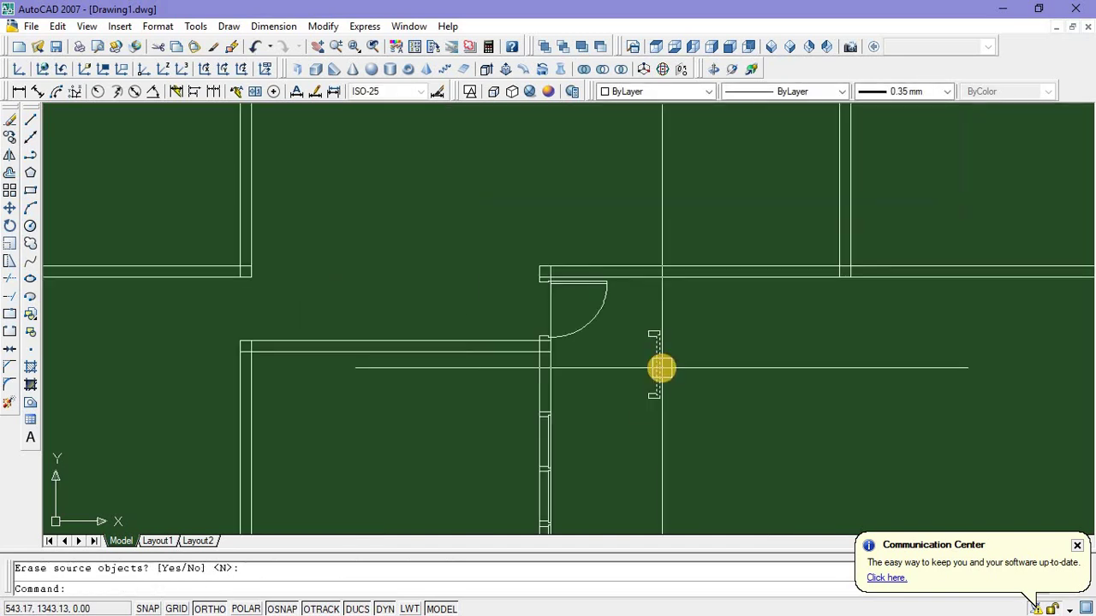
{"action": "scroll", "coordinate": [663, 369], "scroll_direction": "up", "scroll_amount": 4}
{"action": "scroll", "coordinate": [663, 373], "scroll_direction": "down", "scroll_amount": 2}
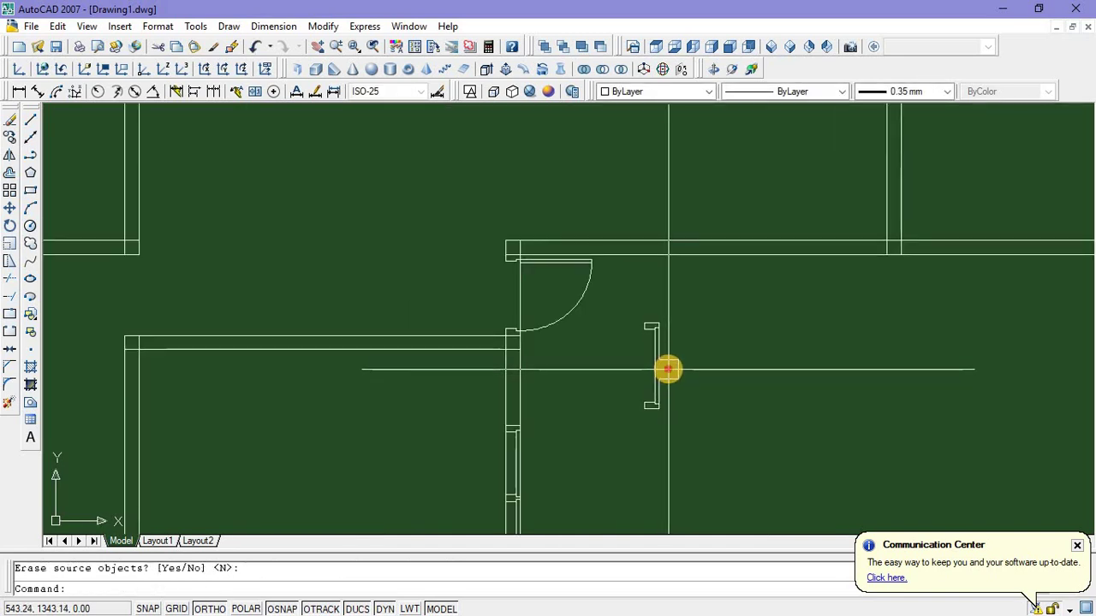
{"action": "left_click", "coordinate": [667, 369]}
{"action": "right_click", "coordinate": [717, 303]}
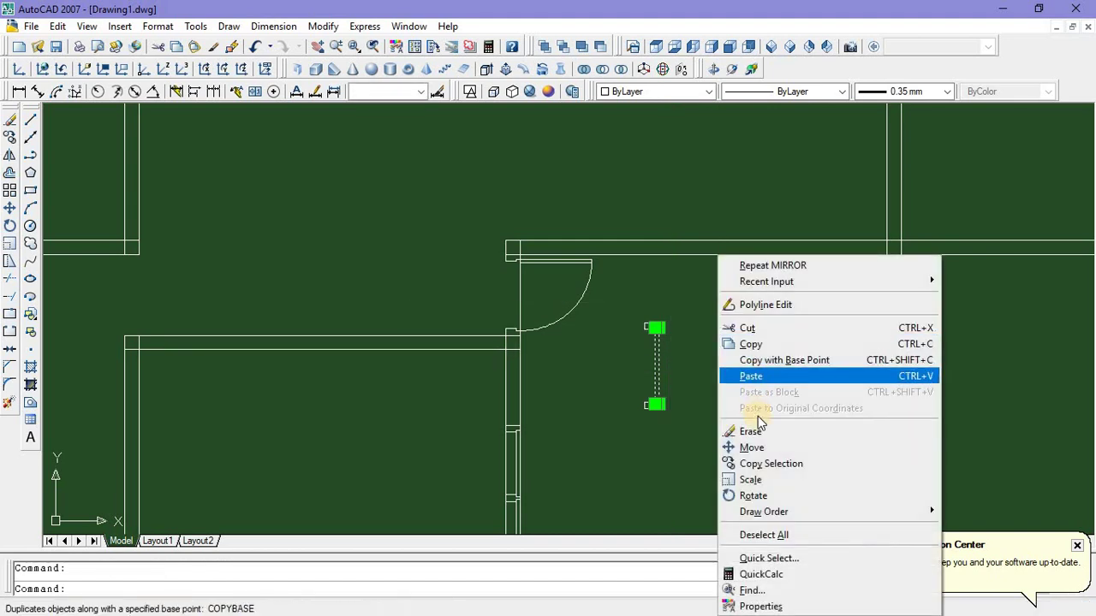
{"action": "left_click", "coordinate": [751, 496]}
{"action": "scroll", "coordinate": [660, 402], "scroll_direction": "up", "scroll_amount": 3}
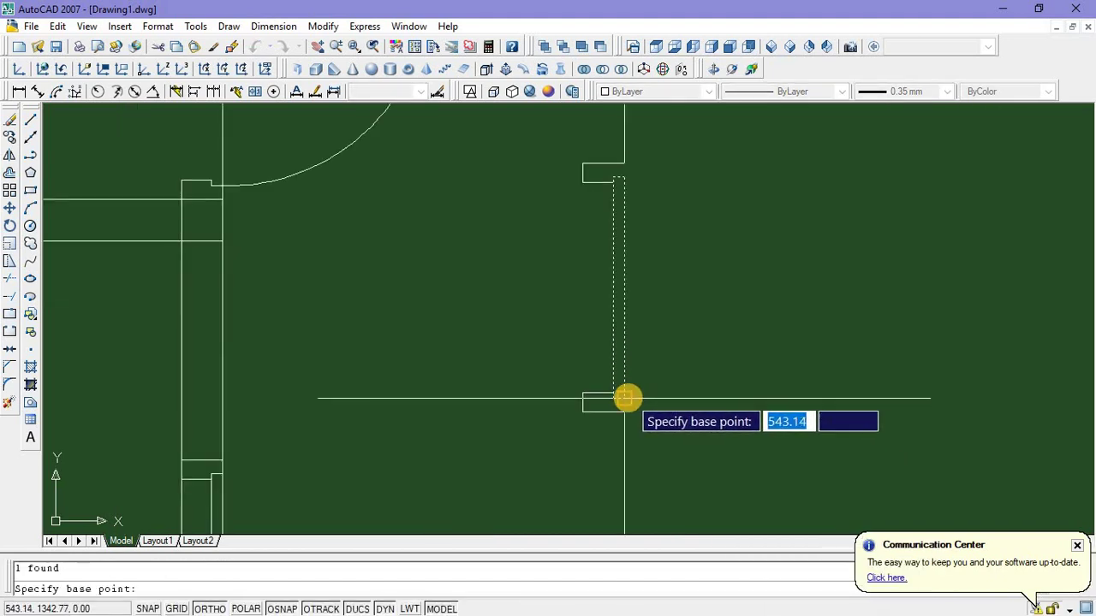
{"action": "left_click", "coordinate": [626, 398]}
{"action": "left_click", "coordinate": [663, 487]}
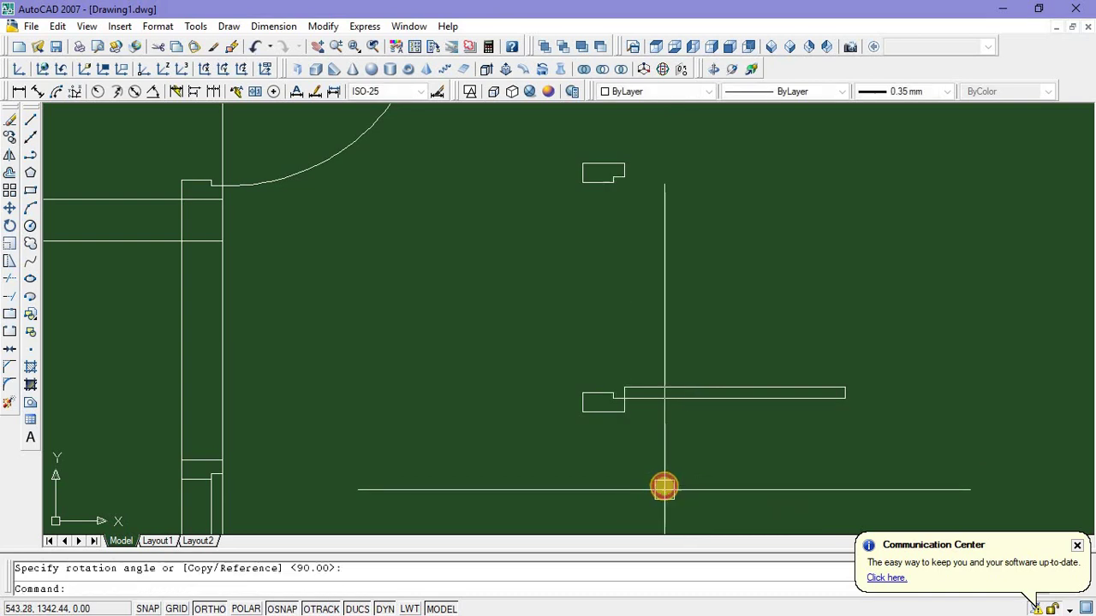
Draw a three-point arc for the door swing from the upper jamb to the free end of the leaf
{"action": "scroll", "coordinate": [664, 466], "scroll_direction": "down", "scroll_amount": 3}
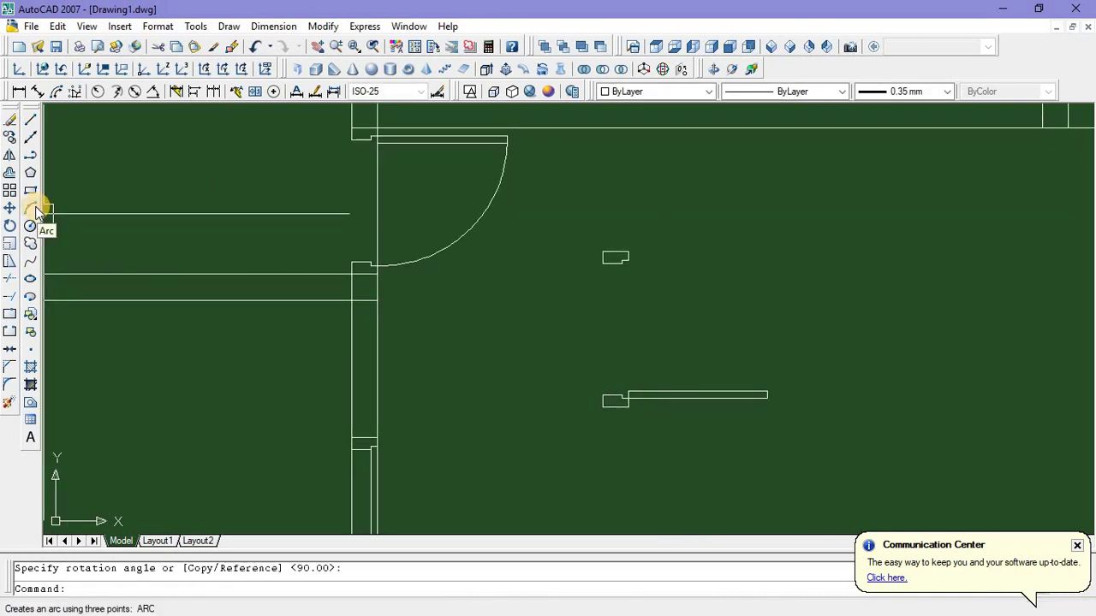
{"action": "left_click", "coordinate": [36, 211]}
{"action": "scroll", "coordinate": [623, 306], "scroll_direction": "up", "scroll_amount": 4}
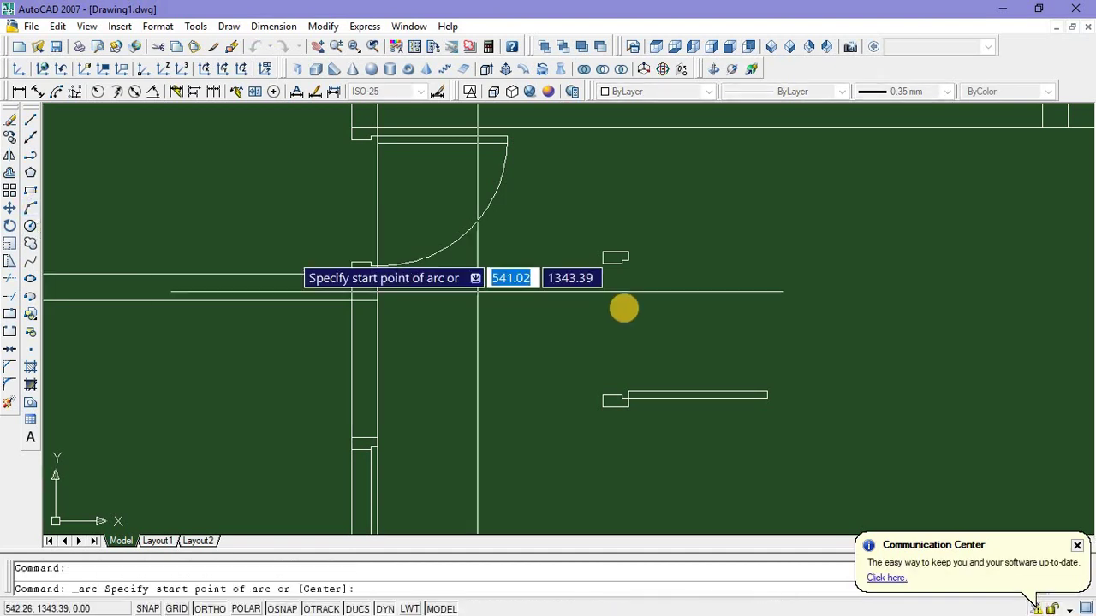
{"action": "left_click", "coordinate": [622, 256]}
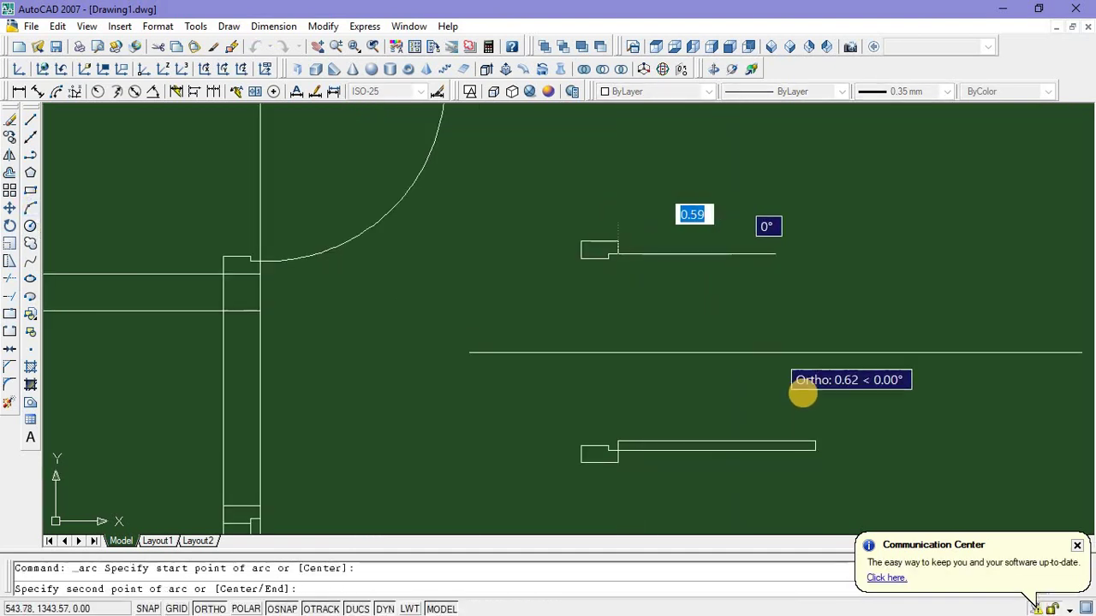
{"action": "left_click", "coordinate": [815, 438]}
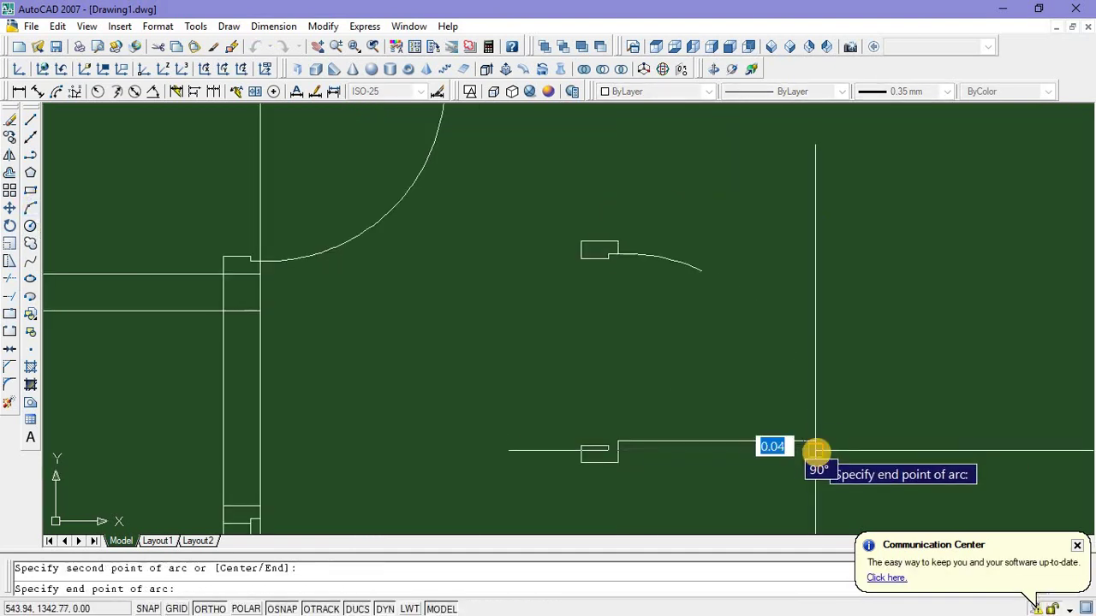
{"action": "left_click", "coordinate": [816, 447]}
Copy the complete door with its jambs and swing arc about 2.46 units horizontally to the right
{"action": "scroll", "coordinate": [801, 467], "scroll_direction": "down", "scroll_amount": 8}
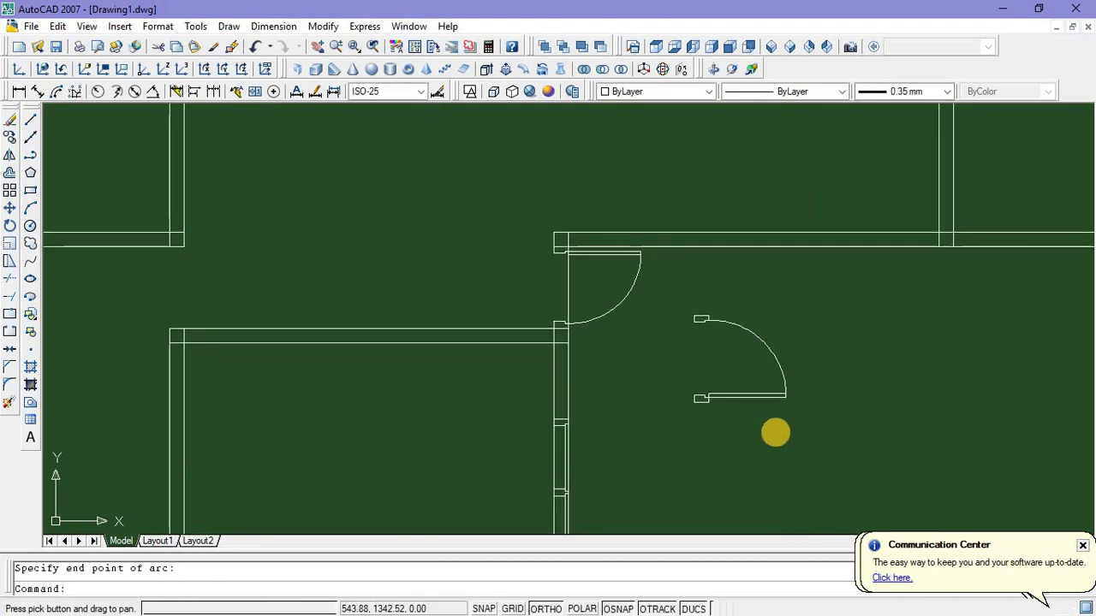
{"action": "scroll", "coordinate": [757, 447], "scroll_direction": "up", "scroll_amount": 3}
{"action": "scroll", "coordinate": [755, 451], "scroll_direction": "down", "scroll_amount": 4}
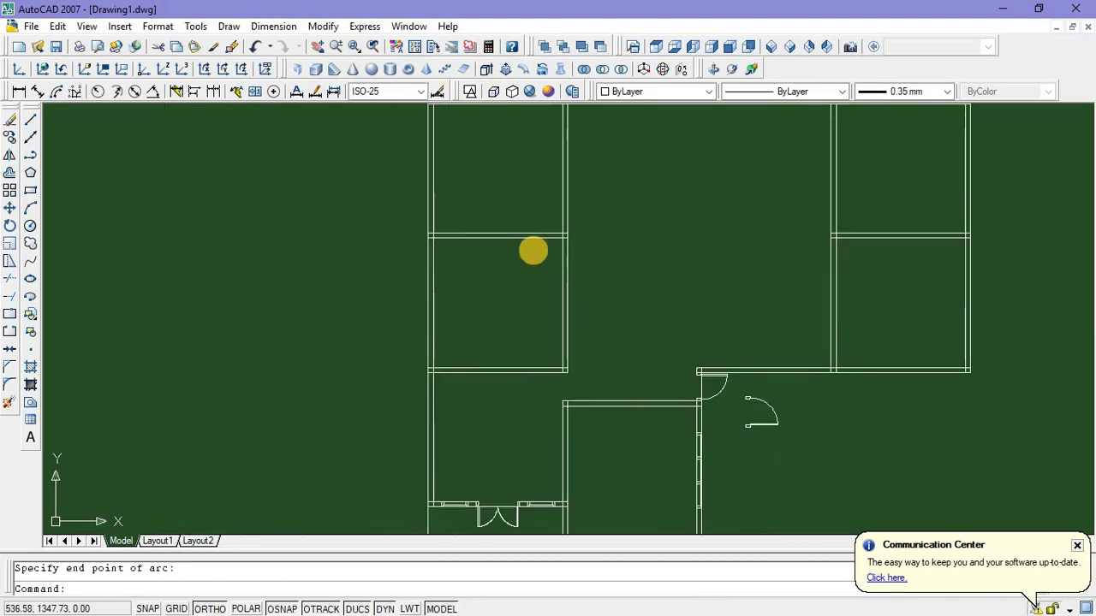
{"action": "scroll", "coordinate": [772, 429], "scroll_direction": "up", "scroll_amount": 4}
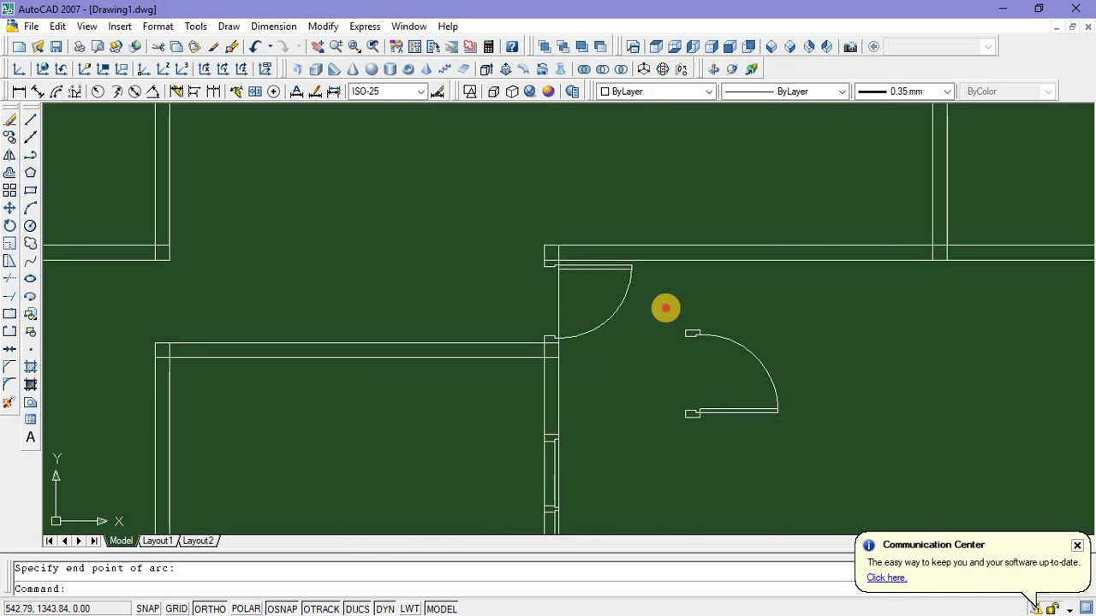
{"action": "left_click", "coordinate": [666, 308]}
{"action": "left_click", "coordinate": [844, 491]}
{"action": "right_click", "coordinate": [828, 339]}
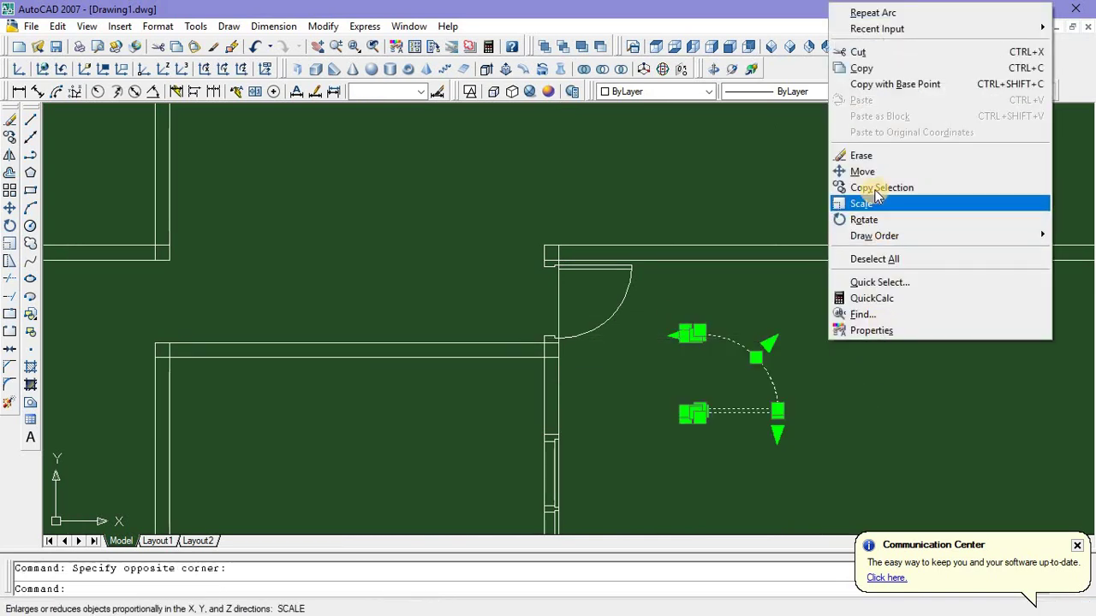
{"action": "left_click", "coordinate": [873, 187]}
{"action": "scroll", "coordinate": [841, 367], "scroll_direction": "down", "scroll_amount": 5}
{"action": "left_click", "coordinate": [848, 368]}
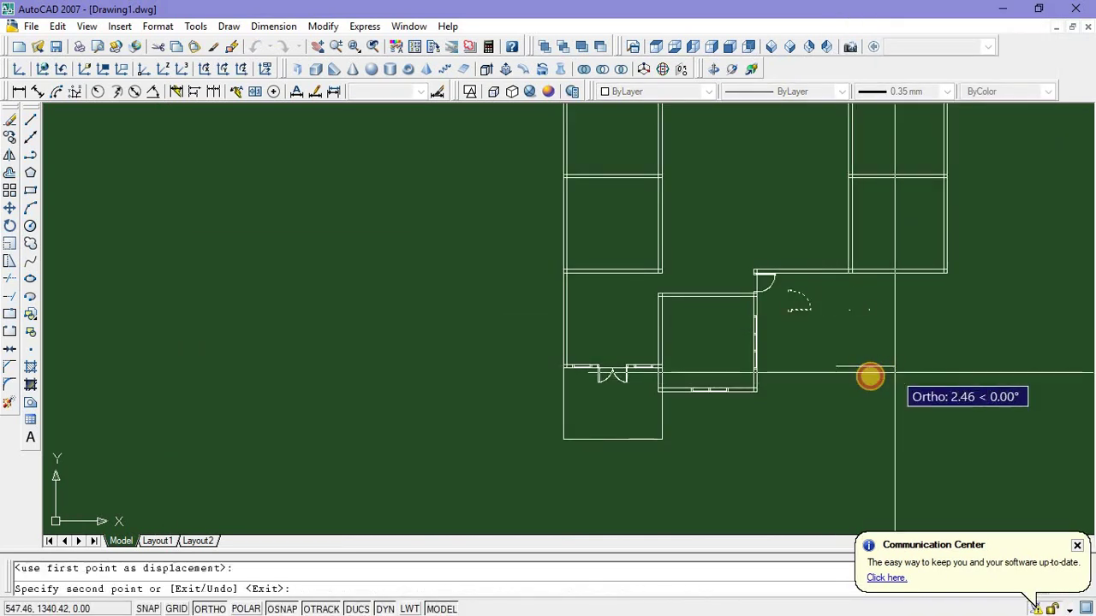
{"action": "left_click", "coordinate": [894, 372]}
{"action": "key", "text": "Escape"}
Erase the original loose door, the one nearer the wall, including its jambs and swing arc
{"action": "scroll", "coordinate": [771, 287], "scroll_direction": "up", "scroll_amount": 3}
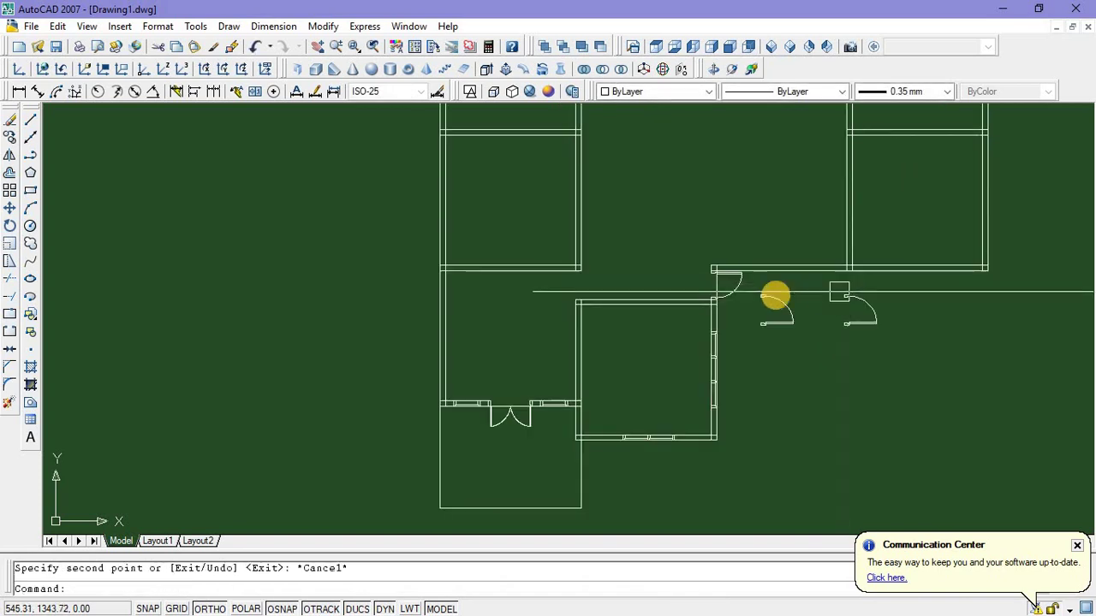
{"action": "scroll", "coordinate": [753, 286], "scroll_direction": "up", "scroll_amount": 1}
{"action": "left_click", "coordinate": [739, 280]}
{"action": "left_click", "coordinate": [858, 425]}
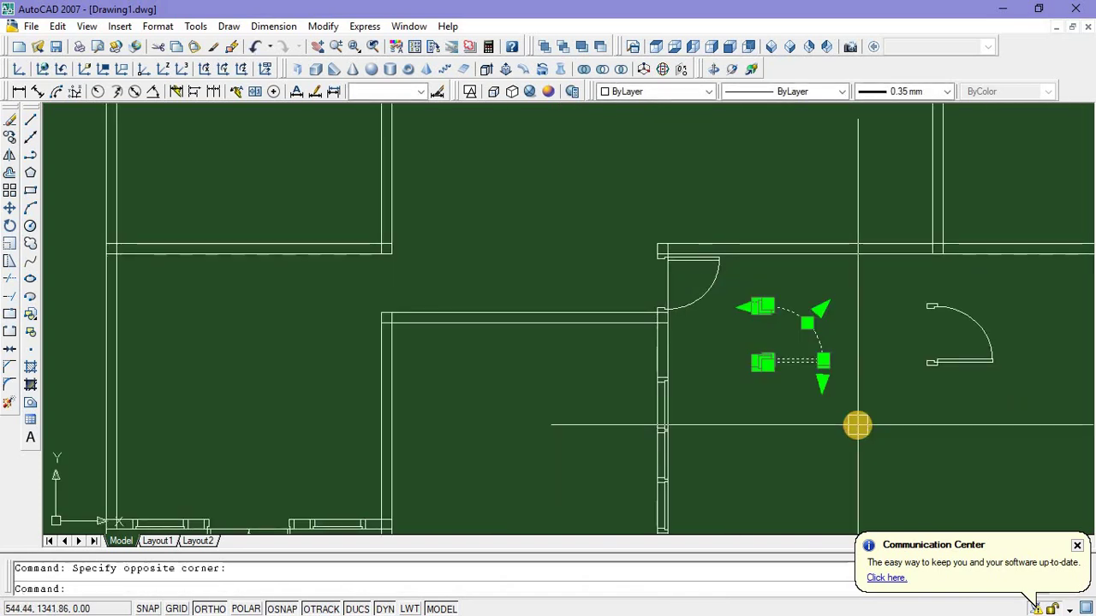
{"action": "key", "text": "Delete"}
Mirror the remaining loose door across a vertical line just left of its jambs, keeping the original
{"action": "left_click", "coordinate": [905, 266]}
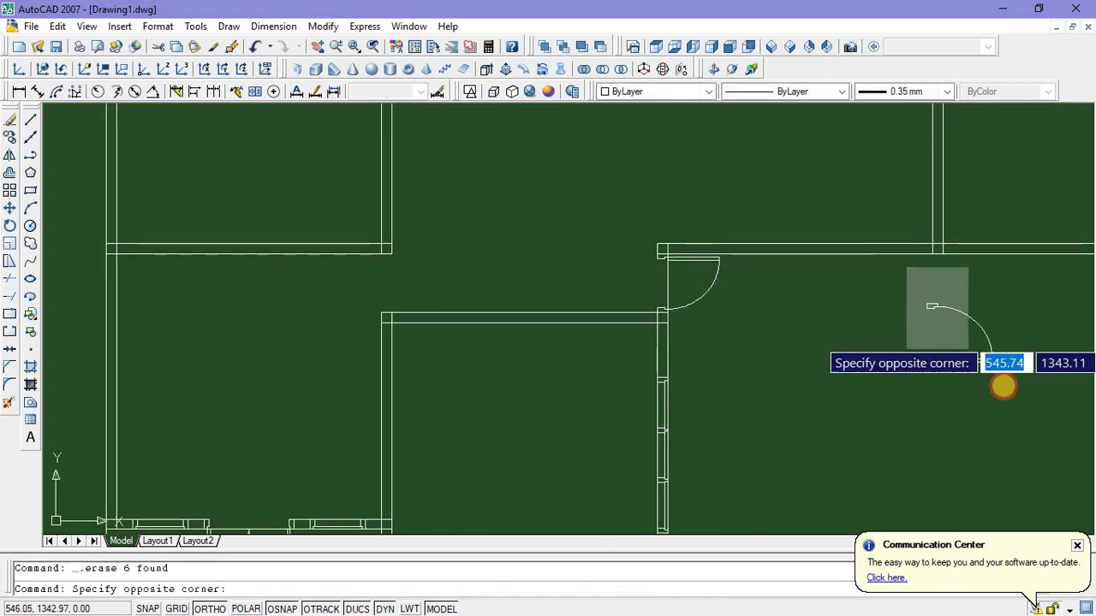
{"action": "left_click", "coordinate": [991, 437]}
{"action": "type", "text": "m"}
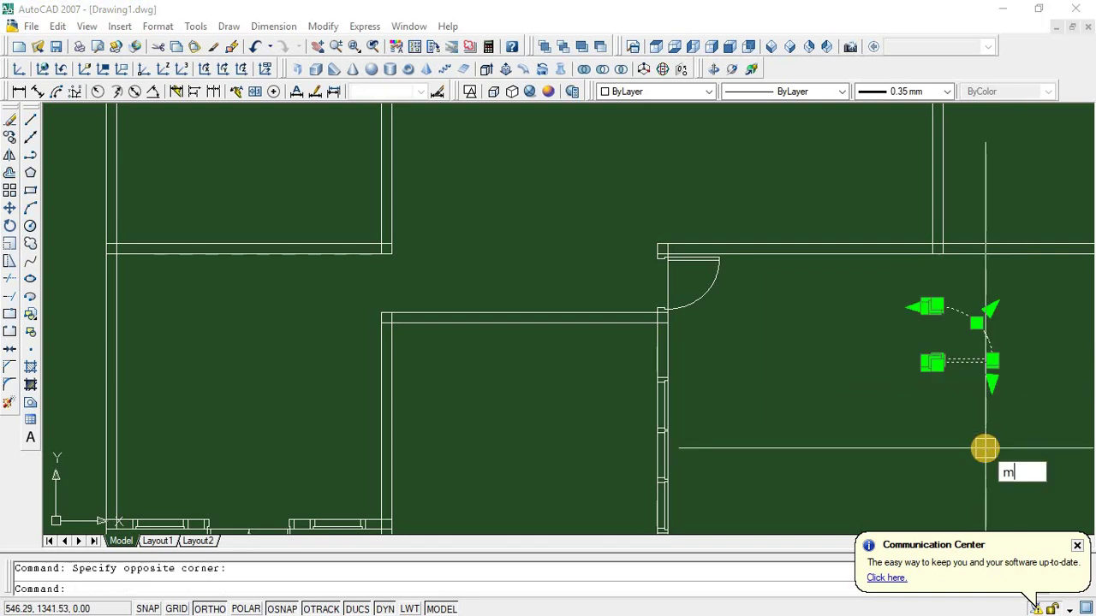
{"action": "type", "text": "i"}
{"action": "key", "text": "Return"}
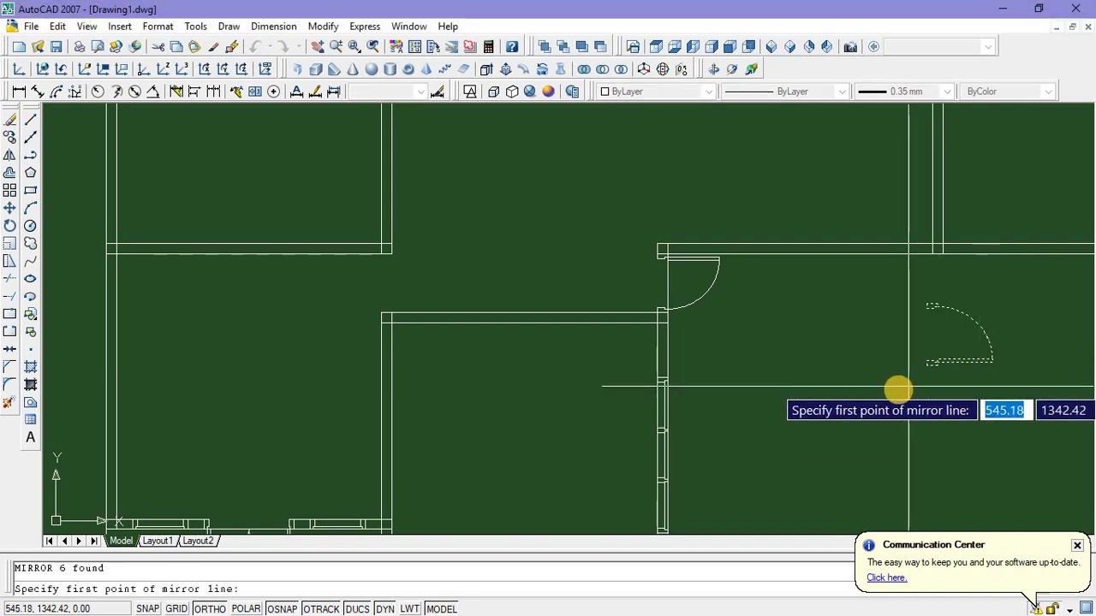
{"action": "left_click", "coordinate": [909, 394]}
{"action": "left_click", "coordinate": [910, 430]}
{"action": "key", "text": "Return"}
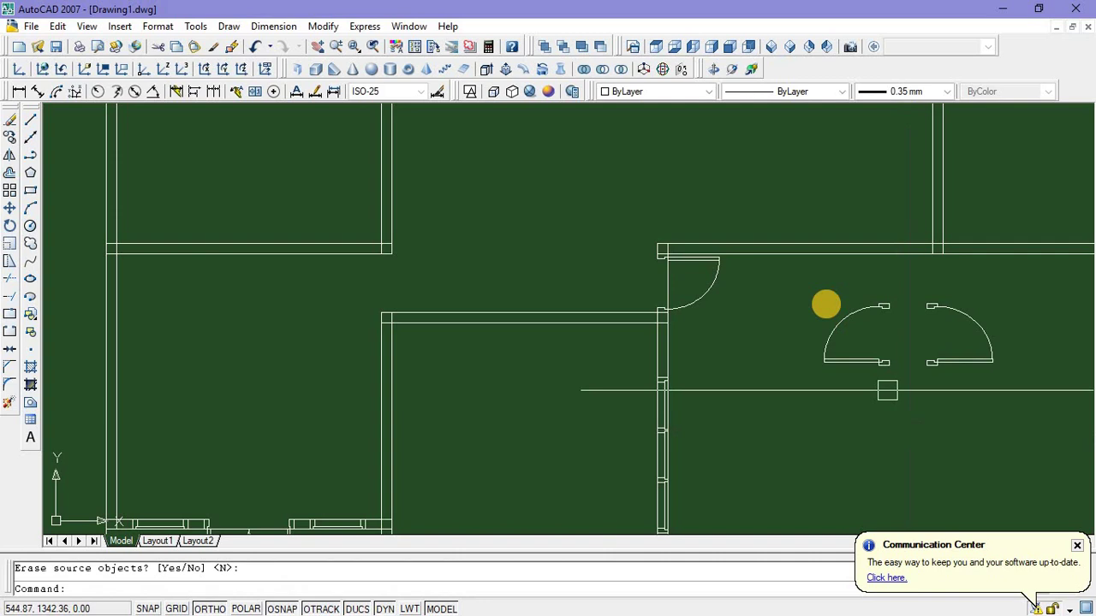
Mirror both loose doors across a horizontal line just below them, keeping the originals
{"action": "left_click", "coordinate": [808, 279]}
{"action": "left_click", "coordinate": [1019, 398]}
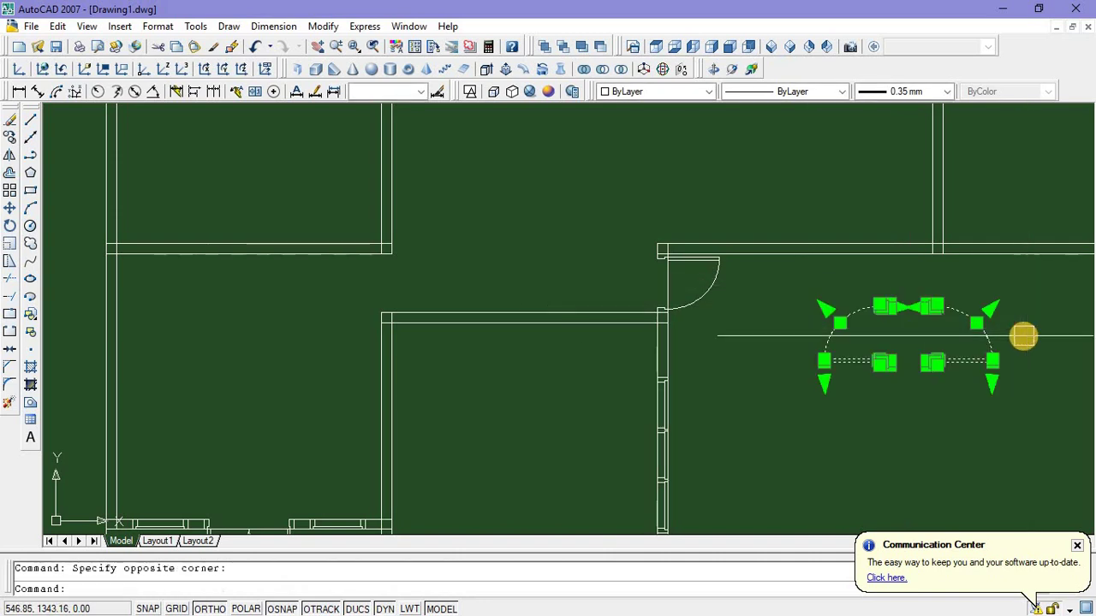
{"action": "type", "text": "mi"}
{"action": "key", "text": "Return"}
{"action": "left_click", "coordinate": [1024, 380]}
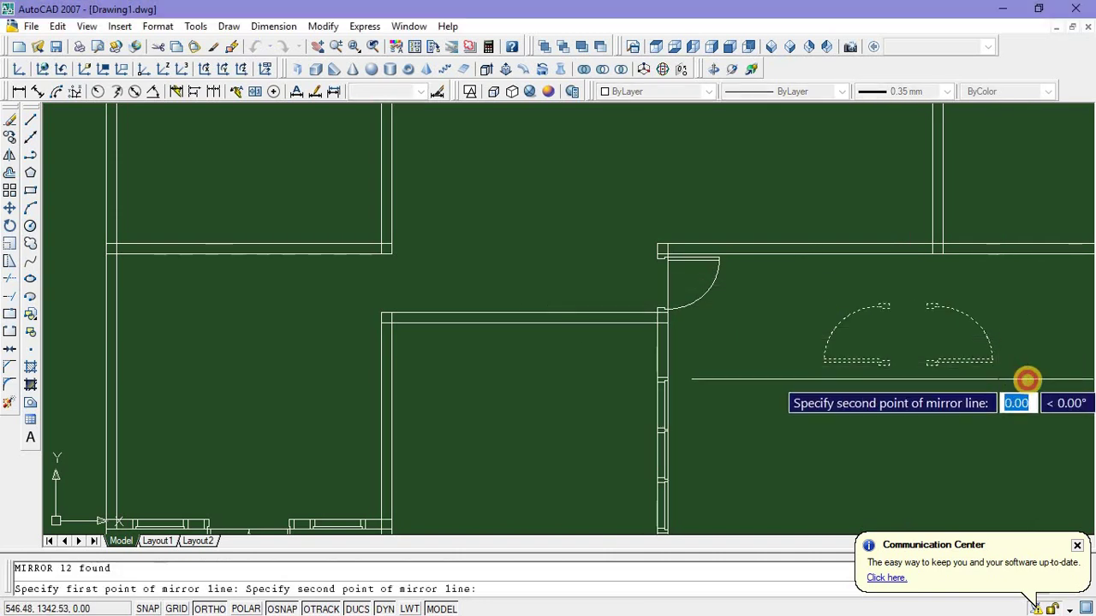
{"action": "left_click", "coordinate": [1046, 384]}
{"action": "key", "text": "Return"}
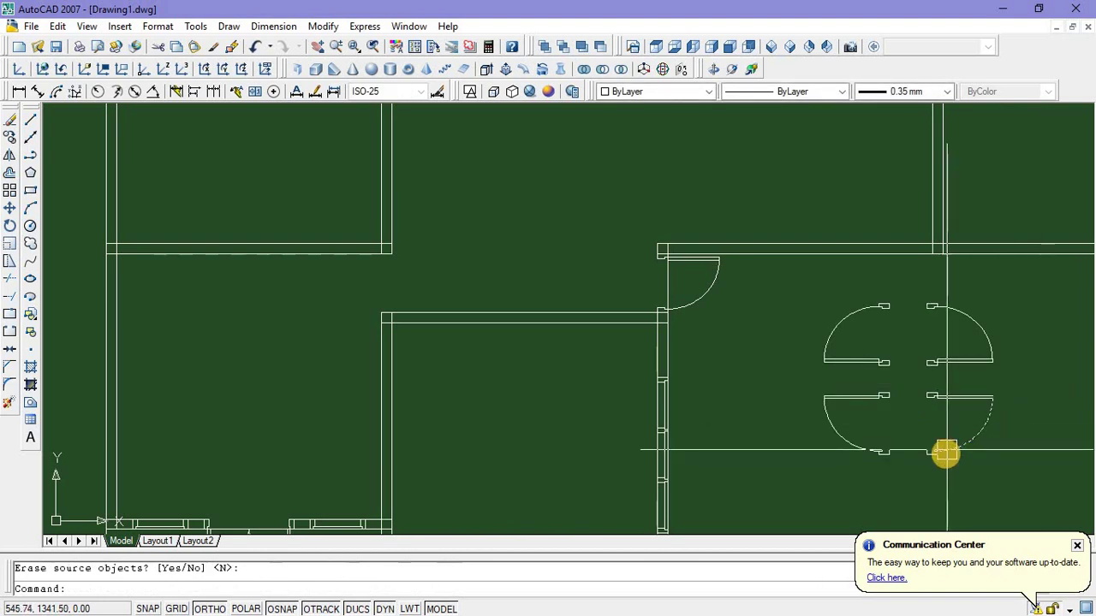
Copy the lower-left loose door by its upper jamb corner into the right wall of the left wing's lower room, directly below the partition
{"action": "scroll", "coordinate": [947, 450], "scroll_direction": "down", "scroll_amount": 2}
{"action": "middle_click_drag", "start_coordinate": [969, 472], "coordinate": [912, 470]}
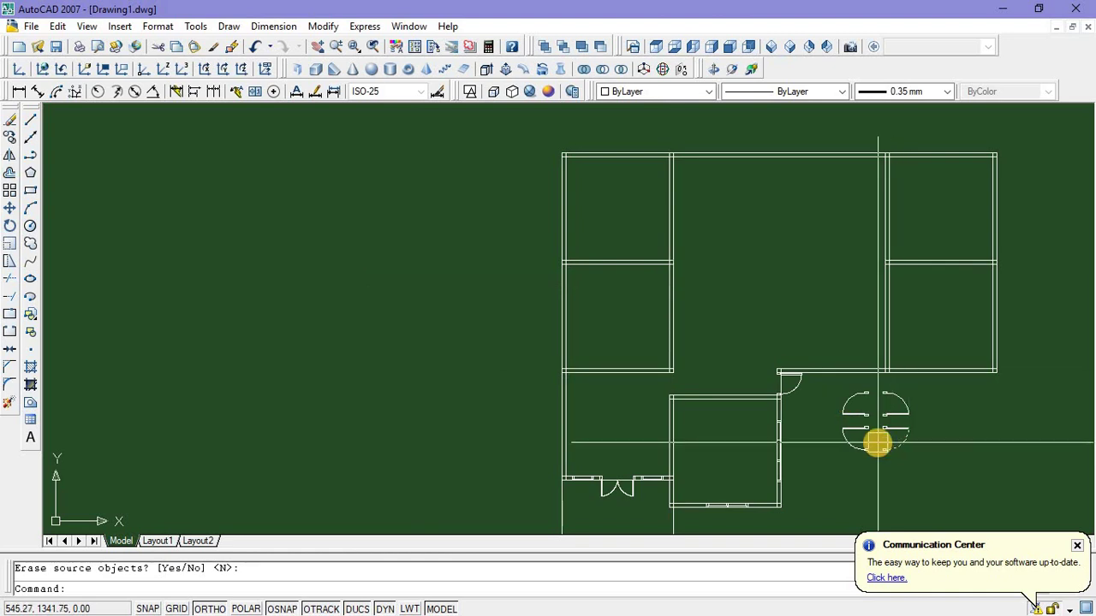
{"action": "scroll", "coordinate": [876, 442], "scroll_direction": "up", "scroll_amount": 2}
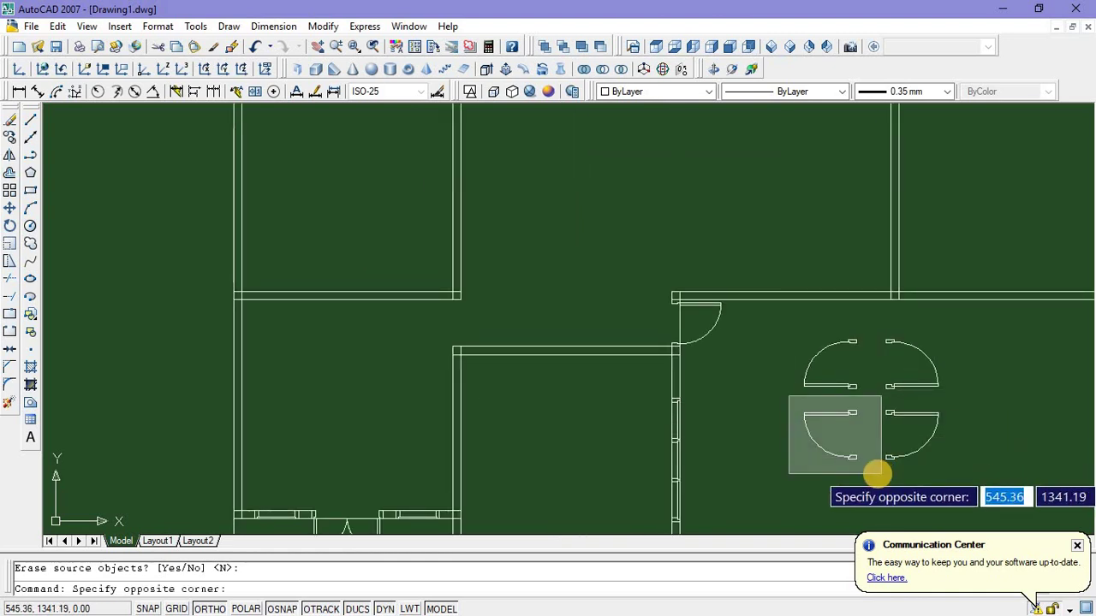
{"action": "left_click", "coordinate": [877, 472]}
{"action": "right_click", "coordinate": [983, 363]}
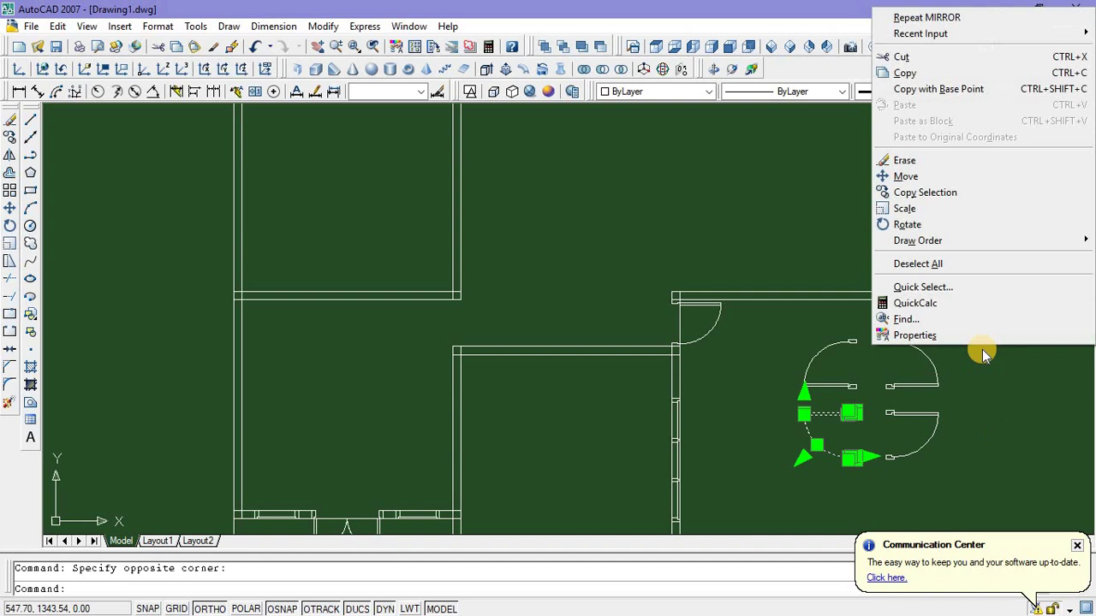
{"action": "left_click", "coordinate": [925, 193]}
{"action": "scroll", "coordinate": [862, 385], "scroll_direction": "up", "scroll_amount": 5}
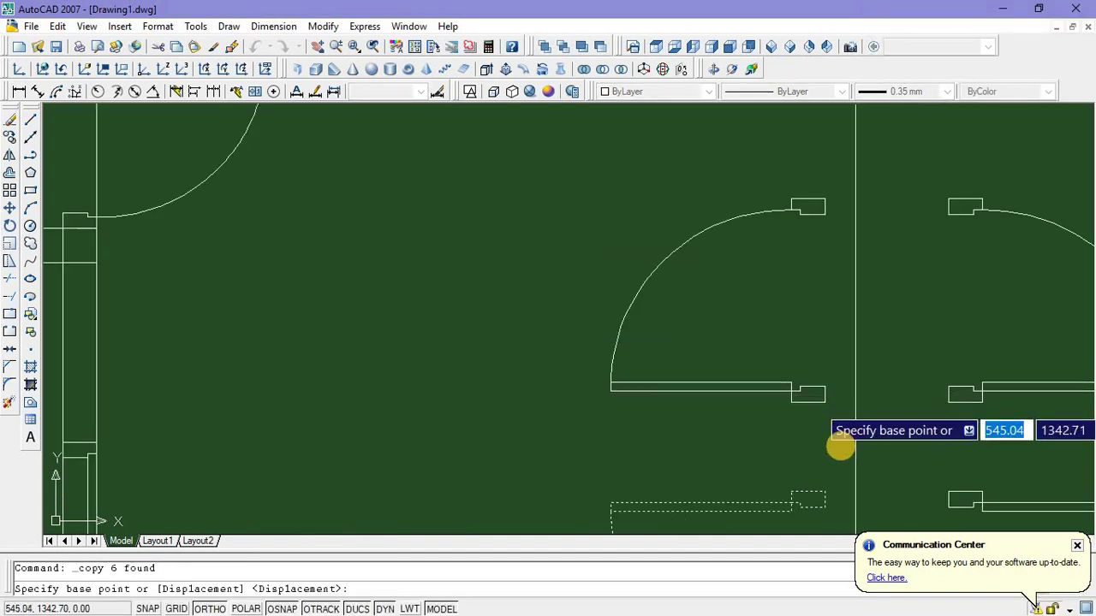
{"action": "left_click", "coordinate": [824, 487]}
{"action": "scroll", "coordinate": [825, 487], "scroll_direction": "down", "scroll_amount": 5}
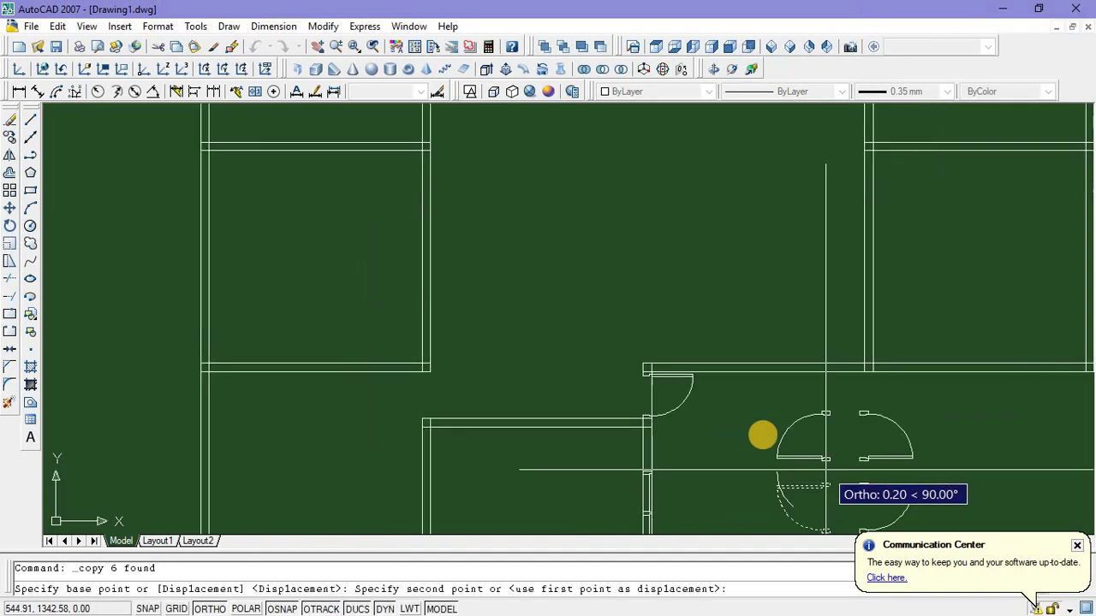
{"action": "scroll", "coordinate": [654, 373], "scroll_direction": "down", "scroll_amount": 3}
{"action": "scroll", "coordinate": [512, 240], "scroll_direction": "up", "scroll_amount": 6}
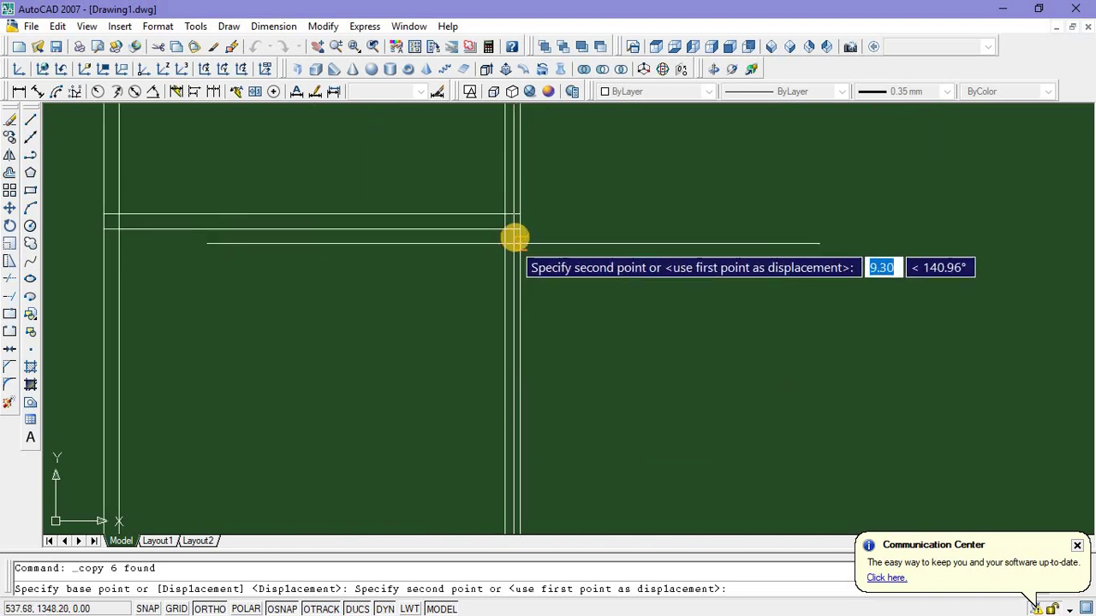
{"action": "left_click", "coordinate": [517, 231]}
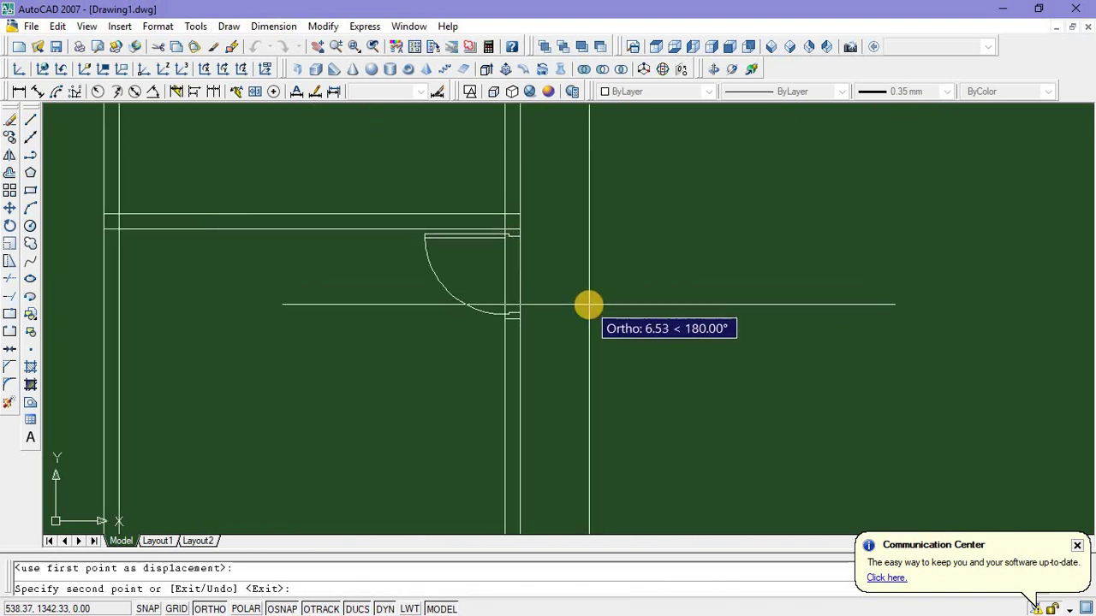
{"action": "key", "text": "Escape"}
{"action": "scroll", "coordinate": [589, 304], "scroll_direction": "down", "scroll_amount": 6}
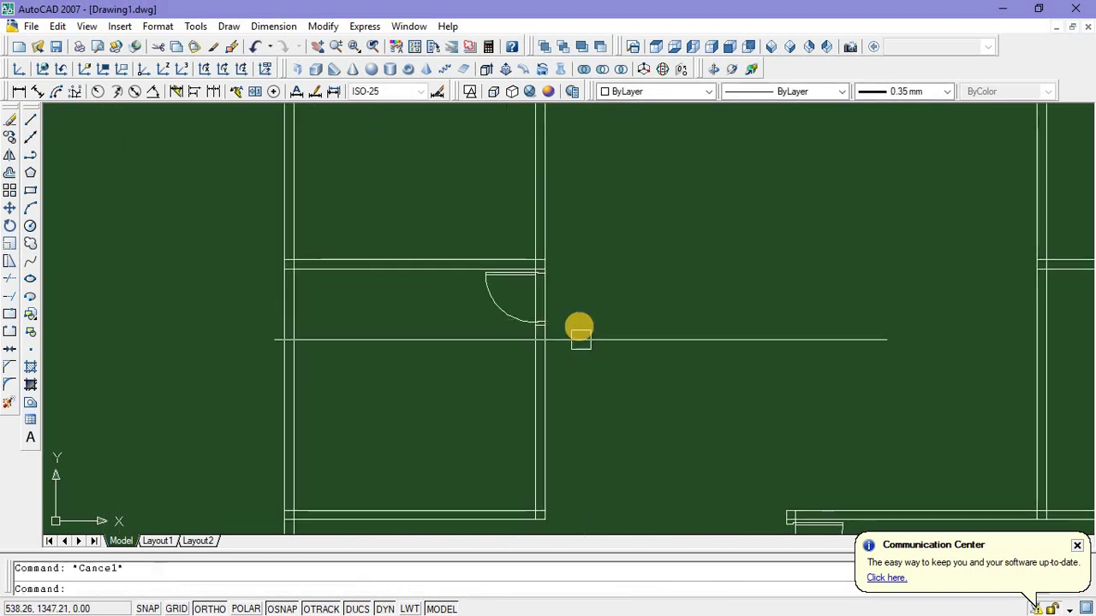
{"action": "scroll", "coordinate": [585, 313], "scroll_direction": "up", "scroll_amount": 4}
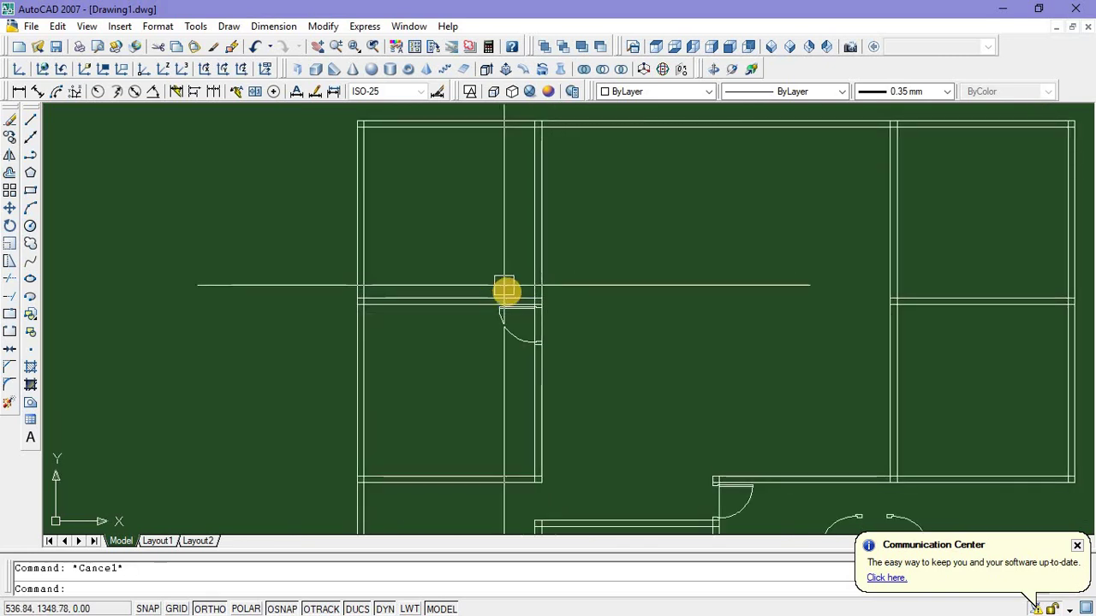
{"action": "scroll", "coordinate": [492, 247], "scroll_direction": "up", "scroll_amount": 6}
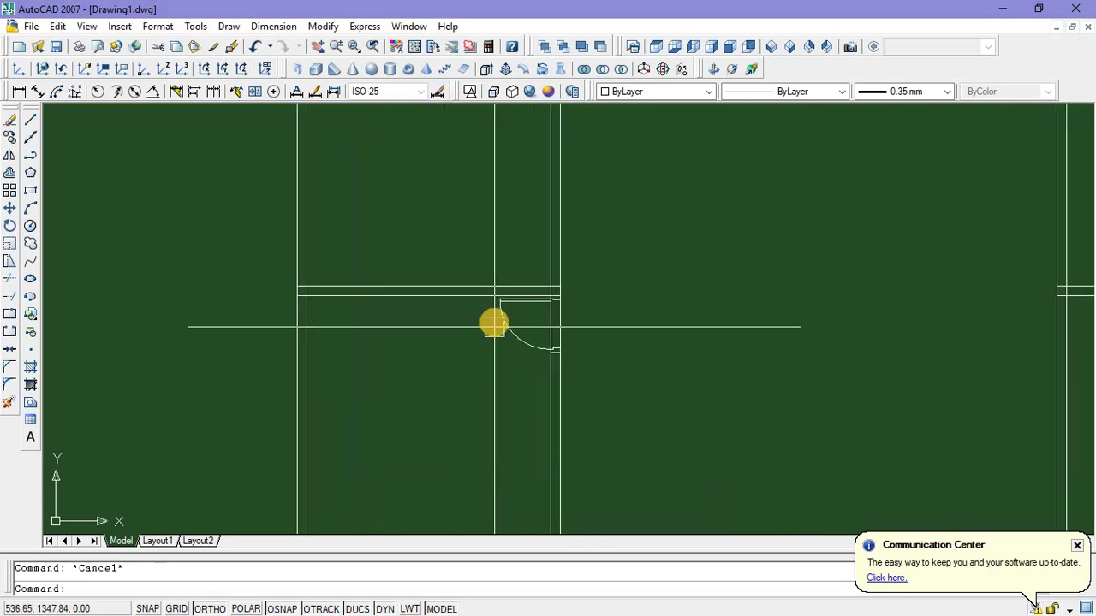
{"action": "scroll", "coordinate": [497, 231], "scroll_direction": "down", "scroll_amount": 4}
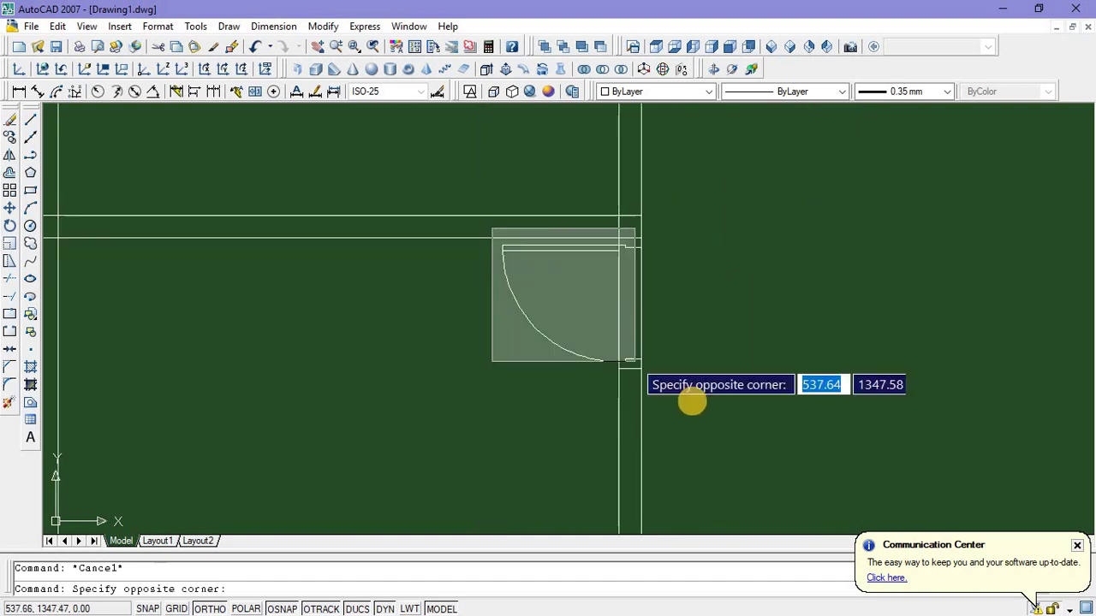
{"action": "left_click", "coordinate": [692, 395]}
{"action": "scroll", "coordinate": [681, 356], "scroll_direction": "down", "scroll_amount": 2}
{"action": "middle_click_drag", "start_coordinate": [702, 346], "coordinate": [661, 347]}
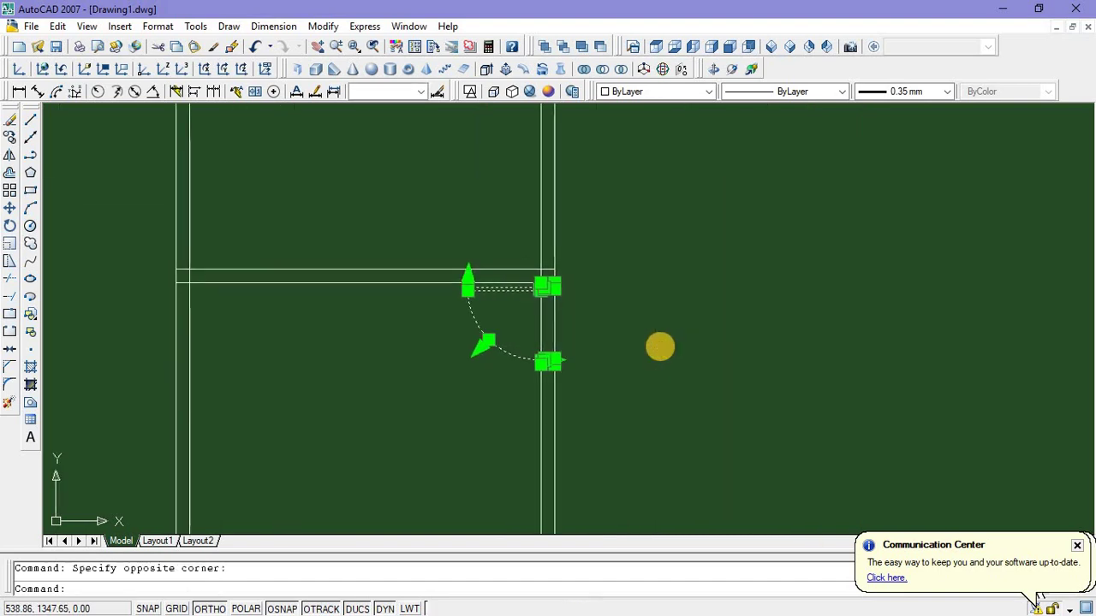
{"action": "key", "text": "Escape"}
Draw a short vertical line across the left wing partition's right end, joining its two faces along the wall's outer face
{"action": "scroll", "coordinate": [539, 274], "scroll_direction": "up", "scroll_amount": 4}
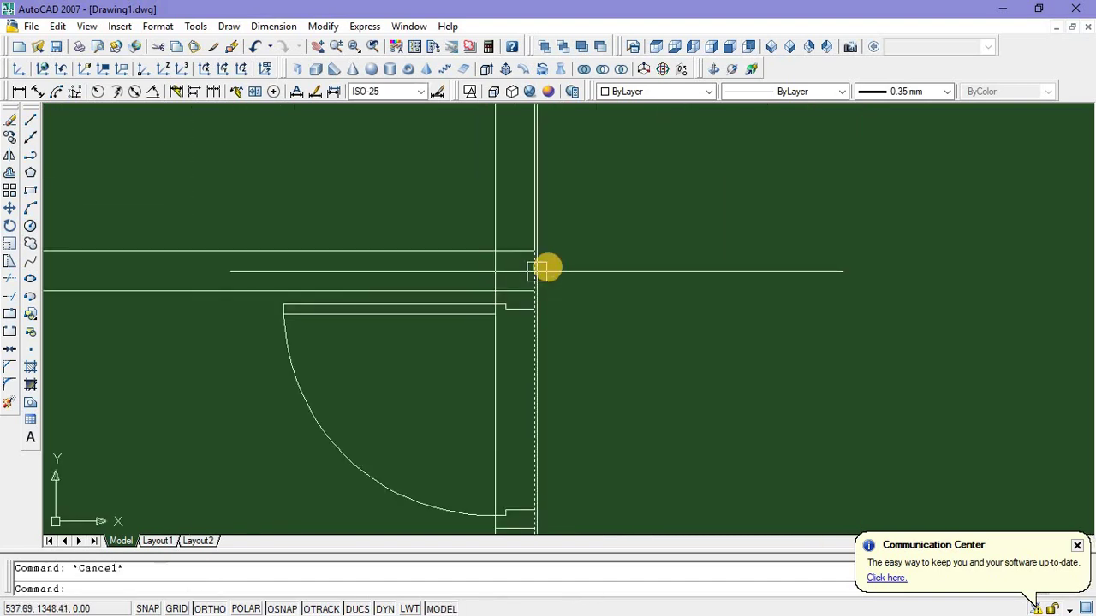
{"action": "left_click", "coordinate": [31, 126]}
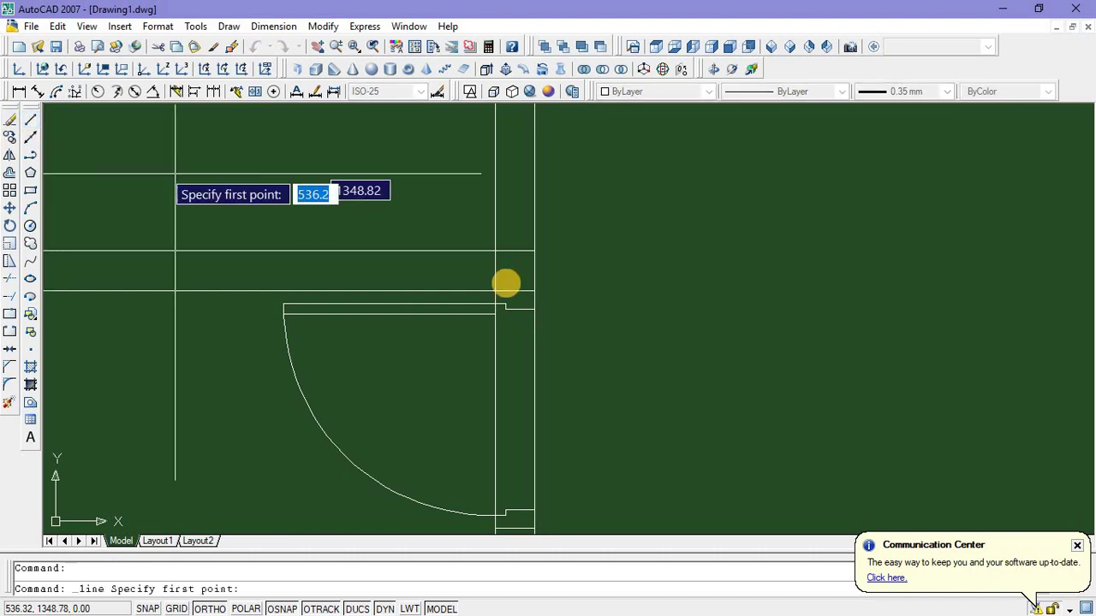
{"action": "left_click", "coordinate": [533, 252]}
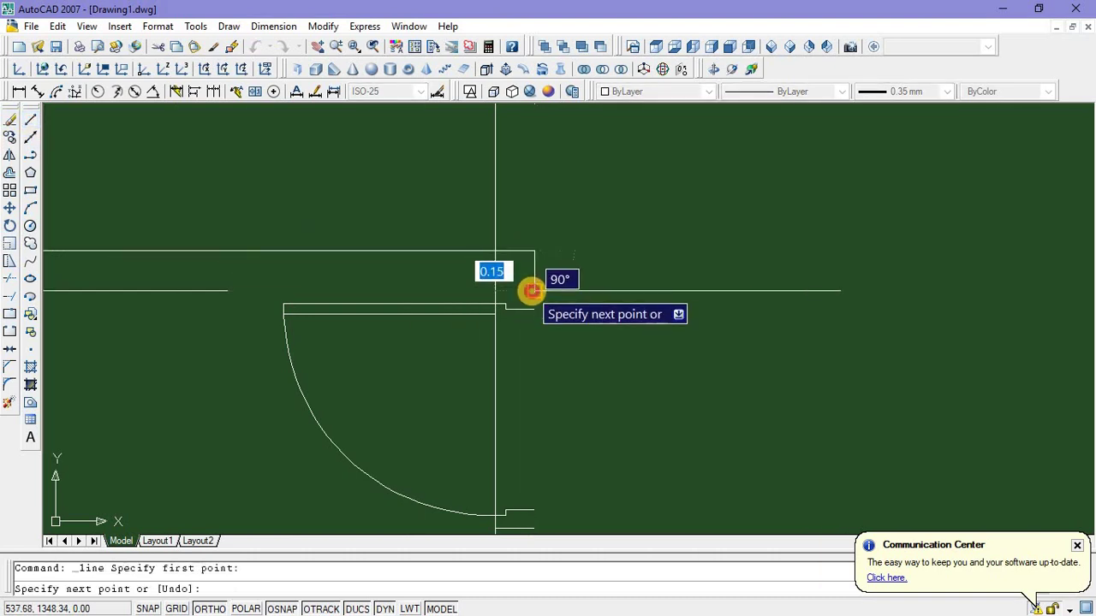
{"action": "key", "text": "Escape"}
Mirror the placed left-wing door about the partition's horizontal centreline into the upper room, keeping the original
{"action": "left_click", "coordinate": [267, 275]}
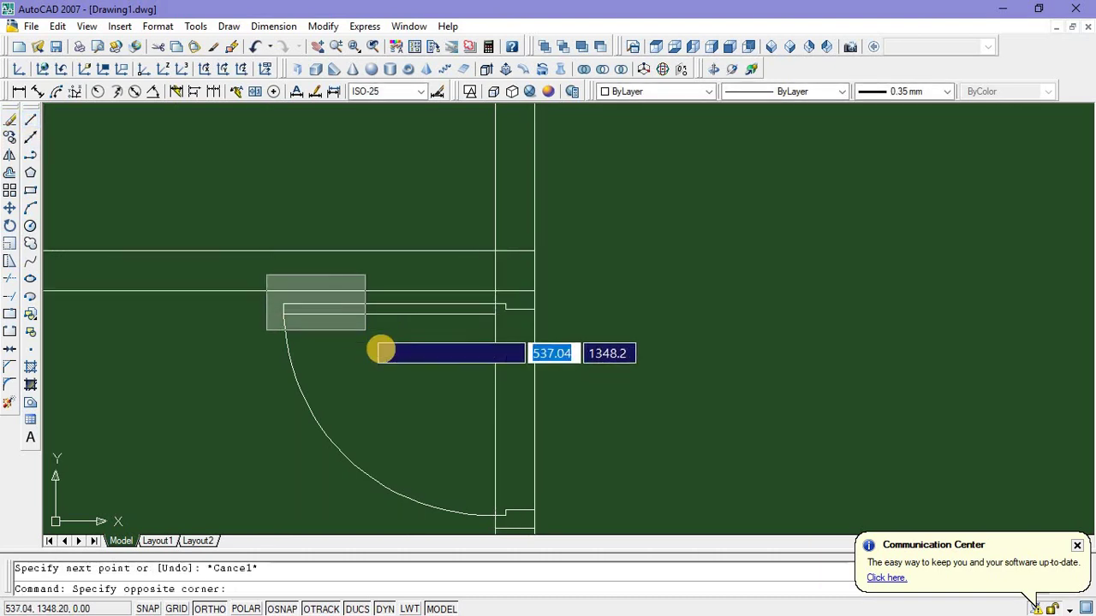
{"action": "scroll", "coordinate": [377, 347], "scroll_direction": "down", "scroll_amount": 2}
{"action": "left_click", "coordinate": [500, 468]}
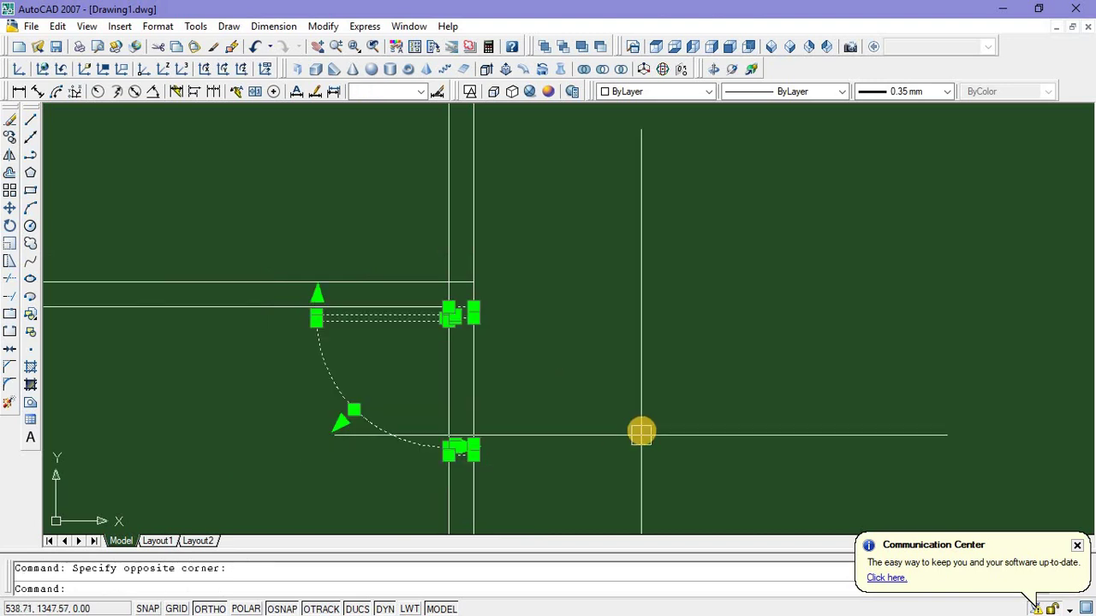
{"action": "type", "text": "mi"}
{"action": "key", "text": "Return"}
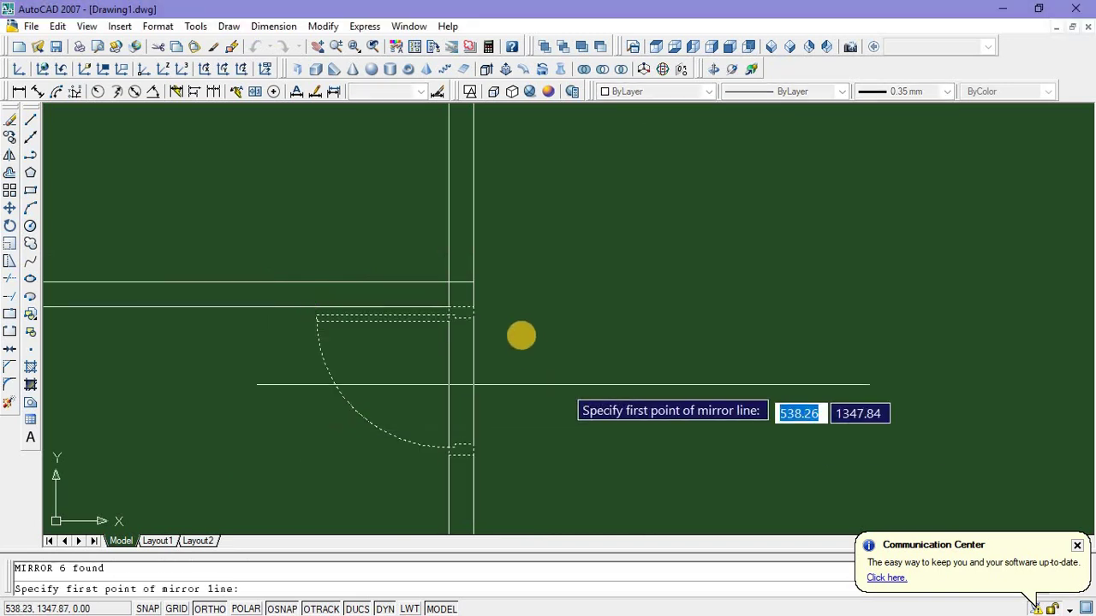
{"action": "left_click", "coordinate": [473, 297]}
{"action": "left_click", "coordinate": [593, 300]}
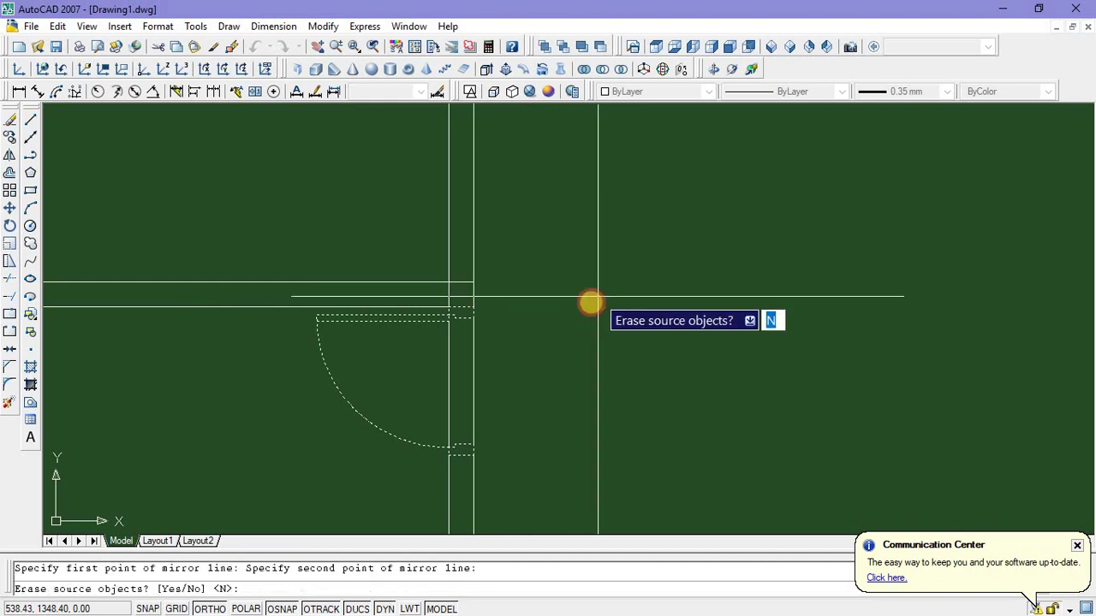
{"action": "key", "text": "Return"}
{"action": "scroll", "coordinate": [562, 354], "scroll_direction": "down", "scroll_amount": 2}
{"action": "middle_click_drag", "start_coordinate": [588, 359], "coordinate": [567, 347]}
{"action": "scroll", "coordinate": [577, 359], "scroll_direction": "down", "scroll_amount": 4}
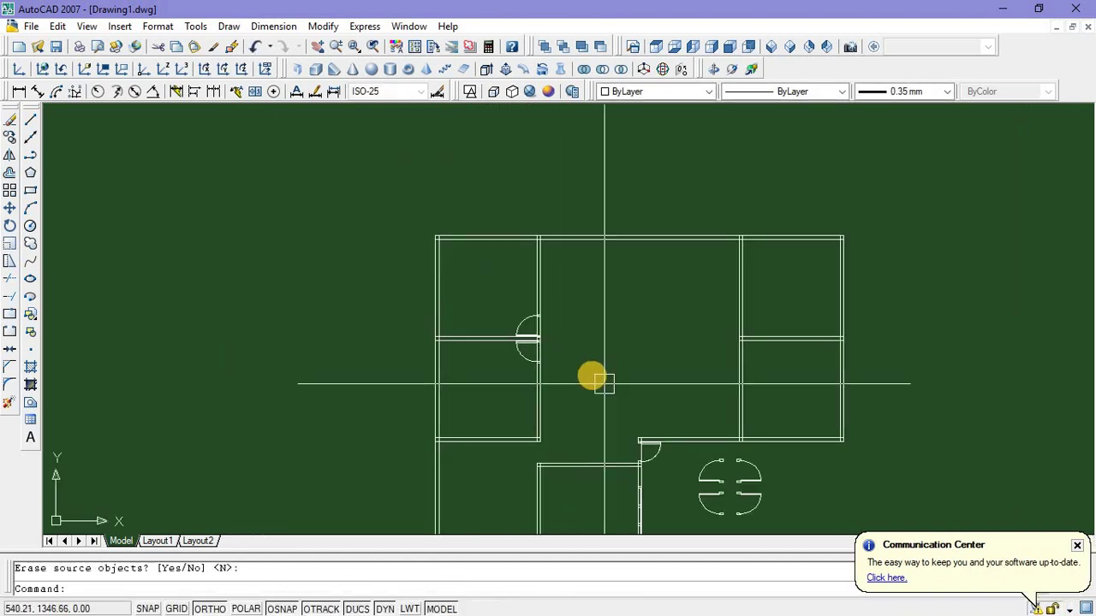
Trim both wall lines out of the door opening in the left wing's lower room, between the door jambs
{"action": "scroll", "coordinate": [565, 371], "scroll_direction": "up", "scroll_amount": 2}
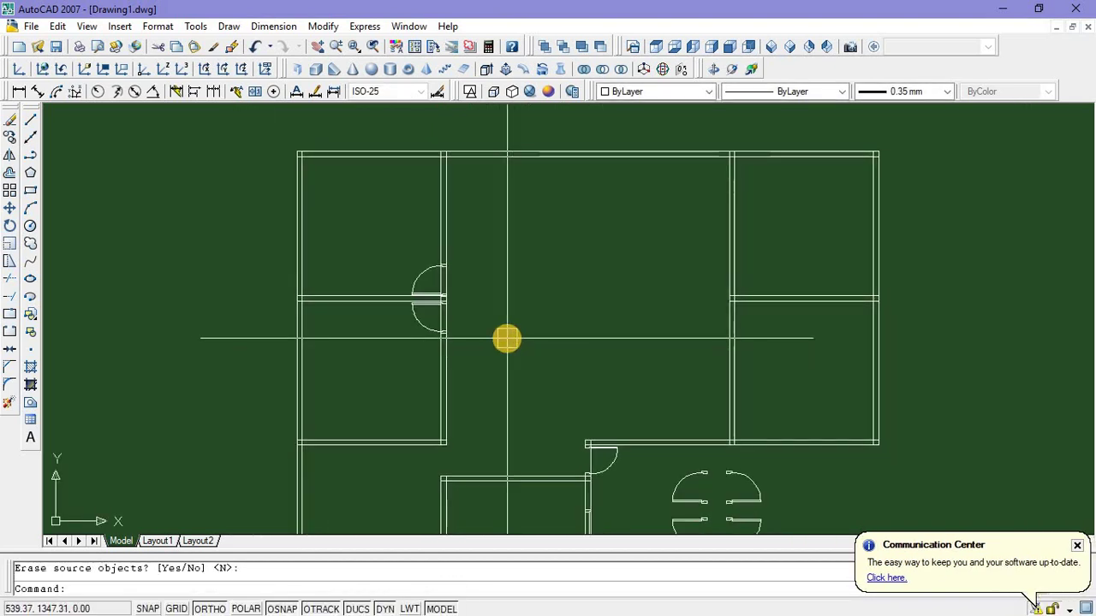
{"action": "scroll", "coordinate": [506, 339], "scroll_direction": "up", "scroll_amount": 2}
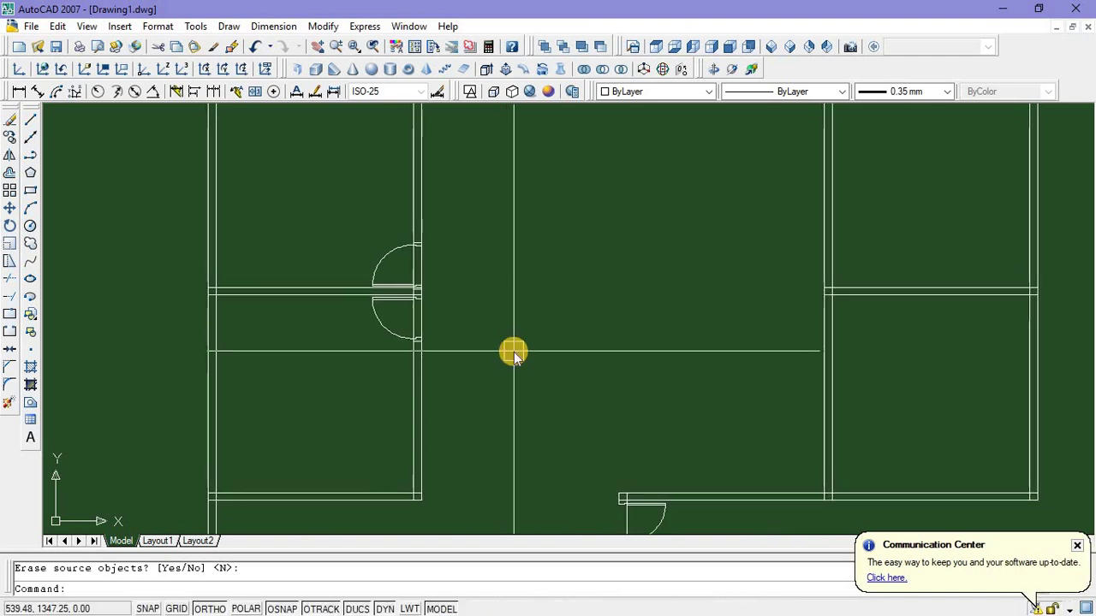
{"action": "type", "text": "tr"}
{"action": "key", "text": "Return"}
{"action": "key", "text": "Return"}
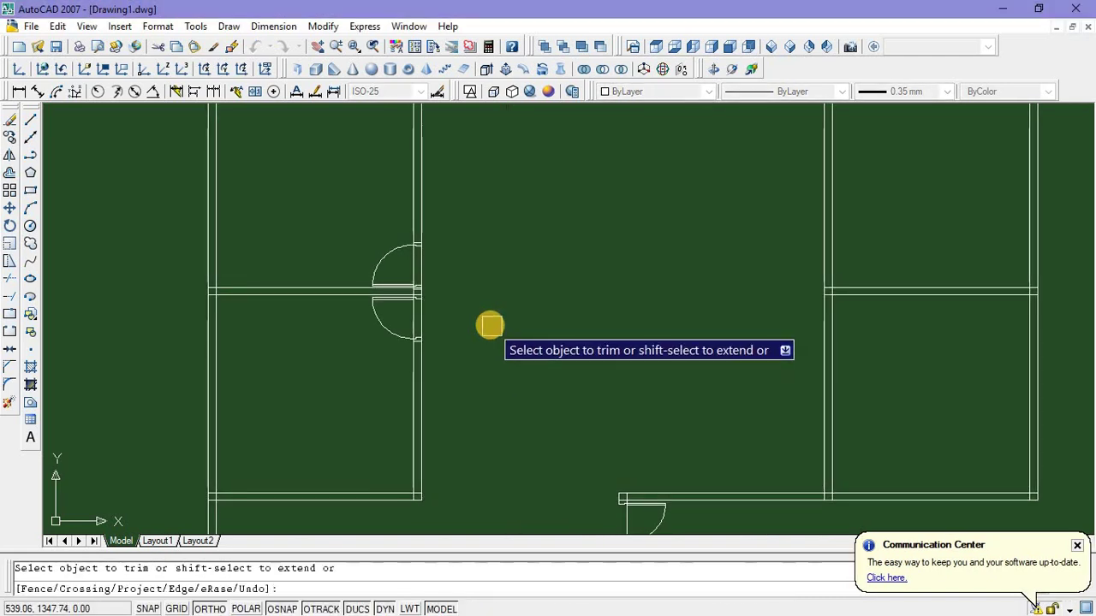
{"action": "scroll", "coordinate": [489, 323], "scroll_direction": "up", "scroll_amount": 4}
{"action": "left_click", "coordinate": [264, 306]}
{"action": "left_click", "coordinate": [257, 302]}
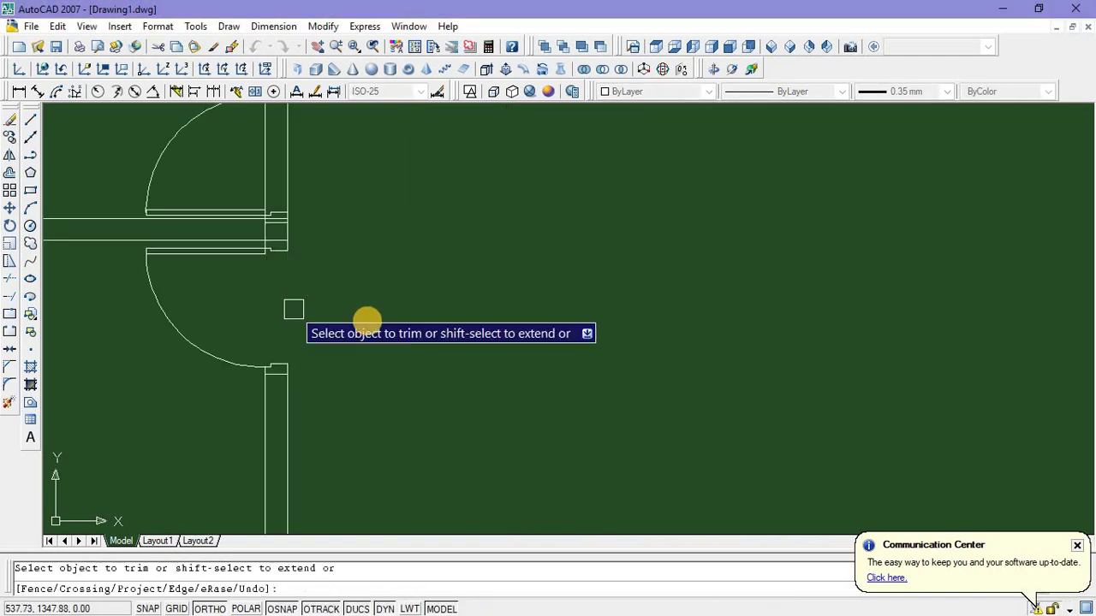
{"action": "scroll", "coordinate": [377, 321], "scroll_direction": "down", "scroll_amount": 4}
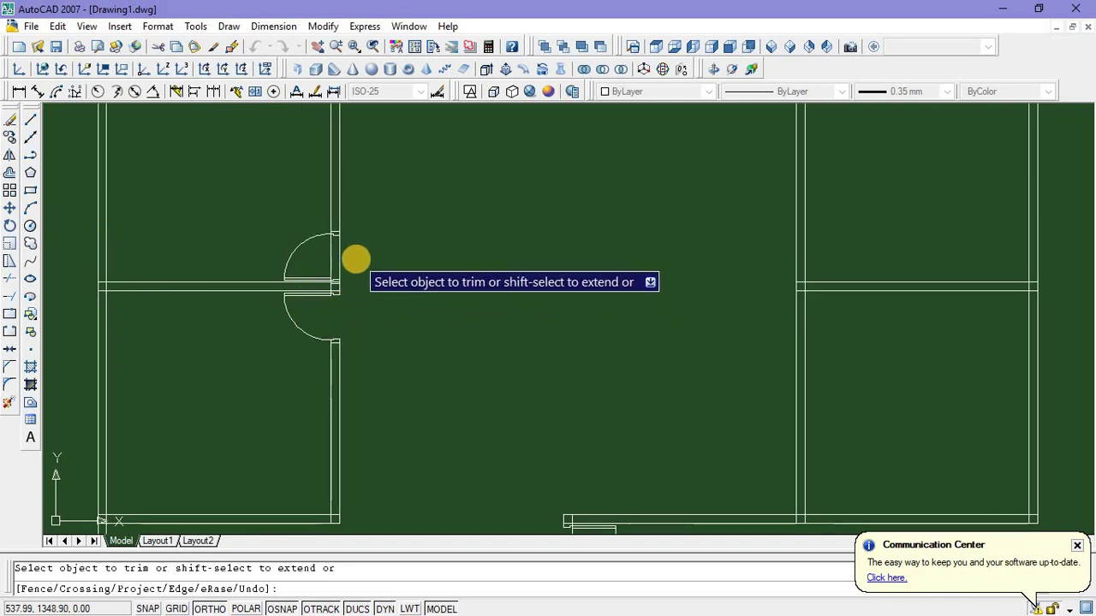
Trim both wall lines out of the door opening in the left wing's upper room, between the door jambs
{"action": "scroll", "coordinate": [356, 262], "scroll_direction": "up", "scroll_amount": 4}
{"action": "left_click", "coordinate": [286, 239]}
{"action": "left_click", "coordinate": [412, 283]}
{"action": "scroll", "coordinate": [457, 320], "scroll_direction": "down", "scroll_amount": 7}
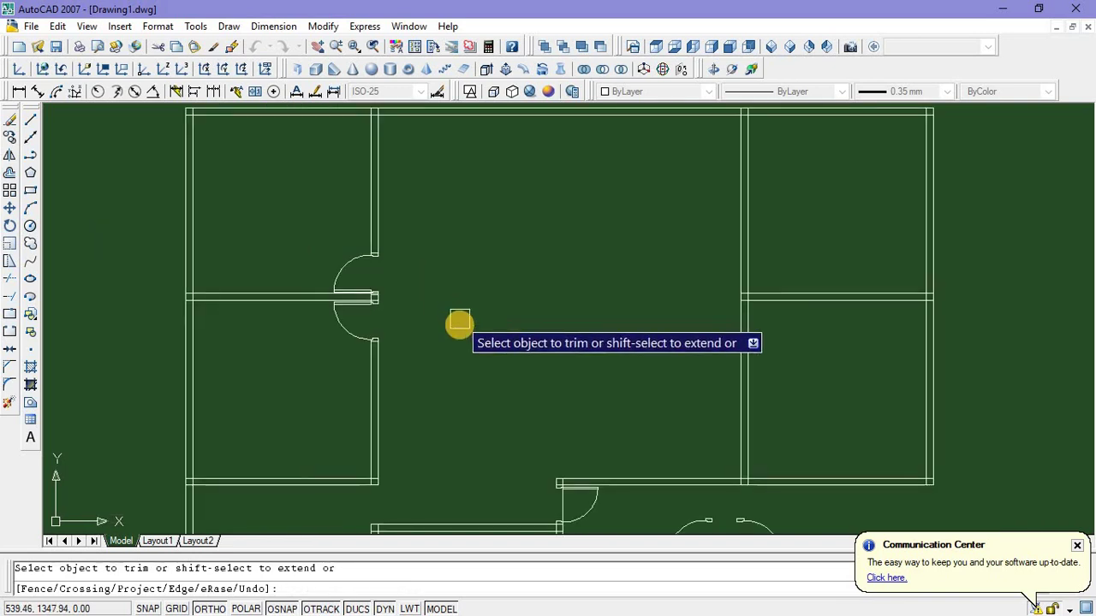
{"action": "key", "text": "Escape"}
{"action": "scroll", "coordinate": [441, 313], "scroll_direction": "up", "scroll_amount": 5}
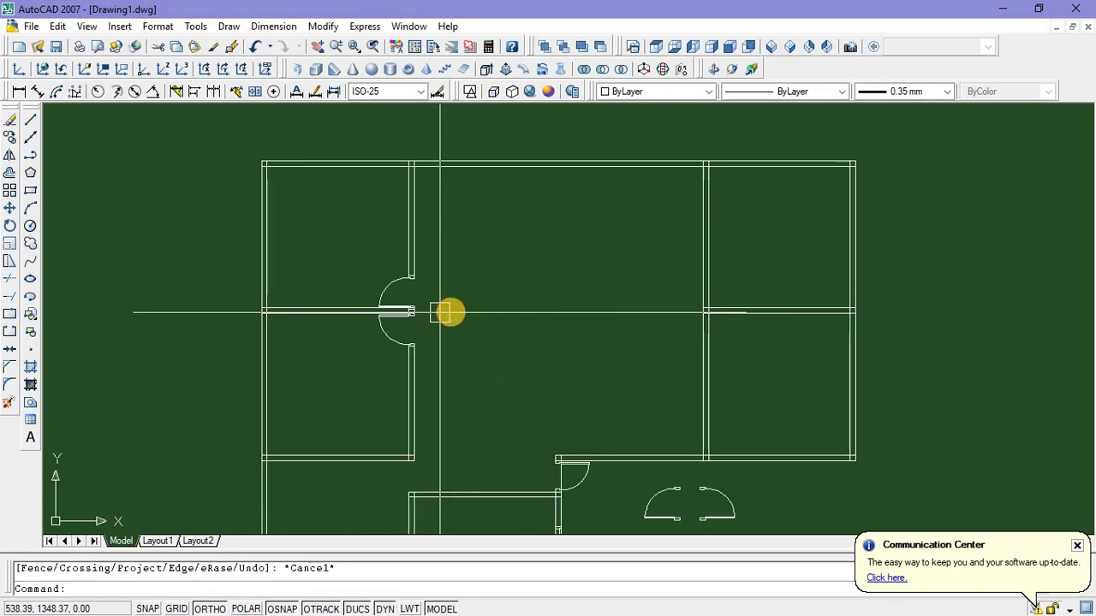
{"action": "scroll", "coordinate": [467, 325], "scroll_direction": "down", "scroll_amount": 7}
{"action": "scroll", "coordinate": [484, 332], "scroll_direction": "up", "scroll_amount": 3}
{"action": "middle_click_drag", "start_coordinate": [502, 338], "coordinate": [467, 324]}
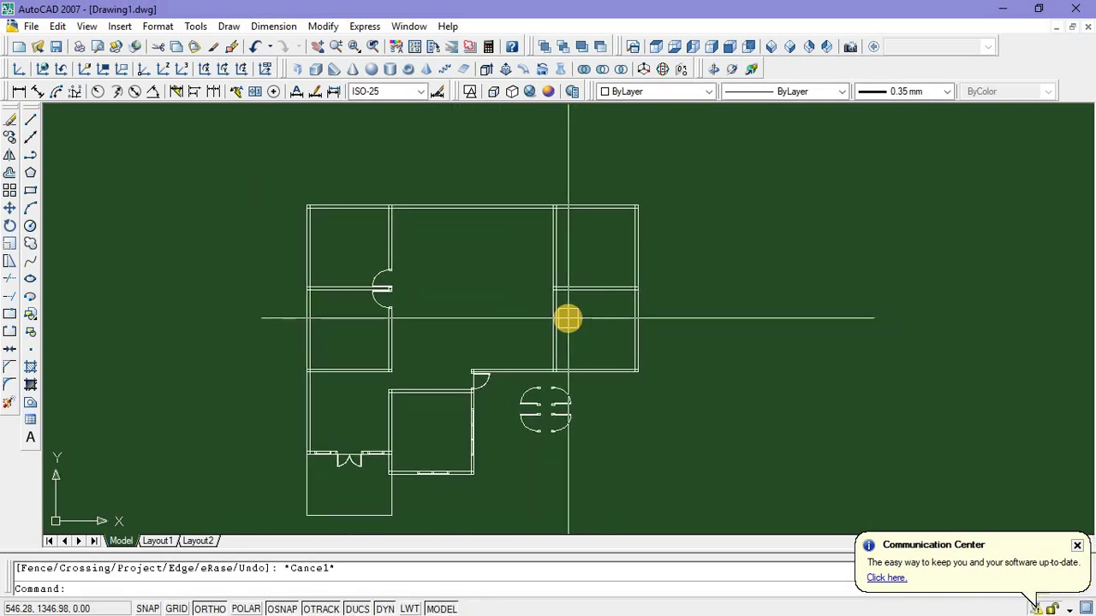
{"action": "scroll", "coordinate": [568, 318], "scroll_direction": "up", "scroll_amount": 1}
{"action": "scroll", "coordinate": [570, 322], "scroll_direction": "down", "scroll_amount": 1}
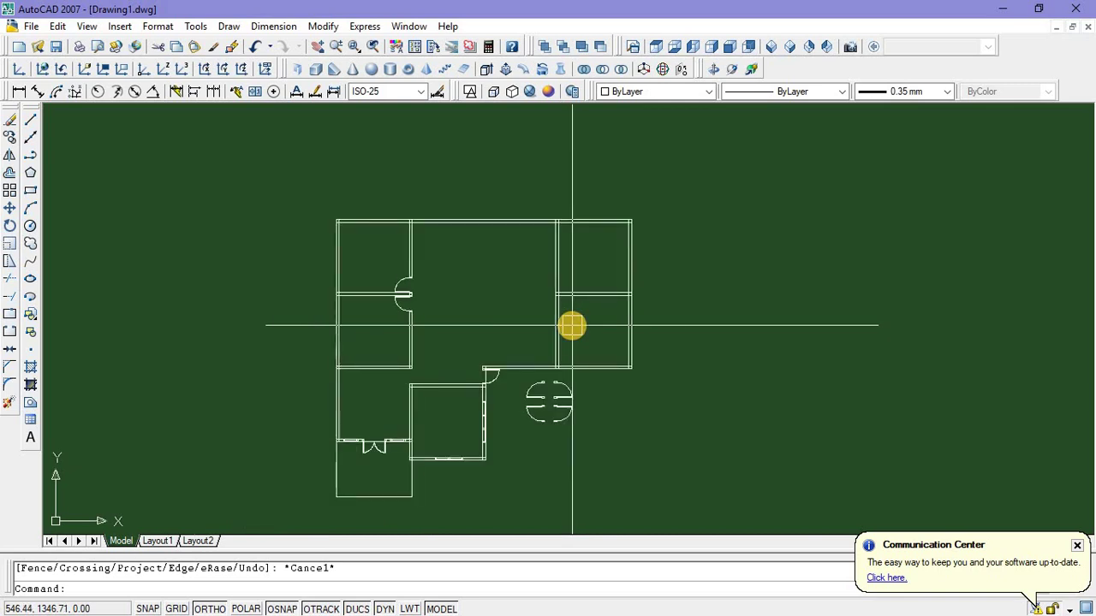
{"action": "scroll", "coordinate": [571, 325], "scroll_direction": "up", "scroll_amount": 1}
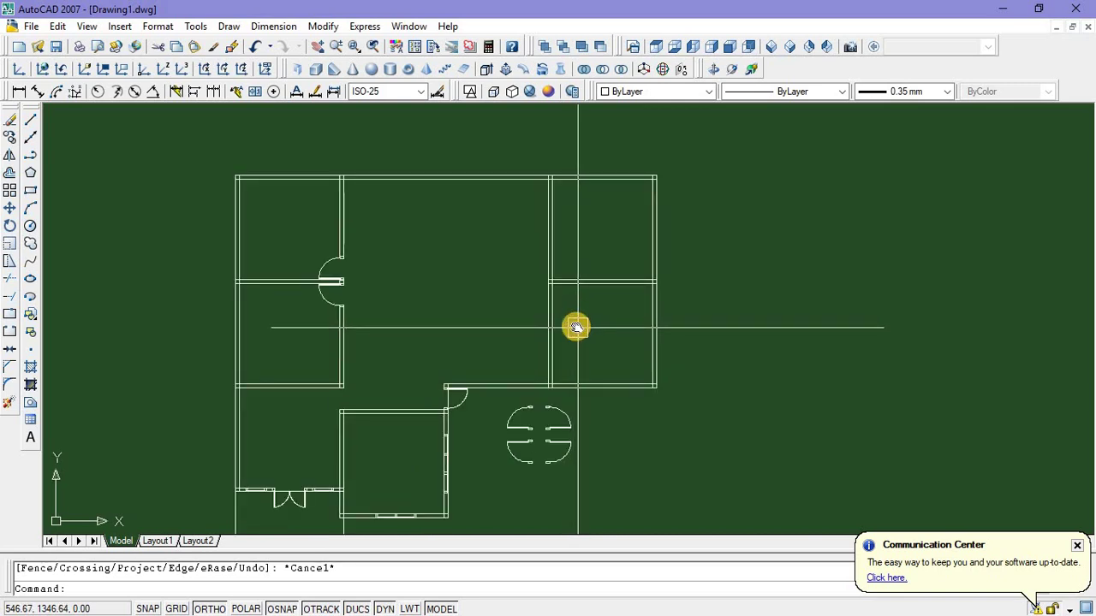
{"action": "middle_click_drag", "start_coordinate": [576, 327], "coordinate": [574, 320]}
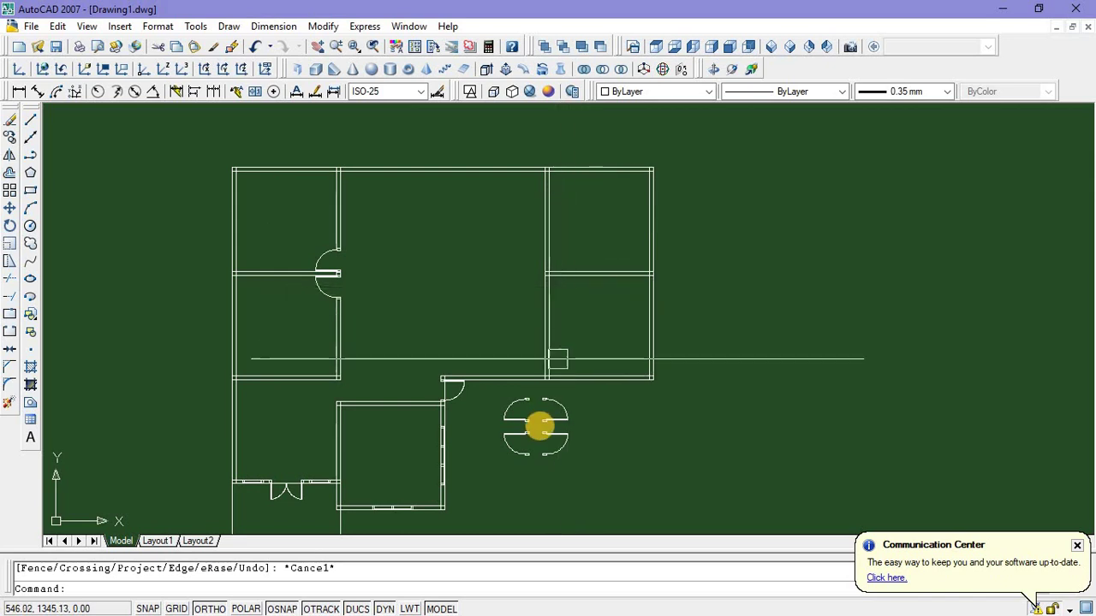
Copy the lower-right loose door by its upper jamb corner into the left wall of the right wing's upper room, directly below the top wall
{"action": "scroll", "coordinate": [536, 426], "scroll_direction": "up", "scroll_amount": 6}
{"action": "scroll", "coordinate": [539, 416], "scroll_direction": "down", "scroll_amount": 2}
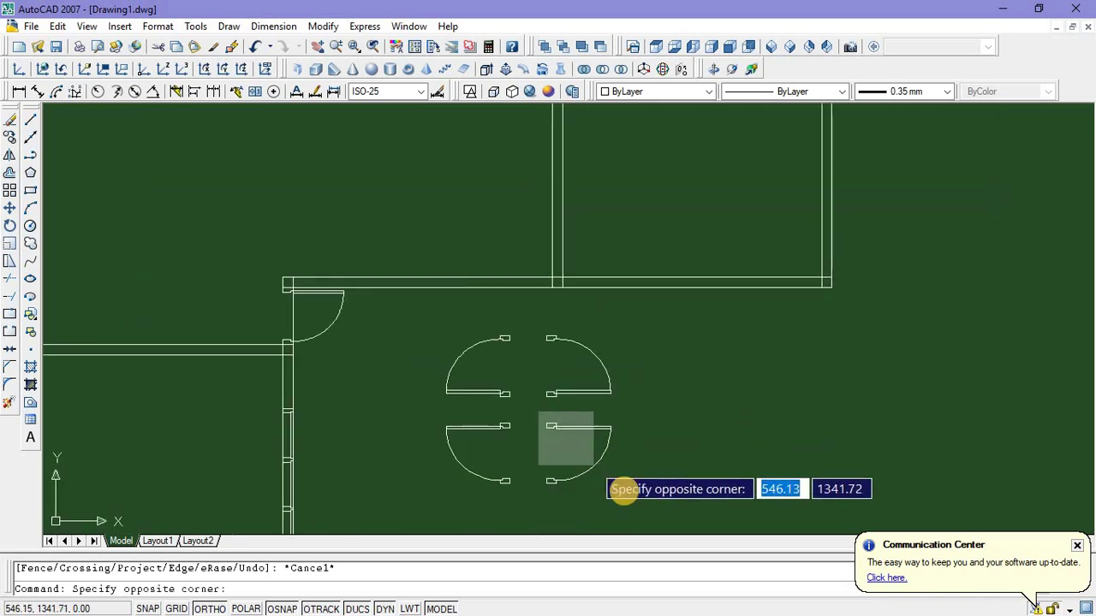
{"action": "left_click", "coordinate": [641, 506]}
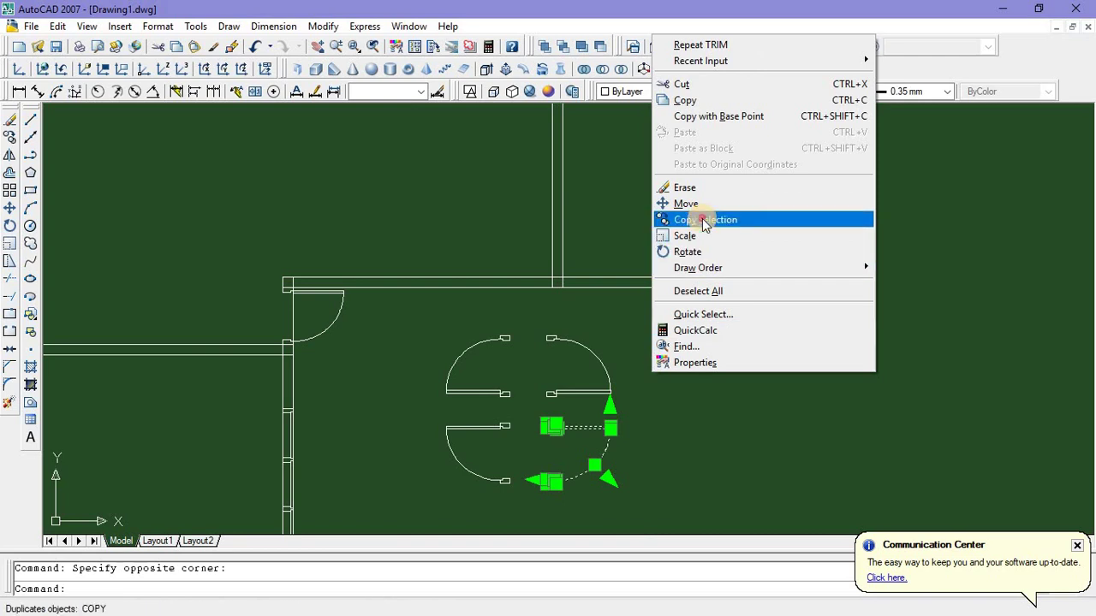
{"action": "left_click", "coordinate": [692, 219]}
{"action": "scroll", "coordinate": [548, 418], "scroll_direction": "up", "scroll_amount": 3}
{"action": "left_click", "coordinate": [546, 422]}
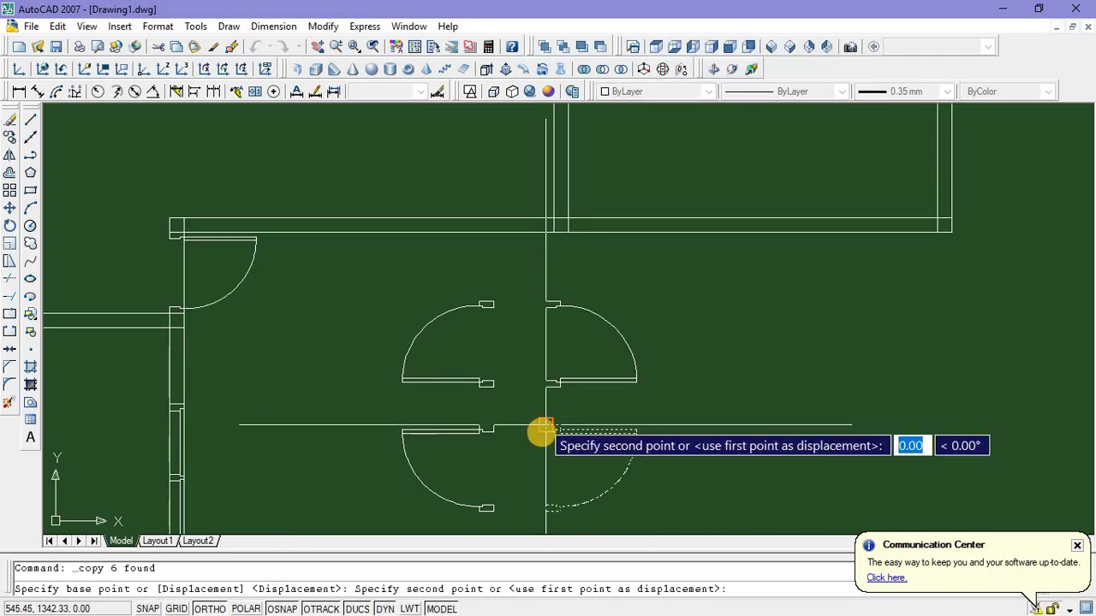
{"action": "scroll", "coordinate": [547, 386], "scroll_direction": "down", "scroll_amount": 3}
{"action": "scroll", "coordinate": [548, 325], "scroll_direction": "up", "scroll_amount": 6}
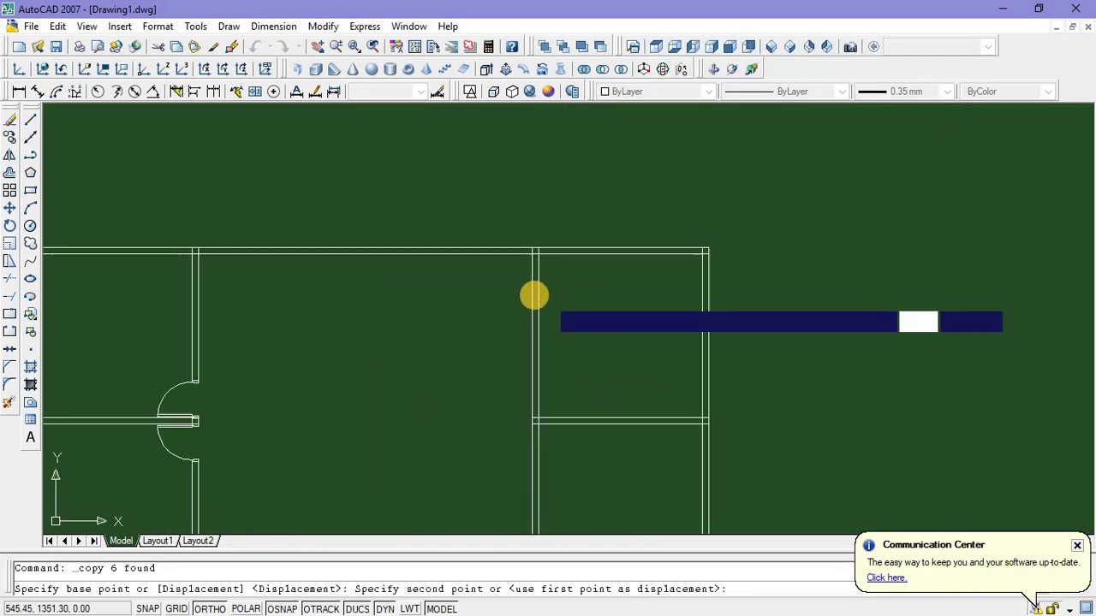
{"action": "left_click", "coordinate": [523, 235]}
{"action": "middle_click_drag", "start_coordinate": [613, 311], "coordinate": [626, 292]}
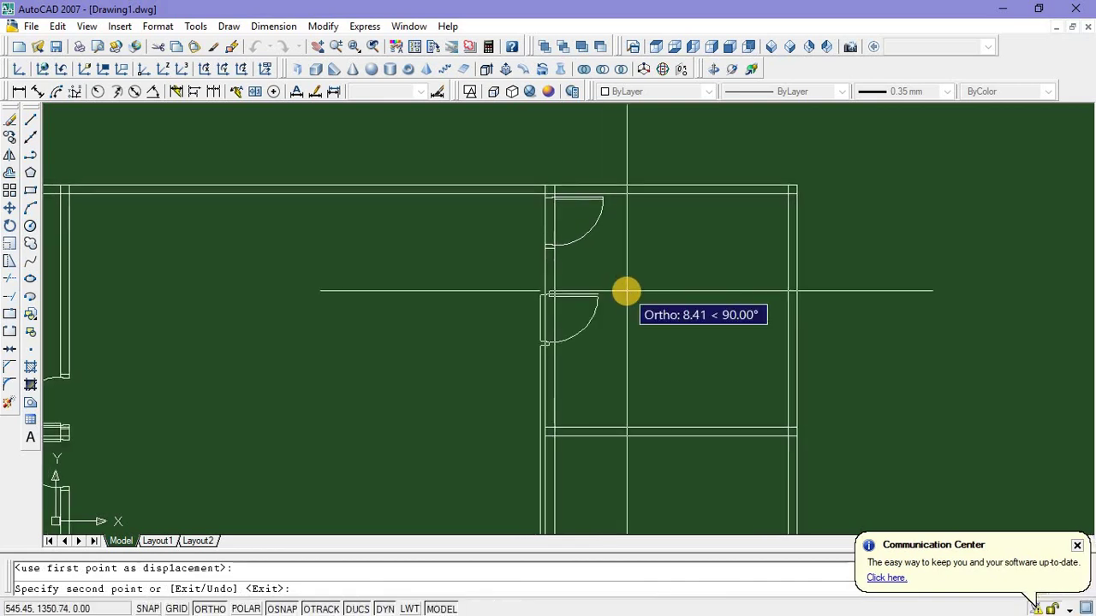
{"action": "key", "text": "Escape"}
{"action": "scroll", "coordinate": [589, 411], "scroll_direction": "down", "scroll_amount": 4}
{"action": "middle_click_drag", "start_coordinate": [593, 435], "coordinate": [594, 383]}
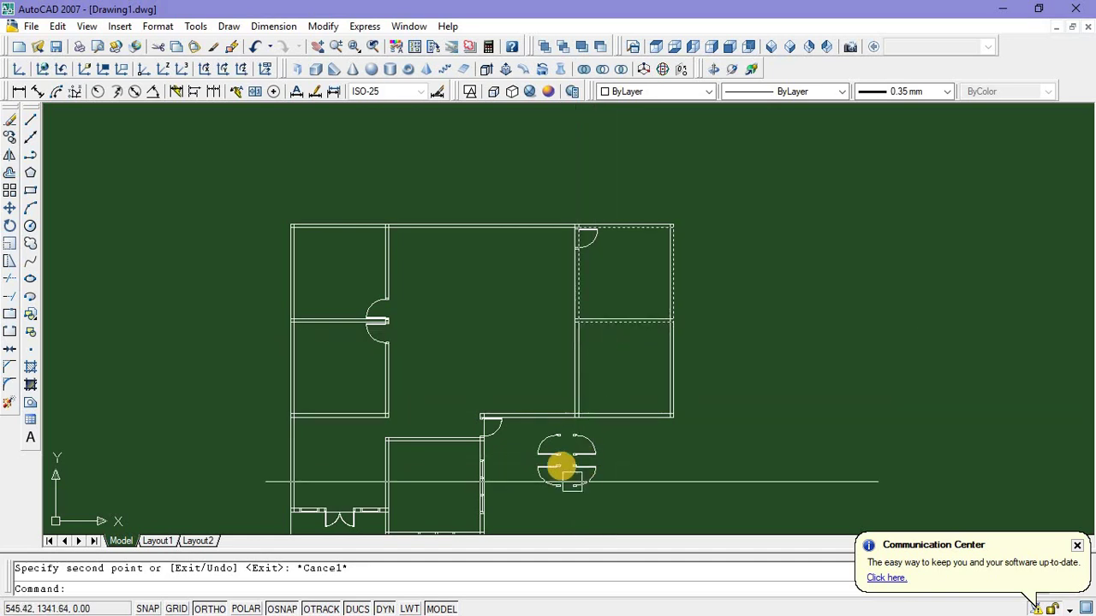
Copy the lower-right loose door by its upper jamb corner into the left wall of the right wing's lower room, directly below the partition
{"action": "scroll", "coordinate": [560, 466], "scroll_direction": "up", "scroll_amount": 3}
{"action": "scroll", "coordinate": [578, 445], "scroll_direction": "down", "scroll_amount": 3}
{"action": "left_click", "coordinate": [628, 497]}
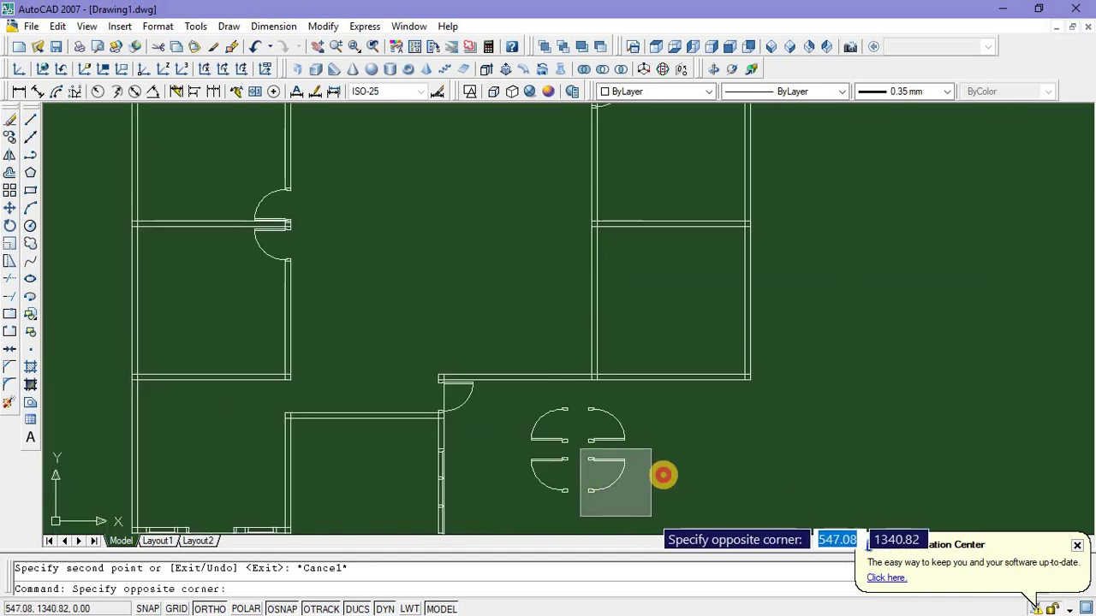
{"action": "left_click", "coordinate": [677, 406]}
{"action": "right_click", "coordinate": [678, 406]}
{"action": "left_click", "coordinate": [726, 253]}
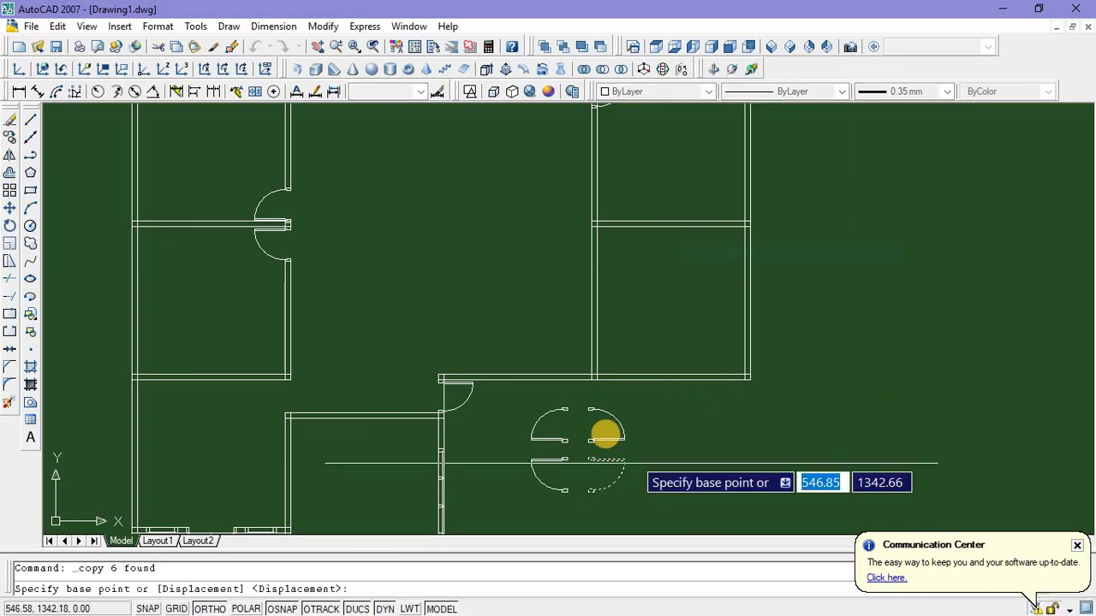
{"action": "scroll", "coordinate": [599, 437], "scroll_direction": "up", "scroll_amount": 4}
{"action": "left_click", "coordinate": [564, 508]}
{"action": "scroll", "coordinate": [556, 511], "scroll_direction": "down", "scroll_amount": 4}
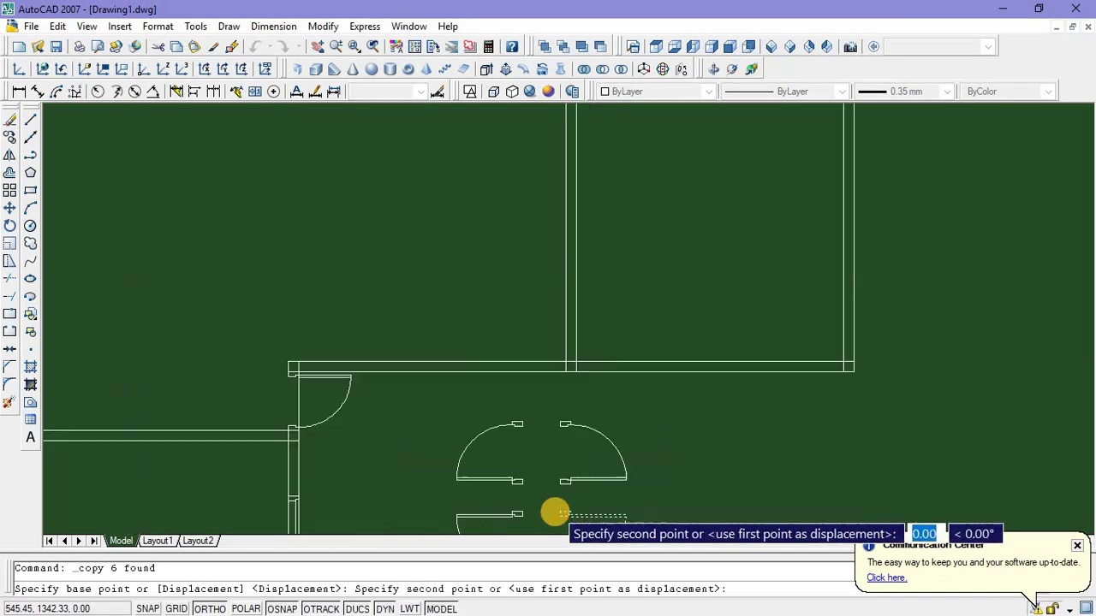
{"action": "scroll", "coordinate": [560, 391], "scroll_direction": "up", "scroll_amount": 2}
{"action": "scroll", "coordinate": [561, 257], "scroll_direction": "up", "scroll_amount": 2}
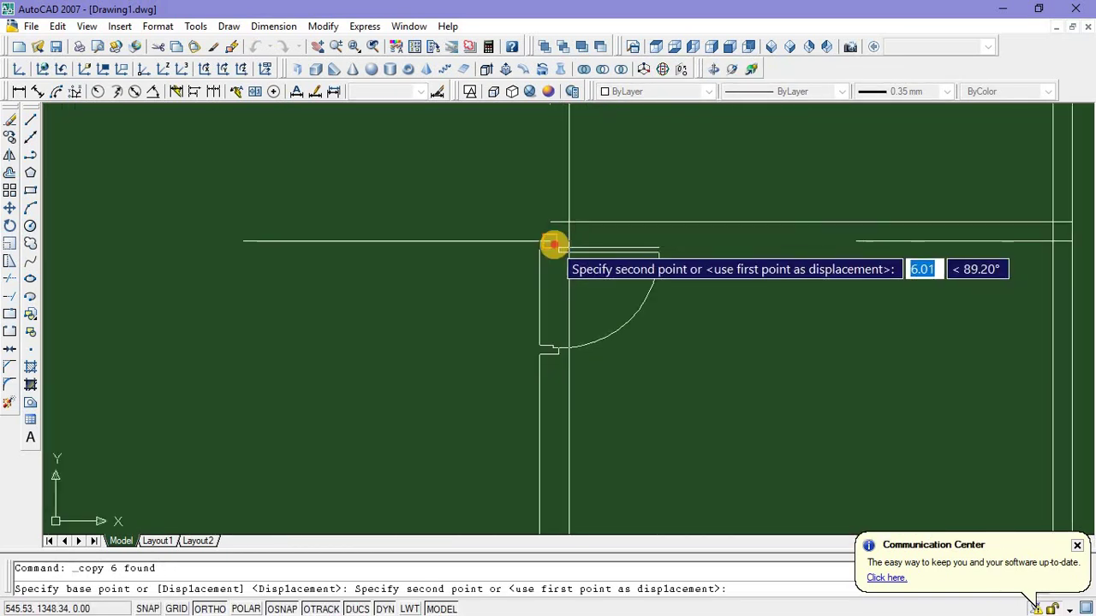
{"action": "left_click", "coordinate": [553, 247]}
{"action": "scroll", "coordinate": [660, 382], "scroll_direction": "down", "scroll_amount": 3}
{"action": "key", "text": "Escape"}
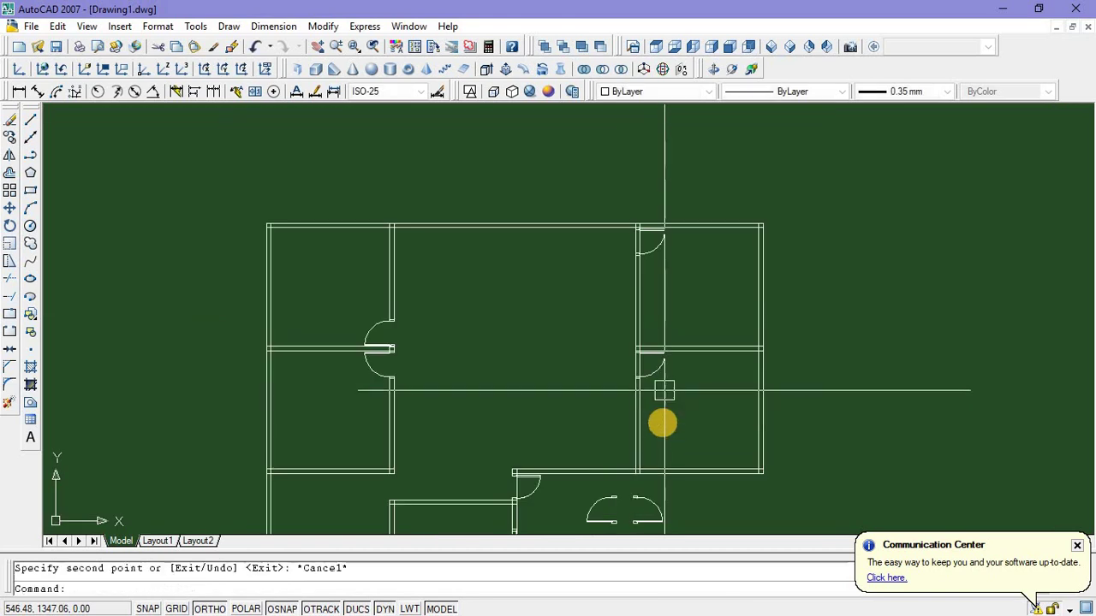
Trim both wall lines out of the door opening in the right wing's lower room, between the door jambs
{"action": "type", "text": "tr"}
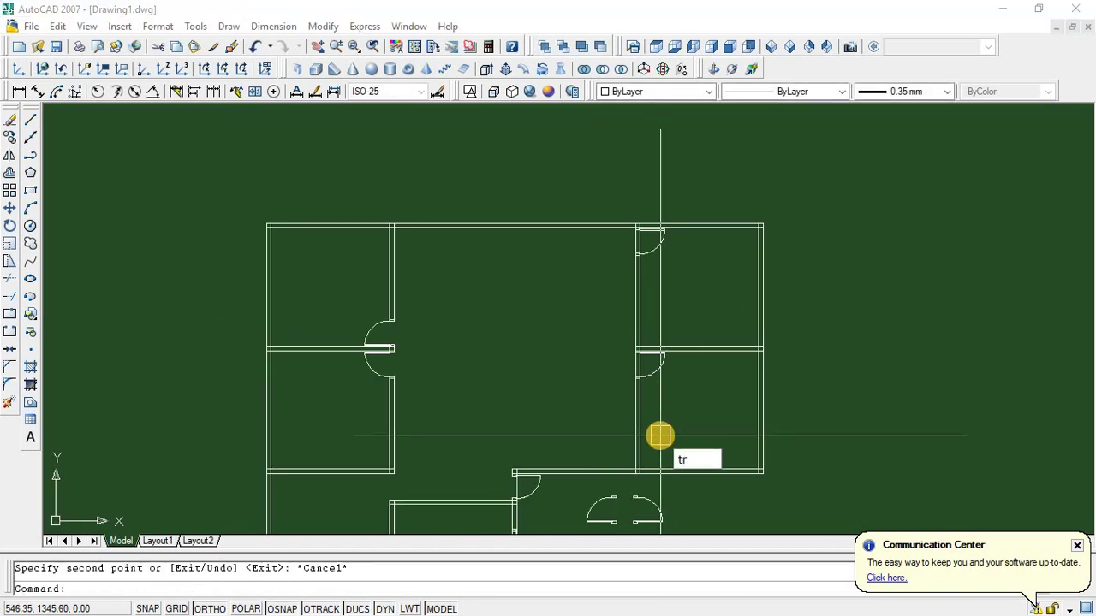
{"action": "key", "text": "Return"}
{"action": "key", "text": "Return"}
{"action": "scroll", "coordinate": [659, 394], "scroll_direction": "up", "scroll_amount": 3}
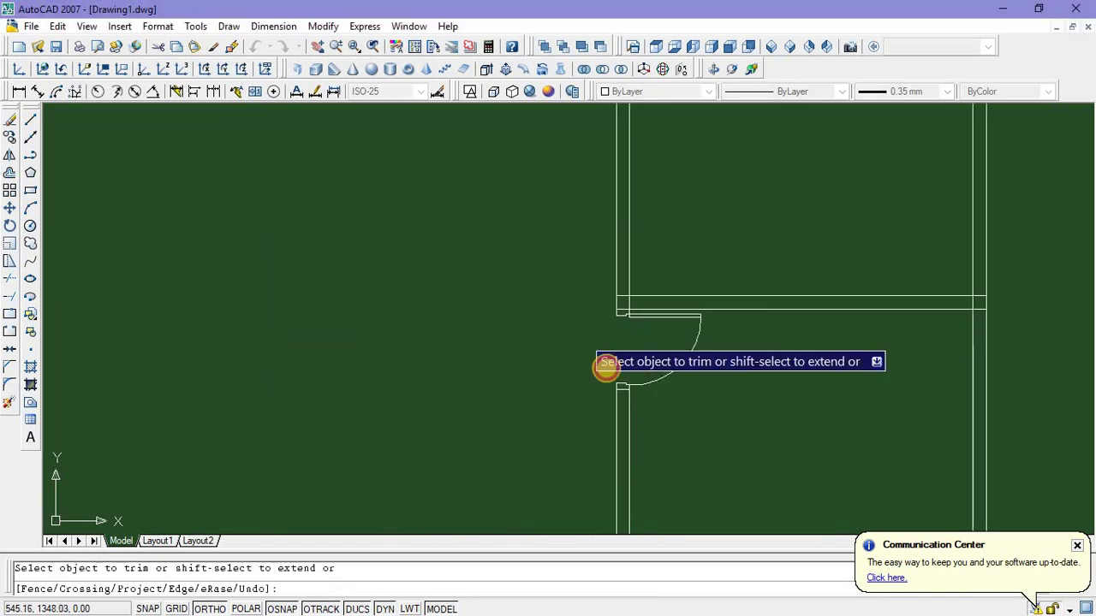
Trim both wall lines out of the door opening in the right wing's upper room, between the door jambs
{"action": "scroll", "coordinate": [615, 403], "scroll_direction": "down", "scroll_amount": 5}
{"action": "scroll", "coordinate": [631, 226], "scroll_direction": "up", "scroll_amount": 6}
{"action": "left_click", "coordinate": [630, 256]}
{"action": "left_click", "coordinate": [562, 251]}
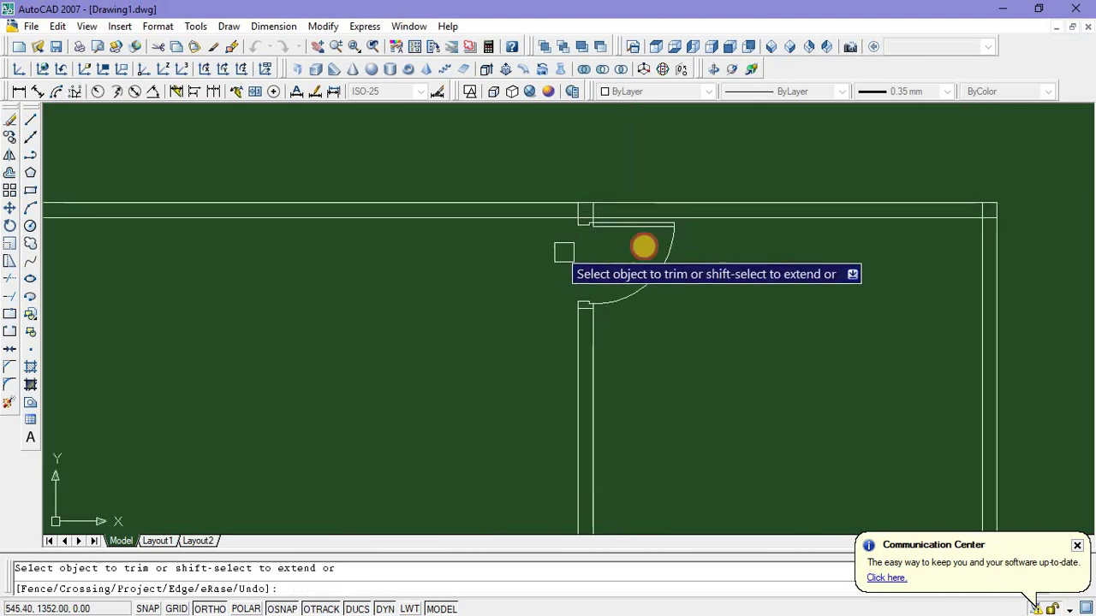
{"action": "scroll", "coordinate": [688, 340], "scroll_direction": "down", "scroll_amount": 5}
{"action": "scroll", "coordinate": [655, 277], "scroll_direction": "up", "scroll_amount": 4}
{"action": "scroll", "coordinate": [649, 265], "scroll_direction": "up", "scroll_amount": 1}
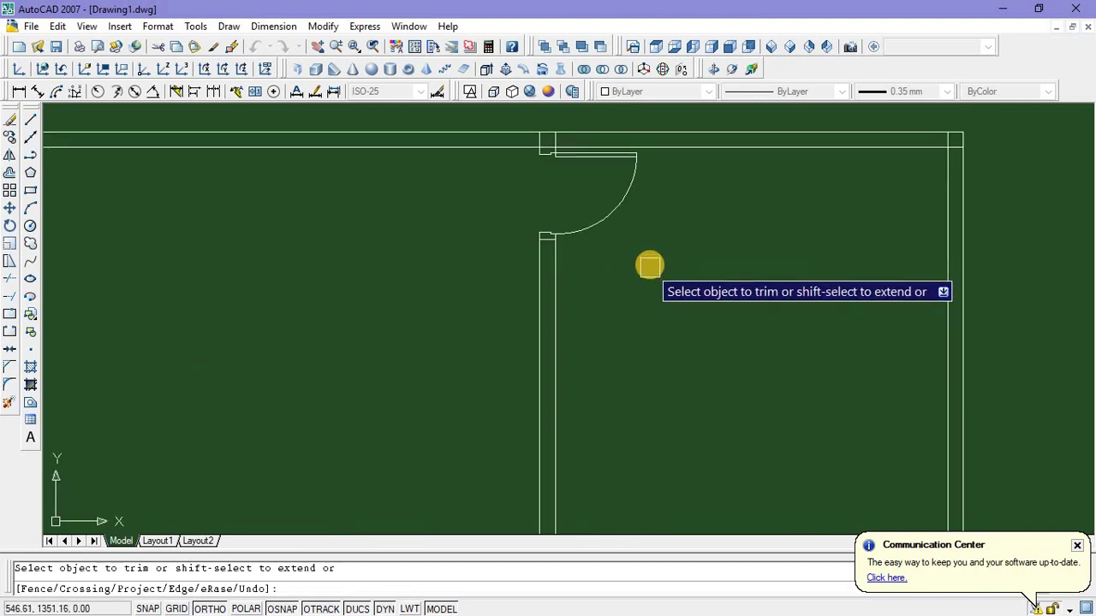
{"action": "key", "text": "Escape"}
{"action": "scroll", "coordinate": [634, 357], "scroll_direction": "down", "scroll_amount": 5}
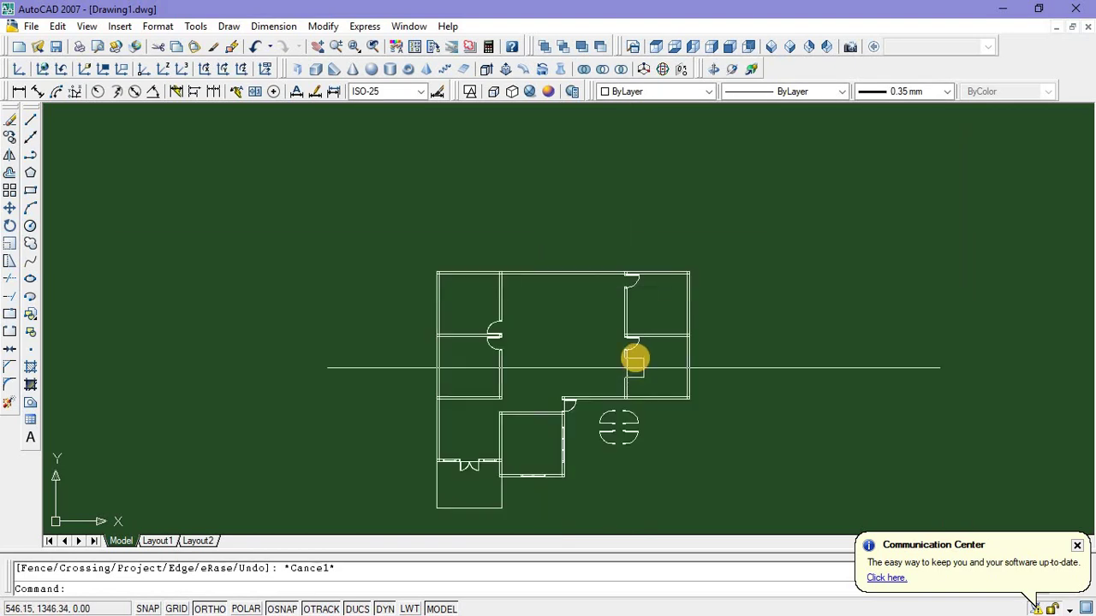
{"action": "scroll", "coordinate": [685, 276], "scroll_direction": "up", "scroll_amount": 4}
{"action": "middle_click_drag", "start_coordinate": [707, 286], "coordinate": [679, 319]}
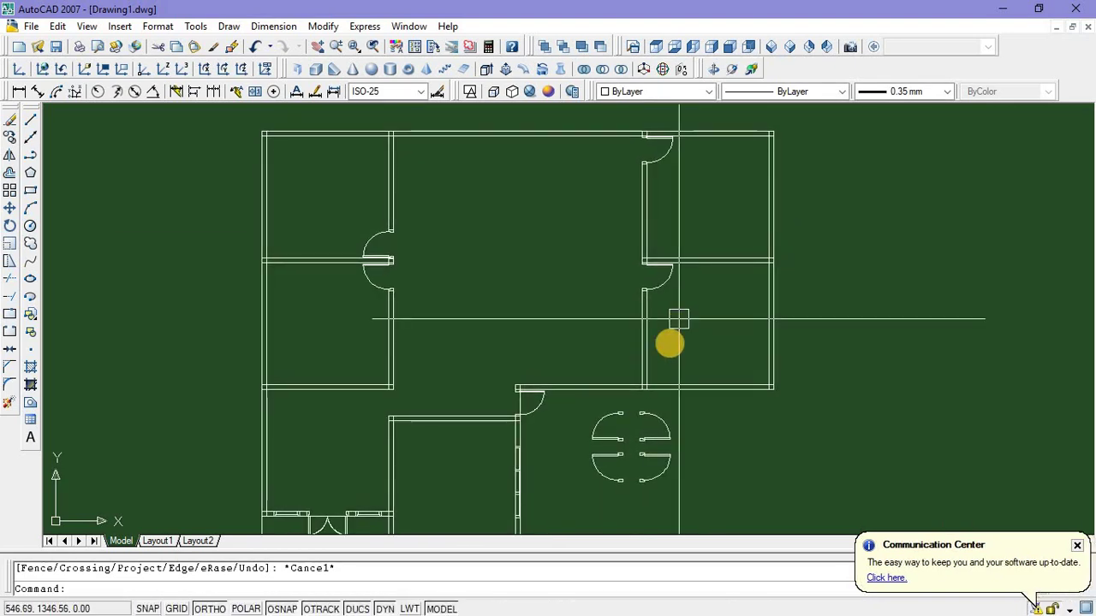
{"action": "scroll", "coordinate": [637, 358], "scroll_direction": "down", "scroll_amount": 2}
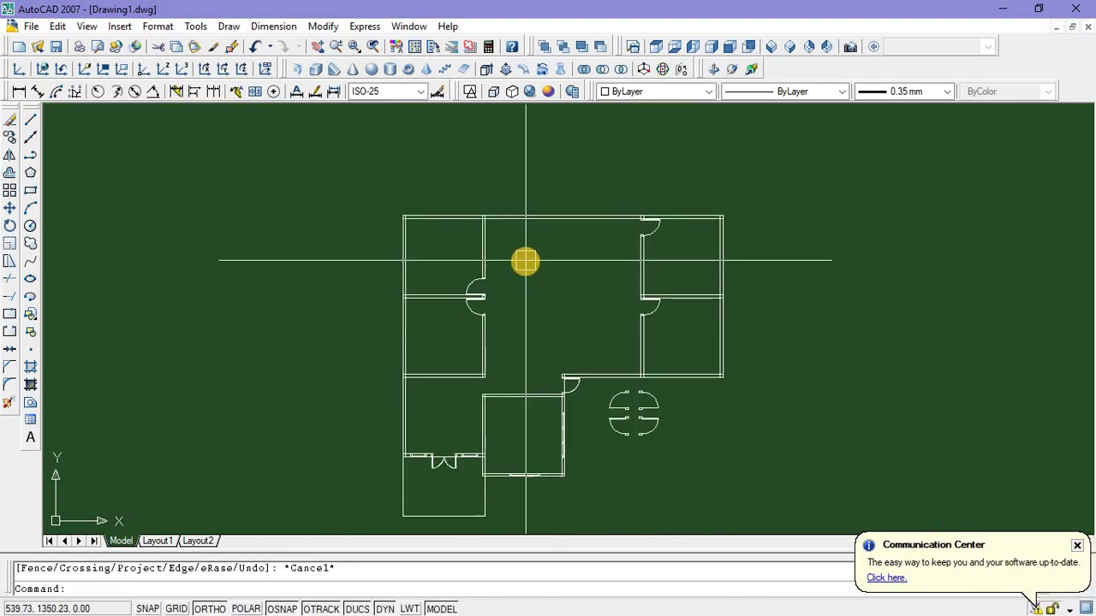
{"action": "scroll", "coordinate": [525, 261], "scroll_direction": "up", "scroll_amount": 2}
{"action": "middle_click_drag", "start_coordinate": [525, 269], "coordinate": [503, 288]}
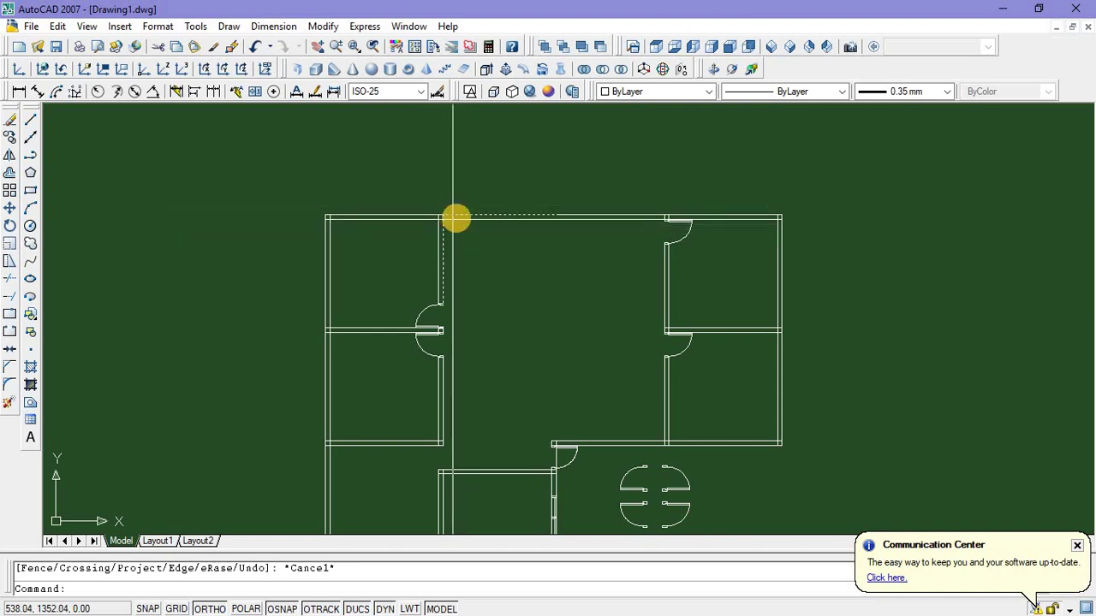
Rotate the lower-left loose door 90° counterclockwise about its upper jamb corner
{"action": "middle_click_drag", "start_coordinate": [603, 395], "coordinate": [587, 330]}
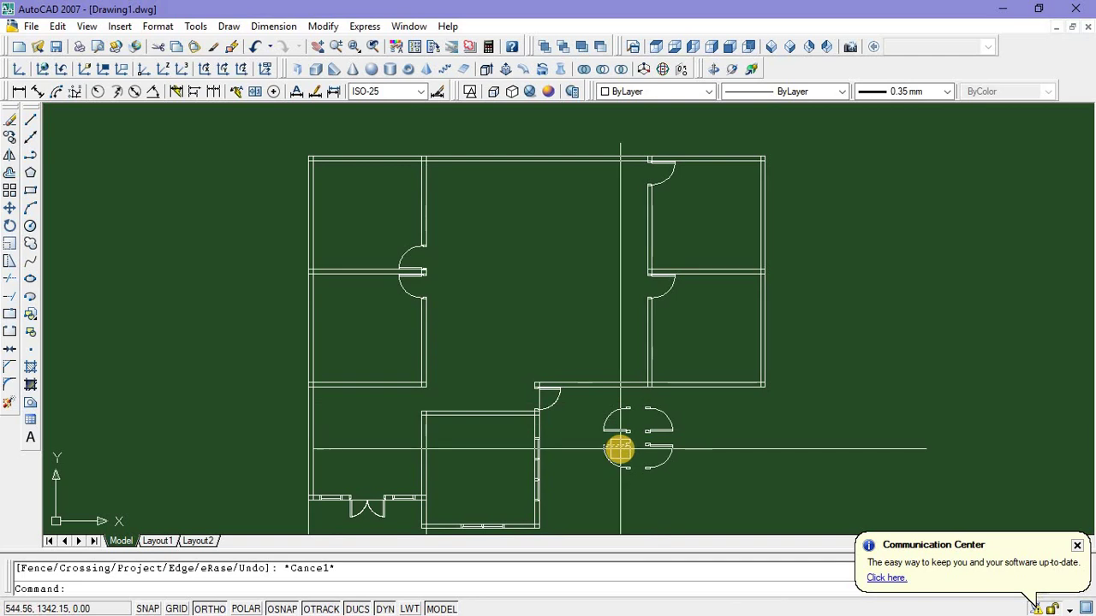
{"action": "scroll", "coordinate": [619, 449], "scroll_direction": "up", "scroll_amount": 5}
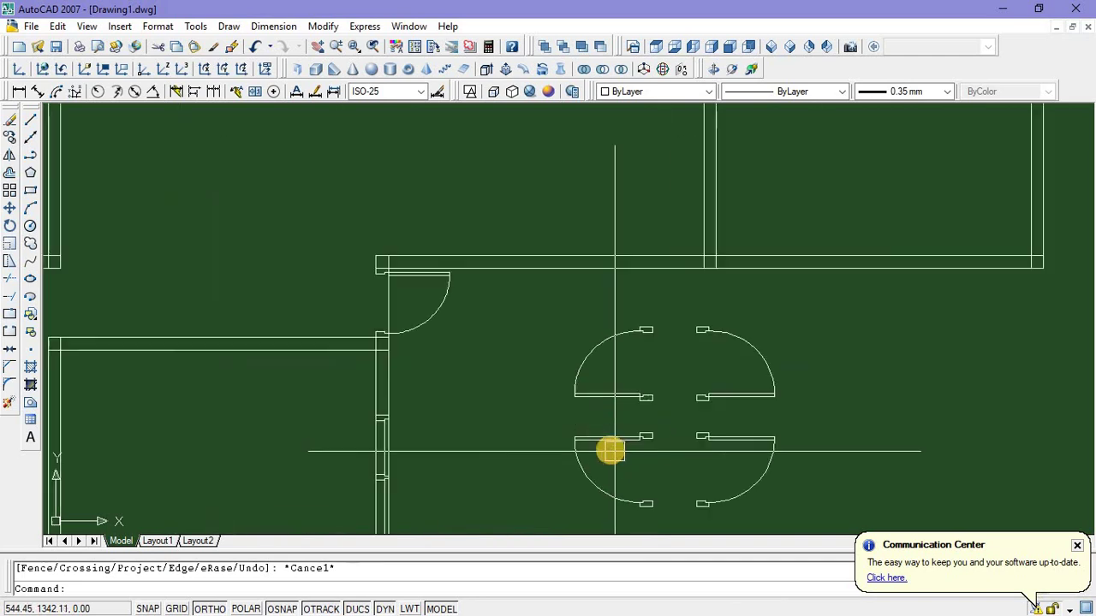
{"action": "left_click", "coordinate": [568, 421]}
{"action": "left_click", "coordinate": [672, 526]}
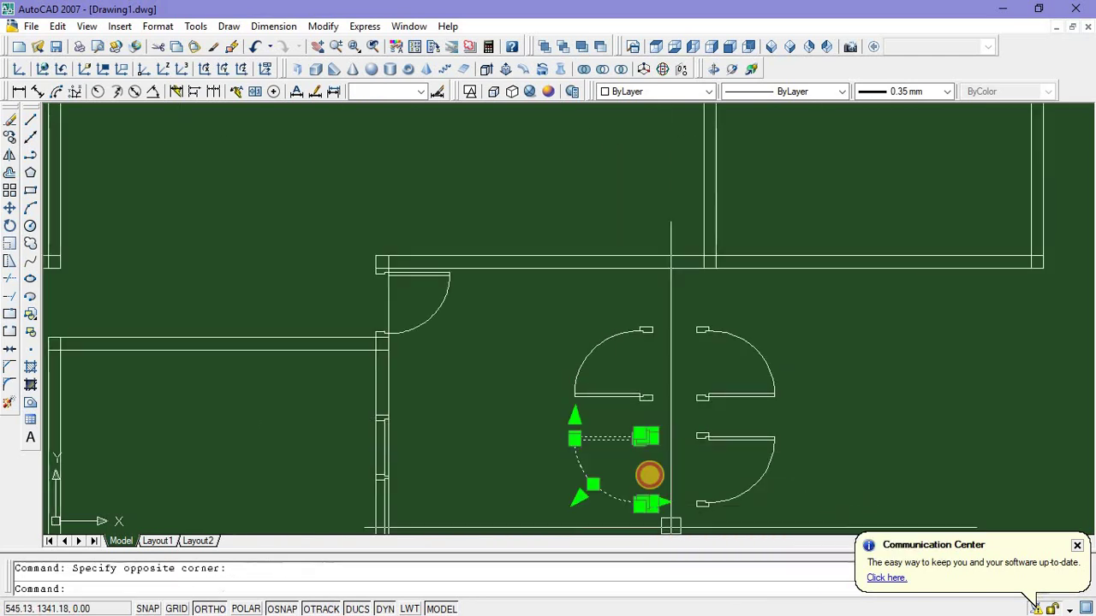
{"action": "scroll", "coordinate": [633, 434], "scroll_direction": "down", "scroll_amount": 2}
{"action": "right_click", "coordinate": [723, 413]}
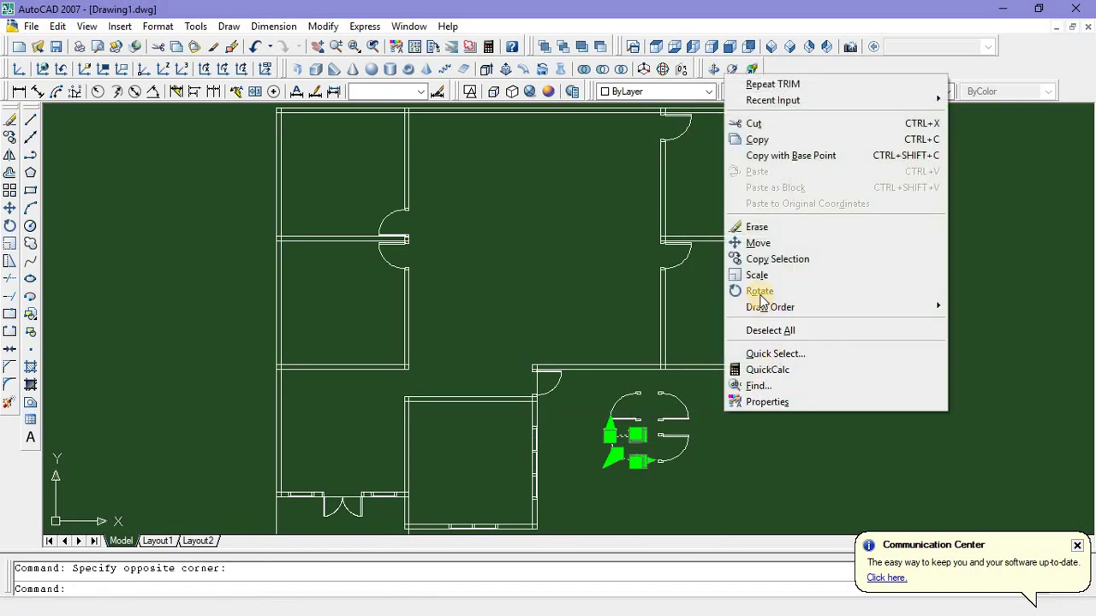
{"action": "left_click", "coordinate": [757, 291]}
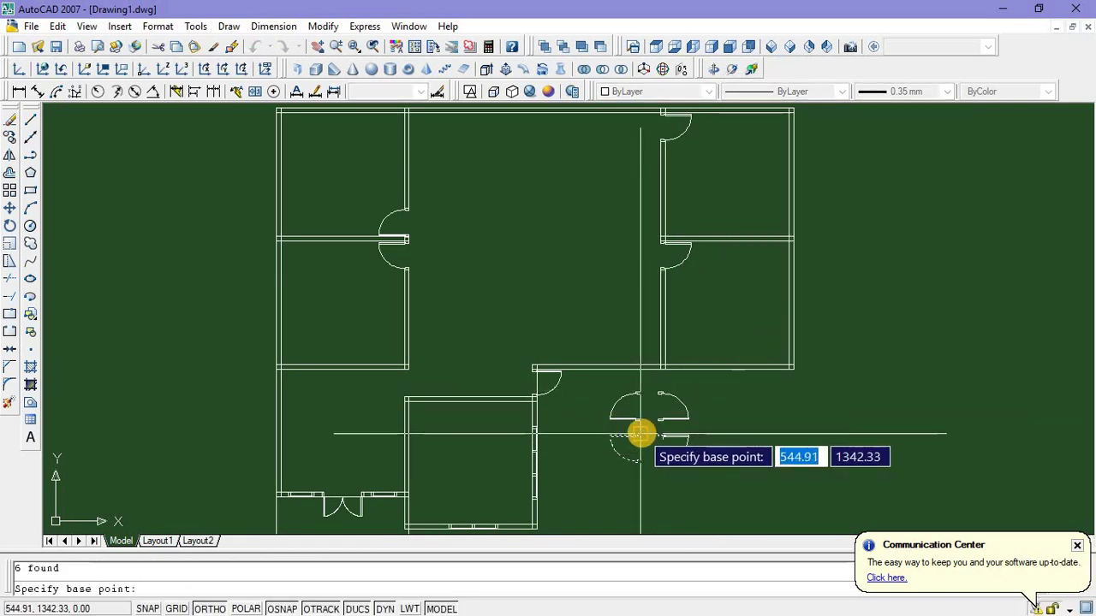
{"action": "left_click", "coordinate": [640, 436]}
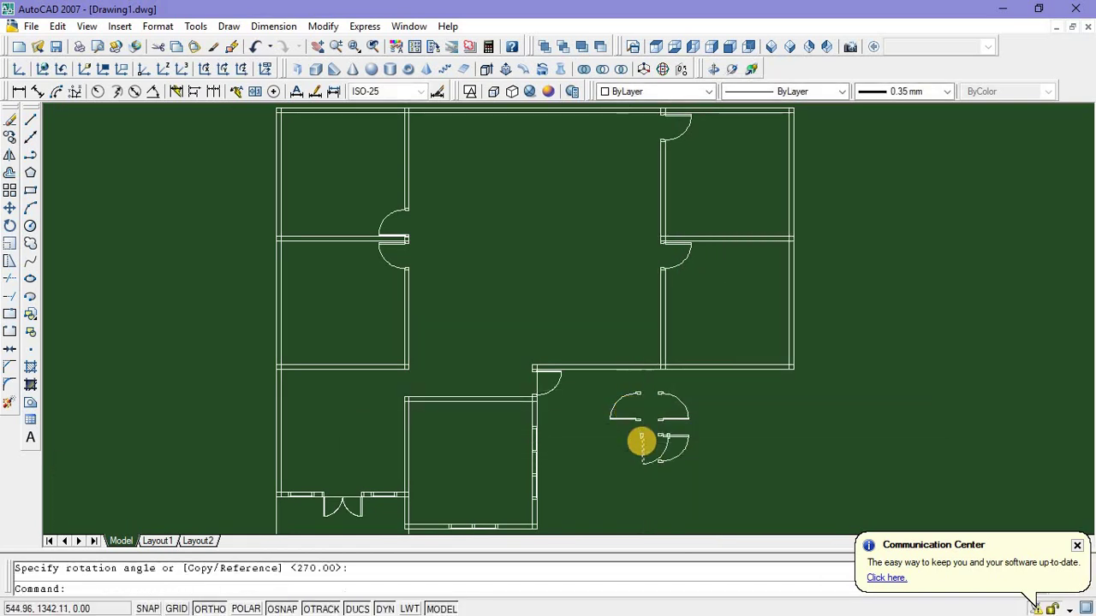
Move the rotated door by its upper-left jamb corner into the hall's top wall, against the left wing's wall
{"action": "scroll", "coordinate": [640, 441], "scroll_direction": "up", "scroll_amount": 5}
{"action": "scroll", "coordinate": [623, 366], "scroll_direction": "down", "scroll_amount": 4}
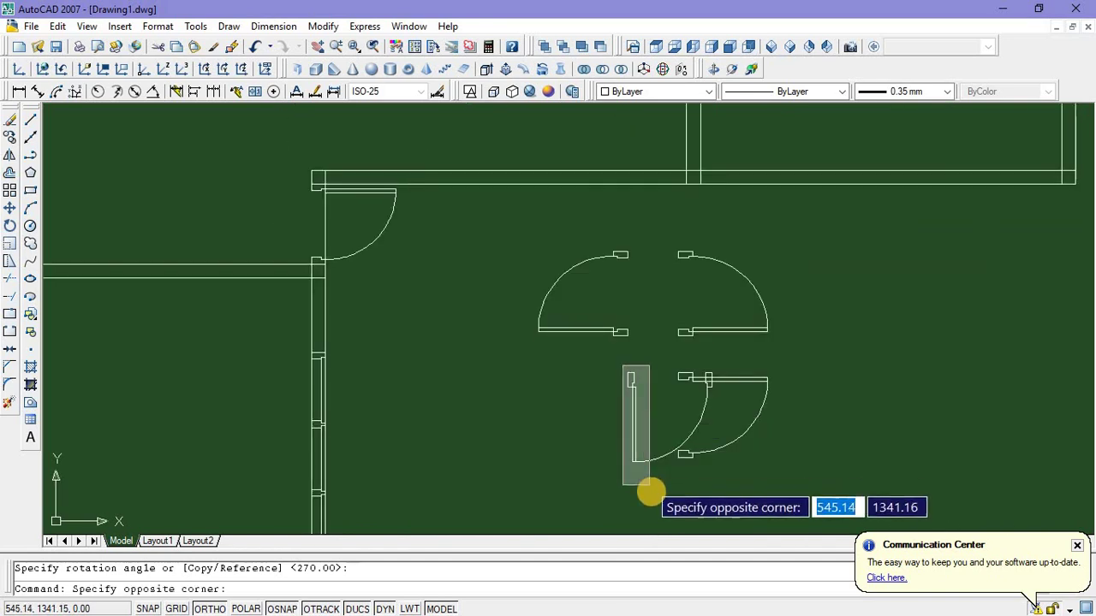
{"action": "left_click", "coordinate": [648, 487]}
{"action": "scroll", "coordinate": [710, 382], "scroll_direction": "up", "scroll_amount": 3}
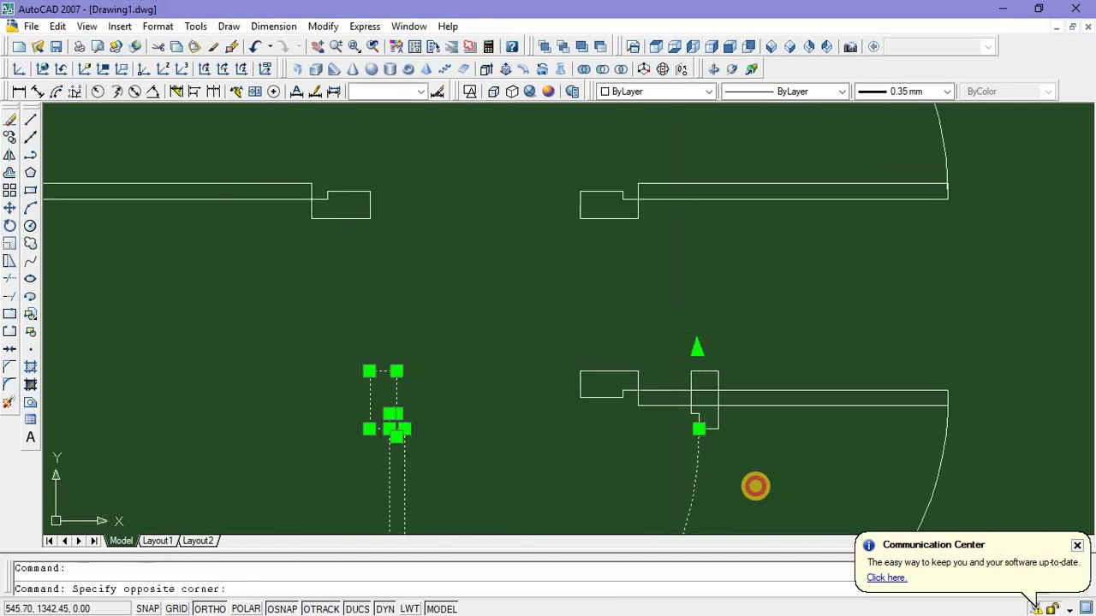
{"action": "left_click", "coordinate": [756, 489]}
{"action": "scroll", "coordinate": [698, 378], "scroll_direction": "down", "scroll_amount": 4}
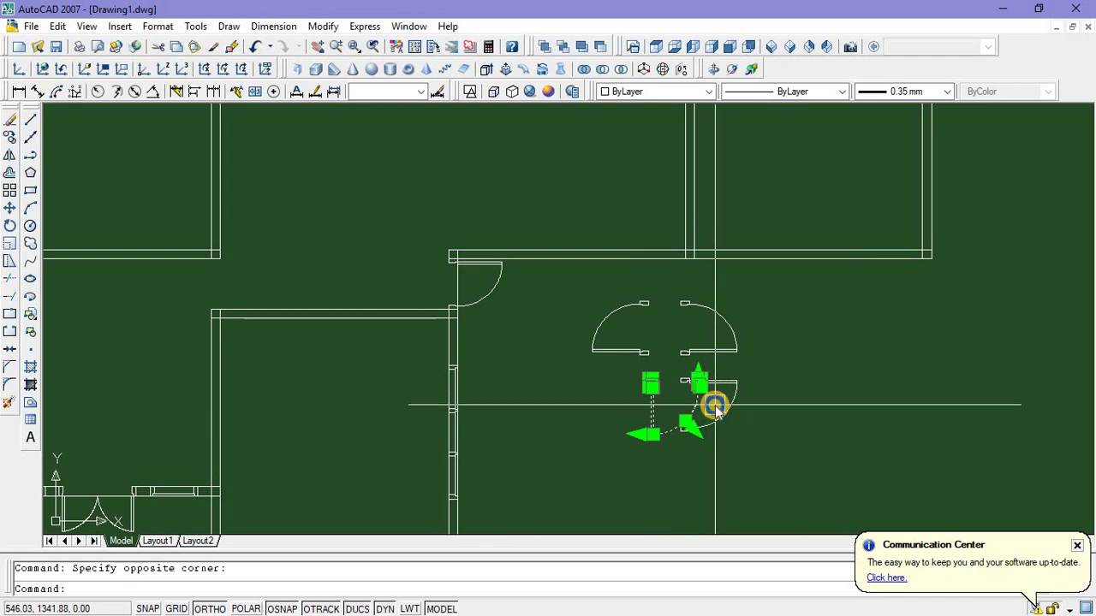
{"action": "right_click", "coordinate": [715, 409]}
{"action": "left_click", "coordinate": [737, 235]}
{"action": "scroll", "coordinate": [651, 377], "scroll_direction": "up", "scroll_amount": 3}
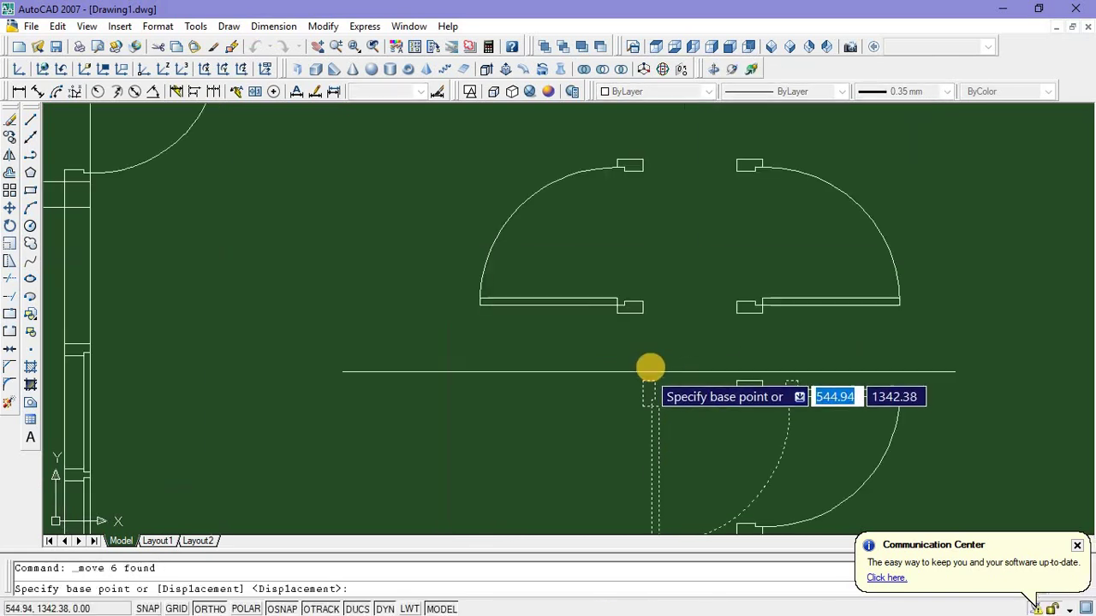
{"action": "left_click", "coordinate": [649, 371]}
{"action": "scroll", "coordinate": [644, 395], "scroll_direction": "down", "scroll_amount": 5}
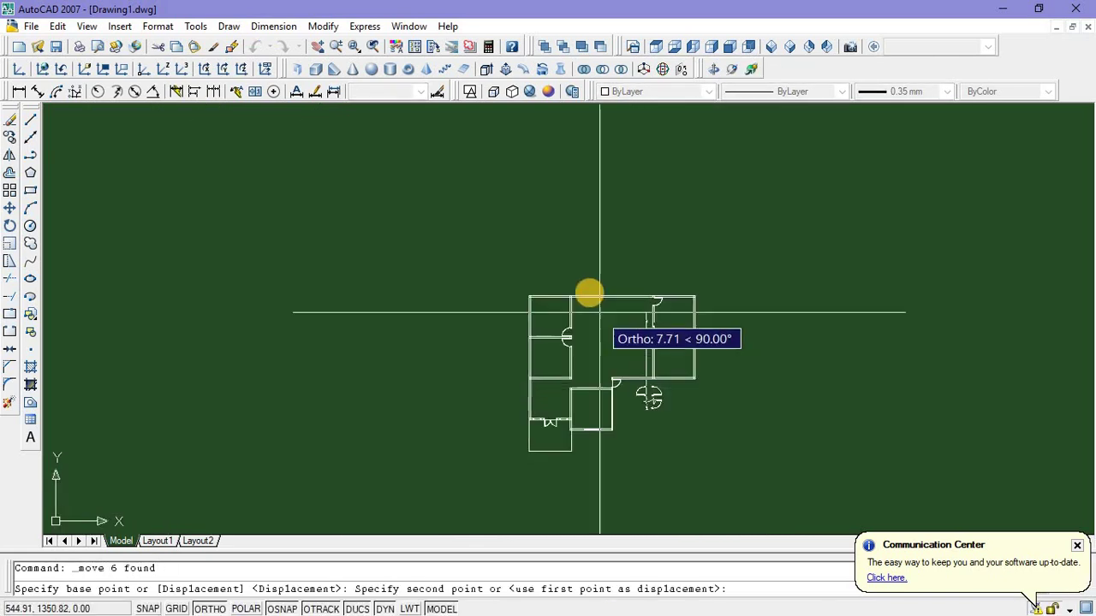
{"action": "scroll", "coordinate": [589, 293], "scroll_direction": "up", "scroll_amount": 6}
{"action": "key", "text": "F8"}
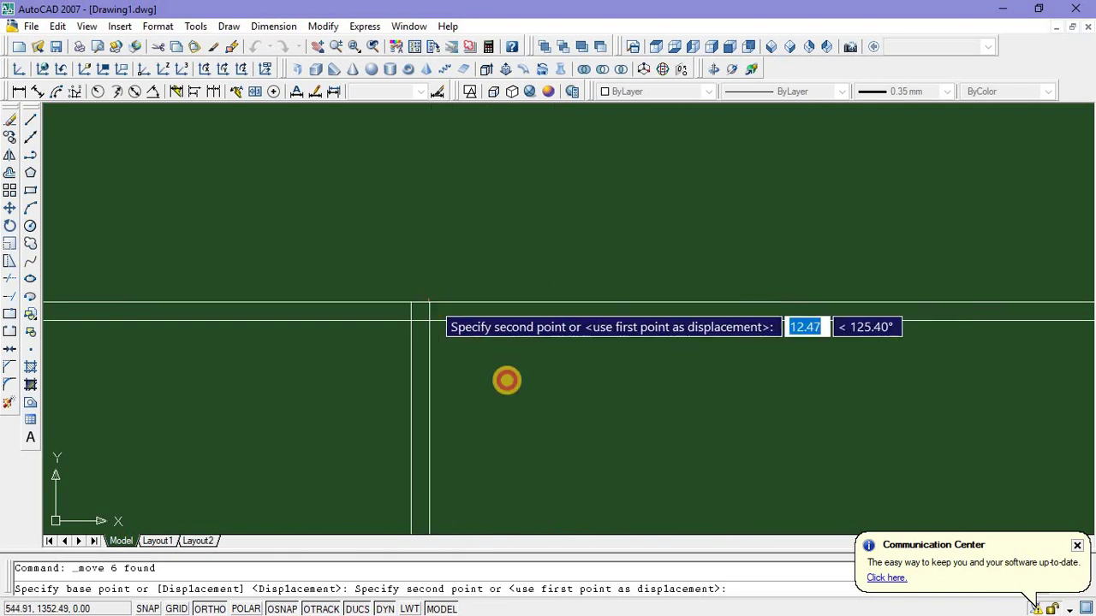
{"action": "left_click", "coordinate": [506, 380]}
{"action": "scroll", "coordinate": [547, 428], "scroll_direction": "down", "scroll_amount": 2}
{"action": "key", "text": "Escape"}
{"action": "scroll", "coordinate": [572, 384], "scroll_direction": "down", "scroll_amount": 10}
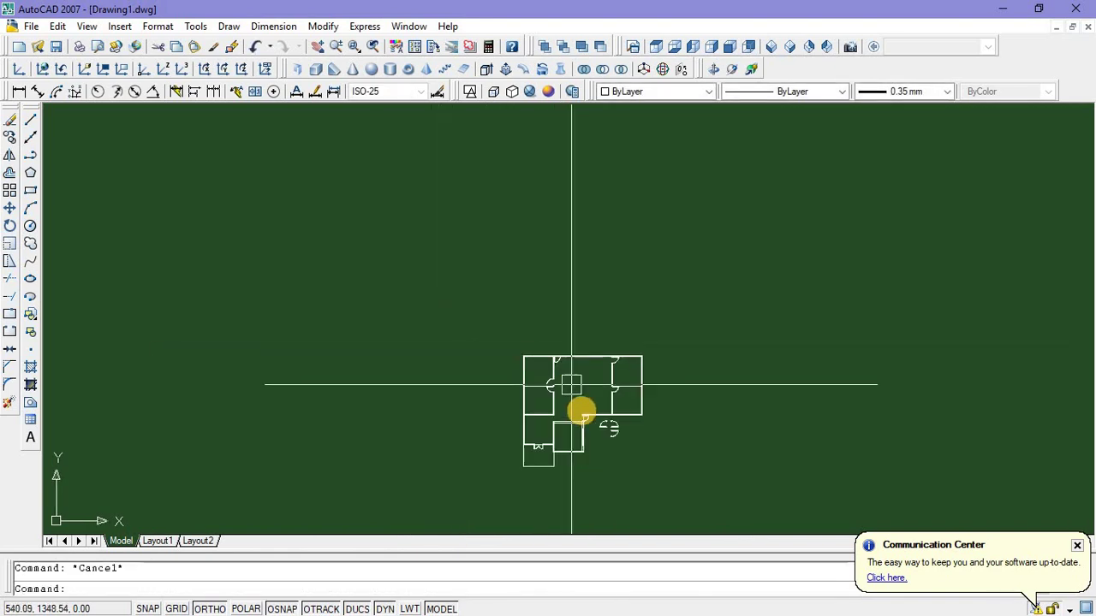
Trim the hall's top wall out of the new door opening, between the door jambs
{"action": "scroll", "coordinate": [573, 379], "scroll_direction": "up", "scroll_amount": 6}
{"action": "scroll", "coordinate": [523, 283], "scroll_direction": "down", "scroll_amount": 4}
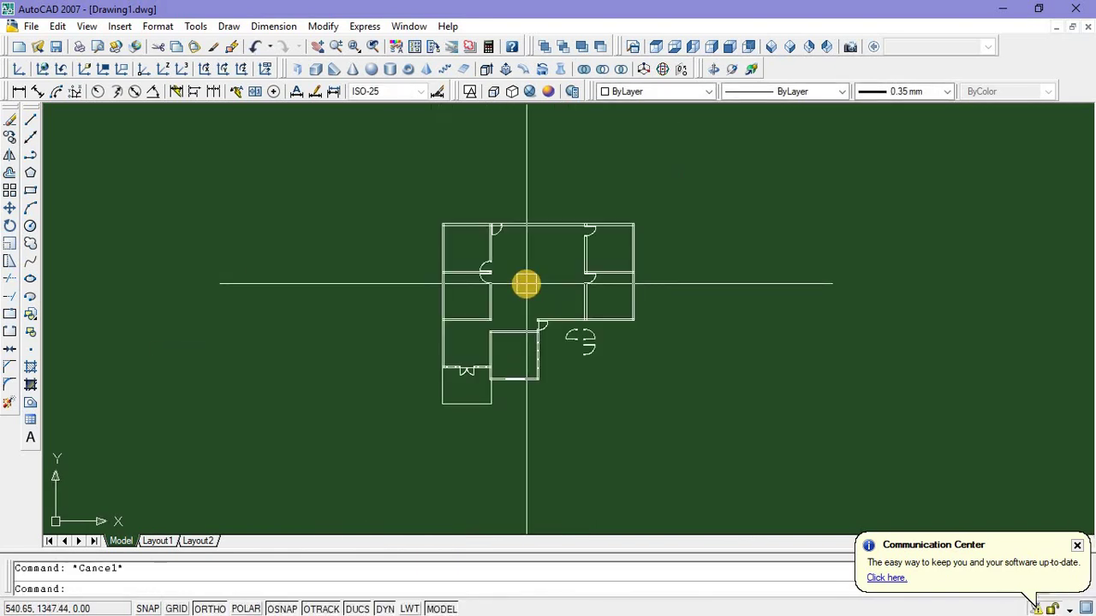
{"action": "type", "text": "tr"}
{"action": "key", "text": "Return"}
{"action": "key", "text": "Return"}
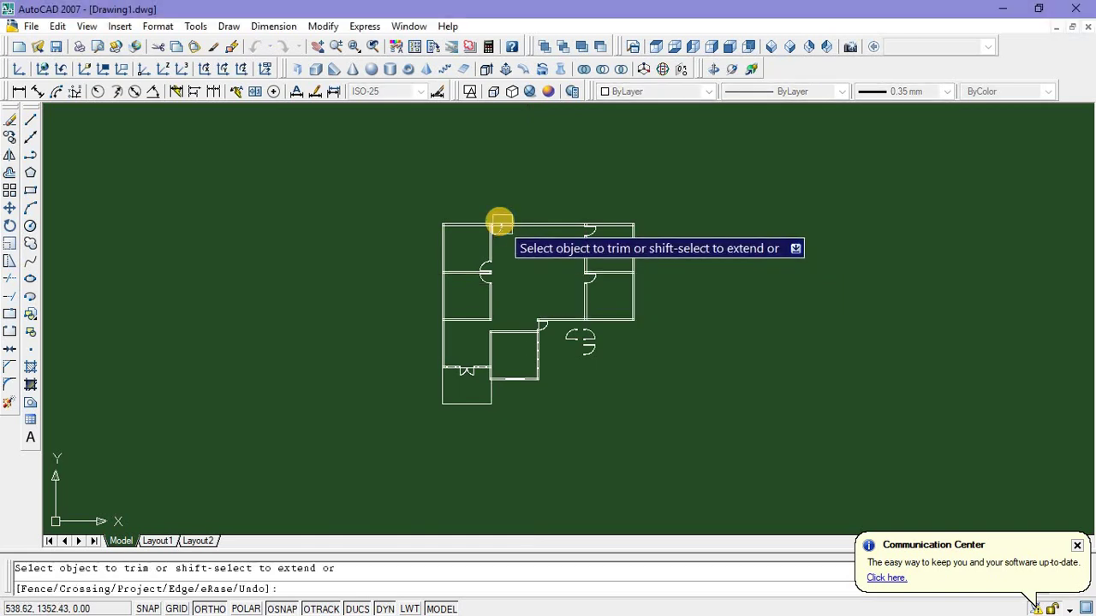
{"action": "scroll", "coordinate": [472, 245], "scroll_direction": "up", "scroll_amount": 8}
{"action": "scroll", "coordinate": [419, 271], "scroll_direction": "up", "scroll_amount": 3}
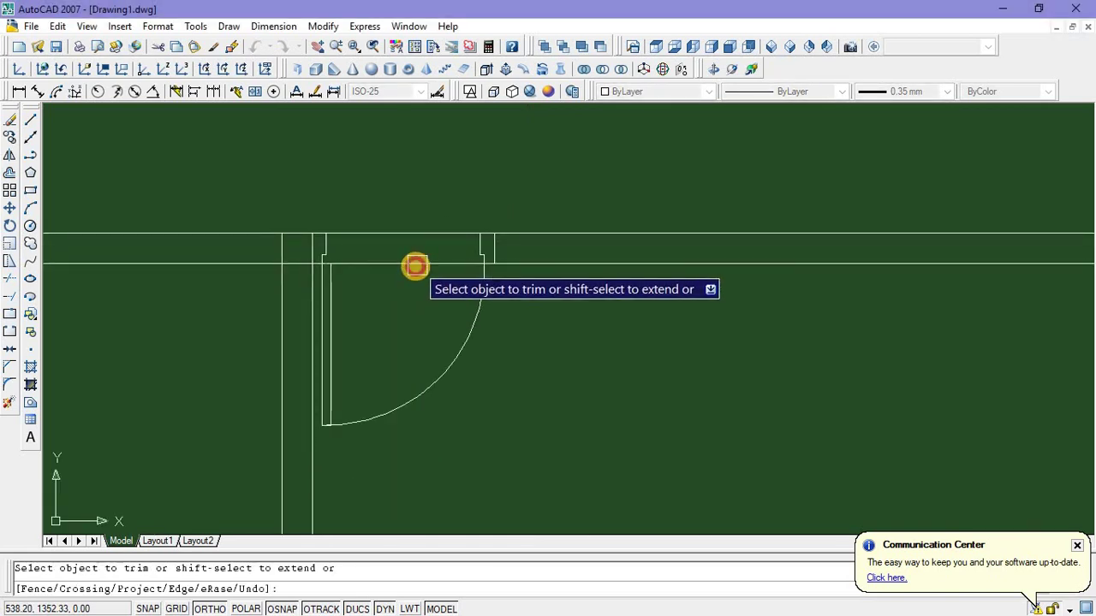
{"action": "left_click", "coordinate": [412, 269]}
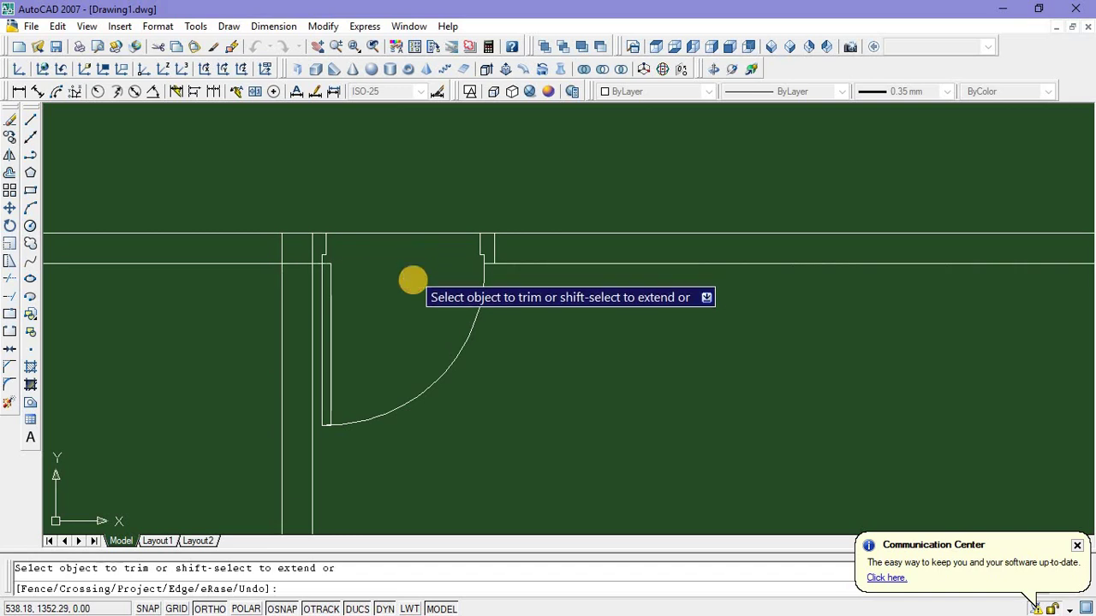
{"action": "scroll", "coordinate": [413, 280], "scroll_direction": "down", "scroll_amount": 6}
{"action": "key", "text": "Escape"}
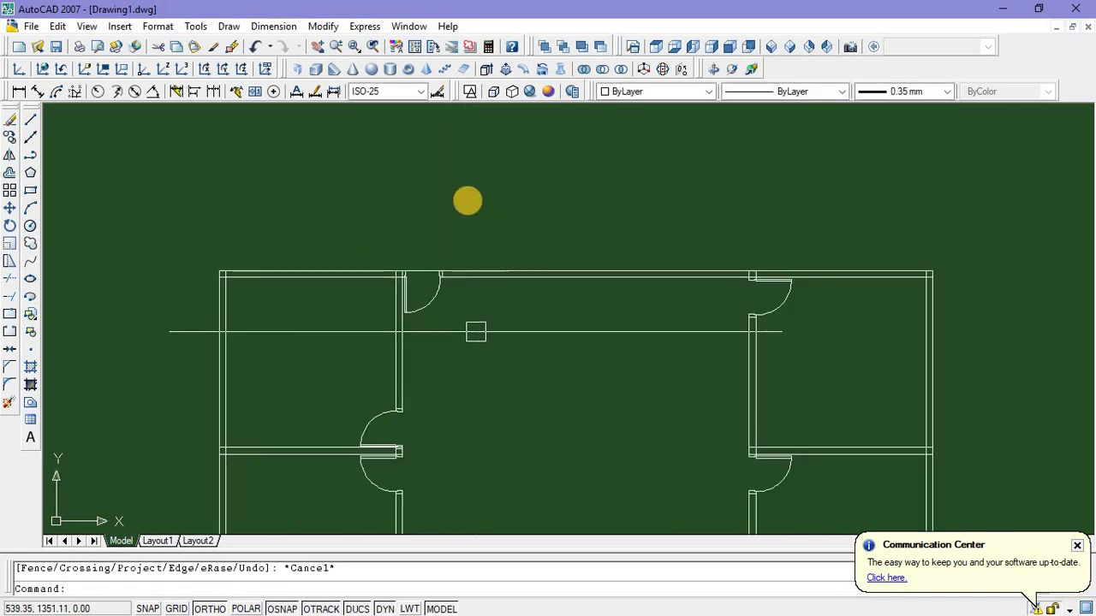
Erase the three remaining loose door symbols beside the floor plan
{"action": "scroll", "coordinate": [439, 230], "scroll_direction": "down", "scroll_amount": 4}
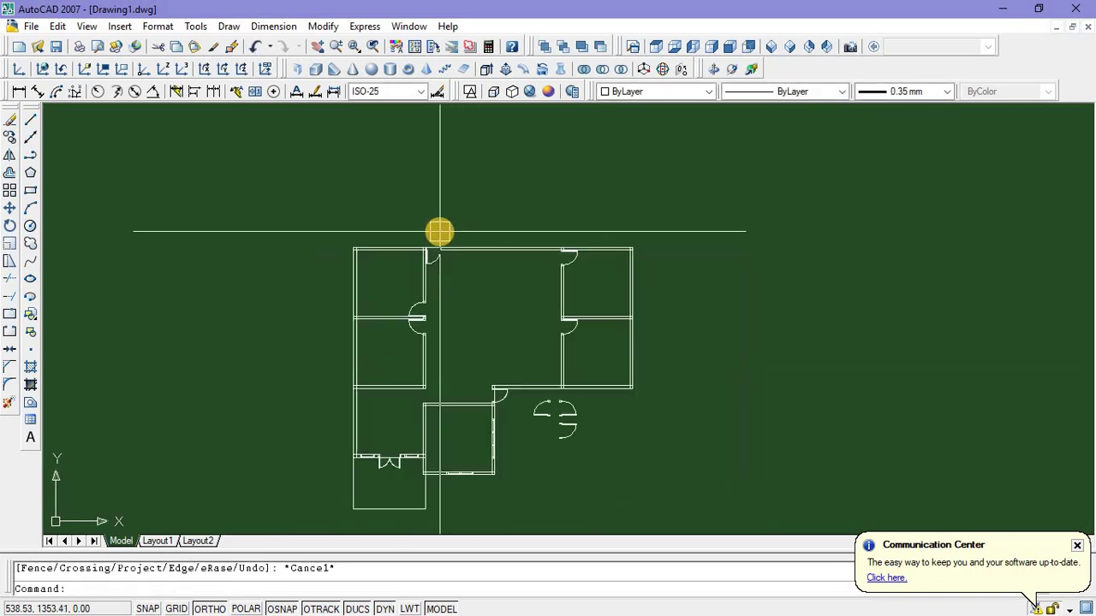
{"action": "middle_click_drag", "start_coordinate": [459, 227], "coordinate": [439, 217]}
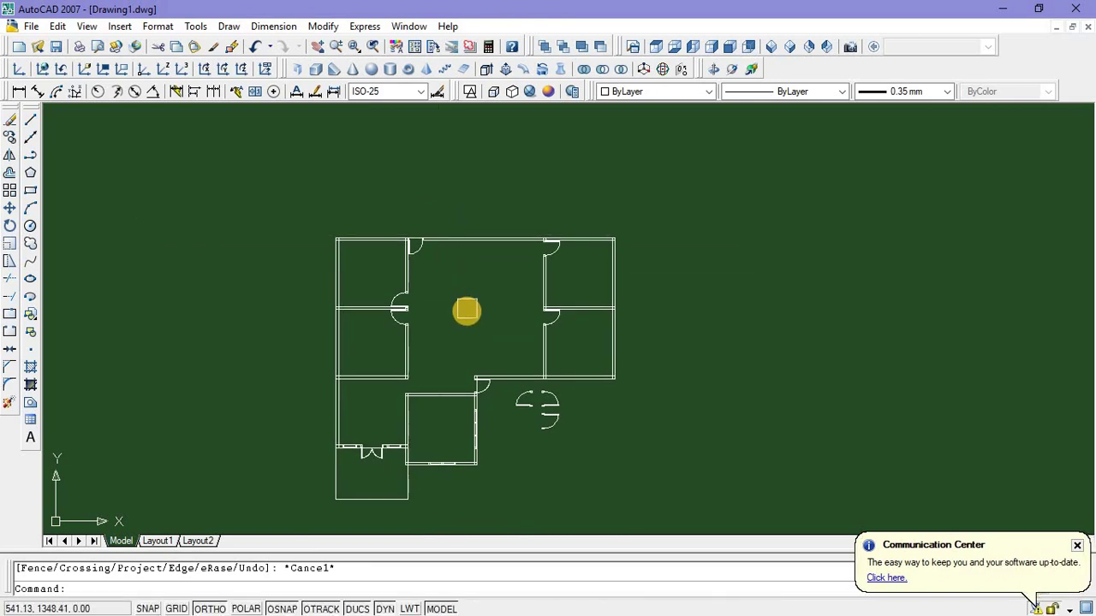
{"action": "scroll", "coordinate": [487, 362], "scroll_direction": "up", "scroll_amount": 5}
{"action": "left_click", "coordinate": [527, 335]}
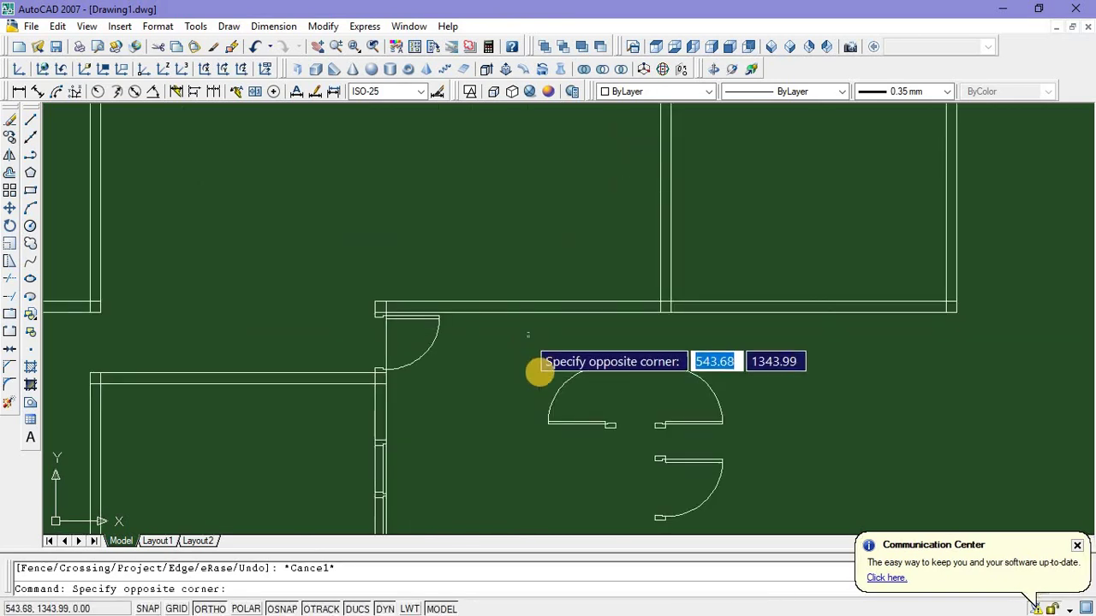
{"action": "scroll", "coordinate": [539, 370], "scroll_direction": "down", "scroll_amount": 5}
{"action": "left_click", "coordinate": [612, 446]}
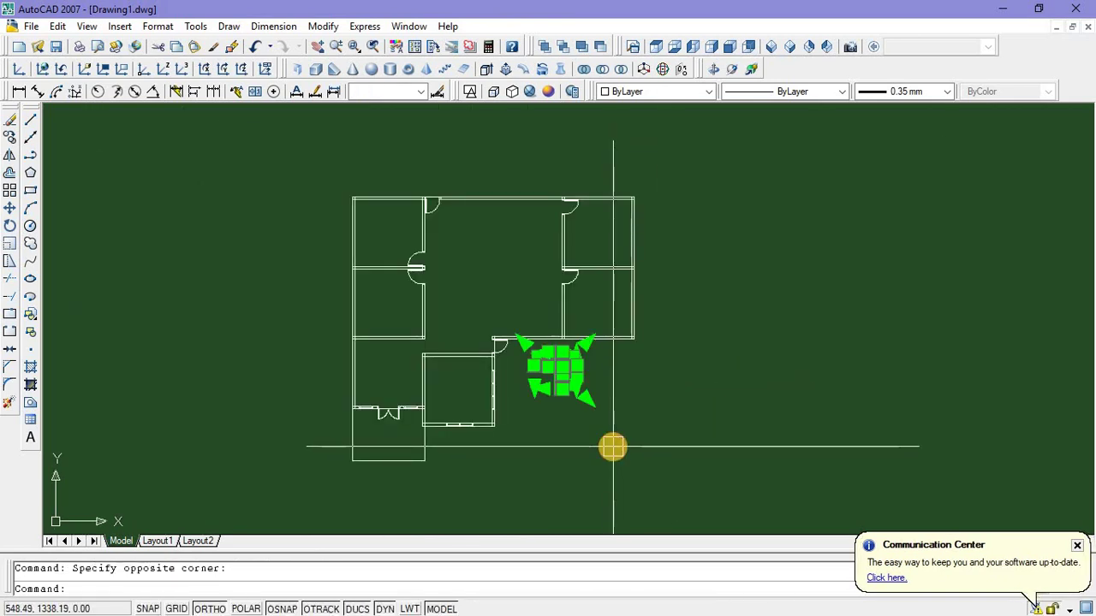
{"action": "key", "text": "Delete"}
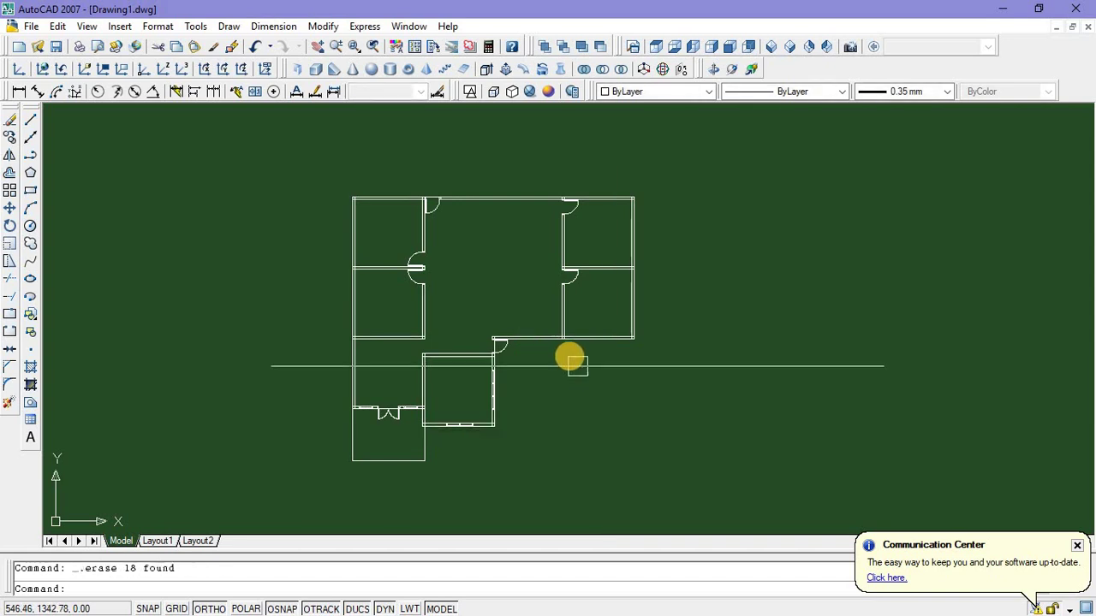
{"action": "scroll", "coordinate": [599, 371], "scroll_direction": "up", "scroll_amount": 3}
{"action": "mouse_move", "coordinate": [600, 372]}
{"action": "middle_mouse_down"}
{"action": "mouse_move", "coordinate": [690, 398]}
{"action": "mouse_move", "coordinate": [585, 378]}
{"action": "mouse_move", "coordinate": [613, 388]}
{"action": "middle_mouse_up"}
{"action": "scroll", "coordinate": [642, 409], "scroll_direction": "down", "scroll_amount": 2}
{"action": "scroll", "coordinate": [642, 408], "scroll_direction": "up", "scroll_amount": 1}
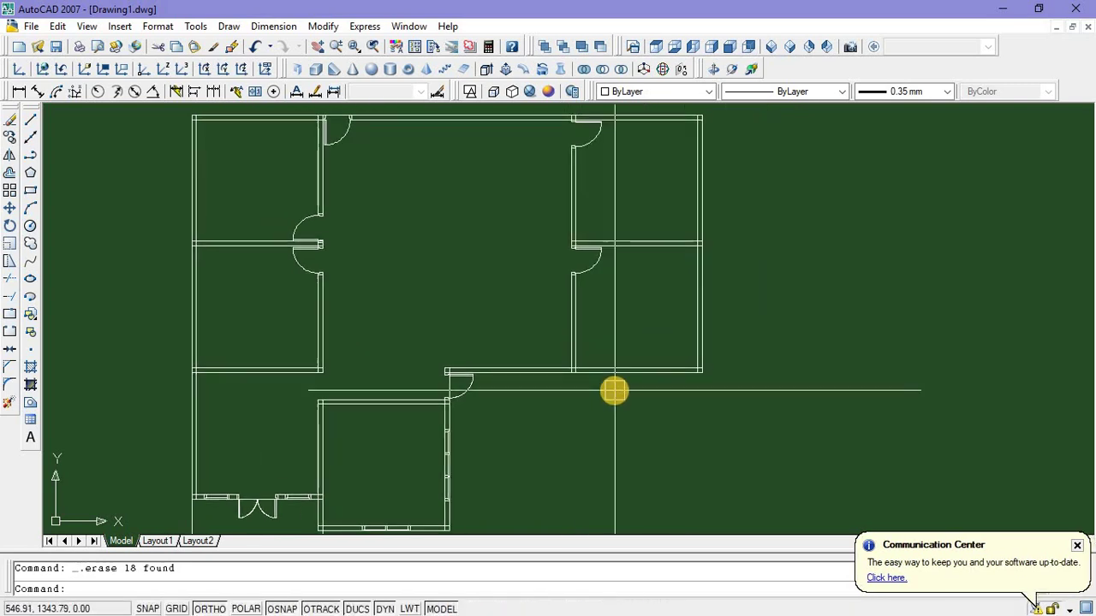
{"action": "scroll", "coordinate": [642, 377], "scroll_direction": "down", "scroll_amount": 2}
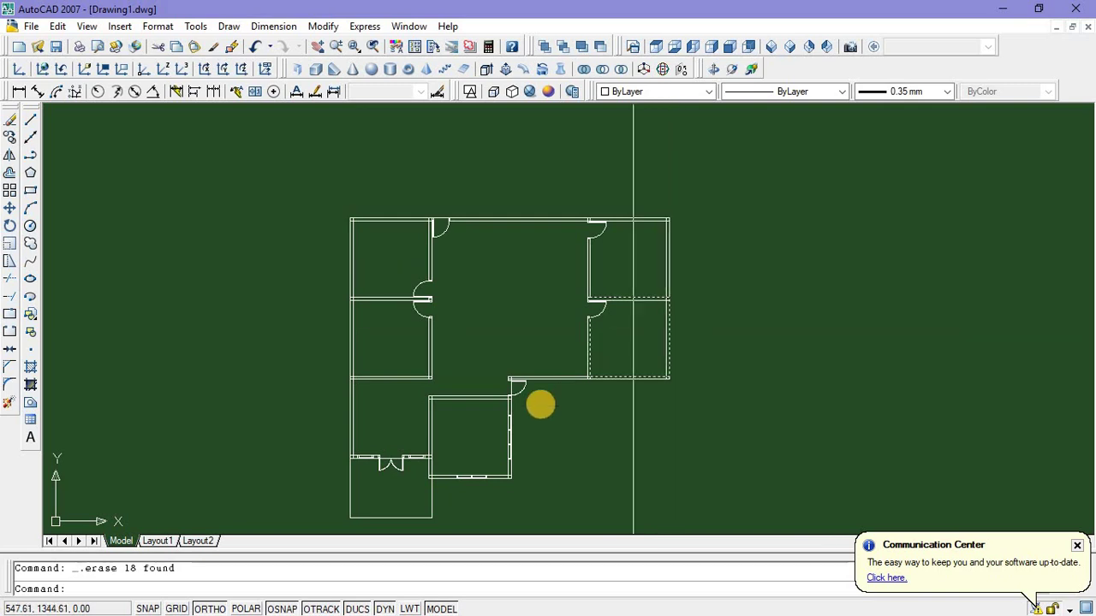
{"action": "scroll", "coordinate": [557, 389], "scroll_direction": "up", "scroll_amount": 3}
{"action": "scroll", "coordinate": [557, 394], "scroll_direction": "down", "scroll_amount": 5}
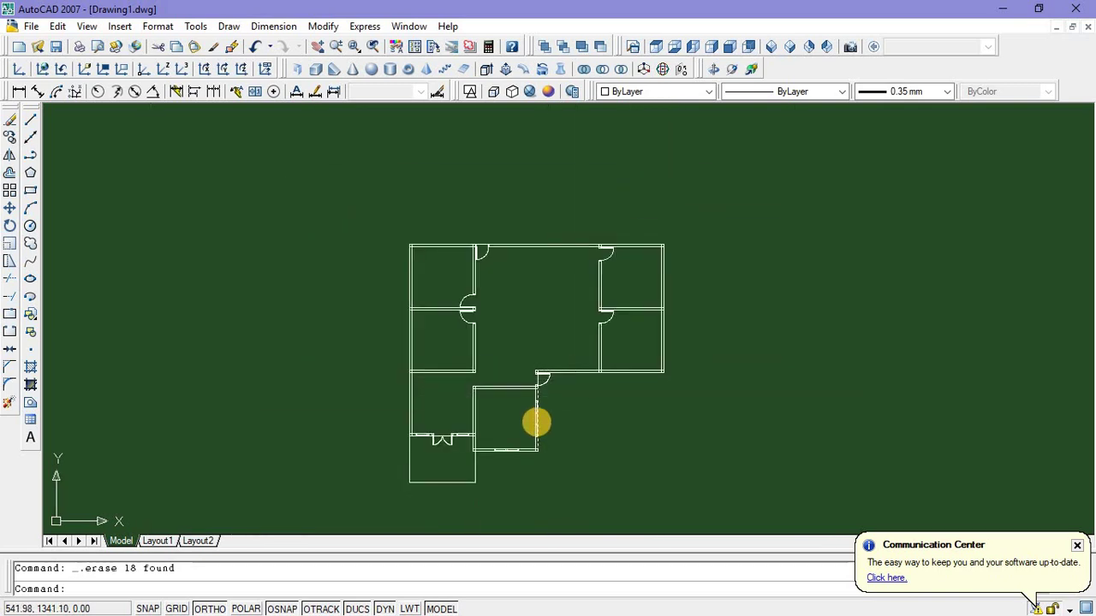
Copy the three-pane window from the small lower room's right wall straight across into the empty space outside
{"action": "scroll", "coordinate": [523, 403], "scroll_direction": "up", "scroll_amount": 7}
{"action": "left_click", "coordinate": [511, 330]}
{"action": "scroll", "coordinate": [514, 343], "scroll_direction": "down", "scroll_amount": 3}
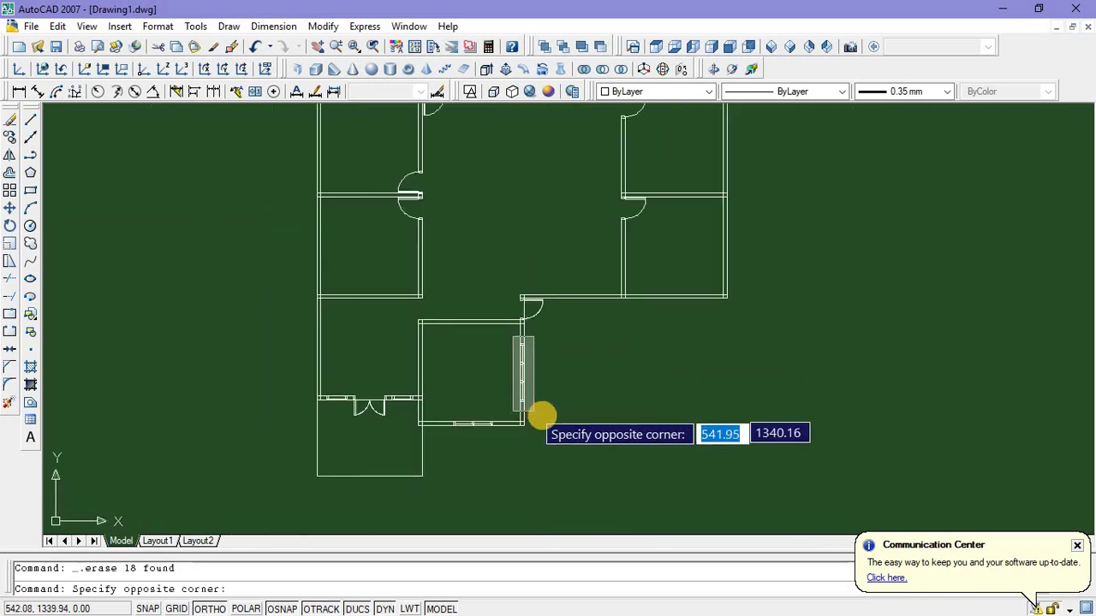
{"action": "left_click", "coordinate": [543, 409]}
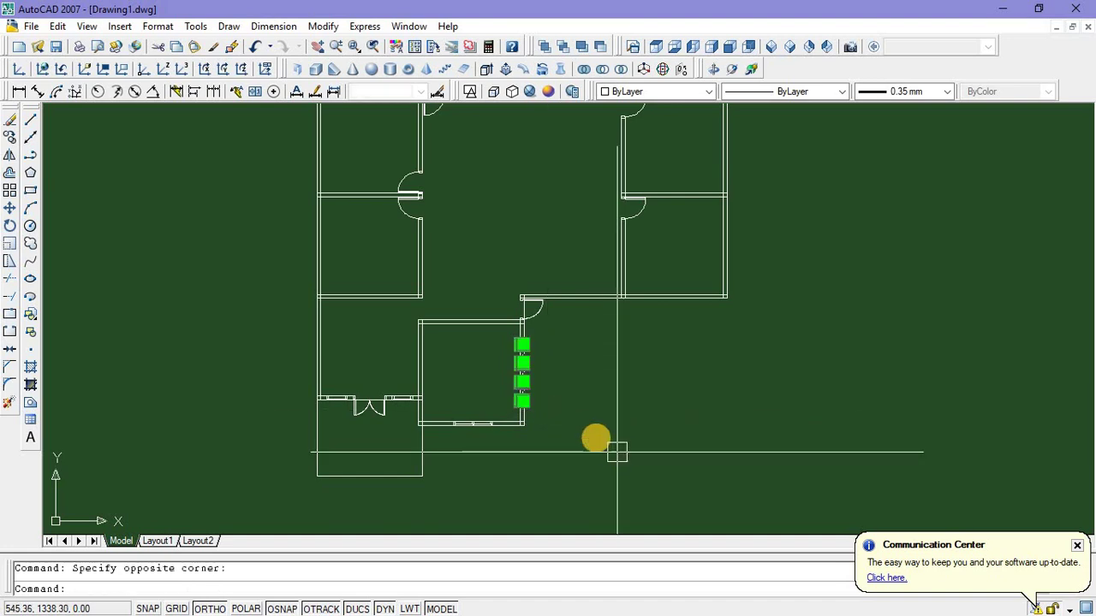
{"action": "right_click", "coordinate": [589, 414]}
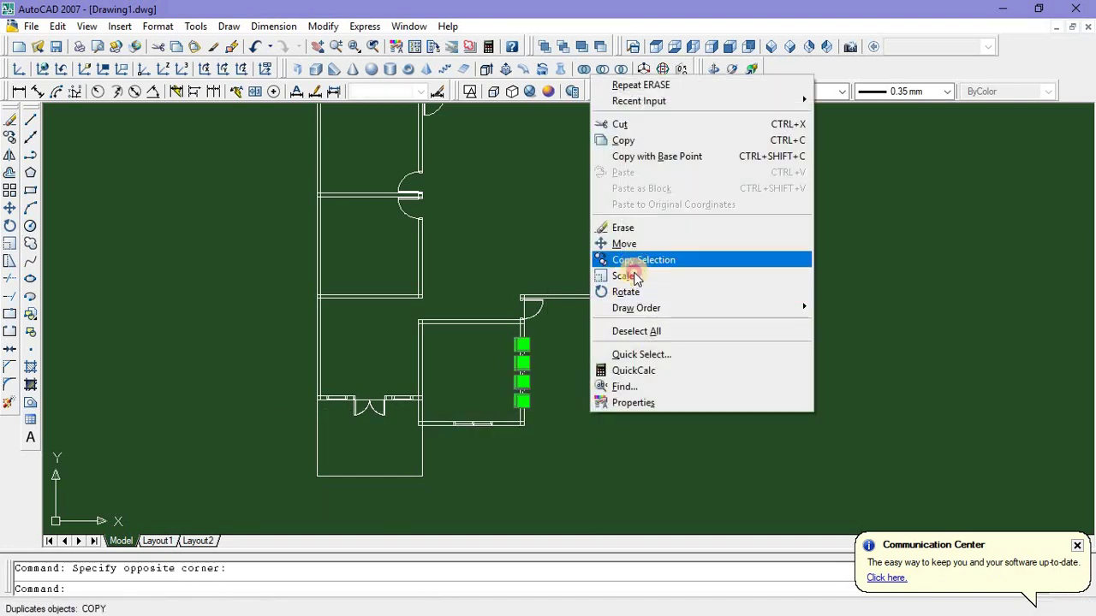
{"action": "left_click", "coordinate": [634, 260]}
{"action": "left_click", "coordinate": [591, 437]}
{"action": "left_click", "coordinate": [661, 437]}
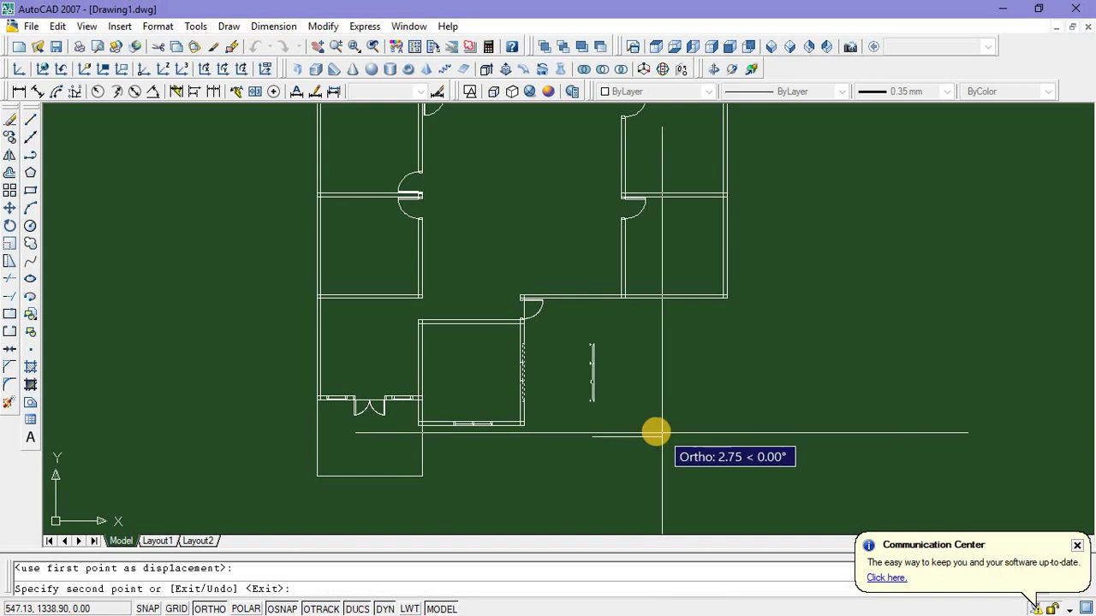
{"action": "key", "text": "Escape"}
Rotate the loose window copy 270° about its lower end so it lies horizontally
{"action": "left_click", "coordinate": [562, 326]}
{"action": "left_click", "coordinate": [619, 438]}
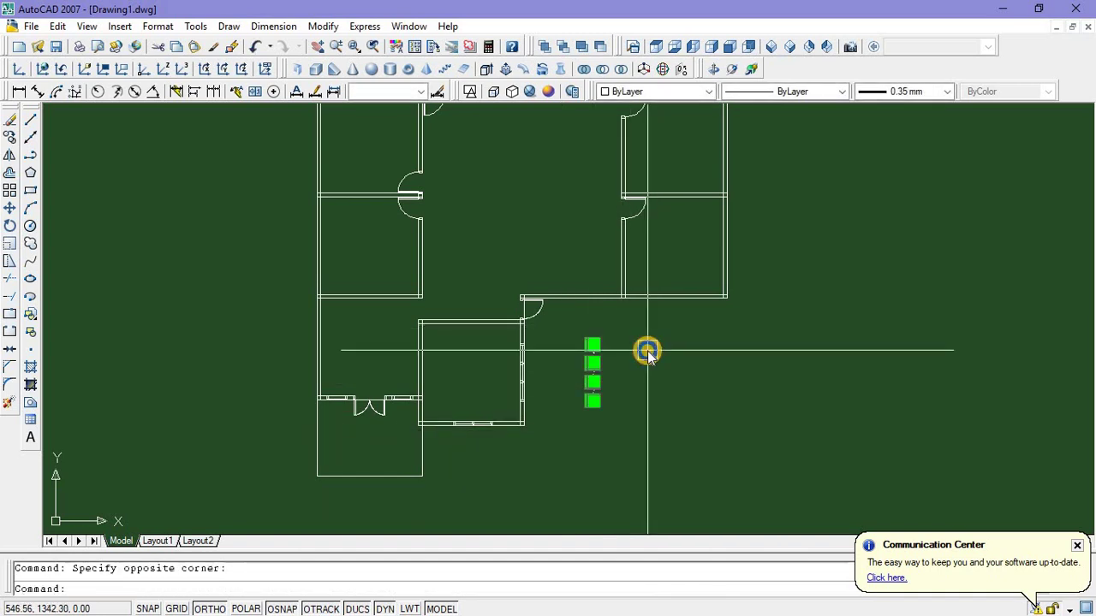
{"action": "right_click", "coordinate": [647, 349]}
{"action": "left_click", "coordinate": [689, 230]}
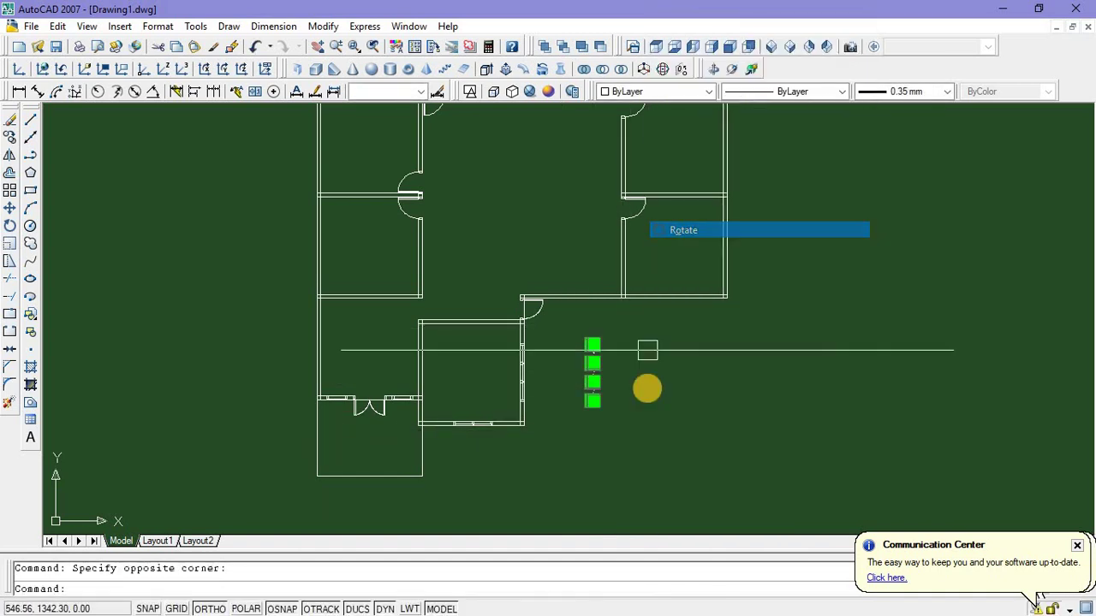
{"action": "left_click", "coordinate": [595, 407]}
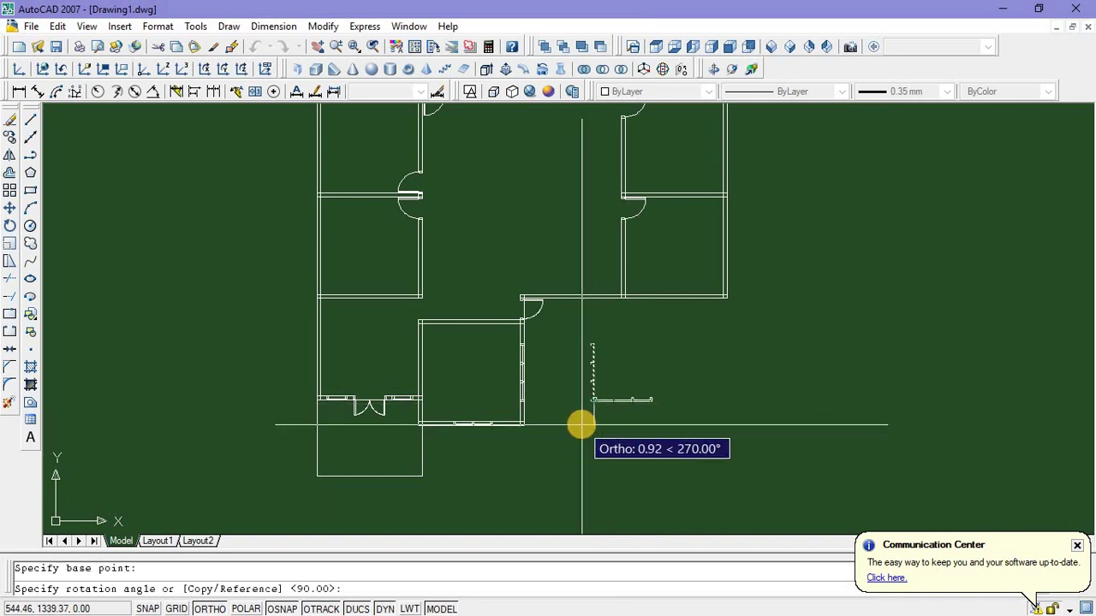
{"action": "left_click", "coordinate": [582, 423]}
{"action": "scroll", "coordinate": [595, 414], "scroll_direction": "up", "scroll_amount": 3}
{"action": "scroll", "coordinate": [622, 398], "scroll_direction": "up", "scroll_amount": 5}
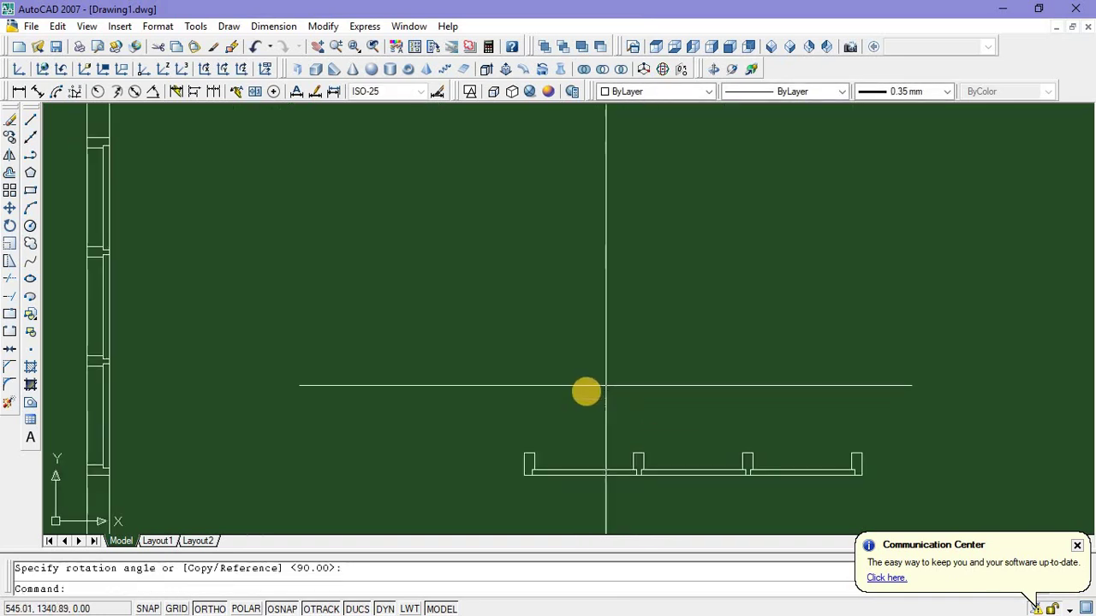
Draw a guide line along the lower face of the hall's bottom wall, from the corner by the door to the right wing's partition
{"action": "scroll", "coordinate": [593, 390], "scroll_direction": "down", "scroll_amount": 6}
{"action": "scroll", "coordinate": [541, 270], "scroll_direction": "up", "scroll_amount": 3}
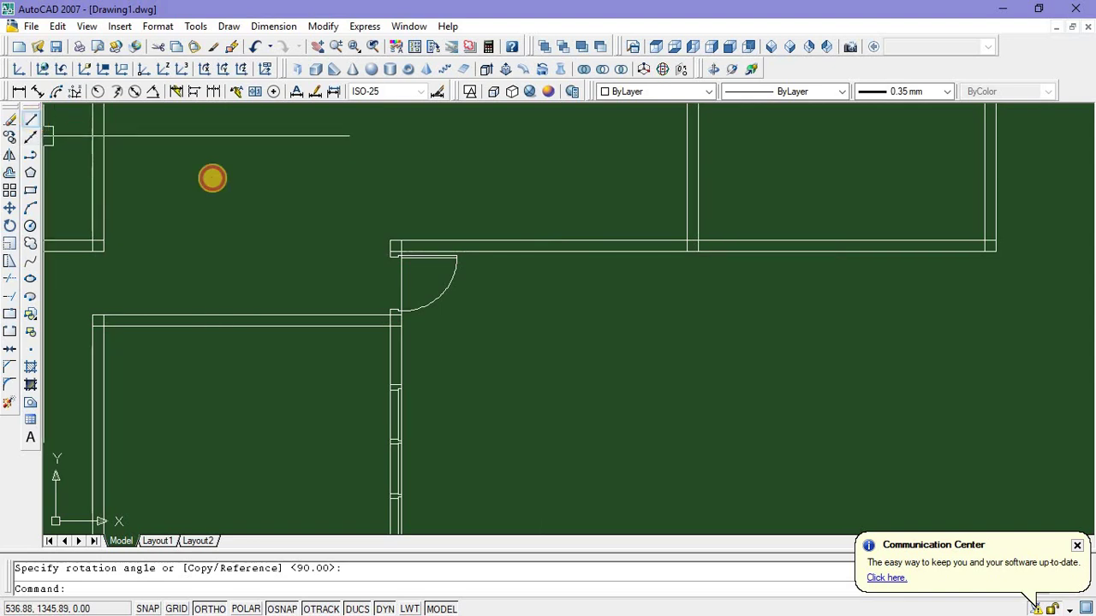
{"action": "left_click", "coordinate": [31, 120]}
{"action": "scroll", "coordinate": [389, 243], "scroll_direction": "up", "scroll_amount": 6}
{"action": "left_click", "coordinate": [439, 281]}
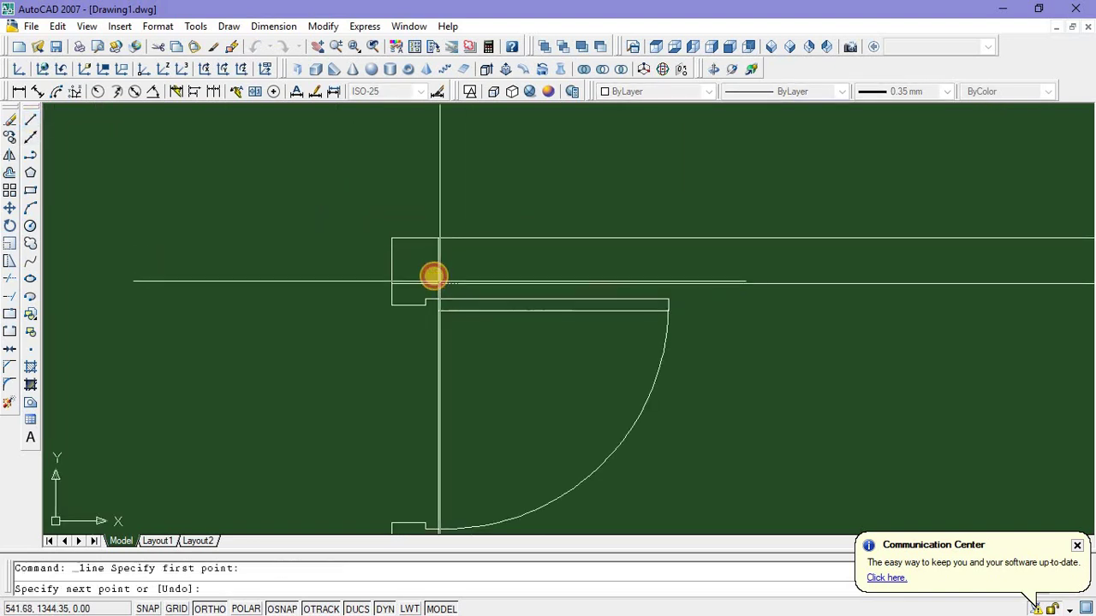
{"action": "scroll", "coordinate": [434, 275], "scroll_direction": "down", "scroll_amount": 6}
{"action": "scroll", "coordinate": [710, 288], "scroll_direction": "up", "scroll_amount": 2}
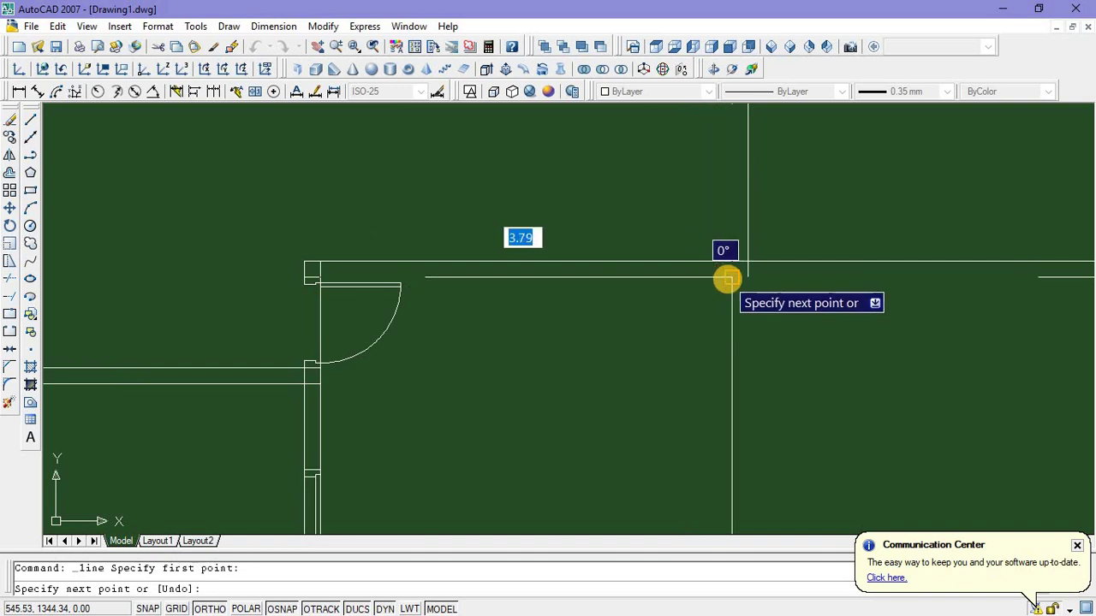
{"action": "left_click", "coordinate": [727, 279]}
{"action": "key", "text": "Escape"}
{"action": "scroll", "coordinate": [663, 316], "scroll_direction": "down", "scroll_amount": 5}
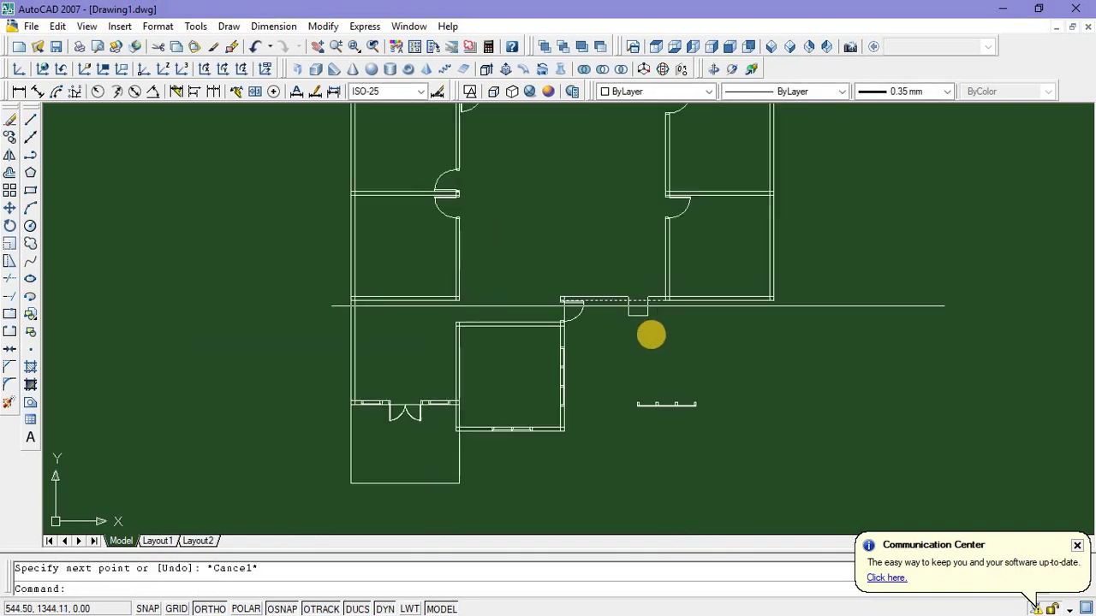
Copy the horizontal three-pane window by its bottom midpoint onto the guide line's midpoint in the hall's bottom wall
{"action": "scroll", "coordinate": [619, 389], "scroll_direction": "up", "scroll_amount": 6}
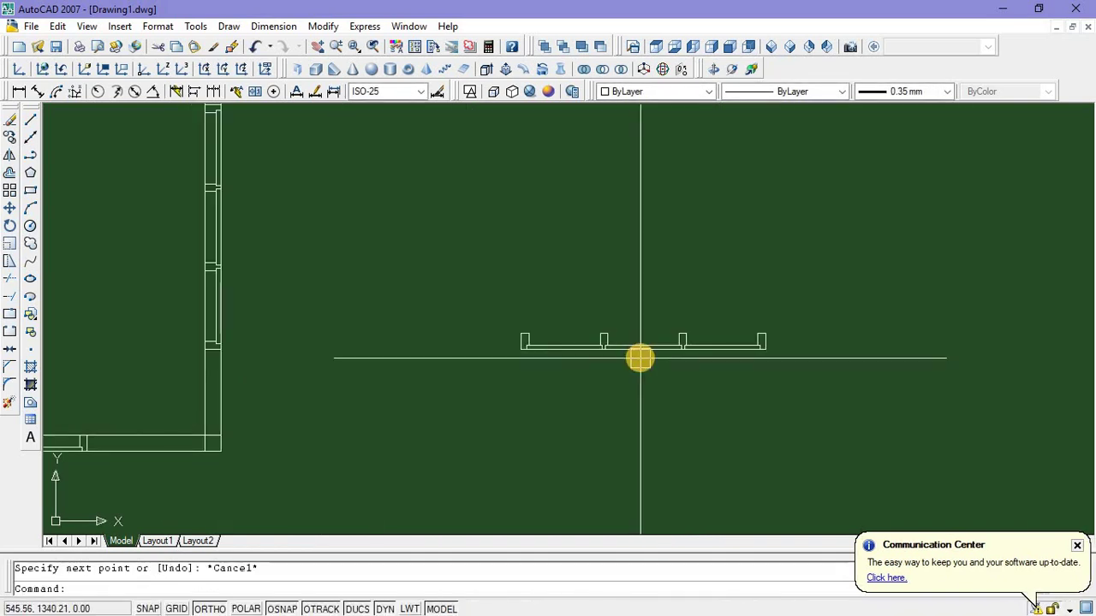
{"action": "left_click", "coordinate": [822, 404]}
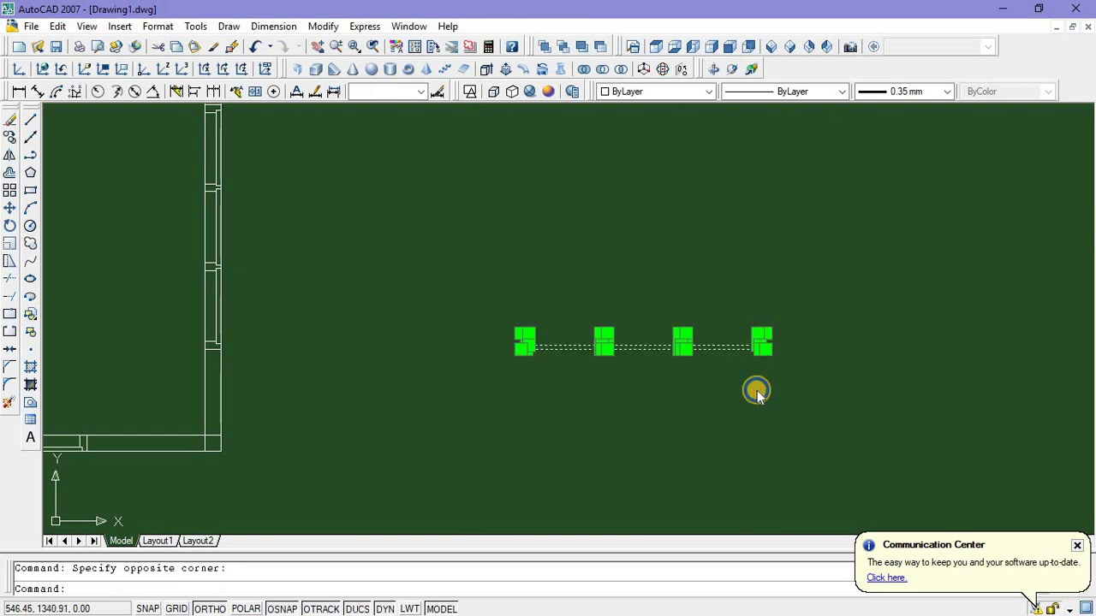
{"action": "right_click", "coordinate": [757, 394]}
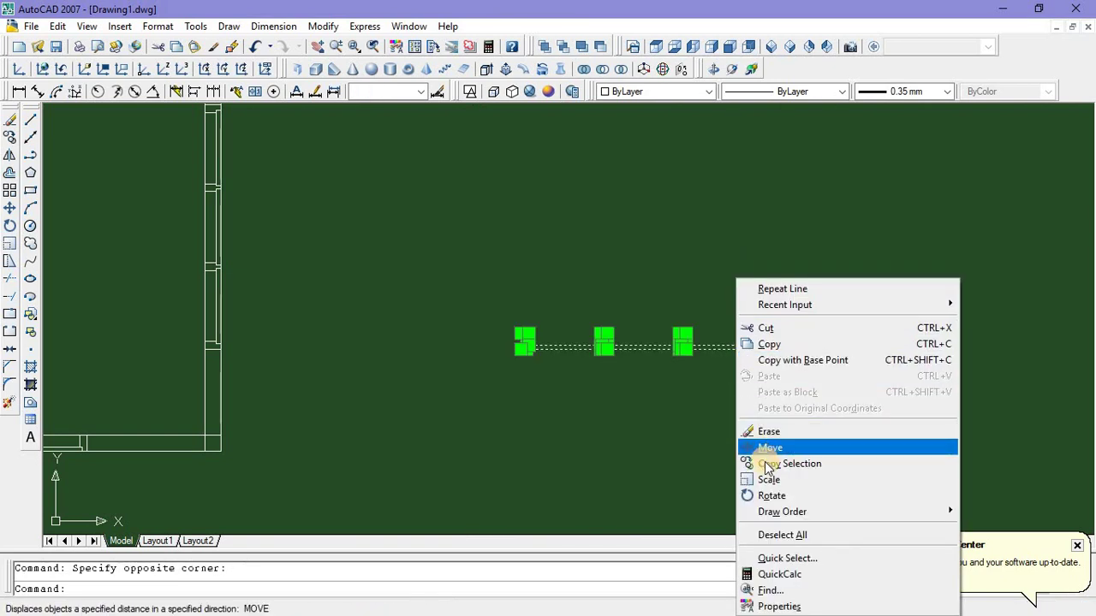
{"action": "left_click", "coordinate": [768, 463]}
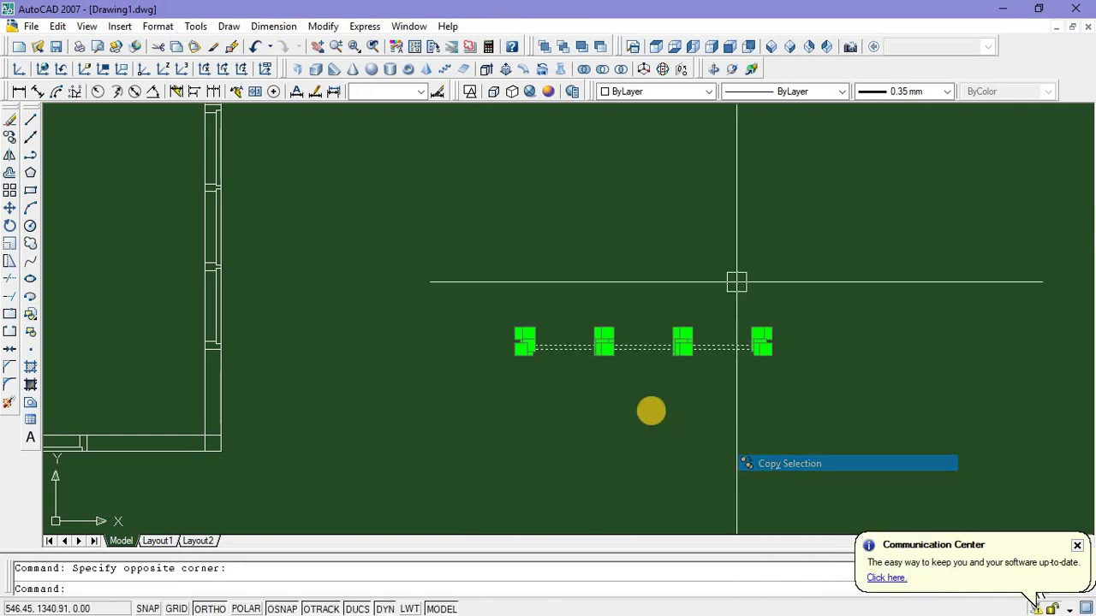
{"action": "left_click", "coordinate": [641, 352]}
{"action": "scroll", "coordinate": [641, 393], "scroll_direction": "down", "scroll_amount": 5}
{"action": "scroll", "coordinate": [639, 386], "scroll_direction": "up", "scroll_amount": 6}
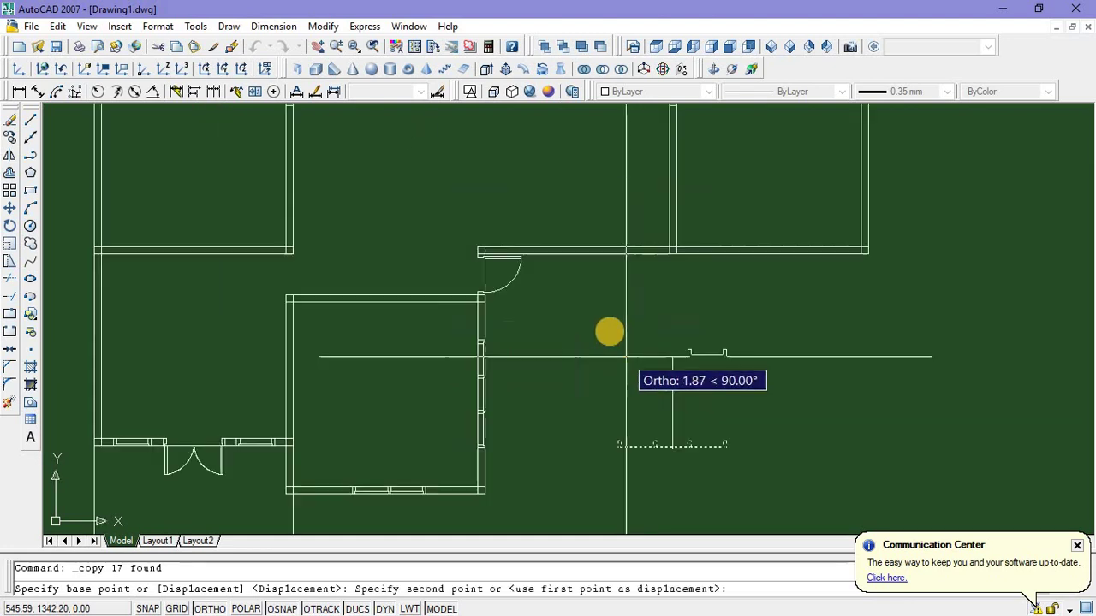
{"action": "left_click", "coordinate": [528, 156]}
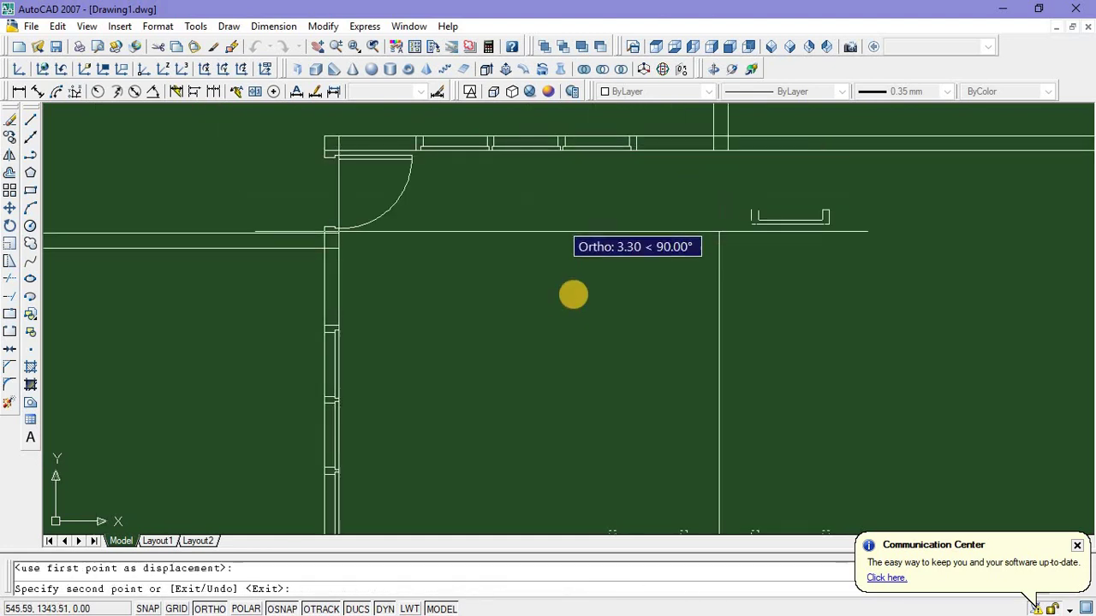
{"action": "scroll", "coordinate": [574, 301], "scroll_direction": "down", "scroll_amount": 4}
{"action": "key", "text": "Escape"}
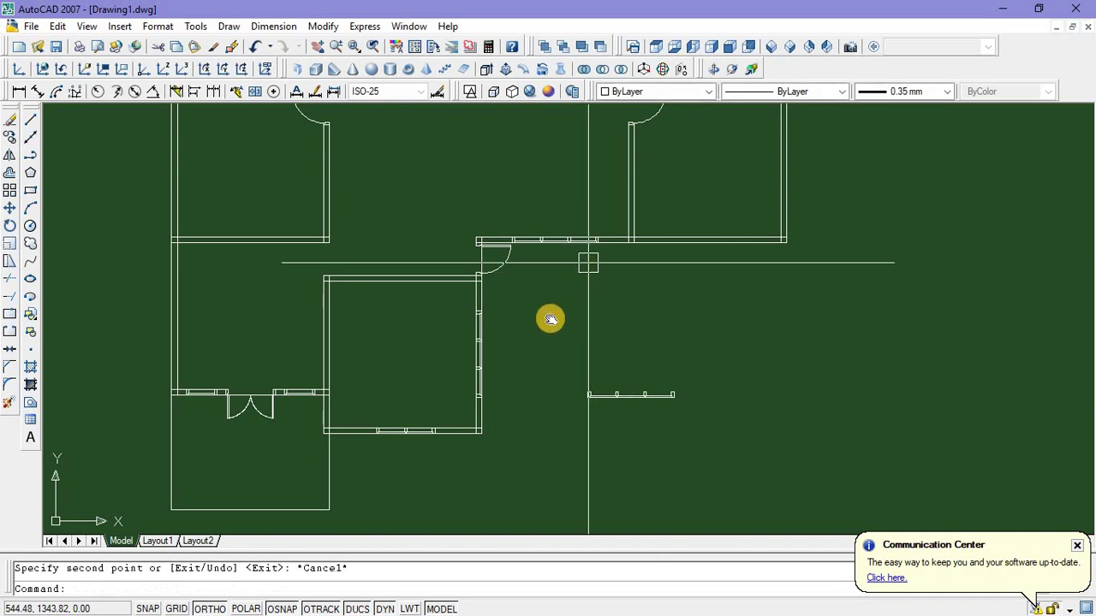
Copy the two-pane window from the small lower room's bottom wall horizontally into the empty space beyond the right wing
{"action": "middle_click_drag", "start_coordinate": [551, 319], "coordinate": [523, 377]}
{"action": "scroll", "coordinate": [523, 377], "scroll_direction": "down", "scroll_amount": 2}
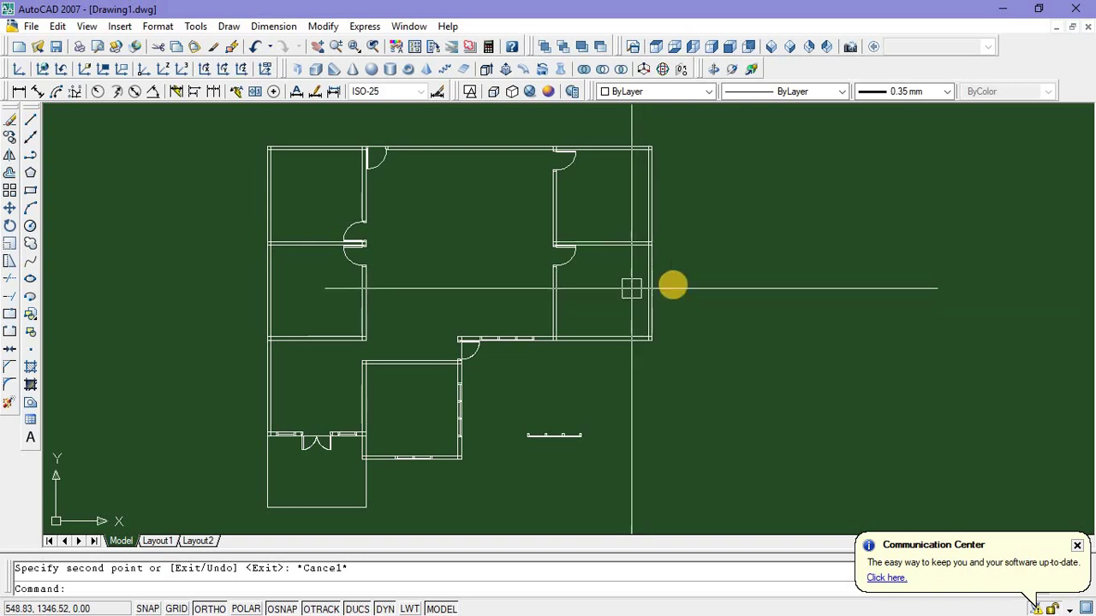
{"action": "scroll", "coordinate": [395, 504], "scroll_direction": "up", "scroll_amount": 1}
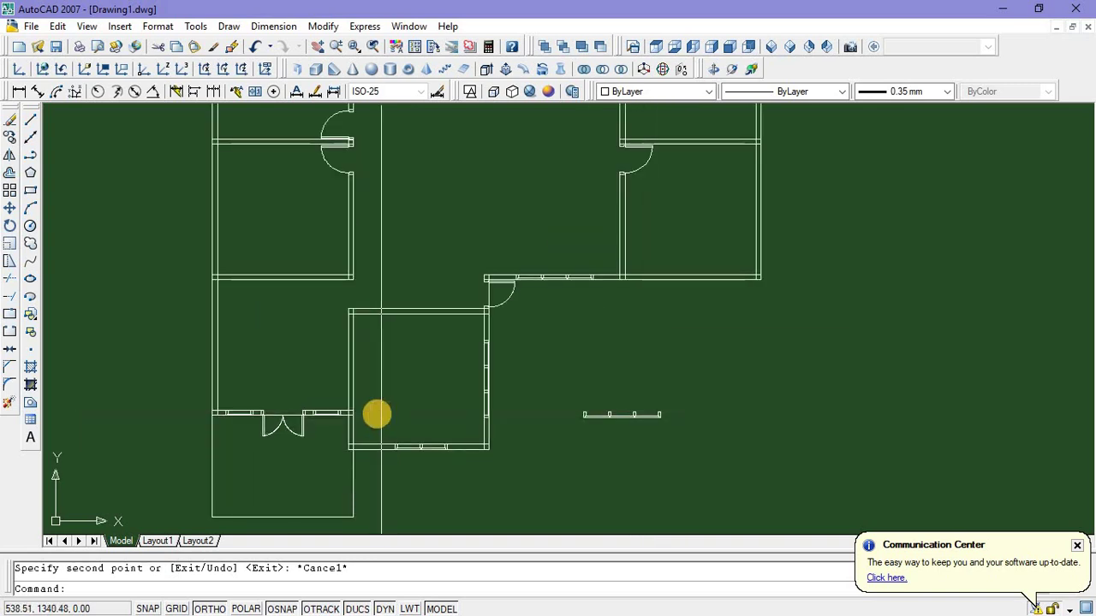
{"action": "left_click", "coordinate": [377, 414]}
{"action": "left_click", "coordinate": [461, 487]}
{"action": "right_click", "coordinate": [461, 486]}
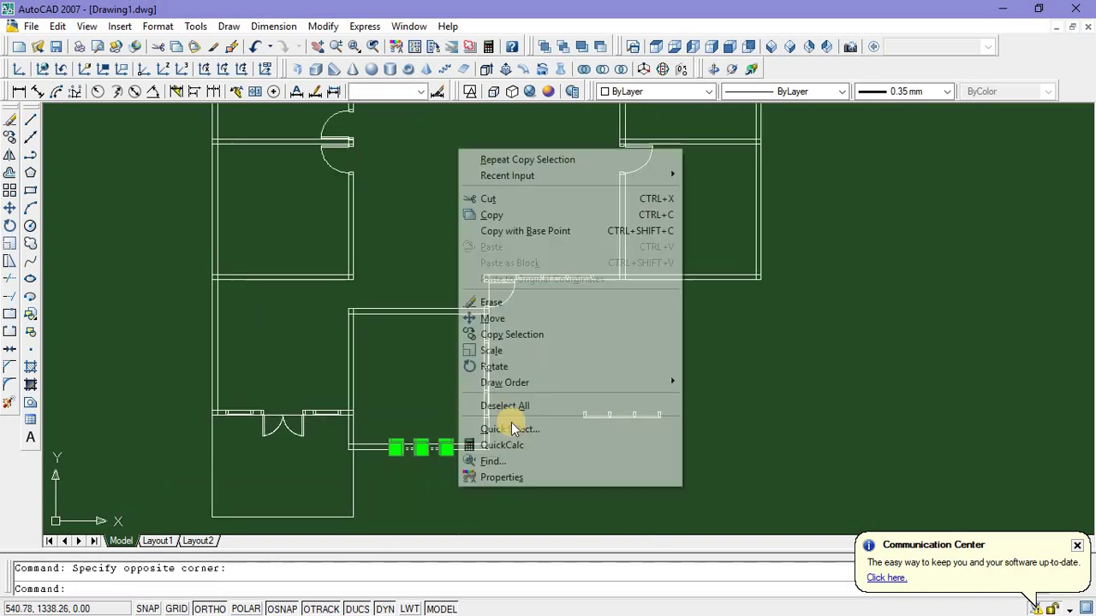
{"action": "left_click", "coordinate": [524, 333]}
{"action": "left_click", "coordinate": [496, 506]}
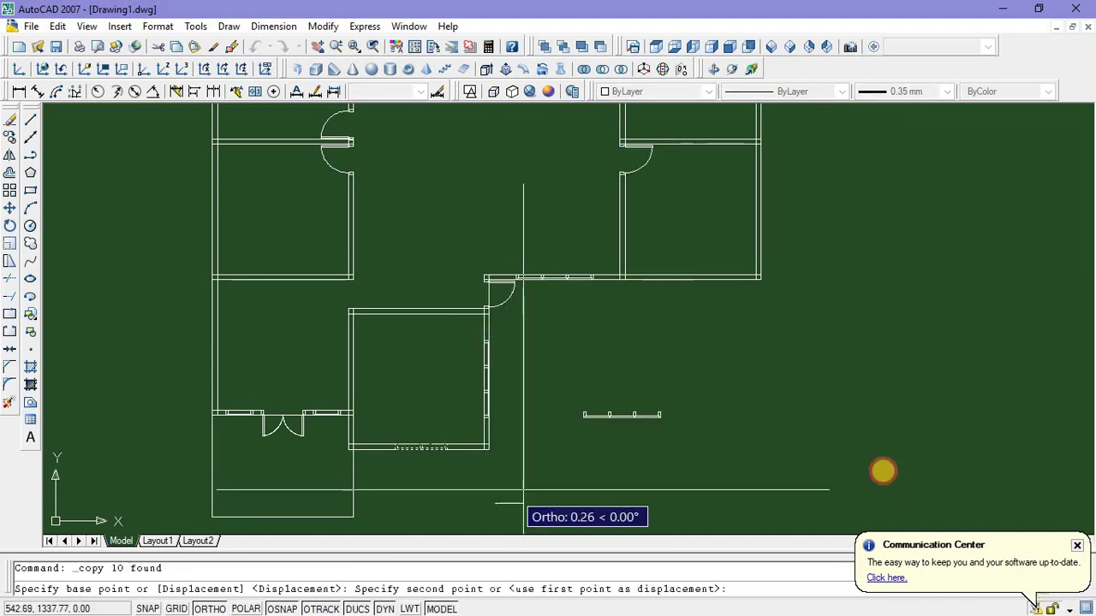
{"action": "key", "text": "Escape"}
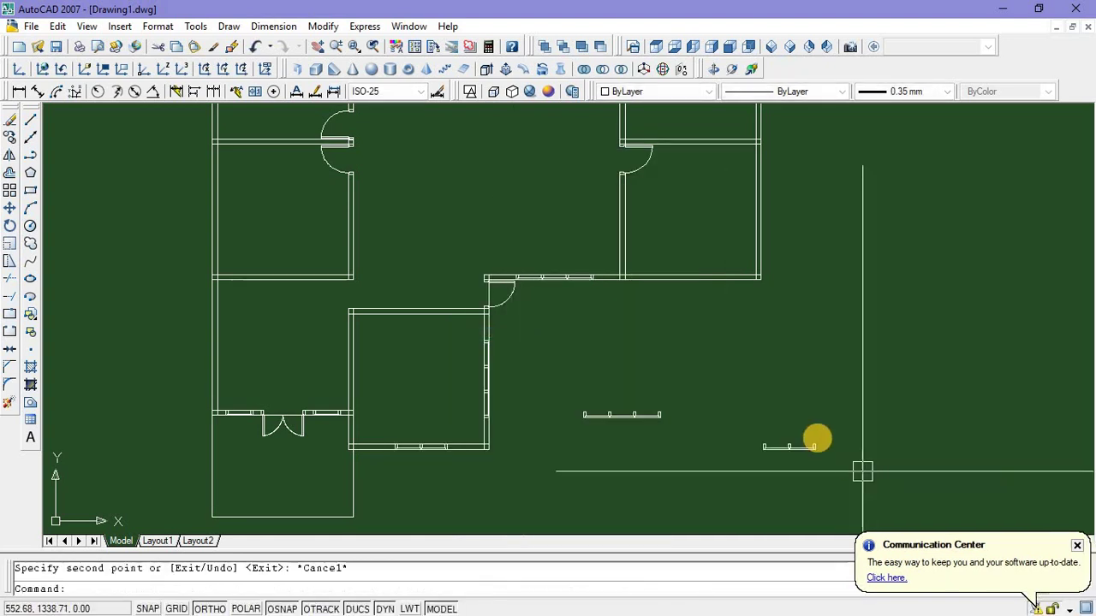
Rotate the loose two-pane window copy 90° counterclockwise about its left end so it stands vertically
{"action": "left_click", "coordinate": [741, 410]}
{"action": "left_click", "coordinate": [838, 477]}
{"action": "right_click", "coordinate": [858, 371]}
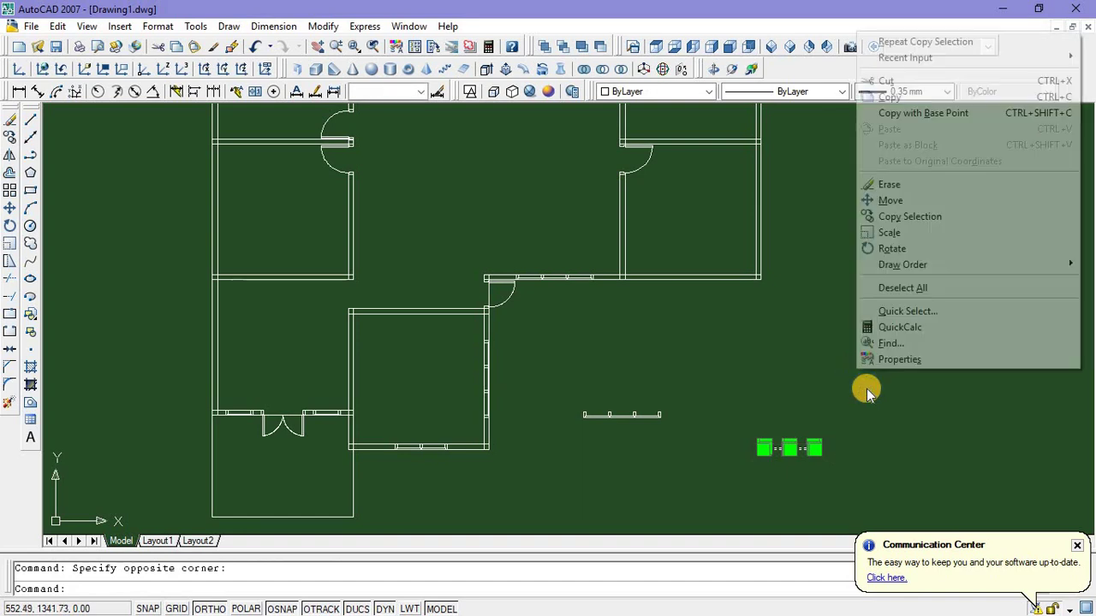
{"action": "left_click", "coordinate": [892, 248]}
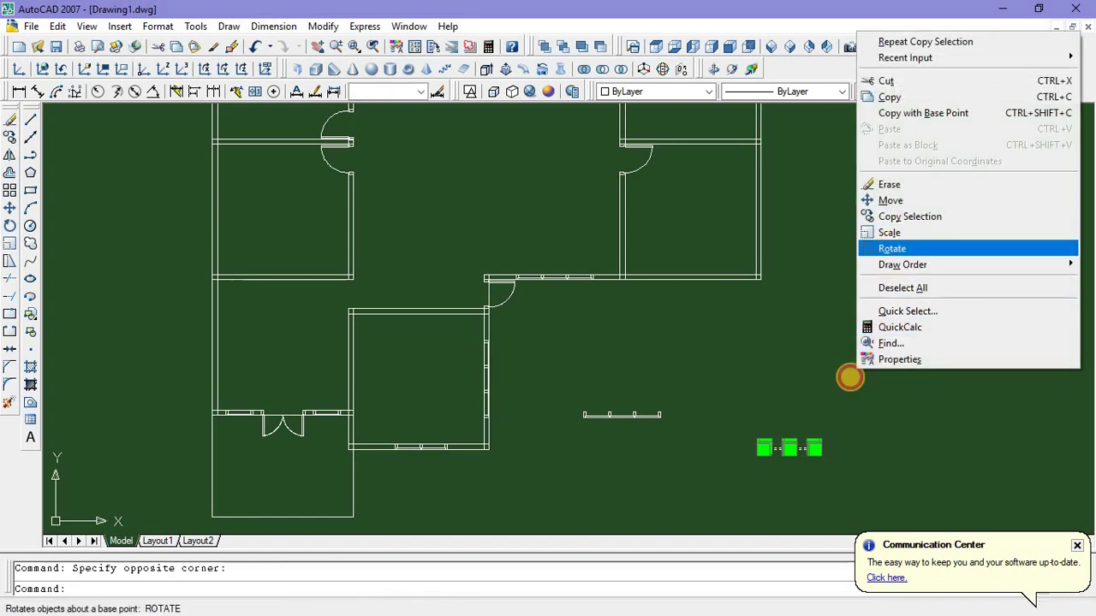
{"action": "left_click", "coordinate": [764, 448]}
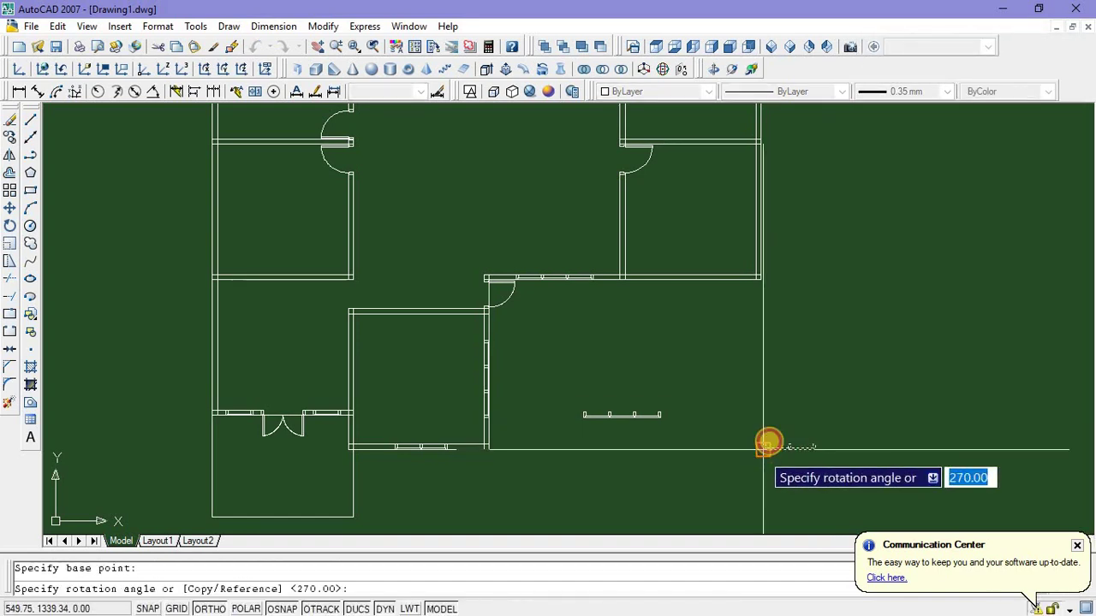
{"action": "left_click", "coordinate": [775, 409]}
{"action": "scroll", "coordinate": [784, 463], "scroll_direction": "down", "scroll_amount": 2}
{"action": "middle_click_drag", "start_coordinate": [778, 441], "coordinate": [714, 438]}
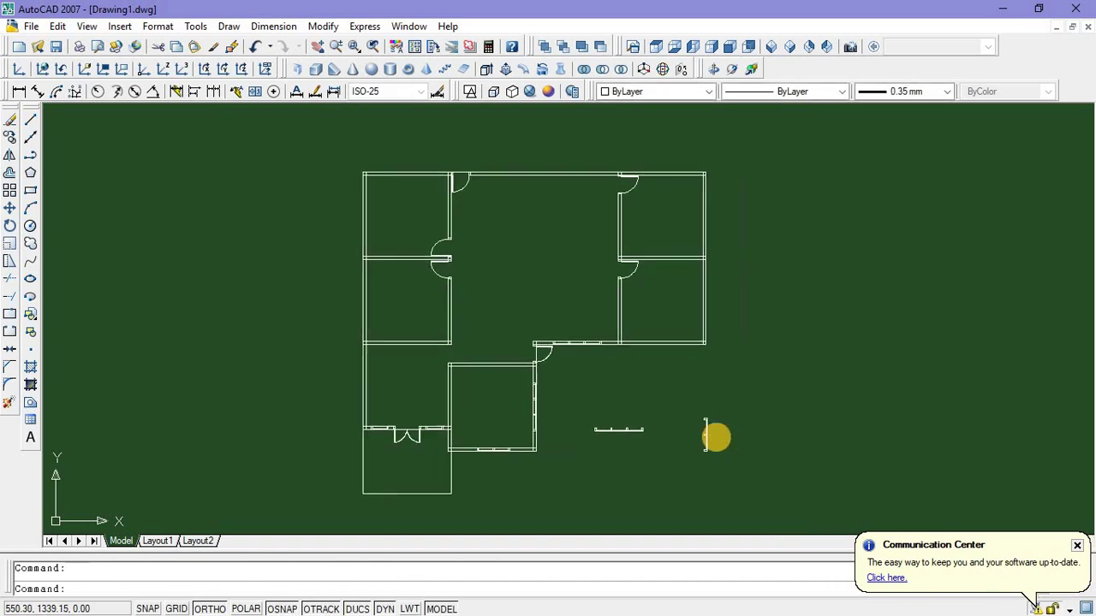
{"action": "scroll", "coordinate": [718, 427], "scroll_direction": "up", "scroll_amount": 4}
{"action": "scroll", "coordinate": [660, 294], "scroll_direction": "down", "scroll_amount": 5}
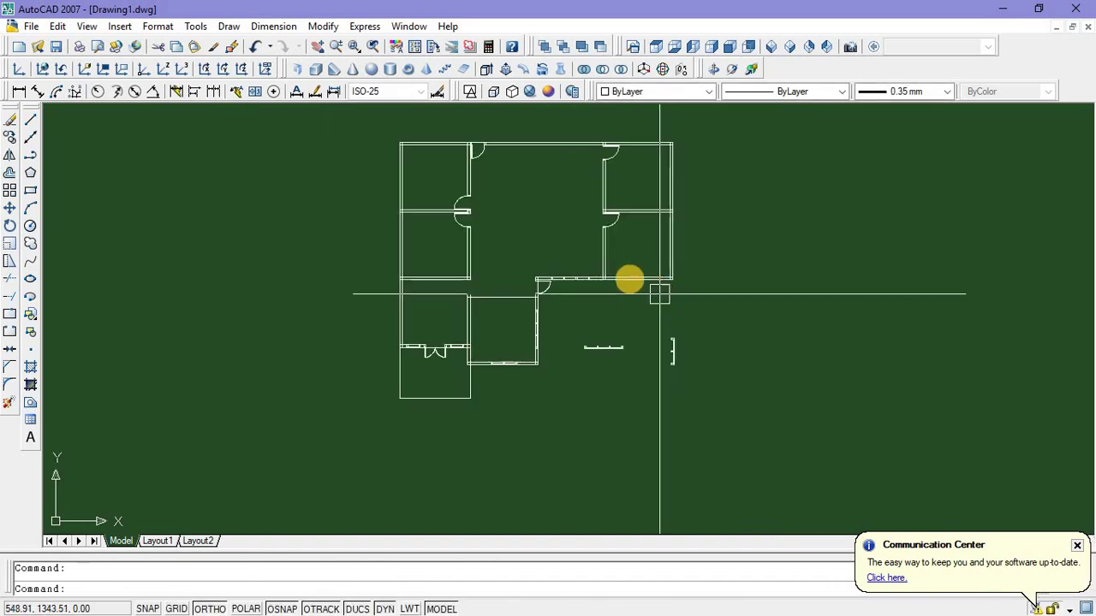
Draw a guide line down the inner face of the lower-right room's outer wall, from its upper to its lower inside corner
{"action": "scroll", "coordinate": [570, 252], "scroll_direction": "up", "scroll_amount": 2}
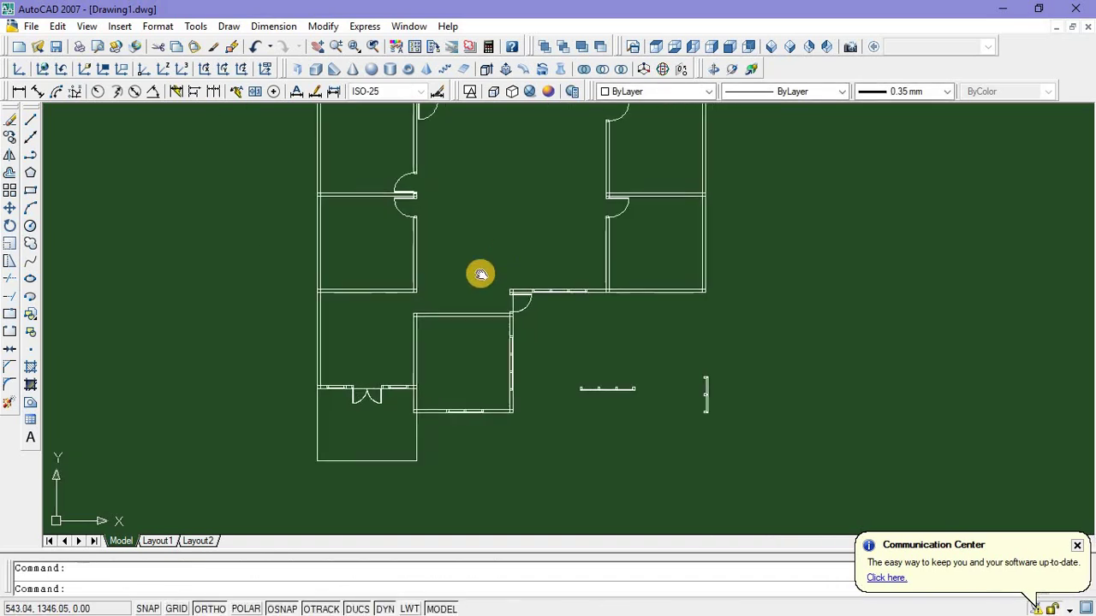
{"action": "middle_click_drag", "start_coordinate": [479, 274], "coordinate": [448, 308]}
{"action": "type", "text": "l"}
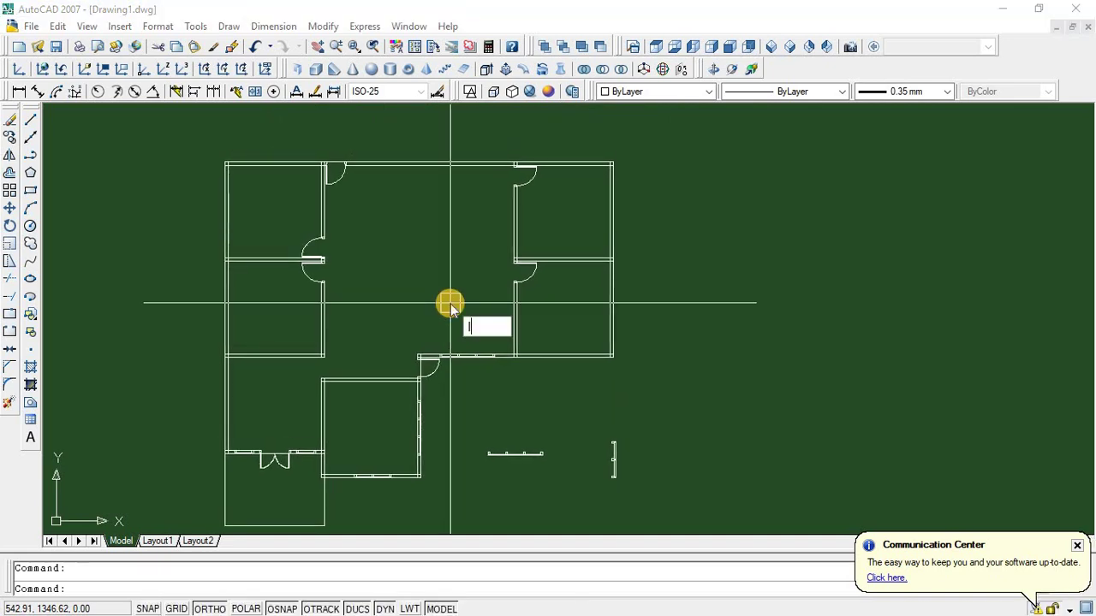
{"action": "key", "text": "Return"}
{"action": "scroll", "coordinate": [590, 271], "scroll_direction": "up", "scroll_amount": 7}
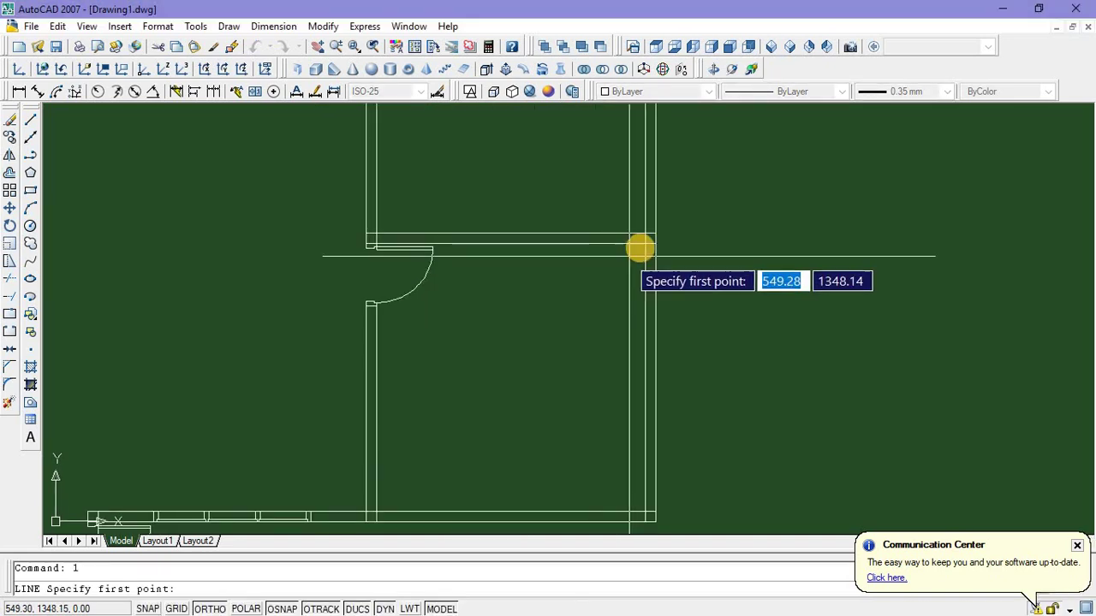
{"action": "left_click", "coordinate": [645, 245]}
{"action": "scroll", "coordinate": [636, 272], "scroll_direction": "down", "scroll_amount": 3}
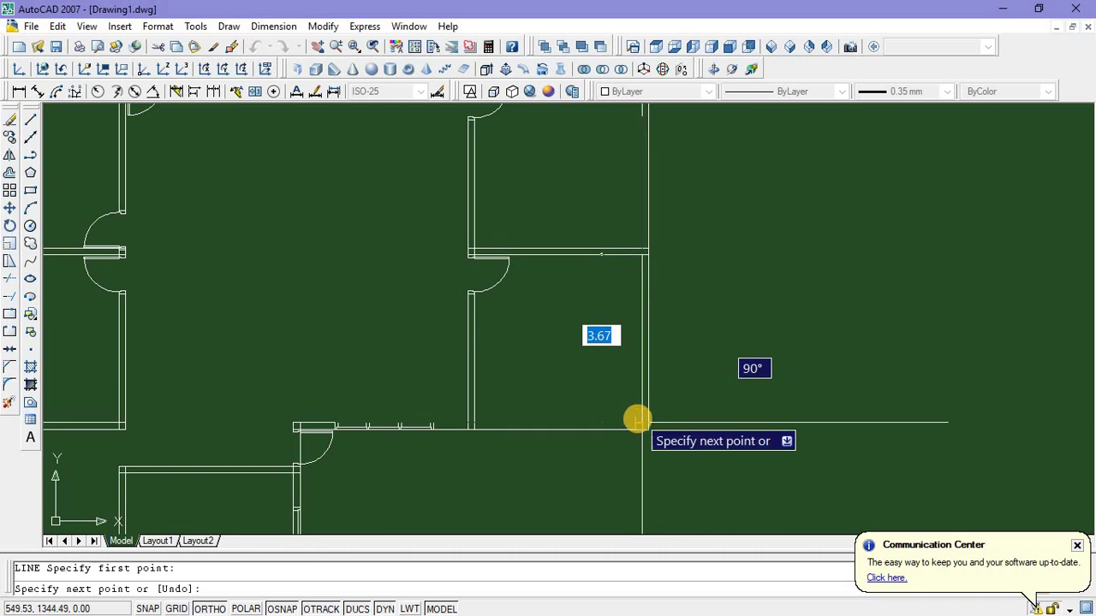
{"action": "scroll", "coordinate": [638, 418], "scroll_direction": "up", "scroll_amount": 4}
{"action": "left_click", "coordinate": [639, 428]}
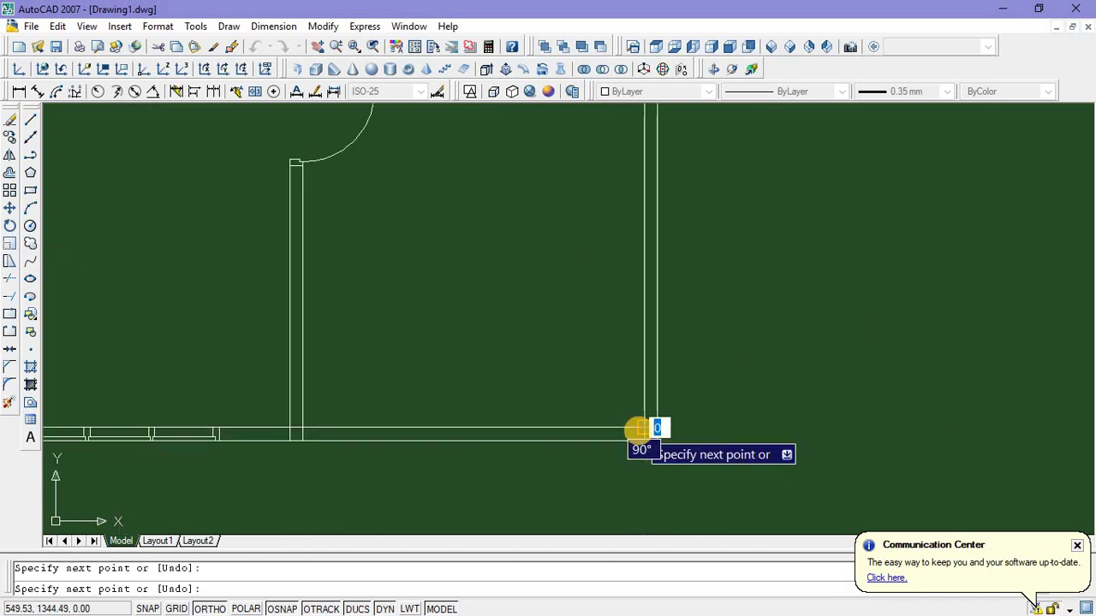
{"action": "key", "text": "Escape"}
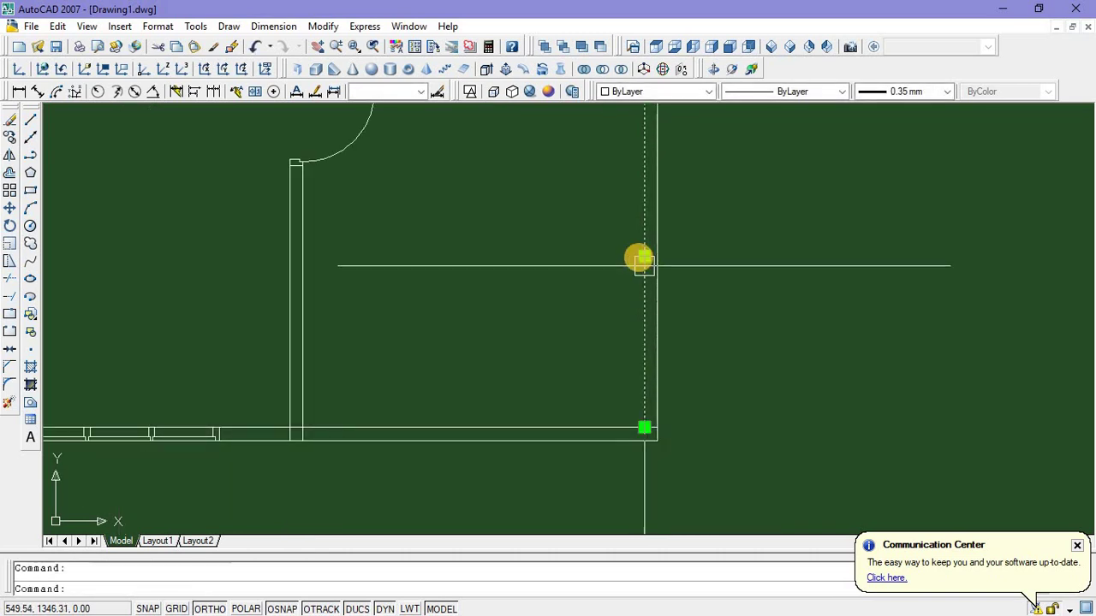
Move the loose vertical two-pane window by its inner-edge midpoint onto the guide line's midpoint in the lower-right room's outer wall
{"action": "scroll", "coordinate": [633, 343], "scroll_direction": "down", "scroll_amount": 5}
{"action": "key", "text": "Escape"}
{"action": "middle_click_drag", "start_coordinate": [620, 400], "coordinate": [622, 350]}
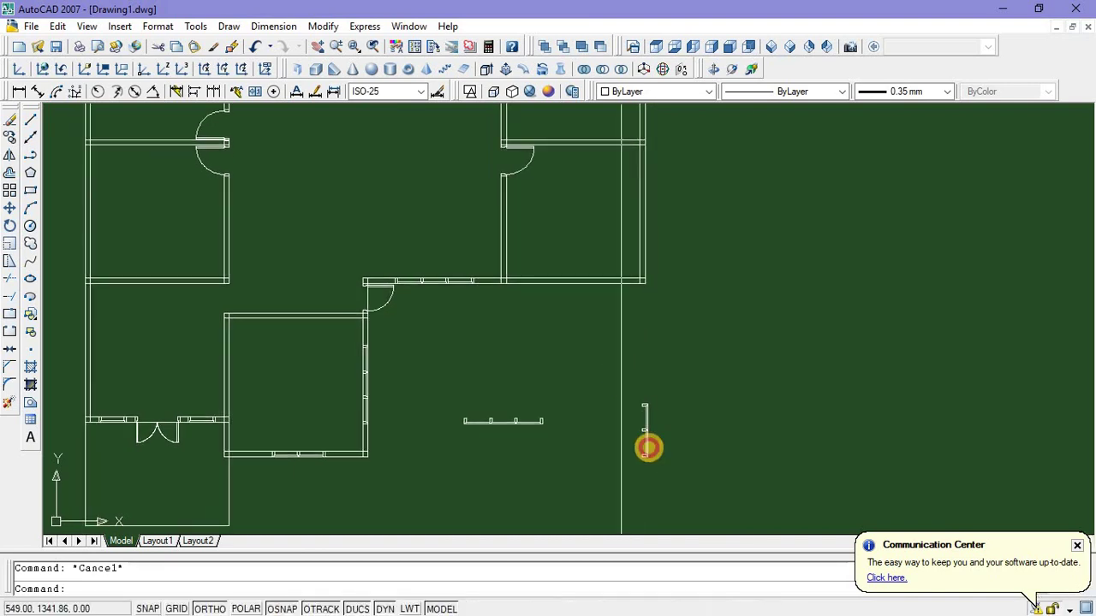
{"action": "left_click", "coordinate": [621, 371]}
{"action": "left_click", "coordinate": [669, 474]}
{"action": "right_click", "coordinate": [714, 280]}
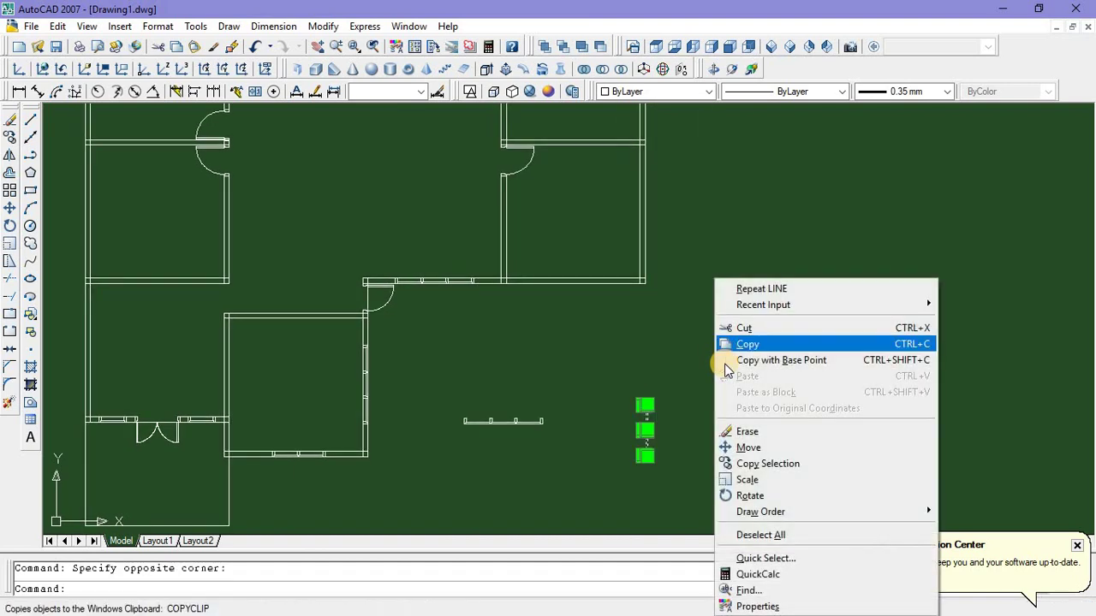
{"action": "left_click", "coordinate": [702, 440]}
{"action": "scroll", "coordinate": [600, 420], "scroll_direction": "up", "scroll_amount": 6}
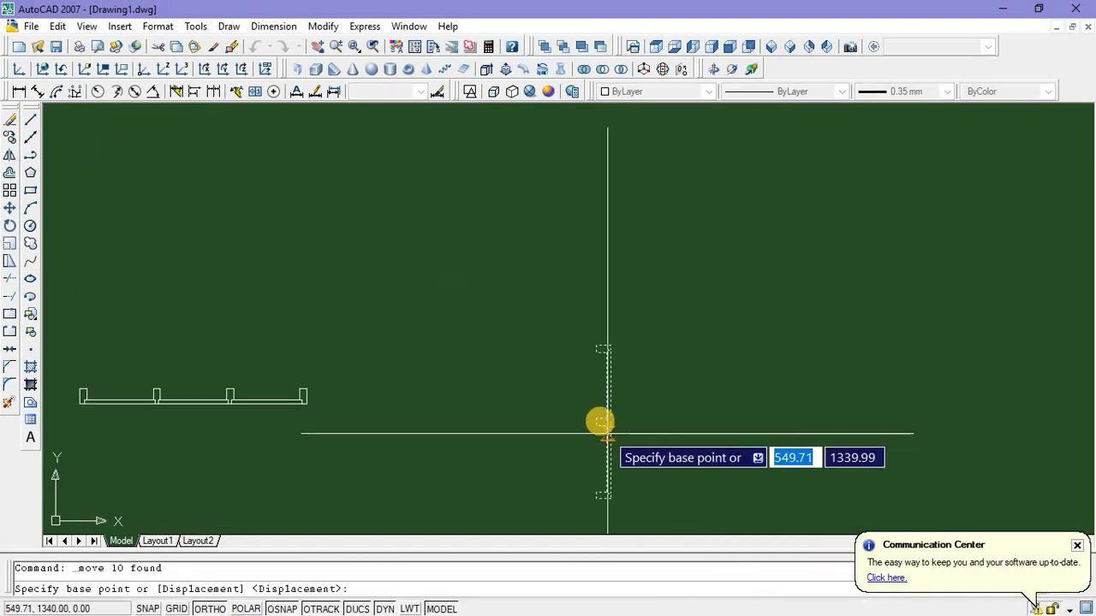
{"action": "left_click", "coordinate": [571, 408]}
{"action": "scroll", "coordinate": [589, 349], "scroll_direction": "down", "scroll_amount": 8}
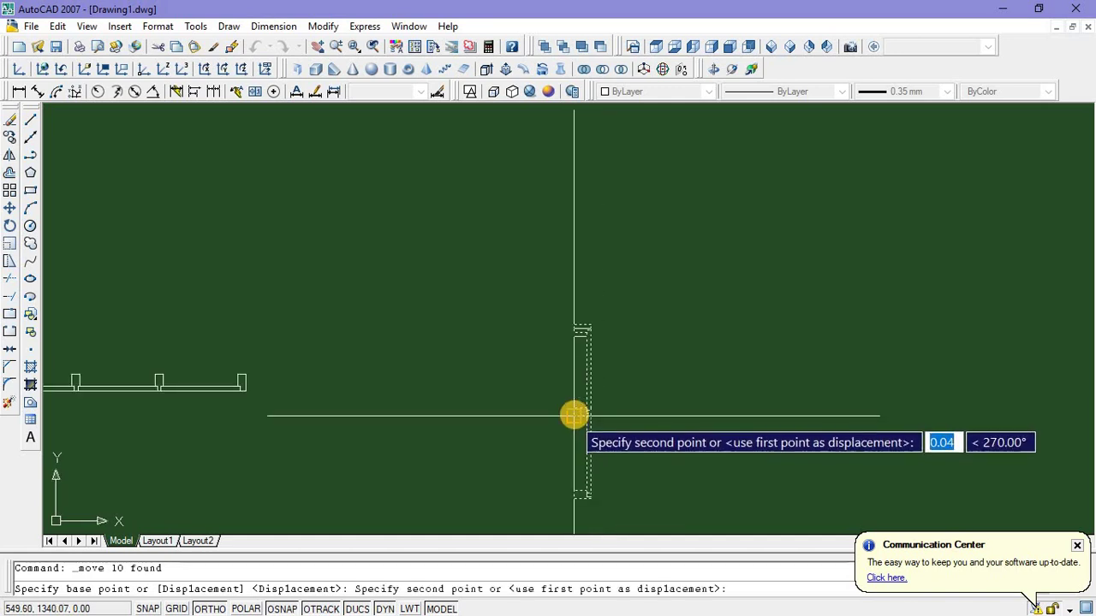
{"action": "scroll", "coordinate": [573, 274], "scroll_direction": "up", "scroll_amount": 5}
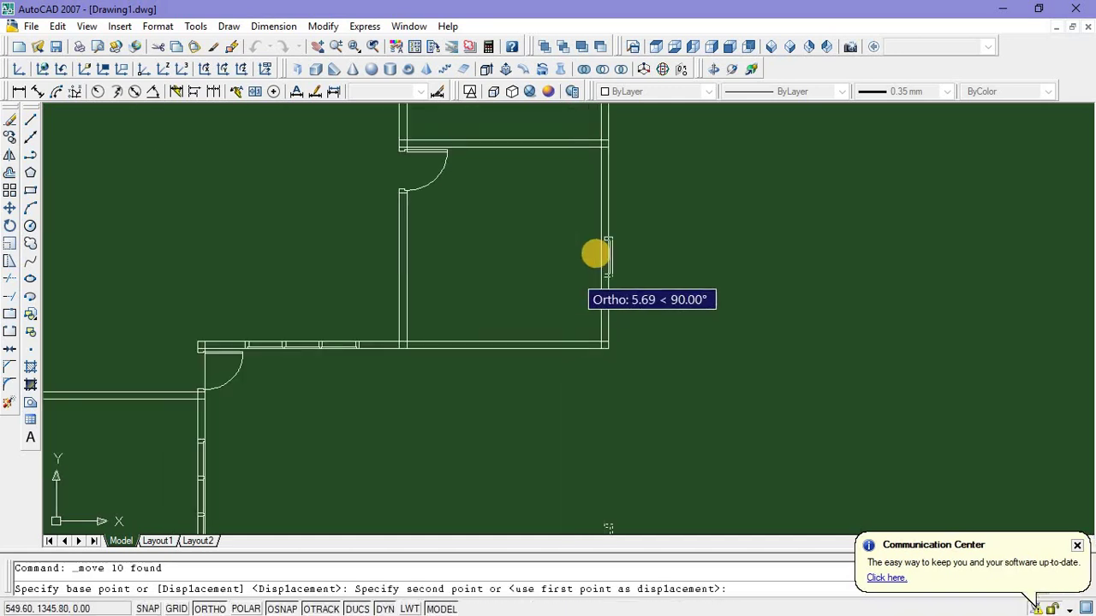
{"action": "left_click", "coordinate": [596, 245]}
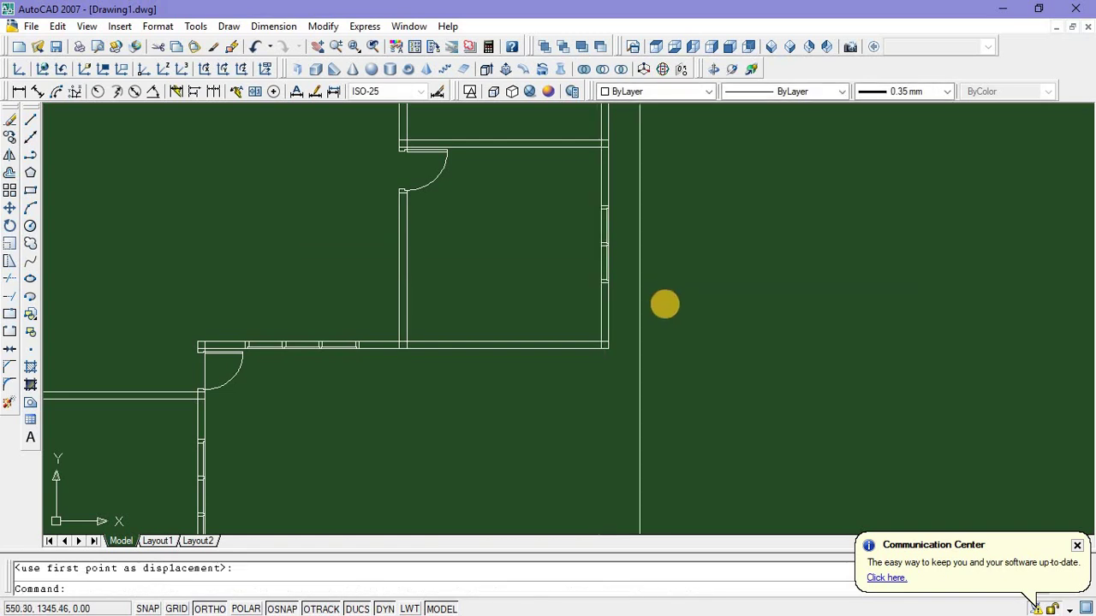
{"action": "middle_click_drag", "start_coordinate": [676, 324], "coordinate": [637, 363]}
{"action": "key", "text": "Escape"}
Copy the lower-right room's outer-wall window 4.00 units straight up into the upper-right room's outer wall, using the rooms' outer corners as reference points
{"action": "middle_click_drag", "start_coordinate": [543, 223], "coordinate": [517, 313]}
{"action": "scroll", "coordinate": [545, 226], "scroll_direction": "down", "scroll_amount": 2}
{"action": "left_click", "coordinate": [508, 313]}
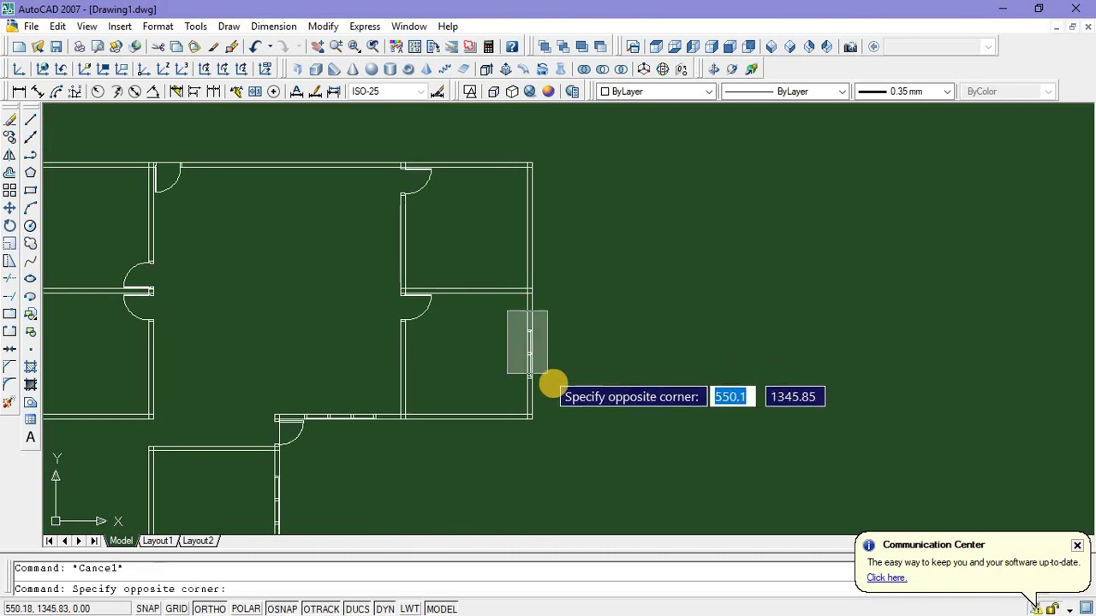
{"action": "left_click", "coordinate": [556, 386]}
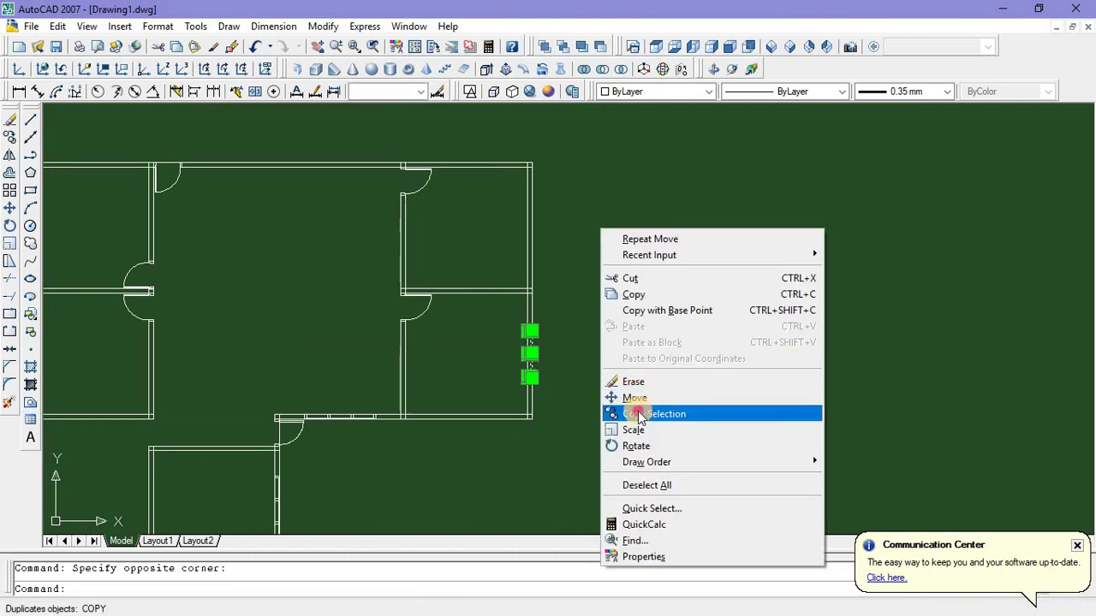
{"action": "left_click", "coordinate": [642, 415]}
{"action": "scroll", "coordinate": [535, 415], "scroll_direction": "up", "scroll_amount": 4}
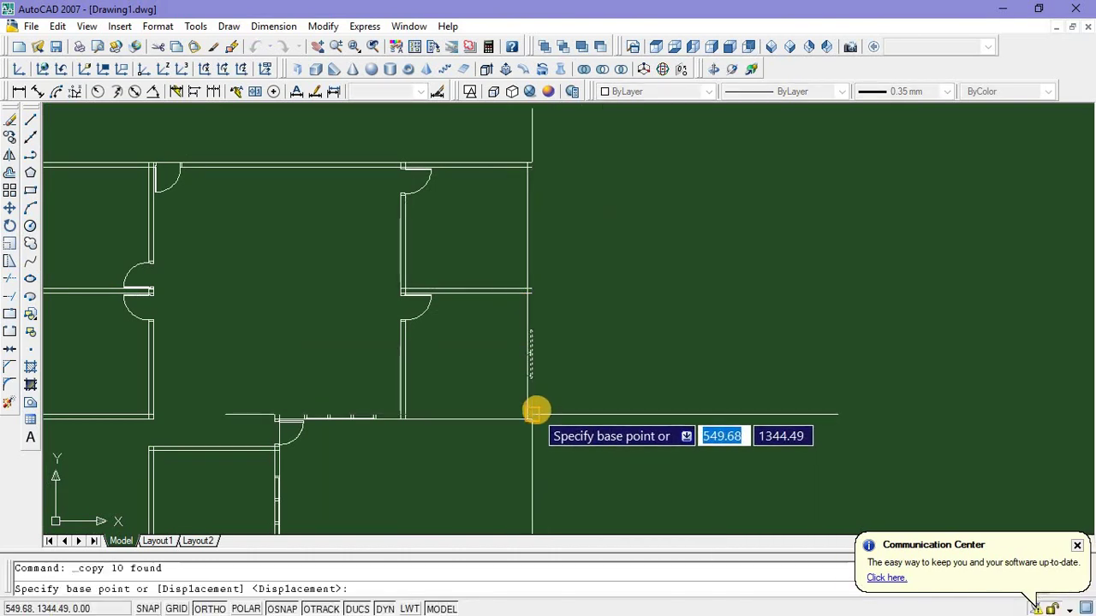
{"action": "left_click", "coordinate": [532, 418]}
{"action": "scroll", "coordinate": [534, 286], "scroll_direction": "down", "scroll_amount": 3}
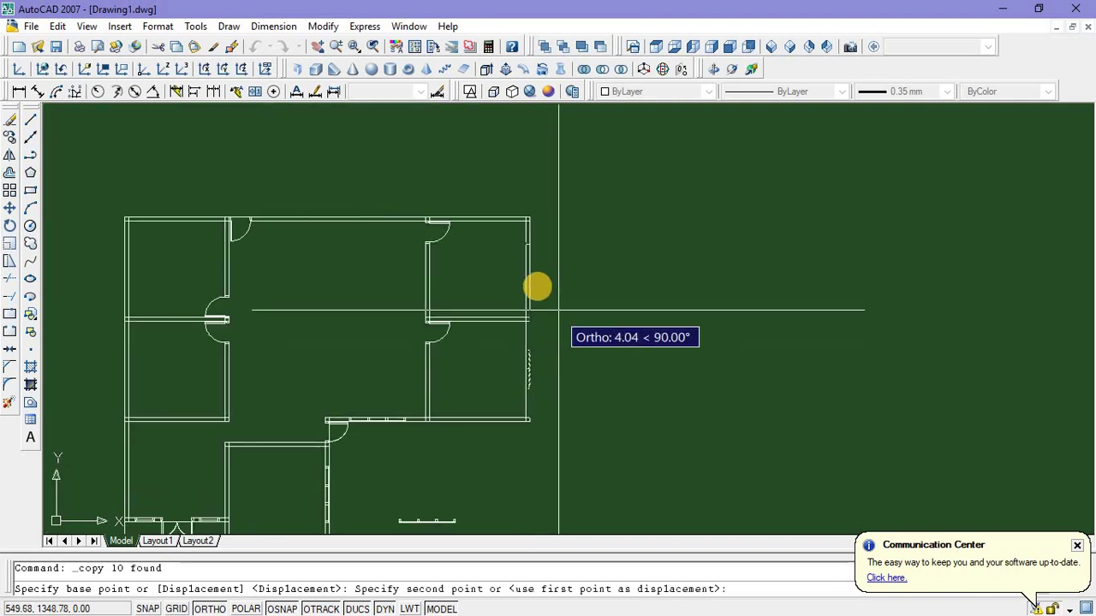
{"action": "scroll", "coordinate": [525, 325], "scroll_direction": "up", "scroll_amount": 2}
{"action": "left_click", "coordinate": [525, 340]}
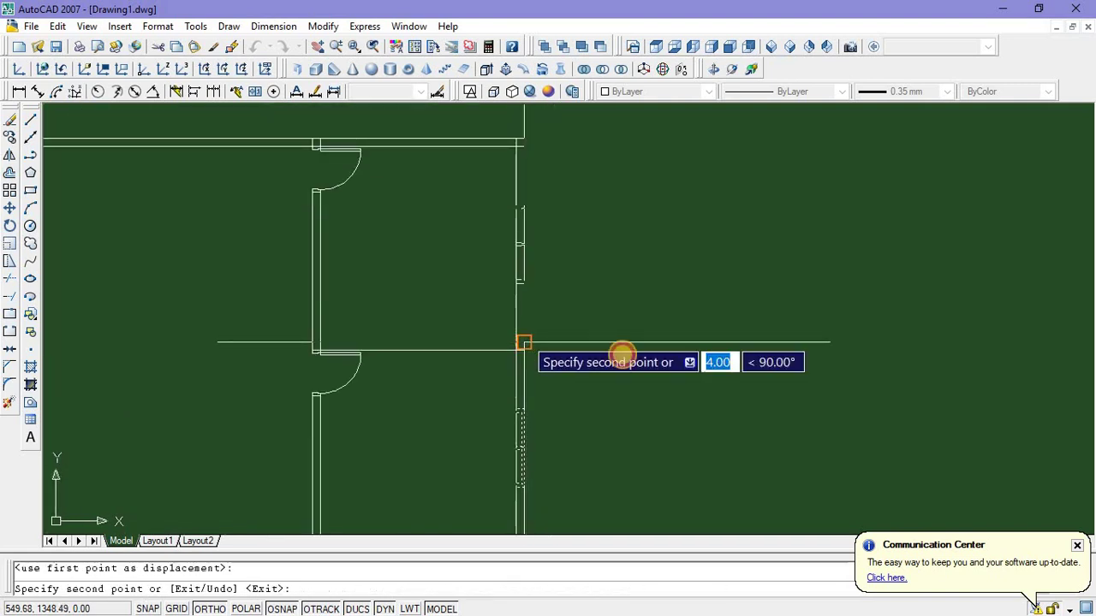
{"action": "key", "text": "Escape"}
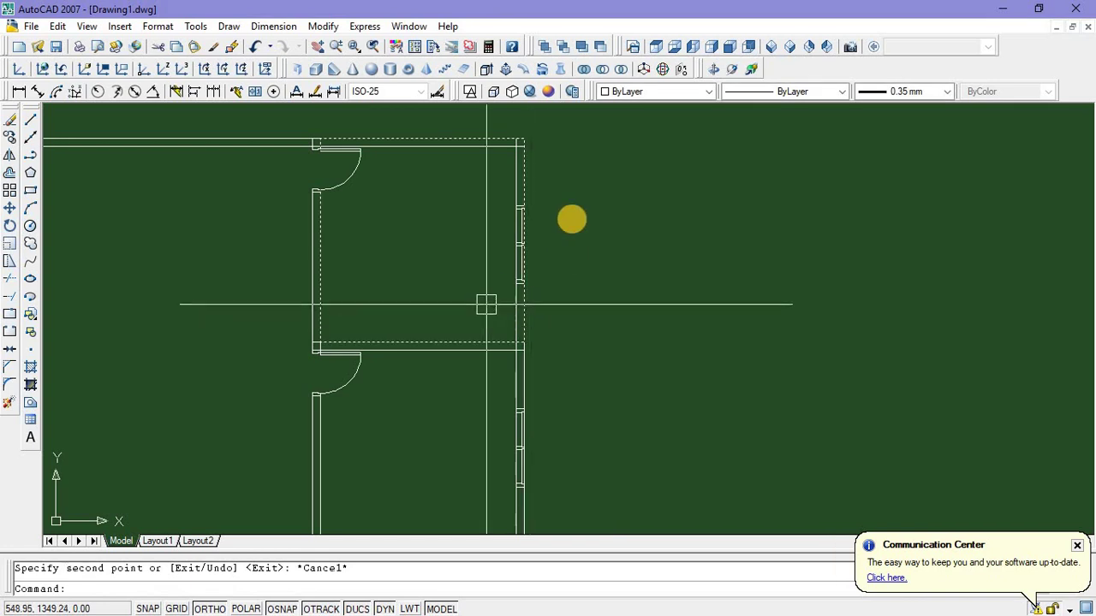
Draw a horizontal guide line along the top wall's outer face, between the inner-face lines of the left and right outer walls
{"action": "scroll", "coordinate": [520, 296], "scroll_direction": "down", "scroll_amount": 3}
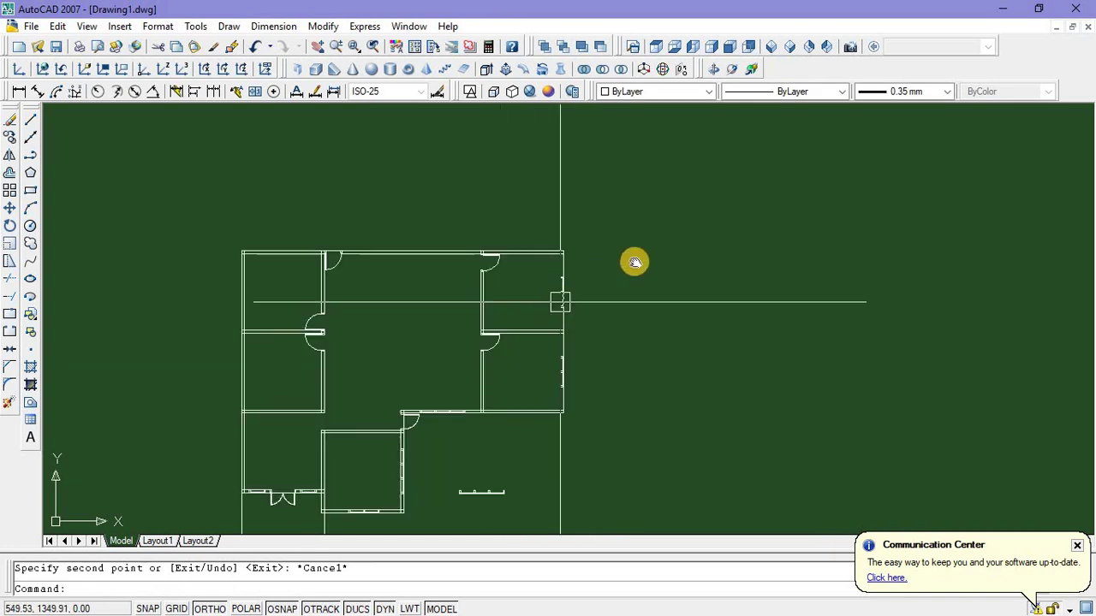
{"action": "scroll", "coordinate": [634, 262], "scroll_direction": "up", "scroll_amount": 2}
{"action": "middle_click_drag", "start_coordinate": [614, 279], "coordinate": [679, 298]}
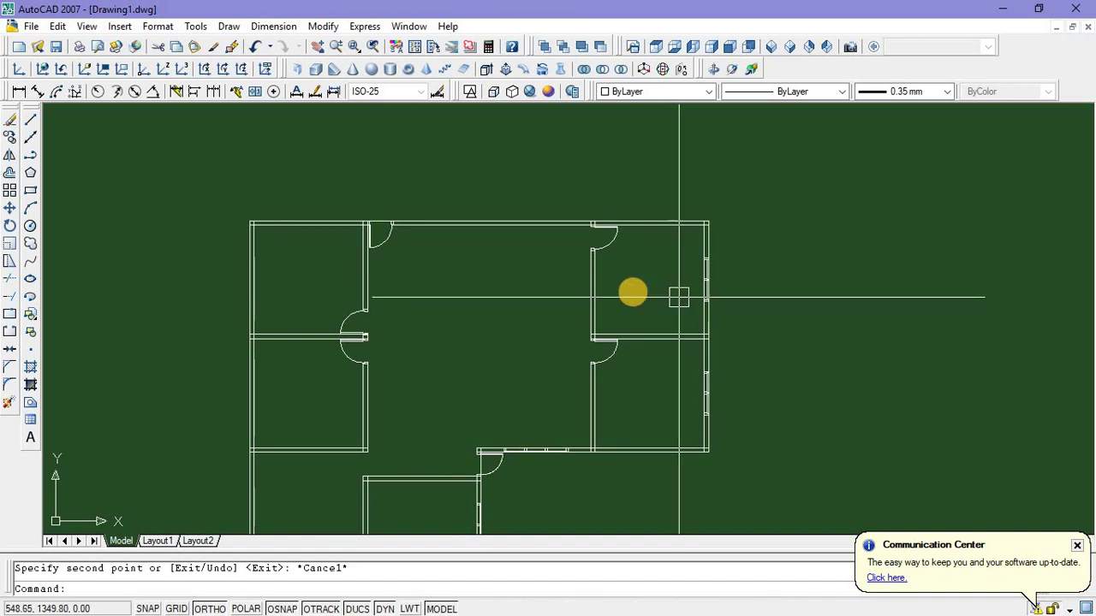
{"action": "middle_click_drag", "start_coordinate": [592, 273], "coordinate": [655, 242]}
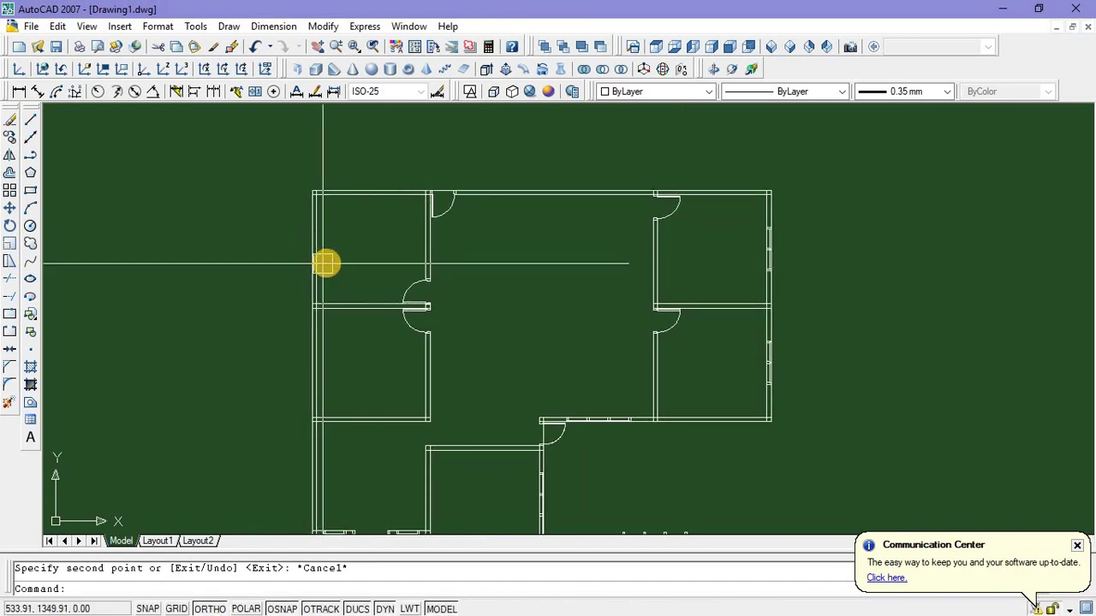
{"action": "middle_click_drag", "start_coordinate": [360, 334], "coordinate": [402, 210]}
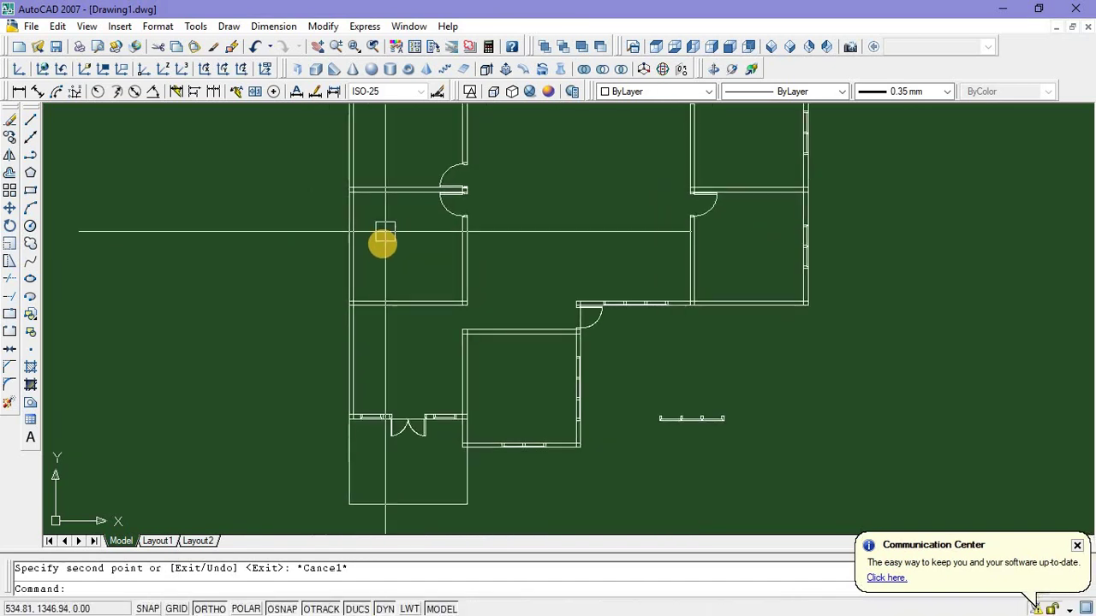
{"action": "middle_click_drag", "start_coordinate": [382, 250], "coordinate": [371, 319]}
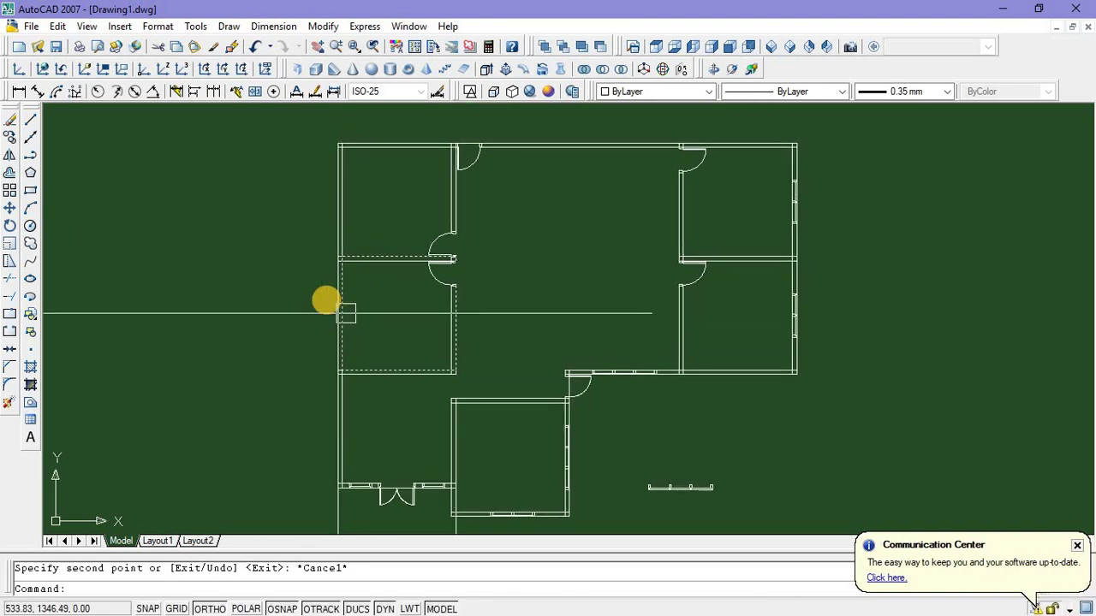
{"action": "middle_click_drag", "start_coordinate": [491, 260], "coordinate": [454, 306]}
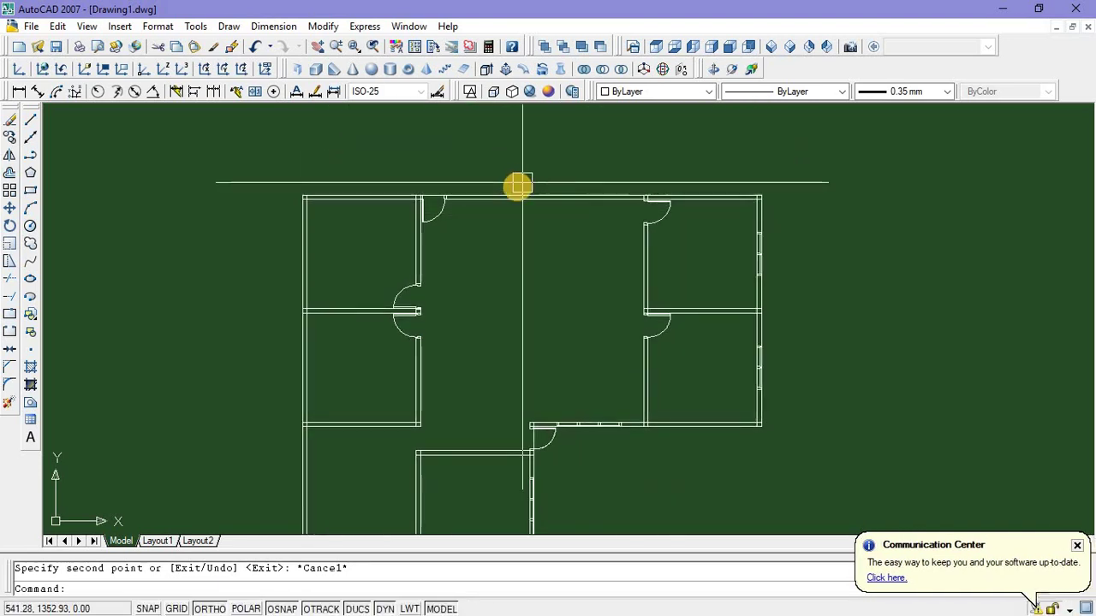
{"action": "left_click", "coordinate": [29, 120]}
{"action": "scroll", "coordinate": [310, 188], "scroll_direction": "up", "scroll_amount": 3}
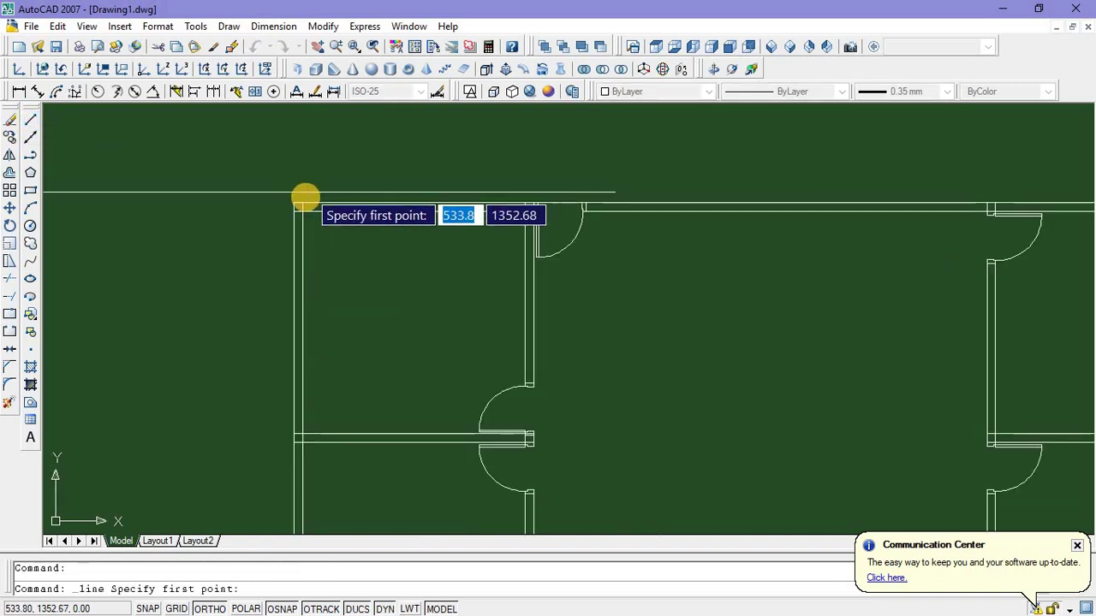
{"action": "left_click", "coordinate": [304, 201]}
{"action": "scroll", "coordinate": [304, 202], "scroll_direction": "down", "scroll_amount": 3}
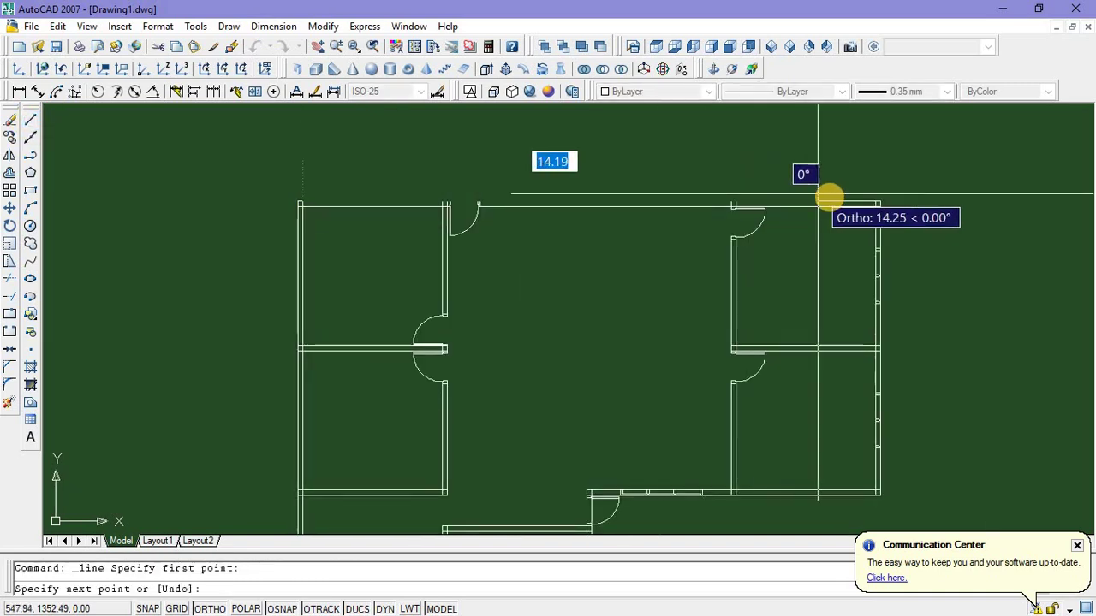
{"action": "scroll", "coordinate": [856, 201], "scroll_direction": "up", "scroll_amount": 2}
{"action": "left_click", "coordinate": [912, 204]}
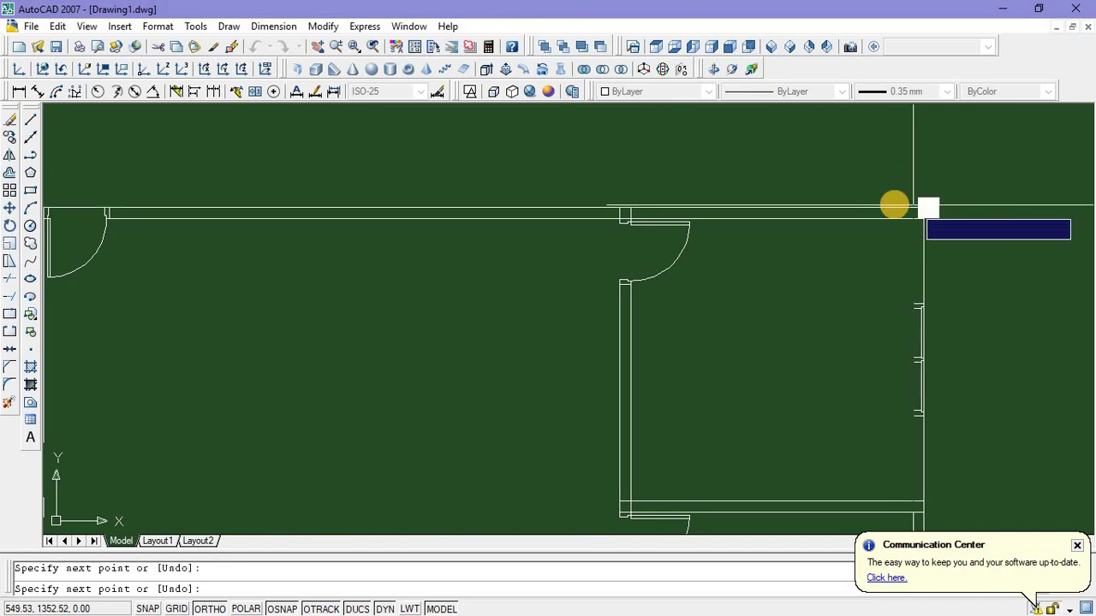
{"action": "key", "text": "Escape"}
{"action": "scroll", "coordinate": [797, 277], "scroll_direction": "down", "scroll_amount": 4}
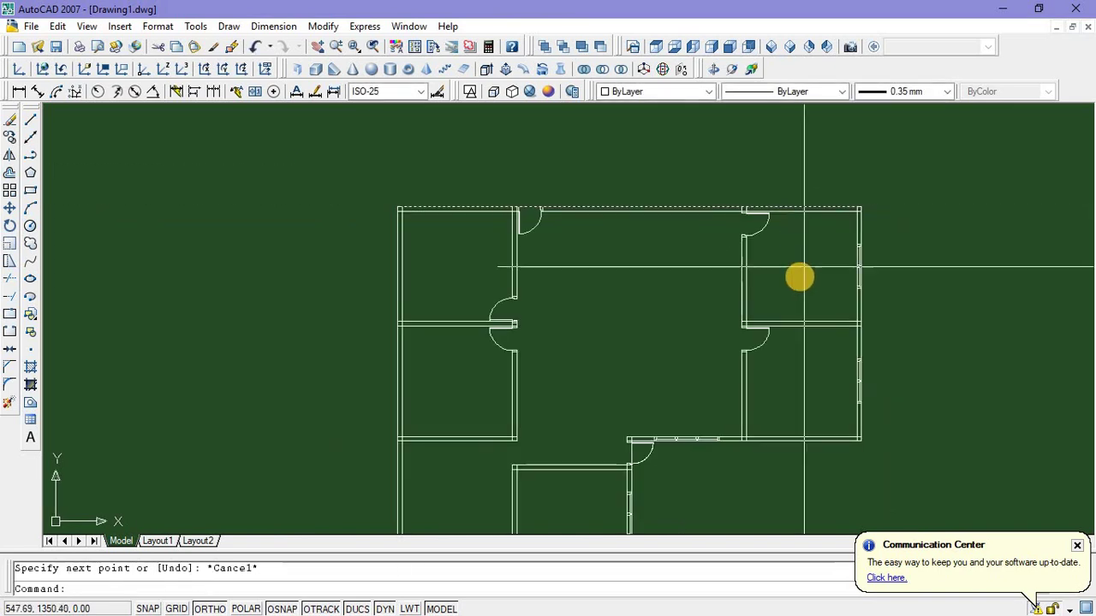
{"action": "middle_click_drag", "start_coordinate": [693, 252], "coordinate": [647, 245]}
{"action": "left_click", "coordinate": [738, 207]}
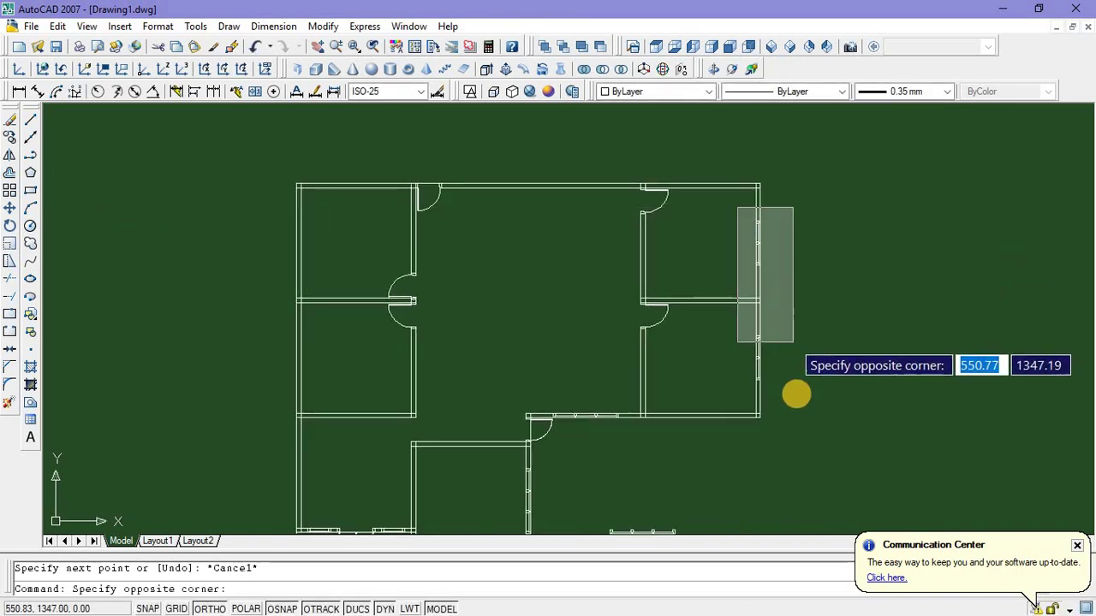
{"action": "left_click", "coordinate": [794, 391]}
{"action": "type", "text": "m"}
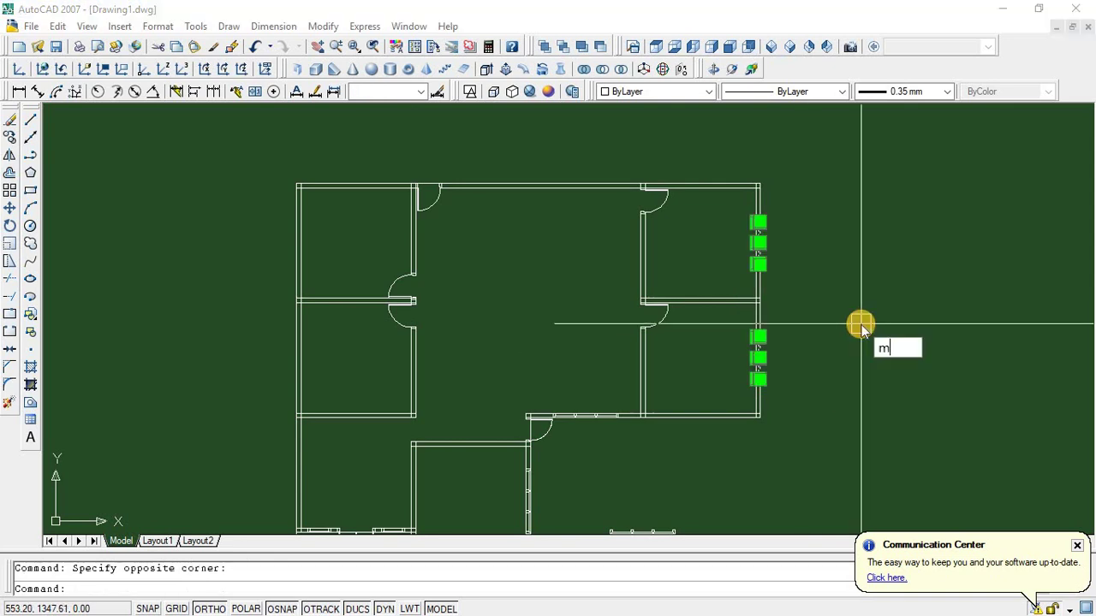
{"action": "type", "text": "i"}
{"action": "key", "text": "Return"}
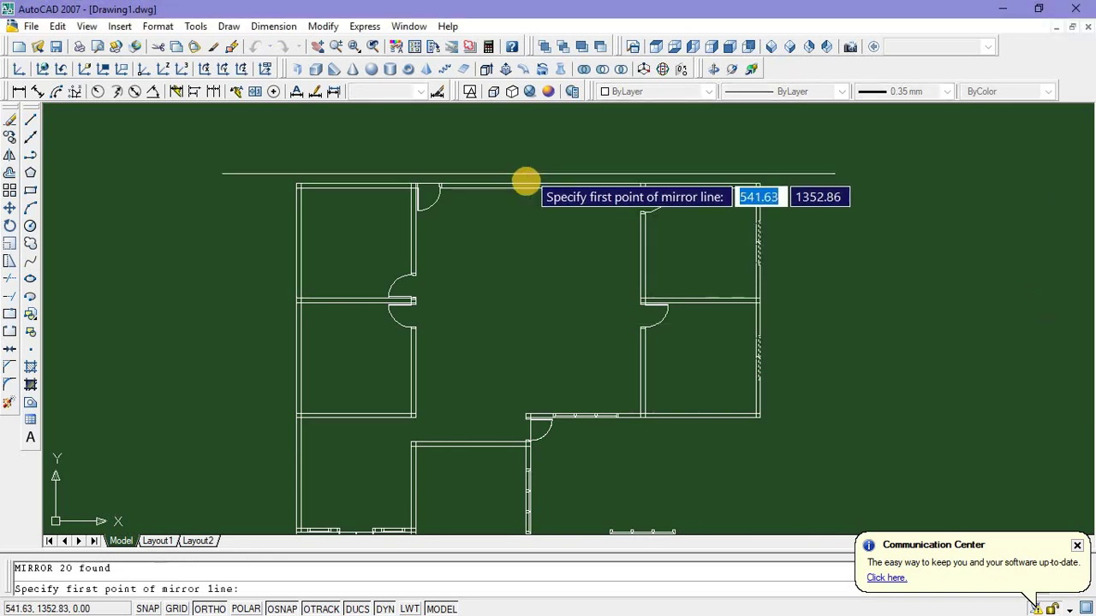
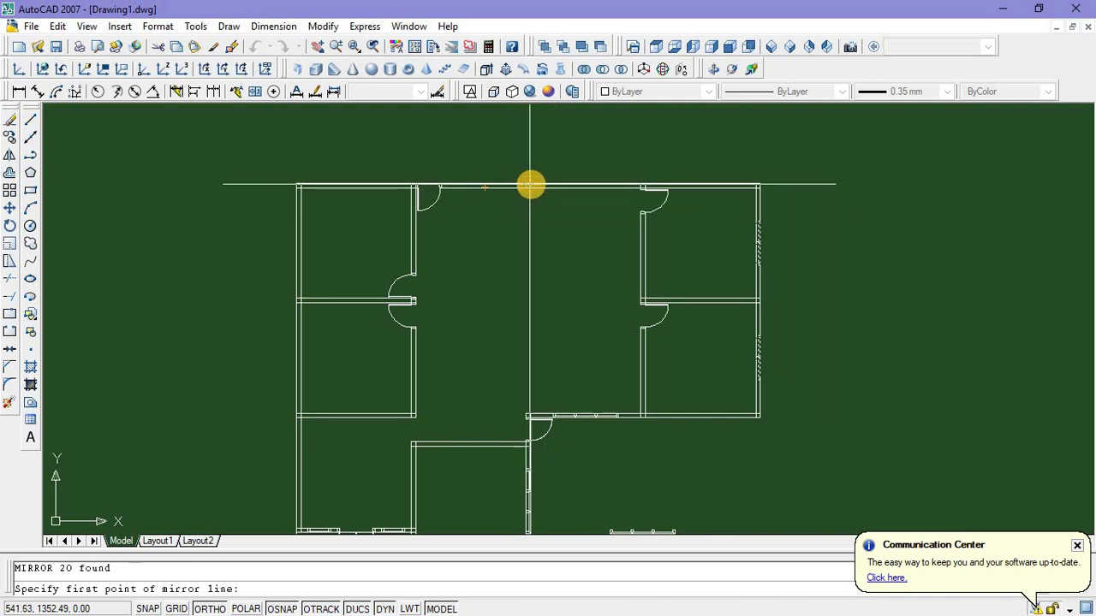
{"action": "scroll", "coordinate": [531, 182], "scroll_direction": "up", "scroll_amount": 2}
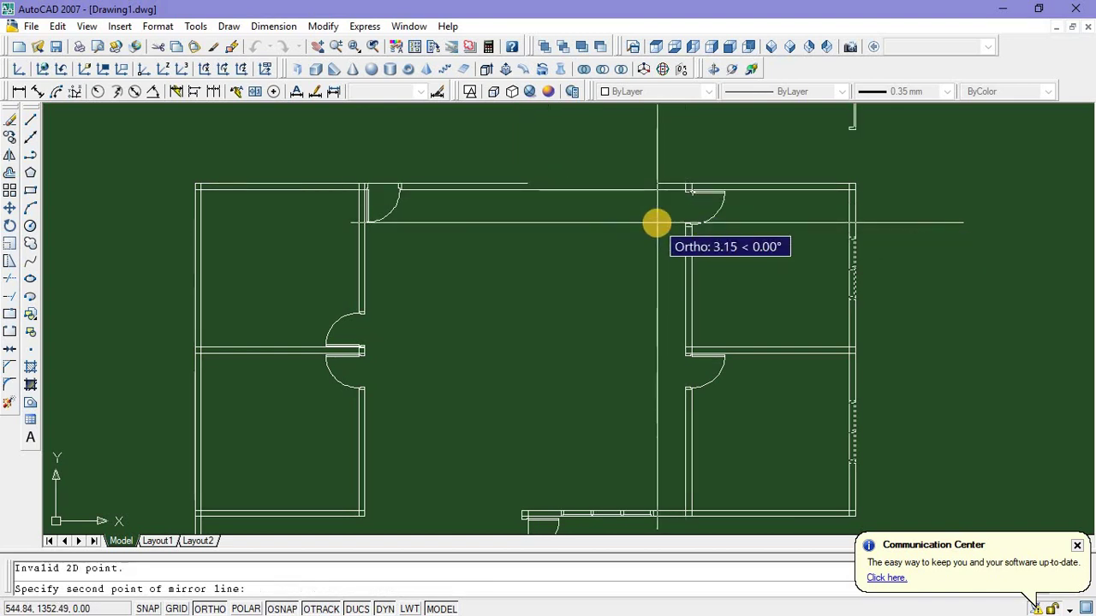
{"action": "key", "text": "Escape"}
{"action": "scroll", "coordinate": [771, 262], "scroll_direction": "down", "scroll_amount": 2}
{"action": "scroll", "coordinate": [777, 242], "scroll_direction": "up", "scroll_amount": 1}
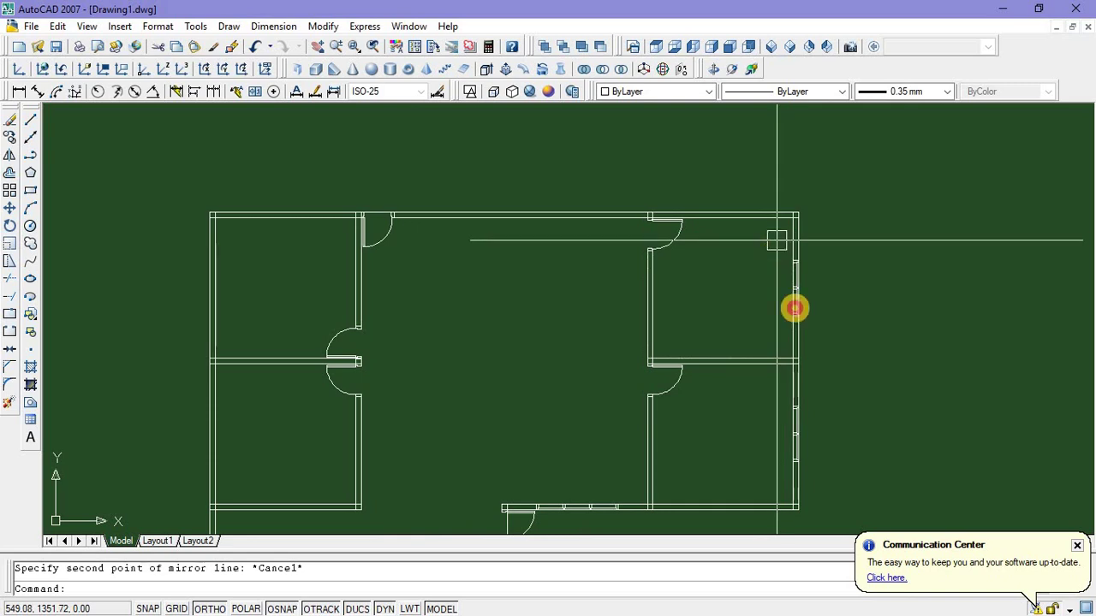
{"action": "left_click", "coordinate": [777, 241]}
{"action": "left_click", "coordinate": [805, 476]}
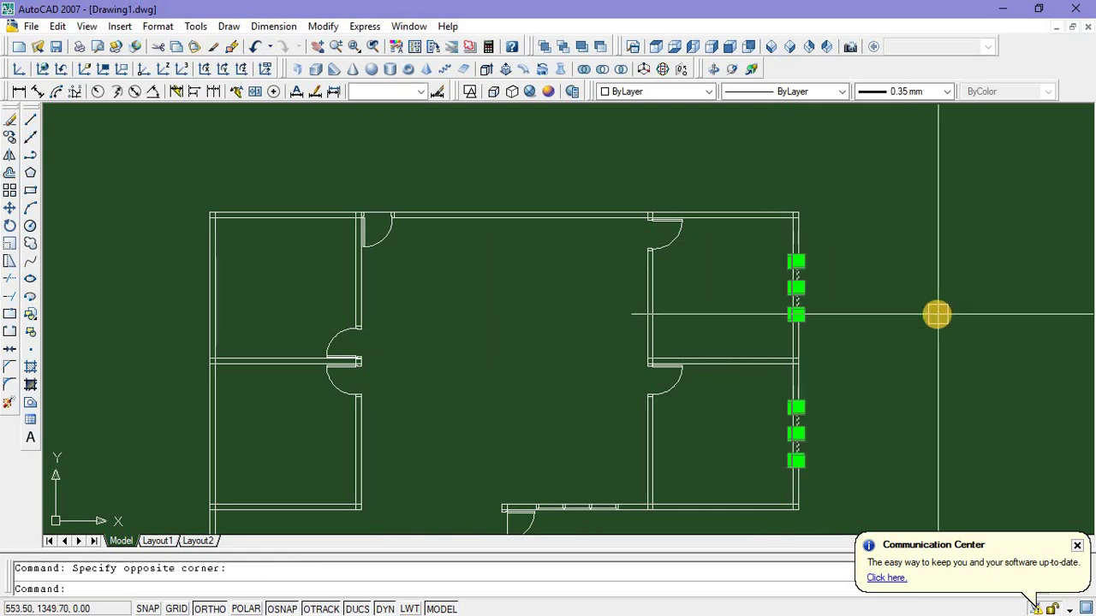
{"action": "type", "text": "mi"}
{"action": "key", "text": "Return"}
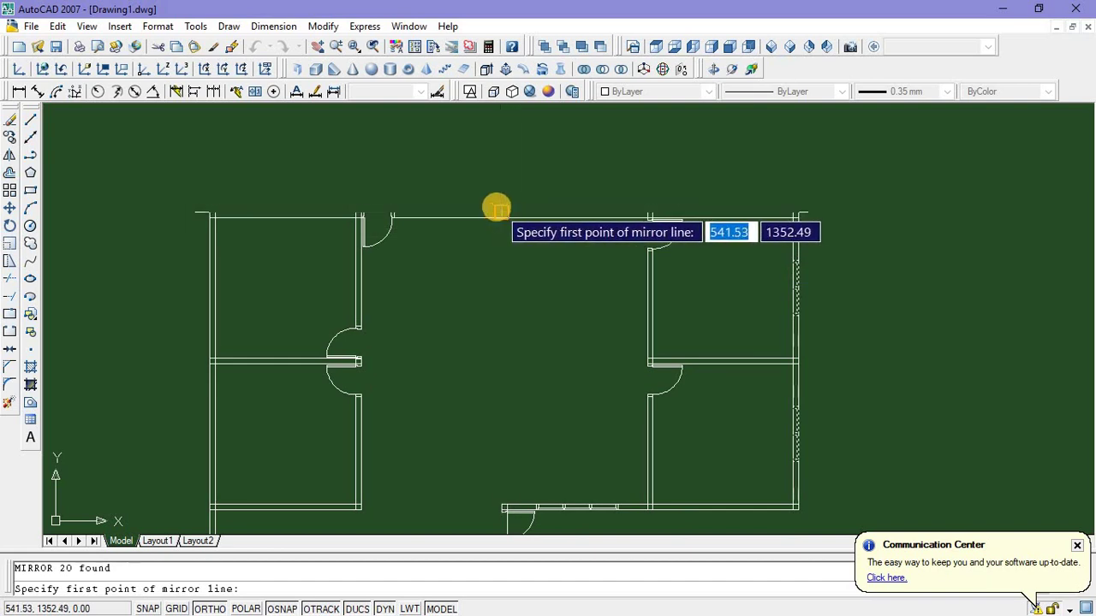
{"action": "scroll", "coordinate": [495, 208], "scroll_direction": "up", "scroll_amount": 3}
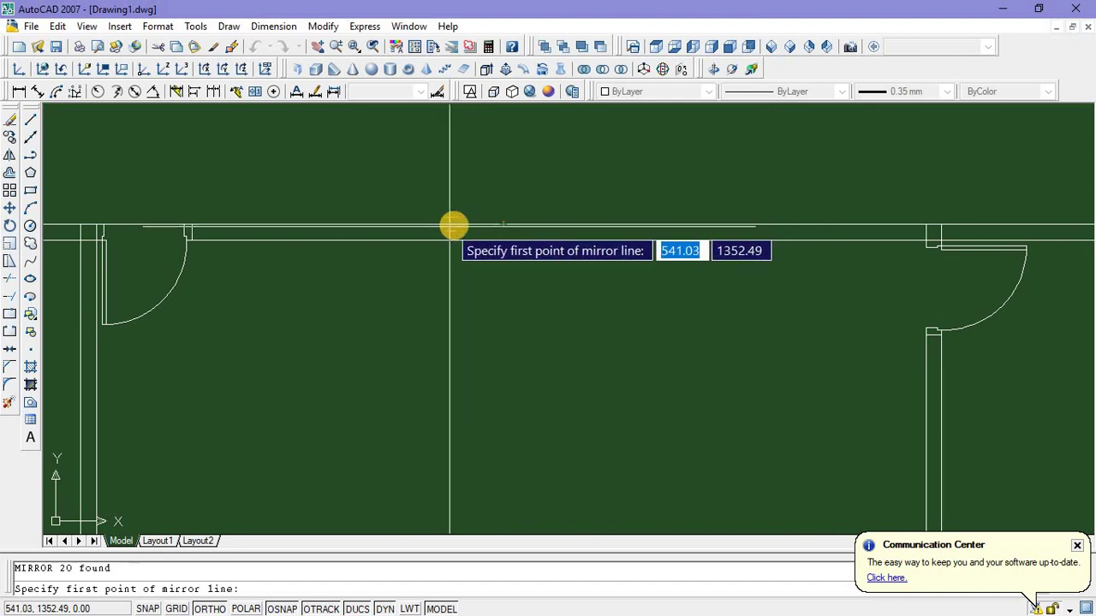
{"action": "scroll", "coordinate": [511, 249], "scroll_direction": "down", "scroll_amount": 3}
{"action": "key", "text": "Escape"}
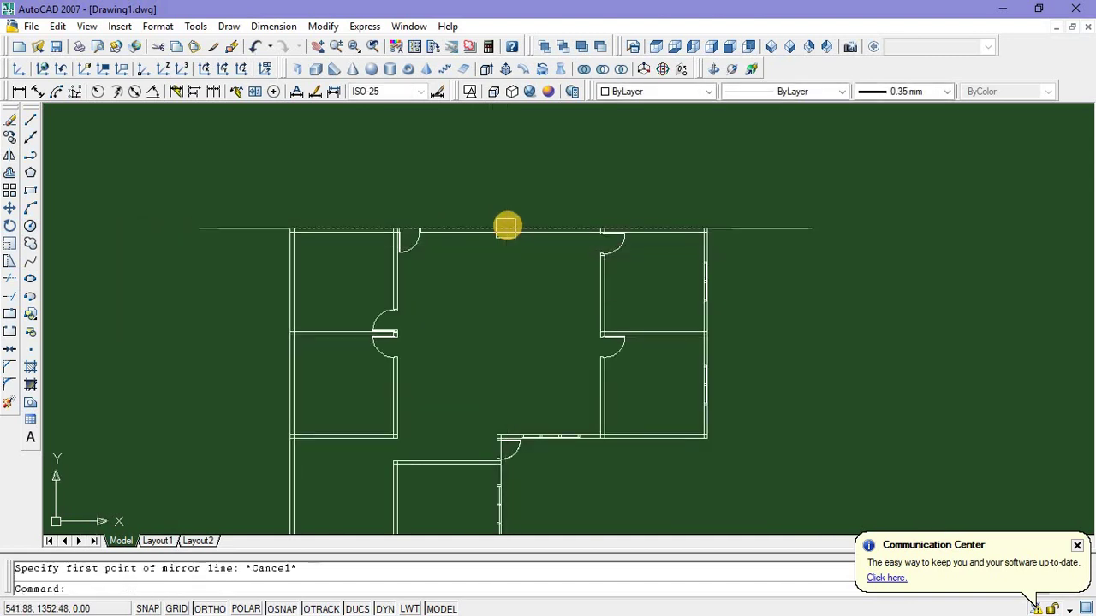
Draw a short vertical marker line upward from the midpoint of the guide line on the top wall
{"action": "scroll", "coordinate": [500, 240], "scroll_direction": "up", "scroll_amount": 2}
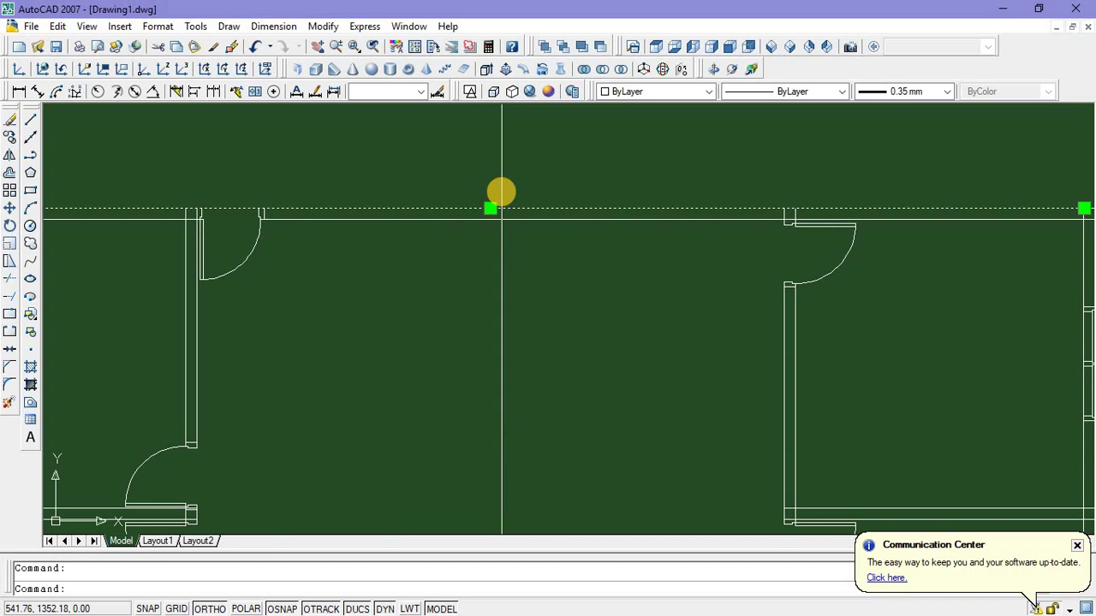
{"action": "left_click", "coordinate": [31, 123]}
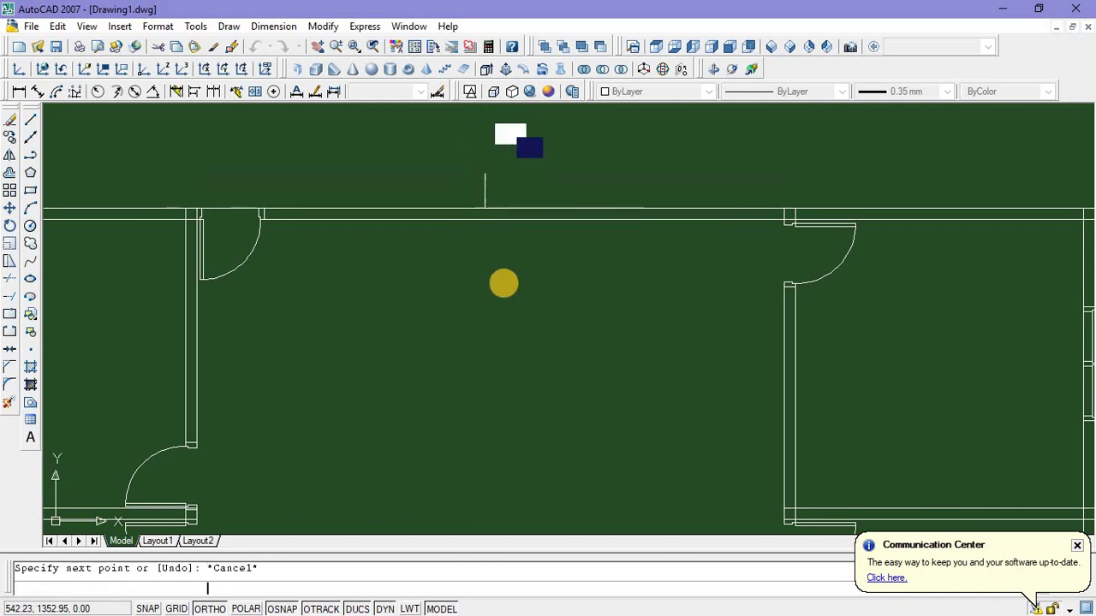
Mirror the two windows in the right outer wall across the vertical marker line above the top wall, keeping the originals
{"action": "scroll", "coordinate": [504, 283], "scroll_direction": "down", "scroll_amount": 5}
{"action": "scroll", "coordinate": [630, 288], "scroll_direction": "up", "scroll_amount": 6}
{"action": "left_click", "coordinate": [661, 204]}
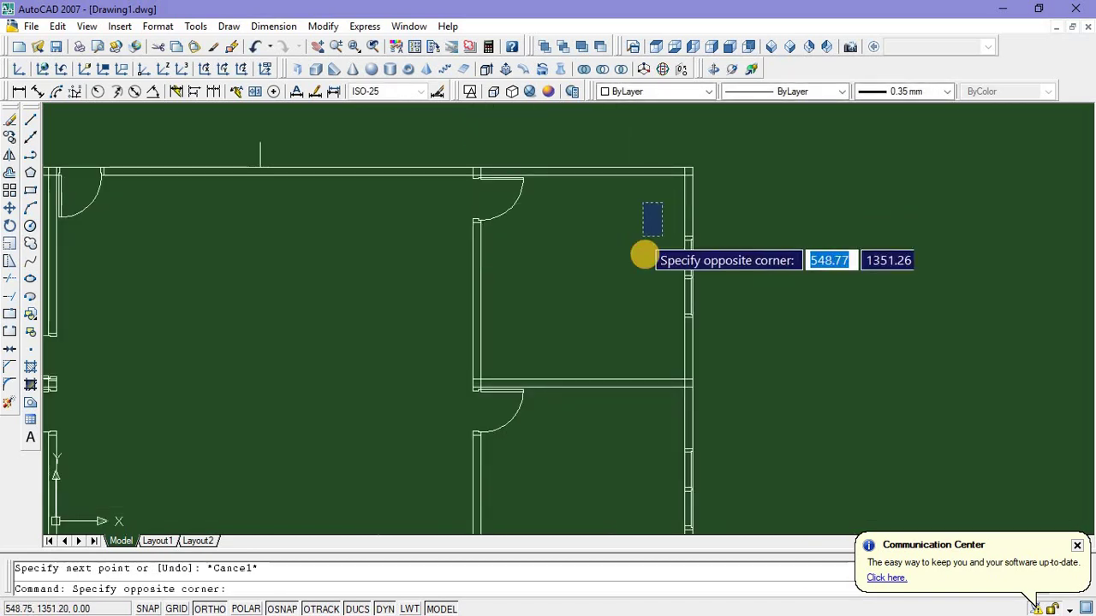
{"action": "scroll", "coordinate": [646, 257], "scroll_direction": "down", "scroll_amount": 3}
{"action": "left_click", "coordinate": [670, 321]}
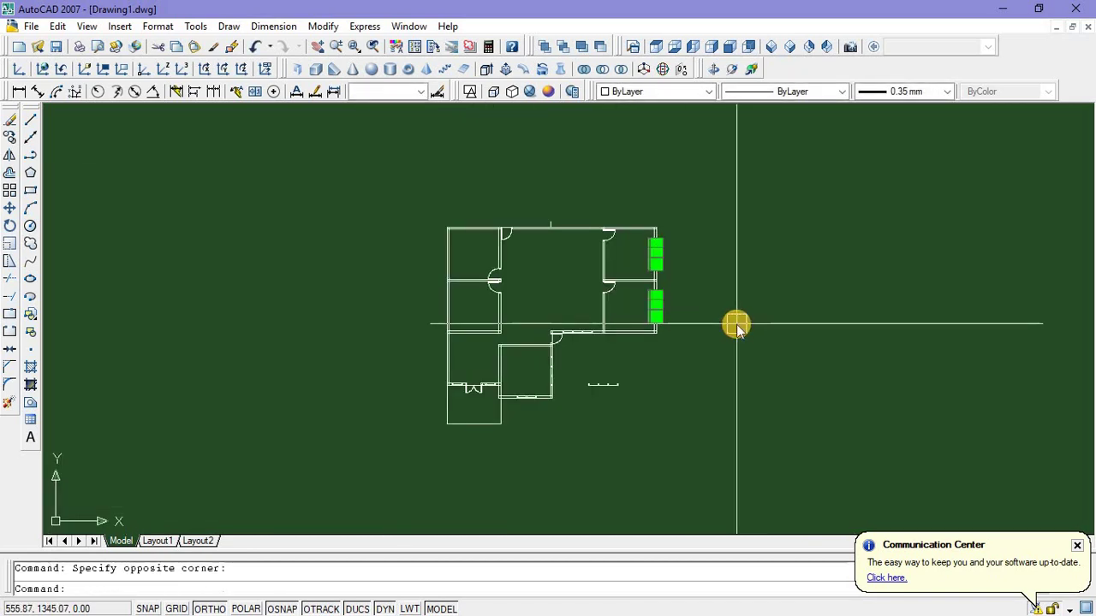
{"action": "type", "text": "mi"}
{"action": "key", "text": "Return"}
{"action": "scroll", "coordinate": [551, 231], "scroll_direction": "up", "scroll_amount": 8}
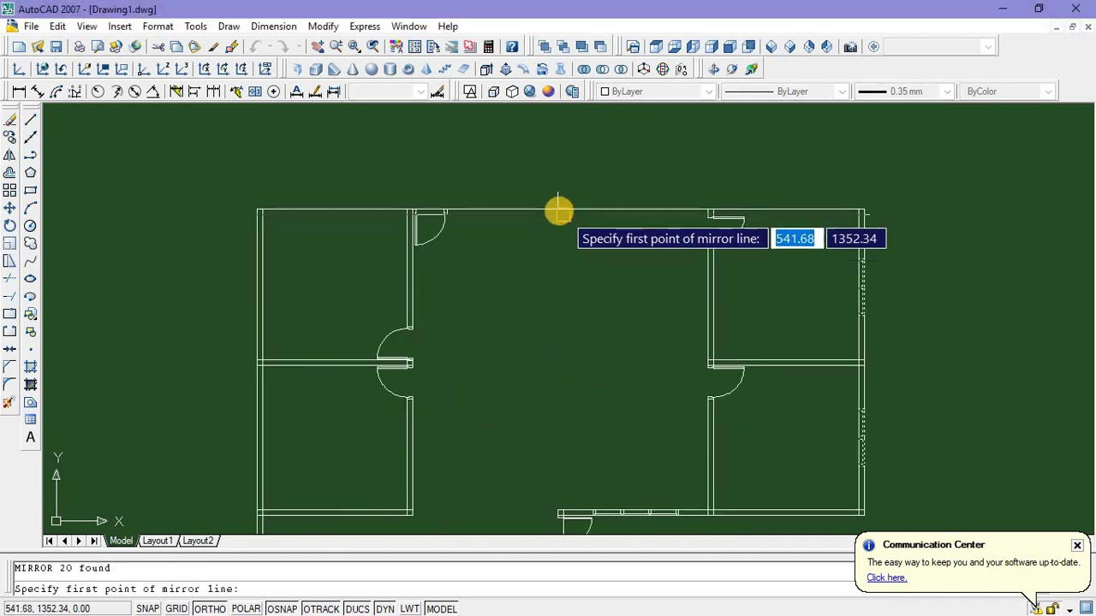
{"action": "left_click", "coordinate": [550, 205]}
{"action": "left_click", "coordinate": [553, 146]}
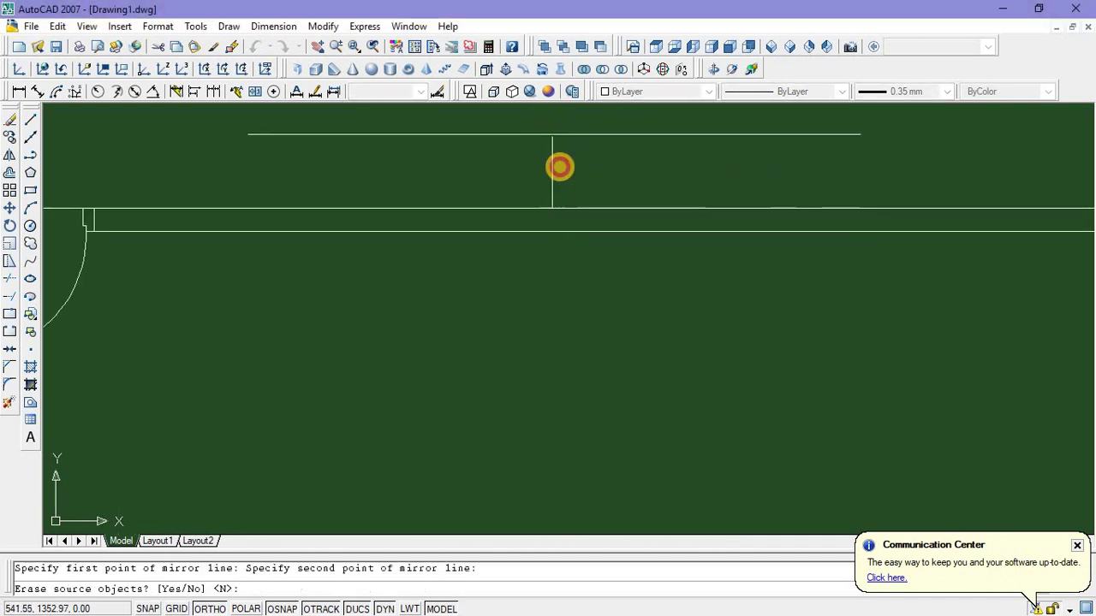
{"action": "key", "text": "Return"}
Move the two mirrored windows horizontally into the left outer wall, aligning their inner corner with the wall's inner face
{"action": "scroll", "coordinate": [542, 279], "scroll_direction": "down", "scroll_amount": 8}
{"action": "scroll", "coordinate": [494, 293], "scroll_direction": "up", "scroll_amount": 5}
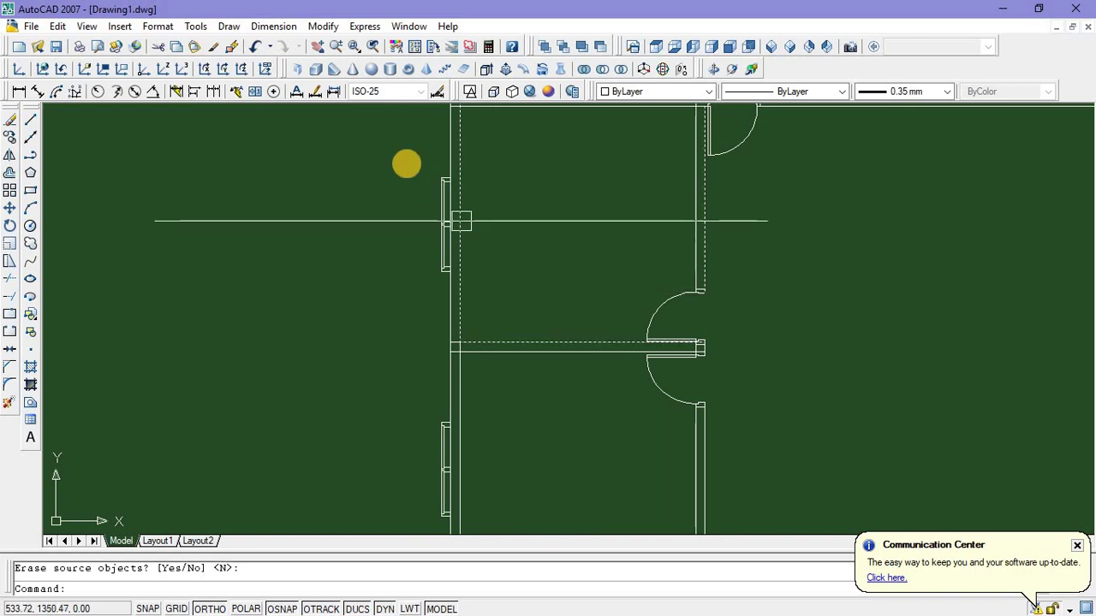
{"action": "left_click", "coordinate": [412, 154]}
{"action": "left_click", "coordinate": [524, 308]}
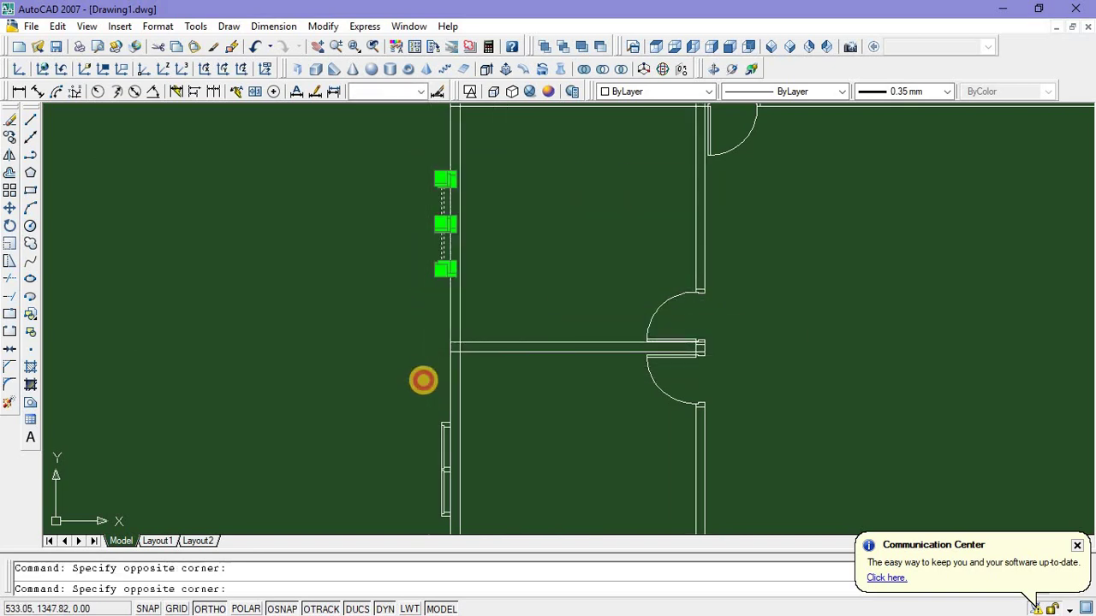
{"action": "scroll", "coordinate": [422, 380], "scroll_direction": "down", "scroll_amount": 3}
{"action": "left_click", "coordinate": [471, 489]}
{"action": "right_click", "coordinate": [500, 267]}
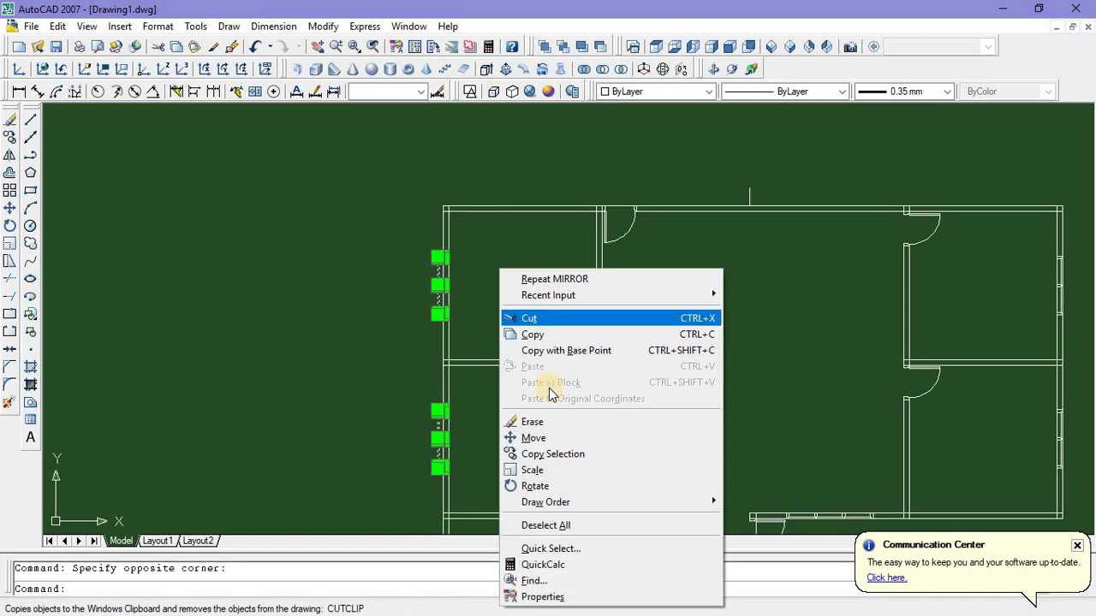
{"action": "left_click", "coordinate": [533, 439]}
{"action": "scroll", "coordinate": [442, 271], "scroll_direction": "up", "scroll_amount": 5}
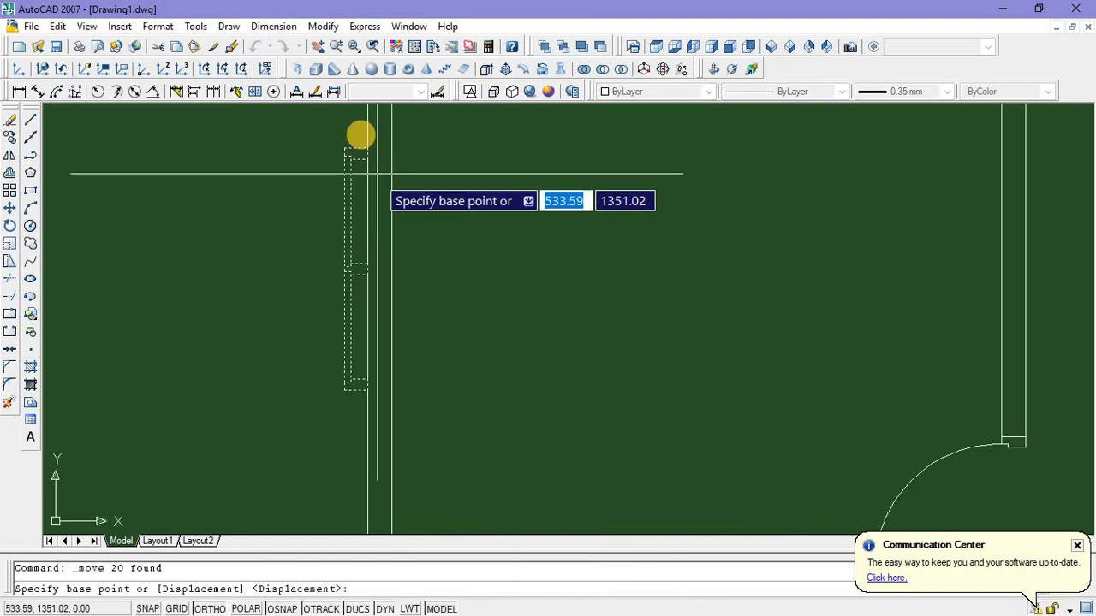
{"action": "left_click", "coordinate": [377, 146]}
{"action": "left_click", "coordinate": [398, 147]}
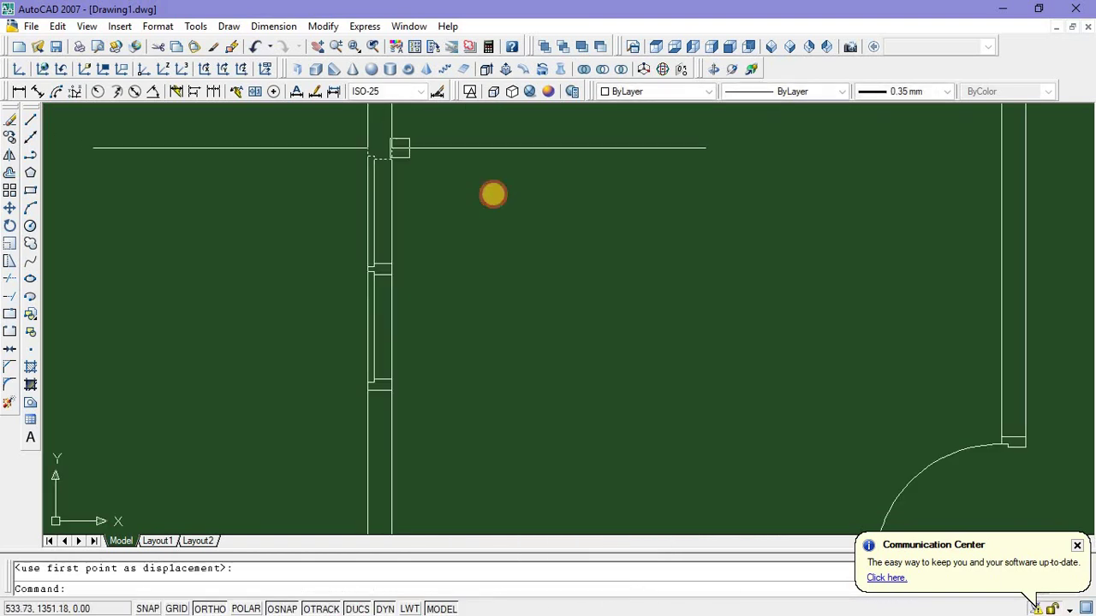
Erase the short vertical marker line above the top wall
{"action": "scroll", "coordinate": [493, 194], "scroll_direction": "down", "scroll_amount": 4}
{"action": "left_click", "coordinate": [605, 137]}
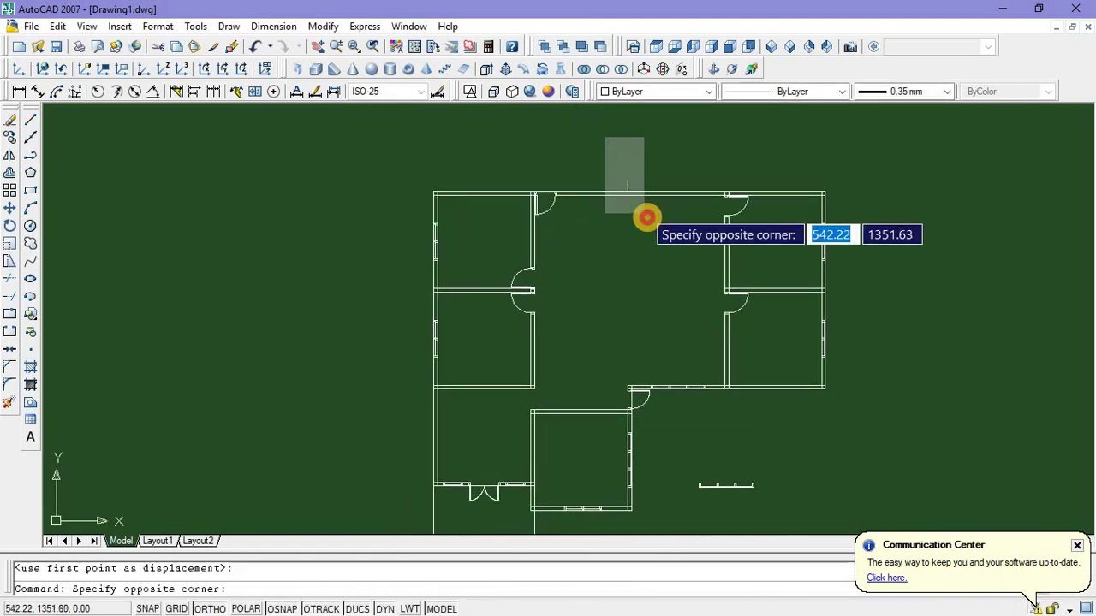
{"action": "left_click", "coordinate": [647, 218]}
{"action": "key", "text": "Delete"}
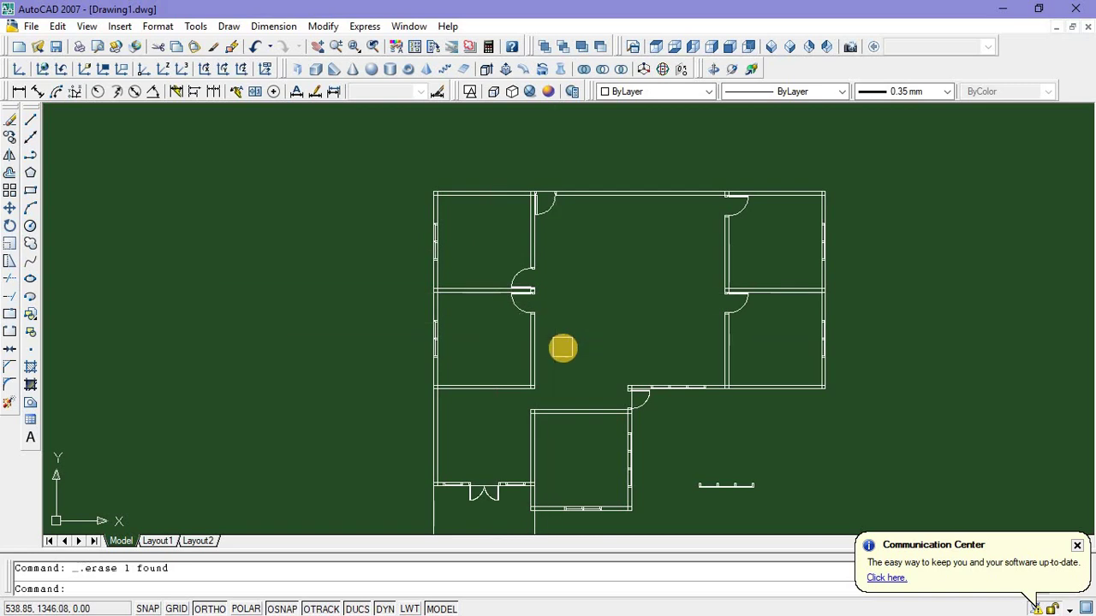
{"action": "scroll", "coordinate": [514, 336], "scroll_direction": "up", "scroll_amount": 2}
{"action": "scroll", "coordinate": [514, 330], "scroll_direction": "down", "scroll_amount": 5}
{"action": "scroll", "coordinate": [521, 342], "scroll_direction": "up", "scroll_amount": 2}
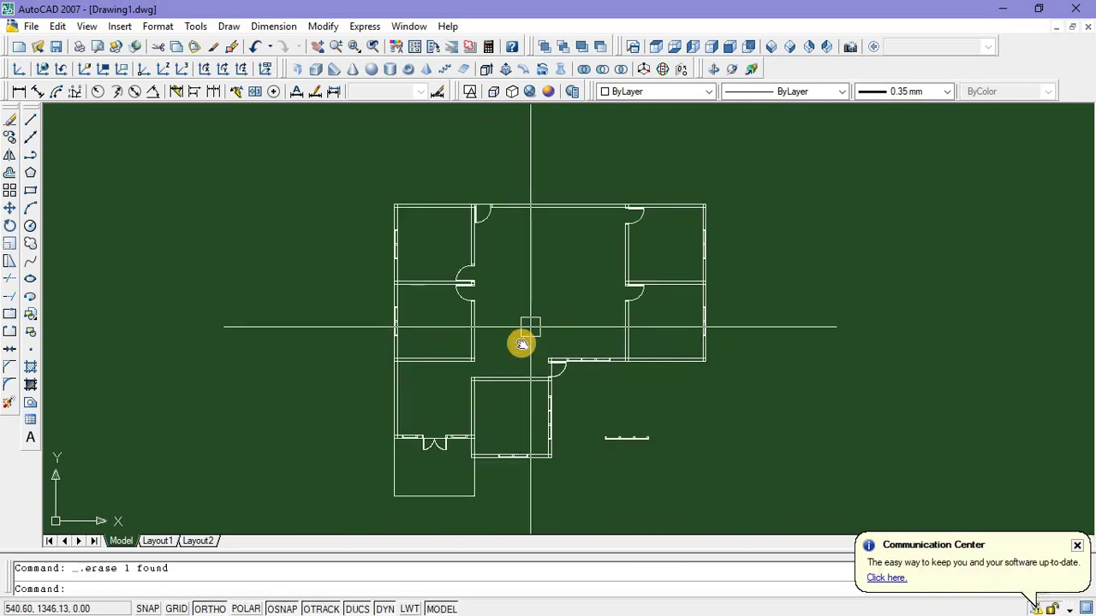
{"action": "middle_click_drag", "start_coordinate": [522, 344], "coordinate": [519, 350]}
{"action": "middle_click_drag", "start_coordinate": [545, 283], "coordinate": [533, 305]}
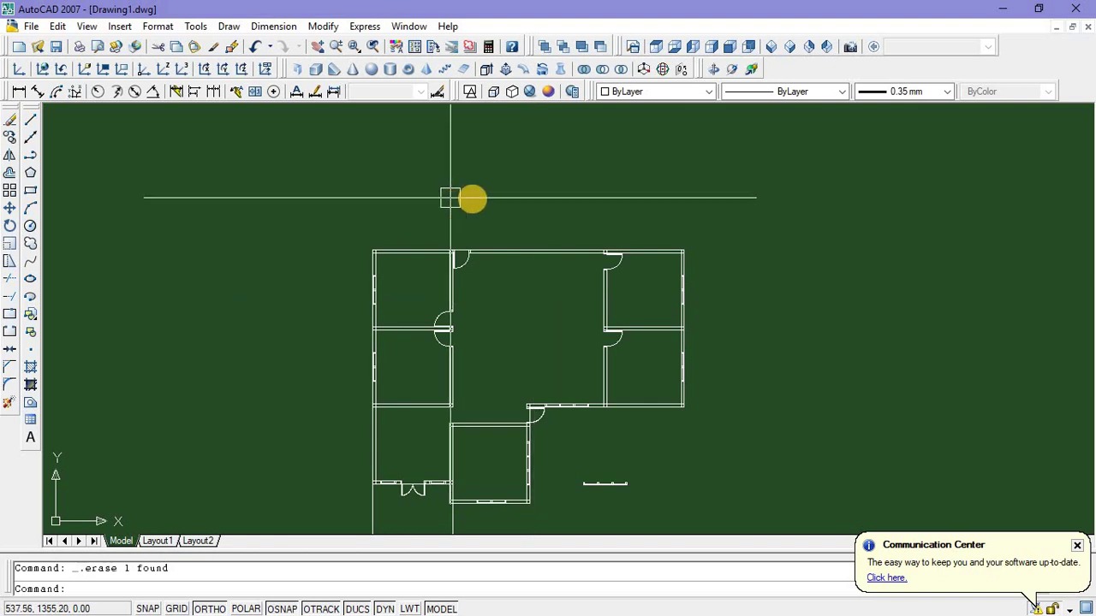
{"action": "middle_click_drag", "start_coordinate": [505, 240], "coordinate": [523, 276]}
{"action": "middle_click_drag", "start_coordinate": [454, 214], "coordinate": [437, 202]}
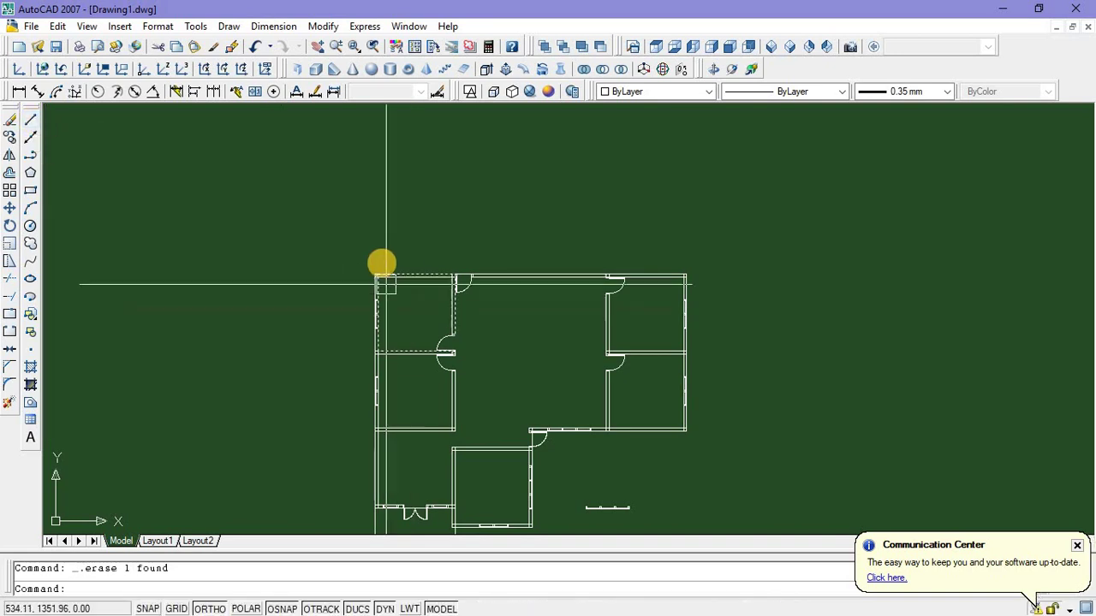
Copy the whole upper-left room 4.00 units straight up, using its lower-left outer corner as base point and stacking it on the existing room
{"action": "scroll", "coordinate": [382, 262], "scroll_direction": "up", "scroll_amount": 1}
{"action": "scroll", "coordinate": [343, 249], "scroll_direction": "up", "scroll_amount": 1}
{"action": "left_click", "coordinate": [346, 254]}
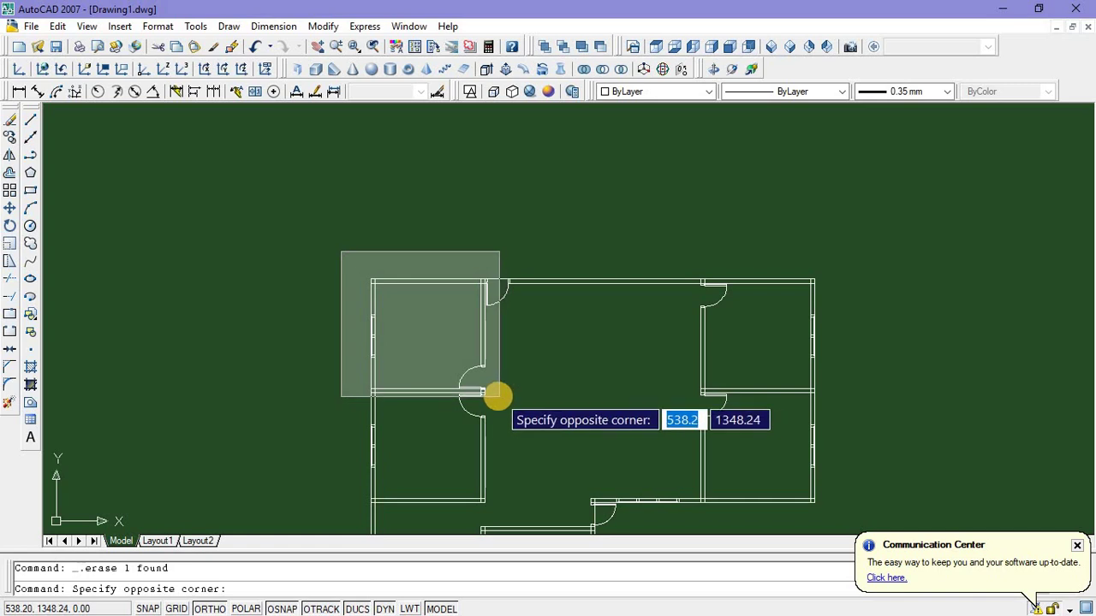
{"action": "left_click", "coordinate": [497, 396]}
{"action": "right_click", "coordinate": [433, 208]}
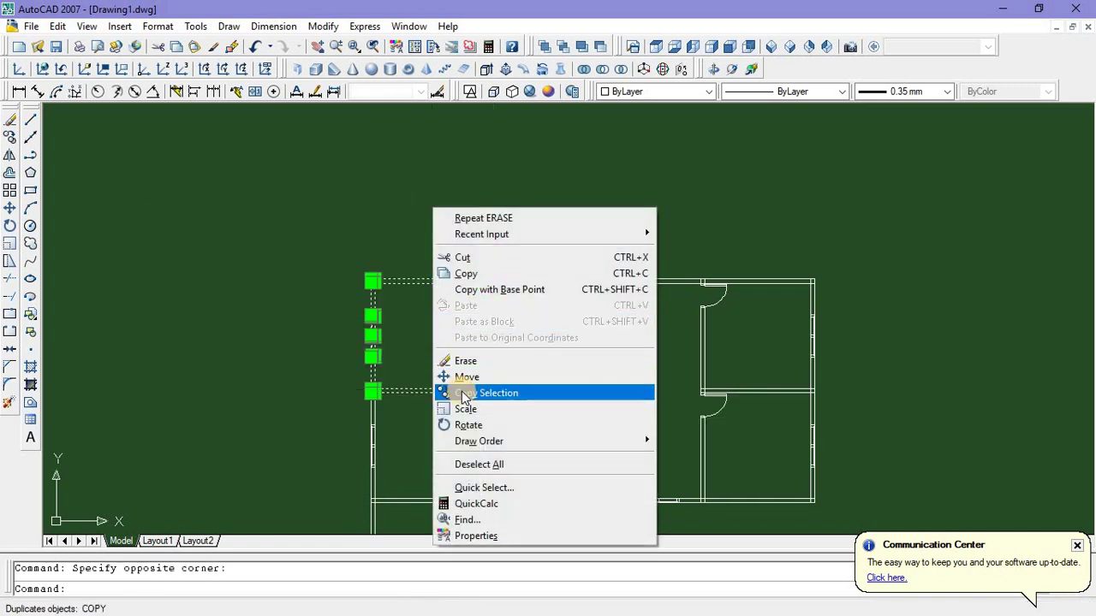
{"action": "left_click", "coordinate": [463, 397]}
{"action": "scroll", "coordinate": [374, 397], "scroll_direction": "up", "scroll_amount": 6}
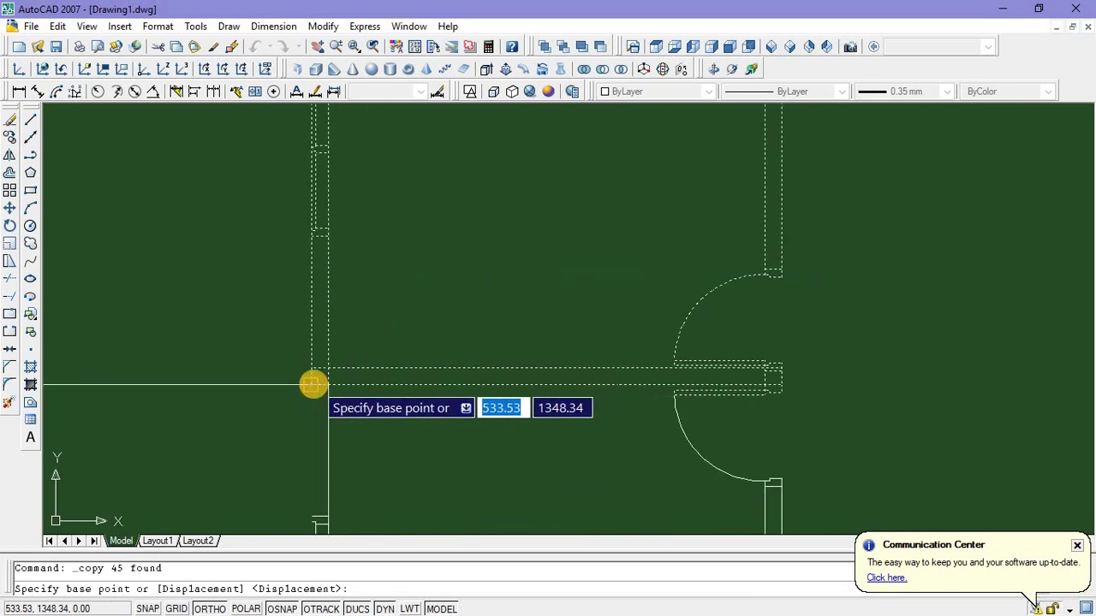
{"action": "left_click", "coordinate": [312, 384]}
{"action": "scroll", "coordinate": [317, 385], "scroll_direction": "down", "scroll_amount": 5}
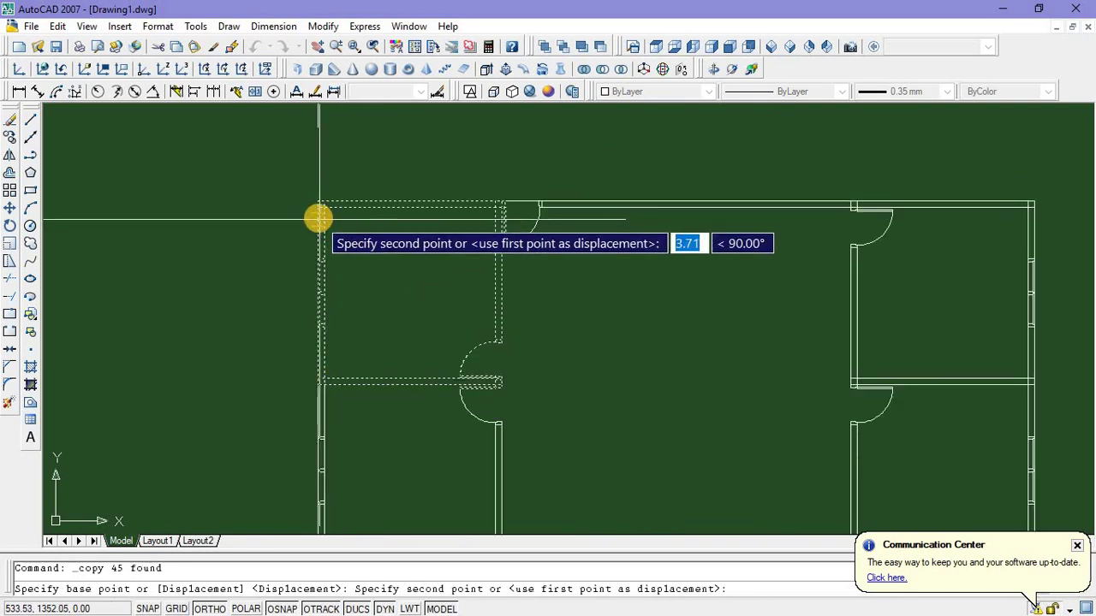
{"action": "scroll", "coordinate": [318, 257], "scroll_direction": "up", "scroll_amount": 3}
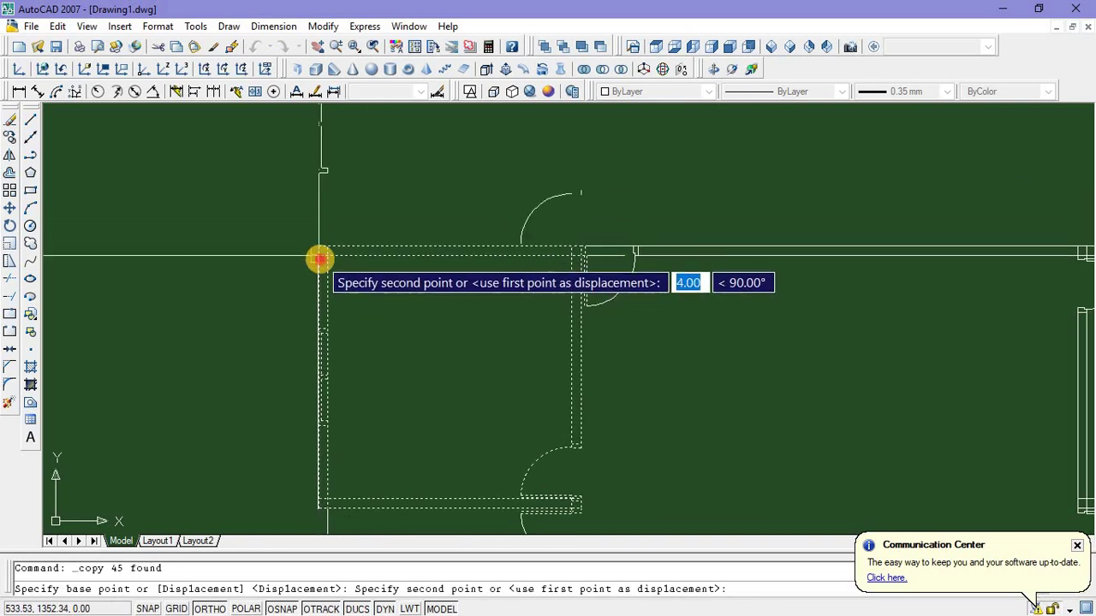
{"action": "left_click", "coordinate": [319, 258]}
{"action": "key", "text": "Escape"}
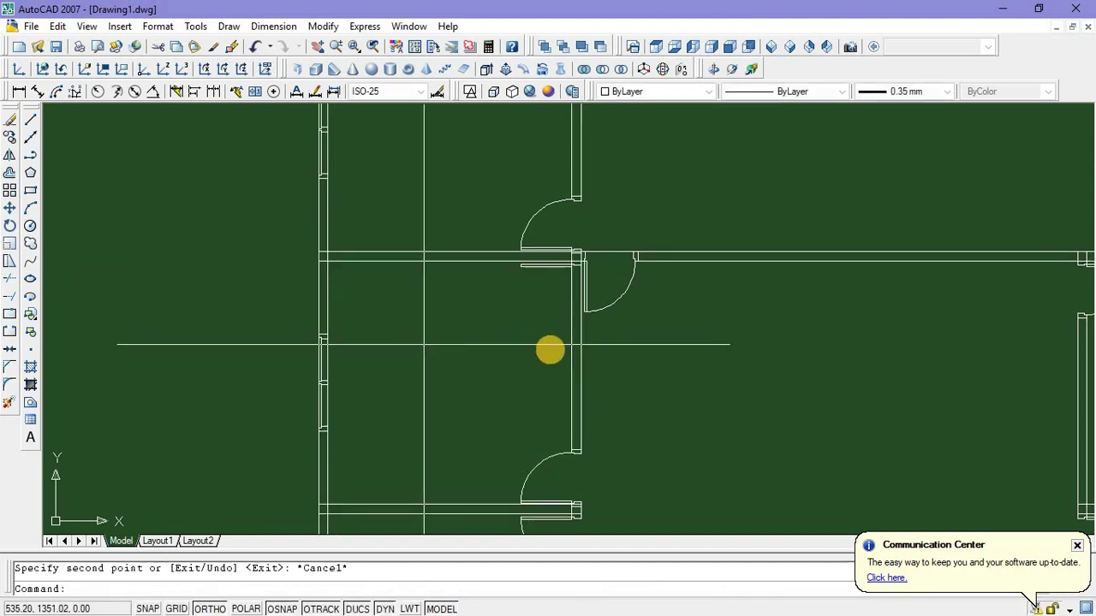
Erase the duplicated door leaf and frame pieces just below the wall shared by the copied room and the room beneath it
{"action": "scroll", "coordinate": [565, 249], "scroll_direction": "up", "scroll_amount": 2}
{"action": "scroll", "coordinate": [335, 299], "scroll_direction": "up", "scroll_amount": 2}
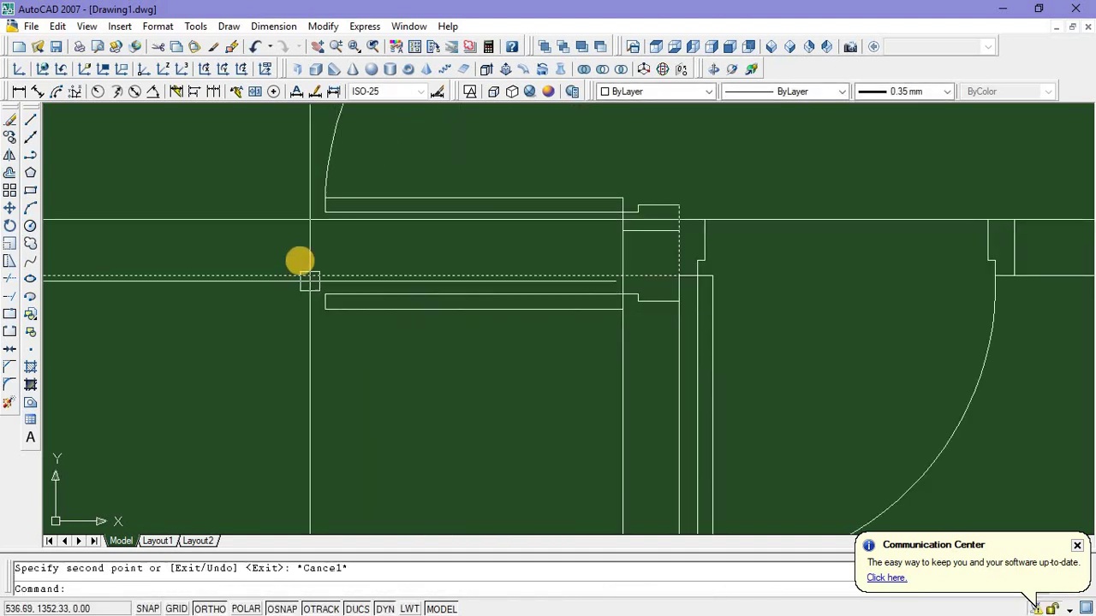
{"action": "left_click", "coordinate": [686, 377]}
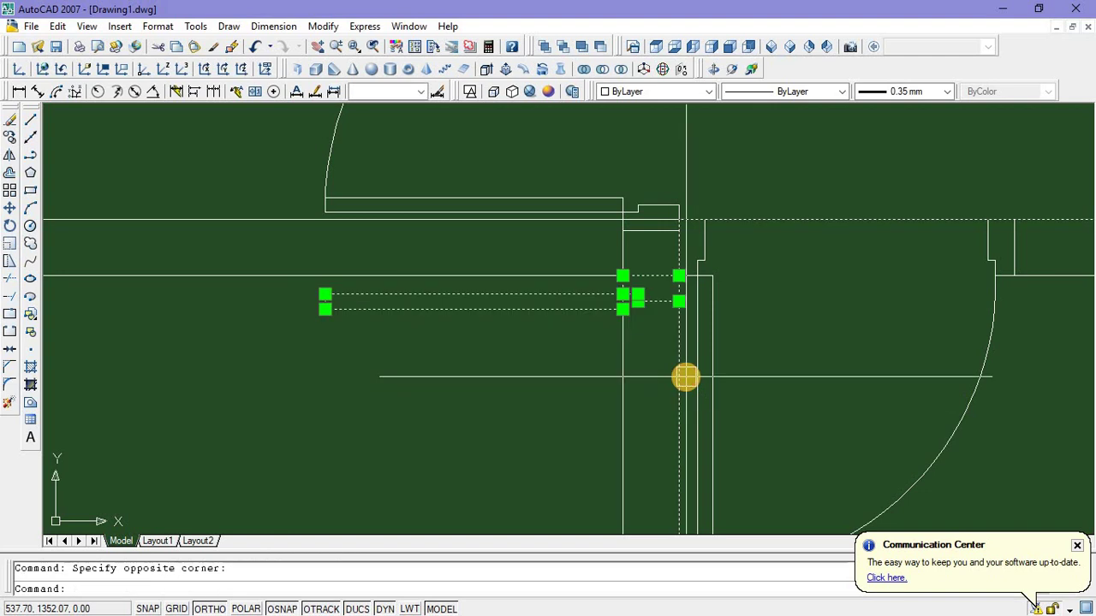
{"action": "key", "text": "Delete"}
Erase the leftover door leaf and frame pieces outside the copied room's upper-right corner
{"action": "scroll", "coordinate": [642, 392], "scroll_direction": "down", "scroll_amount": 4}
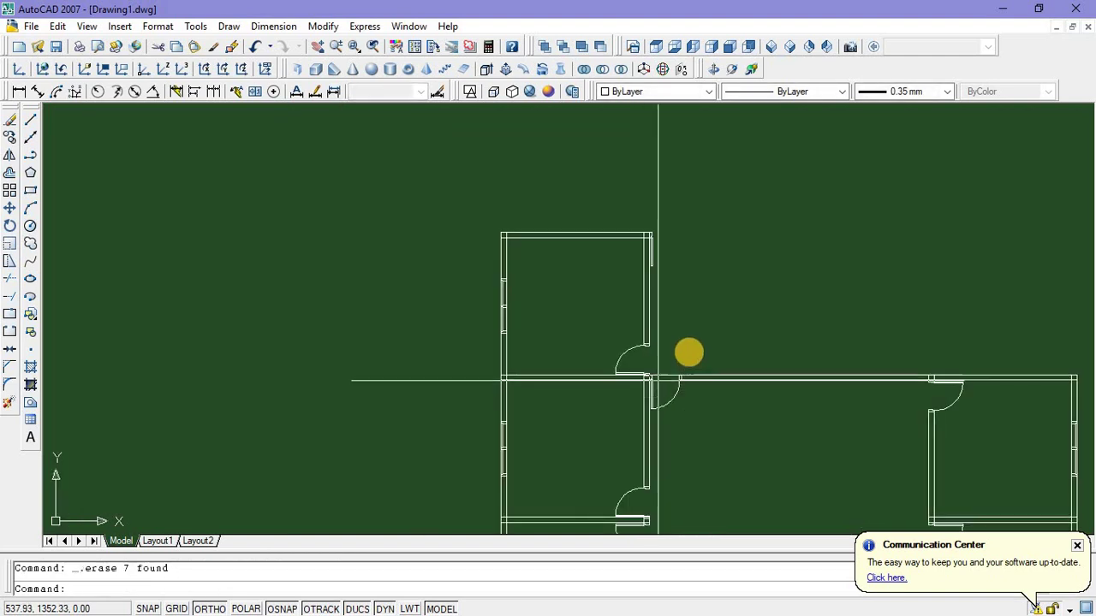
{"action": "scroll", "coordinate": [638, 259], "scroll_direction": "up", "scroll_amount": 4}
{"action": "scroll", "coordinate": [646, 177], "scroll_direction": "up", "scroll_amount": 4}
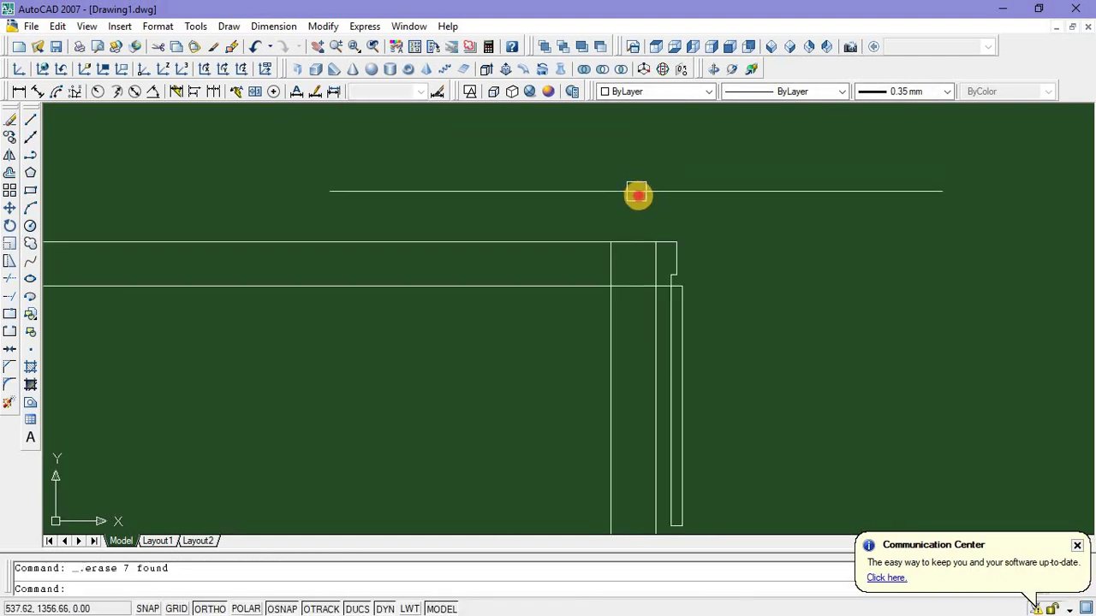
{"action": "left_click", "coordinate": [636, 193]}
{"action": "scroll", "coordinate": [680, 377], "scroll_direction": "down", "scroll_amount": 4}
{"action": "left_click", "coordinate": [697, 423]}
{"action": "key", "text": "Delete"}
{"action": "scroll", "coordinate": [691, 209], "scroll_direction": "down", "scroll_amount": 4}
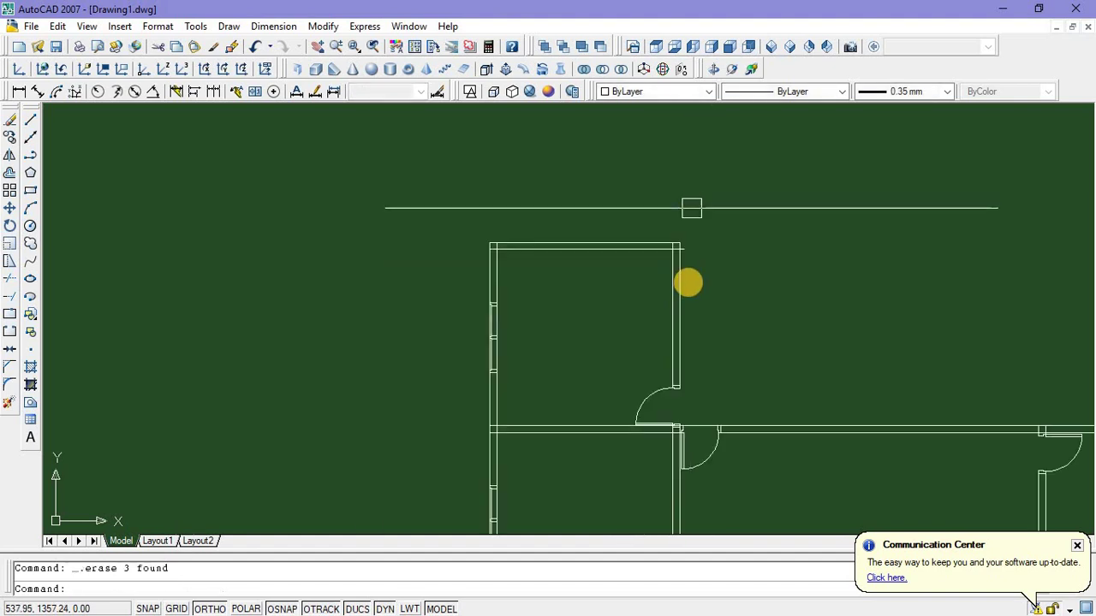
Erase the short duplicate line segment protruding past the copied room's upper-right corner
{"action": "scroll", "coordinate": [689, 264], "scroll_direction": "up", "scroll_amount": 6}
{"action": "left_click", "coordinate": [658, 206]}
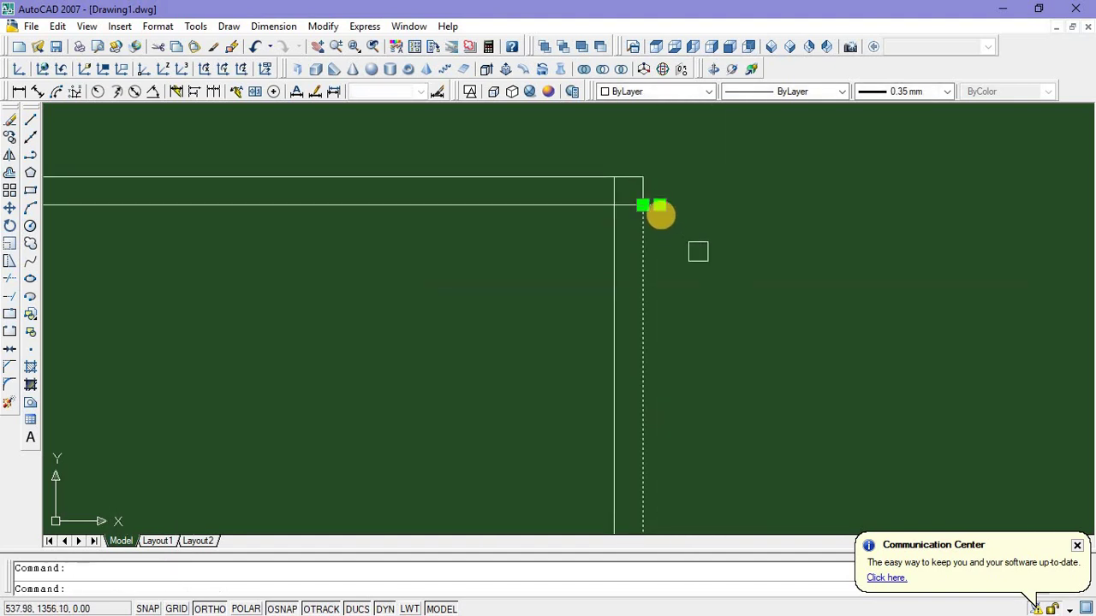
{"action": "scroll", "coordinate": [660, 203], "scroll_direction": "up", "scroll_amount": 5}
{"action": "key", "text": "Delete"}
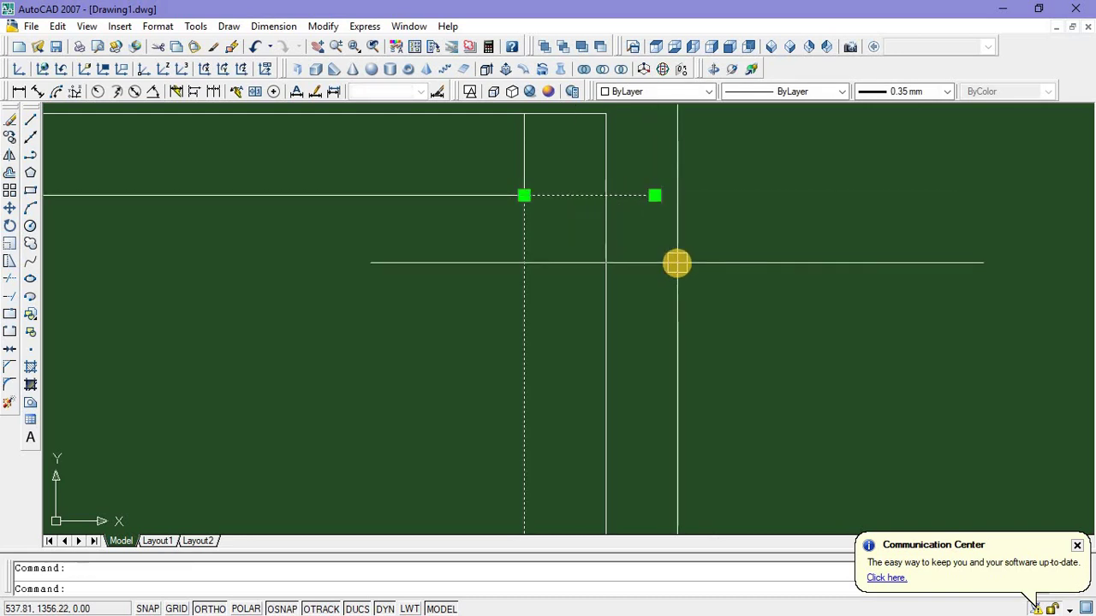
{"action": "key", "text": "Delete"}
{"action": "left_click", "coordinate": [654, 197]}
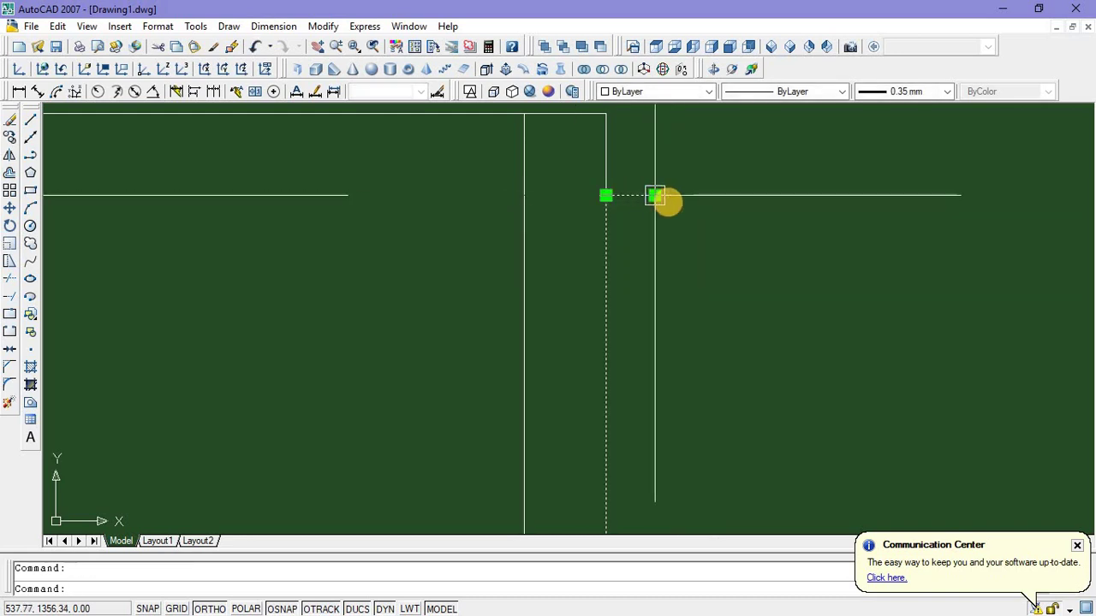
{"action": "left_click", "coordinate": [656, 196]}
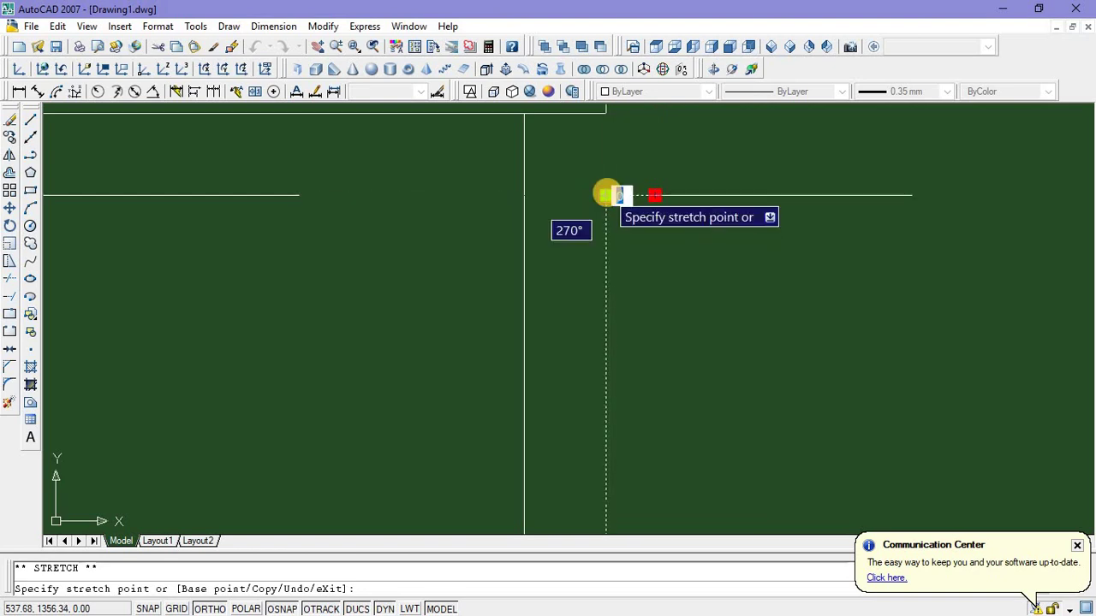
{"action": "key", "text": "Delete"}
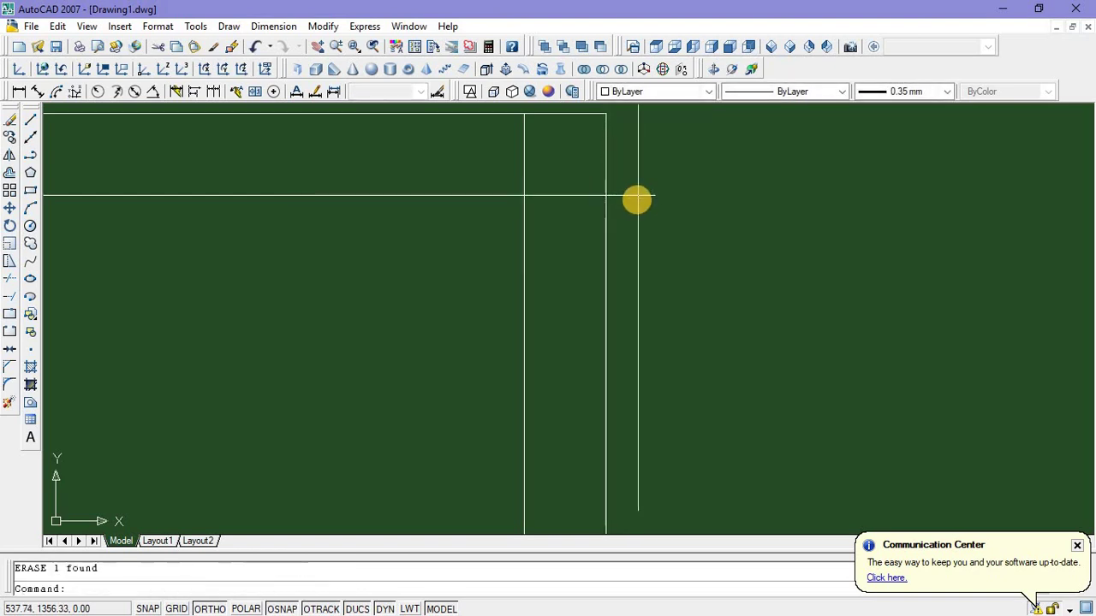
{"action": "key", "text": "Escape"}
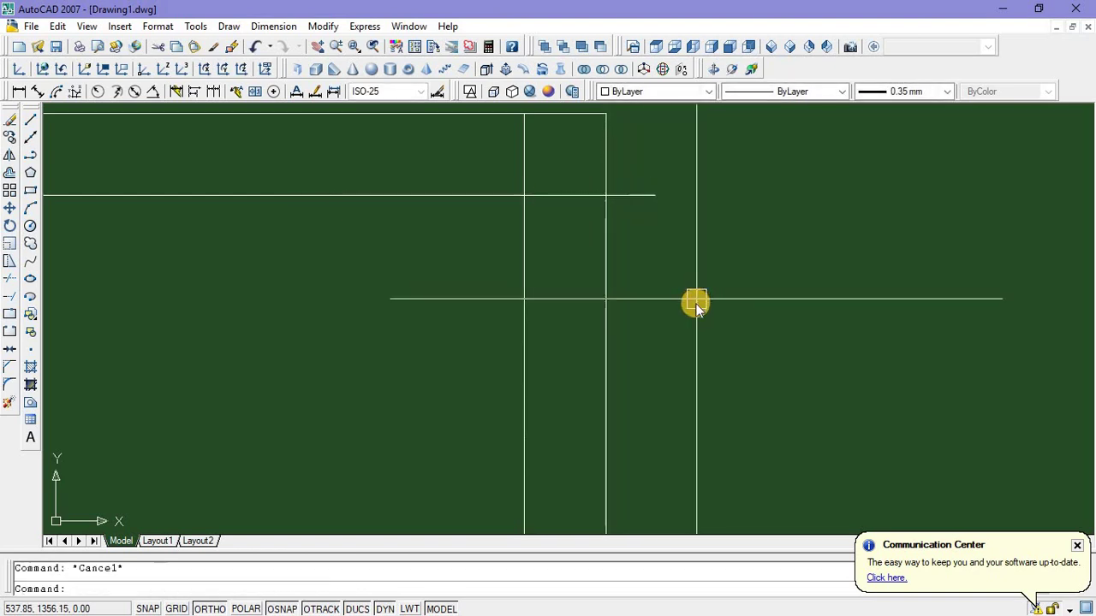
Trim the top wall's inner line where it overshoots the right wall of the copied room
{"action": "type", "text": "tr"}
{"action": "key", "text": "Return"}
{"action": "key", "text": "Return"}
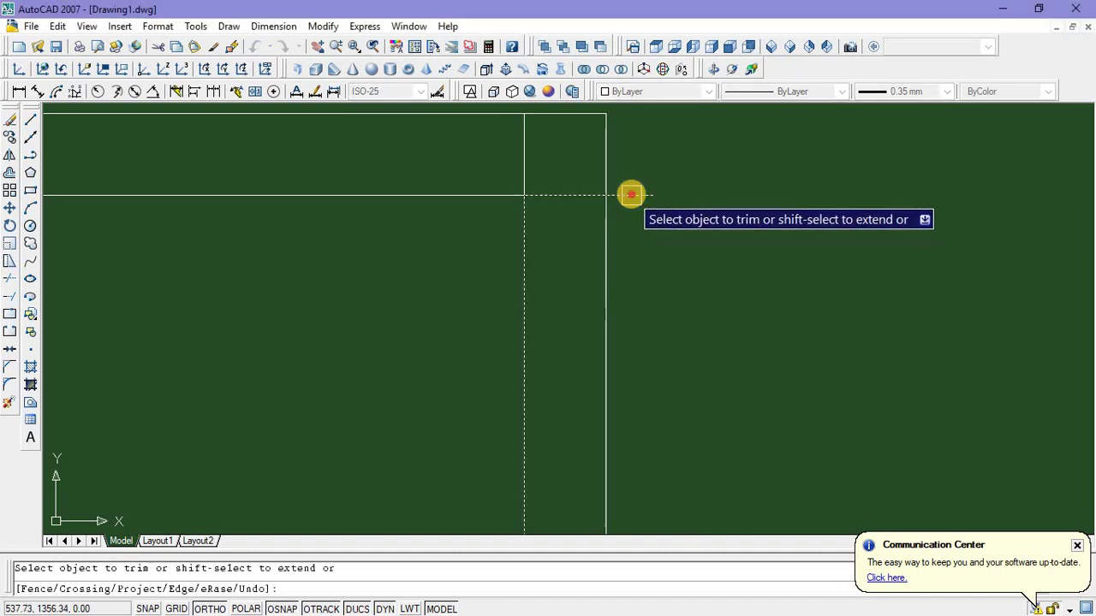
{"action": "left_click", "coordinate": [631, 195]}
{"action": "key", "text": "Escape"}
Move the double window in the copied room's left wall straight down by about 0.67
{"action": "scroll", "coordinate": [657, 228], "scroll_direction": "down", "scroll_amount": 5}
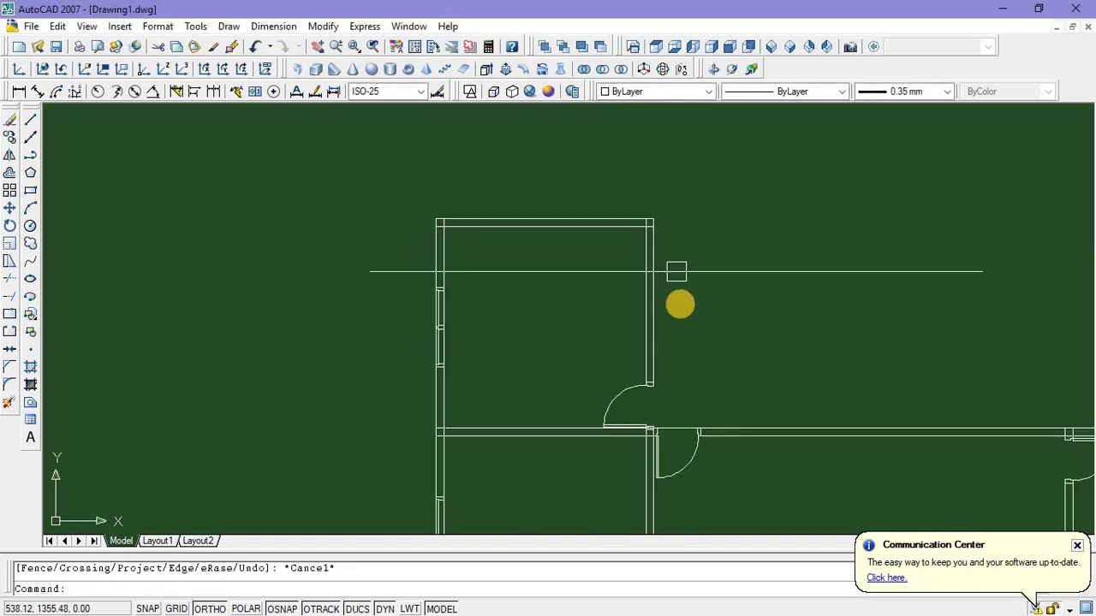
{"action": "middle_click_drag", "start_coordinate": [680, 303], "coordinate": [648, 238]}
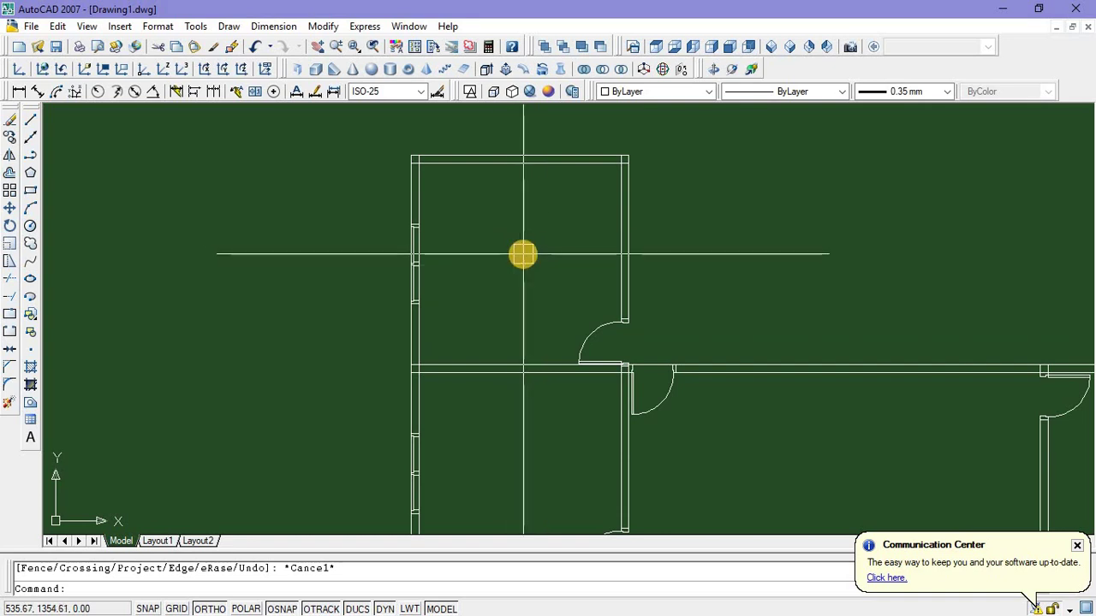
{"action": "left_click", "coordinate": [387, 201]}
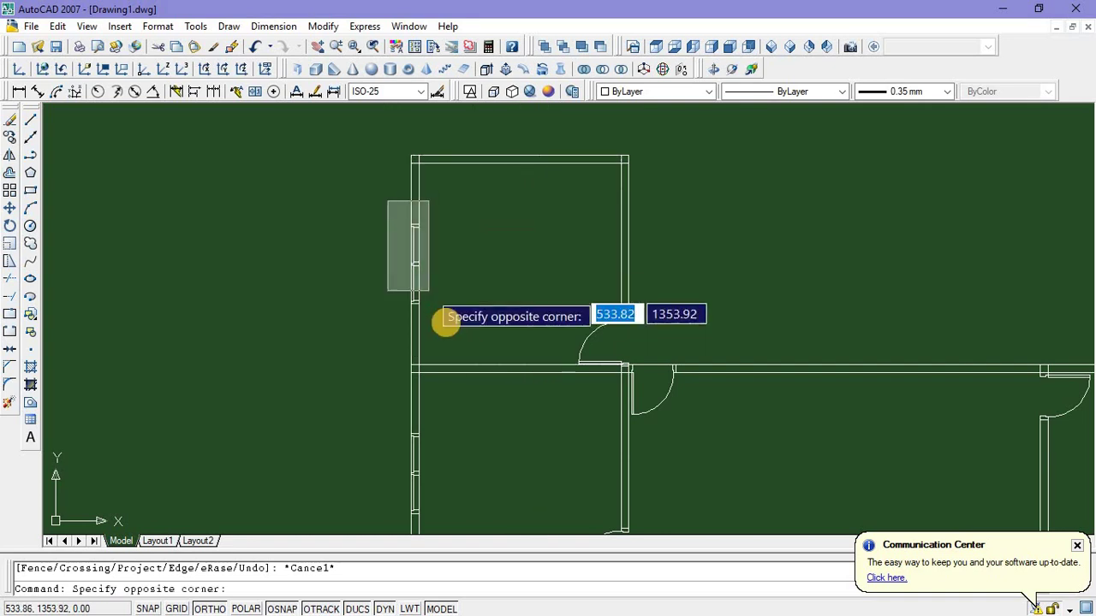
{"action": "left_click", "coordinate": [447, 318]}
{"action": "right_click", "coordinate": [485, 243]}
{"action": "left_click", "coordinate": [519, 415]}
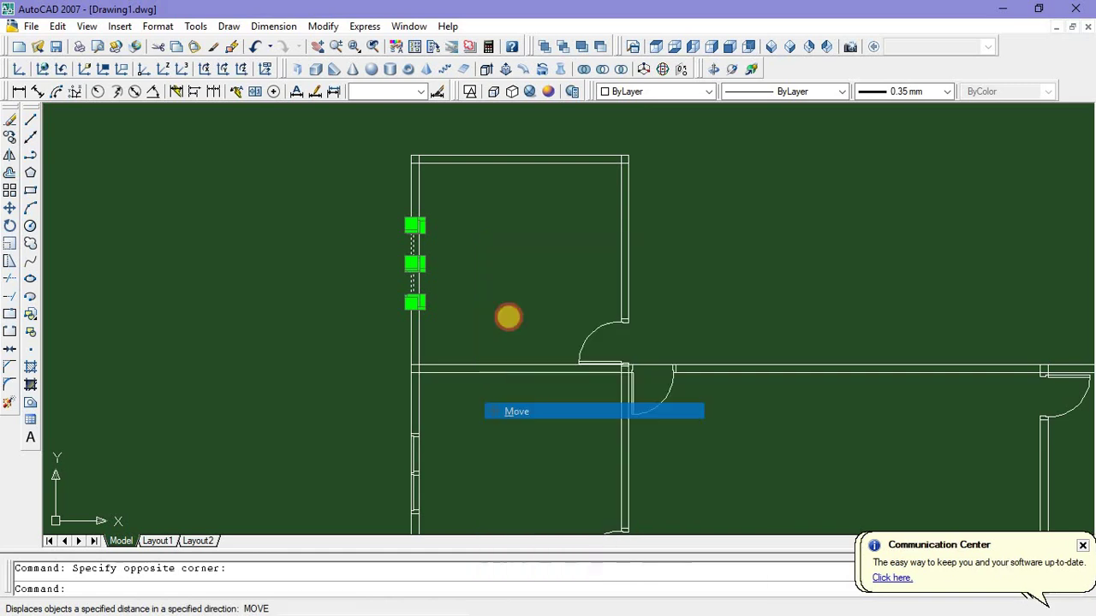
{"action": "left_click", "coordinate": [507, 283]}
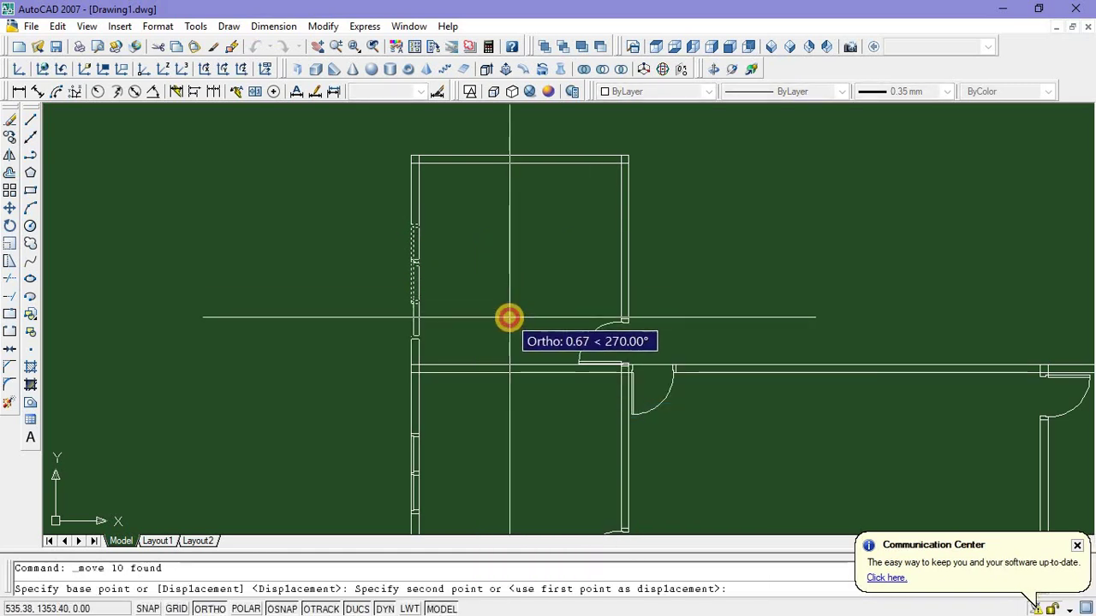
{"action": "left_click", "coordinate": [508, 318]}
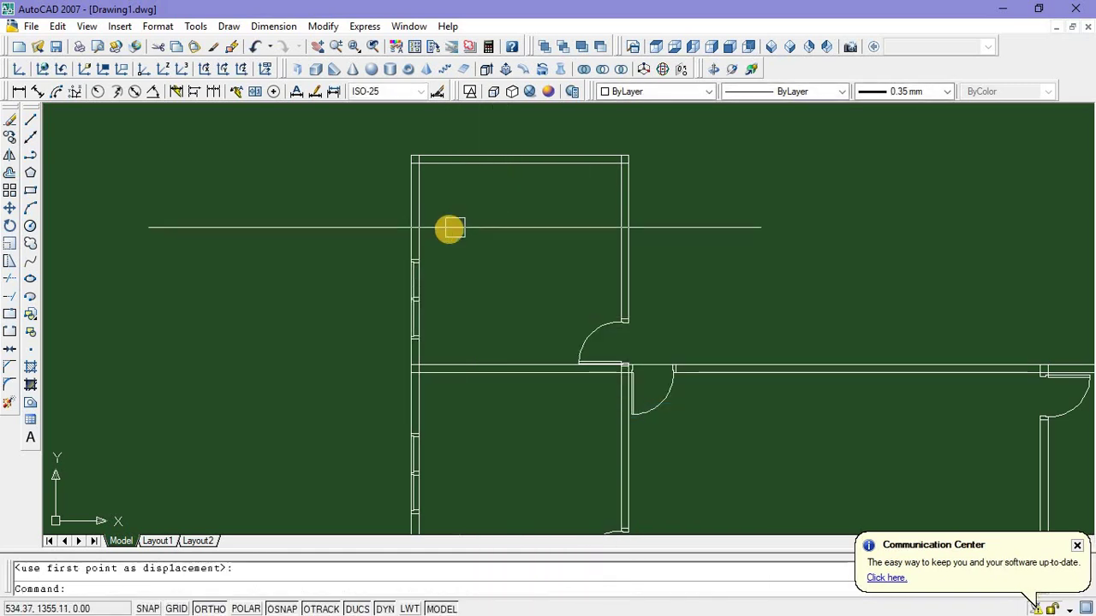
Draw a partition outline from the copied room's outer upper-left corner: 2 down, 1.5 right, and up to the top wall's outer line
{"action": "left_click", "coordinate": [32, 119]}
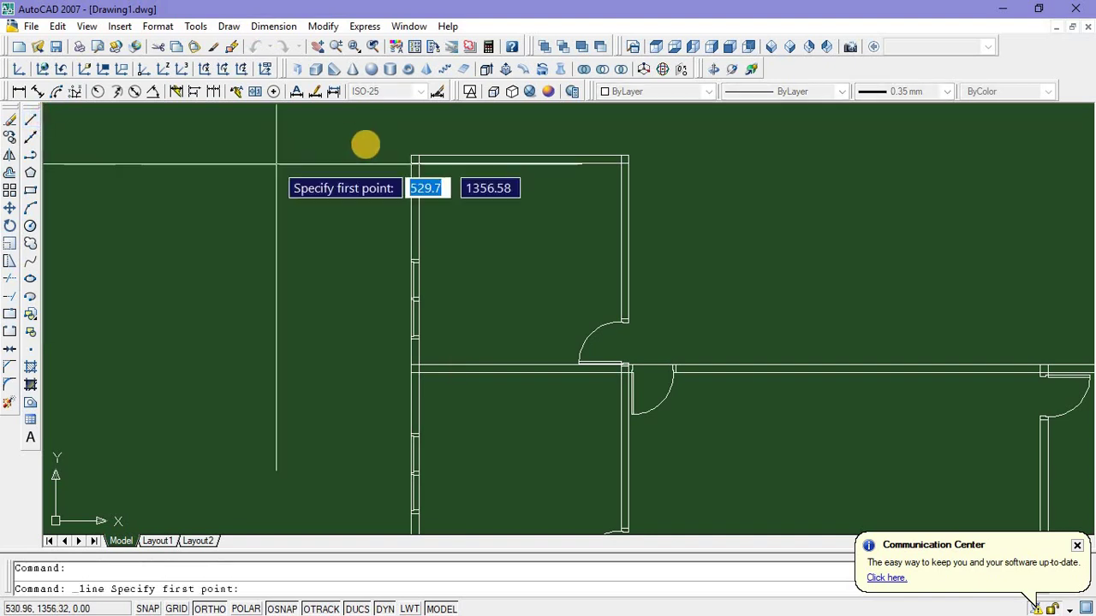
{"action": "left_click", "coordinate": [411, 157]}
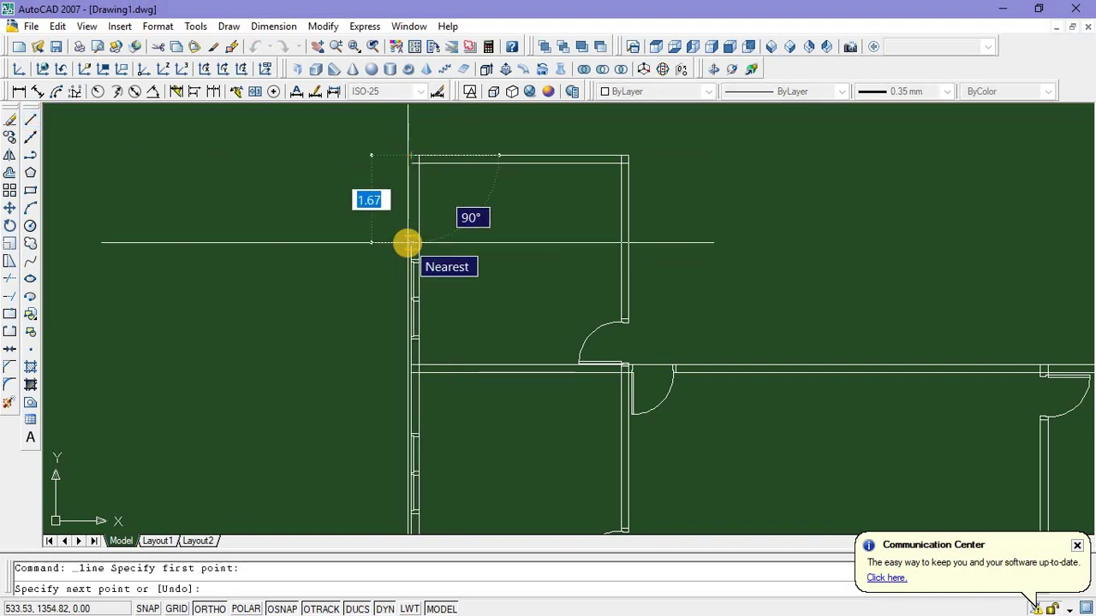
{"action": "type", "text": "2"}
{"action": "key", "text": "Return"}
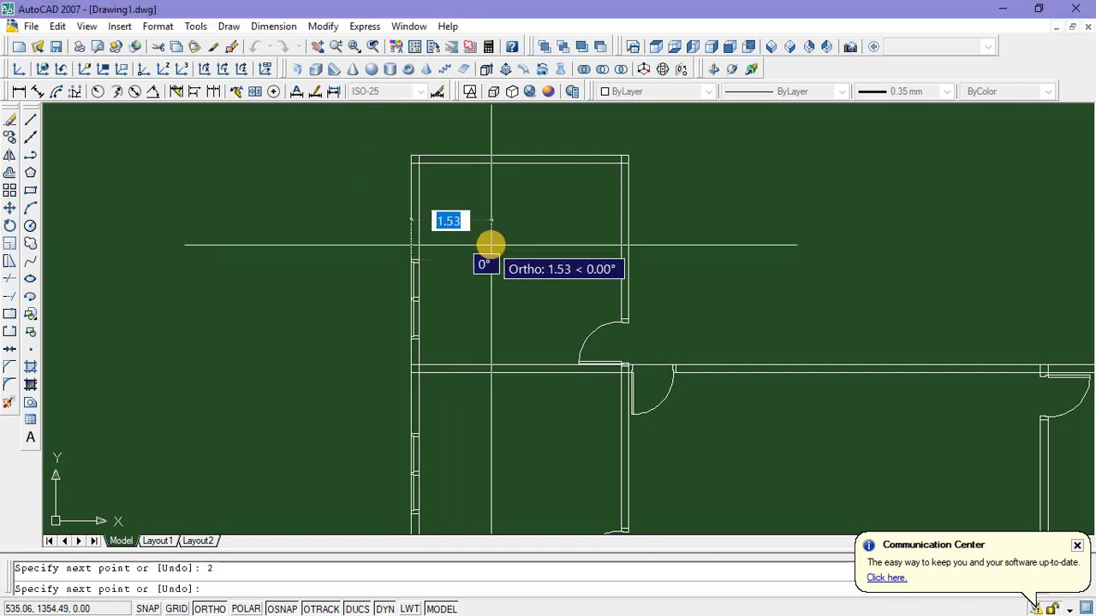
{"action": "scroll", "coordinate": [507, 264], "scroll_direction": "up", "scroll_amount": 3}
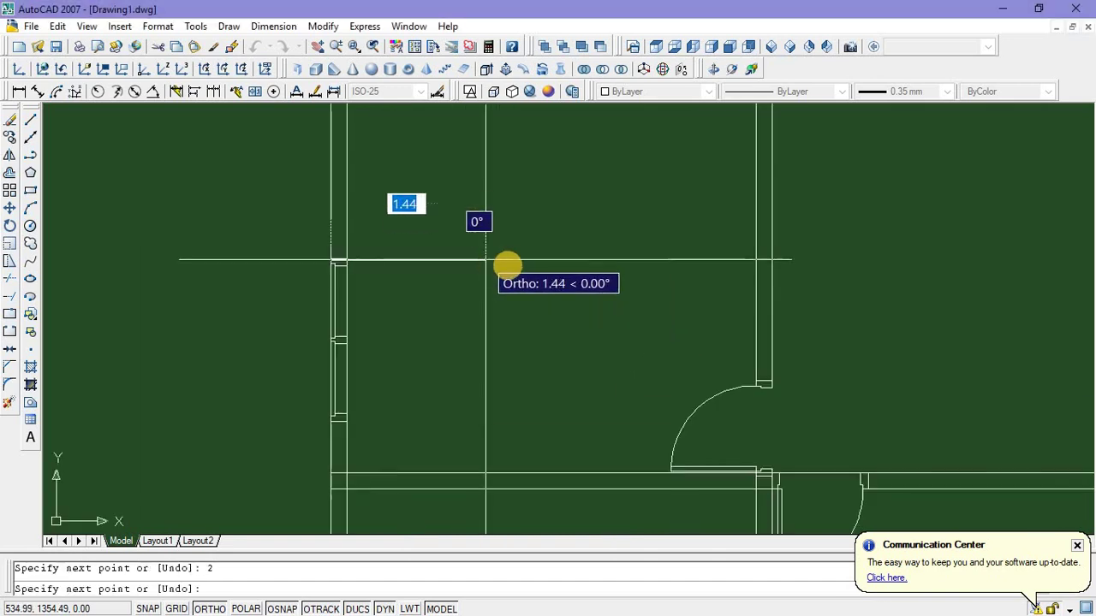
{"action": "scroll", "coordinate": [507, 264], "scroll_direction": "down", "scroll_amount": 3}
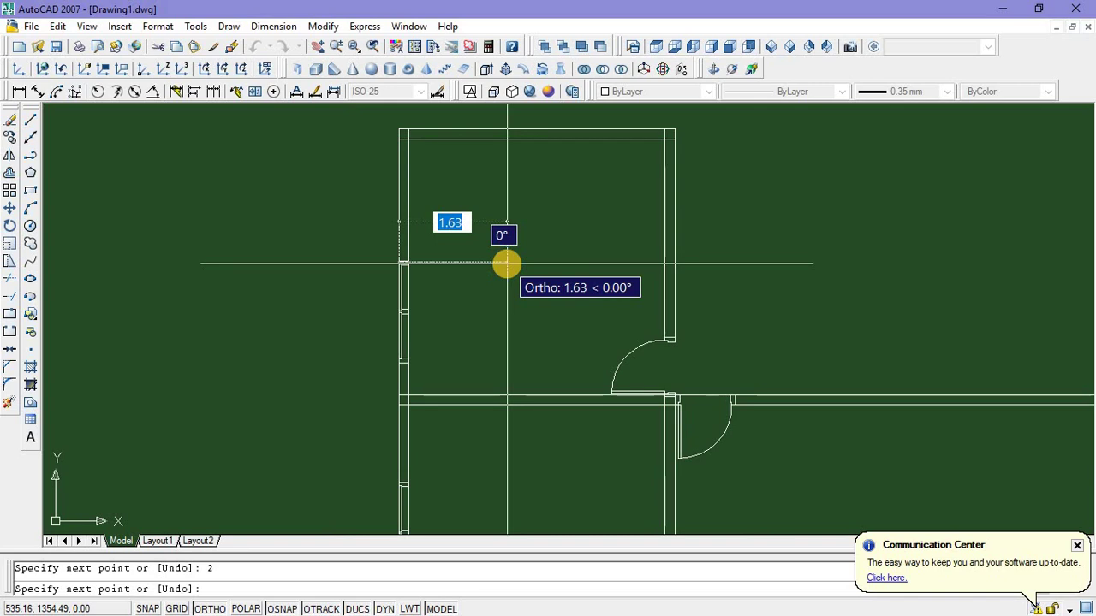
{"action": "type", "text": "1"}
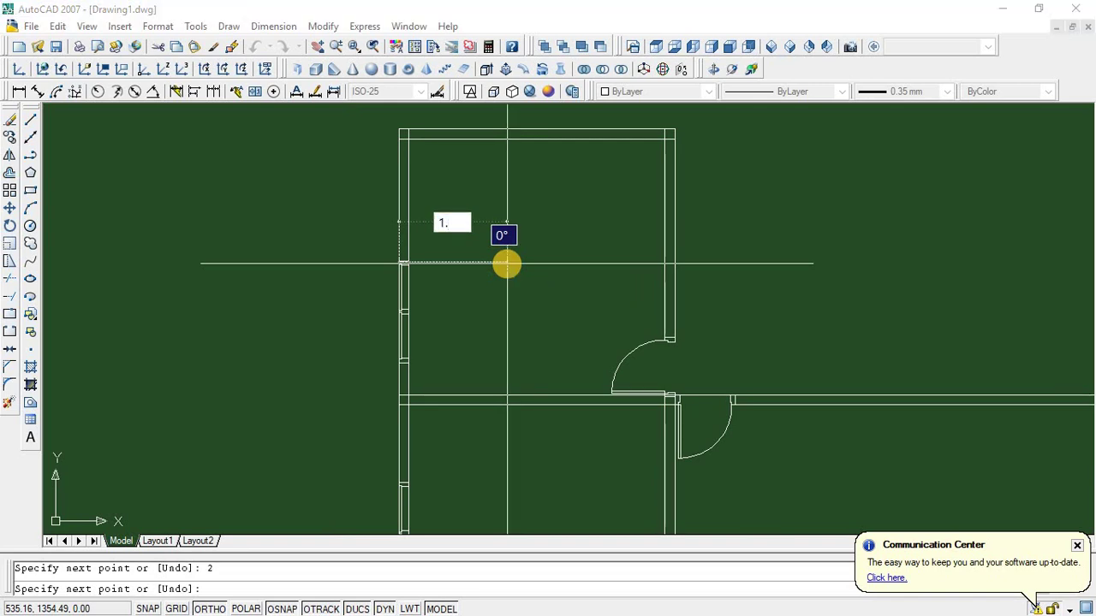
{"action": "type", "text": ".5"}
{"action": "key", "text": "Return"}
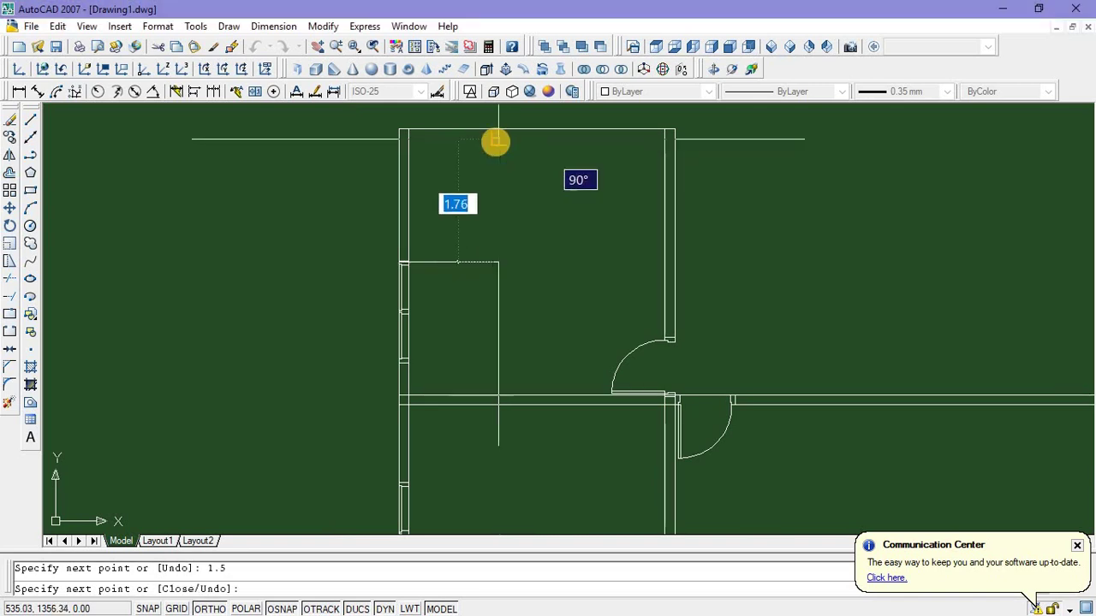
{"action": "left_click", "coordinate": [496, 128]}
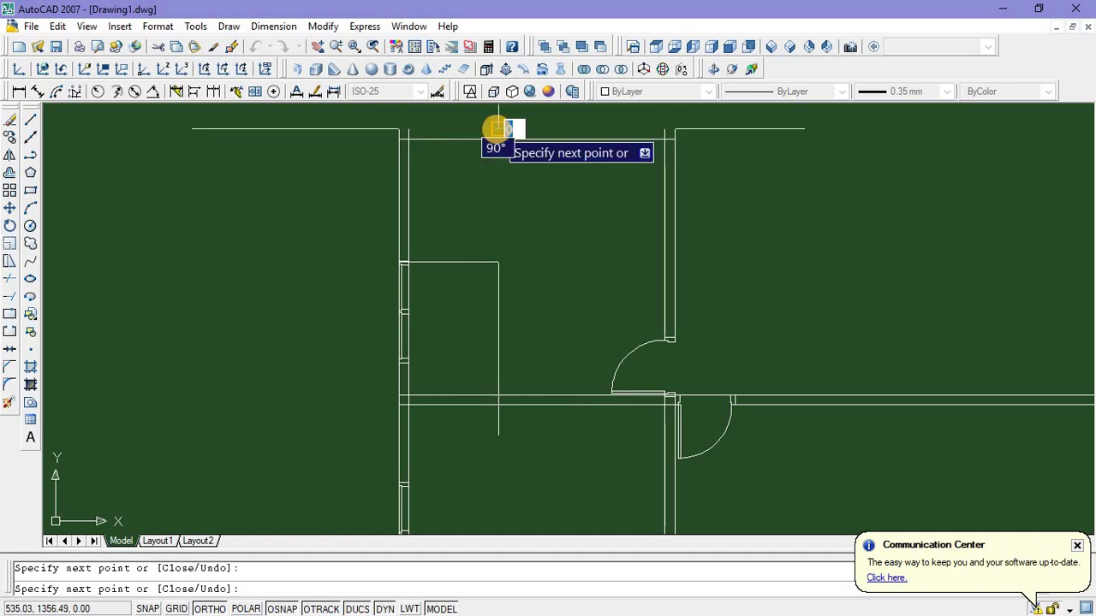
{"action": "key", "text": "Escape"}
Move the left wall's double window slightly down so it clears the partition's horizontal line
{"action": "scroll", "coordinate": [409, 313], "scroll_direction": "up", "scroll_amount": 4}
{"action": "scroll", "coordinate": [378, 162], "scroll_direction": "up", "scroll_amount": 3}
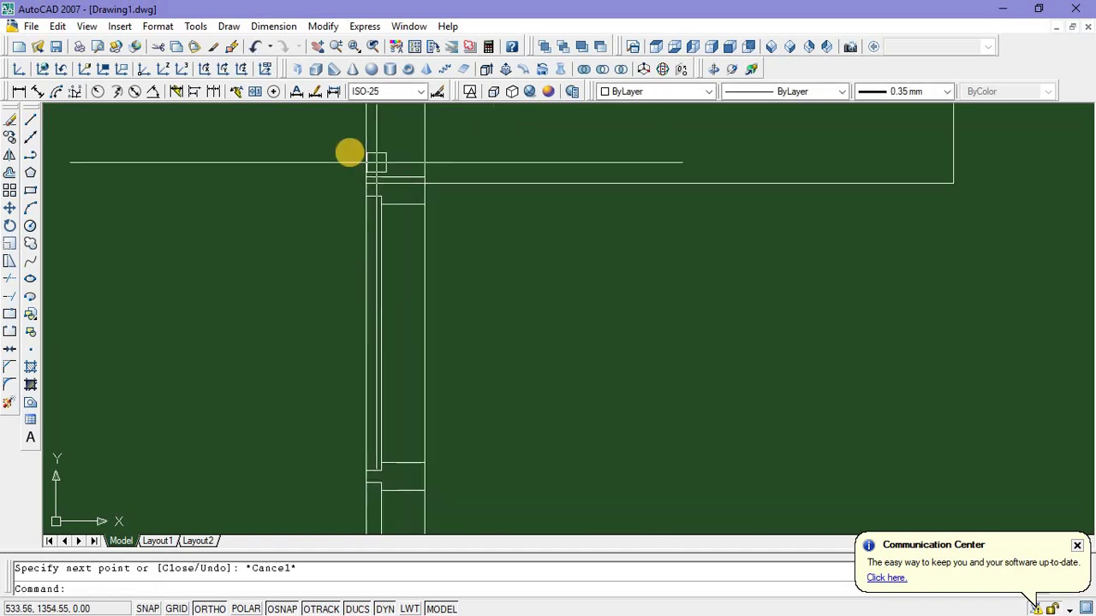
{"action": "scroll", "coordinate": [377, 162], "scroll_direction": "up", "scroll_amount": 2}
{"action": "scroll", "coordinate": [330, 152], "scroll_direction": "down", "scroll_amount": 4}
{"action": "left_click", "coordinate": [325, 149]}
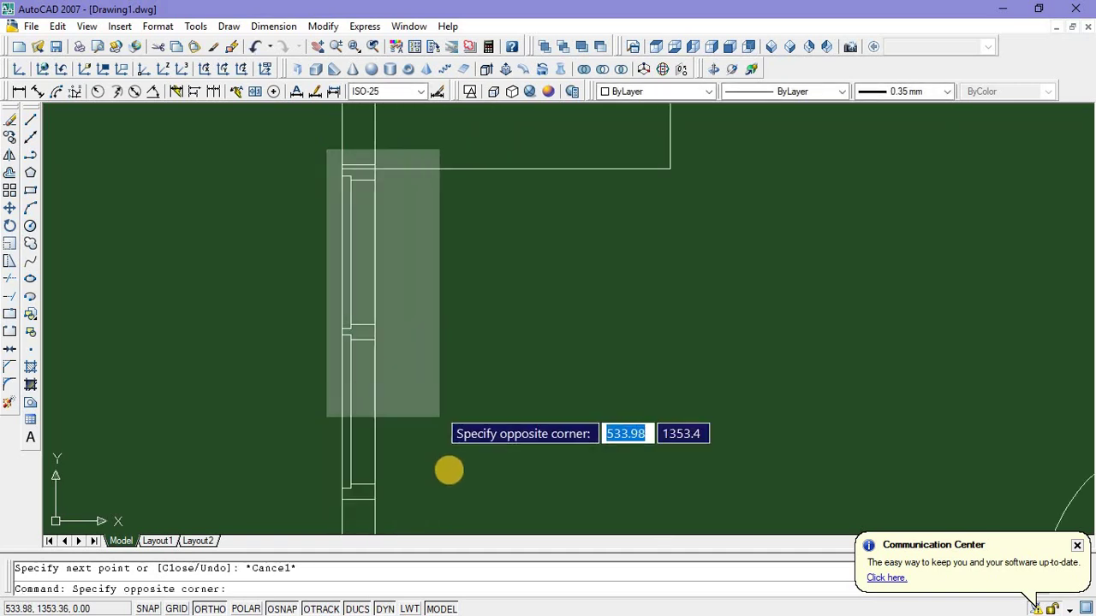
{"action": "left_click", "coordinate": [451, 510]}
{"action": "right_click", "coordinate": [457, 270]}
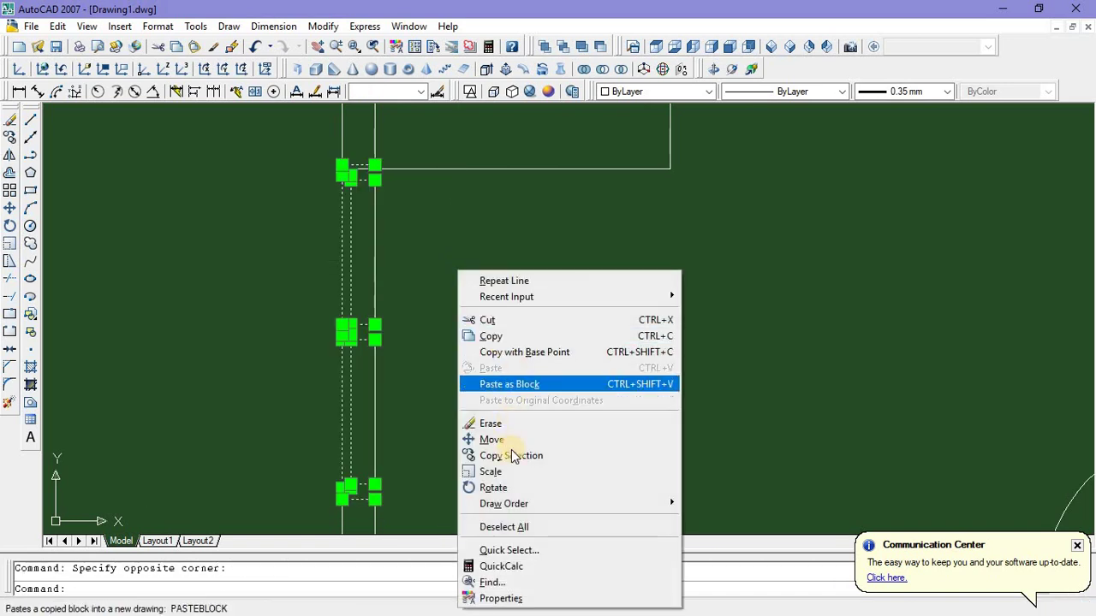
{"action": "left_click", "coordinate": [514, 439]}
{"action": "left_click", "coordinate": [538, 305]}
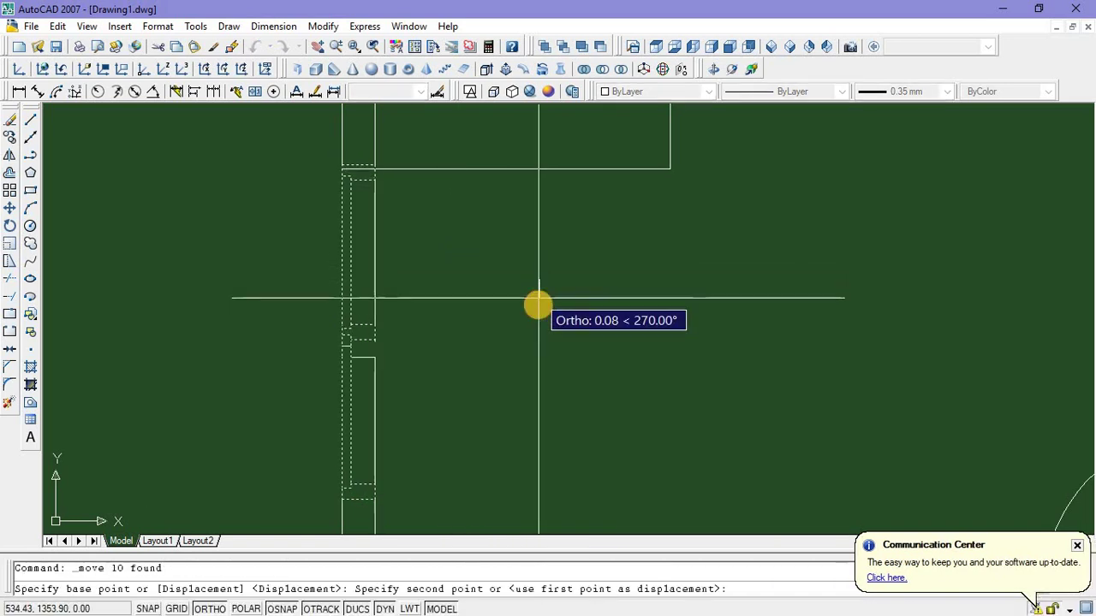
{"action": "scroll", "coordinate": [545, 302], "scroll_direction": "down", "scroll_amount": 2}
{"action": "middle_click_drag", "start_coordinate": [545, 303], "coordinate": [476, 313]}
{"action": "key", "text": "Escape"}
{"action": "scroll", "coordinate": [475, 312], "scroll_direction": "down", "scroll_amount": 2}
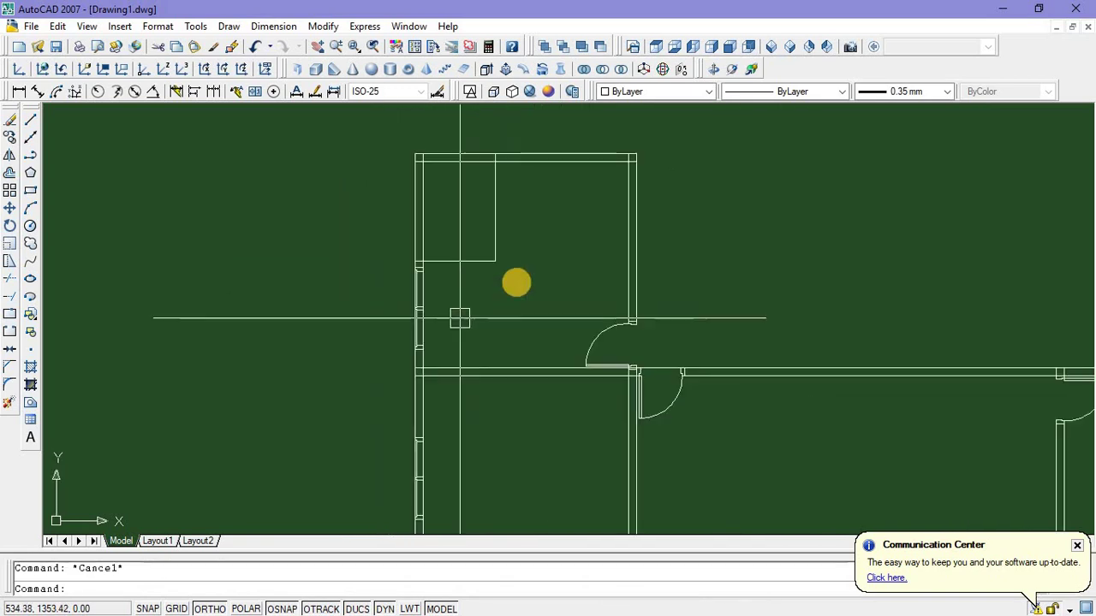
Offset the partition's horizontal line downward and its vertical line to the right by 0.15
{"action": "middle_click_drag", "start_coordinate": [514, 276], "coordinate": [470, 325]}
{"action": "scroll", "coordinate": [470, 325], "scroll_direction": "up", "scroll_amount": 3}
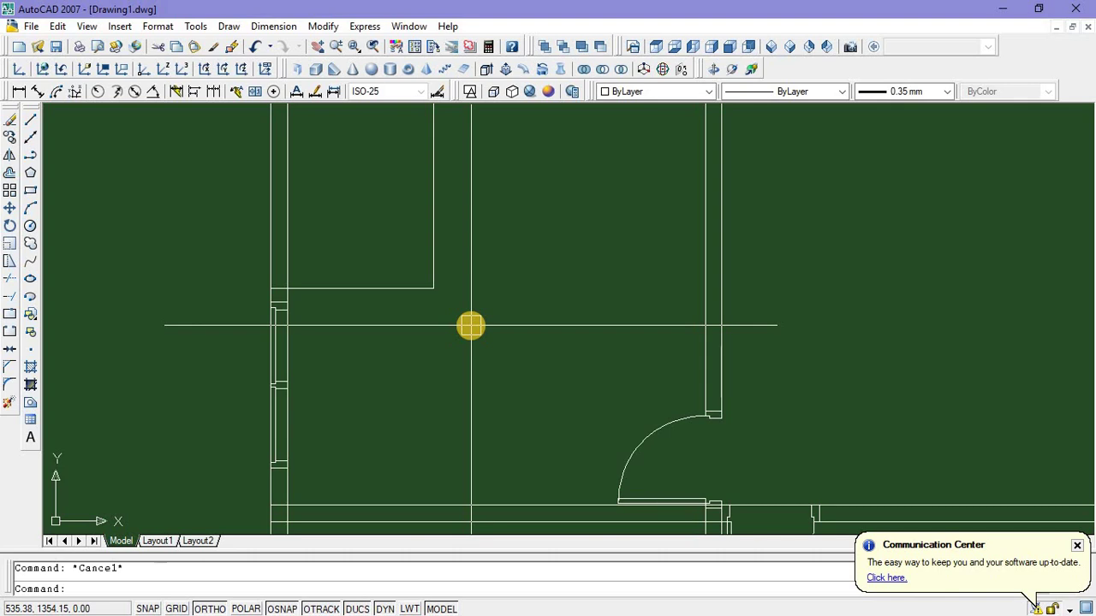
{"action": "type", "text": "o"}
{"action": "key", "text": "Return"}
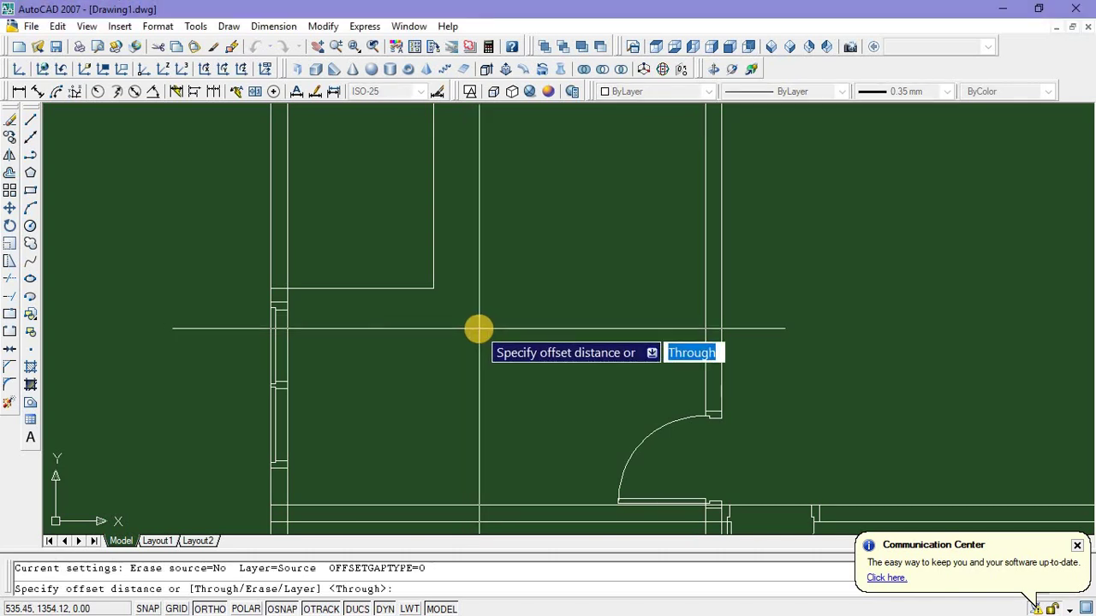
{"action": "type", "text": "0.15"}
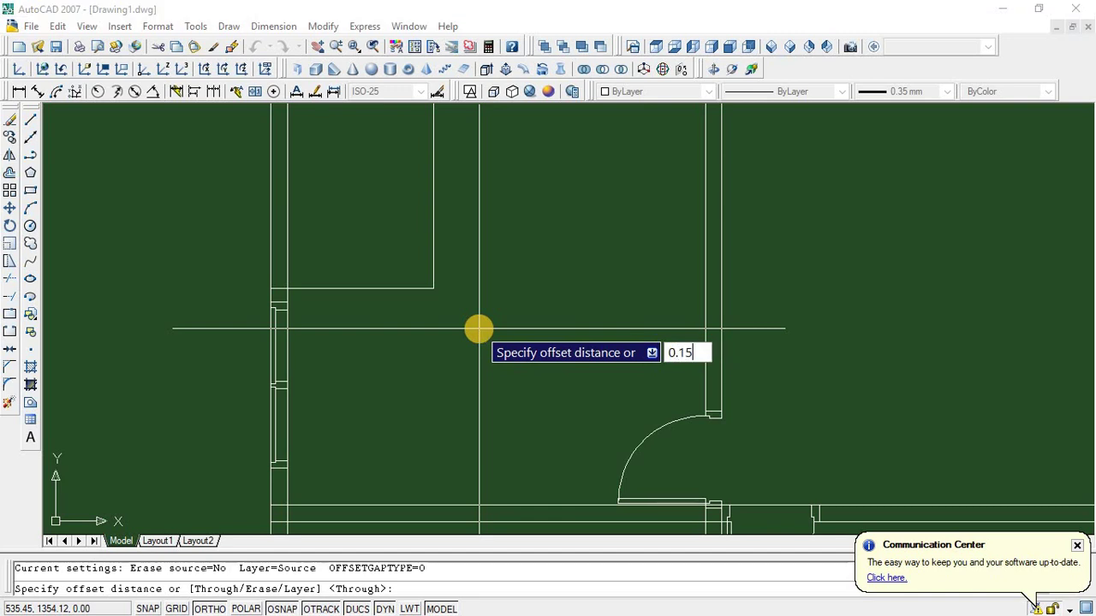
{"action": "key", "text": "Return"}
{"action": "left_click", "coordinate": [365, 287]}
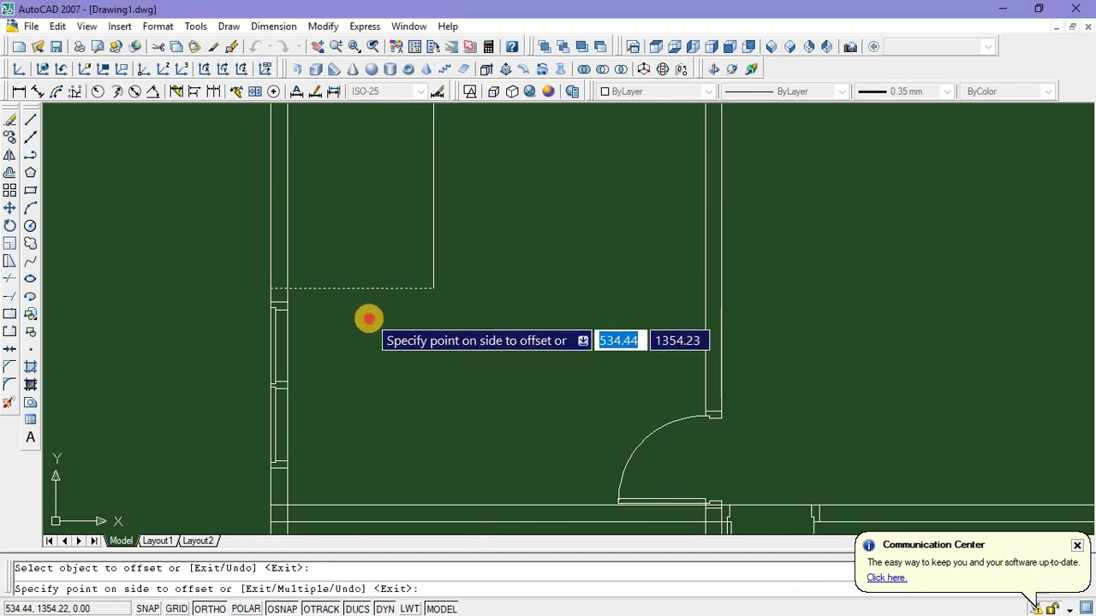
{"action": "left_click", "coordinate": [368, 317]}
{"action": "left_click", "coordinate": [430, 224]}
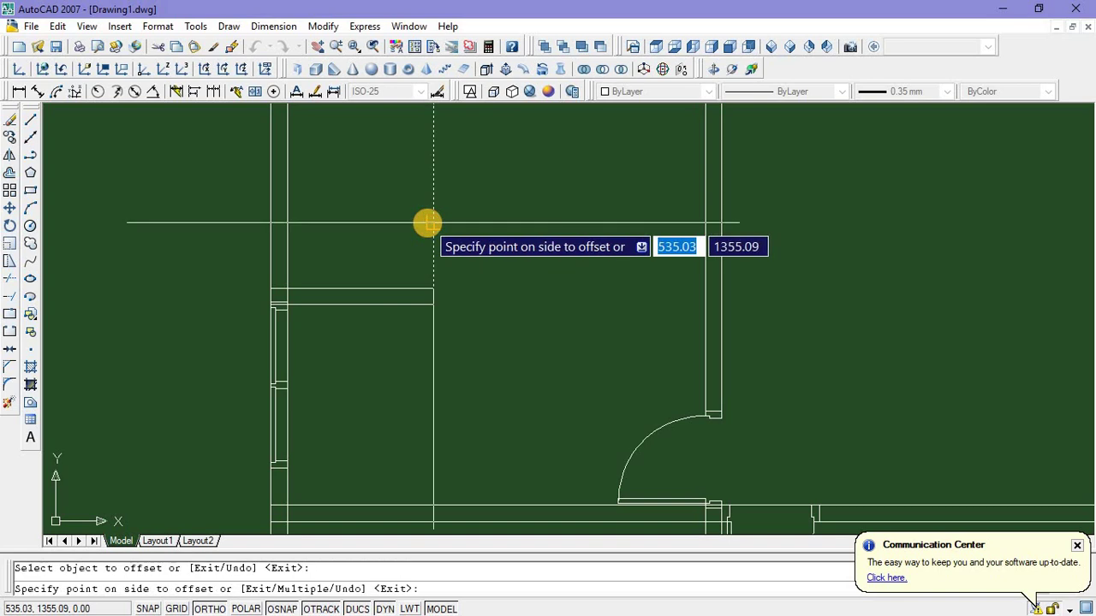
{"action": "left_click", "coordinate": [461, 228]}
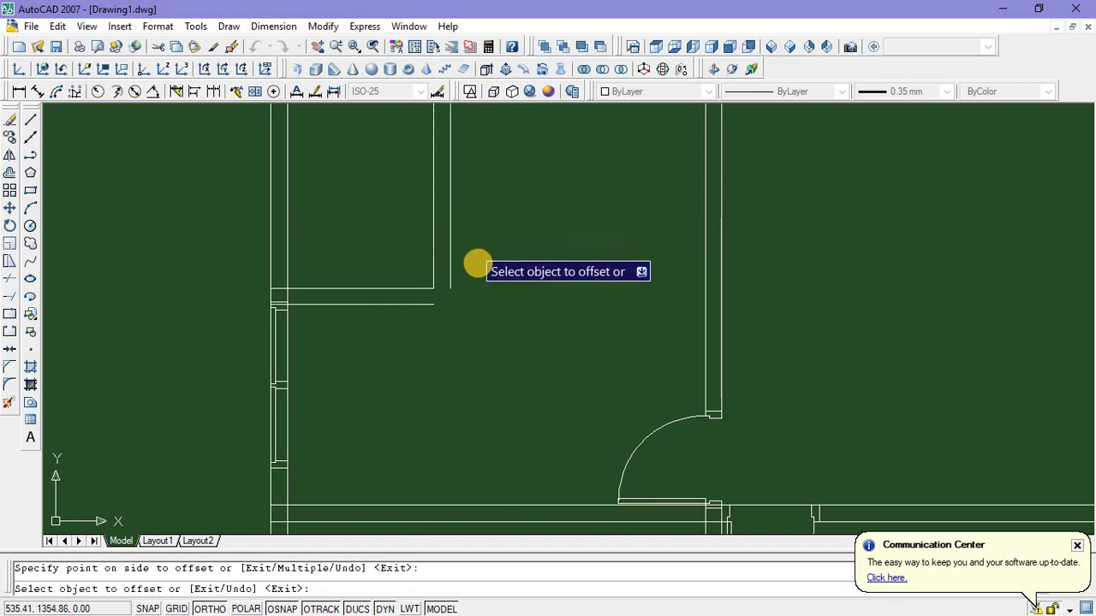
{"action": "key", "text": "Escape"}
Move the double window in the copied room's left wall down about 0.19, below the partition's lower line
{"action": "scroll", "coordinate": [251, 300], "scroll_direction": "up", "scroll_amount": 3}
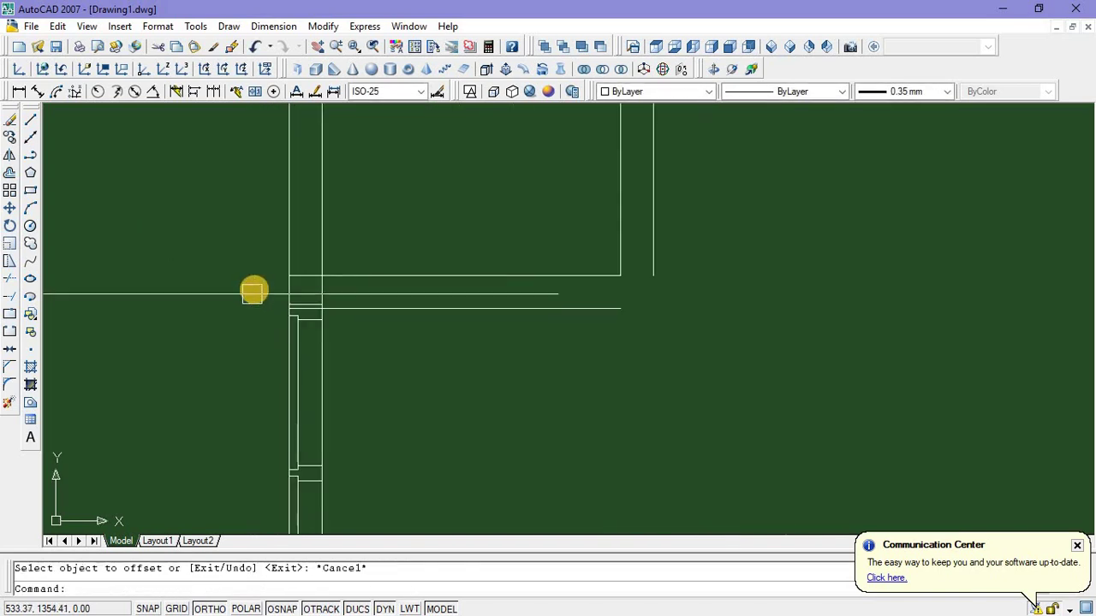
{"action": "left_click", "coordinate": [253, 289]}
{"action": "scroll", "coordinate": [265, 298], "scroll_direction": "down", "scroll_amount": 4}
{"action": "left_click", "coordinate": [324, 445]}
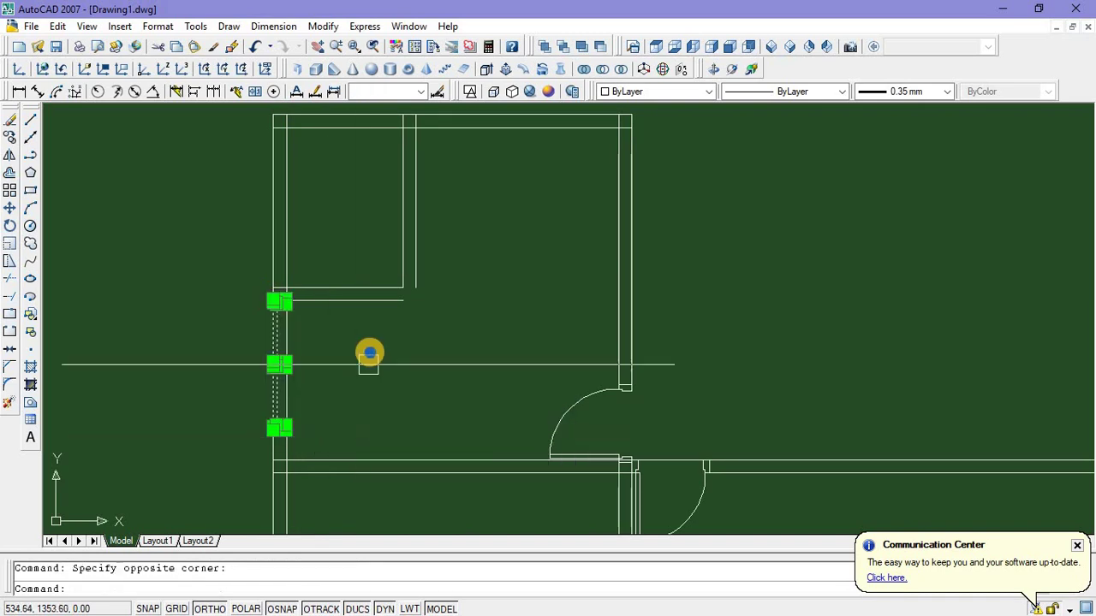
{"action": "right_click", "coordinate": [367, 354]}
{"action": "left_click", "coordinate": [462, 183]}
{"action": "left_click", "coordinate": [486, 304]}
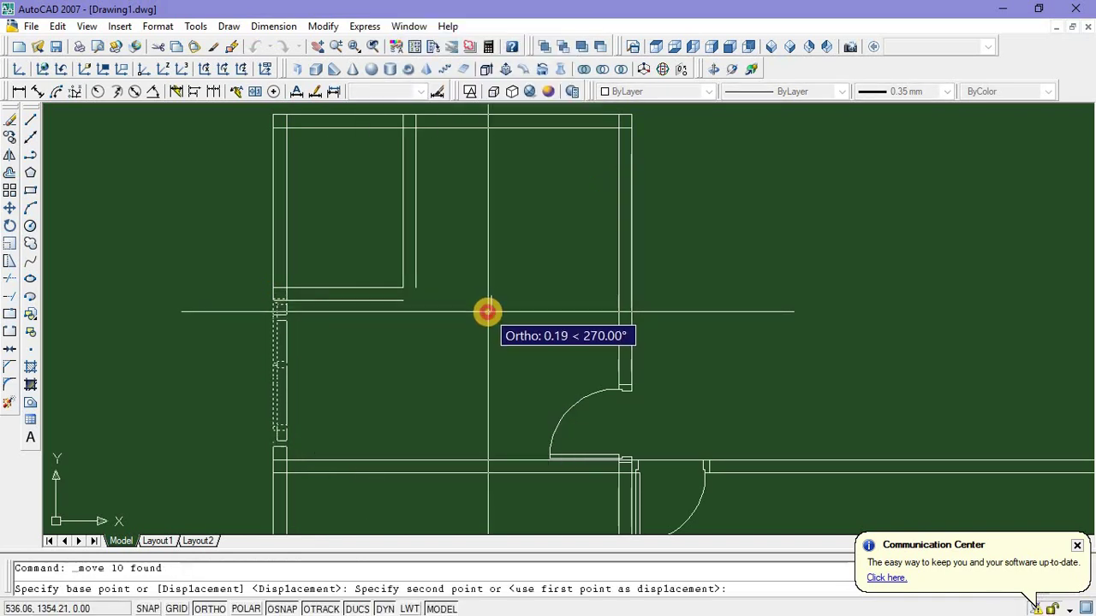
{"action": "left_click", "coordinate": [487, 312]}
{"action": "middle_click_drag", "start_coordinate": [492, 289], "coordinate": [489, 305]}
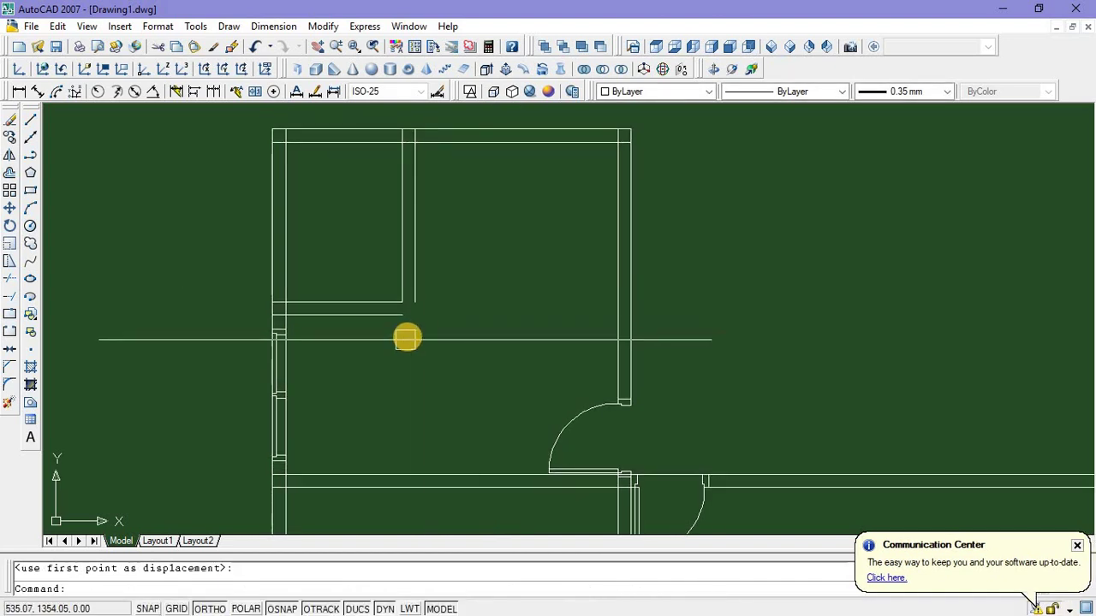
Fillet the partition's two offset lines with zero radius to close their outer corner
{"action": "scroll", "coordinate": [408, 338], "scroll_direction": "up", "scroll_amount": 2}
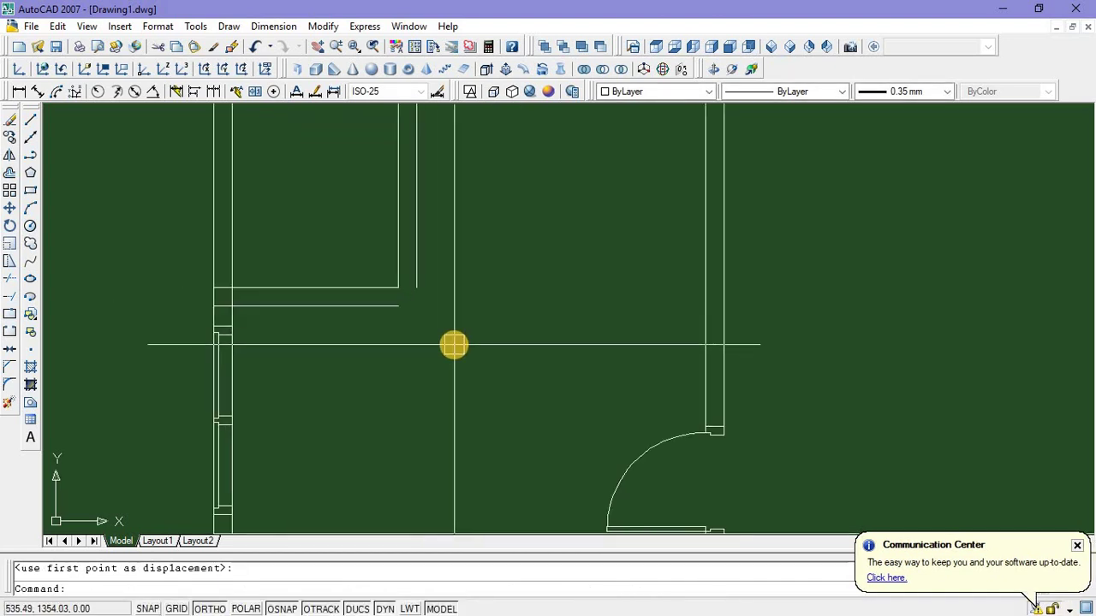
{"action": "type", "text": "fill"}
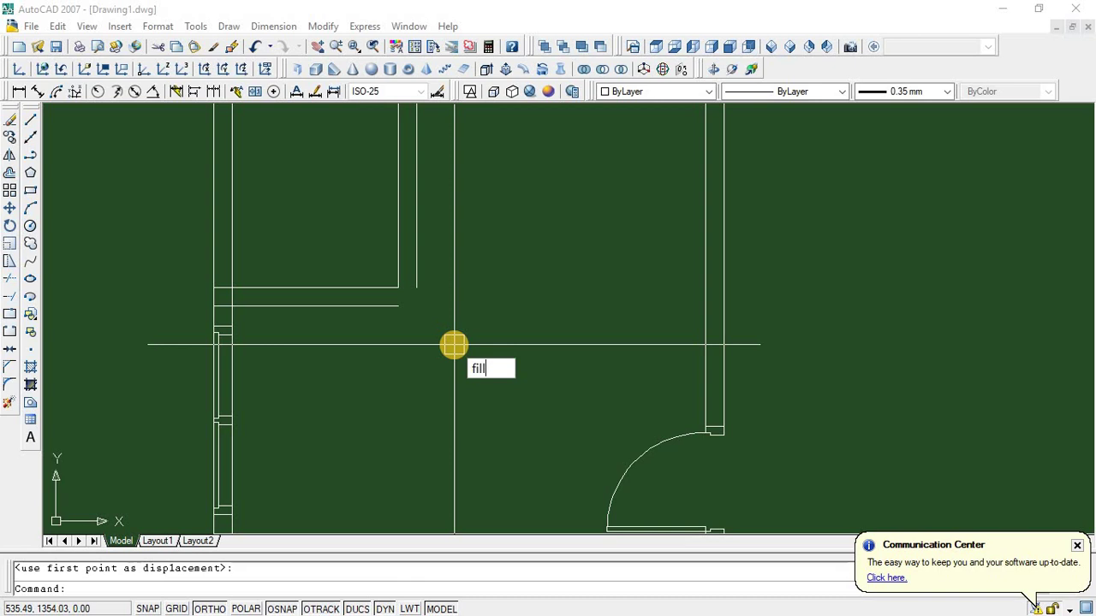
{"action": "type", "text": "et"}
{"action": "key", "text": "Return"}
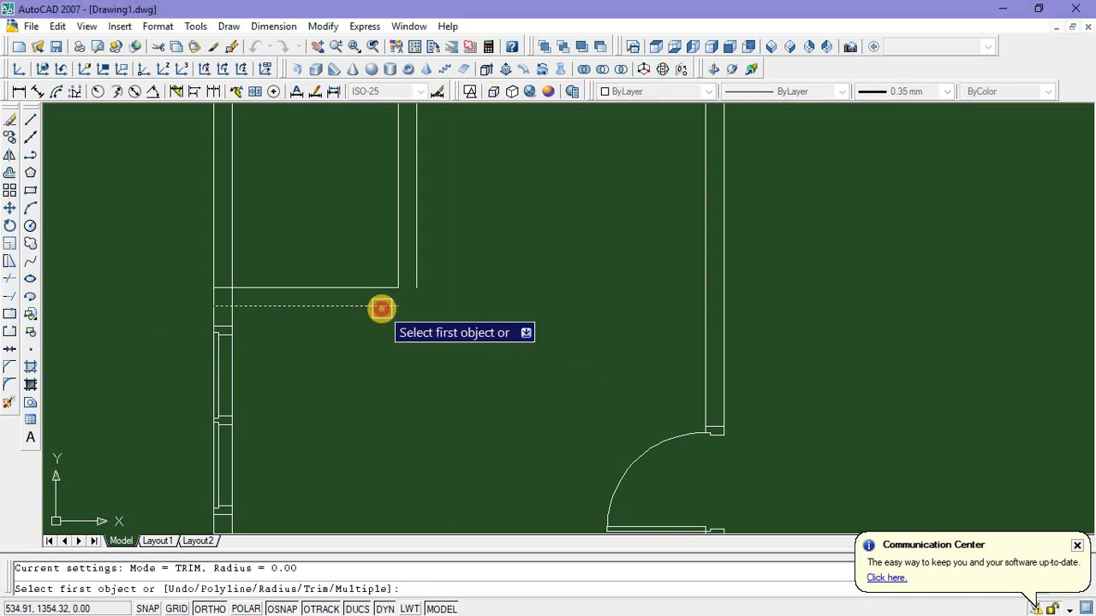
{"action": "left_click", "coordinate": [379, 306]}
{"action": "left_click", "coordinate": [415, 276]}
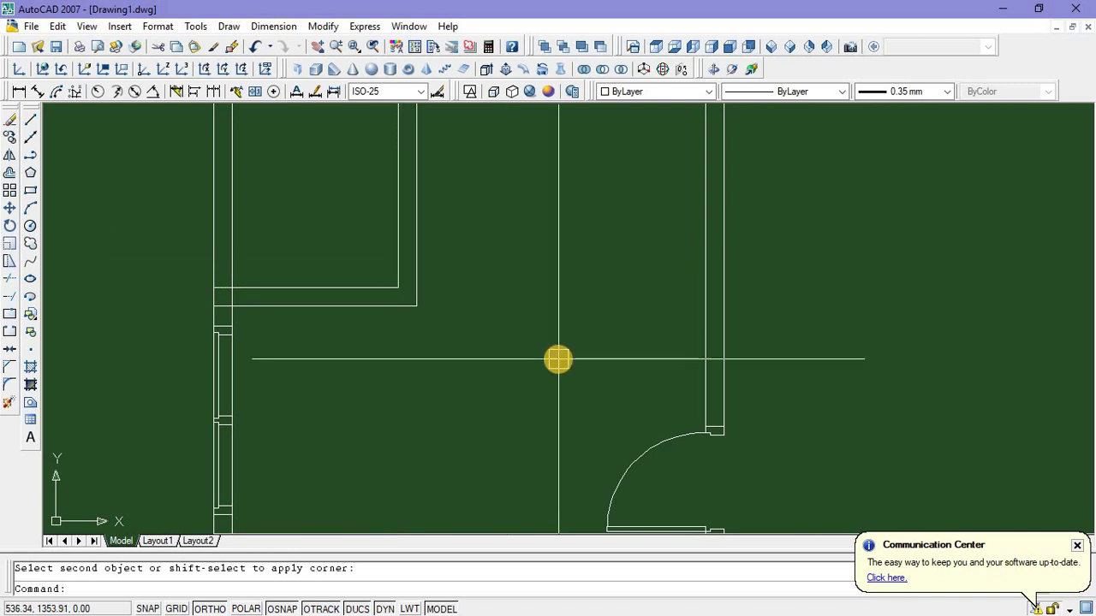
Extend the partition's inner vertical and horizontal lines to meet its outer lines at the corner
{"action": "type", "text": "ex"}
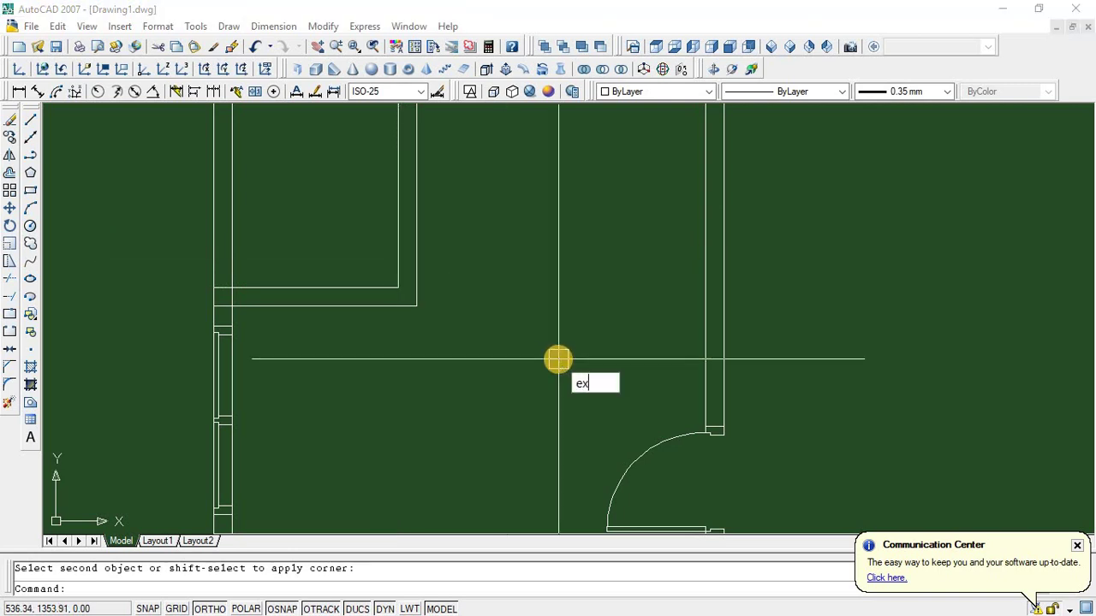
{"action": "key", "text": "Return"}
{"action": "key", "text": "Return"}
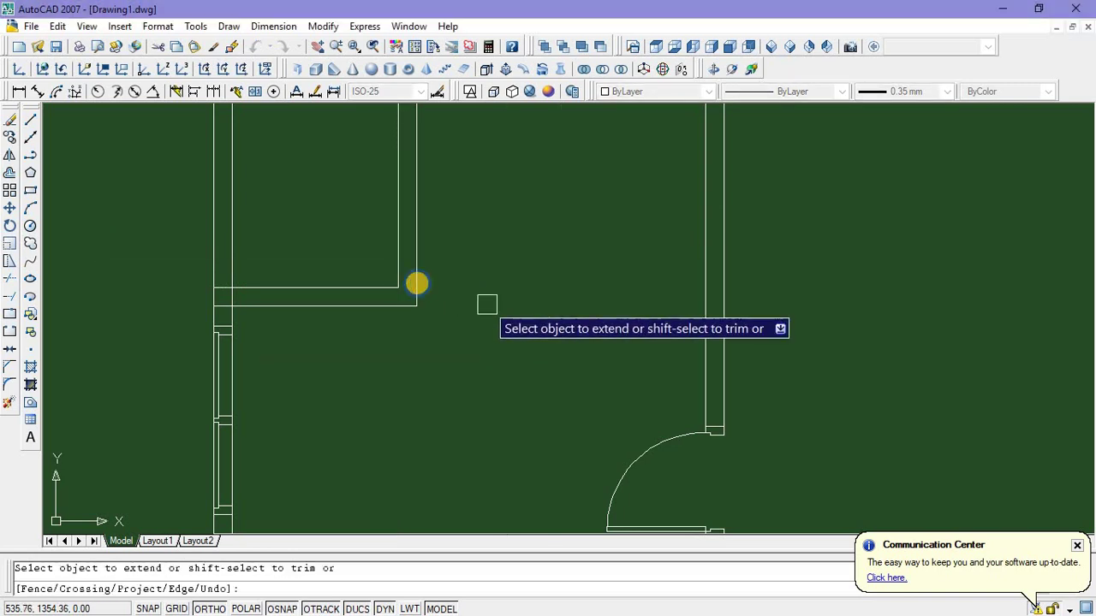
{"action": "left_click", "coordinate": [398, 270]}
{"action": "left_click", "coordinate": [375, 289]}
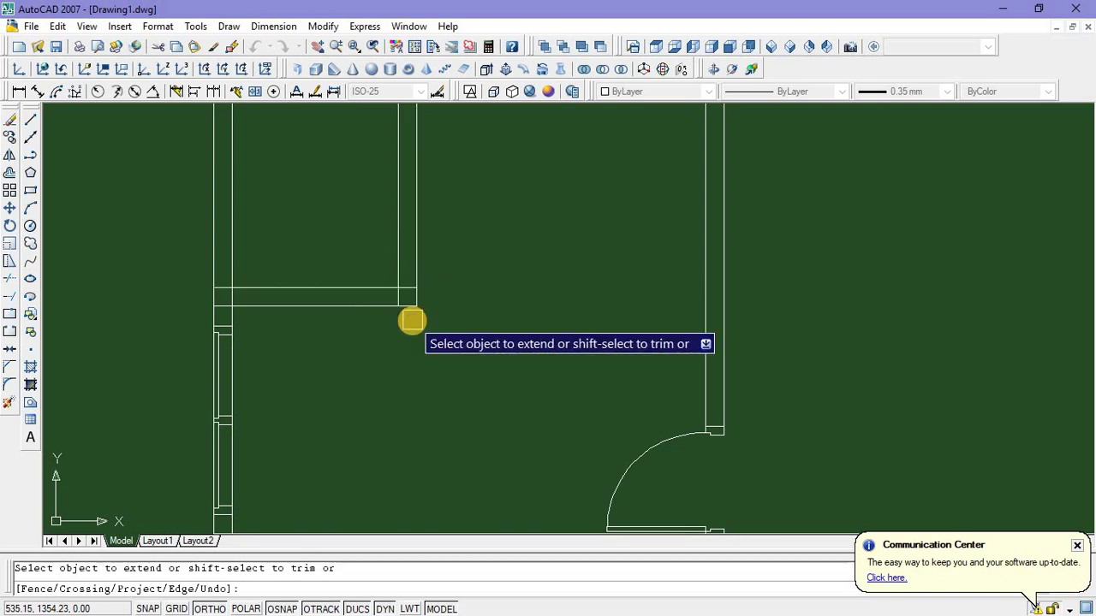
{"action": "scroll", "coordinate": [411, 321], "scroll_direction": "down", "scroll_amount": 2}
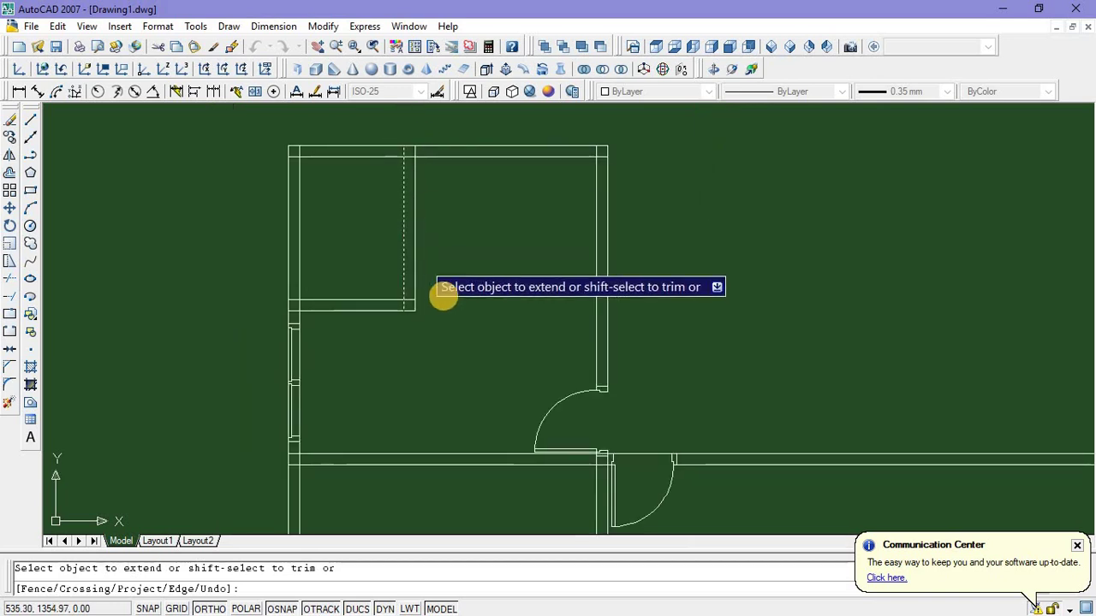
{"action": "key", "text": "Escape"}
Draw a horizontal line across the small corner room, 0.8 below its upper-left inner corner, ending at the partition's inner line
{"action": "middle_click_drag", "start_coordinate": [386, 313], "coordinate": [409, 311]}
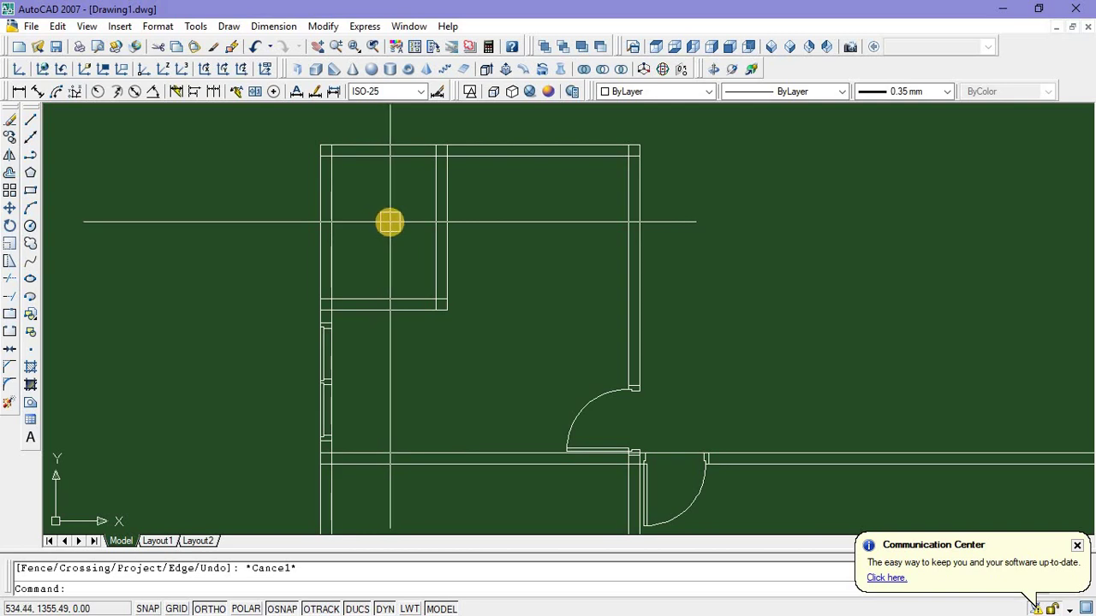
{"action": "left_click", "coordinate": [30, 122]}
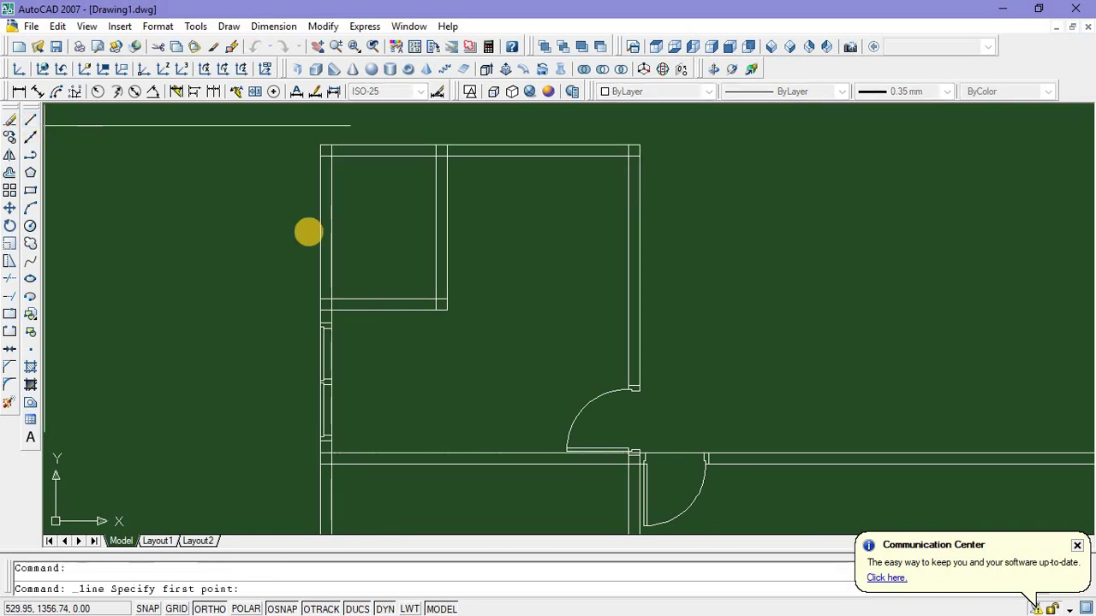
{"action": "left_click", "coordinate": [332, 158]}
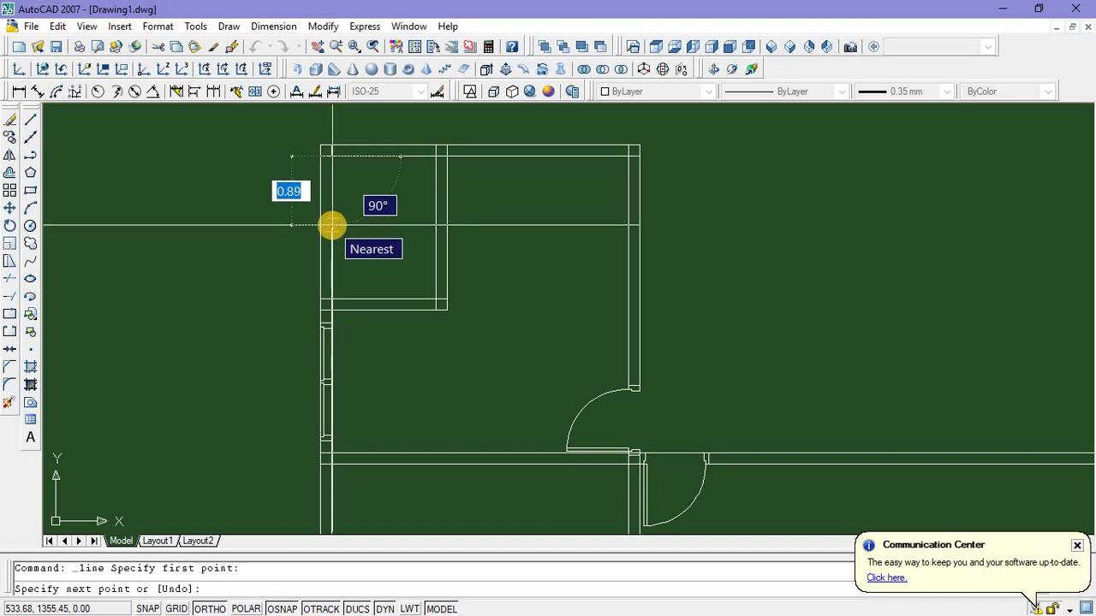
{"action": "type", "text": "0"}
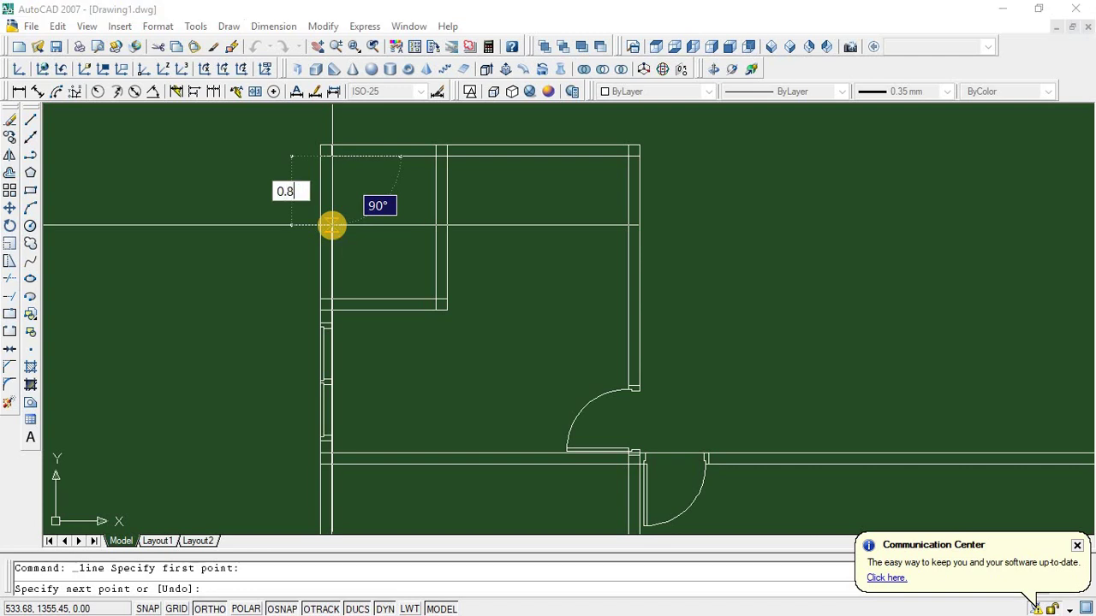
{"action": "key", "text": "Return"}
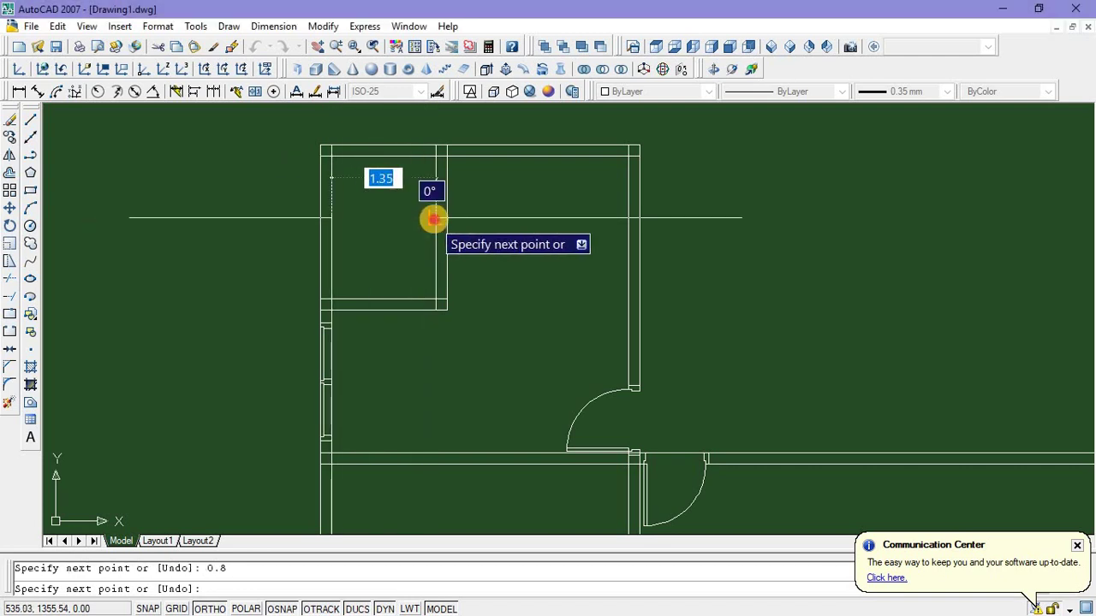
{"action": "left_click", "coordinate": [434, 219]}
{"action": "key", "text": "Escape"}
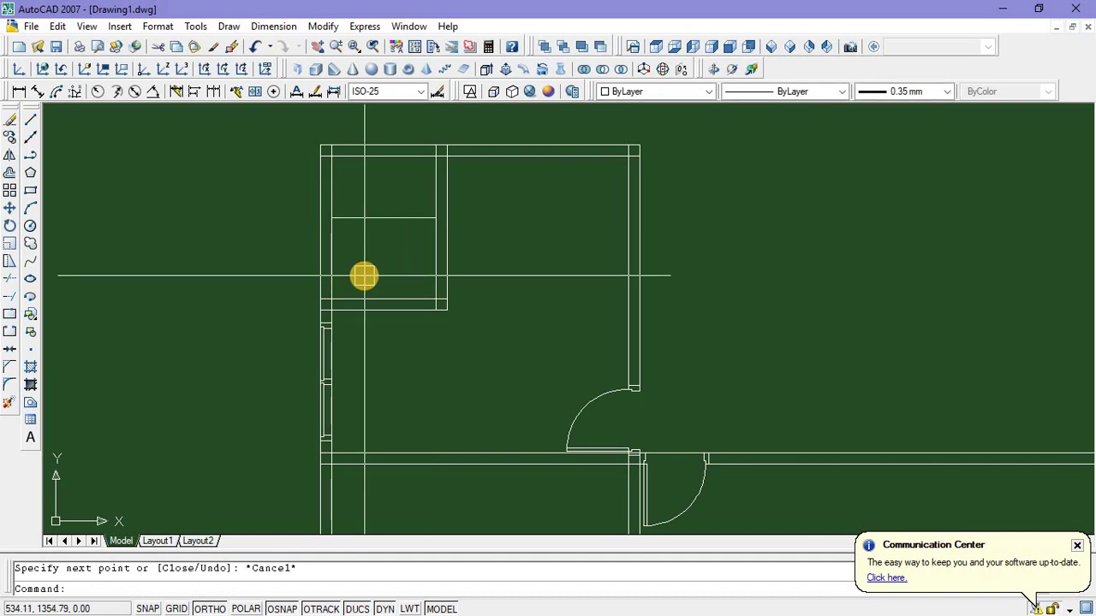
Draw a vertical line from the horizontal line's midpoint up to the corner room's inner top wall line
{"action": "left_click", "coordinate": [31, 122]}
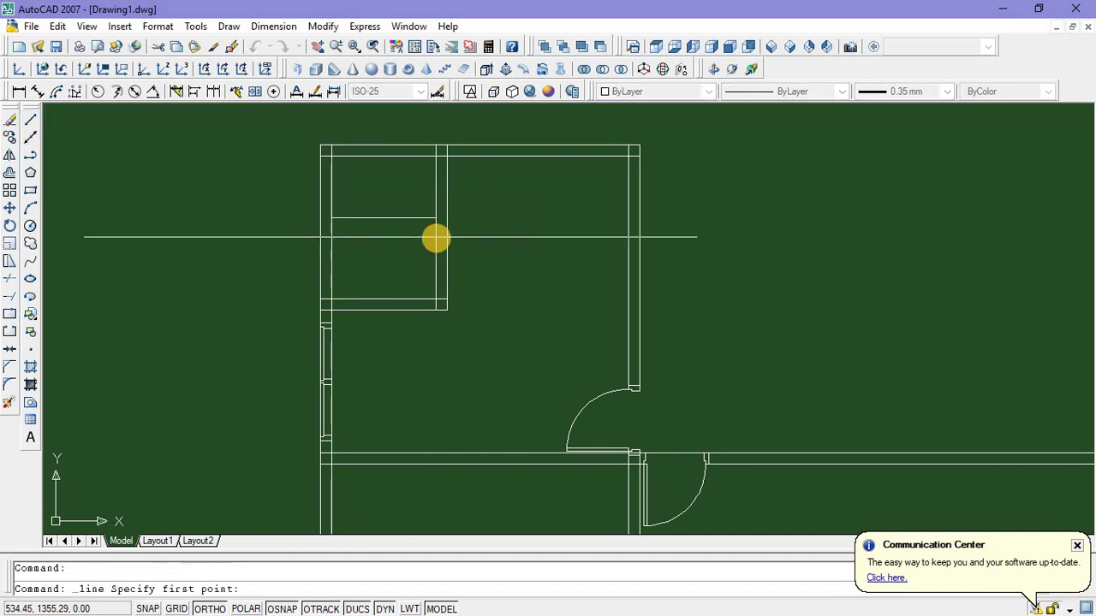
{"action": "left_click", "coordinate": [384, 217]}
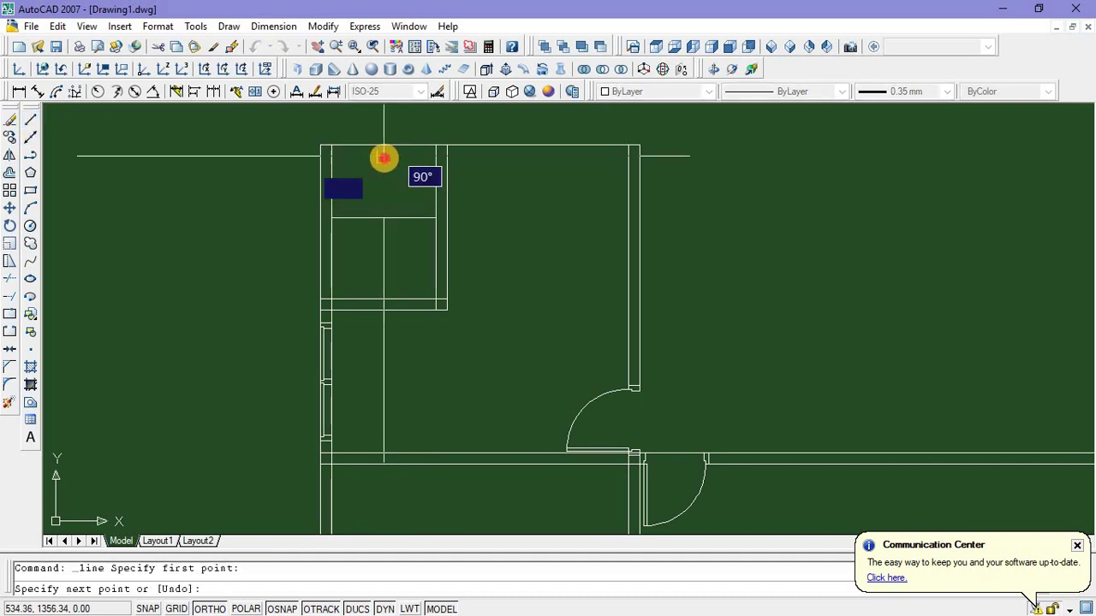
{"action": "left_click", "coordinate": [385, 157]}
{"action": "key", "text": "Escape"}
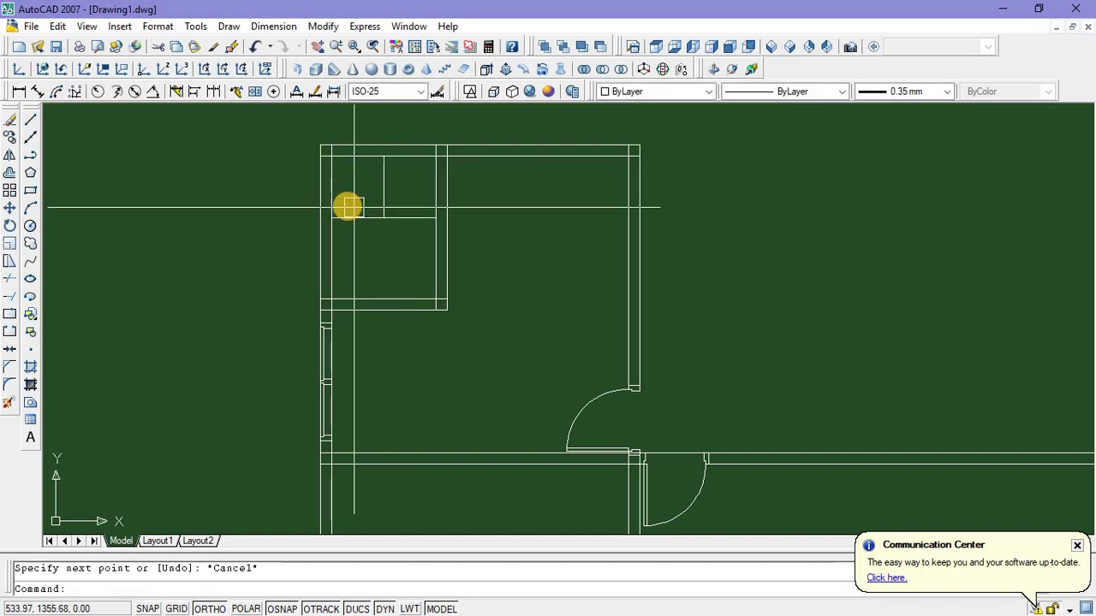
Draw a rectangle over the left compartment, from the corner room's upper-left inner corner to the dividing line's lower end
{"action": "left_click", "coordinate": [31, 190]}
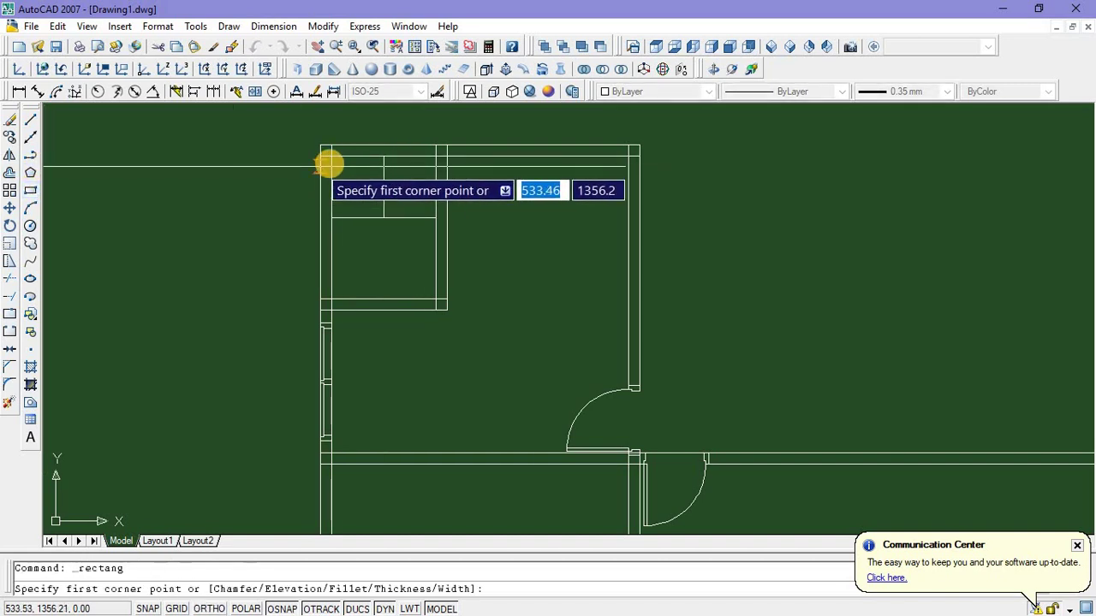
{"action": "left_click", "coordinate": [332, 157]}
{"action": "left_click", "coordinate": [382, 218]}
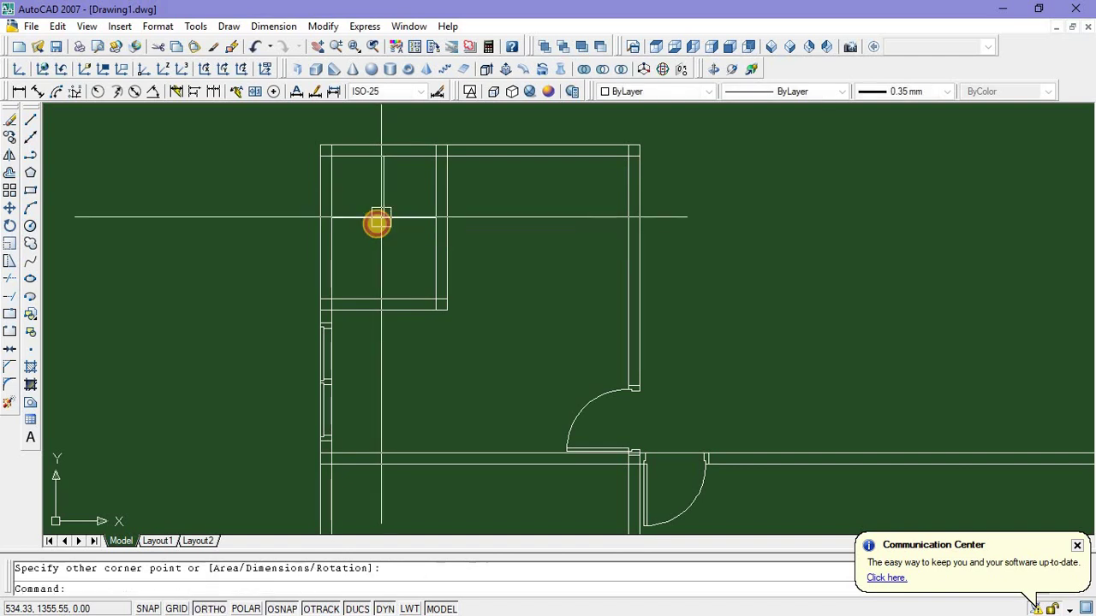
{"action": "key", "text": "Escape"}
Draw an upright ellipse about 0.6 tall inside the right compartment, centred between the dividing line and the partition
{"action": "scroll", "coordinate": [416, 188], "scroll_direction": "up", "scroll_amount": 2}
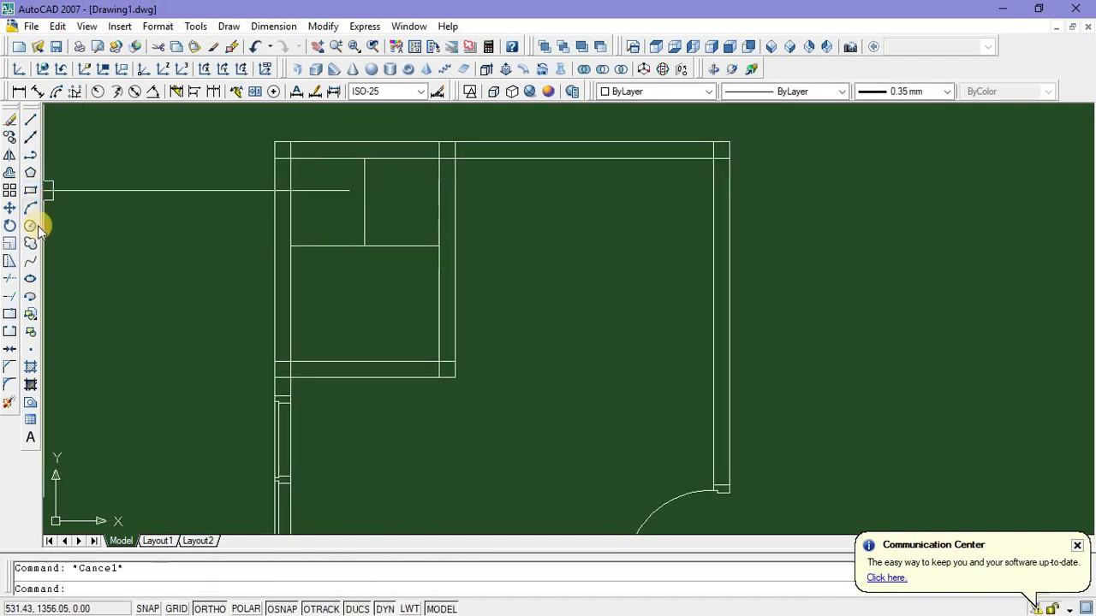
{"action": "left_click", "coordinate": [31, 281]}
{"action": "scroll", "coordinate": [398, 171], "scroll_direction": "up", "scroll_amount": 2}
{"action": "scroll", "coordinate": [402, 176], "scroll_direction": "up", "scroll_amount": 2}
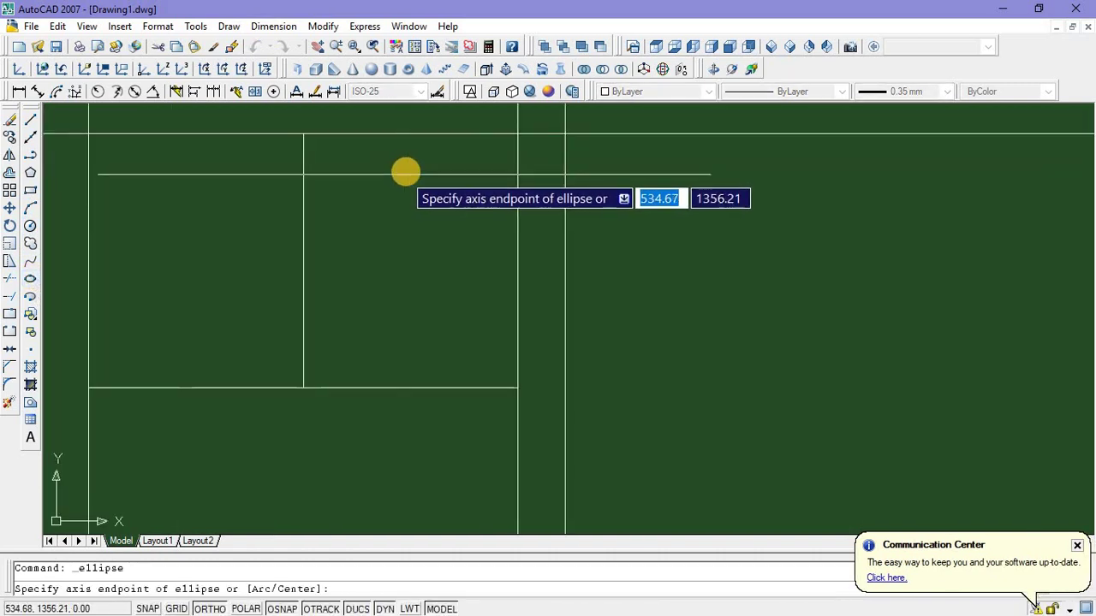
{"action": "left_click", "coordinate": [408, 159]}
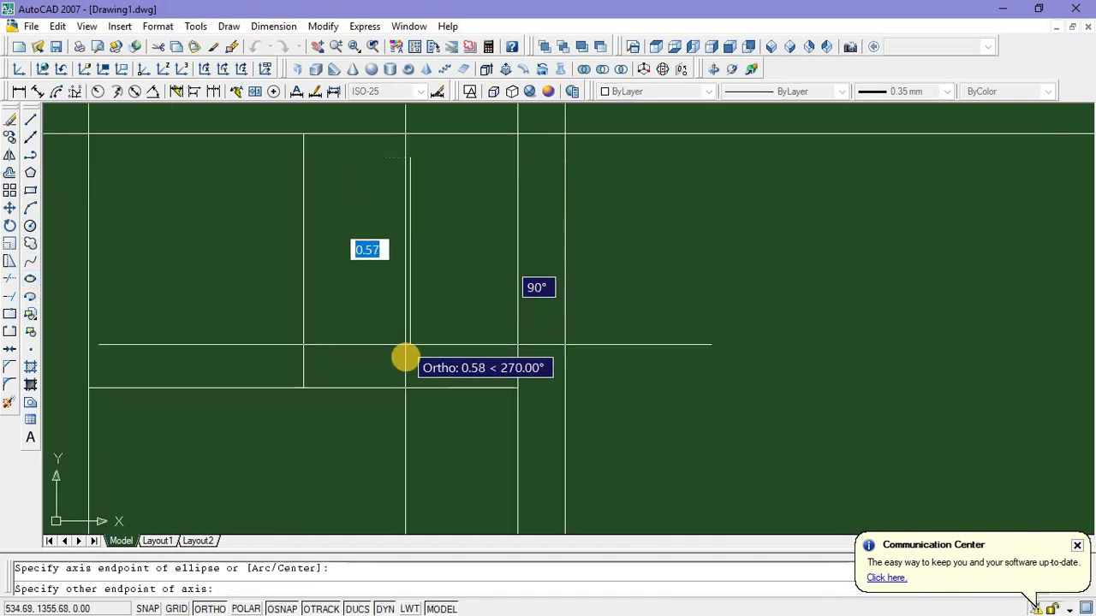
{"action": "left_click", "coordinate": [408, 364]}
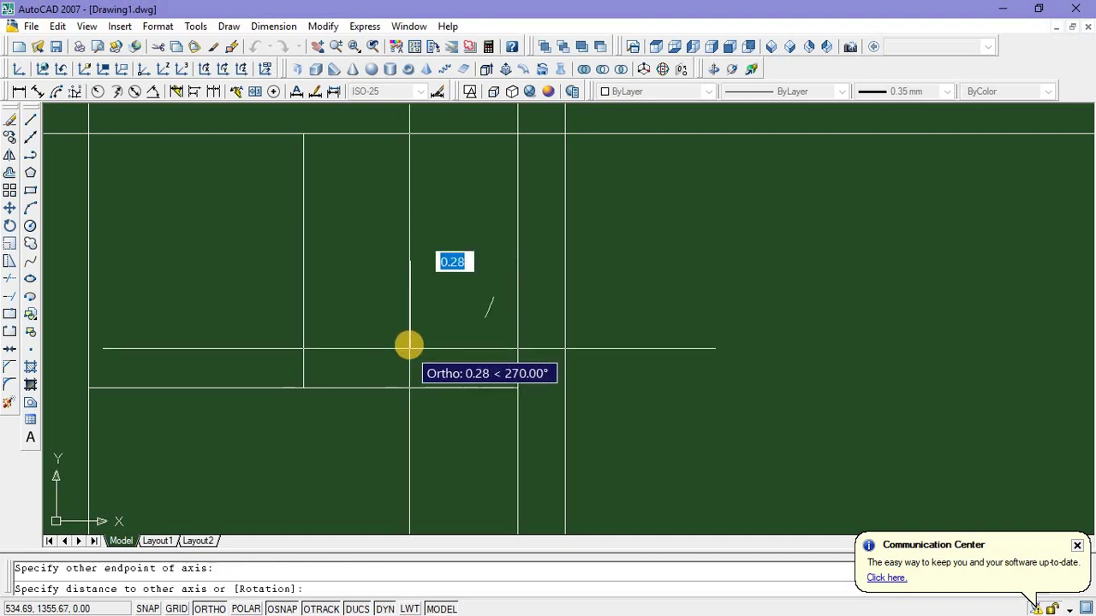
{"action": "left_click", "coordinate": [408, 338]}
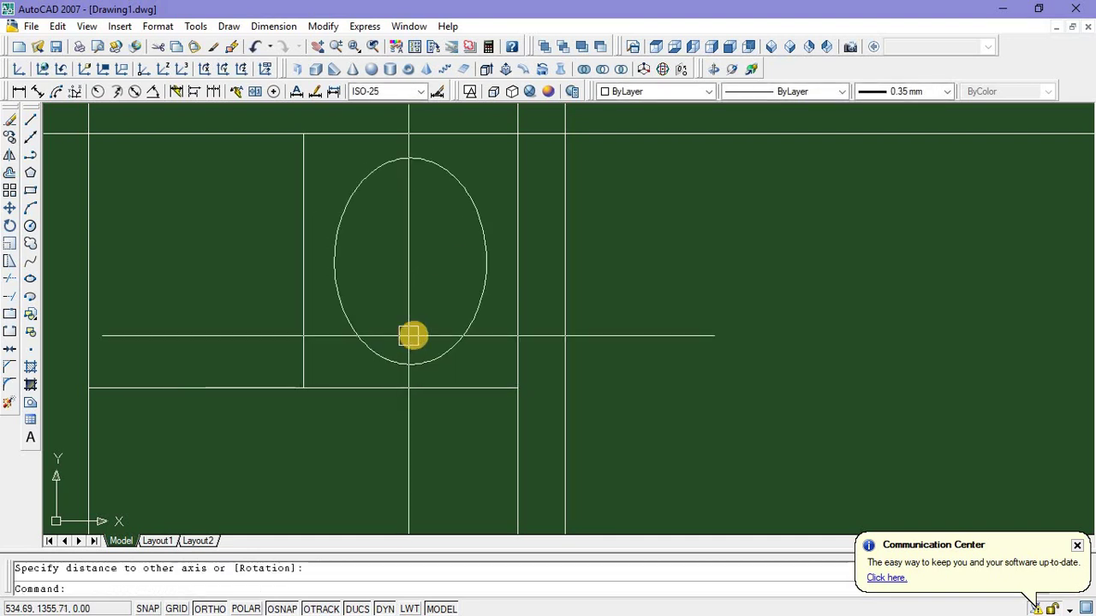
{"action": "key", "text": "Escape"}
Offset the ellipse inward by 0.04
{"action": "scroll", "coordinate": [426, 301], "scroll_direction": "down", "scroll_amount": 2}
{"action": "middle_click_drag", "start_coordinate": [426, 302], "coordinate": [404, 286]}
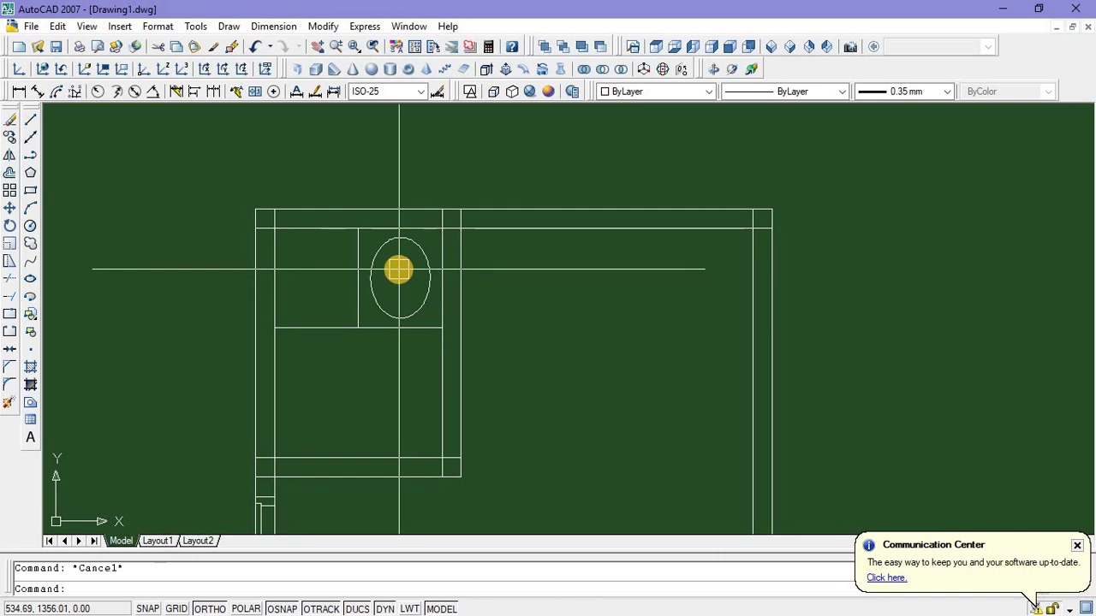
{"action": "type", "text": "o"}
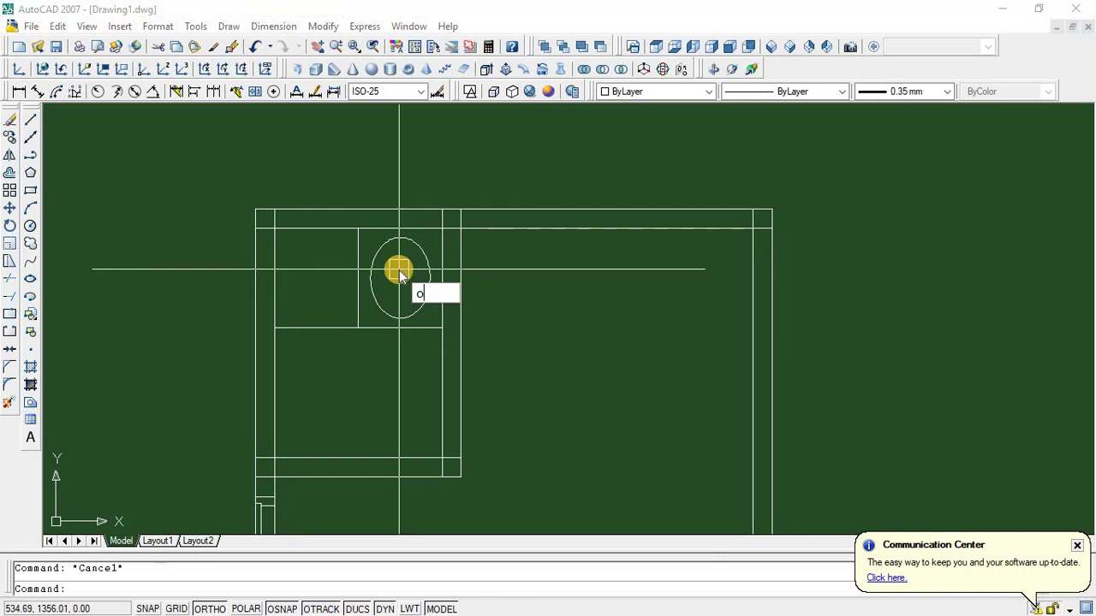
{"action": "key", "text": "Return"}
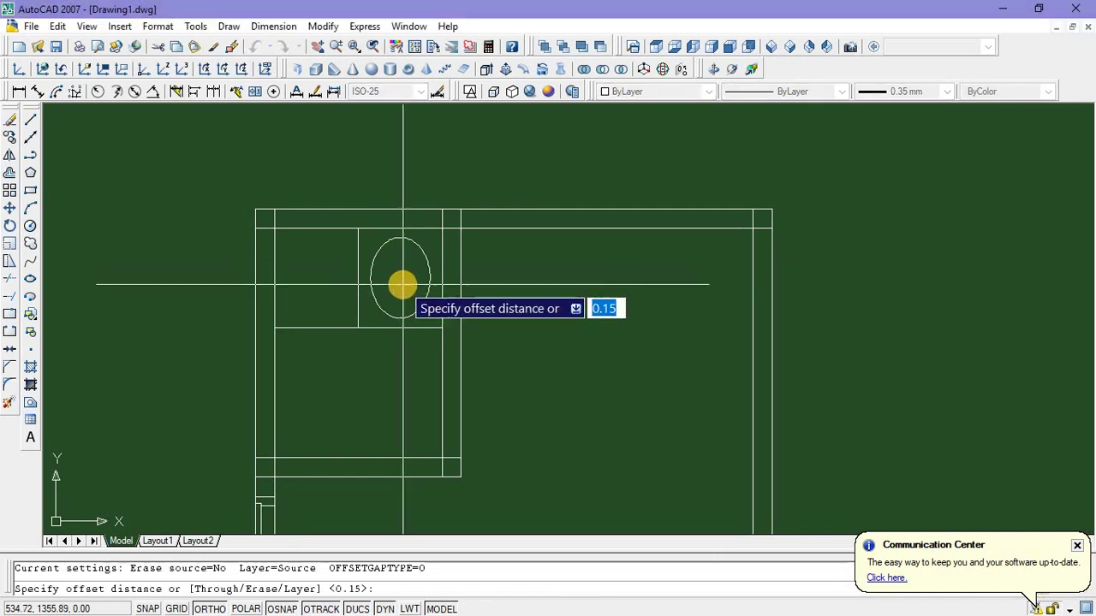
{"action": "type", "text": "0."}
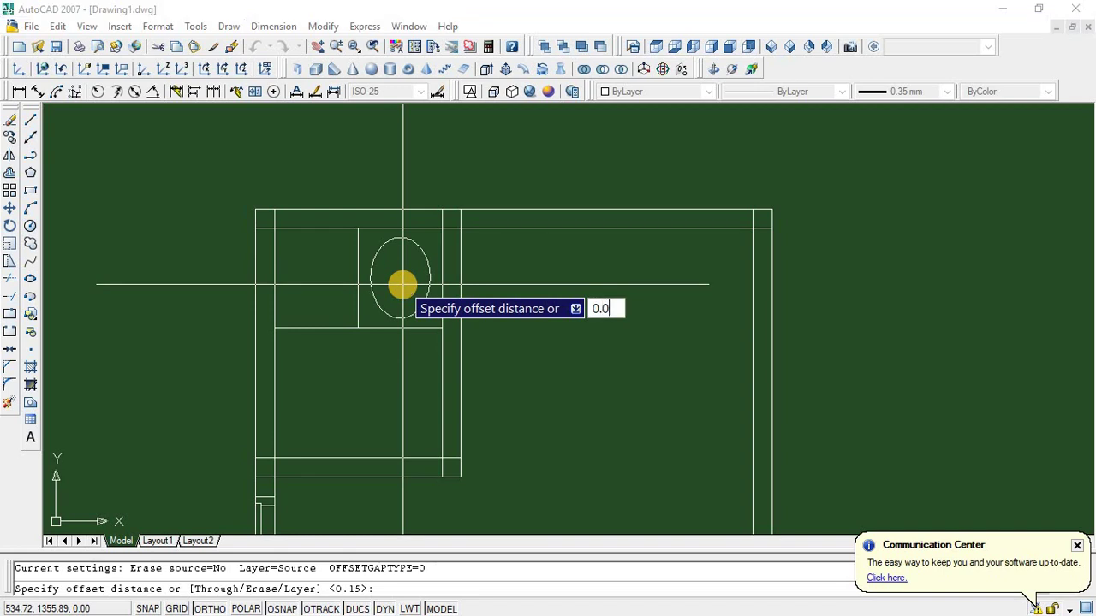
{"action": "key", "text": "Return"}
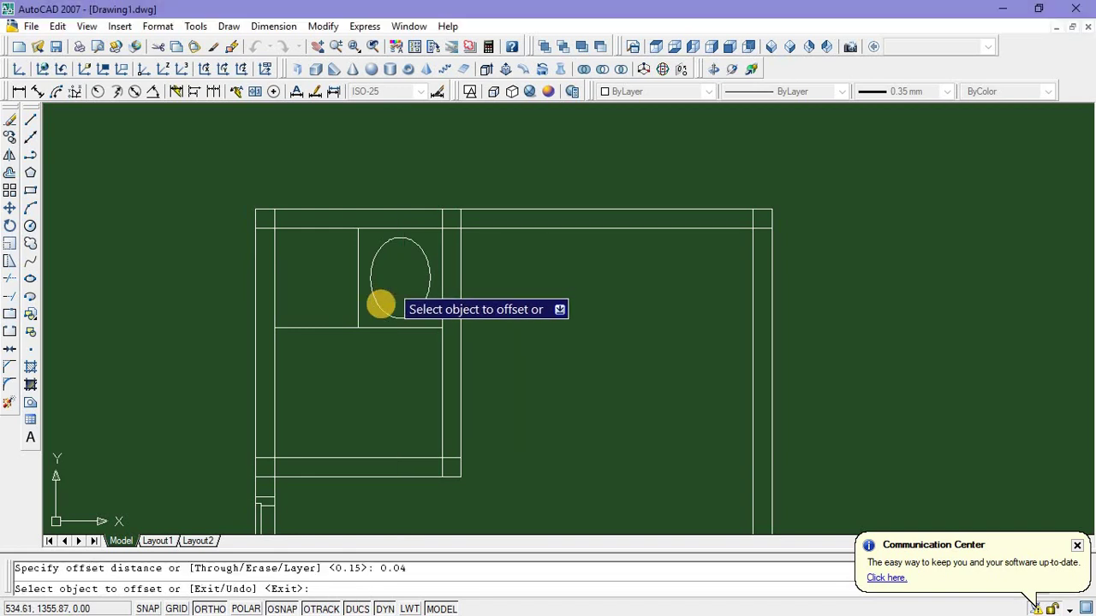
{"action": "left_click", "coordinate": [380, 304]}
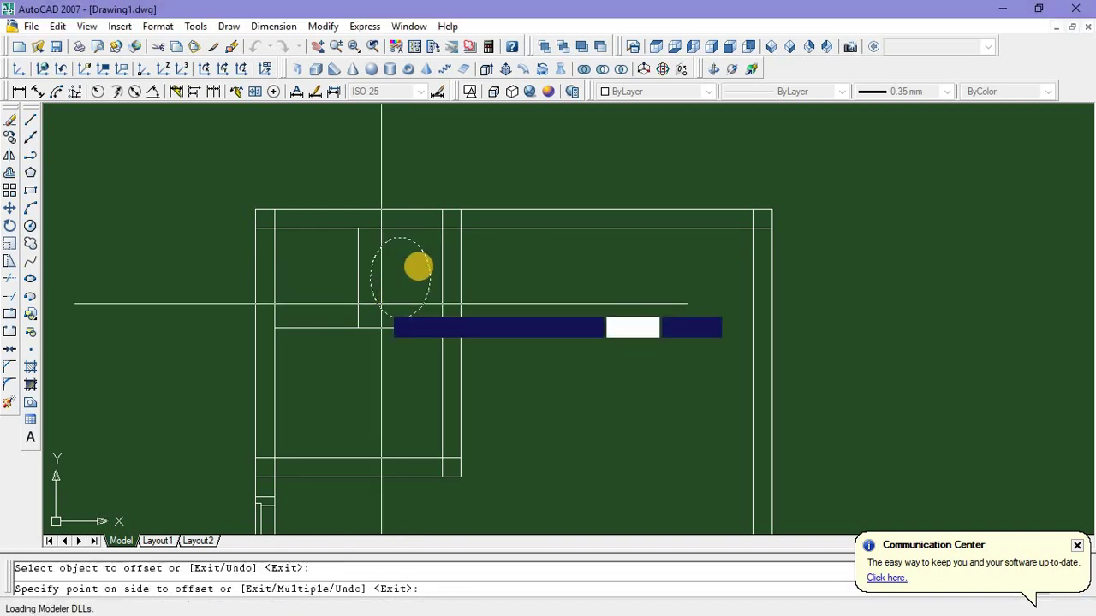
{"action": "left_click", "coordinate": [414, 269]}
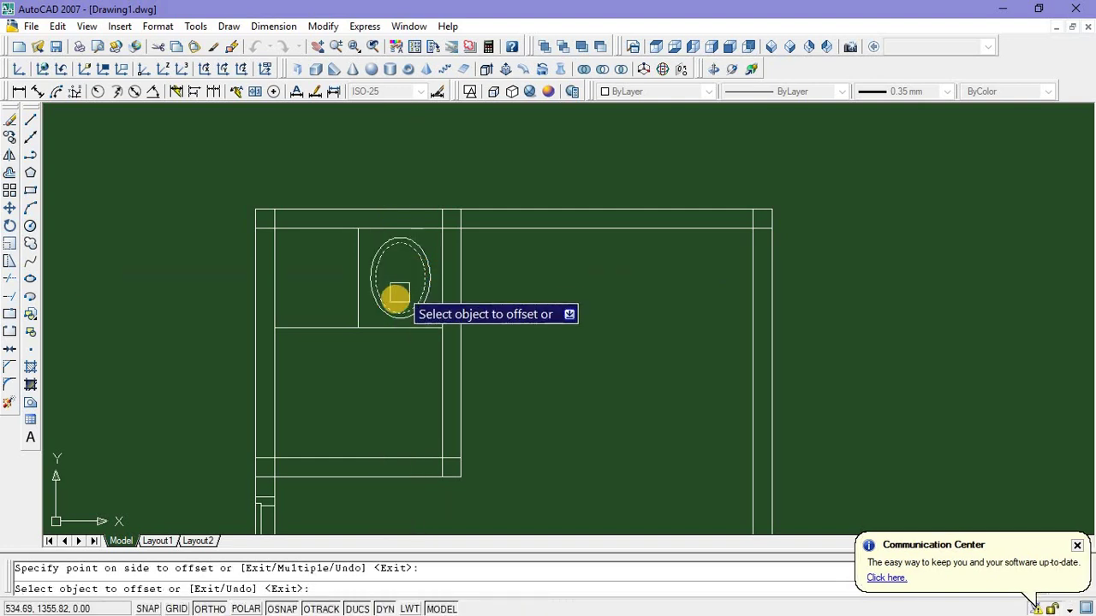
{"action": "key", "text": "Escape"}
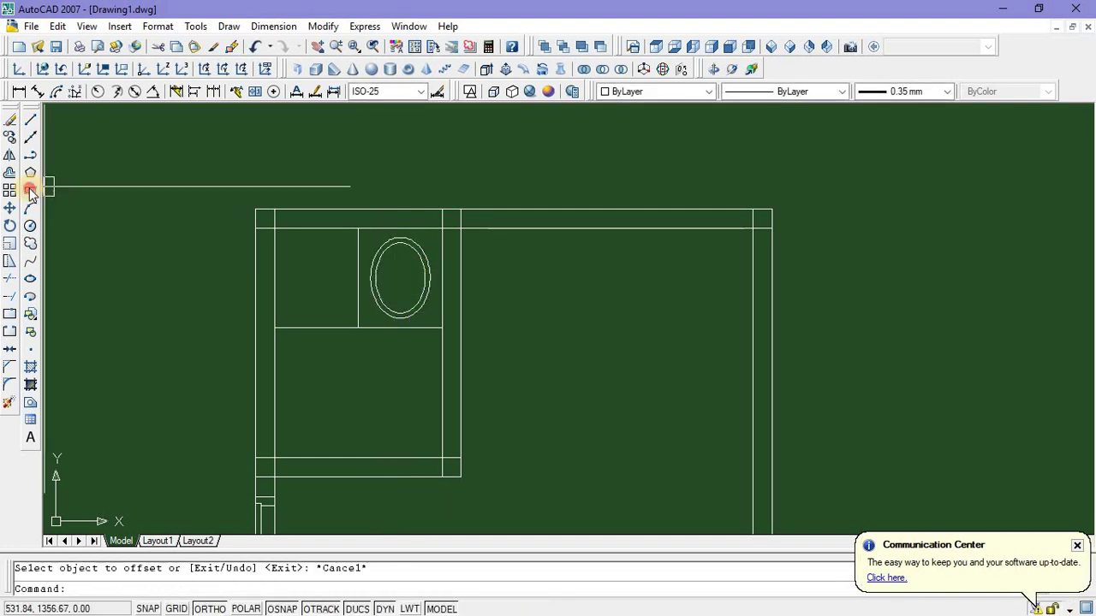
Draw a rectangle about 0.18 wide and 0.23 tall over the lower-left part of both ellipses
{"action": "left_click", "coordinate": [30, 190]}
{"action": "scroll", "coordinate": [415, 295], "scroll_direction": "up", "scroll_amount": 5}
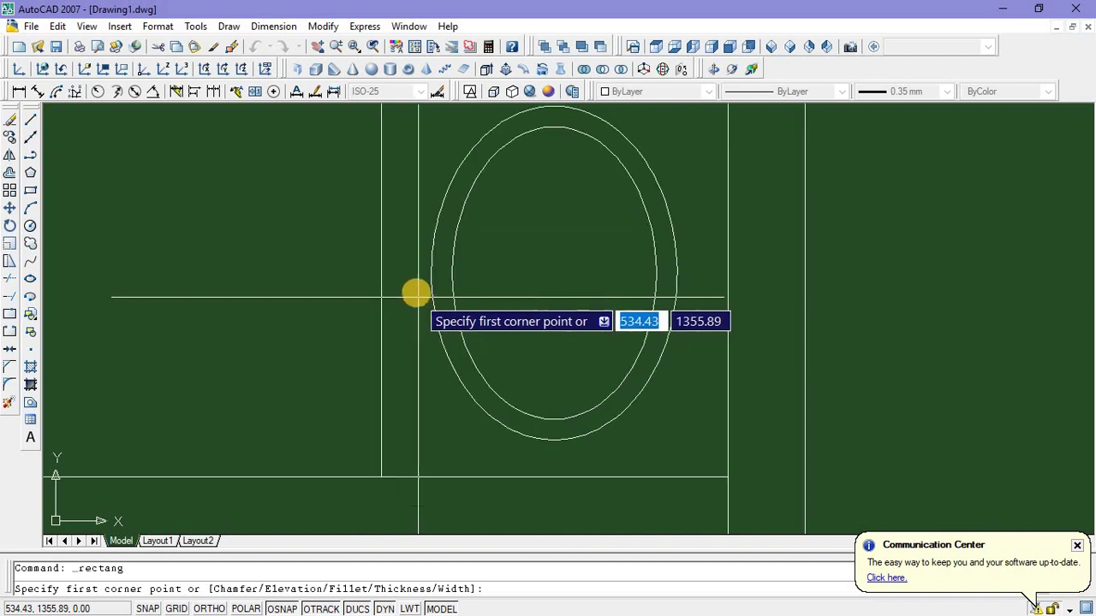
{"action": "left_click", "coordinate": [417, 283]}
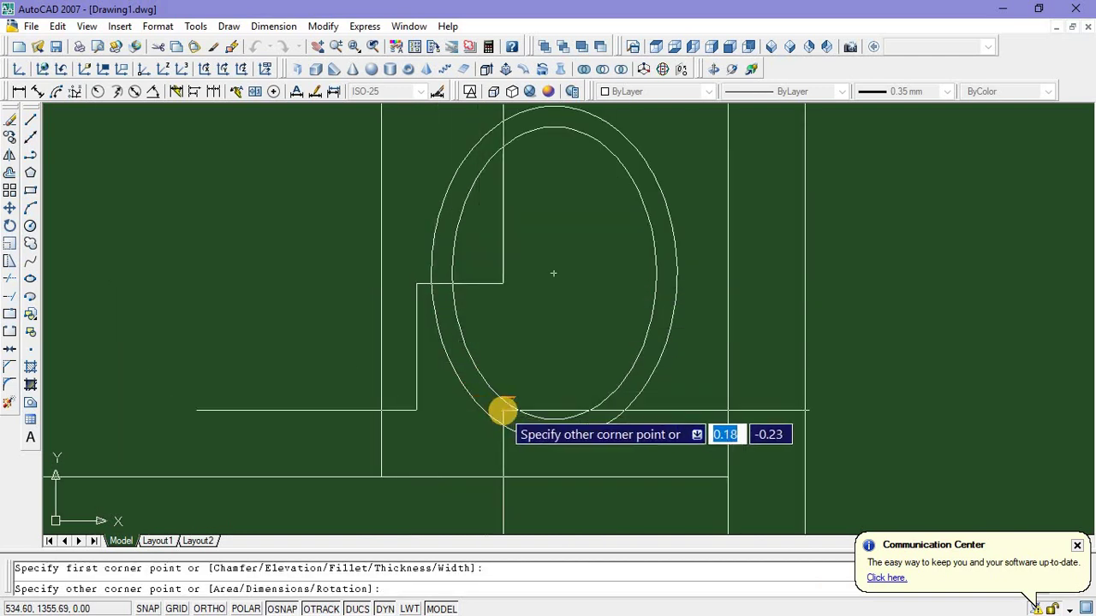
{"action": "left_click", "coordinate": [506, 405]}
Mirror the small rectangle to the right about a vertical line through the ellipses' centre, keeping the original
{"action": "left_click", "coordinate": [509, 344]}
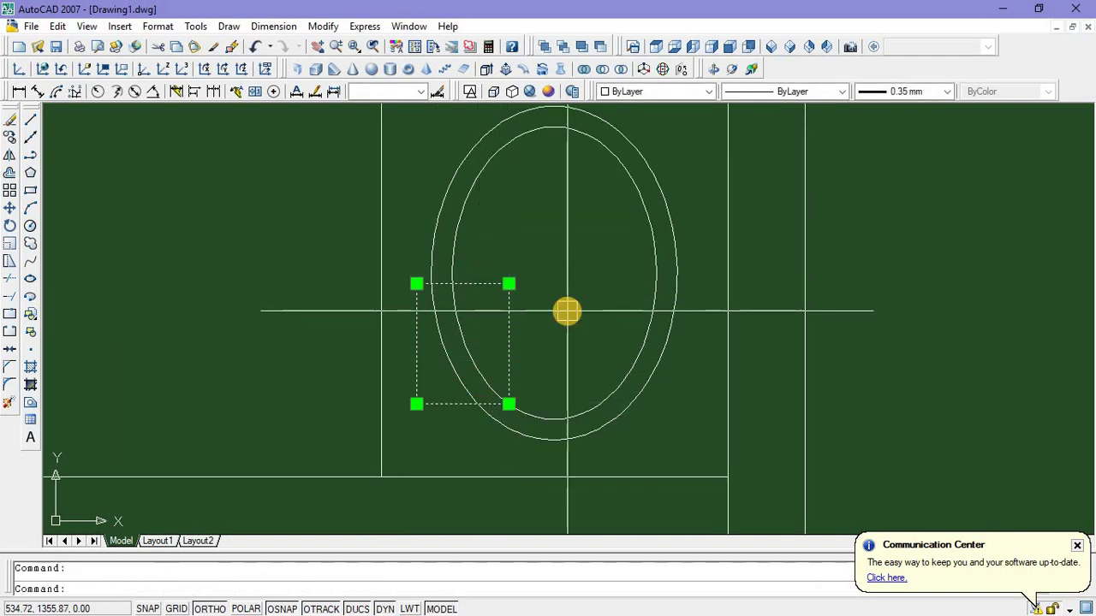
{"action": "type", "text": "mi"}
{"action": "key", "text": "Return"}
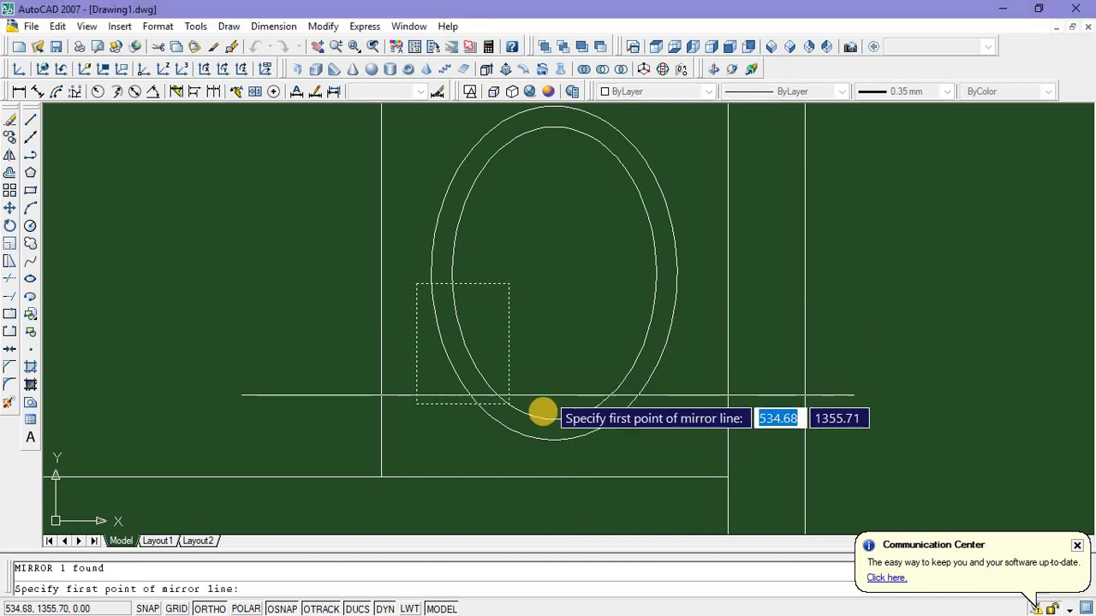
{"action": "left_click", "coordinate": [549, 418]}
{"action": "left_click", "coordinate": [548, 392]}
{"action": "key", "text": "Return"}
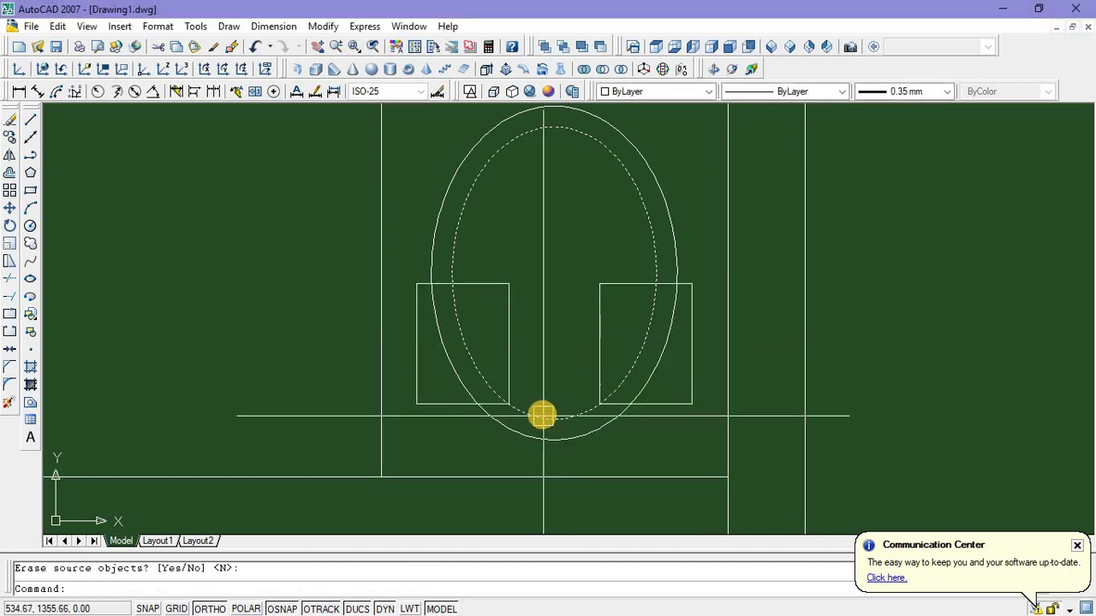
Trim away the portions of both ellipses lying inside the two small rectangles of the toilet fixture
{"action": "type", "text": "tr"}
{"action": "key", "text": "Return"}
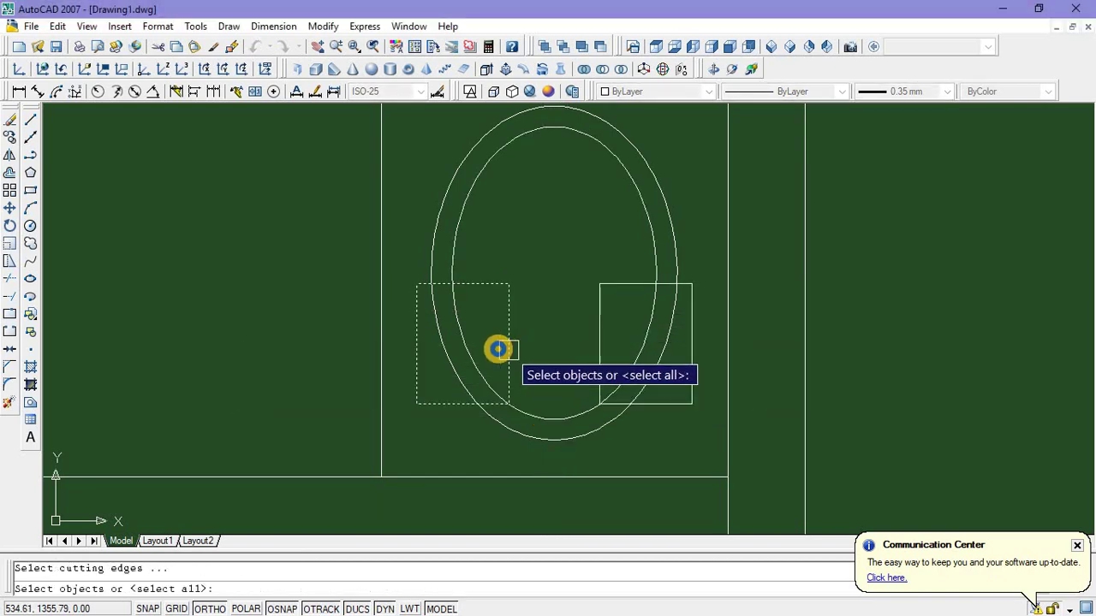
{"action": "key", "text": "Return"}
{"action": "left_click", "coordinate": [484, 340]}
{"action": "left_click", "coordinate": [436, 358]}
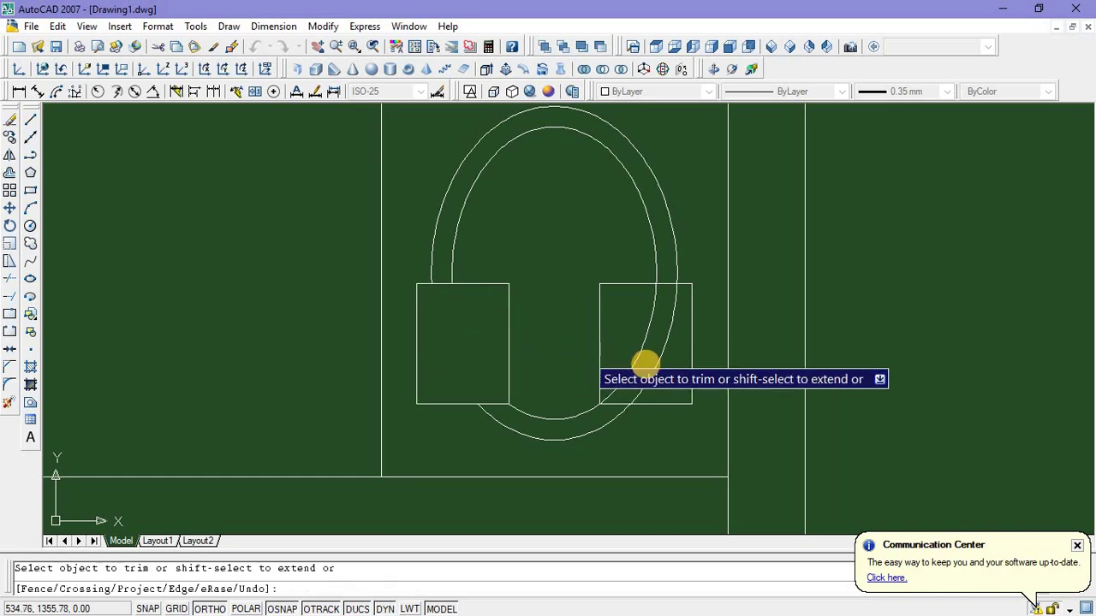
{"action": "left_click", "coordinate": [674, 368]}
{"action": "left_click", "coordinate": [628, 339]}
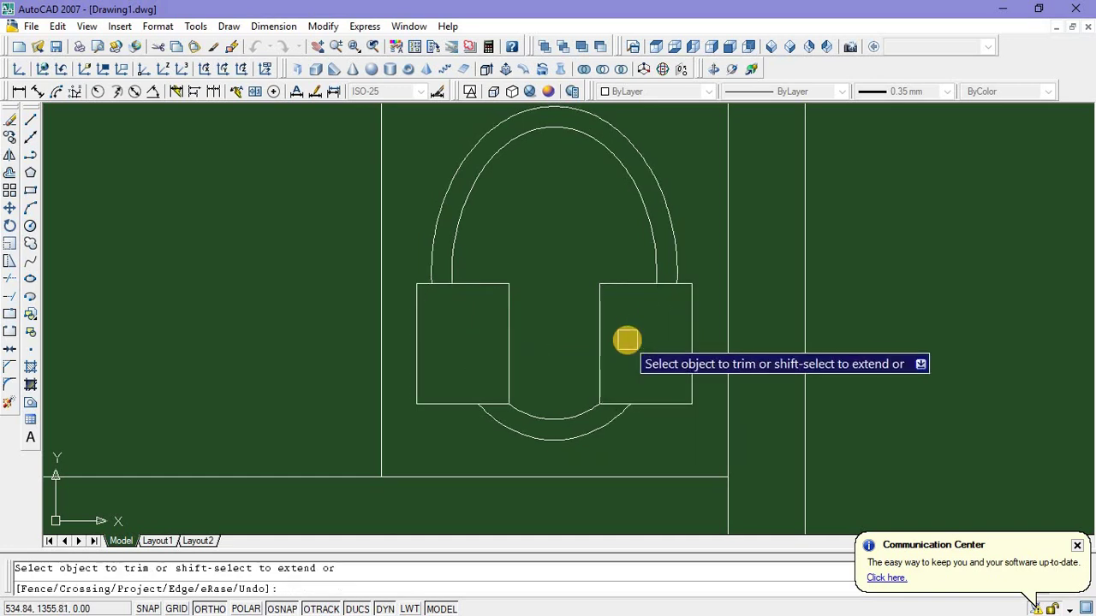
{"action": "key", "text": "Escape"}
Draw a small circle on the toilet's vertical centreline, inside the upper half of the inner ellipse
{"action": "scroll", "coordinate": [570, 252], "scroll_direction": "down", "scroll_amount": 3}
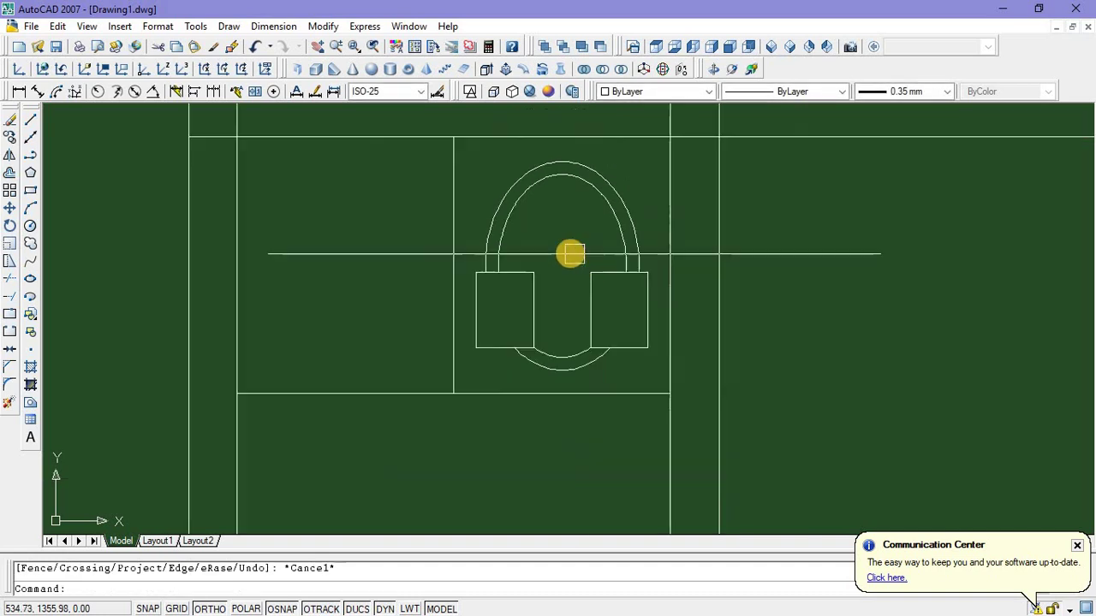
{"action": "left_click", "coordinate": [30, 223]}
{"action": "scroll", "coordinate": [560, 244], "scroll_direction": "up", "scroll_amount": 4}
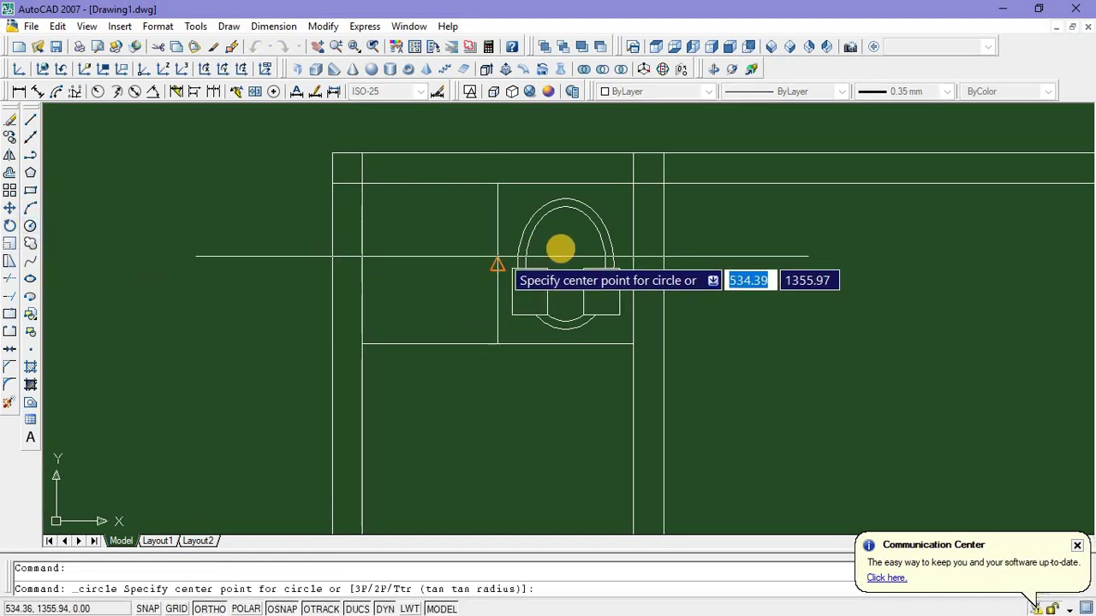
{"action": "left_click", "coordinate": [560, 229]}
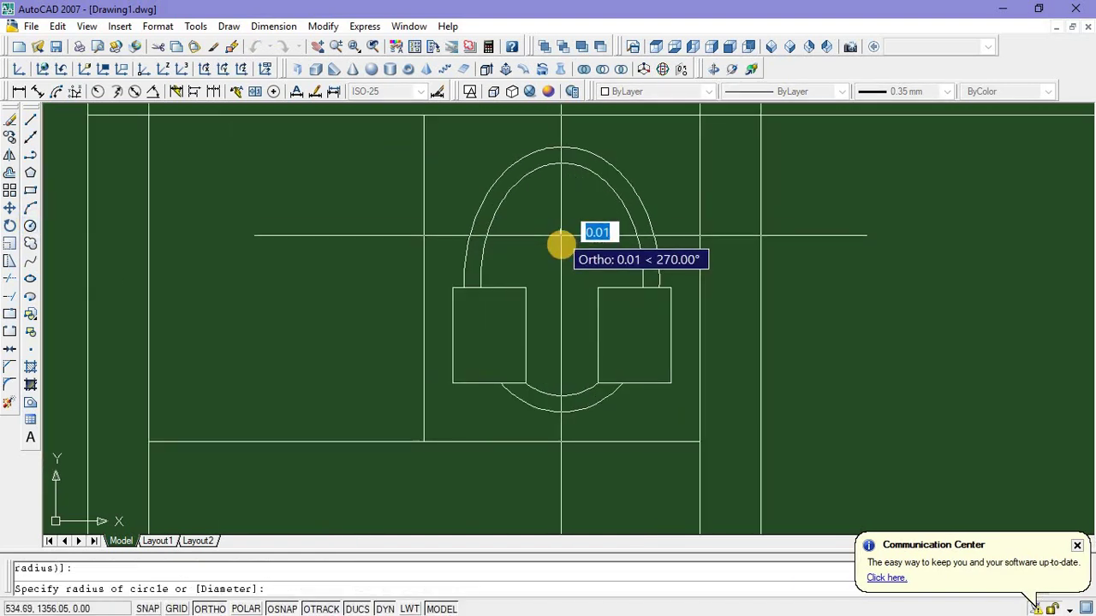
{"action": "left_click", "coordinate": [560, 244]}
{"action": "scroll", "coordinate": [520, 321], "scroll_direction": "down", "scroll_amount": 4}
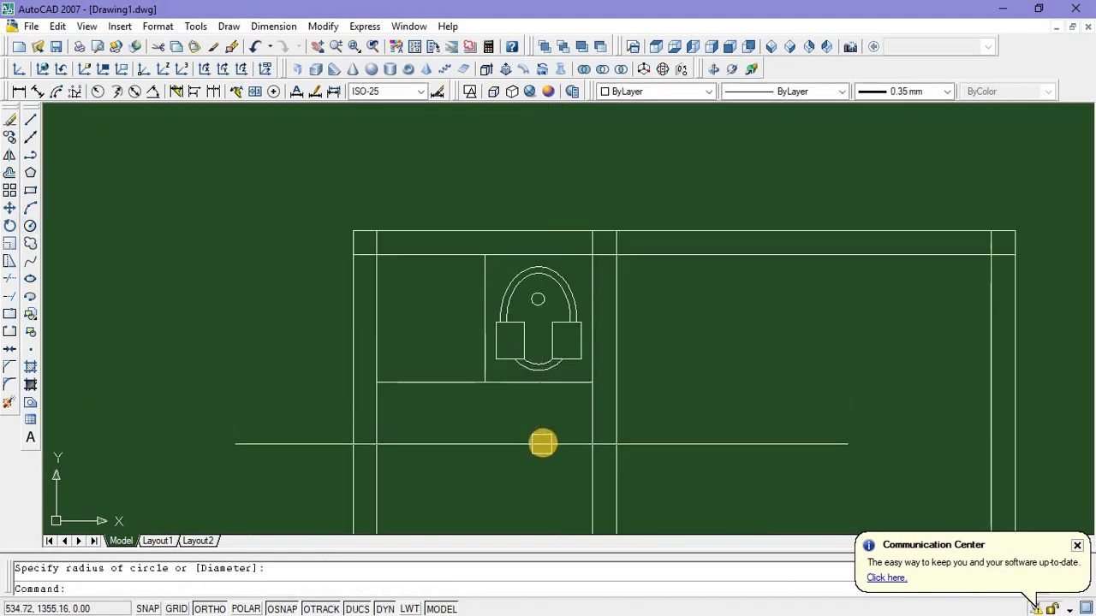
{"action": "scroll", "coordinate": [546, 411], "scroll_direction": "down", "scroll_amount": 3}
{"action": "scroll", "coordinate": [547, 389], "scroll_direction": "up", "scroll_amount": 1}
{"action": "key", "text": "Escape"}
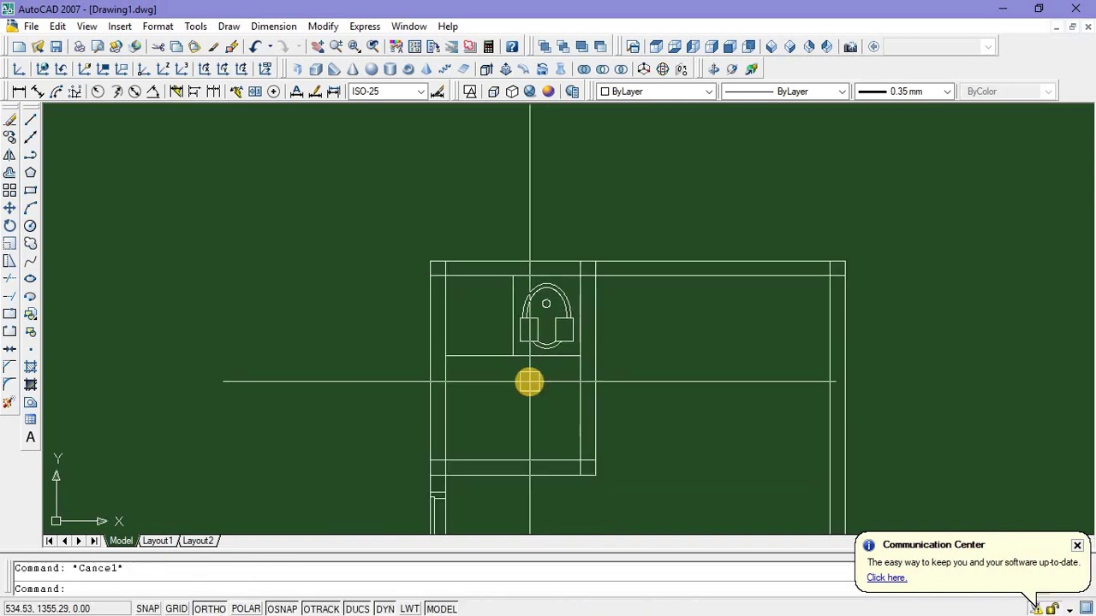
Offset the outline of the compartment left of the toilet inward by 0.05
{"action": "scroll", "coordinate": [529, 382], "scroll_direction": "up", "scroll_amount": 1}
{"action": "scroll", "coordinate": [529, 381], "scroll_direction": "down", "scroll_amount": 2}
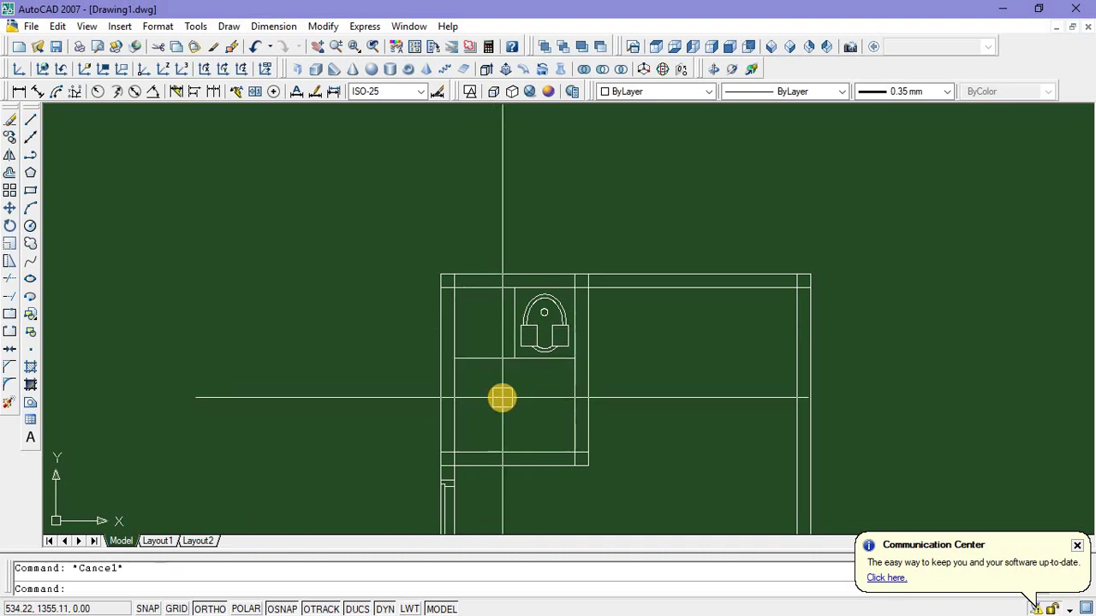
{"action": "type", "text": "o"}
{"action": "key", "text": "Return"}
{"action": "type", "text": "0"}
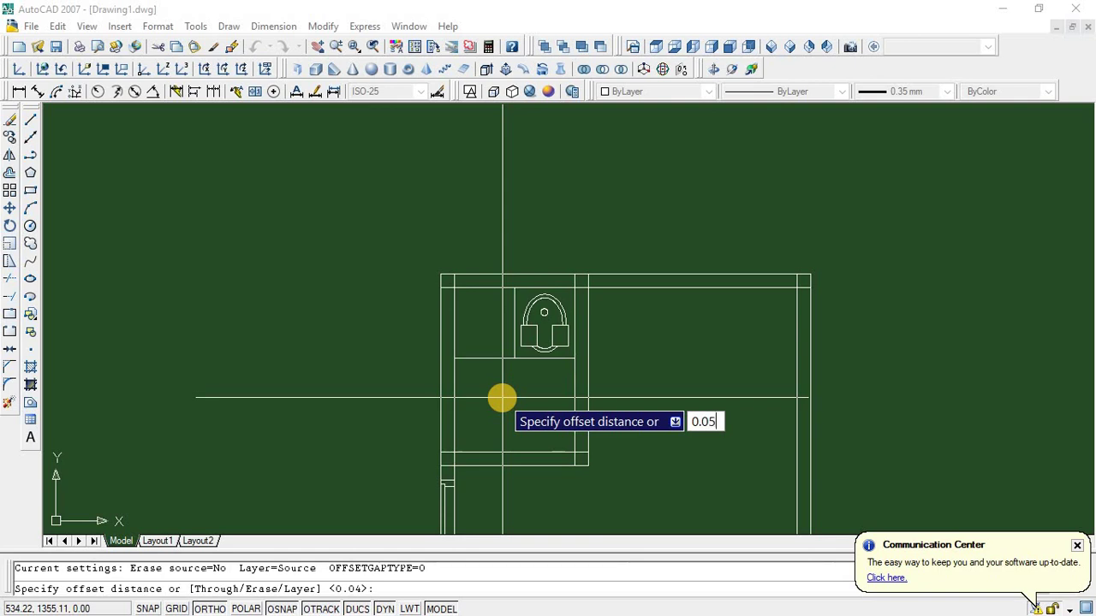
{"action": "type", "text": ".05"}
{"action": "key", "text": "Return"}
{"action": "left_click", "coordinate": [494, 358]}
{"action": "left_click", "coordinate": [494, 334]}
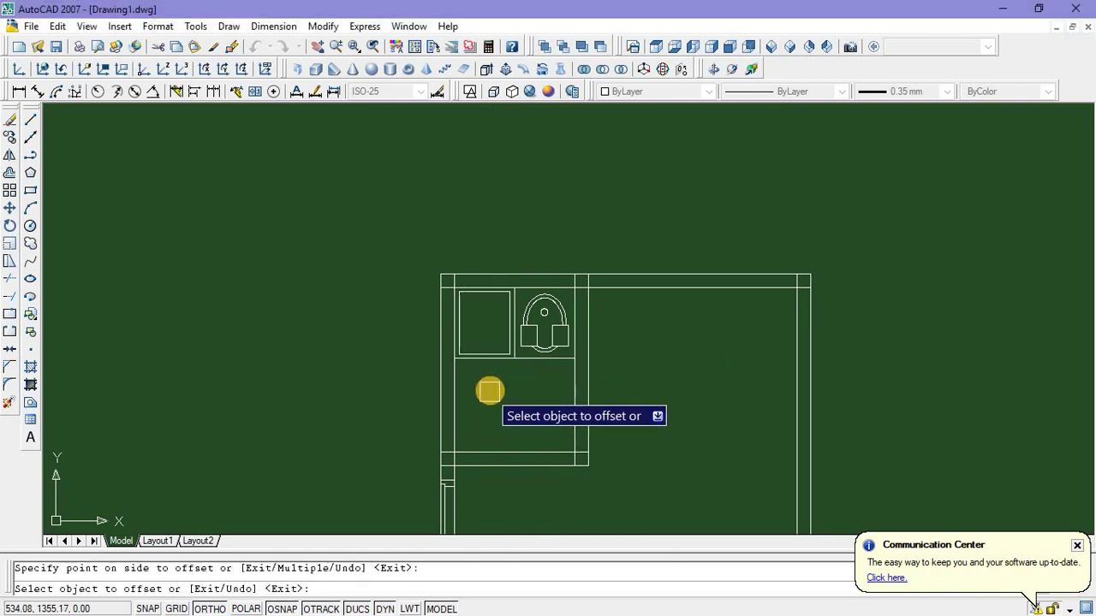
{"action": "key", "text": "Escape"}
{"action": "scroll", "coordinate": [490, 374], "scroll_direction": "up", "scroll_amount": 3}
{"action": "middle_click_drag", "start_coordinate": [491, 374], "coordinate": [460, 326]}
{"action": "scroll", "coordinate": [489, 362], "scroll_direction": "down", "scroll_amount": 4}
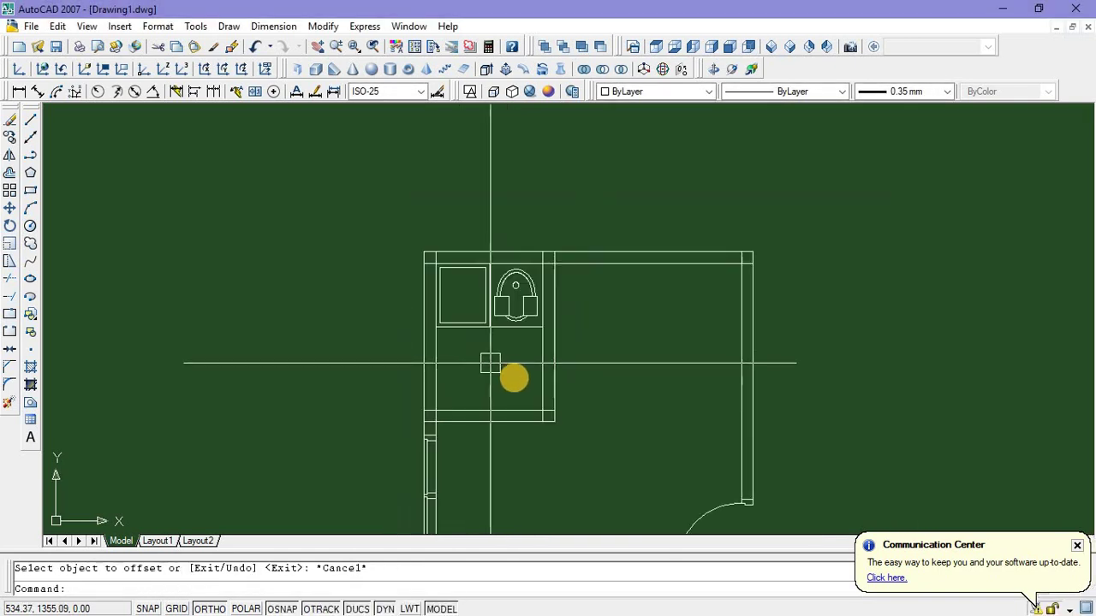
{"action": "scroll", "coordinate": [490, 363], "scroll_direction": "down", "scroll_amount": 4}
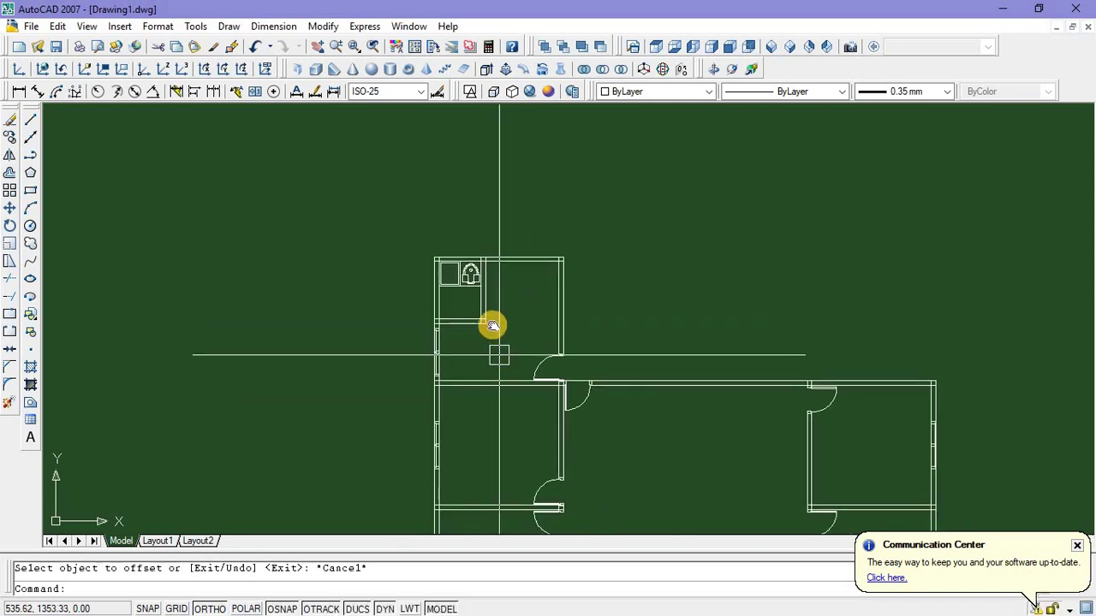
{"action": "scroll", "coordinate": [479, 295], "scroll_direction": "up", "scroll_amount": 3}
{"action": "scroll", "coordinate": [460, 286], "scroll_direction": "up", "scroll_amount": 2}
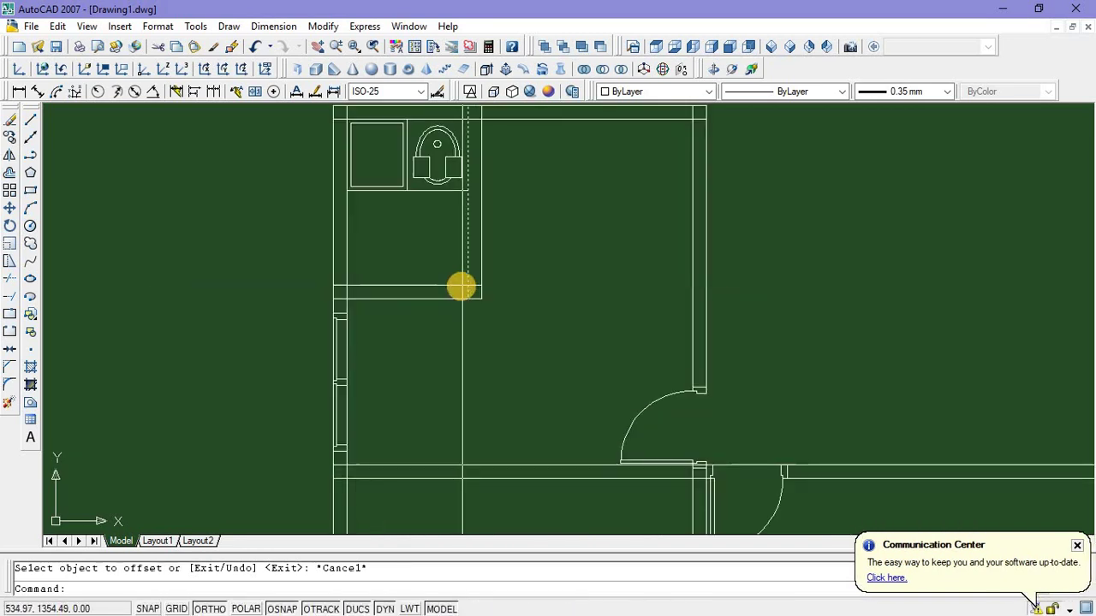
{"action": "middle_click_drag", "start_coordinate": [460, 286], "coordinate": [452, 350]}
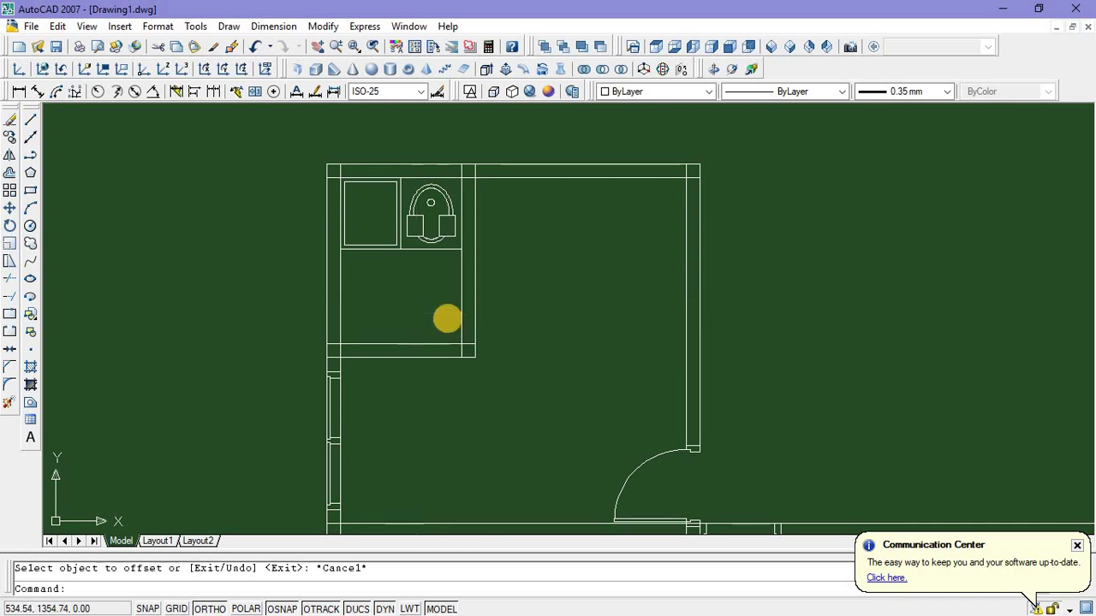
{"action": "scroll", "coordinate": [434, 334], "scroll_direction": "down", "scroll_amount": 3}
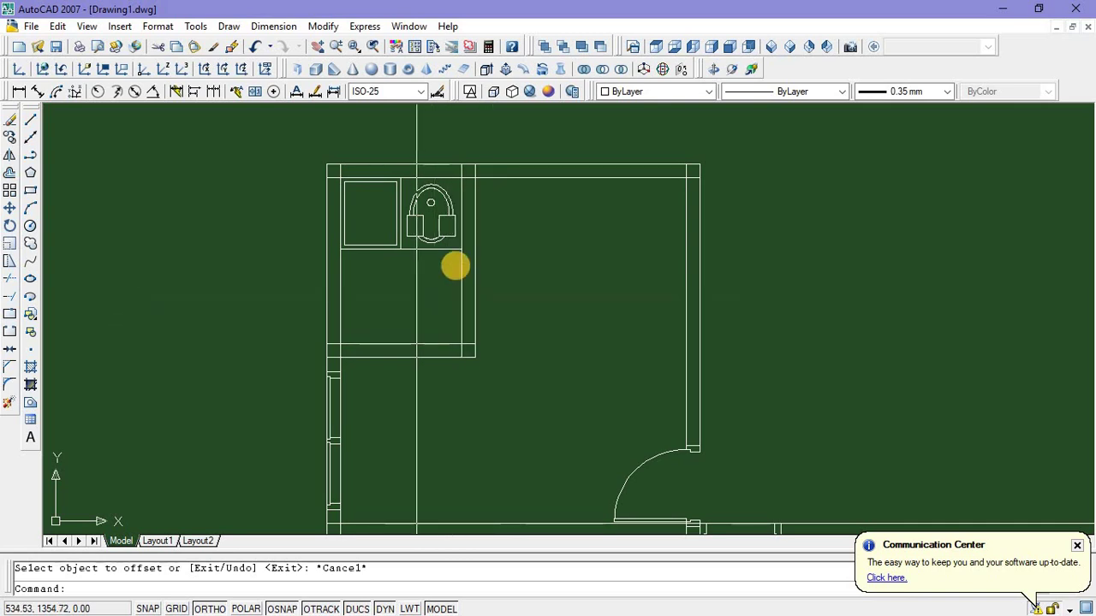
Copy the upper door jamb from the right wall of the copied upper-left room to the empty space left of the plan
{"action": "scroll", "coordinate": [567, 382], "scroll_direction": "up", "scroll_amount": 4}
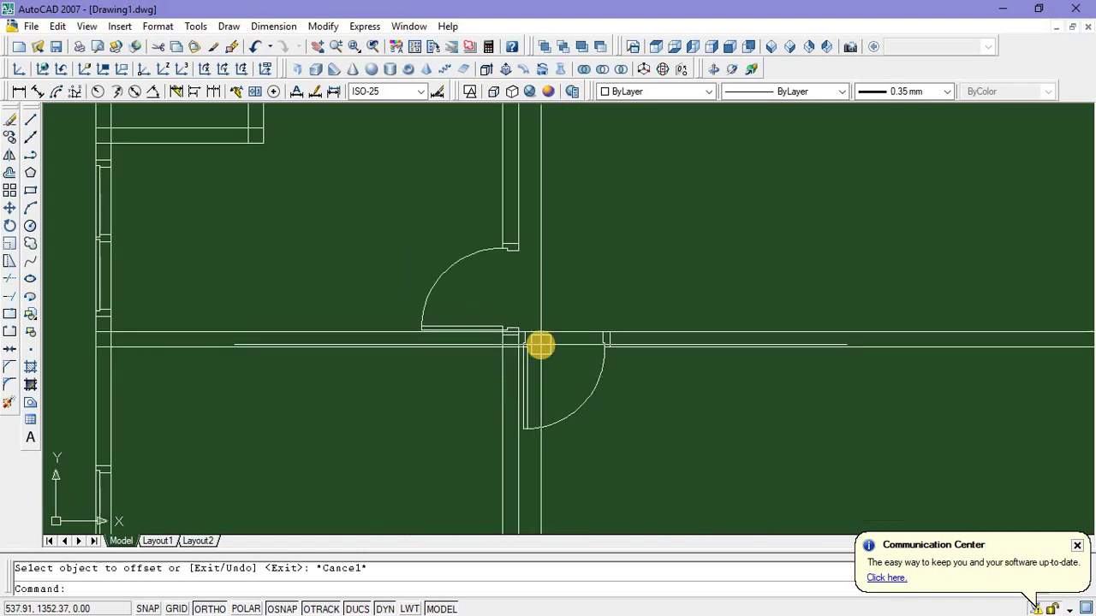
{"action": "scroll", "coordinate": [541, 345], "scroll_direction": "up", "scroll_amount": 2}
{"action": "scroll", "coordinate": [609, 313], "scroll_direction": "down", "scroll_amount": 2}
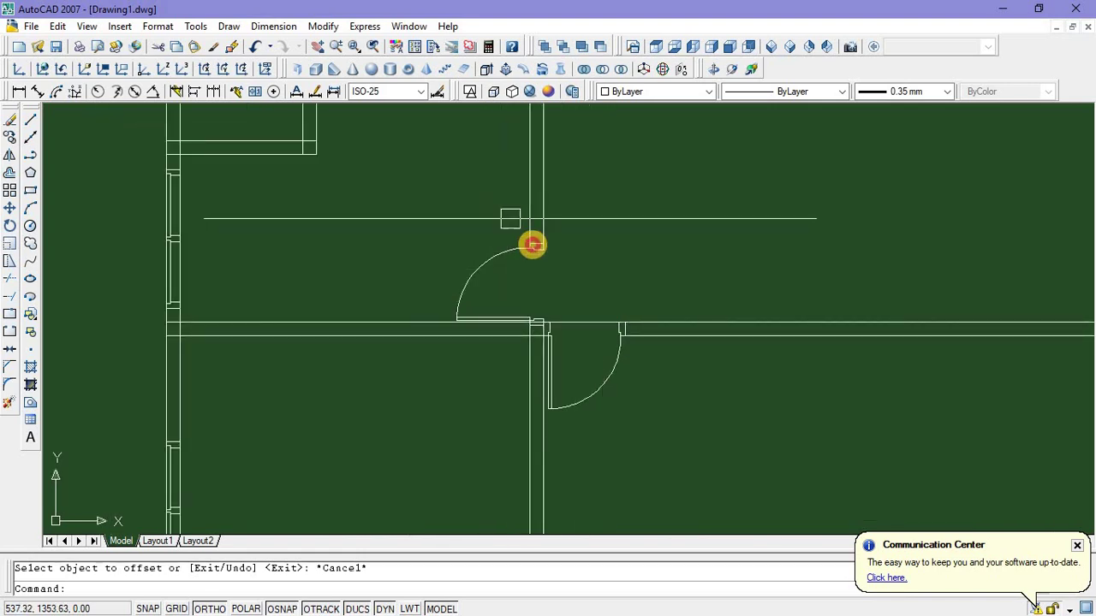
{"action": "left_click", "coordinate": [509, 216]}
{"action": "left_click", "coordinate": [584, 254]}
{"action": "right_click", "coordinate": [598, 195]}
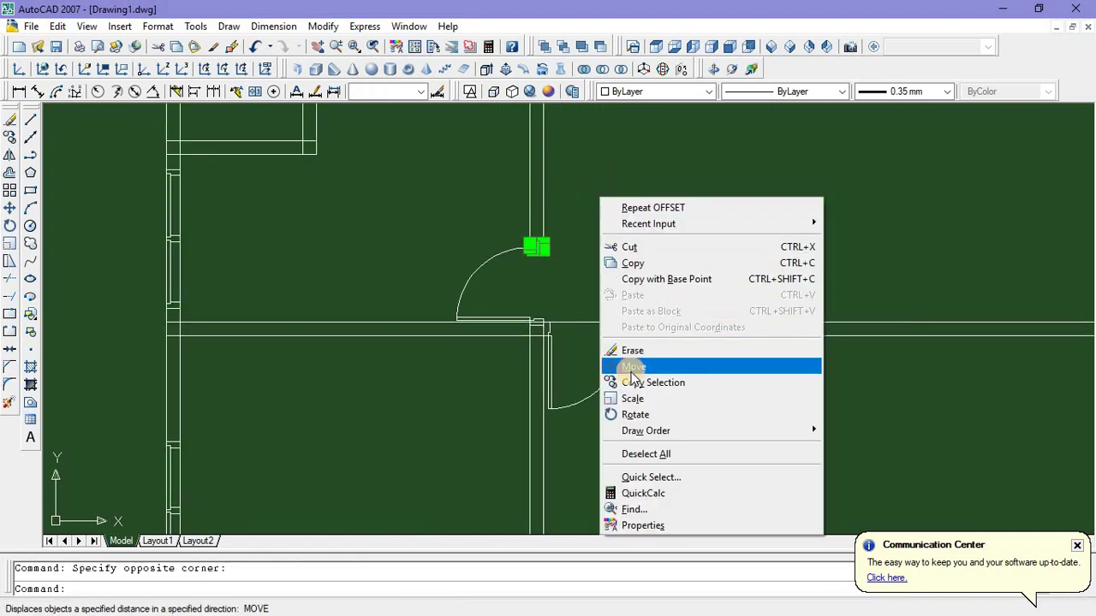
{"action": "left_click", "coordinate": [637, 382]}
{"action": "scroll", "coordinate": [619, 301], "scroll_direction": "down", "scroll_amount": 2}
{"action": "left_click", "coordinate": [487, 298]}
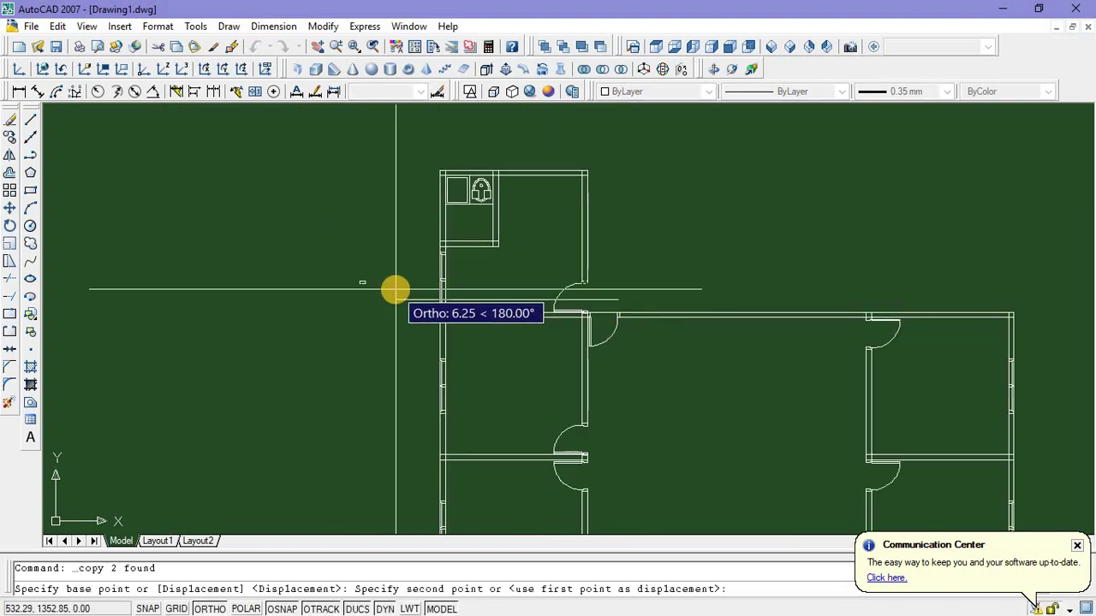
{"action": "key", "text": "Escape"}
Draw a thin upright rectangle 0.04 wide and 0.6 tall beside the copied door jamb
{"action": "scroll", "coordinate": [396, 286], "scroll_direction": "up", "scroll_amount": 4}
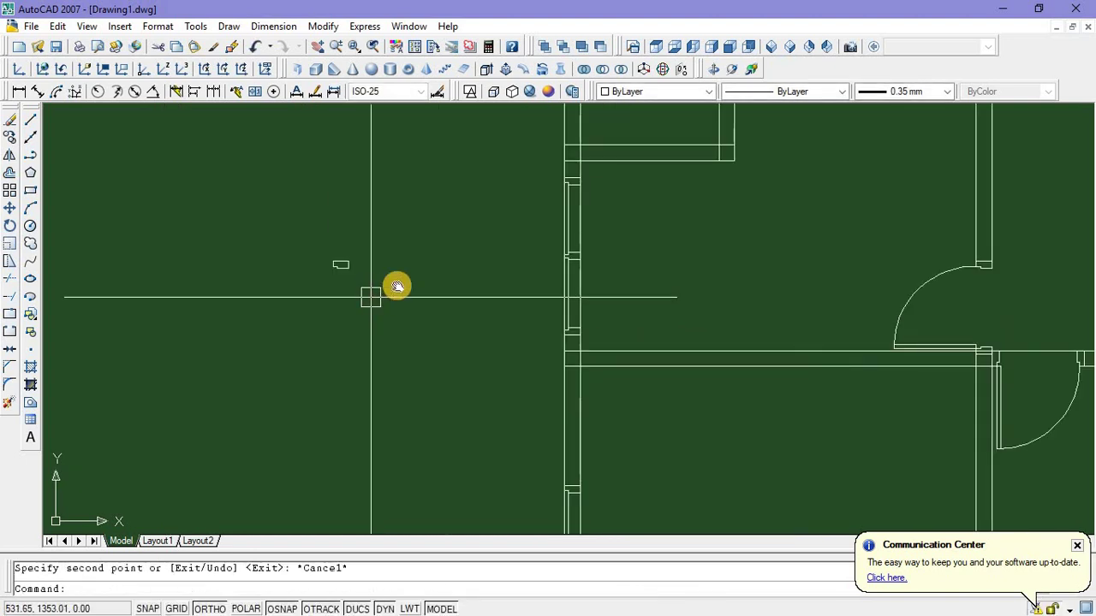
{"action": "left_click", "coordinate": [30, 191]}
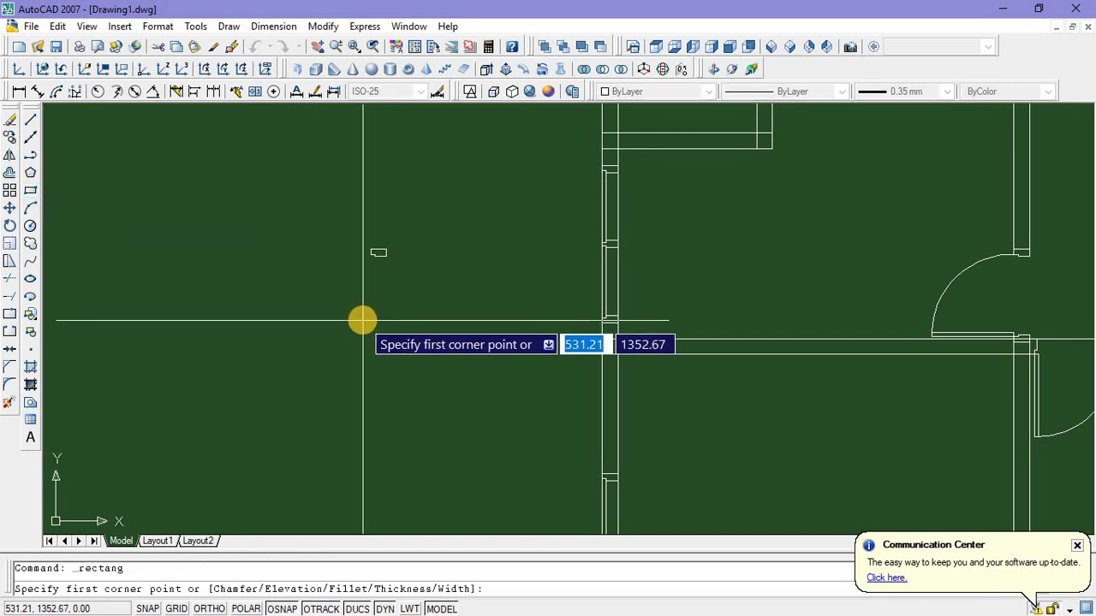
{"action": "middle_click_drag", "start_coordinate": [362, 317], "coordinate": [350, 383]}
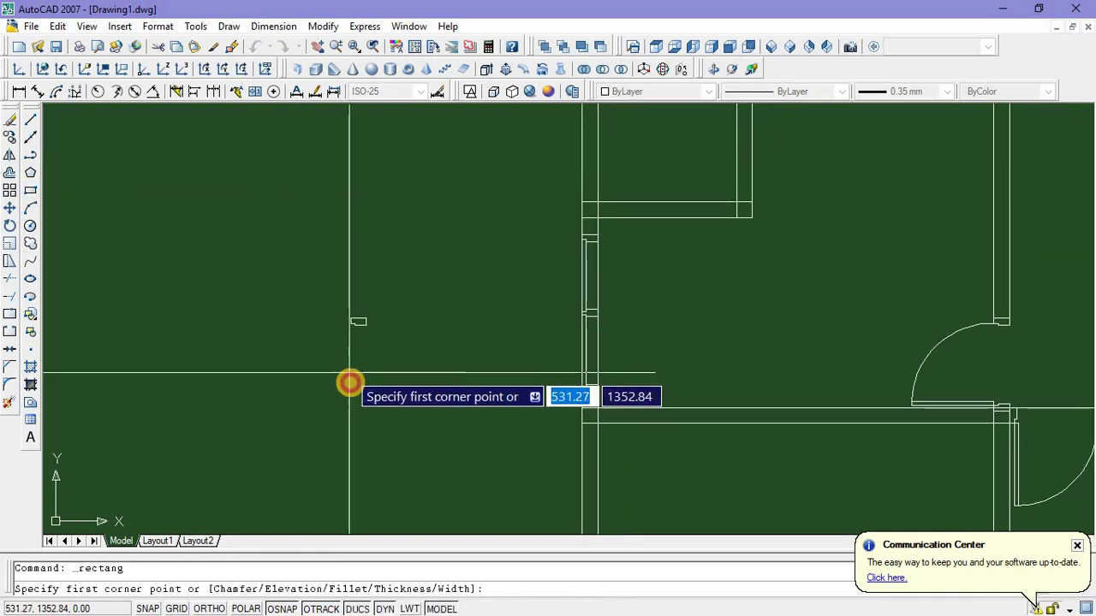
{"action": "left_click", "coordinate": [350, 383]}
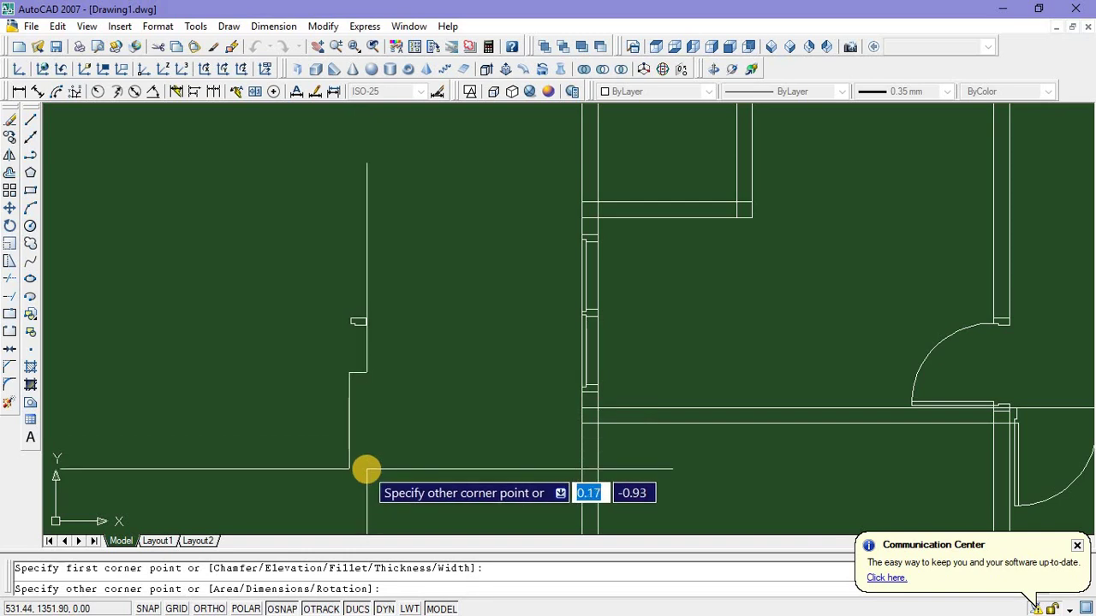
{"action": "type", "text": "0"}
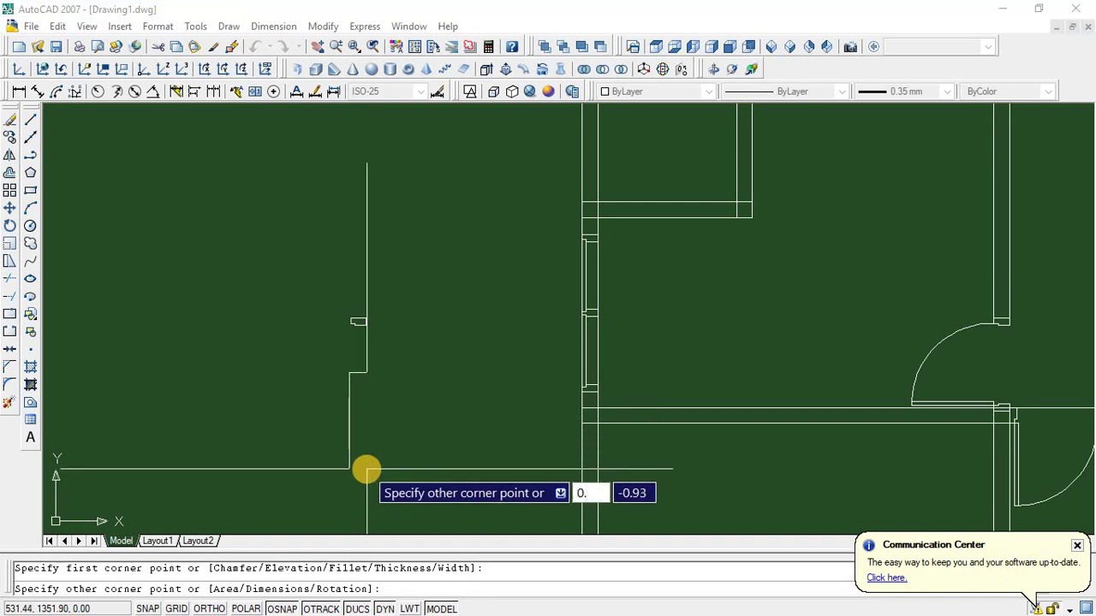
{"action": "type", "text": ".04"}
{"action": "key", "text": "Tab"}
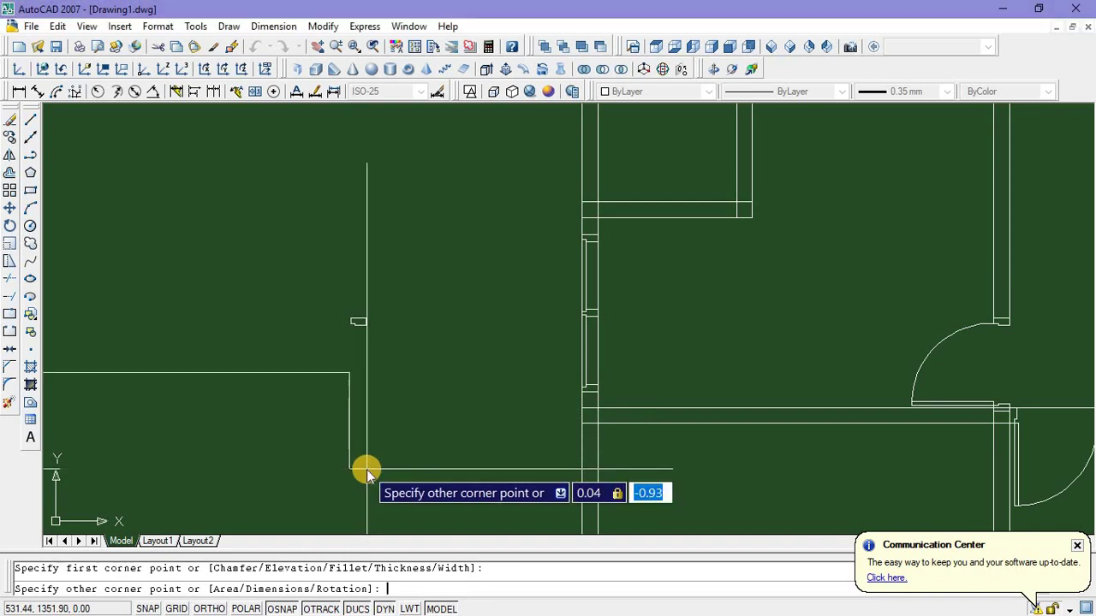
{"action": "type", "text": "0."}
{"action": "key", "text": "Return"}
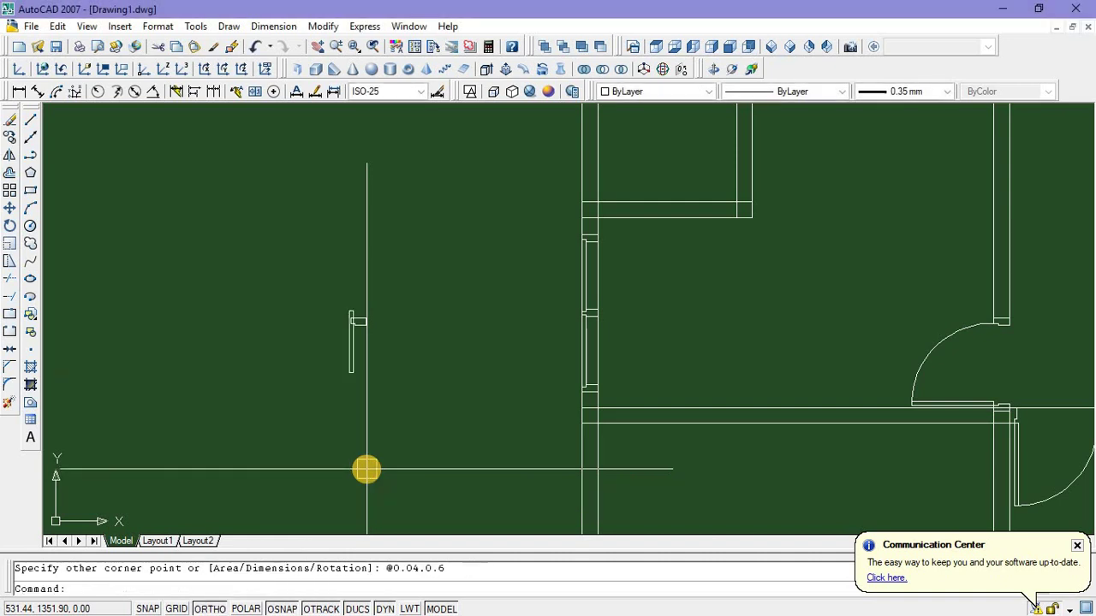
Move the thin rectangle by its top-right corner so that it fits into the copied jamb's notch
{"action": "scroll", "coordinate": [375, 381], "scroll_direction": "up", "scroll_amount": 2}
{"action": "left_click", "coordinate": [357, 328]}
{"action": "left_click", "coordinate": [311, 318]}
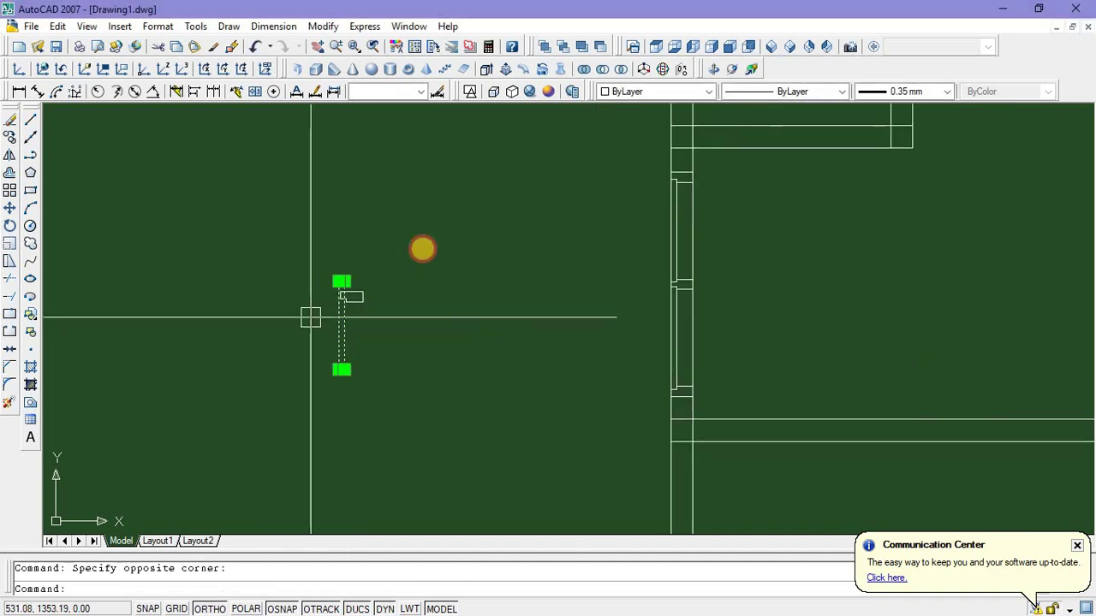
{"action": "right_click", "coordinate": [432, 271]}
{"action": "left_click", "coordinate": [440, 391]}
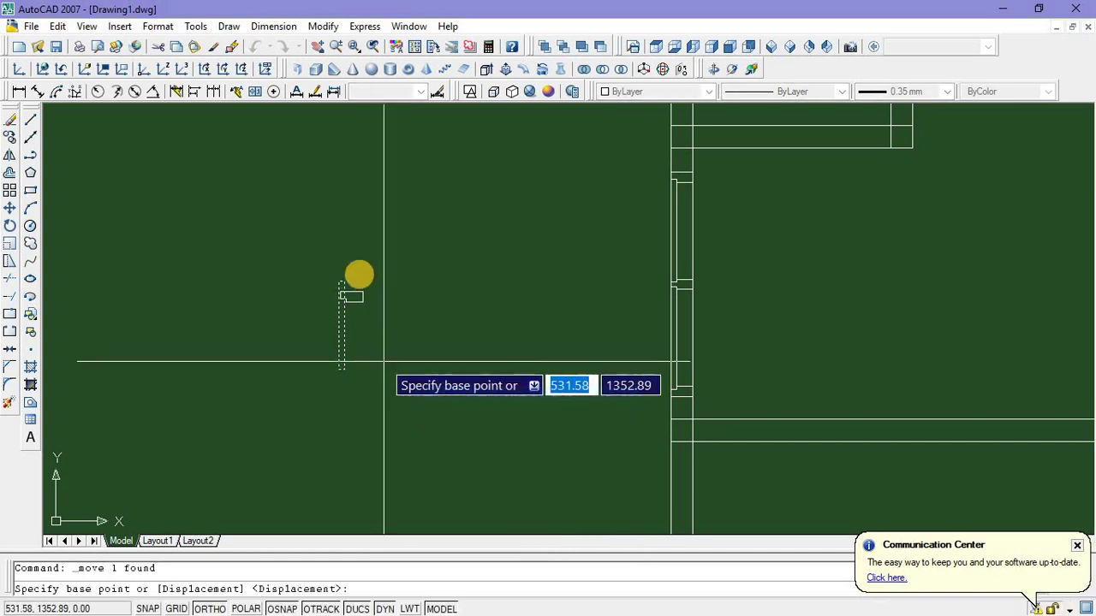
{"action": "scroll", "coordinate": [343, 281], "scroll_direction": "up", "scroll_amount": 5}
{"action": "left_click", "coordinate": [313, 295]}
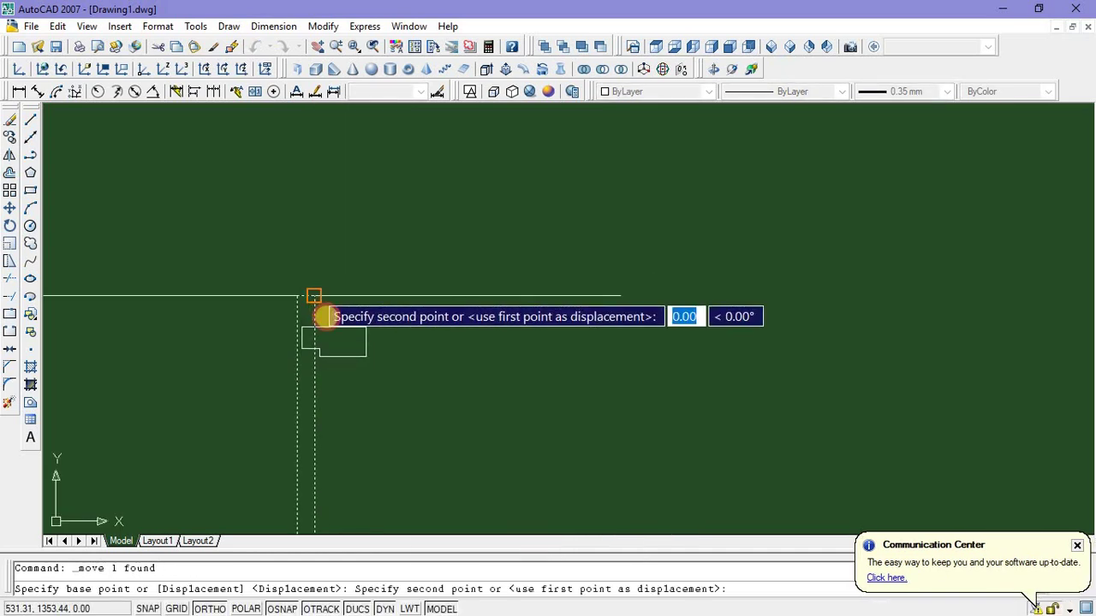
{"action": "left_click", "coordinate": [320, 346]}
{"action": "scroll", "coordinate": [334, 244], "scroll_direction": "down", "scroll_amount": 5}
Mirror the copied jamb to the rectangle's lower end about a horizontal line through the rectangle's midpoint, keeping the original
{"action": "left_click", "coordinate": [316, 240]}
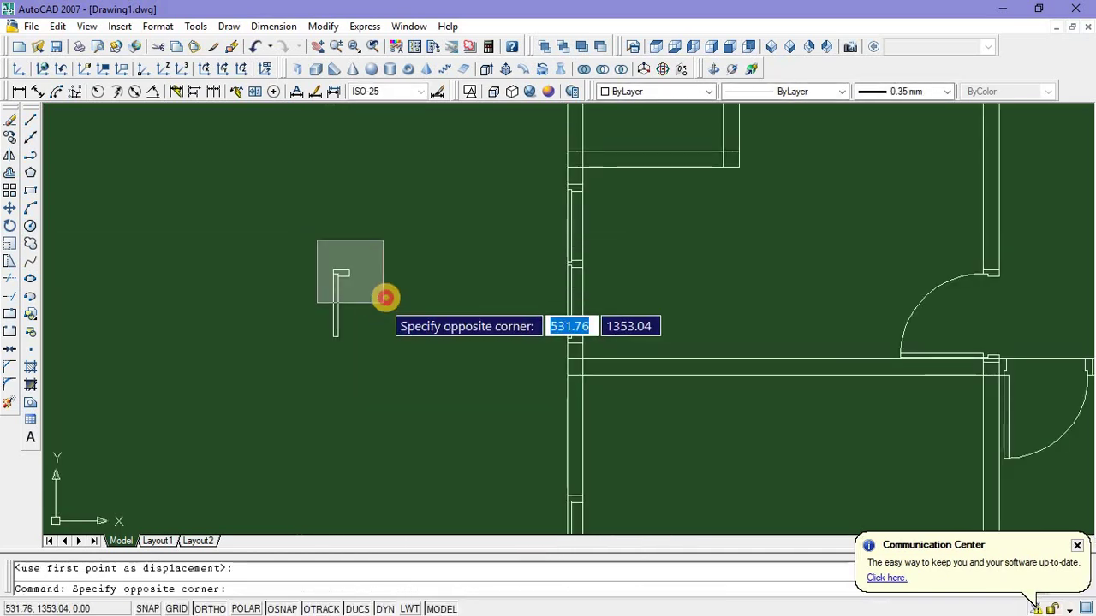
{"action": "left_click", "coordinate": [384, 299]}
{"action": "type", "text": "m"}
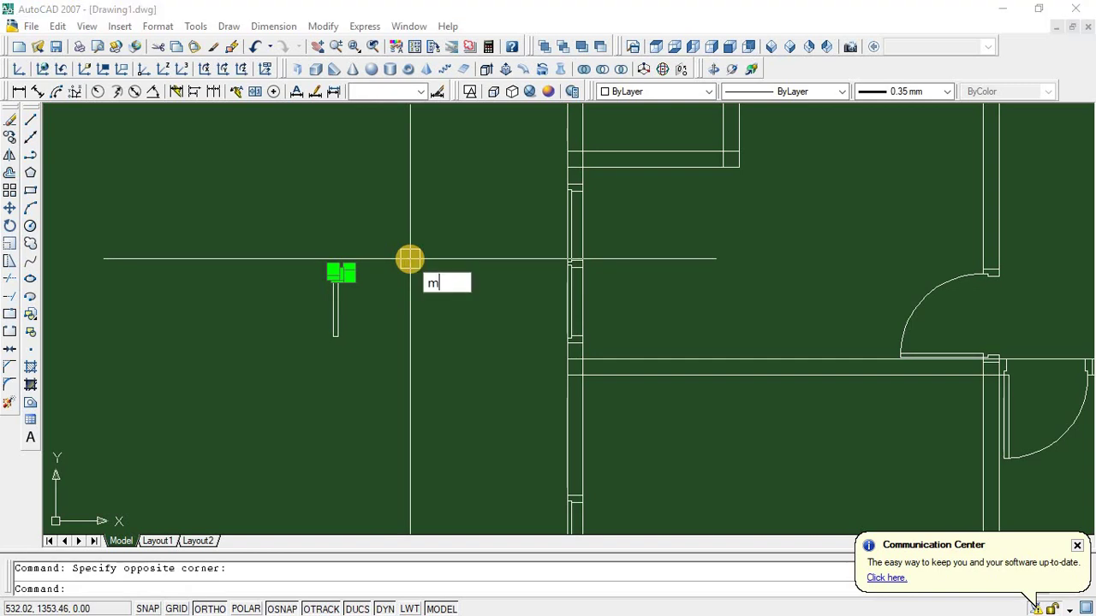
{"action": "type", "text": "i"}
{"action": "key", "text": "Return"}
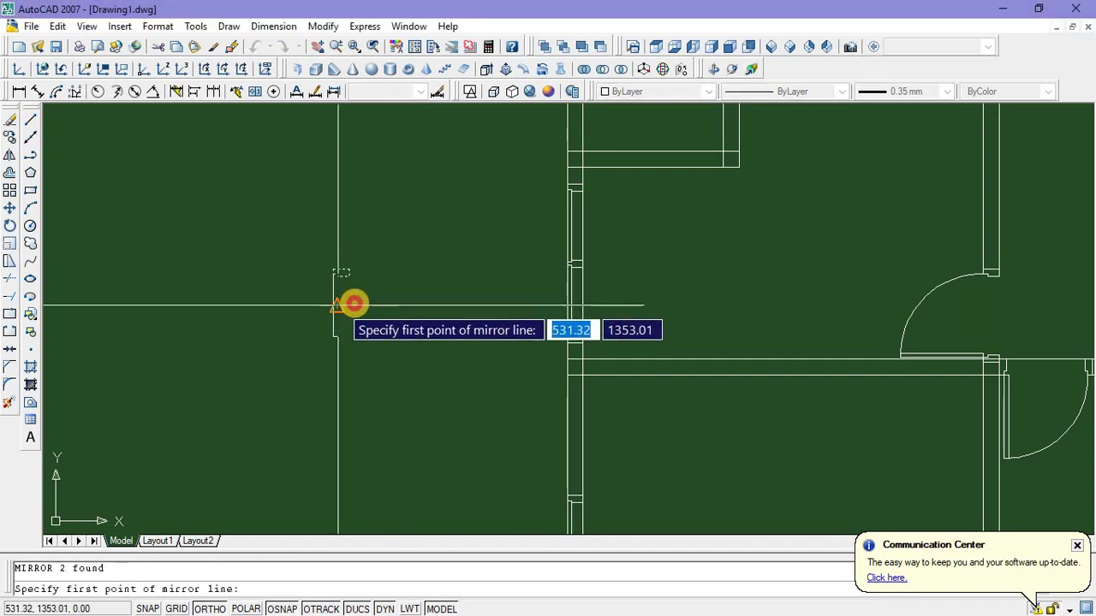
{"action": "left_click", "coordinate": [342, 304]}
{"action": "left_click", "coordinate": [394, 303]}
{"action": "key", "text": "Return"}
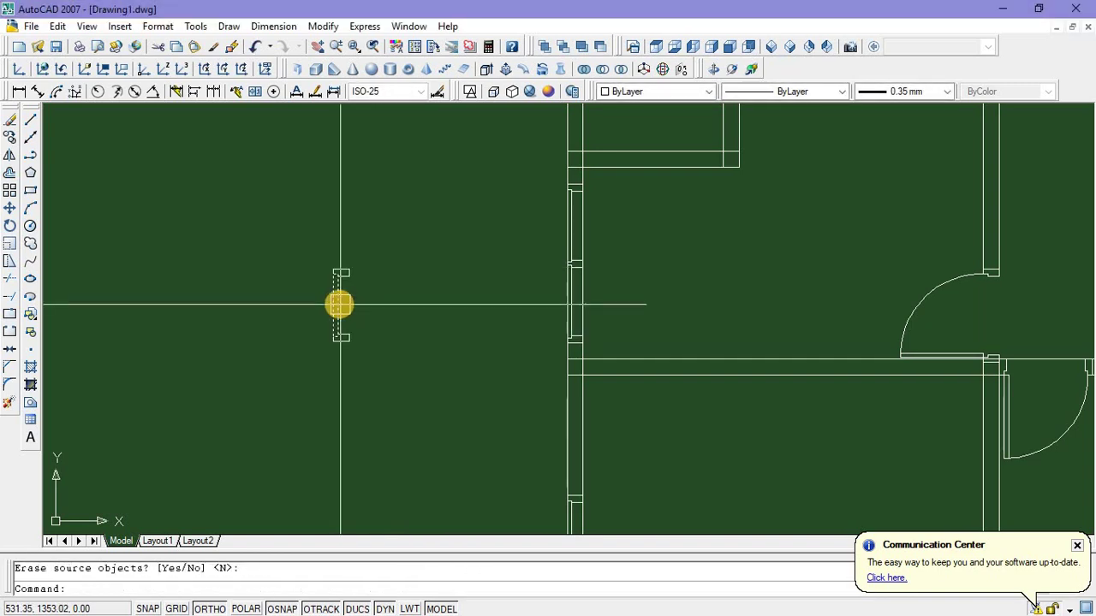
Rotate the thin rectangle 90 degrees about its lower-left corner so the door leaf lies horizontally beside the lower jamb
{"action": "middle_click_drag", "start_coordinate": [347, 313], "coordinate": [350, 311]}
{"action": "left_click", "coordinate": [351, 310]}
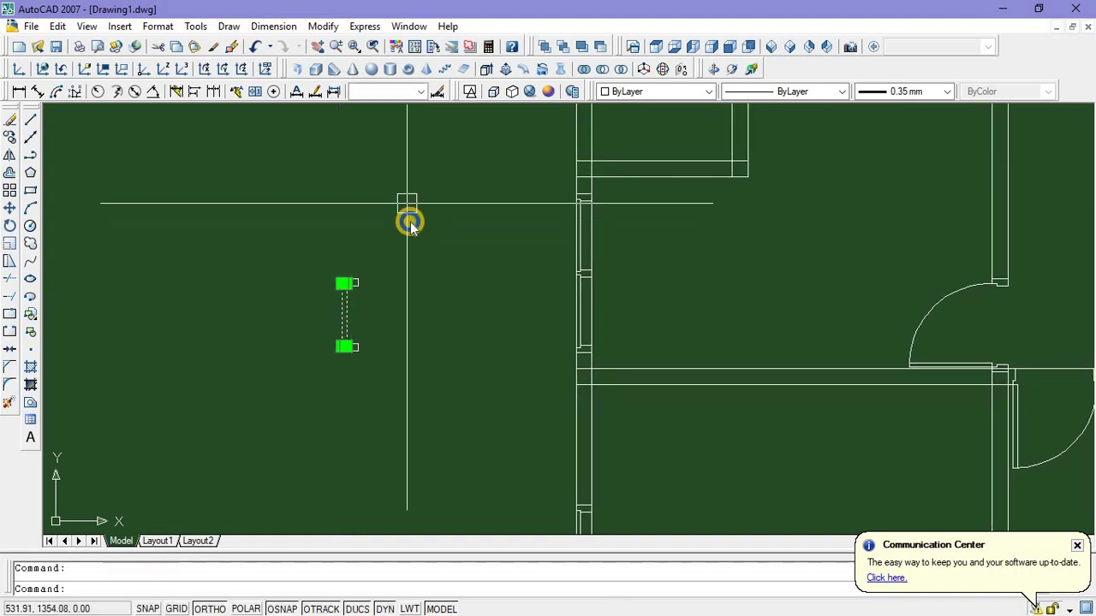
{"action": "right_click", "coordinate": [407, 206]}
{"action": "left_click", "coordinate": [443, 446]}
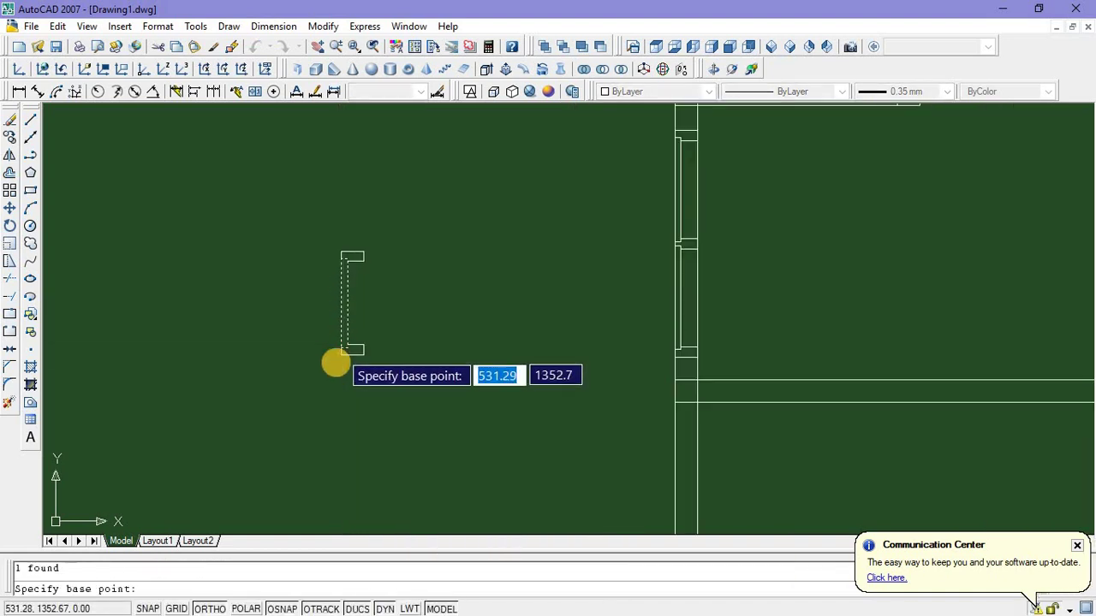
{"action": "left_click", "coordinate": [338, 341]}
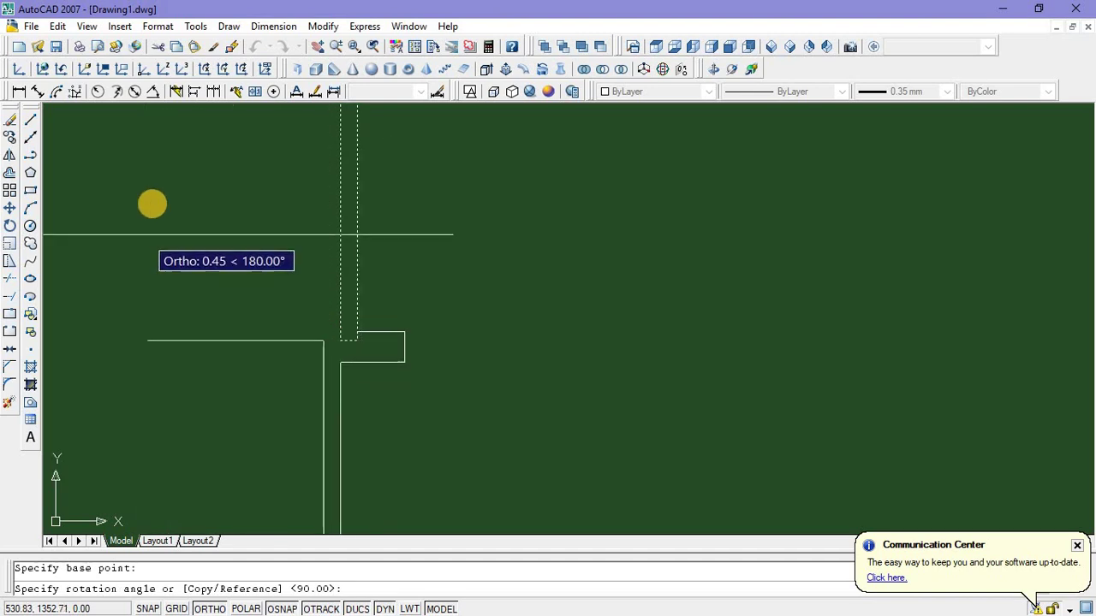
{"action": "left_click", "coordinate": [298, 257]}
{"action": "scroll", "coordinate": [444, 380], "scroll_direction": "down", "scroll_amount": 2}
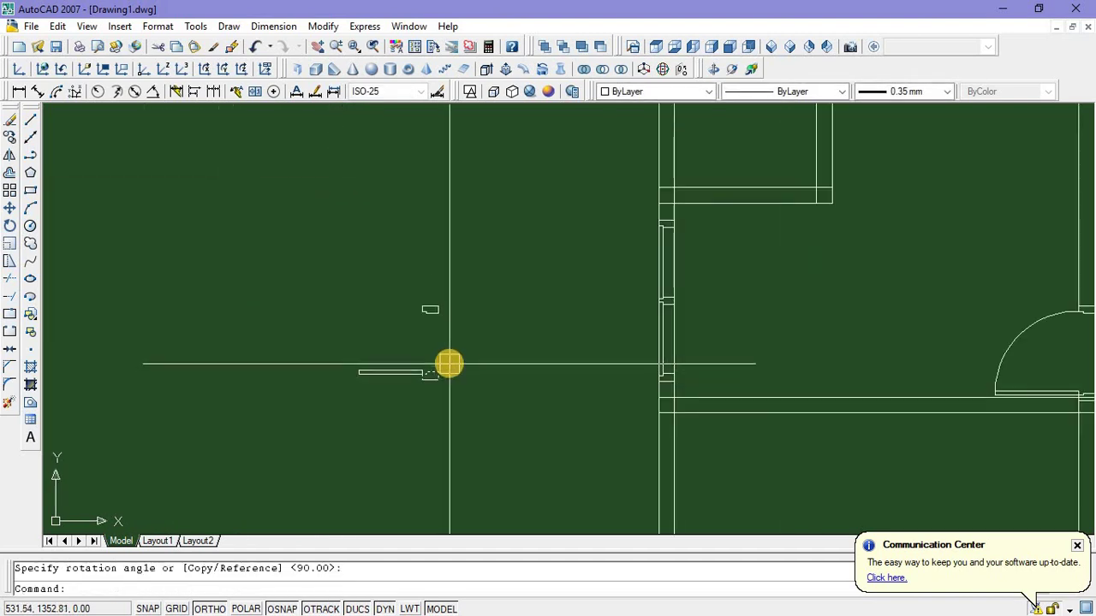
Draw the door swing arc from the free end of the leaf to the notch of the upper jamb
{"action": "left_click", "coordinate": [31, 209]}
{"action": "scroll", "coordinate": [246, 337], "scroll_direction": "up", "scroll_amount": 2}
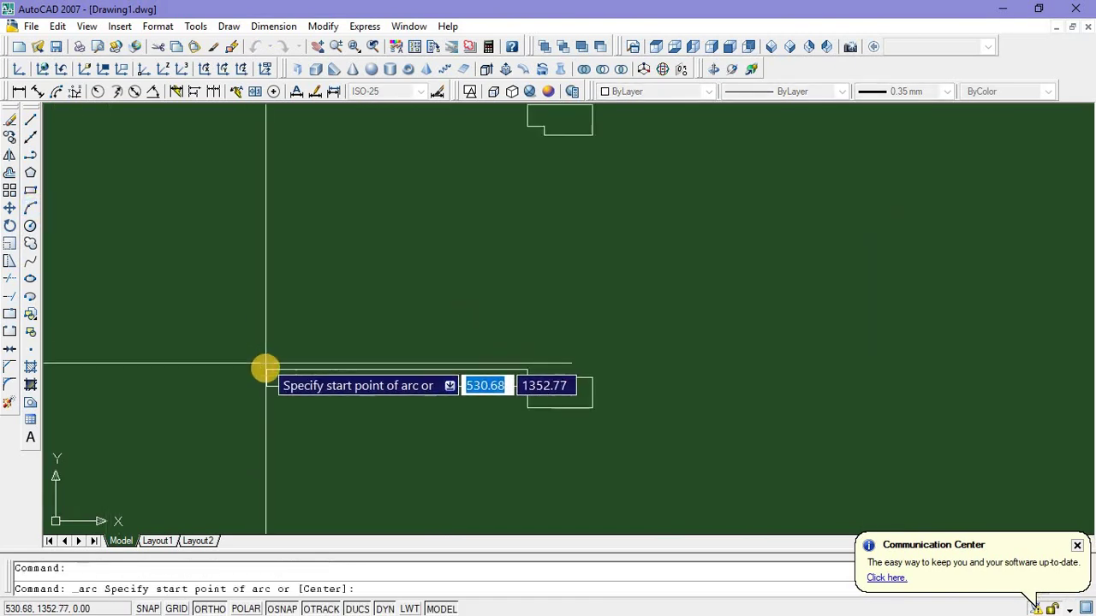
{"action": "left_click", "coordinate": [266, 368]}
{"action": "scroll", "coordinate": [265, 362], "scroll_direction": "down", "scroll_amount": 2}
{"action": "scroll", "coordinate": [345, 299], "scroll_direction": "up", "scroll_amount": 2}
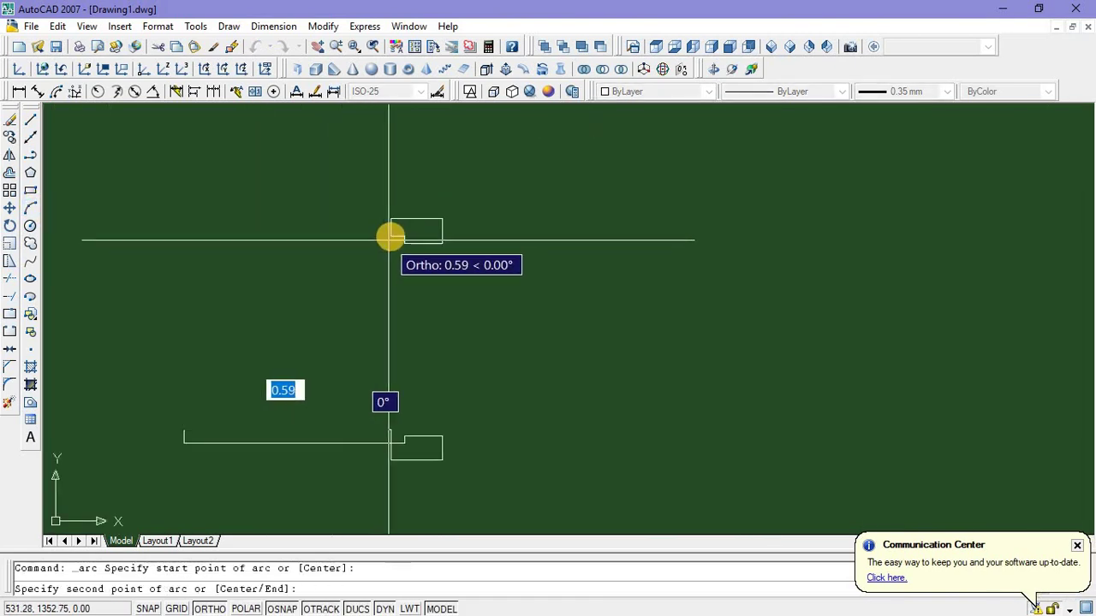
{"action": "left_click", "coordinate": [391, 237]}
{"action": "left_click", "coordinate": [403, 234]}
{"action": "scroll", "coordinate": [453, 291], "scroll_direction": "down", "scroll_amount": 3}
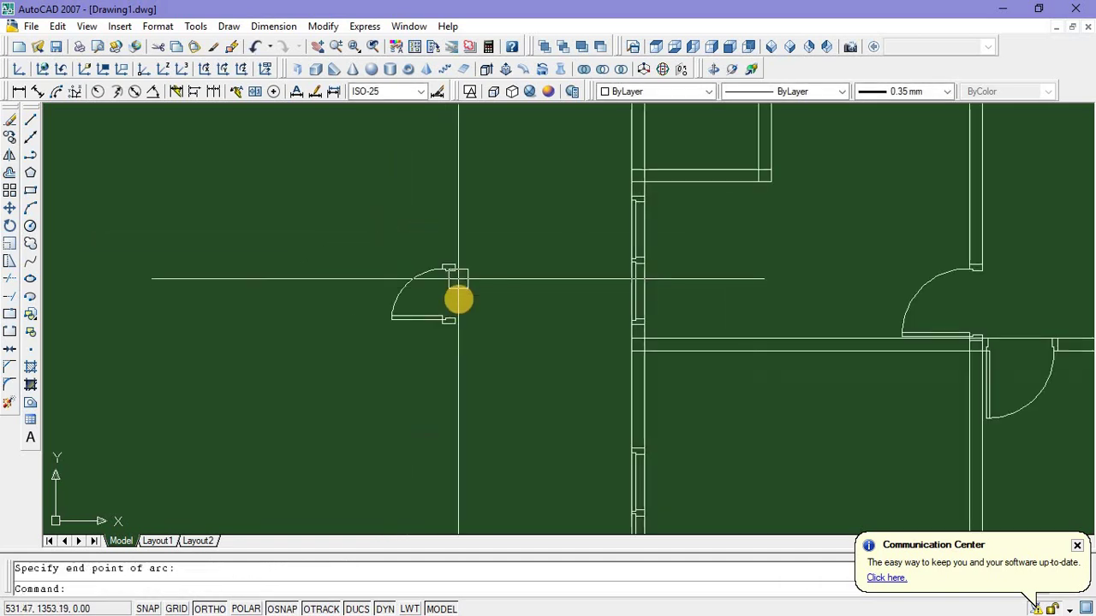
{"action": "key", "text": "Escape"}
Move the finished door with its jambs into the lower part of the corner bathroom's right wall
{"action": "scroll", "coordinate": [459, 298], "scroll_direction": "down", "scroll_amount": 2}
{"action": "scroll", "coordinate": [552, 256], "scroll_direction": "up", "scroll_amount": 2}
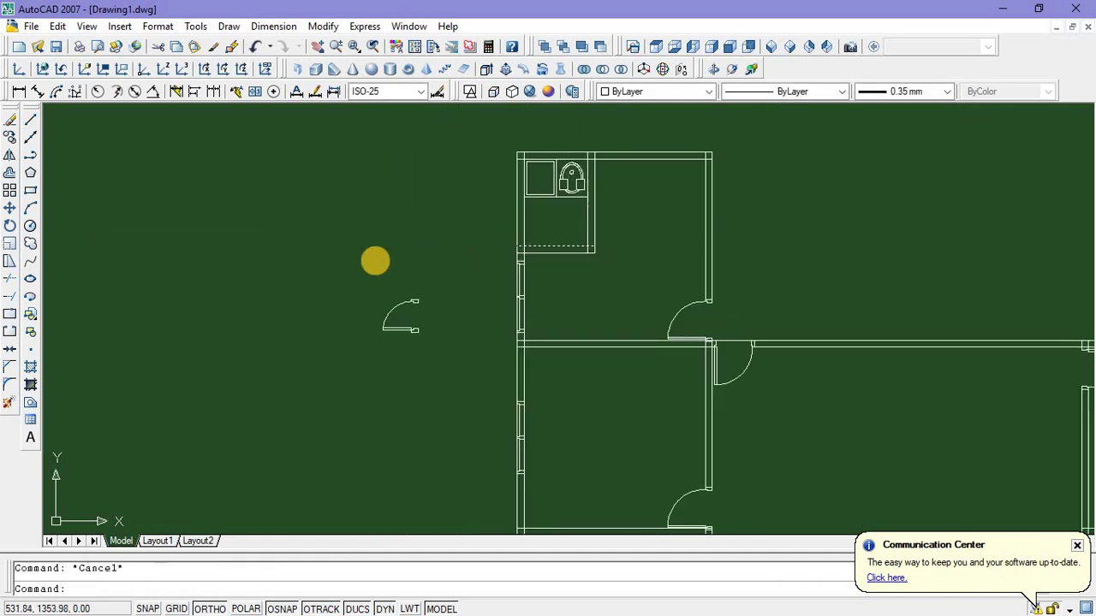
{"action": "left_click", "coordinate": [450, 374]}
{"action": "right_click", "coordinate": [464, 291]}
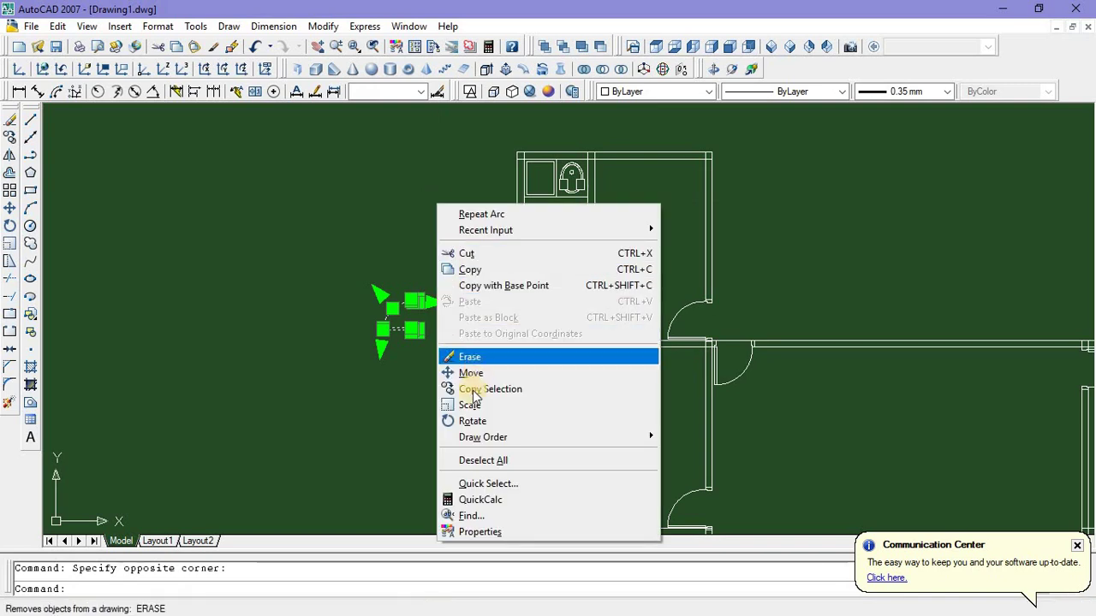
{"action": "left_click", "coordinate": [456, 369]}
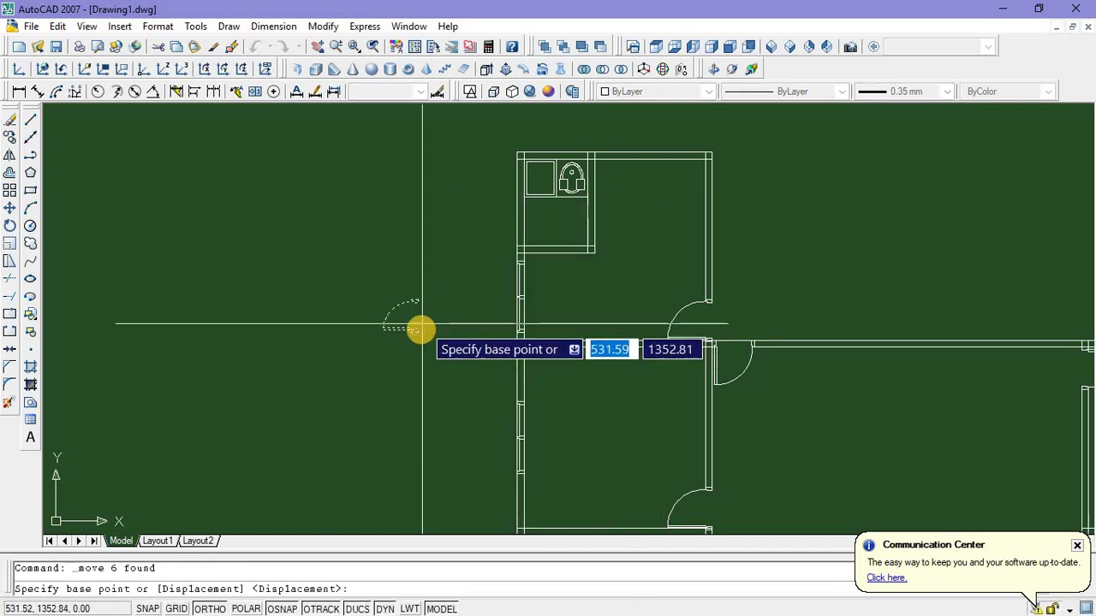
{"action": "scroll", "coordinate": [419, 332], "scroll_direction": "up", "scroll_amount": 5}
{"action": "left_click", "coordinate": [409, 345]}
{"action": "scroll", "coordinate": [409, 345], "scroll_direction": "down", "scroll_amount": 4}
{"action": "scroll", "coordinate": [415, 329], "scroll_direction": "down", "scroll_amount": 3}
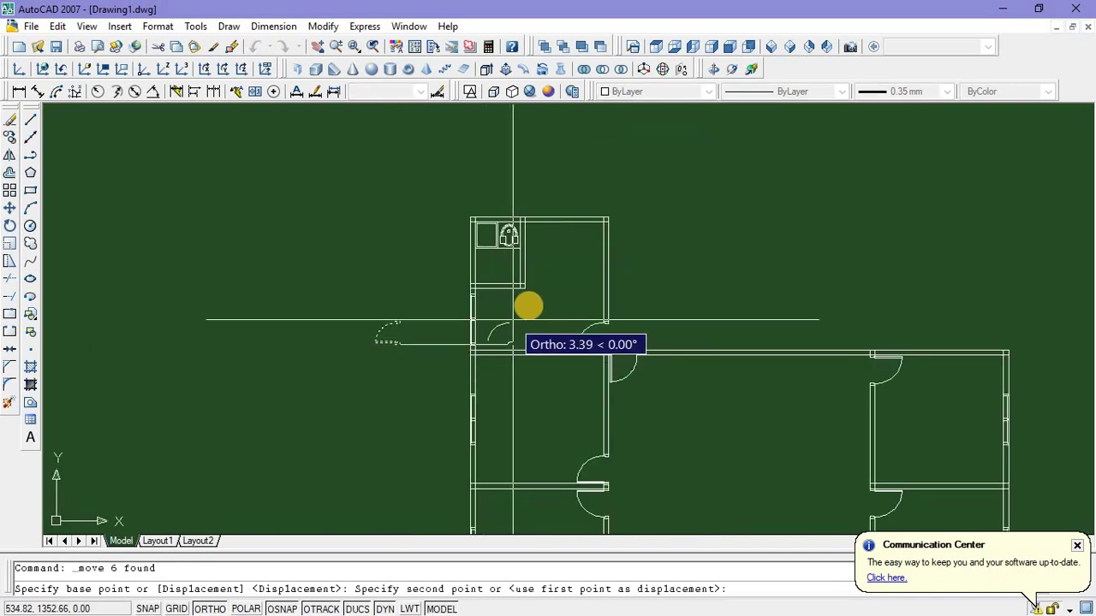
{"action": "scroll", "coordinate": [524, 286], "scroll_direction": "up", "scroll_amount": 4}
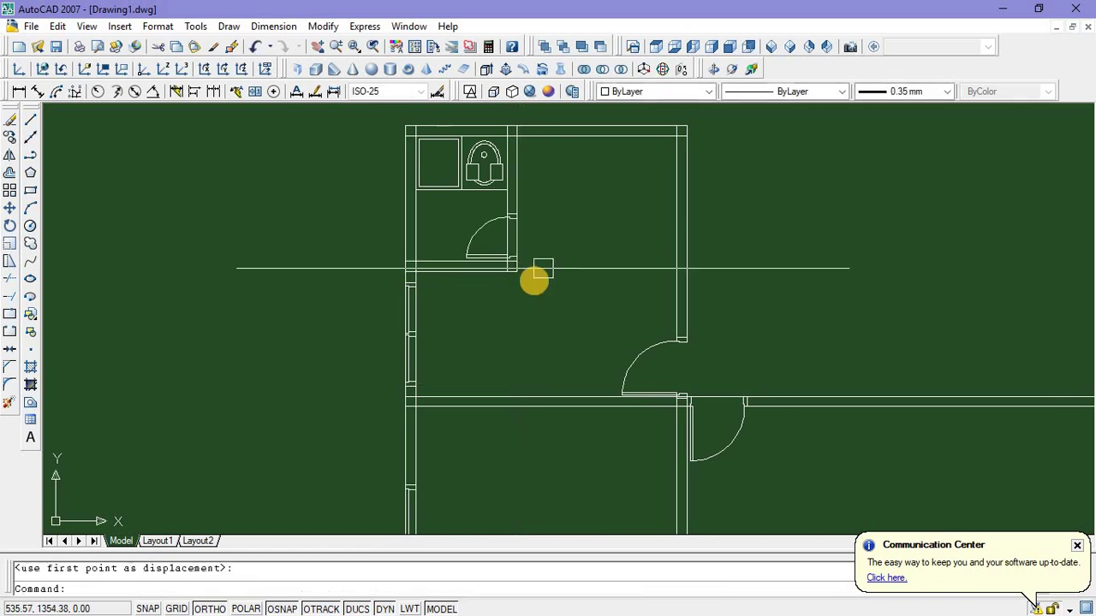
{"action": "key", "text": "Escape"}
Trim the outer line of the bathroom's right wall between the two door jambs
{"action": "middle_click_drag", "start_coordinate": [516, 310], "coordinate": [458, 330]}
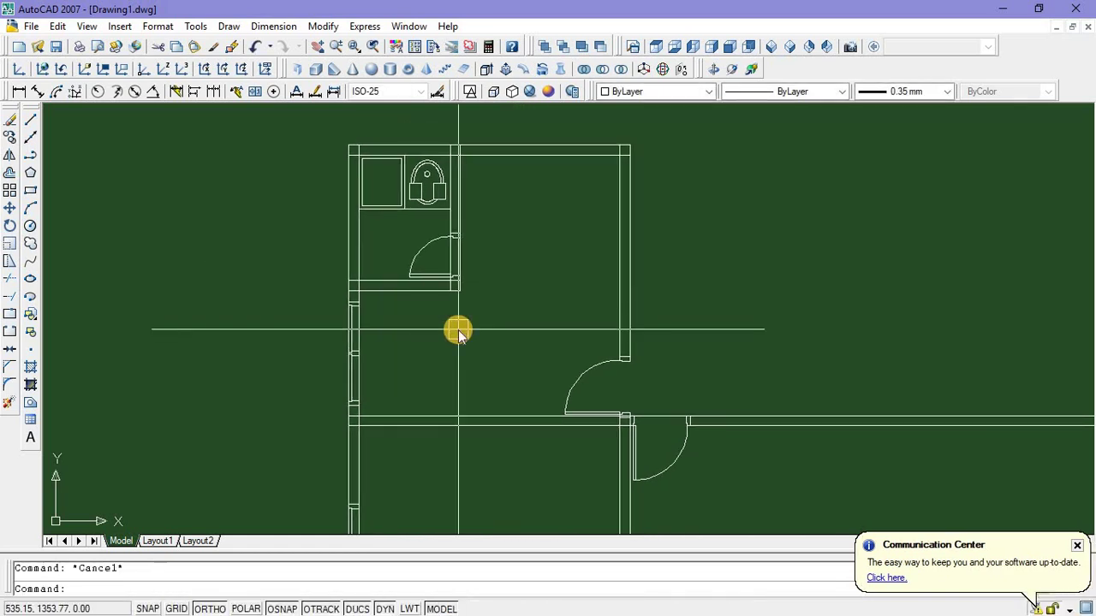
{"action": "type", "text": "tr"}
{"action": "key", "text": "Return"}
{"action": "key", "text": "Return"}
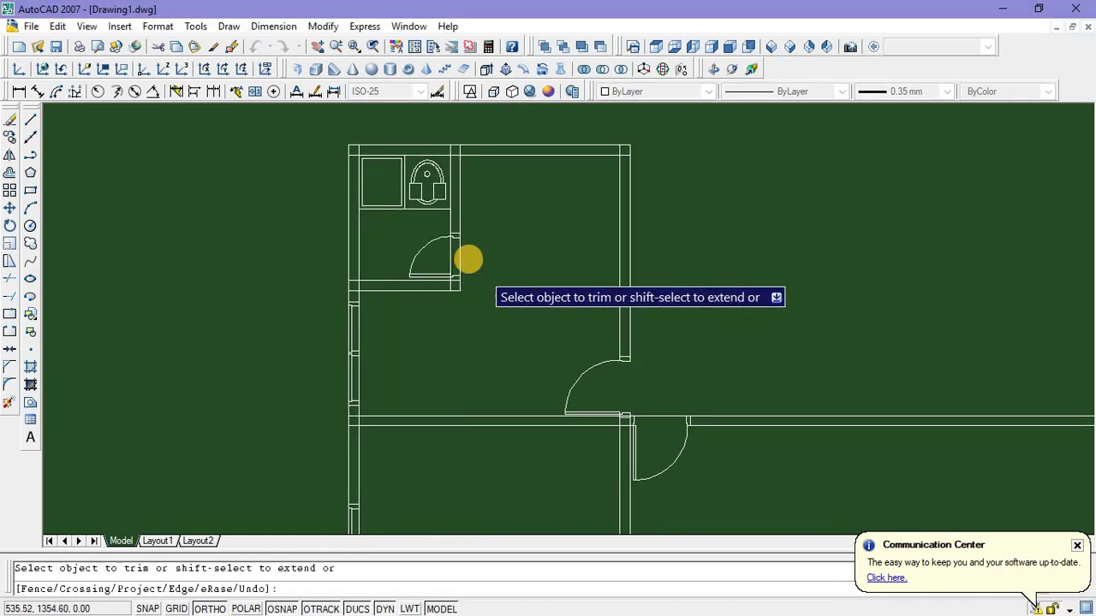
{"action": "scroll", "coordinate": [468, 257], "scroll_direction": "up", "scroll_amount": 5}
{"action": "scroll", "coordinate": [428, 261], "scroll_direction": "down", "scroll_amount": 5}
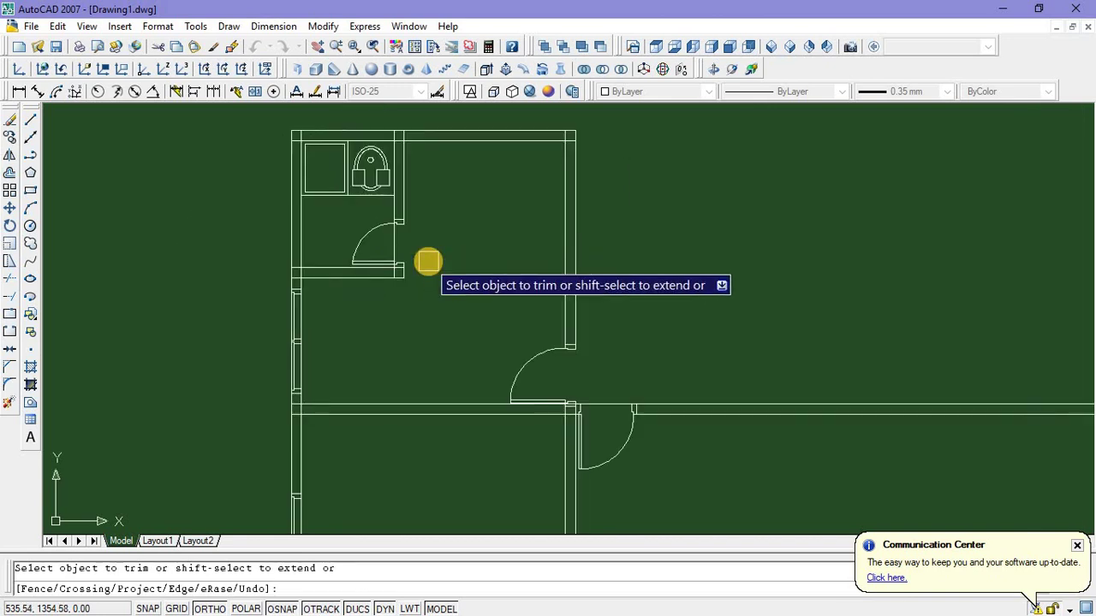
{"action": "key", "text": "Escape"}
Start a hatch for the bathroom floor and choose the NET pattern from the other predefined patterns
{"action": "scroll", "coordinate": [377, 244], "scroll_direction": "up", "scroll_amount": 3}
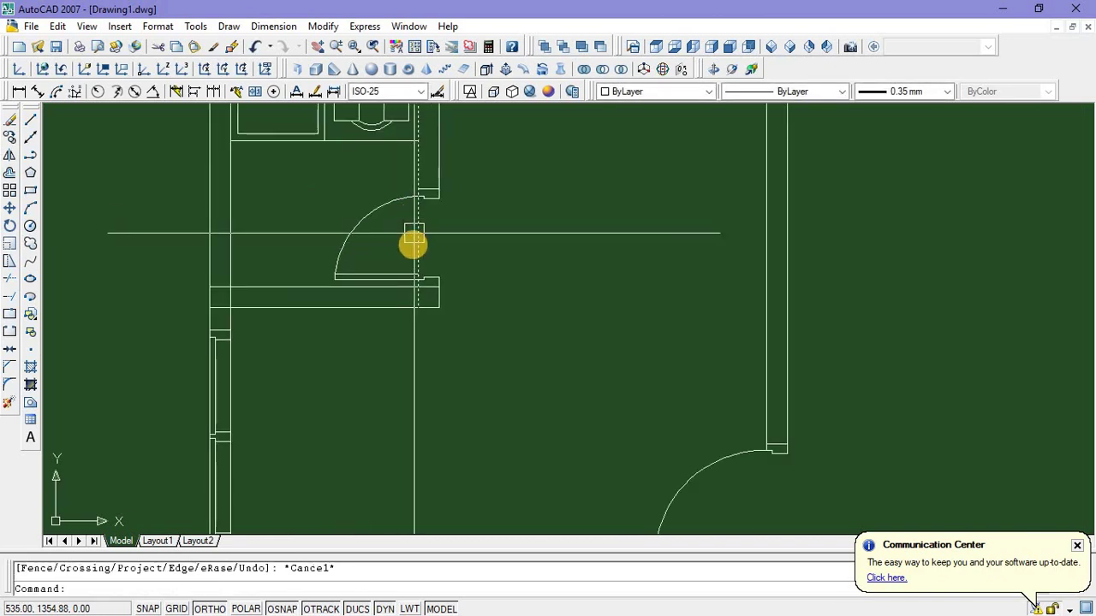
{"action": "scroll", "coordinate": [372, 259], "scroll_direction": "down", "scroll_amount": 2}
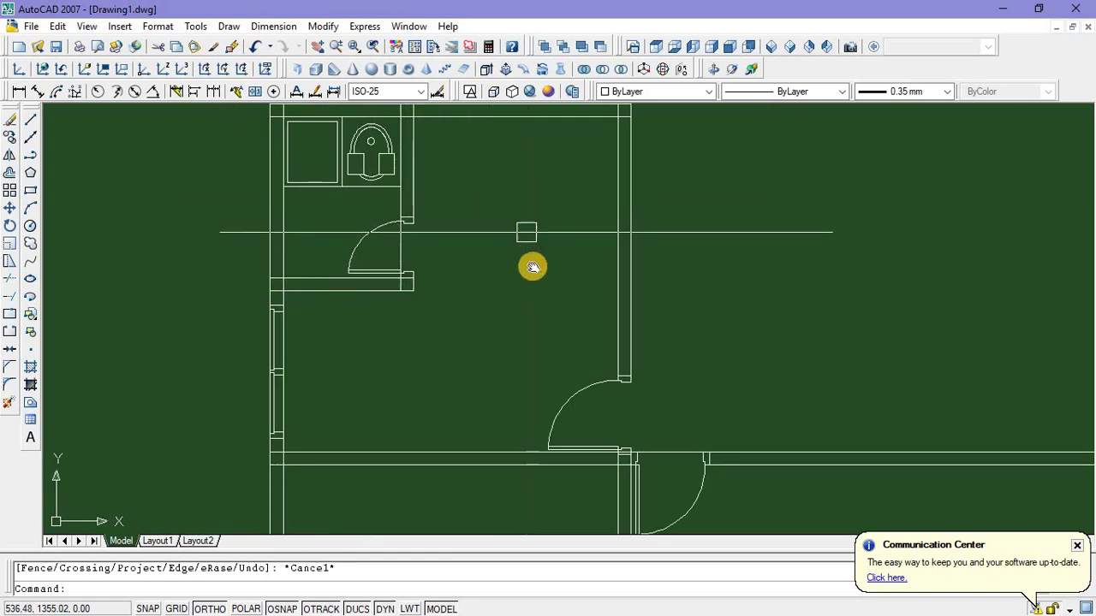
{"action": "middle_click_drag", "start_coordinate": [532, 267], "coordinate": [556, 303]}
{"action": "scroll", "coordinate": [435, 297], "scroll_direction": "down", "scroll_amount": 2}
{"action": "scroll", "coordinate": [405, 302], "scroll_direction": "up", "scroll_amount": 3}
{"action": "middle_click_drag", "start_coordinate": [405, 301], "coordinate": [394, 297]}
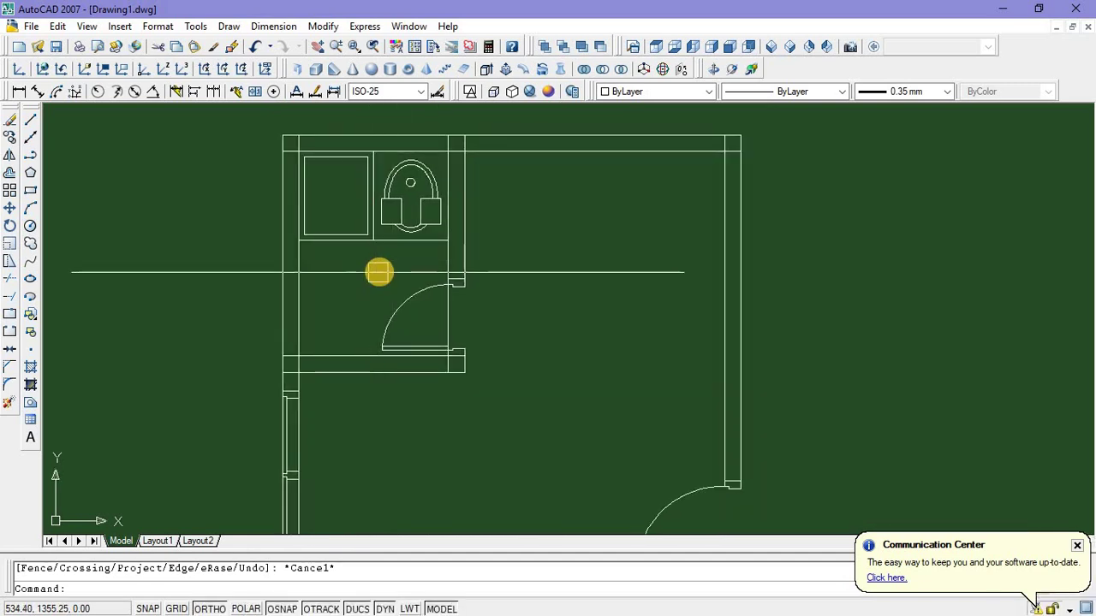
{"action": "left_click", "coordinate": [31, 368]}
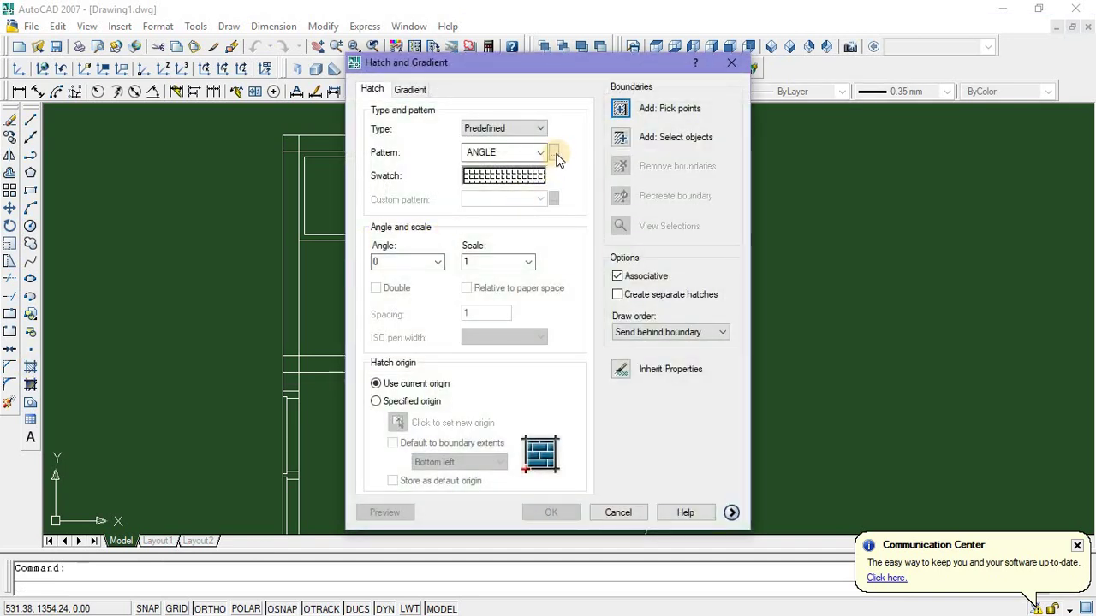
{"action": "left_click", "coordinate": [554, 151]}
{"action": "scroll", "coordinate": [552, 316], "scroll_direction": "down", "scroll_amount": 5}
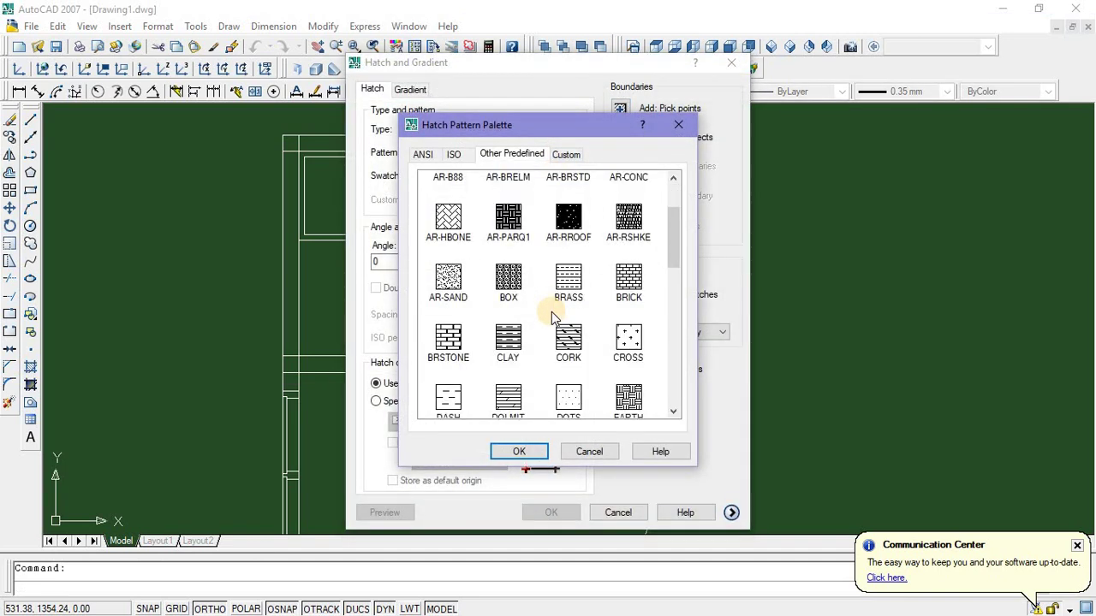
{"action": "scroll", "coordinate": [552, 317], "scroll_direction": "down", "scroll_amount": 3}
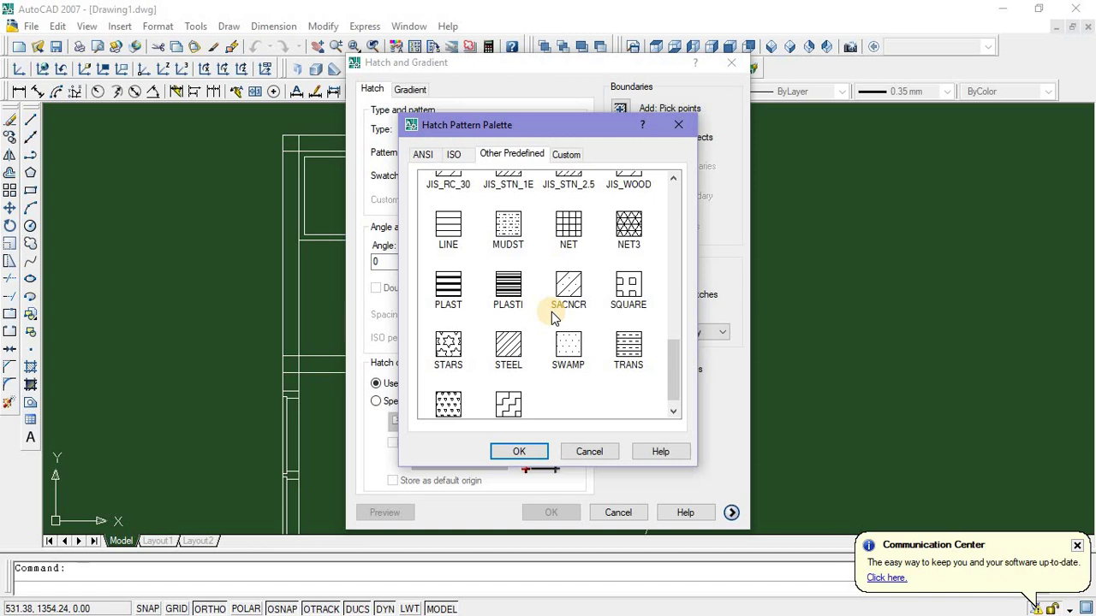
{"action": "scroll", "coordinate": [552, 317], "scroll_direction": "down", "scroll_amount": 1}
{"action": "scroll", "coordinate": [552, 317], "scroll_direction": "up", "scroll_amount": 3}
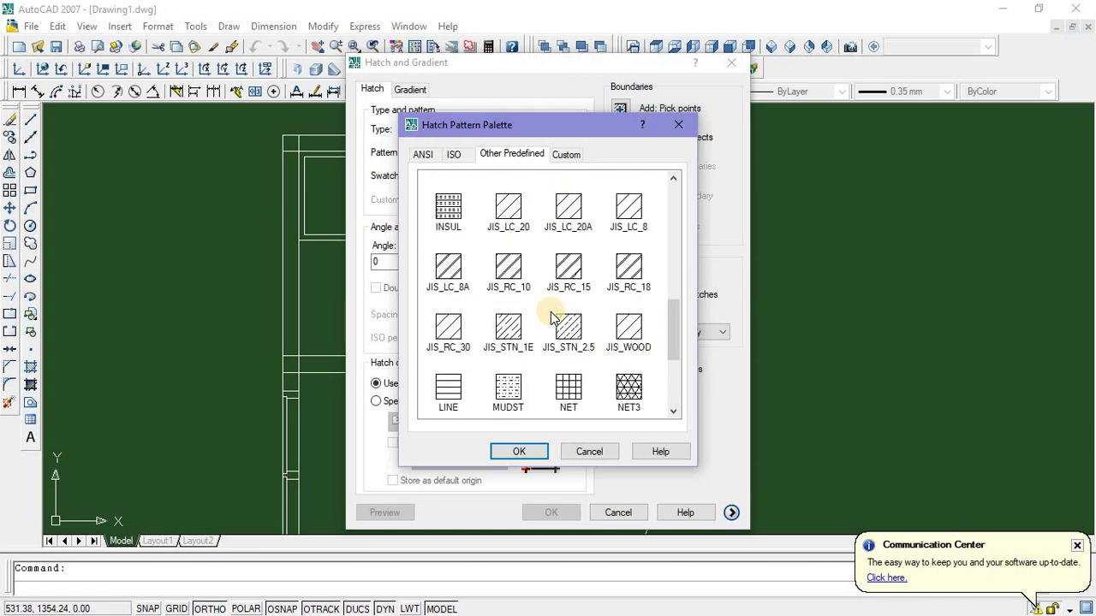
{"action": "scroll", "coordinate": [552, 317], "scroll_direction": "up", "scroll_amount": 3}
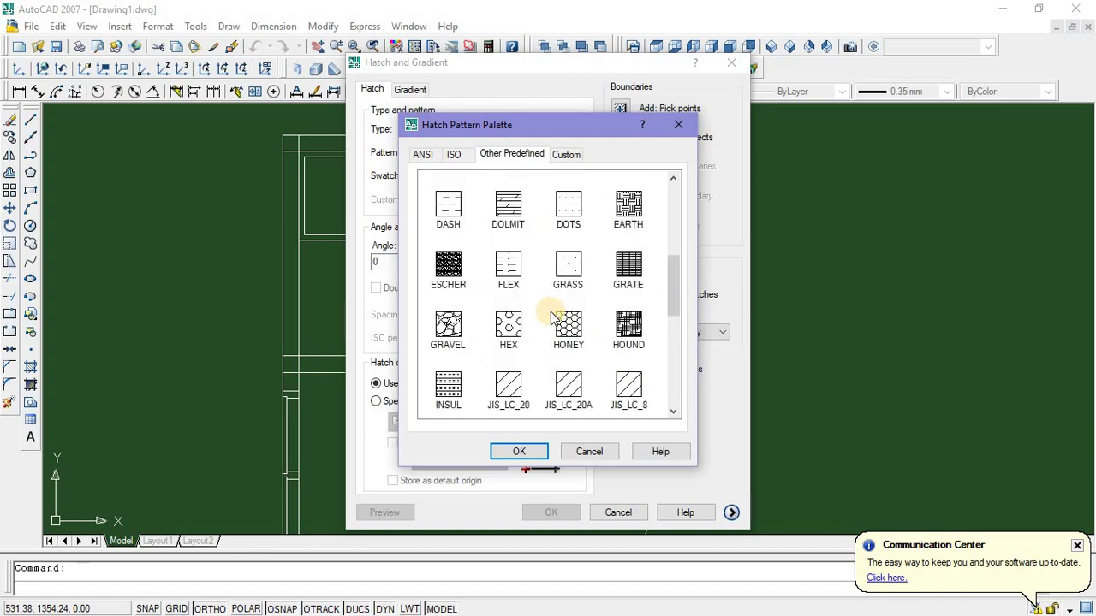
{"action": "scroll", "coordinate": [552, 317], "scroll_direction": "up", "scroll_amount": 5}
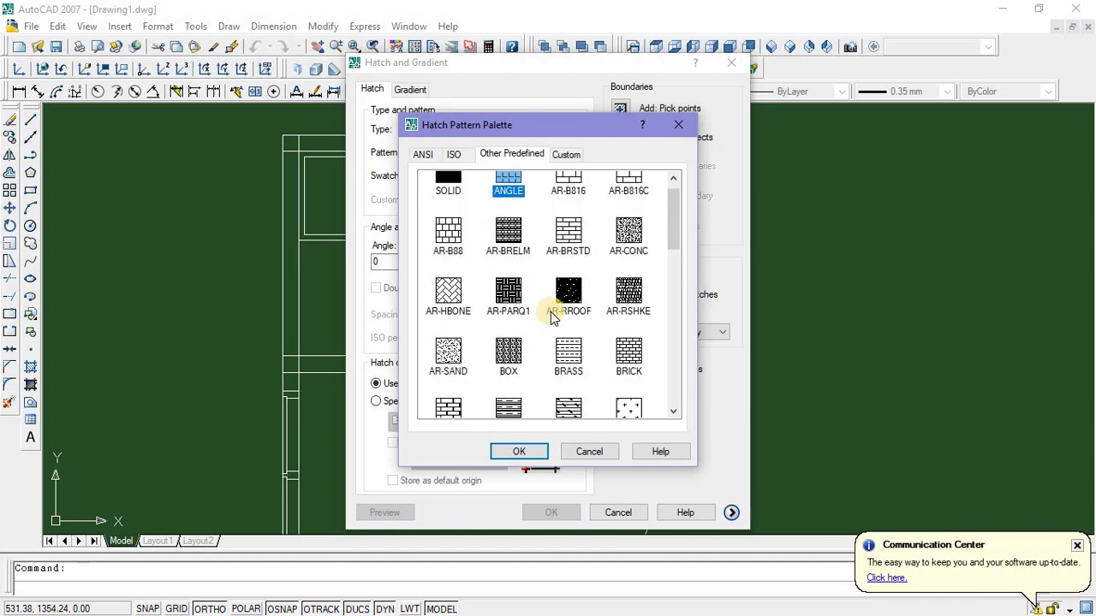
{"action": "scroll", "coordinate": [552, 316], "scroll_direction": "down", "scroll_amount": 2}
{"action": "scroll", "coordinate": [552, 317], "scroll_direction": "down", "scroll_amount": 3}
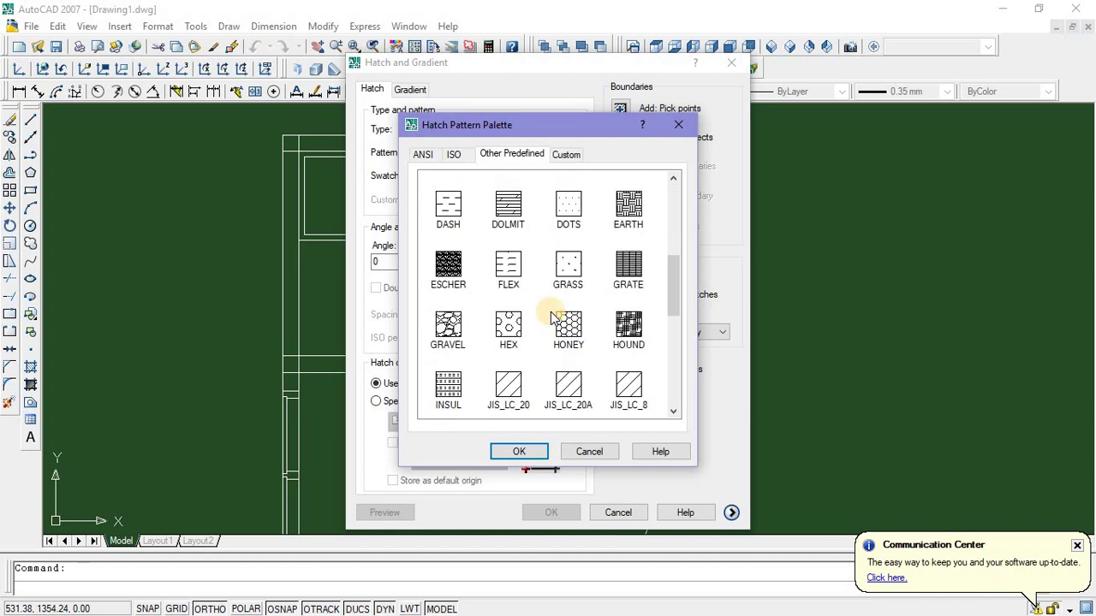
{"action": "scroll", "coordinate": [552, 316], "scroll_direction": "down", "scroll_amount": 2}
{"action": "scroll", "coordinate": [552, 317], "scroll_direction": "down", "scroll_amount": 2}
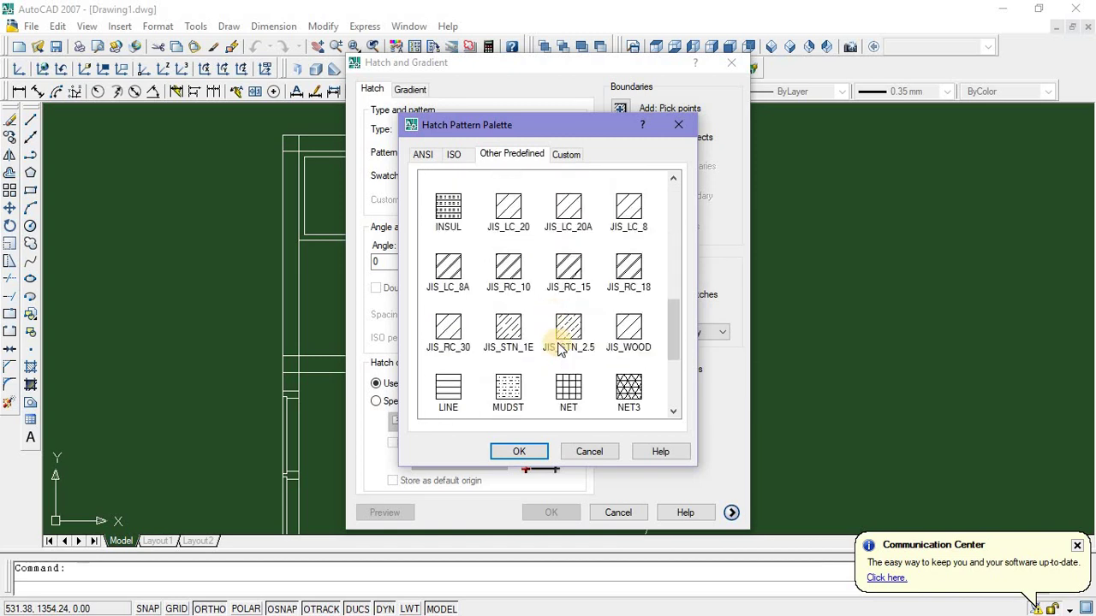
{"action": "left_click", "coordinate": [541, 453]}
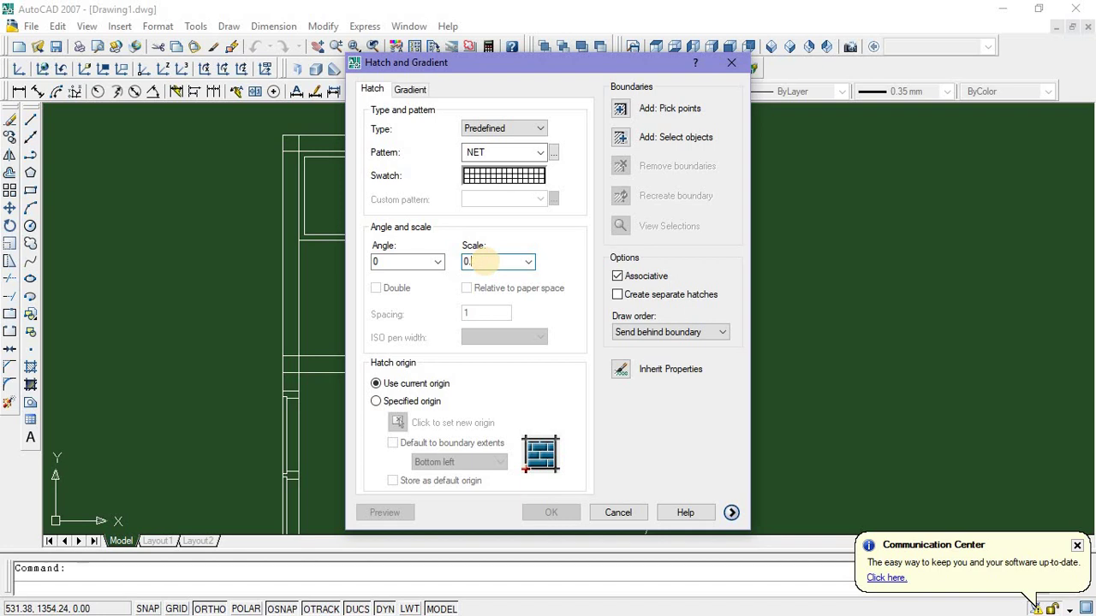
Hatch the bathroom floor area below the fixtures with the NET pattern at scale 0.3
{"action": "left_click", "coordinate": [620, 108]}
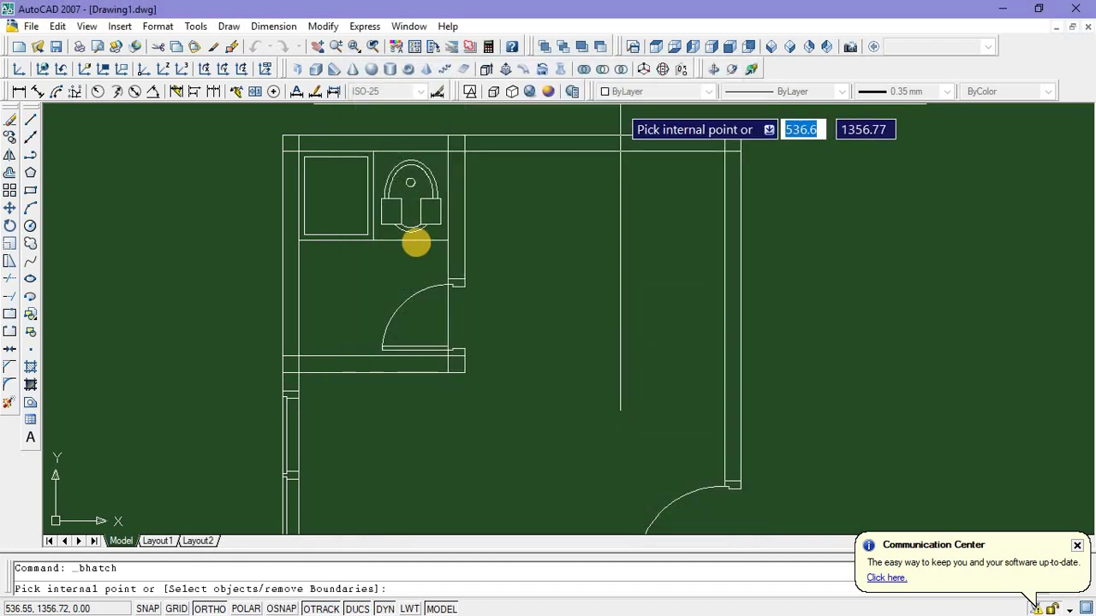
{"action": "left_click", "coordinate": [376, 253]}
{"action": "right_click", "coordinate": [382, 251]}
{"action": "left_click", "coordinate": [417, 261]}
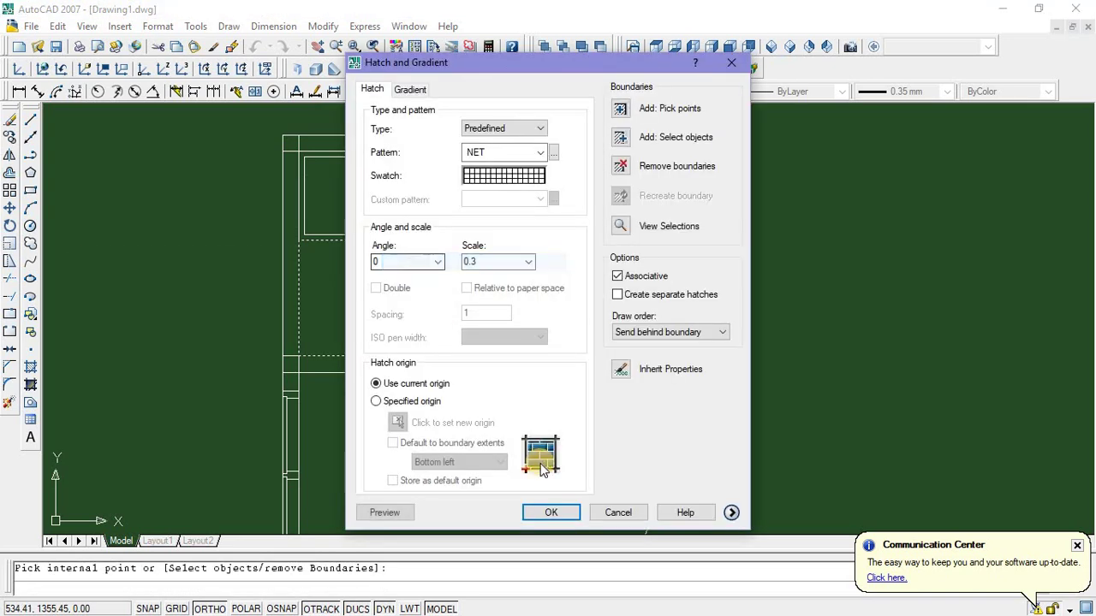
{"action": "left_click", "coordinate": [552, 514]}
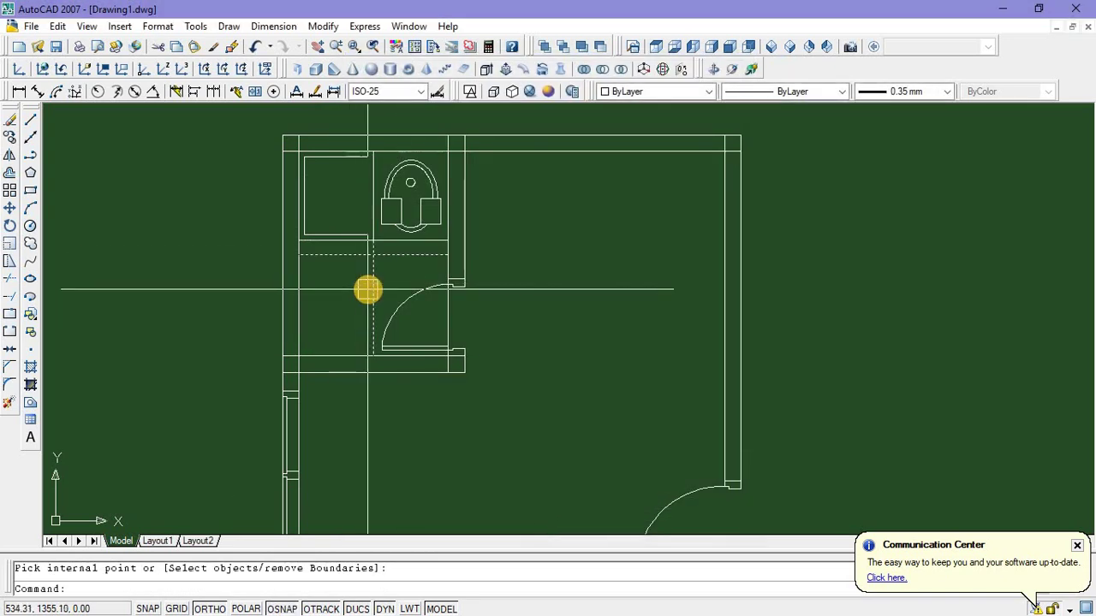
Edit the bathroom floor hatch and set its scale to 0.03
{"action": "right_click", "coordinate": [367, 290]}
{"action": "left_click", "coordinate": [431, 307]}
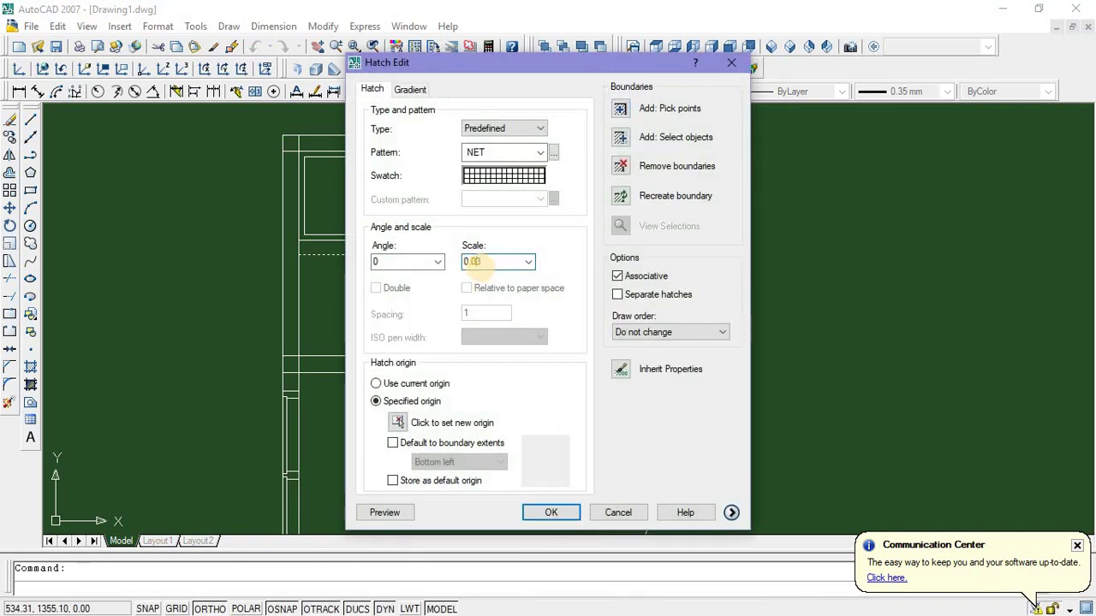
{"action": "left_click", "coordinate": [551, 512]}
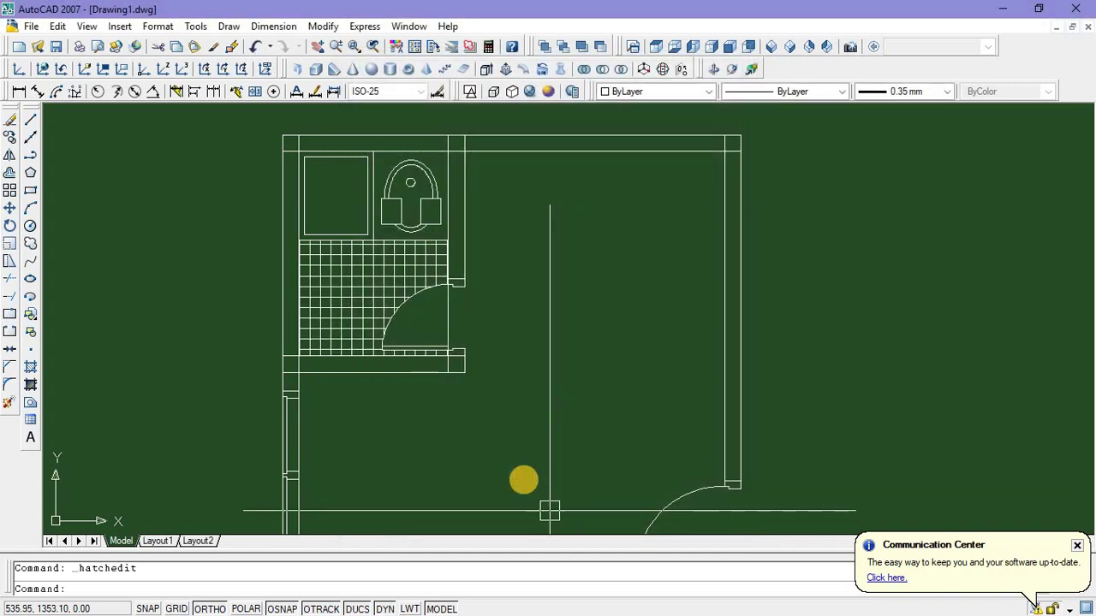
Change the colour of the bathroom floor hatch to green
{"action": "scroll", "coordinate": [390, 317], "scroll_direction": "down", "scroll_amount": 2}
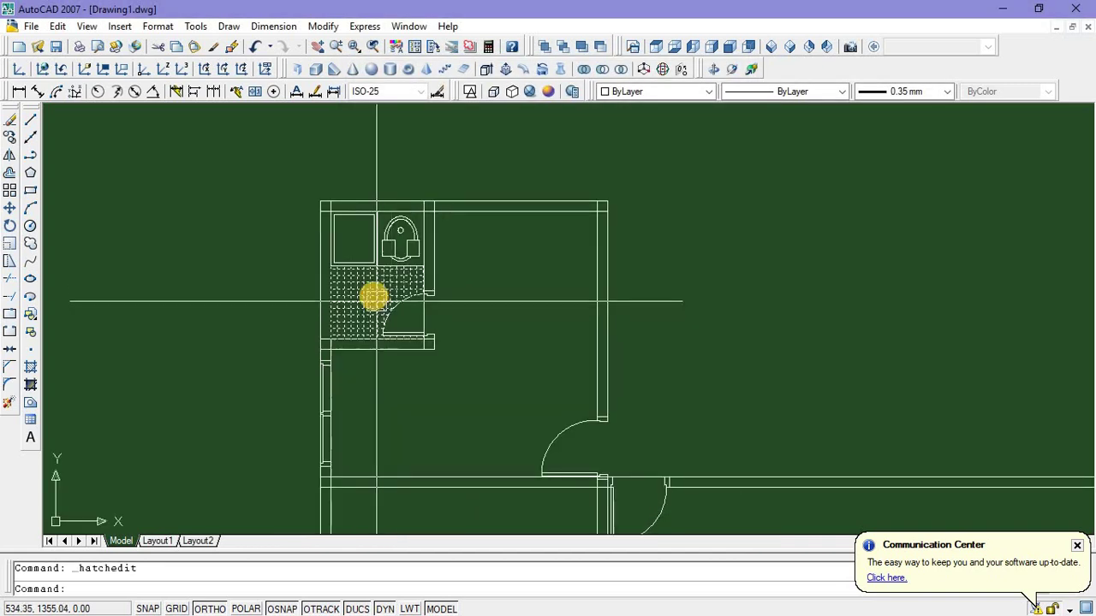
{"action": "left_click", "coordinate": [381, 295]}
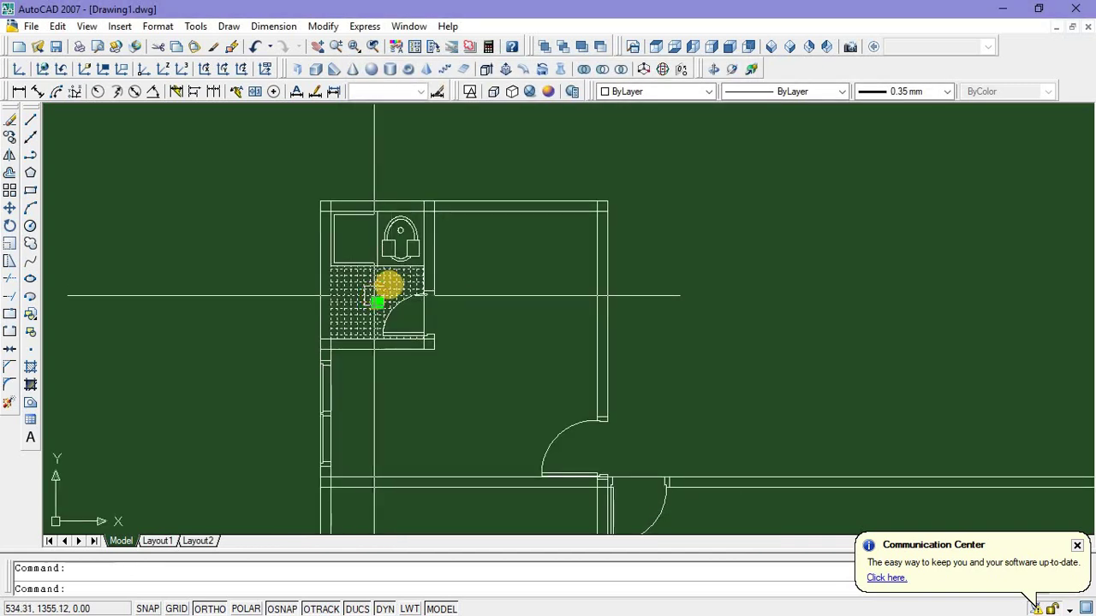
{"action": "left_click", "coordinate": [709, 90]}
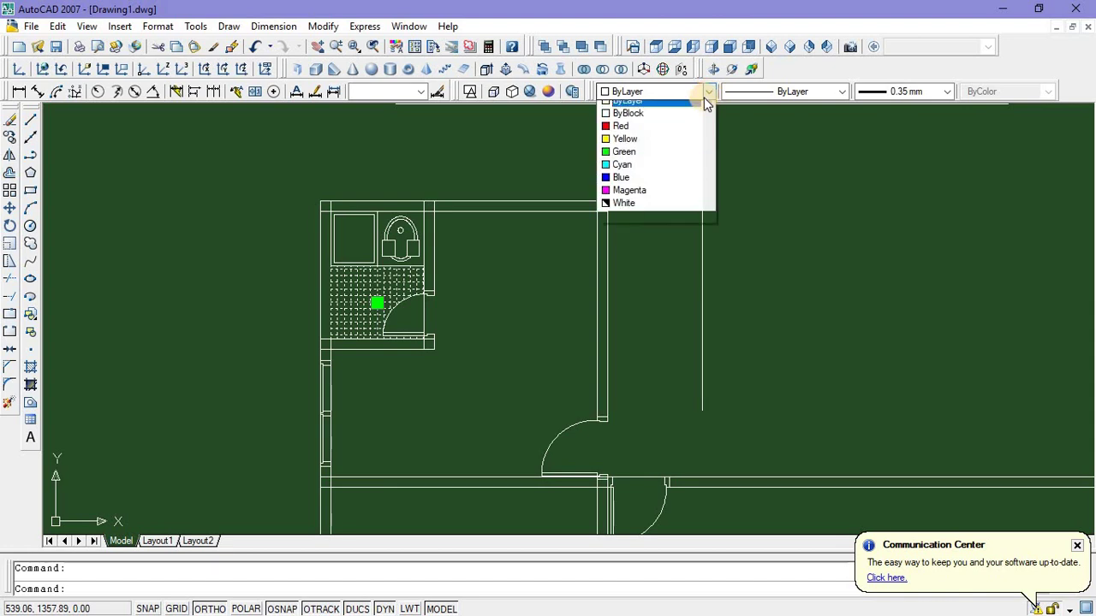
{"action": "left_click", "coordinate": [648, 158]}
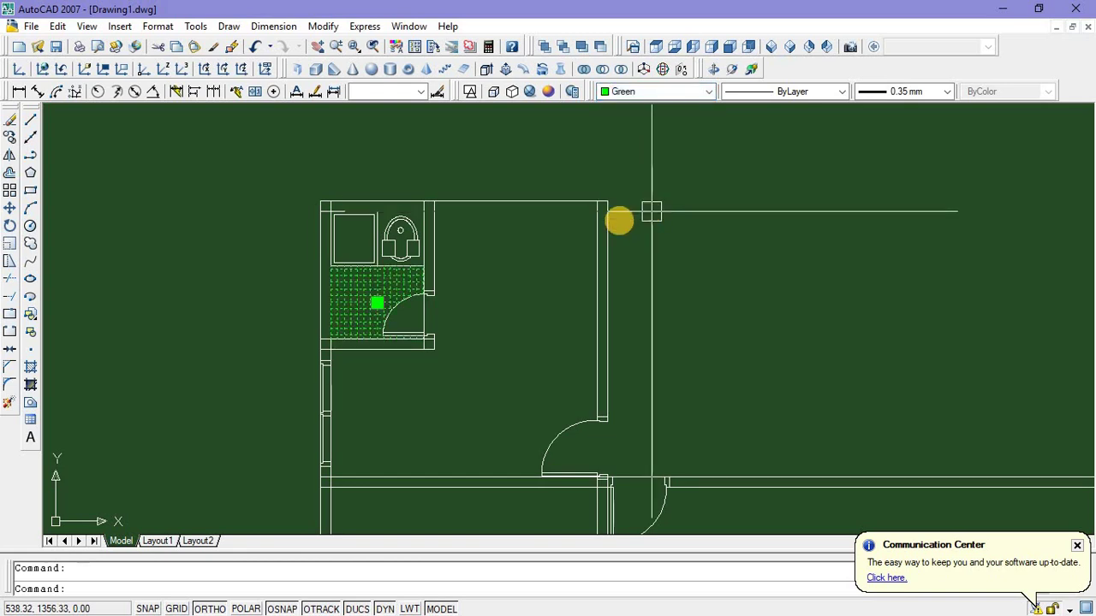
{"action": "key", "text": "Escape"}
{"action": "scroll", "coordinate": [447, 288], "scroll_direction": "down", "scroll_amount": 5}
{"action": "scroll", "coordinate": [406, 245], "scroll_direction": "up", "scroll_amount": 2}
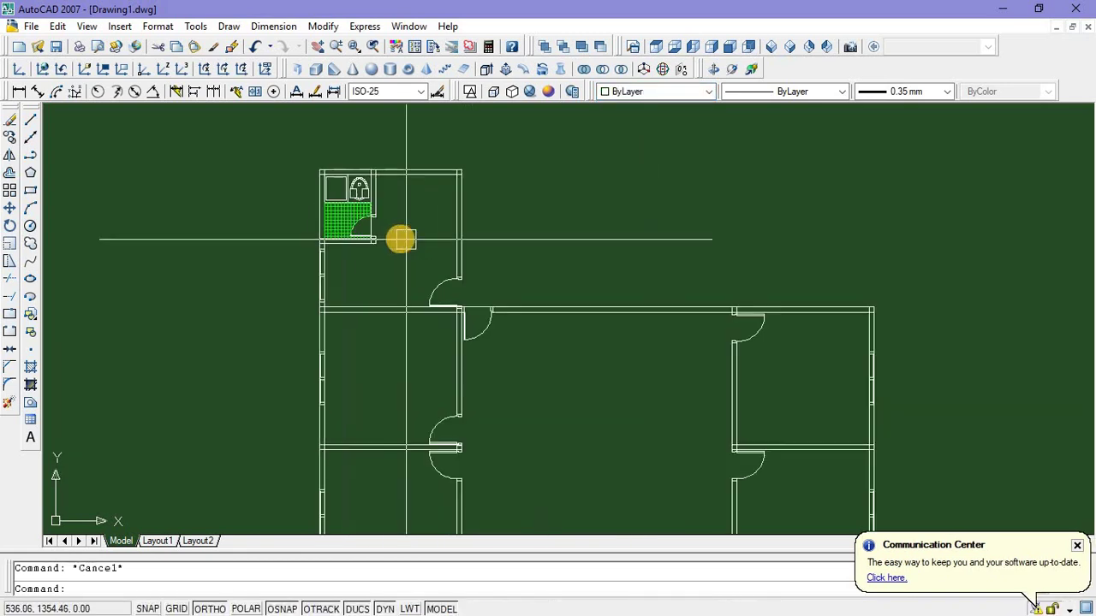
{"action": "scroll", "coordinate": [364, 233], "scroll_direction": "down", "scroll_amount": 1}
{"action": "scroll", "coordinate": [390, 236], "scroll_direction": "down", "scroll_amount": 1}
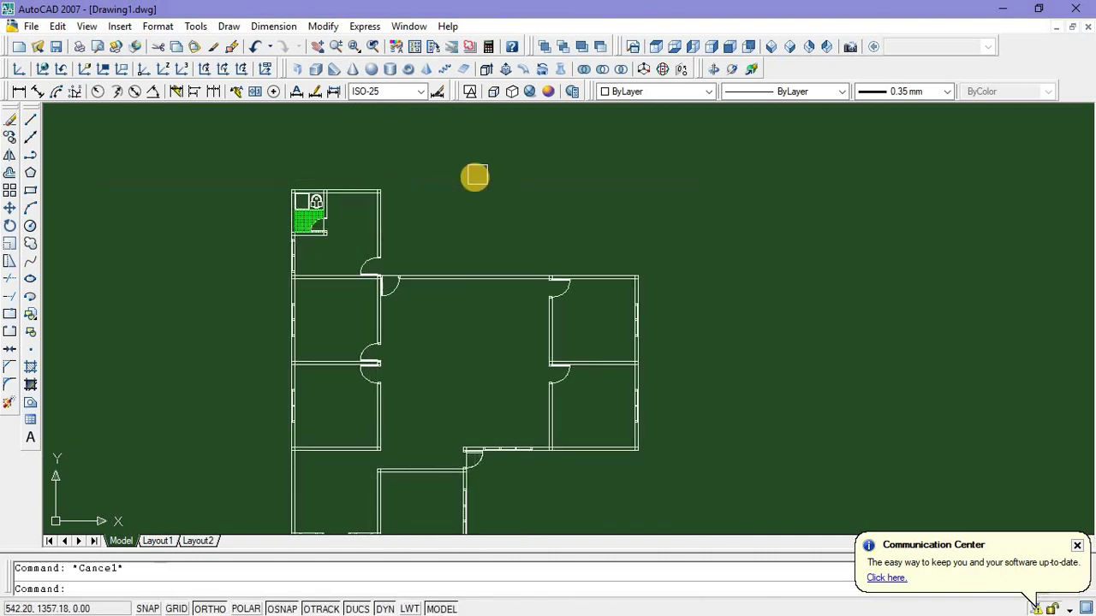
Draw a line from the bathroom room's upper-right outer corner across to the house's right edge and down to the right-hand room's corner
{"action": "left_click", "coordinate": [30, 120]}
{"action": "scroll", "coordinate": [342, 221], "scroll_direction": "up", "scroll_amount": 3}
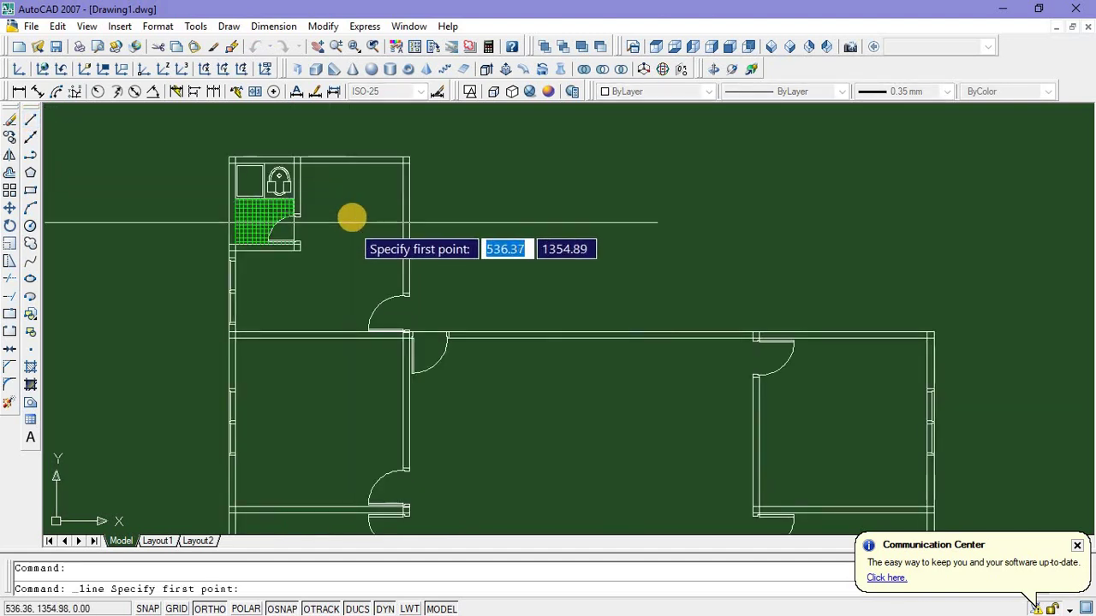
{"action": "left_click", "coordinate": [411, 155]}
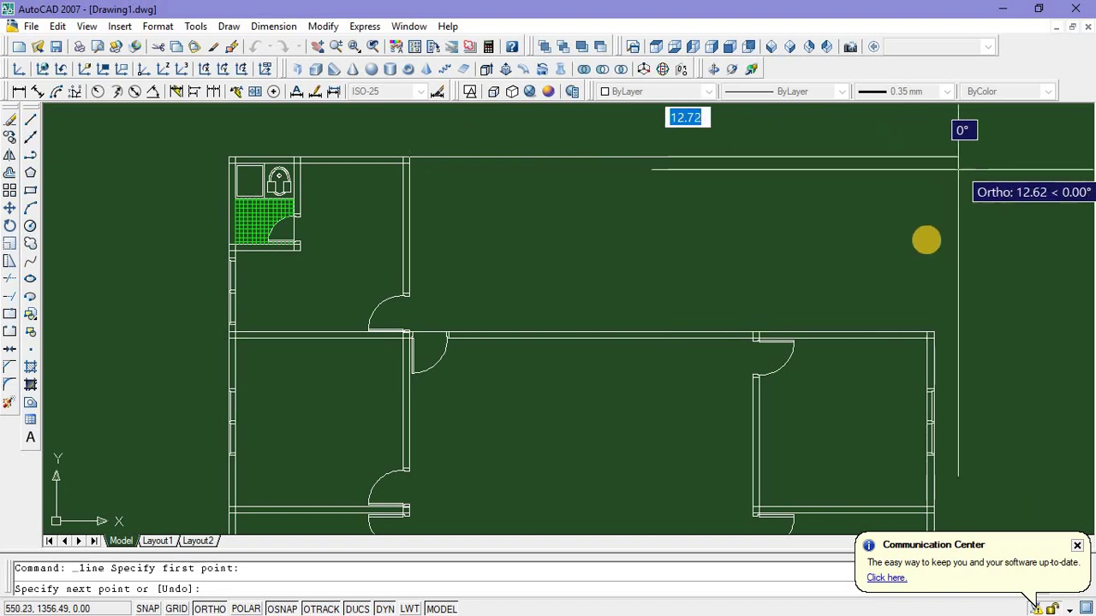
{"action": "left_click", "coordinate": [934, 216]}
{"action": "left_click", "coordinate": [934, 332]}
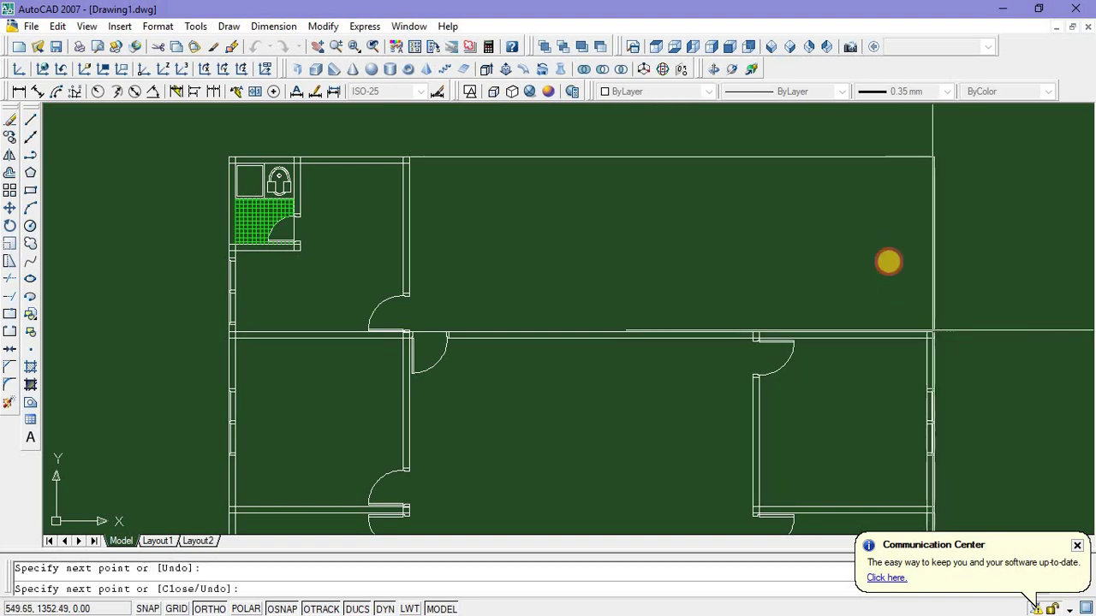
{"action": "scroll", "coordinate": [888, 261], "scroll_direction": "down", "scroll_amount": 2}
{"action": "key", "text": "Escape"}
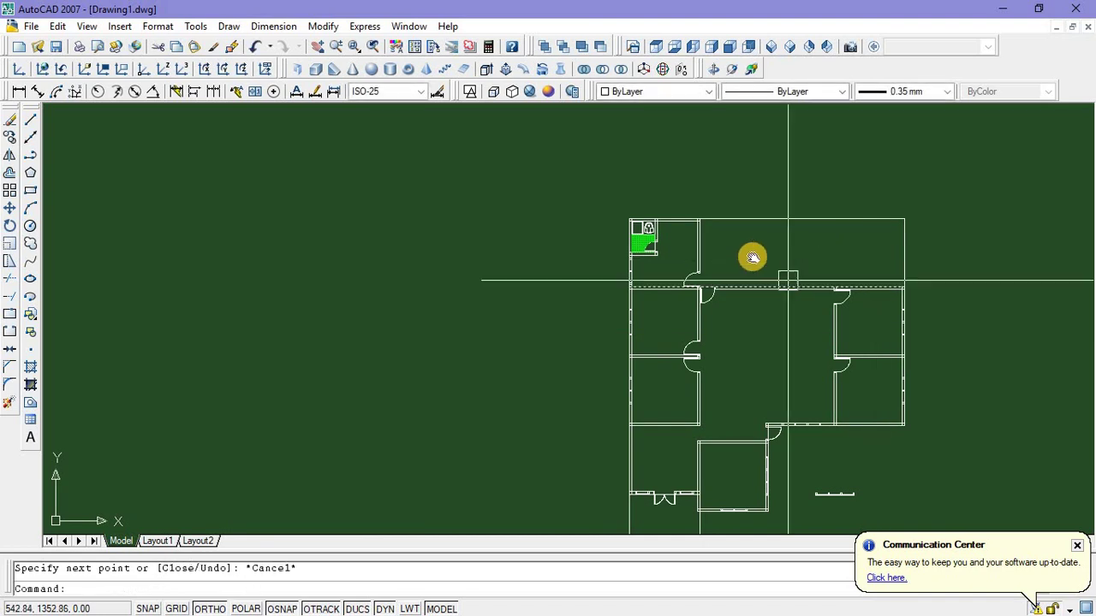
Copy the window in the left outer wall just below the bathroom and paste it in the empty space above the plan
{"action": "middle_click_drag", "start_coordinate": [775, 295], "coordinate": [645, 220]}
{"action": "scroll", "coordinate": [646, 241], "scroll_direction": "up", "scroll_amount": 2}
{"action": "middle_click_drag", "start_coordinate": [657, 284], "coordinate": [665, 241]}
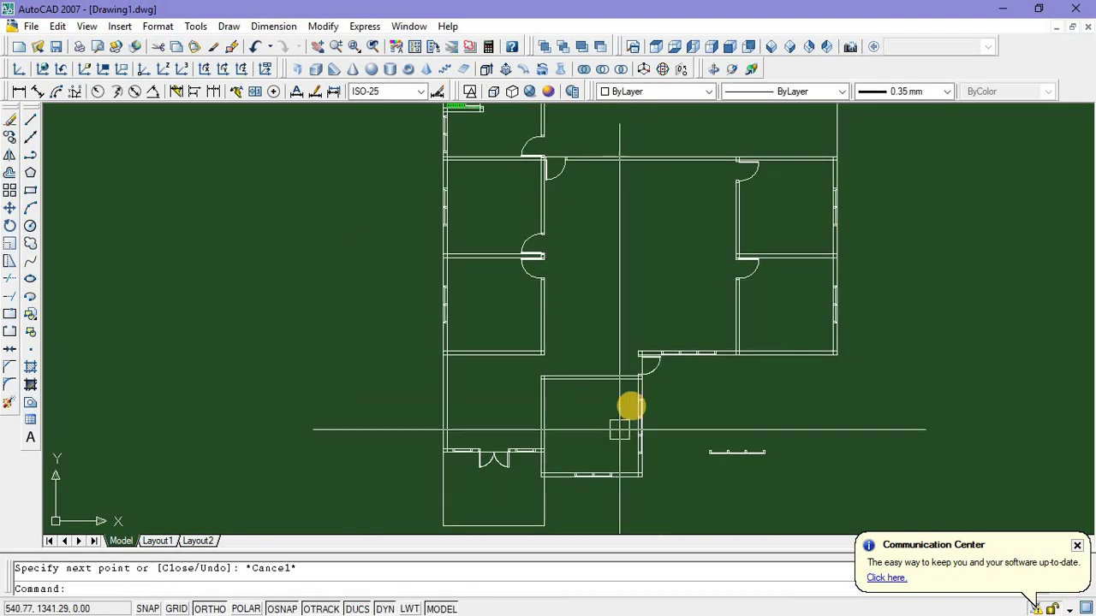
{"action": "middle_click_drag", "start_coordinate": [631, 349], "coordinate": [651, 384]}
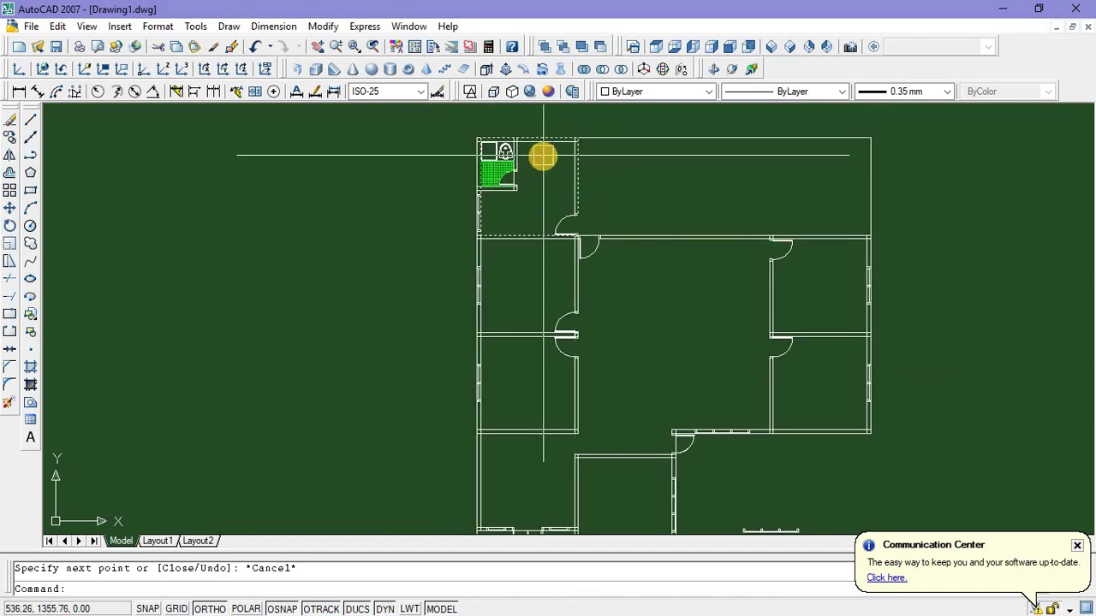
{"action": "scroll", "coordinate": [502, 147], "scroll_direction": "up", "scroll_amount": 3}
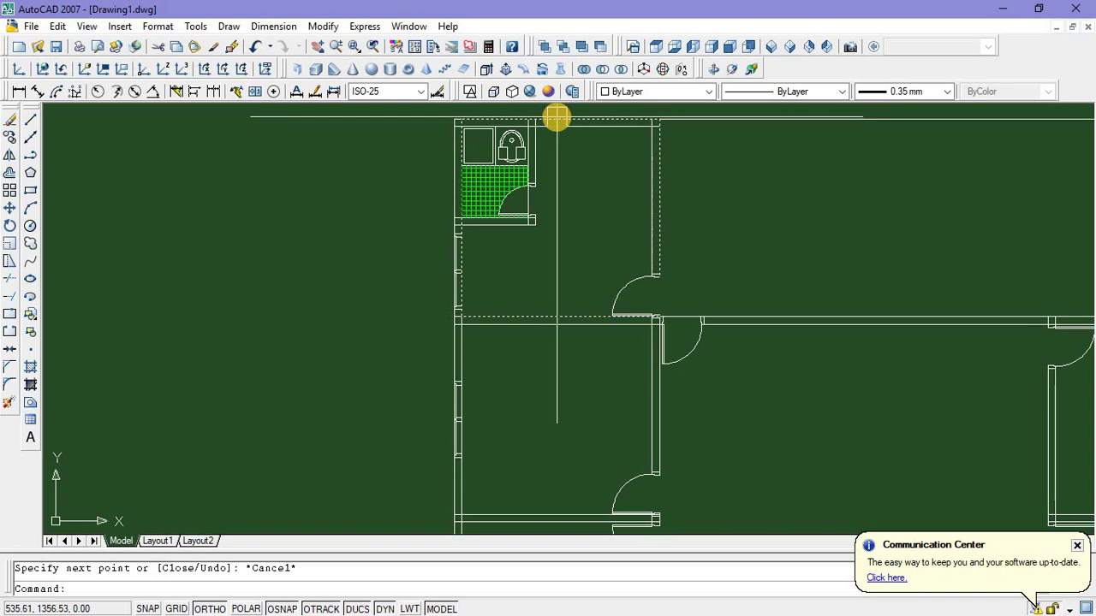
{"action": "middle_click_drag", "start_coordinate": [580, 160], "coordinate": [546, 169]}
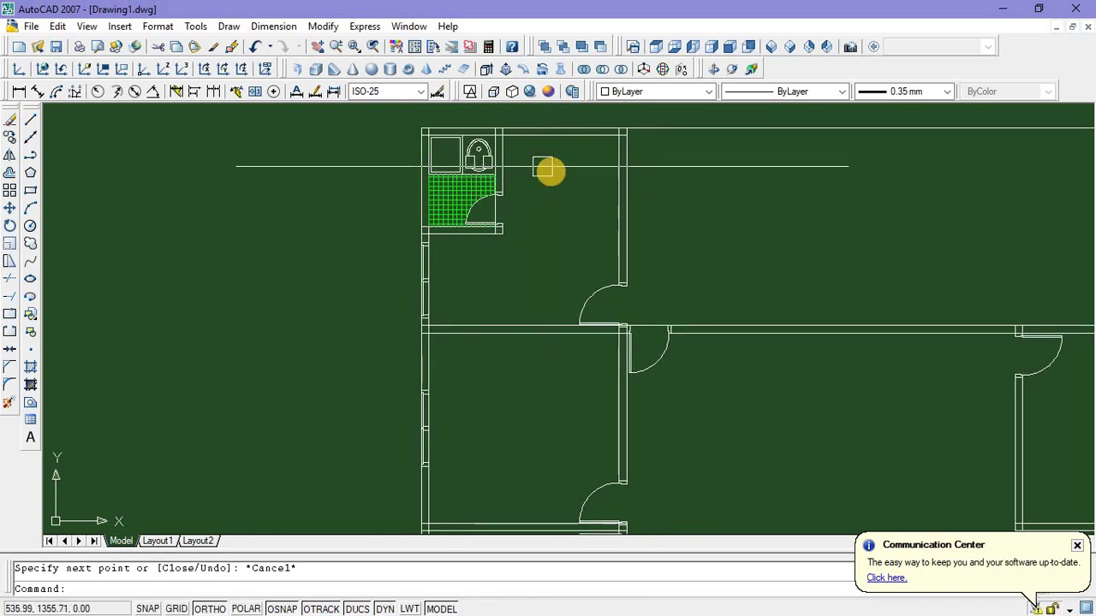
{"action": "scroll", "coordinate": [403, 261], "scroll_direction": "up", "scroll_amount": 2}
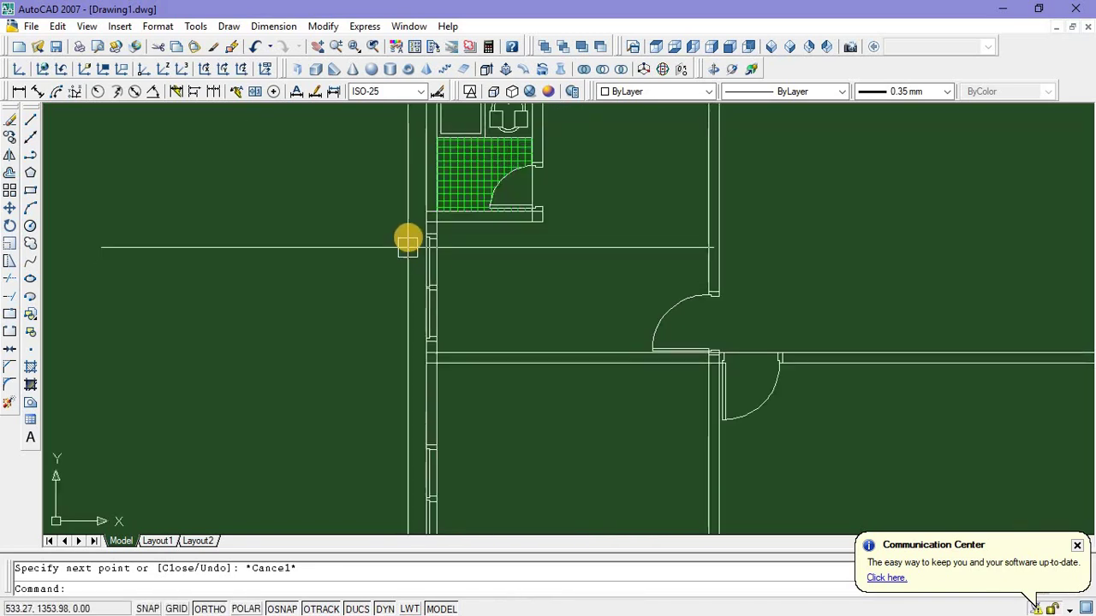
{"action": "scroll", "coordinate": [410, 233], "scroll_direction": "up", "scroll_amount": 2}
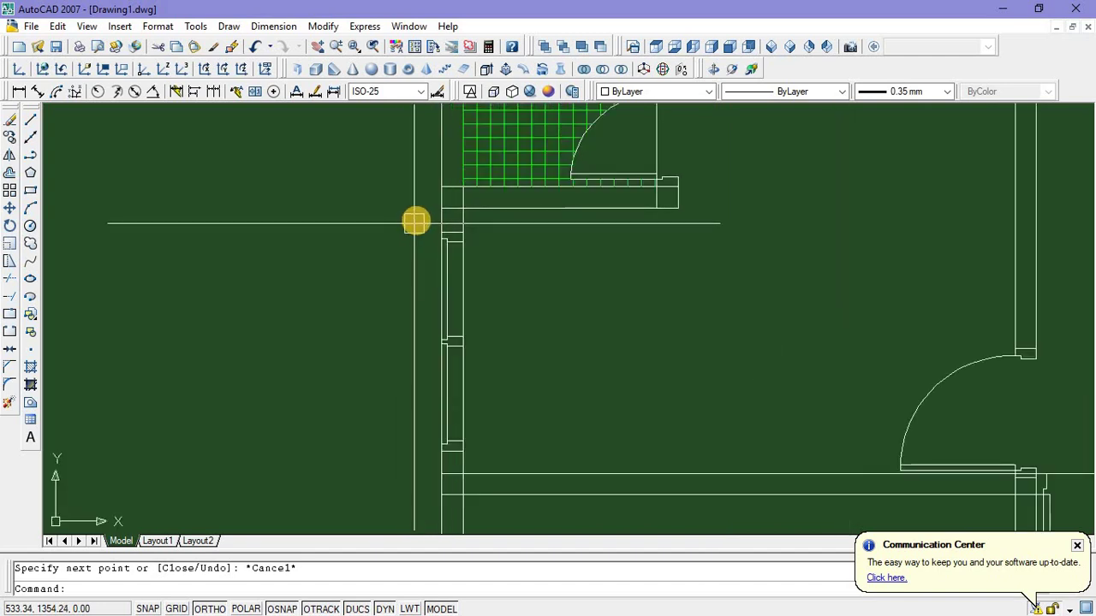
{"action": "left_click", "coordinate": [416, 221]}
{"action": "left_click", "coordinate": [549, 458]}
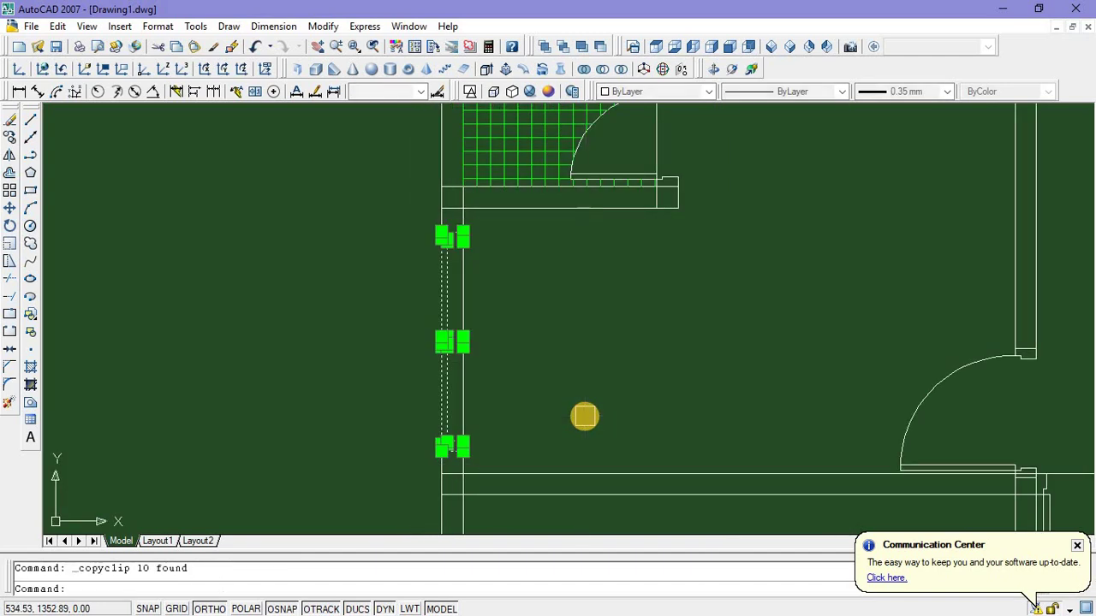
{"action": "key", "text": "ctrl+v"}
{"action": "scroll", "coordinate": [636, 420], "scroll_direction": "down", "scroll_amount": 5}
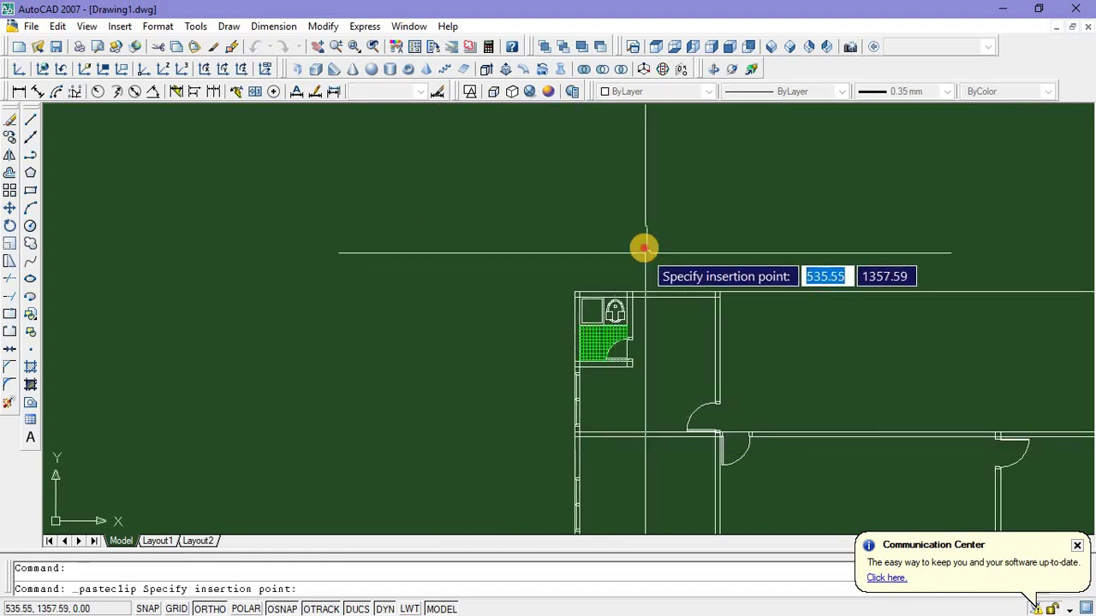
{"action": "scroll", "coordinate": [619, 146], "scroll_direction": "up", "scroll_amount": 2}
{"action": "left_click", "coordinate": [617, 146]}
{"action": "left_click", "coordinate": [710, 291]}
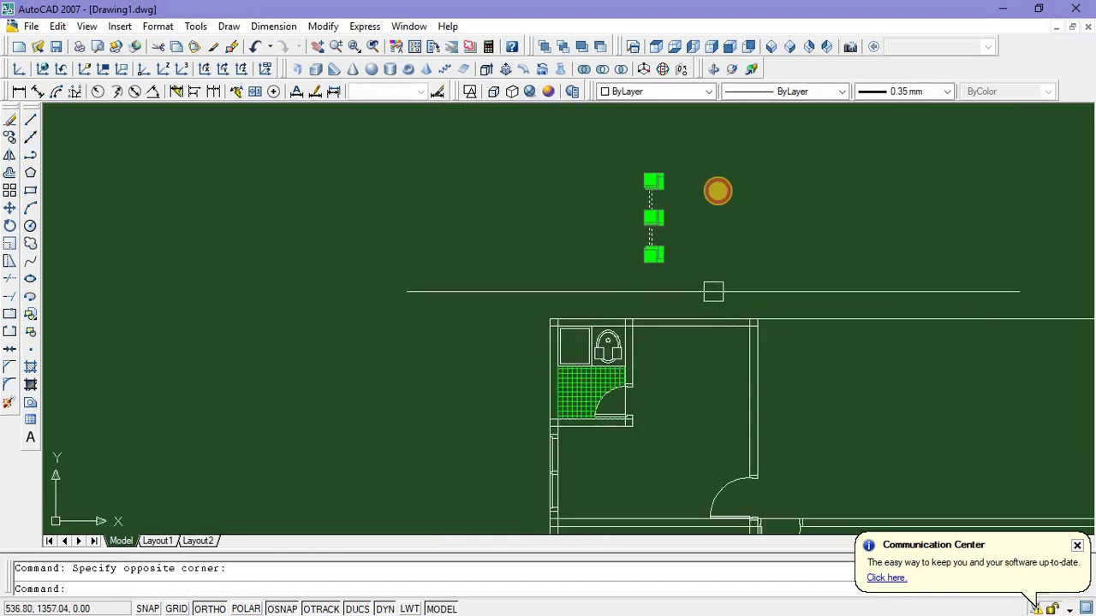
{"action": "right_click", "coordinate": [747, 268]}
{"action": "left_click", "coordinate": [758, 387]}
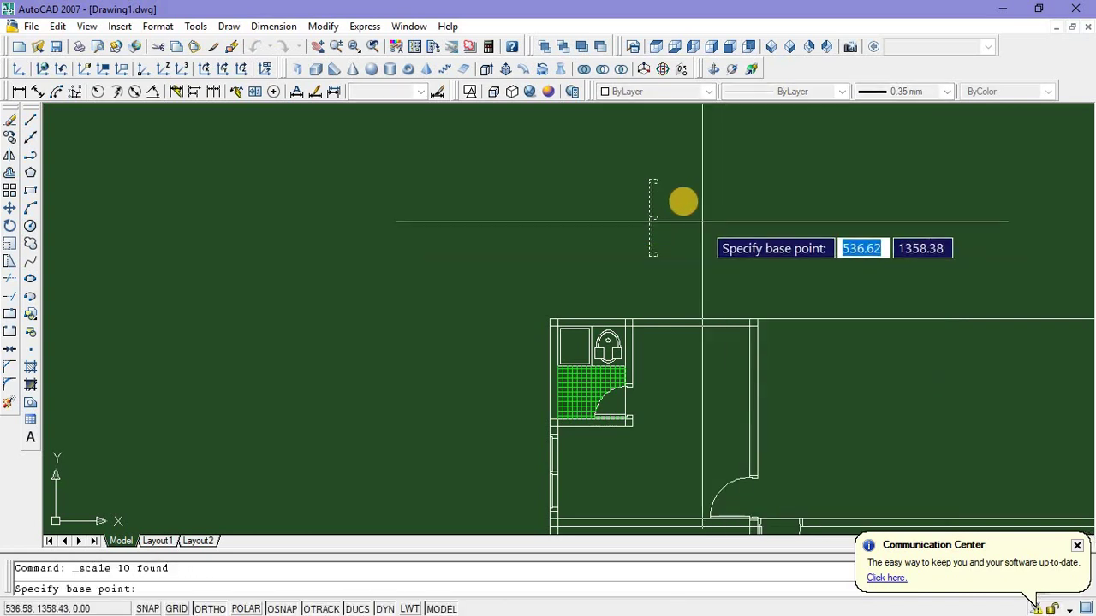
{"action": "left_click", "coordinate": [690, 182]}
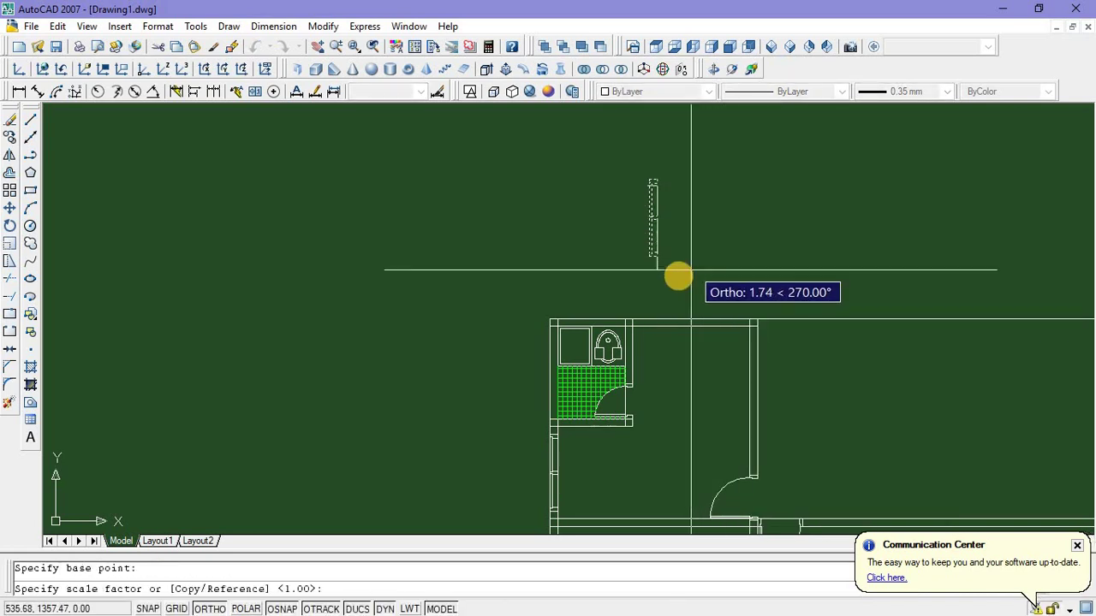
{"action": "key", "text": "Escape"}
Select the whole window copy above the plan
{"action": "left_click", "coordinate": [631, 156]}
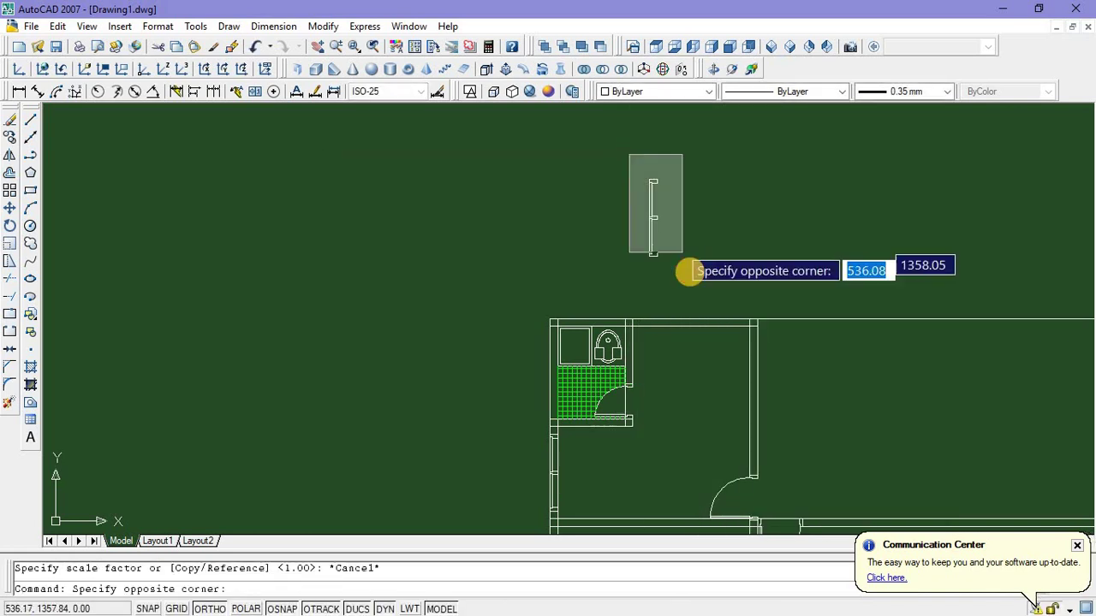
Rotate the loose window symbol above the plan to a rotation angle of 270° so it lies horizontally
{"action": "left_click", "coordinate": [691, 275]}
{"action": "right_click", "coordinate": [716, 183]}
{"action": "left_click", "coordinate": [758, 387]}
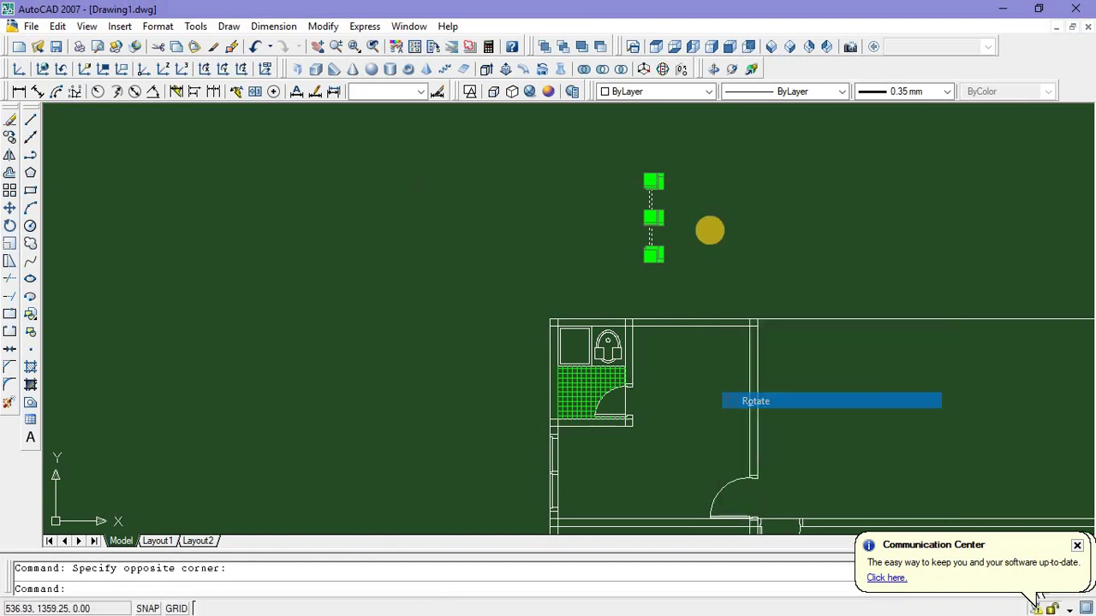
{"action": "left_click", "coordinate": [669, 179]}
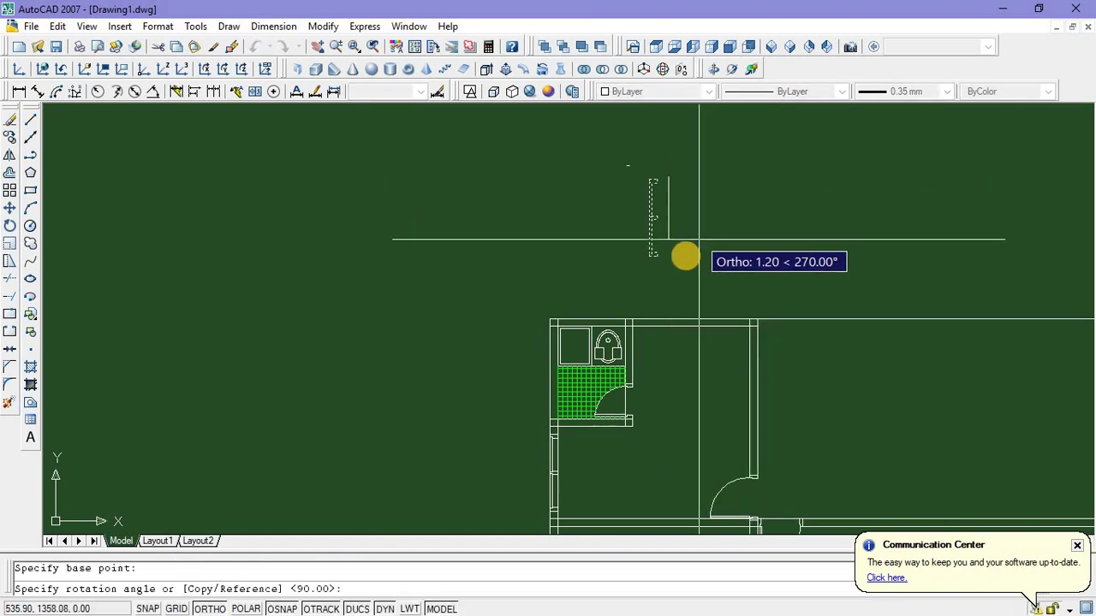
{"action": "left_click", "coordinate": [686, 255]}
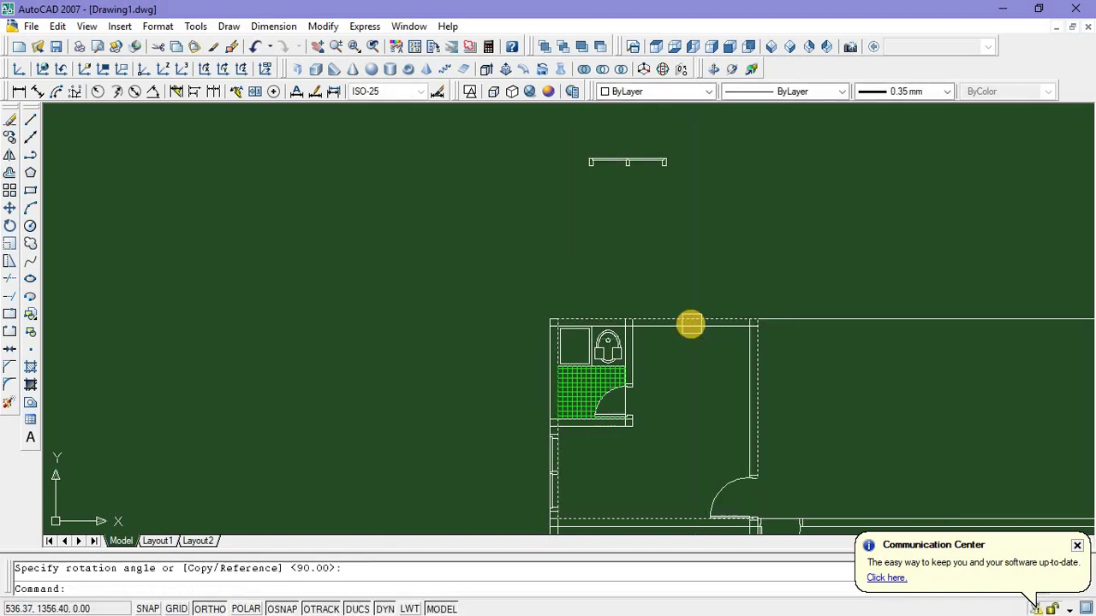
Draw a line along the inner face of the upper wall, from the bathroom wall to the room's right wall
{"action": "scroll", "coordinate": [690, 324], "scroll_direction": "up", "scroll_amount": 1}
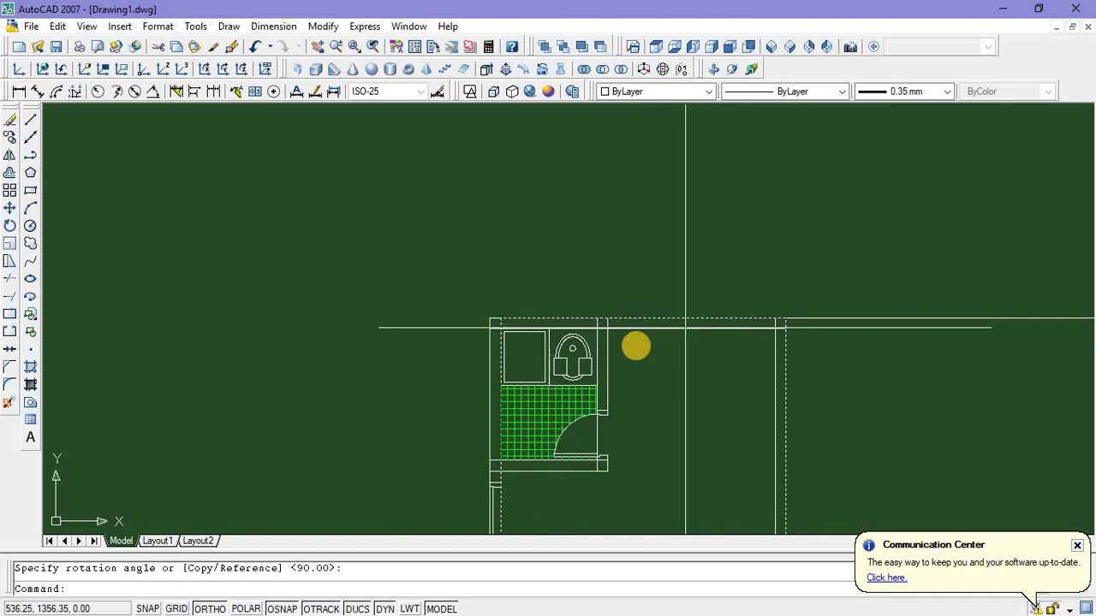
{"action": "left_click", "coordinate": [30, 121]}
{"action": "scroll", "coordinate": [613, 325], "scroll_direction": "up", "scroll_amount": 2}
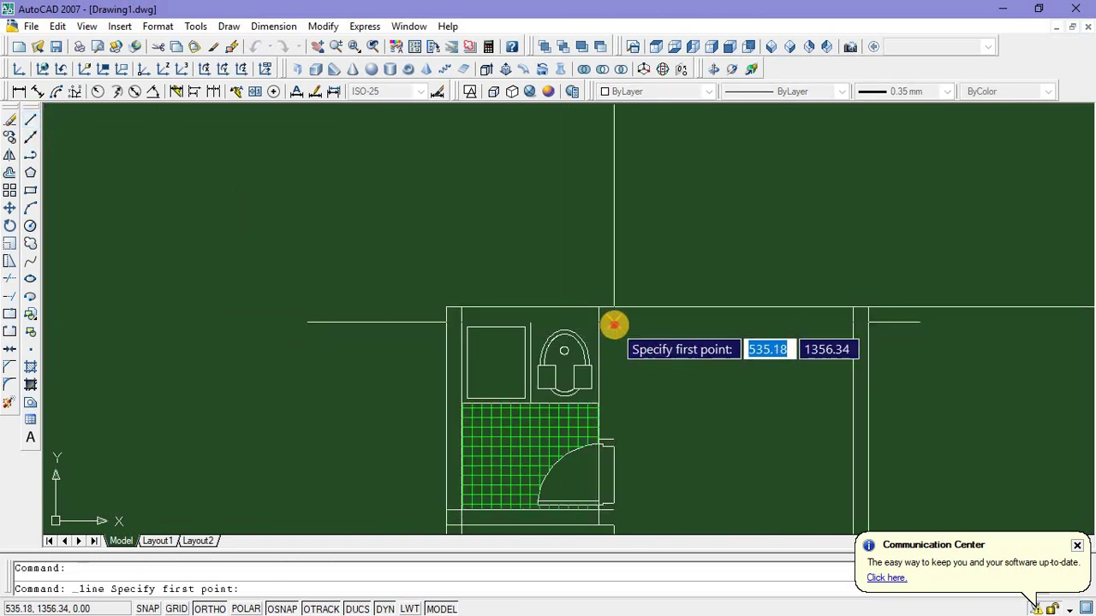
{"action": "left_click", "coordinate": [614, 325]}
{"action": "left_click", "coordinate": [851, 324]}
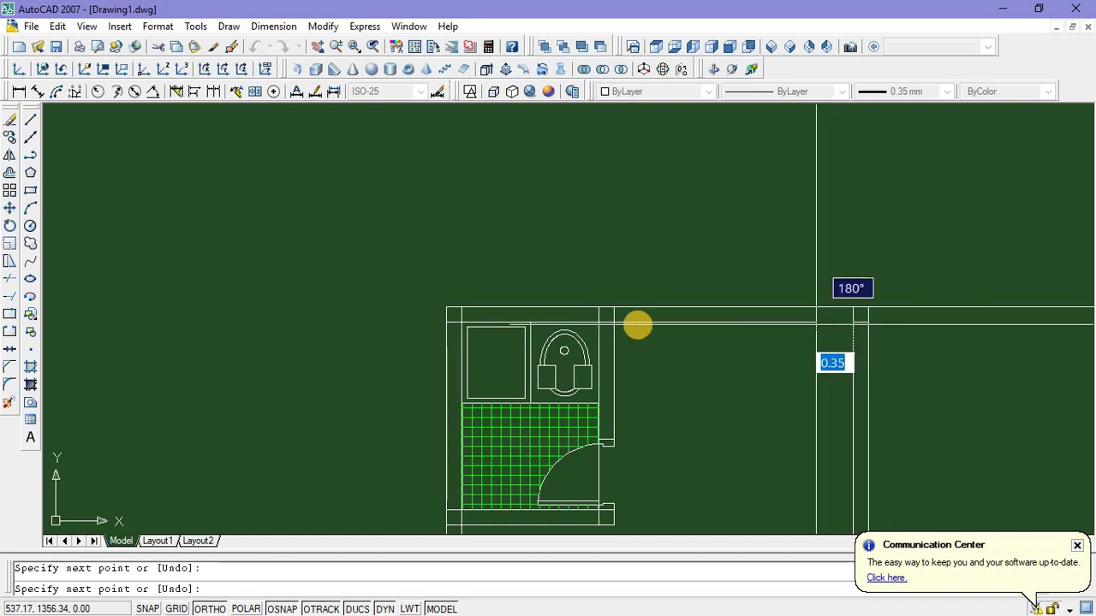
{"action": "key", "text": "Return"}
Move the horizontal window symbol by its midpoint into the middle of the upper wall beside the bathroom
{"action": "scroll", "coordinate": [611, 260], "scroll_direction": "down", "scroll_amount": 6}
{"action": "middle_click_drag", "start_coordinate": [572, 190], "coordinate": [514, 203]}
{"action": "scroll", "coordinate": [512, 192], "scroll_direction": "up", "scroll_amount": 3}
{"action": "left_click", "coordinate": [548, 210]}
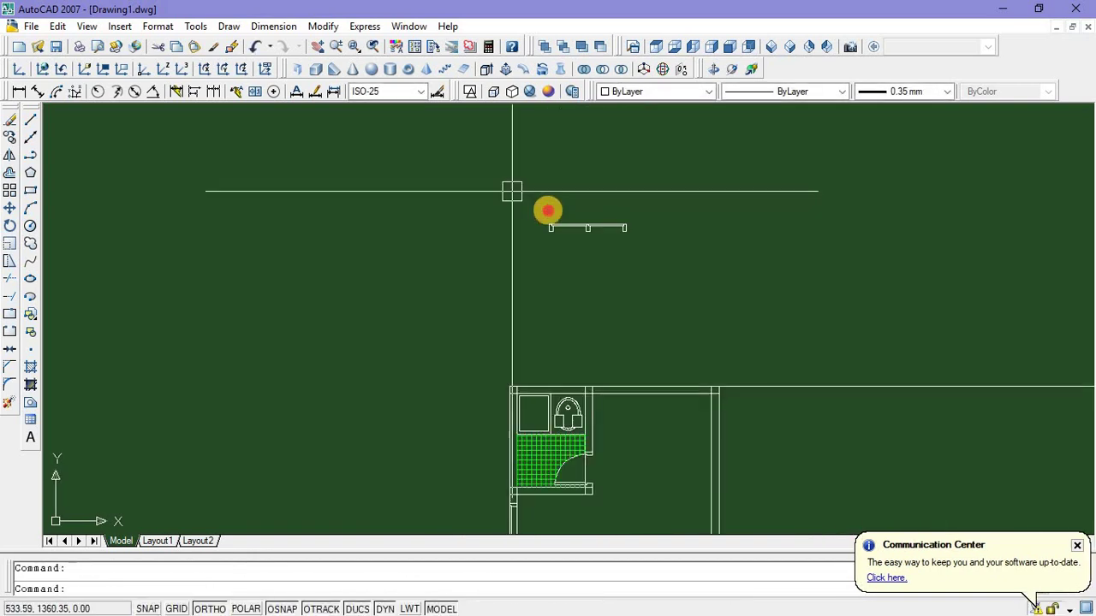
{"action": "left_click", "coordinate": [667, 275]}
{"action": "right_click", "coordinate": [690, 201]}
{"action": "left_click", "coordinate": [725, 374]}
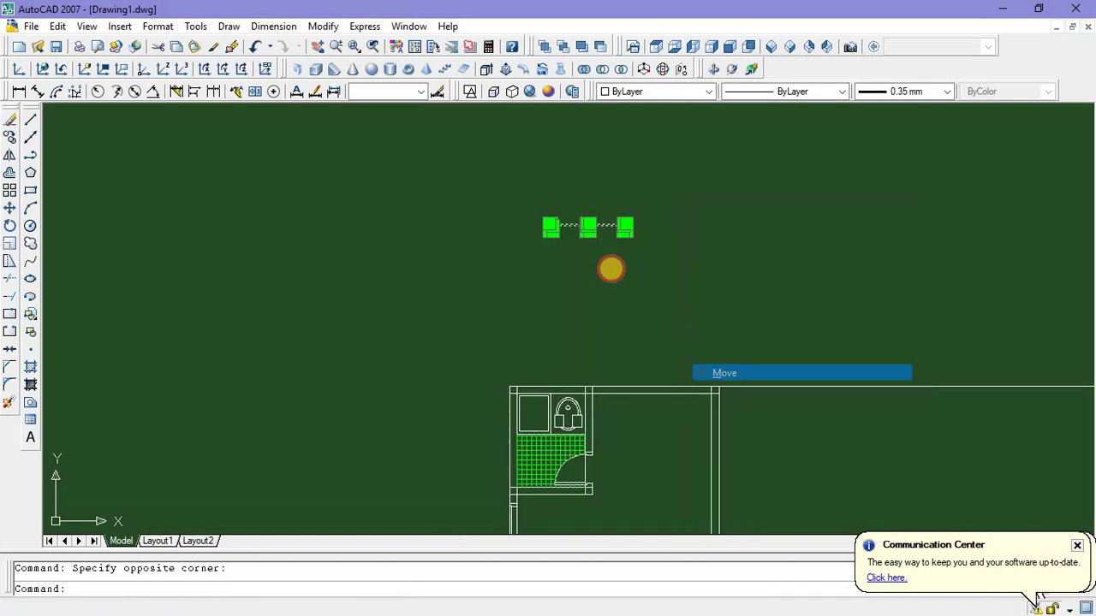
{"action": "scroll", "coordinate": [592, 255], "scroll_direction": "up", "scroll_amount": 4}
{"action": "left_click", "coordinate": [582, 209]}
{"action": "scroll", "coordinate": [586, 224], "scroll_direction": "down", "scroll_amount": 5}
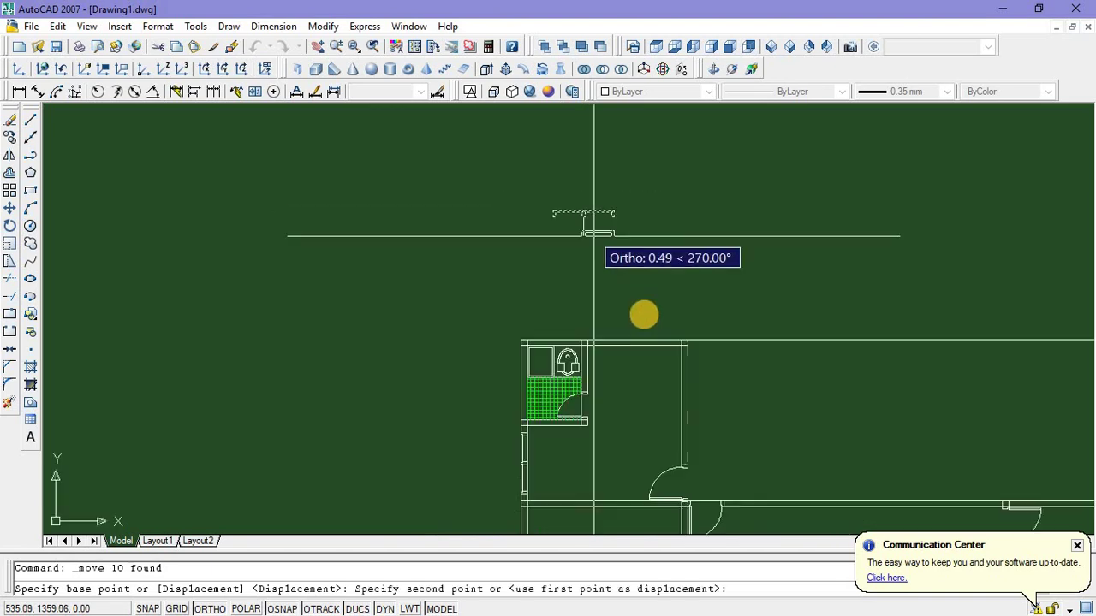
{"action": "left_click", "coordinate": [631, 344]}
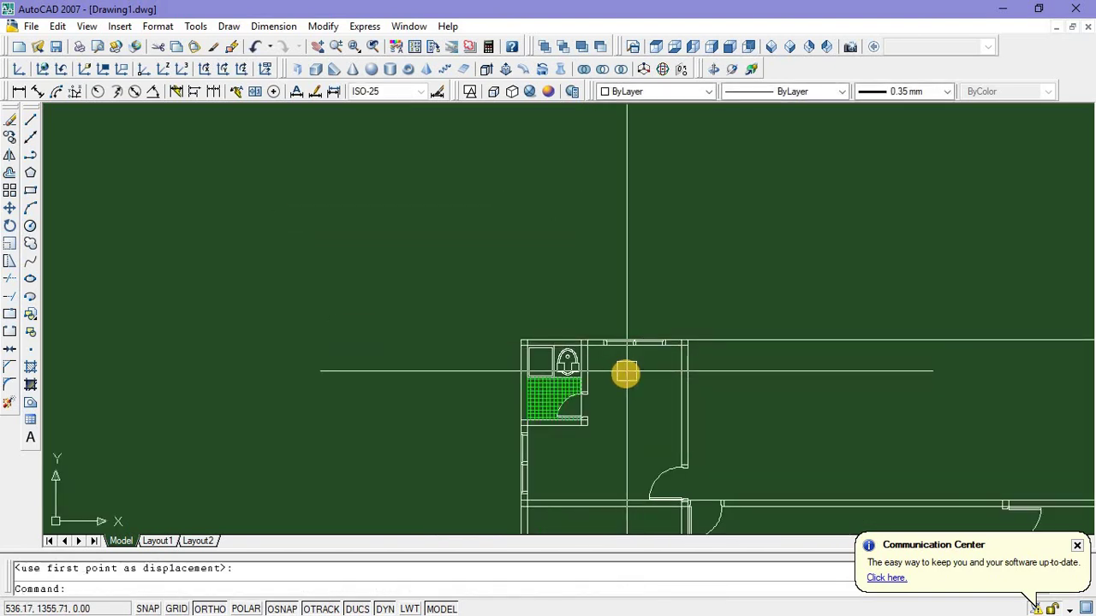
{"action": "key", "text": "Escape"}
Erase the spare window symbol lying outside the plan, below the lower right rooms
{"action": "scroll", "coordinate": [616, 381], "scroll_direction": "down", "scroll_amount": 8}
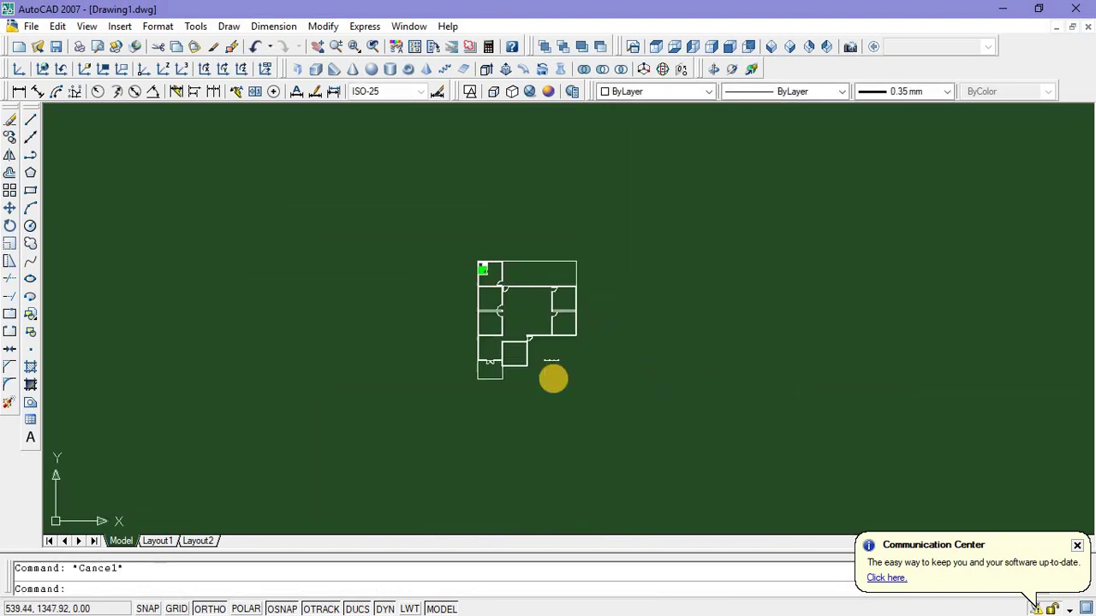
{"action": "scroll", "coordinate": [548, 368], "scroll_direction": "up", "scroll_amount": 5}
{"action": "left_click", "coordinate": [521, 341]}
{"action": "left_click", "coordinate": [589, 397]}
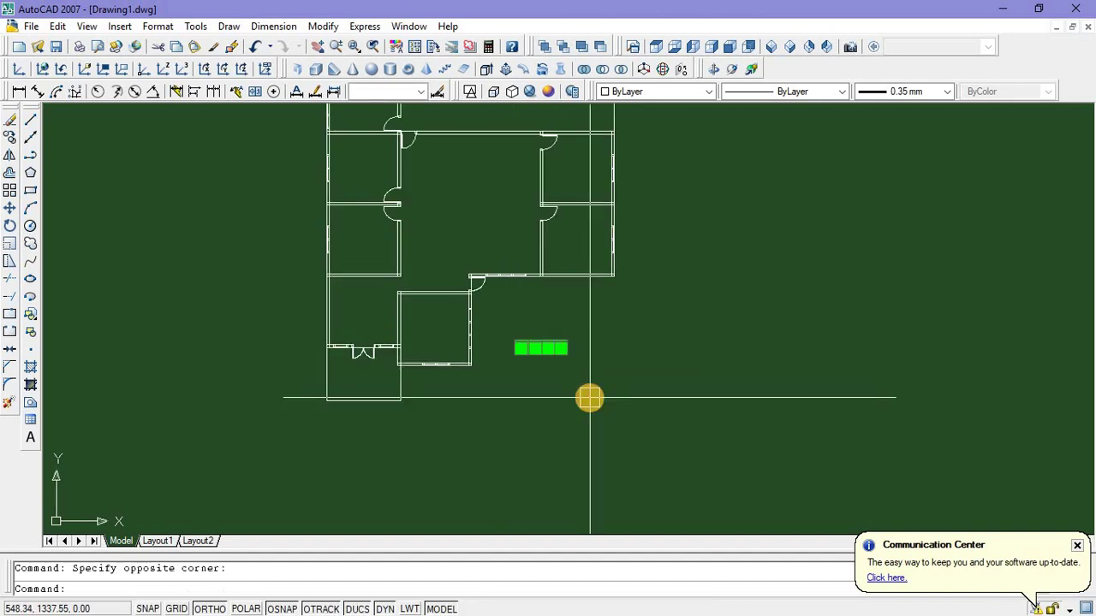
{"action": "key", "text": "Delete"}
{"action": "scroll", "coordinate": [557, 376], "scroll_direction": "down", "scroll_amount": 3}
{"action": "scroll", "coordinate": [563, 394], "scroll_direction": "up", "scroll_amount": 3}
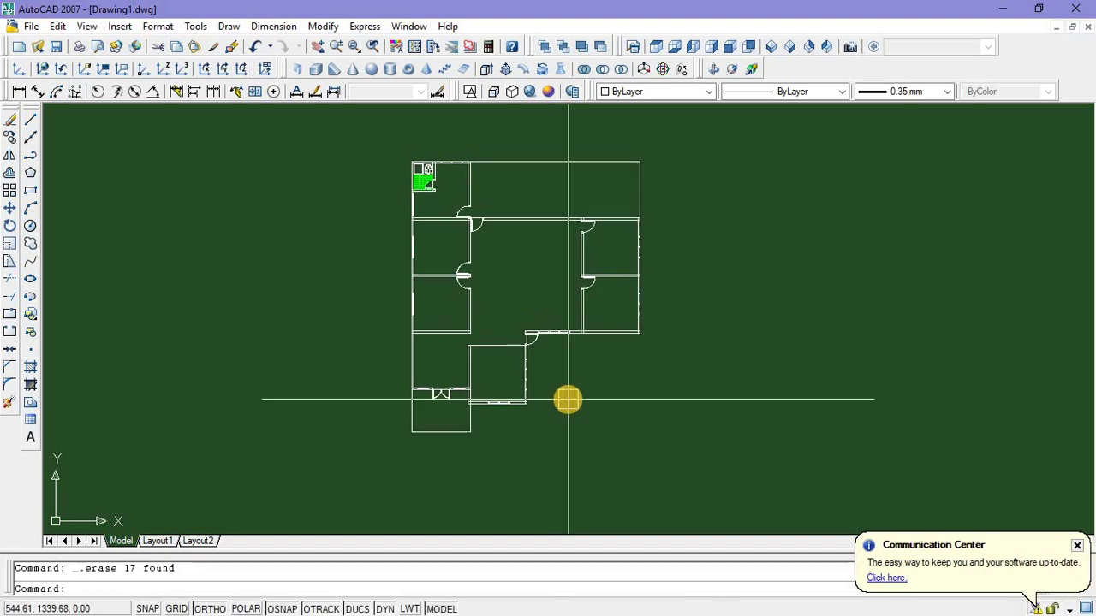
{"action": "scroll", "coordinate": [566, 398], "scroll_direction": "down", "scroll_amount": 3}
{"action": "scroll", "coordinate": [565, 396], "scroll_direction": "up", "scroll_amount": 2}
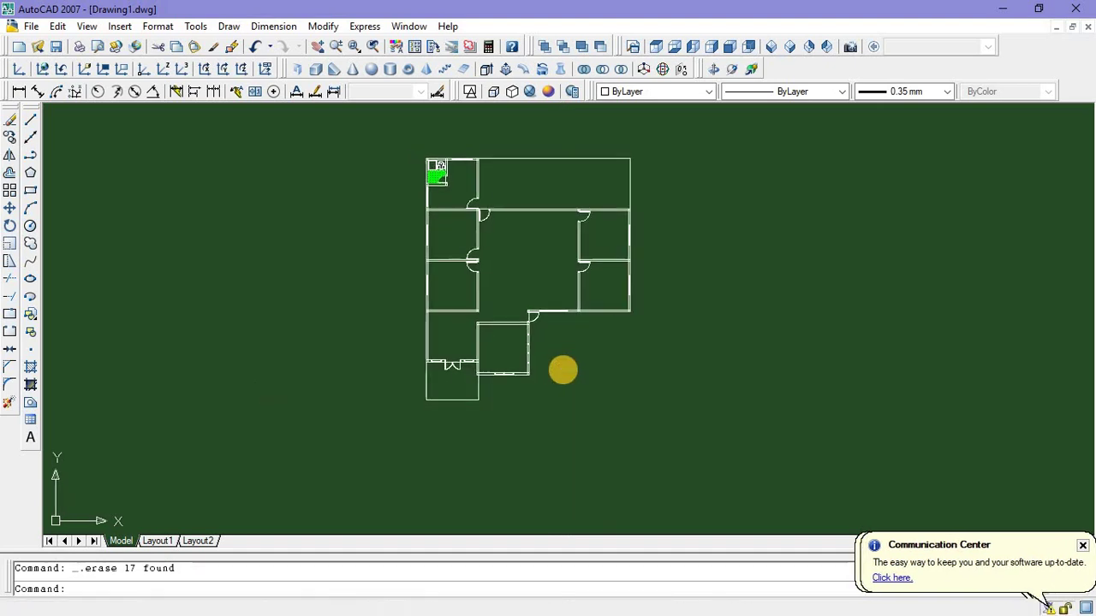
{"action": "scroll", "coordinate": [557, 371], "scroll_direction": "up", "scroll_amount": 1}
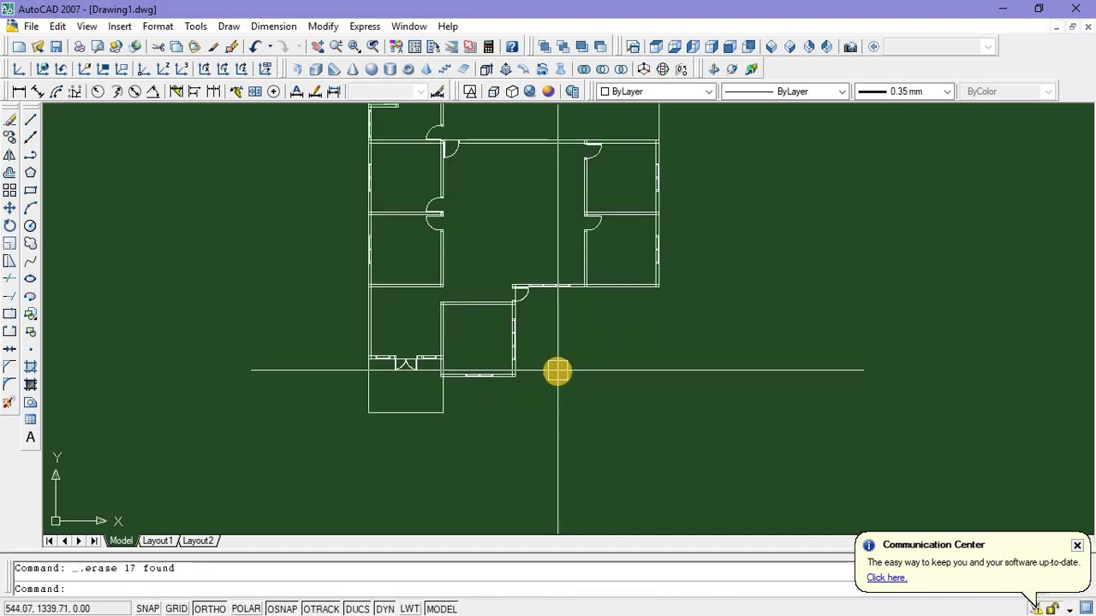
{"action": "scroll", "coordinate": [557, 370], "scroll_direction": "down", "scroll_amount": 4}
{"action": "middle_click_drag", "start_coordinate": [557, 371], "coordinate": [545, 371]}
{"action": "scroll", "coordinate": [546, 372], "scroll_direction": "up", "scroll_amount": 3}
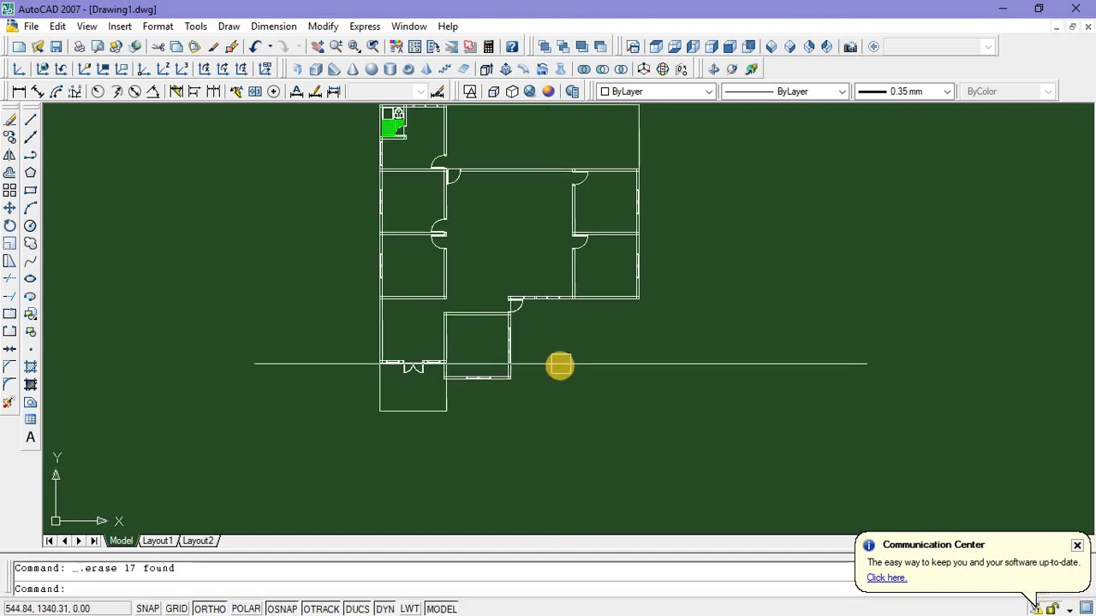
Offset the outer lines of the projecting lower room's bottom and right walls and the windowed wall by the corner door outward by 1.25
{"action": "scroll", "coordinate": [481, 391], "scroll_direction": "up", "scroll_amount": 3}
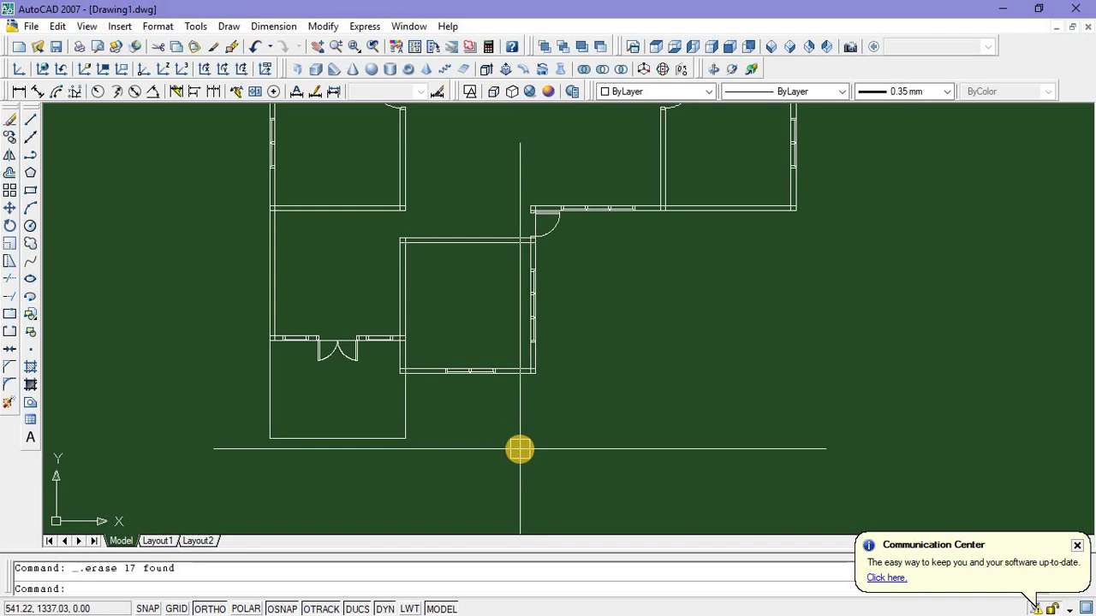
{"action": "type", "text": "o"}
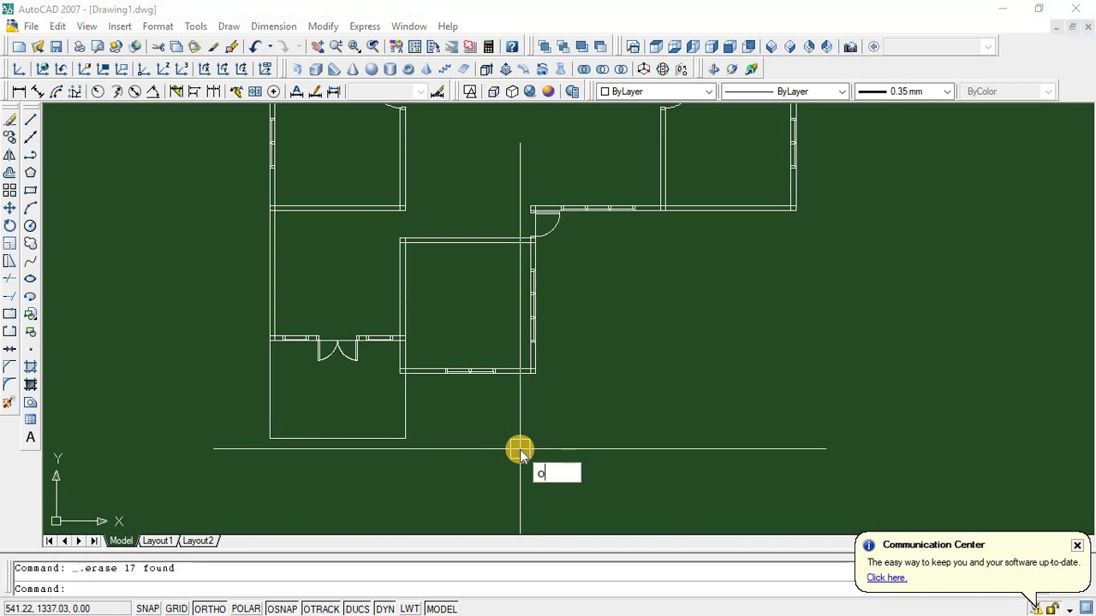
{"action": "key", "text": "Return"}
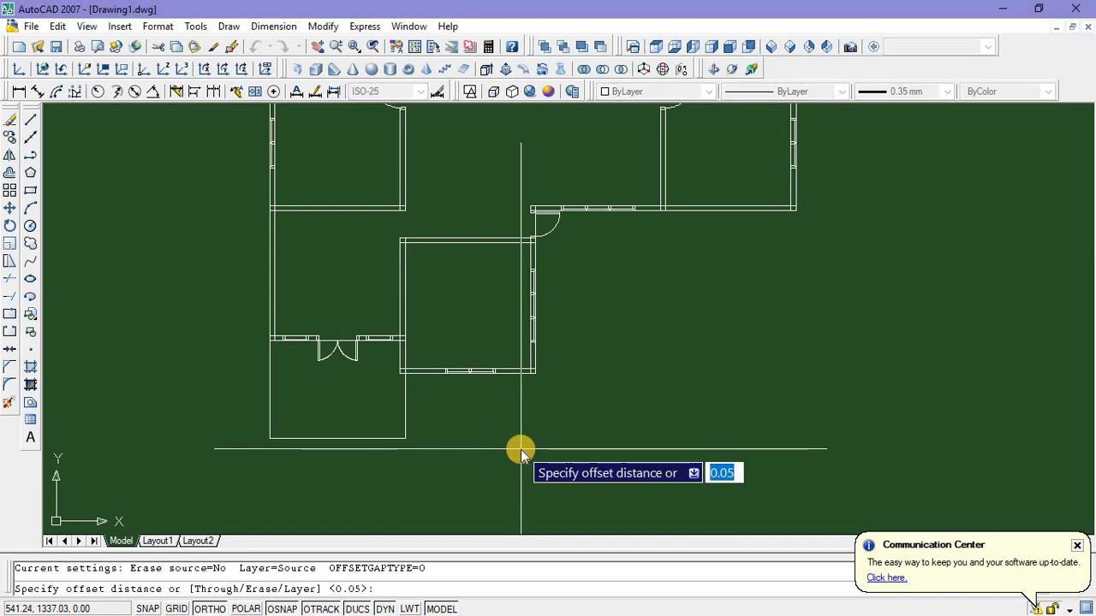
{"action": "type", "text": "1"}
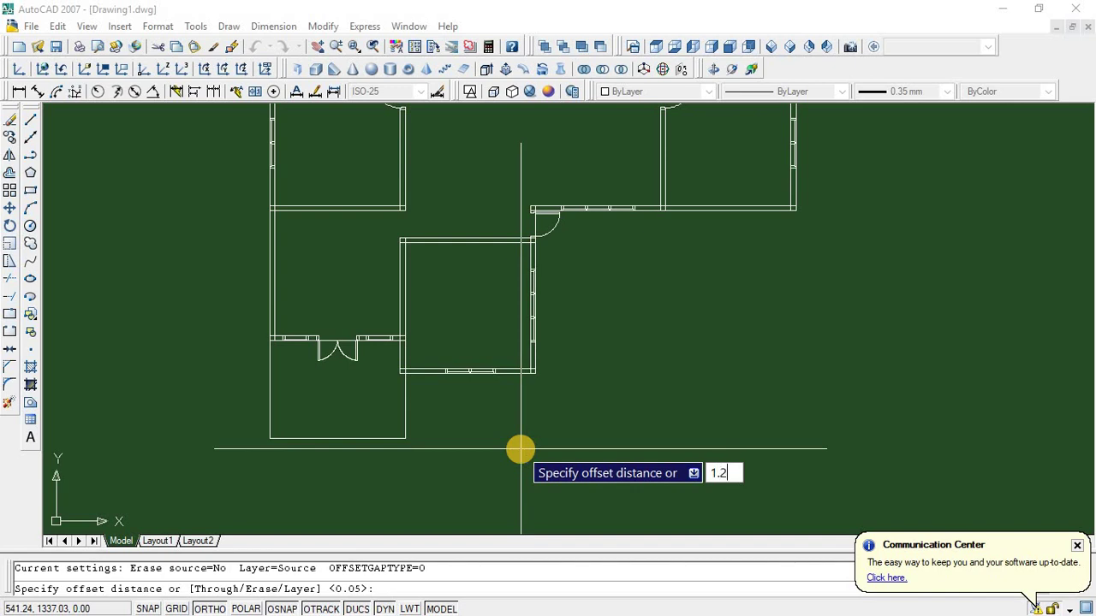
{"action": "key", "text": "Return"}
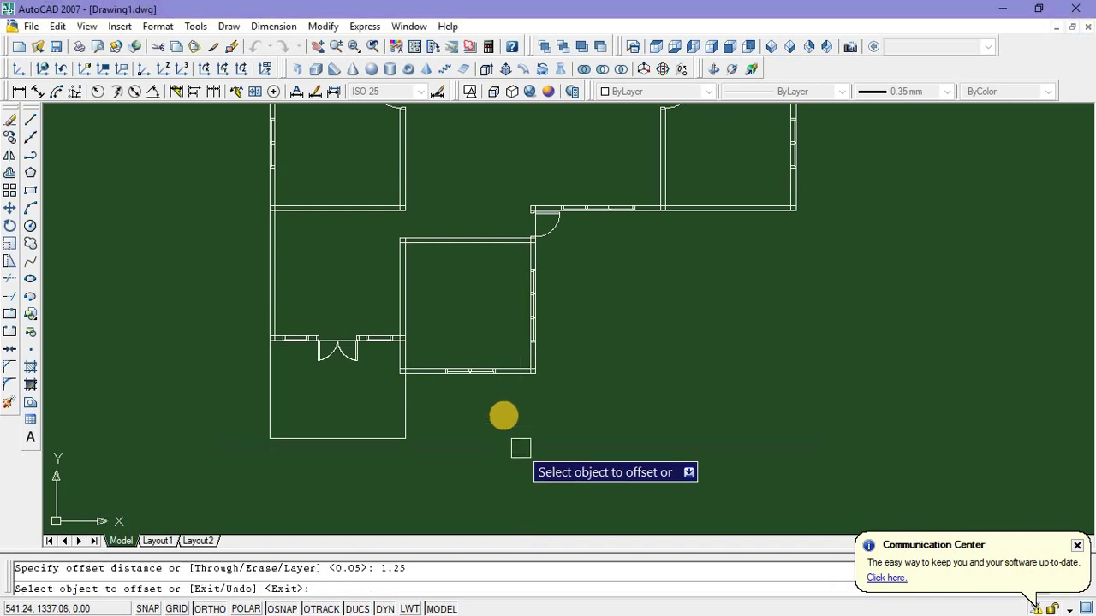
{"action": "left_click", "coordinate": [514, 372]}
{"action": "left_click", "coordinate": [511, 428]}
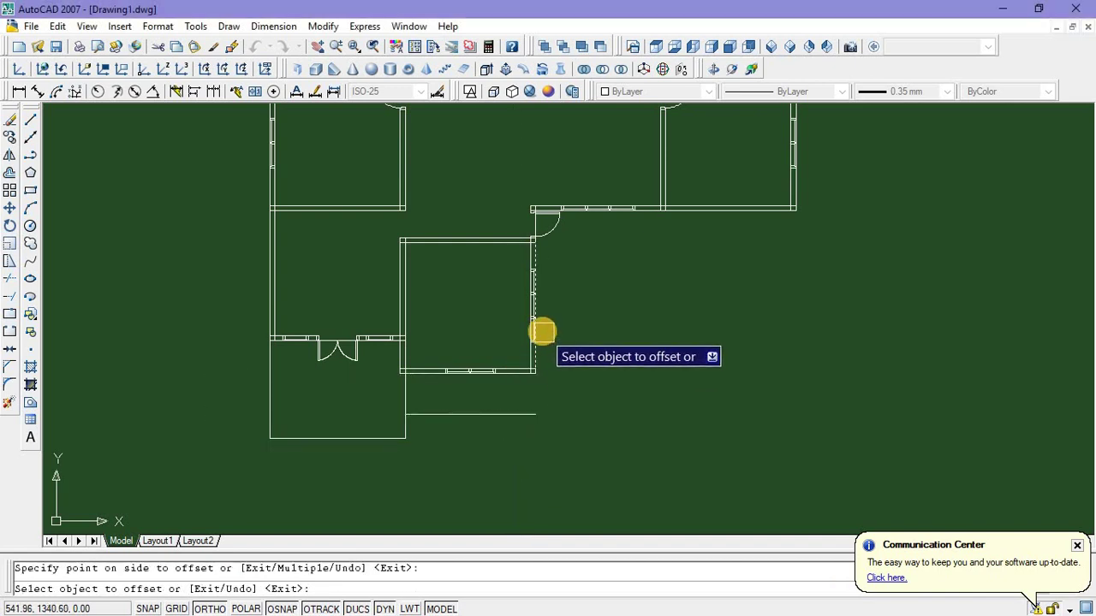
{"action": "left_click", "coordinate": [541, 331]}
{"action": "left_click", "coordinate": [640, 317]}
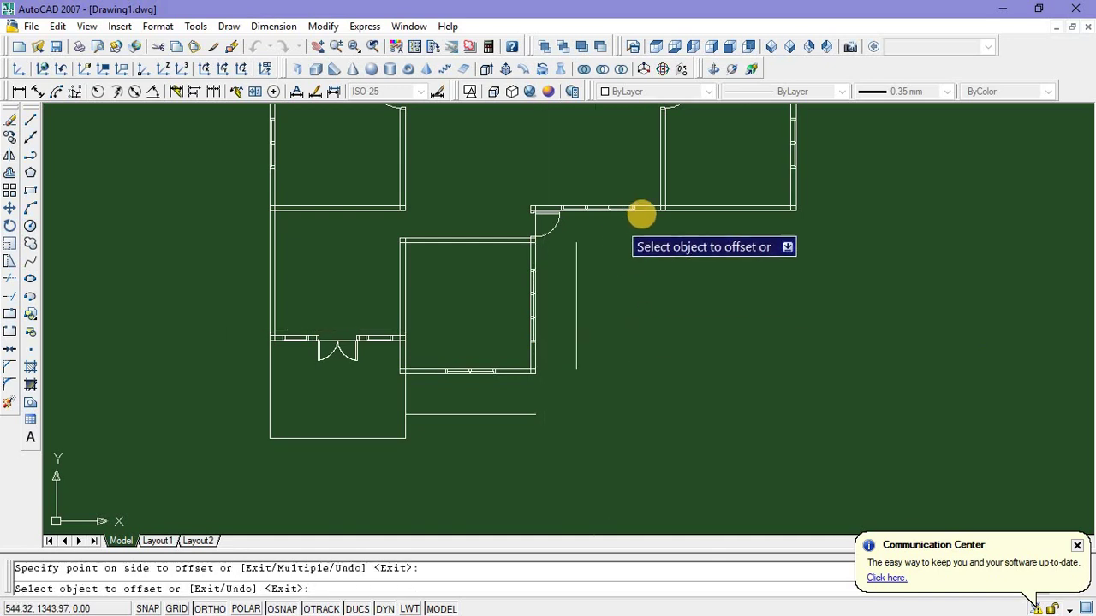
{"action": "left_click", "coordinate": [648, 212]}
{"action": "left_click", "coordinate": [688, 305]}
Try to offset the lower right room's outer wall line outward by 1.25
{"action": "middle_click_drag", "start_coordinate": [650, 371], "coordinate": [574, 474]}
{"action": "left_click", "coordinate": [725, 286]}
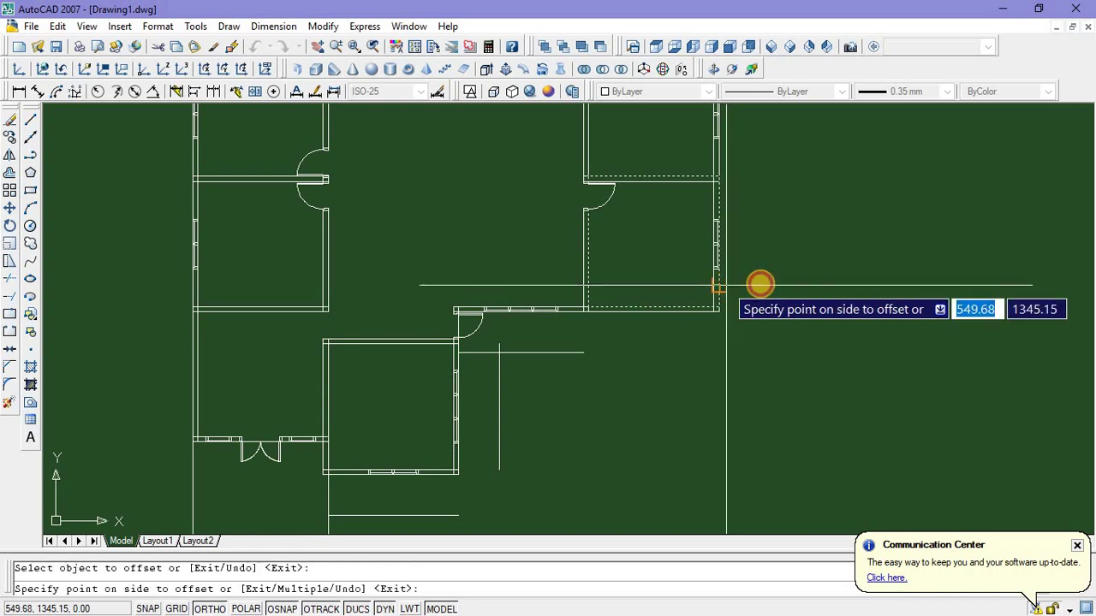
{"action": "left_click", "coordinate": [783, 291]}
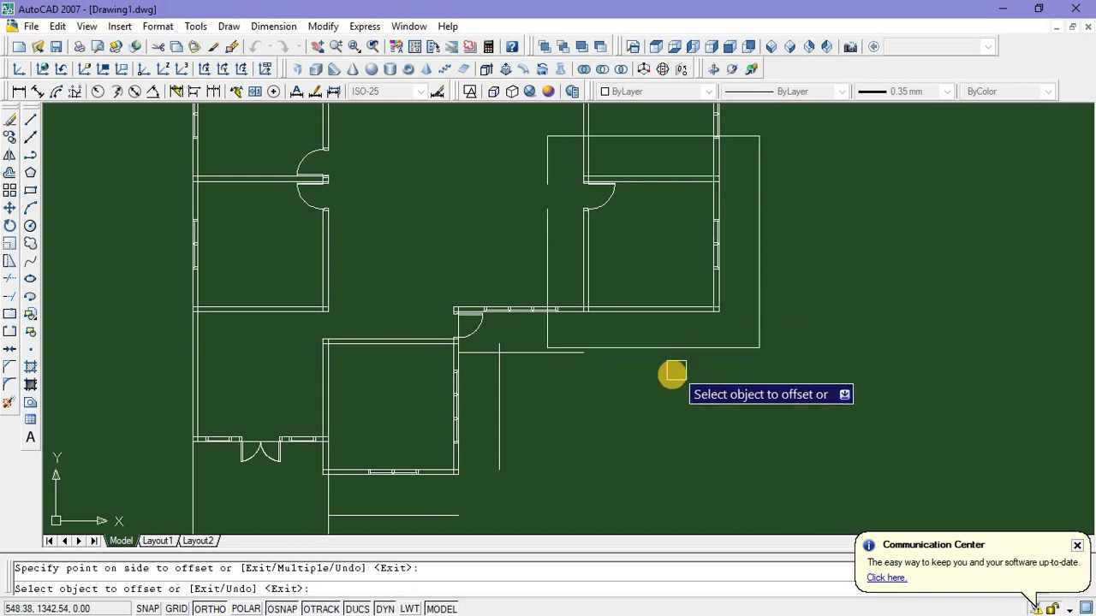
Offset the right and top boundary lines of the open area at the top of the plan outward by 1.25
{"action": "middle_click_drag", "start_coordinate": [673, 374], "coordinate": [621, 457]}
{"action": "scroll", "coordinate": [656, 316], "scroll_direction": "down", "scroll_amount": 3}
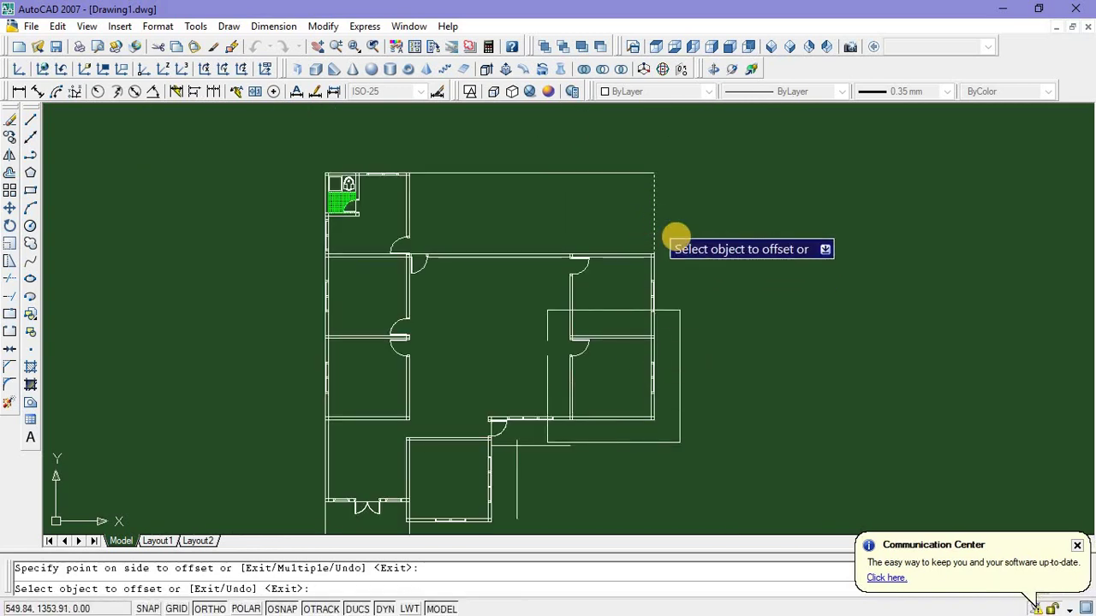
{"action": "left_click", "coordinate": [657, 226]}
{"action": "left_click", "coordinate": [702, 229]}
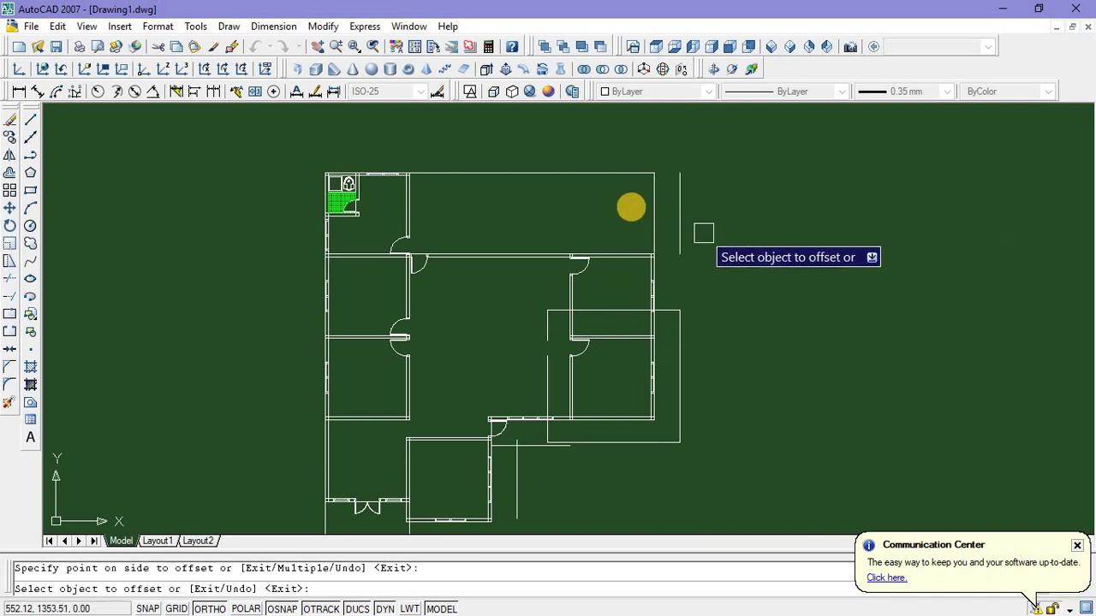
{"action": "left_click", "coordinate": [605, 174]}
{"action": "left_click", "coordinate": [599, 146]}
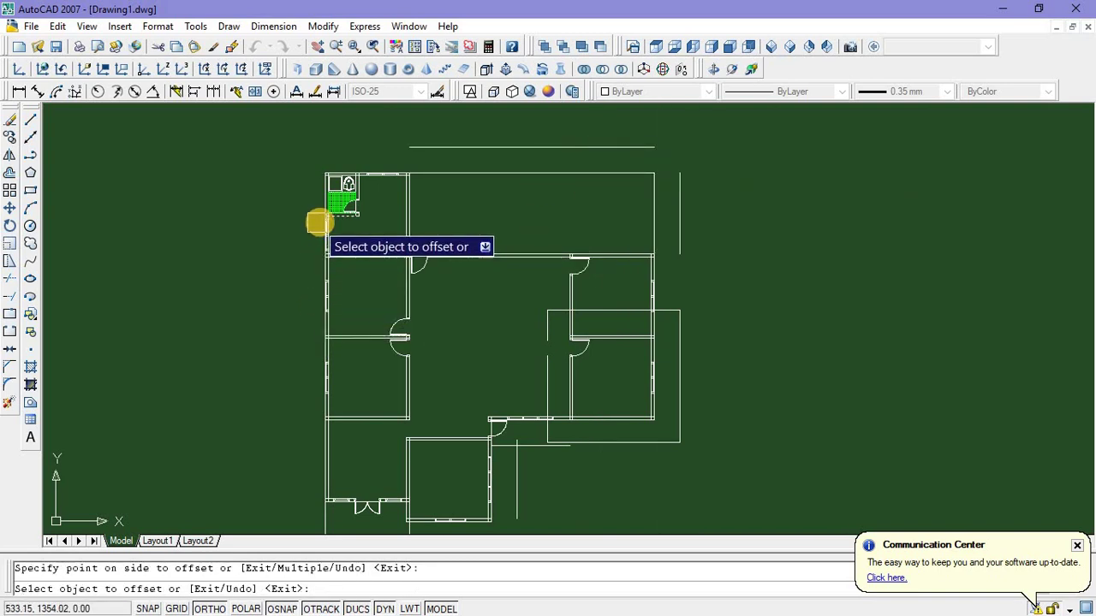
Offset the outer left wall line beside the bathroom outward by 1.25 and end the Offset command
{"action": "left_click", "coordinate": [266, 191]}
{"action": "left_click", "coordinate": [265, 192]}
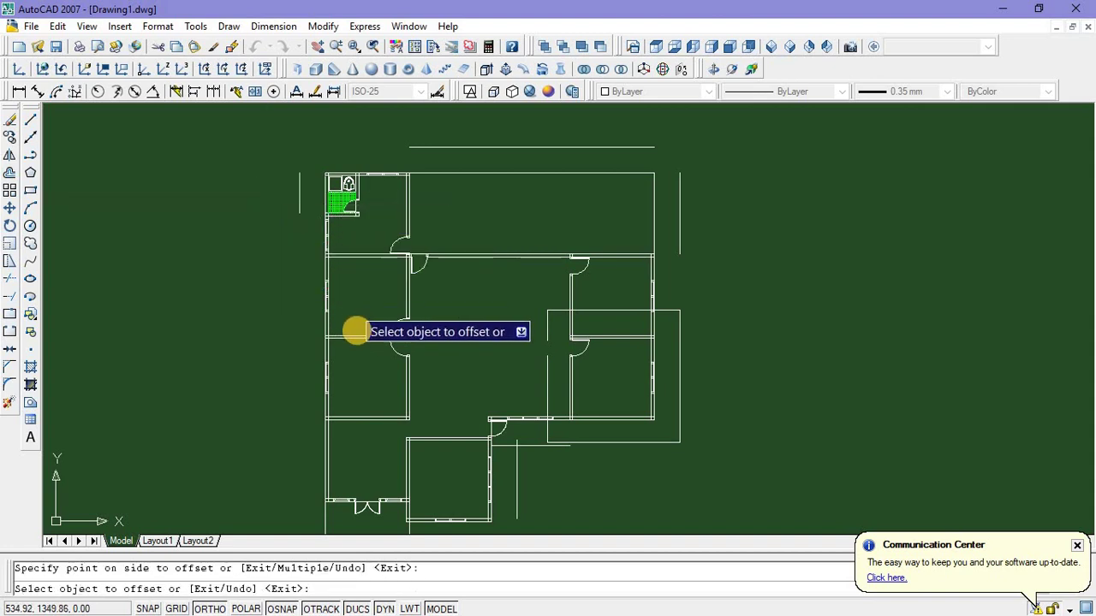
{"action": "scroll", "coordinate": [354, 330], "scroll_direction": "down", "scroll_amount": 3}
{"action": "scroll", "coordinate": [362, 374], "scroll_direction": "up", "scroll_amount": 1}
{"action": "middle_click_drag", "start_coordinate": [362, 384], "coordinate": [367, 337]}
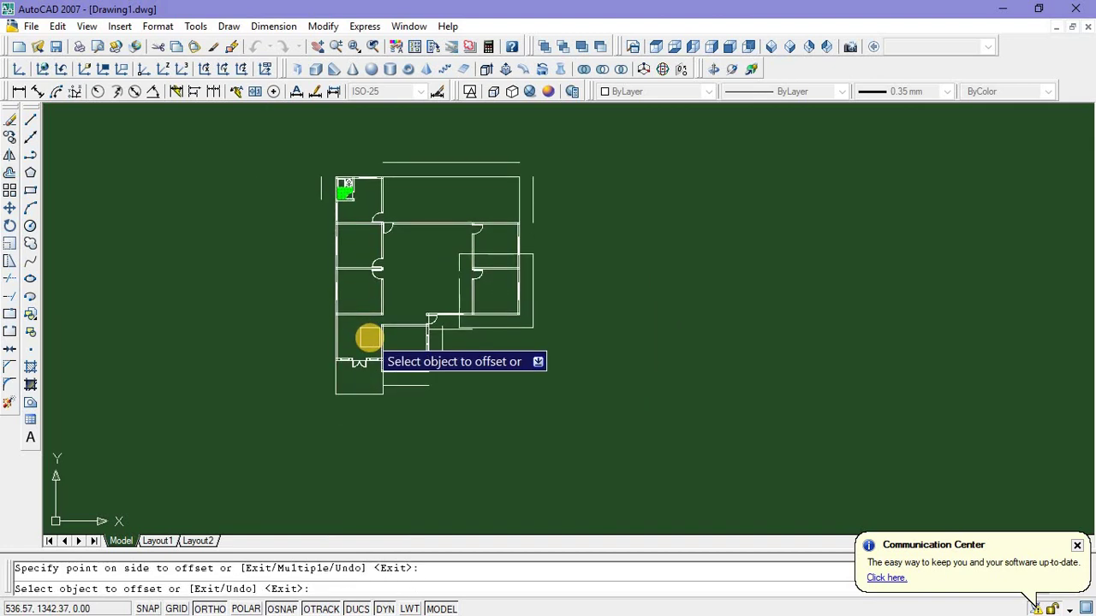
{"action": "key", "text": "Escape"}
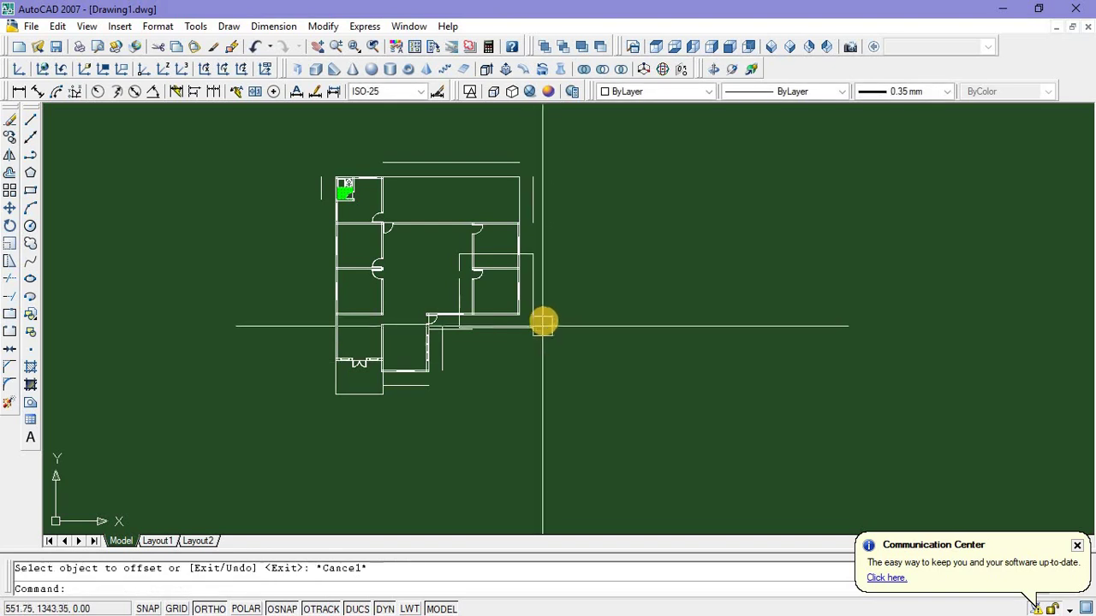
Erase the offset outline that surrounds the lower right room
{"action": "left_click", "coordinate": [534, 320]}
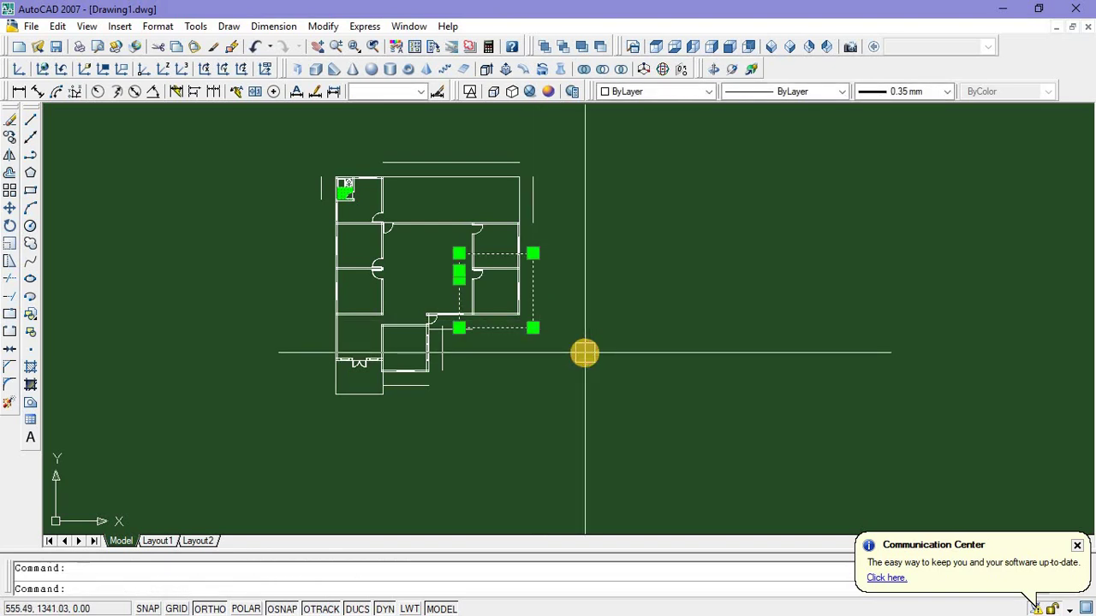
{"action": "key", "text": "Delete"}
Fillet the bottom and right offset lines into a sharp corner outside the lower right of the main block
{"action": "scroll", "coordinate": [523, 340], "scroll_direction": "up", "scroll_amount": 2}
{"action": "mouse_move", "coordinate": [523, 340]}
{"action": "middle_mouse_down"}
{"action": "mouse_move", "coordinate": [600, 360]}
{"action": "mouse_move", "coordinate": [519, 367]}
{"action": "mouse_move", "coordinate": [516, 389]}
{"action": "middle_mouse_up"}
{"action": "scroll", "coordinate": [596, 358], "scroll_direction": "down", "scroll_amount": 2}
{"action": "scroll", "coordinate": [497, 387], "scroll_direction": "up", "scroll_amount": 1}
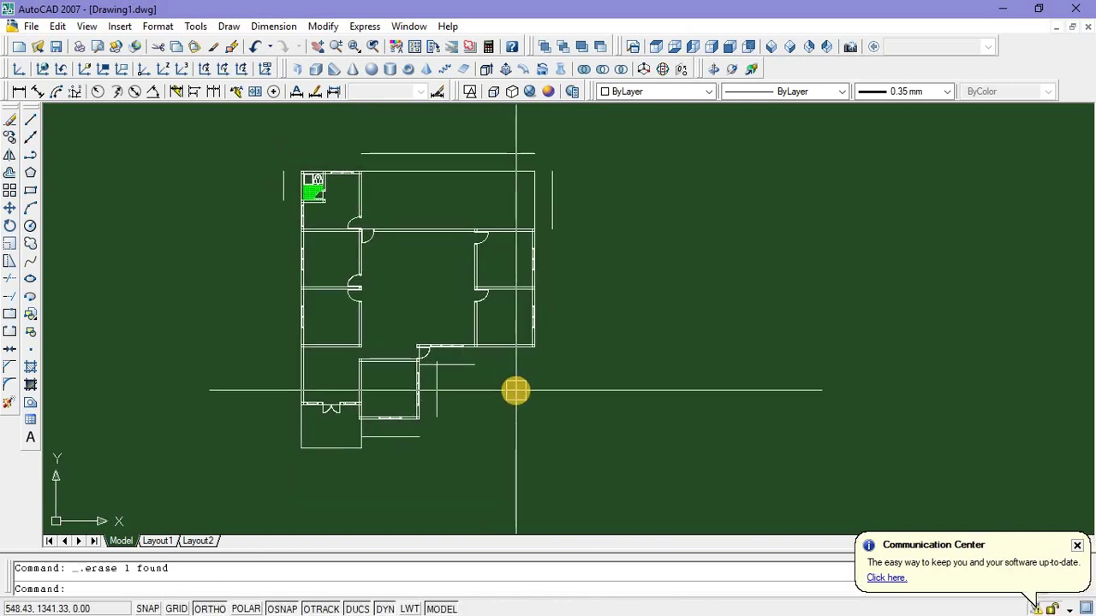
{"action": "type", "text": "fillet"}
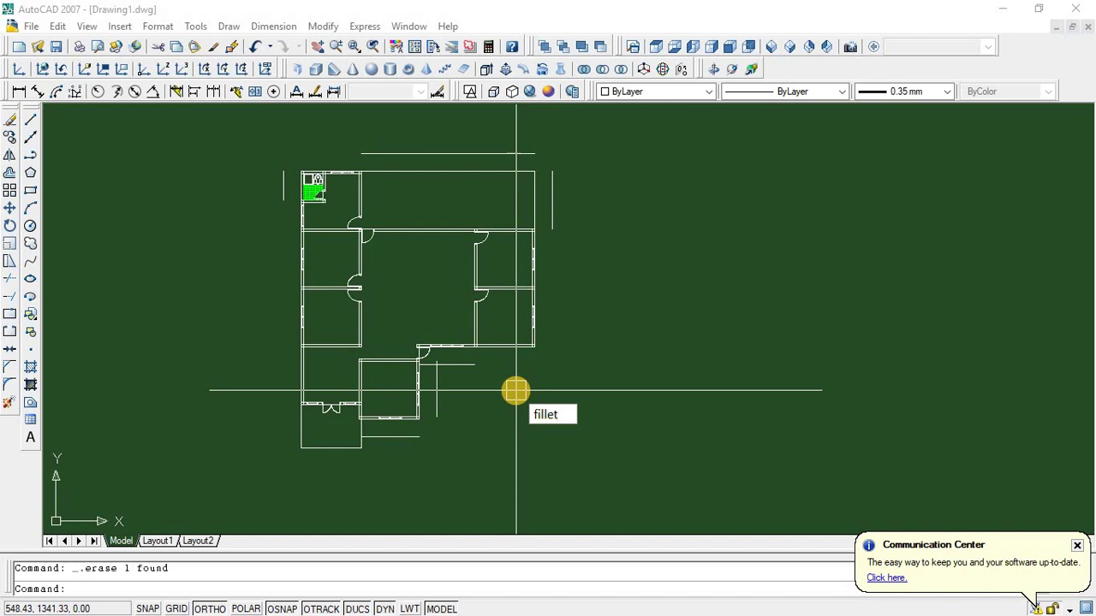
{"action": "key", "text": "Return"}
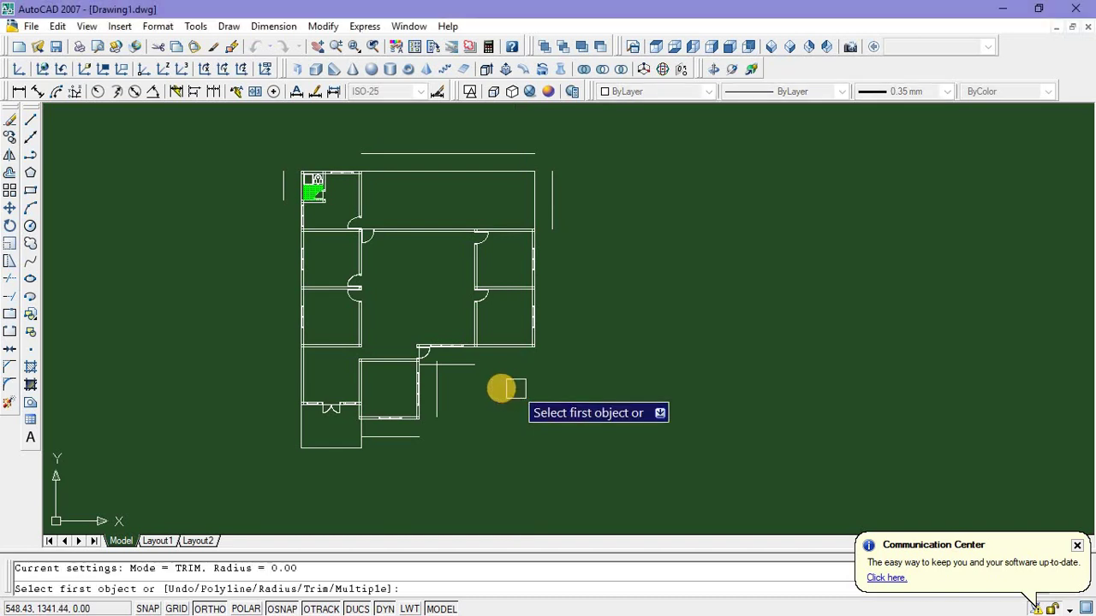
{"action": "left_click", "coordinate": [470, 372]}
{"action": "left_click", "coordinate": [554, 227]}
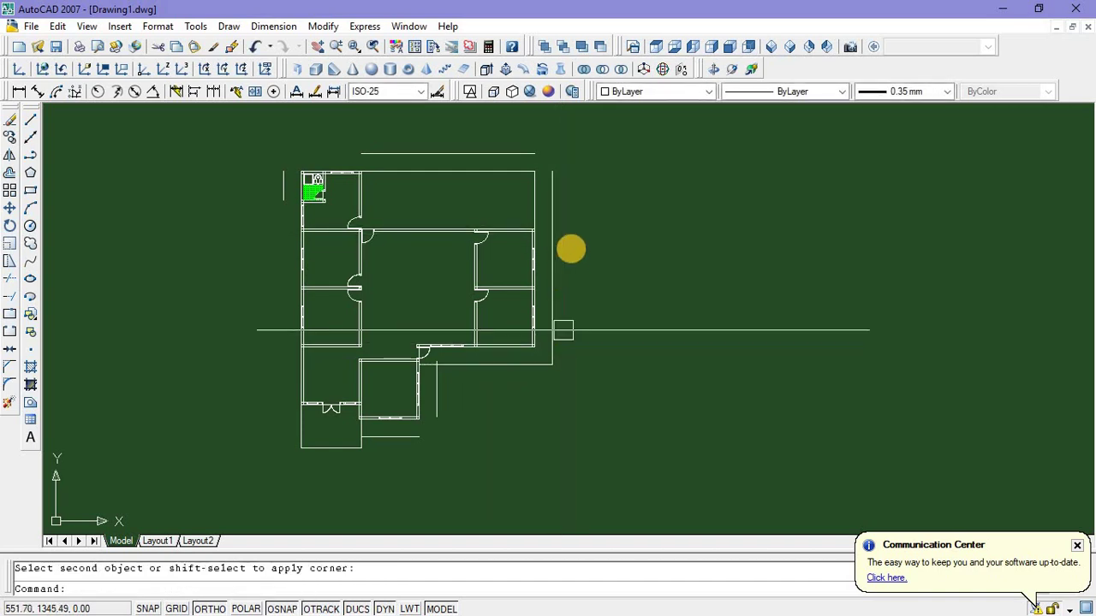
Fillet the top offset line with the right and left offset lines to close both upper corners of the outer boundary
{"action": "right_click", "coordinate": [587, 210]}
{"action": "left_click", "coordinate": [599, 214]}
{"action": "left_click", "coordinate": [552, 186]}
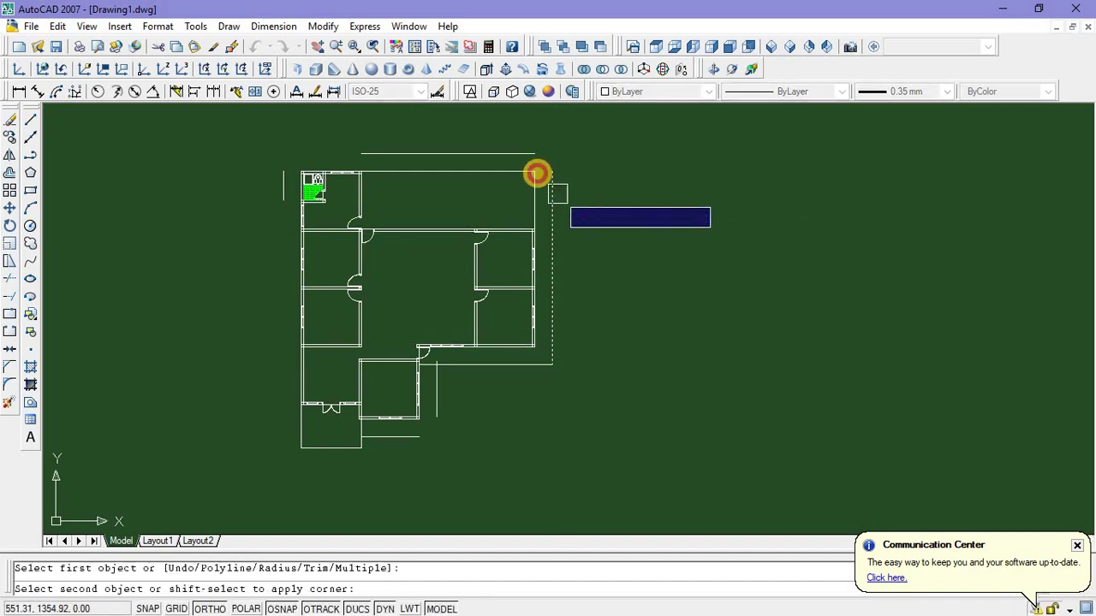
{"action": "left_click", "coordinate": [523, 153]}
{"action": "right_click", "coordinate": [428, 135]}
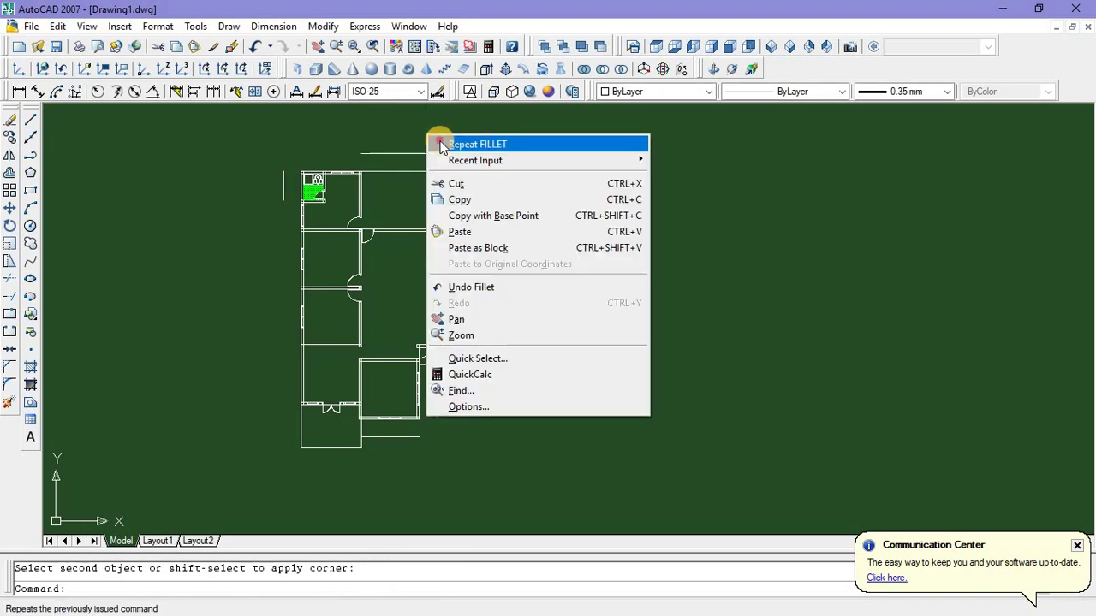
{"action": "left_click", "coordinate": [436, 143]}
{"action": "left_click", "coordinate": [388, 153]}
{"action": "left_click", "coordinate": [284, 180]}
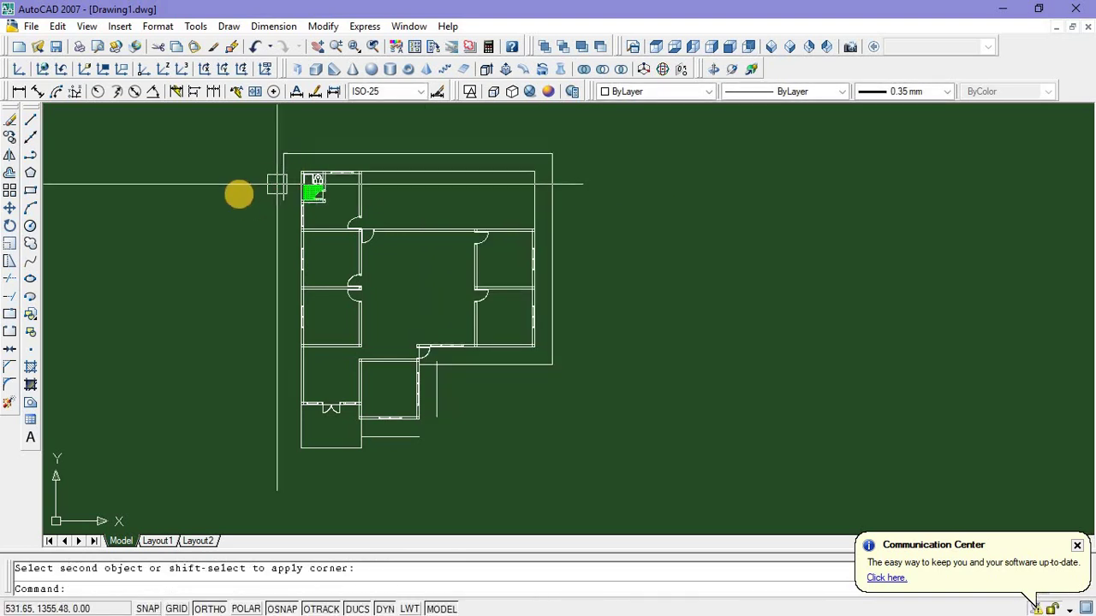
Fillet the offset line below the lower room with the left boundary line and with the short vertical line beside that room
{"action": "right_click", "coordinate": [237, 181]}
{"action": "left_click", "coordinate": [269, 185]}
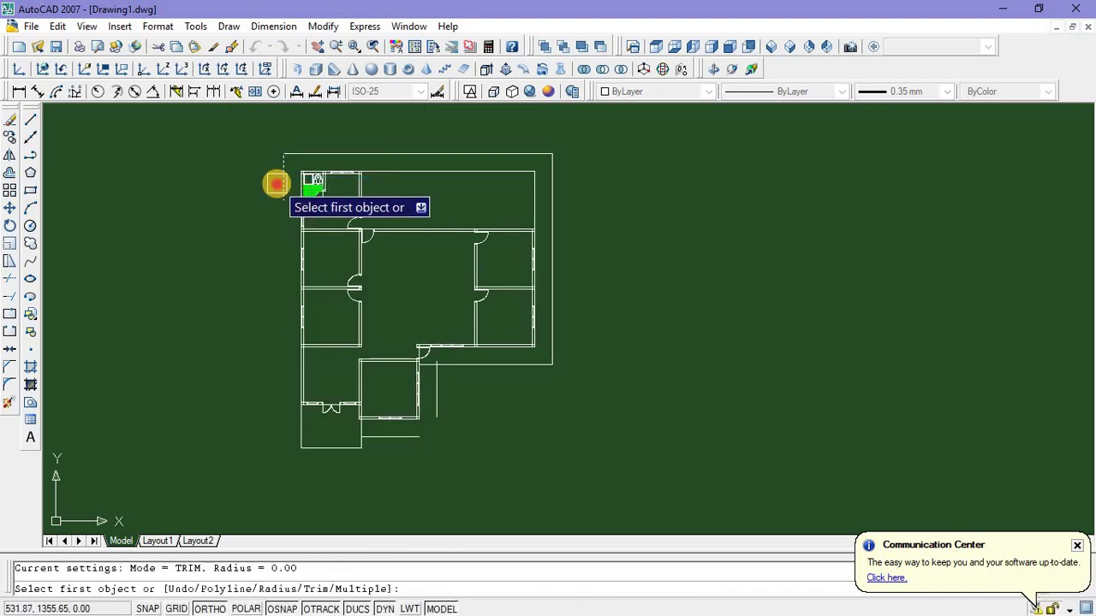
{"action": "left_click", "coordinate": [279, 184]}
{"action": "left_click", "coordinate": [377, 440]}
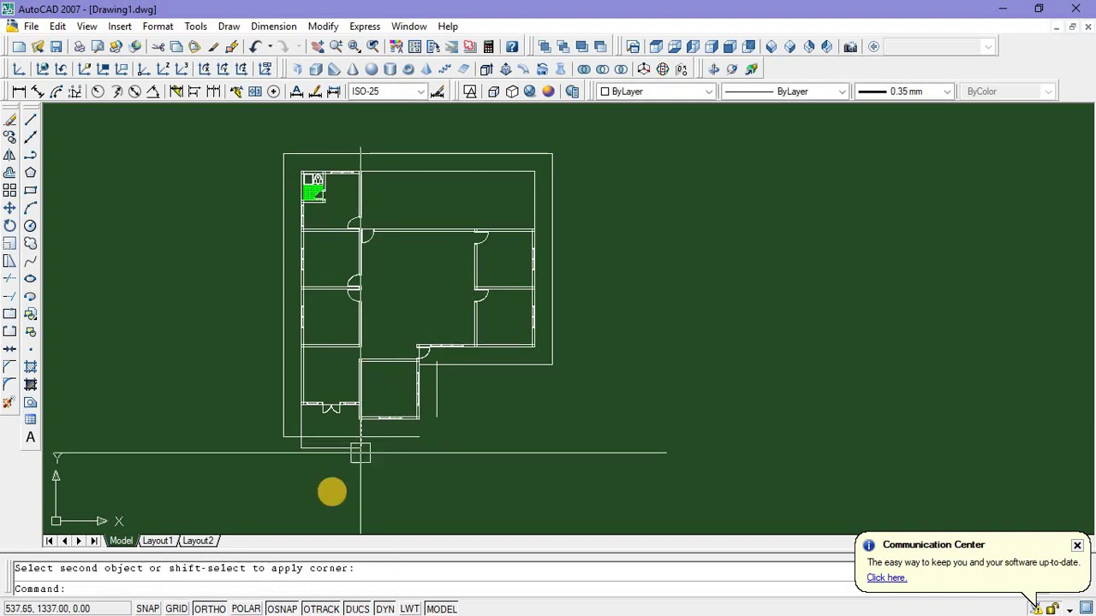
{"action": "right_click", "coordinate": [437, 458]}
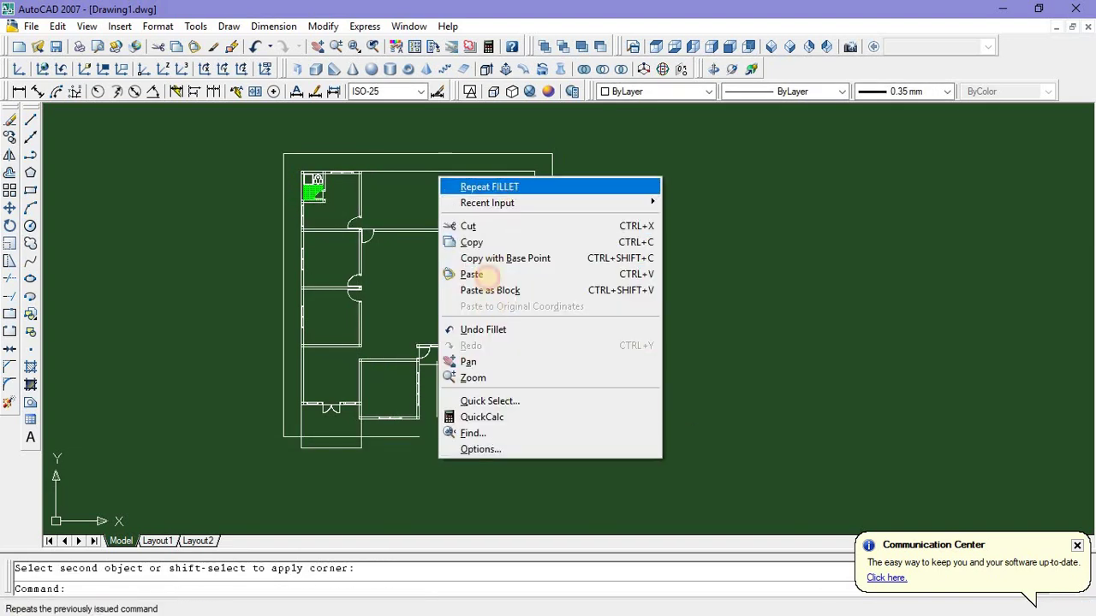
{"action": "left_click", "coordinate": [489, 187]}
{"action": "left_click", "coordinate": [435, 418]}
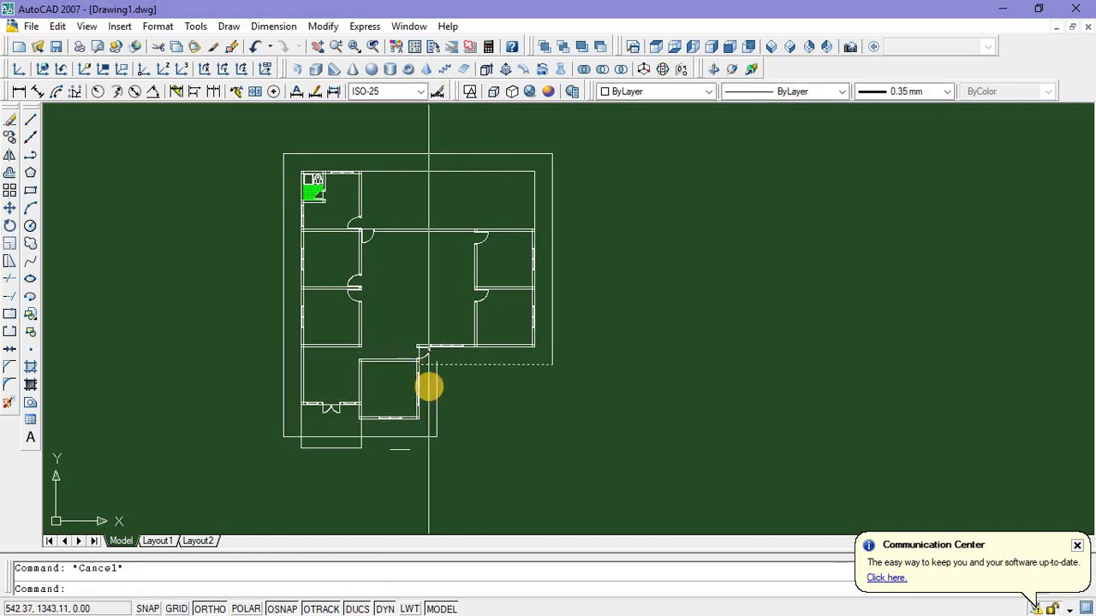
Trim the two overhanging line ends at the boundary's inner corner near the lower room's door
{"action": "scroll", "coordinate": [429, 387], "scroll_direction": "up", "scroll_amount": 5}
{"action": "type", "text": "t"}
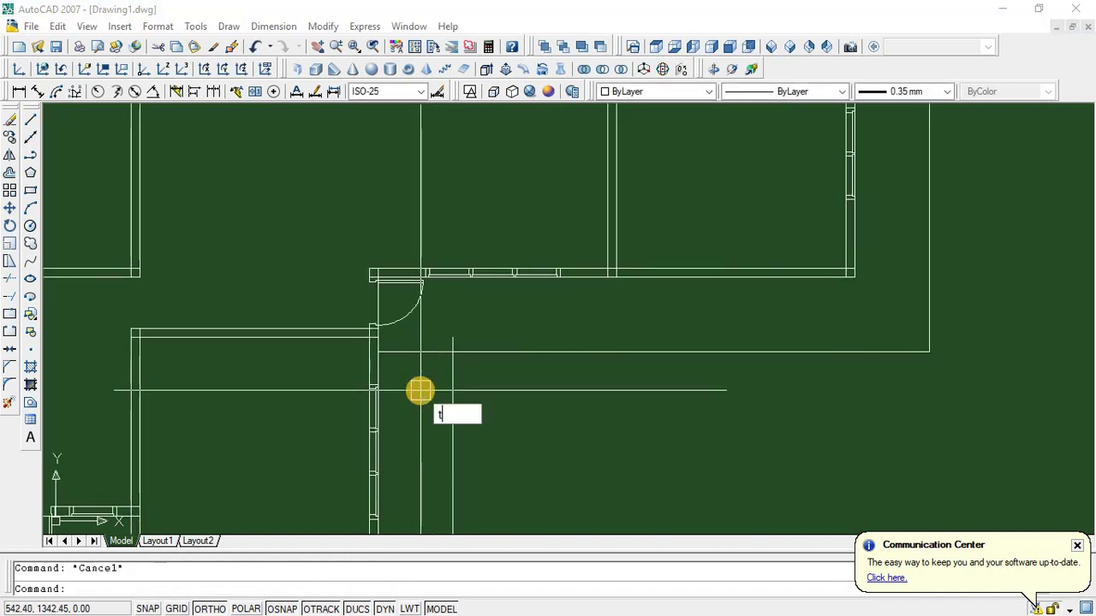
{"action": "type", "text": "r"}
{"action": "key", "text": "Return"}
{"action": "key", "text": "Return"}
{"action": "left_click", "coordinate": [419, 351]}
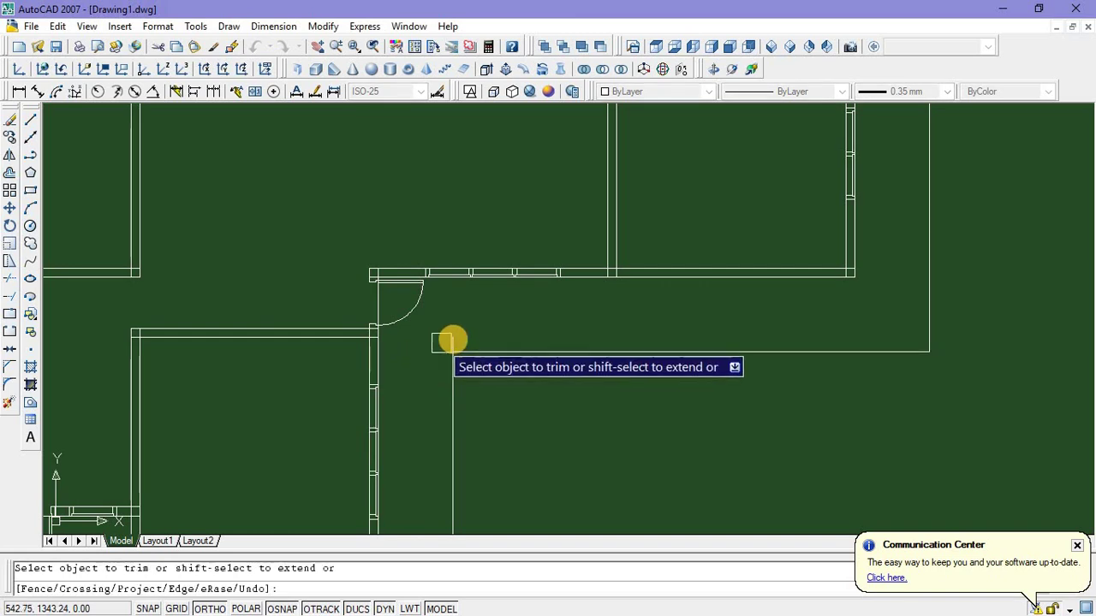
{"action": "left_click", "coordinate": [454, 339]}
{"action": "scroll", "coordinate": [493, 382], "scroll_direction": "down", "scroll_amount": 5}
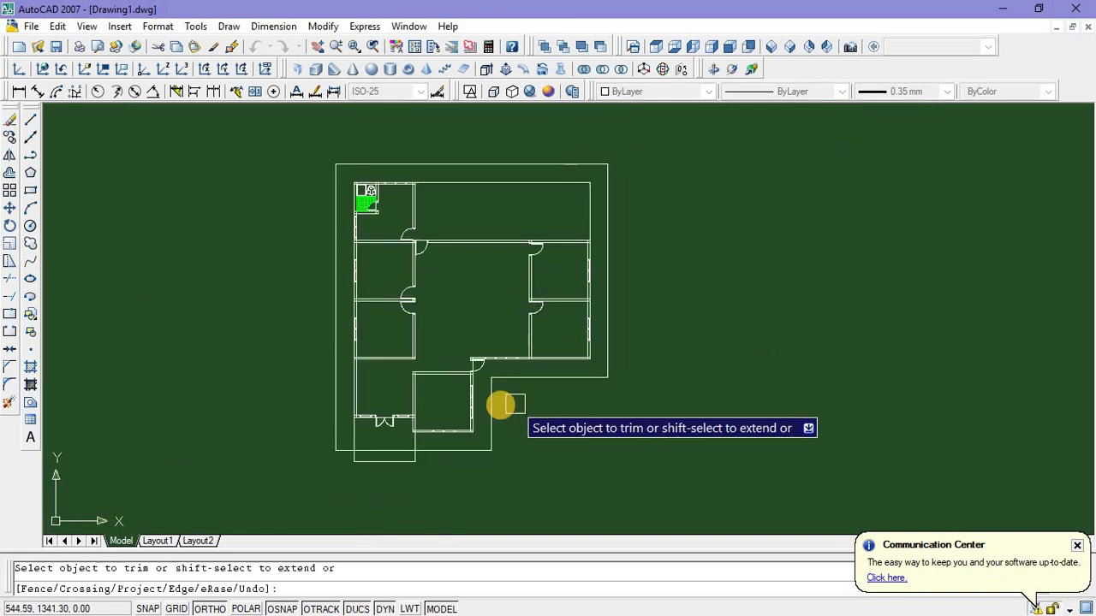
{"action": "key", "text": "Escape"}
{"action": "middle_click_drag", "start_coordinate": [501, 386], "coordinate": [508, 365]}
{"action": "scroll", "coordinate": [436, 414], "scroll_direction": "up", "scroll_amount": 2}
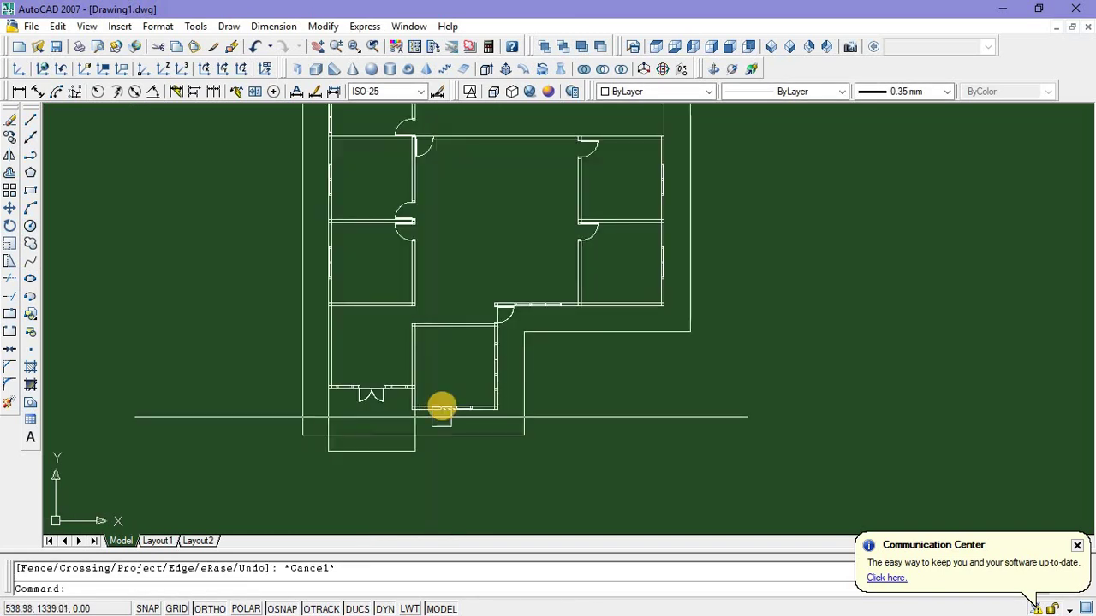
{"action": "middle_click_drag", "start_coordinate": [439, 377], "coordinate": [459, 400]}
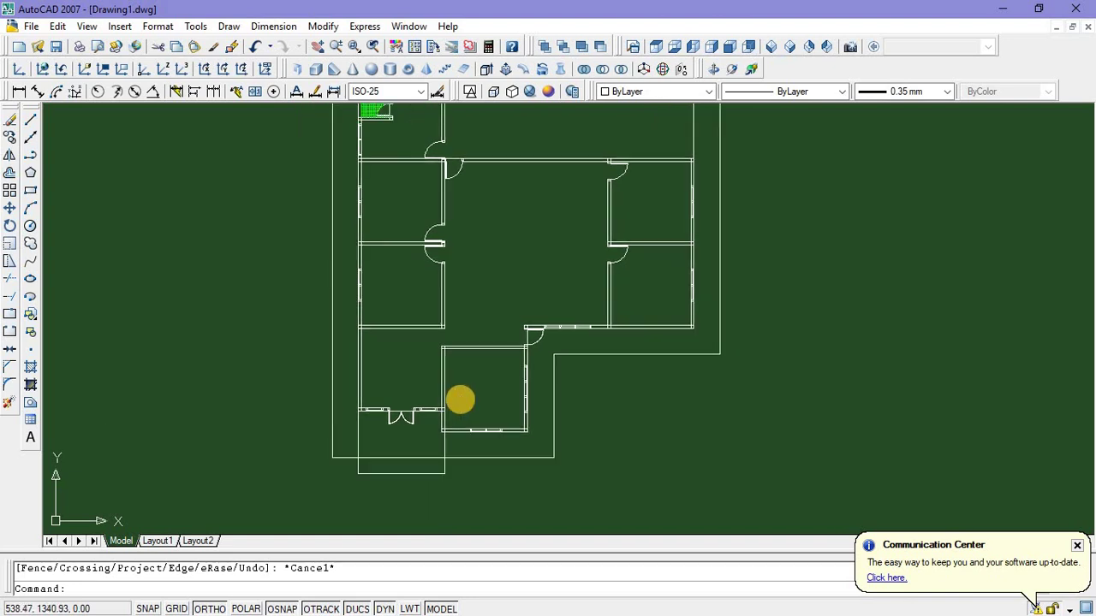
{"action": "scroll", "coordinate": [562, 337], "scroll_direction": "down", "scroll_amount": 3}
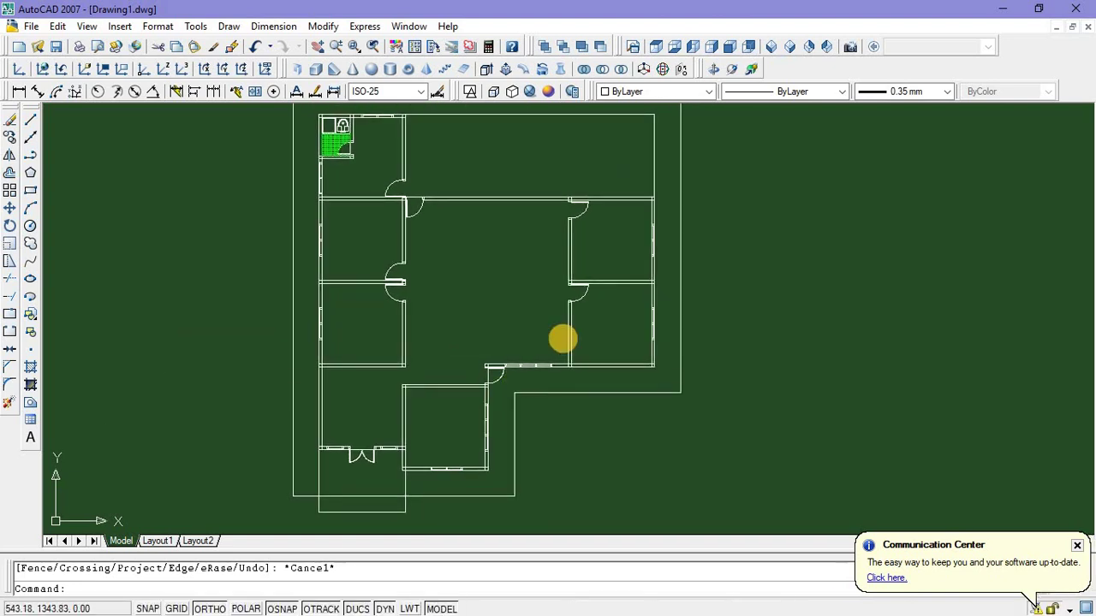
{"action": "scroll", "coordinate": [599, 257], "scroll_direction": "up", "scroll_amount": 3}
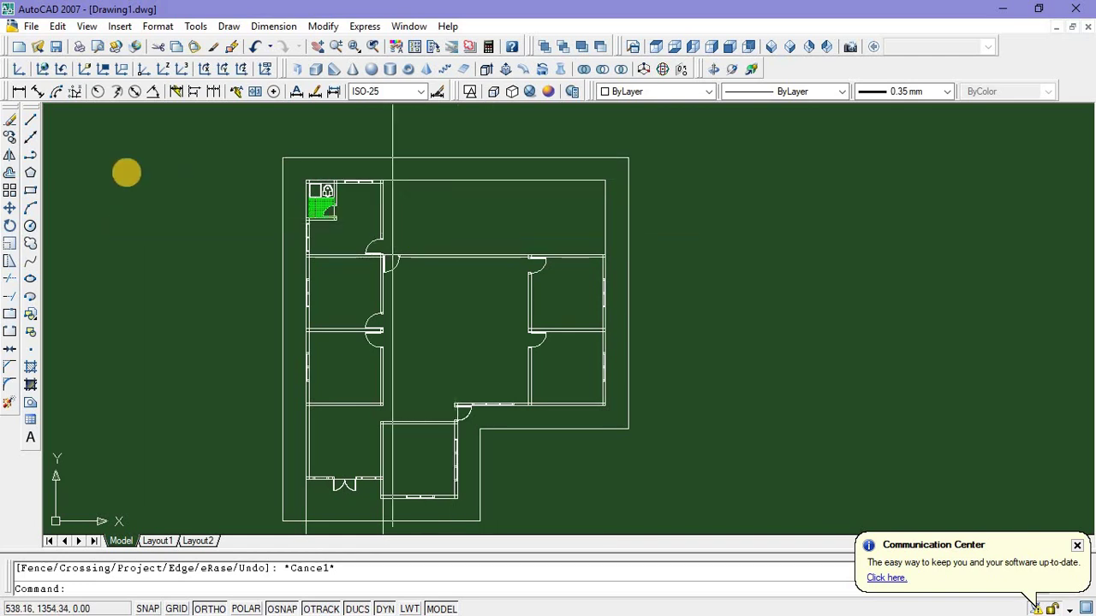
Draw a line along the outer face of the upper left bedroom's right wall, from the top corner down to the door opening
{"action": "left_click", "coordinate": [31, 120]}
{"action": "scroll", "coordinate": [385, 206], "scroll_direction": "up", "scroll_amount": 5}
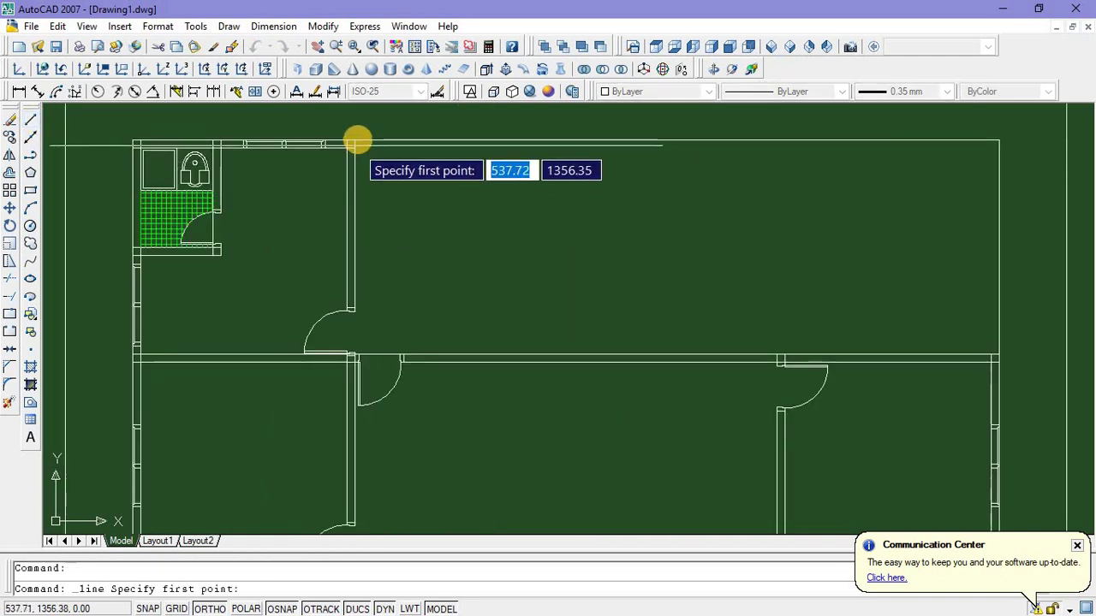
{"action": "left_click", "coordinate": [354, 139]}
{"action": "left_click", "coordinate": [379, 303]}
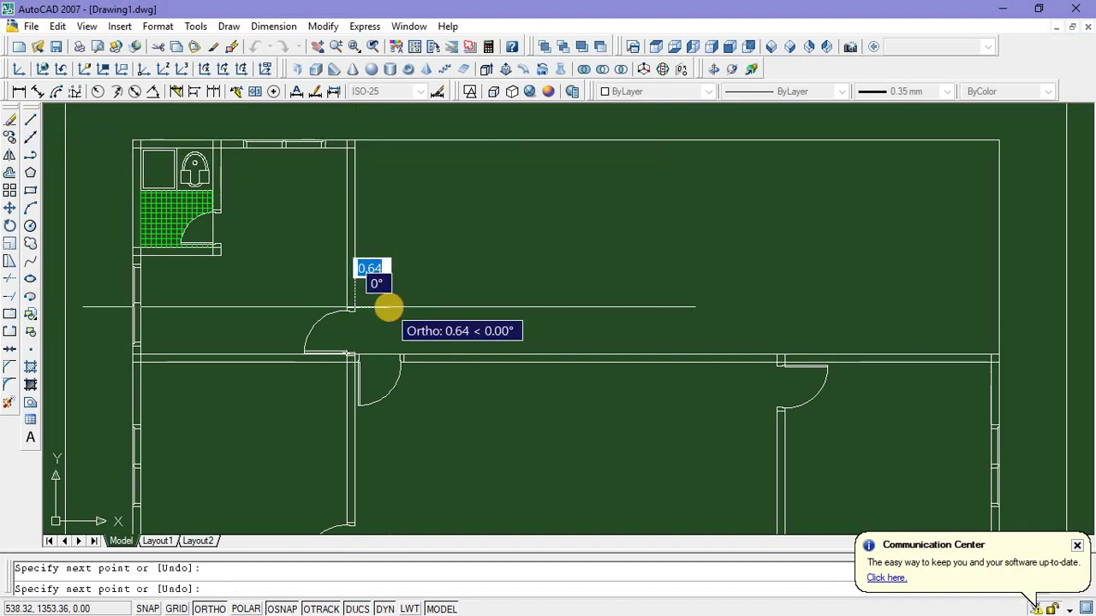
{"action": "key", "text": "Escape"}
Offset the upper left bedroom's right wall line by 1.25 into the open area at the top of the plan
{"action": "scroll", "coordinate": [393, 298], "scroll_direction": "down", "scroll_amount": 8}
{"action": "scroll", "coordinate": [420, 288], "scroll_direction": "up", "scroll_amount": 1}
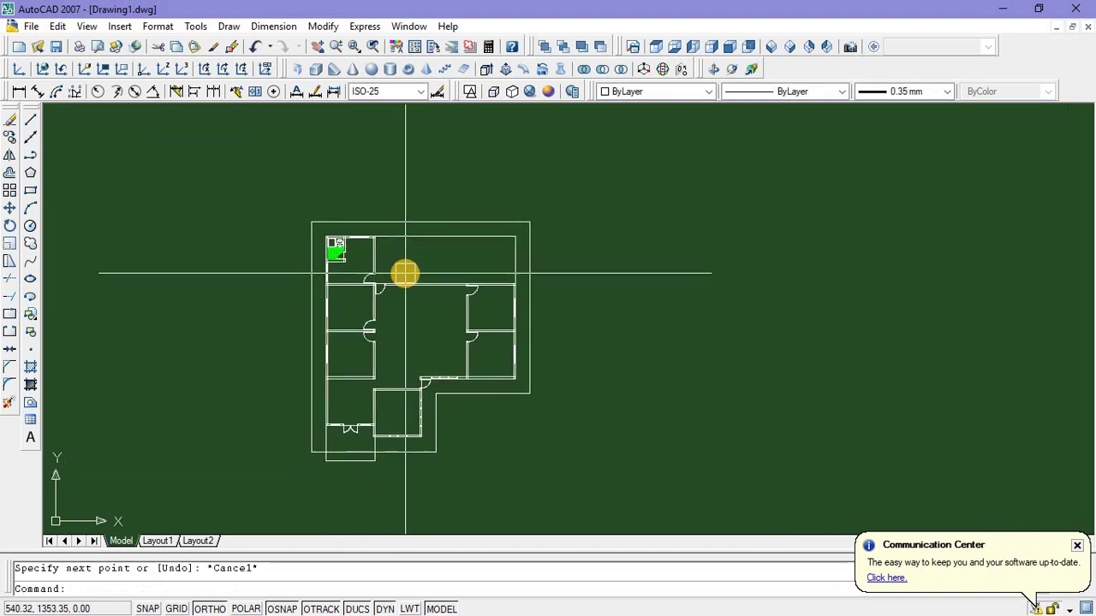
{"action": "type", "text": "o"}
{"action": "key", "text": "Return"}
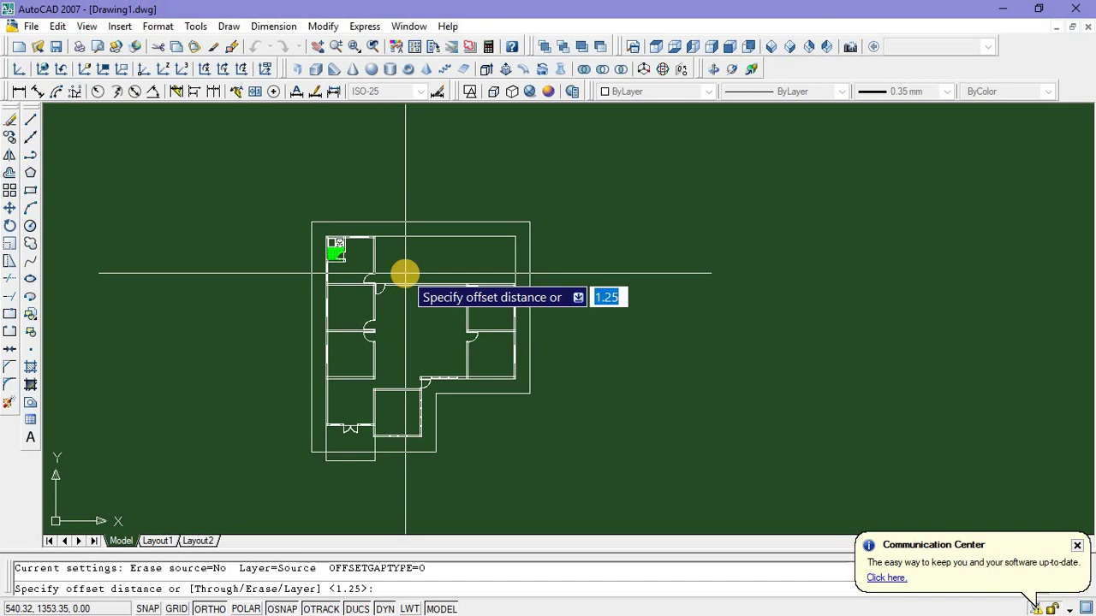
{"action": "type", "text": "1.2"}
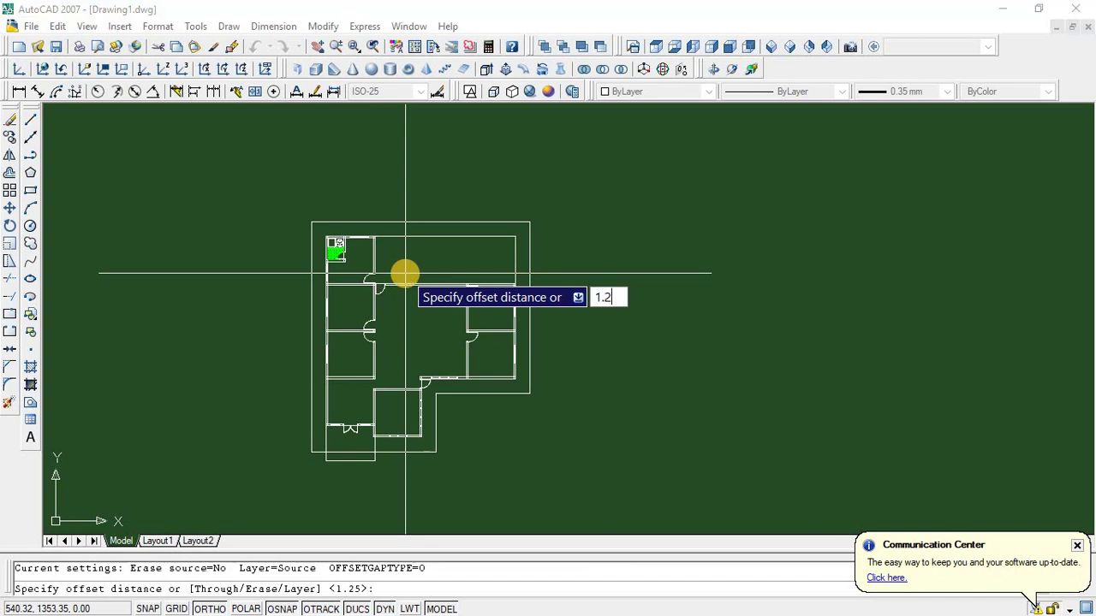
{"action": "type", "text": "5"}
{"action": "key", "text": "Return"}
{"action": "scroll", "coordinate": [382, 252], "scroll_direction": "up", "scroll_amount": 3}
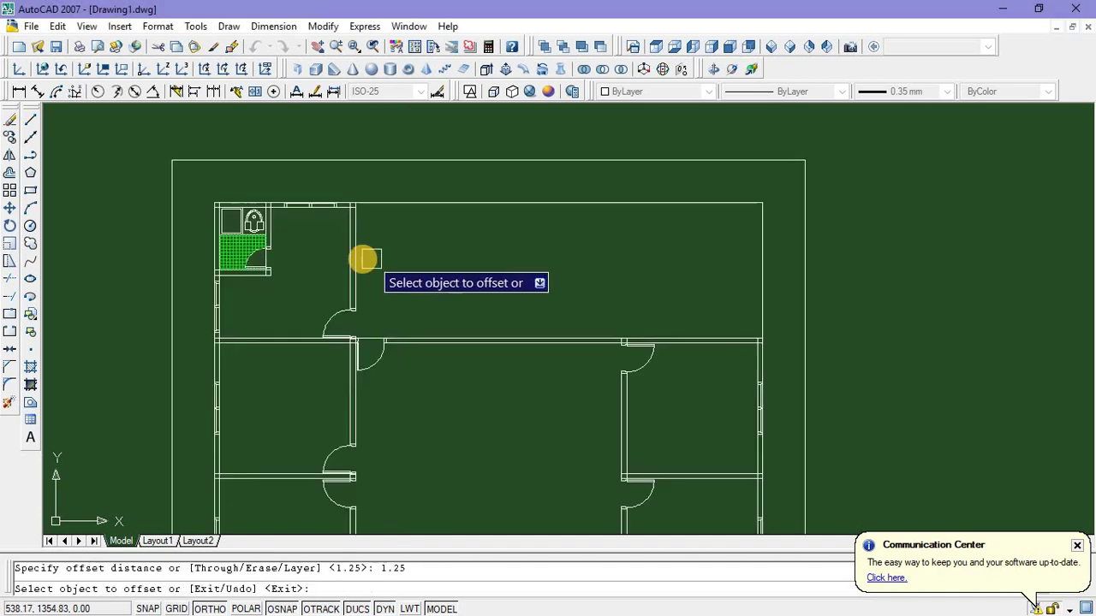
{"action": "left_click", "coordinate": [358, 255]}
{"action": "left_click", "coordinate": [449, 255]}
{"action": "key", "text": "Escape"}
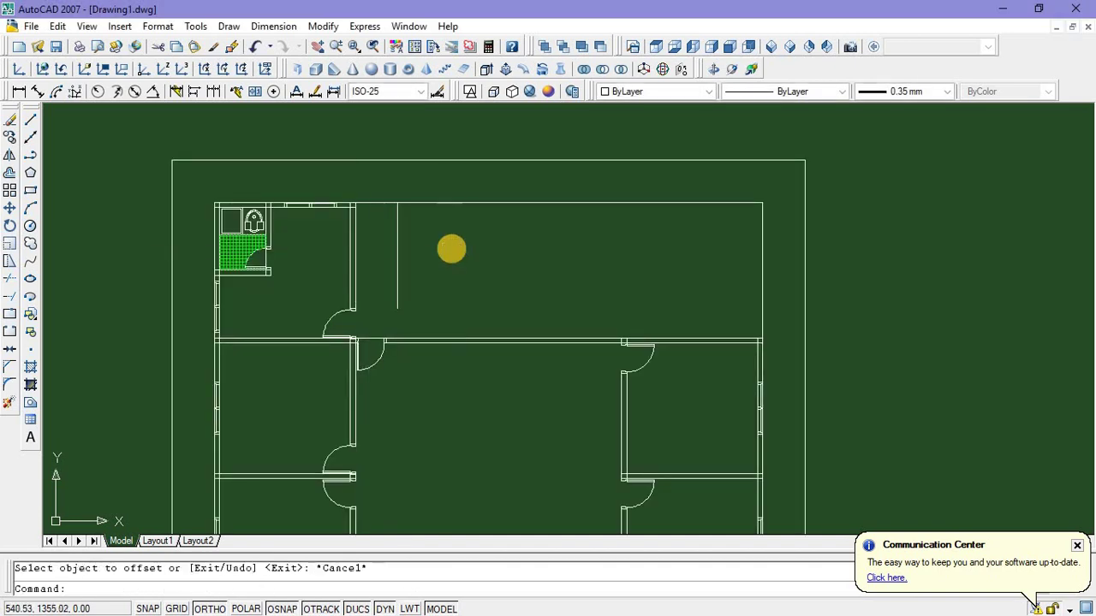
Offset the wall line along the open area's lower edge upward by 1.25 and end the Offset command
{"action": "scroll", "coordinate": [462, 257], "scroll_direction": "down", "scroll_amount": 2}
{"action": "right_click", "coordinate": [477, 267]}
{"action": "left_click", "coordinate": [483, 270]}
{"action": "right_click", "coordinate": [484, 265]}
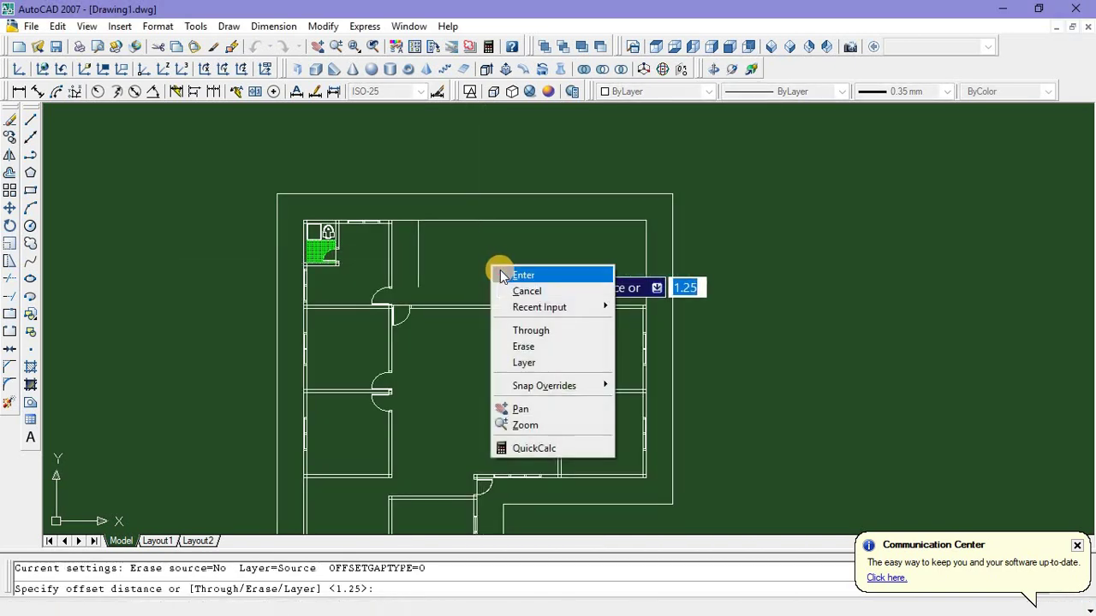
{"action": "left_click", "coordinate": [496, 273]}
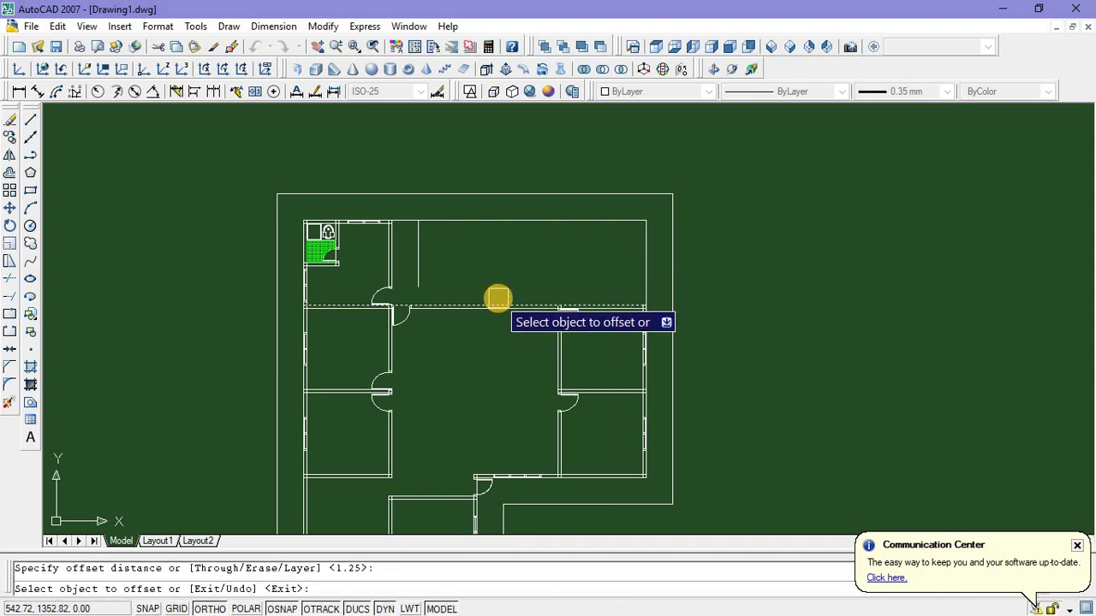
{"action": "left_click", "coordinate": [497, 298]}
{"action": "left_click", "coordinate": [502, 266]}
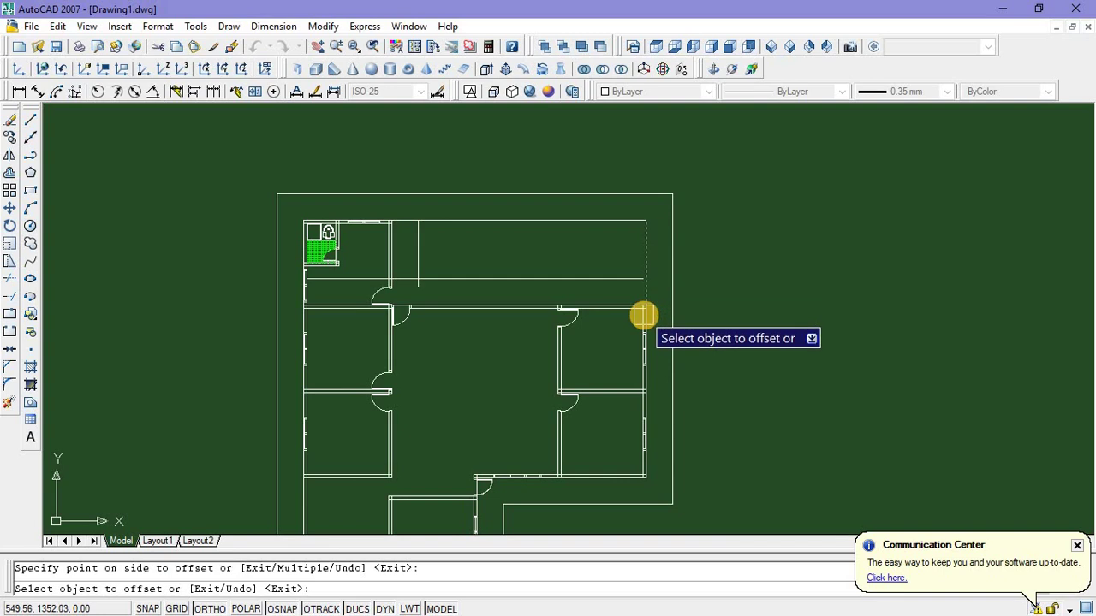
{"action": "key", "text": "Escape"}
Extend the horizontal offset line to the right outer boundary and the vertical offset line up to the top outer boundary
{"action": "type", "text": "e"}
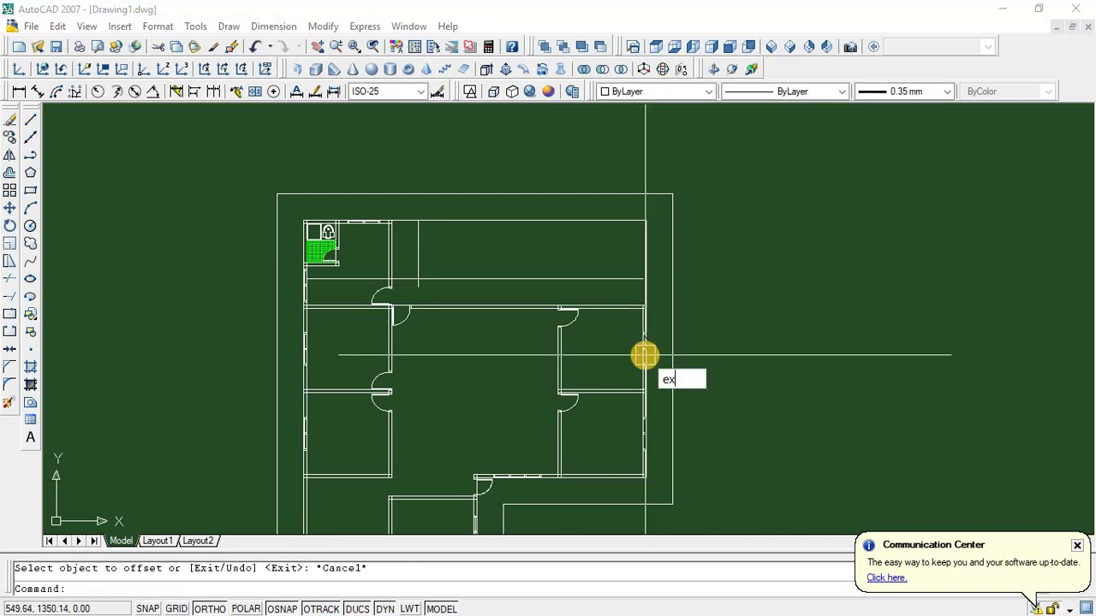
{"action": "type", "text": "x"}
{"action": "key", "text": "Return"}
{"action": "key", "text": "Return"}
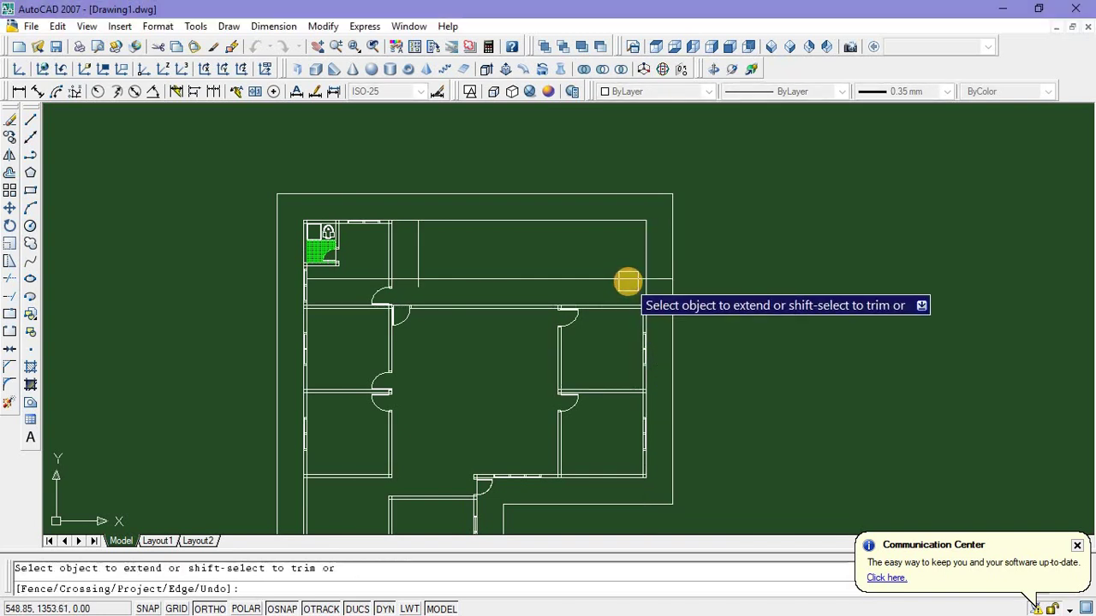
{"action": "left_click", "coordinate": [416, 235]}
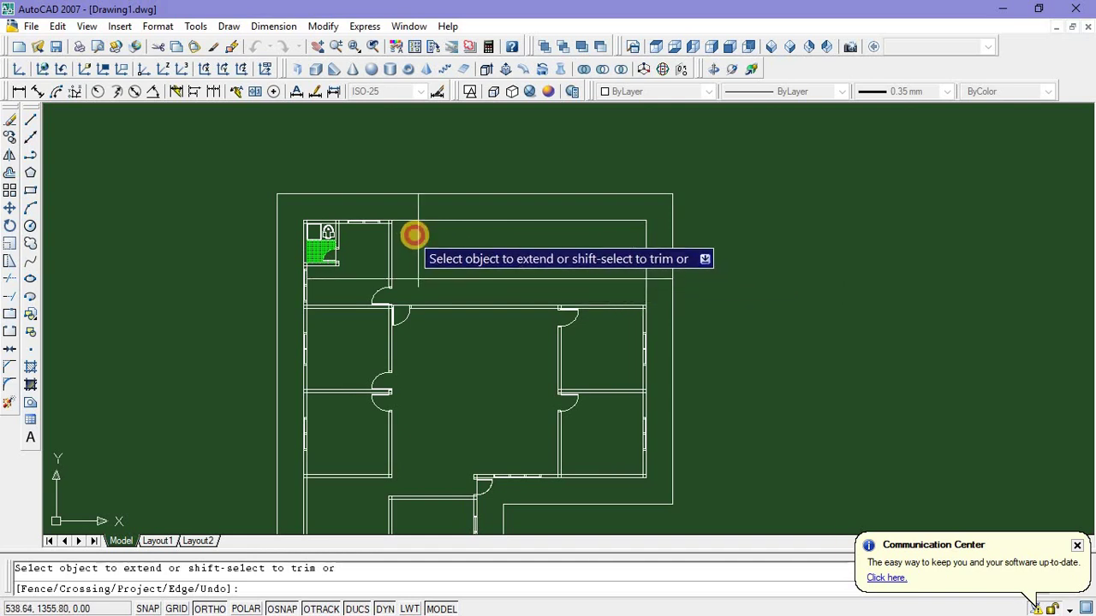
{"action": "key", "text": "Escape"}
{"action": "scroll", "coordinate": [591, 256], "scroll_direction": "down", "scroll_amount": 3}
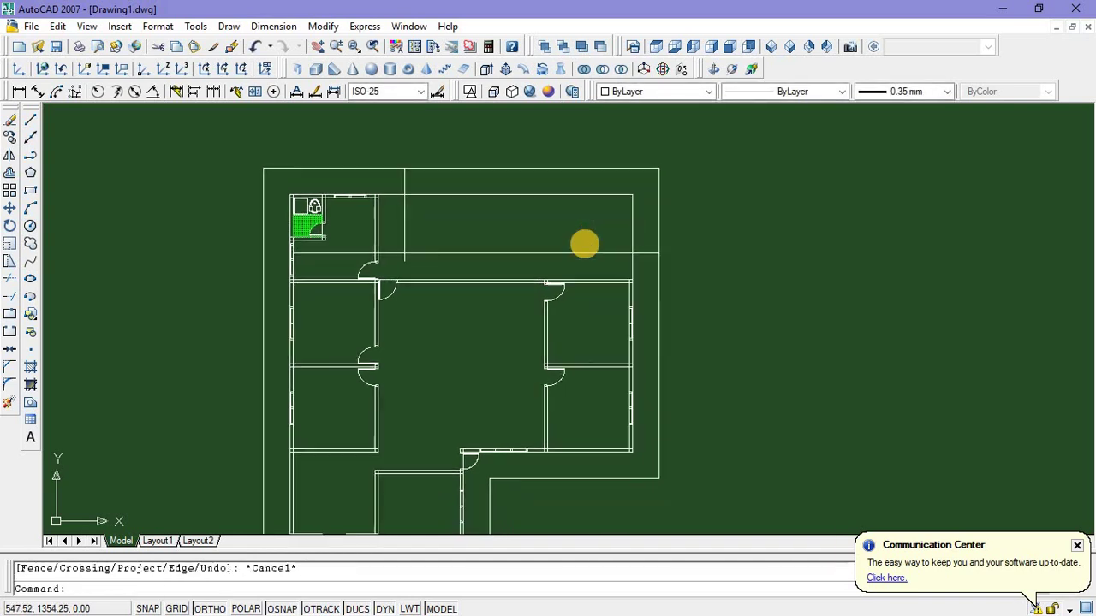
Trim the outer boundary to follow the two offset lines around the open top area and erase the leftover segment crossing the upper left bedroom
{"action": "scroll", "coordinate": [659, 284], "scroll_direction": "up", "scroll_amount": 2}
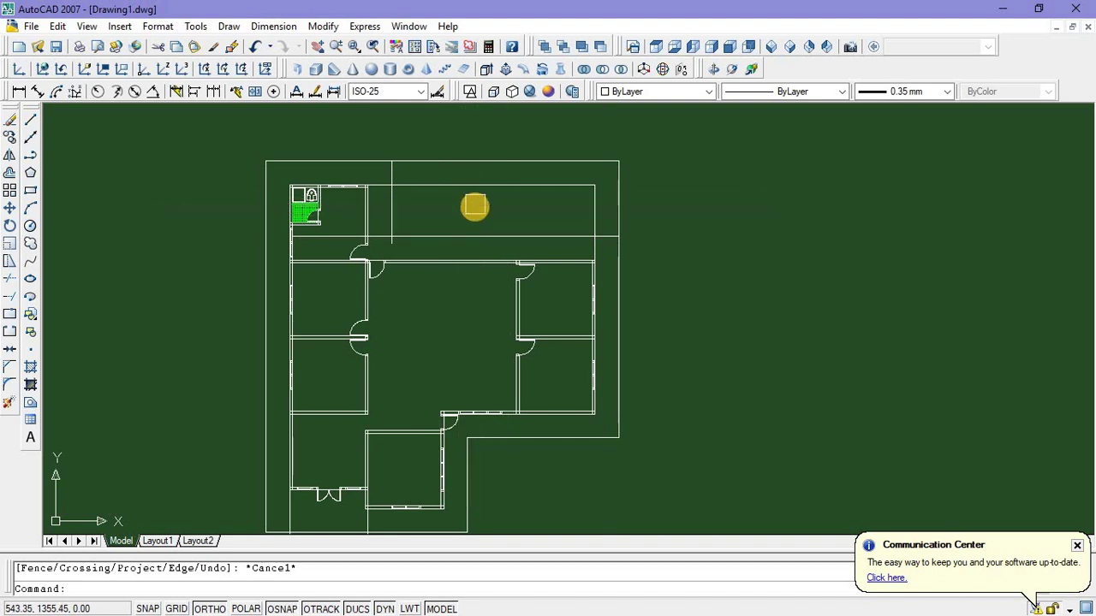
{"action": "type", "text": "t"}
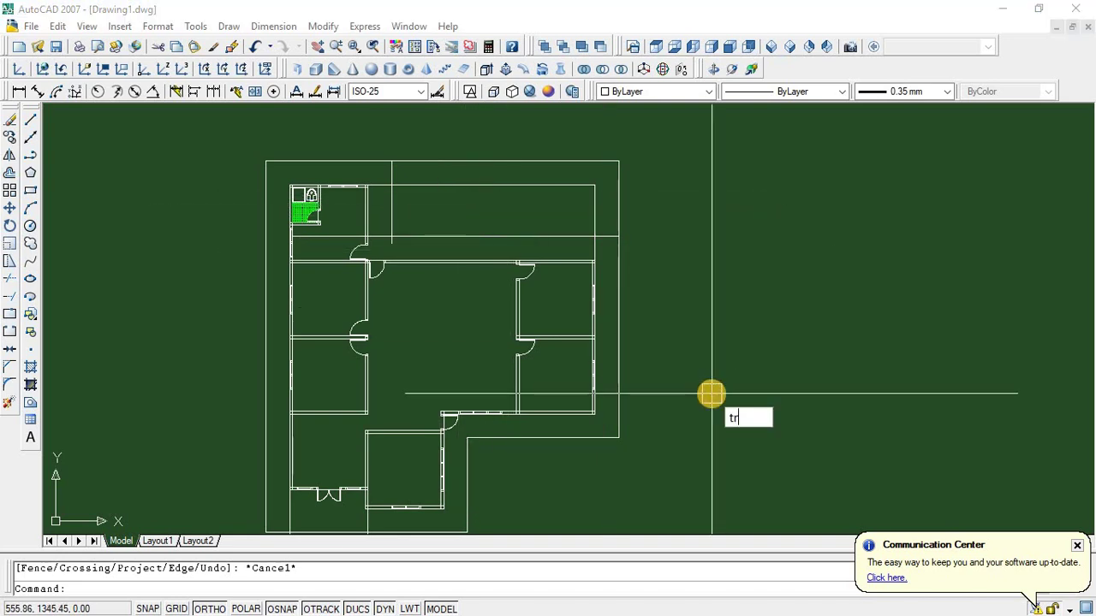
{"action": "type", "text": "r"}
{"action": "key", "text": "Return"}
{"action": "key", "text": "Return"}
{"action": "left_click", "coordinate": [619, 203]}
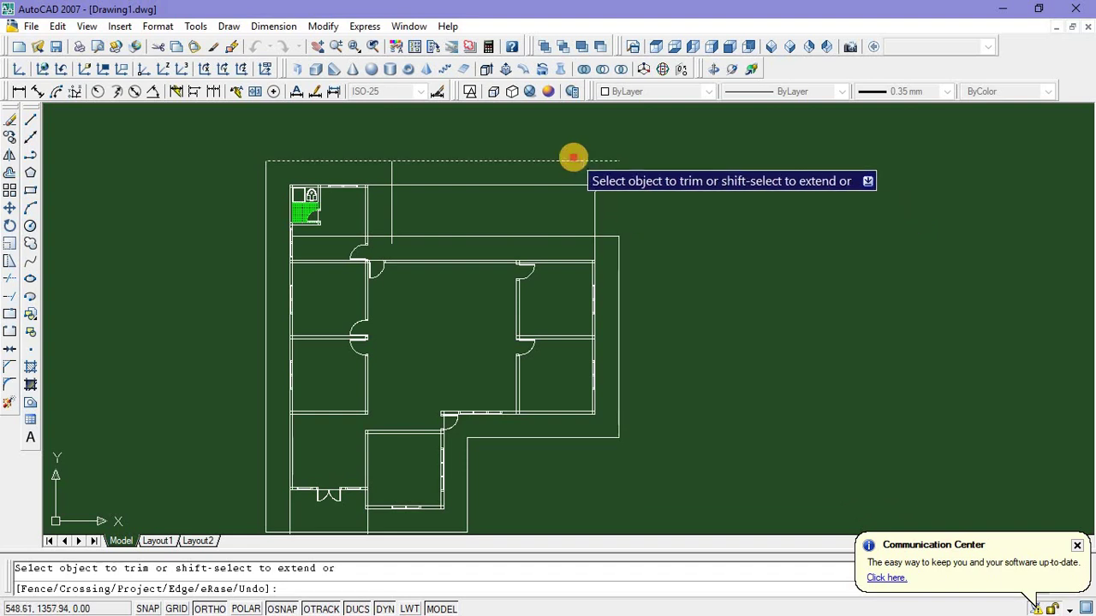
{"action": "scroll", "coordinate": [394, 248], "scroll_direction": "up", "scroll_amount": 5}
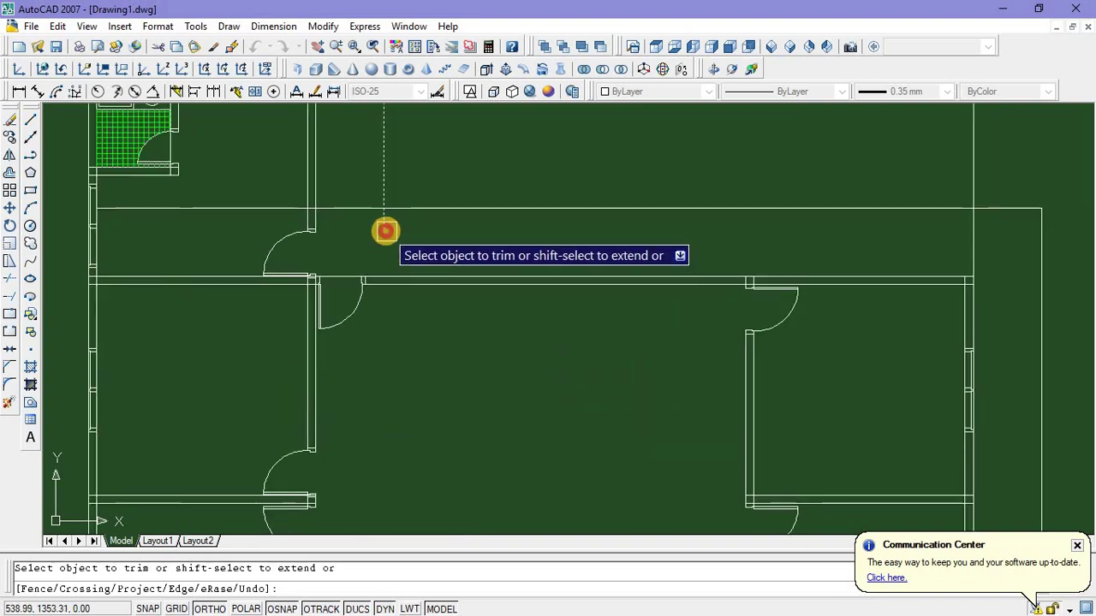
{"action": "scroll", "coordinate": [357, 225], "scroll_direction": "down", "scroll_amount": 5}
{"action": "key", "text": "Escape"}
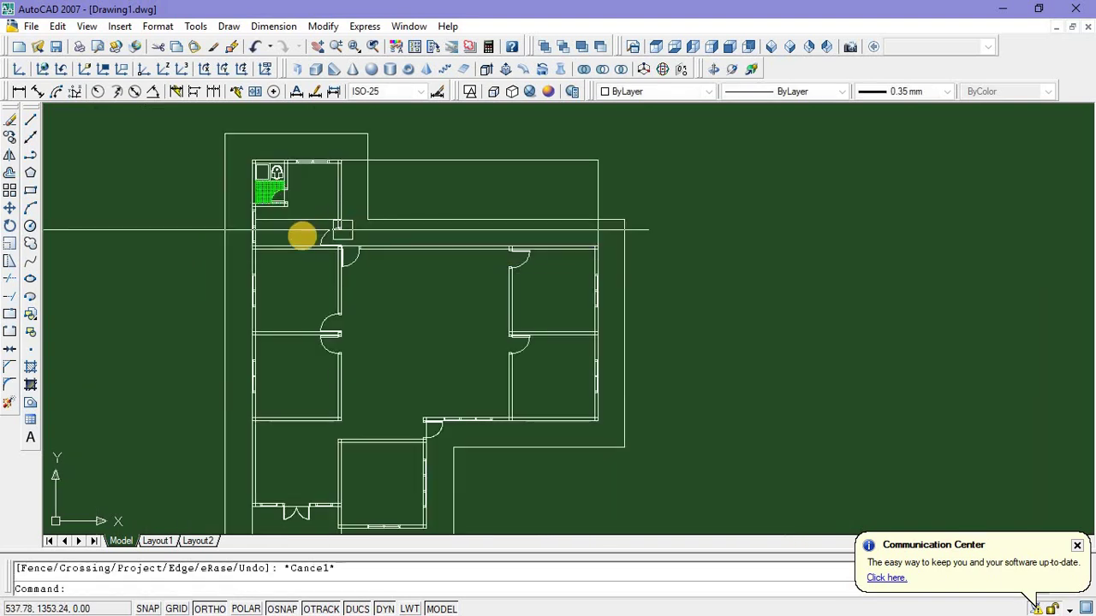
{"action": "left_click", "coordinate": [298, 220]}
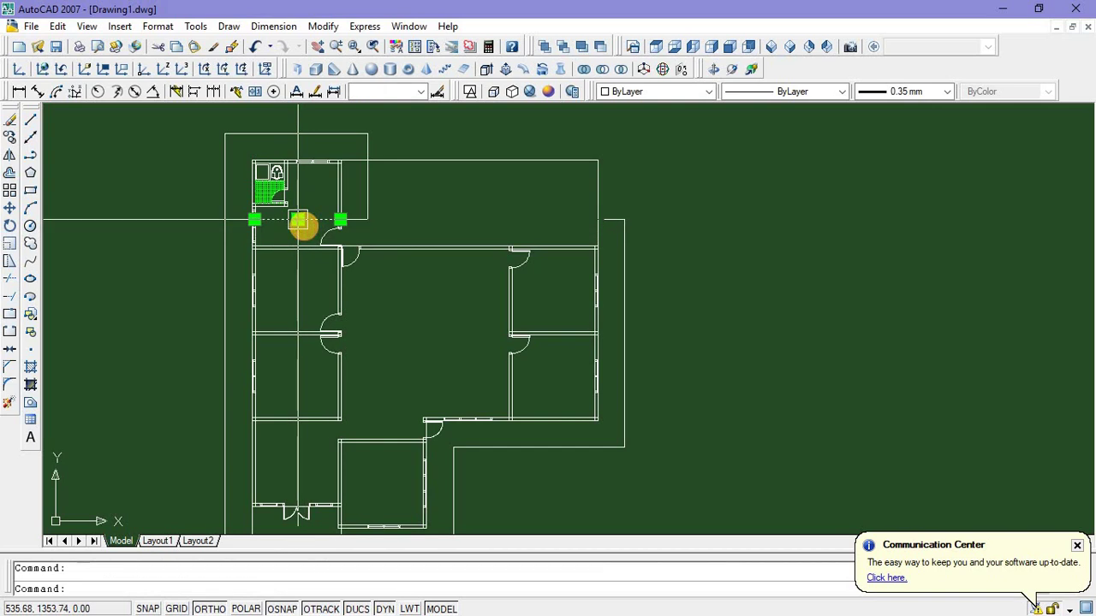
{"action": "key", "text": "Delete"}
{"action": "scroll", "coordinate": [490, 237], "scroll_direction": "down", "scroll_amount": 4}
{"action": "scroll", "coordinate": [473, 300], "scroll_direction": "up", "scroll_amount": 3}
{"action": "middle_click_drag", "start_coordinate": [472, 300], "coordinate": [518, 276]}
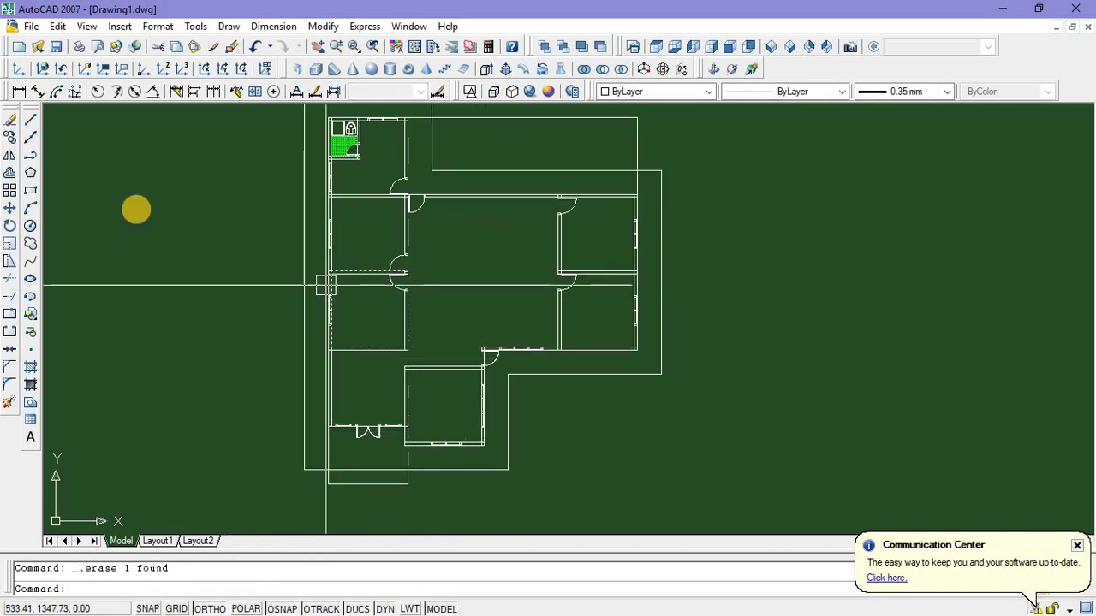
{"action": "left_click", "coordinate": [31, 121]}
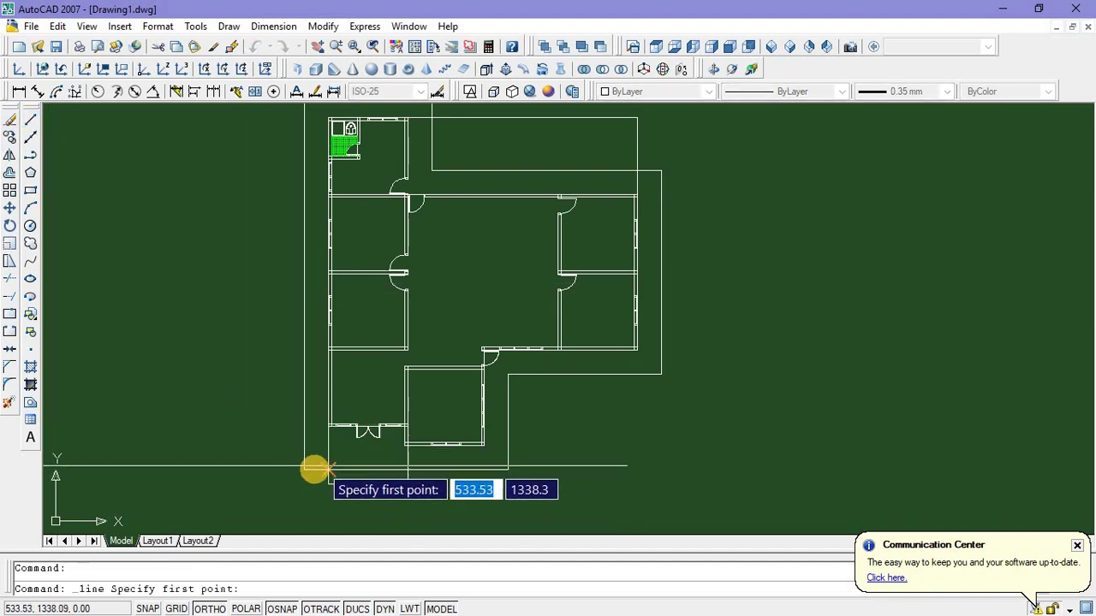
{"action": "left_click", "coordinate": [305, 469]}
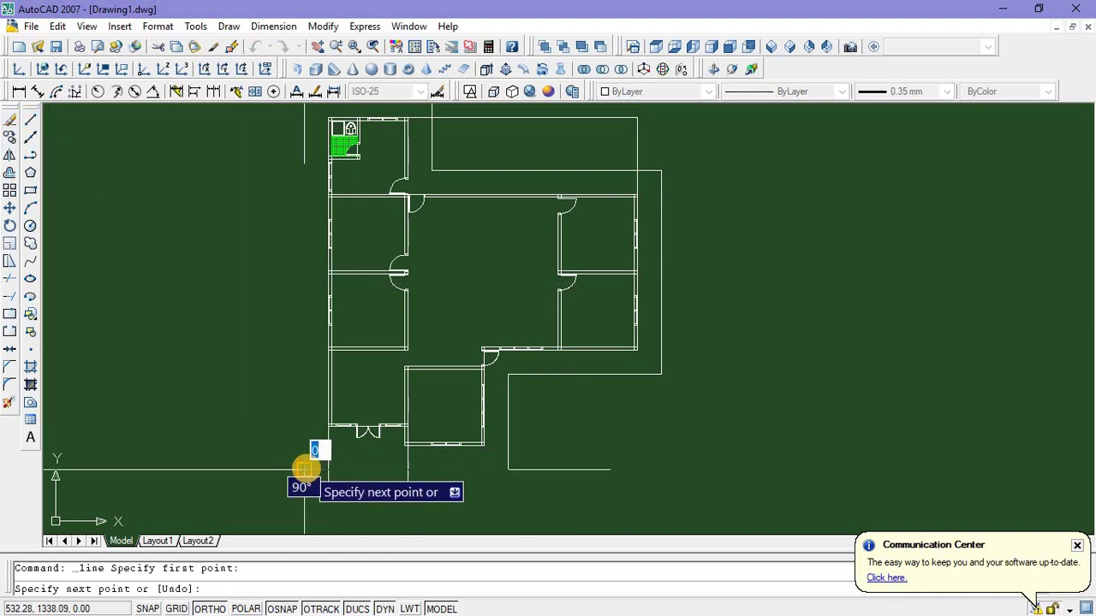
{"action": "scroll", "coordinate": [304, 470], "scroll_direction": "up", "scroll_amount": 5}
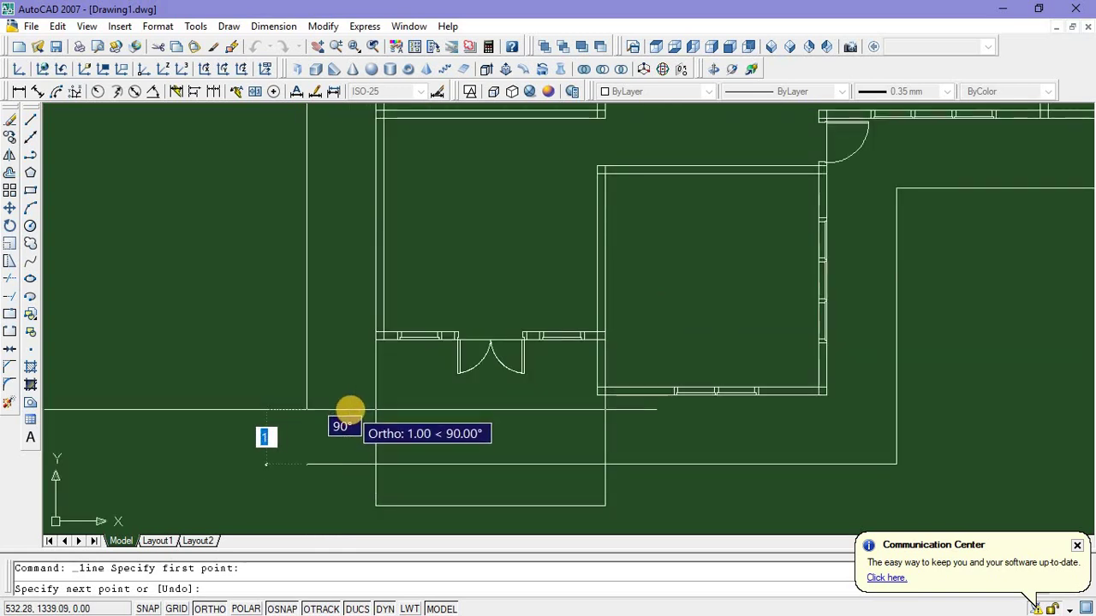
{"action": "key", "text": "Escape"}
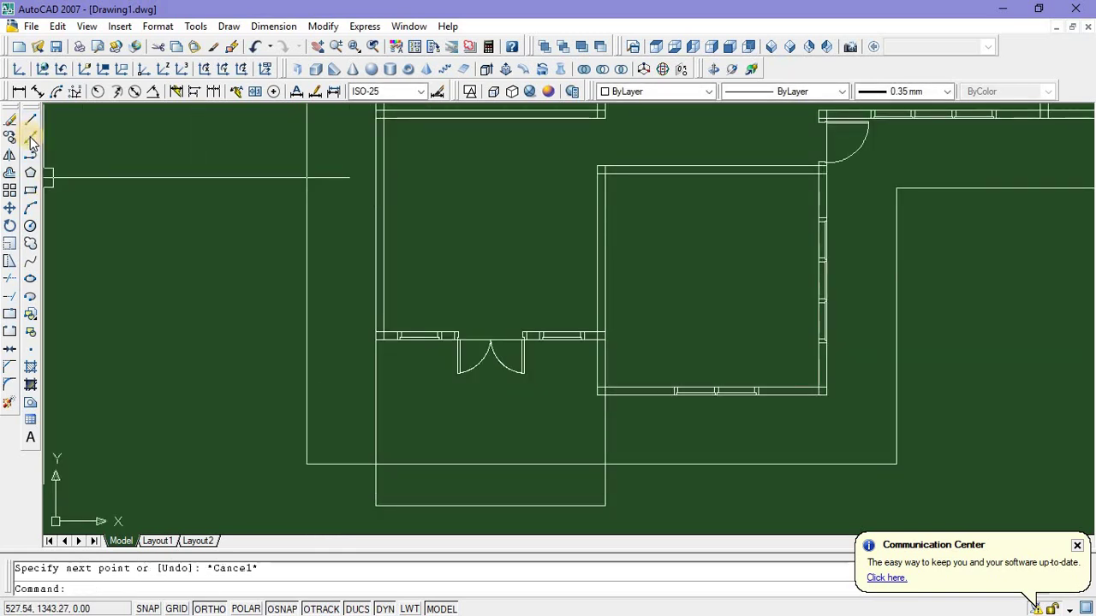
{"action": "left_click", "coordinate": [31, 139]}
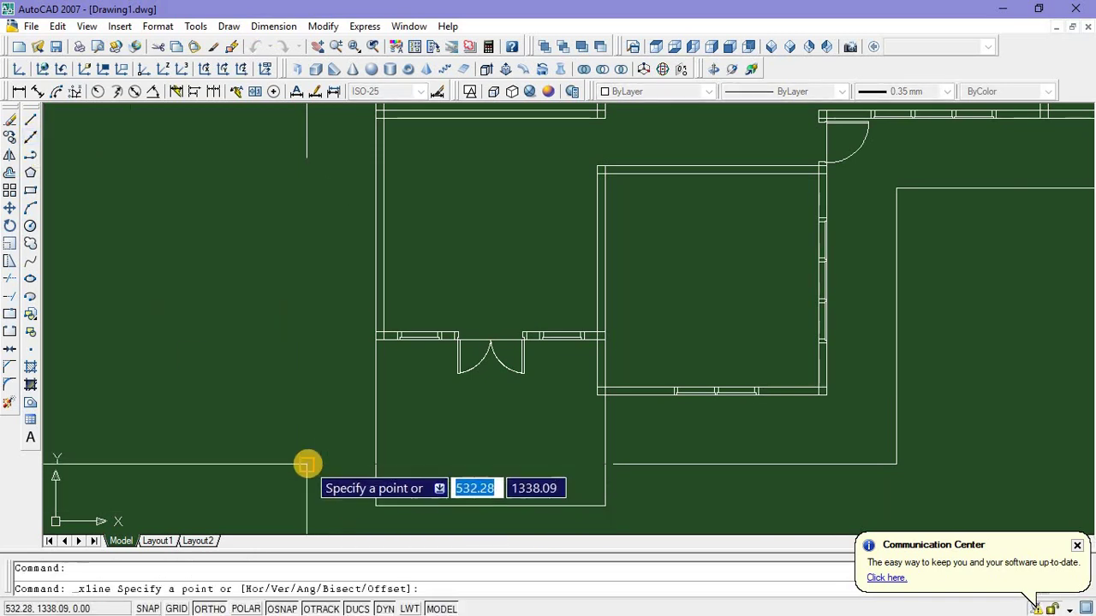
{"action": "left_click", "coordinate": [307, 465]}
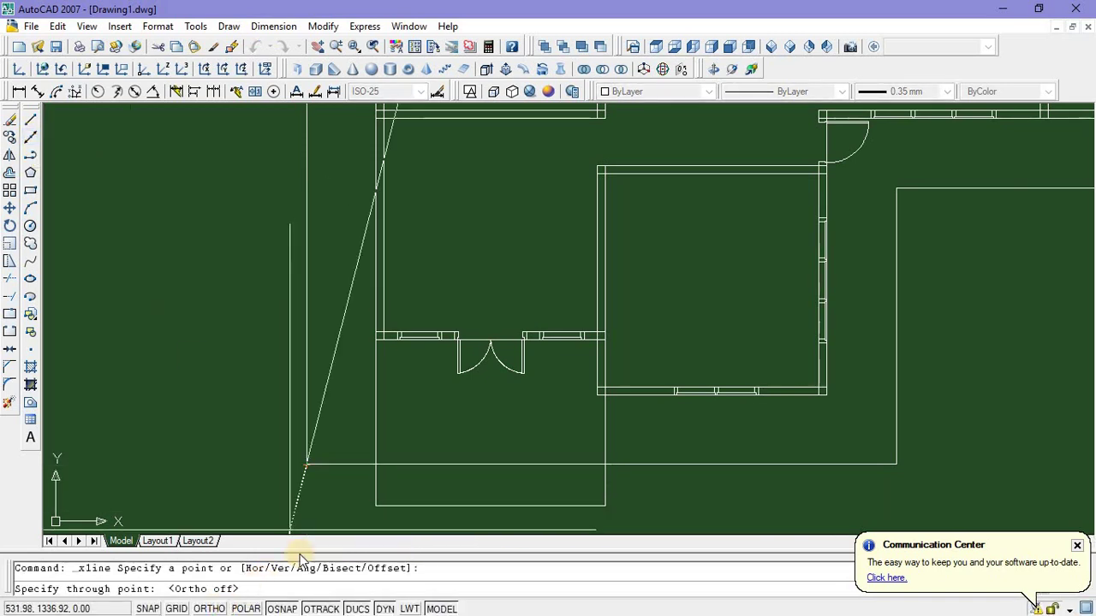
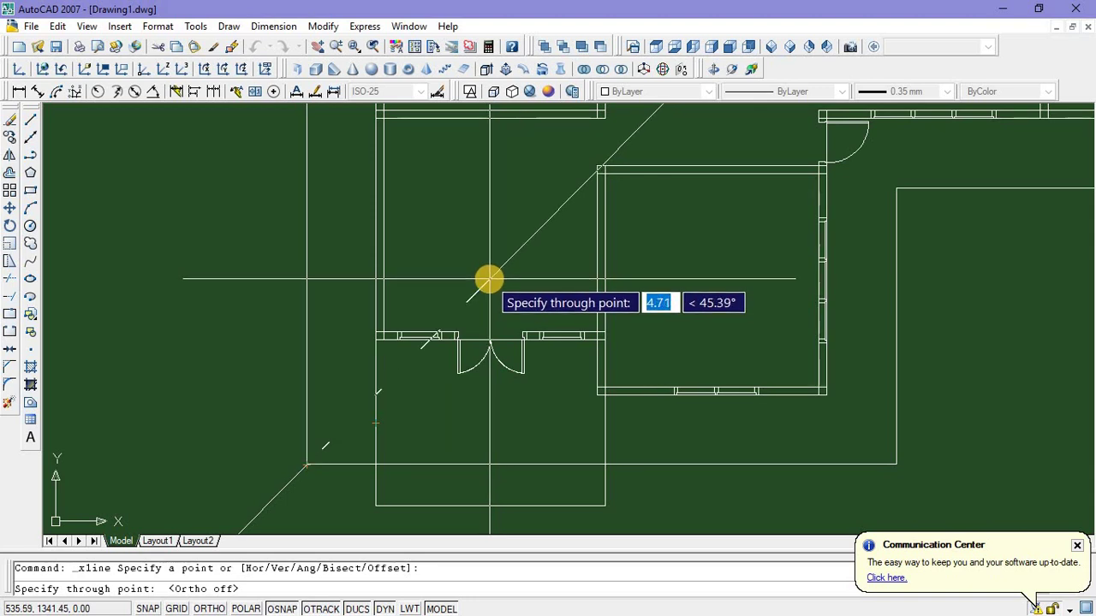
{"action": "key", "text": "Escape"}
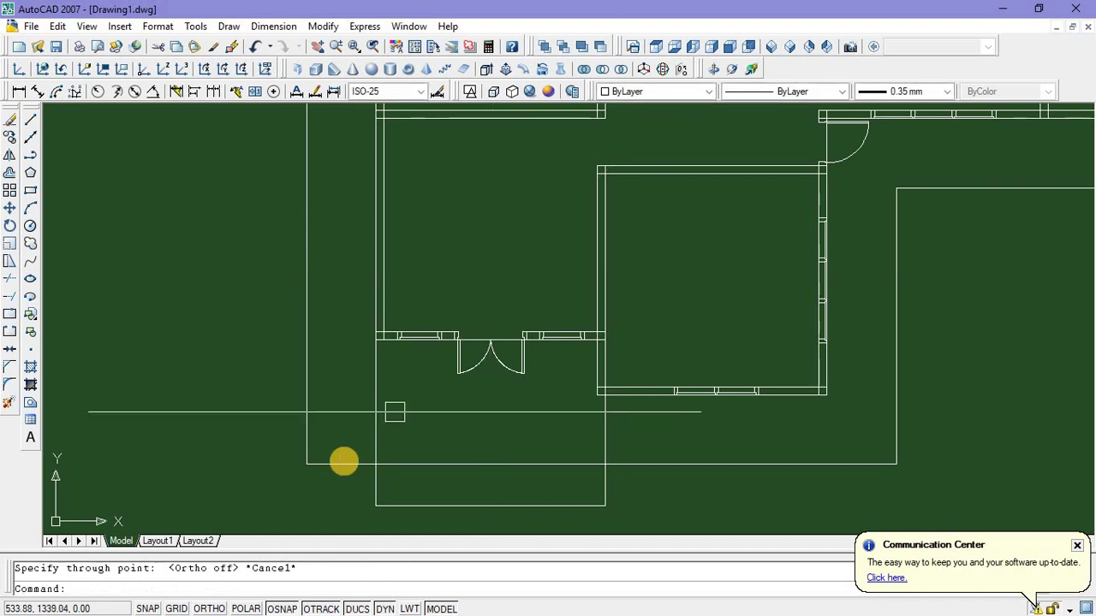
{"action": "middle_click_drag", "start_coordinate": [360, 414], "coordinate": [380, 375]}
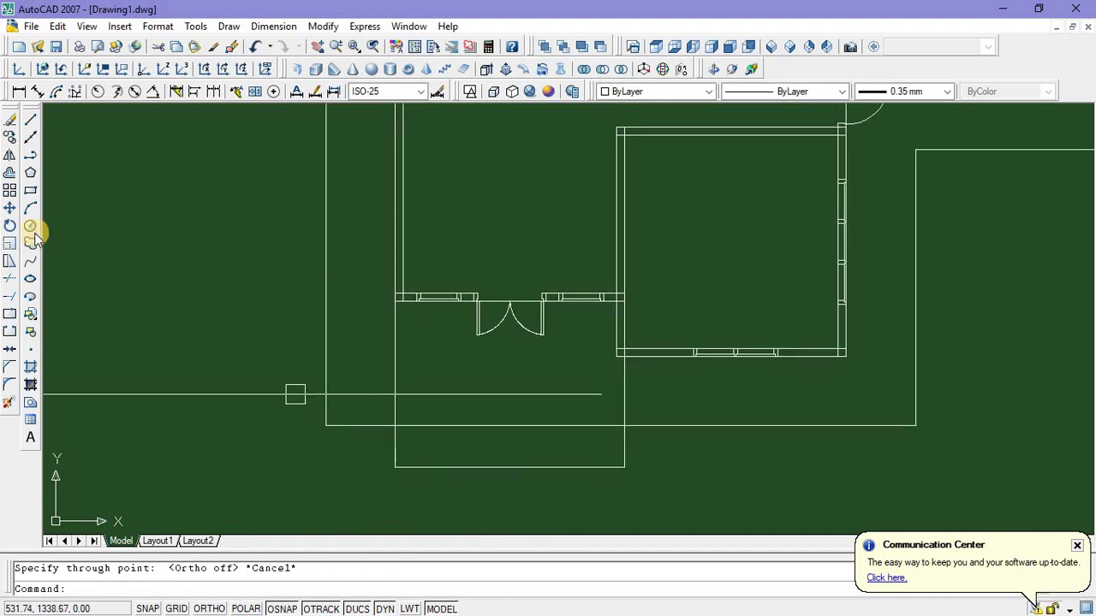
Draw a 0.1 by 0.1 rectangle in the empty space left of the outer boundary's lower left corner
{"action": "left_click", "coordinate": [30, 190]}
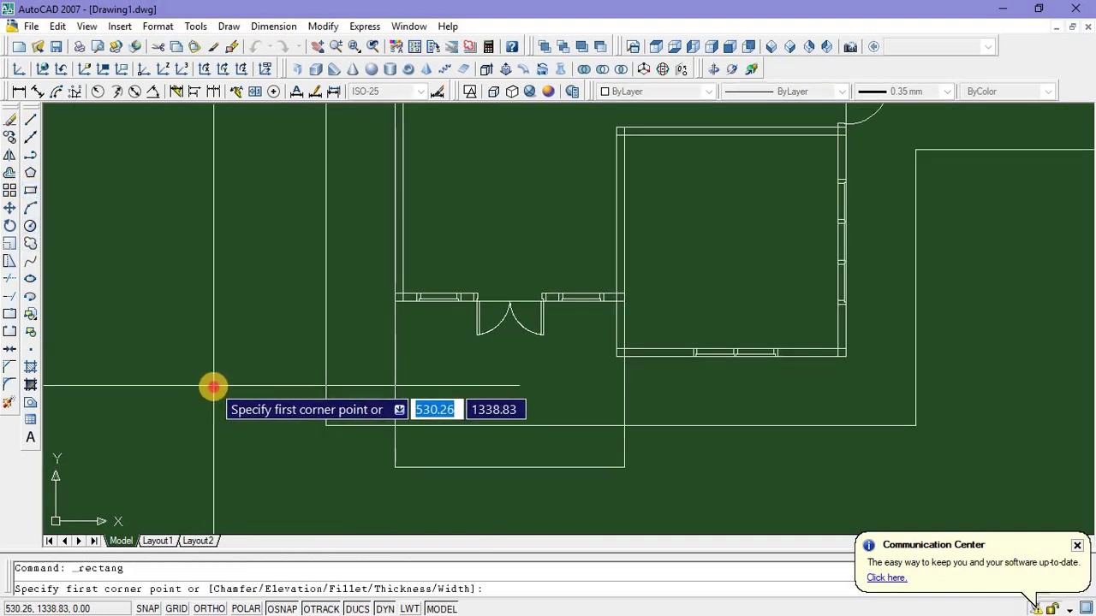
{"action": "left_click", "coordinate": [213, 385]}
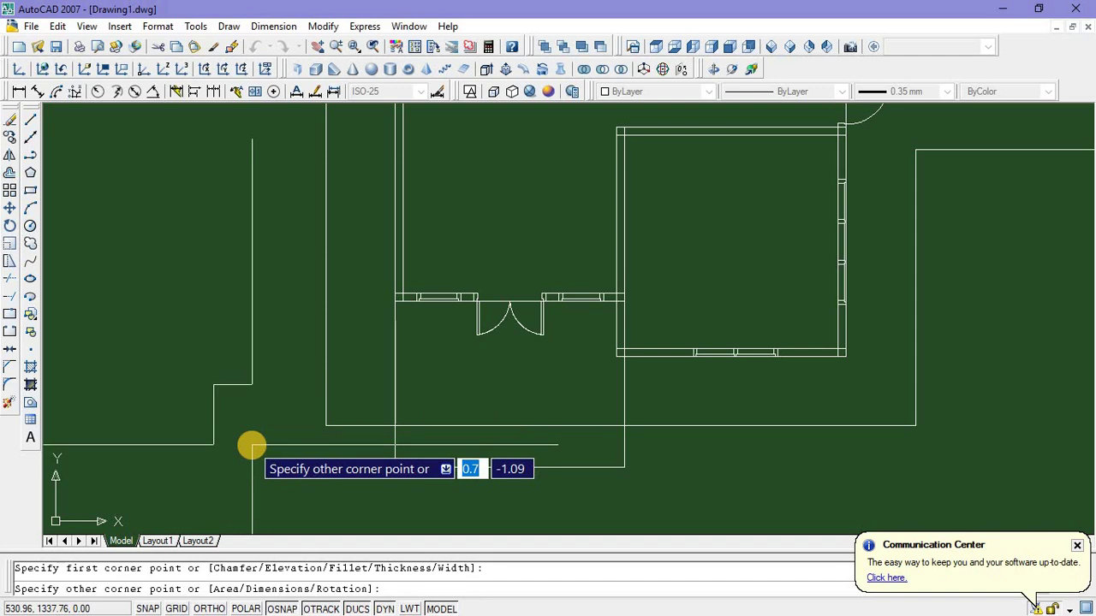
{"action": "type", "text": "0."}
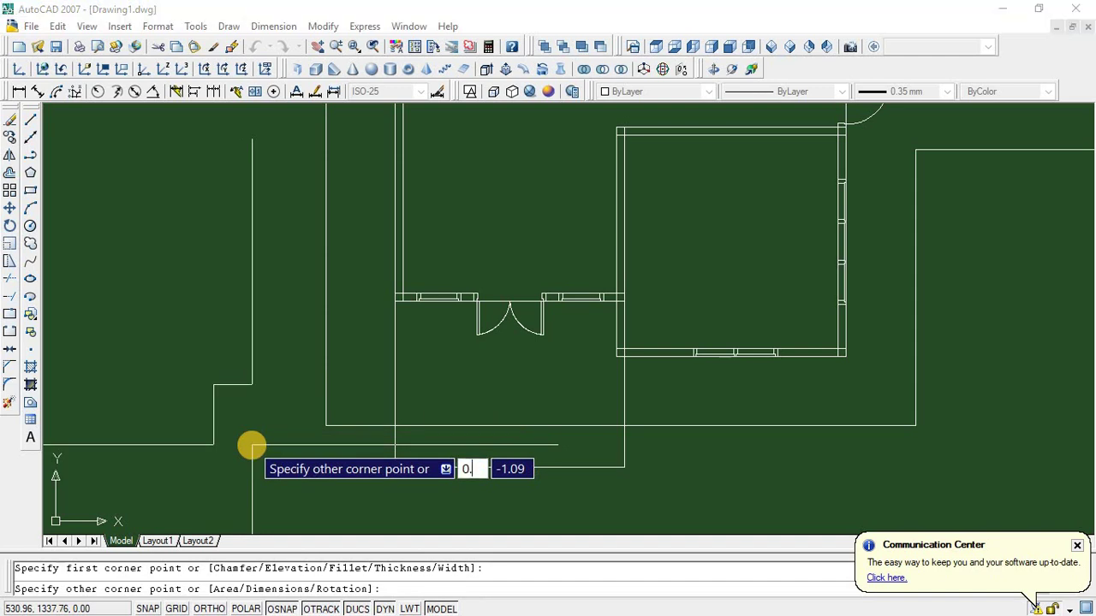
{"action": "key", "text": "Tab"}
{"action": "type", "text": "0"}
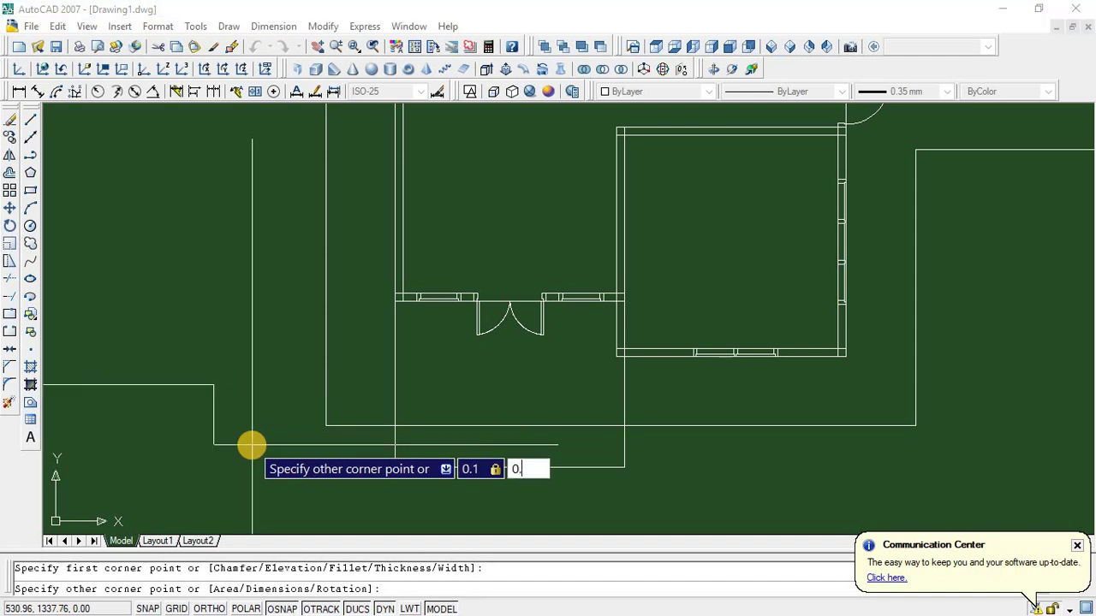
{"action": "type", "text": ".1"}
{"action": "key", "text": "Return"}
Move the small square so its lower left corner sits on the outer boundary's lower left corner
{"action": "scroll", "coordinate": [242, 401], "scroll_direction": "up", "scroll_amount": 1}
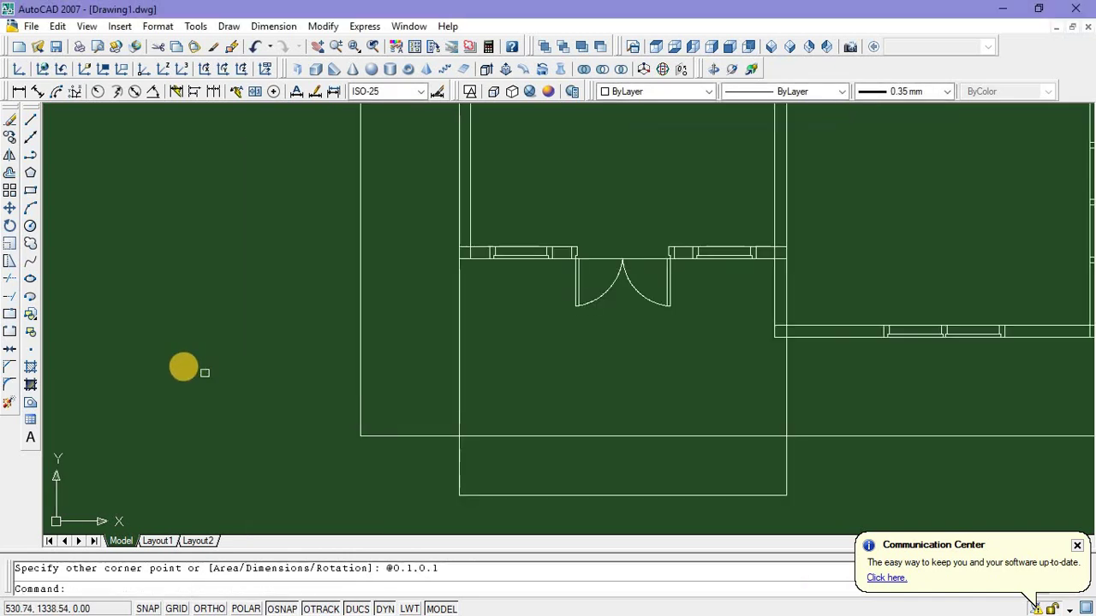
{"action": "left_click", "coordinate": [181, 356]}
{"action": "left_click", "coordinate": [231, 388]}
{"action": "right_click", "coordinate": [244, 330]}
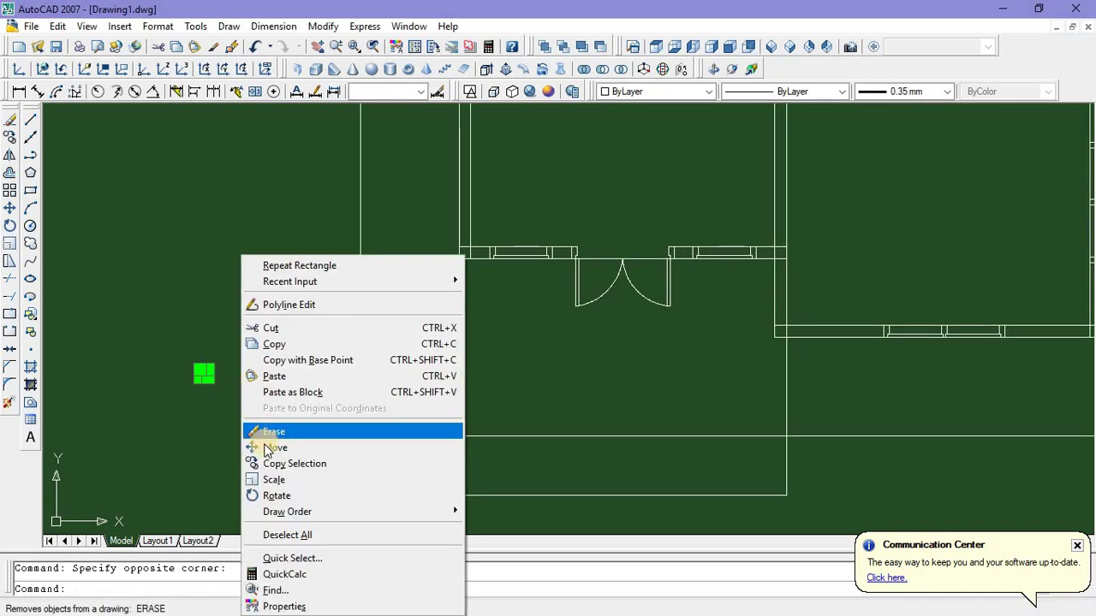
{"action": "left_click", "coordinate": [257, 446]}
{"action": "left_click", "coordinate": [202, 376]}
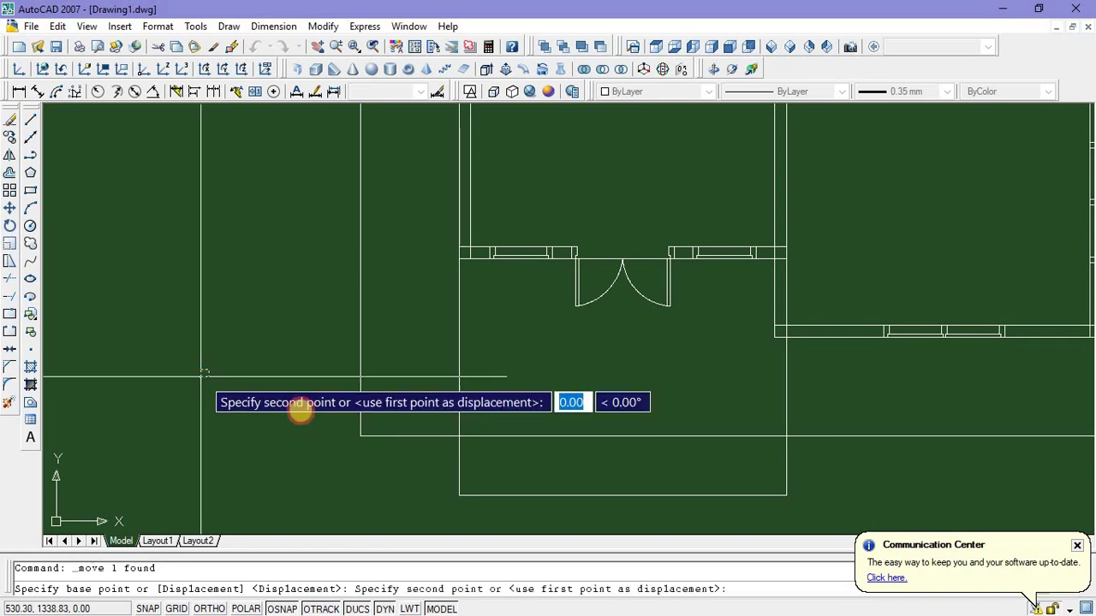
{"action": "key", "text": "Escape"}
{"action": "scroll", "coordinate": [360, 436], "scroll_direction": "up", "scroll_amount": 6}
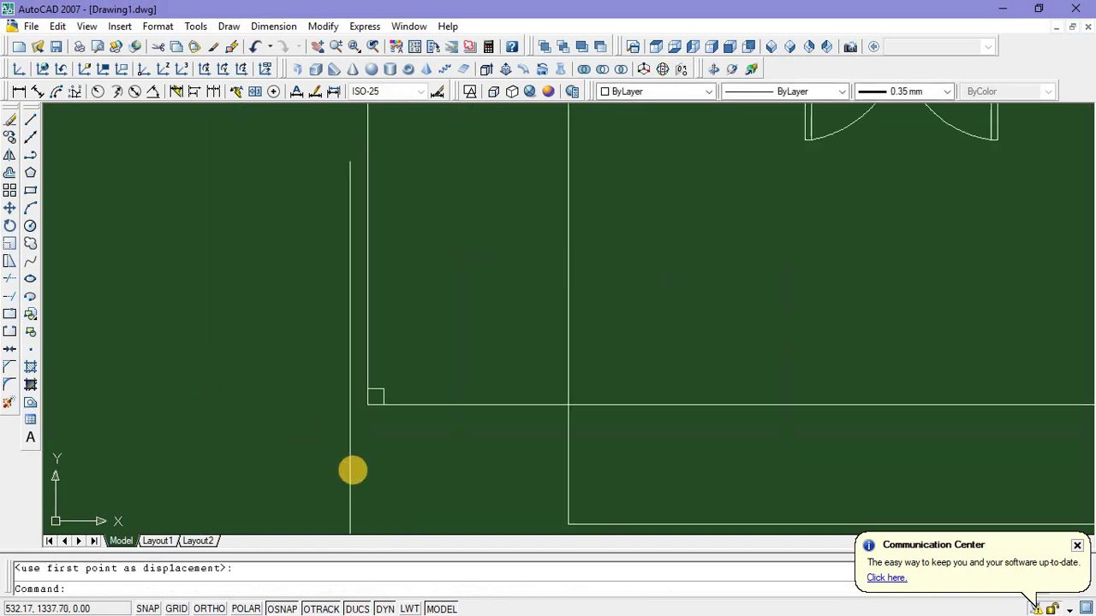
Draw a diagonal line from the outer boundary's lower left corner to the opposite corner of the small square
{"action": "scroll", "coordinate": [317, 423], "scroll_direction": "down", "scroll_amount": 5}
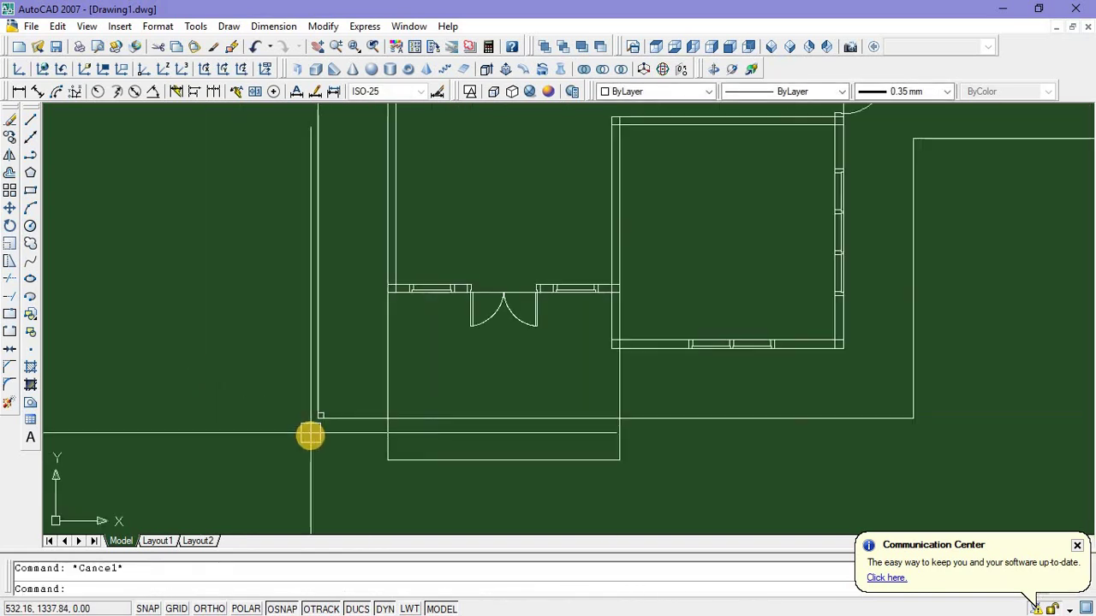
{"action": "scroll", "coordinate": [316, 433], "scroll_direction": "up", "scroll_amount": 3}
{"action": "scroll", "coordinate": [131, 260], "scroll_direction": "up", "scroll_amount": 1}
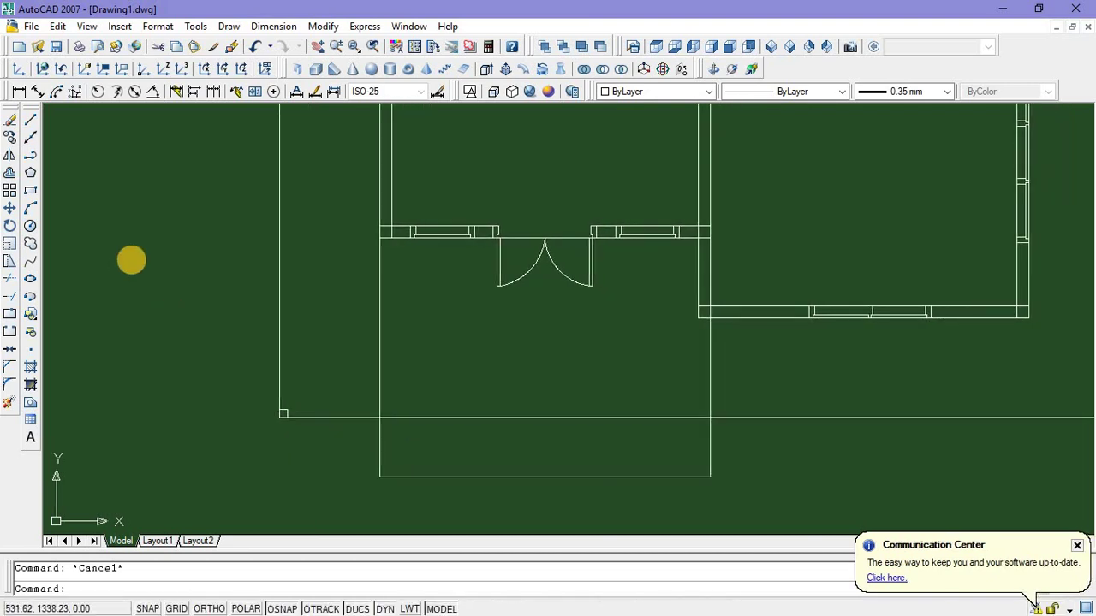
{"action": "left_click", "coordinate": [30, 120]}
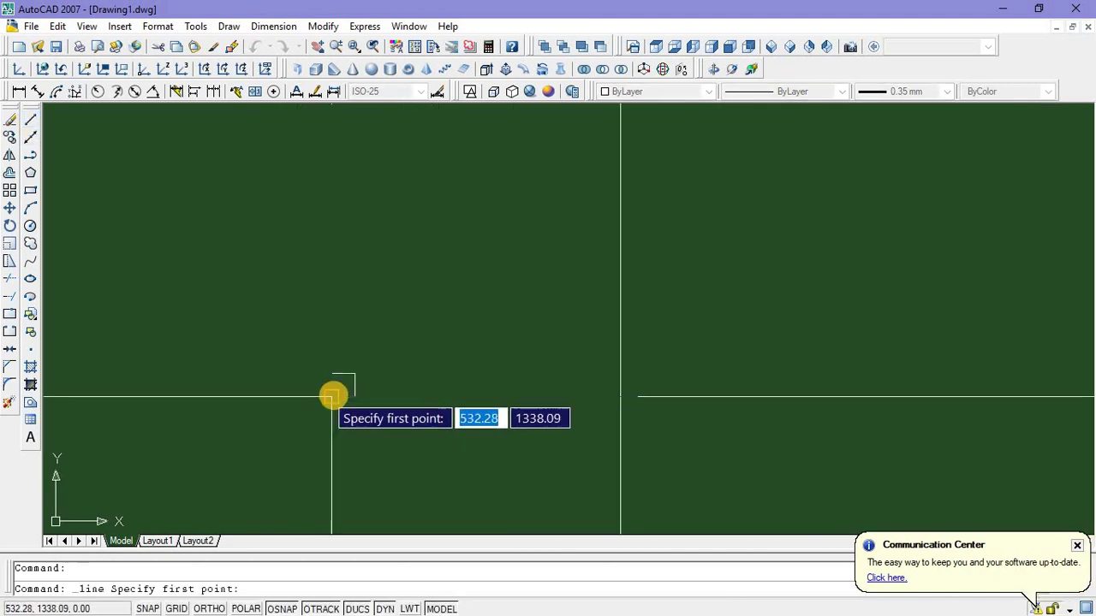
{"action": "left_click", "coordinate": [333, 394]}
{"action": "left_click", "coordinate": [351, 374]}
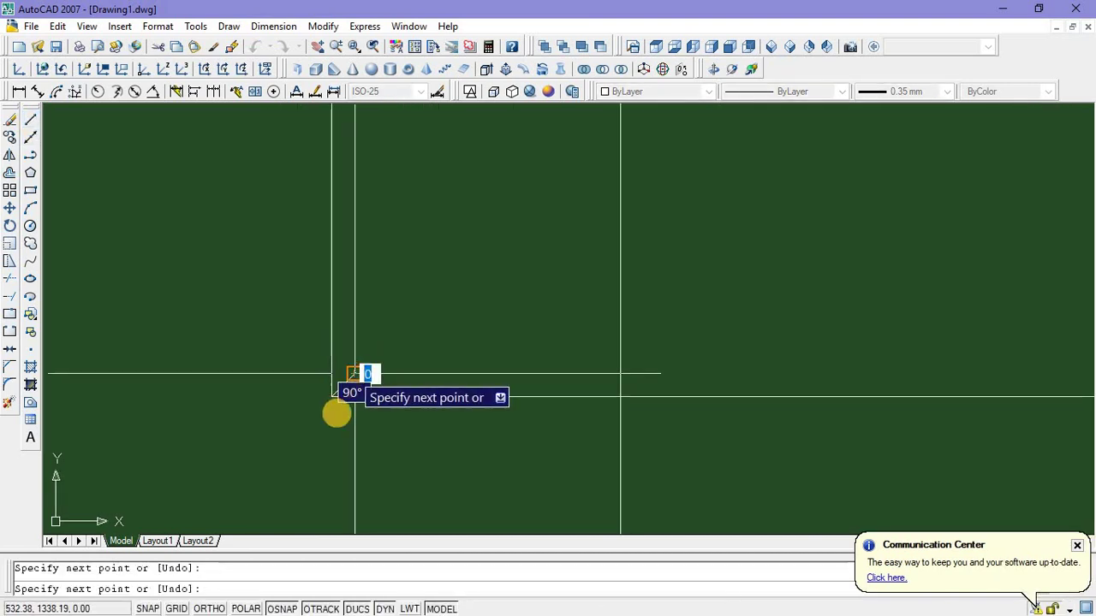
{"action": "key", "text": "Escape"}
Extend the short diagonal at the outer boundary's lower left corner up to the upper left corner of the lower middle room
{"action": "scroll", "coordinate": [347, 389], "scroll_direction": "up", "scroll_amount": 5}
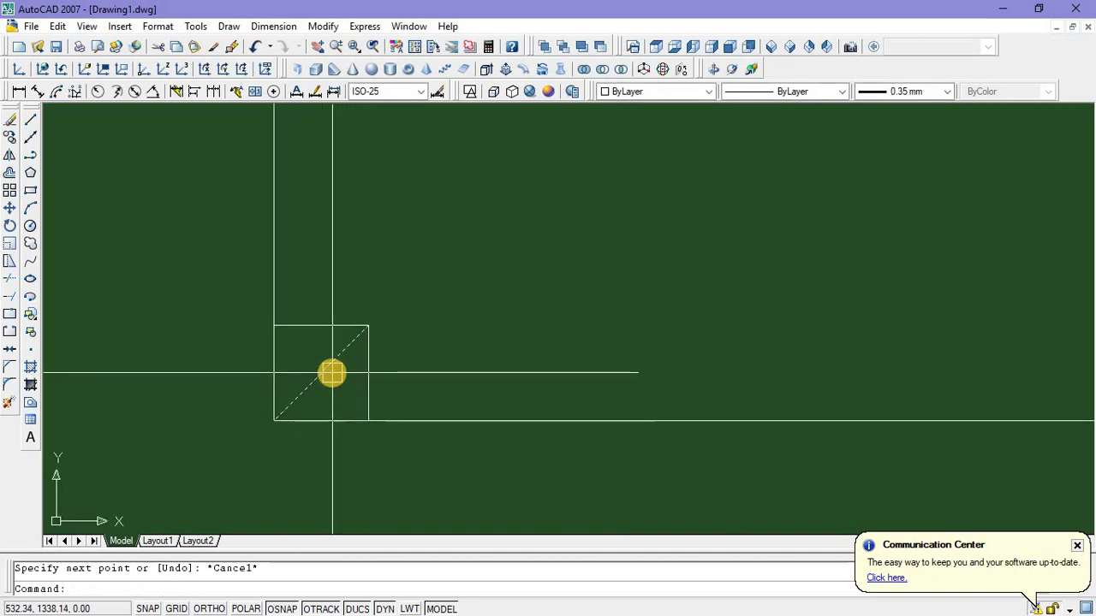
{"action": "scroll", "coordinate": [333, 373], "scroll_direction": "down", "scroll_amount": 6}
{"action": "scroll", "coordinate": [254, 432], "scroll_direction": "up", "scroll_amount": 5}
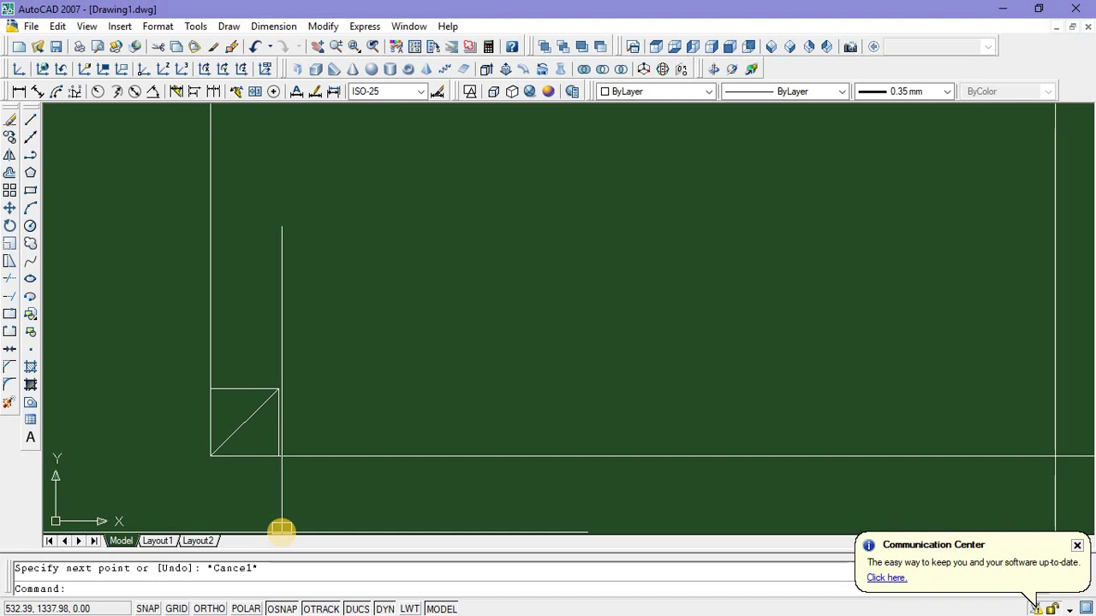
{"action": "type", "text": "ex"}
{"action": "key", "text": "Return"}
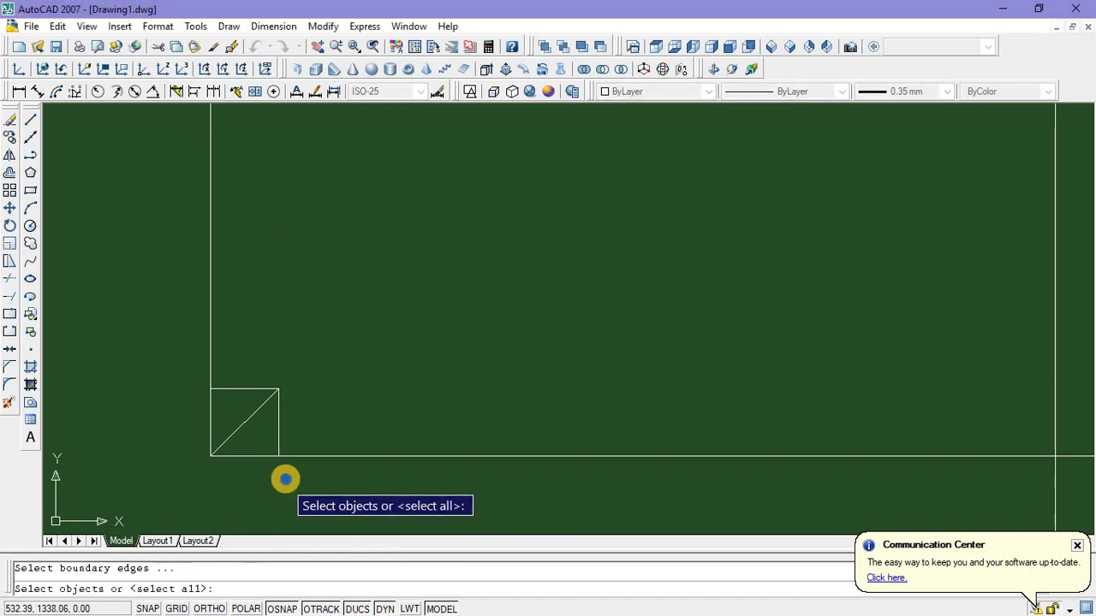
{"action": "key", "text": "Return"}
{"action": "scroll", "coordinate": [248, 501], "scroll_direction": "down", "scroll_amount": 3}
{"action": "scroll", "coordinate": [227, 527], "scroll_direction": "up", "scroll_amount": 2}
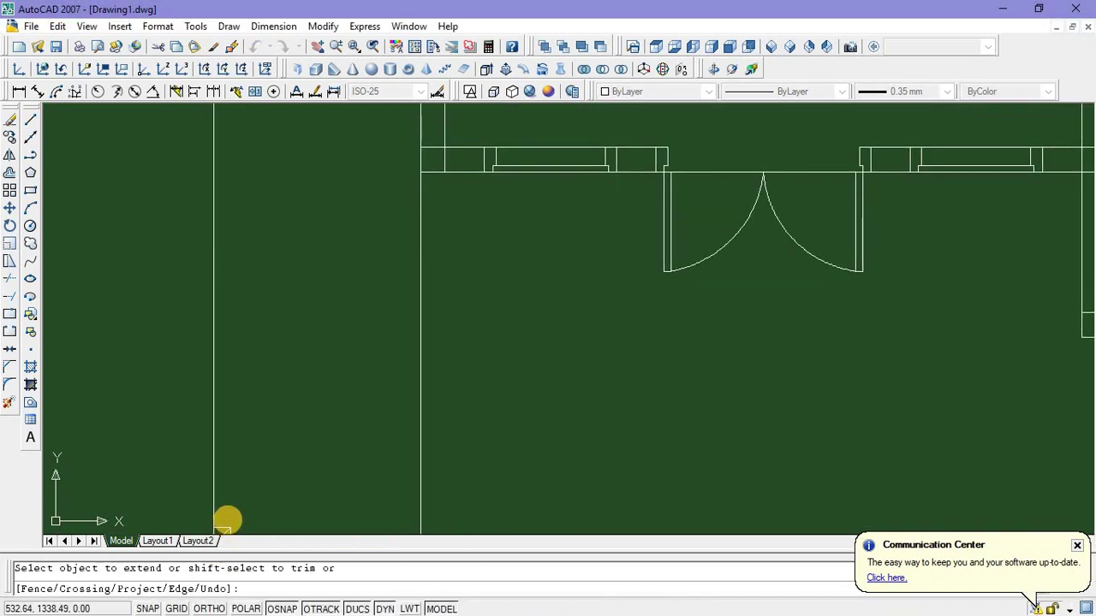
{"action": "middle_click_drag", "start_coordinate": [228, 518], "coordinate": [254, 457]}
{"action": "scroll", "coordinate": [225, 512], "scroll_direction": "up", "scroll_amount": 2}
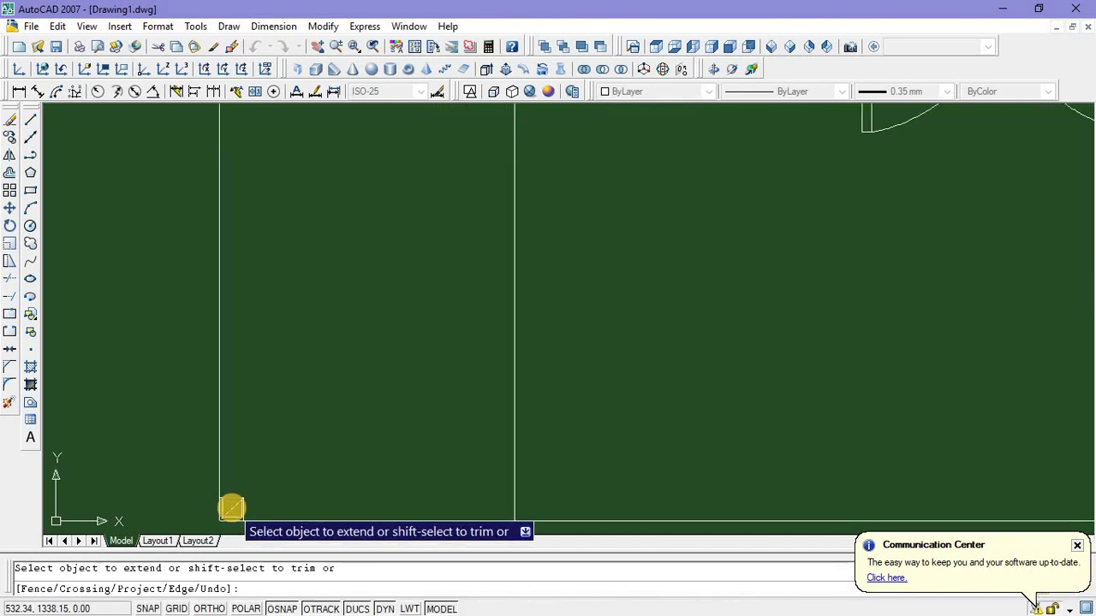
{"action": "scroll", "coordinate": [228, 511], "scroll_direction": "up", "scroll_amount": 1}
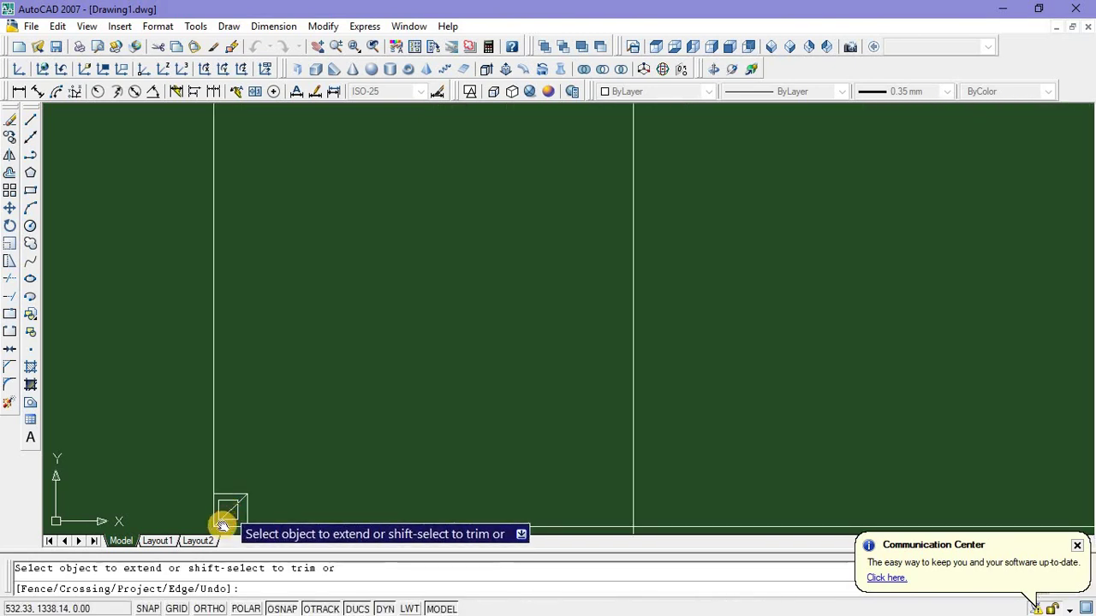
{"action": "scroll", "coordinate": [226, 521], "scroll_direction": "down", "scroll_amount": 2}
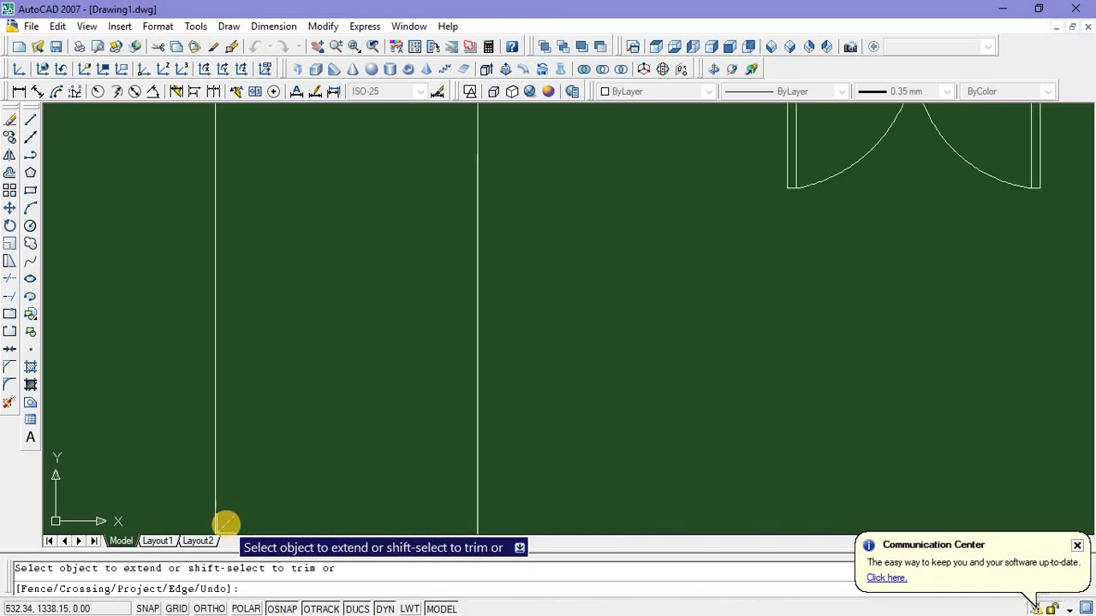
{"action": "scroll", "coordinate": [350, 416], "scroll_direction": "down", "scroll_amount": 5}
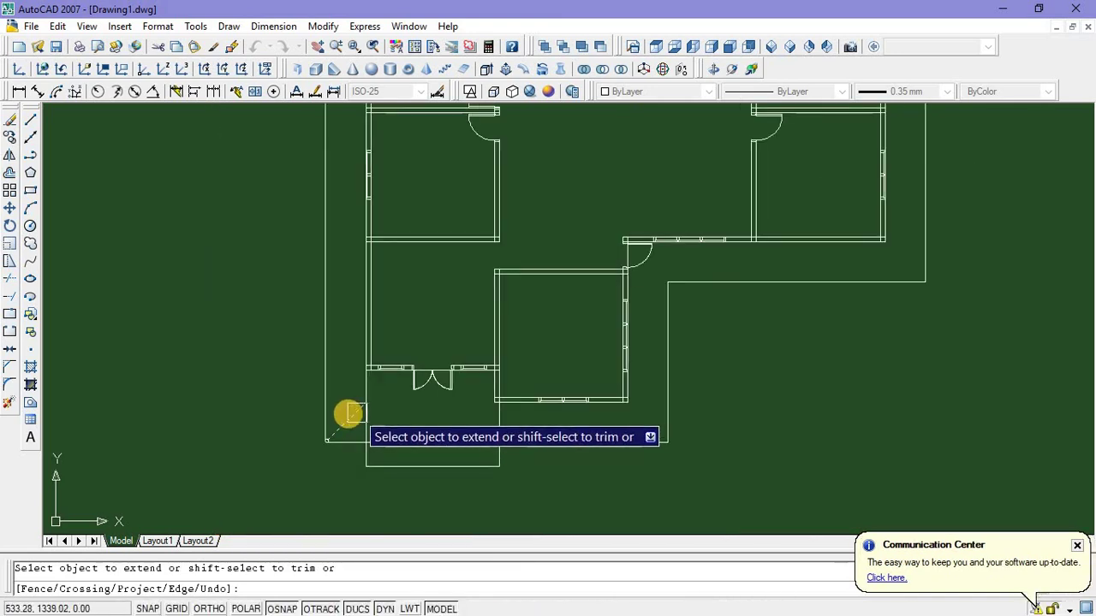
{"action": "scroll", "coordinate": [350, 414], "scroll_direction": "up", "scroll_amount": 1}
{"action": "scroll", "coordinate": [446, 341], "scroll_direction": "down", "scroll_amount": 3}
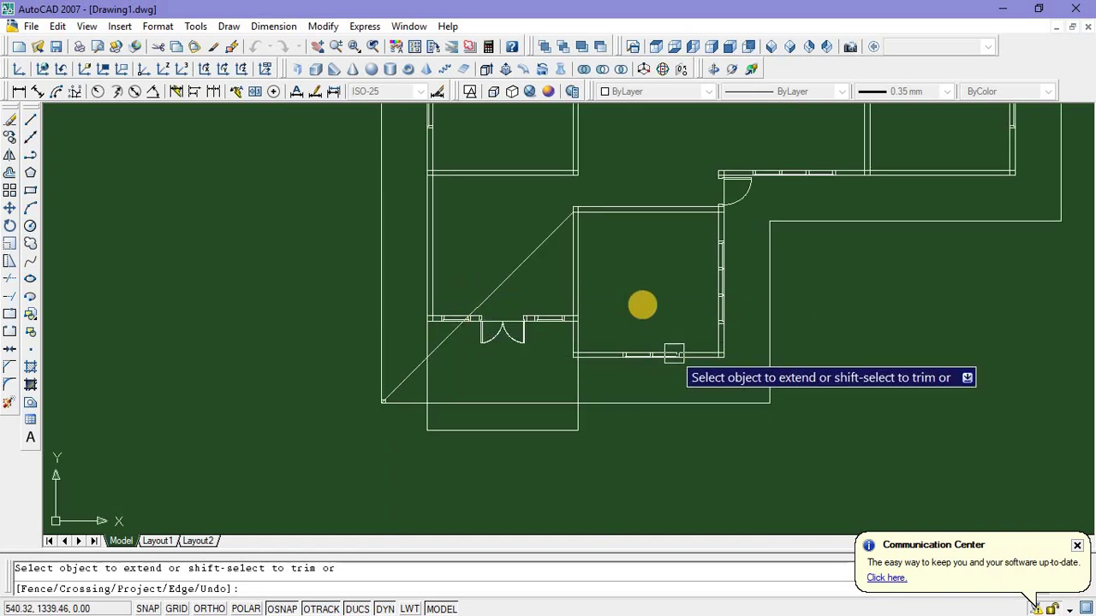
{"action": "key", "text": "Escape"}
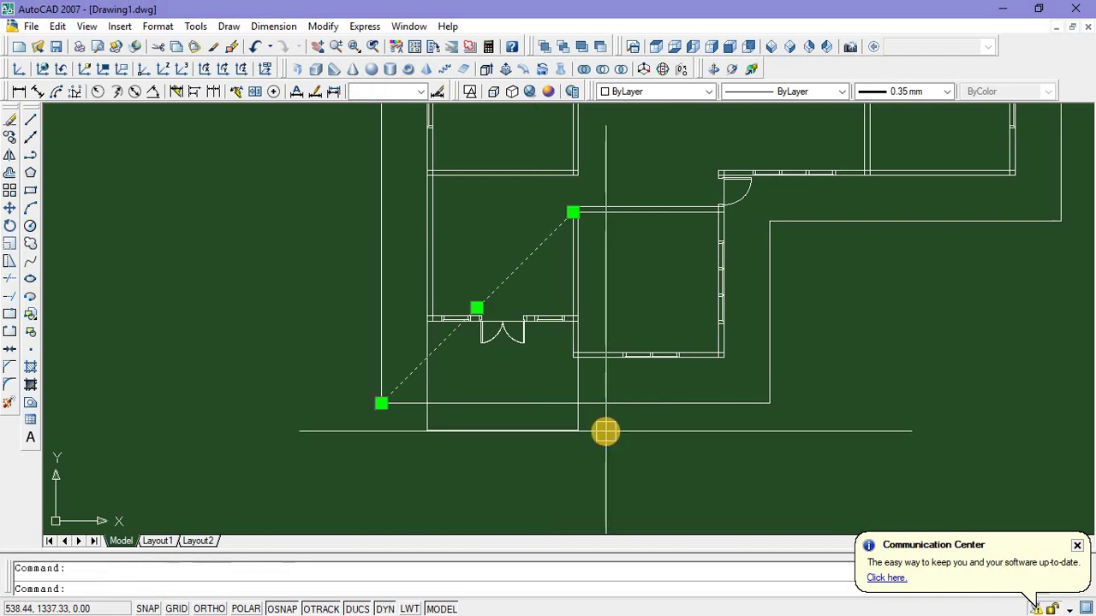
Mirror the extended diagonal about a vertical line through the midpoint of the outer boundary's lower edge, keeping the original
{"action": "type", "text": "mi"}
{"action": "key", "text": "Return"}
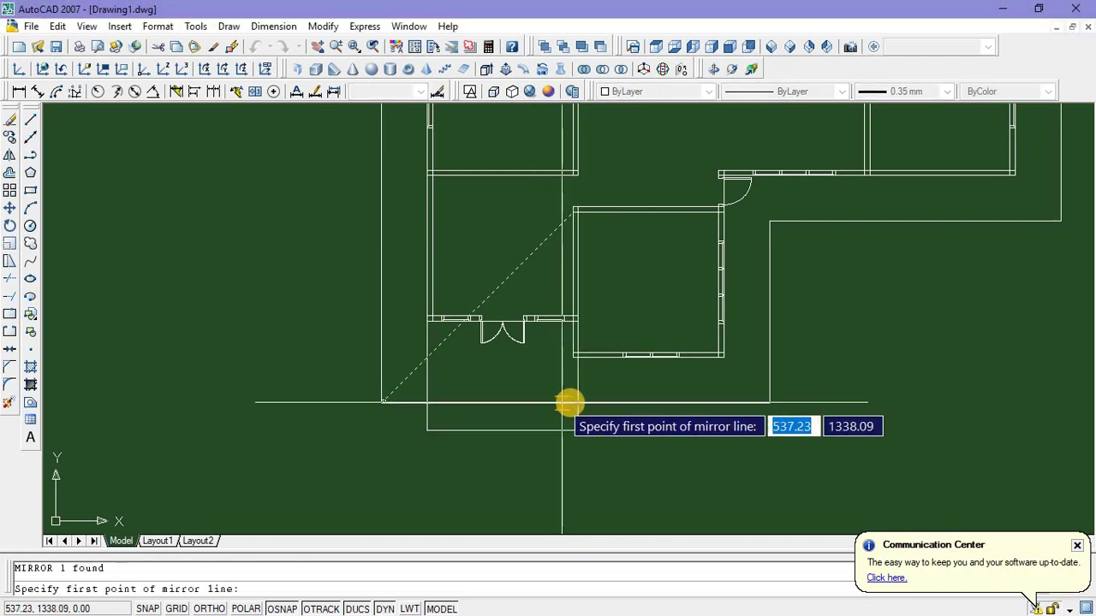
{"action": "left_click", "coordinate": [571, 403]}
{"action": "left_click", "coordinate": [575, 470]}
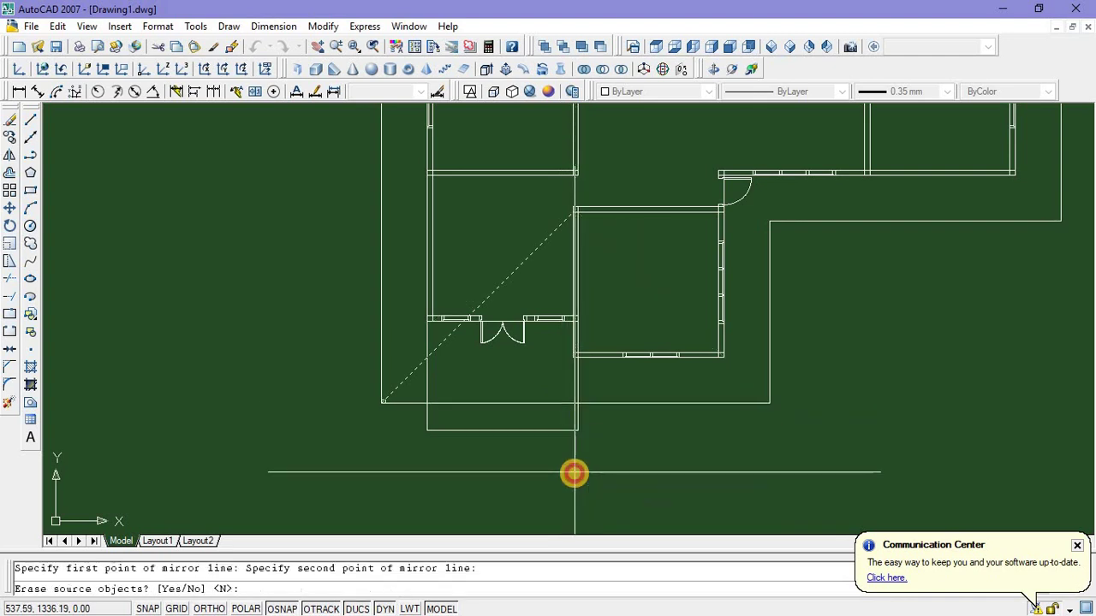
{"action": "key", "text": "Return"}
Join the upper ends of the two lower diagonals into a sharp point with a zero-radius Fillet
{"action": "scroll", "coordinate": [607, 255], "scroll_direction": "up", "scroll_amount": 3}
{"action": "middle_click_drag", "start_coordinate": [552, 204], "coordinate": [589, 367]}
{"action": "scroll", "coordinate": [588, 357], "scroll_direction": "down", "scroll_amount": 2}
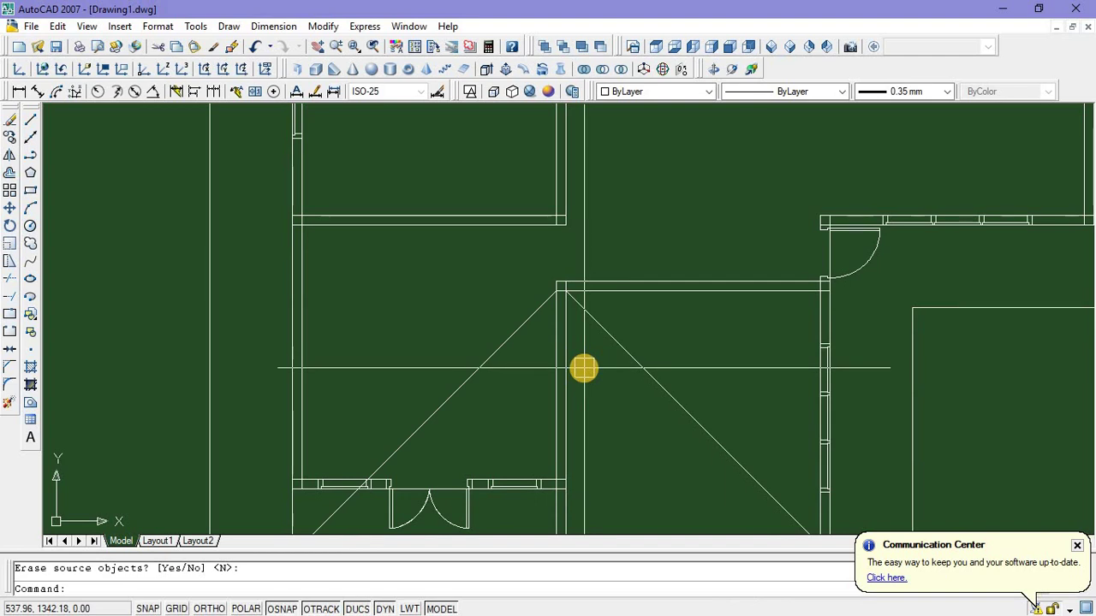
{"action": "type", "text": "fill"}
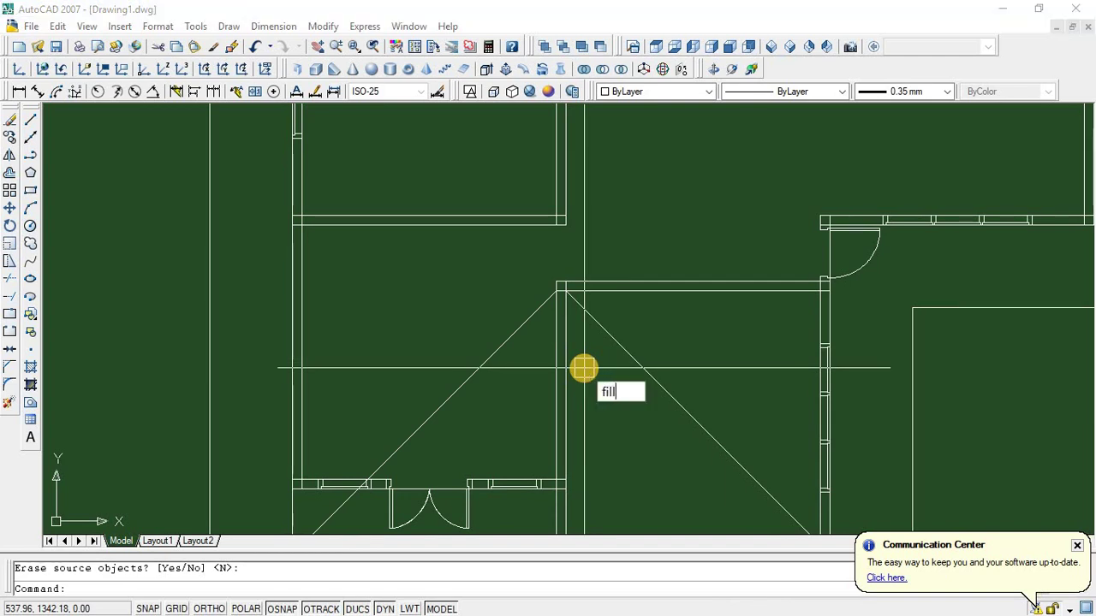
{"action": "type", "text": "et"}
{"action": "key", "text": "Return"}
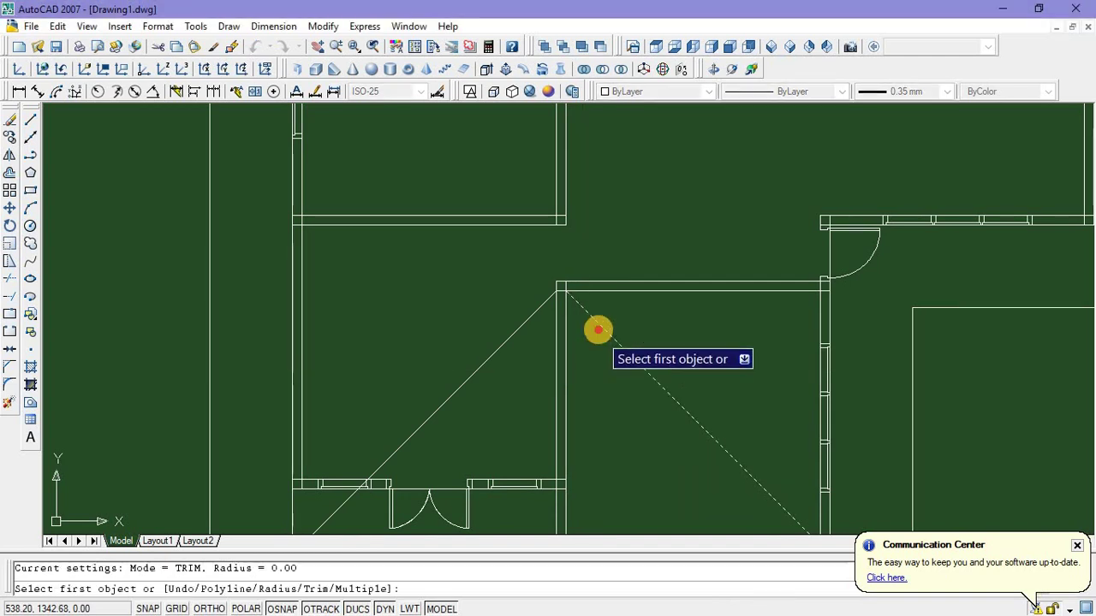
{"action": "left_click", "coordinate": [560, 325]}
{"action": "scroll", "coordinate": [567, 298], "scroll_direction": "up", "scroll_amount": 5}
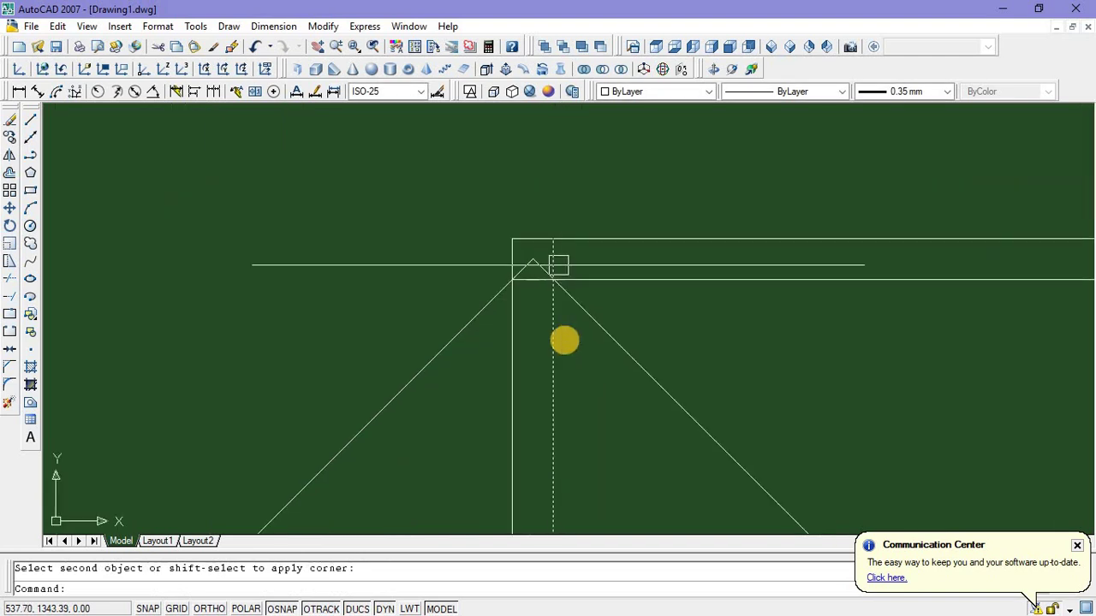
{"action": "scroll", "coordinate": [565, 340], "scroll_direction": "down", "scroll_amount": 5}
{"action": "key", "text": "Escape"}
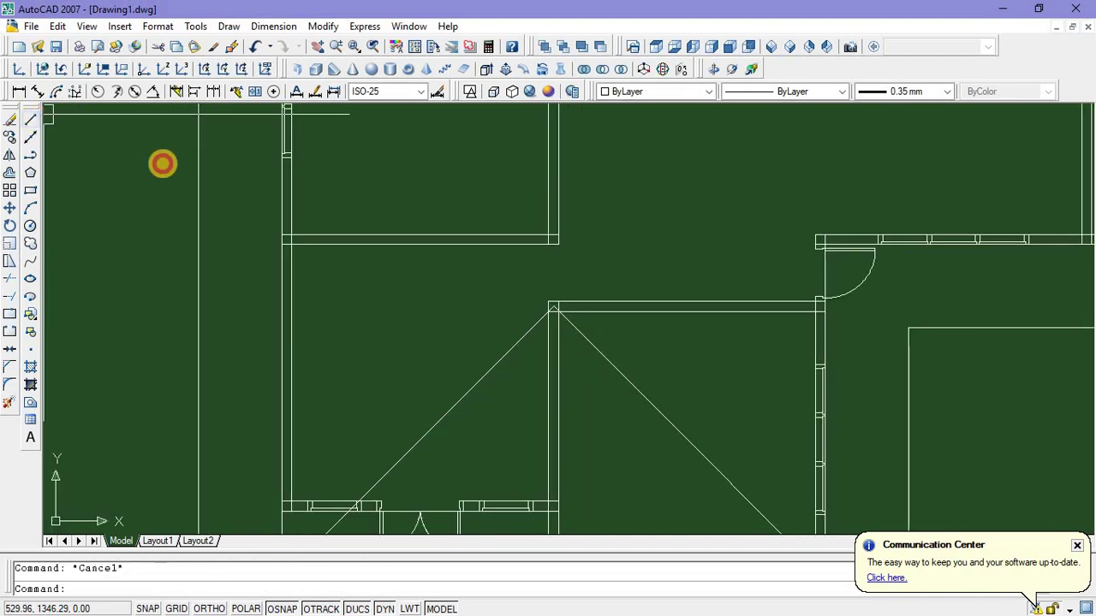
{"action": "left_click", "coordinate": [30, 119]}
{"action": "scroll", "coordinate": [555, 308], "scroll_direction": "up", "scroll_amount": 5}
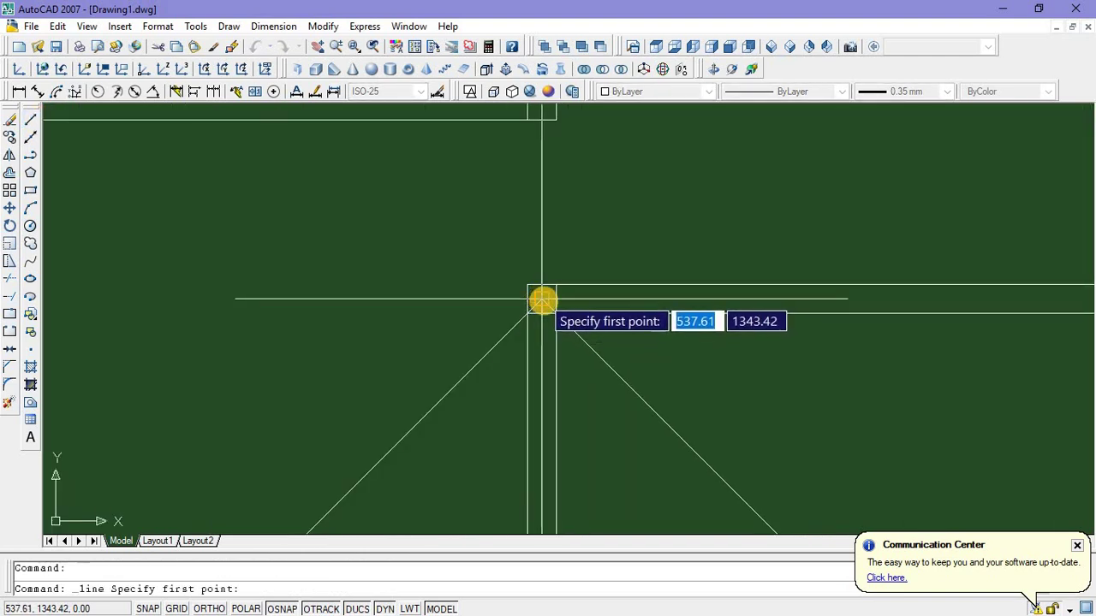
{"action": "left_click", "coordinate": [542, 299]}
{"action": "scroll", "coordinate": [547, 274], "scroll_direction": "down", "scroll_amount": 5}
{"action": "scroll", "coordinate": [545, 256], "scroll_direction": "up", "scroll_amount": 5}
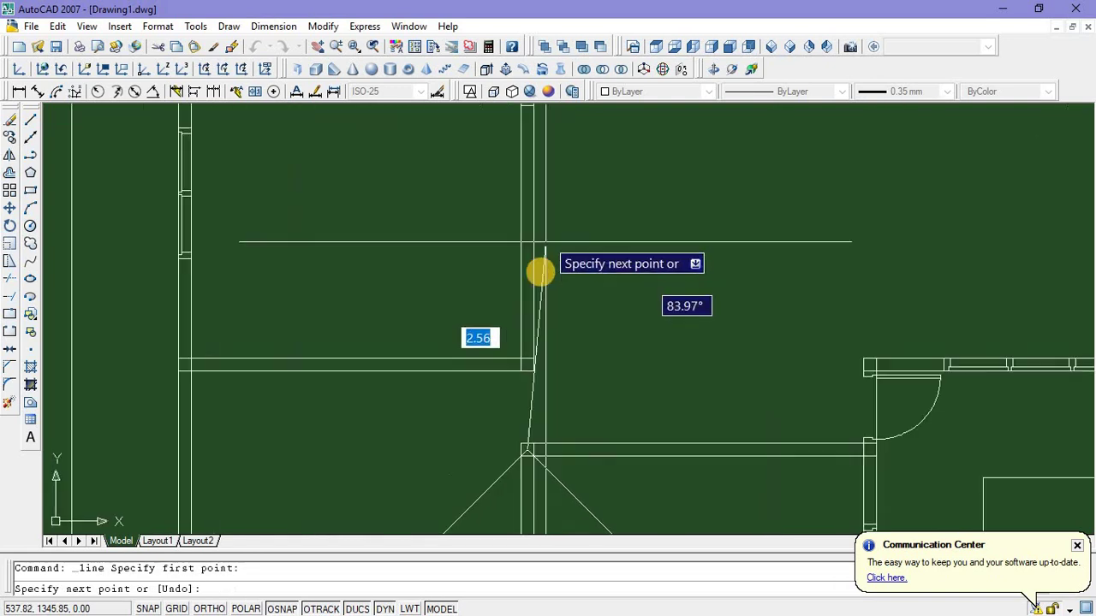
{"action": "key", "text": "Escape"}
Copy the right one of the two lower diagonals from its boundary corner to the lower right corner of the outer boundary's right wing
{"action": "scroll", "coordinate": [636, 227], "scroll_direction": "down", "scroll_amount": 5}
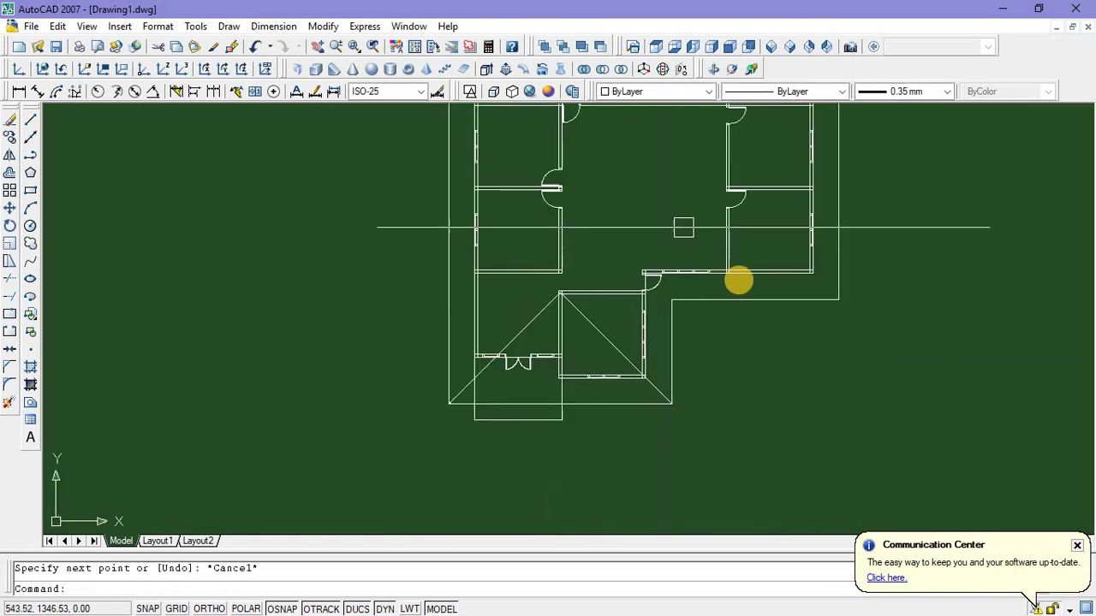
{"action": "middle_click_drag", "start_coordinate": [592, 343], "coordinate": [585, 350]}
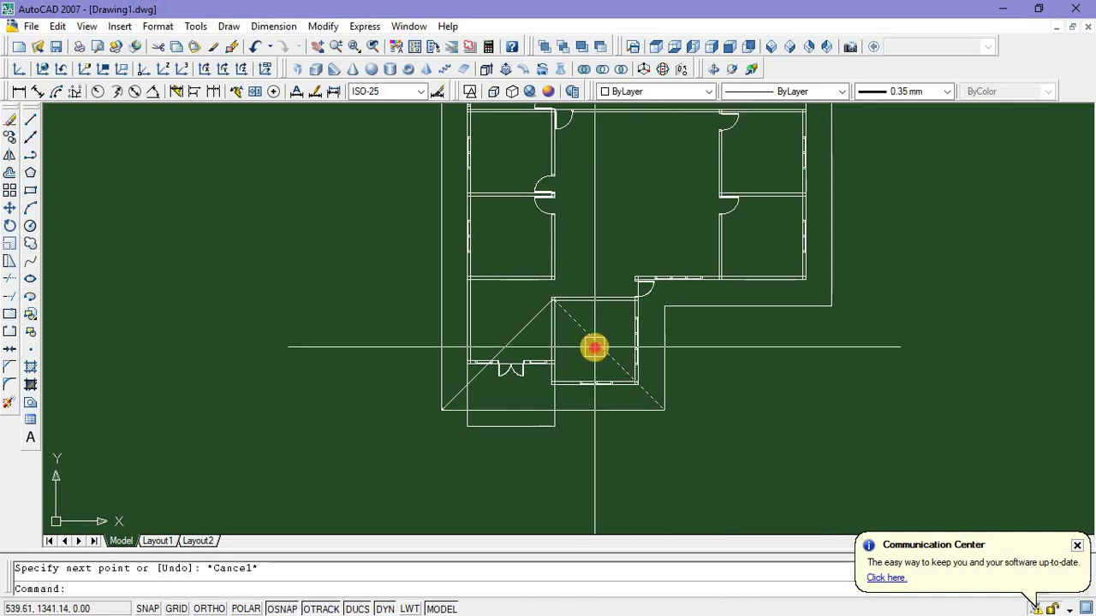
{"action": "right_click", "coordinate": [814, 303]}
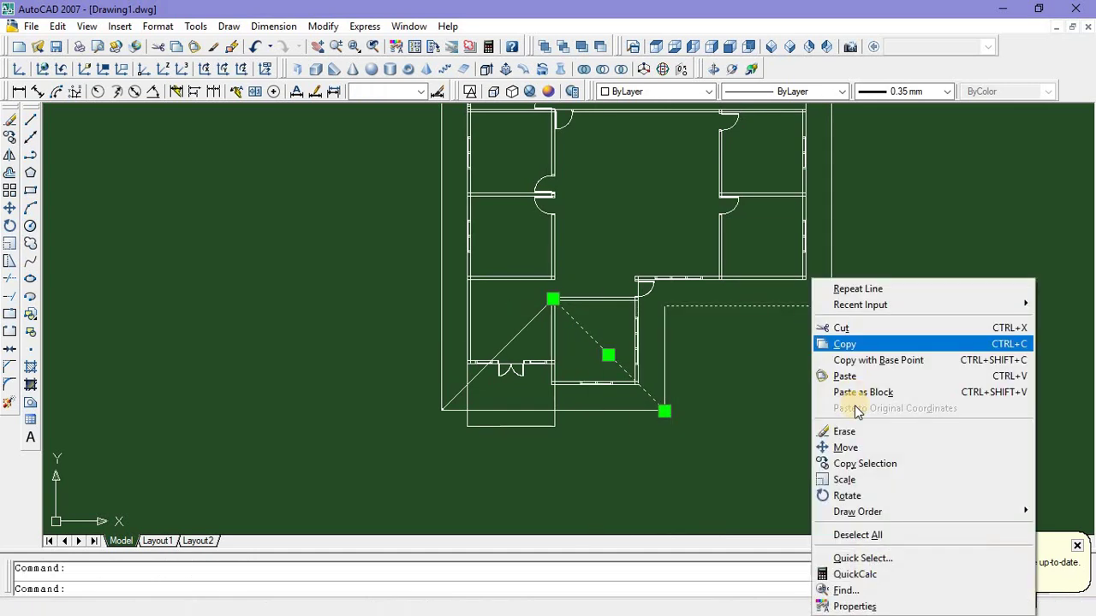
{"action": "left_click", "coordinate": [806, 458]}
{"action": "left_click", "coordinate": [663, 410]}
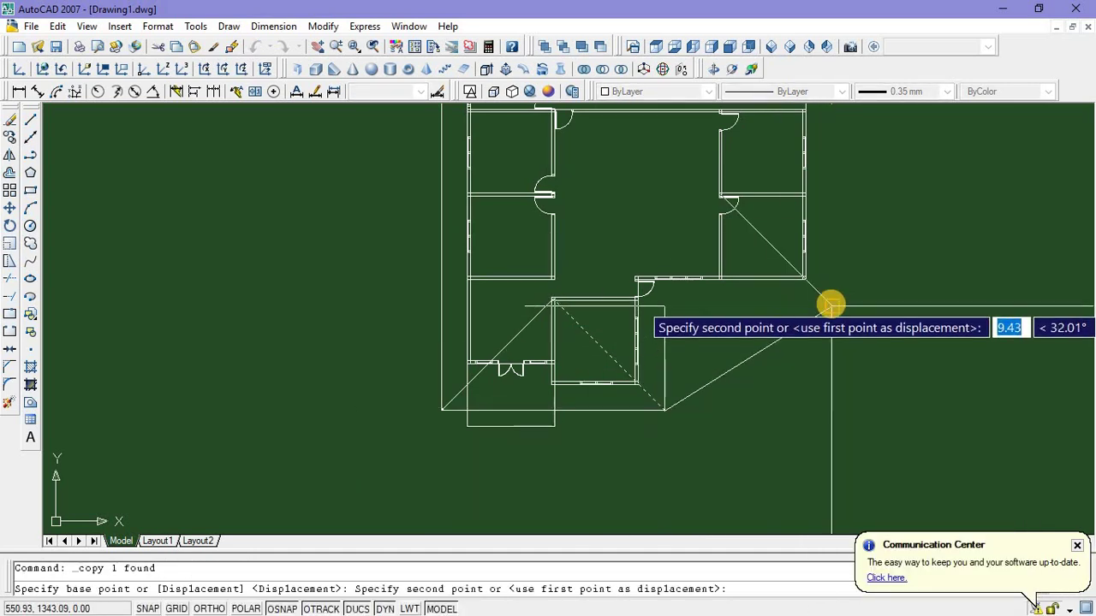
{"action": "middle_click_drag", "start_coordinate": [831, 346], "coordinate": [789, 419]}
{"action": "key", "text": "Escape"}
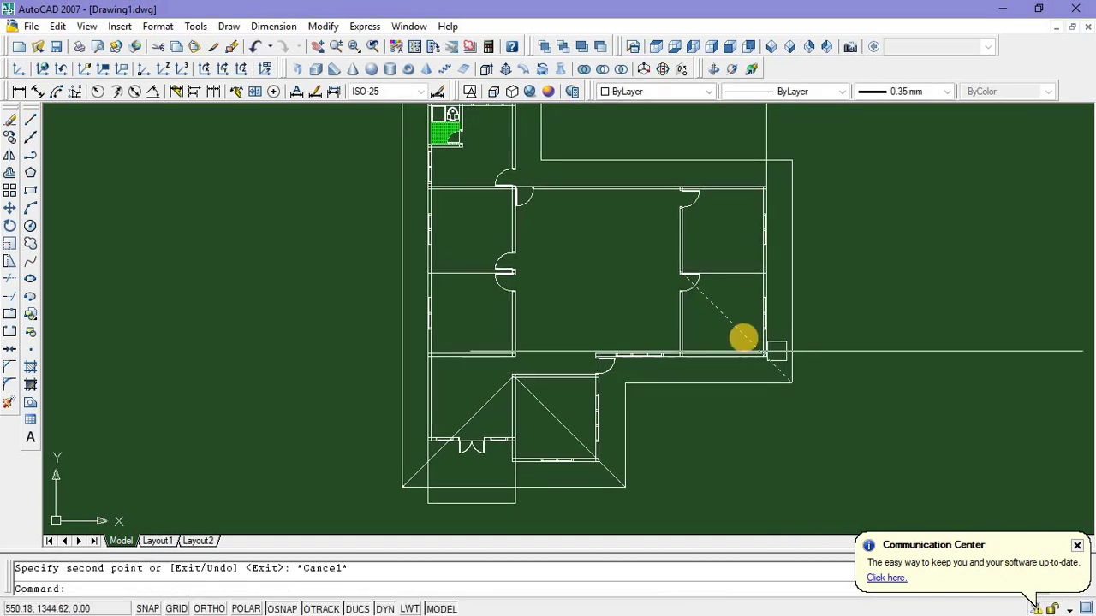
Mirror the copied diagonal about a horizontal line through the midpoint of the outer boundary's right edge, keeping the original
{"action": "left_click", "coordinate": [741, 330]}
{"action": "type", "text": "m"}
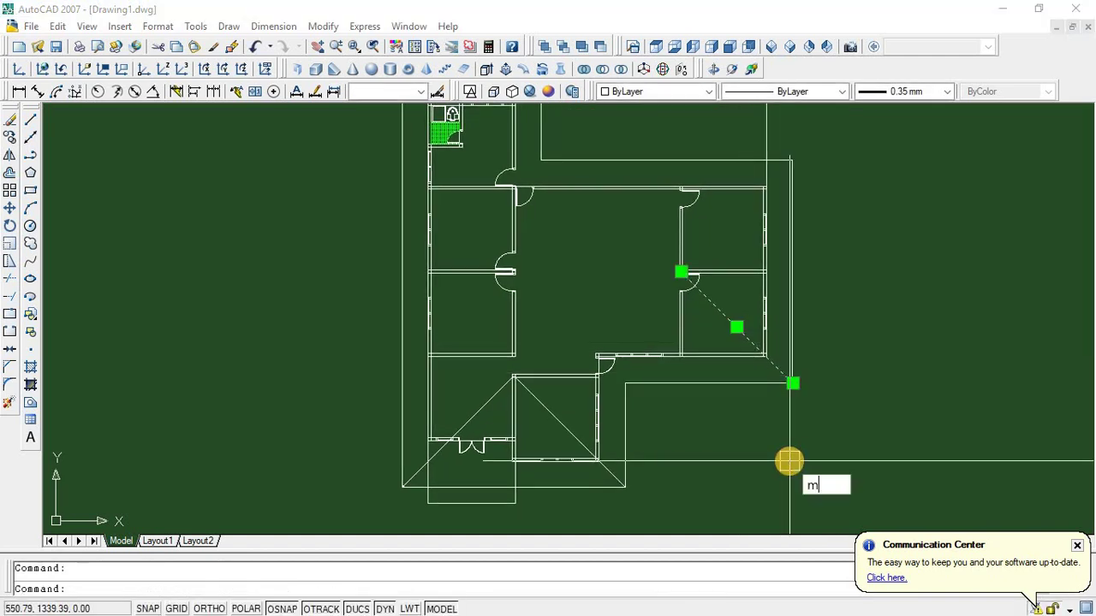
{"action": "type", "text": "i"}
{"action": "key", "text": "Return"}
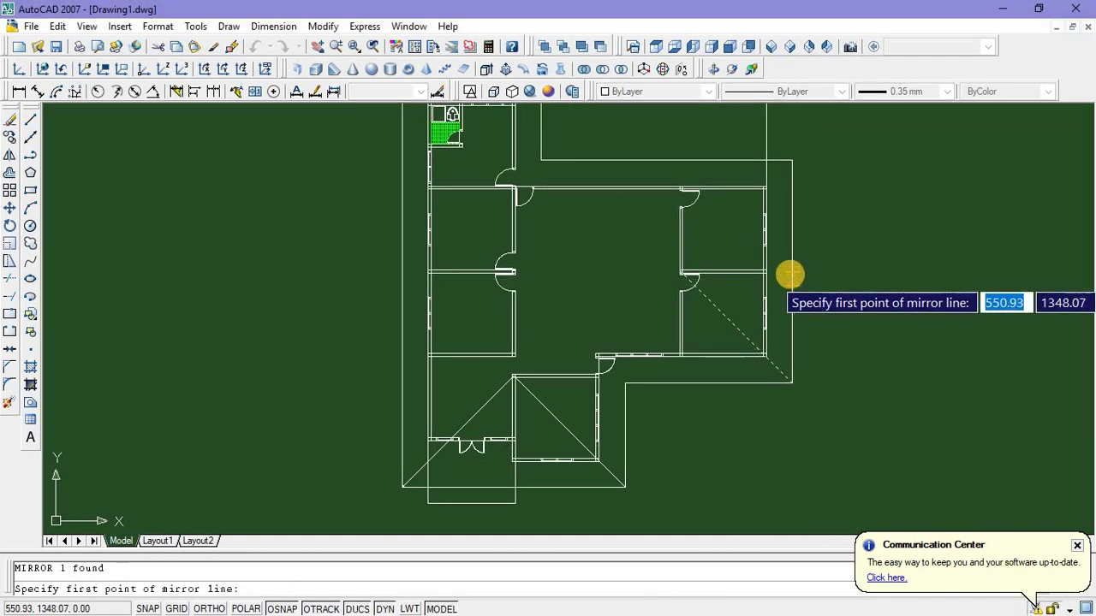
{"action": "left_click", "coordinate": [805, 275]}
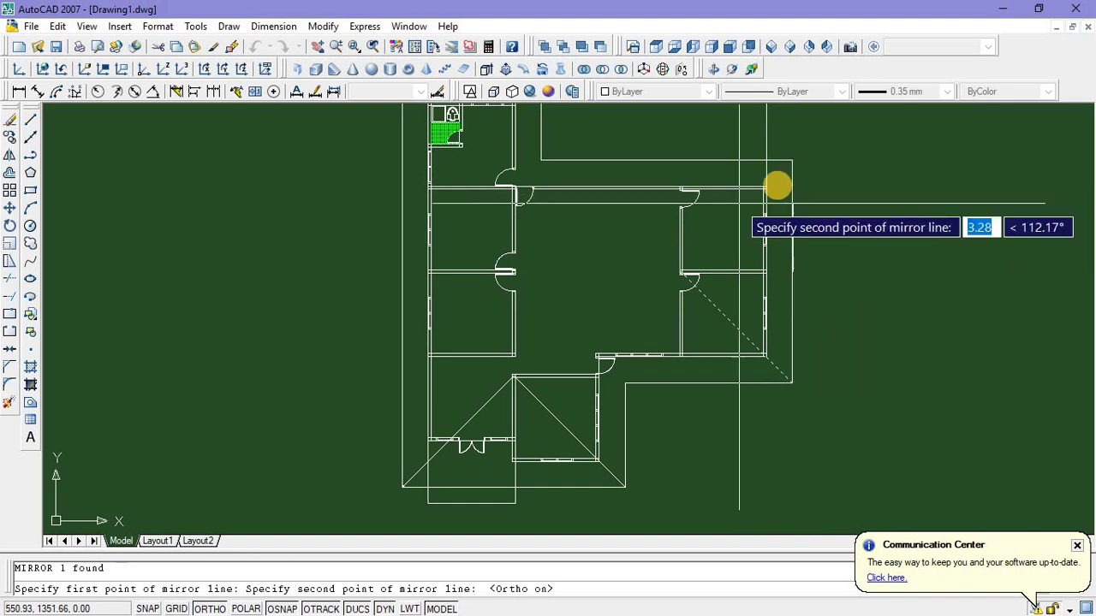
{"action": "left_click", "coordinate": [607, 256]}
{"action": "key", "text": "Return"}
Draw a short horizontal line from the meeting point of the right wing's two diagonals inward toward the middle of the house
{"action": "scroll", "coordinate": [677, 274], "scroll_direction": "up", "scroll_amount": 5}
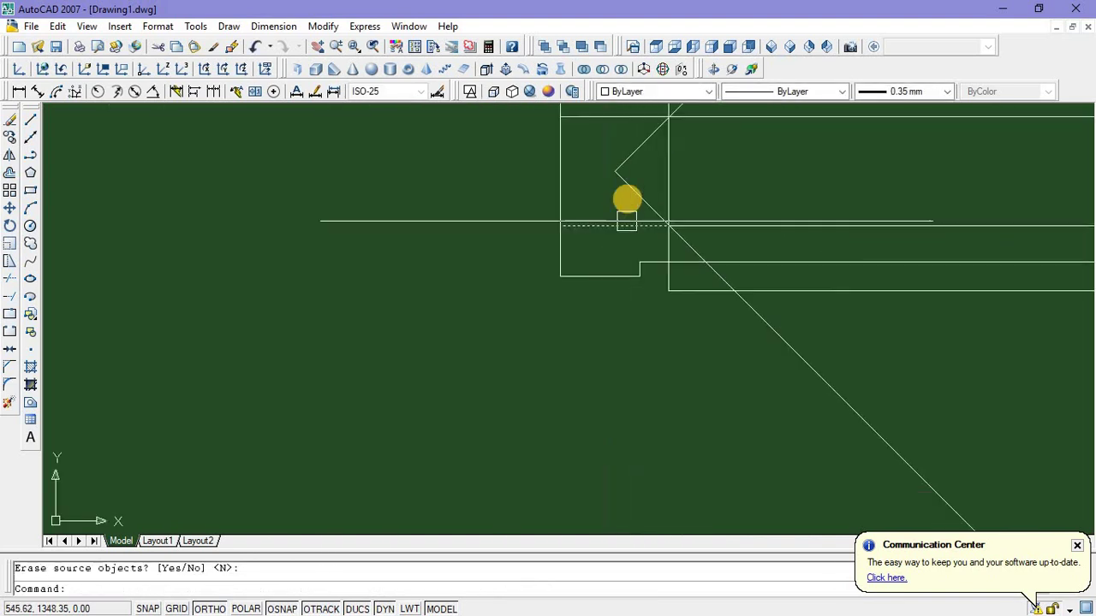
{"action": "scroll", "coordinate": [603, 209], "scroll_direction": "down", "scroll_amount": 5}
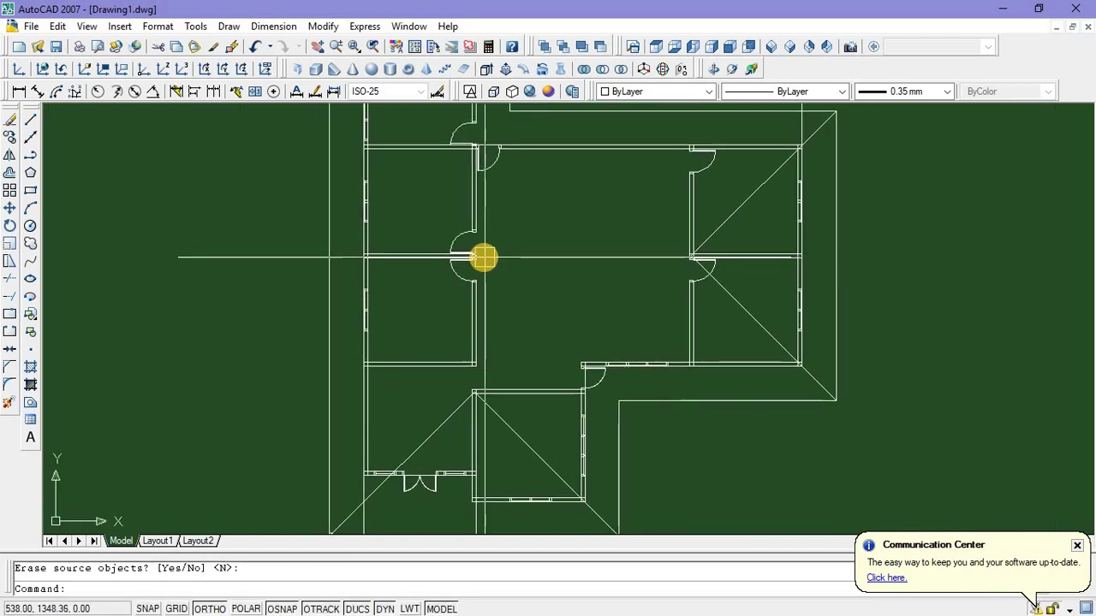
{"action": "scroll", "coordinate": [500, 267], "scroll_direction": "down", "scroll_amount": 5}
{"action": "scroll", "coordinate": [518, 265], "scroll_direction": "up", "scroll_amount": 2}
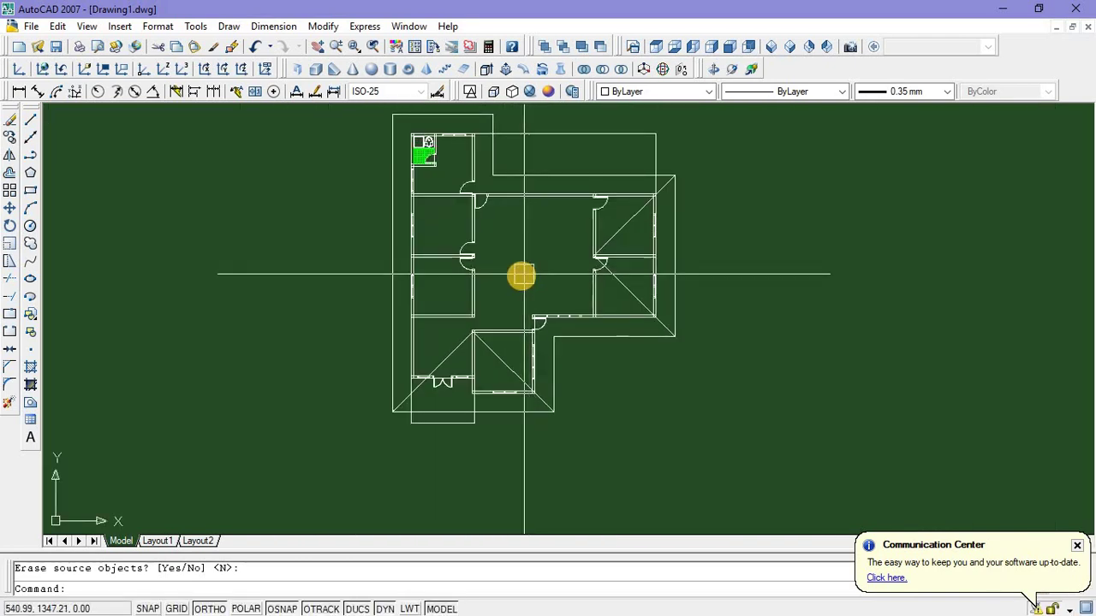
{"action": "scroll", "coordinate": [485, 291], "scroll_direction": "up", "scroll_amount": 2}
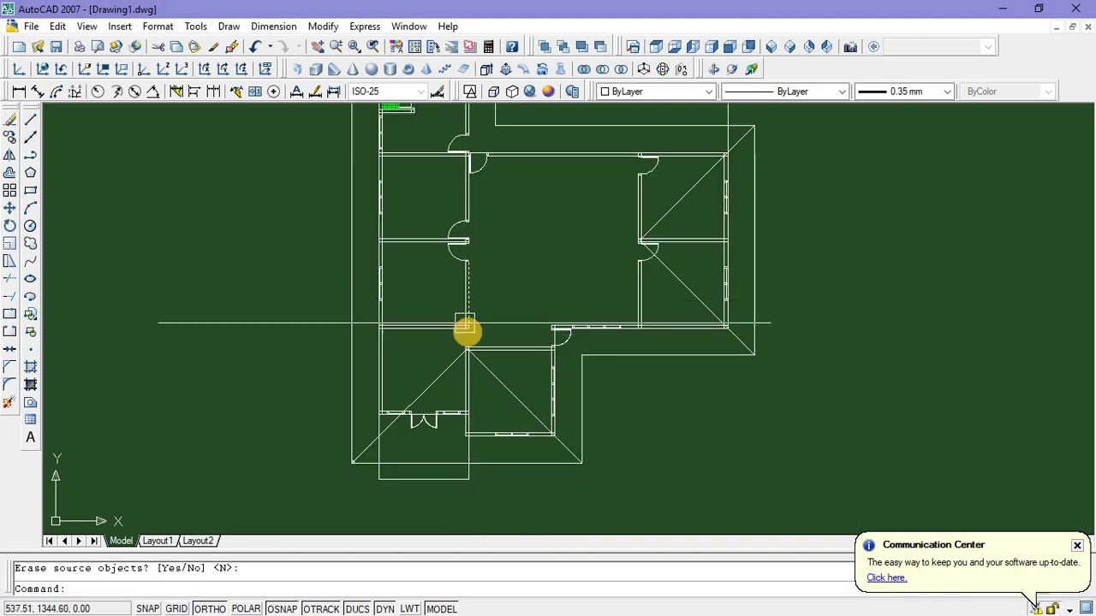
{"action": "scroll", "coordinate": [473, 315], "scroll_direction": "down", "scroll_amount": 2}
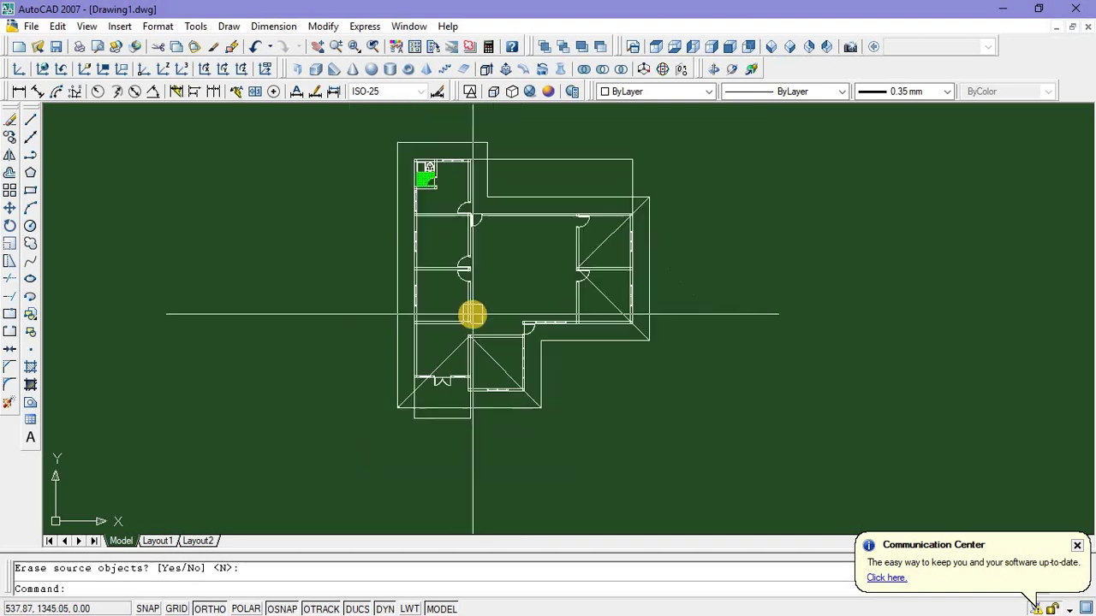
{"action": "scroll", "coordinate": [472, 315], "scroll_direction": "up", "scroll_amount": 2}
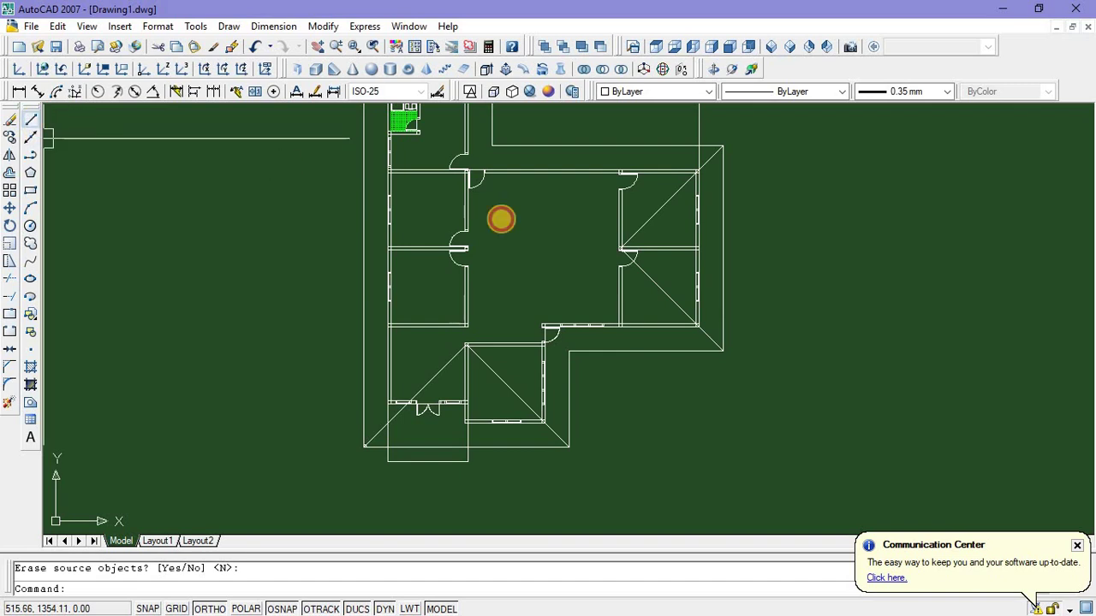
{"action": "scroll", "coordinate": [628, 248], "scroll_direction": "up", "scroll_amount": 5}
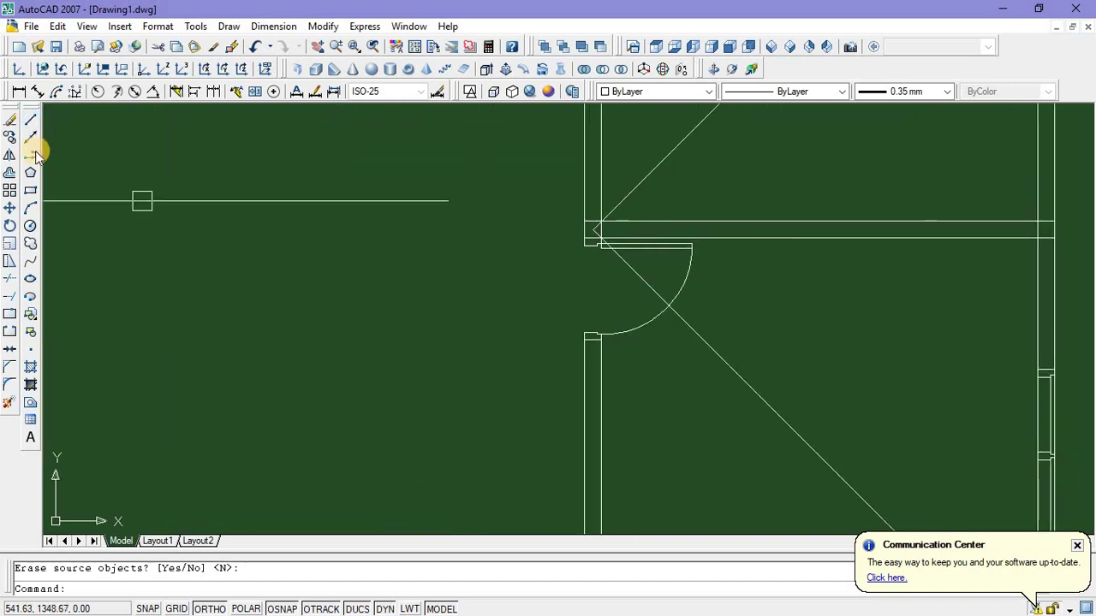
{"action": "left_click", "coordinate": [30, 121]}
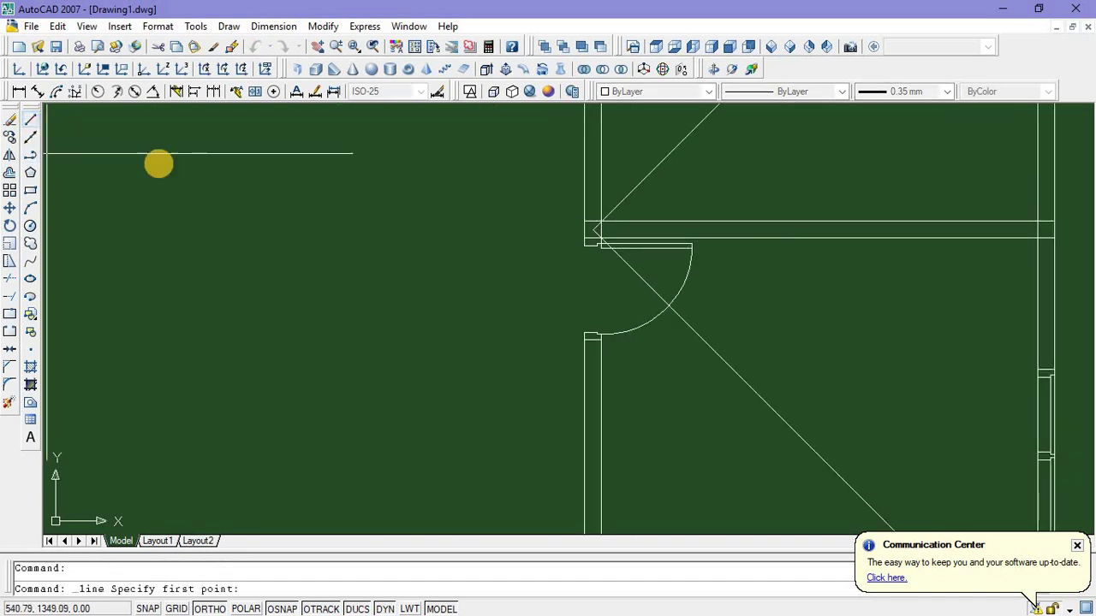
{"action": "left_click", "coordinate": [593, 231]}
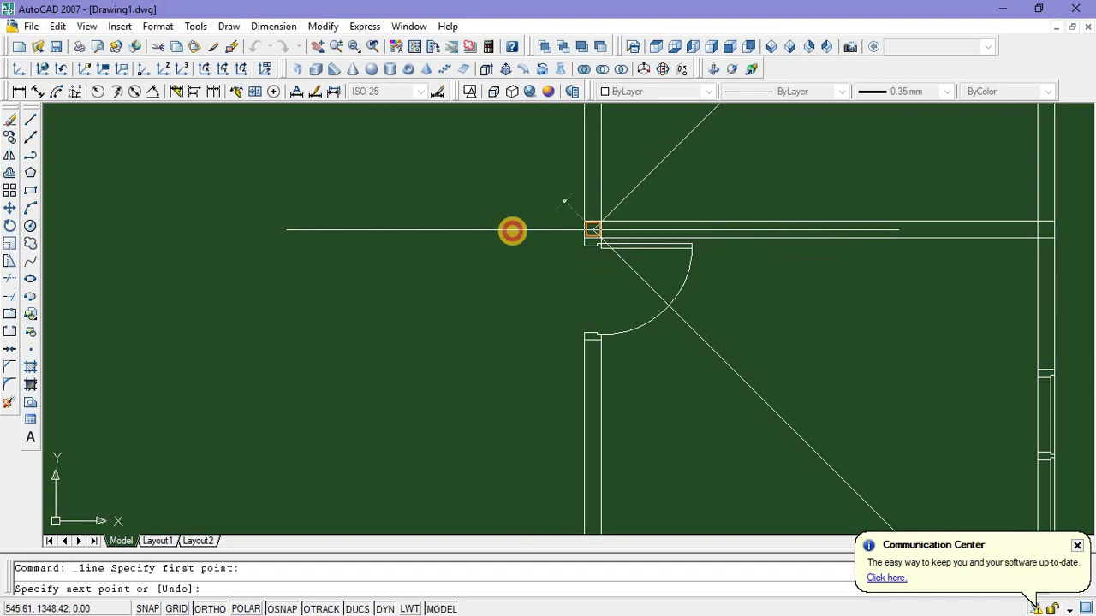
{"action": "left_click", "coordinate": [345, 230]}
{"action": "key", "text": "Escape"}
{"action": "scroll", "coordinate": [358, 229], "scroll_direction": "down", "scroll_amount": 4}
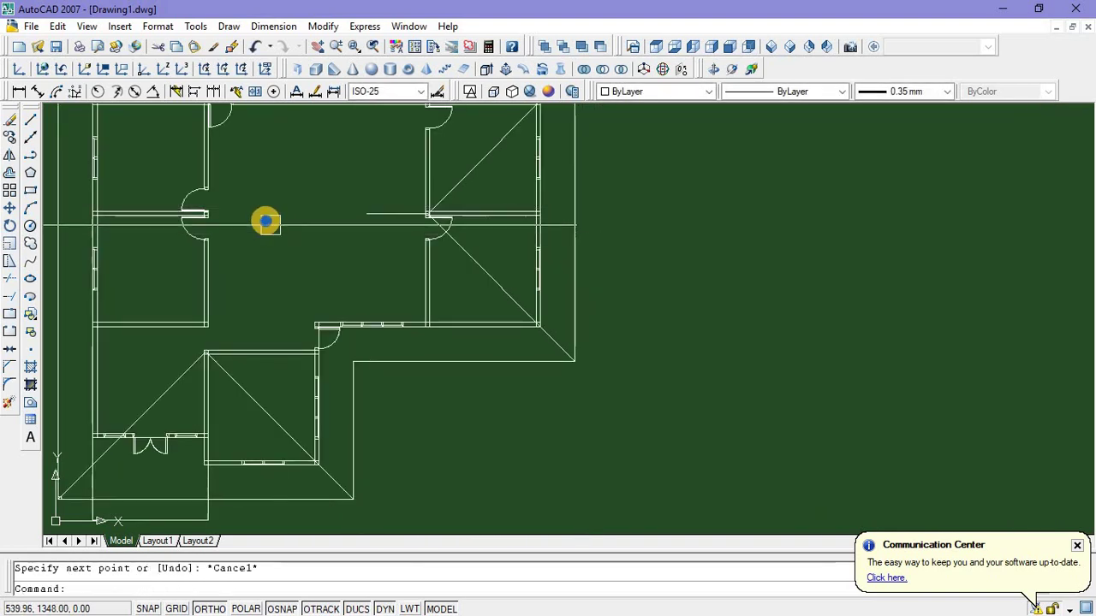
Draw a short vertical line upward from the meeting point of the two lower diagonals
{"action": "right_click", "coordinate": [266, 222]}
{"action": "left_click", "coordinate": [291, 233]}
{"action": "scroll", "coordinate": [239, 399], "scroll_direction": "up", "scroll_amount": 5}
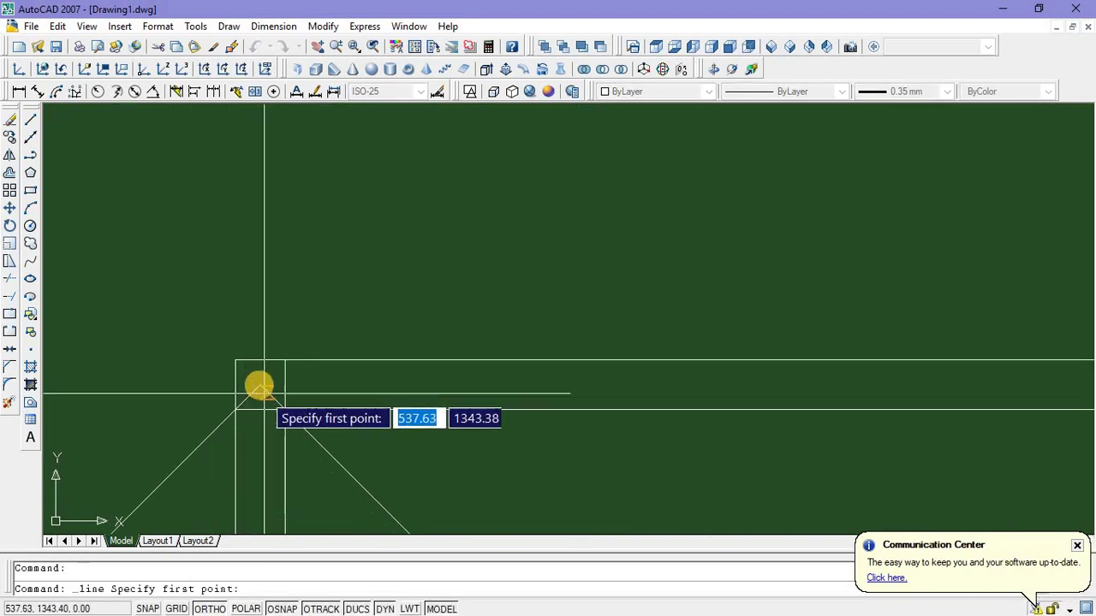
{"action": "left_click", "coordinate": [257, 386]}
{"action": "scroll", "coordinate": [250, 355], "scroll_direction": "down", "scroll_amount": 4}
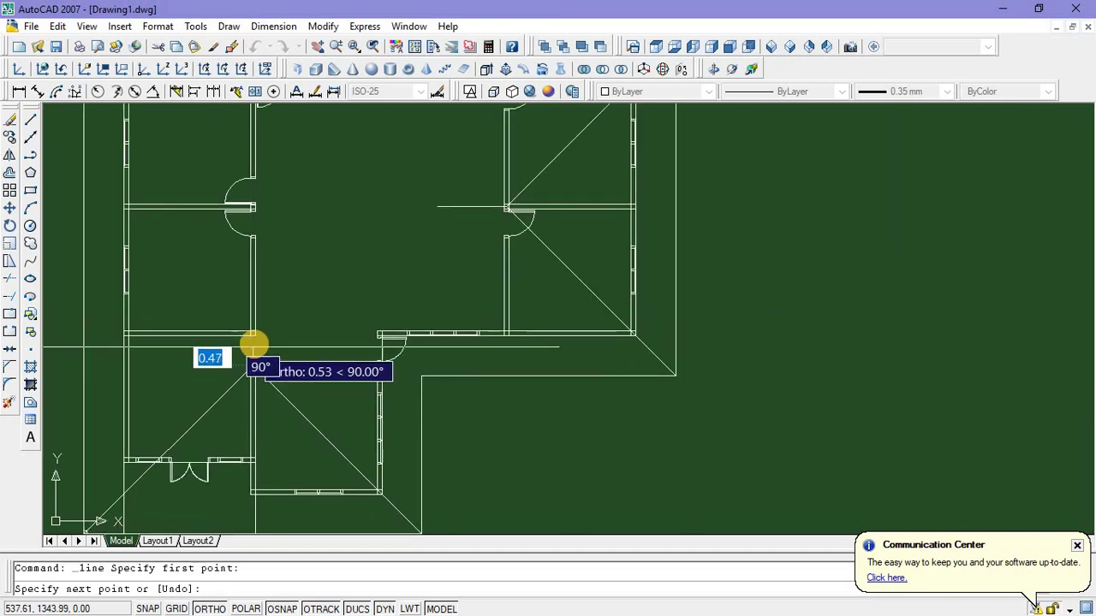
{"action": "scroll", "coordinate": [253, 344], "scroll_direction": "up", "scroll_amount": 5}
{"action": "left_click", "coordinate": [245, 337]}
{"action": "key", "text": "Escape"}
{"action": "scroll", "coordinate": [372, 313], "scroll_direction": "down", "scroll_amount": 2}
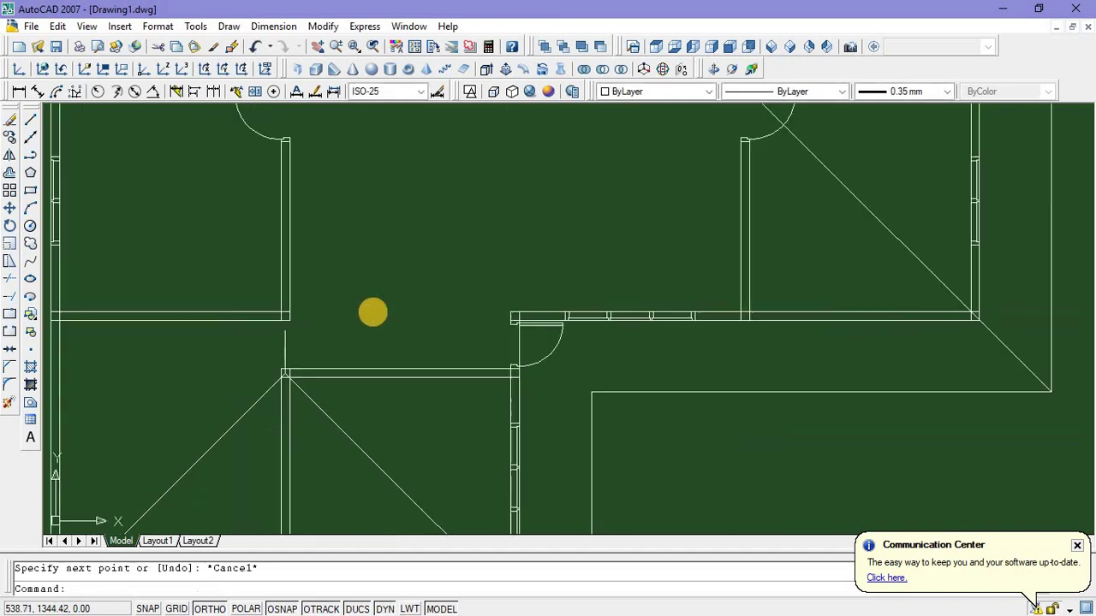
Join the short vertical and horizontal lines into a sharp corner with a zero-radius Fillet
{"action": "scroll", "coordinate": [377, 308], "scroll_direction": "down", "scroll_amount": 2}
{"action": "type", "text": "fillet"}
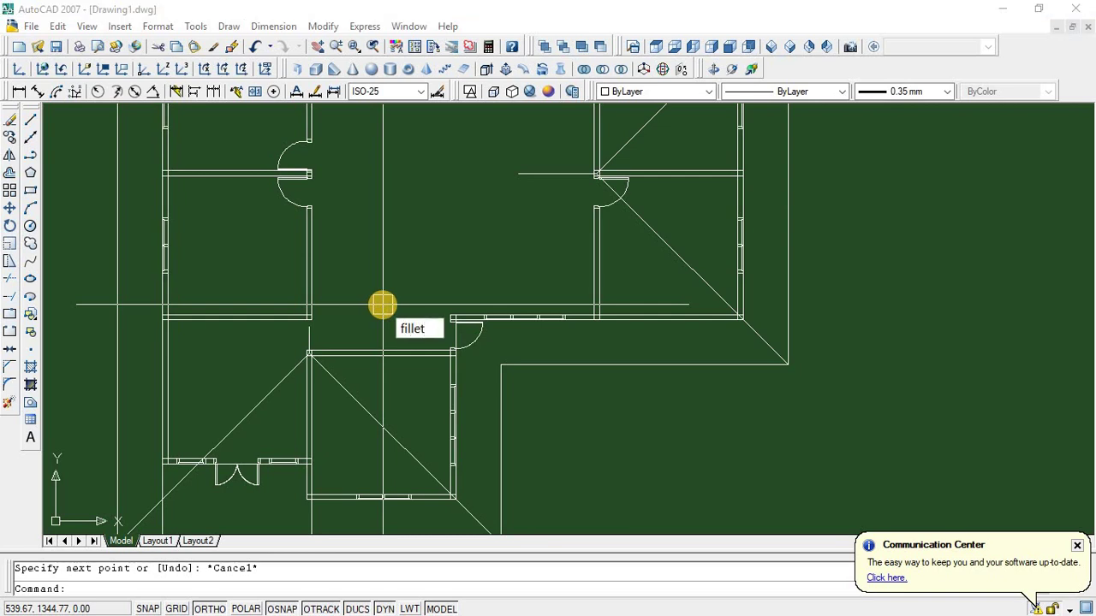
{"action": "key", "text": "Return"}
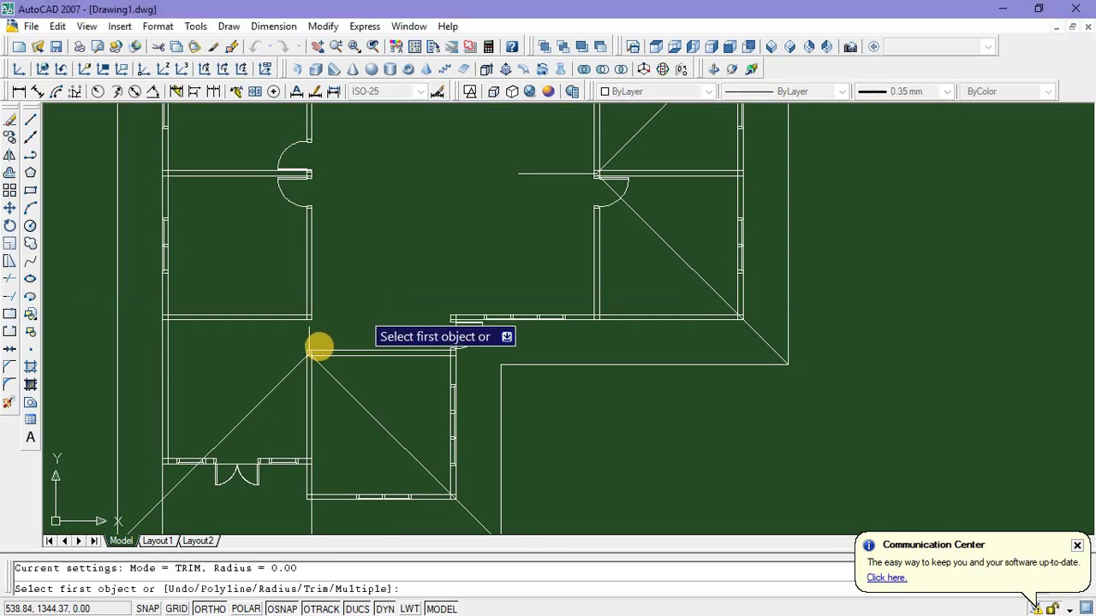
{"action": "left_click", "coordinate": [310, 339]}
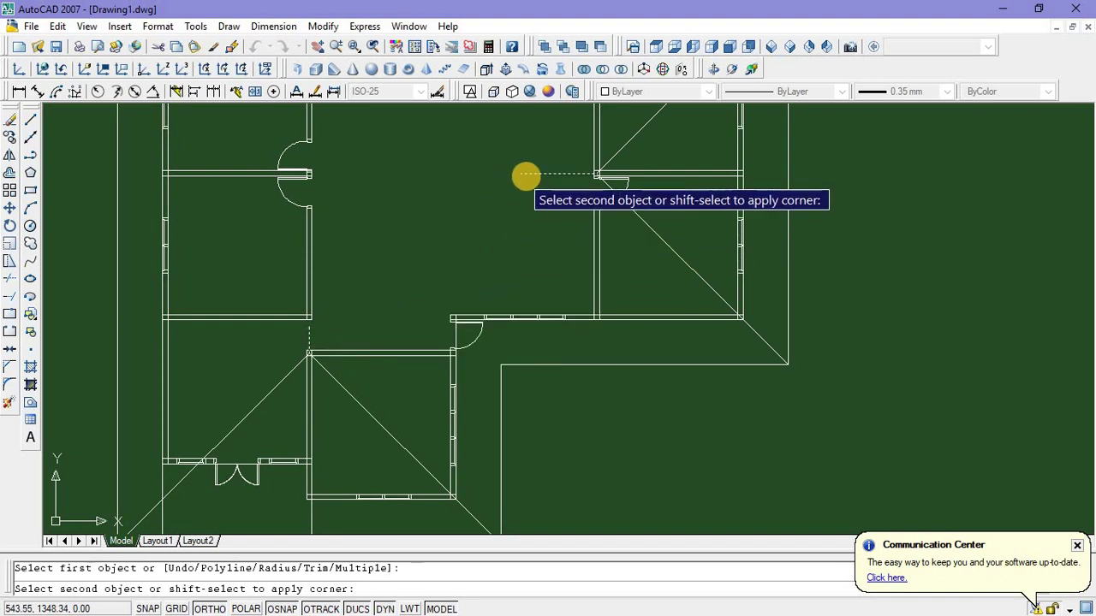
{"action": "left_click", "coordinate": [525, 176]}
Examine the corner where the two connecting roof lines meet and the overall roof layout over the plan
{"action": "scroll", "coordinate": [302, 171], "scroll_direction": "up", "scroll_amount": 2}
{"action": "scroll", "coordinate": [391, 262], "scroll_direction": "up", "scroll_amount": 2}
{"action": "scroll", "coordinate": [413, 262], "scroll_direction": "up", "scroll_amount": 2}
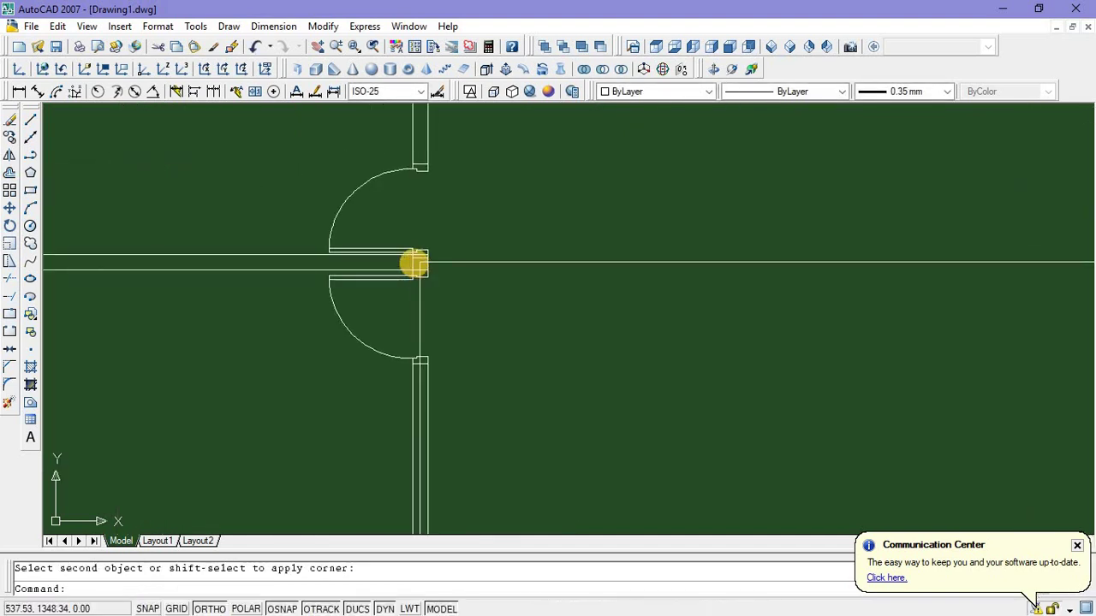
{"action": "scroll", "coordinate": [442, 295], "scroll_direction": "up", "scroll_amount": 2}
{"action": "scroll", "coordinate": [443, 295], "scroll_direction": "down", "scroll_amount": 5}
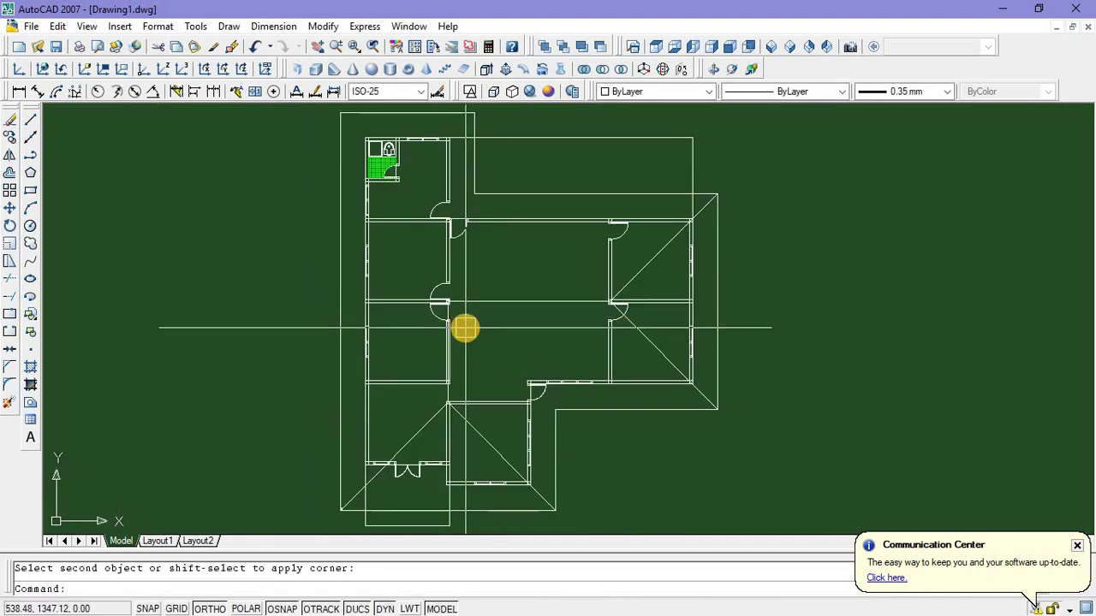
{"action": "scroll", "coordinate": [465, 328], "scroll_direction": "up", "scroll_amount": 2}
{"action": "middle_click_drag", "start_coordinate": [468, 322], "coordinate": [429, 365]}
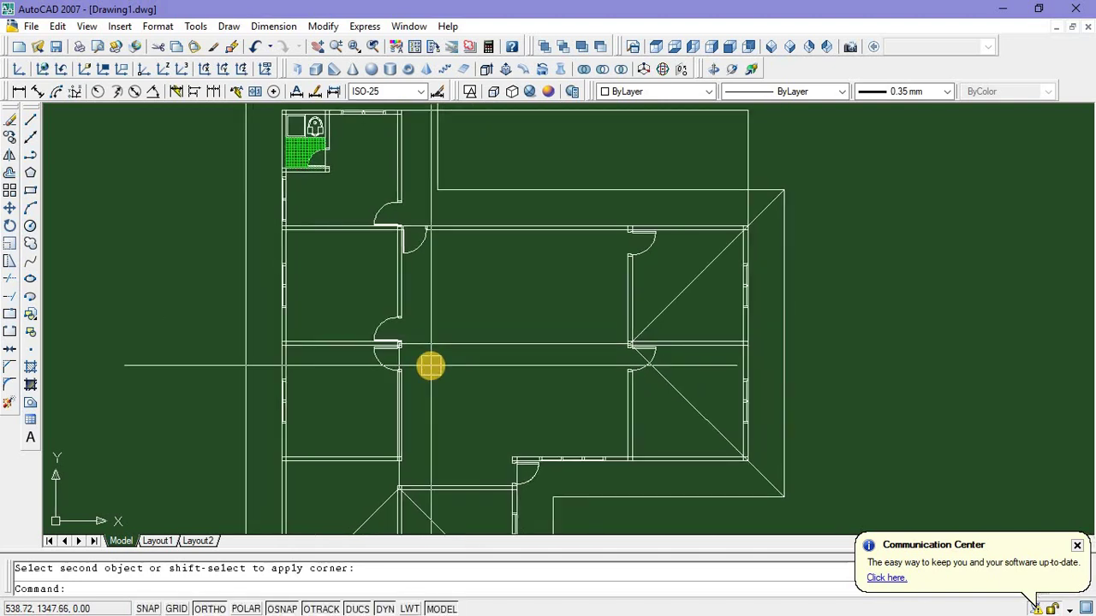
{"action": "scroll", "coordinate": [432, 360], "scroll_direction": "up", "scroll_amount": 2}
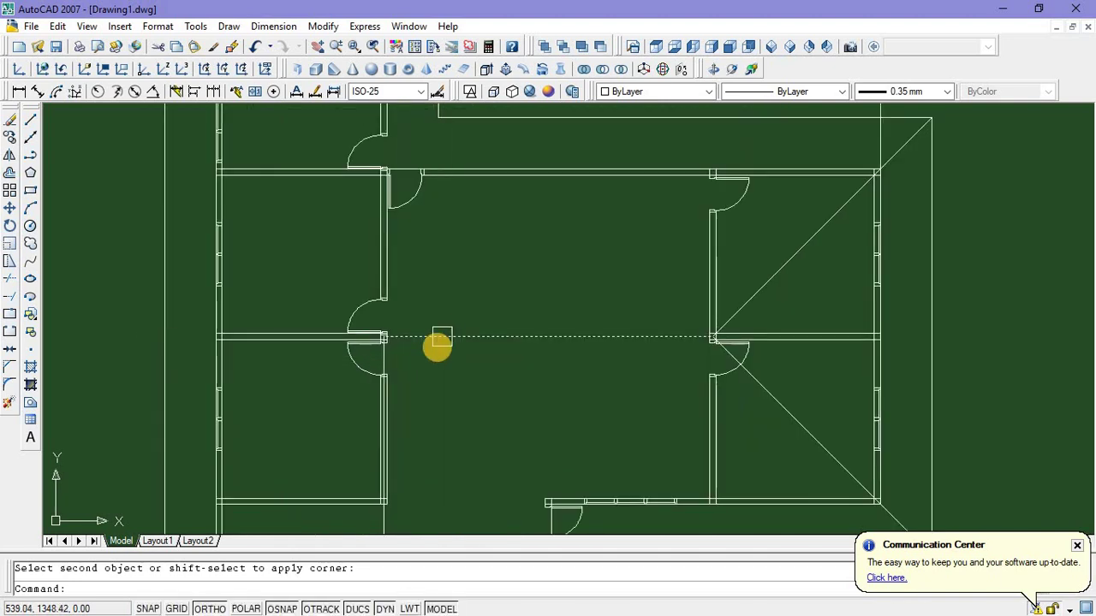
{"action": "scroll", "coordinate": [438, 345], "scroll_direction": "down", "scroll_amount": 2}
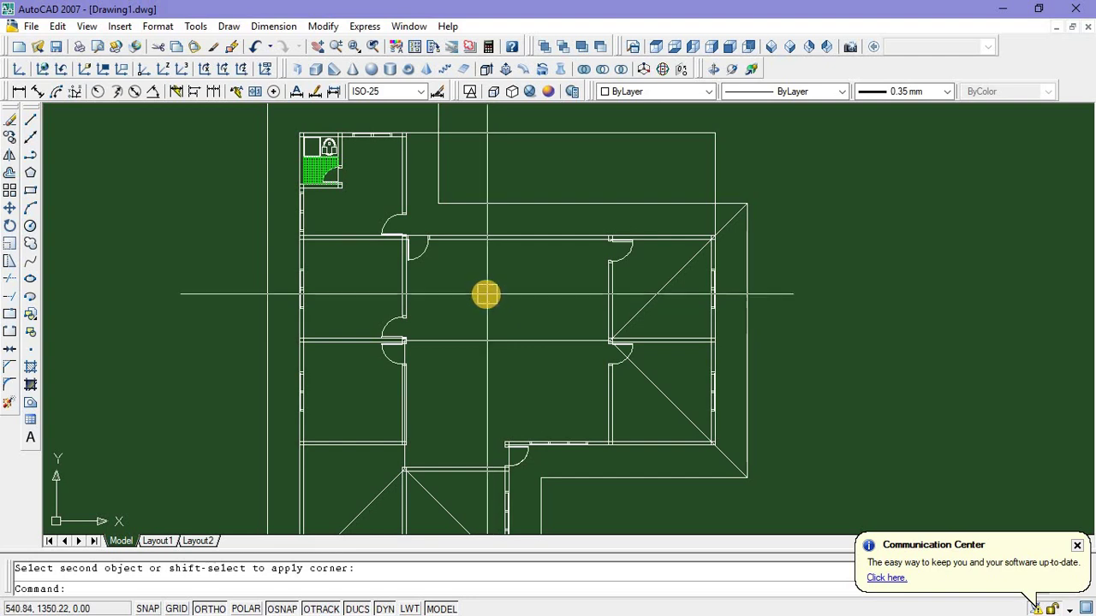
{"action": "scroll", "coordinate": [432, 227], "scroll_direction": "down", "scroll_amount": 2}
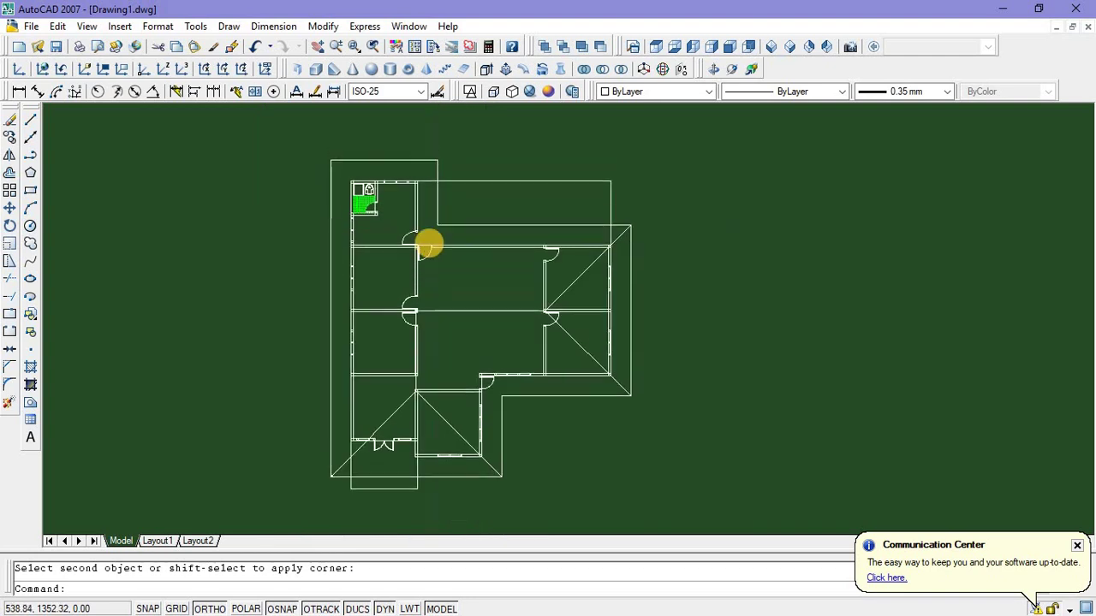
{"action": "scroll", "coordinate": [334, 162], "scroll_direction": "up", "scroll_amount": 1}
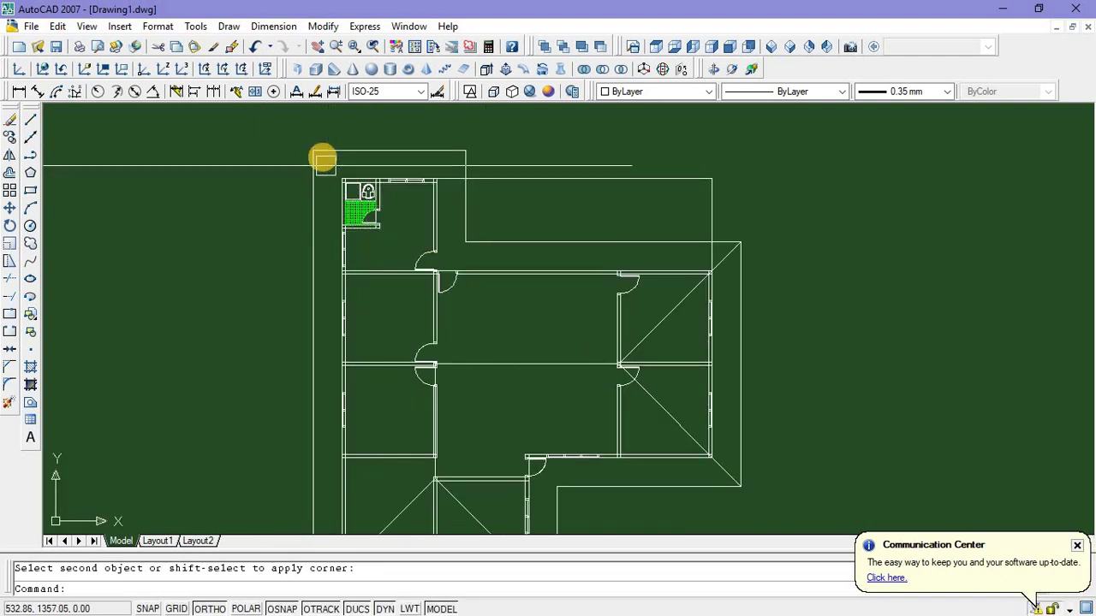
Copy the right wing's lower diagonal from its inner end to the upper left corner of the outer boundary
{"action": "middle_click_drag", "start_coordinate": [371, 262], "coordinate": [385, 206]}
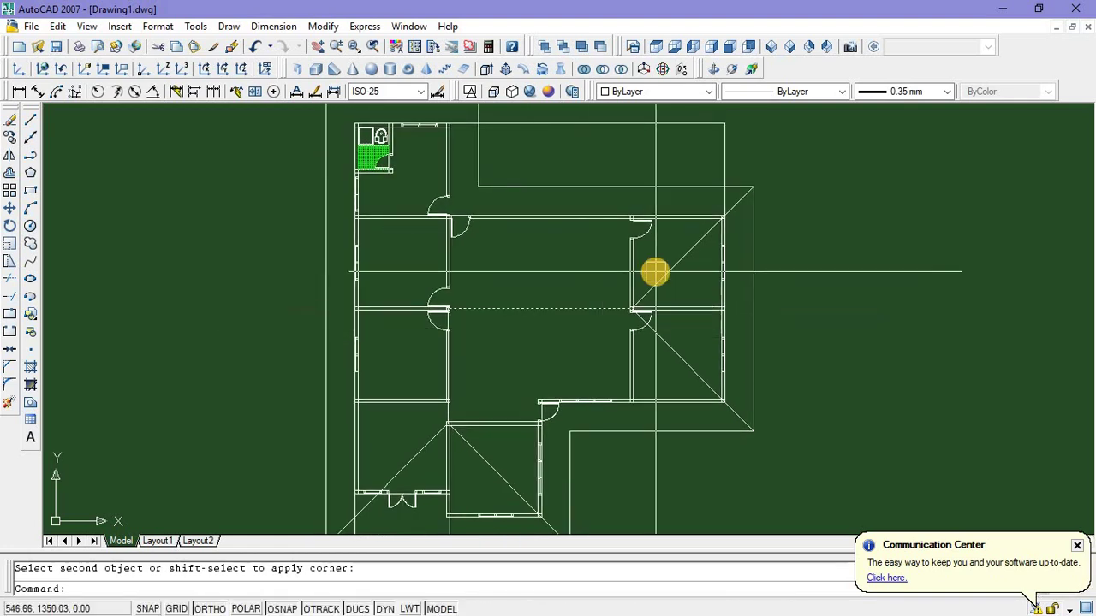
{"action": "left_click", "coordinate": [683, 348]}
{"action": "right_click", "coordinate": [809, 228]}
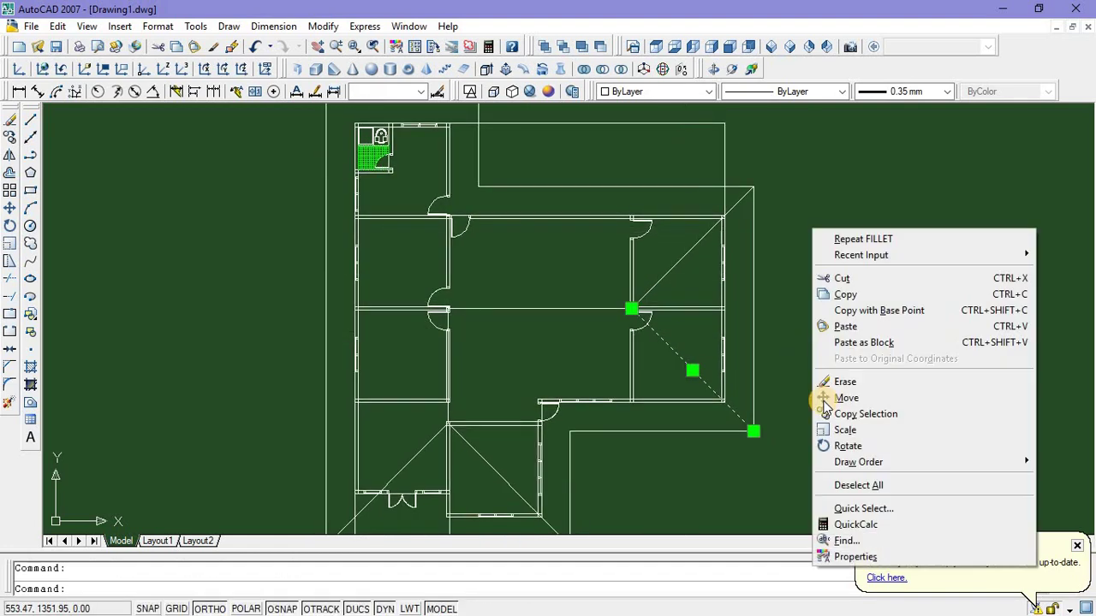
{"action": "left_click", "coordinate": [861, 413]}
{"action": "scroll", "coordinate": [609, 299], "scroll_direction": "up", "scroll_amount": 6}
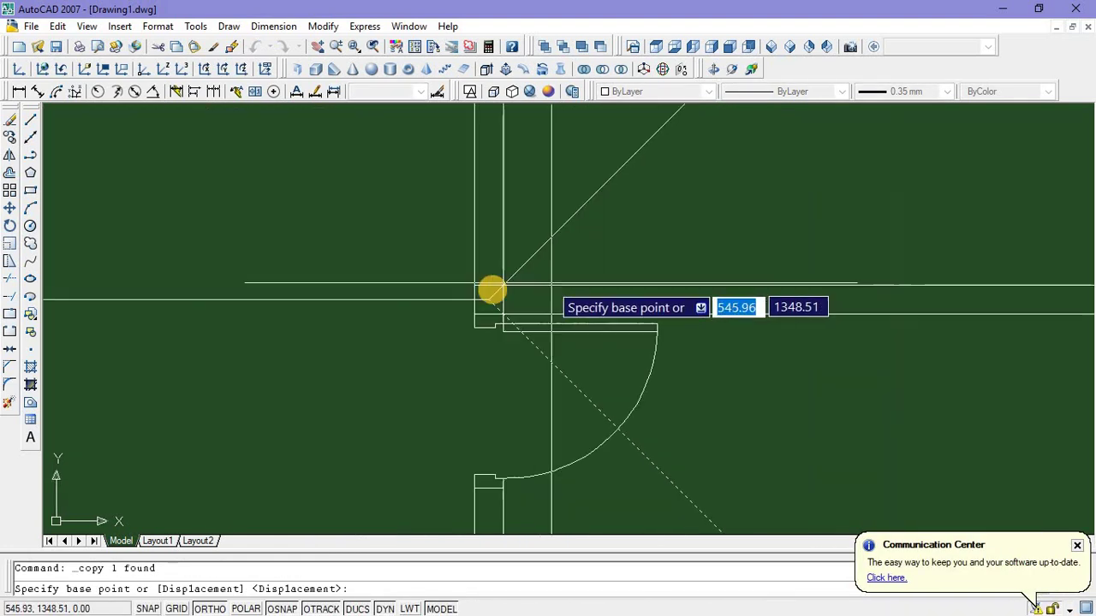
{"action": "left_click", "coordinate": [465, 303]}
{"action": "scroll", "coordinate": [442, 276], "scroll_direction": "down", "scroll_amount": 5}
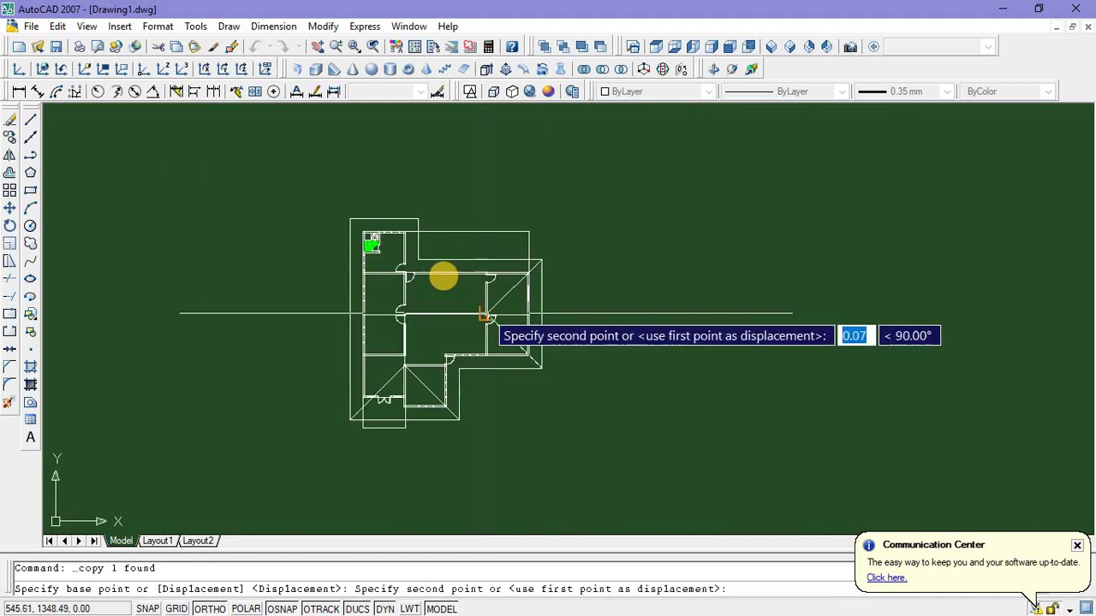
{"action": "scroll", "coordinate": [357, 222], "scroll_direction": "up", "scroll_amount": 3}
{"action": "left_click", "coordinate": [357, 221]}
{"action": "middle_click_drag", "start_coordinate": [531, 337], "coordinate": [506, 303]}
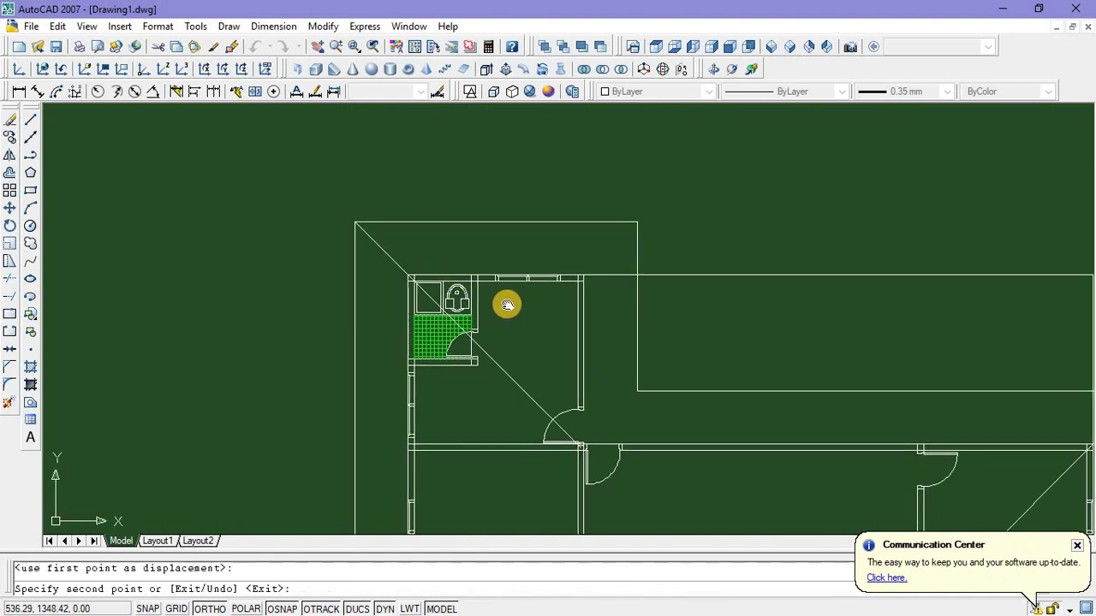
{"action": "key", "text": "Escape"}
Mirror the copied diagonal about a vertical line through the midpoint of the outer boundary's upper edge, keeping the original
{"action": "left_click", "coordinate": [499, 340]}
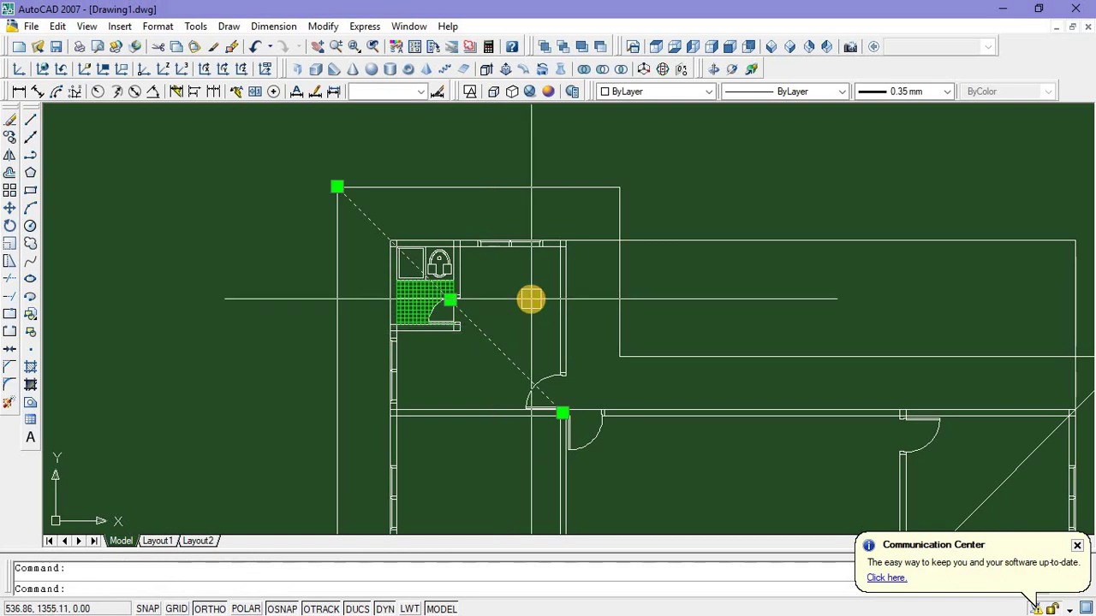
{"action": "type", "text": "mi"}
{"action": "key", "text": "Return"}
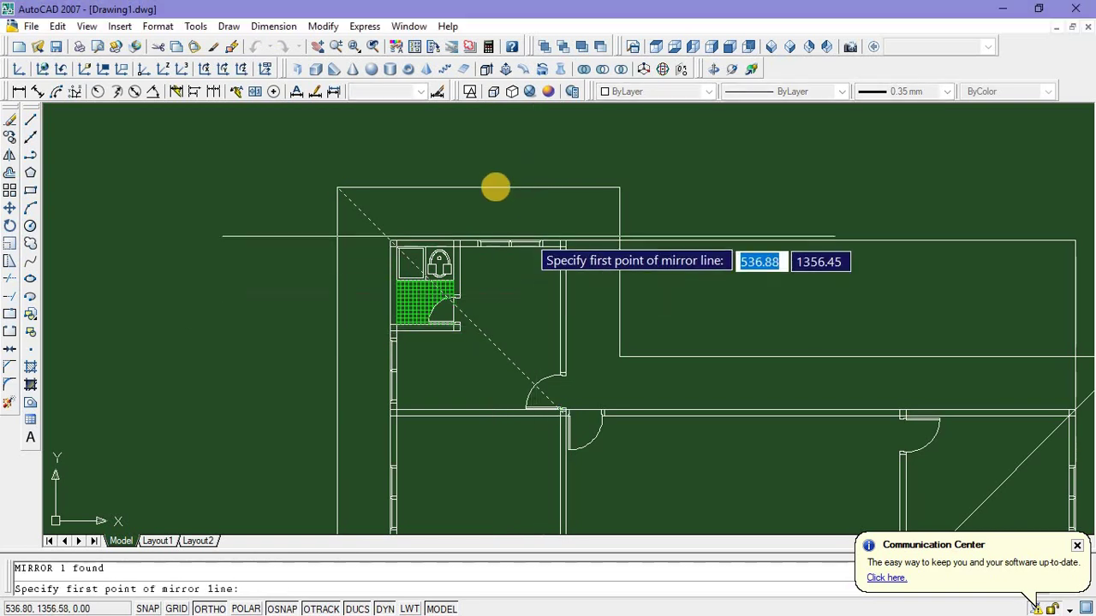
{"action": "left_click", "coordinate": [480, 140]}
{"action": "left_click", "coordinate": [479, 138]}
{"action": "key", "text": "Return"}
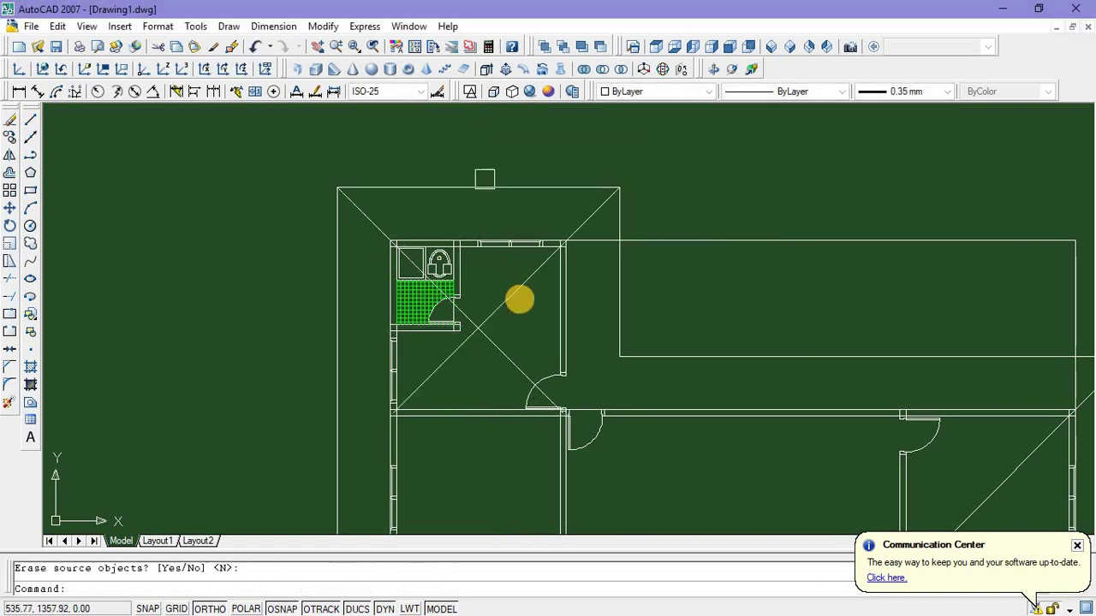
Trim the two upper diagonals below their crossing point, using all objects as cutting edges
{"action": "type", "text": "t"}
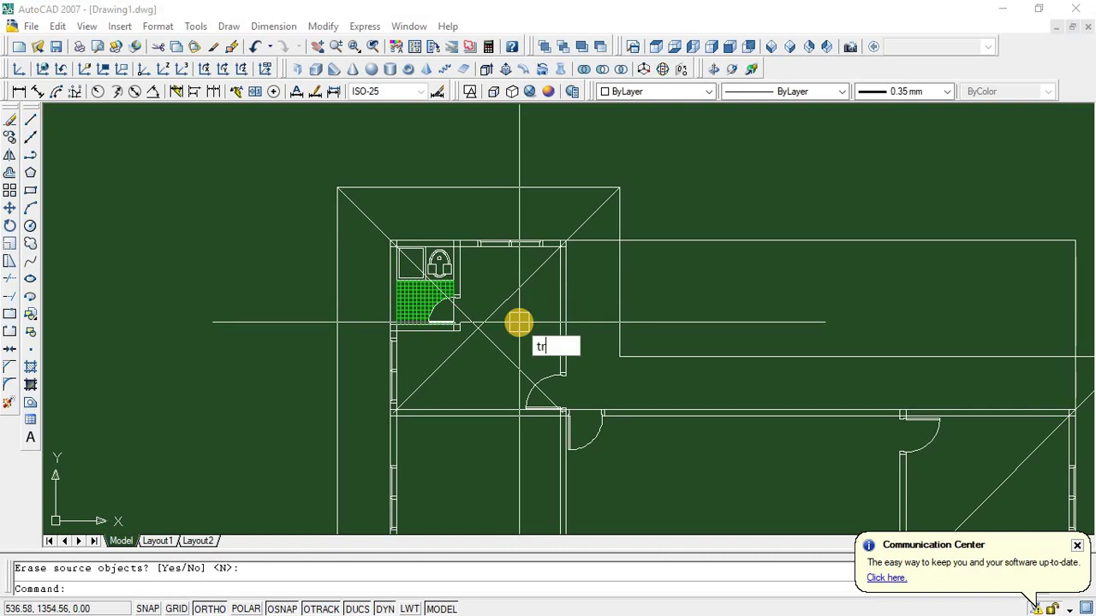
{"action": "type", "text": "r"}
{"action": "key", "text": "Return"}
{"action": "key", "text": "Return"}
{"action": "left_click", "coordinate": [502, 346]}
{"action": "left_click", "coordinate": [463, 353]}
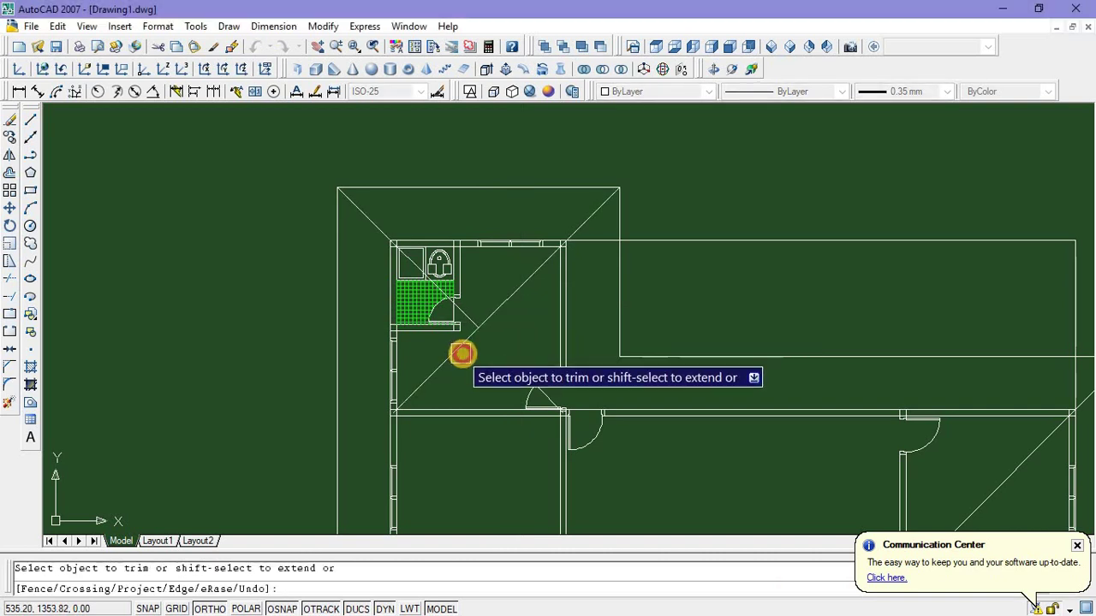
{"action": "key", "text": "Escape"}
Erase the two leftover diagonal stubs at the left wall junction and at the doorway below the upper wing
{"action": "scroll", "coordinate": [379, 400], "scroll_direction": "up", "scroll_amount": 5}
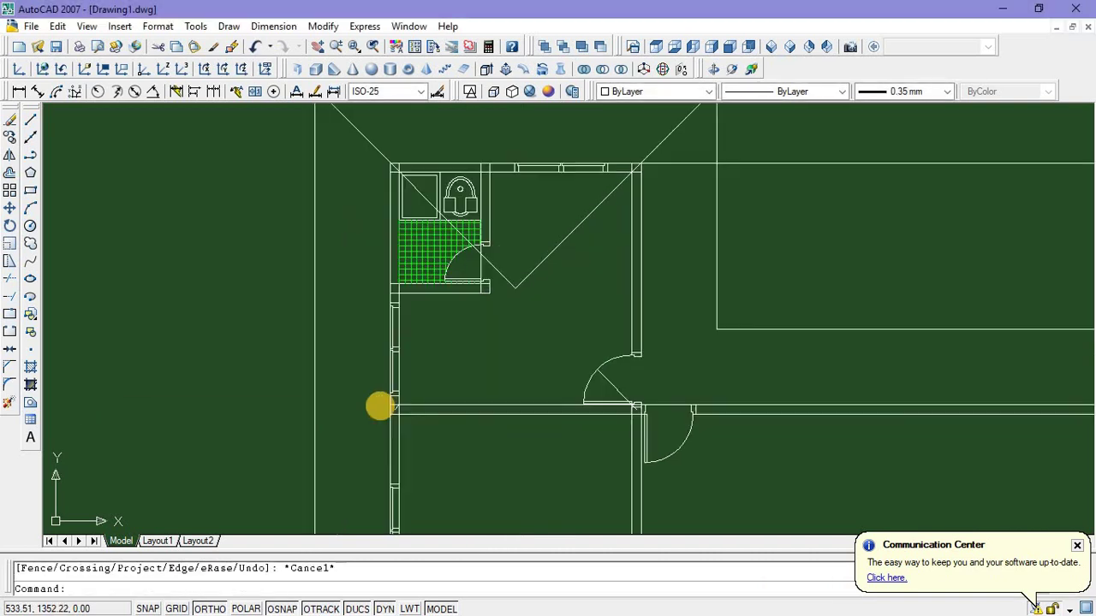
{"action": "left_click", "coordinate": [370, 364]}
{"action": "left_click", "coordinate": [454, 428]}
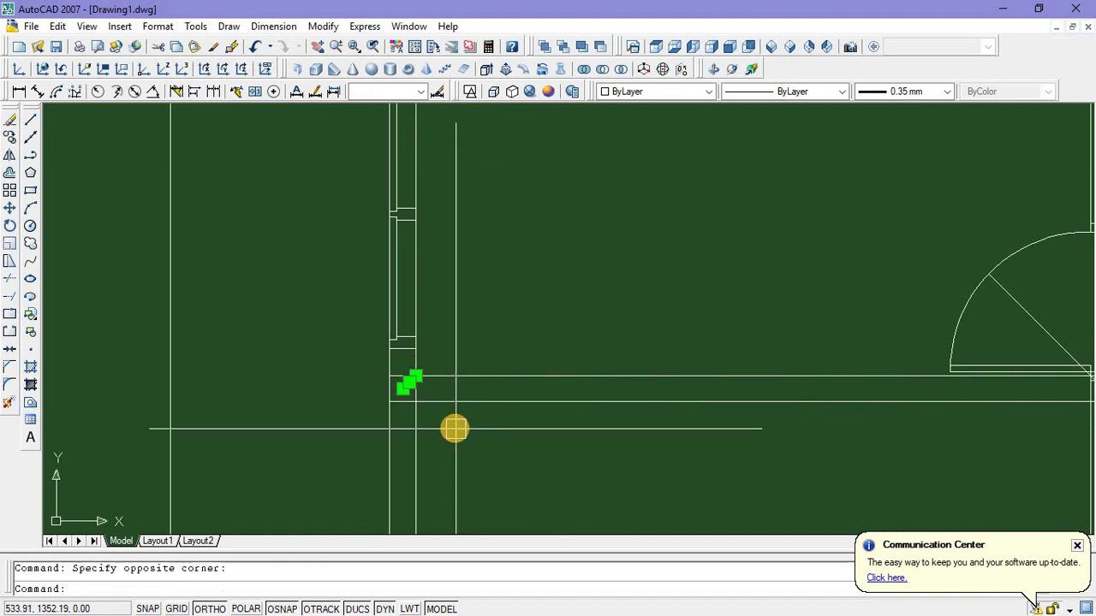
{"action": "key", "text": "Delete"}
{"action": "scroll", "coordinate": [592, 428], "scroll_direction": "down", "scroll_amount": 5}
{"action": "scroll", "coordinate": [423, 359], "scroll_direction": "up", "scroll_amount": 5}
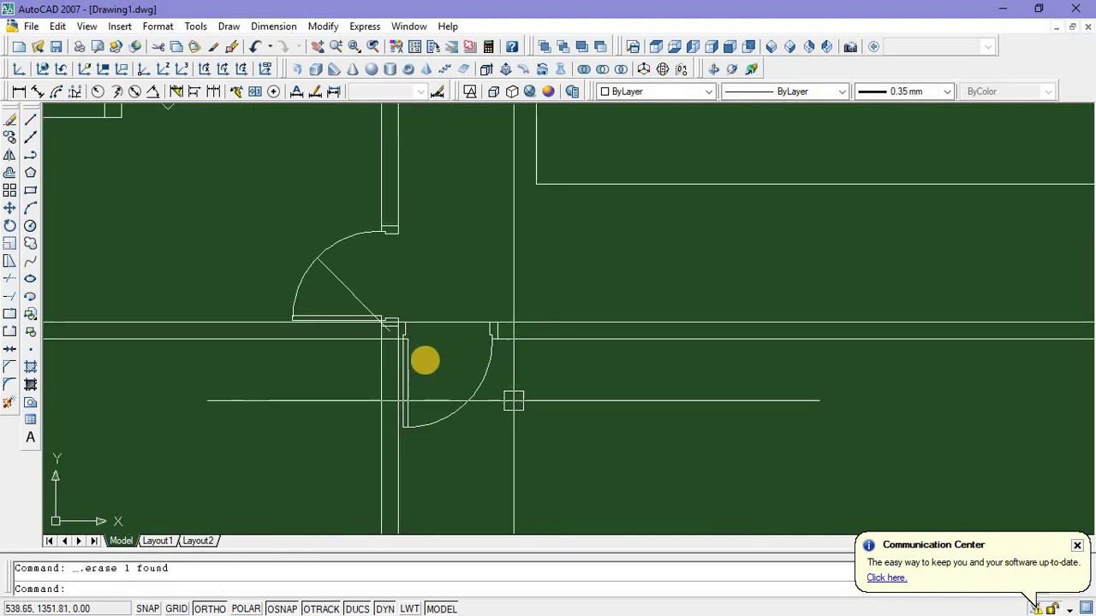
{"action": "left_click", "coordinate": [344, 276]}
{"action": "scroll", "coordinate": [468, 303], "scroll_direction": "down", "scroll_amount": 5}
{"action": "scroll", "coordinate": [487, 321], "scroll_direction": "up", "scroll_amount": 4}
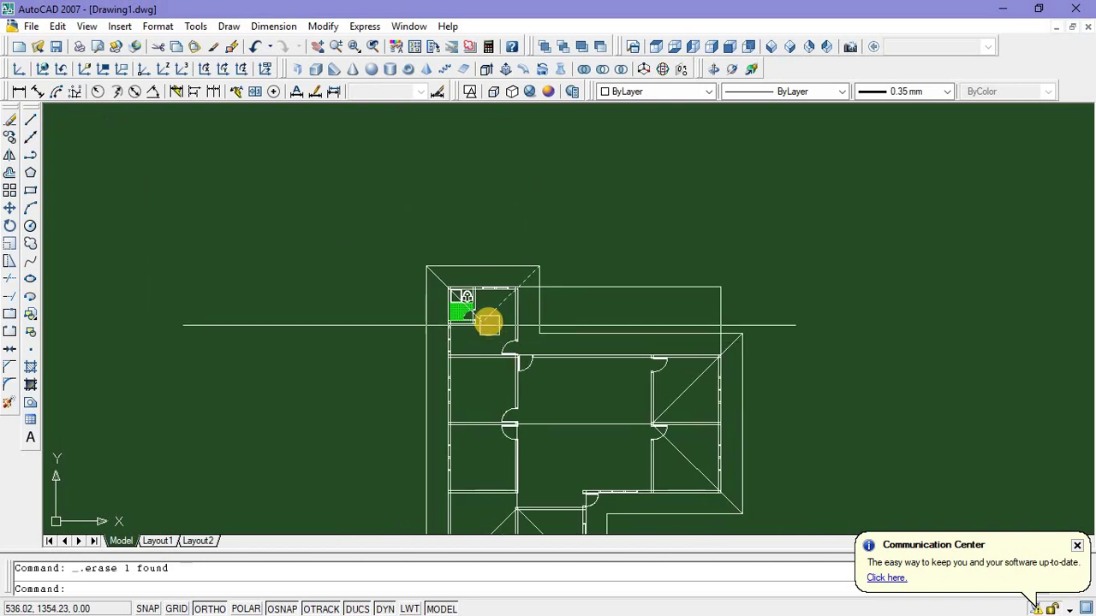
{"action": "scroll", "coordinate": [487, 334], "scroll_direction": "down", "scroll_amount": 4}
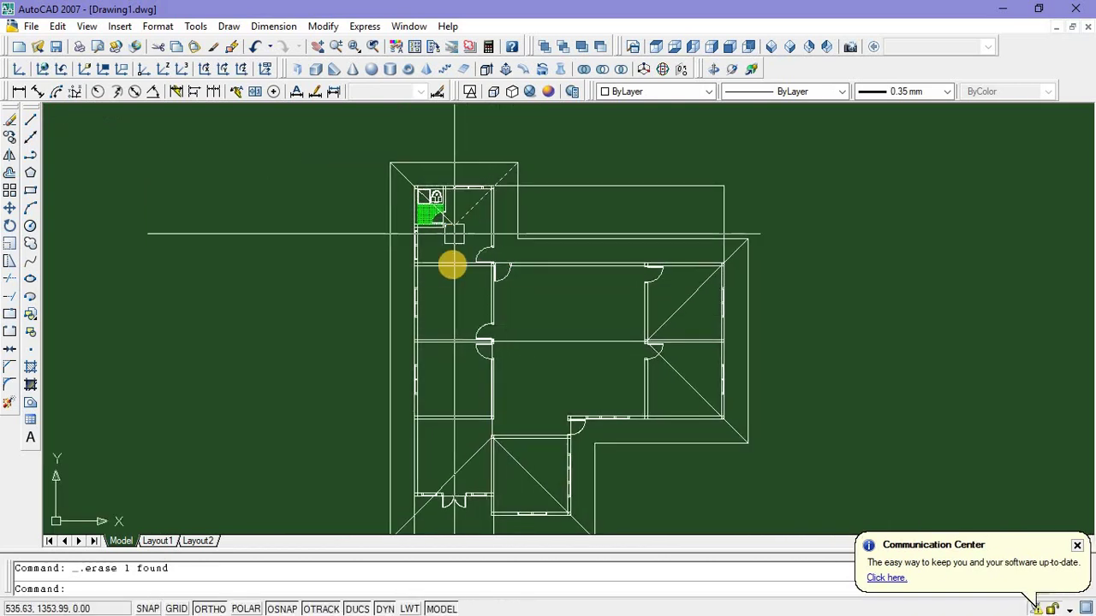
Copy the lower wing's right diagonal from its outer boundary corner to the left end of the horizontal connecting roof line
{"action": "middle_click_drag", "start_coordinate": [486, 385], "coordinate": [487, 319]}
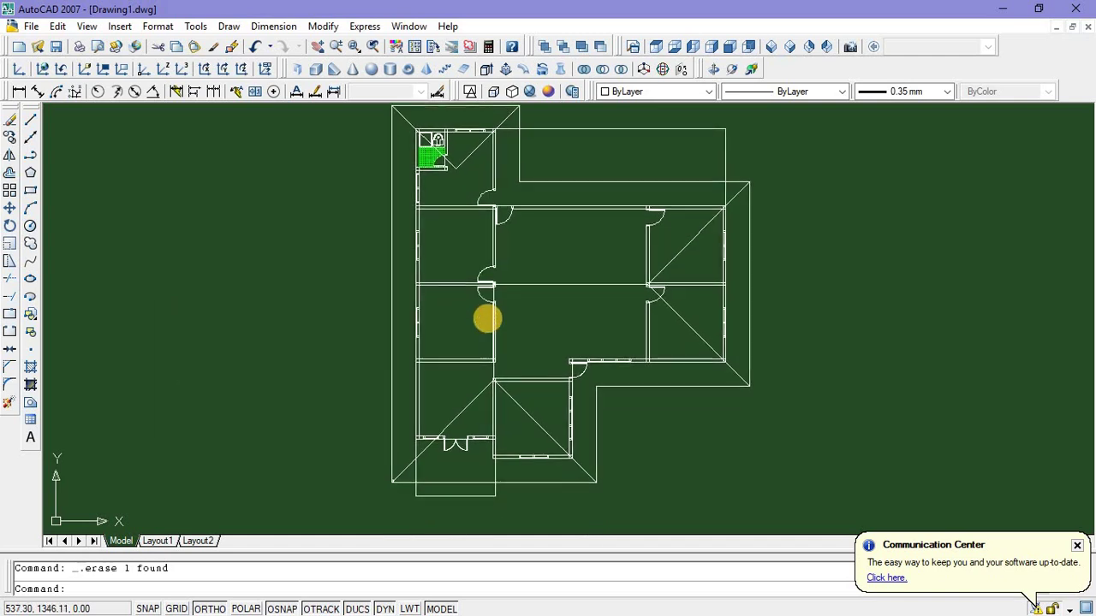
{"action": "scroll", "coordinate": [535, 441], "scroll_direction": "up", "scroll_amount": 2}
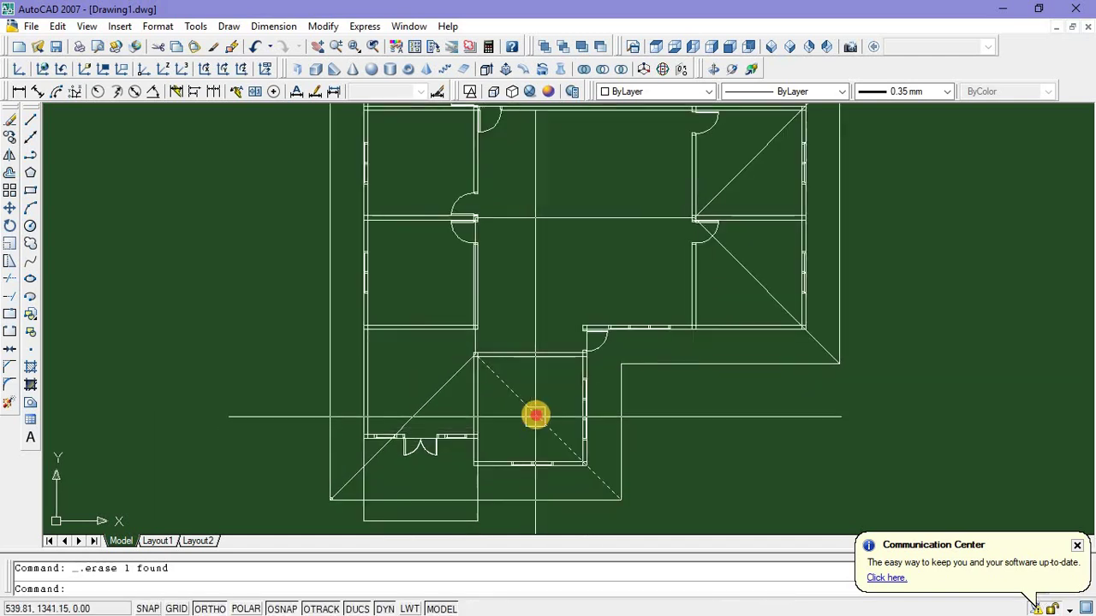
{"action": "left_click", "coordinate": [536, 414]}
{"action": "right_click", "coordinate": [543, 267]}
{"action": "left_click", "coordinate": [605, 454]}
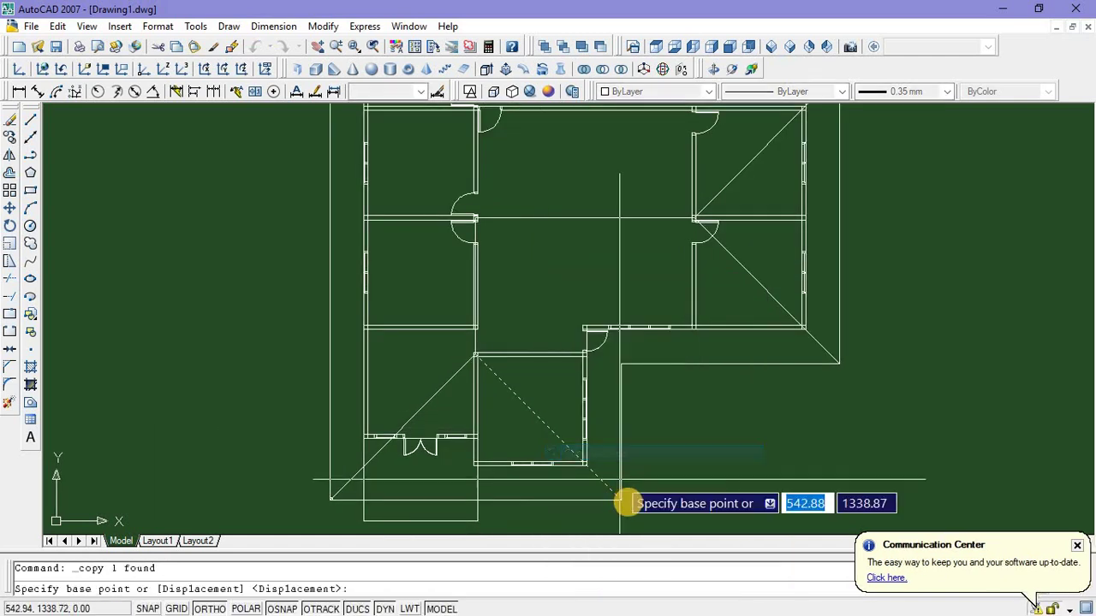
{"action": "left_click", "coordinate": [619, 501]}
{"action": "scroll", "coordinate": [618, 501], "scroll_direction": "down", "scroll_amount": 3}
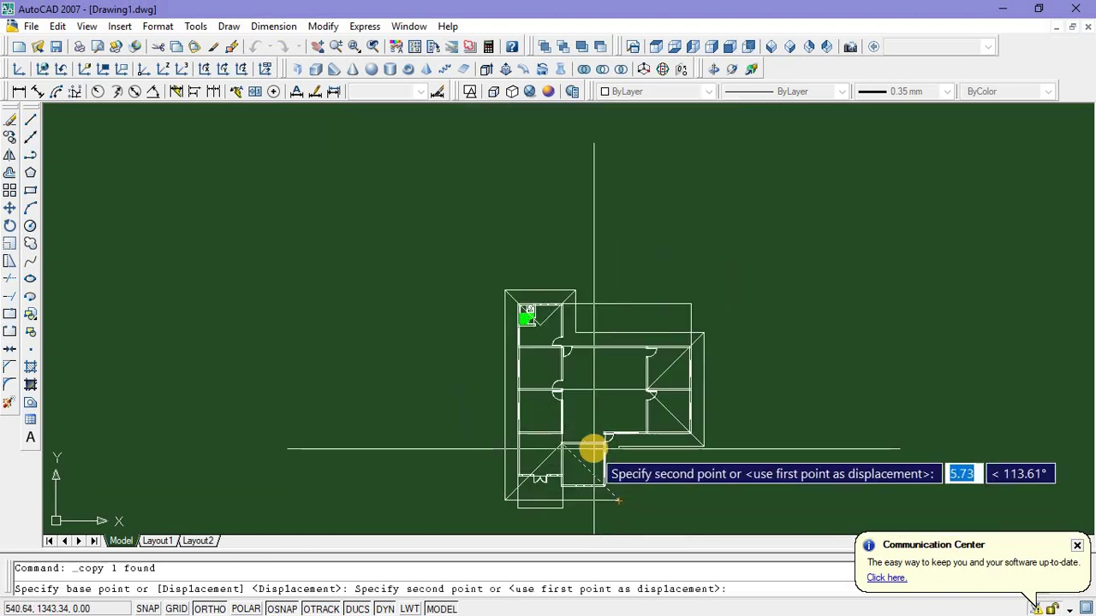
{"action": "scroll", "coordinate": [594, 447], "scroll_direction": "up", "scroll_amount": 1}
{"action": "scroll", "coordinate": [557, 387], "scroll_direction": "up", "scroll_amount": 1}
{"action": "scroll", "coordinate": [551, 383], "scroll_direction": "up", "scroll_amount": 7}
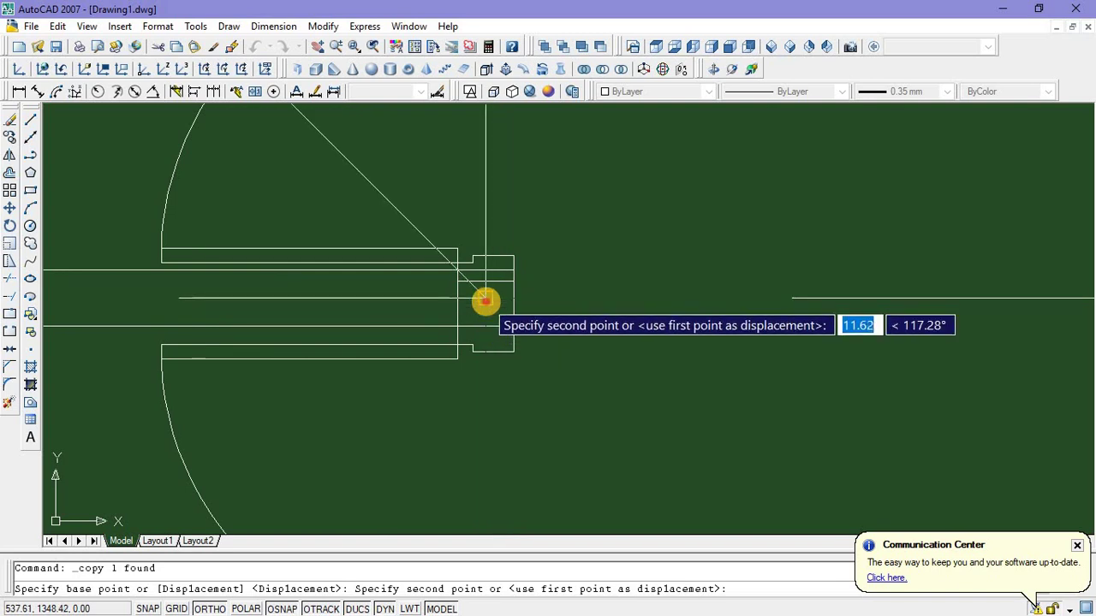
{"action": "left_click", "coordinate": [484, 299]}
{"action": "scroll", "coordinate": [567, 399], "scroll_direction": "down", "scroll_amount": 4}
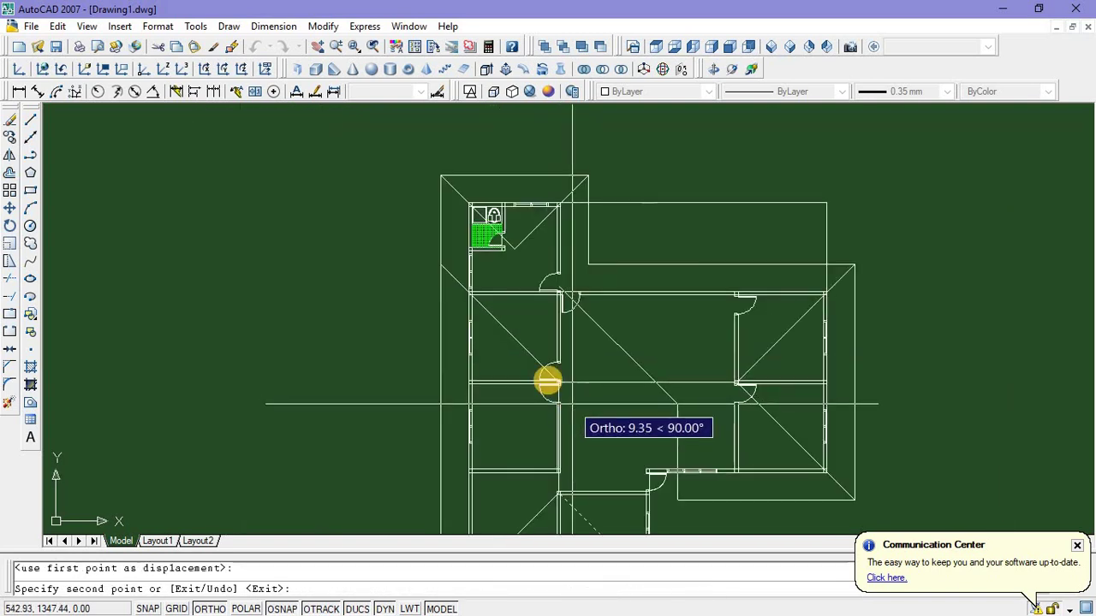
{"action": "key", "text": "Escape"}
Draw a vertical line straight down from the upper diagonals' meeting point, ending short of the copied diagonal
{"action": "scroll", "coordinate": [505, 339], "scroll_direction": "up", "scroll_amount": 2}
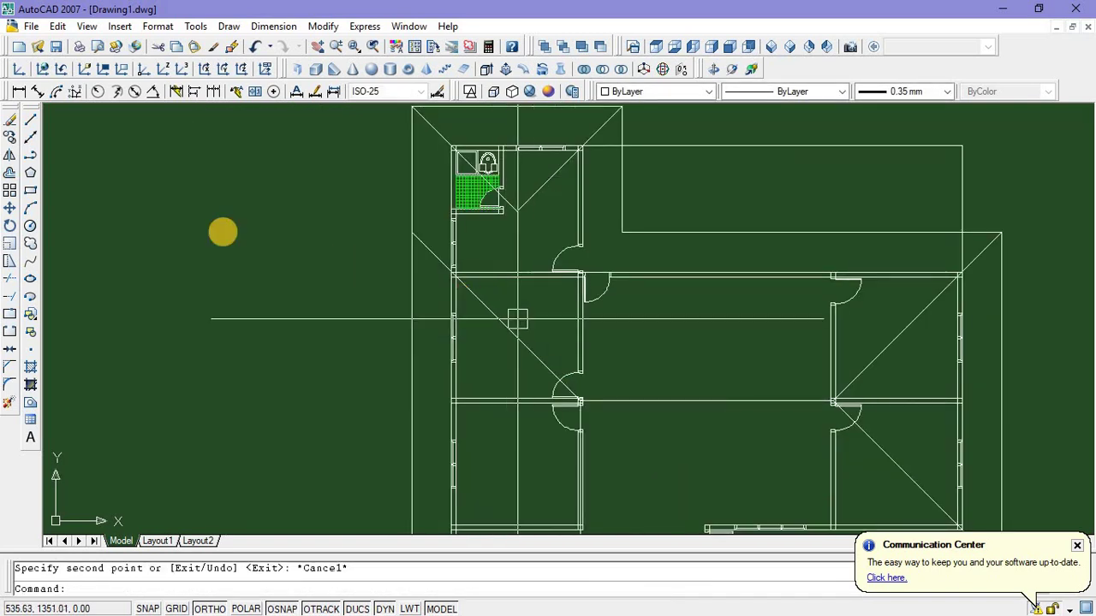
{"action": "left_click", "coordinate": [30, 123]}
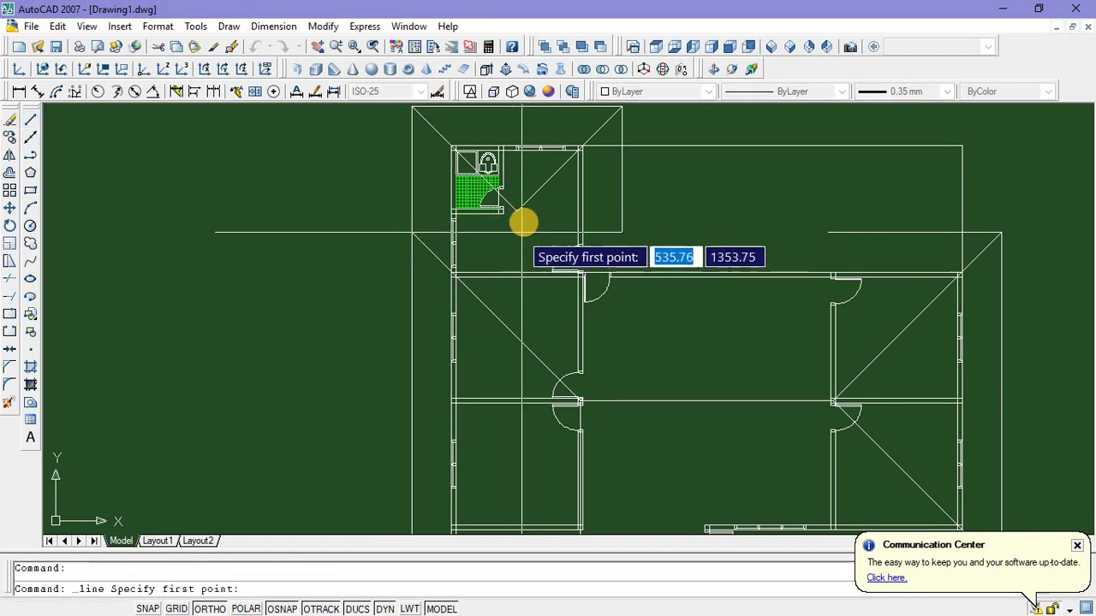
{"action": "left_click", "coordinate": [517, 210]}
{"action": "scroll", "coordinate": [513, 308], "scroll_direction": "up", "scroll_amount": 3}
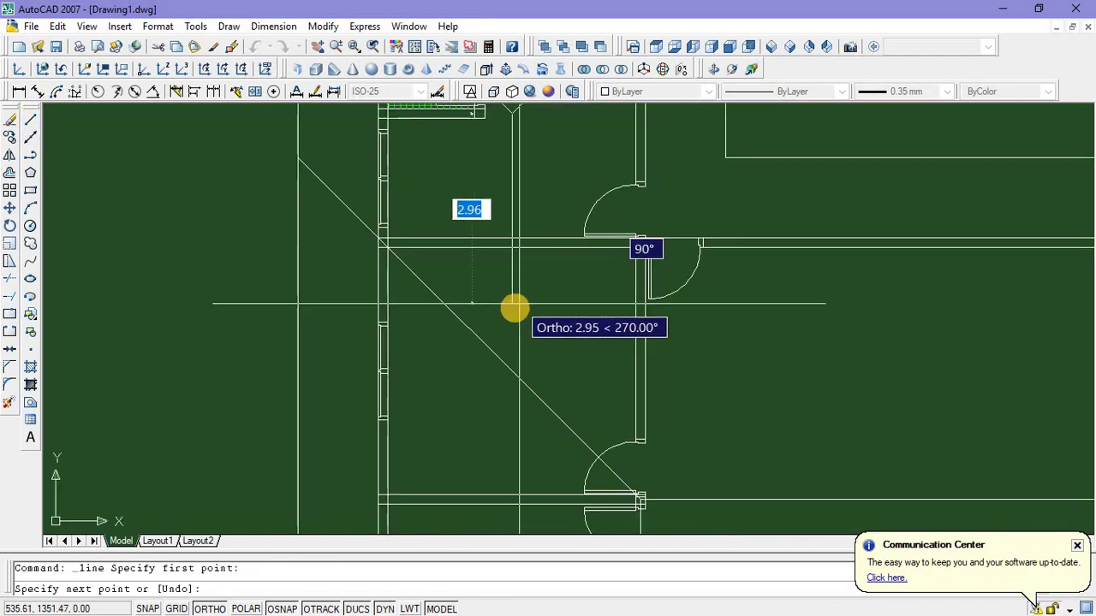
{"action": "left_click", "coordinate": [508, 322]}
{"action": "key", "text": "Escape"}
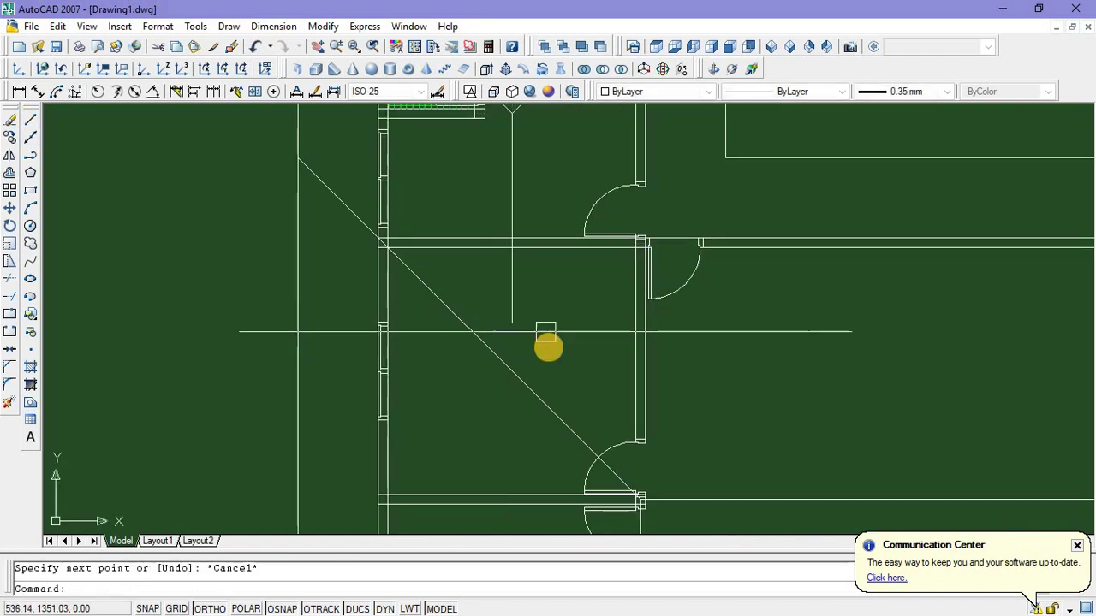
Extend the vertical line down to the copied diagonal, using all objects as boundary edges
{"action": "scroll", "coordinate": [541, 345], "scroll_direction": "down", "scroll_amount": 2}
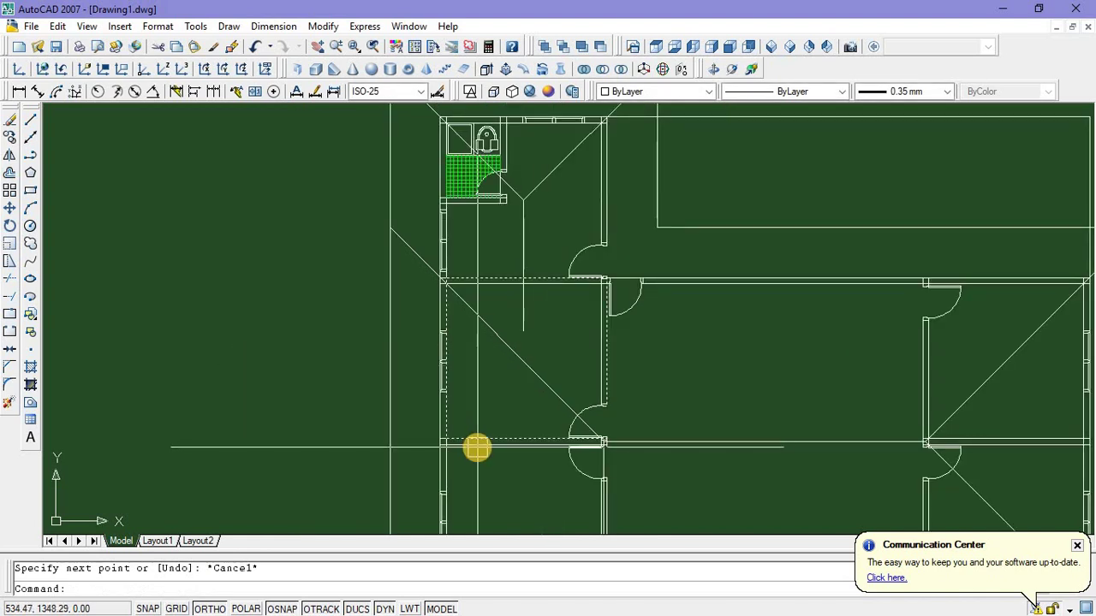
{"action": "type", "text": "ex"}
{"action": "key", "text": "Return"}
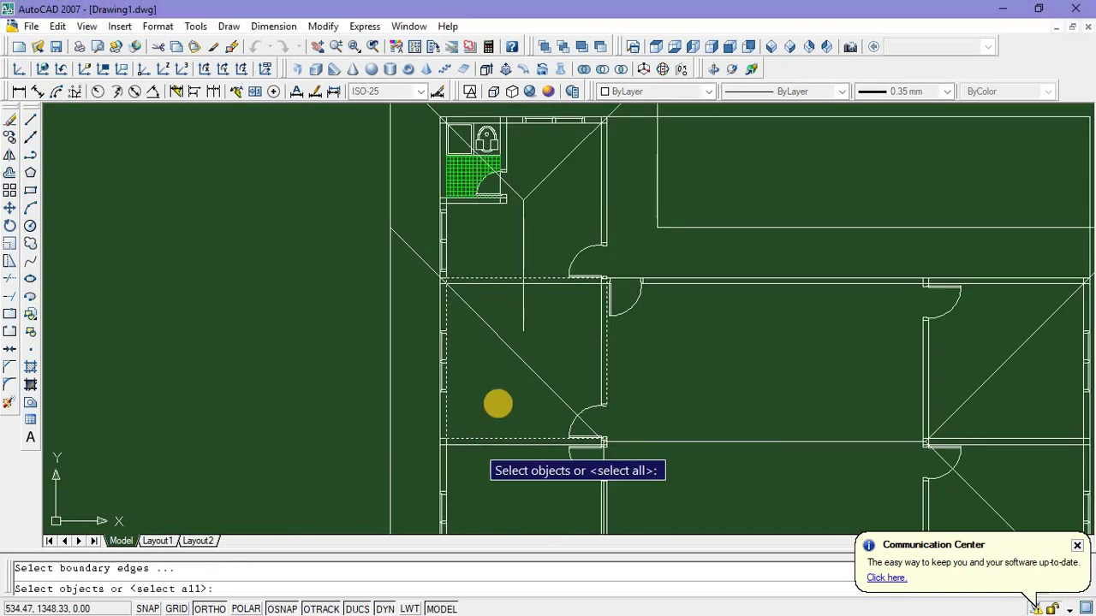
{"action": "key", "text": "Return"}
{"action": "left_click", "coordinate": [528, 317]}
{"action": "key", "text": "Escape"}
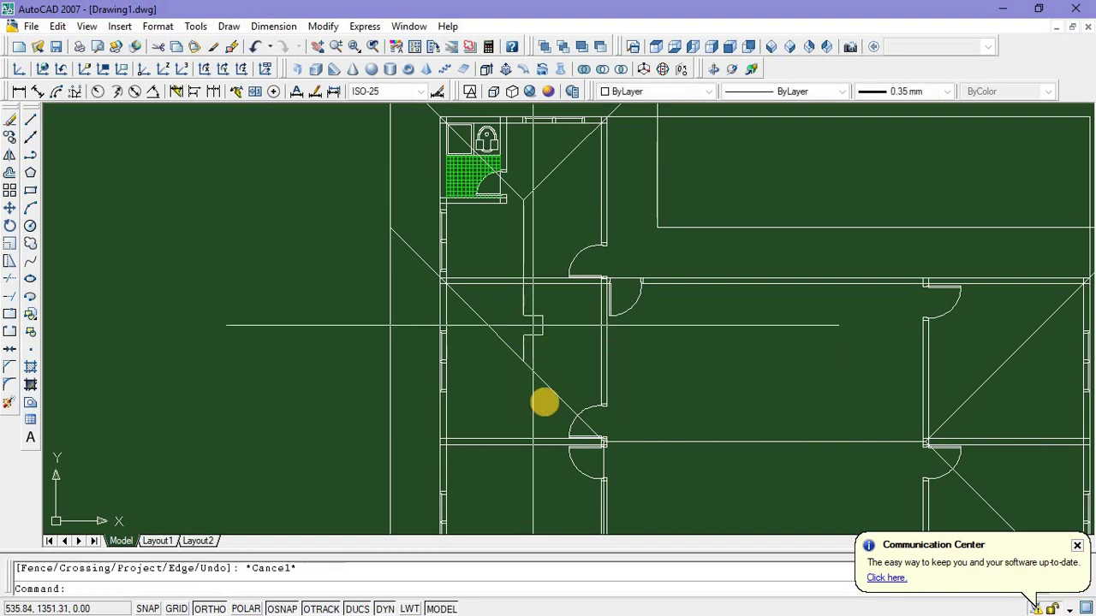
Trim the copied diagonal to the left of the vertical line and erase its leftover piece outside the left wall
{"action": "type", "text": "tr"}
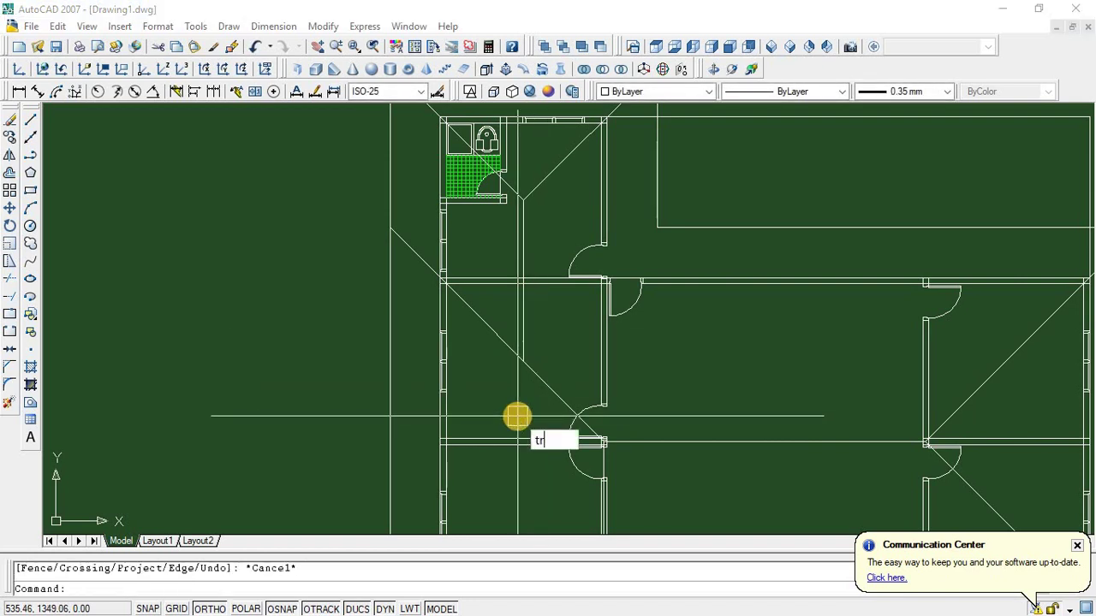
{"action": "key", "text": "Return"}
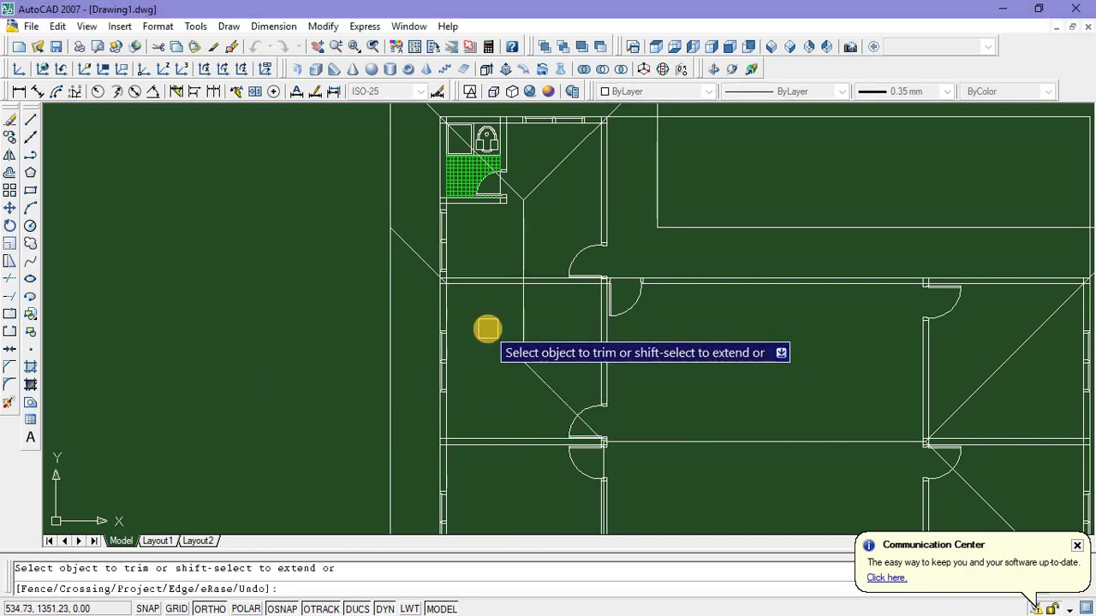
{"action": "key", "text": "Escape"}
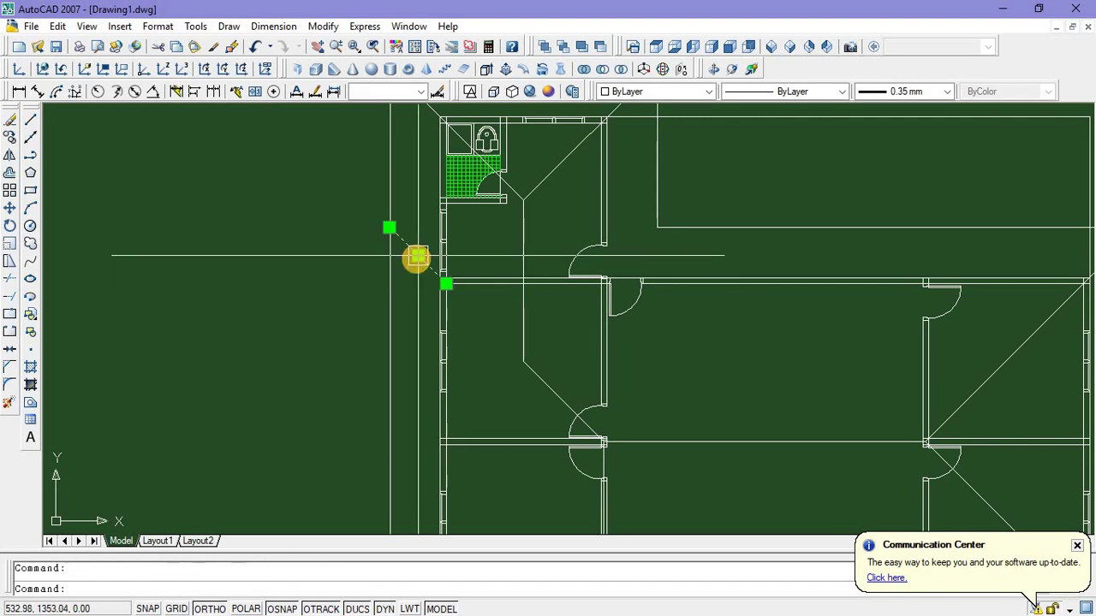
{"action": "key", "text": "Delete"}
{"action": "scroll", "coordinate": [406, 264], "scroll_direction": "down", "scroll_amount": 6}
{"action": "scroll", "coordinate": [485, 343], "scroll_direction": "up", "scroll_amount": 3}
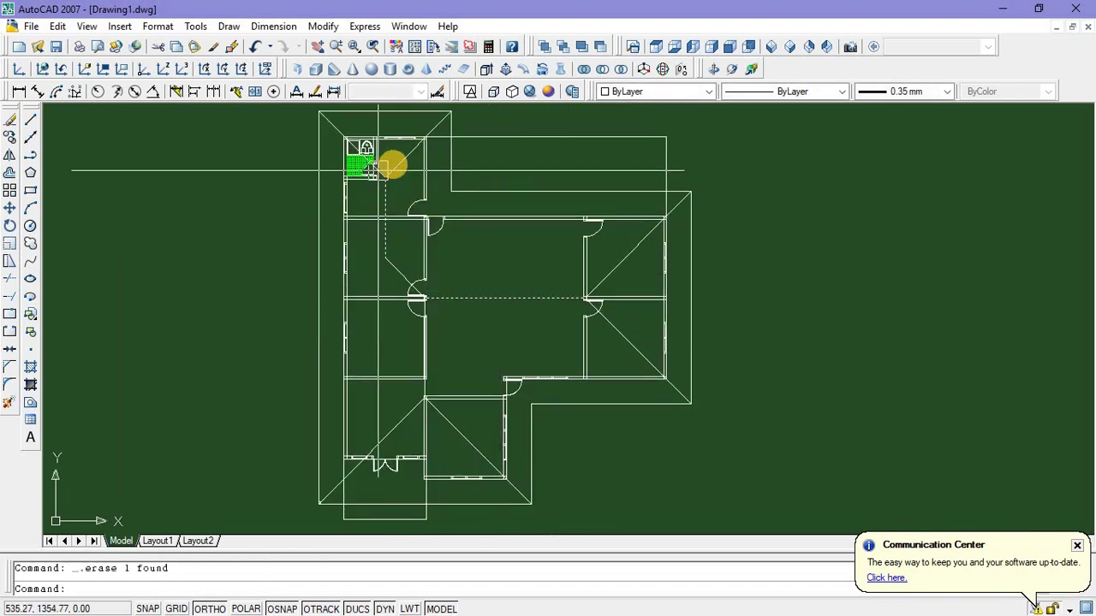
Copy the upper right diagonal from its inner end to the lower end of the vertical line
{"action": "right_click", "coordinate": [499, 169]}
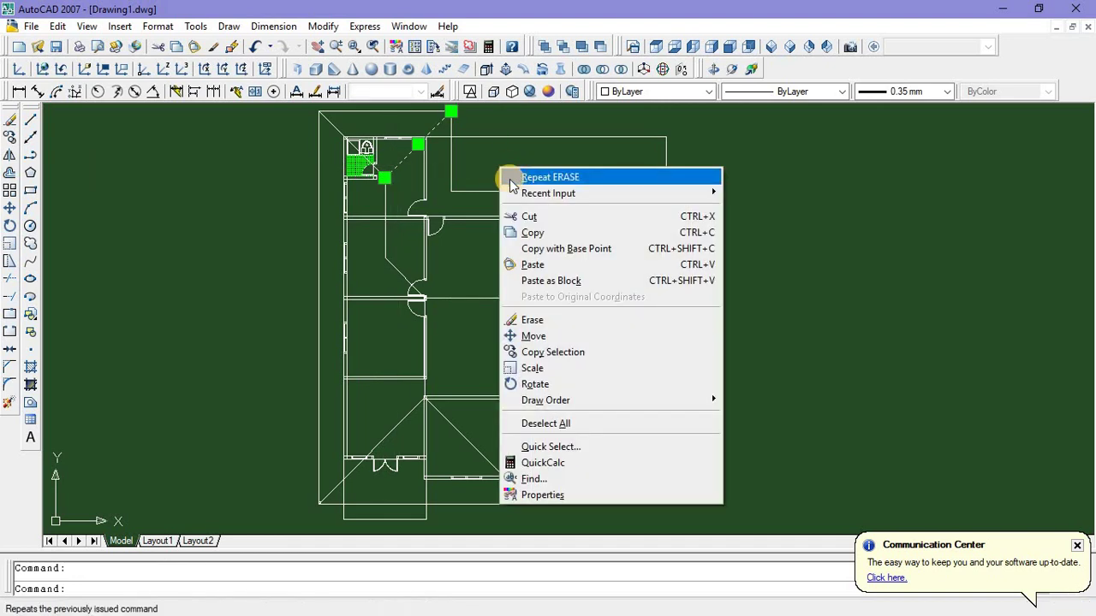
{"action": "left_click", "coordinate": [526, 350]}
{"action": "left_click", "coordinate": [387, 176]}
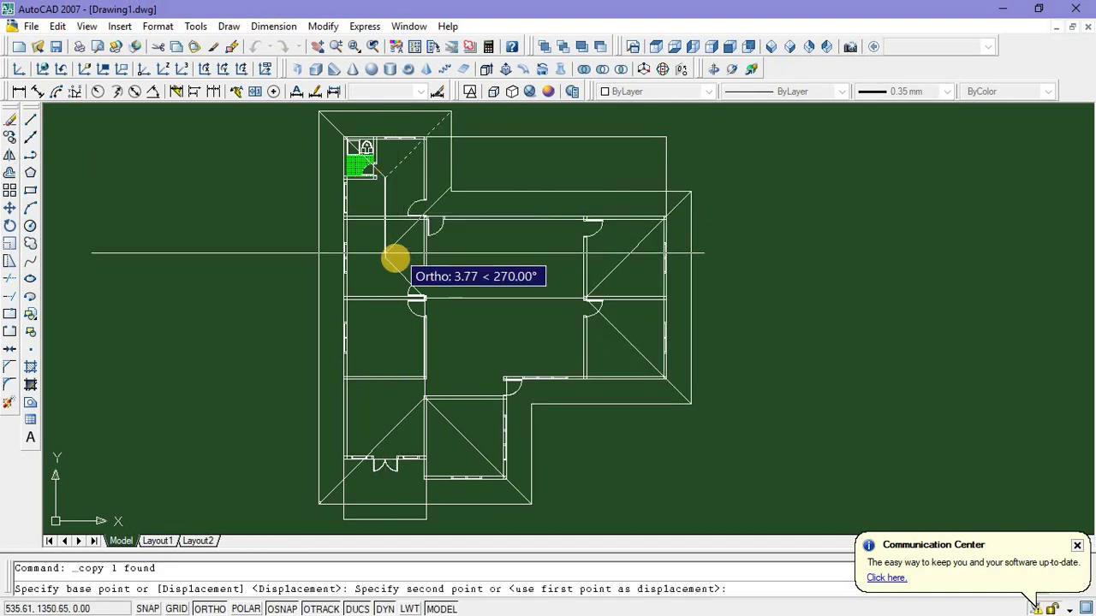
{"action": "scroll", "coordinate": [436, 205], "scroll_direction": "up", "scroll_amount": 2}
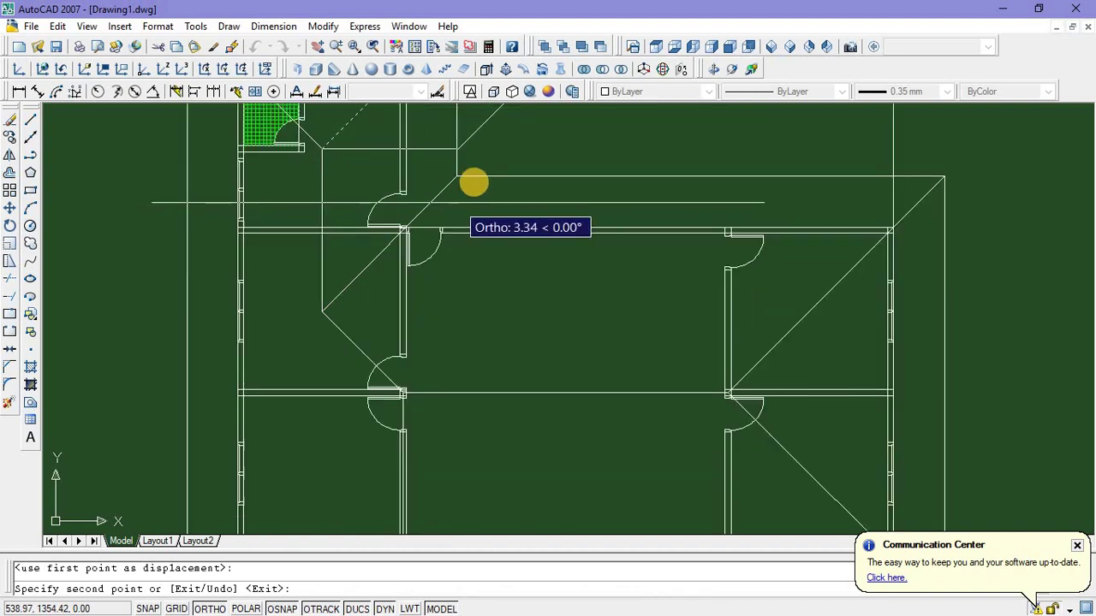
{"action": "key", "text": "Escape"}
{"action": "scroll", "coordinate": [470, 205], "scroll_direction": "down", "scroll_amount": 3}
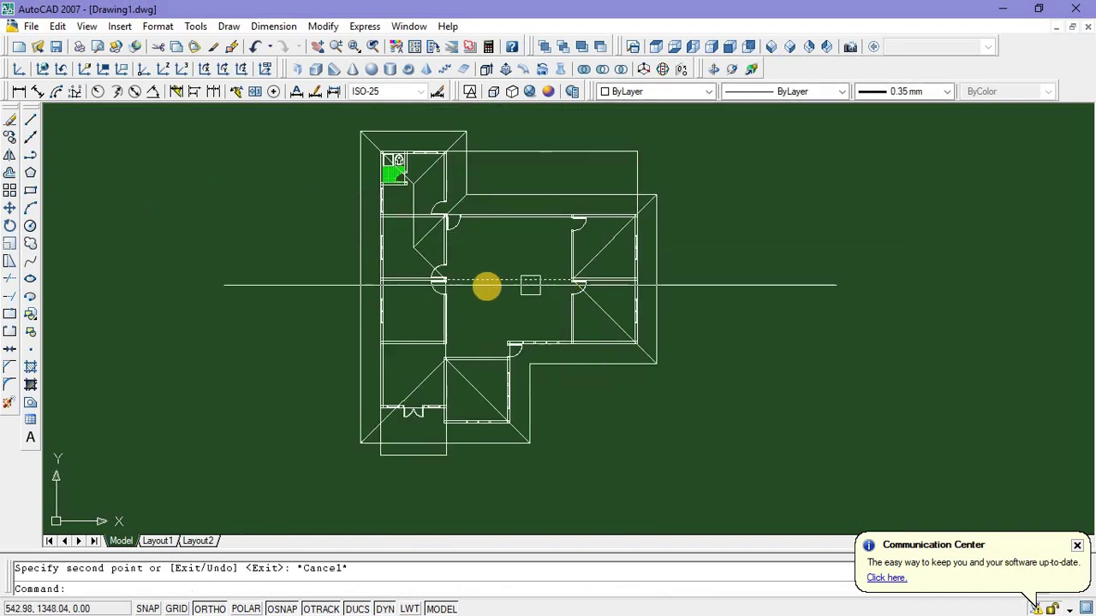
{"action": "scroll", "coordinate": [443, 347], "scroll_direction": "up", "scroll_amount": 3}
{"action": "scroll", "coordinate": [448, 355], "scroll_direction": "down", "scroll_amount": 3}
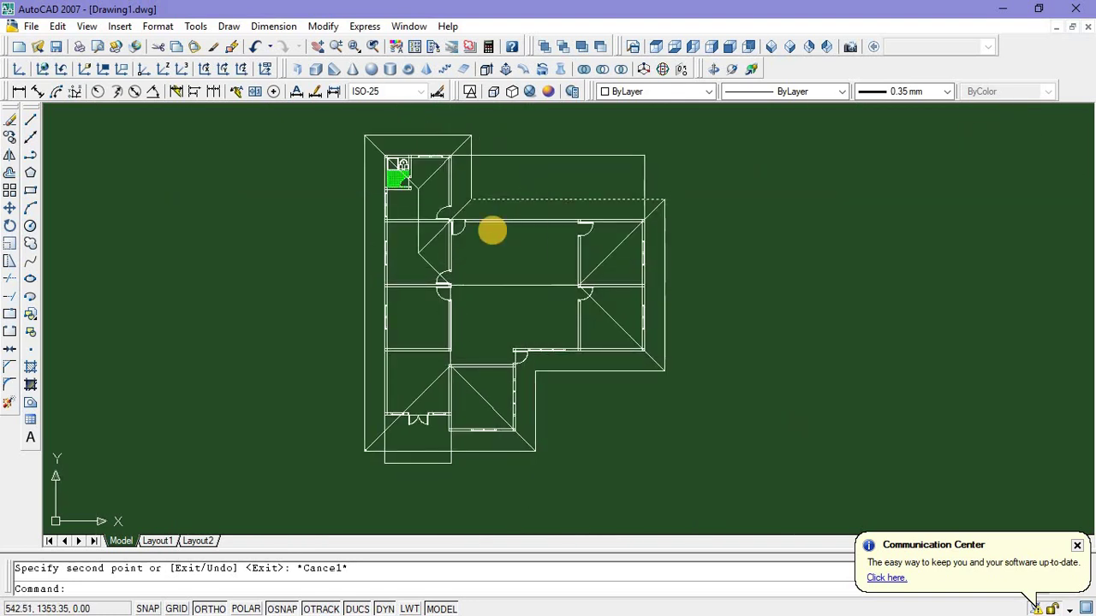
Select the copied inner-corner diagonal, the short diagonal below it, and the vertical and horizontal connecting roof lines
{"action": "scroll", "coordinate": [430, 243], "scroll_direction": "up", "scroll_amount": 3}
{"action": "left_click", "coordinate": [419, 237]}
{"action": "left_click", "coordinate": [402, 222]}
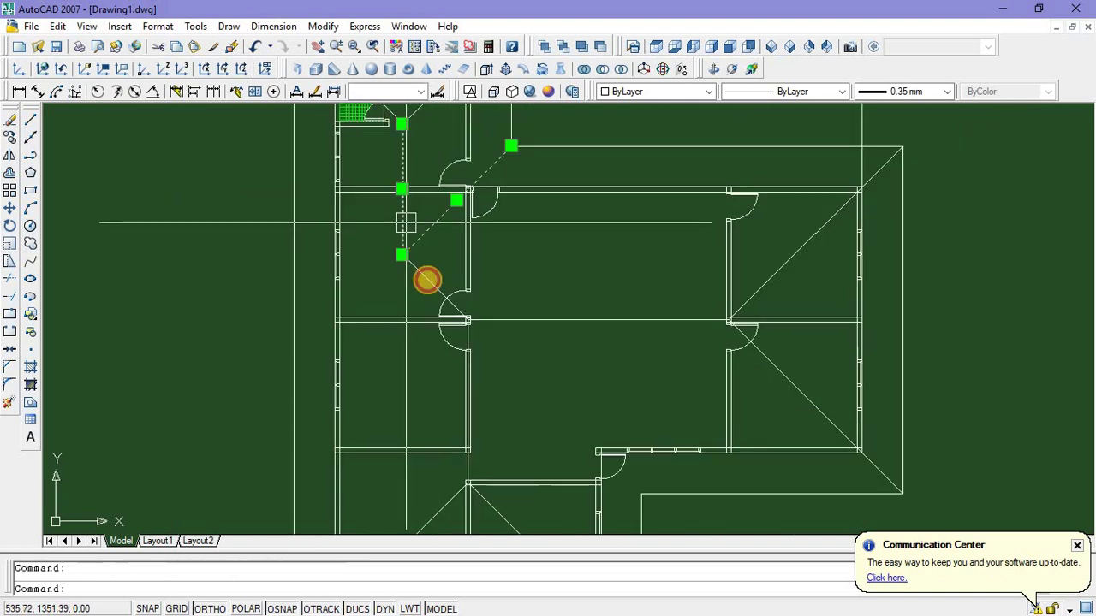
{"action": "left_click", "coordinate": [427, 280]}
{"action": "left_click", "coordinate": [540, 320]}
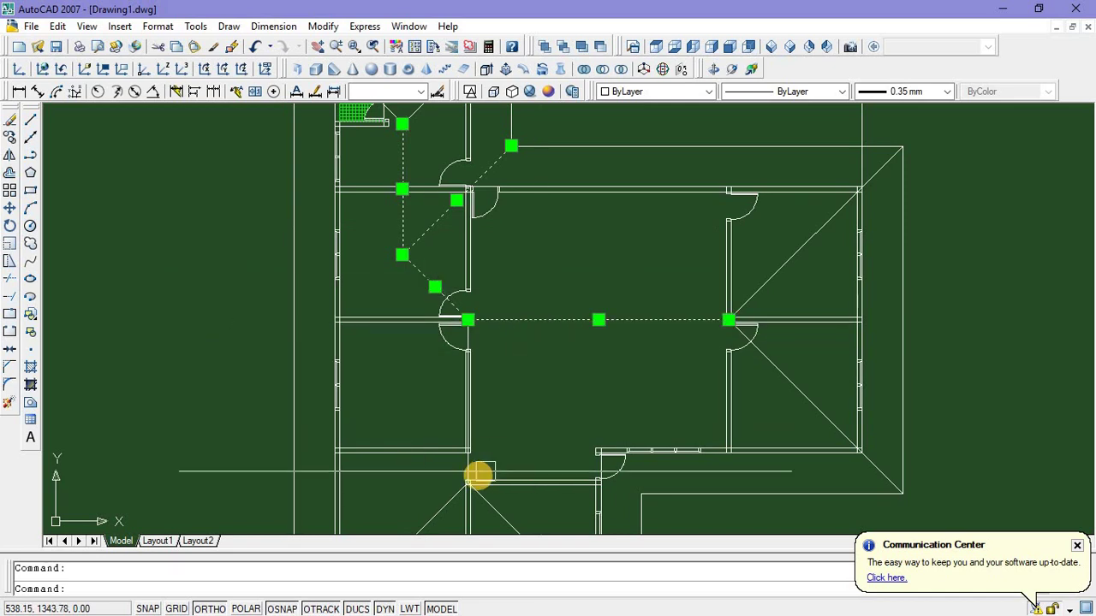
{"action": "left_click", "coordinate": [475, 462]}
Add the upper wing's two diagonals, the outer boundary's upper edge and the right wing's two diagonals to the selection
{"action": "scroll", "coordinate": [533, 428], "scroll_direction": "down", "scroll_amount": 4}
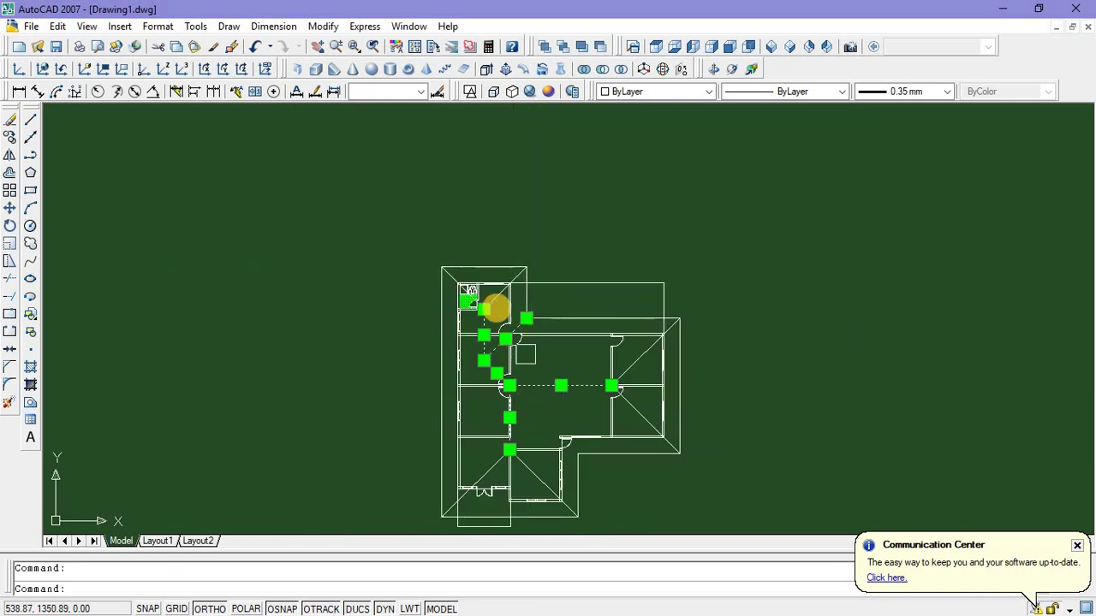
{"action": "scroll", "coordinate": [496, 309], "scroll_direction": "up", "scroll_amount": 3}
{"action": "left_click", "coordinate": [386, 237]}
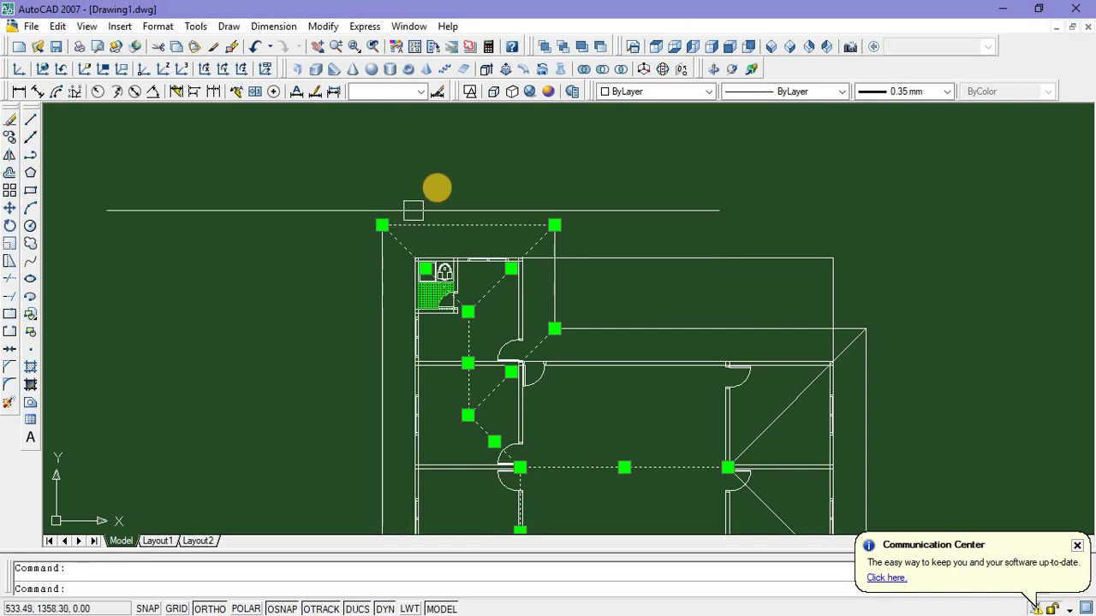
{"action": "scroll", "coordinate": [437, 187], "scroll_direction": "down", "scroll_amount": 3}
{"action": "scroll", "coordinate": [560, 273], "scroll_direction": "up", "scroll_amount": 4}
{"action": "left_click", "coordinate": [550, 266]}
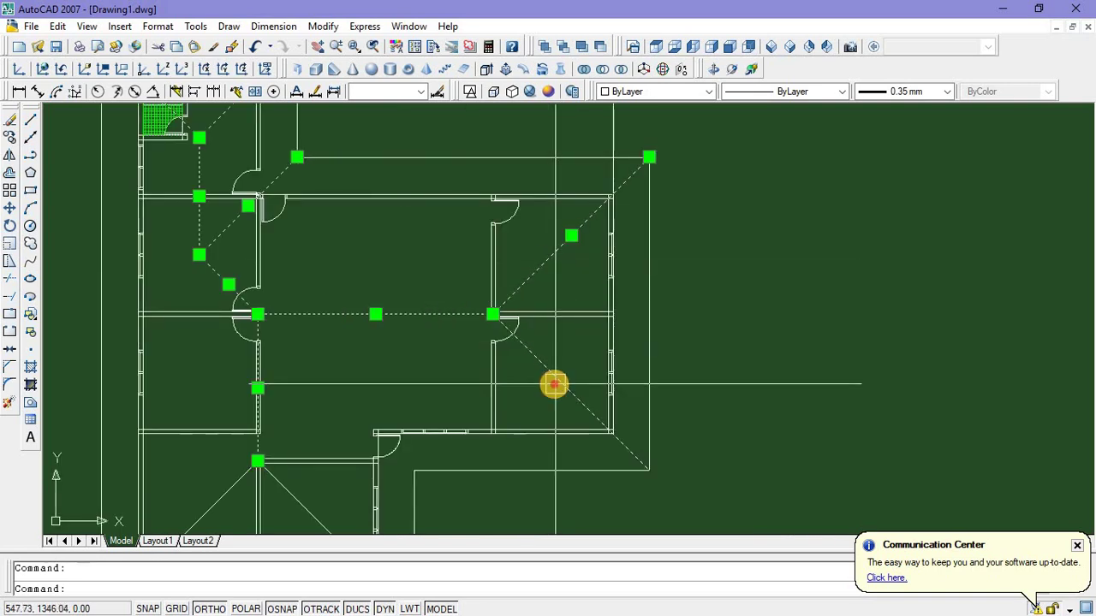
{"action": "left_click", "coordinate": [553, 382]}
Add the lower wing's two diagonals and all remaining outer boundary edges around the plan to the selection
{"action": "scroll", "coordinate": [504, 379], "scroll_direction": "down", "scroll_amount": 4}
{"action": "scroll", "coordinate": [515, 366], "scroll_direction": "up", "scroll_amount": 5}
{"action": "left_click", "coordinate": [515, 366]}
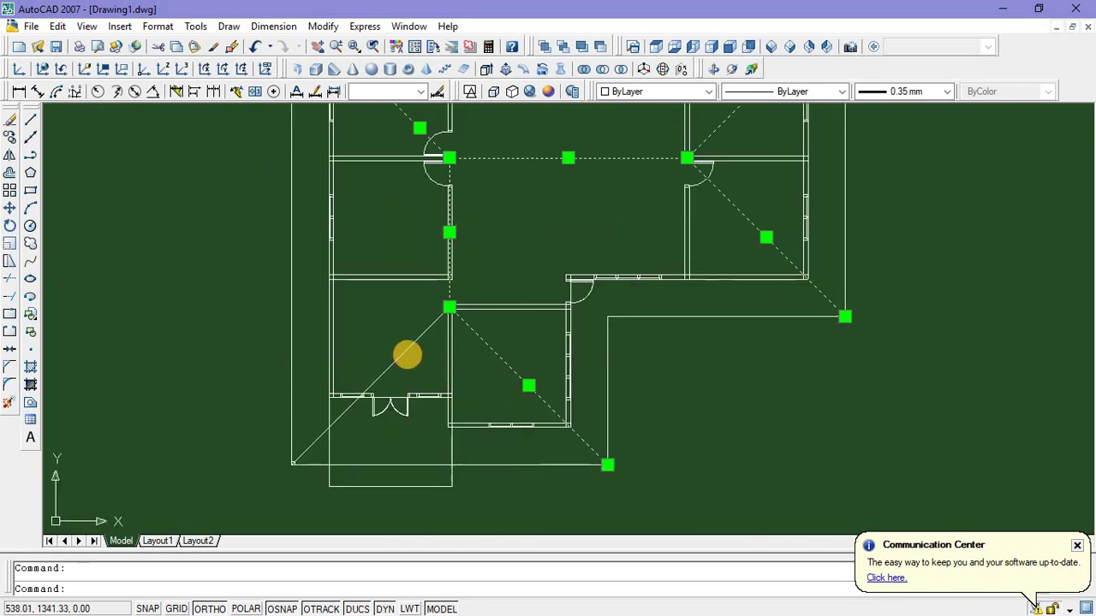
{"action": "left_click", "coordinate": [391, 359]}
{"action": "left_click", "coordinate": [294, 338]}
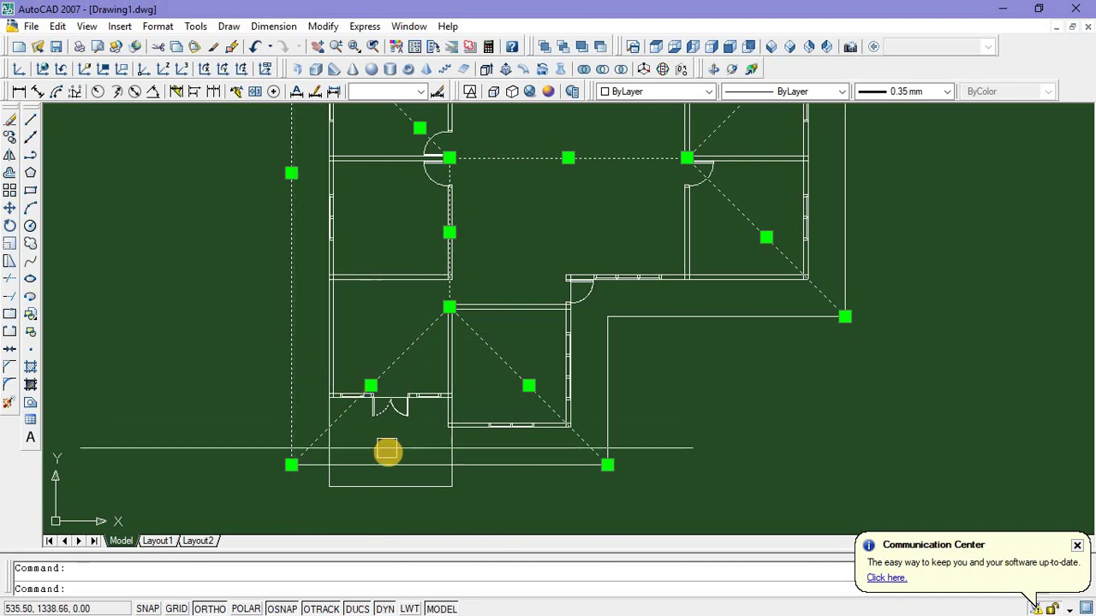
{"action": "left_click", "coordinate": [391, 465]}
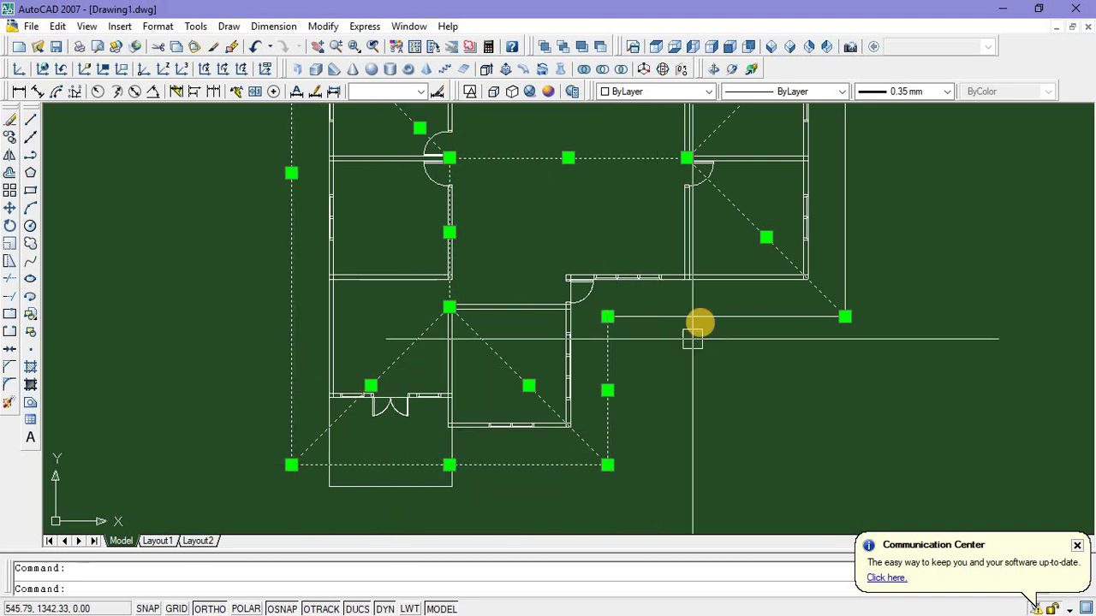
{"action": "scroll", "coordinate": [759, 297], "scroll_direction": "down", "scroll_amount": 4}
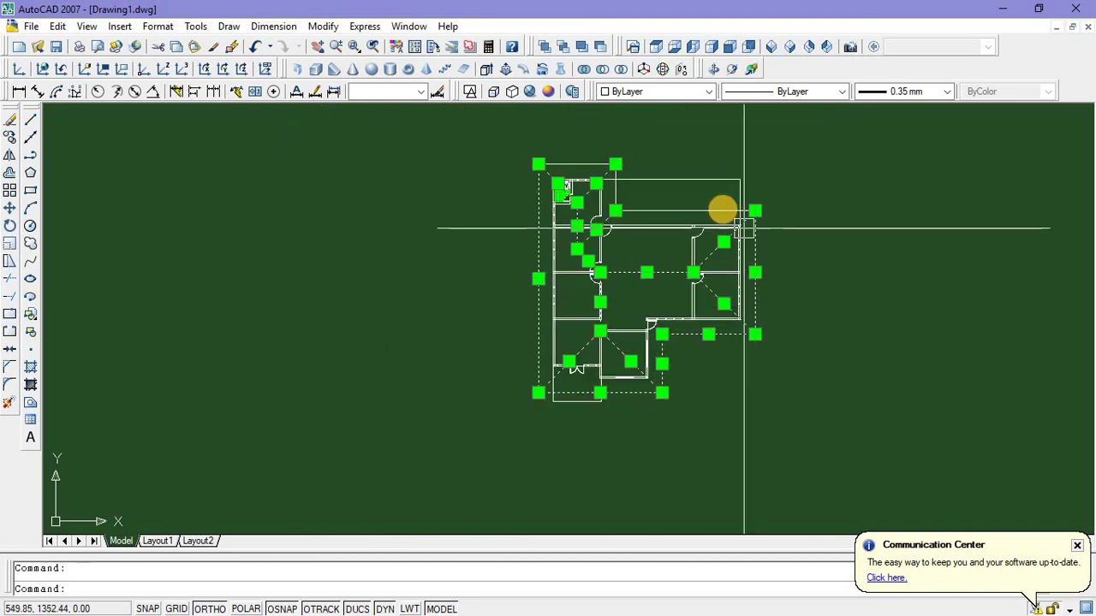
{"action": "scroll", "coordinate": [607, 193], "scroll_direction": "up", "scroll_amount": 5}
{"action": "scroll", "coordinate": [607, 194], "scroll_direction": "down", "scroll_amount": 2}
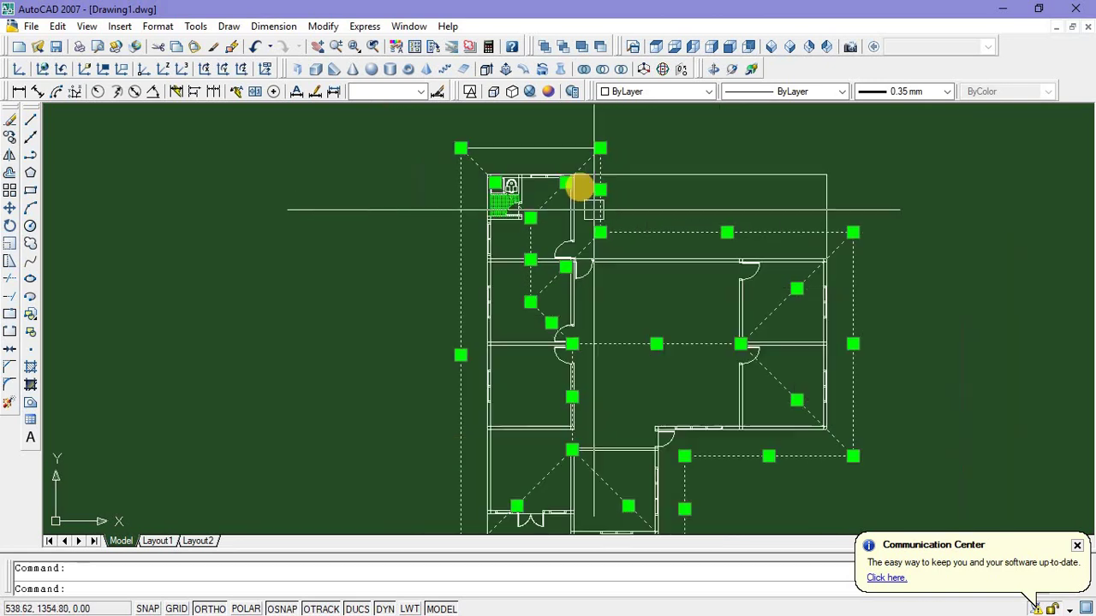
Set the colour of the selected roof and boundary lines to index colour 20 and clear the selection
{"action": "left_click", "coordinate": [709, 92]}
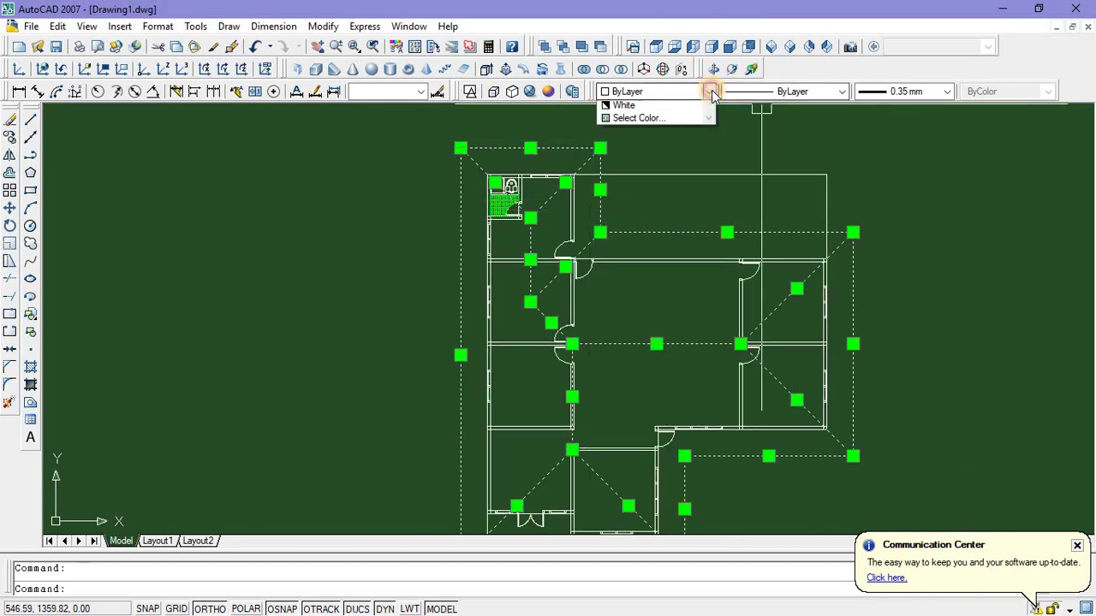
{"action": "left_click", "coordinate": [649, 223]}
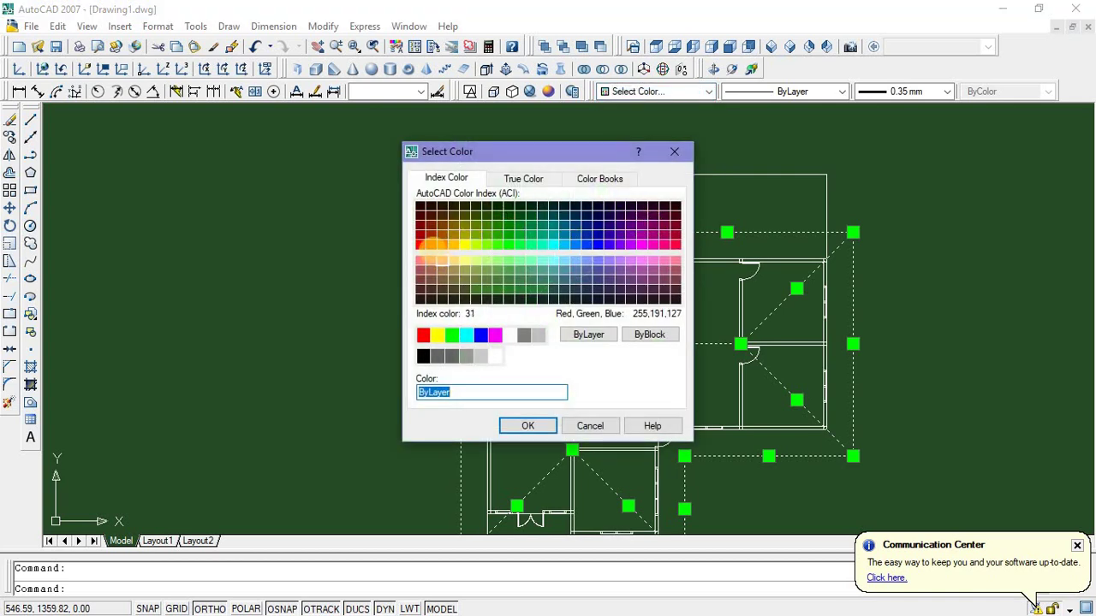
{"action": "left_click", "coordinate": [429, 245]}
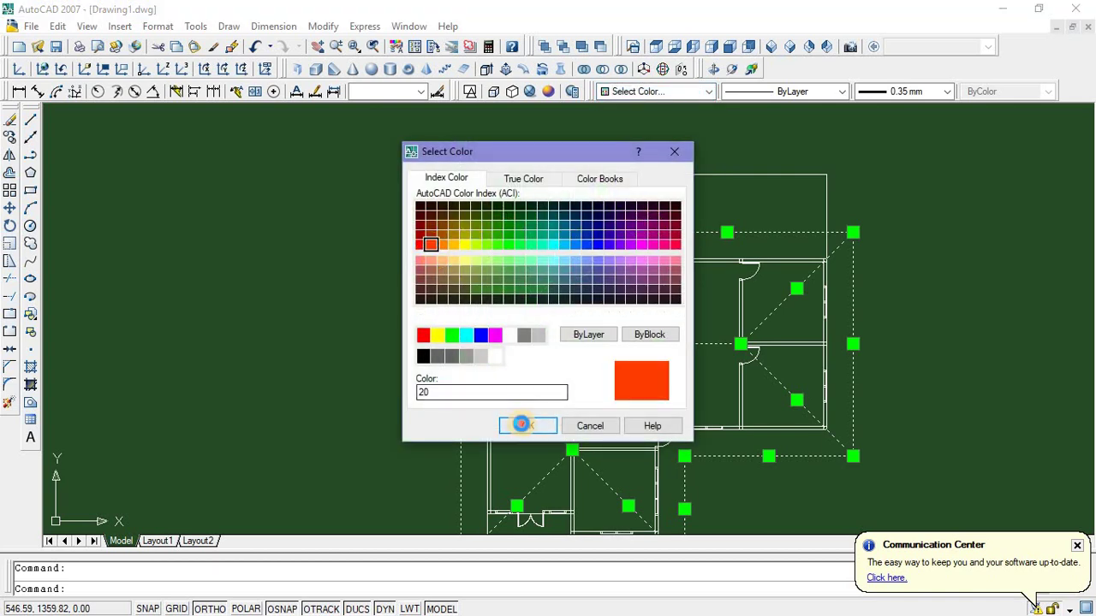
{"action": "left_click", "coordinate": [521, 424]}
{"action": "key", "text": "Escape"}
Create a multiline text box in the empty area right of the house plan and enter TERAS
{"action": "scroll", "coordinate": [624, 321], "scroll_direction": "down", "scroll_amount": 4}
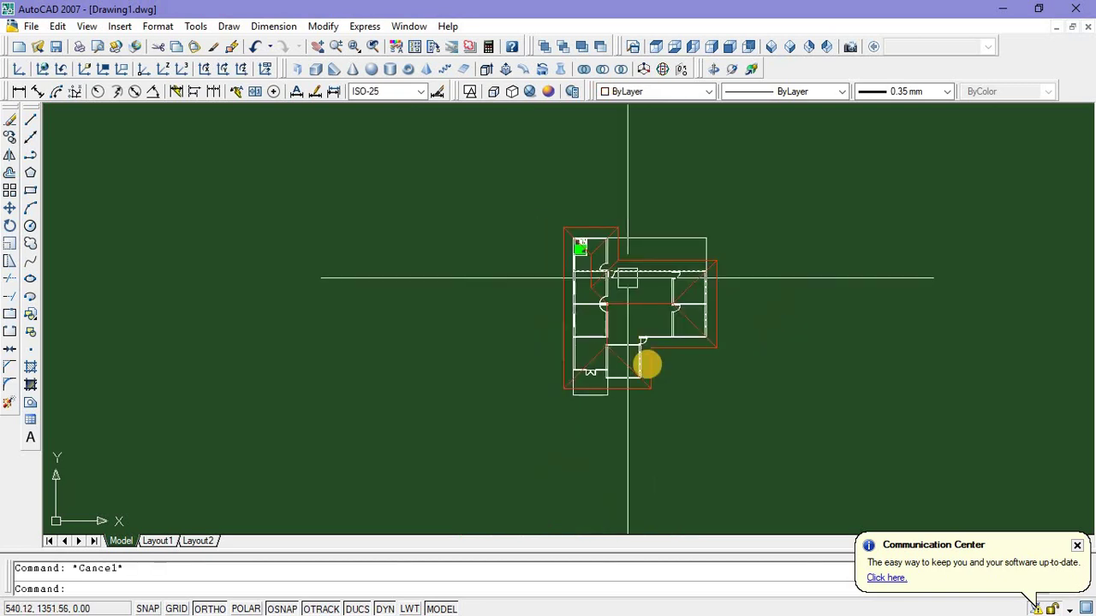
{"action": "scroll", "coordinate": [655, 369], "scroll_direction": "up", "scroll_amount": 3}
{"action": "mouse_move", "coordinate": [657, 370]}
{"action": "middle_mouse_down"}
{"action": "mouse_move", "coordinate": [496, 457]}
{"action": "mouse_move", "coordinate": [536, 446]}
{"action": "middle_mouse_up"}
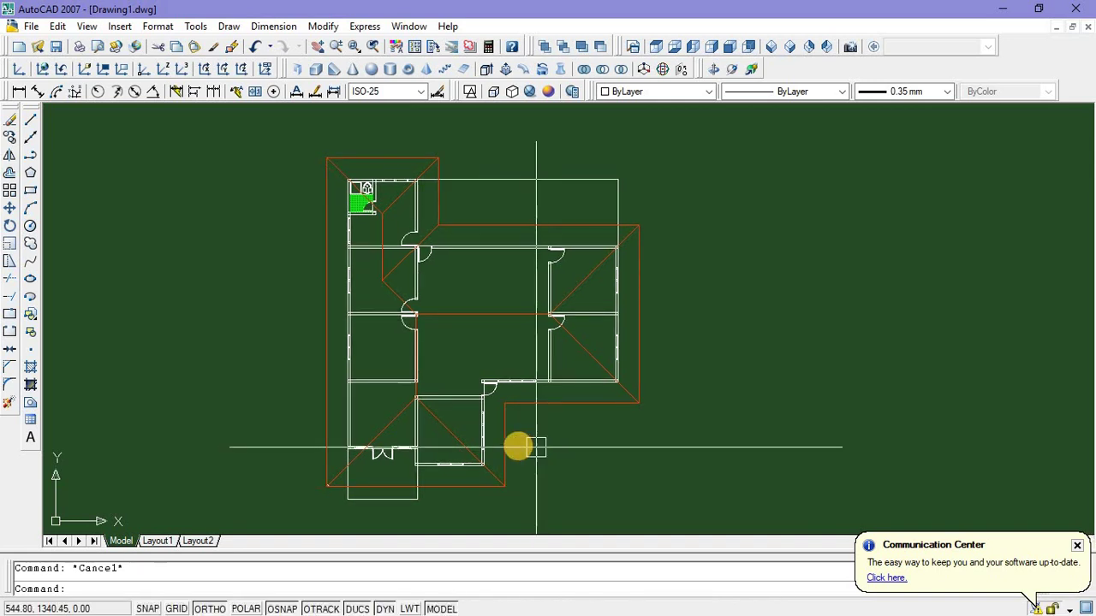
{"action": "left_click", "coordinate": [31, 438]}
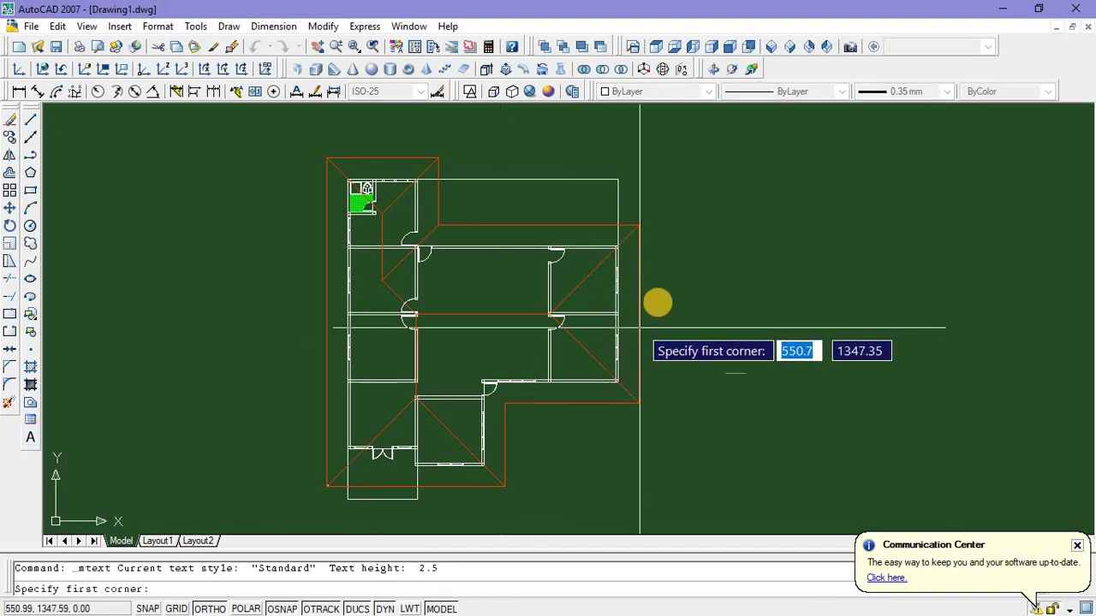
{"action": "left_click", "coordinate": [658, 302]}
{"action": "left_click", "coordinate": [855, 392]}
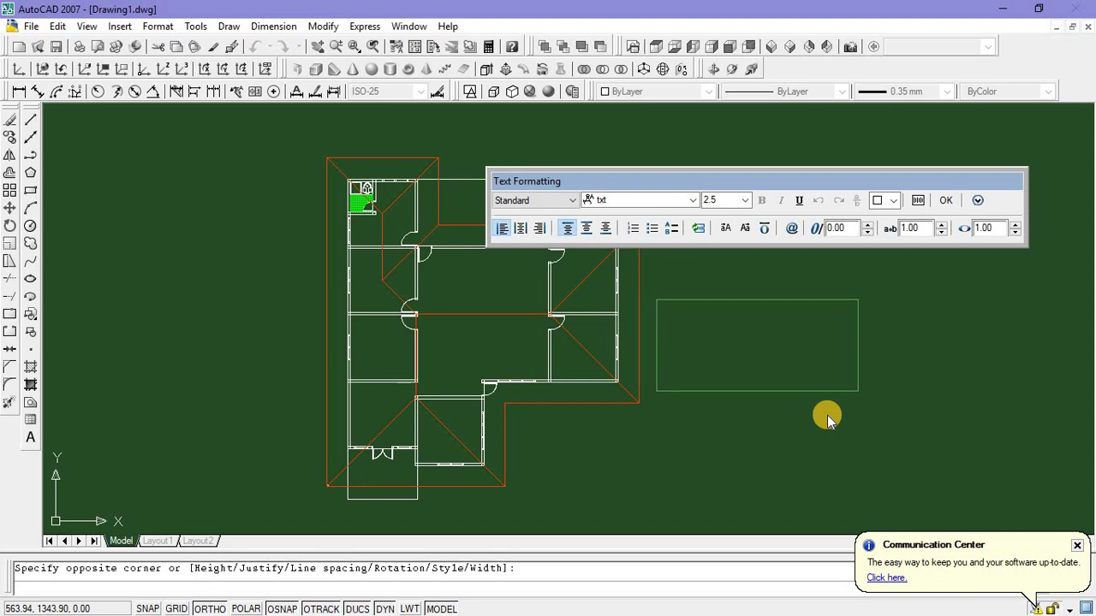
{"action": "key", "text": "Caps_Lock"}
{"action": "type", "text": "ERI"}
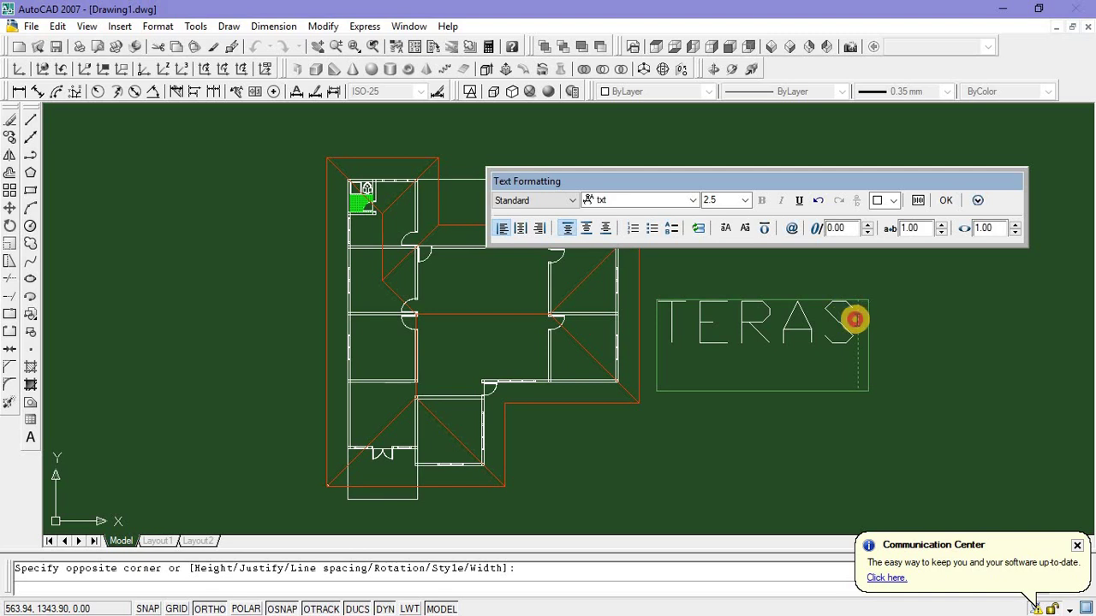
Change the font of the TERAS text to Times New Roman and finish the text edit
{"action": "left_click_drag", "start_coordinate": [854, 319], "coordinate": [713, 330]}
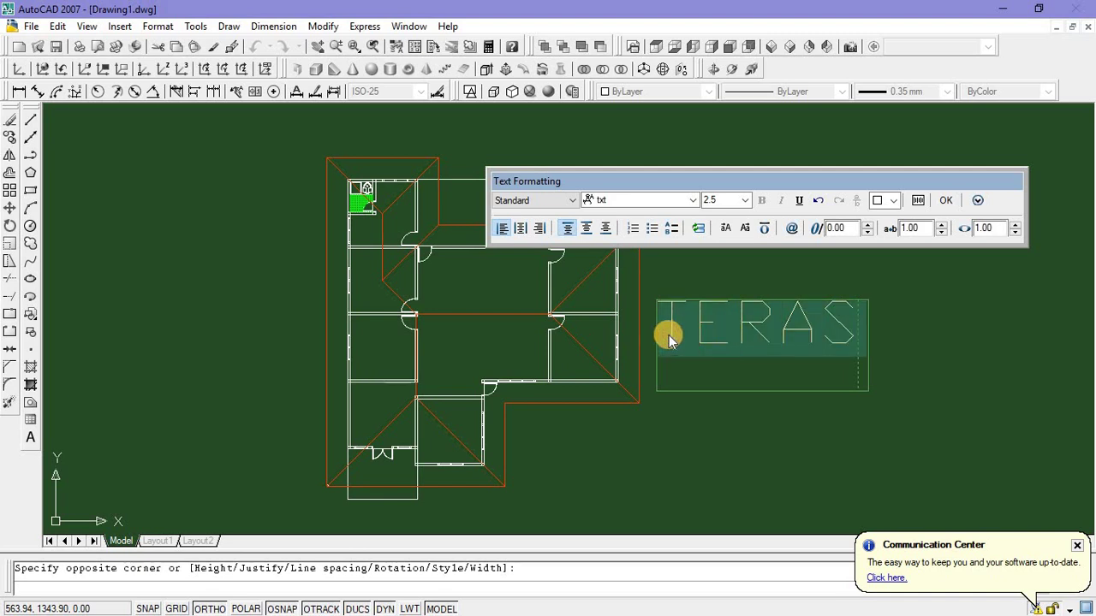
{"action": "left_click", "coordinate": [693, 201]}
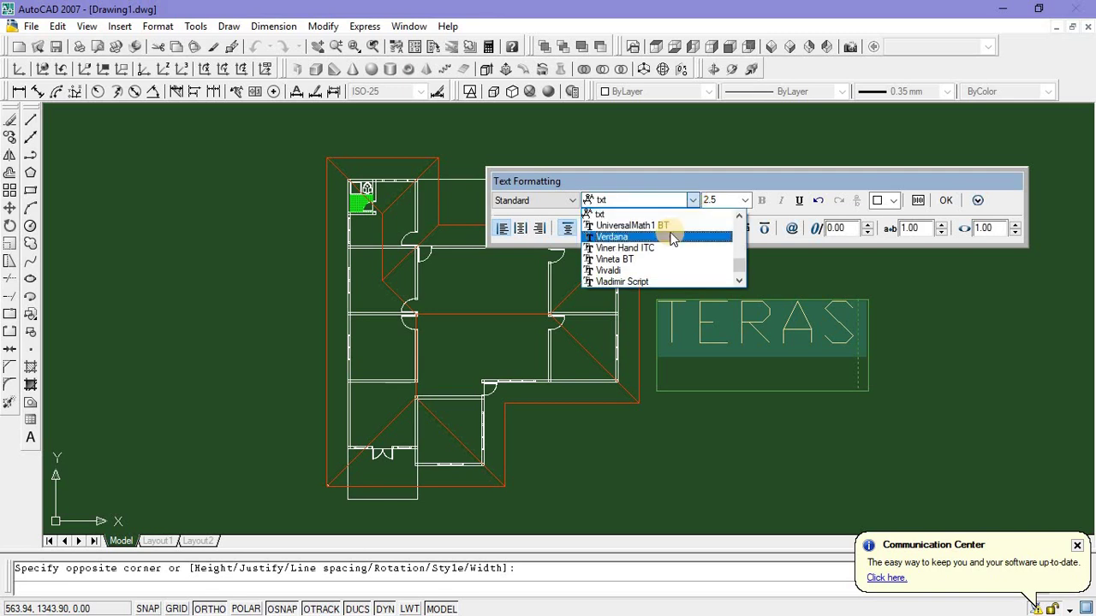
{"action": "scroll", "coordinate": [673, 237], "scroll_direction": "up", "scroll_amount": 2}
{"action": "scroll", "coordinate": [673, 238], "scroll_direction": "up", "scroll_amount": 3}
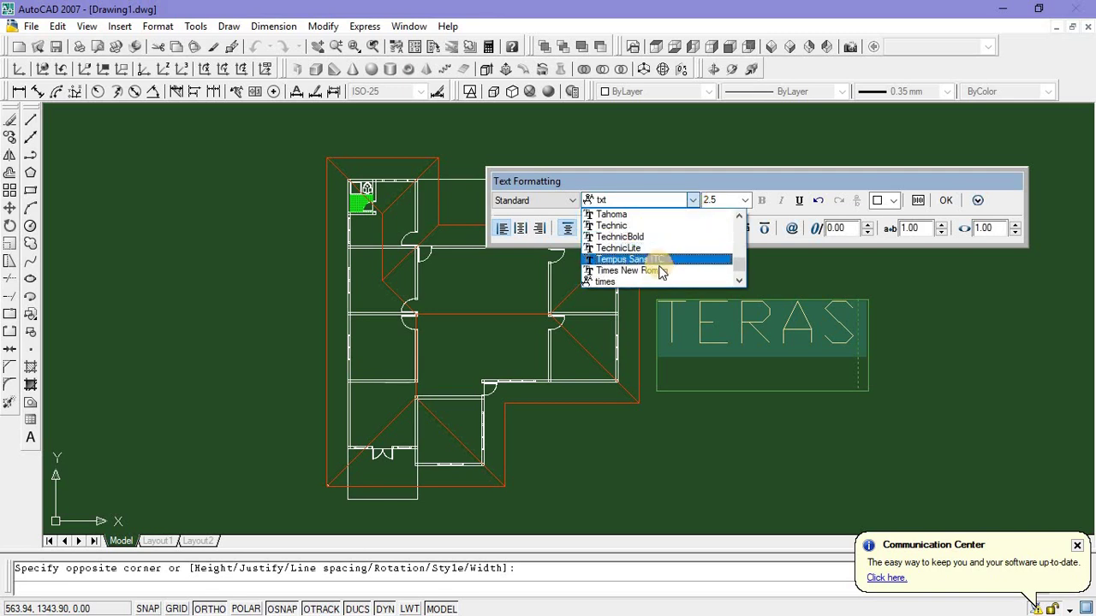
{"action": "left_click", "coordinate": [656, 269]}
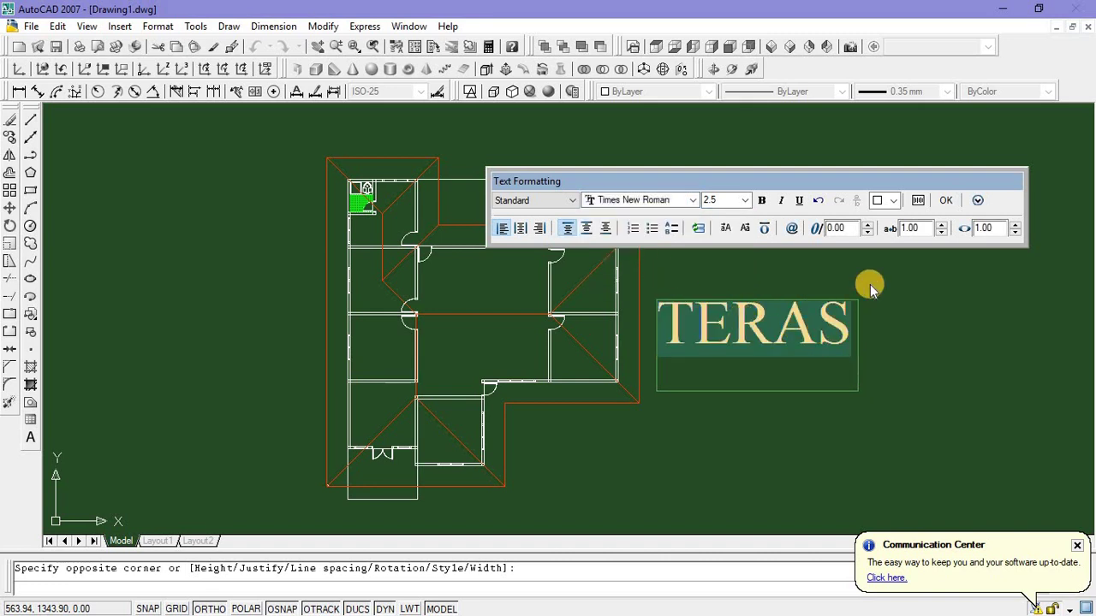
{"action": "left_click", "coordinate": [951, 205]}
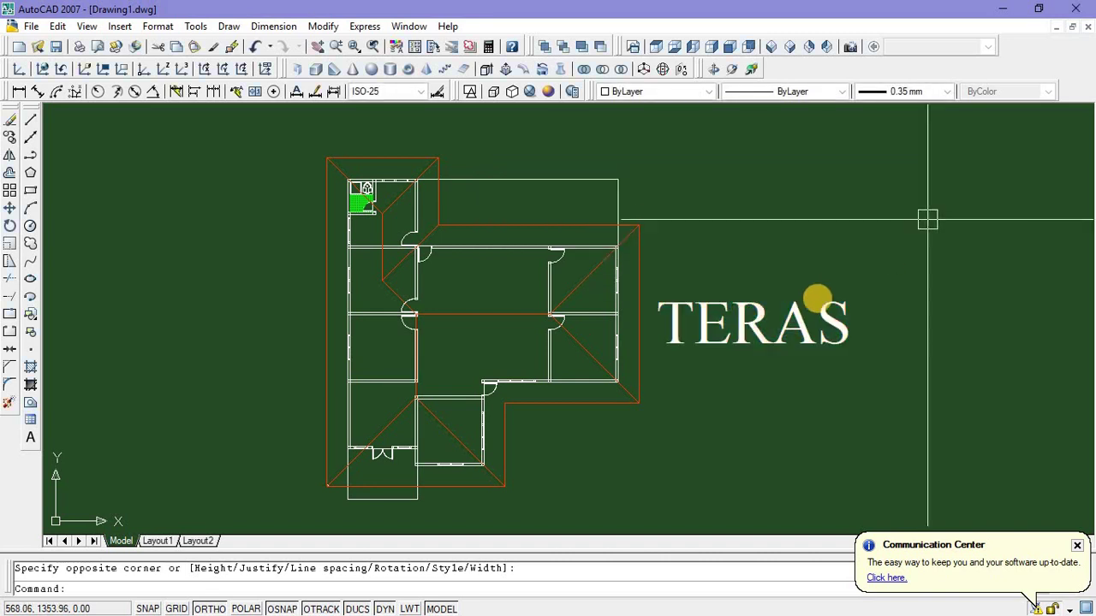
Scale the TERAS text by a factor of 1/3
{"action": "left_click", "coordinate": [748, 318]}
{"action": "right_click", "coordinate": [750, 219]}
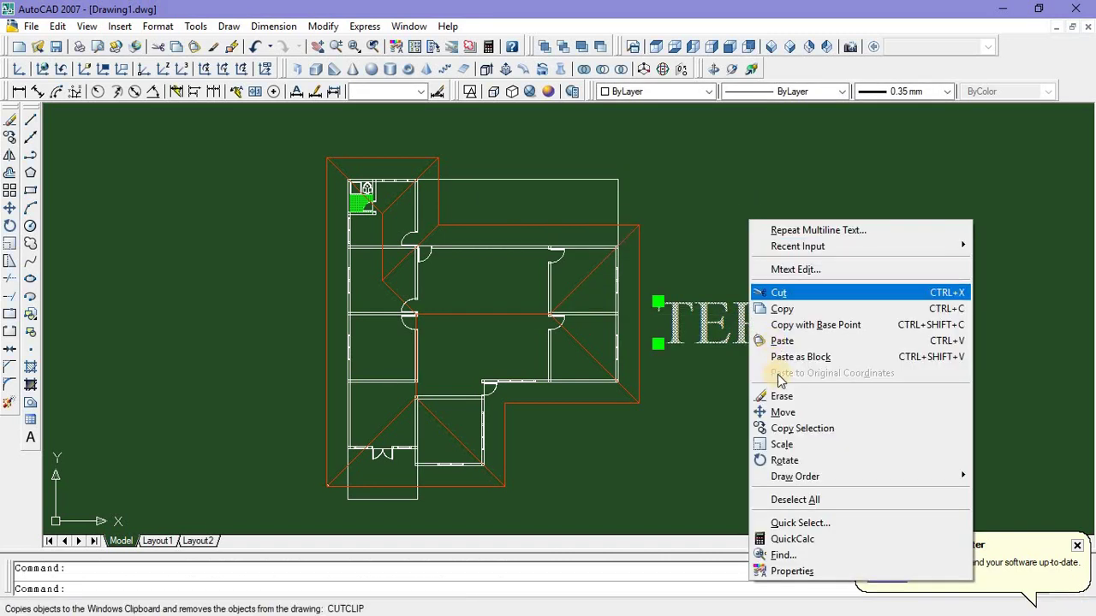
{"action": "left_click", "coordinate": [781, 444]}
{"action": "left_click", "coordinate": [770, 371]}
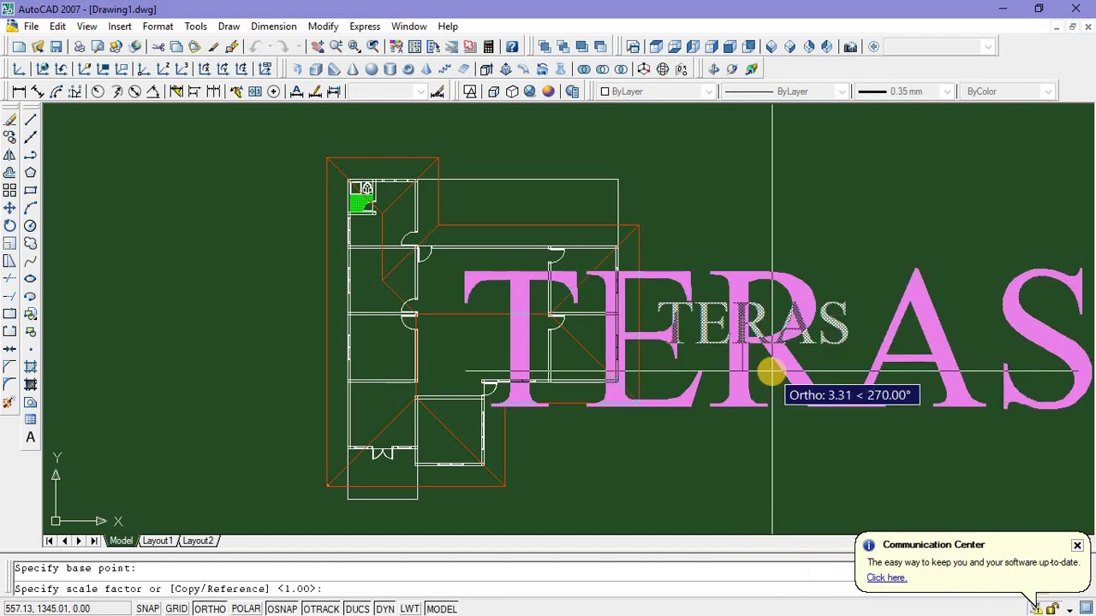
{"action": "type", "text": "1/3"}
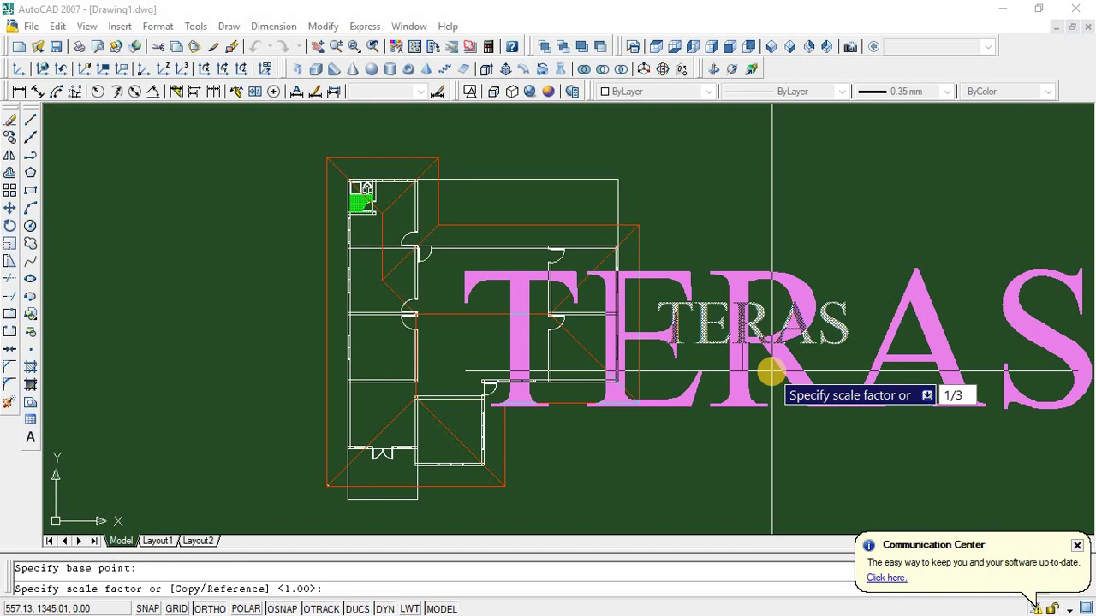
{"action": "key", "text": "Return"}
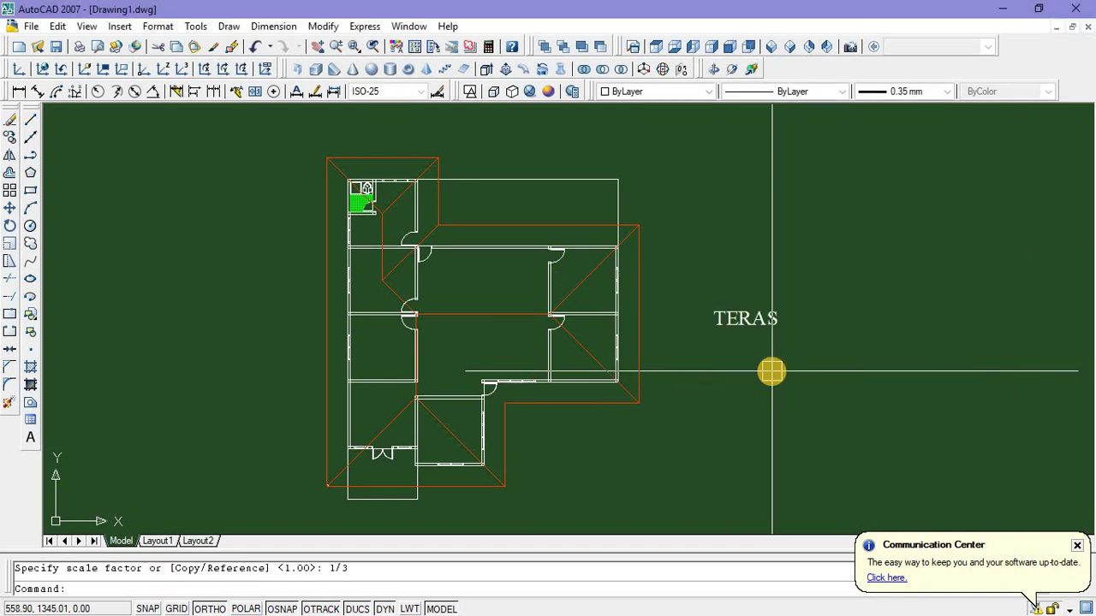
Move the TERAS text into the terrace below the double entrance door
{"action": "left_click", "coordinate": [741, 324]}
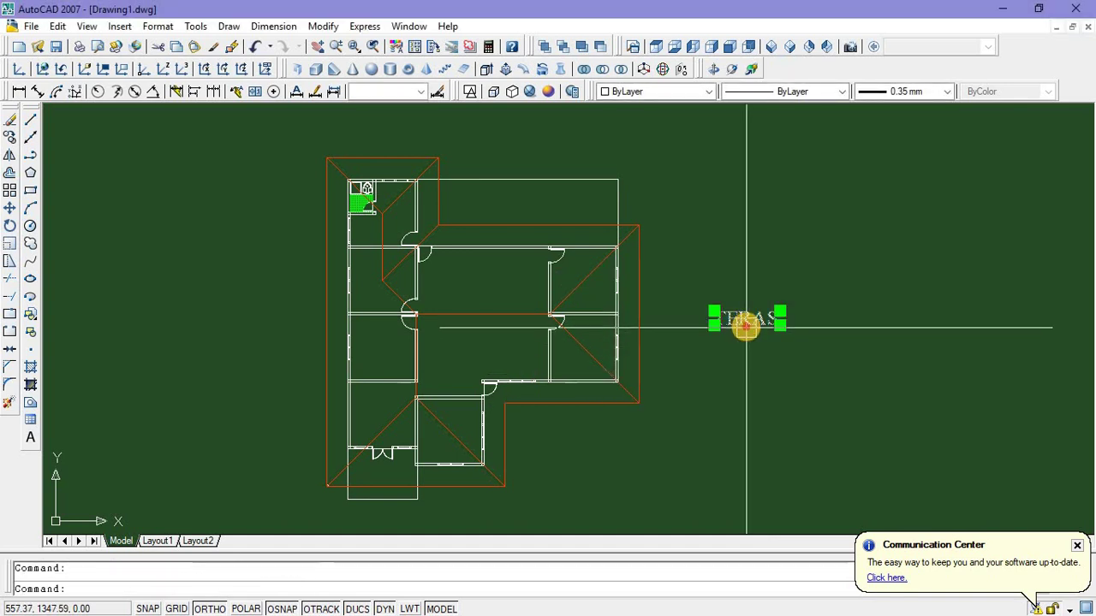
{"action": "left_click_drag", "start_coordinate": [387, 480], "coordinate": [386, 486]}
{"action": "scroll", "coordinate": [386, 486], "scroll_direction": "up", "scroll_amount": 5}
{"action": "left_click", "coordinate": [452, 406]}
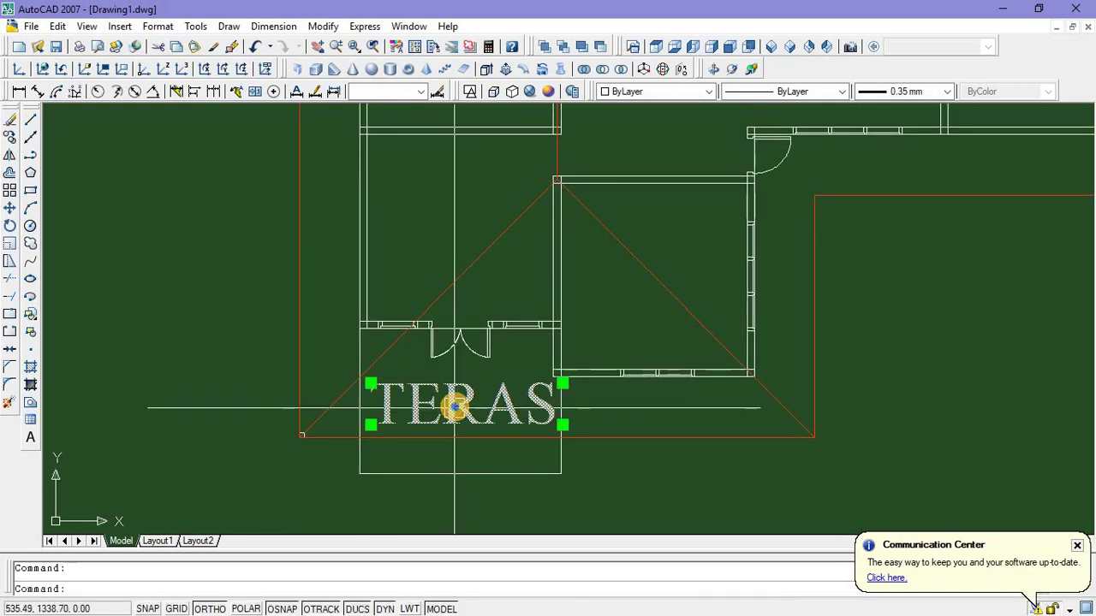
Scale the TERAS text by a factor of 1/2 and shift it slightly lower within the terrace
{"action": "right_click", "coordinate": [454, 406]}
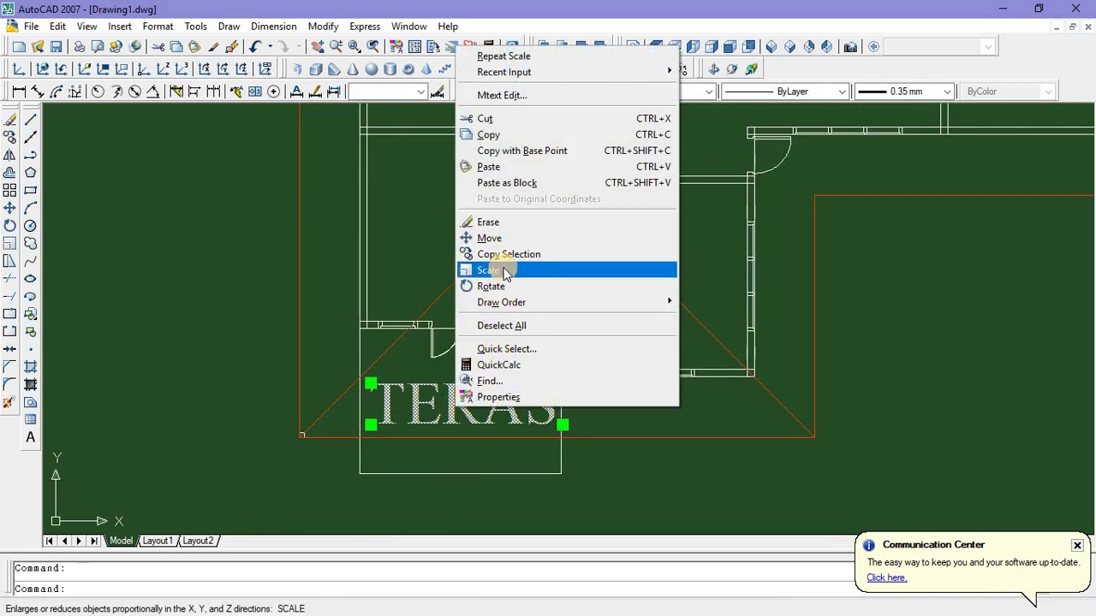
{"action": "left_click", "coordinate": [488, 269]}
{"action": "left_click", "coordinate": [458, 416]}
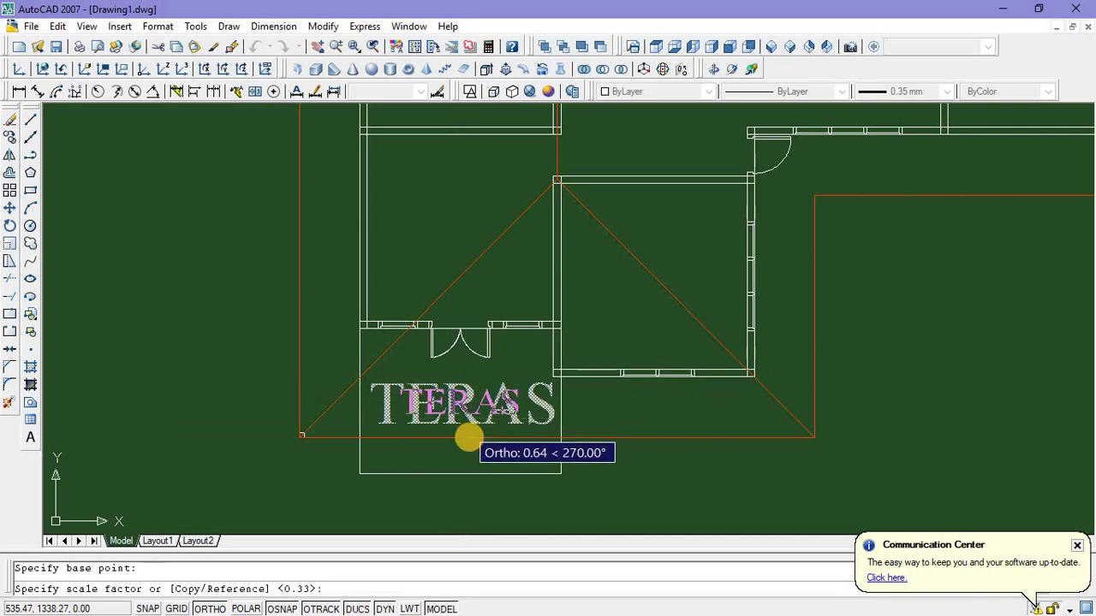
{"action": "type", "text": "1/2"}
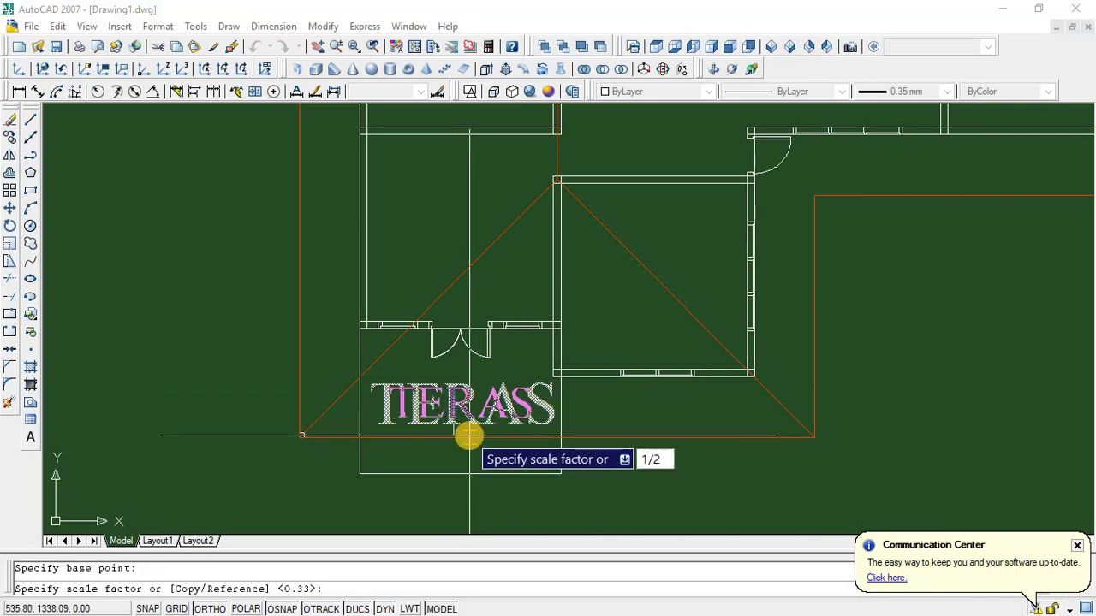
{"action": "key", "text": "Return"}
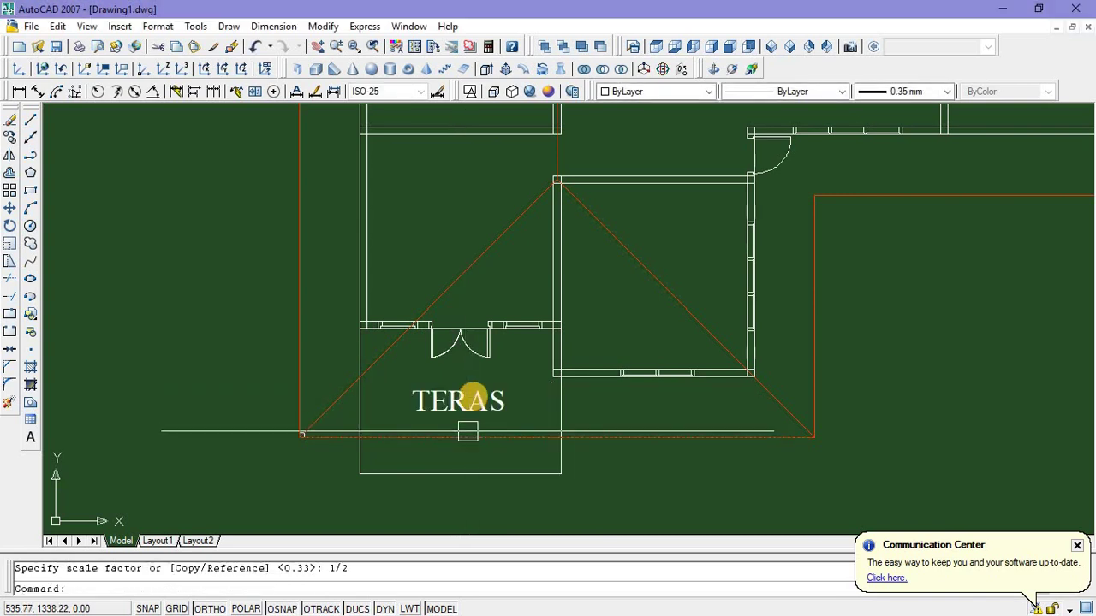
{"action": "left_click", "coordinate": [457, 404]}
{"action": "left_click_drag", "start_coordinate": [456, 414], "coordinate": [457, 419]}
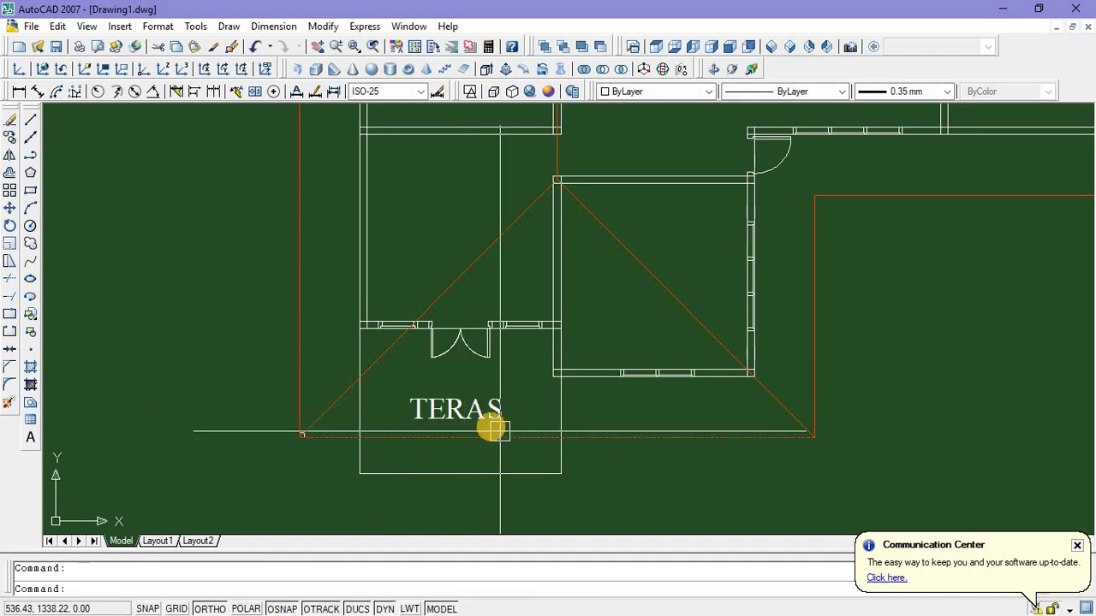
Copy the TERAS text straight up into the room above the double entrance door
{"action": "left_click", "coordinate": [472, 416]}
{"action": "right_click", "coordinate": [474, 417]}
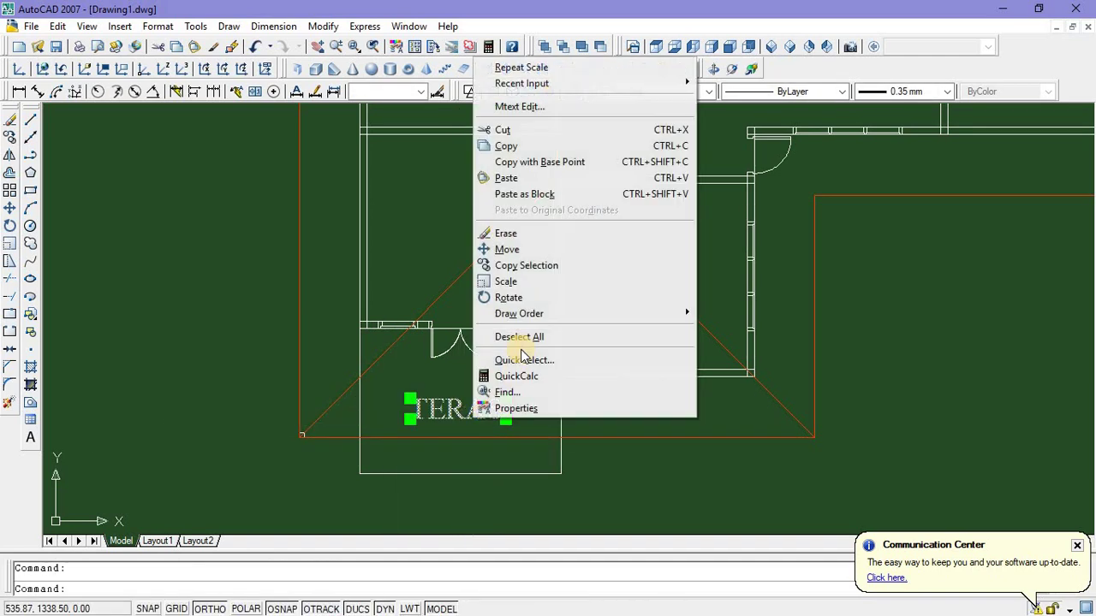
{"action": "left_click", "coordinate": [524, 265]}
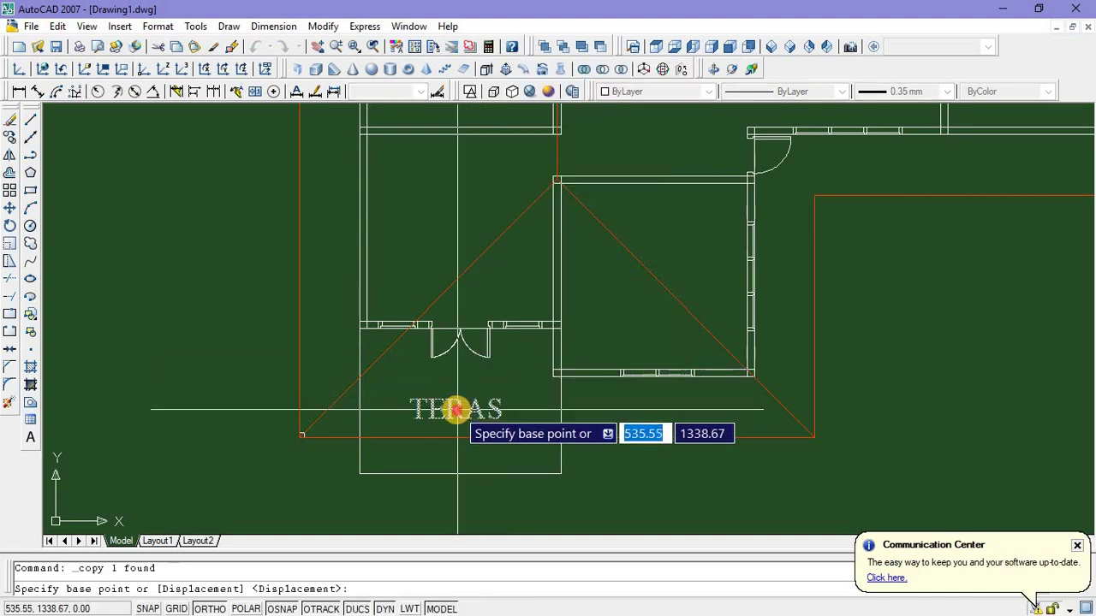
{"action": "left_click", "coordinate": [458, 410]}
{"action": "left_click", "coordinate": [460, 229]}
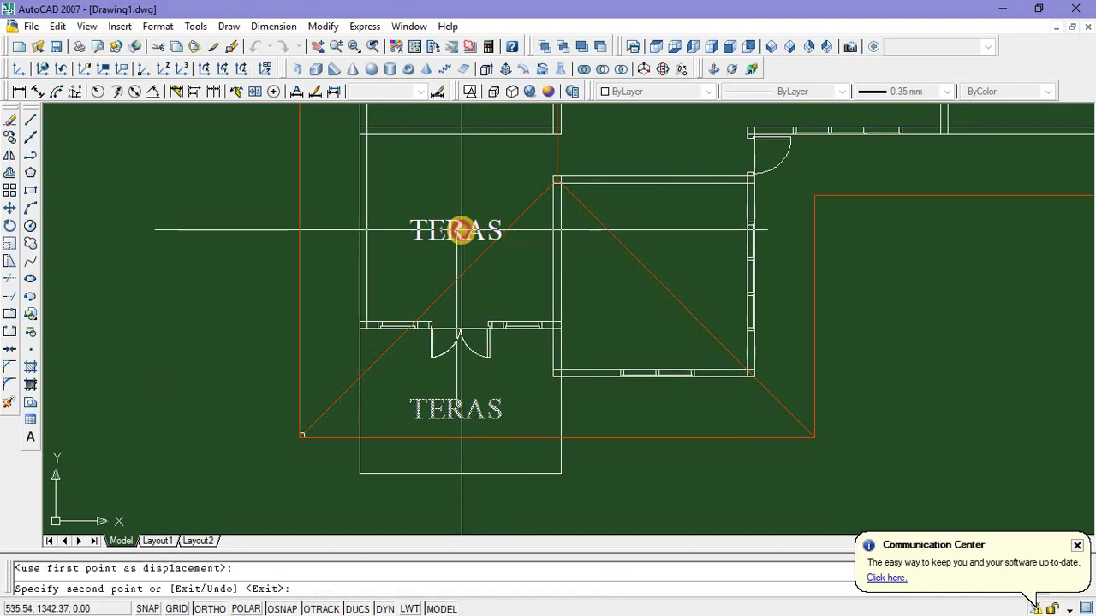
{"action": "key", "text": "Escape"}
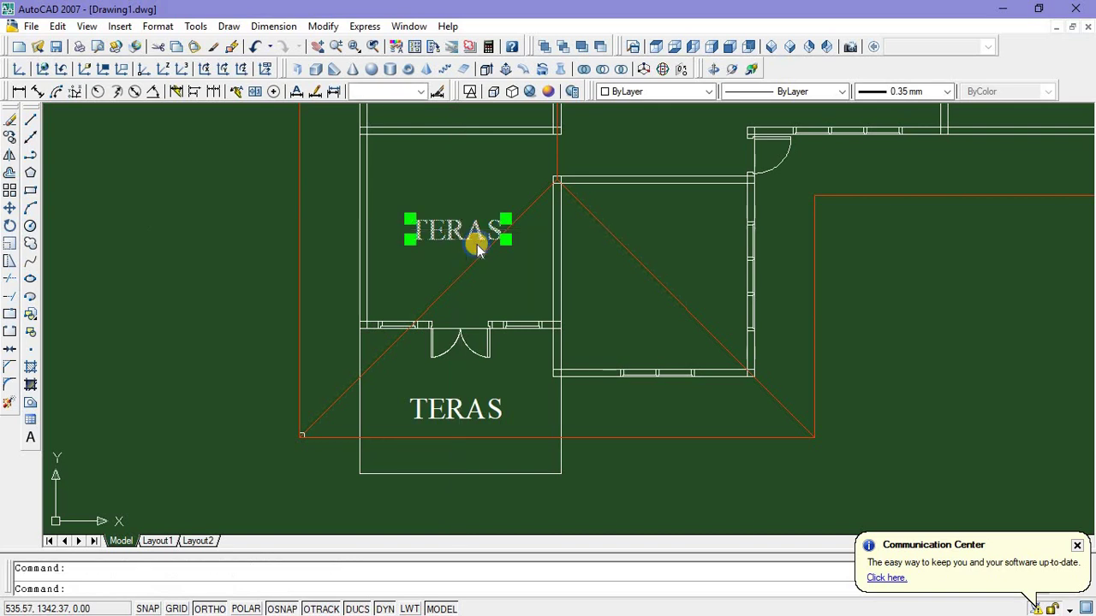
Change the copied text in the room above the terrace to R.TAMU
{"action": "right_click", "coordinate": [478, 249]}
{"action": "left_click", "coordinate": [492, 280]}
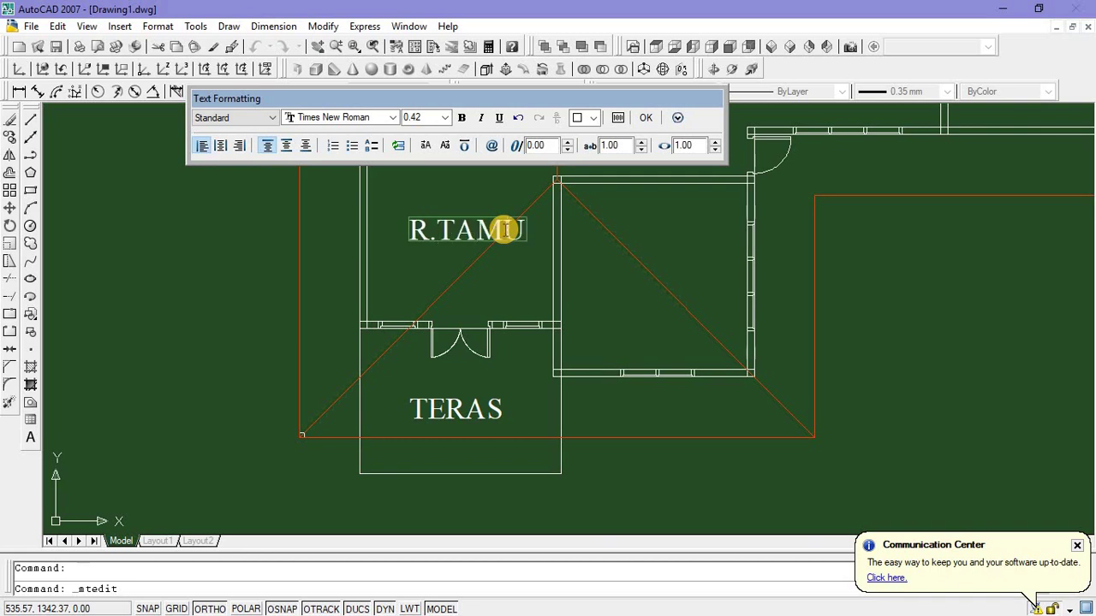
{"action": "left_click", "coordinate": [647, 117]}
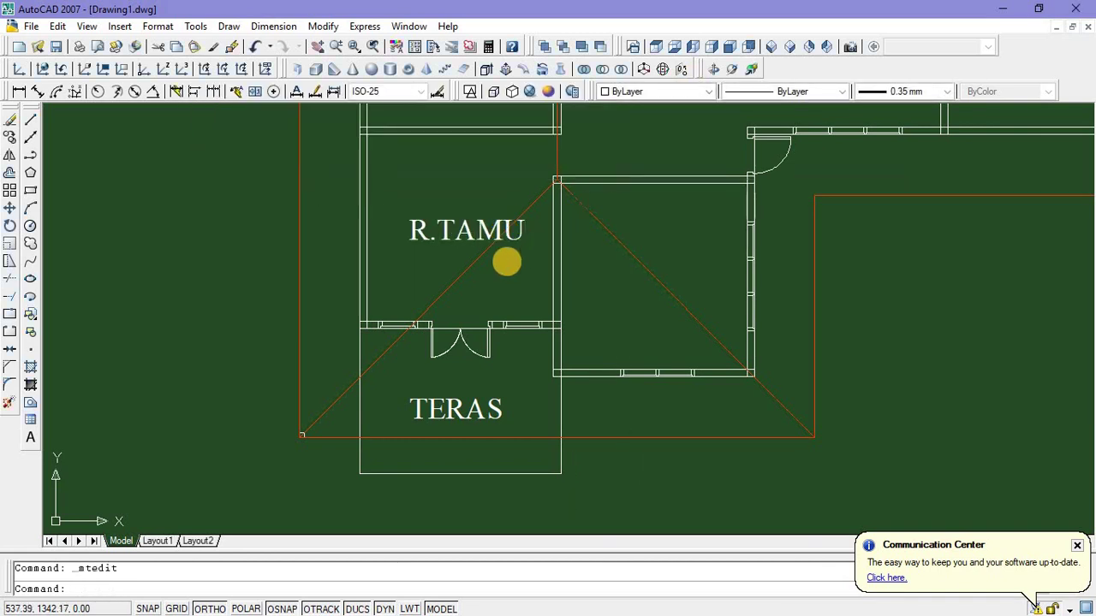
Copy the R.TAMU text horizontally into the adjoining room beside the double-door room
{"action": "scroll", "coordinate": [477, 274], "scroll_direction": "down", "scroll_amount": 3}
{"action": "left_click", "coordinate": [437, 261]}
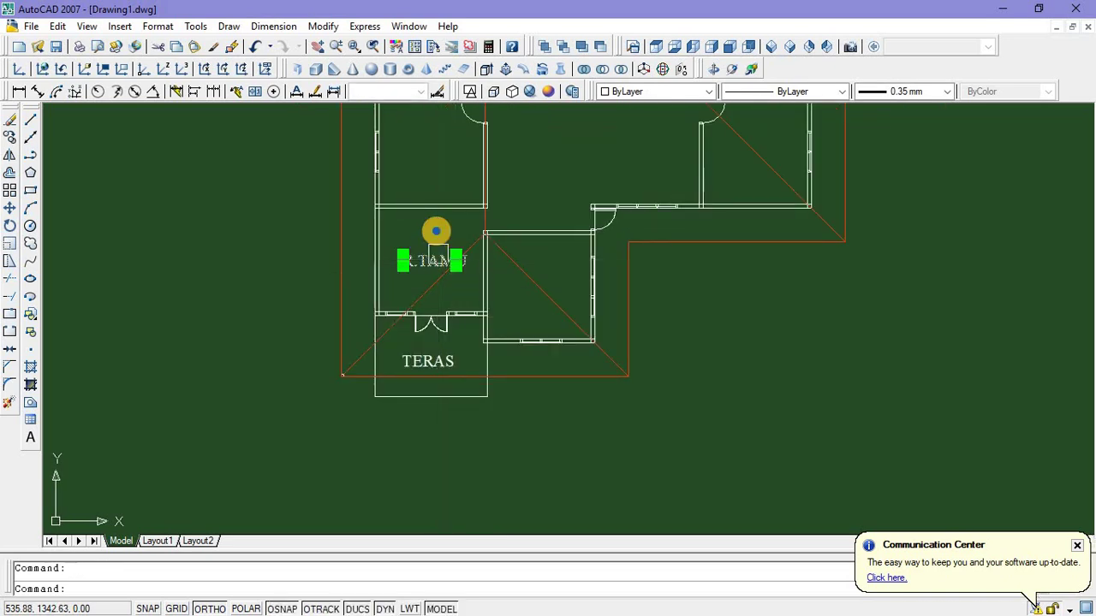
{"action": "right_click", "coordinate": [436, 230]}
{"action": "left_click", "coordinate": [489, 440]}
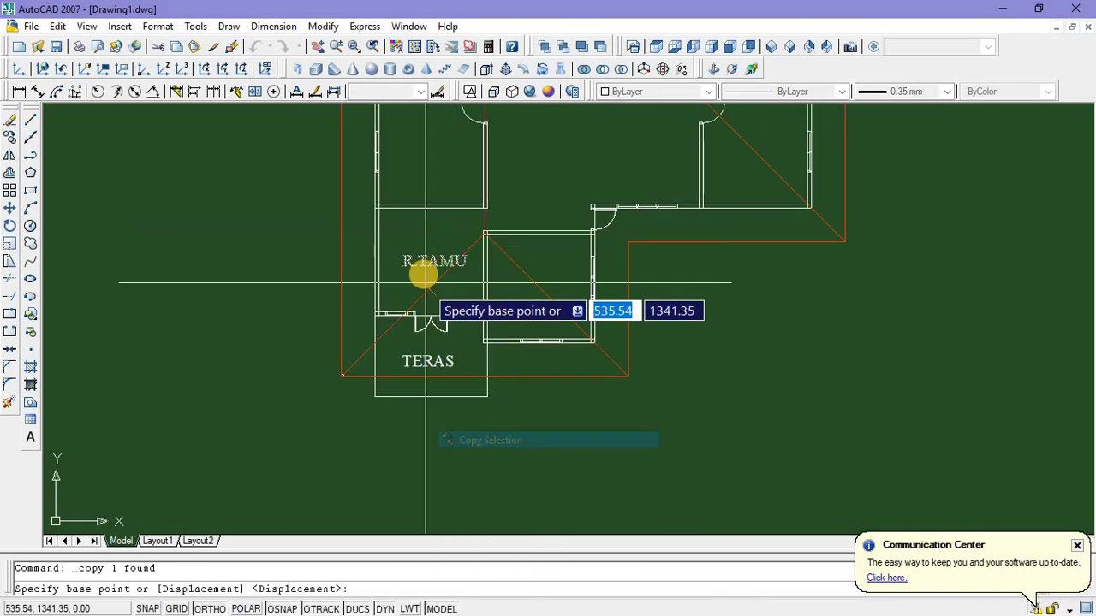
{"action": "left_click", "coordinate": [419, 262]}
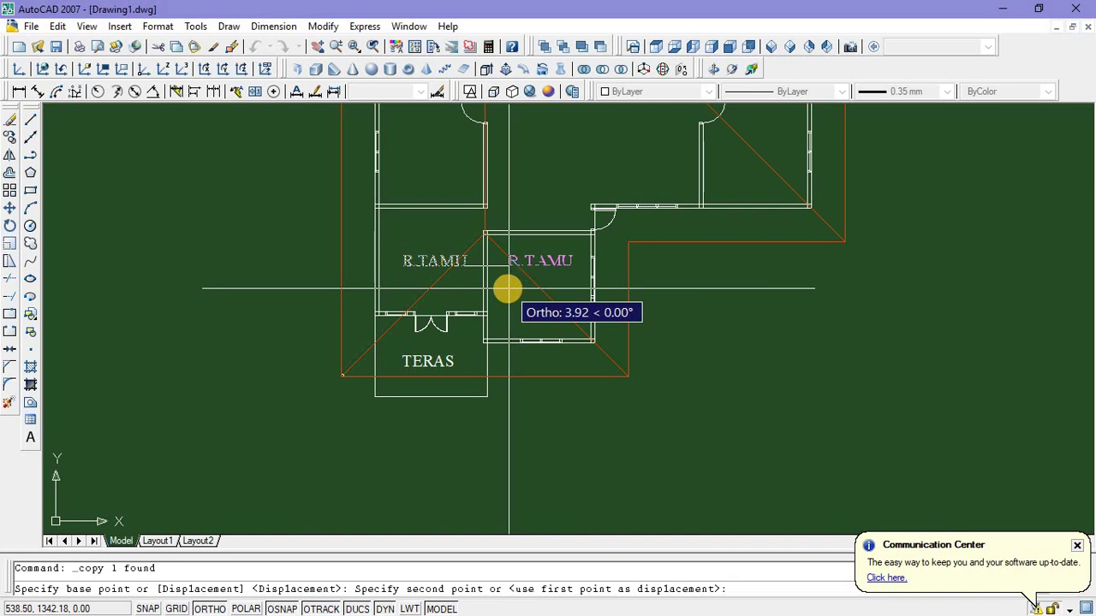
{"action": "left_click", "coordinate": [508, 289]}
{"action": "key", "text": "Escape"}
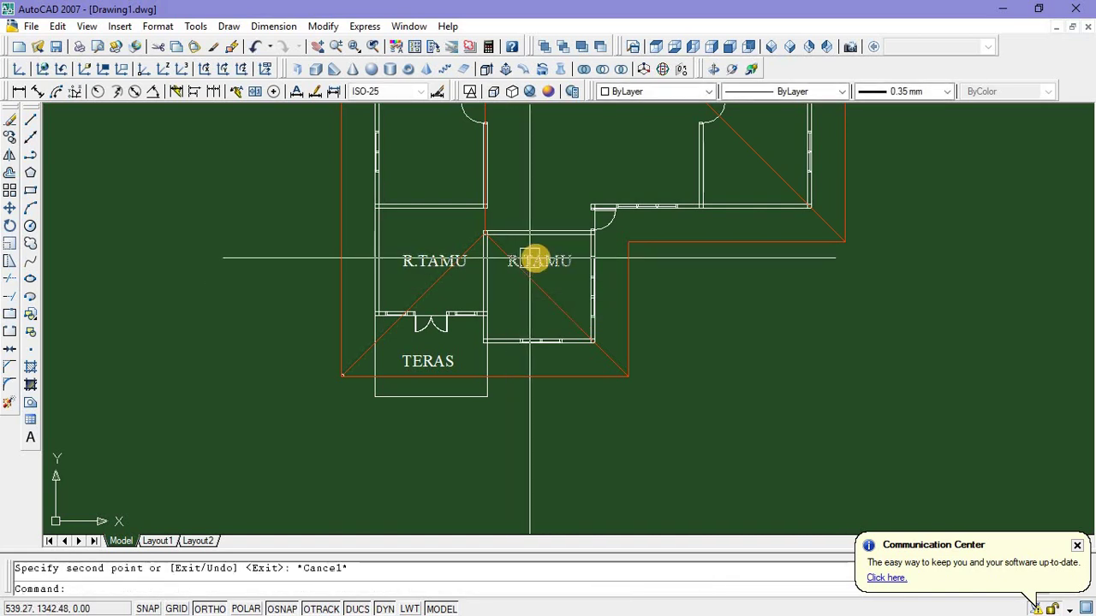
Change the copied text in the adjoining front room to K.TIDUR
{"action": "right_click", "coordinate": [537, 258]}
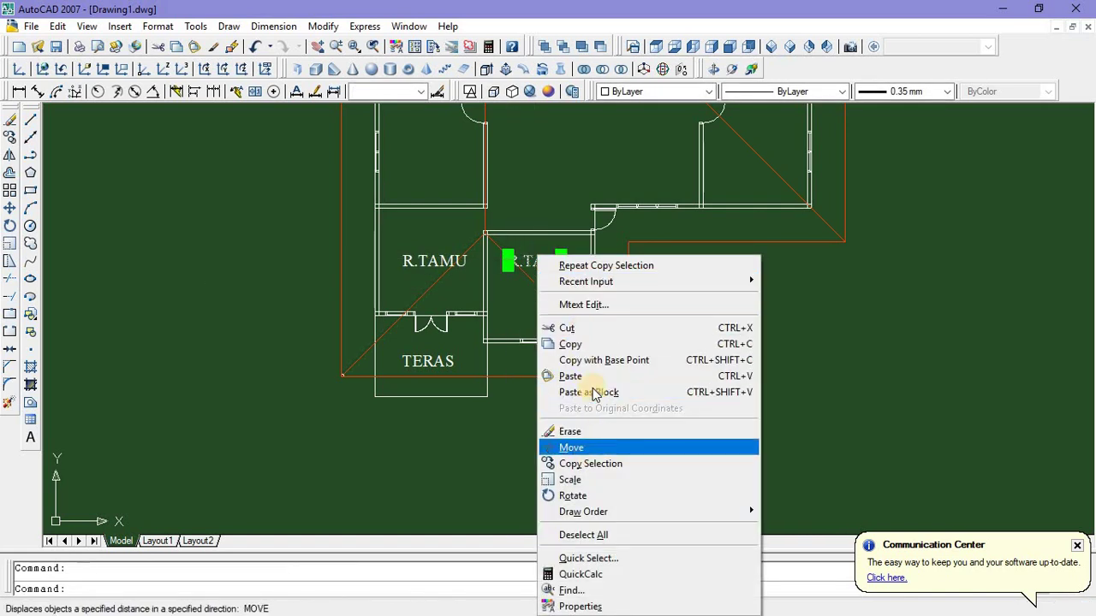
{"action": "left_click", "coordinate": [599, 305]}
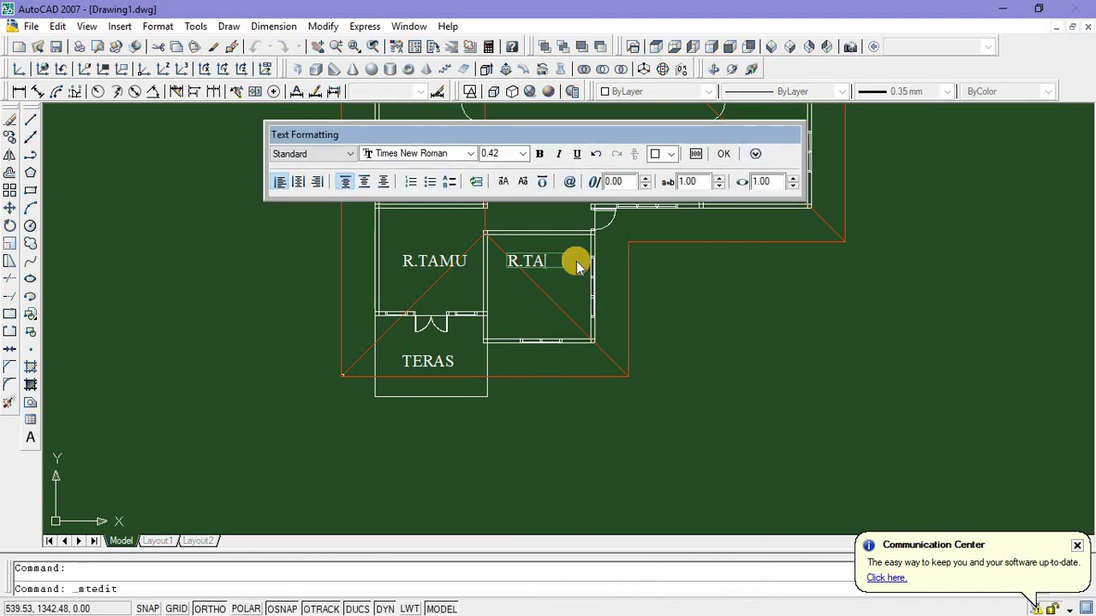
{"action": "key", "text": "BackSpace"}
{"action": "key", "text": "BackSpace"}
{"action": "key", "text": "BackSpace"}
{"action": "key", "text": "BackSpace"}
{"action": "type", "text": "K.TIDUR"}
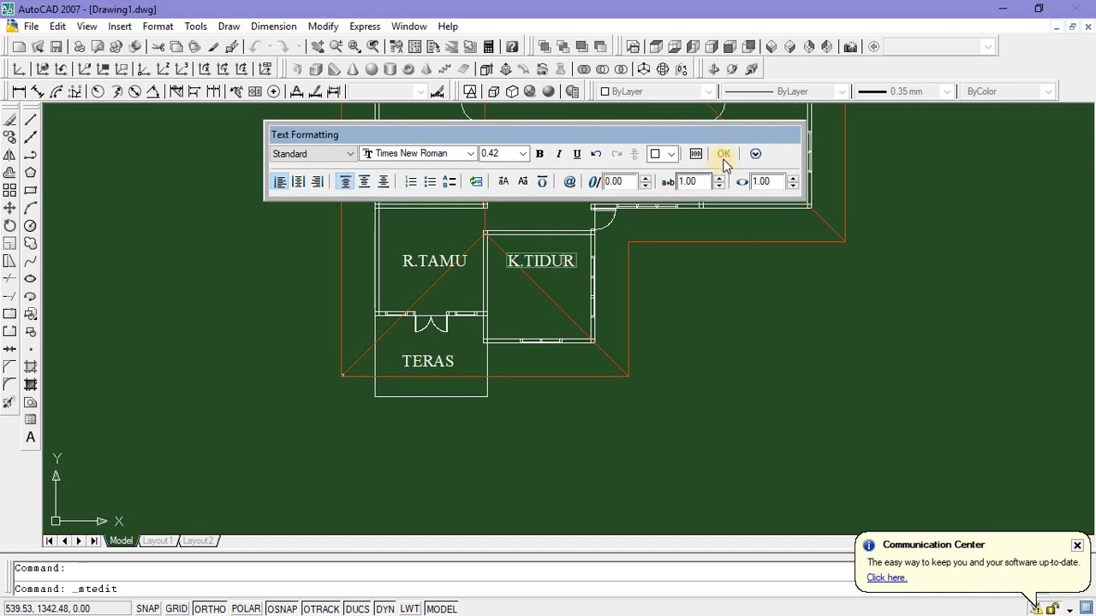
{"action": "left_click", "coordinate": [725, 154]}
Move the K.TIDUR text lower towards the centre of its room
{"action": "left_click", "coordinate": [550, 264]}
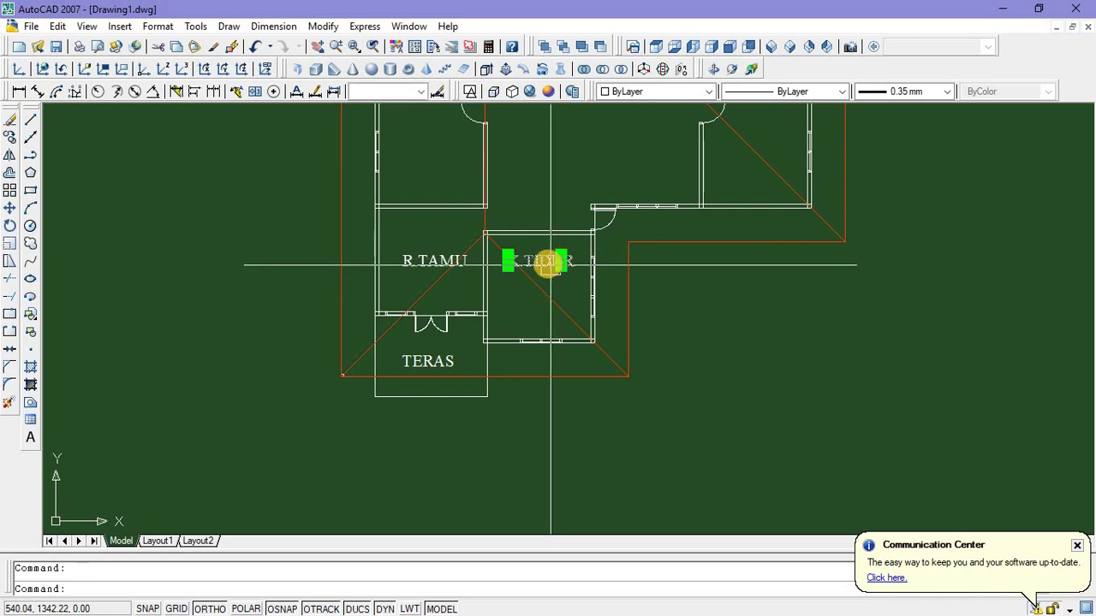
{"action": "scroll", "coordinate": [539, 269], "scroll_direction": "up", "scroll_amount": 2}
{"action": "mouse_move", "coordinate": [539, 269]}
{"action": "left_mouse_down"}
{"action": "mouse_move", "coordinate": [541, 323]}
{"action": "mouse_move", "coordinate": [536, 313]}
{"action": "left_mouse_up"}
With Ortho off, copy the K.TIDUR text into the two rooms stacked above R.TAMU
{"action": "scroll", "coordinate": [536, 313], "scroll_direction": "down", "scroll_amount": 6}
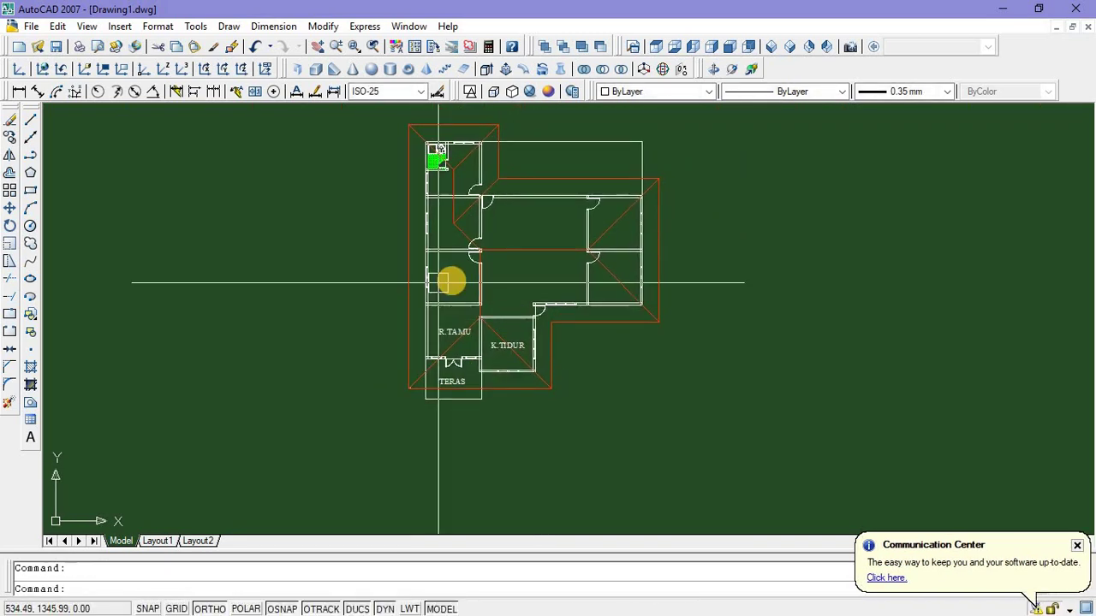
{"action": "scroll", "coordinate": [451, 280], "scroll_direction": "up", "scroll_amount": 2}
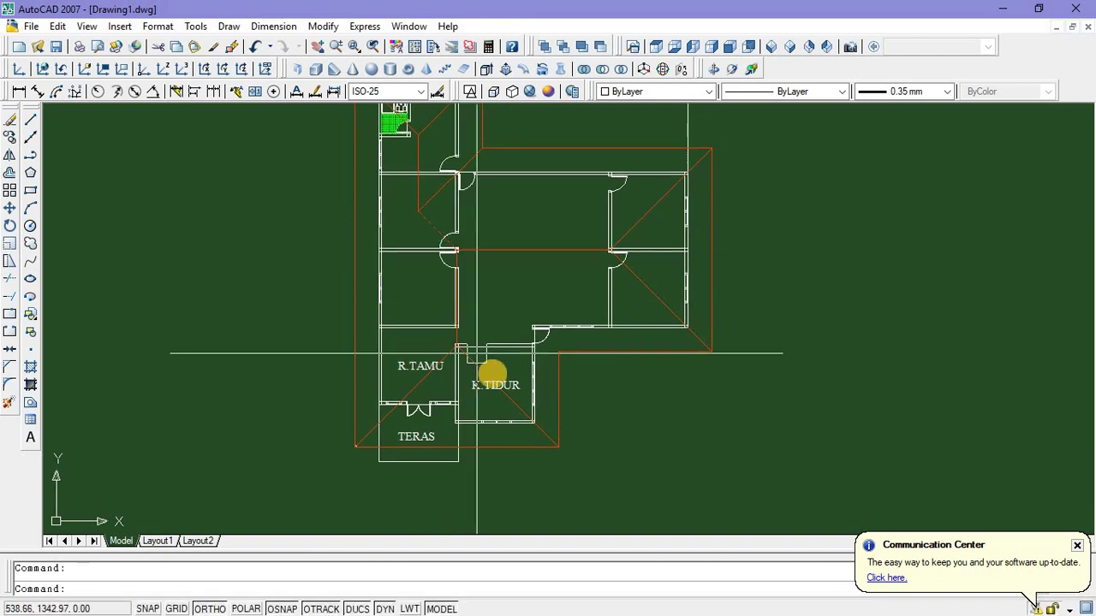
{"action": "left_click", "coordinate": [509, 381]}
{"action": "right_click", "coordinate": [503, 334]}
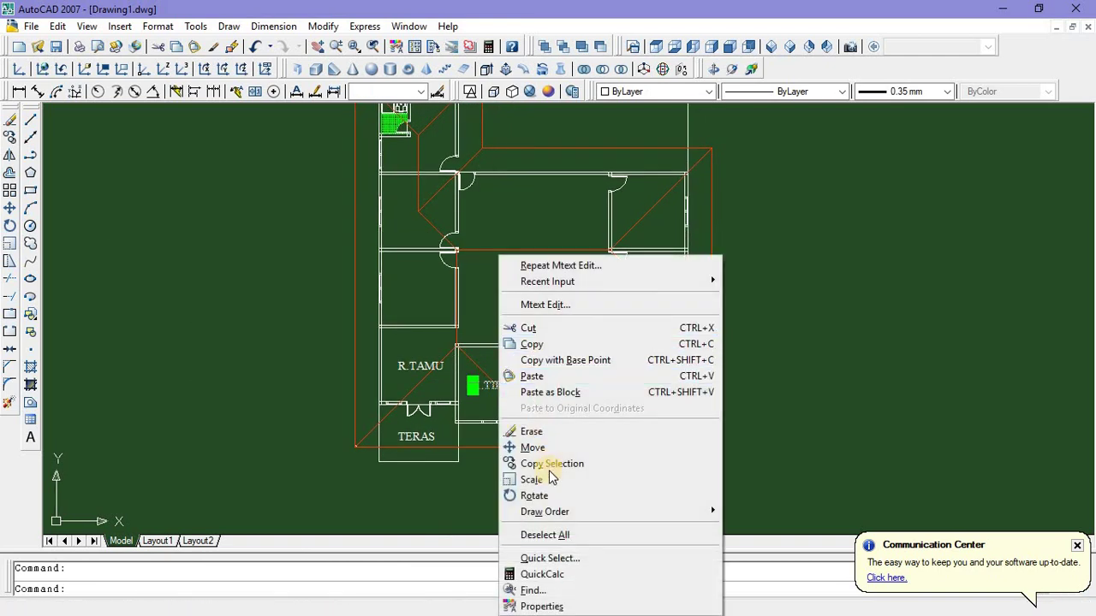
{"action": "left_click", "coordinate": [544, 462]}
{"action": "left_click", "coordinate": [495, 382]}
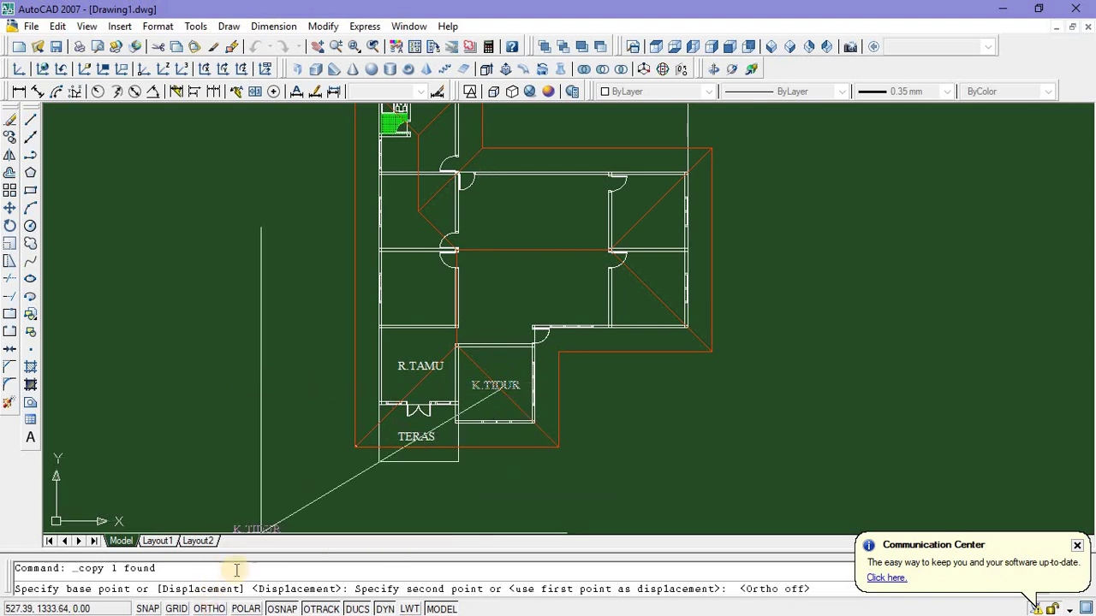
{"action": "left_click", "coordinate": [419, 295]}
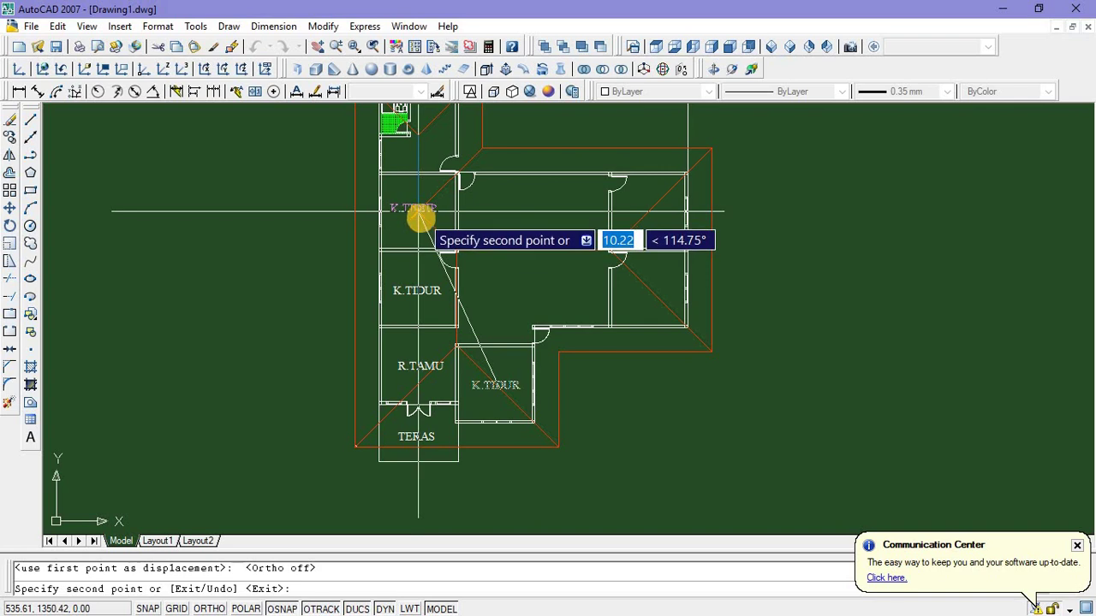
{"action": "scroll", "coordinate": [420, 219], "scroll_direction": "up", "scroll_amount": 5}
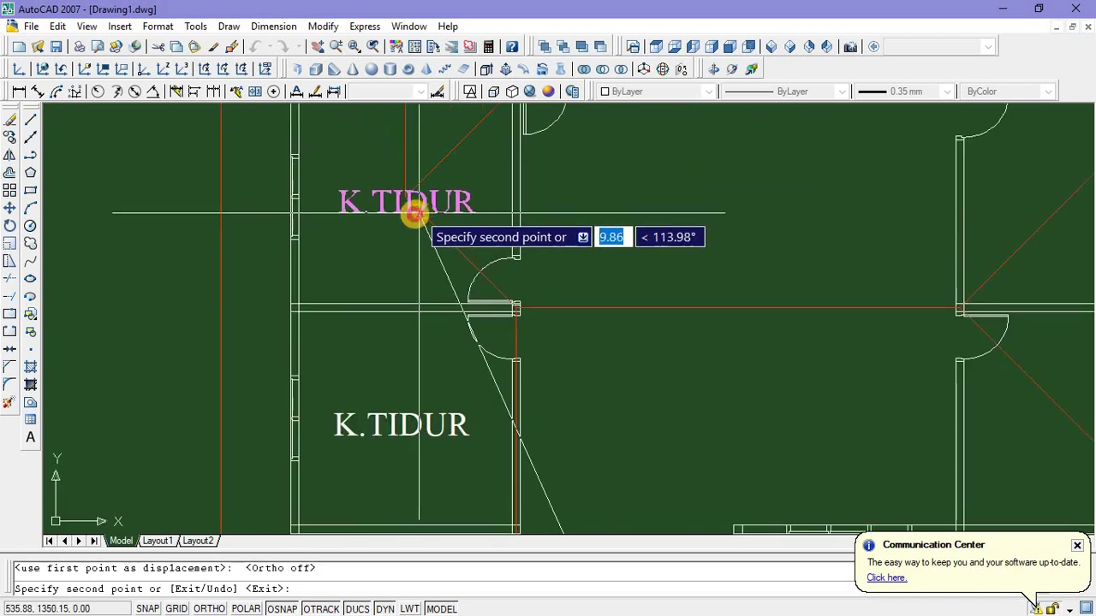
{"action": "left_click", "coordinate": [414, 214]}
Place further K.TIDUR copies in the two rooms on the plan's east side
{"action": "scroll", "coordinate": [411, 225], "scroll_direction": "down", "scroll_amount": 8}
{"action": "scroll", "coordinate": [513, 254], "scroll_direction": "up", "scroll_amount": 5}
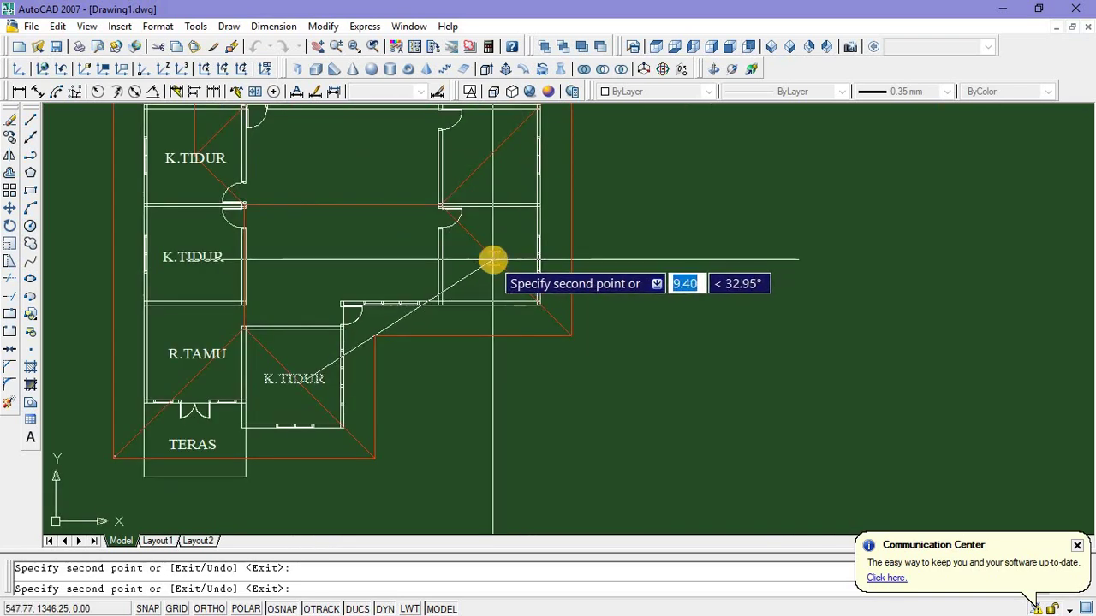
{"action": "left_click", "coordinate": [495, 259]}
{"action": "left_click", "coordinate": [492, 156]}
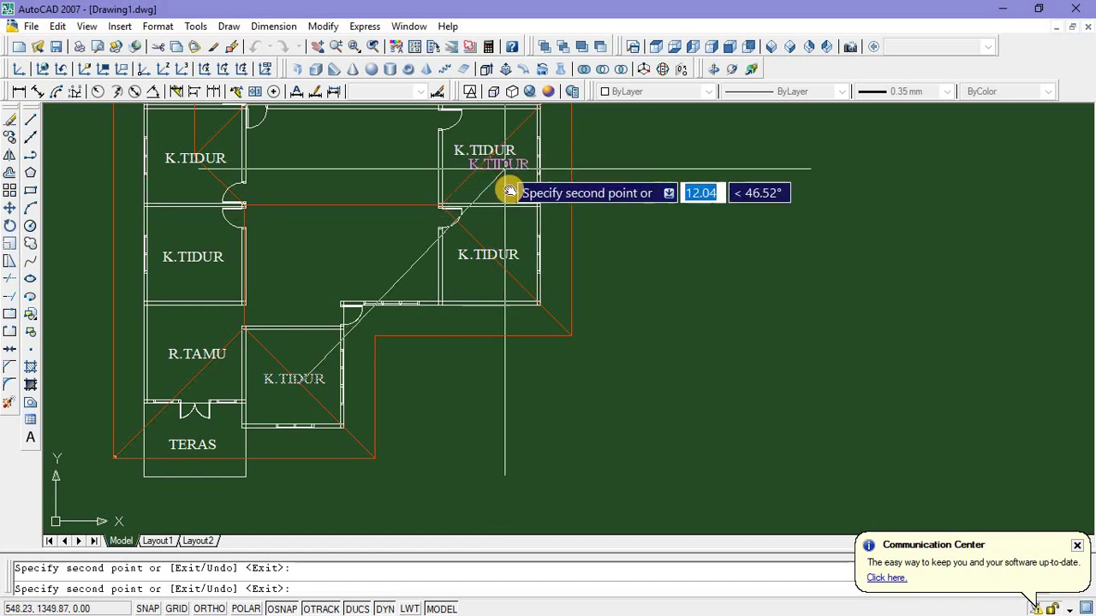
Place one more K.TIDUR copy in the room just below the bathroom and finish copying
{"action": "middle_click_drag", "start_coordinate": [508, 190], "coordinate": [537, 258]}
{"action": "scroll", "coordinate": [457, 282], "scroll_direction": "down", "scroll_amount": 3}
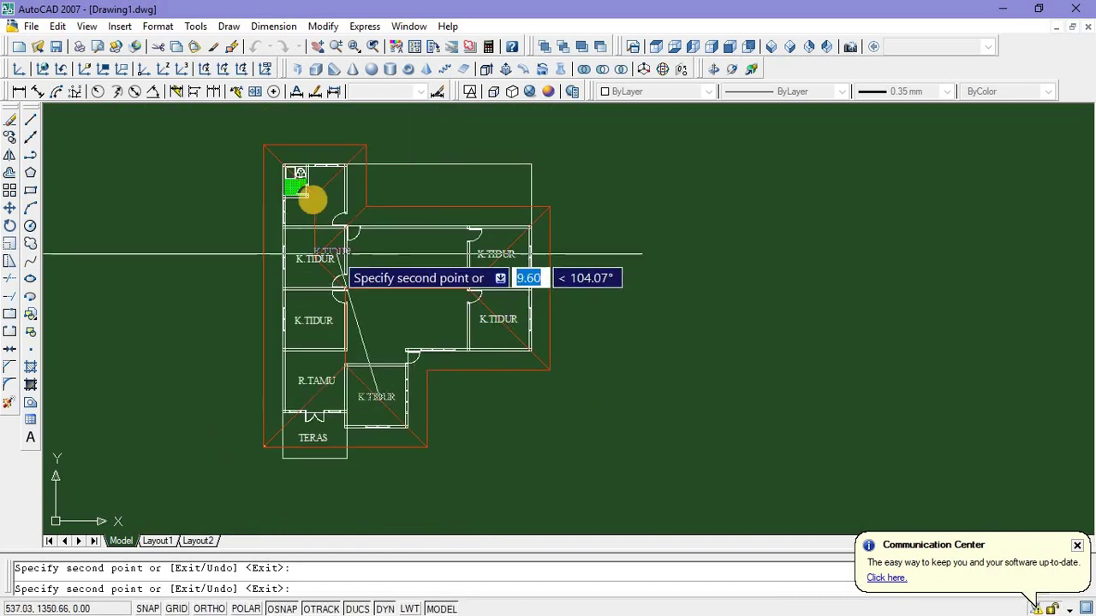
{"action": "scroll", "coordinate": [315, 205], "scroll_direction": "up", "scroll_amount": 5}
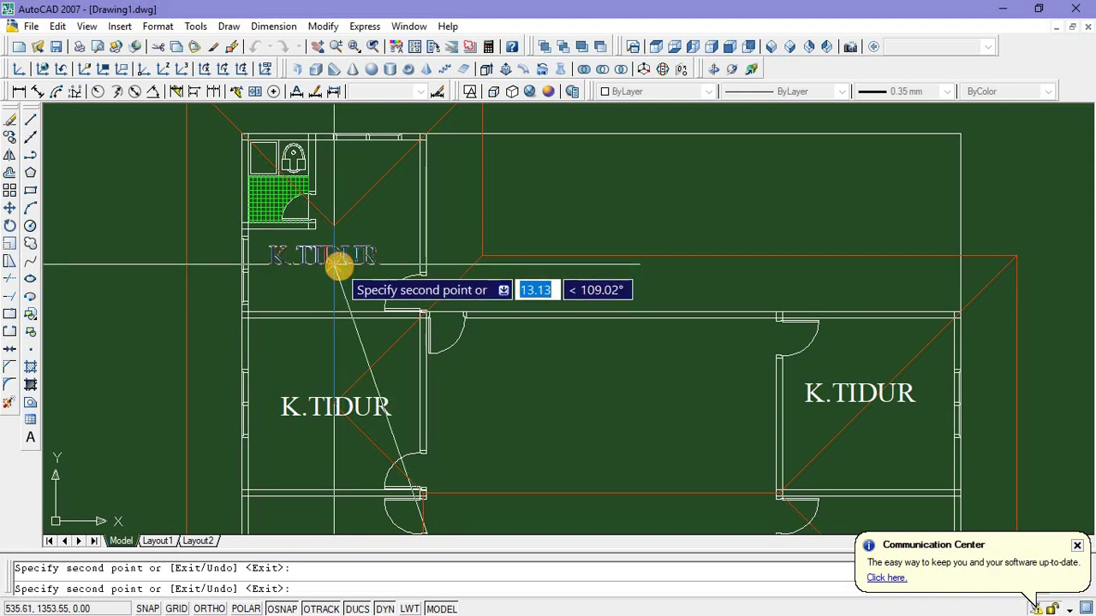
{"action": "left_click", "coordinate": [336, 266]}
{"action": "key", "text": "Return"}
Change the copied text below the bathroom to R. CUCI
{"action": "right_click", "coordinate": [316, 251]}
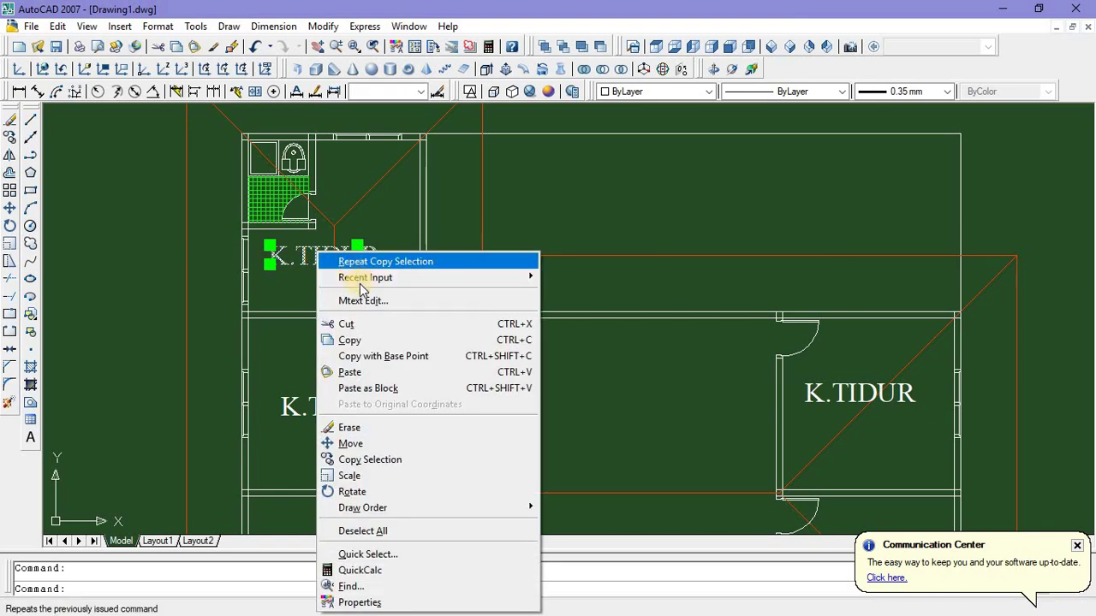
{"action": "left_click", "coordinate": [368, 302]}
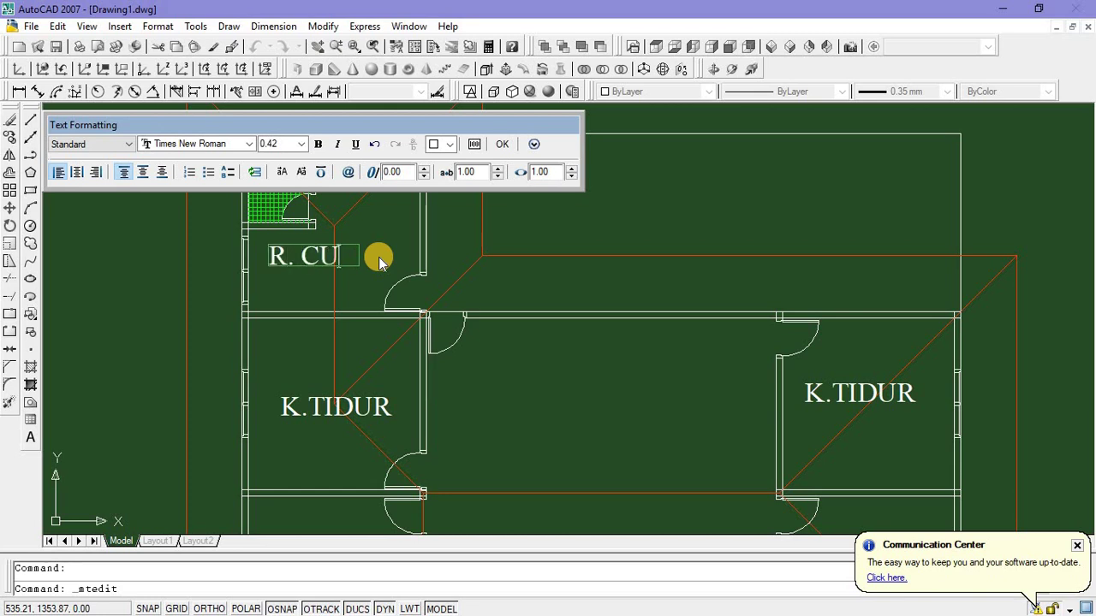
{"action": "left_click", "coordinate": [505, 145]}
Widen the R. CUCI text frame so it fits on one line, and shift the text slightly lower in the room
{"action": "left_click", "coordinate": [329, 261]}
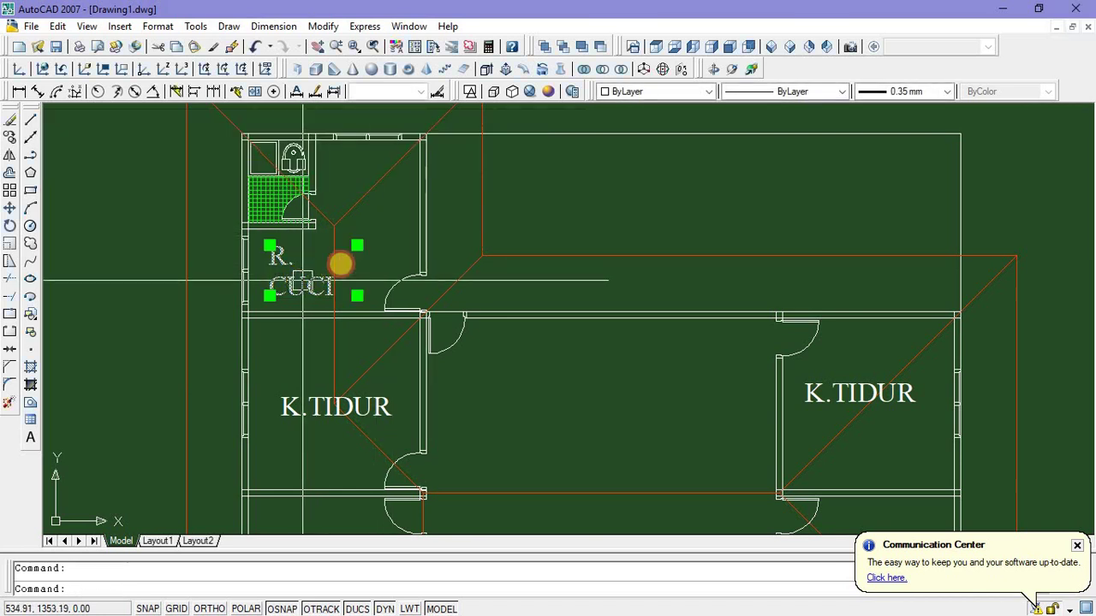
{"action": "left_click", "coordinate": [356, 248]}
{"action": "left_click", "coordinate": [426, 246]}
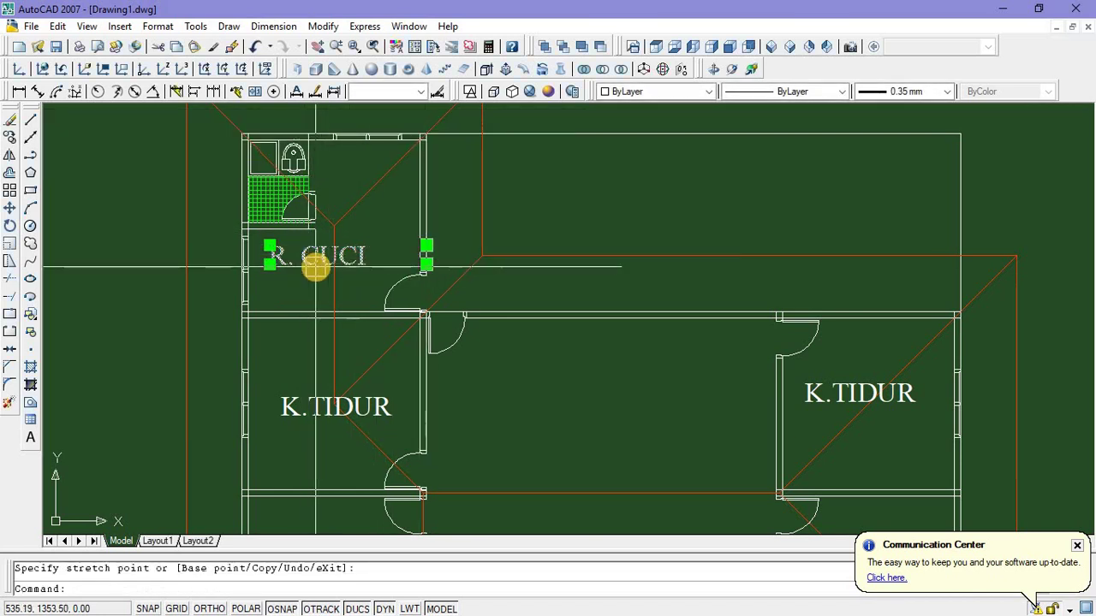
{"action": "key", "text": "Escape"}
{"action": "left_click_drag", "start_coordinate": [309, 261], "coordinate": [317, 277]}
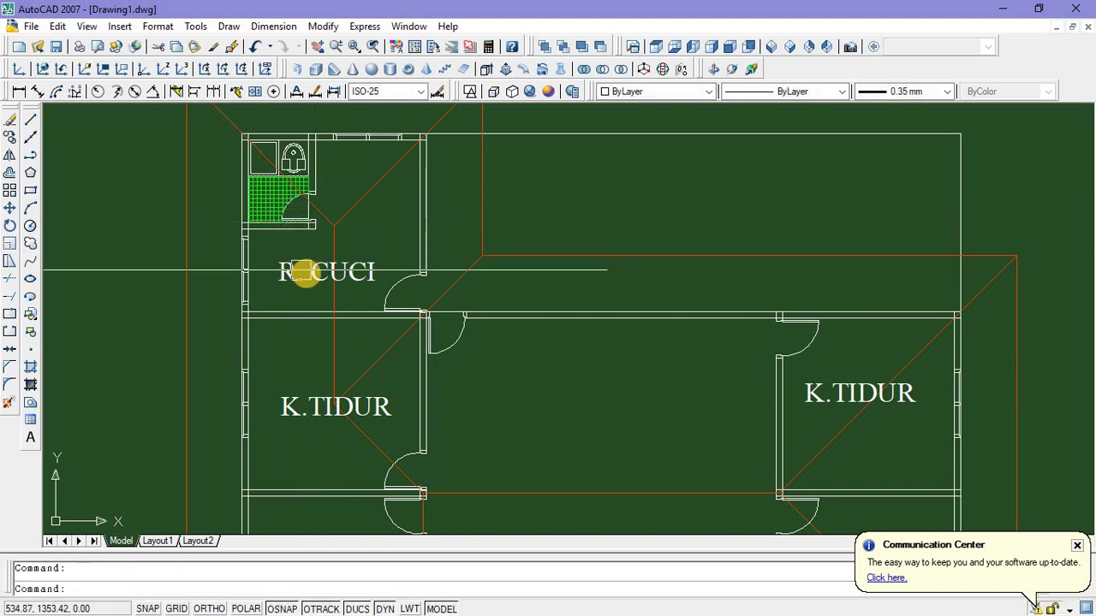
Copy the R. CUCI text up onto the green-hatched bathroom floor
{"action": "right_click", "coordinate": [324, 250]}
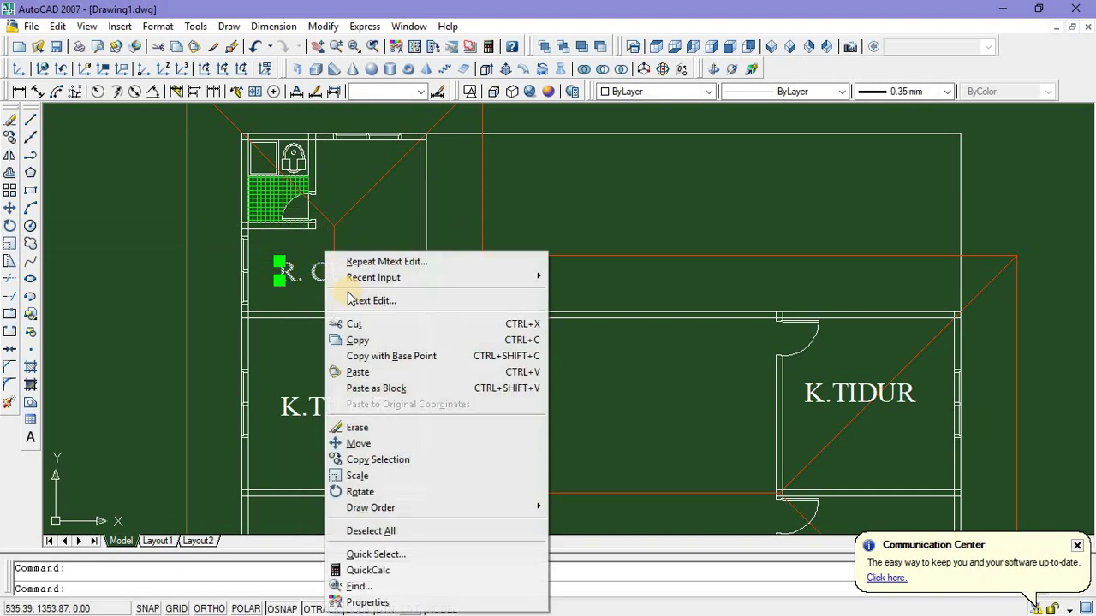
{"action": "left_click", "coordinate": [368, 463]}
{"action": "left_click", "coordinate": [264, 285]}
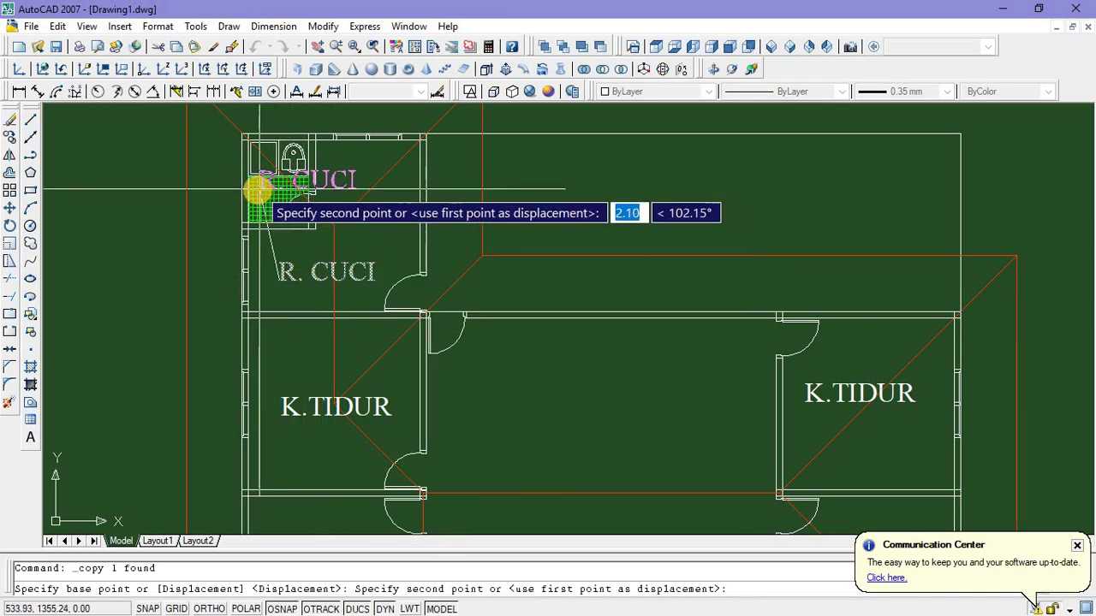
{"action": "left_click", "coordinate": [262, 191]}
{"action": "scroll", "coordinate": [263, 191], "scroll_direction": "up", "scroll_amount": 5}
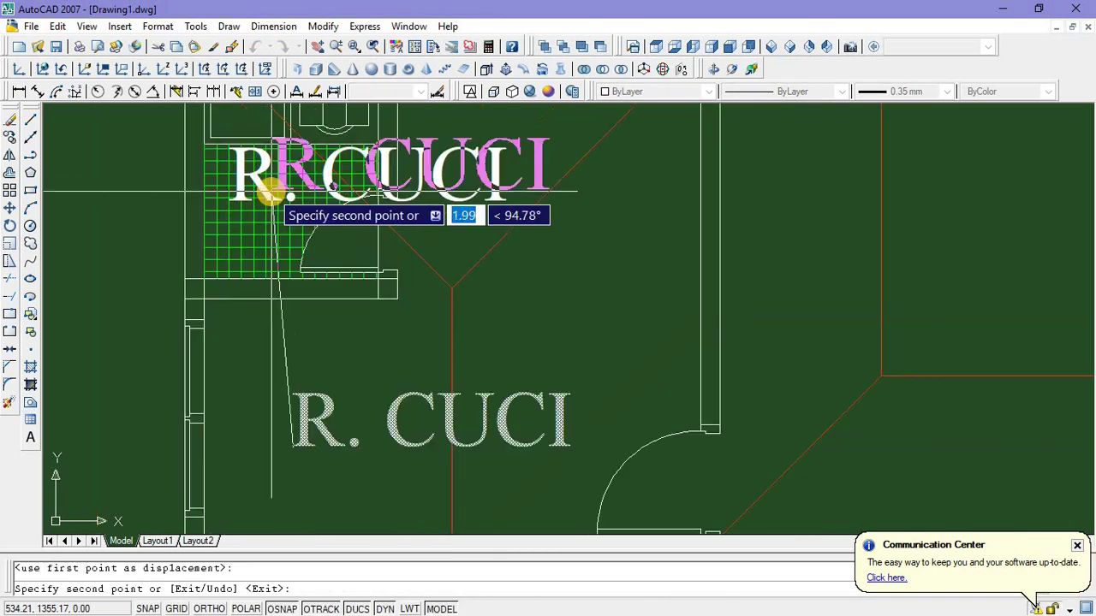
{"action": "key", "text": "Escape"}
Change the copied text in the bathroom to KM
{"action": "left_click", "coordinate": [262, 180]}
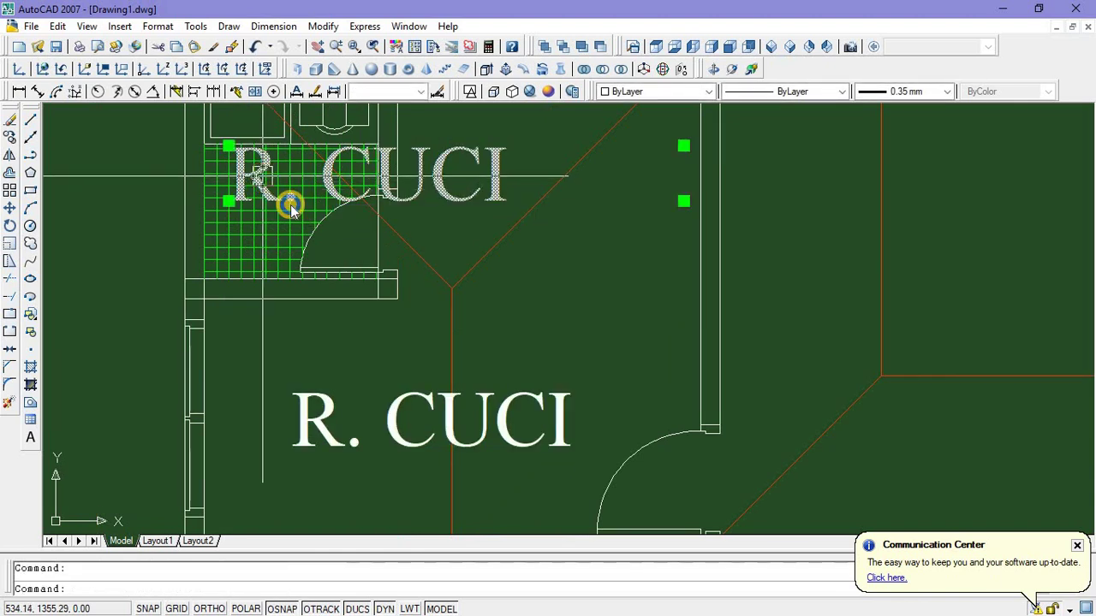
{"action": "right_click", "coordinate": [265, 179]}
{"action": "left_click", "coordinate": [326, 226]}
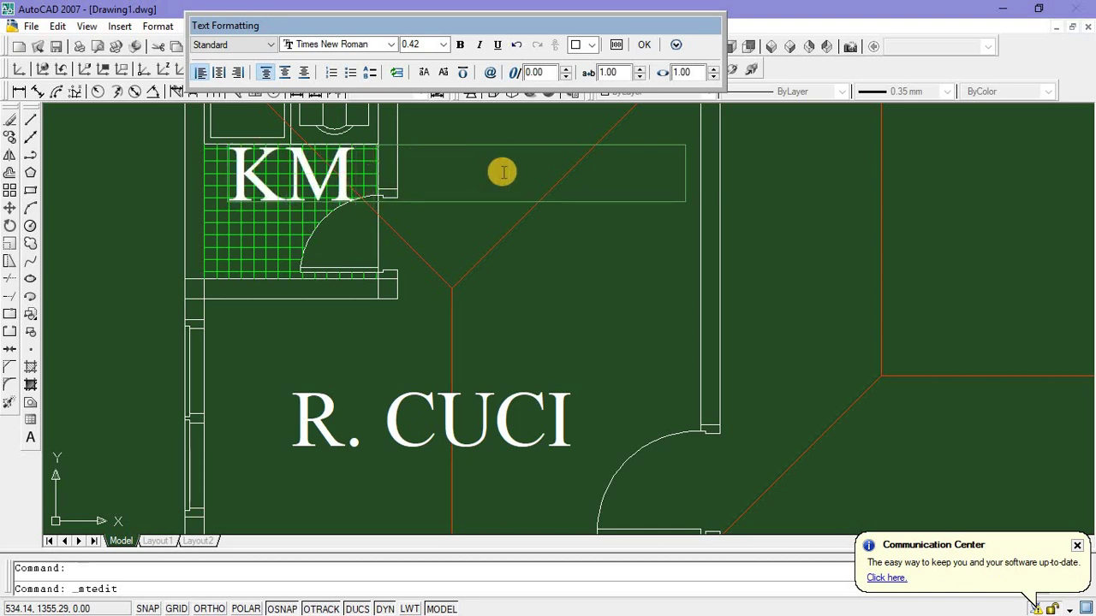
{"action": "left_click", "coordinate": [645, 45]}
Copy the K.TIDUR text from the upper east bedroom into the open area at the back of the house
{"action": "scroll", "coordinate": [438, 198], "scroll_direction": "down", "scroll_amount": 2}
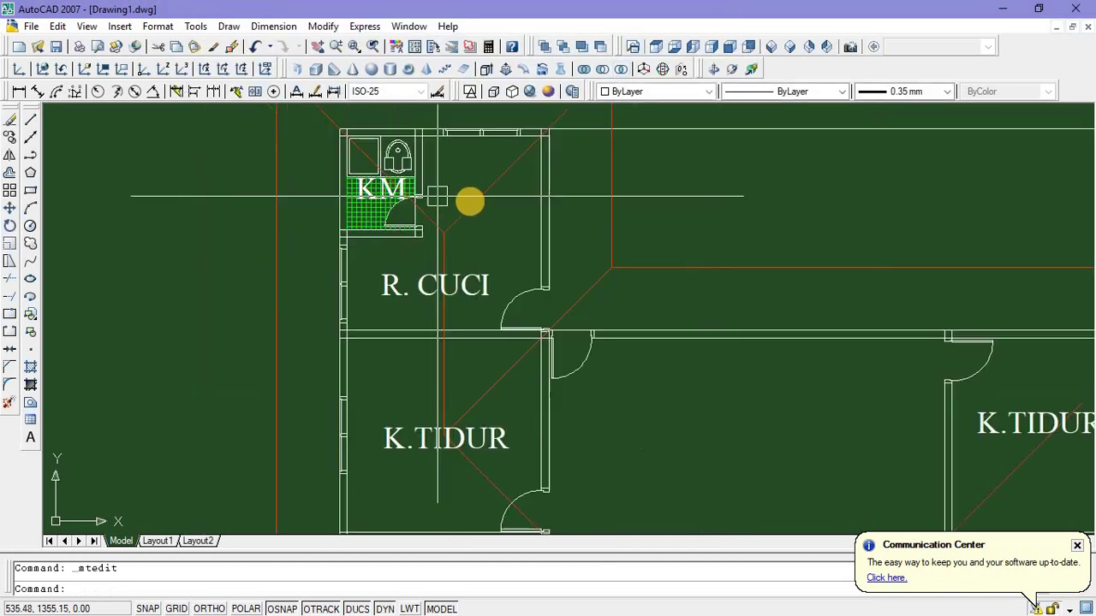
{"action": "middle_click_drag", "start_coordinate": [473, 200], "coordinate": [367, 216]}
{"action": "scroll", "coordinate": [371, 220], "scroll_direction": "down", "scroll_amount": 1}
{"action": "middle_click_drag", "start_coordinate": [427, 237], "coordinate": [384, 220]}
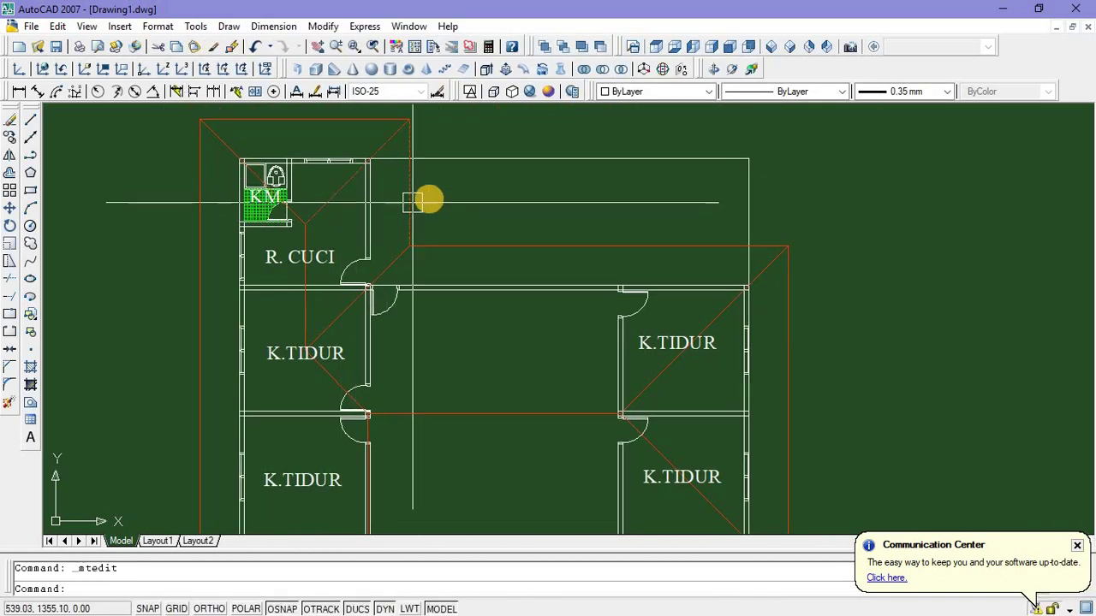
{"action": "left_click", "coordinate": [657, 294]}
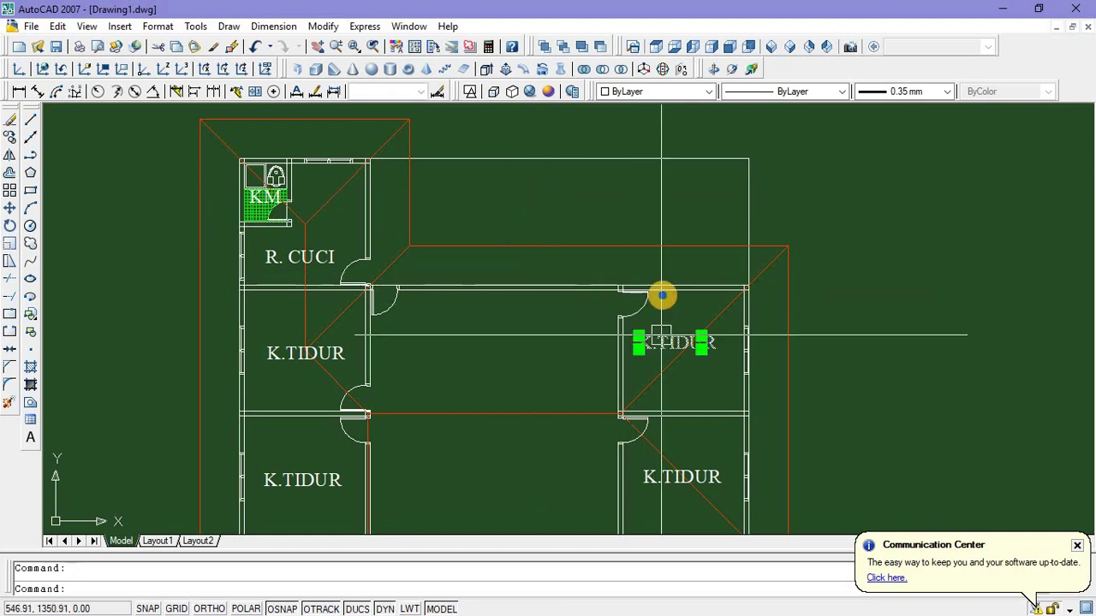
{"action": "right_click", "coordinate": [683, 360]}
{"action": "left_click", "coordinate": [716, 463]}
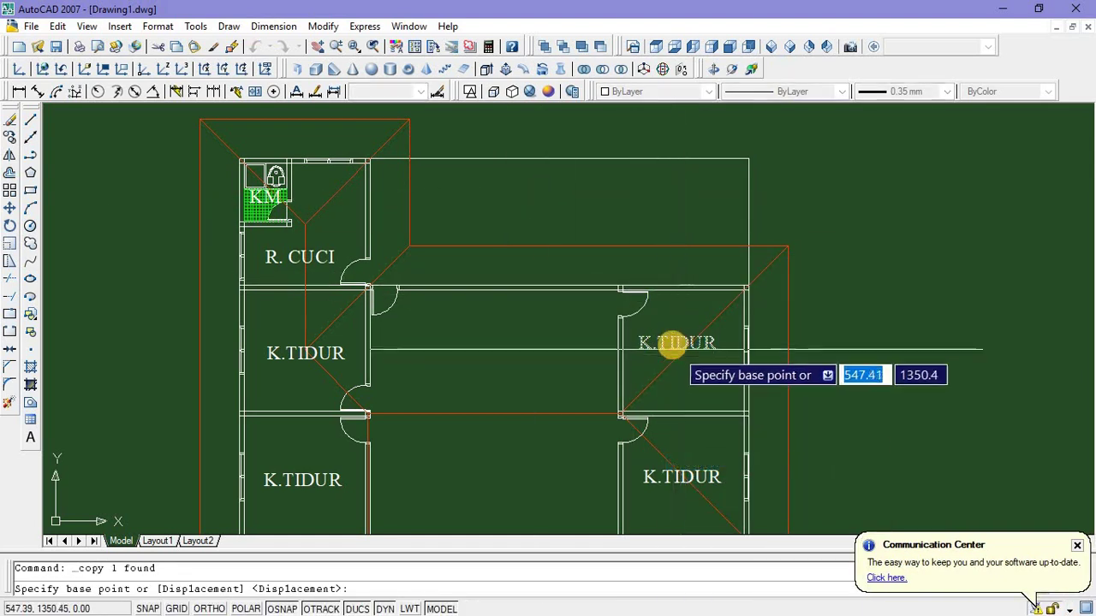
{"action": "left_click", "coordinate": [672, 342]}
{"action": "left_click", "coordinate": [547, 220]}
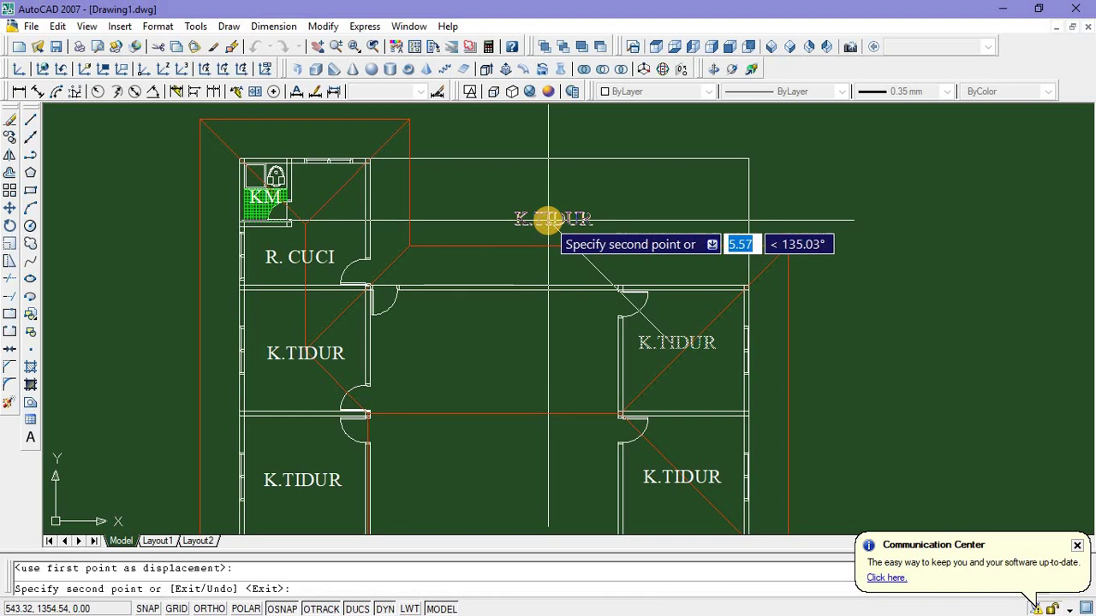
{"action": "key", "text": "Escape"}
Change the copied text in the open area at the back of the house to T. JEMURAN
{"action": "left_click", "coordinate": [548, 220]}
{"action": "right_click", "coordinate": [549, 220]}
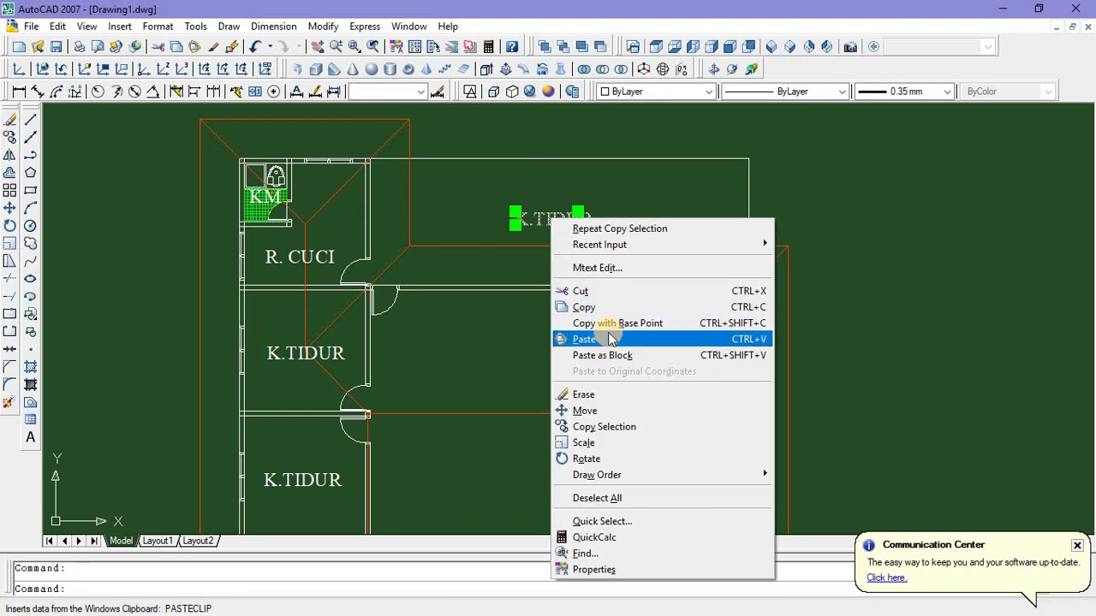
{"action": "left_click", "coordinate": [609, 268]}
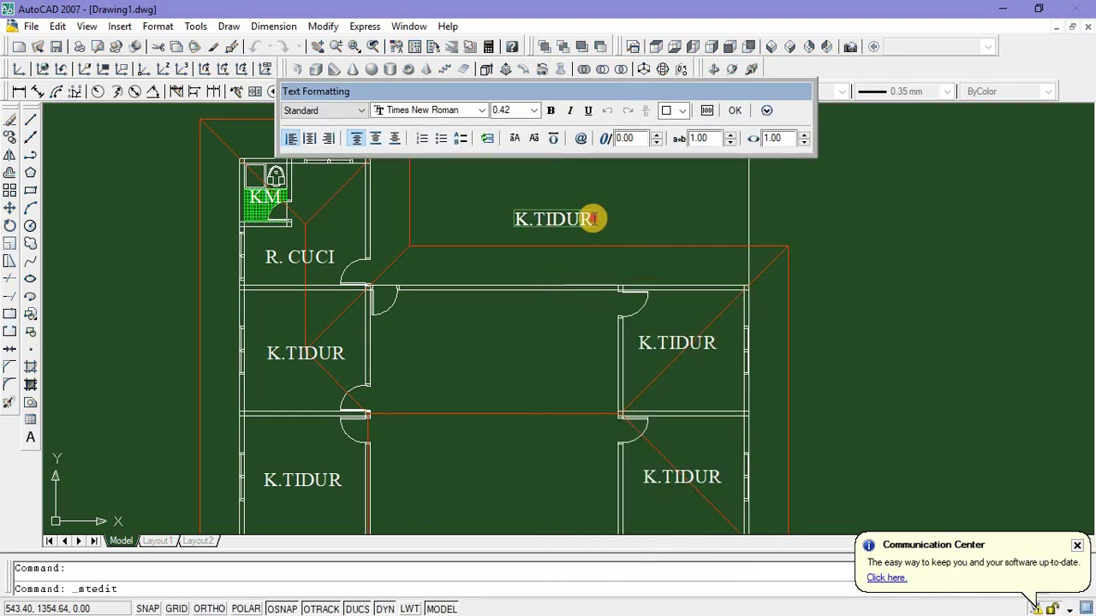
{"action": "key", "text": "BackSpace"}
{"action": "key", "text": "BackSpace"}
{"action": "key", "text": "BackSpace"}
{"action": "key", "text": "BackSpace"}
{"action": "key", "text": "BackSpace"}
{"action": "key", "text": "BackSpace"}
{"action": "key", "text": "BackSpace"}
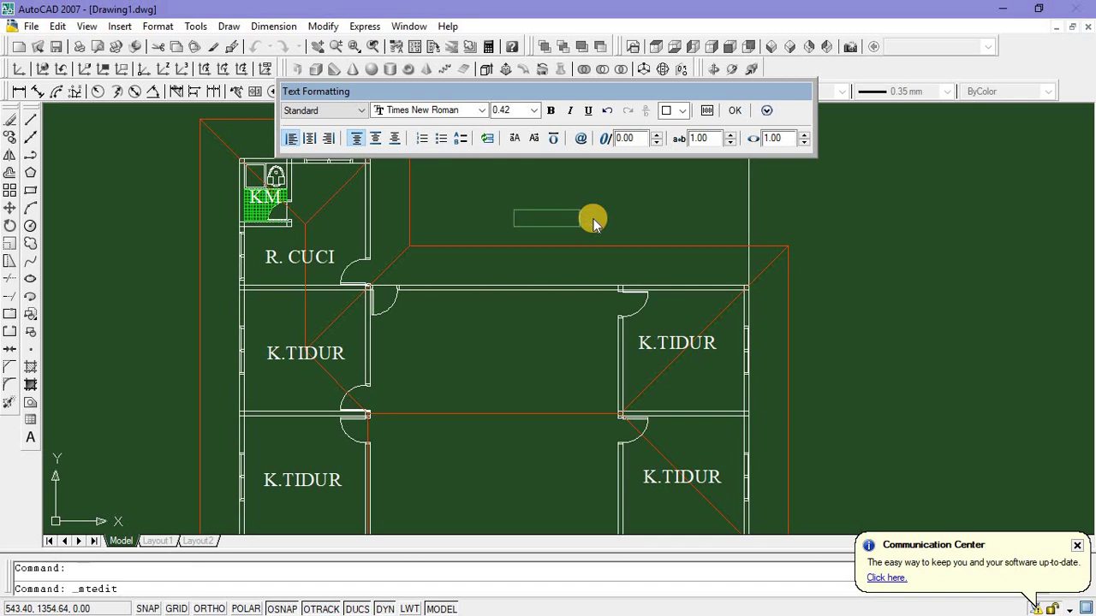
{"action": "type", "text": "T. JEMU"}
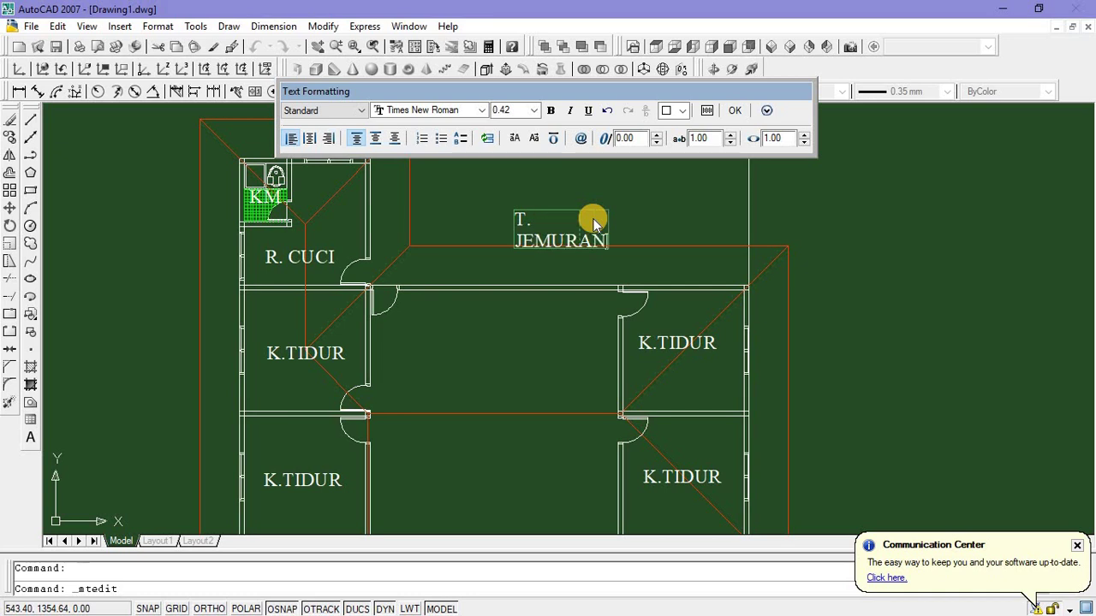
{"action": "type", "text": "RAN"}
{"action": "left_click", "coordinate": [724, 110]}
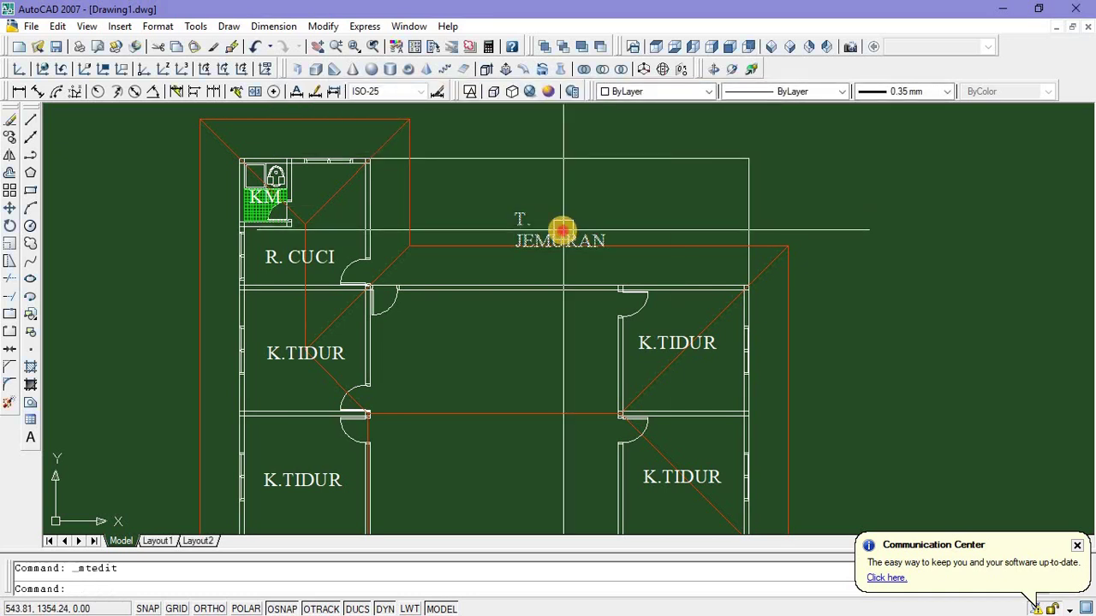
Widen the T. JEMURAN text frame so it fits on one line, and shift the text slightly down and west
{"action": "left_click", "coordinate": [574, 221]}
{"action": "left_click", "coordinate": [707, 211]}
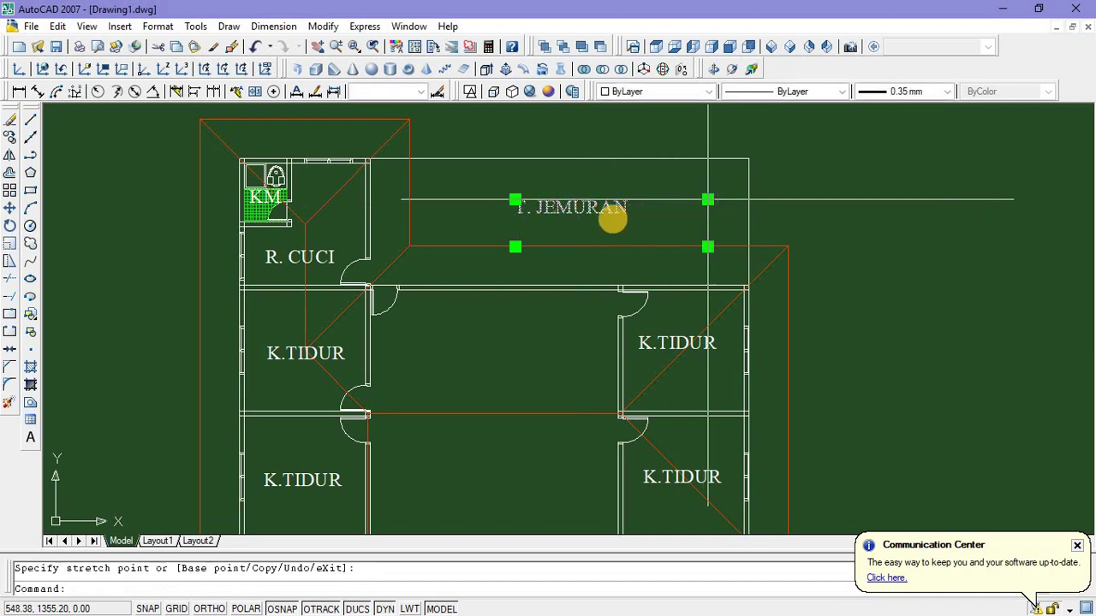
{"action": "left_click_drag", "start_coordinate": [574, 214], "coordinate": [558, 228]}
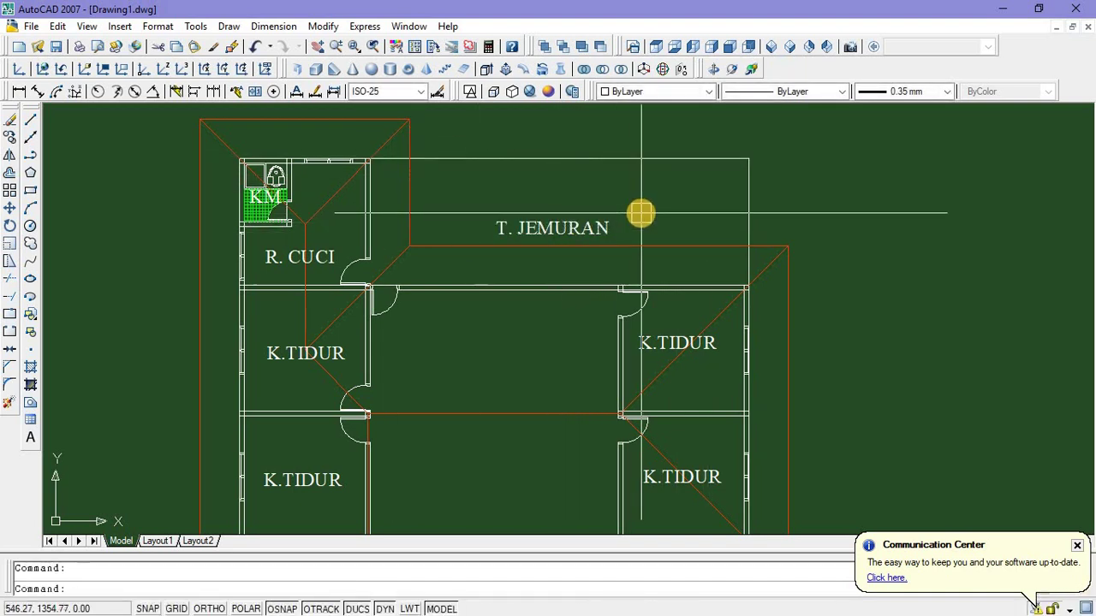
{"action": "key", "text": "Escape"}
Copy the K.TIDUR text from the front bedroom into the large central room
{"action": "scroll", "coordinate": [586, 231], "scroll_direction": "down", "scroll_amount": 5}
{"action": "scroll", "coordinate": [582, 240], "scroll_direction": "up", "scroll_amount": 4}
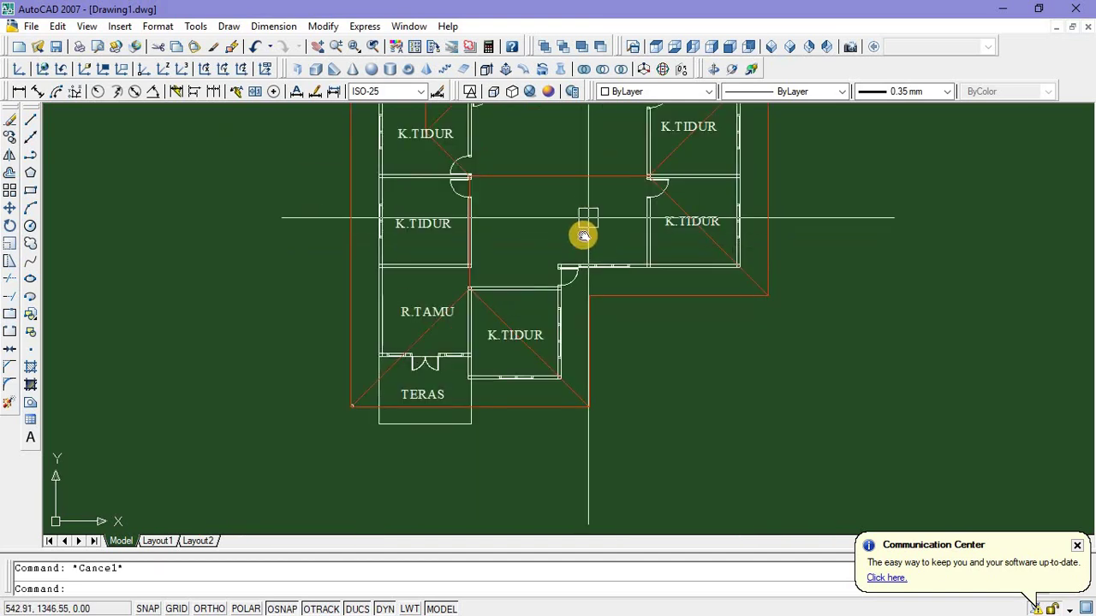
{"action": "scroll", "coordinate": [569, 244], "scroll_direction": "down", "scroll_amount": 1}
{"action": "left_click", "coordinate": [509, 393]}
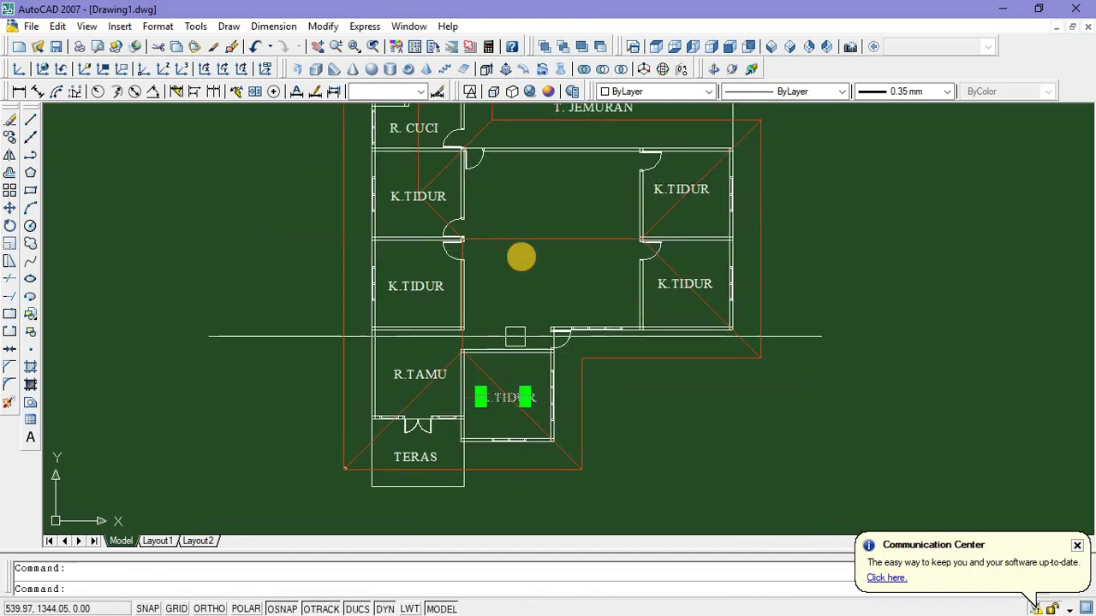
{"action": "right_click", "coordinate": [522, 254]}
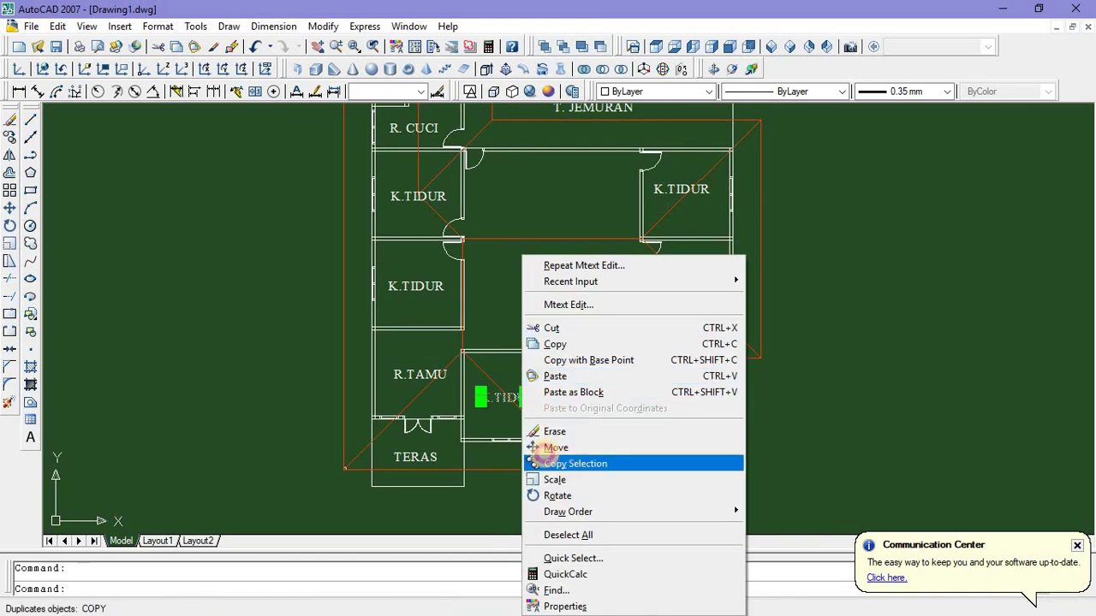
{"action": "left_click", "coordinate": [539, 463]}
{"action": "left_click", "coordinate": [508, 415]}
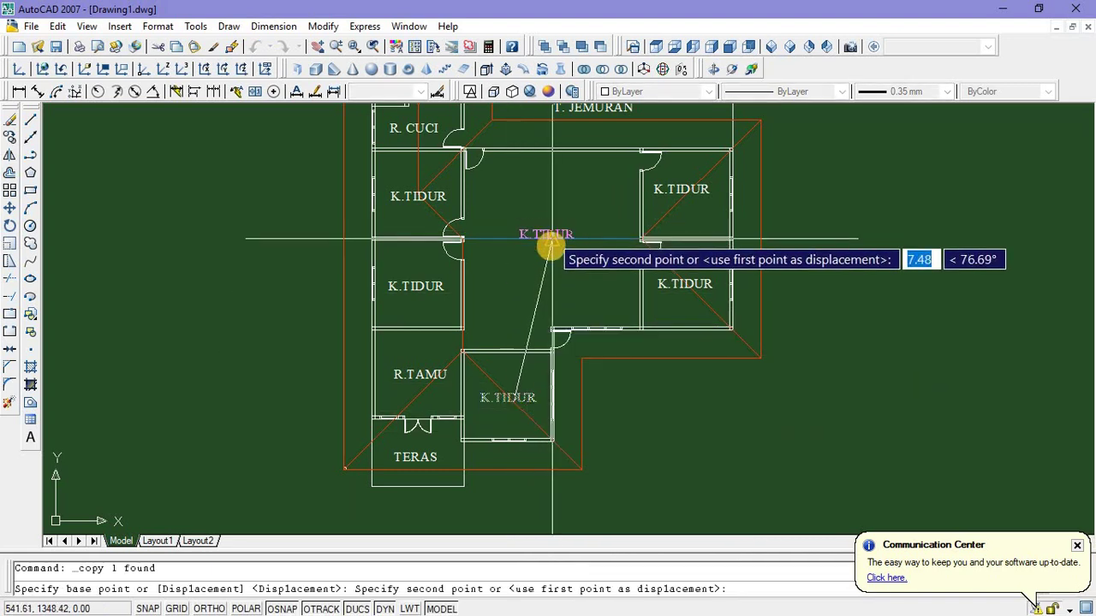
{"action": "left_click", "coordinate": [548, 246]}
{"action": "scroll", "coordinate": [555, 250], "scroll_direction": "up", "scroll_amount": 2}
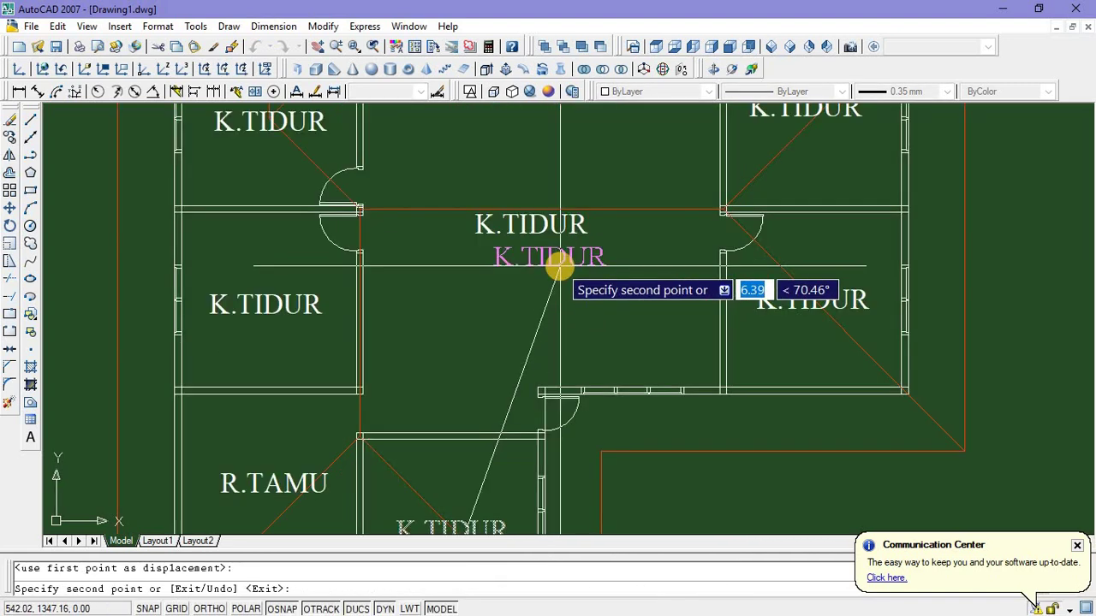
{"action": "key", "text": "Escape"}
Change the copied text in the central room to R.KELUARGA
{"action": "left_click", "coordinate": [558, 224]}
{"action": "right_click", "coordinate": [556, 225]}
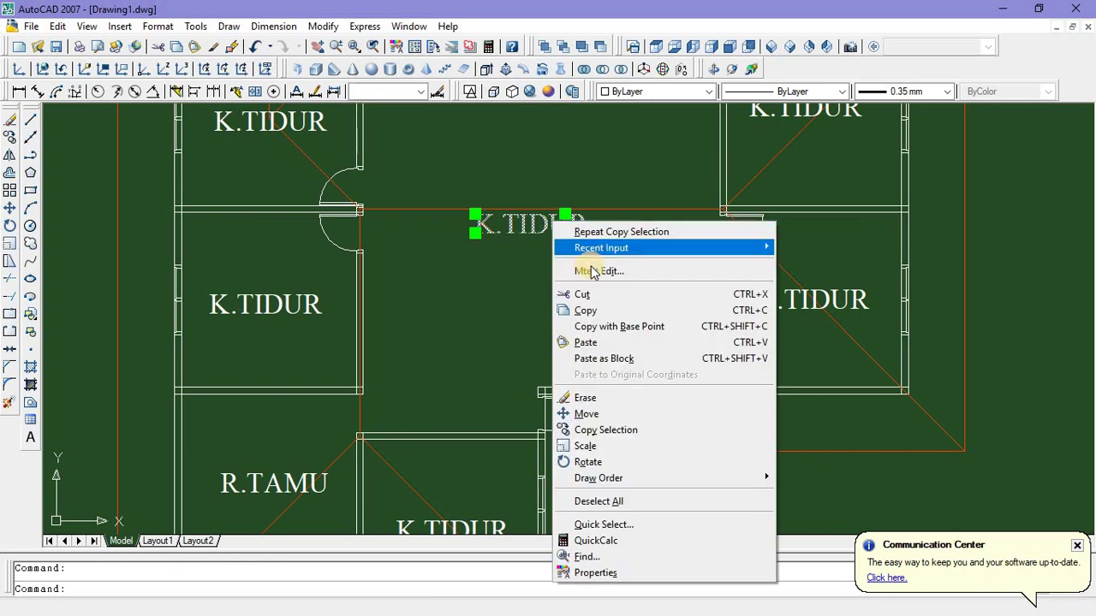
{"action": "left_click", "coordinate": [597, 272]}
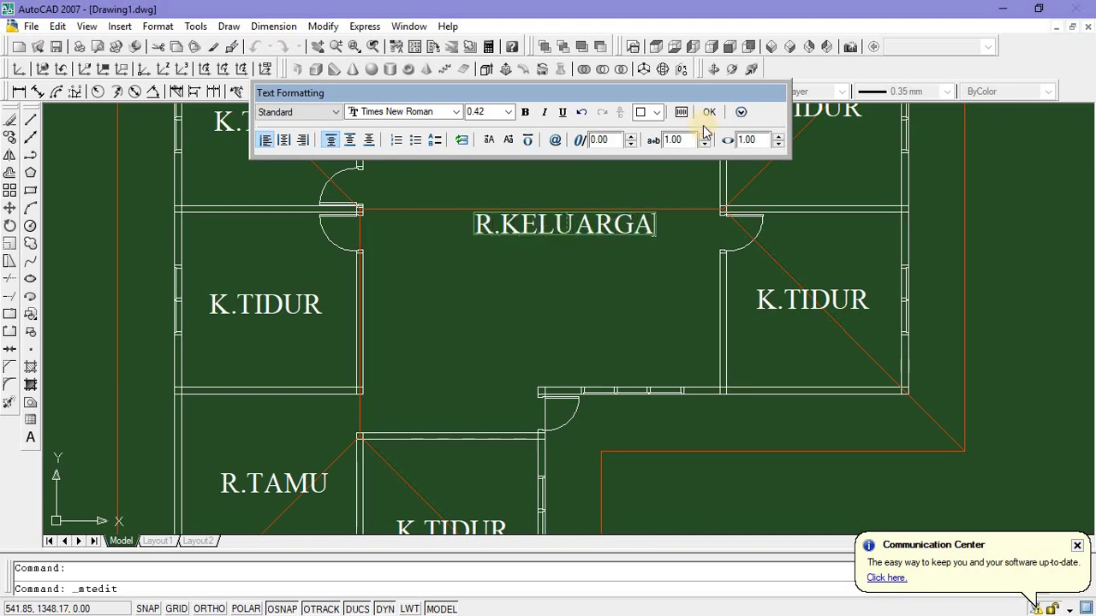
{"action": "left_click", "coordinate": [712, 112]}
Shift the R.KELUARGA text slightly west to centre it between the side bedrooms
{"action": "left_click", "coordinate": [571, 226]}
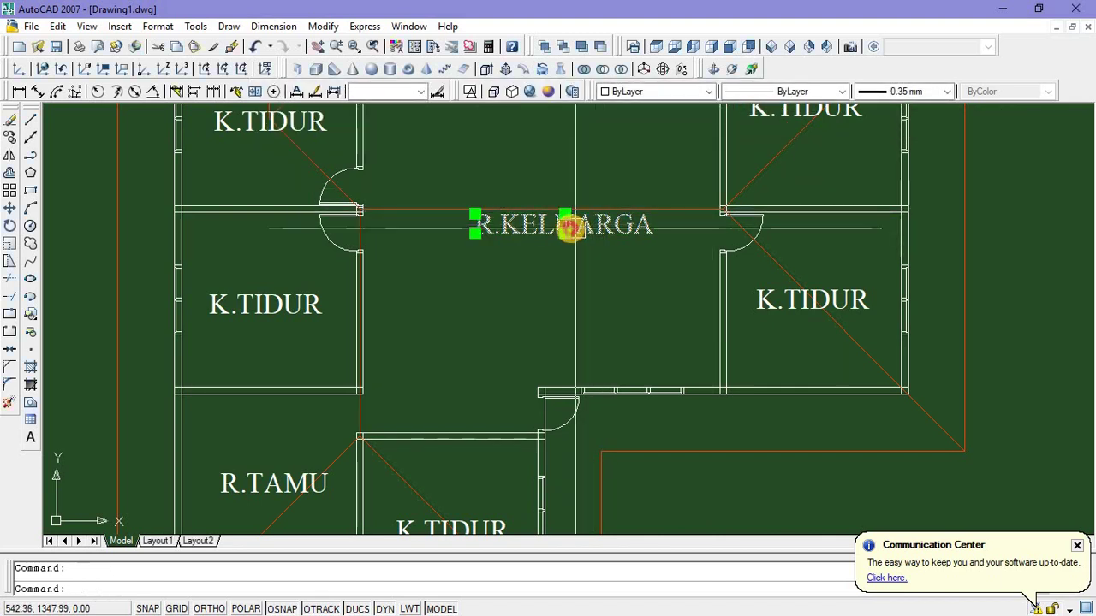
{"action": "left_click", "coordinate": [563, 232]}
{"action": "left_click", "coordinate": [556, 238]}
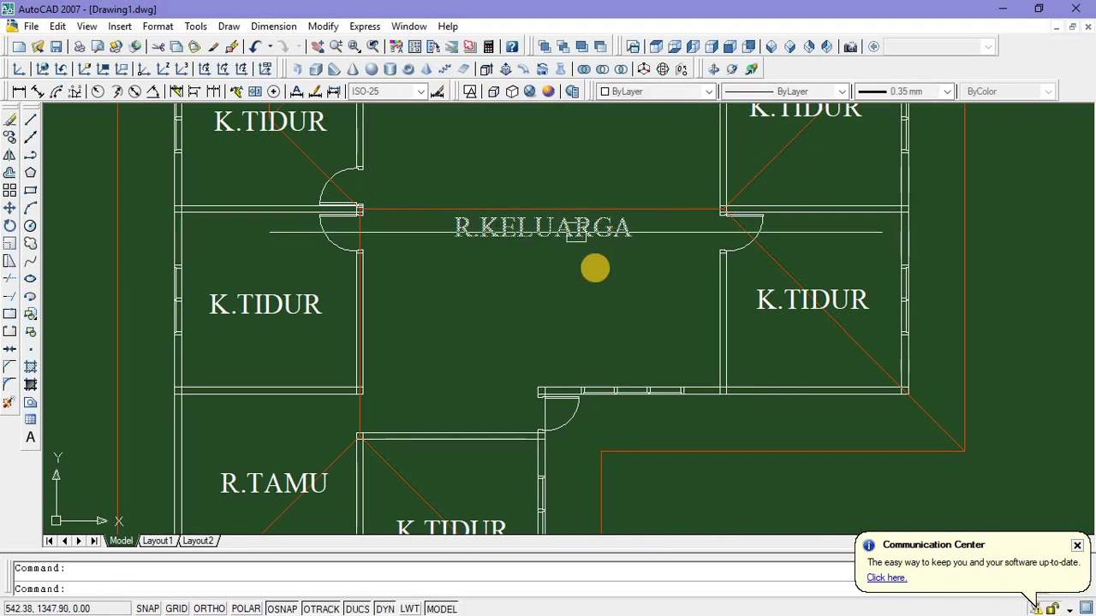
Draw a rectangle closely framing the TERAS text on the front terrace
{"action": "scroll", "coordinate": [591, 274], "scroll_direction": "down", "scroll_amount": 3}
{"action": "middle_click_drag", "start_coordinate": [558, 298], "coordinate": [521, 300]}
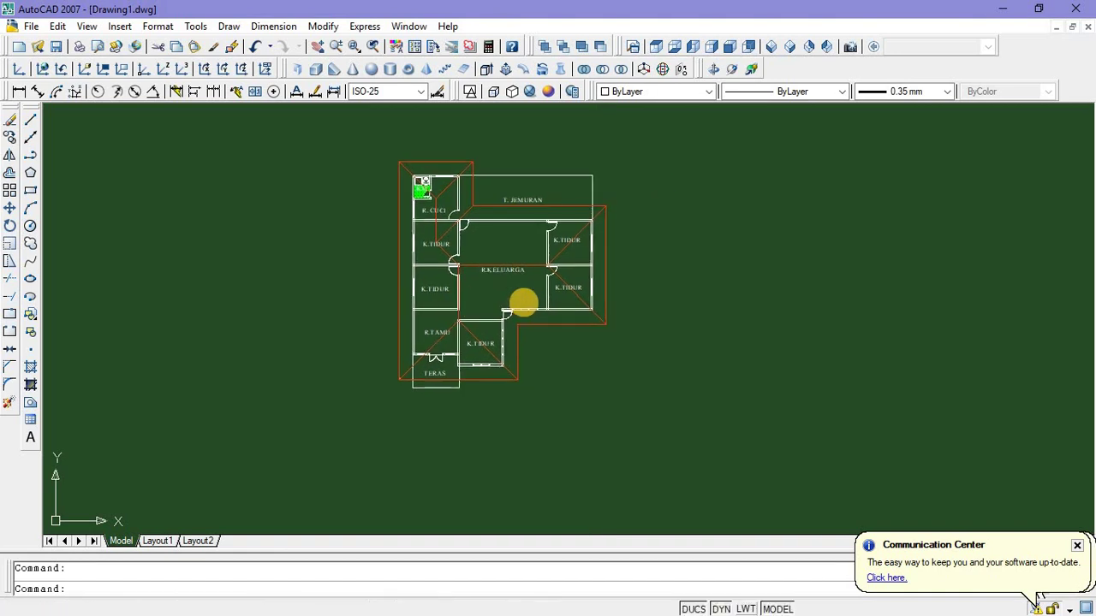
{"action": "scroll", "coordinate": [531, 377], "scroll_direction": "up", "scroll_amount": 3}
{"action": "middle_click_drag", "start_coordinate": [536, 378], "coordinate": [599, 445]}
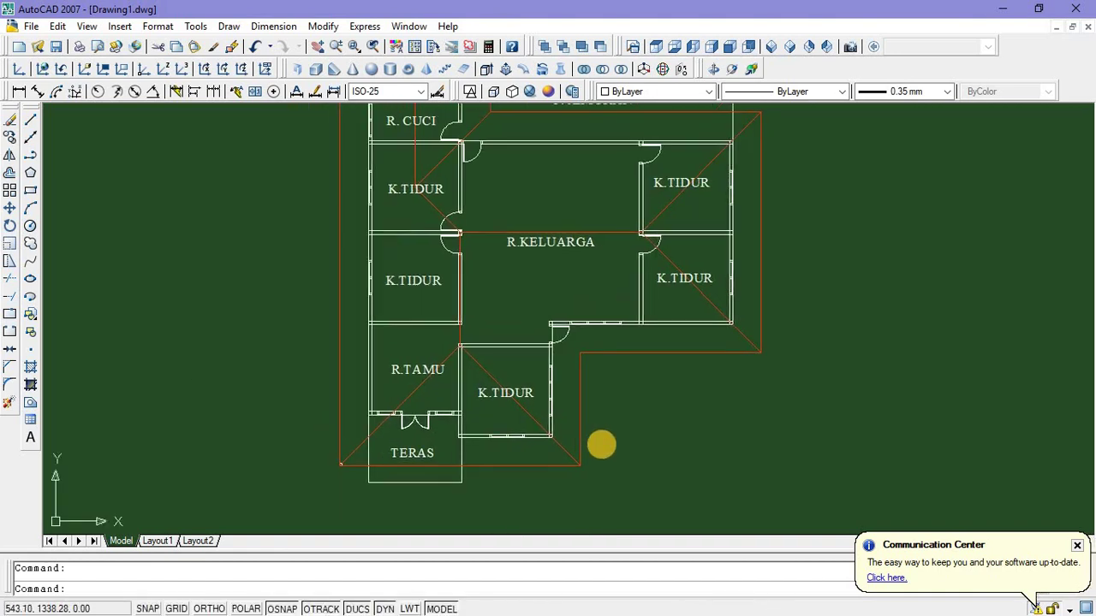
{"action": "scroll", "coordinate": [604, 424], "scroll_direction": "down", "scroll_amount": 2}
{"action": "scroll", "coordinate": [535, 425], "scroll_direction": "up", "scroll_amount": 2}
{"action": "scroll", "coordinate": [501, 437], "scroll_direction": "up", "scroll_amount": 3}
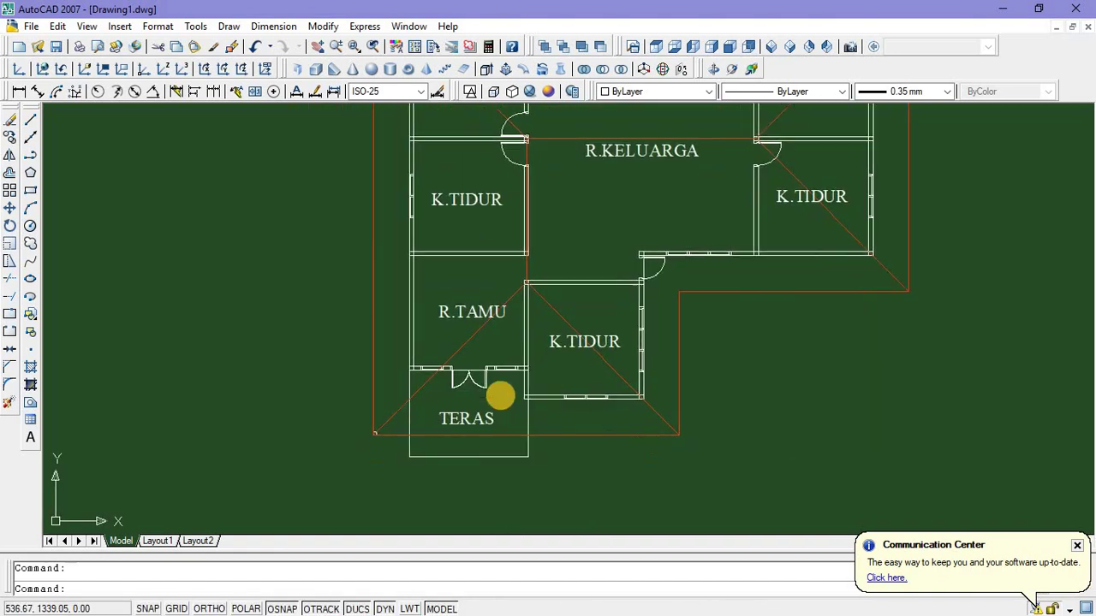
{"action": "left_click", "coordinate": [30, 189]}
{"action": "scroll", "coordinate": [445, 390], "scroll_direction": "up", "scroll_amount": 3}
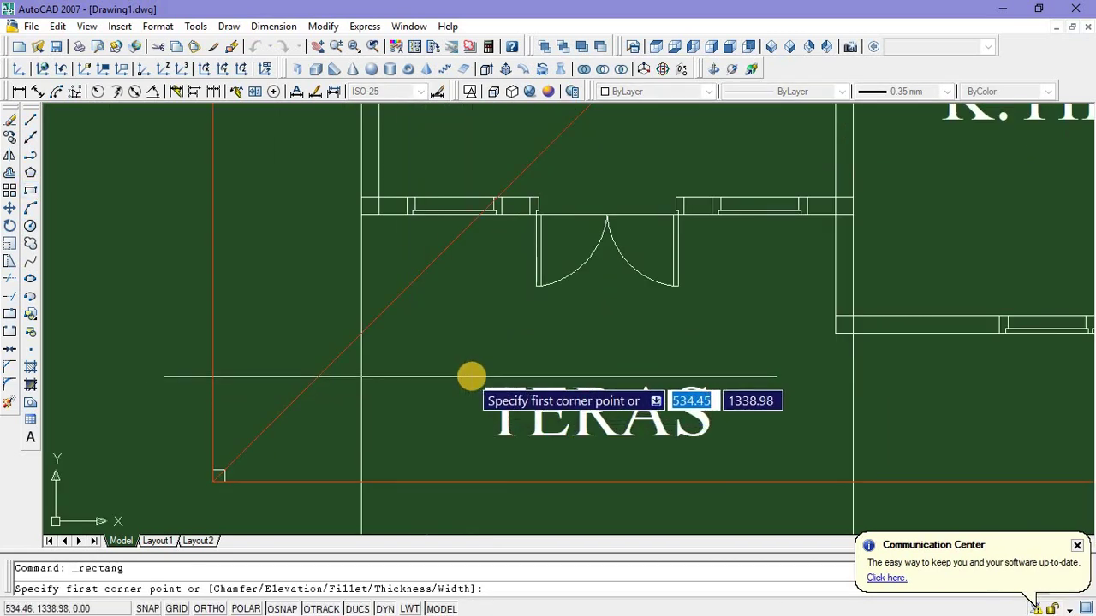
{"action": "left_click", "coordinate": [472, 374]}
{"action": "left_click", "coordinate": [719, 447]}
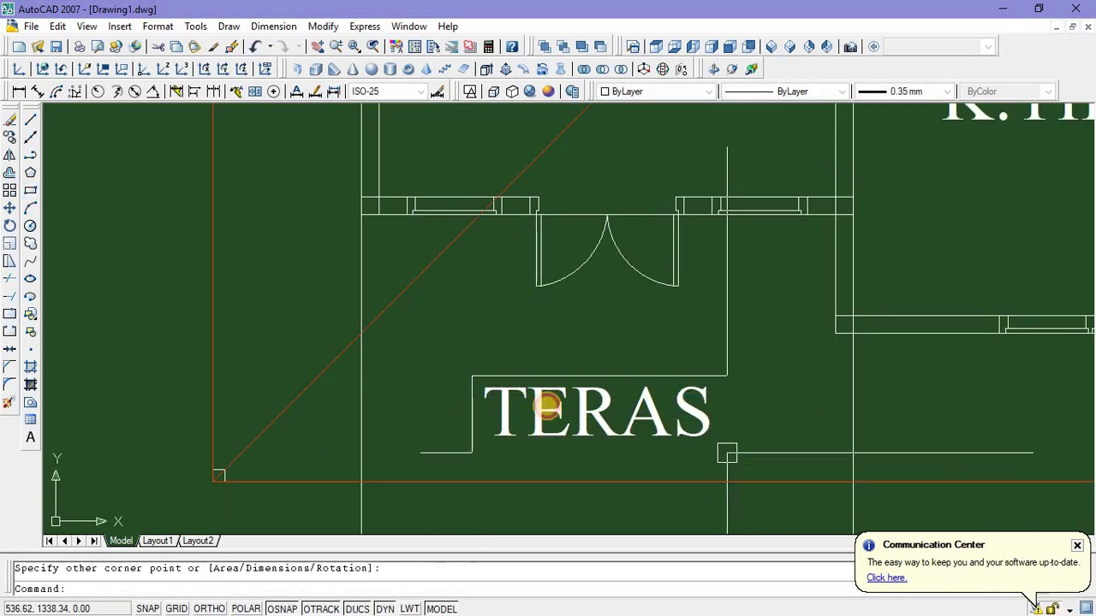
Set up a hatch with the predefined LINE pattern at scale 0.01
{"action": "scroll", "coordinate": [512, 393], "scroll_direction": "down", "scroll_amount": 5}
{"action": "middle_click_drag", "start_coordinate": [546, 433], "coordinate": [484, 408]}
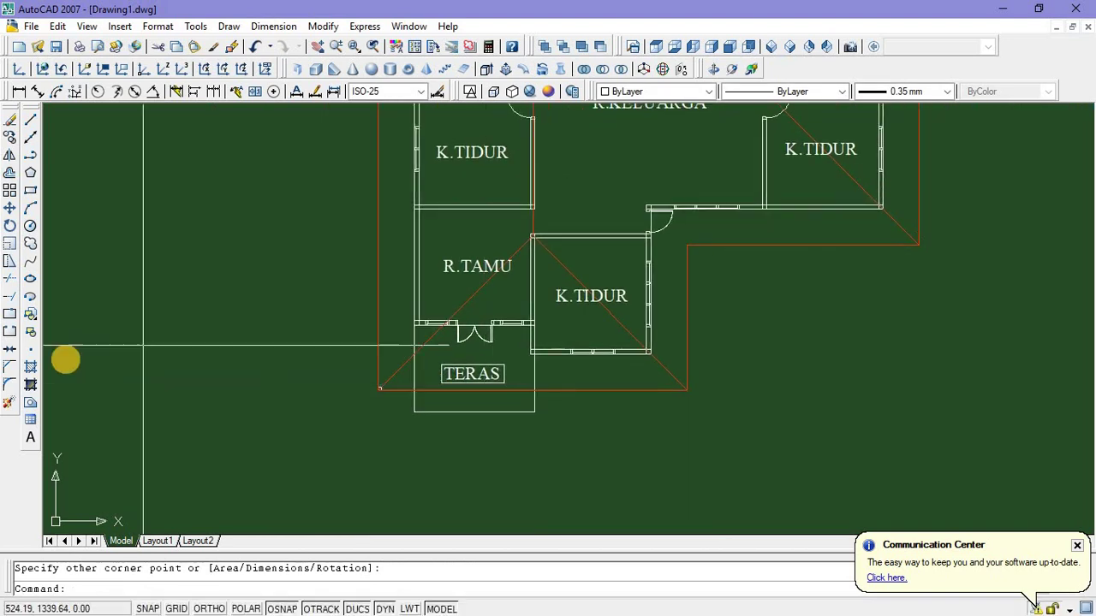
{"action": "left_click", "coordinate": [30, 366]}
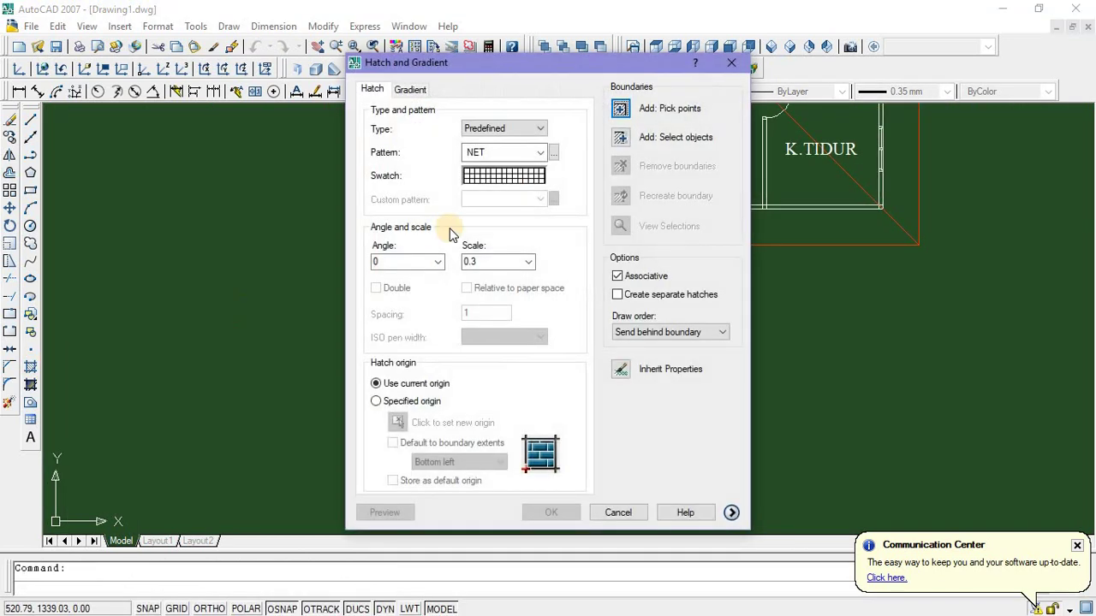
{"action": "left_click", "coordinate": [553, 152]}
{"action": "scroll", "coordinate": [549, 206], "scroll_direction": "down", "scroll_amount": 6}
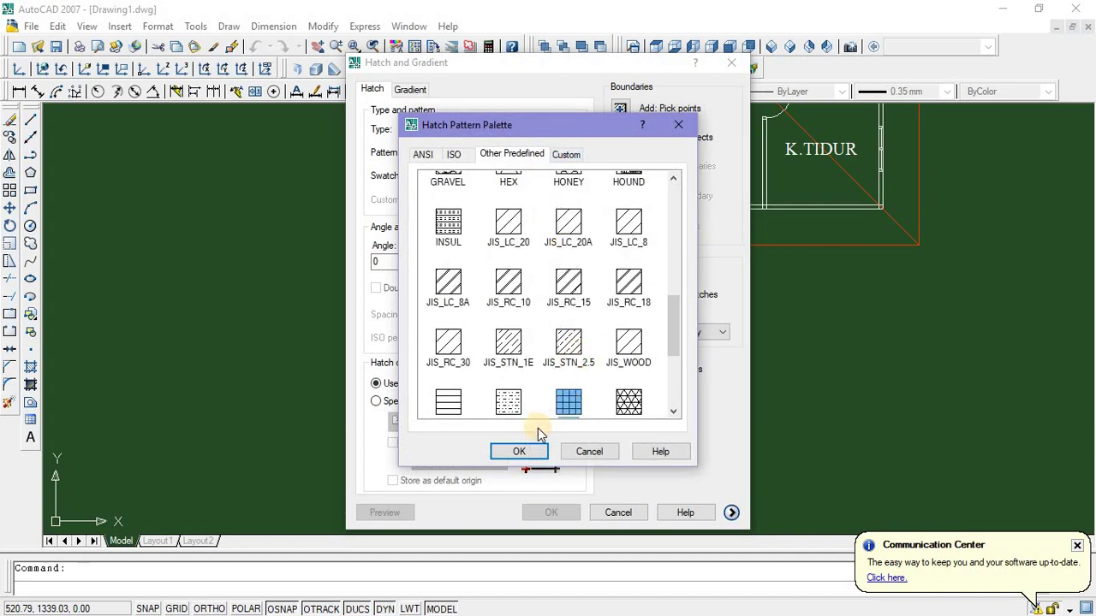
{"action": "left_click", "coordinate": [531, 453]}
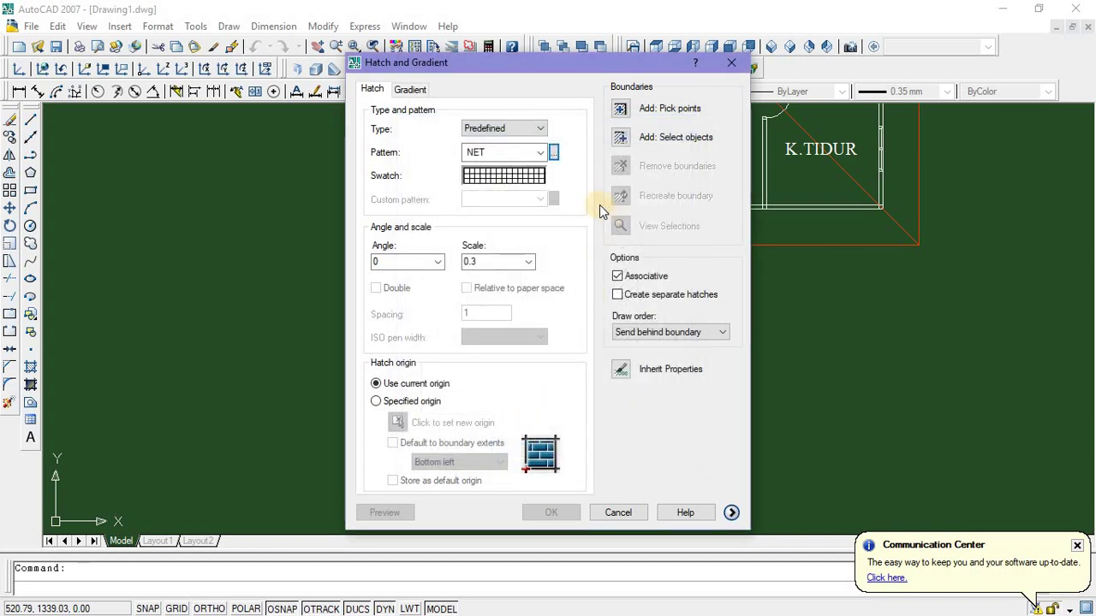
{"action": "left_click", "coordinate": [553, 152]}
{"action": "scroll", "coordinate": [565, 237], "scroll_direction": "down", "scroll_amount": 6}
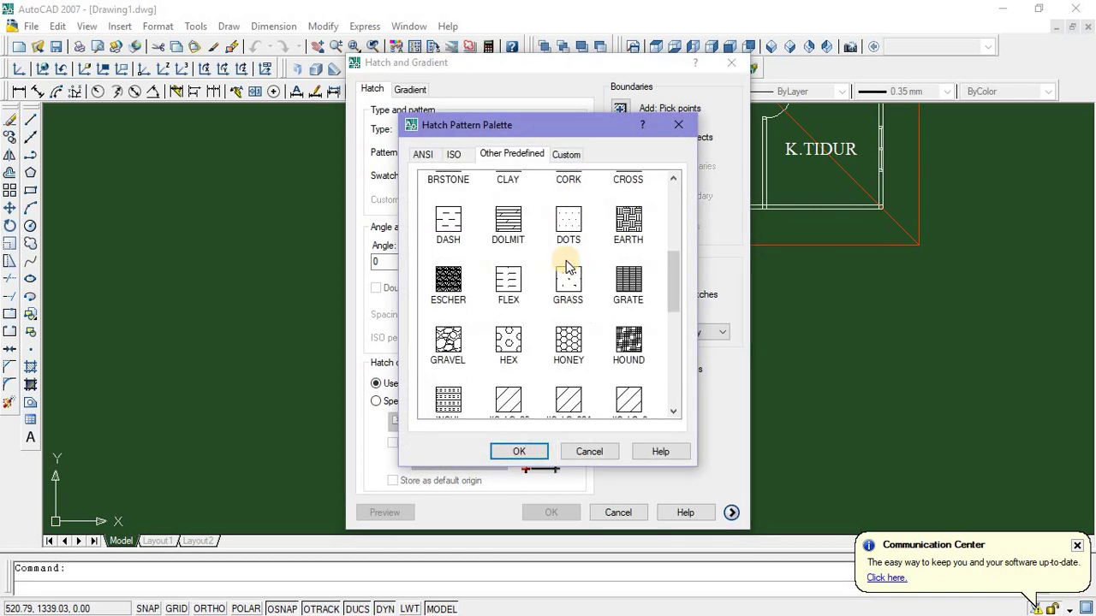
{"action": "scroll", "coordinate": [448, 405], "scroll_direction": "down", "scroll_amount": 2}
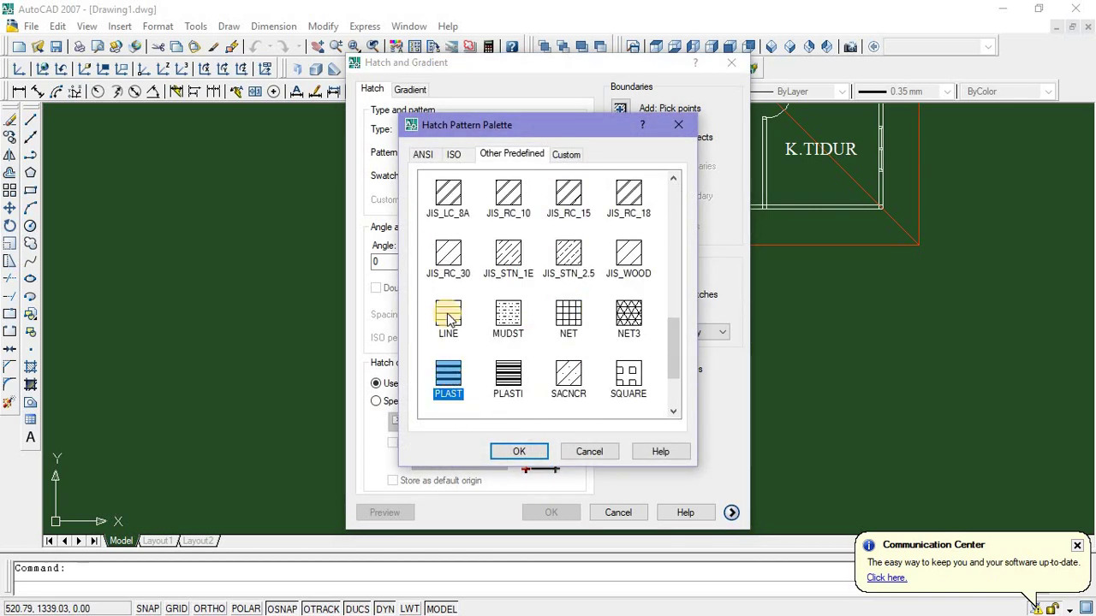
{"action": "left_click", "coordinate": [533, 452]}
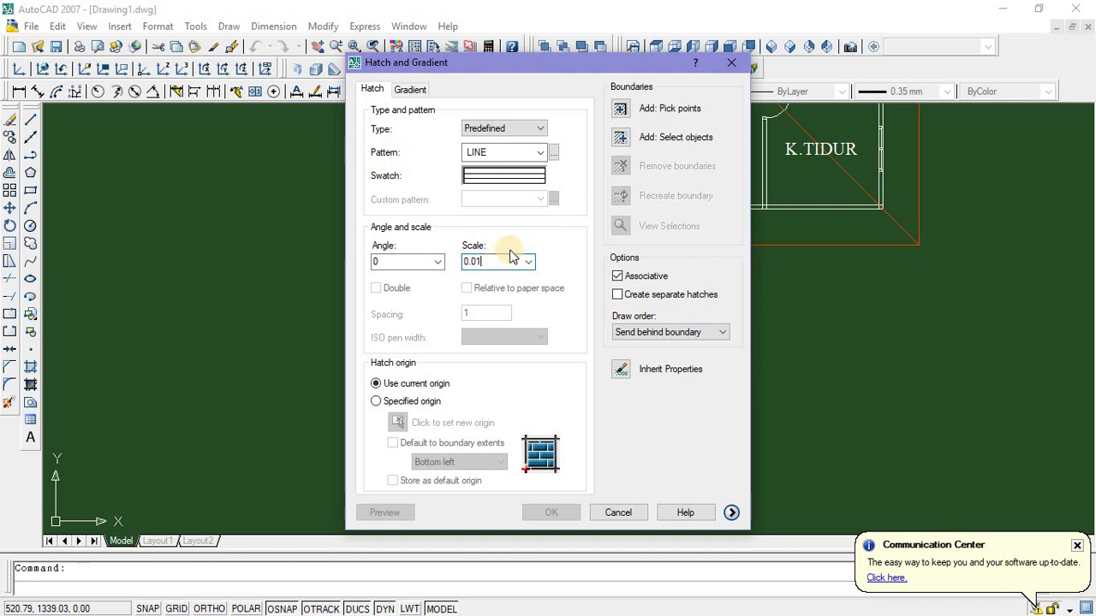
Hatch the terrace floor around the framed TERAS text by picking an internal point
{"action": "left_click", "coordinate": [620, 108]}
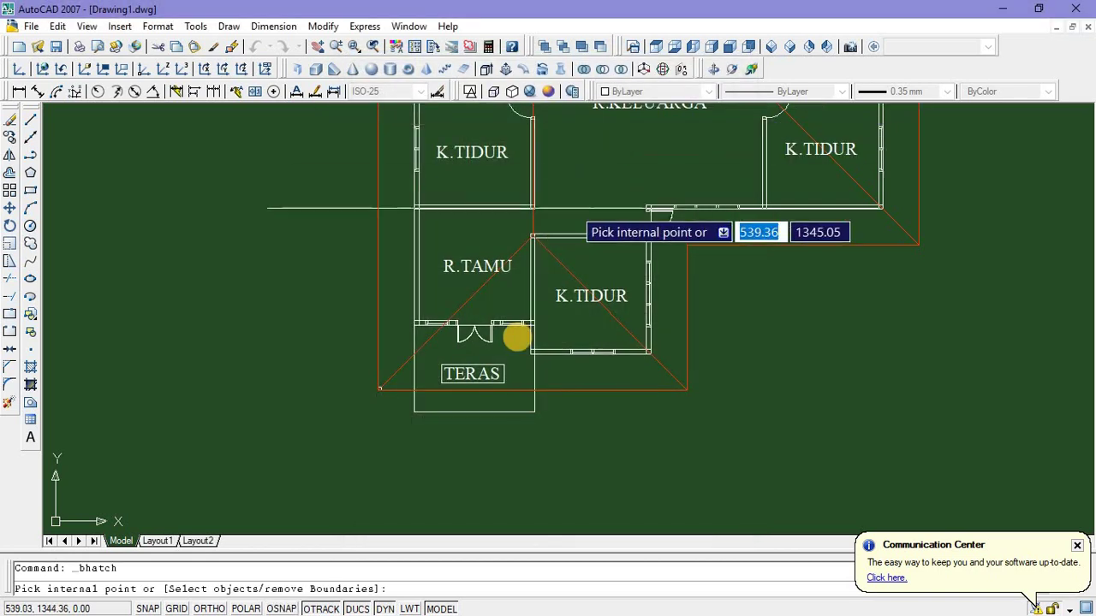
{"action": "scroll", "coordinate": [482, 257], "scroll_direction": "up", "scroll_amount": 4}
{"action": "left_click", "coordinate": [495, 250]}
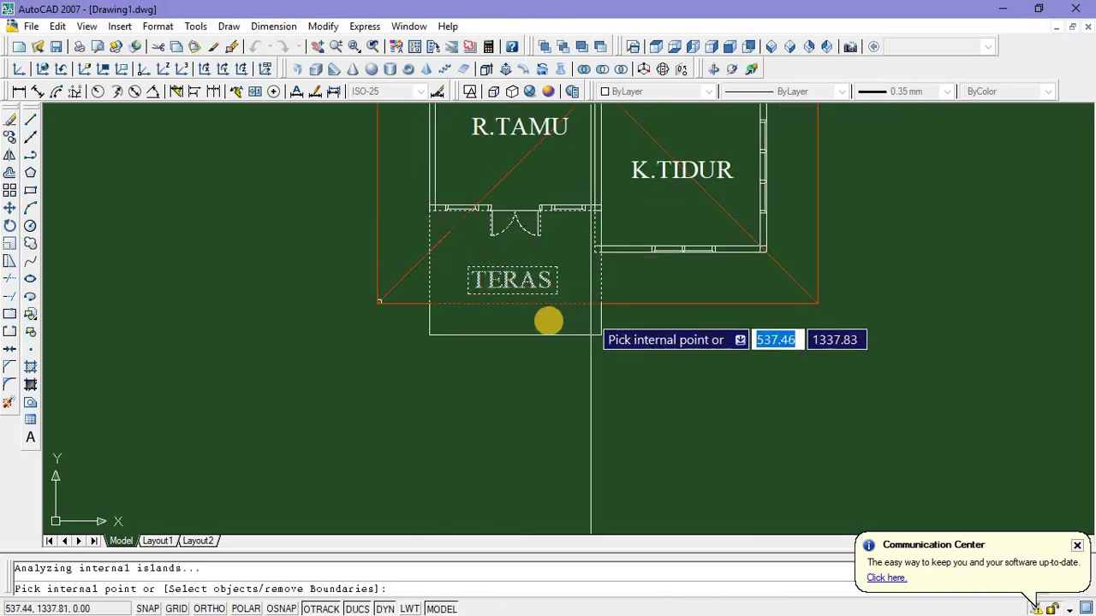
{"action": "right_click", "coordinate": [536, 315]}
{"action": "left_click", "coordinate": [571, 328]}
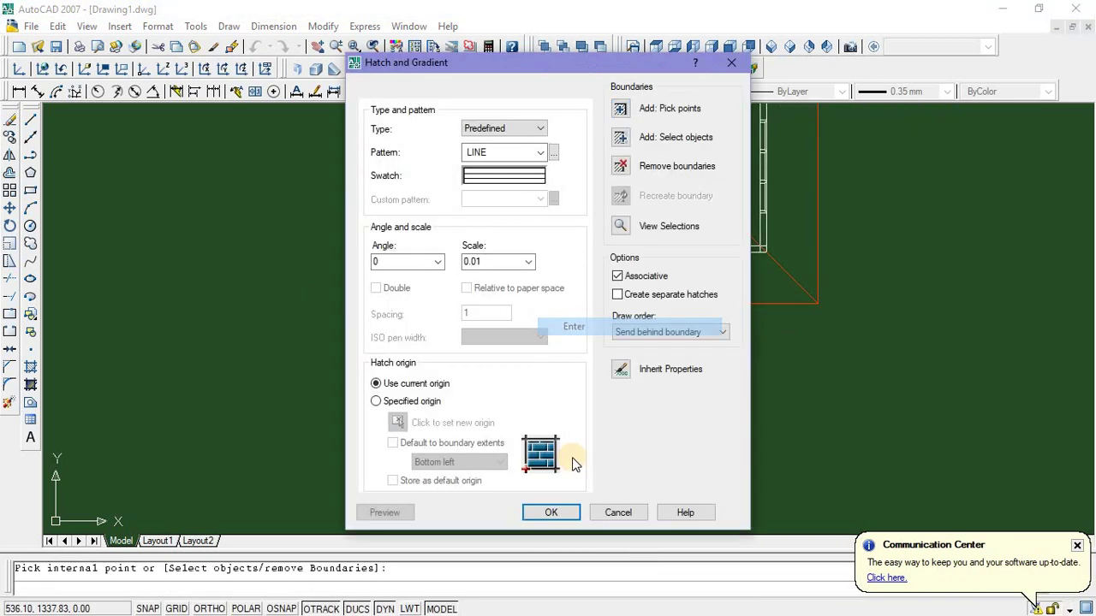
{"action": "left_click", "coordinate": [555, 511]}
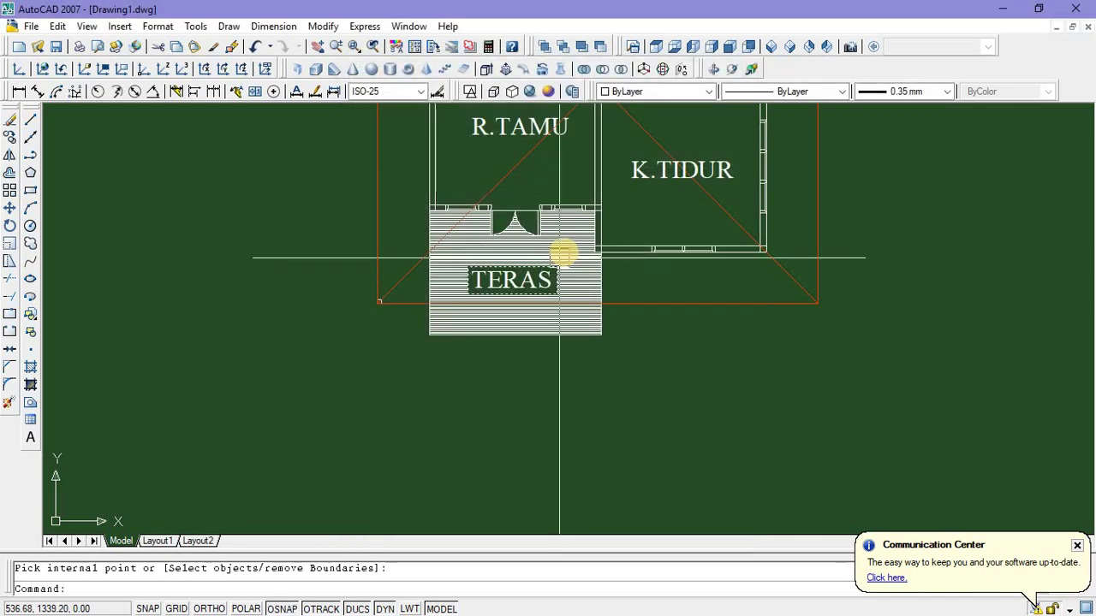
Set the scale of the LINE hatch on the terrace floor to 0.5
{"action": "scroll", "coordinate": [570, 250], "scroll_direction": "up", "scroll_amount": 3}
{"action": "scroll", "coordinate": [544, 243], "scroll_direction": "down", "scroll_amount": 5}
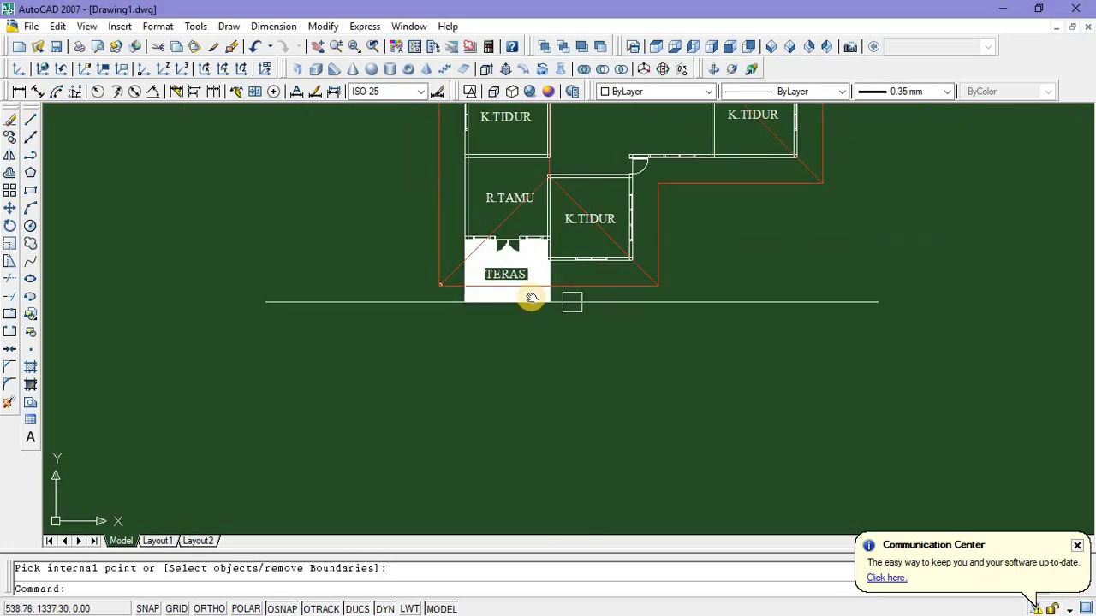
{"action": "middle_click_drag", "start_coordinate": [548, 298], "coordinate": [315, 342]}
{"action": "scroll", "coordinate": [315, 342], "scroll_direction": "up", "scroll_amount": 3}
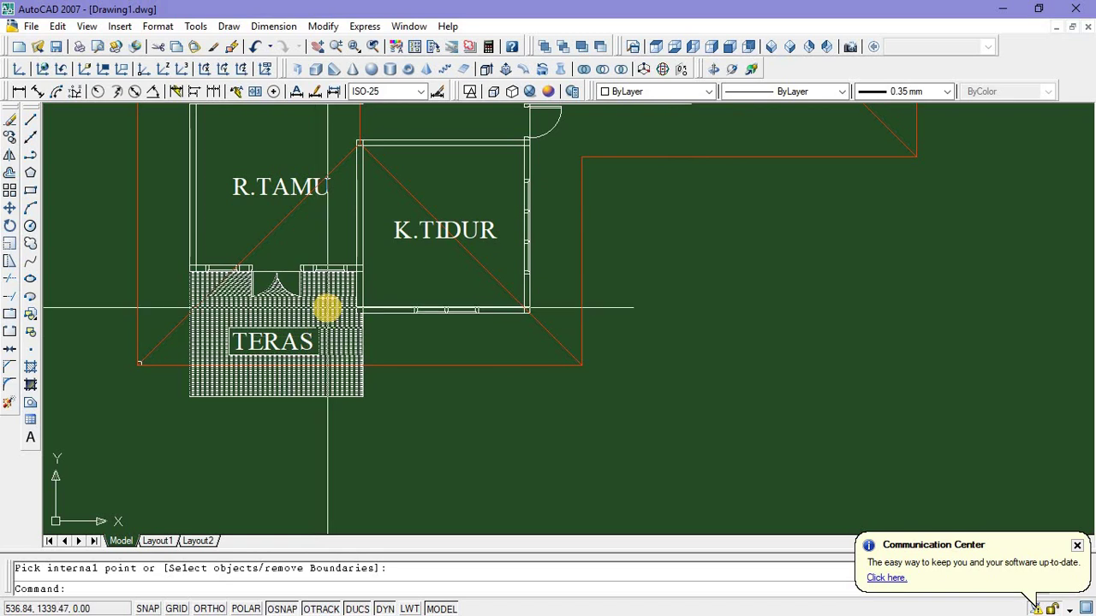
{"action": "left_click", "coordinate": [325, 310]}
{"action": "right_click", "coordinate": [325, 306]}
{"action": "left_click", "coordinate": [373, 305]}
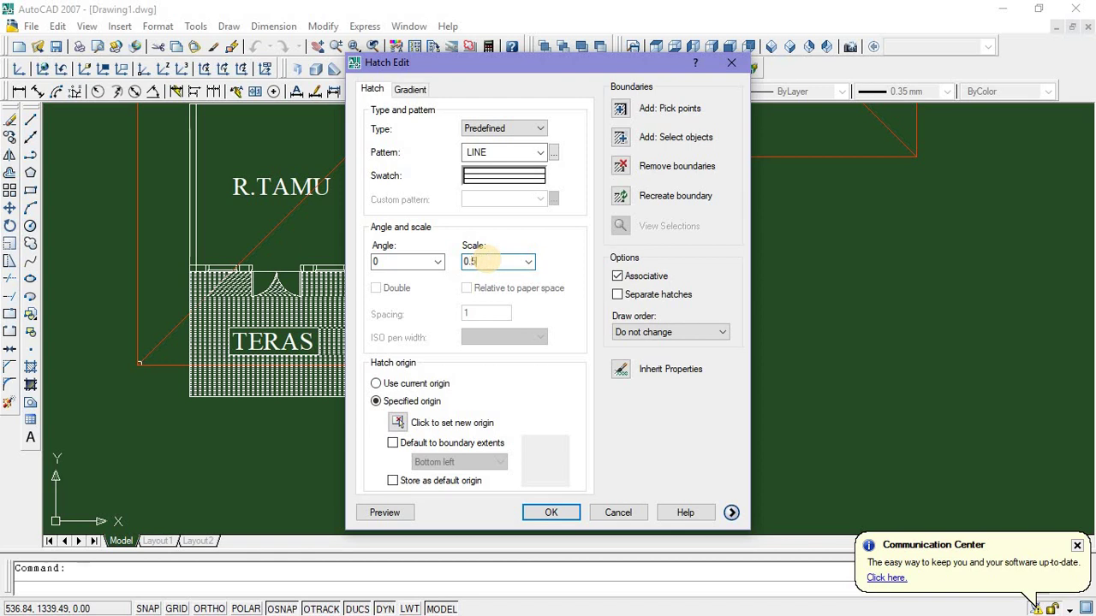
{"action": "left_click", "coordinate": [551, 512]}
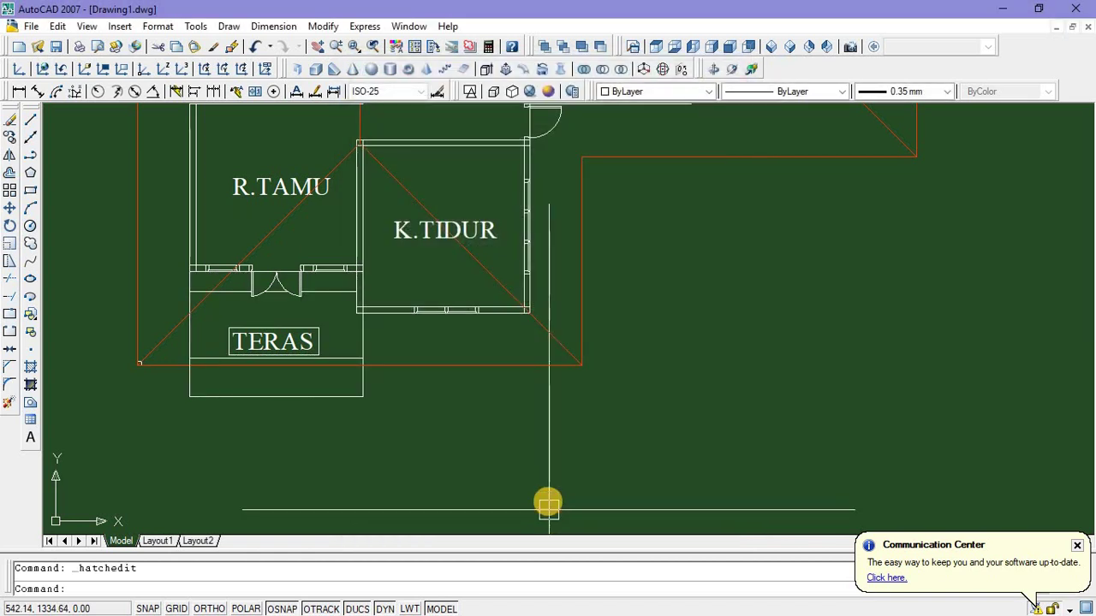
Lower the terrace hatch's scale so closely spaced lines fill the floor around the TERAS text, and colour the hatch Blue
{"action": "right_click", "coordinate": [336, 353]}
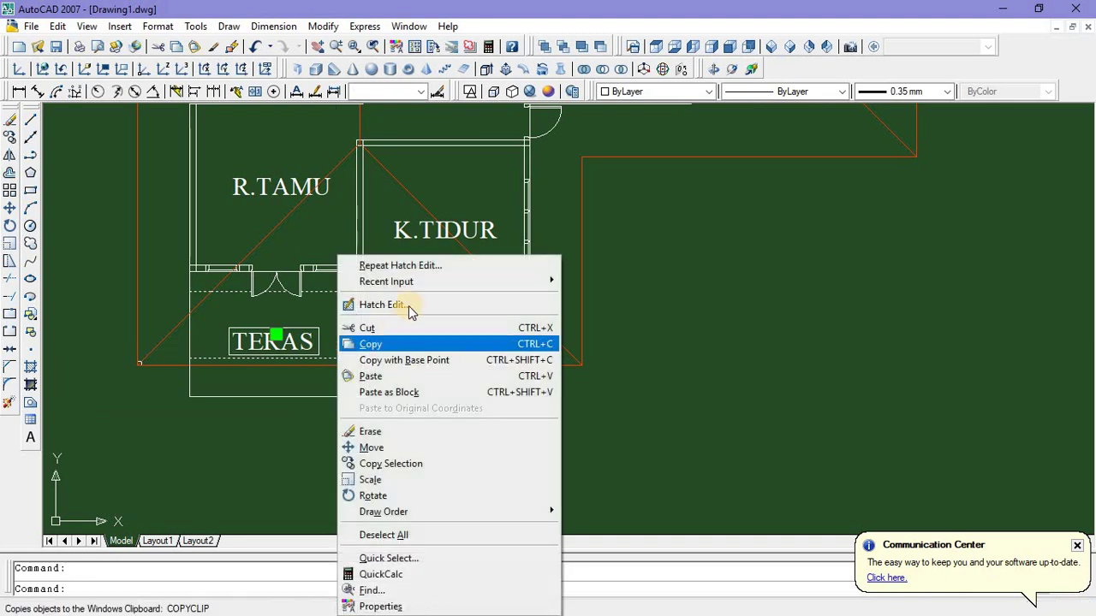
{"action": "left_click", "coordinate": [408, 306]}
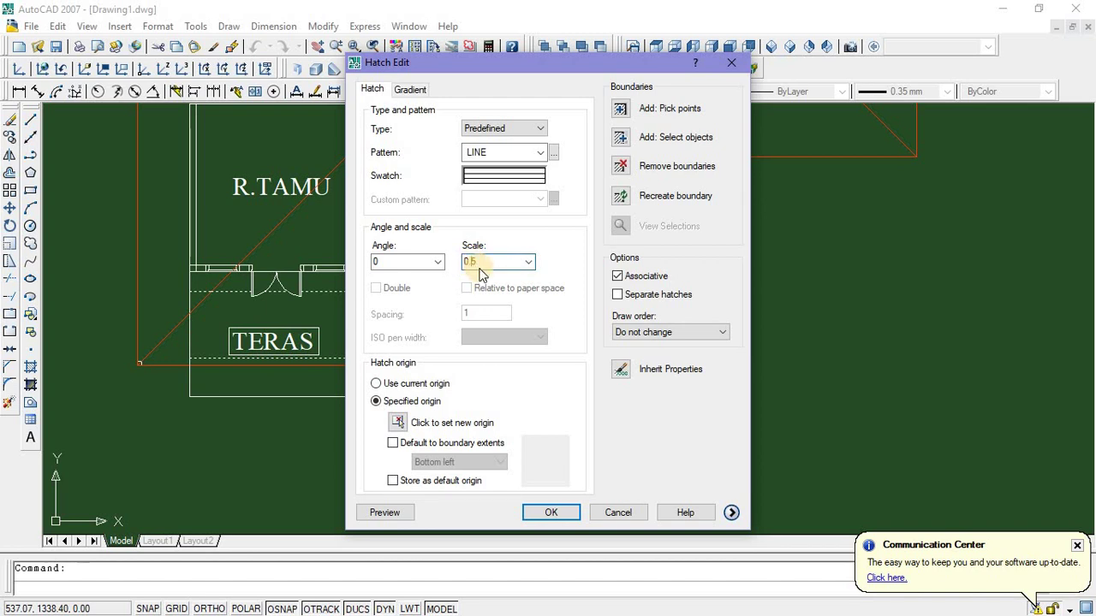
{"action": "left_click", "coordinate": [550, 513]}
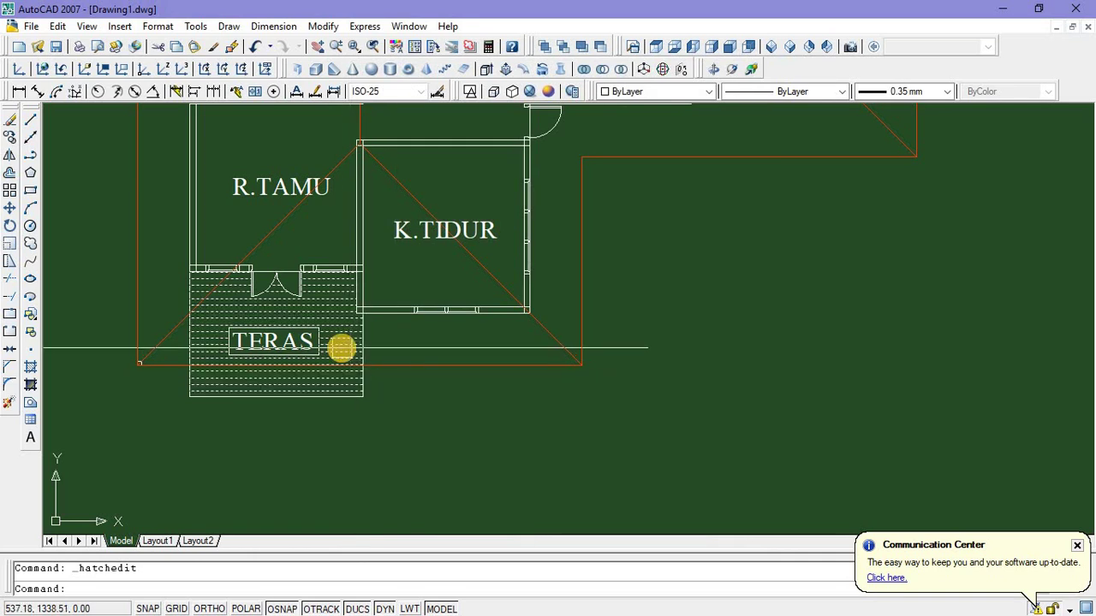
{"action": "left_click", "coordinate": [341, 346]}
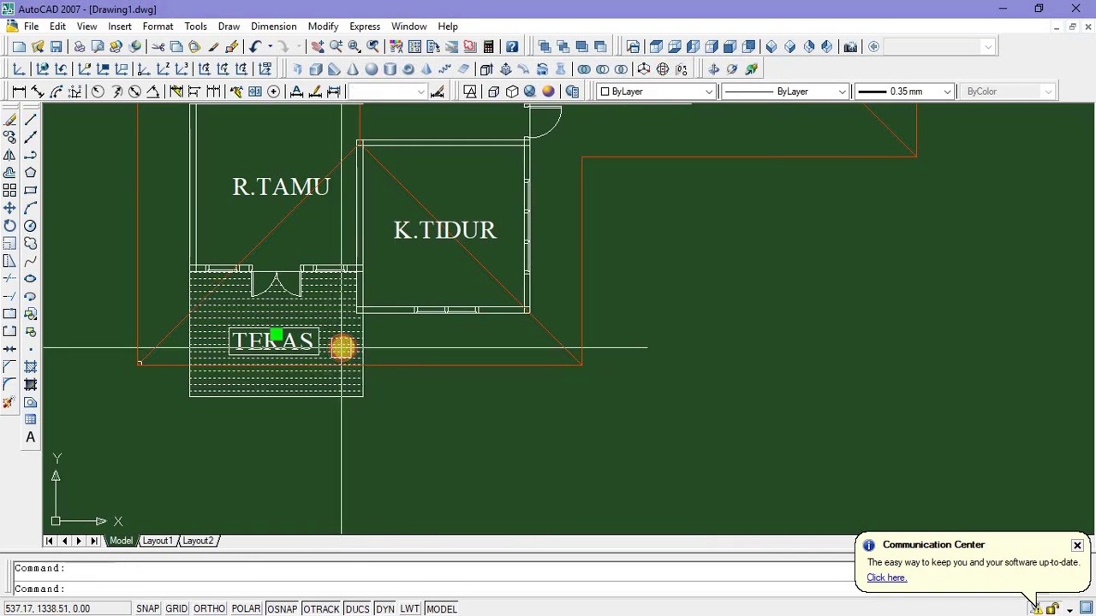
{"action": "left_click", "coordinate": [710, 92]}
{"action": "left_click", "coordinate": [623, 185]}
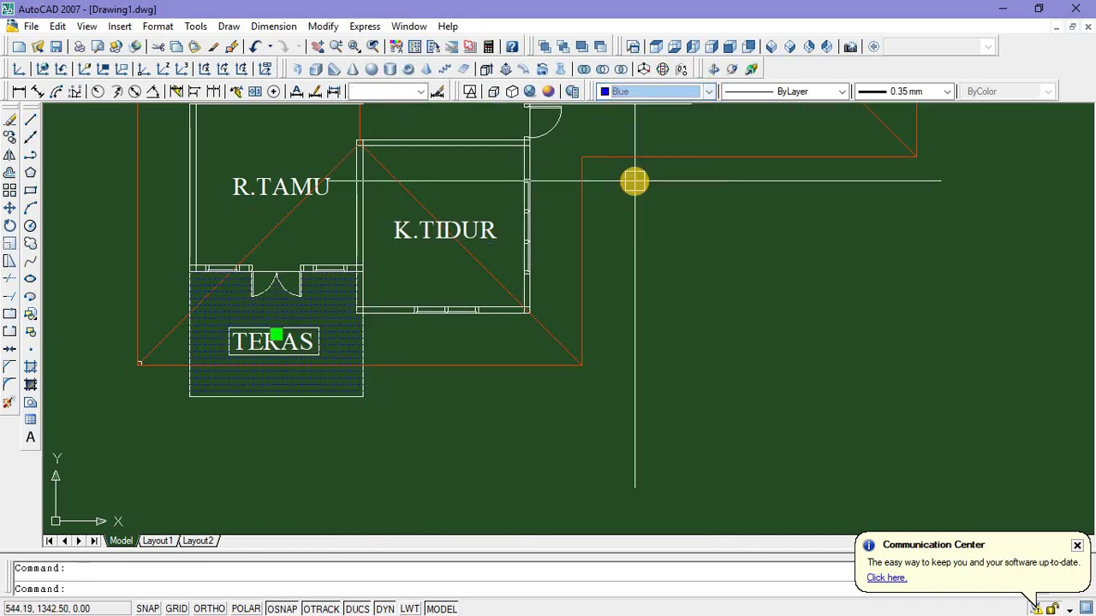
{"action": "key", "text": "Escape"}
{"action": "scroll", "coordinate": [505, 343], "scroll_direction": "down", "scroll_amount": 5}
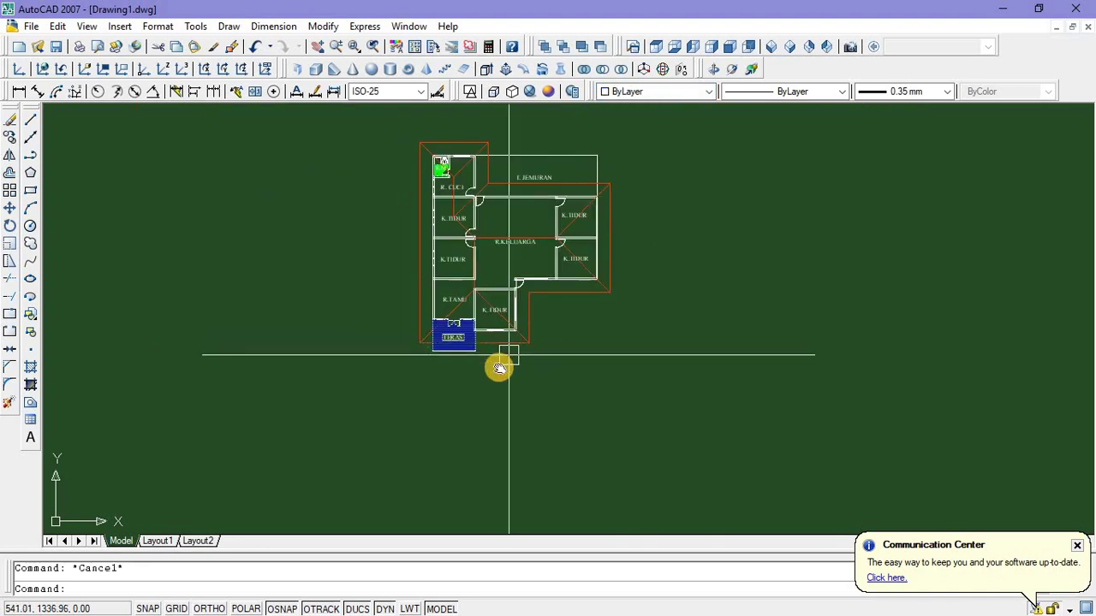
{"action": "scroll", "coordinate": [420, 491], "scroll_direction": "up", "scroll_amount": 3}
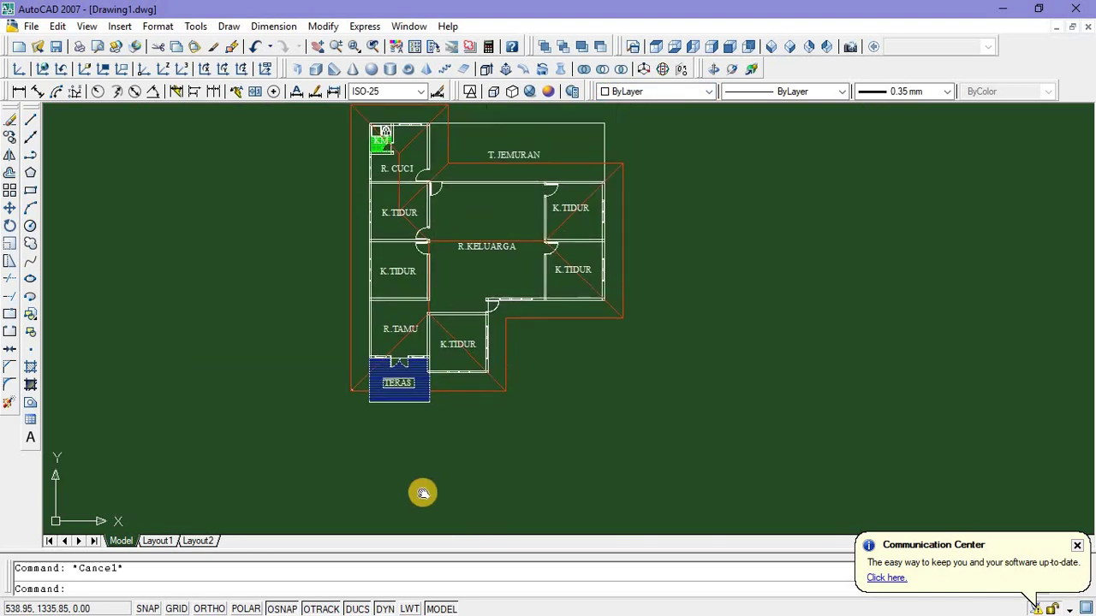
{"action": "middle_click_drag", "start_coordinate": [420, 498], "coordinate": [422, 479]}
{"action": "scroll", "coordinate": [521, 432], "scroll_direction": "up", "scroll_amount": 2}
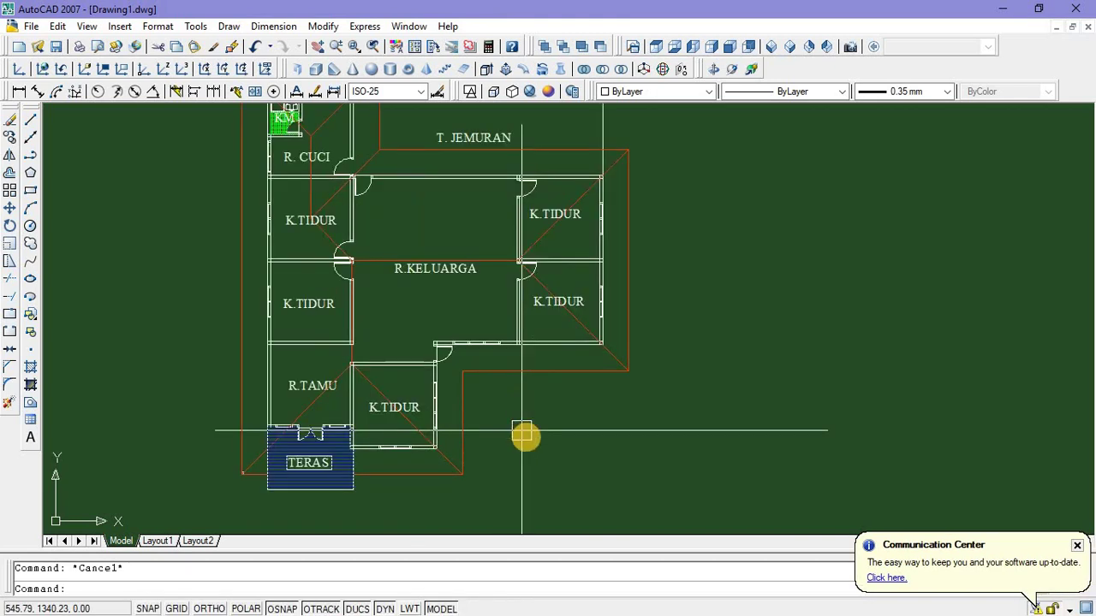
{"action": "scroll", "coordinate": [523, 435], "scroll_direction": "down", "scroll_amount": 2}
{"action": "middle_click_drag", "start_coordinate": [524, 439], "coordinate": [505, 445]}
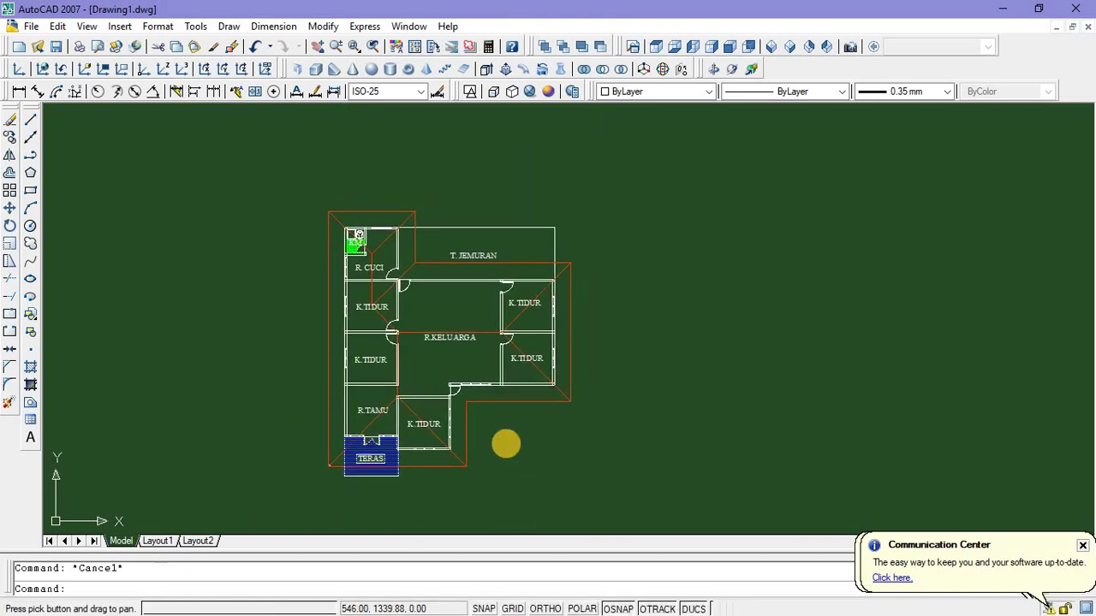
{"action": "scroll", "coordinate": [481, 309], "scroll_direction": "up", "scroll_amount": 2}
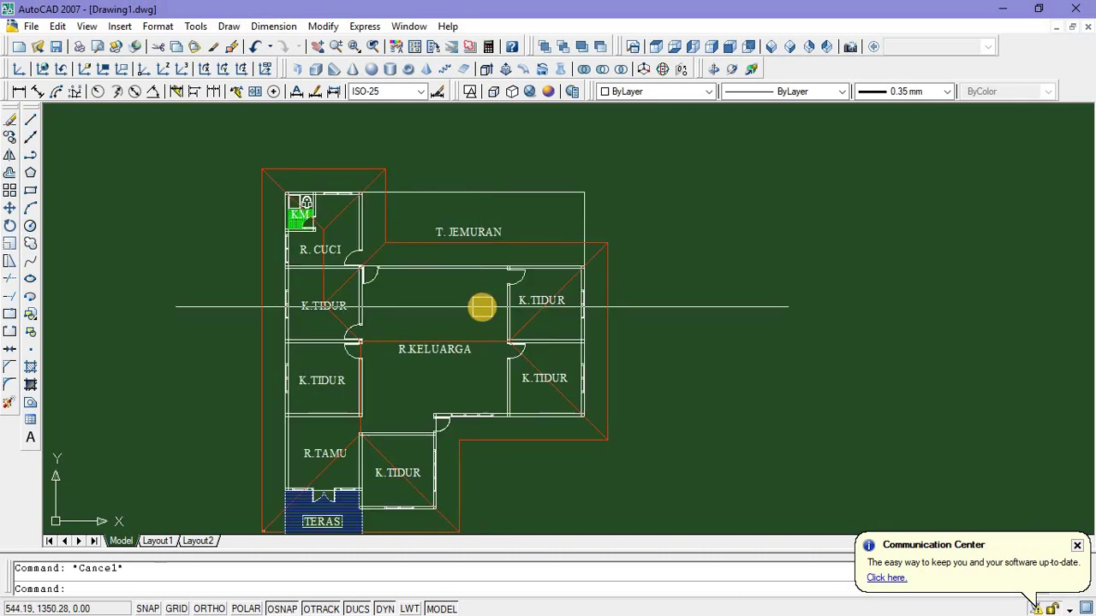
{"action": "scroll", "coordinate": [481, 306], "scroll_direction": "down", "scroll_amount": 3}
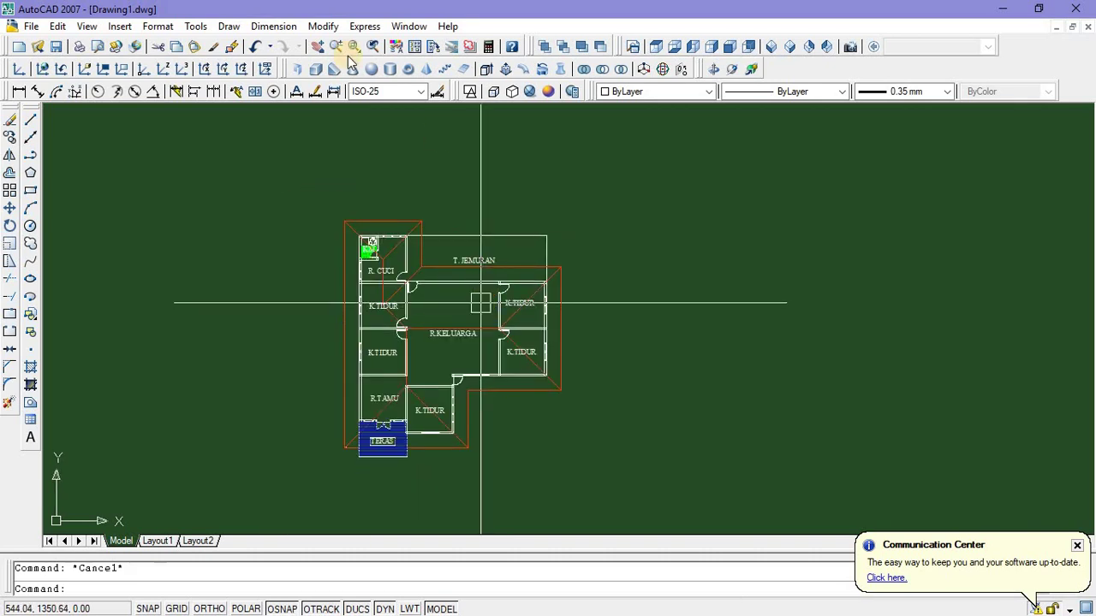
Try a vertical linear dimension along the east edge of the T. JEMURAN area, and erase it
{"action": "left_click", "coordinate": [274, 27]}
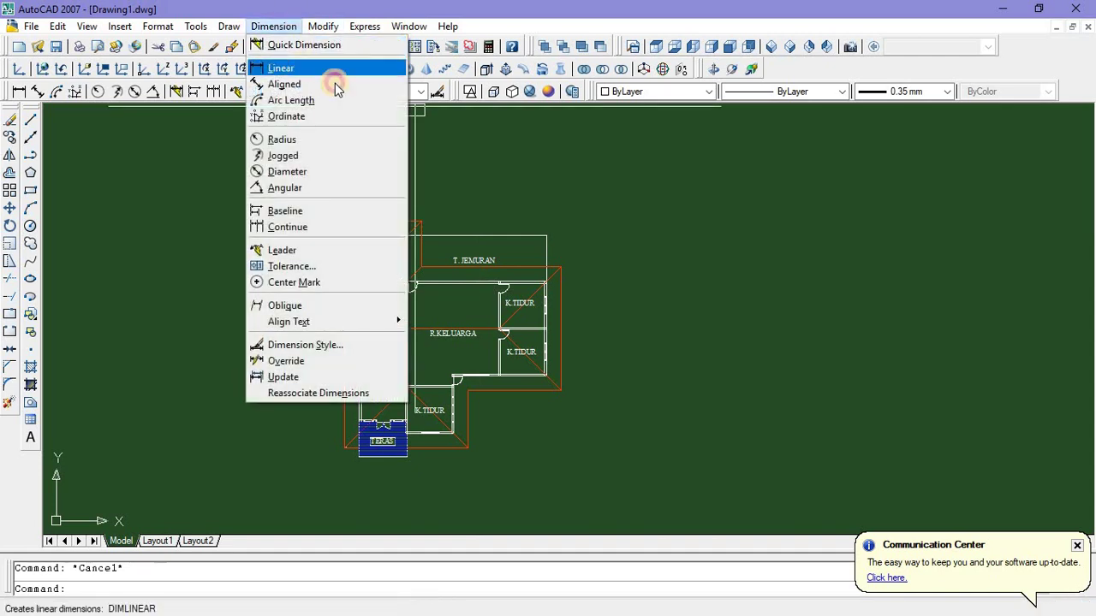
{"action": "left_click", "coordinate": [334, 73]}
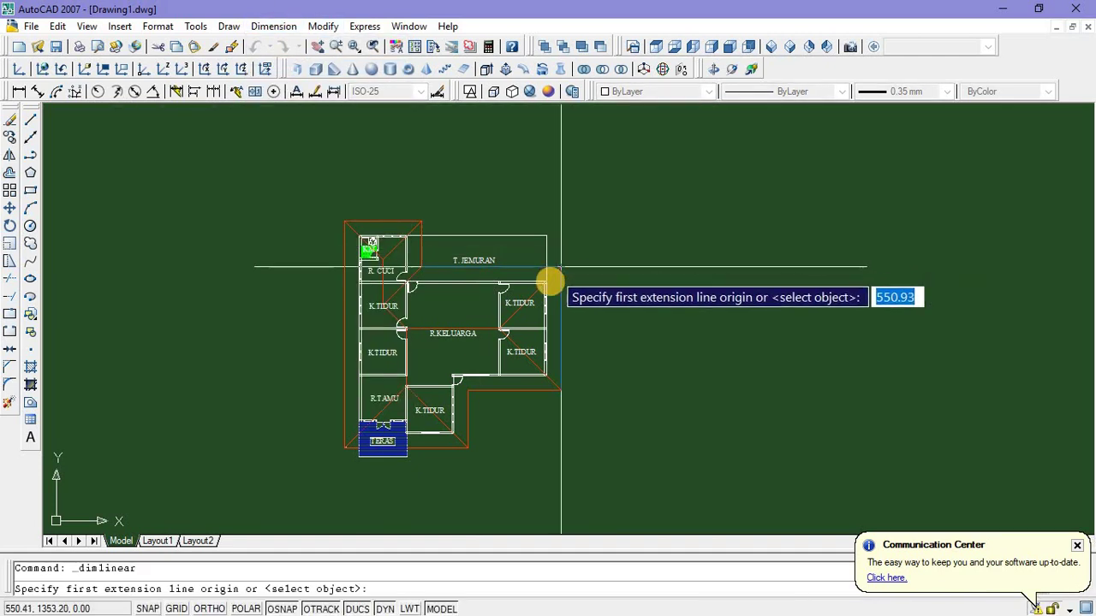
{"action": "scroll", "coordinate": [550, 280], "scroll_direction": "up", "scroll_amount": 5}
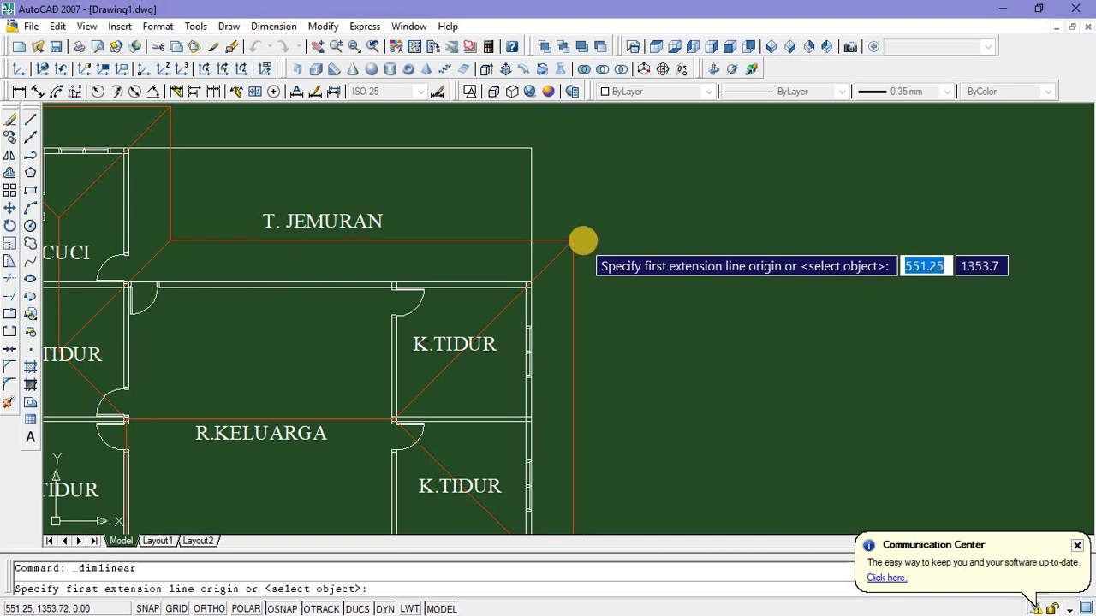
{"action": "scroll", "coordinate": [565, 197], "scroll_direction": "down", "scroll_amount": 5}
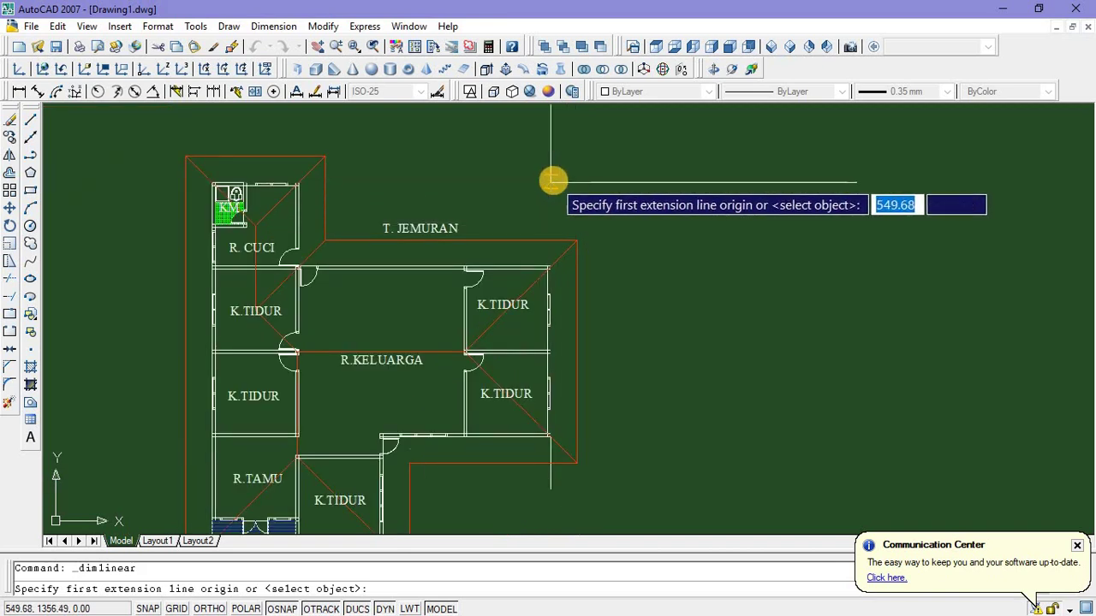
{"action": "left_click", "coordinate": [553, 221]}
{"action": "scroll", "coordinate": [552, 257], "scroll_direction": "up", "scroll_amount": 5}
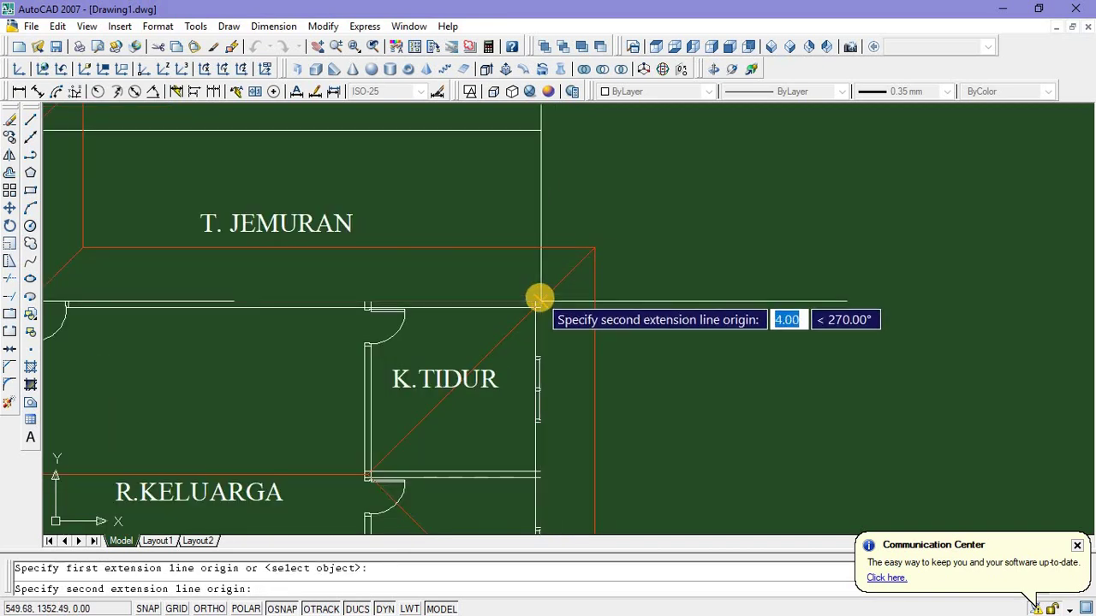
{"action": "left_click", "coordinate": [539, 298]}
{"action": "left_click", "coordinate": [675, 246]}
{"action": "scroll", "coordinate": [693, 325], "scroll_direction": "down", "scroll_amount": 6}
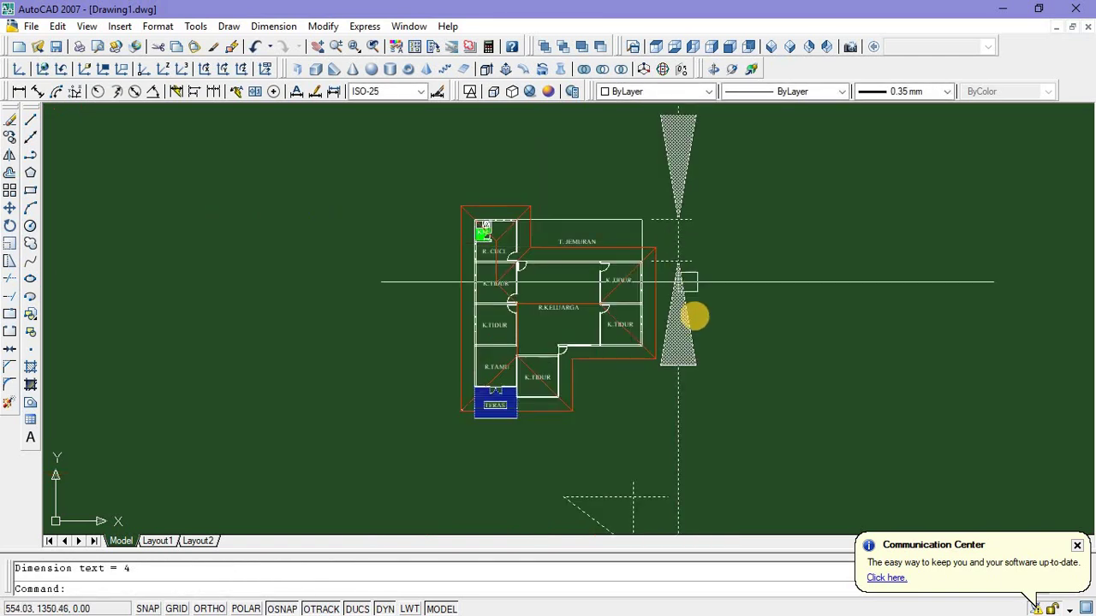
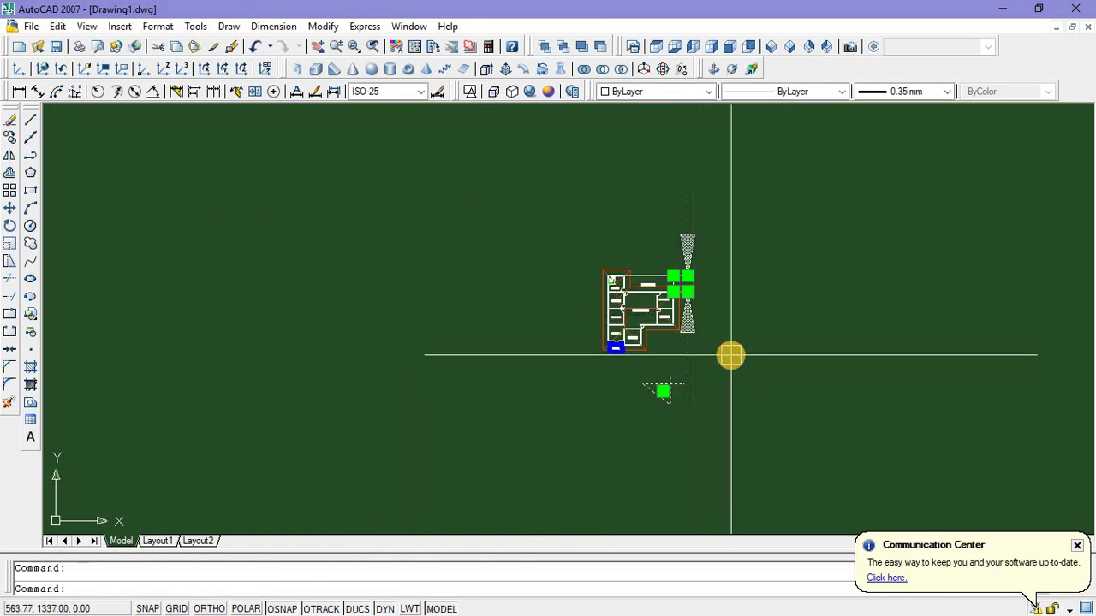
{"action": "key", "text": "Delete"}
{"action": "scroll", "coordinate": [659, 300], "scroll_direction": "up", "scroll_amount": 5}
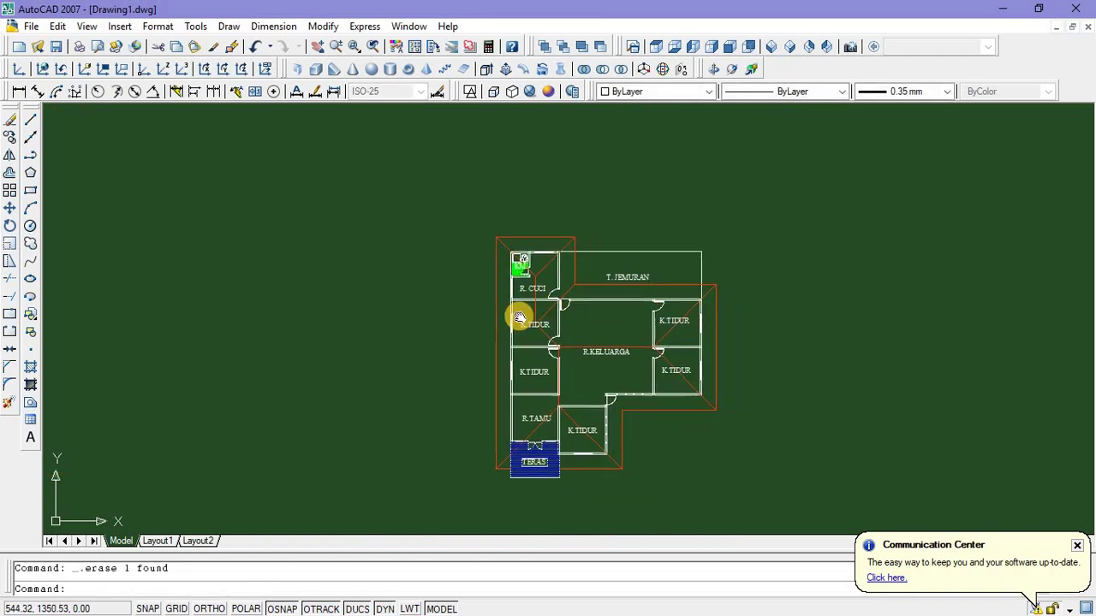
{"action": "middle_click_drag", "start_coordinate": [520, 318], "coordinate": [496, 333]}
{"action": "scroll", "coordinate": [496, 333], "scroll_direction": "up", "scroll_amount": 2}
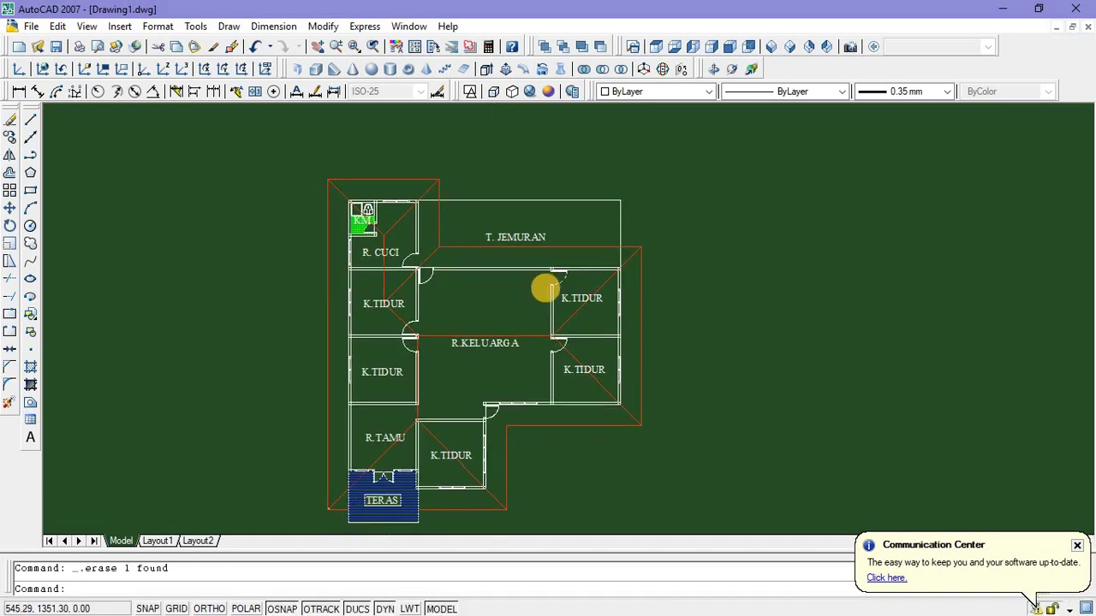
{"action": "scroll", "coordinate": [544, 289], "scroll_direction": "down", "scroll_amount": 1}
{"action": "scroll", "coordinate": [545, 289], "scroll_direction": "up", "scroll_amount": 3}
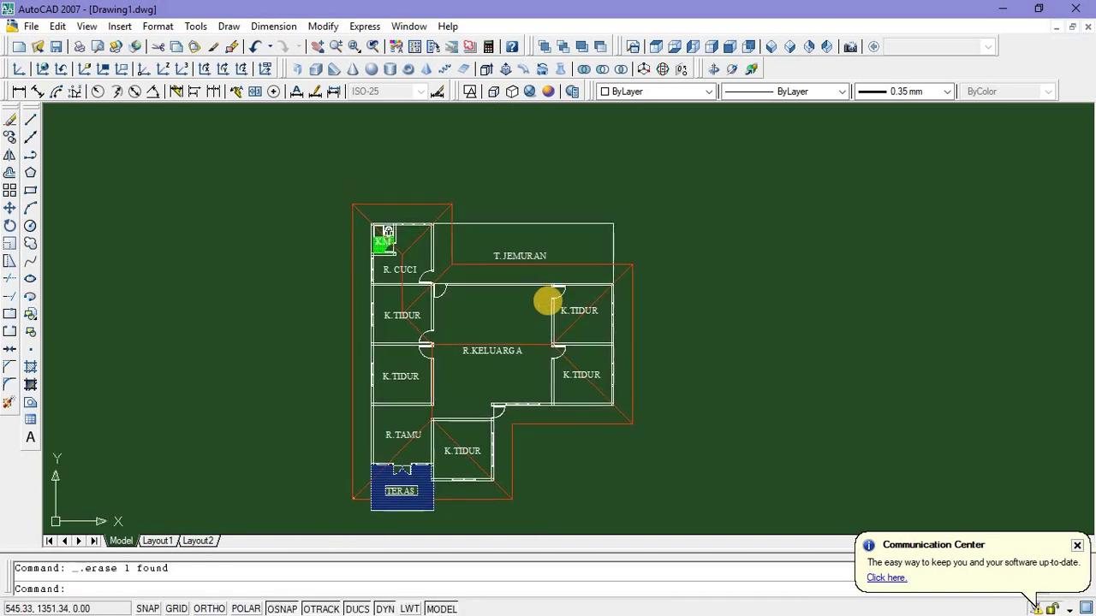
{"action": "middle_click_drag", "start_coordinate": [547, 300], "coordinate": [550, 313]}
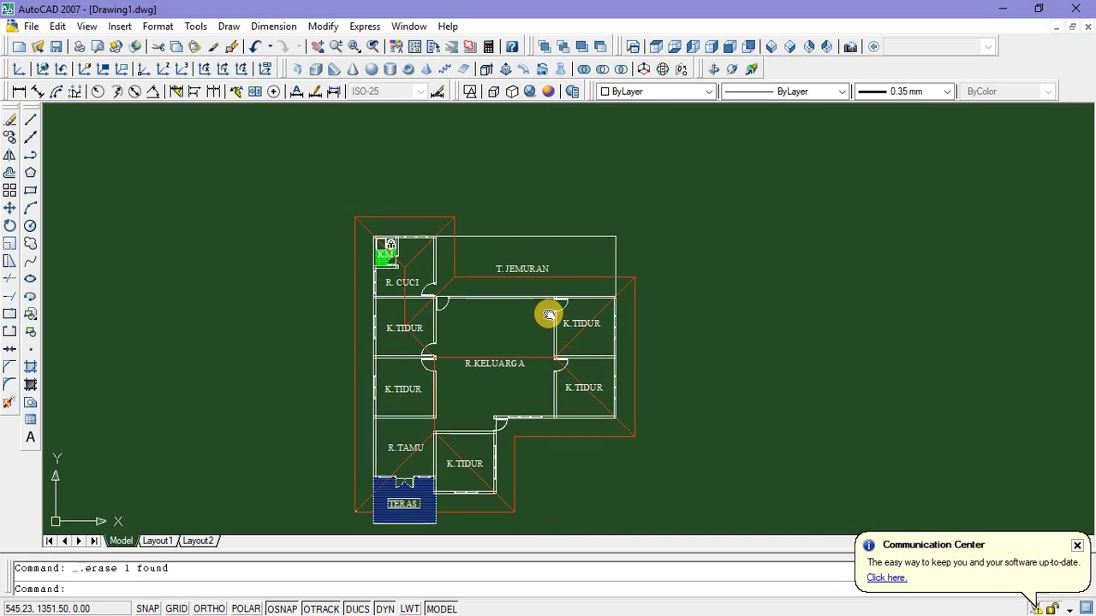
{"action": "middle_click_drag", "start_coordinate": [556, 242], "coordinate": [575, 214]}
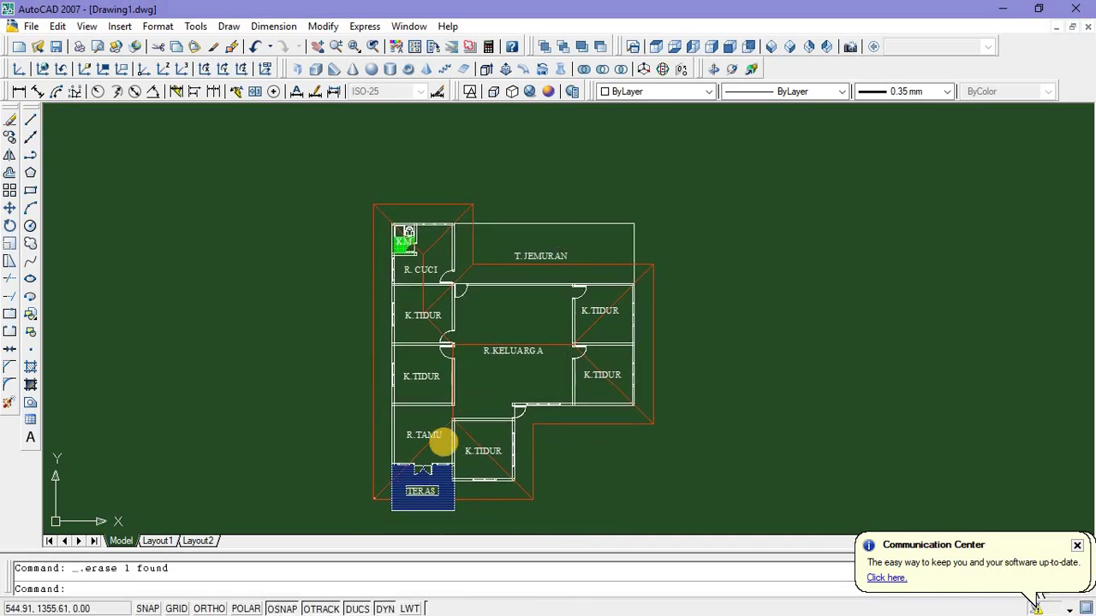
{"action": "middle_click_drag", "start_coordinate": [443, 441], "coordinate": [482, 333]}
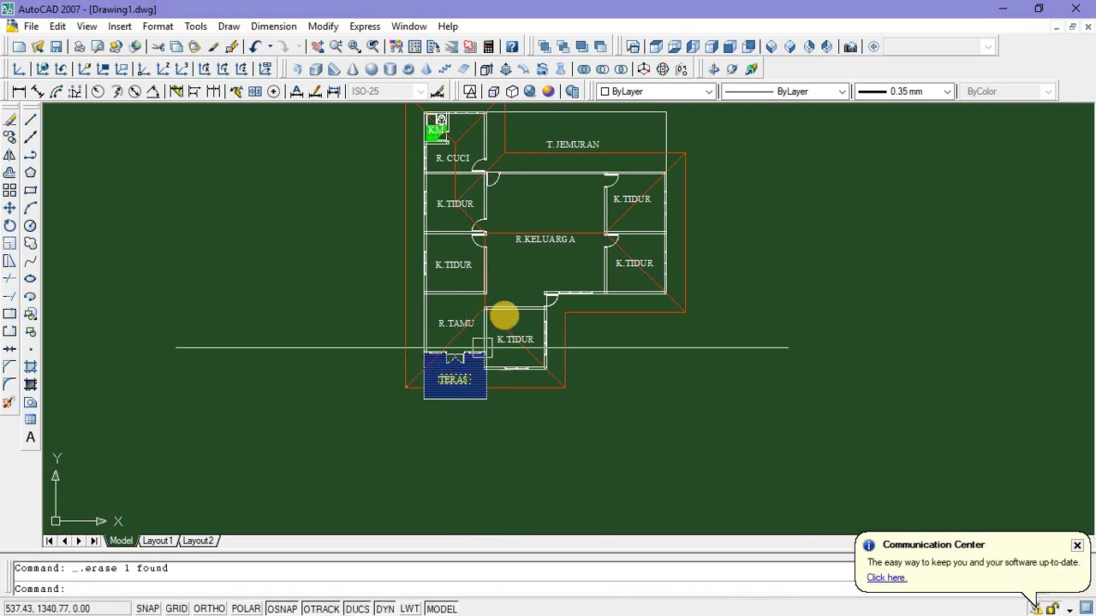
{"action": "middle_click_drag", "start_coordinate": [505, 315], "coordinate": [471, 383]}
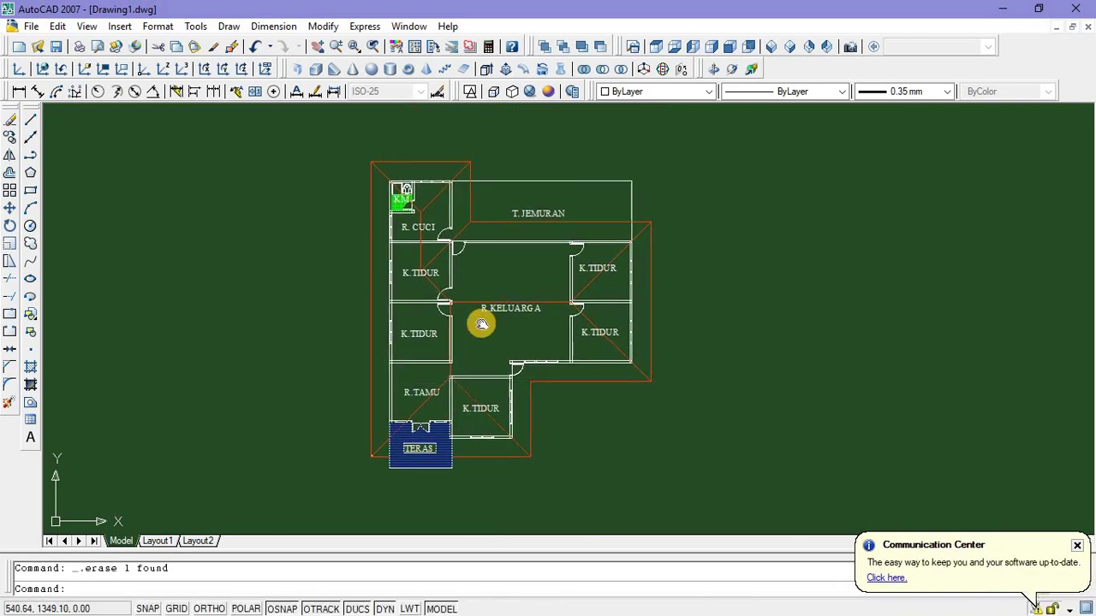
{"action": "middle_click_drag", "start_coordinate": [482, 318], "coordinate": [456, 388]}
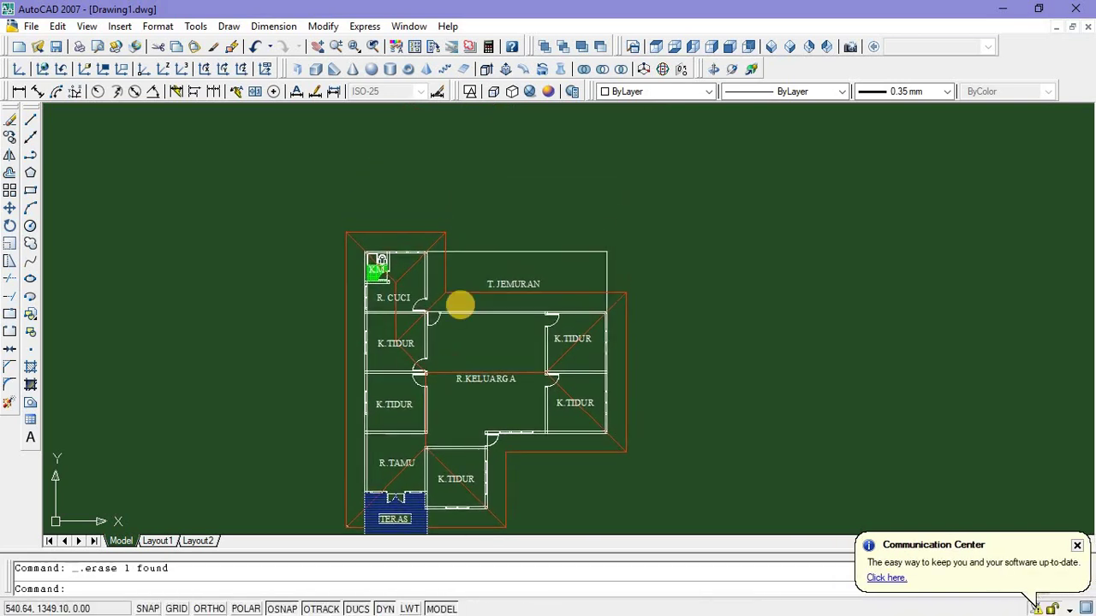
Draw a horizontal construction line just above the north side of the house plan
{"action": "left_click", "coordinate": [30, 137]}
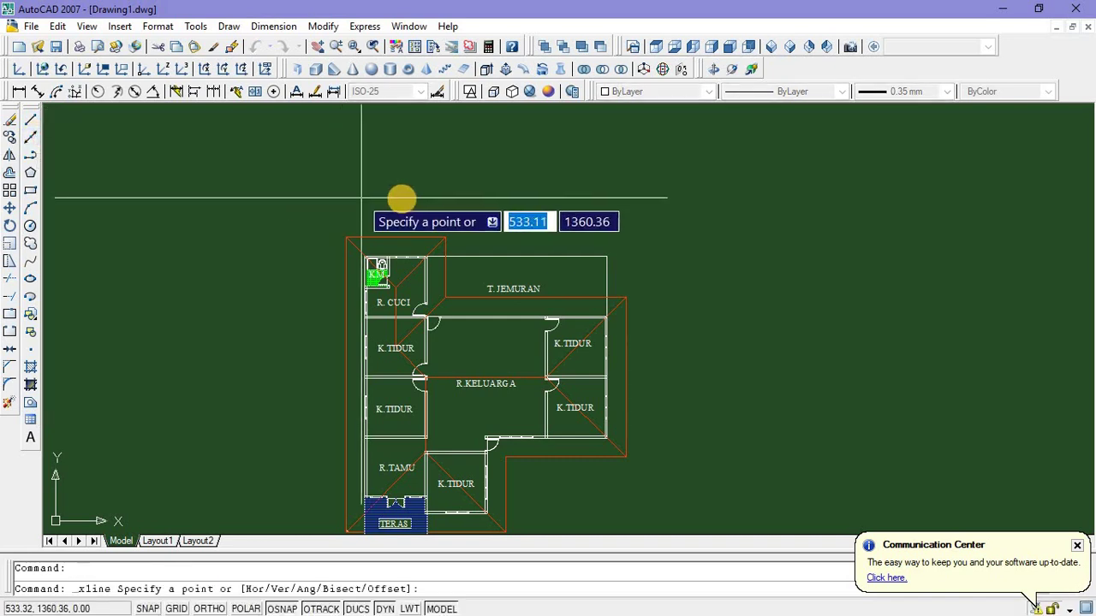
{"action": "left_click", "coordinate": [439, 188]}
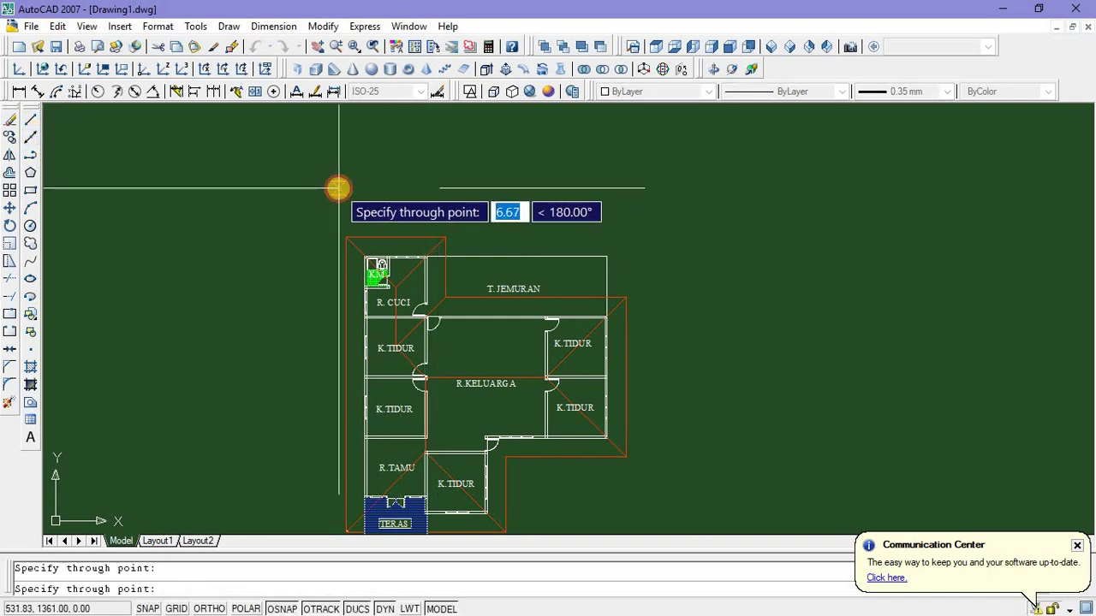
{"action": "key", "text": "Escape"}
{"action": "scroll", "coordinate": [489, 214], "scroll_direction": "down", "scroll_amount": 3}
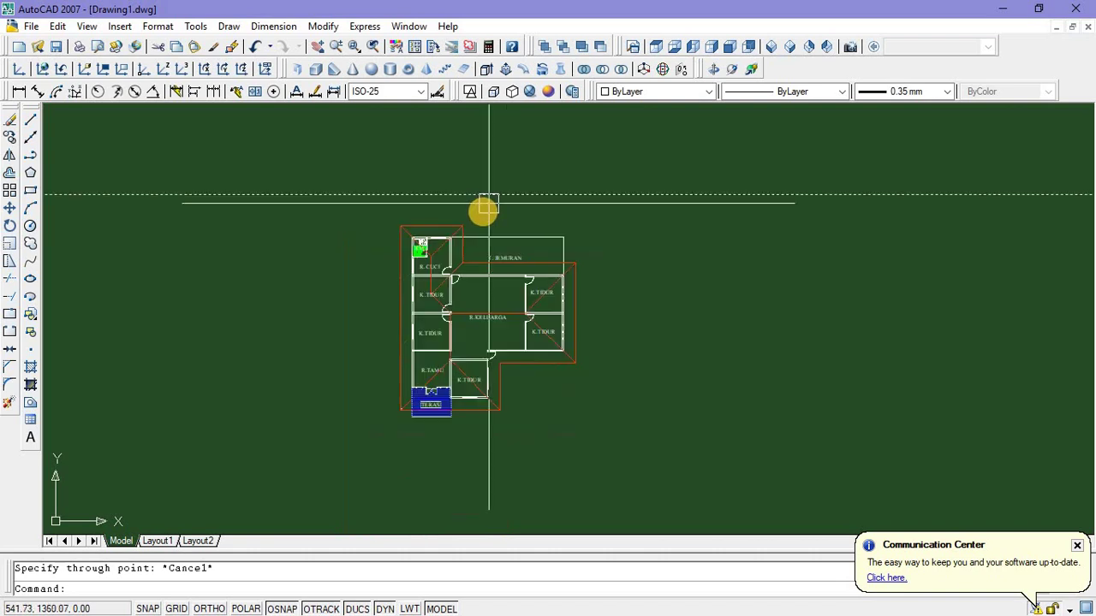
{"action": "scroll", "coordinate": [489, 208], "scroll_direction": "up", "scroll_amount": 2}
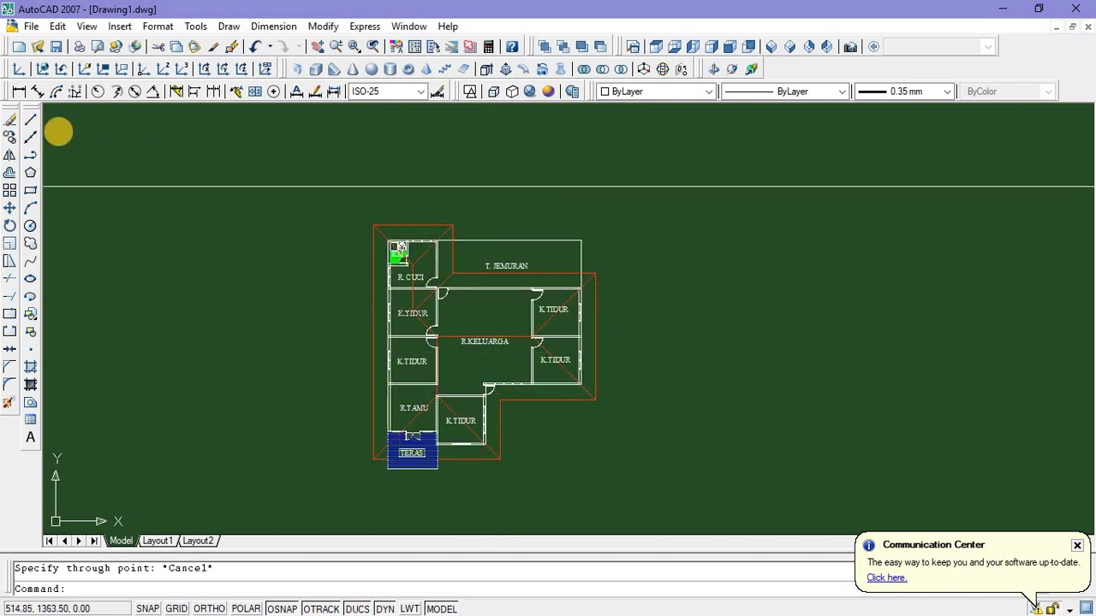
{"action": "left_click", "coordinate": [30, 137]}
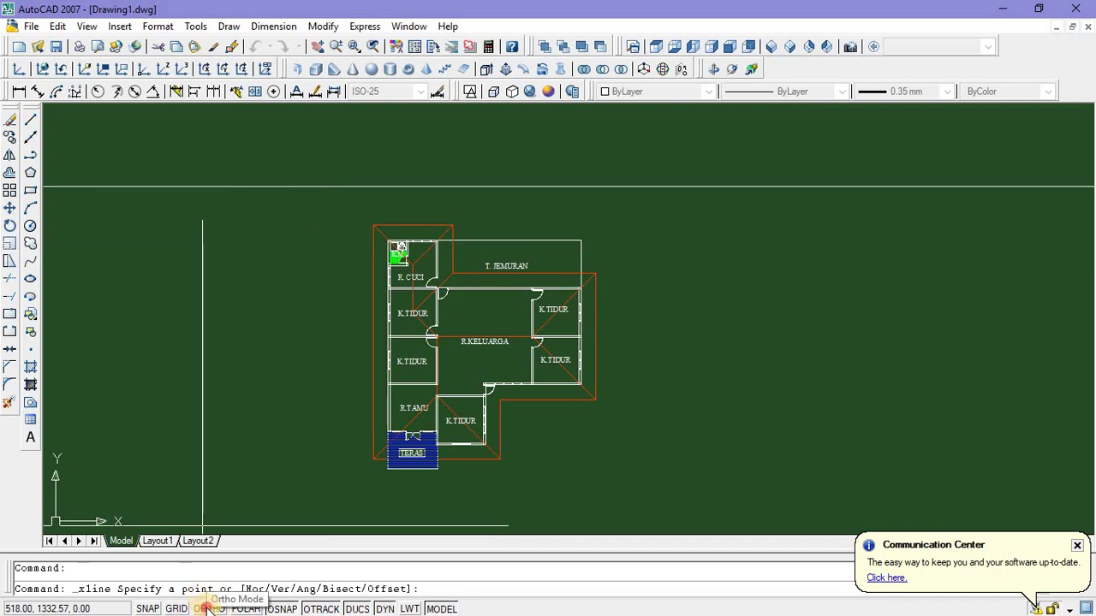
{"action": "scroll", "coordinate": [386, 231], "scroll_direction": "up", "scroll_amount": 3}
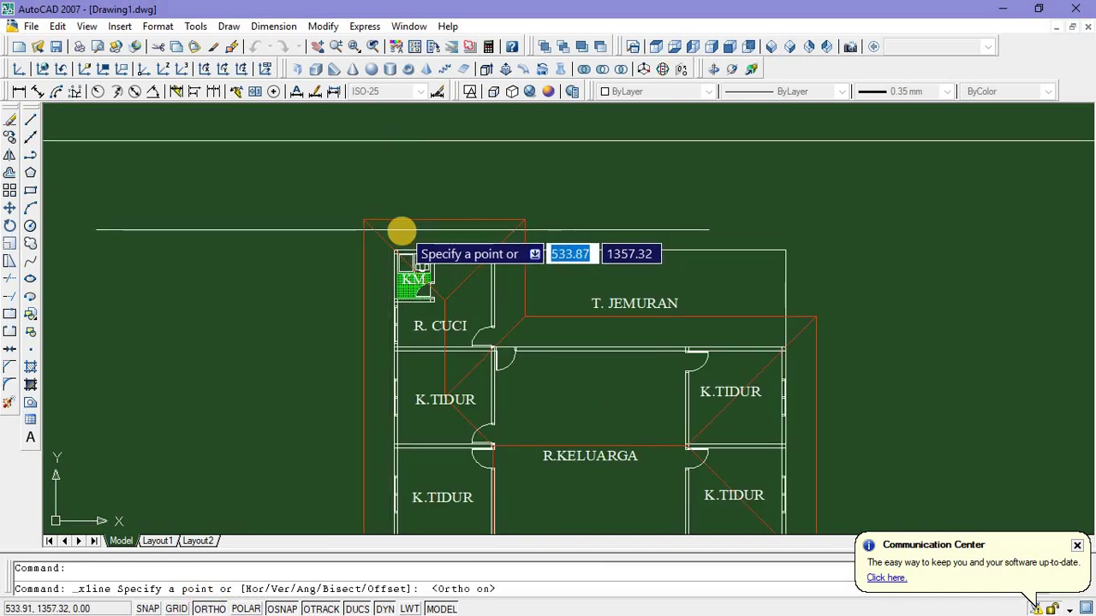
{"action": "scroll", "coordinate": [403, 313], "scroll_direction": "down", "scroll_amount": 6}
{"action": "scroll", "coordinate": [367, 379], "scroll_direction": "up", "scroll_amount": 8}
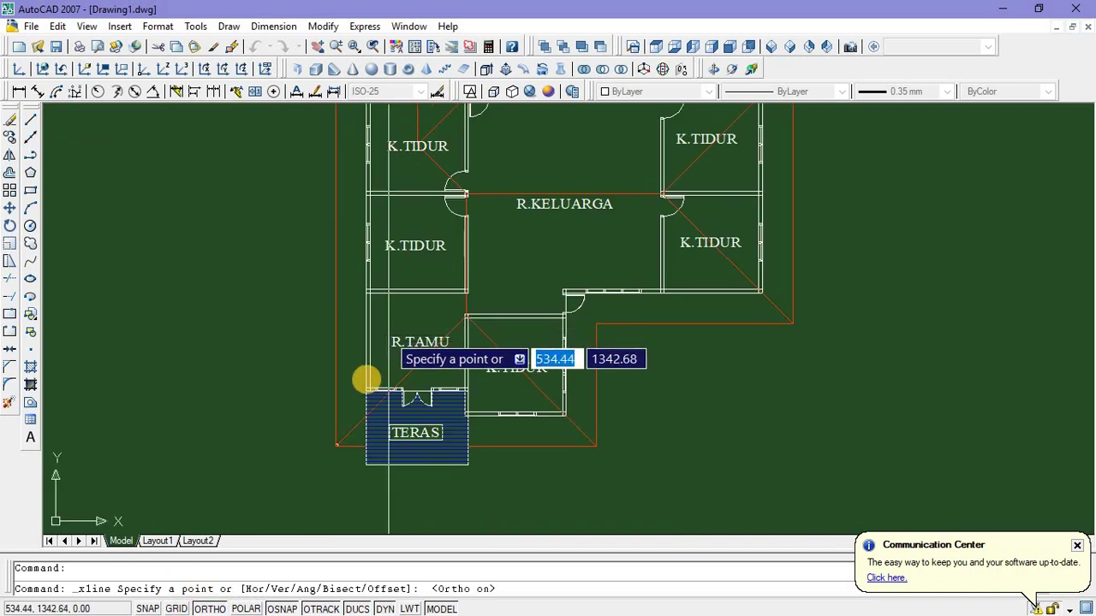
{"action": "left_click", "coordinate": [365, 393]}
{"action": "scroll", "coordinate": [363, 386], "scroll_direction": "down", "scroll_amount": 6}
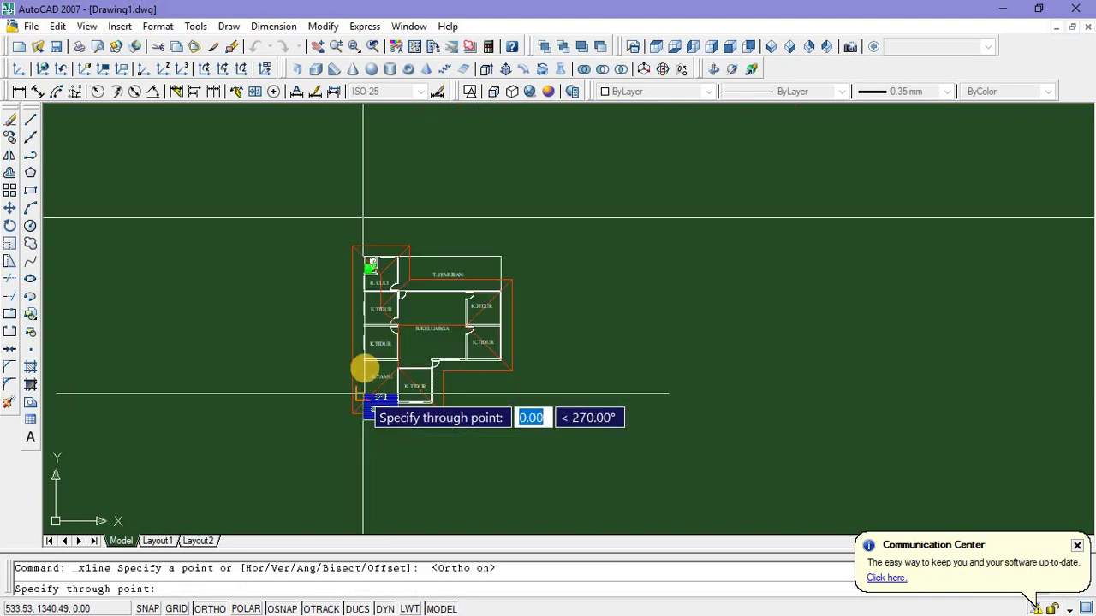
{"action": "key", "text": "Return"}
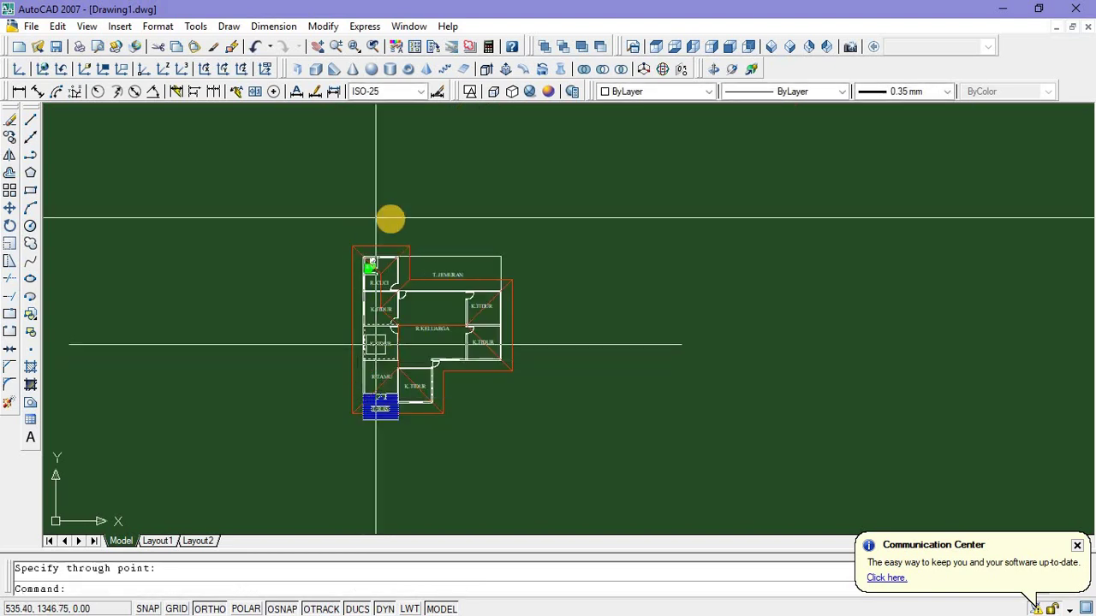
{"action": "key", "text": "Escape"}
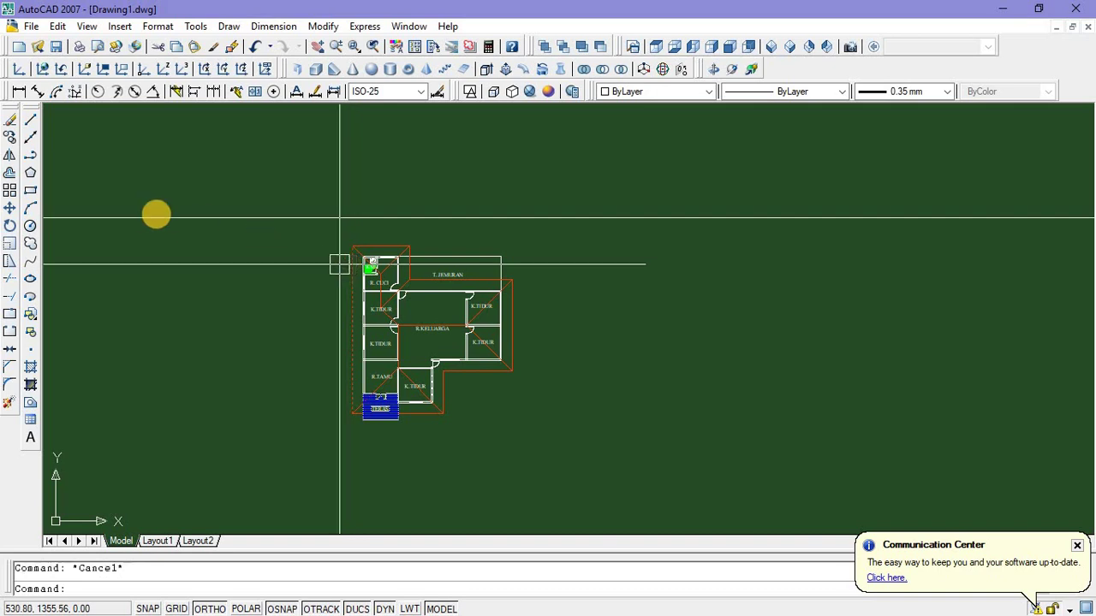
Draw a vertical construction line through the southwest corner of the terrace, along the west side of the house
{"action": "left_click", "coordinate": [30, 137]}
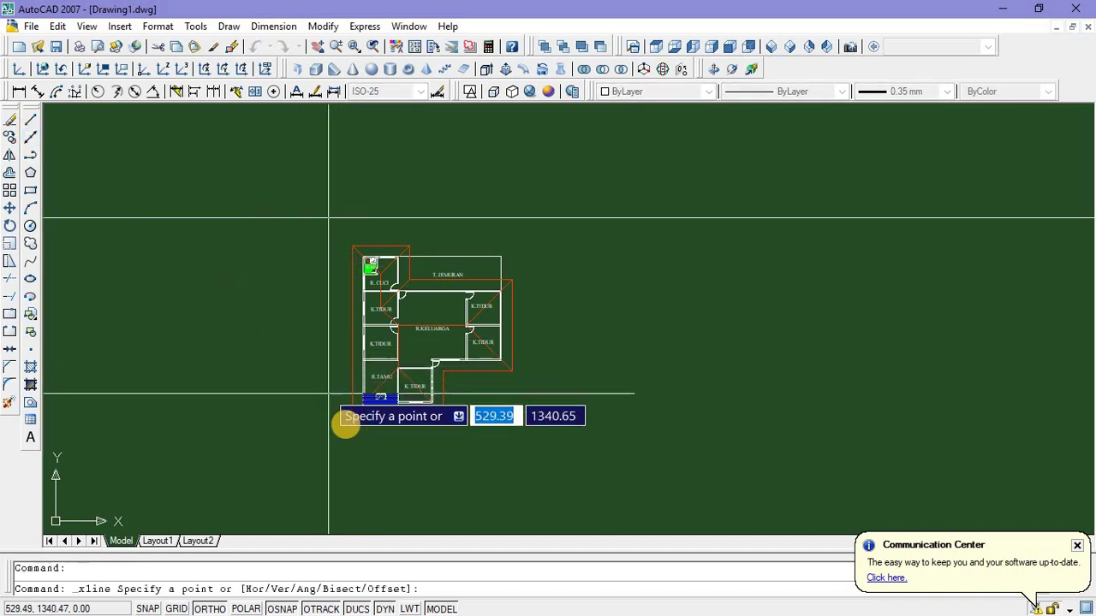
{"action": "scroll", "coordinate": [370, 428], "scroll_direction": "up", "scroll_amount": 3}
{"action": "left_click", "coordinate": [378, 423]}
{"action": "left_click", "coordinate": [377, 482]}
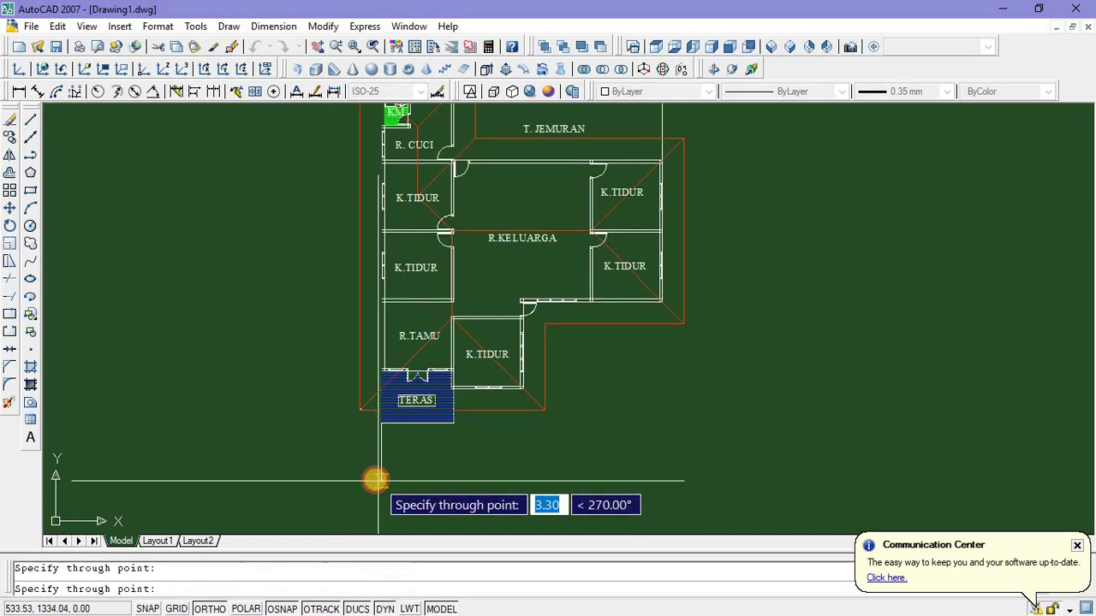
{"action": "key", "text": "Return"}
Copy the vertical construction line from the terrace's southwest corner to the west face of the wall between the terrace and the adjoining K.TIDUR
{"action": "scroll", "coordinate": [385, 469], "scroll_direction": "down", "scroll_amount": 4}
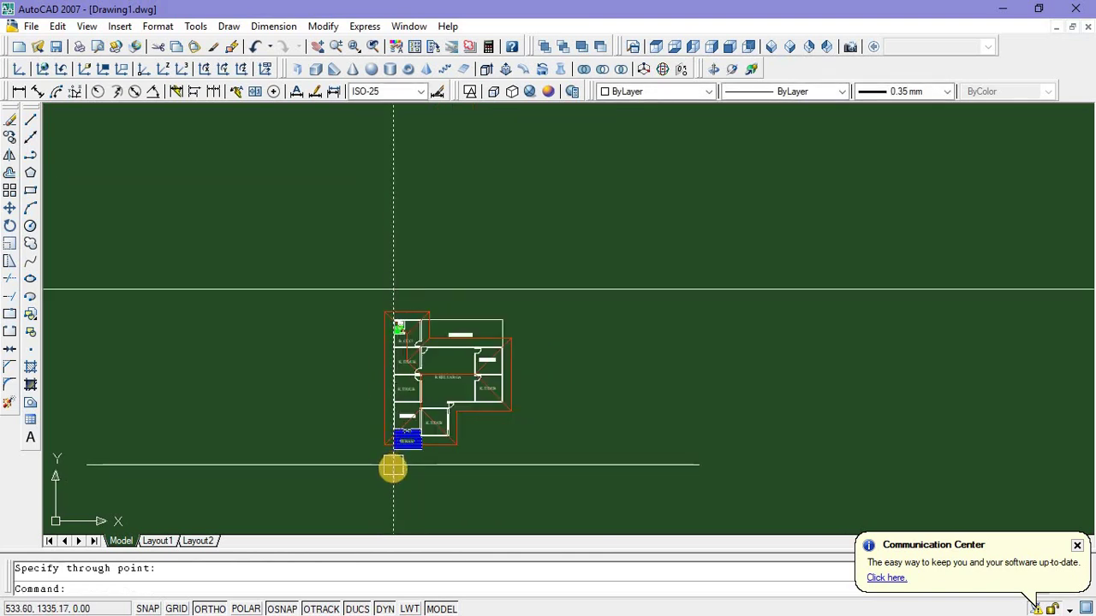
{"action": "left_click", "coordinate": [393, 454]}
{"action": "right_click", "coordinate": [462, 371]}
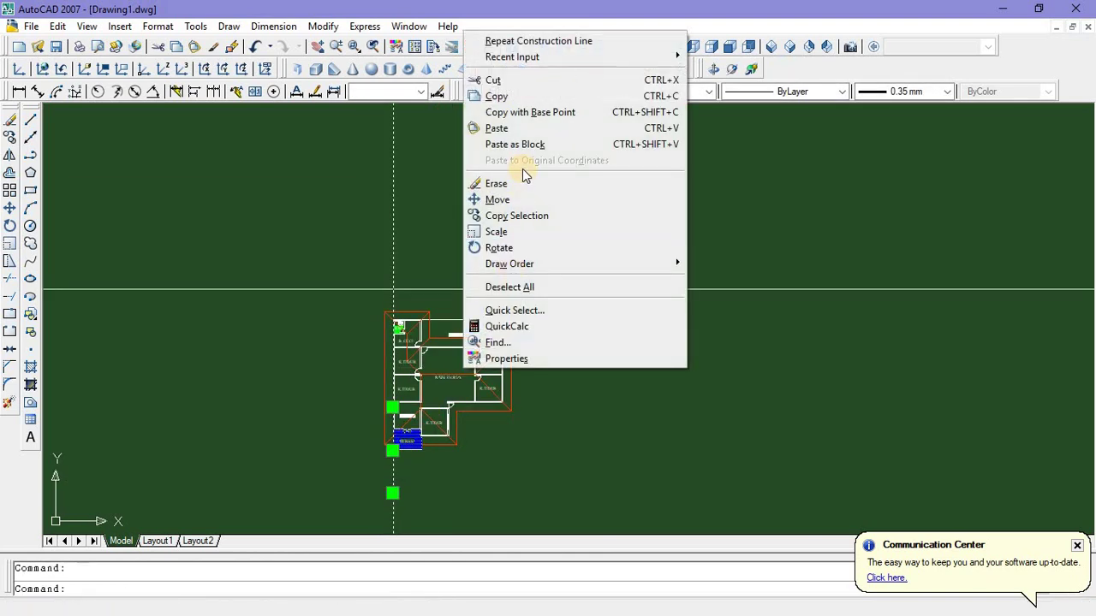
{"action": "left_click", "coordinate": [496, 215]}
{"action": "scroll", "coordinate": [394, 479], "scroll_direction": "up", "scroll_amount": 5}
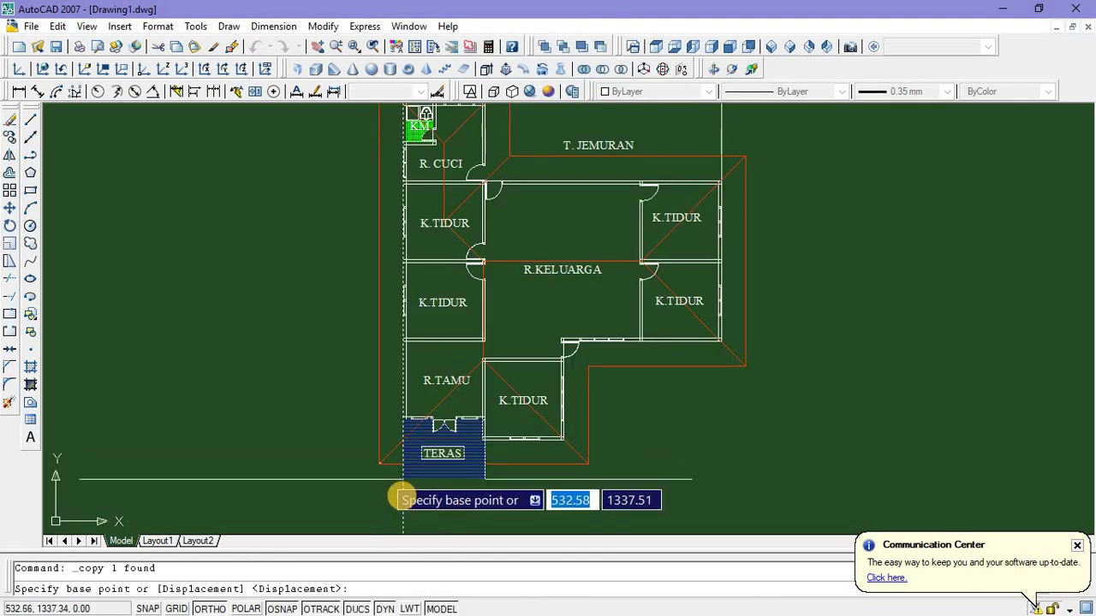
{"action": "left_click", "coordinate": [404, 479]}
{"action": "scroll", "coordinate": [484, 462], "scroll_direction": "up", "scroll_amount": 5}
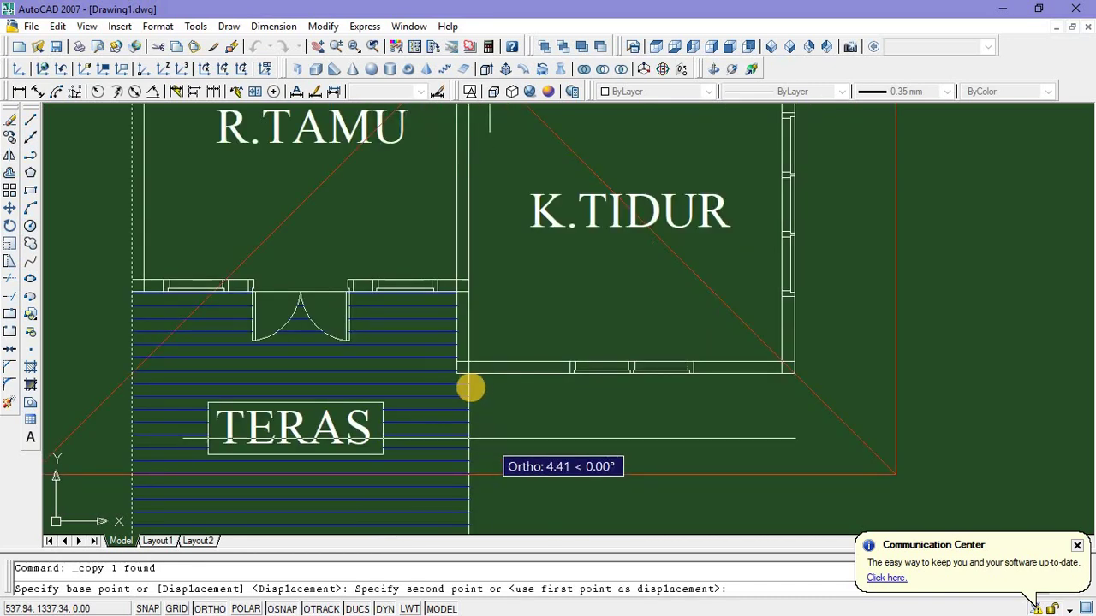
{"action": "scroll", "coordinate": [440, 372], "scroll_direction": "up", "scroll_amount": 4}
{"action": "scroll", "coordinate": [424, 363], "scroll_direction": "down", "scroll_amount": 1}
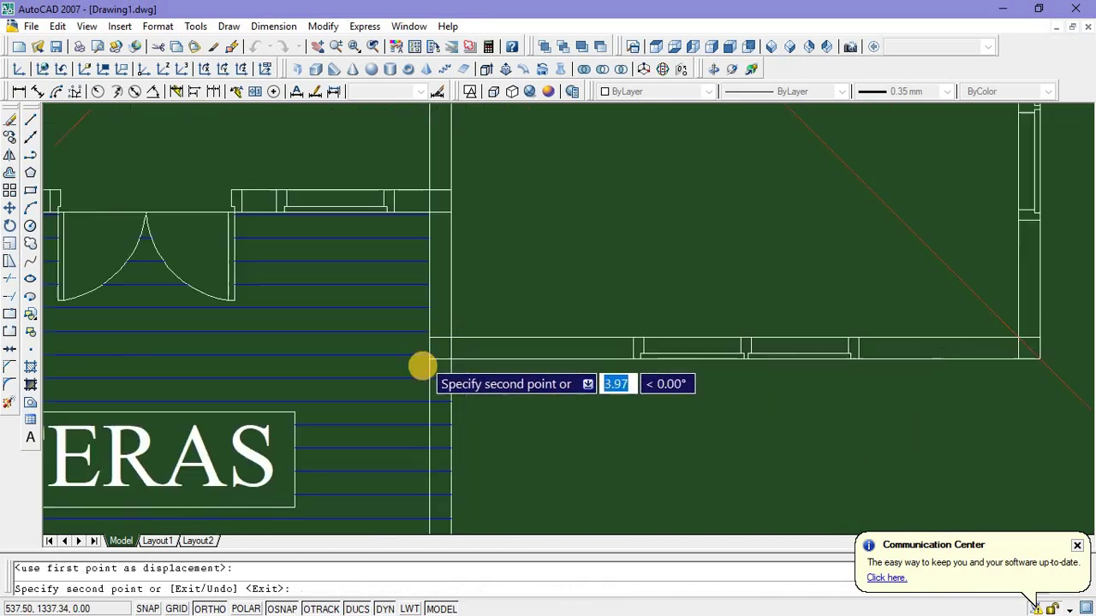
Place two more copies of the vertical construction line, at the outer east wall of the southern K.TIDUR and at the house's outer east wall
{"action": "scroll", "coordinate": [428, 367], "scroll_direction": "down", "scroll_amount": 3}
{"action": "scroll", "coordinate": [423, 350], "scroll_direction": "up", "scroll_amount": 3}
{"action": "scroll", "coordinate": [420, 350], "scroll_direction": "down", "scroll_amount": 3}
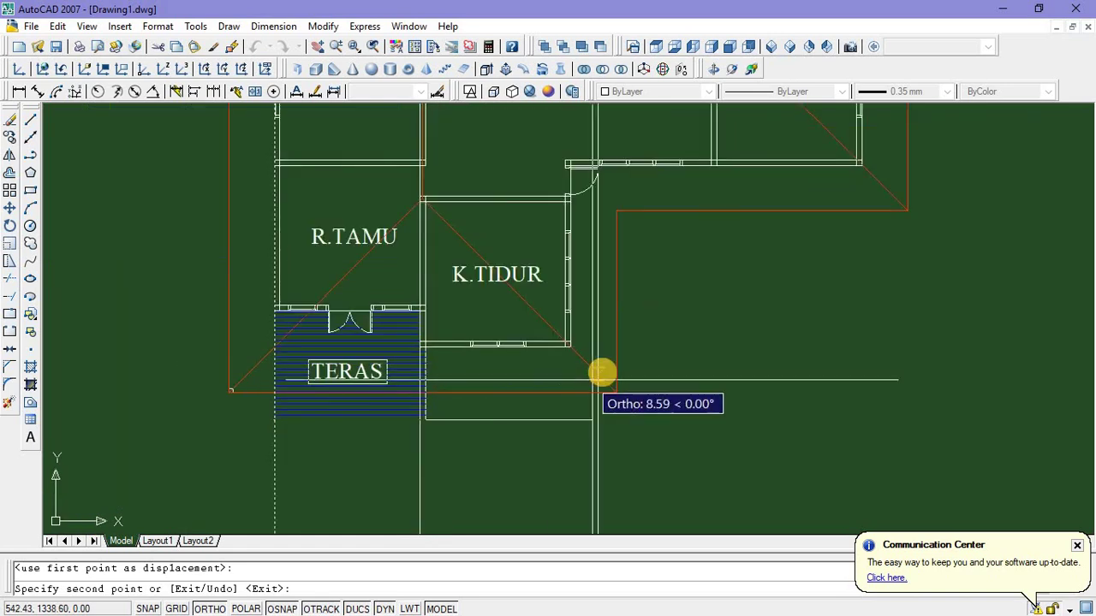
{"action": "scroll", "coordinate": [602, 371], "scroll_direction": "up", "scroll_amount": 5}
{"action": "scroll", "coordinate": [523, 334], "scroll_direction": "down", "scroll_amount": 5}
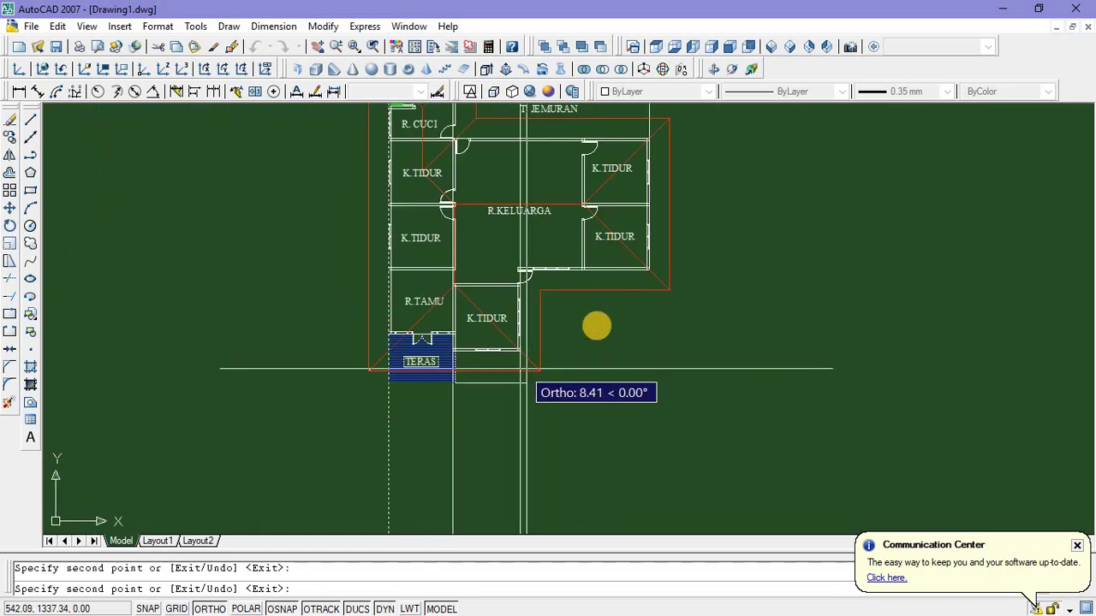
{"action": "scroll", "coordinate": [604, 291], "scroll_direction": "up", "scroll_amount": 5}
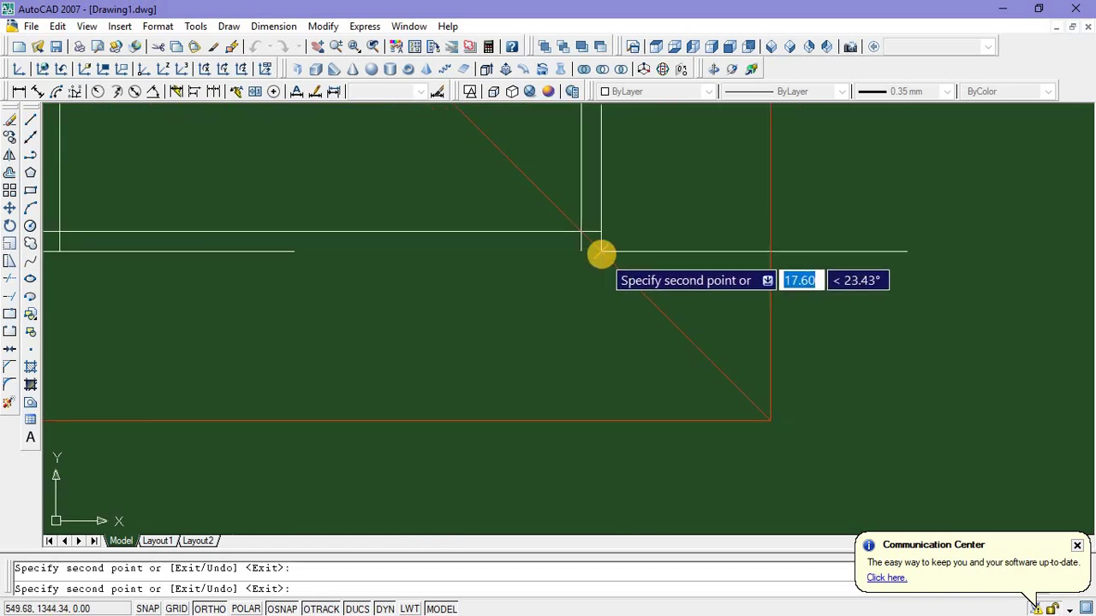
{"action": "scroll", "coordinate": [606, 274], "scroll_direction": "down", "scroll_amount": 5}
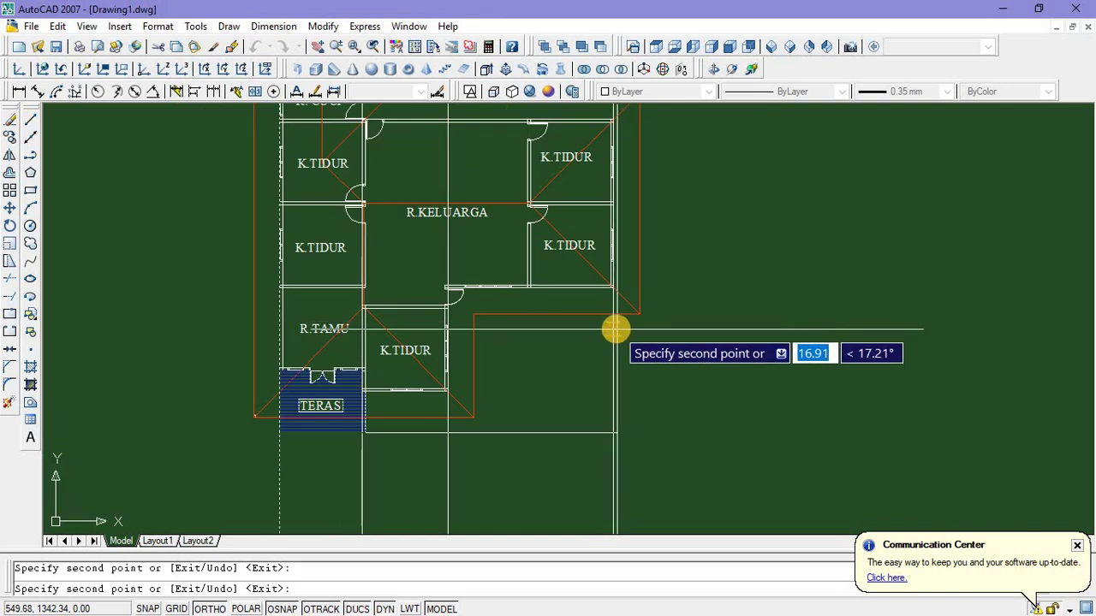
{"action": "key", "text": "Escape"}
Trim the four vertical construction lines between the horizontal construction line and the north side of the house plan
{"action": "scroll", "coordinate": [595, 342], "scroll_direction": "down", "scroll_amount": 3}
{"action": "mouse_move", "coordinate": [611, 238]}
{"action": "middle_mouse_down"}
{"action": "mouse_move", "coordinate": [583, 304]}
{"action": "mouse_move", "coordinate": [582, 354]}
{"action": "mouse_move", "coordinate": [530, 301]}
{"action": "middle_mouse_up"}
{"action": "scroll", "coordinate": [583, 297], "scroll_direction": "up", "scroll_amount": 3}
{"action": "scroll", "coordinate": [583, 351], "scroll_direction": "down", "scroll_amount": 4}
{"action": "scroll", "coordinate": [543, 296], "scroll_direction": "up", "scroll_amount": 2}
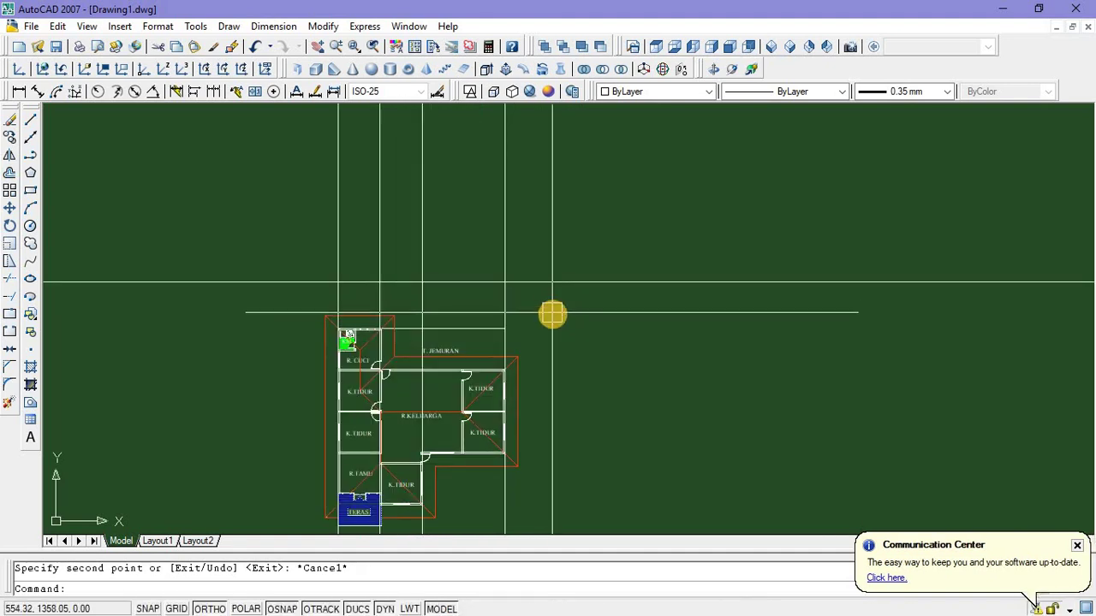
{"action": "scroll", "coordinate": [552, 315], "scroll_direction": "down", "scroll_amount": 2}
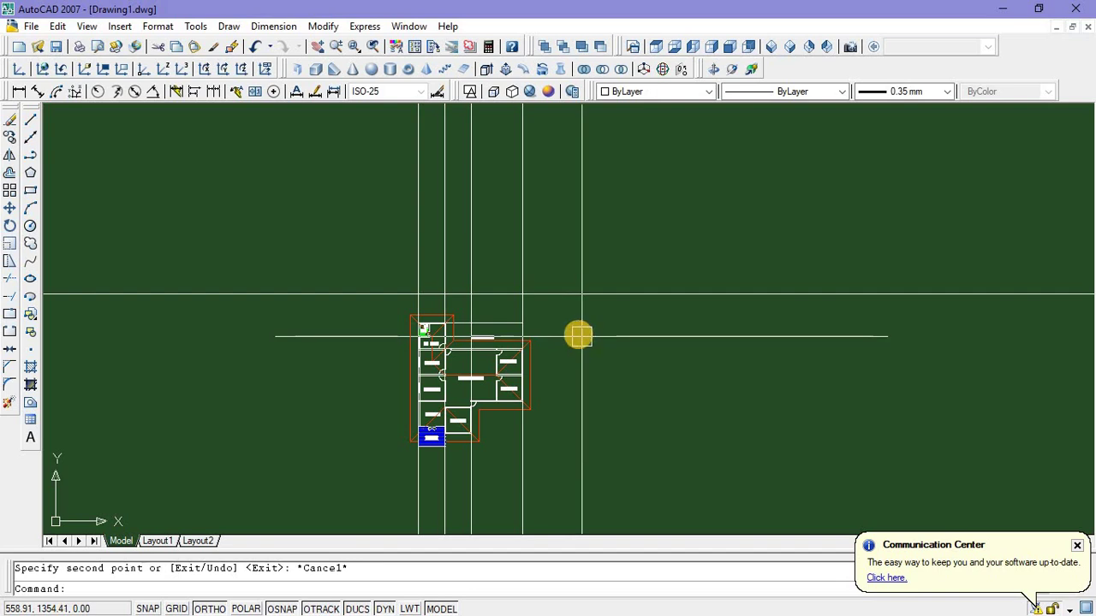
{"action": "middle_click_drag", "start_coordinate": [576, 322], "coordinate": [573, 314]}
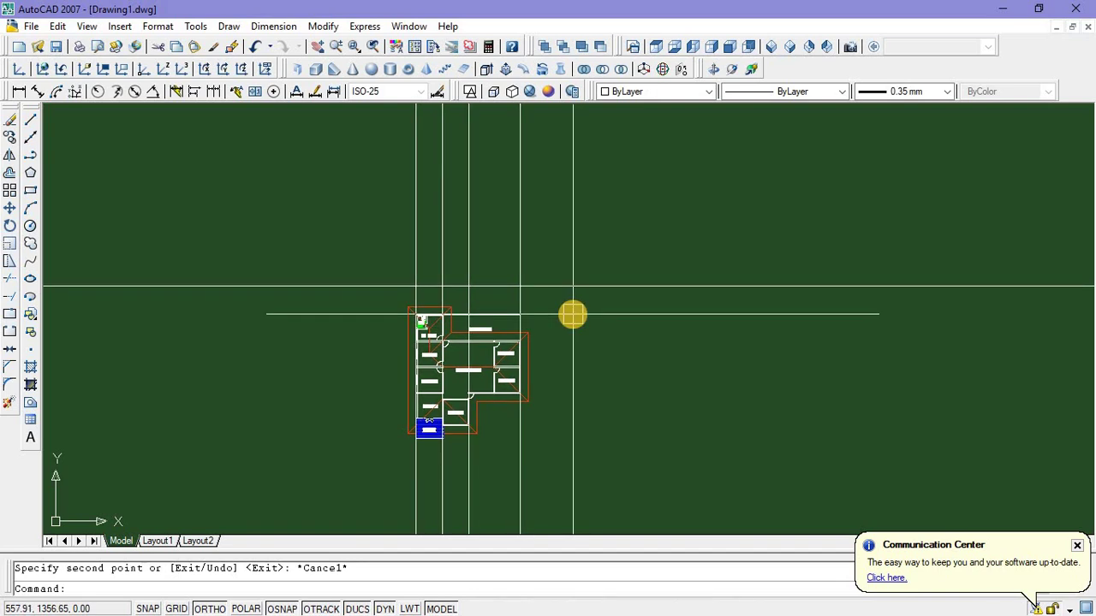
{"action": "type", "text": "TR"}
{"action": "key", "text": "Return"}
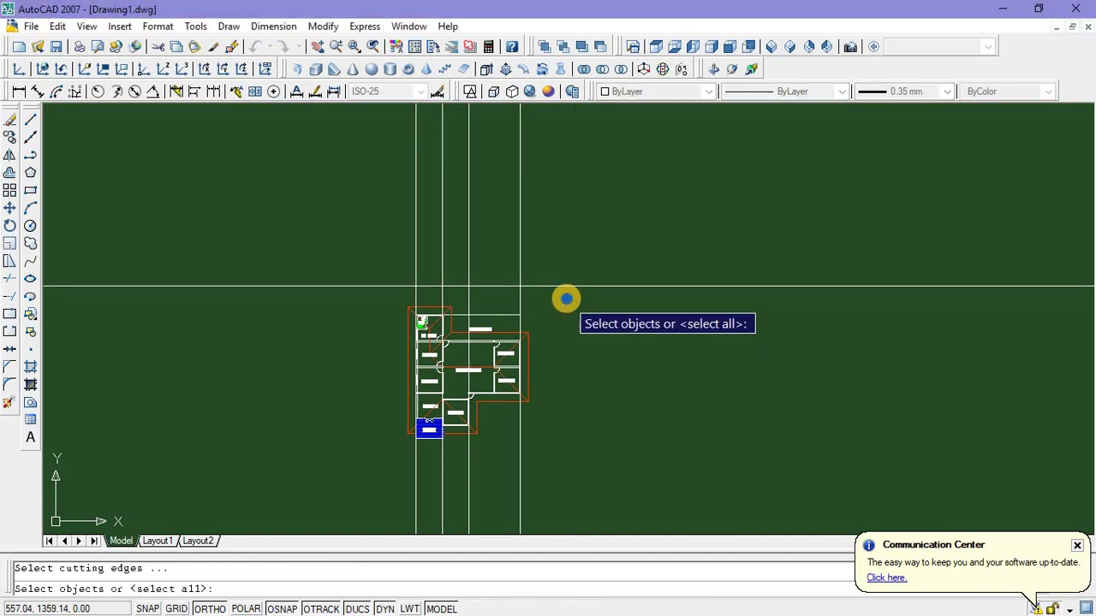
{"action": "key", "text": "Return"}
{"action": "scroll", "coordinate": [514, 291], "scroll_direction": "up", "scroll_amount": 5}
{"action": "left_click", "coordinate": [499, 278]}
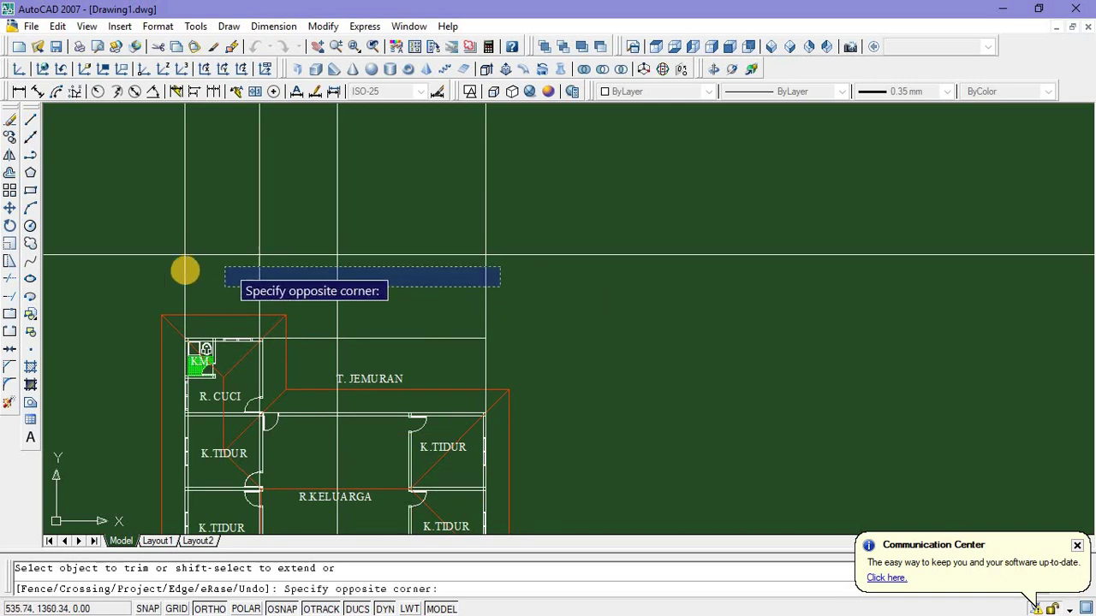
{"action": "left_click", "coordinate": [171, 274]}
{"action": "scroll", "coordinate": [539, 306], "scroll_direction": "down", "scroll_amount": 5}
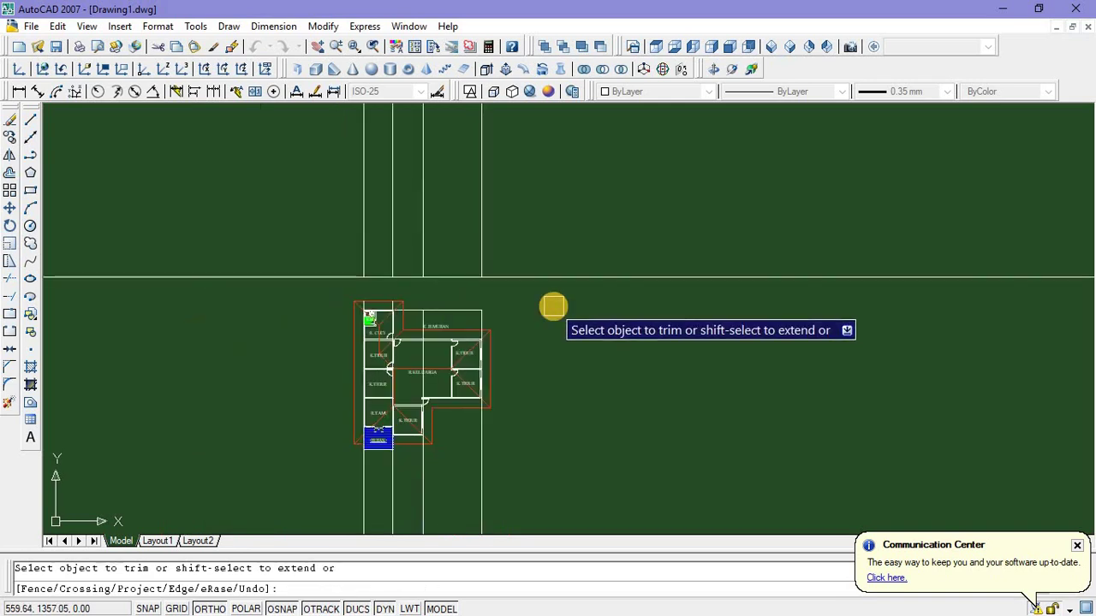
{"action": "key", "text": "Escape"}
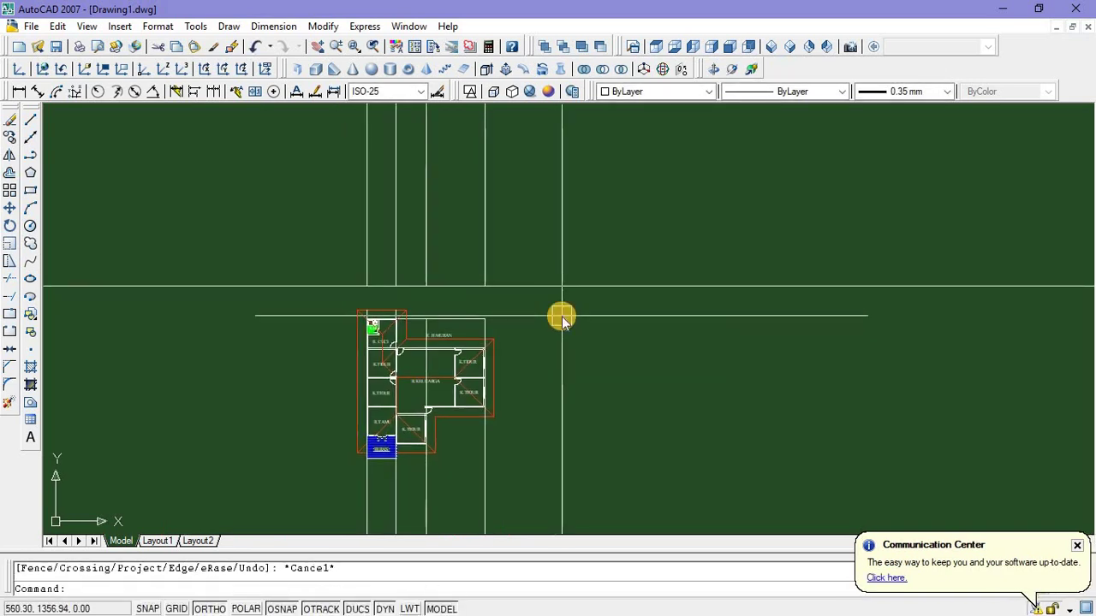
Try offsetting the horizontal construction line north by 0.02, and erase the copy
{"action": "type", "text": "o"}
{"action": "key", "text": "Return"}
{"action": "type", "text": "0.02"}
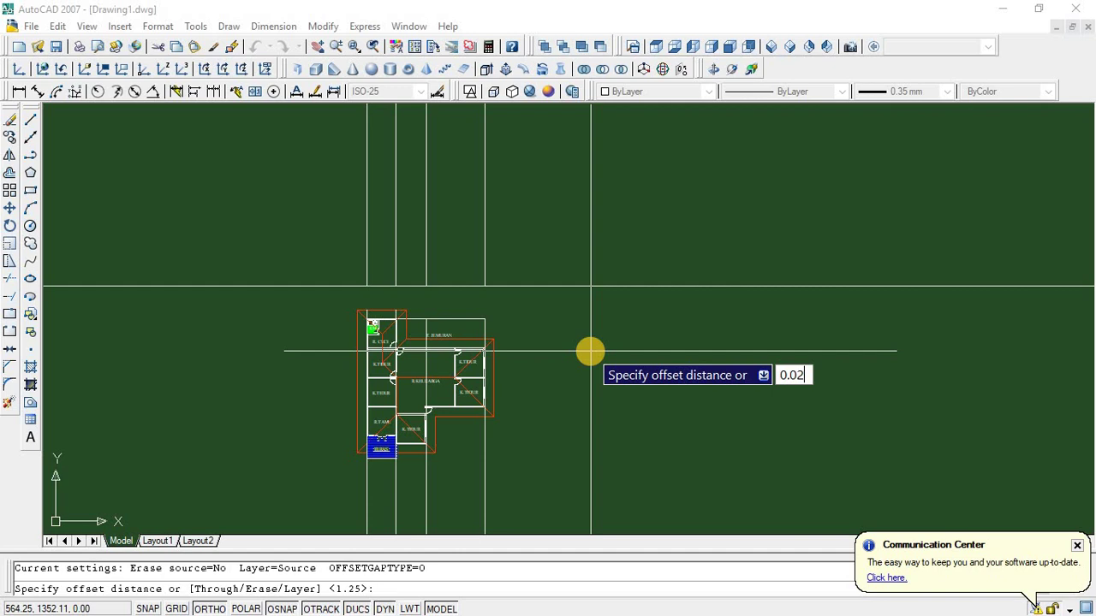
{"action": "key", "text": "Return"}
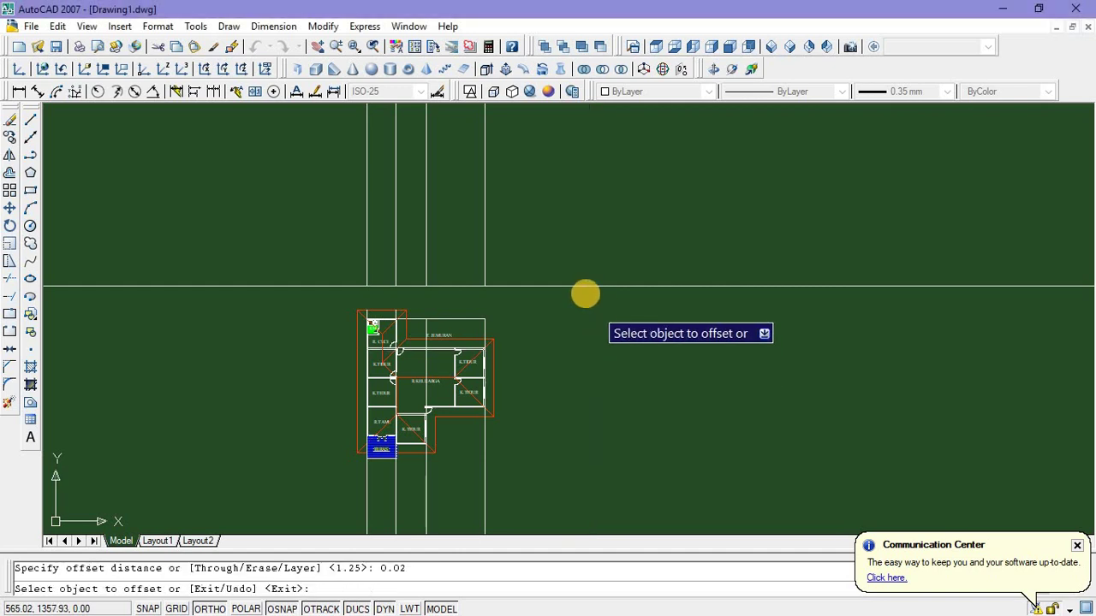
{"action": "left_click", "coordinate": [585, 287]}
{"action": "left_click", "coordinate": [575, 257]}
{"action": "scroll", "coordinate": [495, 295], "scroll_direction": "up", "scroll_amount": 4}
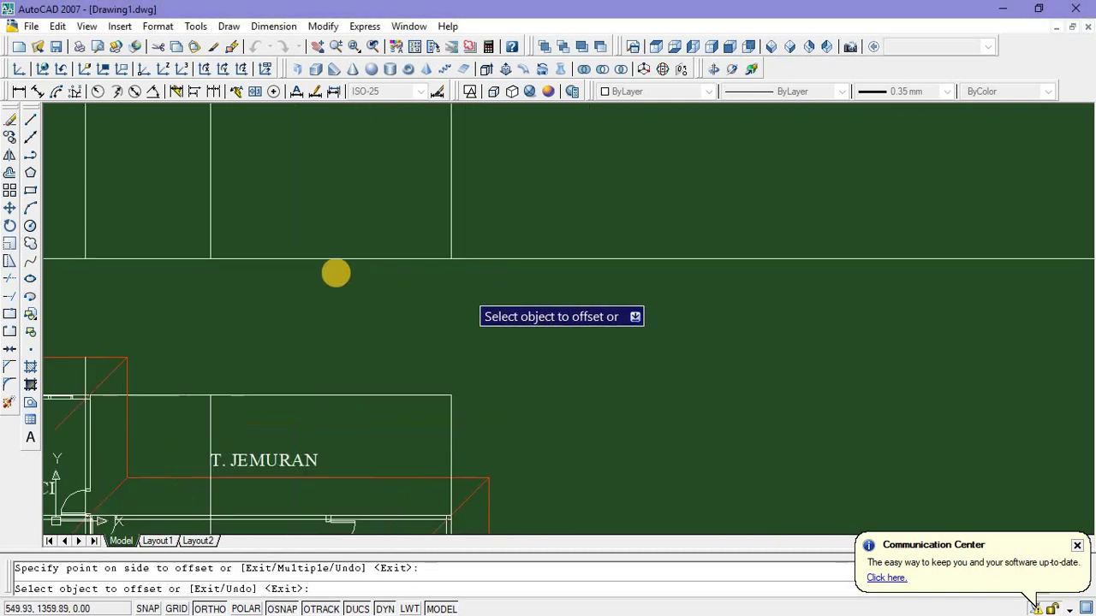
{"action": "scroll", "coordinate": [332, 270], "scroll_direction": "up", "scroll_amount": 3}
{"action": "middle_click_drag", "start_coordinate": [352, 262], "coordinate": [834, 332]}
{"action": "key", "text": "Escape"}
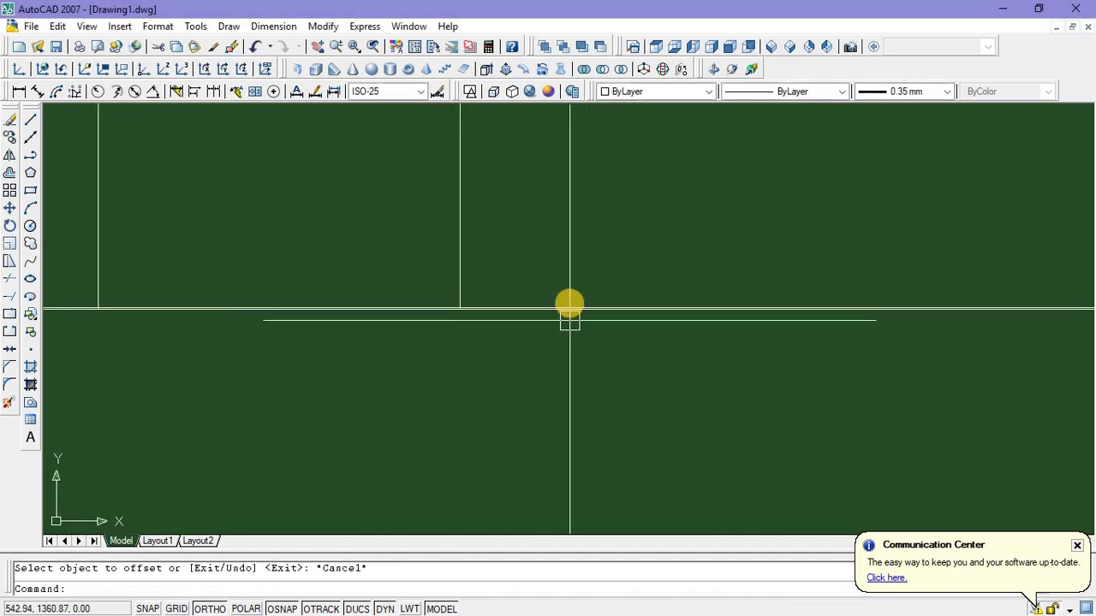
{"action": "scroll", "coordinate": [574, 295], "scroll_direction": "up", "scroll_amount": 5}
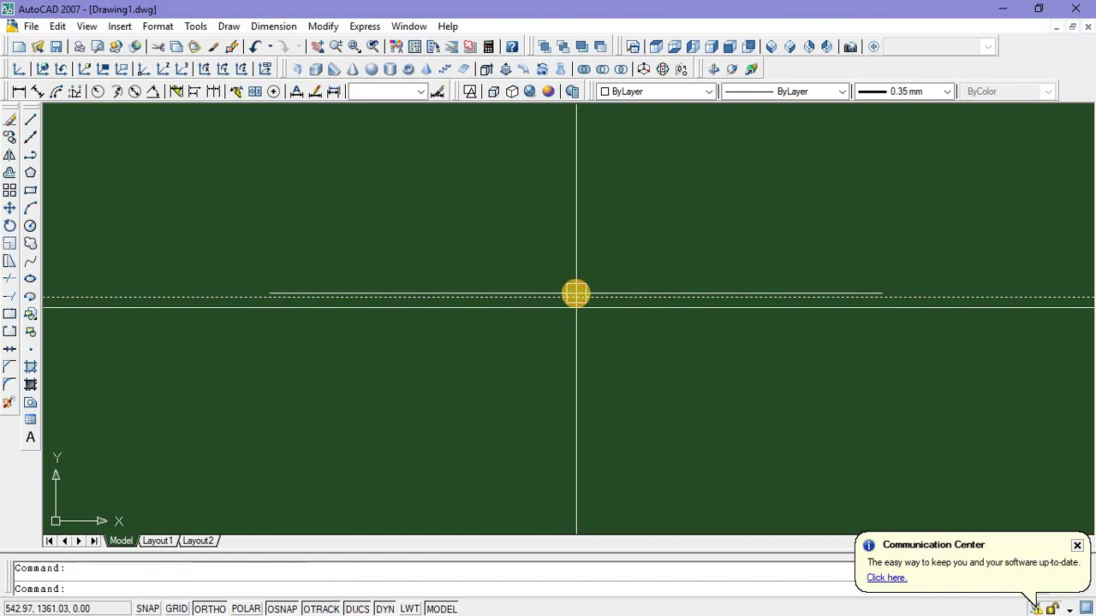
{"action": "key", "text": "Delete"}
Offset the horizontal construction line 0.2 to the north, away from the house plan
{"action": "mouse_move", "coordinate": [576, 293]}
{"action": "middle_mouse_down"}
{"action": "mouse_move", "coordinate": [585, 318]}
{"action": "mouse_move", "coordinate": [570, 369]}
{"action": "middle_mouse_up"}
{"action": "type", "text": "o"}
{"action": "key", "text": "Return"}
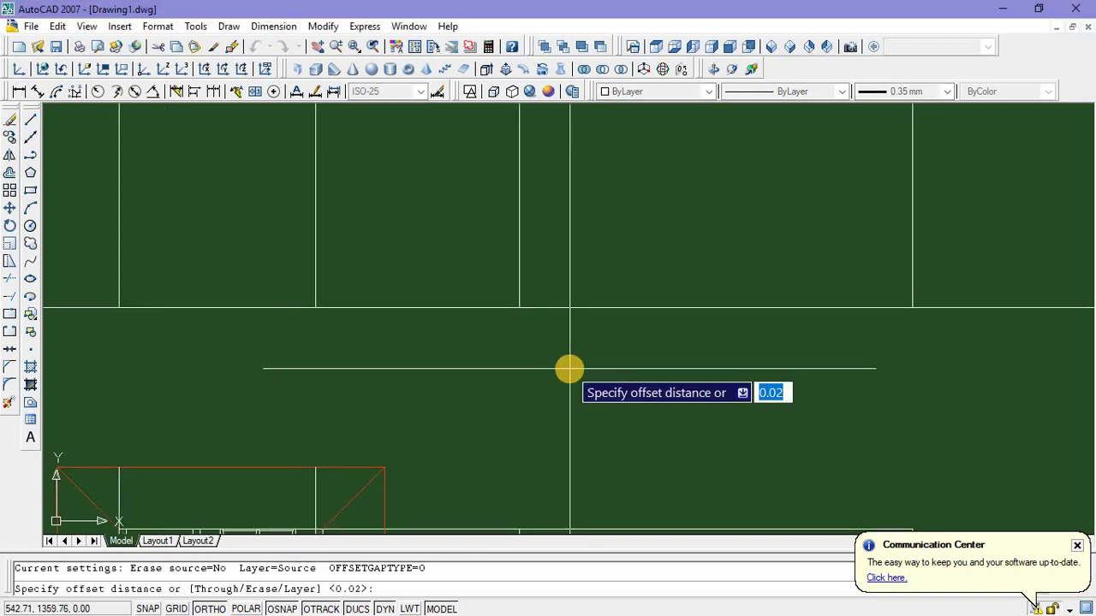
{"action": "type", "text": "0"}
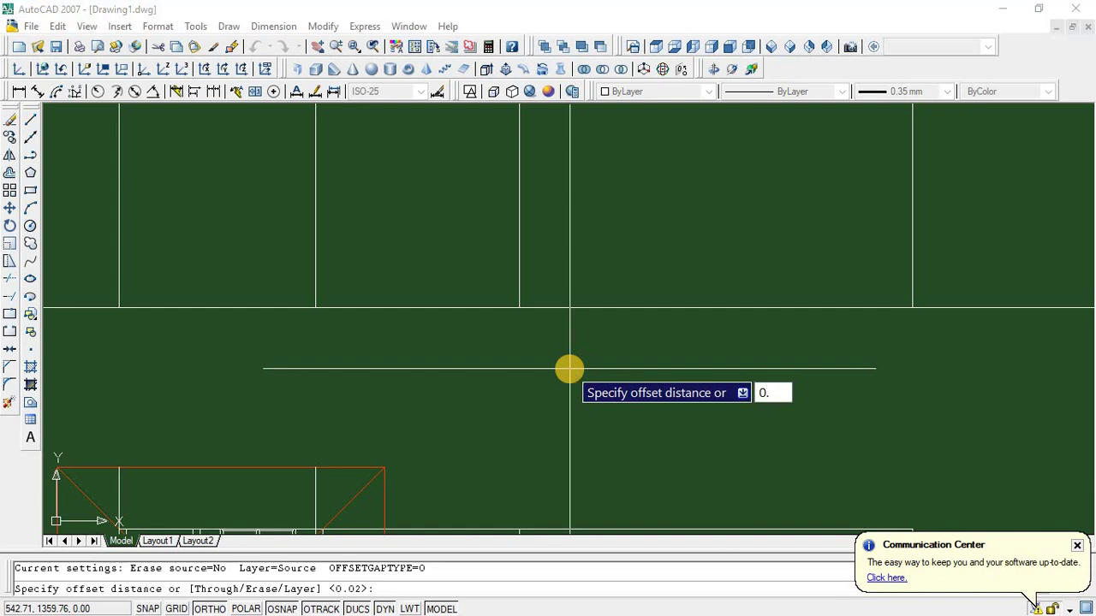
{"action": "type", "text": ".2"}
{"action": "key", "text": "Return"}
{"action": "left_click", "coordinate": [568, 308]}
{"action": "left_click", "coordinate": [582, 243]}
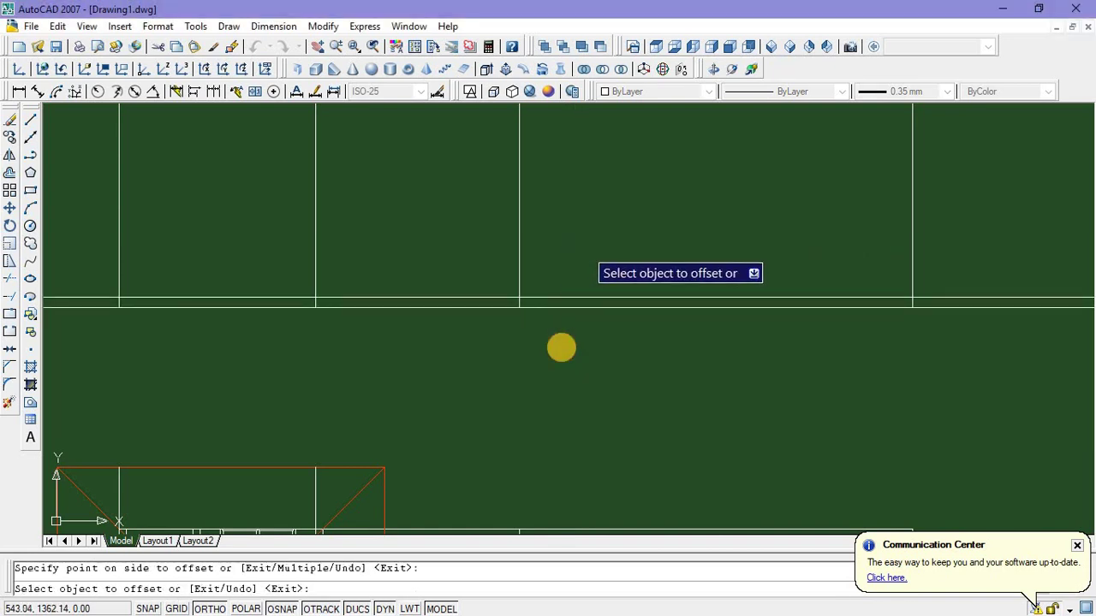
{"action": "scroll", "coordinate": [561, 371], "scroll_direction": "down", "scroll_amount": 3}
{"action": "scroll", "coordinate": [561, 370], "scroll_direction": "up", "scroll_amount": 3}
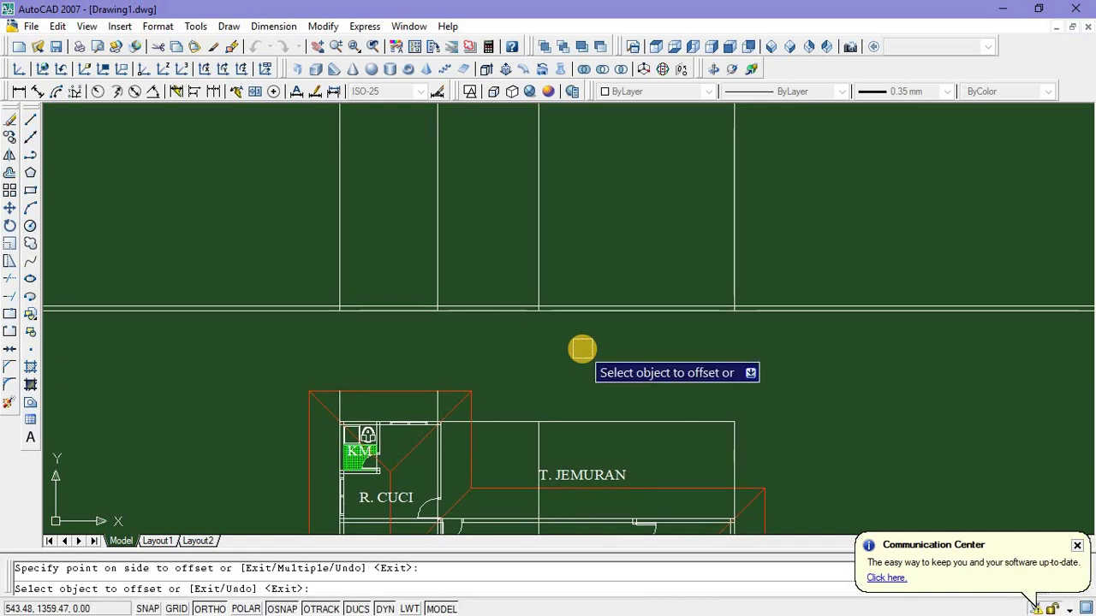
Offset the upper horizontal construction line 0.15 to the north, away from the house plan
{"action": "key", "text": "Escape"}
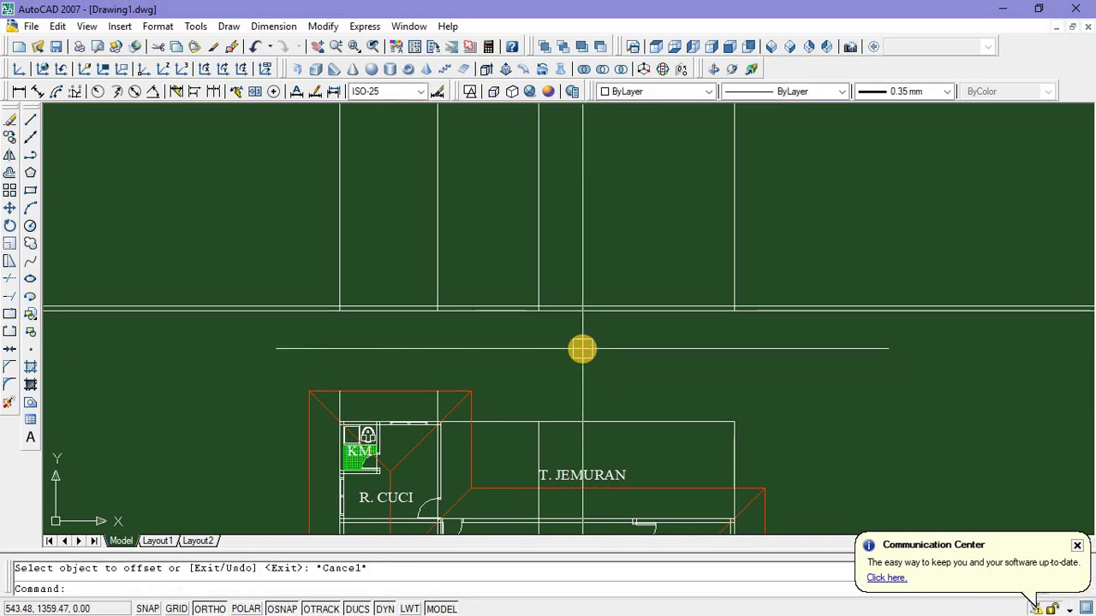
{"action": "type", "text": "o"}
{"action": "key", "text": "Return"}
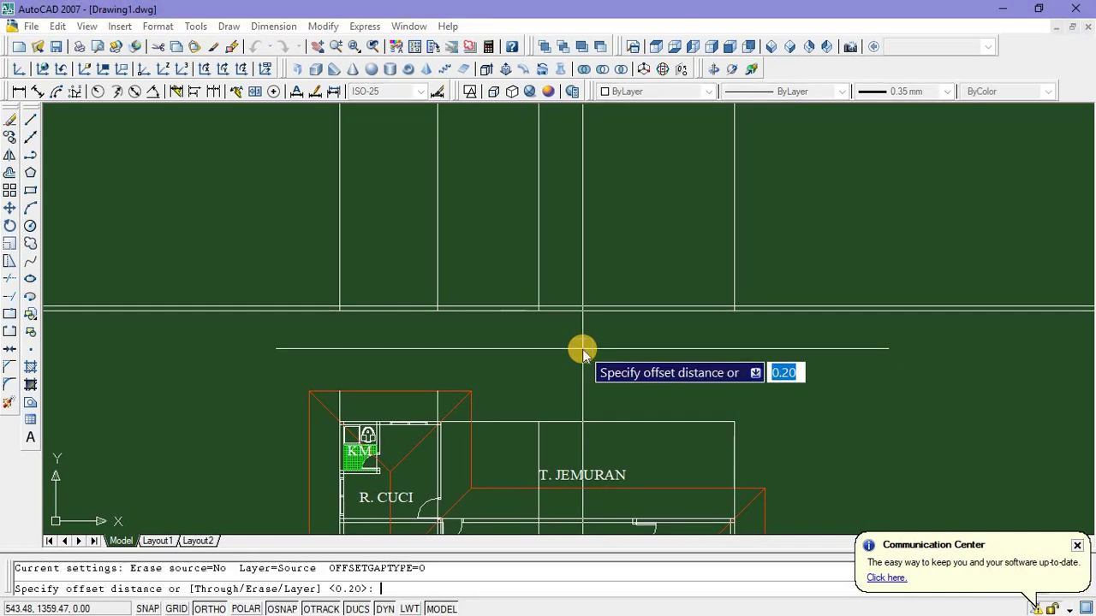
{"action": "type", "text": "0."}
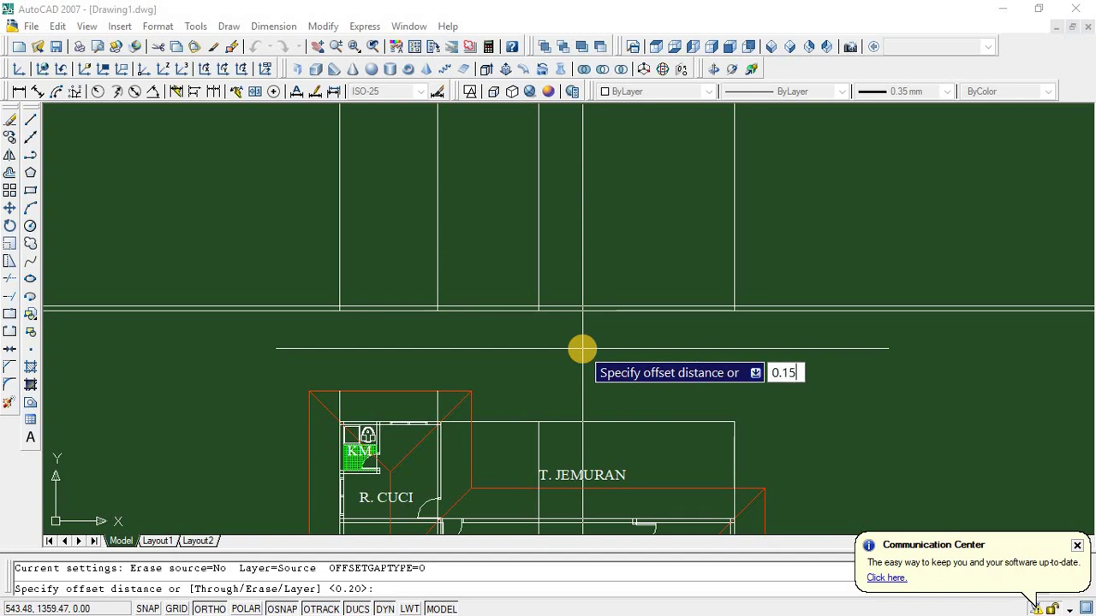
{"action": "type", "text": "15"}
{"action": "key", "text": "Return"}
{"action": "scroll", "coordinate": [594, 305], "scroll_direction": "up", "scroll_amount": 3}
{"action": "left_click", "coordinate": [594, 306]}
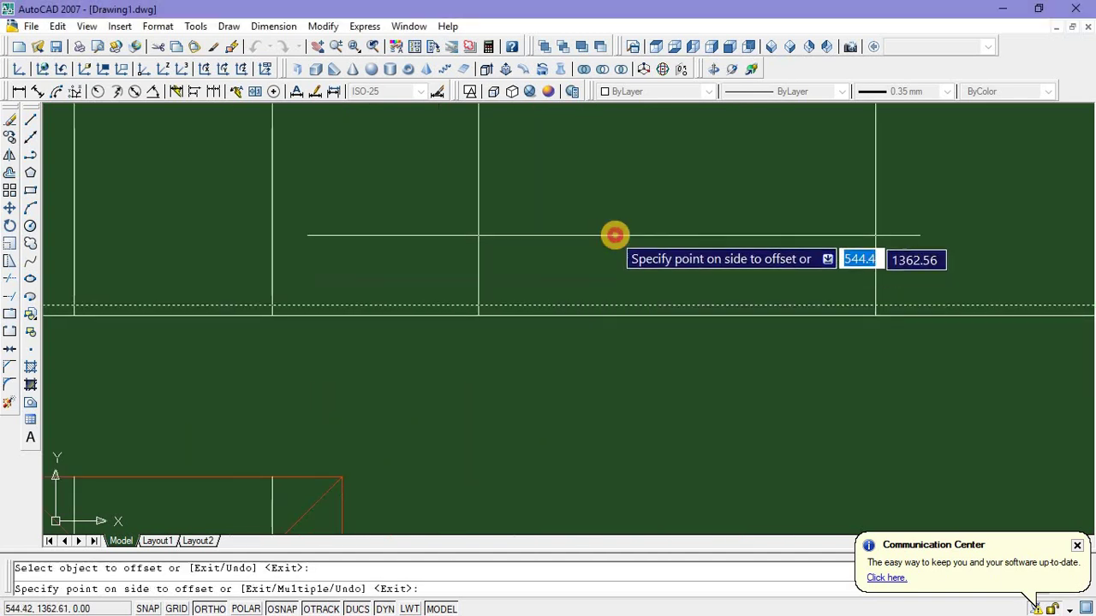
{"action": "left_click", "coordinate": [614, 234]}
{"action": "scroll", "coordinate": [606, 337], "scroll_direction": "down", "scroll_amount": 4}
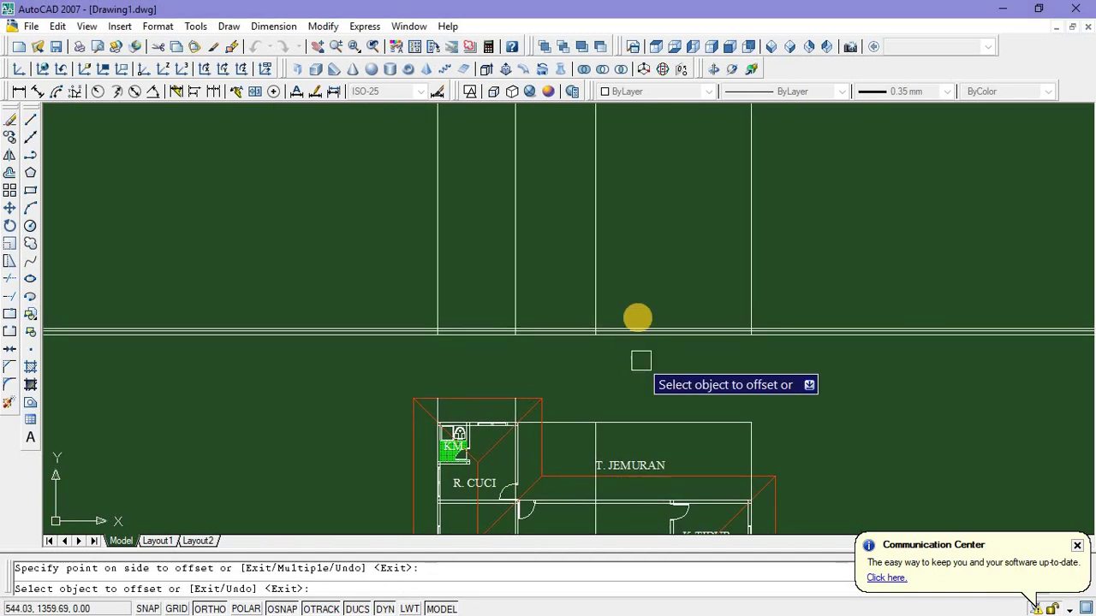
{"action": "key", "text": "Escape"}
Start another offset for the horizontal construction lines north of the house plan
{"action": "scroll", "coordinate": [638, 298], "scroll_direction": "up", "scroll_amount": 2}
{"action": "middle_click_drag", "start_coordinate": [634, 313], "coordinate": [651, 260]}
{"action": "scroll", "coordinate": [632, 295], "scroll_direction": "up", "scroll_amount": 2}
{"action": "middle_click_drag", "start_coordinate": [632, 310], "coordinate": [646, 343]}
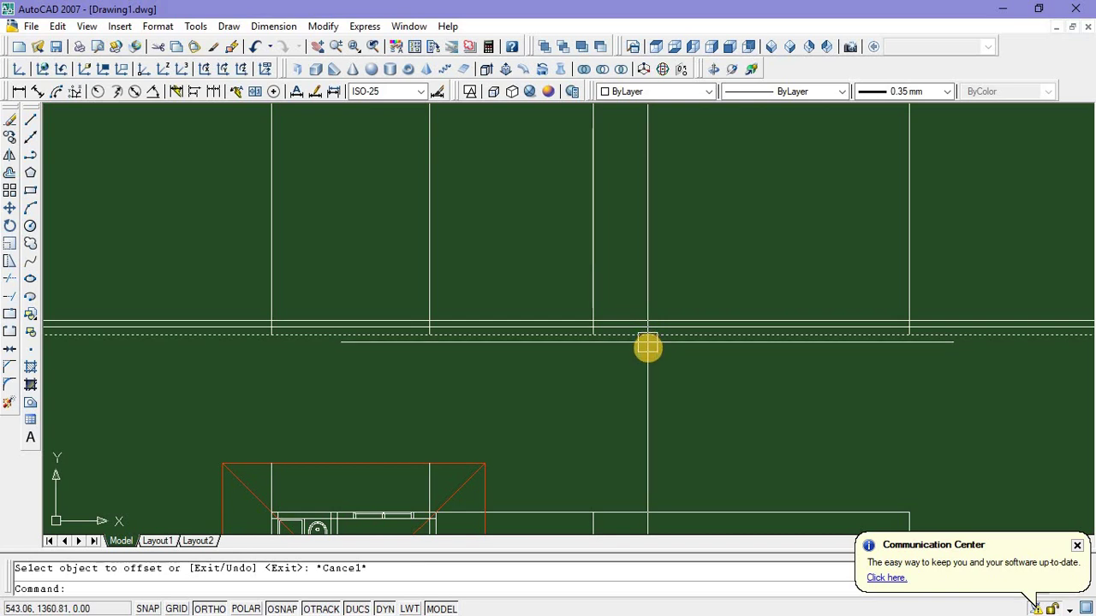
{"action": "scroll", "coordinate": [648, 349], "scroll_direction": "down", "scroll_amount": 2}
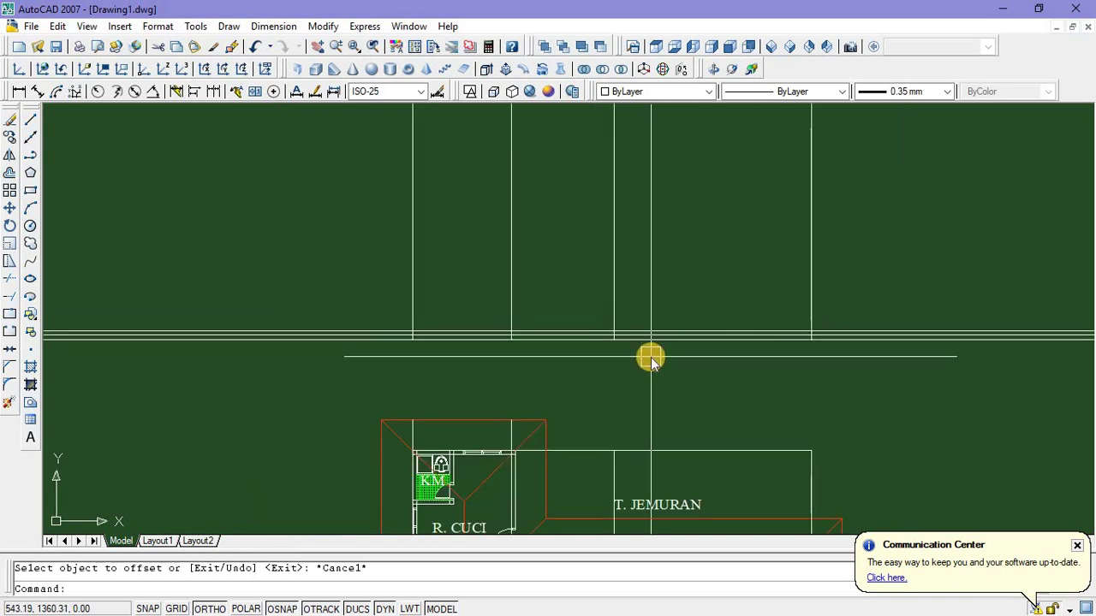
{"action": "type", "text": "o"}
{"action": "key", "text": "Return"}
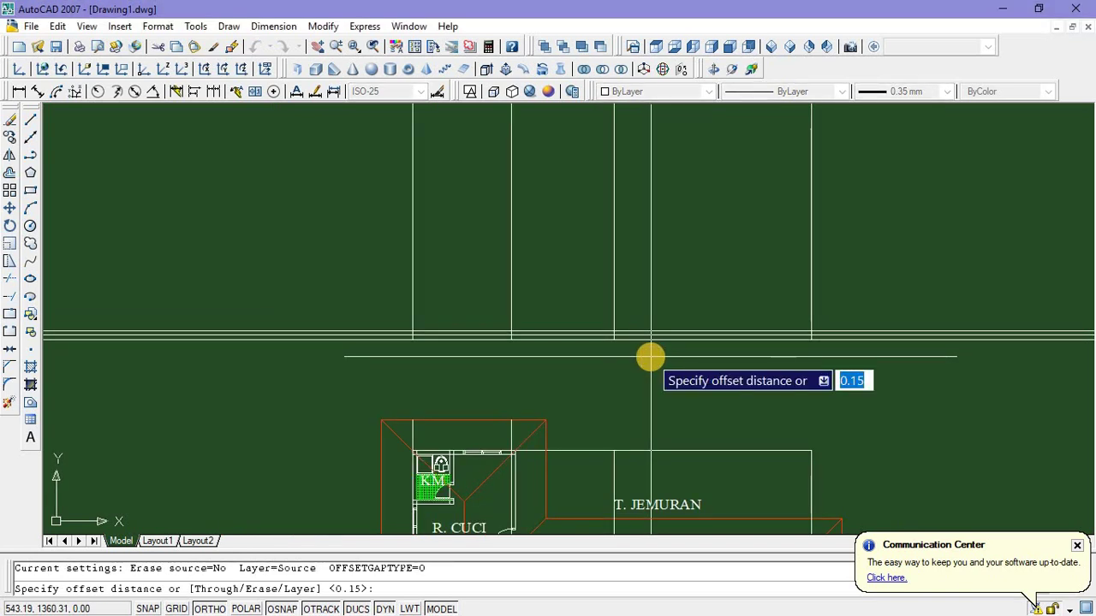
Offset the uppermost of the three closely spaced horizontal lines above the floor plan upward by 4
{"action": "type", "text": "4"}
{"action": "key", "text": "Return"}
{"action": "scroll", "coordinate": [649, 329], "scroll_direction": "up", "scroll_amount": 3}
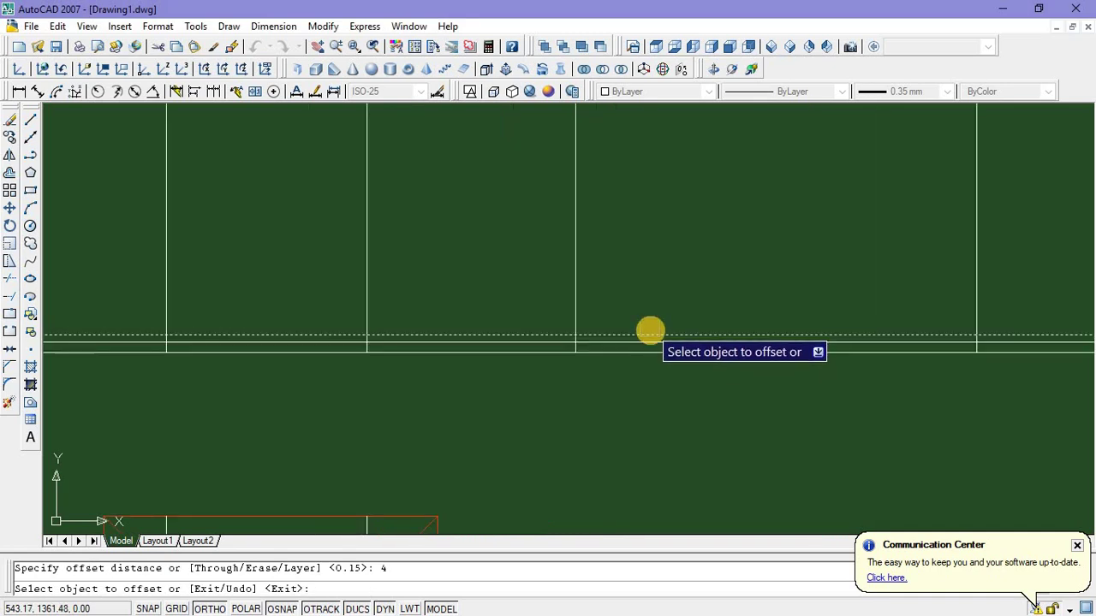
{"action": "left_click", "coordinate": [649, 332]}
{"action": "scroll", "coordinate": [685, 265], "scroll_direction": "down", "scroll_amount": 3}
{"action": "left_click", "coordinate": [653, 320]}
{"action": "scroll", "coordinate": [653, 319], "scroll_direction": "up", "scroll_amount": 2}
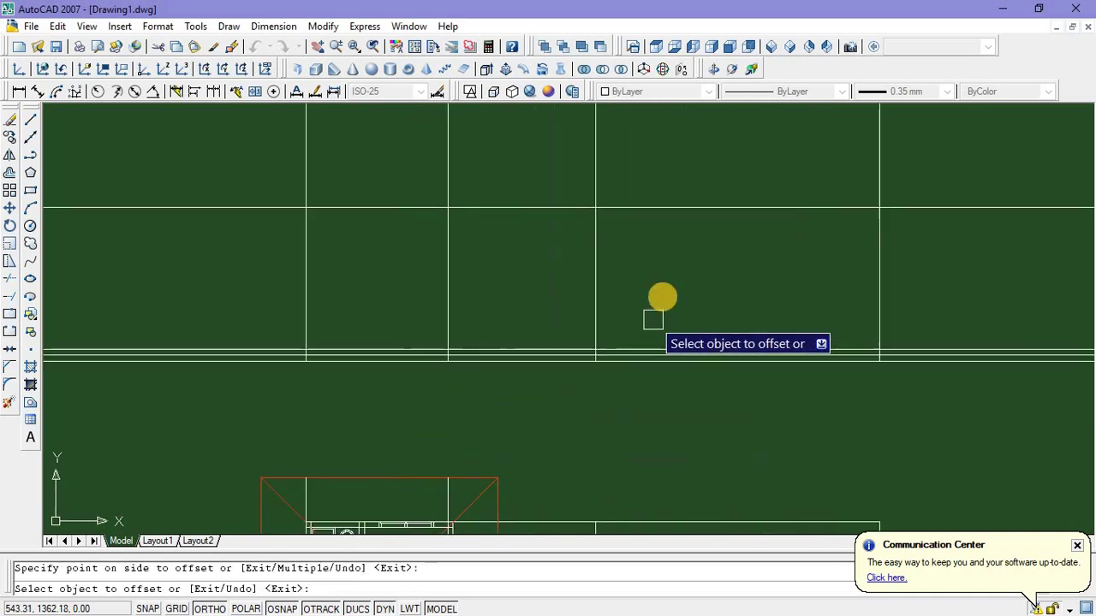
{"action": "middle_click_drag", "start_coordinate": [663, 296], "coordinate": [707, 323]}
{"action": "key", "text": "Escape"}
{"action": "scroll", "coordinate": [692, 299], "scroll_direction": "down", "scroll_amount": 4}
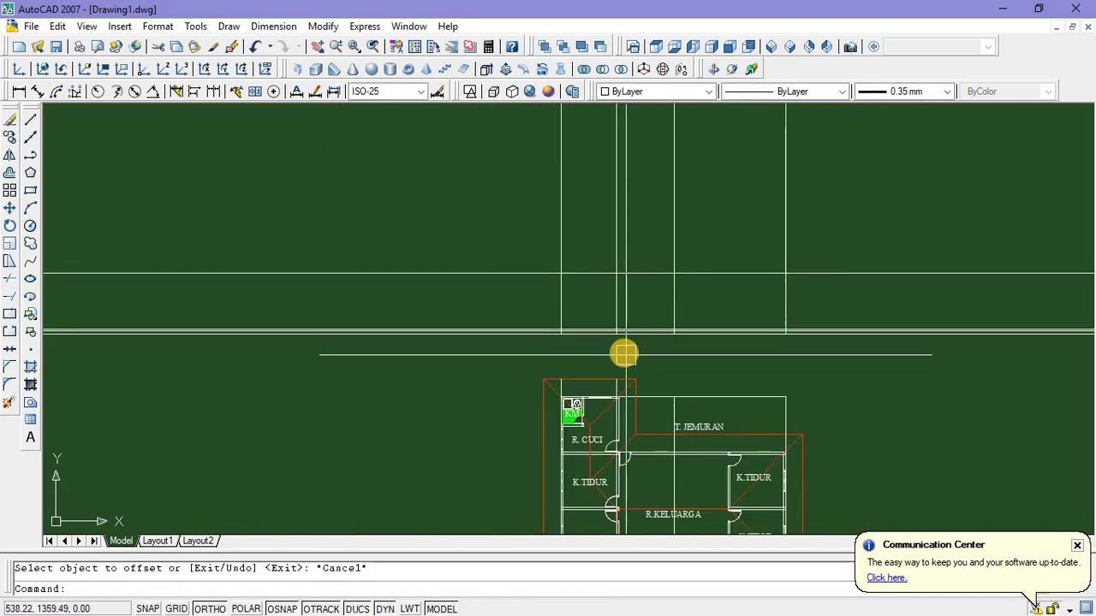
Offset the leftmost vertical projection line outward to the left by 1.25
{"action": "scroll", "coordinate": [624, 352], "scroll_direction": "up", "scroll_amount": 2}
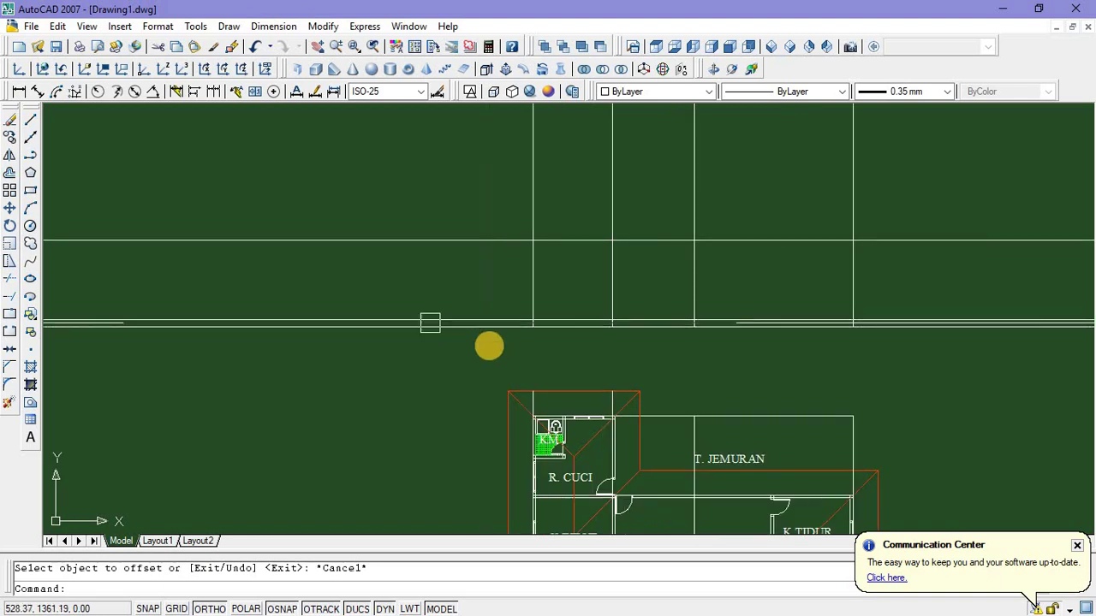
{"action": "middle_click_drag", "start_coordinate": [553, 352], "coordinate": [543, 357]}
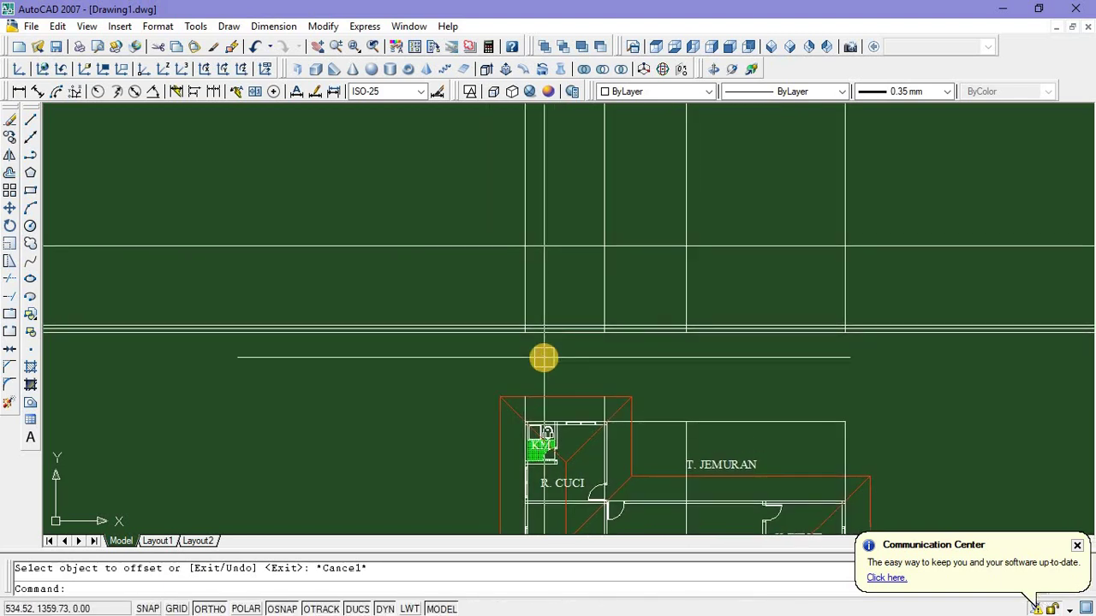
{"action": "type", "text": "o"}
{"action": "key", "text": "Return"}
{"action": "type", "text": "1.25"}
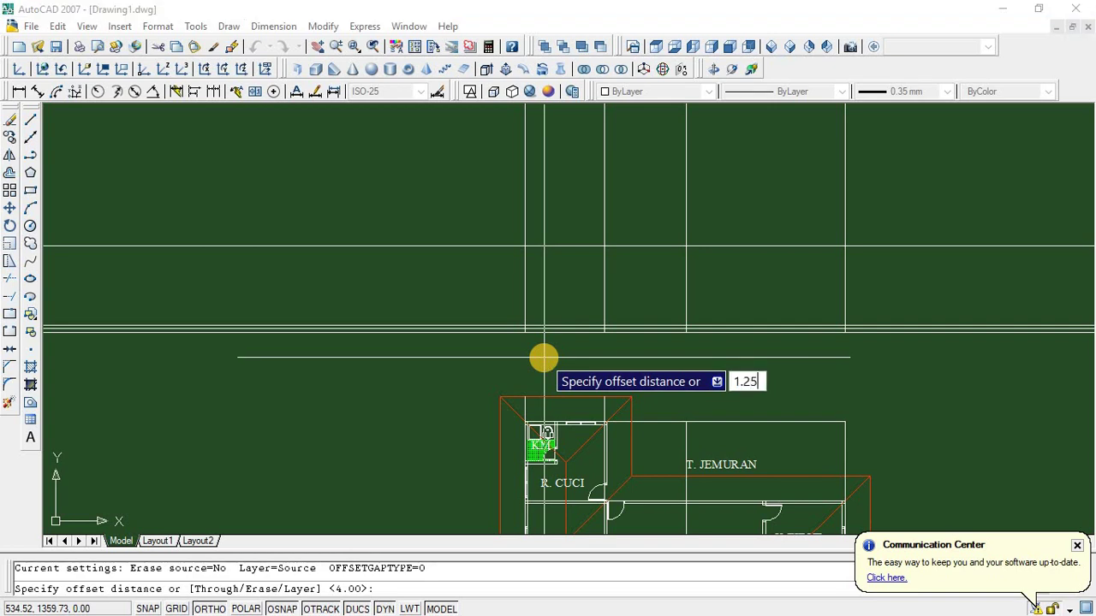
{"action": "key", "text": "Return"}
{"action": "left_click", "coordinate": [522, 275]}
{"action": "left_click", "coordinate": [481, 274]}
Offset the third and the rightmost original vertical projection lines to the right by 1.25
{"action": "scroll", "coordinate": [568, 262], "scroll_direction": "down", "scroll_amount": 2}
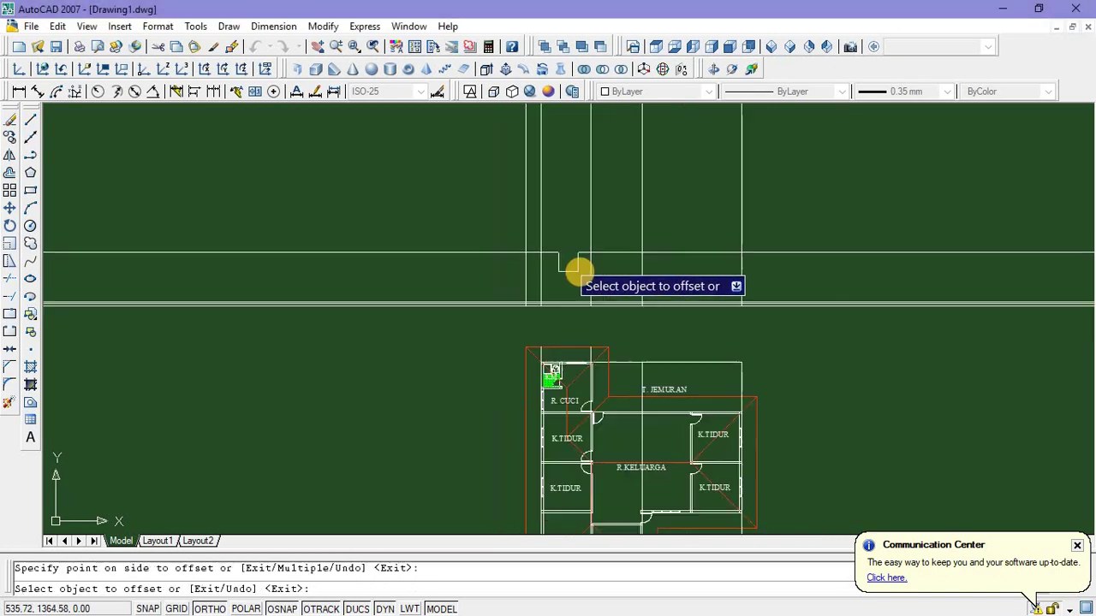
{"action": "scroll", "coordinate": [578, 270], "scroll_direction": "down", "scroll_amount": 2}
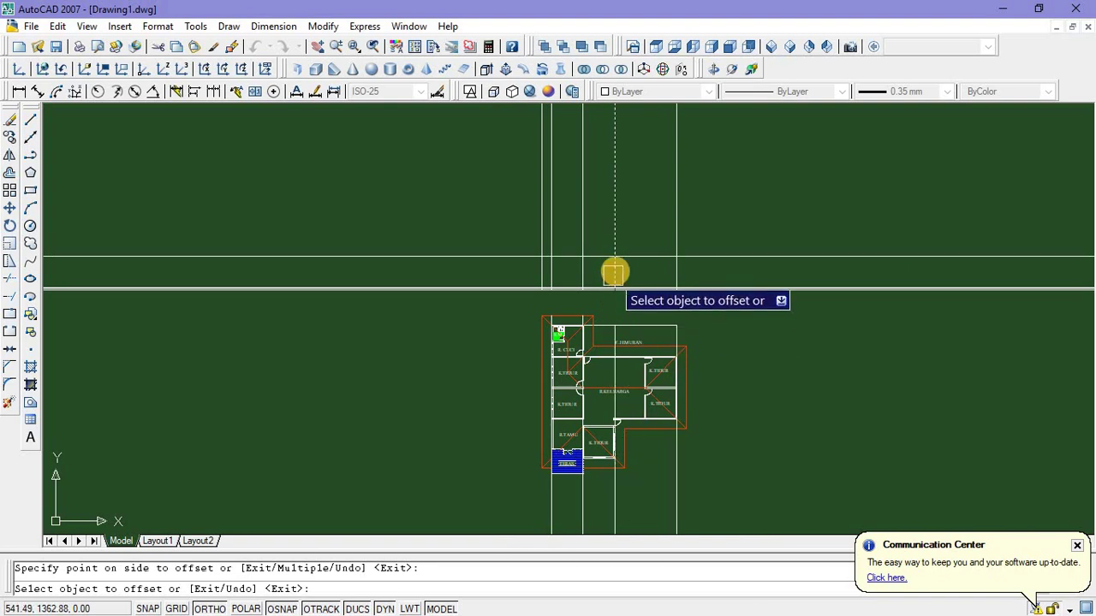
{"action": "left_click", "coordinate": [614, 225]}
{"action": "left_click", "coordinate": [643, 218]}
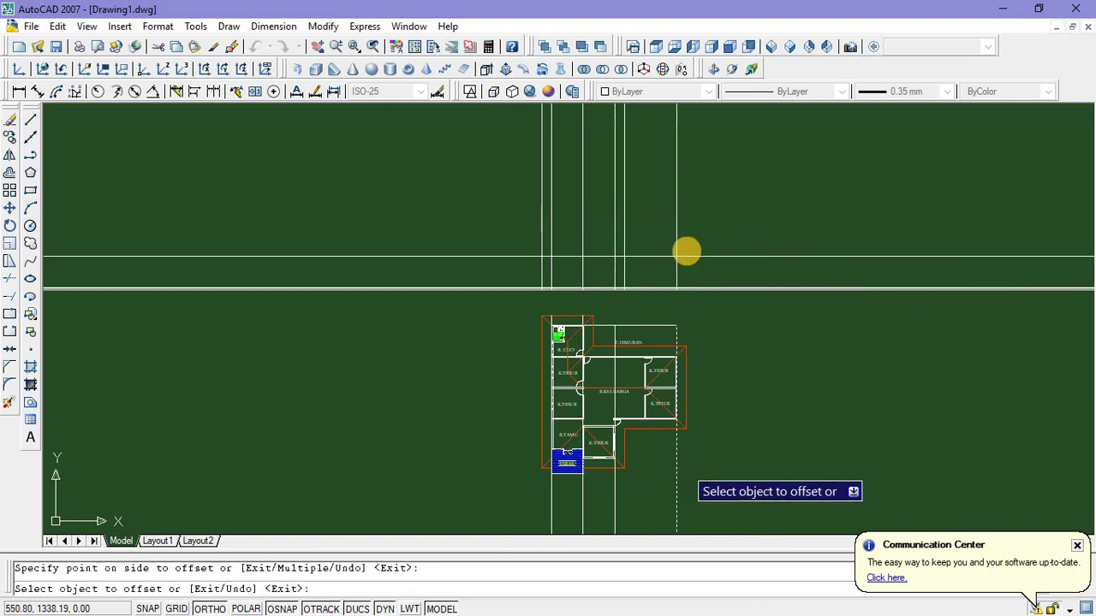
{"action": "left_click", "coordinate": [674, 213]}
{"action": "left_click", "coordinate": [728, 211]}
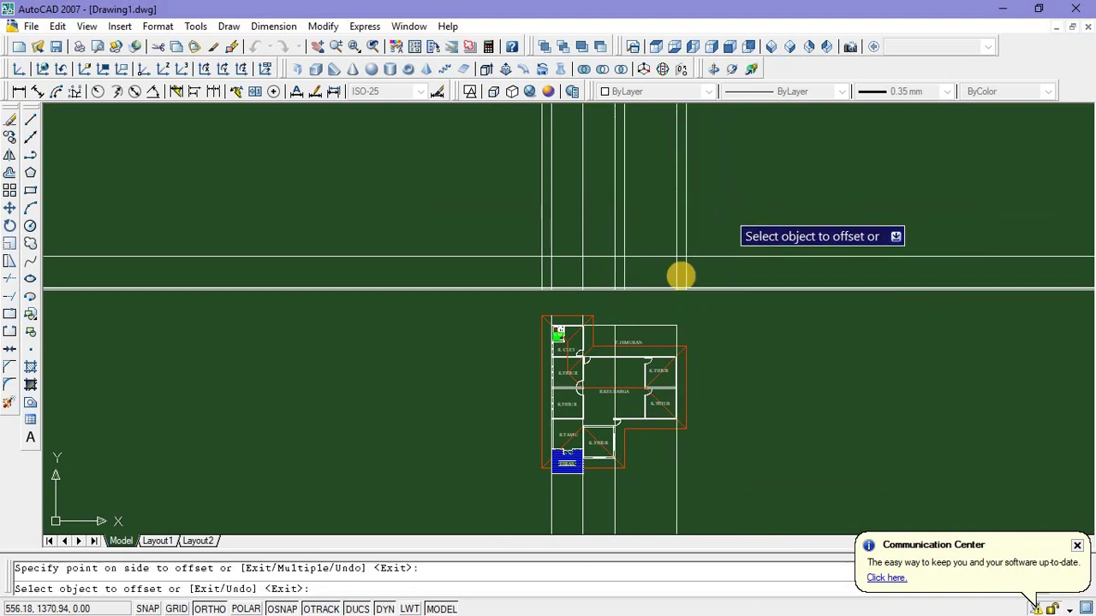
{"action": "key", "text": "Escape"}
{"action": "scroll", "coordinate": [681, 275], "scroll_direction": "up", "scroll_amount": 3}
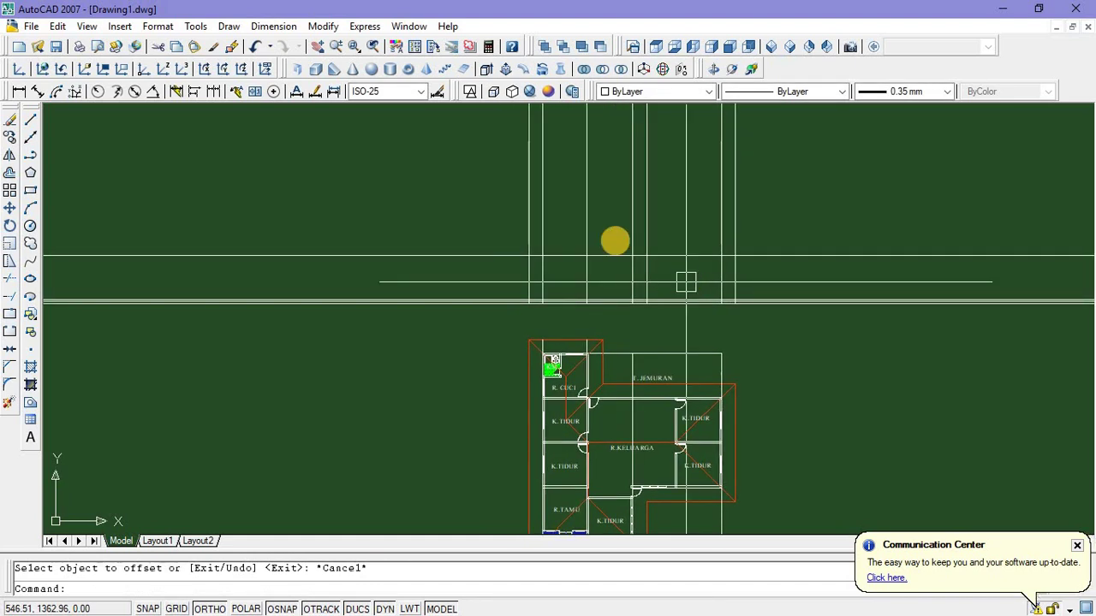
{"action": "mouse_move", "coordinate": [617, 237]}
{"action": "middle_mouse_down"}
{"action": "mouse_move", "coordinate": [623, 218]}
{"action": "mouse_move", "coordinate": [619, 230]}
{"action": "middle_mouse_up"}
{"action": "scroll", "coordinate": [617, 218], "scroll_direction": "up", "scroll_amount": 3}
{"action": "scroll", "coordinate": [616, 219], "scroll_direction": "down", "scroll_amount": 2}
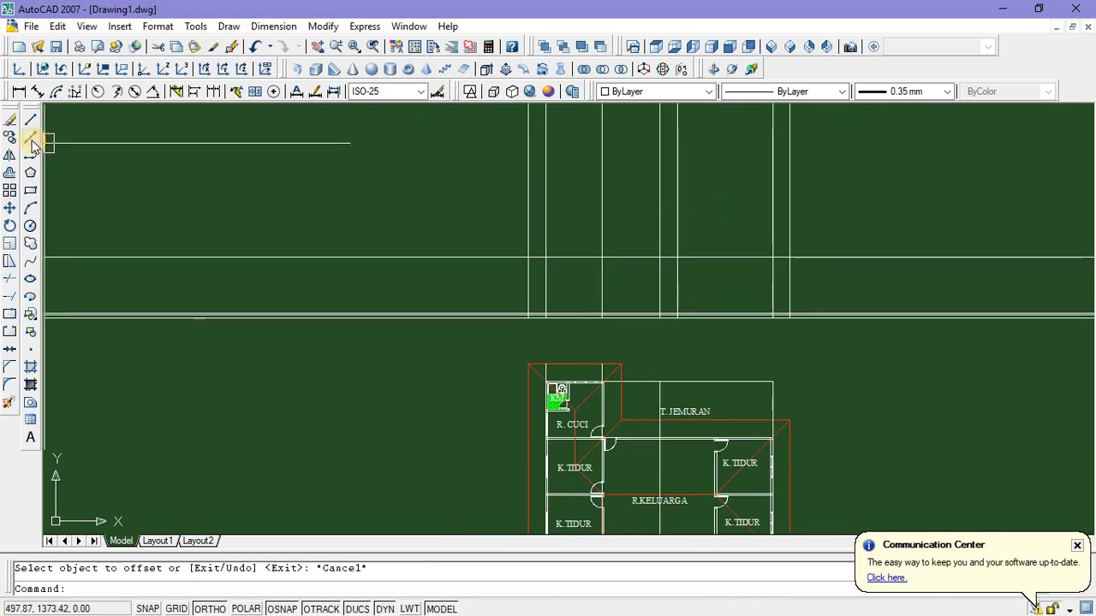
{"action": "scroll", "coordinate": [530, 272], "scroll_direction": "up", "scroll_amount": 2}
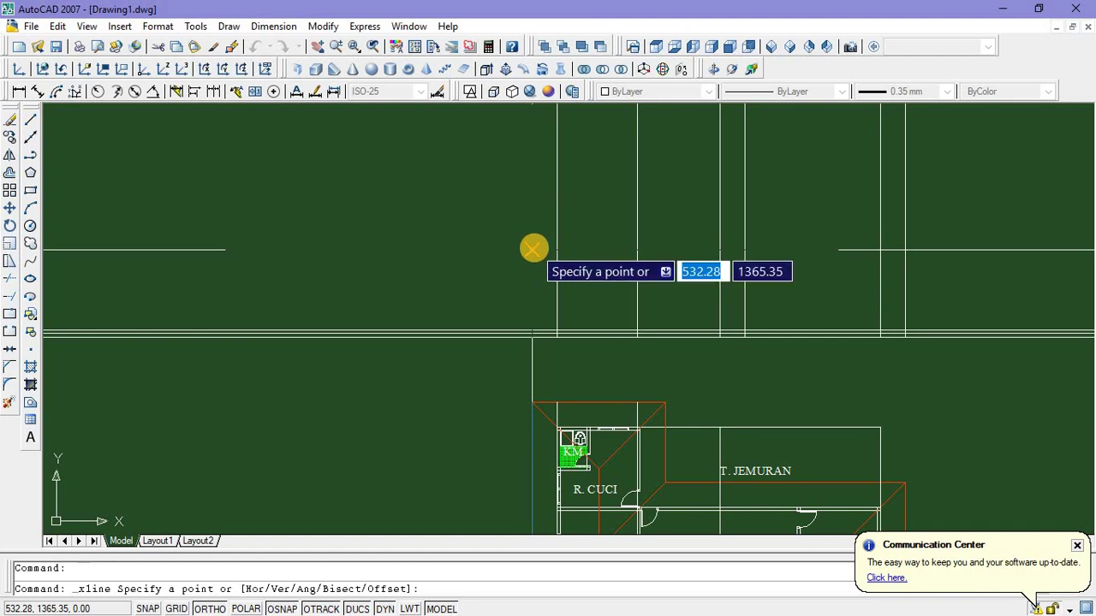
{"action": "left_click", "coordinate": [532, 247]}
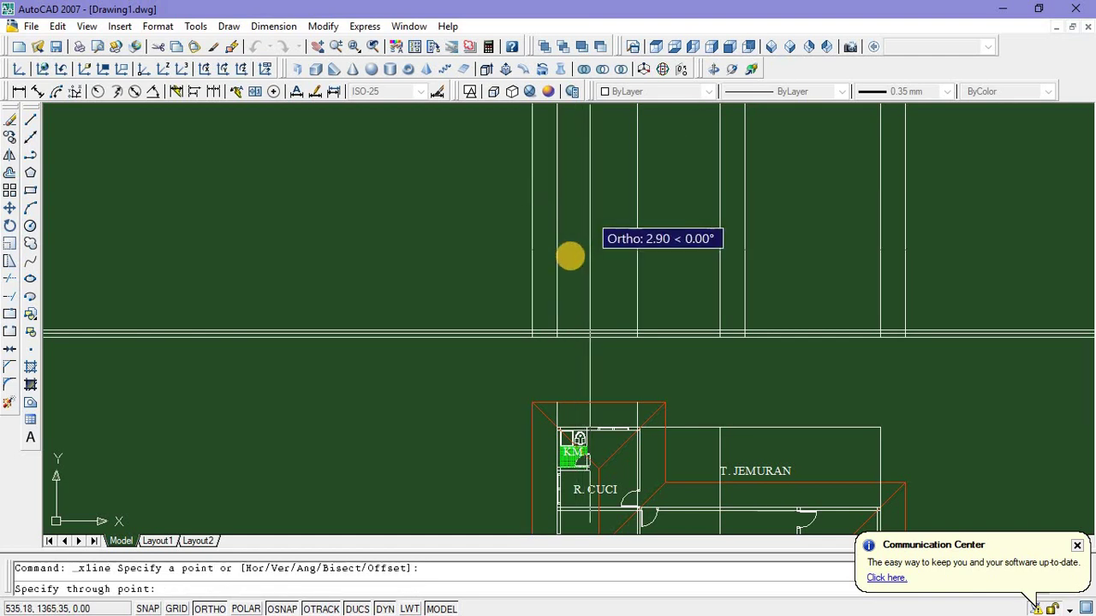
{"action": "key", "text": "Escape"}
Copy the diagonal roof line from its eave corner beside the TERAS to where the leftmost vertical meets the highest horizontal line
{"action": "middle_click_drag", "start_coordinate": [562, 452], "coordinate": [587, 166]}
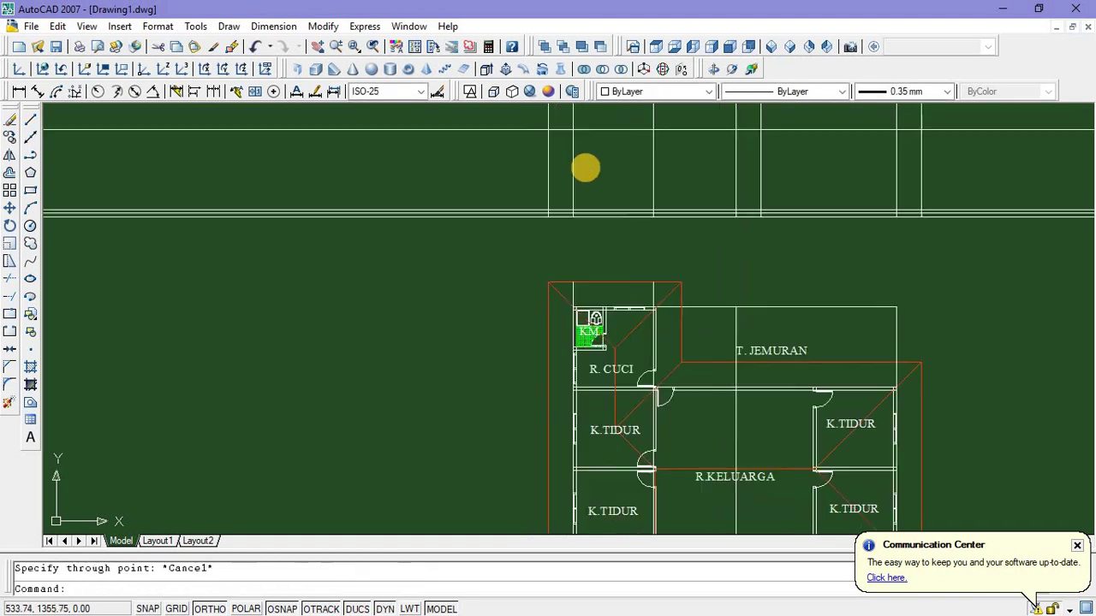
{"action": "scroll", "coordinate": [587, 166], "scroll_direction": "down", "scroll_amount": 3}
{"action": "scroll", "coordinate": [579, 414], "scroll_direction": "up", "scroll_amount": 5}
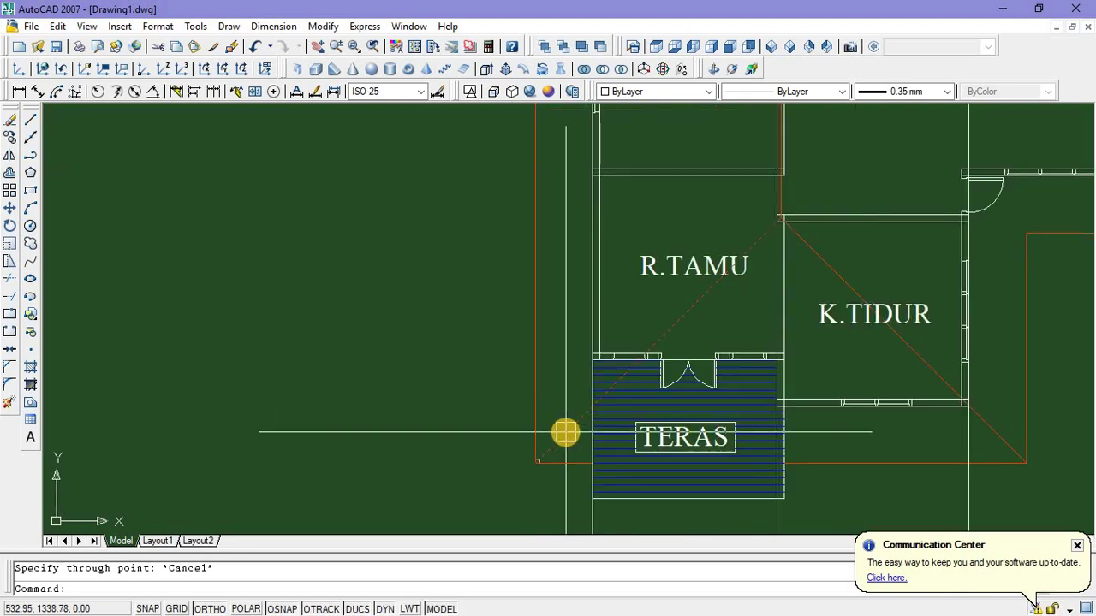
{"action": "left_click", "coordinate": [565, 433]}
{"action": "right_click", "coordinate": [467, 261]}
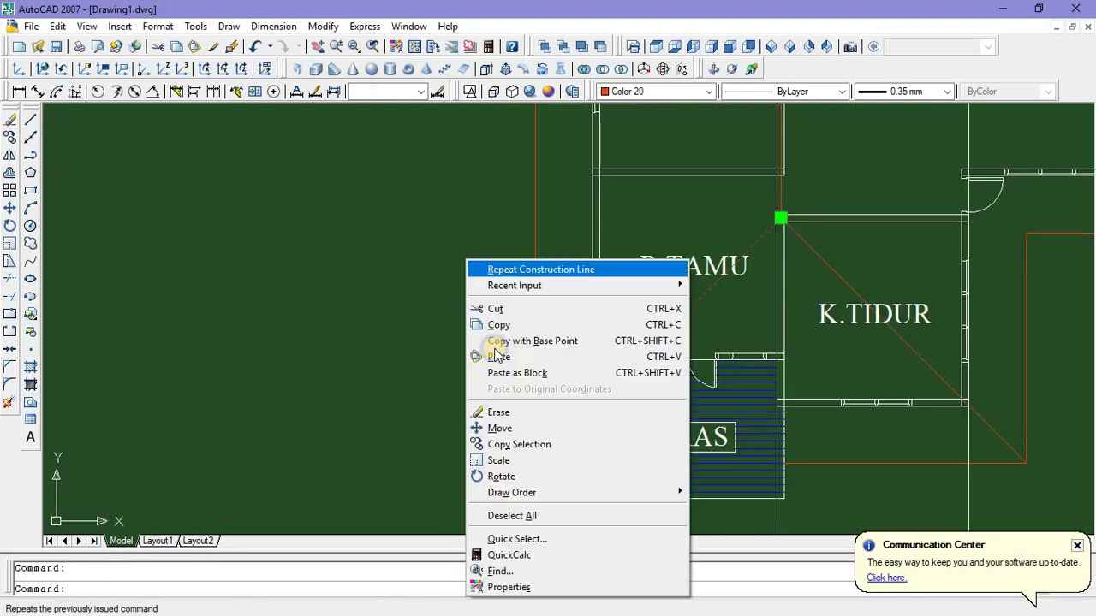
{"action": "left_click", "coordinate": [508, 444]}
{"action": "left_click", "coordinate": [524, 470]}
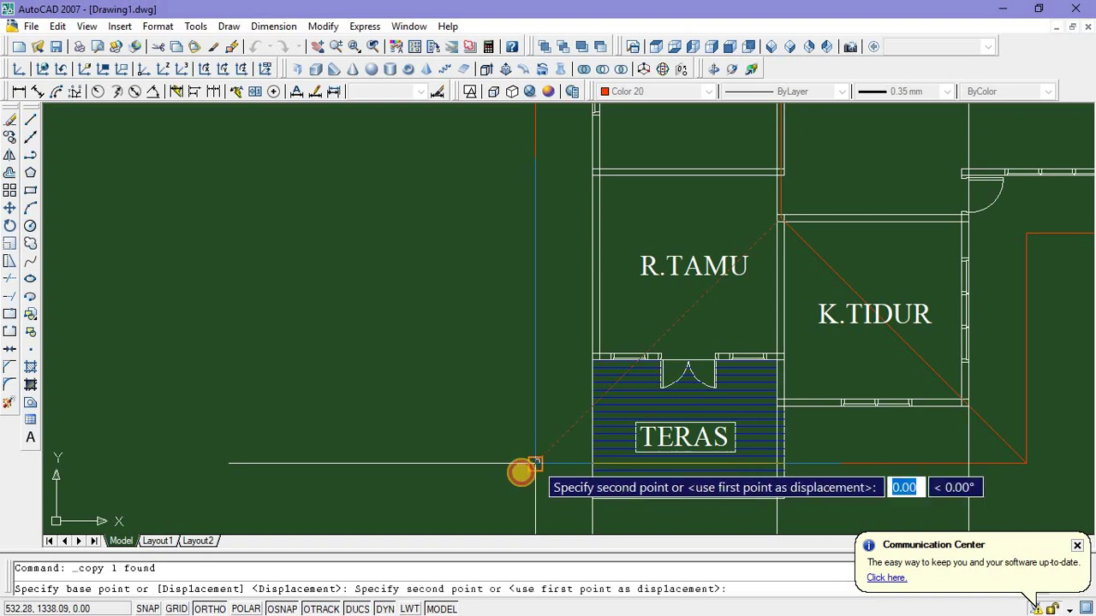
{"action": "scroll", "coordinate": [521, 471], "scroll_direction": "down", "scroll_amount": 5}
{"action": "scroll", "coordinate": [550, 276], "scroll_direction": "up", "scroll_amount": 6}
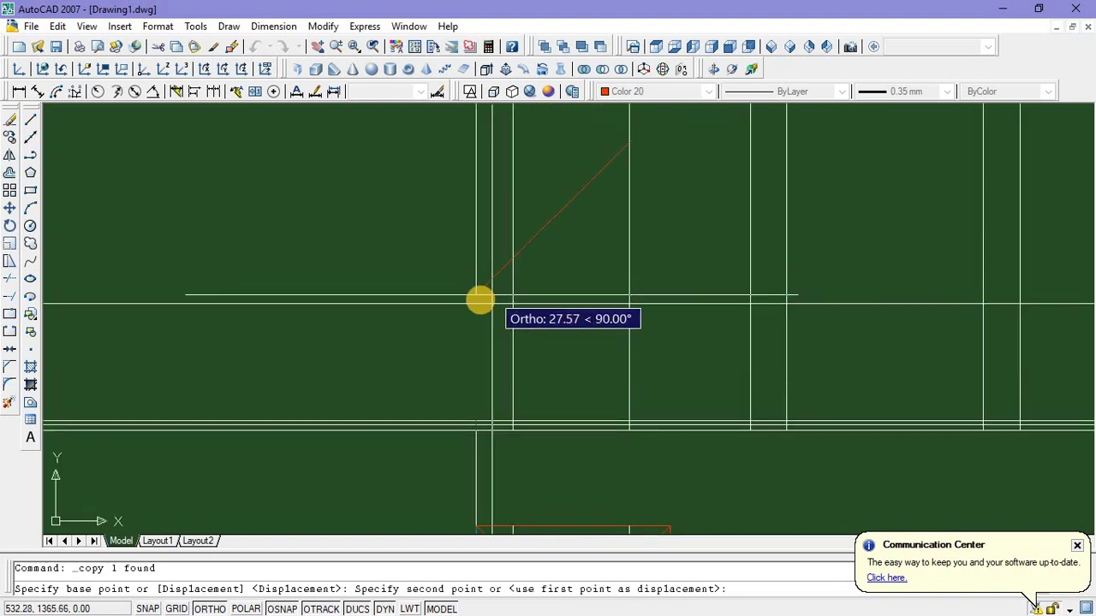
{"action": "left_click", "coordinate": [480, 300]}
{"action": "scroll", "coordinate": [519, 289], "scroll_direction": "down", "scroll_amount": 2}
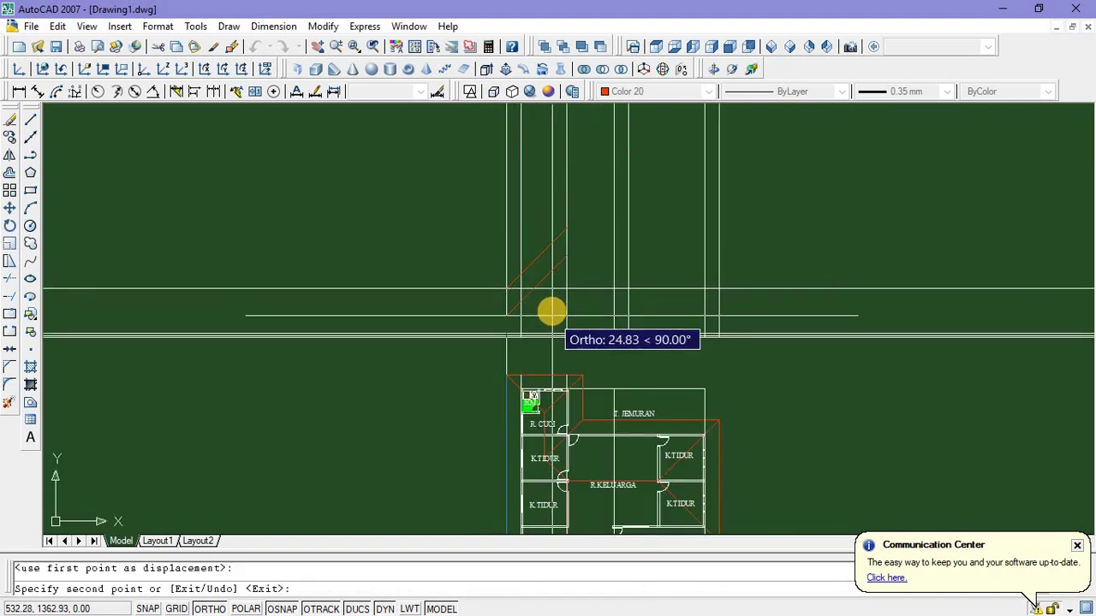
{"action": "key", "text": "Escape"}
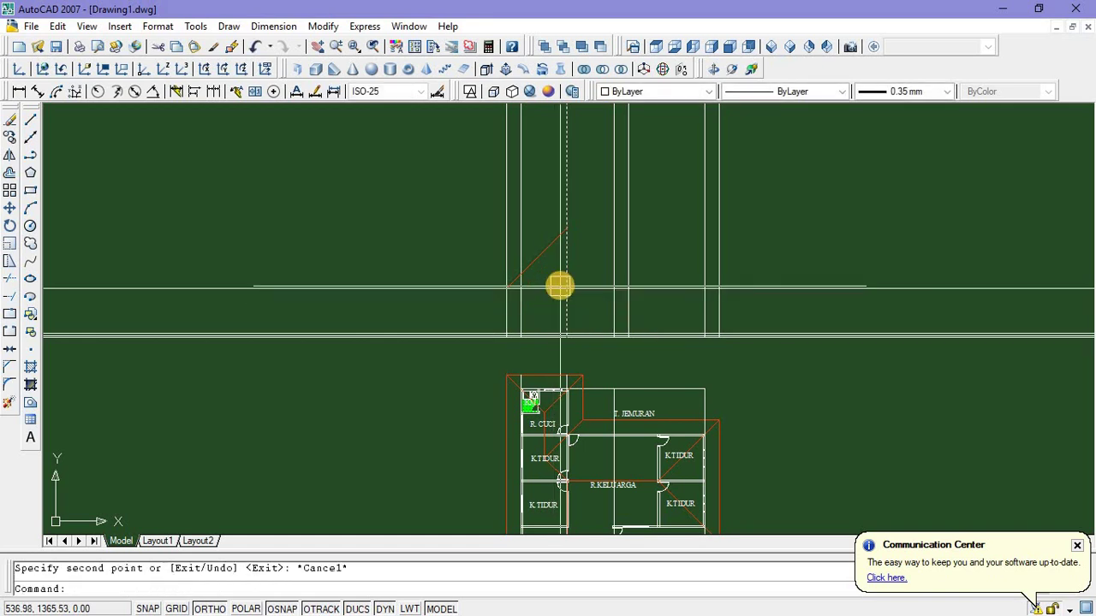
With Ortho off, draw a construction line from the leftmost vertical's intersection with the highest horizontal, rising rightward more shallowly than the copied diagonal
{"action": "scroll", "coordinate": [557, 286], "scroll_direction": "up", "scroll_amount": 4}
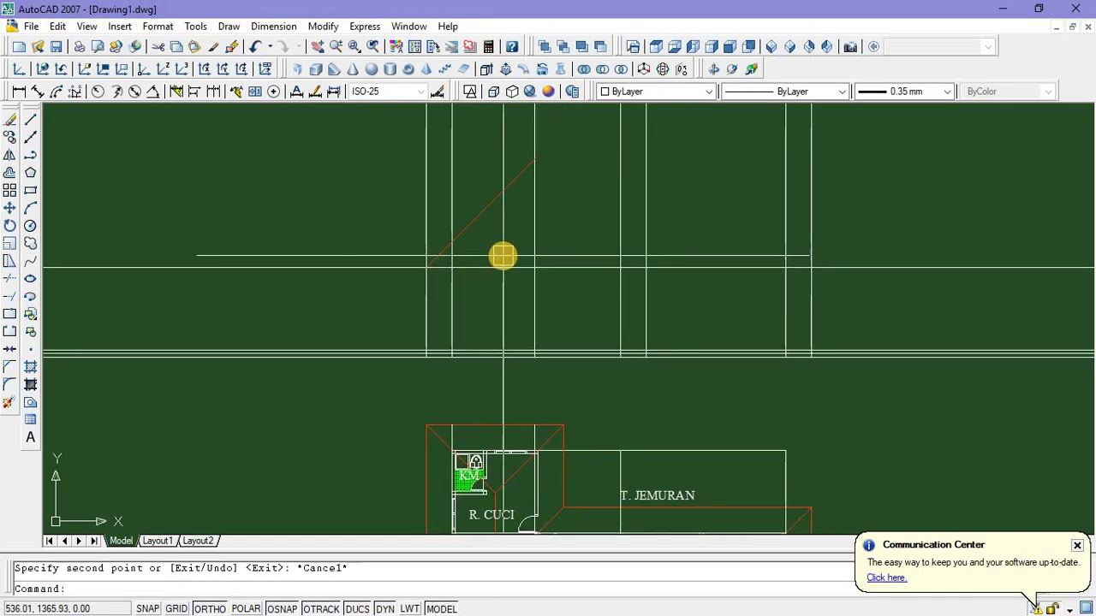
{"action": "left_click", "coordinate": [32, 137]}
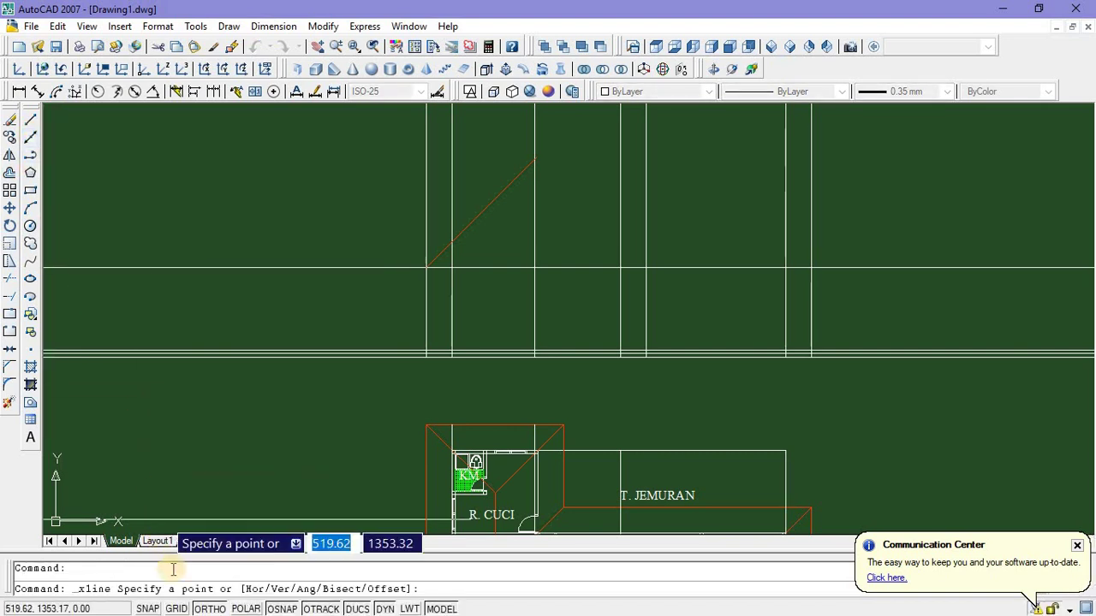
{"action": "left_click", "coordinate": [214, 604]}
{"action": "left_click", "coordinate": [428, 268]}
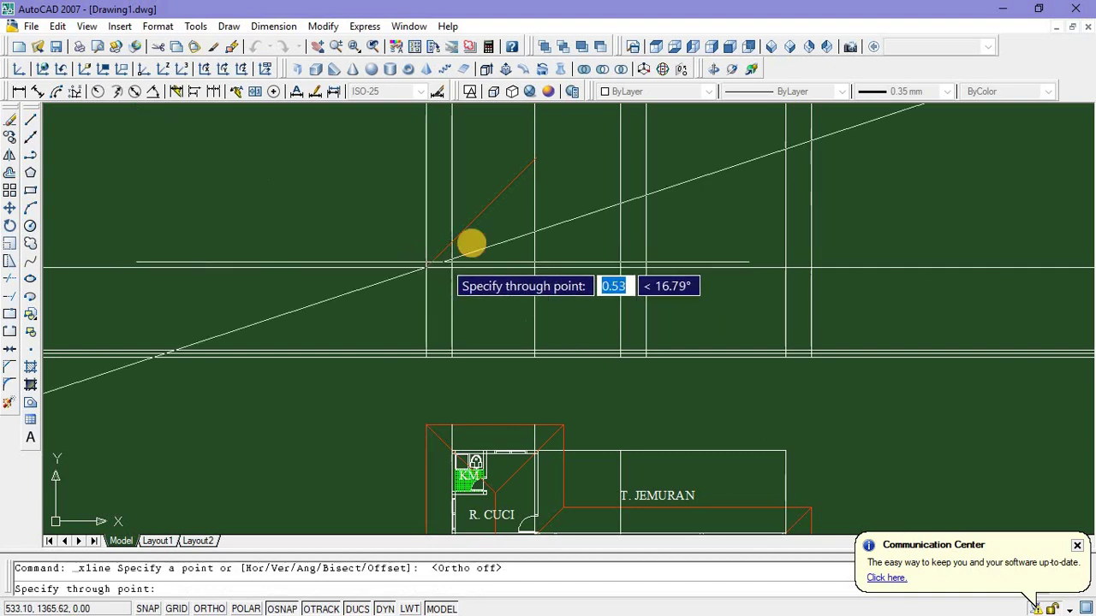
{"action": "left_click", "coordinate": [479, 232]}
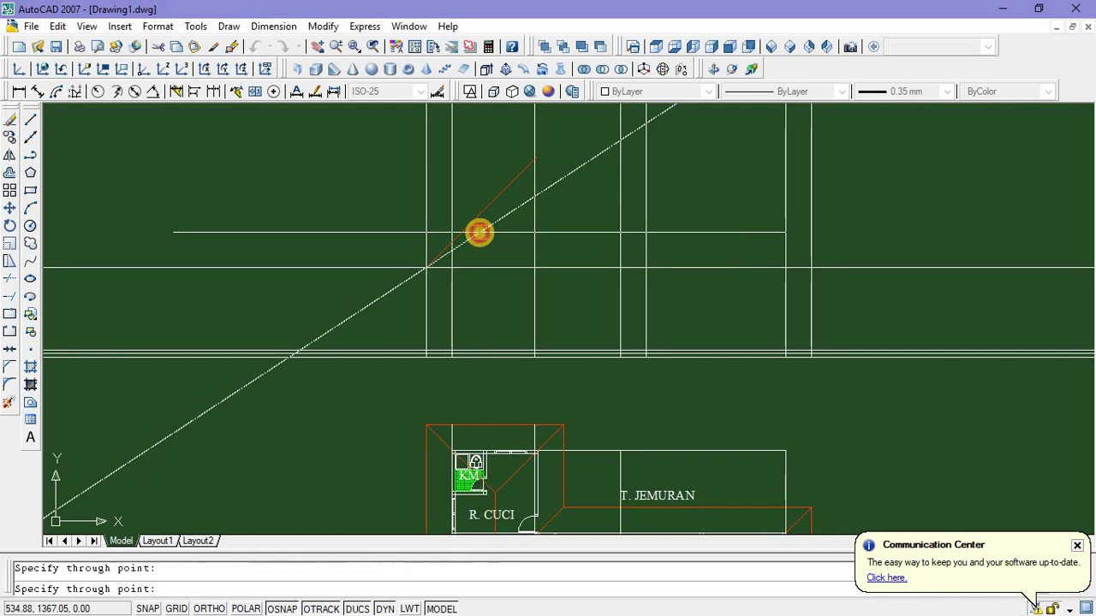
{"action": "key", "text": "Escape"}
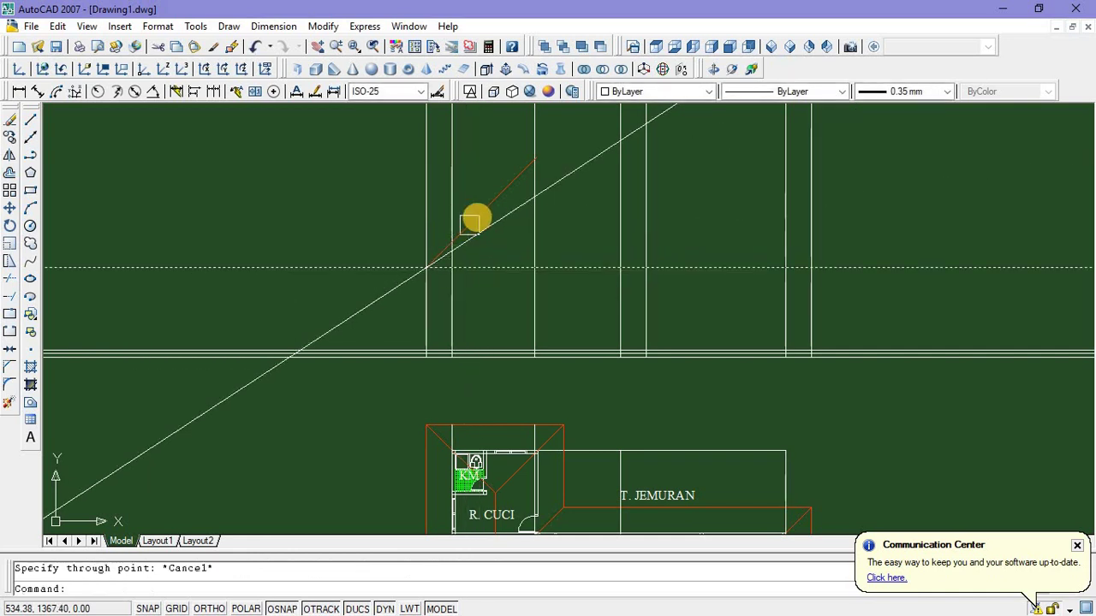
Erase the copied red diagonal roof line from the elevation construction lines
{"action": "scroll", "coordinate": [480, 214], "scroll_direction": "up", "scroll_amount": 2}
{"action": "left_click", "coordinate": [479, 214]}
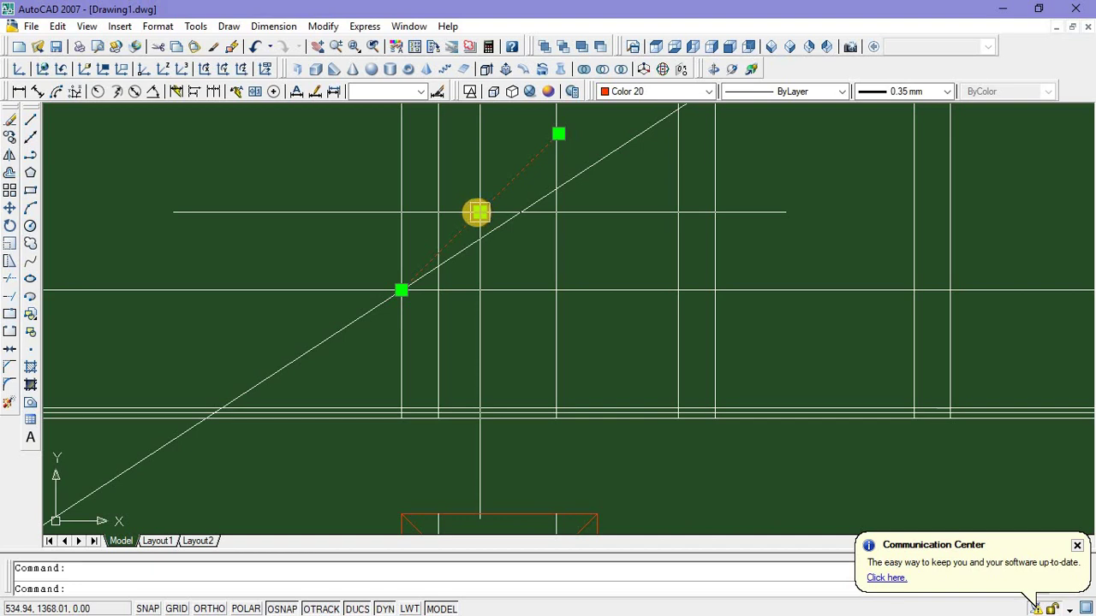
{"action": "key", "text": "Delete"}
Offset the third vertical line from the left, projected from the R. CUCI's right wall, to the right by 0.075
{"action": "scroll", "coordinate": [467, 215], "scroll_direction": "down", "scroll_amount": 2}
{"action": "scroll", "coordinate": [527, 257], "scroll_direction": "up", "scroll_amount": 1}
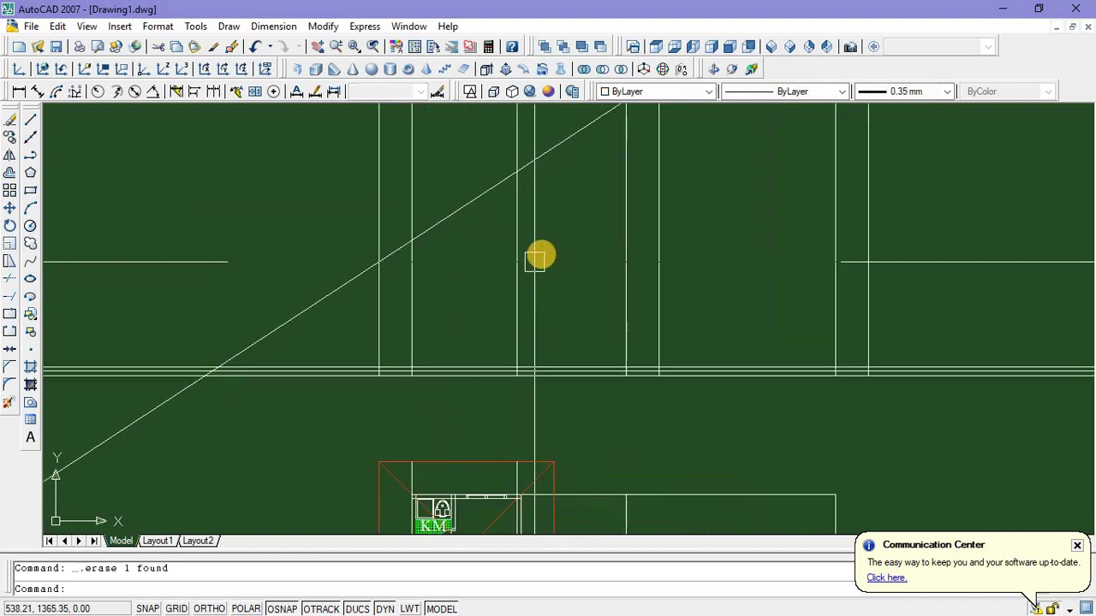
{"action": "middle_click_drag", "start_coordinate": [509, 219], "coordinate": [487, 215]}
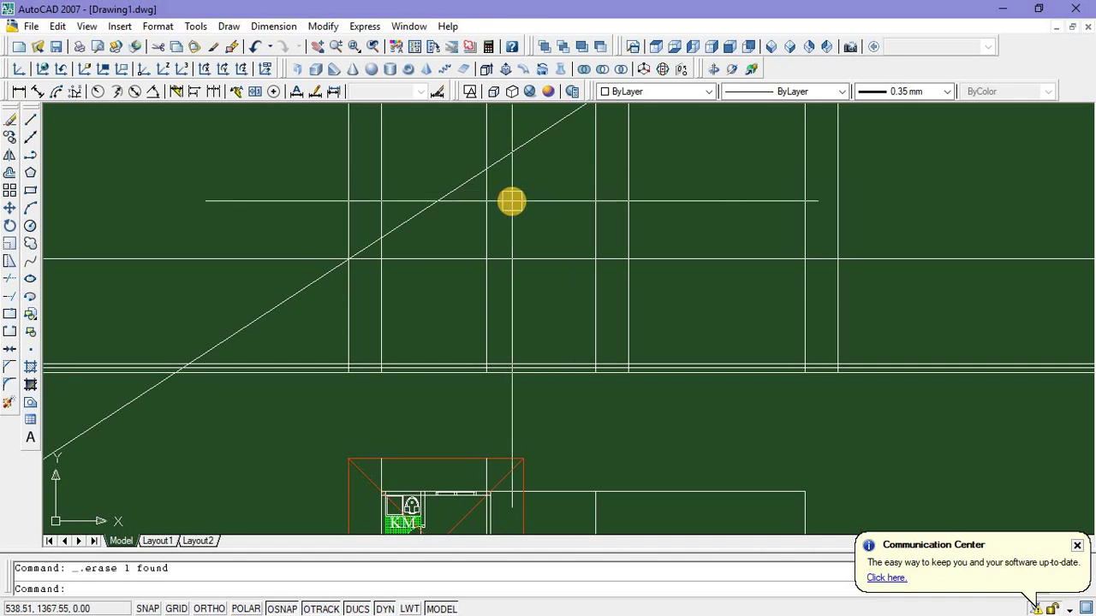
{"action": "type", "text": "o"}
{"action": "key", "text": "Return"}
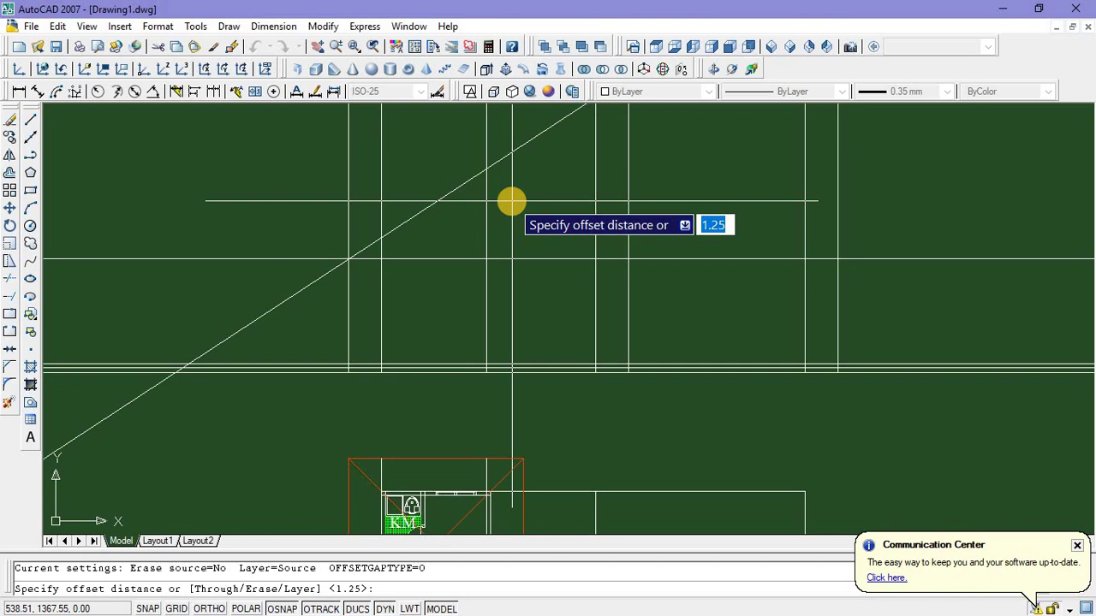
{"action": "type", "text": "0.07"}
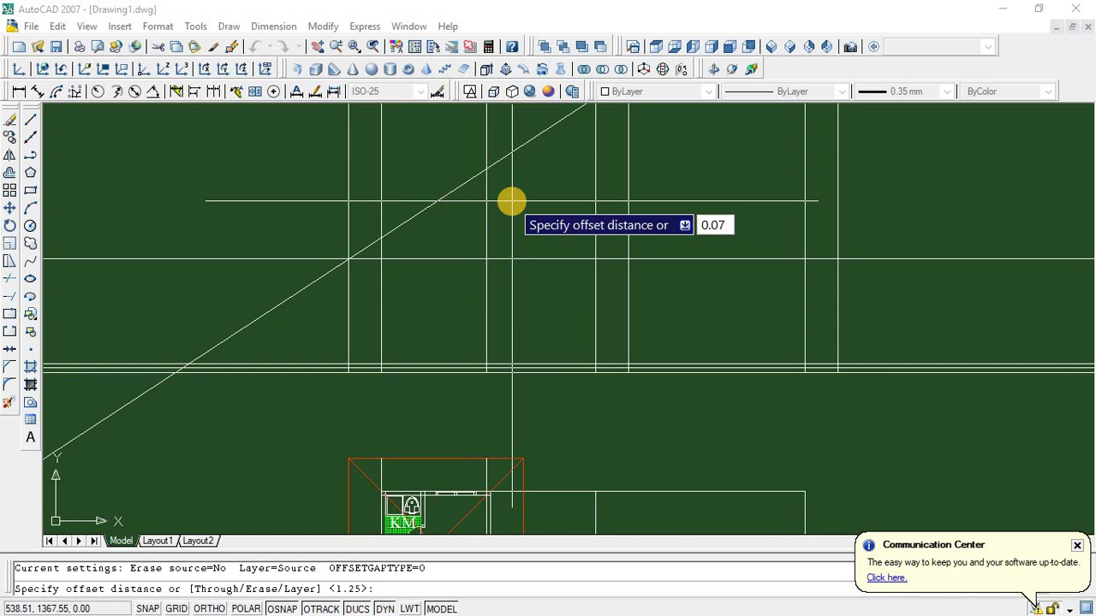
{"action": "type", "text": "5"}
{"action": "key", "text": "Return"}
{"action": "left_click", "coordinate": [487, 213]}
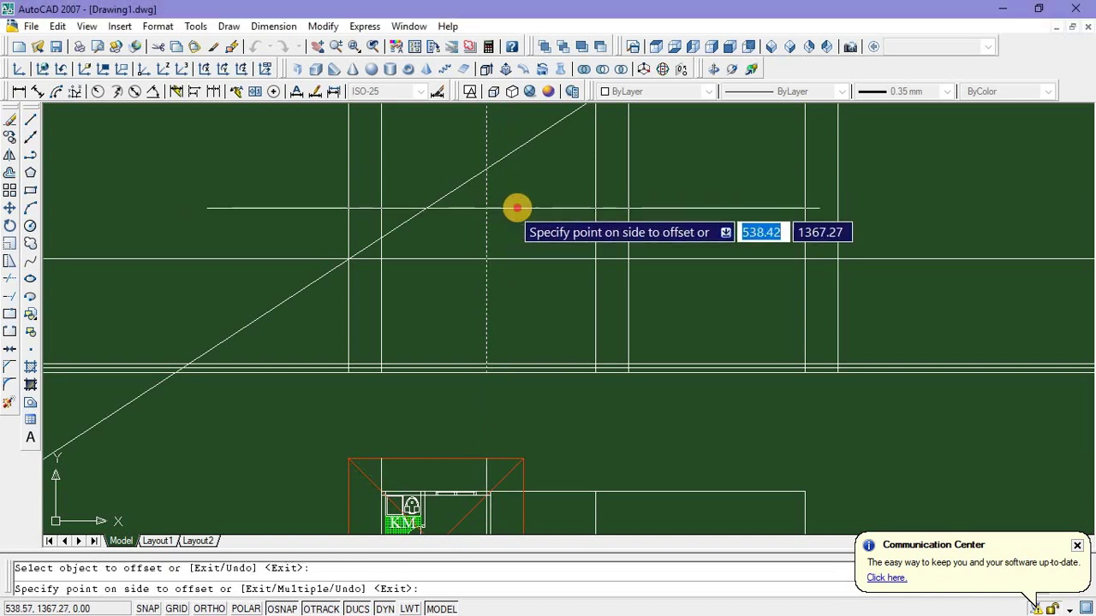
{"action": "left_click", "coordinate": [518, 203]}
{"action": "key", "text": "Escape"}
Mirror the sloped roof line about the vertical line offset by 0.075, keeping the original
{"action": "scroll", "coordinate": [514, 184], "scroll_direction": "up", "scroll_amount": 3}
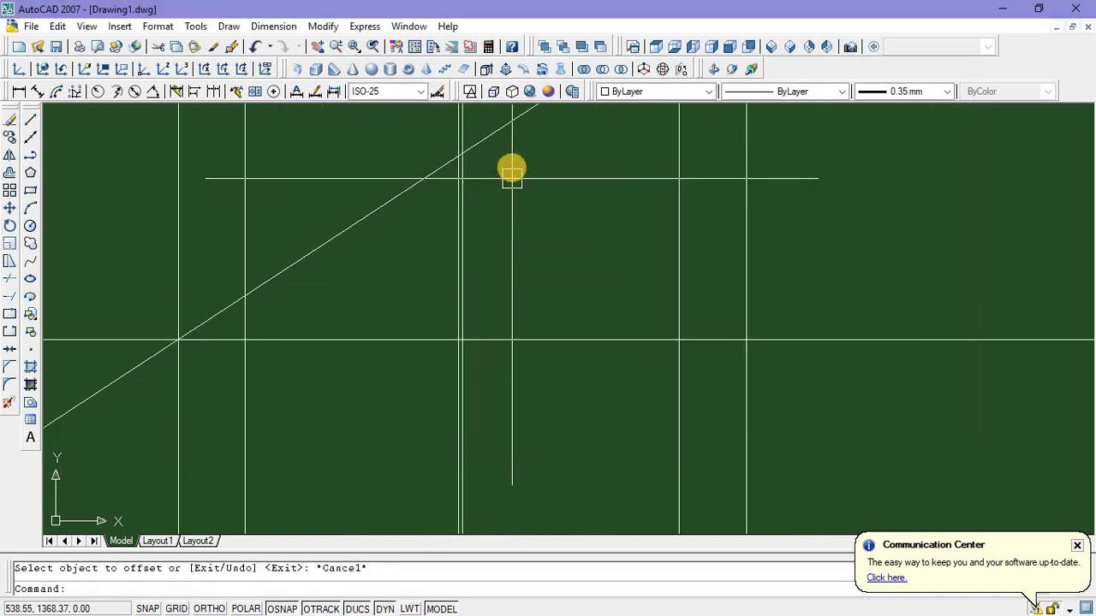
{"action": "left_click", "coordinate": [498, 141]}
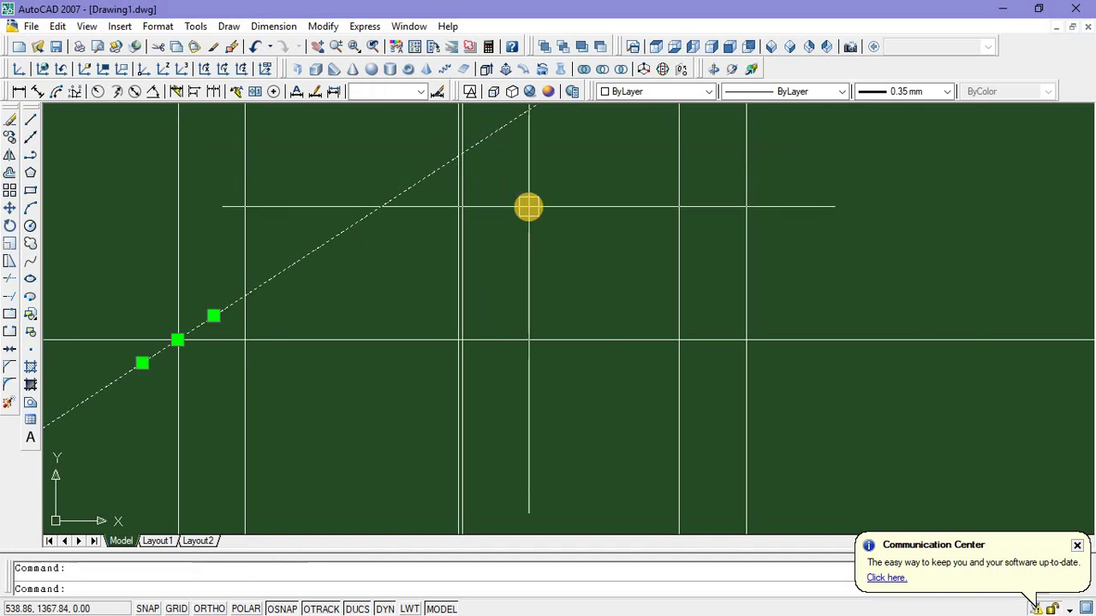
{"action": "type", "text": "MIRROR 1 found"}
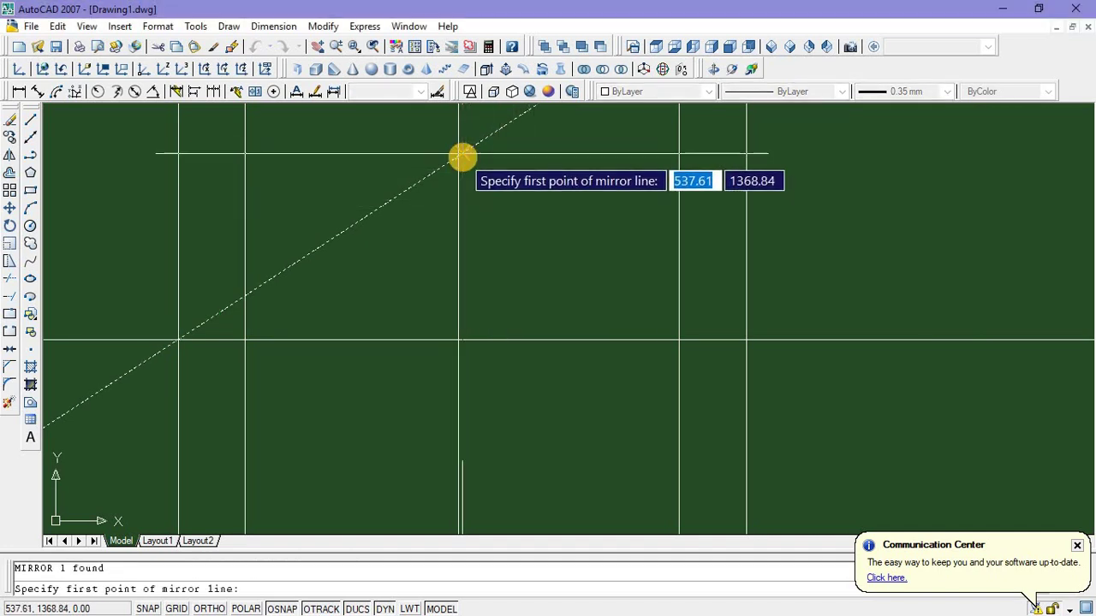
{"action": "scroll", "coordinate": [458, 340], "scroll_direction": "up", "scroll_amount": 2}
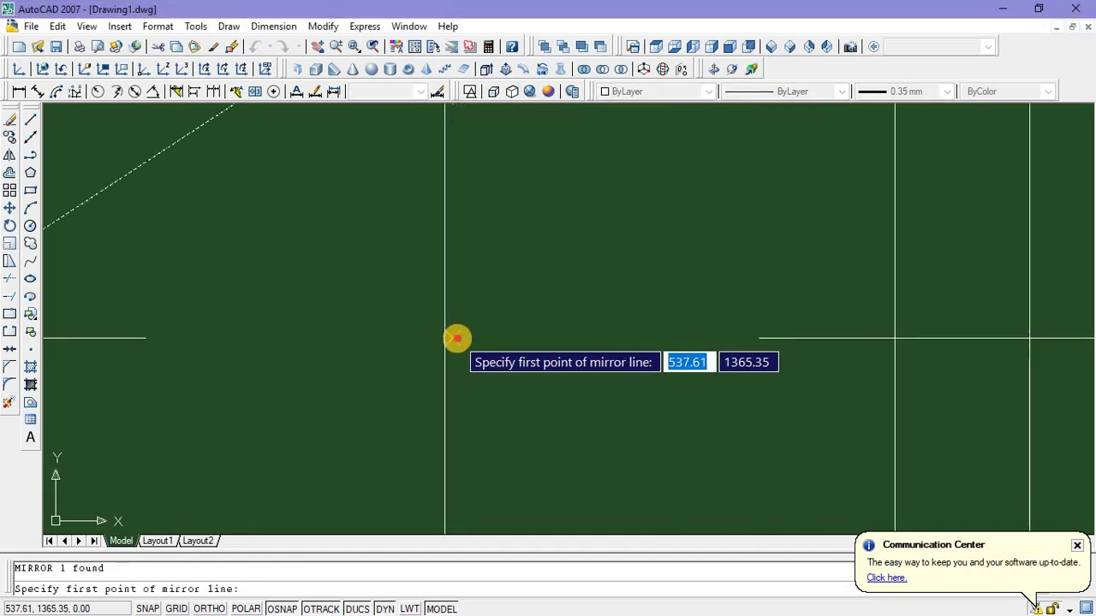
{"action": "left_click", "coordinate": [444, 338]}
{"action": "scroll", "coordinate": [459, 194], "scroll_direction": "up", "scroll_amount": 3}
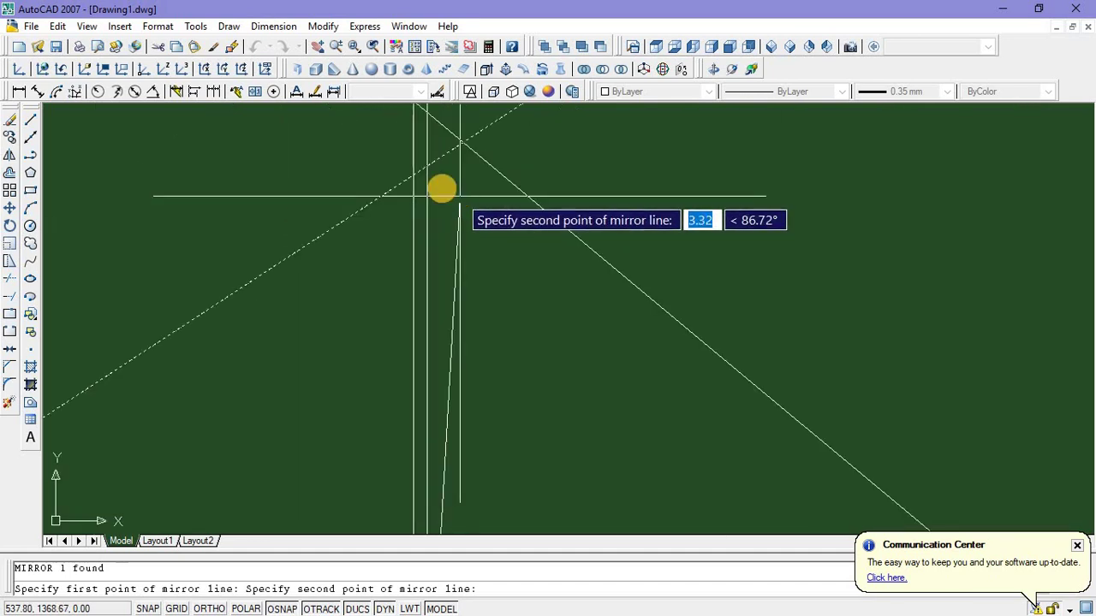
{"action": "left_click", "coordinate": [428, 172]}
{"action": "key", "text": "Return"}
{"action": "scroll", "coordinate": [522, 248], "scroll_direction": "down", "scroll_amount": 2}
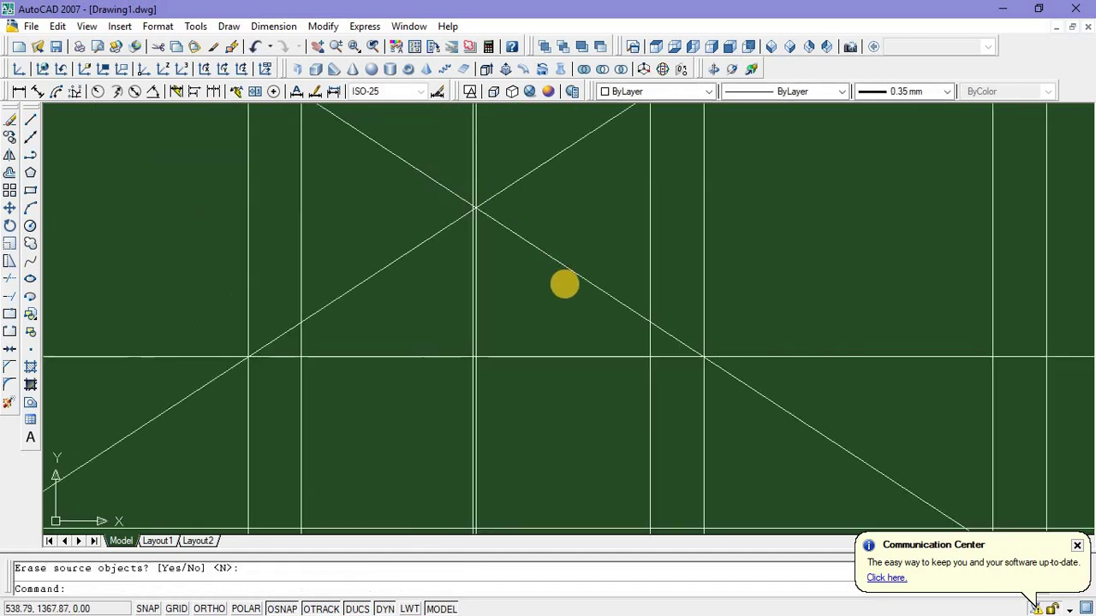
Trim the horizontal lines and the original roof slope where they extend left past the leftmost vertical
{"action": "scroll", "coordinate": [477, 363], "scroll_direction": "up", "scroll_amount": 2}
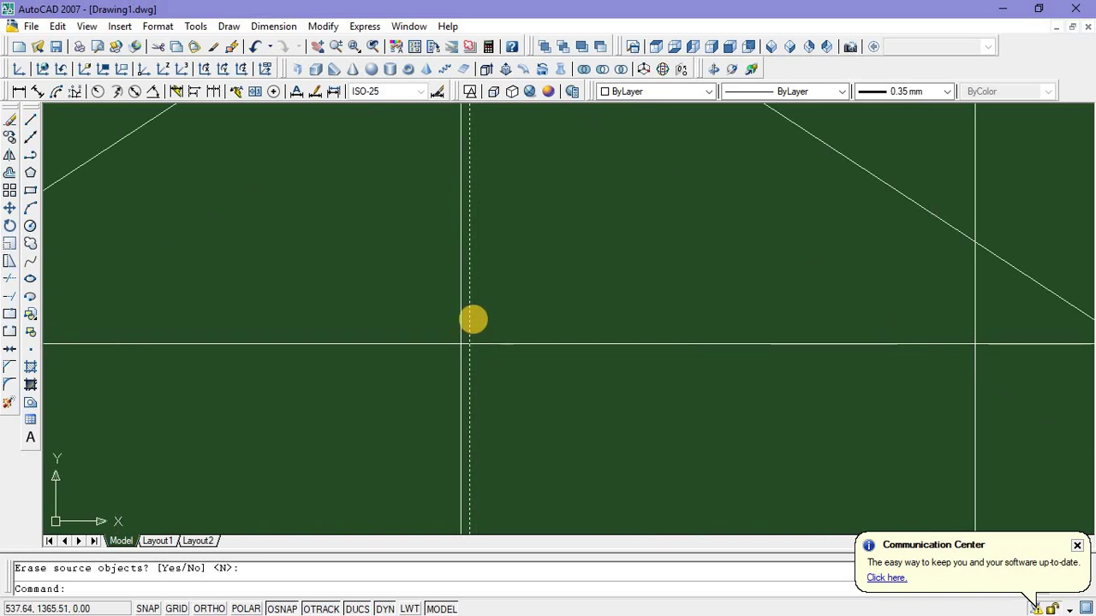
{"action": "scroll", "coordinate": [473, 318], "scroll_direction": "down", "scroll_amount": 2}
{"action": "scroll", "coordinate": [474, 314], "scroll_direction": "up", "scroll_amount": 1}
{"action": "middle_click_drag", "start_coordinate": [477, 285], "coordinate": [474, 401]}
{"action": "scroll", "coordinate": [503, 332], "scroll_direction": "down", "scroll_amount": 3}
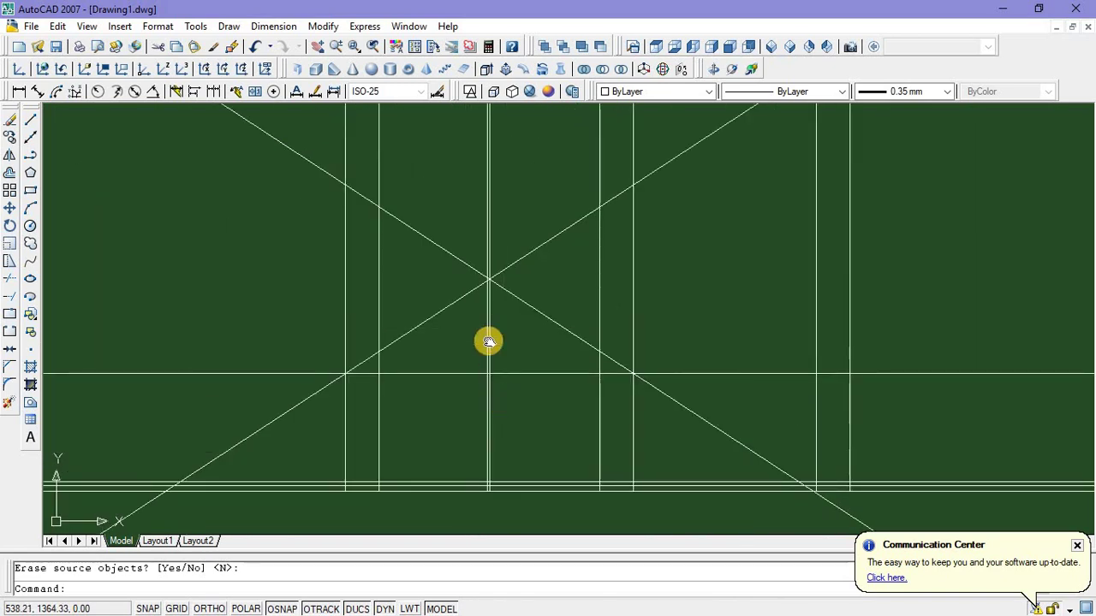
{"action": "middle_click_drag", "start_coordinate": [502, 323], "coordinate": [485, 293]}
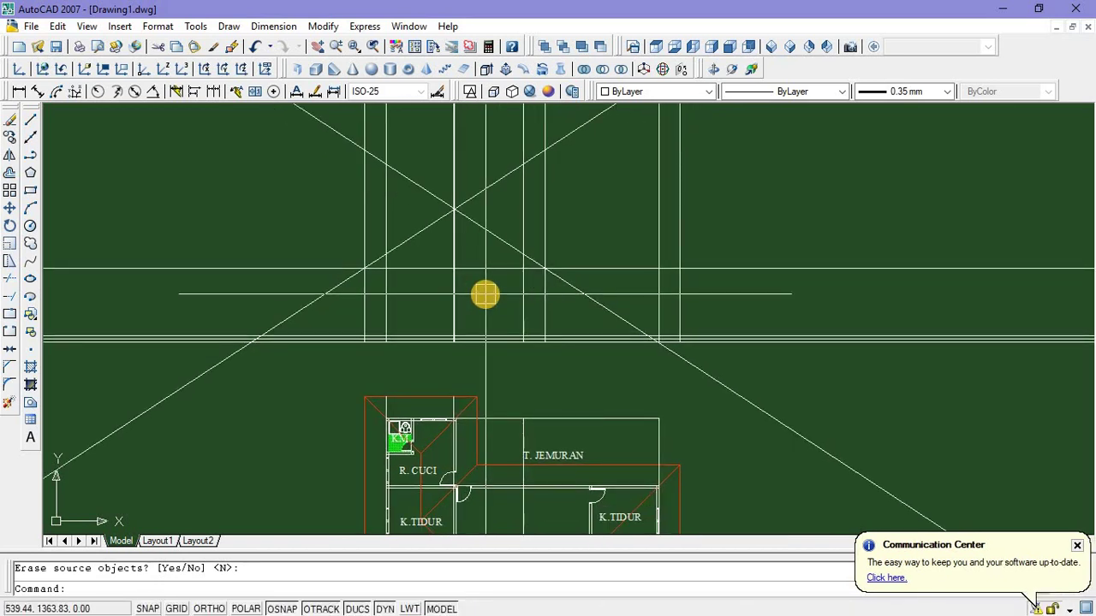
{"action": "type", "text": "TR"}
{"action": "key", "text": "Return"}
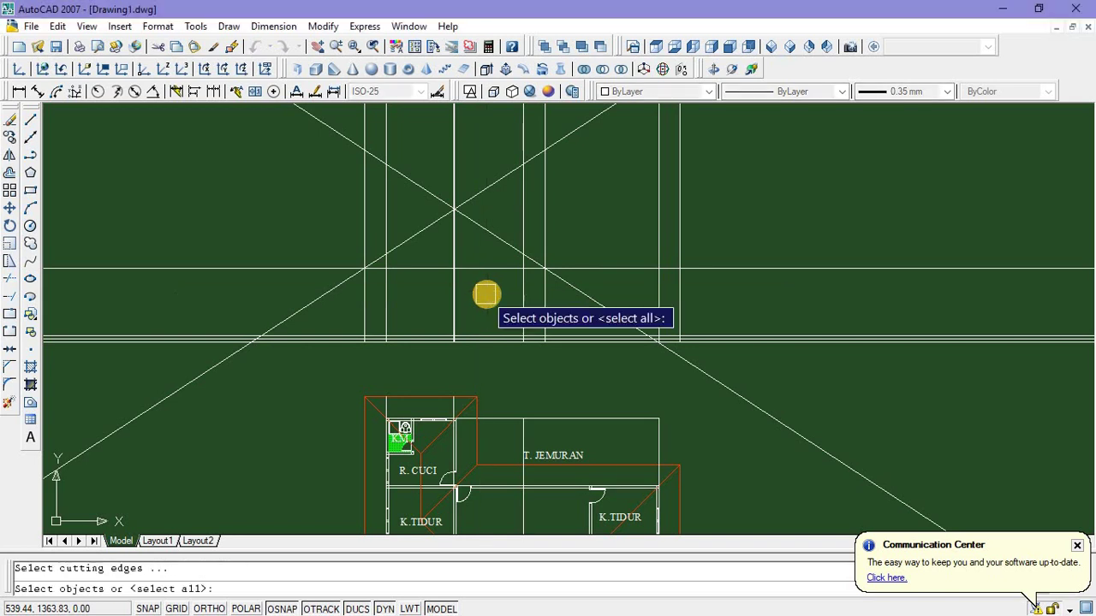
{"action": "key", "text": "Return"}
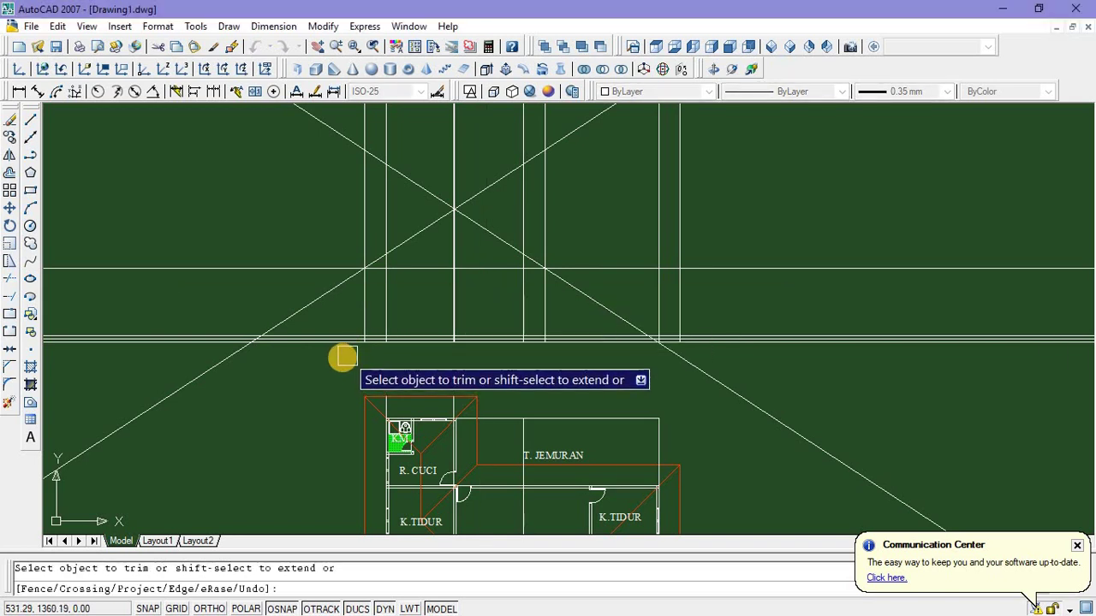
{"action": "left_click", "coordinate": [327, 327]}
{"action": "left_click", "coordinate": [323, 321]}
{"action": "left_click", "coordinate": [338, 306]}
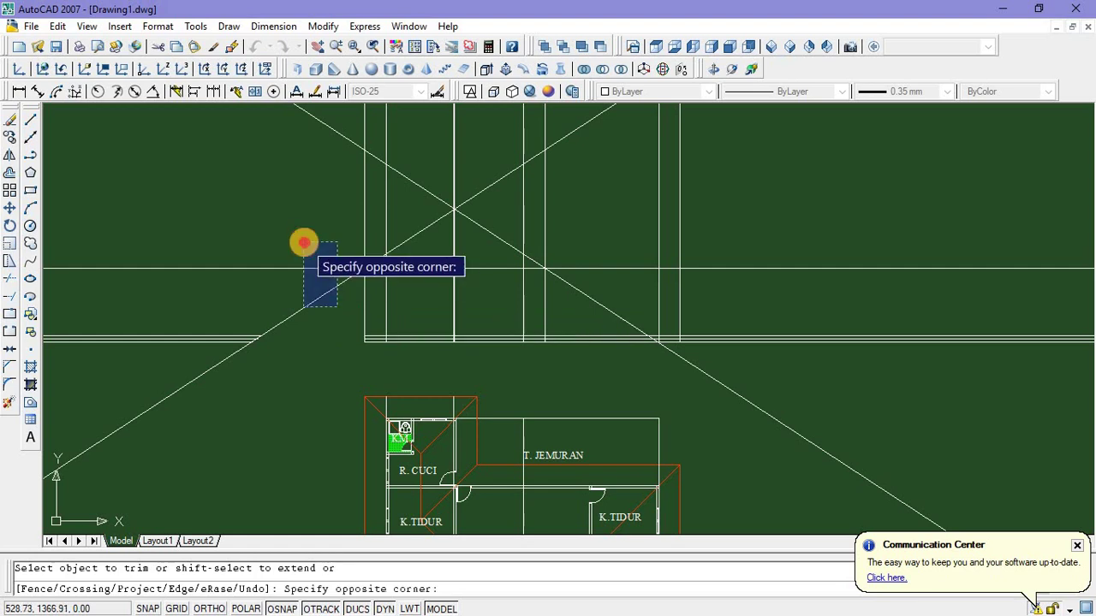
{"action": "left_click", "coordinate": [303, 242]}
Trim the mirrored slope below the lowest horizontal, and the horizontals extending right past the rightmost vertical
{"action": "left_click", "coordinate": [704, 371]}
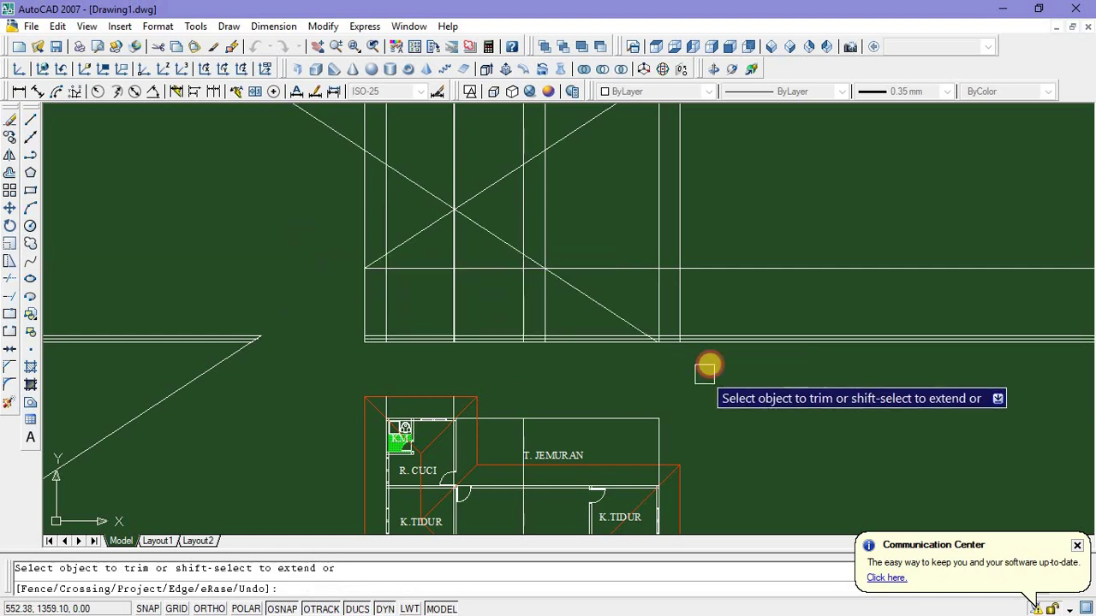
{"action": "left_click", "coordinate": [726, 362]}
{"action": "left_click", "coordinate": [708, 233]}
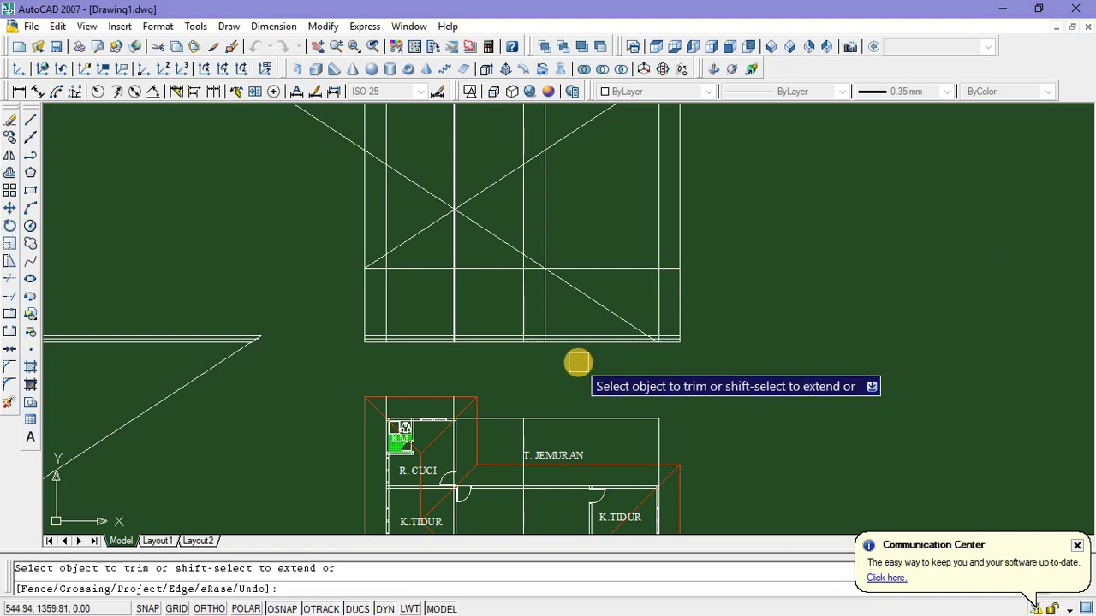
Trim the segments of two verticals on each side of the ridge that lie between the crossing roof slopes
{"action": "middle_click_drag", "start_coordinate": [579, 359], "coordinate": [582, 391]}
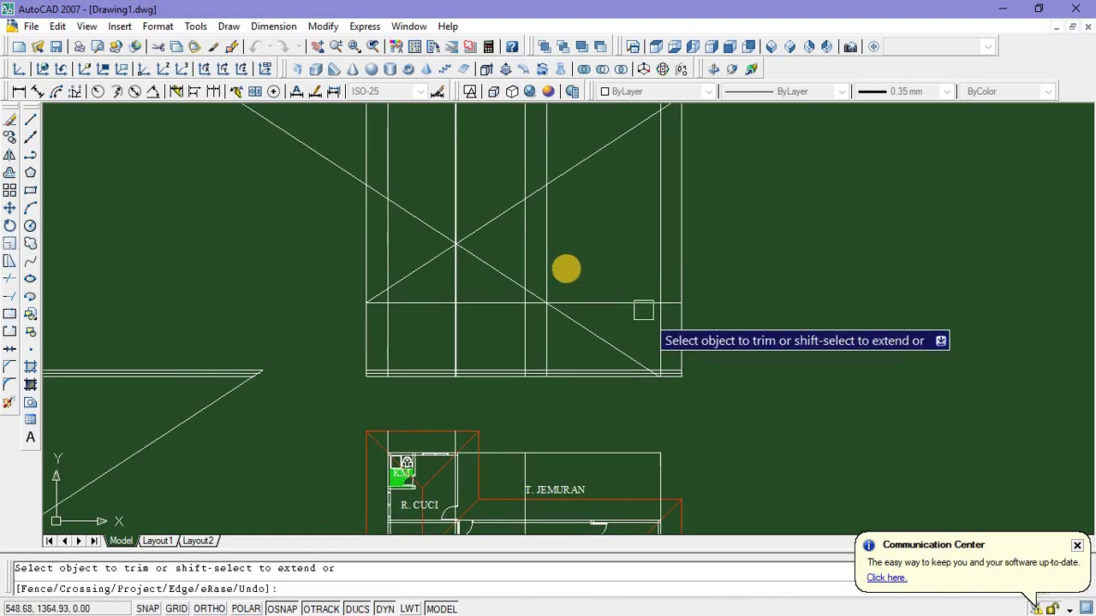
{"action": "left_click", "coordinate": [389, 241]}
{"action": "left_click", "coordinate": [366, 245]}
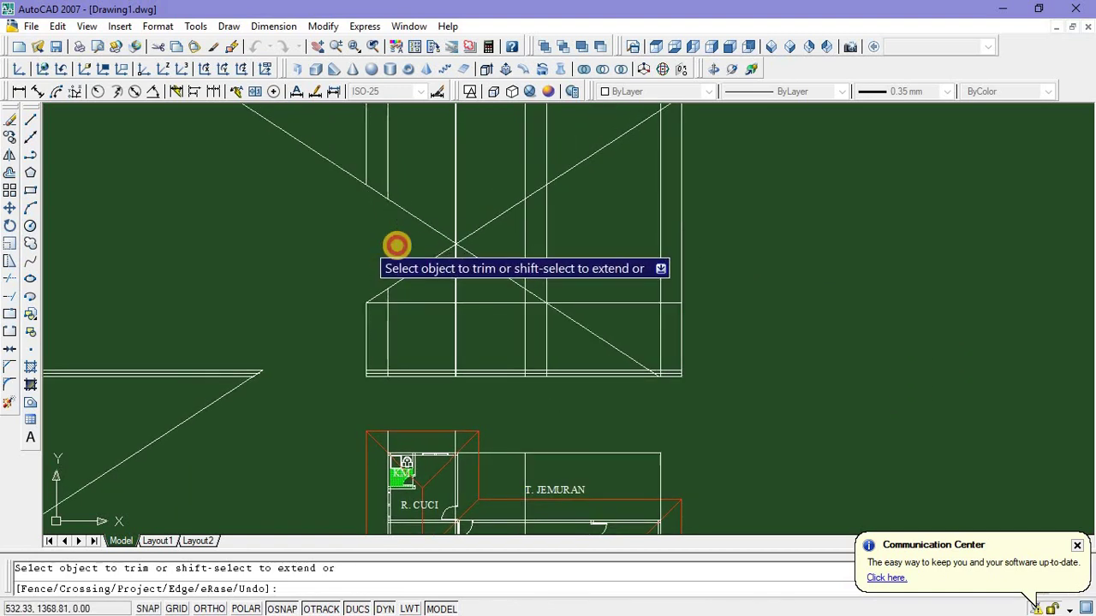
{"action": "left_click", "coordinate": [522, 237]}
{"action": "left_click", "coordinate": [547, 241]}
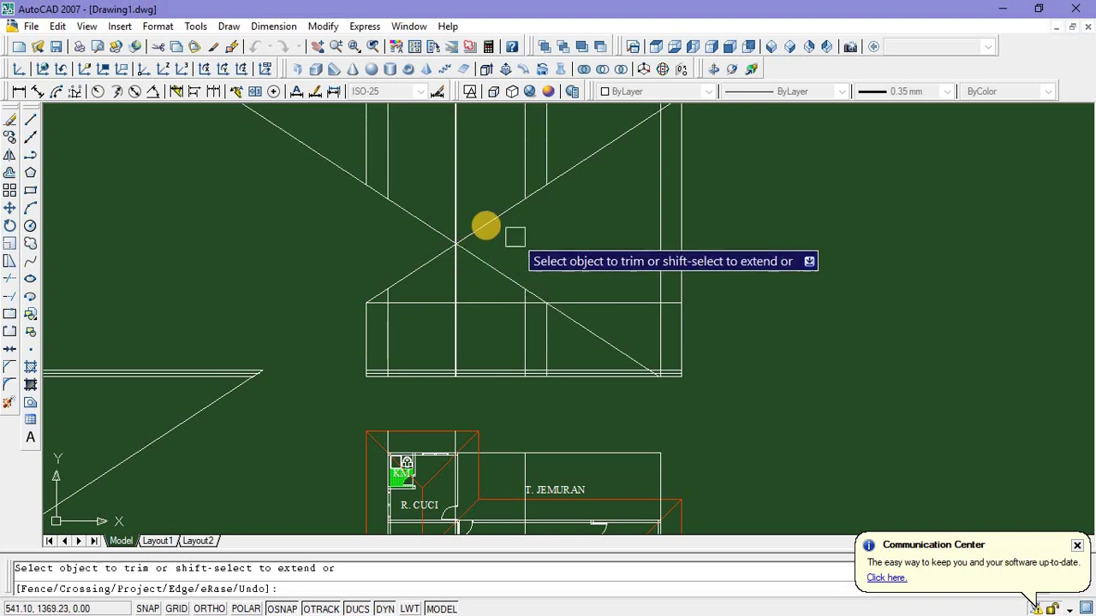
Trim both roof slopes and the central verticals where they extend beyond the slopes' intersection, forming a clean peak
{"action": "left_click", "coordinate": [481, 225]}
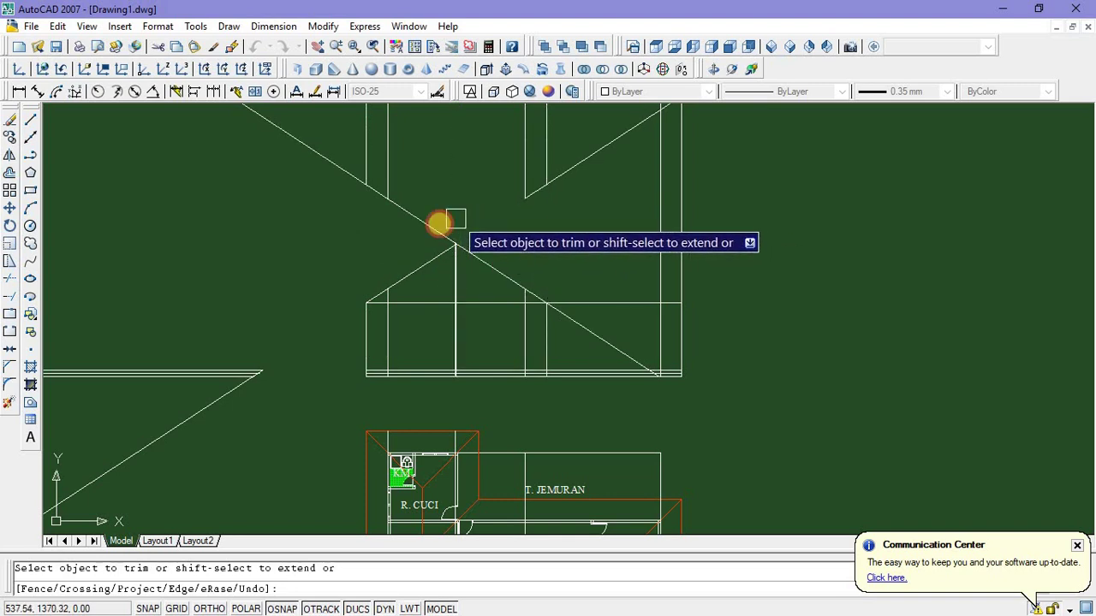
{"action": "scroll", "coordinate": [456, 246], "scroll_direction": "up", "scroll_amount": 5}
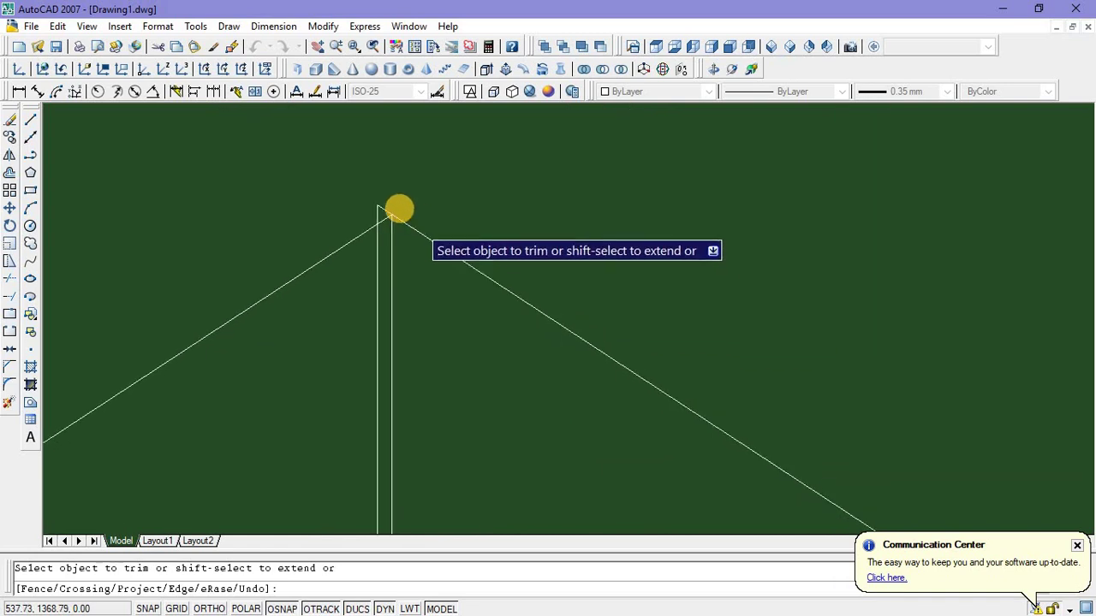
{"action": "scroll", "coordinate": [415, 220], "scroll_direction": "up", "scroll_amount": 5}
{"action": "left_click", "coordinate": [322, 189]}
{"action": "left_click", "coordinate": [298, 193]}
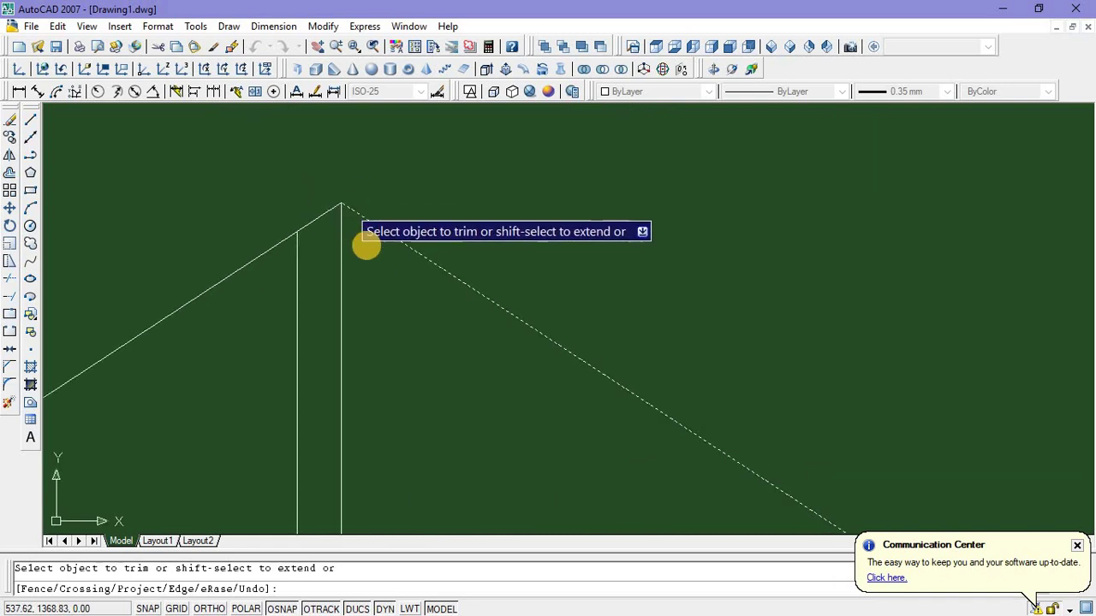
{"action": "scroll", "coordinate": [372, 256], "scroll_direction": "down", "scroll_amount": 1}
{"action": "key", "text": "Escape"}
Shorten the left line of the close vertical pair under the peak so its upper end meets the highest horizontal line
{"action": "scroll", "coordinate": [350, 342], "scroll_direction": "down", "scroll_amount": 2}
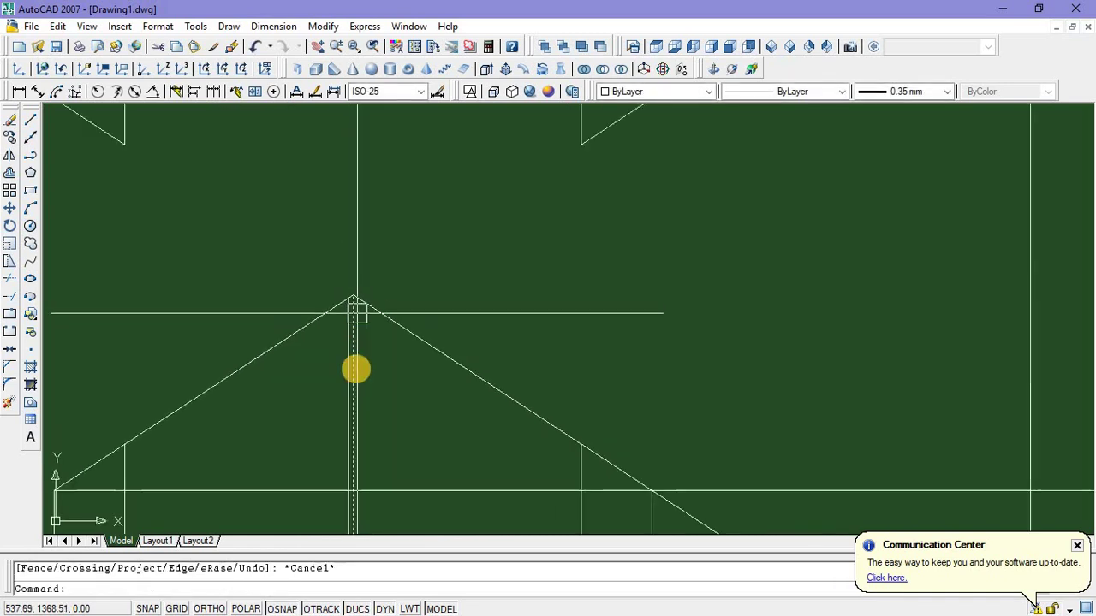
{"action": "mouse_move", "coordinate": [339, 494]}
{"action": "middle_mouse_down"}
{"action": "mouse_move", "coordinate": [493, 150]}
{"action": "mouse_move", "coordinate": [488, 308]}
{"action": "middle_mouse_up"}
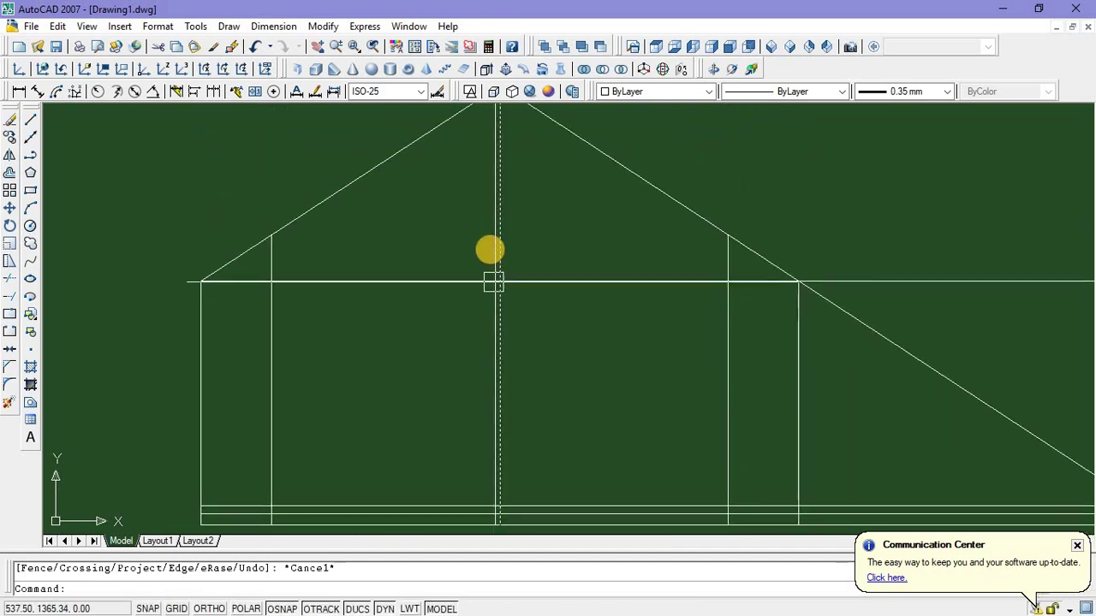
{"action": "middle_click_drag", "start_coordinate": [489, 251], "coordinate": [479, 316]}
{"action": "scroll", "coordinate": [477, 207], "scroll_direction": "up", "scroll_amount": 3}
{"action": "middle_click_drag", "start_coordinate": [477, 208], "coordinate": [483, 265]}
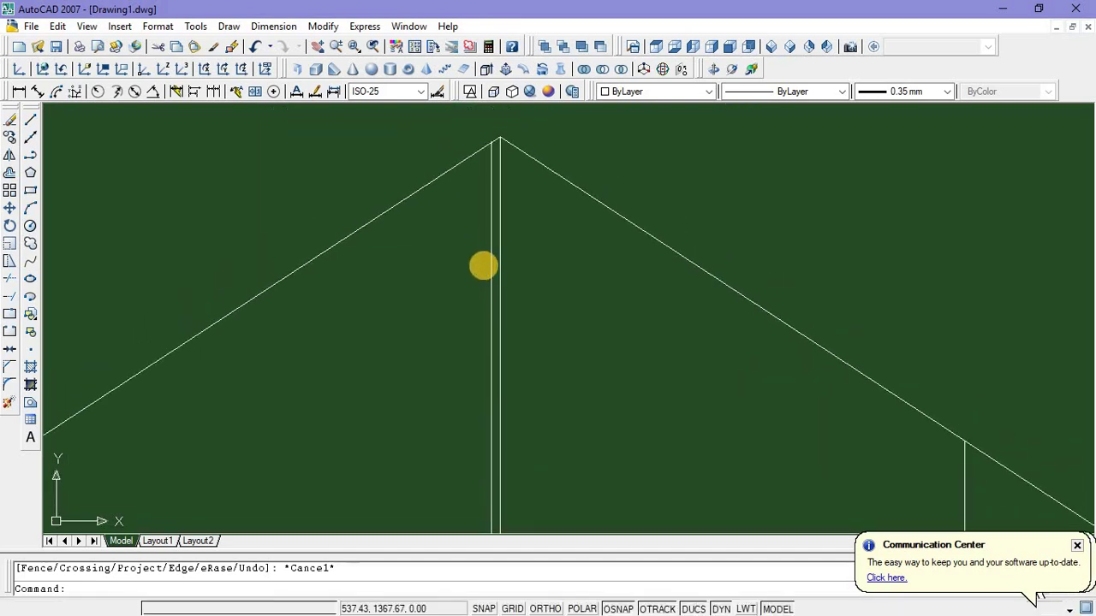
{"action": "left_click", "coordinate": [486, 262]}
{"action": "left_click", "coordinate": [489, 140]}
{"action": "scroll", "coordinate": [489, 141], "scroll_direction": "down", "scroll_amount": 3}
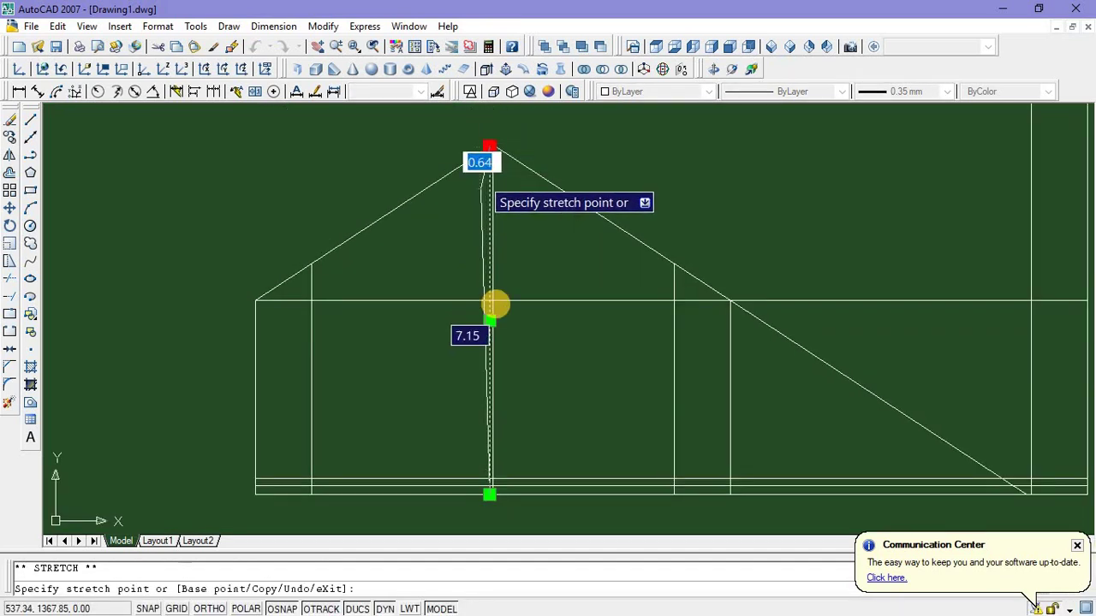
{"action": "scroll", "coordinate": [487, 310], "scroll_direction": "up", "scroll_amount": 3}
{"action": "left_click", "coordinate": [488, 278]}
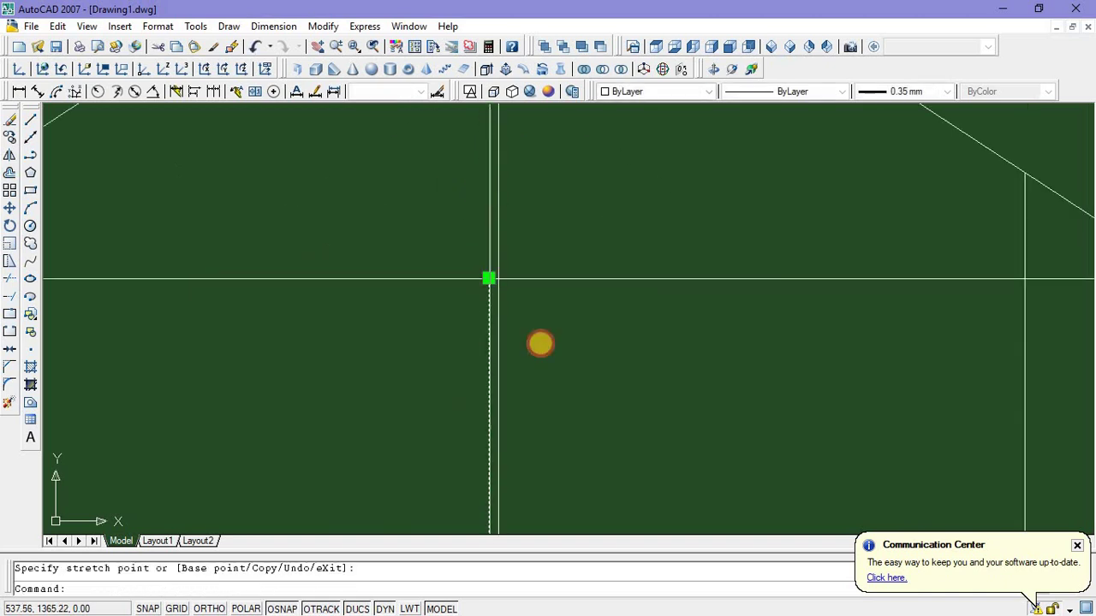
Trim the right roof slope below the highest horizontal line and erase its leftover fragment among the base lines
{"action": "scroll", "coordinate": [538, 345], "scroll_direction": "down", "scroll_amount": 2}
{"action": "scroll", "coordinate": [533, 344], "scroll_direction": "down", "scroll_amount": 4}
{"action": "scroll", "coordinate": [538, 297], "scroll_direction": "up", "scroll_amount": 2}
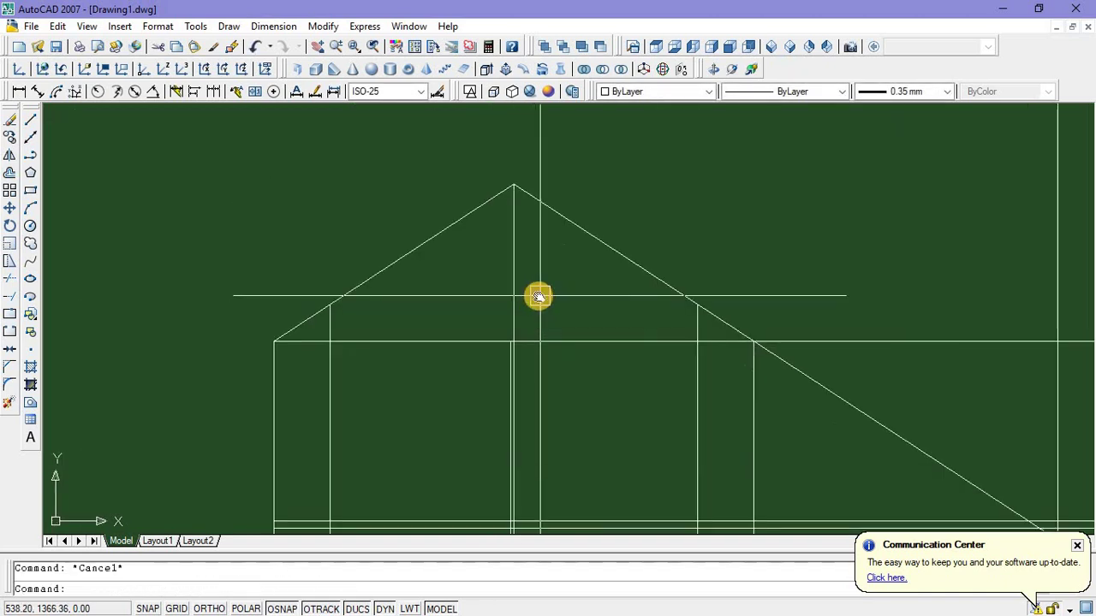
{"action": "middle_click_drag", "start_coordinate": [539, 295], "coordinate": [491, 313]}
{"action": "scroll", "coordinate": [492, 314], "scroll_direction": "down", "scroll_amount": 2}
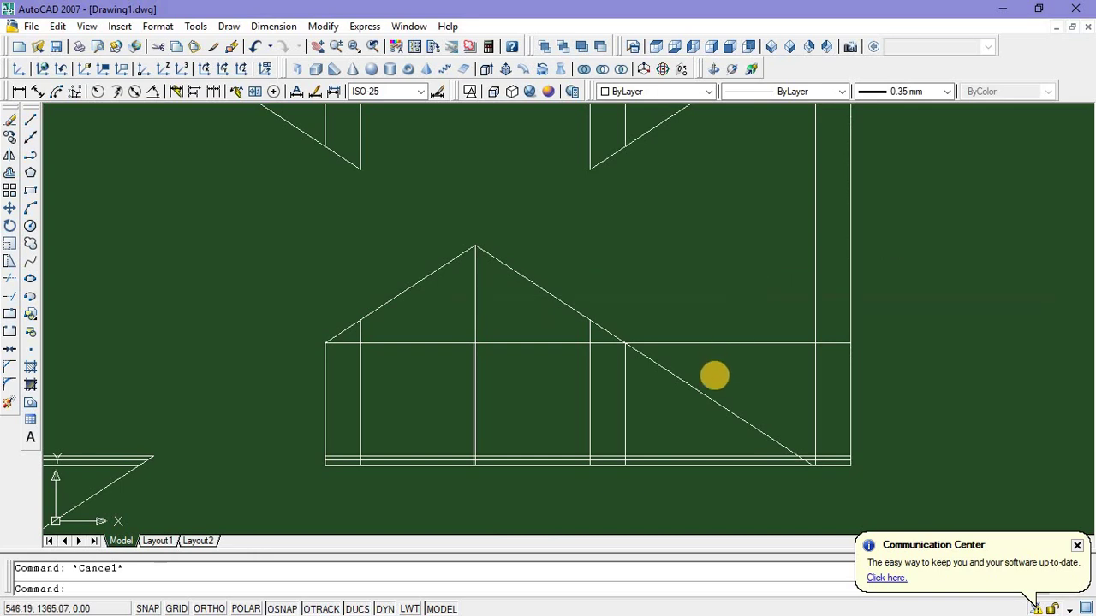
{"action": "type", "text": "T"}
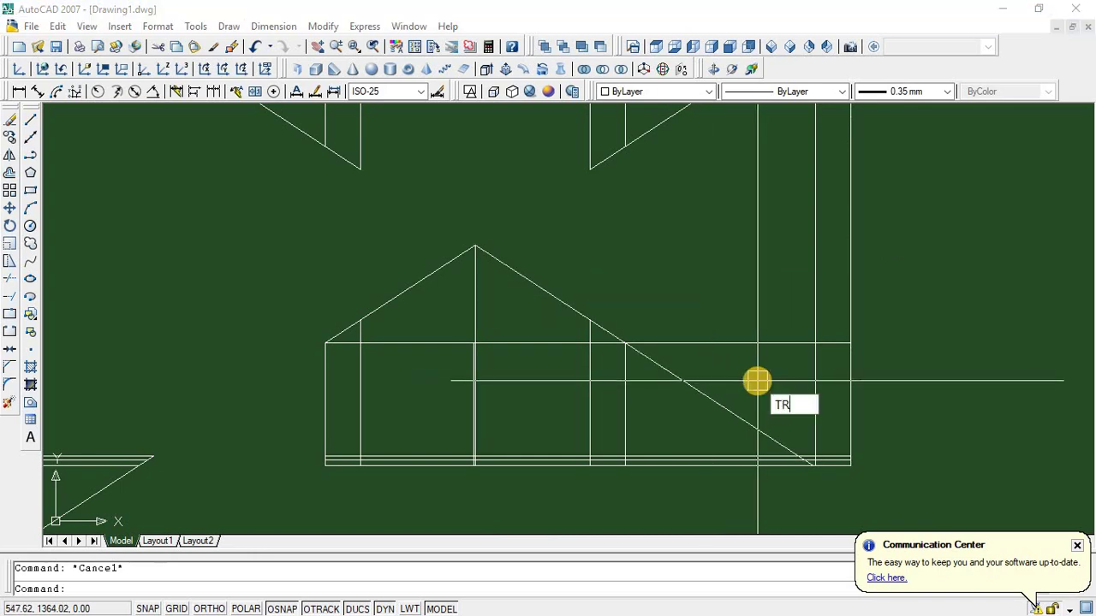
{"action": "type", "text": "R"}
{"action": "key", "text": "Return"}
{"action": "key", "text": "Return"}
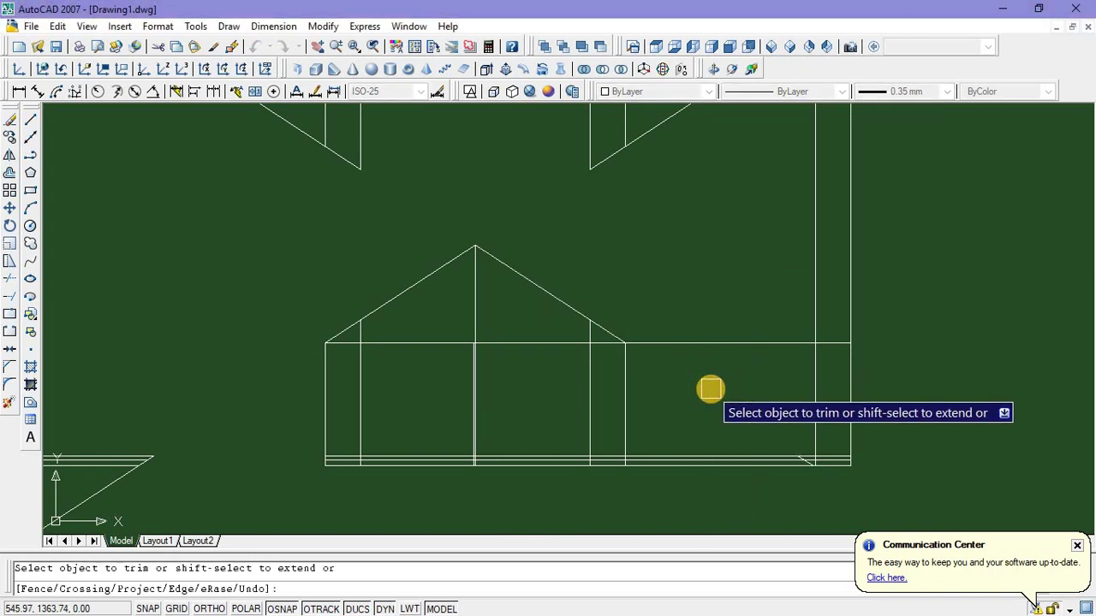
{"action": "key", "text": "Escape"}
{"action": "left_click", "coordinate": [844, 502]}
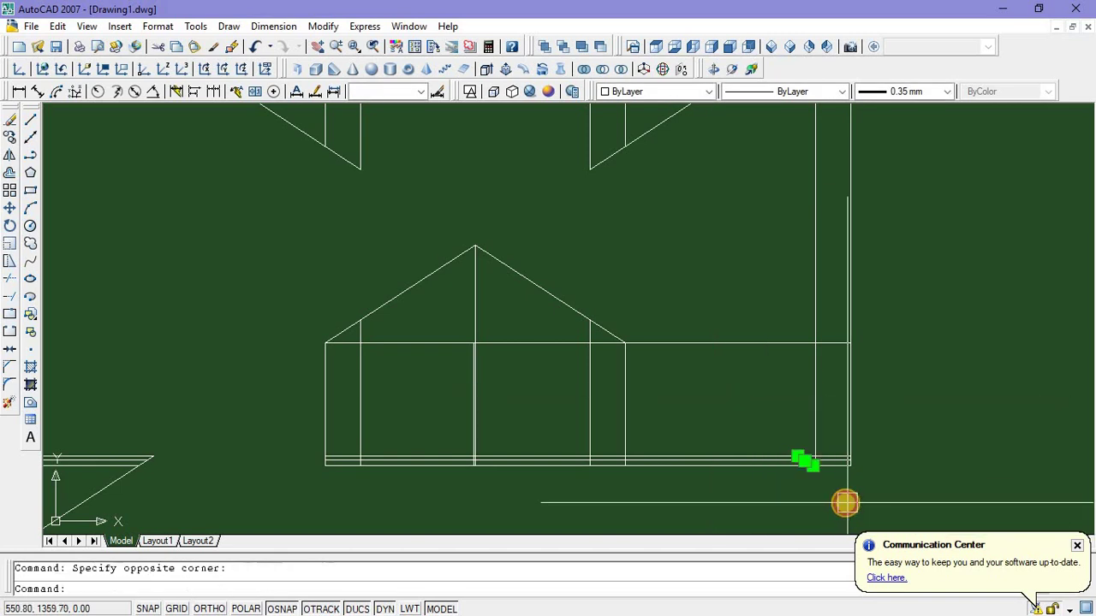
{"action": "key", "text": "Delete"}
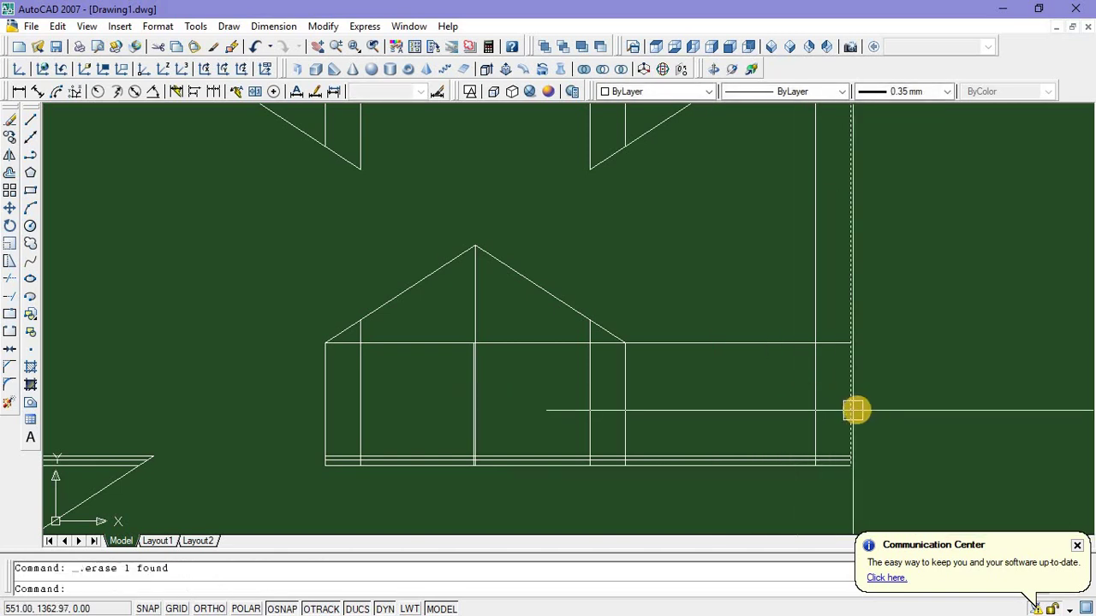
Trim the outermost verticals on both sides between the eaves line and the base lines
{"action": "type", "text": "tr"}
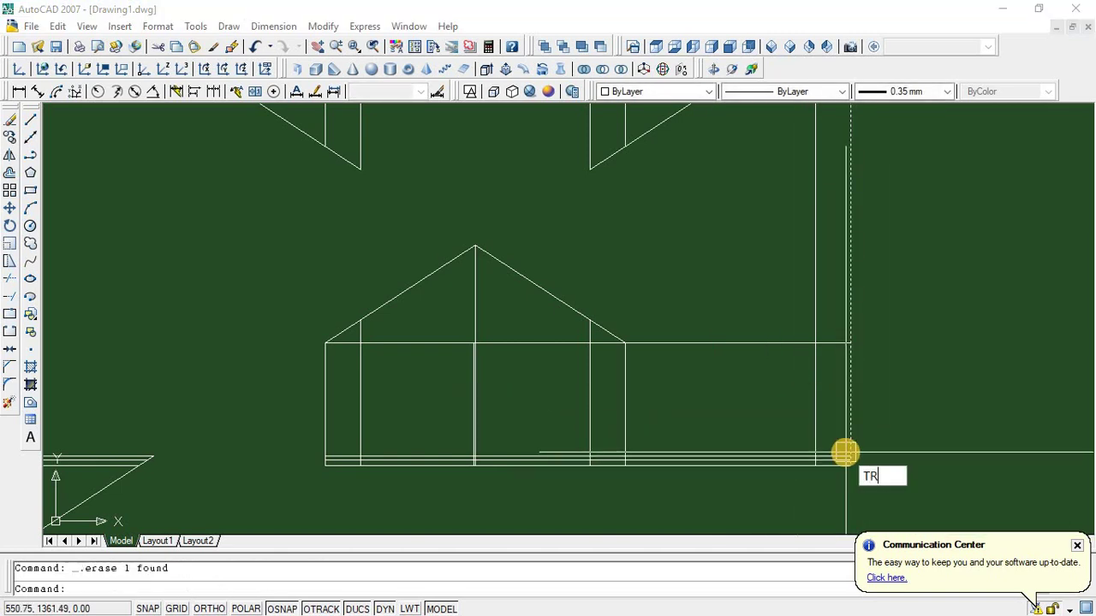
{"action": "key", "text": "Return"}
{"action": "key", "text": "Return"}
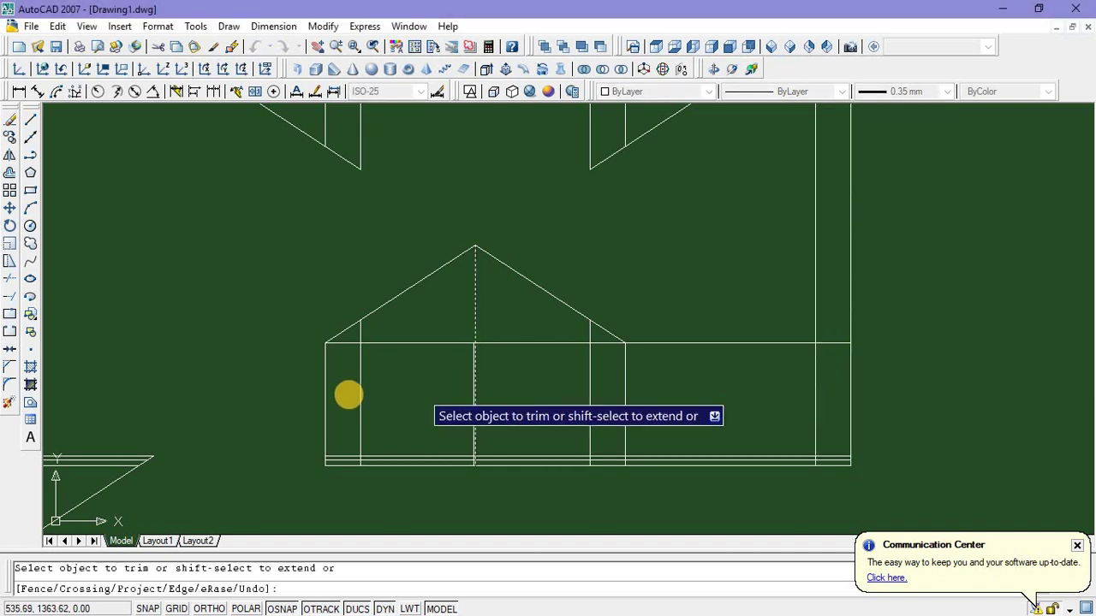
{"action": "left_click", "coordinate": [328, 394]}
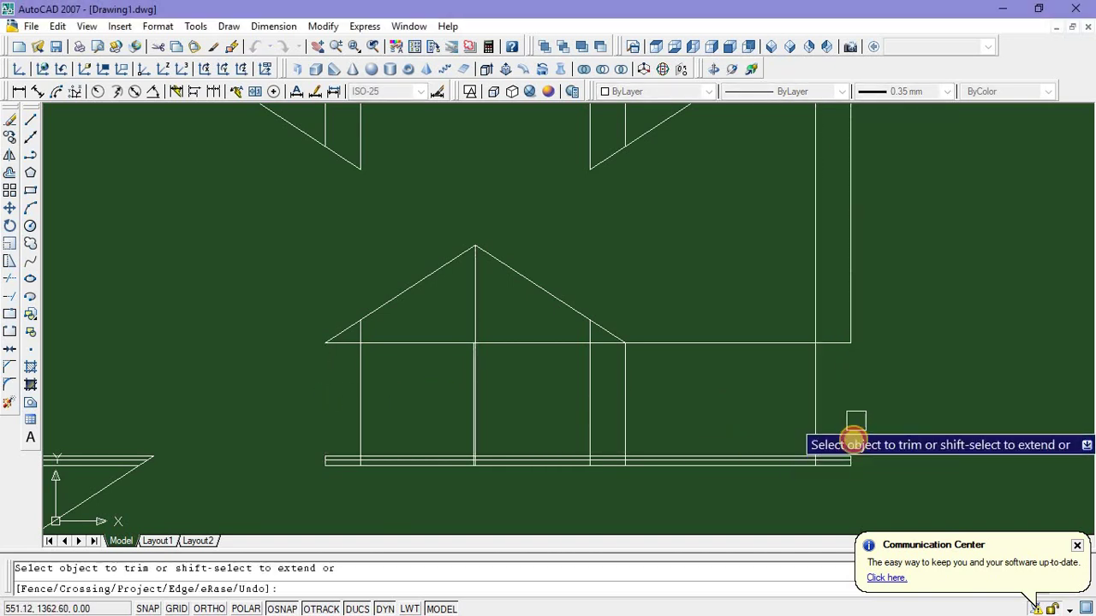
Trim both ends of the uppermost base line where they project beyond the outer walls
{"action": "scroll", "coordinate": [834, 474], "scroll_direction": "up", "scroll_amount": 5}
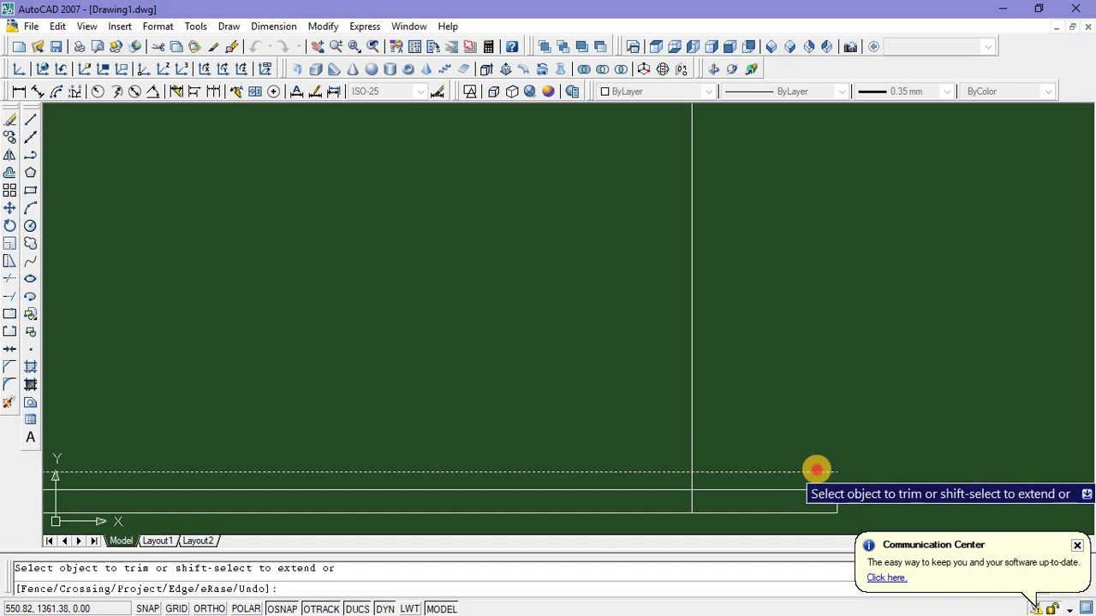
{"action": "scroll", "coordinate": [844, 423], "scroll_direction": "down", "scroll_amount": 5}
{"action": "scroll", "coordinate": [388, 412], "scroll_direction": "up", "scroll_amount": 4}
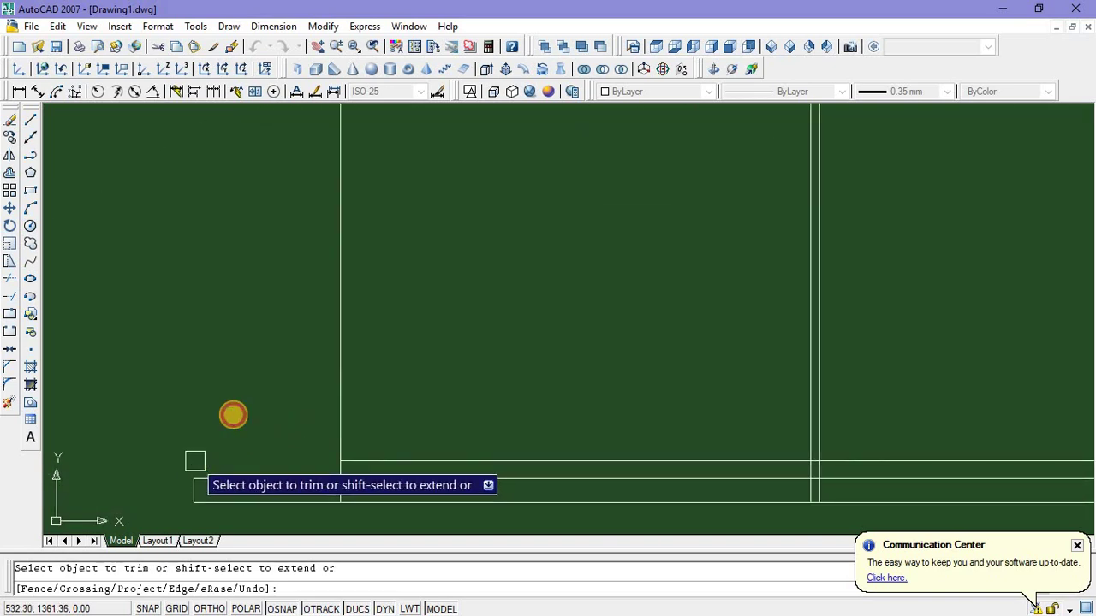
{"action": "key", "text": "Escape"}
{"action": "scroll", "coordinate": [283, 372], "scroll_direction": "down", "scroll_amount": 4}
{"action": "scroll", "coordinate": [338, 364], "scroll_direction": "up", "scroll_amount": 1}
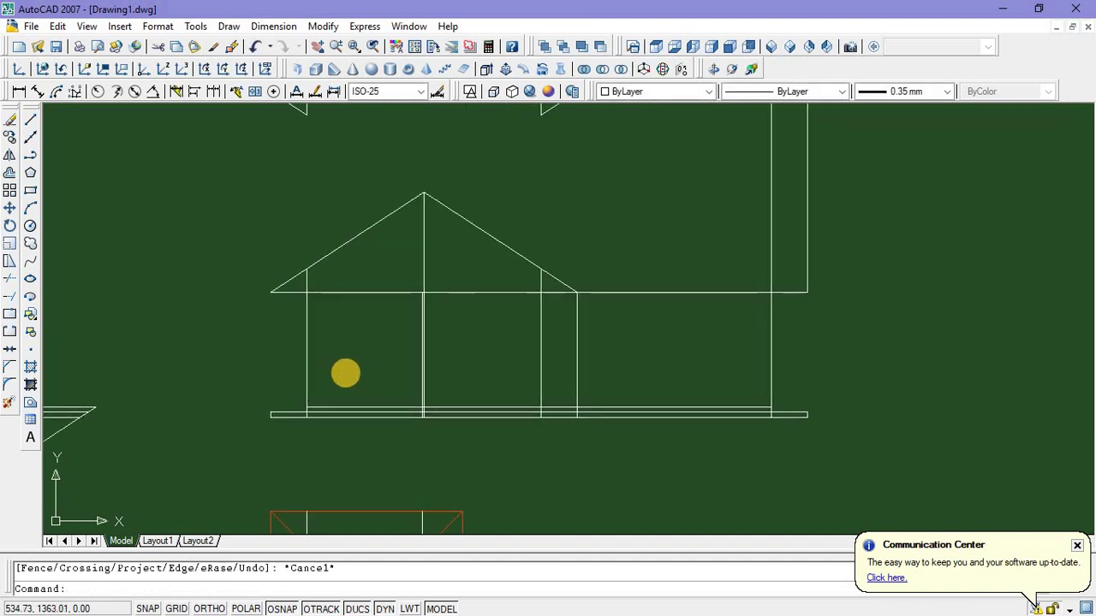
Draw a horizontal ridge line from the gable peak toward the right side of the house with Ortho on
{"action": "middle_click_drag", "start_coordinate": [345, 373], "coordinate": [350, 389]}
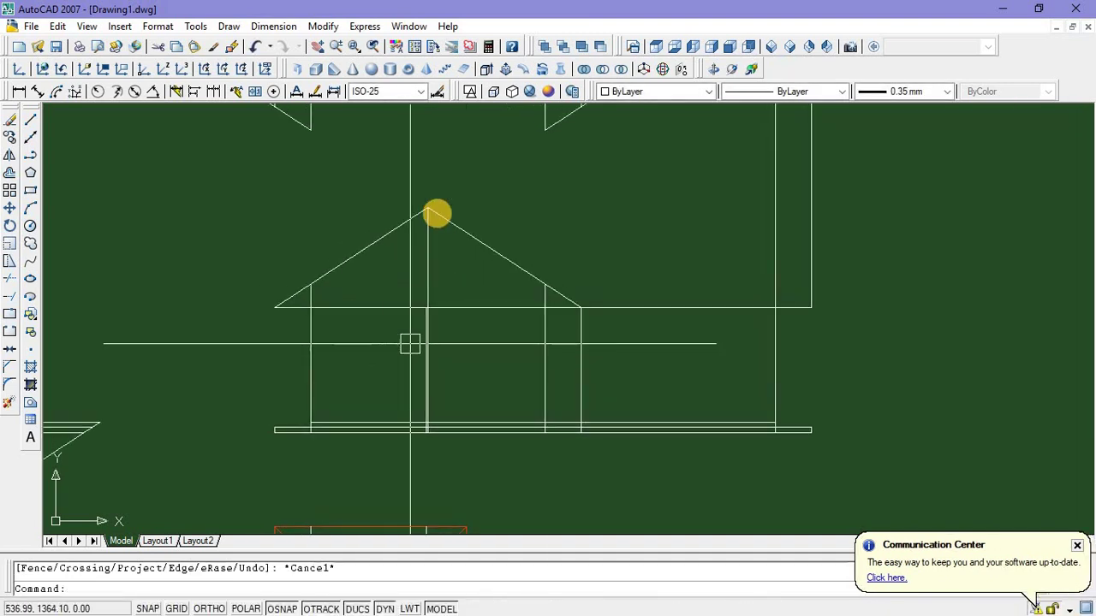
{"action": "left_click", "coordinate": [31, 120]}
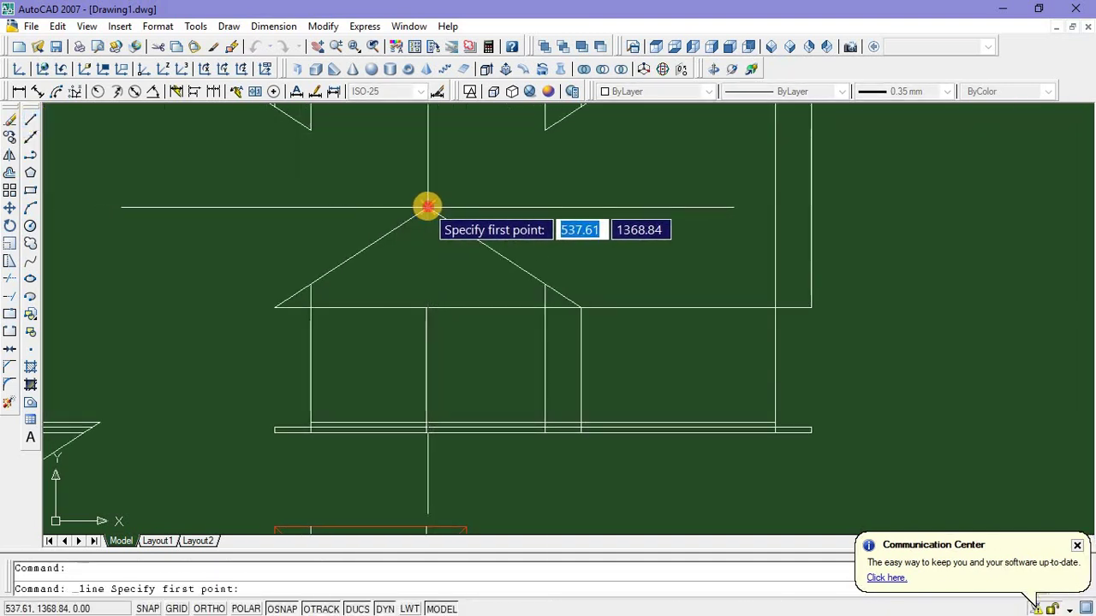
{"action": "left_click", "coordinate": [428, 206]}
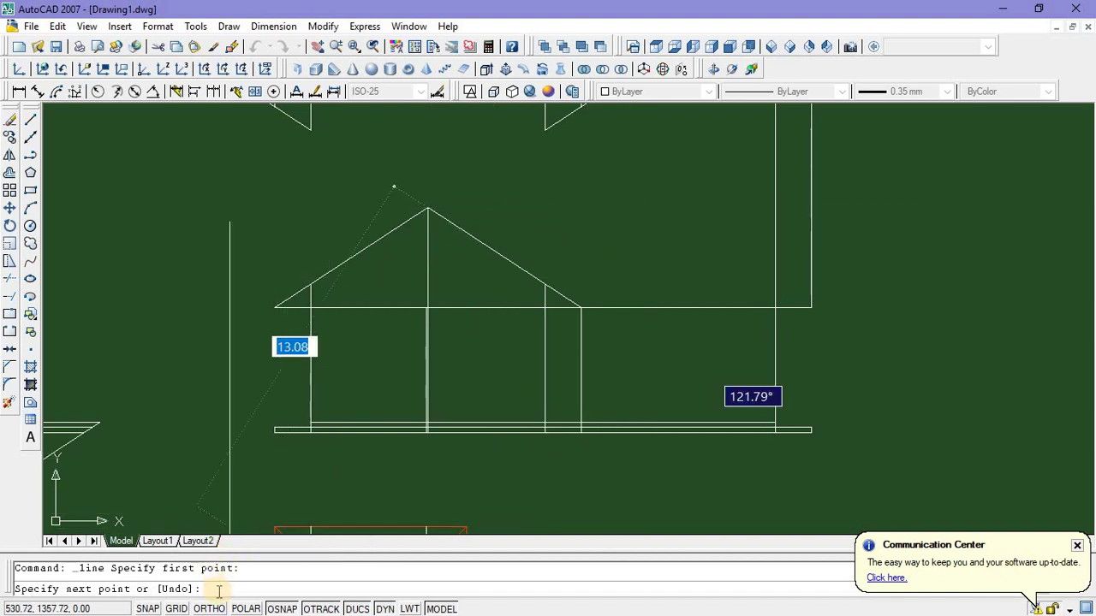
{"action": "left_click", "coordinate": [649, 209]}
{"action": "key", "text": "Escape"}
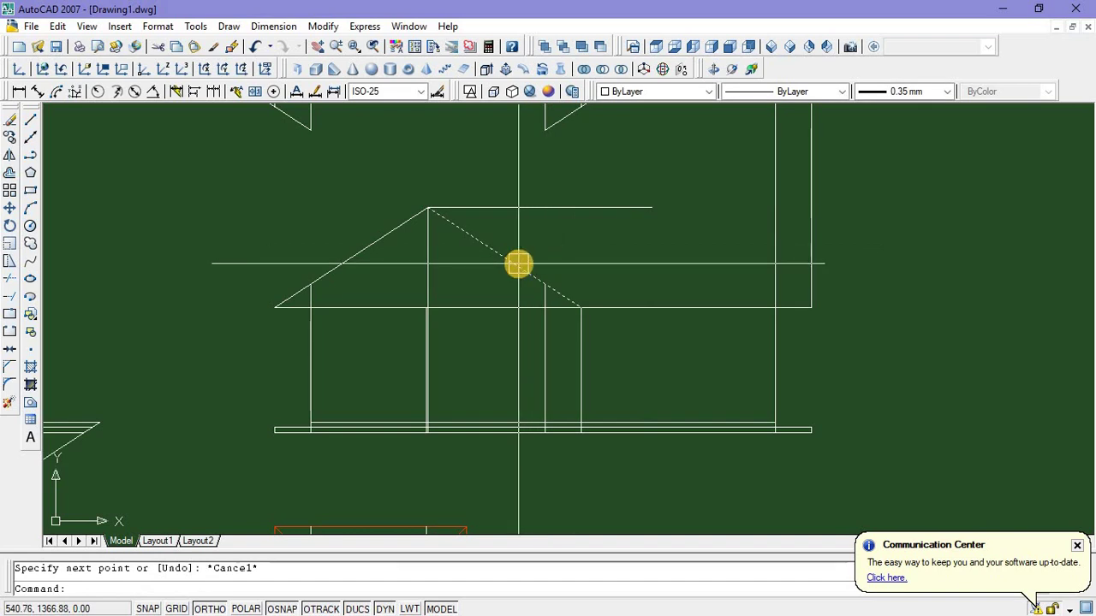
Copy the gable's right slope from its eave end to the right end of the eaves line
{"action": "right_click", "coordinate": [610, 223]}
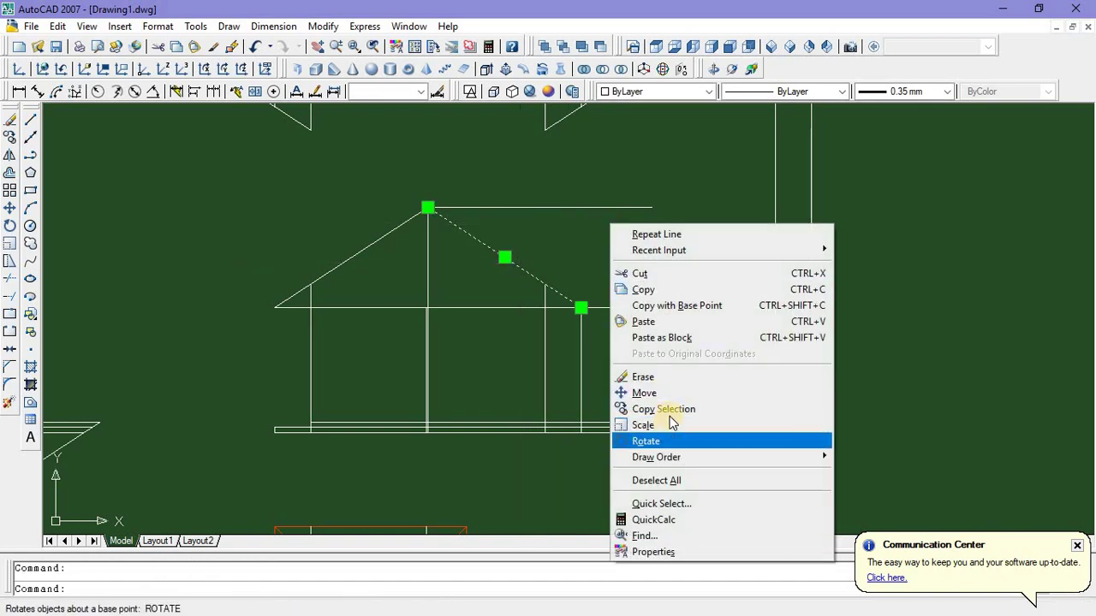
{"action": "left_click", "coordinate": [672, 407]}
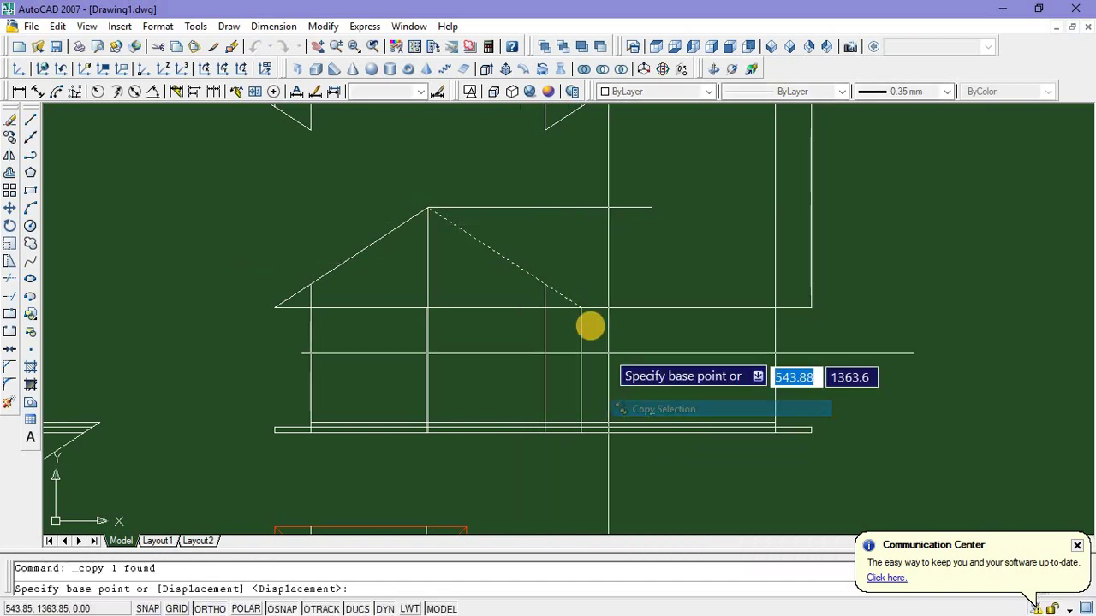
{"action": "left_click", "coordinate": [581, 307]}
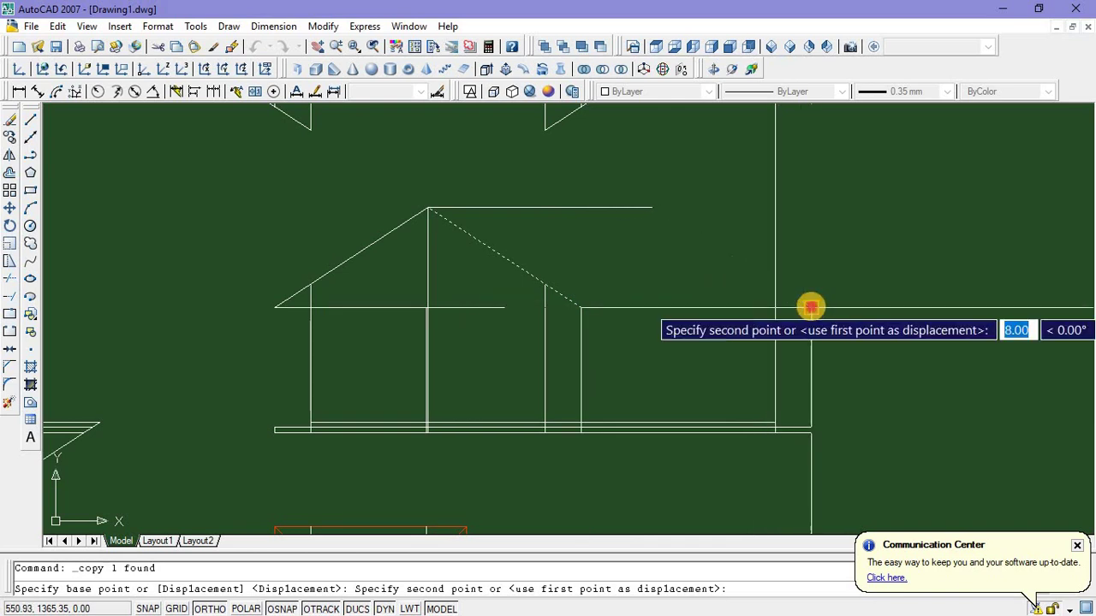
{"action": "left_click", "coordinate": [811, 306]}
{"action": "key", "text": "Escape"}
Fillet the copied roof slope with the ridge line so that they meet in a sharp corner
{"action": "scroll", "coordinate": [650, 214], "scroll_direction": "up", "scroll_amount": 5}
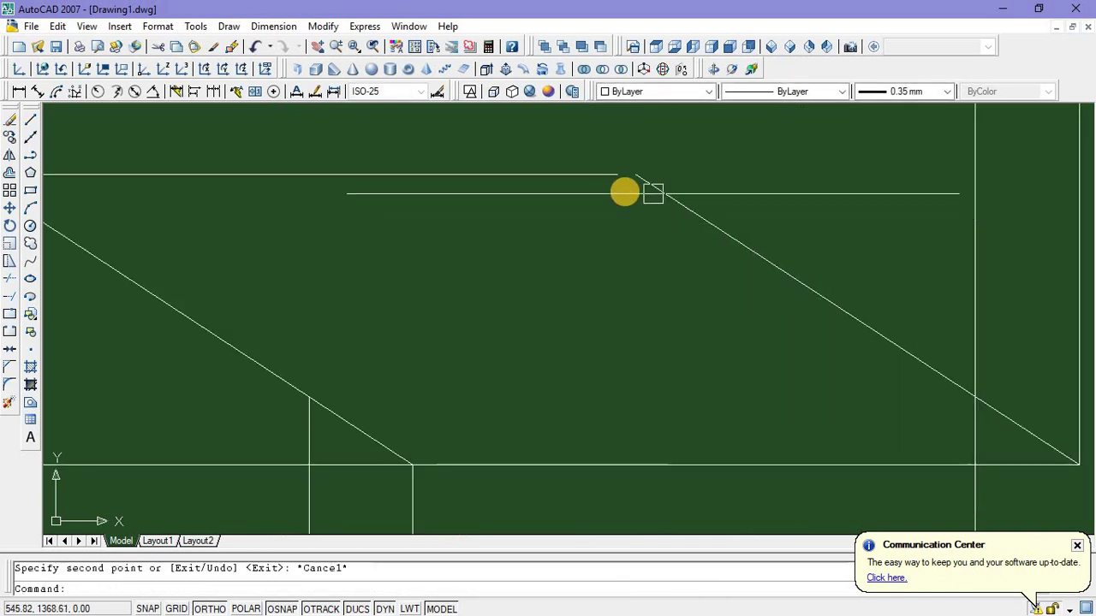
{"action": "type", "text": "FILL"}
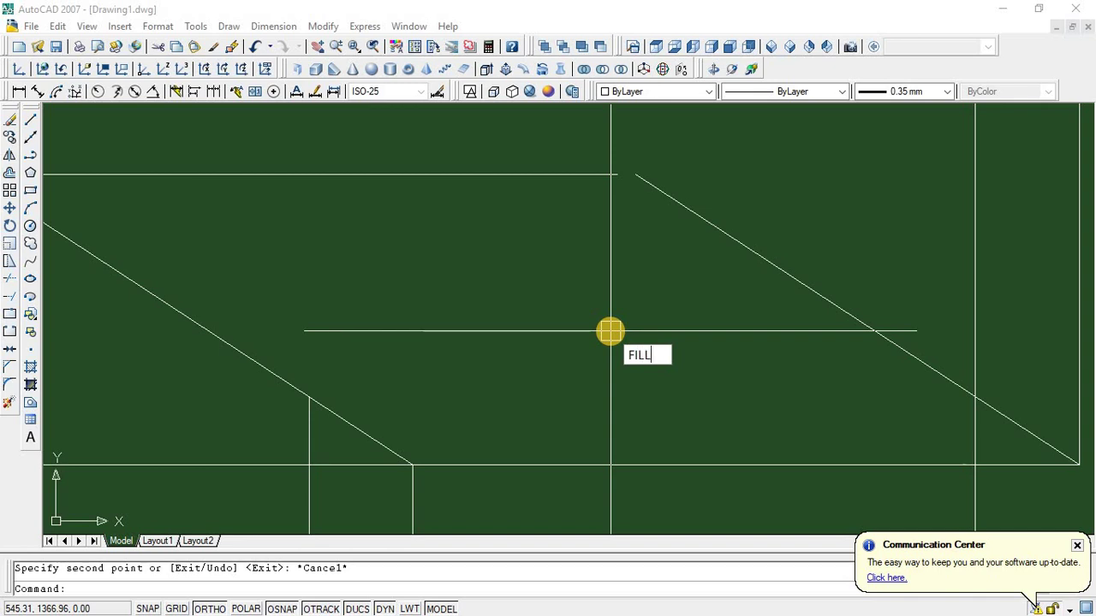
{"action": "type", "text": "ET"}
{"action": "key", "text": "Return"}
{"action": "left_click", "coordinate": [674, 202]}
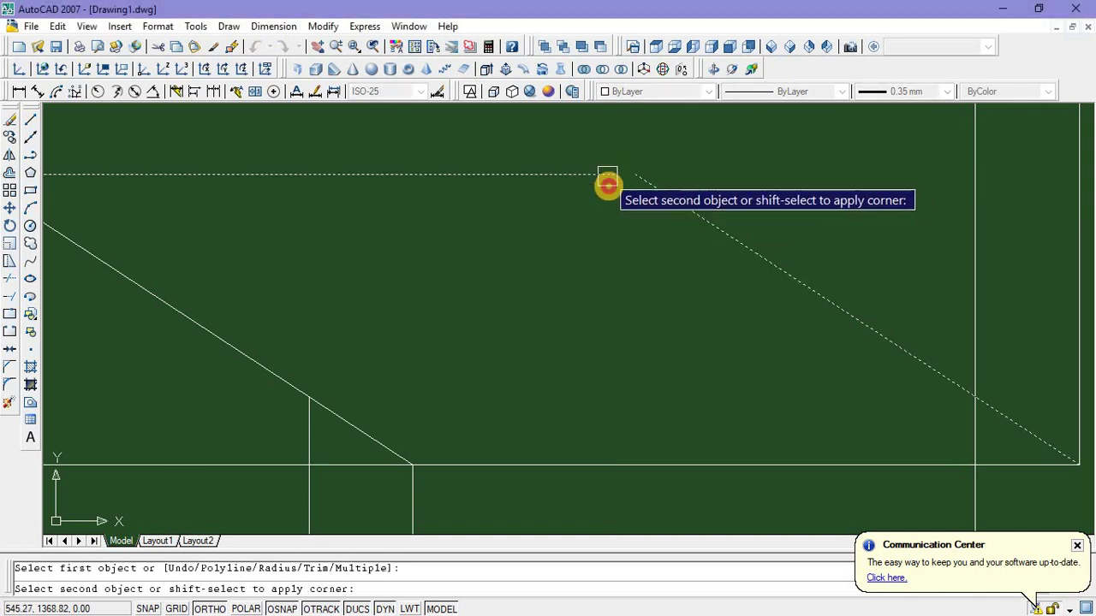
{"action": "left_click", "coordinate": [608, 176]}
{"action": "scroll", "coordinate": [617, 248], "scroll_direction": "down", "scroll_amount": 3}
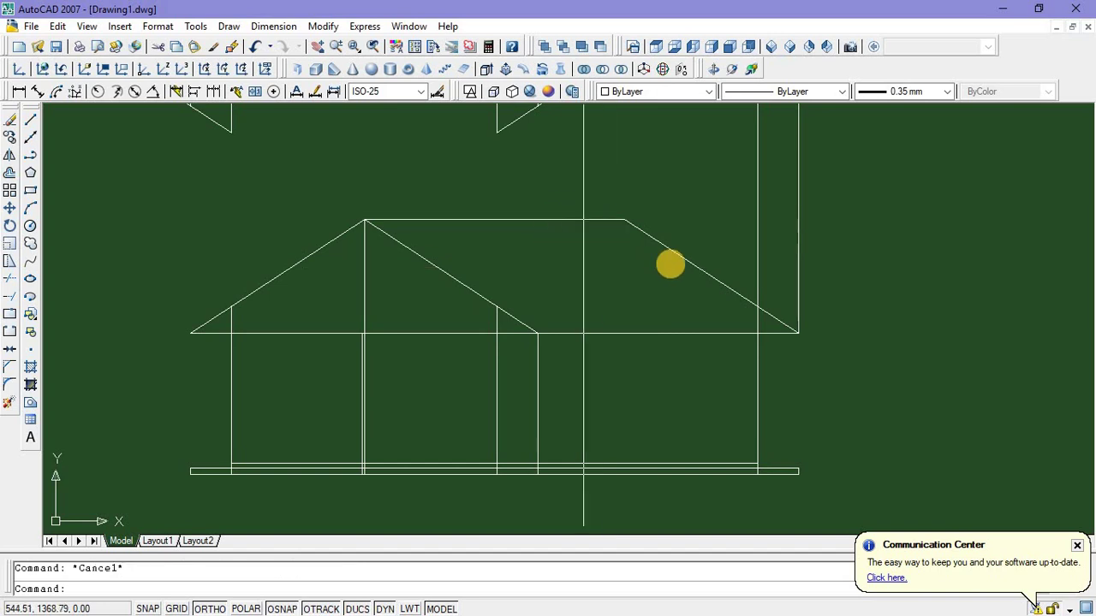
Offset both gable slopes inward and the eaves line downward by 0.3
{"action": "middle_click_drag", "start_coordinate": [518, 377], "coordinate": [545, 364]}
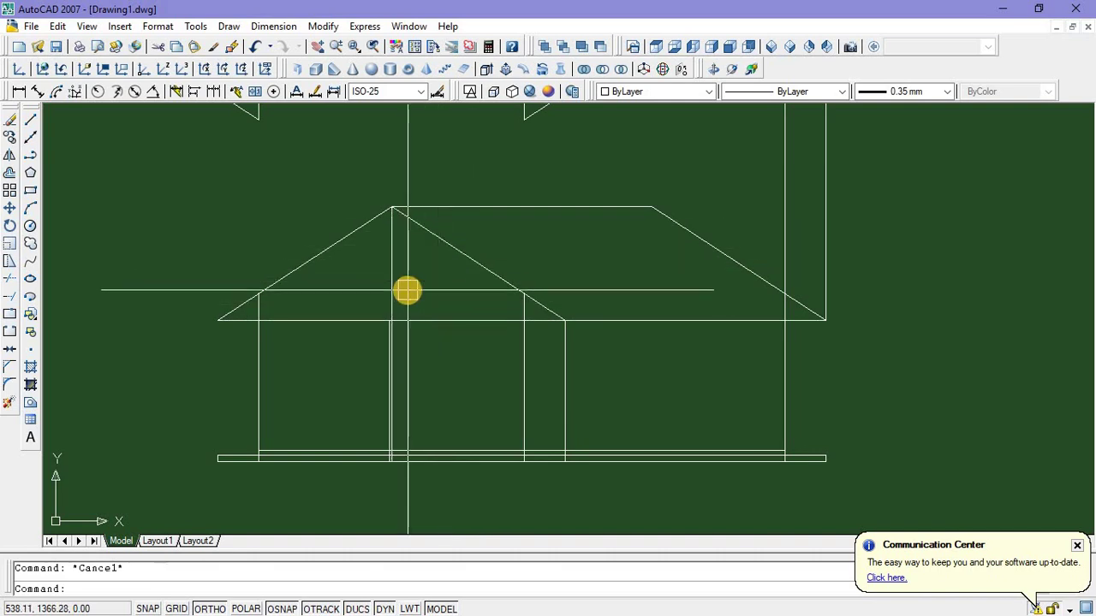
{"action": "type", "text": "o"}
{"action": "key", "text": "Return"}
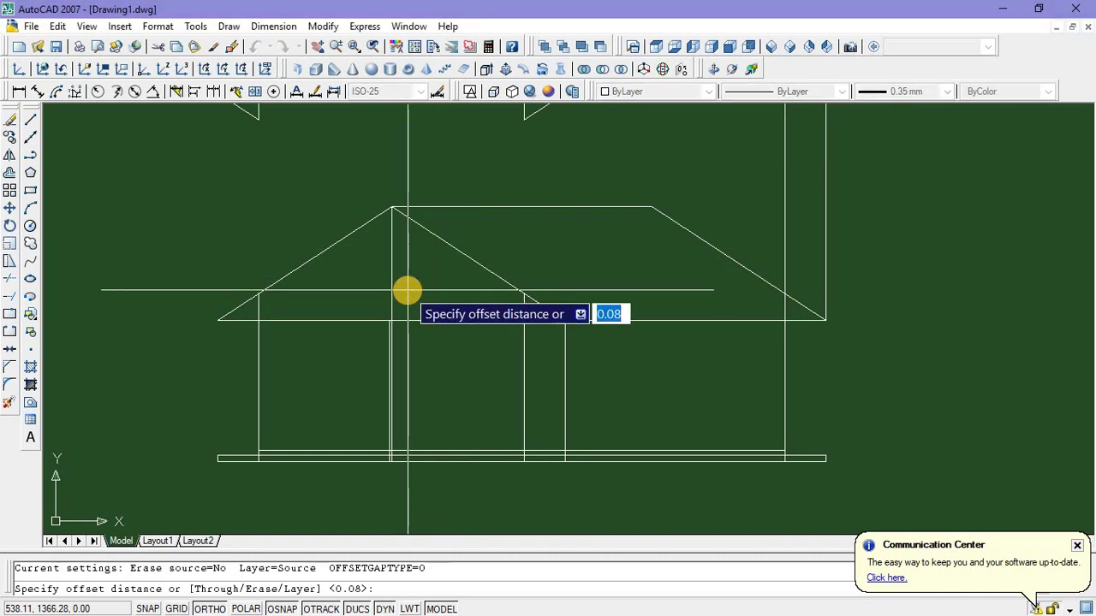
{"action": "type", "text": "0"}
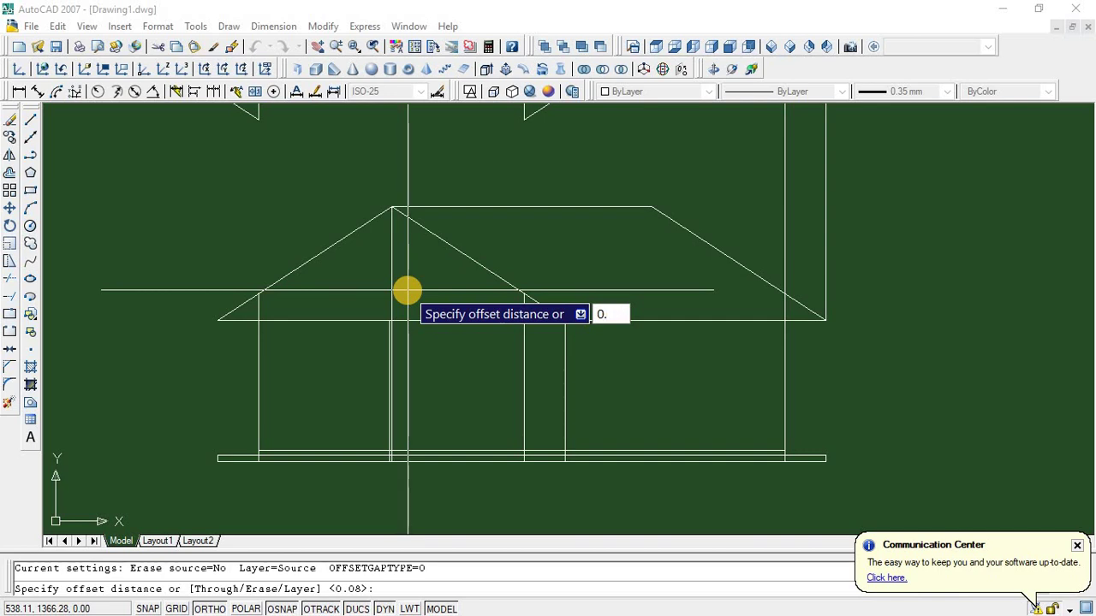
{"action": "key", "text": "Return"}
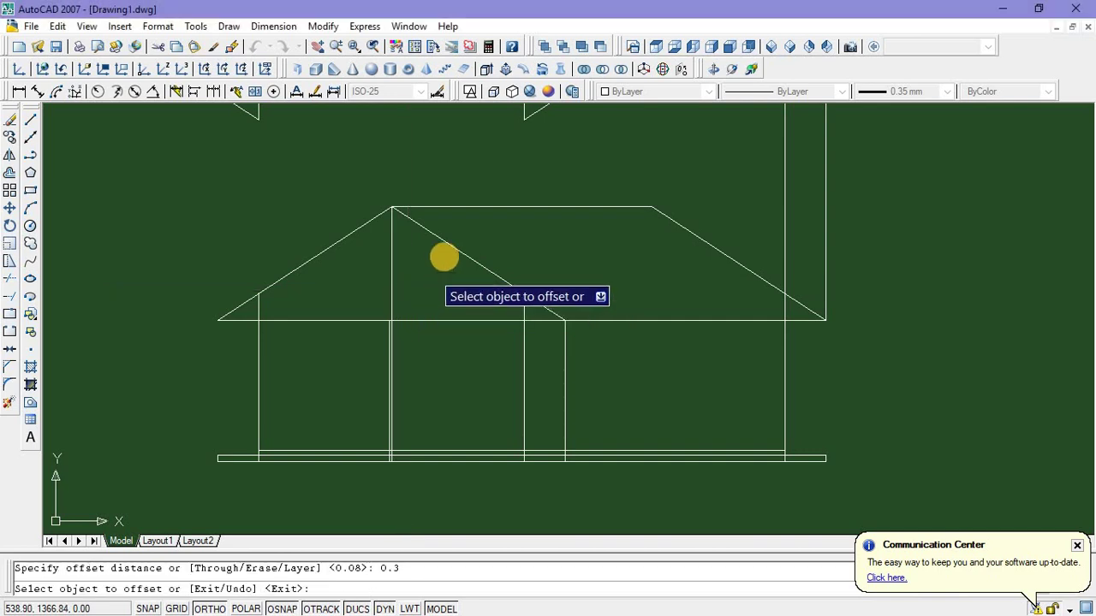
{"action": "left_click", "coordinate": [451, 248]}
{"action": "left_click", "coordinate": [348, 254]}
{"action": "left_click", "coordinate": [327, 242]}
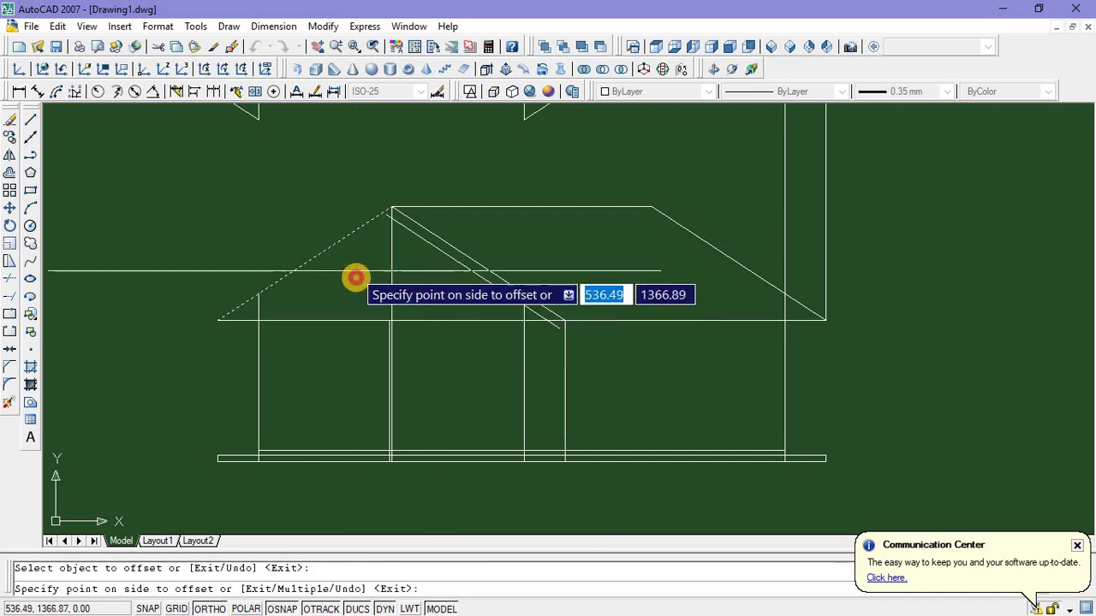
{"action": "left_click", "coordinate": [358, 287]}
{"action": "left_click", "coordinate": [622, 320]}
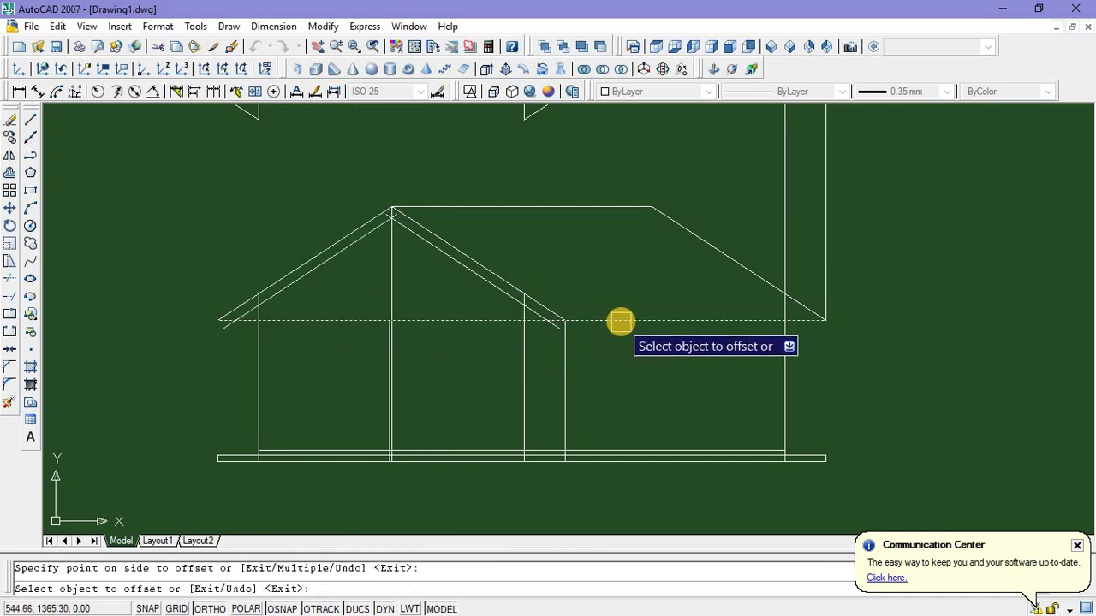
{"action": "left_click", "coordinate": [631, 362]}
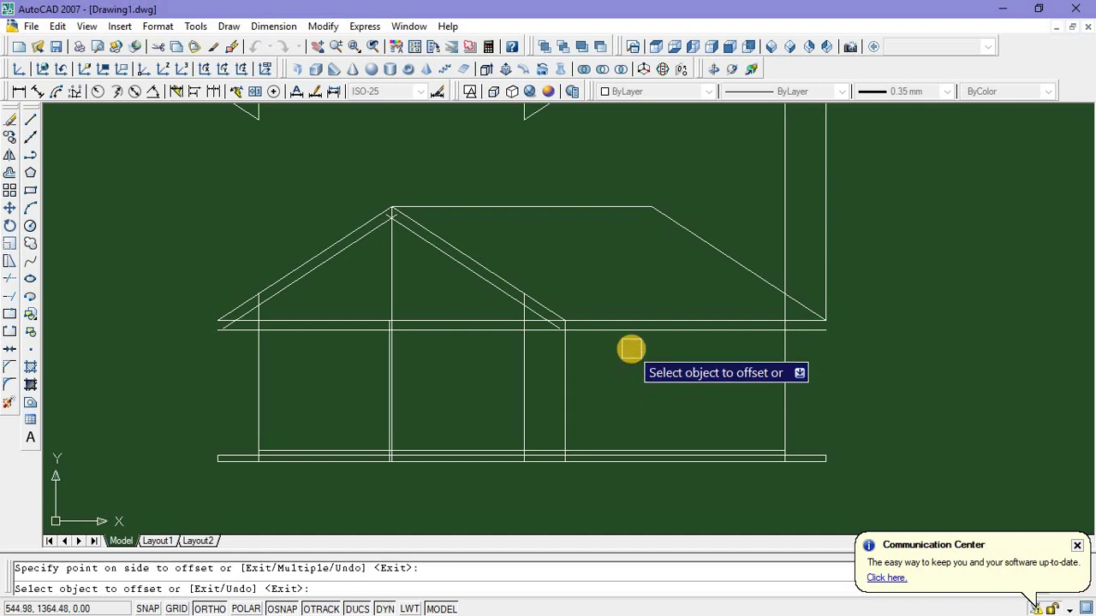
{"action": "key", "text": "Escape"}
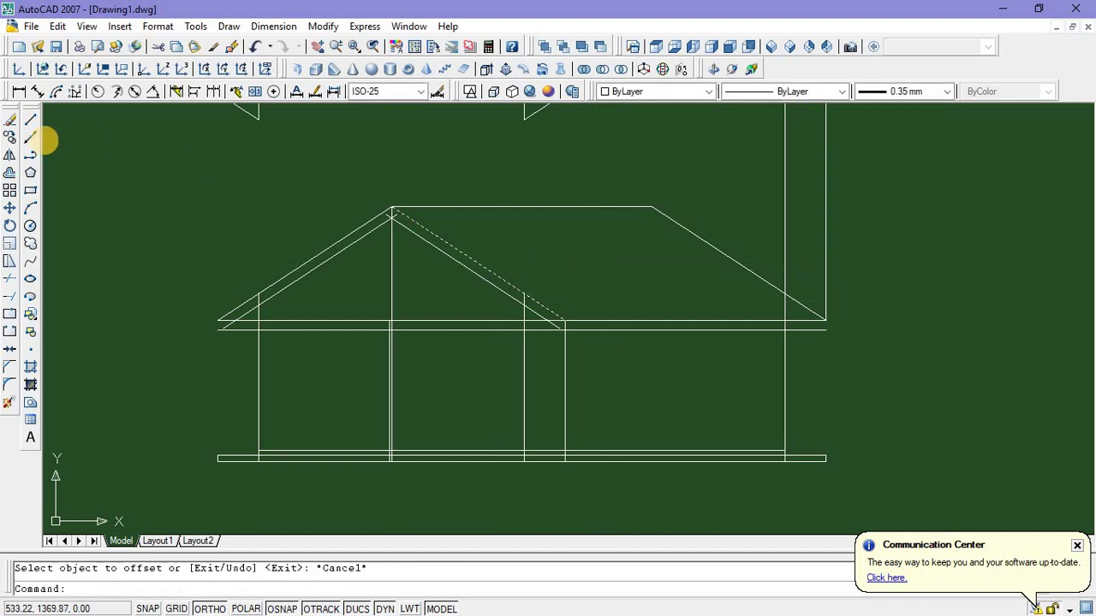
Close the left end of the eaves band with a short vertical line between its upper and lower lines
{"action": "left_click", "coordinate": [30, 120]}
{"action": "scroll", "coordinate": [269, 333], "scroll_direction": "up", "scroll_amount": 5}
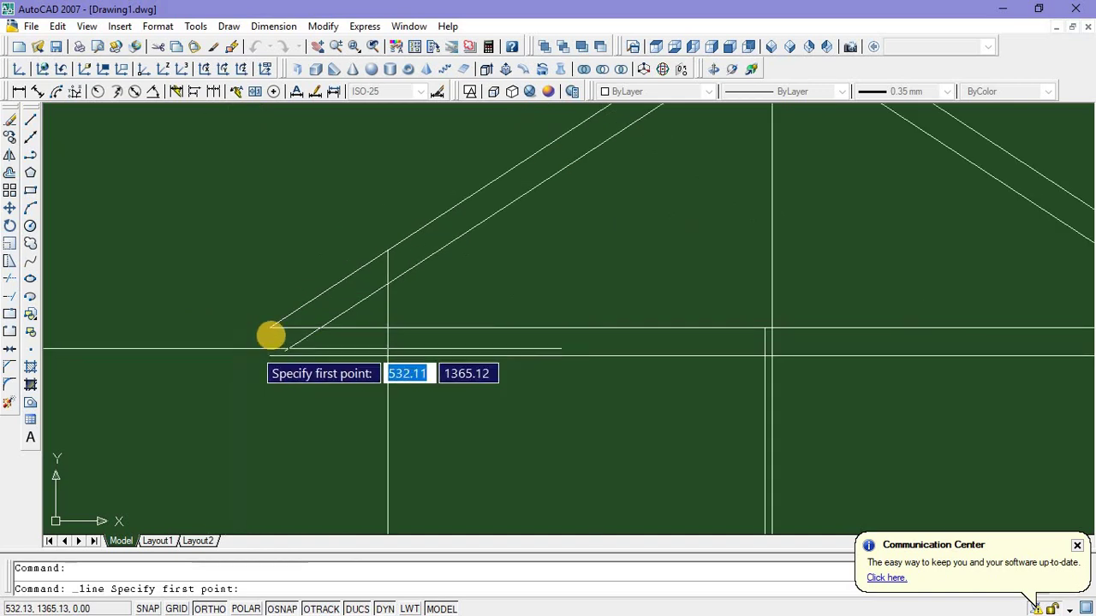
{"action": "left_click", "coordinate": [270, 331]}
{"action": "left_click", "coordinate": [268, 361]}
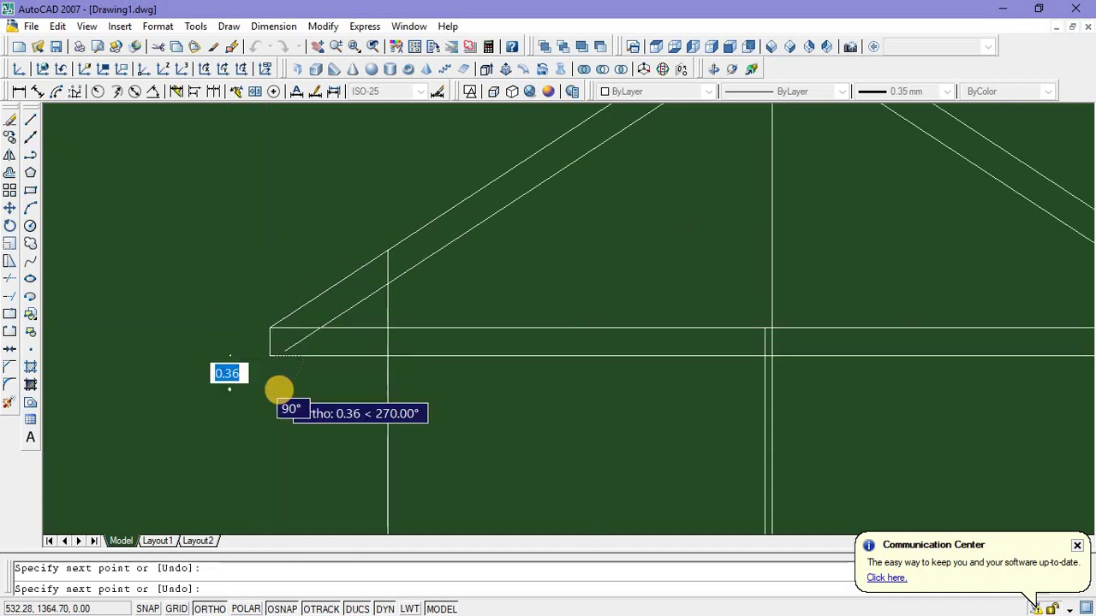
{"action": "scroll", "coordinate": [279, 391], "scroll_direction": "down", "scroll_amount": 2}
{"action": "key", "text": "Escape"}
Extend the lower ends of both inner gable slopes to the lower eaves line
{"action": "type", "text": "EX"}
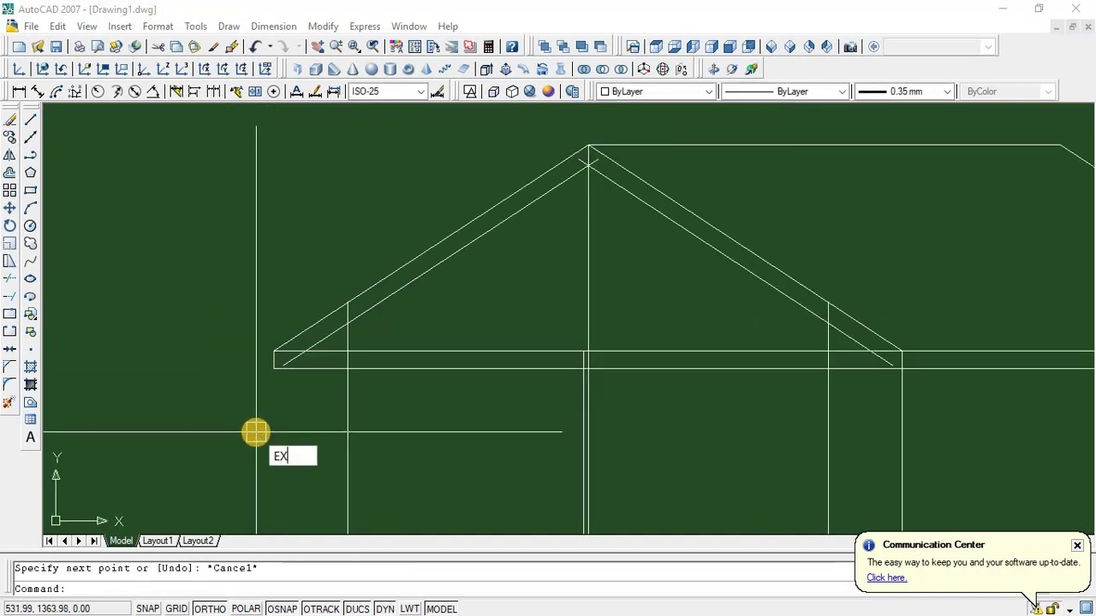
{"action": "key", "text": "Return"}
{"action": "key", "text": "Return"}
{"action": "scroll", "coordinate": [288, 360], "scroll_direction": "up", "scroll_amount": 3}
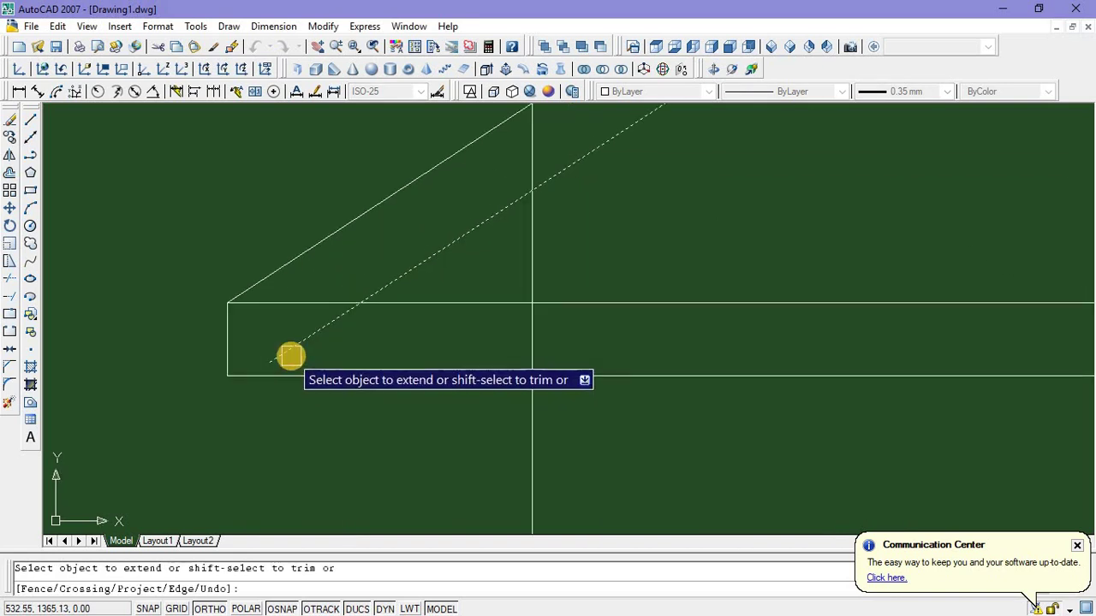
{"action": "scroll", "coordinate": [284, 356], "scroll_direction": "down", "scroll_amount": 3}
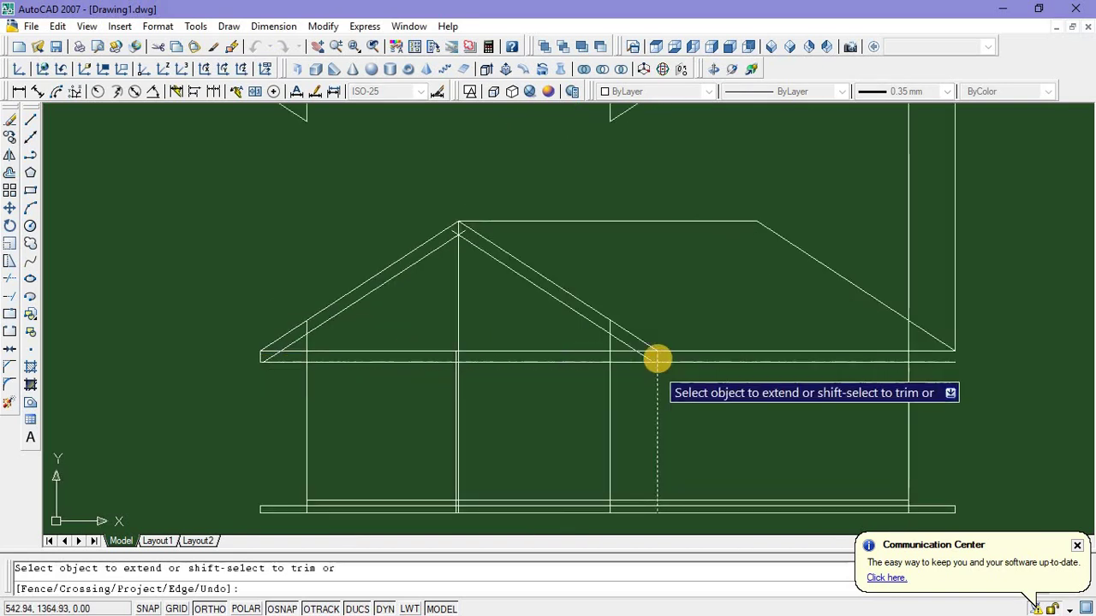
{"action": "scroll", "coordinate": [592, 343], "scroll_direction": "up", "scroll_amount": 3}
{"action": "scroll", "coordinate": [574, 384], "scroll_direction": "down", "scroll_amount": 5}
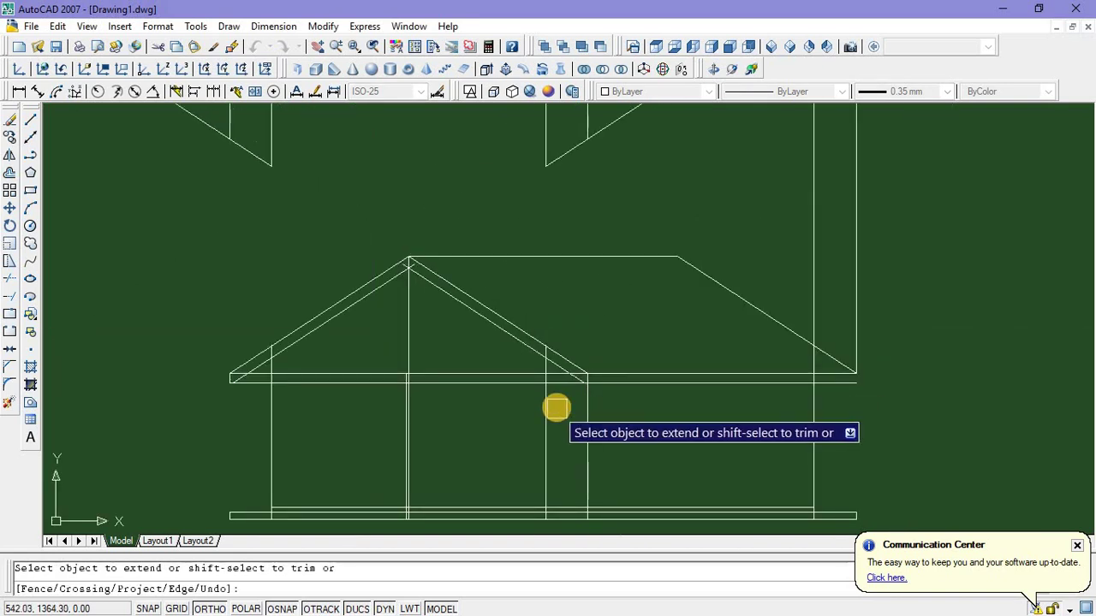
{"action": "key", "text": "Escape"}
Trim the left wall line back from the outer gable slope down to the upper eaves line
{"action": "type", "text": "T"}
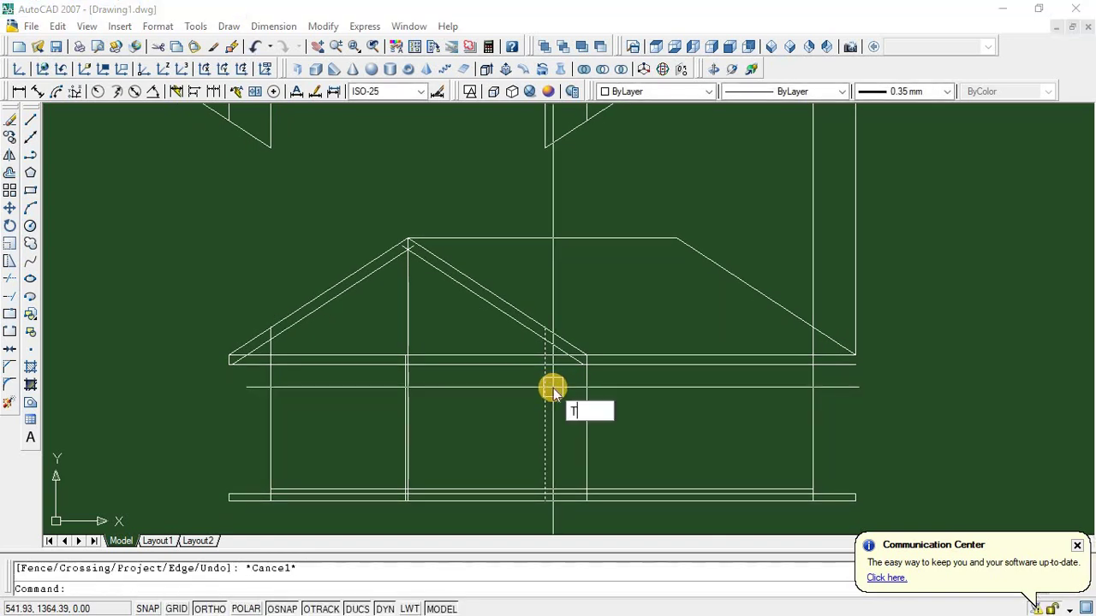
{"action": "type", "text": "R"}
{"action": "key", "text": "Return"}
{"action": "key", "text": "Return"}
{"action": "scroll", "coordinate": [257, 351], "scroll_direction": "up", "scroll_amount": 5}
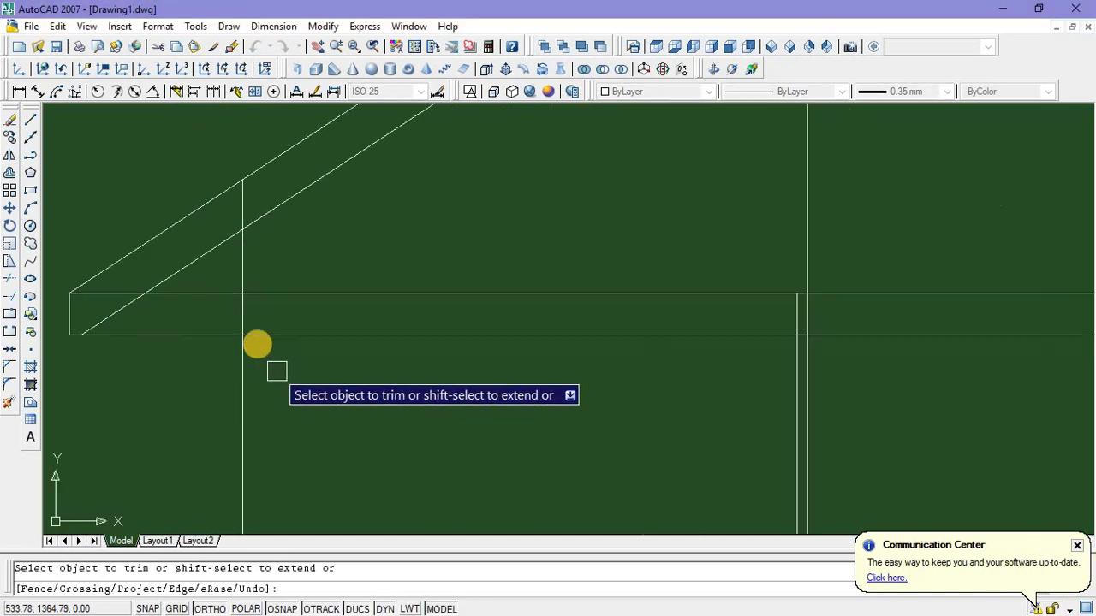
{"action": "middle_click_drag", "start_coordinate": [356, 427], "coordinate": [411, 485]}
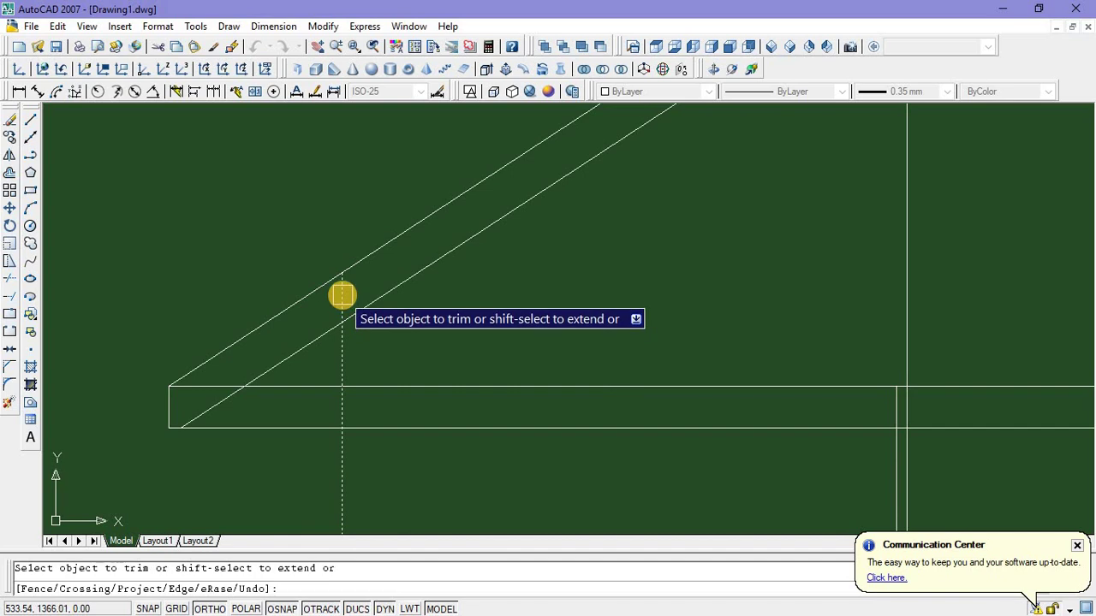
{"action": "left_click", "coordinate": [343, 295]}
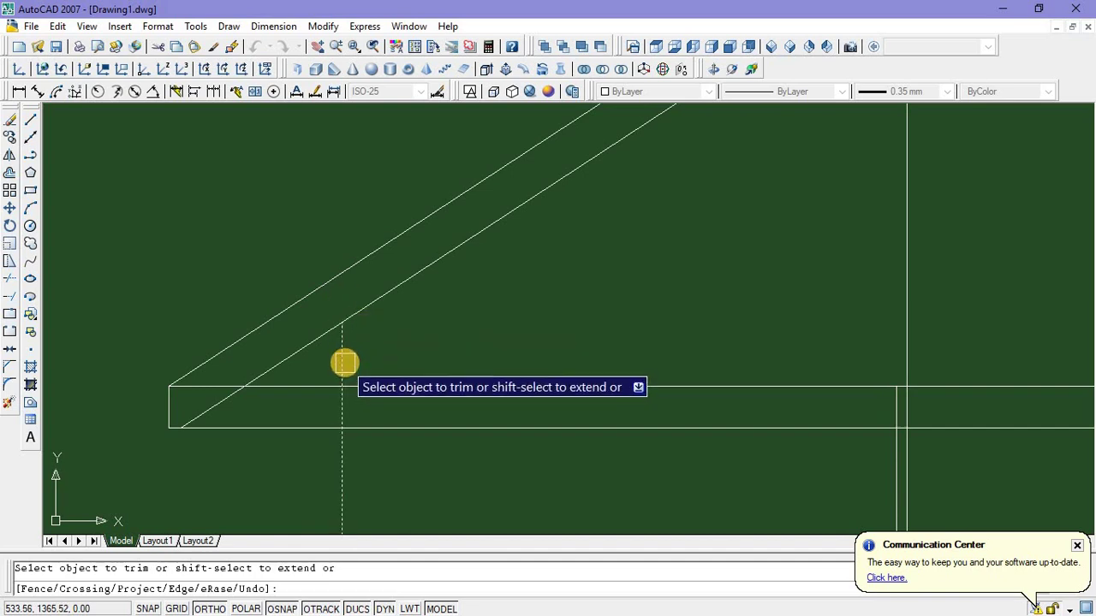
{"action": "middle_click_drag", "start_coordinate": [349, 403], "coordinate": [333, 374]}
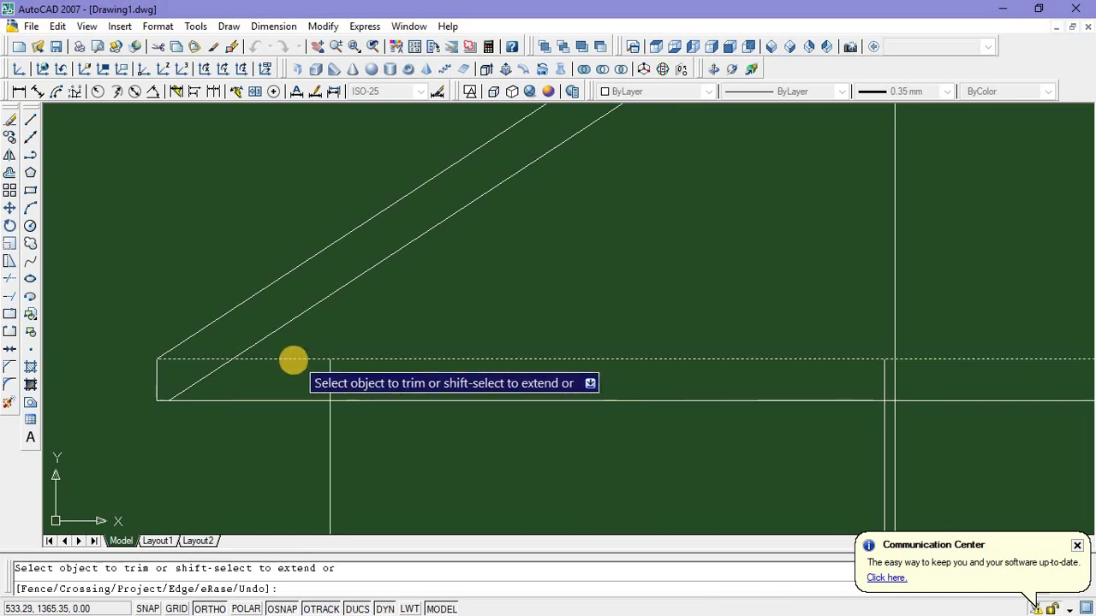
Erase the upper eaves line running across the elevation
{"action": "key", "text": "Escape"}
{"action": "left_click", "coordinate": [383, 360]}
{"action": "scroll", "coordinate": [377, 368], "scroll_direction": "down", "scroll_amount": 3}
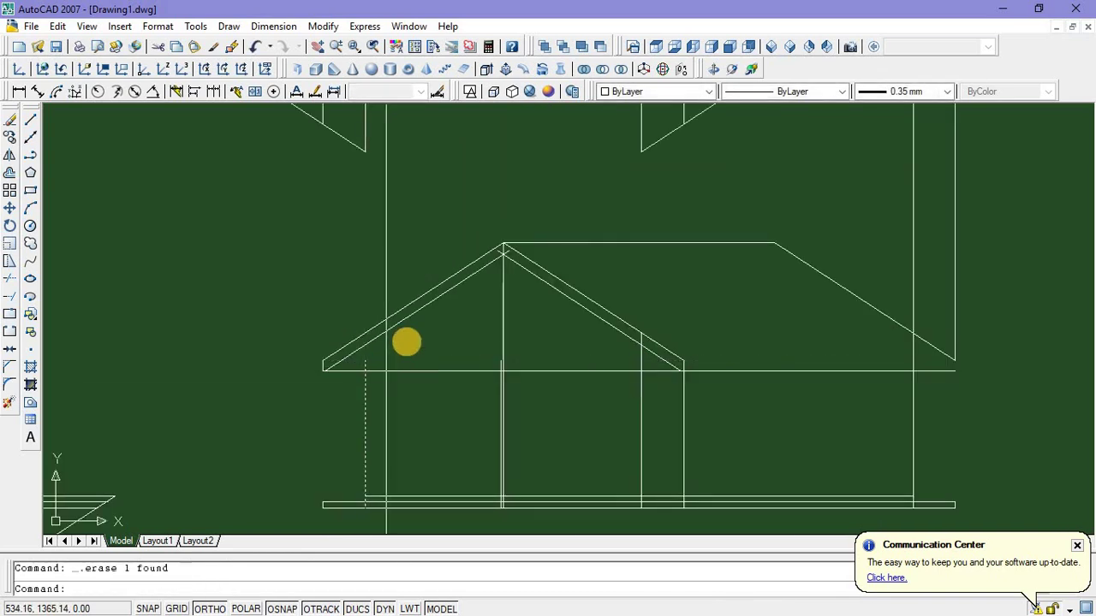
{"action": "scroll", "coordinate": [399, 347], "scroll_direction": "up", "scroll_amount": 3}
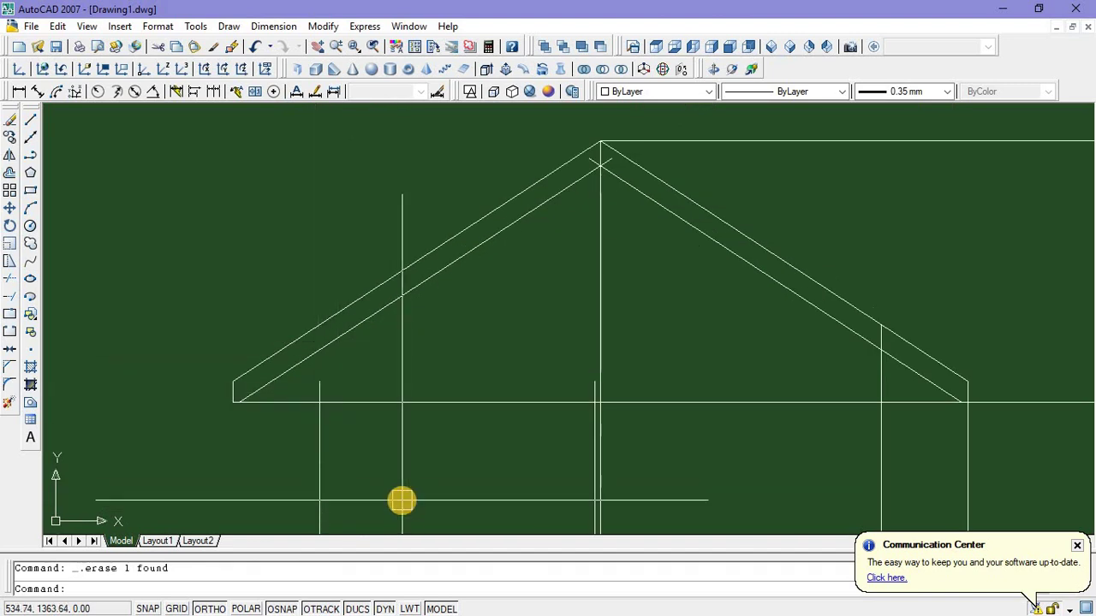
Extend the left wall line up to the inner gable slope
{"action": "type", "text": "EX"}
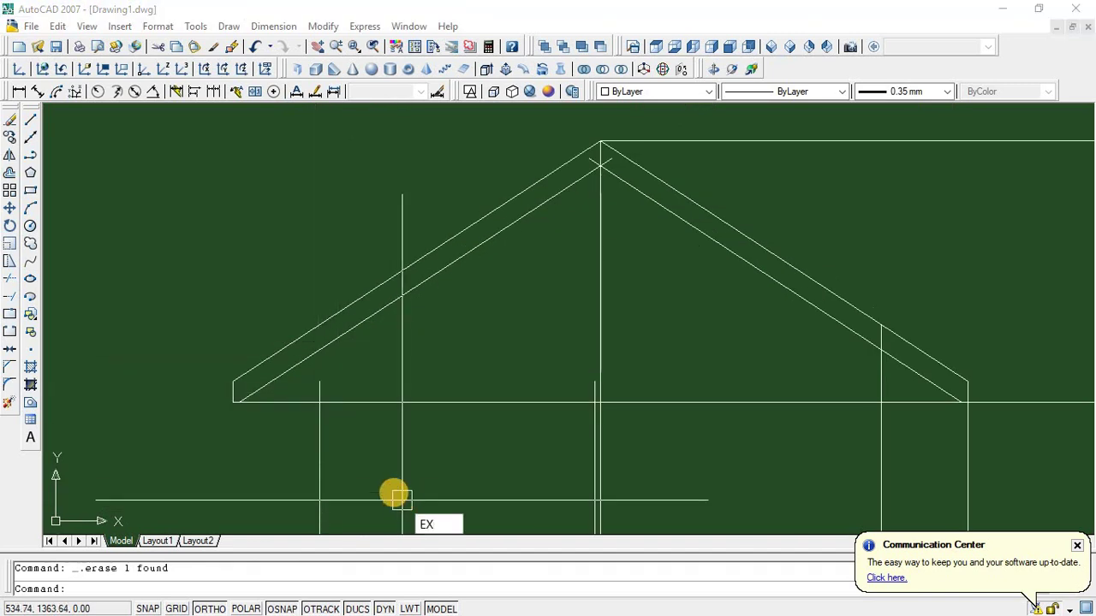
{"action": "key", "text": "Return"}
{"action": "key", "text": "Return"}
{"action": "left_click", "coordinate": [319, 433]}
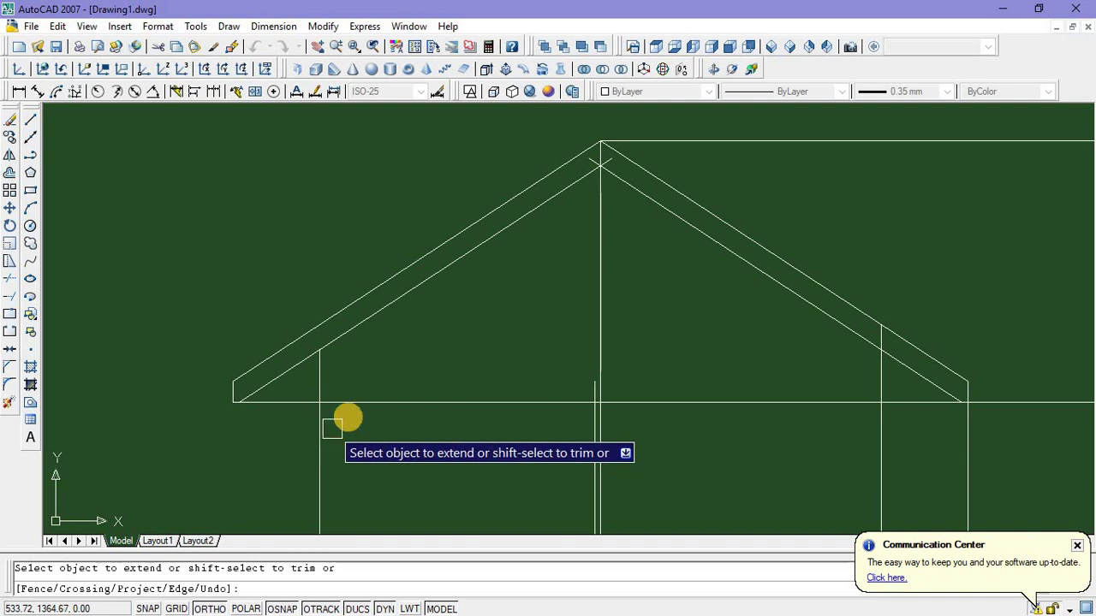
{"action": "scroll", "coordinate": [411, 420], "scroll_direction": "down", "scroll_amount": 4}
{"action": "key", "text": "Escape"}
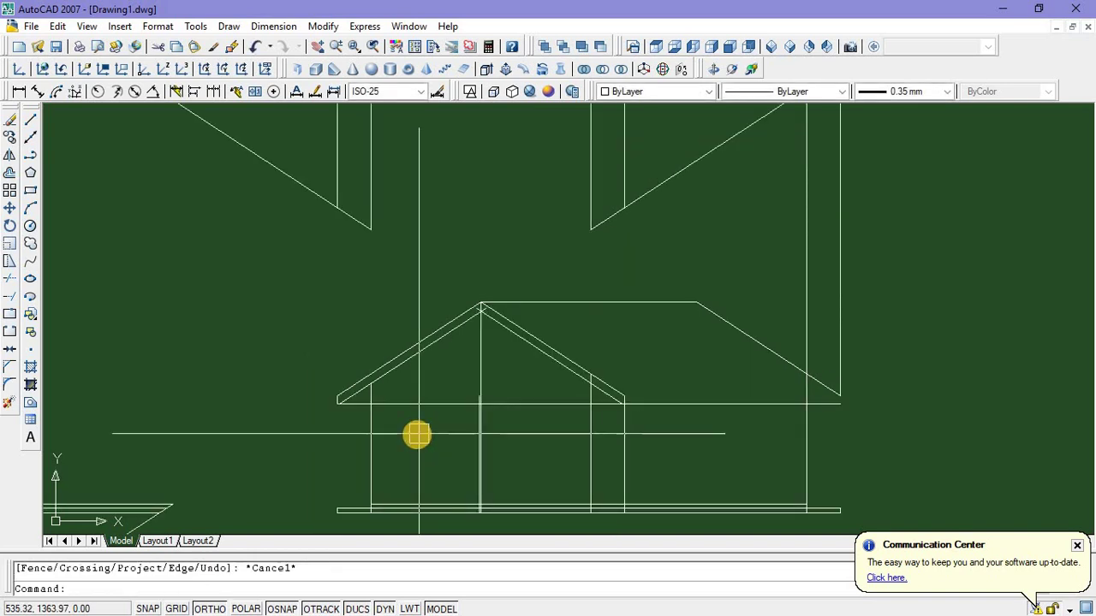
Trim the eaves line between the two gable walls and the right gable wall's stub above the inner slope
{"action": "type", "text": "TR"}
{"action": "key", "text": "Return"}
{"action": "key", "text": "Return"}
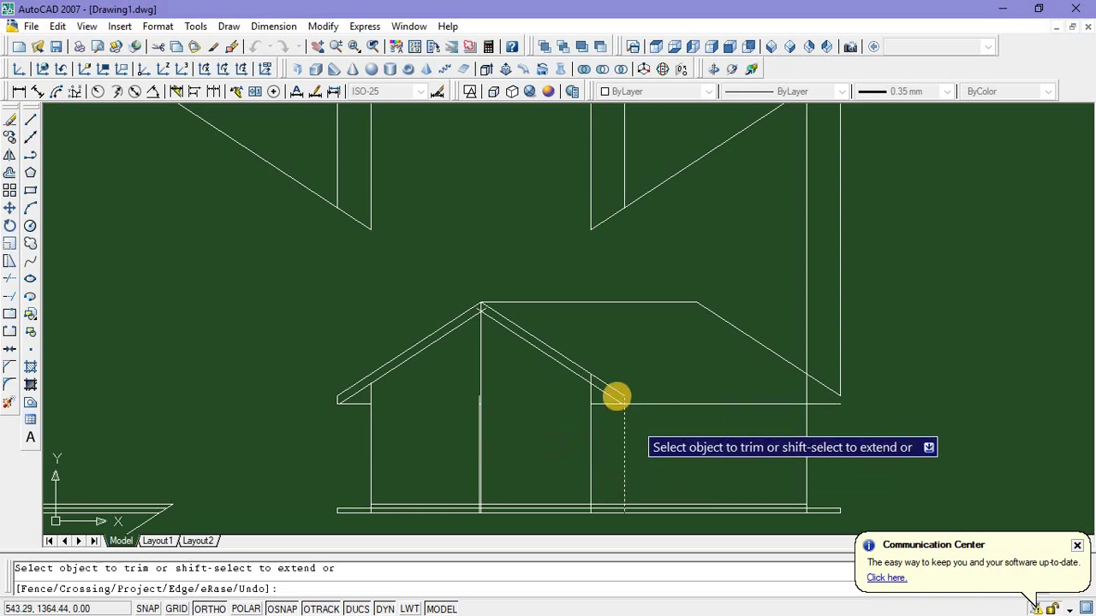
{"action": "scroll", "coordinate": [608, 402], "scroll_direction": "up", "scroll_amount": 4}
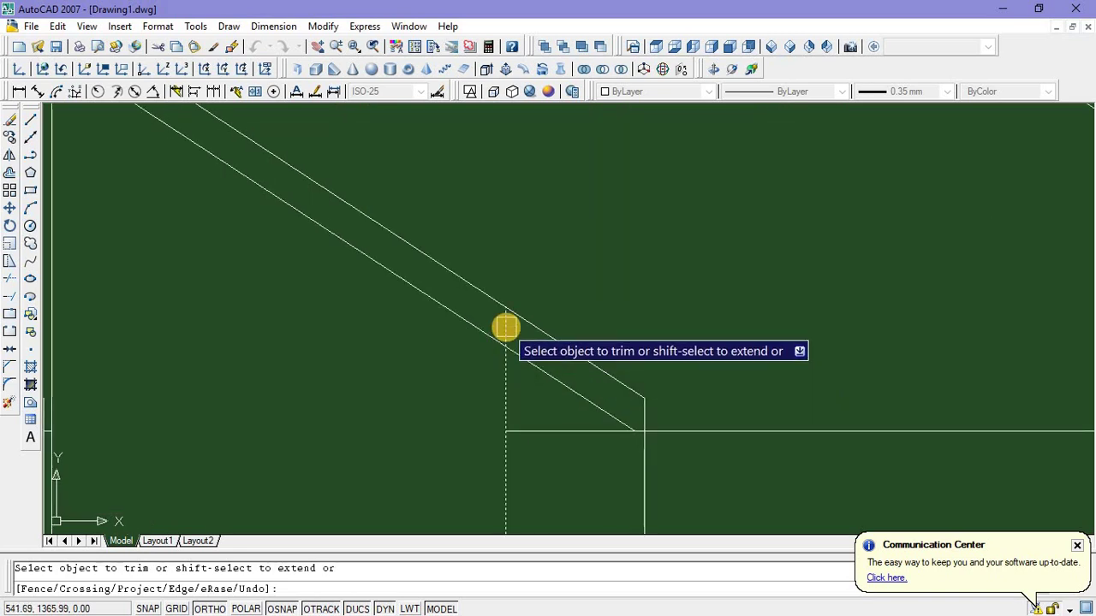
{"action": "scroll", "coordinate": [590, 418], "scroll_direction": "down", "scroll_amount": 4}
Trim the crossing ends of the two inner gable slopes so they meet at the peak
{"action": "scroll", "coordinate": [602, 362], "scroll_direction": "up", "scroll_amount": 5}
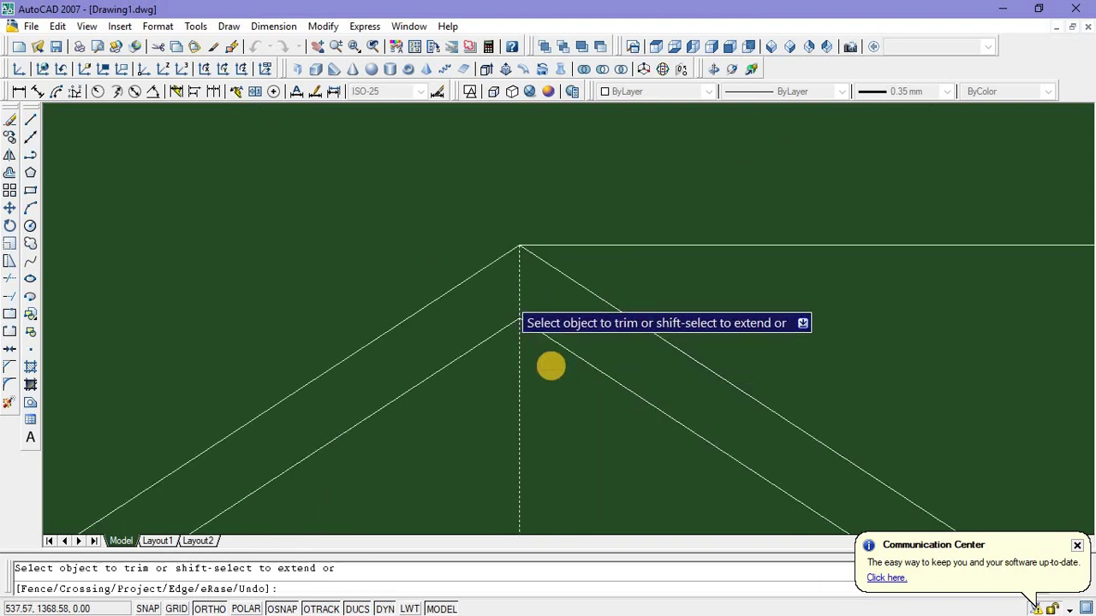
{"action": "scroll", "coordinate": [553, 377], "scroll_direction": "down", "scroll_amount": 3}
{"action": "middle_click_drag", "start_coordinate": [554, 399], "coordinate": [518, 349]}
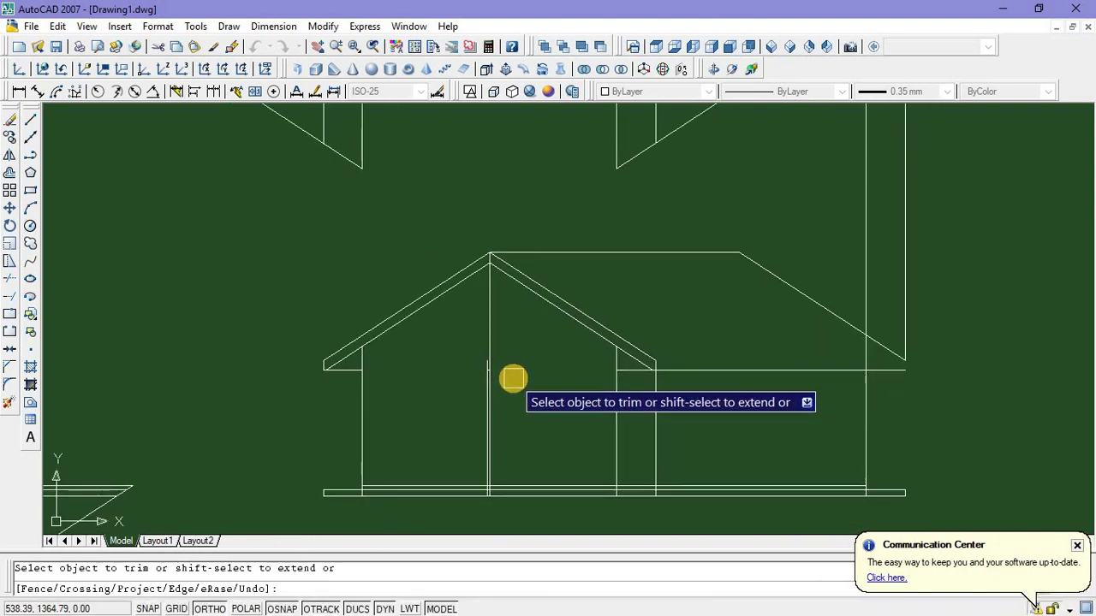
{"action": "scroll", "coordinate": [513, 377], "scroll_direction": "up", "scroll_amount": 3}
{"action": "key", "text": "Return"}
Shorten the vertical line beside the gable's centre line by 0.3, lowering its top to the remaining eaves level
{"action": "middle_click_drag", "start_coordinate": [471, 365], "coordinate": [488, 331]}
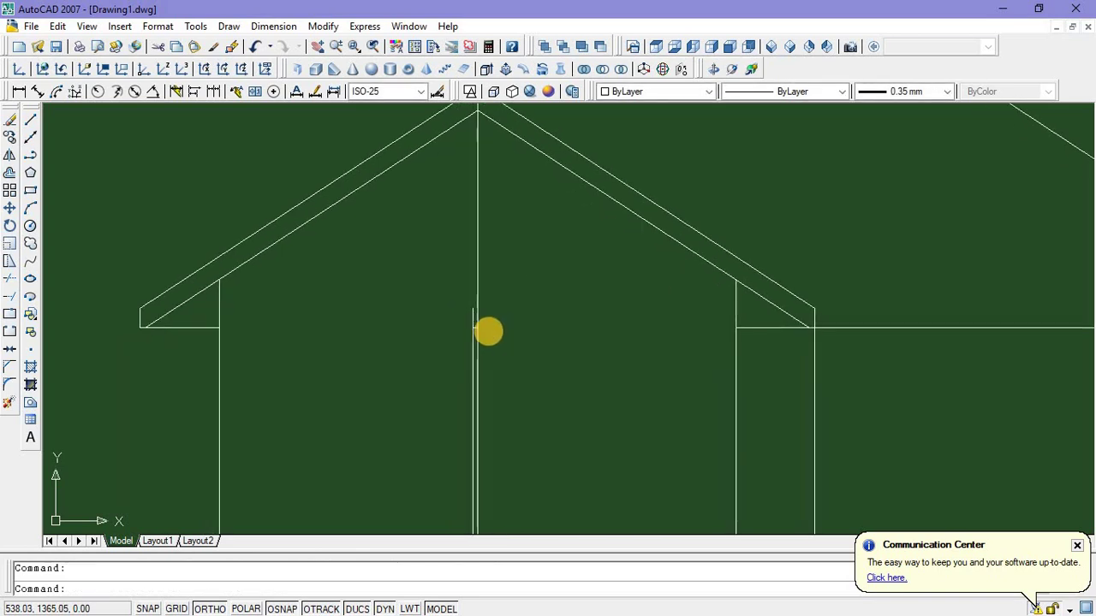
{"action": "scroll", "coordinate": [467, 343], "scroll_direction": "up", "scroll_amount": 4}
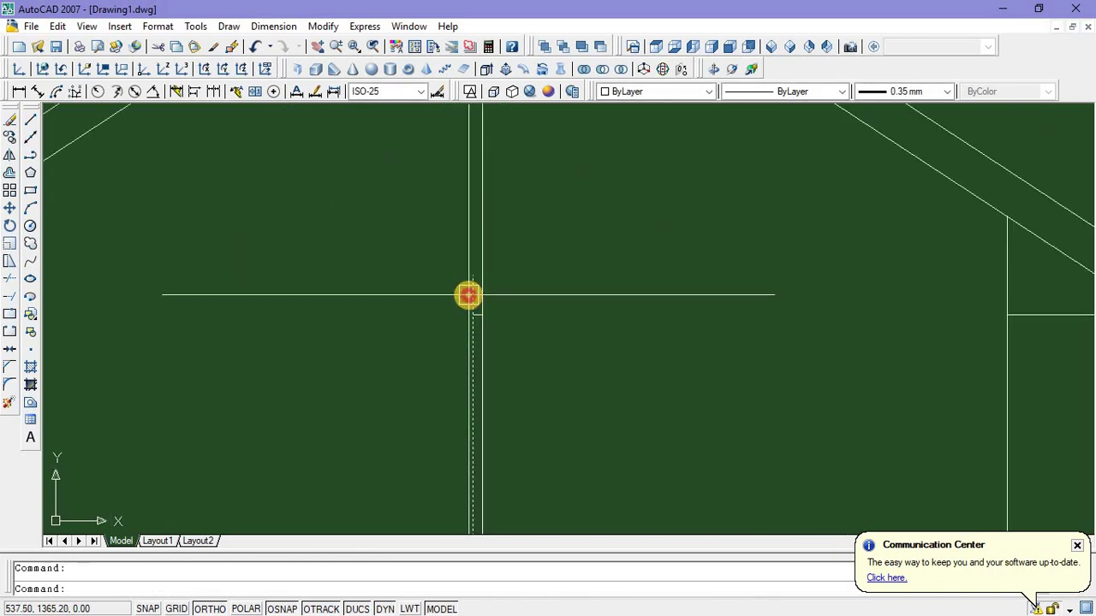
{"action": "left_click", "coordinate": [472, 277]}
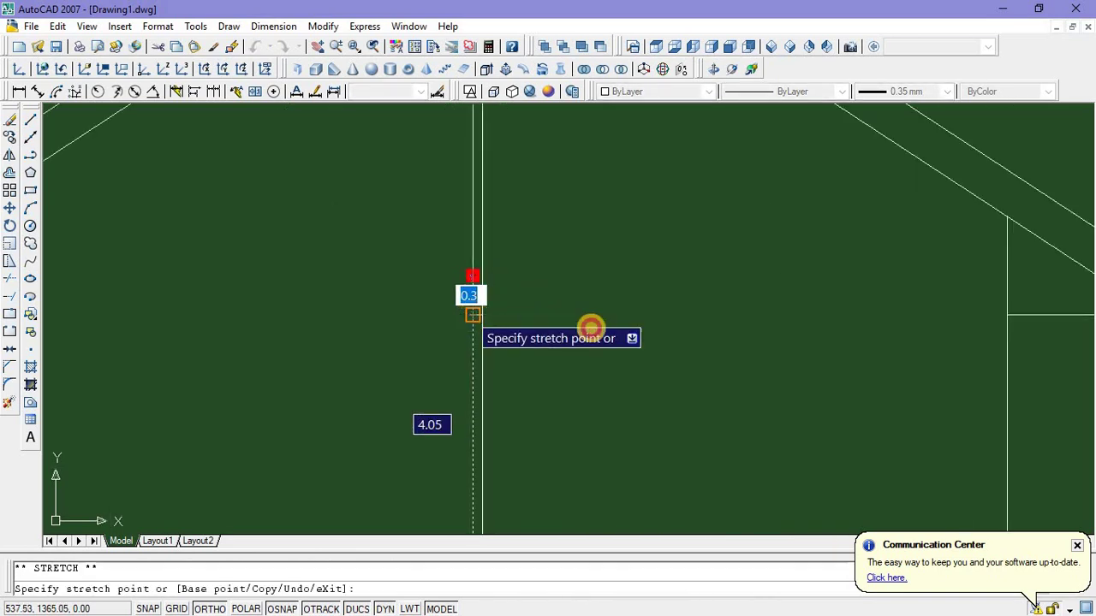
{"action": "left_click", "coordinate": [590, 327]}
{"action": "scroll", "coordinate": [584, 325], "scroll_direction": "down", "scroll_amount": 4}
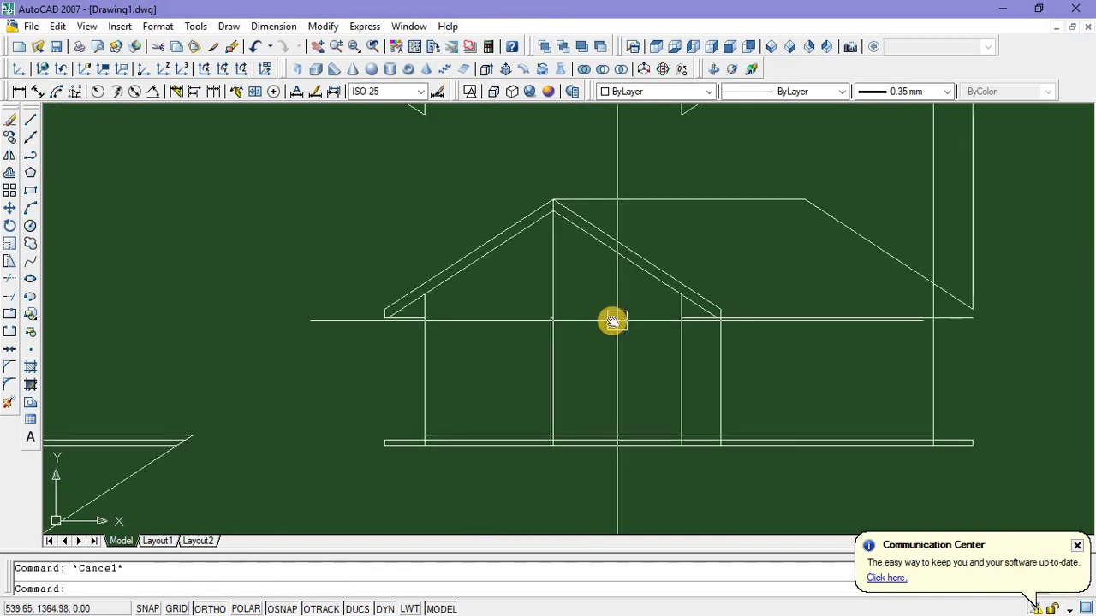
{"action": "middle_click_drag", "start_coordinate": [613, 321], "coordinate": [581, 318]}
Offset the main roof's ridge line upward by 0.15
{"action": "scroll", "coordinate": [604, 218], "scroll_direction": "up", "scroll_amount": 4}
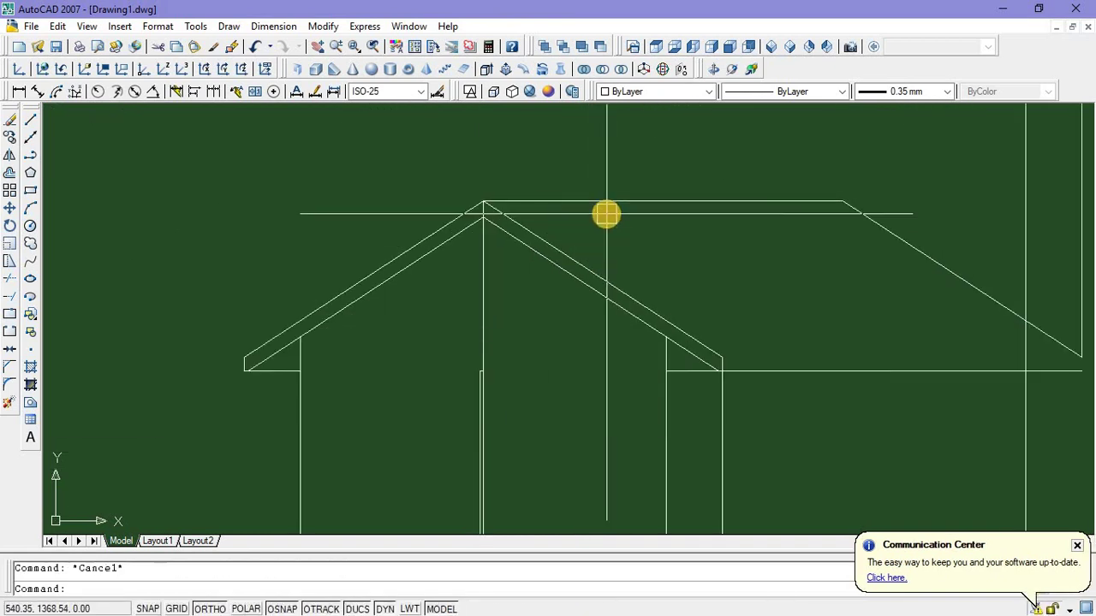
{"action": "scroll", "coordinate": [589, 235], "scroll_direction": "up", "scroll_amount": 2}
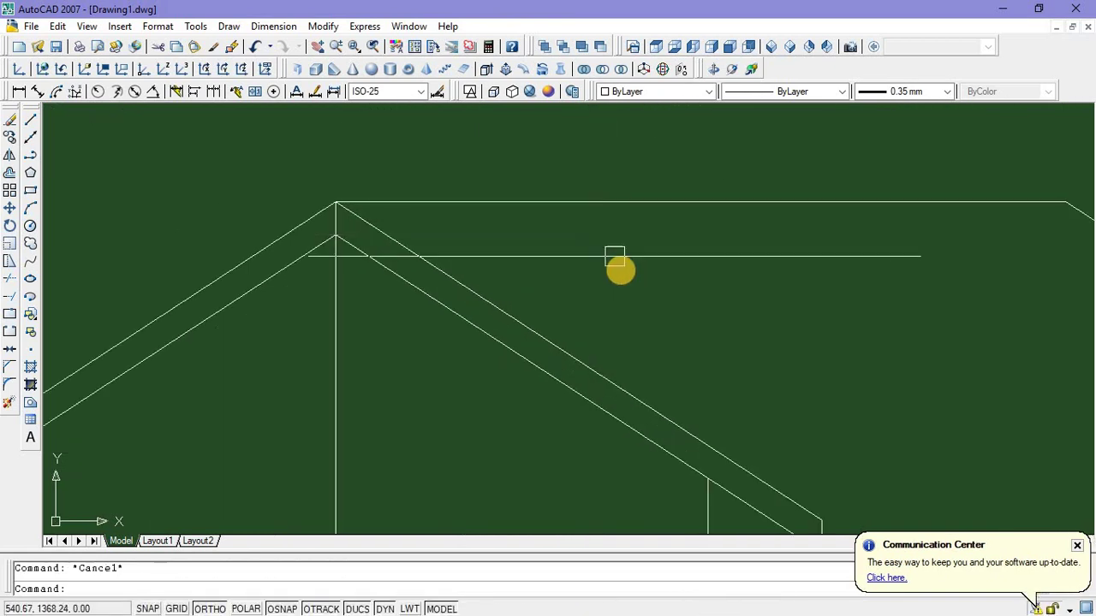
{"action": "type", "text": "o"}
{"action": "key", "text": "Return"}
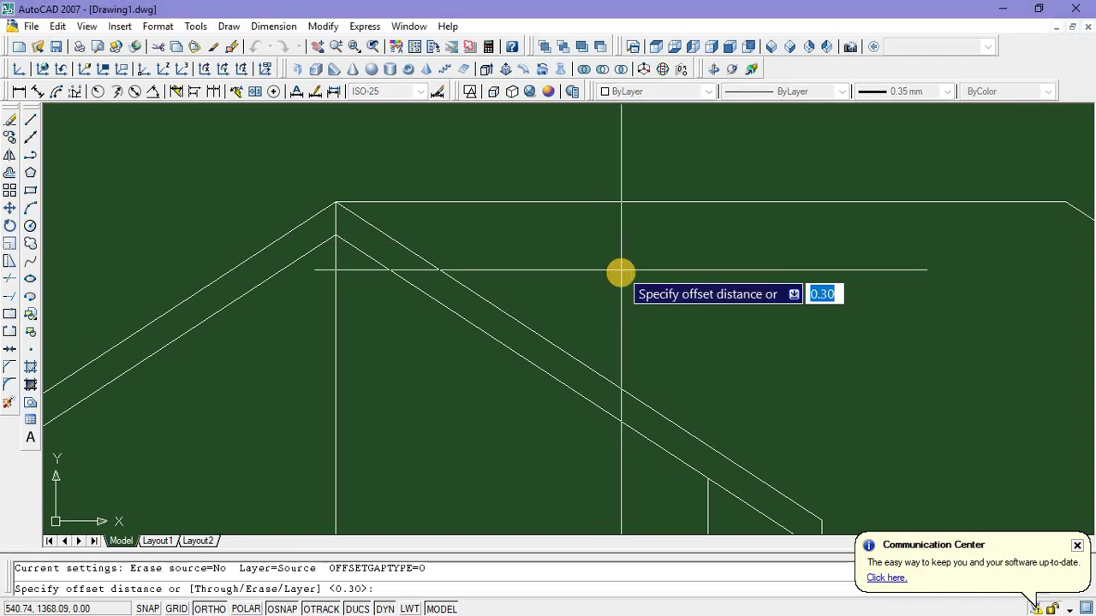
{"action": "type", "text": "0.15"}
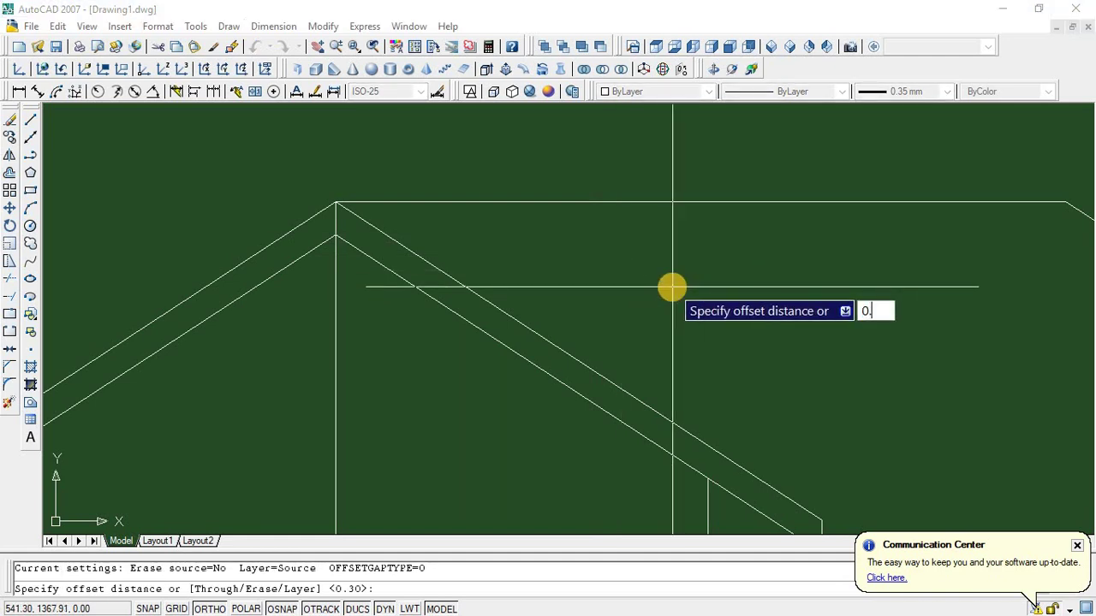
{"action": "left_click", "coordinate": [536, 202]}
{"action": "left_click", "coordinate": [536, 163]}
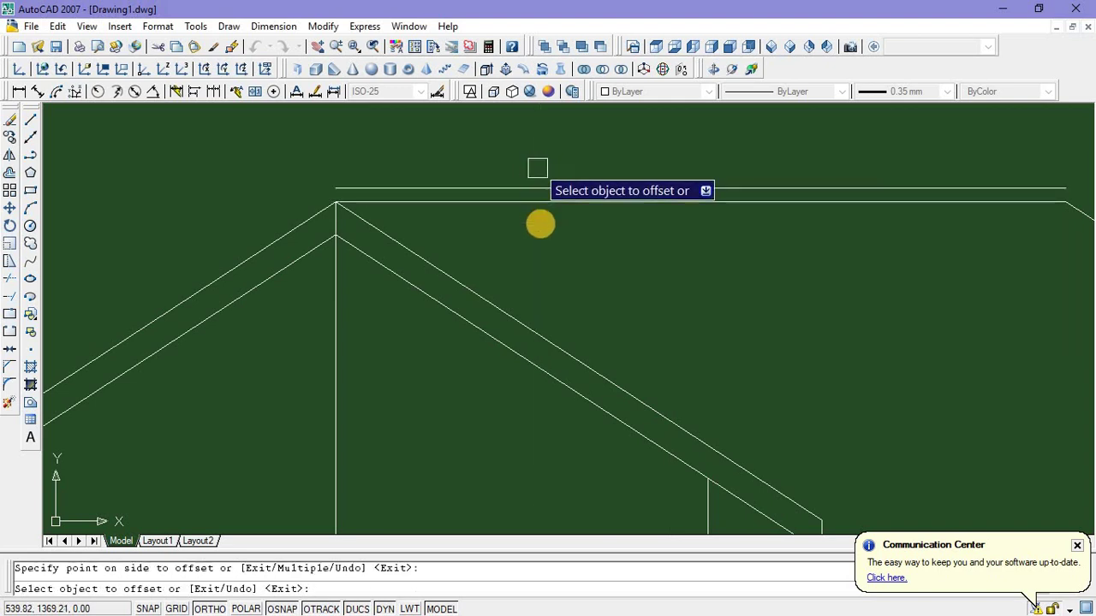
{"action": "key", "text": "Escape"}
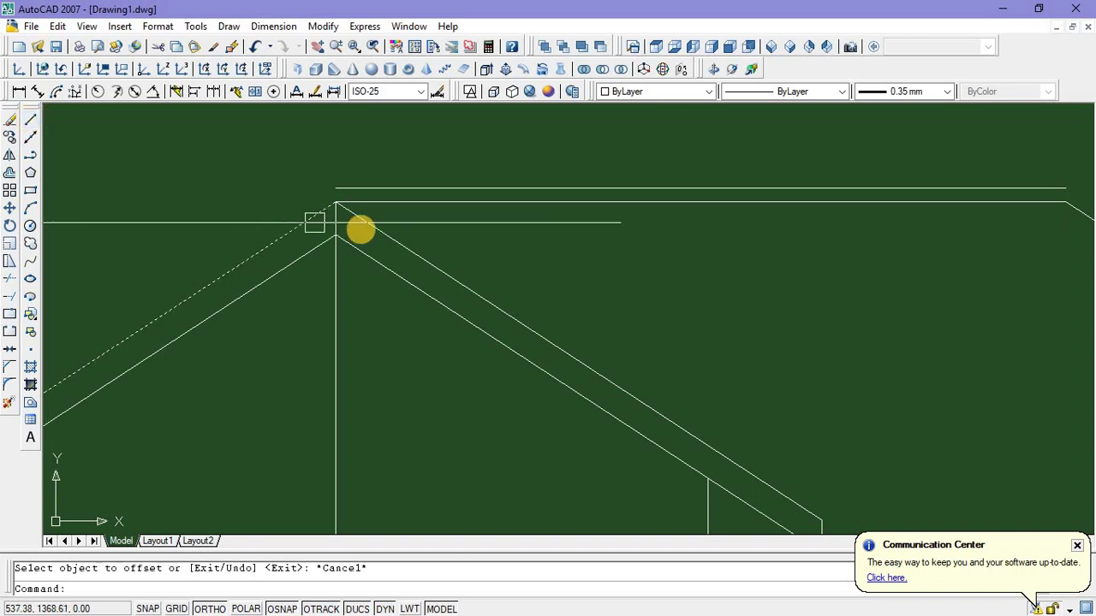
Move both outer gable slopes from the original peak up to the end of the upper ridge line
{"action": "right_click", "coordinate": [346, 283]}
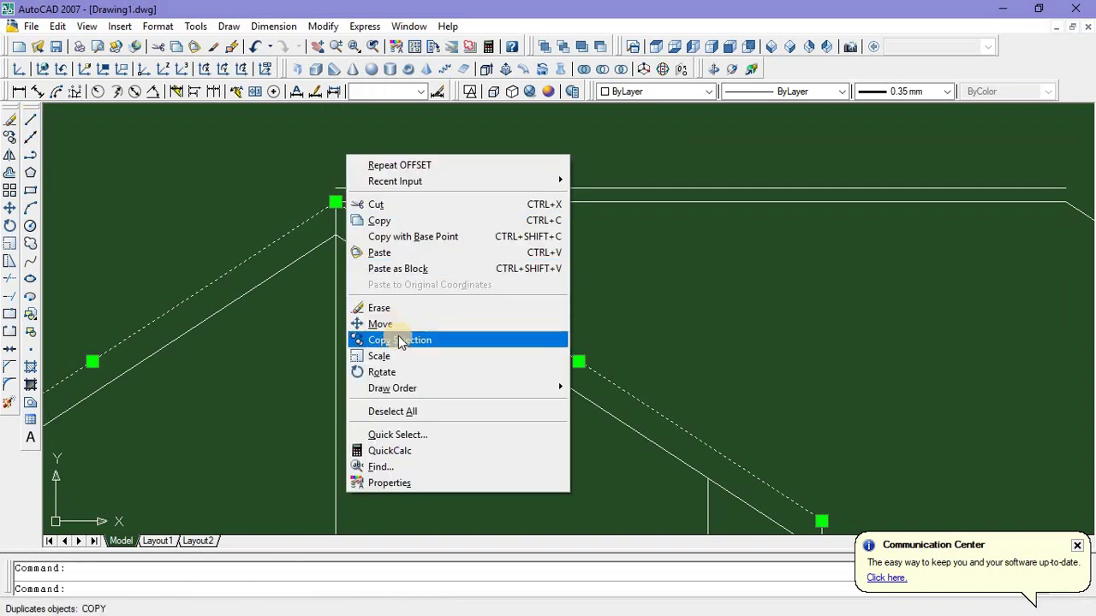
{"action": "left_click", "coordinate": [377, 320]}
{"action": "left_click", "coordinate": [335, 202]}
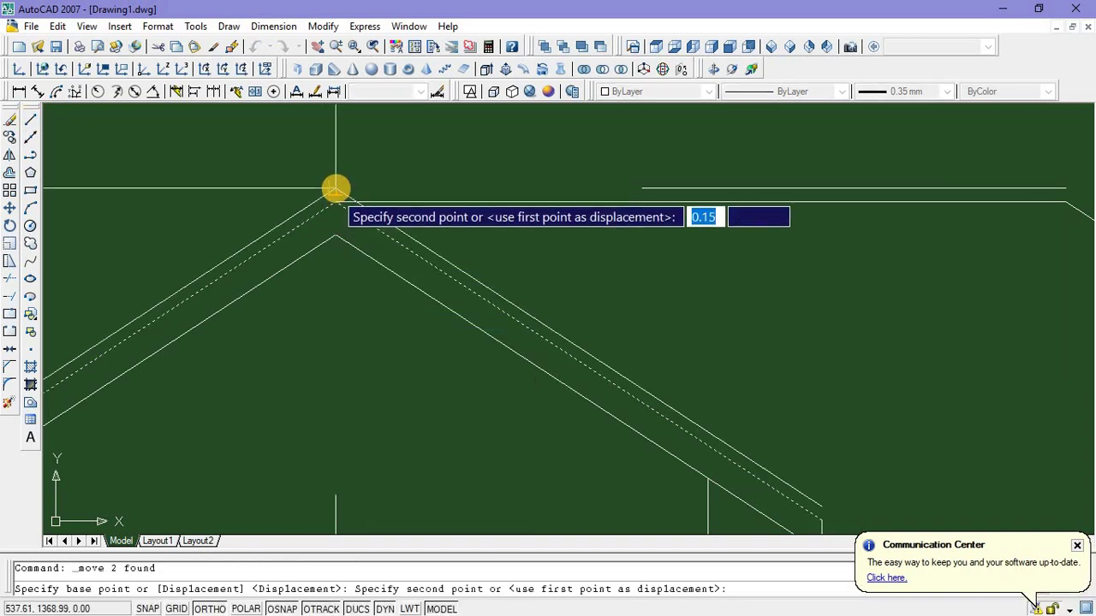
{"action": "left_click", "coordinate": [337, 188]}
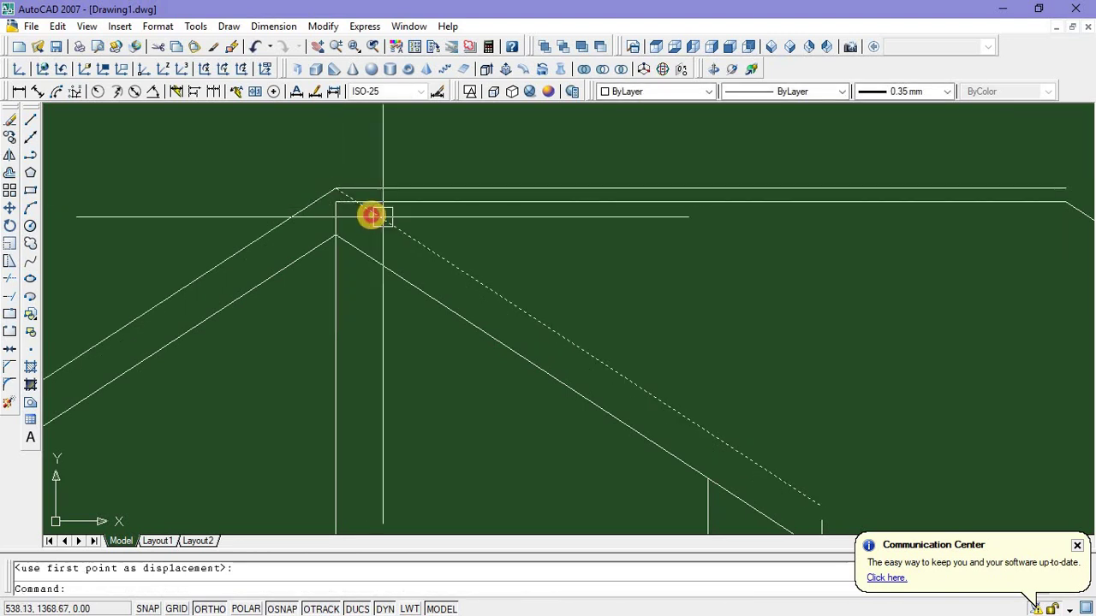
Copy both outer gable slopes down from the upper peak to the end of the lower ridge line
{"action": "right_click", "coordinate": [344, 148]}
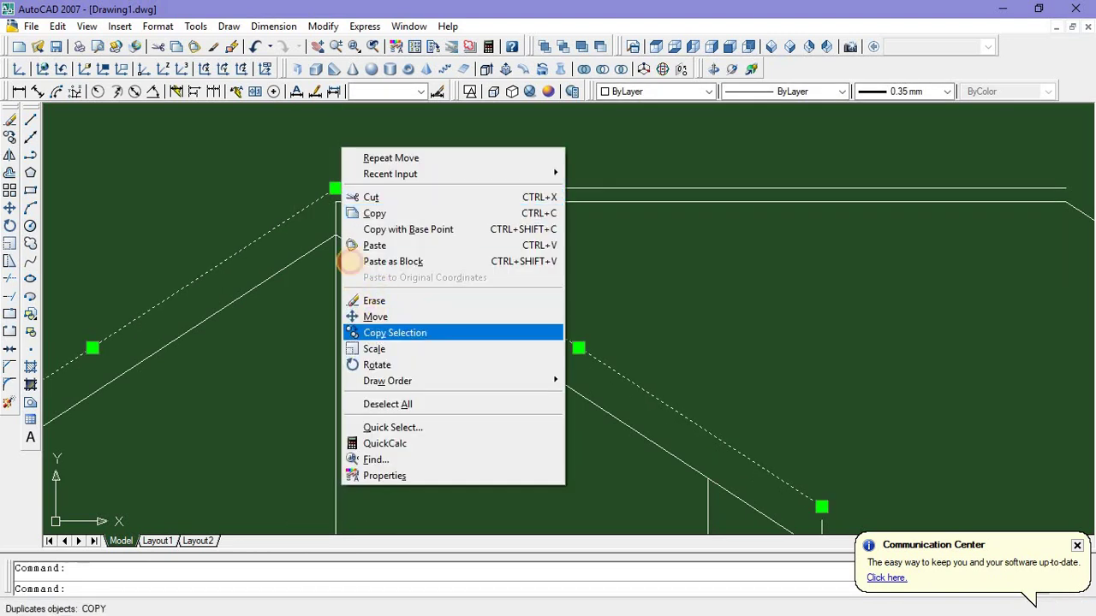
{"action": "left_click", "coordinate": [391, 333]}
{"action": "left_click", "coordinate": [339, 185]}
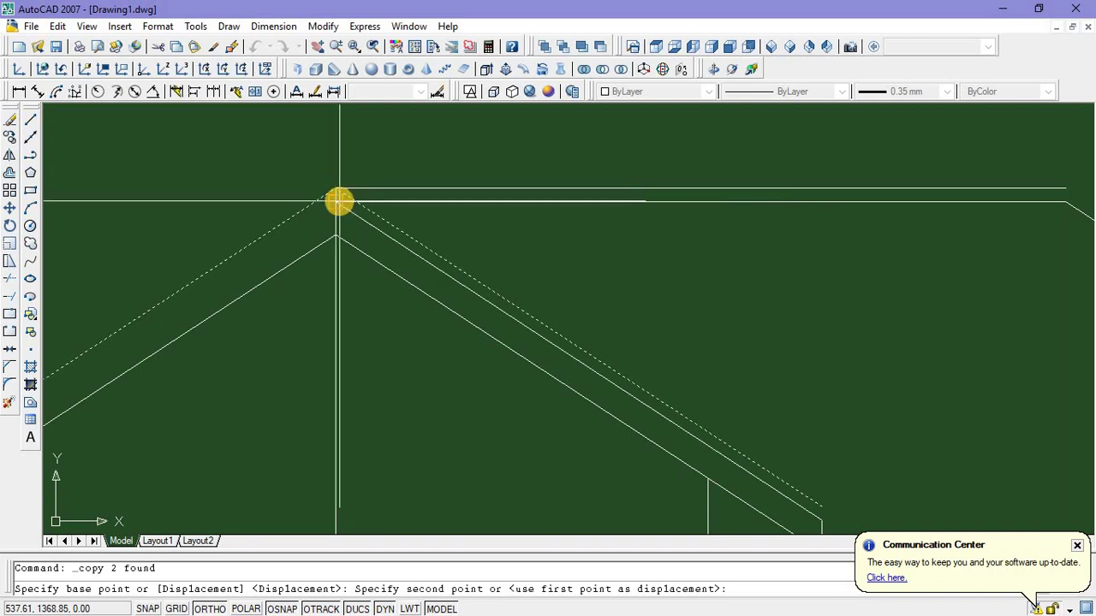
{"action": "left_click", "coordinate": [338, 195]}
{"action": "key", "text": "Escape"}
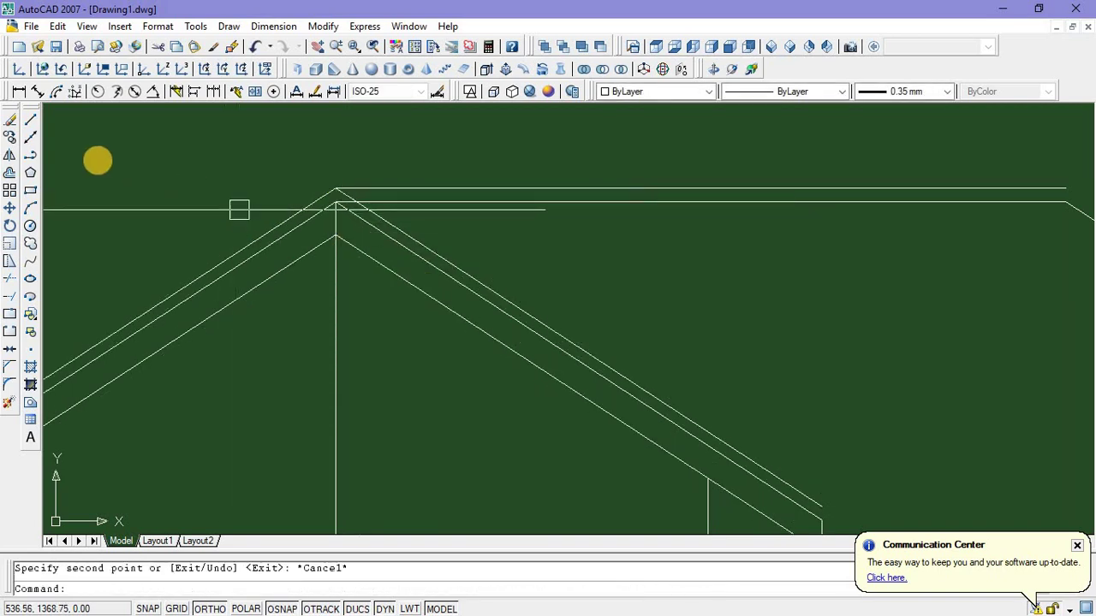
Draw a short line down from the upper gable slope just left of the peak and straighten it to vertical
{"action": "left_click", "coordinate": [34, 122]}
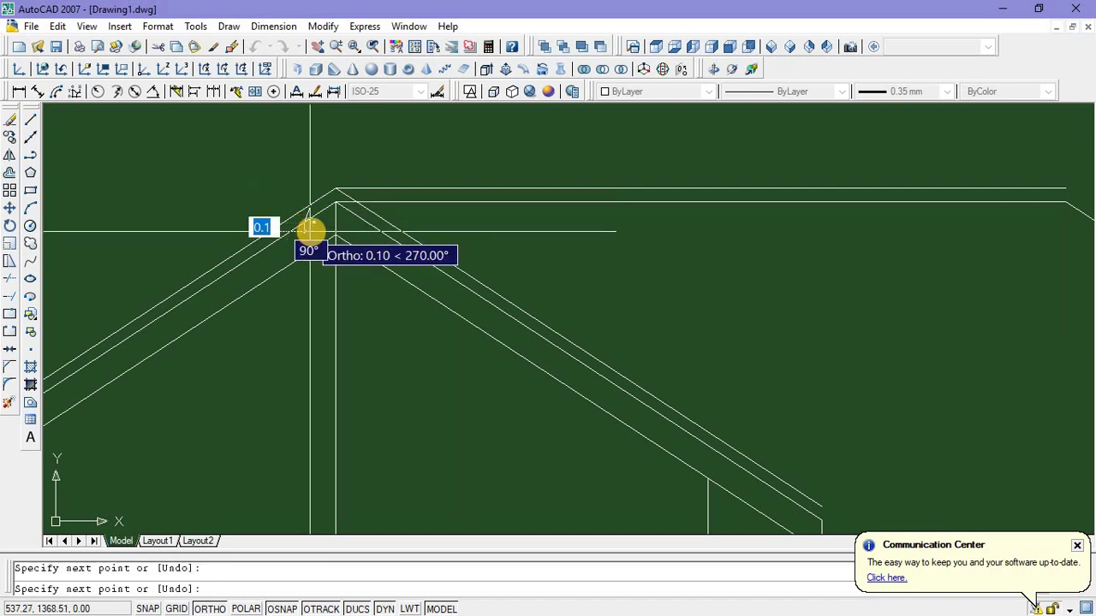
{"action": "key", "text": "Escape"}
{"action": "scroll", "coordinate": [311, 223], "scroll_direction": "up", "scroll_amount": 4}
{"action": "left_click", "coordinate": [282, 186]}
{"action": "left_click", "coordinate": [272, 214]}
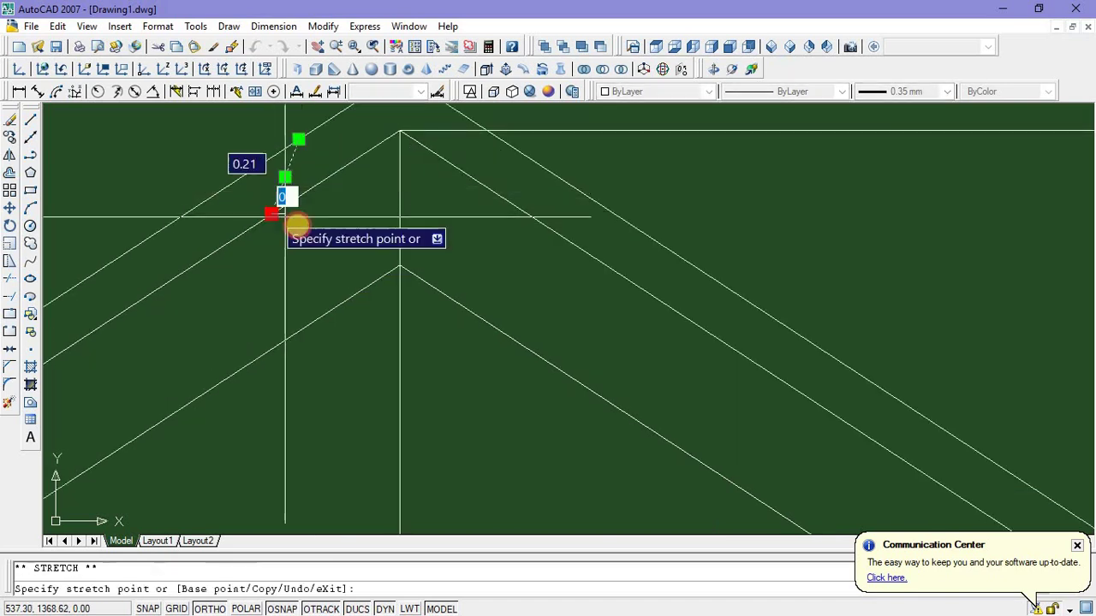
{"action": "left_click", "coordinate": [301, 243]}
{"action": "key", "text": "Escape"}
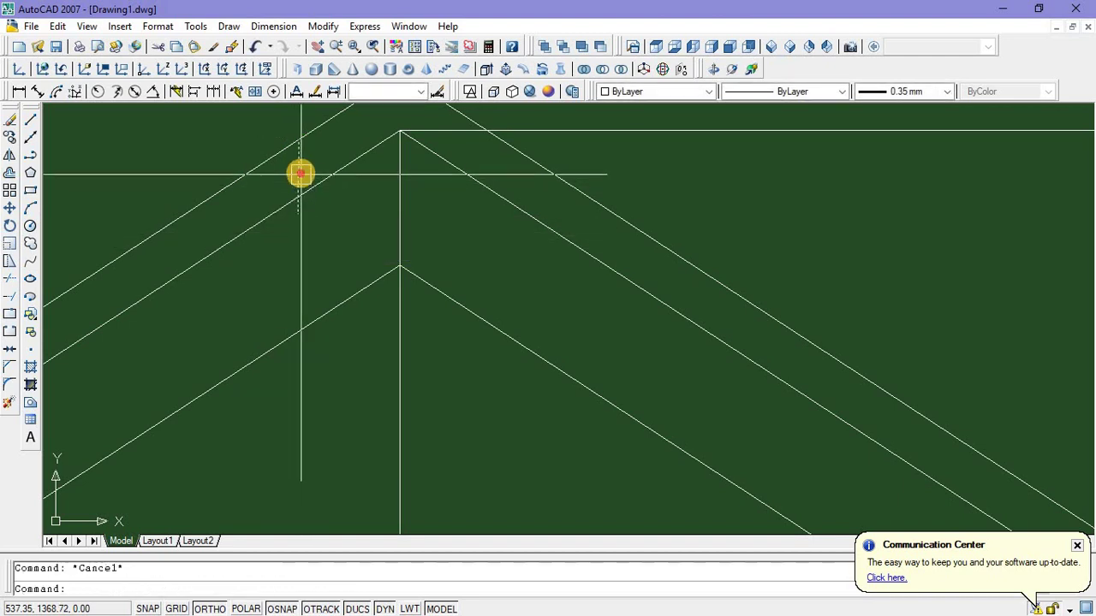
Mirror the short vertical line near the gable peak about the vertical centre line, keeping the original
{"action": "scroll", "coordinate": [320, 269], "scroll_direction": "down", "scroll_amount": 4}
{"action": "type", "text": "MI"}
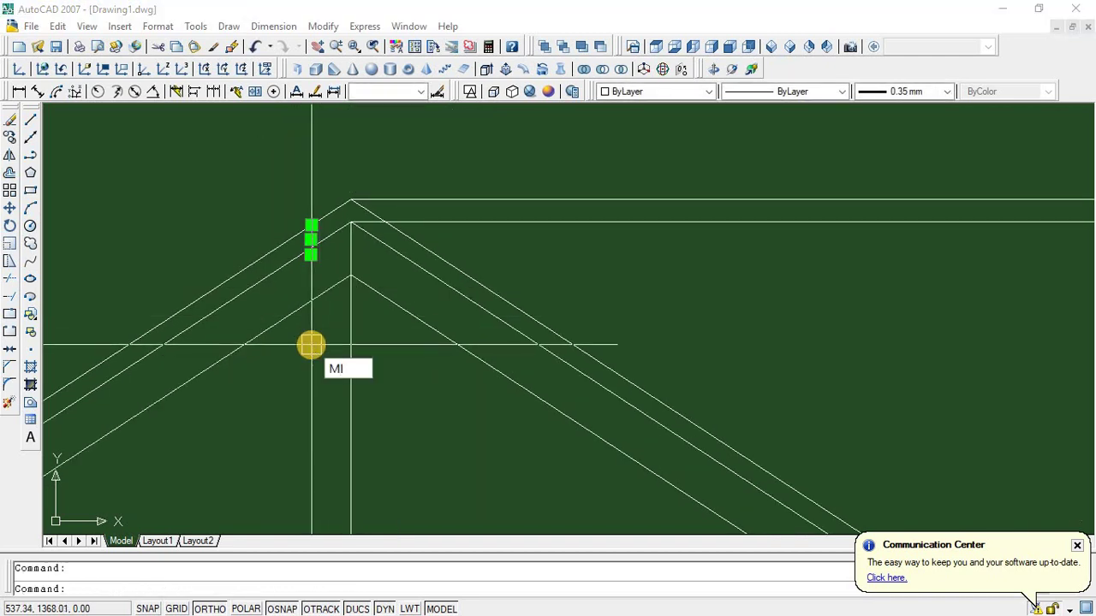
{"action": "key", "text": "Return"}
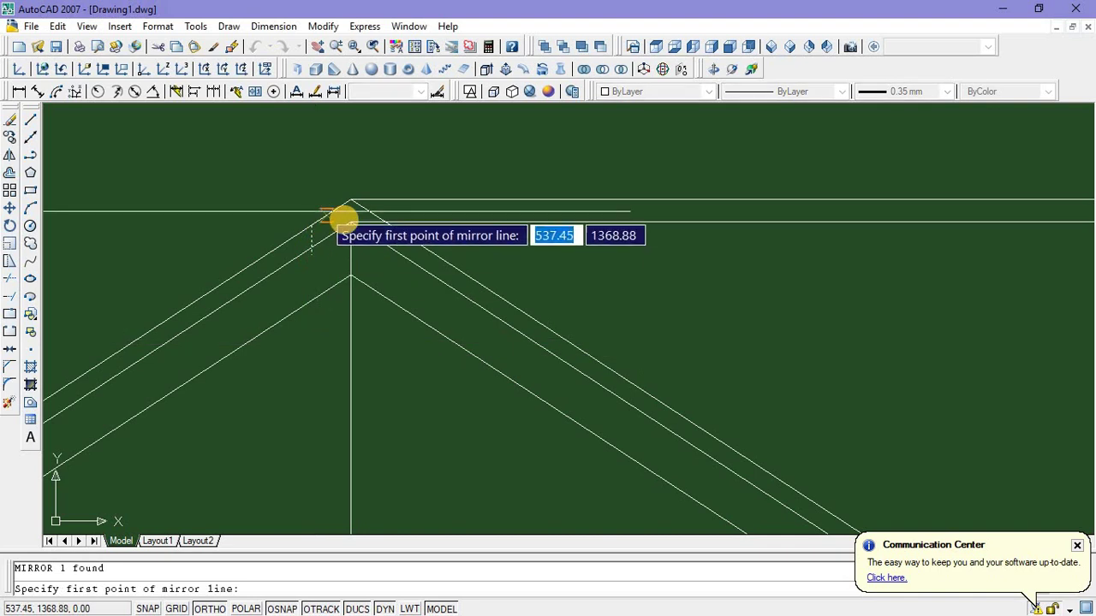
{"action": "left_click", "coordinate": [352, 222]}
{"action": "left_click", "coordinate": [352, 278]}
{"action": "key", "text": "Return"}
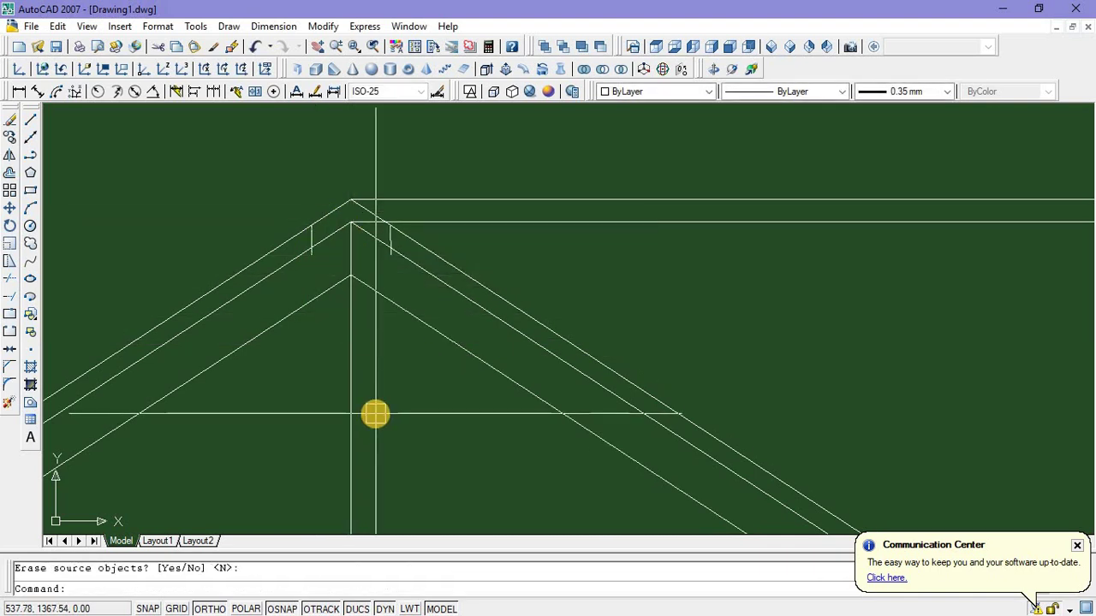
Trim the short verticals' lower ends, the upper slopes outside them and the lower ridge line inside them to form a ridge cap
{"action": "type", "text": "tr"}
{"action": "key", "text": "Return"}
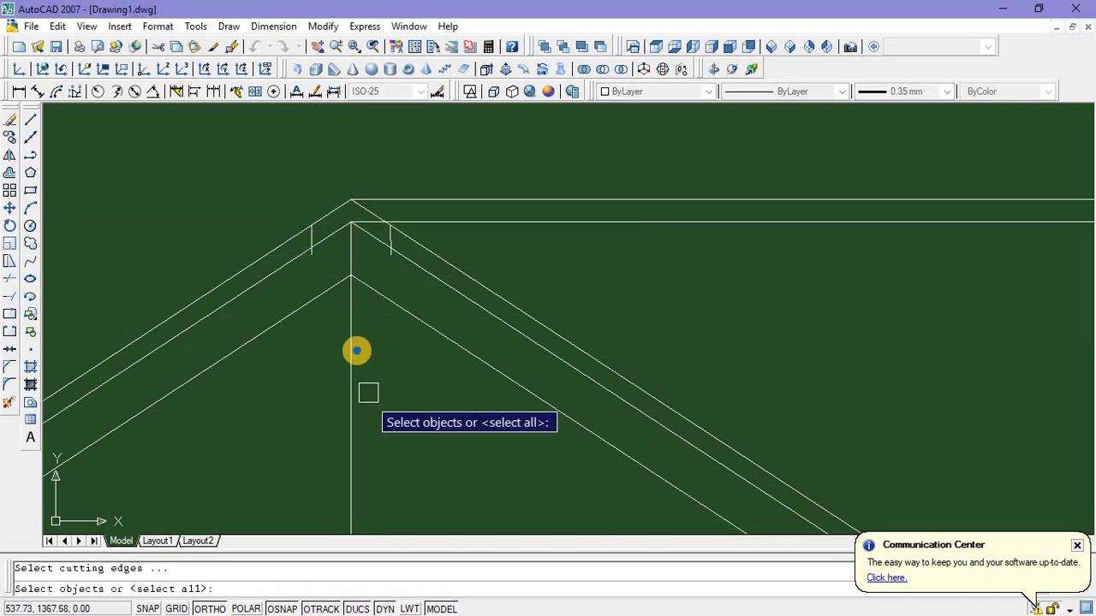
{"action": "key", "text": "Return"}
{"action": "scroll", "coordinate": [308, 247], "scroll_direction": "up", "scroll_amount": 3}
{"action": "left_click", "coordinate": [300, 239]}
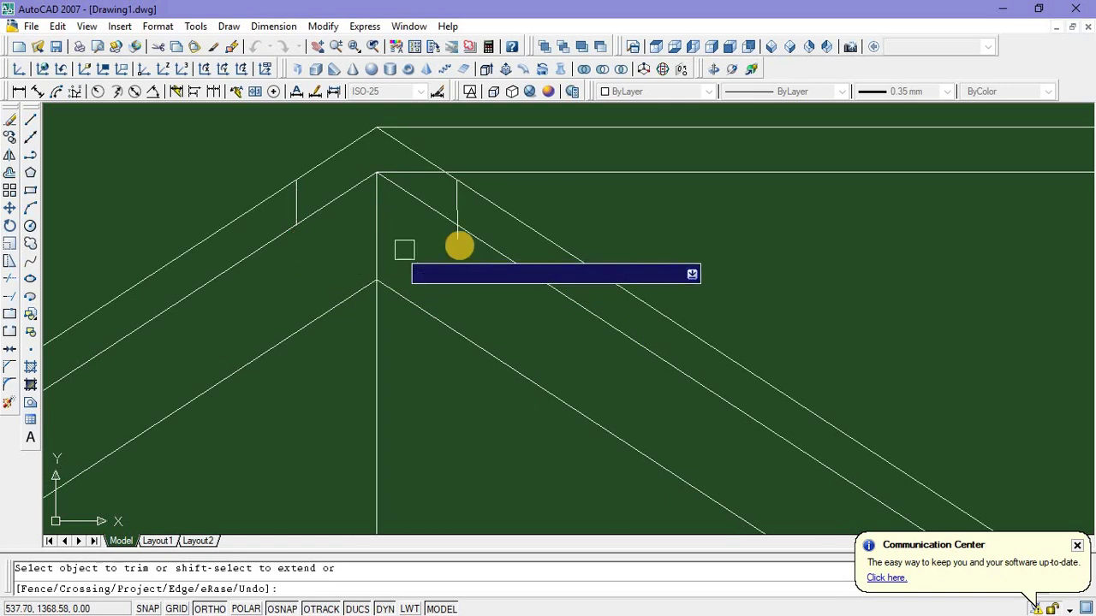
{"action": "left_click", "coordinate": [456, 241]}
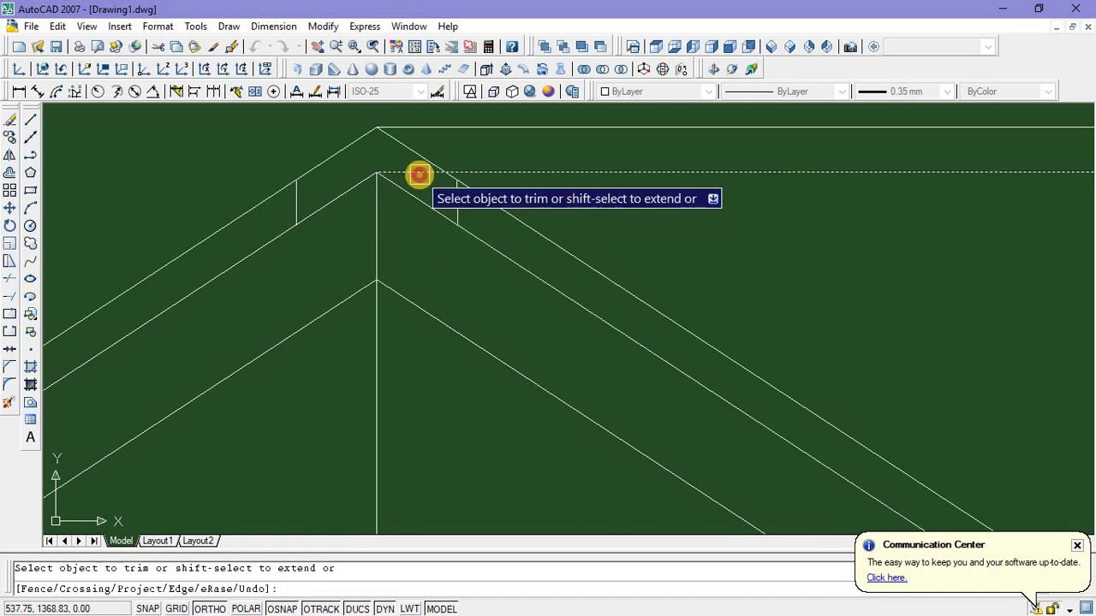
{"action": "left_click", "coordinate": [269, 196]}
{"action": "left_click", "coordinate": [485, 207]}
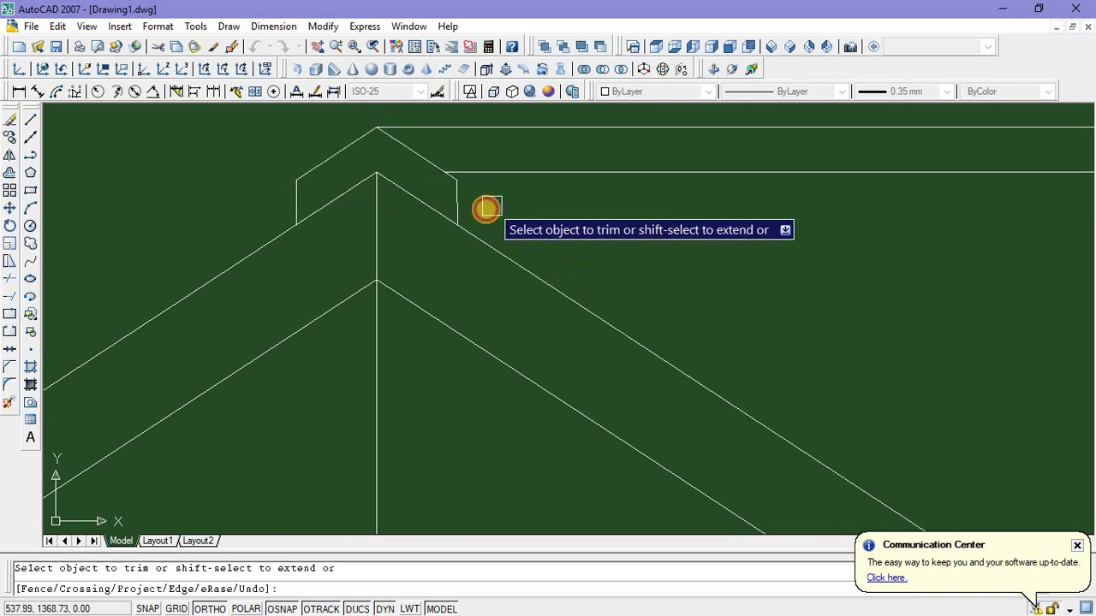
{"action": "scroll", "coordinate": [485, 208], "scroll_direction": "down", "scroll_amount": 2}
{"action": "scroll", "coordinate": [485, 222], "scroll_direction": "down", "scroll_amount": 1}
{"action": "key", "text": "Return"}
Move the lower ridge line horizontally so that it starts at the ridge cap's right vertical edge
{"action": "left_click", "coordinate": [562, 203]}
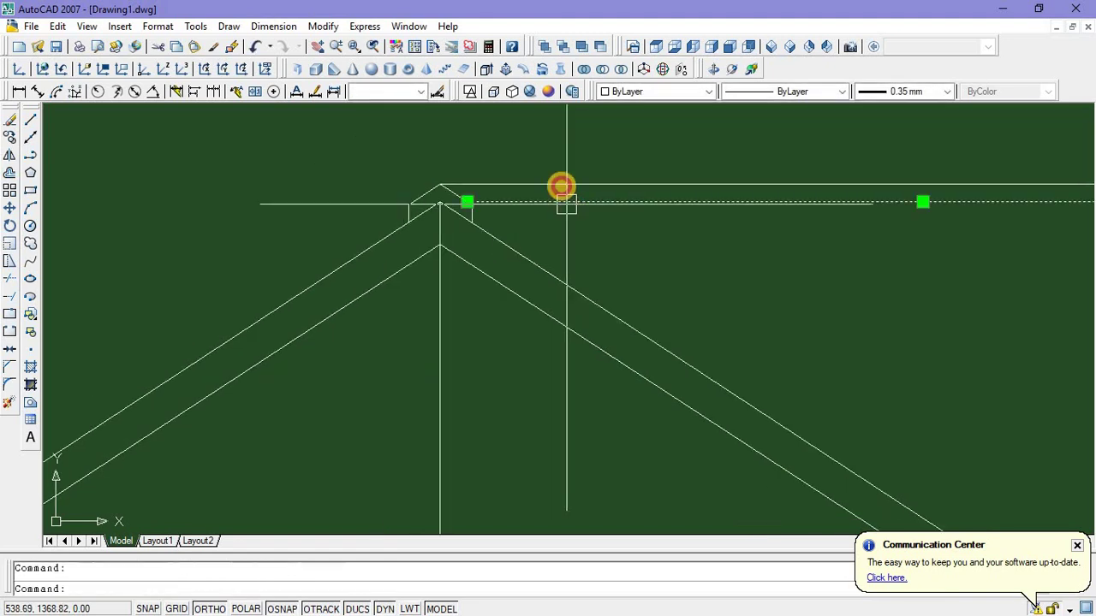
{"action": "right_click", "coordinate": [547, 214]}
{"action": "left_click", "coordinate": [575, 328]}
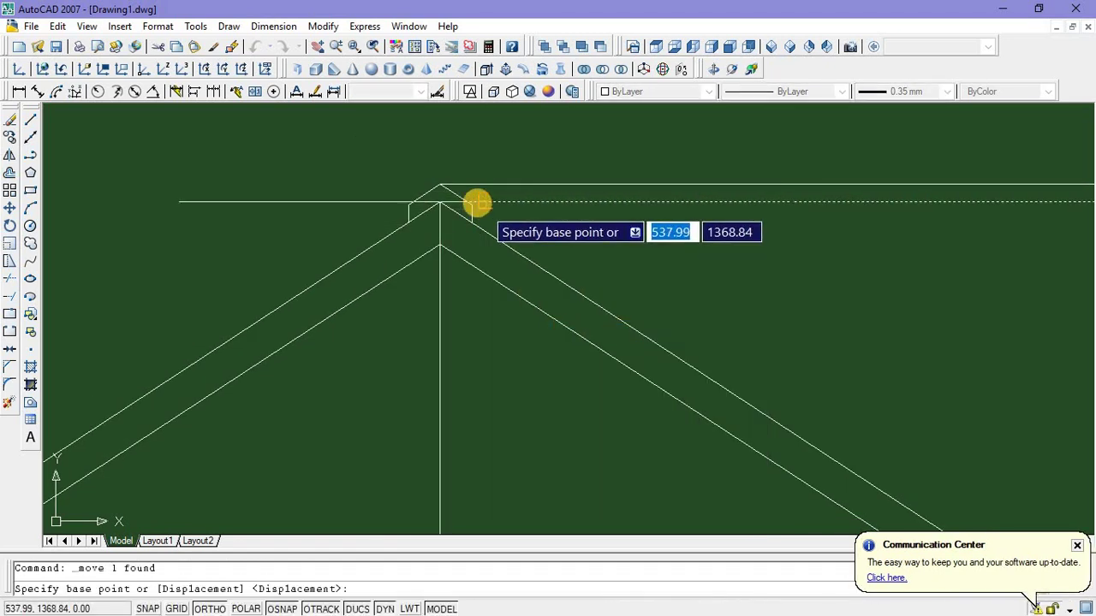
{"action": "scroll", "coordinate": [462, 199], "scroll_direction": "up", "scroll_amount": 3}
{"action": "left_click", "coordinate": [458, 198]}
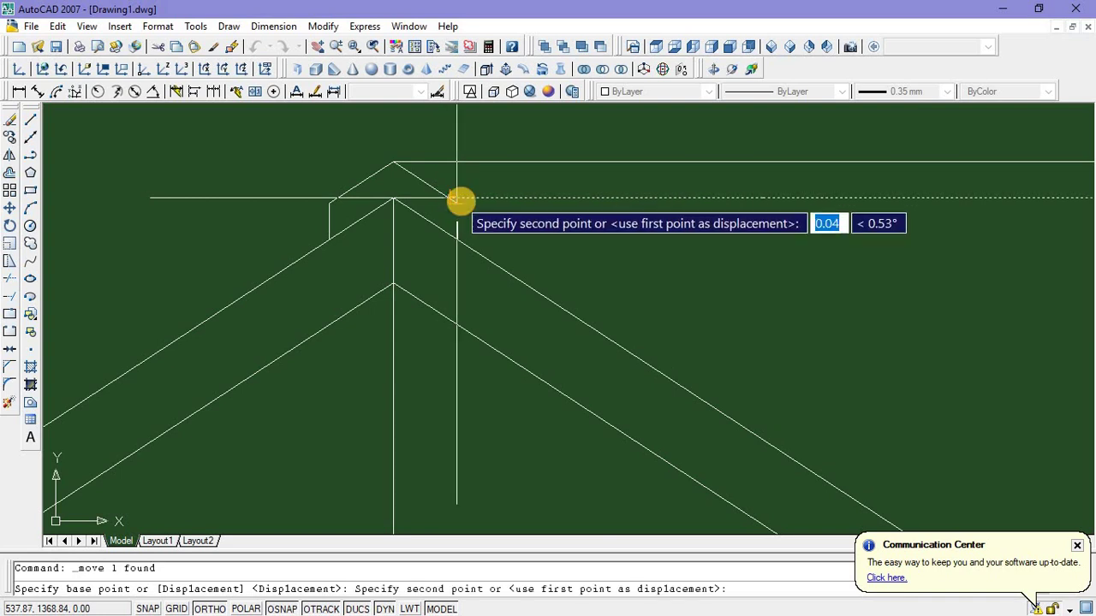
{"action": "left_click", "coordinate": [518, 248]}
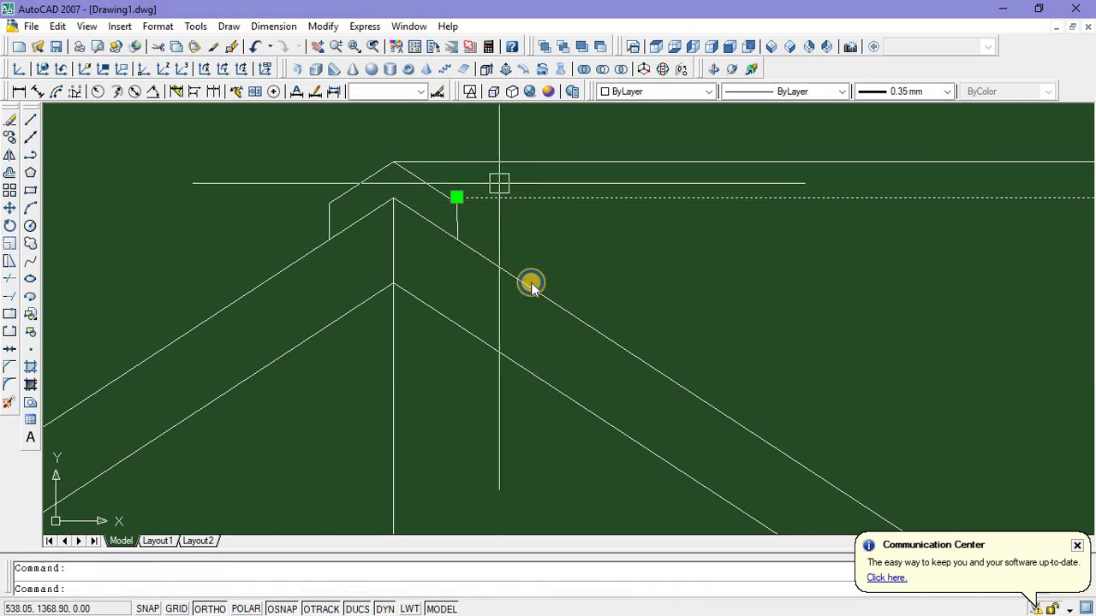
{"action": "right_click", "coordinate": [531, 285]}
{"action": "left_click", "coordinate": [534, 337]}
{"action": "scroll", "coordinate": [470, 193], "scroll_direction": "up", "scroll_amount": 3}
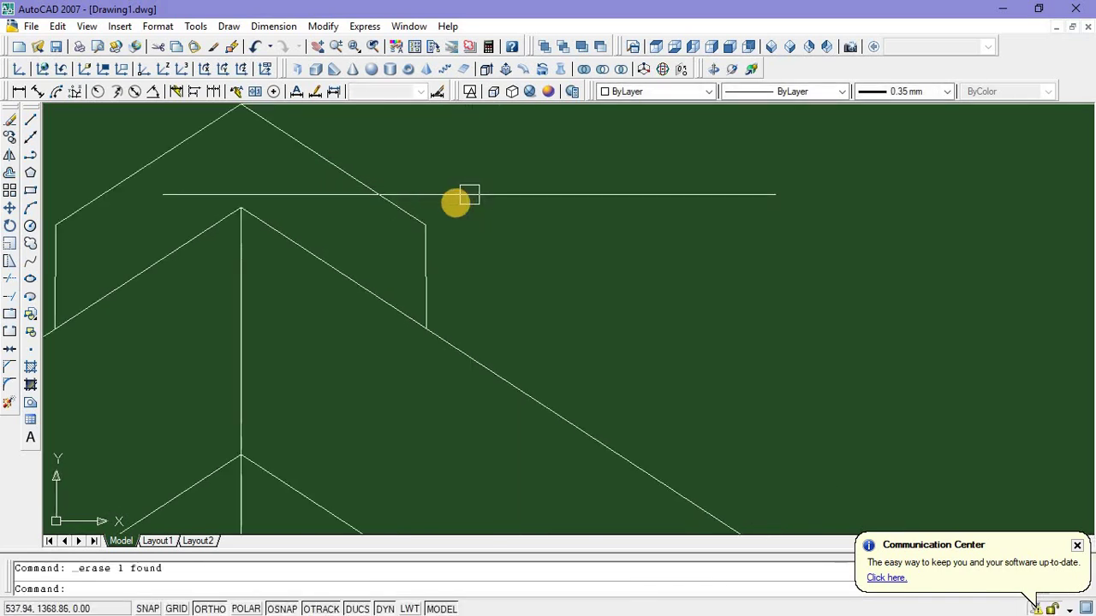
{"action": "scroll", "coordinate": [469, 195], "scroll_direction": "down", "scroll_amount": 2}
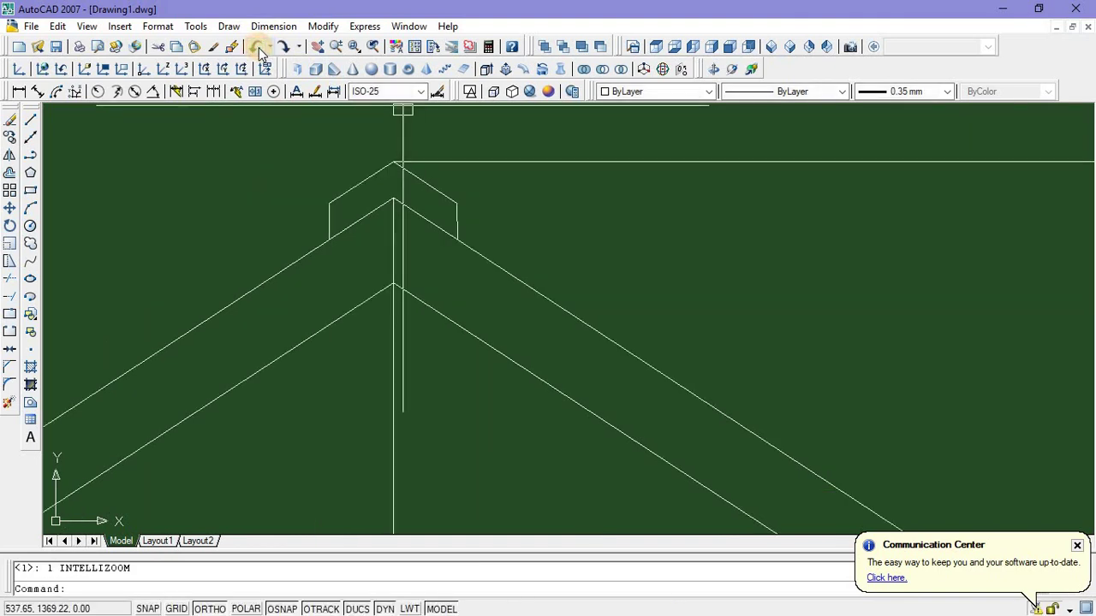
Move the lower ridge line down from its left endpoint to the upper corner of the ridge cap's right edge
{"action": "left_click", "coordinate": [489, 200]}
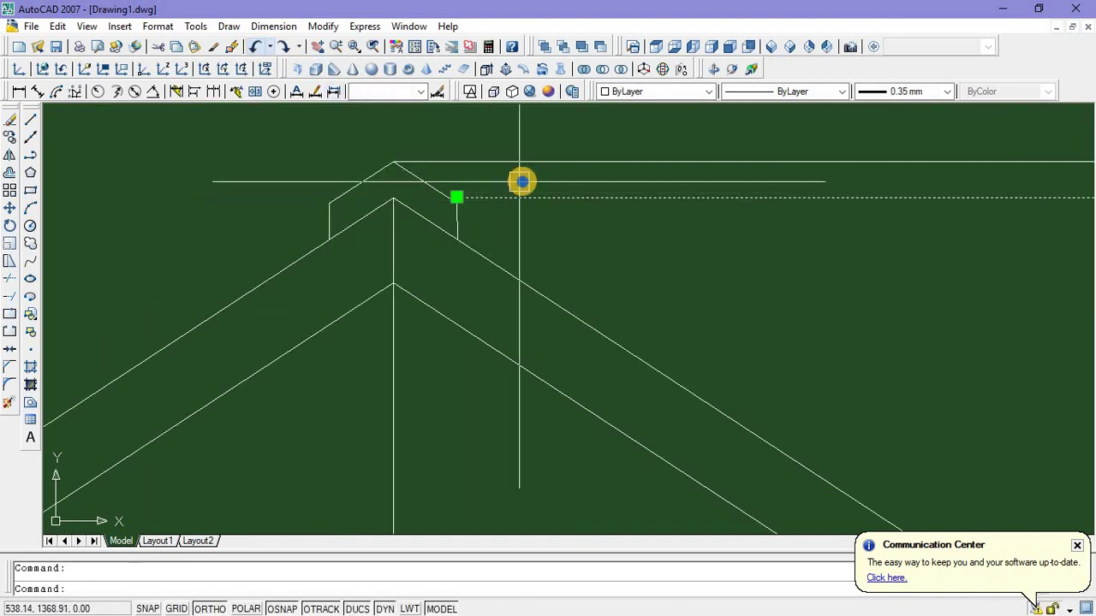
{"action": "right_click", "coordinate": [523, 183]}
{"action": "left_click", "coordinate": [555, 351]}
{"action": "scroll", "coordinate": [453, 201], "scroll_direction": "up", "scroll_amount": 2}
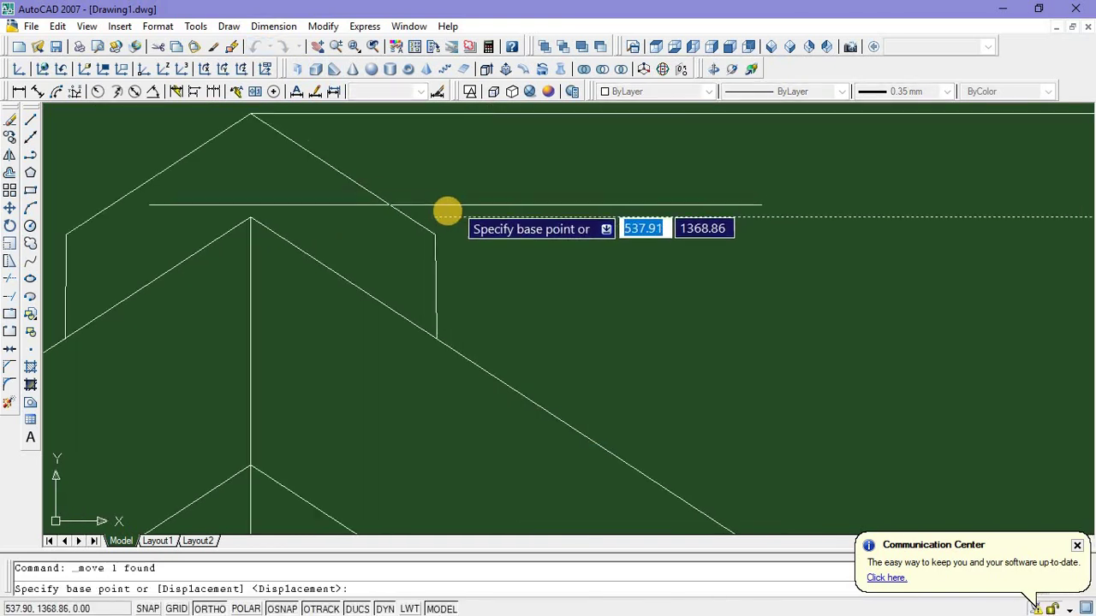
{"action": "left_click", "coordinate": [439, 224]}
{"action": "left_click", "coordinate": [438, 232]}
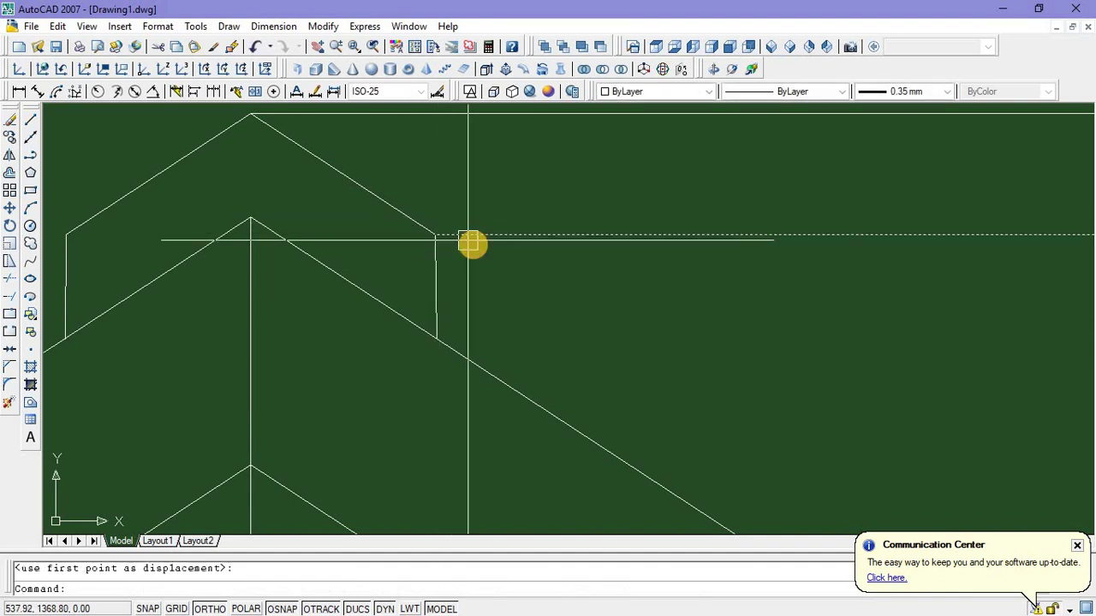
Draw a vertical line about 0.14 long upward from the right end of the lower ridge line
{"action": "scroll", "coordinate": [318, 256], "scroll_direction": "down", "scroll_amount": 2}
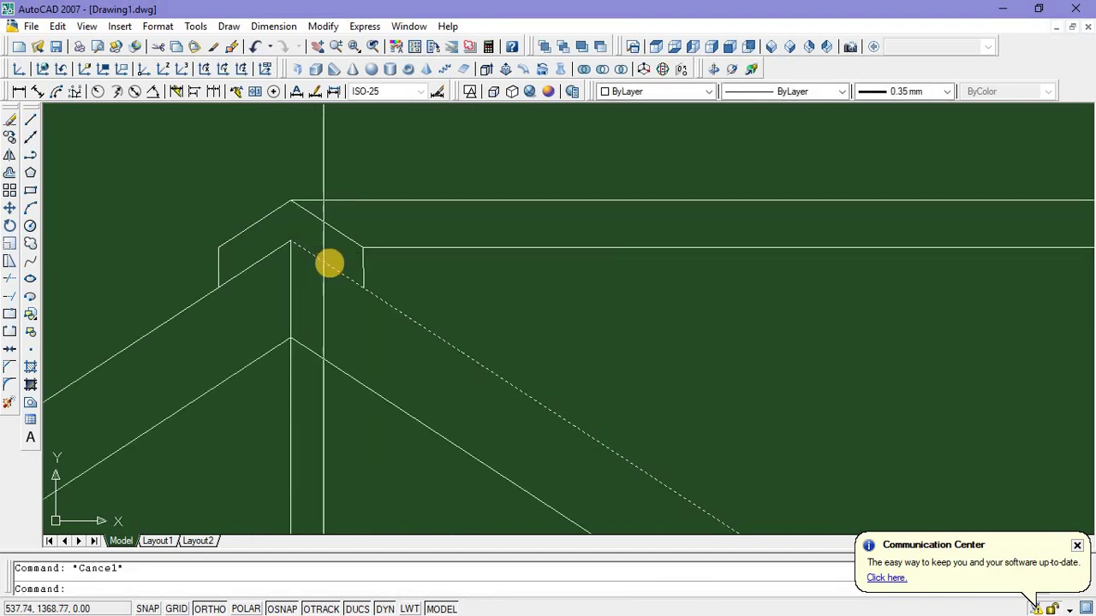
{"action": "middle_click_drag", "start_coordinate": [306, 271], "coordinate": [267, 216]}
{"action": "scroll", "coordinate": [268, 217], "scroll_direction": "down", "scroll_amount": 5}
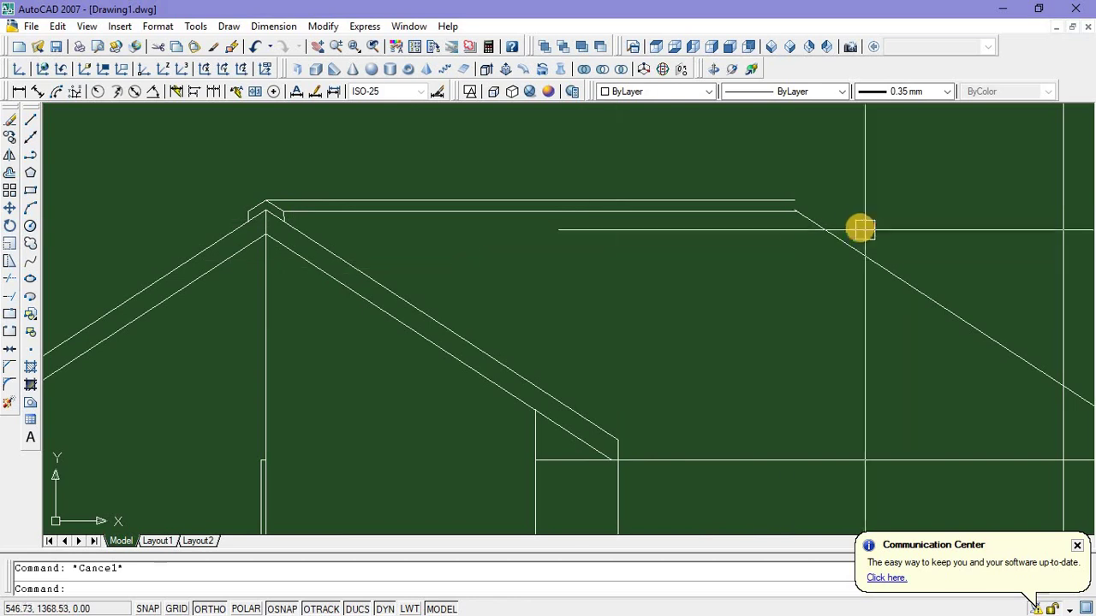
{"action": "scroll", "coordinate": [861, 229], "scroll_direction": "up", "scroll_amount": 2}
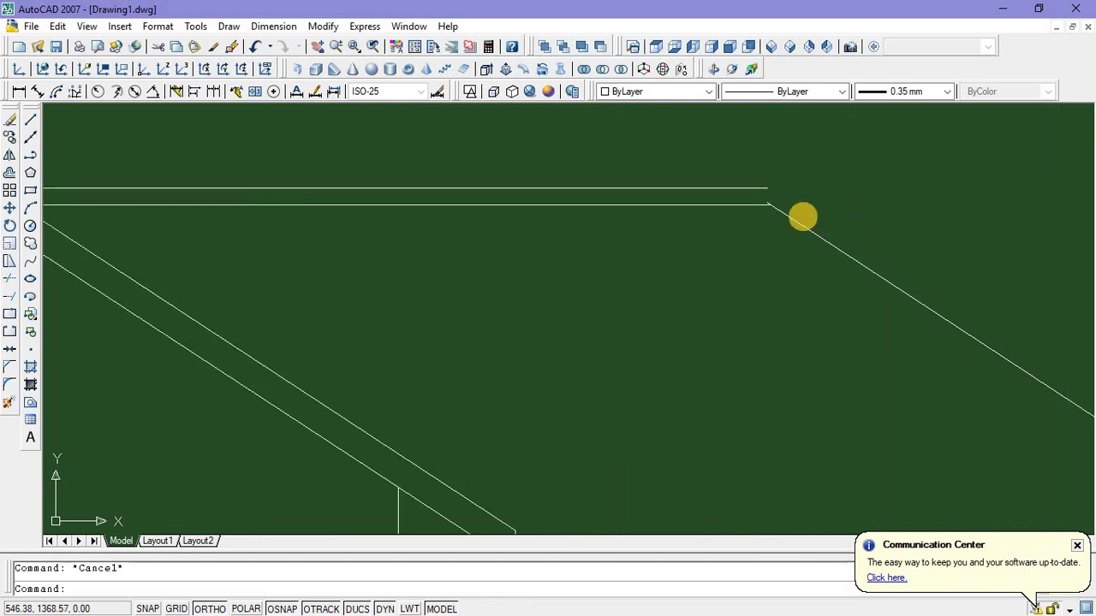
{"action": "left_click", "coordinate": [32, 120]}
{"action": "scroll", "coordinate": [822, 224], "scroll_direction": "up", "scroll_amount": 4}
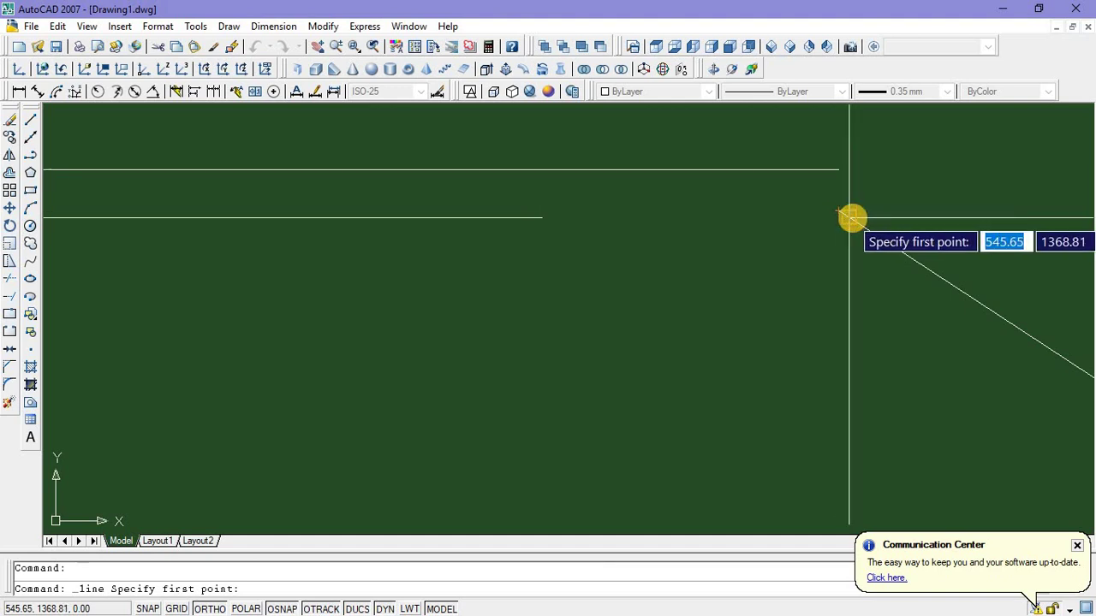
{"action": "left_click", "coordinate": [849, 219]}
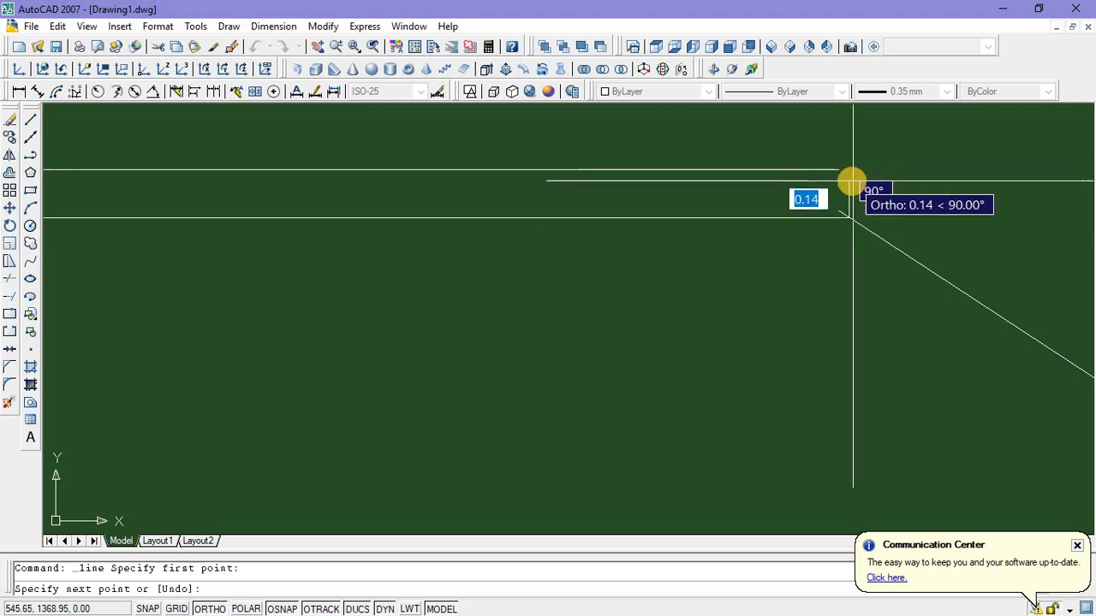
{"action": "left_click", "coordinate": [850, 180]}
{"action": "key", "text": "Escape"}
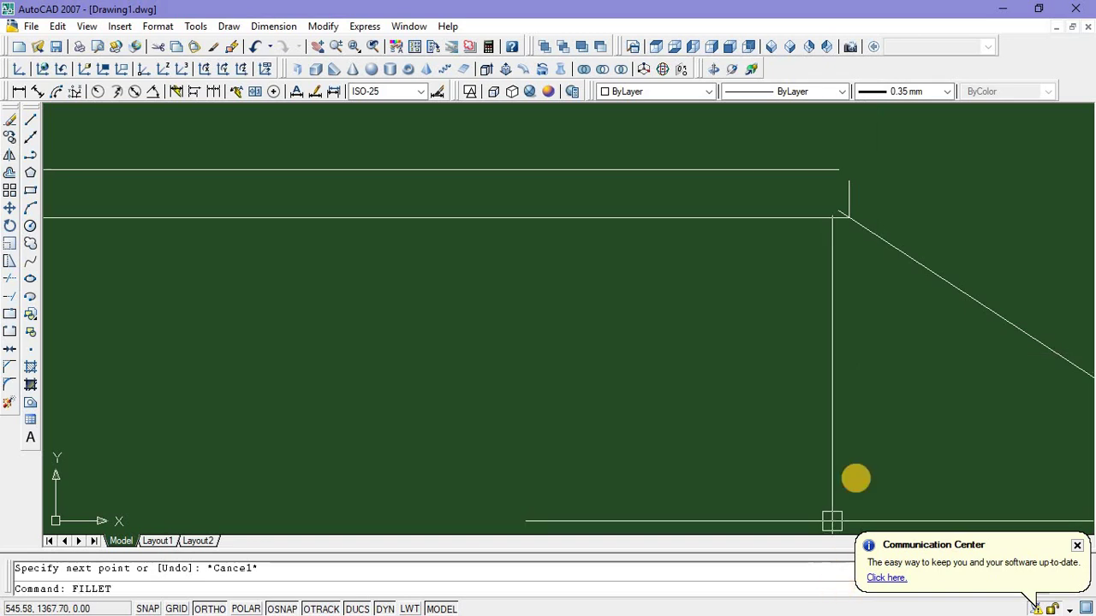
Fillet the short vertical line with the upper ridge line to close the ridge's right end
{"action": "type", "text": "FILLET"}
{"action": "key", "text": "Return"}
{"action": "left_click", "coordinate": [853, 192]}
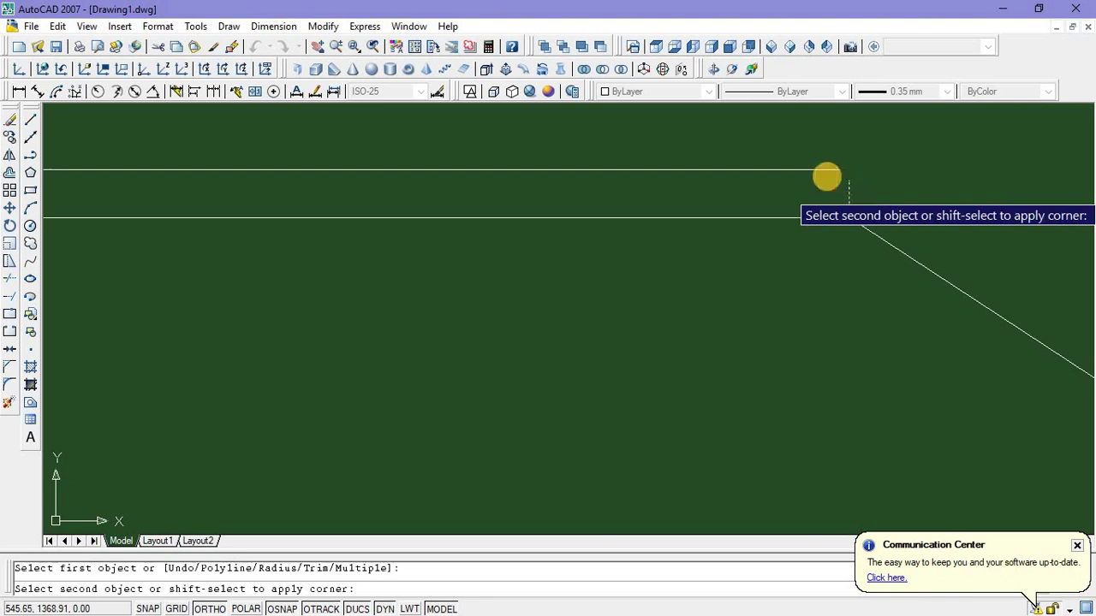
{"action": "left_click", "coordinate": [827, 174]}
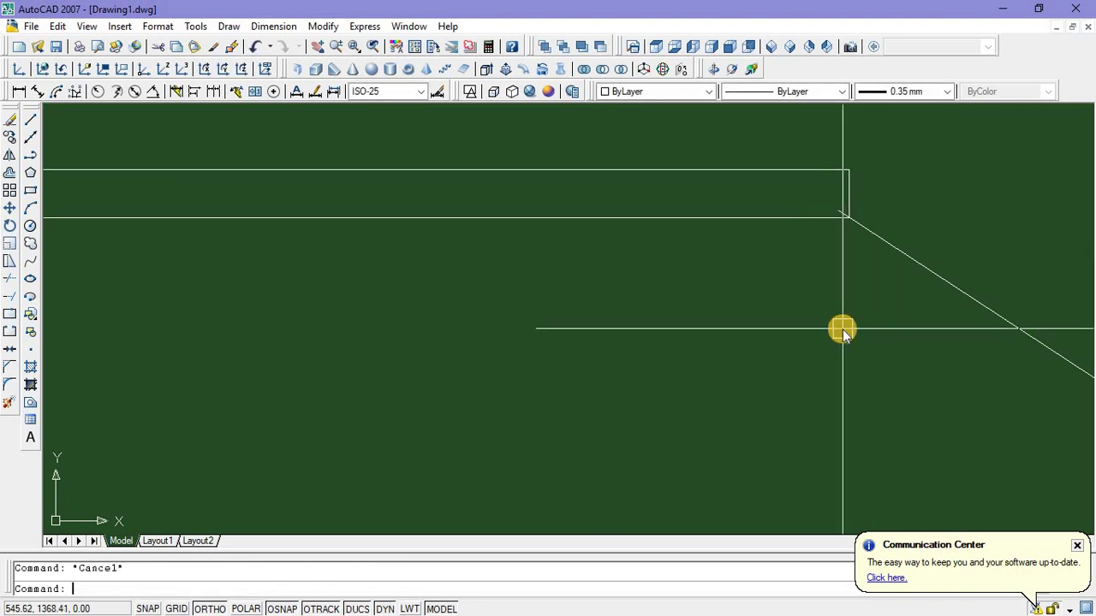
Trim the sloping roof edge's stub that projects above the right end of the lower ridge line
{"action": "type", "text": "TR"}
{"action": "key", "text": "Return"}
{"action": "key", "text": "Return"}
{"action": "scroll", "coordinate": [834, 199], "scroll_direction": "up", "scroll_amount": 5}
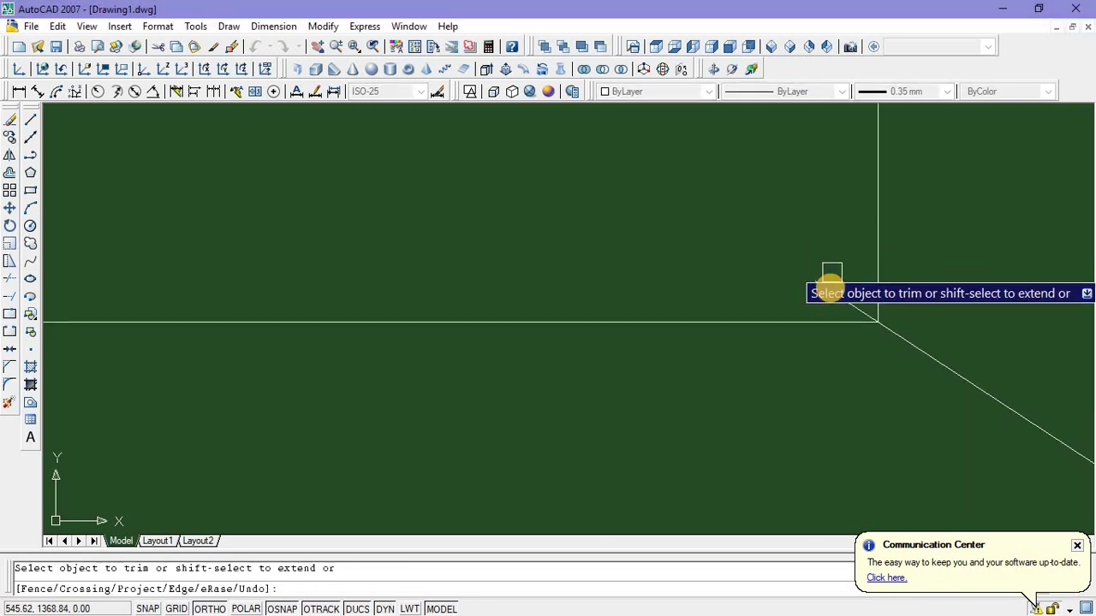
{"action": "scroll", "coordinate": [809, 265], "scroll_direction": "down", "scroll_amount": 5}
{"action": "key", "text": "Escape"}
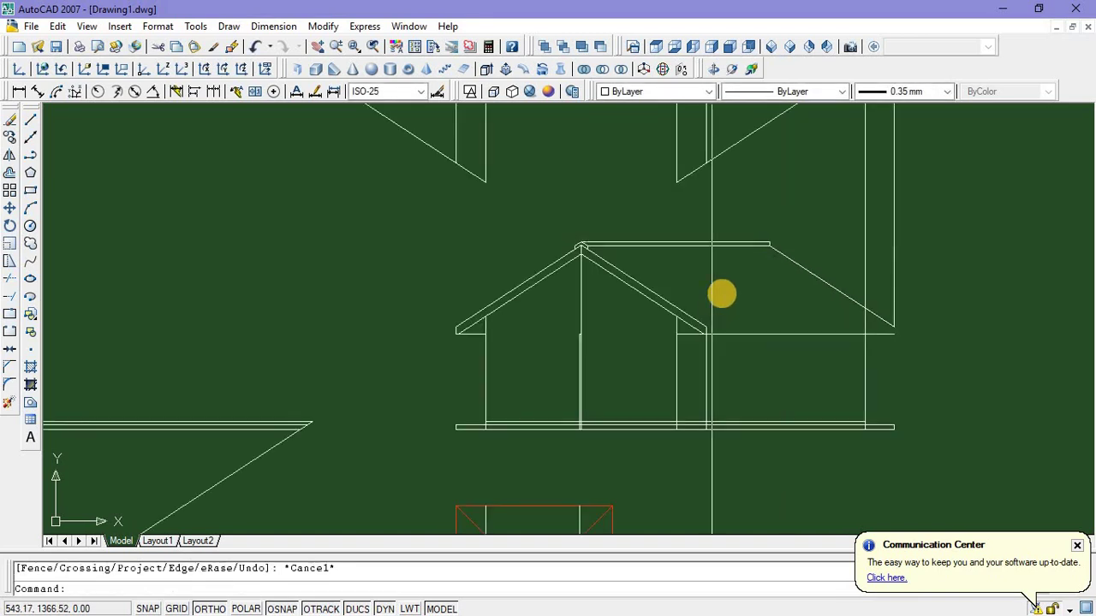
Copy the main roof's eaves line from its left endpoint up to the lower end of the right gable's outer slope
{"action": "middle_click_drag", "start_coordinate": [728, 288], "coordinate": [620, 301]}
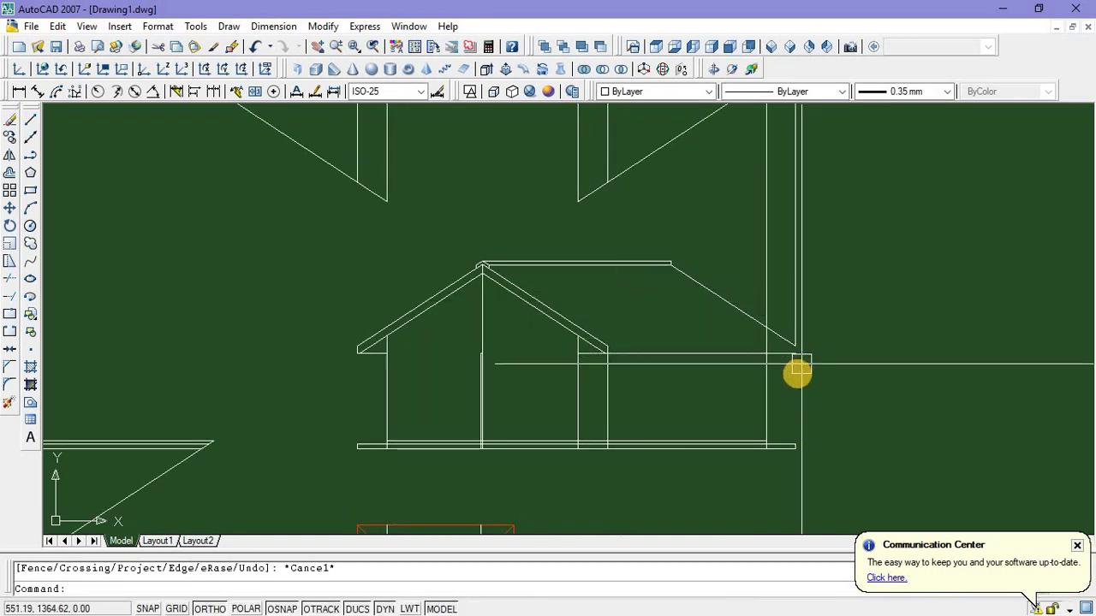
{"action": "scroll", "coordinate": [786, 390], "scroll_direction": "up", "scroll_amount": 3}
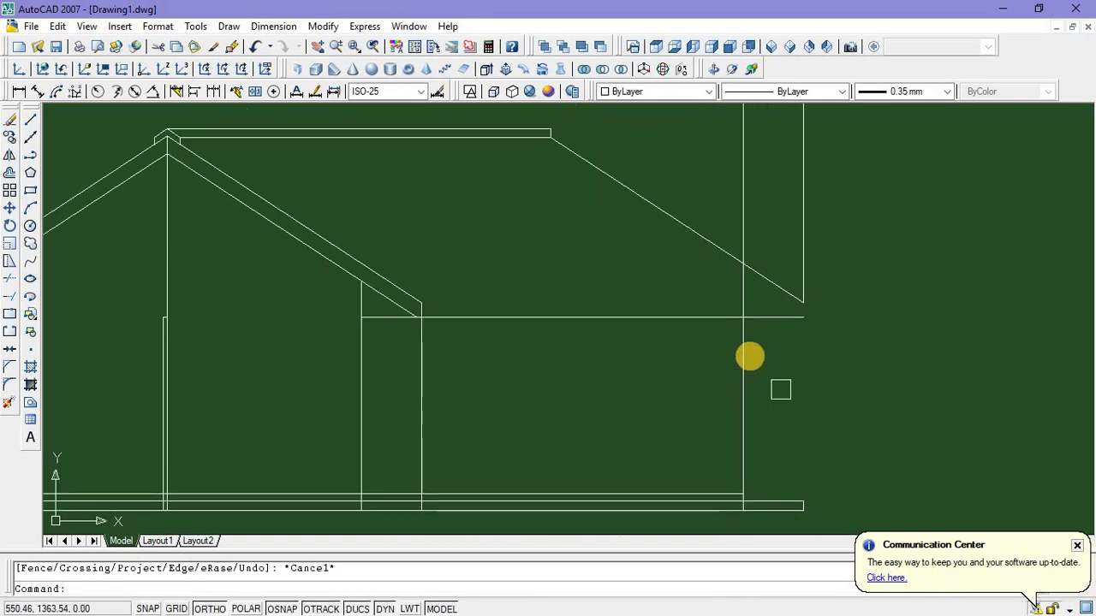
{"action": "left_click", "coordinate": [606, 318]}
{"action": "right_click", "coordinate": [541, 243]}
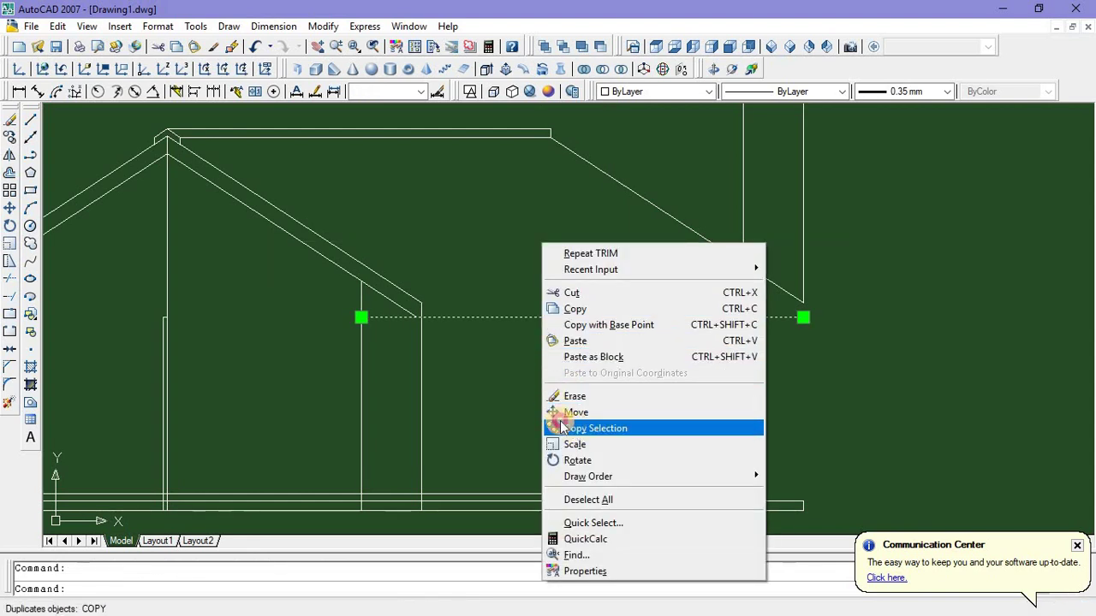
{"action": "left_click", "coordinate": [560, 427]}
{"action": "left_click", "coordinate": [360, 317]}
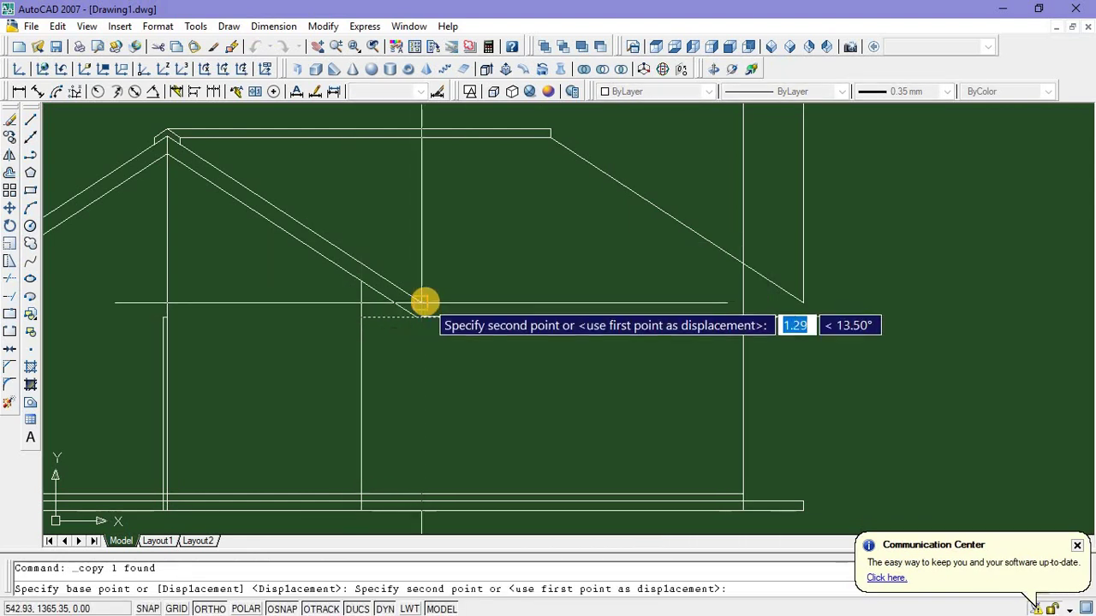
{"action": "left_click", "coordinate": [422, 301]}
{"action": "key", "text": "F8"}
{"action": "key", "text": "Escape"}
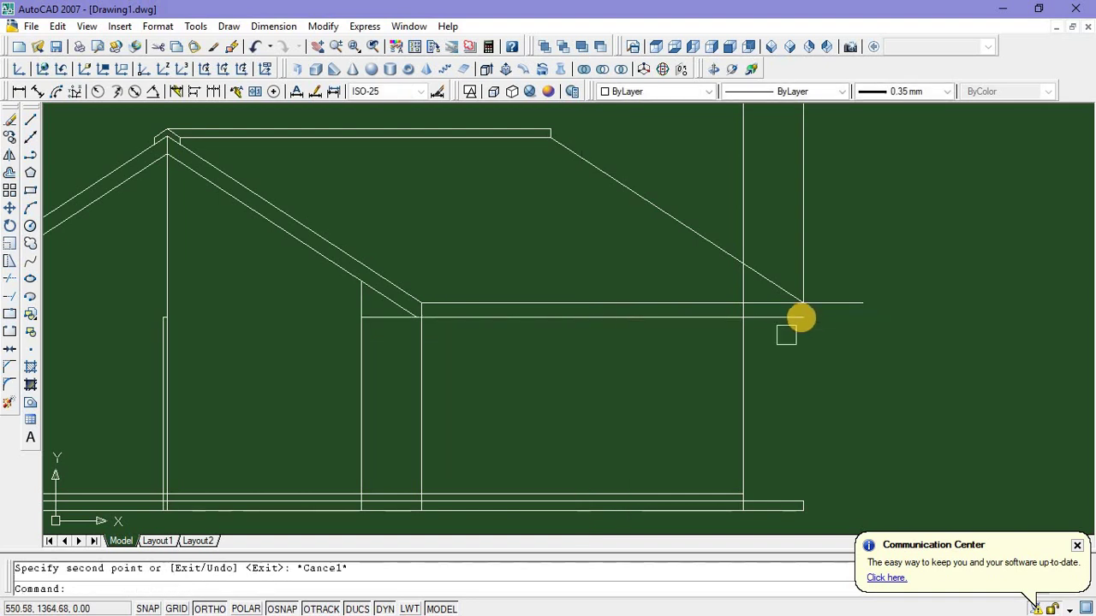
Draw a vertical line about 0.3 long between the two eaves lines at the main roof's right end
{"action": "left_click", "coordinate": [33, 122]}
{"action": "left_click", "coordinate": [800, 316]}
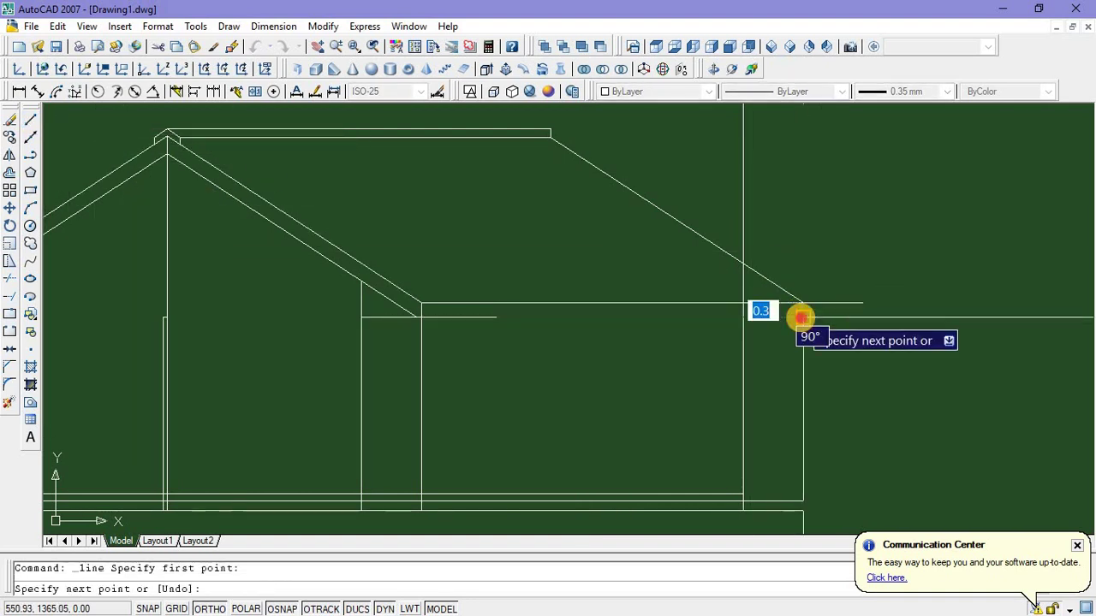
{"action": "key", "text": "Escape"}
Trim the vertical projection lines above the main roof's sloping right edge and the upper eaves line's overhang
{"action": "scroll", "coordinate": [814, 386], "scroll_direction": "down", "scroll_amount": 4}
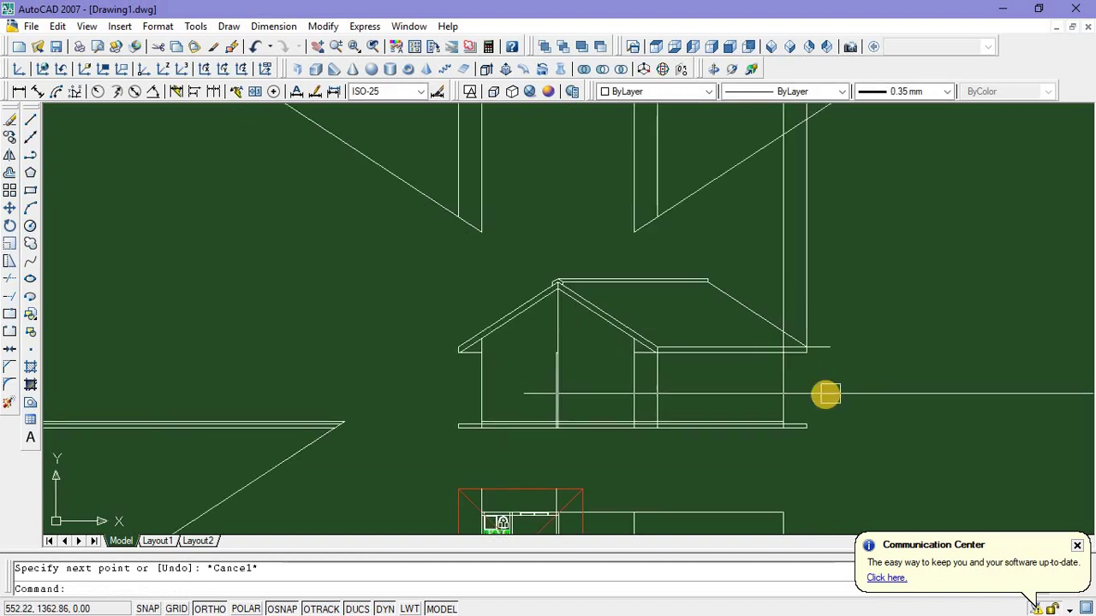
{"action": "type", "text": "TR"}
{"action": "key", "text": "Return"}
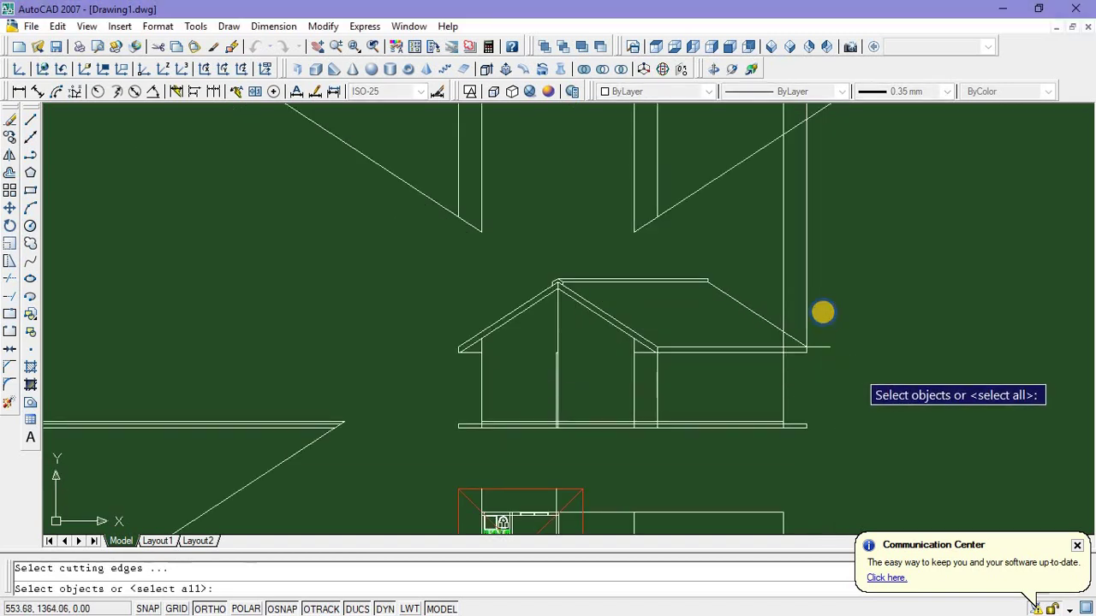
{"action": "key", "text": "Return"}
{"action": "left_click", "coordinate": [803, 291]}
{"action": "left_click", "coordinate": [784, 290]}
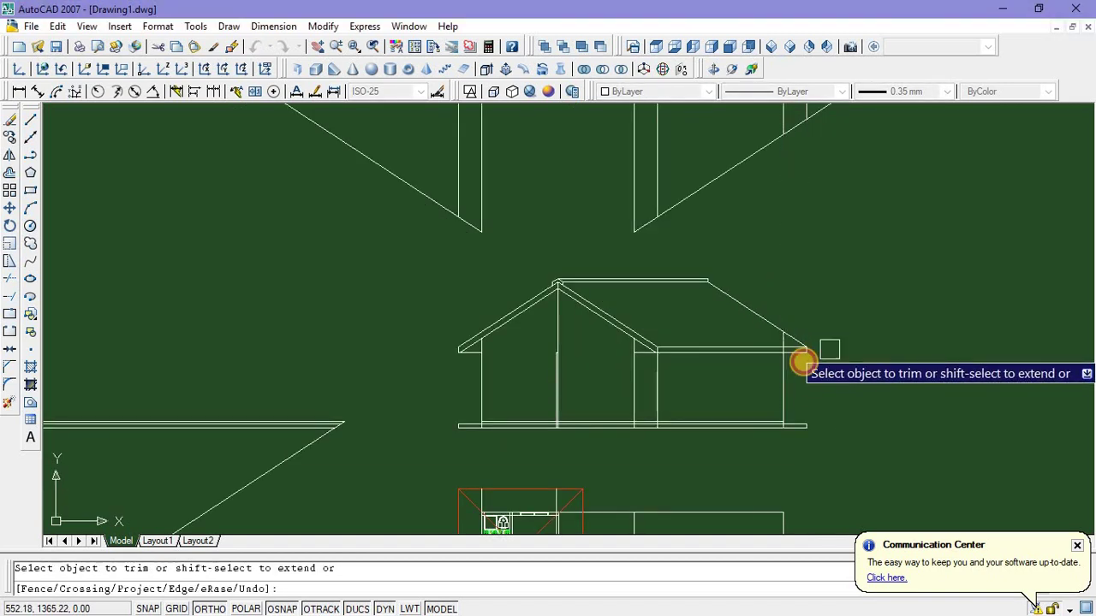
Trim the main part's right wall line where it runs through the roof slope and the eaves band
{"action": "scroll", "coordinate": [792, 355], "scroll_direction": "up", "scroll_amount": 2}
{"action": "scroll", "coordinate": [762, 321], "scroll_direction": "up", "scroll_amount": 3}
{"action": "left_click", "coordinate": [758, 316]}
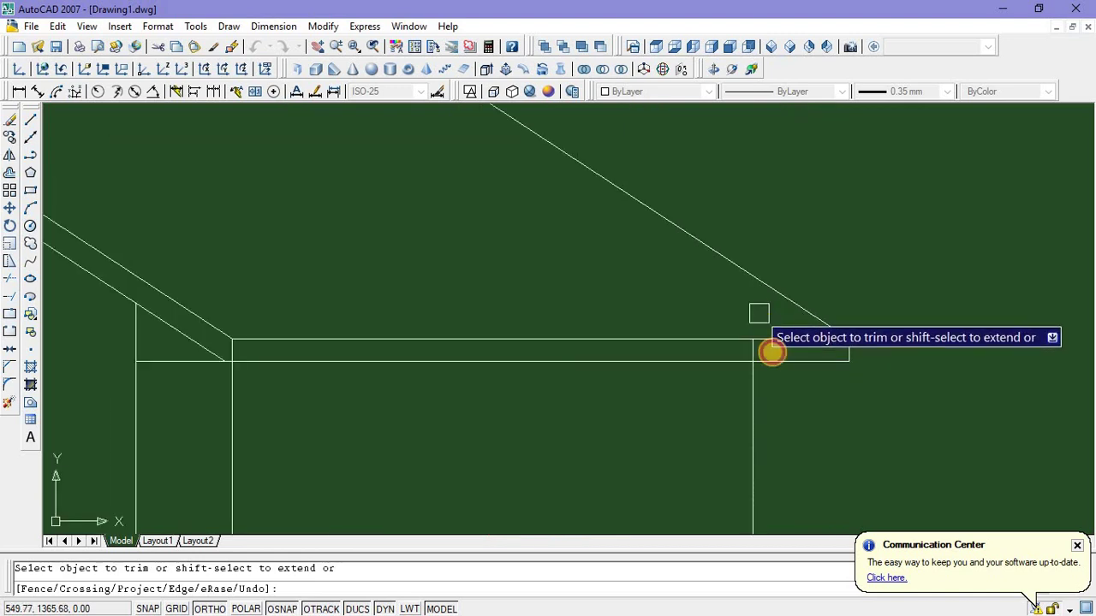
{"action": "scroll", "coordinate": [748, 354], "scroll_direction": "up", "scroll_amount": 3}
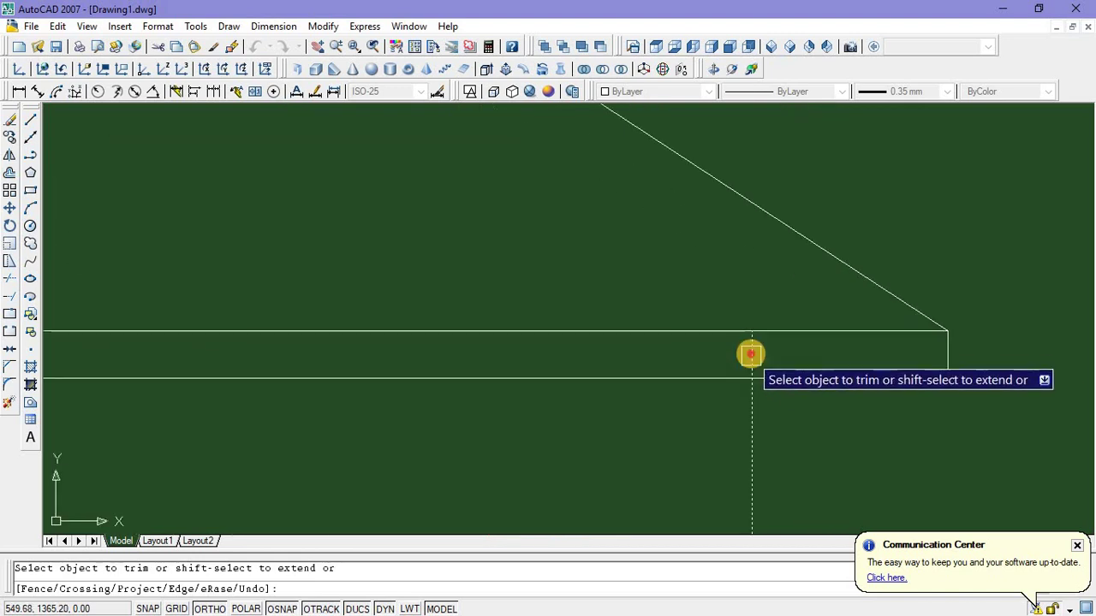
{"action": "scroll", "coordinate": [710, 364], "scroll_direction": "down", "scroll_amount": 6}
{"action": "scroll", "coordinate": [616, 362], "scroll_direction": "up", "scroll_amount": 2}
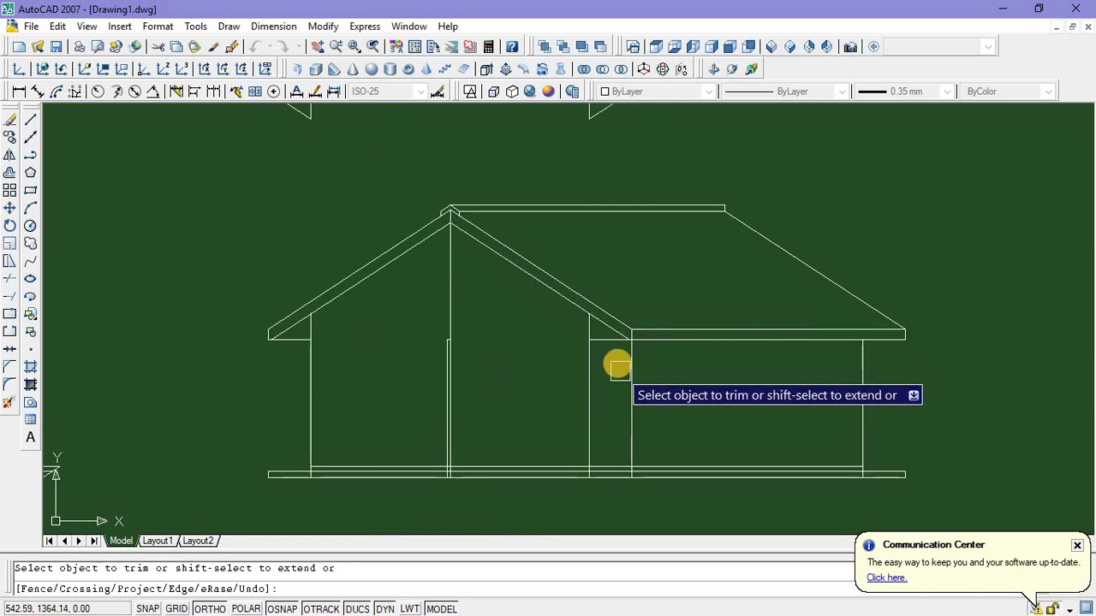
Trim the vertical projection line below the gable roof's right end and the floor line segment beside the gable's right wall
{"action": "scroll", "coordinate": [676, 362], "scroll_direction": "up", "scroll_amount": 2}
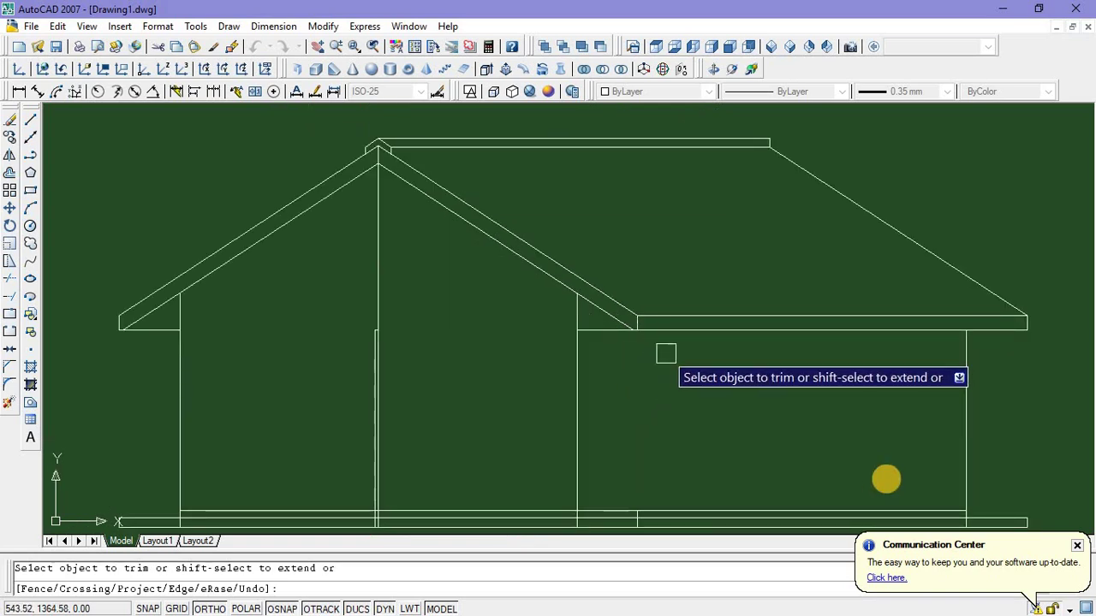
{"action": "middle_click_drag", "start_coordinate": [684, 520], "coordinate": [652, 432]}
{"action": "scroll", "coordinate": [652, 432], "scroll_direction": "up", "scroll_amount": 5}
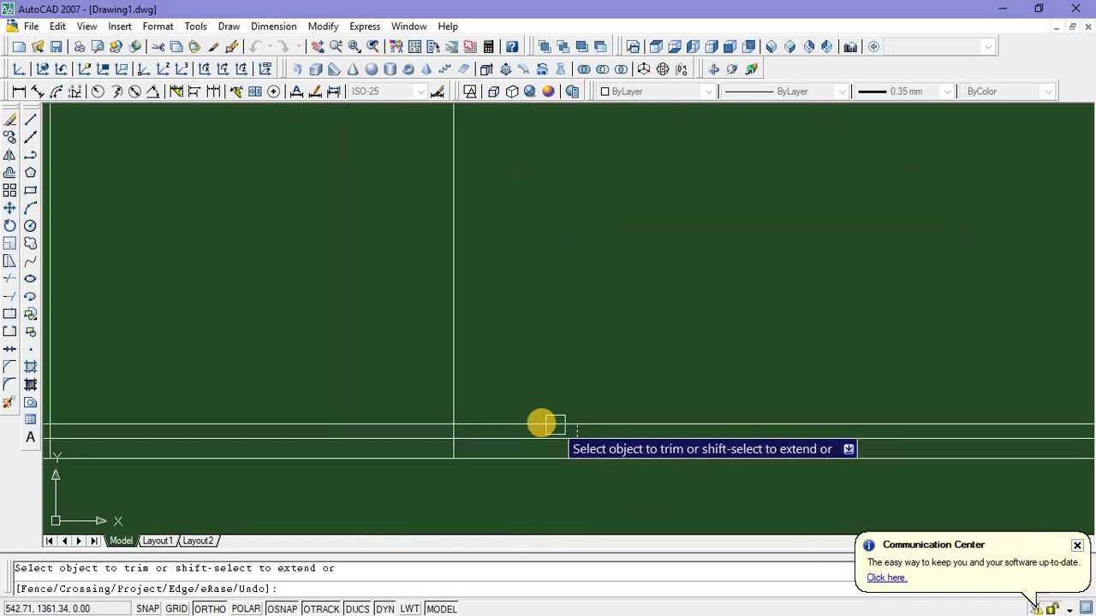
{"action": "scroll", "coordinate": [685, 381], "scroll_direction": "down", "scroll_amount": 5}
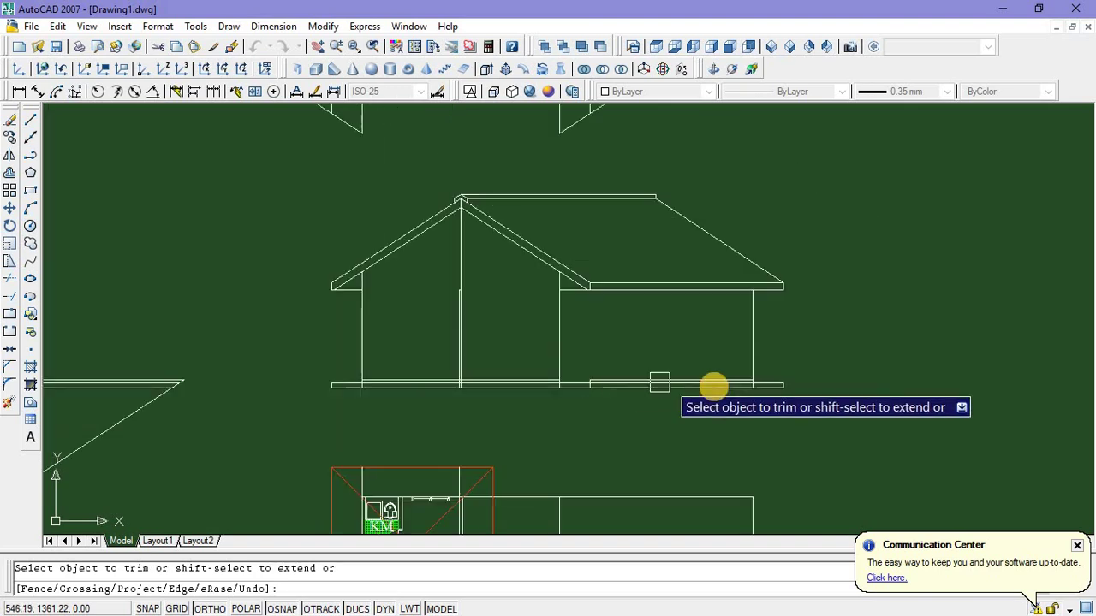
{"action": "scroll", "coordinate": [663, 369], "scroll_direction": "up", "scroll_amount": 3}
{"action": "scroll", "coordinate": [476, 378], "scroll_direction": "up", "scroll_amount": 3}
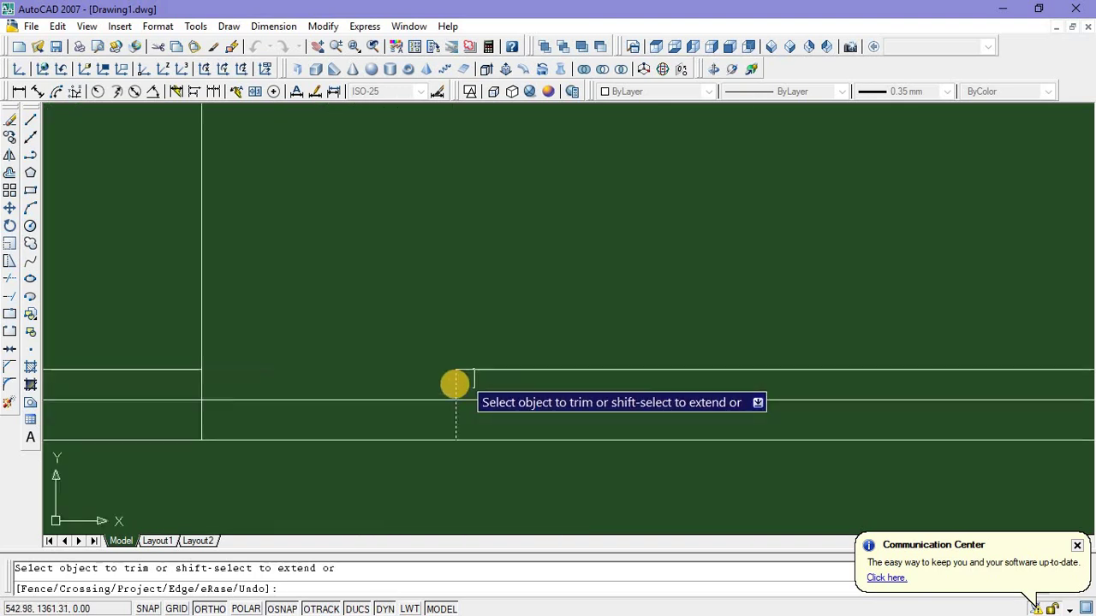
{"action": "key", "text": "Escape"}
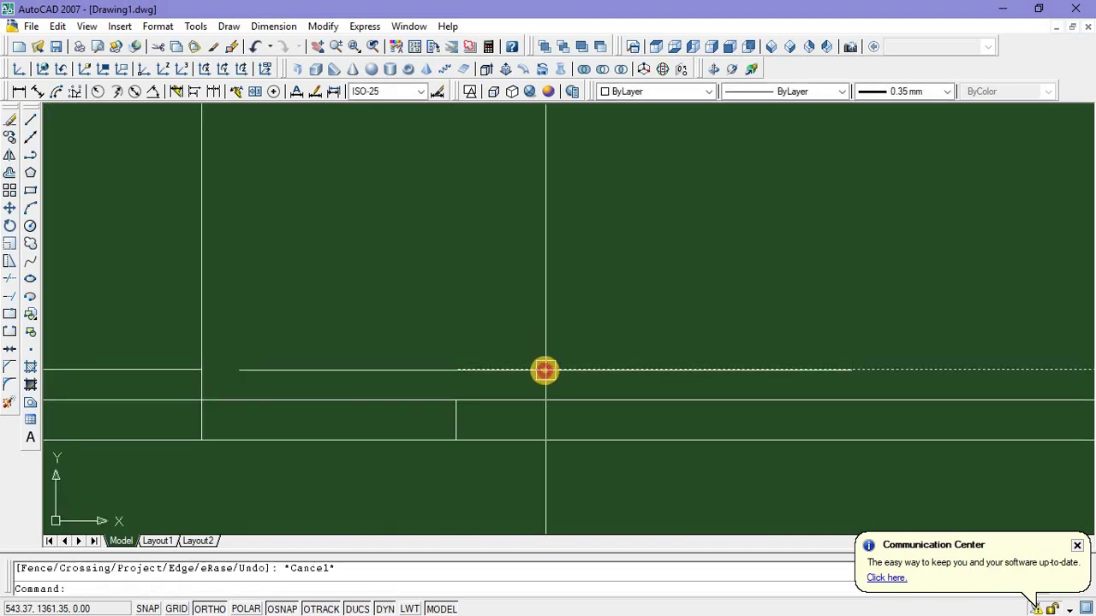
Erase the remaining upper floor line to the right of the gable section
{"action": "key", "text": "Delete"}
{"action": "scroll", "coordinate": [623, 379], "scroll_direction": "down", "scroll_amount": 2}
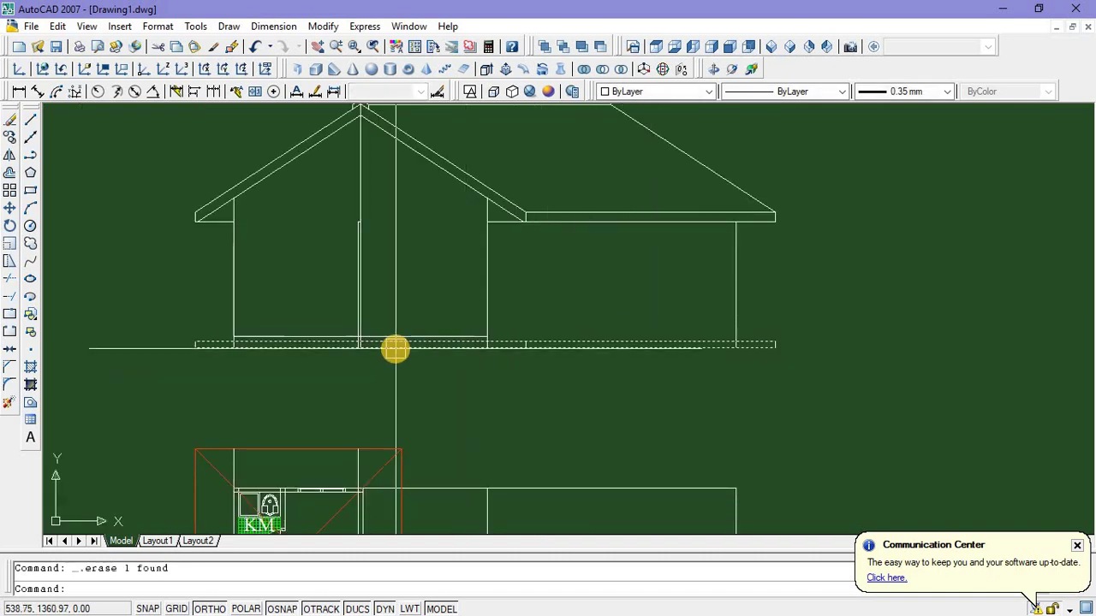
{"action": "scroll", "coordinate": [394, 343], "scroll_direction": "up", "scroll_amount": 3}
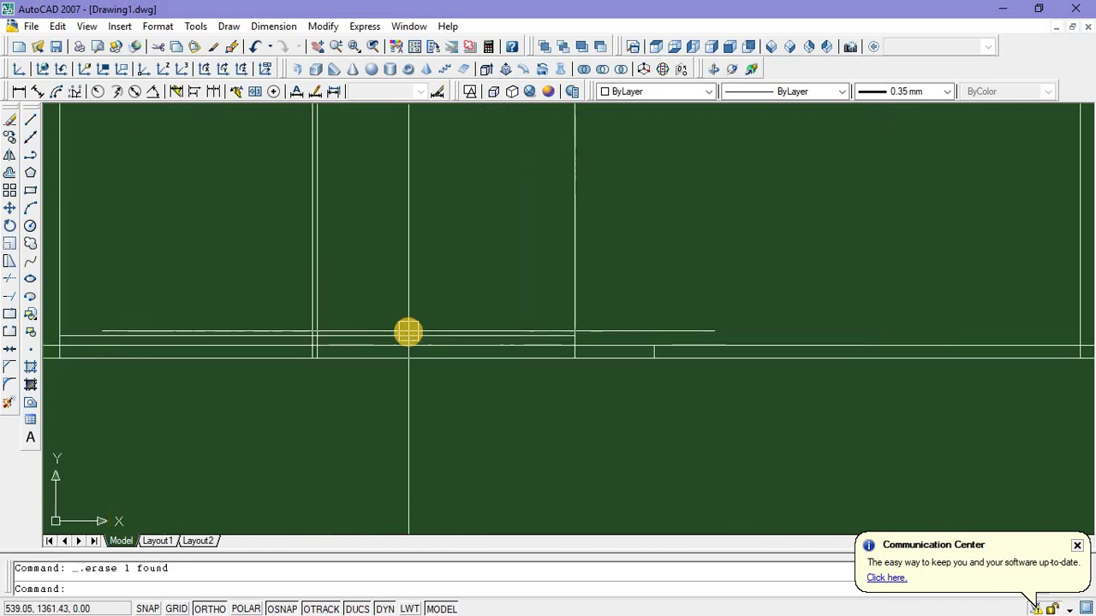
{"action": "scroll", "coordinate": [422, 334], "scroll_direction": "down", "scroll_amount": 2}
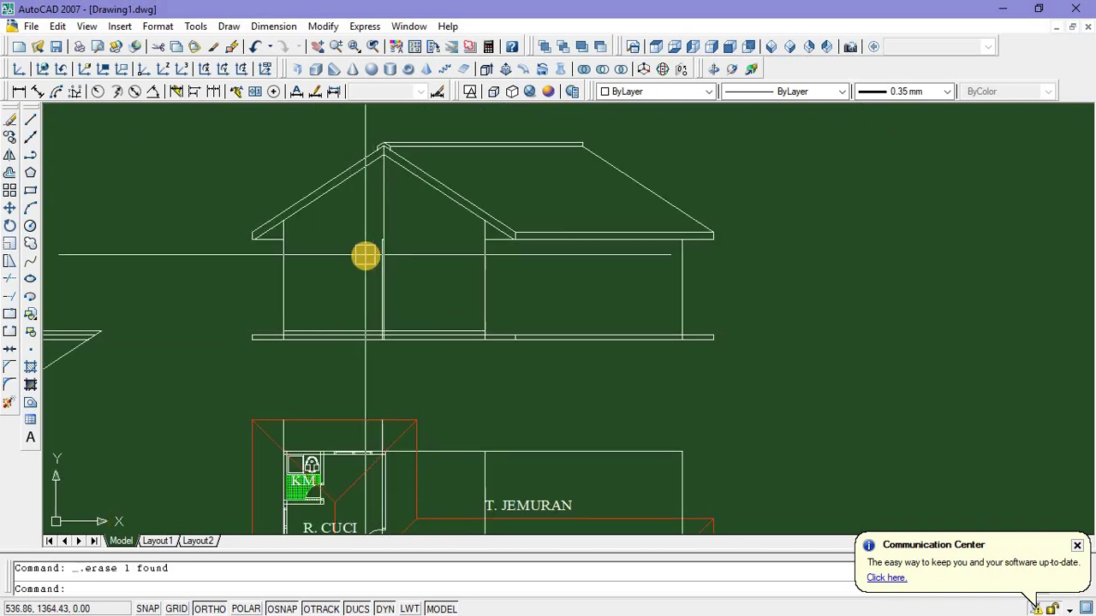
Erase the leftover sloping and projection lines above the elevation and the leftover lines to the left of the floor plan
{"action": "scroll", "coordinate": [365, 256], "scroll_direction": "down", "scroll_amount": 2}
{"action": "scroll", "coordinate": [560, 260], "scroll_direction": "down", "scroll_amount": 4}
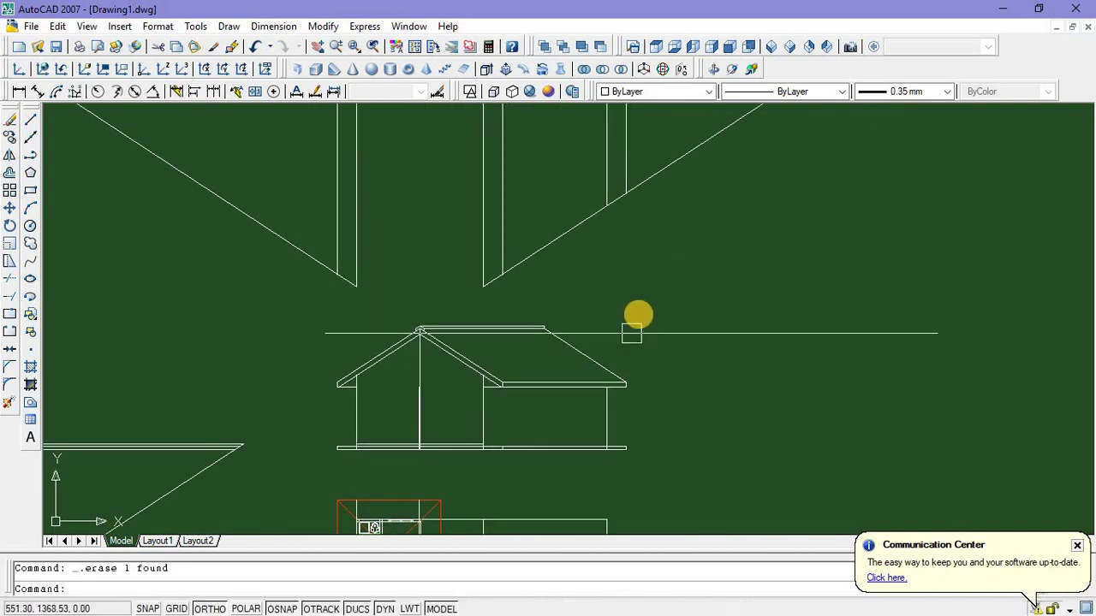
{"action": "left_click", "coordinate": [692, 296]}
{"action": "left_click", "coordinate": [376, 209]}
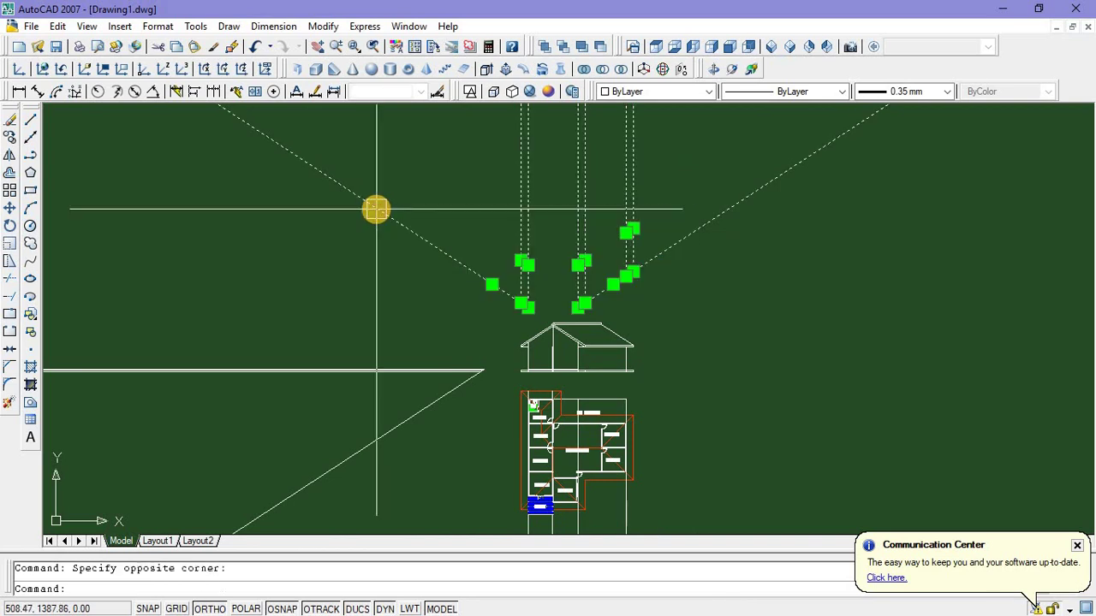
{"action": "key", "text": "Delete"}
{"action": "middle_click_drag", "start_coordinate": [372, 490], "coordinate": [391, 379]}
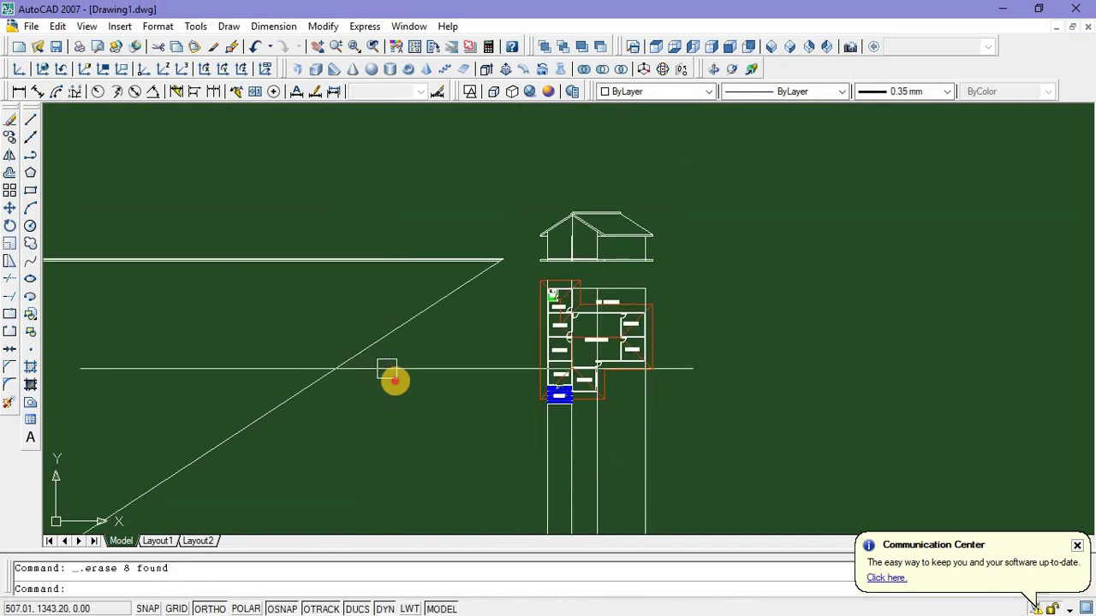
{"action": "left_click", "coordinate": [395, 382]}
{"action": "left_click", "coordinate": [306, 170]}
{"action": "key", "text": "Delete"}
{"action": "scroll", "coordinate": [526, 238], "scroll_direction": "up", "scroll_amount": 5}
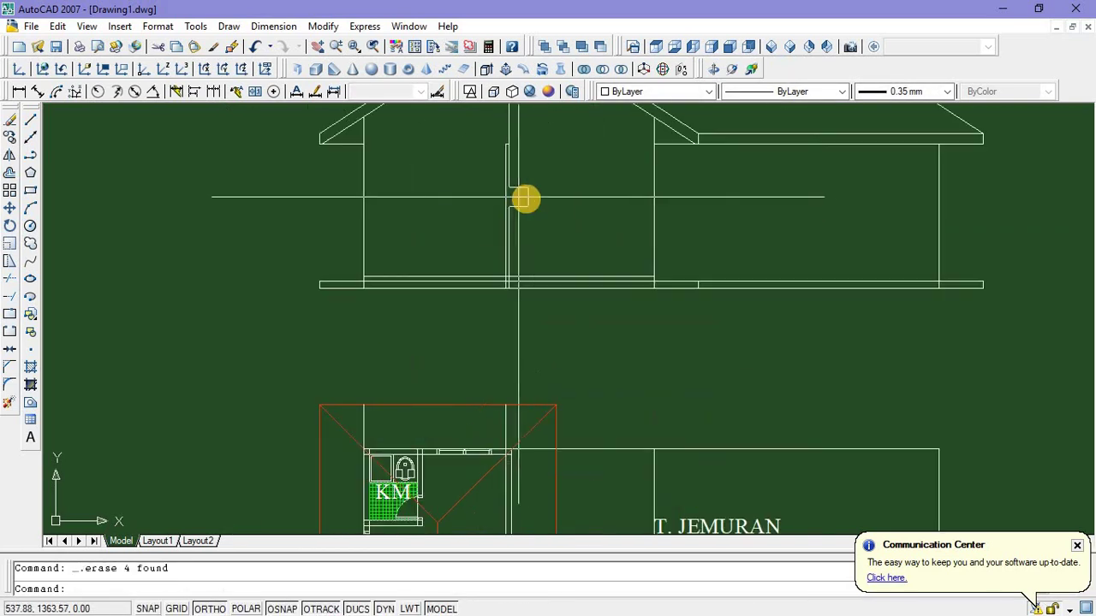
{"action": "mouse_move", "coordinate": [523, 197]}
{"action": "middle_mouse_down"}
{"action": "mouse_move", "coordinate": [506, 290]}
{"action": "mouse_move", "coordinate": [496, 193]}
{"action": "middle_mouse_up"}
{"action": "scroll", "coordinate": [499, 250], "scroll_direction": "down", "scroll_amount": 4}
{"action": "scroll", "coordinate": [530, 335], "scroll_direction": "down", "scroll_amount": 2}
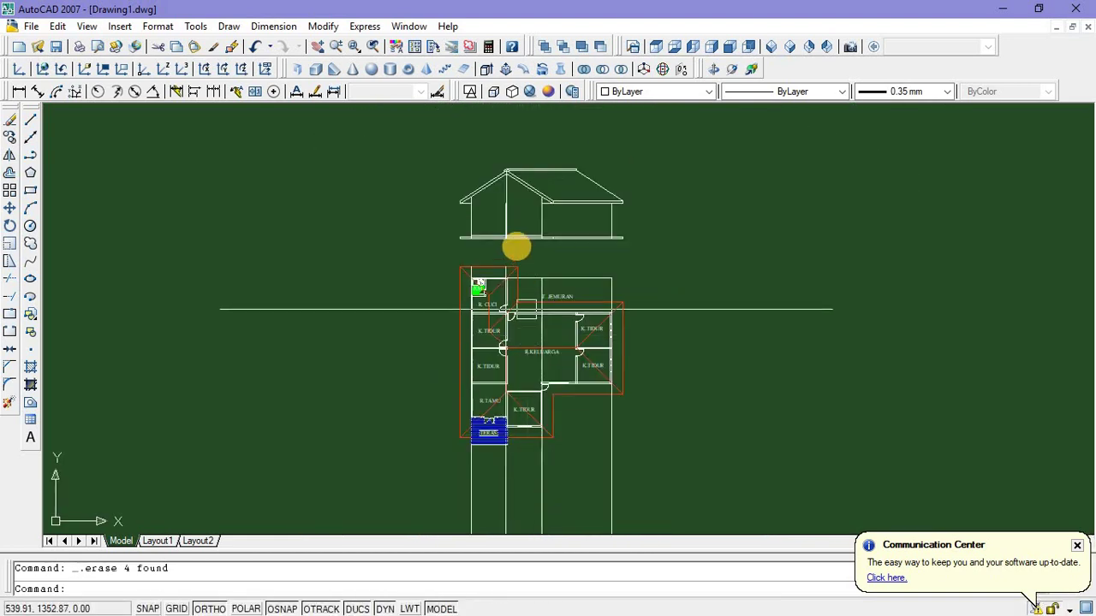
{"action": "middle_click_drag", "start_coordinate": [509, 242], "coordinate": [505, 167]}
{"action": "middle_click_drag", "start_coordinate": [479, 356], "coordinate": [445, 489]}
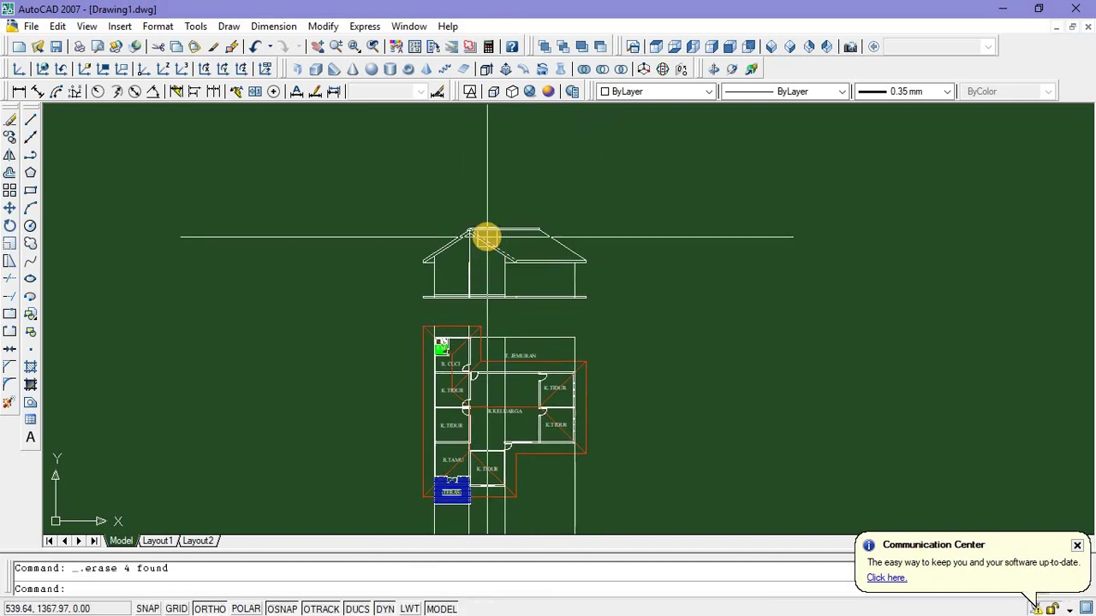
Try offsetting the gable's left outer slope inward by 0.01, and erase the offset line
{"action": "scroll", "coordinate": [487, 237], "scroll_direction": "up", "scroll_amount": 6}
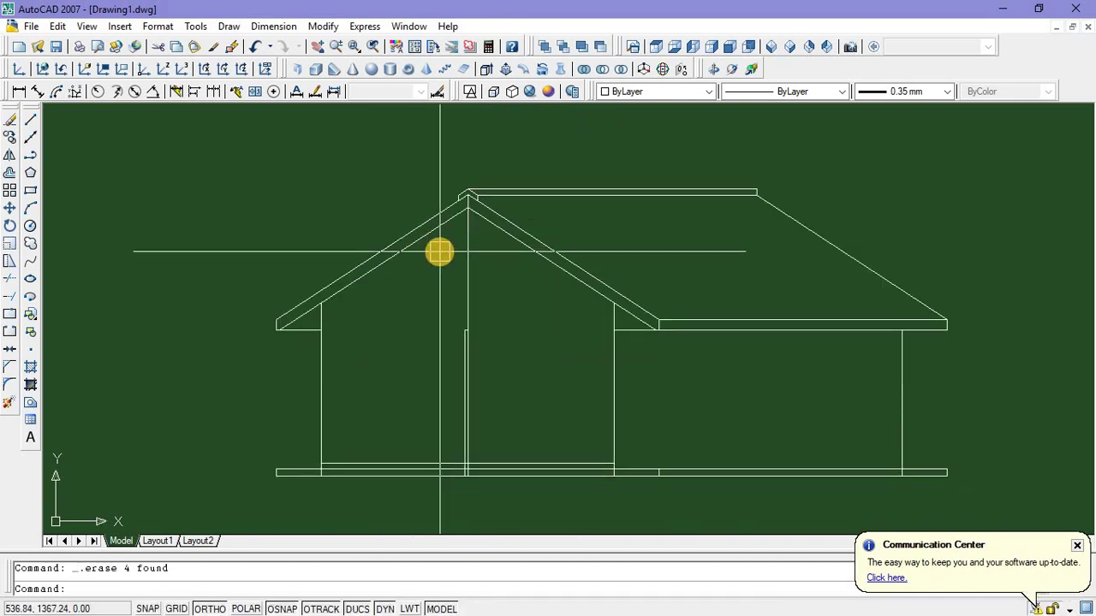
{"action": "type", "text": "o"}
{"action": "key", "text": "Return"}
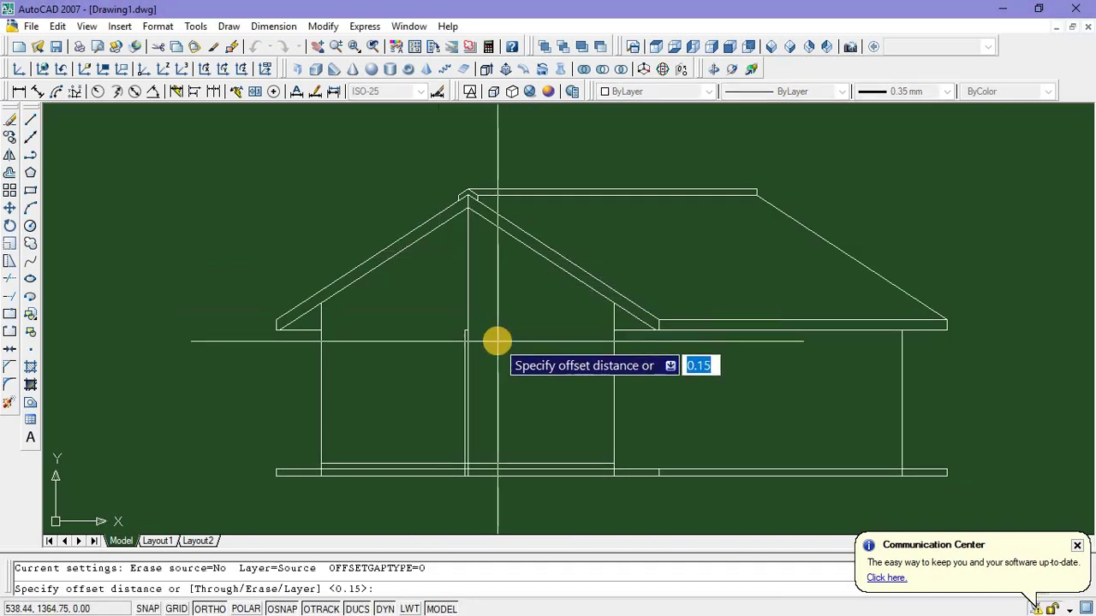
{"action": "type", "text": "0"}
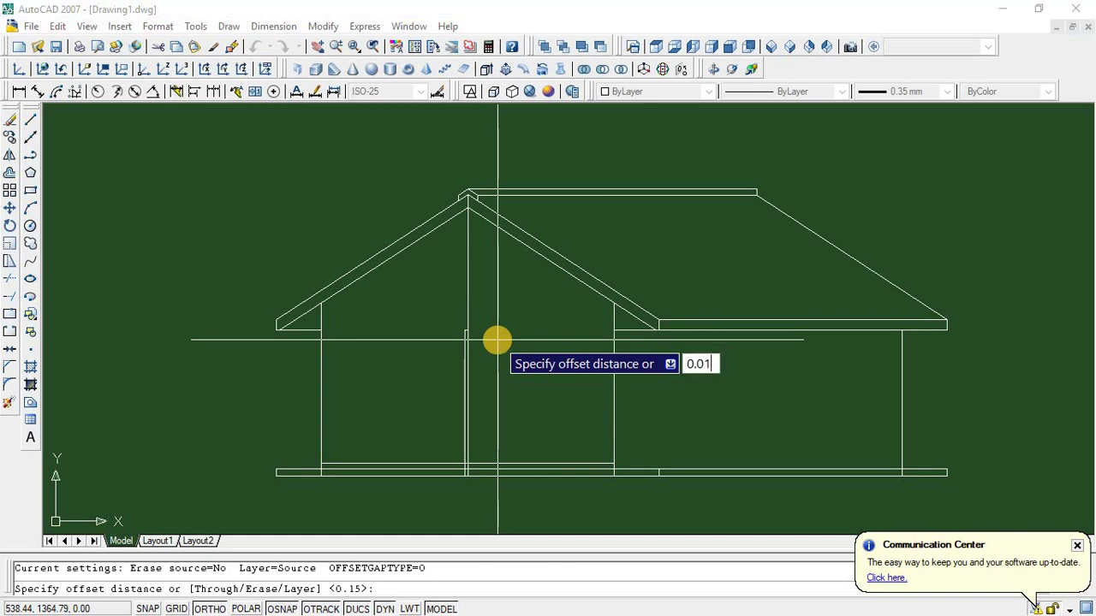
{"action": "key", "text": "Return"}
{"action": "scroll", "coordinate": [410, 244], "scroll_direction": "up", "scroll_amount": 5}
{"action": "left_click", "coordinate": [393, 212]}
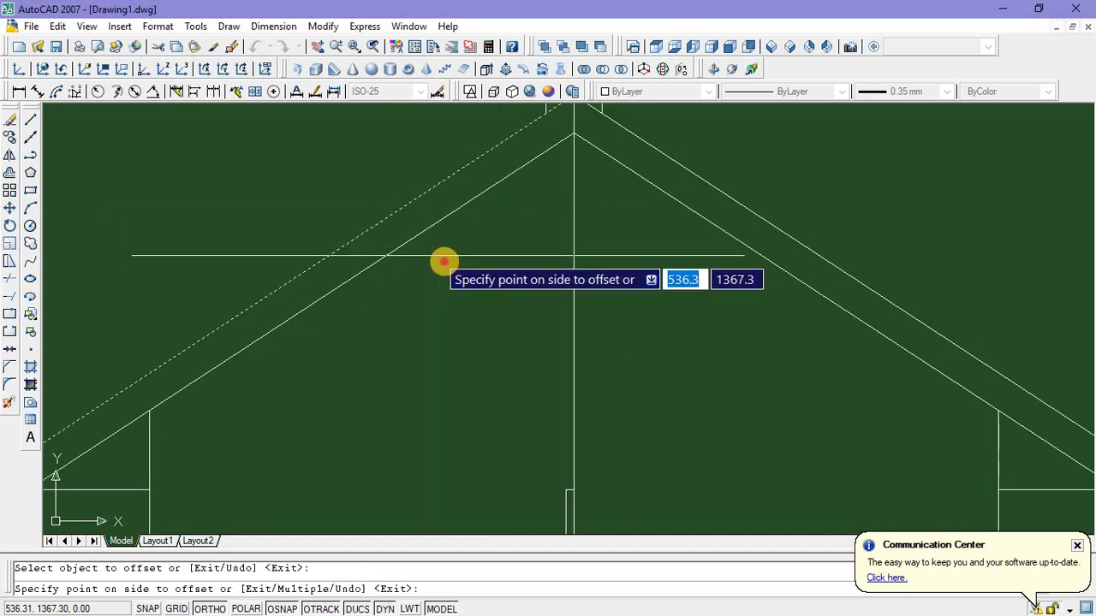
{"action": "left_click", "coordinate": [444, 261]}
{"action": "key", "text": "Escape"}
{"action": "scroll", "coordinate": [411, 215], "scroll_direction": "up", "scroll_amount": 5}
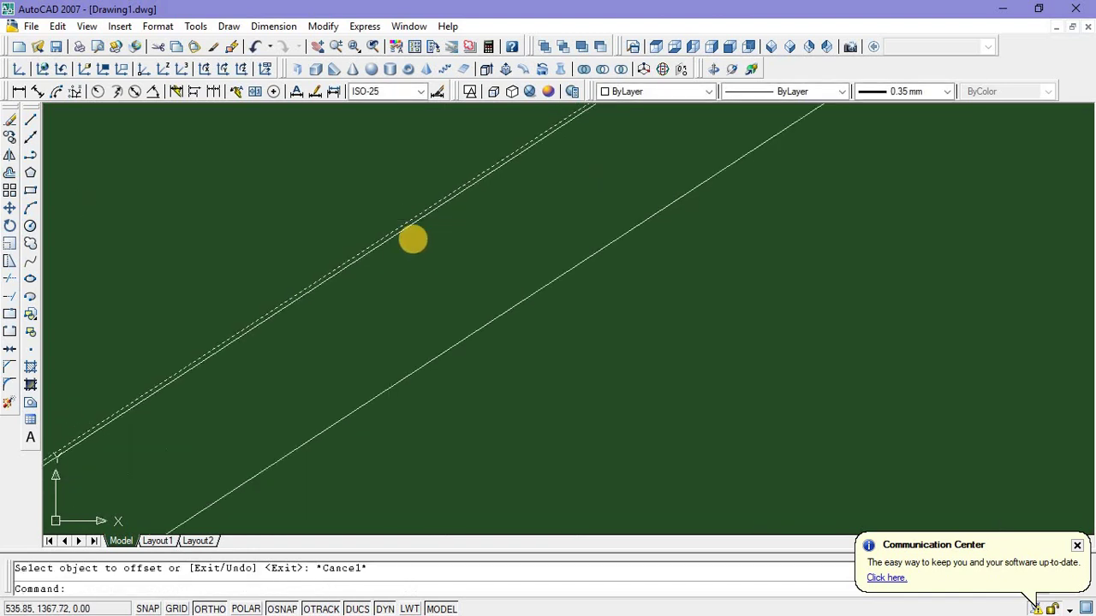
{"action": "key", "text": "Delete"}
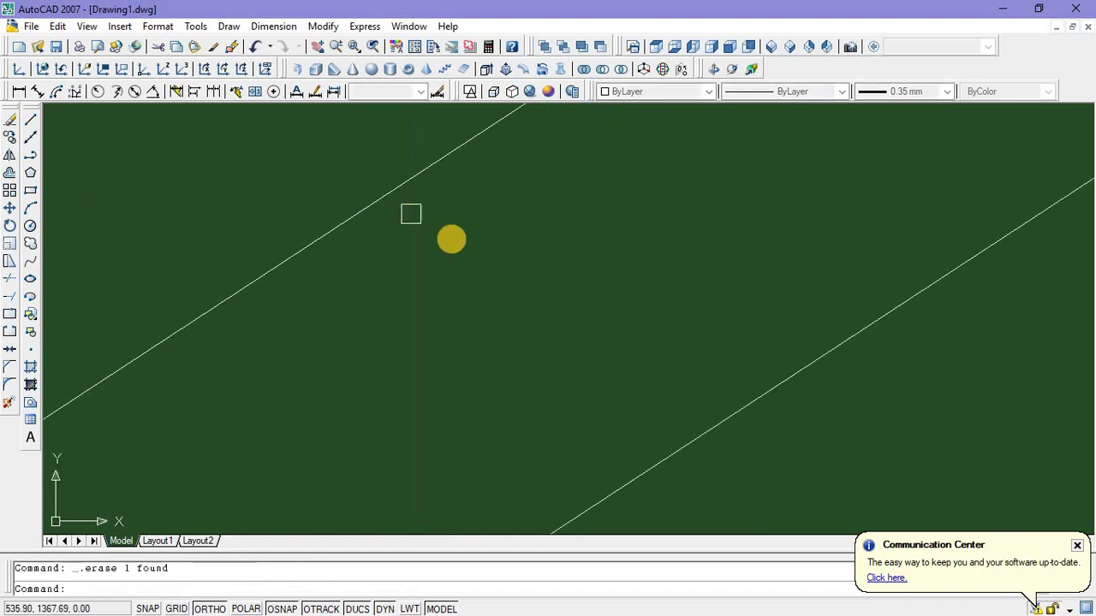
Offset the gable roof's left and right outer slopes inward by 0.1
{"action": "scroll", "coordinate": [462, 269], "scroll_direction": "down", "scroll_amount": 5}
{"action": "type", "text": "O"}
{"action": "key", "text": "Return"}
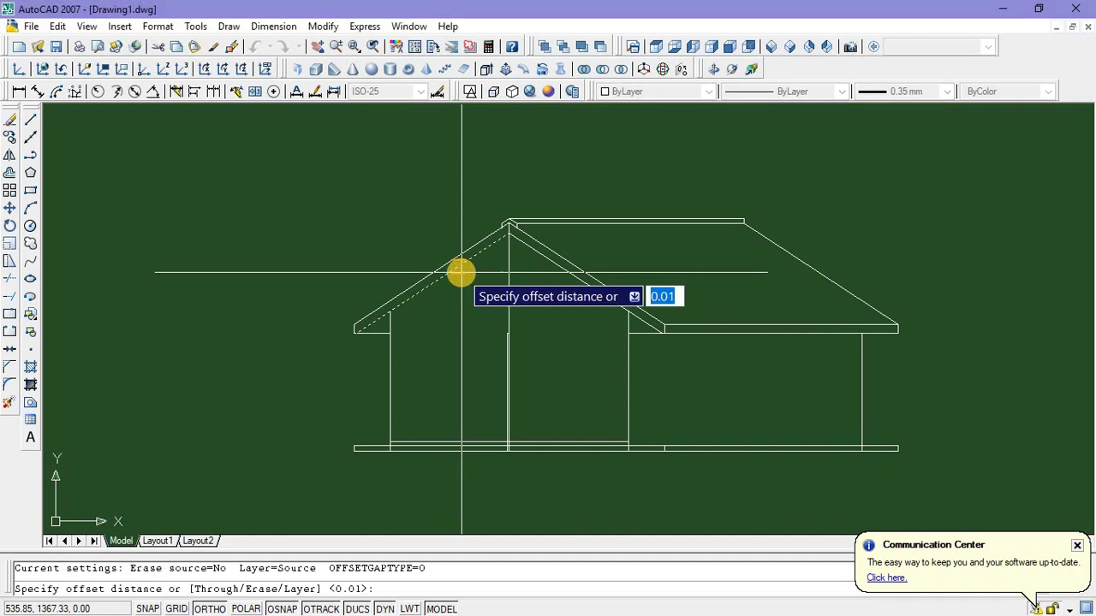
{"action": "type", "text": "0"}
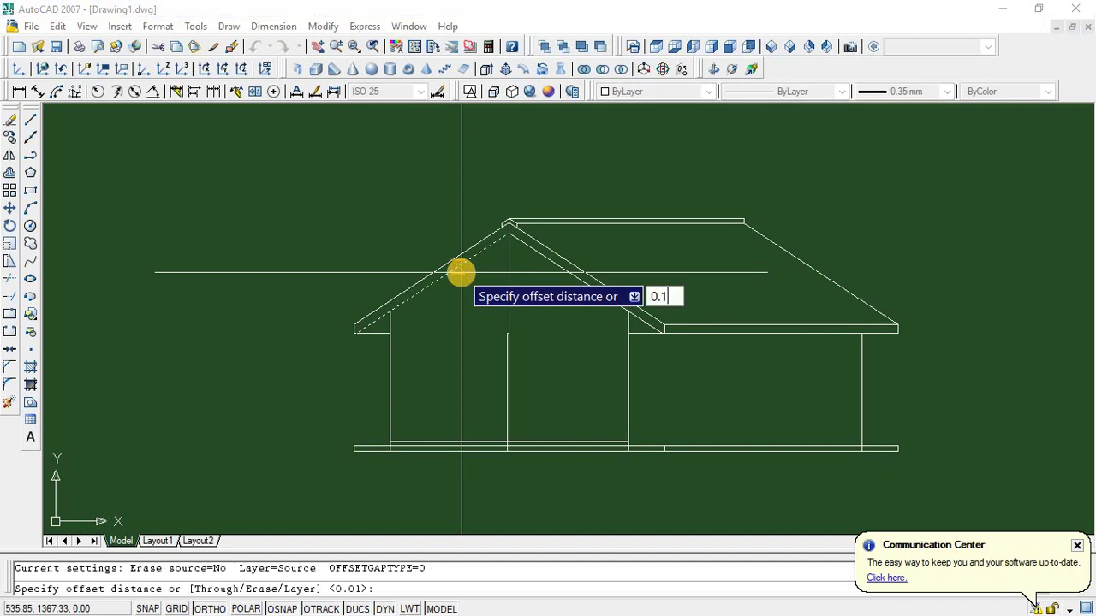
{"action": "key", "text": "Return"}
{"action": "scroll", "coordinate": [453, 266], "scroll_direction": "up", "scroll_amount": 6}
{"action": "left_click", "coordinate": [451, 248]}
{"action": "left_click", "coordinate": [507, 312]}
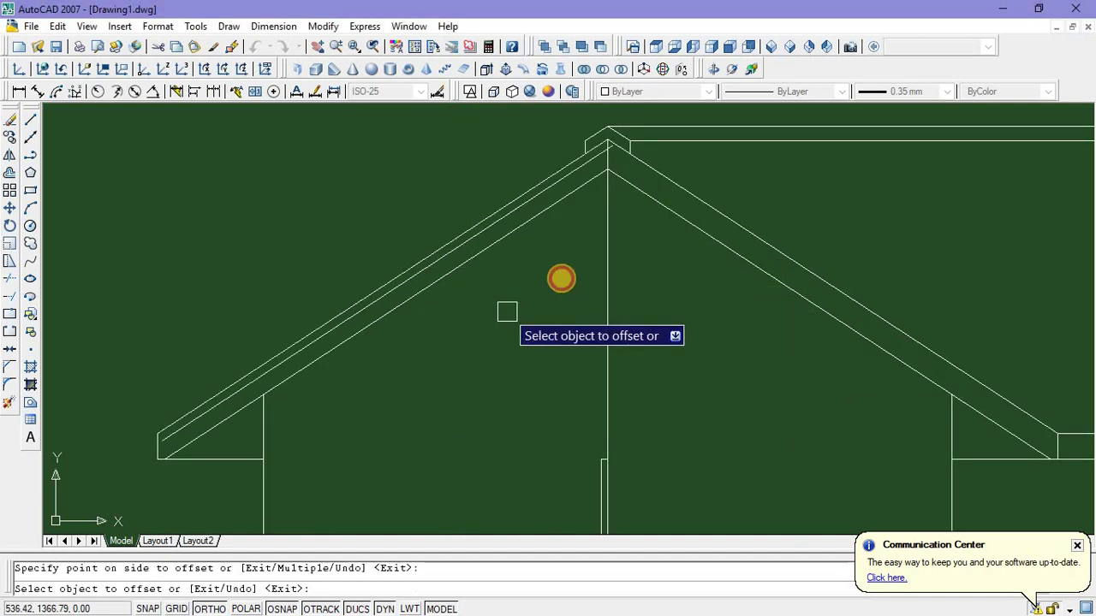
{"action": "left_click", "coordinate": [690, 221]}
{"action": "left_click", "coordinate": [664, 274]}
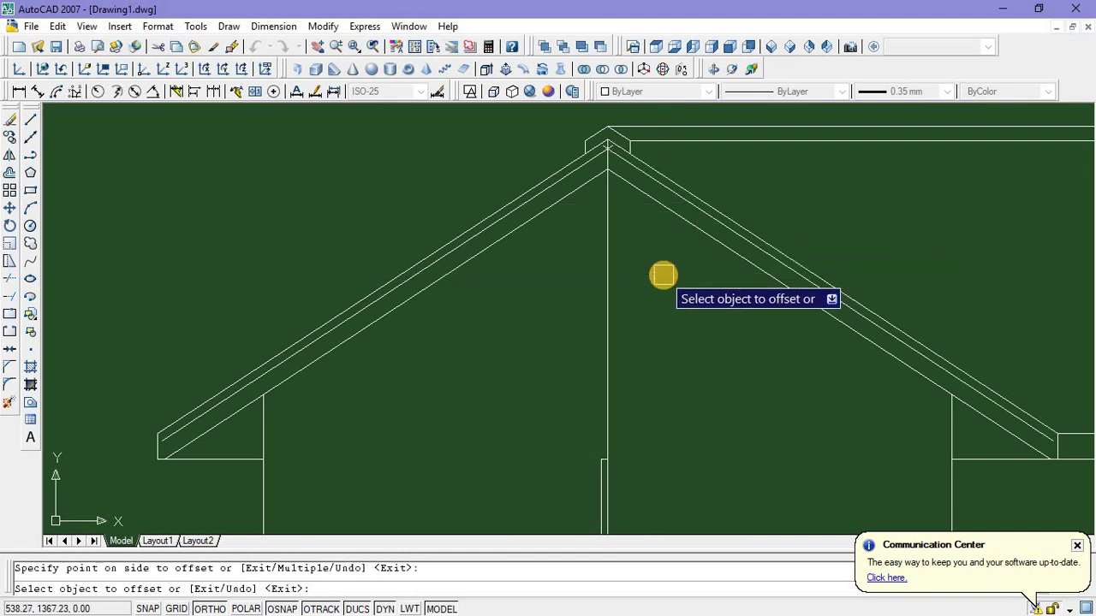
{"action": "key", "text": "Escape"}
Trim the crossing ends of the two offset slope lines at the gable's apex
{"action": "scroll", "coordinate": [604, 147], "scroll_direction": "up", "scroll_amount": 10}
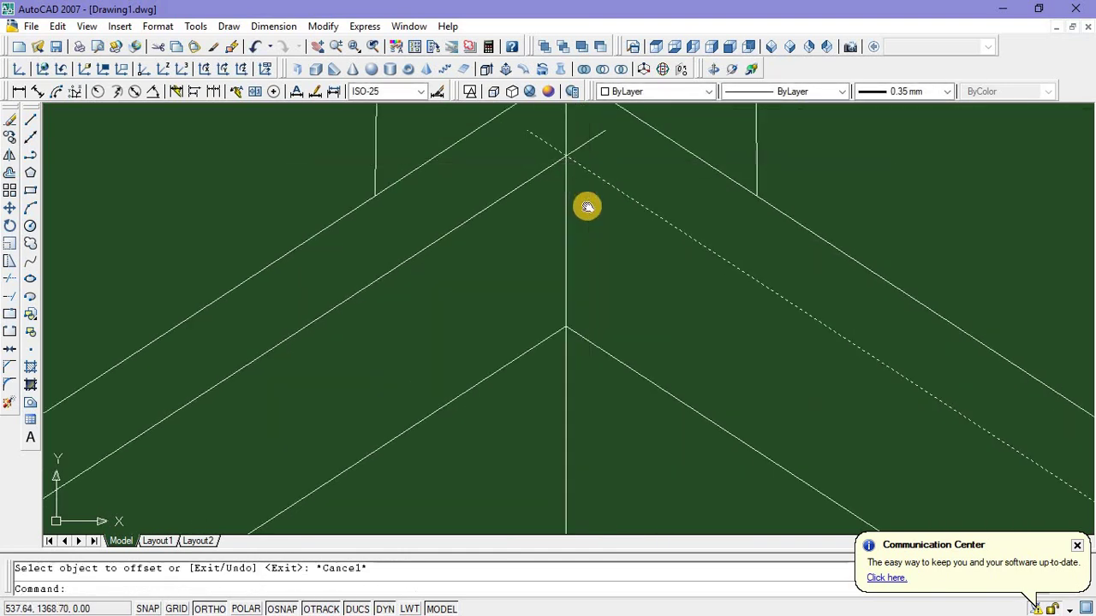
{"action": "middle_click_drag", "start_coordinate": [588, 205], "coordinate": [599, 289]}
{"action": "type", "text": "T"}
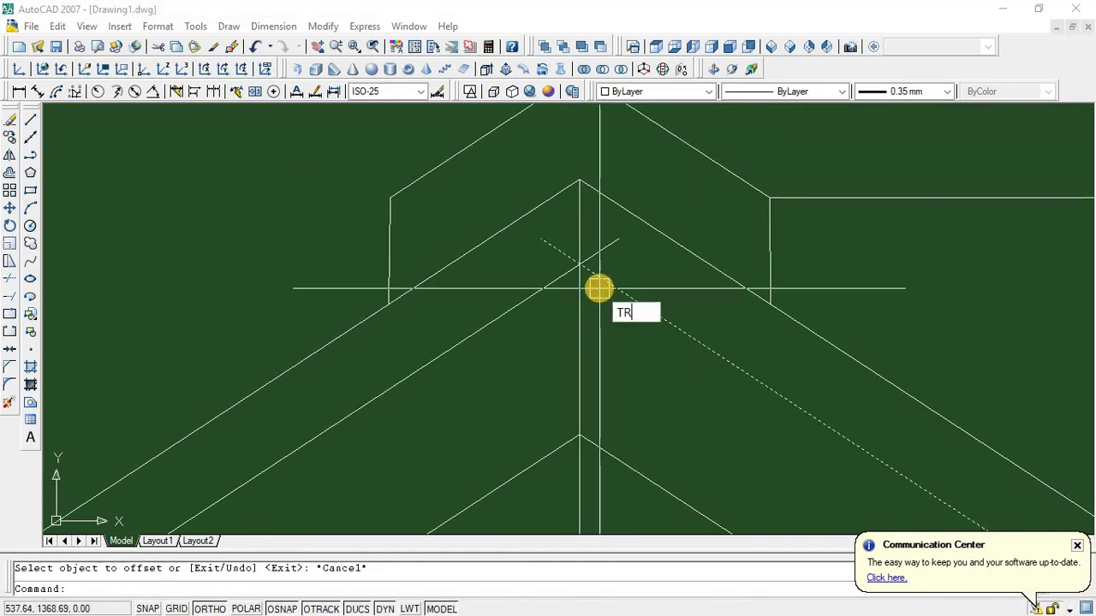
{"action": "type", "text": "R"}
{"action": "key", "text": "Return"}
{"action": "key", "text": "Return"}
{"action": "left_click", "coordinate": [602, 248]}
{"action": "left_click", "coordinate": [552, 245]}
{"action": "scroll", "coordinate": [583, 233], "scroll_direction": "down", "scroll_amount": 8}
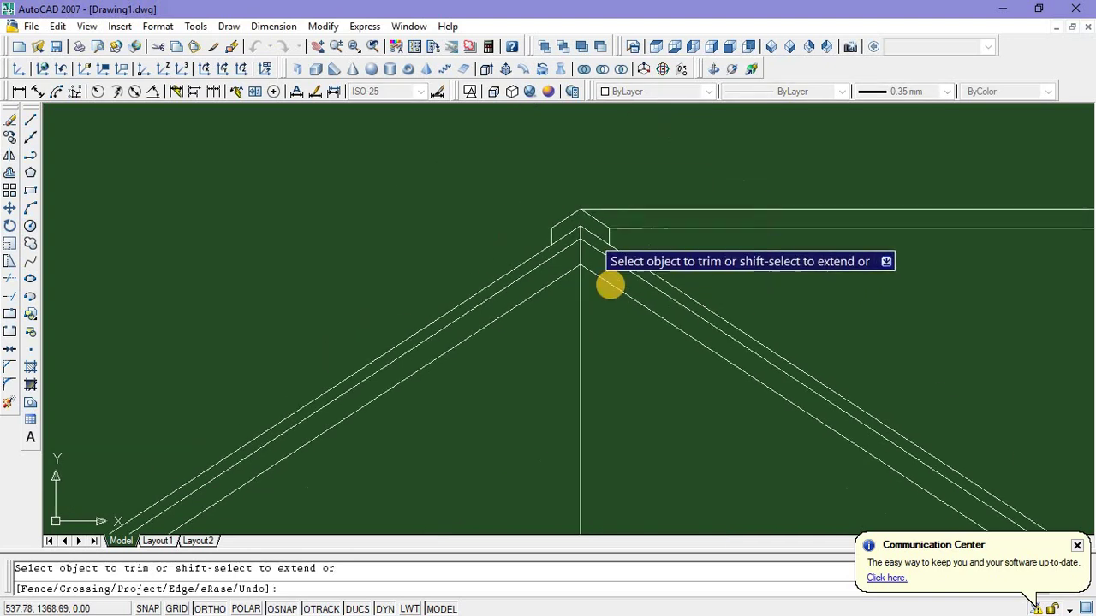
{"action": "scroll", "coordinate": [610, 286], "scroll_direction": "down", "scroll_amount": 5}
{"action": "scroll", "coordinate": [700, 343], "scroll_direction": "up", "scroll_amount": 6}
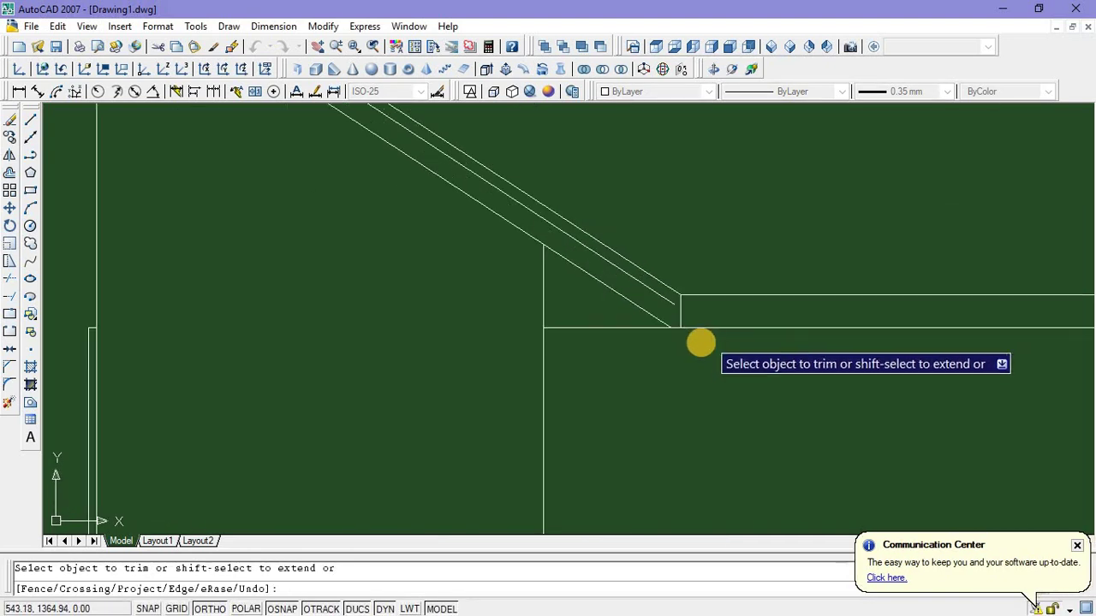
{"action": "key", "text": "Escape"}
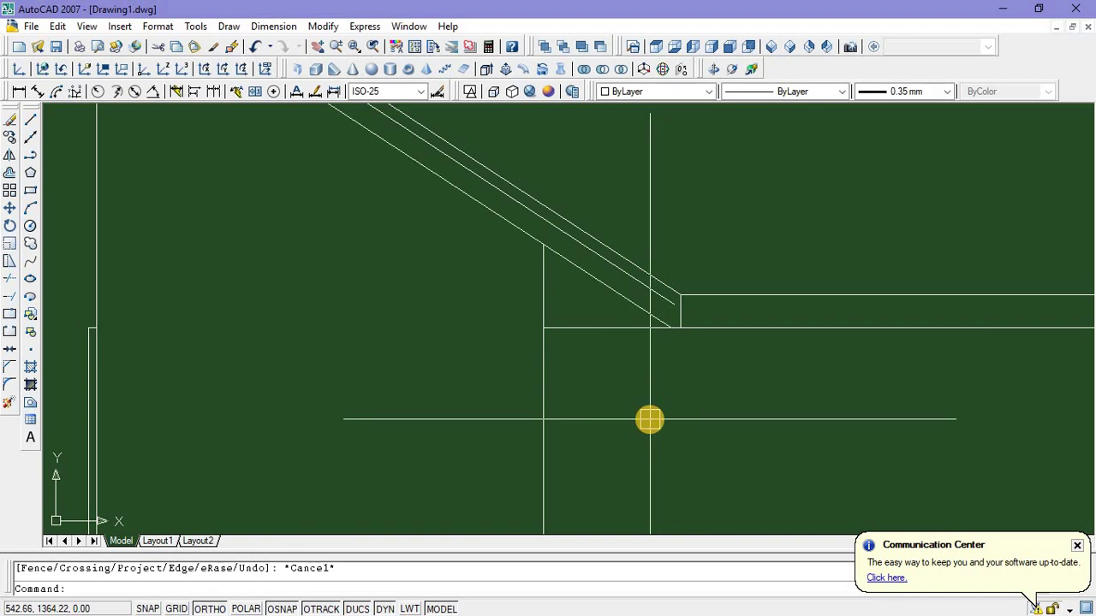
Extend the gable's inner offset slope lines to the vertical eaves ends at the right and left lower corners of the roof
{"action": "type", "text": "EX"}
{"action": "key", "text": "Return"}
{"action": "key", "text": "Return"}
{"action": "scroll", "coordinate": [663, 296], "scroll_direction": "up", "scroll_amount": 5}
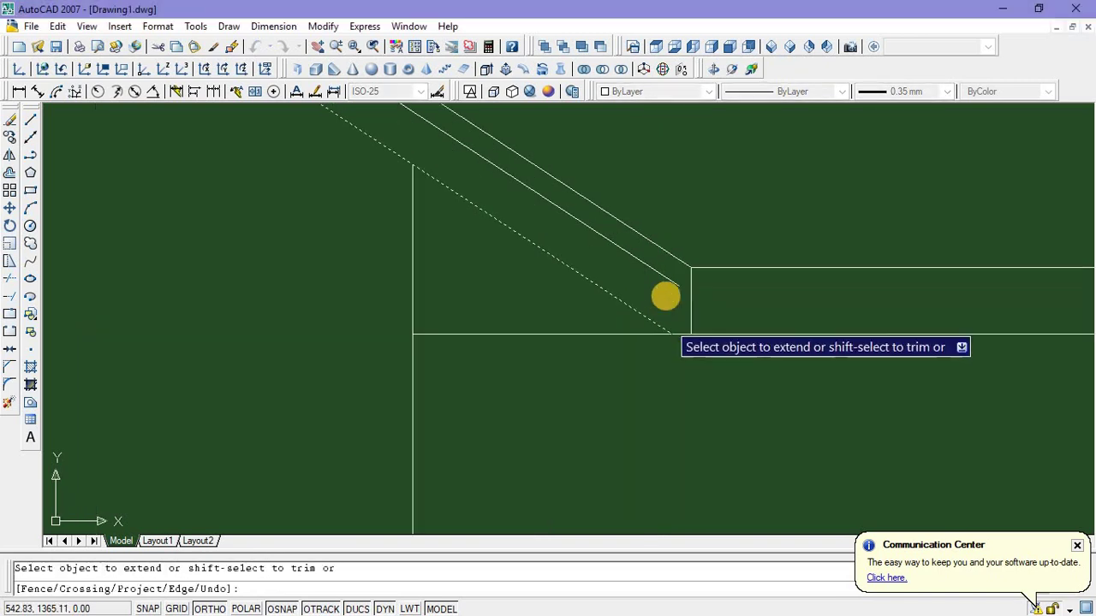
{"action": "scroll", "coordinate": [667, 274], "scroll_direction": "down", "scroll_amount": 5}
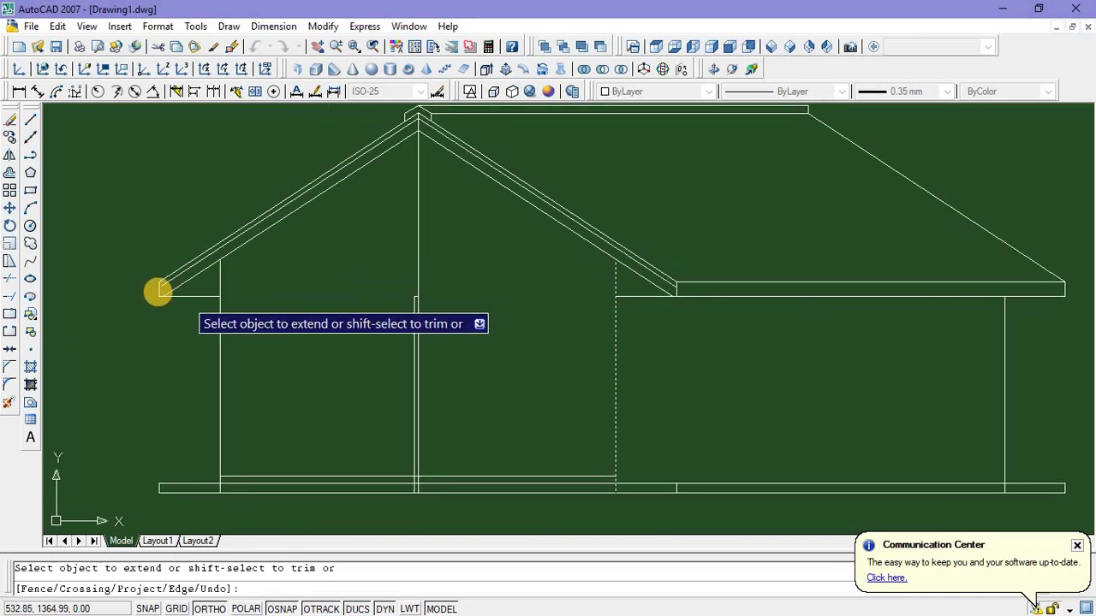
{"action": "scroll", "coordinate": [161, 286], "scroll_direction": "up", "scroll_amount": 4}
{"action": "key", "text": "Escape"}
{"action": "scroll", "coordinate": [423, 291], "scroll_direction": "down", "scroll_amount": 5}
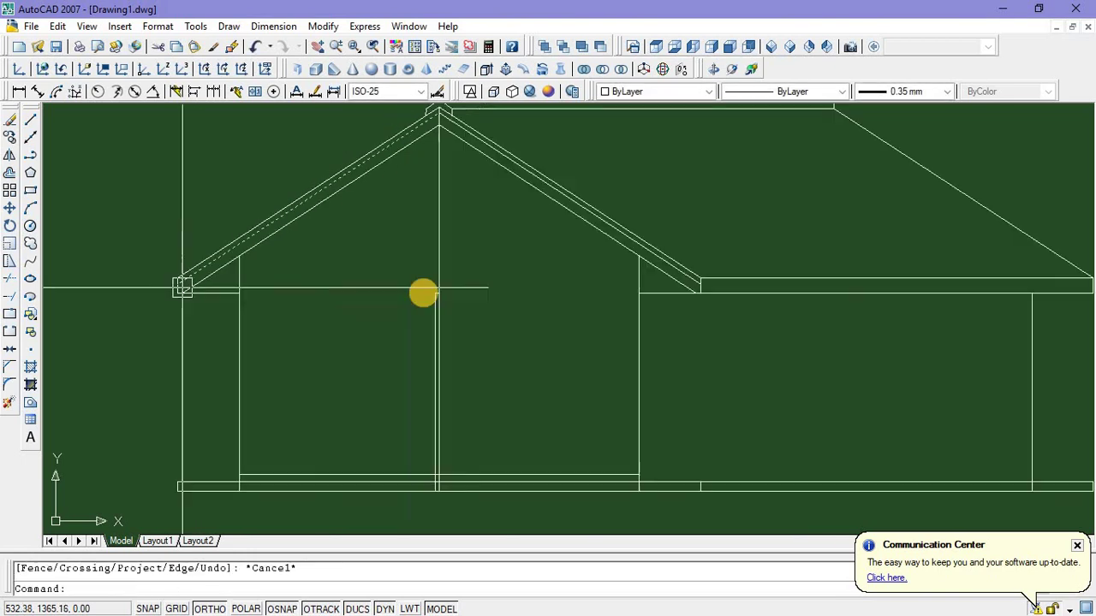
Draw a horizontal line along the right eaves fascia, from the lower end of the inner slope line to the fascia's far end
{"action": "scroll", "coordinate": [513, 299], "scroll_direction": "up", "scroll_amount": 5}
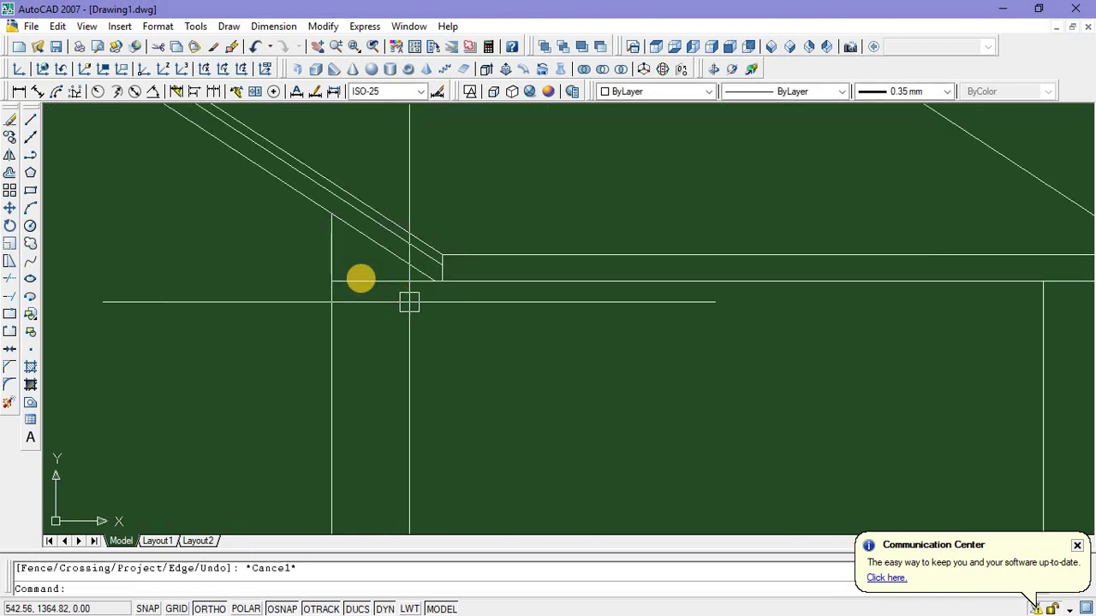
{"action": "left_click", "coordinate": [30, 118]}
{"action": "scroll", "coordinate": [443, 257], "scroll_direction": "up", "scroll_amount": 3}
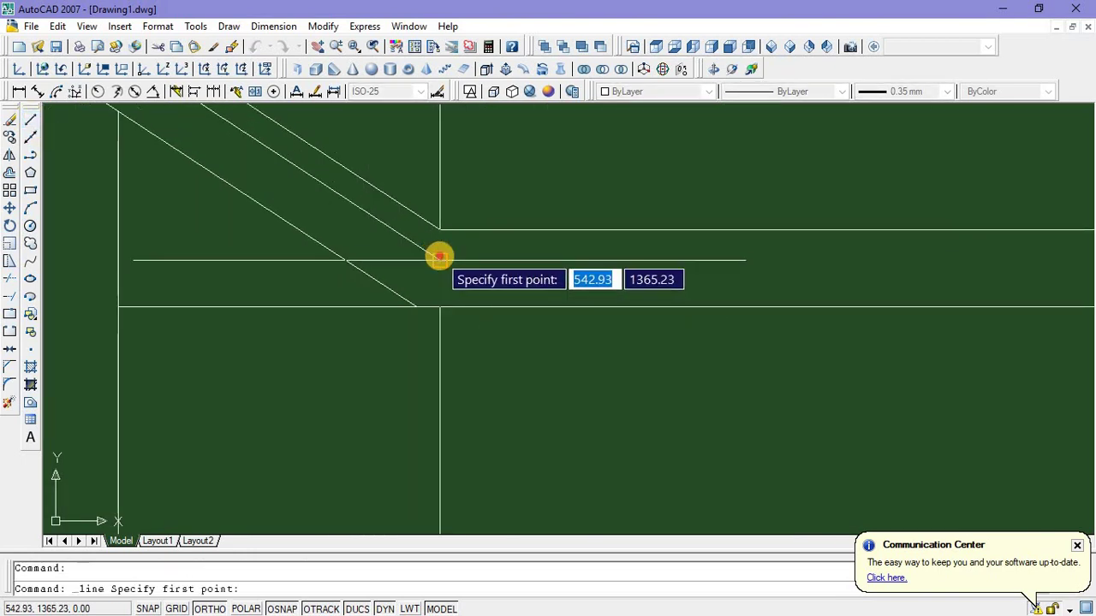
{"action": "left_click", "coordinate": [439, 256]}
{"action": "scroll", "coordinate": [702, 252], "scroll_direction": "down", "scroll_amount": 6}
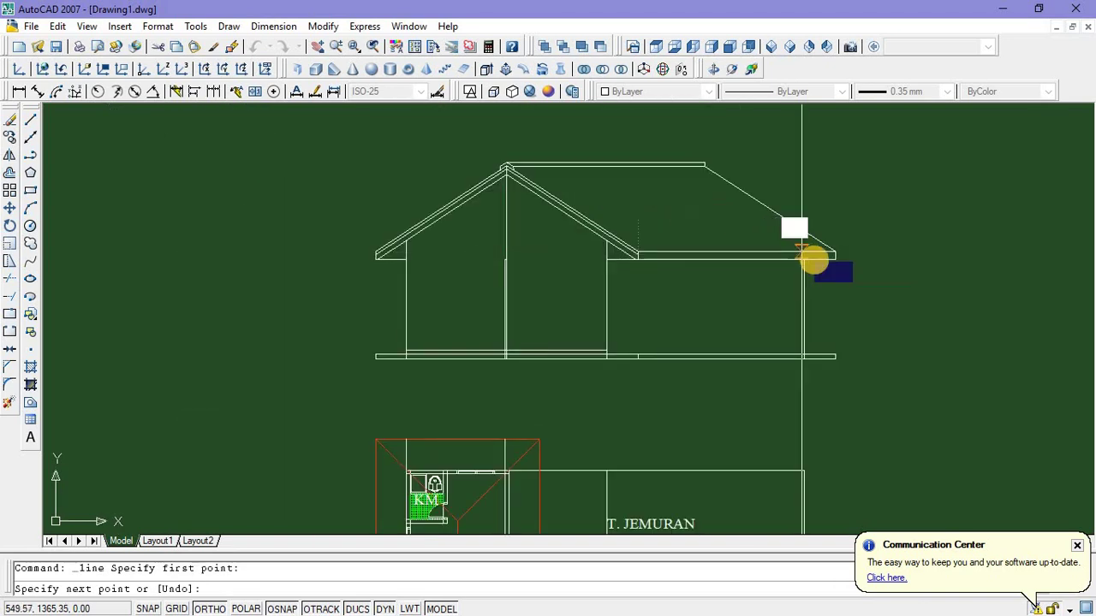
{"action": "scroll", "coordinate": [813, 261], "scroll_direction": "up", "scroll_amount": 3}
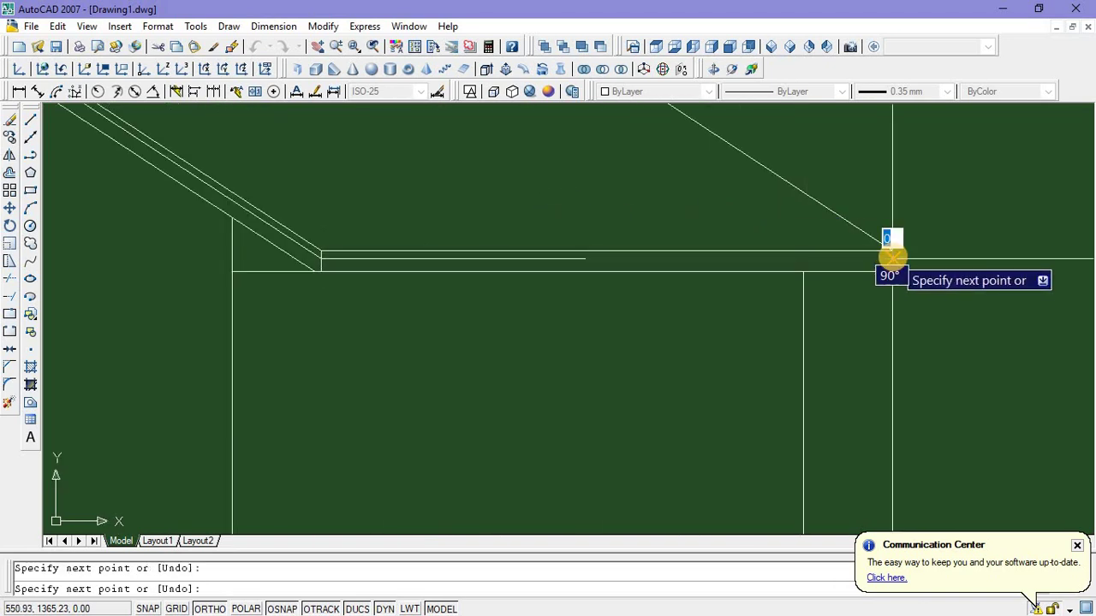
{"action": "key", "text": "Escape"}
{"action": "scroll", "coordinate": [599, 325], "scroll_direction": "down", "scroll_amount": 3}
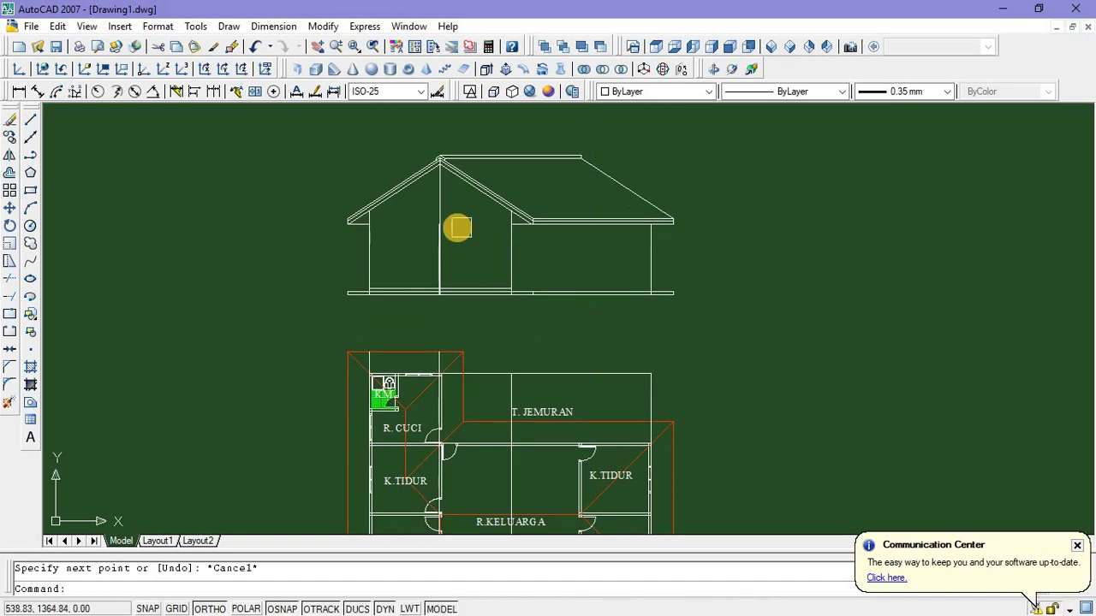
Mirror the narrow vertical wall line and its short top cap about the gable's vertical centre line, keeping the originals
{"action": "scroll", "coordinate": [457, 228], "scroll_direction": "up", "scroll_amount": 10}
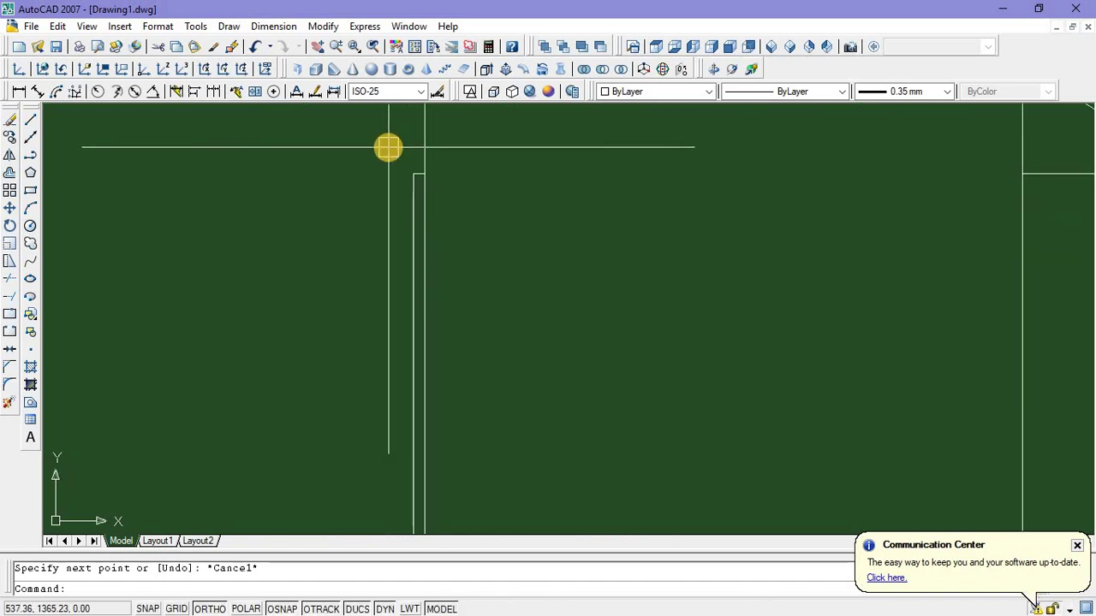
{"action": "scroll", "coordinate": [388, 147], "scroll_direction": "down", "scroll_amount": 2}
{"action": "mouse_move", "coordinate": [408, 184]}
{"action": "middle_mouse_down"}
{"action": "mouse_move", "coordinate": [445, 262]}
{"action": "mouse_move", "coordinate": [504, 297]}
{"action": "middle_mouse_up"}
{"action": "scroll", "coordinate": [503, 287], "scroll_direction": "up", "scroll_amount": 2}
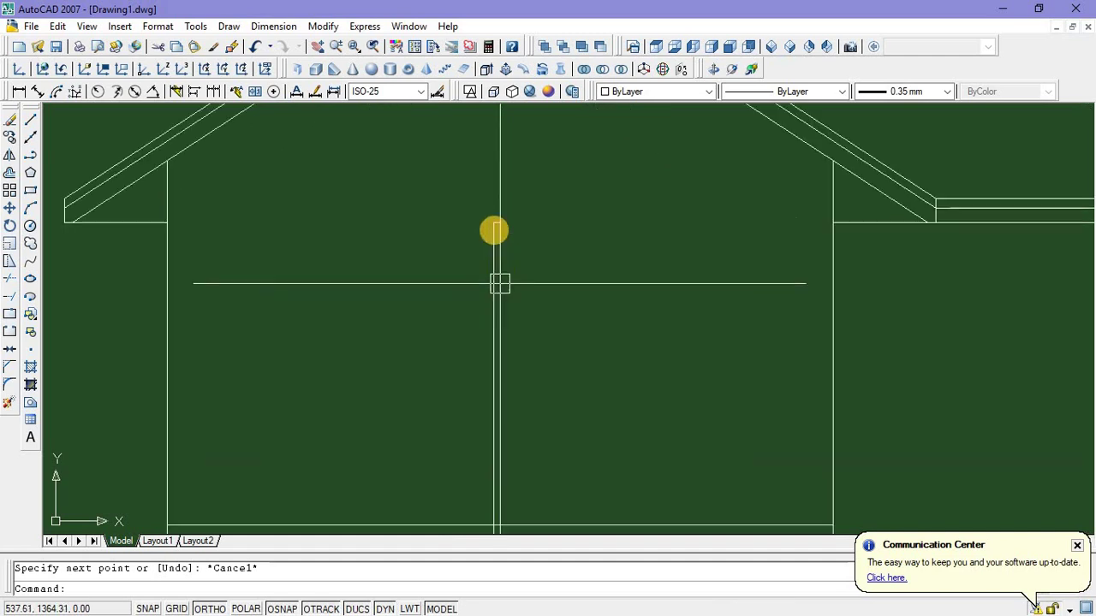
{"action": "left_click", "coordinate": [480, 206]}
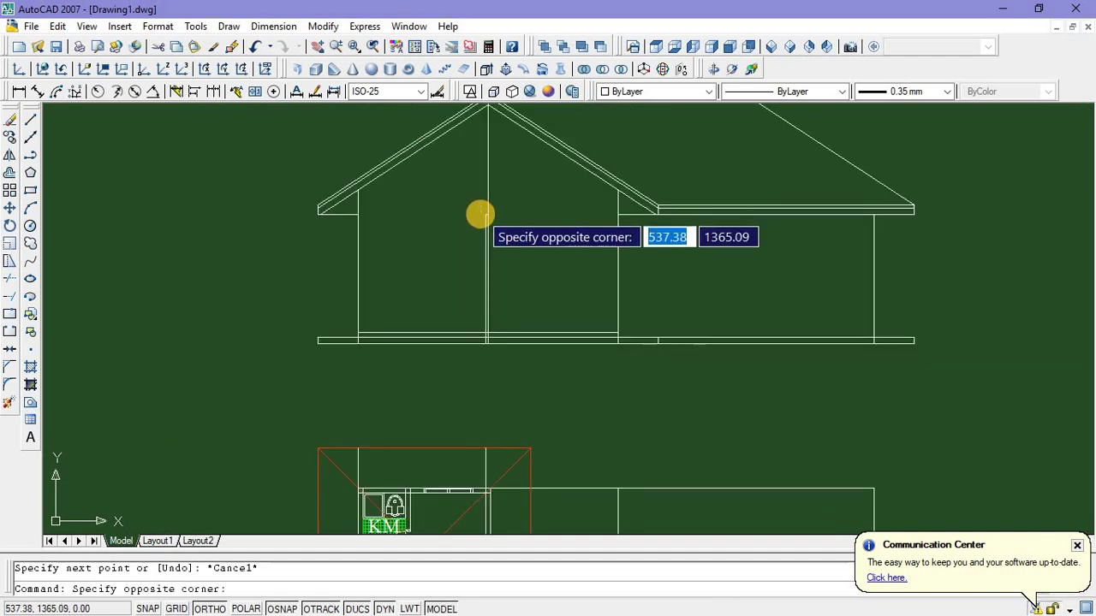
{"action": "left_click", "coordinate": [500, 352]}
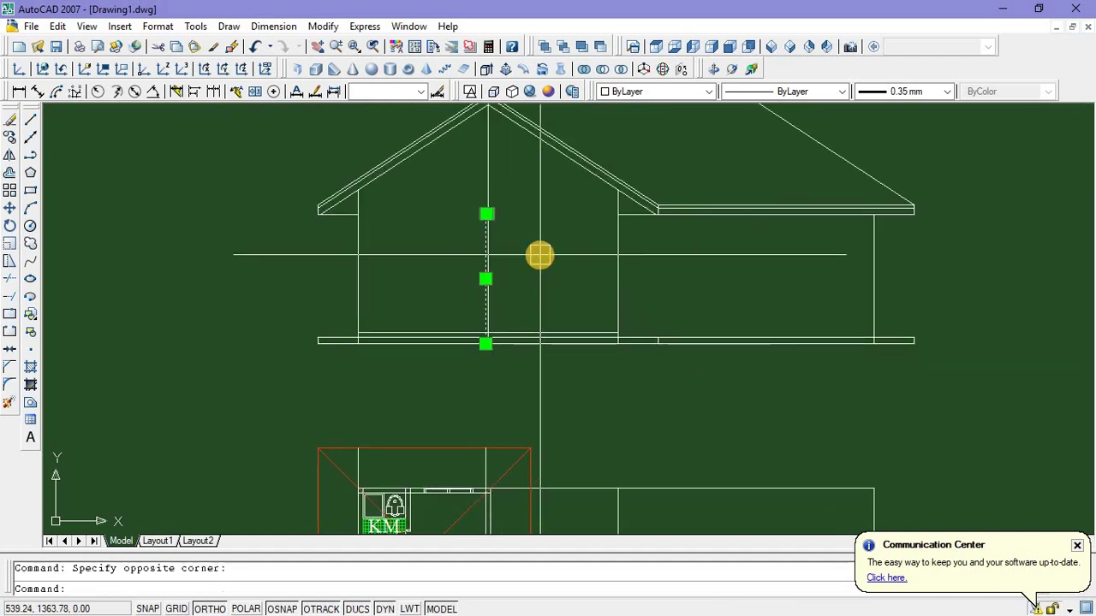
{"action": "type", "text": "MI"}
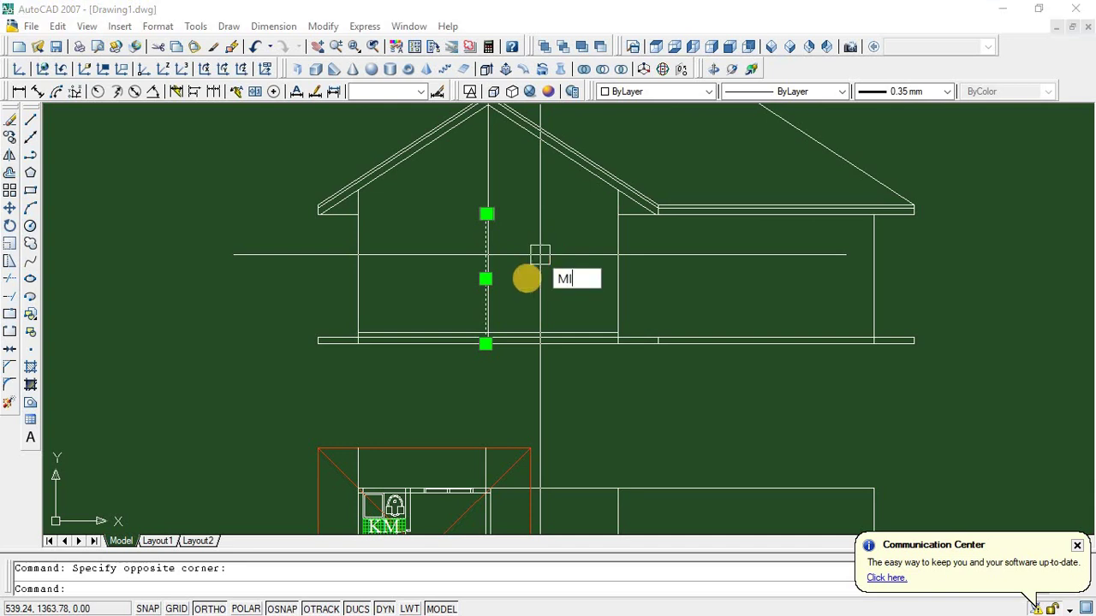
{"action": "key", "text": "Return"}
{"action": "scroll", "coordinate": [488, 355], "scroll_direction": "up", "scroll_amount": 4}
{"action": "left_click", "coordinate": [486, 347]}
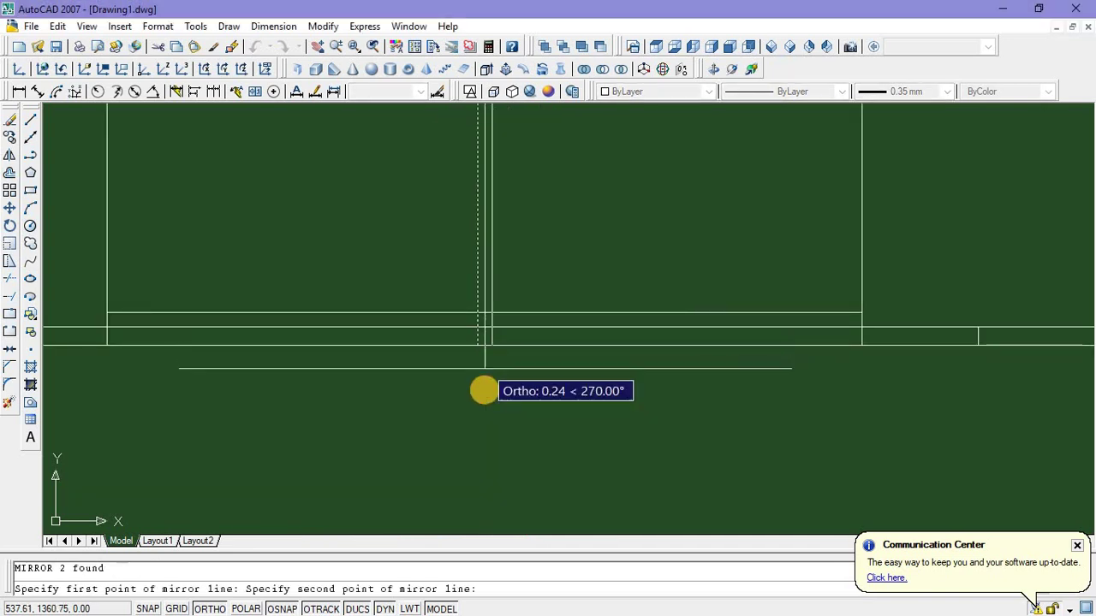
{"action": "left_click", "coordinate": [484, 390]}
{"action": "key", "text": "Return"}
Erase the original wall line and its short top cap on the left side of the gable's centre line
{"action": "scroll", "coordinate": [476, 292], "scroll_direction": "up", "scroll_amount": 2}
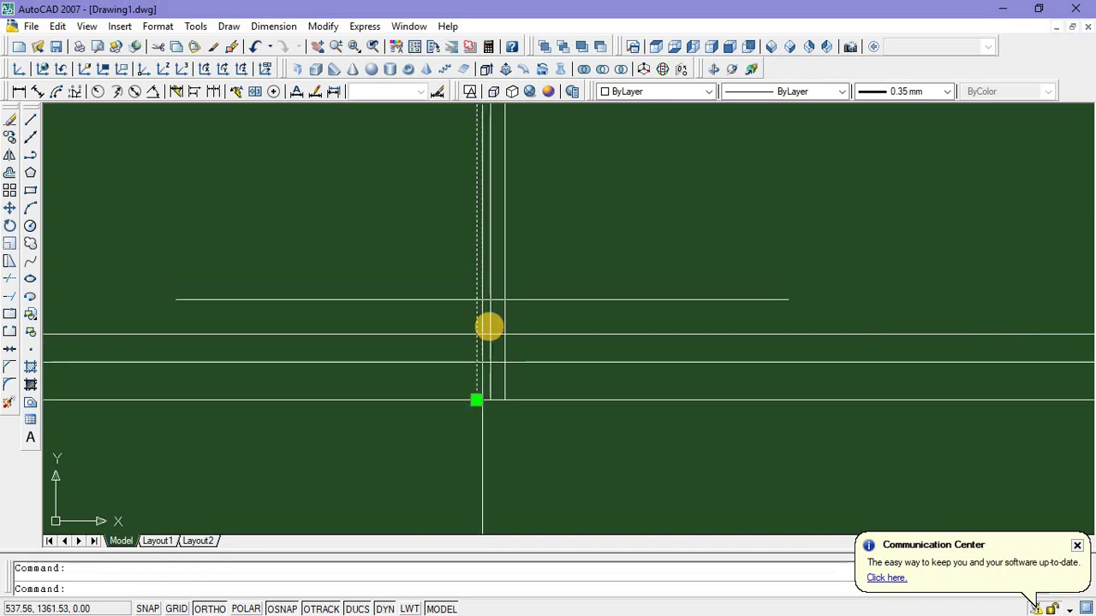
{"action": "scroll", "coordinate": [489, 326], "scroll_direction": "down", "scroll_amount": 3}
{"action": "scroll", "coordinate": [497, 188], "scroll_direction": "up", "scroll_amount": 4}
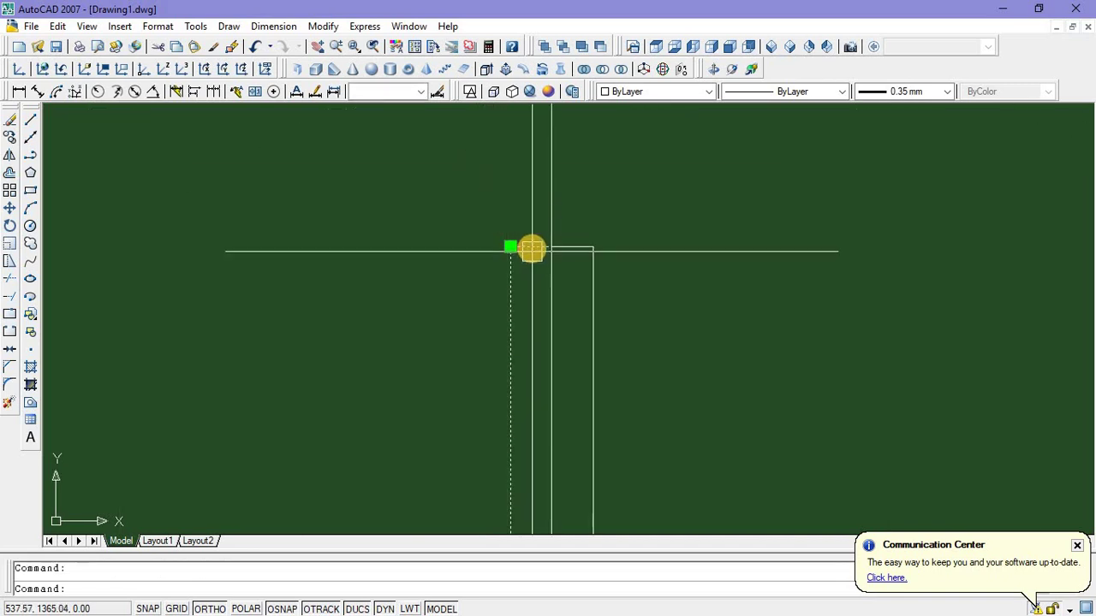
{"action": "left_click", "coordinate": [531, 248]}
{"action": "scroll", "coordinate": [527, 259], "scroll_direction": "down", "scroll_amount": 3}
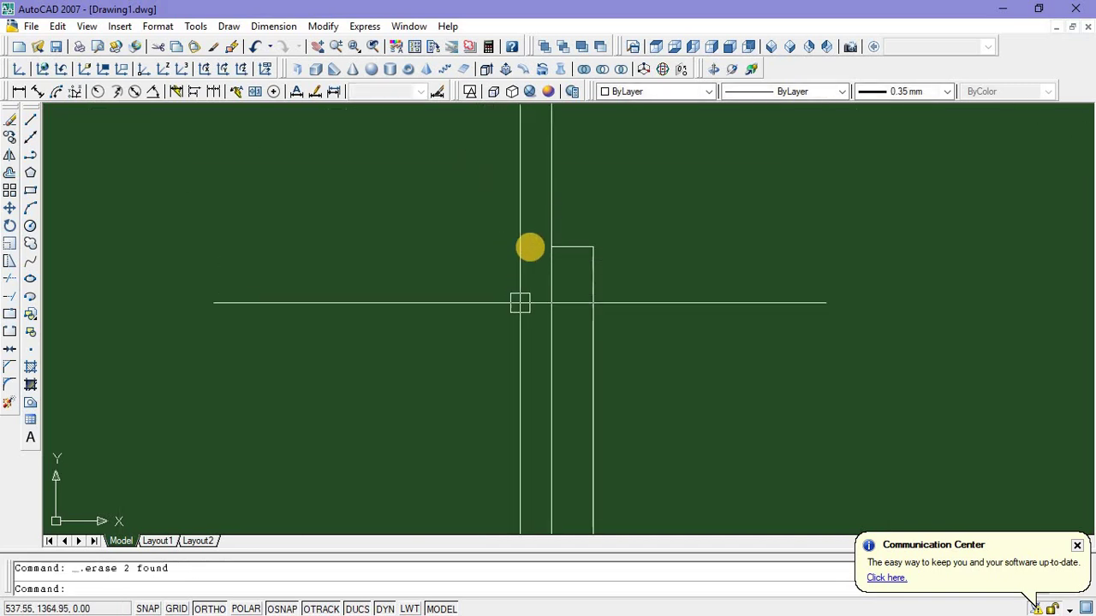
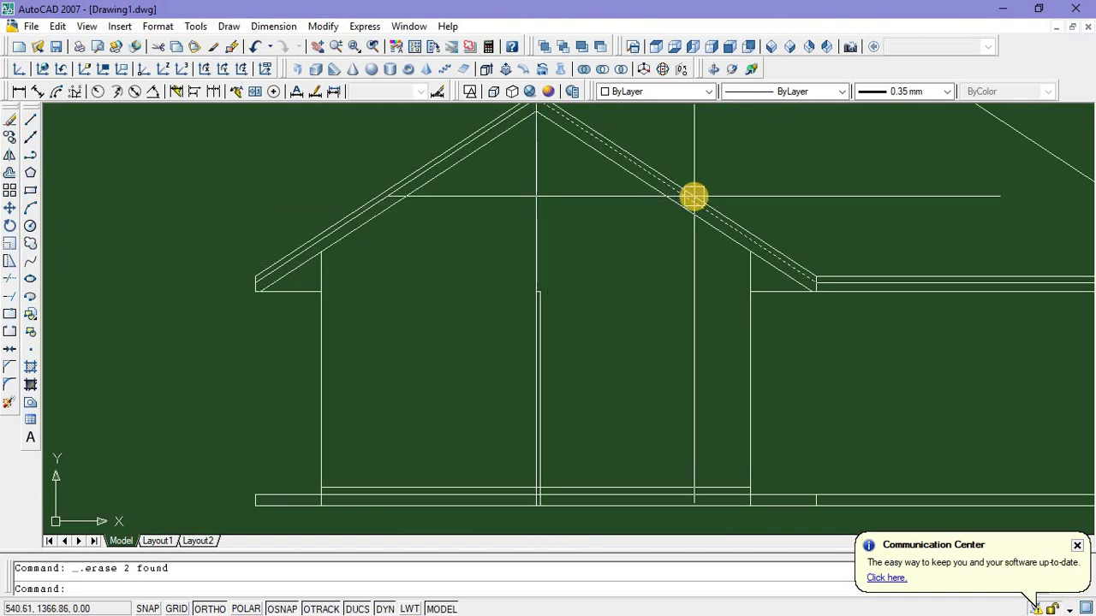
{"action": "left_click", "coordinate": [728, 176]}
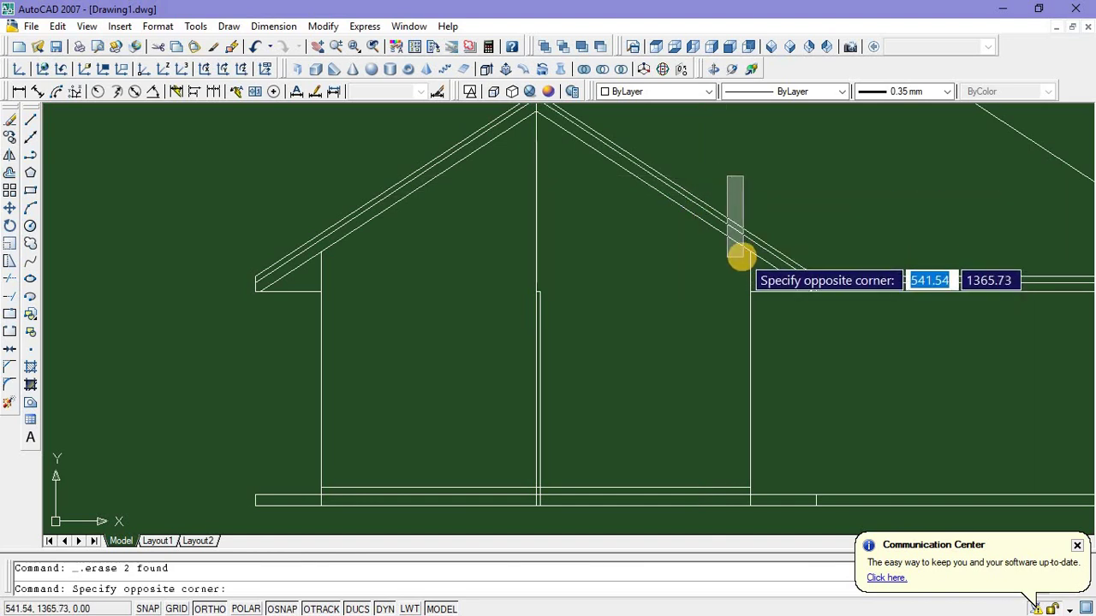
{"action": "key", "text": "Escape"}
{"action": "scroll", "coordinate": [514, 196], "scroll_direction": "up", "scroll_amount": 3}
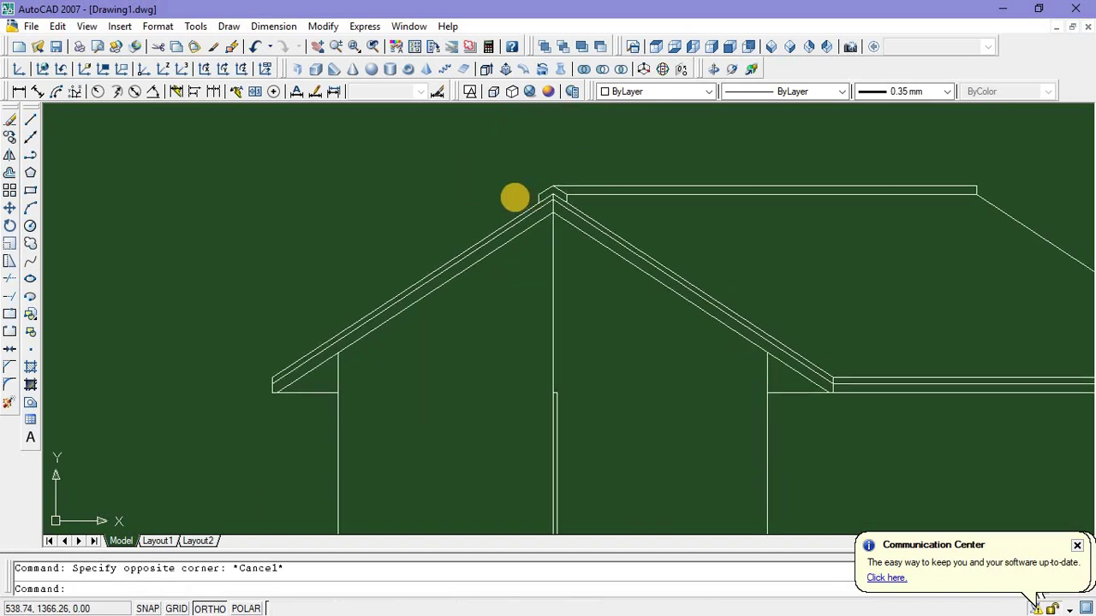
{"action": "left_click", "coordinate": [500, 142]}
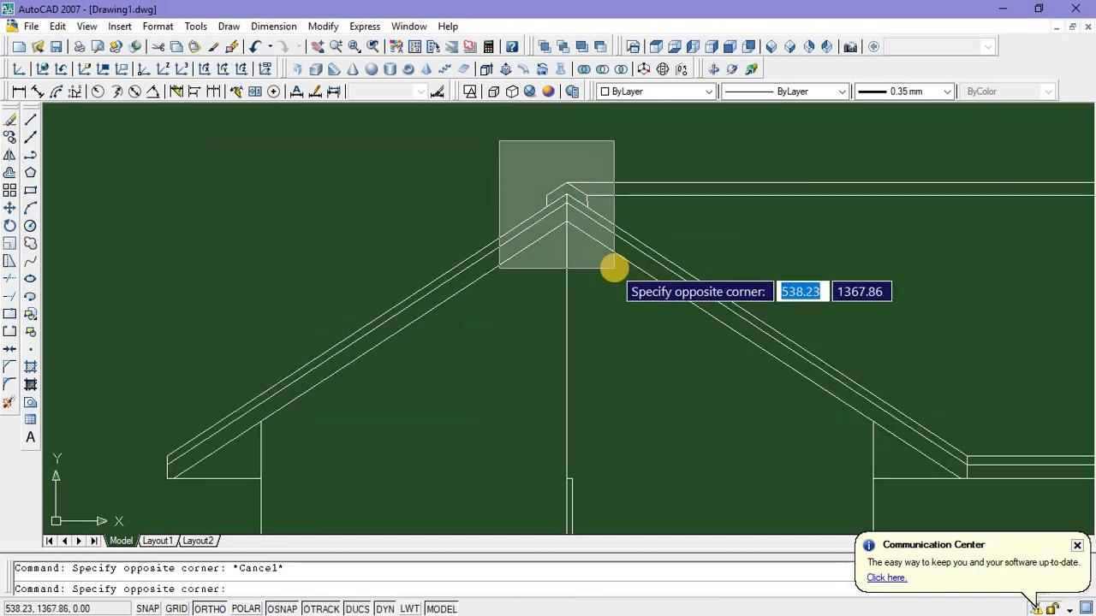
{"action": "left_click", "coordinate": [613, 265]}
{"action": "scroll", "coordinate": [511, 196], "scroll_direction": "down", "scroll_amount": 2}
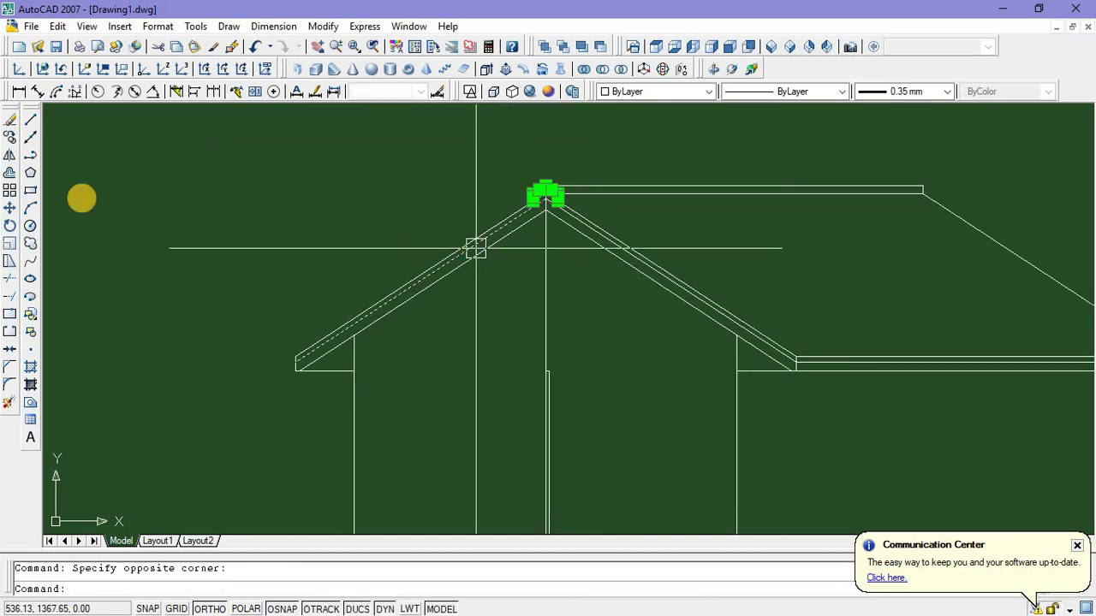
{"action": "key", "text": "Escape"}
Draw a horizontal line at eaves level from the gable's left wall to the vertical centre line
{"action": "left_click", "coordinate": [30, 124]}
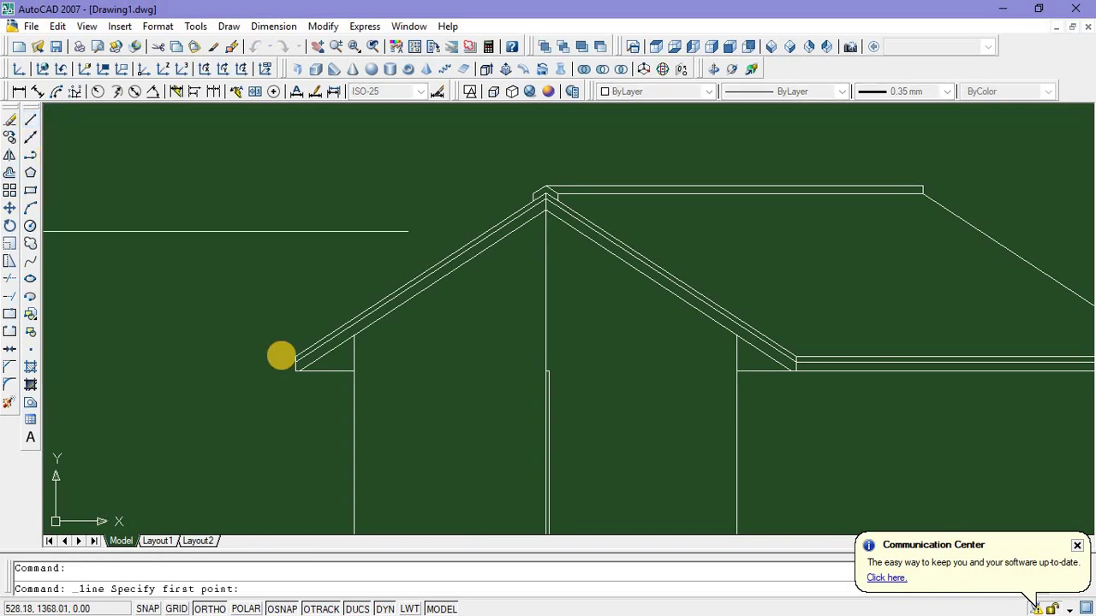
{"action": "left_click", "coordinate": [354, 370]}
{"action": "scroll", "coordinate": [536, 372], "scroll_direction": "up", "scroll_amount": 3}
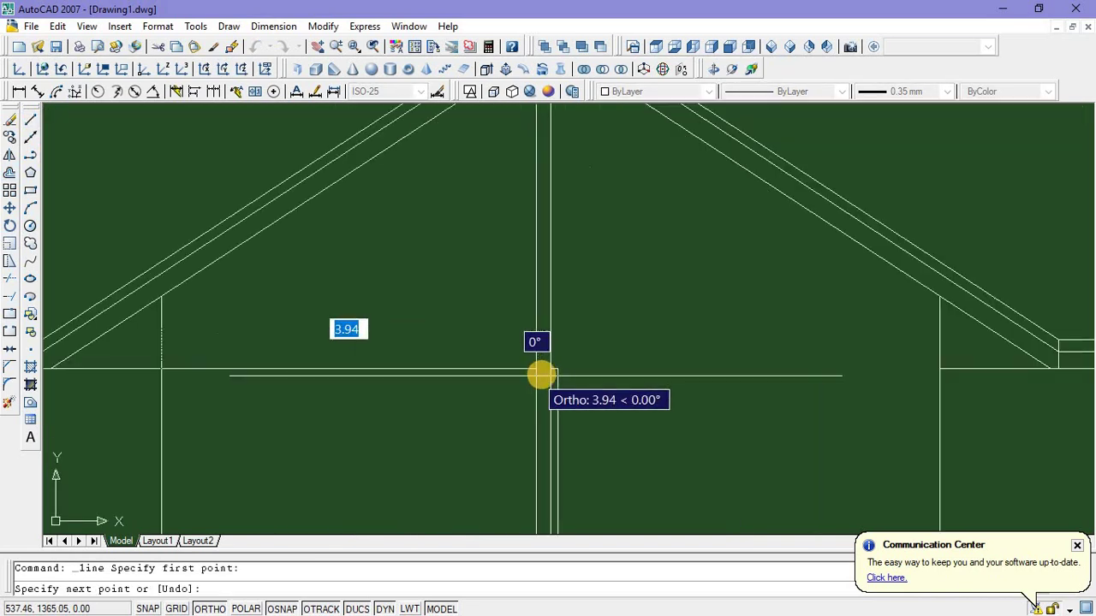
{"action": "left_click", "coordinate": [551, 367]}
{"action": "key", "text": "Escape"}
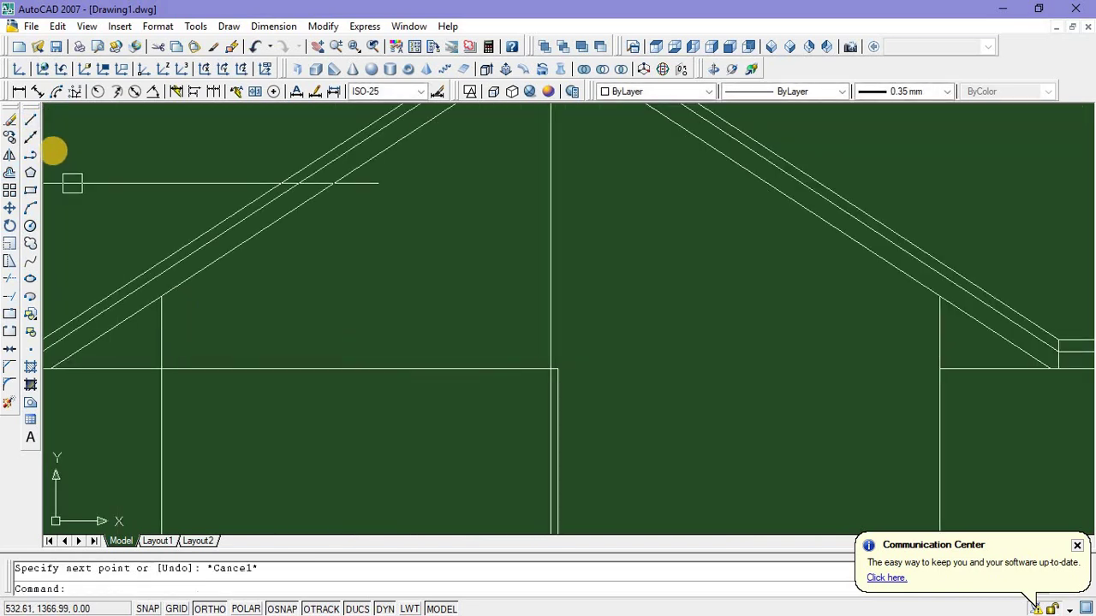
Draw a vertical line about 3.5 units long upward from the midpoint of the new eaves-level line, crossing the gable's left slope
{"action": "left_click", "coordinate": [30, 122]}
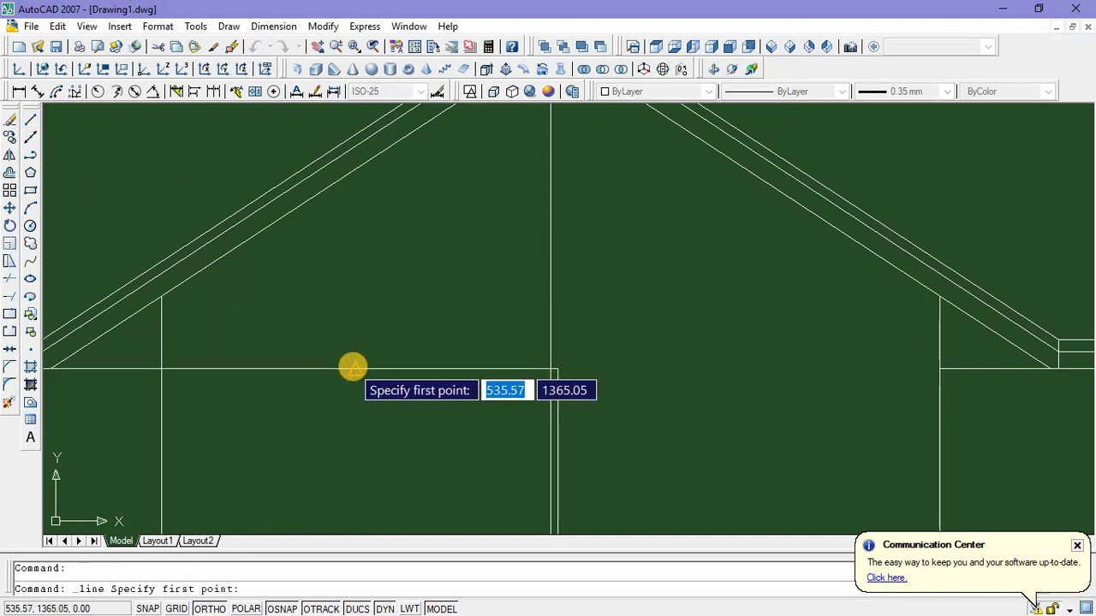
{"action": "left_click", "coordinate": [353, 368]}
{"action": "scroll", "coordinate": [353, 367], "scroll_direction": "down", "scroll_amount": 2}
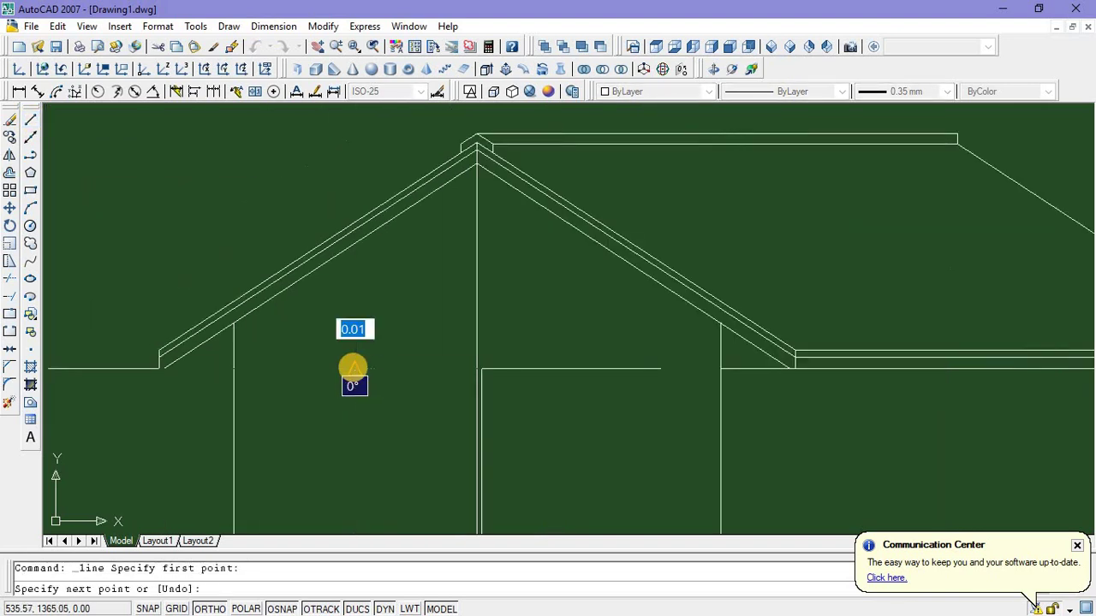
{"action": "left_click", "coordinate": [353, 160]}
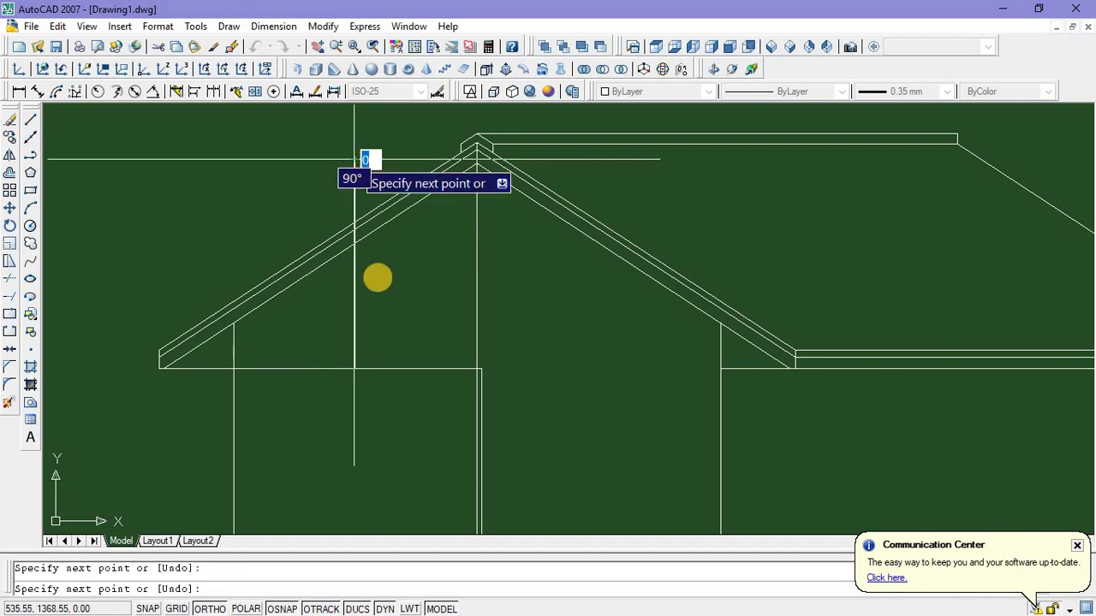
{"action": "key", "text": "Escape"}
Copy the four-line ridge cap from its peak toward the new vertical line's midpoint by a distance of 0.1, with ortho mode toggled
{"action": "middle_click_drag", "start_coordinate": [419, 213], "coordinate": [401, 296]}
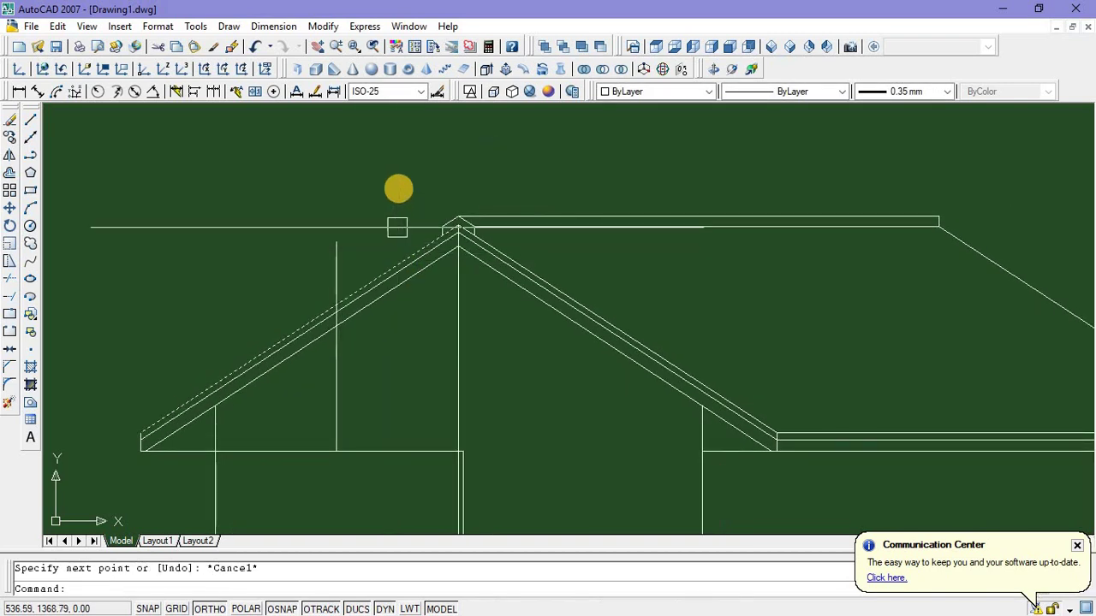
{"action": "left_click", "coordinate": [528, 316]}
{"action": "right_click", "coordinate": [519, 172]}
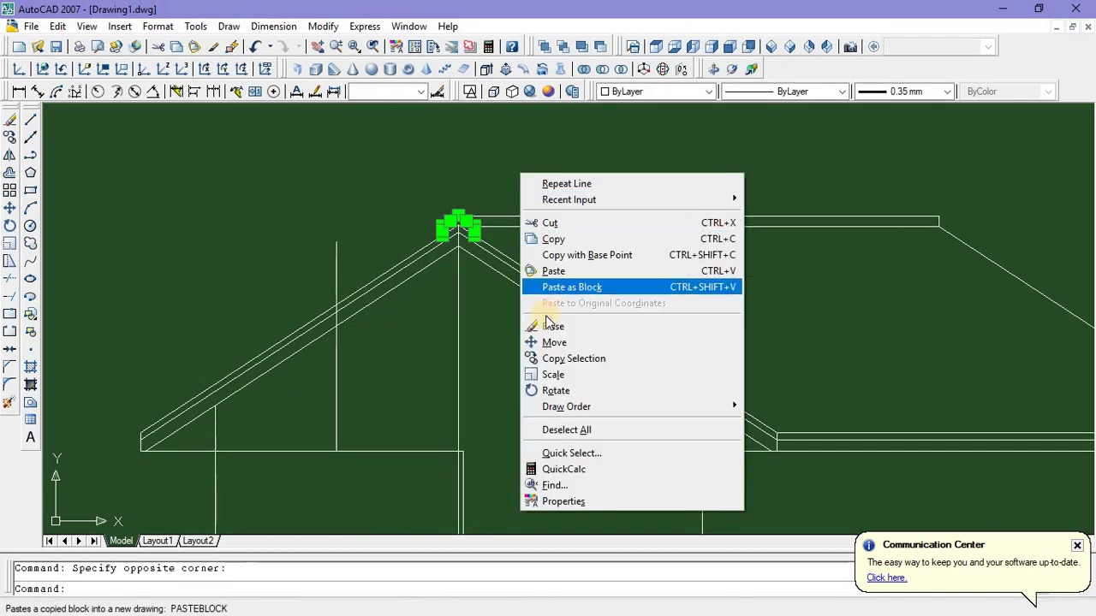
{"action": "left_click", "coordinate": [552, 359]}
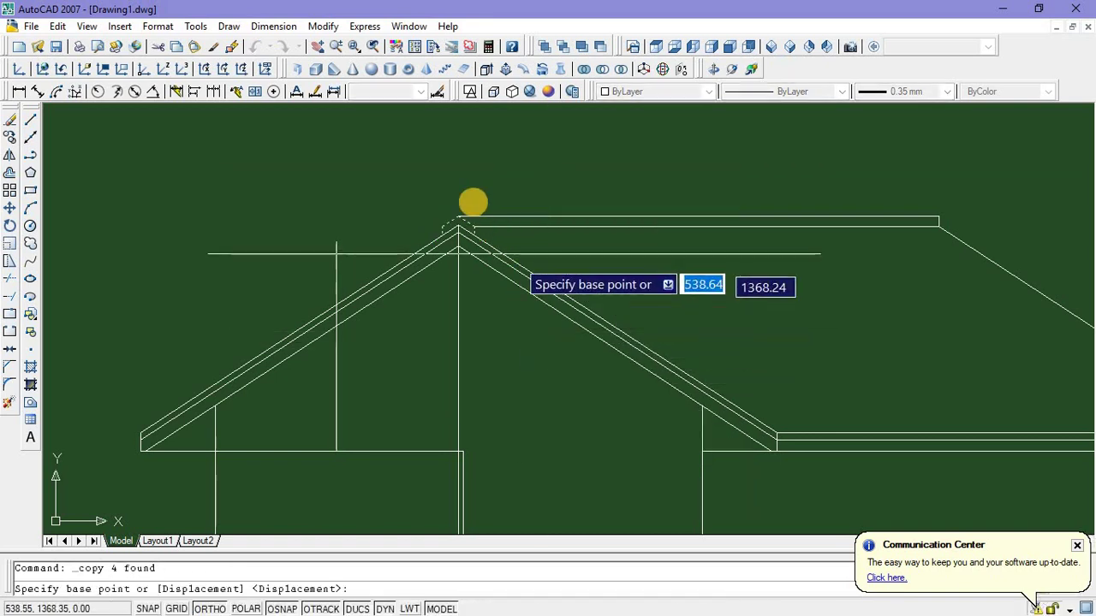
{"action": "left_click", "coordinate": [460, 215]}
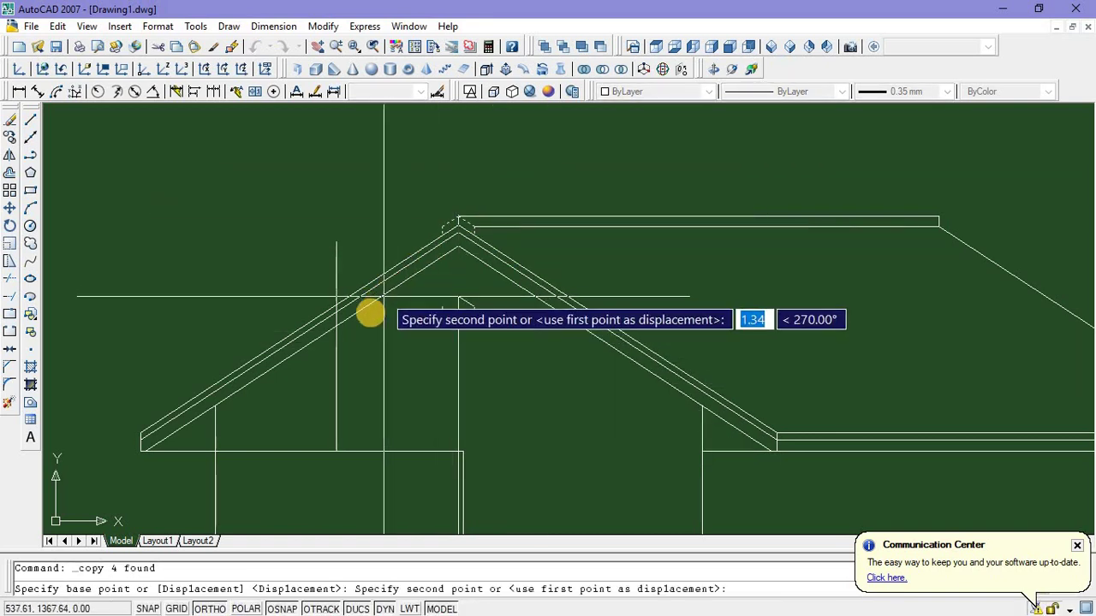
{"action": "key", "text": "F8"}
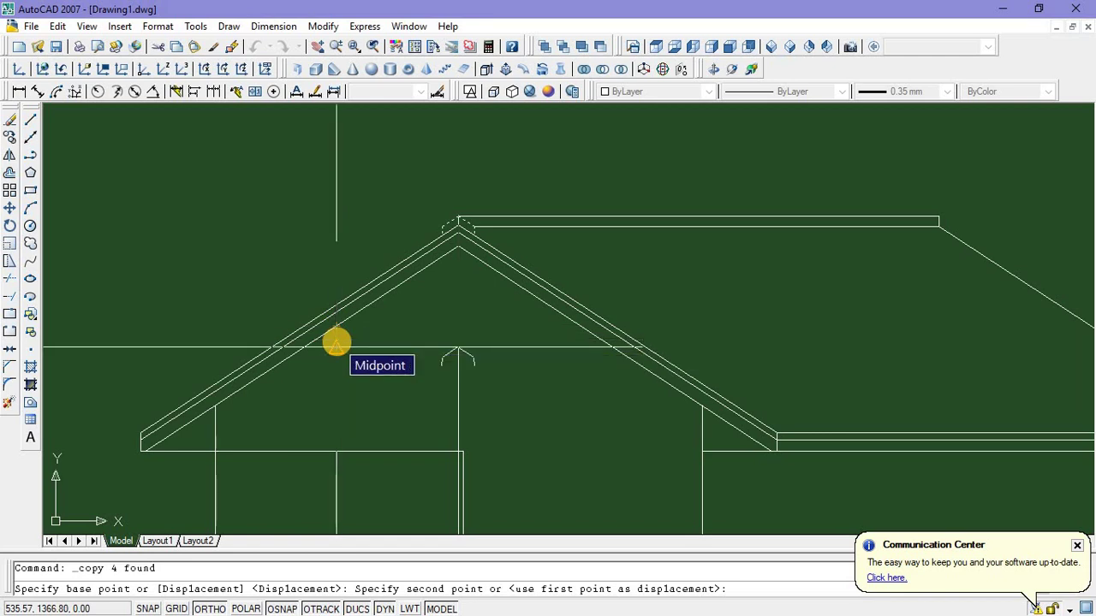
{"action": "type", "text": "0.1"}
{"action": "key", "text": "Return"}
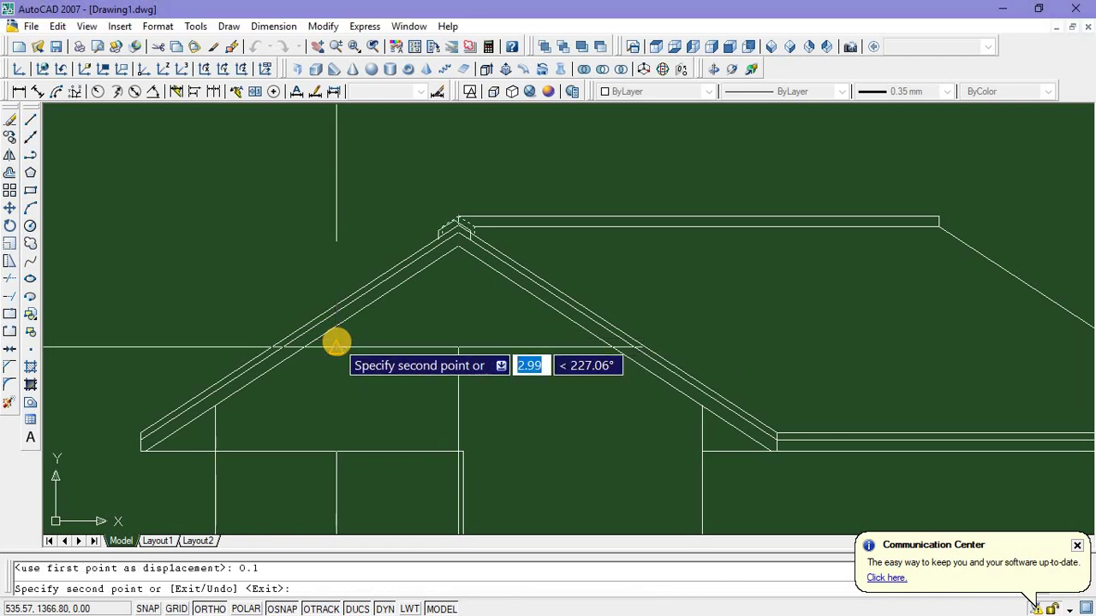
{"action": "key", "text": "Return"}
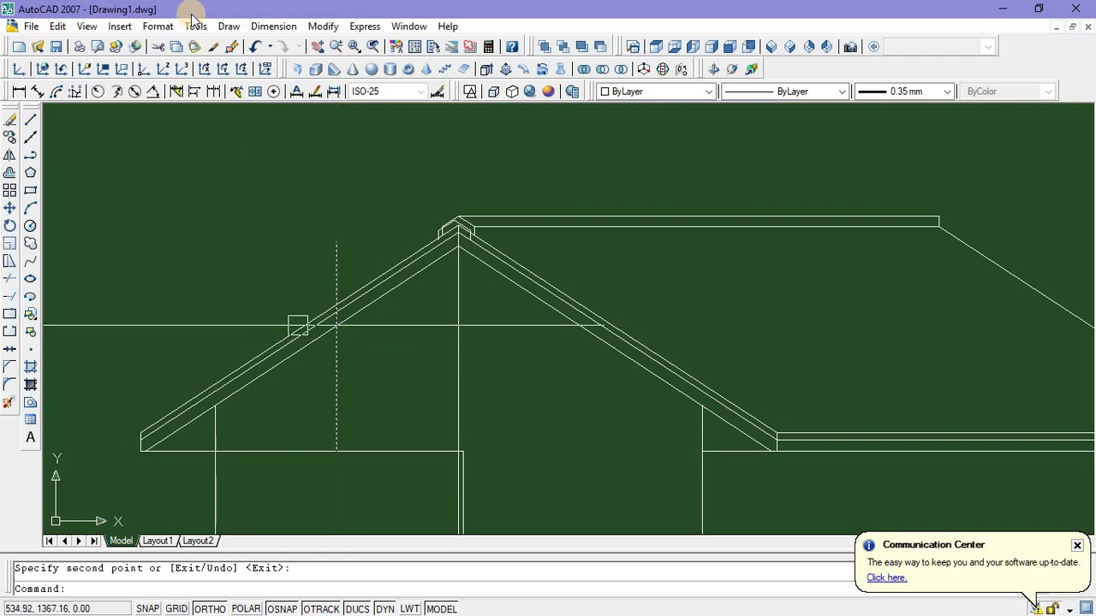
Undo the last copy of the ridge cap
{"action": "left_click", "coordinate": [256, 47]}
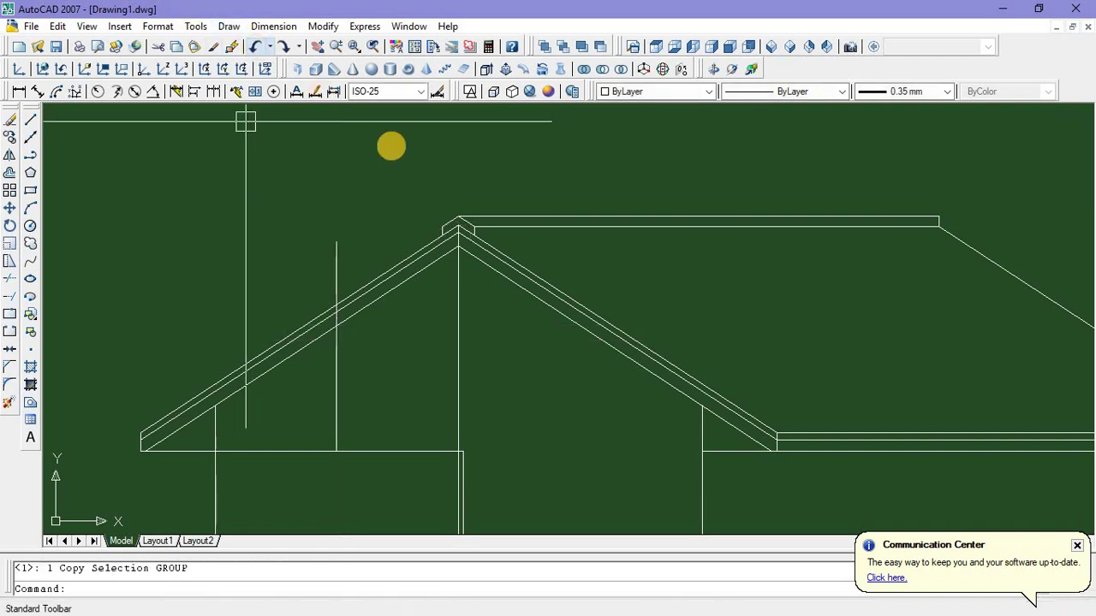
{"action": "left_click", "coordinate": [416, 185]}
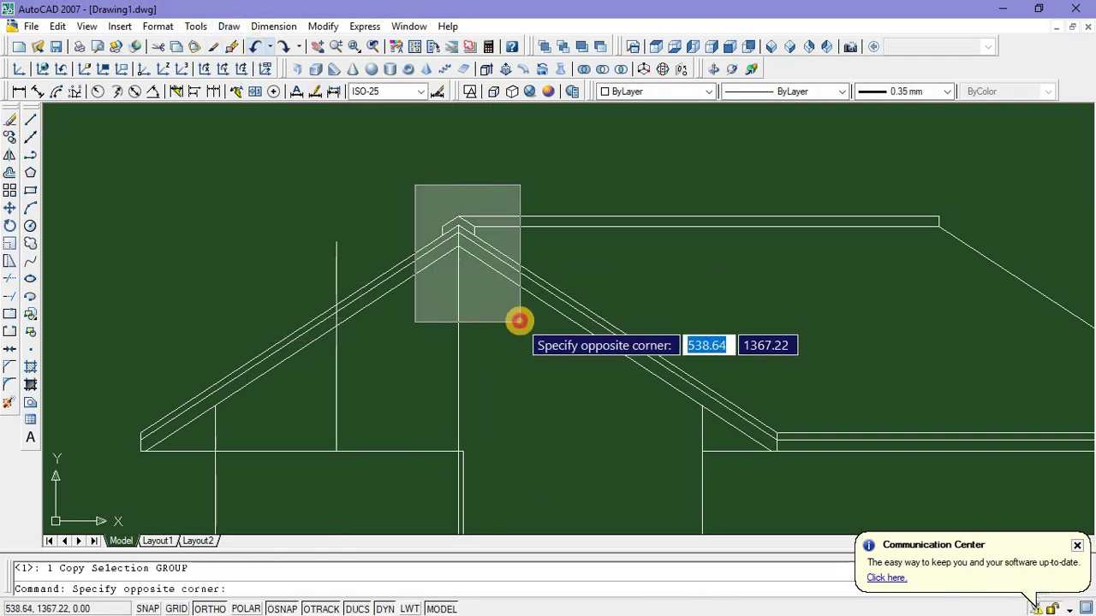
{"action": "left_click", "coordinate": [517, 318]}
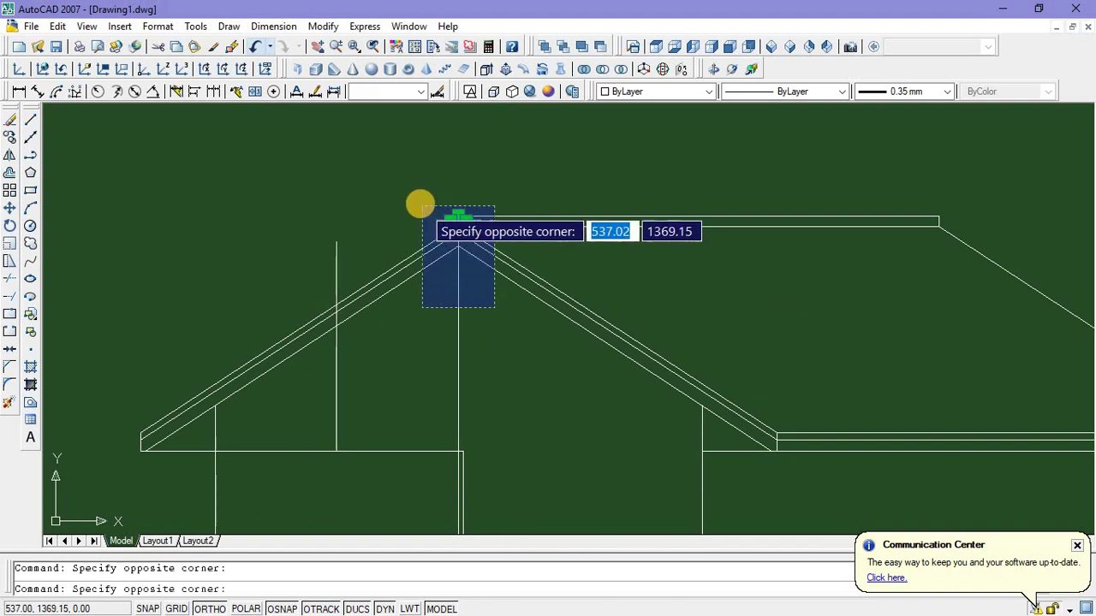
{"action": "left_click", "coordinate": [420, 204]}
{"action": "key", "text": "Escape"}
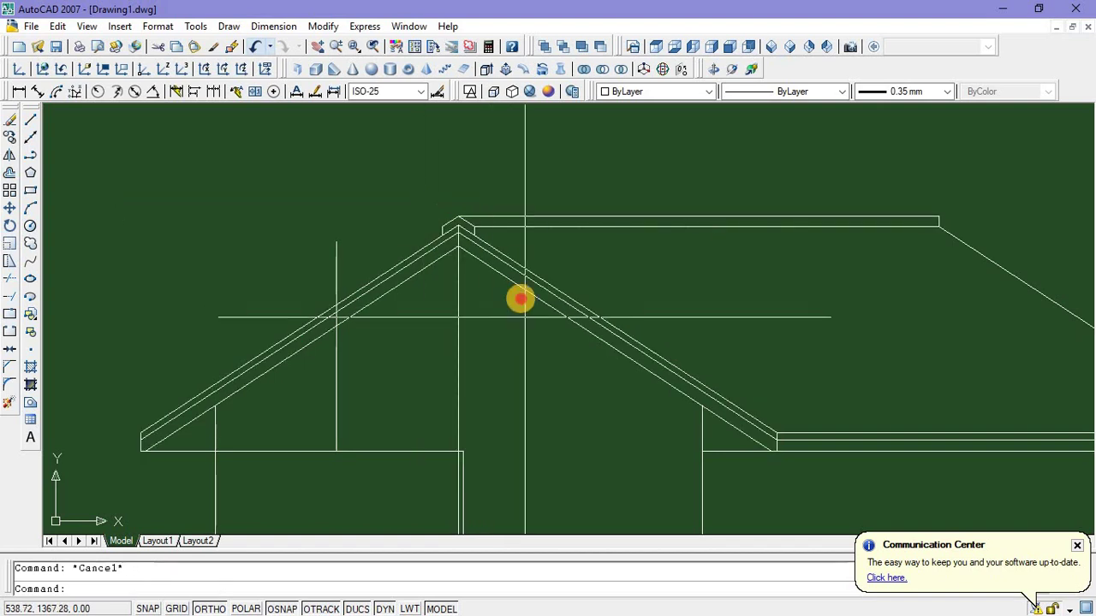
Copy the large gable's six slope lines and its four-line ridge cap from the cap's peak to the short vertical line's midpoint
{"action": "left_click", "coordinate": [519, 318]}
{"action": "left_click", "coordinate": [506, 248]}
{"action": "left_click", "coordinate": [434, 285]}
{"action": "left_click", "coordinate": [398, 234]}
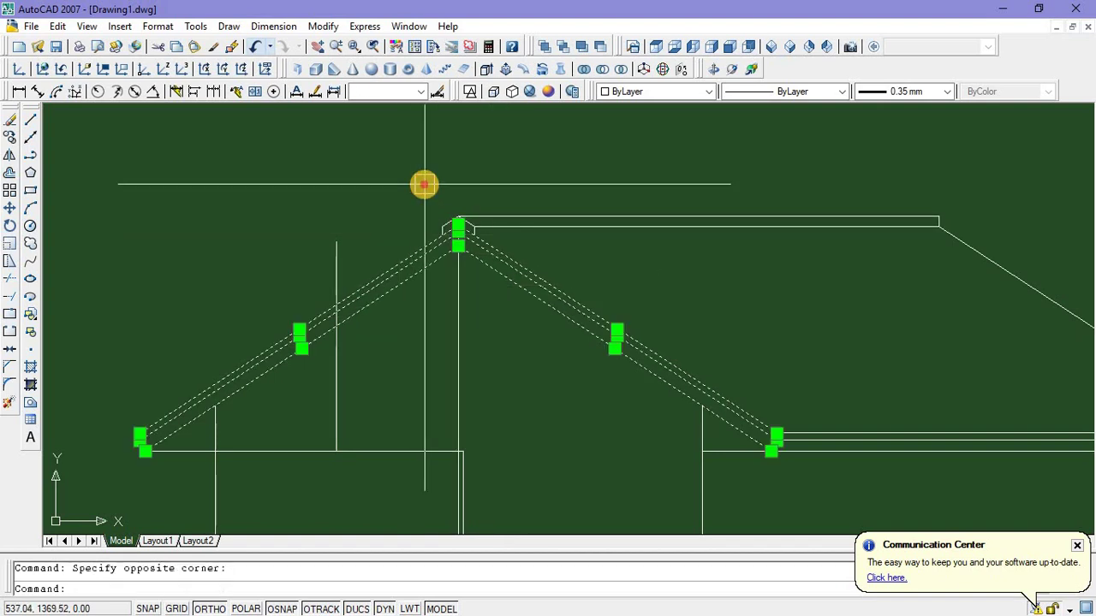
{"action": "left_click", "coordinate": [423, 183]}
{"action": "left_click", "coordinate": [482, 264]}
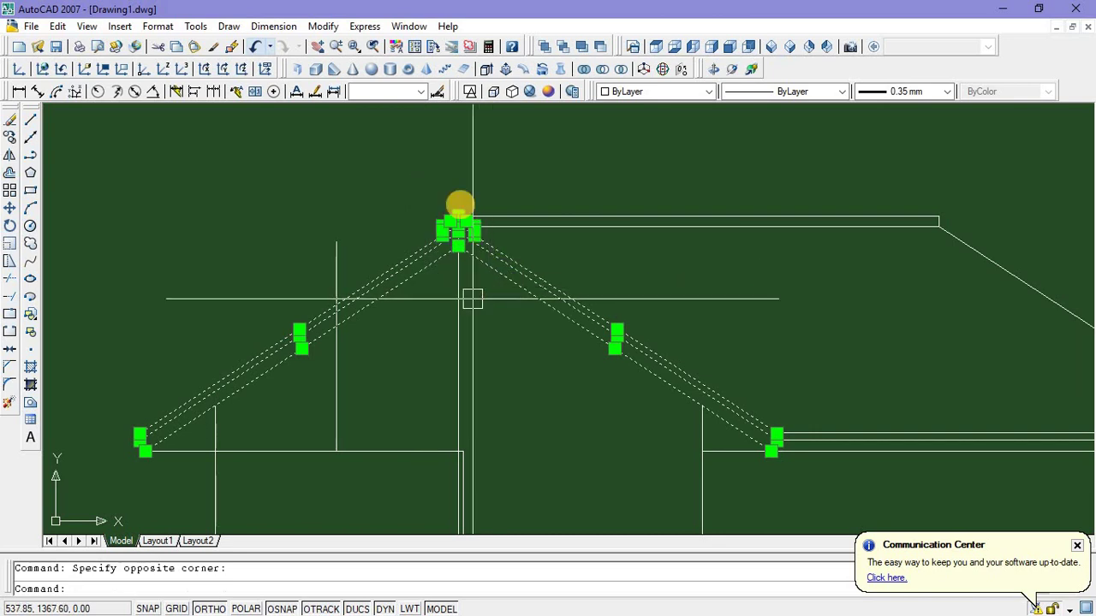
{"action": "right_click", "coordinate": [450, 159]}
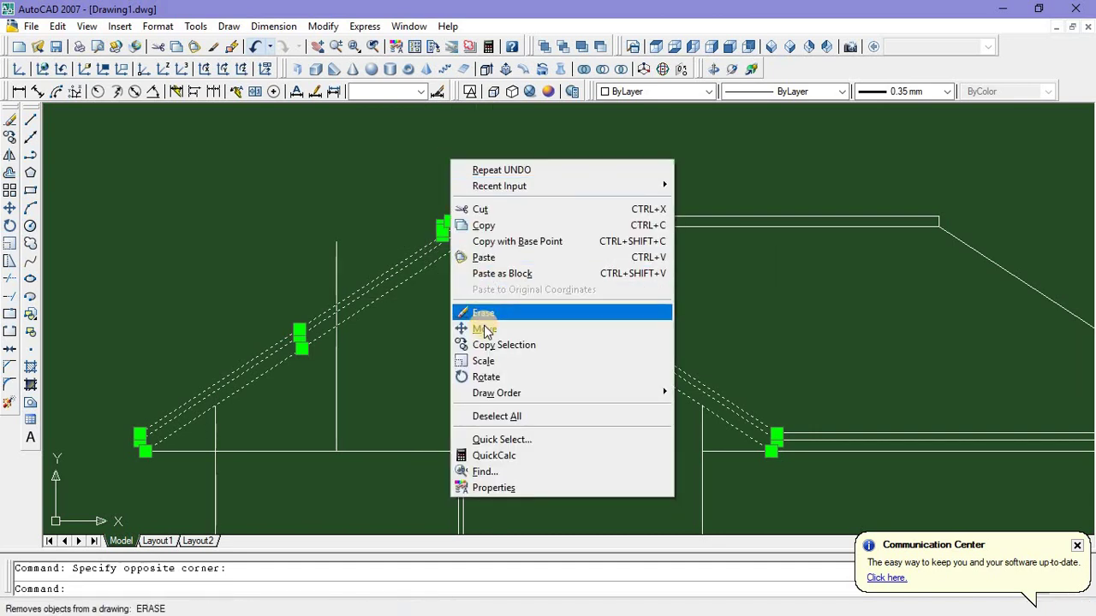
{"action": "left_click", "coordinate": [466, 345]}
{"action": "scroll", "coordinate": [462, 224], "scroll_direction": "up", "scroll_amount": 3}
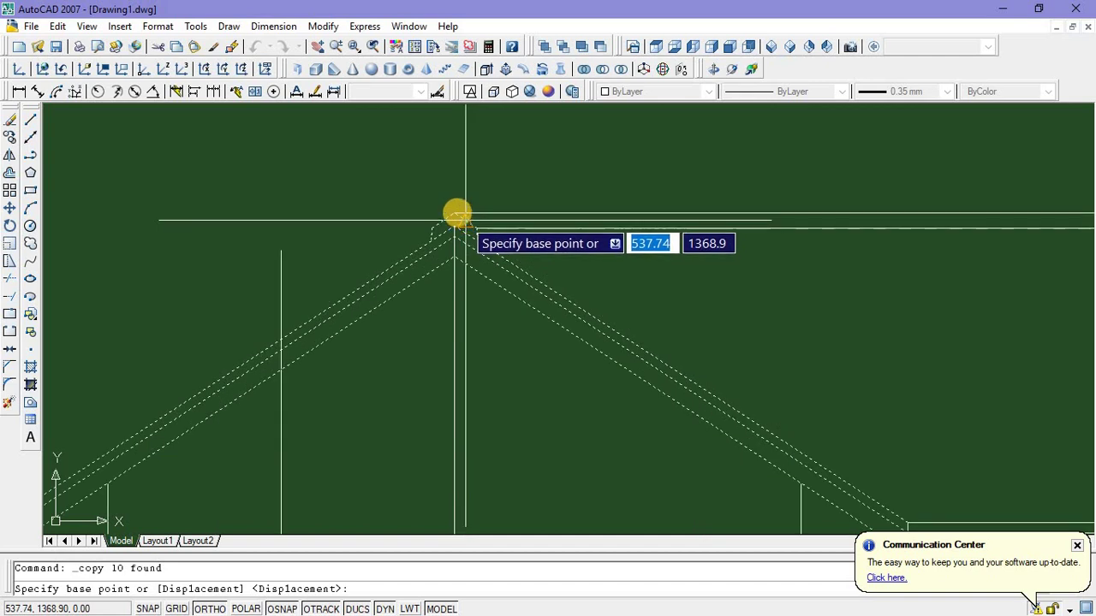
{"action": "left_click", "coordinate": [454, 225]}
{"action": "scroll", "coordinate": [454, 225], "scroll_direction": "down", "scroll_amount": 1}
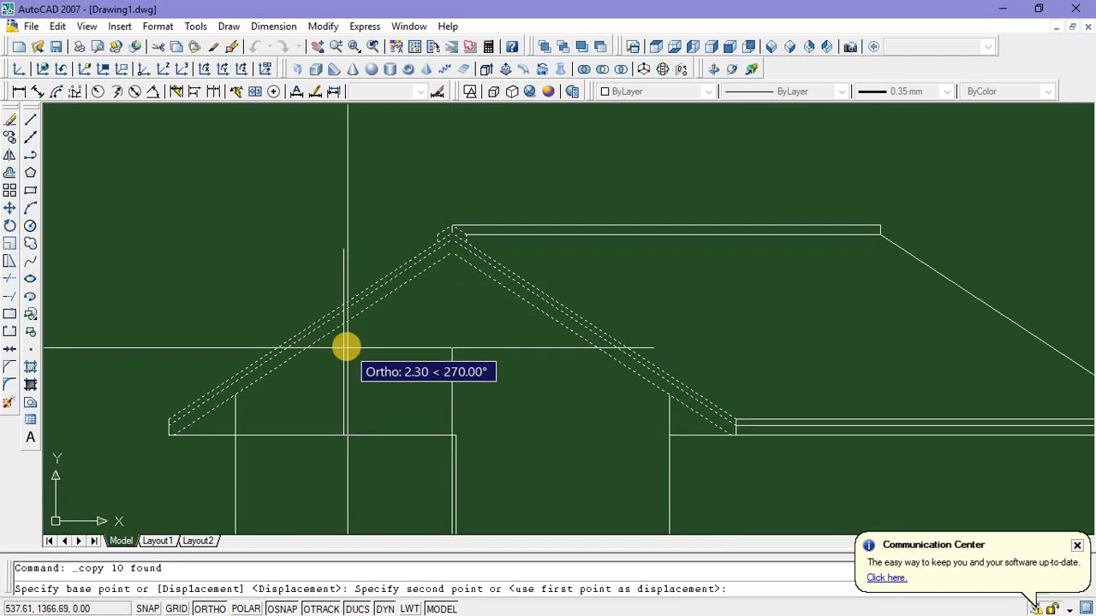
{"action": "left_click", "coordinate": [344, 343]}
{"action": "middle_click_drag", "start_coordinate": [408, 350], "coordinate": [425, 325]}
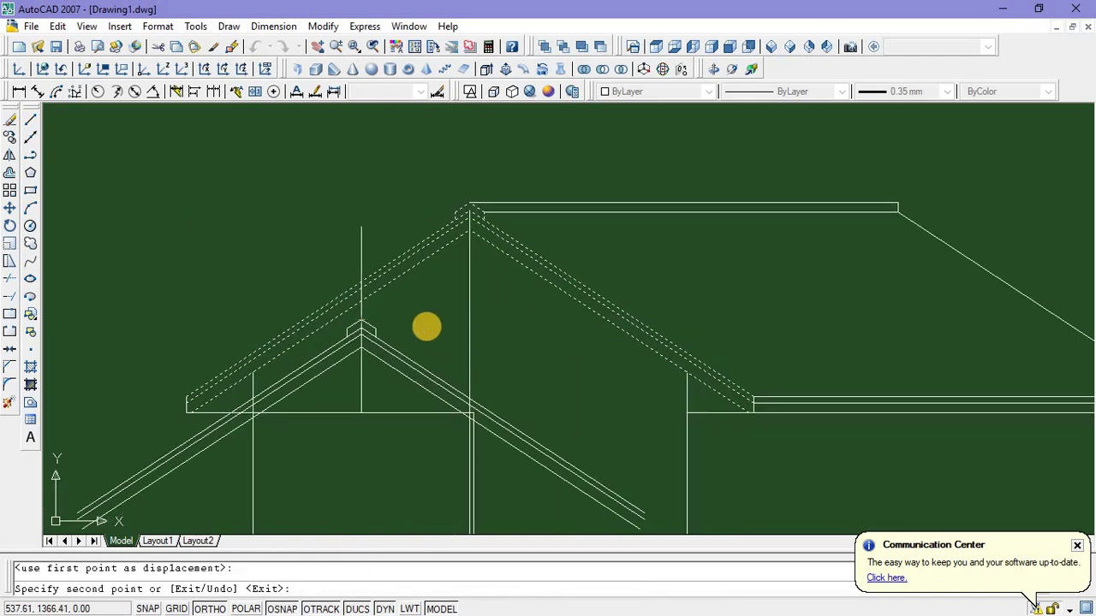
{"action": "key", "text": "Escape"}
Move the smaller gable's slope lines and ridge cap straight up by 0.1 from the cap's peak
{"action": "scroll", "coordinate": [329, 375], "scroll_direction": "up", "scroll_amount": 2}
{"action": "left_click", "coordinate": [335, 382]}
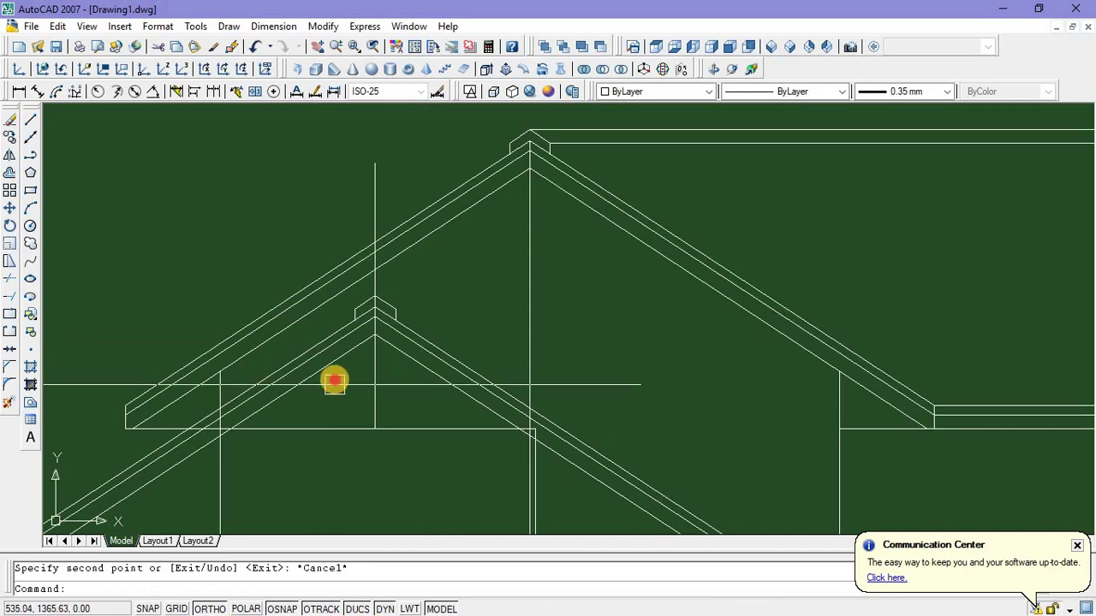
{"action": "left_click", "coordinate": [303, 339]}
{"action": "left_click", "coordinate": [414, 359]}
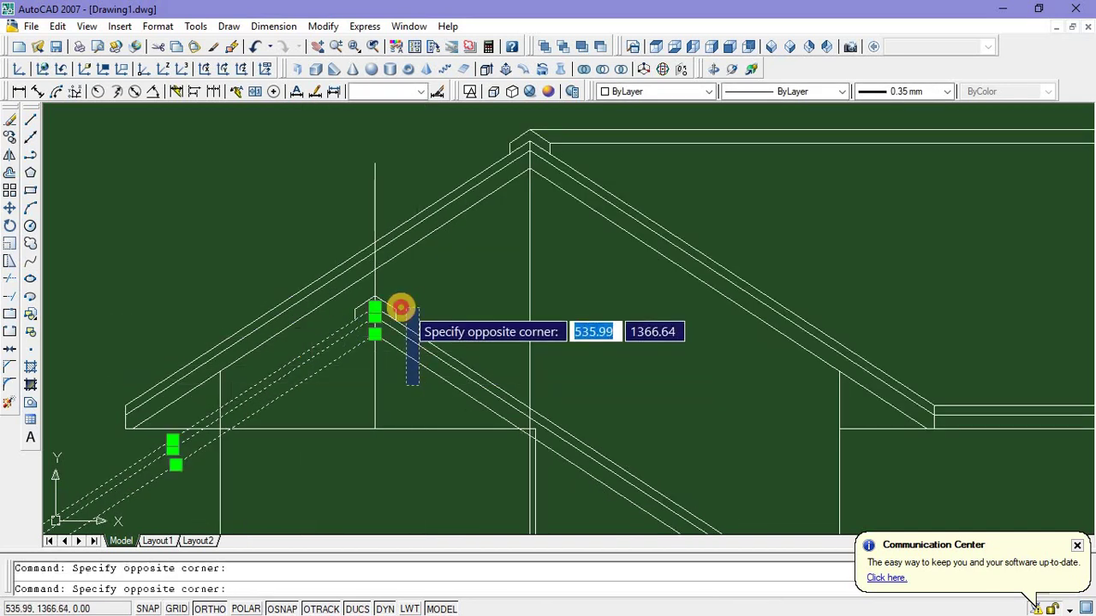
{"action": "left_click", "coordinate": [357, 303]}
{"action": "scroll", "coordinate": [323, 274], "scroll_direction": "up", "scroll_amount": 3}
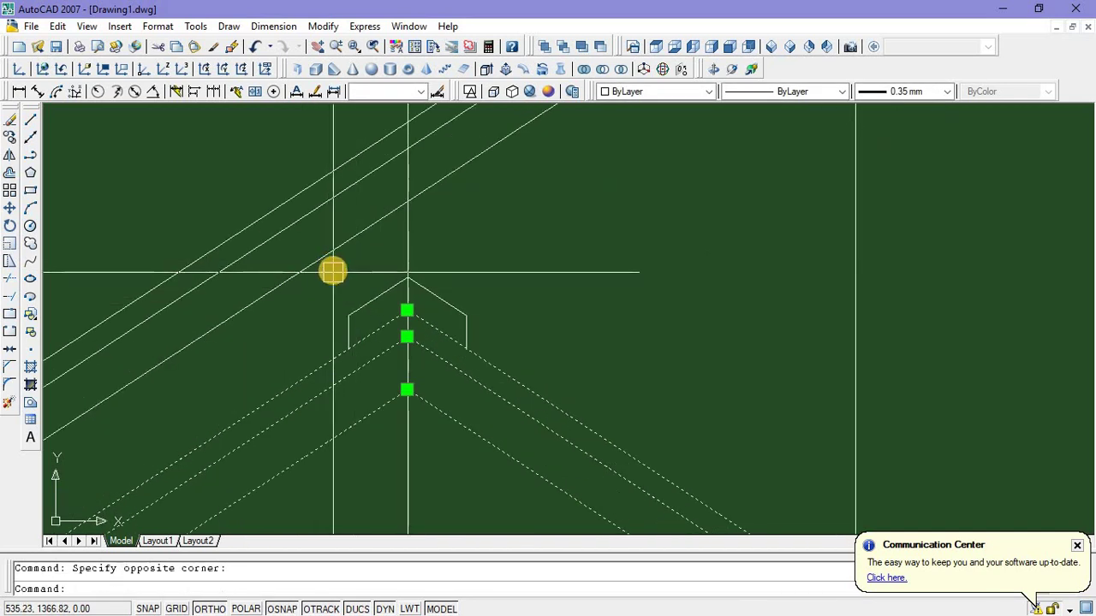
{"action": "left_click", "coordinate": [333, 272]}
{"action": "left_click", "coordinate": [491, 372]}
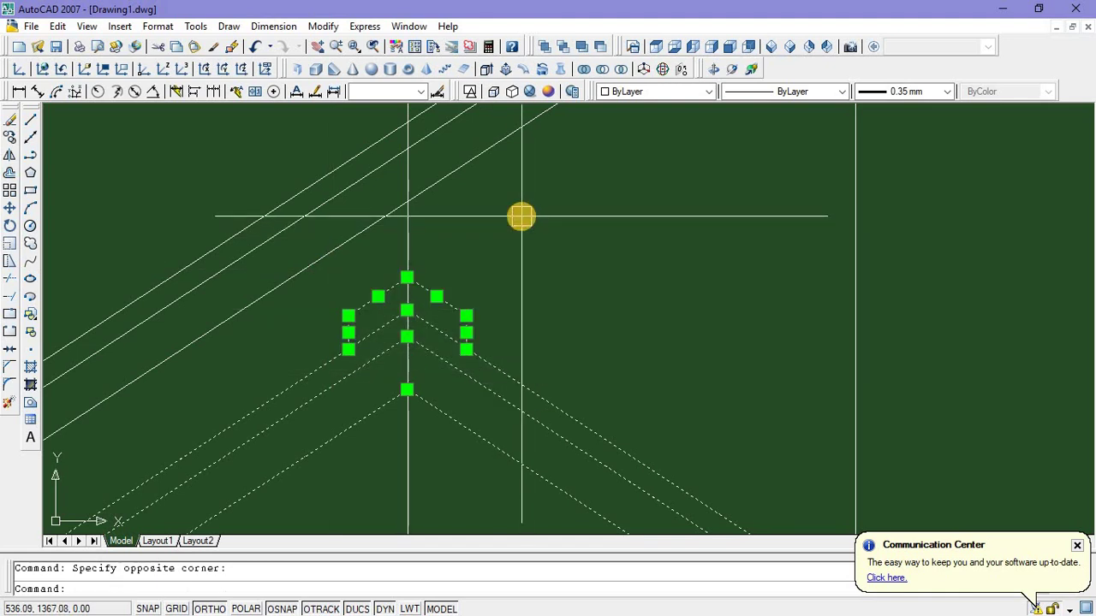
{"action": "right_click", "coordinate": [521, 216]}
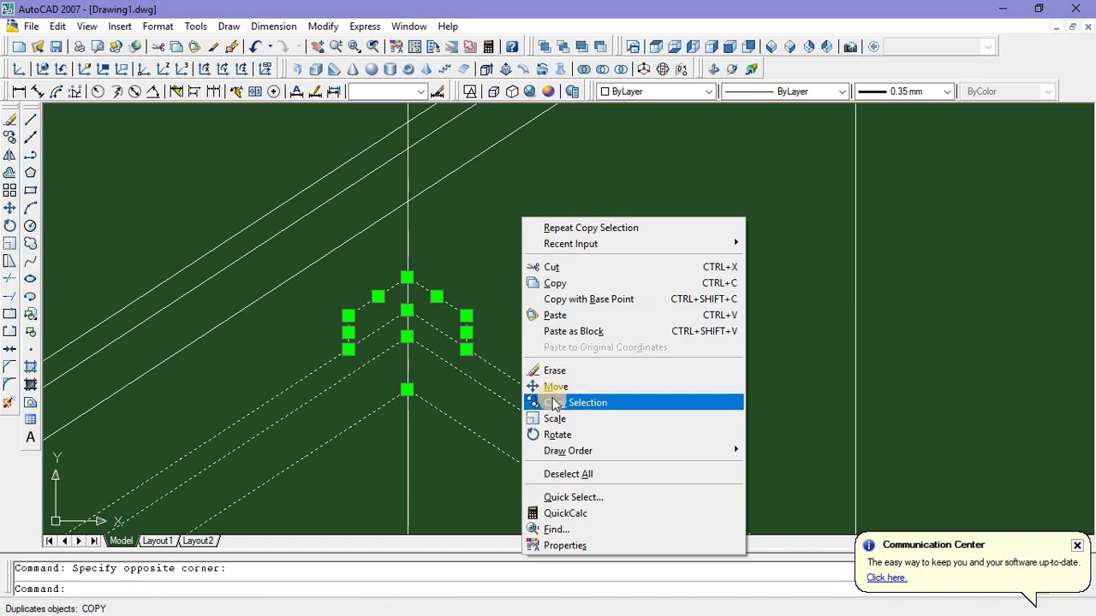
{"action": "left_click", "coordinate": [557, 387]}
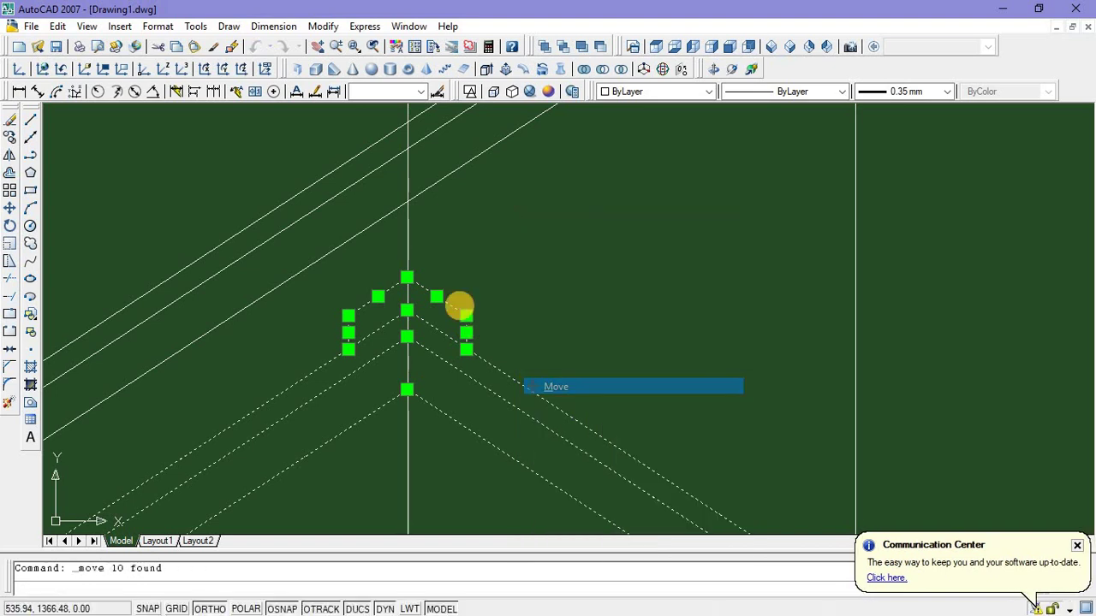
{"action": "left_click", "coordinate": [410, 278]}
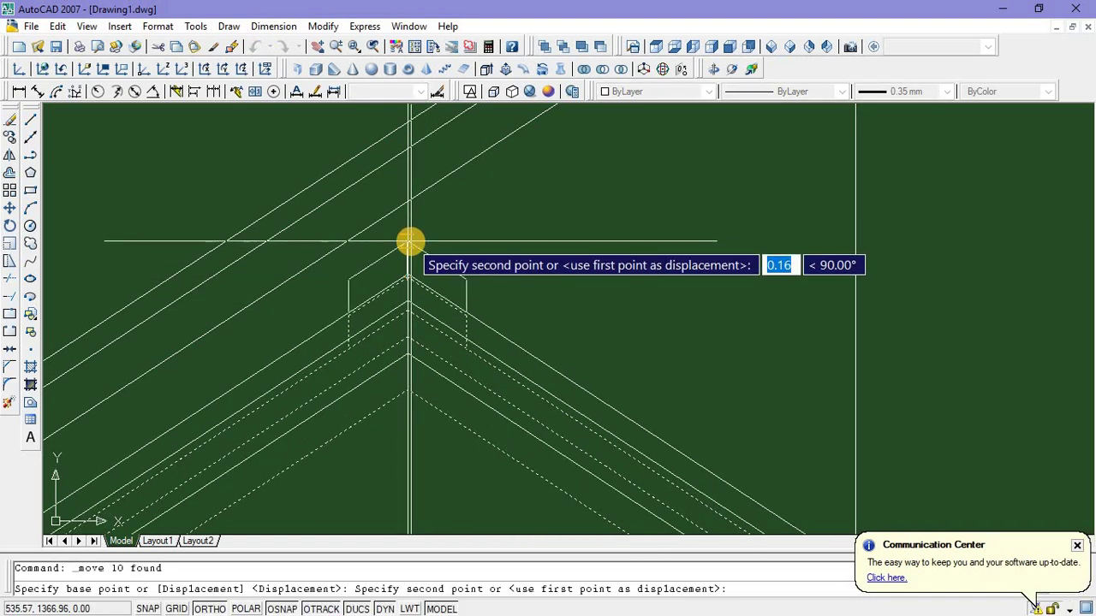
{"action": "type", "text": "0"}
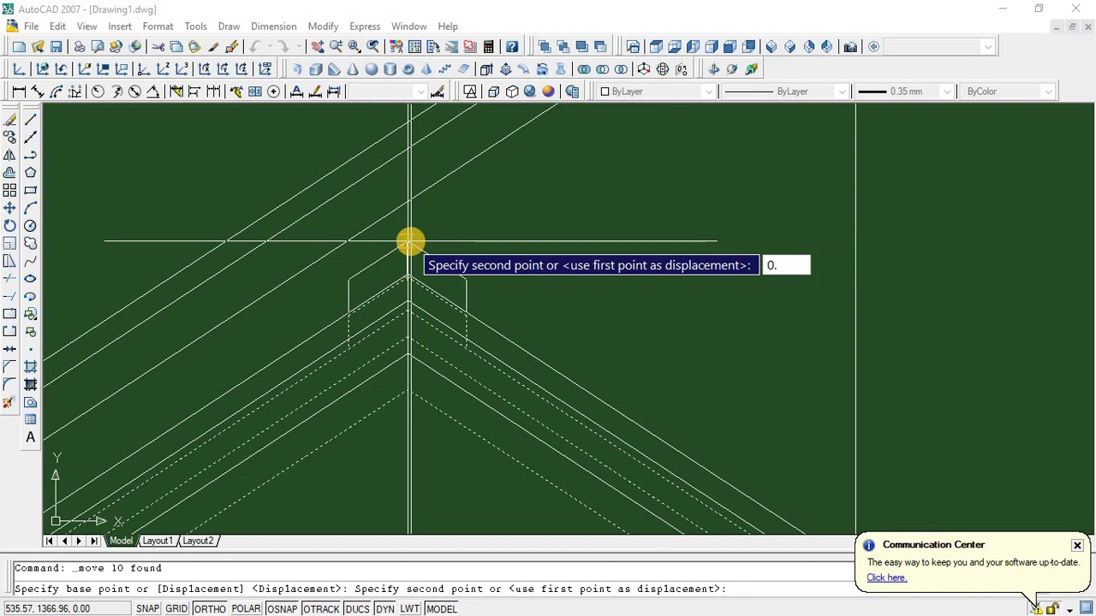
{"action": "key", "text": "Return"}
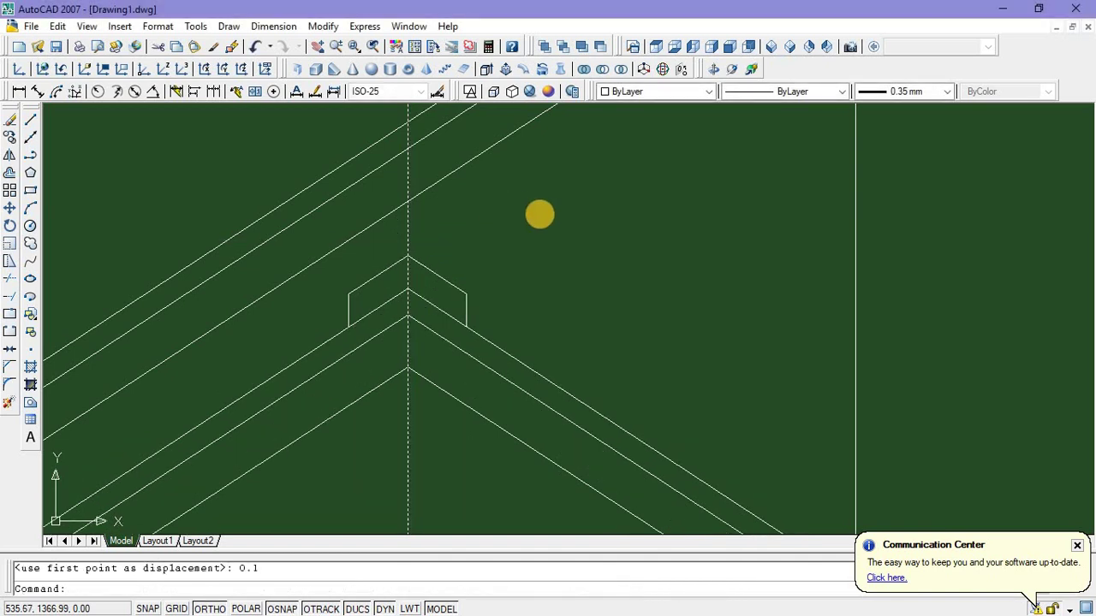
Trim the short vertical line above the smaller ridge cap and erase its leftover piece crossing the large gable's left slope
{"action": "scroll", "coordinate": [542, 218], "scroll_direction": "down", "scroll_amount": 2}
{"action": "scroll", "coordinate": [544, 220], "scroll_direction": "up", "scroll_amount": 2}
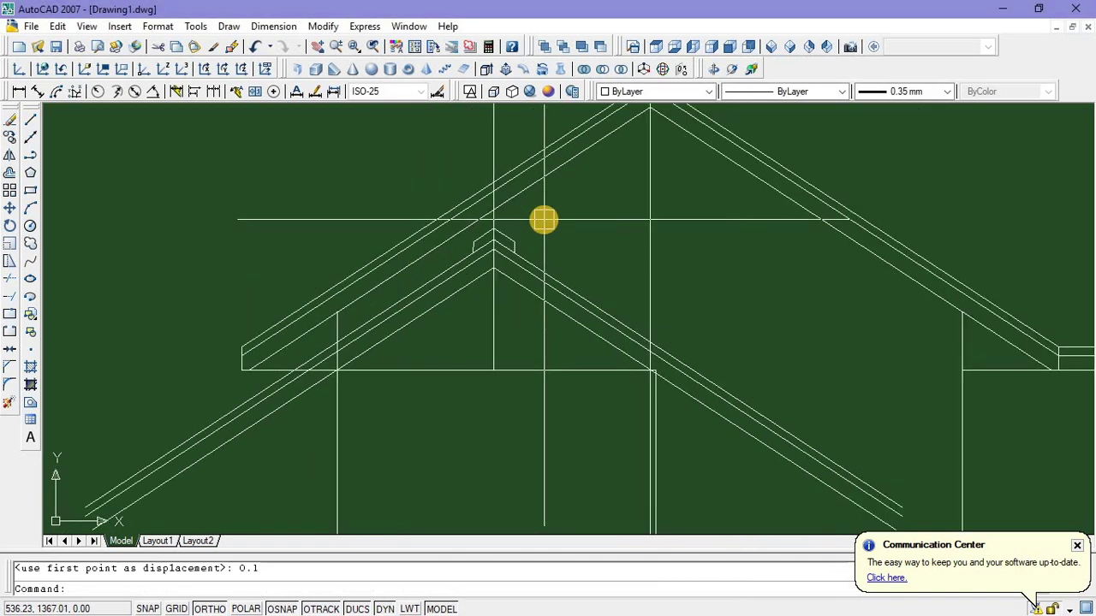
{"action": "type", "text": "TR"}
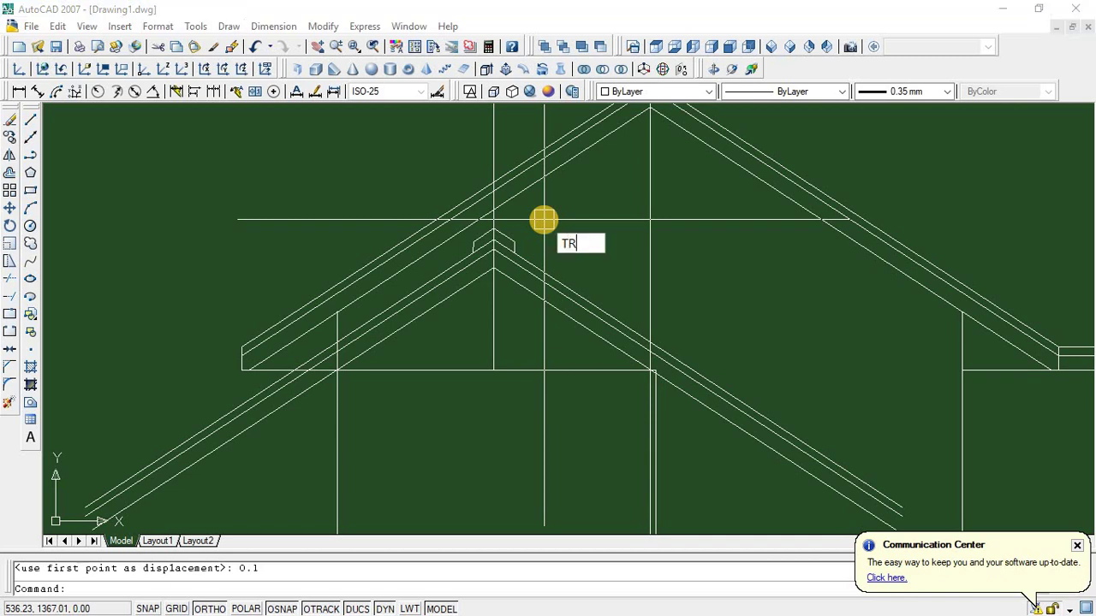
{"action": "key", "text": "Return"}
{"action": "key", "text": "Return"}
{"action": "scroll", "coordinate": [472, 227], "scroll_direction": "up", "scroll_amount": 1}
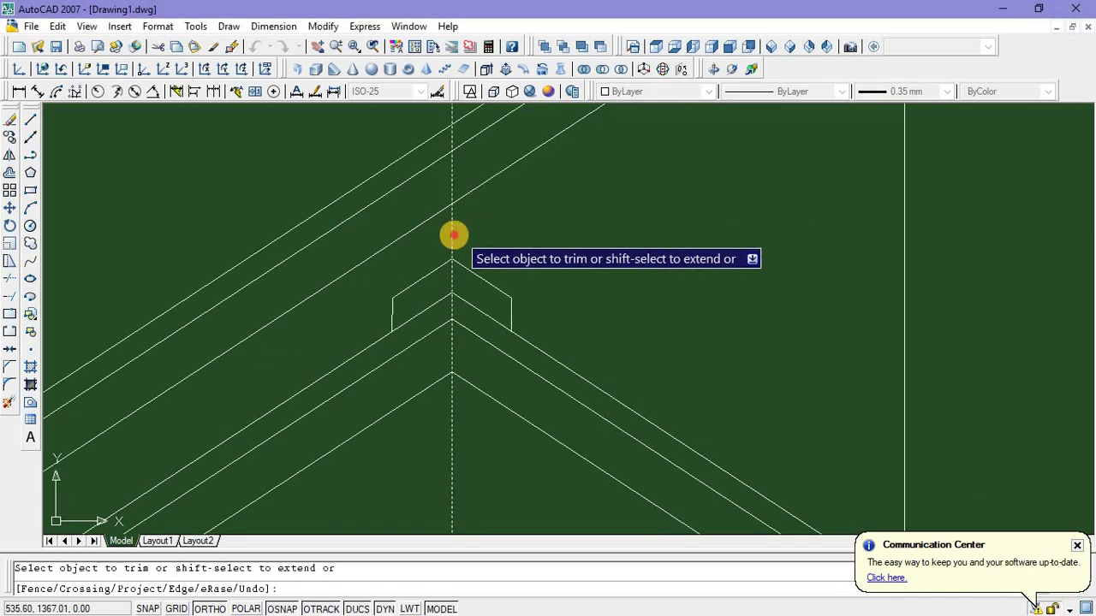
{"action": "scroll", "coordinate": [465, 203], "scroll_direction": "down", "scroll_amount": 2}
{"action": "key", "text": "Escape"}
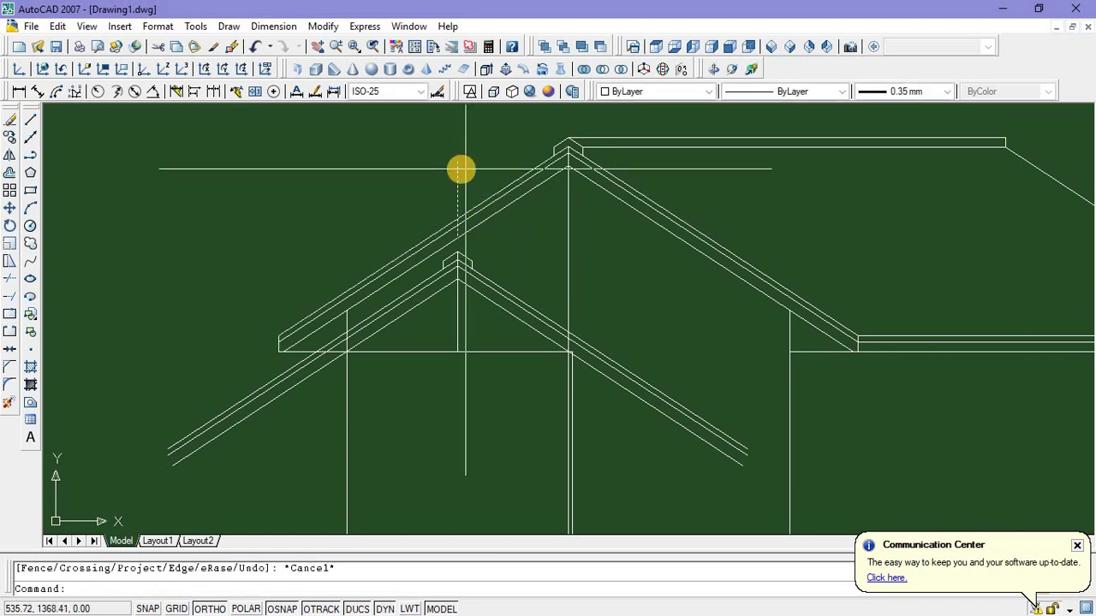
{"action": "left_click", "coordinate": [459, 171]}
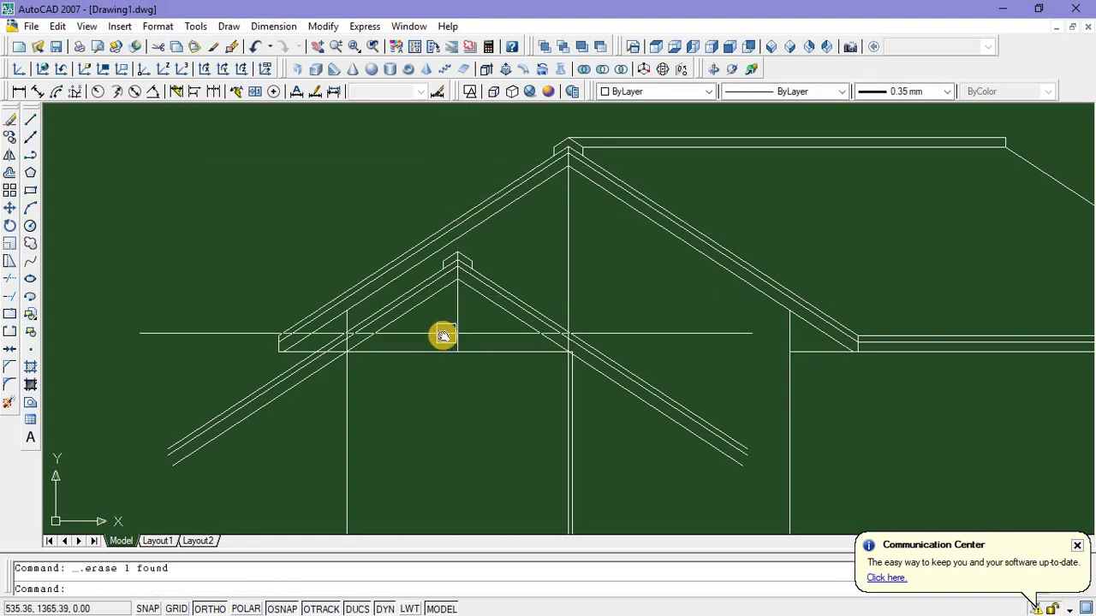
{"action": "middle_click_drag", "start_coordinate": [395, 337], "coordinate": [404, 293]}
{"action": "scroll", "coordinate": [306, 338], "scroll_direction": "up", "scroll_amount": 2}
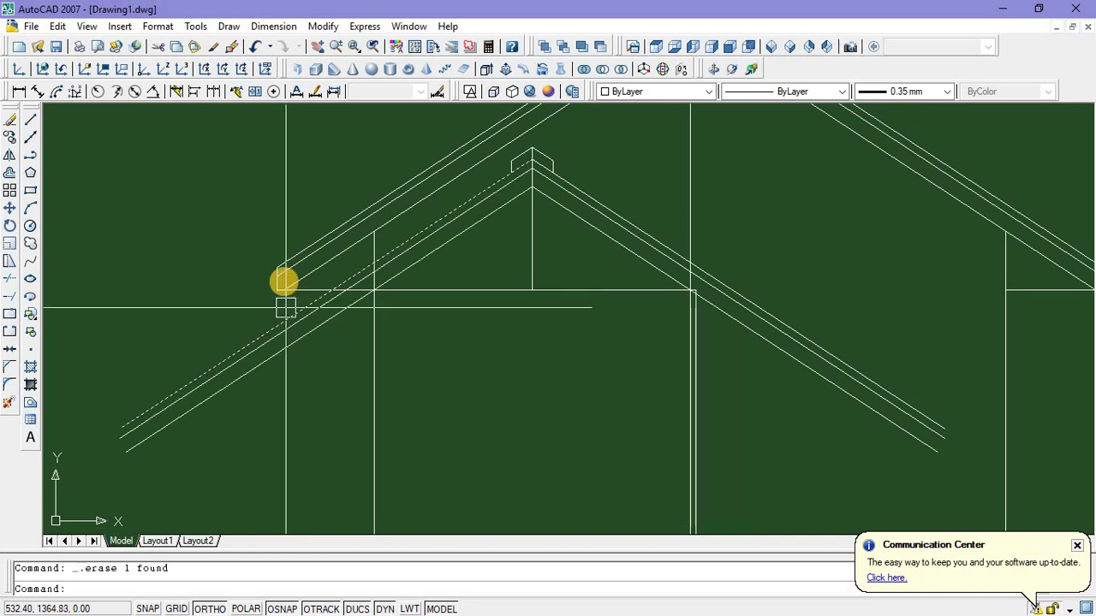
{"action": "left_click", "coordinate": [270, 261]}
{"action": "left_click", "coordinate": [269, 259]}
{"action": "left_click", "coordinate": [269, 254]}
{"action": "left_click", "coordinate": [298, 298]}
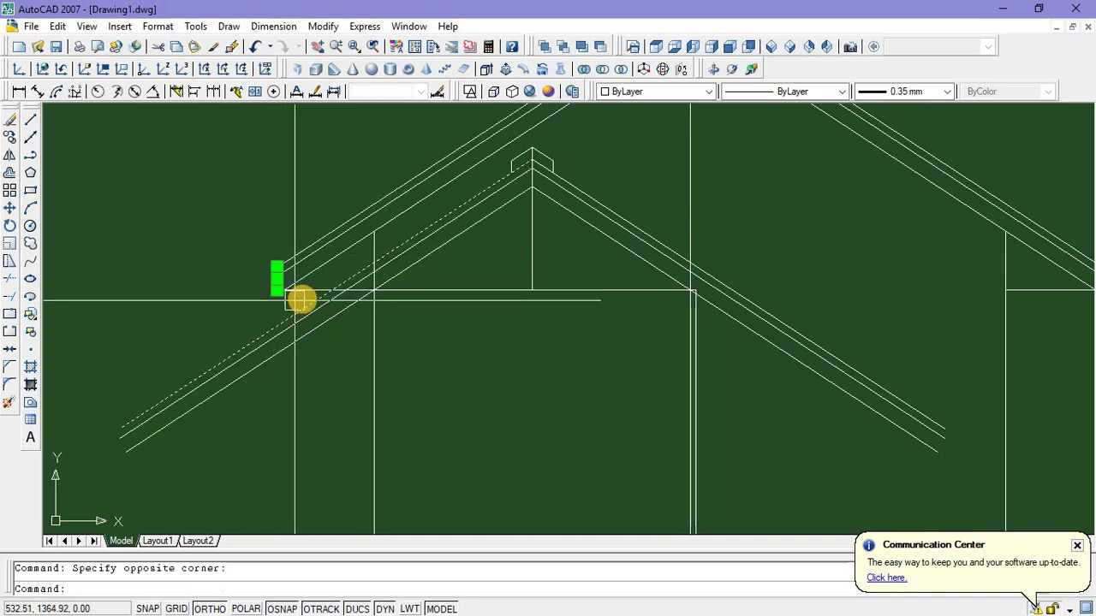
{"action": "left_click", "coordinate": [300, 296]}
{"action": "scroll", "coordinate": [297, 285], "scroll_direction": "up", "scroll_amount": 5}
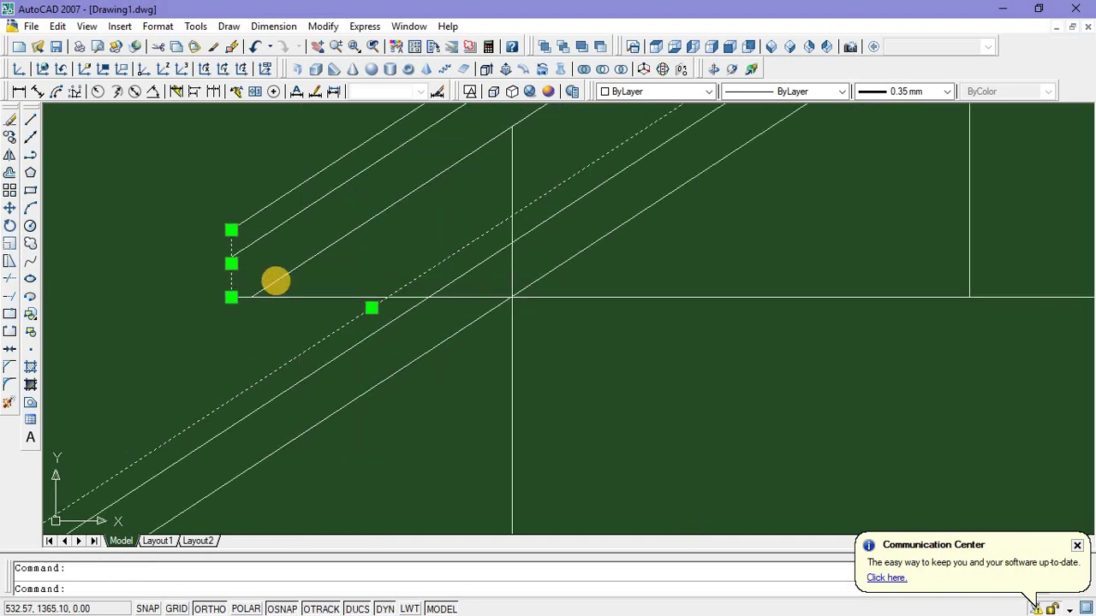
{"action": "key", "text": "Escape"}
Copy the large gable's left fascia end line and adjoining eaves line from their top corner down onto the smaller gable's outer slope line
{"action": "left_click", "coordinate": [232, 269]}
{"action": "left_click", "coordinate": [291, 297]}
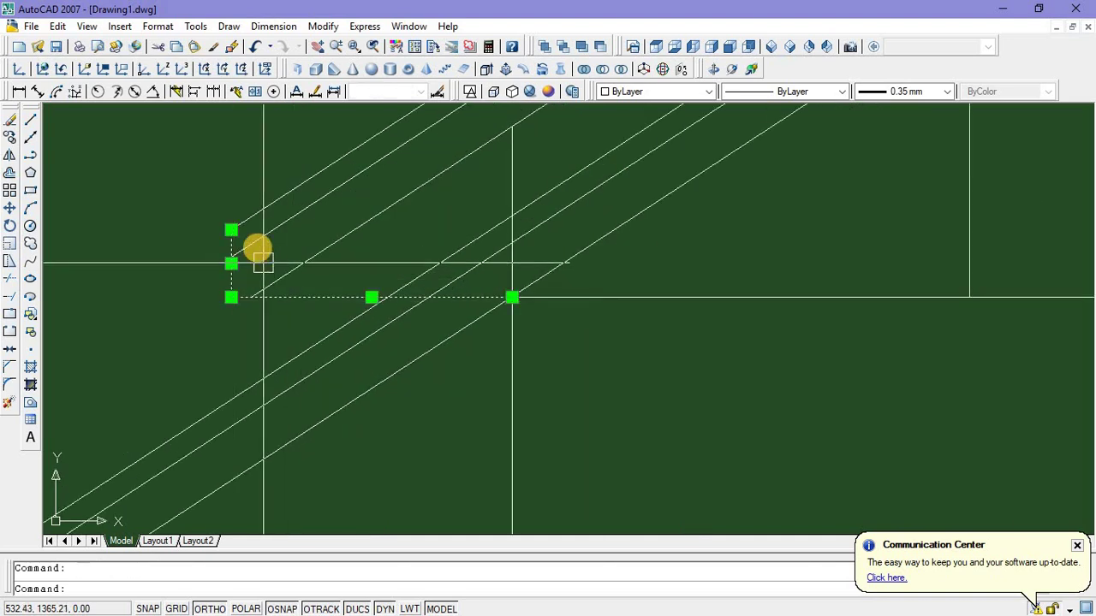
{"action": "scroll", "coordinate": [239, 181], "scroll_direction": "down", "scroll_amount": 2}
{"action": "right_click", "coordinate": [240, 181]}
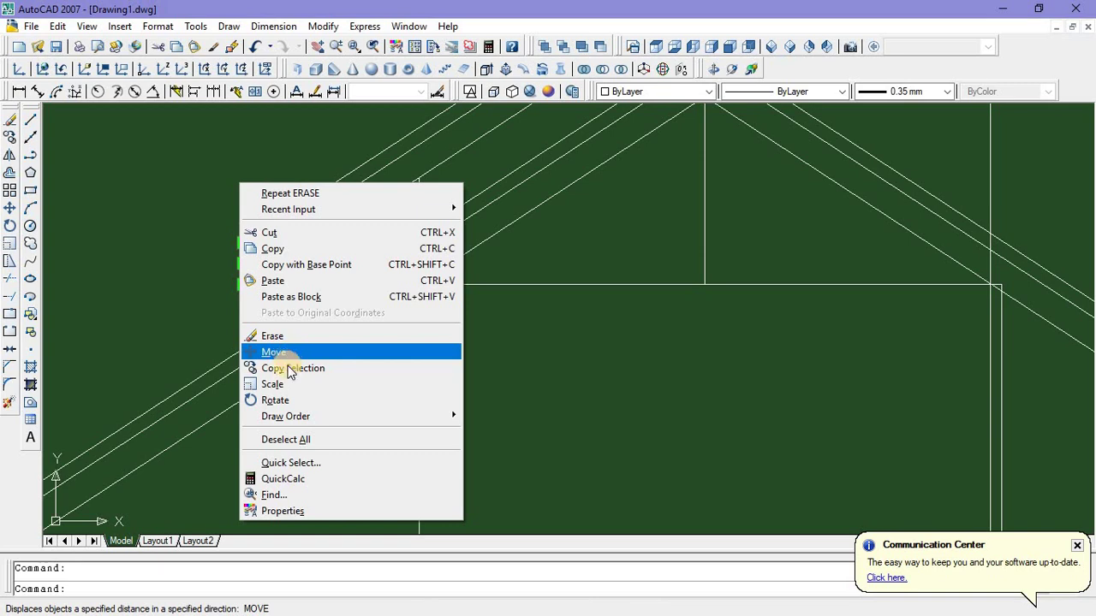
{"action": "left_click", "coordinate": [288, 368]}
{"action": "left_click", "coordinate": [243, 264]}
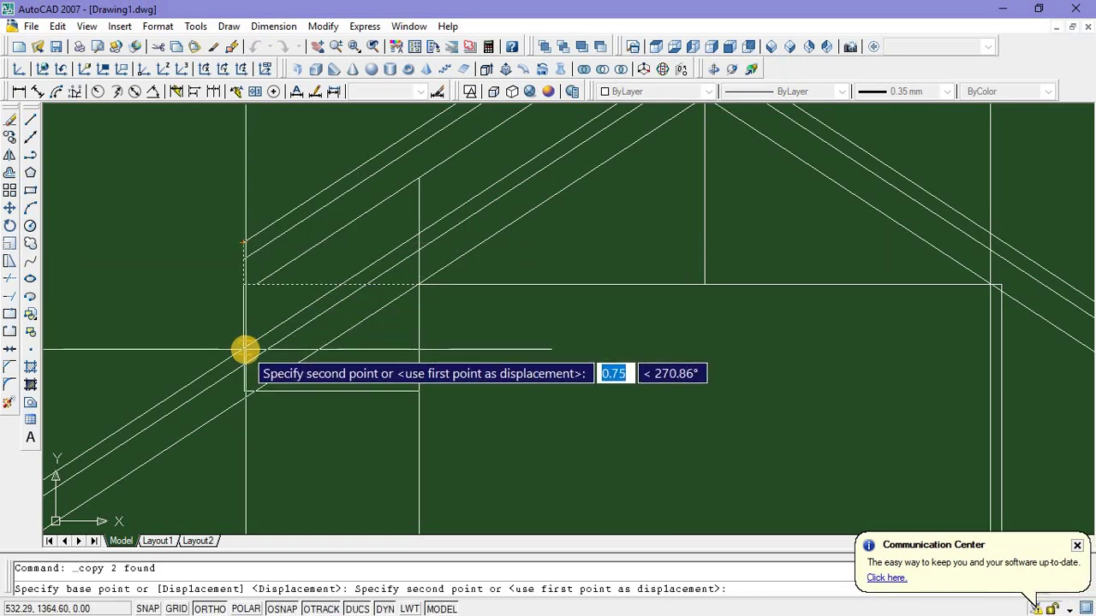
{"action": "left_click", "coordinate": [245, 350]}
{"action": "key", "text": "Escape"}
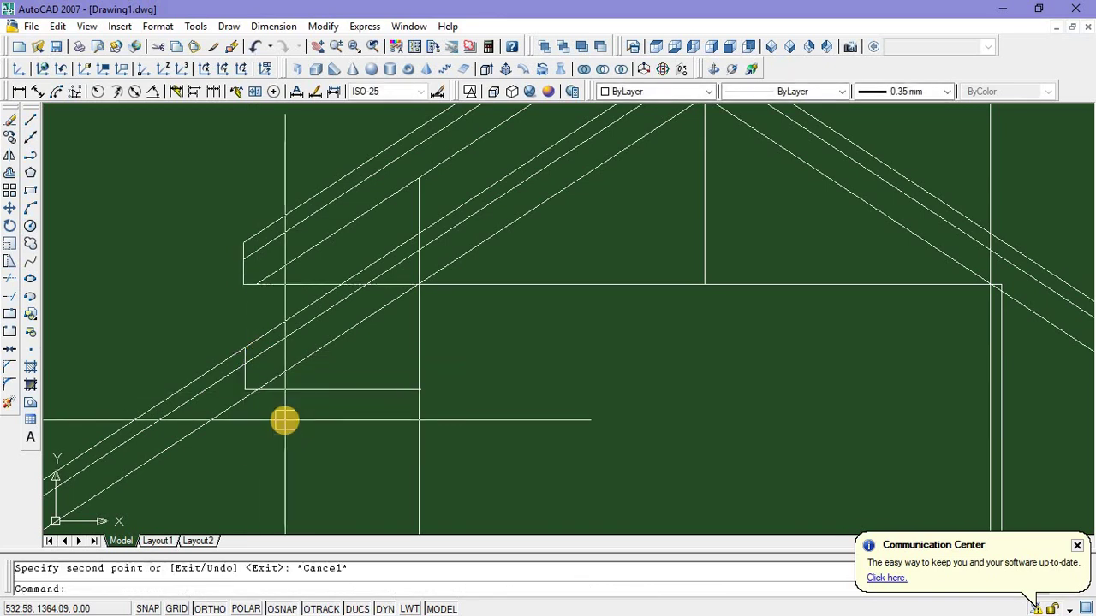
Trim the smaller gable's left slope lines where they extend beyond the copied fascia end and eaves lines
{"action": "type", "text": "TR"}
{"action": "key", "text": "Return"}
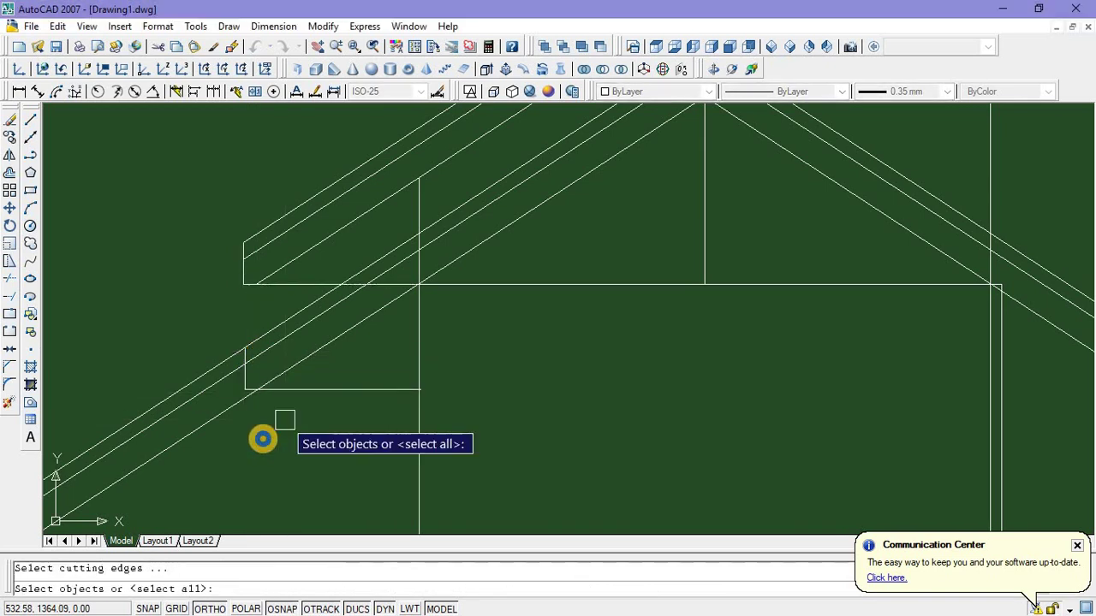
{"action": "key", "text": "Return"}
{"action": "left_click", "coordinate": [157, 395]}
{"action": "left_click", "coordinate": [150, 387]}
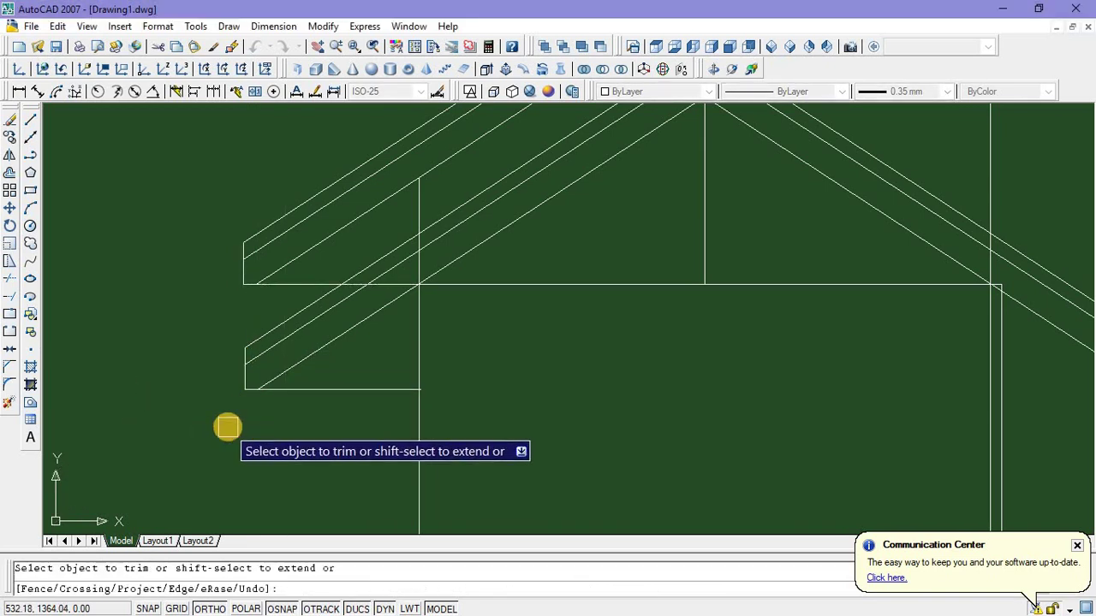
Trim the large gable's left eaves and wall lines inside the smaller gable's roof, and erase the vertical line below the large peak
{"action": "middle_click_drag", "start_coordinate": [385, 322], "coordinate": [373, 395]}
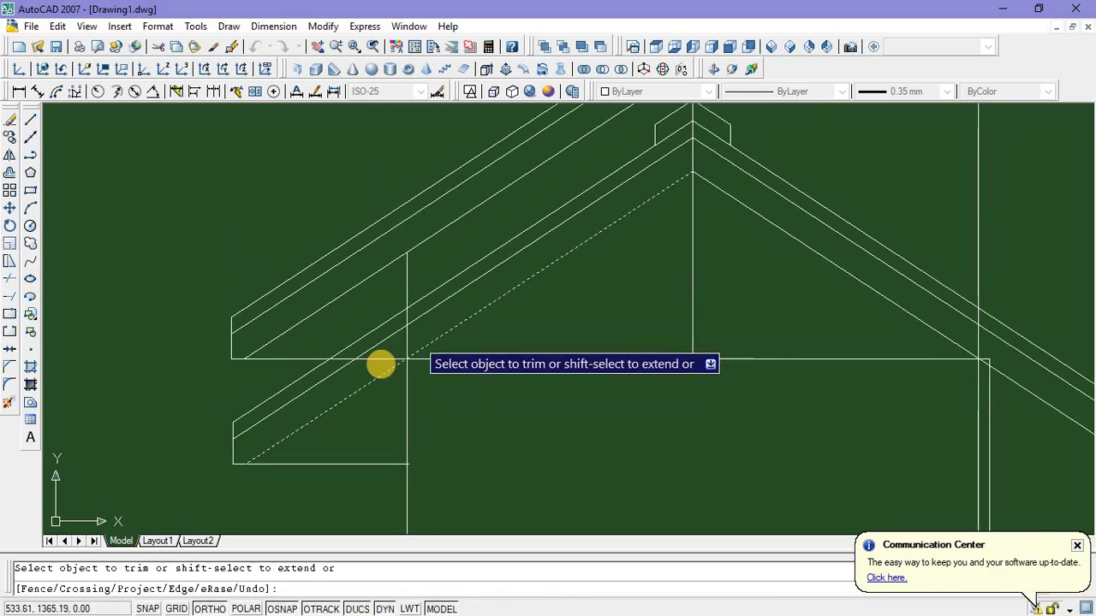
{"action": "scroll", "coordinate": [380, 362], "scroll_direction": "up", "scroll_amount": 2}
{"action": "scroll", "coordinate": [320, 350], "scroll_direction": "up", "scroll_amount": 2}
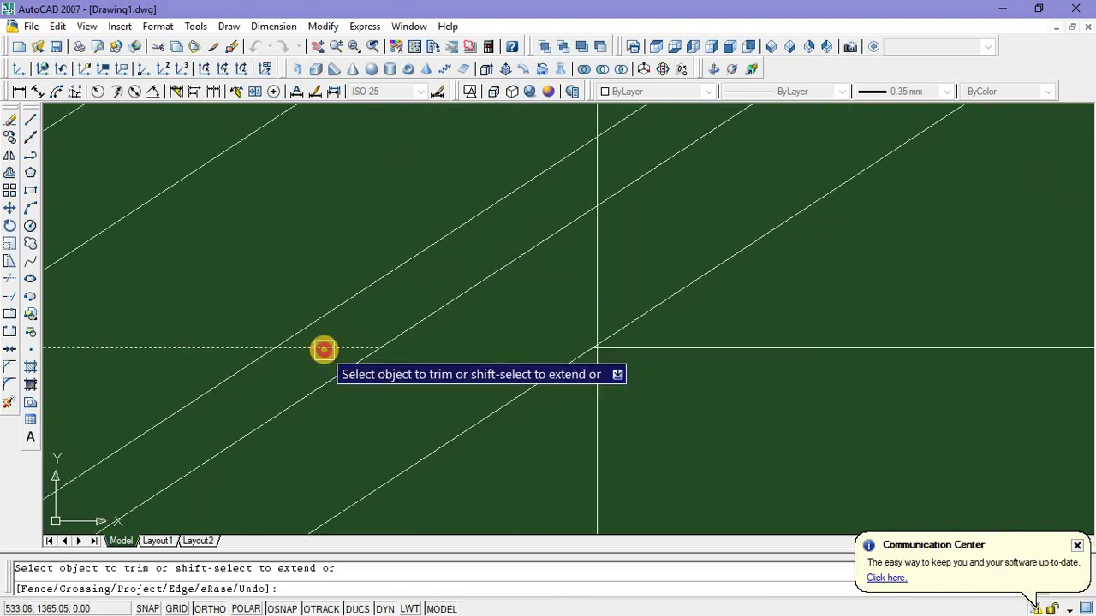
{"action": "scroll", "coordinate": [394, 377], "scroll_direction": "down", "scroll_amount": 4}
{"action": "scroll", "coordinate": [377, 304], "scroll_direction": "up", "scroll_amount": 3}
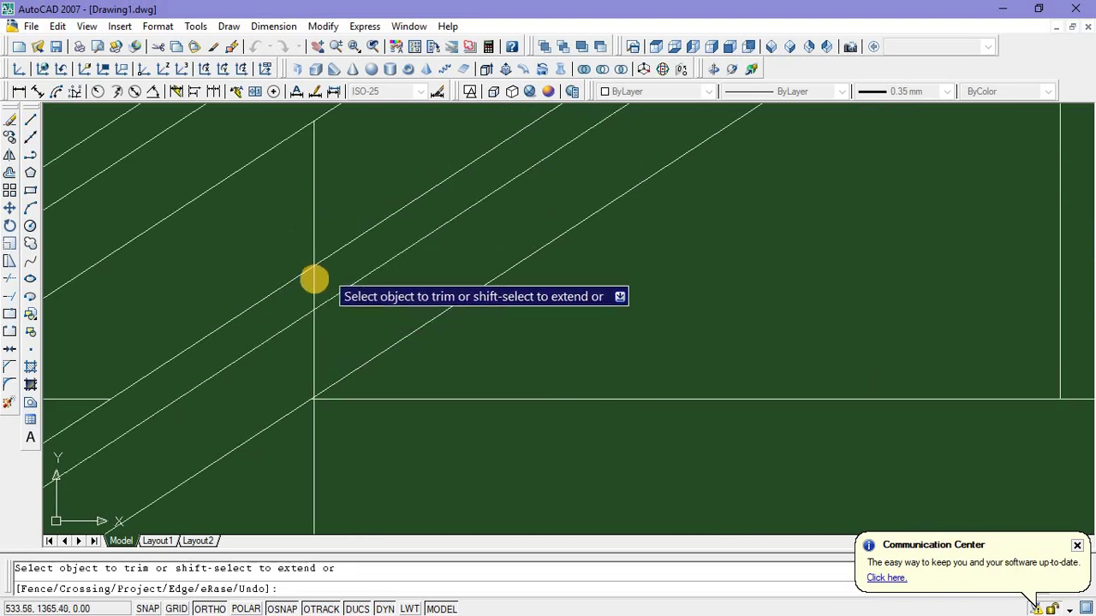
{"action": "scroll", "coordinate": [393, 391], "scroll_direction": "down", "scroll_amount": 5}
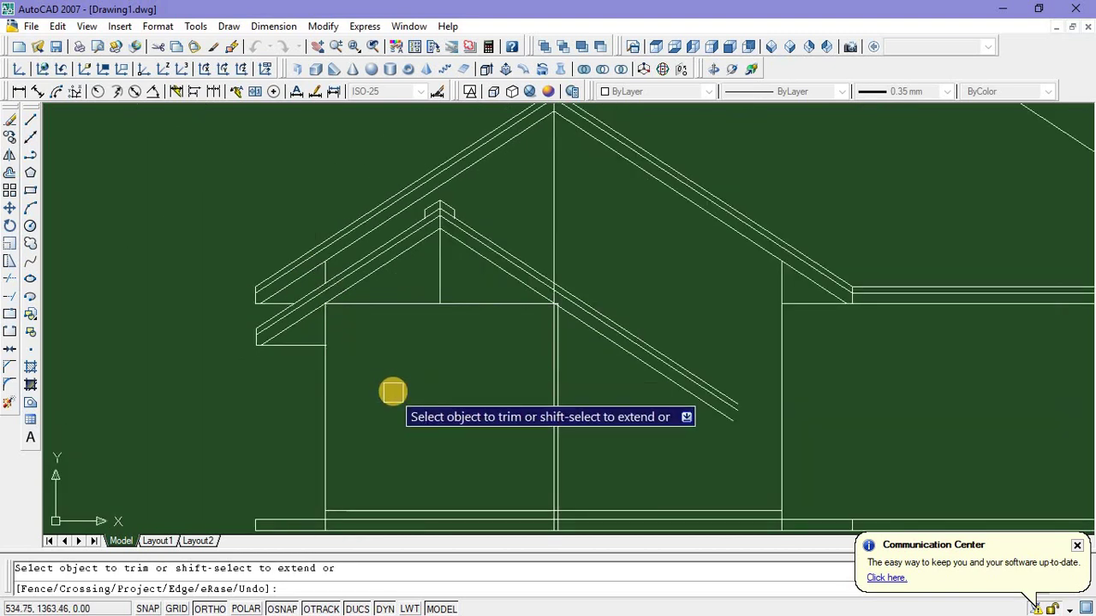
{"action": "middle_click_drag", "start_coordinate": [452, 366], "coordinate": [401, 361]}
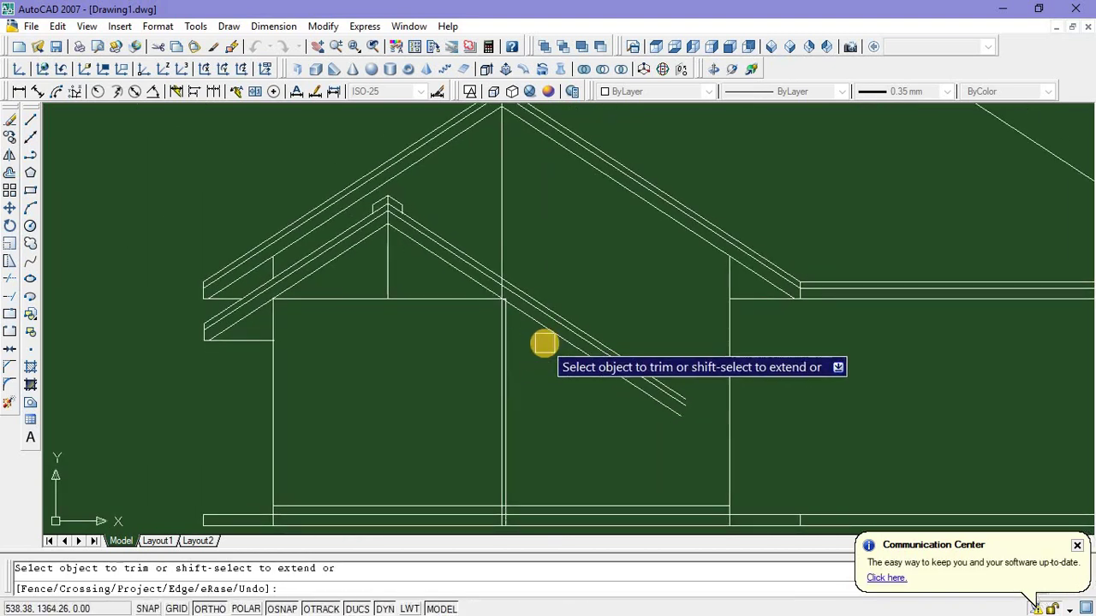
{"action": "key", "text": "Escape"}
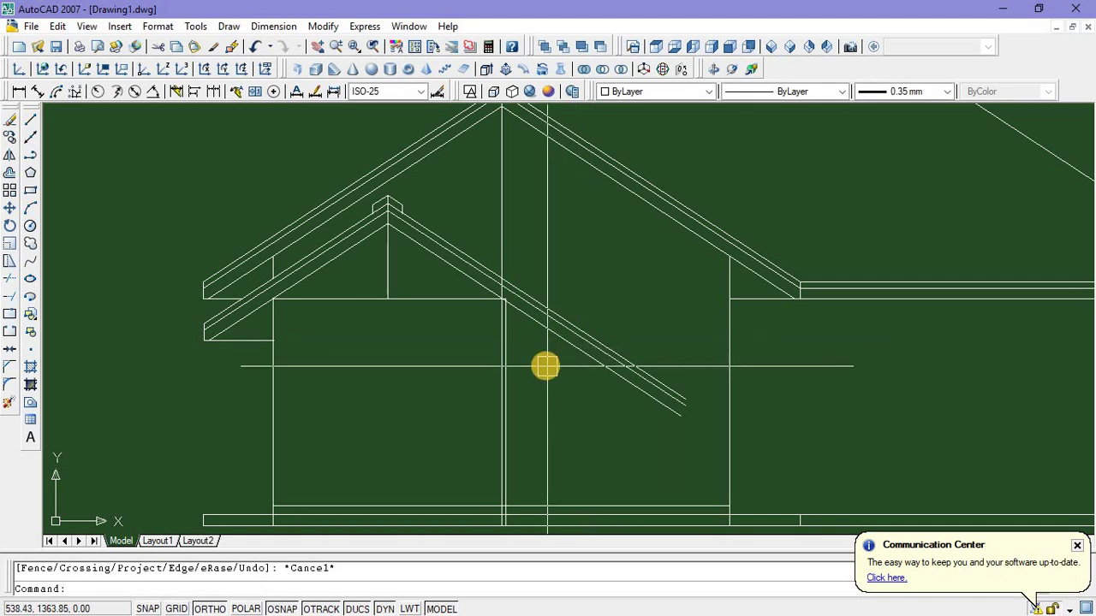
{"action": "middle_click_drag", "start_coordinate": [523, 299], "coordinate": [513, 326]}
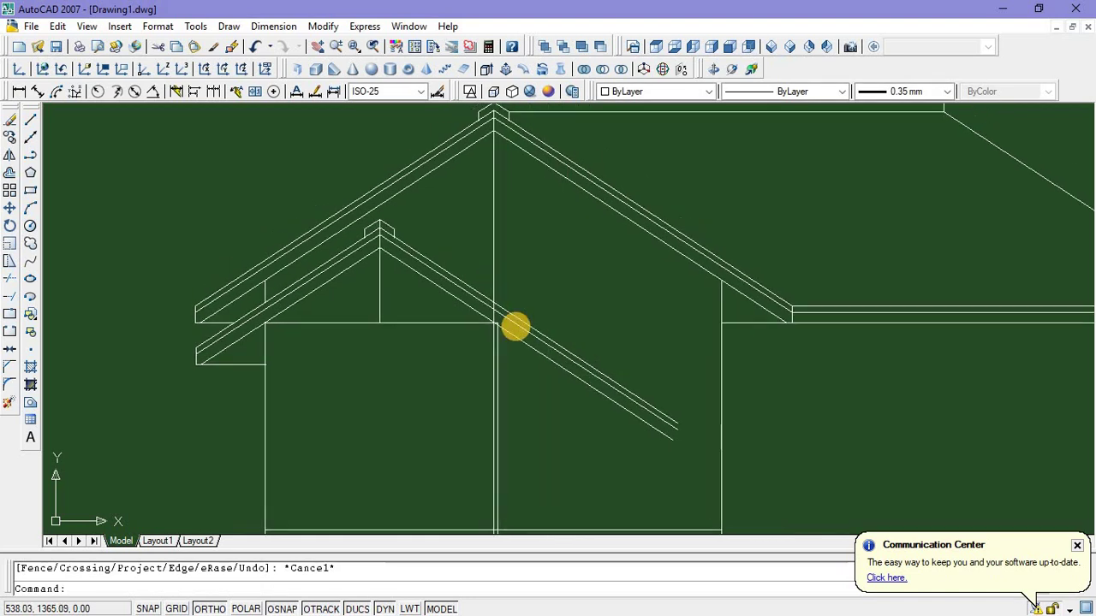
{"action": "left_click", "coordinate": [494, 249]}
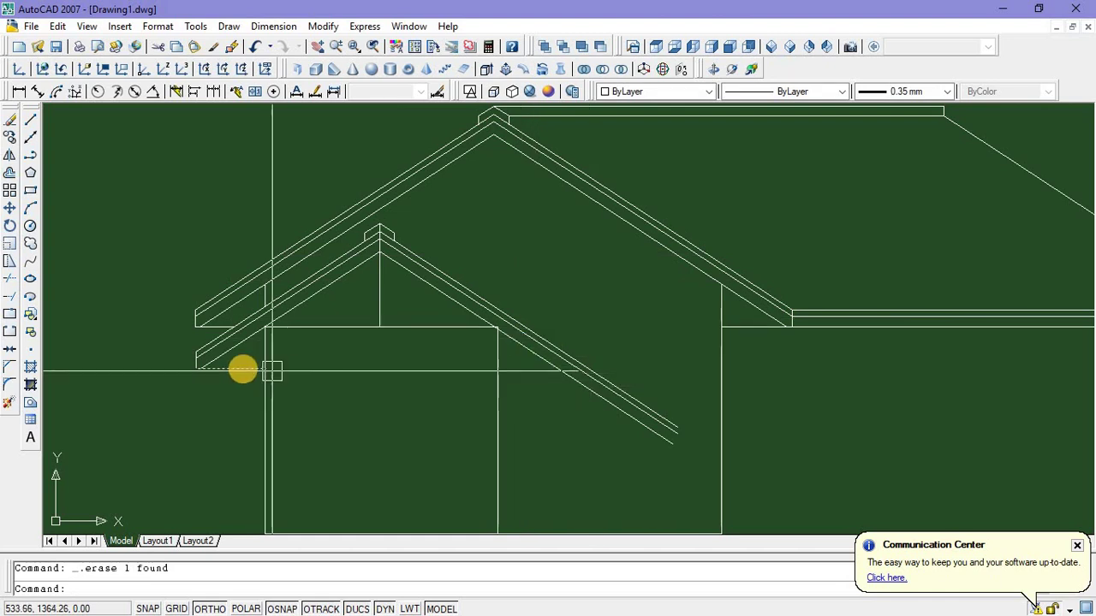
Mirror the smaller gable's left fascia end and eaves lines across its vertical centre line, keeping the originals
{"action": "scroll", "coordinate": [183, 344], "scroll_direction": "up", "scroll_amount": 2}
{"action": "left_click", "coordinate": [176, 327]}
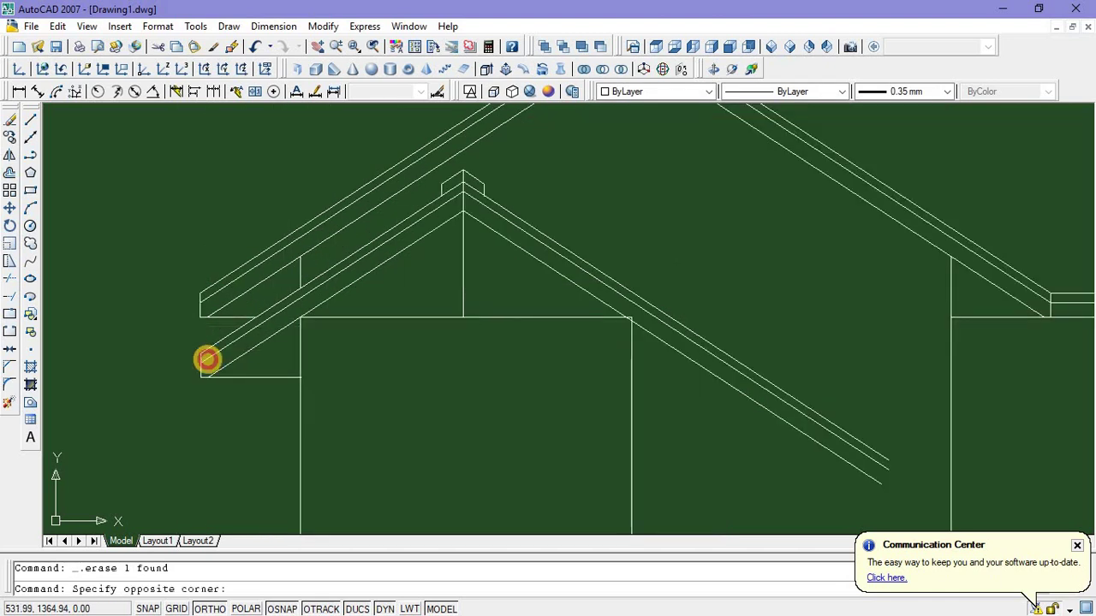
{"action": "left_click", "coordinate": [355, 424]}
{"action": "type", "text": "M"}
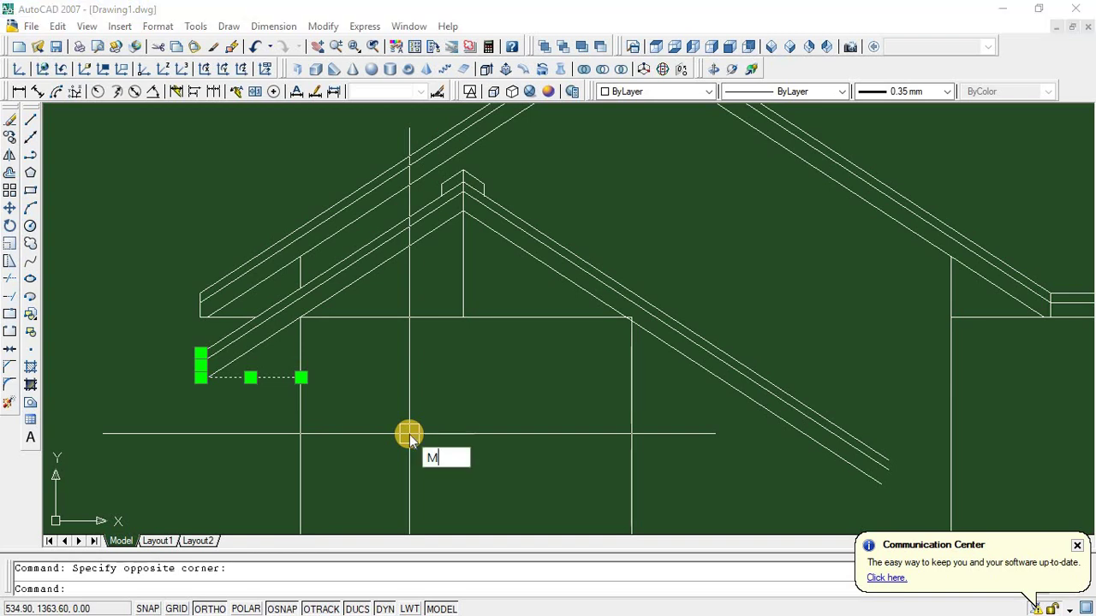
{"action": "type", "text": "I"}
{"action": "key", "text": "Return"}
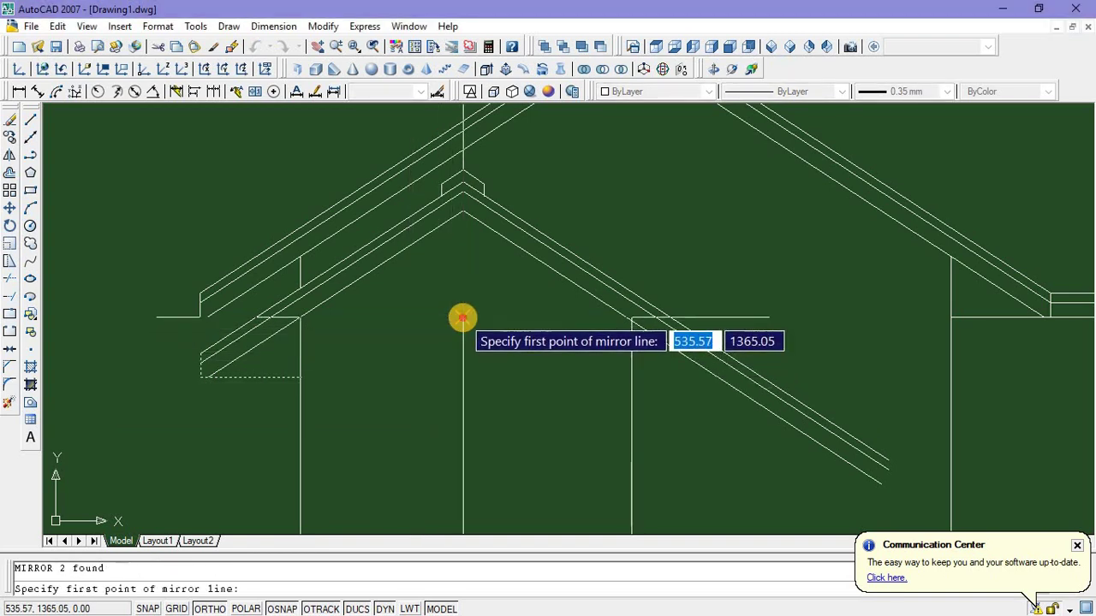
{"action": "left_click", "coordinate": [463, 318]}
{"action": "left_click", "coordinate": [467, 386]}
{"action": "key", "text": "Return"}
{"action": "scroll", "coordinate": [685, 404], "scroll_direction": "up", "scroll_amount": 2}
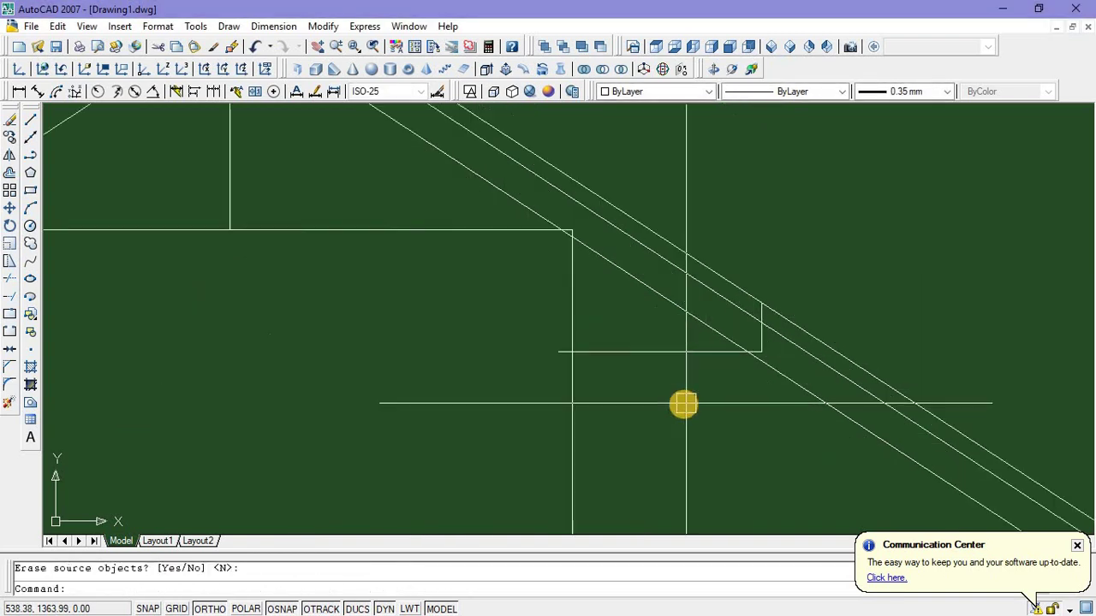
Move the smaller gable's right wall line inward from its top end to the lower edge of the right roof slope
{"action": "scroll", "coordinate": [563, 494], "scroll_direction": "up", "scroll_amount": 2}
{"action": "scroll", "coordinate": [562, 494], "scroll_direction": "down", "scroll_amount": 3}
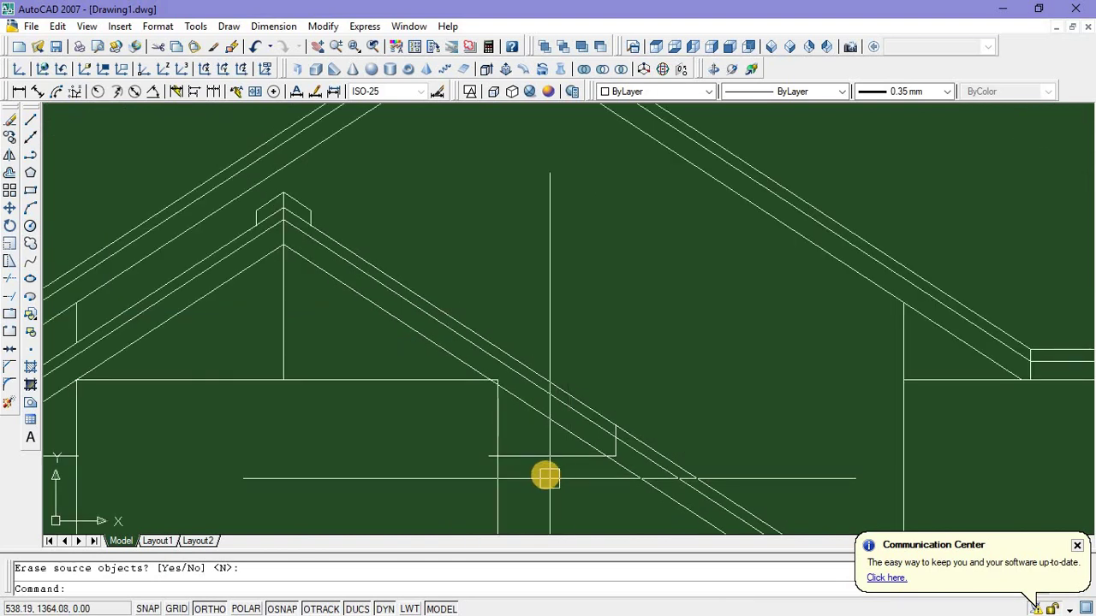
{"action": "scroll", "coordinate": [539, 467], "scroll_direction": "up", "scroll_amount": 3}
{"action": "scroll", "coordinate": [505, 446], "scroll_direction": "down", "scroll_amount": 2}
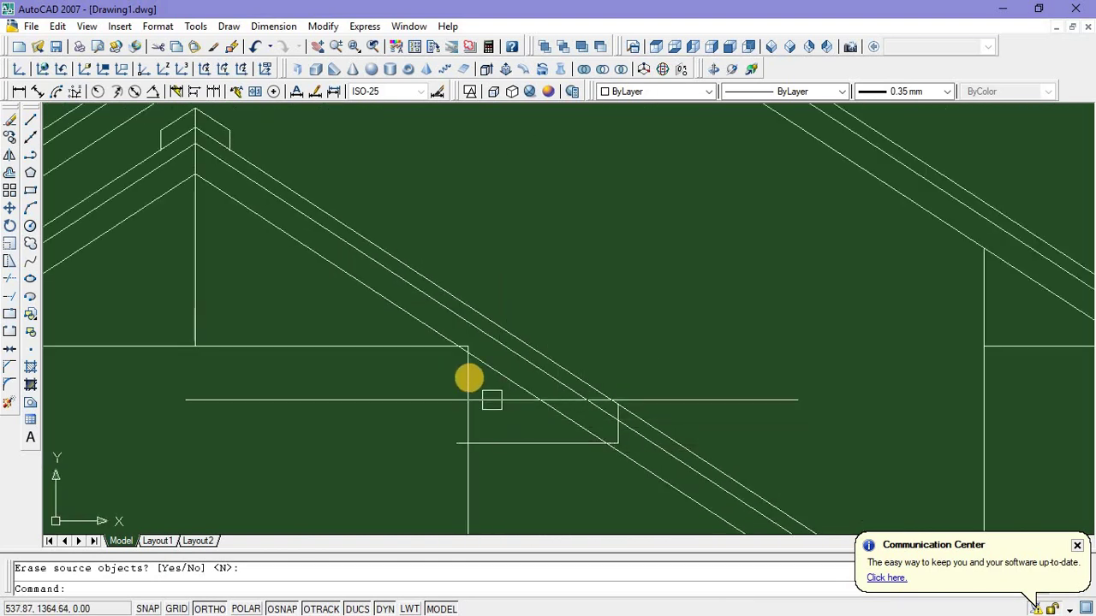
{"action": "scroll", "coordinate": [465, 374], "scroll_direction": "up", "scroll_amount": 2}
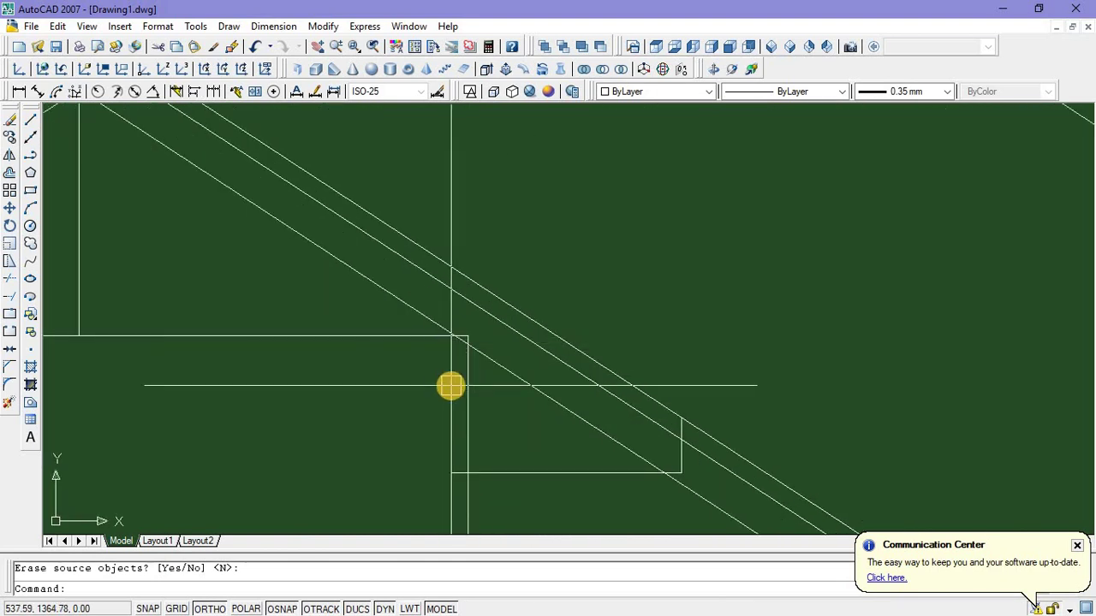
{"action": "left_click", "coordinate": [470, 374]}
{"action": "right_click", "coordinate": [525, 239]}
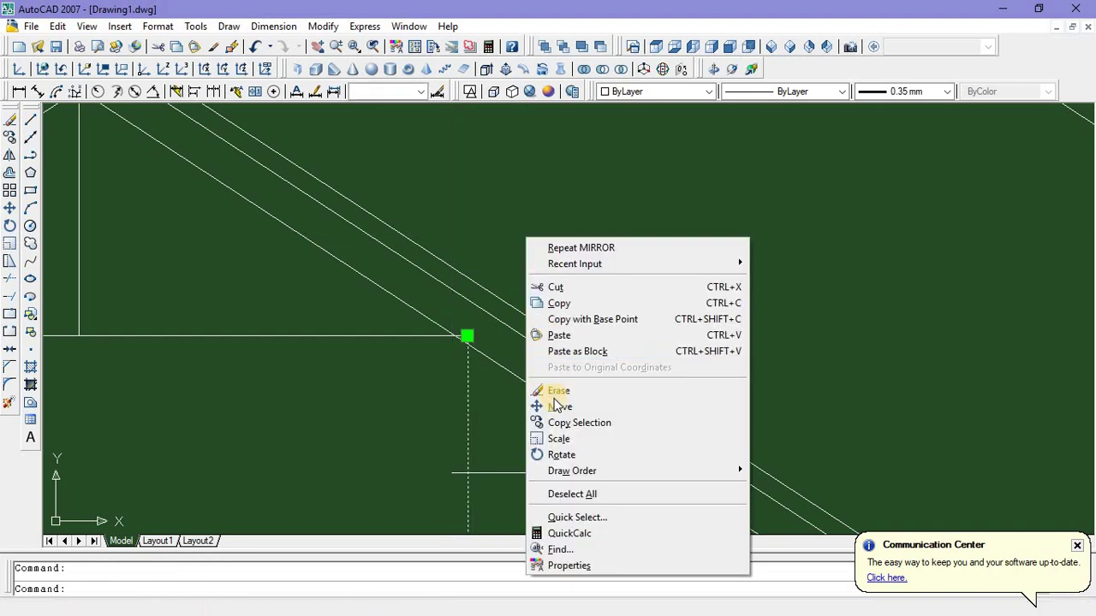
{"action": "left_click", "coordinate": [558, 407]}
{"action": "left_click", "coordinate": [461, 332]}
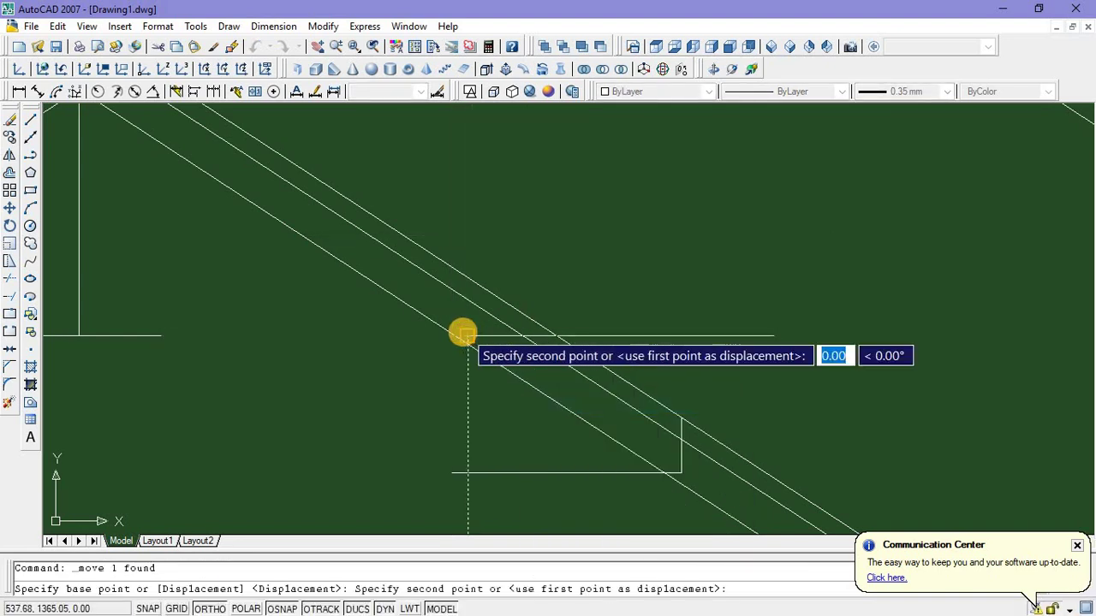
{"action": "left_click", "coordinate": [453, 334]}
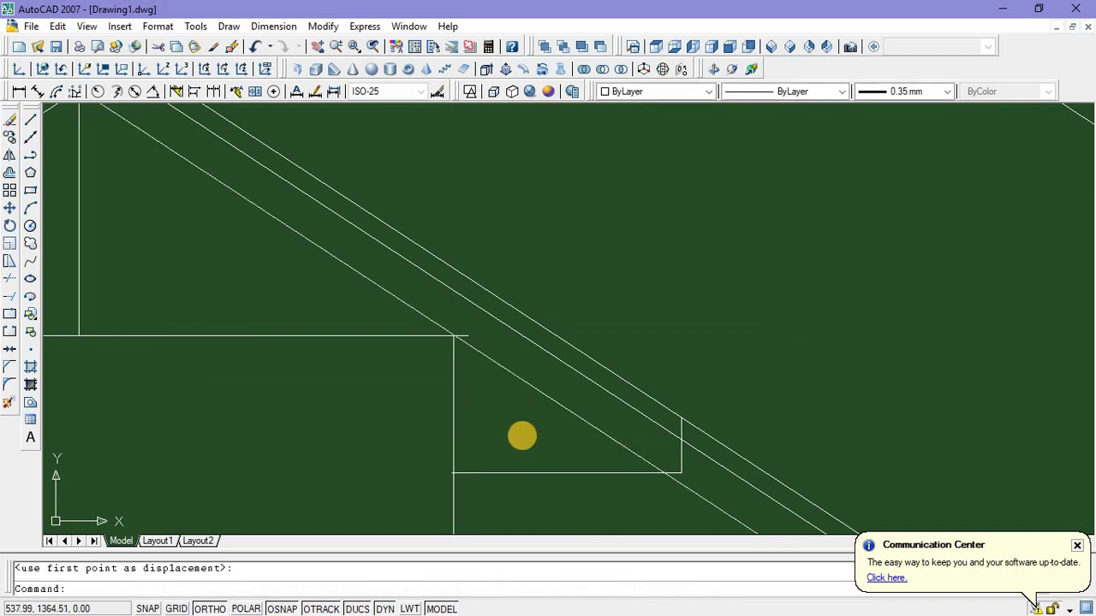
Shift the right wall line again so its top end meets the intersection of the lower slope line and the horizontal wall-top line
{"action": "scroll", "coordinate": [450, 343], "scroll_direction": "up", "scroll_amount": 6}
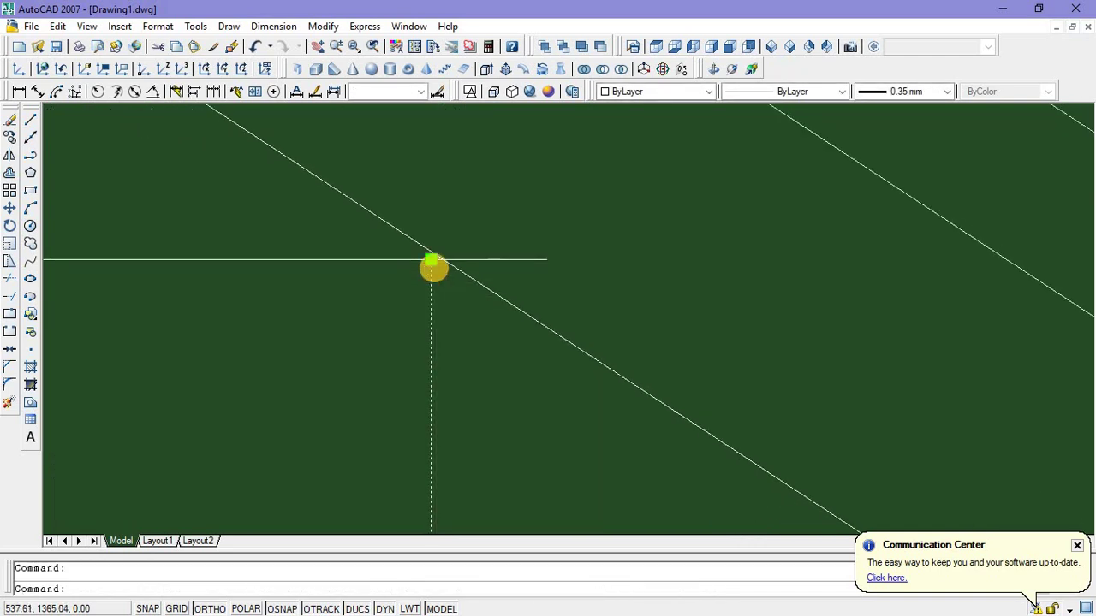
{"action": "scroll", "coordinate": [433, 267], "scroll_direction": "up", "scroll_amount": 3}
{"action": "right_click", "coordinate": [467, 310]}
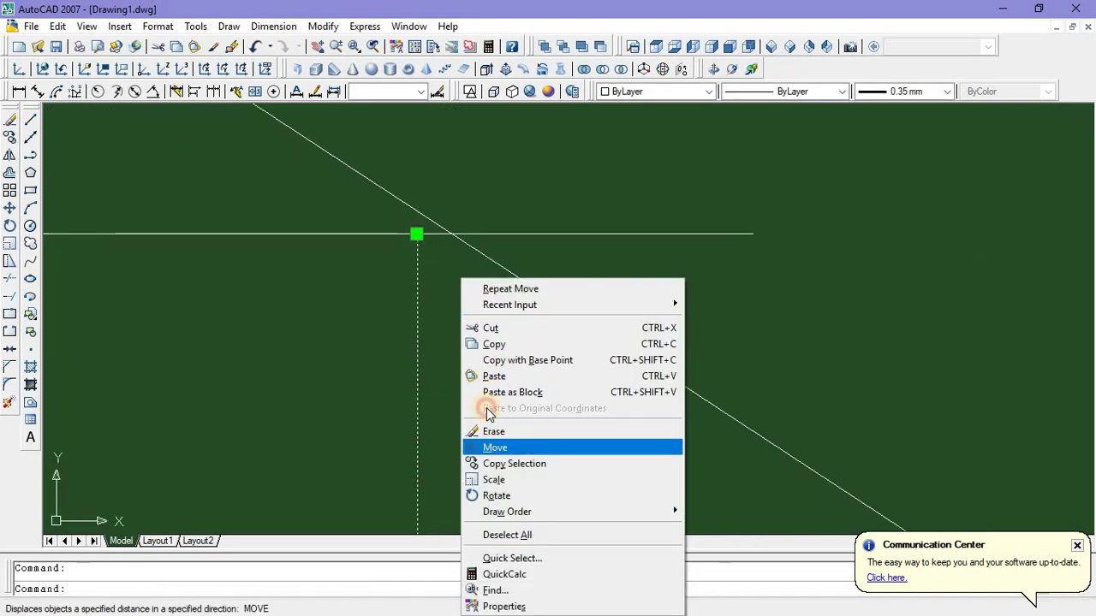
{"action": "left_click", "coordinate": [495, 447]}
{"action": "left_click", "coordinate": [417, 234]}
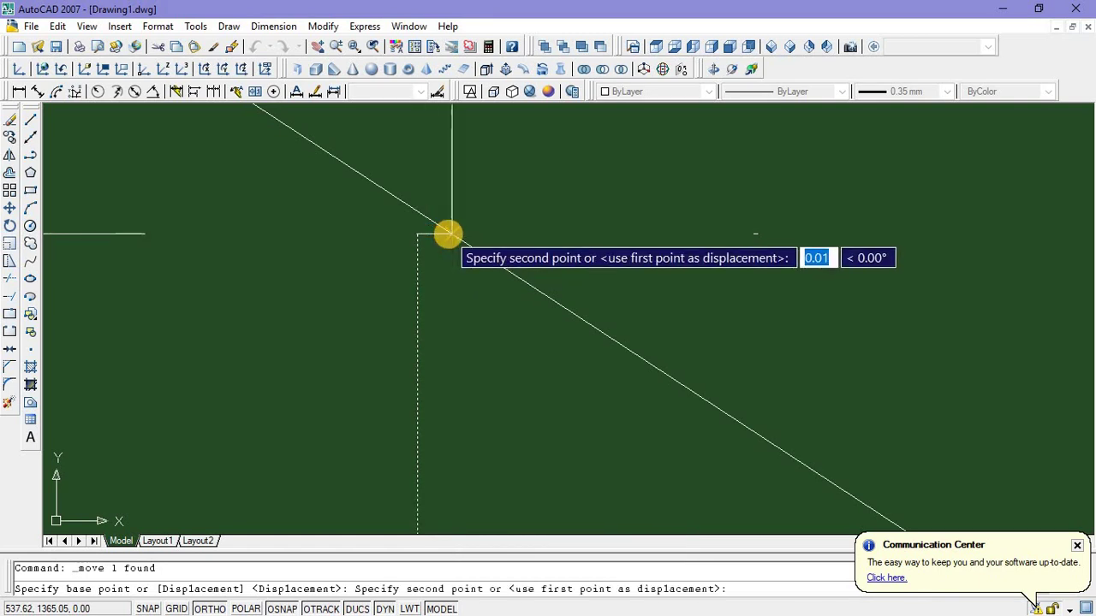
{"action": "left_click", "coordinate": [447, 233]}
Trim the horizontal wall-top line where it extends past the smaller gable's right wall corner
{"action": "scroll", "coordinate": [458, 301], "scroll_direction": "down", "scroll_amount": 2}
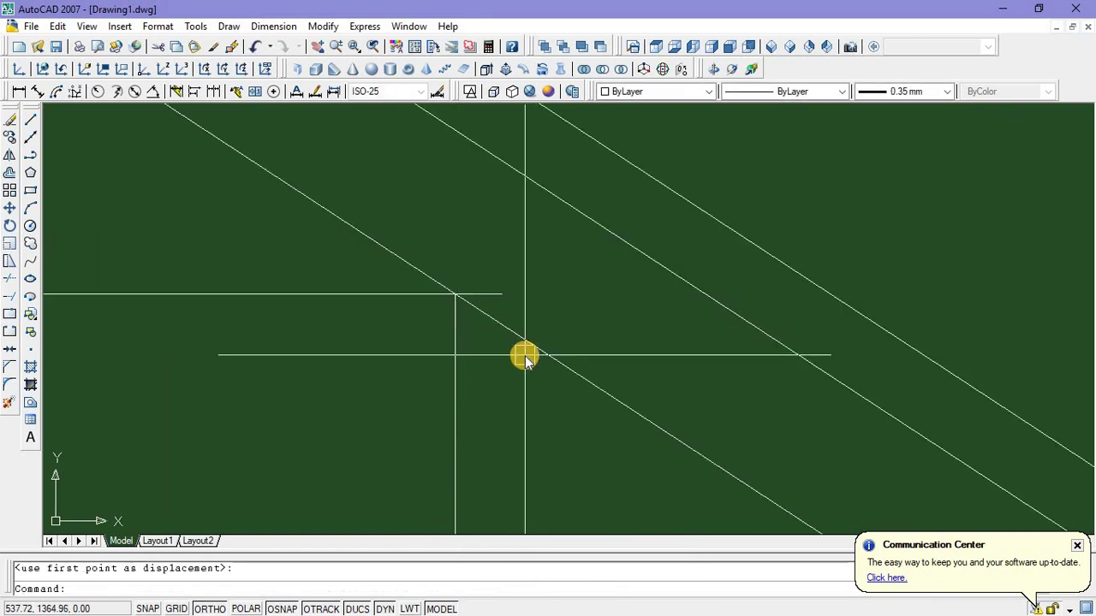
{"action": "type", "text": "tr"}
{"action": "key", "text": "Return"}
{"action": "key", "text": "Return"}
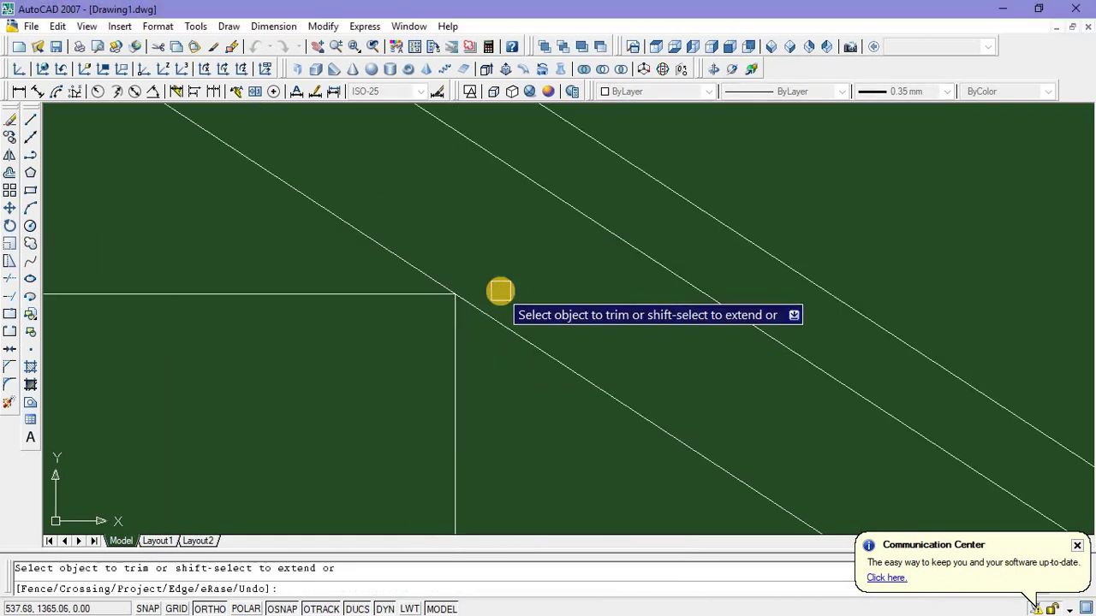
{"action": "key", "text": "Escape"}
Trim the smaller gable's three right slope lines beyond the mirrored fascia end and eaves lines
{"action": "scroll", "coordinate": [514, 309], "scroll_direction": "down", "scroll_amount": 3}
{"action": "scroll", "coordinate": [600, 400], "scroll_direction": "up", "scroll_amount": 2}
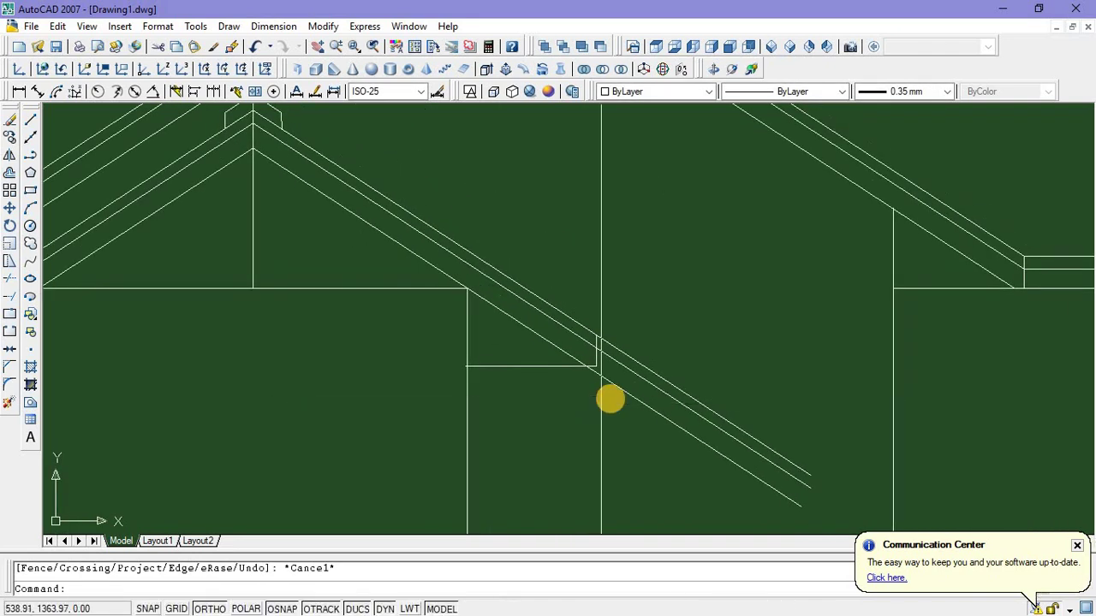
{"action": "type", "text": "tr"}
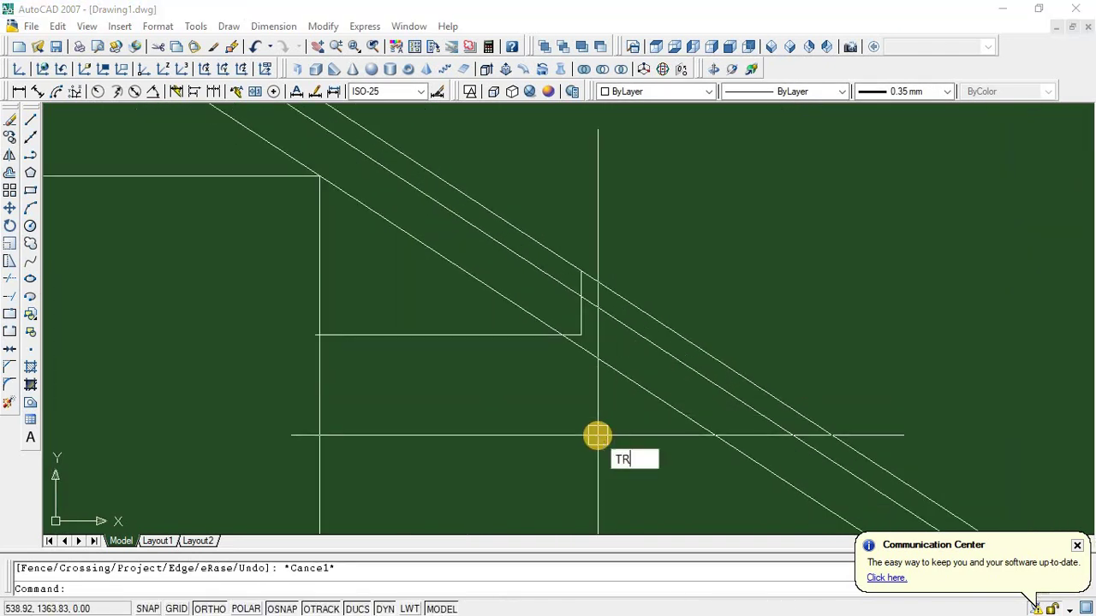
{"action": "key", "text": "Return"}
{"action": "key", "text": "Return"}
{"action": "left_click", "coordinate": [685, 436]}
{"action": "left_click", "coordinate": [637, 285]}
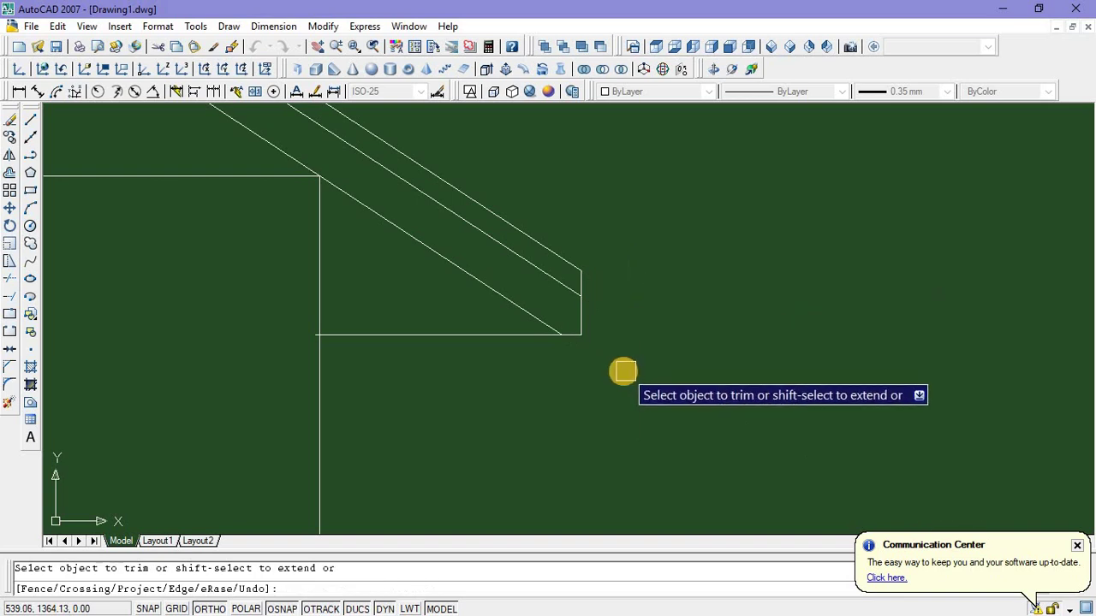
{"action": "scroll", "coordinate": [612, 385], "scroll_direction": "down", "scroll_amount": 3}
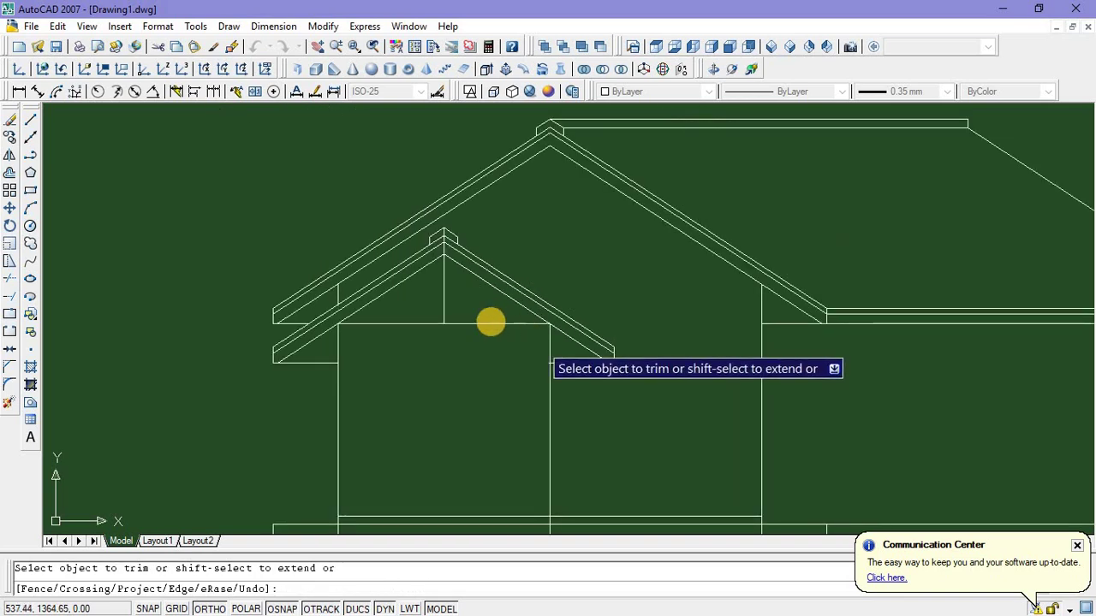
{"action": "key", "text": "Escape"}
Erase the vertical centre line beneath the smaller gable's ridge cap
{"action": "left_click", "coordinate": [447, 293]}
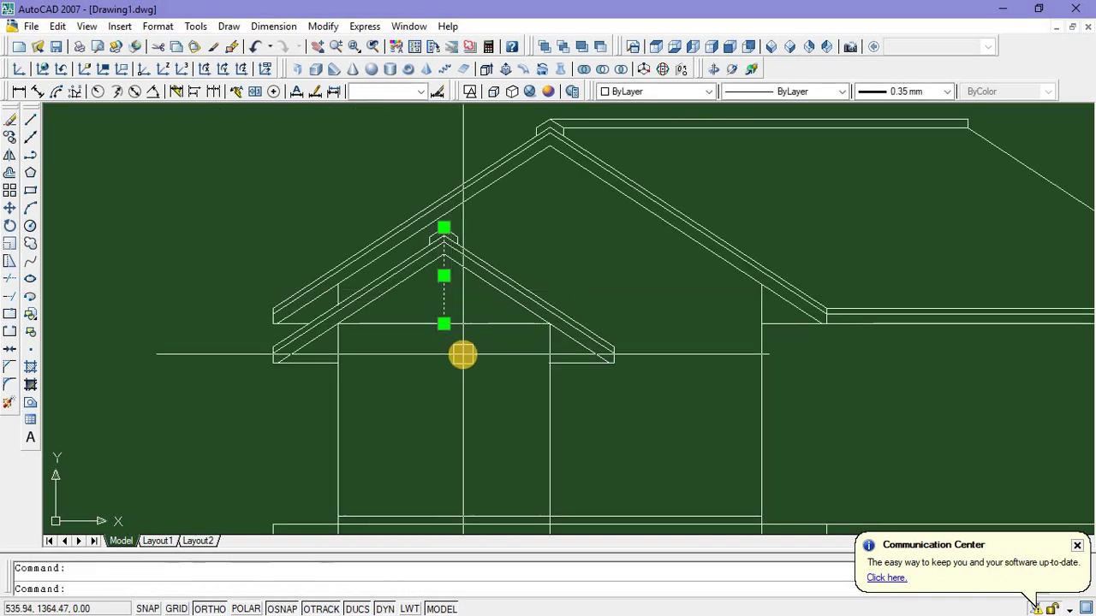
{"action": "key", "text": "Delete"}
{"action": "scroll", "coordinate": [462, 376], "scroll_direction": "down", "scroll_amount": 3}
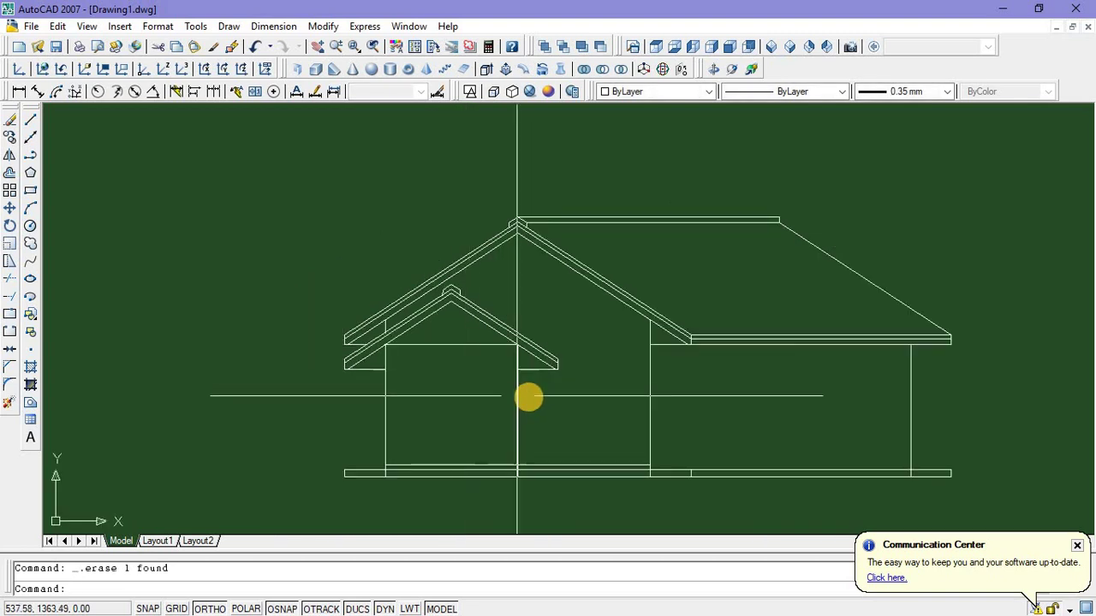
{"action": "scroll", "coordinate": [479, 351], "scroll_direction": "up", "scroll_amount": 2}
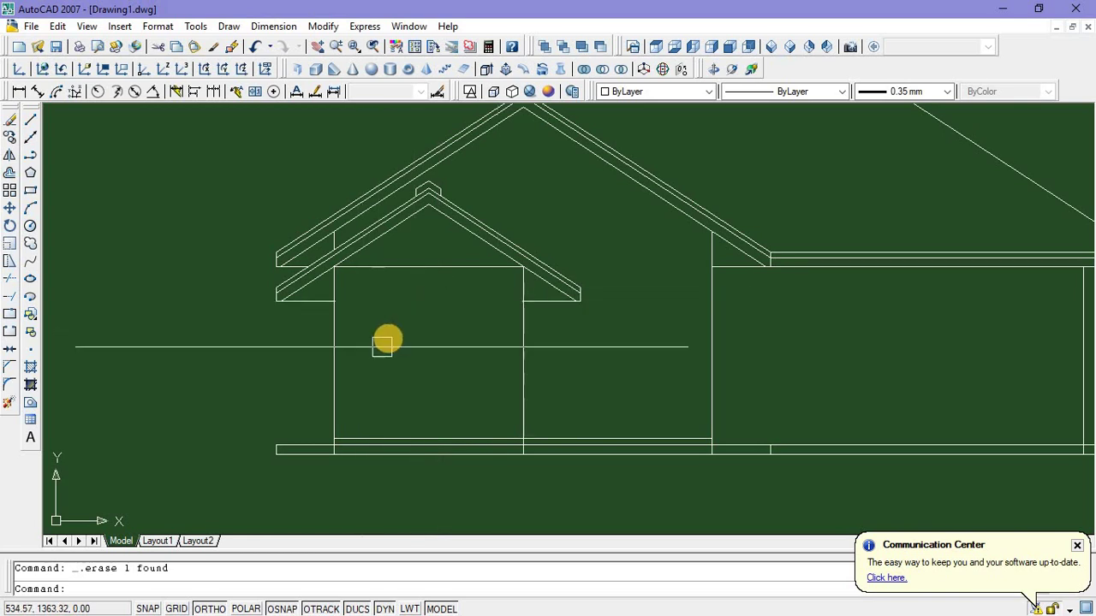
Draw a vertical construction line through the outer edge of the terrace double door's left jamb in the floor plan
{"action": "scroll", "coordinate": [418, 310], "scroll_direction": "down", "scroll_amount": 3}
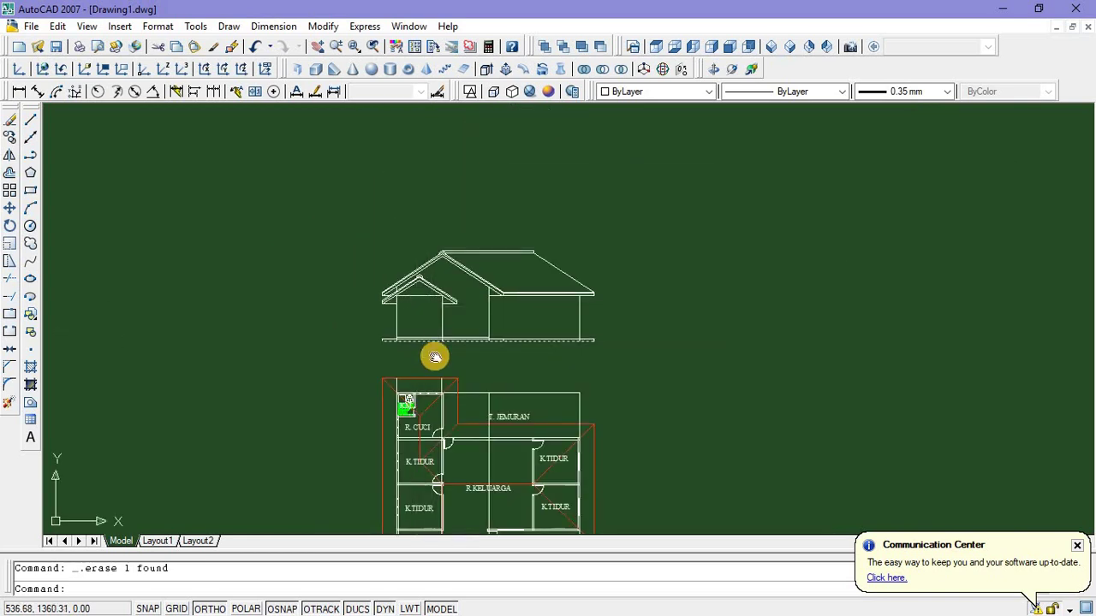
{"action": "middle_click_drag", "start_coordinate": [435, 357], "coordinate": [404, 294]}
{"action": "middle_click_drag", "start_coordinate": [382, 492], "coordinate": [398, 376]}
{"action": "scroll", "coordinate": [398, 396], "scroll_direction": "up", "scroll_amount": 10}
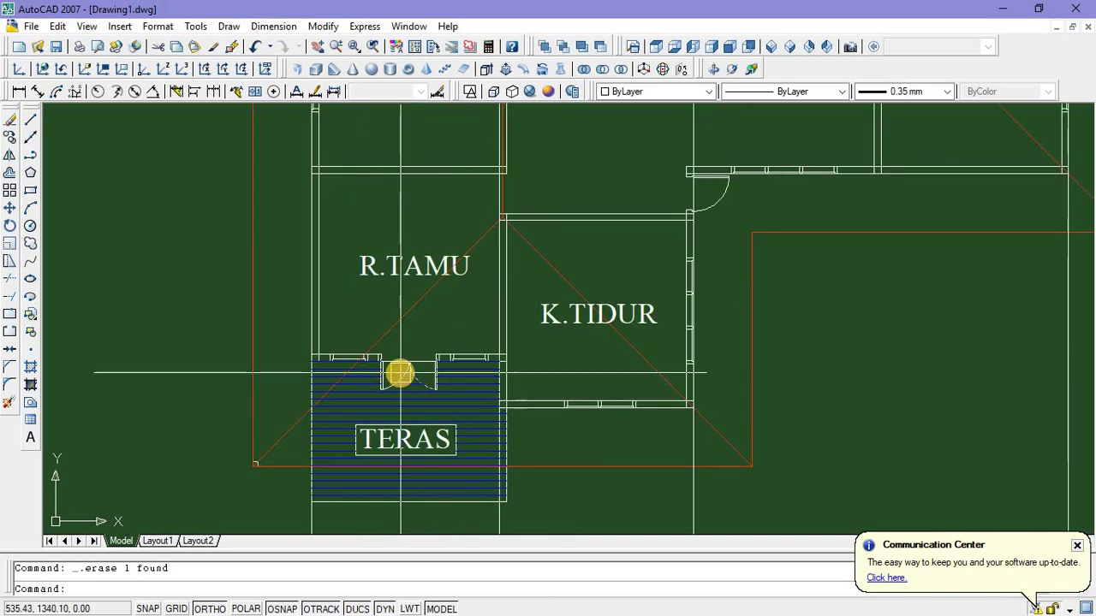
{"action": "middle_click_drag", "start_coordinate": [401, 408], "coordinate": [403, 452]}
{"action": "scroll", "coordinate": [406, 445], "scroll_direction": "down", "scroll_amount": 2}
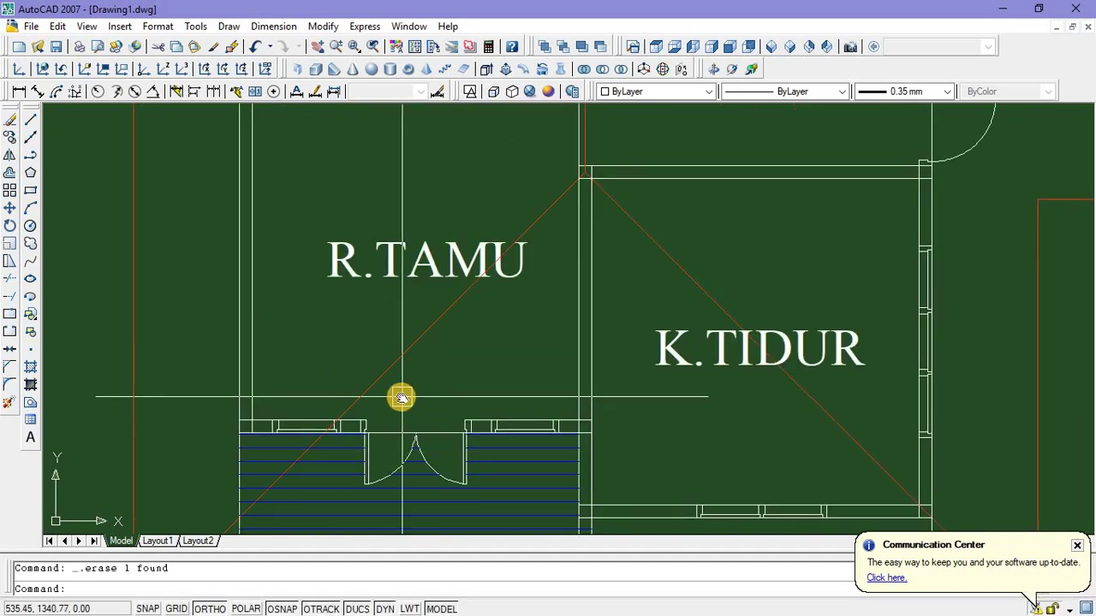
{"action": "middle_click_drag", "start_coordinate": [402, 398], "coordinate": [399, 408]}
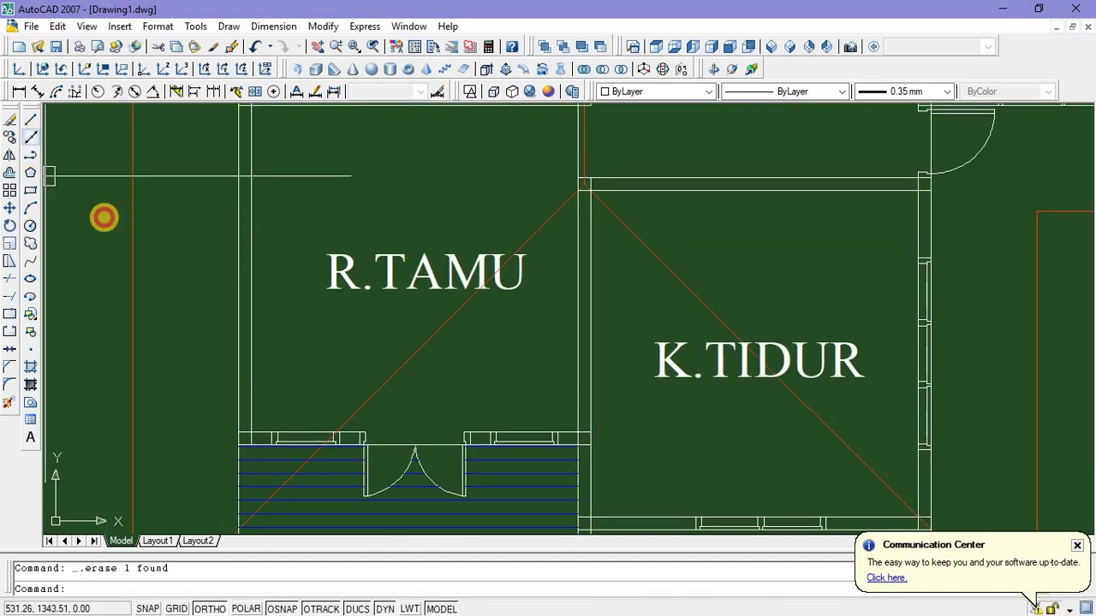
{"action": "left_click", "coordinate": [30, 137]}
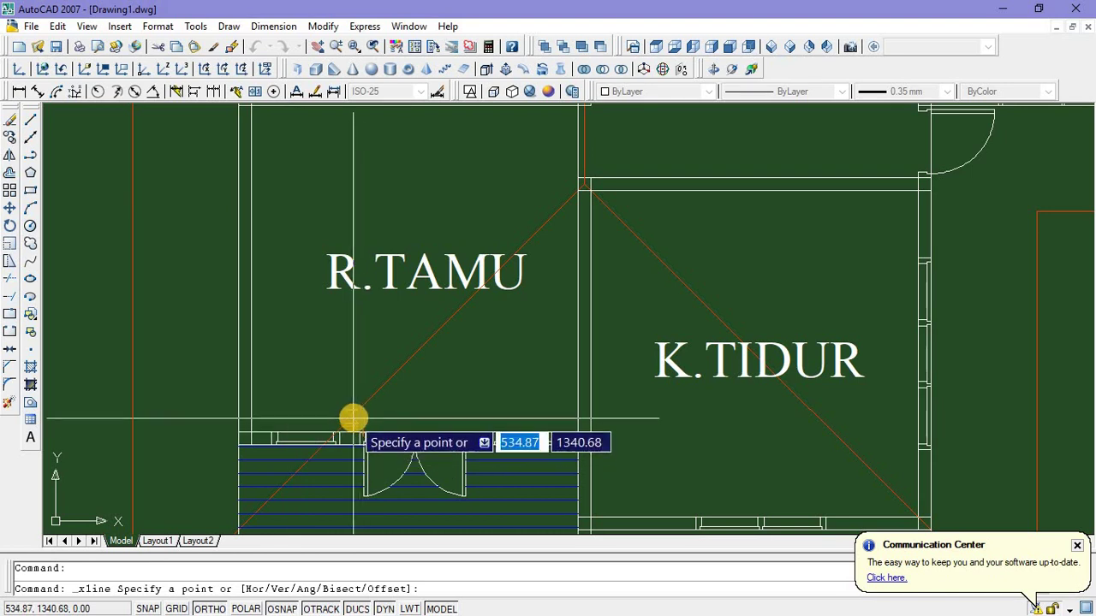
{"action": "scroll", "coordinate": [352, 419], "scroll_direction": "up", "scroll_amount": 4}
{"action": "left_click", "coordinate": [366, 459]}
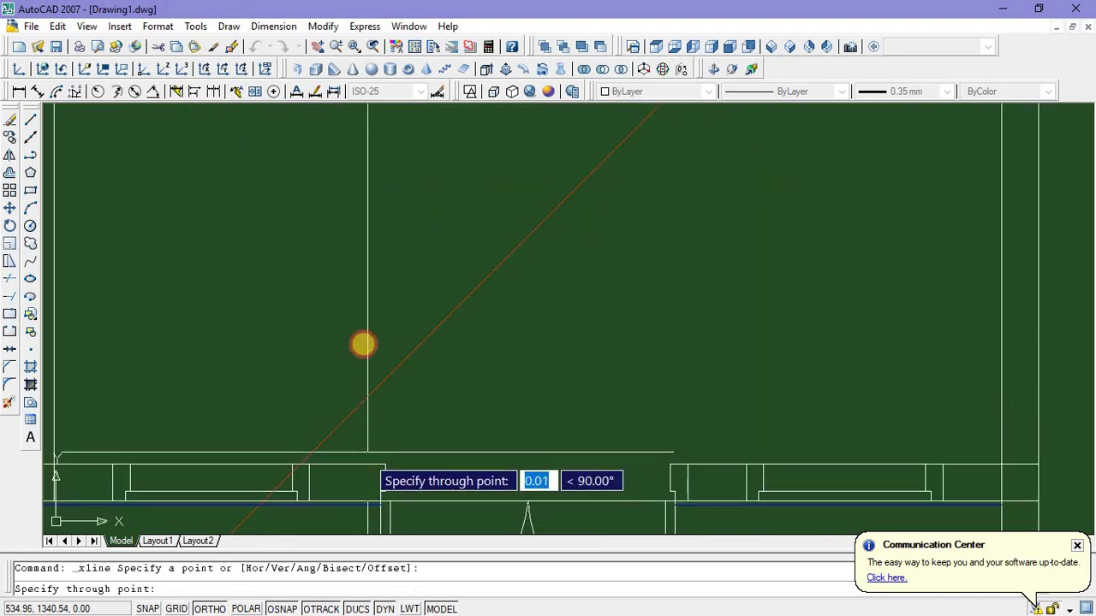
{"action": "left_click", "coordinate": [363, 295]}
{"action": "key", "text": "Escape"}
Copy the vertical construction line to the left jamb's inner edge and to both edges of the door's right jamb
{"action": "left_click", "coordinate": [367, 284]}
{"action": "right_click", "coordinate": [408, 271]}
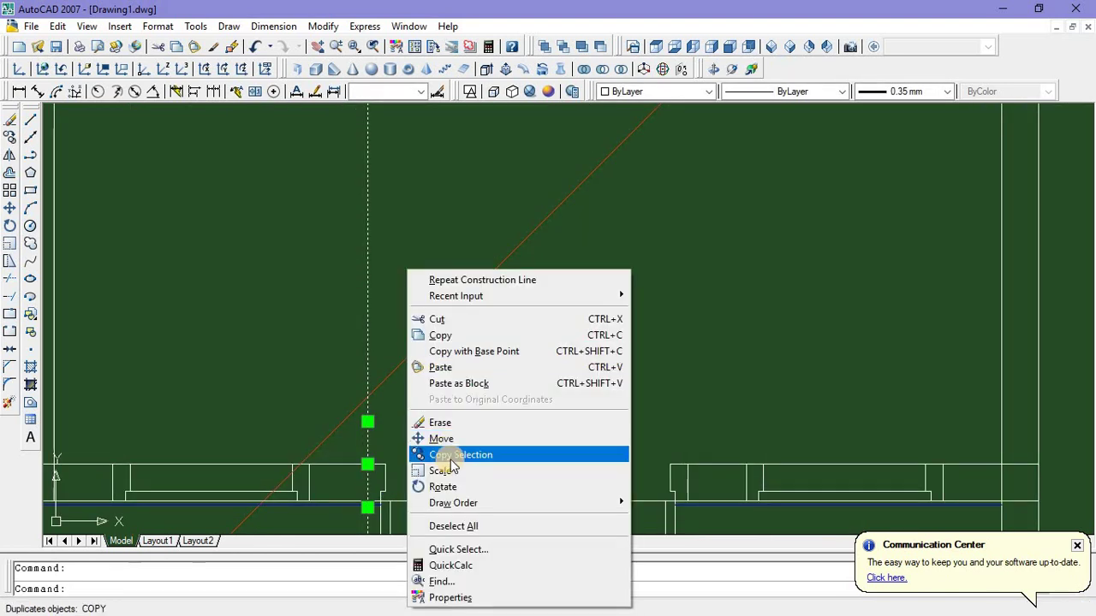
{"action": "left_click", "coordinate": [440, 455]}
{"action": "left_click", "coordinate": [368, 465]}
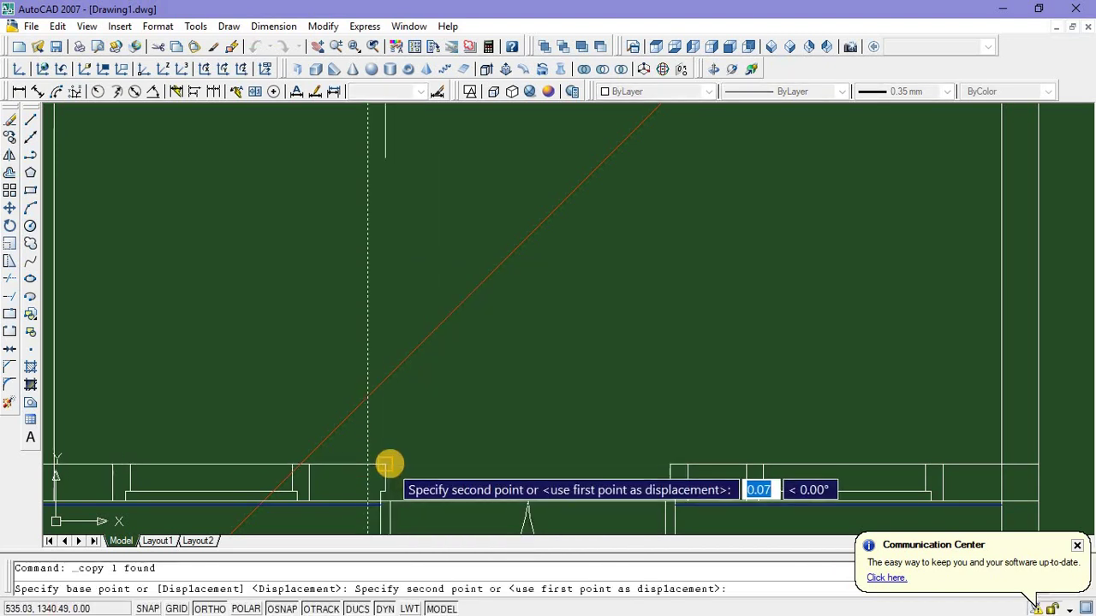
{"action": "middle_click_drag", "start_coordinate": [631, 436], "coordinate": [543, 377]}
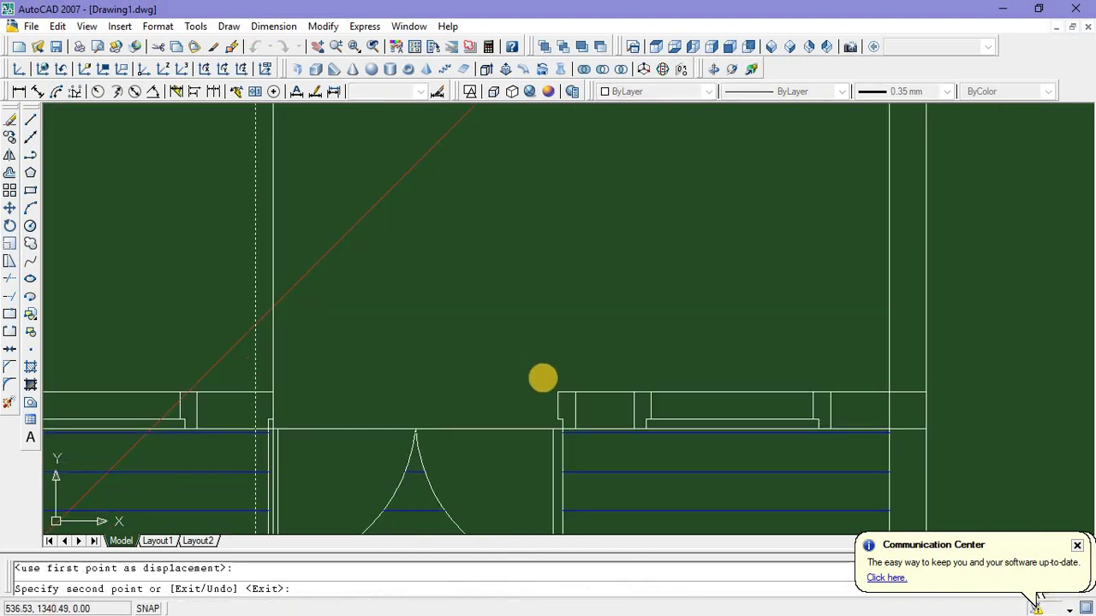
{"action": "left_click", "coordinate": [558, 389]}
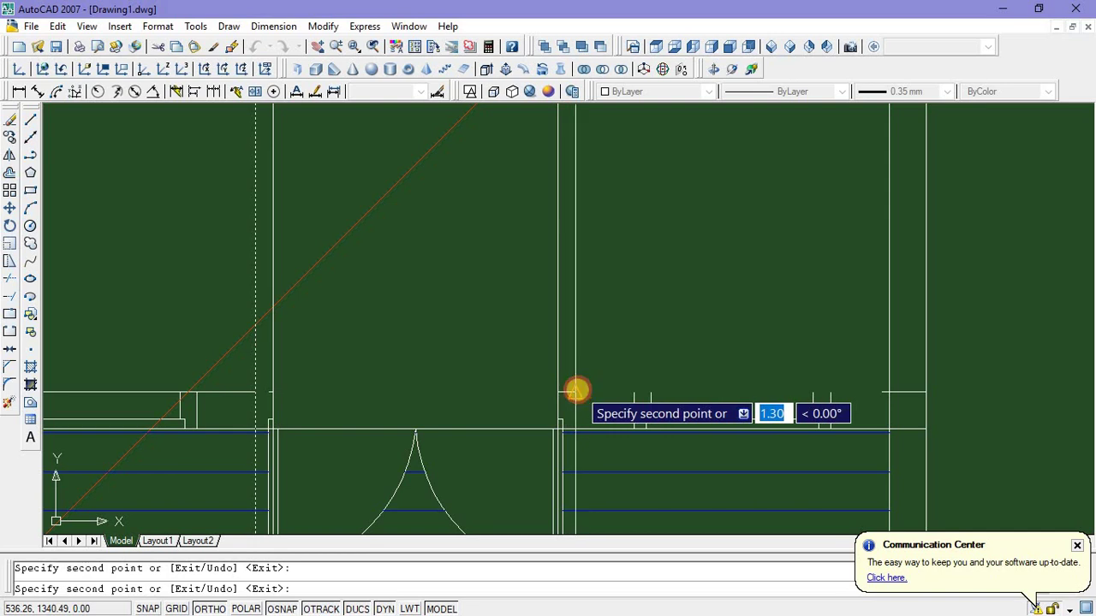
{"action": "key", "text": "Escape"}
In the elevation, draw a line 2 units up the outer left jamb from the floor line, and across to the outer right jamb line
{"action": "scroll", "coordinate": [565, 411], "scroll_direction": "down", "scroll_amount": 6}
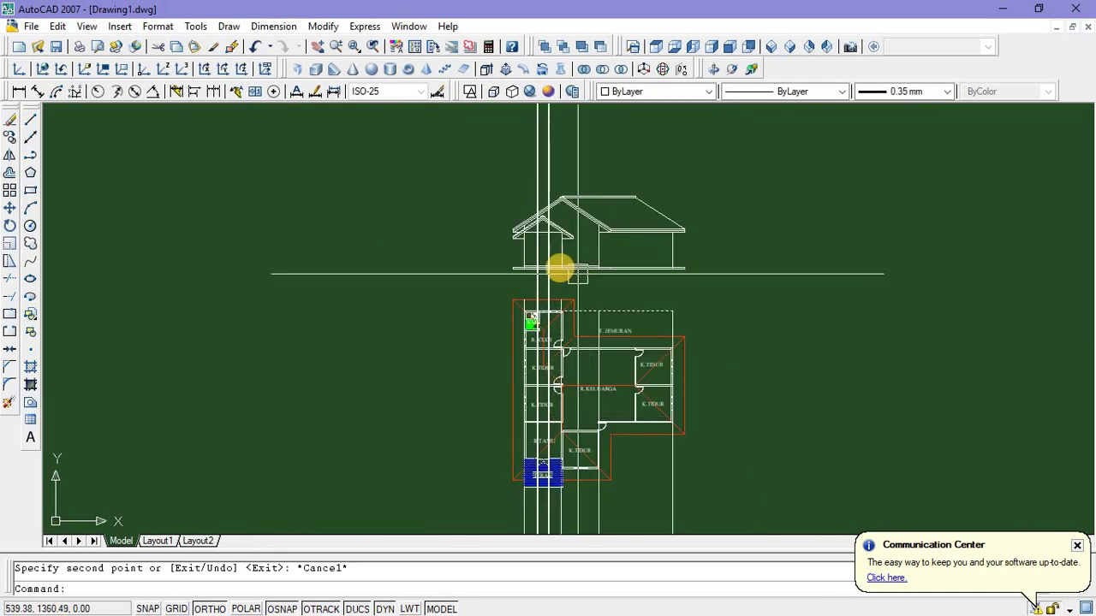
{"action": "scroll", "coordinate": [559, 268], "scroll_direction": "up", "scroll_amount": 6}
{"action": "key", "text": "Escape"}
{"action": "scroll", "coordinate": [468, 257], "scroll_direction": "up", "scroll_amount": 2}
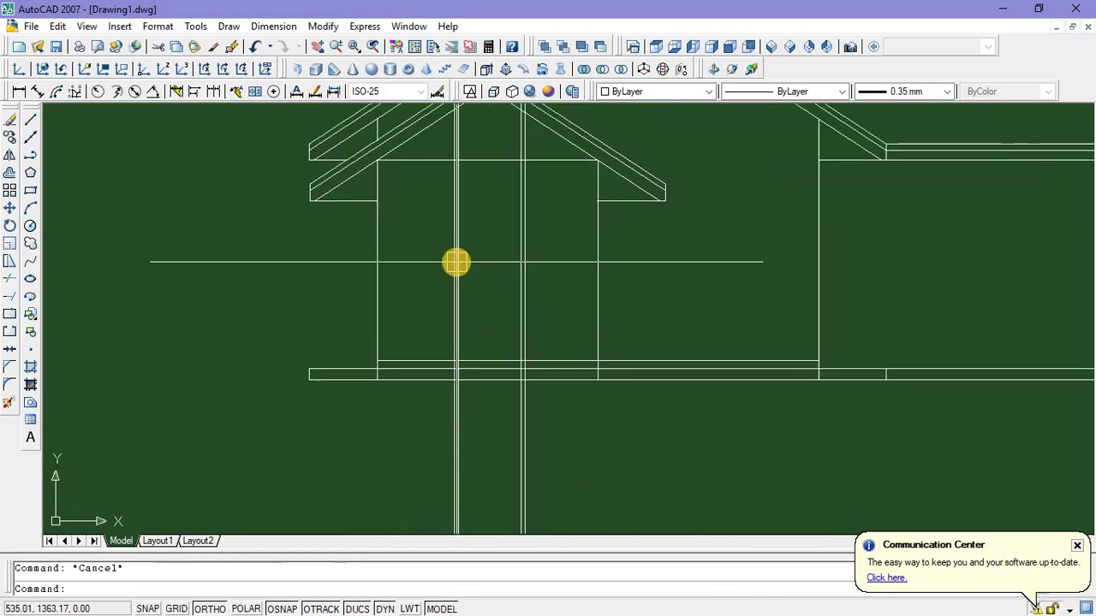
{"action": "left_click", "coordinate": [30, 123]}
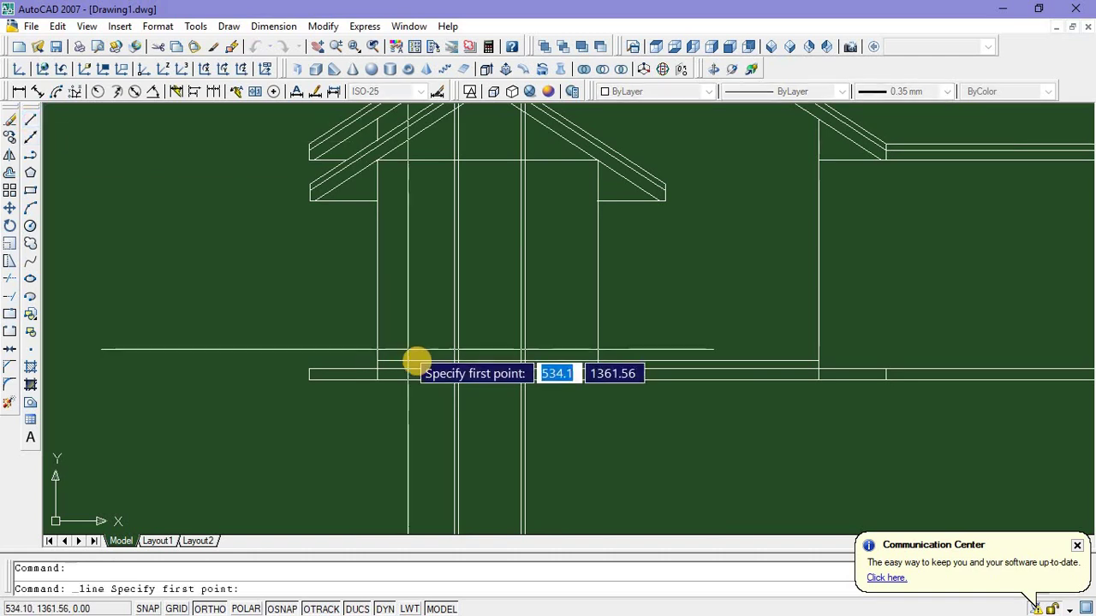
{"action": "scroll", "coordinate": [514, 368], "scroll_direction": "up", "scroll_amount": 4}
{"action": "left_click", "coordinate": [534, 367]}
{"action": "scroll", "coordinate": [522, 360], "scroll_direction": "down", "scroll_amount": 4}
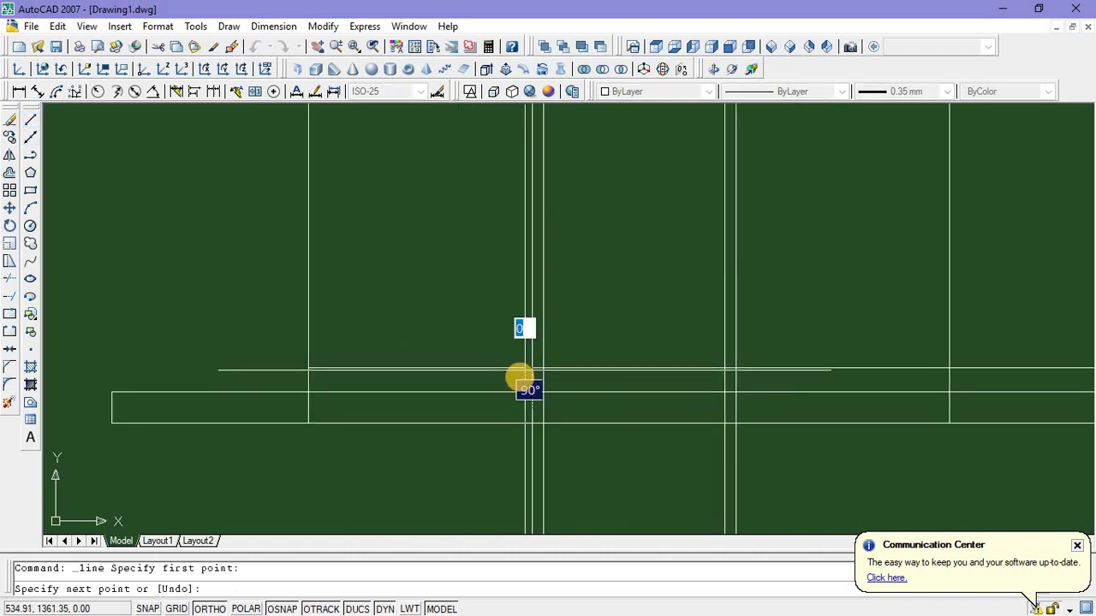
{"action": "scroll", "coordinate": [513, 287], "scroll_direction": "up", "scroll_amount": 4}
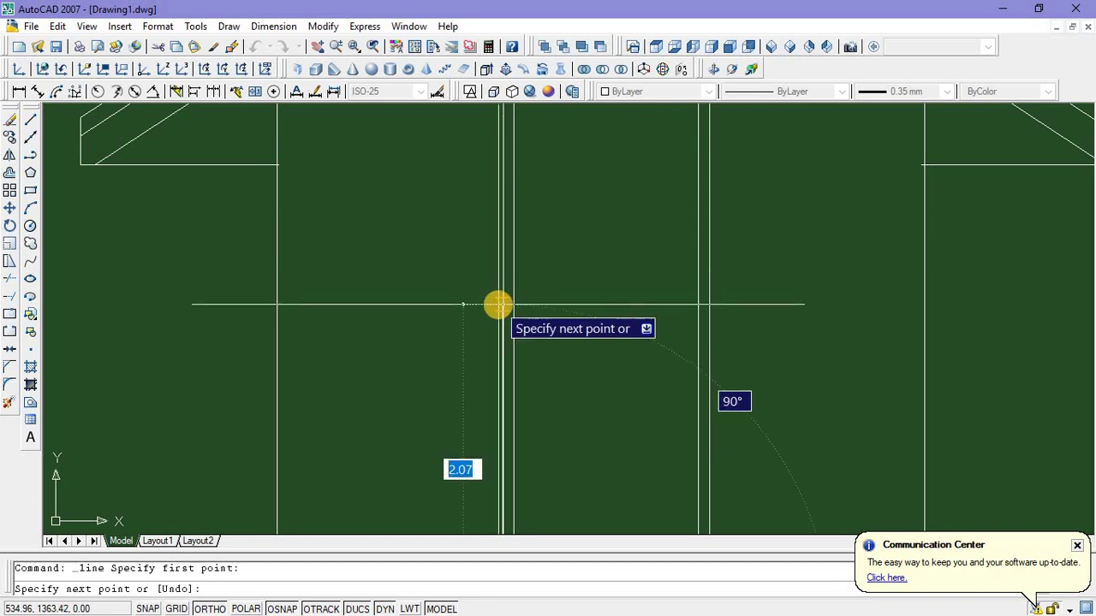
{"action": "type", "text": "2"}
{"action": "key", "text": "Return"}
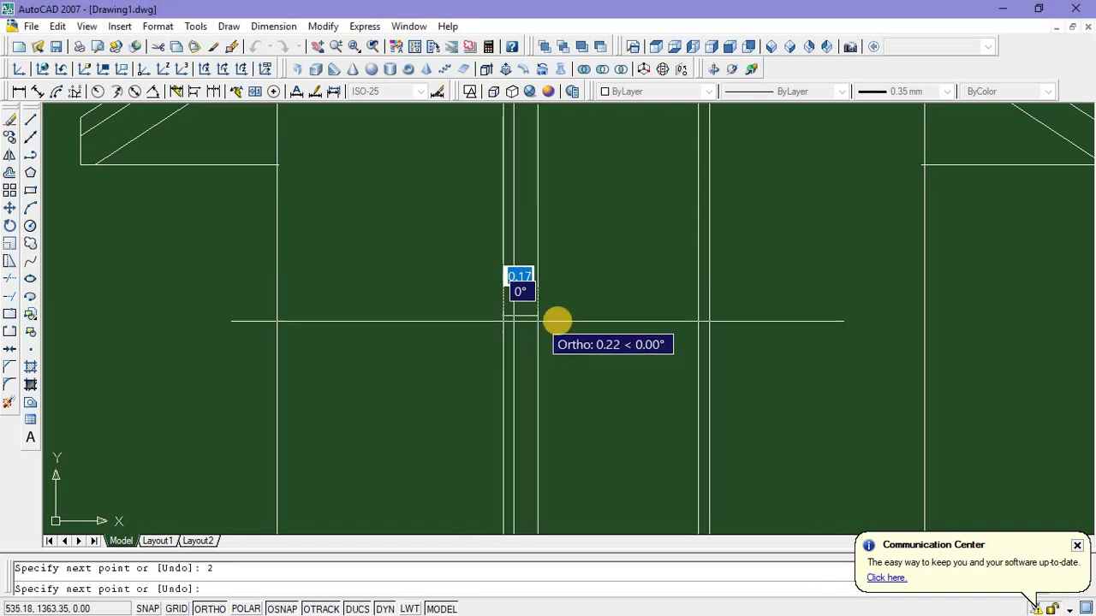
{"action": "left_click", "coordinate": [709, 316]}
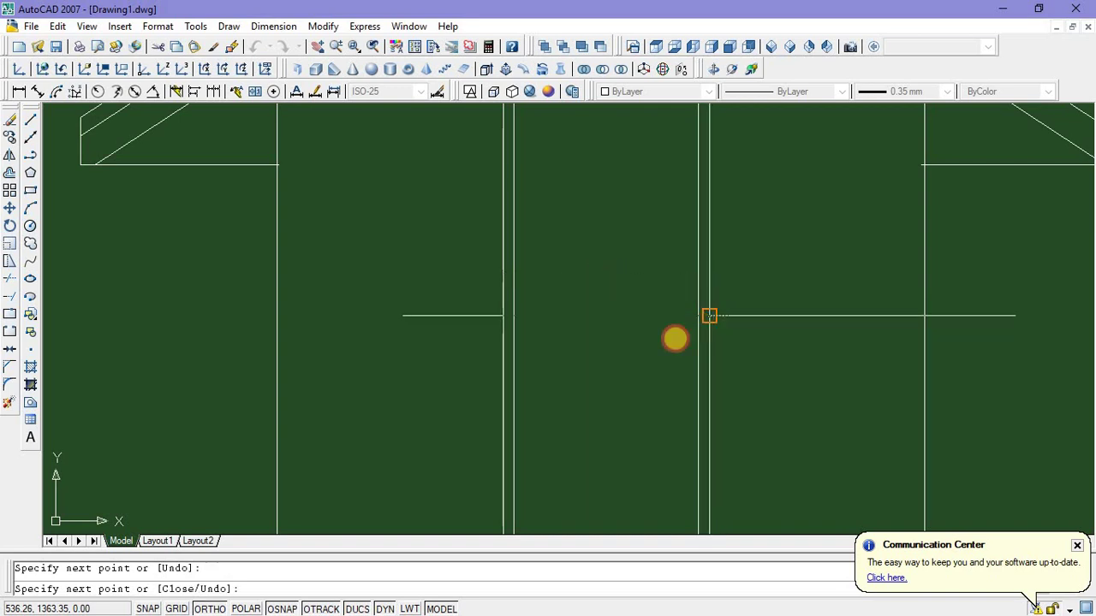
{"action": "key", "text": "Escape"}
{"action": "middle_click_drag", "start_coordinate": [651, 350], "coordinate": [591, 372]}
{"action": "type", "text": "o"}
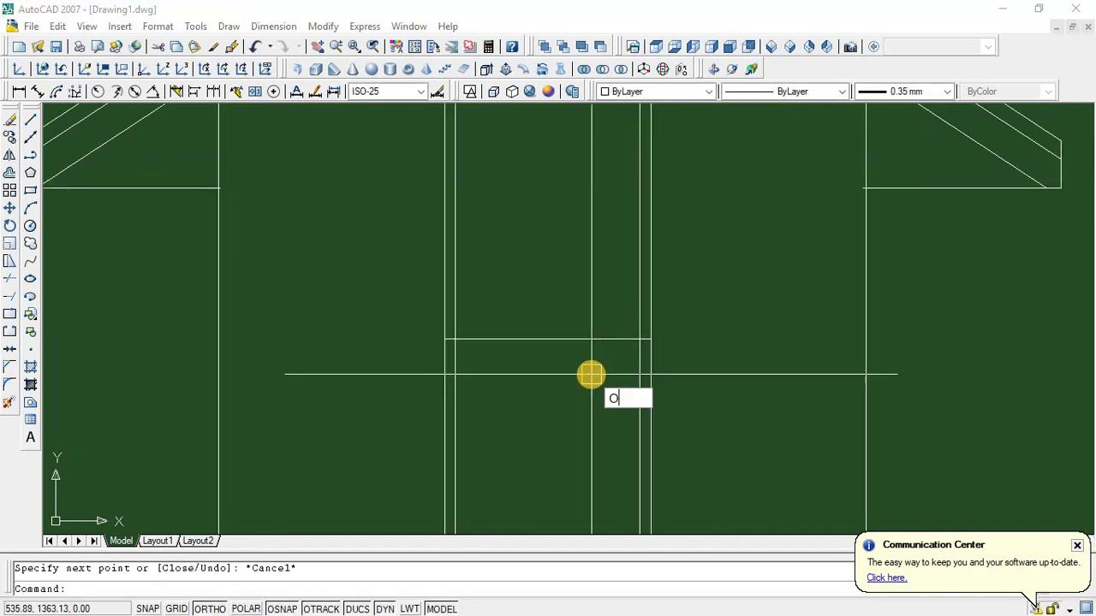
{"action": "key", "text": "Return"}
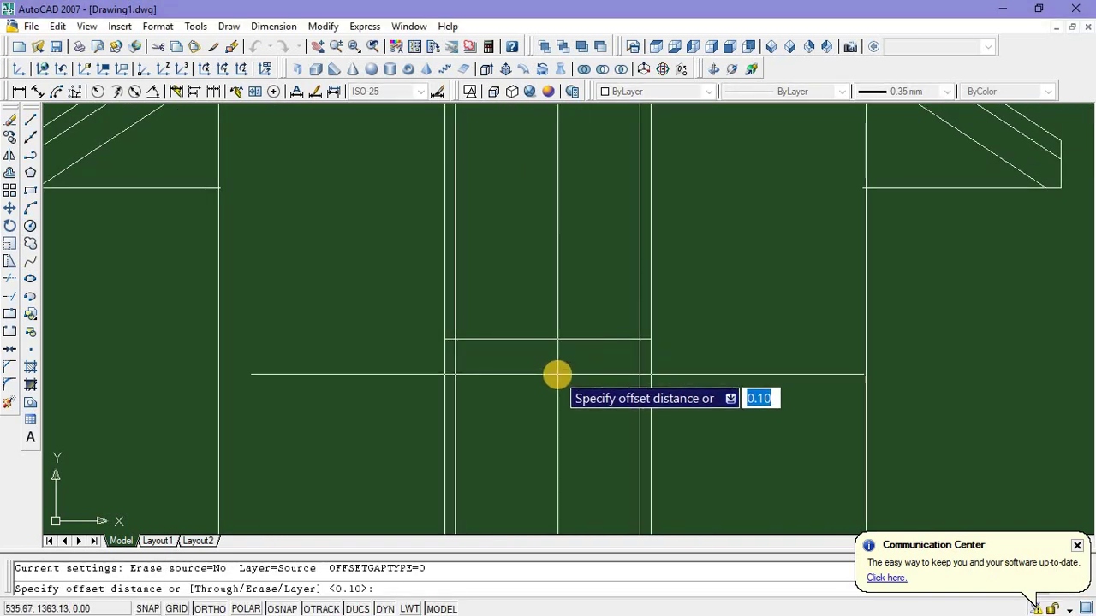
{"action": "type", "text": "0.0"}
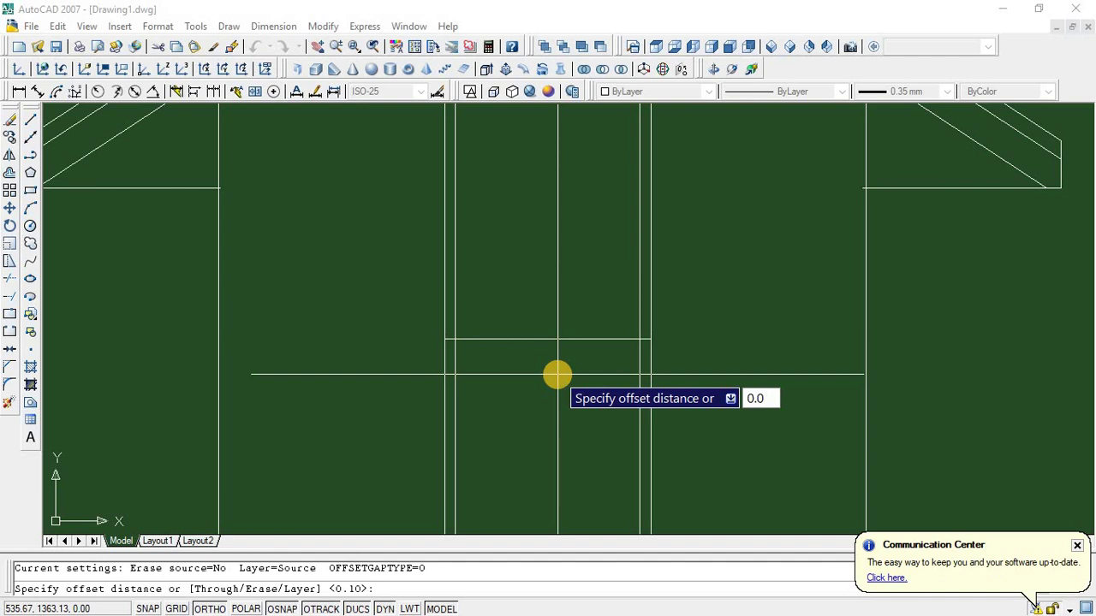
{"action": "type", "text": "8"}
{"action": "key", "text": "Return"}
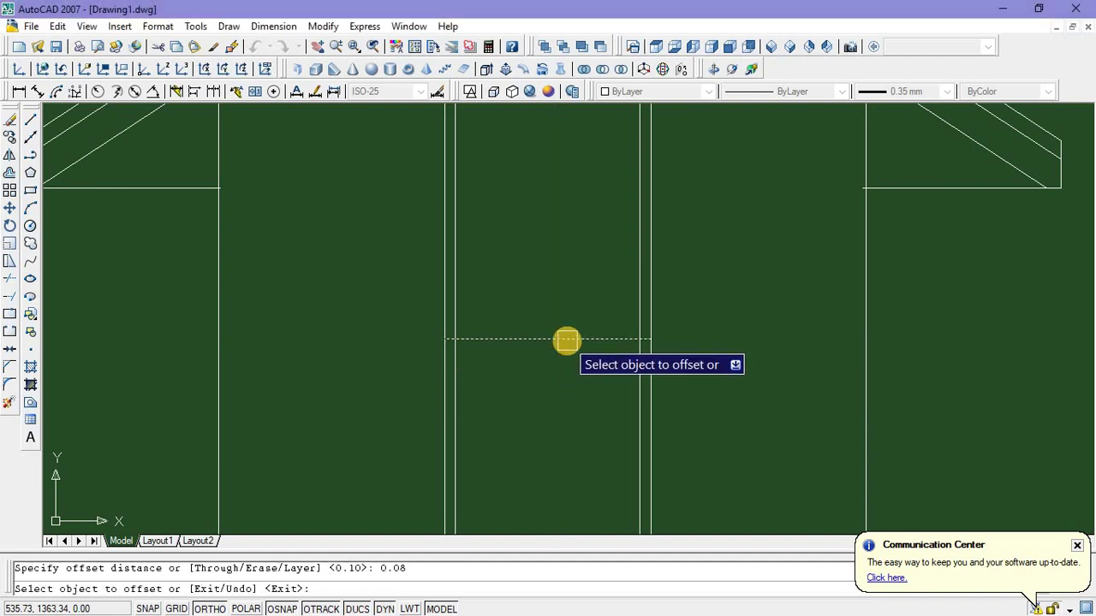
{"action": "key", "text": "Escape"}
Offset the horizontal line at the door's head upward by 0.07 to form the frame's crosspiece
{"action": "type", "text": "o"}
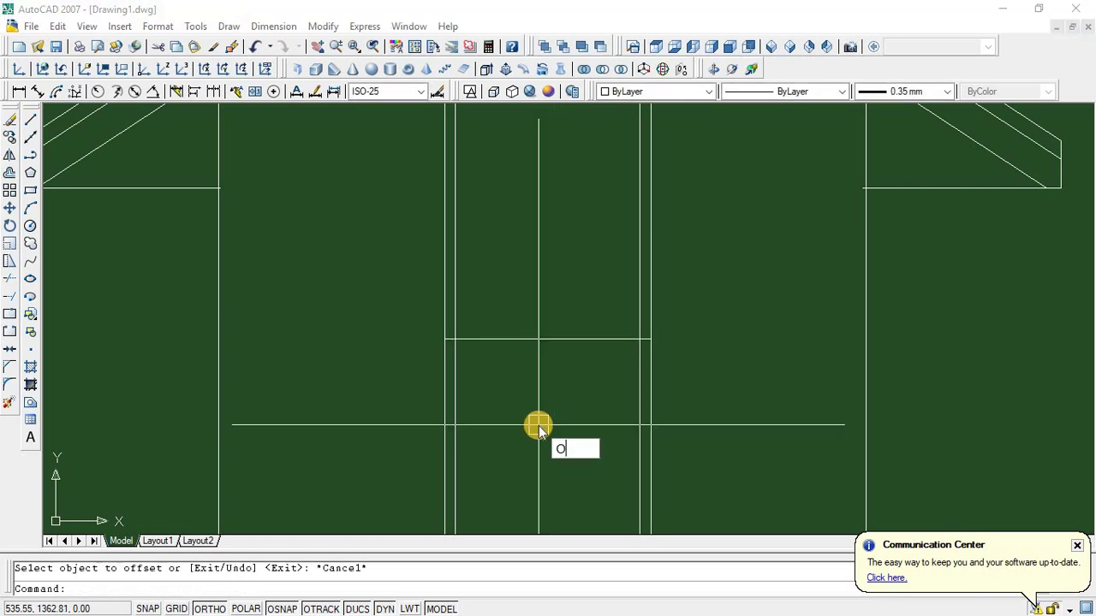
{"action": "key", "text": "Return"}
{"action": "type", "text": "0.0"}
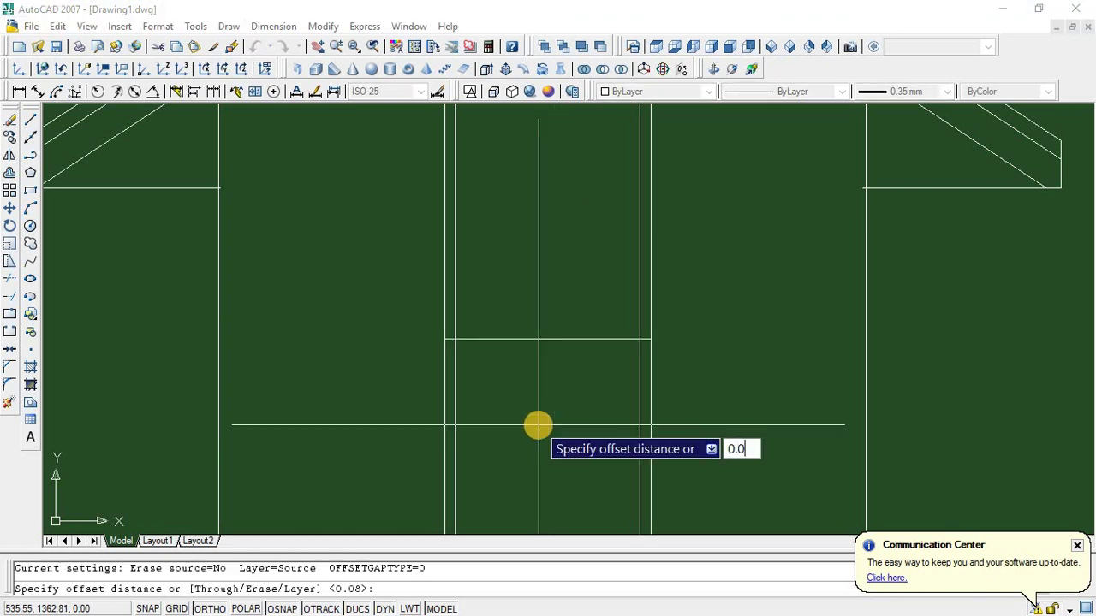
{"action": "type", "text": "7"}
{"action": "key", "text": "Return"}
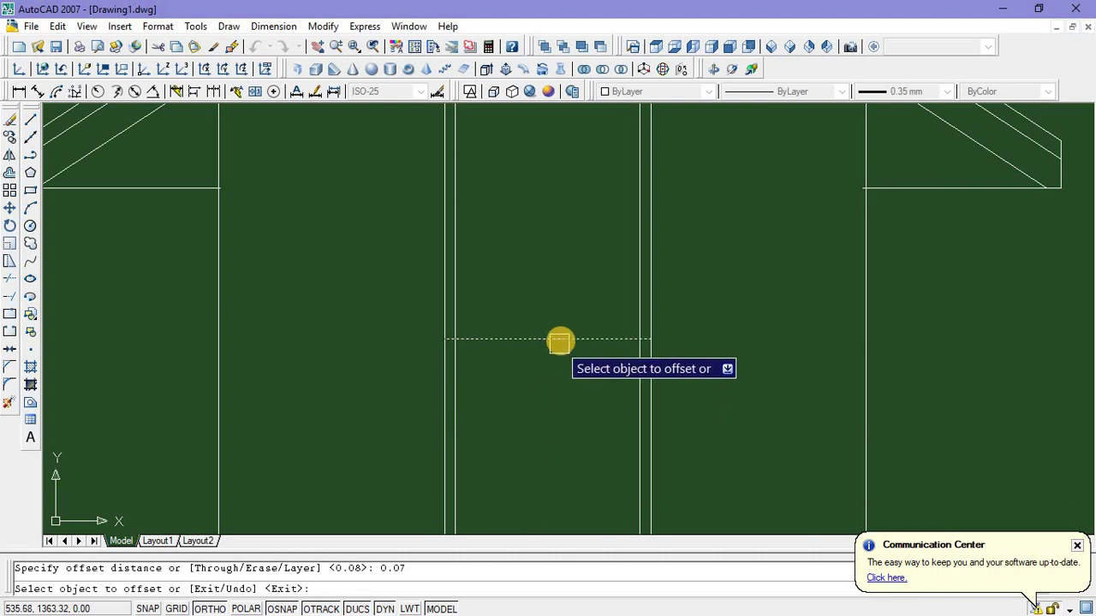
{"action": "left_click", "coordinate": [559, 339]}
{"action": "left_click", "coordinate": [557, 301]}
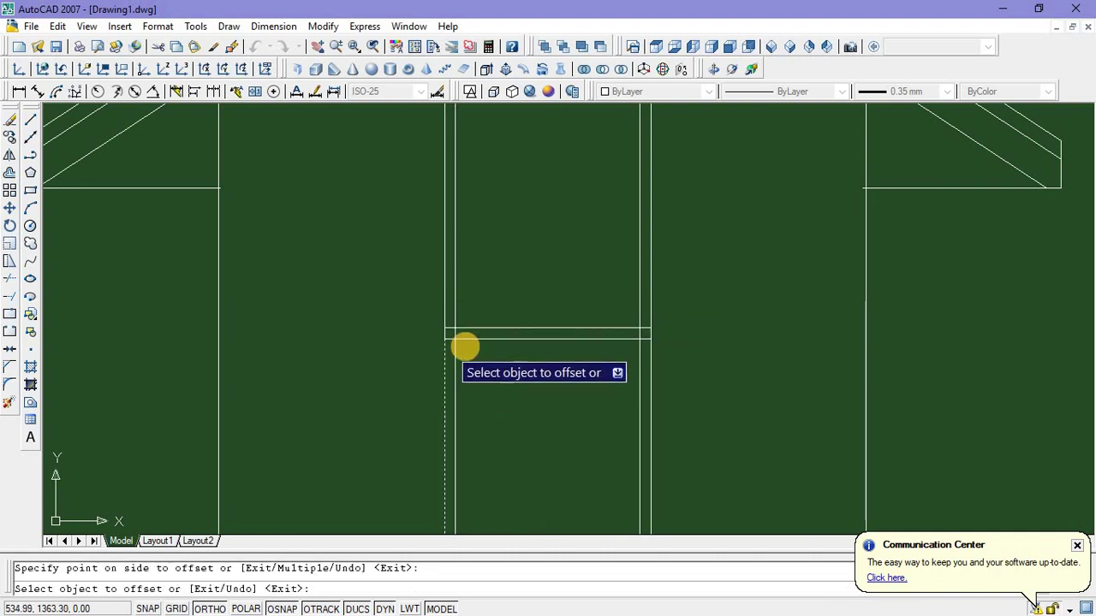
{"action": "scroll", "coordinate": [565, 411], "scroll_direction": "down", "scroll_amount": 3}
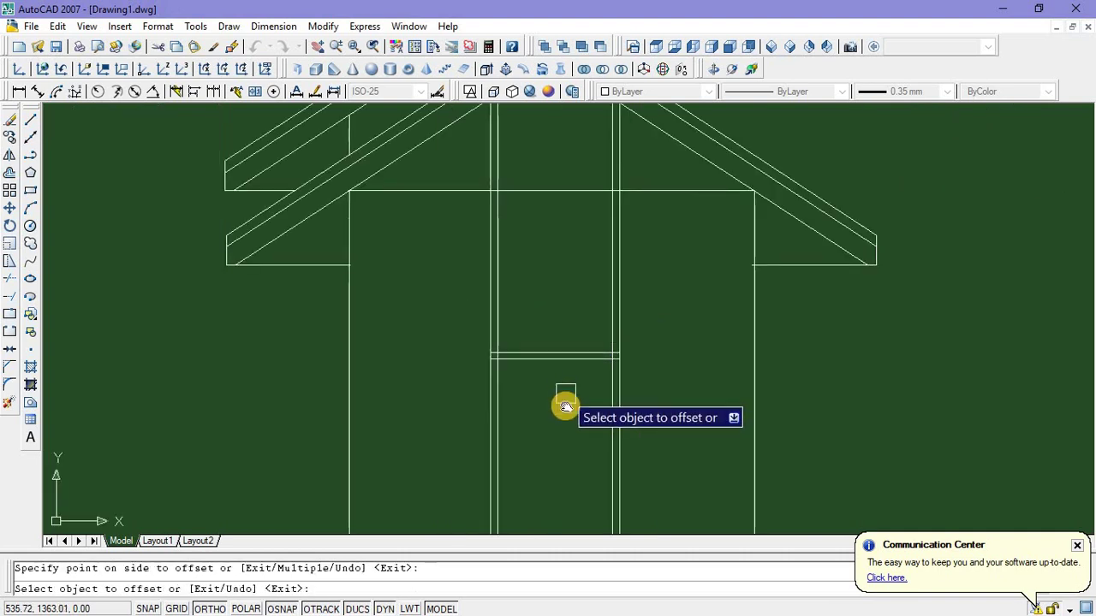
{"action": "key", "text": "Escape"}
Offset the crosspiece's upper line upward by 0.4 to set the height of the opening above the door
{"action": "type", "text": "o"}
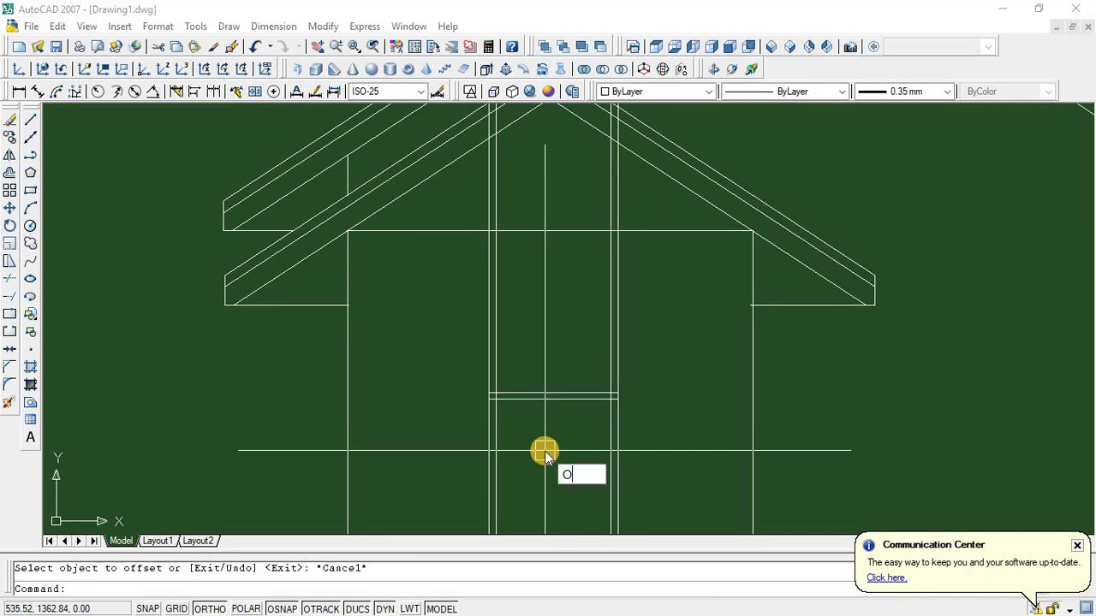
{"action": "key", "text": "Return"}
{"action": "type", "text": "0.4"}
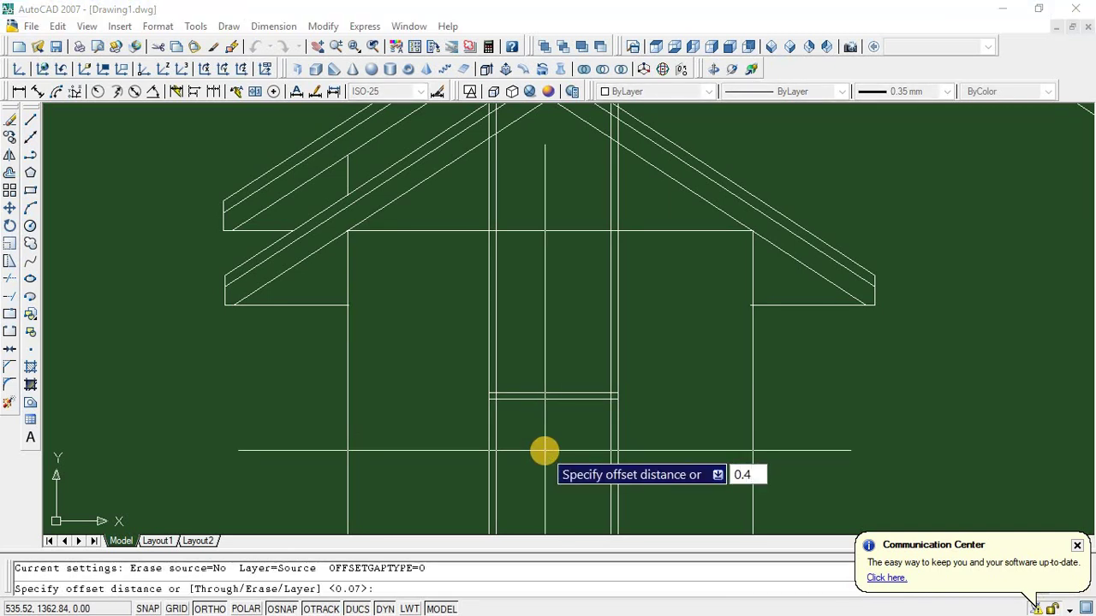
{"action": "key", "text": "Return"}
{"action": "scroll", "coordinate": [558, 394], "scroll_direction": "up", "scroll_amount": 2}
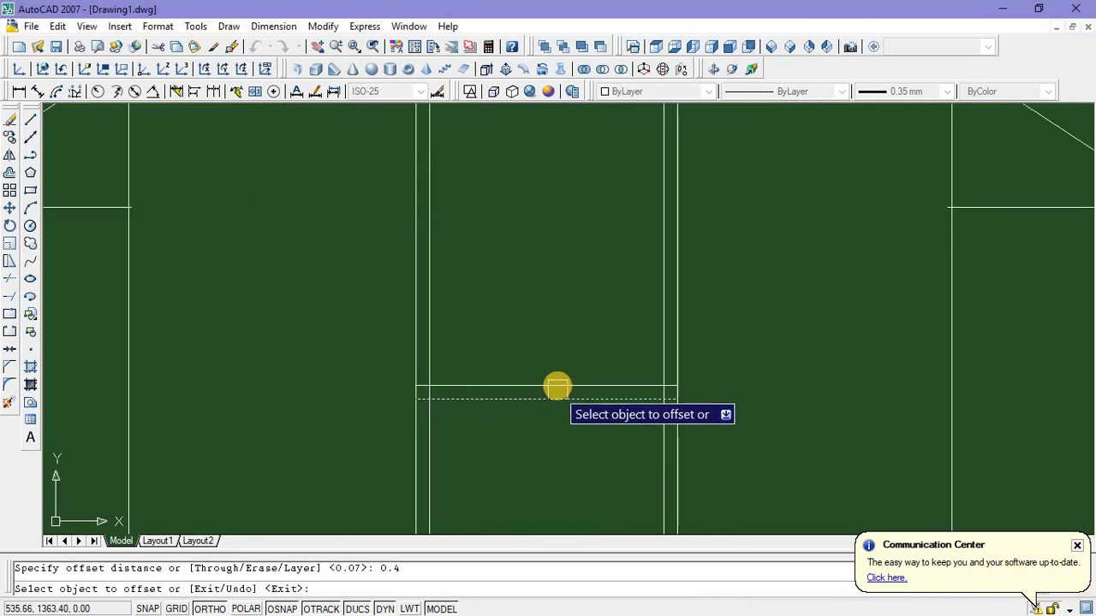
{"action": "left_click", "coordinate": [557, 386]}
{"action": "left_click", "coordinate": [558, 333]}
{"action": "key", "text": "Escape"}
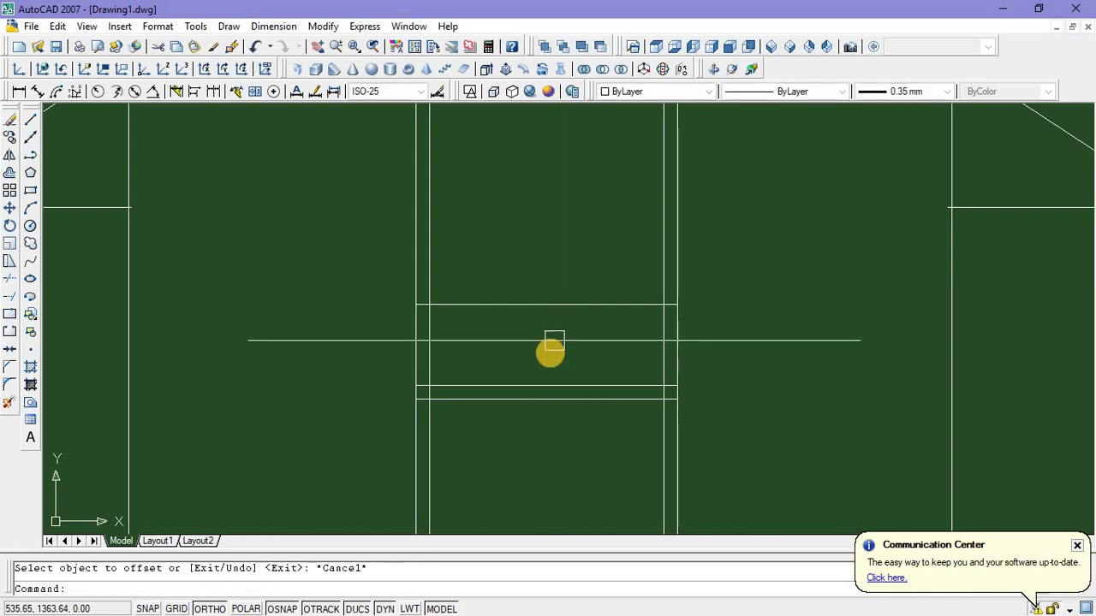
Offset the topmost horizontal line above the door upward by 0.07 to form the upper frame member
{"action": "scroll", "coordinate": [552, 355], "scroll_direction": "down", "scroll_amount": 2}
{"action": "right_click", "coordinate": [552, 355]}
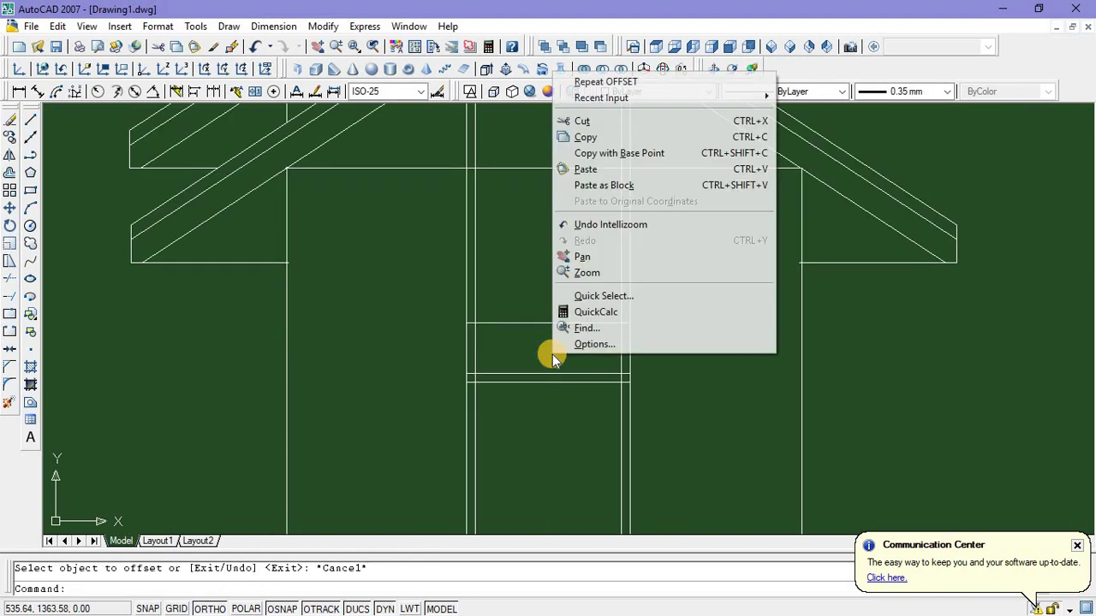
{"action": "left_click", "coordinate": [631, 81]}
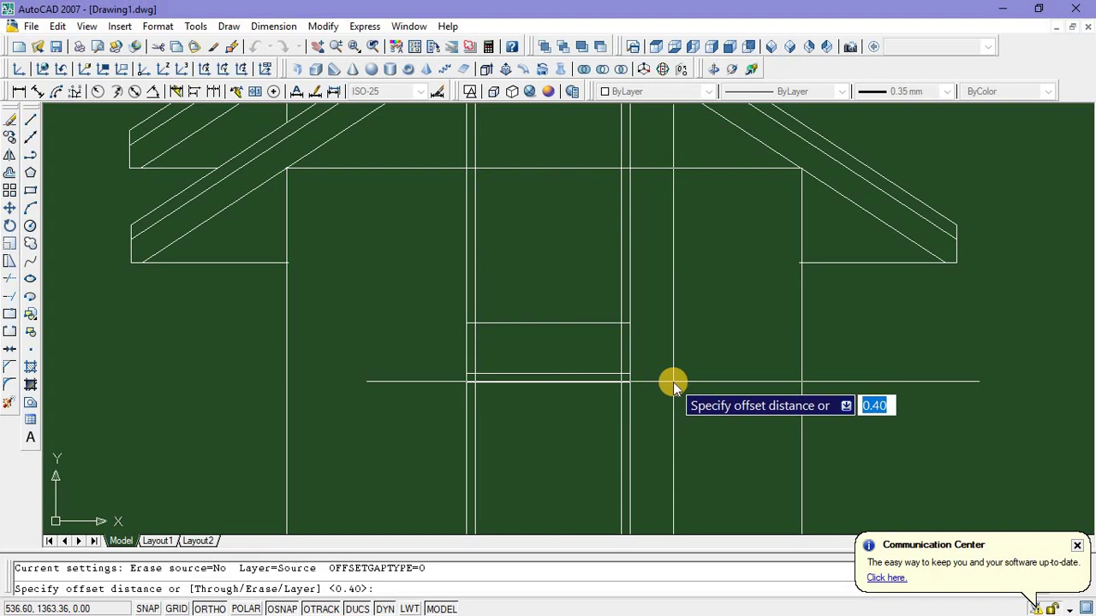
{"action": "type", "text": "0"}
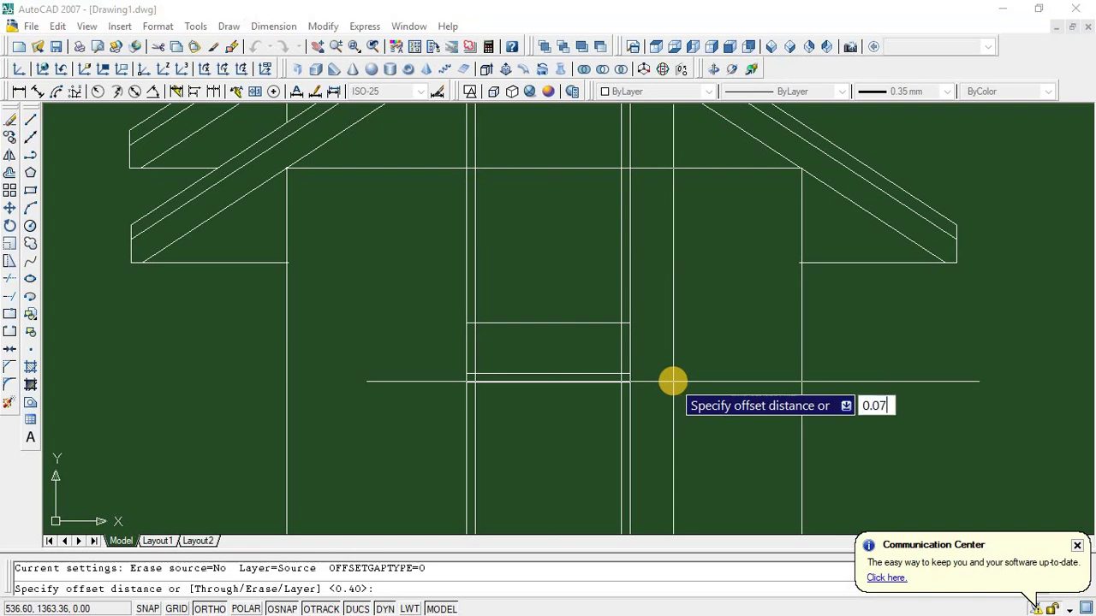
{"action": "type", "text": ".07"}
{"action": "key", "text": "Return"}
{"action": "left_click", "coordinate": [587, 324]}
{"action": "left_click", "coordinate": [580, 298]}
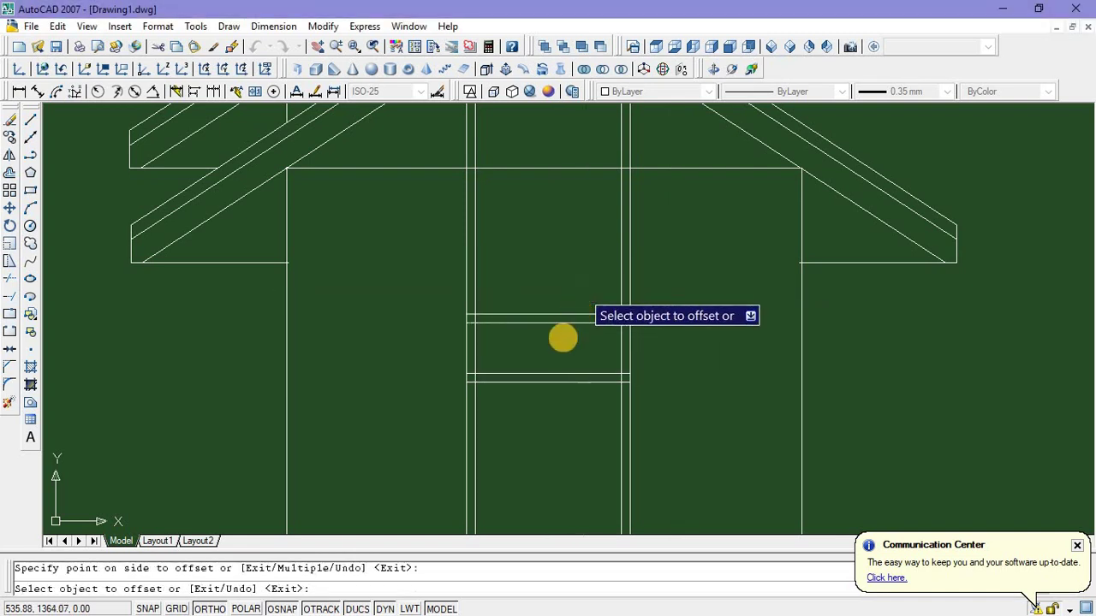
{"action": "key", "text": "Escape"}
{"action": "scroll", "coordinate": [536, 378], "scroll_direction": "down", "scroll_amount": 6}
{"action": "scroll", "coordinate": [539, 382], "scroll_direction": "up", "scroll_amount": 2}
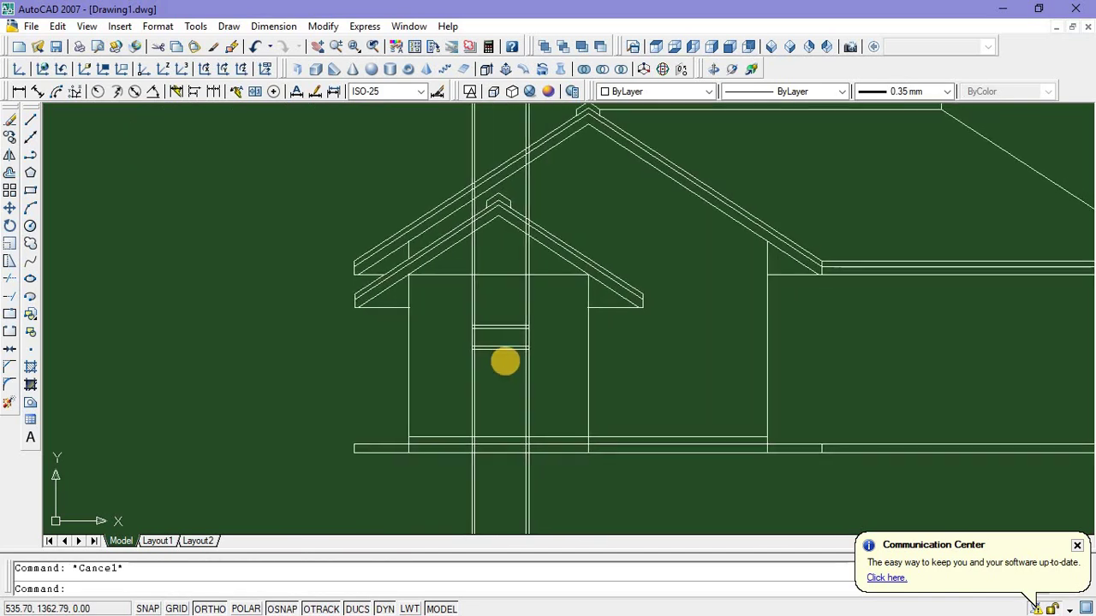
Trim the four door jamb lines between the frame head and the eaves line, and just below the floor line
{"action": "scroll", "coordinate": [504, 377], "scroll_direction": "up", "scroll_amount": 3}
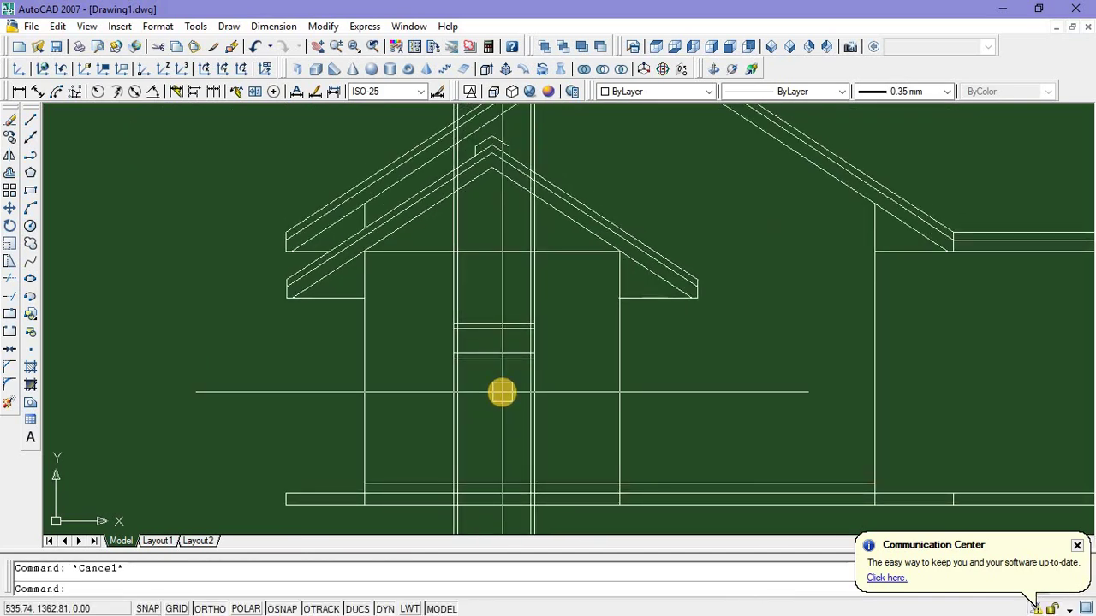
{"action": "type", "text": "T"}
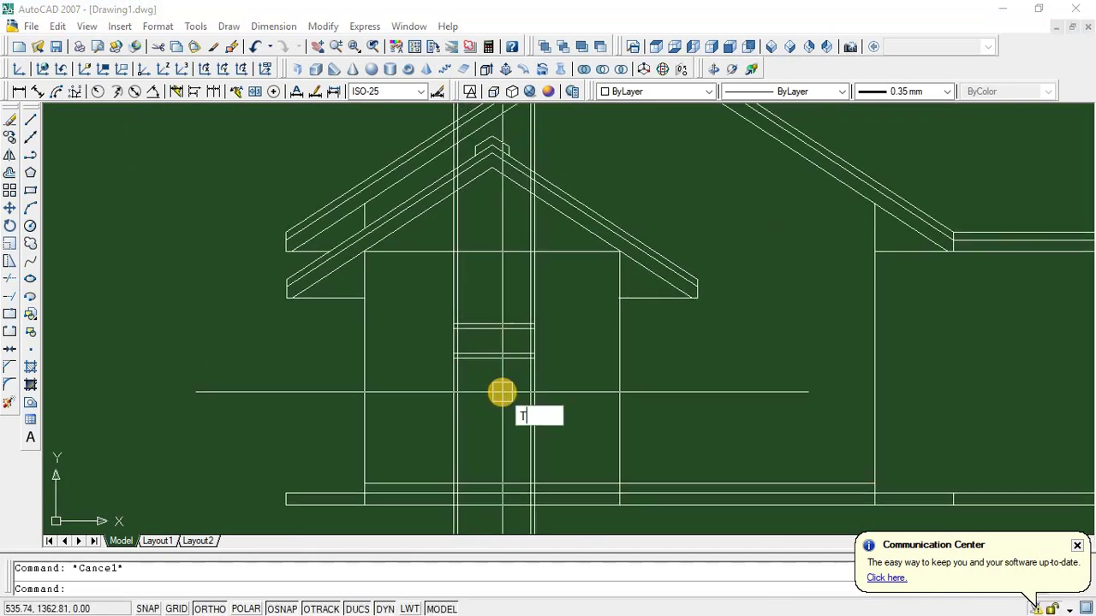
{"action": "key", "text": "Return"}
{"action": "key", "text": "Return"}
{"action": "left_click", "coordinate": [555, 299]}
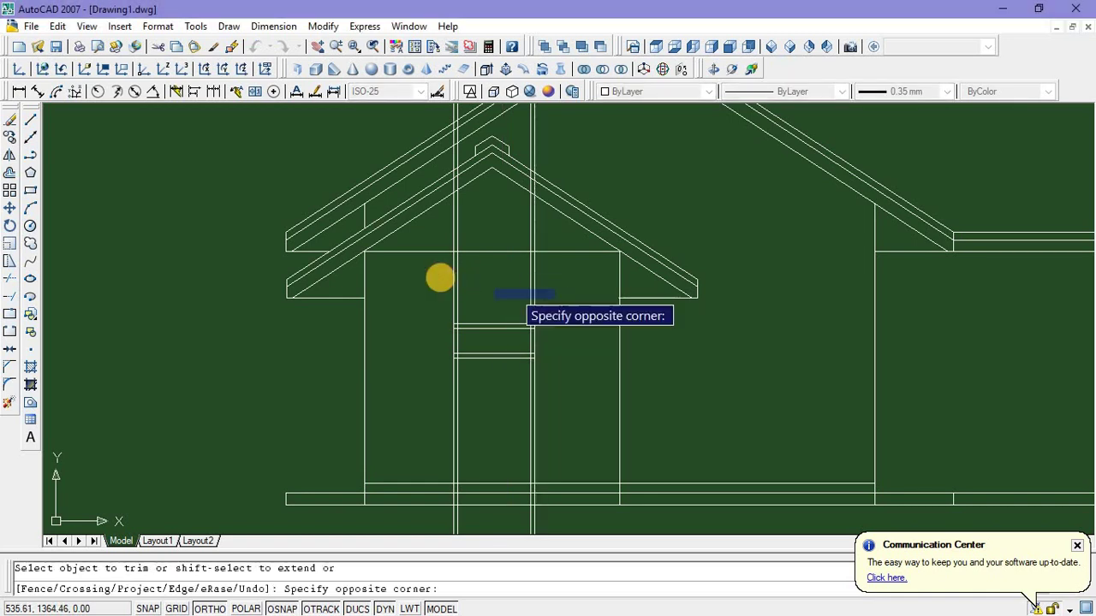
{"action": "left_click", "coordinate": [439, 277]}
{"action": "scroll", "coordinate": [521, 396], "scroll_direction": "up", "scroll_amount": 5}
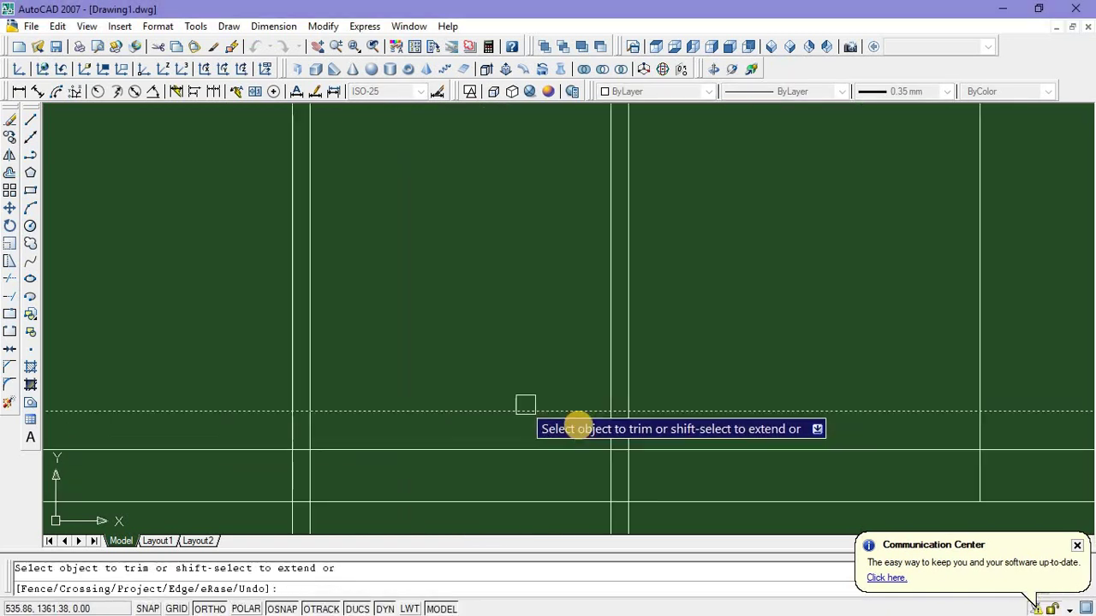
{"action": "left_click", "coordinate": [650, 436]}
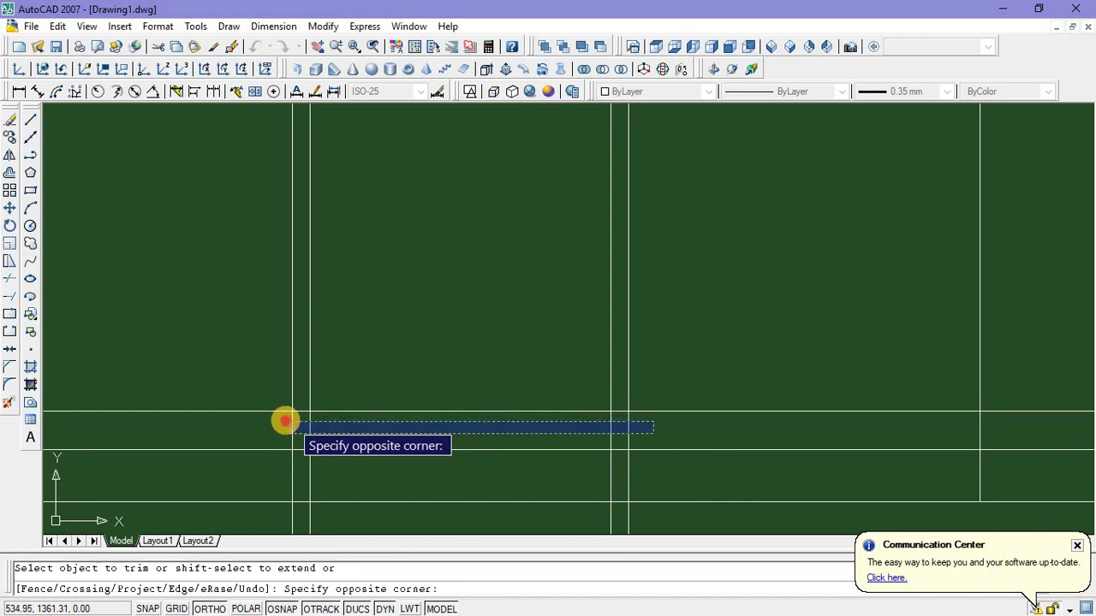
{"action": "left_click", "coordinate": [286, 420]}
{"action": "scroll", "coordinate": [530, 488], "scroll_direction": "down", "scroll_amount": 5}
{"action": "key", "text": "Escape"}
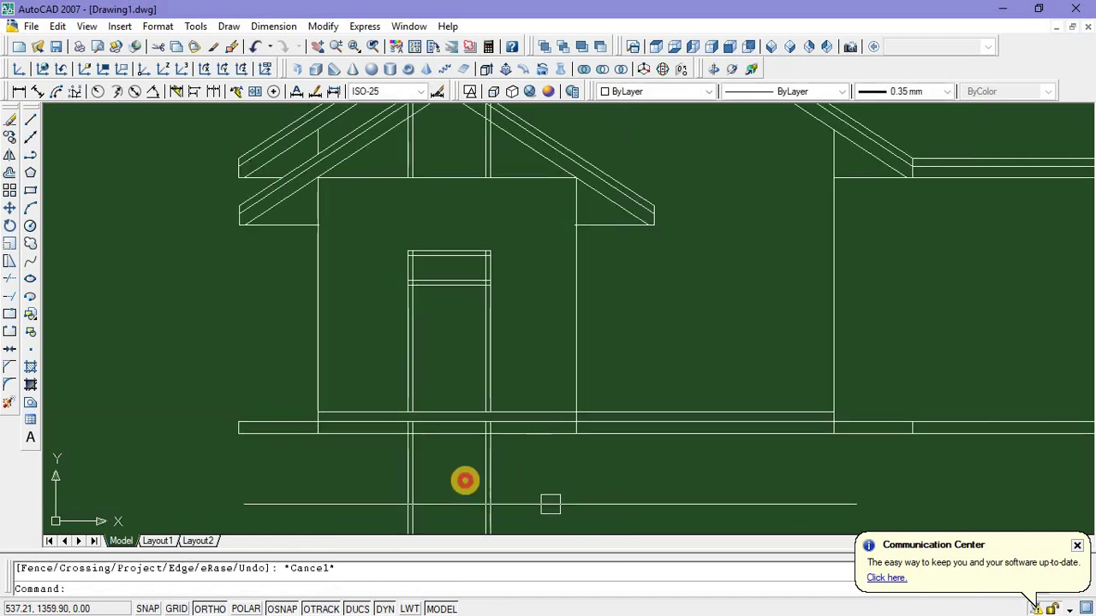
Erase the leftover jamb projection lines beneath the base of the elevation
{"action": "left_click", "coordinate": [549, 501]}
{"action": "left_click", "coordinate": [354, 467]}
{"action": "key", "text": "Delete"}
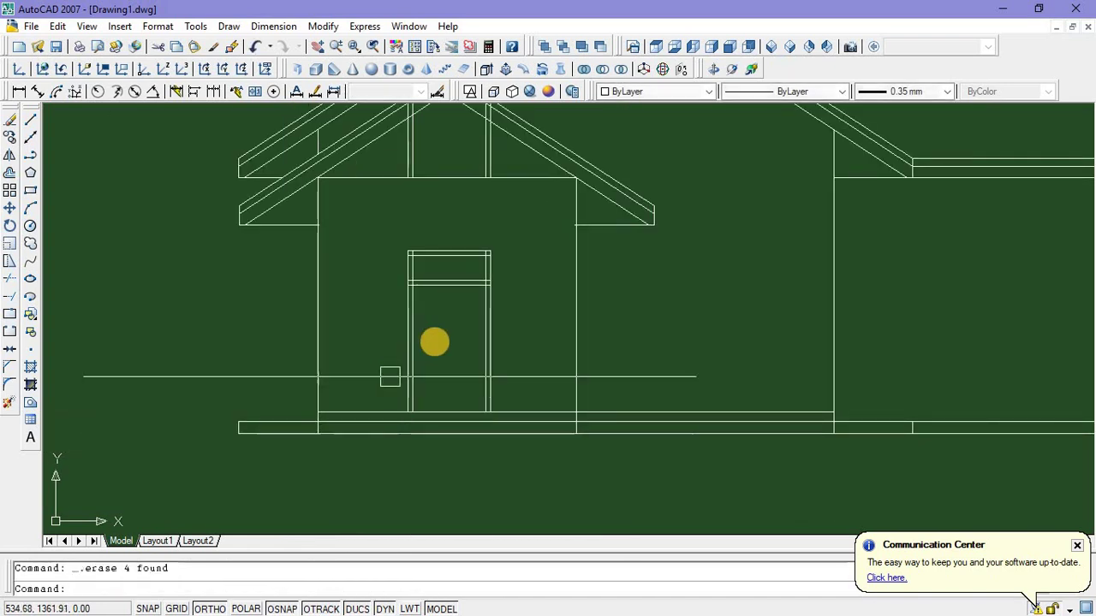
{"action": "middle_click_drag", "start_coordinate": [449, 343], "coordinate": [490, 353]}
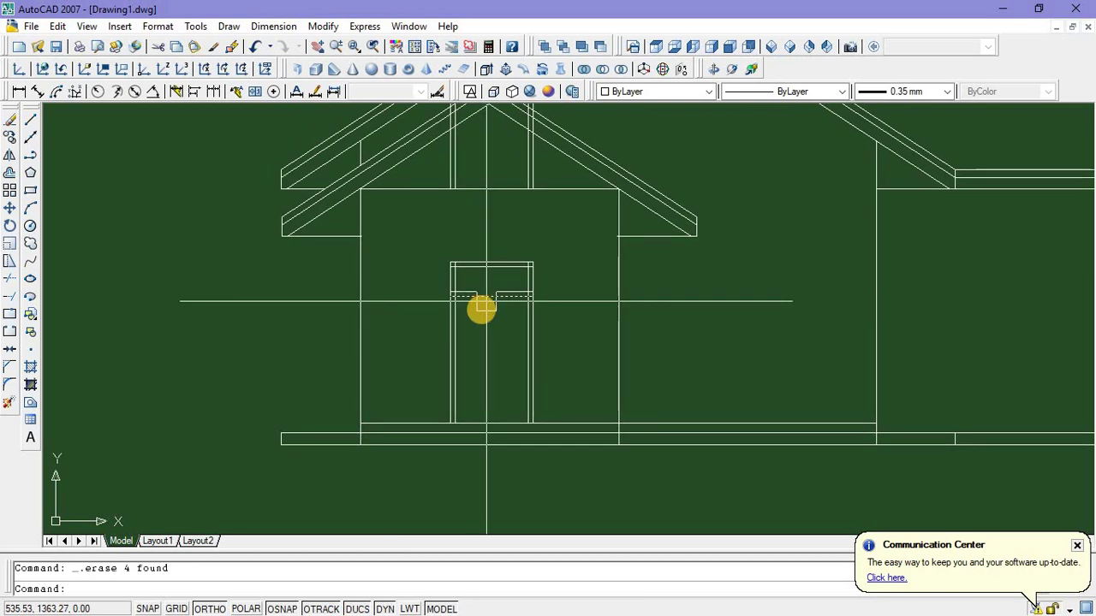
Draw a vertical line through the middle of the opening above the door, from the upper frame member to the crosspiece
{"action": "scroll", "coordinate": [482, 307], "scroll_direction": "up", "scroll_amount": 2}
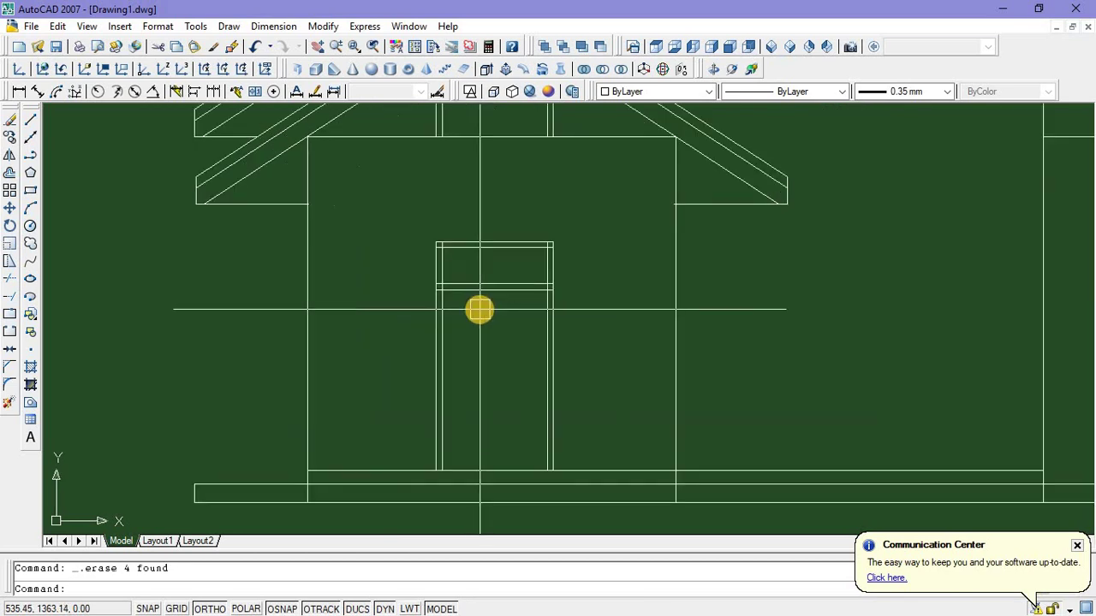
{"action": "left_click", "coordinate": [30, 119]}
{"action": "scroll", "coordinate": [480, 241], "scroll_direction": "up", "scroll_amount": 2}
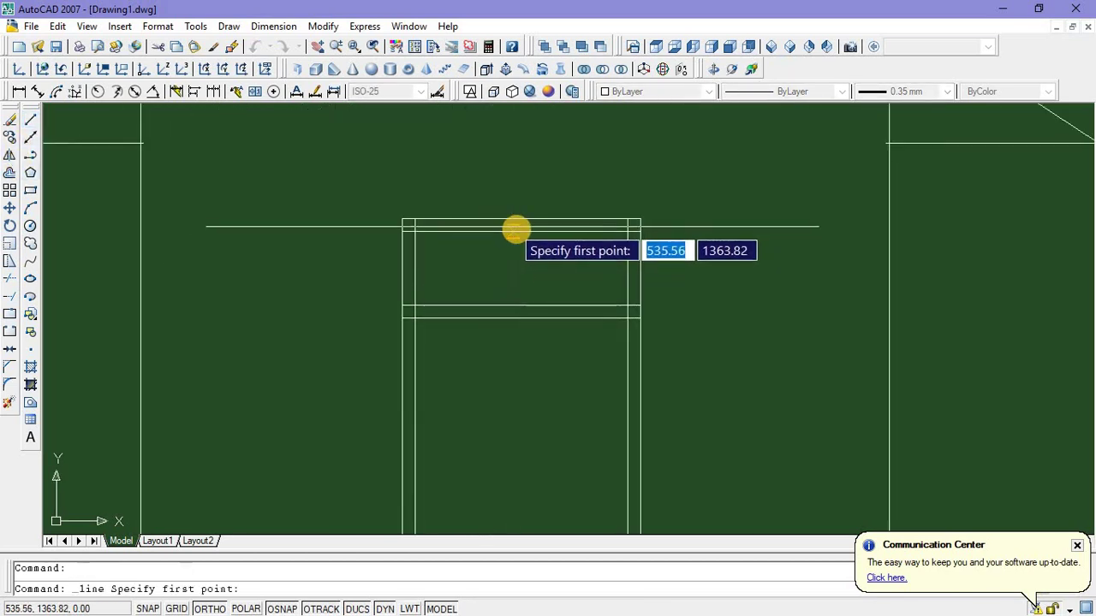
{"action": "left_click", "coordinate": [521, 231]}
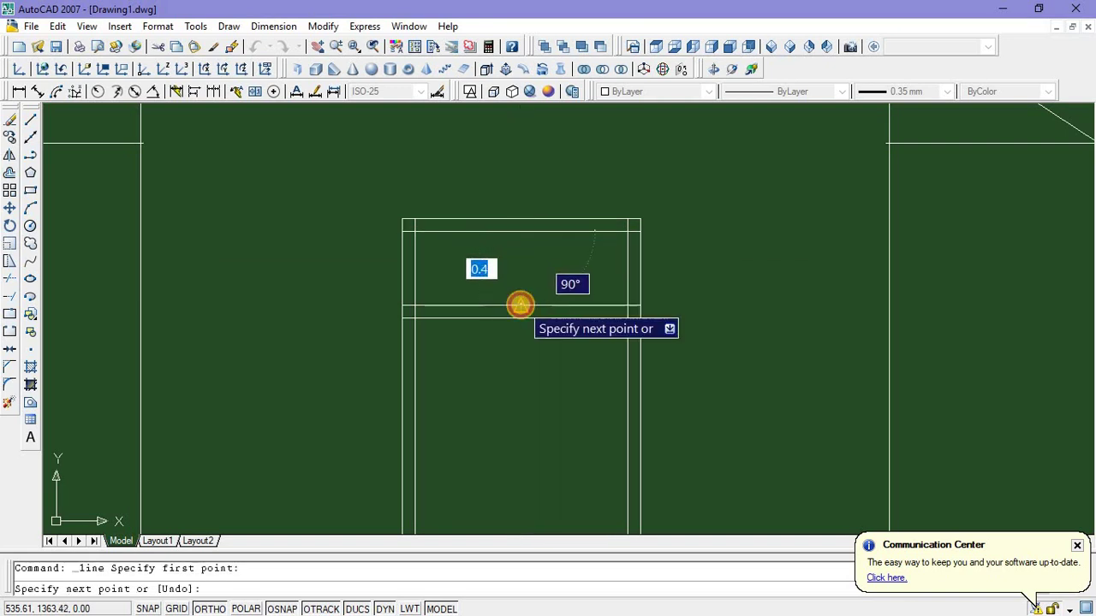
{"action": "left_click", "coordinate": [521, 305]}
{"action": "key", "text": "Escape"}
{"action": "scroll", "coordinate": [505, 257], "scroll_direction": "down", "scroll_amount": 3}
{"action": "scroll", "coordinate": [510, 308], "scroll_direction": "up", "scroll_amount": 2}
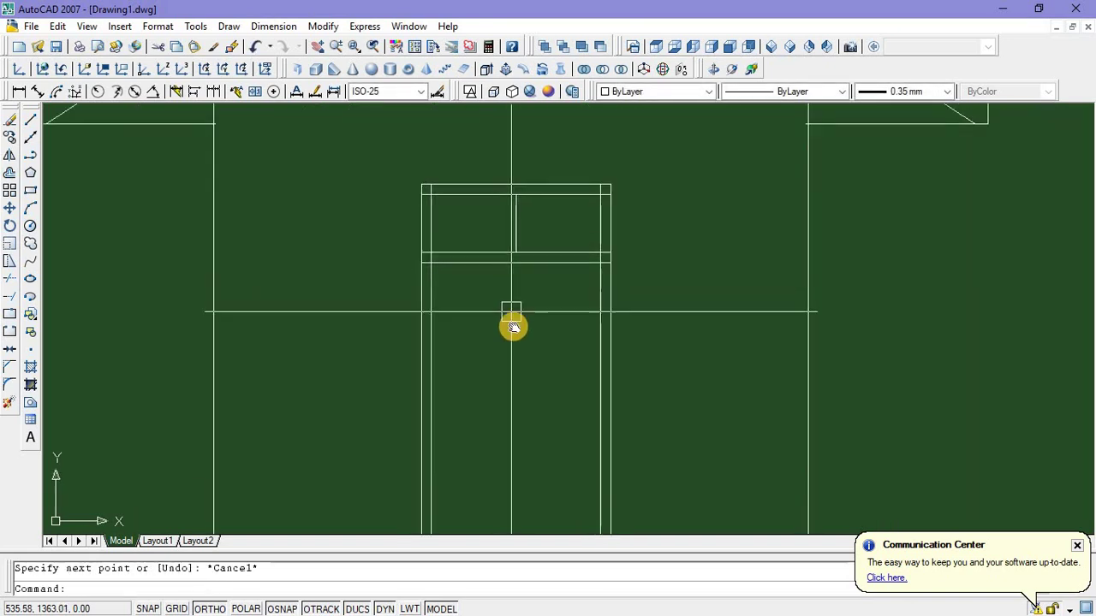
{"action": "middle_click_drag", "start_coordinate": [512, 327], "coordinate": [514, 351]}
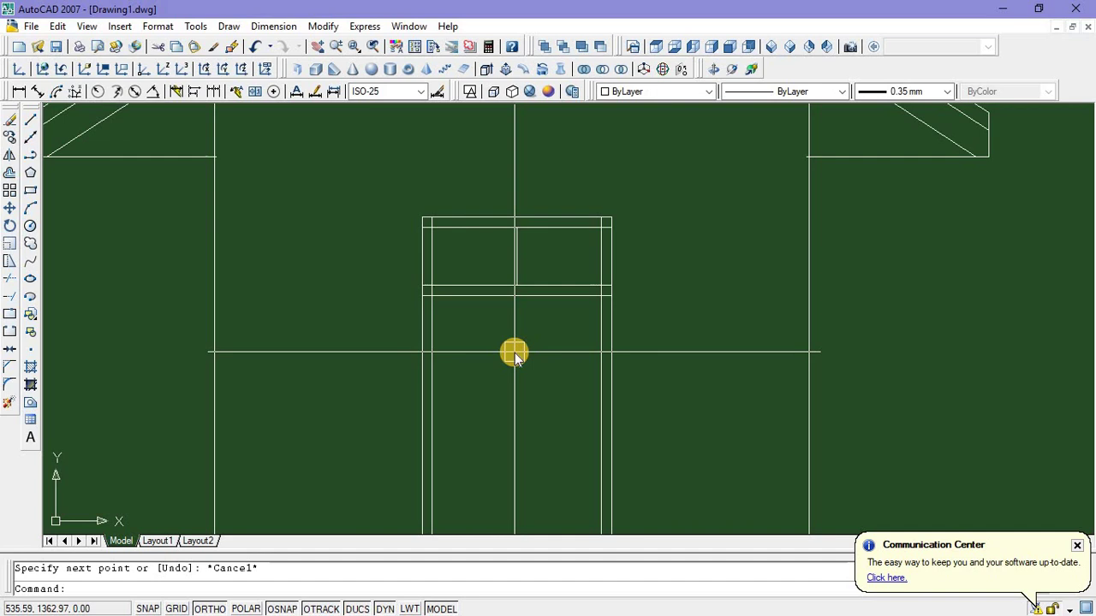
Try a leftward 0.075 offset of the transom opening's vertical centre line, and erase the copy
{"action": "type", "text": "o"}
{"action": "key", "text": "Return"}
{"action": "type", "text": "0"}
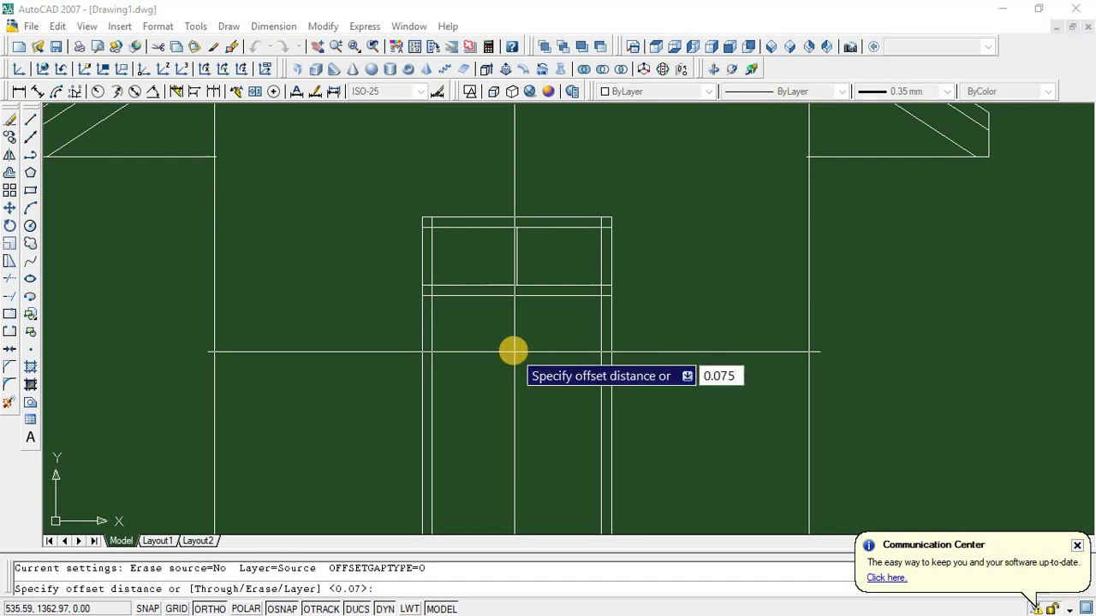
{"action": "type", "text": ".075"}
{"action": "key", "text": "Return"}
{"action": "left_click", "coordinate": [510, 266]}
{"action": "left_click", "coordinate": [492, 264]}
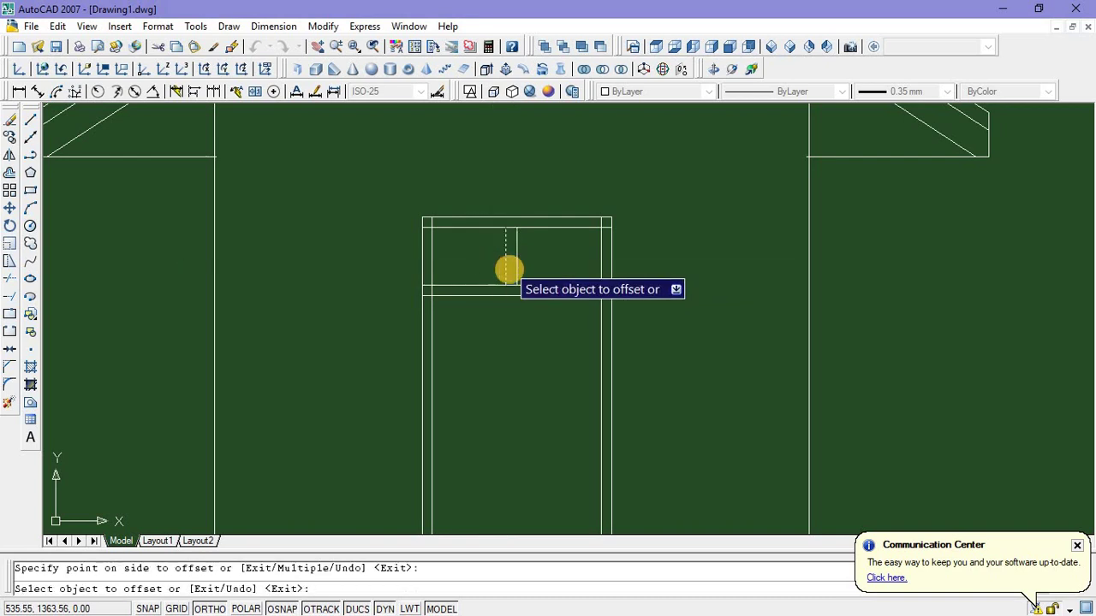
{"action": "key", "text": "Escape"}
{"action": "scroll", "coordinate": [504, 262], "scroll_direction": "up", "scroll_amount": 3}
{"action": "left_click", "coordinate": [503, 294]}
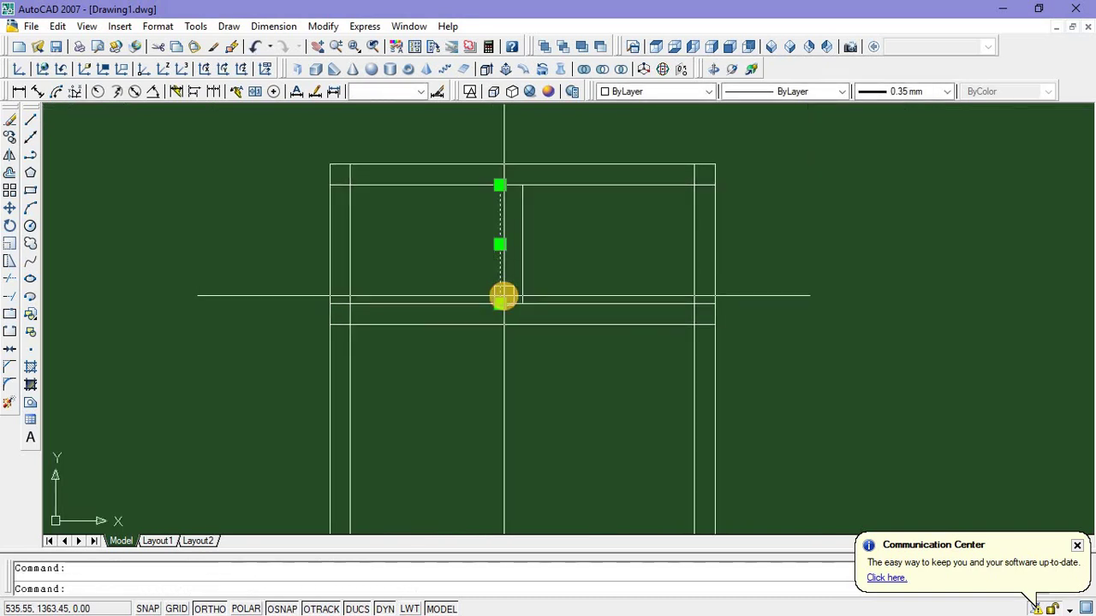
{"action": "key", "text": "Delete"}
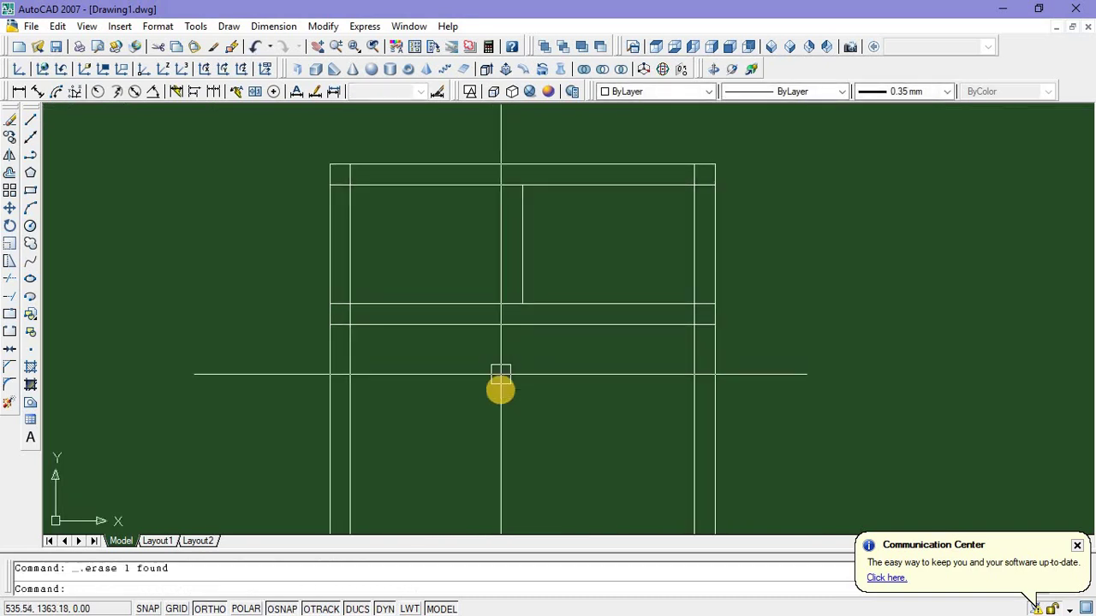
Offset the transom opening's centre line by about 0.04 to each side to form the vertical divider
{"action": "type", "text": "O"}
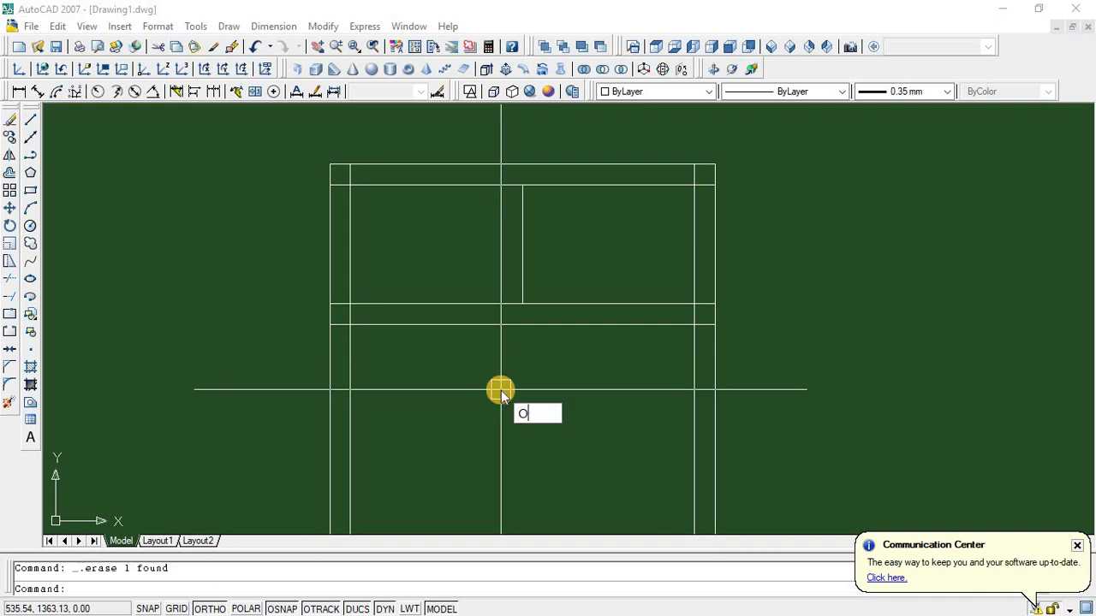
{"action": "key", "text": "Return"}
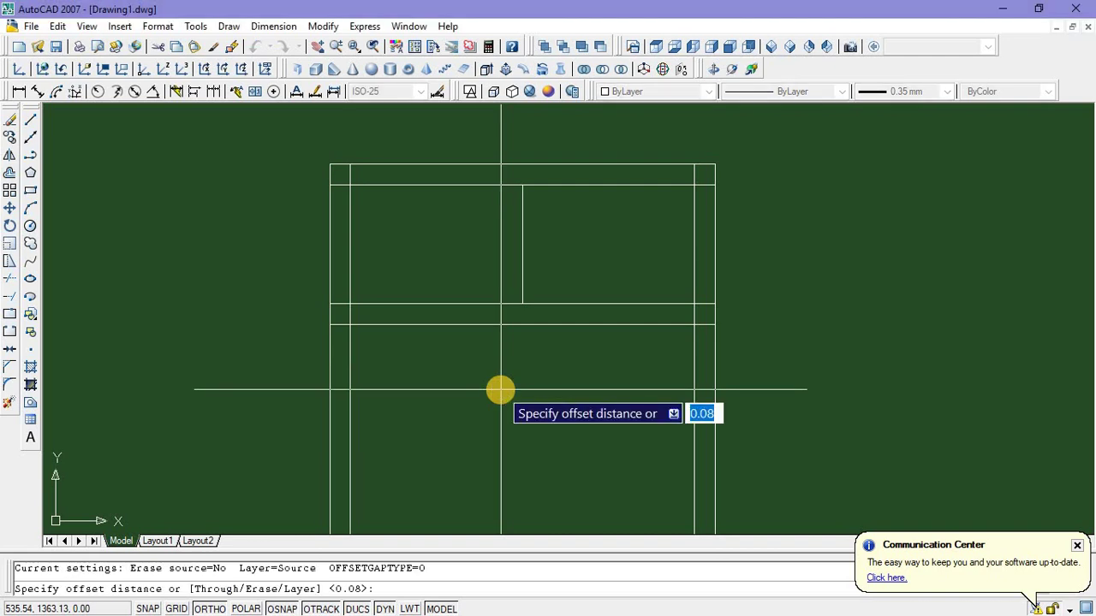
{"action": "type", "text": "0"}
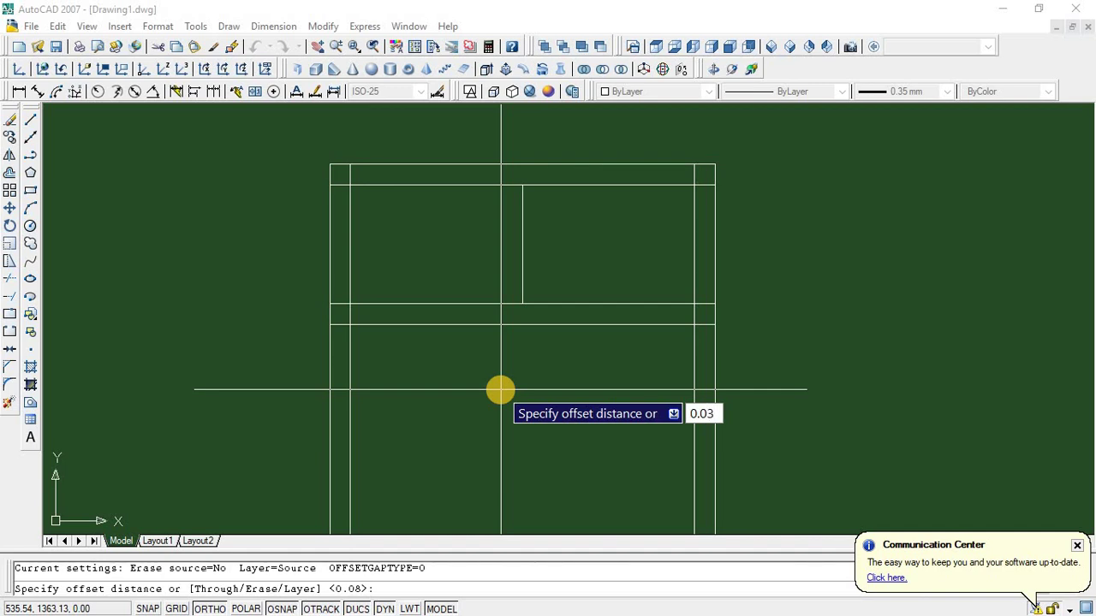
{"action": "key", "text": "Return"}
{"action": "left_click", "coordinate": [521, 272]}
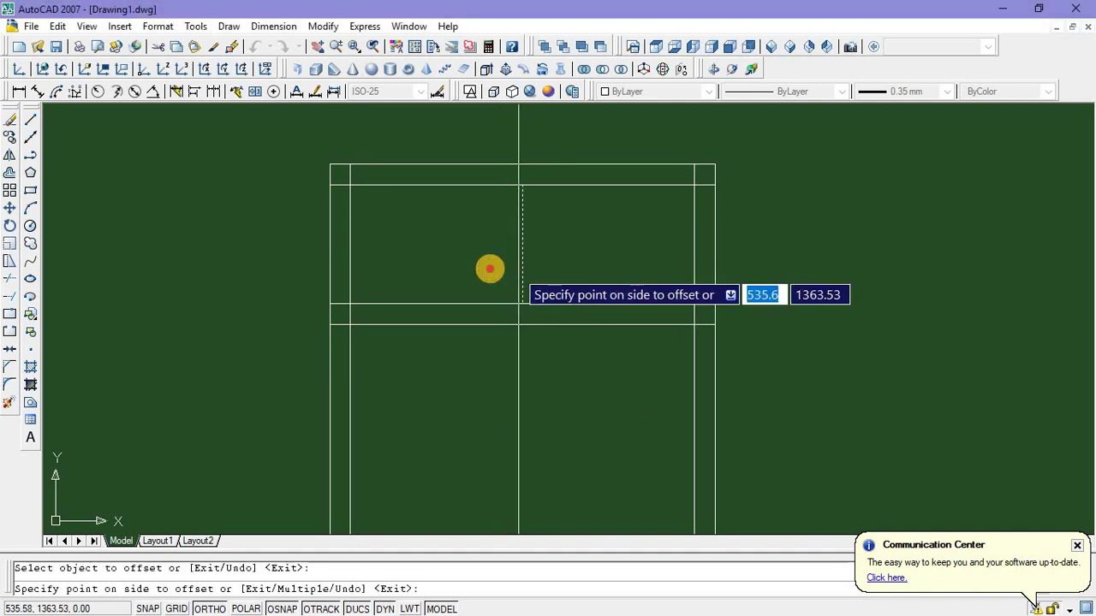
{"action": "left_click", "coordinate": [492, 269]}
{"action": "left_click", "coordinate": [524, 264]}
{"action": "left_click", "coordinate": [579, 260]}
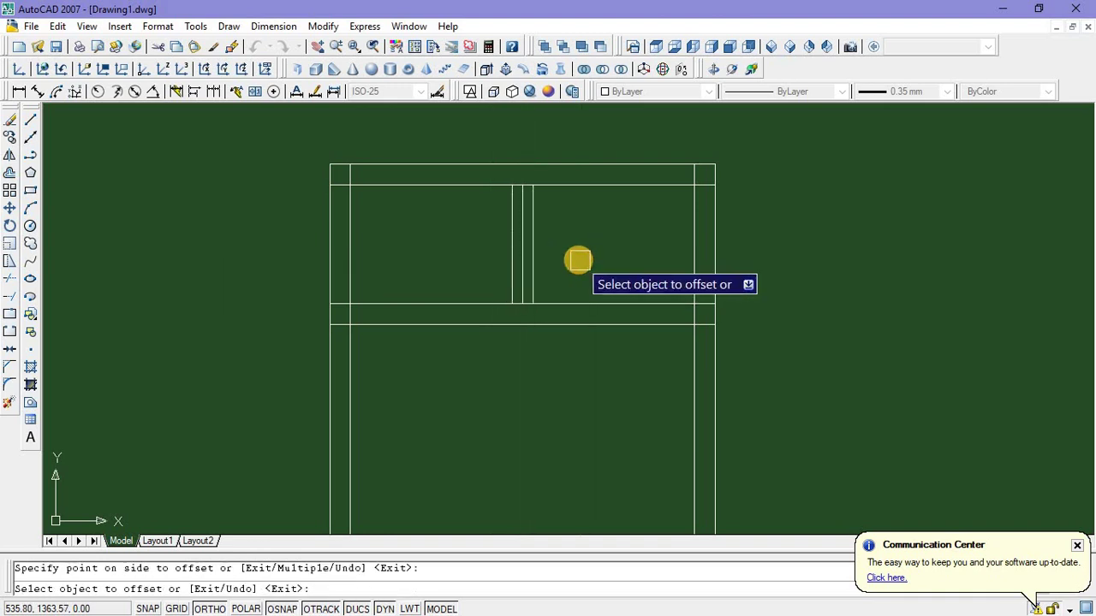
{"action": "key", "text": "Escape"}
Erase the original centre line between the two sides of the transom divider
{"action": "scroll", "coordinate": [523, 264], "scroll_direction": "up", "scroll_amount": 5}
{"action": "left_click", "coordinate": [505, 272]}
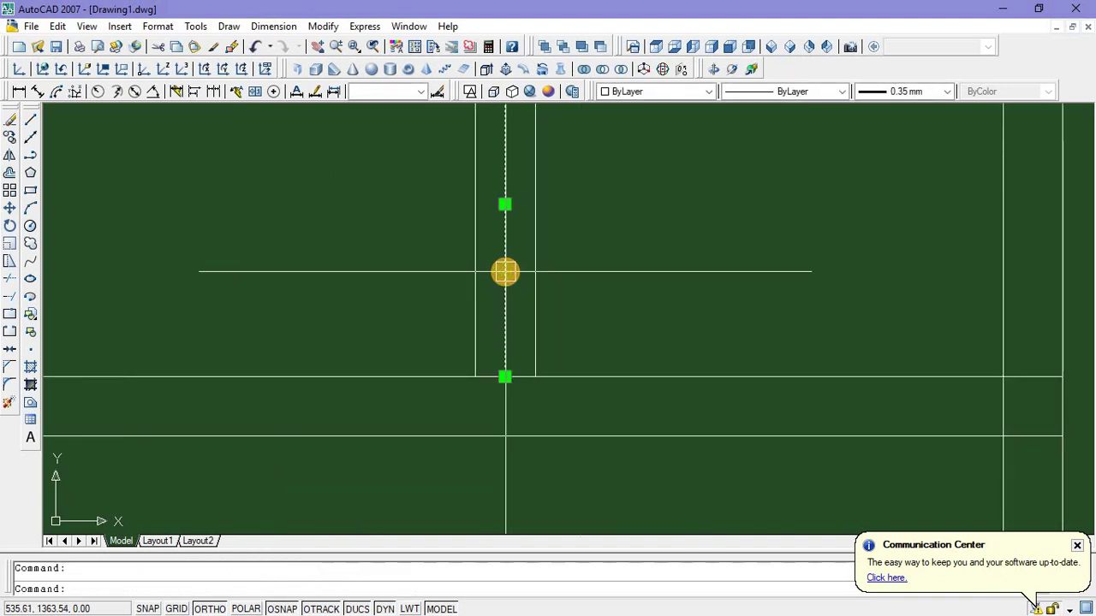
{"action": "key", "text": "Delete"}
{"action": "scroll", "coordinate": [502, 305], "scroll_direction": "down", "scroll_amount": 8}
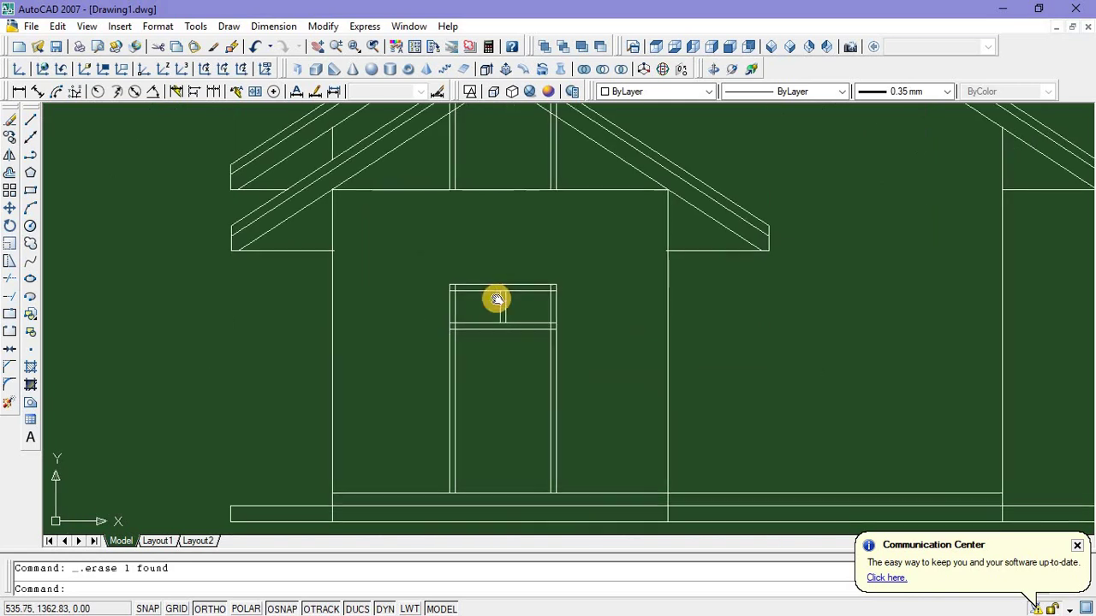
Use the Rectangle tool to split the door opening down the middle, from the crosspiece's midpoint to the floor line
{"action": "scroll", "coordinate": [493, 305], "scroll_direction": "up", "scroll_amount": 2}
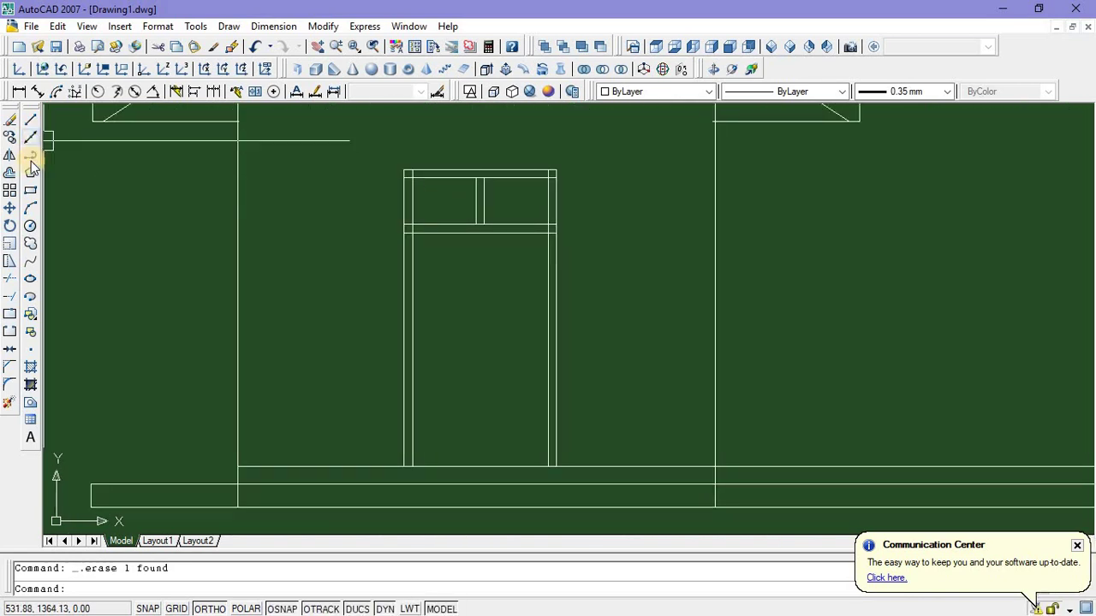
{"action": "left_click", "coordinate": [31, 191]}
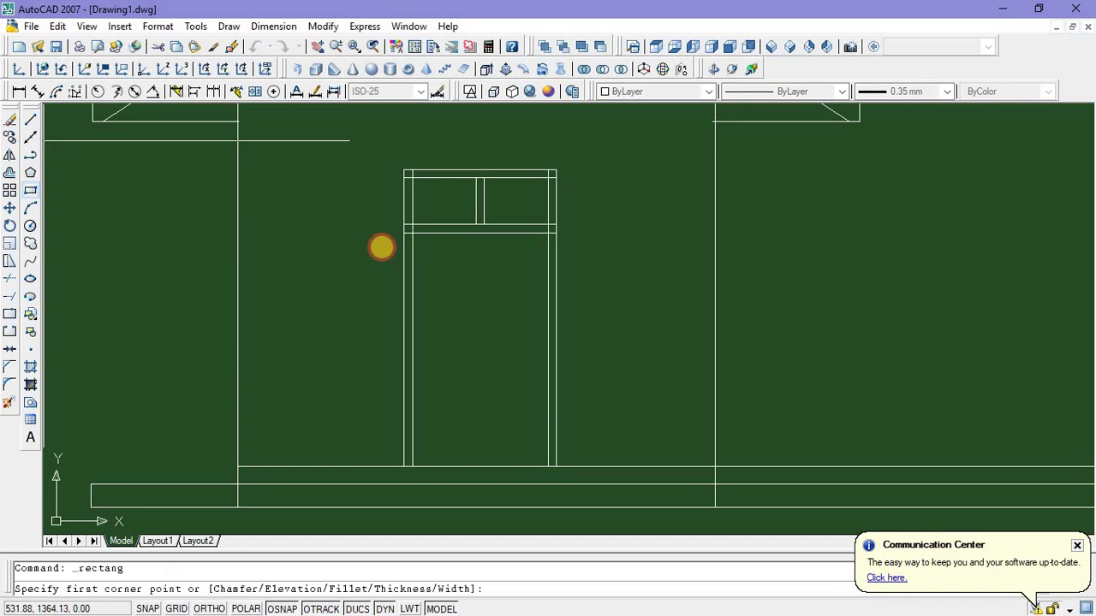
{"action": "left_click", "coordinate": [482, 235]}
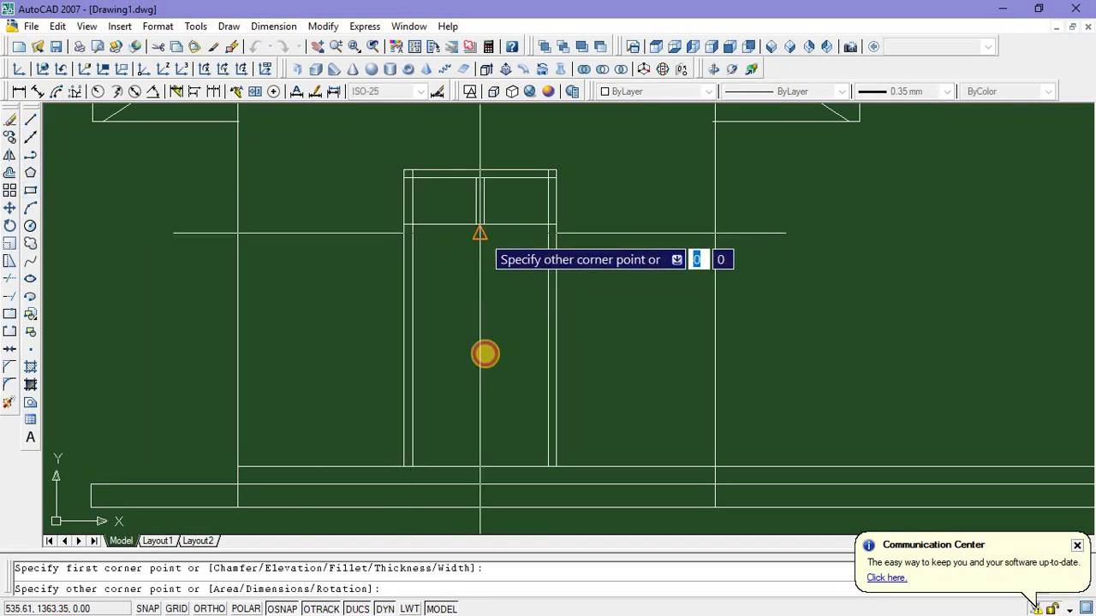
{"action": "left_click", "coordinate": [476, 463]}
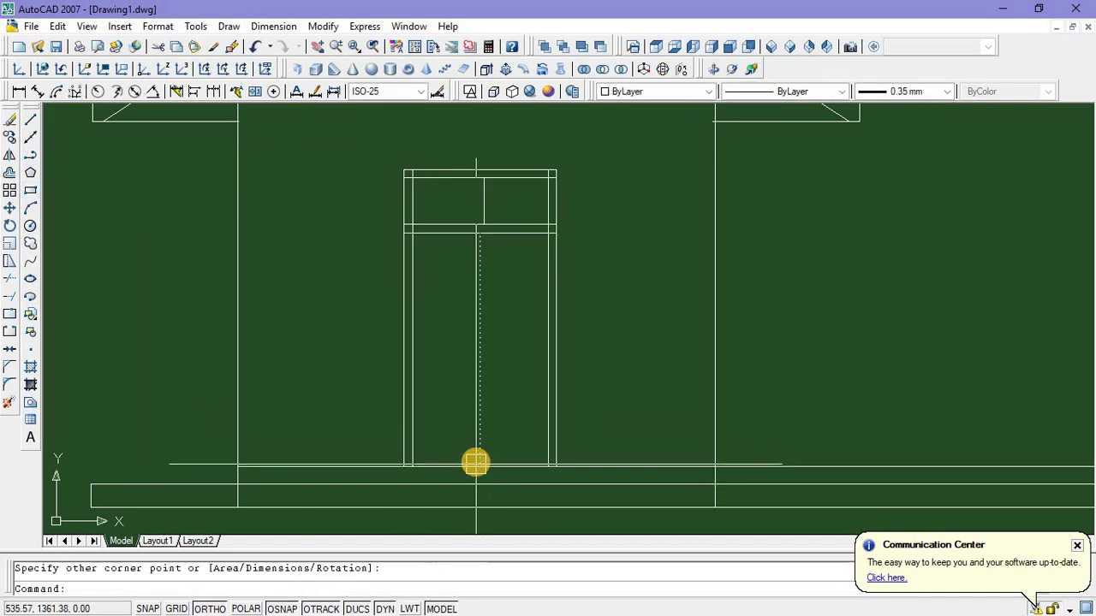
Draw a rectangle over the left door leaf, starting at the inner corner of the left jamb and crosspiece
{"action": "left_click", "coordinate": [30, 190]}
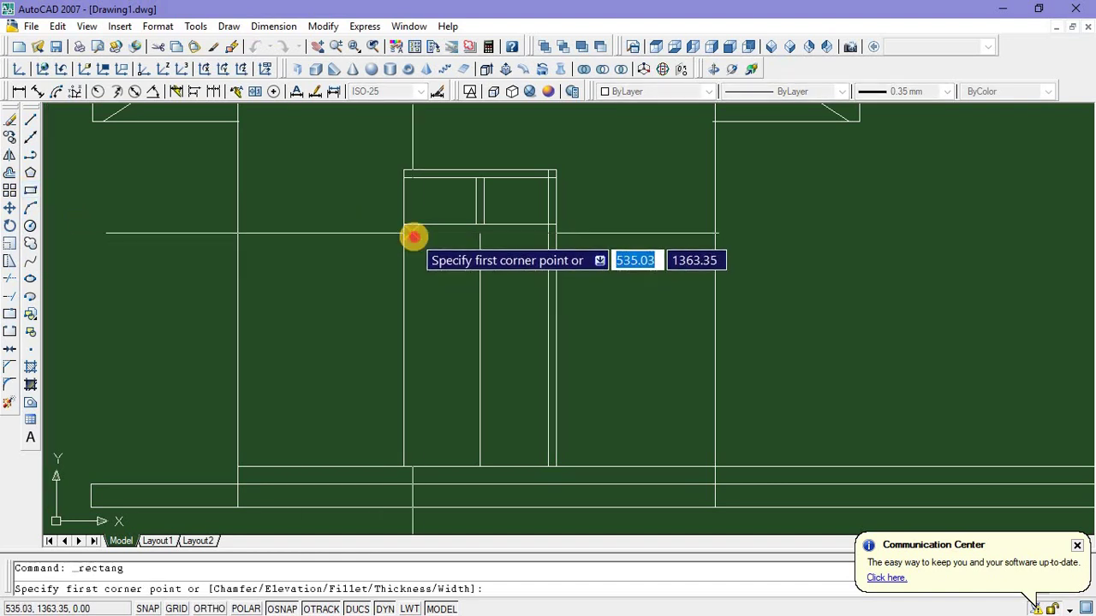
{"action": "left_click", "coordinate": [413, 231]}
{"action": "key", "text": "Escape"}
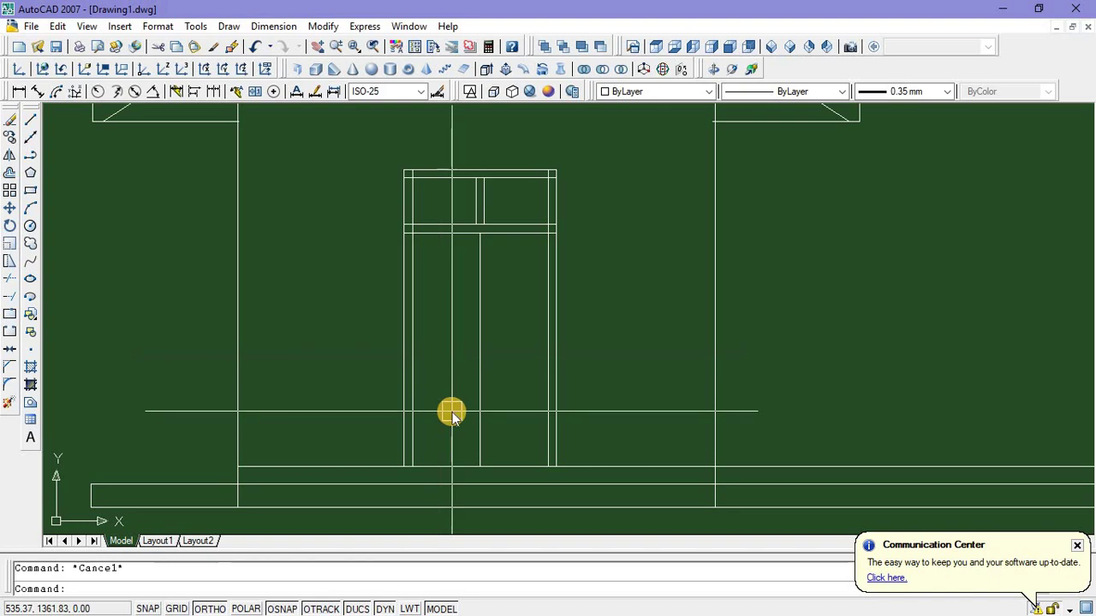
Start an offset with a distance of 0.1 for the left door leaf's outline
{"action": "type", "text": "o"}
{"action": "key", "text": "Return"}
{"action": "type", "text": "0.1"}
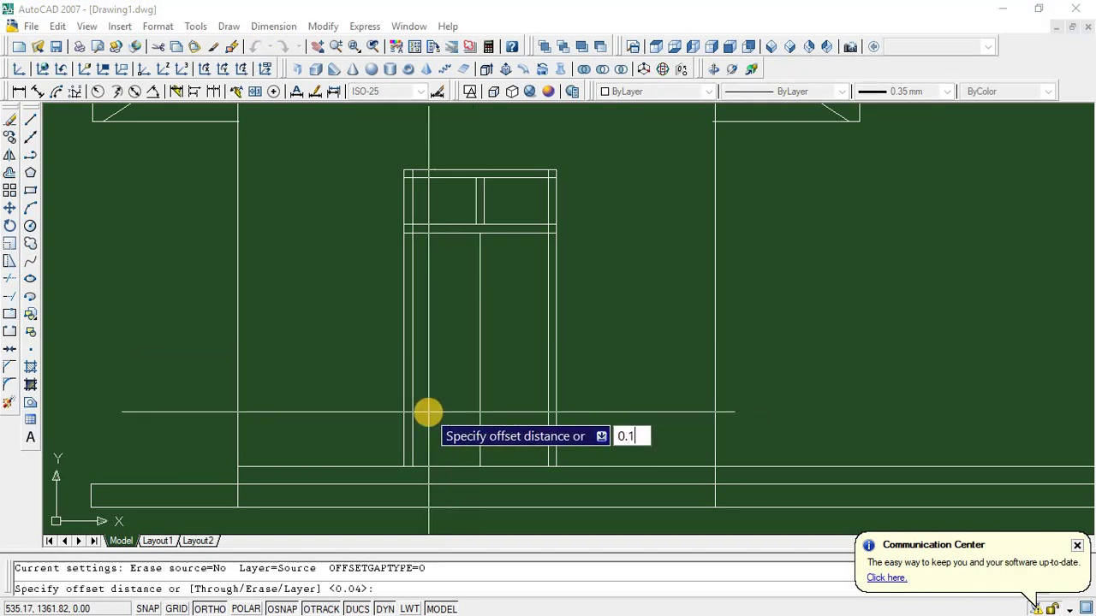
Offset the left door leaf's outline inward by 0.1
{"action": "key", "text": "Return"}
{"action": "left_click", "coordinate": [419, 395]}
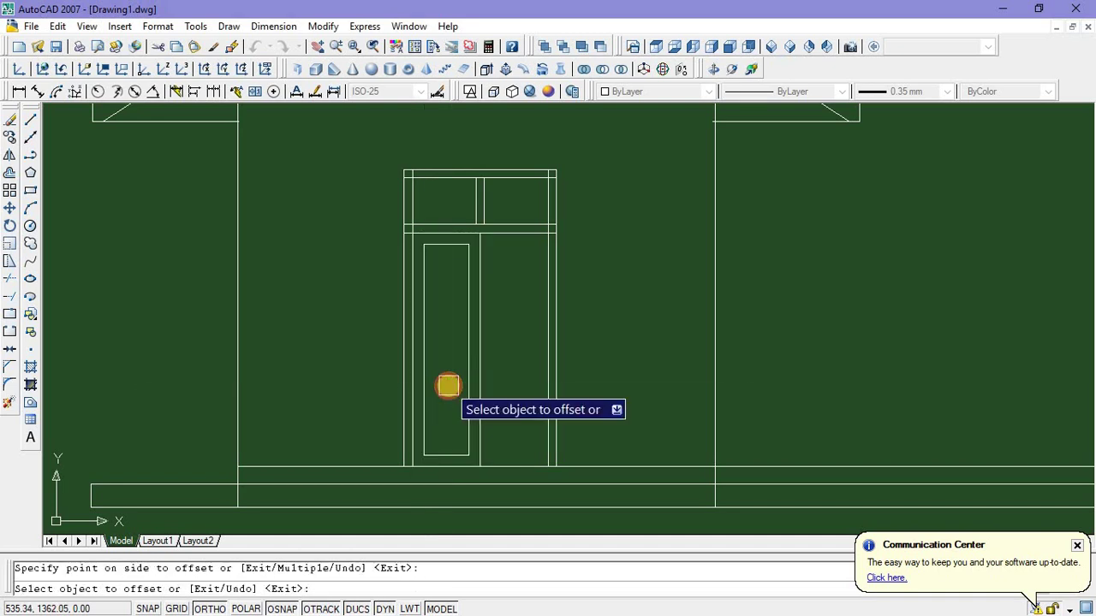
{"action": "key", "text": "Escape"}
Copy the left leaf's inner rectangle to the right door leaf, from the centre line's foot to the right jamb's inner edge
{"action": "left_click", "coordinate": [445, 454]}
{"action": "right_click", "coordinate": [447, 339]}
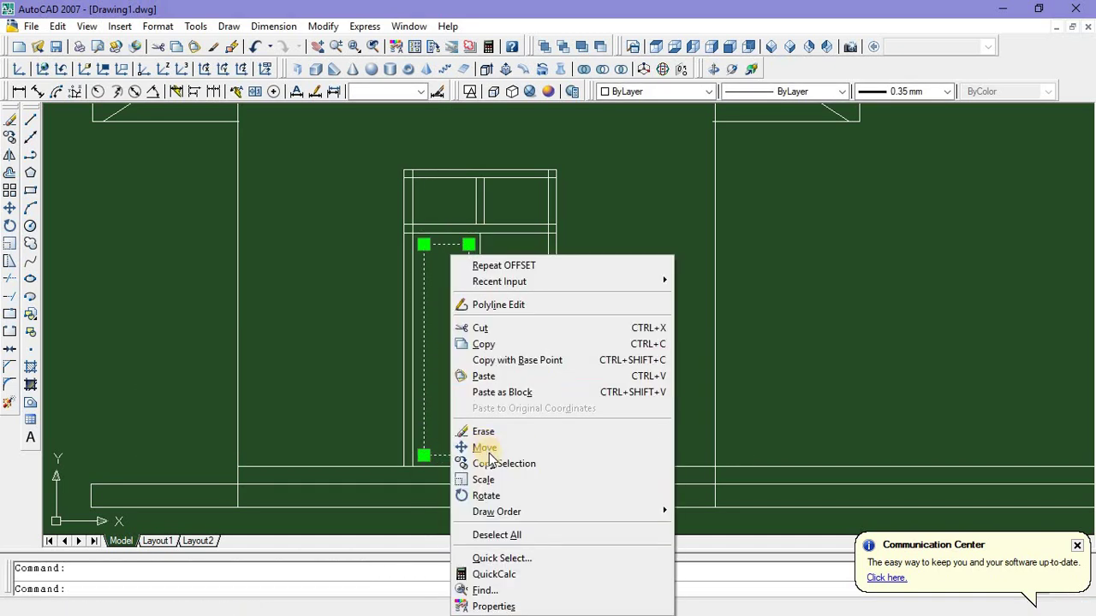
{"action": "left_click", "coordinate": [493, 468]}
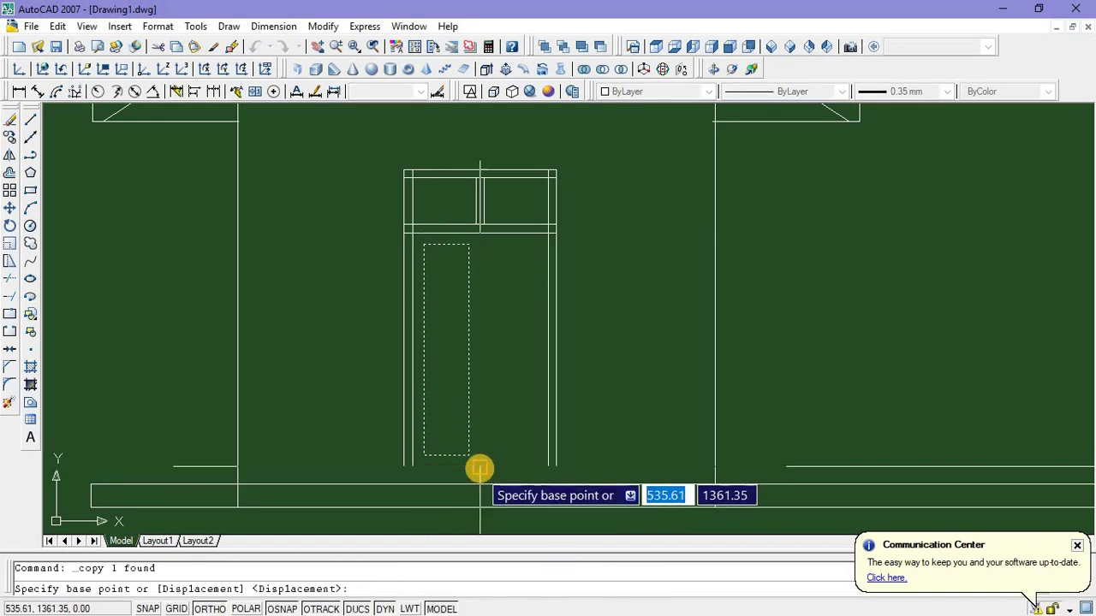
{"action": "left_click", "coordinate": [486, 469]}
{"action": "left_click", "coordinate": [542, 461]}
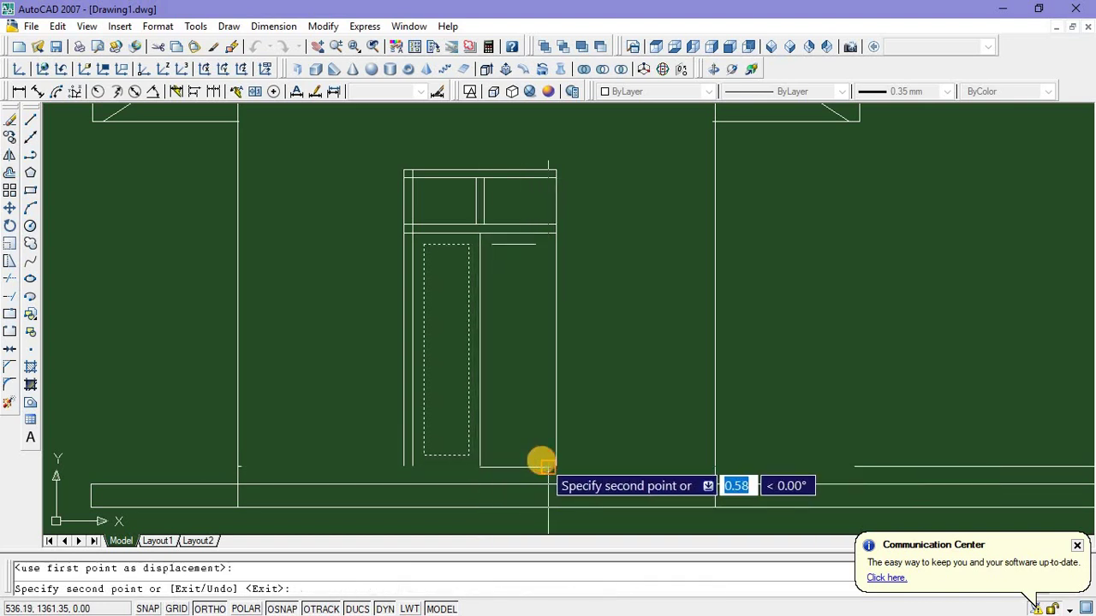
{"action": "key", "text": "Escape"}
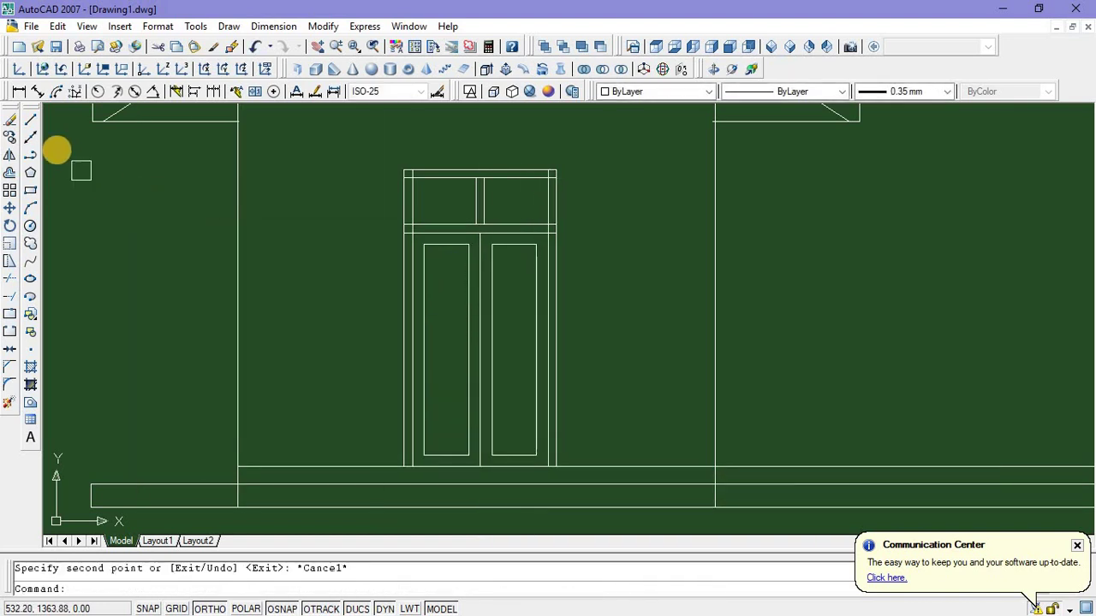
Draw a horizontal line across the middle of the left leaf's inner rectangle
{"action": "left_click", "coordinate": [441, 348]}
{"action": "left_click", "coordinate": [464, 349]}
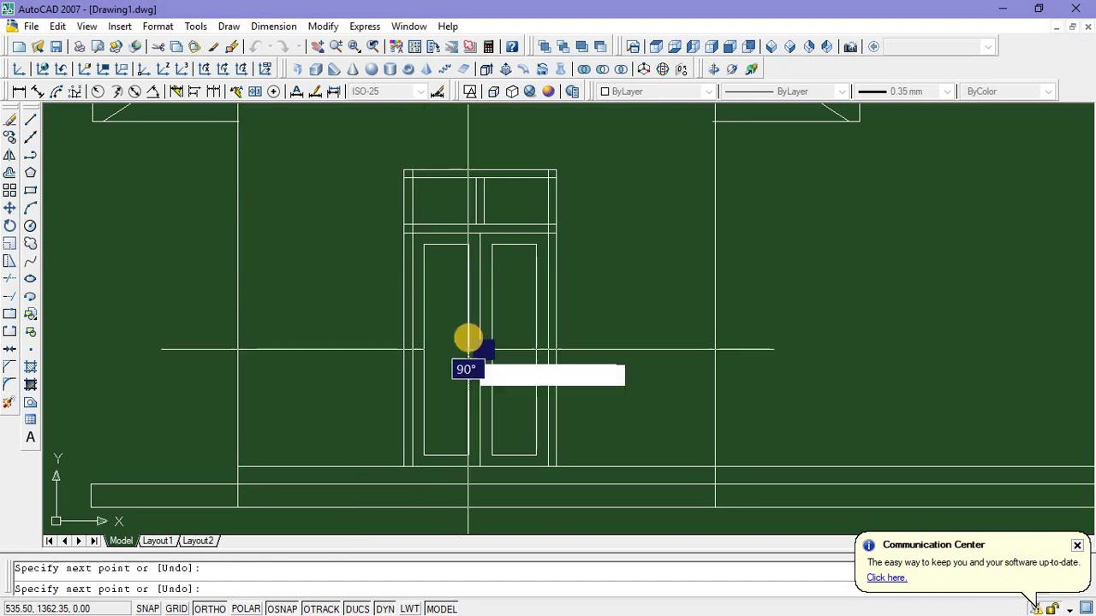
{"action": "key", "text": "Escape"}
Offset the left leaf's middle line by 0.03 above and below, and erase the original line between the two copies
{"action": "scroll", "coordinate": [448, 348], "scroll_direction": "up", "scroll_amount": 2}
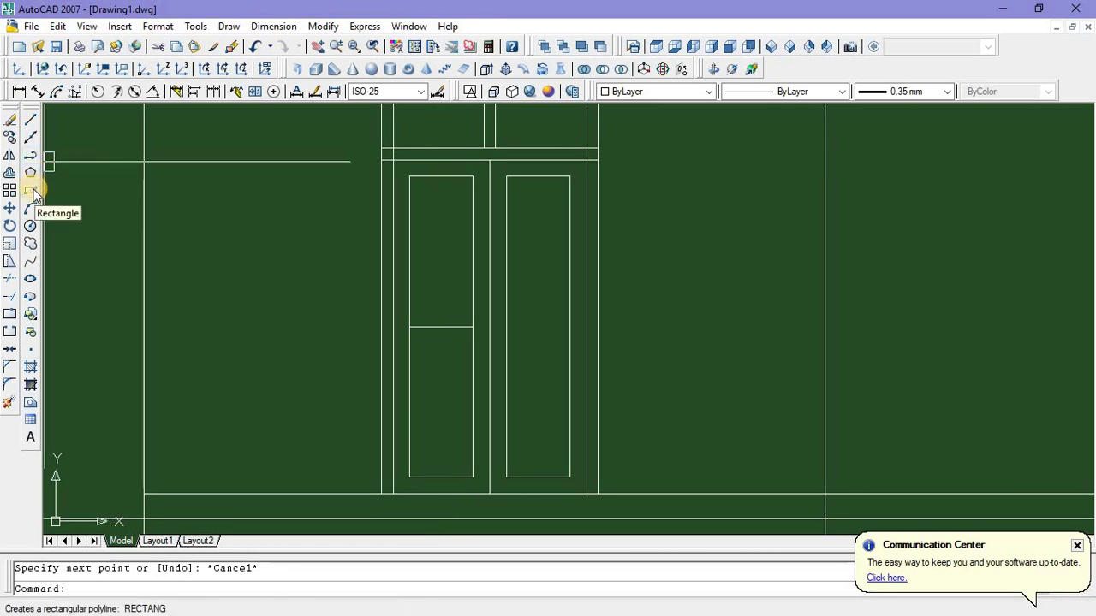
{"action": "left_click", "coordinate": [9, 172]}
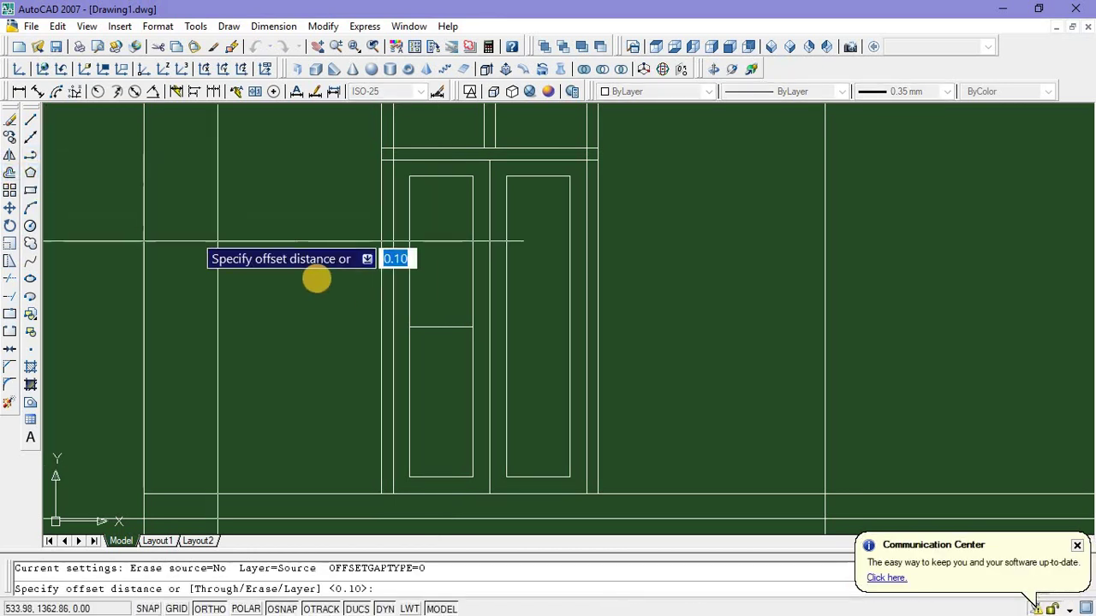
{"action": "type", "text": "0"}
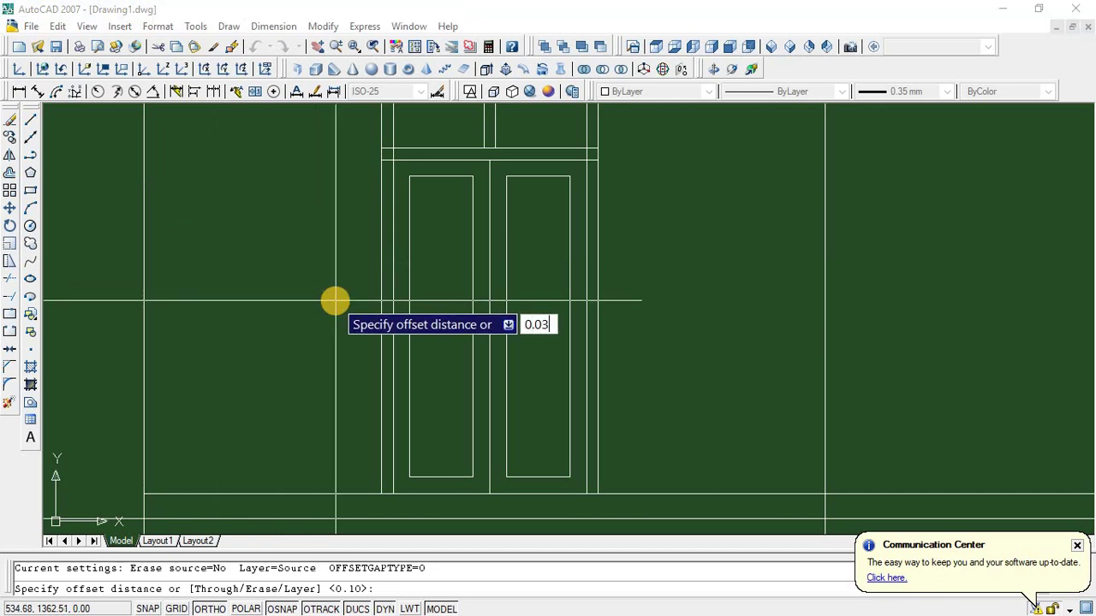
{"action": "type", "text": ".03"}
{"action": "key", "text": "Return"}
{"action": "left_click", "coordinate": [445, 330]}
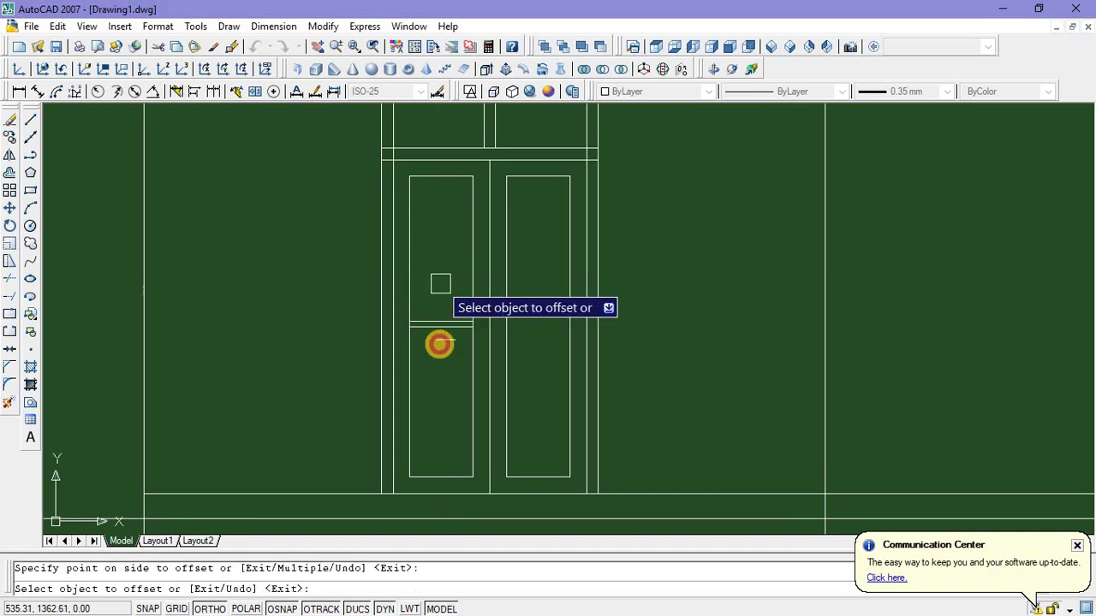
{"action": "scroll", "coordinate": [436, 331], "scroll_direction": "up", "scroll_amount": 3}
{"action": "left_click", "coordinate": [433, 371]}
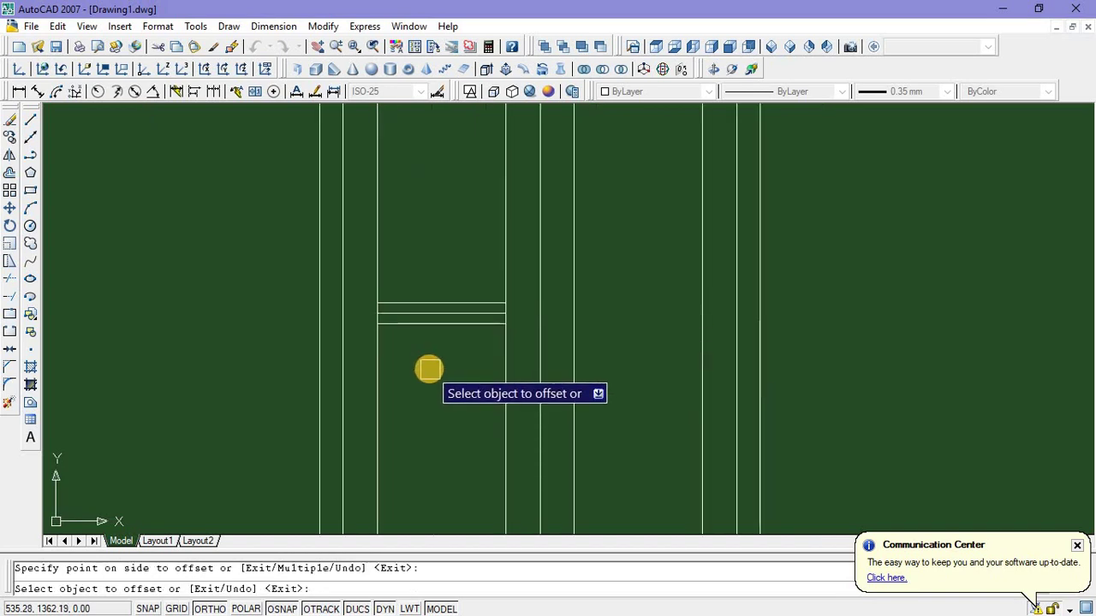
{"action": "key", "text": "Escape"}
{"action": "scroll", "coordinate": [434, 315], "scroll_direction": "up", "scroll_amount": 4}
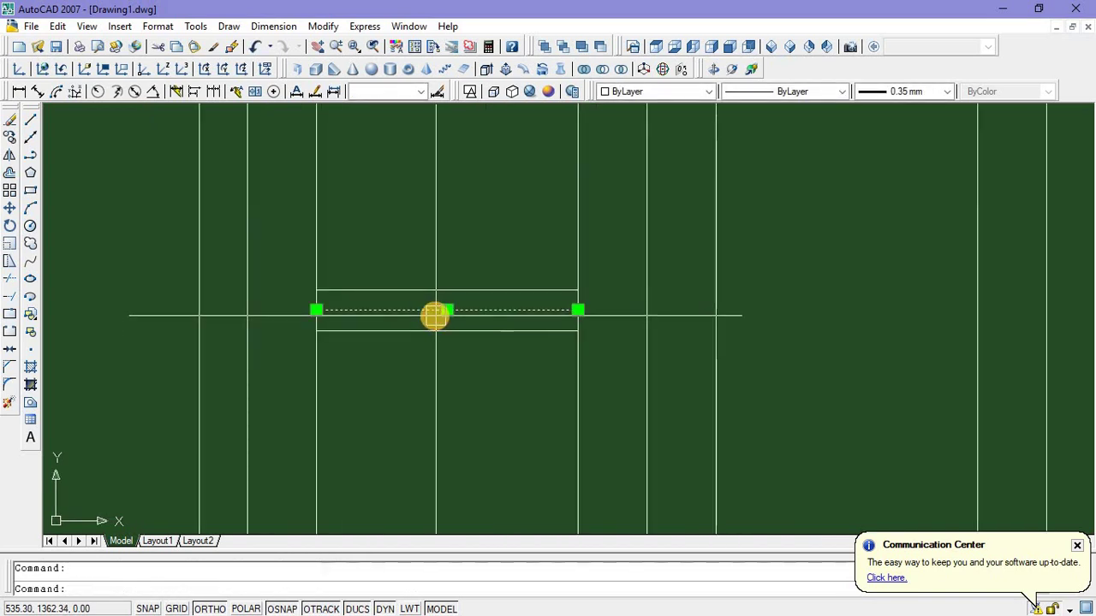
{"action": "key", "text": "Delete"}
Draw a rectangle over the left leaf's upper panel, from its upper-left corner to the crossbar's upper right end
{"action": "scroll", "coordinate": [402, 368], "scroll_direction": "down", "scroll_amount": 4}
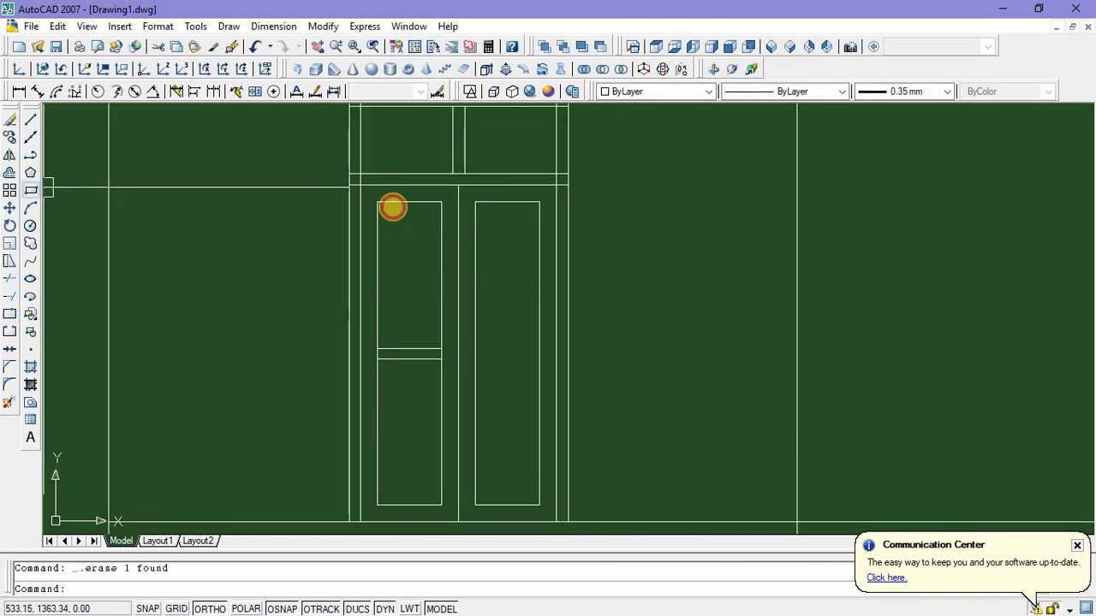
{"action": "left_click", "coordinate": [377, 201]}
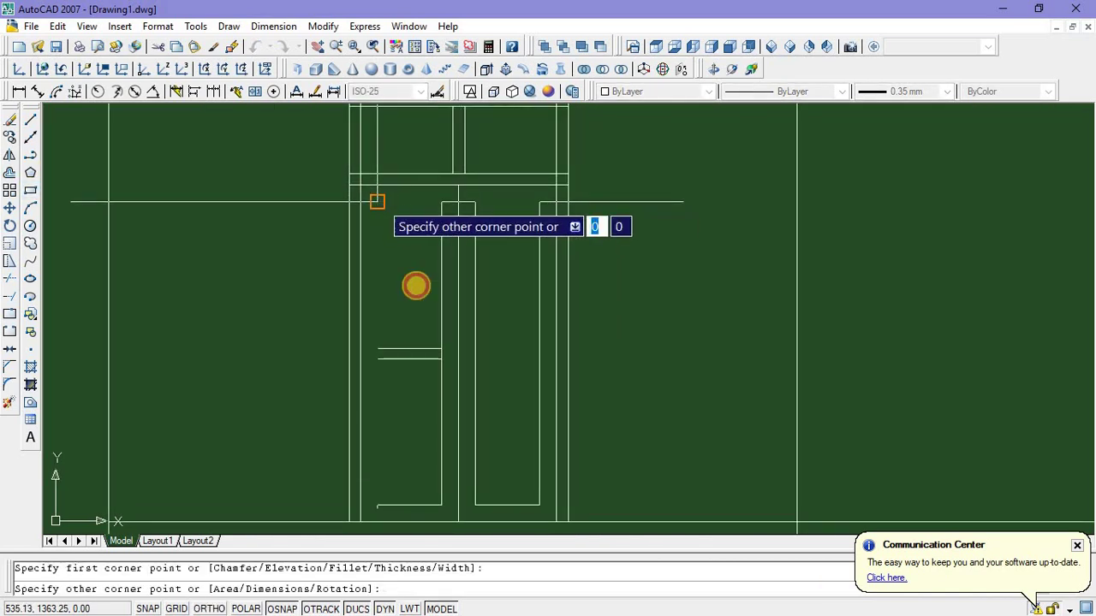
{"action": "left_click", "coordinate": [440, 349]}
{"action": "key", "text": "Escape"}
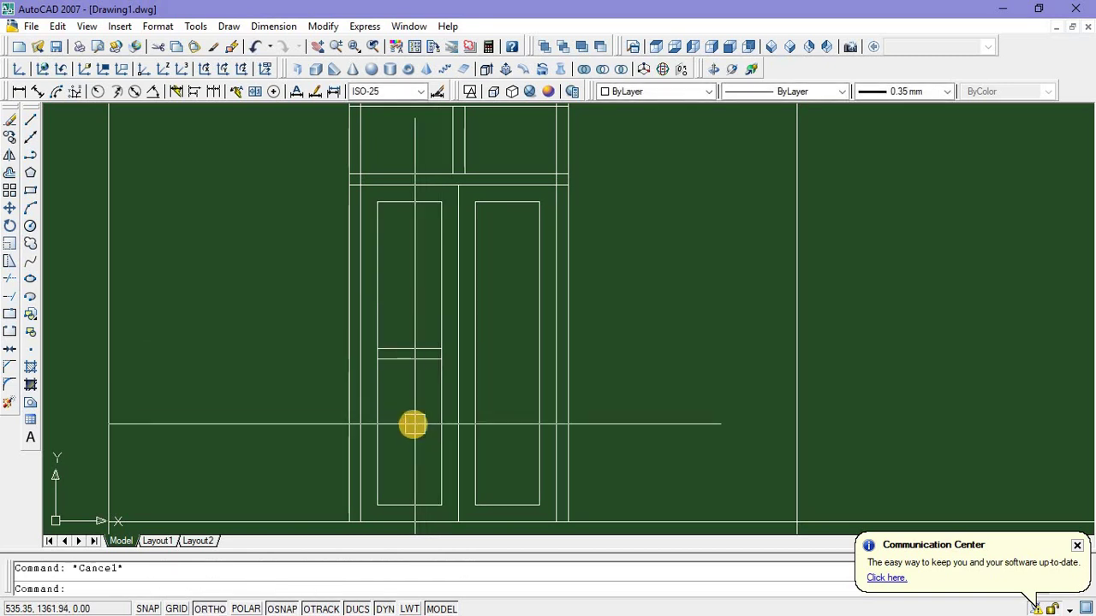
Offset the left leaf's upper panel rectangle inward by 0.04
{"action": "type", "text": "o"}
{"action": "key", "text": "Return"}
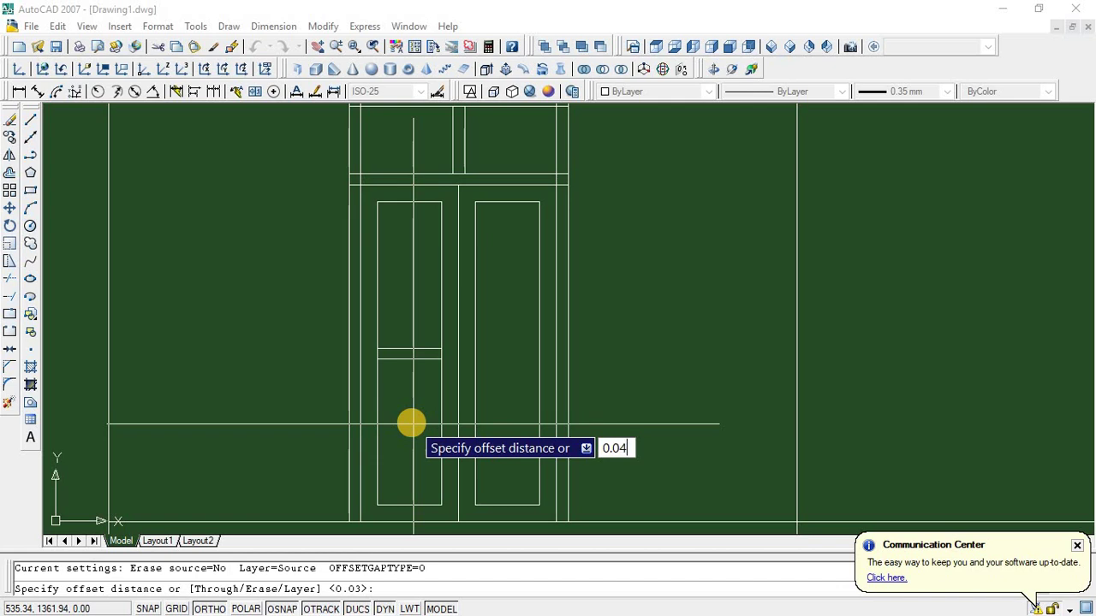
{"action": "type", "text": "0.04"}
{"action": "key", "text": "Return"}
{"action": "left_click", "coordinate": [404, 350]}
{"action": "left_click", "coordinate": [409, 283]}
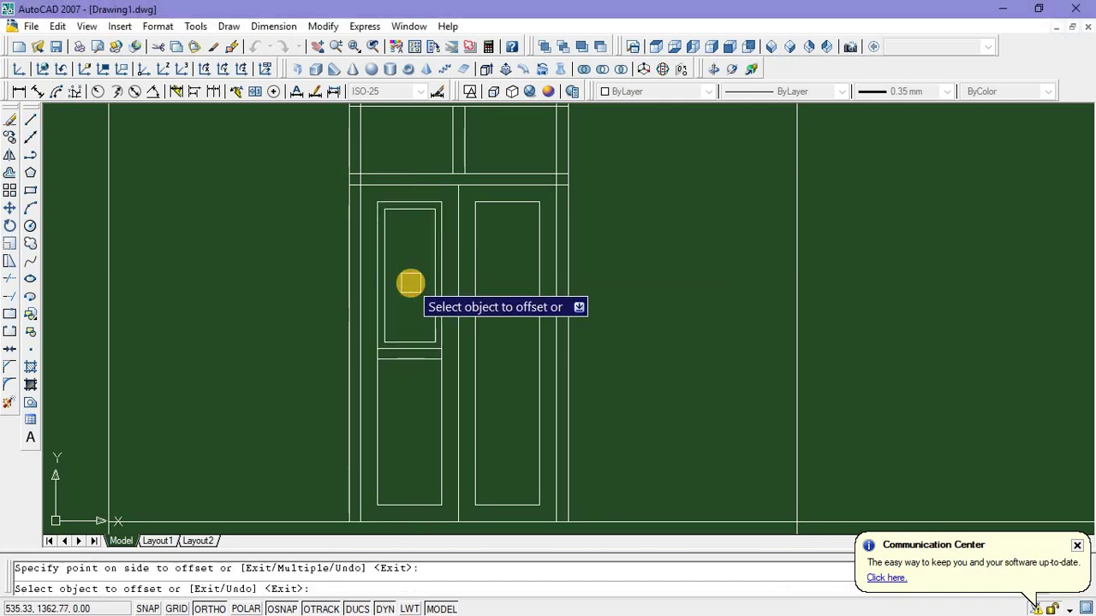
{"action": "key", "text": "Escape"}
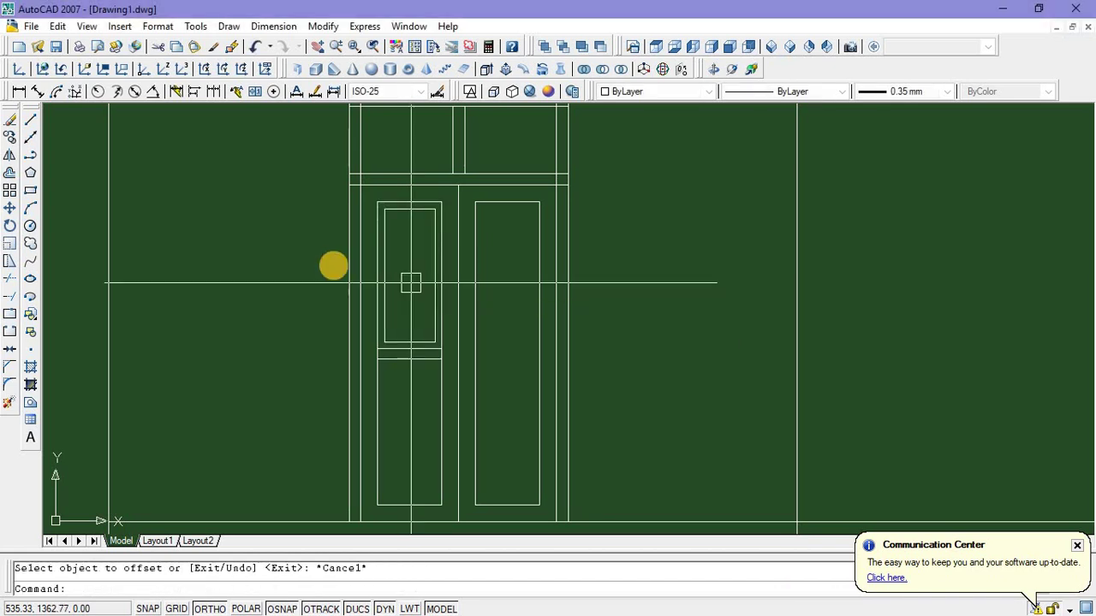
Draw diagonal lines joining the inner and outer rectangles at both upper corners of the left leaf's upper panel
{"action": "left_click", "coordinate": [31, 122]}
{"action": "scroll", "coordinate": [408, 205], "scroll_direction": "up", "scroll_amount": 5}
{"action": "left_click", "coordinate": [386, 188]}
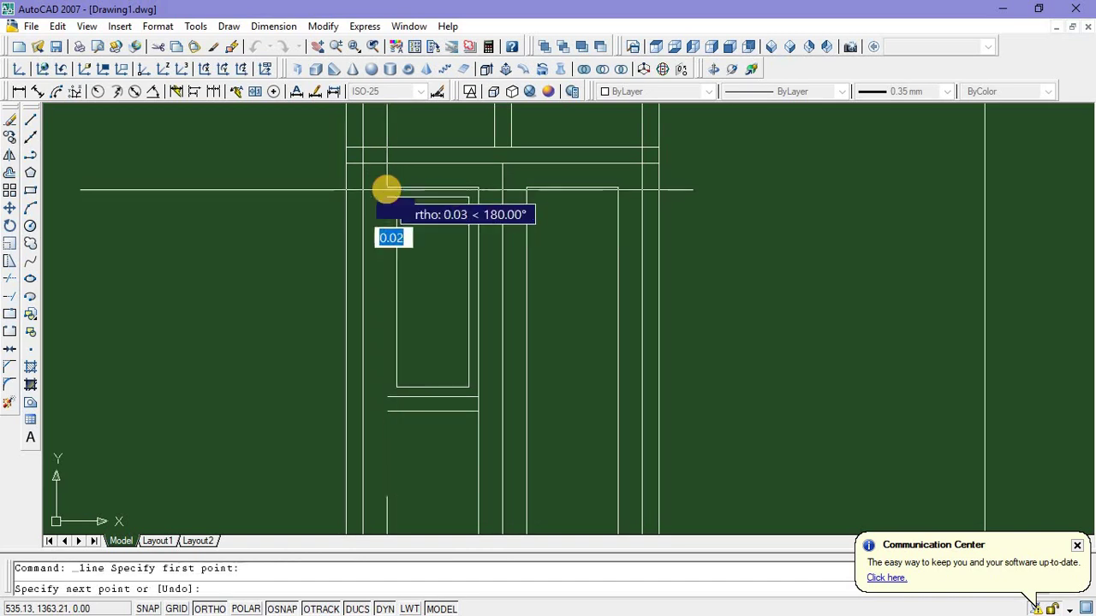
{"action": "left_click", "coordinate": [385, 187]}
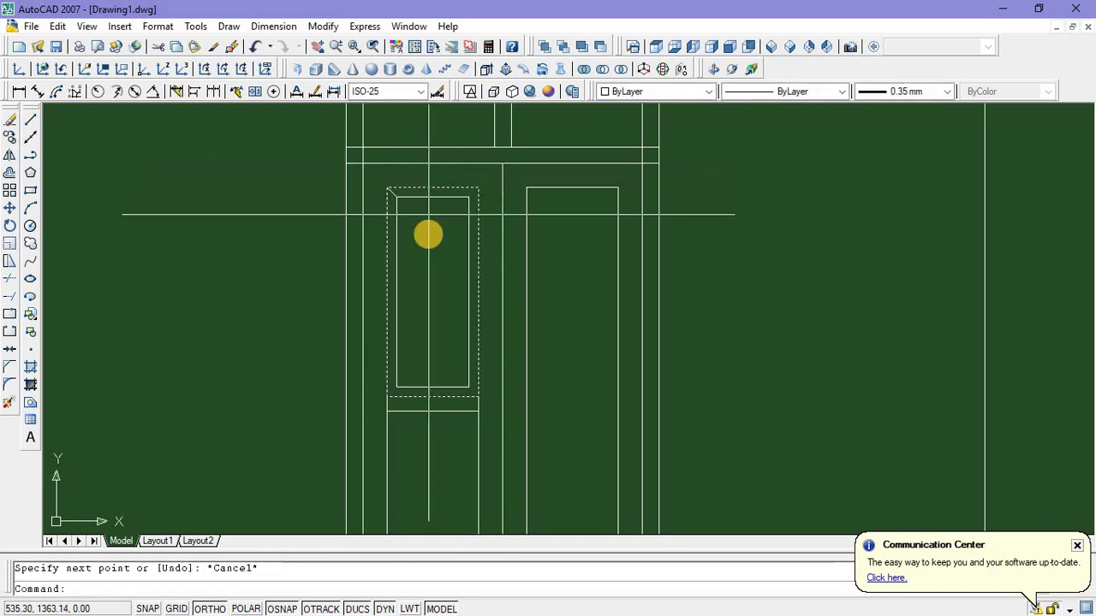
{"action": "right_click", "coordinate": [428, 235]}
{"action": "left_click", "coordinate": [454, 245]}
{"action": "left_click", "coordinate": [472, 192]}
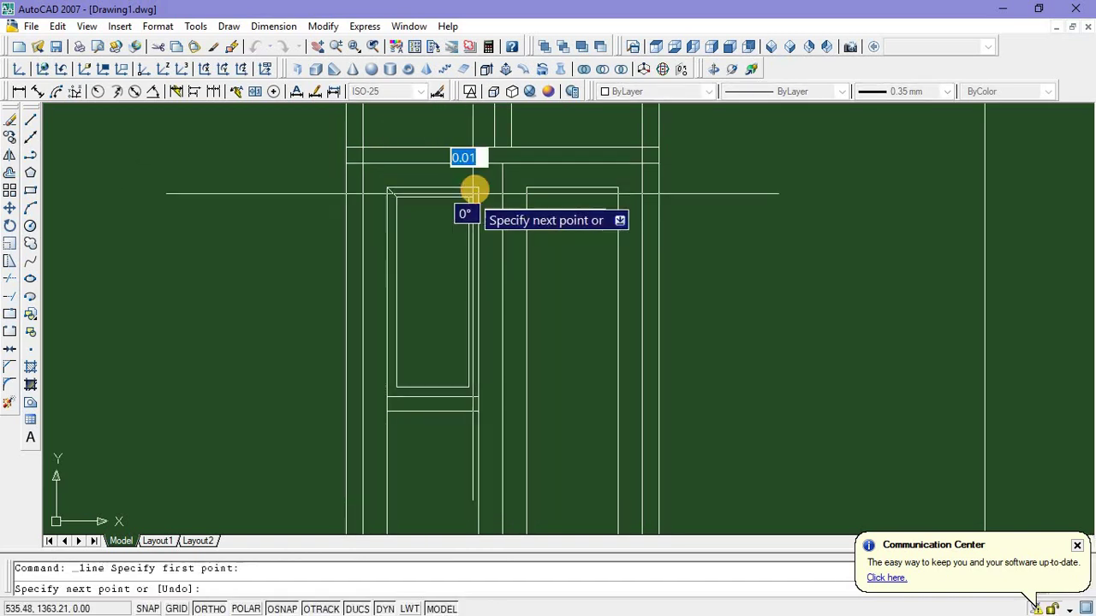
{"action": "key", "text": "Escape"}
Draw diagonal lines joining the inner and outer rectangles at both lower corners of the left leaf's upper panel
{"action": "right_click", "coordinate": [465, 190]}
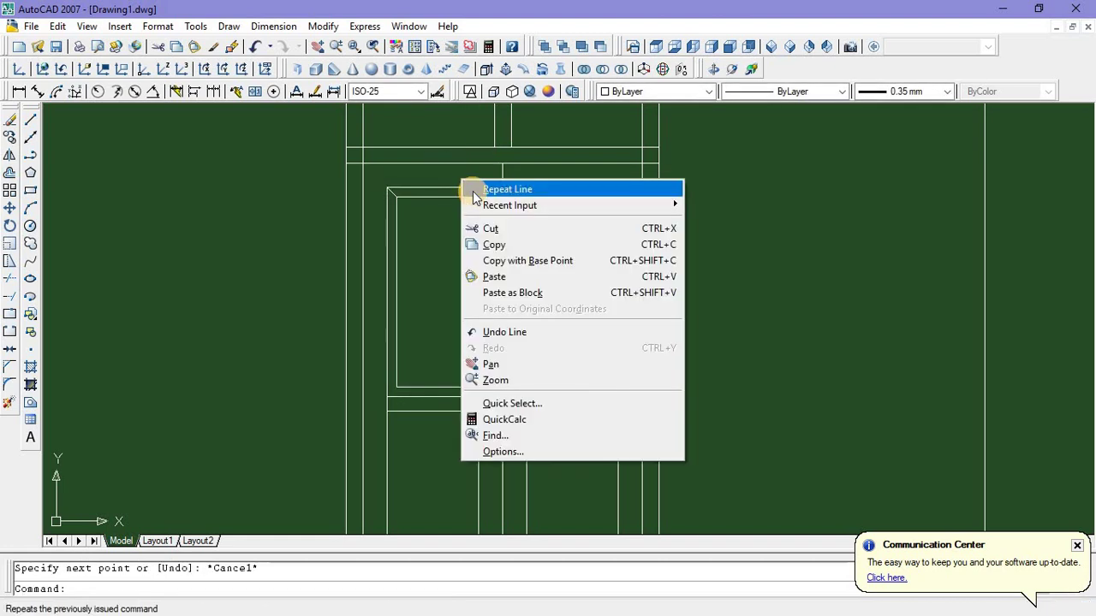
{"action": "left_click", "coordinate": [475, 189]}
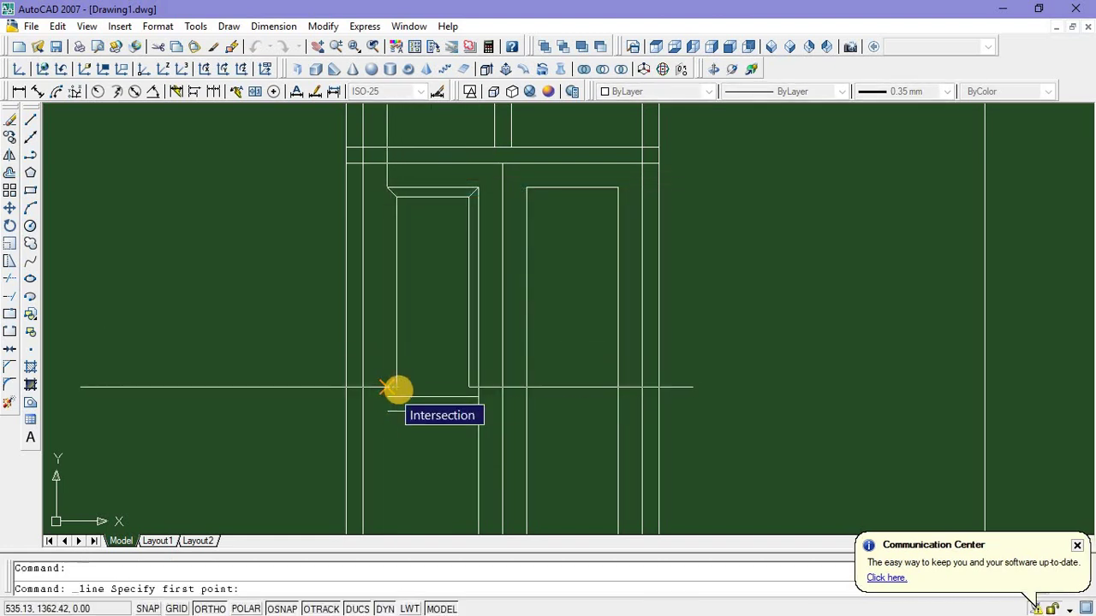
{"action": "left_click", "coordinate": [396, 388]}
{"action": "key", "text": "Escape"}
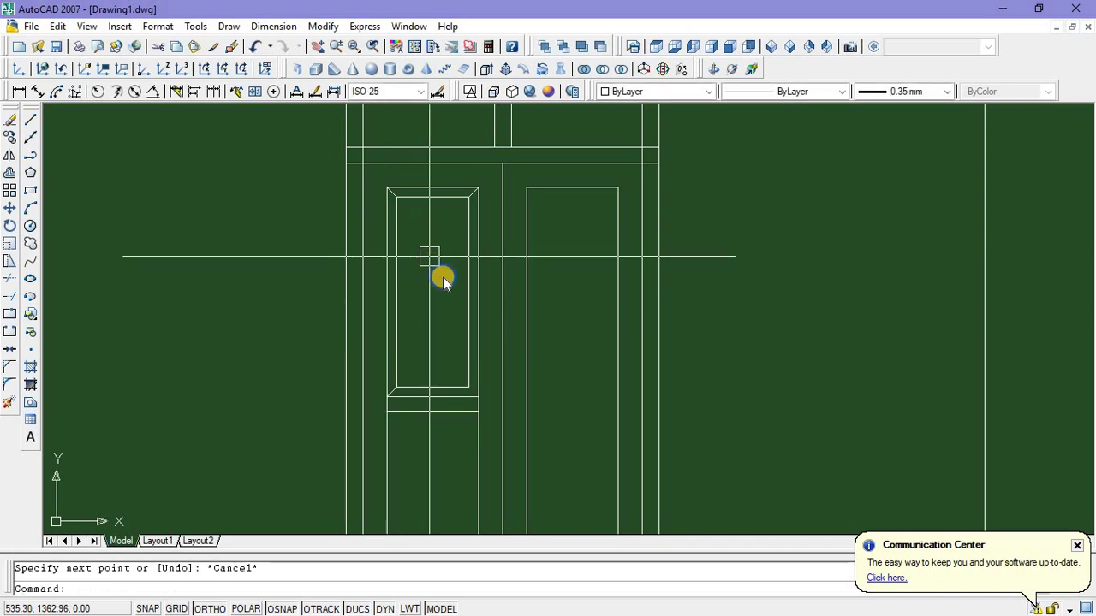
{"action": "right_click", "coordinate": [435, 262]}
{"action": "left_click", "coordinate": [455, 266]}
{"action": "left_click", "coordinate": [473, 387]}
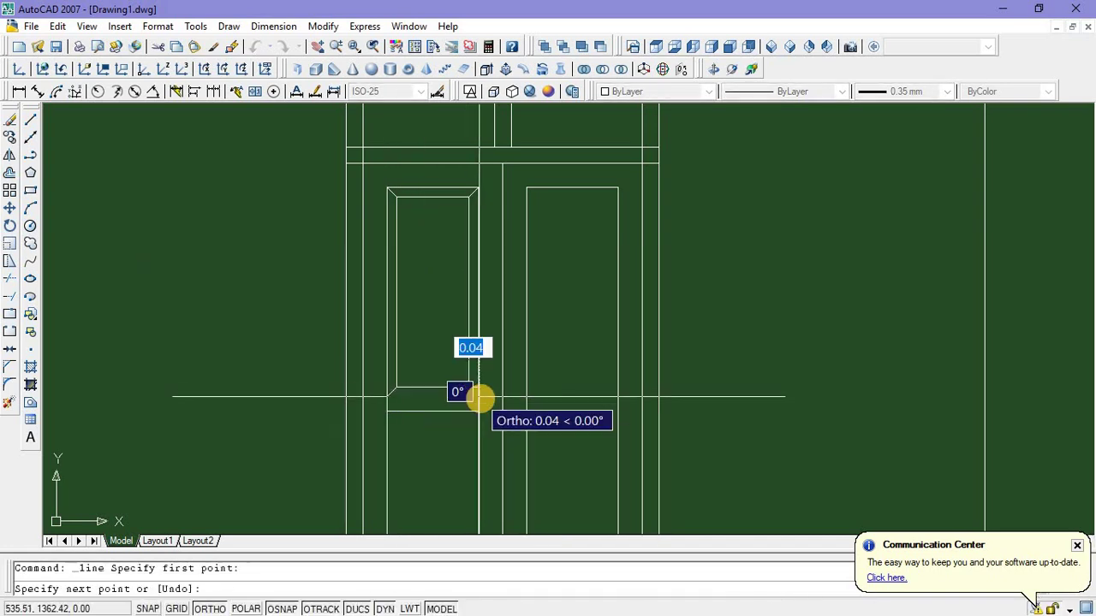
{"action": "key", "text": "Escape"}
Copy the left leaf's upper panel frame and crossbar to the right leaf, from the centre line's top to the right jamb's inner corner
{"action": "scroll", "coordinate": [425, 294], "scroll_direction": "down", "scroll_amount": 4}
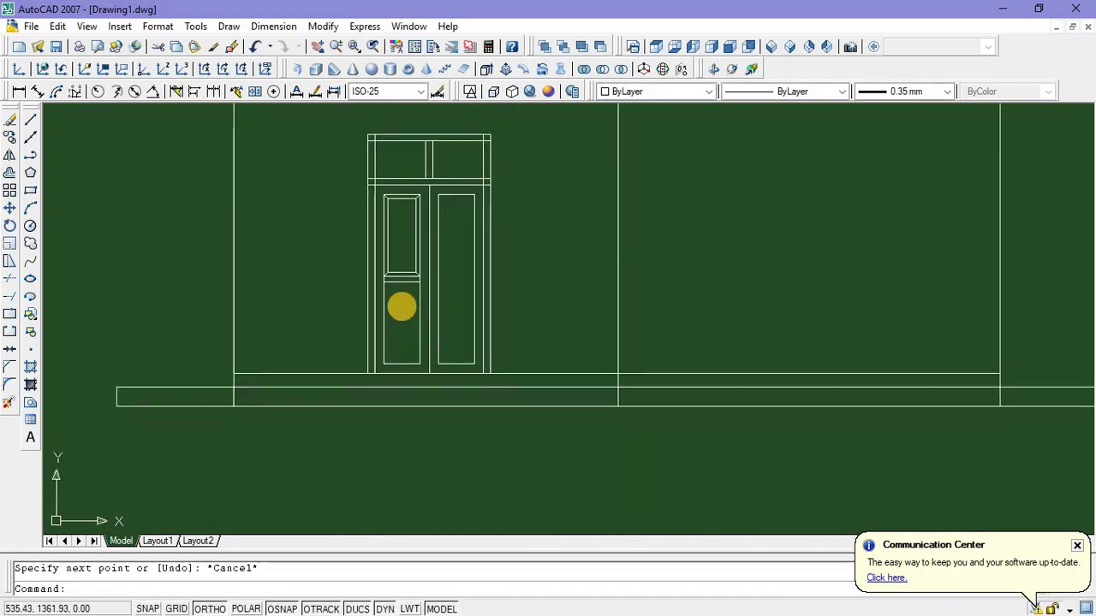
{"action": "scroll", "coordinate": [402, 308], "scroll_direction": "up", "scroll_amount": 2}
{"action": "scroll", "coordinate": [399, 301], "scroll_direction": "up", "scroll_amount": 1}
{"action": "scroll", "coordinate": [406, 350], "scroll_direction": "down", "scroll_amount": 3}
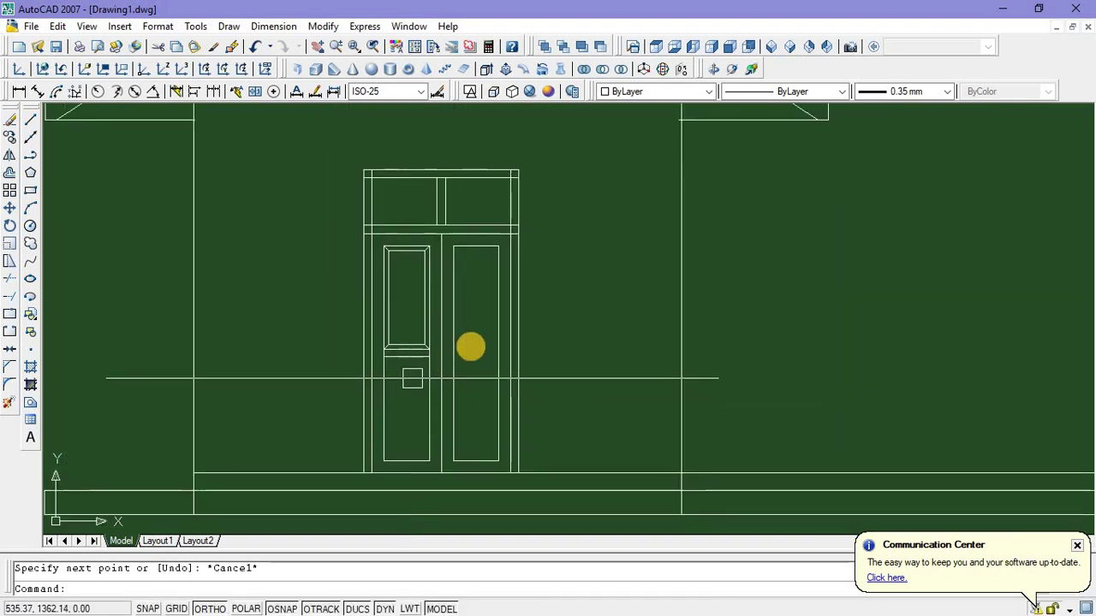
{"action": "scroll", "coordinate": [383, 246], "scroll_direction": "up", "scroll_amount": 3}
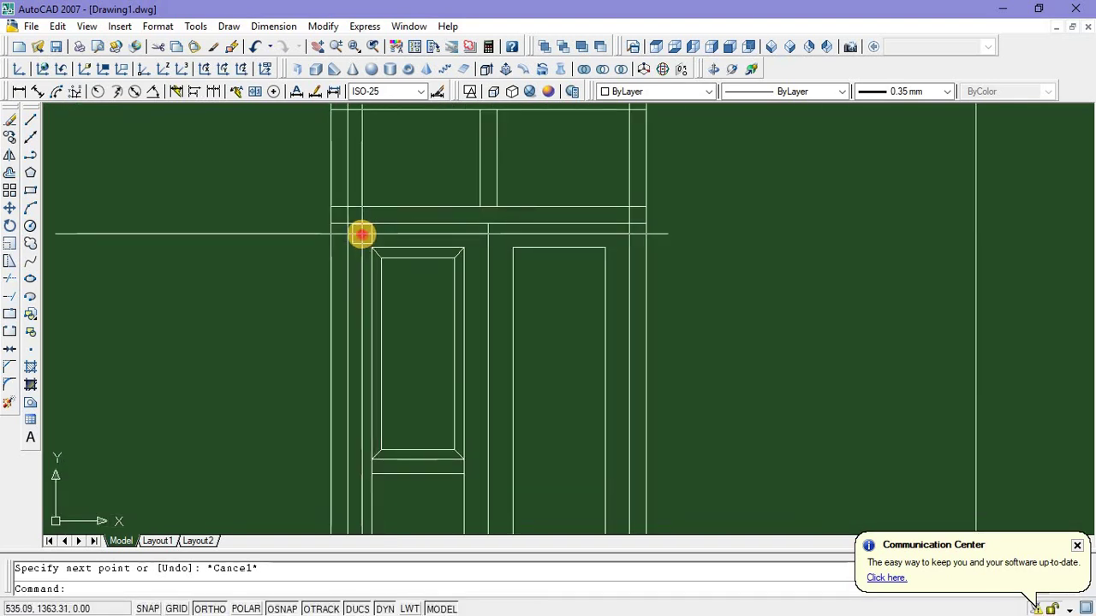
{"action": "left_click", "coordinate": [361, 233]}
{"action": "left_click", "coordinate": [470, 481]}
{"action": "right_click", "coordinate": [523, 277]}
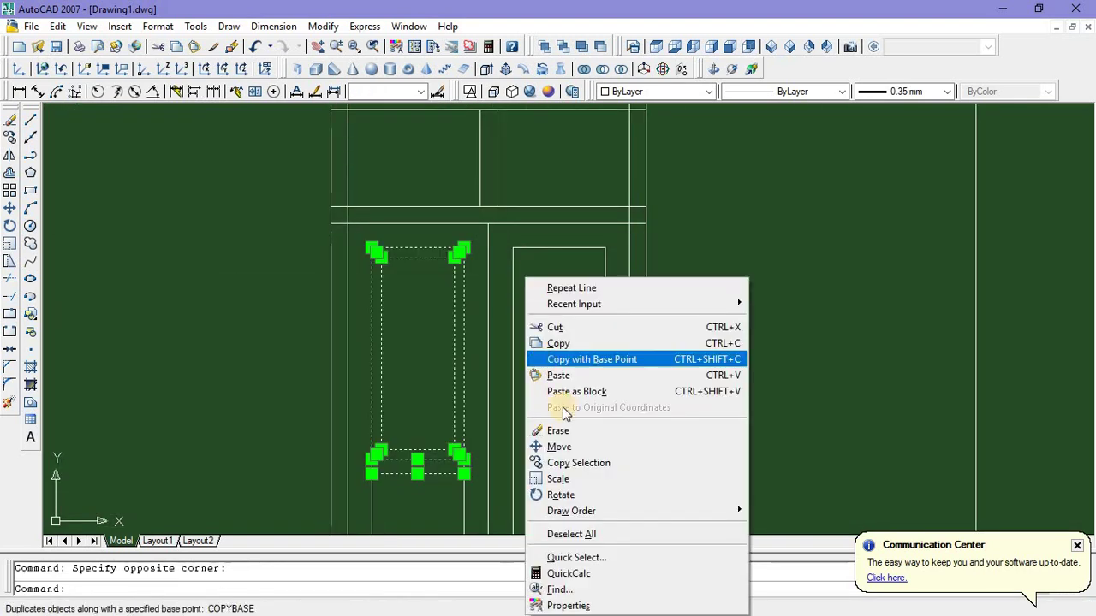
{"action": "left_click", "coordinate": [577, 462]}
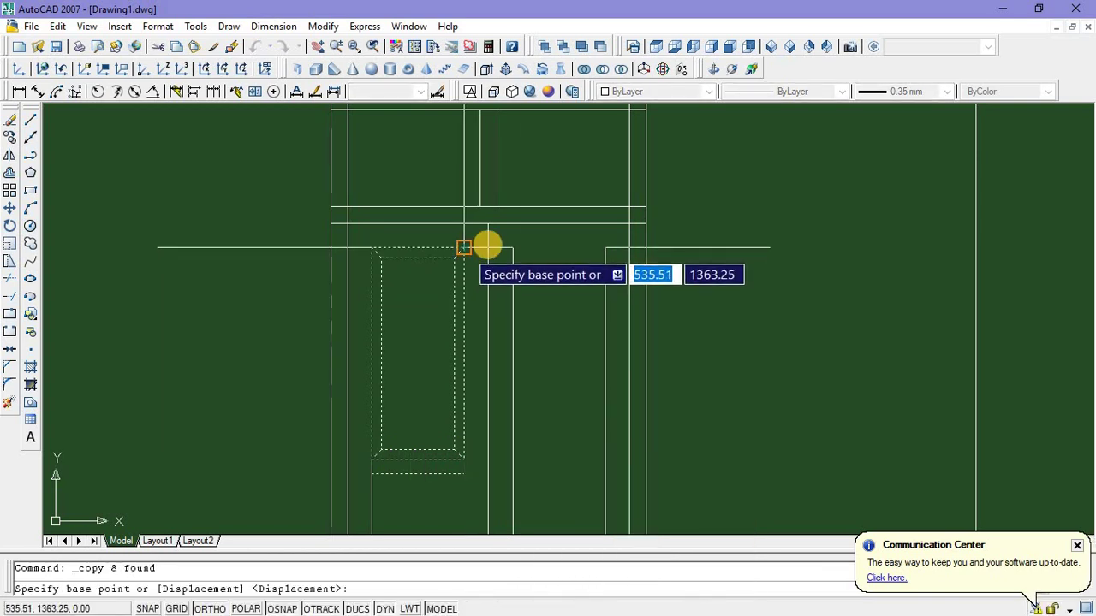
{"action": "left_click", "coordinate": [488, 224]}
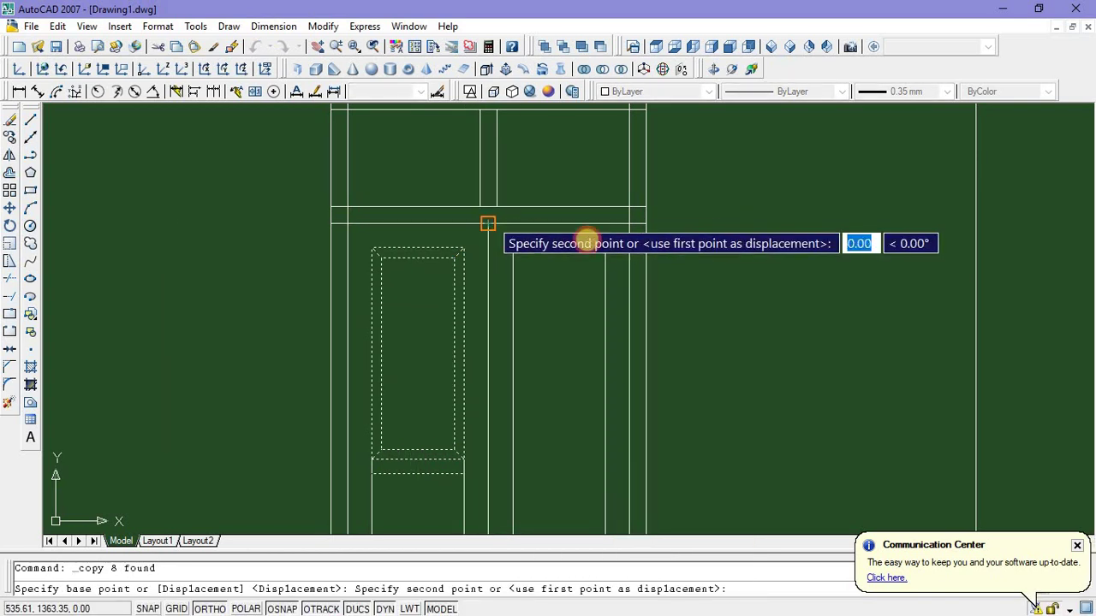
{"action": "left_click", "coordinate": [628, 224]}
{"action": "key", "text": "Escape"}
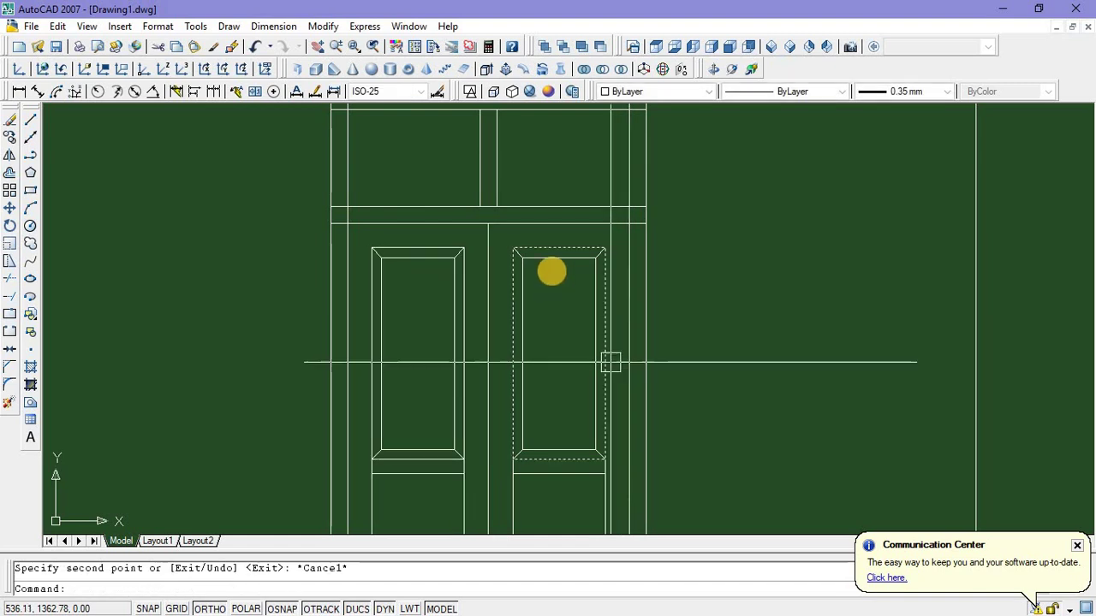
Draw a vertical line along the outer side of the left leaf's lower panel, from the crossbar down to the panel's bottom corner
{"action": "scroll", "coordinate": [609, 362], "scroll_direction": "down", "scroll_amount": 3}
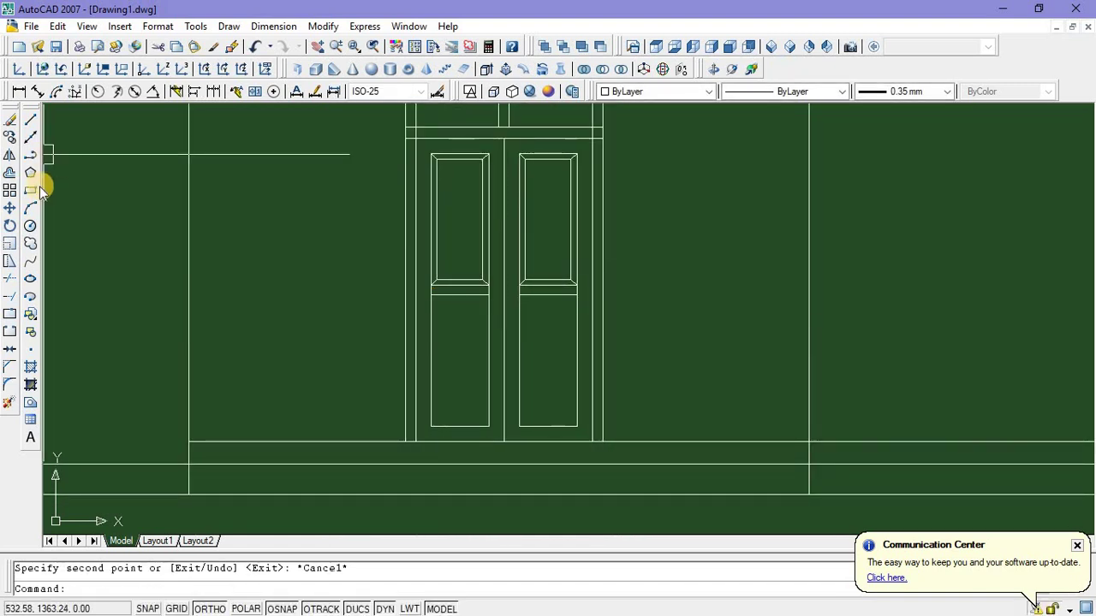
{"action": "left_click", "coordinate": [31, 124]}
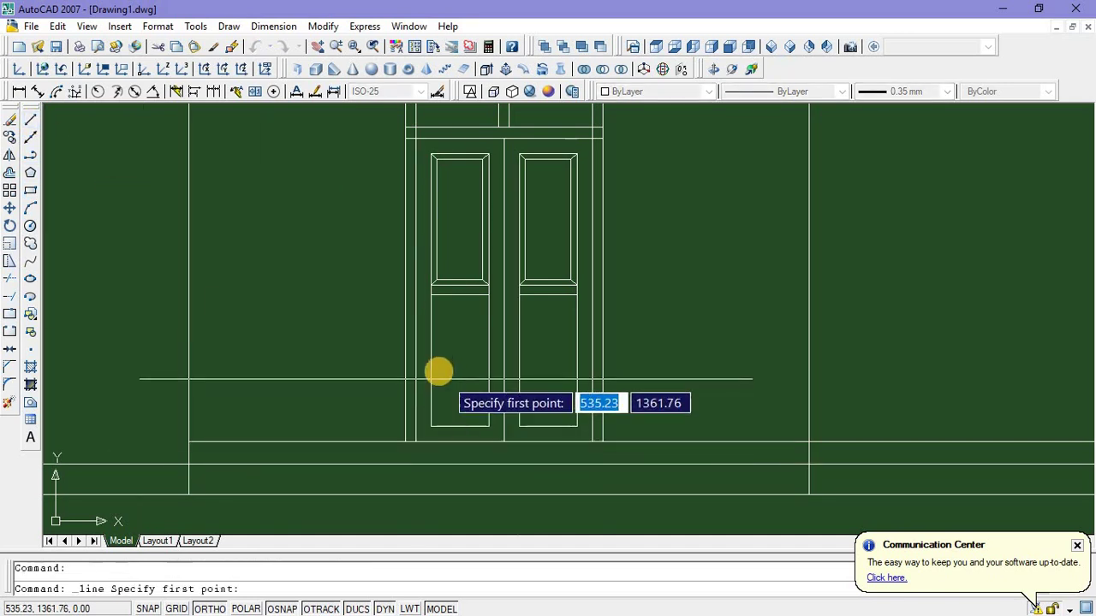
{"action": "left_click", "coordinate": [428, 297]}
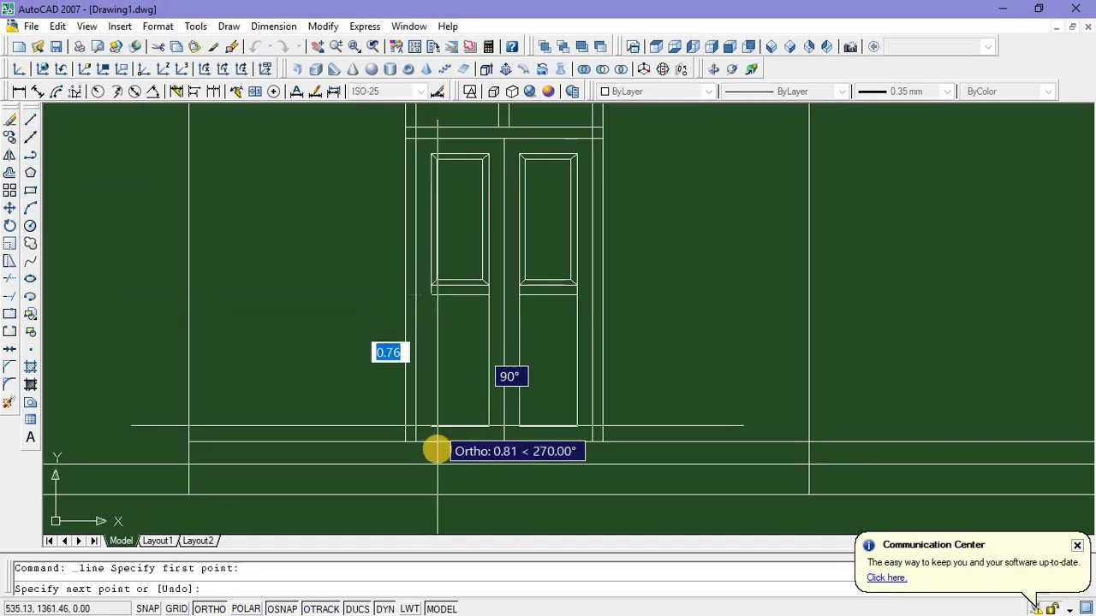
{"action": "left_click", "coordinate": [431, 425]}
{"action": "key", "text": "Escape"}
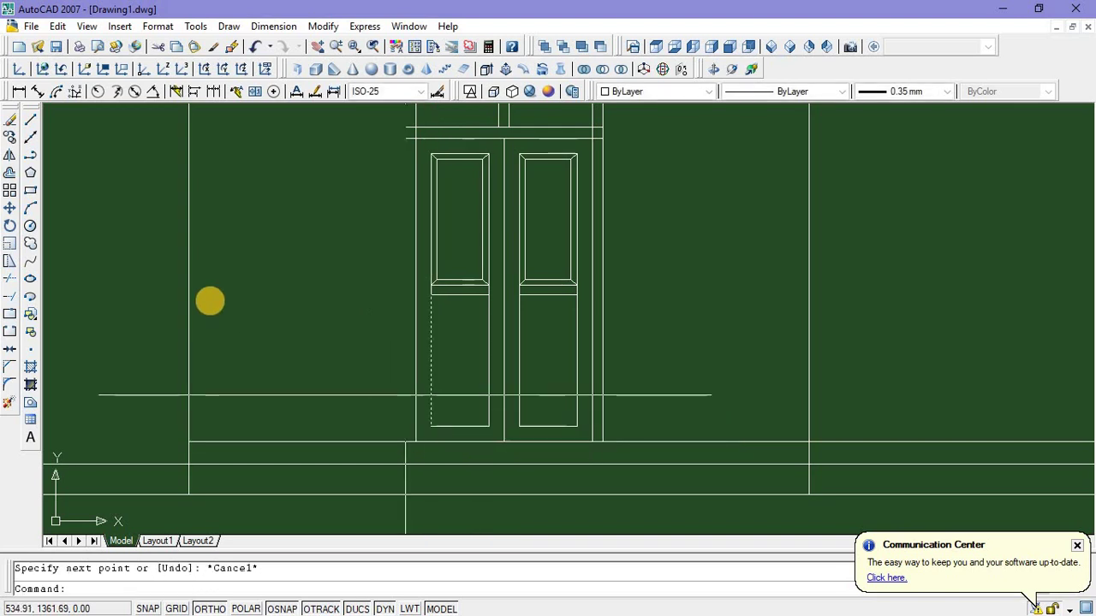
Draw a horizontal line across the left leaf's lower panel between the midpoints of its two vertical sides
{"action": "left_click", "coordinate": [31, 120]}
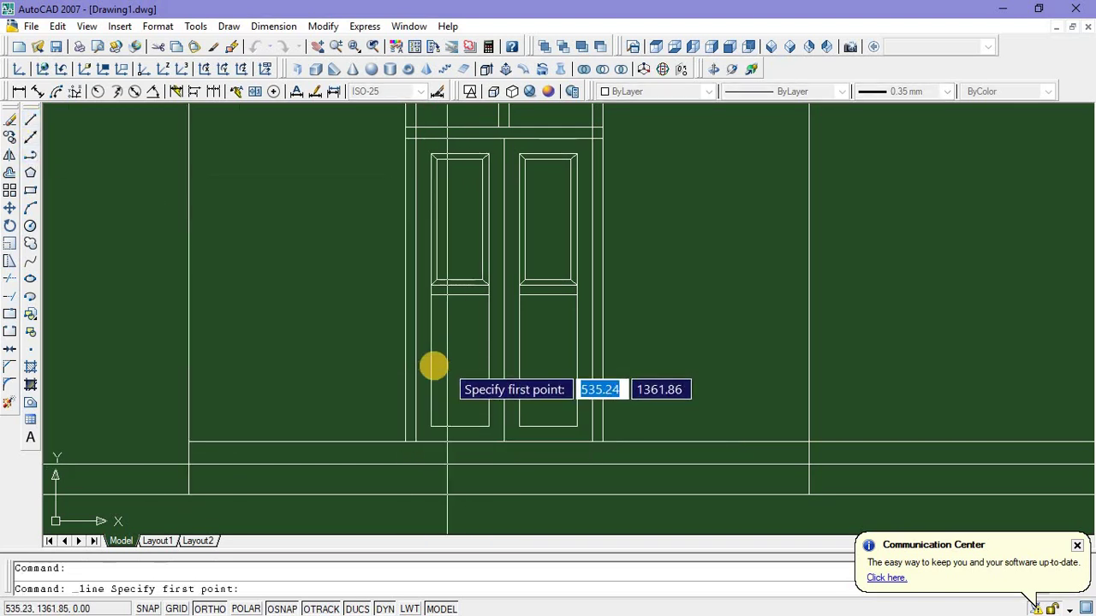
{"action": "left_click", "coordinate": [488, 363]}
{"action": "left_click", "coordinate": [488, 362]}
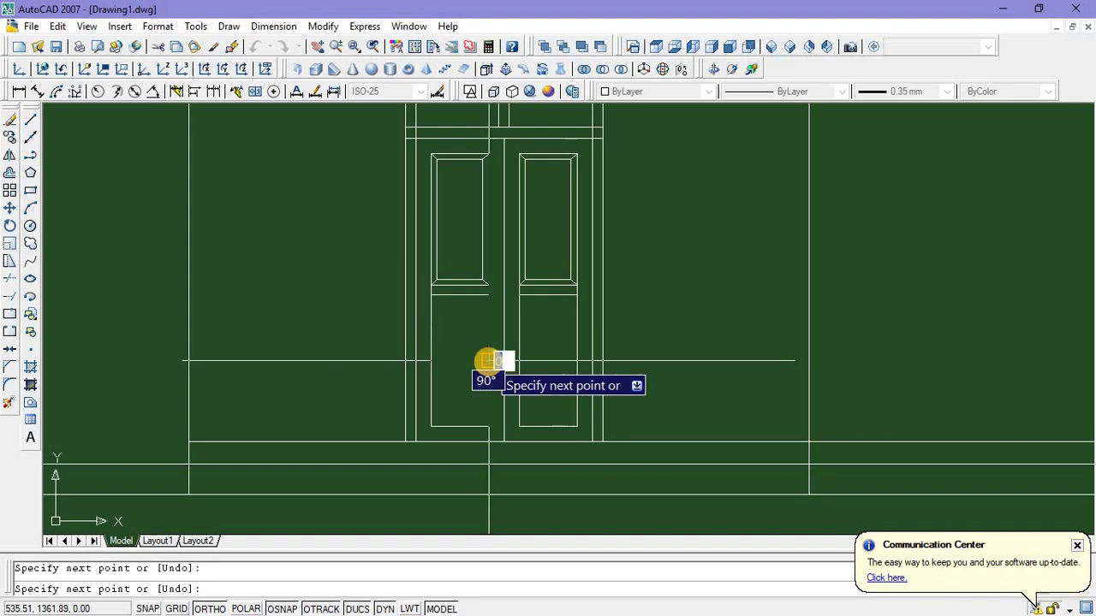
{"action": "key", "text": "Escape"}
{"action": "left_click", "coordinate": [31, 191]}
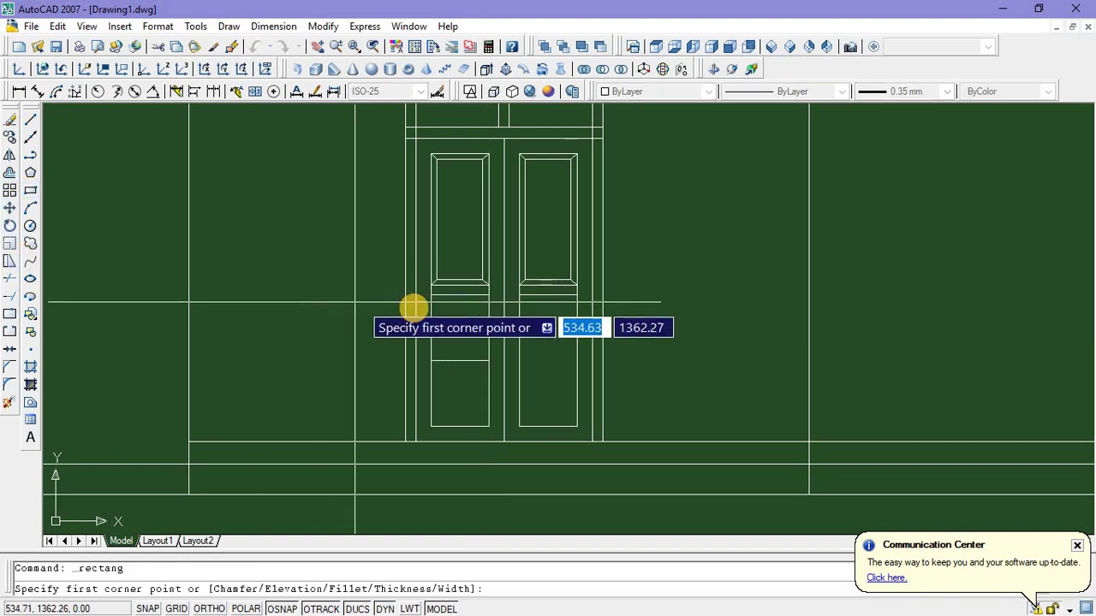
{"action": "key", "text": "Escape"}
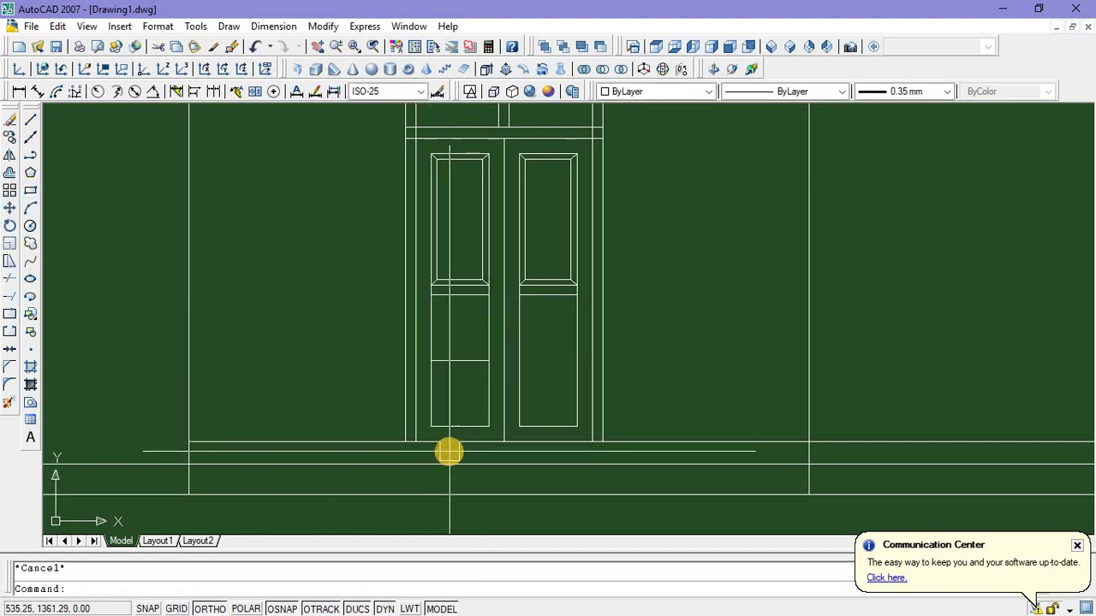
Offset the left leaf's lower-panel midline by 0.03 both upward and downward
{"action": "type", "text": "o"}
{"action": "key", "text": "Return"}
{"action": "type", "text": "0.03"}
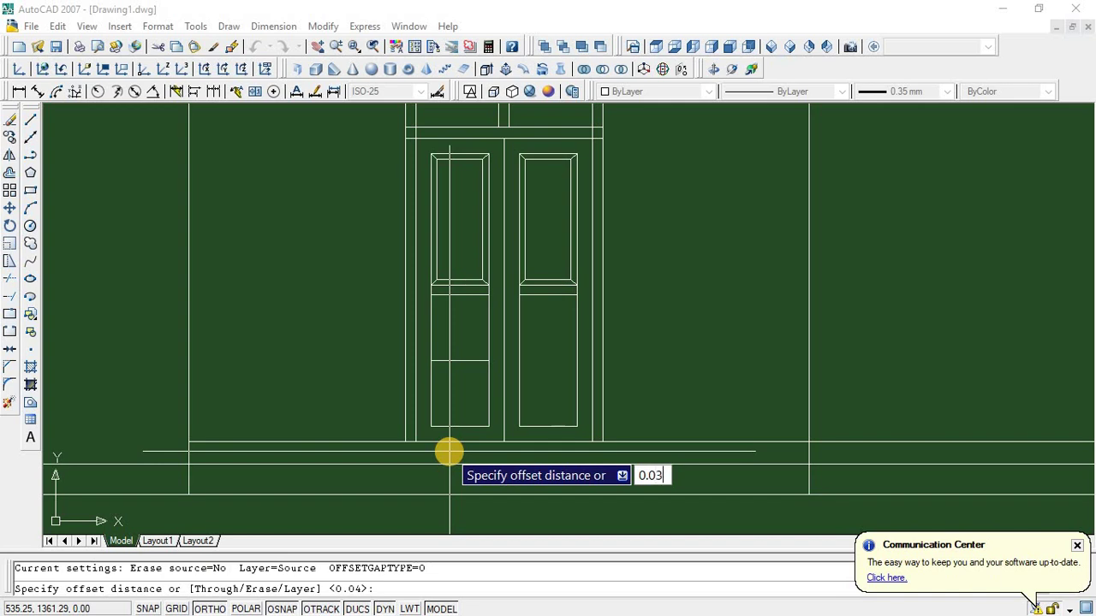
{"action": "key", "text": "Return"}
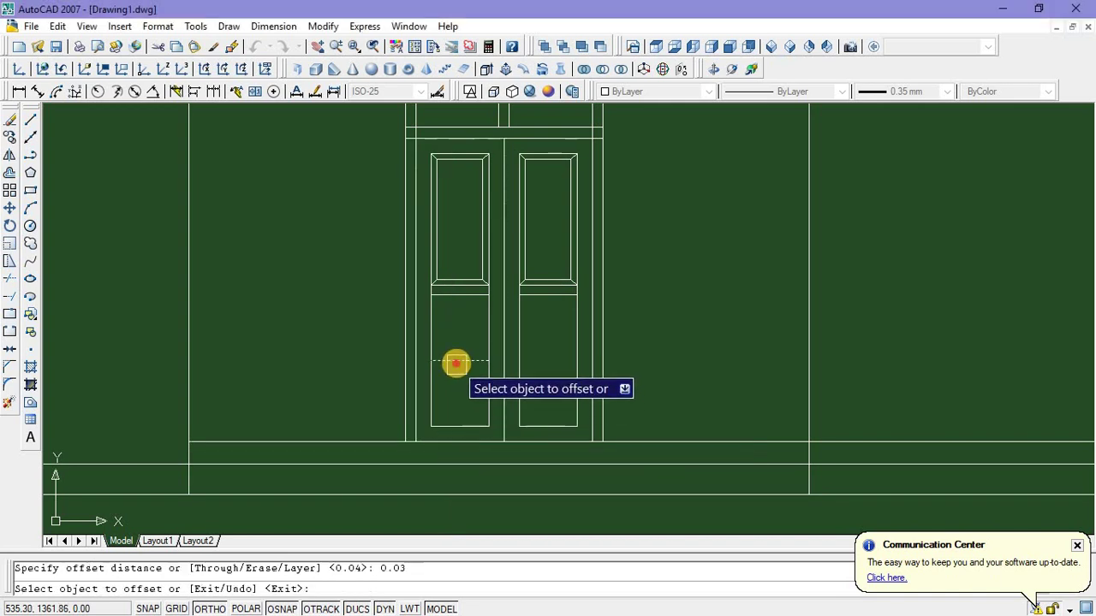
{"action": "left_click", "coordinate": [455, 361]}
{"action": "left_click", "coordinate": [465, 341]}
{"action": "scroll", "coordinate": [463, 359], "scroll_direction": "up", "scroll_amount": 3}
{"action": "left_click", "coordinate": [460, 369]}
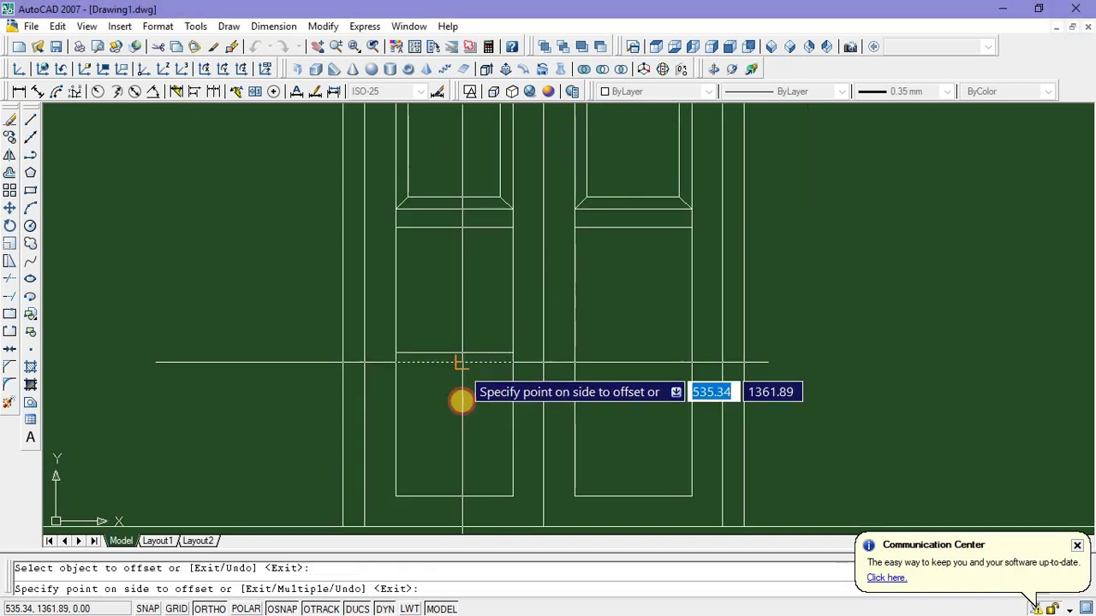
{"action": "left_click", "coordinate": [461, 398]}
{"action": "key", "text": "Escape"}
Delete the original midline between the two offset lines in the left leaf's lower panel
{"action": "scroll", "coordinate": [461, 377], "scroll_direction": "up", "scroll_amount": 3}
{"action": "left_click", "coordinate": [462, 363]}
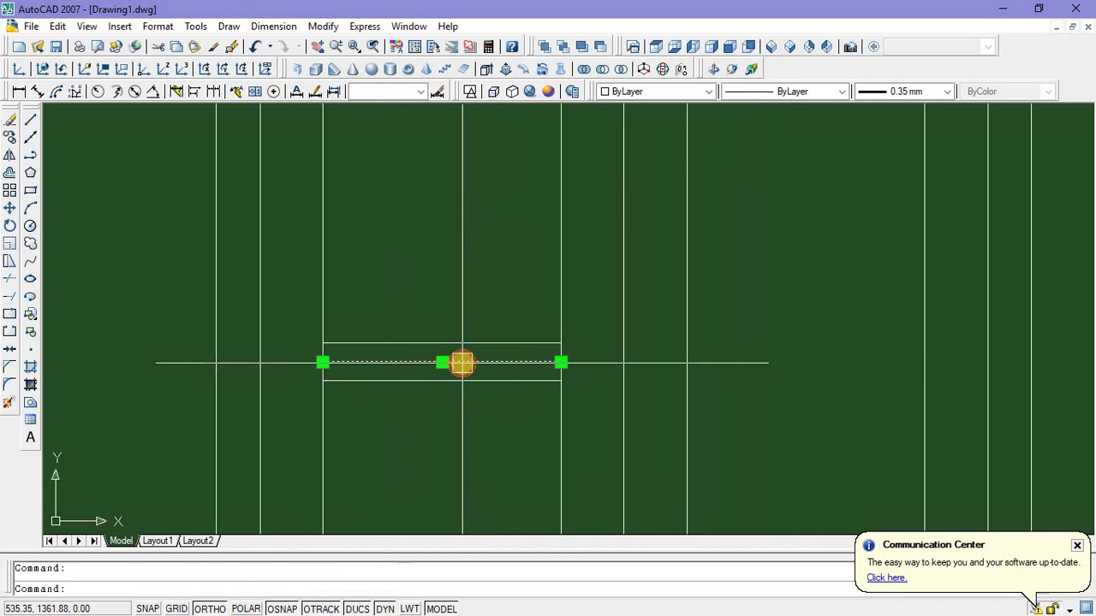
{"action": "key", "text": "Delete"}
{"action": "scroll", "coordinate": [443, 399], "scroll_direction": "down", "scroll_amount": 4}
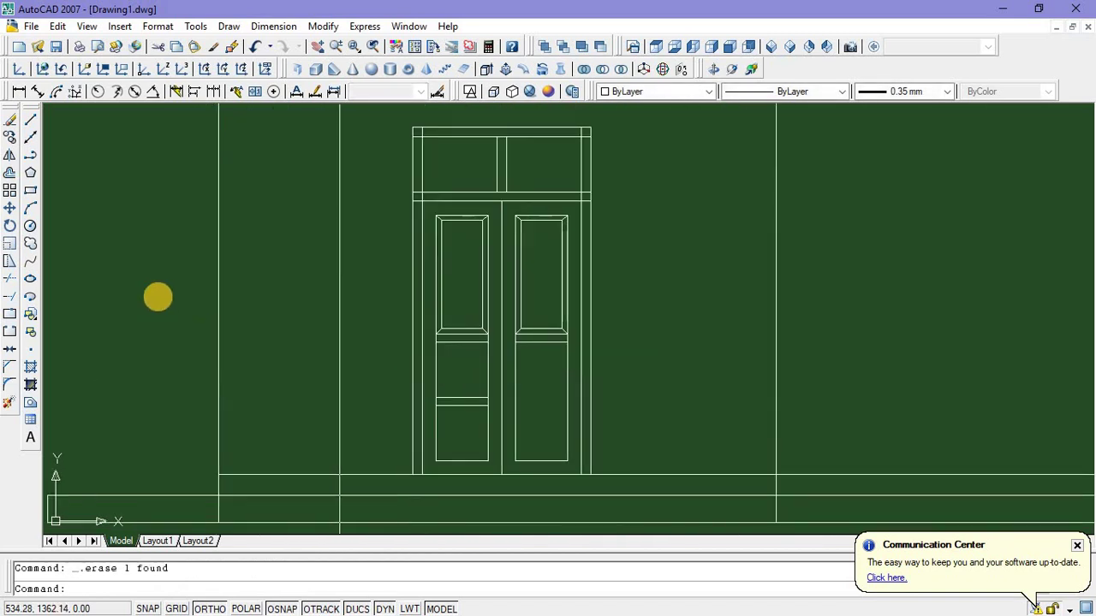
Draw a rectangle on the left leaf's middle panel, from the upper crossbar's lower corner to the opposite end of the lower crossbar's top line
{"action": "left_click", "coordinate": [30, 192]}
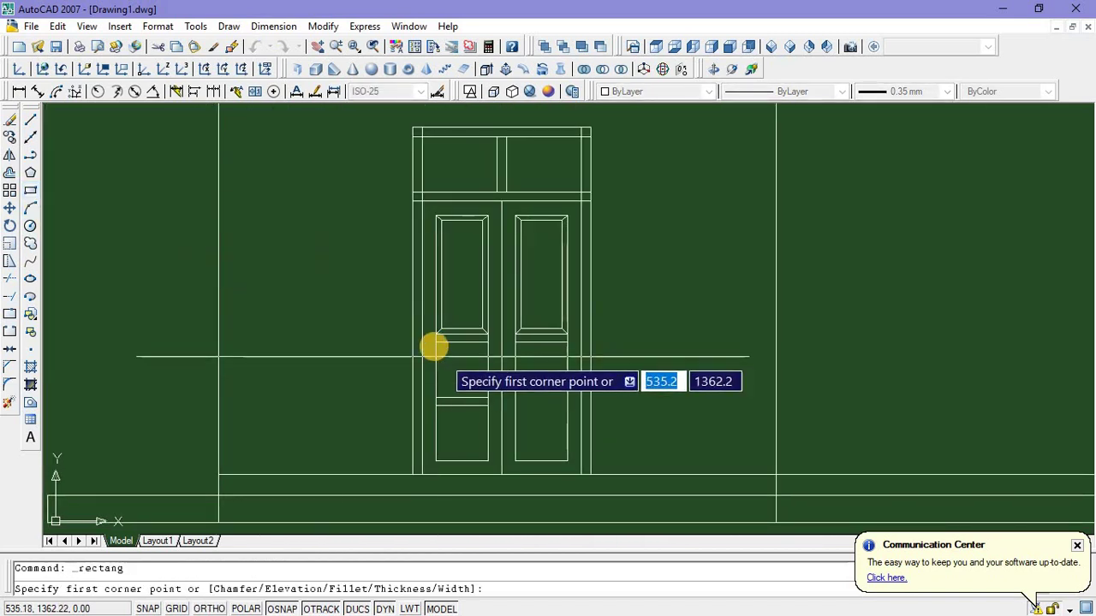
{"action": "left_click", "coordinate": [490, 388]}
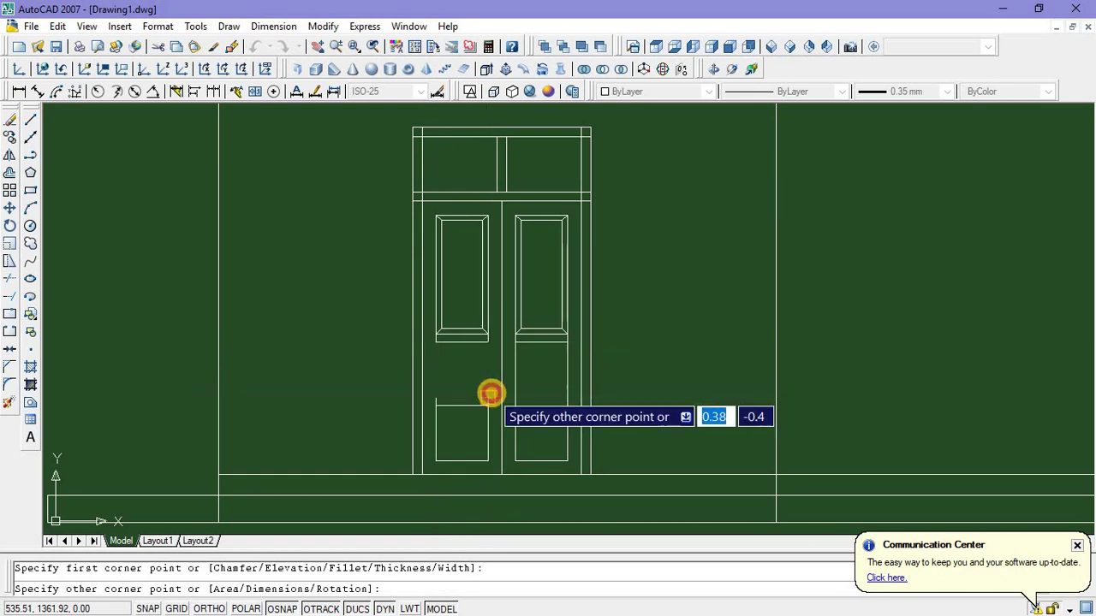
{"action": "key", "text": "Escape"}
{"action": "key", "text": "Escape"}
{"action": "scroll", "coordinate": [469, 419], "scroll_direction": "up", "scroll_amount": 2}
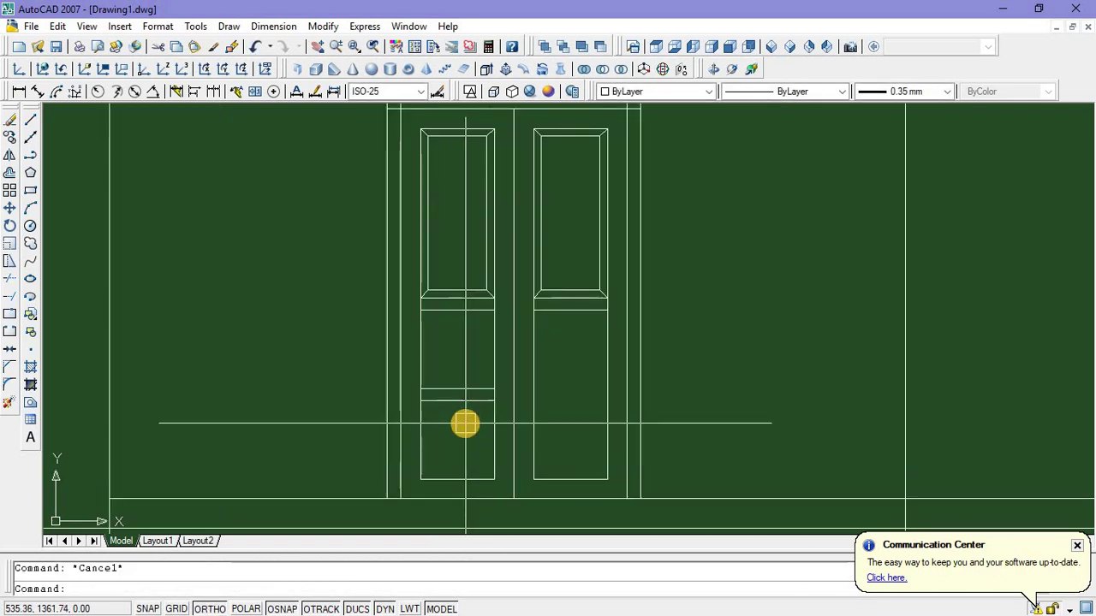
Offset the left leaf's middle panel rectangle inward by 0.04
{"action": "type", "text": "o"}
{"action": "key", "text": "Return"}
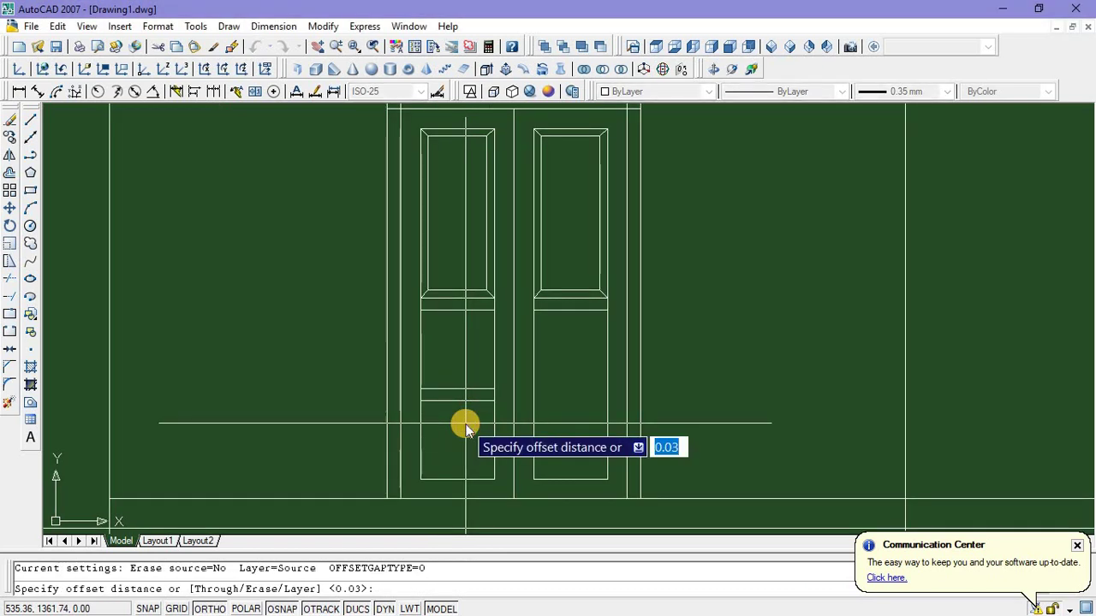
{"action": "type", "text": "0"}
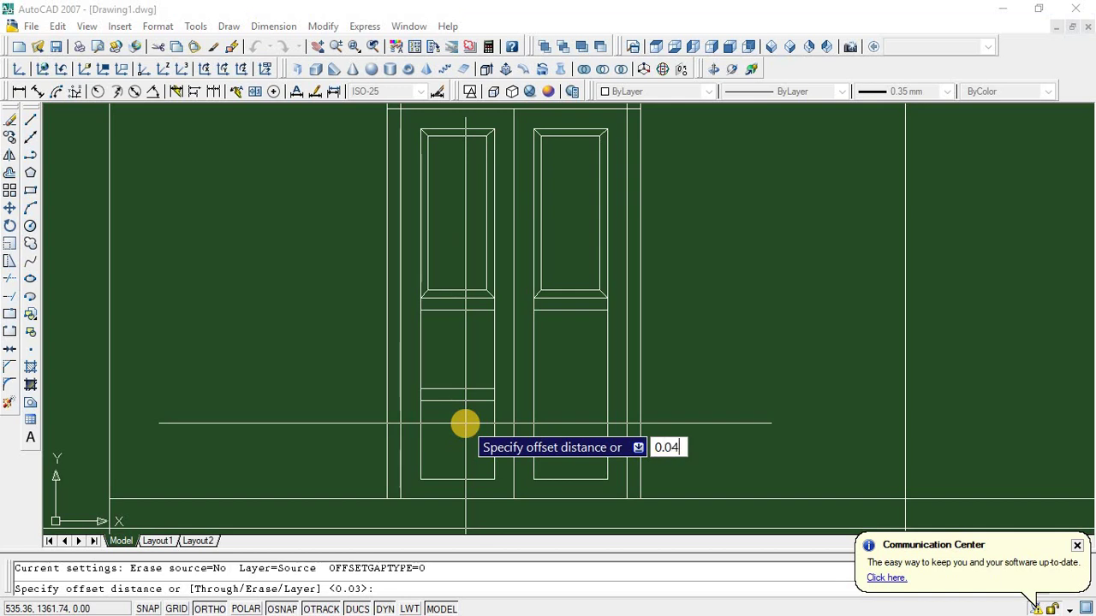
{"action": "key", "text": "Return"}
{"action": "left_click", "coordinate": [464, 388]}
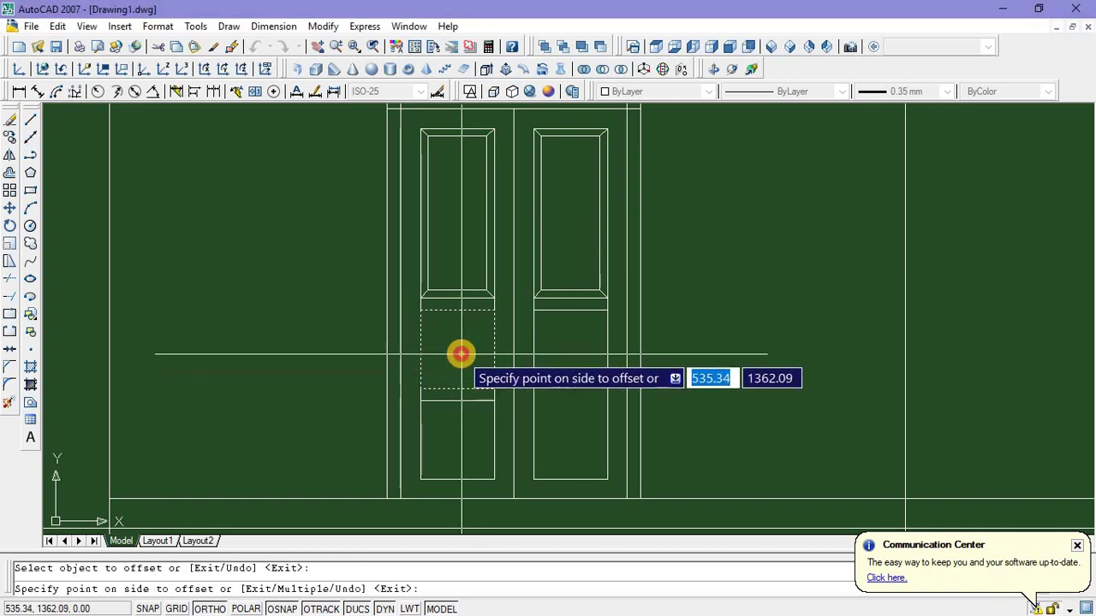
{"action": "left_click", "coordinate": [461, 355]}
{"action": "key", "text": "Escape"}
Draw diagonal lines joining the inner and outer rectangles at both upper corners of the left leaf's middle panel
{"action": "left_click", "coordinate": [30, 124]}
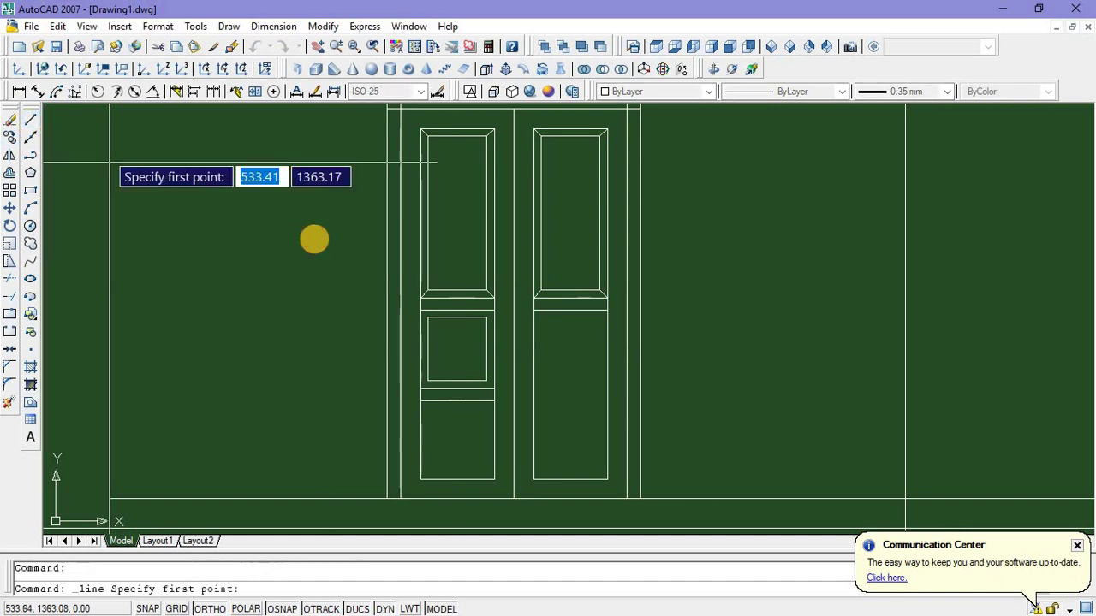
{"action": "scroll", "coordinate": [420, 335], "scroll_direction": "up", "scroll_amount": 2}
{"action": "left_click", "coordinate": [425, 306]}
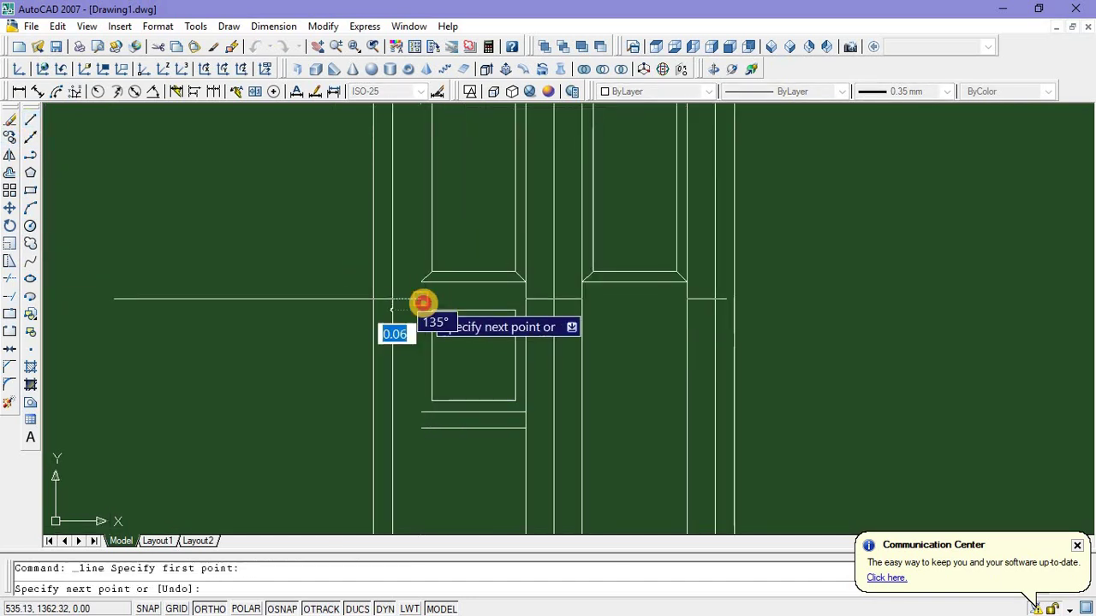
{"action": "key", "text": "Escape"}
{"action": "right_click", "coordinate": [463, 240]}
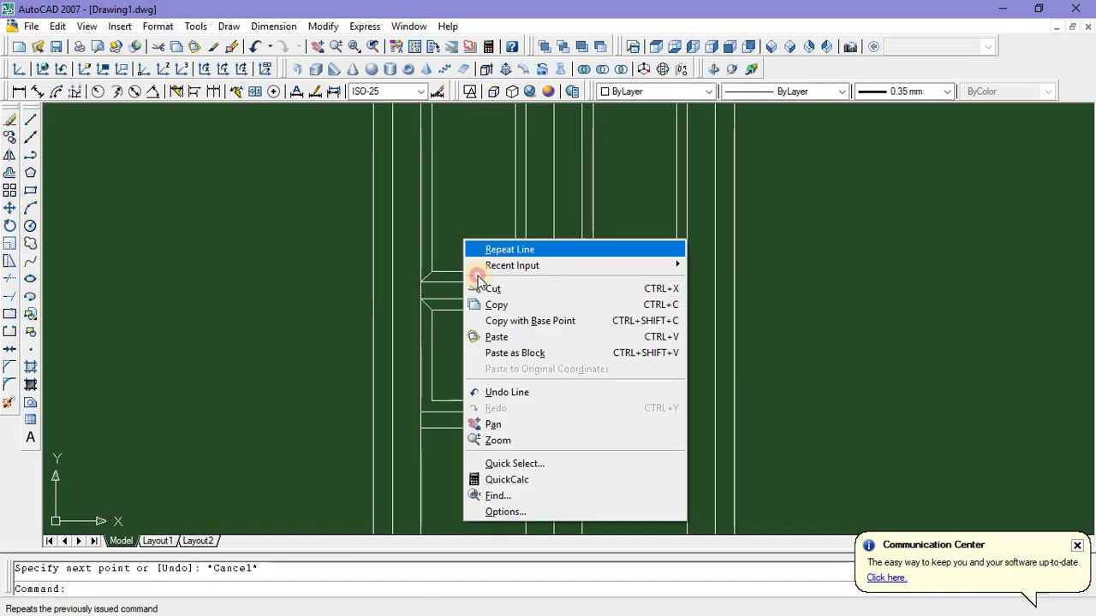
{"action": "left_click", "coordinate": [494, 251]}
{"action": "left_click", "coordinate": [516, 310]}
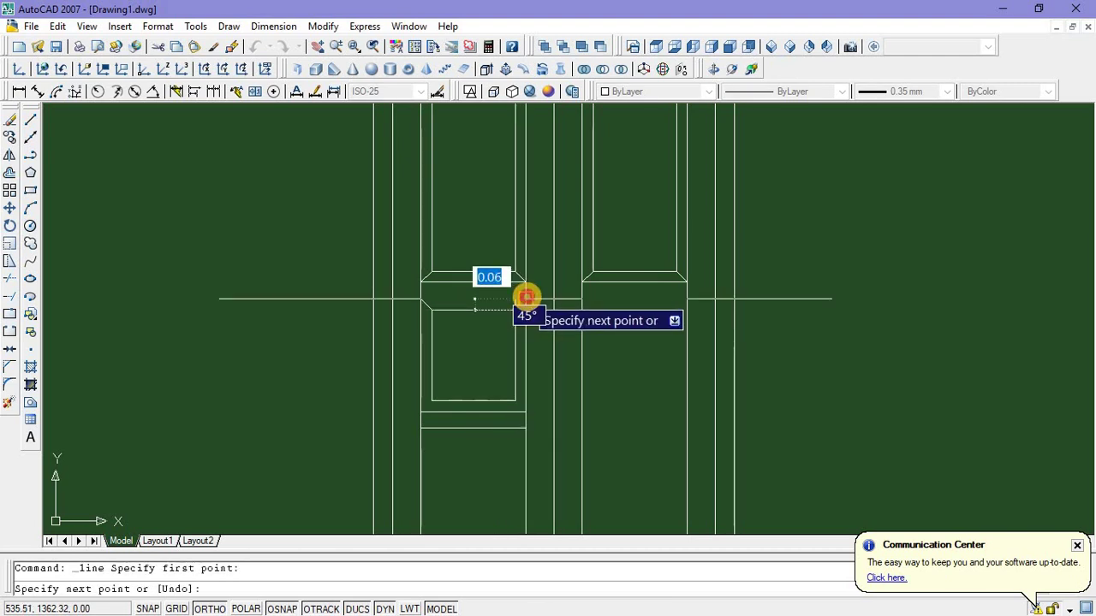
{"action": "left_click", "coordinate": [526, 298]}
{"action": "key", "text": "Escape"}
Draw diagonal lines joining the inner and outer rectangles at both lower corners of the left leaf's middle panel
{"action": "right_click", "coordinate": [469, 241]}
{"action": "left_click", "coordinate": [497, 247]}
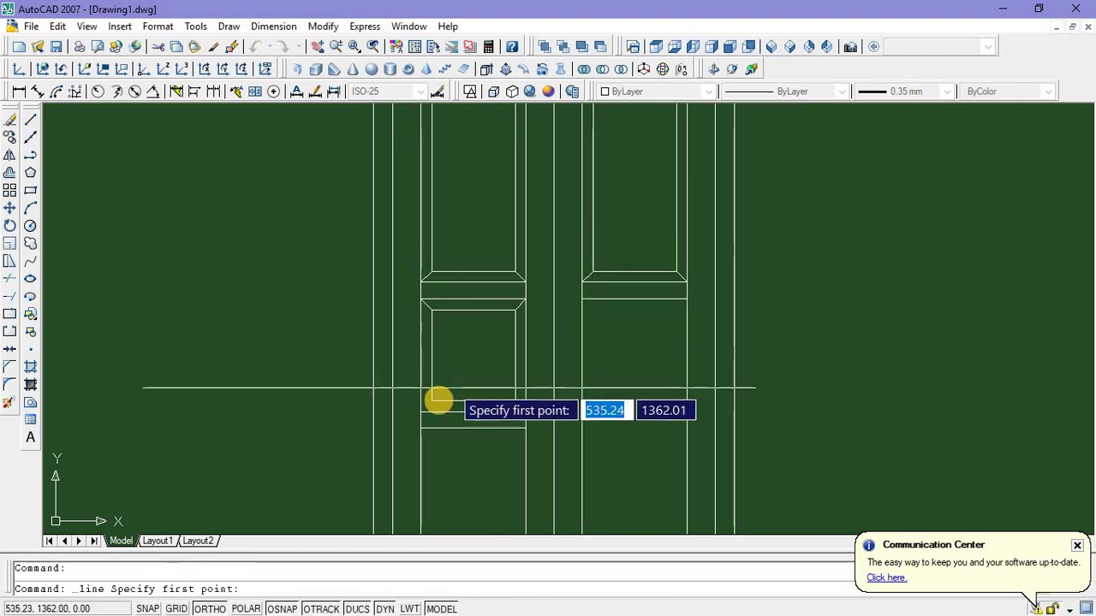
{"action": "left_click", "coordinate": [435, 399]}
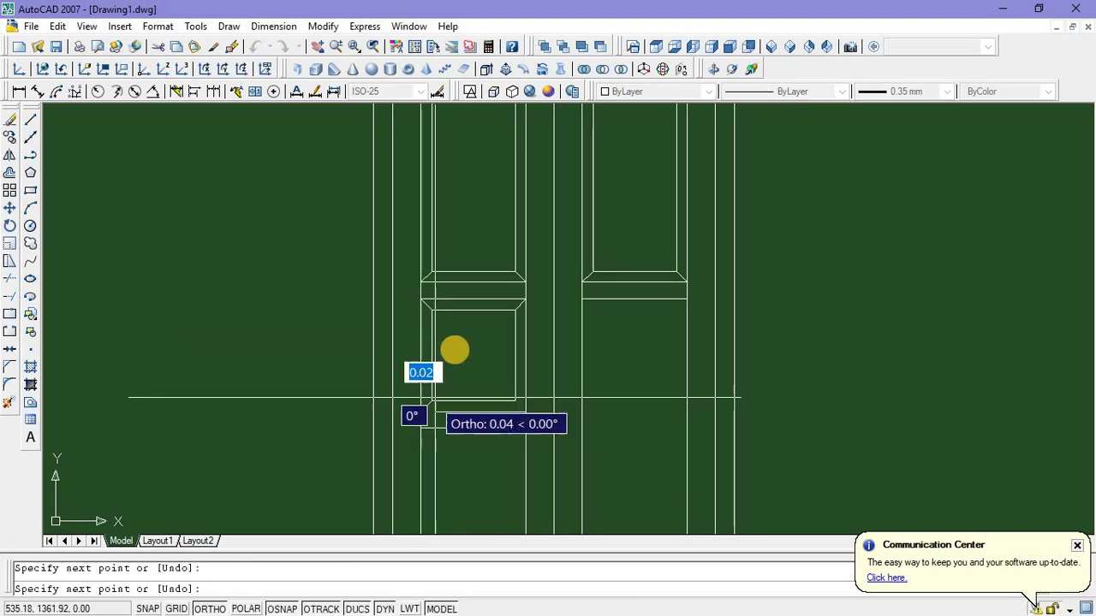
{"action": "key", "text": "Escape"}
{"action": "right_click", "coordinate": [458, 346]}
{"action": "left_click", "coordinate": [519, 74]}
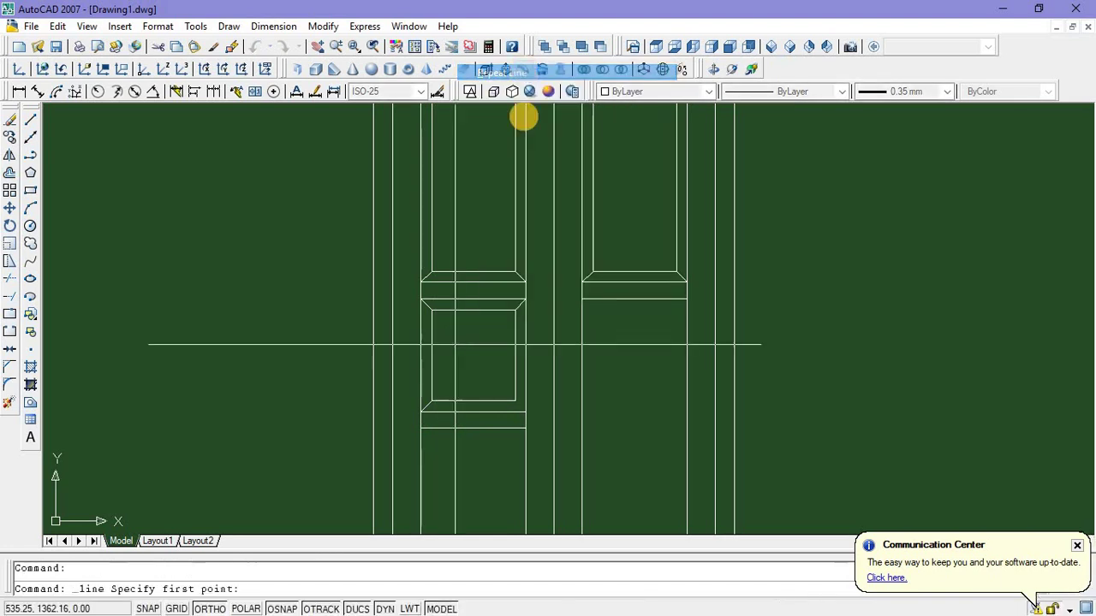
{"action": "left_click", "coordinate": [515, 407]}
{"action": "key", "text": "Escape"}
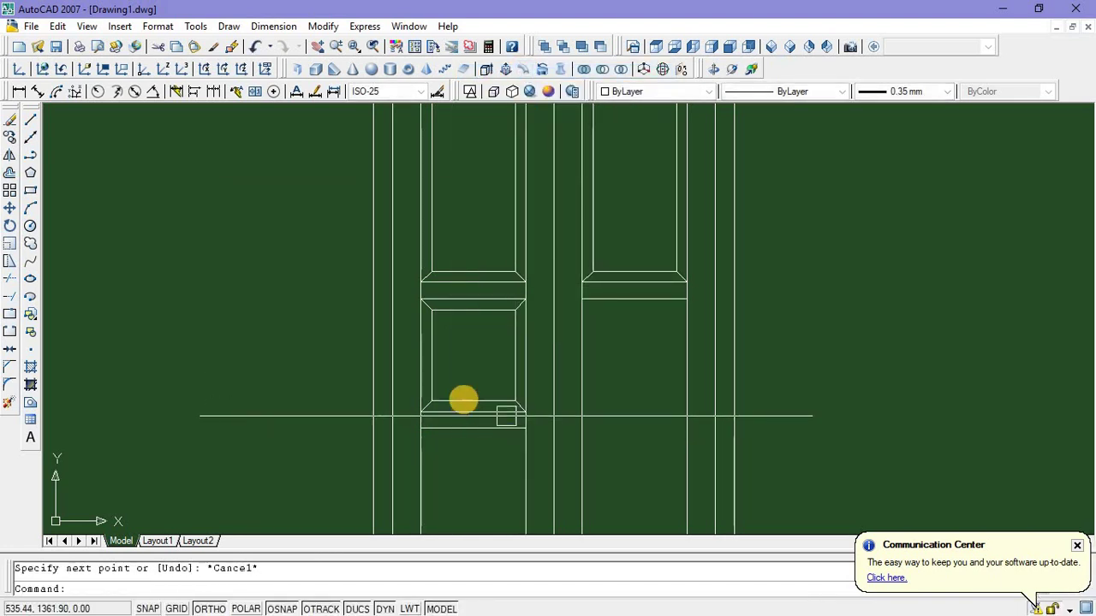
Copy the left leaf's middle panel frame straight down into the bottom compartment, from its upper right corner to the lower crossbar's right end
{"action": "scroll", "coordinate": [464, 399], "scroll_direction": "down", "scroll_amount": 5}
{"action": "scroll", "coordinate": [470, 455], "scroll_direction": "up", "scroll_amount": 4}
{"action": "scroll", "coordinate": [459, 333], "scroll_direction": "up", "scroll_amount": 3}
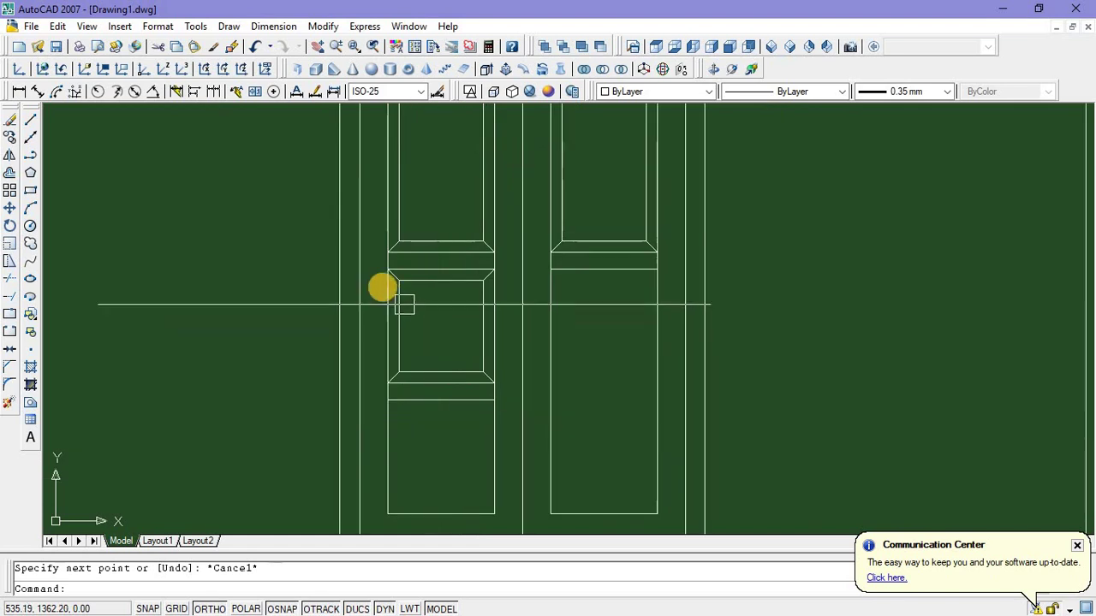
{"action": "scroll", "coordinate": [373, 256], "scroll_direction": "up", "scroll_amount": 3}
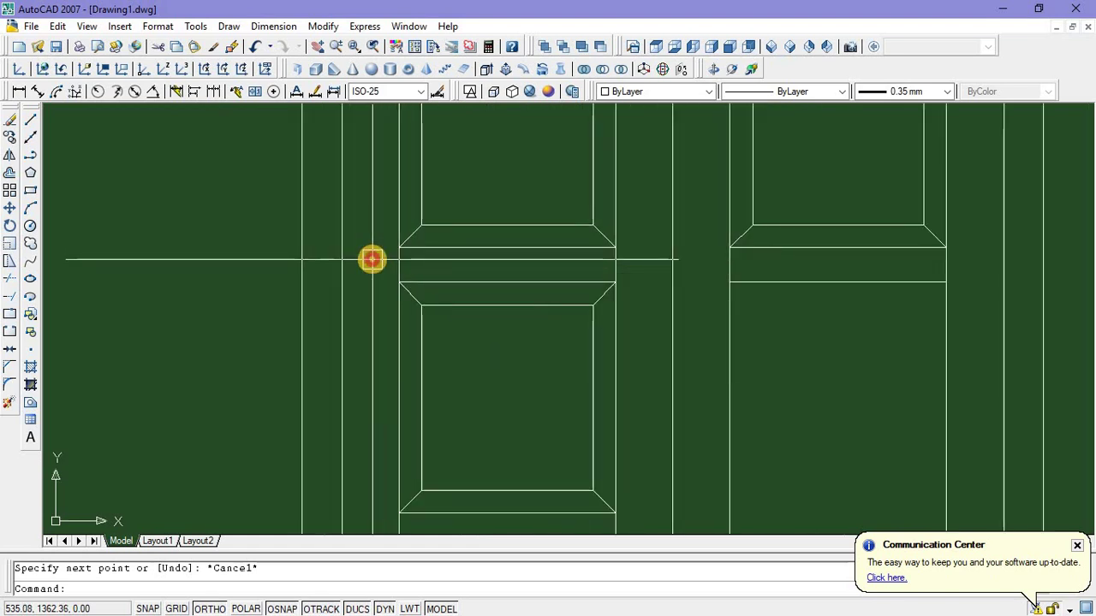
{"action": "scroll", "coordinate": [373, 261], "scroll_direction": "down", "scroll_amount": 4}
{"action": "left_click", "coordinate": [375, 263]}
{"action": "left_click", "coordinate": [482, 370]}
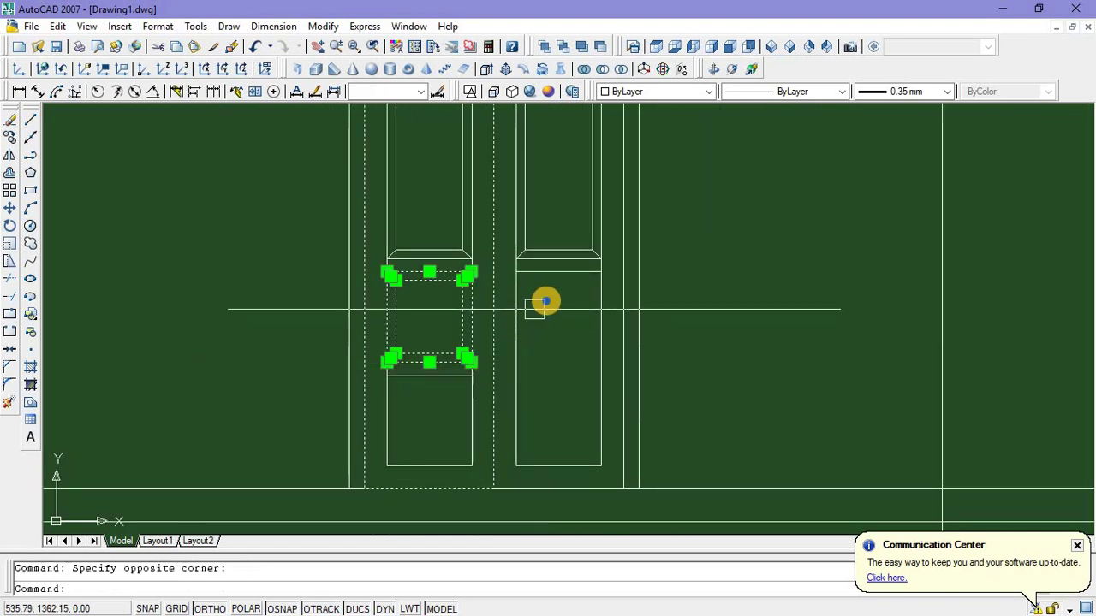
{"action": "right_click", "coordinate": [547, 279]}
{"action": "left_click", "coordinate": [591, 464]}
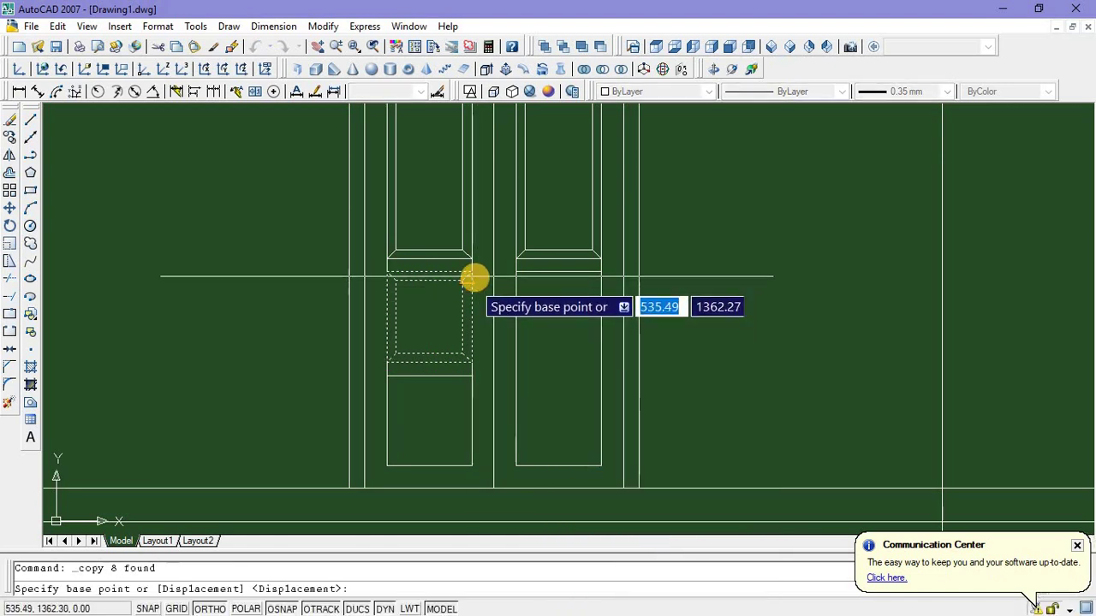
{"action": "left_click", "coordinate": [471, 274]}
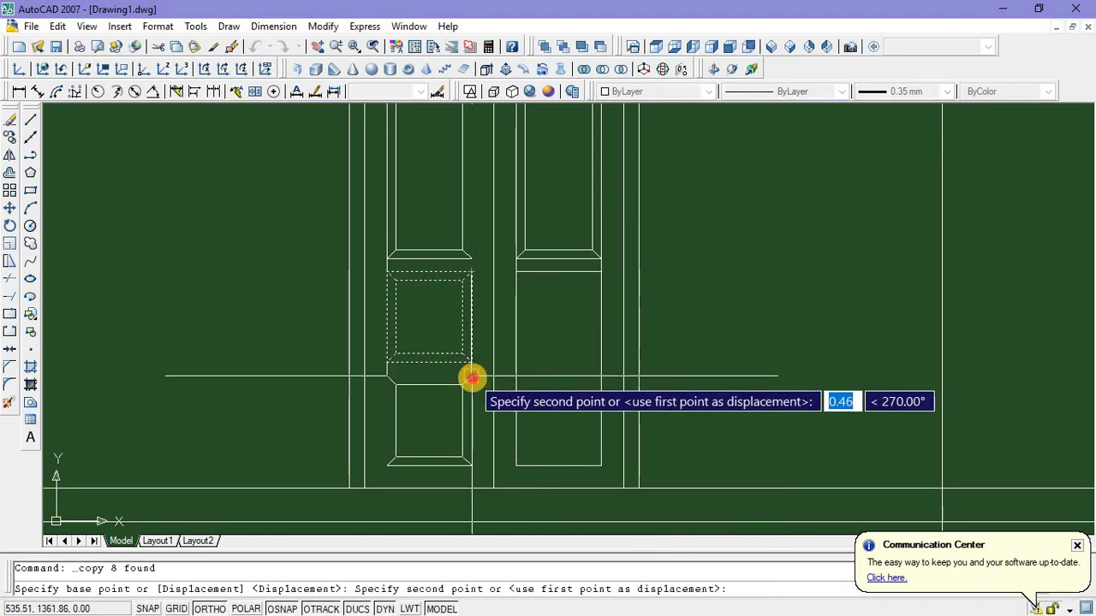
{"action": "left_click", "coordinate": [471, 378]}
{"action": "key", "text": "Escape"}
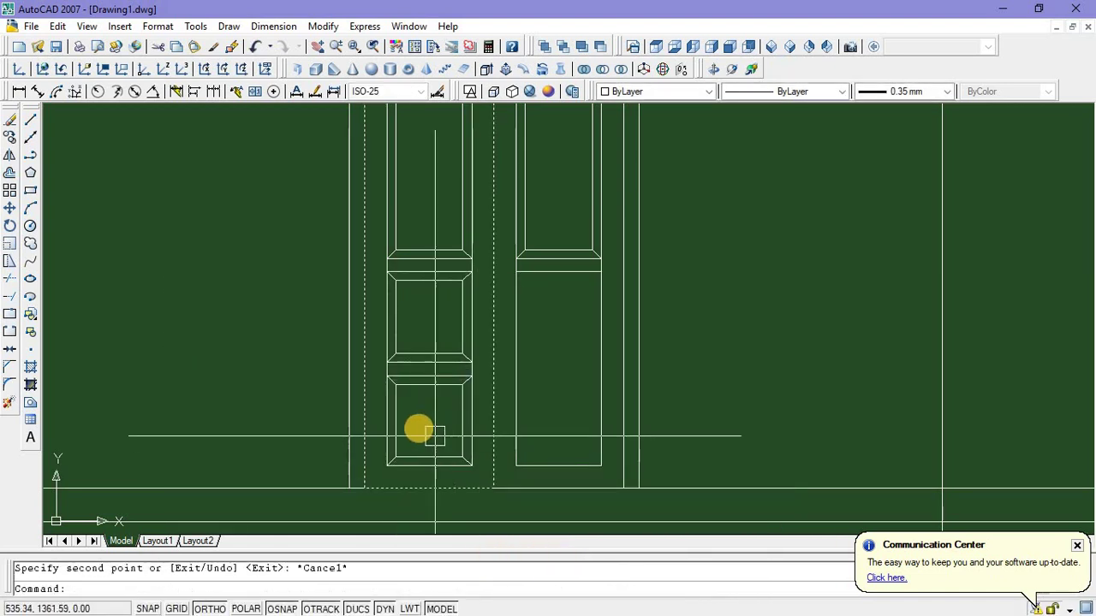
Copy the left leaf's middle and bottom panel frames across into the right leaf, using the leaves' bottom right corners as reference points
{"action": "scroll", "coordinate": [428, 441], "scroll_direction": "down", "scroll_amount": 4}
{"action": "scroll", "coordinate": [405, 367], "scroll_direction": "up", "scroll_amount": 3}
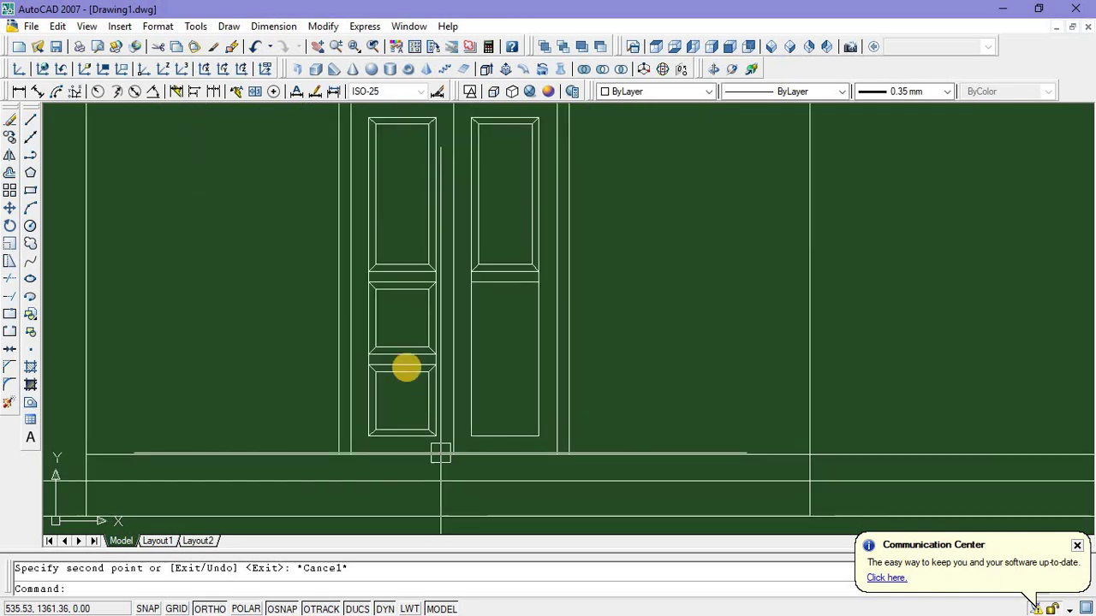
{"action": "scroll", "coordinate": [358, 280], "scroll_direction": "up", "scroll_amount": 2}
{"action": "left_click", "coordinate": [358, 276]}
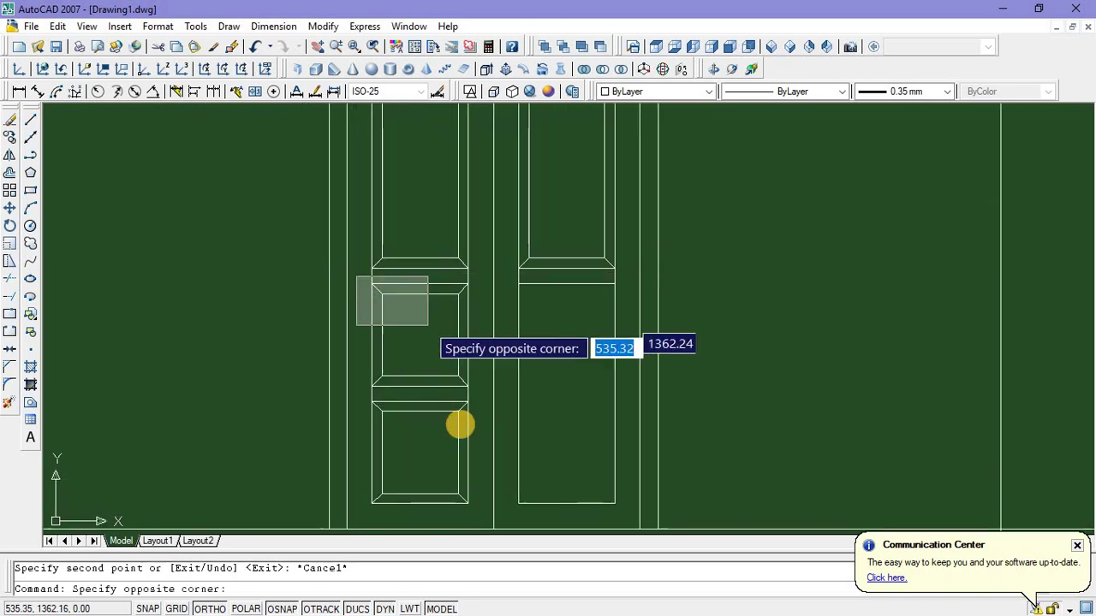
{"action": "left_click", "coordinate": [480, 511]}
{"action": "right_click", "coordinate": [553, 374]}
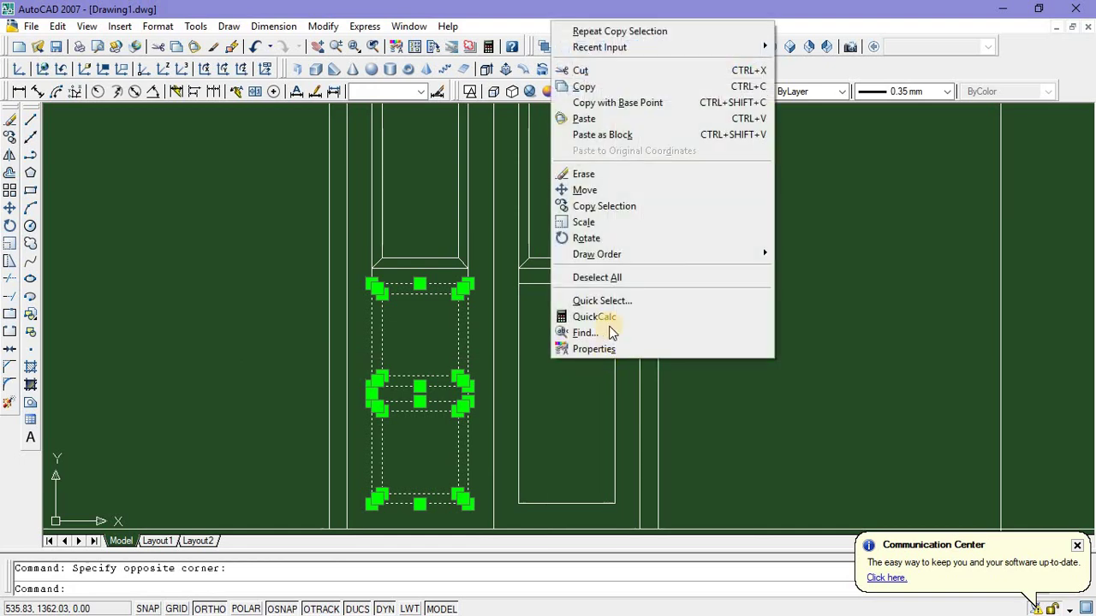
{"action": "left_click", "coordinate": [611, 205]}
{"action": "middle_click_drag", "start_coordinate": [540, 428], "coordinate": [528, 355]}
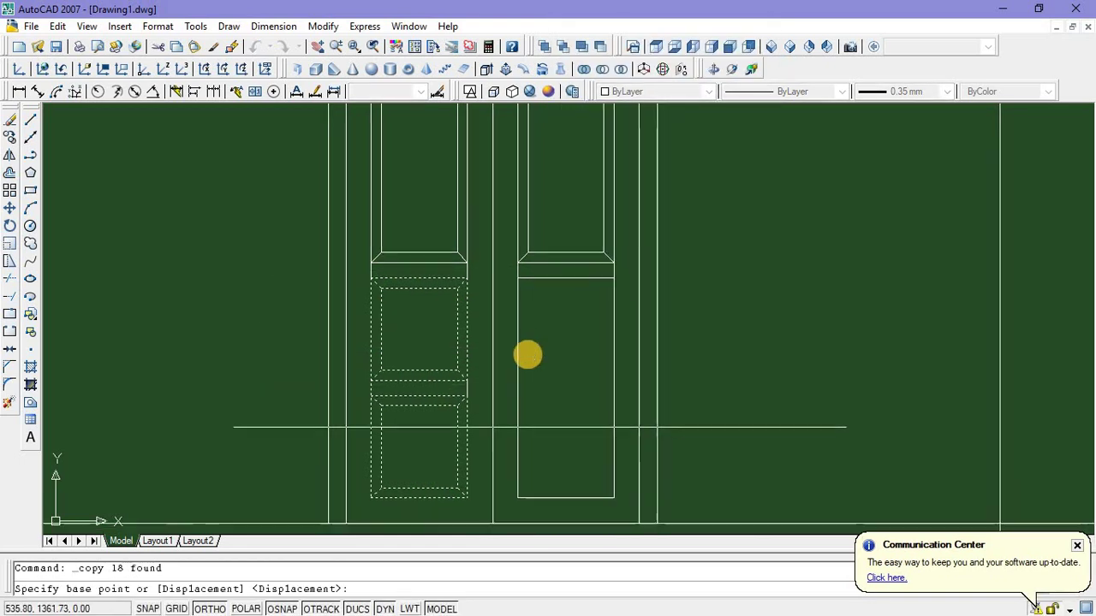
{"action": "left_click", "coordinate": [490, 459]}
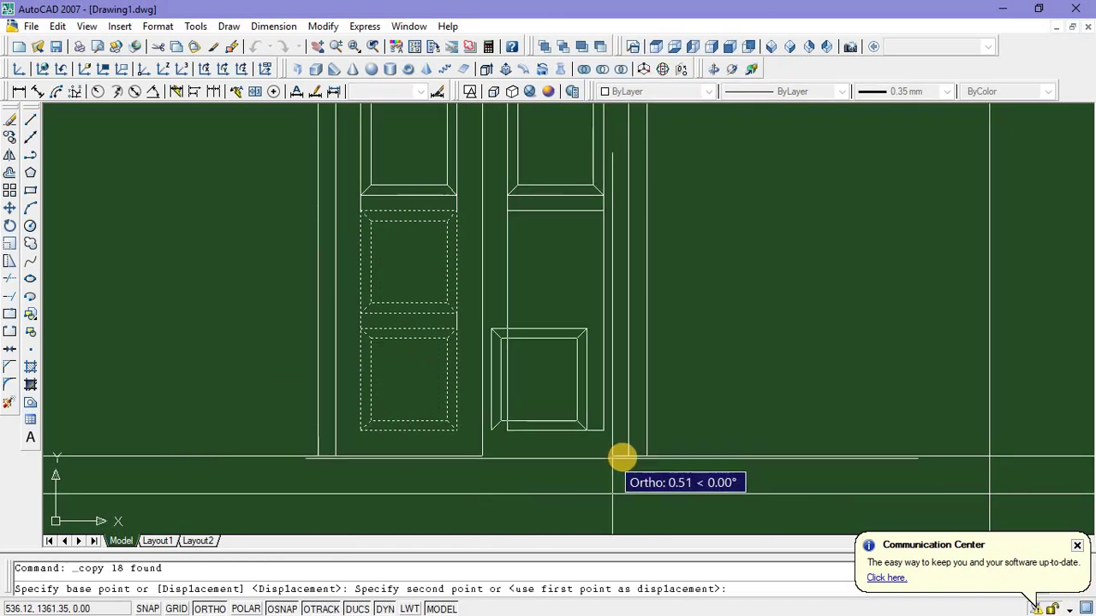
{"action": "left_click", "coordinate": [628, 457]}
{"action": "key", "text": "Escape"}
{"action": "scroll", "coordinate": [504, 508], "scroll_direction": "down", "scroll_amount": 3}
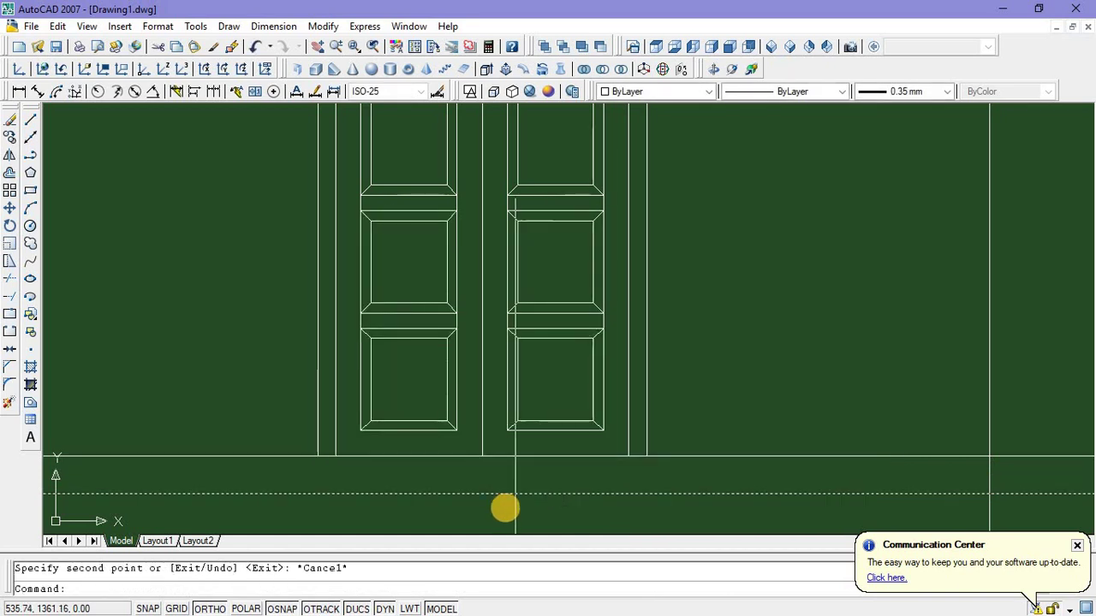
Draw a vertical line along the meeting edge of the two door leaves, from the transom bar down to the threshold
{"action": "scroll", "coordinate": [481, 416], "scroll_direction": "up", "scroll_amount": 2}
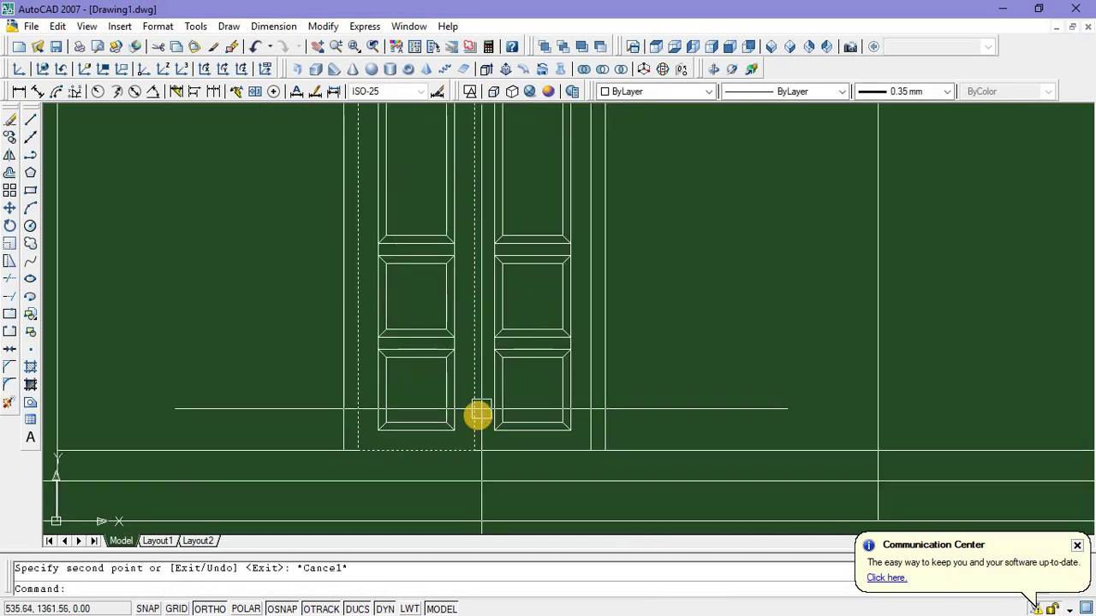
{"action": "scroll", "coordinate": [343, 402], "scroll_direction": "down", "scroll_amount": 3}
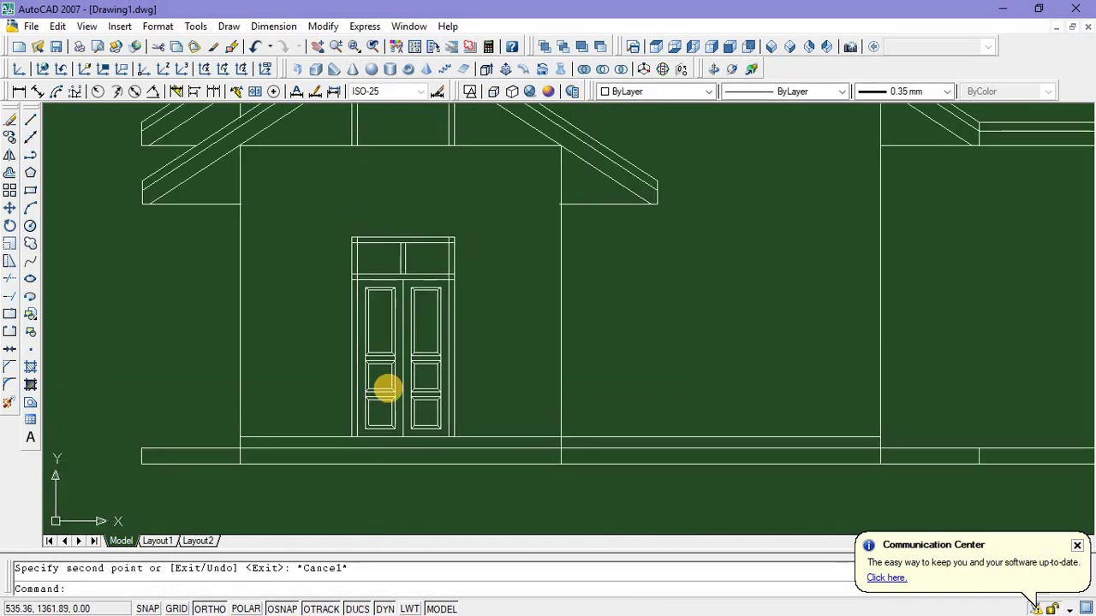
{"action": "scroll", "coordinate": [386, 386], "scroll_direction": "up", "scroll_amount": 1}
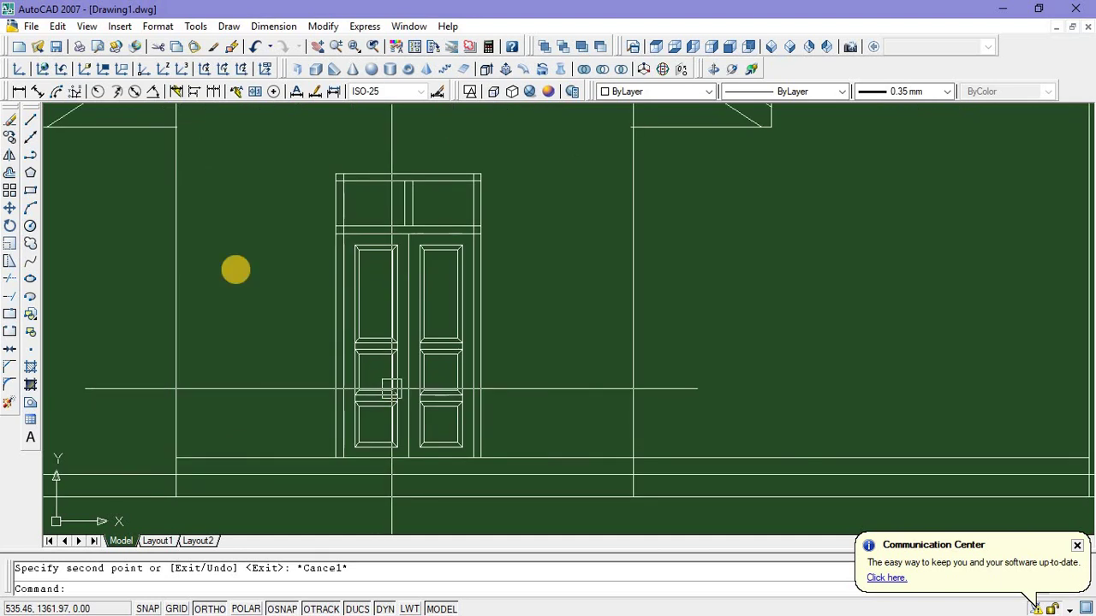
{"action": "left_click", "coordinate": [30, 122]}
{"action": "scroll", "coordinate": [411, 235], "scroll_direction": "up", "scroll_amount": 2}
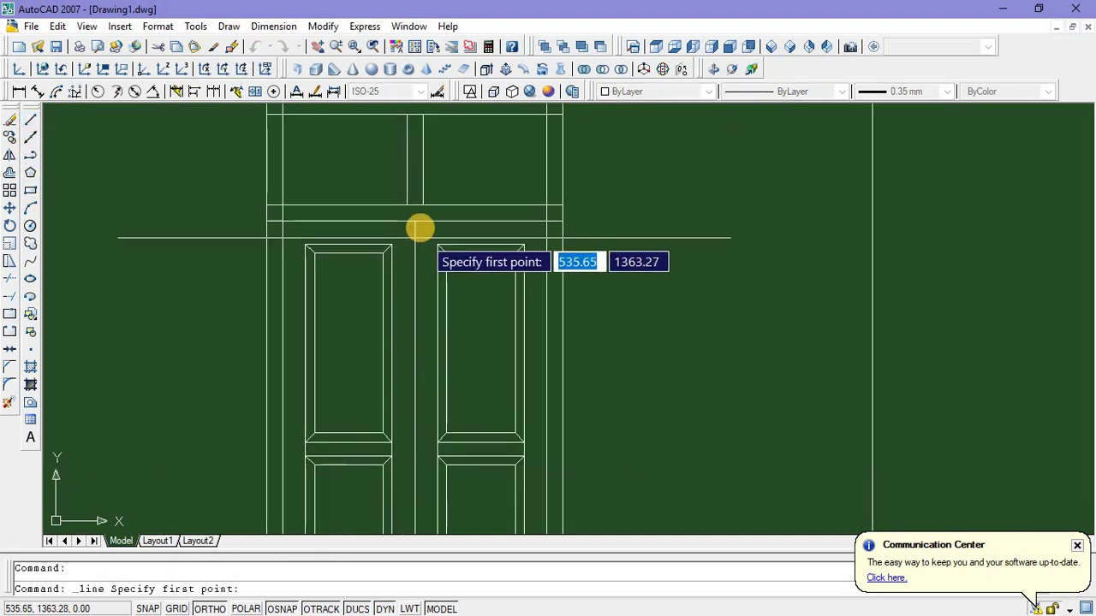
{"action": "left_click", "coordinate": [416, 223]}
{"action": "scroll", "coordinate": [404, 362], "scroll_direction": "down", "scroll_amount": 4}
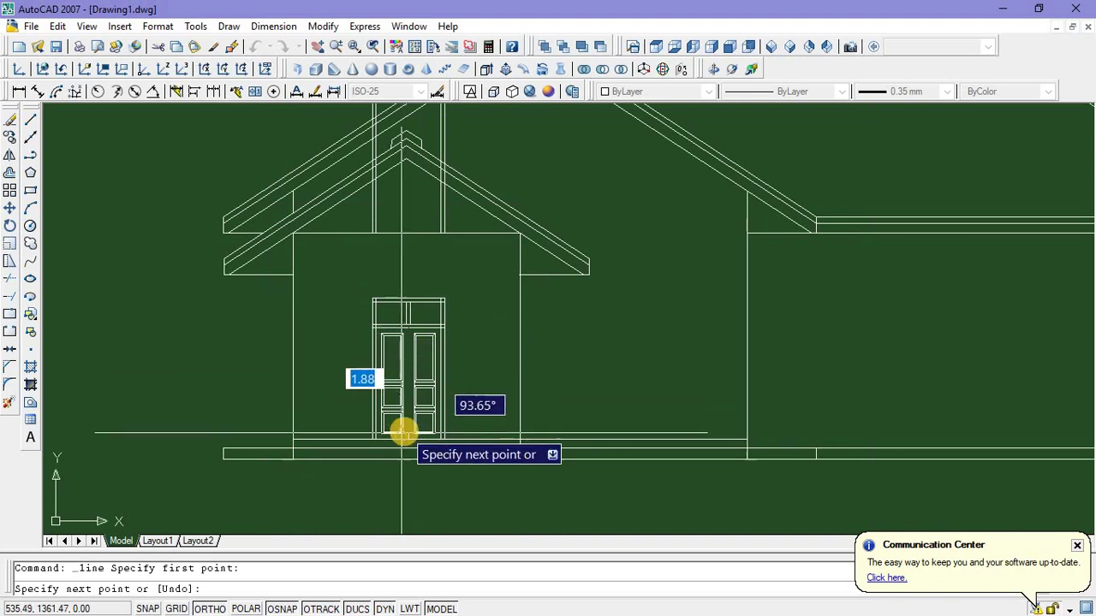
{"action": "scroll", "coordinate": [402, 433], "scroll_direction": "up", "scroll_amount": 4}
{"action": "left_click", "coordinate": [415, 462]}
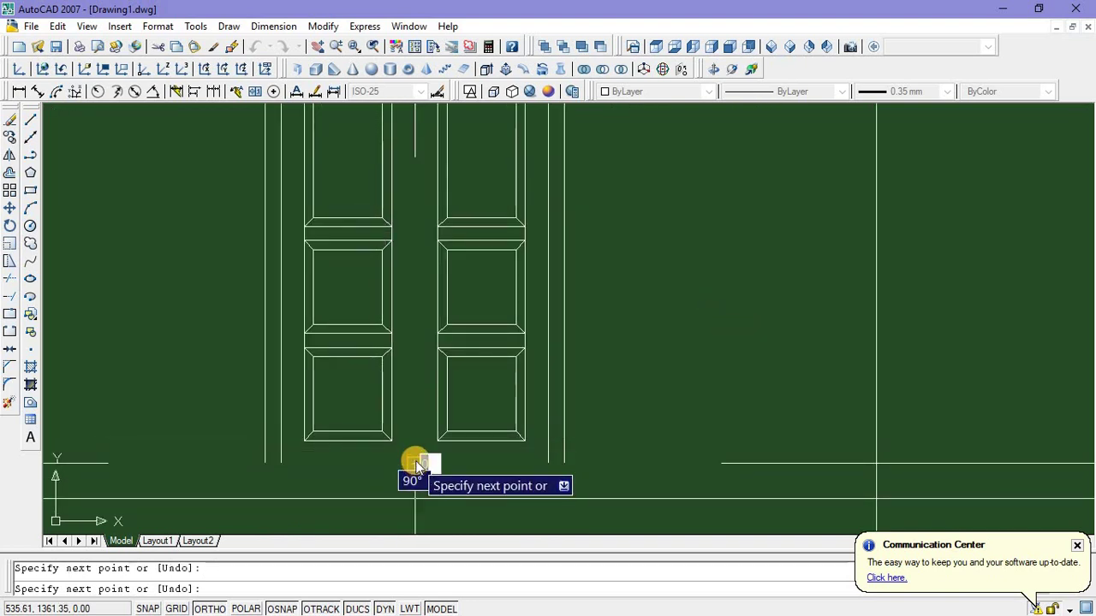
{"action": "scroll", "coordinate": [415, 432], "scroll_direction": "down", "scroll_amount": 3}
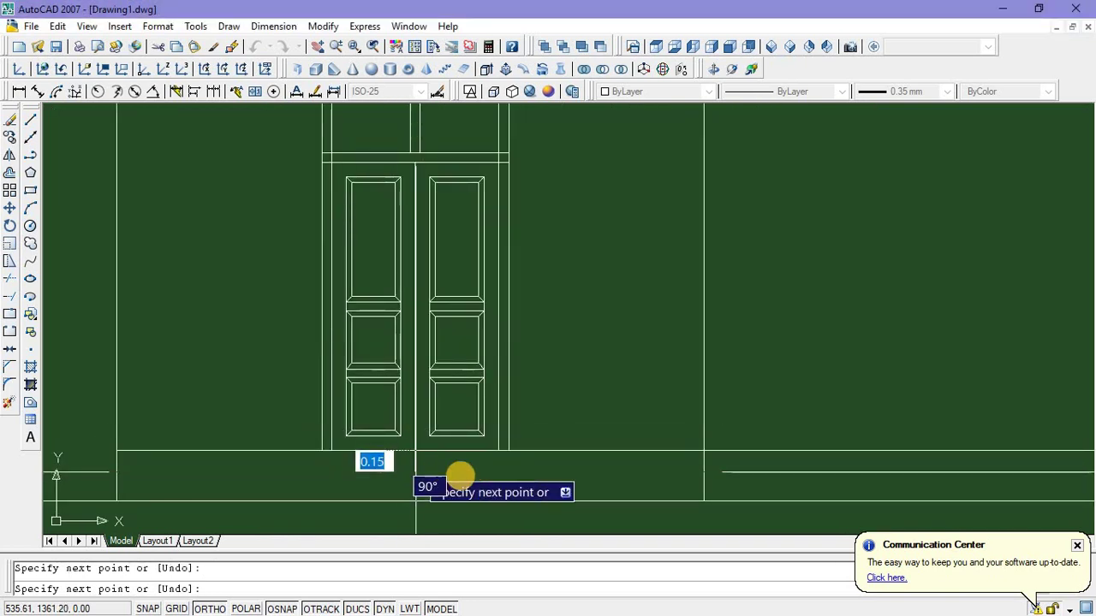
{"action": "scroll", "coordinate": [463, 497], "scroll_direction": "down", "scroll_amount": 4}
{"action": "scroll", "coordinate": [472, 493], "scroll_direction": "up", "scroll_amount": 4}
{"action": "key", "text": "Escape"}
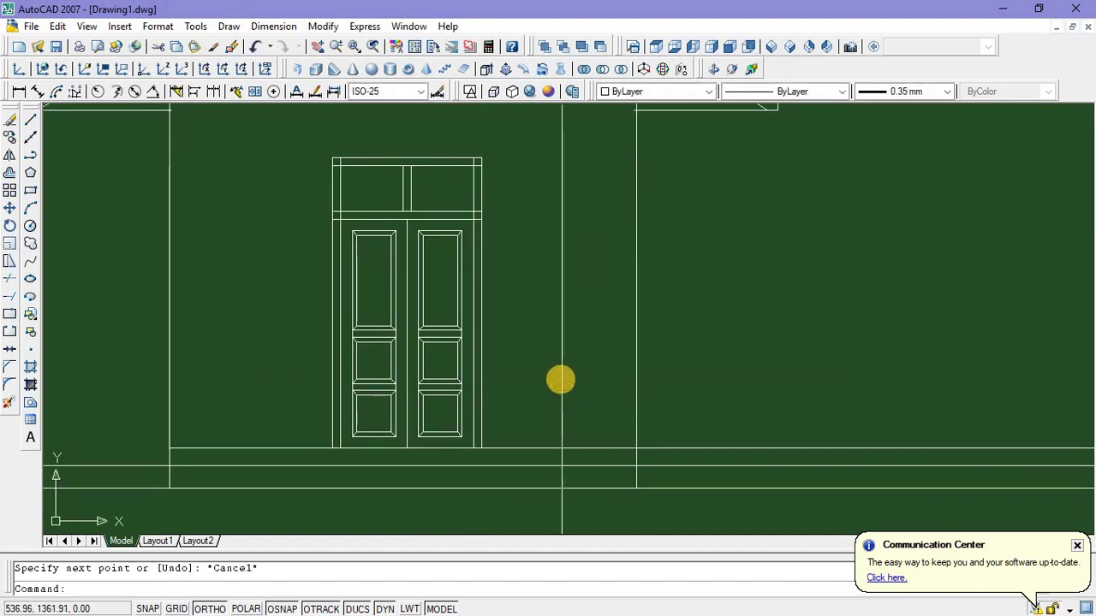
Offset the vertical line between the door leaves by 0.02 toward the left leaf
{"action": "scroll", "coordinate": [561, 379], "scroll_direction": "up", "scroll_amount": 2}
{"action": "type", "text": "0"}
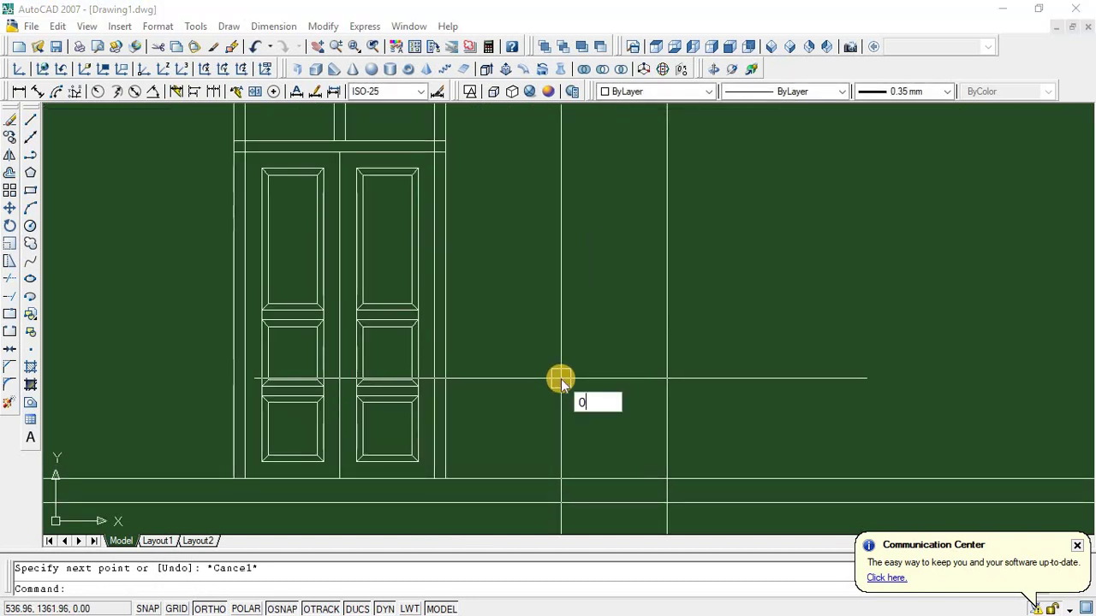
{"action": "key", "text": "Escape"}
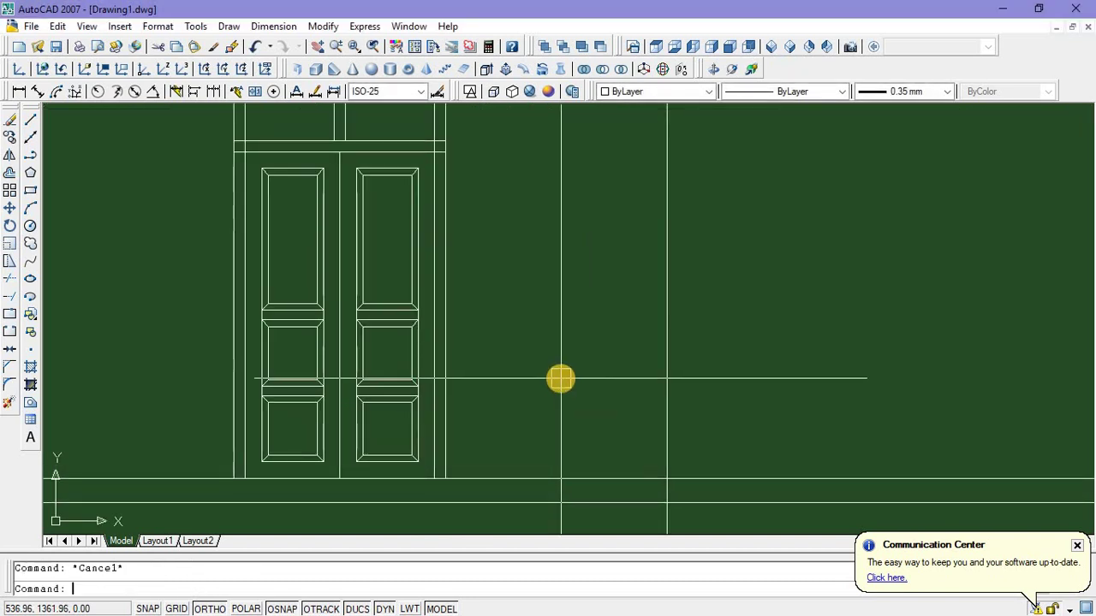
{"action": "type", "text": "o"}
{"action": "key", "text": "Return"}
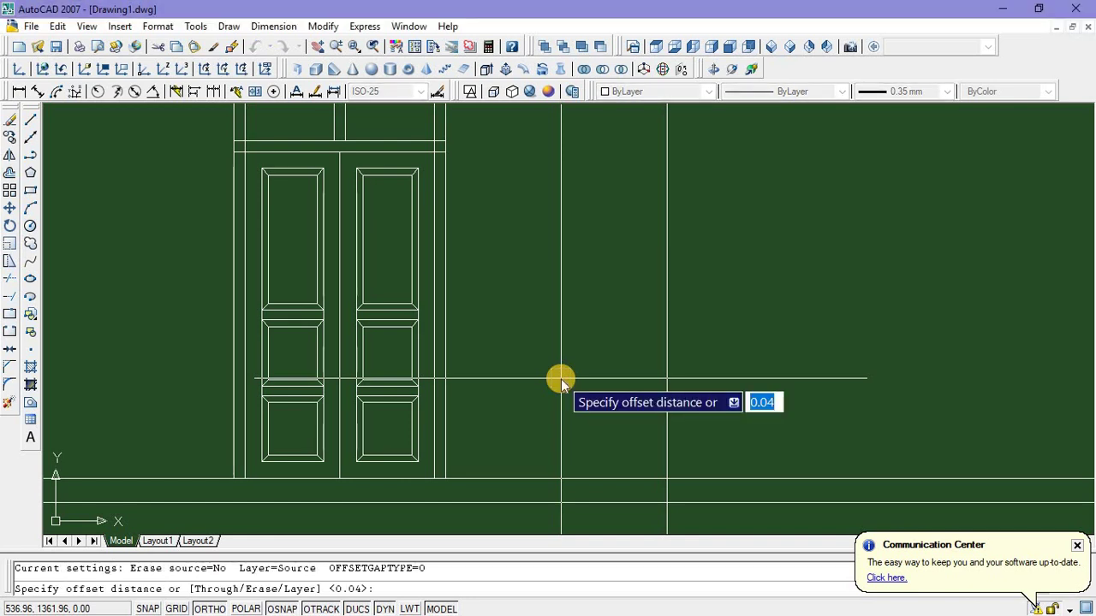
{"action": "type", "text": "0"}
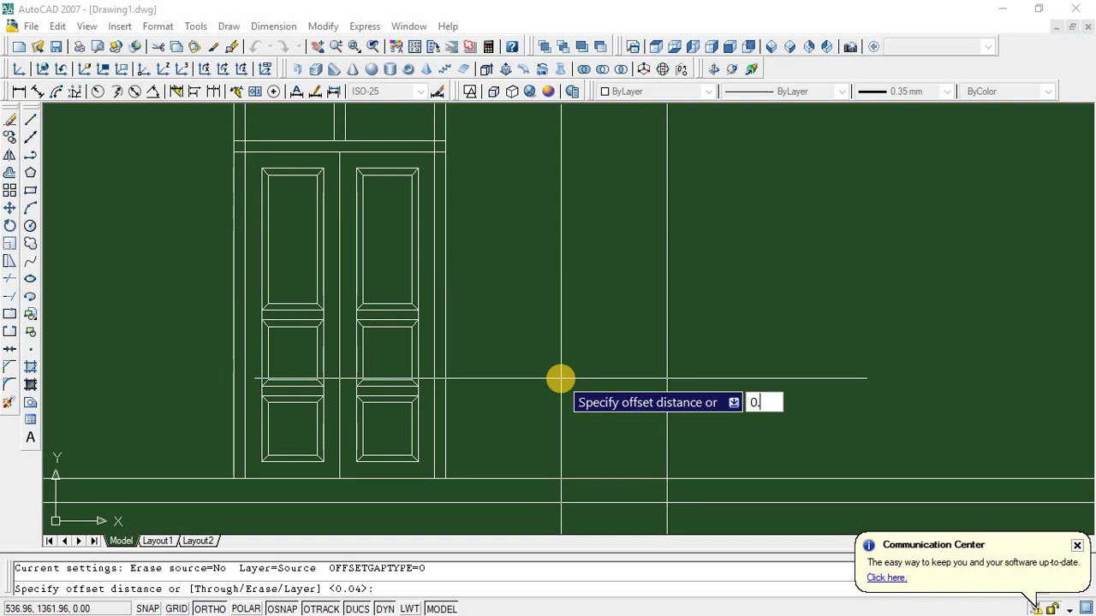
{"action": "key", "text": "Return"}
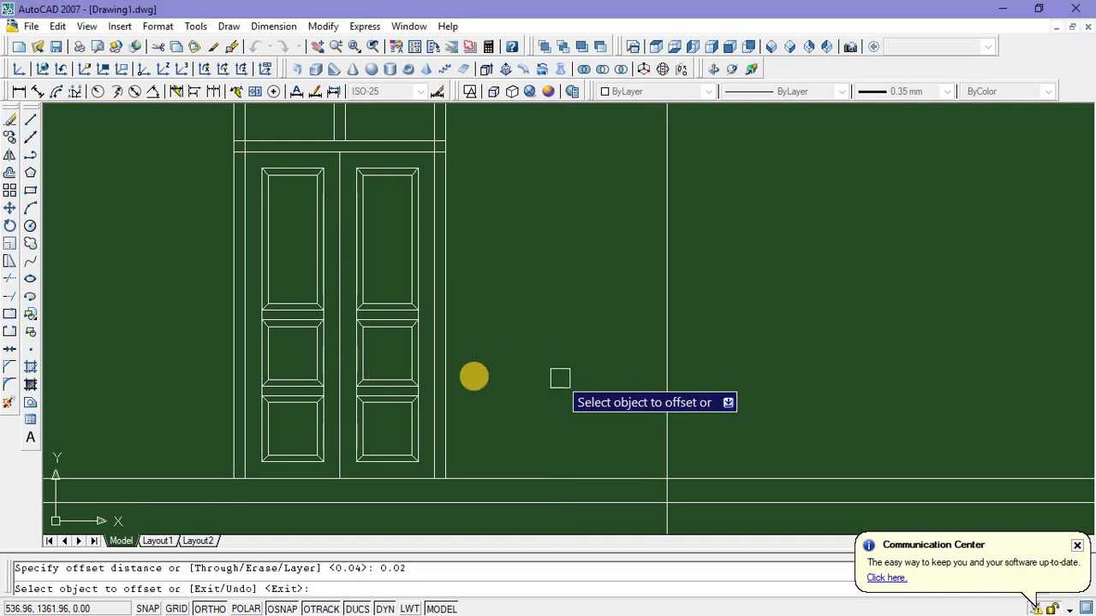
{"action": "scroll", "coordinate": [357, 375], "scroll_direction": "up", "scroll_amount": 5}
{"action": "left_click", "coordinate": [301, 374]}
{"action": "left_click", "coordinate": [276, 374]}
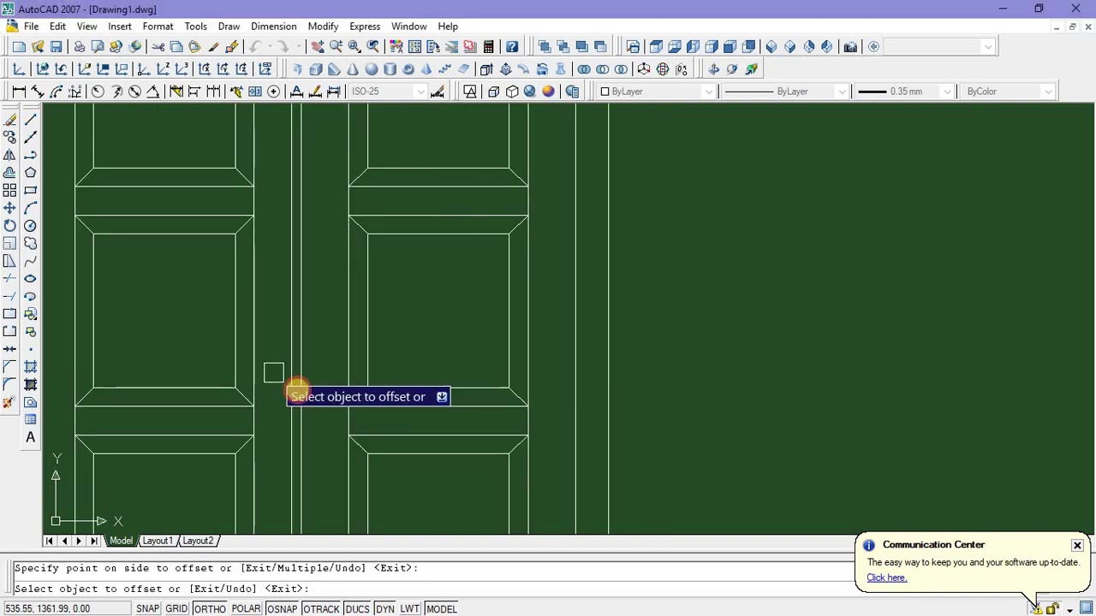
Offset the central line by 0.02 toward the right leaf as well, and erase the line midway between the two offsets
{"action": "scroll", "coordinate": [296, 386], "scroll_direction": "up", "scroll_amount": 3}
{"action": "left_click", "coordinate": [300, 386]}
{"action": "left_click", "coordinate": [341, 389]}
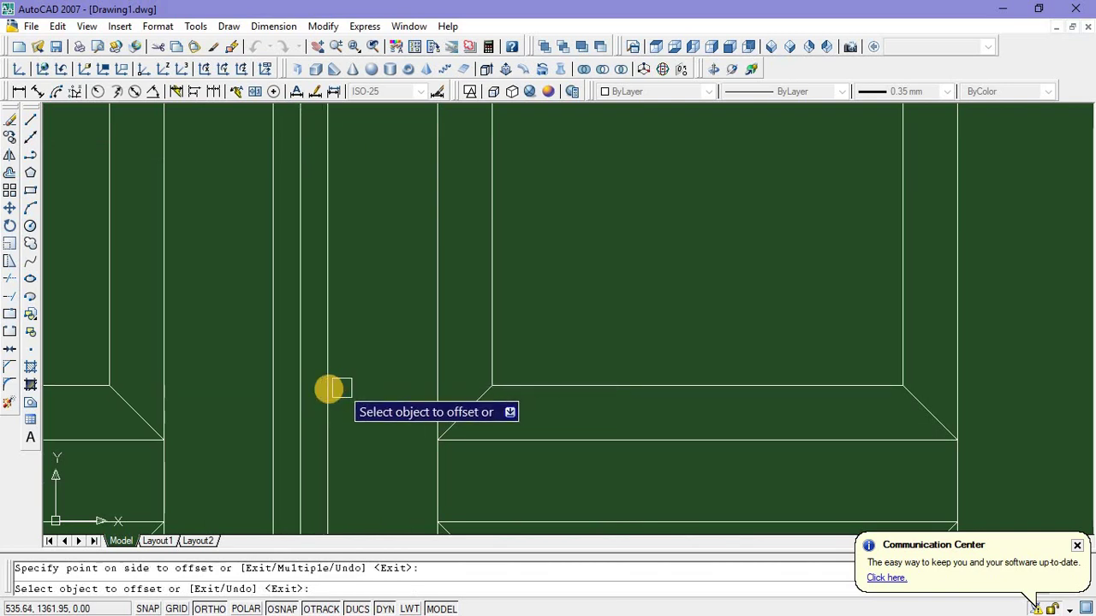
{"action": "key", "text": "Escape"}
{"action": "left_click", "coordinate": [302, 394]}
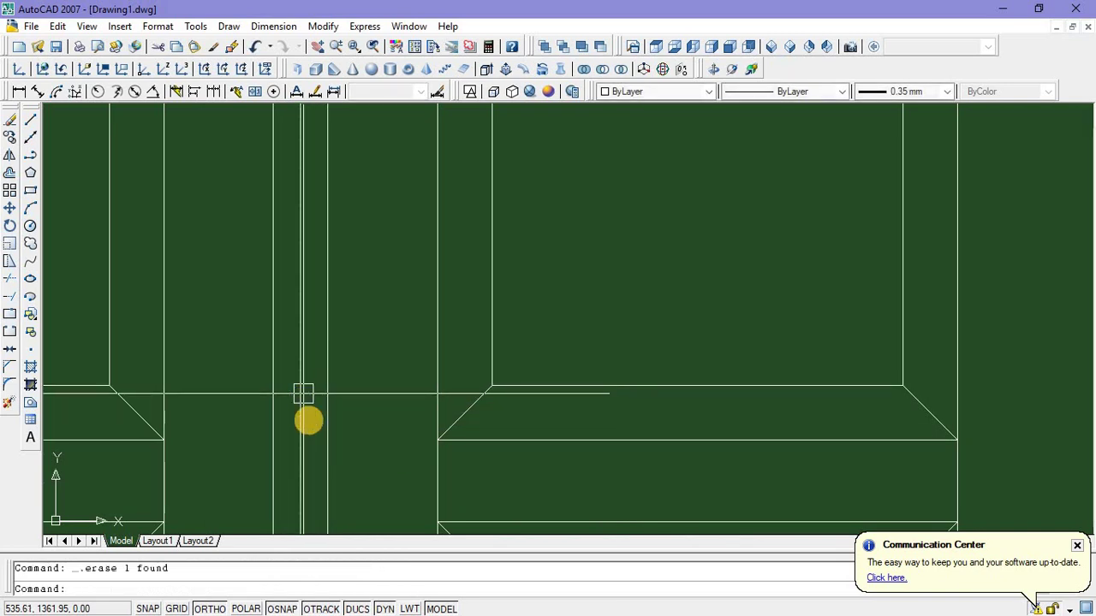
{"action": "scroll", "coordinate": [303, 394], "scroll_direction": "down", "scroll_amount": 3}
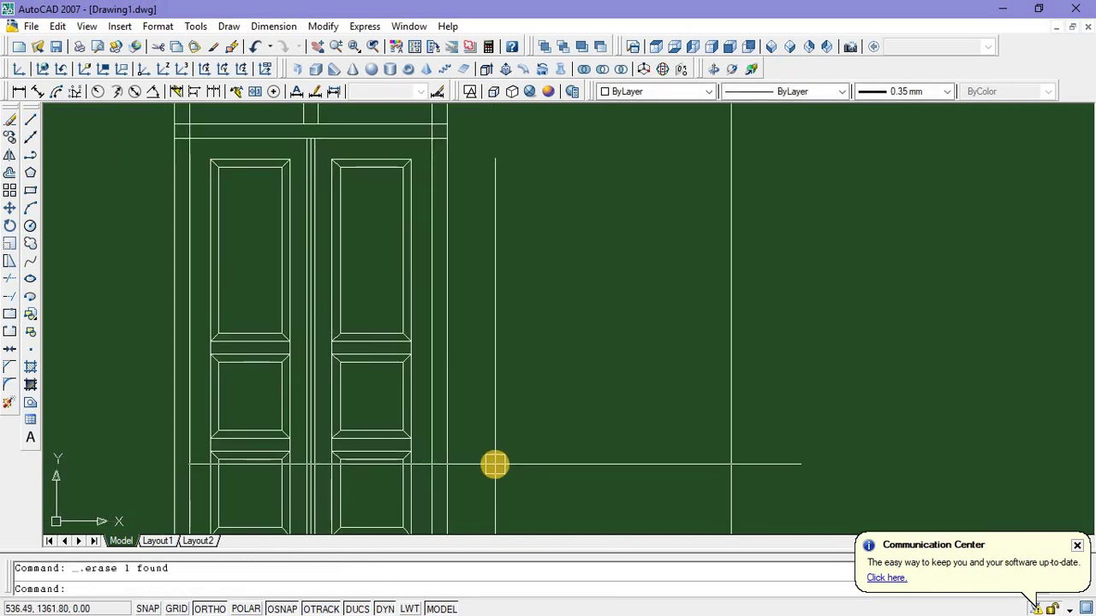
{"action": "type", "text": "TR"}
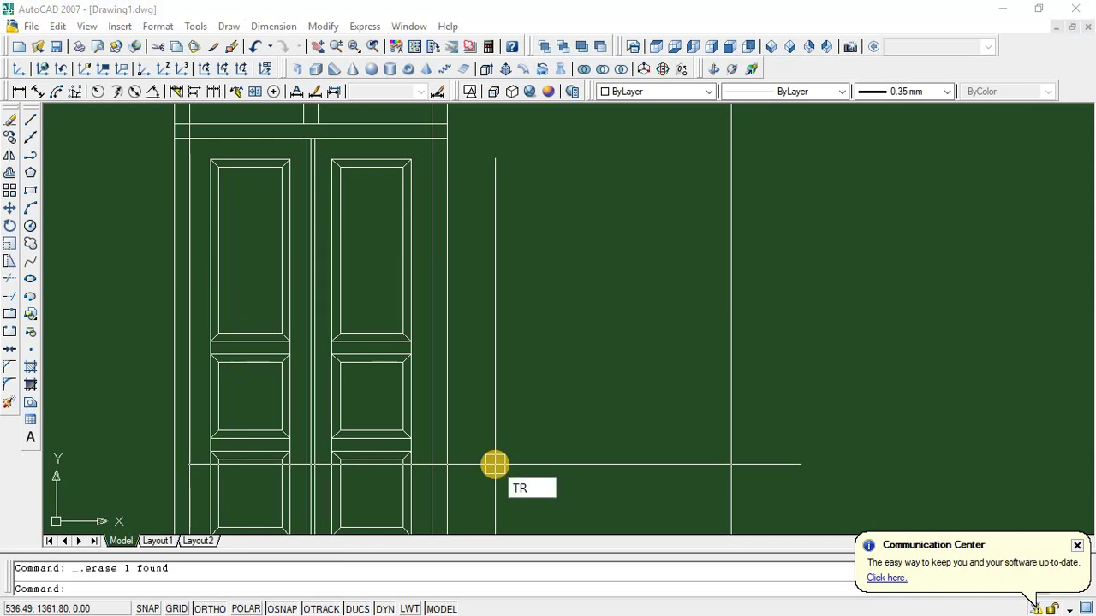
{"action": "key", "text": "Return"}
{"action": "scroll", "coordinate": [362, 396], "scroll_direction": "up", "scroll_amount": 2}
{"action": "scroll", "coordinate": [399, 321], "scroll_direction": "down", "scroll_amount": 2}
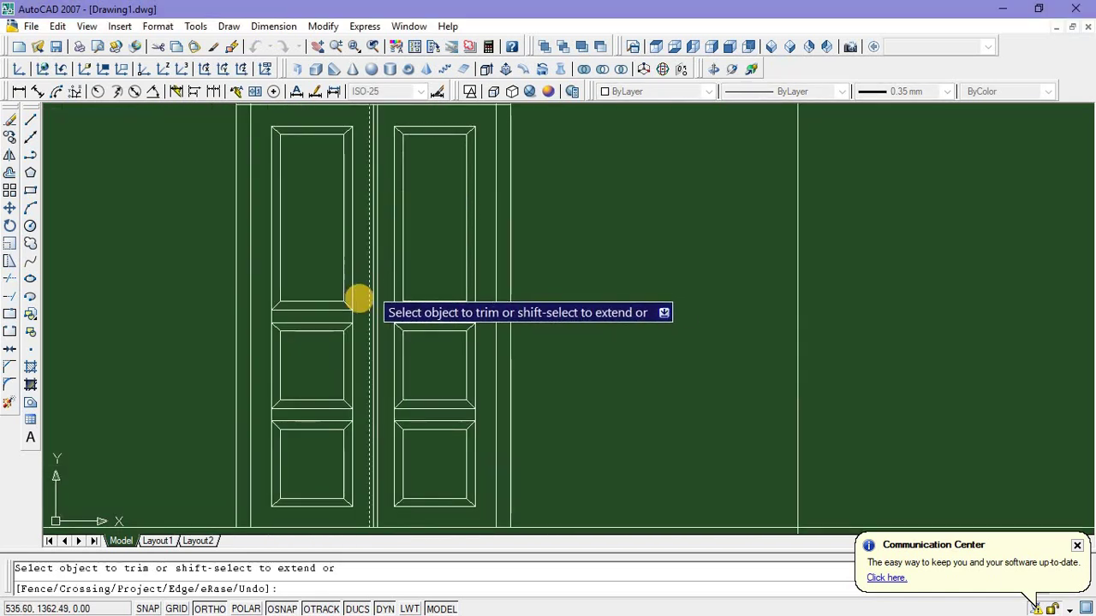
{"action": "scroll", "coordinate": [359, 300], "scroll_direction": "up", "scroll_amount": 3}
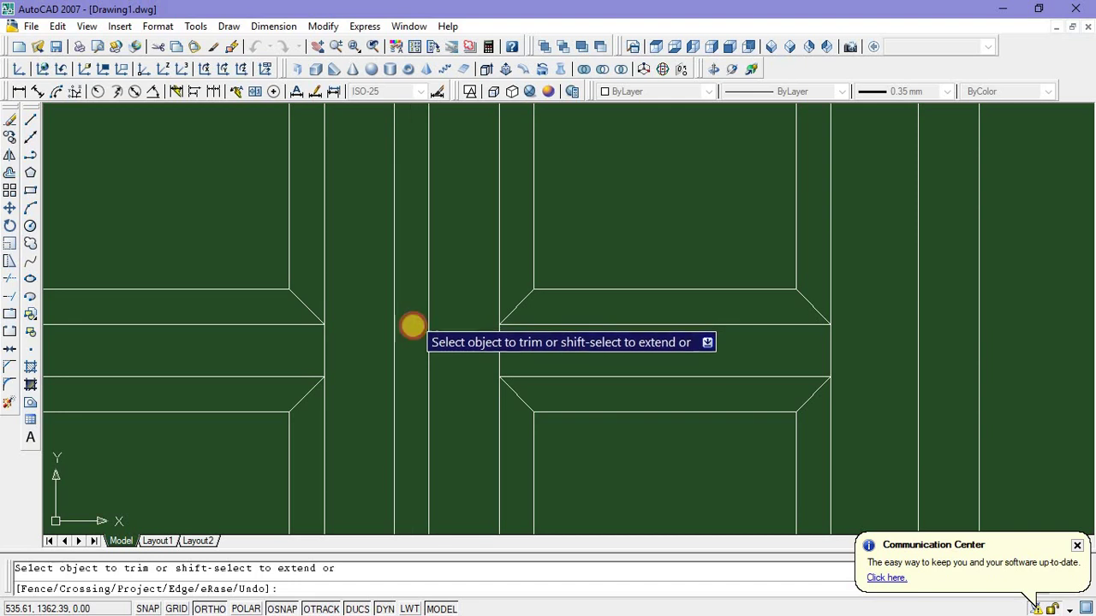
{"action": "scroll", "coordinate": [482, 386], "scroll_direction": "down", "scroll_amount": 5}
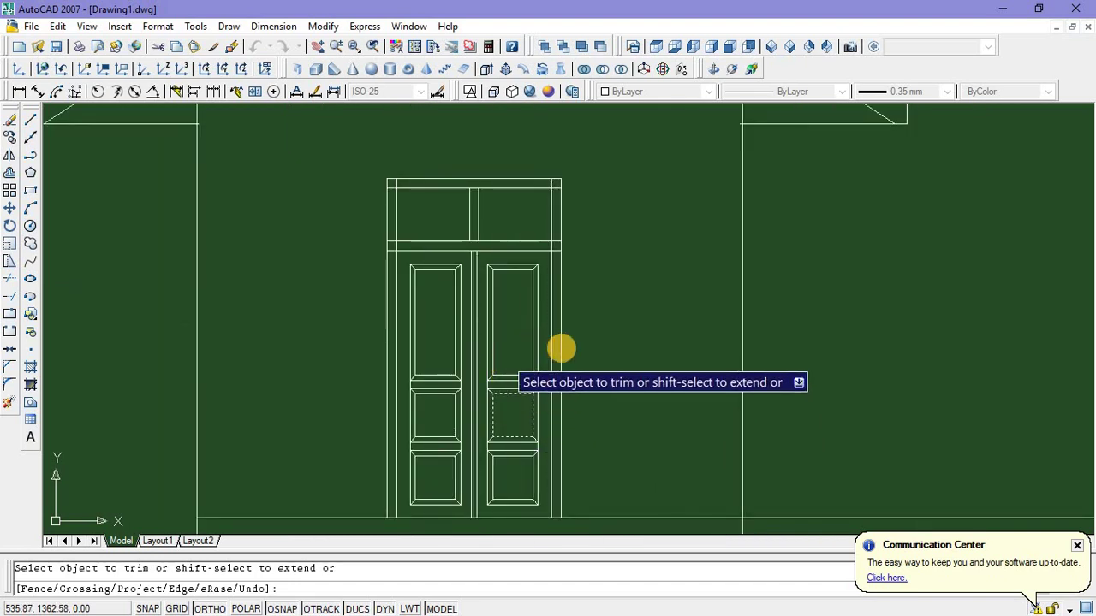
{"action": "scroll", "coordinate": [561, 348], "scroll_direction": "up", "scroll_amount": 3}
{"action": "scroll", "coordinate": [422, 225], "scroll_direction": "down", "scroll_amount": 3}
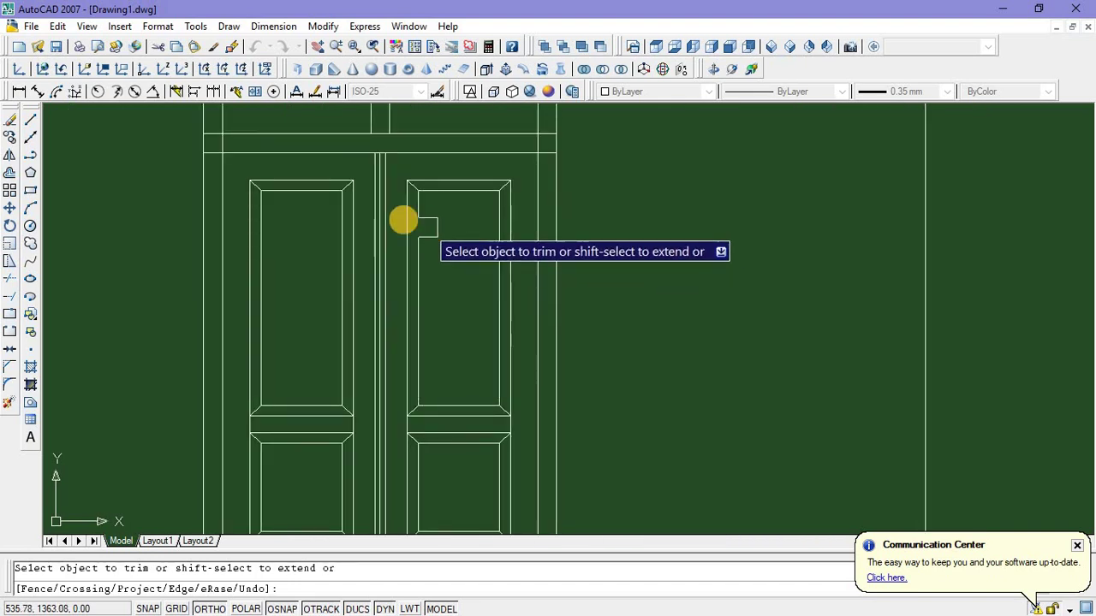
{"action": "key", "text": "Escape"}
Stretch the upper end of the remaining central line across to the top of the right-hand offset line
{"action": "scroll", "coordinate": [379, 171], "scroll_direction": "up", "scroll_amount": 5}
{"action": "left_click", "coordinate": [370, 158]}
{"action": "scroll", "coordinate": [389, 291], "scroll_direction": "down", "scroll_amount": 5}
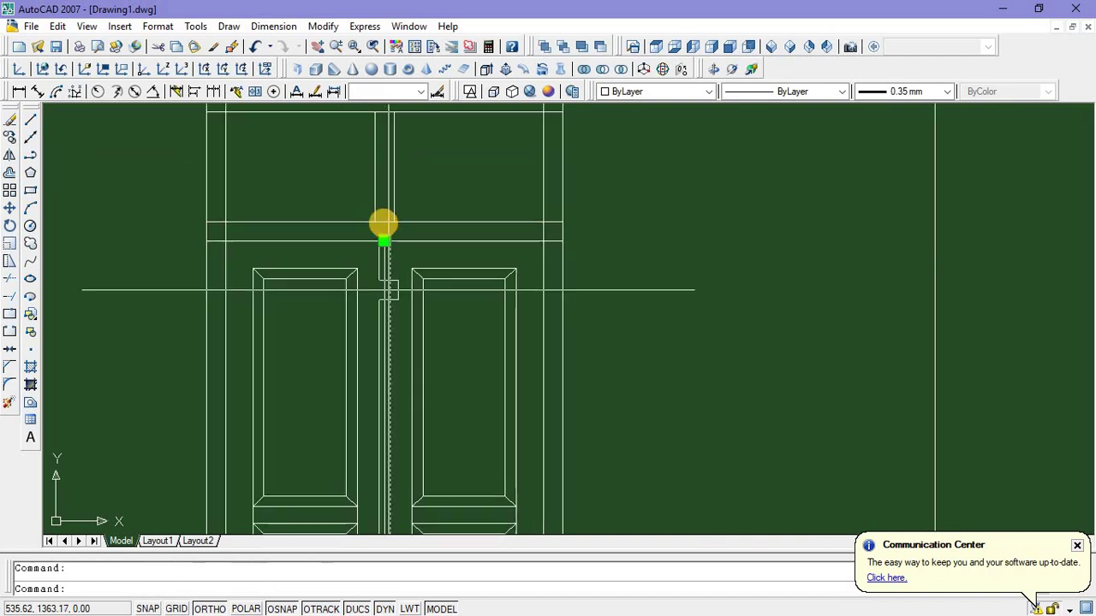
{"action": "scroll", "coordinate": [384, 222], "scroll_direction": "up", "scroll_amount": 5}
{"action": "left_click", "coordinate": [382, 298]}
{"action": "left_click", "coordinate": [404, 298]}
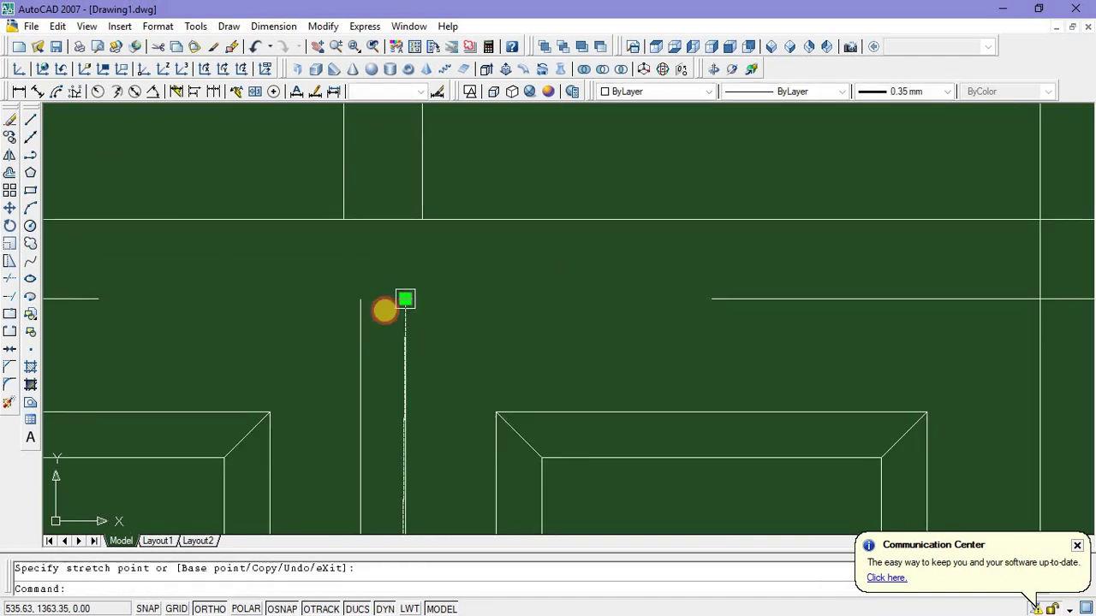
Stretch the lower end of the remaining central line across to the bottom of the right-hand offset line
{"action": "scroll", "coordinate": [381, 314], "scroll_direction": "down", "scroll_amount": 3}
{"action": "scroll", "coordinate": [396, 372], "scroll_direction": "up", "scroll_amount": 4}
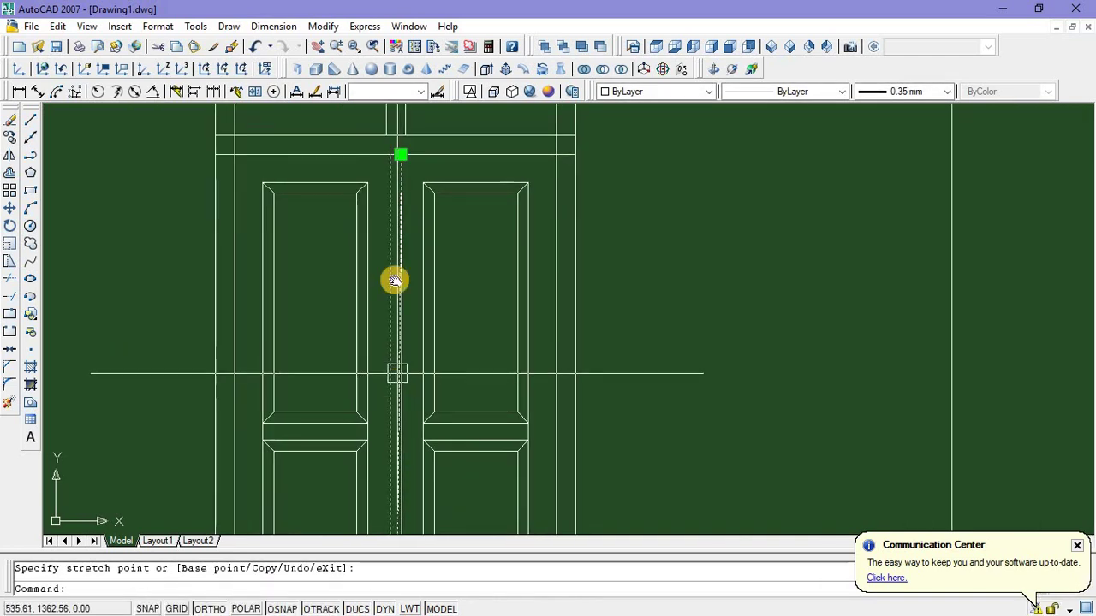
{"action": "scroll", "coordinate": [414, 343], "scroll_direction": "up", "scroll_amount": 5}
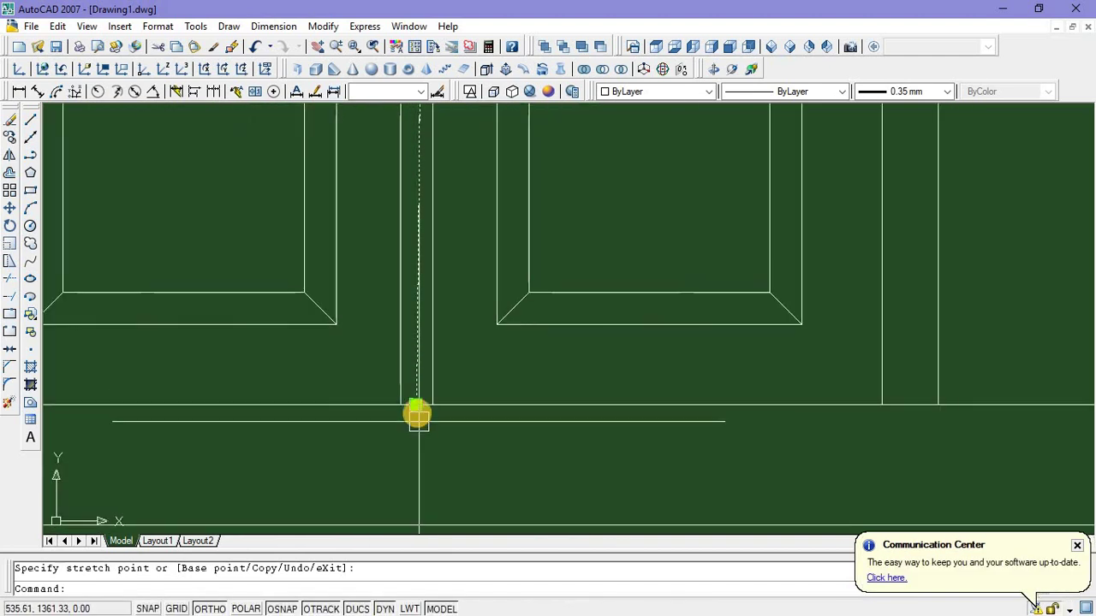
{"action": "left_click", "coordinate": [415, 408]}
{"action": "left_click", "coordinate": [430, 405]}
{"action": "scroll", "coordinate": [420, 437], "scroll_direction": "down", "scroll_amount": 2}
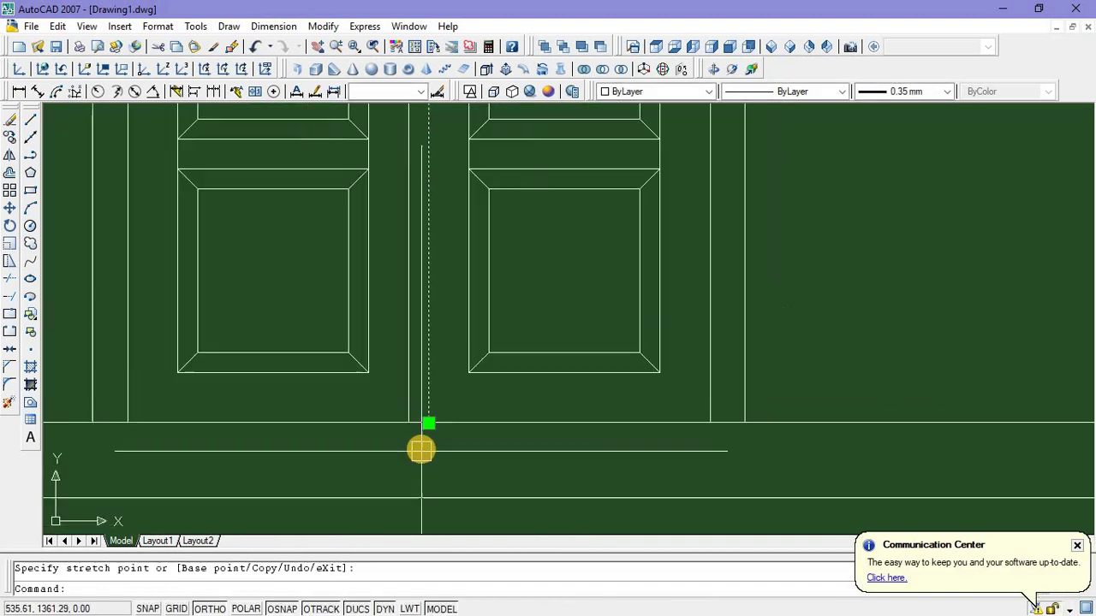
{"action": "key", "text": "Escape"}
{"action": "scroll", "coordinate": [399, 310], "scroll_direction": "down", "scroll_amount": 7}
{"action": "scroll", "coordinate": [404, 334], "scroll_direction": "up", "scroll_amount": 2}
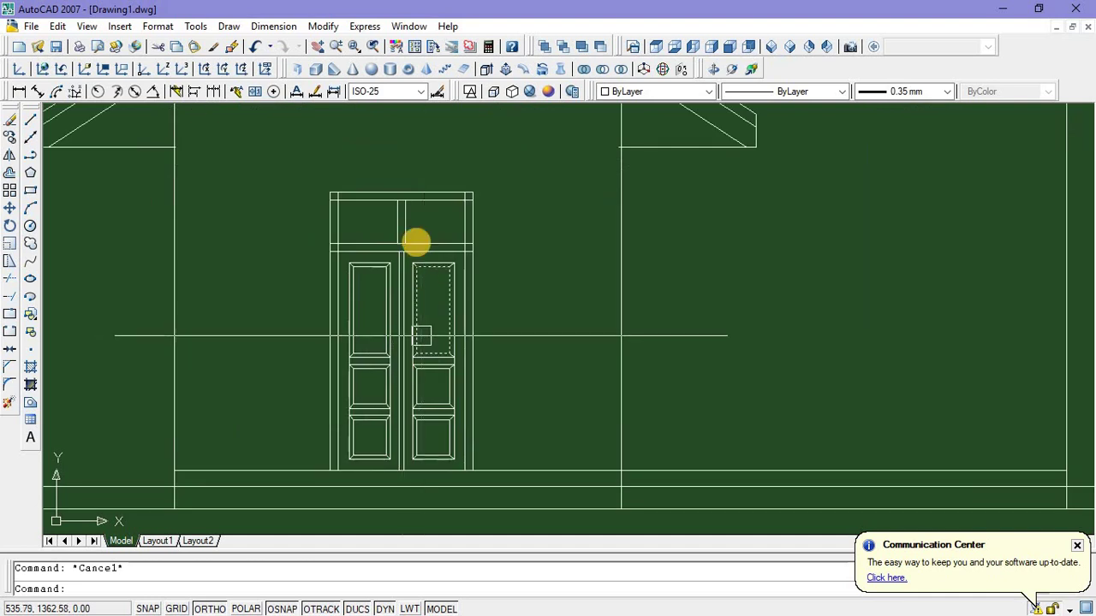
{"action": "scroll", "coordinate": [358, 202], "scroll_direction": "up", "scroll_amount": 3}
{"action": "middle_click_drag", "start_coordinate": [371, 227], "coordinate": [403, 239]}
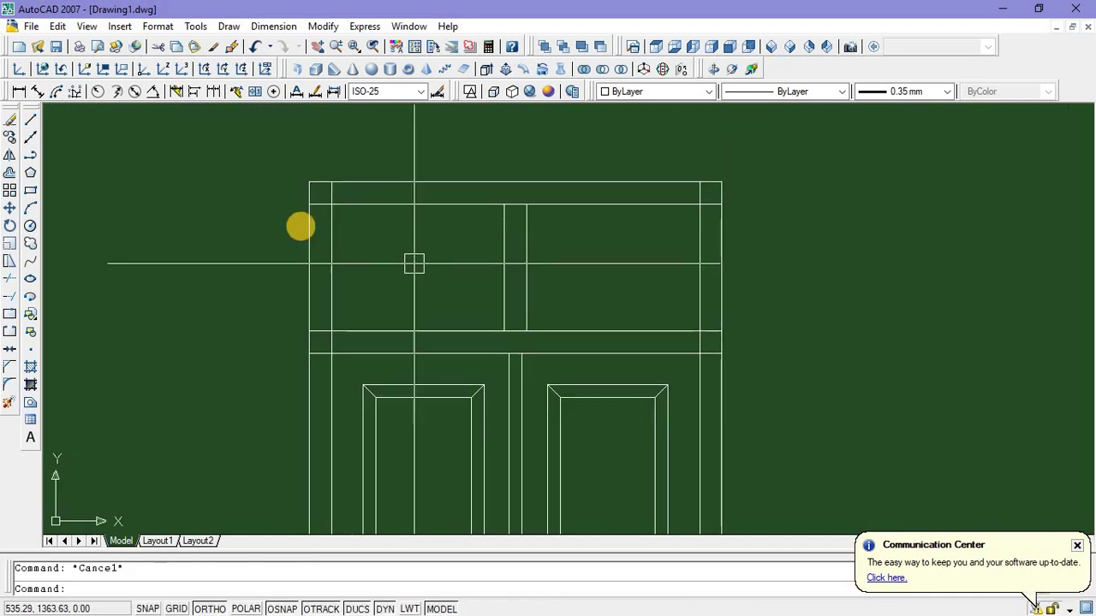
Draw a horizontal line along the lower edge of the left transom panel, from the door frame to the central mullion
{"action": "left_click", "coordinate": [30, 121]}
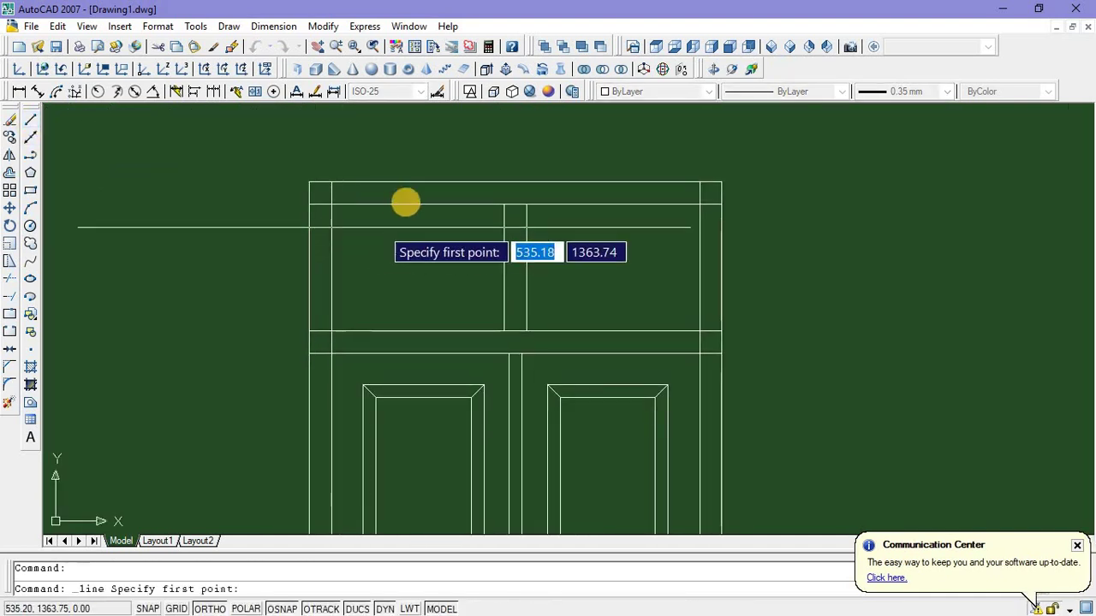
{"action": "left_click", "coordinate": [332, 331]}
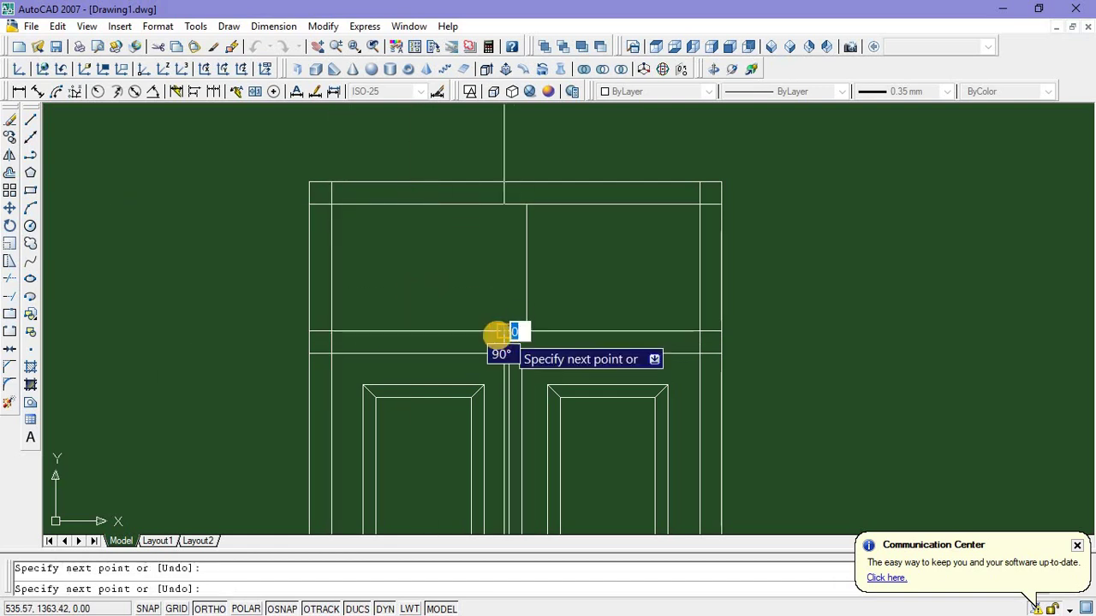
{"action": "key", "text": "Escape"}
Draw a vertical line from the midpoint of the left transom panel's lower edge up to its upper edge
{"action": "left_click", "coordinate": [30, 121]}
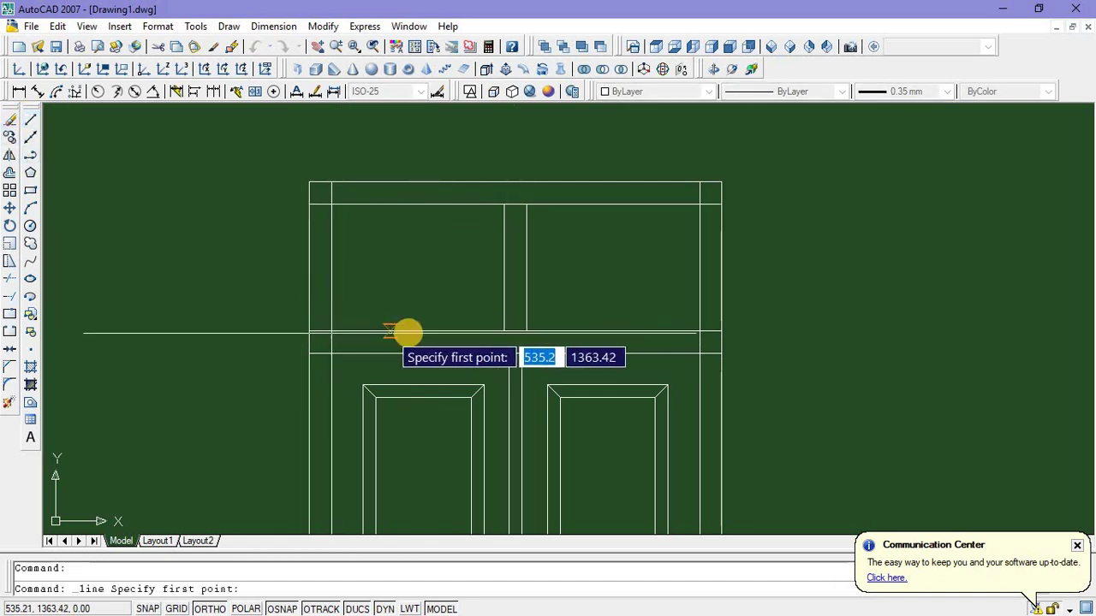
{"action": "left_click", "coordinate": [416, 331]}
{"action": "left_click", "coordinate": [420, 205]}
{"action": "key", "text": "Escape"}
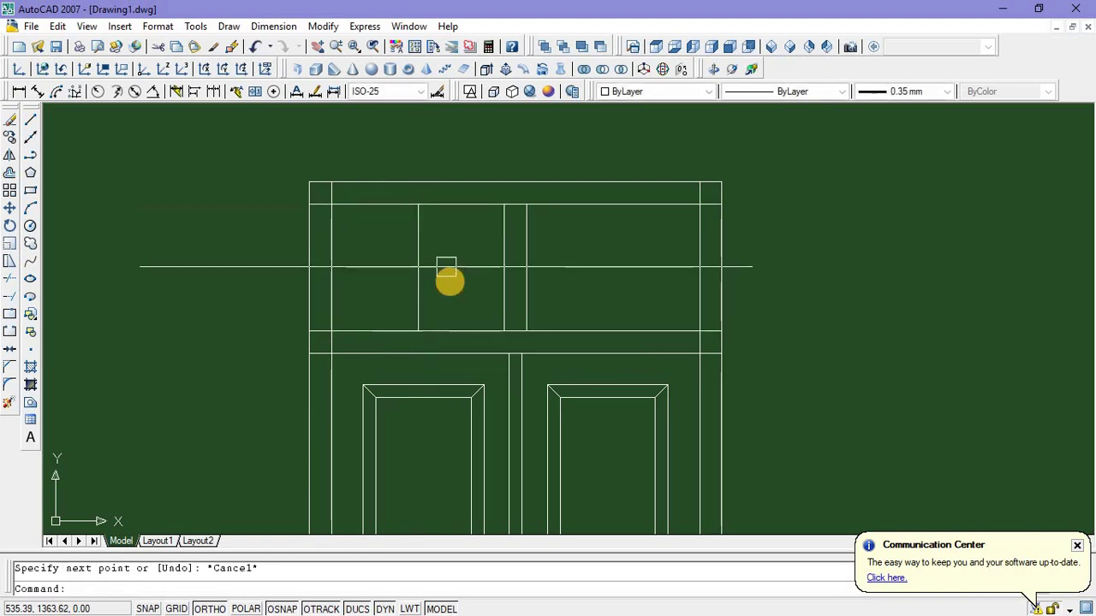
Offset the left transom panel's vertical centre line by 0.02 to both sides and erase the centre line
{"action": "type", "text": "o"}
{"action": "key", "text": "Return"}
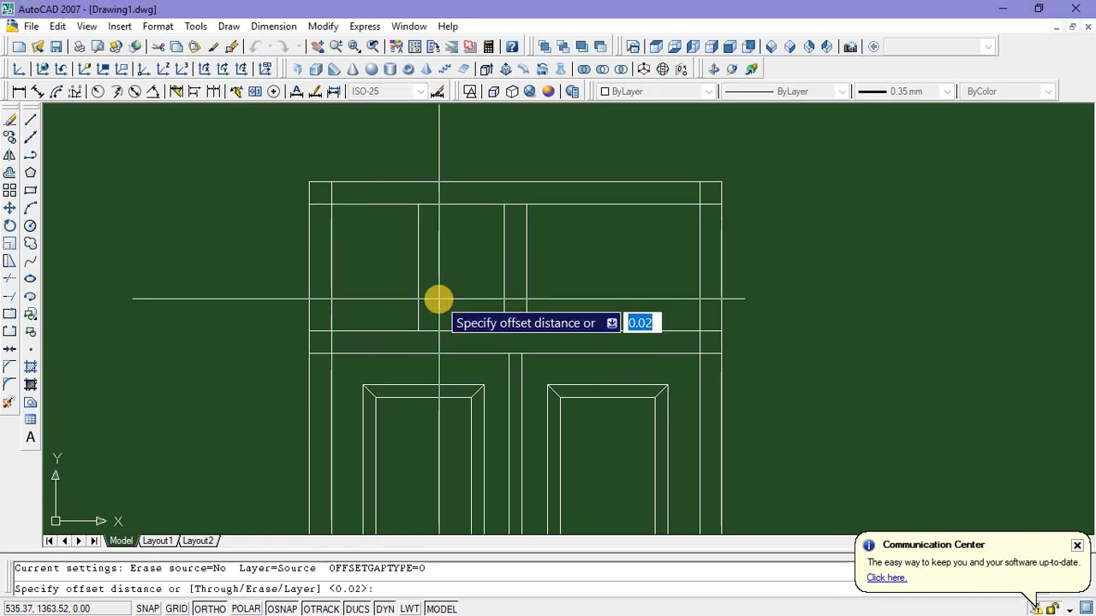
{"action": "type", "text": "0"}
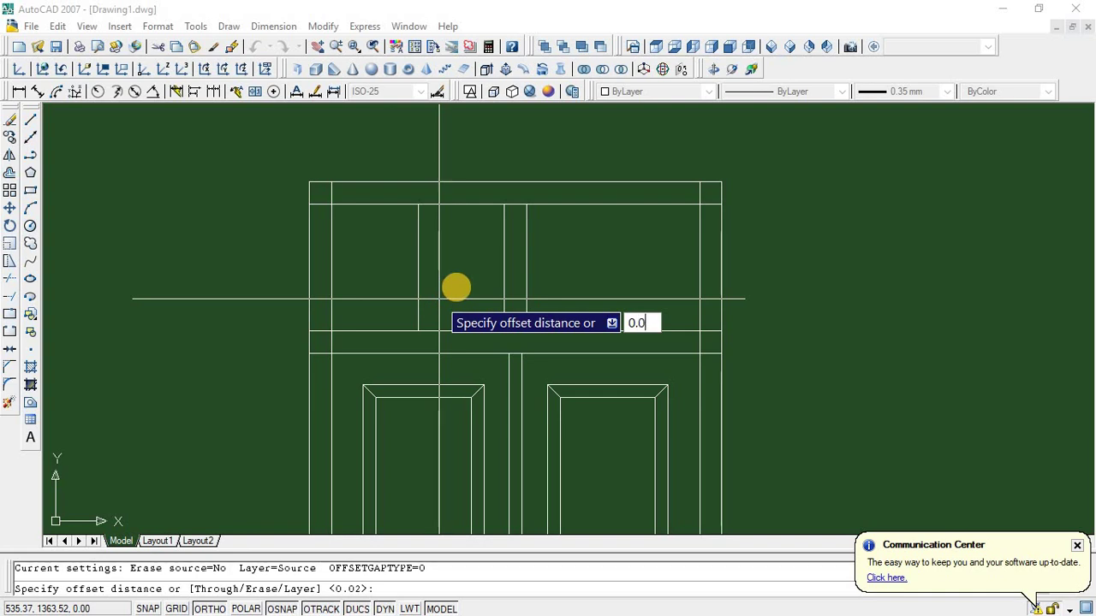
{"action": "key", "text": "Return"}
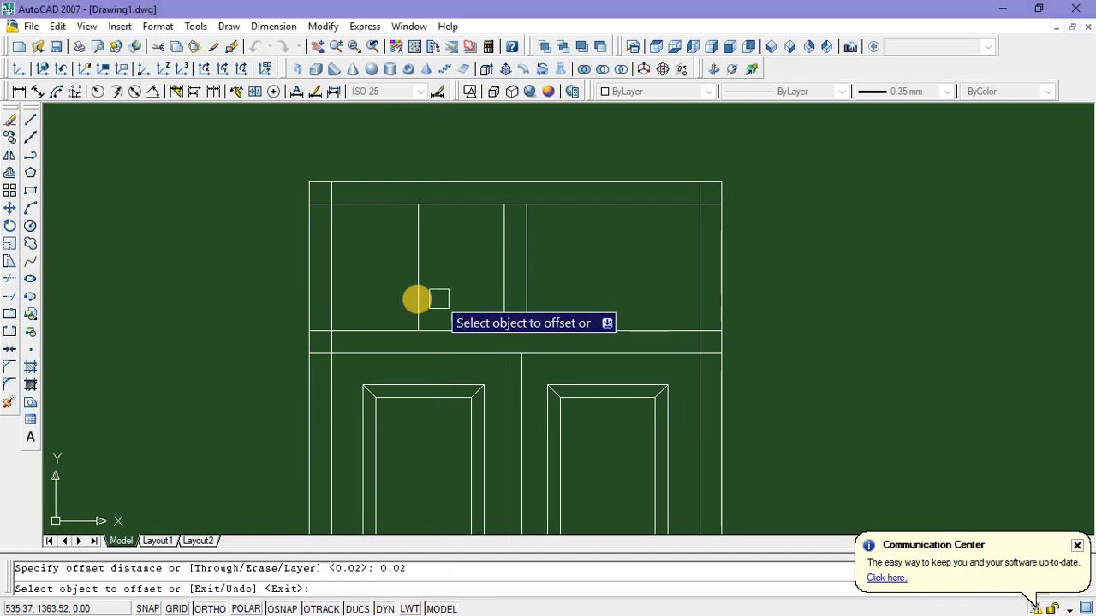
{"action": "left_click", "coordinate": [416, 297]}
{"action": "scroll", "coordinate": [414, 300], "scroll_direction": "up", "scroll_amount": 4}
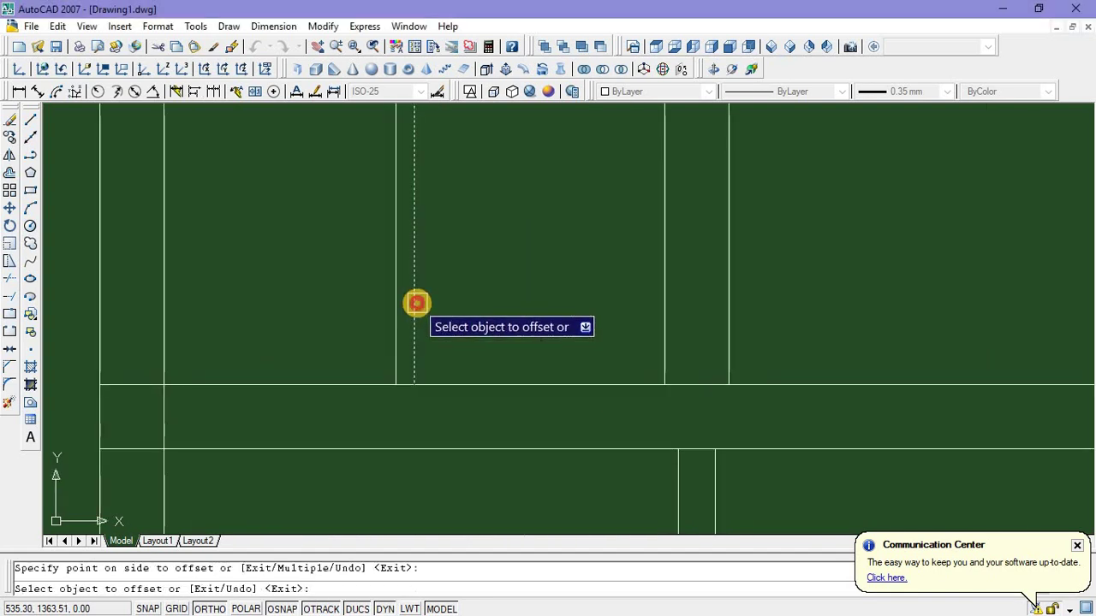
{"action": "left_click", "coordinate": [454, 297]}
{"action": "key", "text": "Escape"}
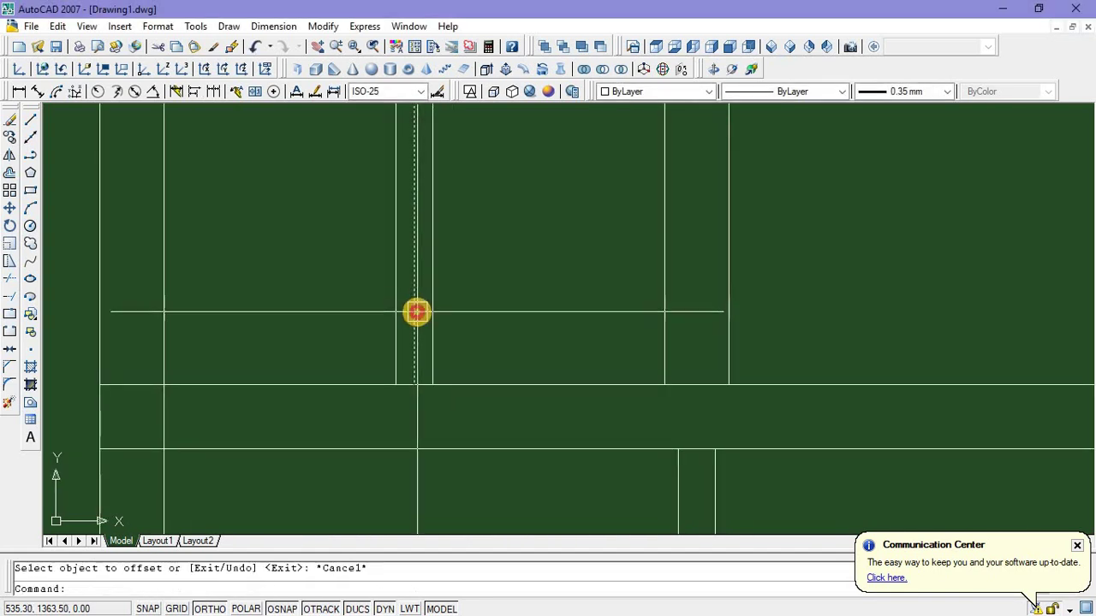
{"action": "key", "text": "Delete"}
Undo the last erase and remove the two 0.02 offset lines on either side of the panel's centre line
{"action": "scroll", "coordinate": [393, 335], "scroll_direction": "down", "scroll_amount": 6}
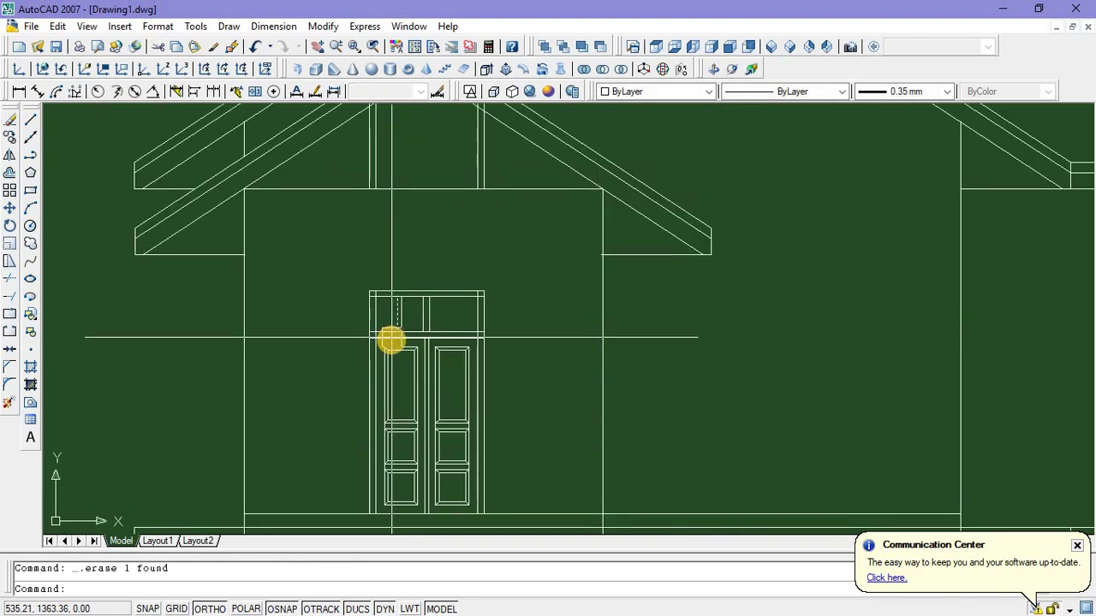
{"action": "scroll", "coordinate": [390, 341], "scroll_direction": "up", "scroll_amount": 3}
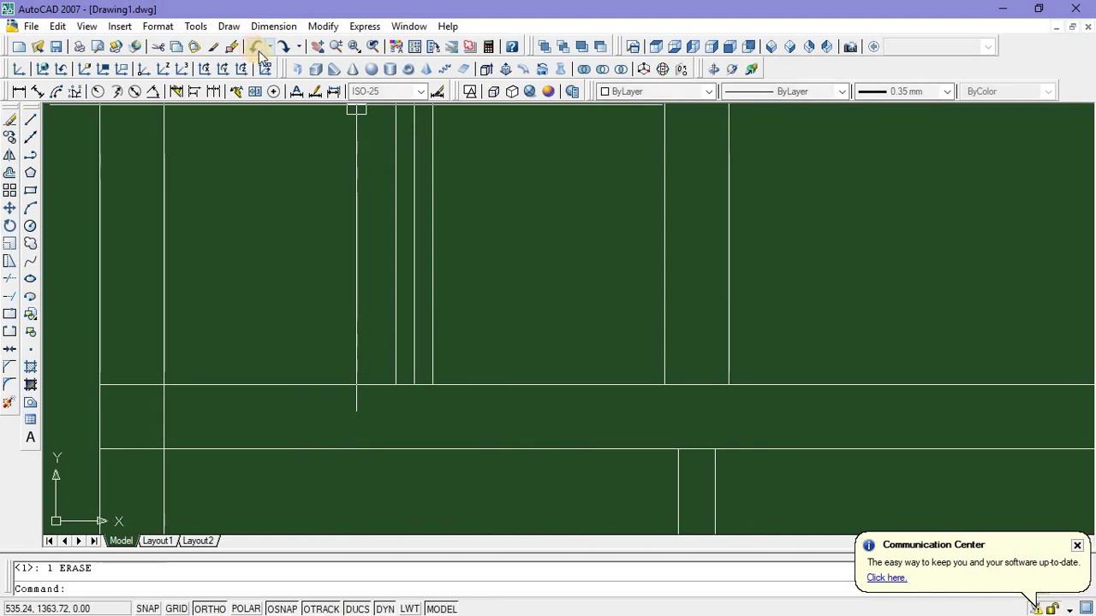
{"action": "left_click", "coordinate": [394, 221]}
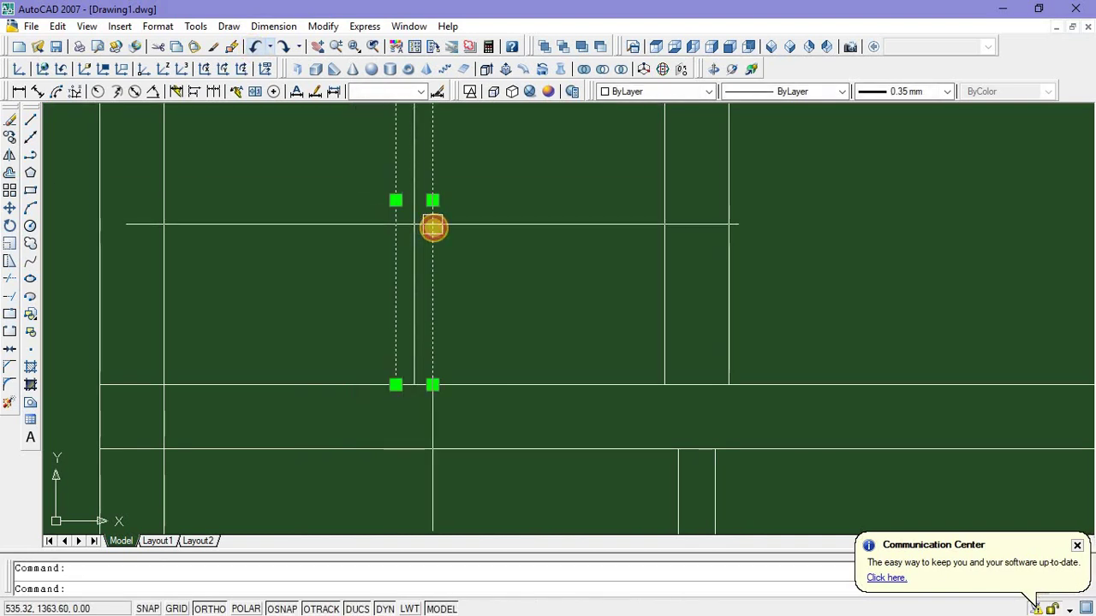
{"action": "key", "text": "Delete"}
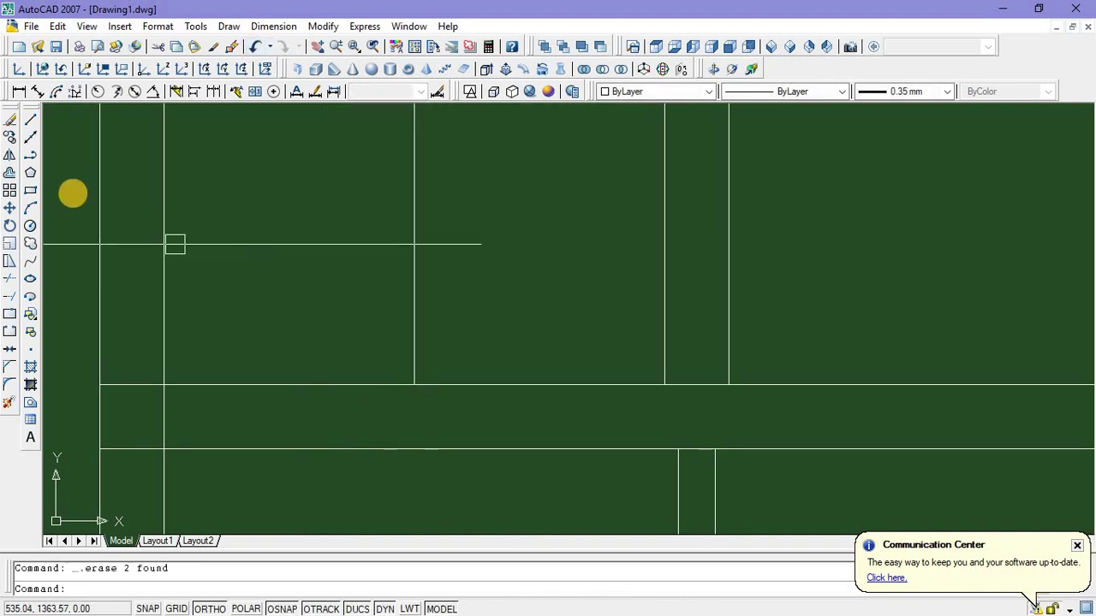
Offset the left transom panel's centre line by 0.01 to both sides and erase the original line between them
{"action": "left_click", "coordinate": [10, 173]}
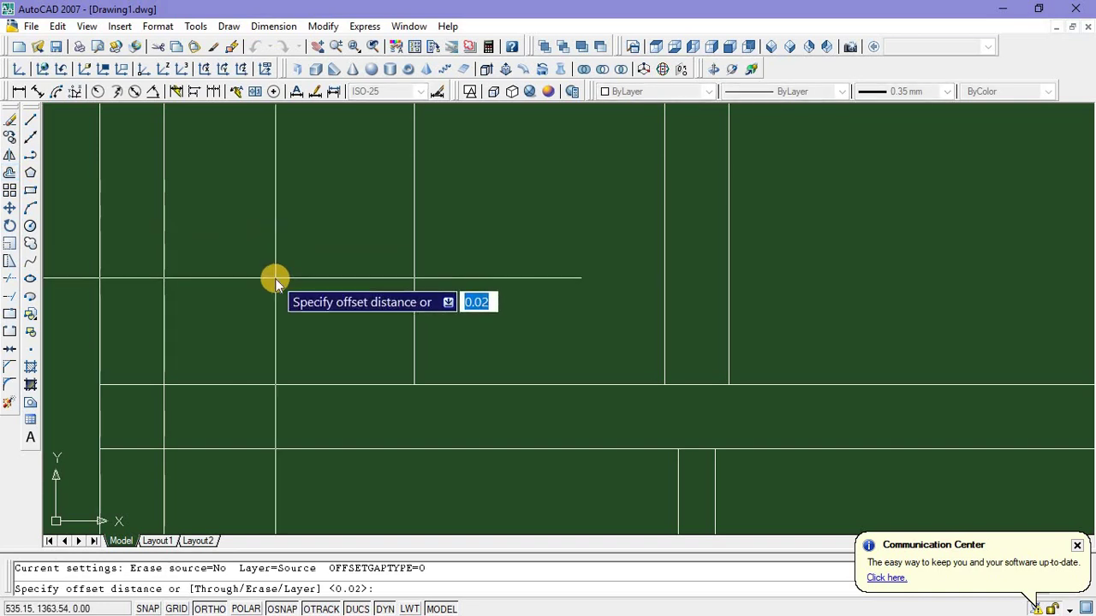
{"action": "type", "text": "0."}
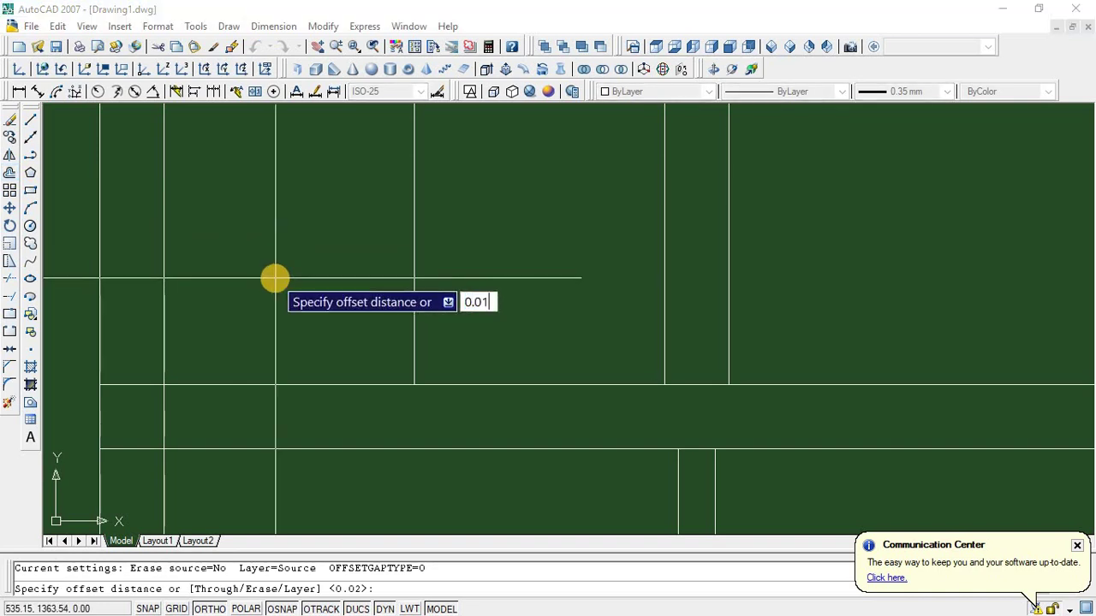
{"action": "type", "text": "01"}
{"action": "key", "text": "Return"}
{"action": "left_click", "coordinate": [414, 275]}
{"action": "left_click", "coordinate": [391, 279]}
{"action": "scroll", "coordinate": [414, 295], "scroll_direction": "up", "scroll_amount": 5}
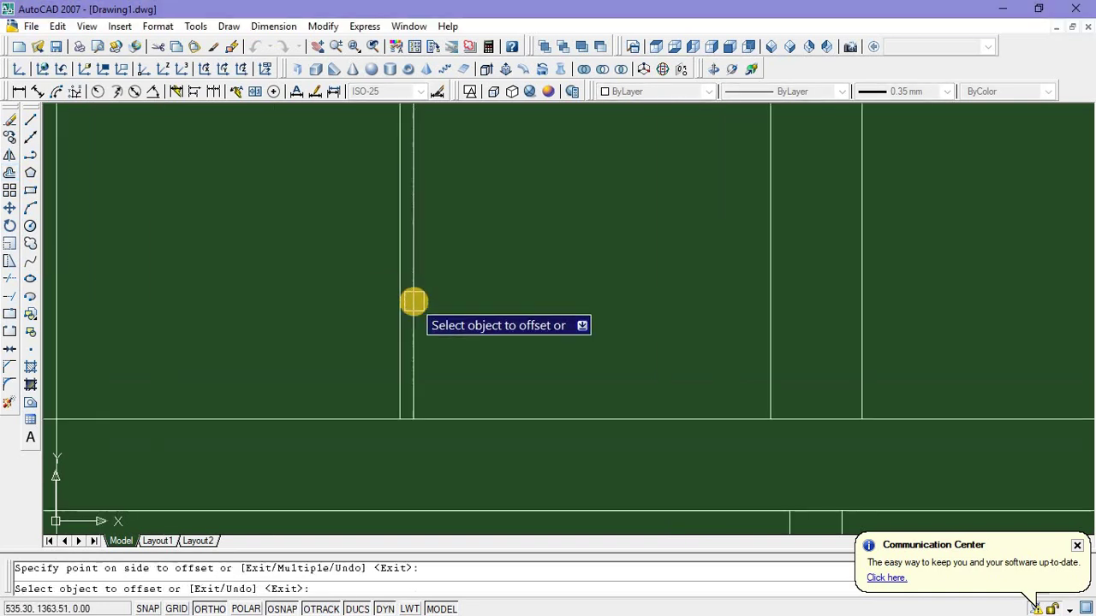
{"action": "key", "text": "Escape"}
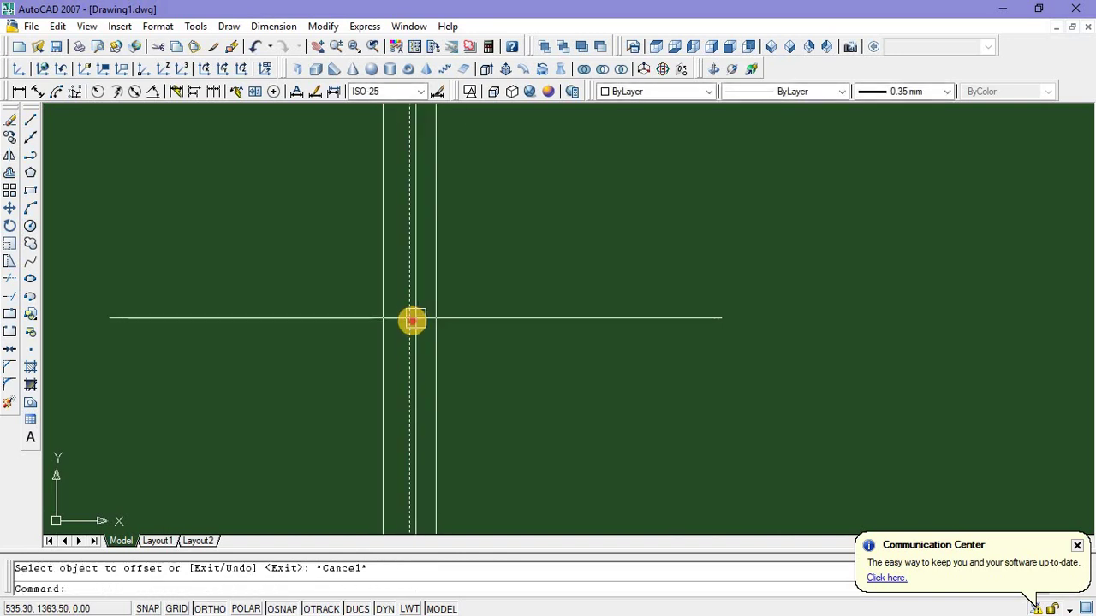
{"action": "left_click", "coordinate": [412, 321]}
{"action": "key", "text": "Delete"}
{"action": "scroll", "coordinate": [417, 317], "scroll_direction": "down", "scroll_amount": 5}
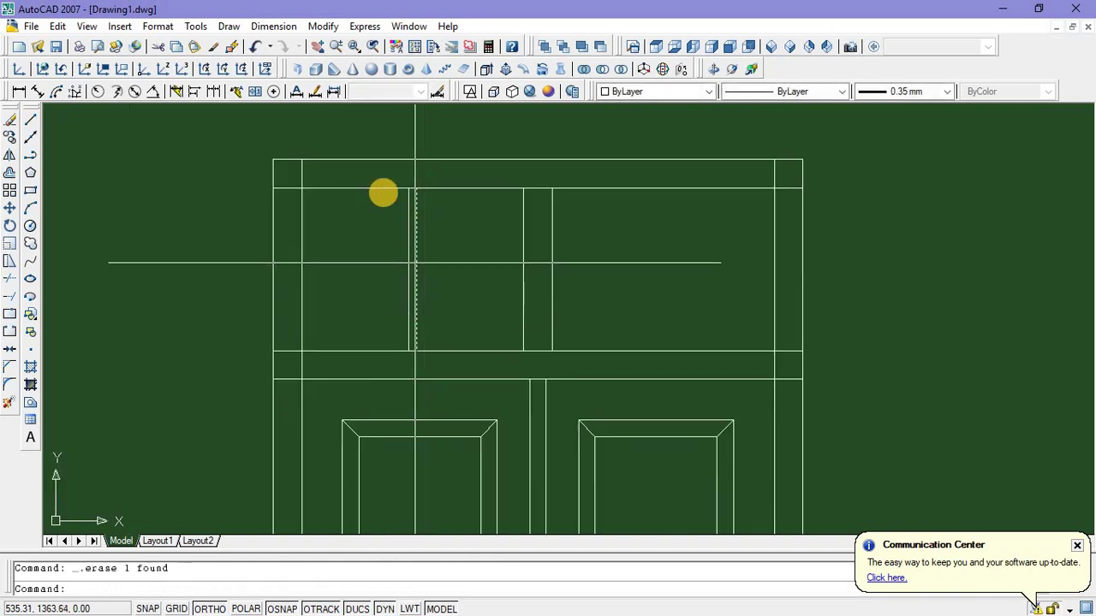
Copy the two-line bar in the left transom panel 0.1 to the right
{"action": "scroll", "coordinate": [389, 187], "scroll_direction": "up", "scroll_amount": 2}
{"action": "scroll", "coordinate": [430, 317], "scroll_direction": "down", "scroll_amount": 2}
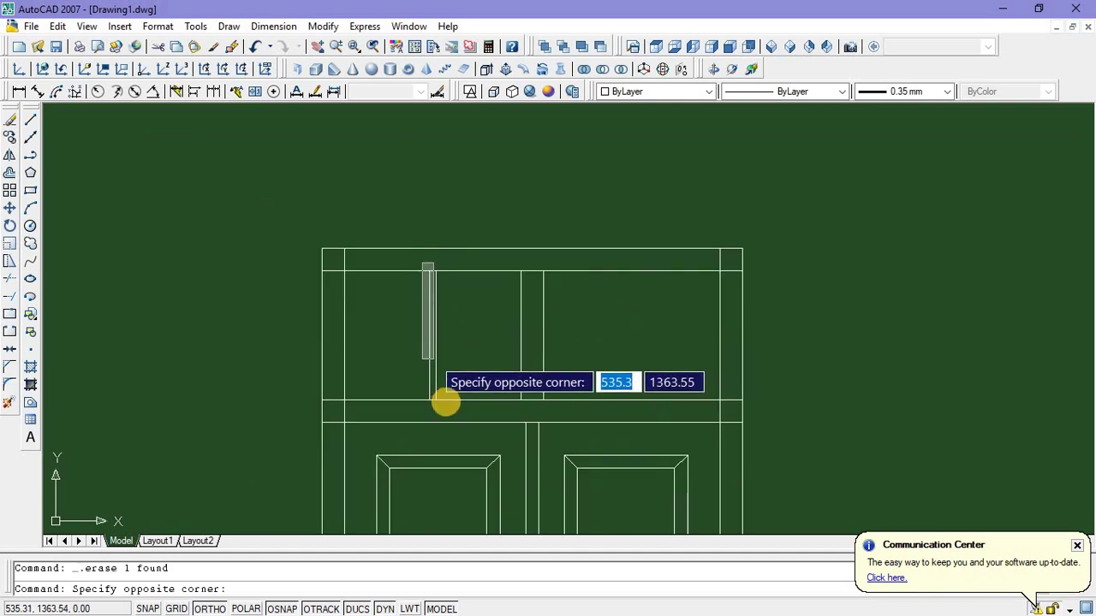
{"action": "left_click", "coordinate": [447, 409]}
{"action": "right_click", "coordinate": [464, 280]}
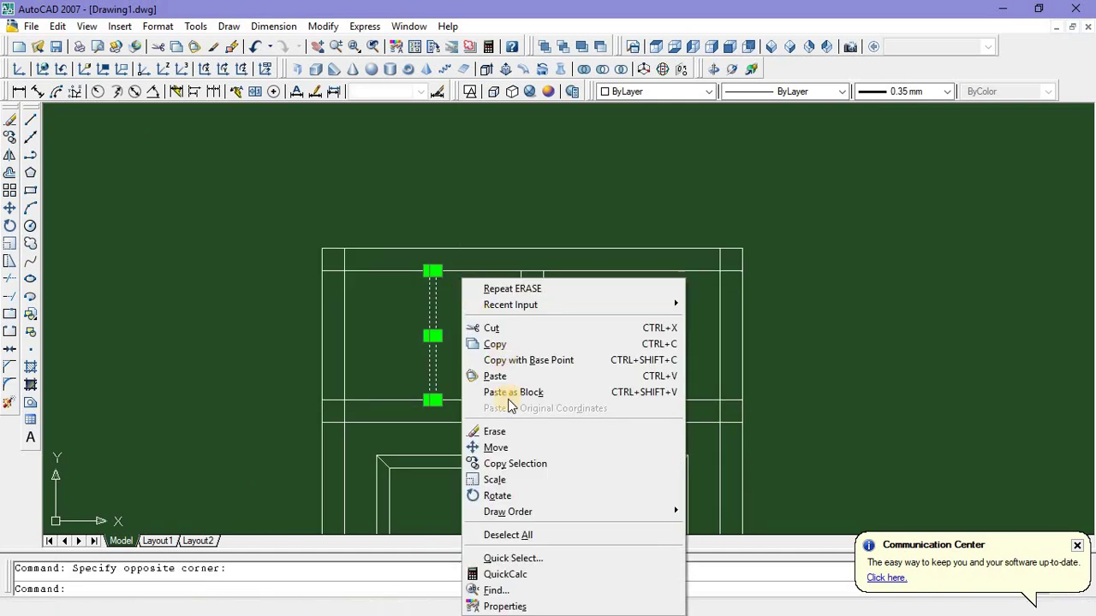
{"action": "left_click", "coordinate": [516, 464]}
{"action": "scroll", "coordinate": [433, 275], "scroll_direction": "up", "scroll_amount": 2}
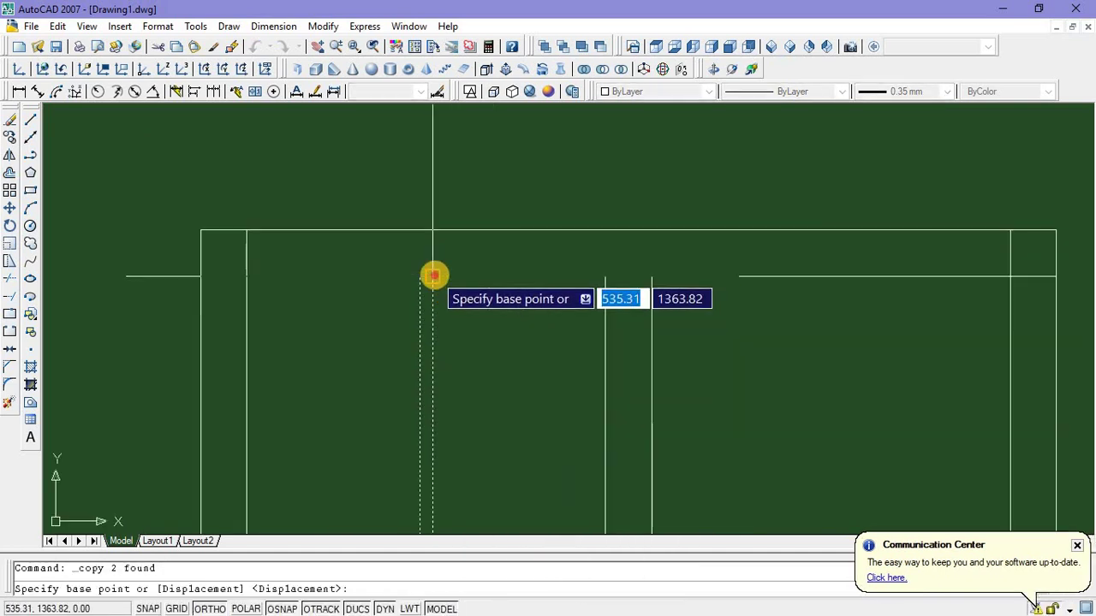
{"action": "left_click", "coordinate": [499, 280]}
{"action": "type", "text": "0.1"}
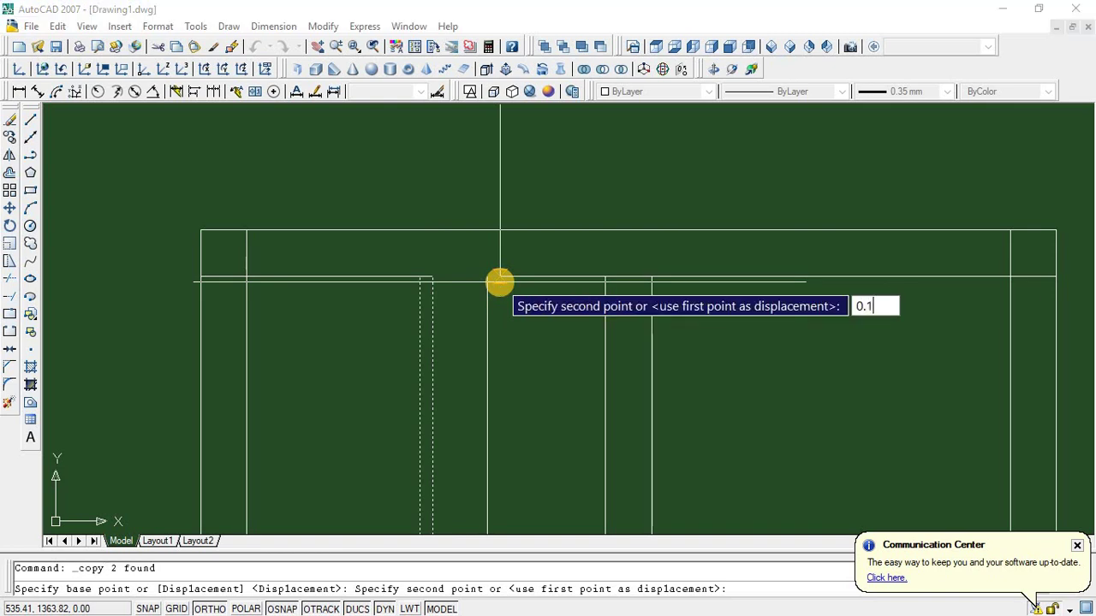
{"action": "key", "text": "Return"}
{"action": "key", "text": "Return"}
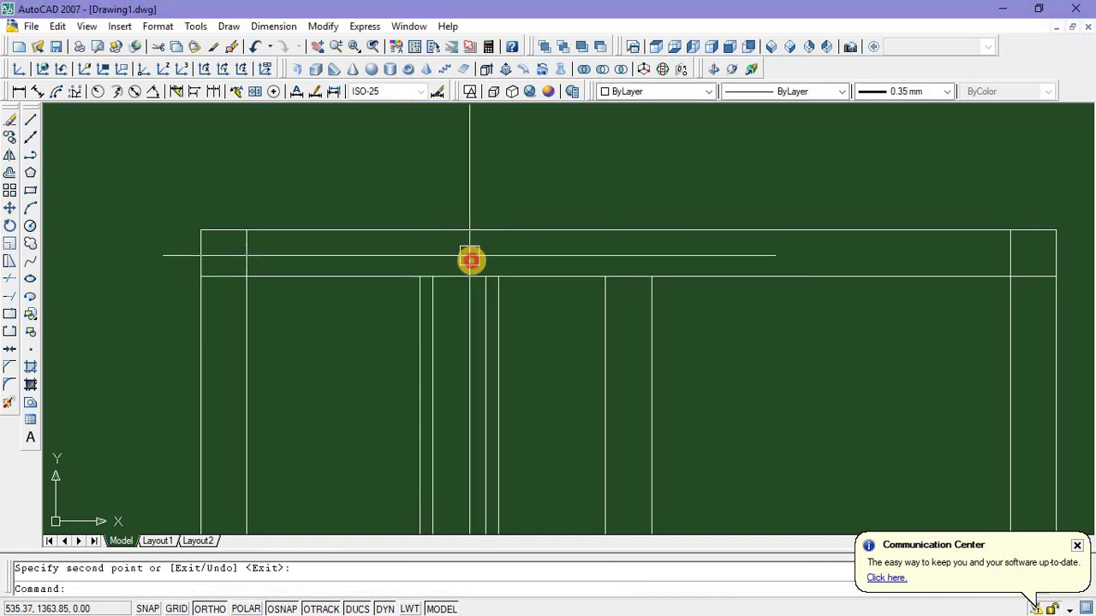
Copy the second bar one bar spacing further right, using matching upper endpoints of the first two bars as reference
{"action": "left_click", "coordinate": [469, 255]}
{"action": "scroll", "coordinate": [482, 300], "scroll_direction": "down", "scroll_amount": 2}
{"action": "left_click", "coordinate": [500, 400]}
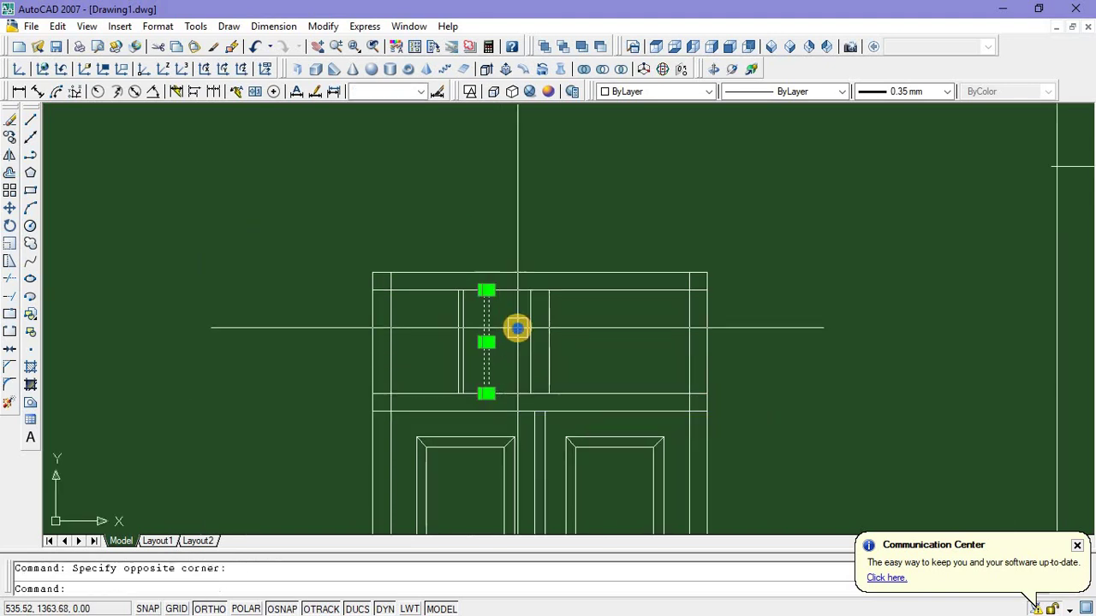
{"action": "right_click", "coordinate": [517, 328]}
{"action": "left_click", "coordinate": [555, 465]}
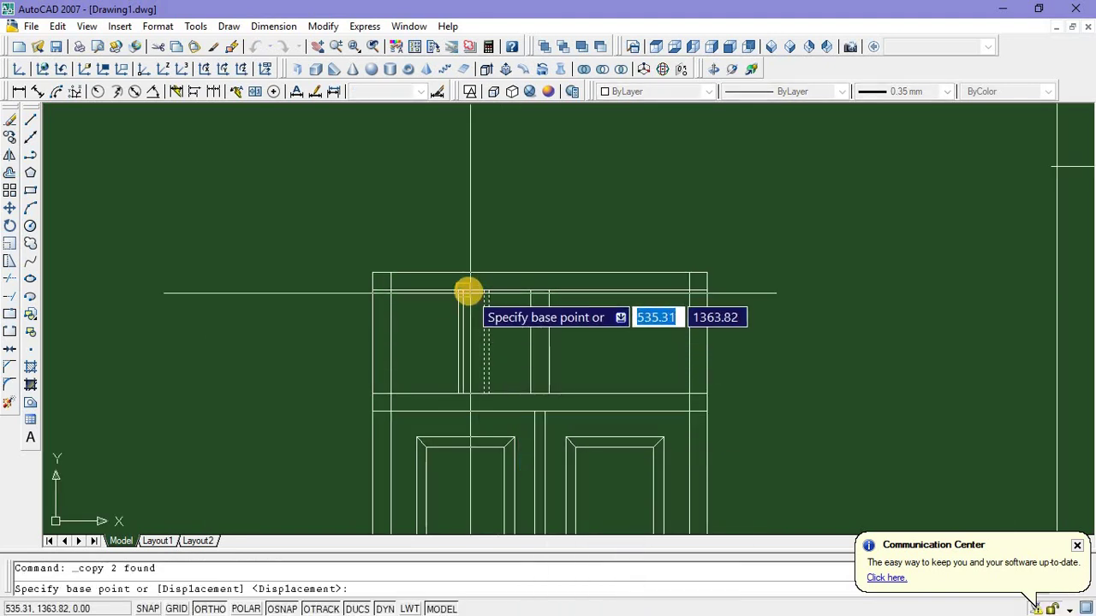
{"action": "left_click", "coordinate": [486, 302]}
{"action": "left_click", "coordinate": [489, 292]}
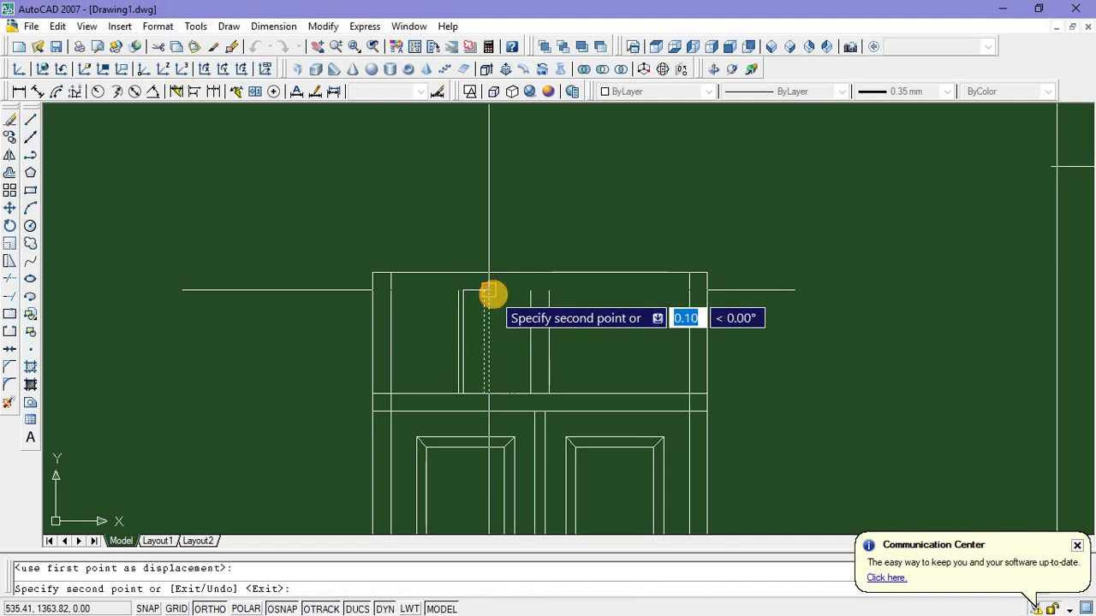
{"action": "key", "text": "Escape"}
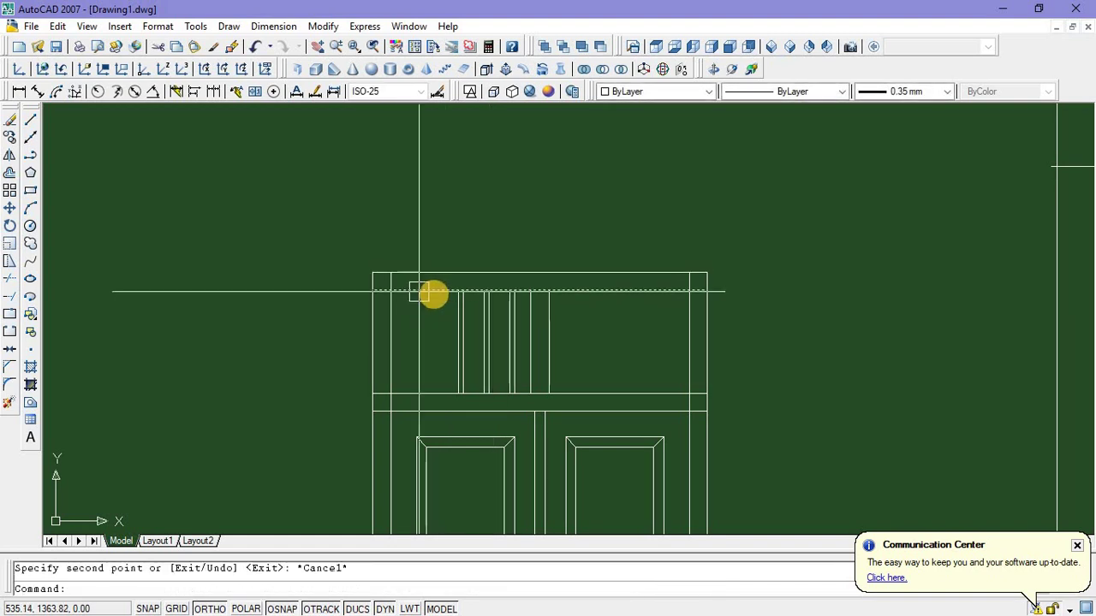
Copy the first two bars two bar spacings to the left, using the upper ends of the third and first bars as reference
{"action": "scroll", "coordinate": [456, 296], "scroll_direction": "up", "scroll_amount": 3}
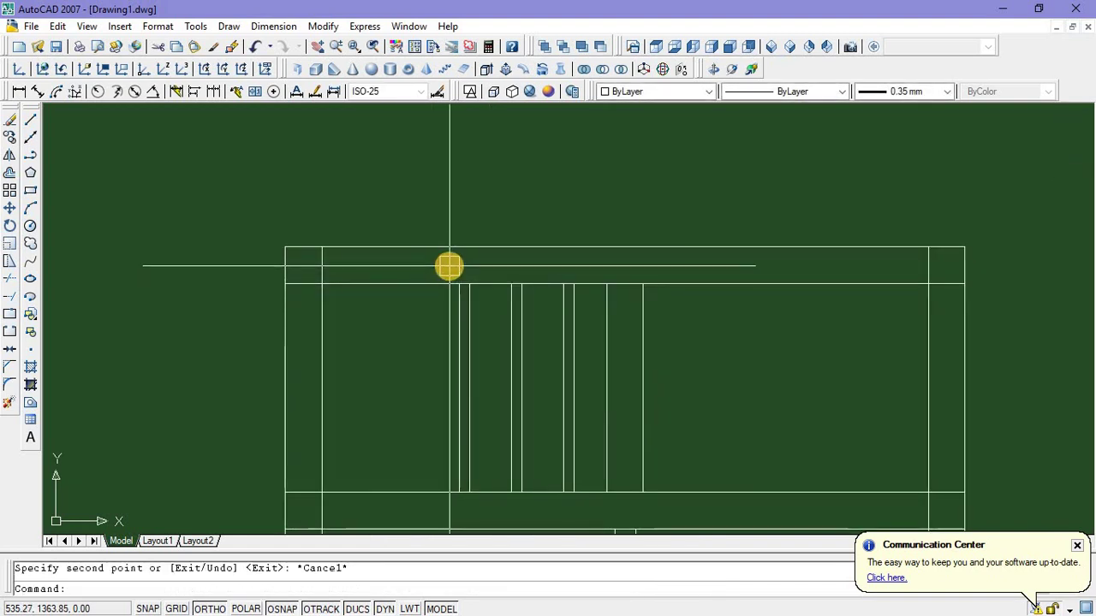
{"action": "scroll", "coordinate": [447, 274], "scroll_direction": "down", "scroll_amount": 2}
{"action": "left_click", "coordinate": [509, 432]}
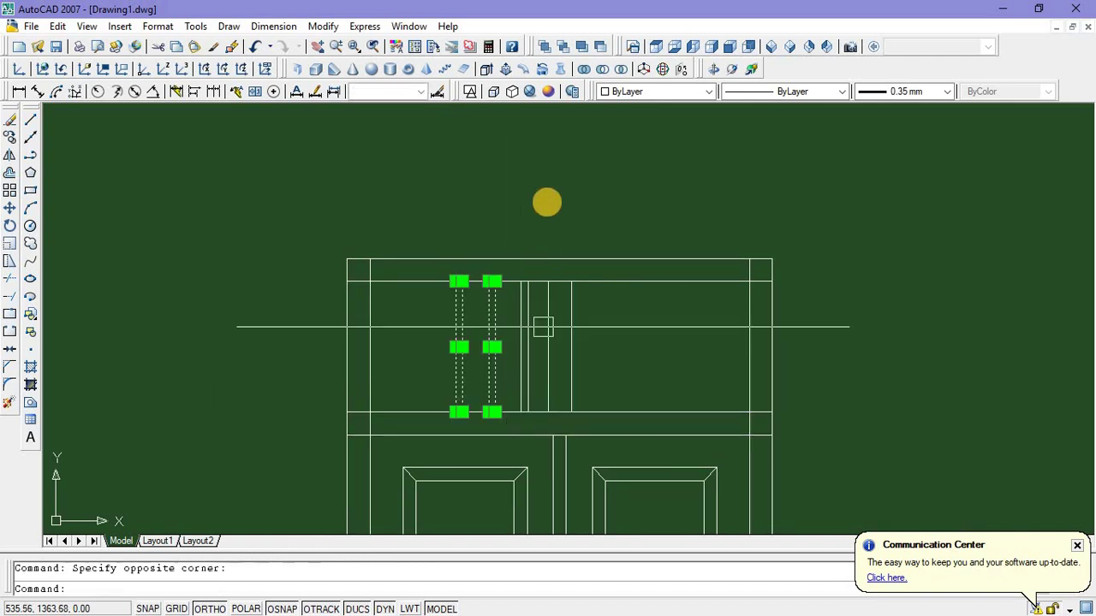
{"action": "right_click", "coordinate": [549, 192]}
{"action": "left_click", "coordinate": [576, 376]}
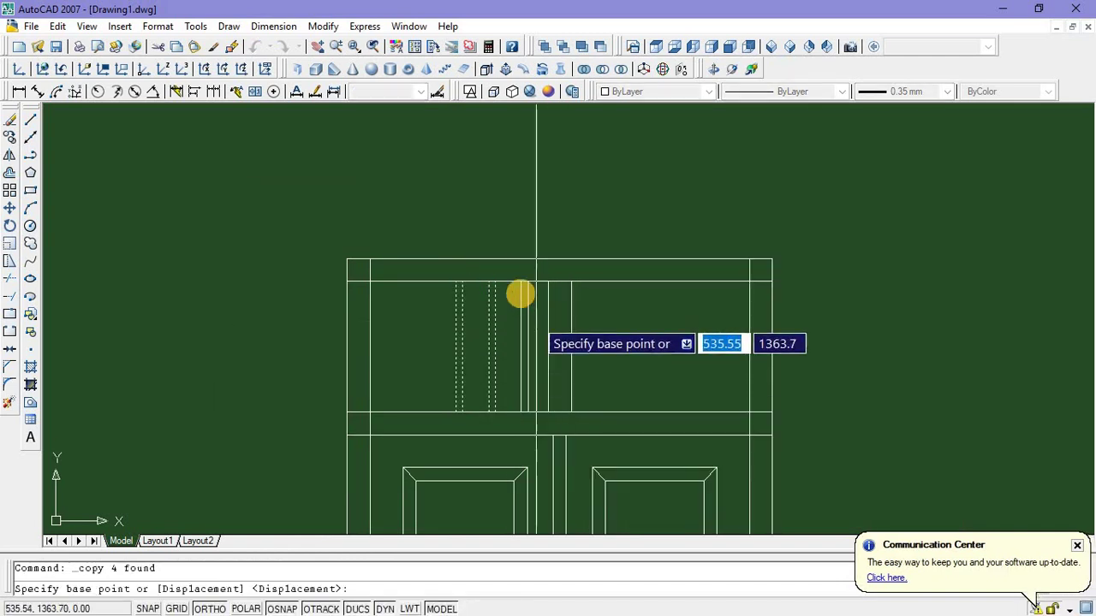
{"action": "left_click", "coordinate": [455, 281]}
{"action": "key", "text": "Escape"}
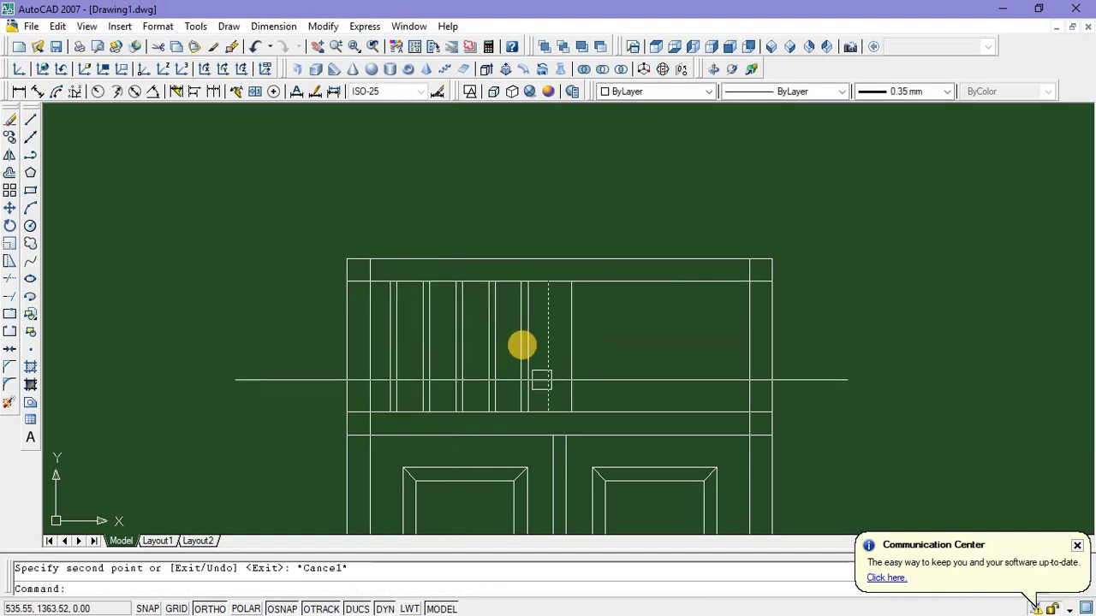
Copy the left transom panel's five bars into the right panel, using the two panels' upper inner corners farthest right as reference points
{"action": "scroll", "coordinate": [381, 274], "scroll_direction": "up", "scroll_amount": 2}
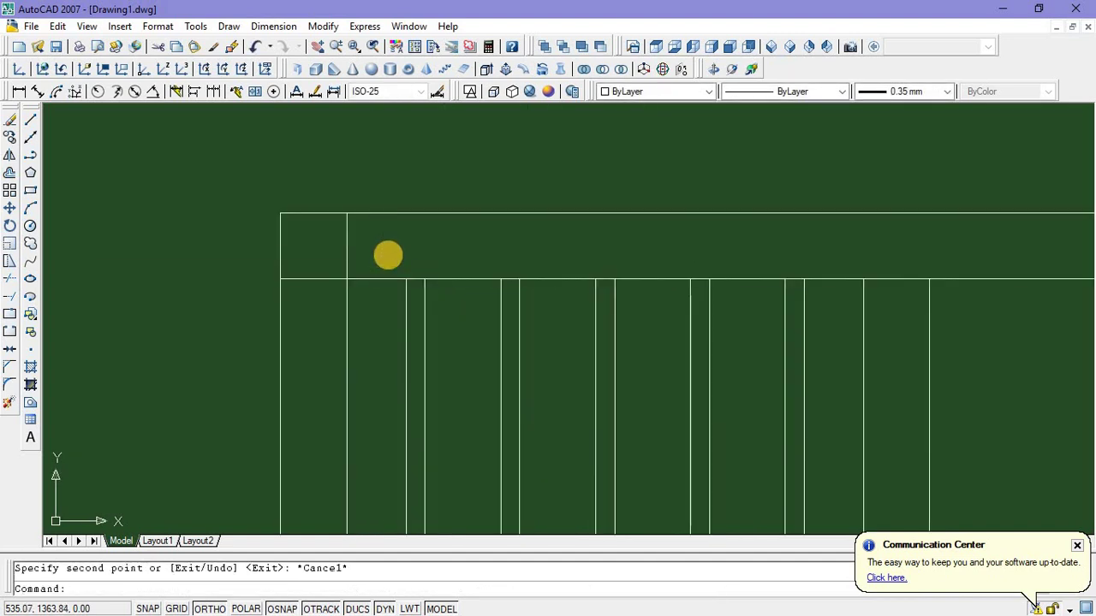
{"action": "left_click", "coordinate": [387, 265]}
{"action": "scroll", "coordinate": [386, 265], "scroll_direction": "down", "scroll_amount": 3}
{"action": "left_click", "coordinate": [499, 371]}
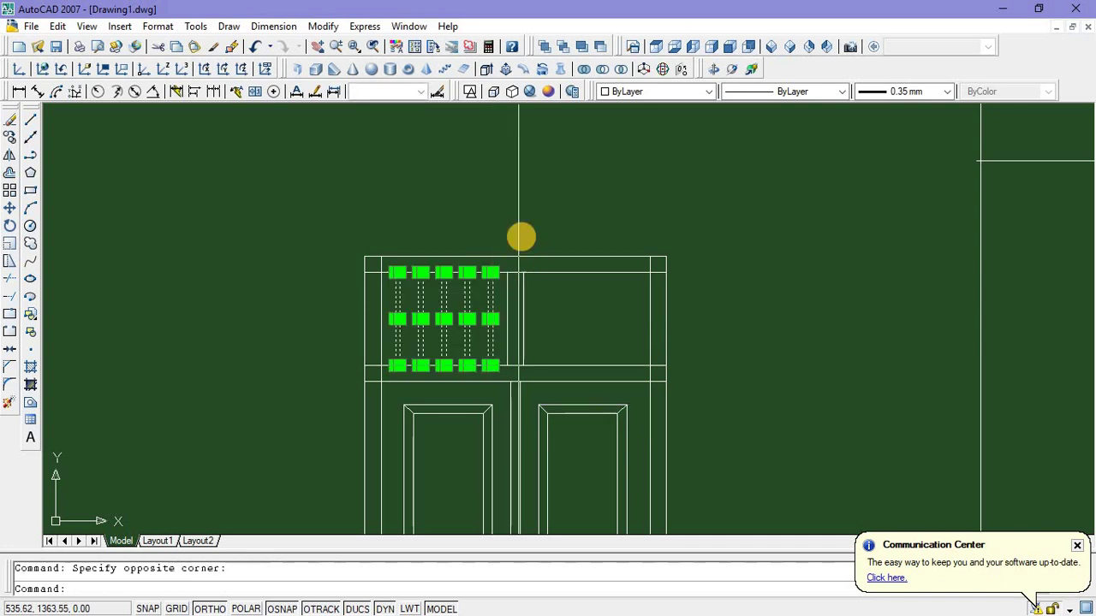
{"action": "right_click", "coordinate": [522, 234]}
{"action": "left_click", "coordinate": [548, 419]}
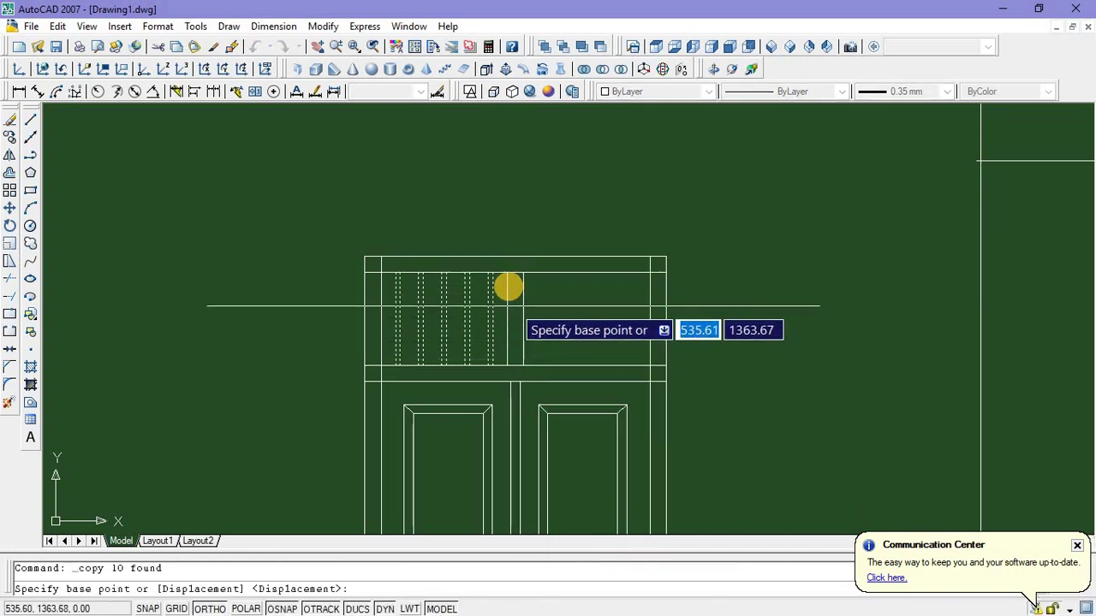
{"action": "left_click", "coordinate": [507, 275]}
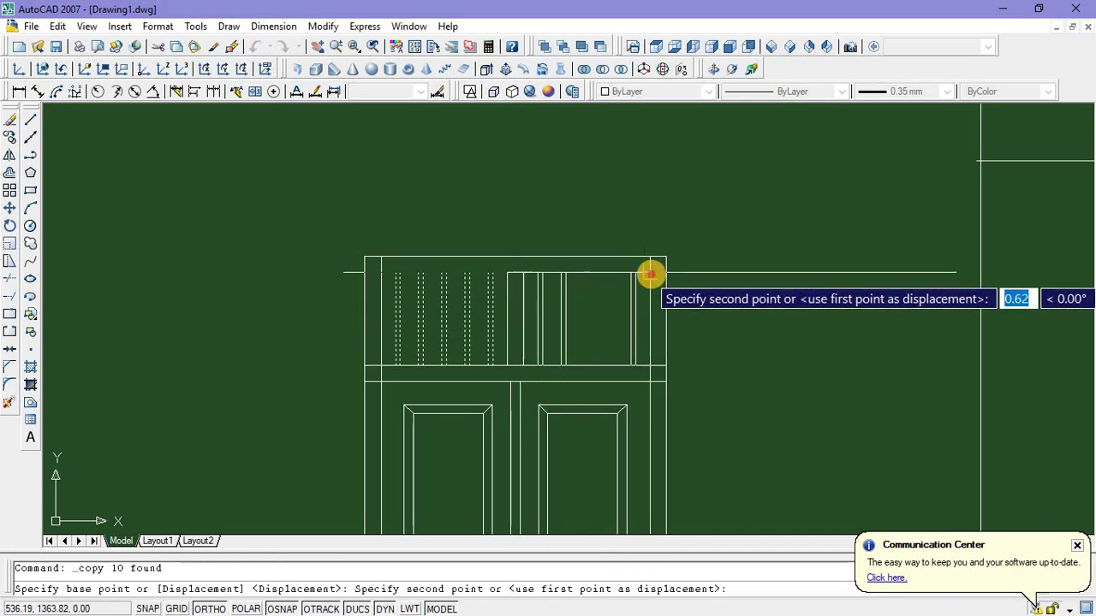
{"action": "left_click", "coordinate": [650, 275]}
{"action": "key", "text": "Escape"}
{"action": "scroll", "coordinate": [467, 286], "scroll_direction": "down", "scroll_amount": 2}
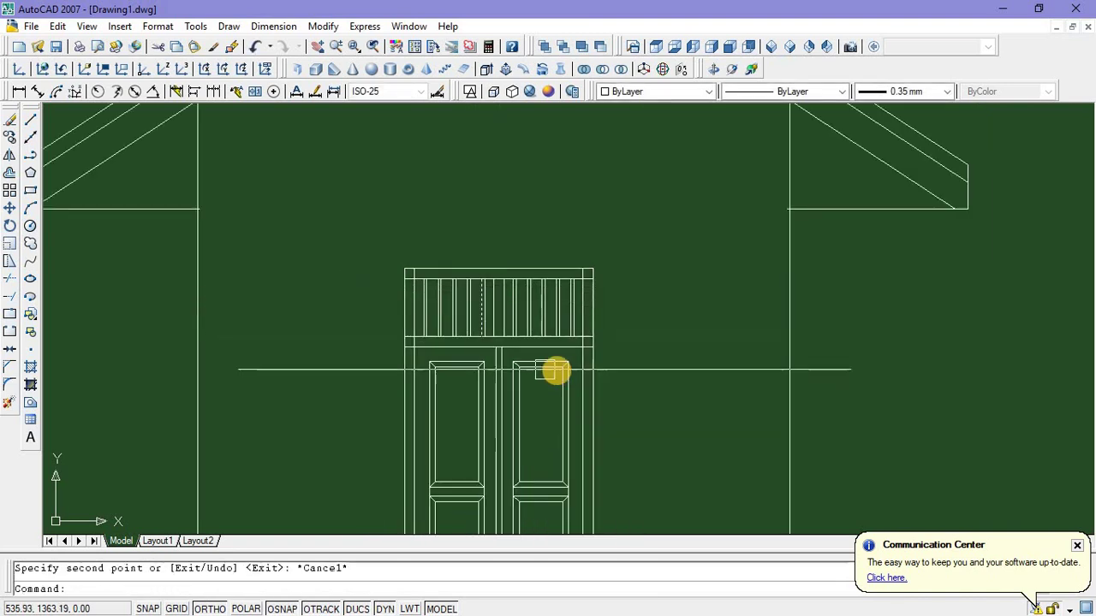
Trim the inner jamb lines that run through the top rail at both upper corners of the door frame
{"action": "middle_click_drag", "start_coordinate": [556, 369], "coordinate": [498, 353]}
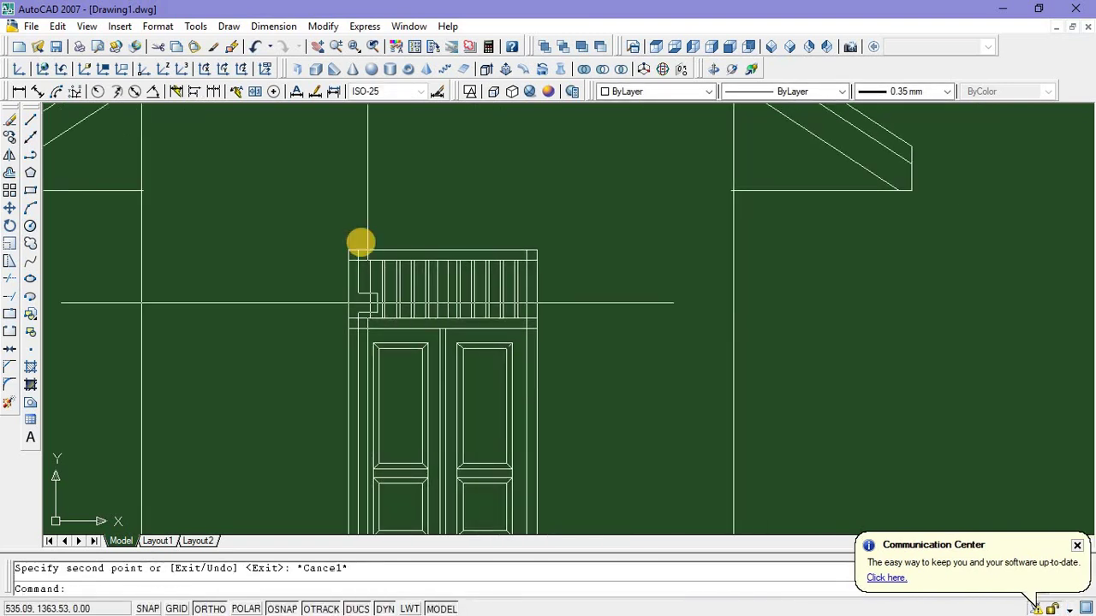
{"action": "type", "text": "T"}
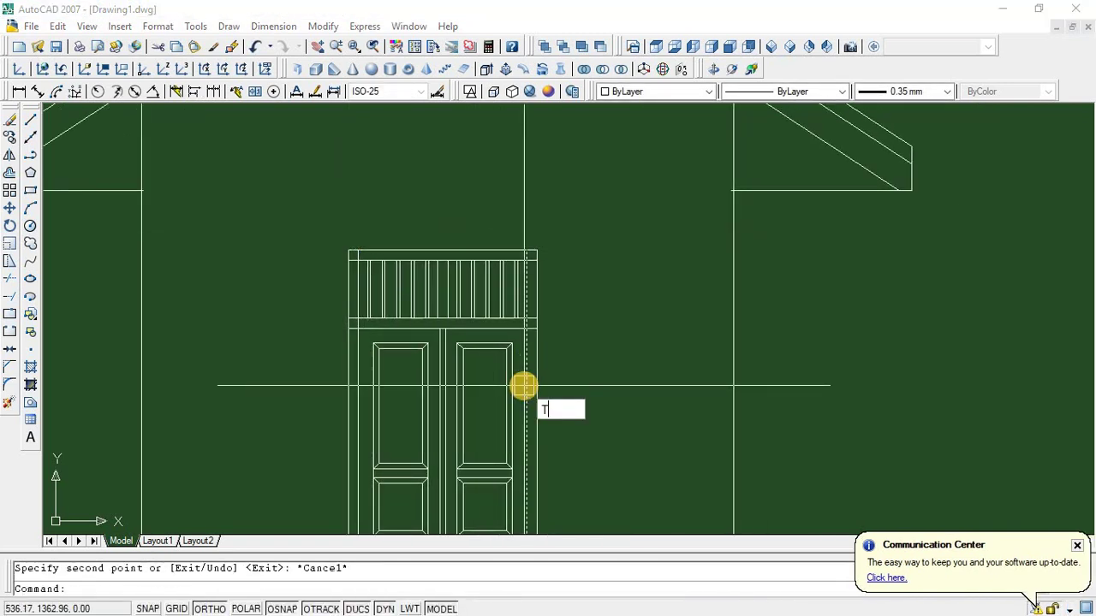
{"action": "type", "text": "R"}
{"action": "key", "text": "Return"}
{"action": "key", "text": "Return"}
{"action": "scroll", "coordinate": [514, 250], "scroll_direction": "up", "scroll_amount": 3}
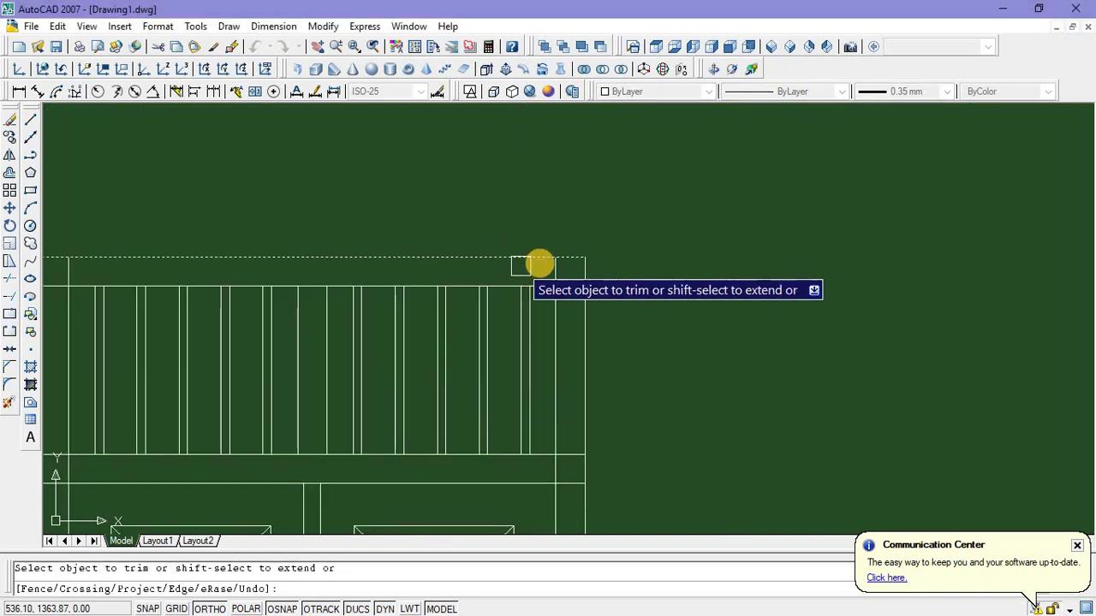
{"action": "scroll", "coordinate": [410, 278], "scroll_direction": "down", "scroll_amount": 3}
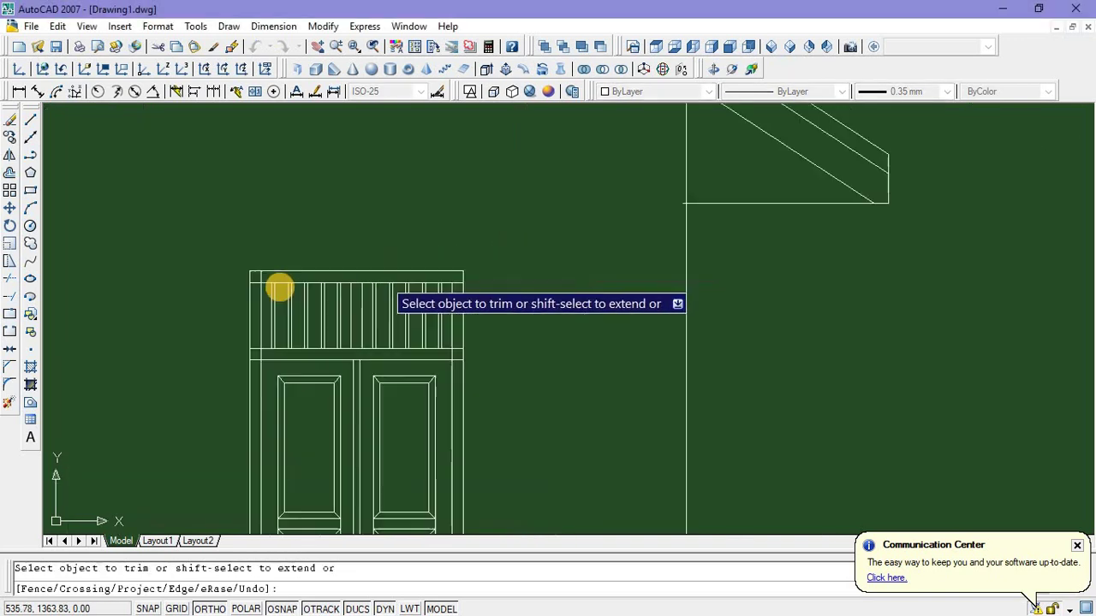
{"action": "scroll", "coordinate": [282, 288], "scroll_direction": "up", "scroll_amount": 6}
{"action": "scroll", "coordinate": [334, 209], "scroll_direction": "down", "scroll_amount": 3}
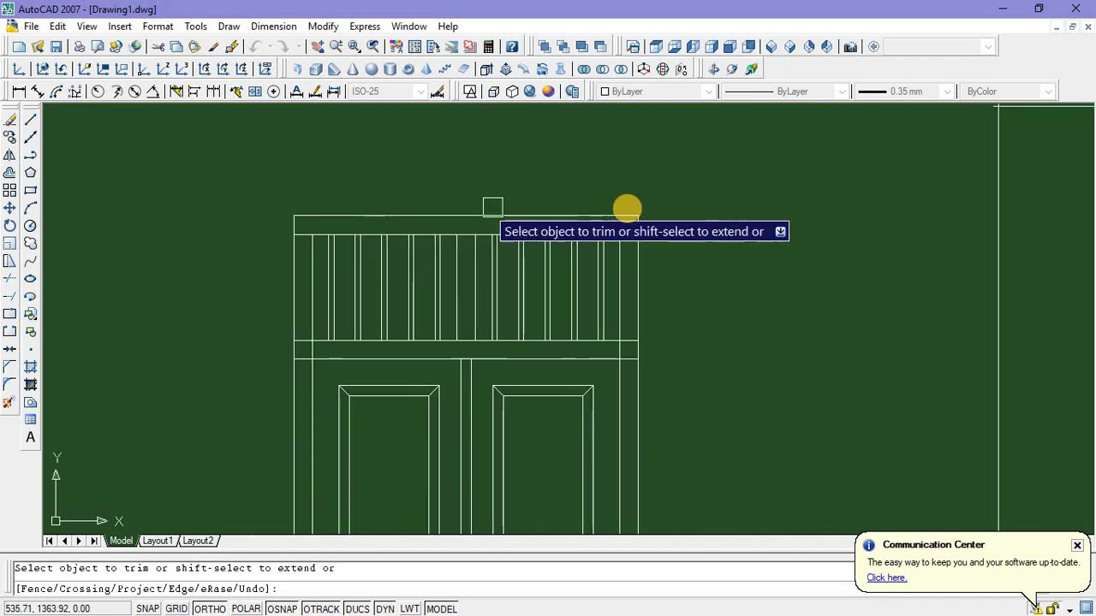
Trim the ends of the rail lines below the transom where they cross the left and right door jambs
{"action": "scroll", "coordinate": [626, 343], "scroll_direction": "up", "scroll_amount": 3}
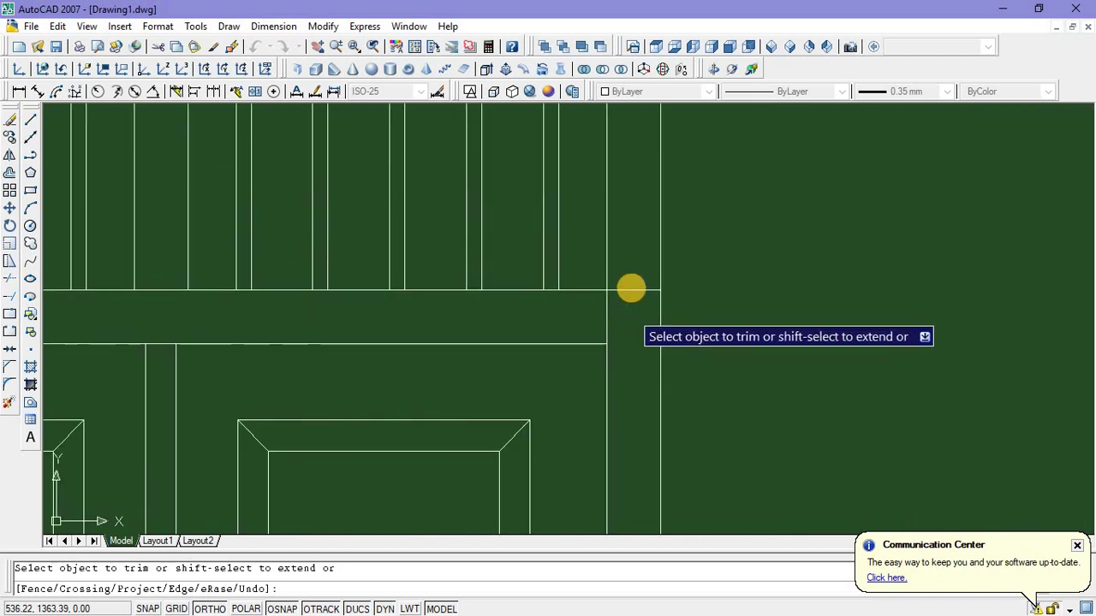
{"action": "scroll", "coordinate": [631, 294], "scroll_direction": "down", "scroll_amount": 3}
{"action": "scroll", "coordinate": [261, 316], "scroll_direction": "up", "scroll_amount": 3}
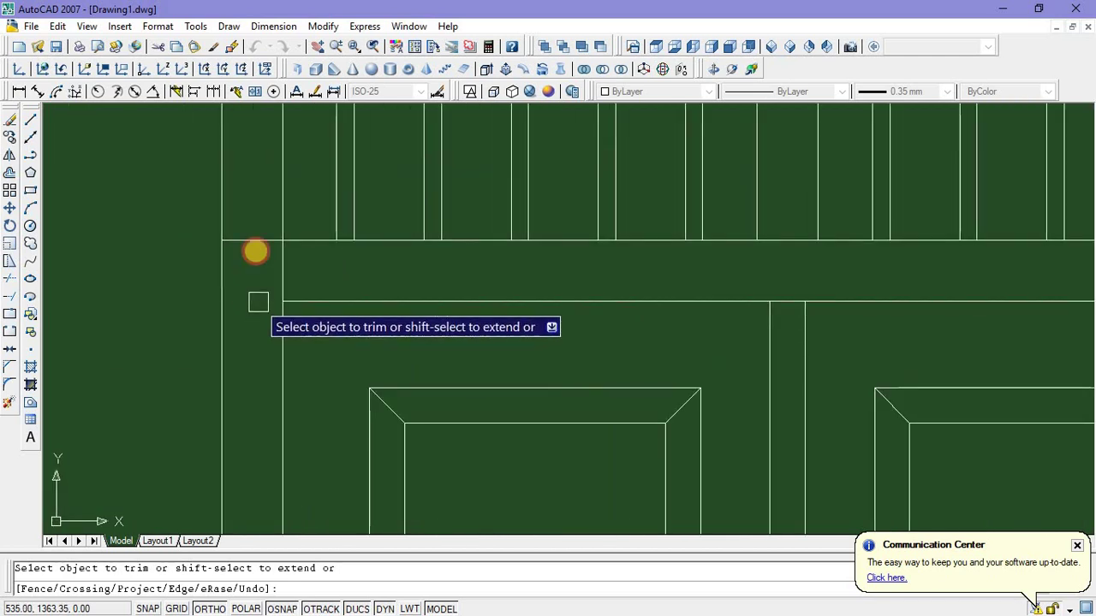
{"action": "scroll", "coordinate": [325, 283], "scroll_direction": "down", "scroll_amount": 3}
{"action": "scroll", "coordinate": [420, 376], "scroll_direction": "up", "scroll_amount": 3}
{"action": "scroll", "coordinate": [429, 428], "scroll_direction": "down", "scroll_amount": 3}
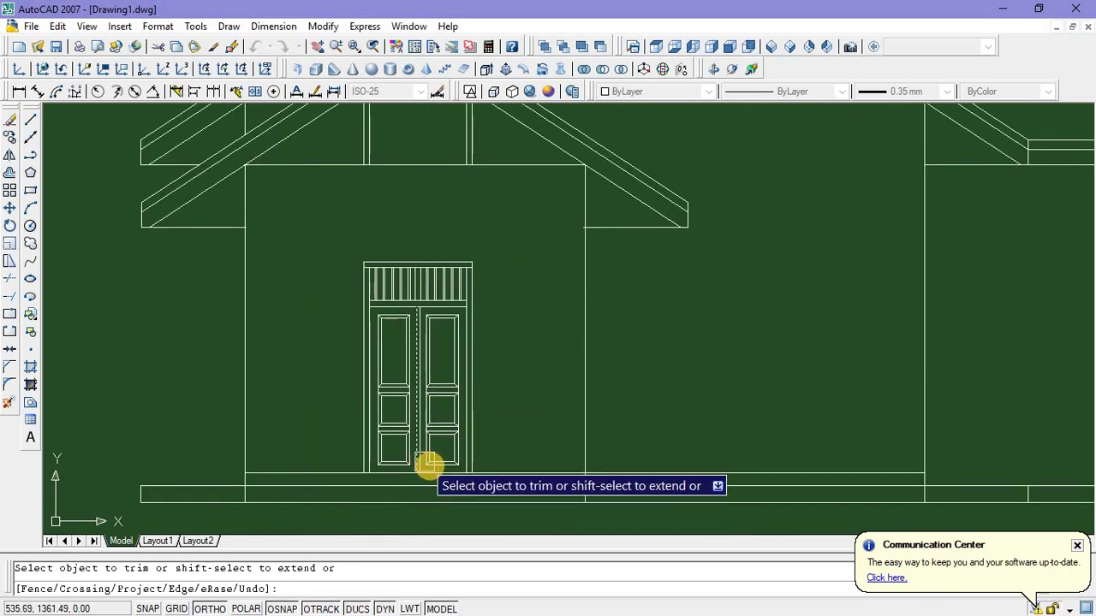
{"action": "scroll", "coordinate": [543, 419], "scroll_direction": "up", "scroll_amount": 3}
{"action": "scroll", "coordinate": [526, 445], "scroll_direction": "down", "scroll_amount": 3}
{"action": "key", "text": "Escape"}
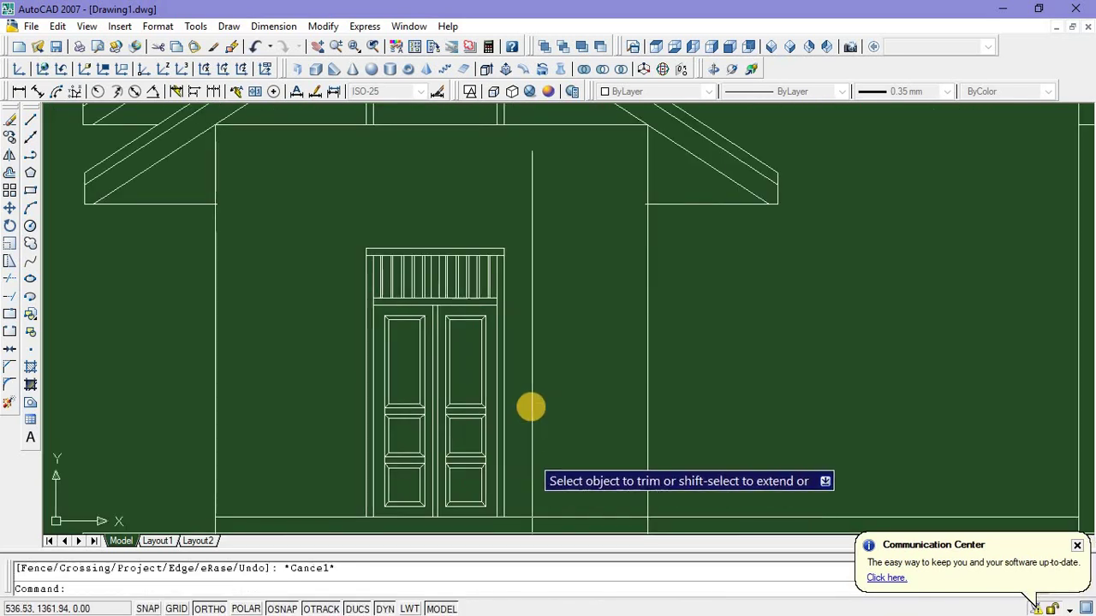
{"action": "scroll", "coordinate": [504, 368], "scroll_direction": "up", "scroll_amount": 2}
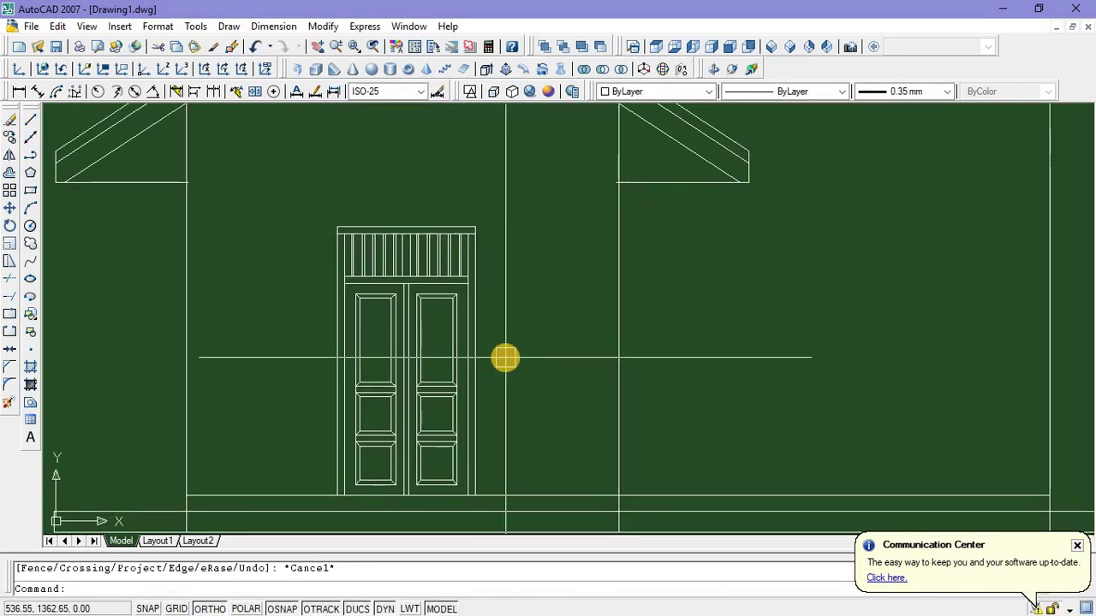
{"action": "scroll", "coordinate": [505, 358], "scroll_direction": "down", "scroll_amount": 3}
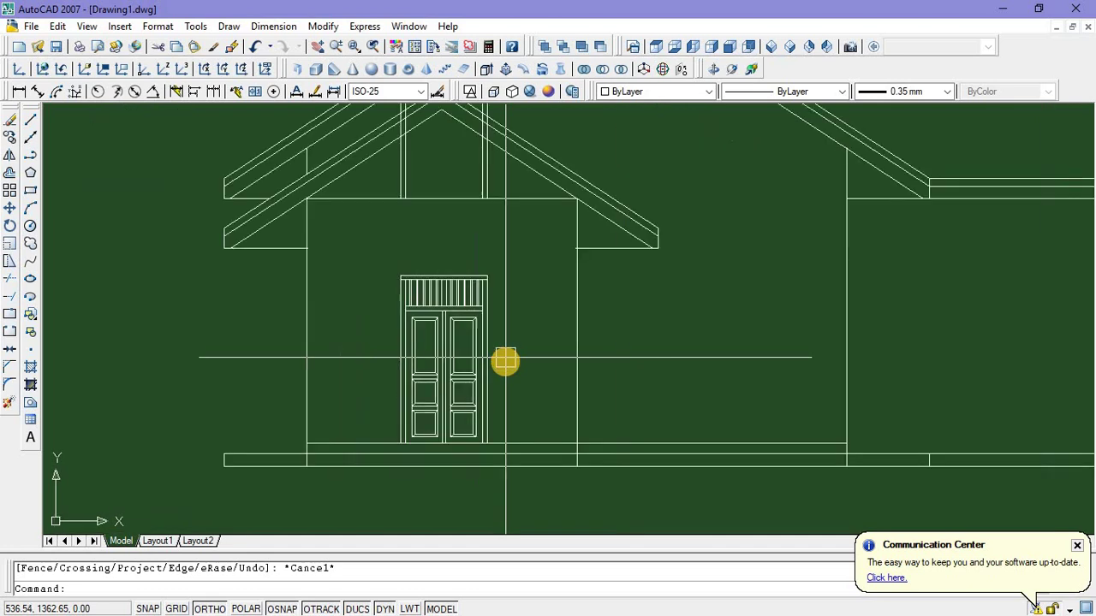
{"action": "scroll", "coordinate": [504, 368], "scroll_direction": "up", "scroll_amount": 2}
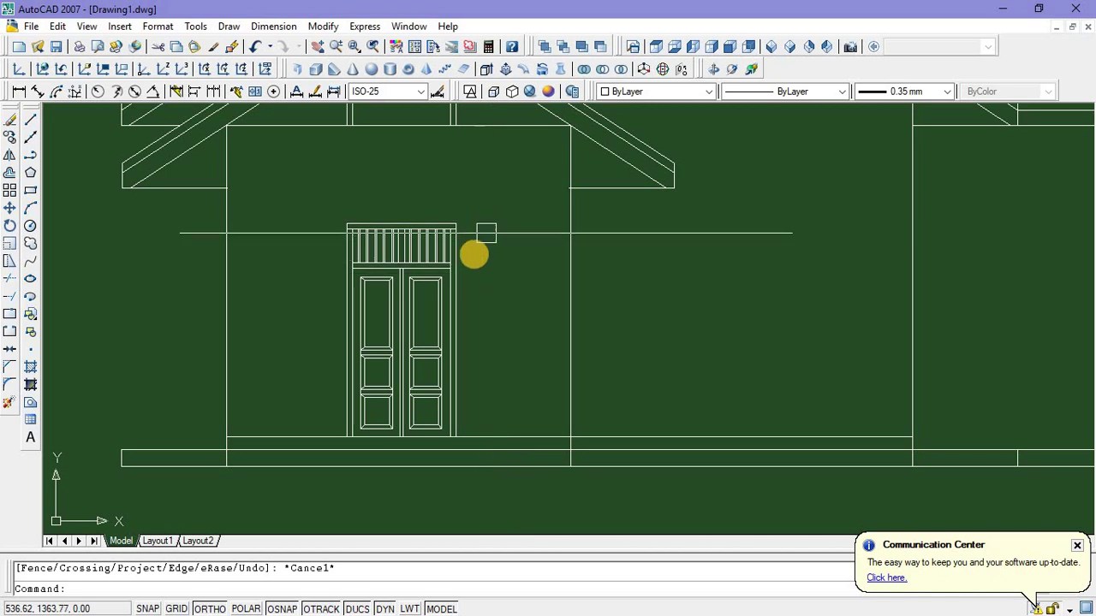
Copy the plan window right of the terrace double door 21.54 straight up into the elevation, beside the finished door
{"action": "scroll", "coordinate": [487, 233], "scroll_direction": "down", "scroll_amount": 3}
{"action": "middle_click_drag", "start_coordinate": [521, 416], "coordinate": [469, 210]}
{"action": "scroll", "coordinate": [432, 170], "scroll_direction": "up", "scroll_amount": 5}
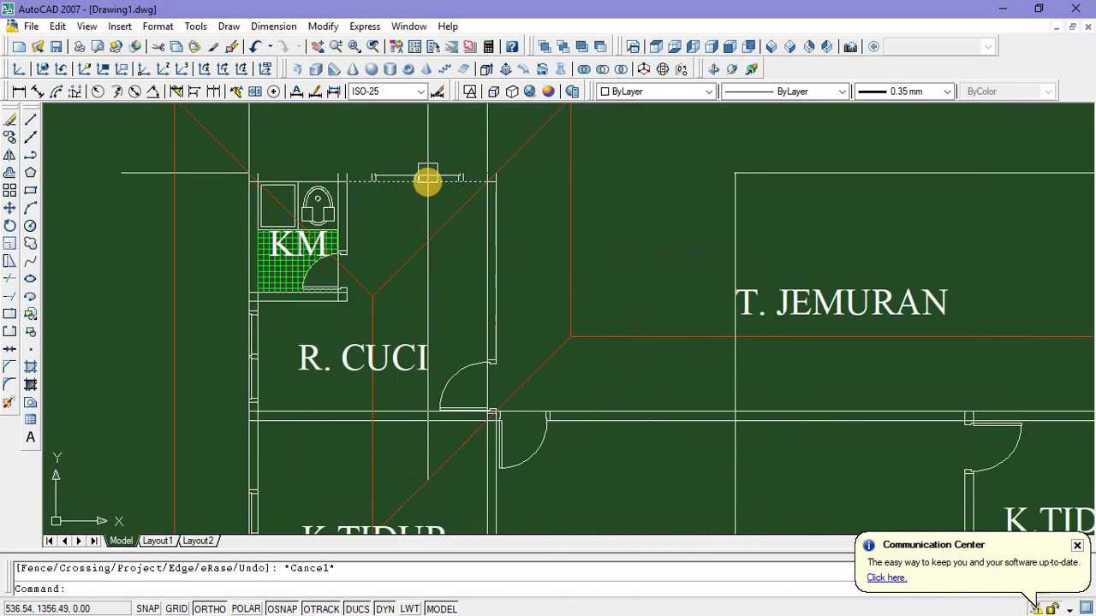
{"action": "scroll", "coordinate": [428, 179], "scroll_direction": "down", "scroll_amount": 5}
{"action": "middle_click_drag", "start_coordinate": [441, 328], "coordinate": [449, 184]}
{"action": "scroll", "coordinate": [460, 374], "scroll_direction": "up", "scroll_amount": 6}
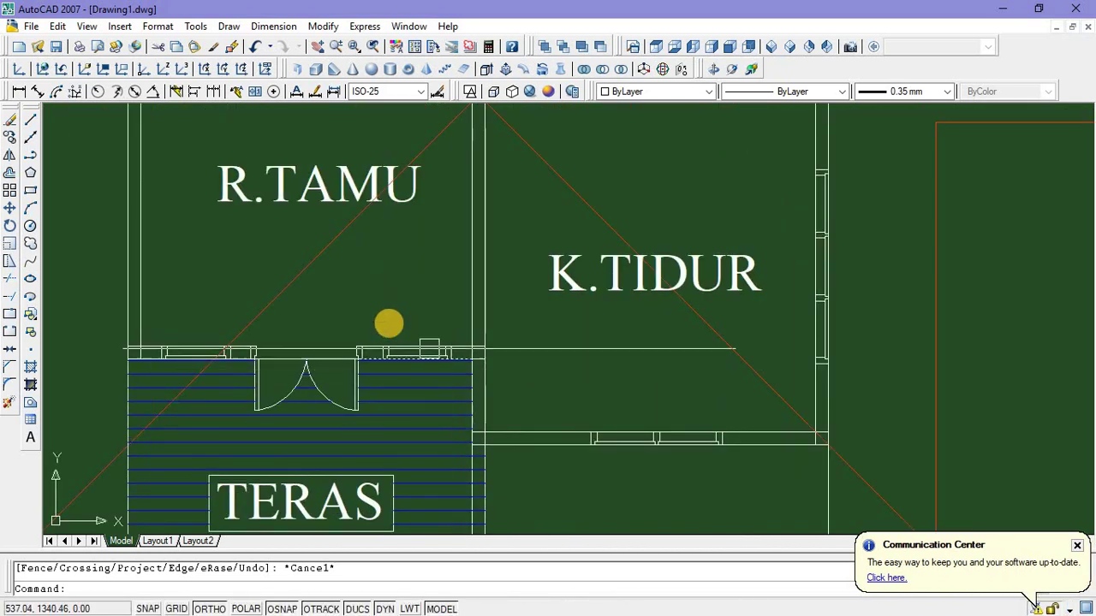
{"action": "left_click", "coordinate": [372, 320]}
{"action": "left_click", "coordinate": [457, 370]}
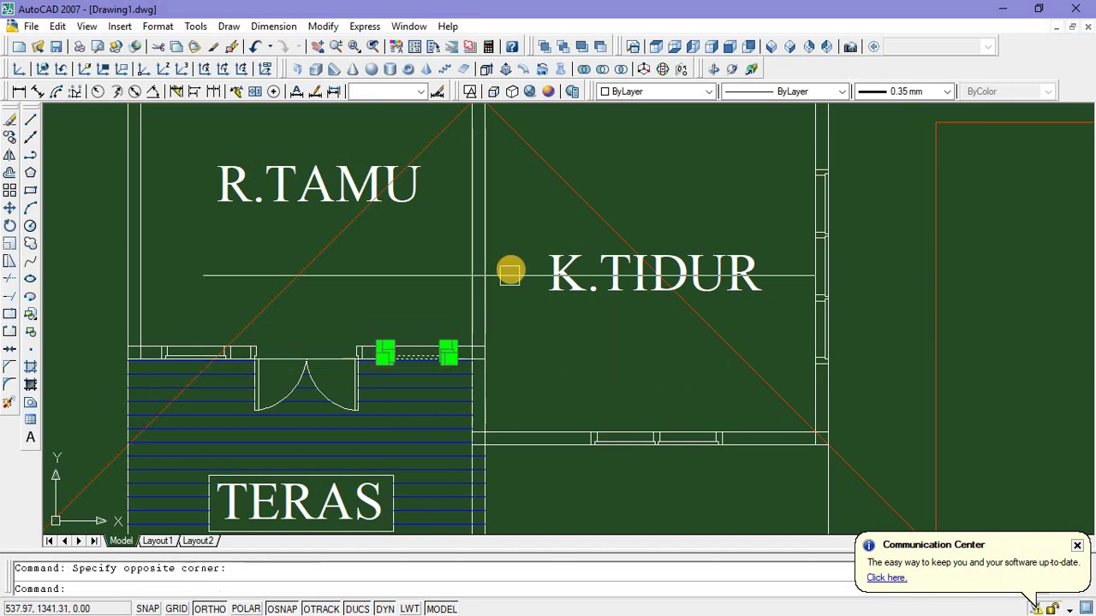
{"action": "right_click", "coordinate": [510, 272]}
{"action": "left_click", "coordinate": [553, 458]}
{"action": "scroll", "coordinate": [533, 458], "scroll_direction": "down", "scroll_amount": 5}
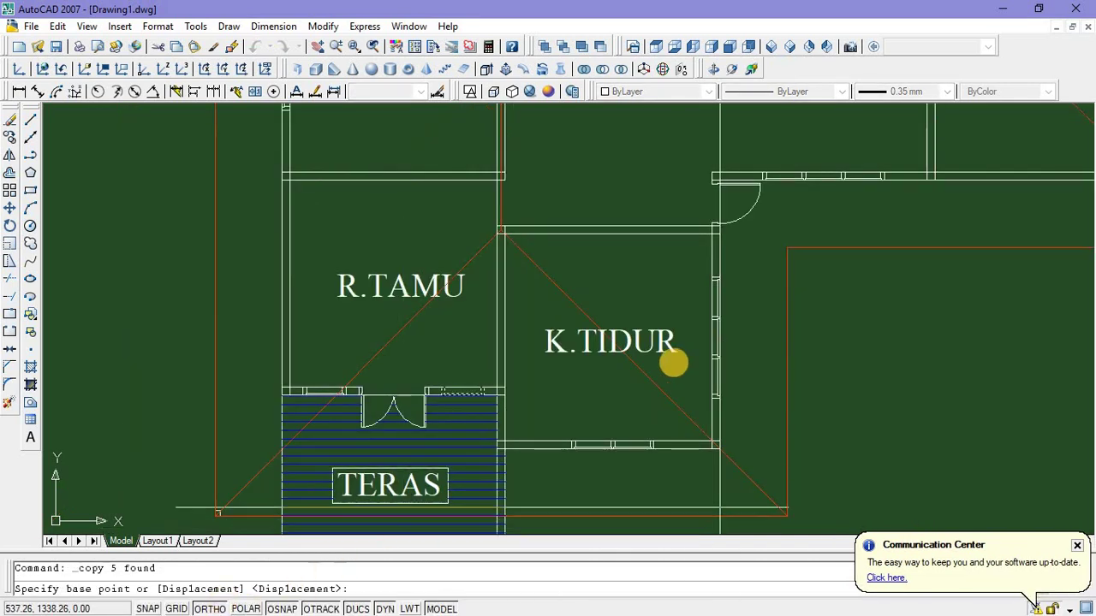
{"action": "scroll", "coordinate": [488, 362], "scroll_direction": "down", "scroll_amount": 2}
{"action": "middle_click_drag", "start_coordinate": [480, 367], "coordinate": [458, 428]}
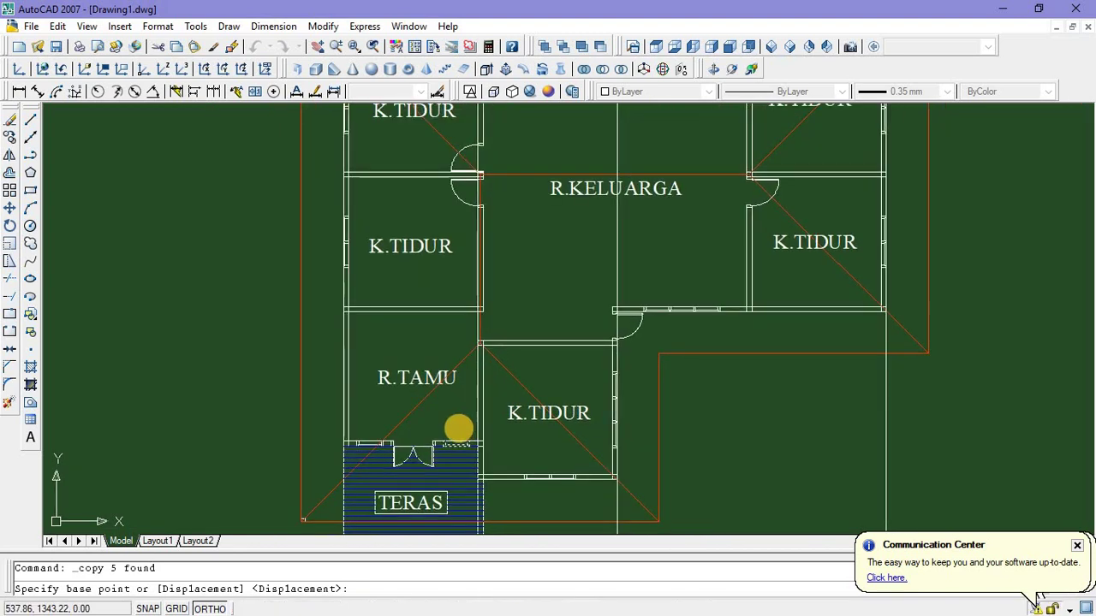
{"action": "left_click", "coordinate": [456, 436]}
{"action": "middle_click_drag", "start_coordinate": [457, 191], "coordinate": [430, 434]}
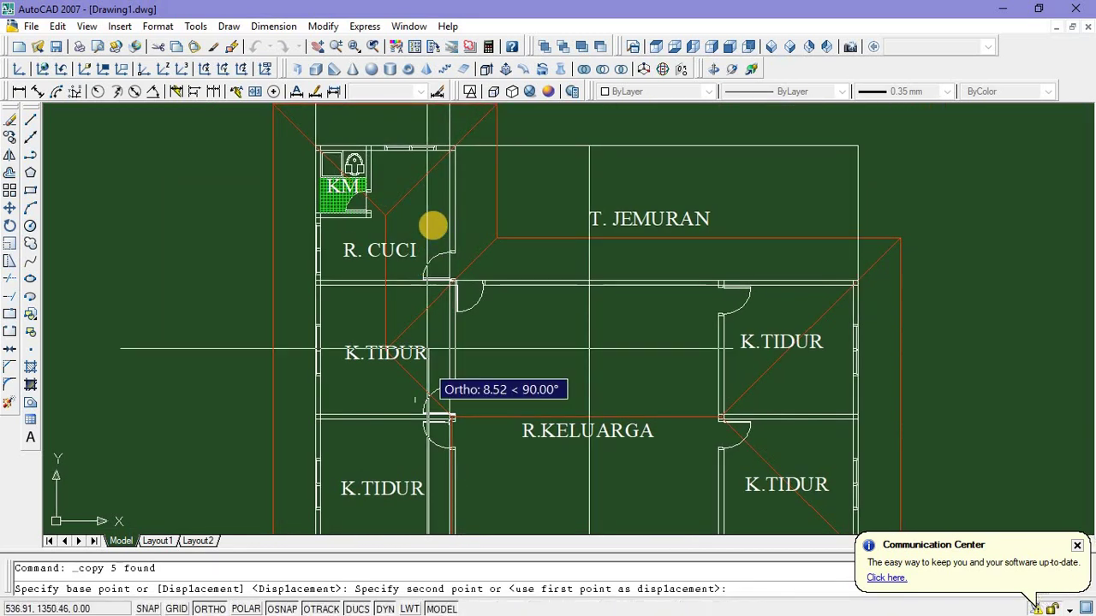
{"action": "middle_click_drag", "start_coordinate": [435, 214], "coordinate": [406, 431]}
{"action": "scroll", "coordinate": [401, 179], "scroll_direction": "up", "scroll_amount": 5}
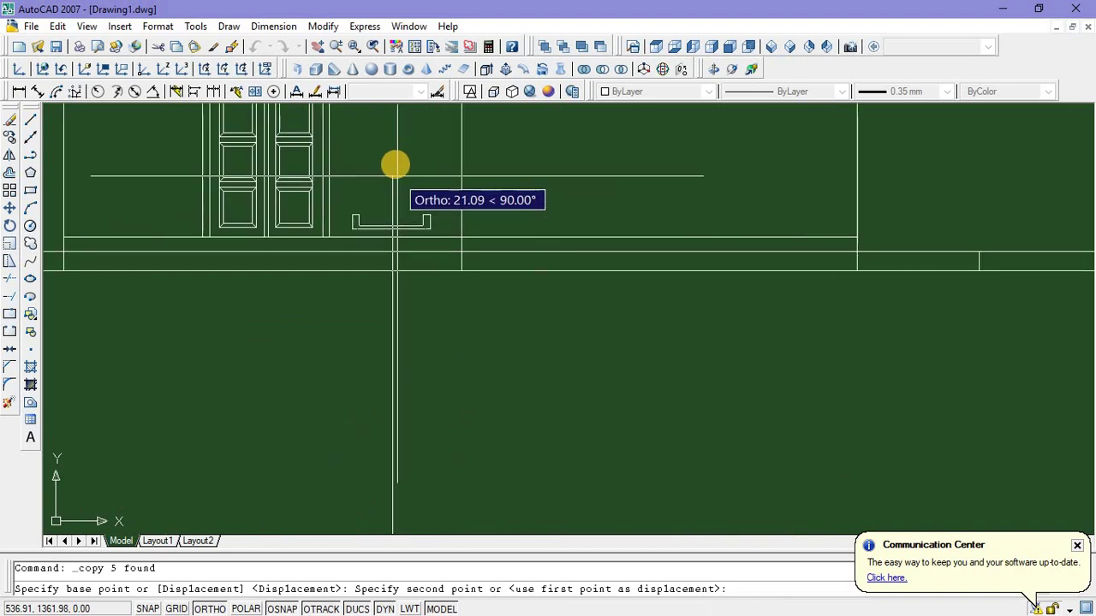
{"action": "middle_click_drag", "start_coordinate": [395, 163], "coordinate": [403, 191]}
{"action": "left_click", "coordinate": [404, 161]}
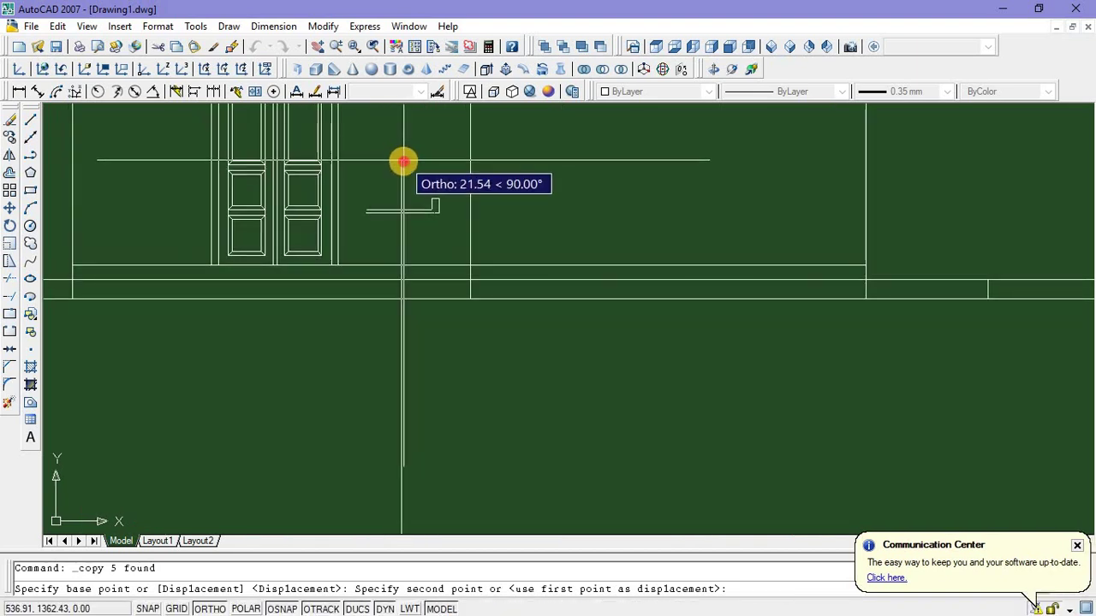
{"action": "key", "text": "Escape"}
Draw a rectangle from the copied window plan's lower-left corner to its right edge at the height of the door's top
{"action": "middle_click_drag", "start_coordinate": [240, 196], "coordinate": [293, 311]}
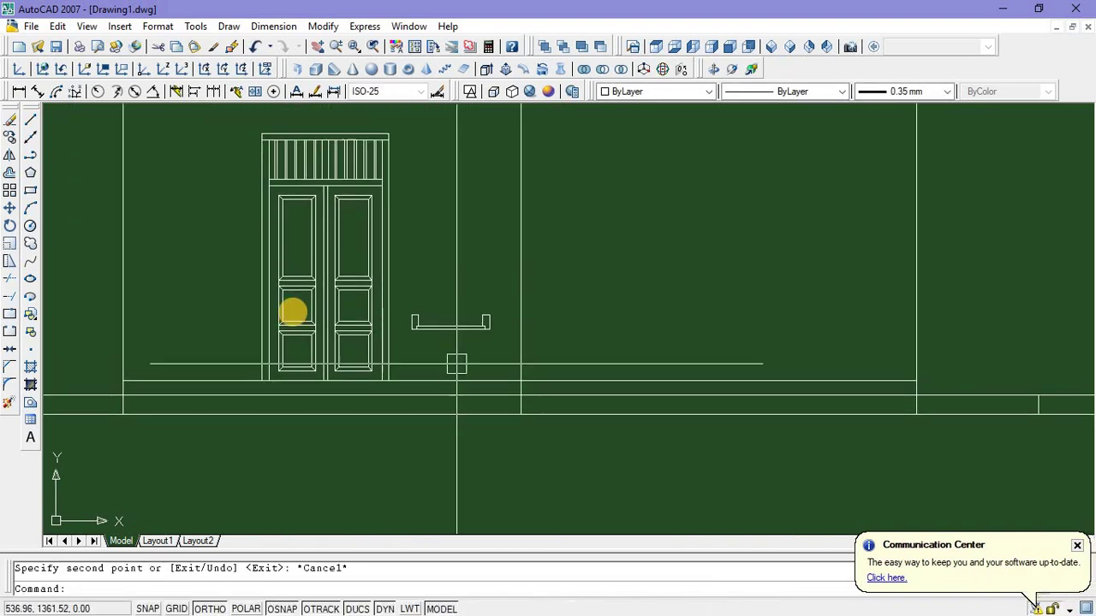
{"action": "left_click", "coordinate": [30, 193]}
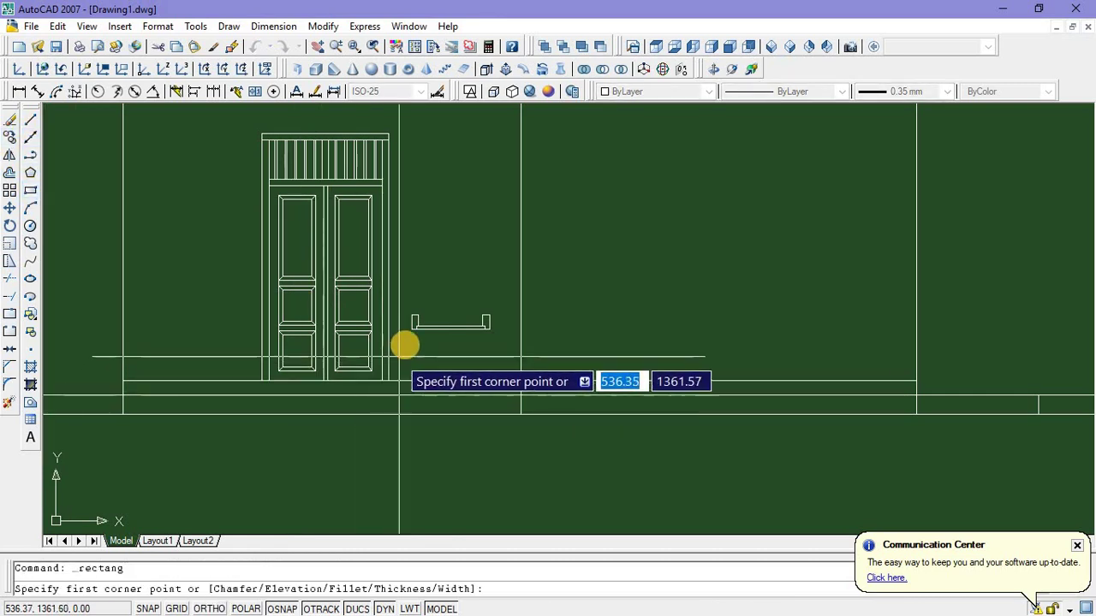
{"action": "left_click", "coordinate": [408, 333]}
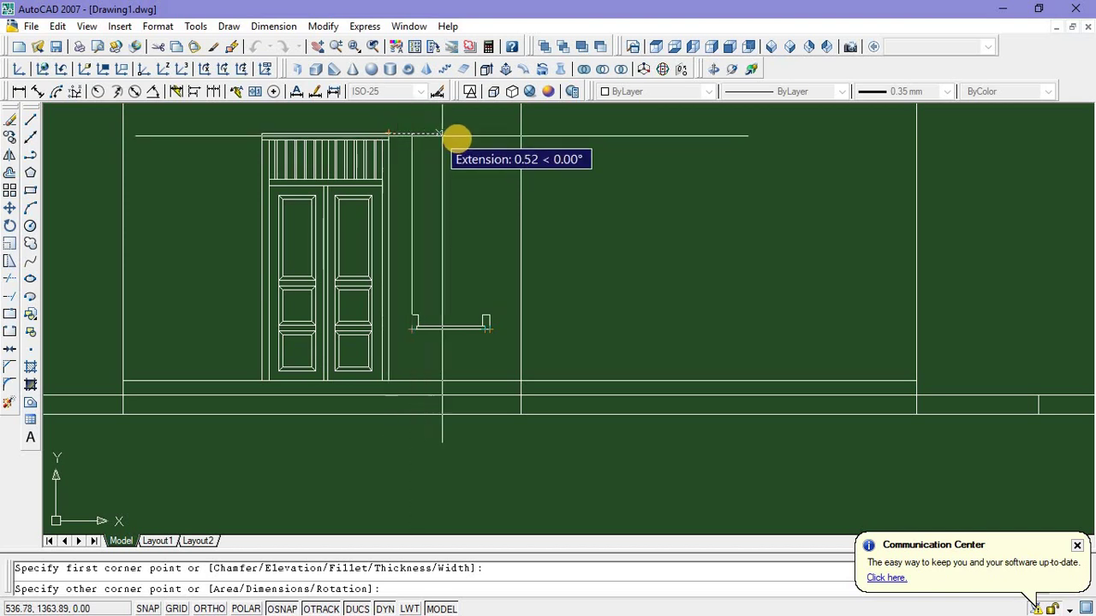
{"action": "left_click", "coordinate": [490, 137]}
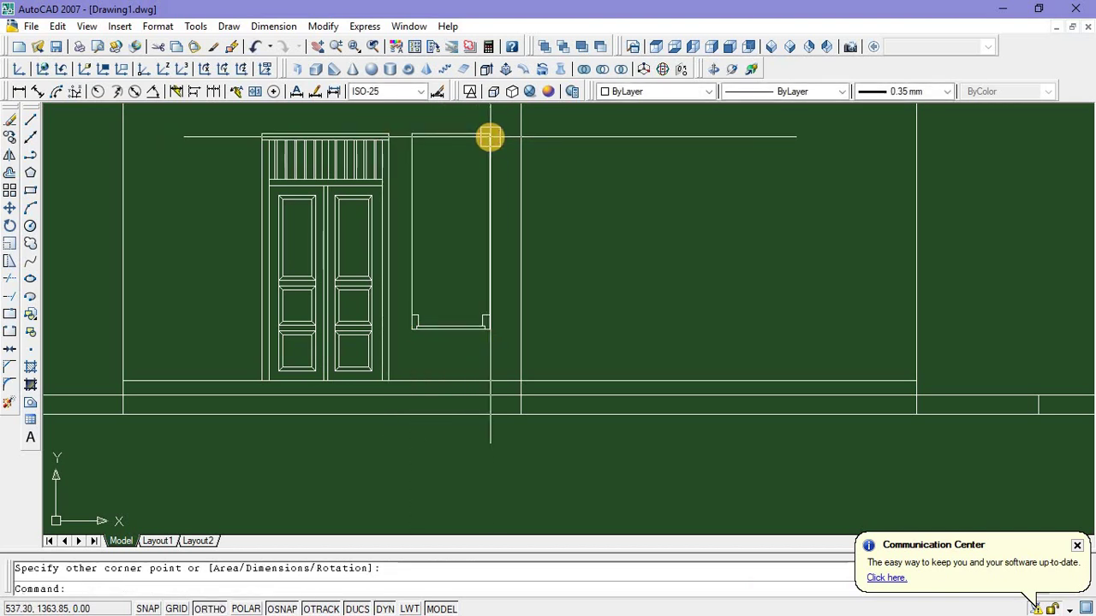
{"action": "key", "text": "Return"}
{"action": "scroll", "coordinate": [402, 321], "scroll_direction": "up", "scroll_amount": 2}
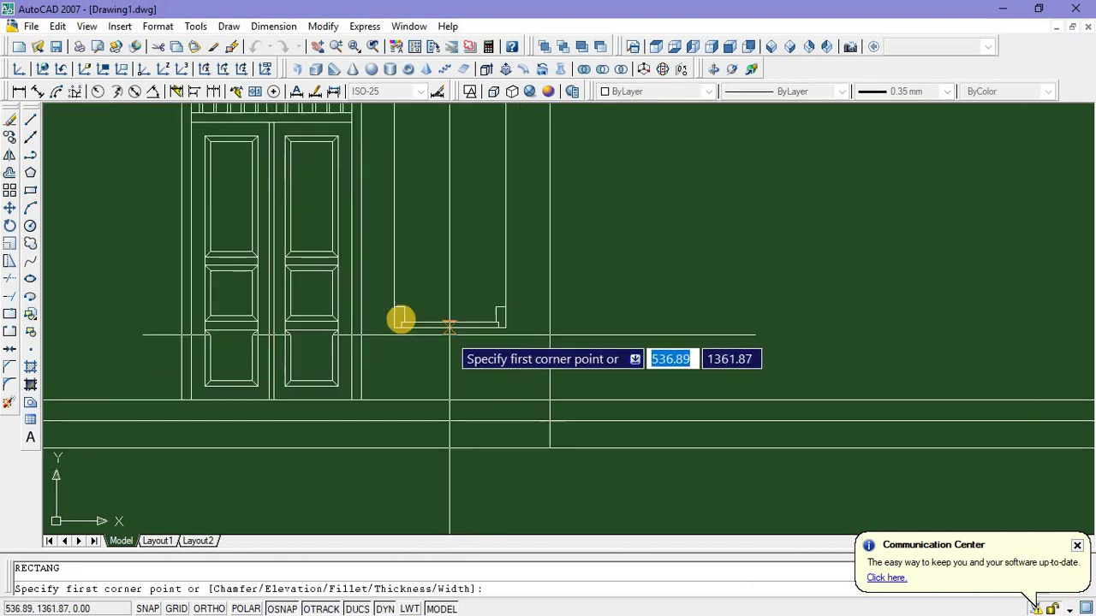
{"action": "key", "text": "Escape"}
{"action": "scroll", "coordinate": [425, 325], "scroll_direction": "down", "scroll_amount": 2}
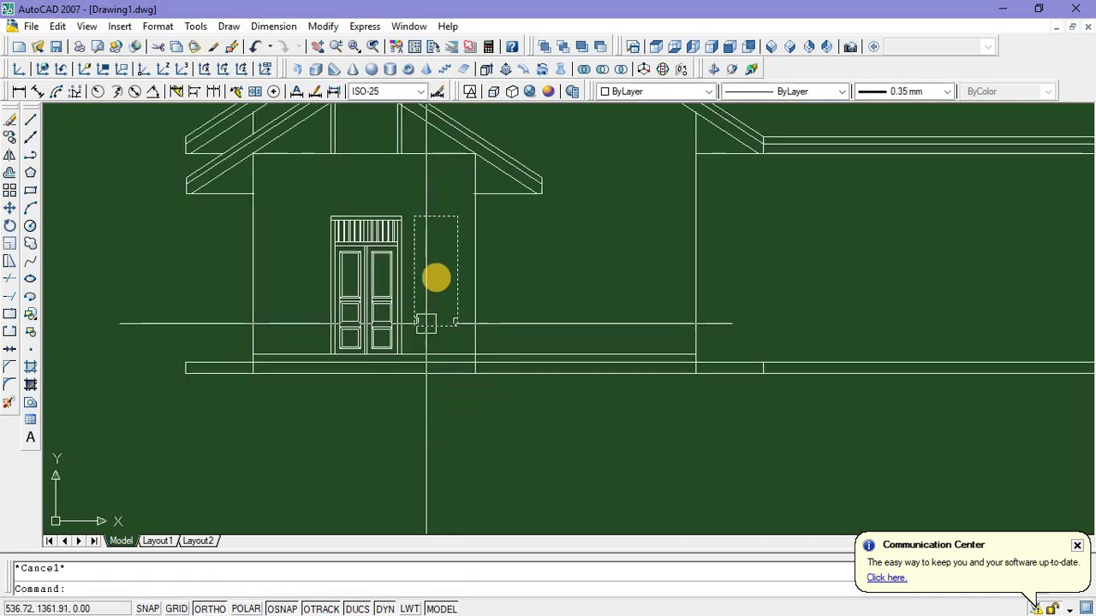
{"action": "scroll", "coordinate": [435, 276], "scroll_direction": "up", "scroll_amount": 2}
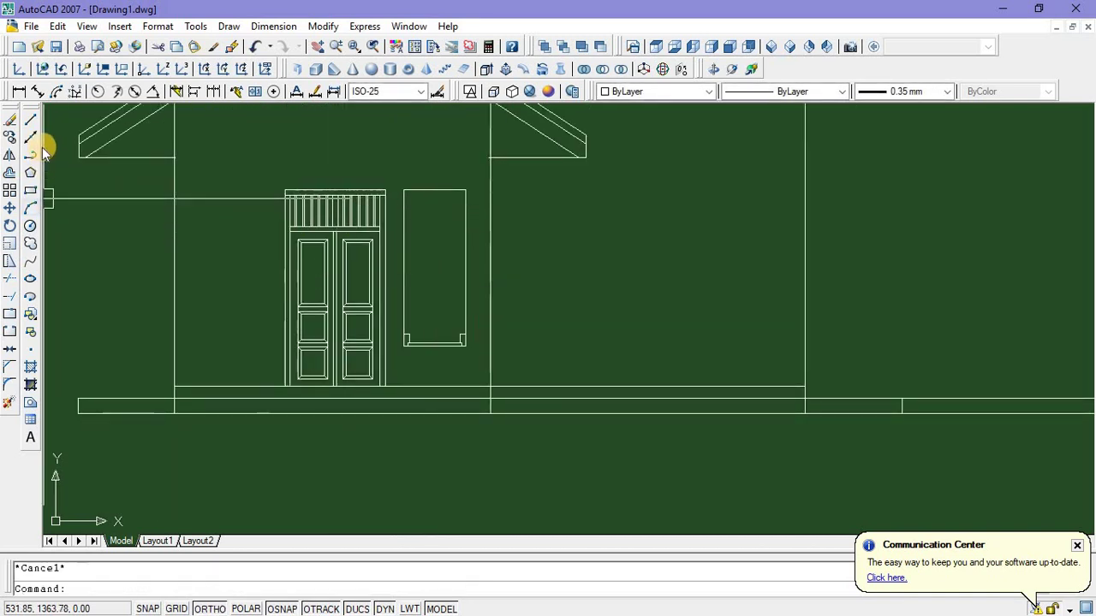
Draw a horizontal line from the upper edge of the door's transom rail across to the window rectangle's right side
{"action": "left_click", "coordinate": [30, 121]}
{"action": "scroll", "coordinate": [330, 203], "scroll_direction": "up", "scroll_amount": 4}
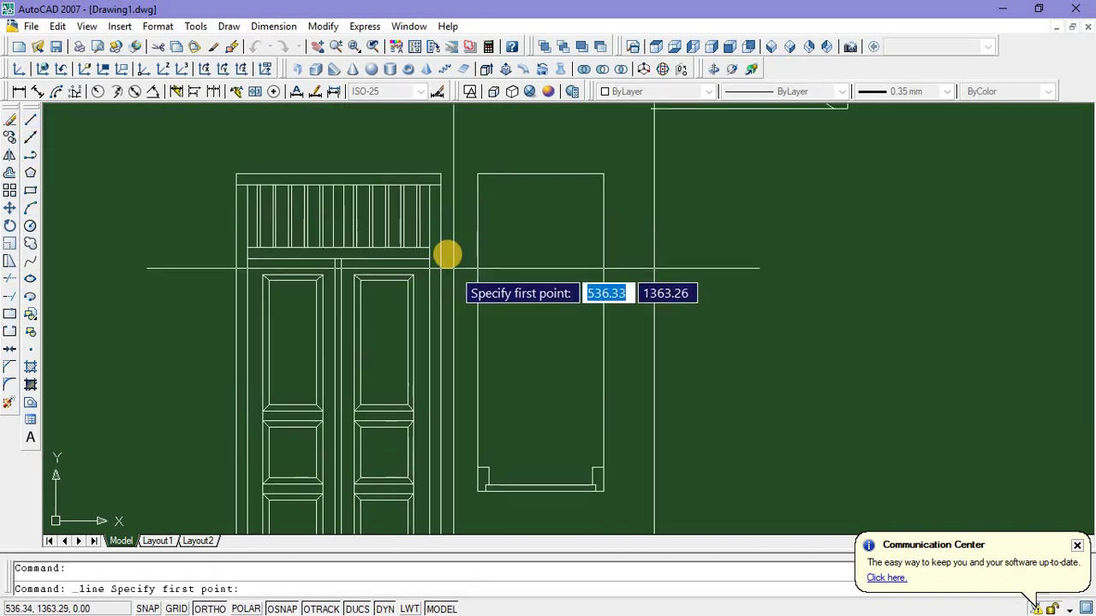
{"action": "left_click", "coordinate": [428, 248]}
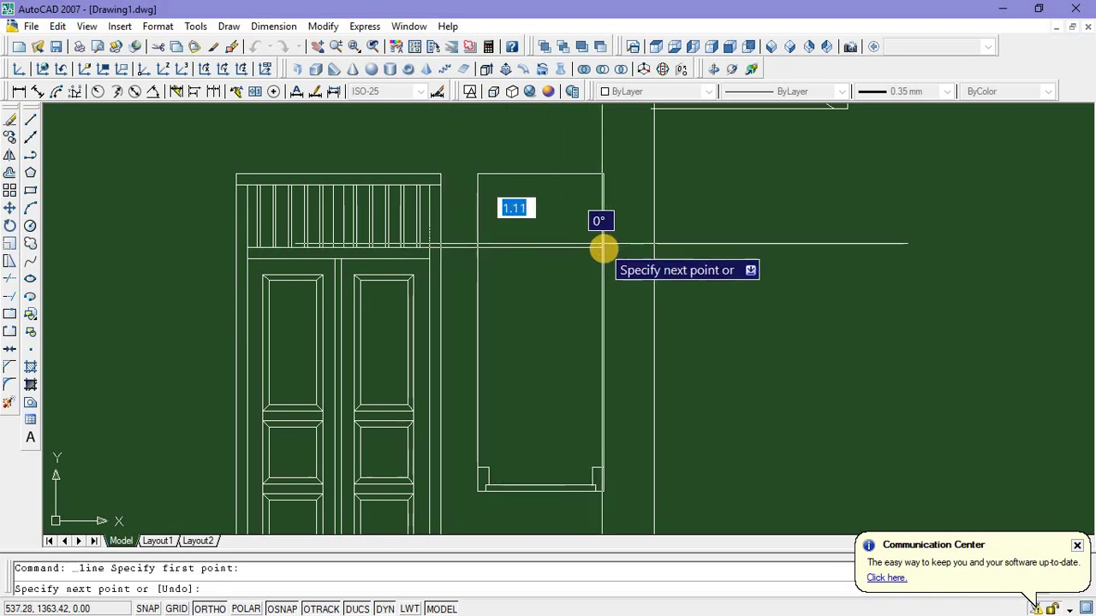
{"action": "key", "text": "Escape"}
Copy the horizontal line 0.07 down to the lower edge of the door's transom rail
{"action": "left_click", "coordinate": [548, 248]}
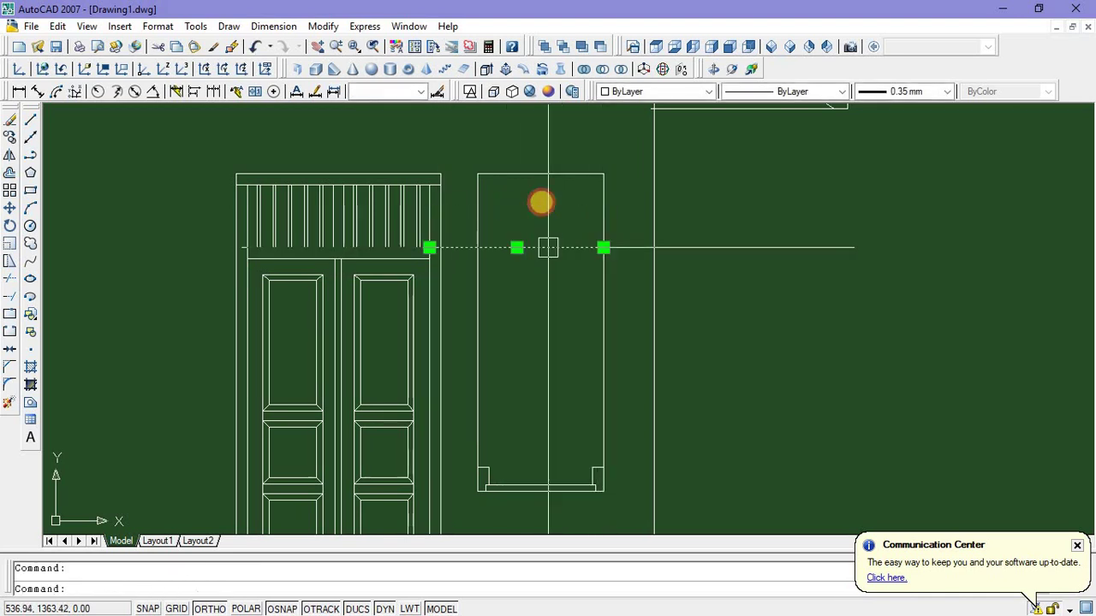
{"action": "right_click", "coordinate": [540, 209]}
{"action": "left_click", "coordinate": [569, 396]}
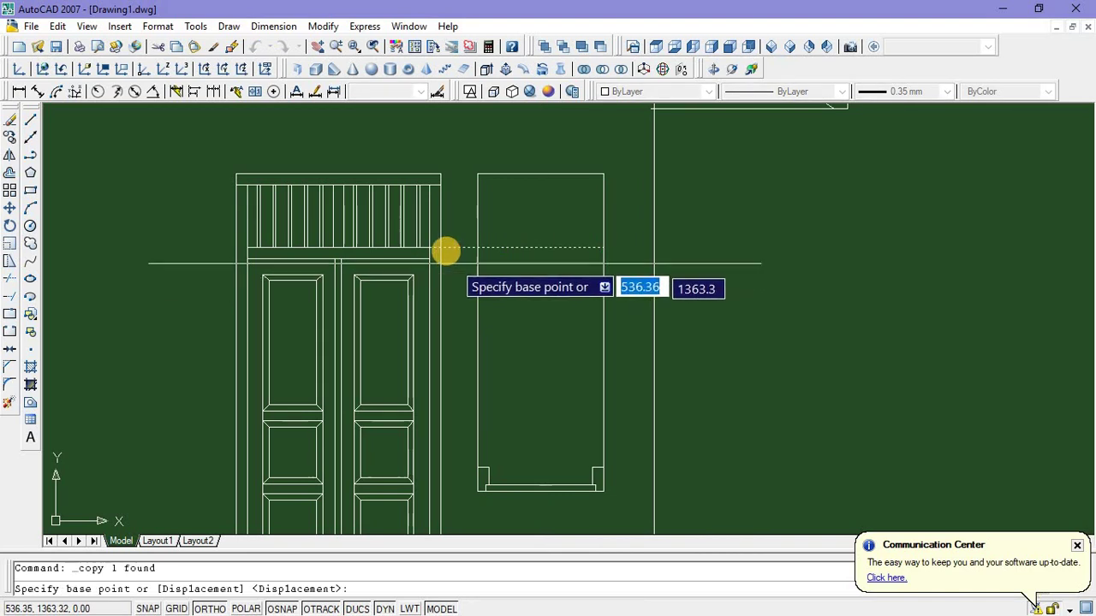
{"action": "left_click", "coordinate": [429, 249]}
{"action": "left_click", "coordinate": [440, 259]}
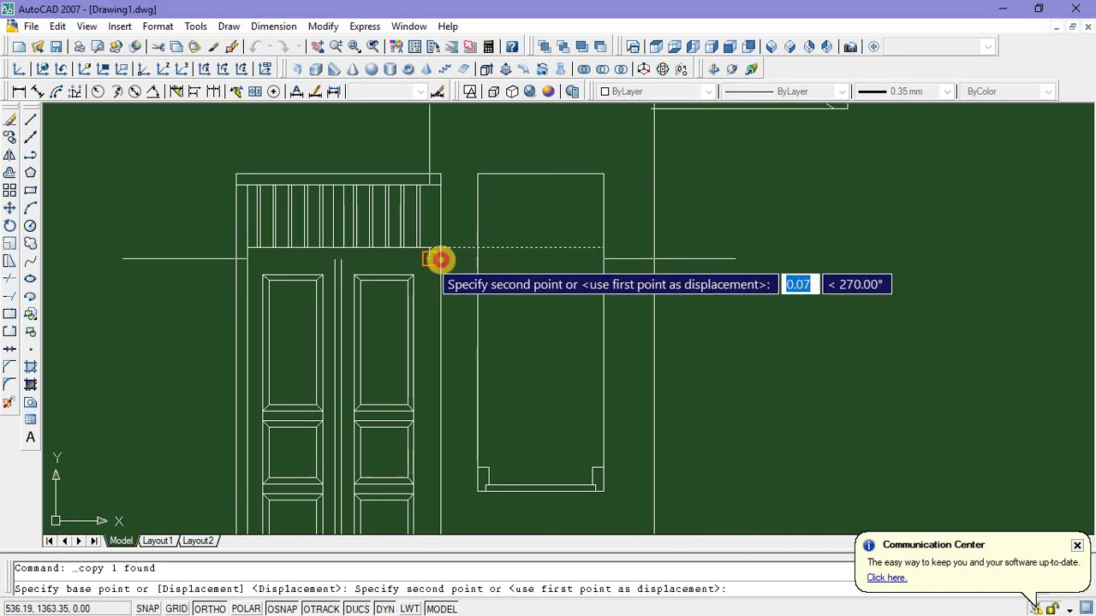
{"action": "key", "text": "Escape"}
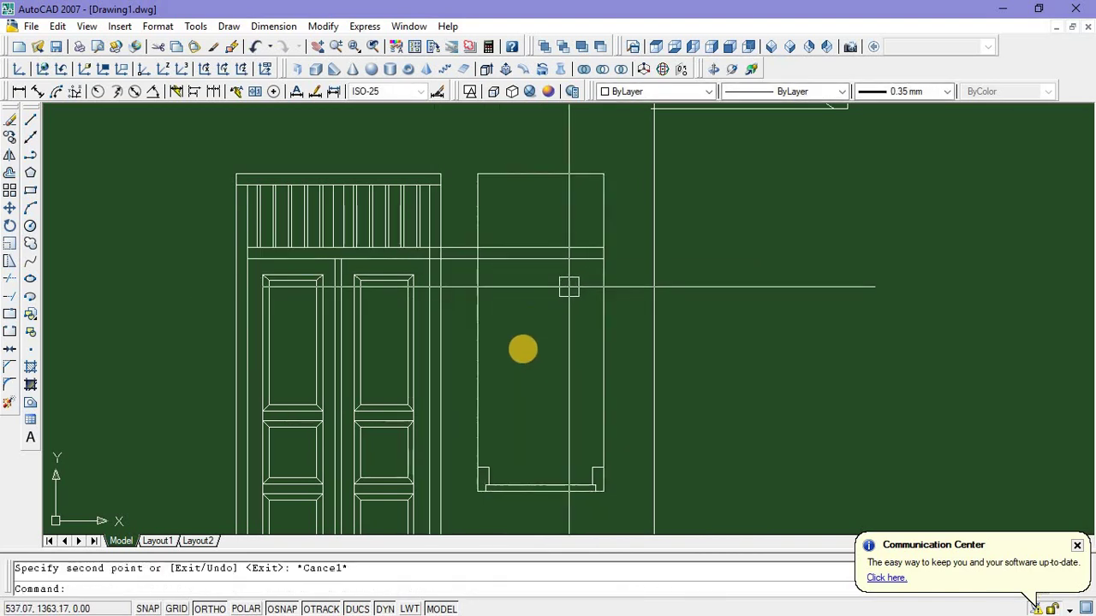
Offset the window rectangle 0.07 inward and erase the copied window plan at its base
{"action": "middle_click_drag", "start_coordinate": [523, 348], "coordinate": [484, 325]}
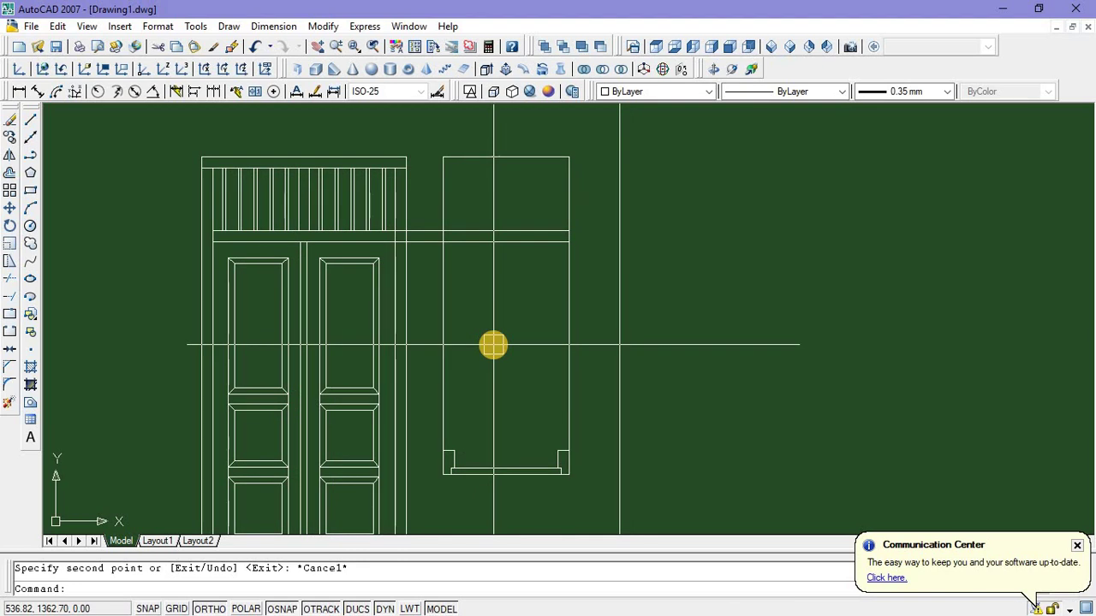
{"action": "type", "text": "o"}
{"action": "key", "text": "Return"}
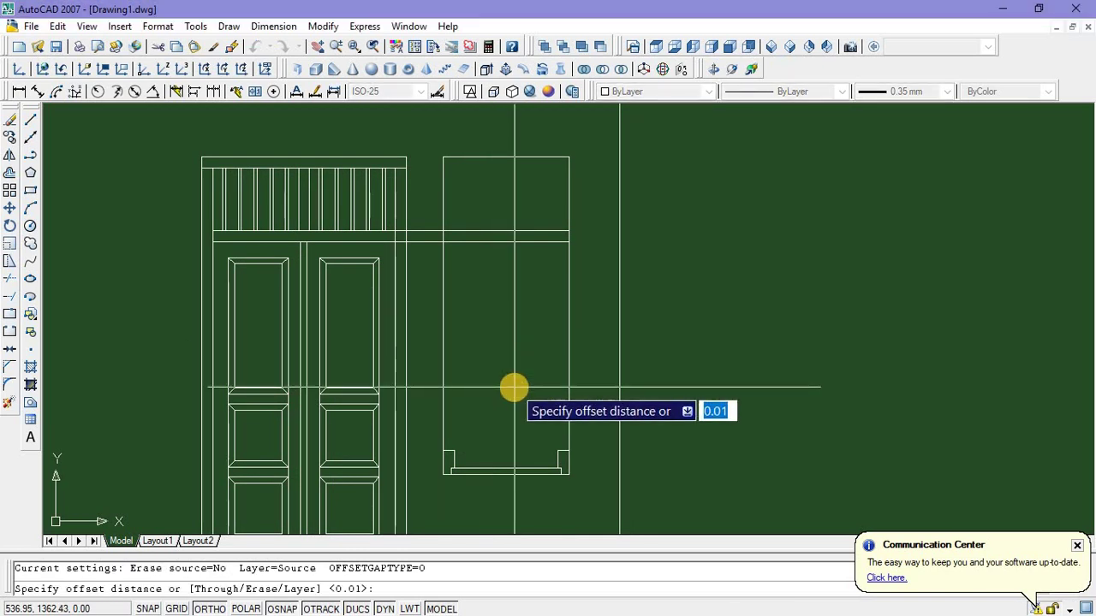
{"action": "type", "text": "0"}
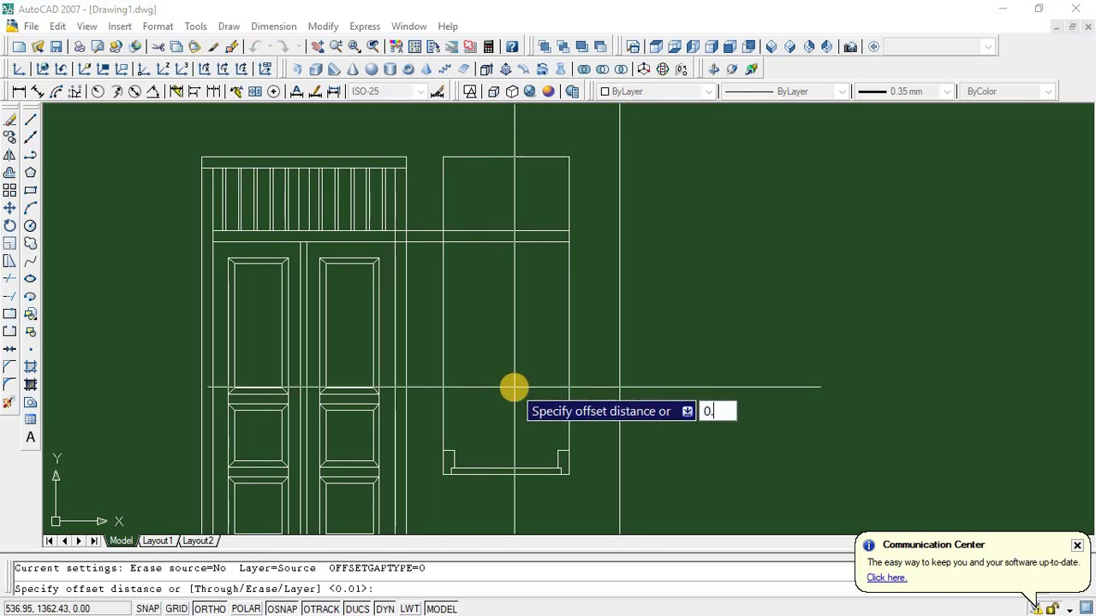
{"action": "key", "text": "Return"}
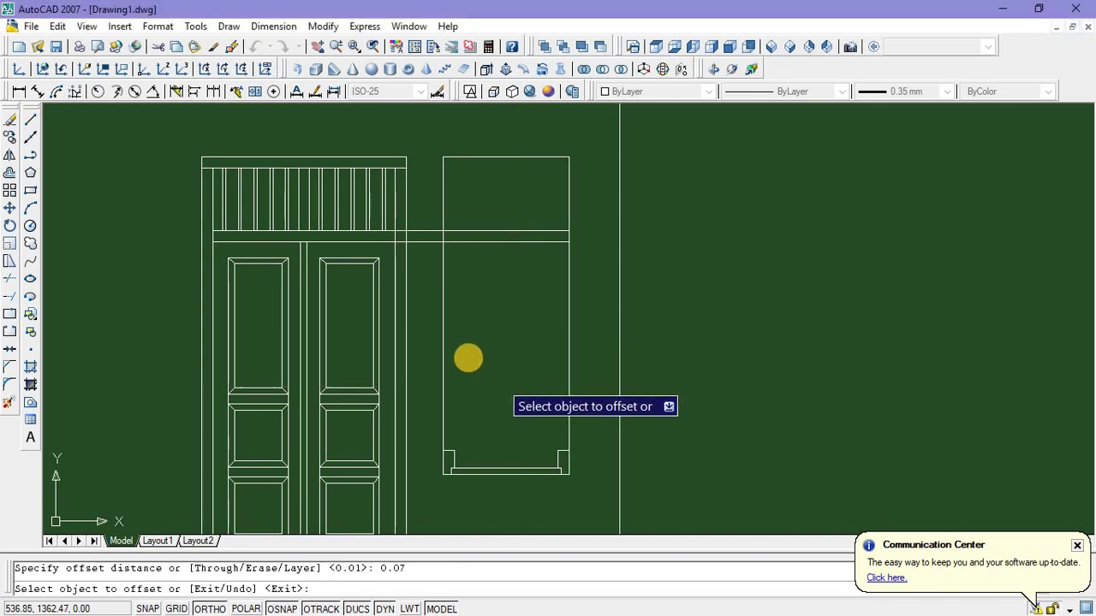
{"action": "left_click", "coordinate": [445, 354]}
{"action": "left_click", "coordinate": [495, 352]}
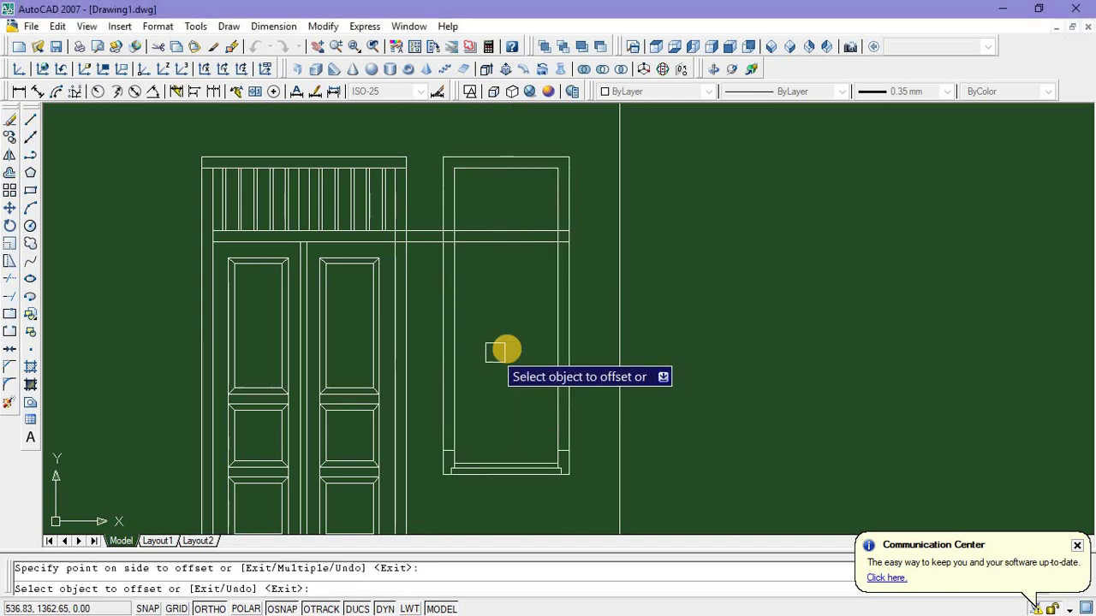
{"action": "key", "text": "Escape"}
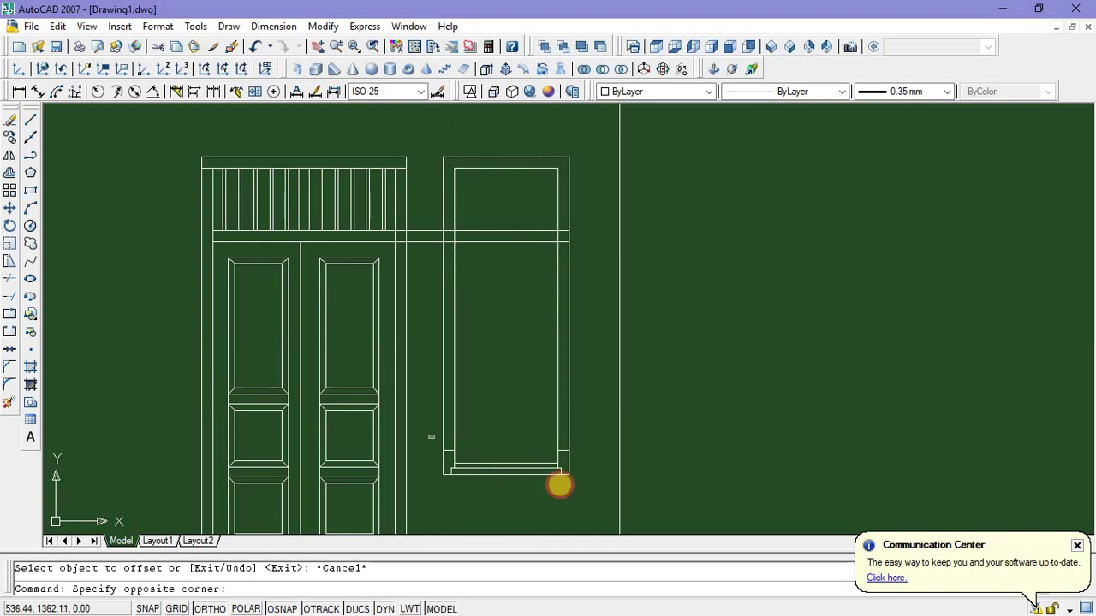
{"action": "left_click", "coordinate": [582, 492]}
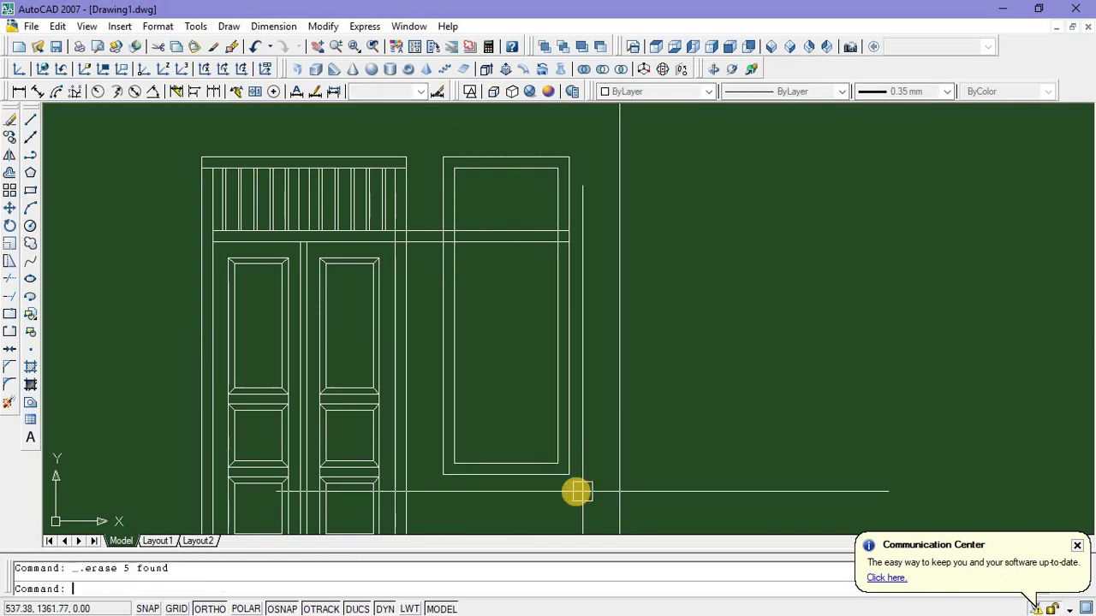
Trim the two rail lines in the gap between the door's right edge and the window's left edge
{"action": "middle_click_drag", "start_coordinate": [513, 384], "coordinate": [512, 421]}
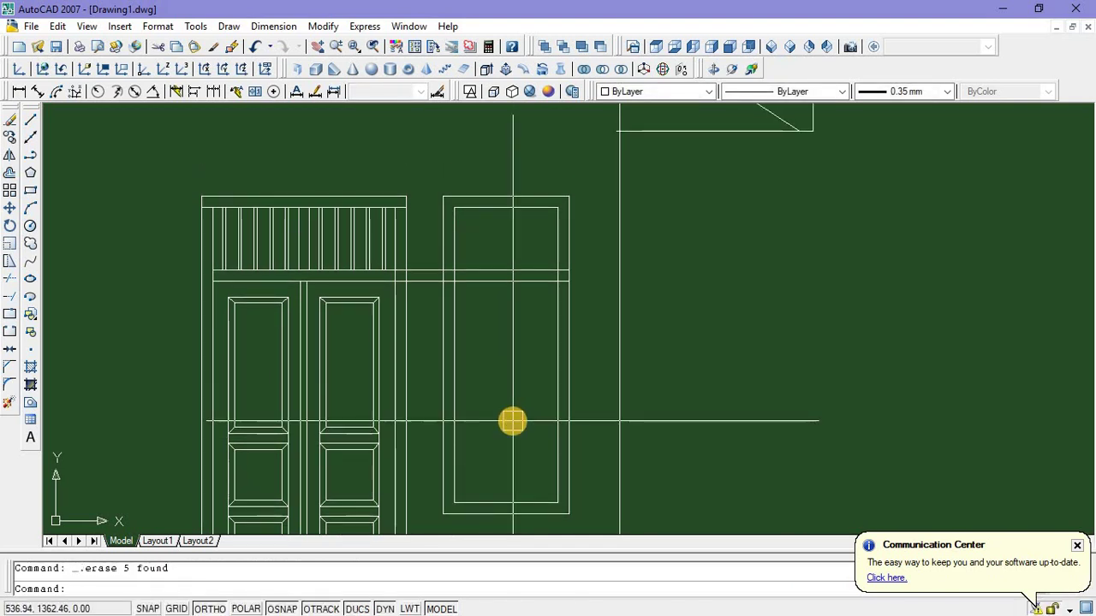
{"action": "type", "text": "tr"}
{"action": "key", "text": "Return"}
{"action": "key", "text": "Return"}
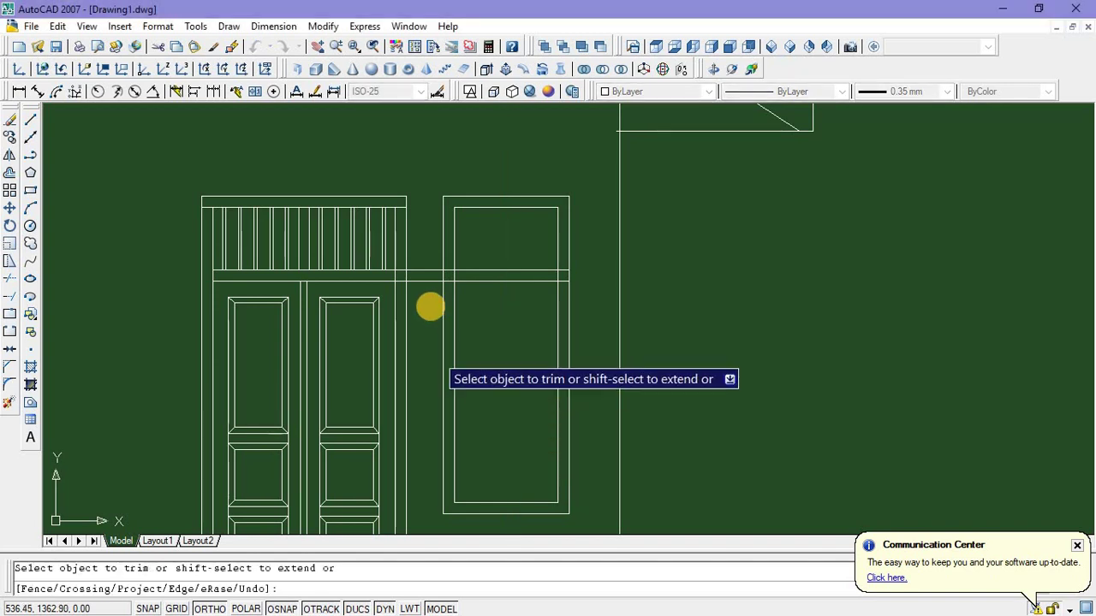
{"action": "scroll", "coordinate": [402, 287], "scroll_direction": "up", "scroll_amount": 3}
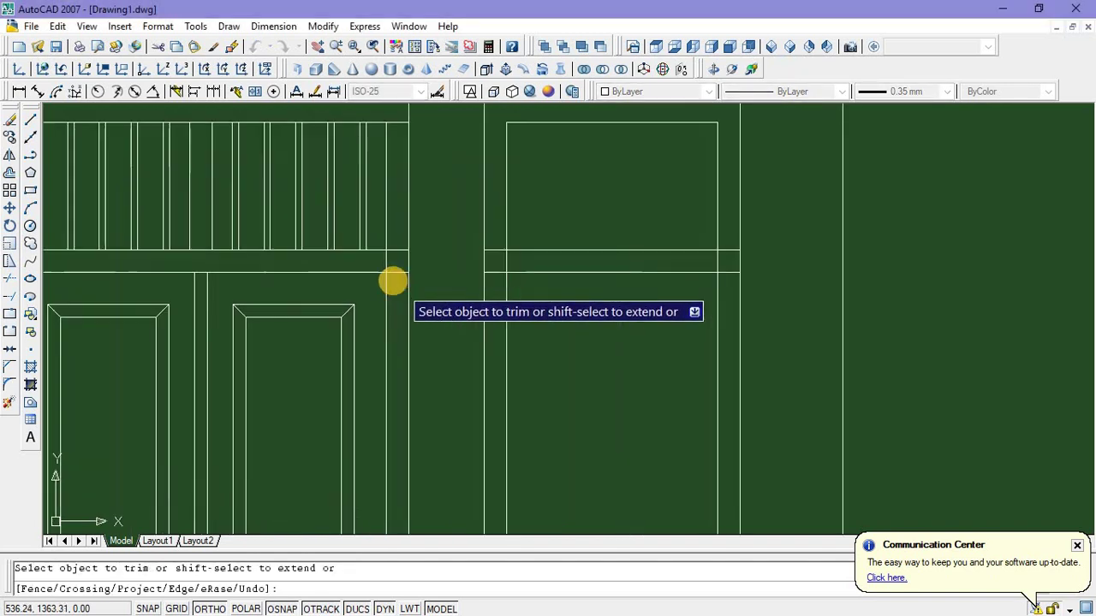
{"action": "scroll", "coordinate": [395, 275], "scroll_direction": "up", "scroll_amount": 3}
{"action": "left_click", "coordinate": [395, 274]}
{"action": "left_click", "coordinate": [390, 195]}
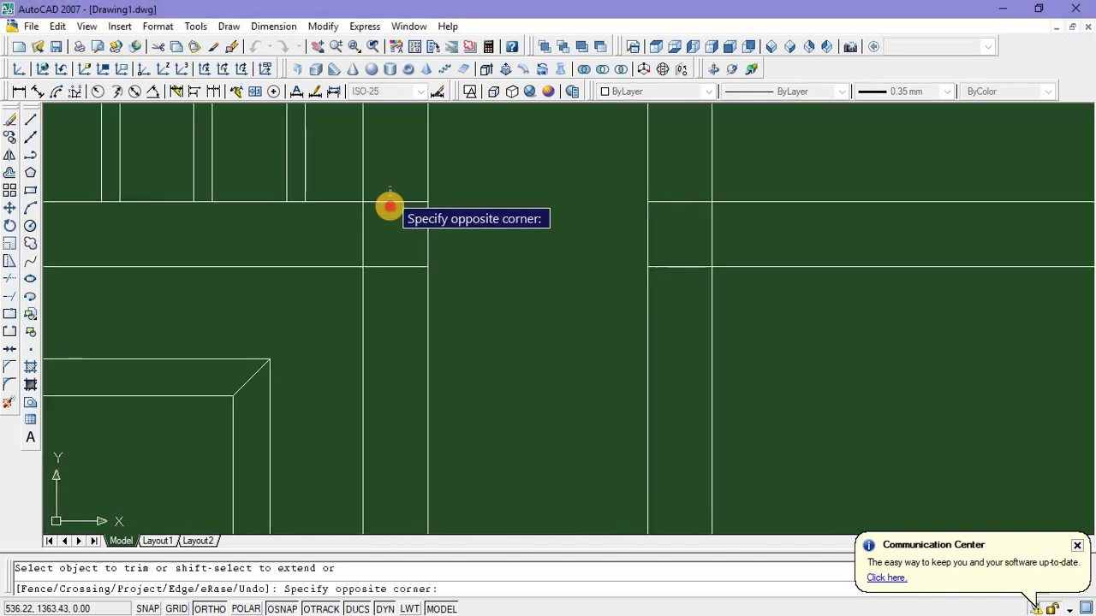
{"action": "left_click", "coordinate": [389, 210]}
{"action": "key", "text": "Escape"}
Erase the two leftover rail line pieces crossing the door's right jamb
{"action": "left_click", "coordinate": [402, 292]}
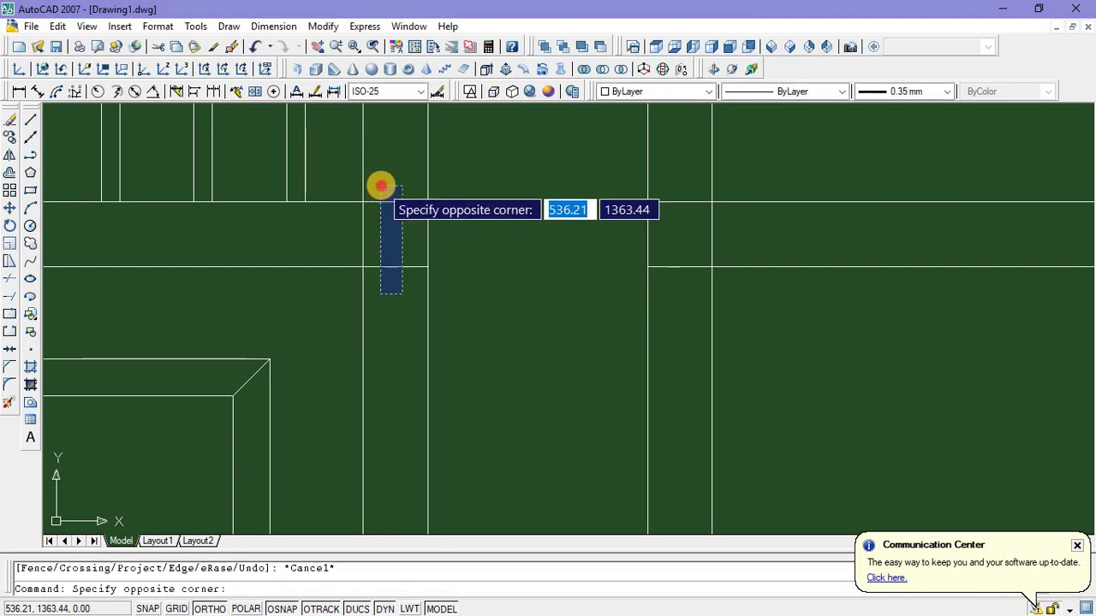
{"action": "left_click", "coordinate": [379, 199]}
{"action": "key", "text": "Delete"}
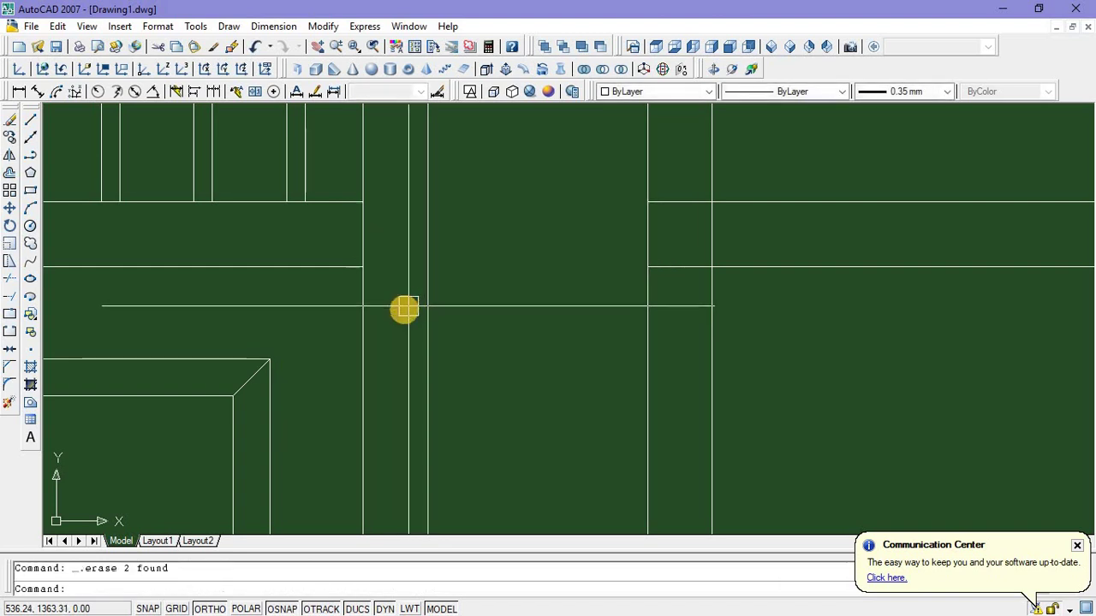
Trim the ends of the window's two rail lines where they cross the left and right sides of its frame
{"action": "scroll", "coordinate": [403, 308], "scroll_direction": "down", "scroll_amount": 5}
{"action": "middle_click_drag", "start_coordinate": [511, 374], "coordinate": [503, 393]}
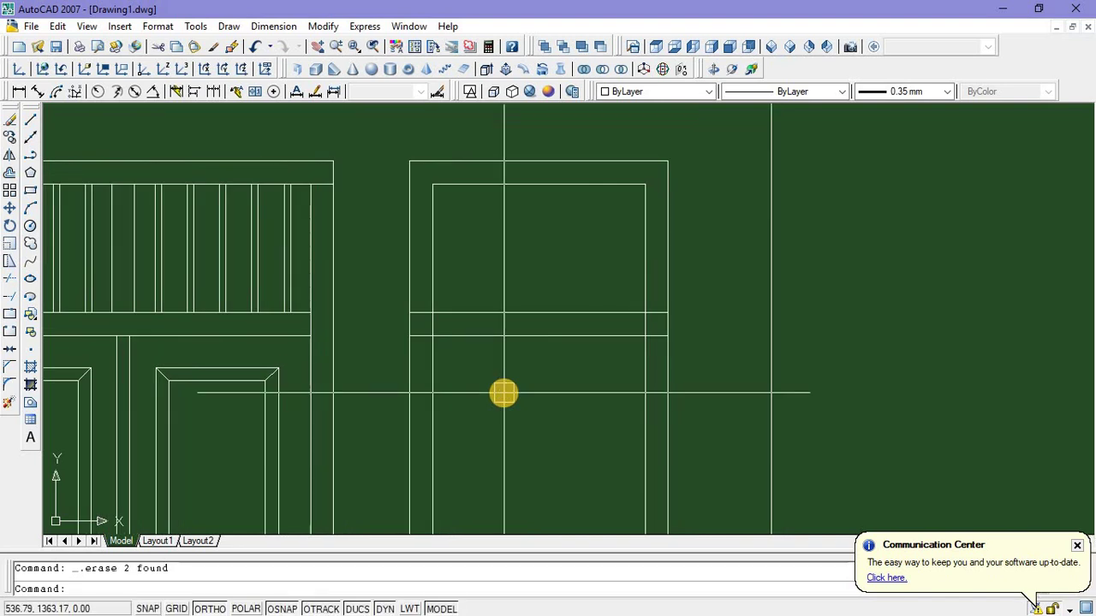
{"action": "type", "text": "TR"}
{"action": "key", "text": "Return"}
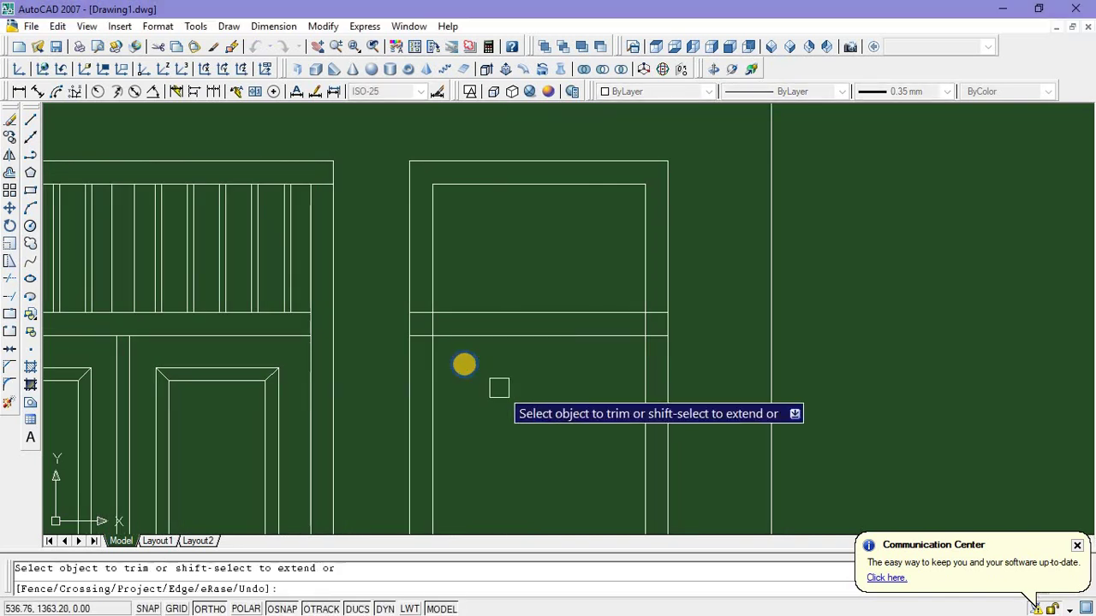
{"action": "scroll", "coordinate": [386, 321], "scroll_direction": "up", "scroll_amount": 3}
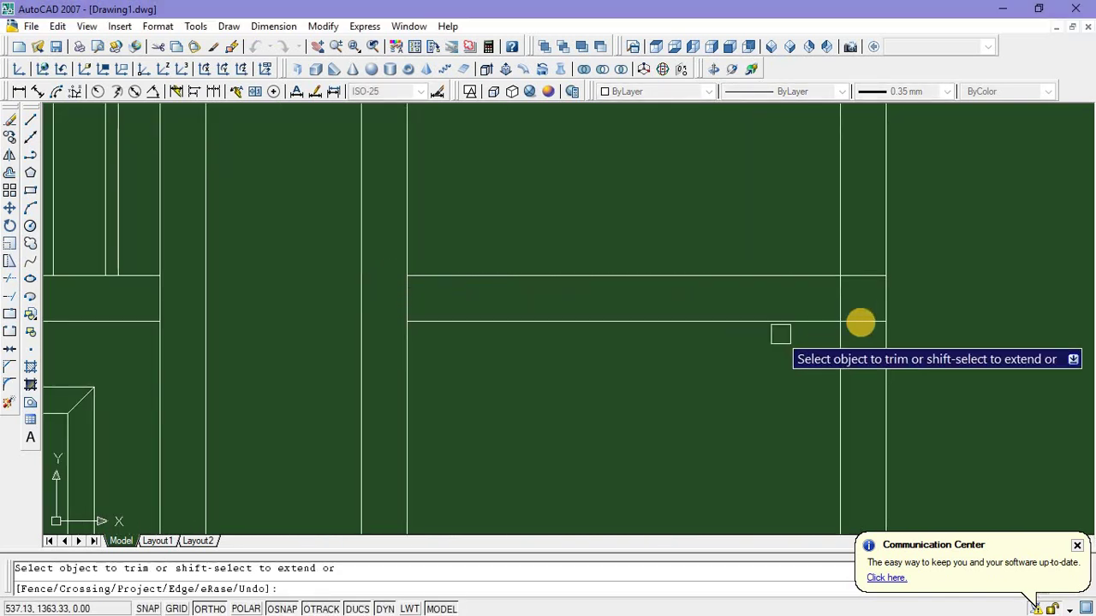
{"action": "left_click", "coordinate": [868, 319]}
{"action": "left_click", "coordinate": [858, 276]}
{"action": "scroll", "coordinate": [660, 379], "scroll_direction": "down", "scroll_amount": 4}
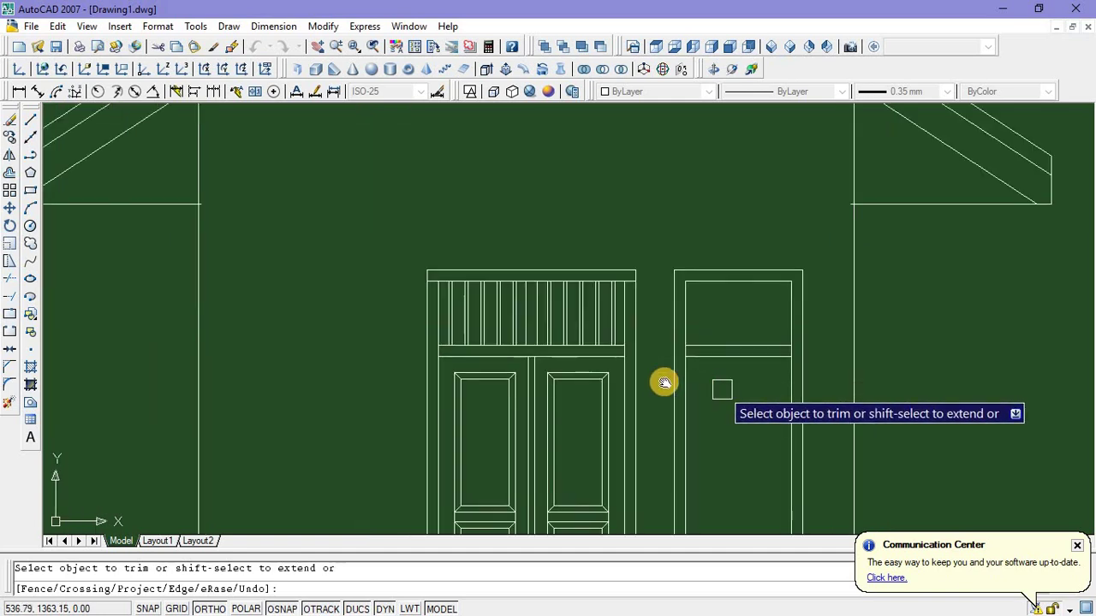
{"action": "key", "text": "Escape"}
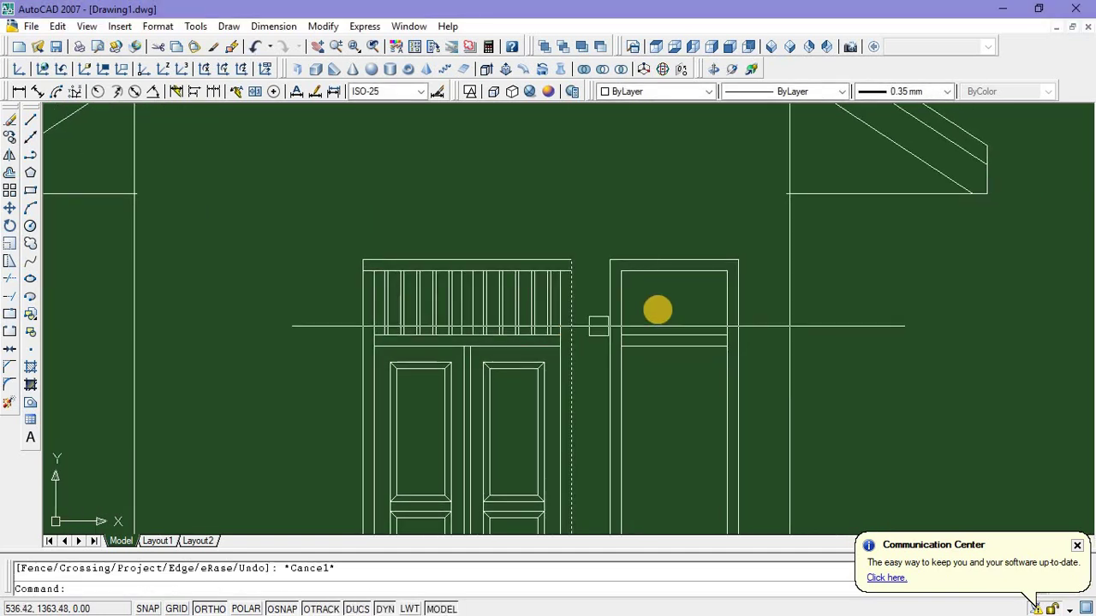
Copy the five right-hand slats of the door's transom into the window's transom, starting from its inner left frame edge
{"action": "scroll", "coordinate": [638, 298], "scroll_direction": "up", "scroll_amount": 5}
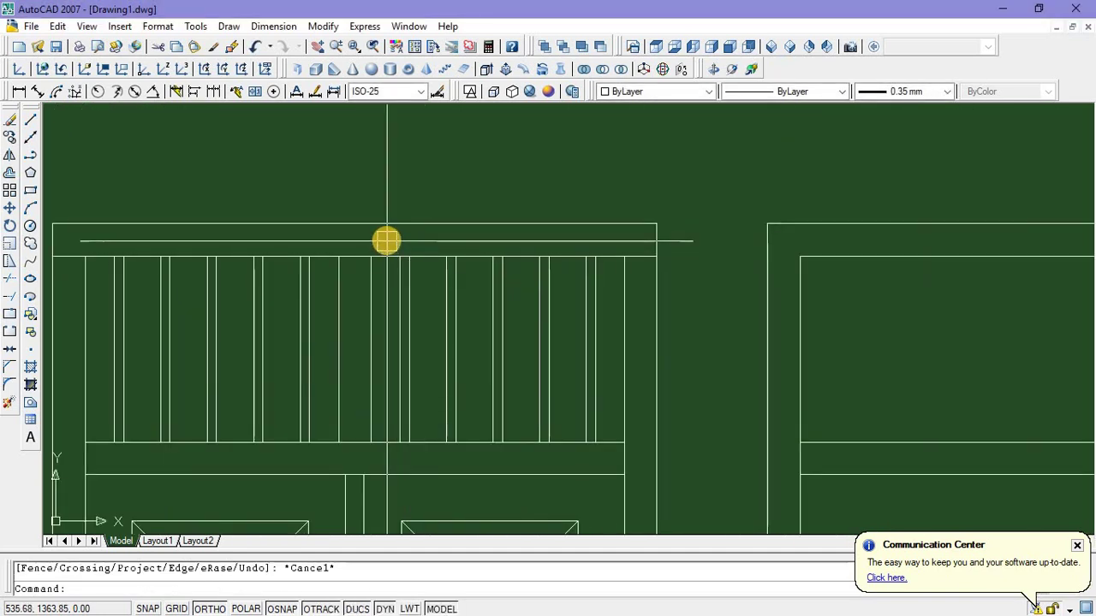
{"action": "left_click", "coordinate": [429, 314]}
{"action": "left_click", "coordinate": [601, 452]}
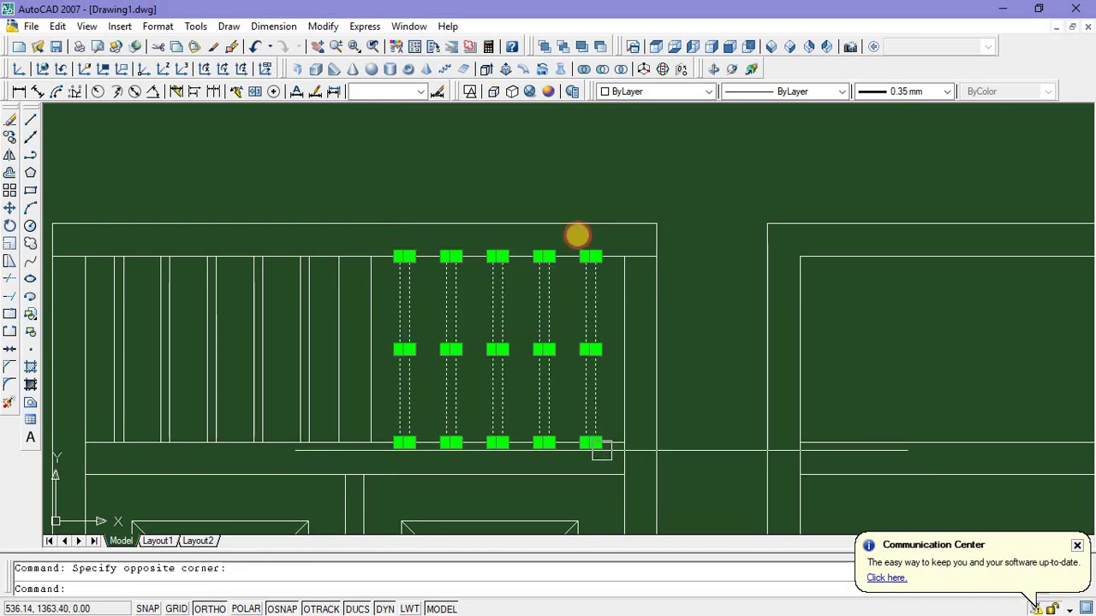
{"action": "right_click", "coordinate": [570, 163]}
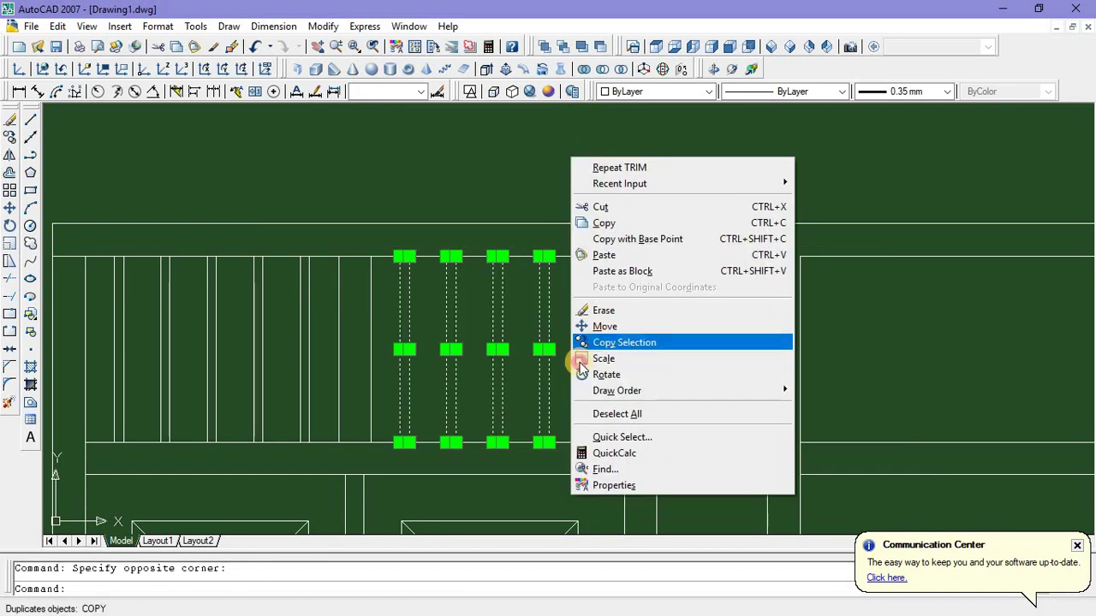
{"action": "left_click", "coordinate": [614, 342]}
{"action": "left_click", "coordinate": [371, 443]}
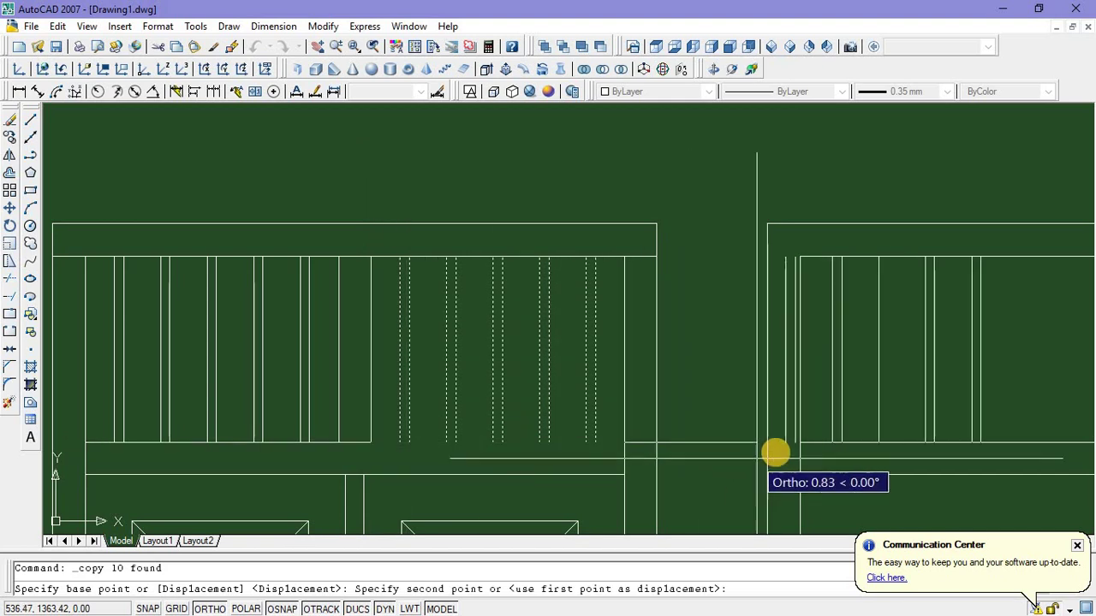
{"action": "left_click", "coordinate": [751, 444]}
{"action": "scroll", "coordinate": [753, 454], "scroll_direction": "down", "scroll_amount": 5}
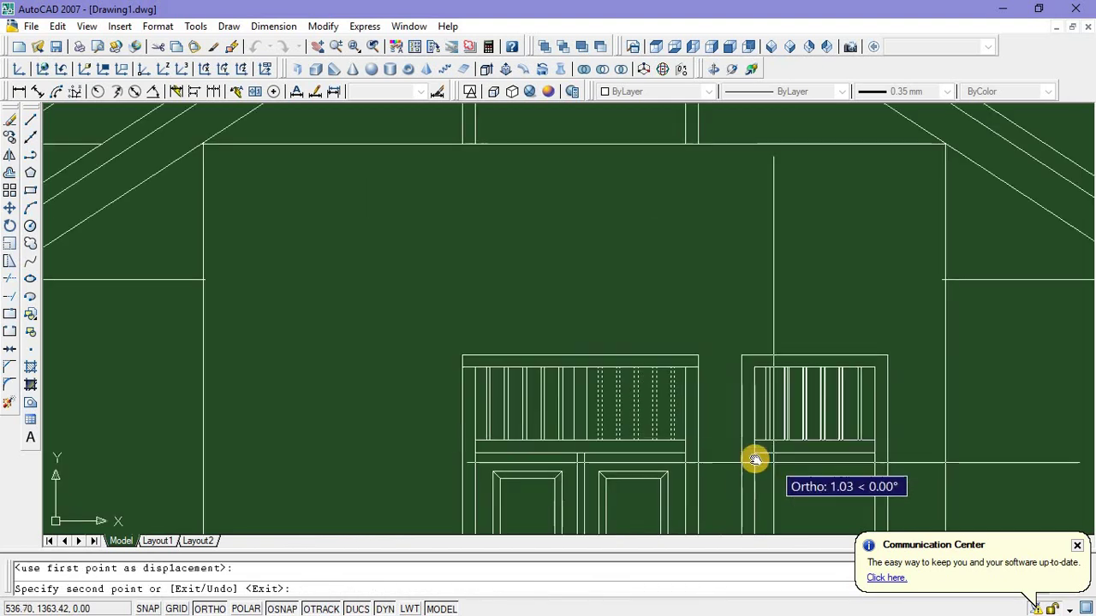
{"action": "key", "text": "Escape"}
Copy the window transom's last two slats to the right, from the third slat's right edge to the fifth's
{"action": "scroll", "coordinate": [758, 430], "scroll_direction": "up", "scroll_amount": 3}
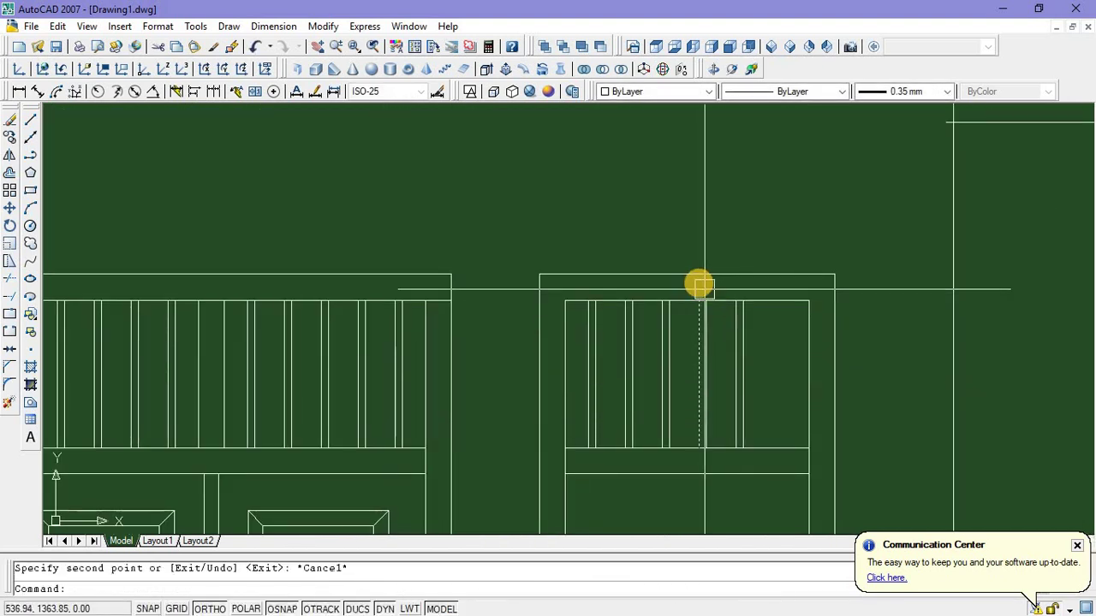
{"action": "scroll", "coordinate": [691, 288], "scroll_direction": "up", "scroll_amount": 1}
{"action": "left_click", "coordinate": [692, 289]}
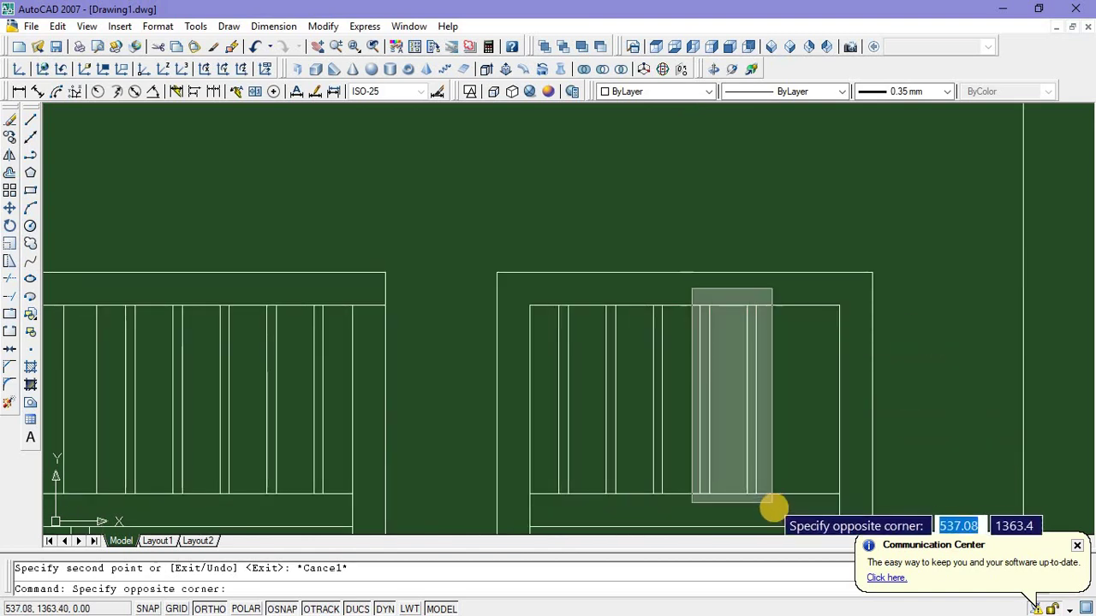
{"action": "left_click", "coordinate": [773, 506]}
{"action": "right_click", "coordinate": [788, 352]}
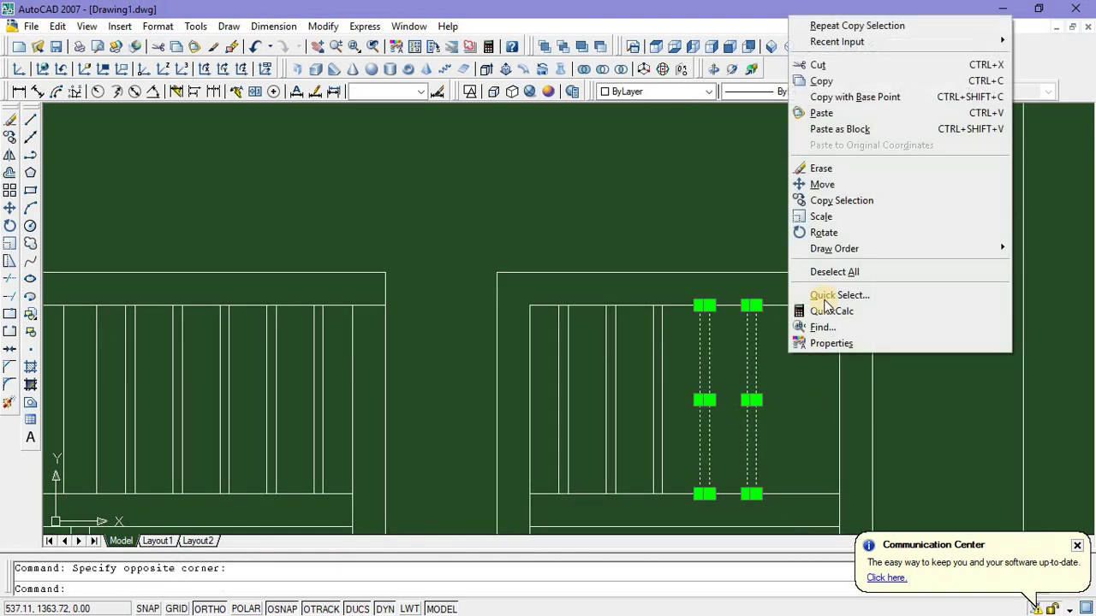
{"action": "left_click", "coordinate": [827, 198]}
{"action": "left_click", "coordinate": [662, 307]}
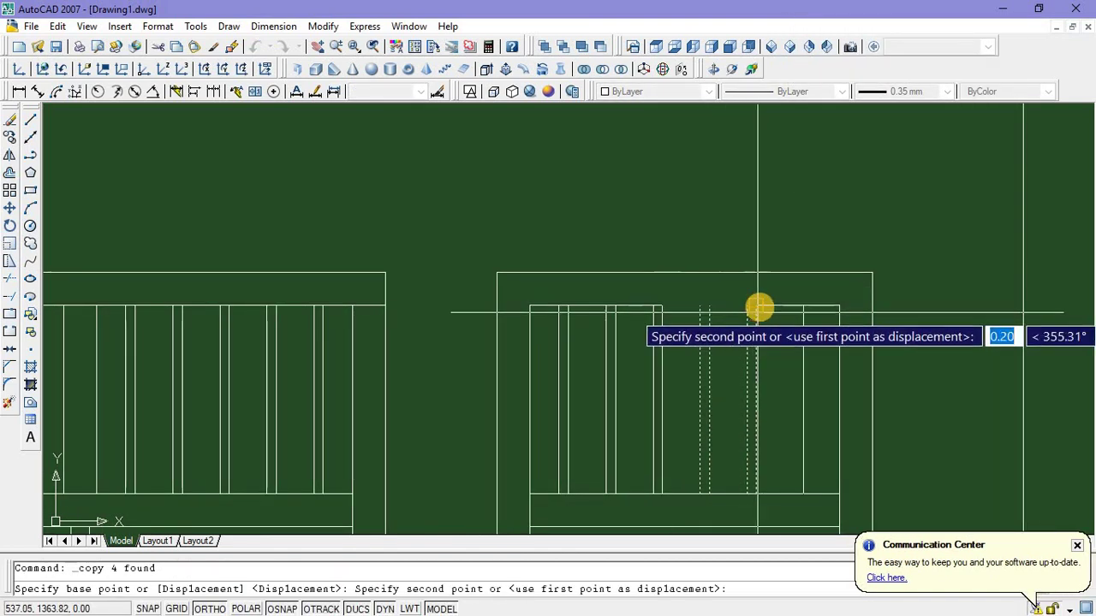
{"action": "left_click", "coordinate": [759, 308]}
{"action": "key", "text": "Escape"}
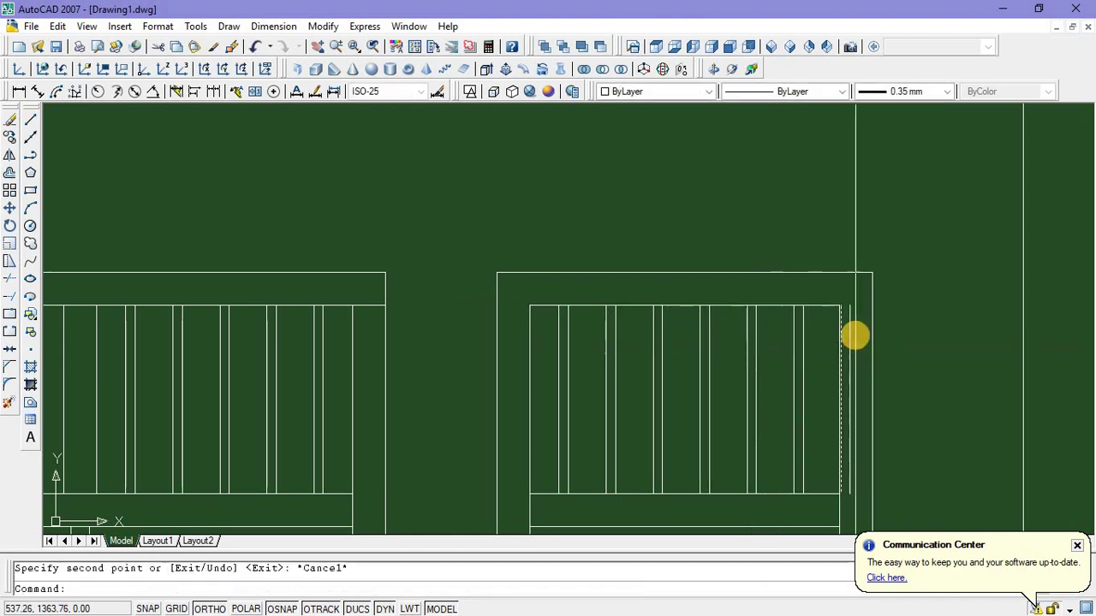
Erase the surplus slat lines at and beyond the inner right edge of the window frame
{"action": "scroll", "coordinate": [849, 323], "scroll_direction": "up", "scroll_amount": 2}
{"action": "left_click", "coordinate": [821, 265]}
{"action": "scroll", "coordinate": [819, 282], "scroll_direction": "down", "scroll_amount": 4}
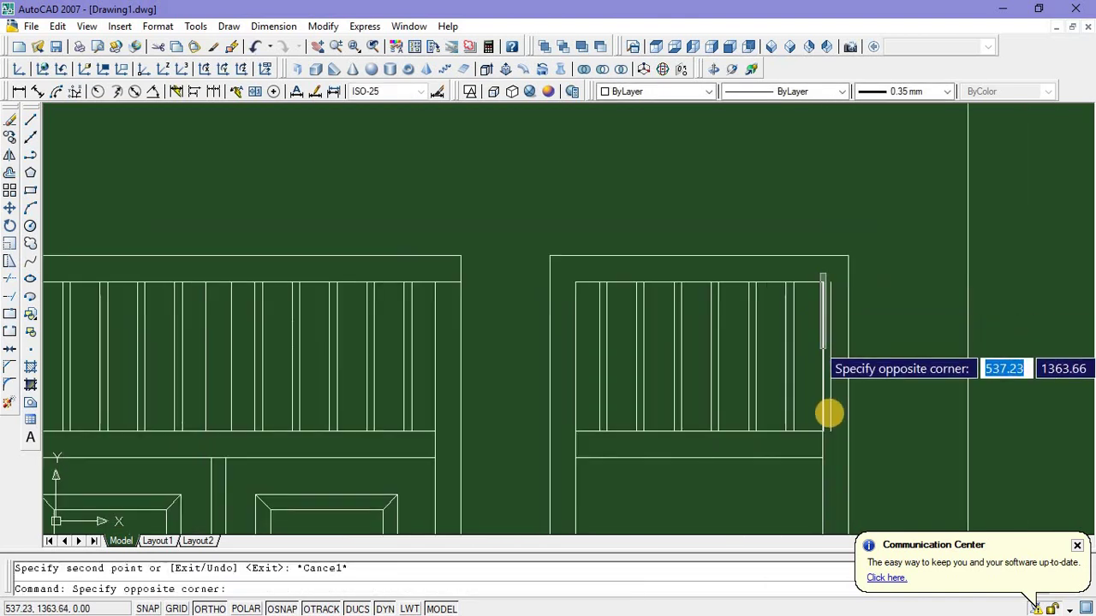
{"action": "left_click", "coordinate": [836, 441]}
{"action": "key", "text": "Delete"}
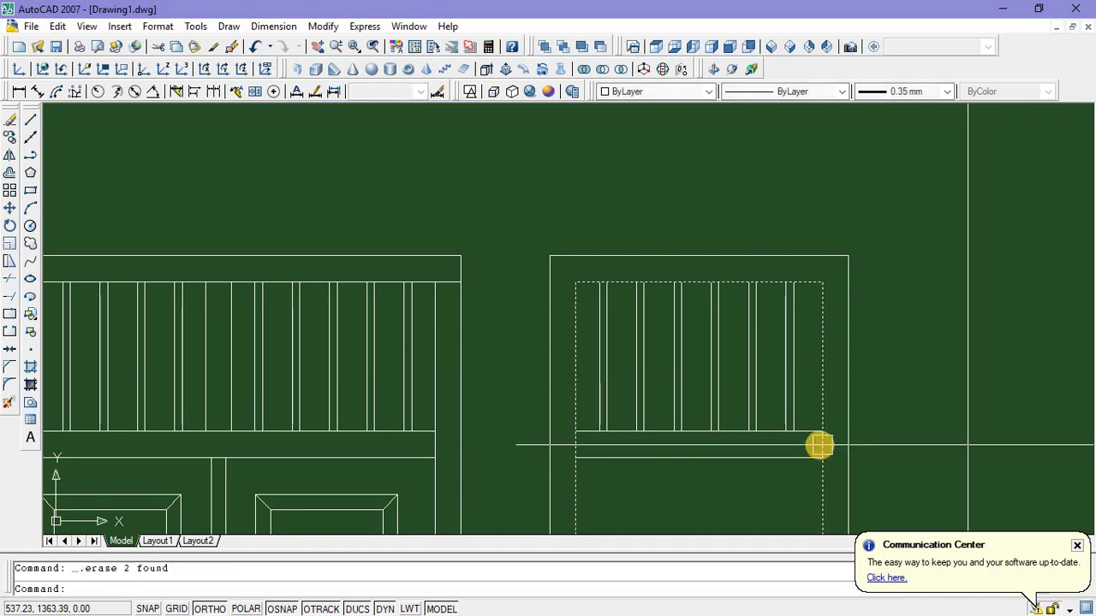
Move all the slats in the window's transom horizontally to the right by about 0.02 units
{"action": "scroll", "coordinate": [593, 268], "scroll_direction": "up", "scroll_amount": 2}
{"action": "left_click", "coordinate": [589, 274]}
{"action": "scroll", "coordinate": [589, 274], "scroll_direction": "down", "scroll_amount": 3}
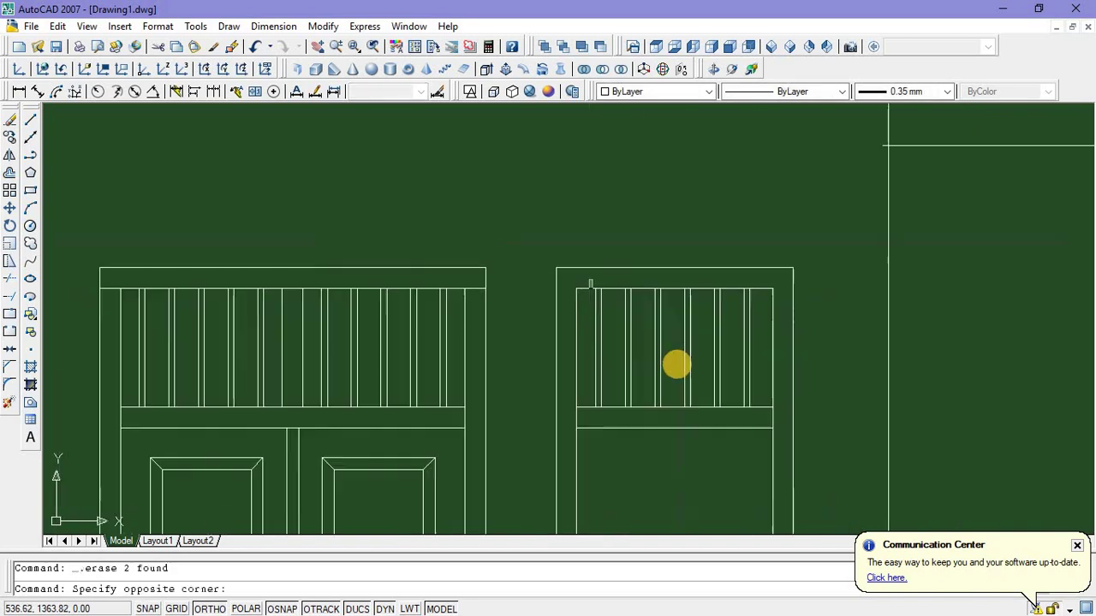
{"action": "left_click", "coordinate": [763, 423]}
{"action": "right_click", "coordinate": [684, 176]}
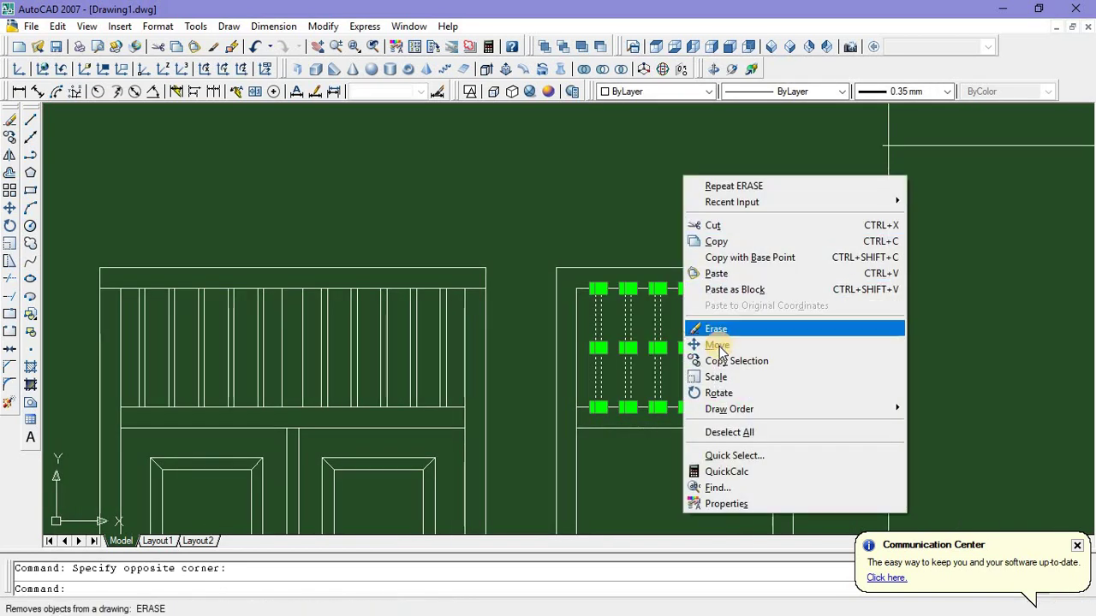
{"action": "left_click", "coordinate": [717, 345]}
{"action": "left_click", "coordinate": [661, 179]}
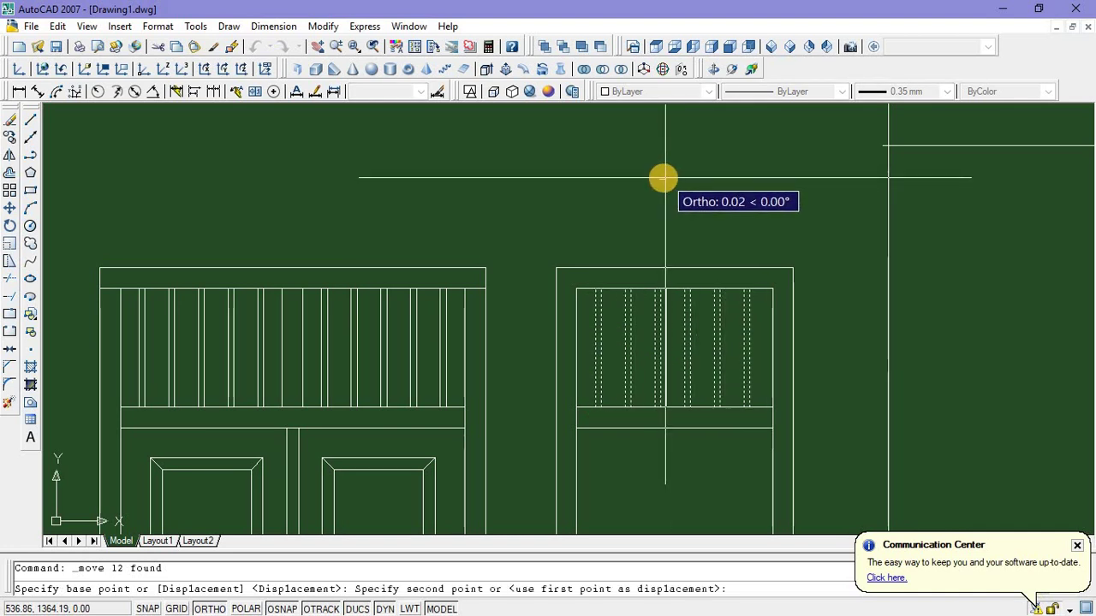
{"action": "left_click", "coordinate": [664, 179]}
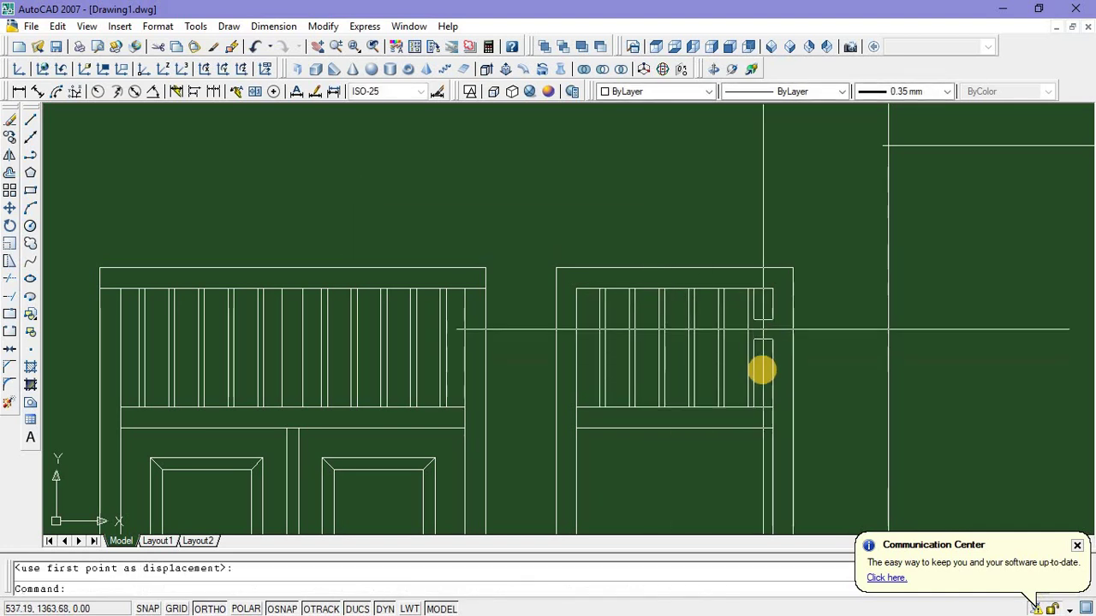
{"action": "scroll", "coordinate": [602, 373], "scroll_direction": "down", "scroll_amount": 5}
{"action": "scroll", "coordinate": [550, 286], "scroll_direction": "up", "scroll_amount": 3}
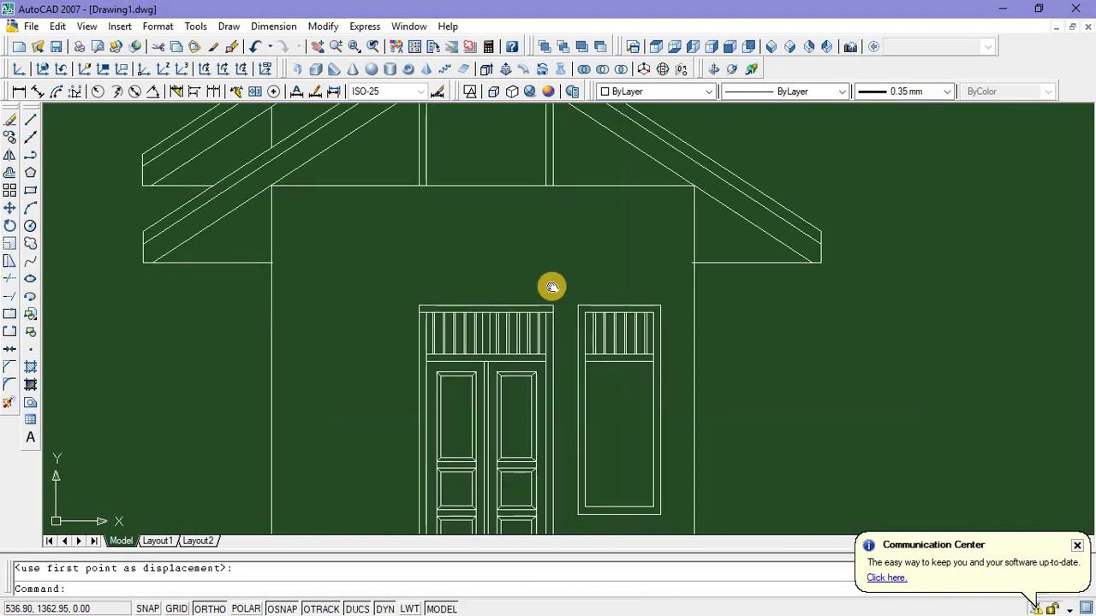
Draw a rectangle over the window opening, from below the transom rail to the inner frame's lower right corner
{"action": "left_click", "coordinate": [30, 195]}
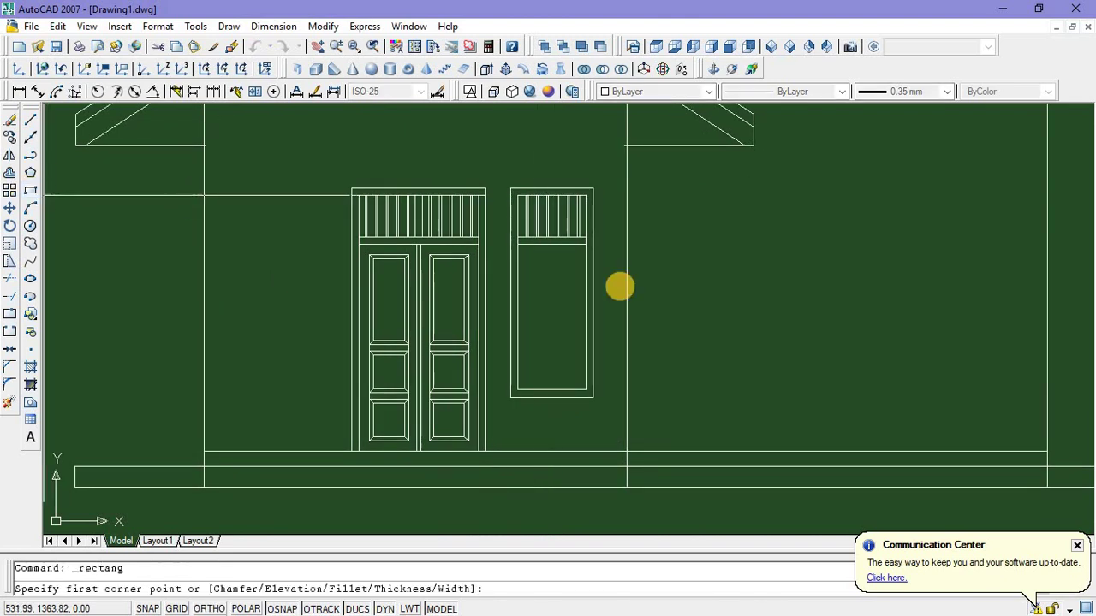
{"action": "left_click", "coordinate": [517, 245]}
{"action": "left_click", "coordinate": [586, 390]}
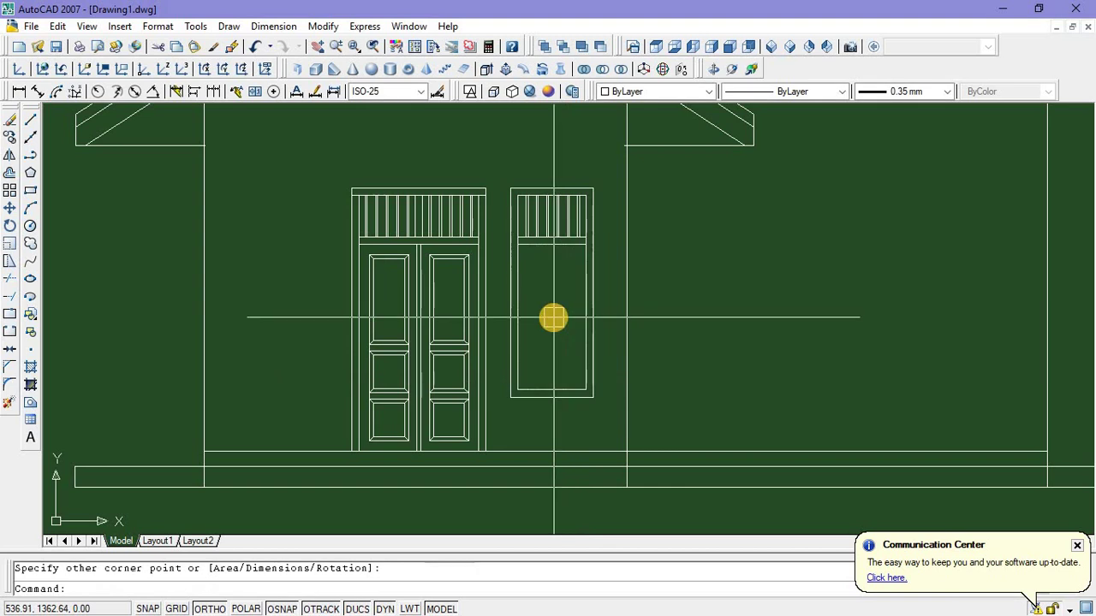
Offset the window opening's rectangle inward by 0.12 to form the sash's inner edge
{"action": "type", "text": "o"}
{"action": "key", "text": "Return"}
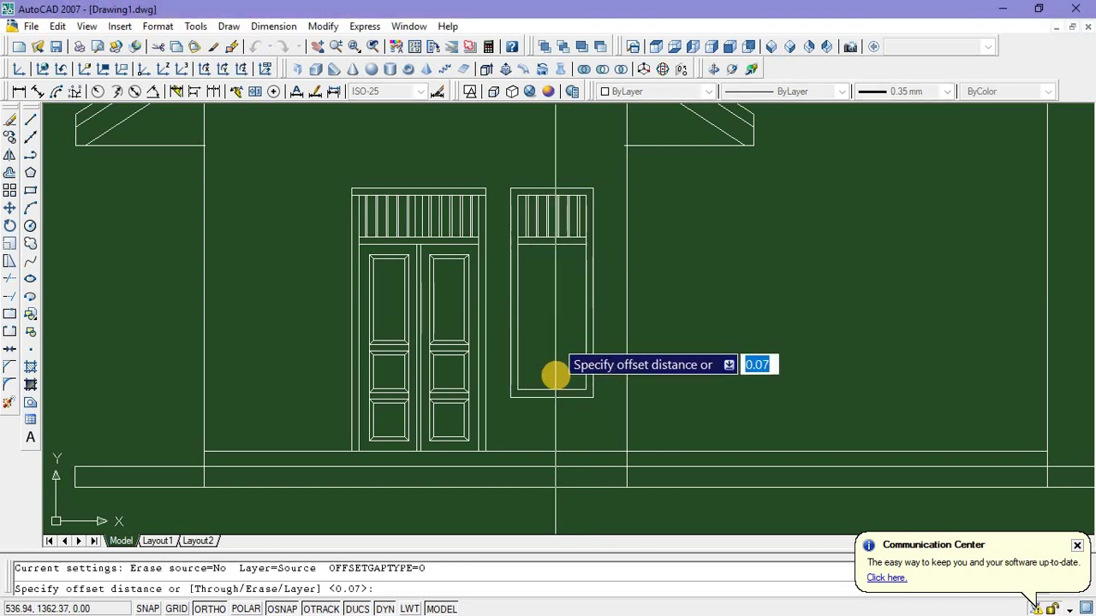
{"action": "type", "text": "0.1"}
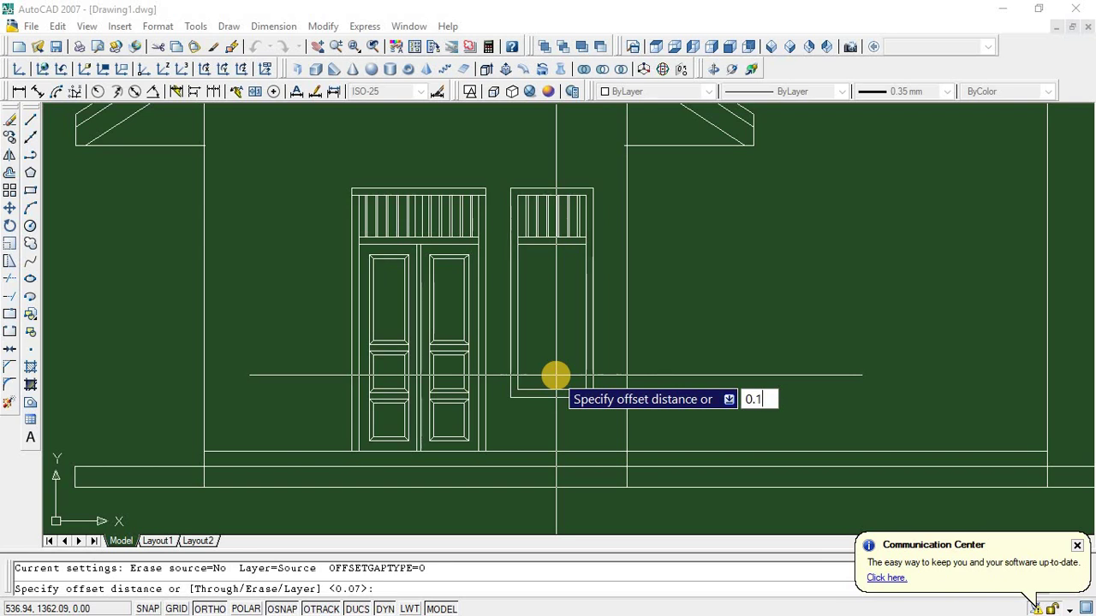
{"action": "type", "text": "2"}
{"action": "key", "text": "Return"}
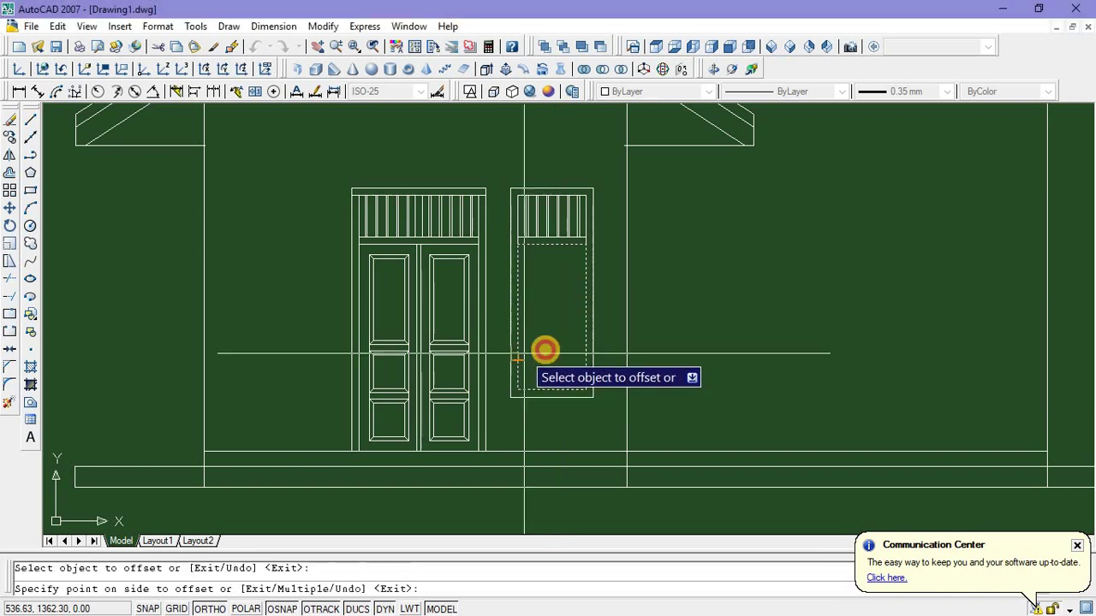
{"action": "left_click", "coordinate": [552, 350]}
{"action": "key", "text": "Escape"}
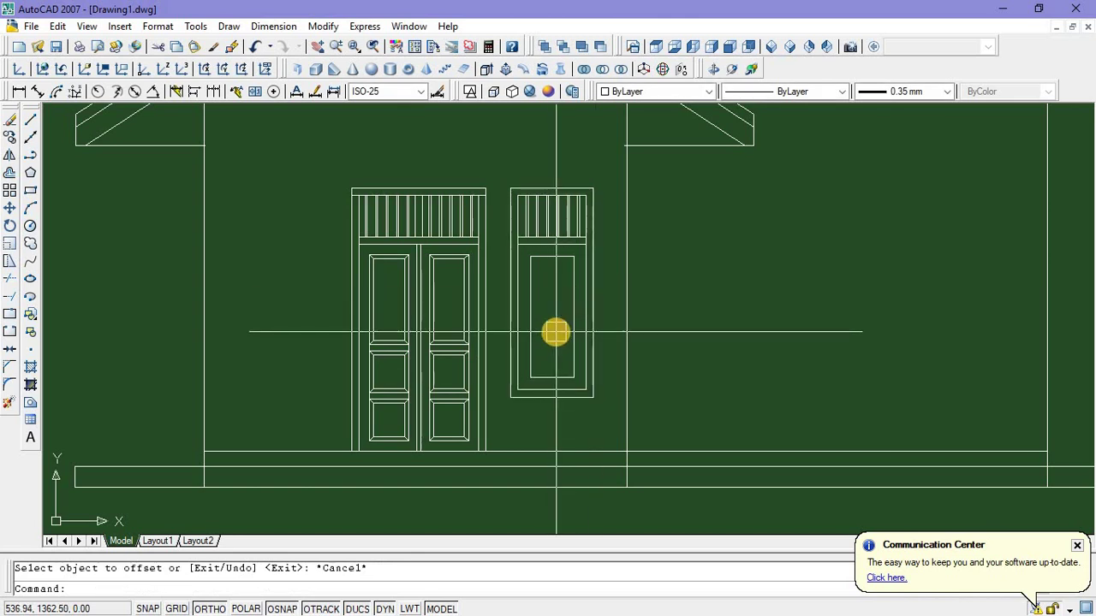
Mirror the complete window about the double door's vertical centreline, keeping the original
{"action": "left_click", "coordinate": [504, 166]}
{"action": "left_click", "coordinate": [614, 399]}
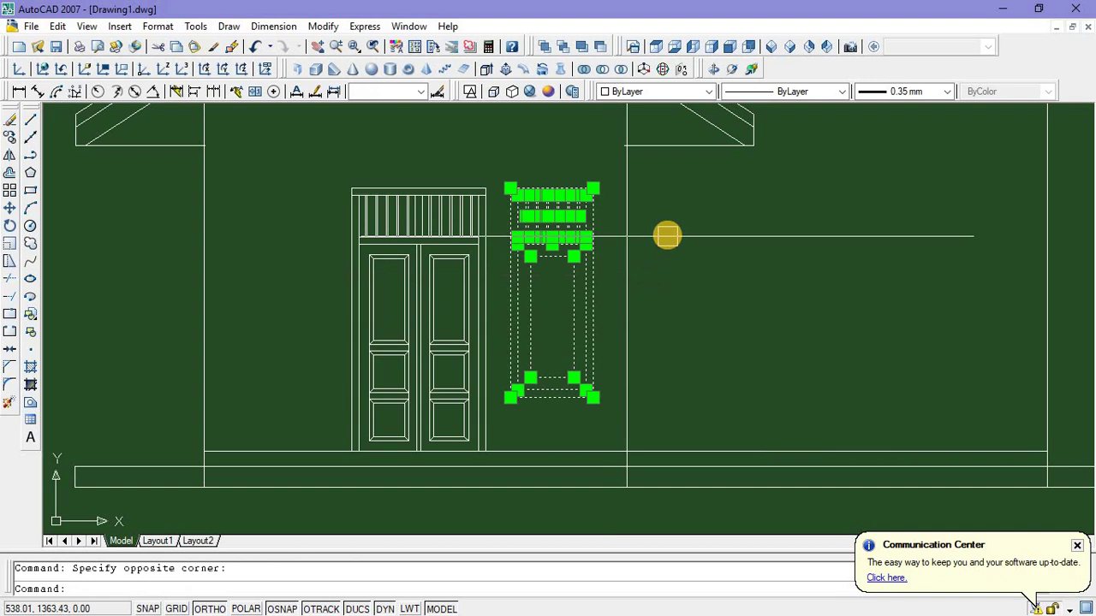
{"action": "right_click", "coordinate": [668, 235]}
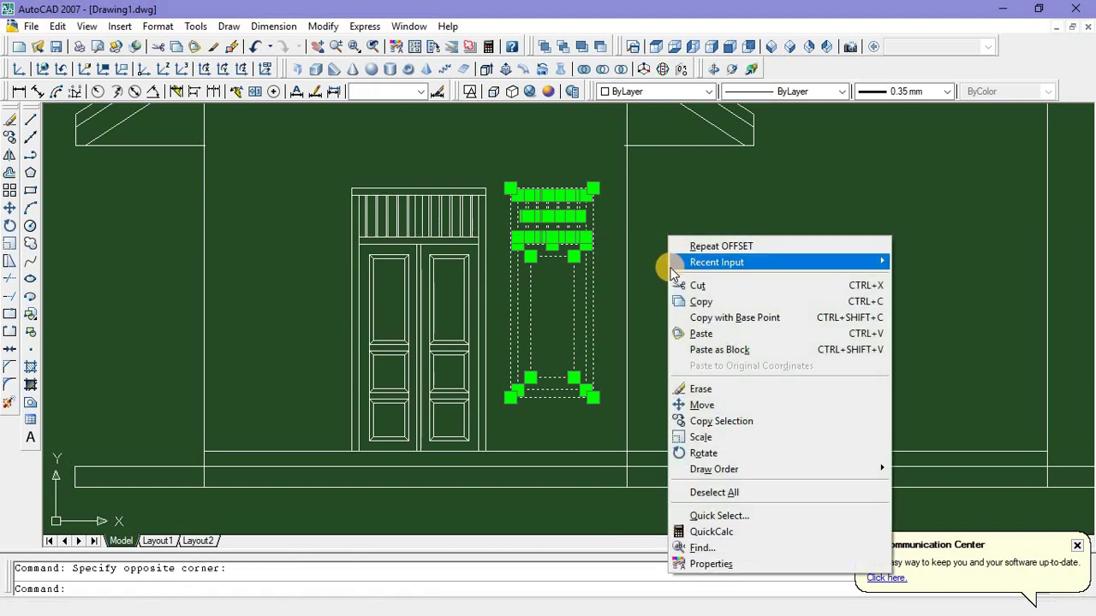
{"action": "mouse_move", "coordinate": [672, 272]}
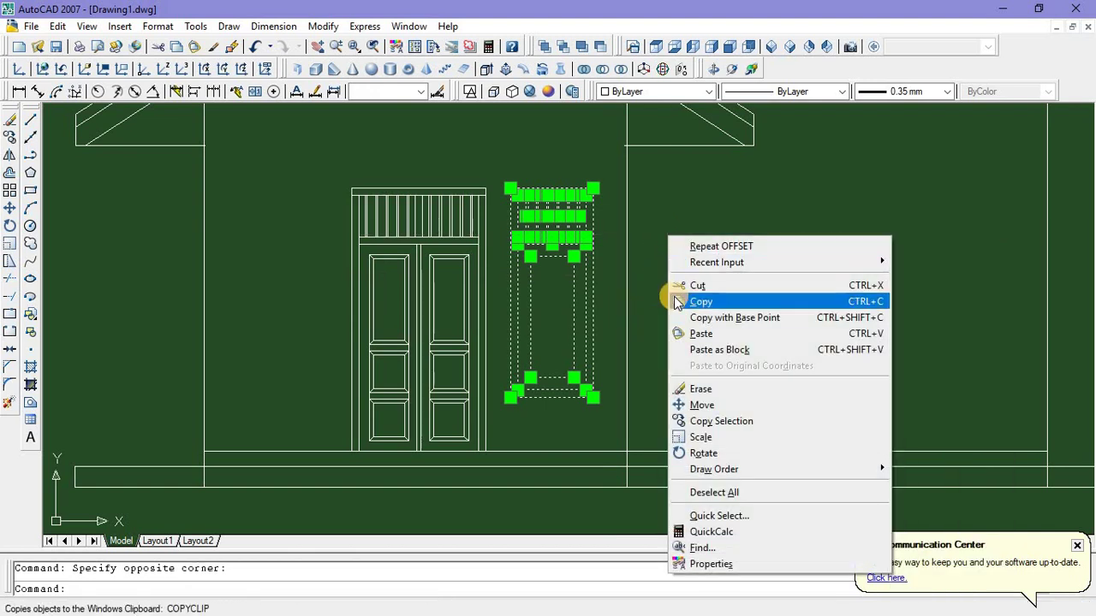
{"action": "left_click", "coordinate": [674, 299]}
{"action": "type", "text": "M"}
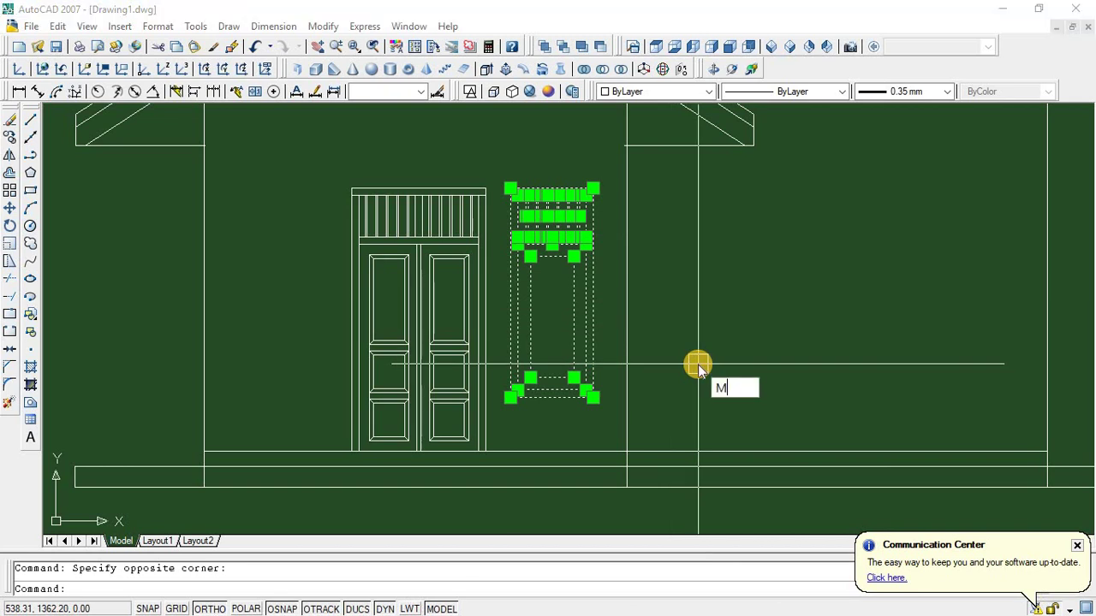
{"action": "type", "text": "I"}
{"action": "key", "text": "Return"}
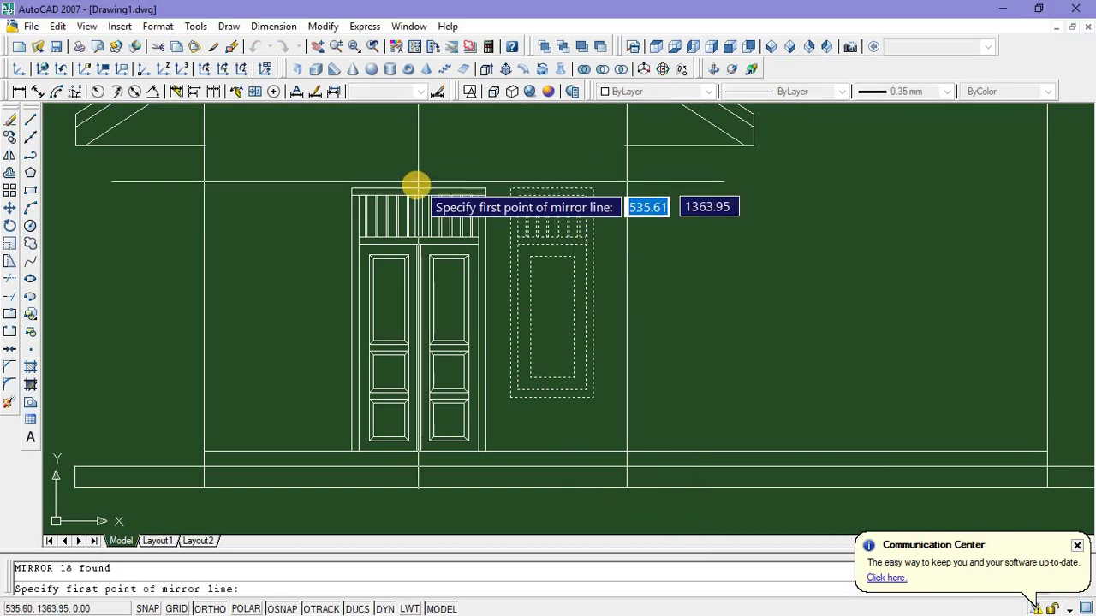
{"action": "left_click", "coordinate": [420, 155]}
{"action": "left_click", "coordinate": [420, 139]}
{"action": "right_click", "coordinate": [321, 248]}
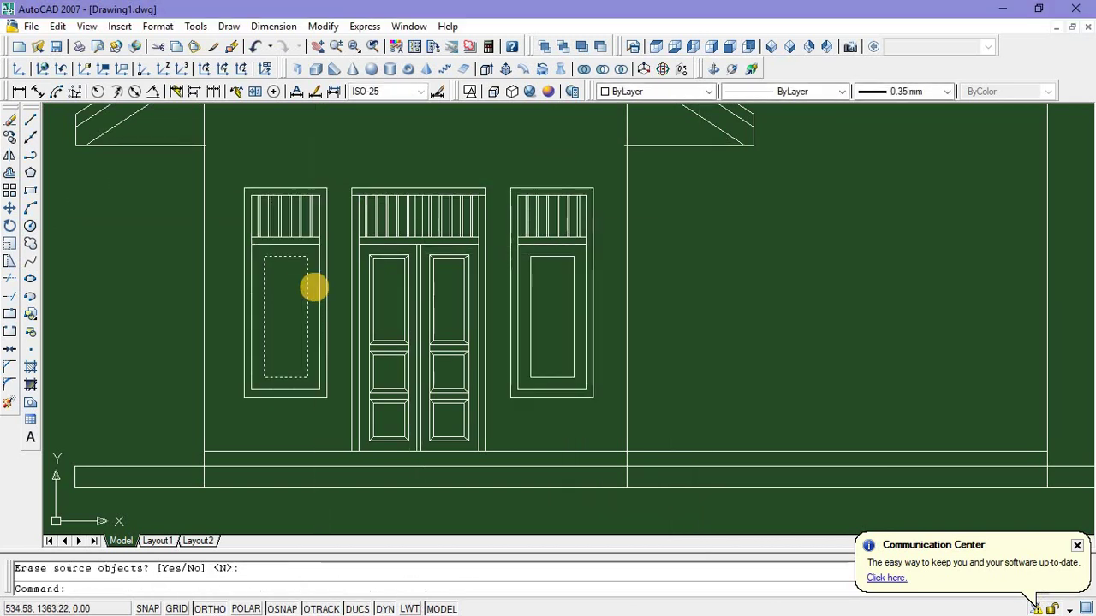
Copy the two-pane window symbol from the front K.TIDUR wall in the plan about 22.2 units straight up into the elevation
{"action": "scroll", "coordinate": [314, 289], "scroll_direction": "down", "scroll_amount": 5}
{"action": "middle_click_drag", "start_coordinate": [428, 299], "coordinate": [396, 237]}
{"action": "scroll", "coordinate": [401, 244], "scroll_direction": "down", "scroll_amount": 2}
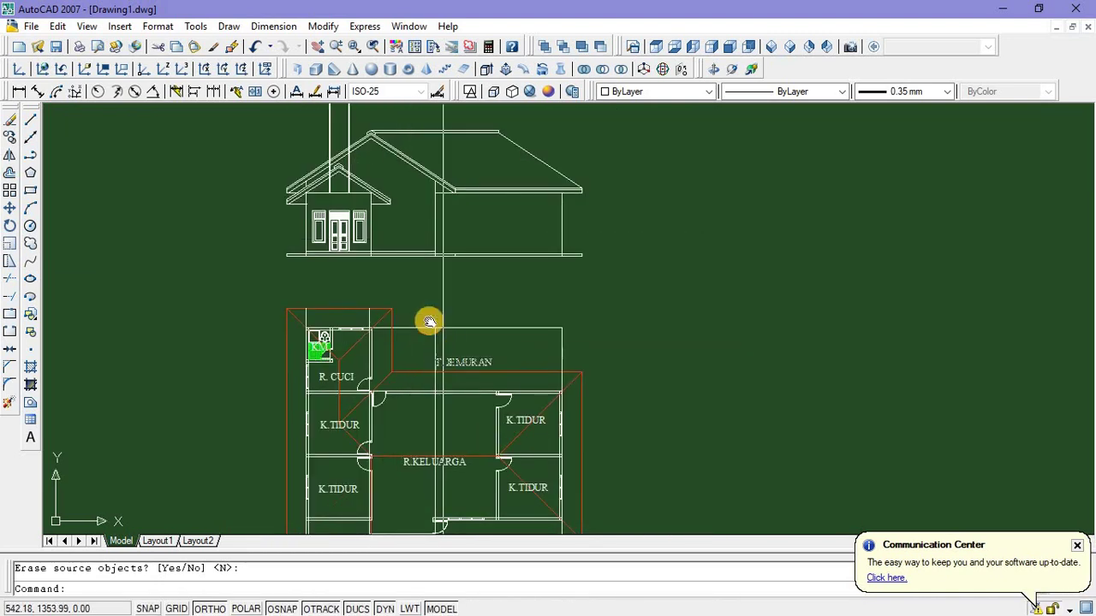
{"action": "middle_click_drag", "start_coordinate": [429, 322], "coordinate": [425, 379]}
{"action": "scroll", "coordinate": [396, 442], "scroll_direction": "up", "scroll_amount": 5}
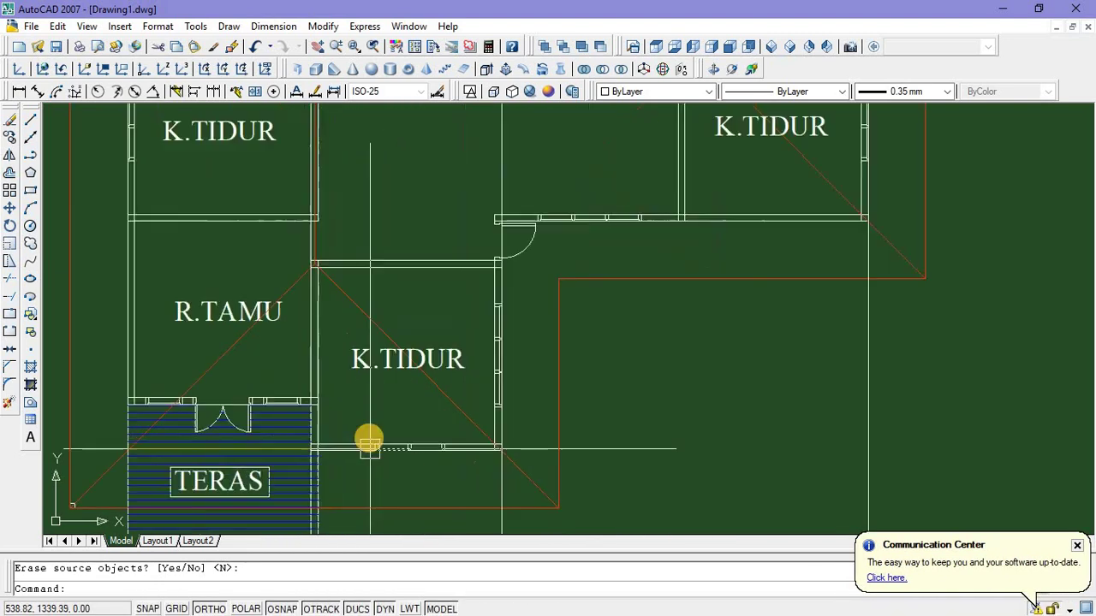
{"action": "scroll", "coordinate": [369, 442], "scroll_direction": "up", "scroll_amount": 2}
{"action": "left_click", "coordinate": [362, 421]}
{"action": "left_click", "coordinate": [489, 476]}
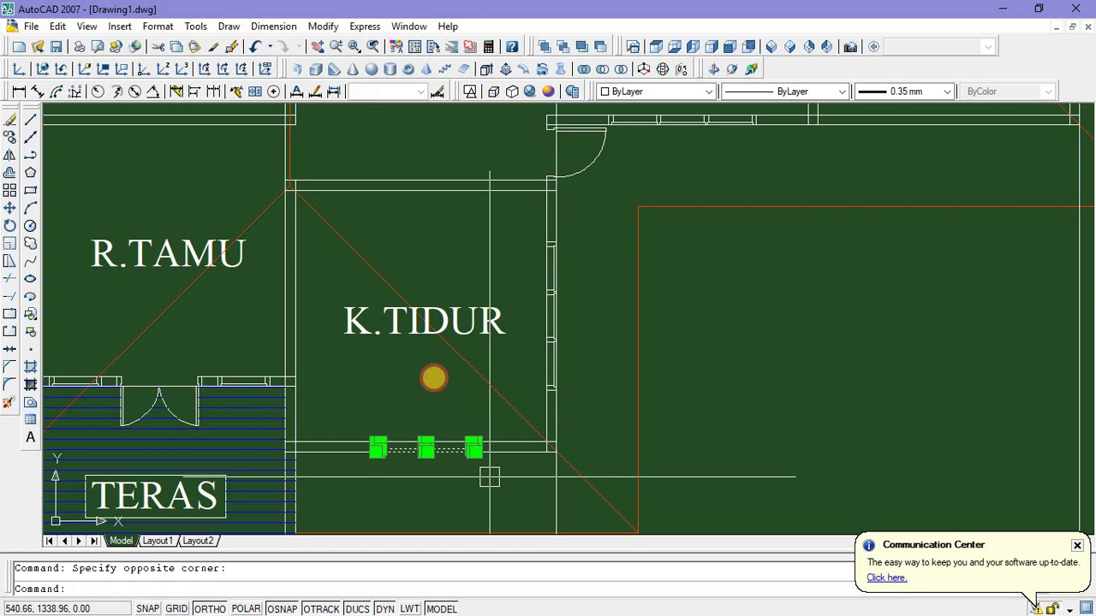
{"action": "right_click", "coordinate": [431, 383]}
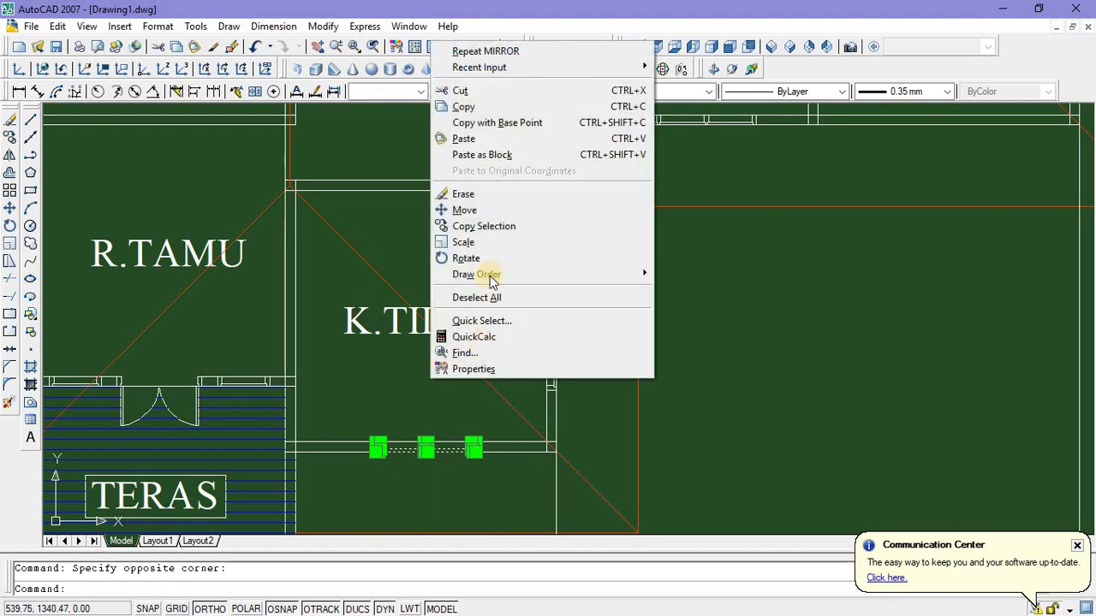
{"action": "left_click", "coordinate": [492, 227]}
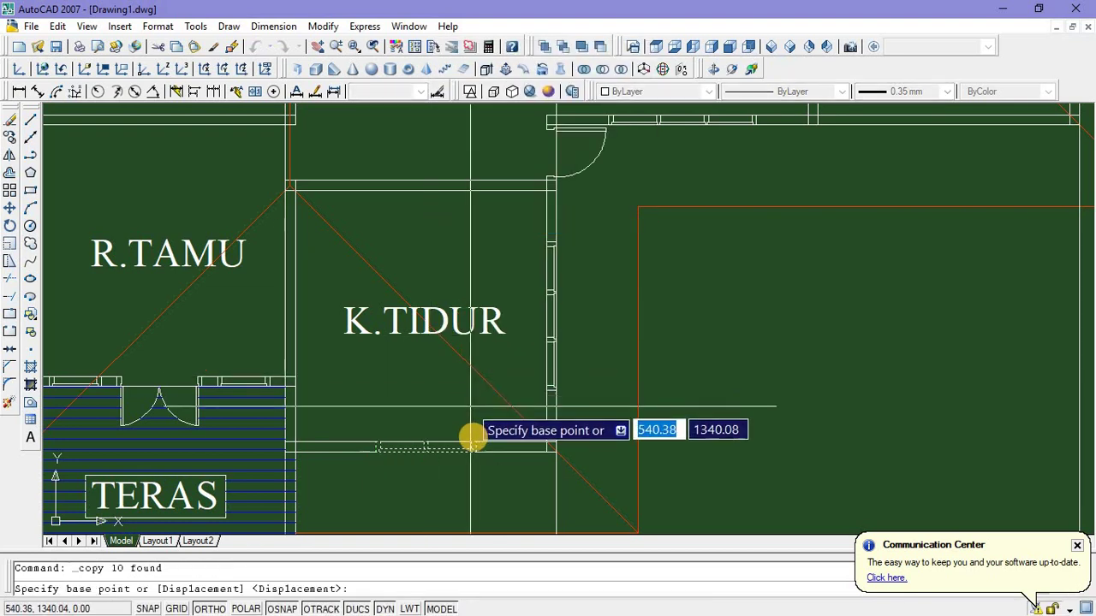
{"action": "left_click", "coordinate": [476, 436]}
{"action": "scroll", "coordinate": [476, 437], "scroll_direction": "down", "scroll_amount": 6}
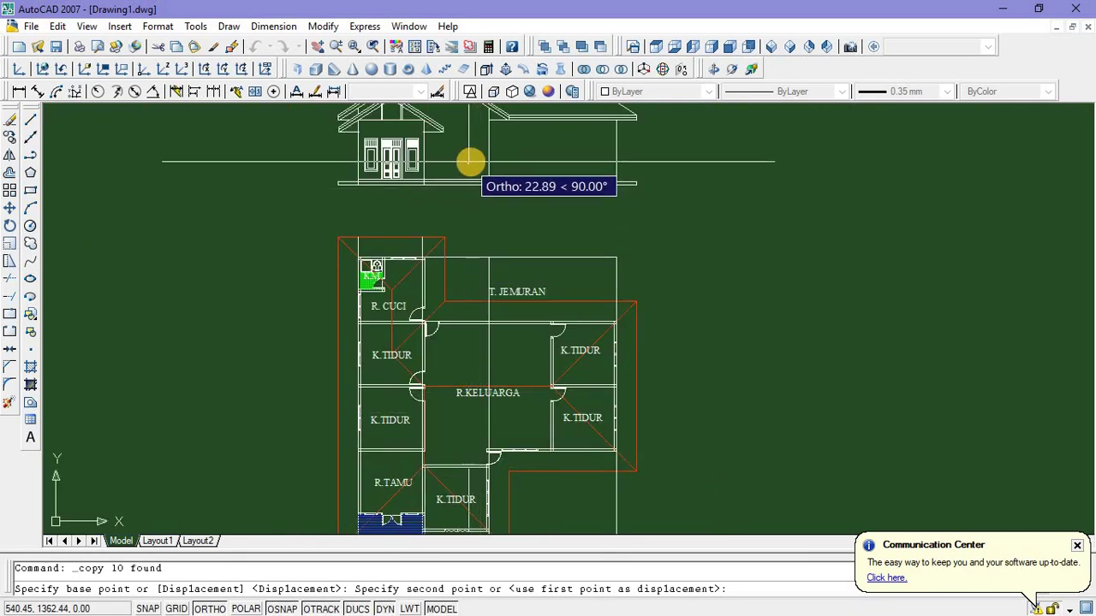
{"action": "scroll", "coordinate": [470, 167], "scroll_direction": "up", "scroll_amount": 4}
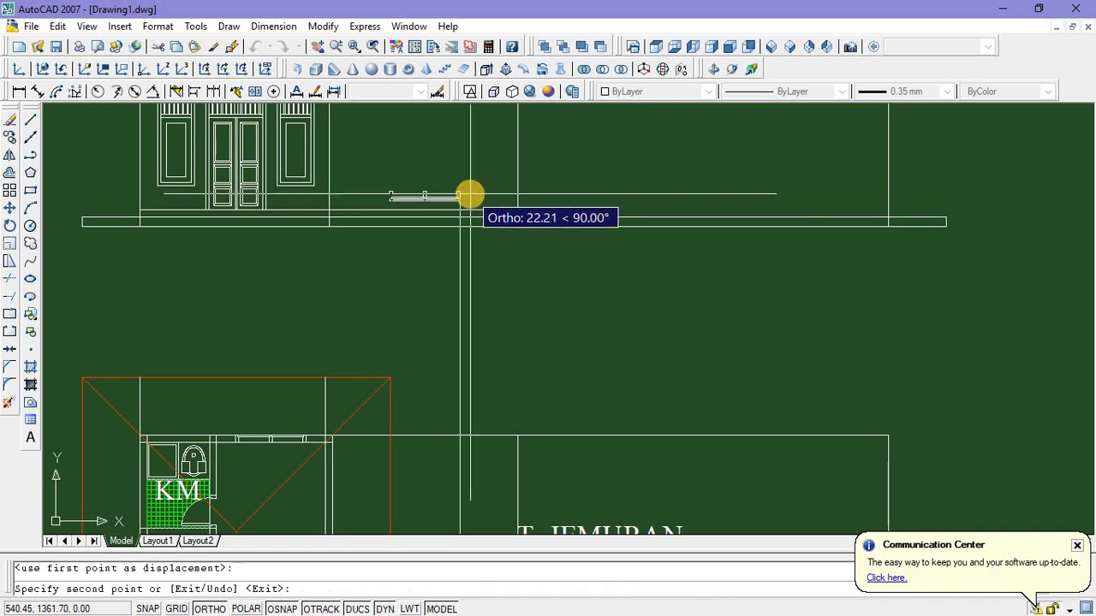
{"action": "key", "text": "Escape"}
Copy the window right of the door horizontally so its lower left corner aligns with the copied plan symbol's left end
{"action": "scroll", "coordinate": [325, 171], "scroll_direction": "up", "scroll_amount": 5}
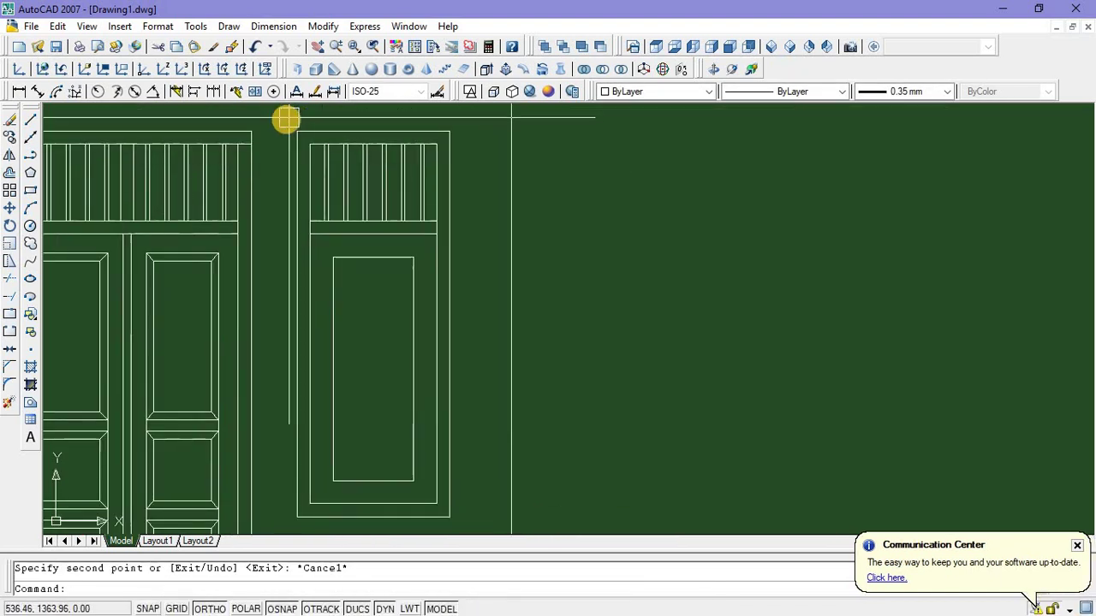
{"action": "left_click", "coordinate": [277, 133]}
{"action": "scroll", "coordinate": [278, 134], "scroll_direction": "down", "scroll_amount": 3}
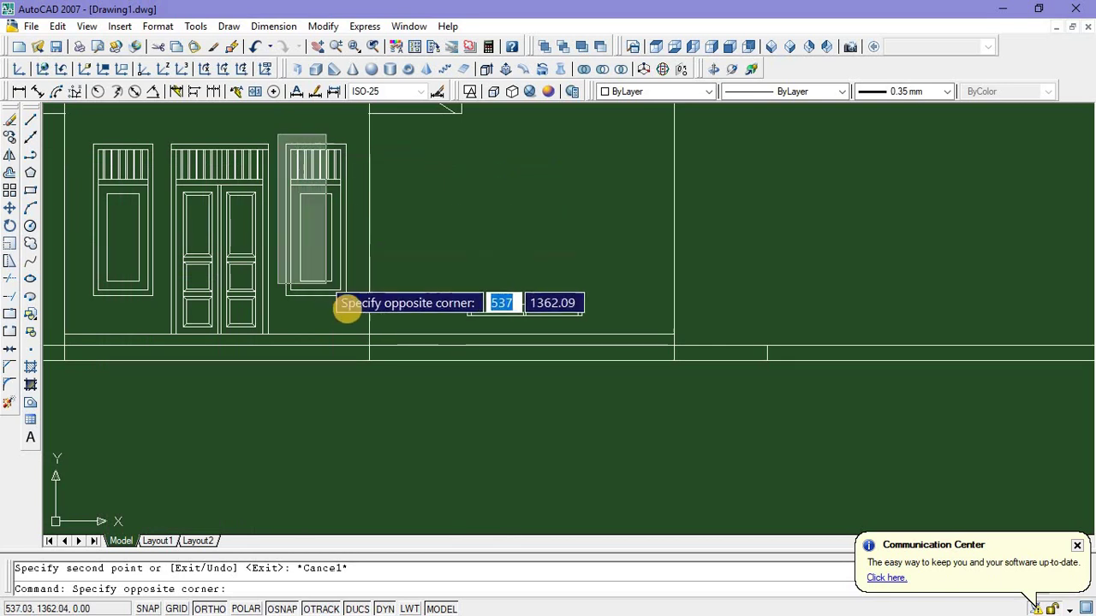
{"action": "left_click", "coordinate": [357, 310]}
{"action": "right_click", "coordinate": [425, 212]}
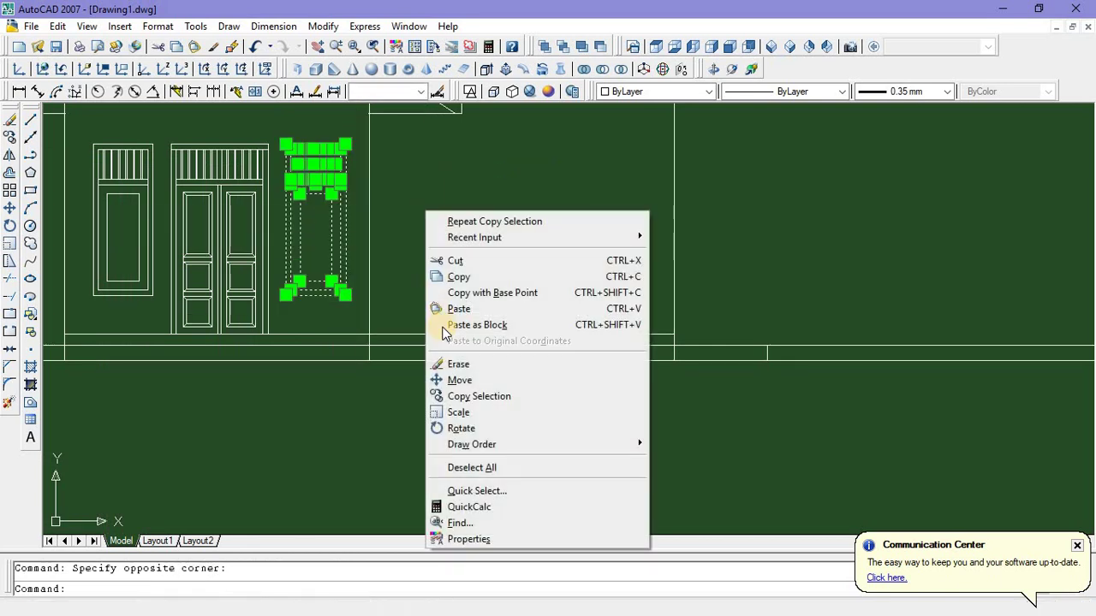
{"action": "left_click", "coordinate": [463, 396]}
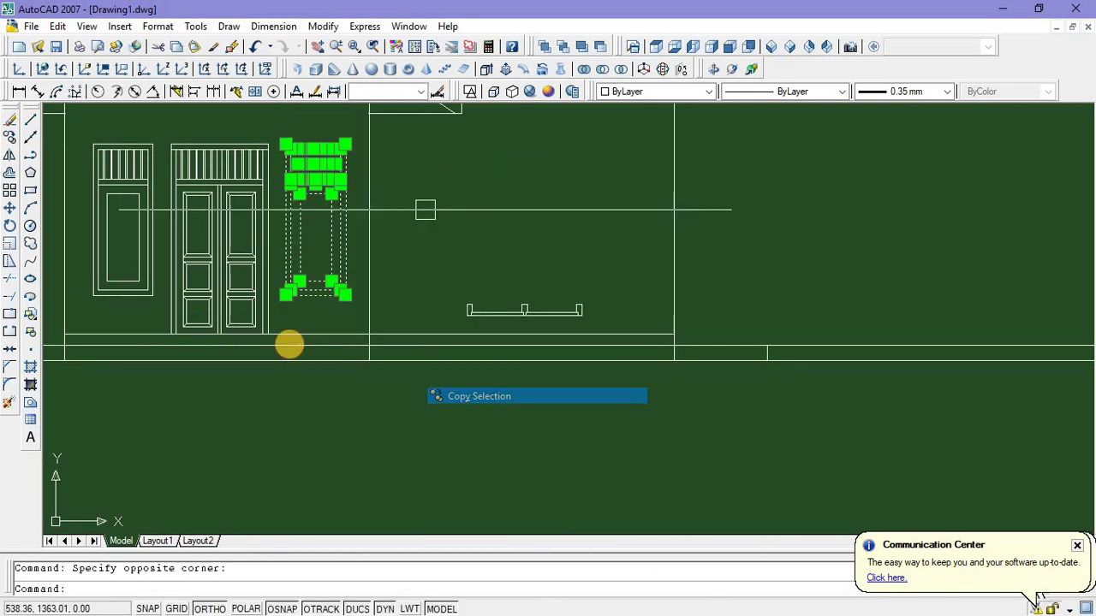
{"action": "left_click", "coordinate": [285, 297]}
{"action": "scroll", "coordinate": [460, 305], "scroll_direction": "up", "scroll_amount": 3}
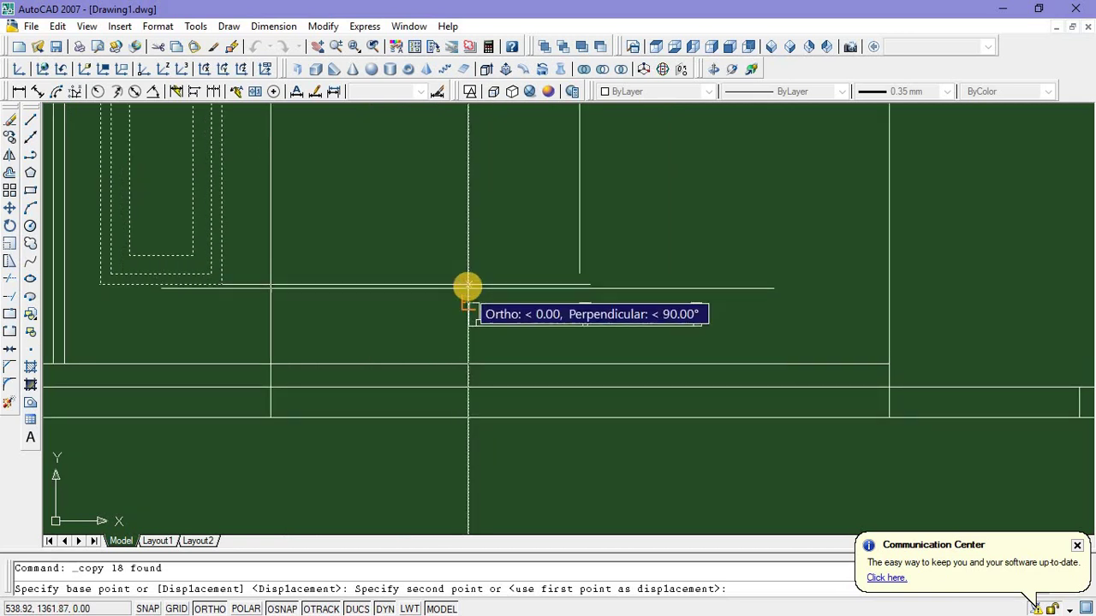
{"action": "left_click", "coordinate": [469, 283]}
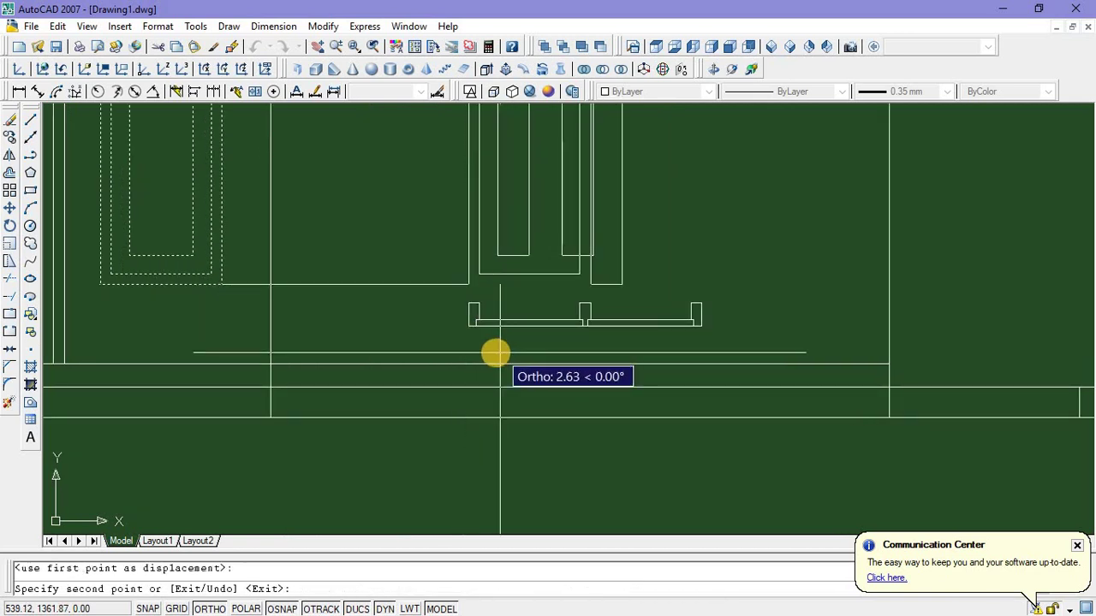
{"action": "key", "text": "Escape"}
Copy the new single-pane bedroom window about 0.73 horizontally so both frames overlap into a shared centre mullion
{"action": "scroll", "coordinate": [472, 354], "scroll_direction": "down", "scroll_amount": 3}
{"action": "scroll", "coordinate": [467, 334], "scroll_direction": "up", "scroll_amount": 4}
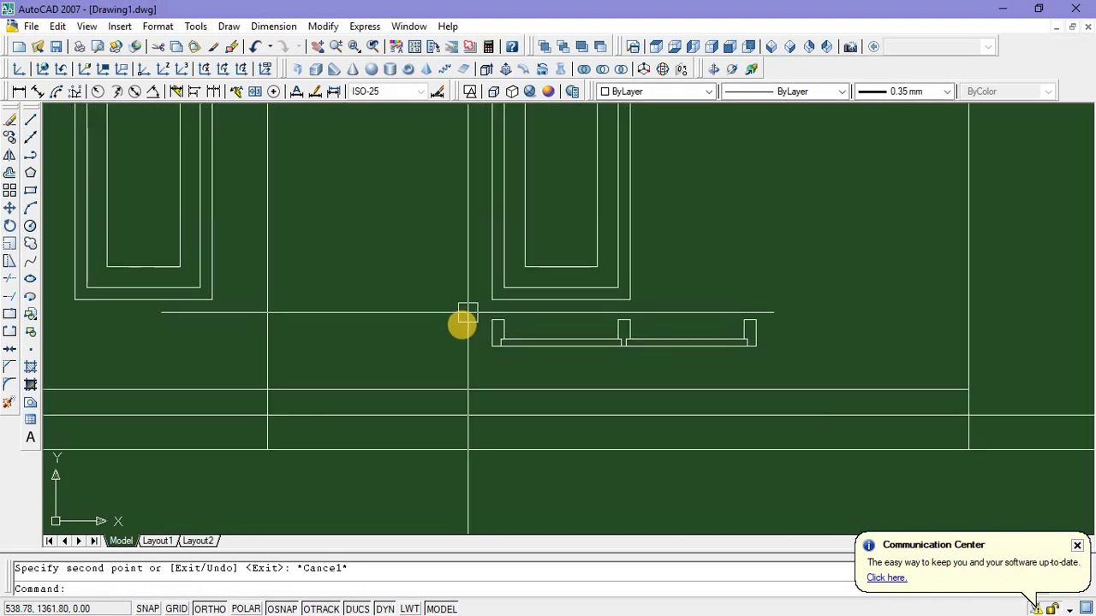
{"action": "scroll", "coordinate": [467, 313], "scroll_direction": "down", "scroll_amount": 3}
{"action": "scroll", "coordinate": [468, 167], "scroll_direction": "up", "scroll_amount": 3}
{"action": "left_click", "coordinate": [455, 157]}
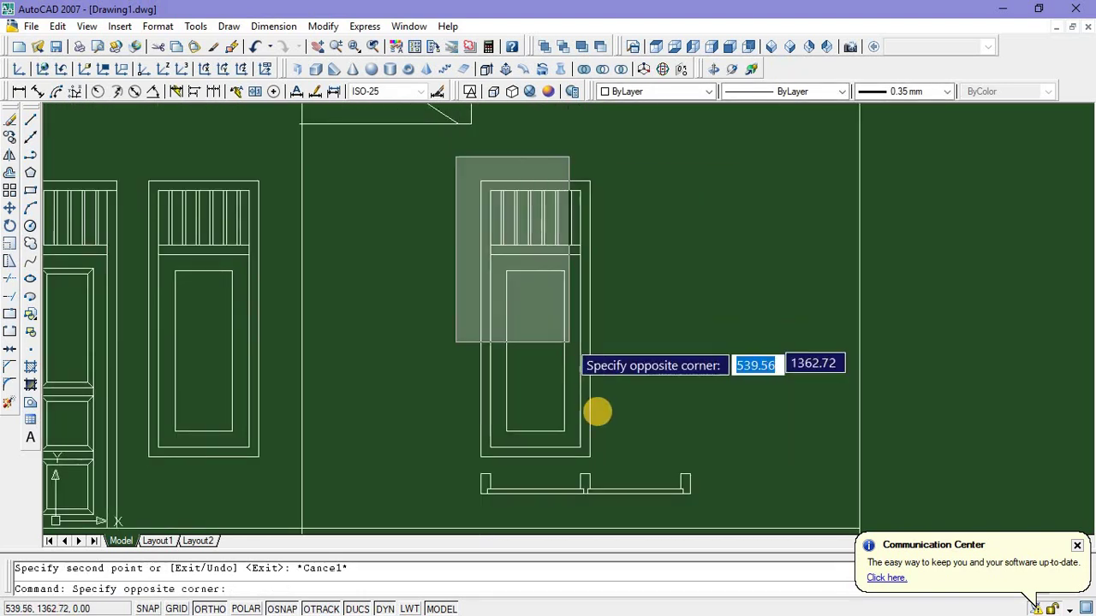
{"action": "left_click", "coordinate": [623, 466]}
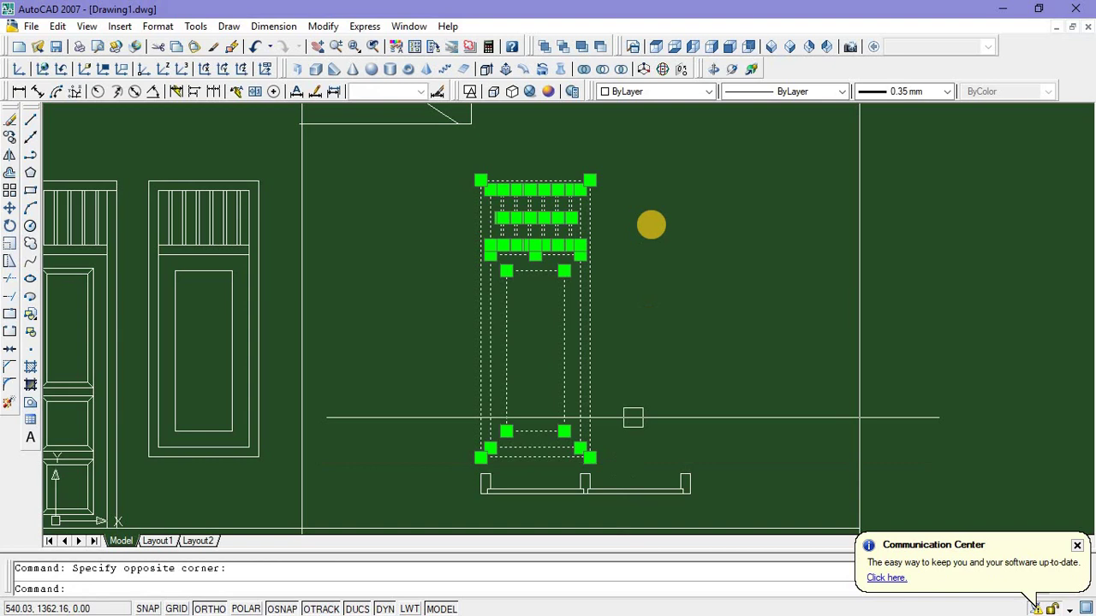
{"action": "right_click", "coordinate": [651, 228]}
{"action": "left_click", "coordinate": [673, 388]}
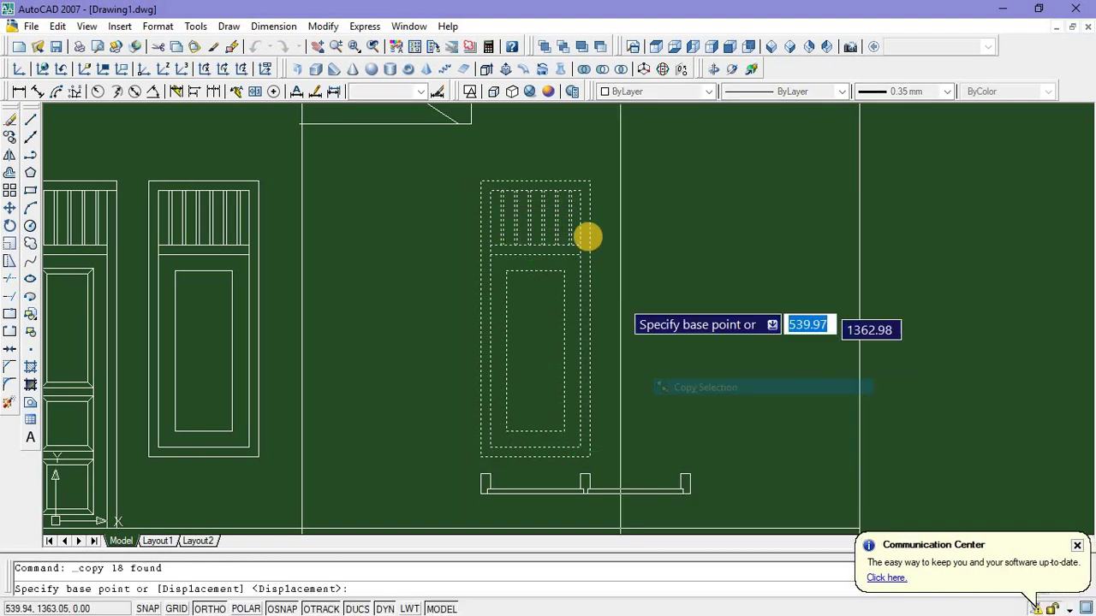
{"action": "scroll", "coordinate": [463, 180], "scroll_direction": "up", "scroll_amount": 4}
{"action": "left_click", "coordinate": [459, 178]}
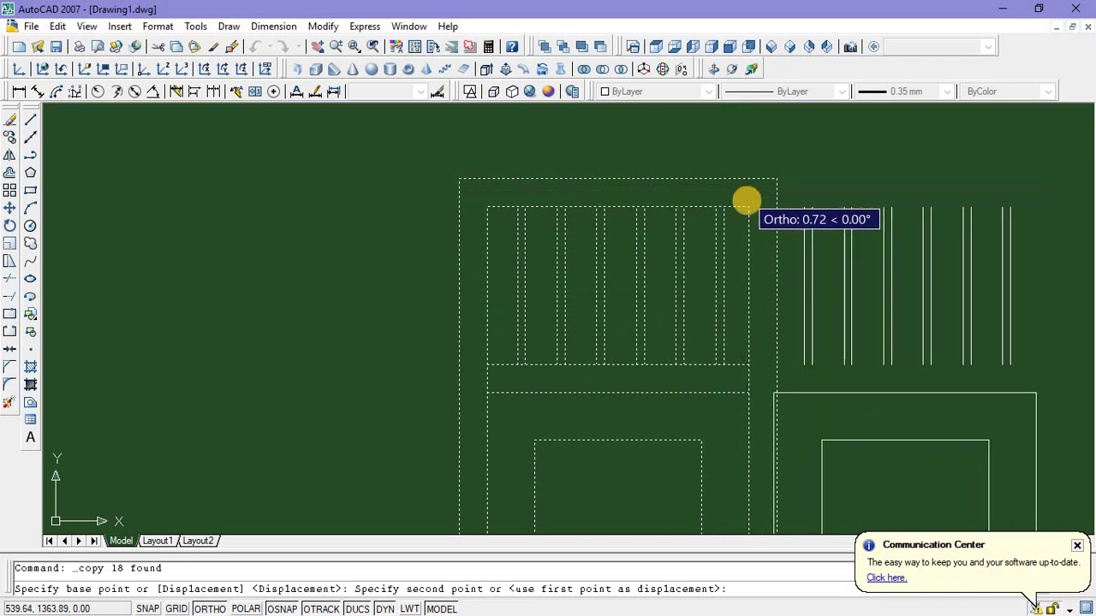
{"action": "left_click", "coordinate": [749, 190]}
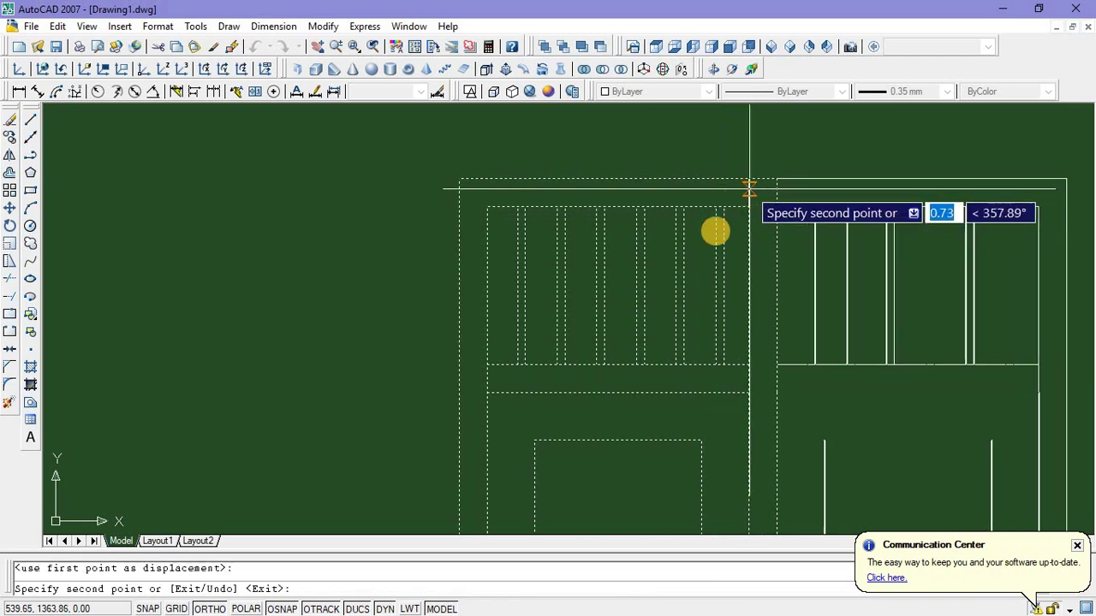
{"action": "key", "text": "Escape"}
{"action": "scroll", "coordinate": [625, 113], "scroll_direction": "down", "scroll_amount": 4}
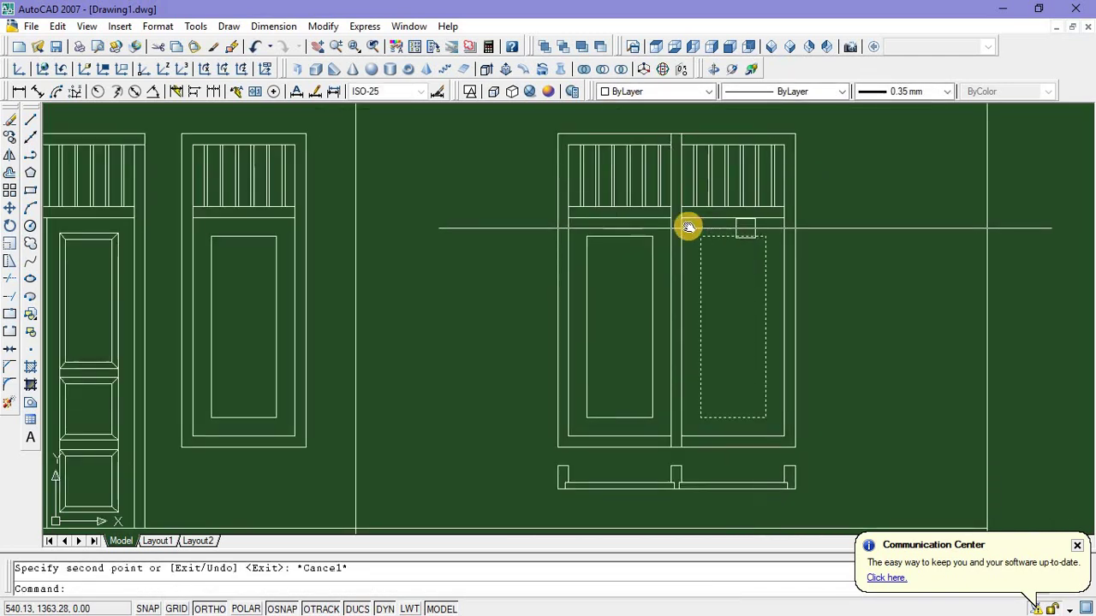
Draw a short horizontal line across the centre mullion, joining the upper edges of the two slatted vents
{"action": "scroll", "coordinate": [688, 227], "scroll_direction": "up", "scroll_amount": 5}
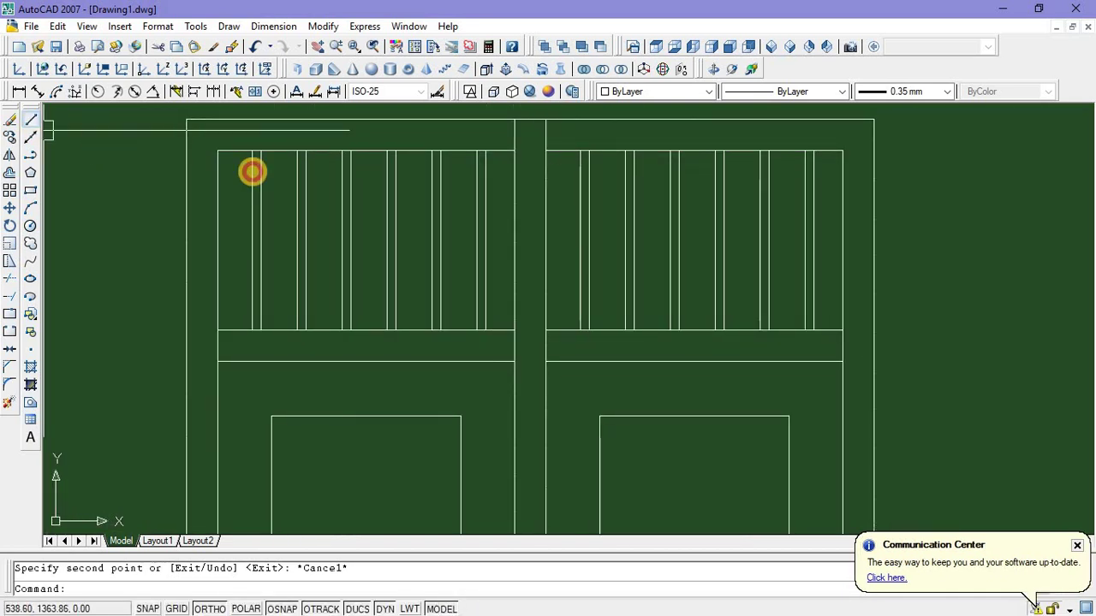
{"action": "scroll", "coordinate": [476, 167], "scroll_direction": "up", "scroll_amount": 3}
{"action": "left_click", "coordinate": [559, 132]}
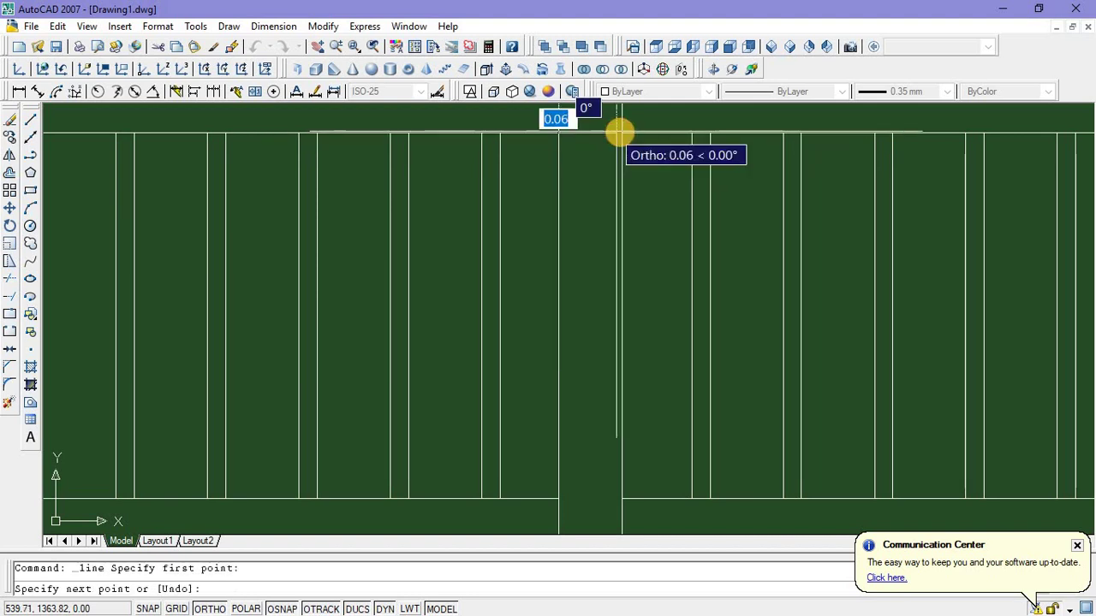
{"action": "left_click", "coordinate": [620, 133]}
{"action": "key", "text": "Escape"}
{"action": "scroll", "coordinate": [554, 191], "scroll_direction": "down", "scroll_amount": 4}
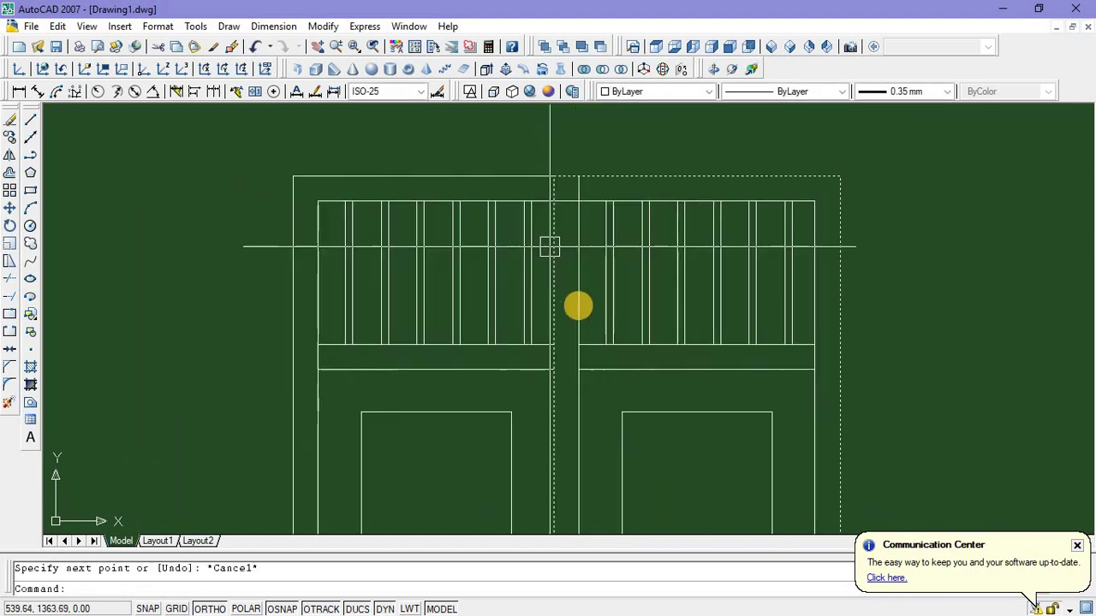
Trim the centre mullion's overlapping vertical lines out of the two-pane window's top frame rail
{"action": "scroll", "coordinate": [557, 234], "scroll_direction": "up", "scroll_amount": 5}
{"action": "middle_click_drag", "start_coordinate": [543, 296], "coordinate": [539, 245]}
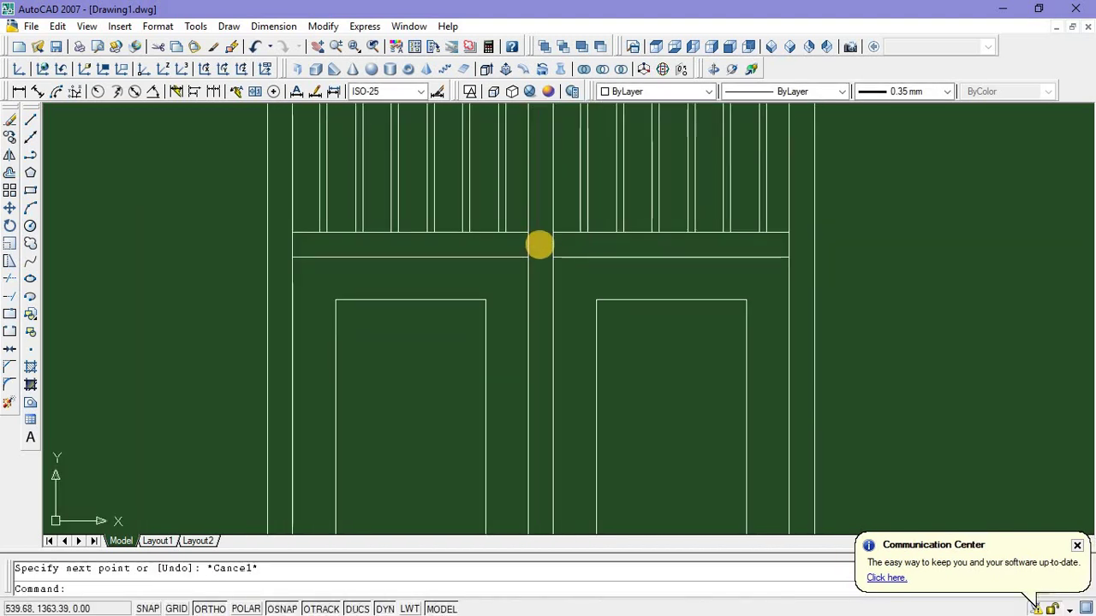
{"action": "scroll", "coordinate": [540, 295], "scroll_direction": "down", "scroll_amount": 4}
{"action": "scroll", "coordinate": [533, 283], "scroll_direction": "up", "scroll_amount": 3}
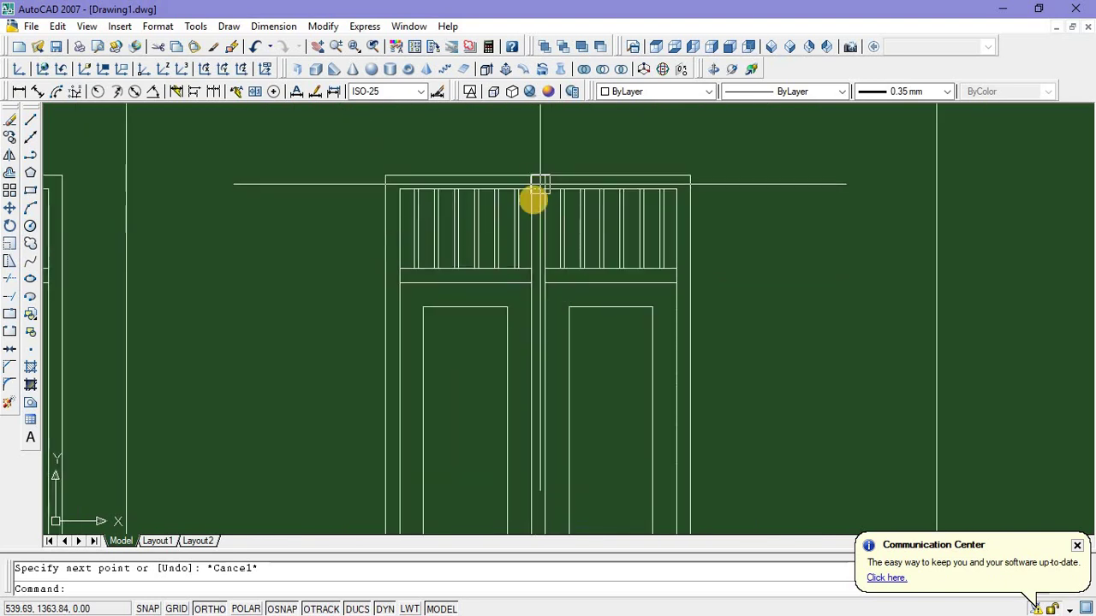
{"action": "scroll", "coordinate": [540, 184], "scroll_direction": "up", "scroll_amount": 3}
{"action": "middle_click_drag", "start_coordinate": [537, 190], "coordinate": [538, 209]}
{"action": "middle_click_drag", "start_coordinate": [552, 399], "coordinate": [543, 316]}
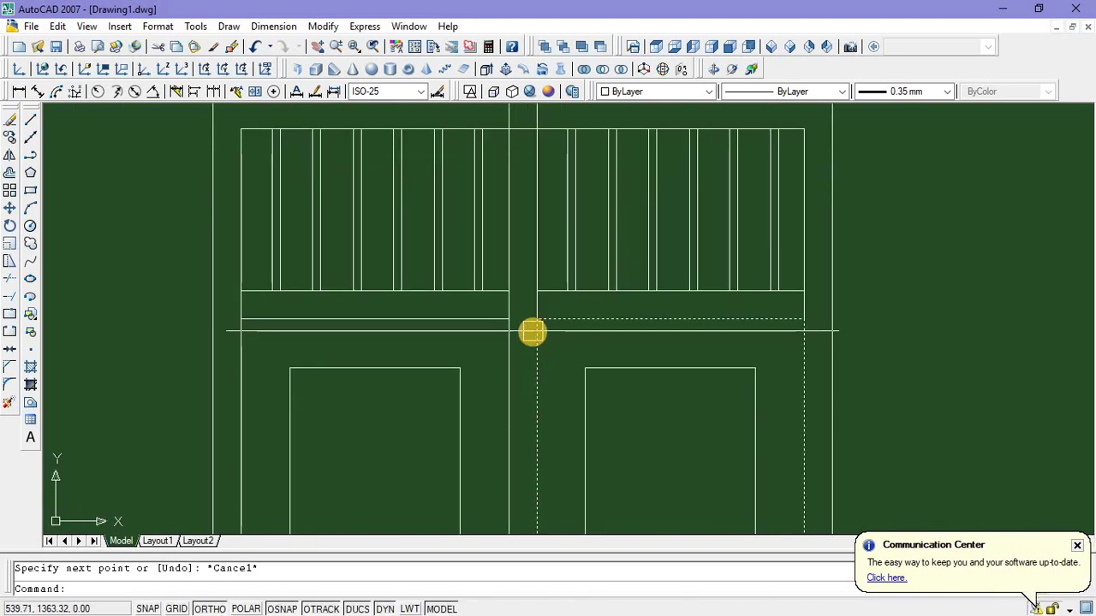
{"action": "middle_click_drag", "start_coordinate": [552, 236], "coordinate": [531, 251]}
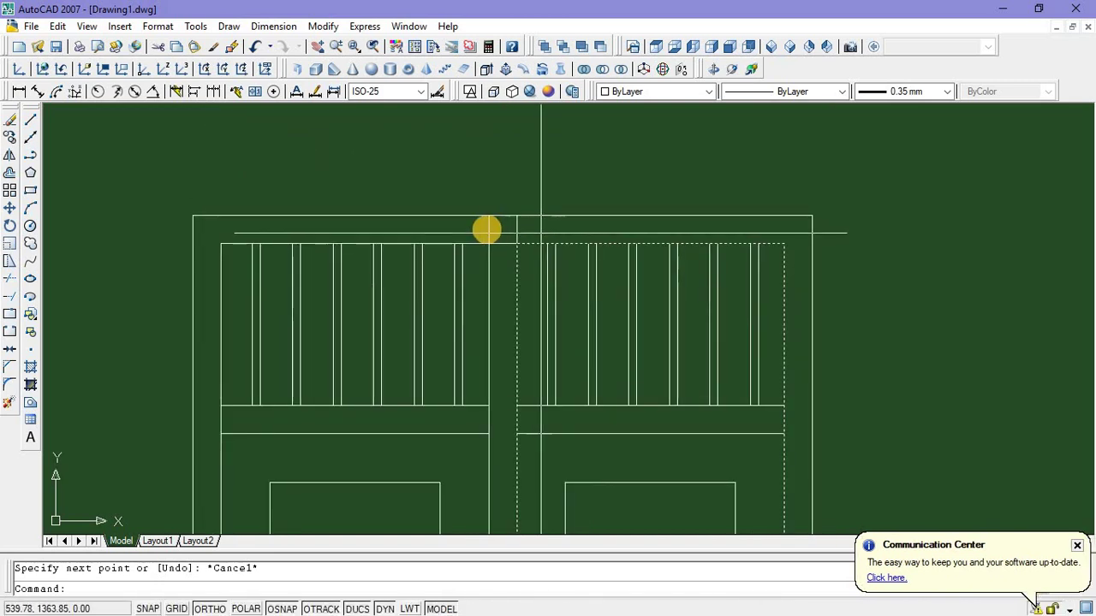
{"action": "type", "text": "T"}
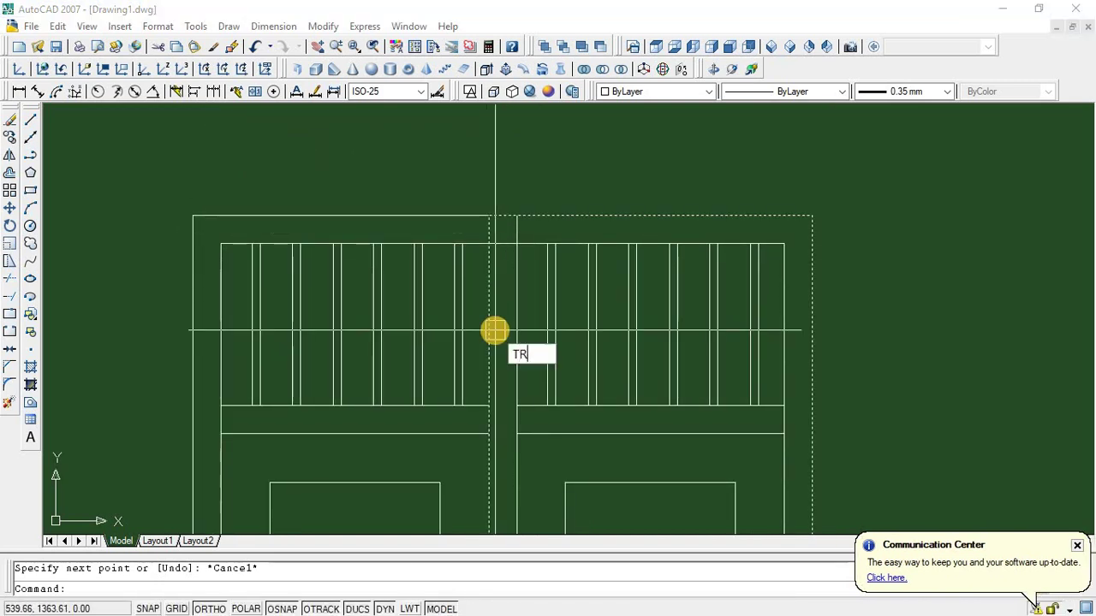
{"action": "type", "text": "R"}
{"action": "key", "text": "Return"}
{"action": "key", "text": "Return"}
{"action": "scroll", "coordinate": [521, 222], "scroll_direction": "up", "scroll_amount": 2}
{"action": "left_click", "coordinate": [521, 226]}
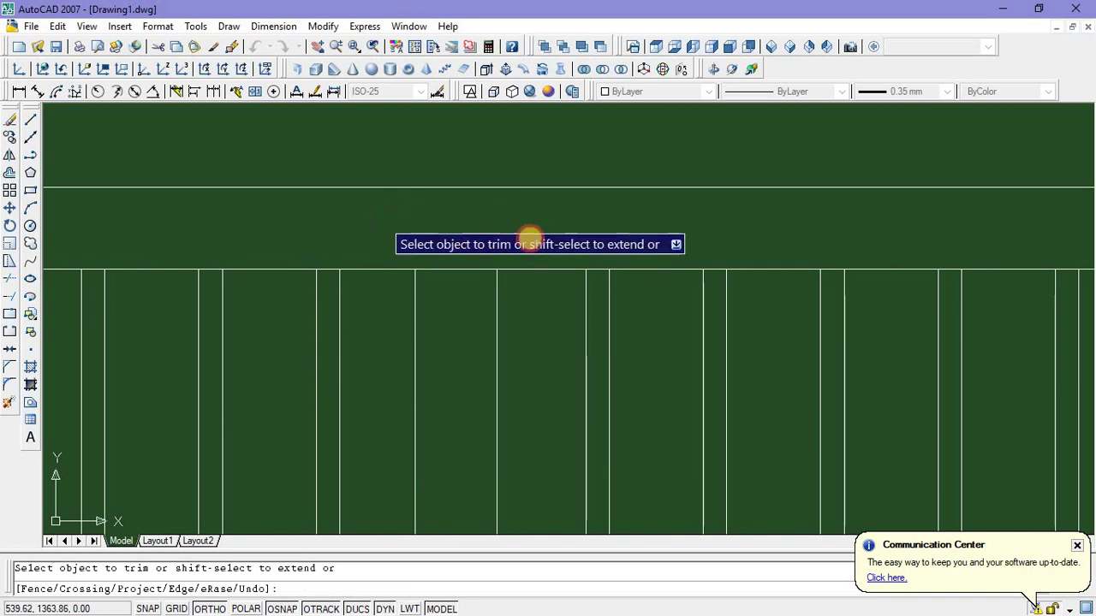
Trim the centre mullion's overlapping vertical lines out of the two-pane window's bottom frame rail
{"action": "scroll", "coordinate": [560, 326], "scroll_direction": "down", "scroll_amount": 2}
{"action": "middle_click_drag", "start_coordinate": [550, 352], "coordinate": [564, 231]}
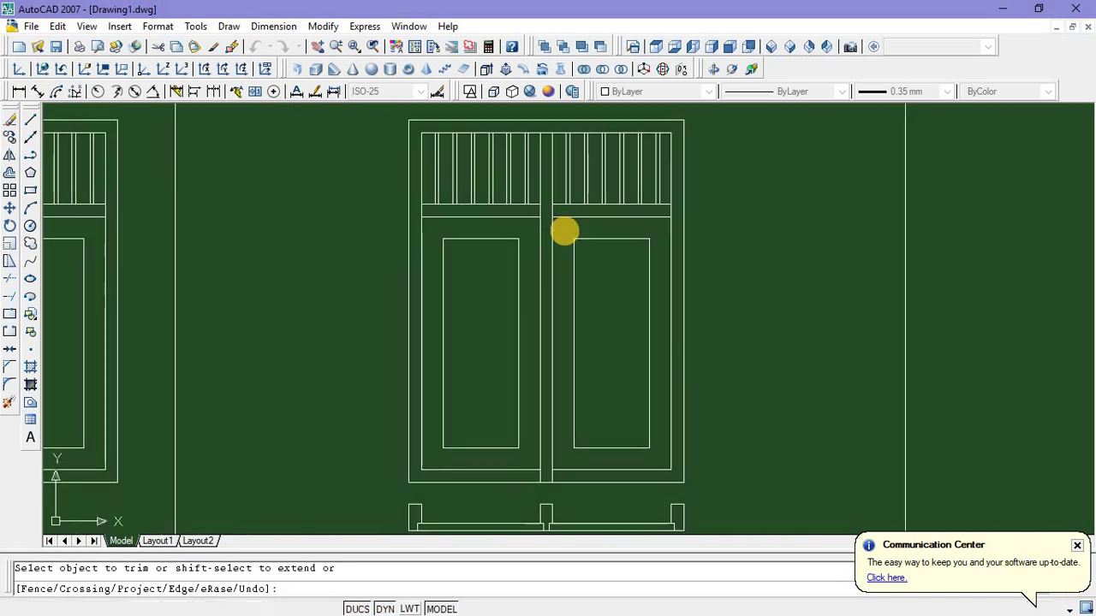
{"action": "scroll", "coordinate": [560, 486], "scroll_direction": "up", "scroll_amount": 5}
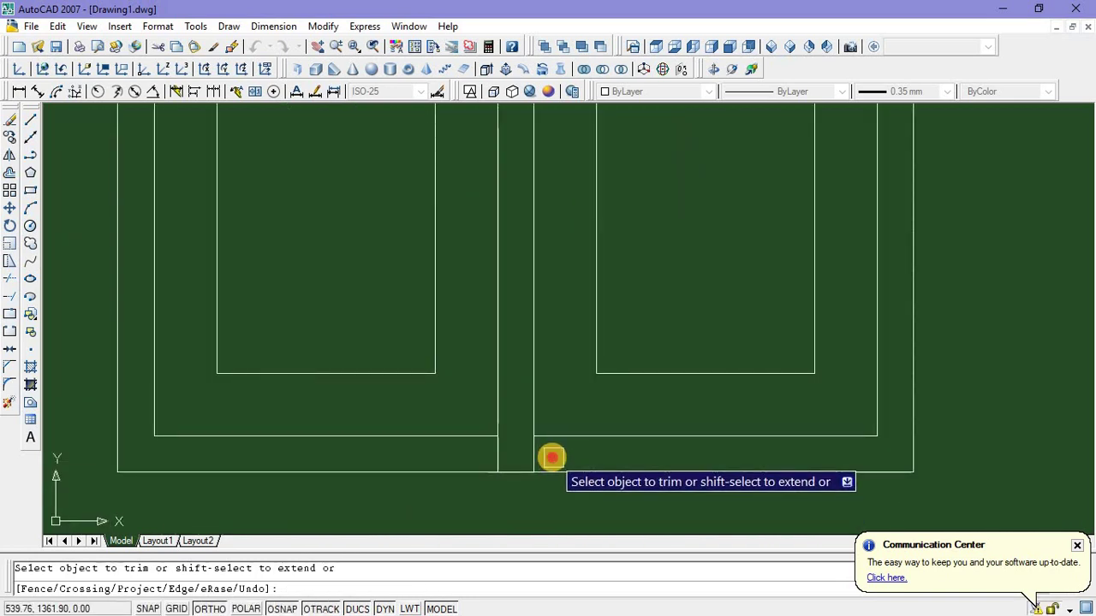
{"action": "left_click", "coordinate": [551, 458]}
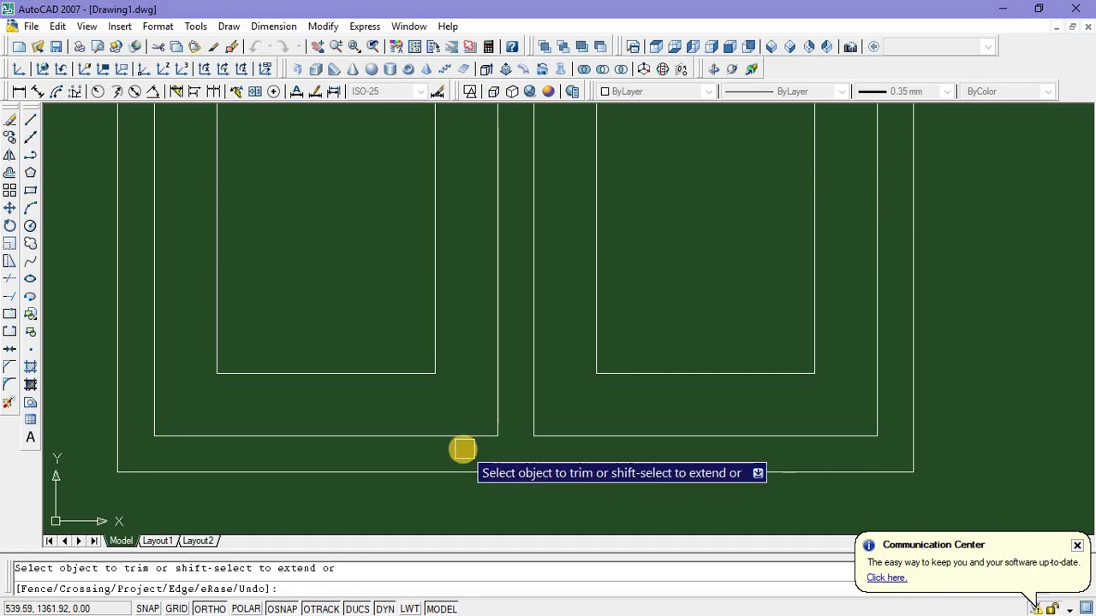
{"action": "key", "text": "Escape"}
Erase the copied plan window symbol beneath the finished two-pane window in the elevation
{"action": "scroll", "coordinate": [463, 449], "scroll_direction": "down", "scroll_amount": 4}
{"action": "scroll", "coordinate": [545, 482], "scroll_direction": "up", "scroll_amount": 5}
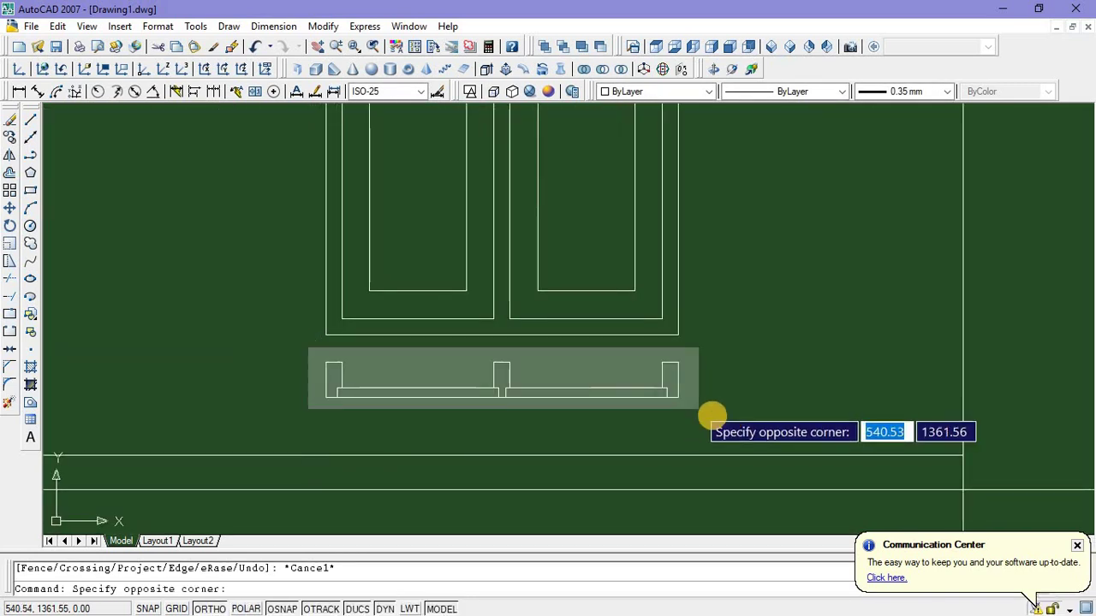
{"action": "left_click", "coordinate": [708, 415]}
{"action": "key", "text": "Delete"}
{"action": "scroll", "coordinate": [684, 390], "scroll_direction": "down", "scroll_amount": 6}
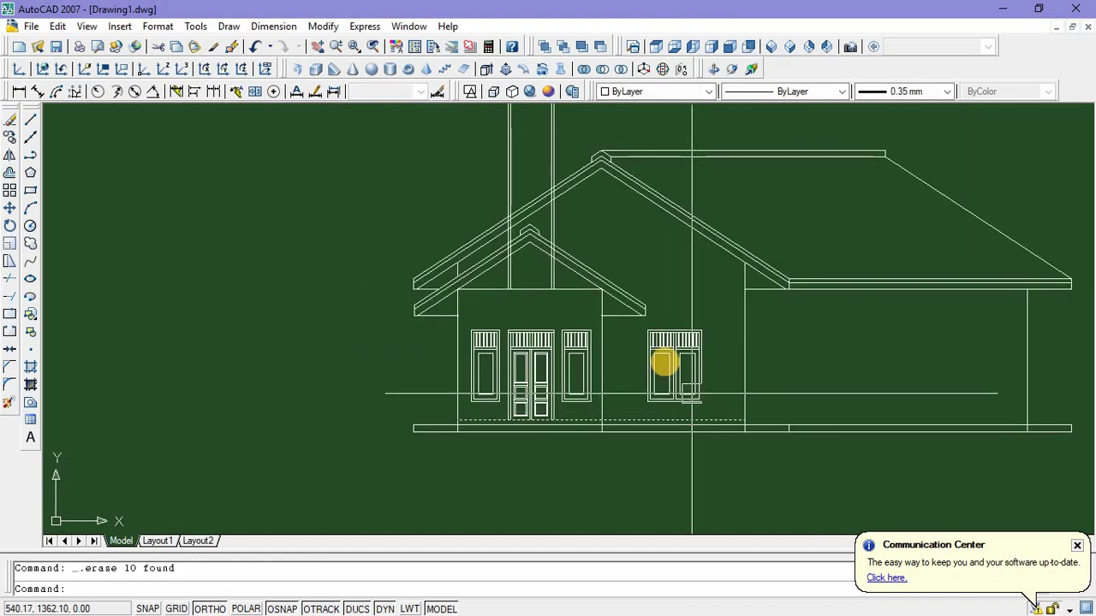
Copy the three-pane window symbol from the front R.KELUARGA wall in the plan about 17.24 units straight up into the elevation
{"action": "scroll", "coordinate": [599, 351], "scroll_direction": "up", "scroll_amount": 3}
{"action": "scroll", "coordinate": [737, 364], "scroll_direction": "down", "scroll_amount": 5}
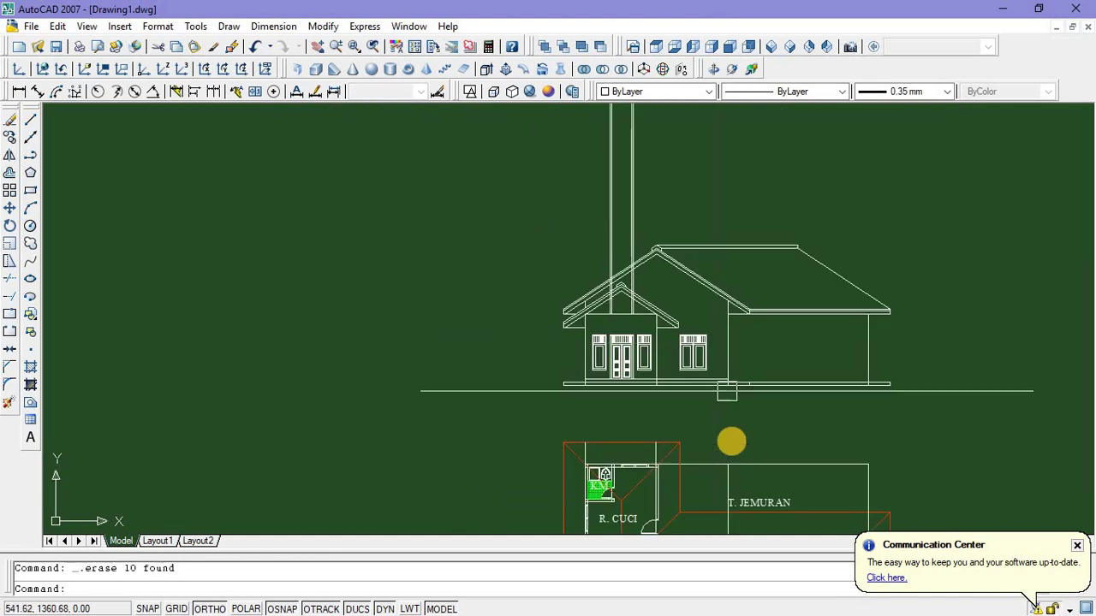
{"action": "scroll", "coordinate": [729, 442], "scroll_direction": "up", "scroll_amount": 2}
{"action": "scroll", "coordinate": [736, 376], "scroll_direction": "down", "scroll_amount": 3}
{"action": "scroll", "coordinate": [687, 378], "scroll_direction": "up", "scroll_amount": 4}
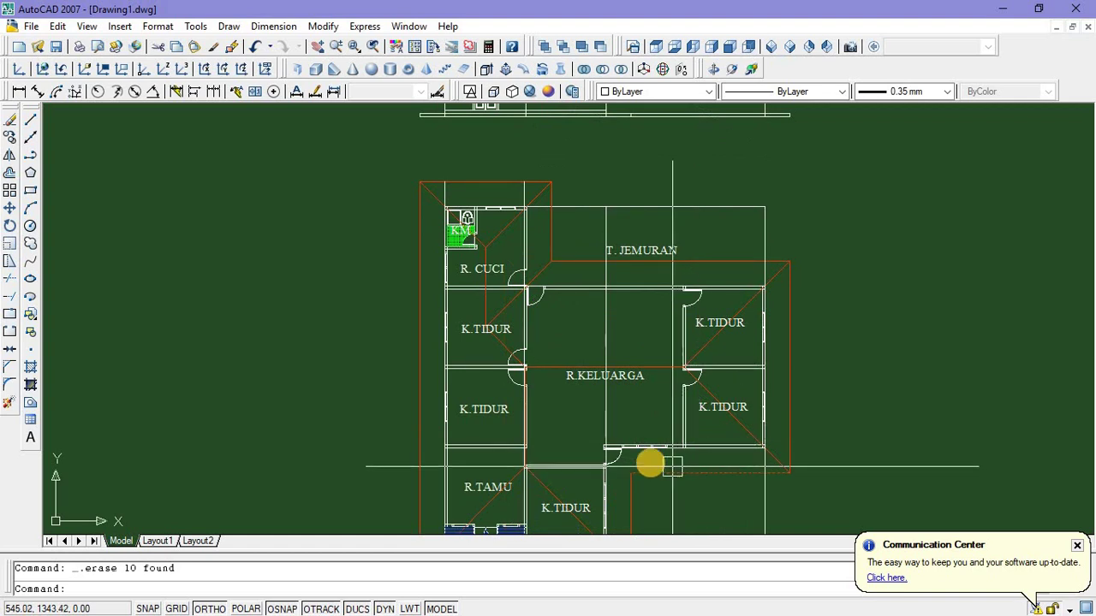
{"action": "scroll", "coordinate": [649, 463], "scroll_direction": "up", "scroll_amount": 3}
{"action": "scroll", "coordinate": [636, 452], "scroll_direction": "down", "scroll_amount": 2}
{"action": "middle_click_drag", "start_coordinate": [628, 353], "coordinate": [608, 502]}
{"action": "scroll", "coordinate": [609, 498], "scroll_direction": "down", "scroll_amount": 4}
{"action": "mouse_move", "coordinate": [616, 492]}
{"action": "middle_mouse_down"}
{"action": "mouse_move", "coordinate": [624, 484]}
{"action": "mouse_move", "coordinate": [582, 440]}
{"action": "middle_mouse_up"}
{"action": "scroll", "coordinate": [531, 371], "scroll_direction": "up", "scroll_amount": 8}
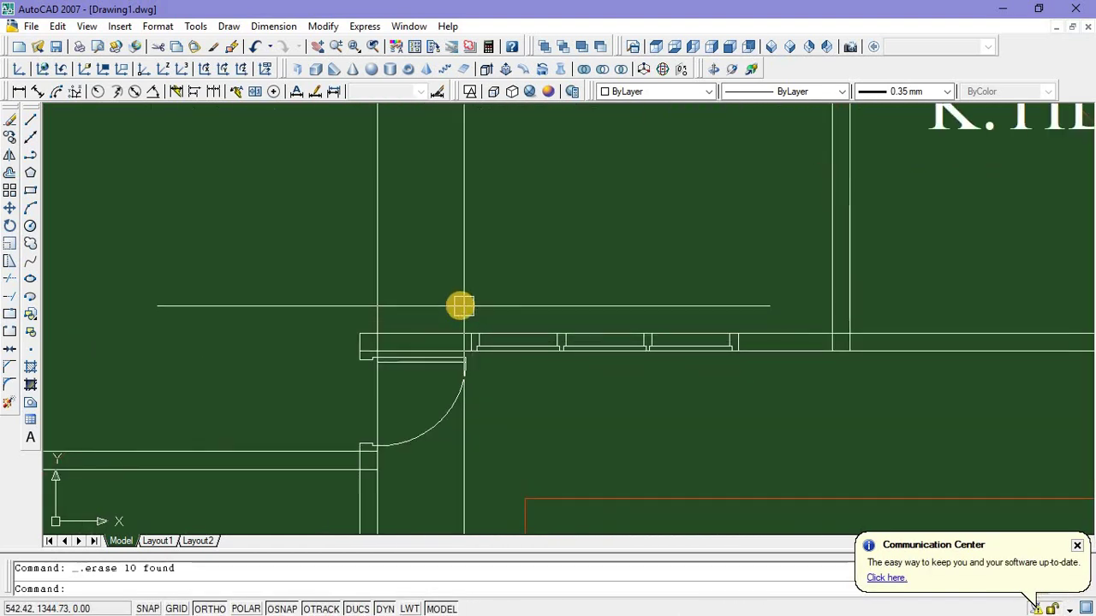
{"action": "left_click", "coordinate": [460, 305]}
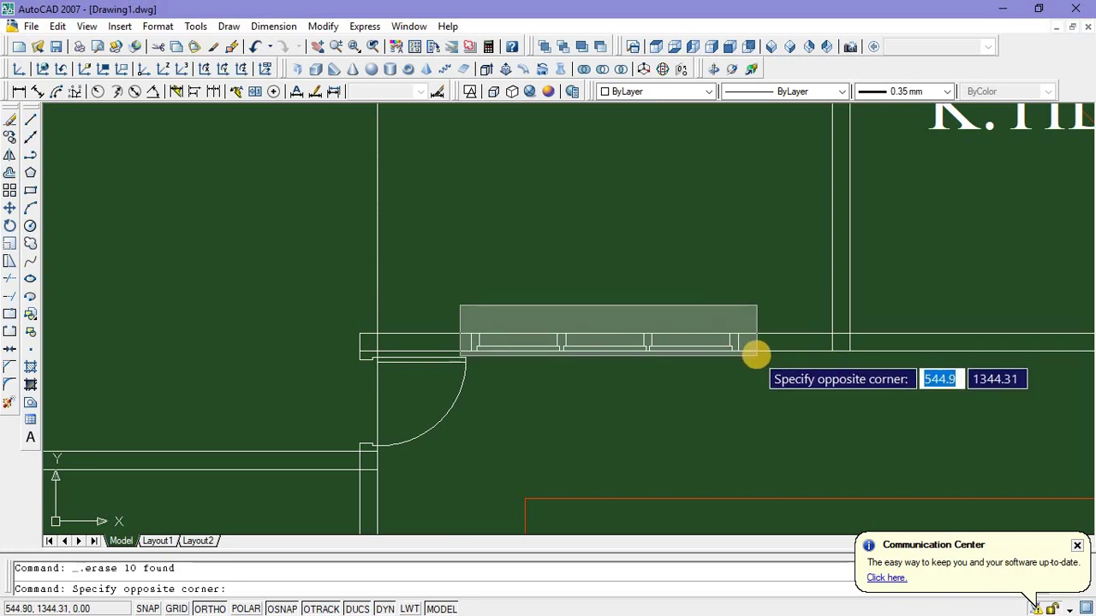
{"action": "left_click", "coordinate": [756, 352]}
{"action": "right_click", "coordinate": [673, 208]}
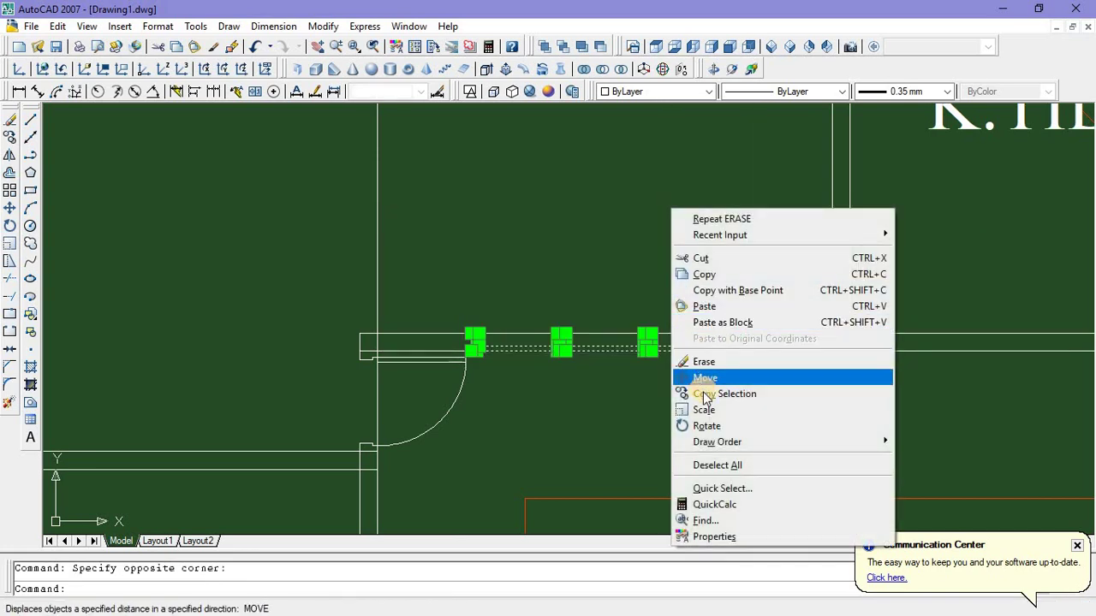
{"action": "left_click", "coordinate": [711, 393]}
{"action": "scroll", "coordinate": [665, 408], "scroll_direction": "down", "scroll_amount": 2}
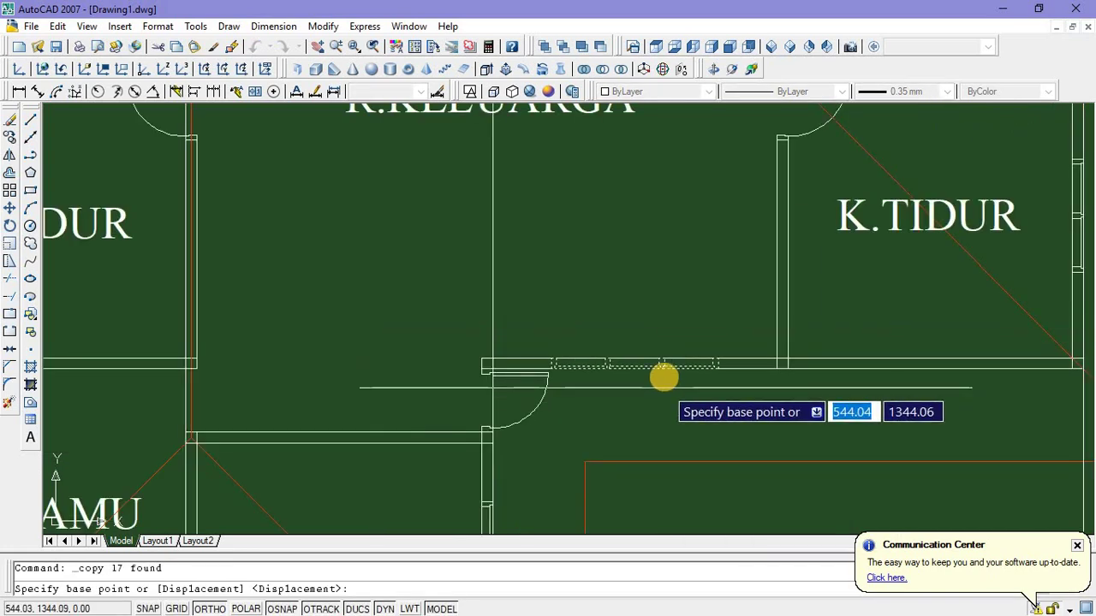
{"action": "left_click", "coordinate": [663, 372]}
{"action": "scroll", "coordinate": [663, 386], "scroll_direction": "down", "scroll_amount": 3}
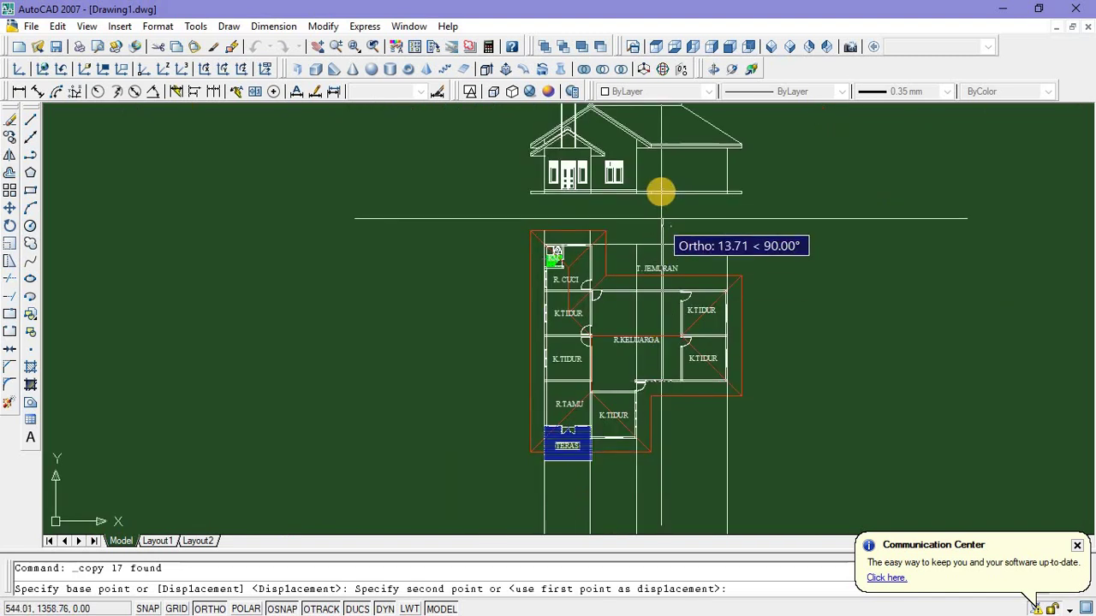
{"action": "scroll", "coordinate": [663, 181], "scroll_direction": "up", "scroll_amount": 4}
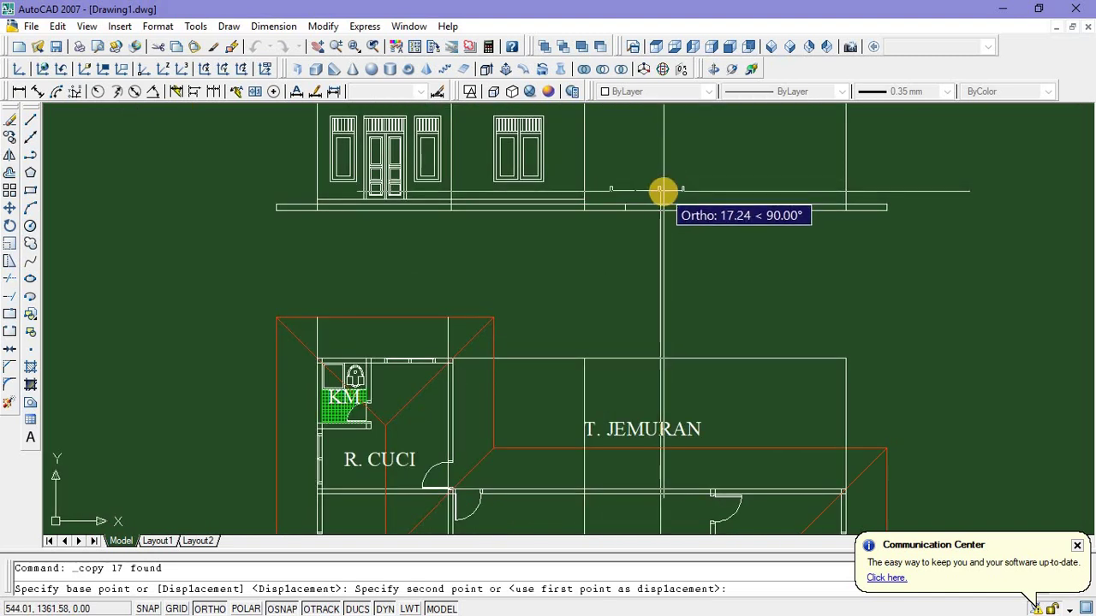
{"action": "left_click", "coordinate": [663, 192]}
{"action": "key", "text": "Escape"}
Copy the finished two-pane window horizontally so its lower outer corner aligns with the left end of the three-pane plan symbol
{"action": "scroll", "coordinate": [477, 135], "scroll_direction": "up", "scroll_amount": 5}
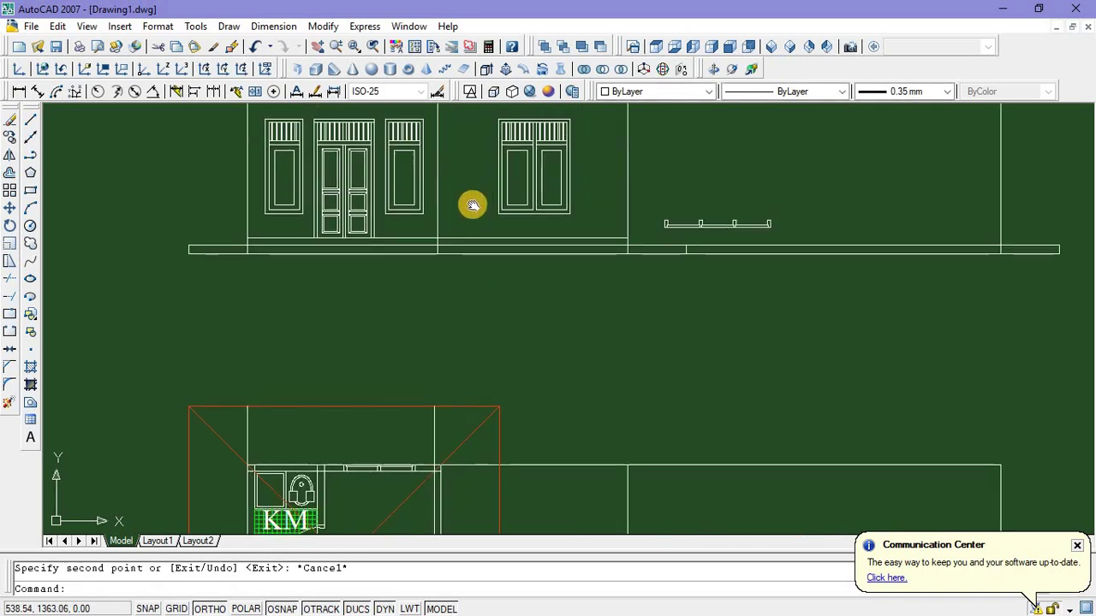
{"action": "scroll", "coordinate": [477, 157], "scroll_direction": "down", "scroll_amount": 2}
{"action": "left_click", "coordinate": [485, 168]}
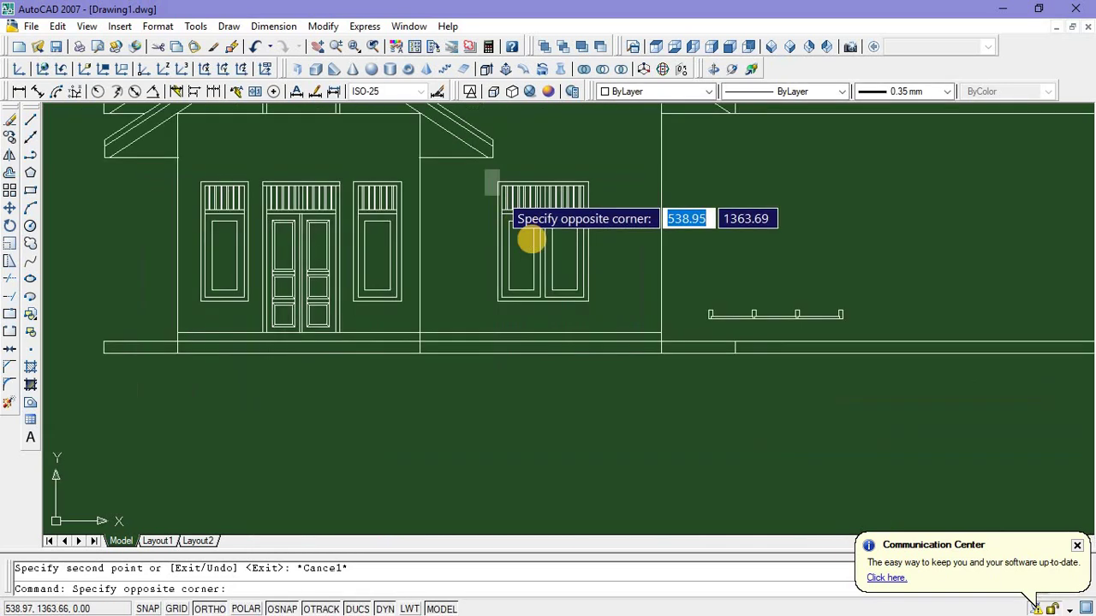
{"action": "left_click", "coordinate": [612, 293]}
{"action": "right_click", "coordinate": [621, 200]}
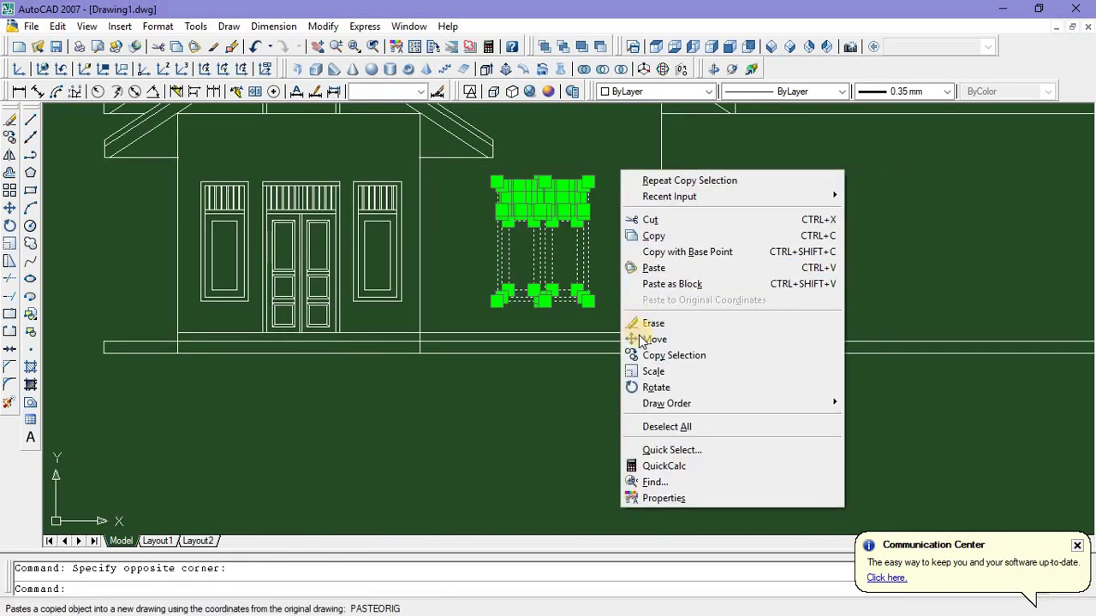
{"action": "left_click", "coordinate": [650, 355]}
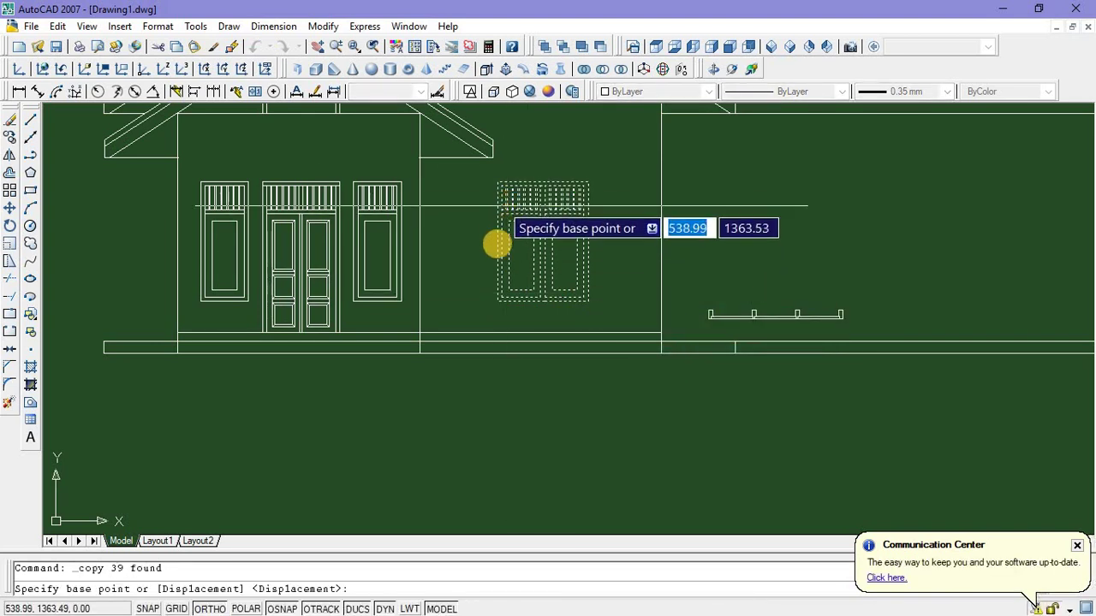
{"action": "left_click", "coordinate": [494, 305]}
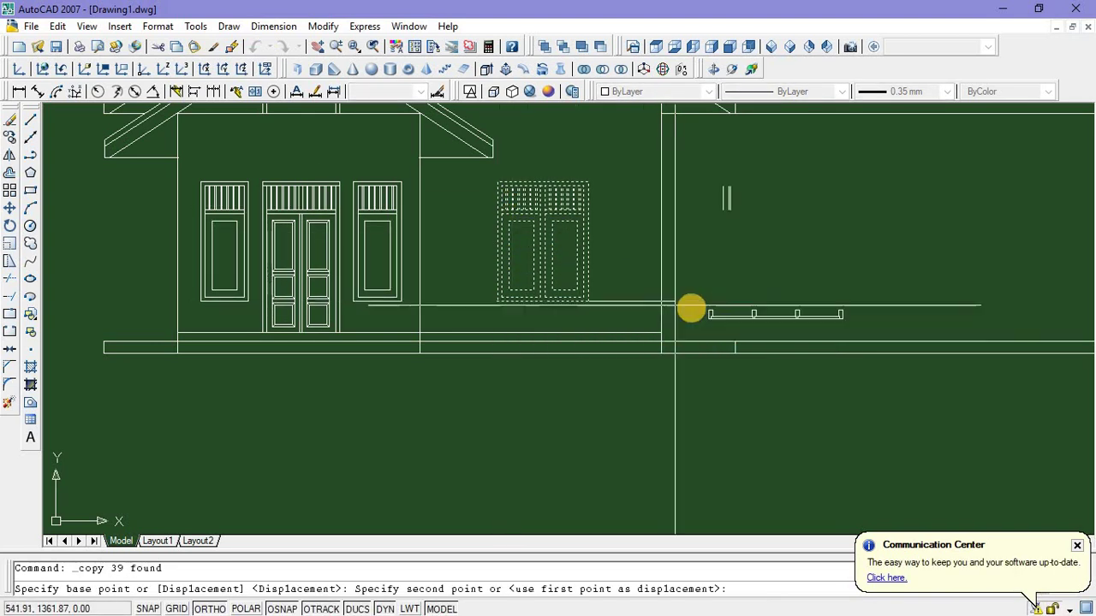
{"action": "scroll", "coordinate": [706, 302], "scroll_direction": "up", "scroll_amount": 2}
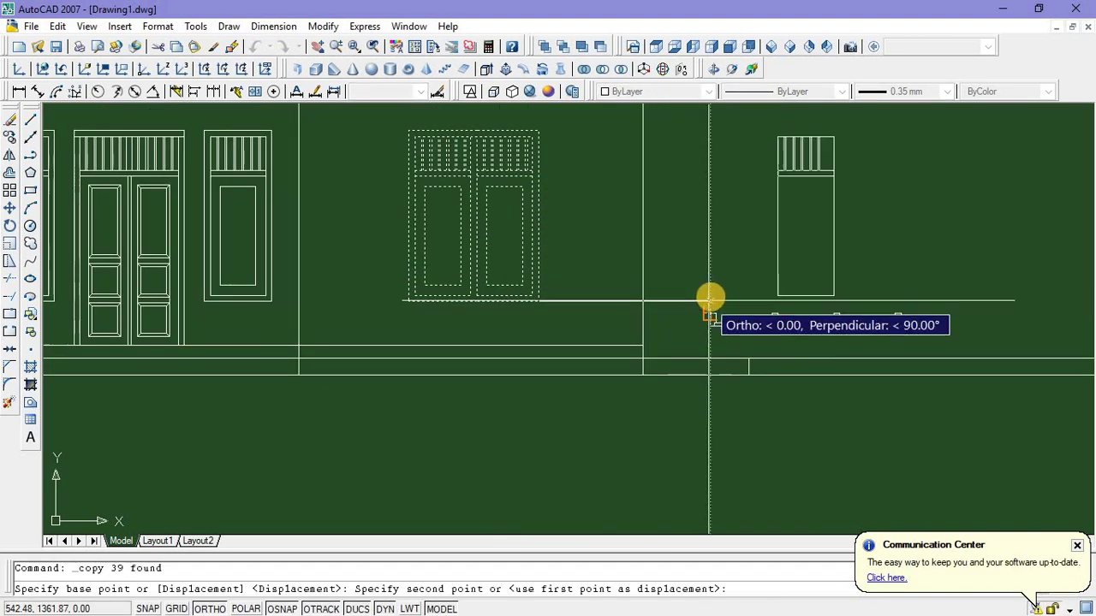
{"action": "left_click", "coordinate": [710, 301]}
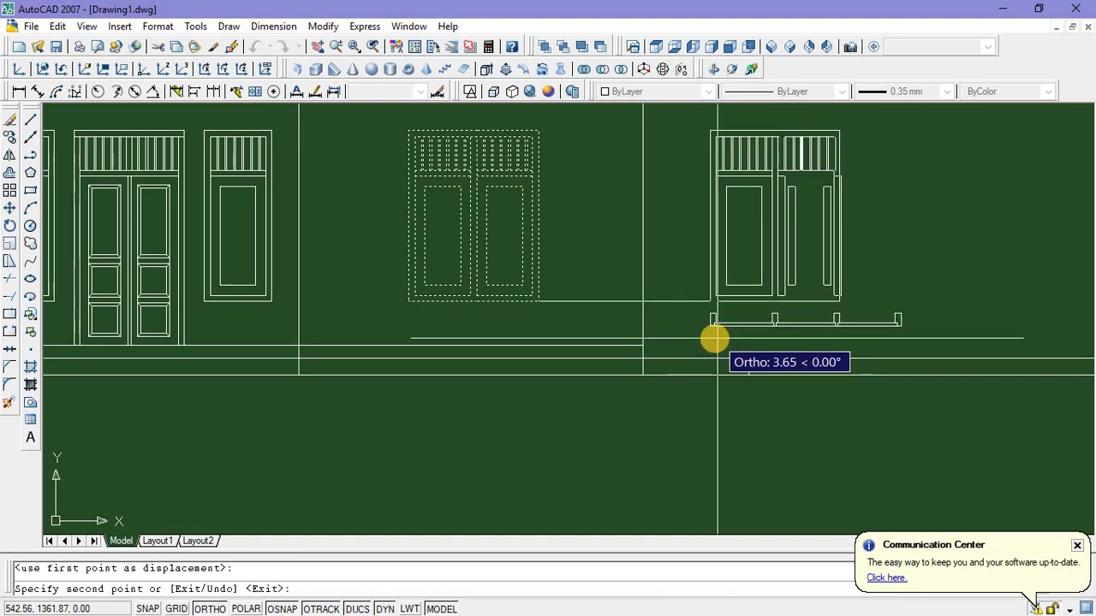
{"action": "key", "text": "Escape"}
Copy the new window's left pane with its frame and ventilation slats sideways to form the third pane
{"action": "scroll", "coordinate": [685, 282], "scroll_direction": "down", "scroll_amount": 4}
{"action": "scroll", "coordinate": [693, 279], "scroll_direction": "up", "scroll_amount": 3}
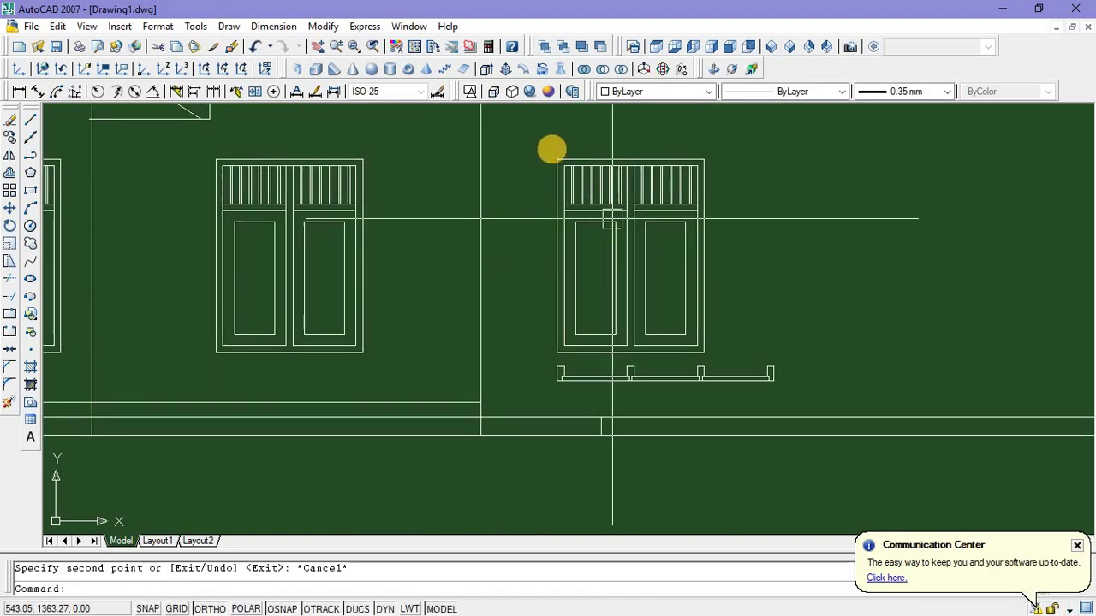
{"action": "left_click", "coordinate": [544, 143]}
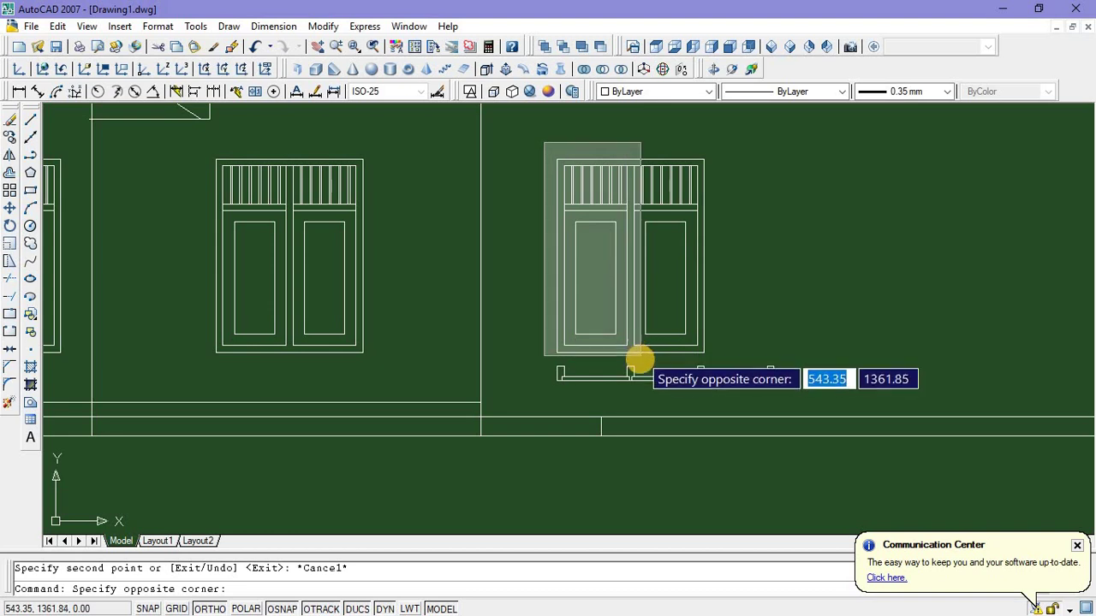
{"action": "left_click", "coordinate": [639, 358]}
{"action": "right_click", "coordinate": [745, 144]}
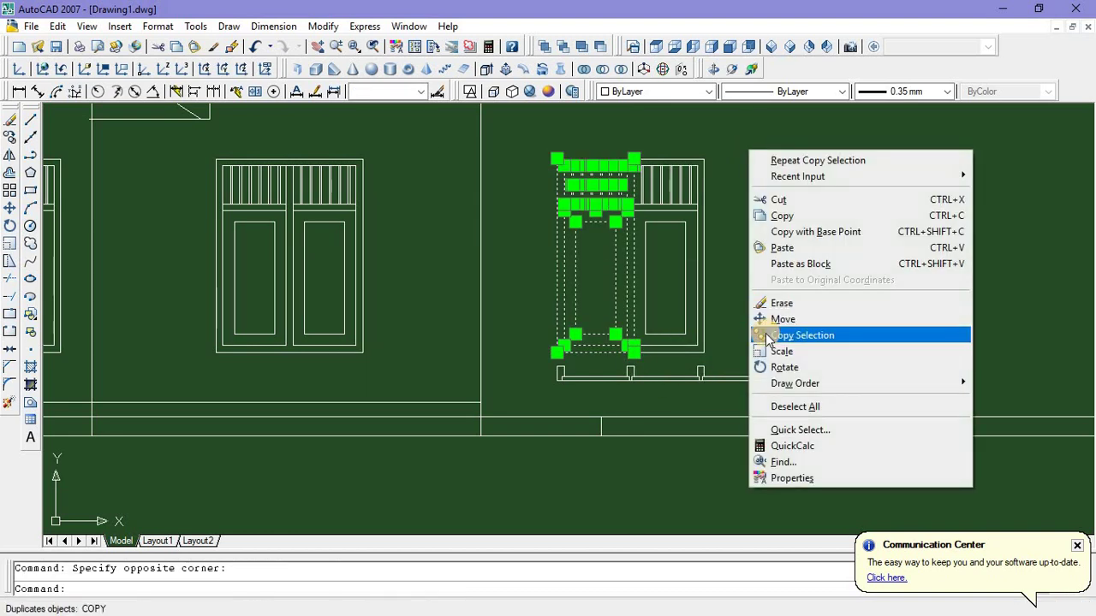
{"action": "left_click", "coordinate": [762, 335]}
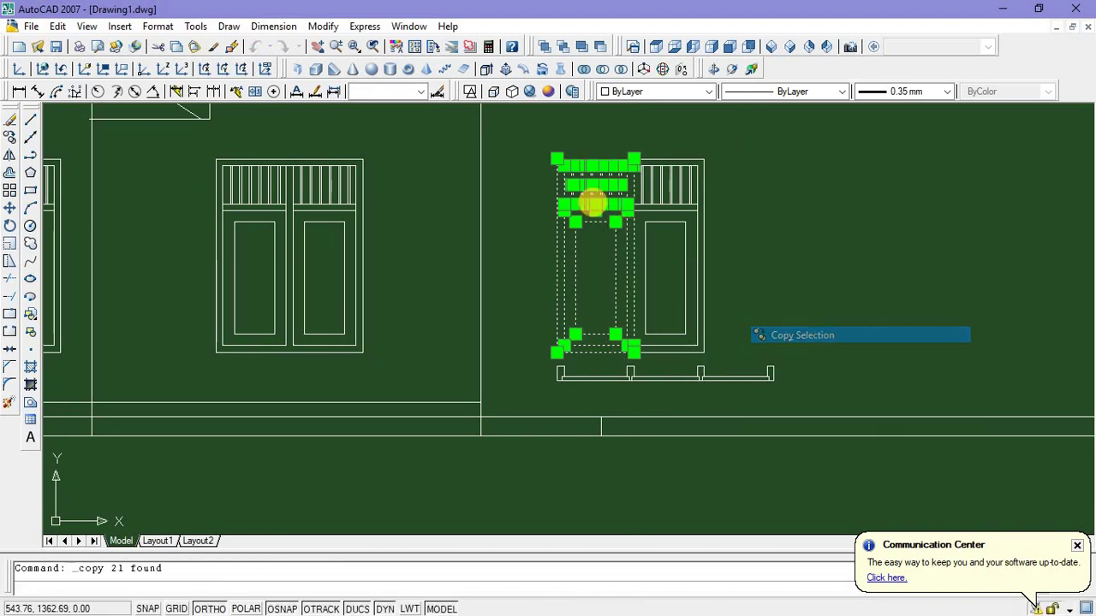
{"action": "left_click", "coordinate": [555, 157]}
{"action": "scroll", "coordinate": [694, 167], "scroll_direction": "up", "scroll_amount": 5}
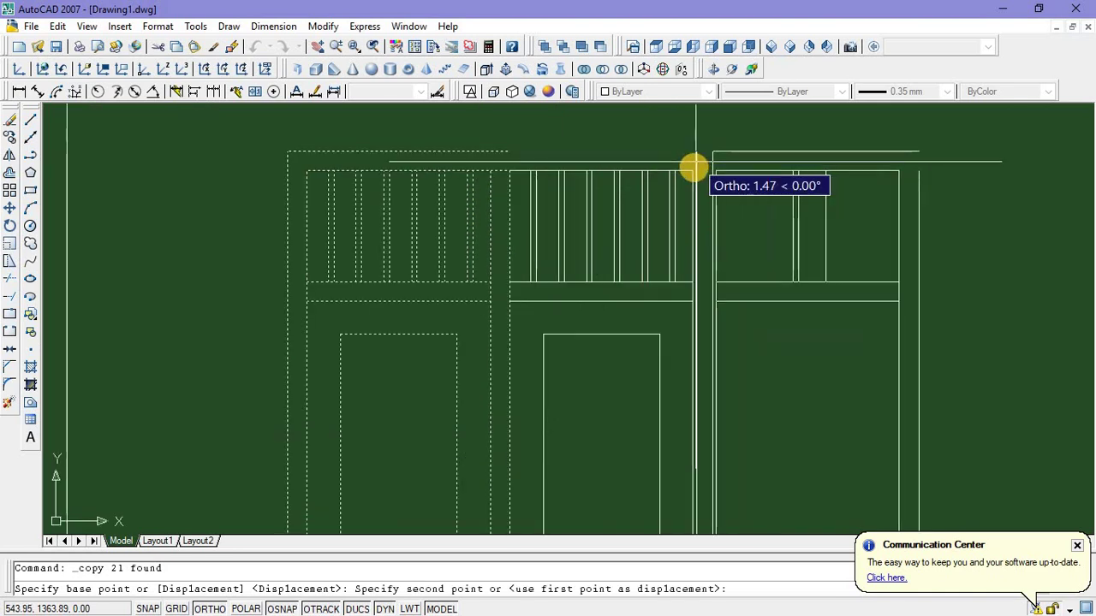
{"action": "left_click", "coordinate": [824, 218]}
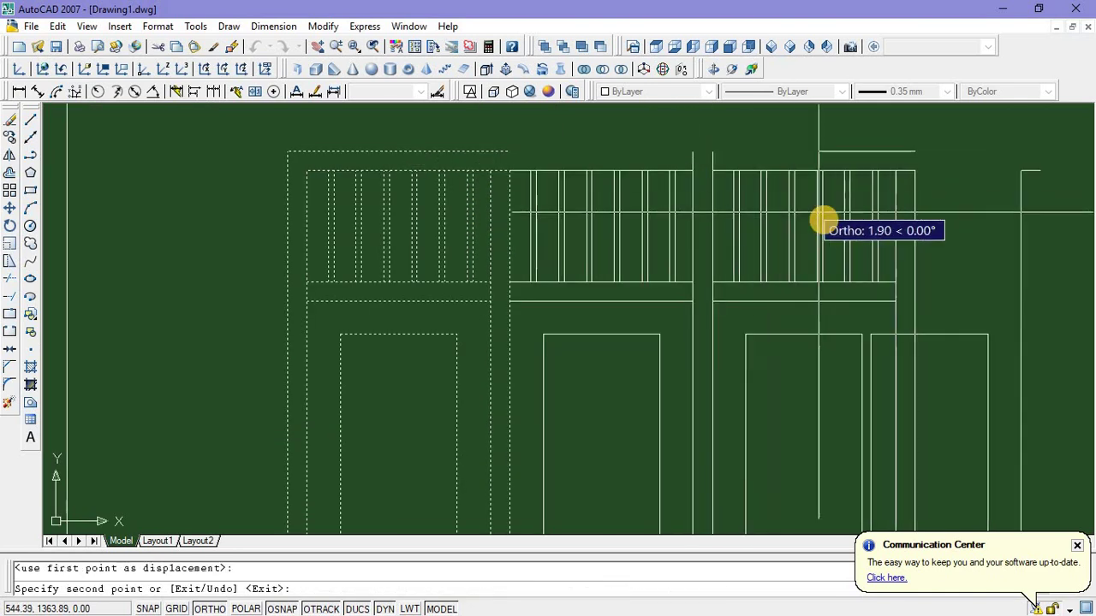
{"action": "key", "text": "Escape"}
Stretch the three-pane window's right outer frame line up to the end of the top frame line
{"action": "scroll", "coordinate": [773, 186], "scroll_direction": "down", "scroll_amount": 4}
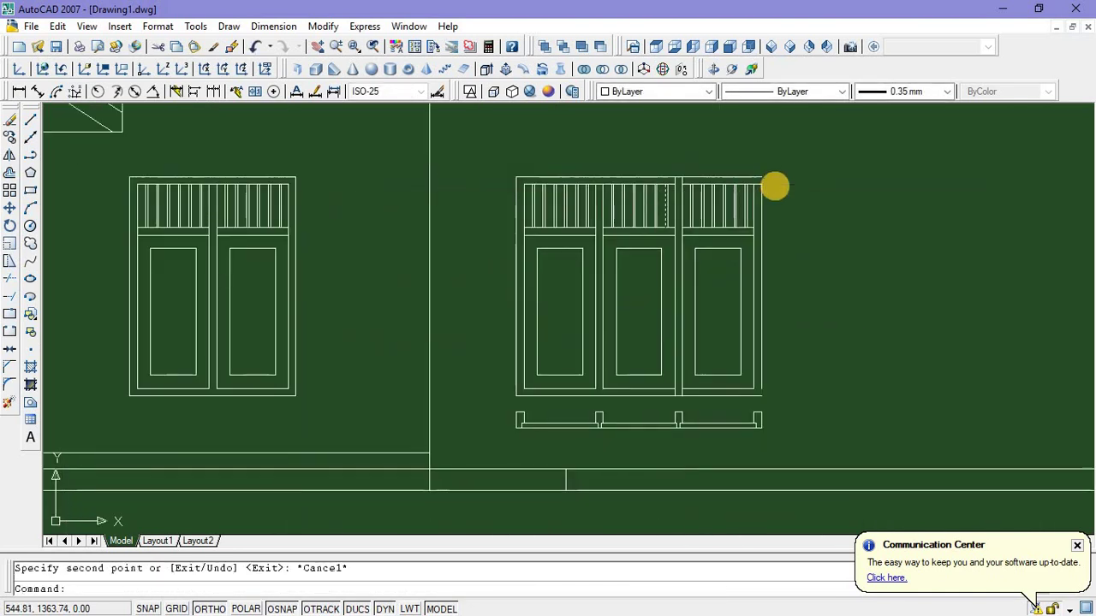
{"action": "scroll", "coordinate": [754, 198], "scroll_direction": "up", "scroll_amount": 2}
{"action": "scroll", "coordinate": [761, 190], "scroll_direction": "up", "scroll_amount": 3}
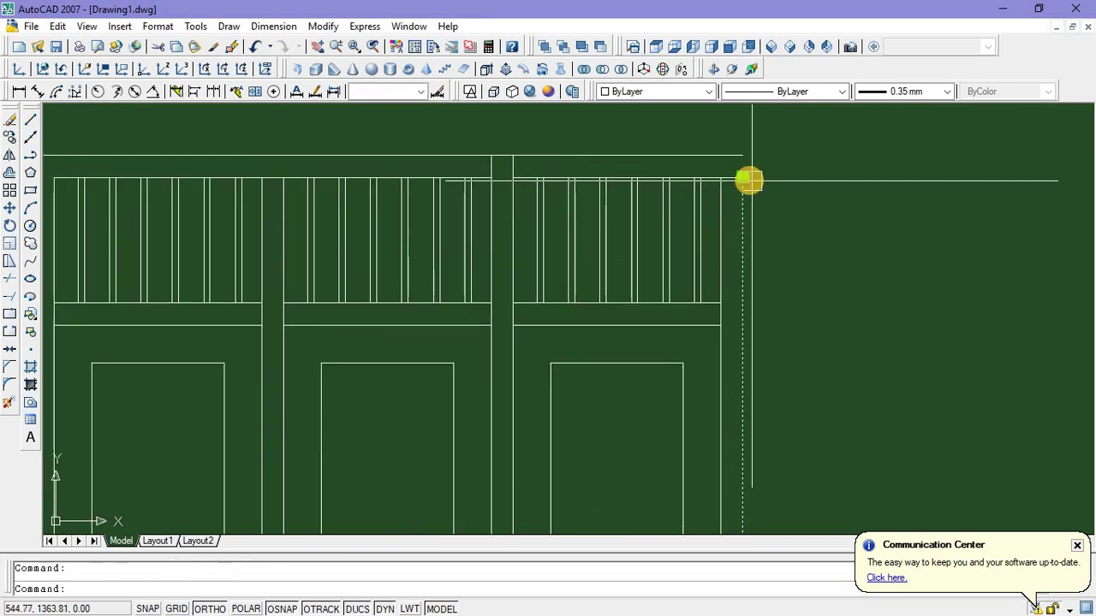
{"action": "left_click", "coordinate": [744, 165]}
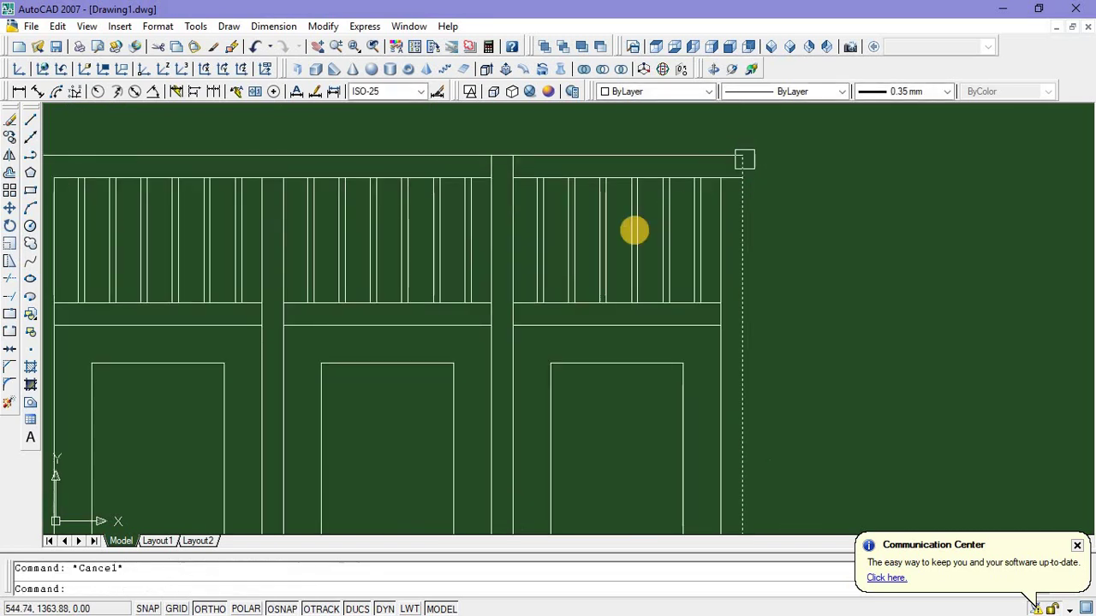
Trim the second mullion's overlapping vertical lines out of the three-pane window's top frame rail
{"action": "scroll", "coordinate": [600, 230], "scroll_direction": "down", "scroll_amount": 2}
{"action": "type", "text": "TR"}
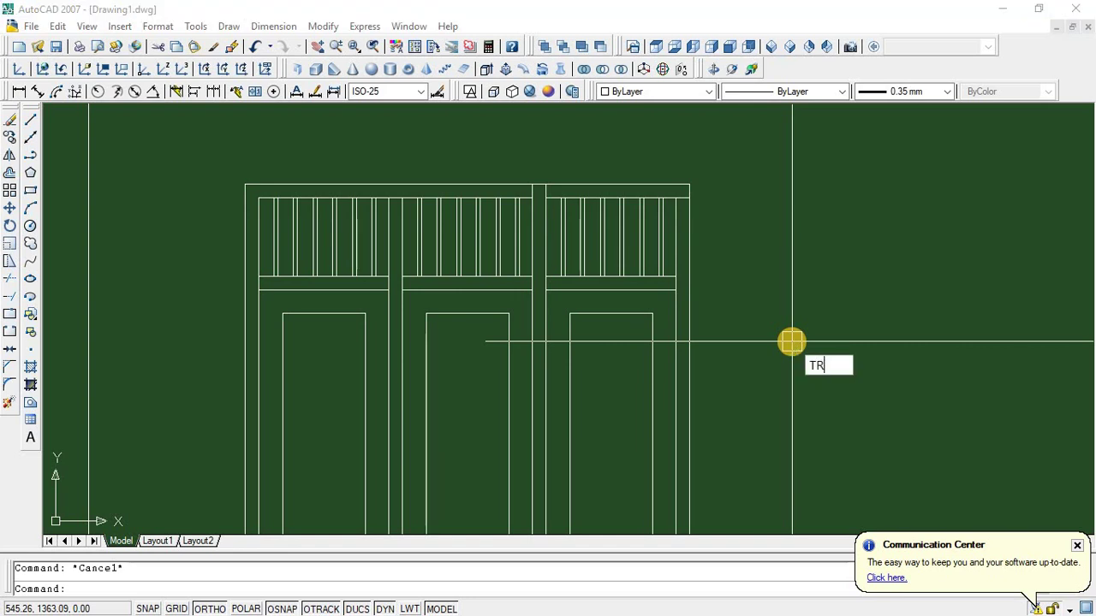
{"action": "key", "text": "Return"}
{"action": "key", "text": "Return"}
{"action": "scroll", "coordinate": [557, 188], "scroll_direction": "up", "scroll_amount": 4}
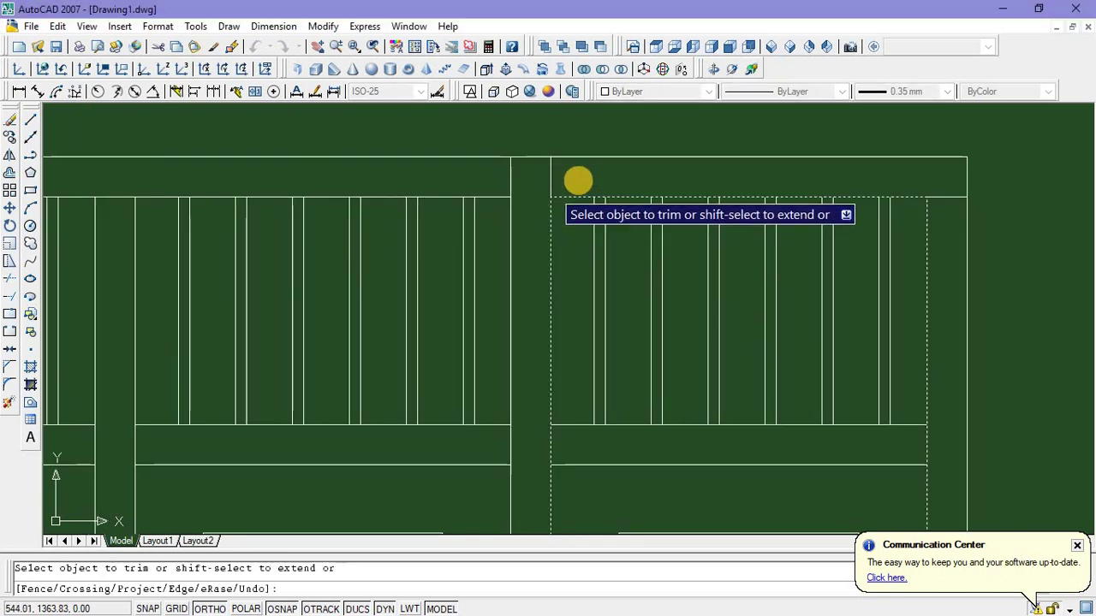
{"action": "left_click", "coordinate": [573, 177]}
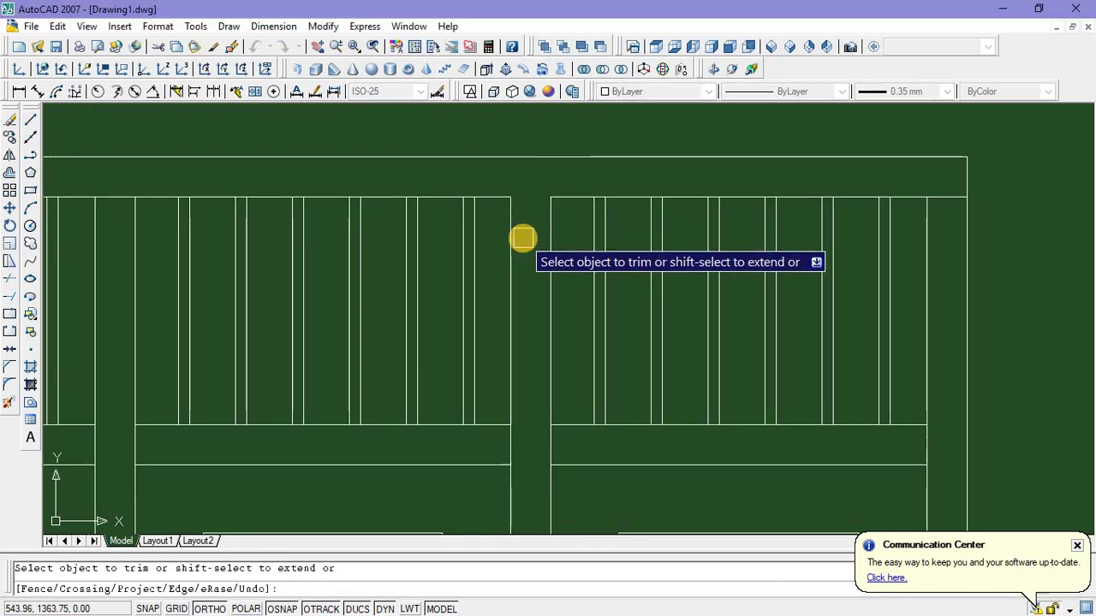
{"action": "key", "text": "Escape"}
Draw a line across the second mullion to close the gap in the top rail's lower edge
{"action": "left_click", "coordinate": [30, 119]}
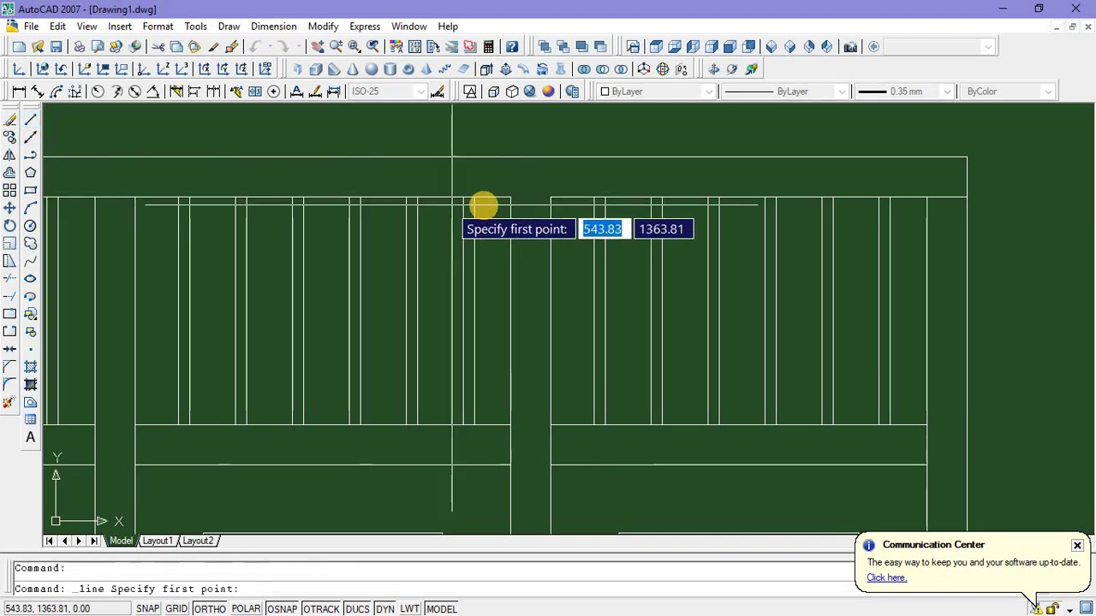
{"action": "left_click", "coordinate": [549, 197]}
{"action": "key", "text": "Escape"}
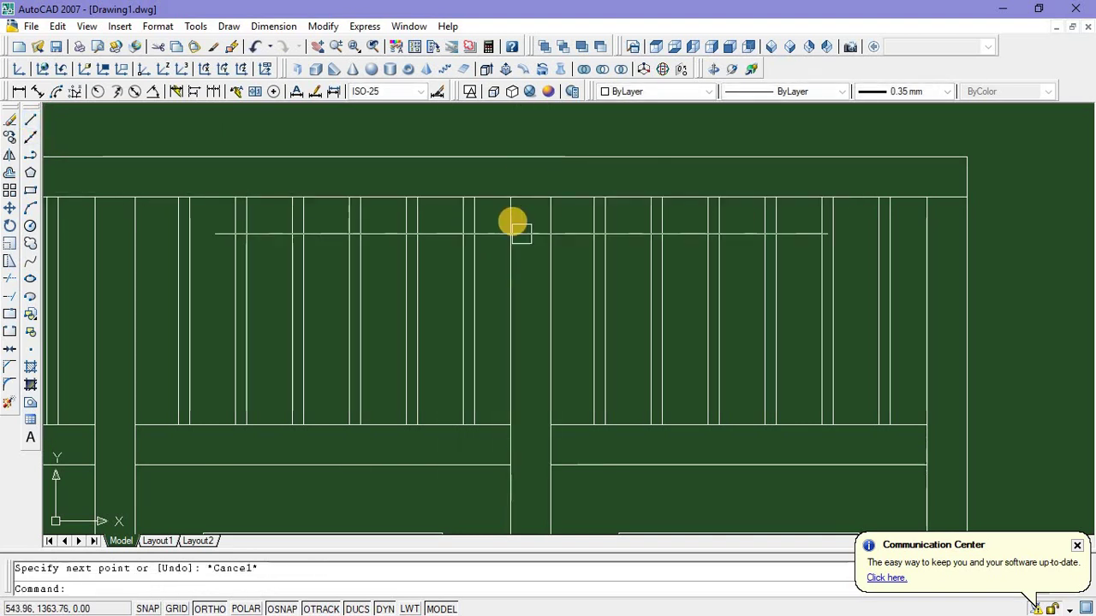
Draw a horizontal line along the transom rail's upper edge from the first mullion's left side to the second mullion's right side
{"action": "scroll", "coordinate": [556, 282], "scroll_direction": "down", "scroll_amount": 4}
{"action": "mouse_move", "coordinate": [580, 293]}
{"action": "middle_mouse_down"}
{"action": "mouse_move", "coordinate": [579, 352]}
{"action": "mouse_move", "coordinate": [544, 321]}
{"action": "middle_mouse_up"}
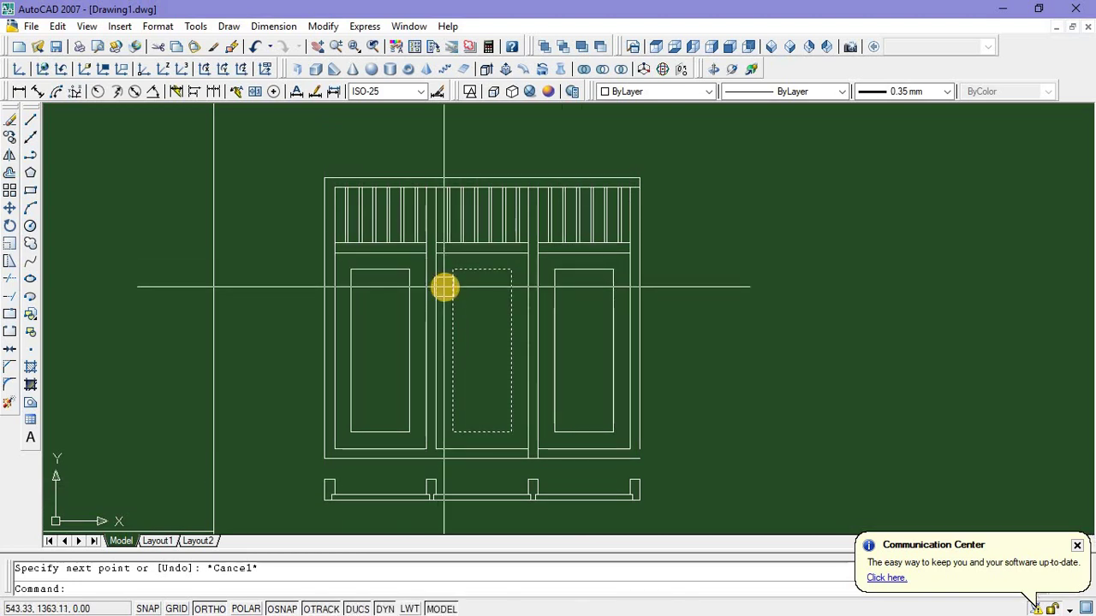
{"action": "scroll", "coordinate": [435, 261], "scroll_direction": "up", "scroll_amount": 2}
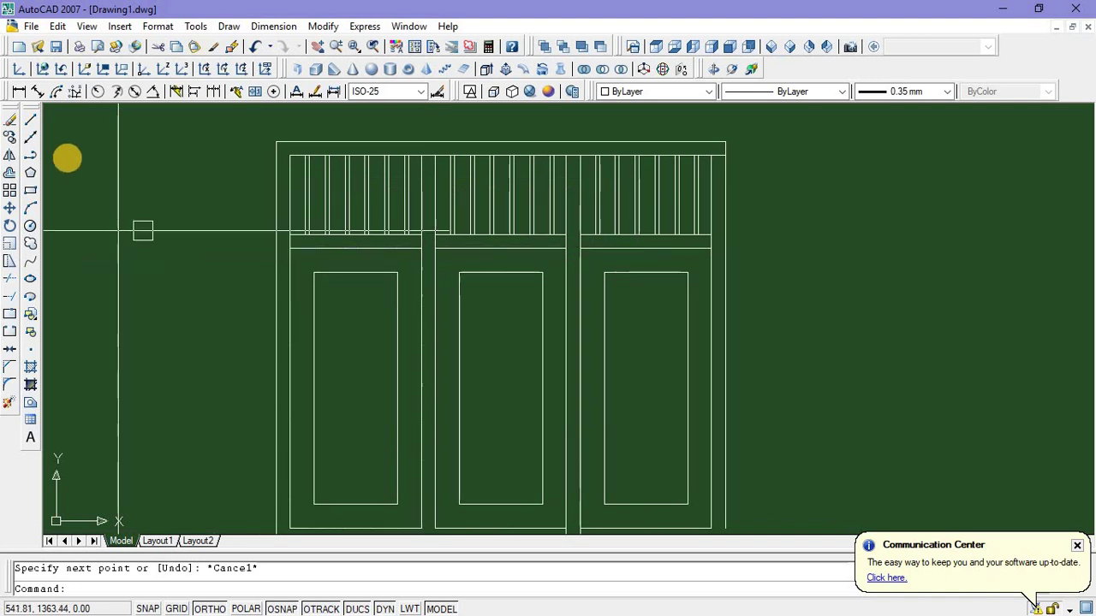
{"action": "left_click", "coordinate": [30, 122]}
{"action": "scroll", "coordinate": [430, 221], "scroll_direction": "up", "scroll_amount": 3}
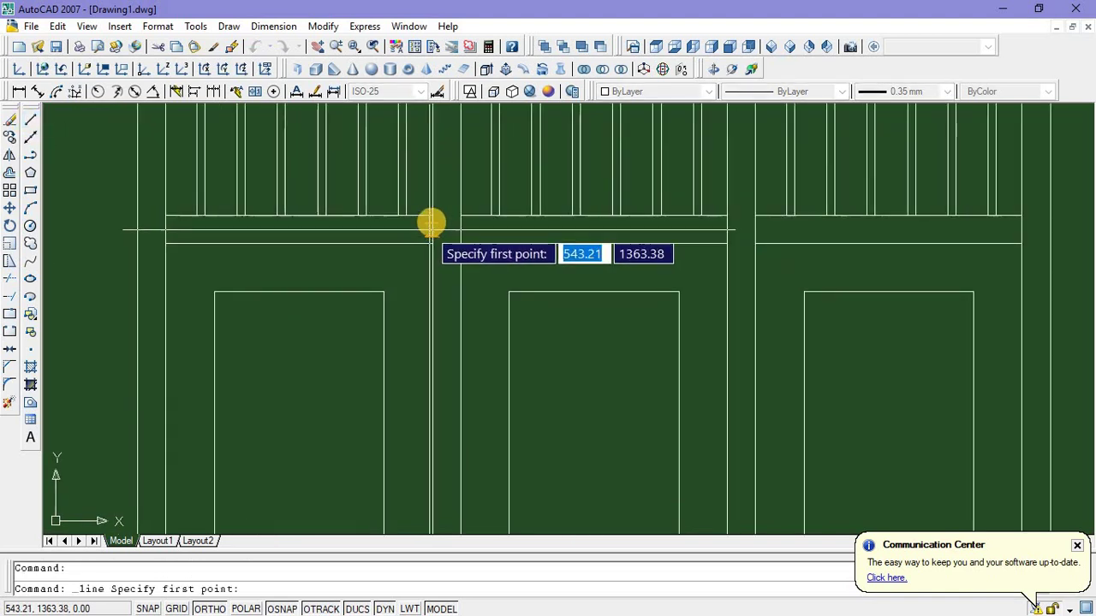
{"action": "left_click", "coordinate": [431, 216]}
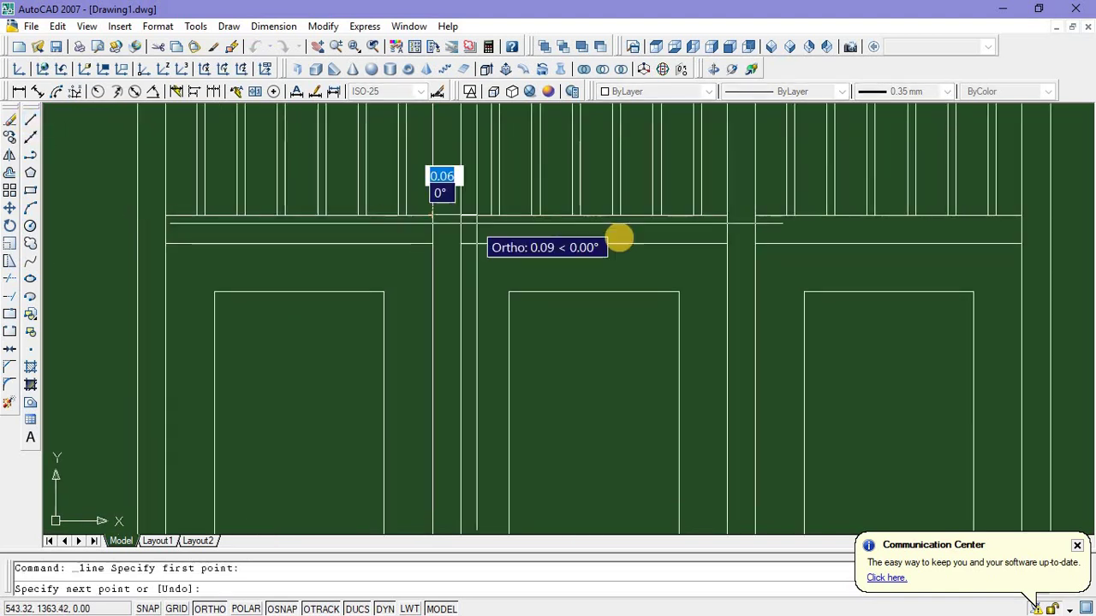
{"action": "left_click", "coordinate": [757, 214]}
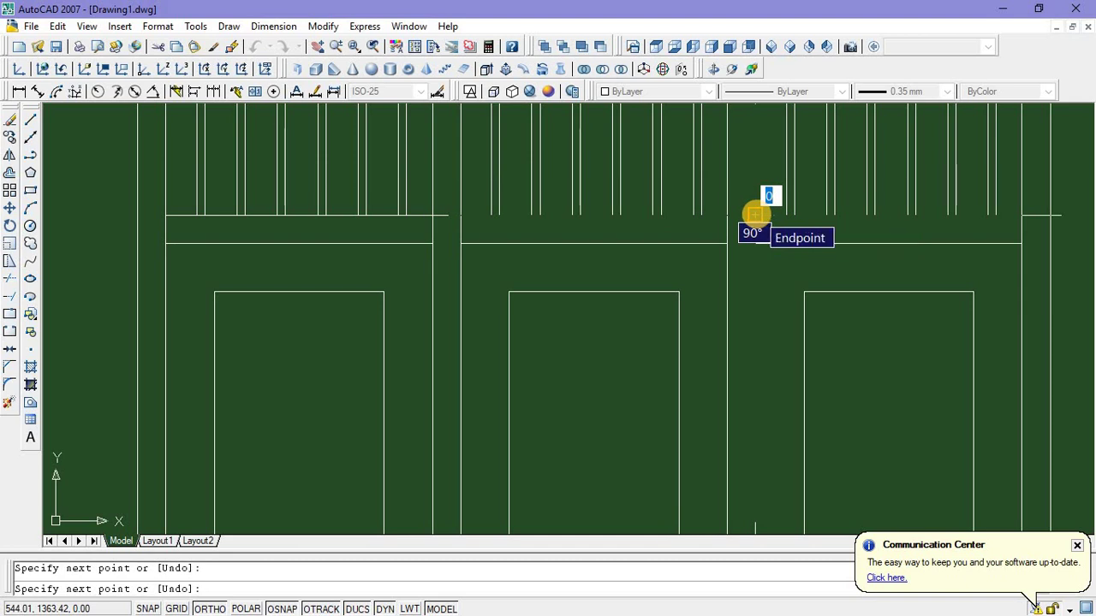
{"action": "key", "text": "Escape"}
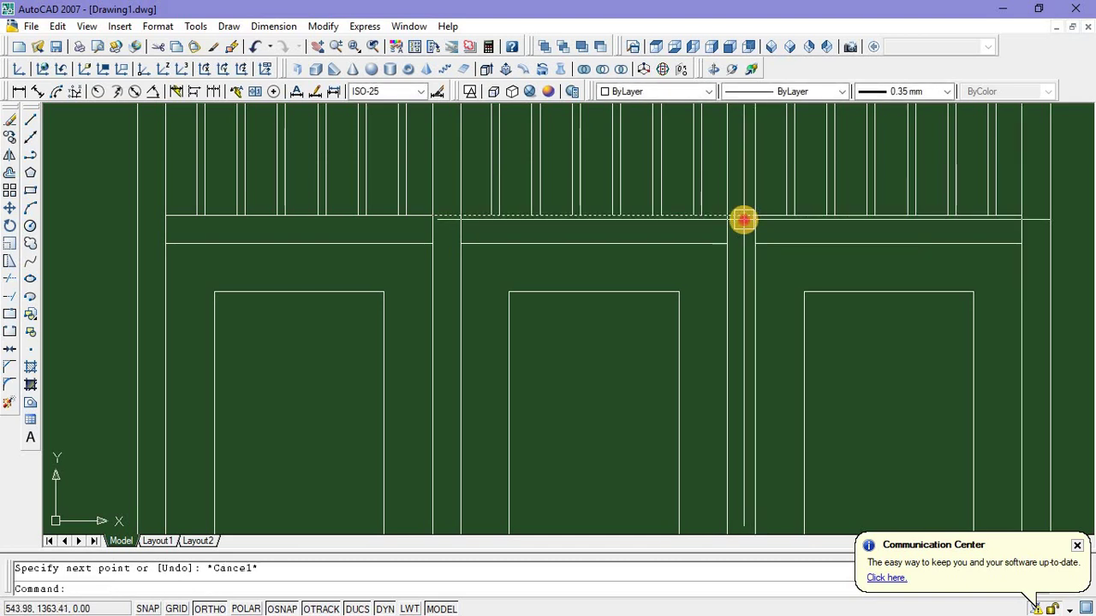
Copy the new transom line straight down onto the transom rail's lower edge
{"action": "right_click", "coordinate": [748, 229]}
{"action": "left_click", "coordinate": [762, 385]}
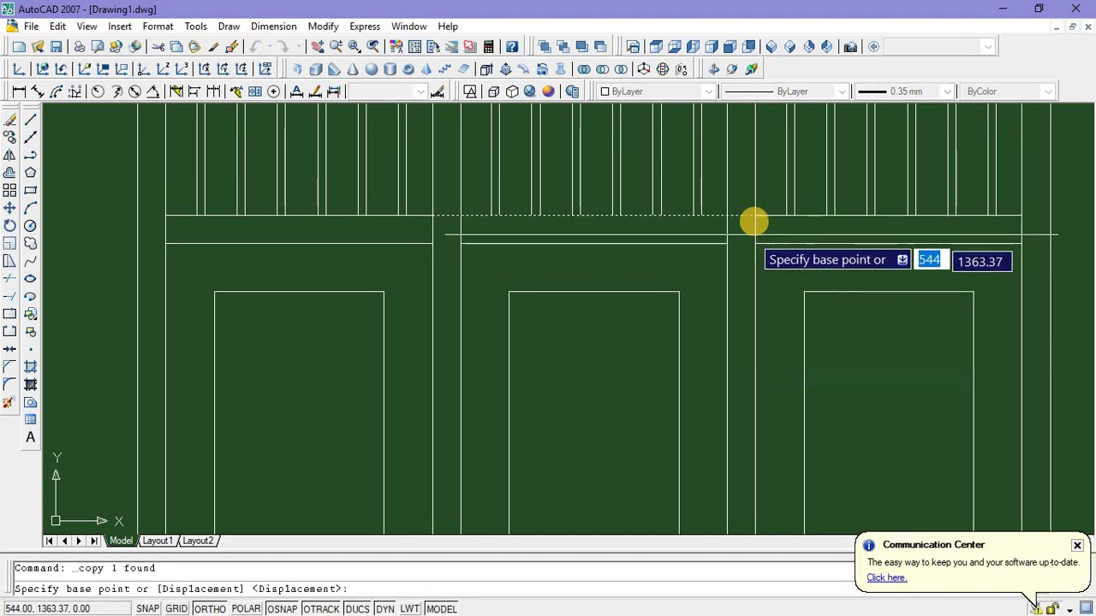
{"action": "left_click", "coordinate": [755, 217]}
{"action": "left_click", "coordinate": [758, 247]}
{"action": "key", "text": "Escape"}
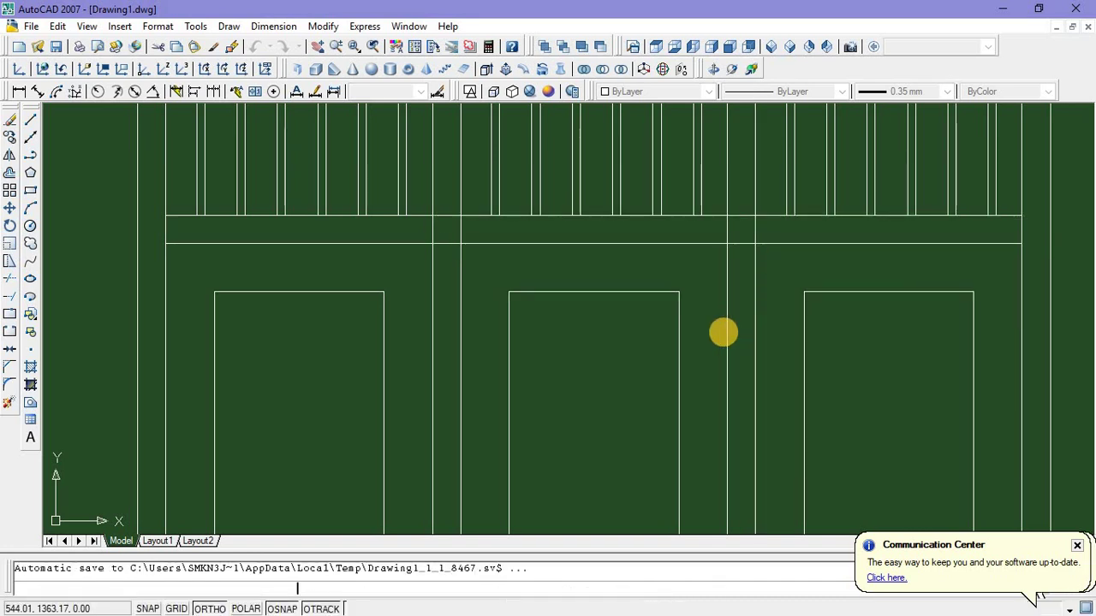
Trim both mullions' vertical lines out of the three-pane window's transom rail
{"action": "scroll", "coordinate": [722, 332], "scroll_direction": "down", "scroll_amount": 2}
{"action": "middle_click_drag", "start_coordinate": [737, 351], "coordinate": [691, 351]}
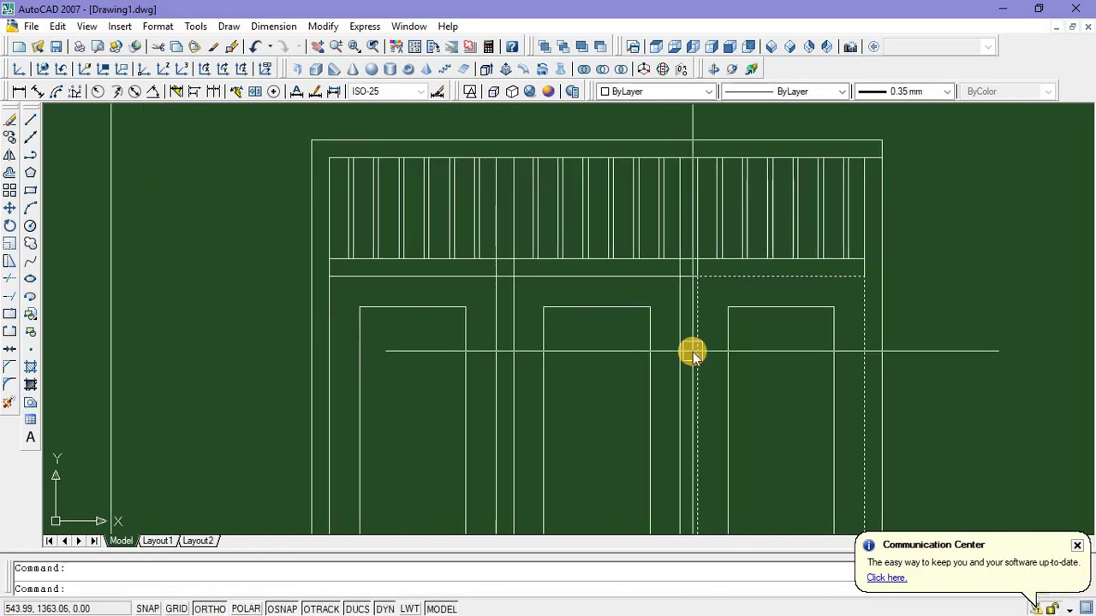
{"action": "type", "text": "TR"}
{"action": "key", "text": "Return"}
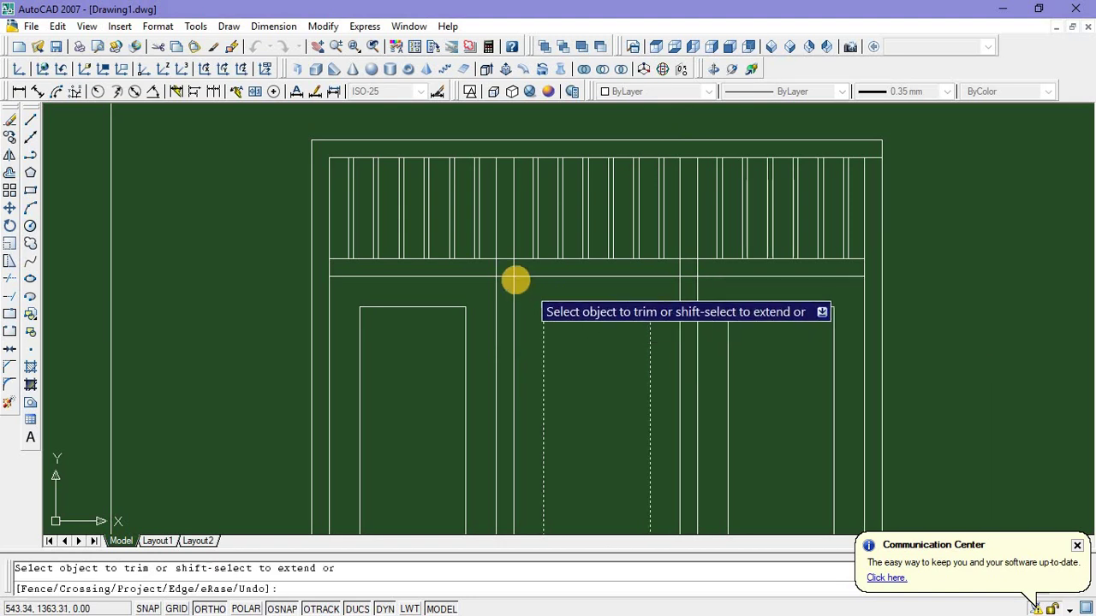
{"action": "scroll", "coordinate": [517, 282], "scroll_direction": "up", "scroll_amount": 3}
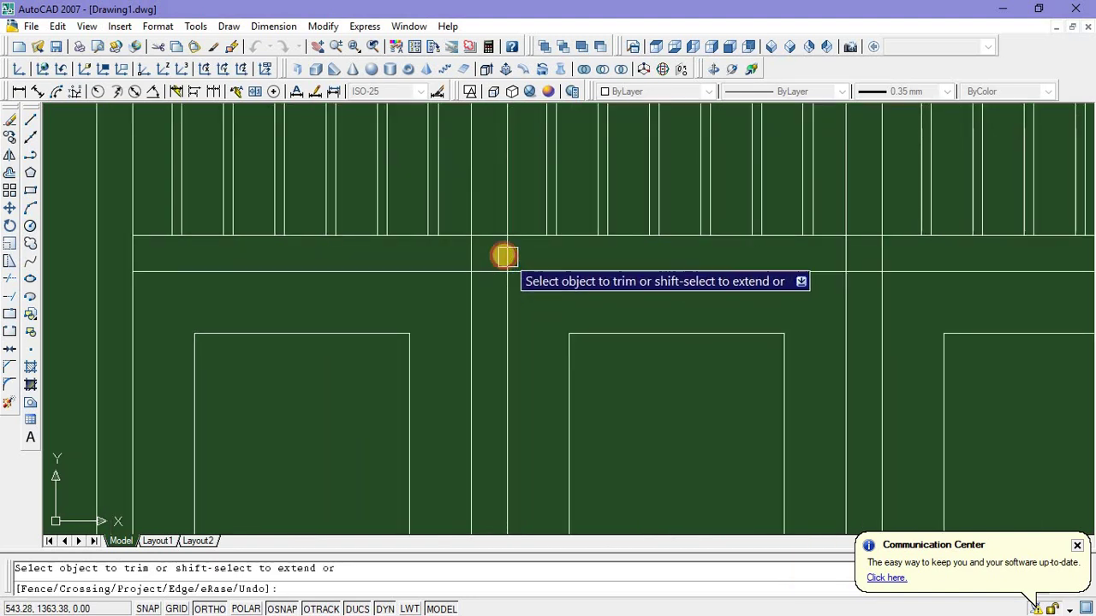
{"action": "left_click", "coordinate": [505, 256]}
{"action": "left_click", "coordinate": [466, 252]}
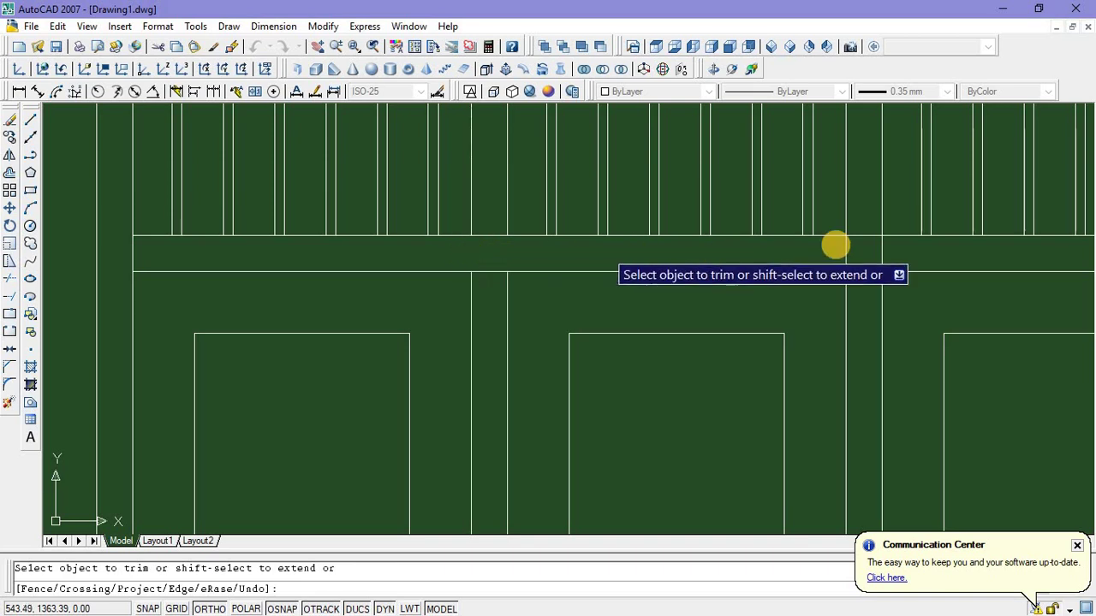
{"action": "left_click", "coordinate": [853, 251]}
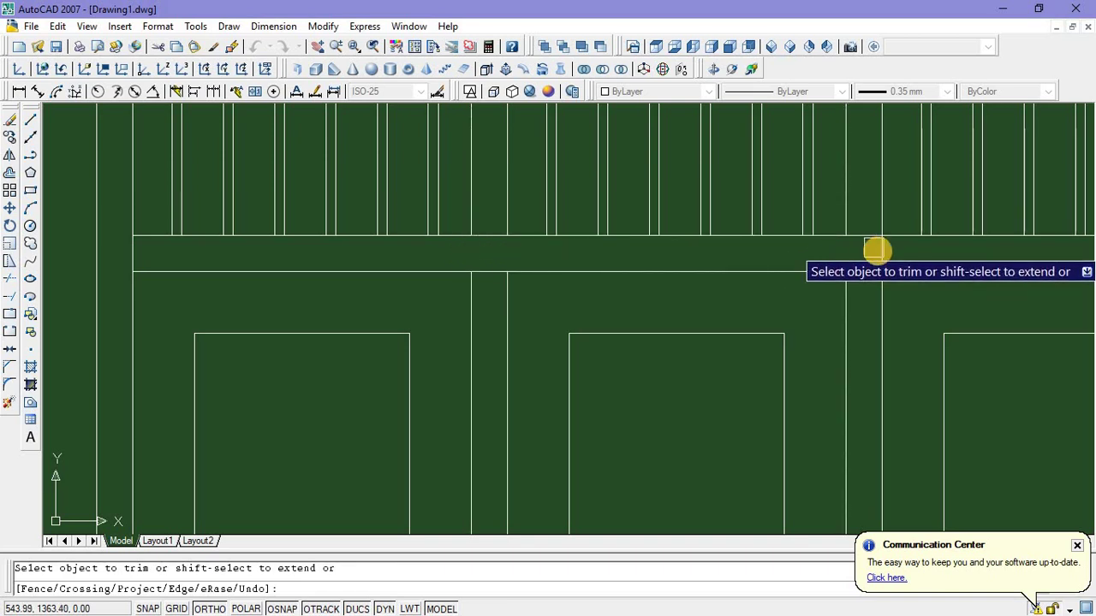
{"action": "left_click", "coordinate": [878, 248]}
{"action": "scroll", "coordinate": [745, 325], "scroll_direction": "down", "scroll_amount": 4}
{"action": "scroll", "coordinate": [656, 338], "scroll_direction": "down", "scroll_amount": 2}
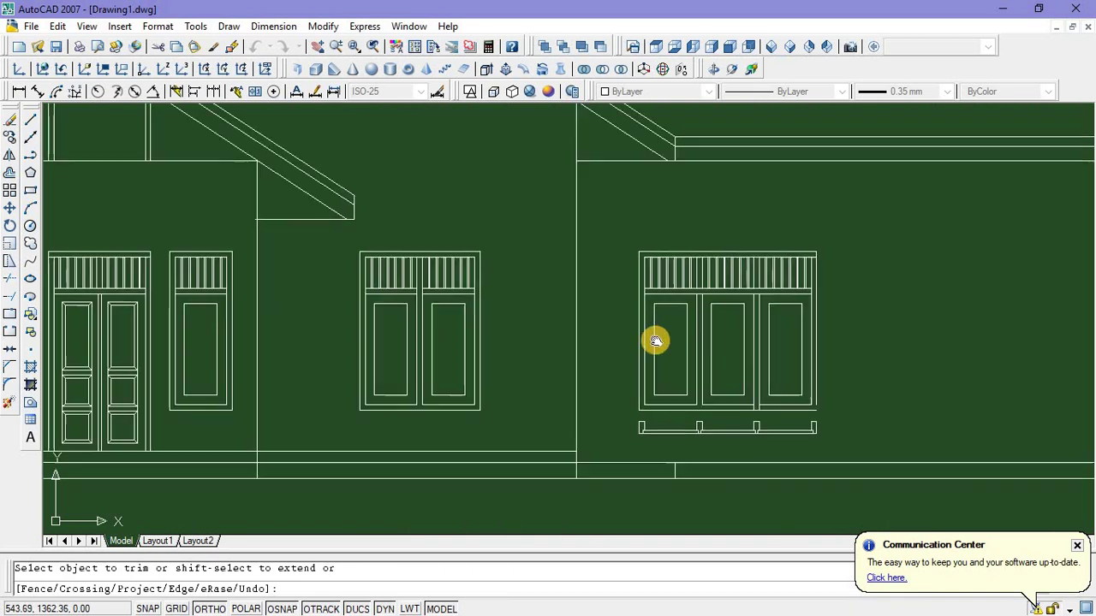
Erase the floor plan window copy lying directly below the three-pane window in the elevation
{"action": "scroll", "coordinate": [651, 343], "scroll_direction": "up", "scroll_amount": 2}
{"action": "key", "text": "Escape"}
{"action": "middle_click_drag", "start_coordinate": [734, 354], "coordinate": [649, 334]}
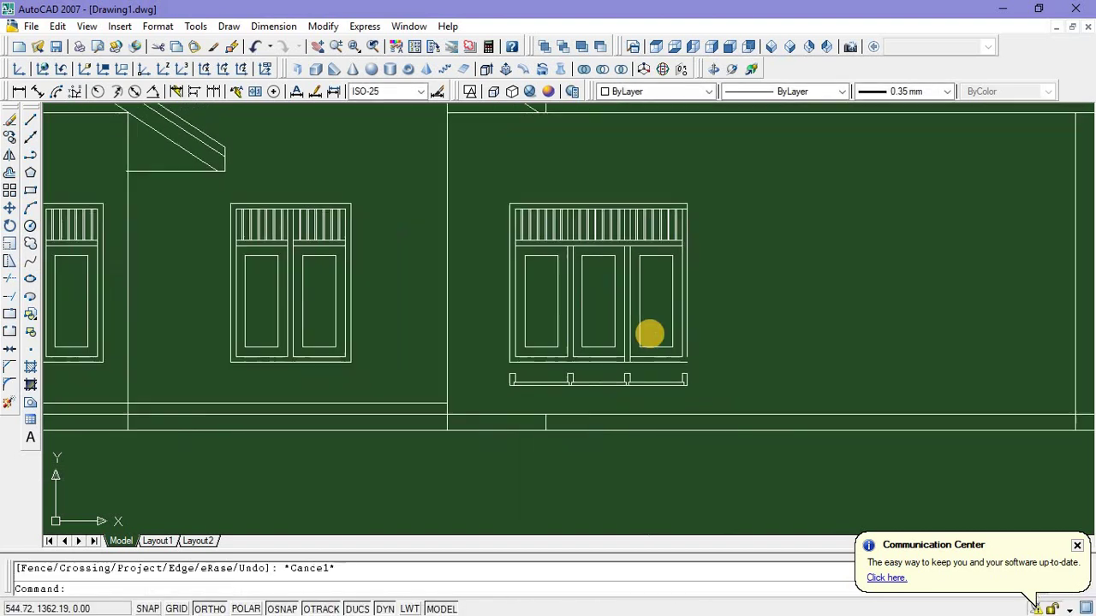
{"action": "scroll", "coordinate": [622, 372], "scroll_direction": "up", "scroll_amount": 2}
{"action": "scroll", "coordinate": [393, 359], "scroll_direction": "up", "scroll_amount": 2}
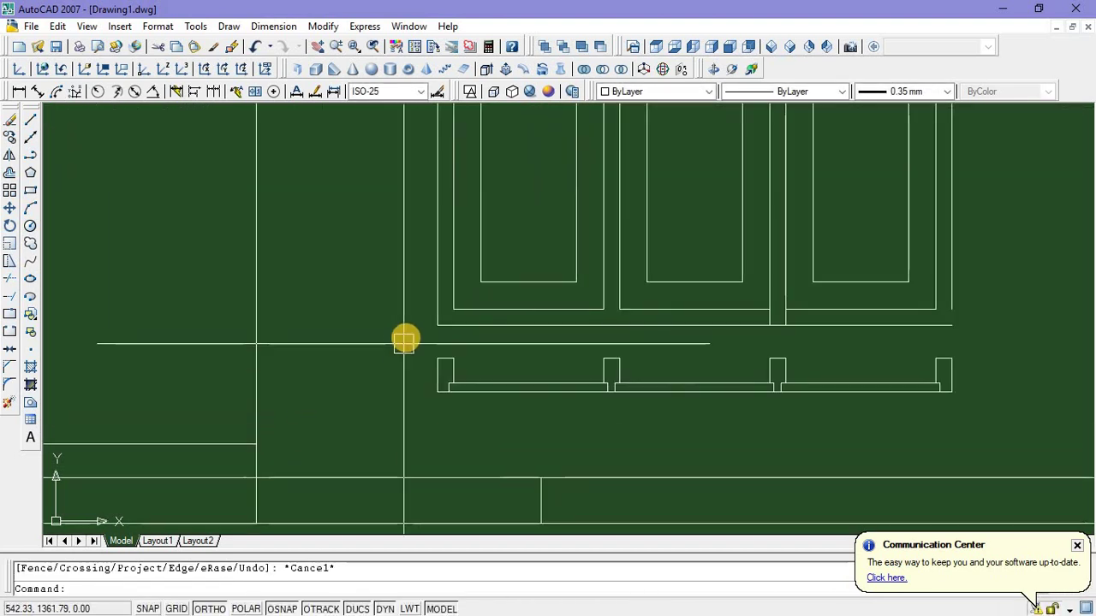
{"action": "left_click", "coordinate": [405, 342]}
{"action": "scroll", "coordinate": [513, 367], "scroll_direction": "down", "scroll_amount": 3}
{"action": "left_click", "coordinate": [594, 378]}
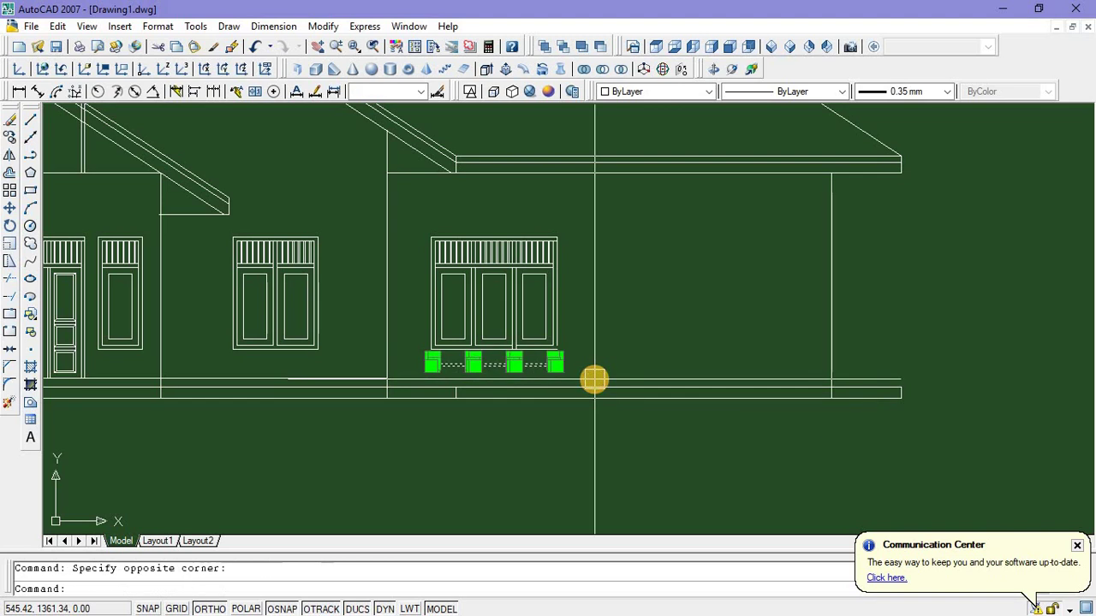
{"action": "key", "text": "Delete"}
Erase the leftover vertical construction lines rising above the small porch gable of the front elevation
{"action": "scroll", "coordinate": [556, 333], "scroll_direction": "down", "scroll_amount": 5}
{"action": "middle_click_drag", "start_coordinate": [583, 380], "coordinate": [568, 320]}
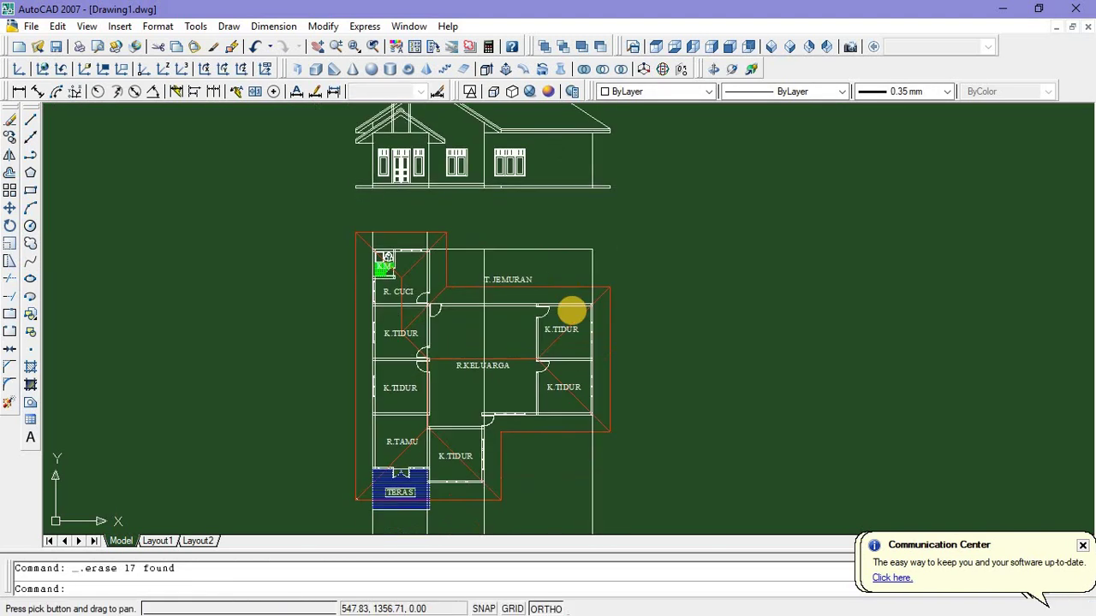
{"action": "scroll", "coordinate": [561, 428], "scroll_direction": "up", "scroll_amount": 2}
{"action": "middle_click_drag", "start_coordinate": [601, 459], "coordinate": [642, 506]}
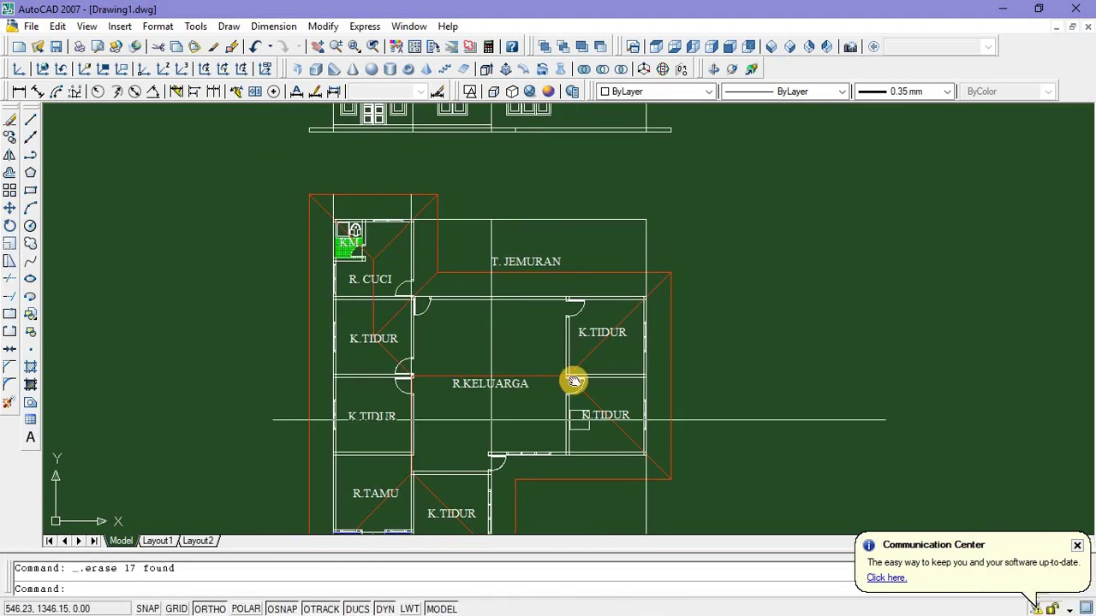
{"action": "middle_click_drag", "start_coordinate": [469, 454], "coordinate": [535, 431]}
{"action": "middle_click_drag", "start_coordinate": [496, 518], "coordinate": [505, 460]}
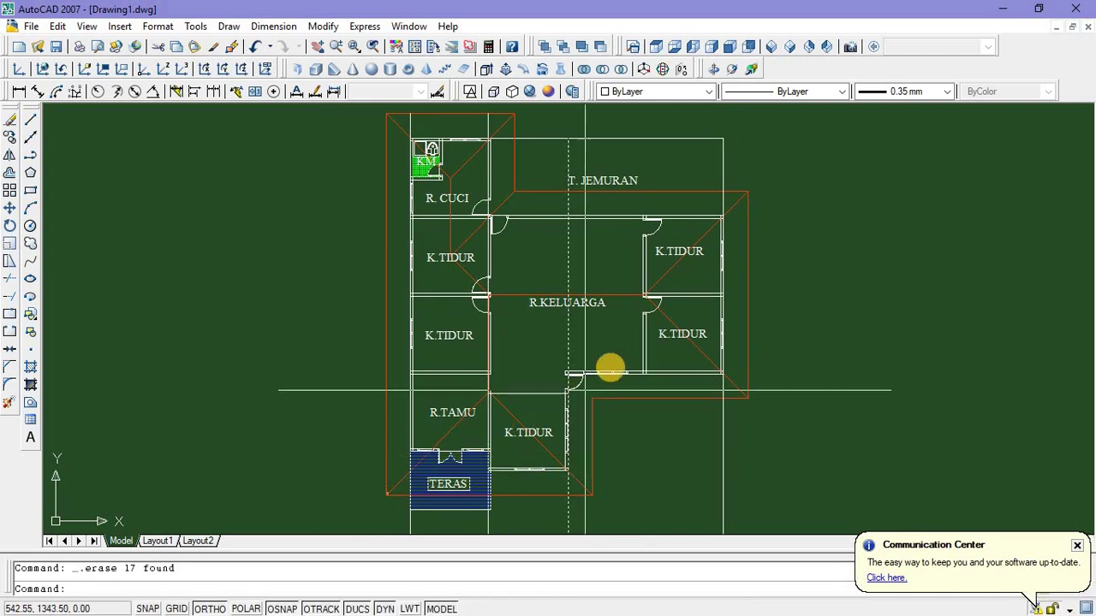
{"action": "middle_click_drag", "start_coordinate": [588, 422], "coordinate": [565, 470]}
{"action": "scroll", "coordinate": [574, 443], "scroll_direction": "down", "scroll_amount": 4}
{"action": "scroll", "coordinate": [568, 260], "scroll_direction": "up", "scroll_amount": 3}
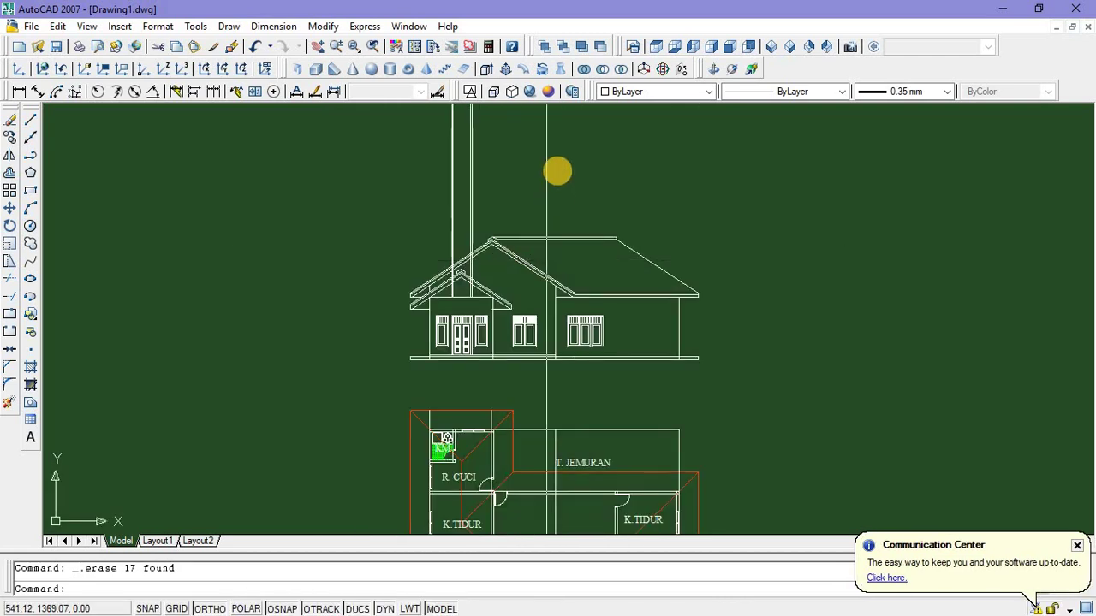
{"action": "left_click", "coordinate": [556, 169]}
{"action": "left_click", "coordinate": [392, 165]}
{"action": "key", "text": "Delete"}
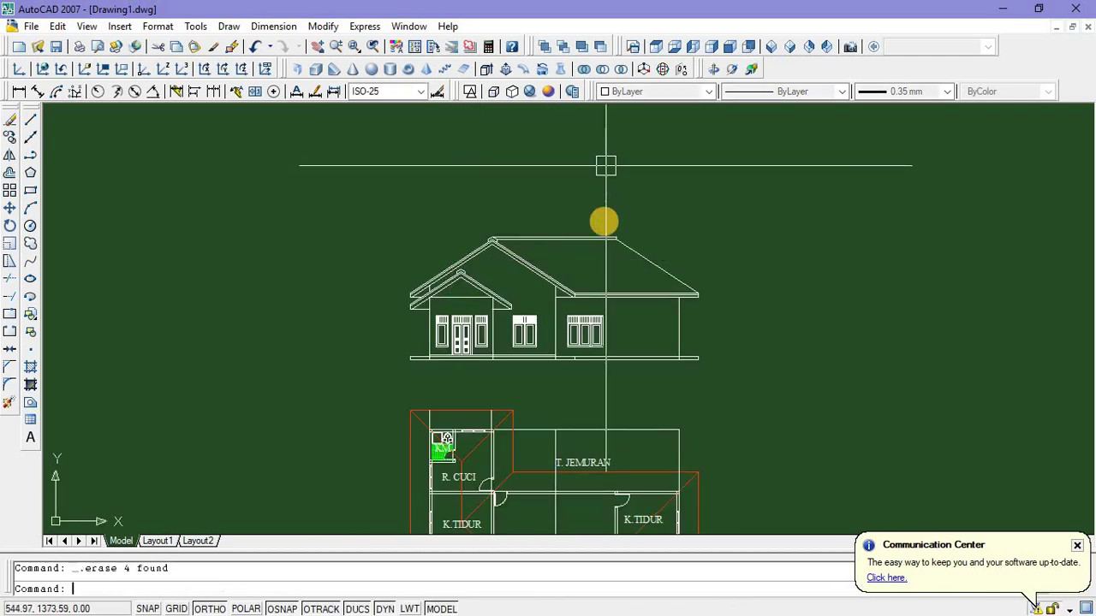
Hatch the main roof slope with the predefined AR-RSHKE pattern at scale 0.003, picking a point inside the slope
{"action": "scroll", "coordinate": [528, 300], "scroll_direction": "up", "scroll_amount": 4}
{"action": "mouse_move", "coordinate": [543, 296]}
{"action": "middle_mouse_down"}
{"action": "mouse_move", "coordinate": [577, 286]}
{"action": "mouse_move", "coordinate": [572, 294]}
{"action": "middle_mouse_up"}
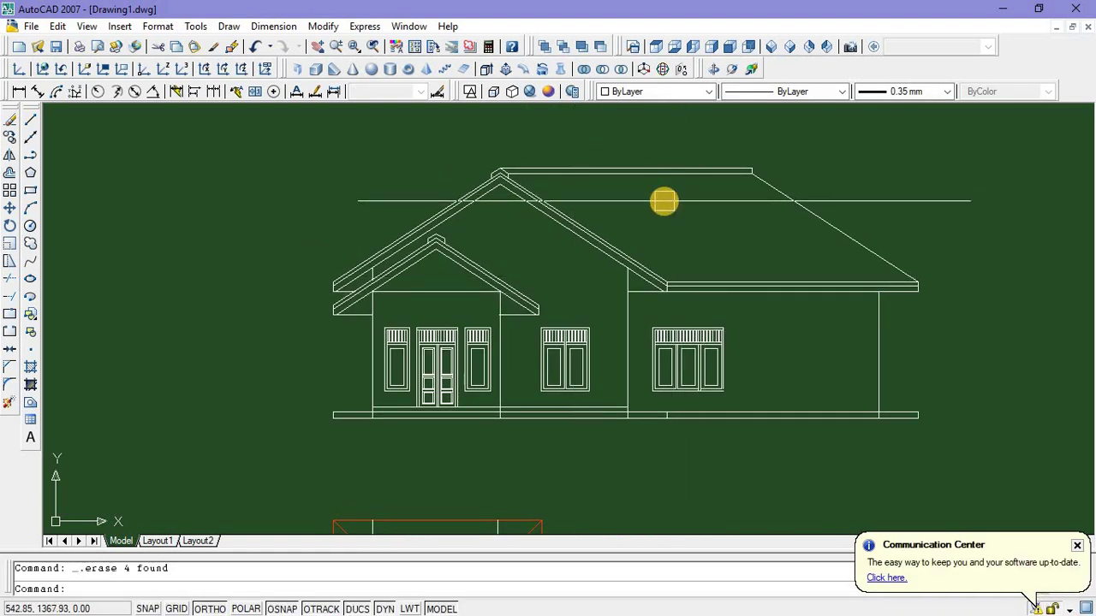
{"action": "middle_click_drag", "start_coordinate": [704, 228], "coordinate": [640, 225]}
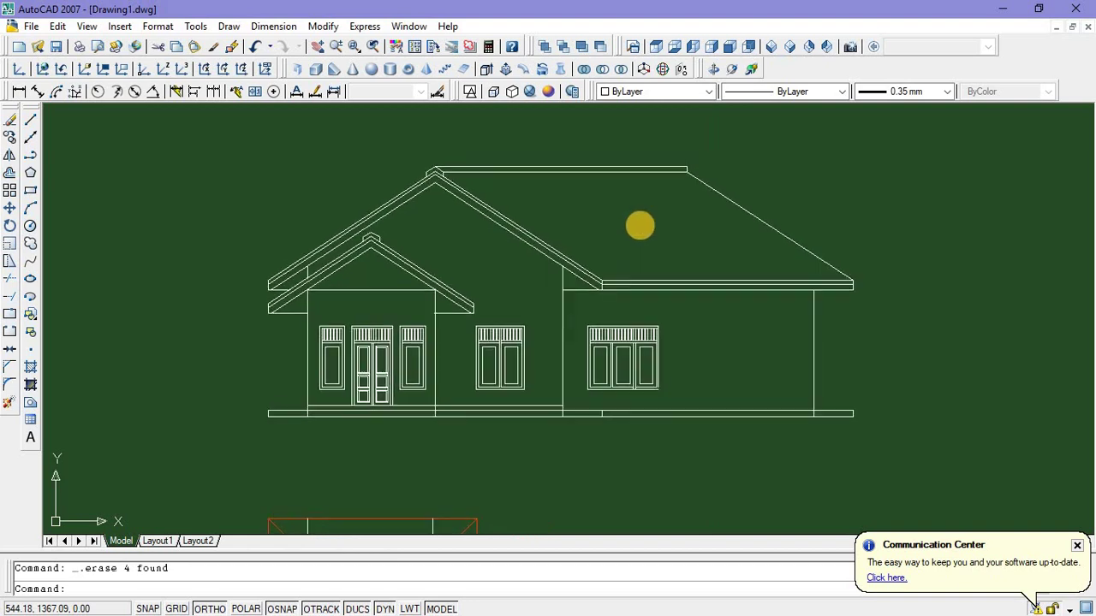
{"action": "left_click", "coordinate": [31, 368]}
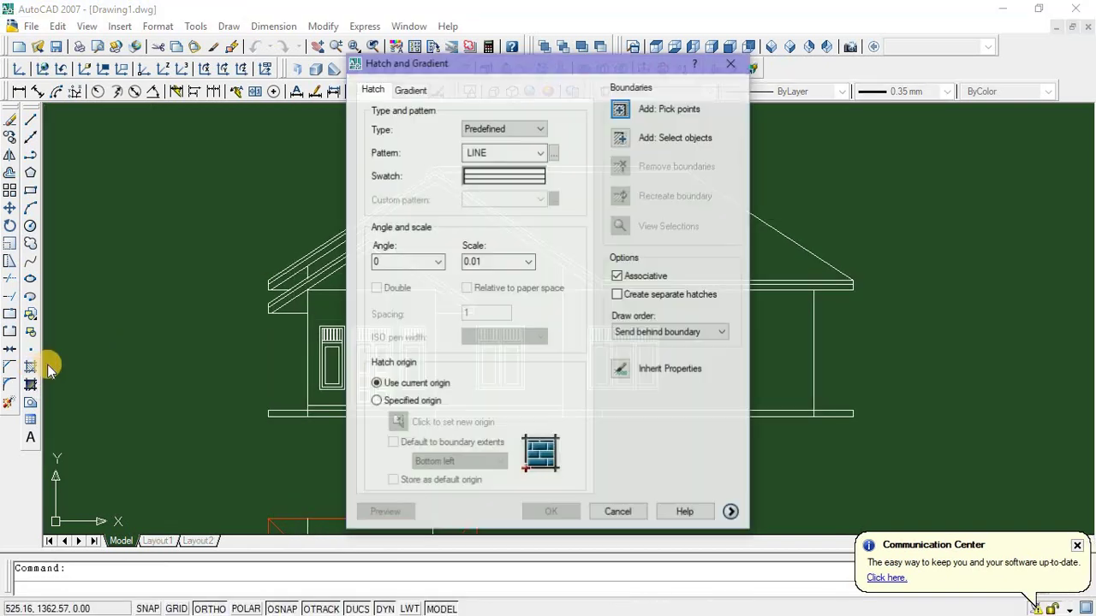
{"action": "left_click", "coordinate": [553, 152]}
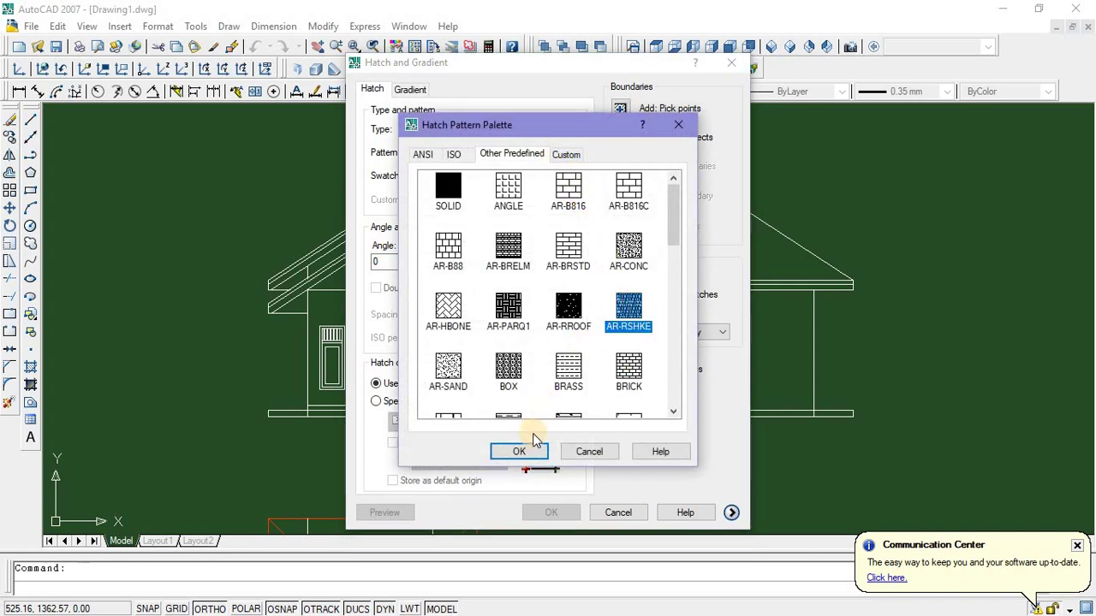
{"action": "left_click", "coordinate": [518, 452]}
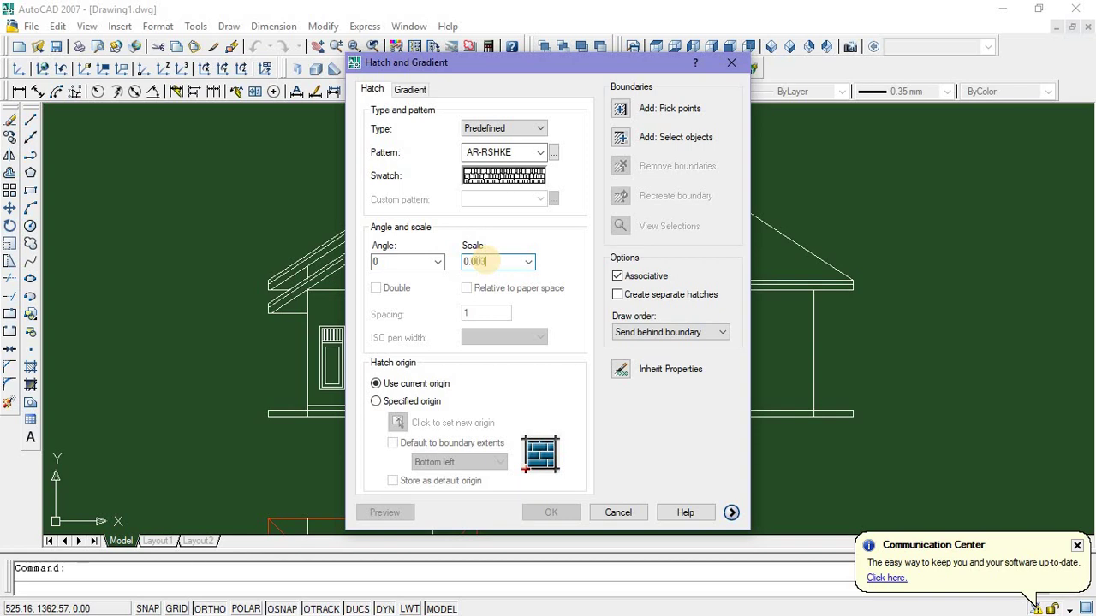
{"action": "left_click", "coordinate": [621, 110]}
{"action": "right_click", "coordinate": [659, 244]}
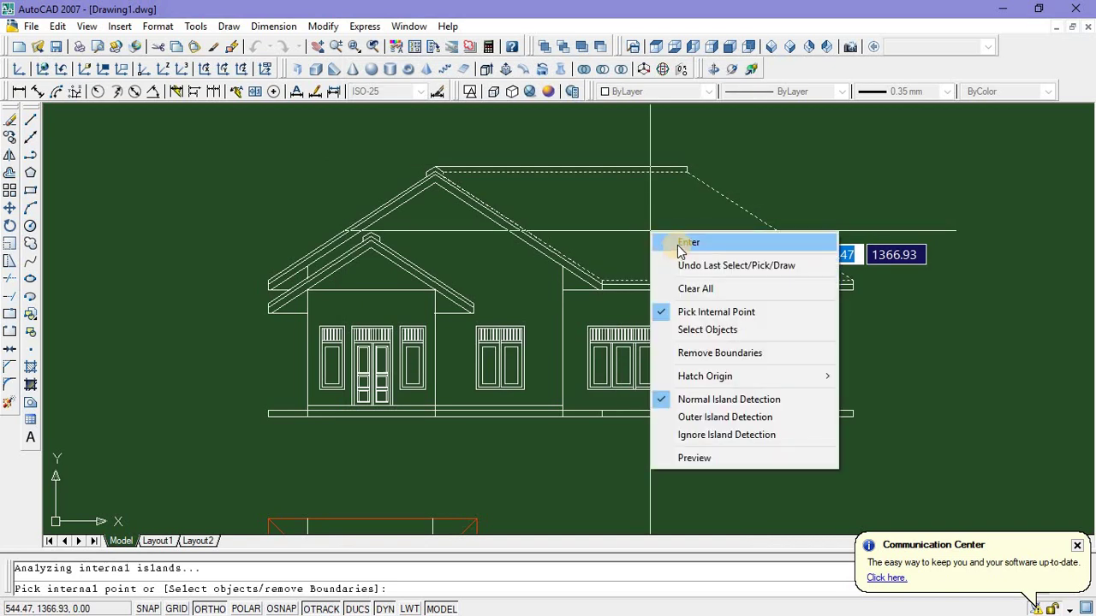
{"action": "left_click", "coordinate": [672, 244]}
{"action": "left_click", "coordinate": [564, 516]}
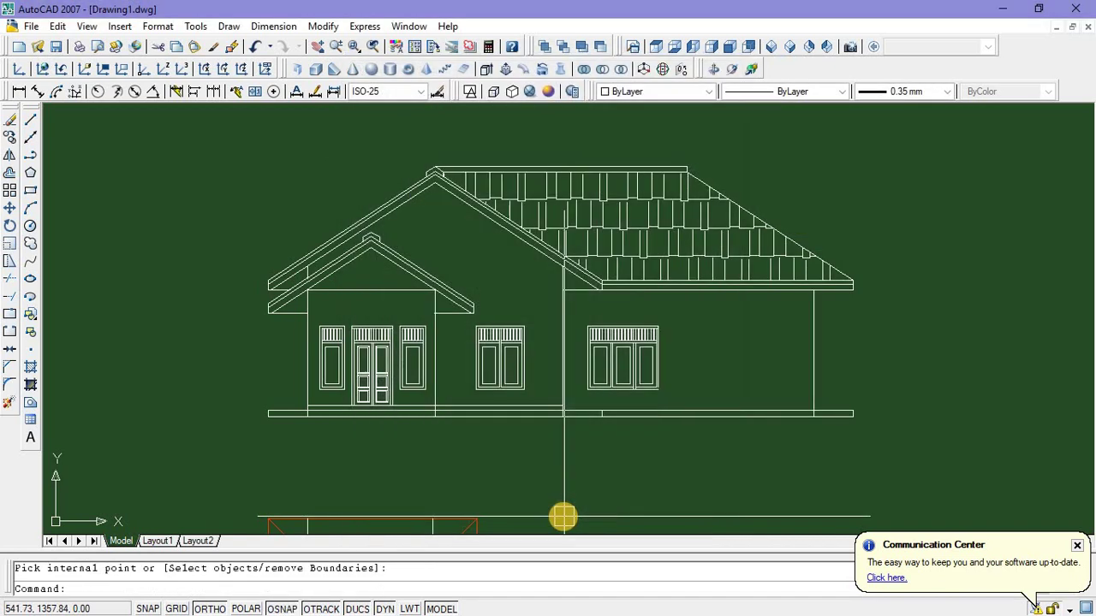
Edit the main roof hatch to use a smaller pattern scale so the tiles are finer
{"action": "right_click", "coordinate": [627, 226]}
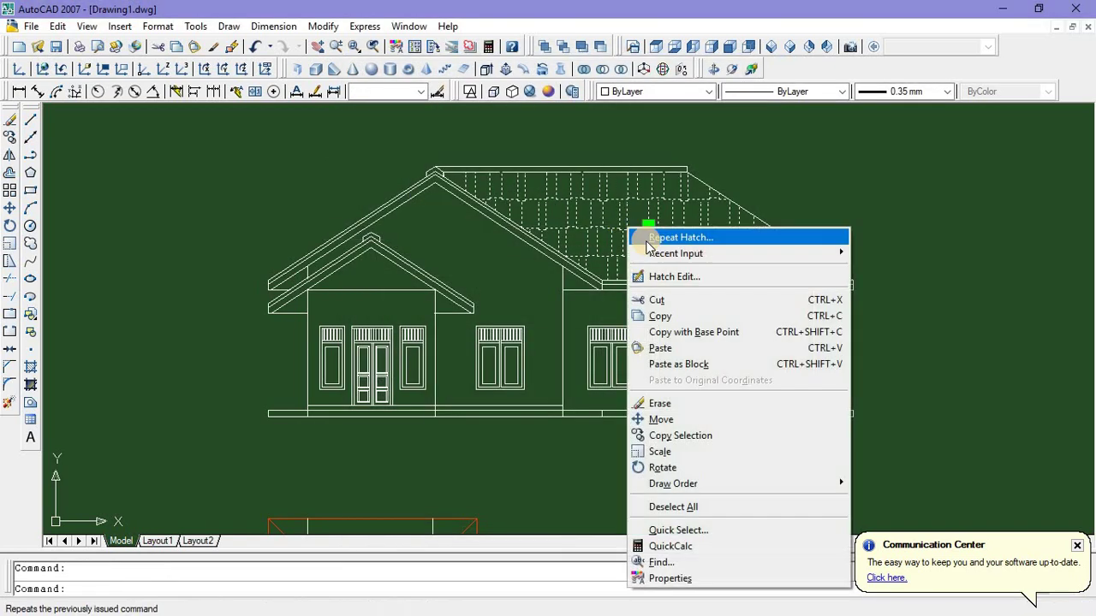
{"action": "left_click", "coordinate": [660, 277]}
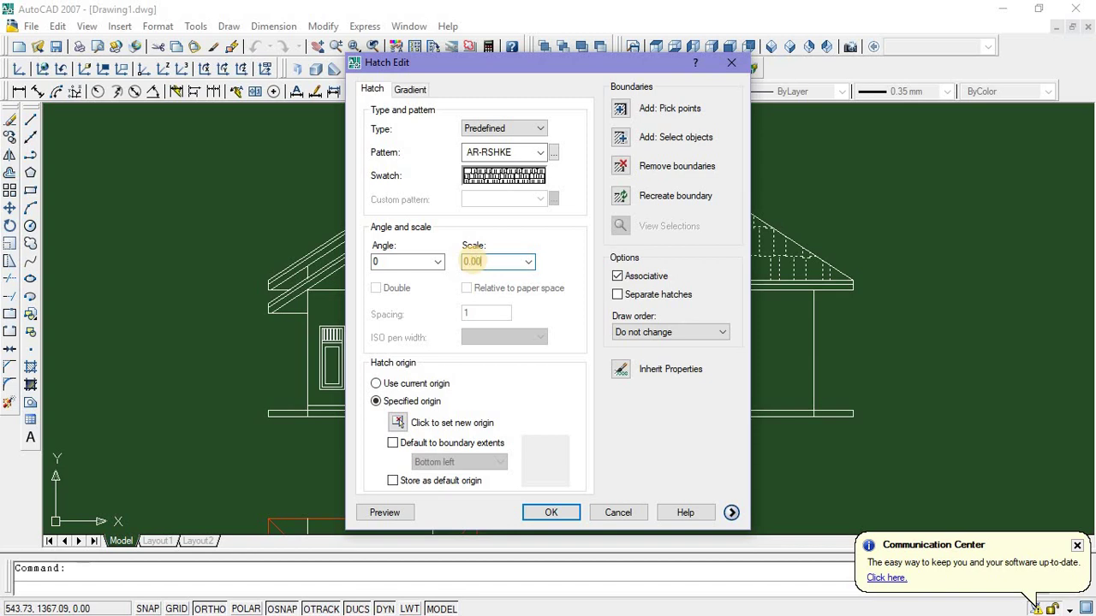
{"action": "left_click", "coordinate": [552, 512]}
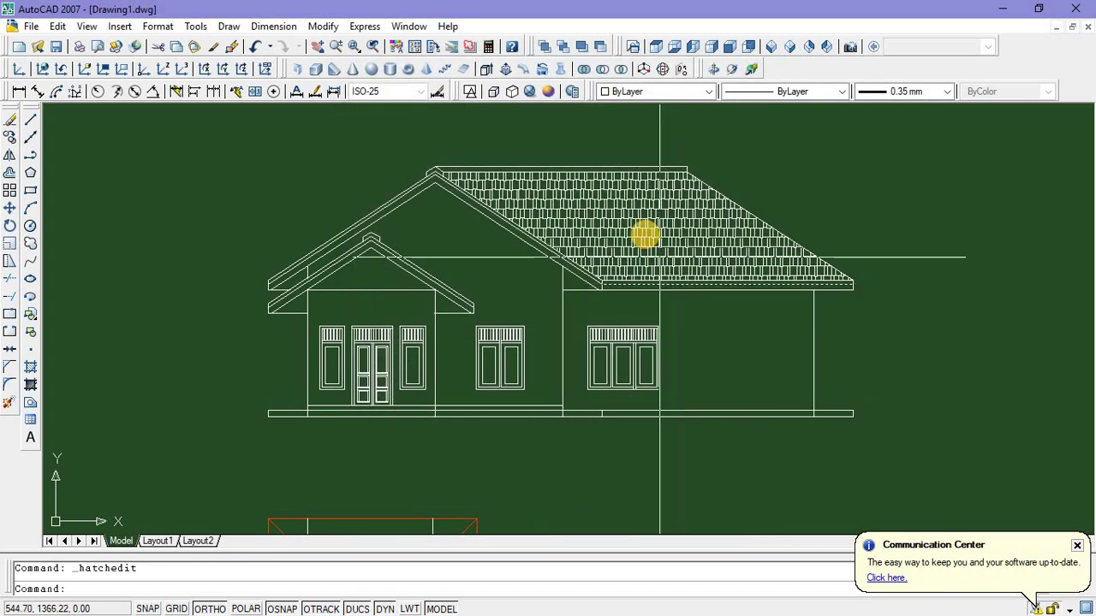
Change the main roof hatch's colour to Color 20
{"action": "left_click", "coordinate": [645, 222]}
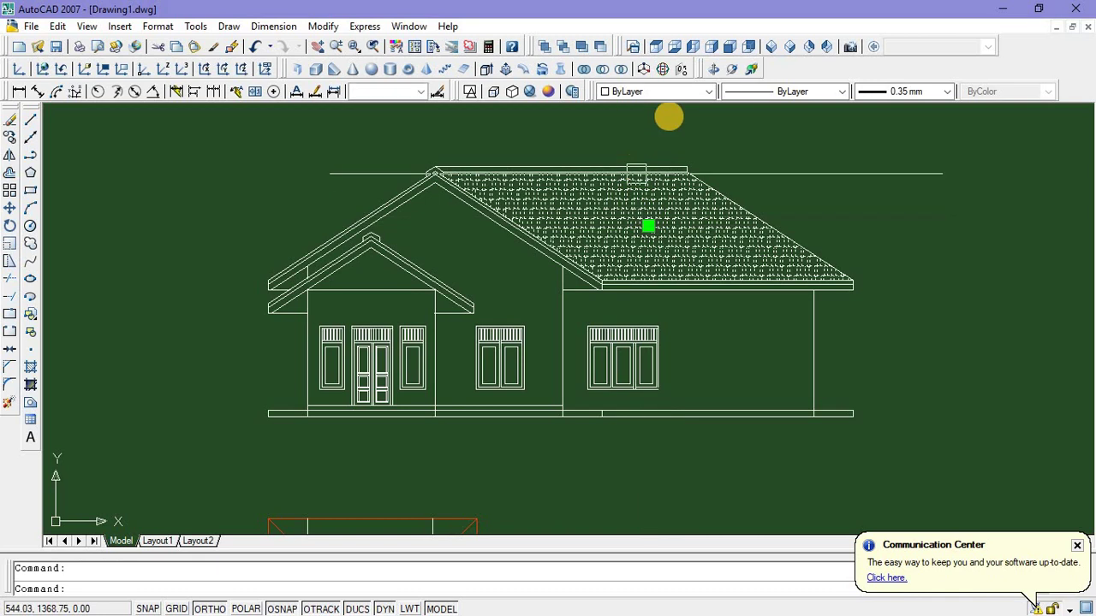
{"action": "left_click", "coordinate": [707, 93]}
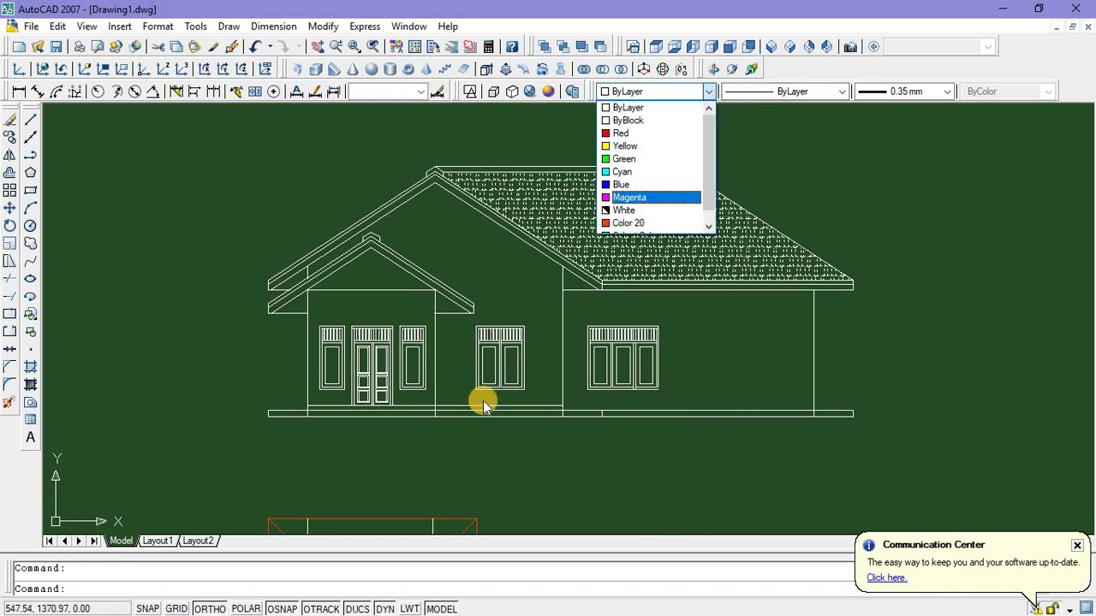
{"action": "left_click", "coordinate": [629, 223]}
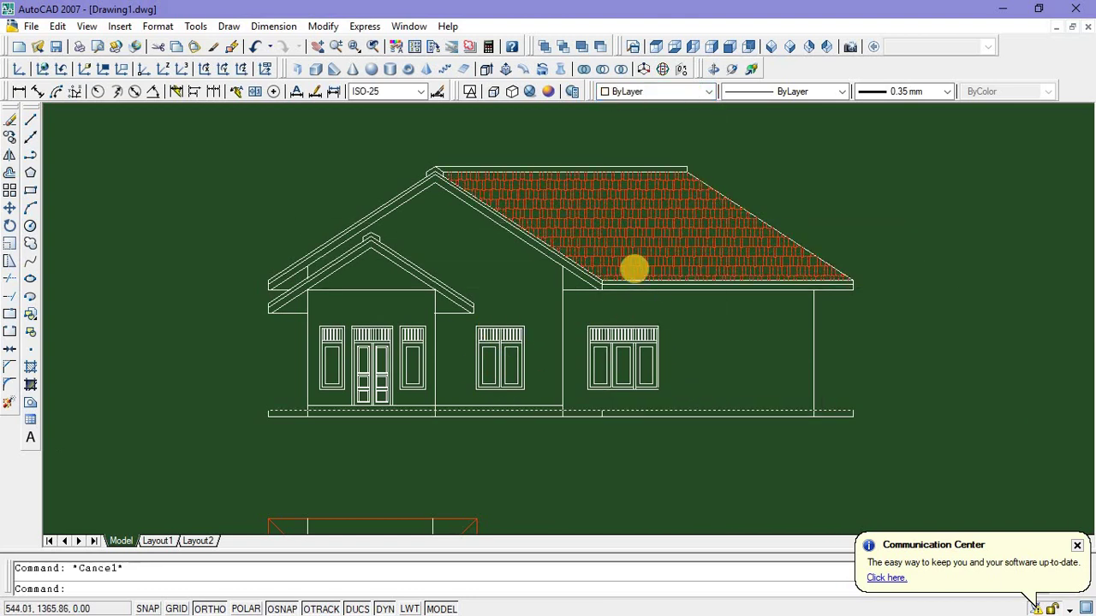
Trim the four vertical wall lines out of the base strip beneath the front elevation
{"action": "scroll", "coordinate": [634, 269], "scroll_direction": "down", "scroll_amount": 5}
{"action": "scroll", "coordinate": [666, 335], "scroll_direction": "up", "scroll_amount": 4}
{"action": "scroll", "coordinate": [514, 298], "scroll_direction": "up", "scroll_amount": 1}
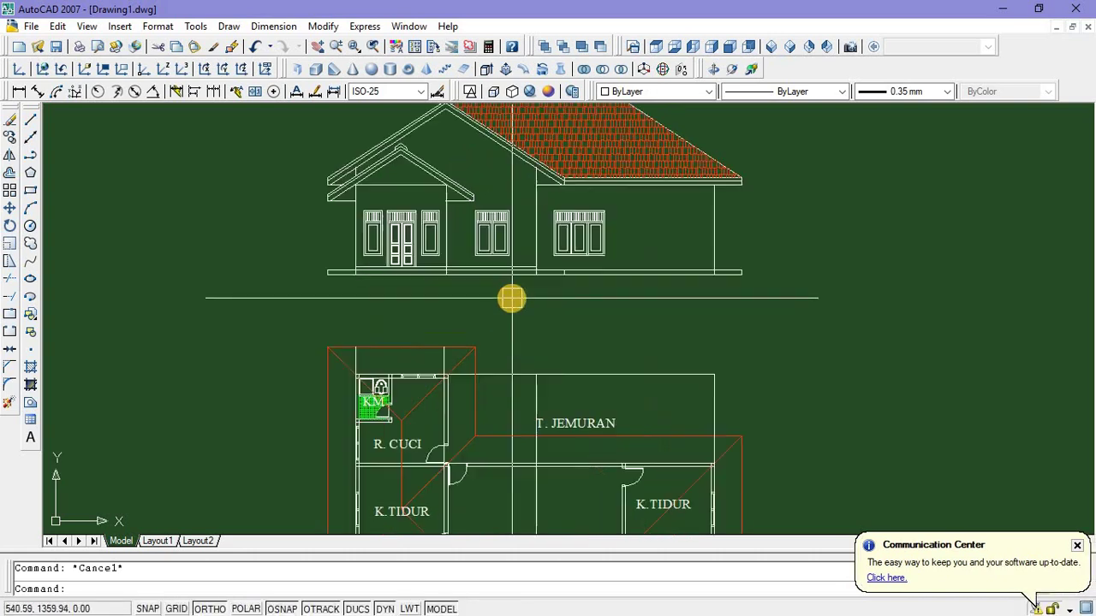
{"action": "scroll", "coordinate": [511, 299], "scroll_direction": "up", "scroll_amount": 1}
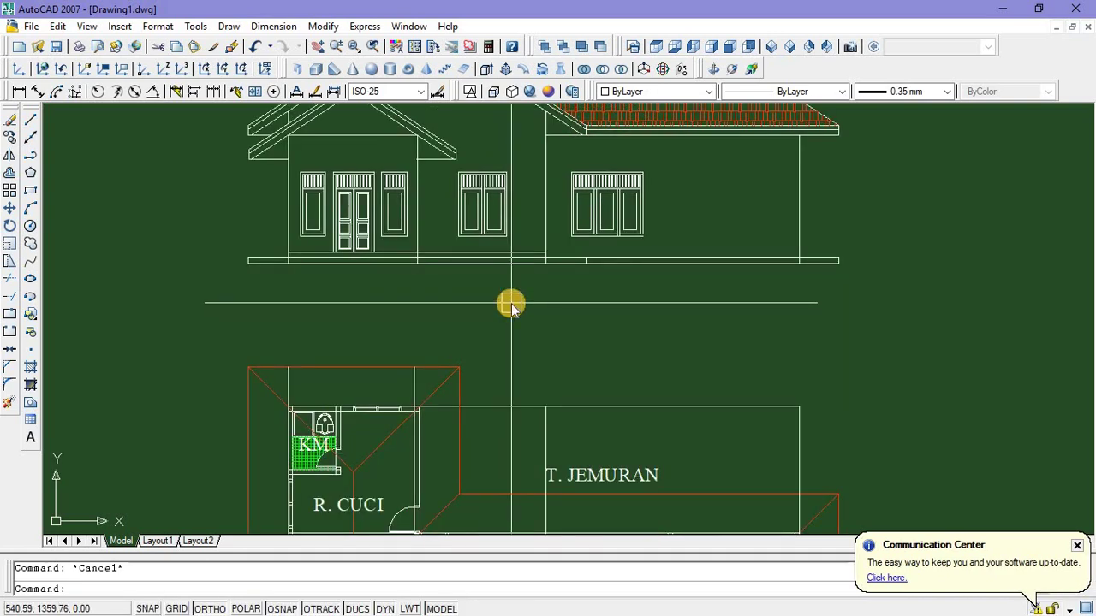
{"action": "type", "text": "TR"}
{"action": "key", "text": "Return"}
{"action": "key", "text": "Return"}
{"action": "scroll", "coordinate": [291, 274], "scroll_direction": "up", "scroll_amount": 4}
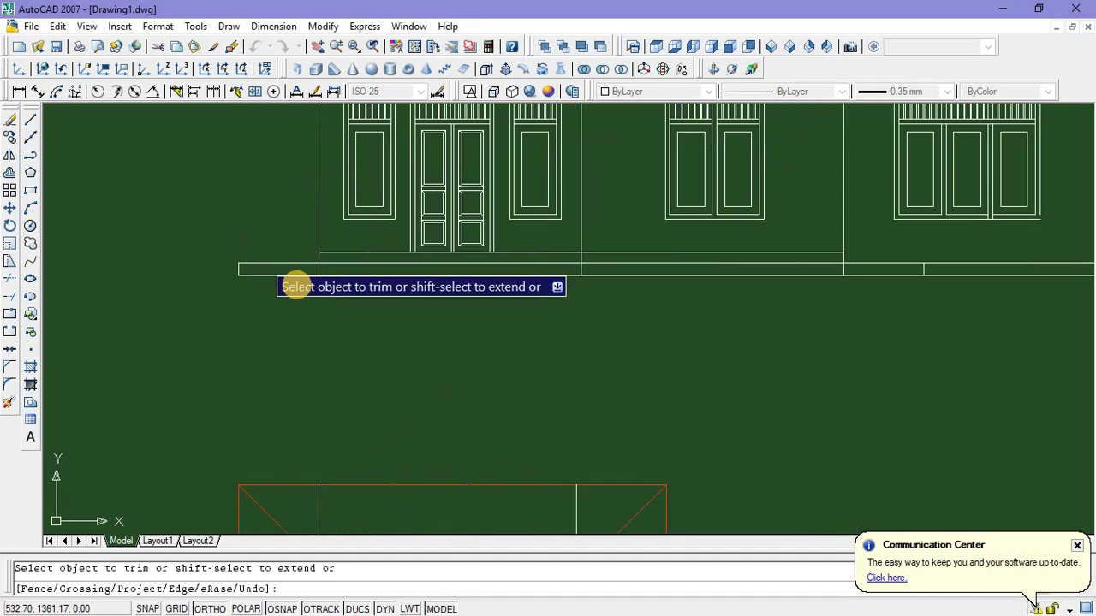
{"action": "scroll", "coordinate": [342, 257], "scroll_direction": "down", "scroll_amount": 2}
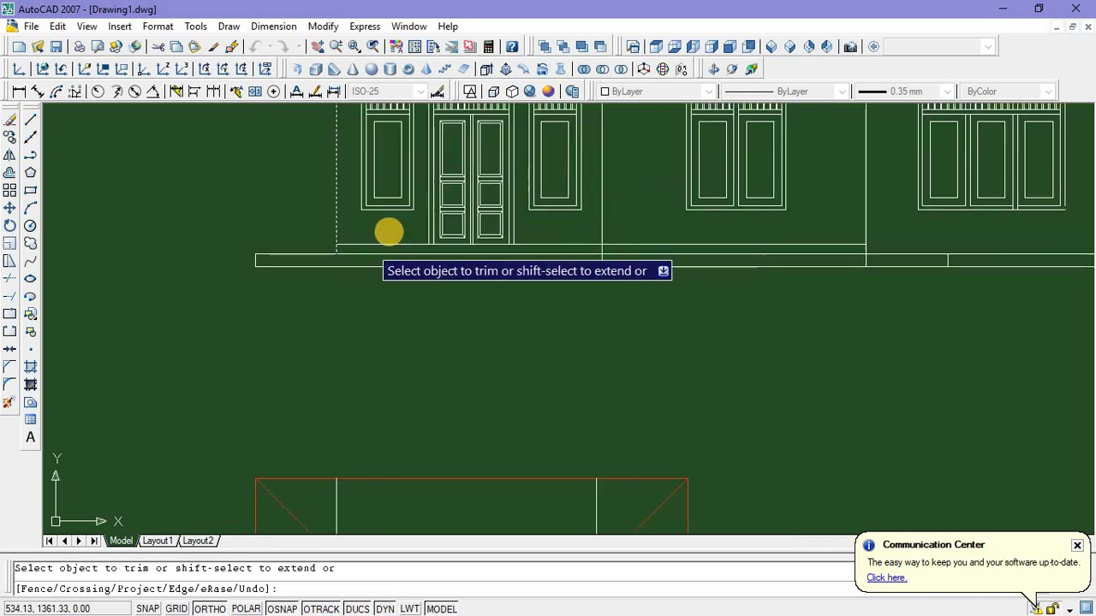
{"action": "scroll", "coordinate": [600, 261], "scroll_direction": "up", "scroll_amount": 1}
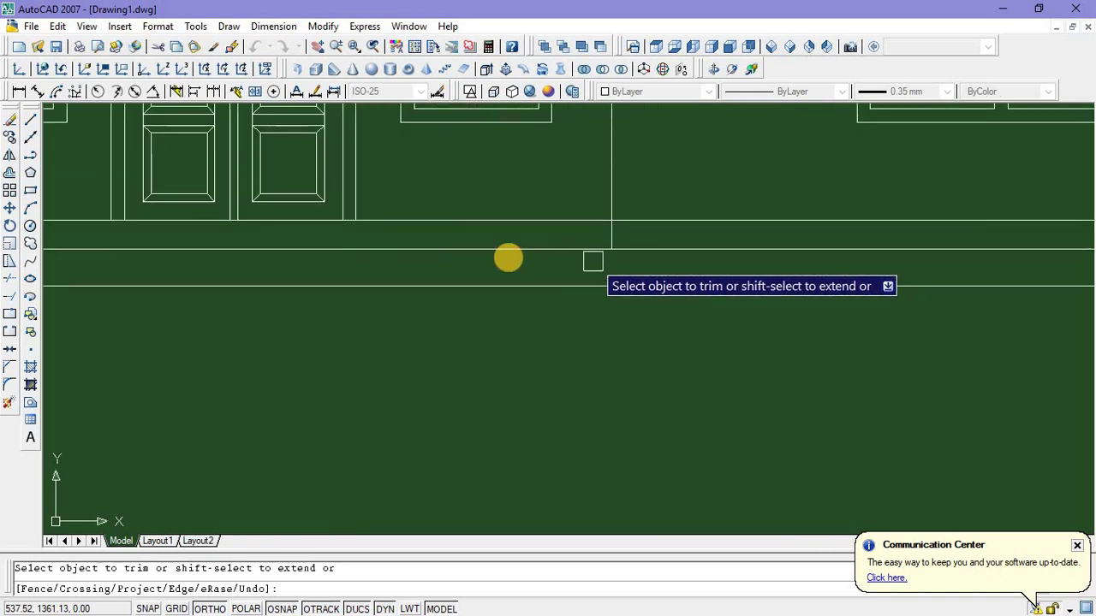
{"action": "scroll", "coordinate": [556, 261], "scroll_direction": "down", "scroll_amount": 2}
{"action": "scroll", "coordinate": [633, 249], "scroll_direction": "up", "scroll_amount": 1}
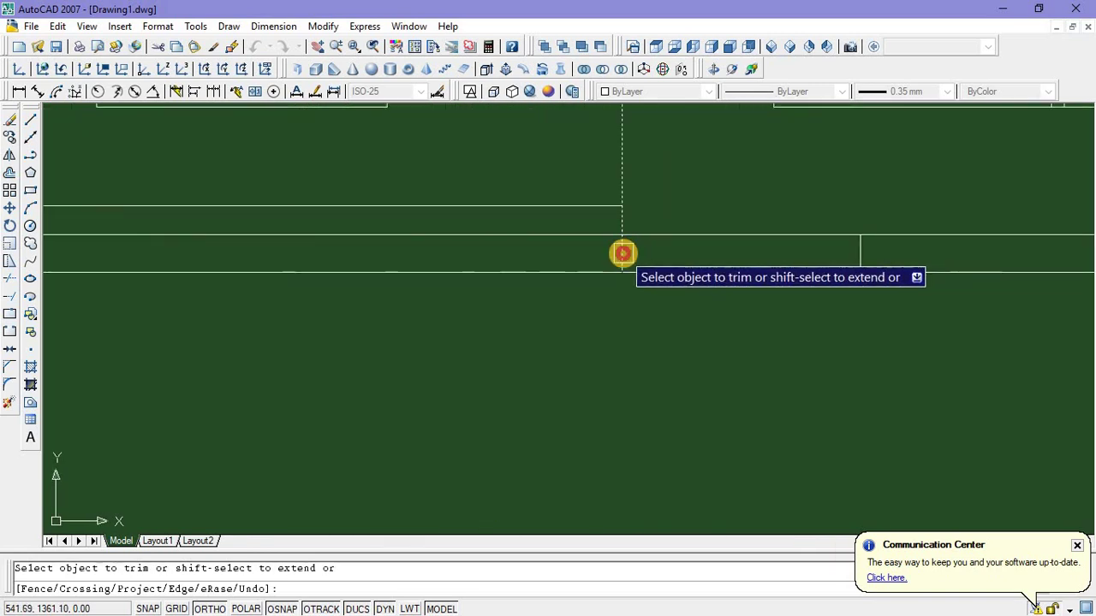
{"action": "scroll", "coordinate": [637, 253], "scroll_direction": "down", "scroll_amount": 3}
{"action": "scroll", "coordinate": [886, 272], "scroll_direction": "up", "scroll_amount": 5}
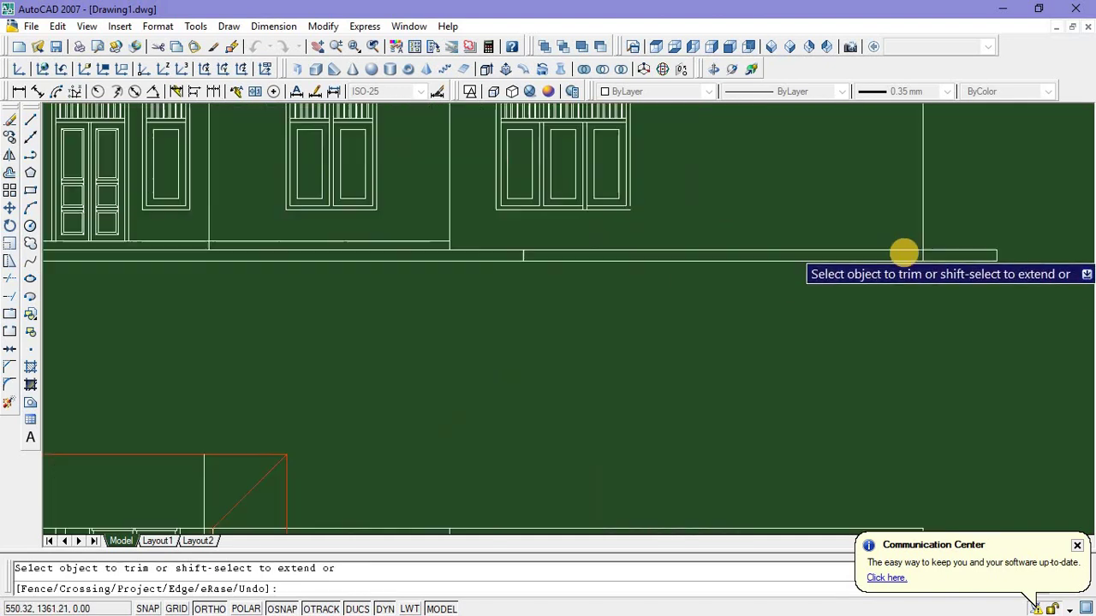
{"action": "scroll", "coordinate": [920, 238], "scroll_direction": "down", "scroll_amount": 5}
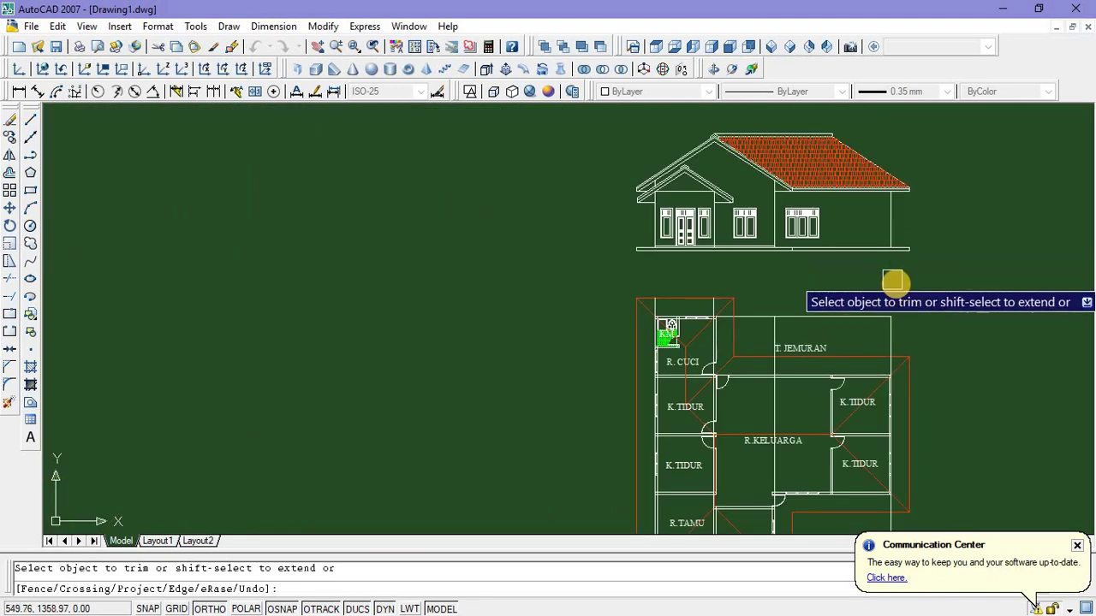
{"action": "scroll", "coordinate": [900, 283], "scroll_direction": "up", "scroll_amount": 2}
{"action": "middle_click_drag", "start_coordinate": [787, 362], "coordinate": [787, 361]}
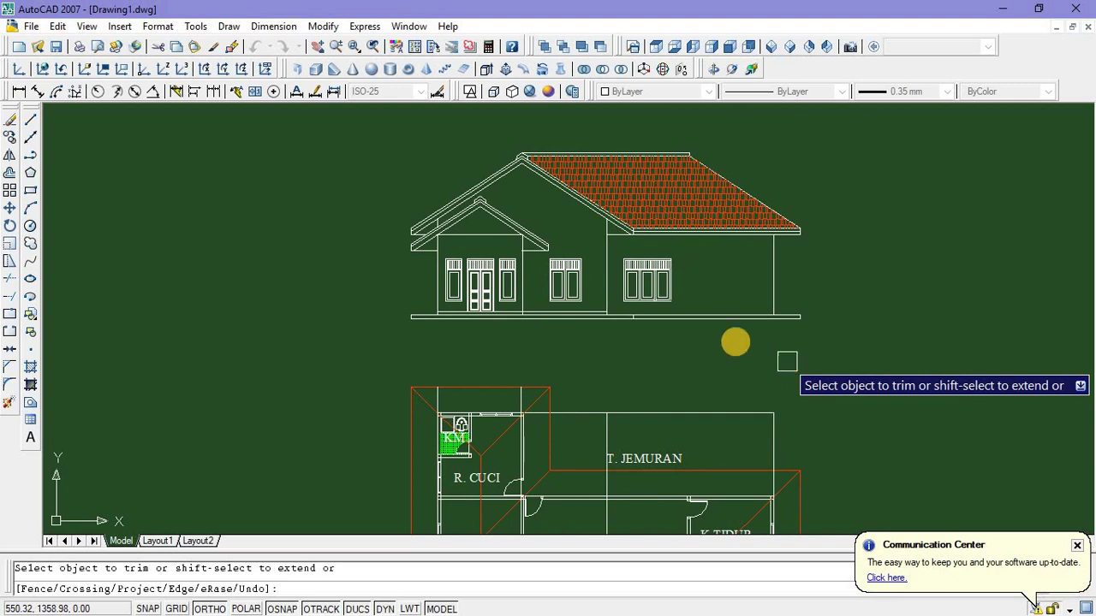
{"action": "key", "text": "Escape"}
Draw a vertical line along the porch's left wall from the horizontal beam line's left end down to the floor line
{"action": "scroll", "coordinate": [490, 257], "scroll_direction": "up", "scroll_amount": 3}
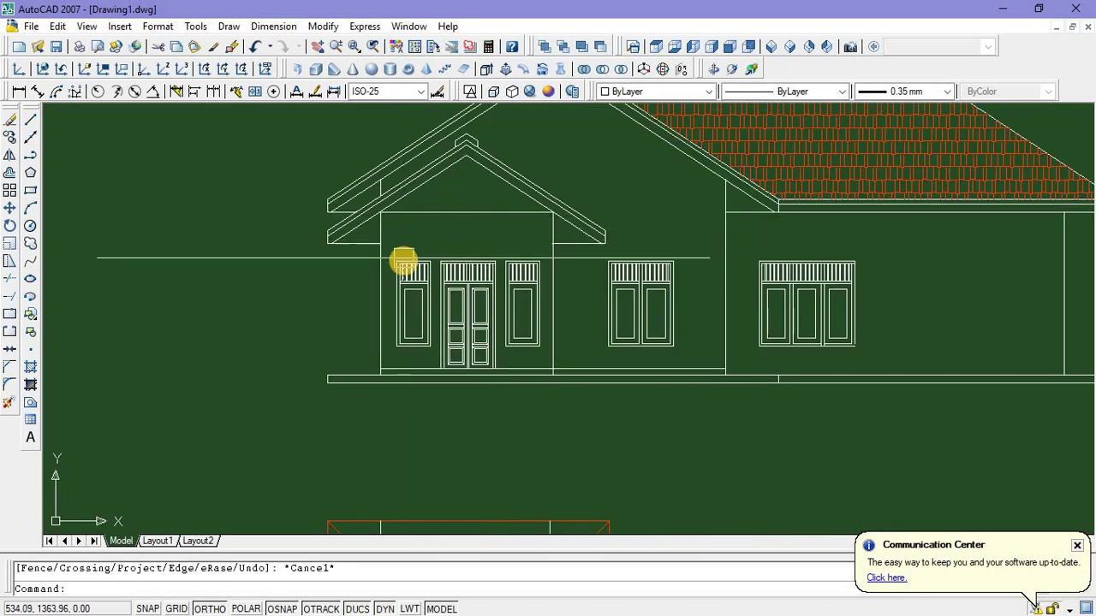
{"action": "left_click", "coordinate": [30, 121]}
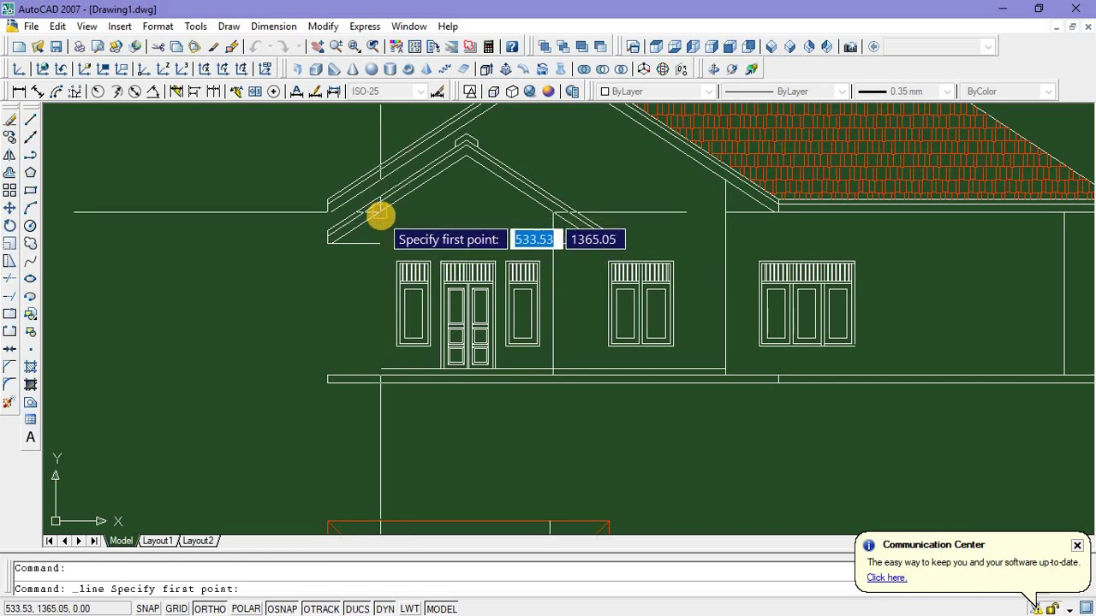
{"action": "left_click", "coordinate": [381, 213]}
{"action": "left_click", "coordinate": [381, 367]}
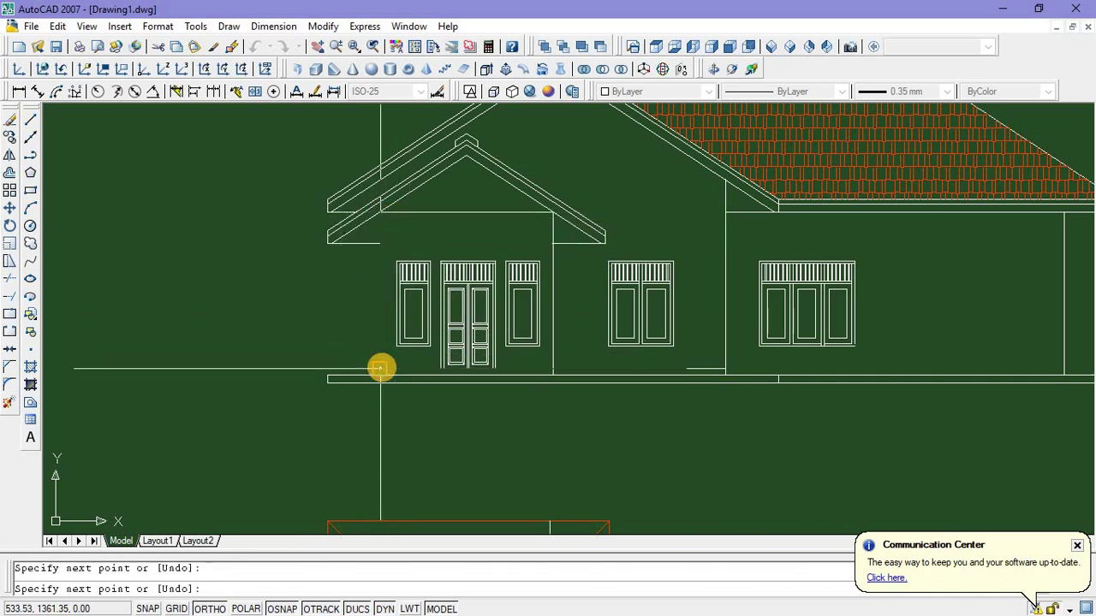
{"action": "key", "text": "Escape"}
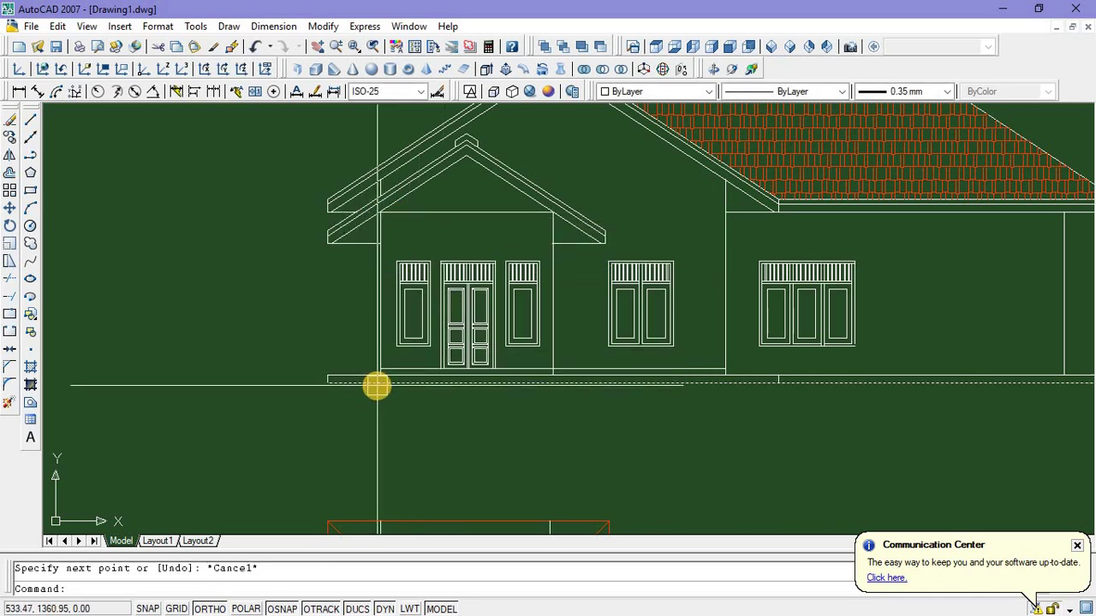
Offset the porch's left wall line 0.3 inward towards the door
{"action": "type", "text": "o"}
{"action": "key", "text": "Return"}
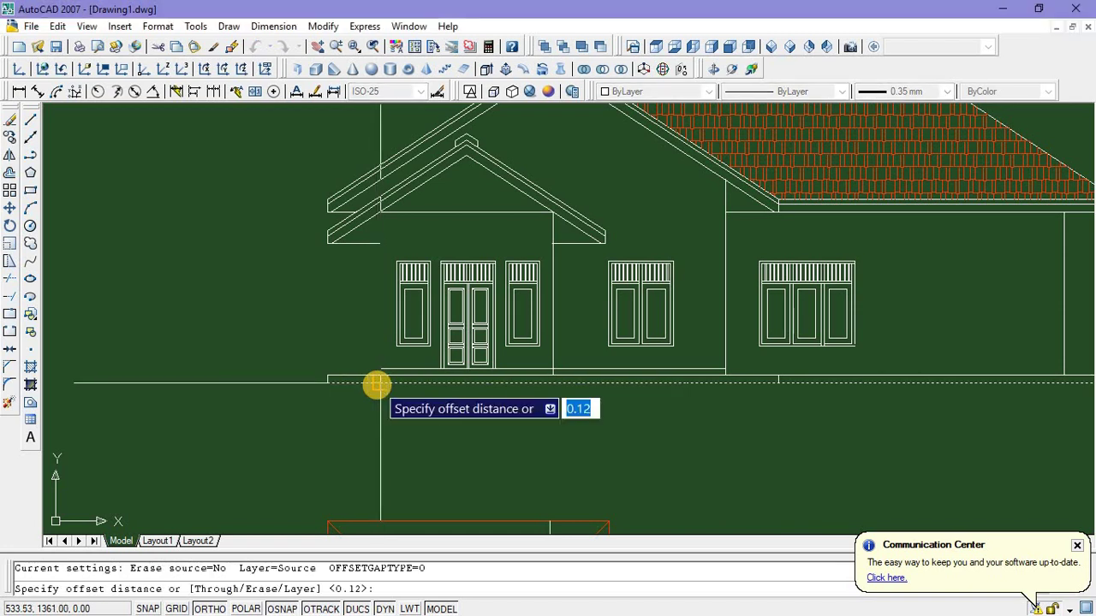
{"action": "type", "text": "0"}
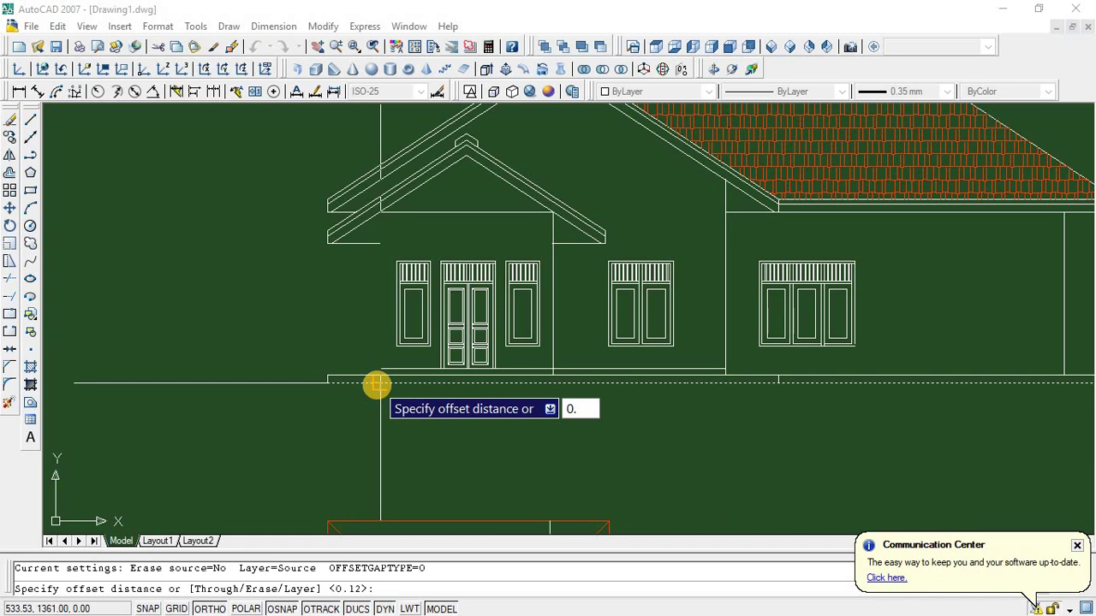
{"action": "type", "text": ".3"}
{"action": "key", "text": "Return"}
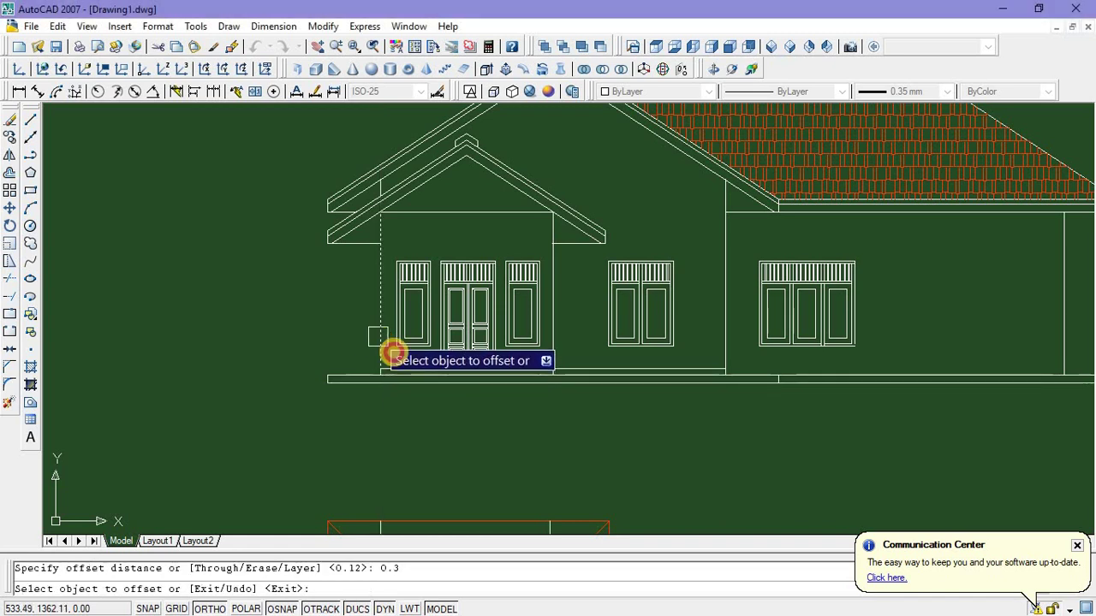
{"action": "left_click", "coordinate": [382, 351]}
{"action": "left_click", "coordinate": [411, 293]}
{"action": "key", "text": "Escape"}
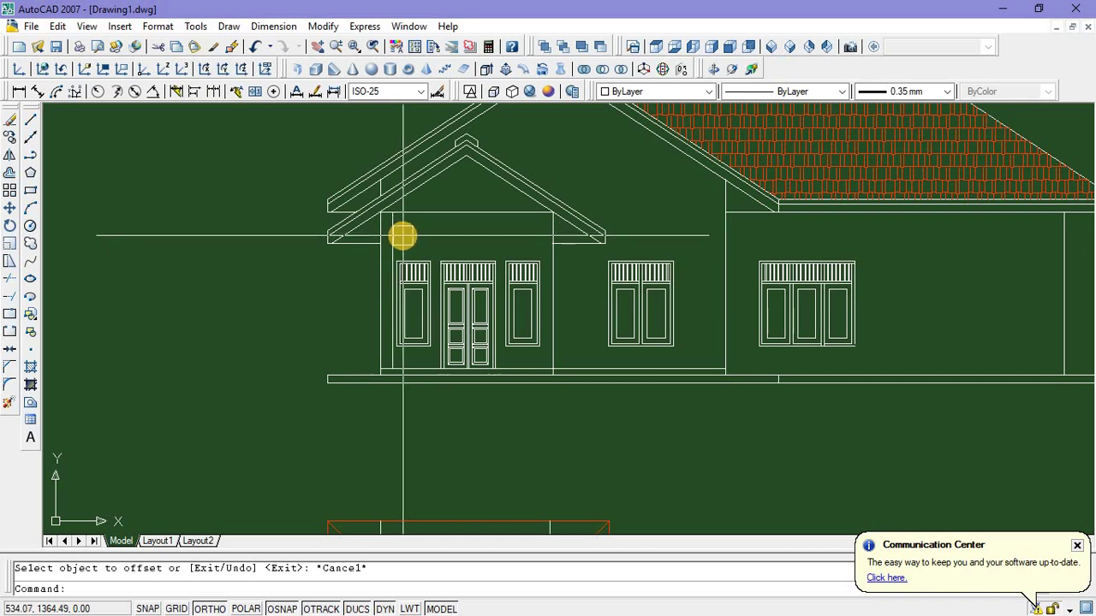
Offset the first inner column line another 0.25 towards the porch's centre
{"action": "type", "text": "o"}
{"action": "key", "text": "Return"}
{"action": "type", "text": "0"}
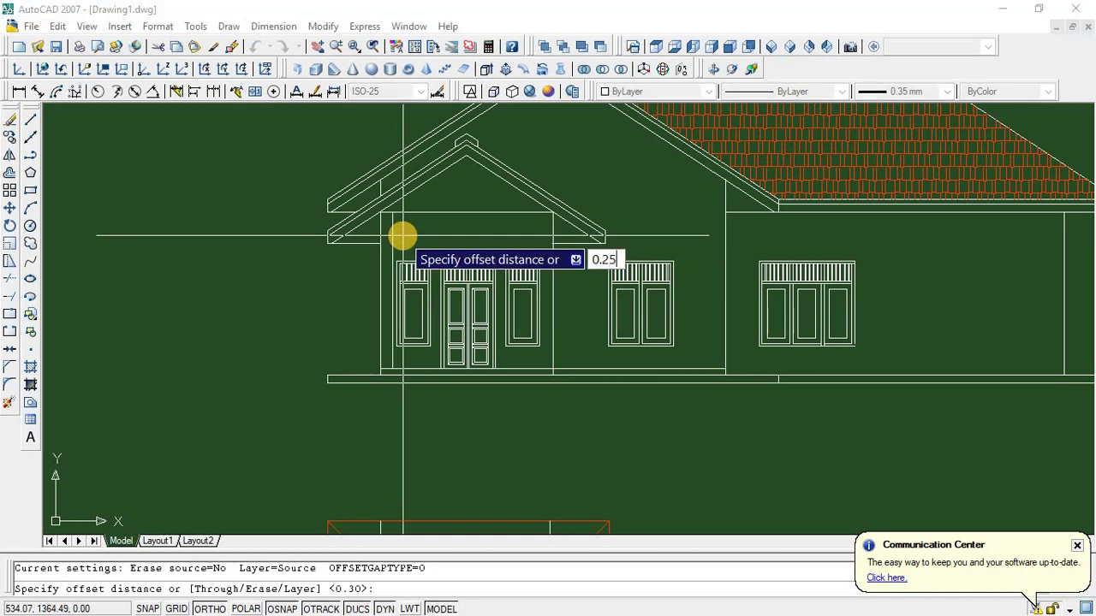
{"action": "type", "text": ".25"}
{"action": "key", "text": "Return"}
{"action": "left_click", "coordinate": [385, 238]}
{"action": "left_click", "coordinate": [443, 235]}
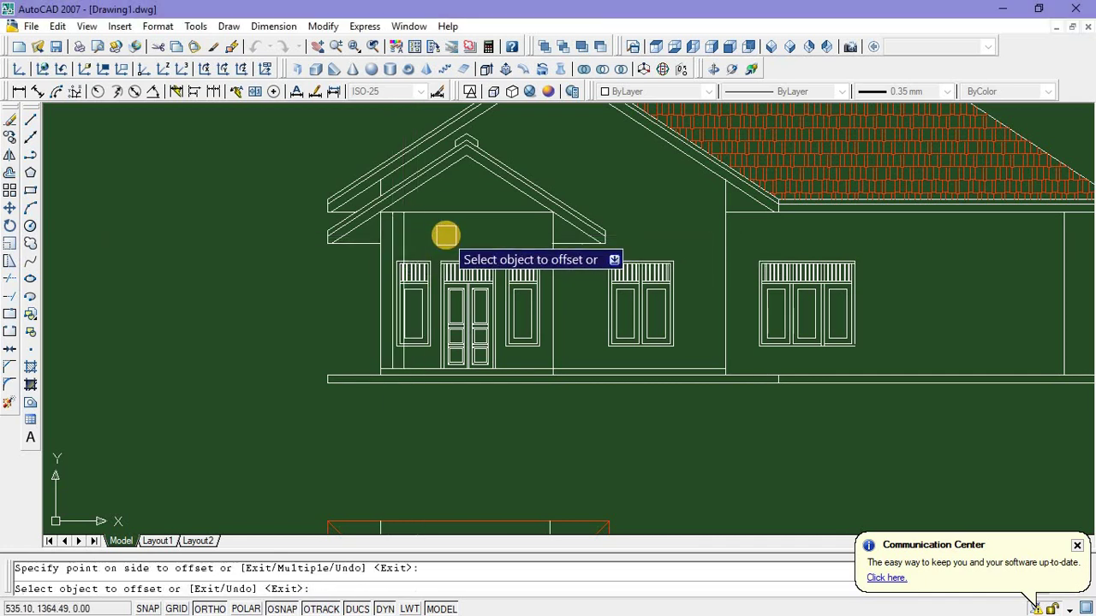
{"action": "key", "text": "Escape"}
Mirror the two offset column lines about the porch's vertical centreline through the beam's midpoint, keeping the originals
{"action": "left_click", "coordinate": [425, 237]}
{"action": "left_click", "coordinate": [384, 227]}
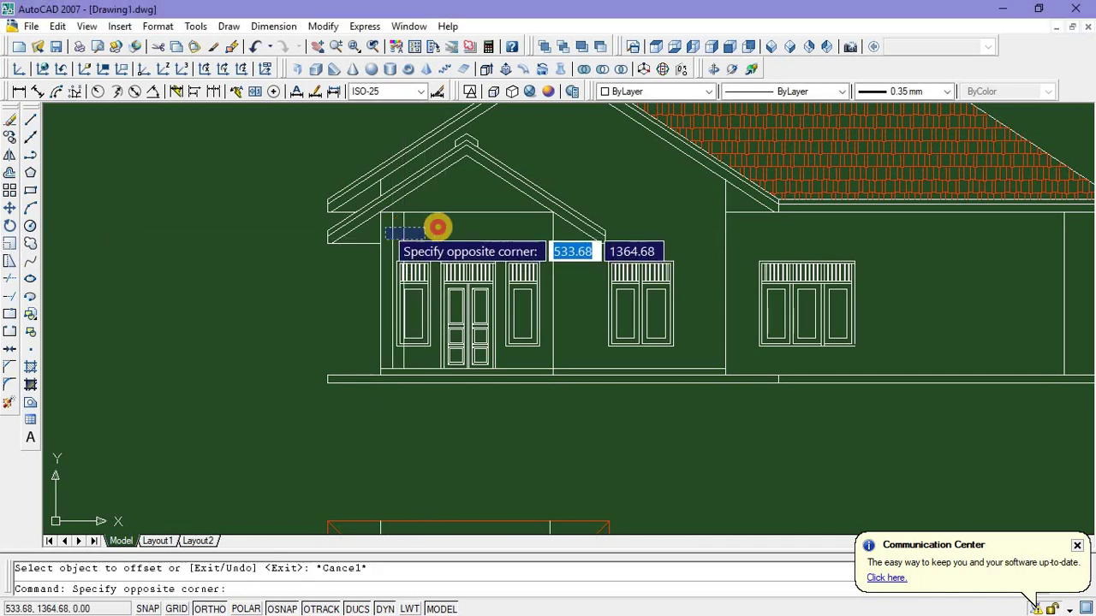
{"action": "type", "text": "M"}
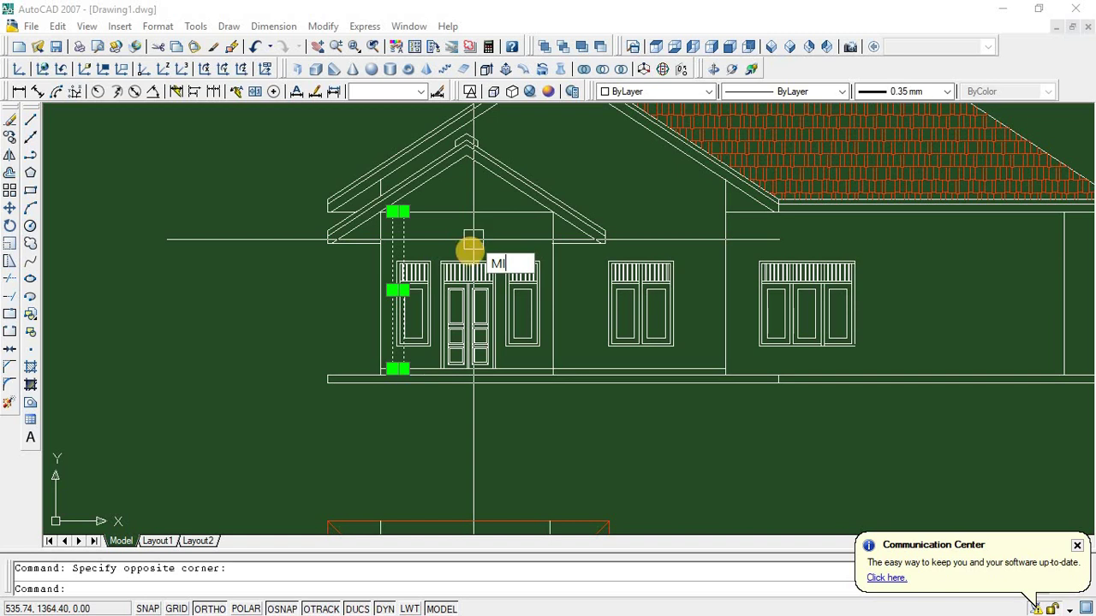
{"action": "type", "text": "I"}
{"action": "key", "text": "Return"}
{"action": "left_click", "coordinate": [466, 214]}
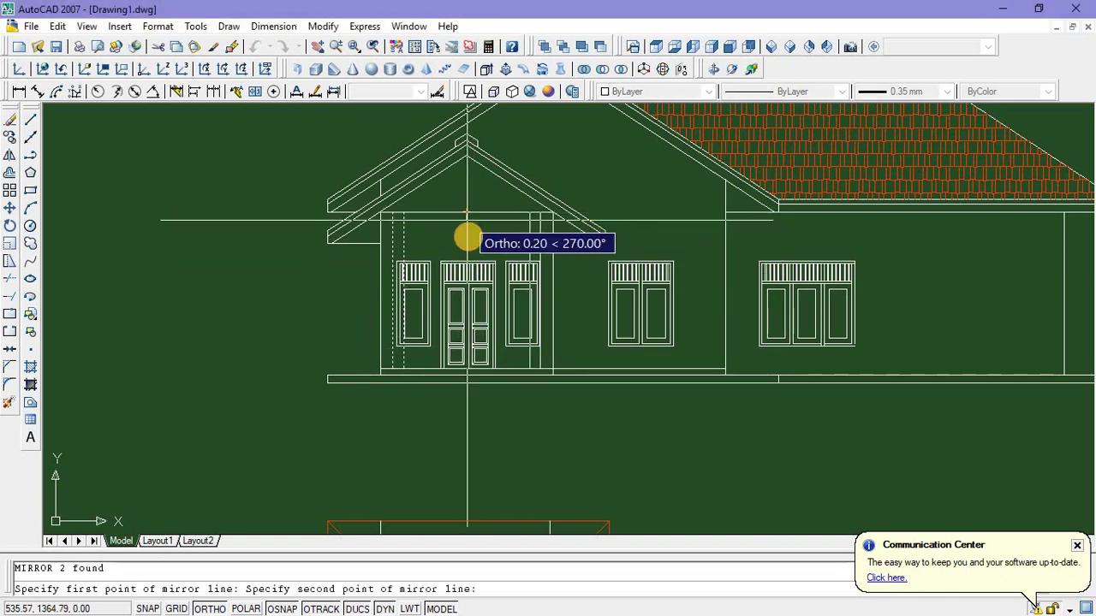
{"action": "left_click", "coordinate": [467, 238]}
{"action": "key", "text": "Return"}
Draw a 0.5 horizontal line inward from the left inner column line, just above the left window
{"action": "scroll", "coordinate": [445, 244], "scroll_direction": "up", "scroll_amount": 2}
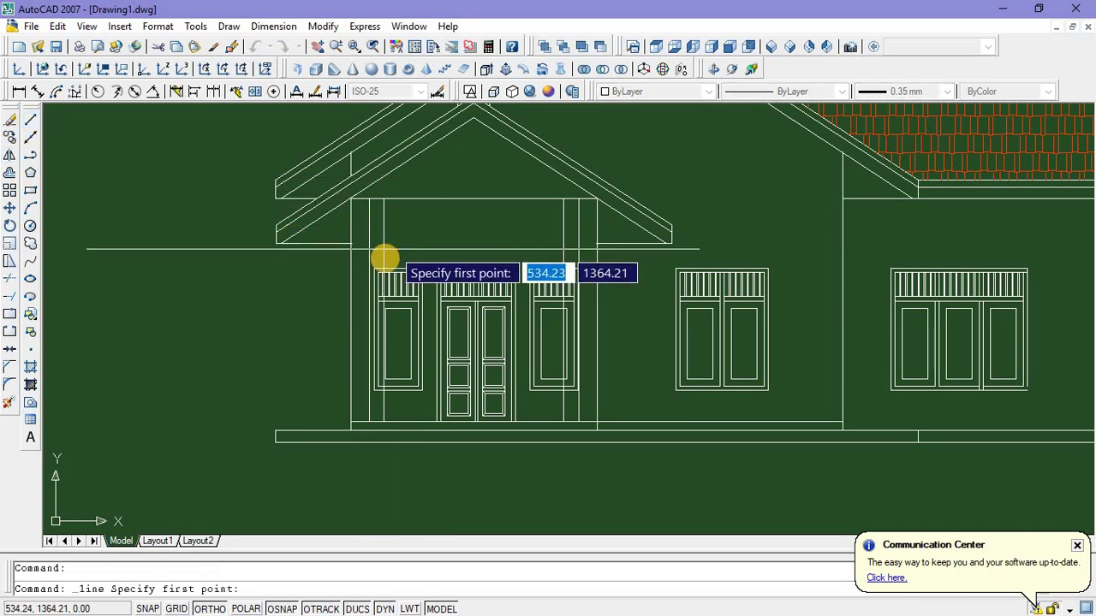
{"action": "scroll", "coordinate": [385, 261], "scroll_direction": "up", "scroll_amount": 2}
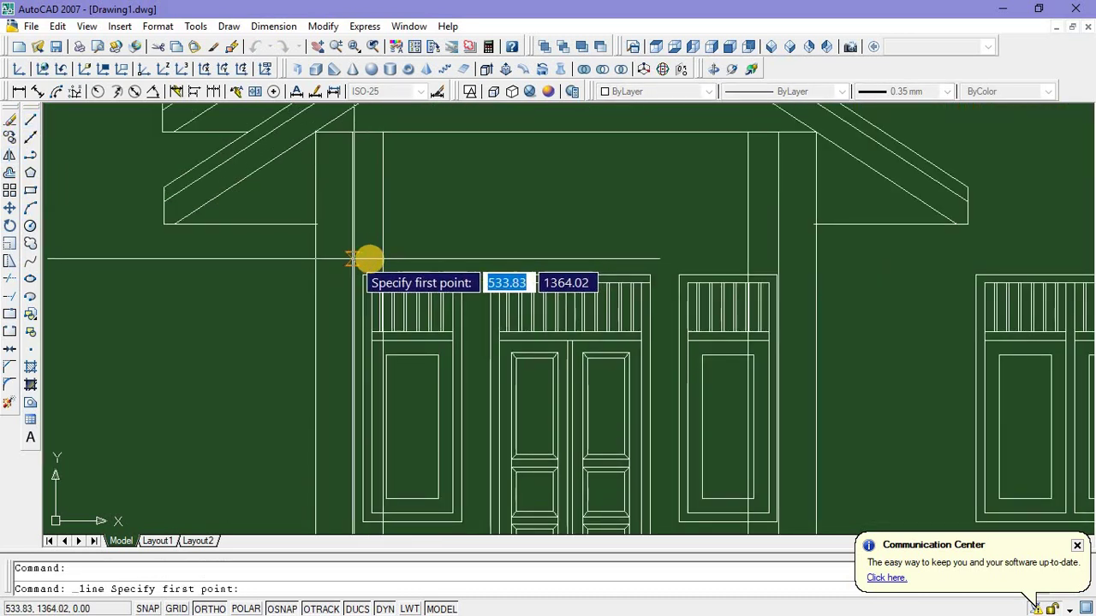
{"action": "left_click", "coordinate": [385, 256]}
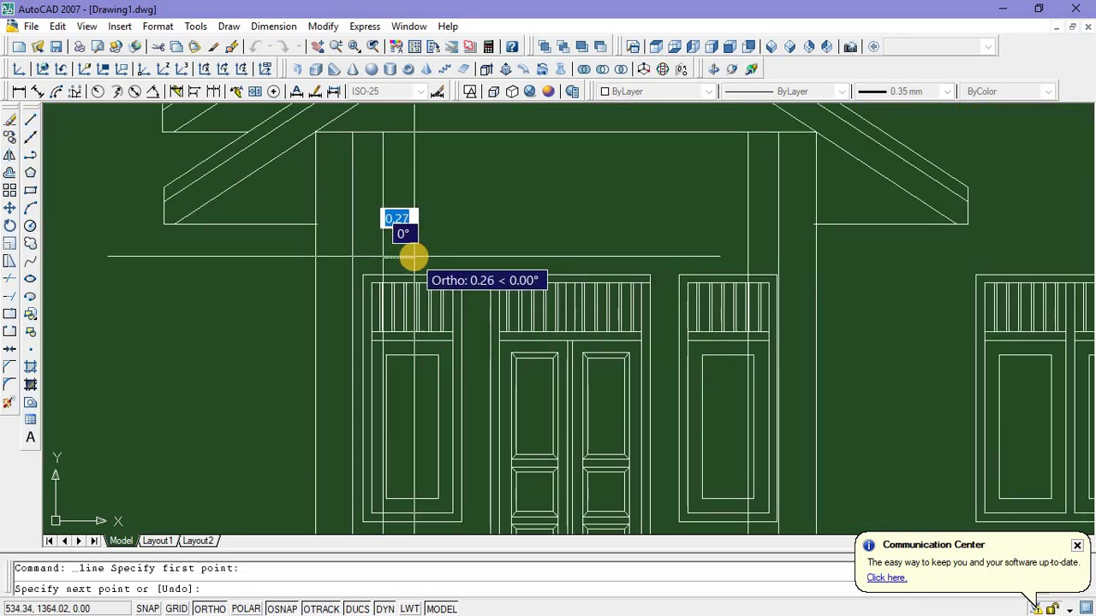
{"action": "type", "text": "0."}
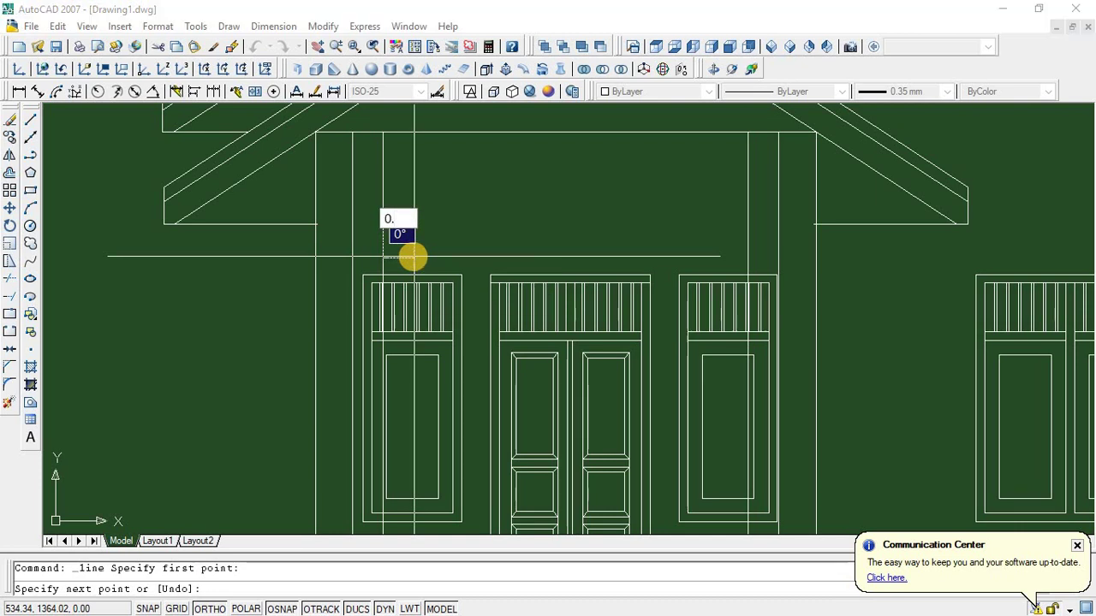
{"action": "type", "text": "5"}
{"action": "key", "text": "Return"}
{"action": "key", "text": "Return"}
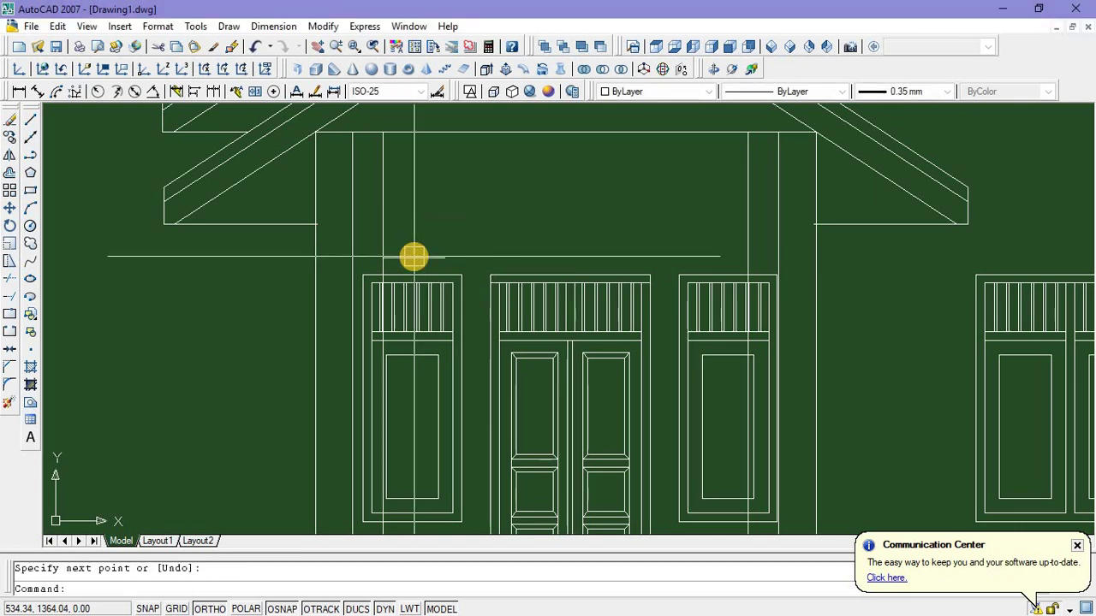
{"action": "key", "text": "Return"}
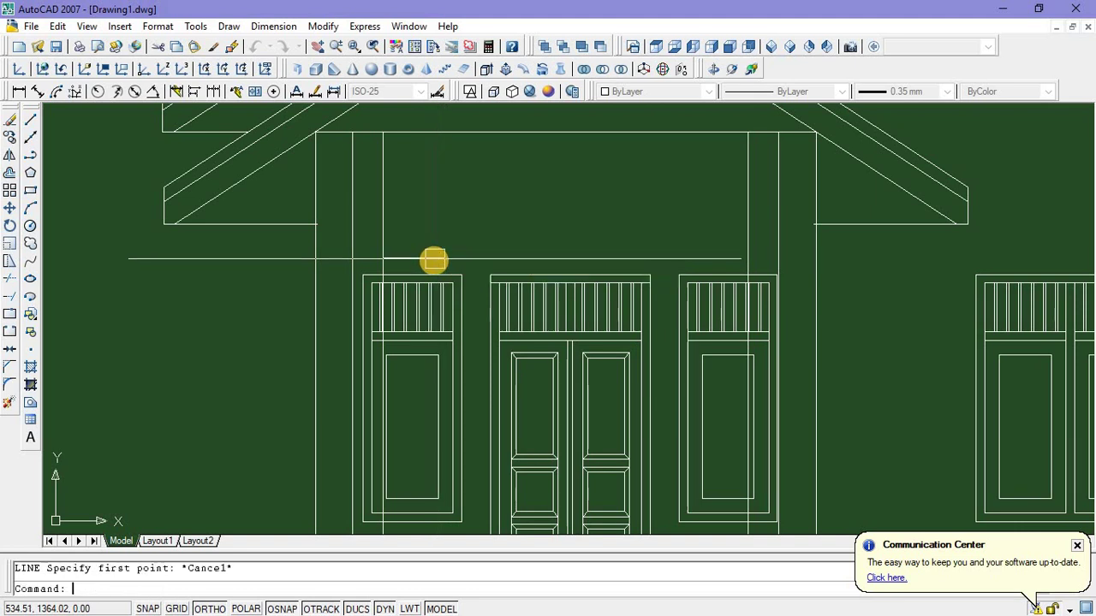
Mirror the short horizontal line about the porch's vertical centreline, keeping the original
{"action": "scroll", "coordinate": [482, 237], "scroll_direction": "down", "scroll_amount": 4}
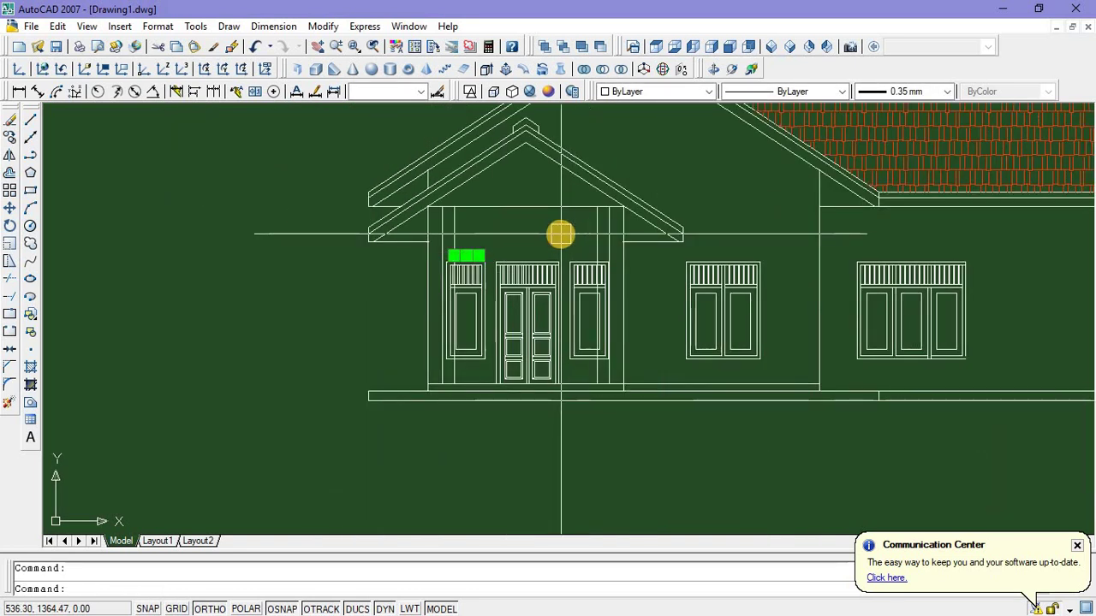
{"action": "type", "text": "MI"}
{"action": "key", "text": "Return"}
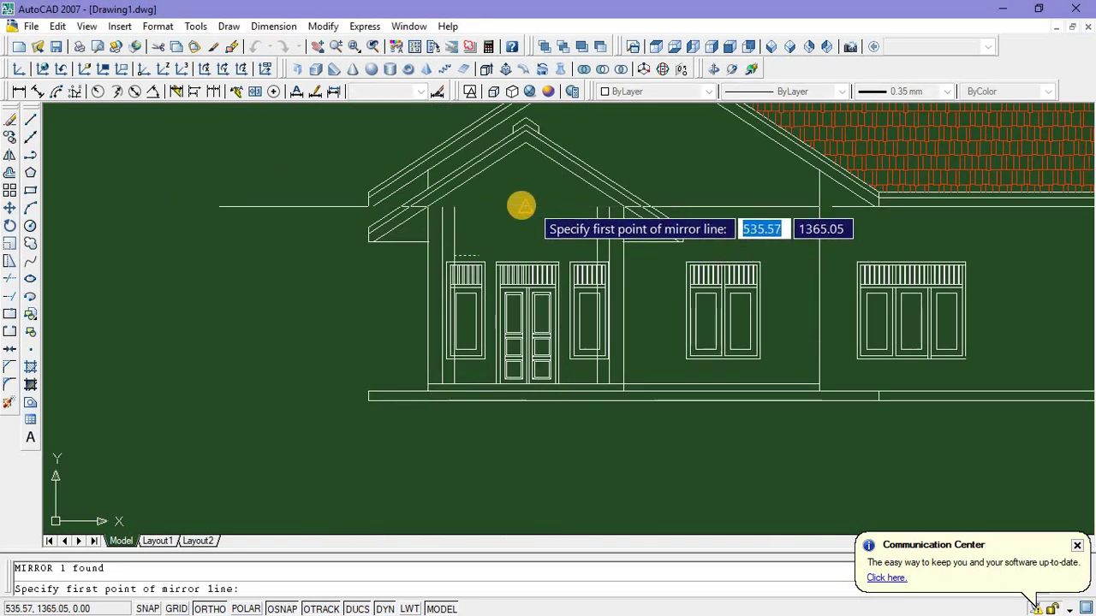
{"action": "left_click", "coordinate": [523, 226]}
{"action": "left_click", "coordinate": [531, 283]}
{"action": "key", "text": "Return"}
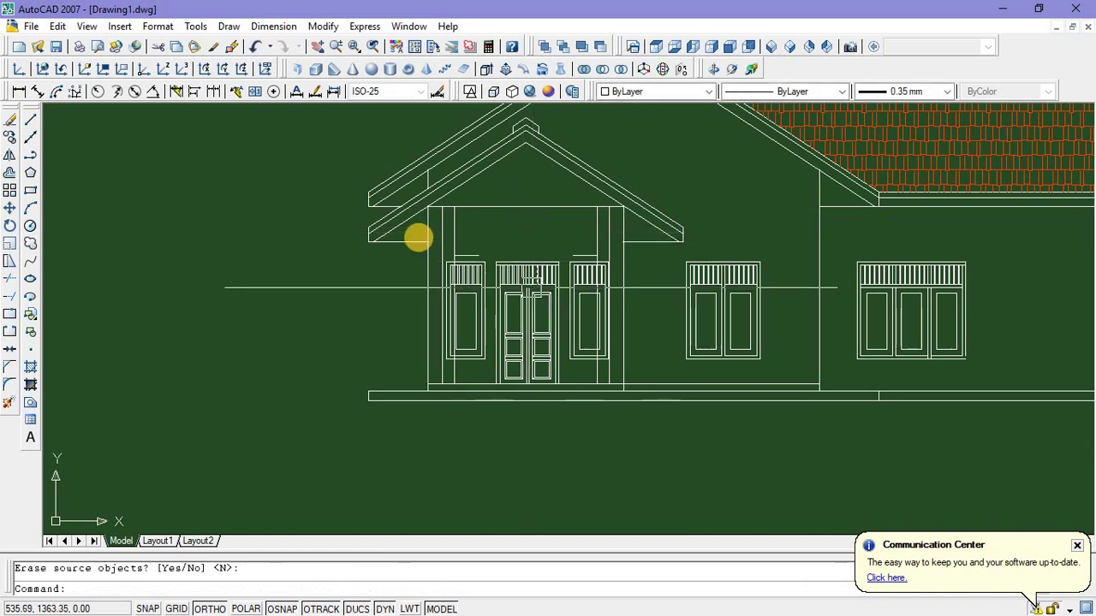
Draw a vertical guide line about 0.54 long down from the midpoint of the porch beam line
{"action": "left_click", "coordinate": [31, 120]}
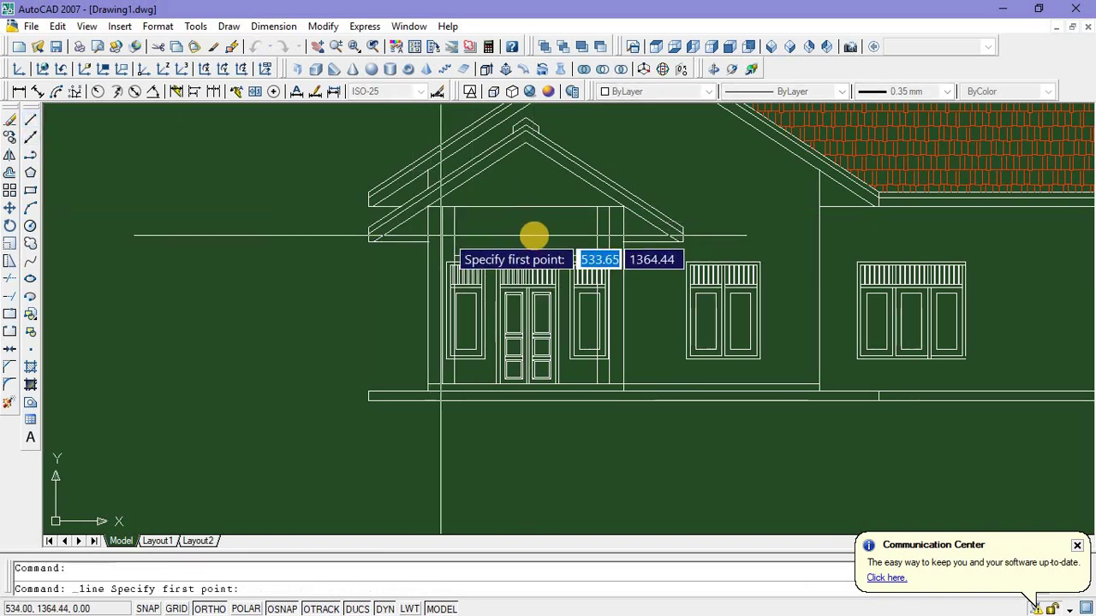
{"action": "left_click", "coordinate": [524, 208]}
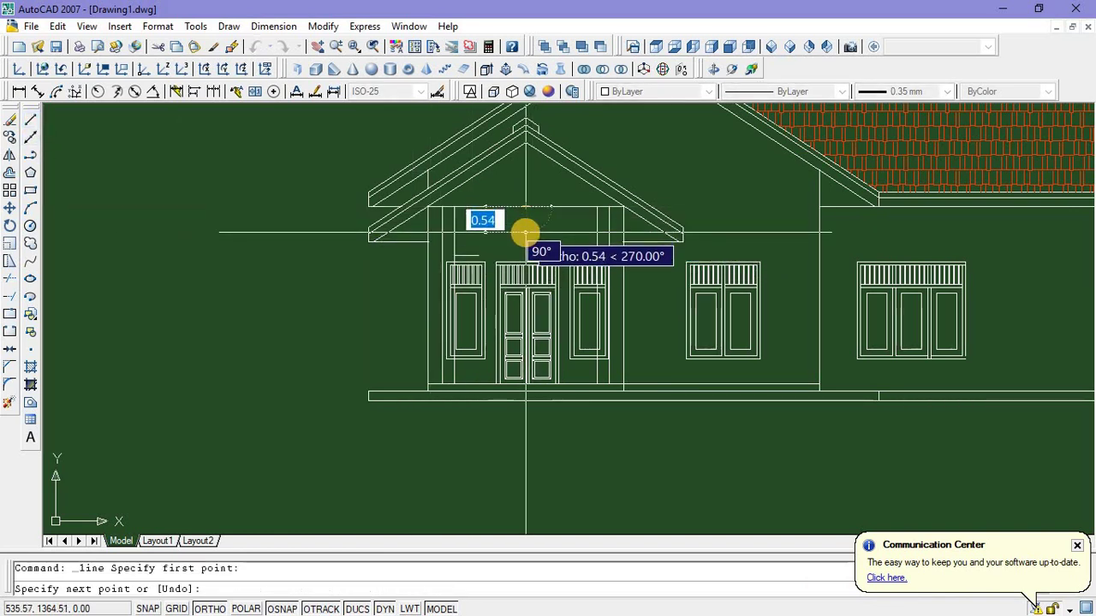
{"action": "key", "text": "Escape"}
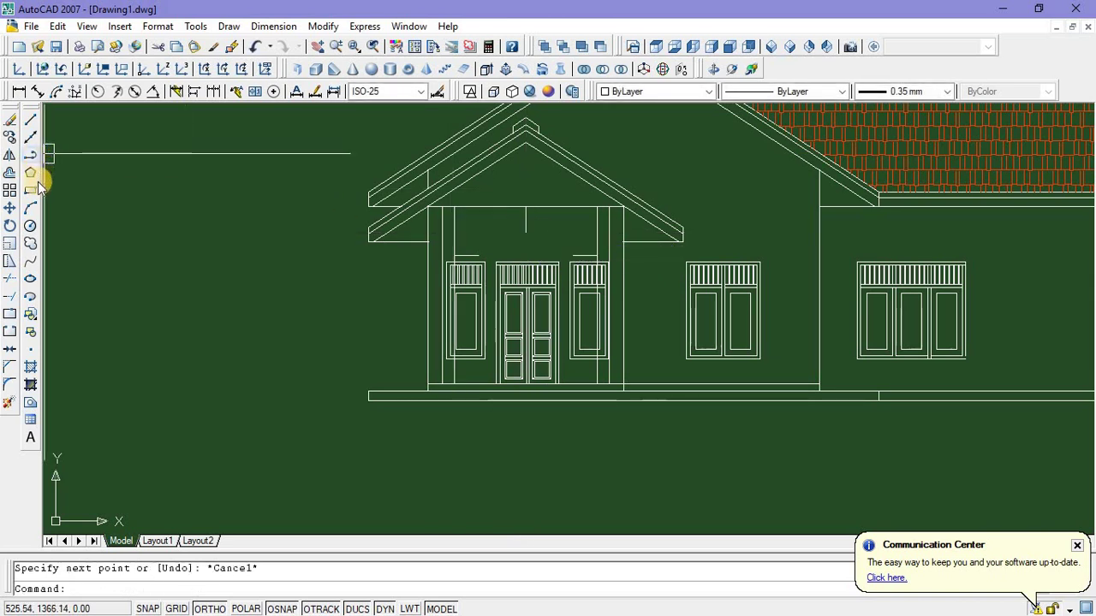
Draw a three-point arc between the short horizontal lines' inner ends, passing through the guide line's lower end
{"action": "left_click", "coordinate": [31, 208]}
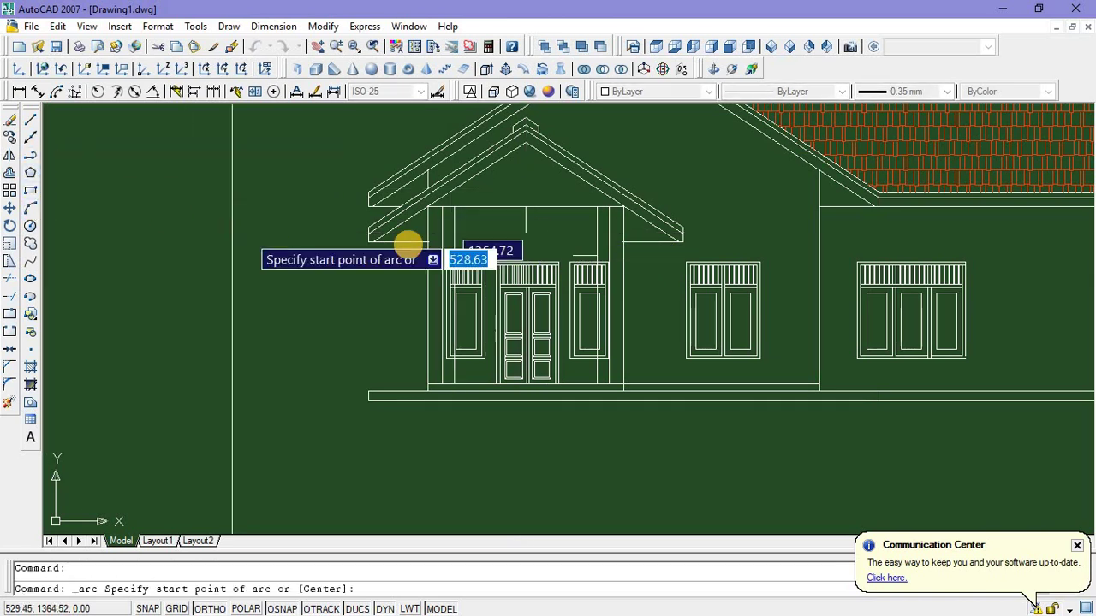
{"action": "left_click", "coordinate": [477, 253]}
{"action": "left_click", "coordinate": [521, 237]}
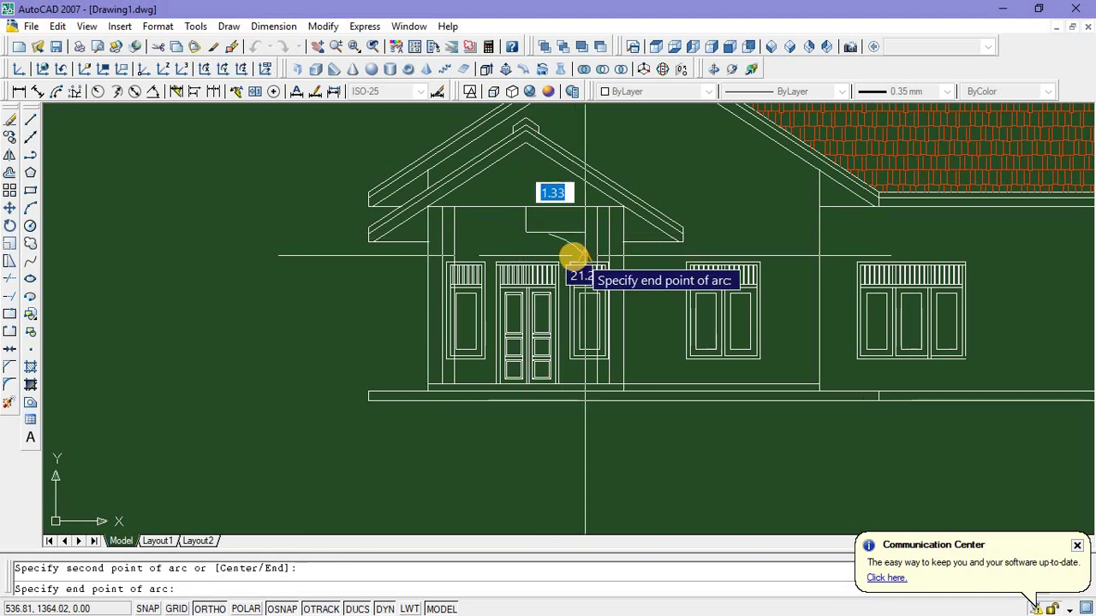
{"action": "left_click", "coordinate": [572, 256]}
{"action": "key", "text": "Escape"}
Erase the vertical guide line above the porch arch
{"action": "scroll", "coordinate": [528, 220], "scroll_direction": "up", "scroll_amount": 3}
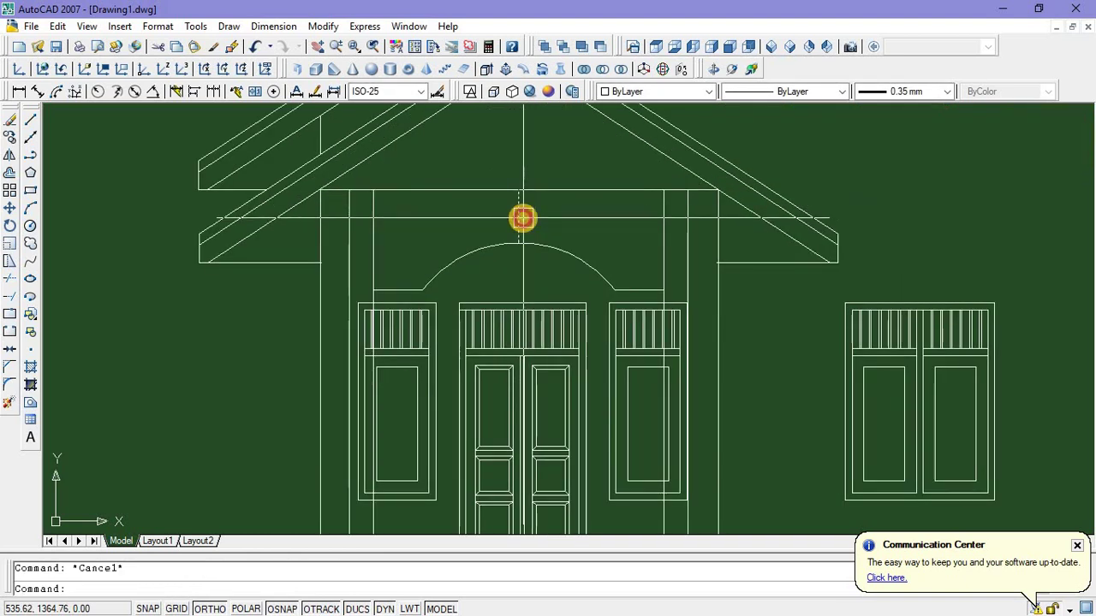
{"action": "key", "text": "Delete"}
{"action": "scroll", "coordinate": [439, 316], "scroll_direction": "down", "scroll_amount": 3}
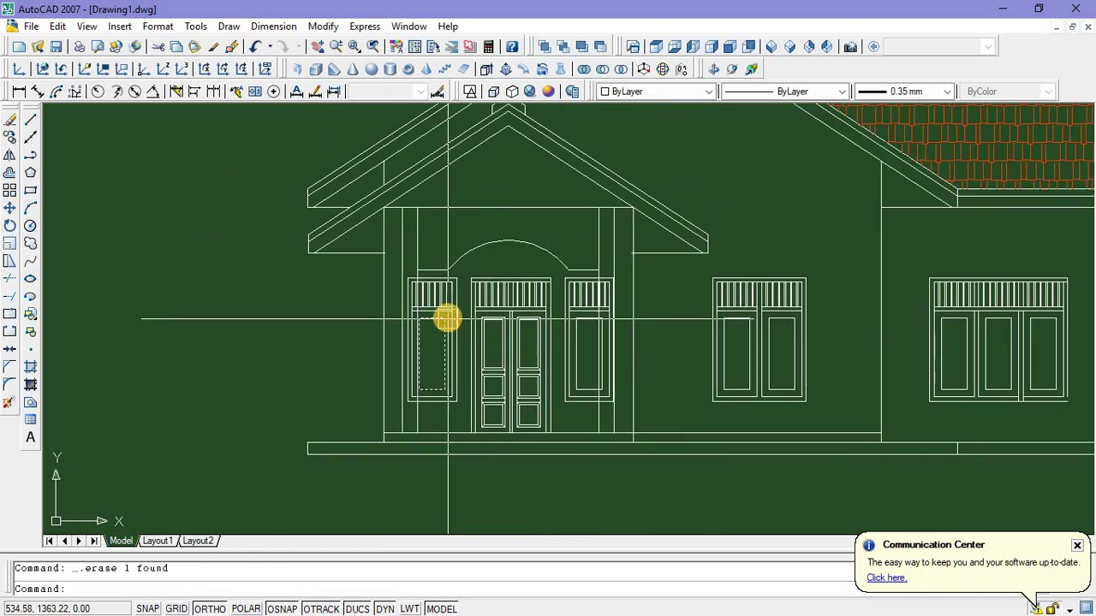
Trim away the beam line between the porch's outer column lines and the inner column lines above the arch's shoulders
{"action": "scroll", "coordinate": [418, 247], "scroll_direction": "up", "scroll_amount": 2}
{"action": "scroll", "coordinate": [406, 221], "scroll_direction": "down", "scroll_amount": 3}
{"action": "scroll", "coordinate": [411, 217], "scroll_direction": "up", "scroll_amount": 3}
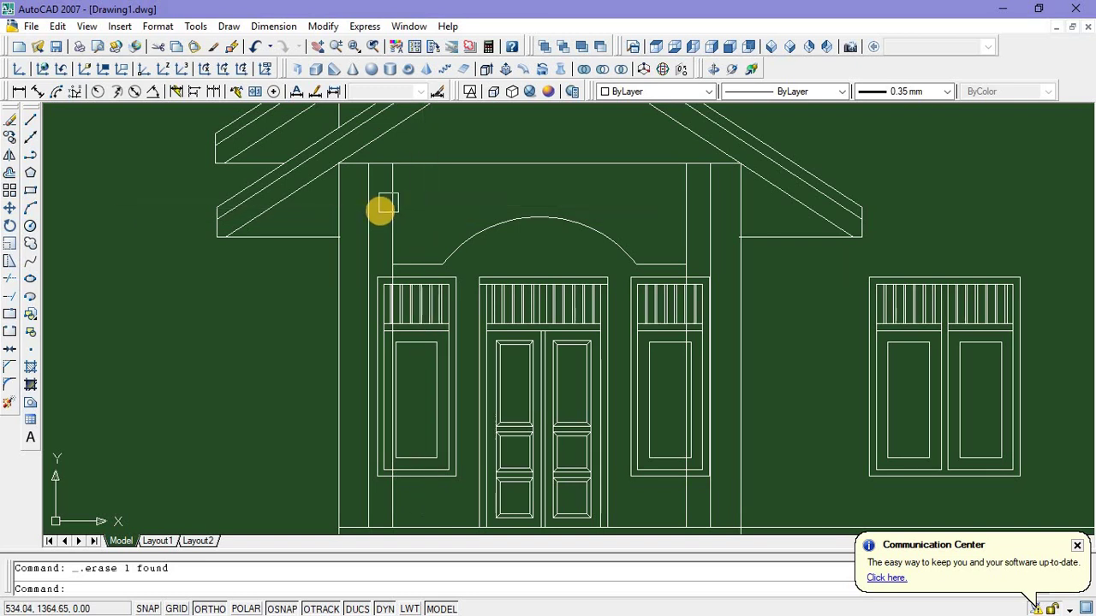
{"action": "middle_click_drag", "start_coordinate": [451, 204], "coordinate": [418, 262]}
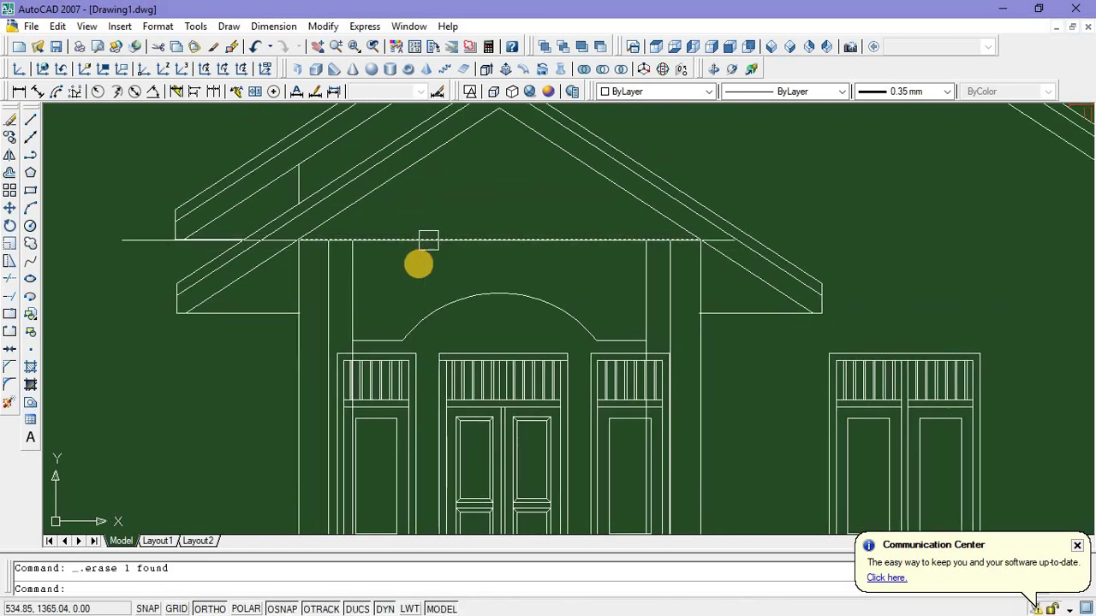
{"action": "type", "text": "TR"}
{"action": "key", "text": "Return"}
{"action": "key", "text": "Return"}
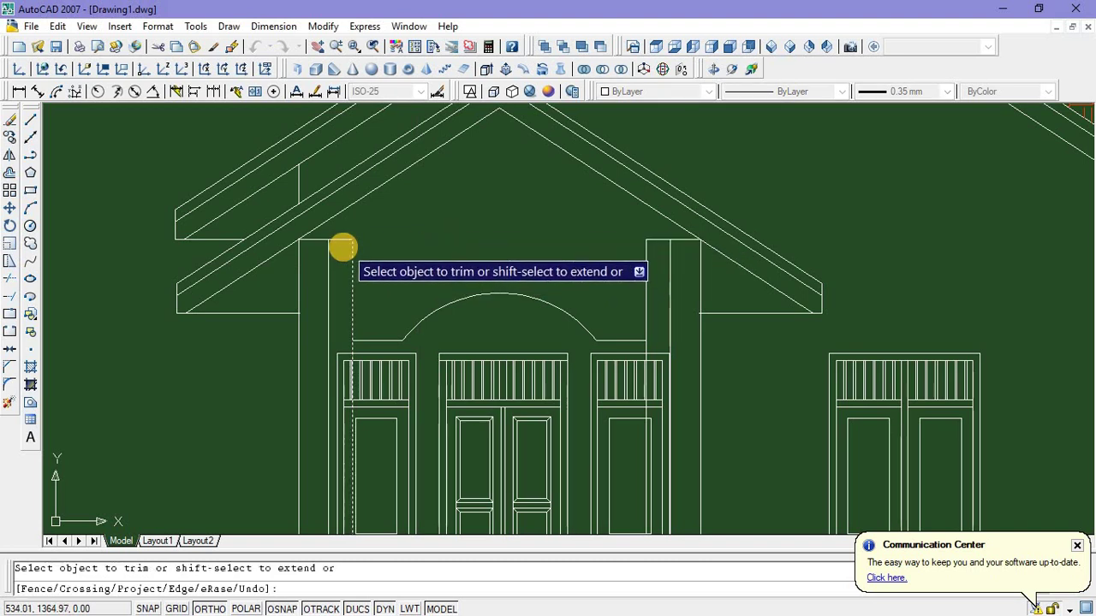
{"action": "scroll", "coordinate": [344, 245], "scroll_direction": "up", "scroll_amount": 3}
{"action": "scroll", "coordinate": [330, 241], "scroll_direction": "down", "scroll_amount": 3}
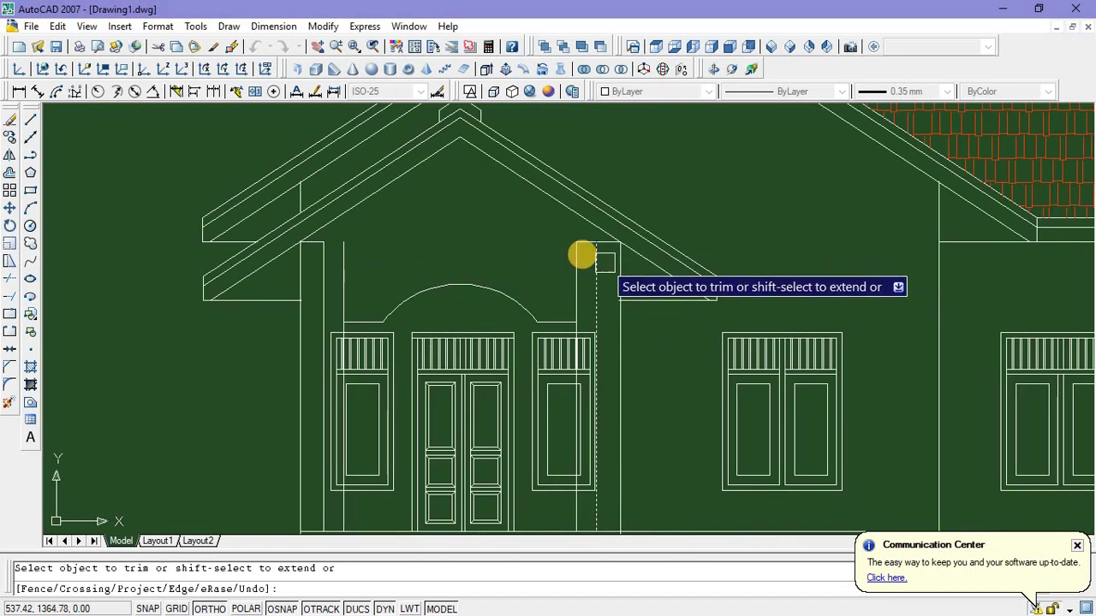
{"action": "scroll", "coordinate": [558, 215], "scroll_direction": "up", "scroll_amount": 3}
{"action": "scroll", "coordinate": [557, 269], "scroll_direction": "down", "scroll_amount": 3}
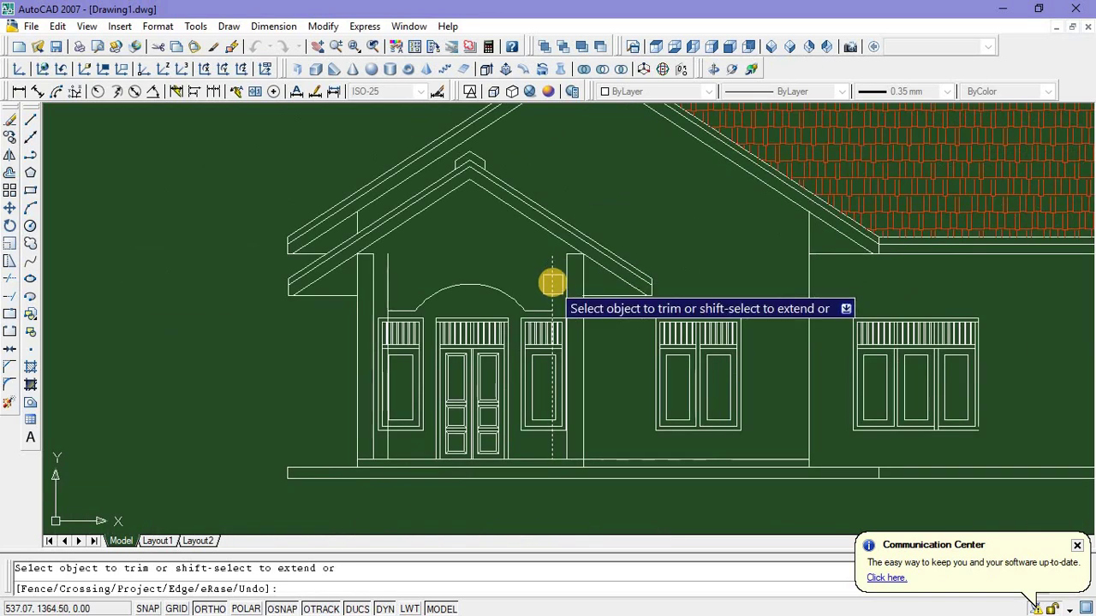
{"action": "left_click", "coordinate": [389, 284]}
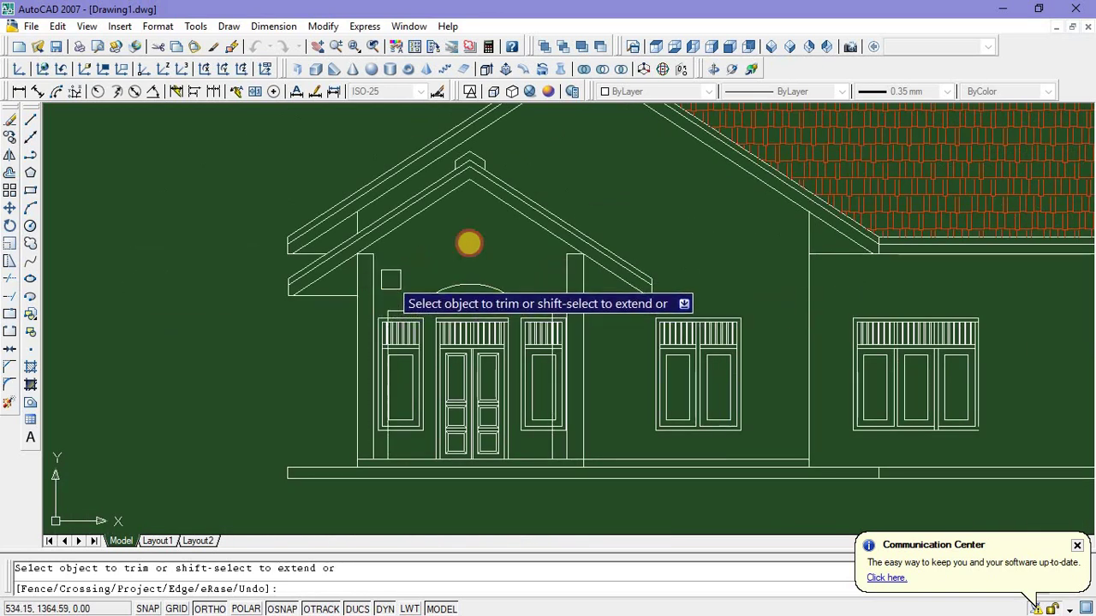